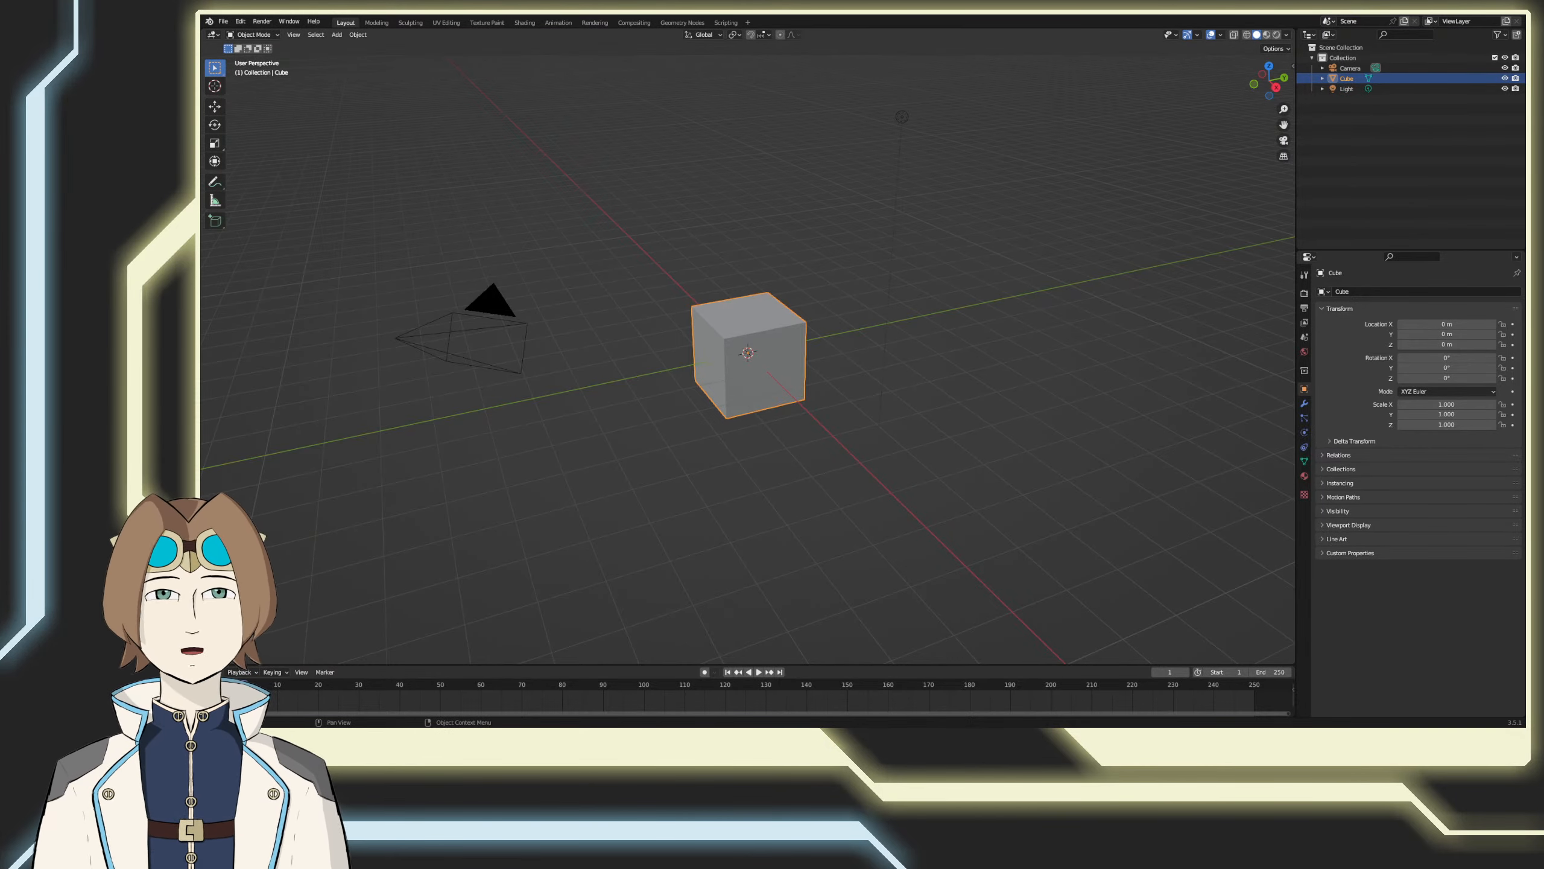
Step: Delete the light and the camera from the default scene, keeping the cube
{"action": "middle_click_drag", "start_coordinate": [887, 450], "coordinate": [968, 472]}
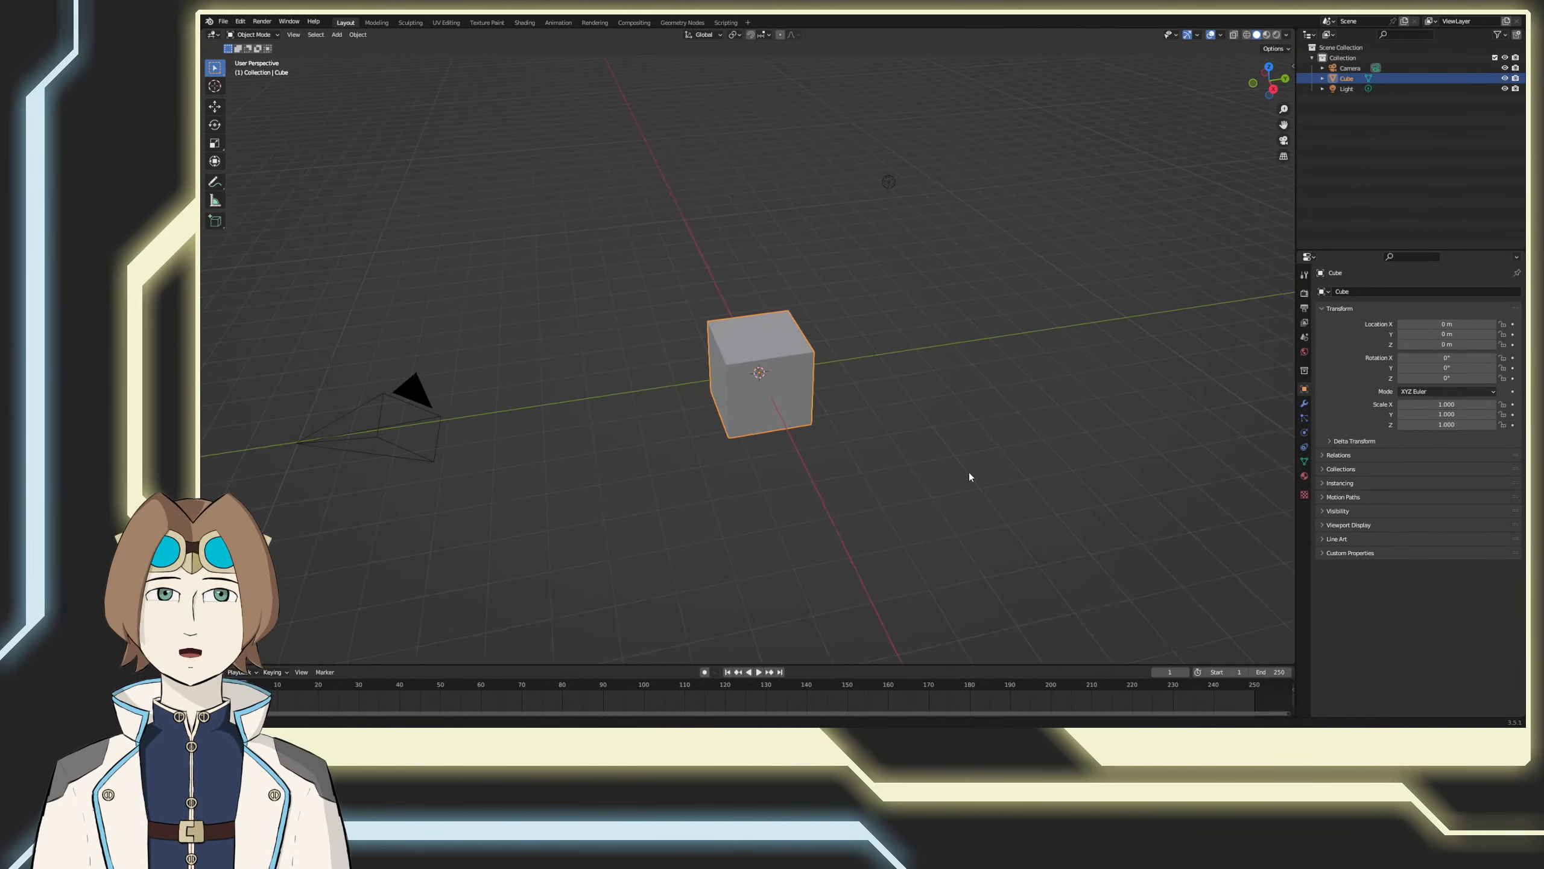
{"action": "left_click", "coordinate": [885, 184]}
{"action": "key", "text": "Delete"}
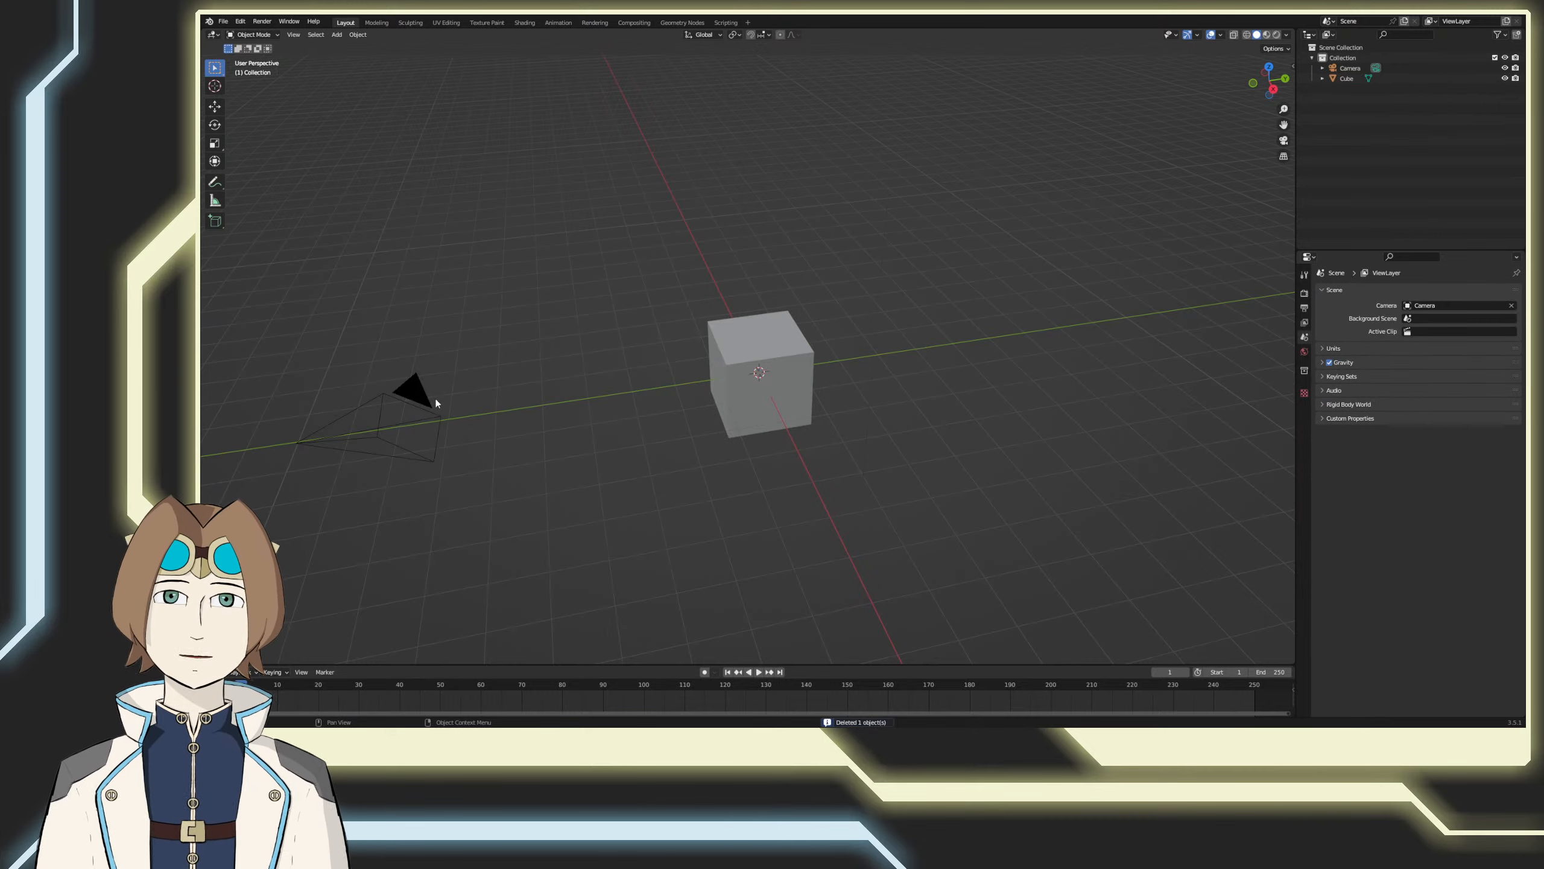
{"action": "left_click", "coordinate": [426, 402]}
{"action": "key", "text": "Delete"}
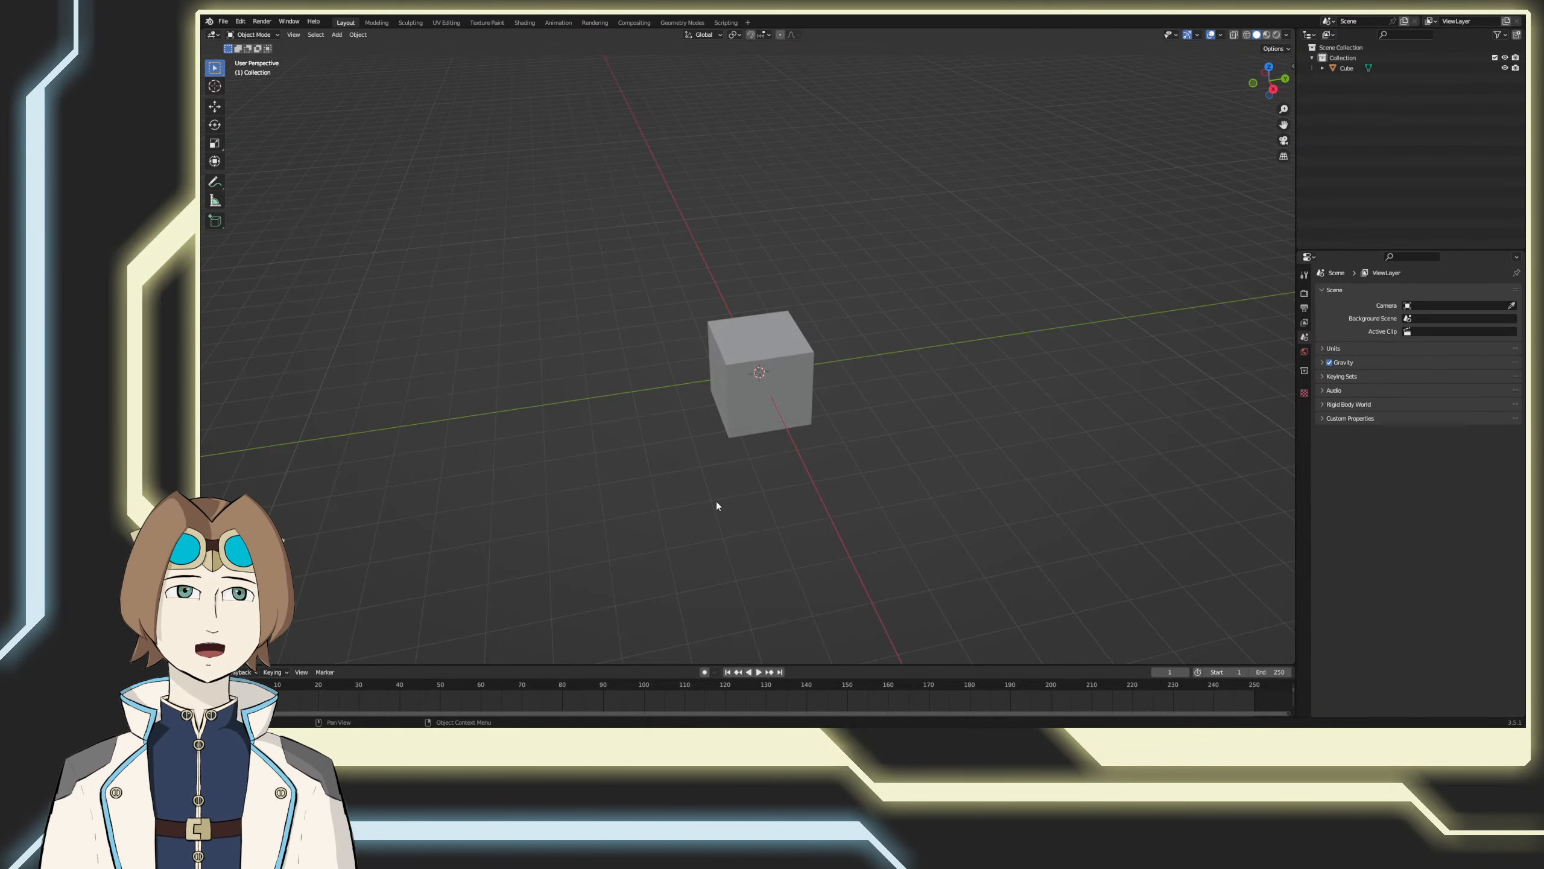
{"action": "middle_click_drag", "start_coordinate": [765, 500], "coordinate": [775, 486], "text": "shift"}
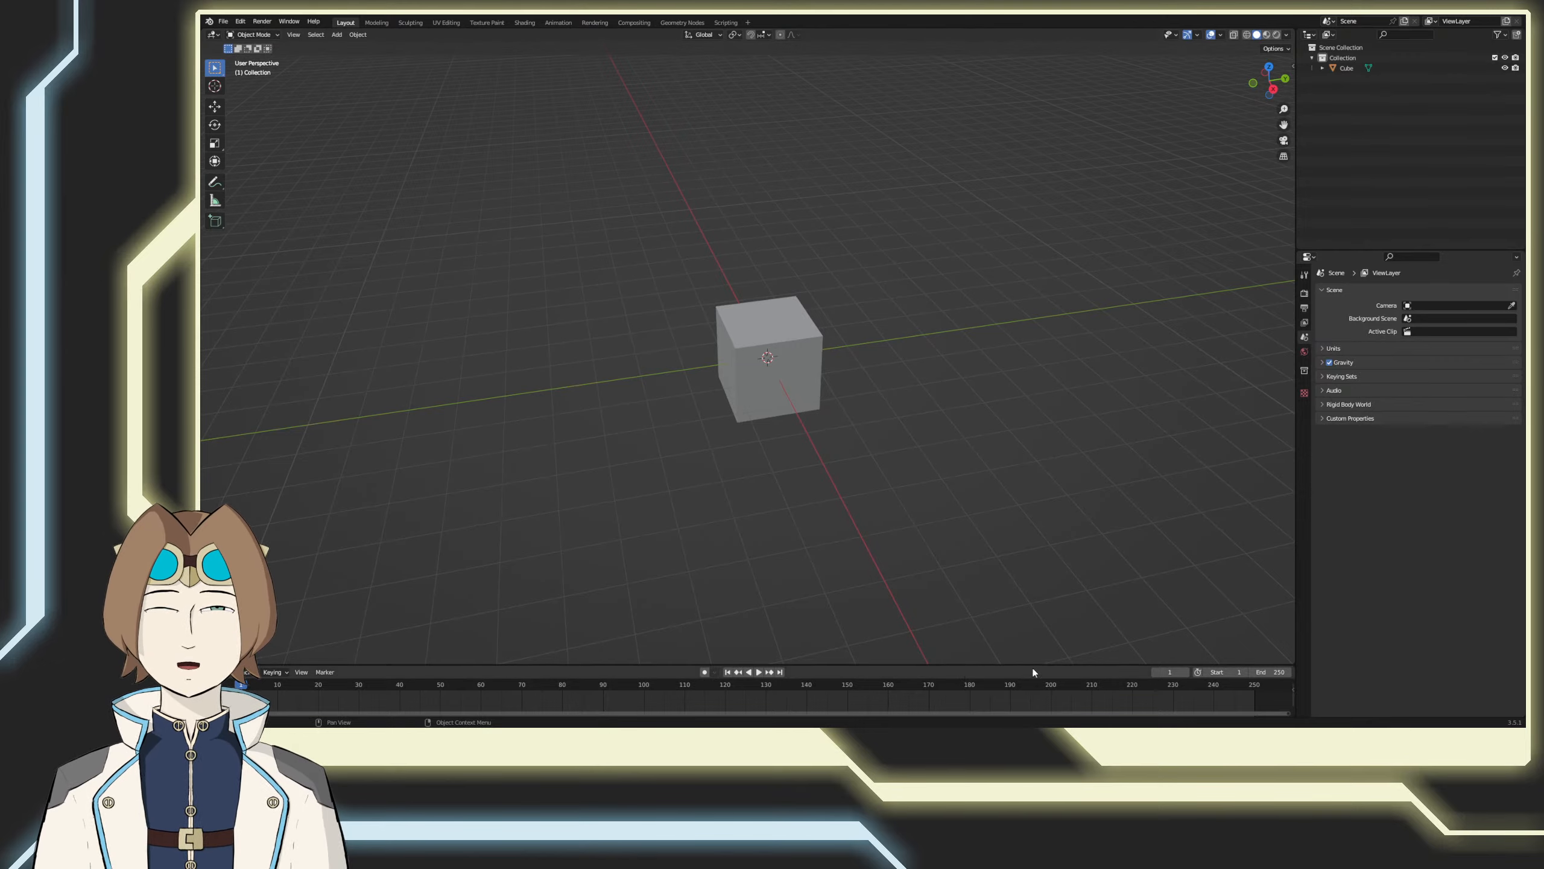
{"action": "middle_click_drag", "start_coordinate": [904, 578], "coordinate": [882, 538]}
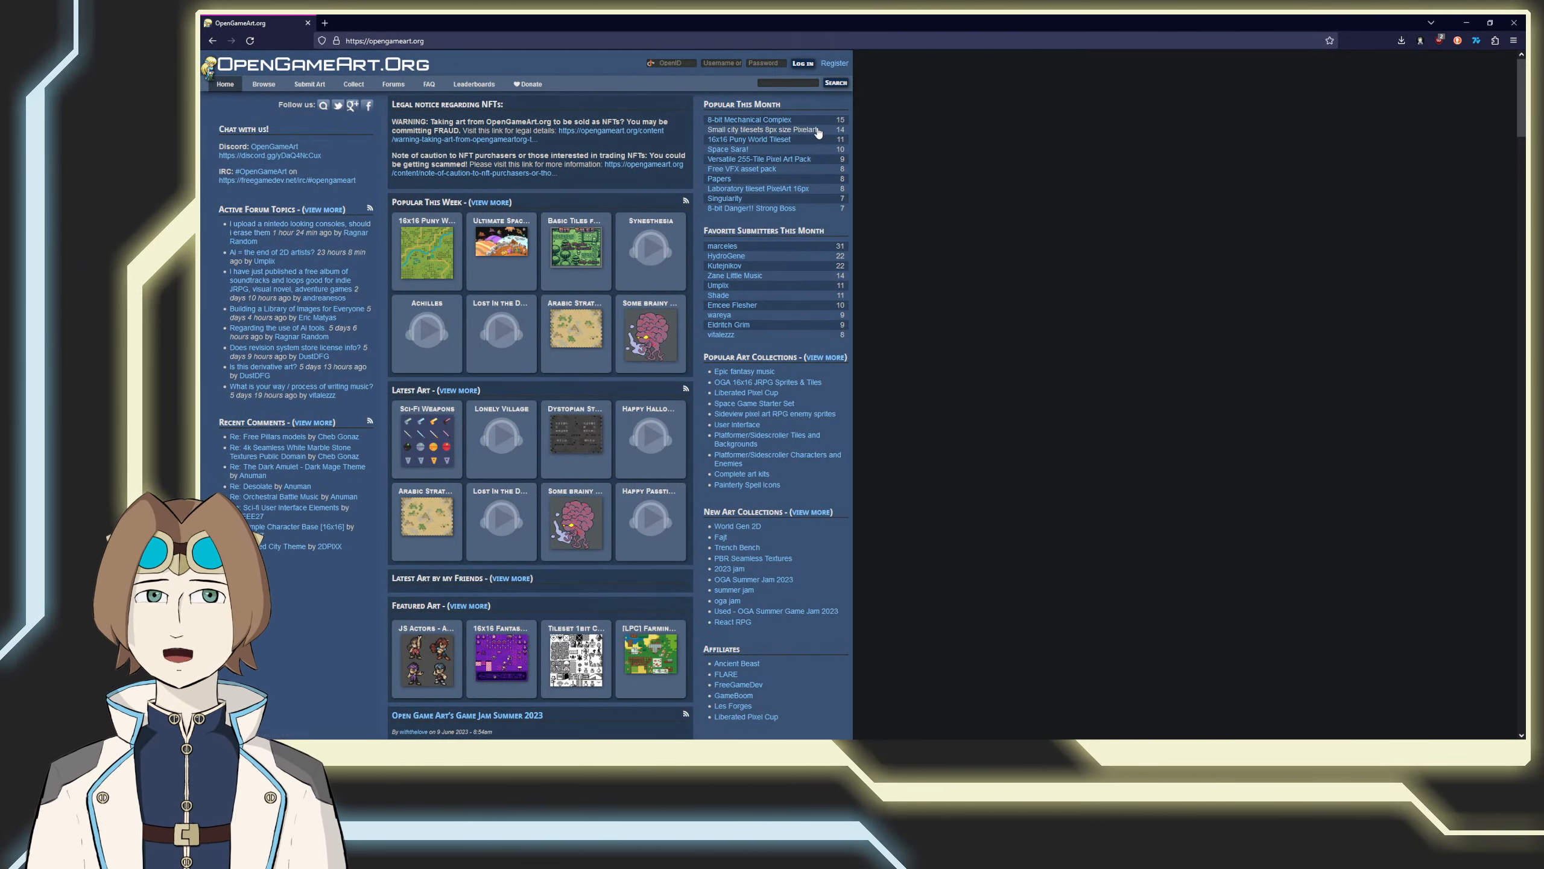
Step: Open OpenGameArt.org's advanced art search in the browser and restrict the art type to 3D Art only
{"action": "left_click", "coordinate": [836, 82]}
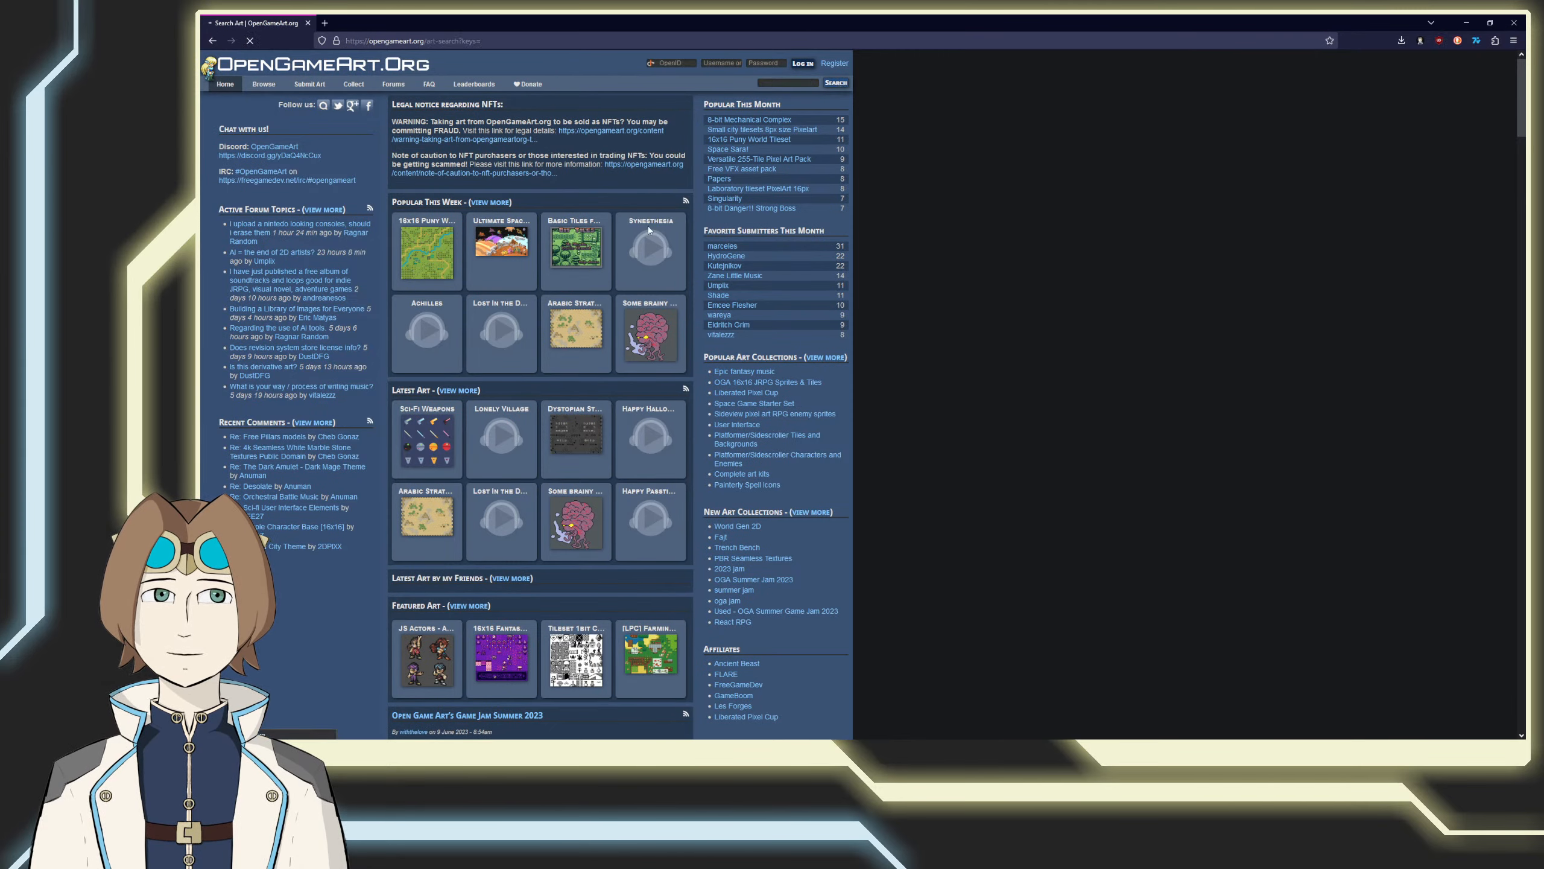
{"action": "left_click", "coordinate": [225, 272]}
{"action": "left_click", "coordinate": [224, 261]}
{"action": "left_click", "coordinate": [224, 250]}
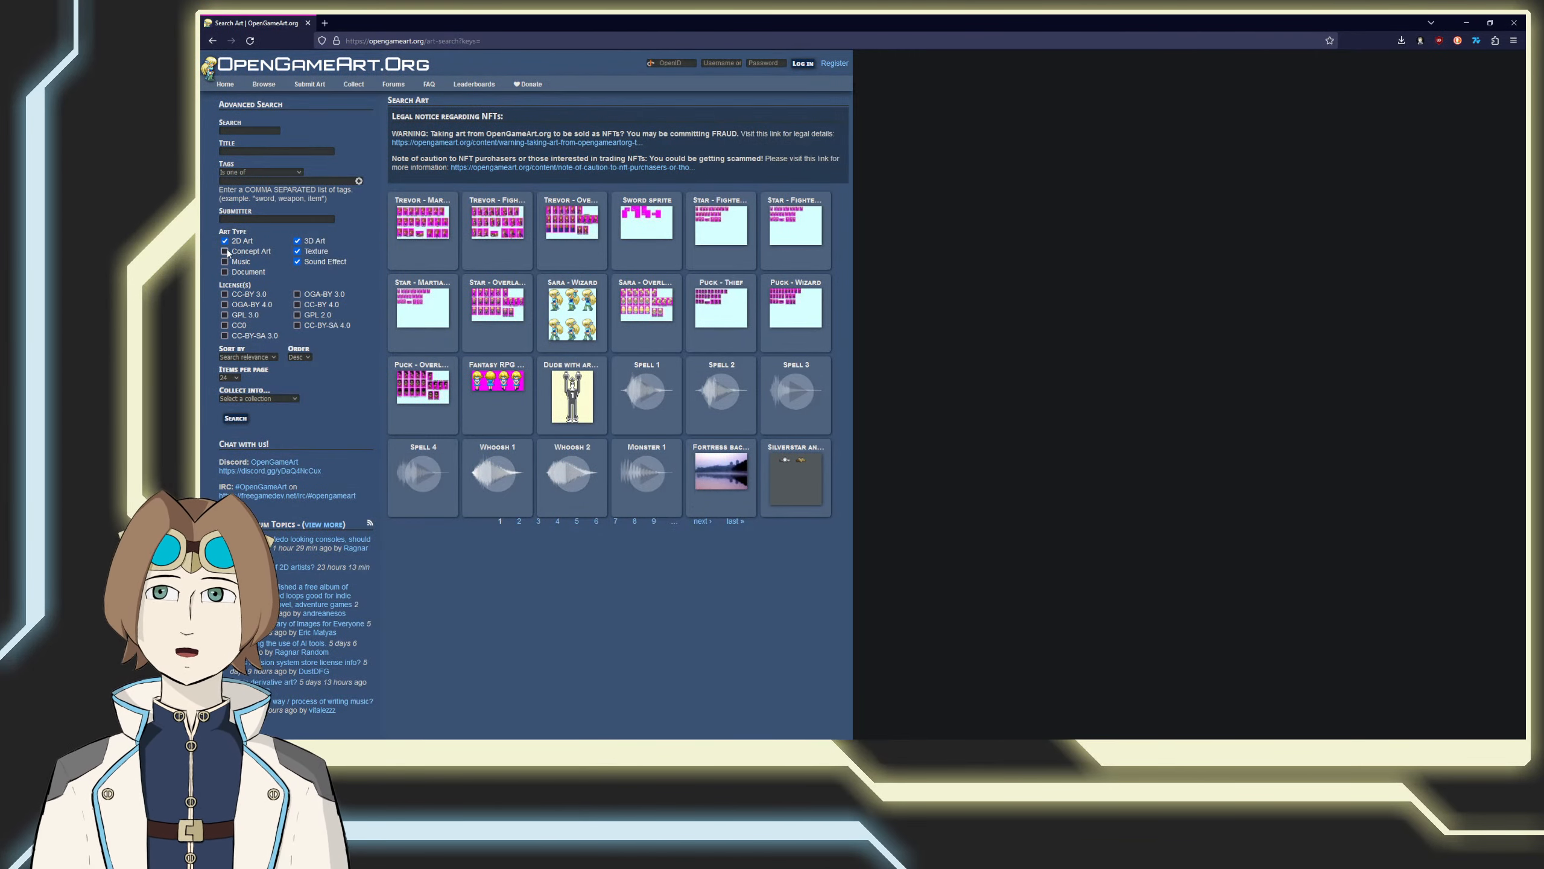
{"action": "left_click", "coordinate": [225, 240]}
{"action": "left_click", "coordinate": [297, 250]}
{"action": "left_click", "coordinate": [296, 262]}
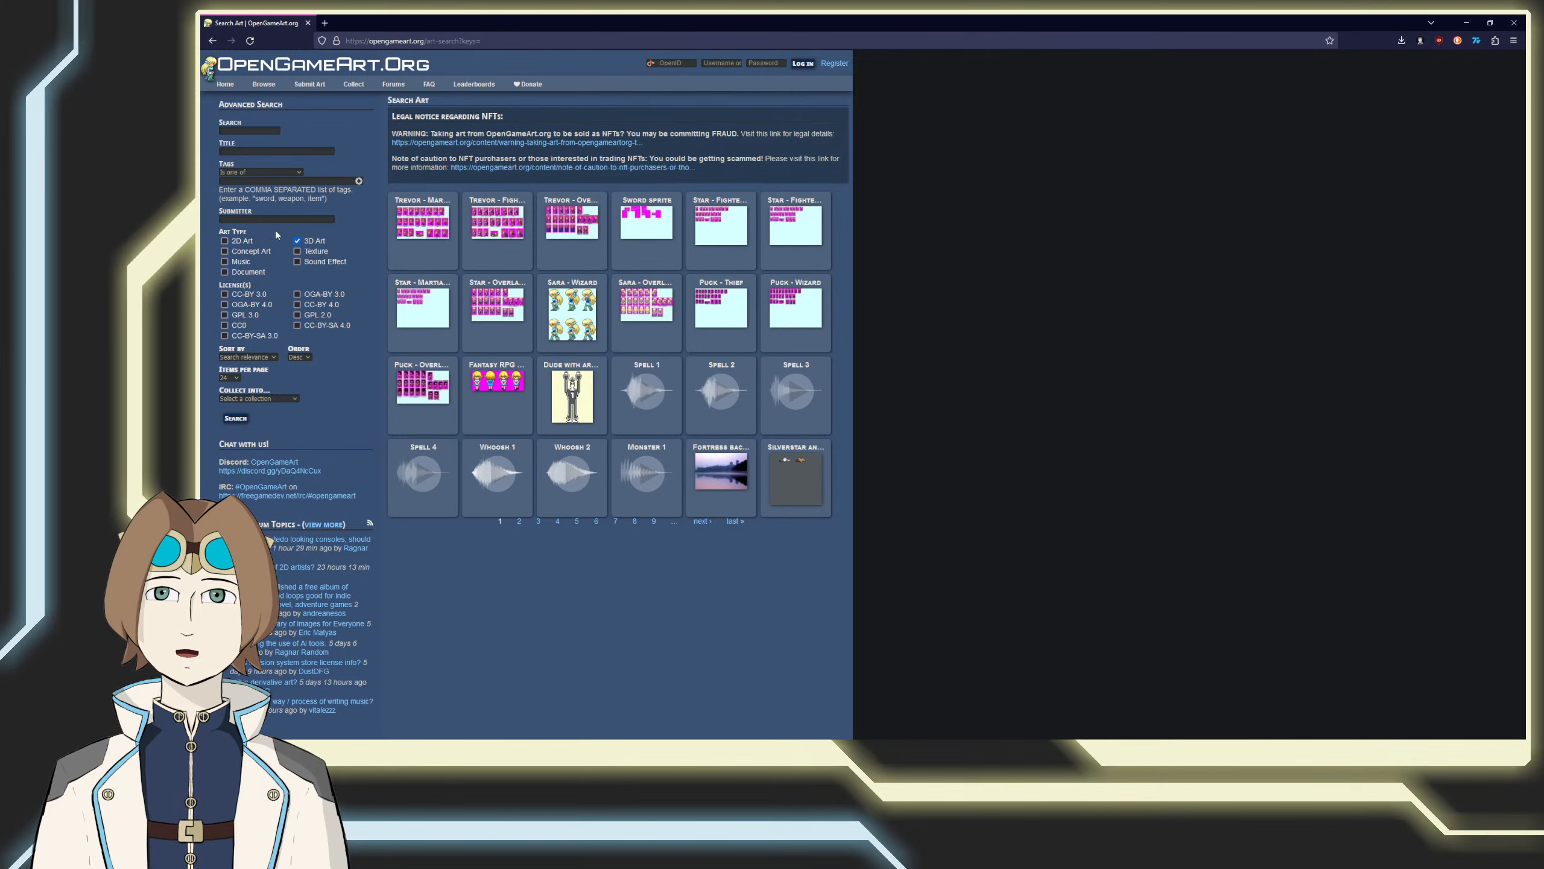
Step: Limit the license filter to CC0 and search for "human"
{"action": "left_click", "coordinate": [239, 130]}
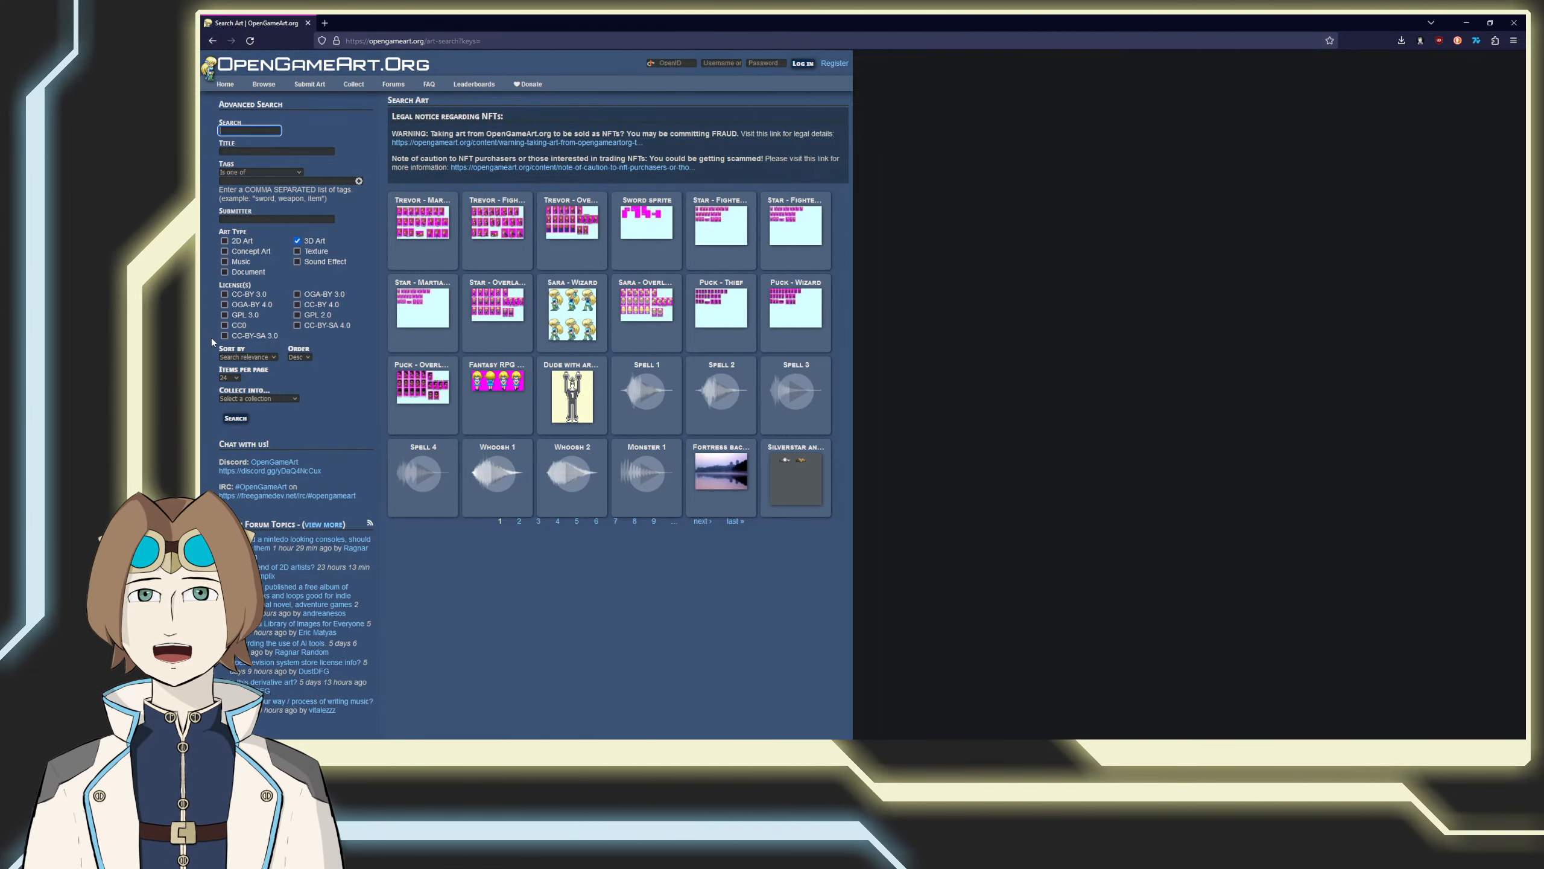
{"action": "left_click", "coordinate": [224, 324]}
{"action": "left_click", "coordinate": [257, 132]}
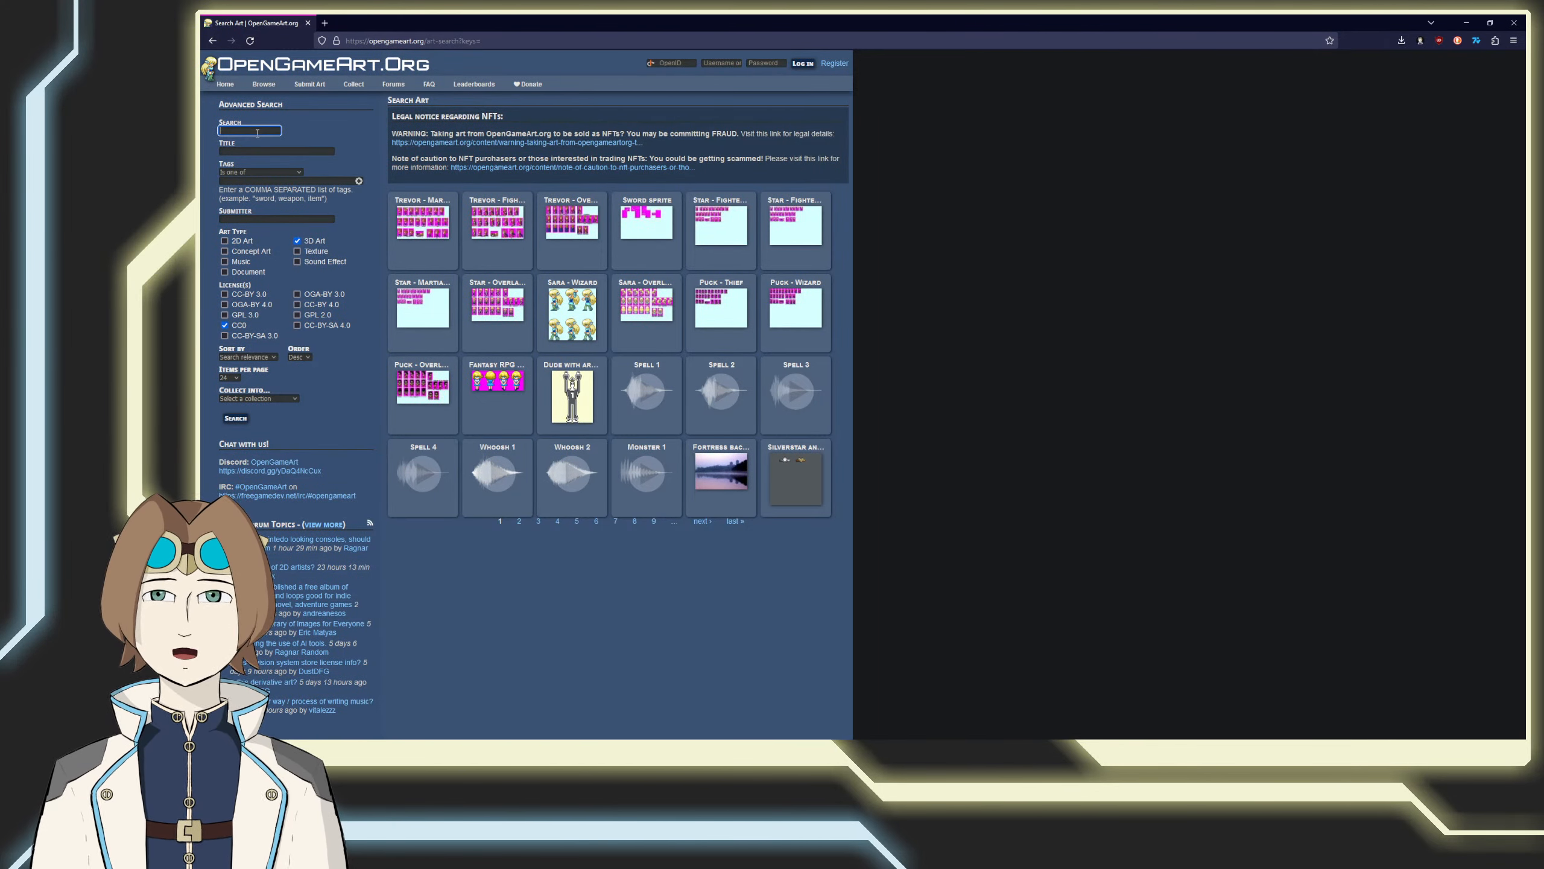
{"action": "key", "text": "Return"}
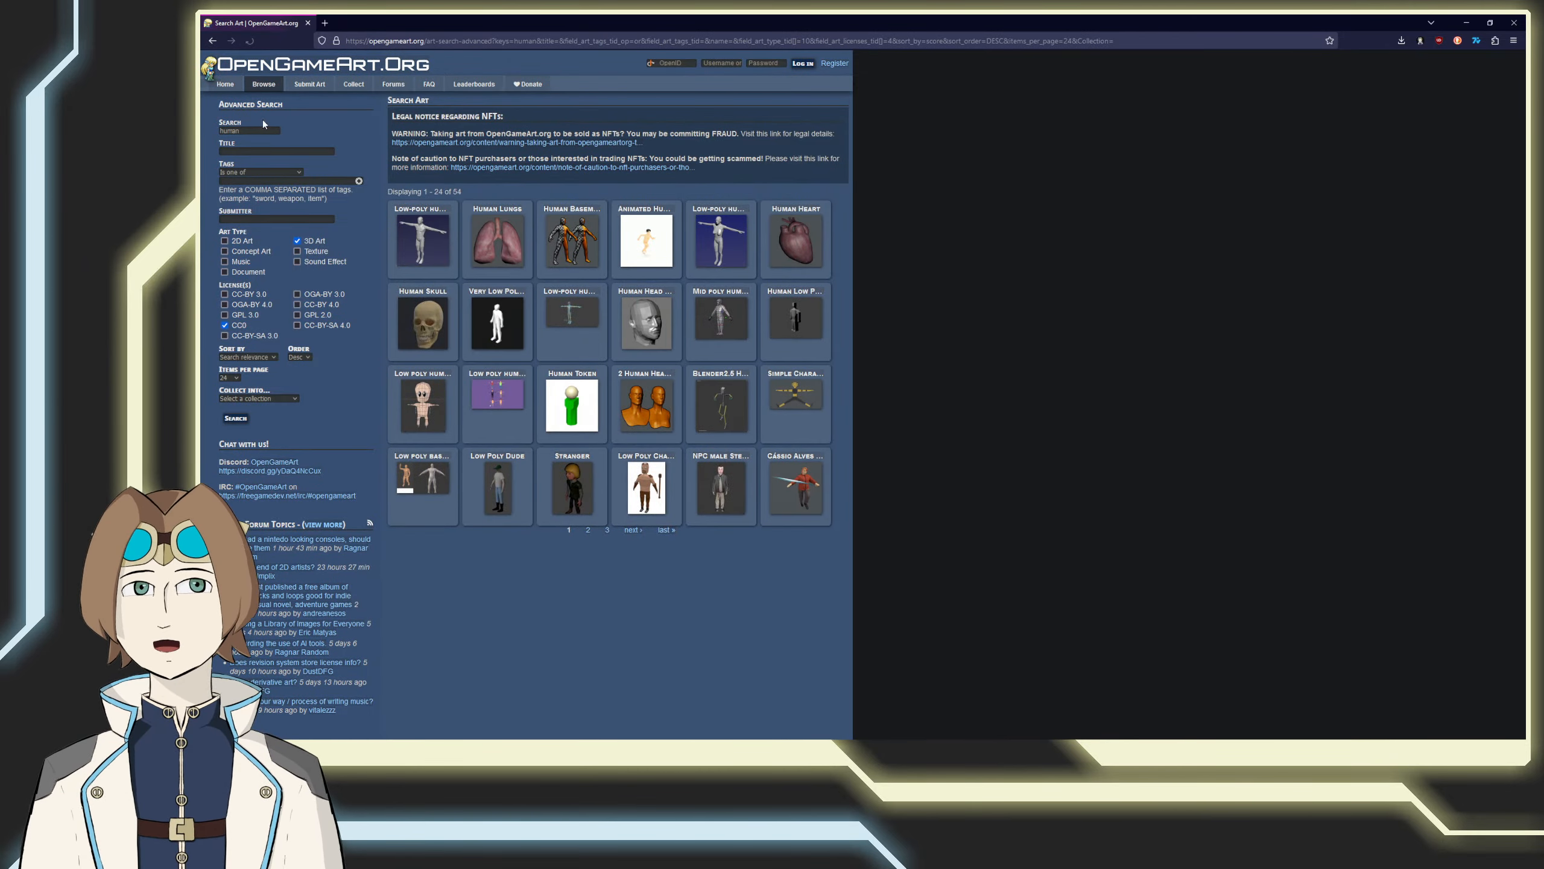
Step: Open the Low-poly human male and Very Low Poly Human results in separate tabs and compare their pages
{"action": "middle_click", "coordinate": [418, 216]}
{"action": "middle_click", "coordinate": [493, 296]}
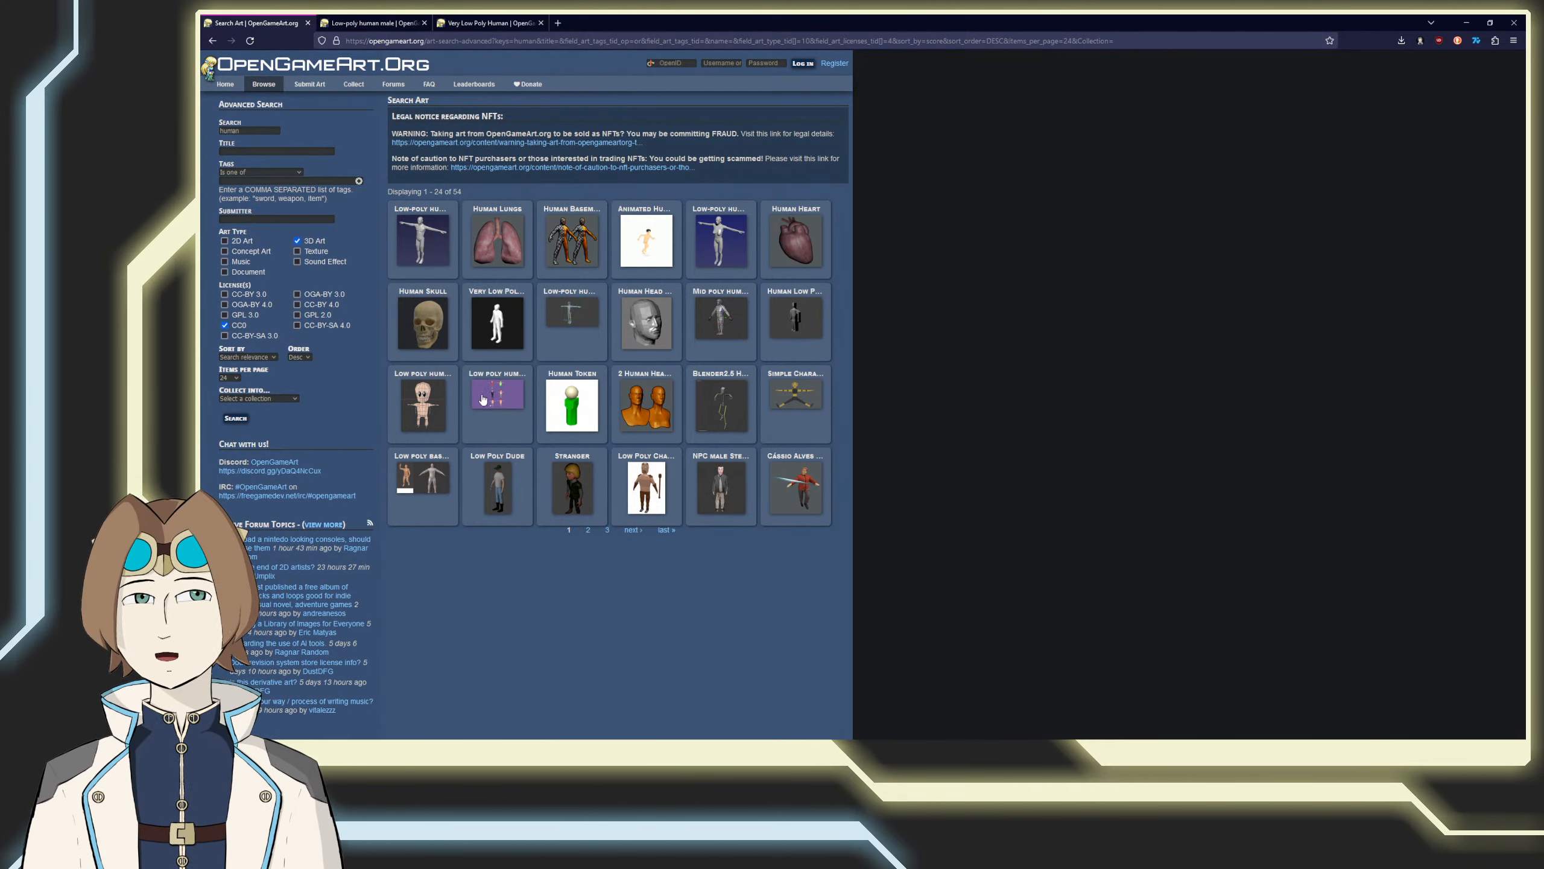
{"action": "left_click", "coordinate": [371, 23]}
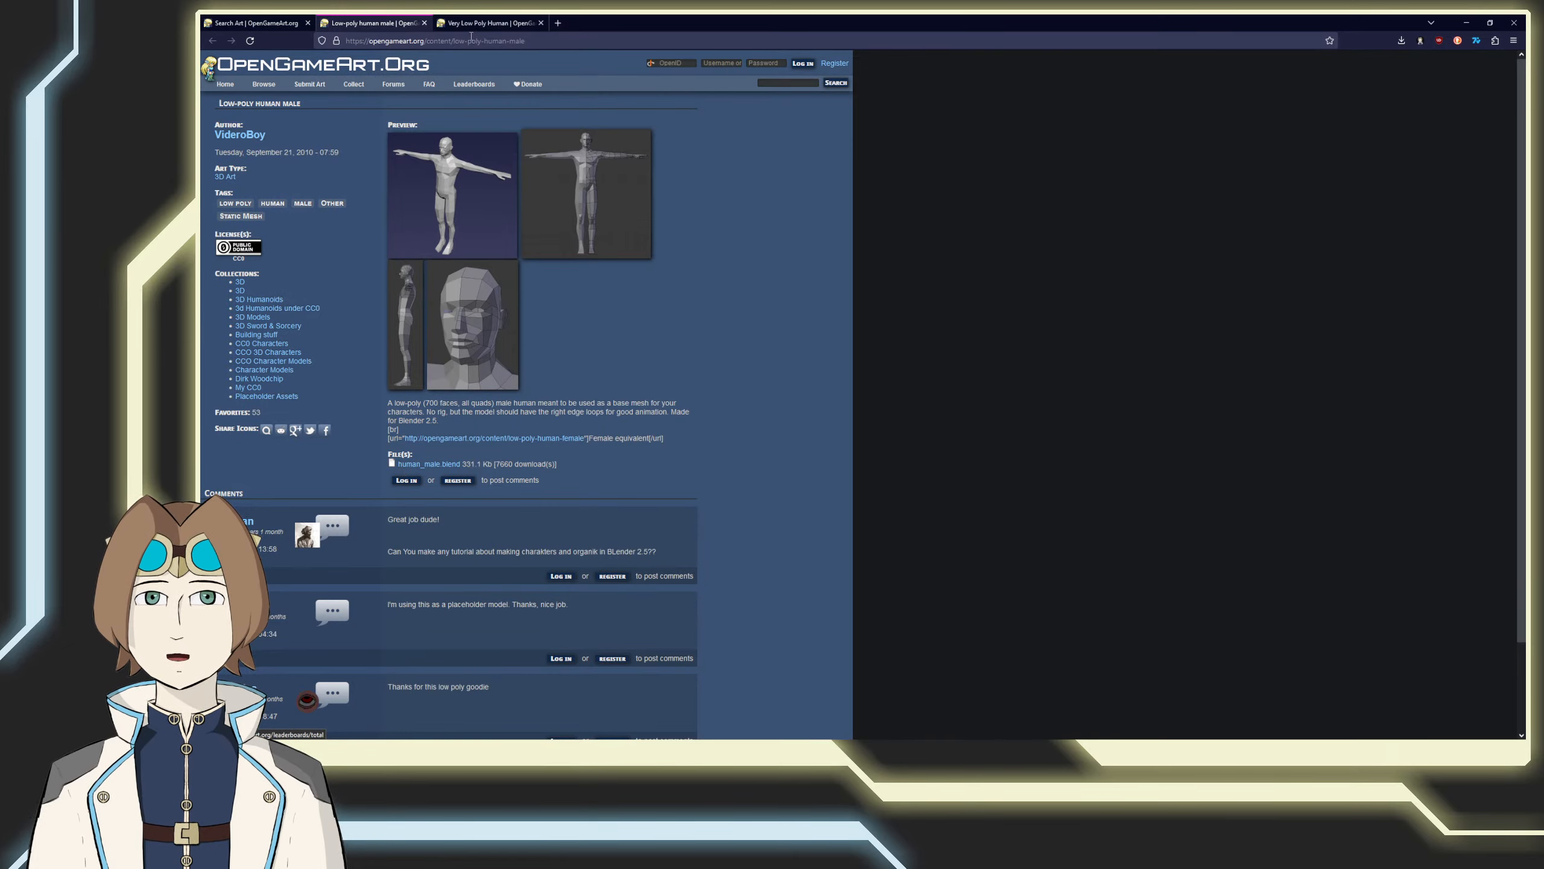
{"action": "left_click", "coordinate": [473, 23]}
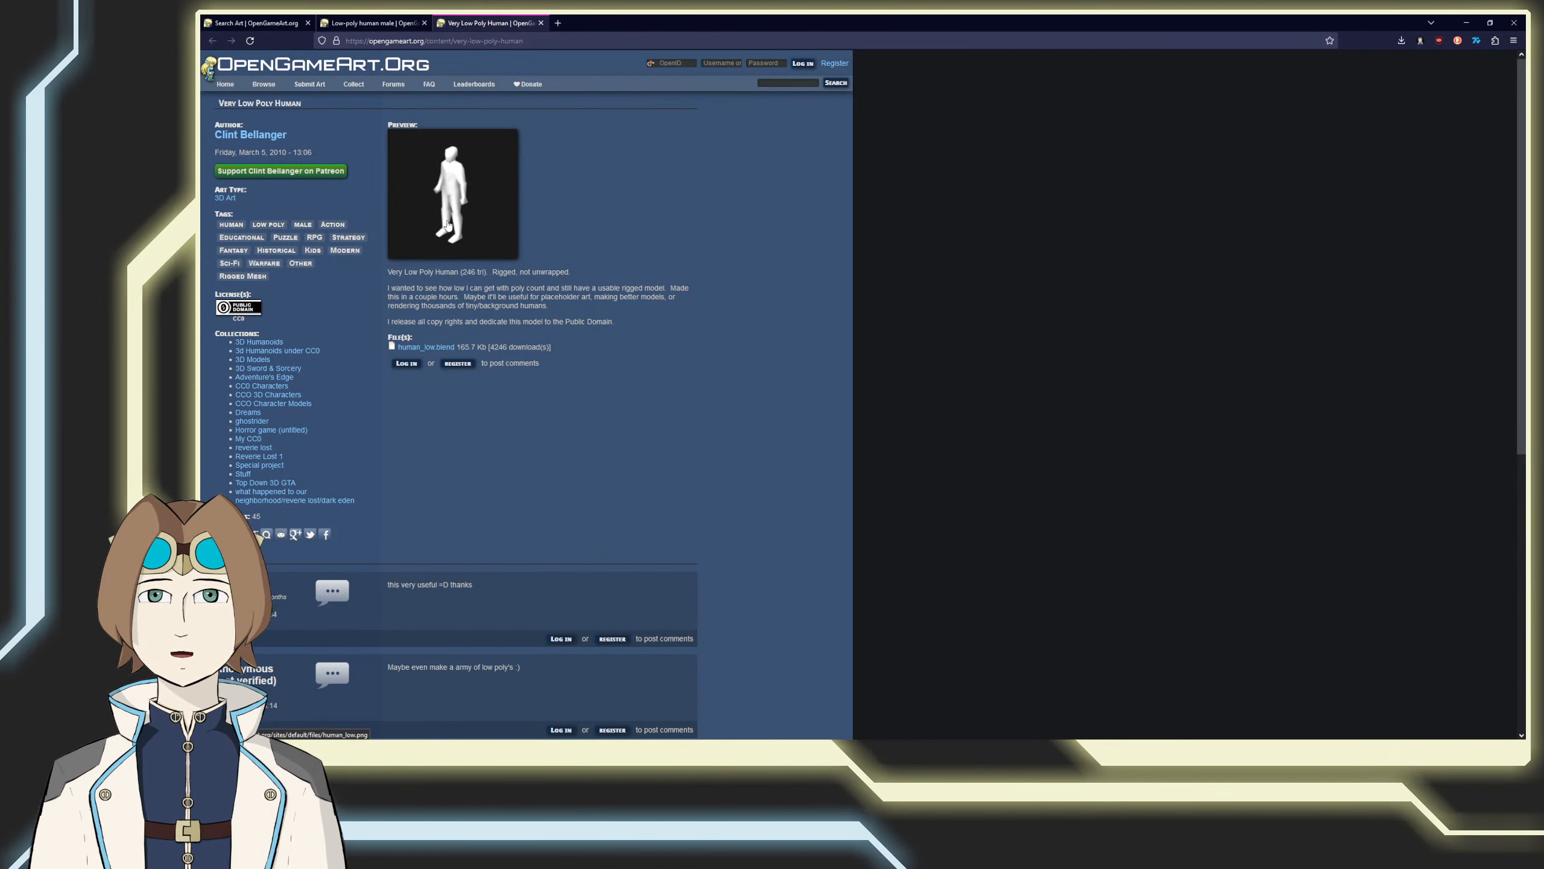
Step: Download human_male.blend from the Low-poly human male page
{"action": "left_click", "coordinate": [392, 23]}
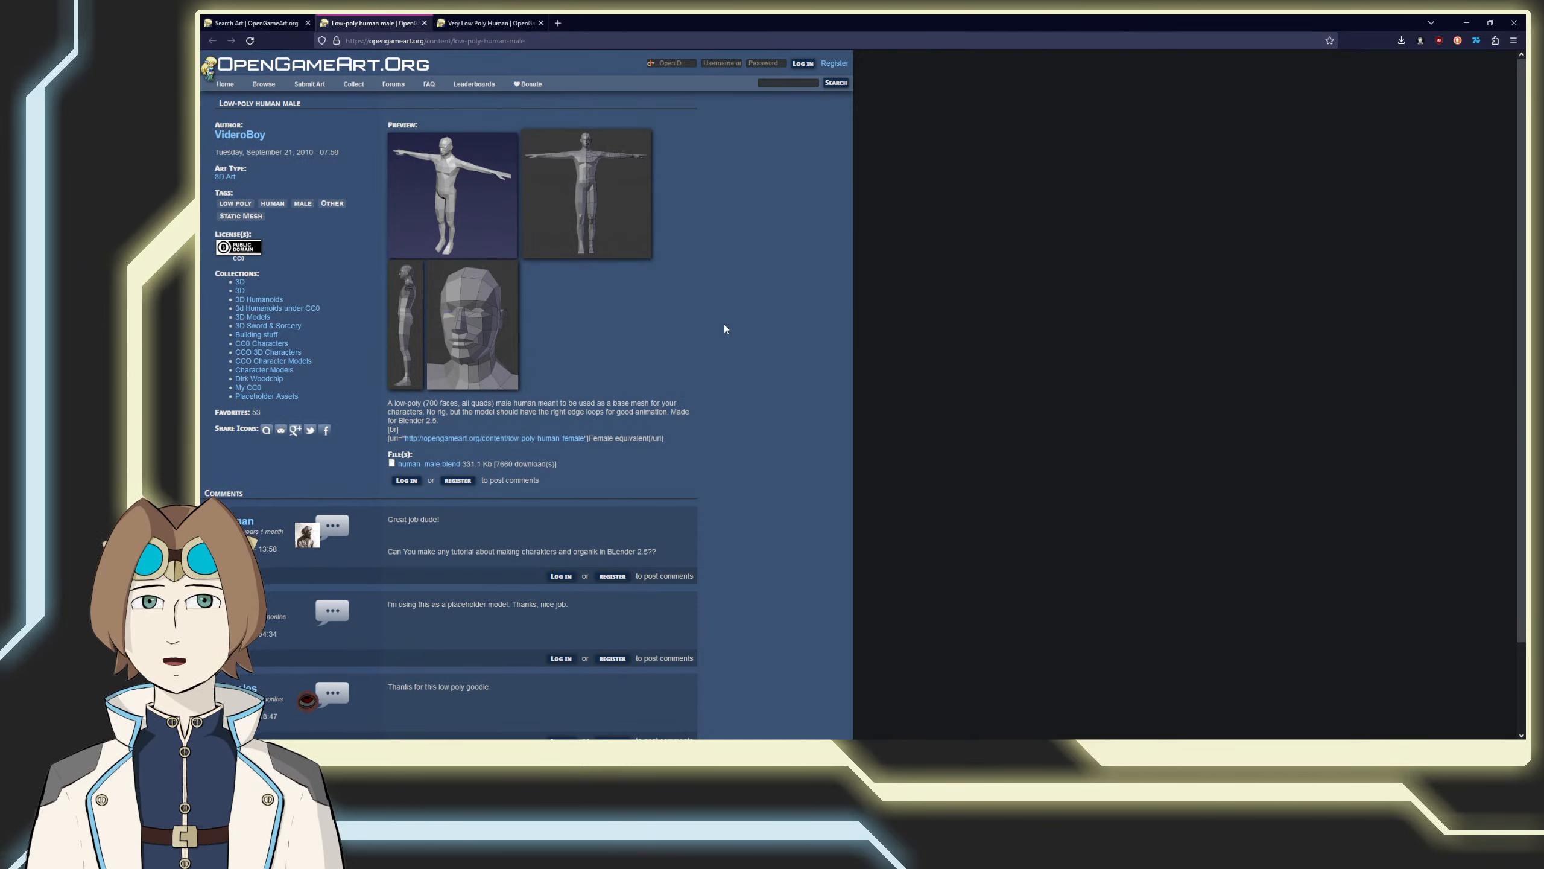
{"action": "left_click", "coordinate": [451, 463]}
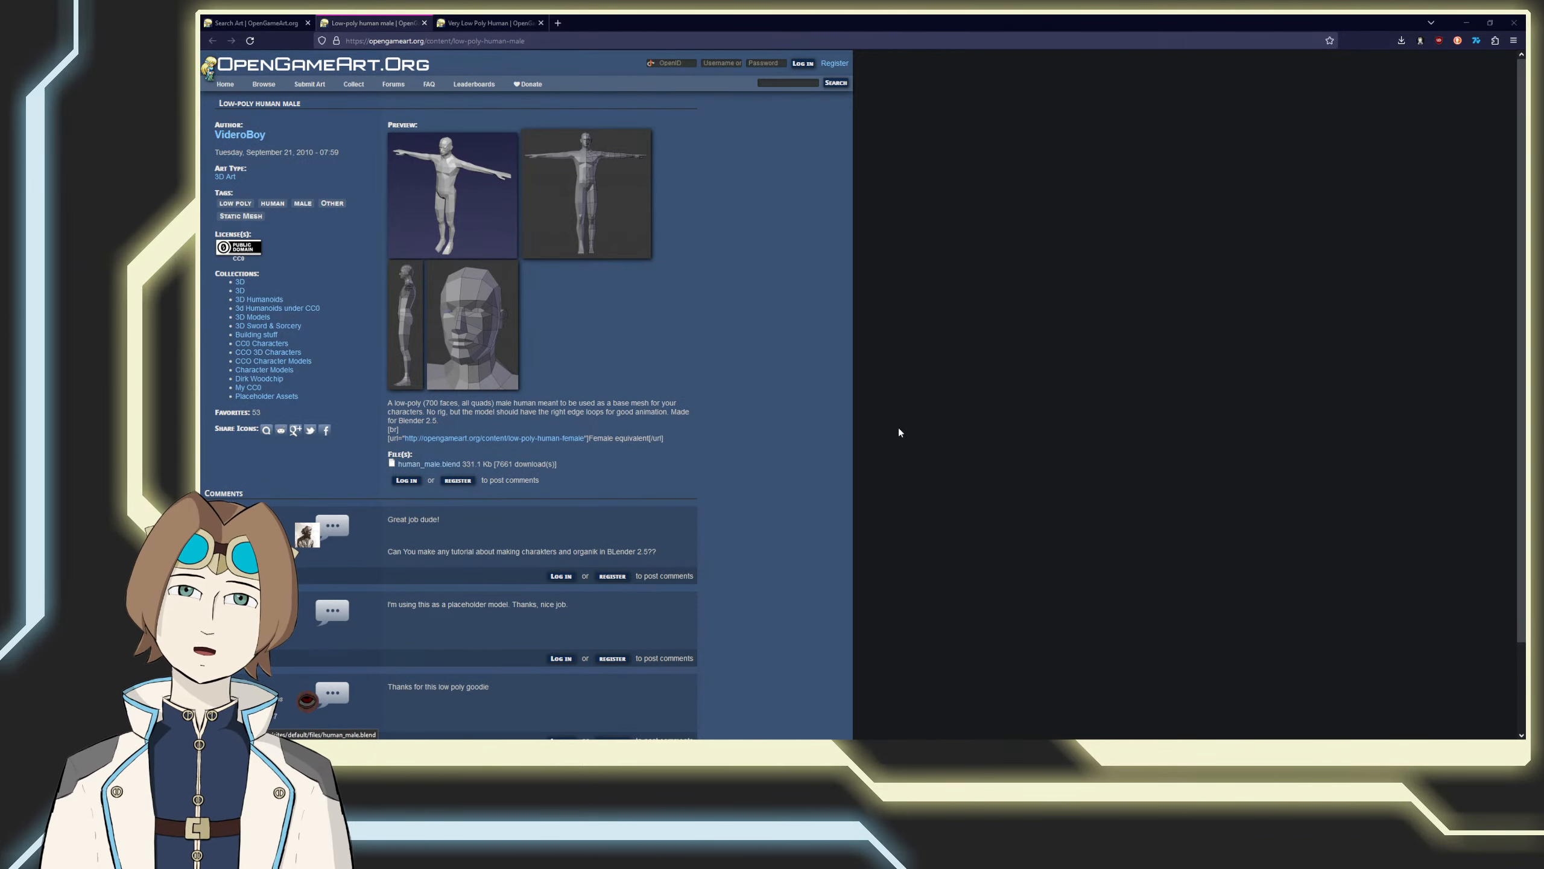
{"action": "left_click", "coordinate": [1026, 337]}
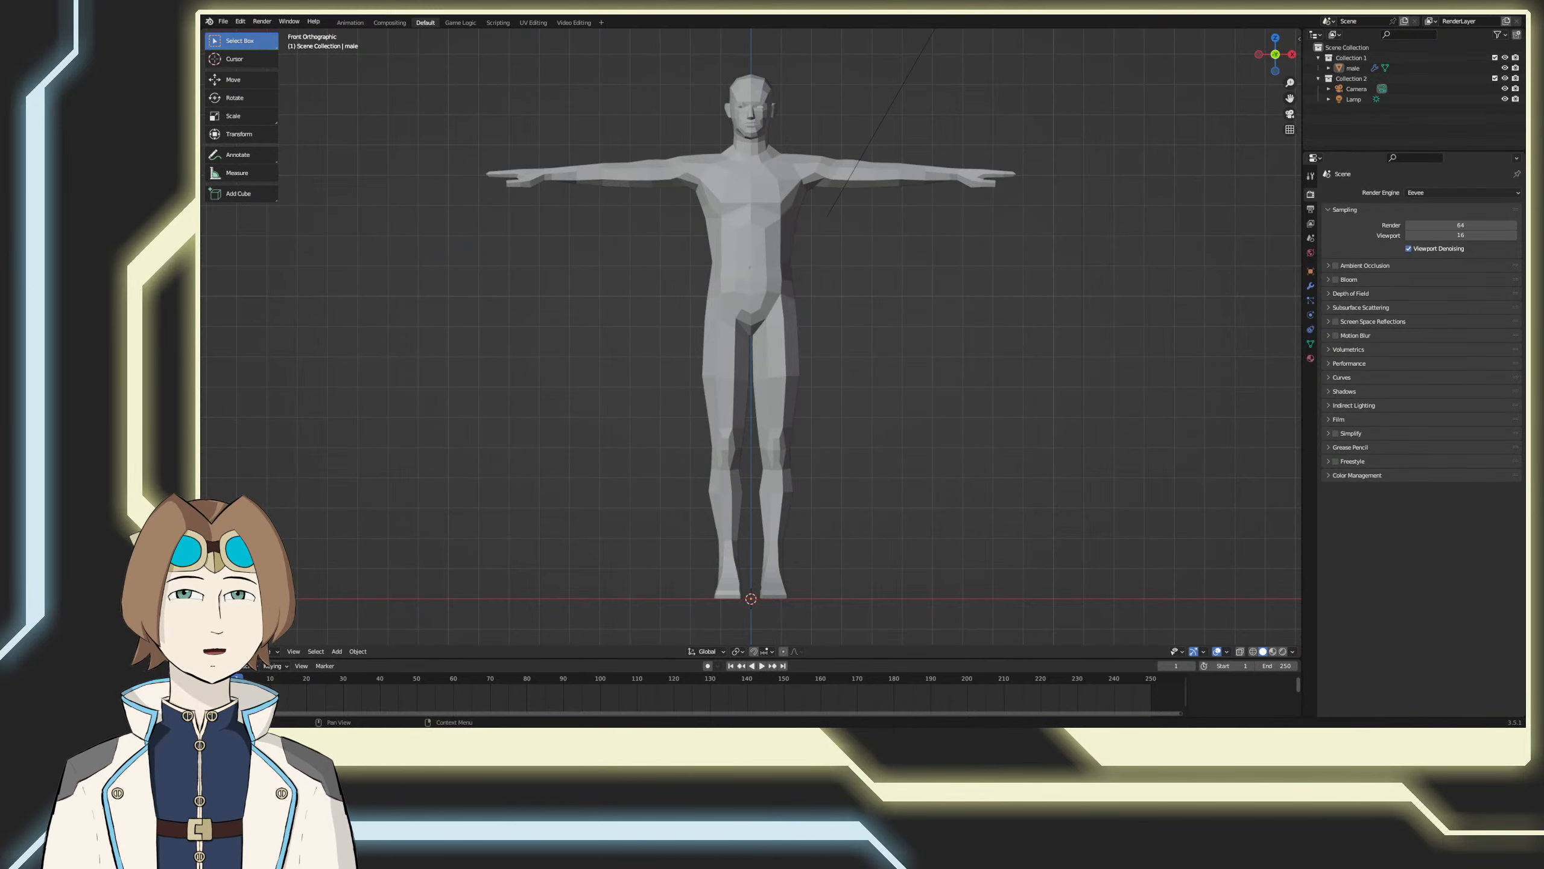
Step: In Blender, with human_male.blend loaded, apply the Mirror modifier on the male object
{"action": "scroll", "coordinate": [920, 408], "scroll_direction": "down", "scroll_amount": 3}
{"action": "middle_click_drag", "start_coordinate": [937, 401], "coordinate": [821, 456]}
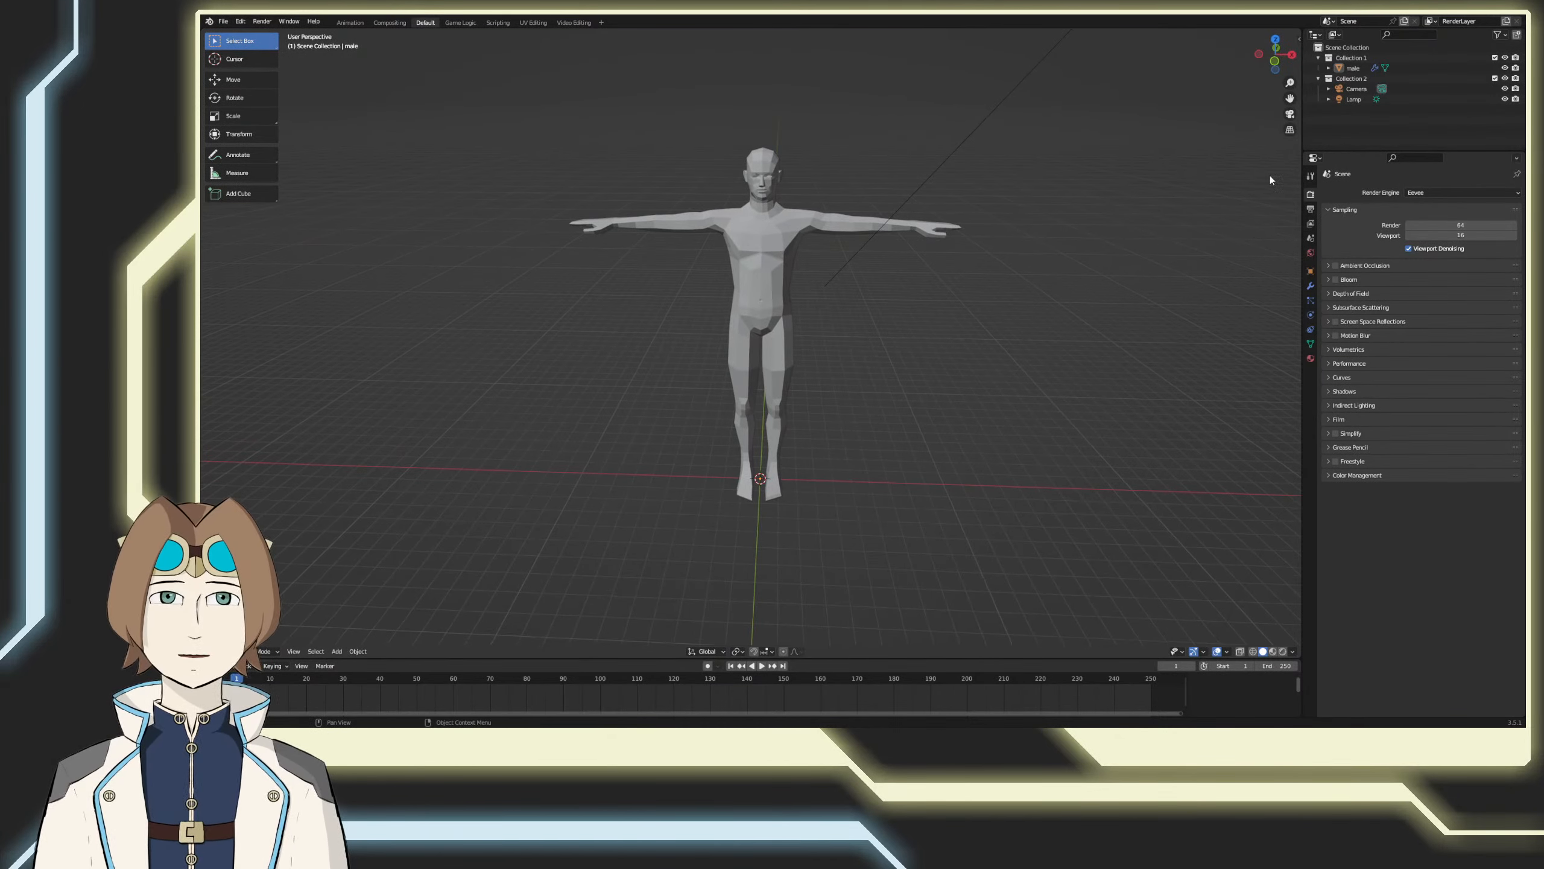
{"action": "left_click", "coordinate": [1329, 68]}
{"action": "left_click", "coordinate": [1338, 89]}
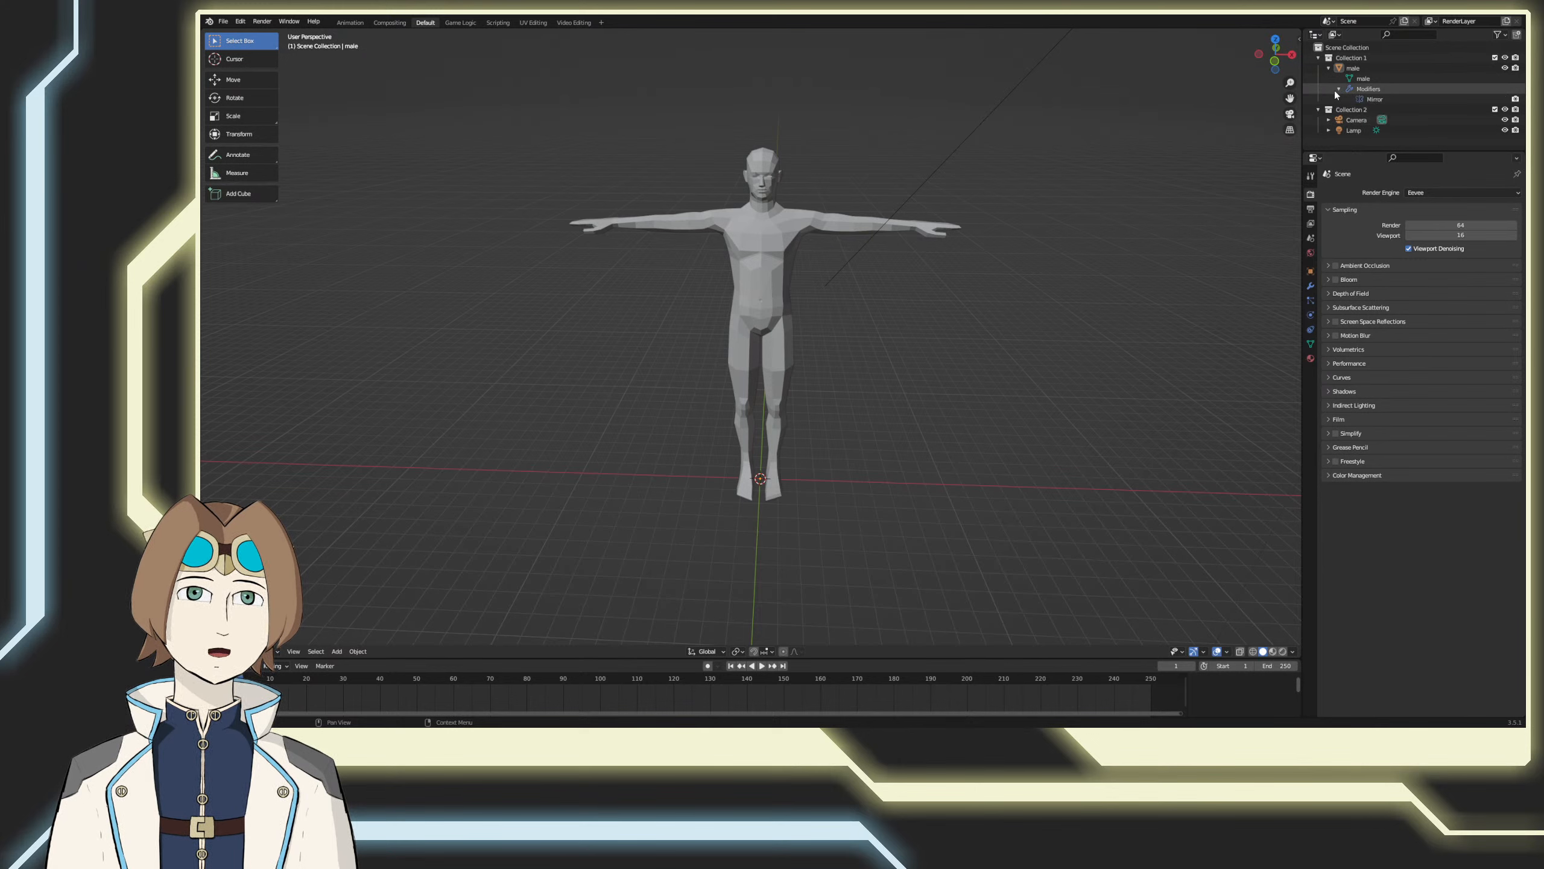
{"action": "left_click", "coordinate": [1339, 89]}
{"action": "left_click", "coordinate": [1352, 89]}
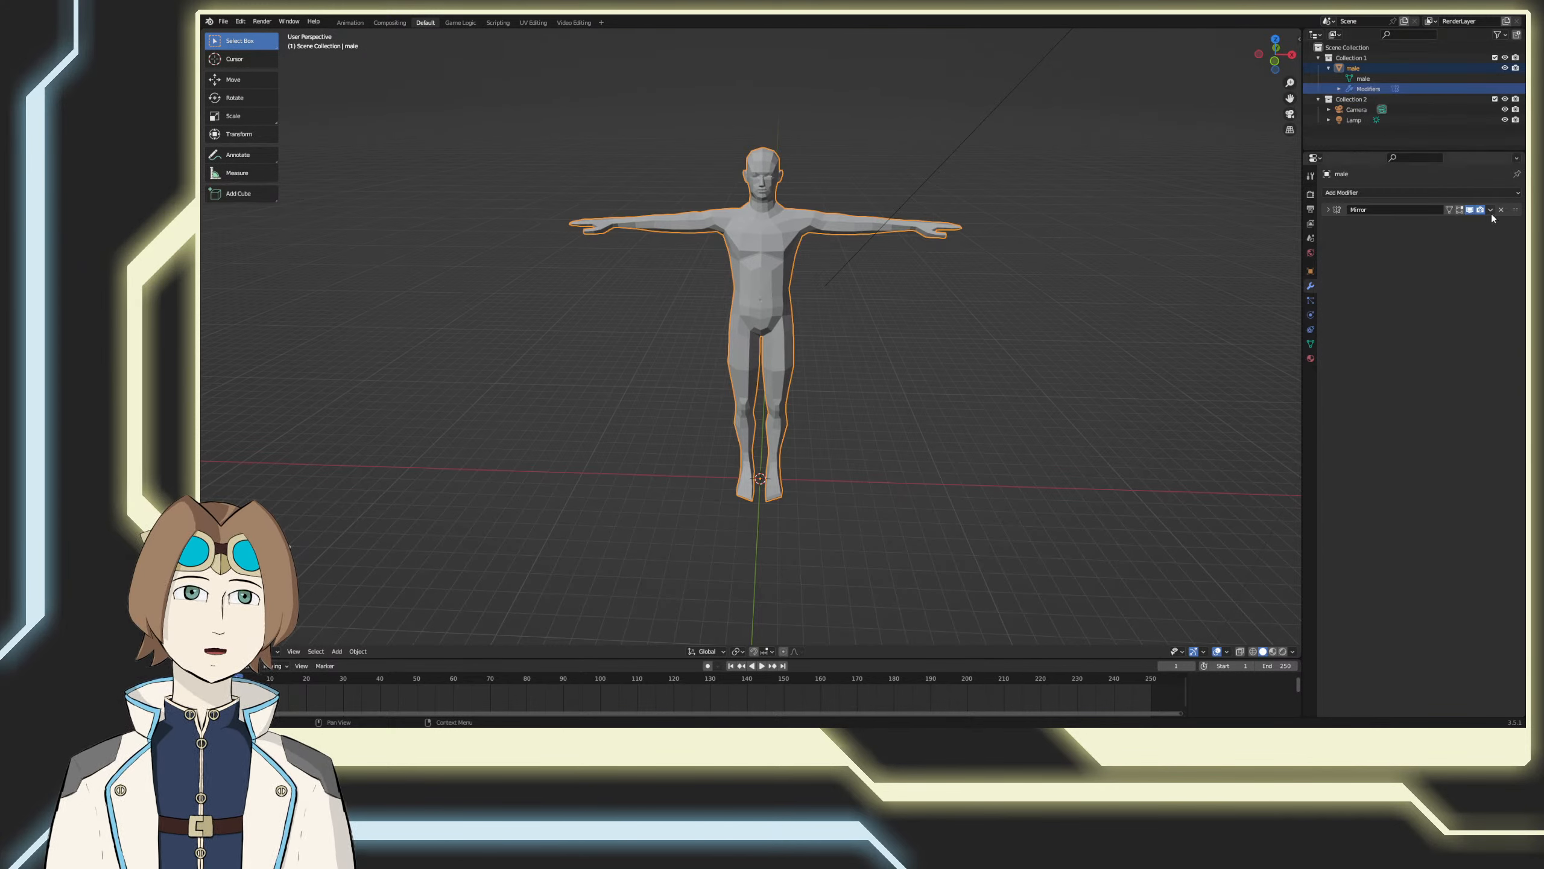
{"action": "left_click", "coordinate": [1490, 209]}
{"action": "left_click", "coordinate": [1472, 223]}
{"action": "left_click", "coordinate": [1340, 69]}
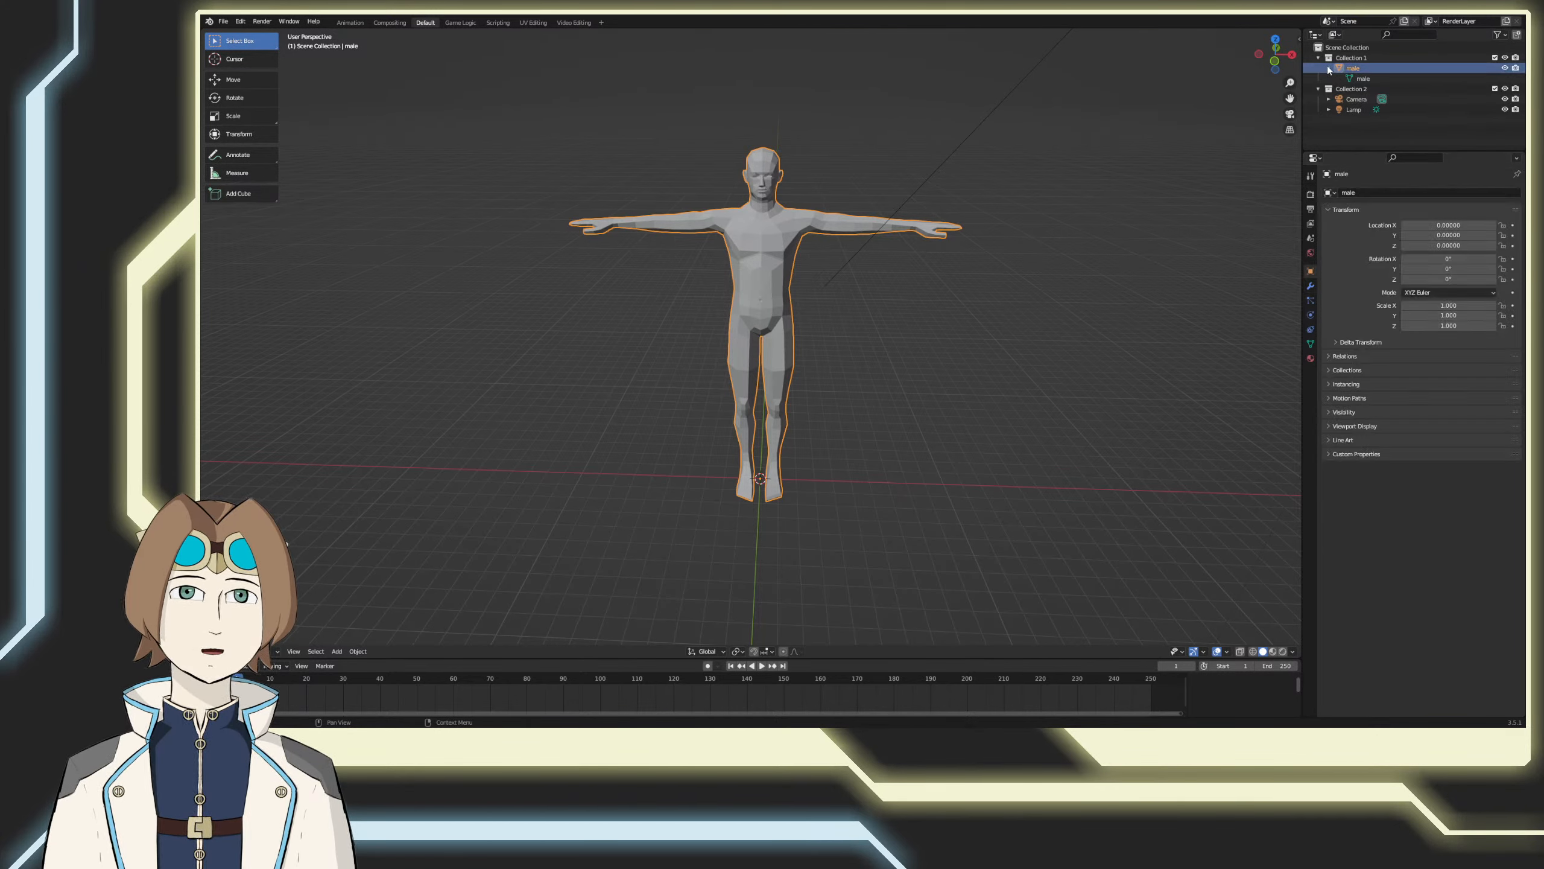
{"action": "left_click", "coordinate": [1329, 69]}
Step: Add a basic human meta-rig armature at the male model's feet in front view
{"action": "key", "text": "KP_1"}
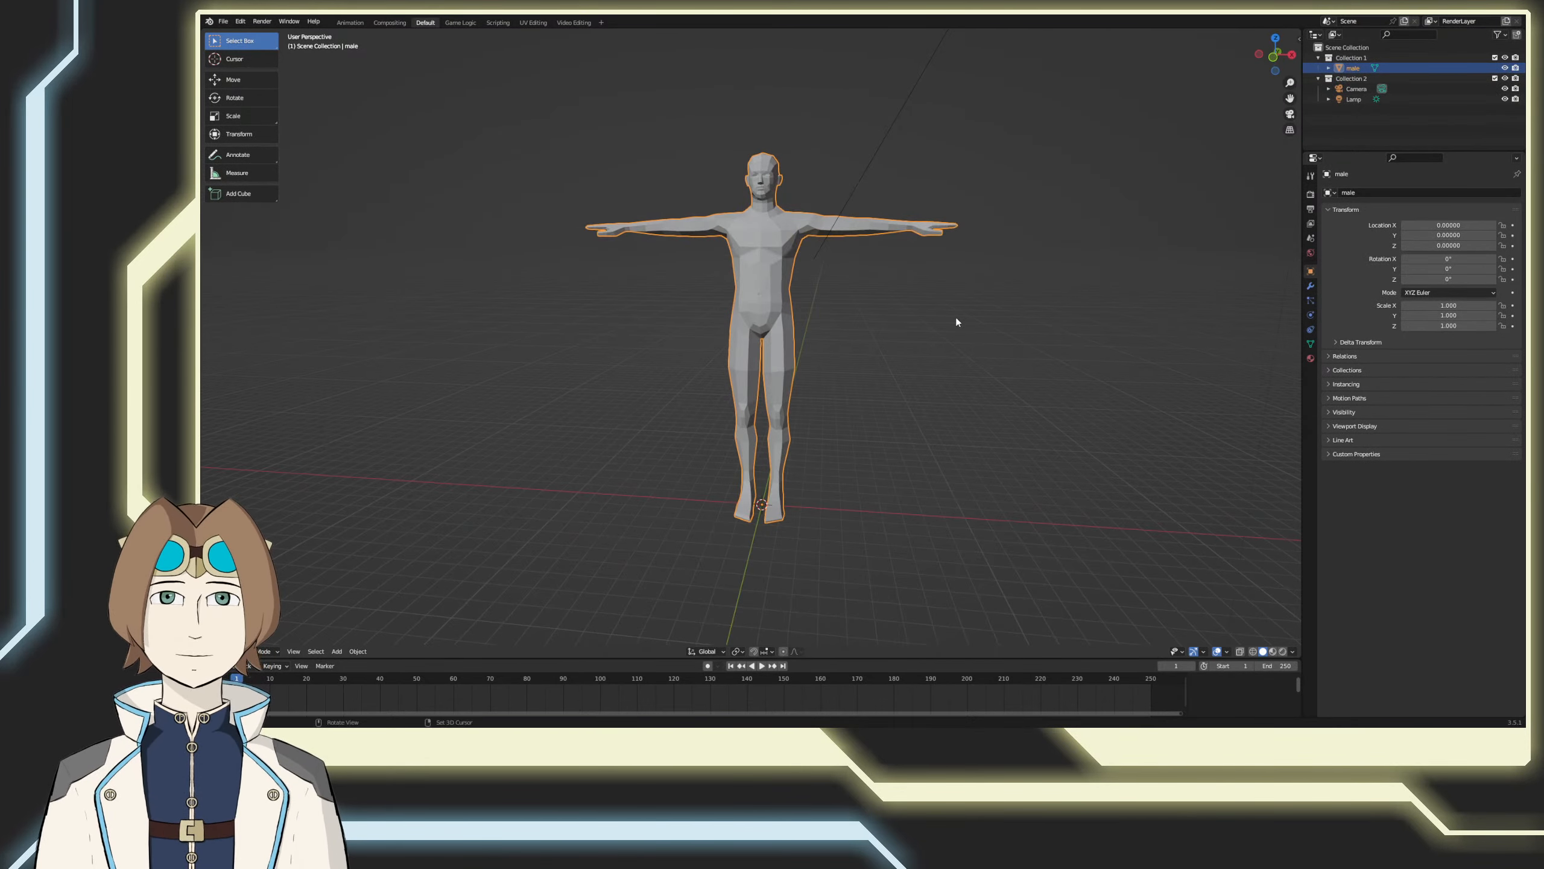
{"action": "middle_click_drag", "start_coordinate": [917, 379], "coordinate": [934, 379], "text": "shift"}
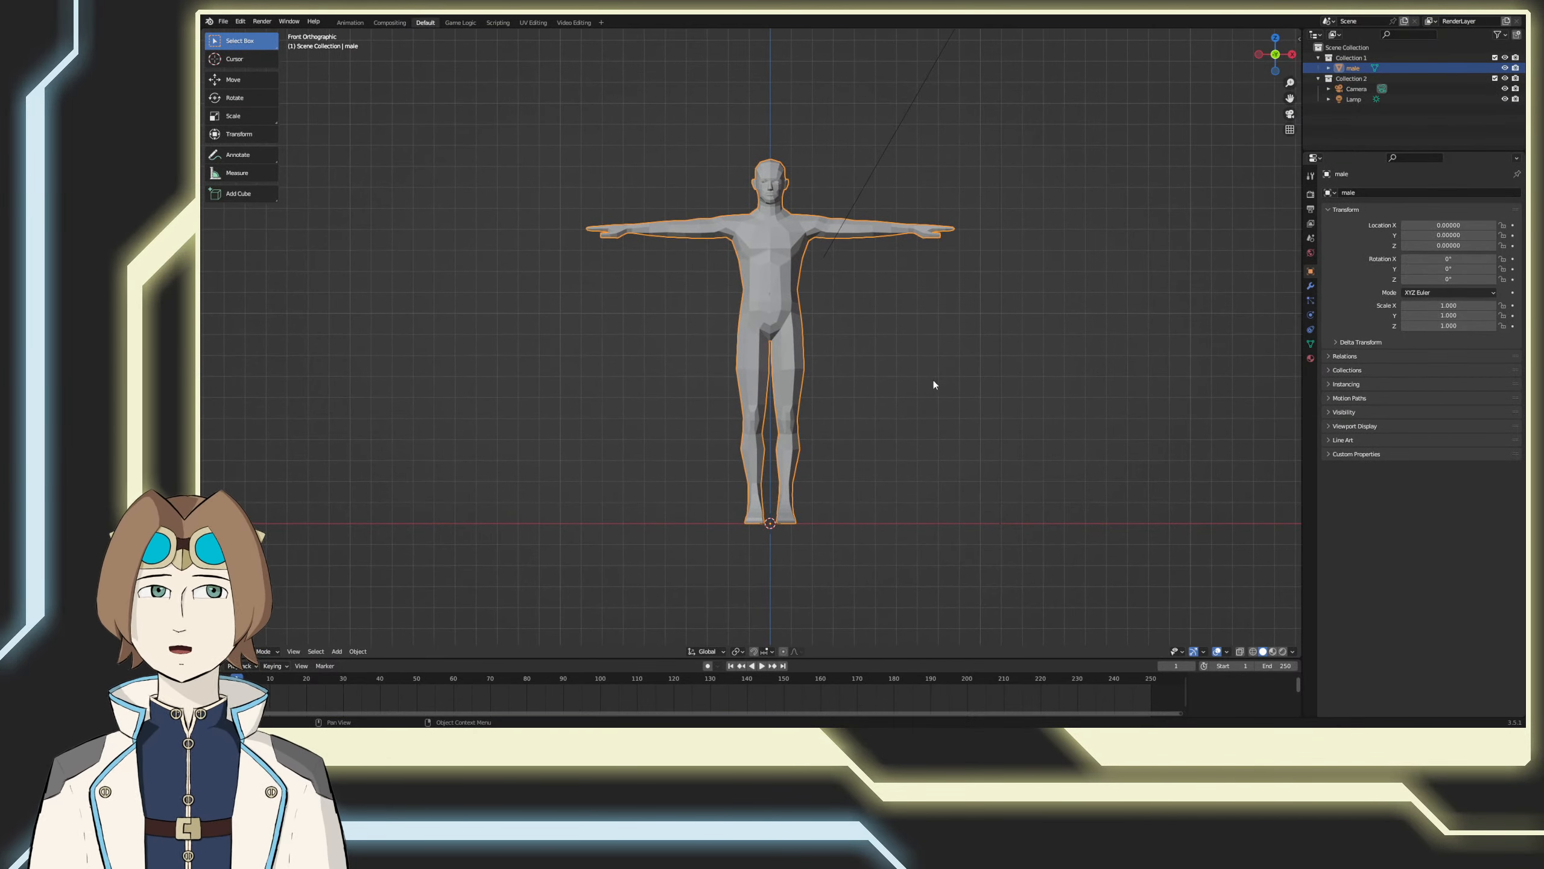
{"action": "key", "text": "shift+a"}
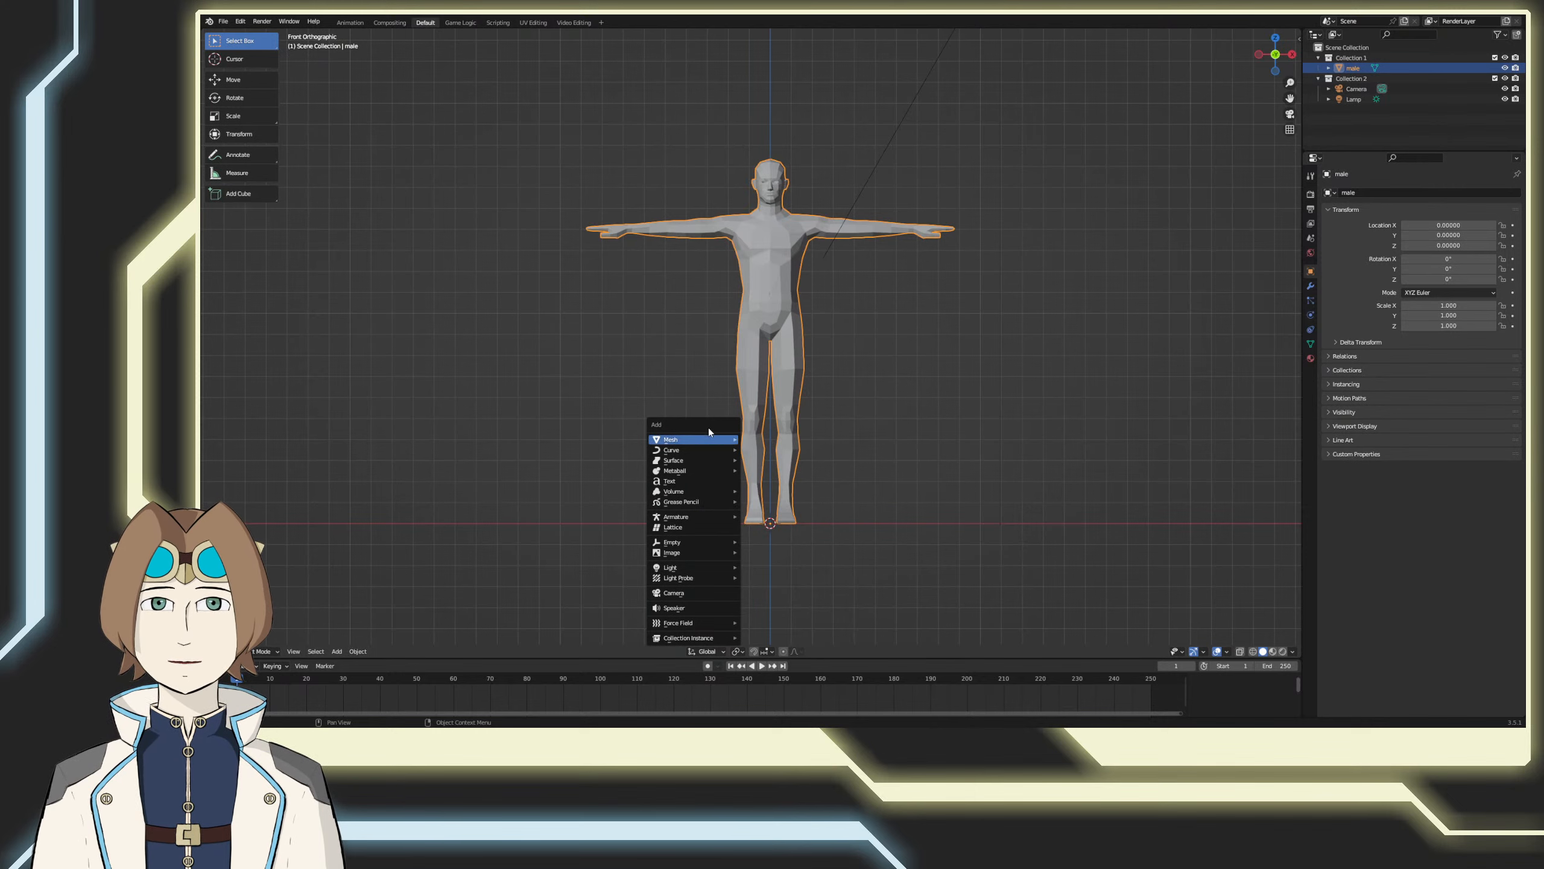
{"action": "mouse_move", "coordinate": [714, 515]}
{"action": "mouse_move", "coordinate": [785, 547]}
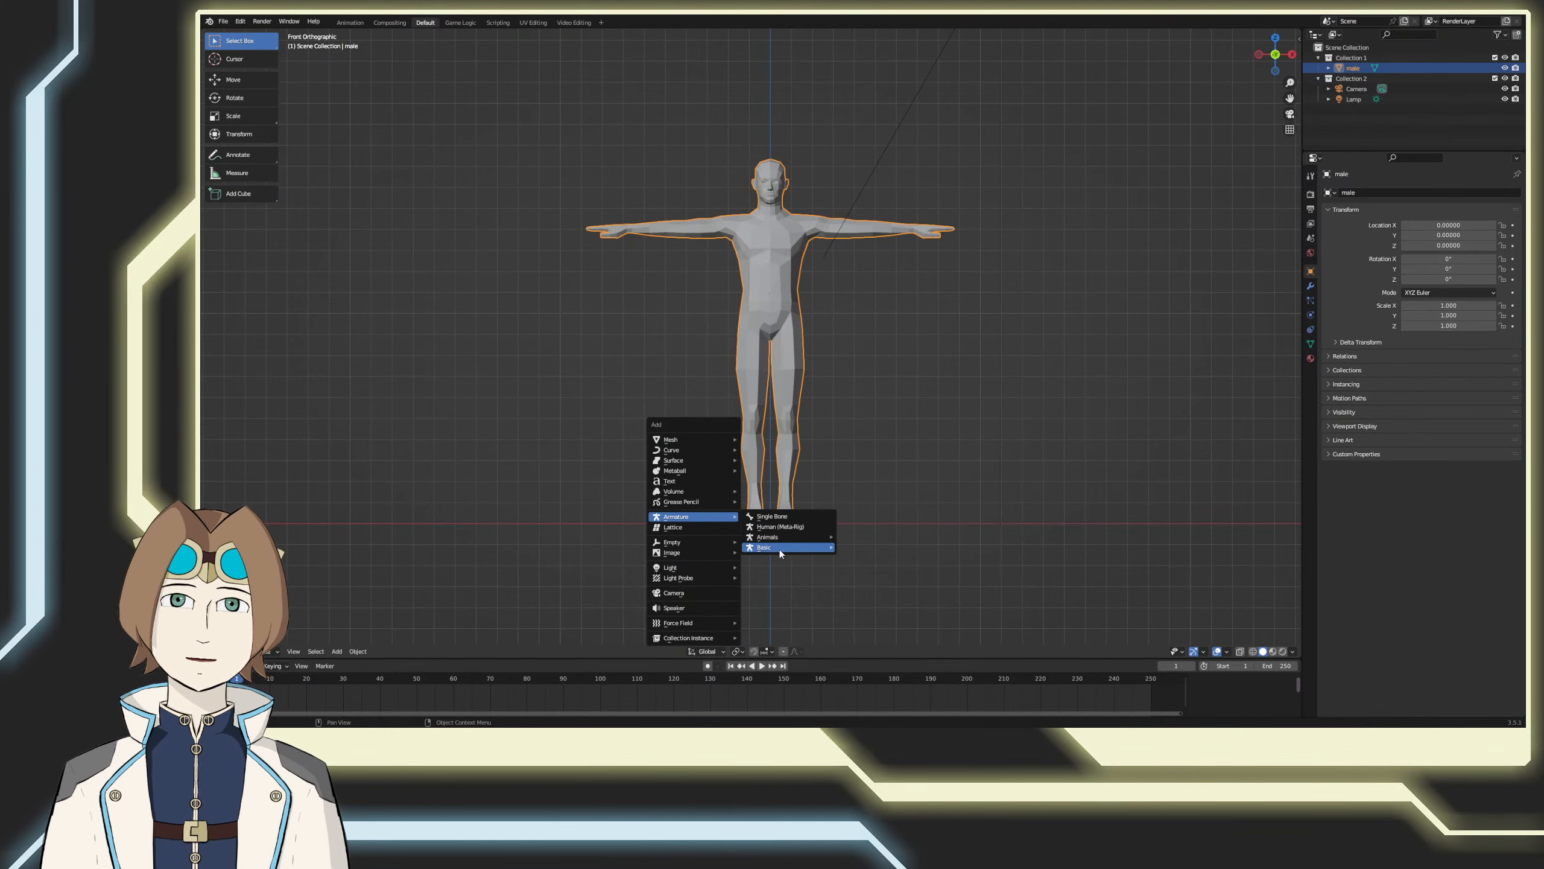
{"action": "left_click", "coordinate": [875, 557]}
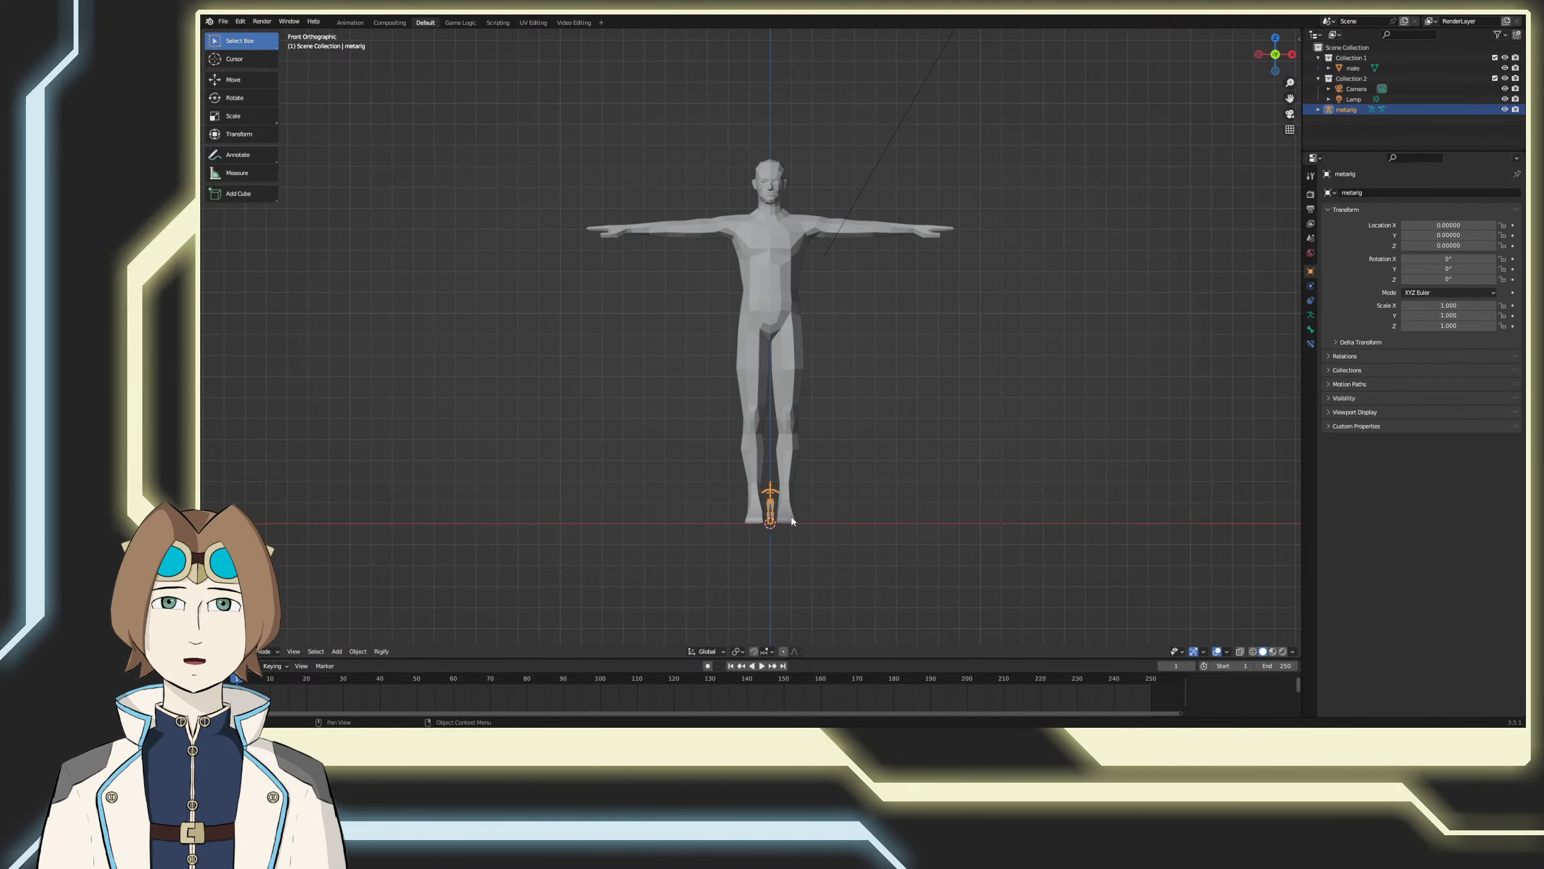
Step: Select the male mesh and display its transform properties to check its dimensions against the small metarig
{"action": "scroll", "coordinate": [790, 524], "scroll_direction": "up", "scroll_amount": 5}
{"action": "scroll", "coordinate": [771, 316], "scroll_direction": "down", "scroll_amount": 3}
{"action": "left_click", "coordinate": [776, 394]}
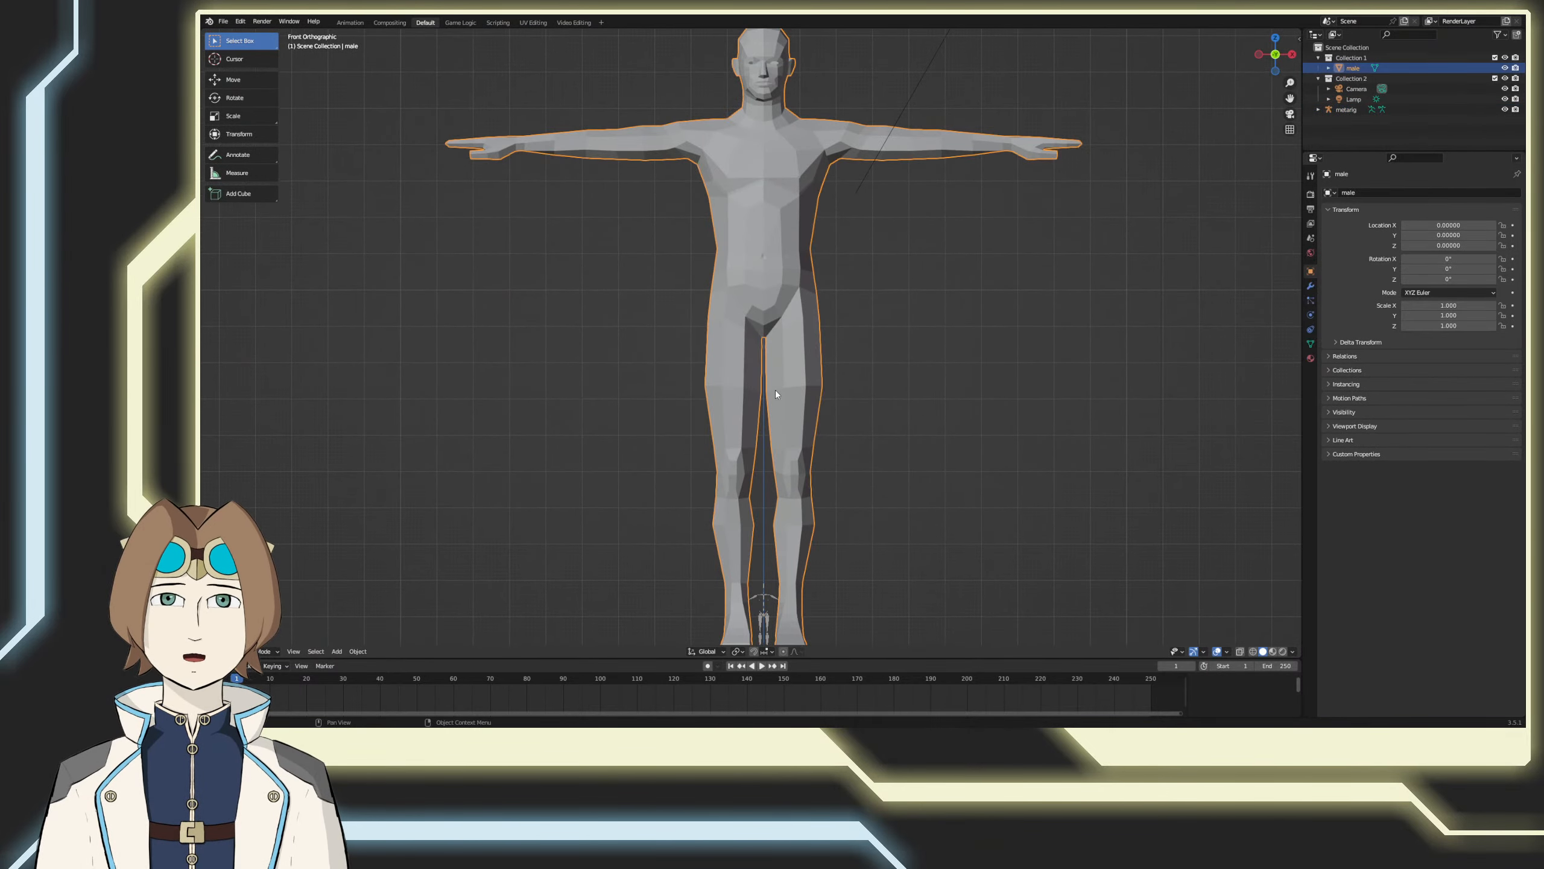
{"action": "scroll", "coordinate": [776, 394], "scroll_direction": "down", "scroll_amount": 4}
{"action": "key", "text": "n"}
{"action": "key", "text": "space"}
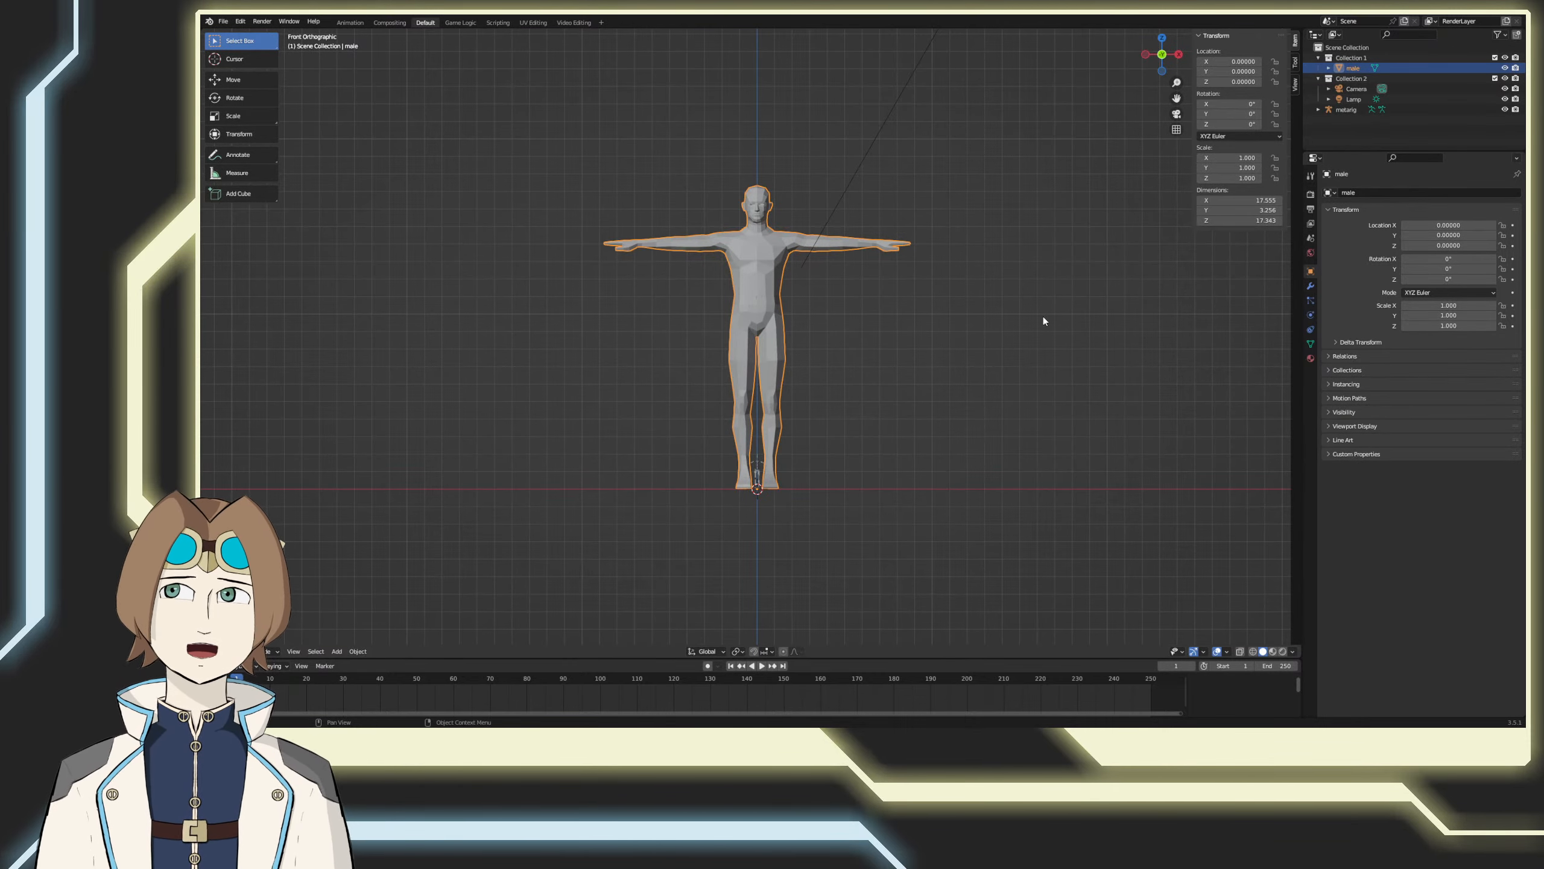
{"action": "scroll", "coordinate": [869, 326], "scroll_direction": "up", "scroll_amount": 5}
{"action": "scroll", "coordinate": [784, 343], "scroll_direction": "down", "scroll_amount": 4}
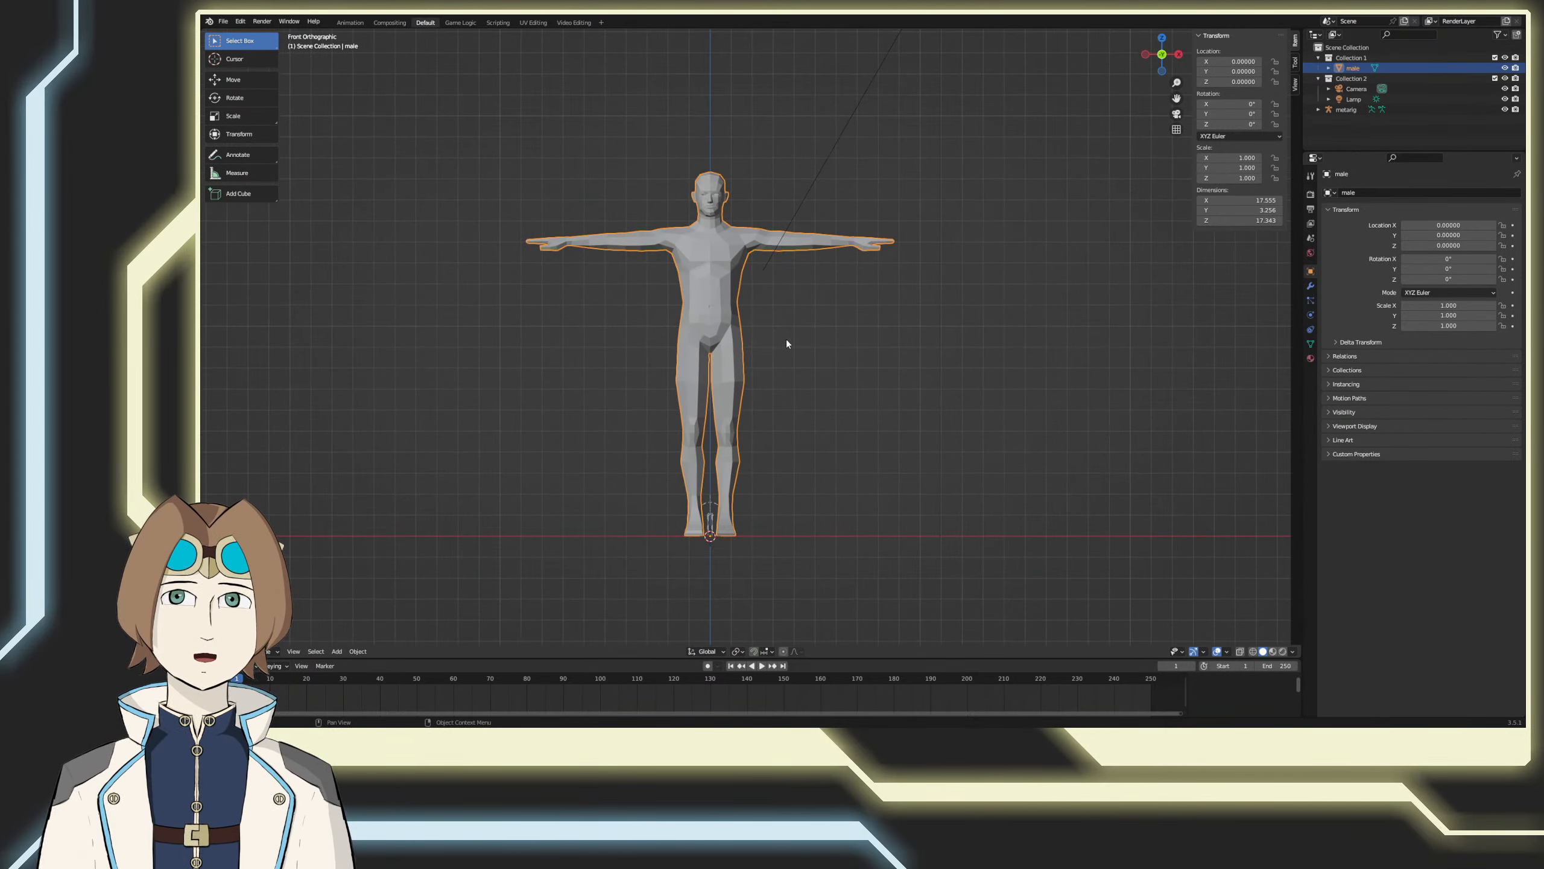
Step: Delete Collection 2, the Camera and the Lamp, and move the metarig into Collection 1
{"action": "middle_click_drag", "start_coordinate": [786, 396], "coordinate": [851, 349], "text": "shift"}
{"action": "left_click", "coordinate": [1351, 78]}
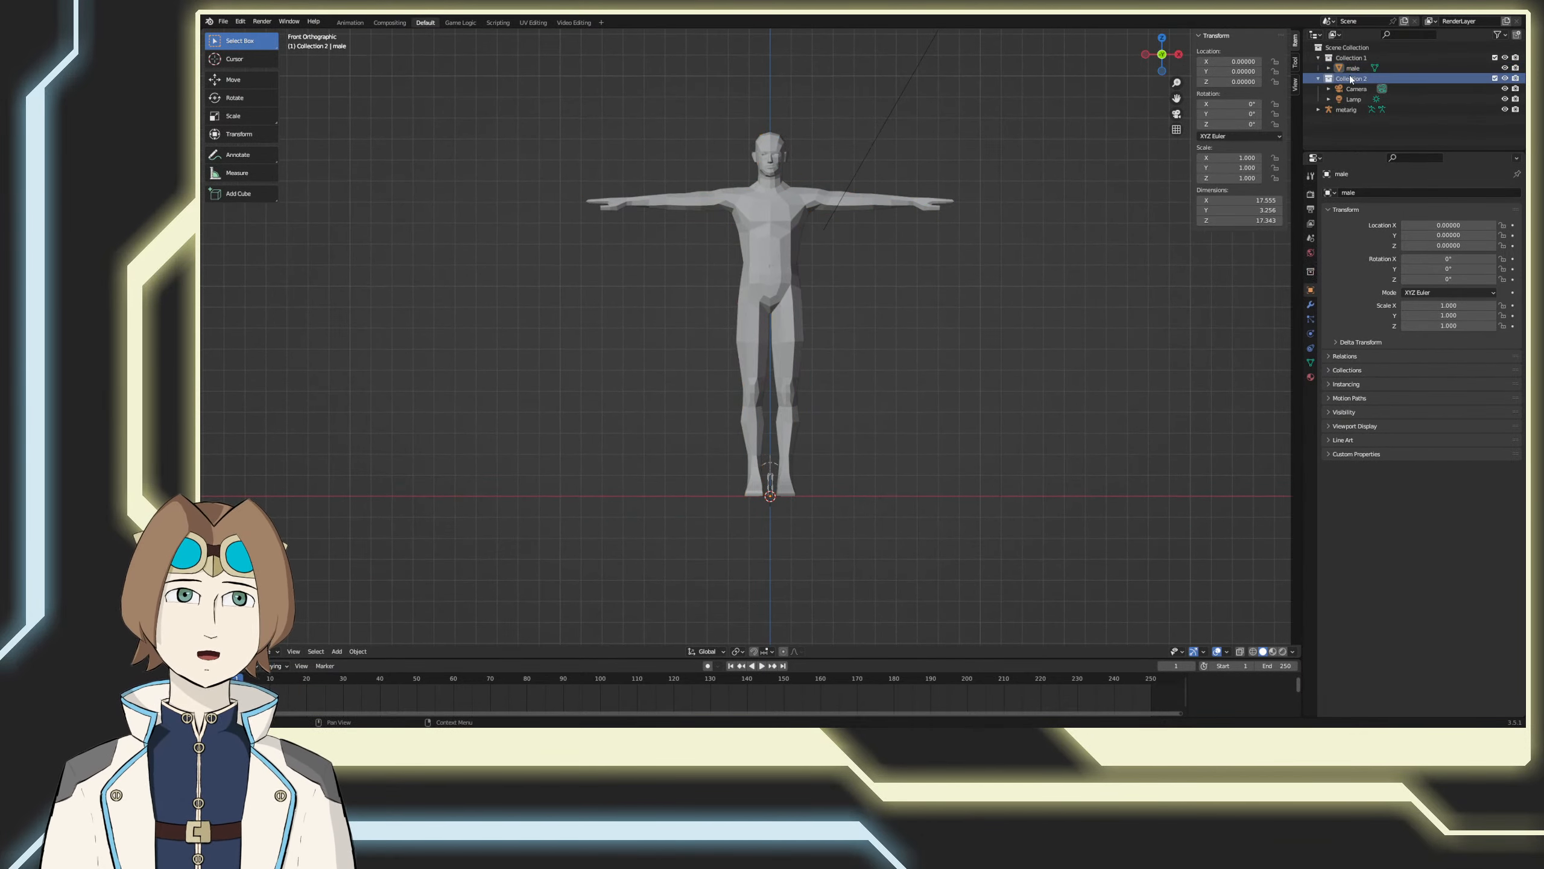
{"action": "key", "text": "Delete"}
{"action": "left_click", "coordinate": [1344, 82]}
{"action": "key", "text": "Delete"}
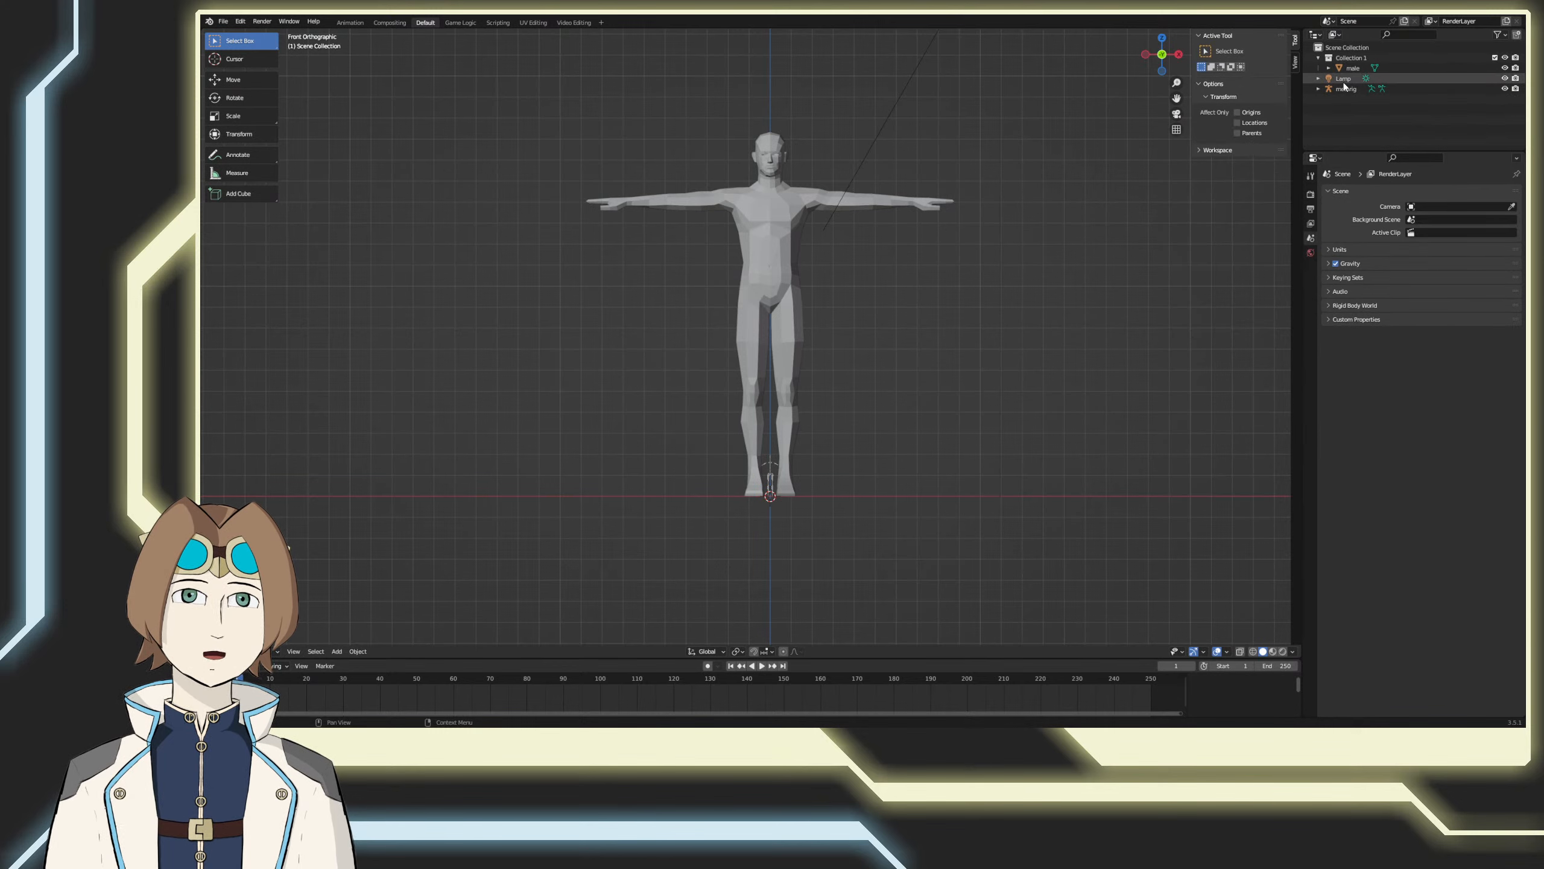
{"action": "left_click", "coordinate": [1343, 82]}
{"action": "key", "text": "Delete"}
{"action": "left_click_drag", "start_coordinate": [1343, 82], "coordinate": [1358, 64]}
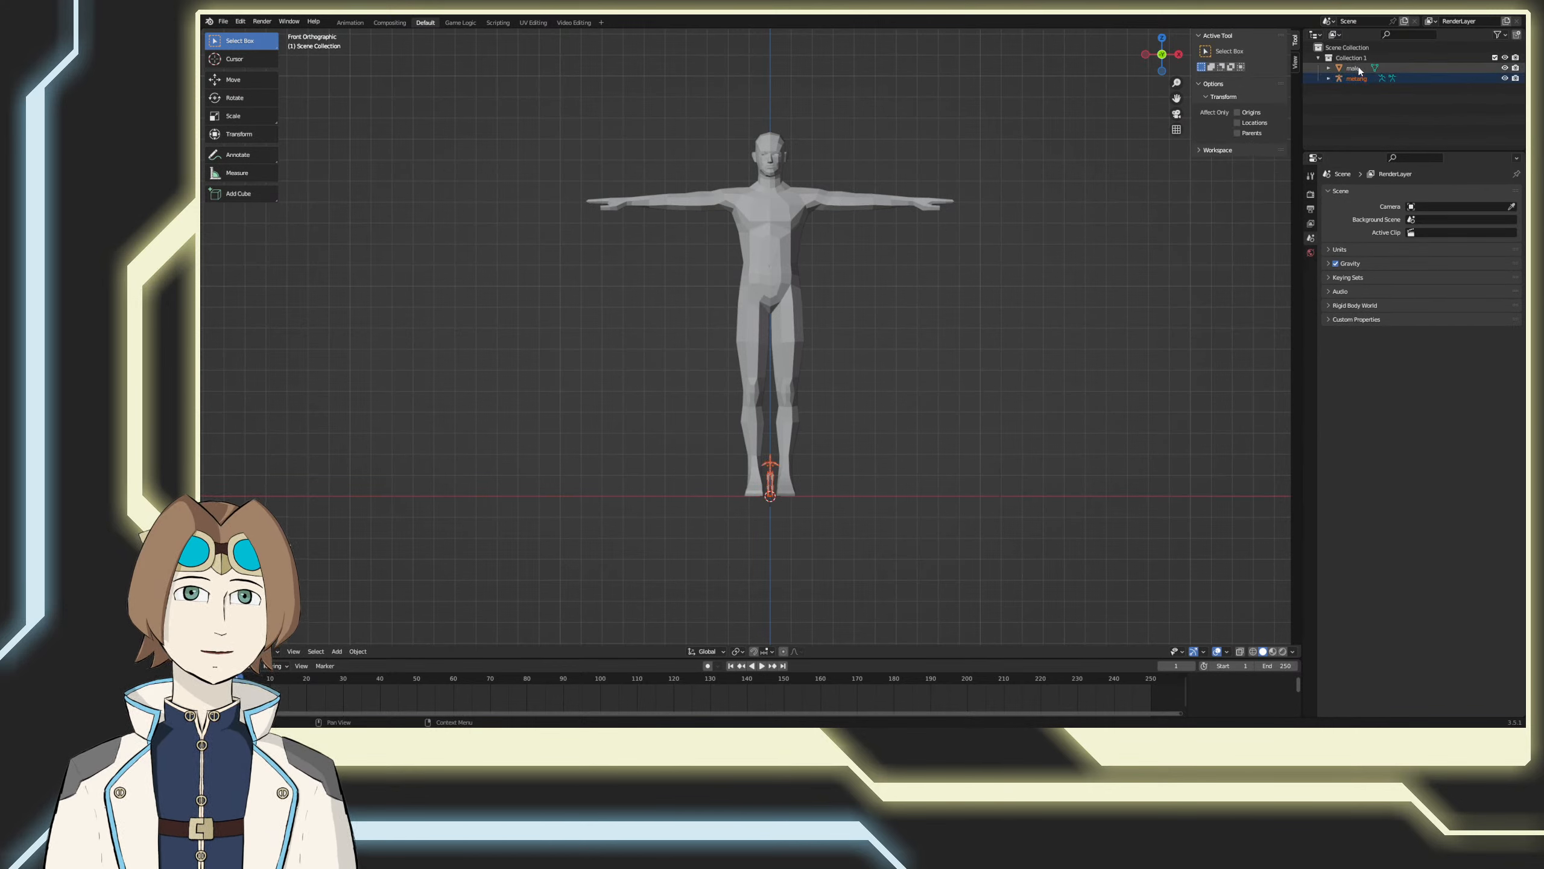
{"action": "left_click", "coordinate": [1357, 79]}
Step: Try to shrink the male mesh by setting only its Z dimension to about 1.734
{"action": "left_click", "coordinate": [769, 285]}
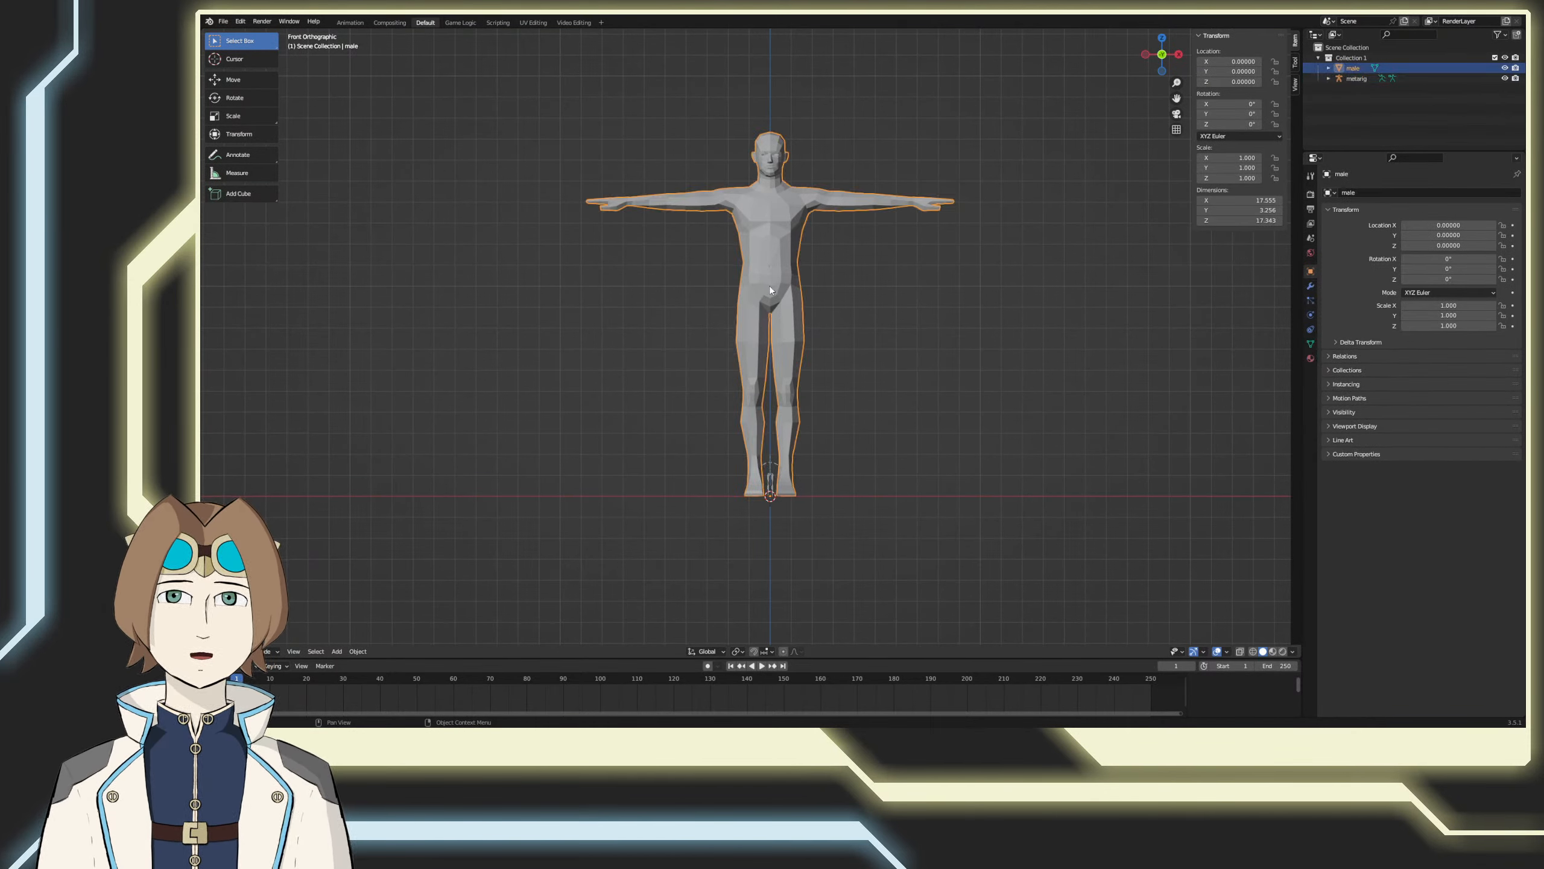
{"action": "scroll", "coordinate": [845, 404], "scroll_direction": "up", "scroll_amount": 4}
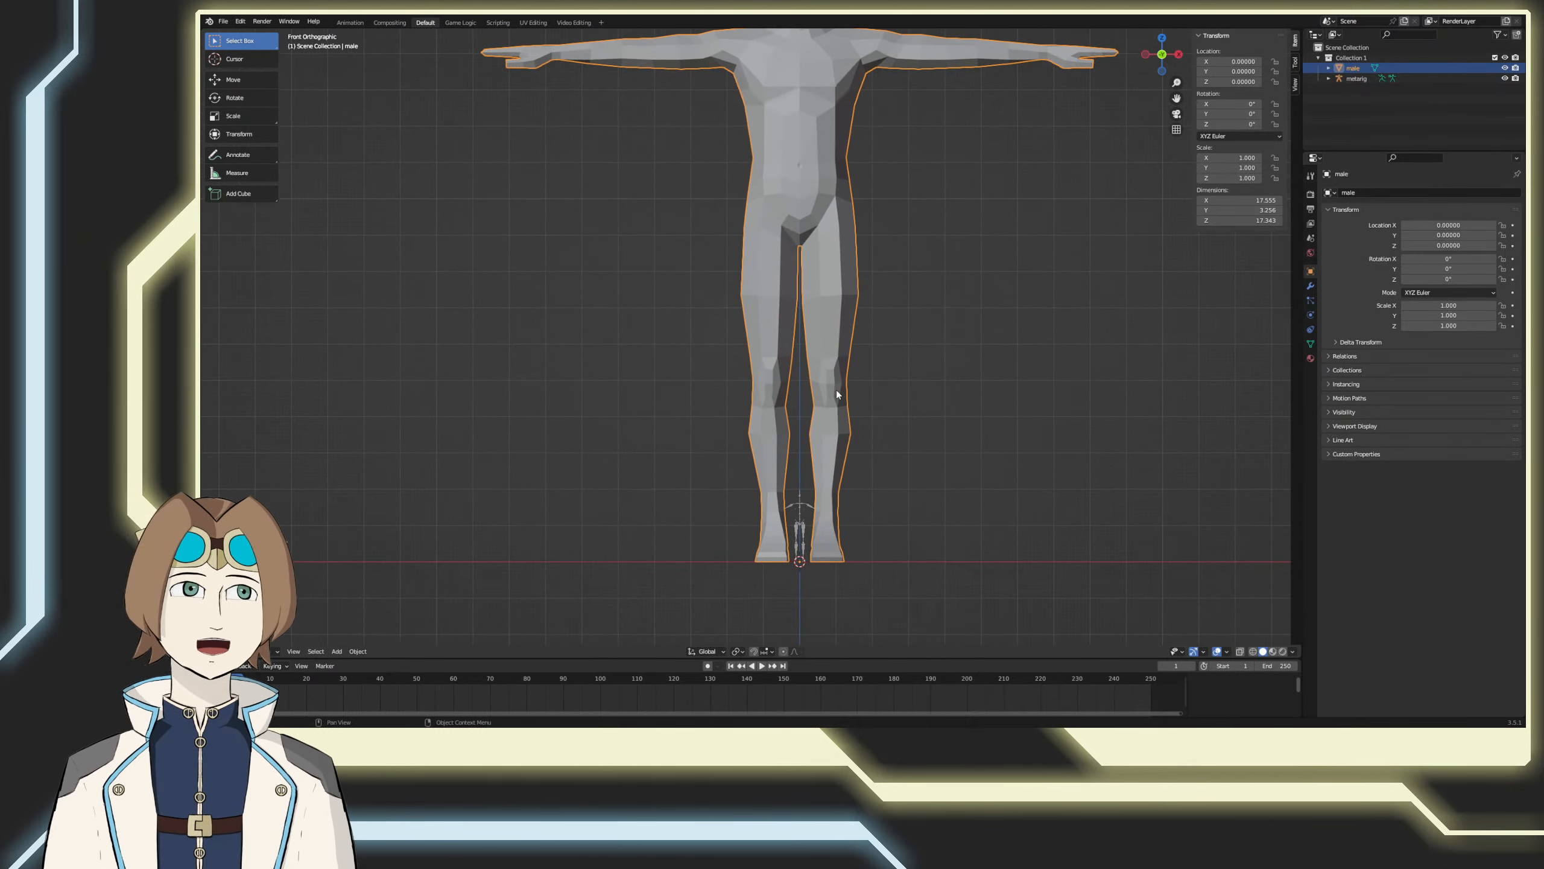
{"action": "scroll", "coordinate": [936, 411], "scroll_direction": "down", "scroll_amount": 2}
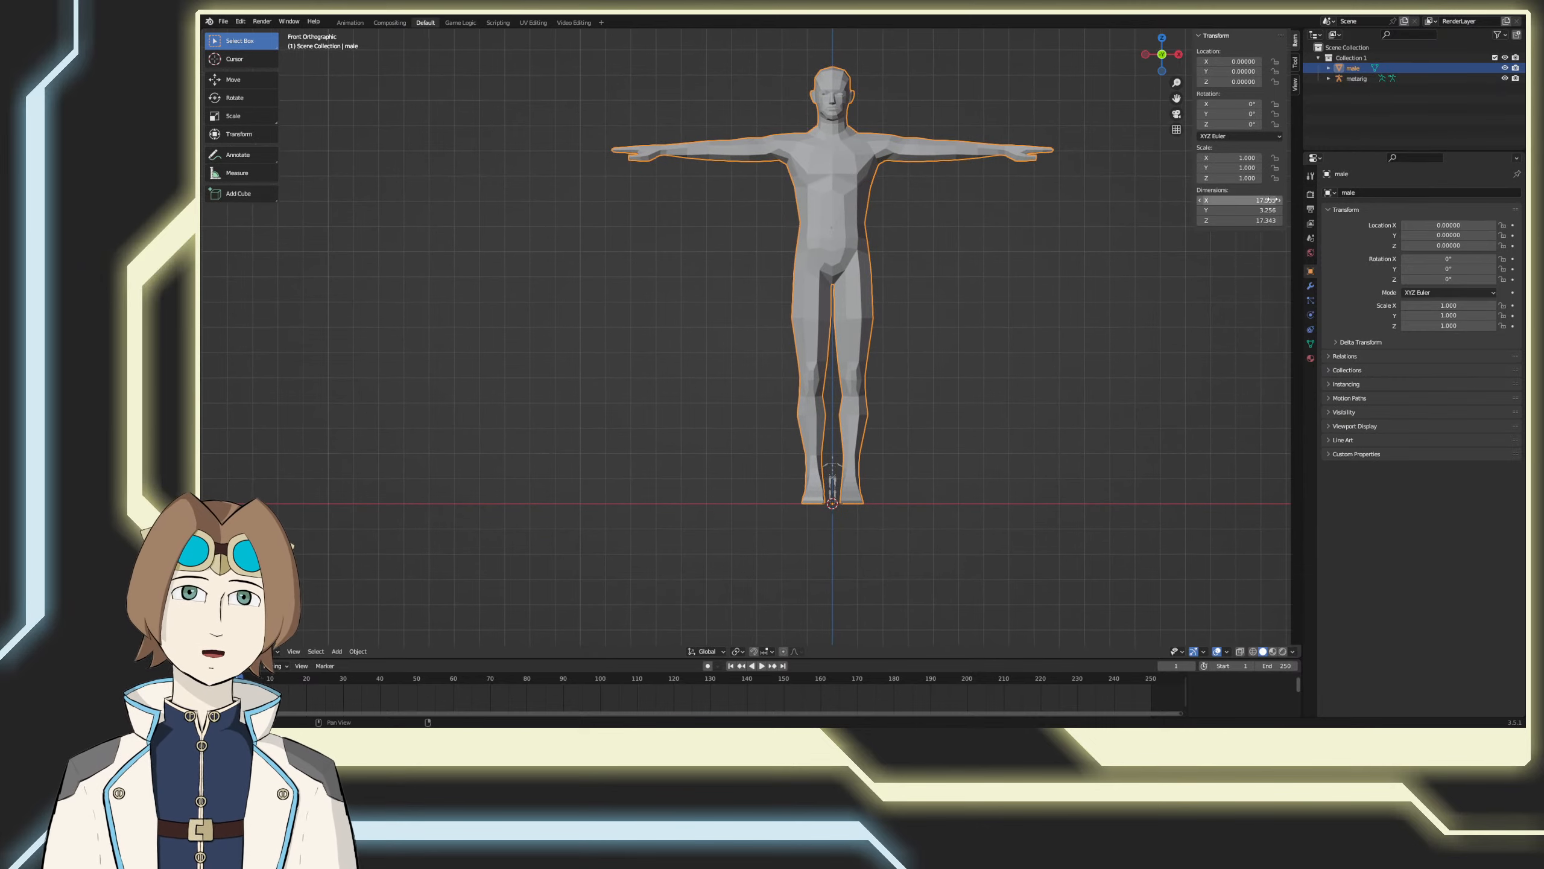
{"action": "left_click", "coordinate": [1262, 219]}
{"action": "key", "text": "ctrl+c"}
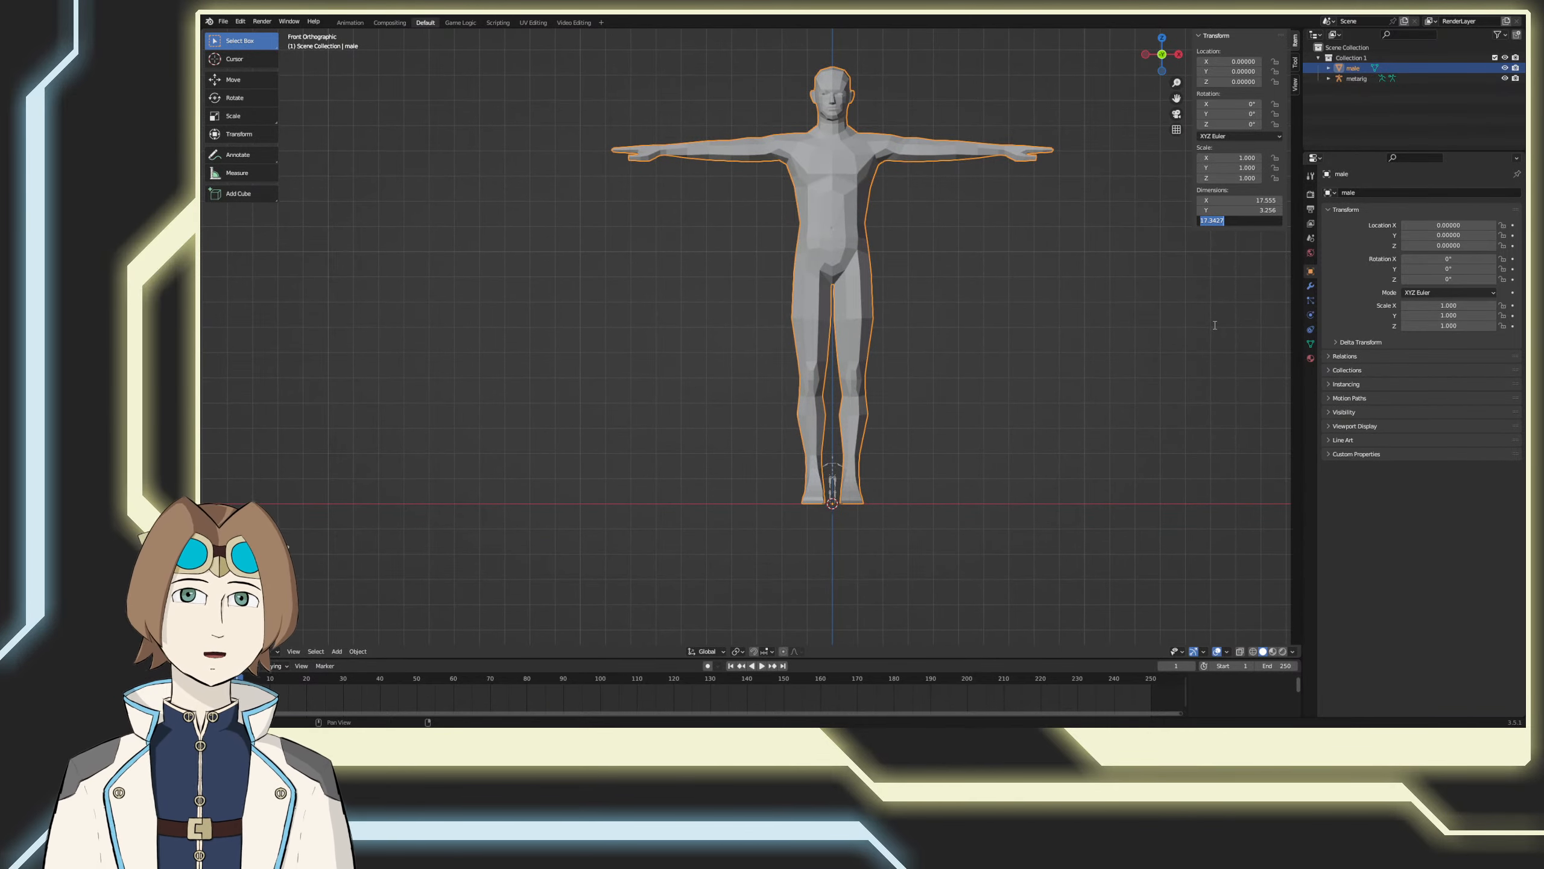
{"action": "key", "text": "BackSpace"}
{"action": "key", "text": "ctrl+v"}
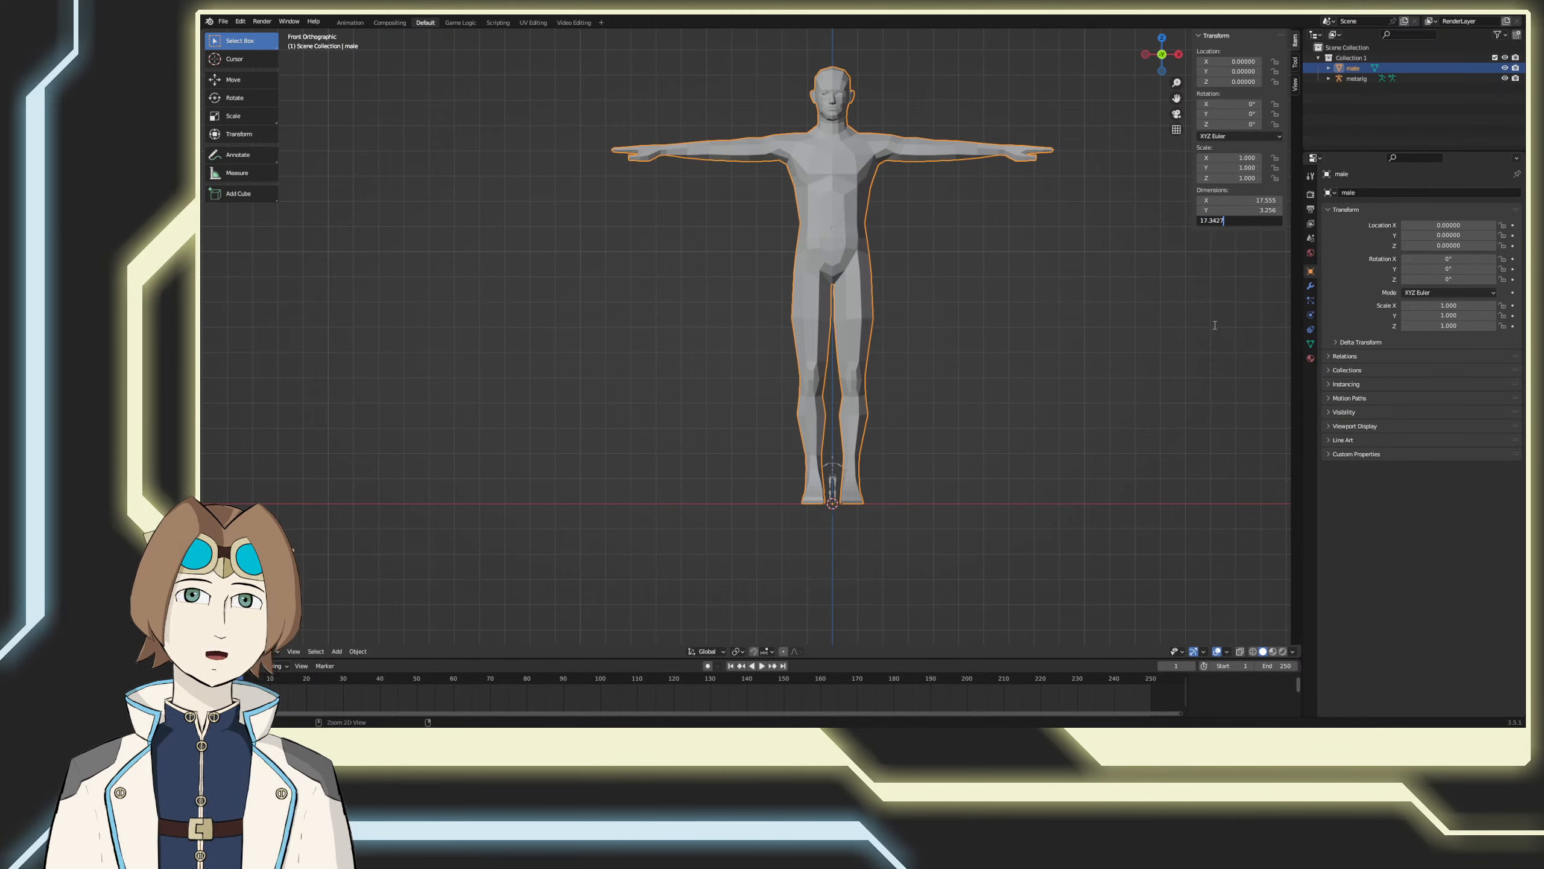
{"action": "type", "text": "0"}
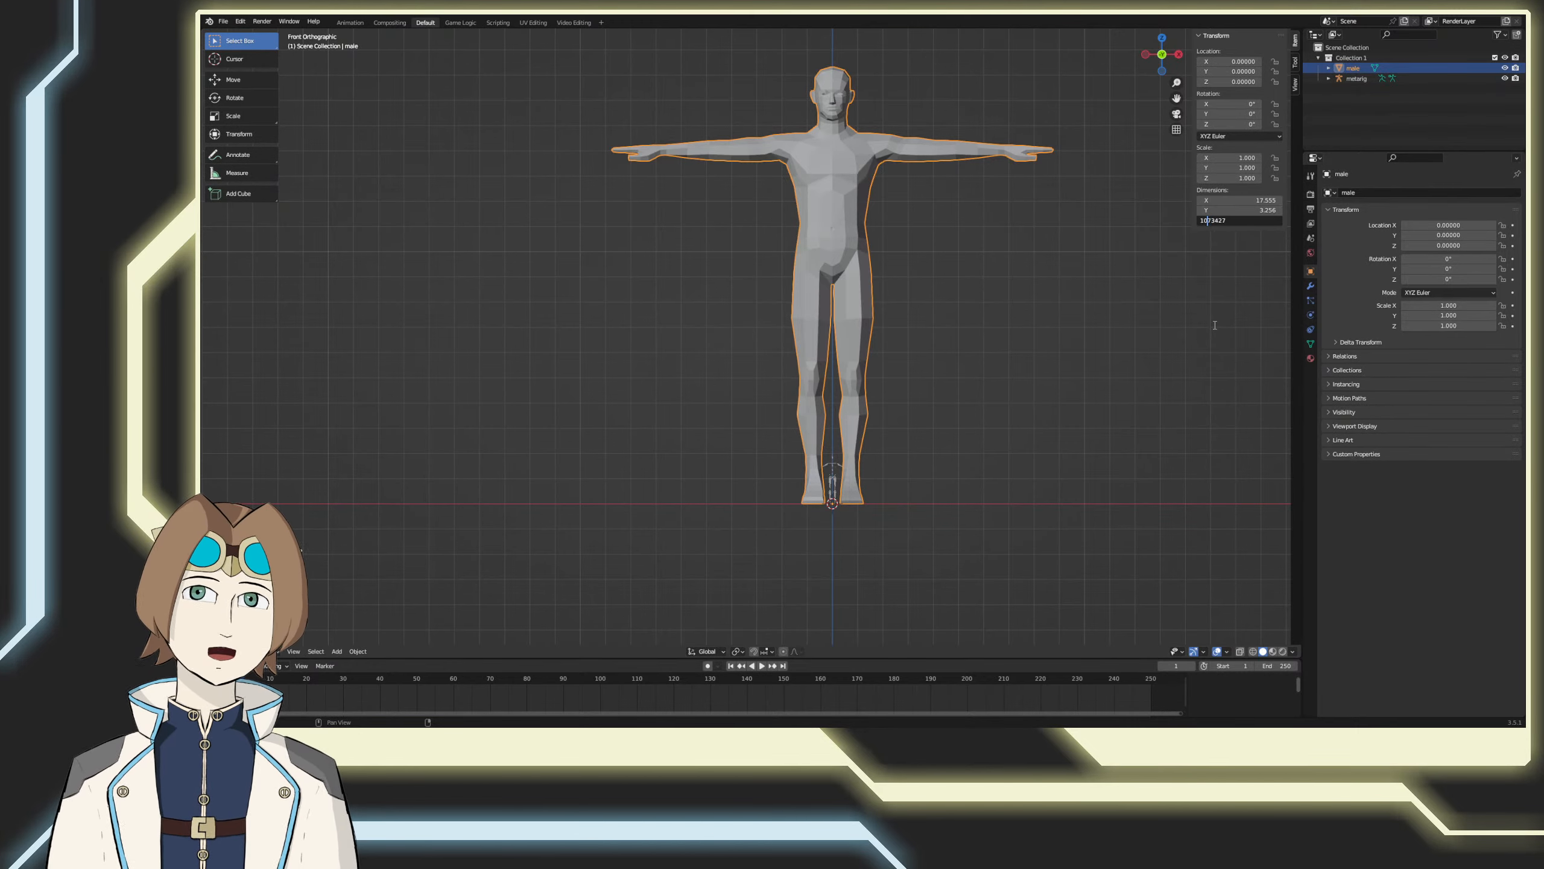
{"action": "key", "text": "Return"}
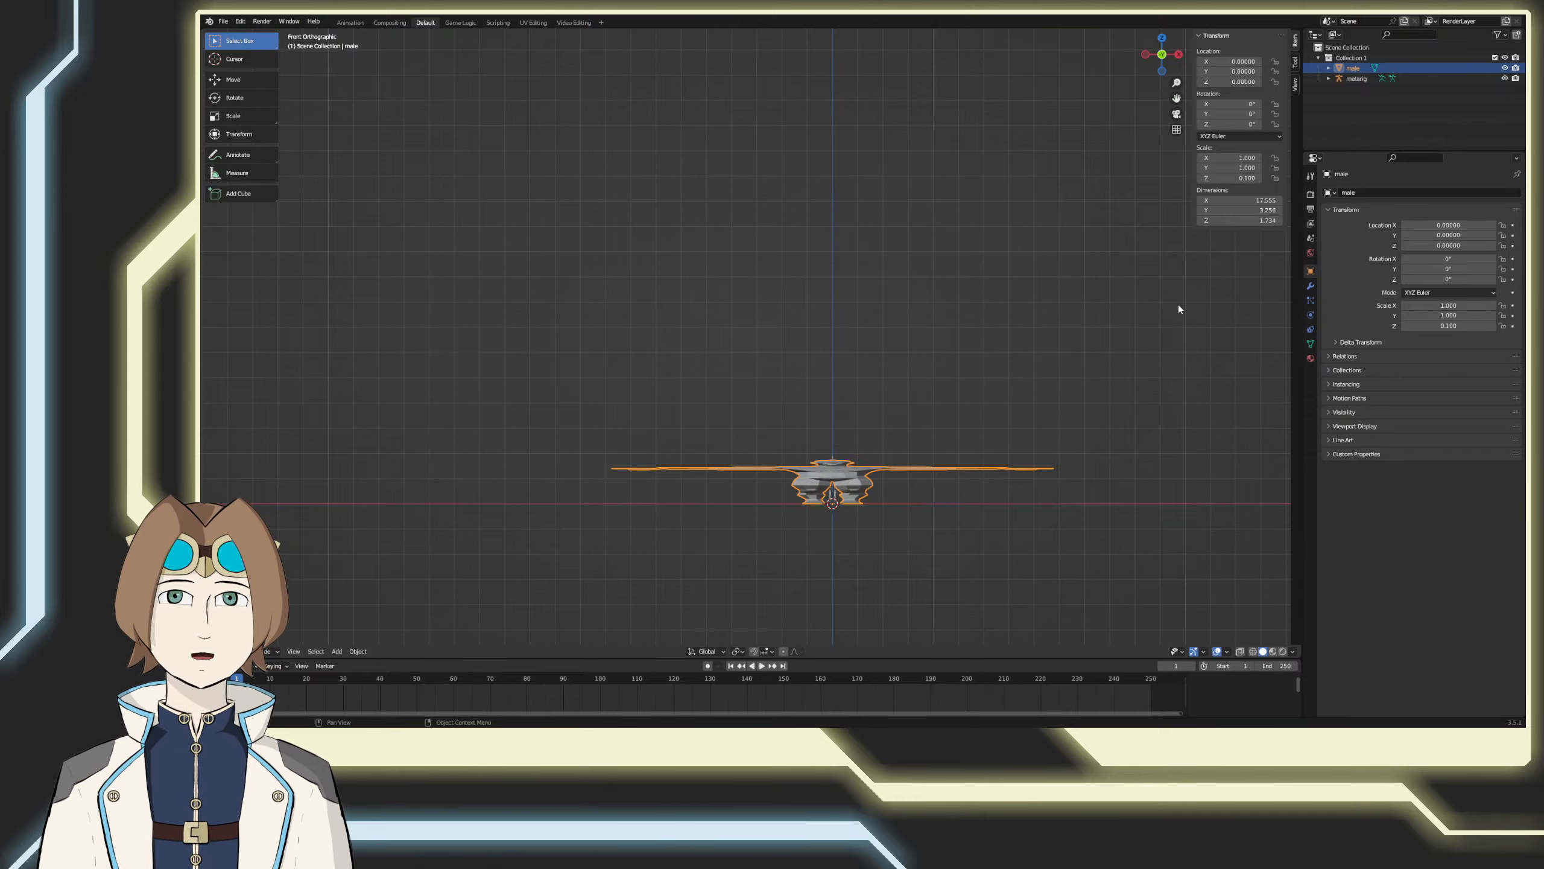
Step: Inspect the squashed male mesh from an angle and undo its Z dimension change
{"action": "scroll", "coordinate": [987, 411], "scroll_direction": "up", "scroll_amount": 8}
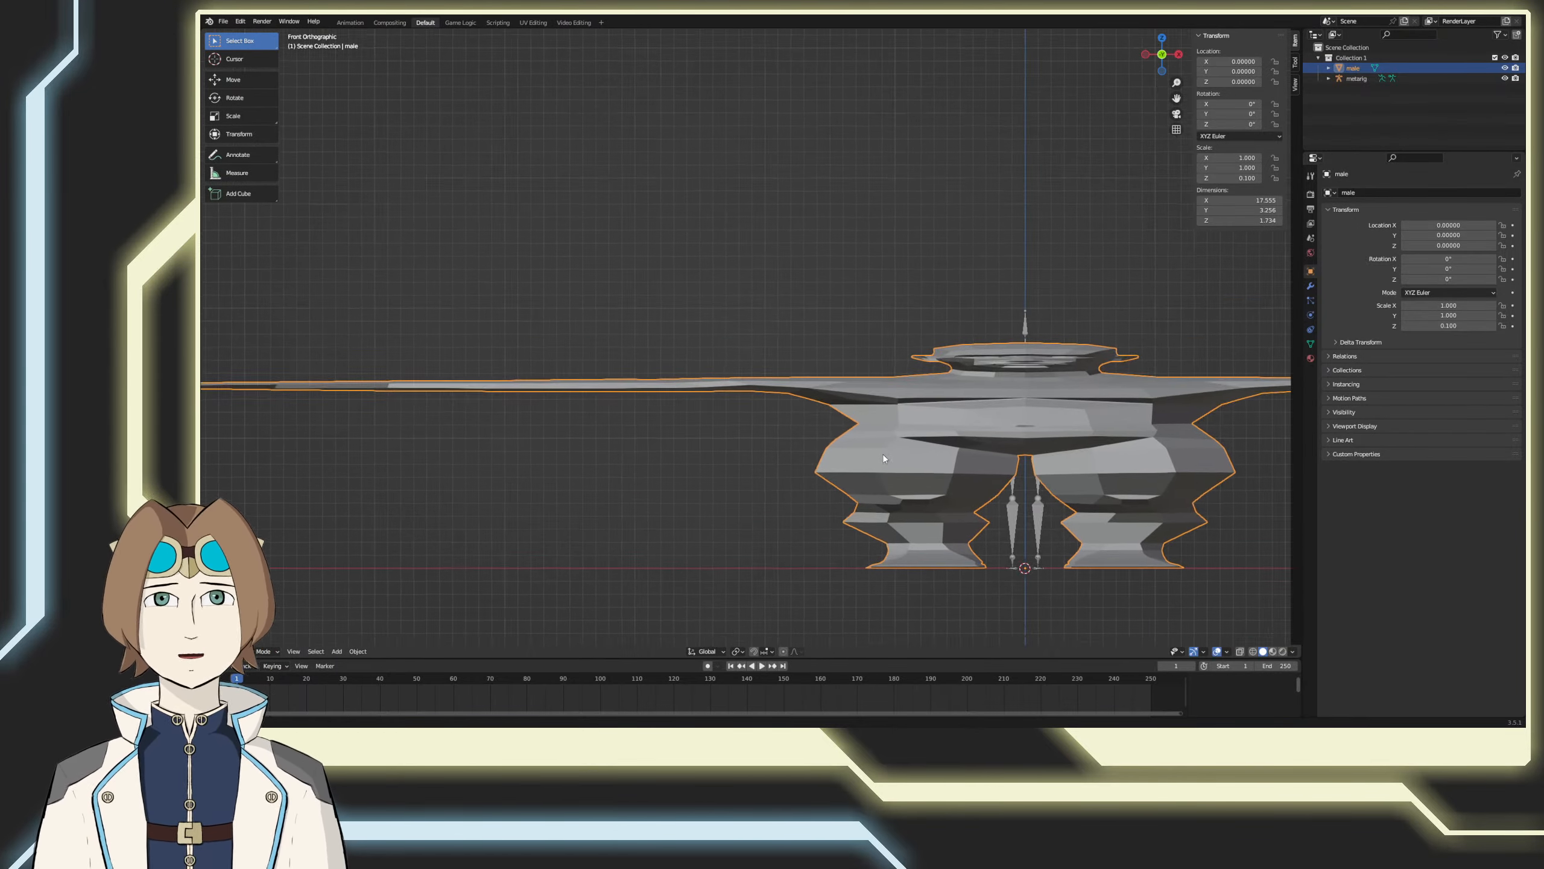
{"action": "mouse_move", "coordinate": [883, 455]}
{"action": "middle_mouse_down"}
{"action": "mouse_move", "coordinate": [764, 446]}
{"action": "mouse_move", "coordinate": [912, 426]}
{"action": "mouse_move", "coordinate": [1003, 445]}
{"action": "mouse_move", "coordinate": [946, 431]}
{"action": "mouse_move", "coordinate": [862, 442]}
{"action": "mouse_move", "coordinate": [920, 437]}
{"action": "mouse_move", "coordinate": [975, 461]}
{"action": "mouse_move", "coordinate": [875, 437]}
{"action": "mouse_move", "coordinate": [1006, 443]}
{"action": "mouse_move", "coordinate": [866, 437]}
{"action": "middle_mouse_up"}
{"action": "scroll", "coordinate": [872, 432], "scroll_direction": "down", "scroll_amount": 3}
{"action": "left_click", "coordinate": [1266, 201]}
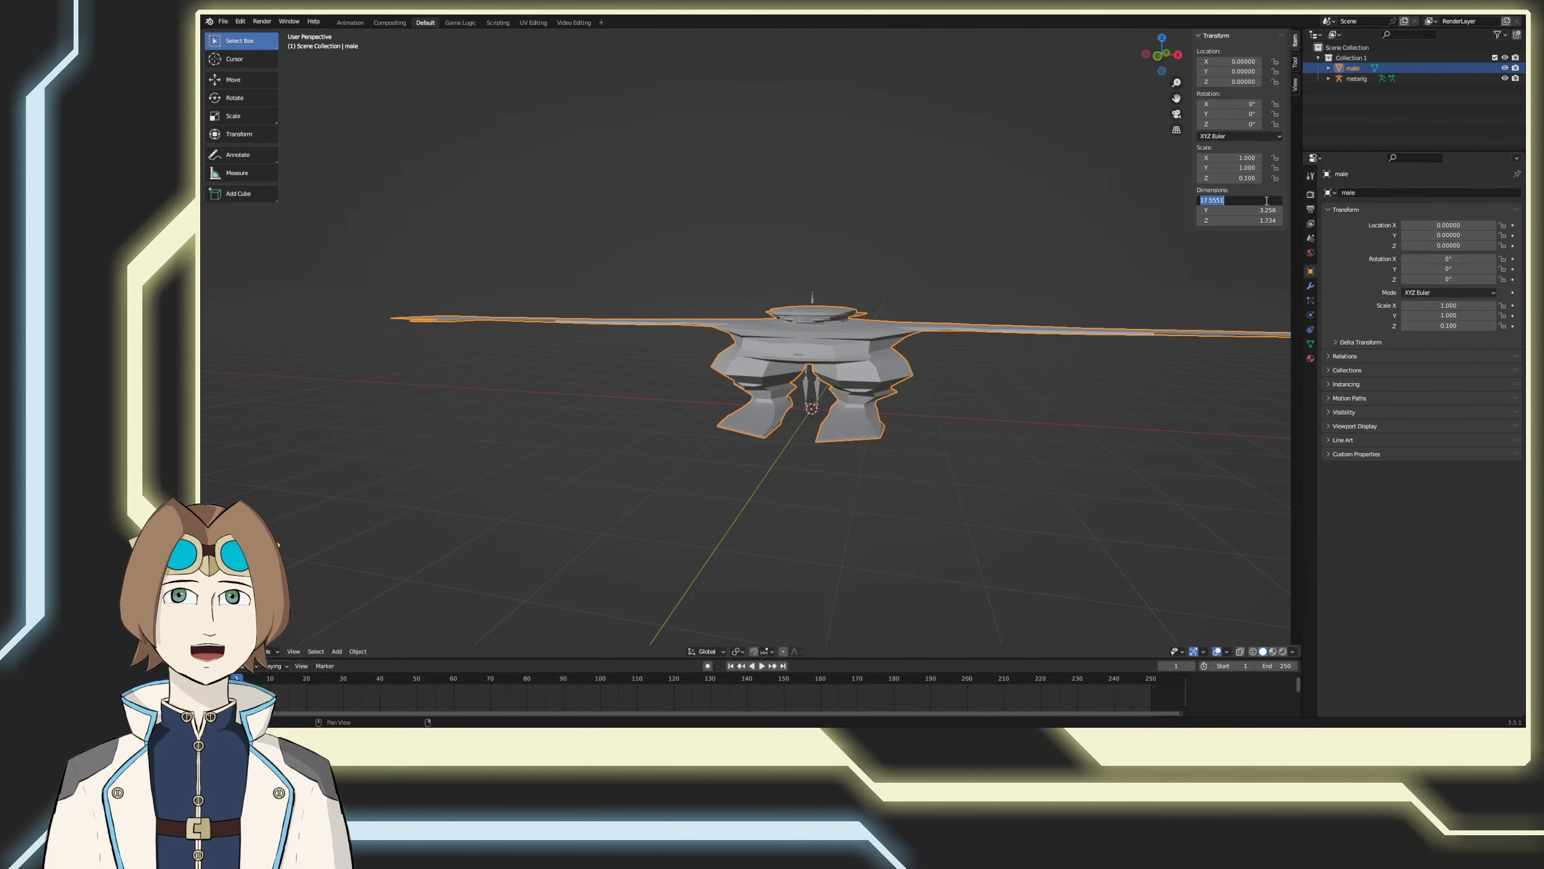
{"action": "key", "text": "Escape"}
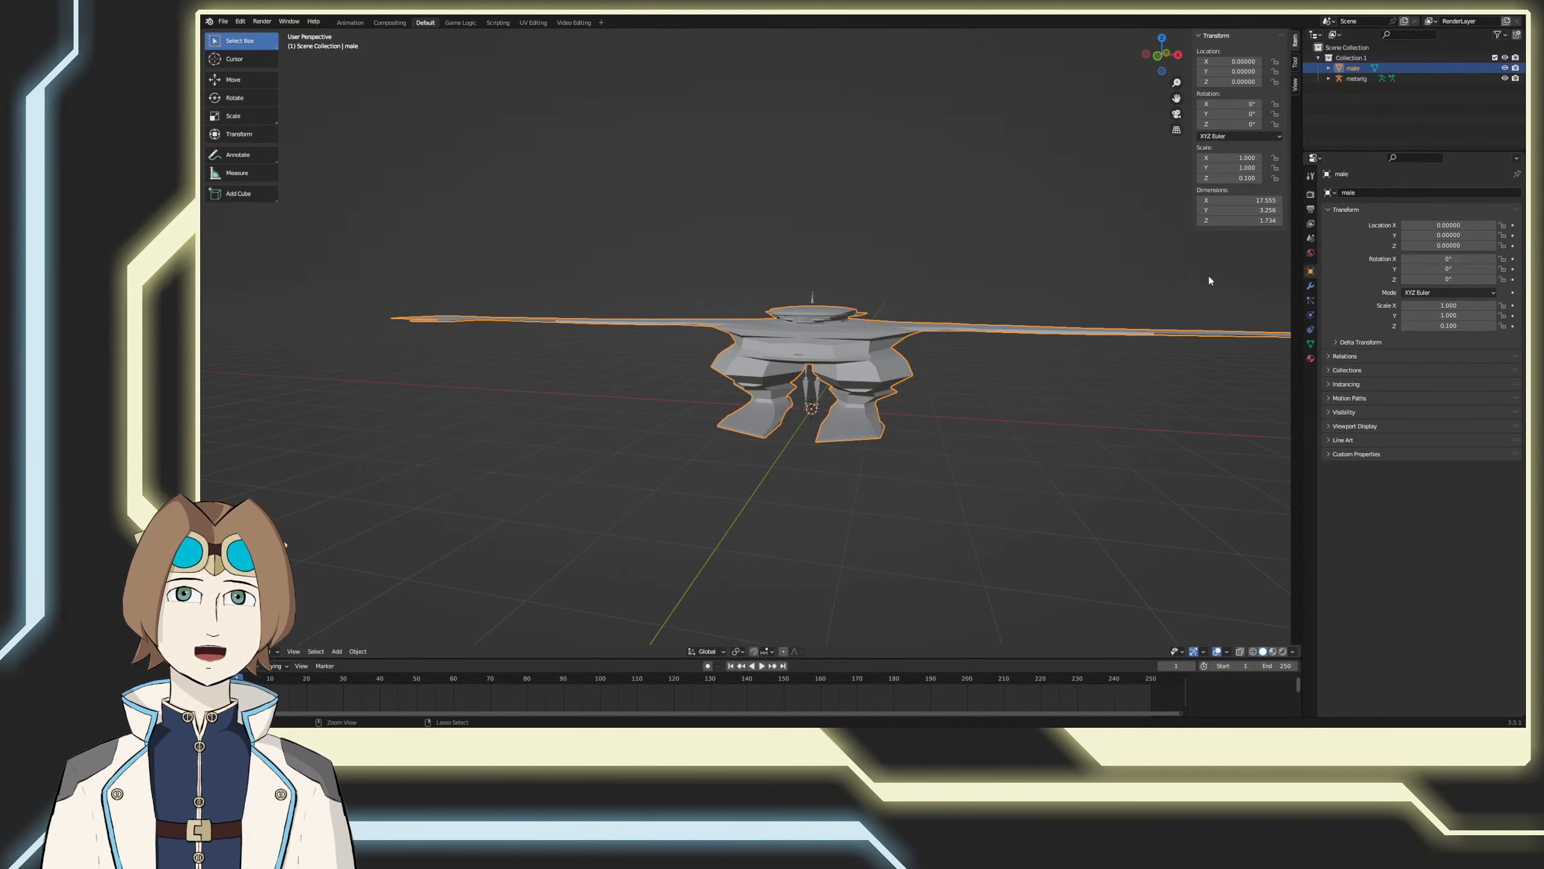
{"action": "key", "text": "ctrl+z"}
Step: Scale the male mesh uniformly to about 0.115 in front view so its height matches the metarig
{"action": "key", "text": "s"}
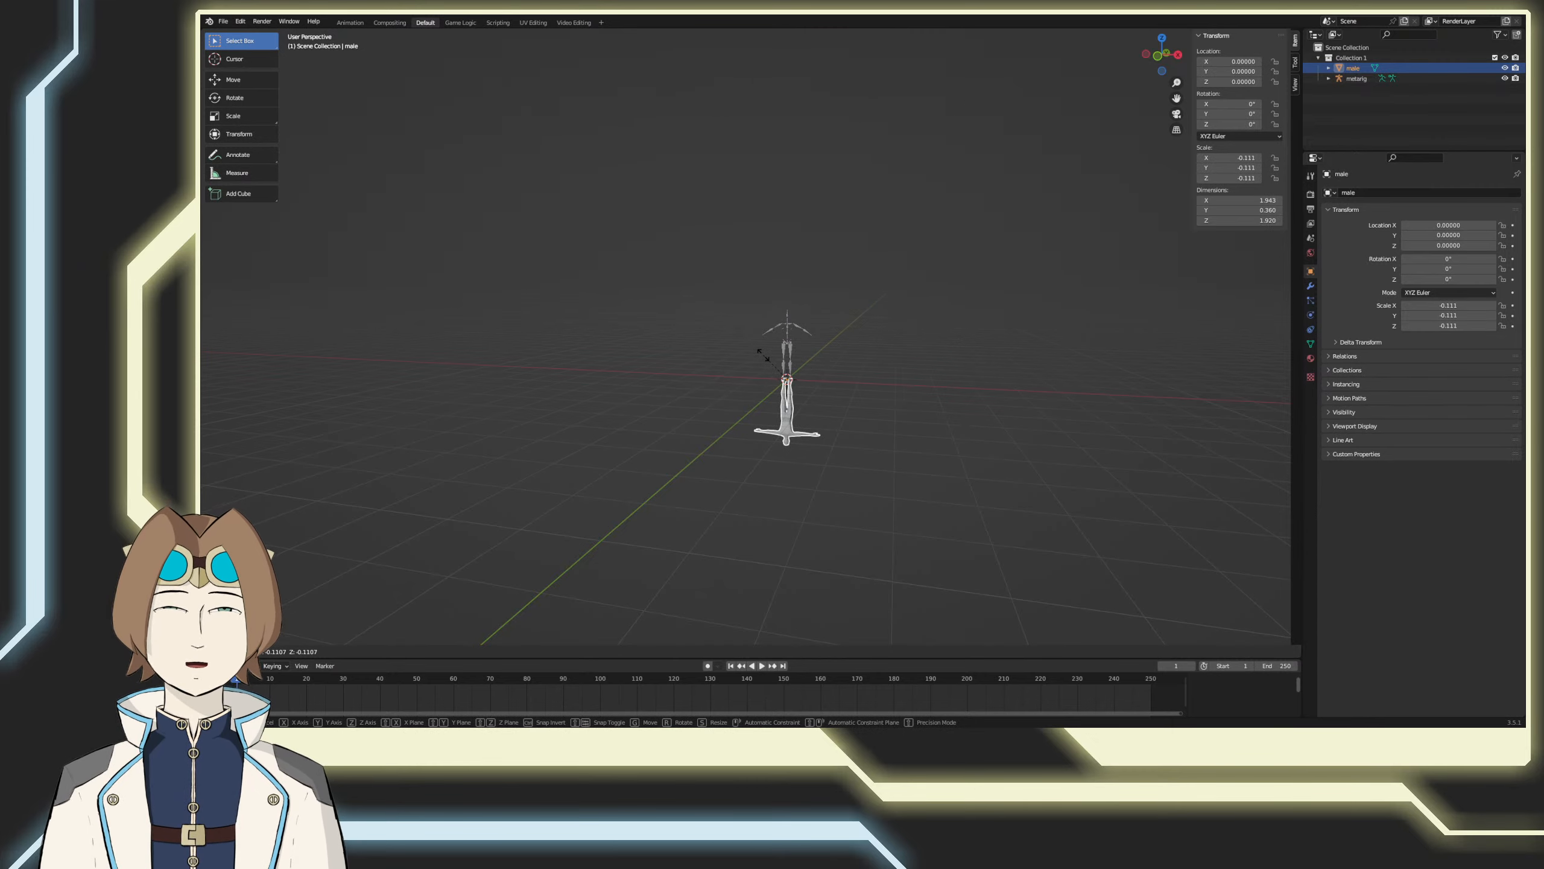
{"action": "left_click", "coordinate": [763, 355], "text": "ctrl"}
{"action": "key", "text": "KP_Decimal"}
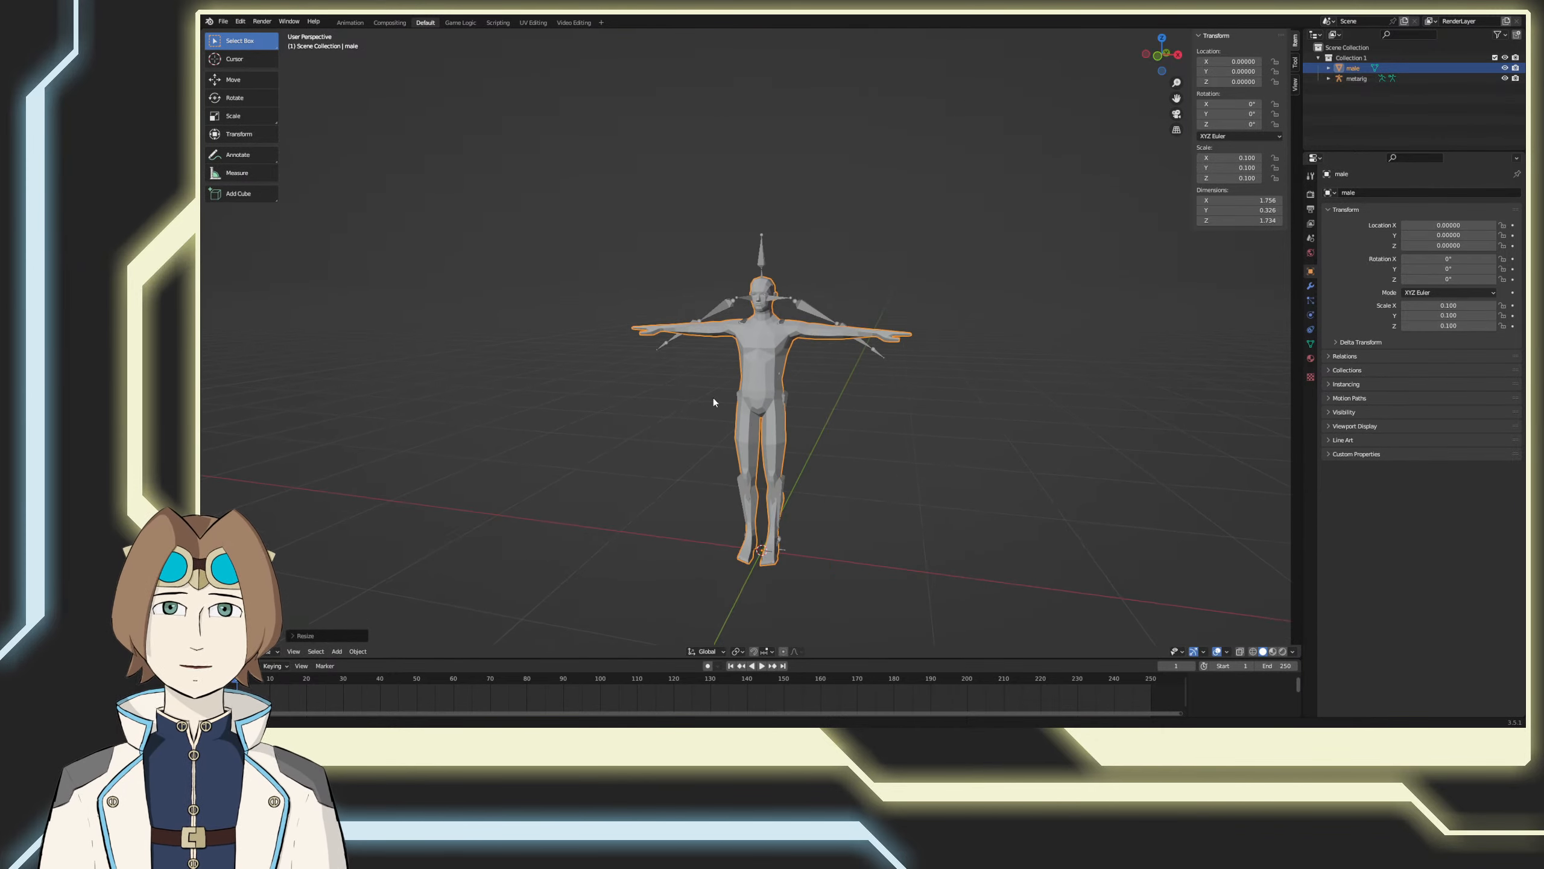
{"action": "key", "text": "KP_1"}
{"action": "key", "text": "s"}
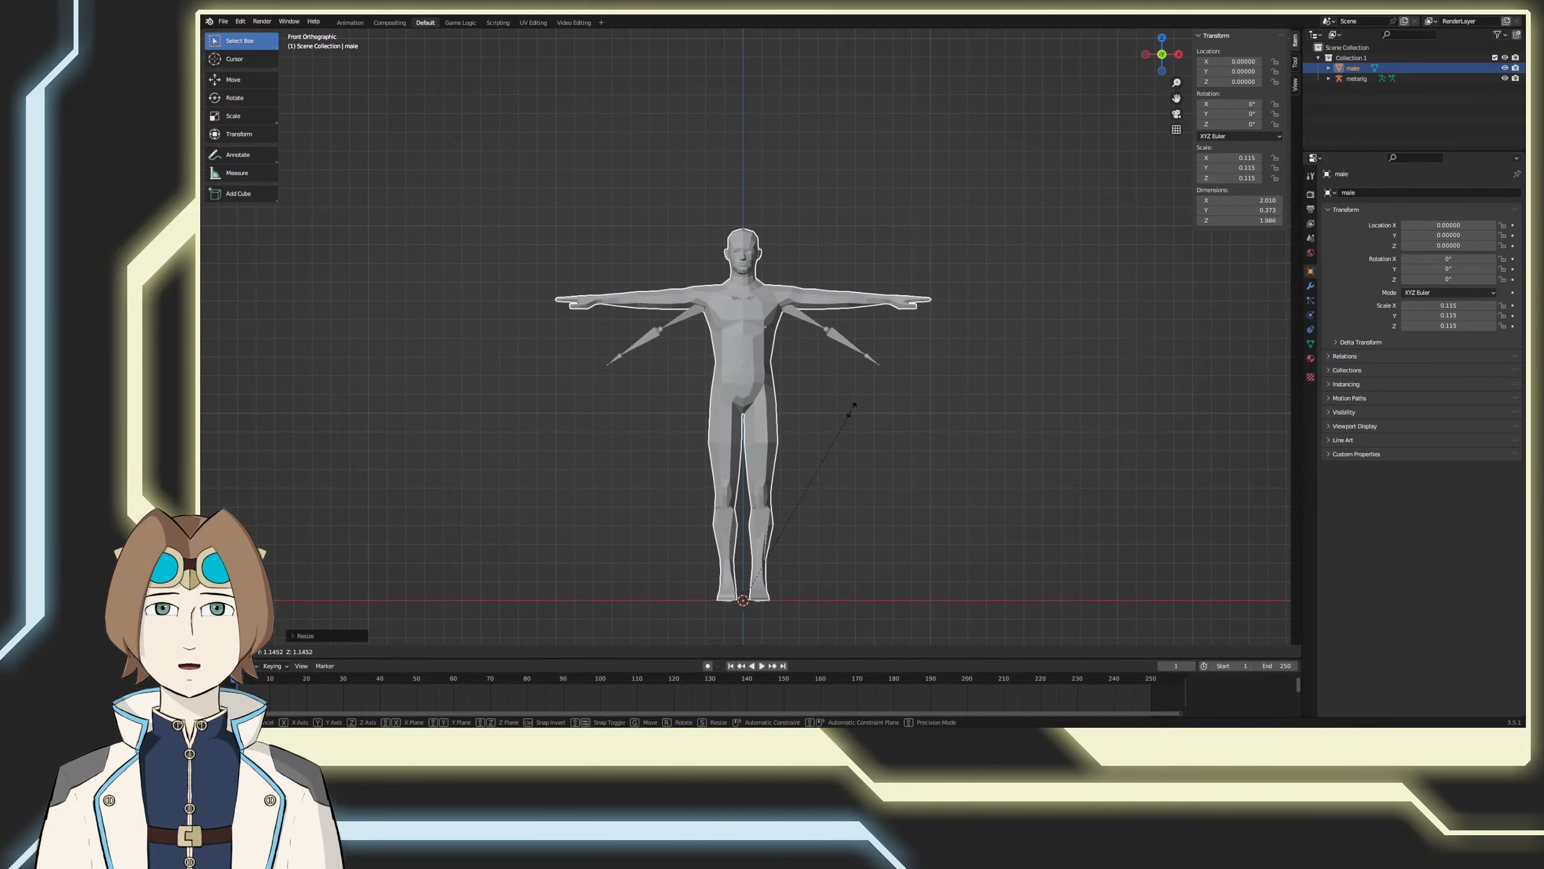
{"action": "left_click", "coordinate": [852, 410]}
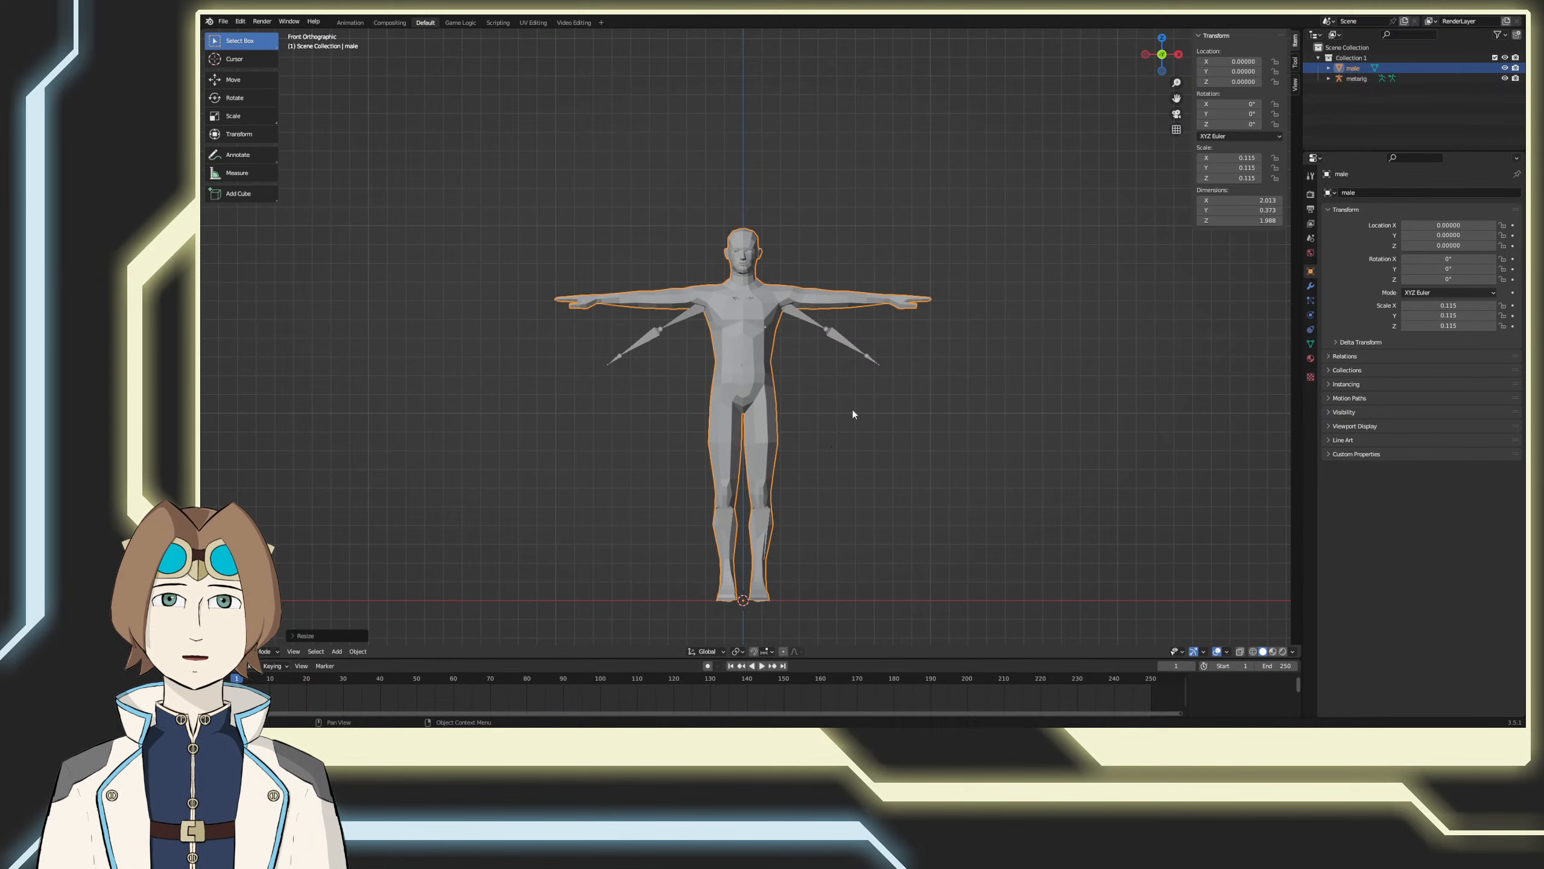
Step: Select the metarig and set the viewport shading to wireframe so its bones show through the male mesh
{"action": "left_click", "coordinate": [849, 348]}
{"action": "key", "text": "z"}
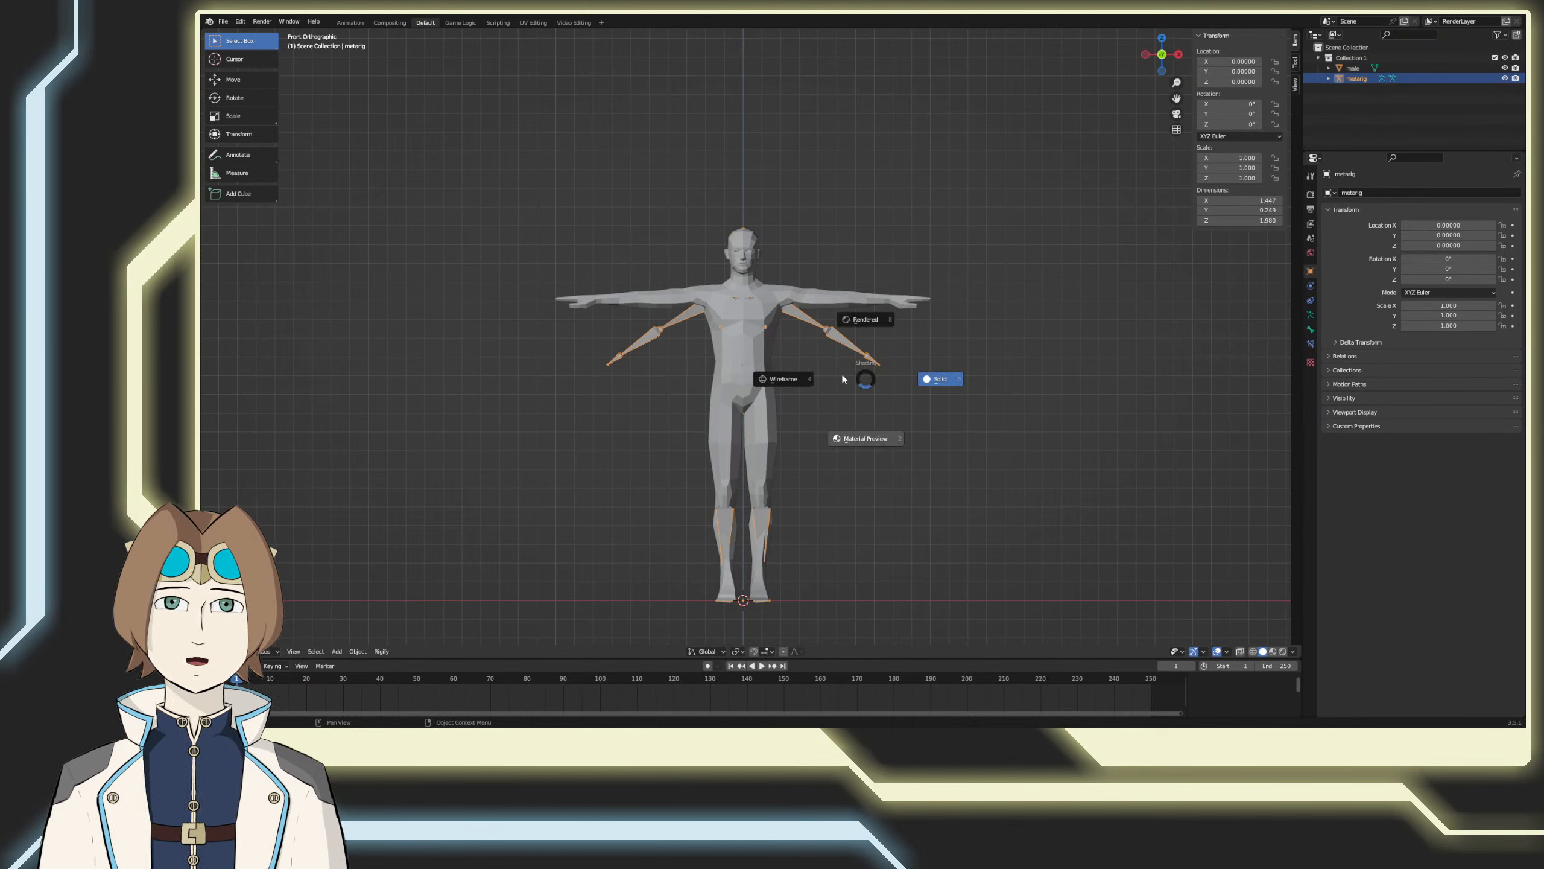
{"action": "key", "text": "2"}
{"action": "key", "text": "z"}
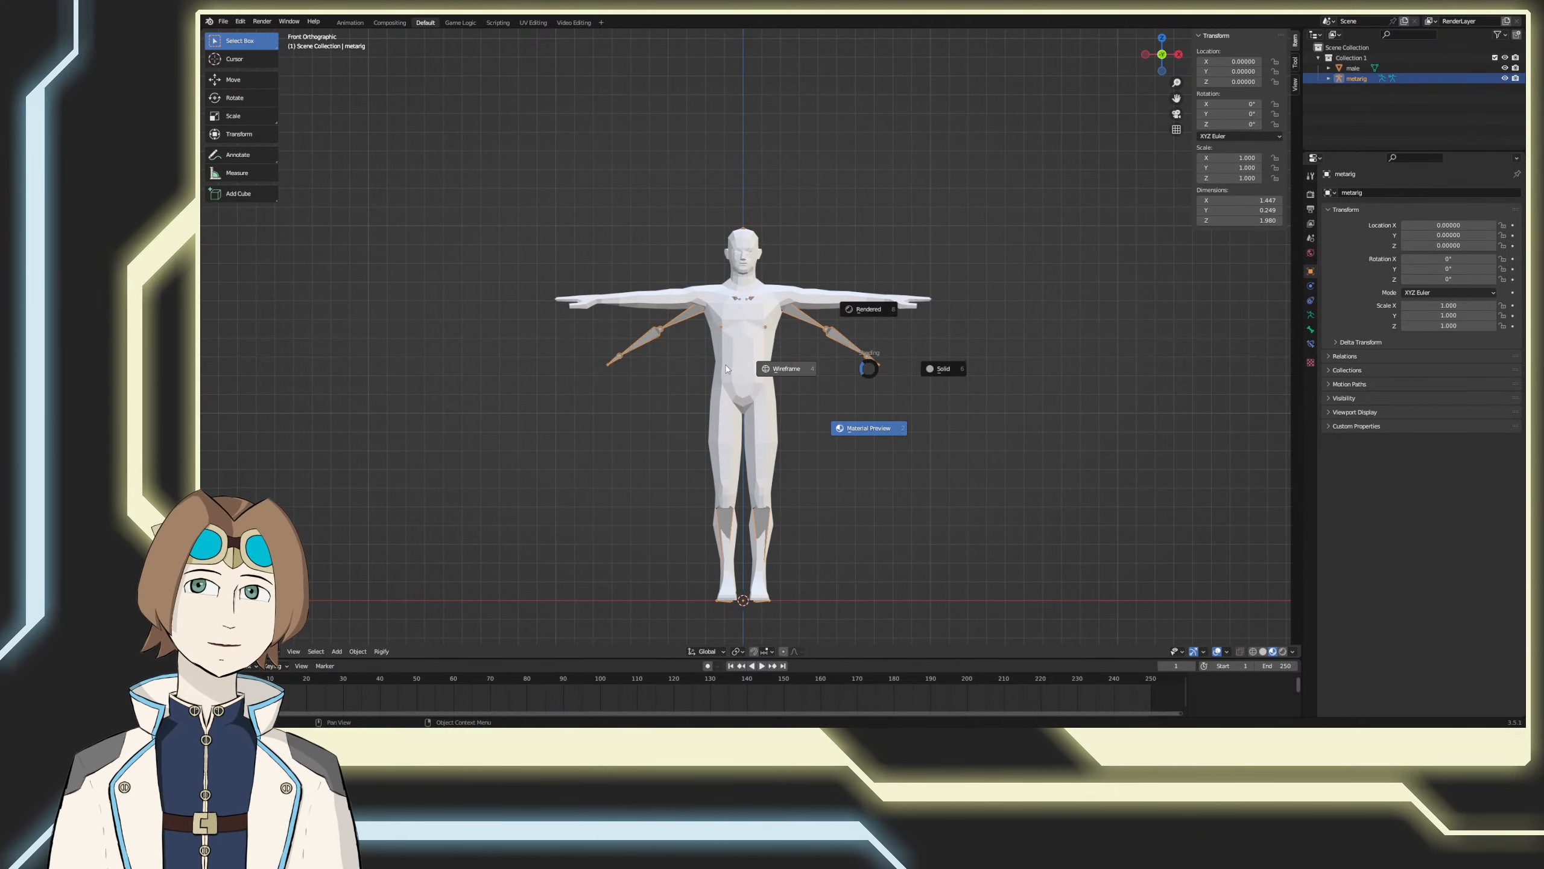
{"action": "left_click", "coordinate": [790, 368]}
{"action": "scroll", "coordinate": [833, 338], "scroll_direction": "up", "scroll_amount": 3}
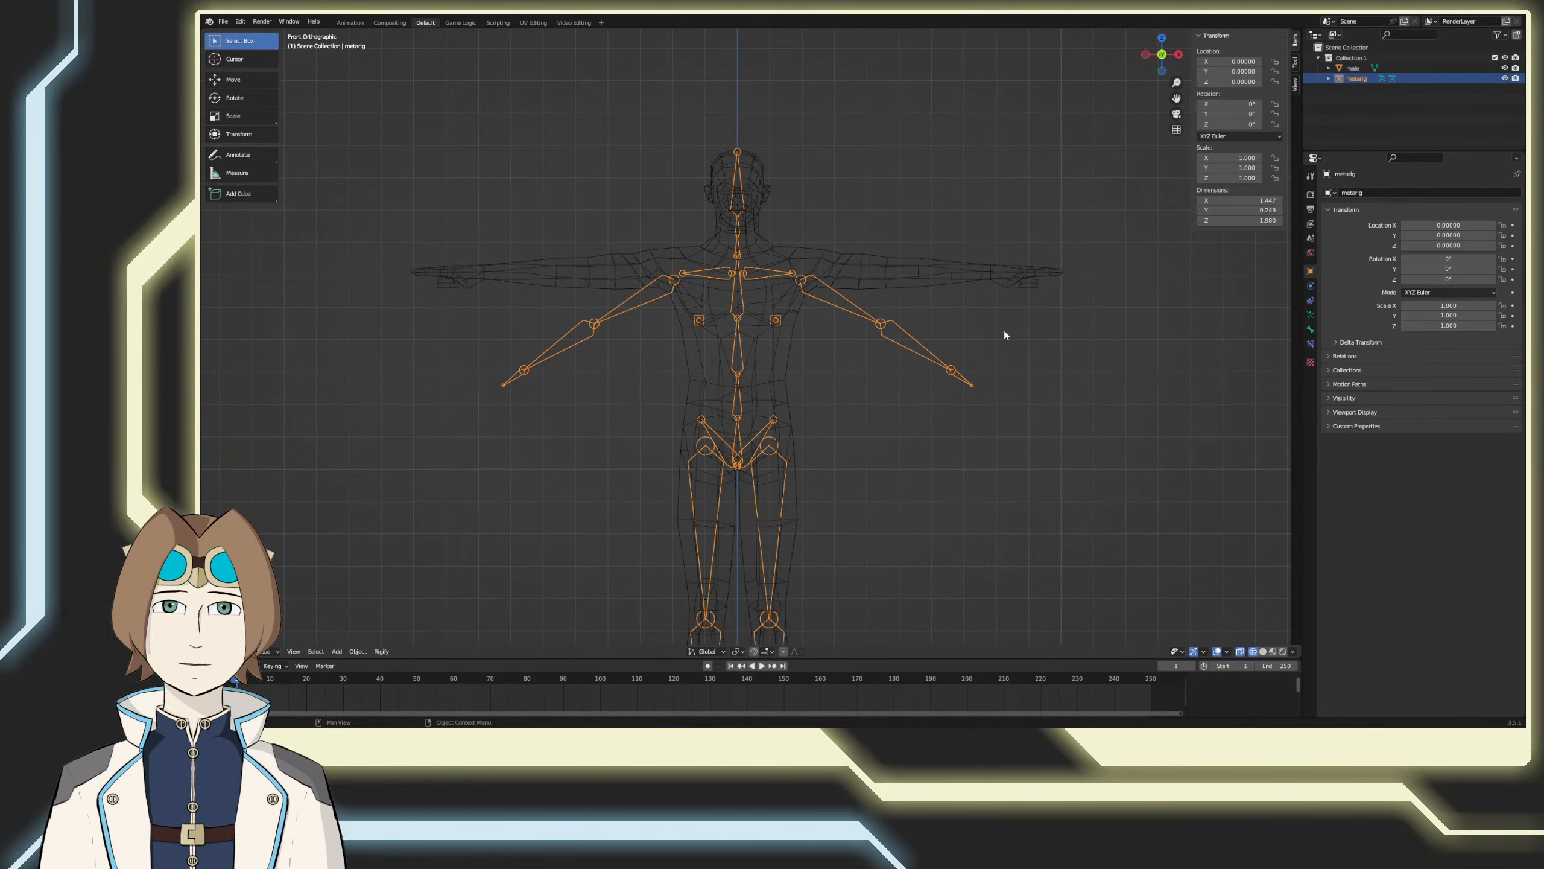
{"action": "key", "text": "Tab"}
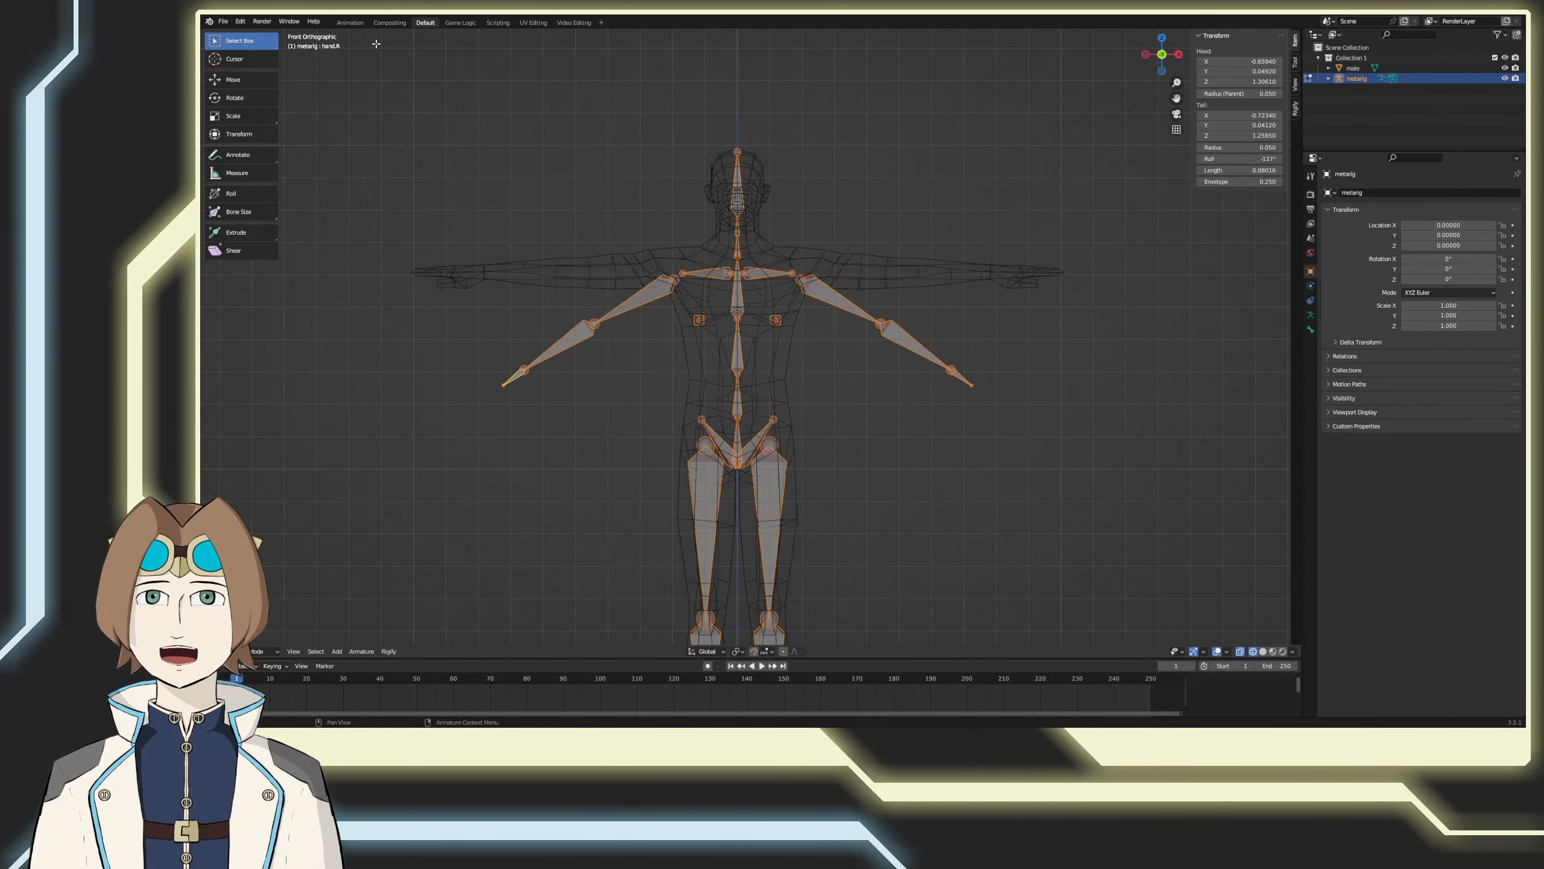
{"action": "left_click", "coordinate": [351, 23]}
{"action": "left_click", "coordinate": [424, 23]}
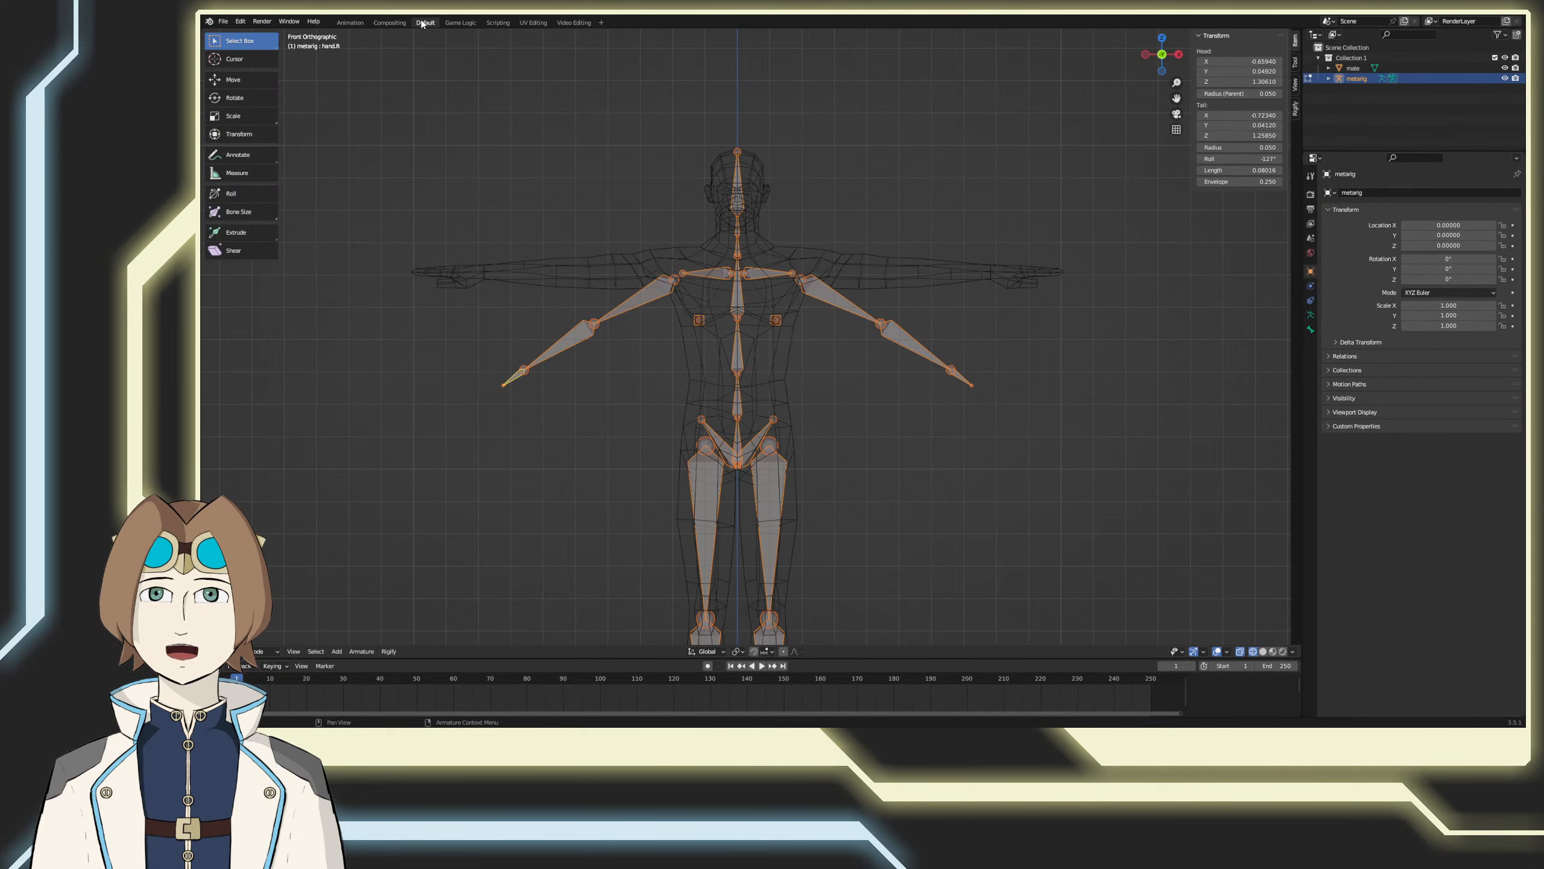
{"action": "key", "text": "Tab"}
{"action": "left_click", "coordinate": [544, 109]}
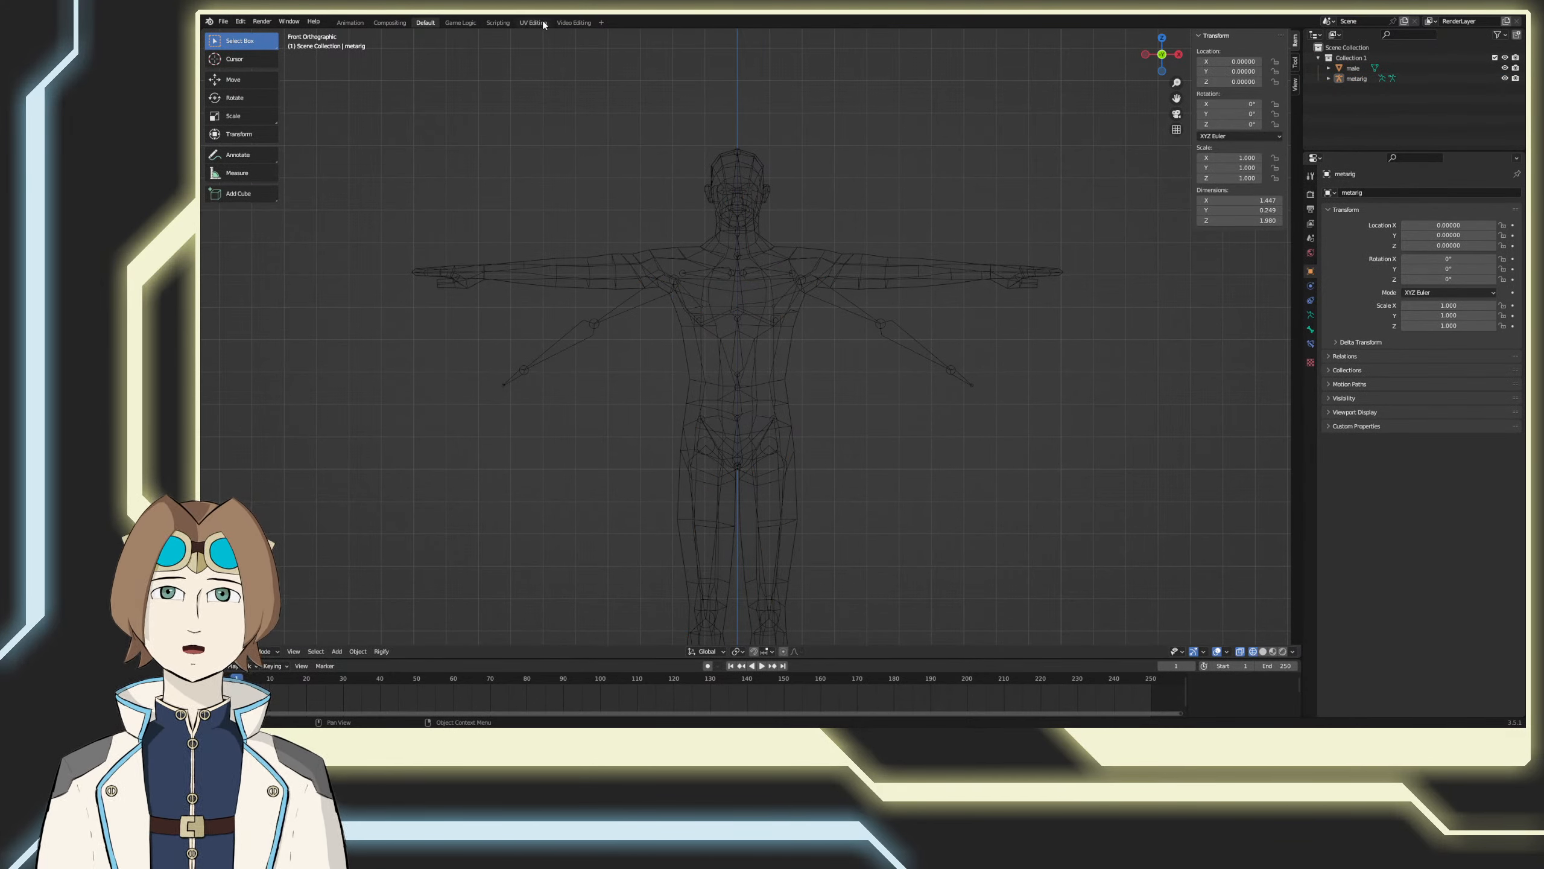
Step: Add a Layout workspace from the General templates, compare it with the existing workspaces and return to it
{"action": "left_click", "coordinate": [600, 22]}
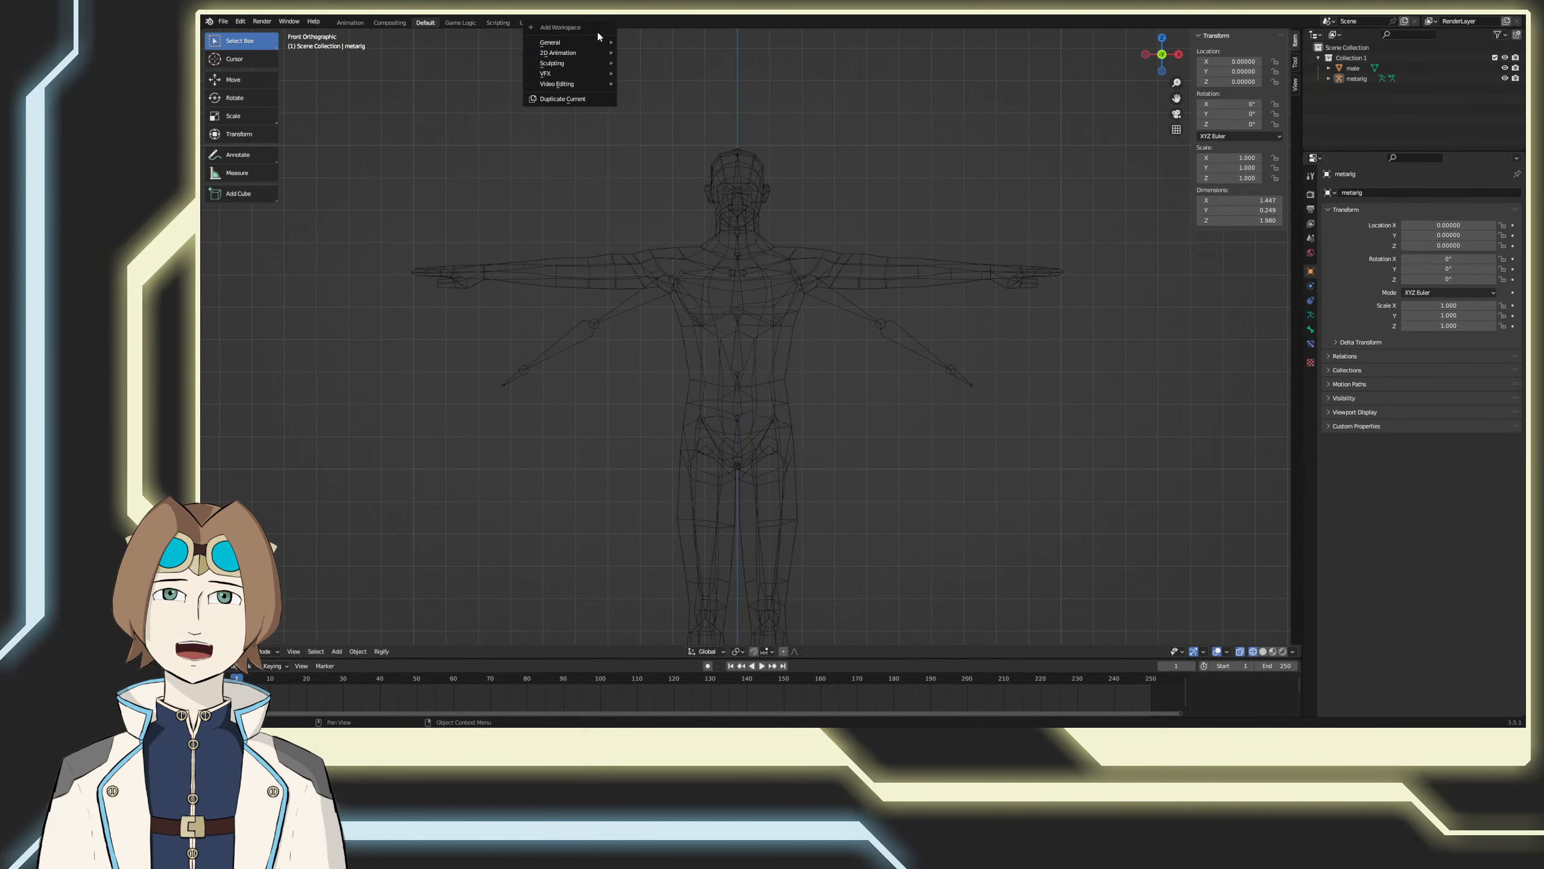
{"action": "mouse_move", "coordinate": [591, 44]}
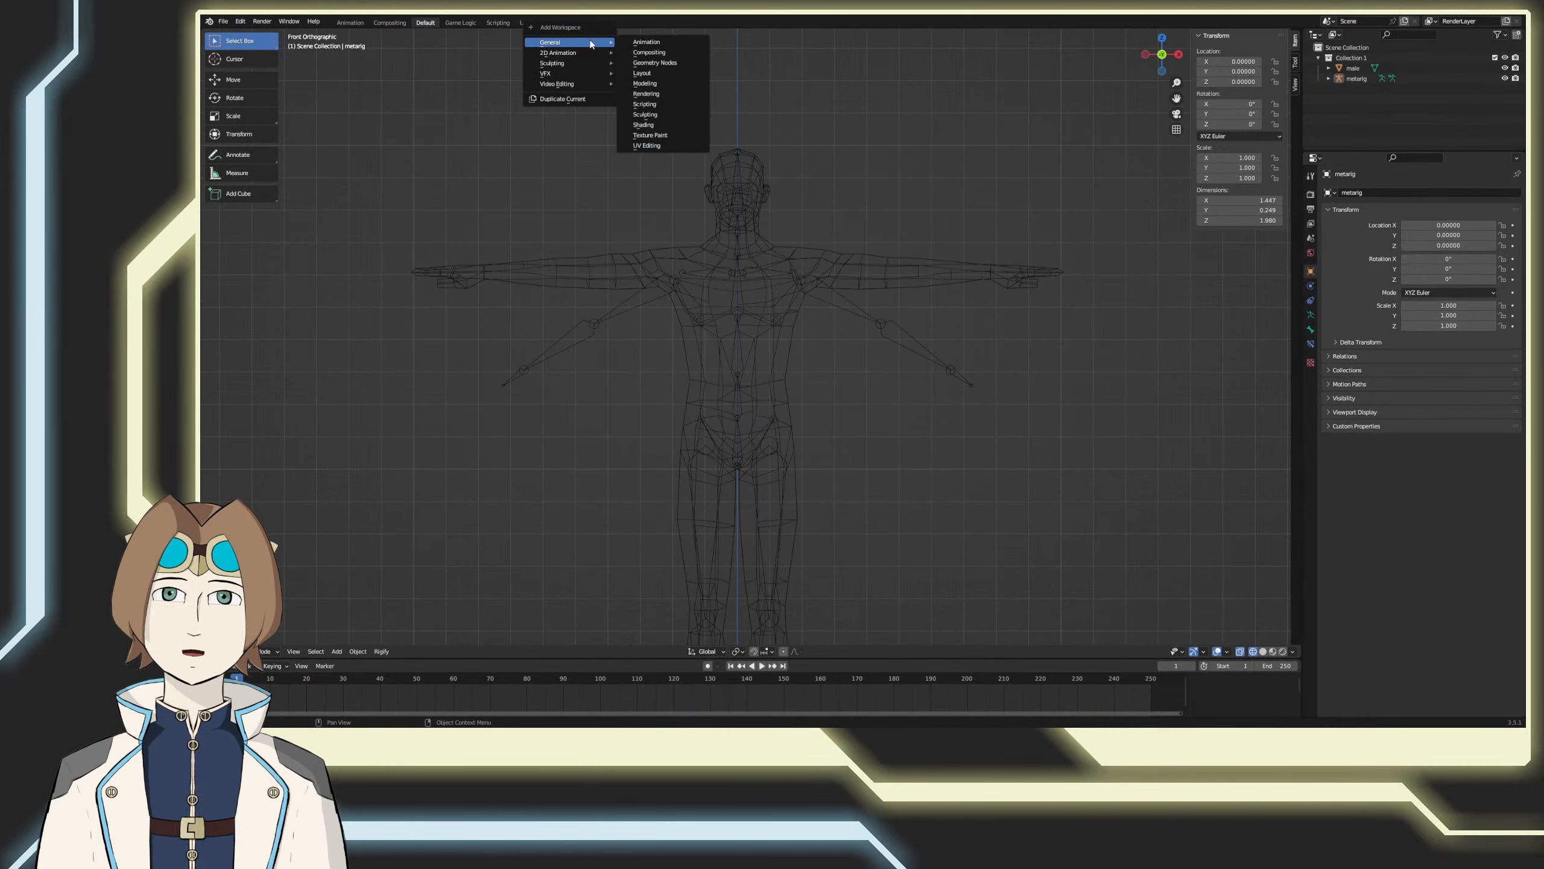
{"action": "left_click", "coordinate": [644, 73]}
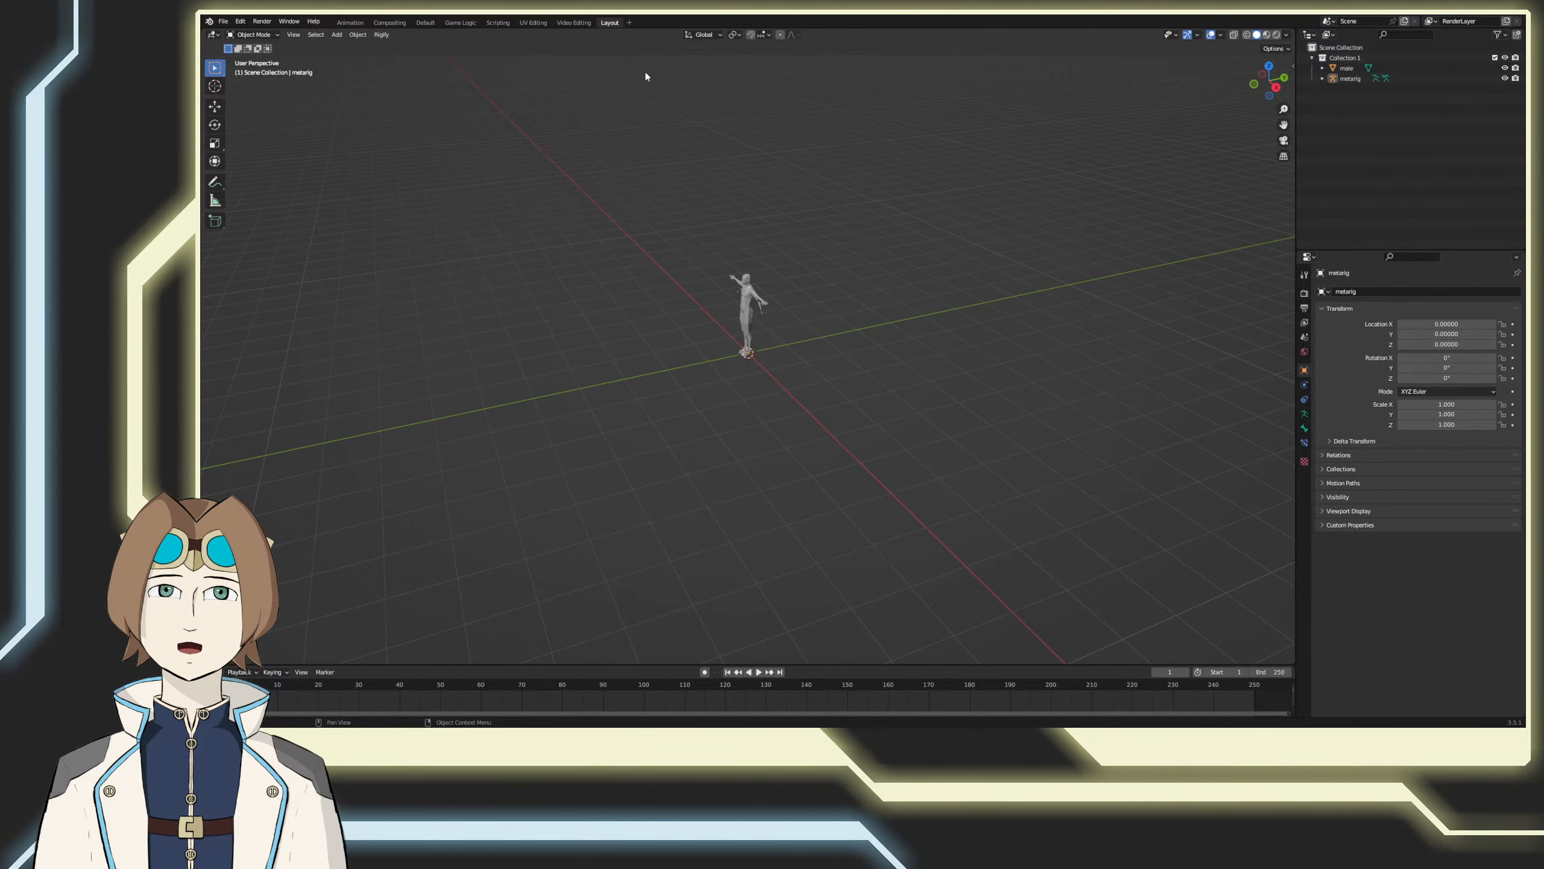
{"action": "left_click", "coordinate": [426, 22]}
{"action": "left_click", "coordinate": [461, 24]}
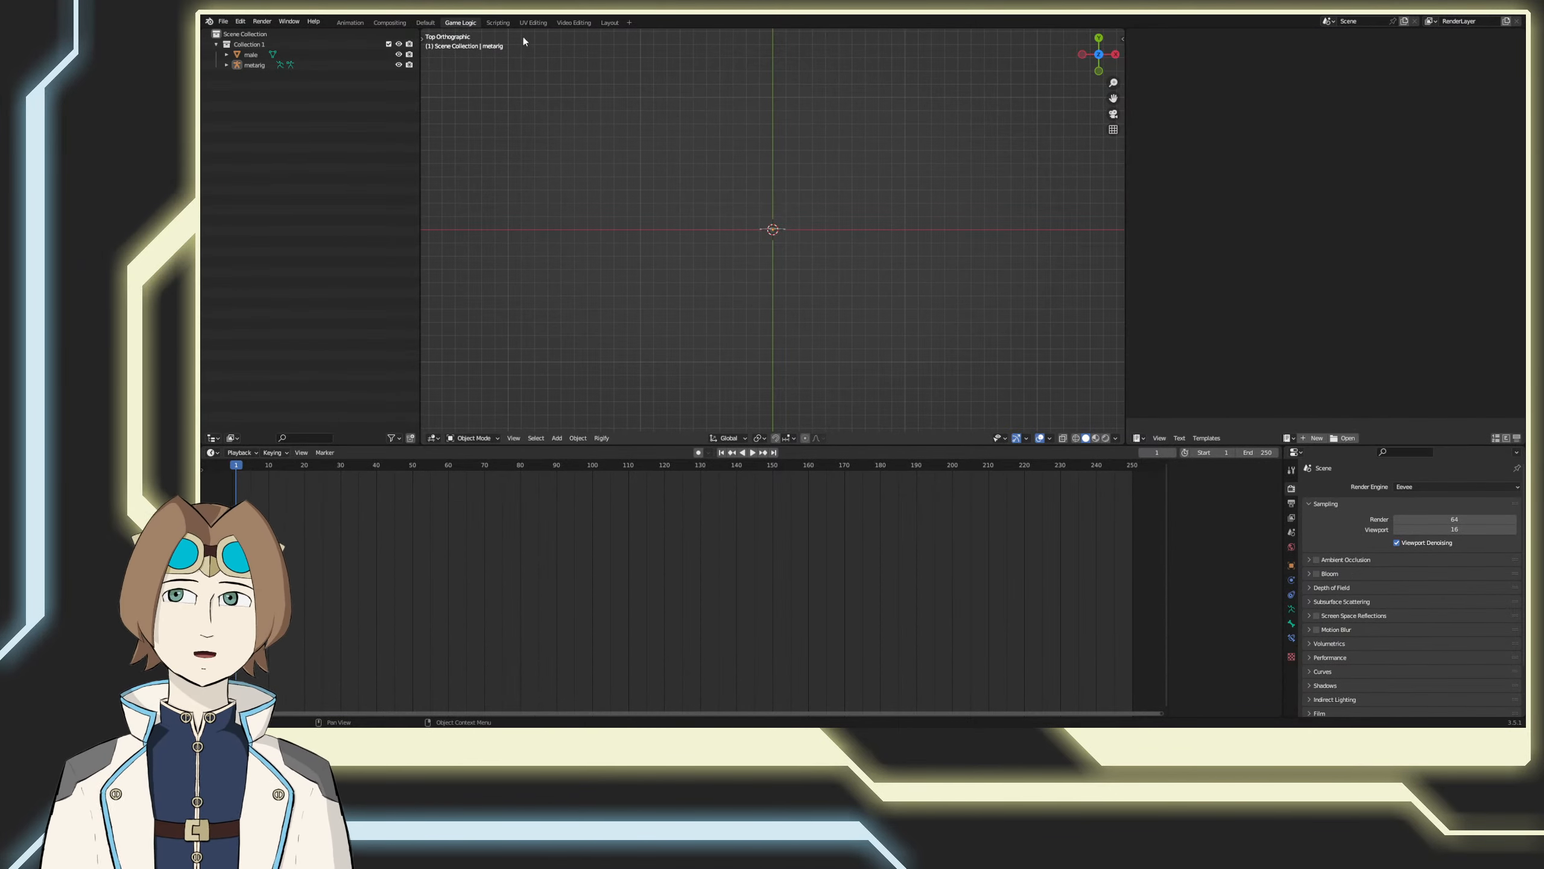
{"action": "left_click", "coordinate": [607, 23]}
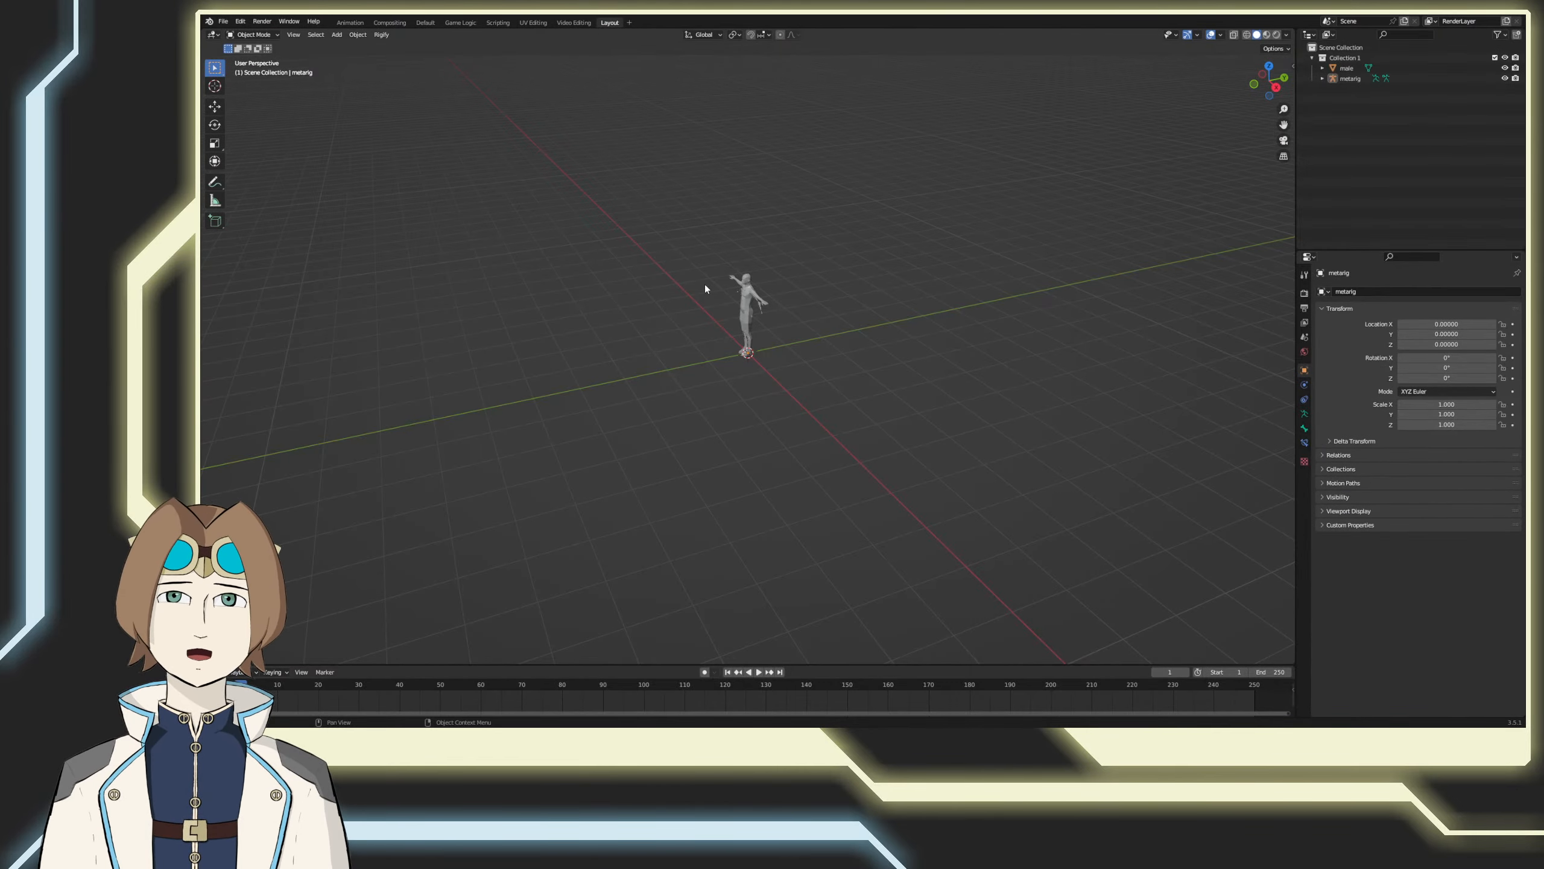
Step: Set the new workspace to front view, select the metarig and display the scene in wireframe shading
{"action": "key", "text": "KP_1"}
{"action": "scroll", "coordinate": [707, 294], "scroll_direction": "up", "scroll_amount": 5}
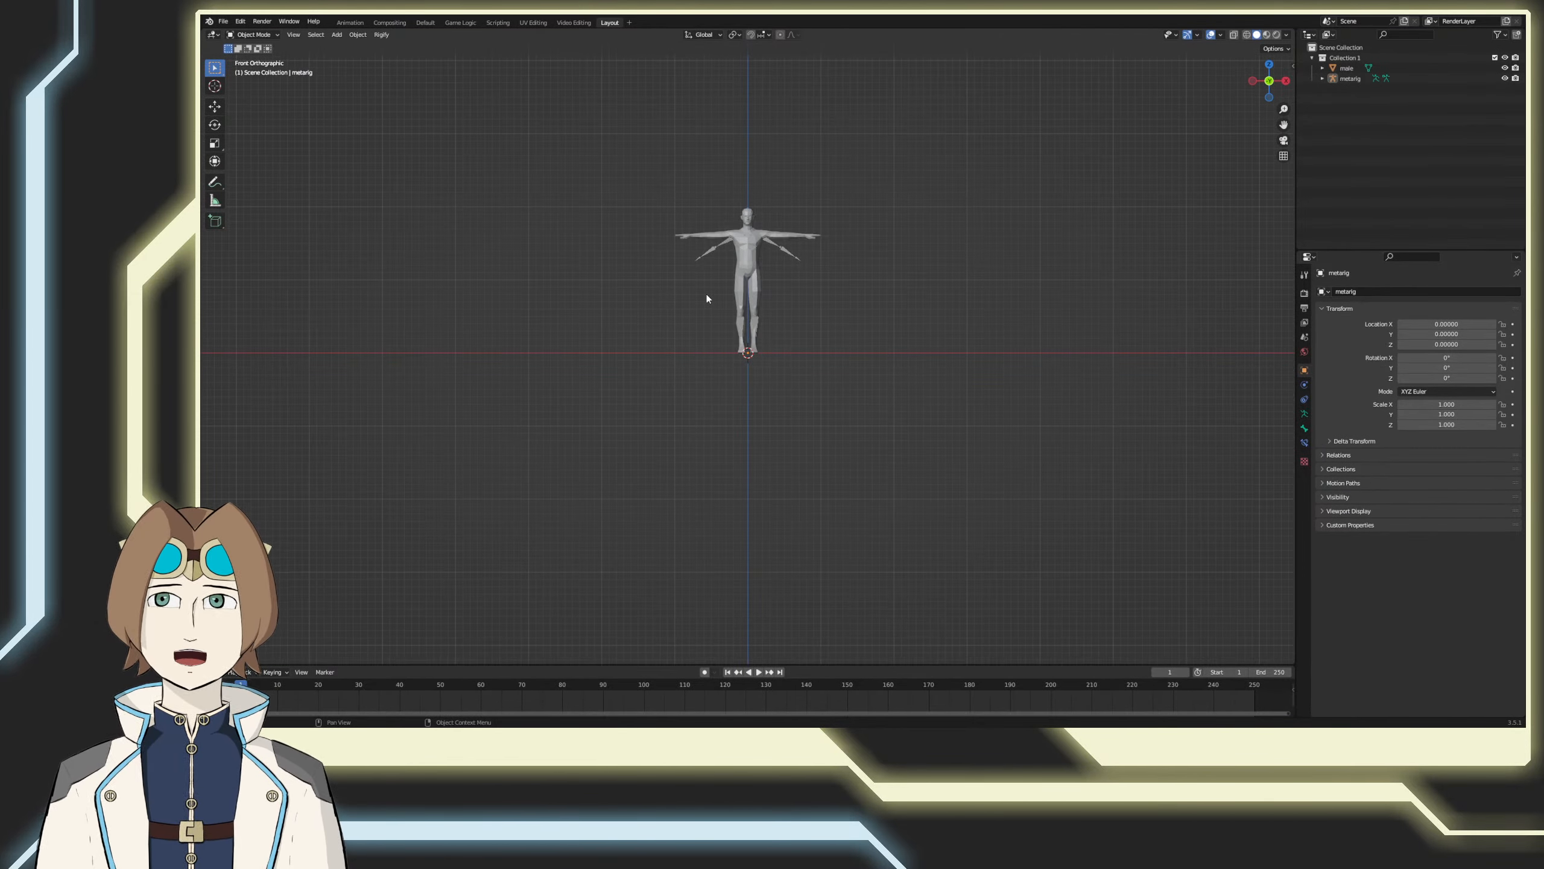
{"action": "scroll", "coordinate": [708, 285], "scroll_direction": "up", "scroll_amount": 3}
{"action": "scroll", "coordinate": [687, 403], "scroll_direction": "down", "scroll_amount": 2}
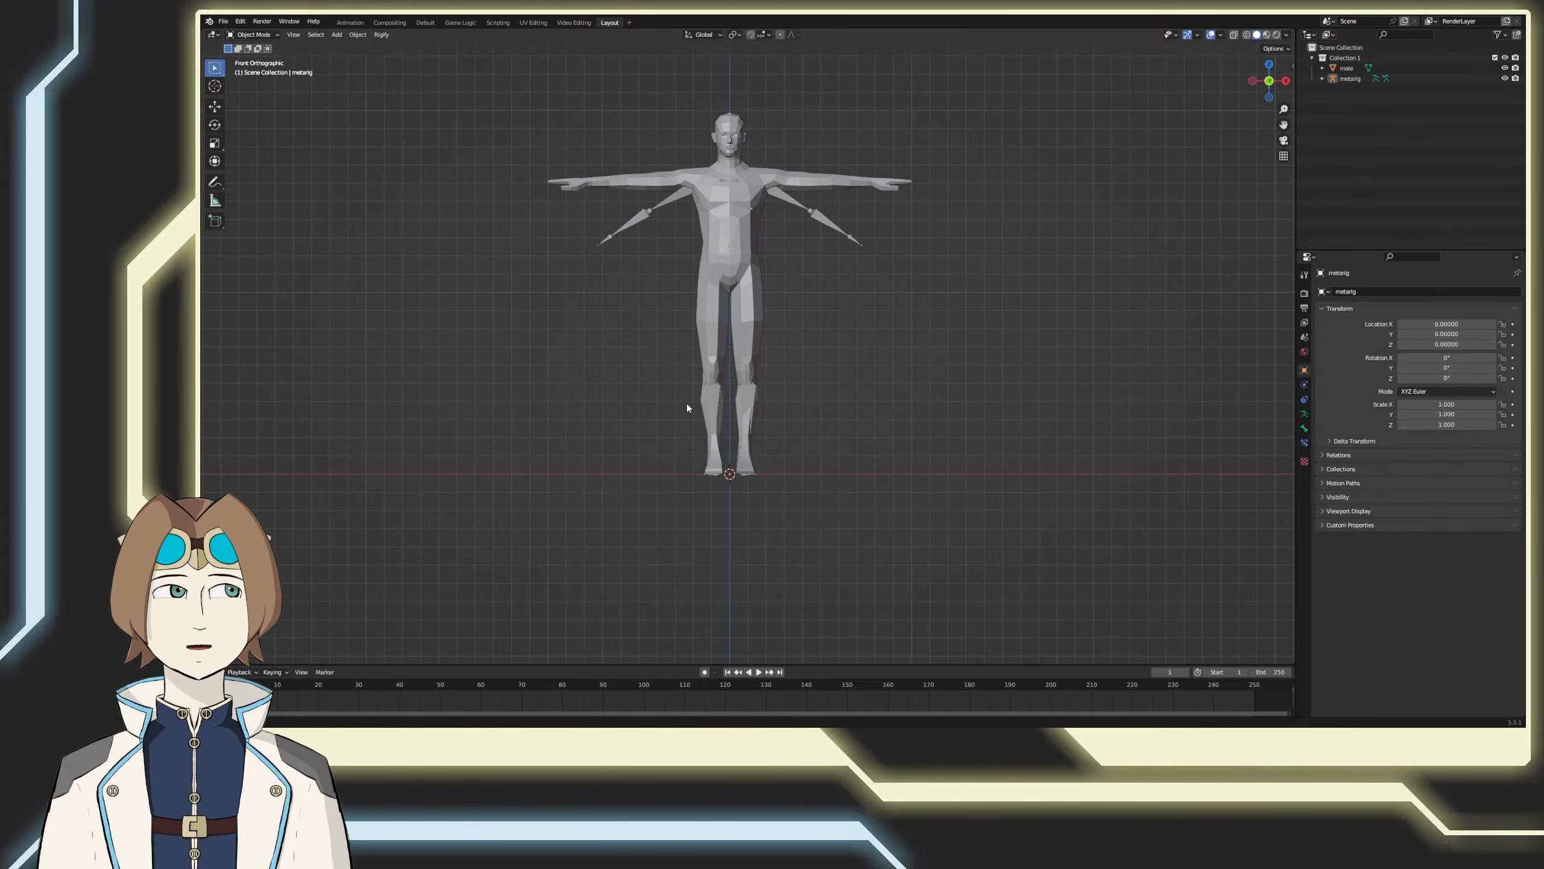
{"action": "middle_click_drag", "start_coordinate": [686, 406], "coordinate": [685, 414], "text": "shift"}
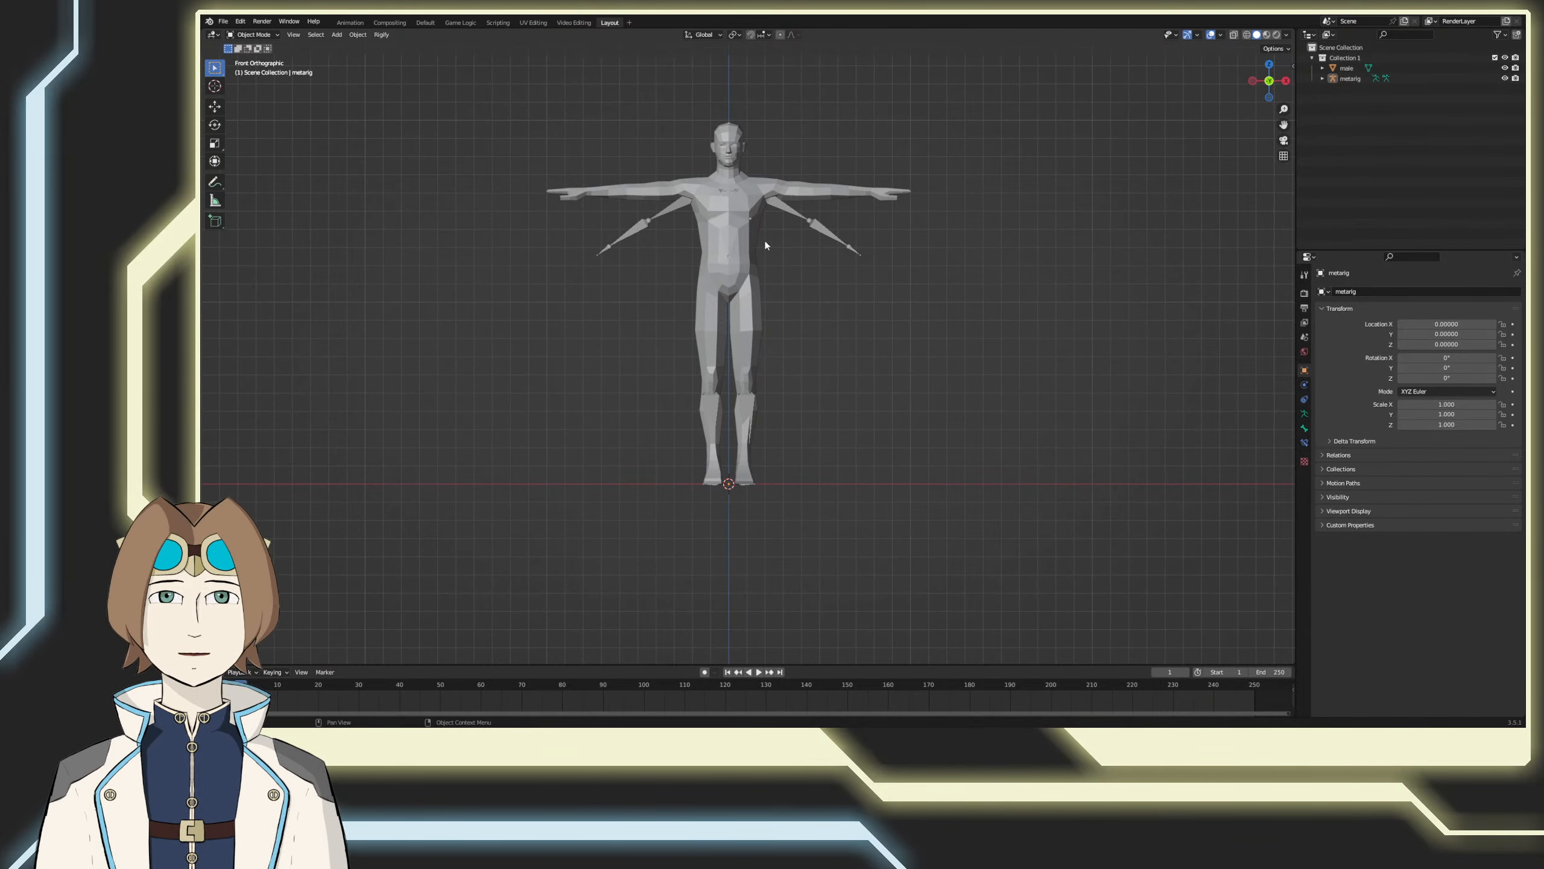
{"action": "left_click", "coordinate": [809, 224]}
{"action": "mouse_move", "coordinate": [846, 267]}
{"action": "middle_mouse_down", "text": "shift"}
{"action": "mouse_move", "coordinate": [910, 311]}
{"action": "mouse_move", "coordinate": [886, 416]}
{"action": "middle_mouse_up", "text": "shift"}
{"action": "key", "text": "z"}
{"action": "left_click", "coordinate": [849, 301]}
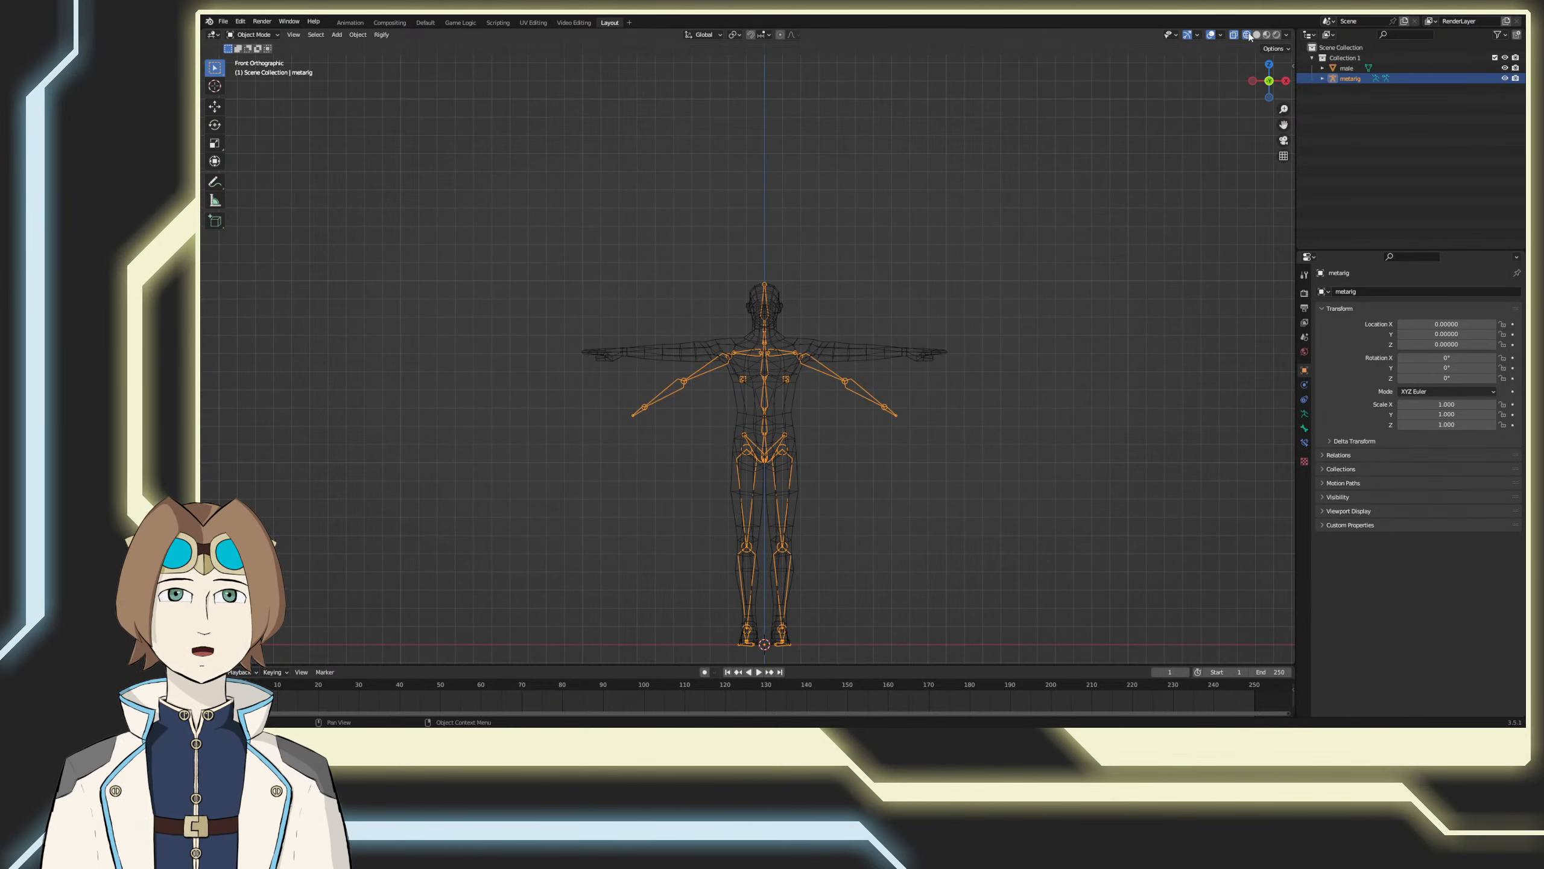
{"action": "left_click", "coordinate": [1222, 36]}
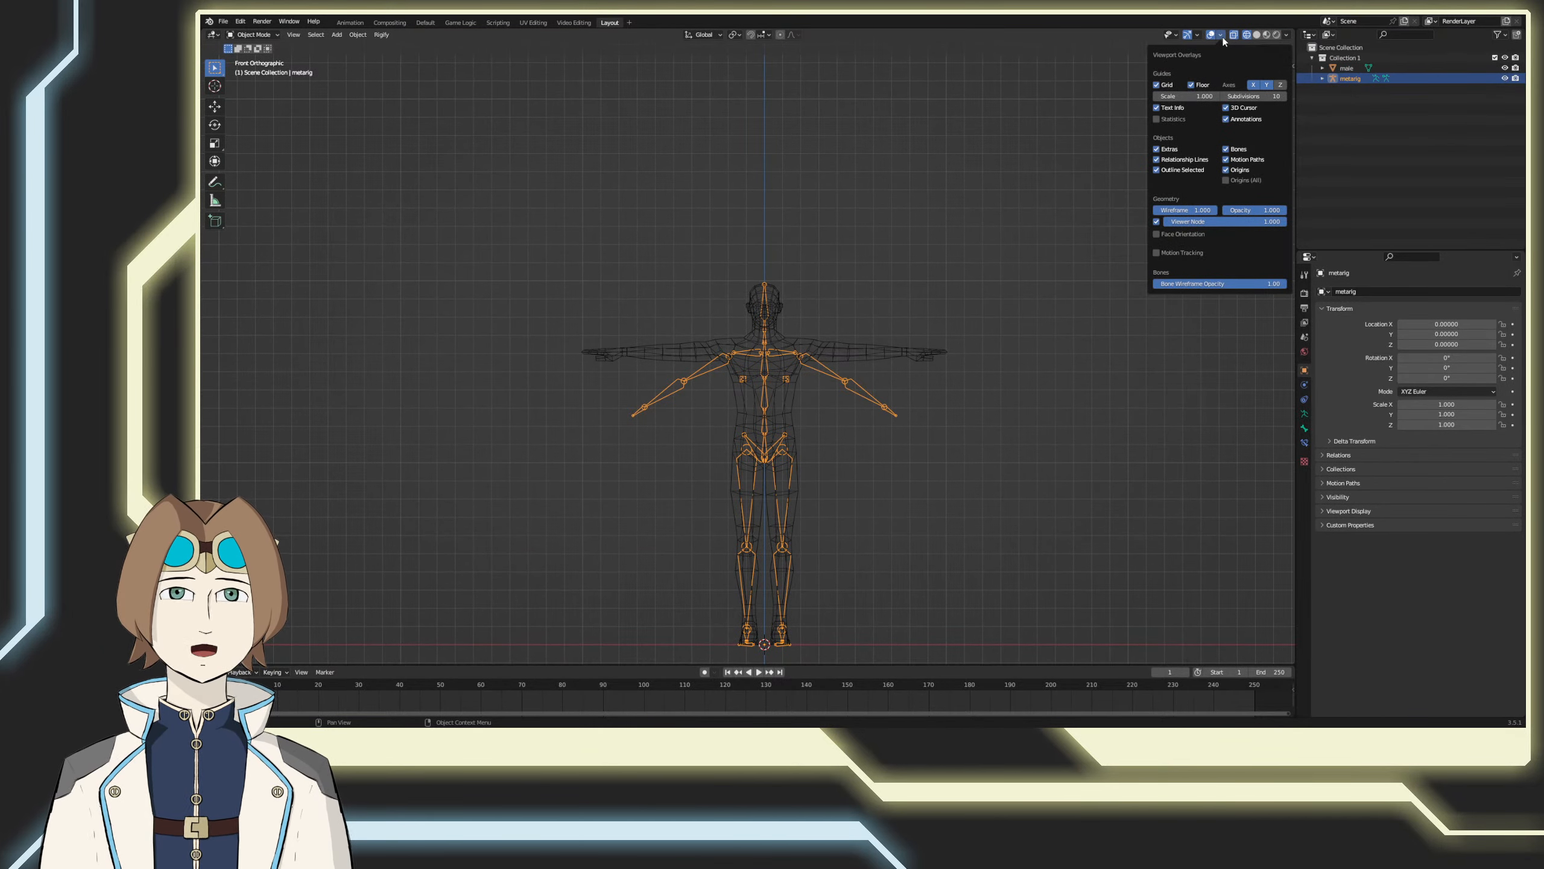
{"action": "left_click", "coordinate": [1223, 38]}
{"action": "left_click", "coordinate": [1199, 36]}
{"action": "left_click", "coordinate": [1199, 35]}
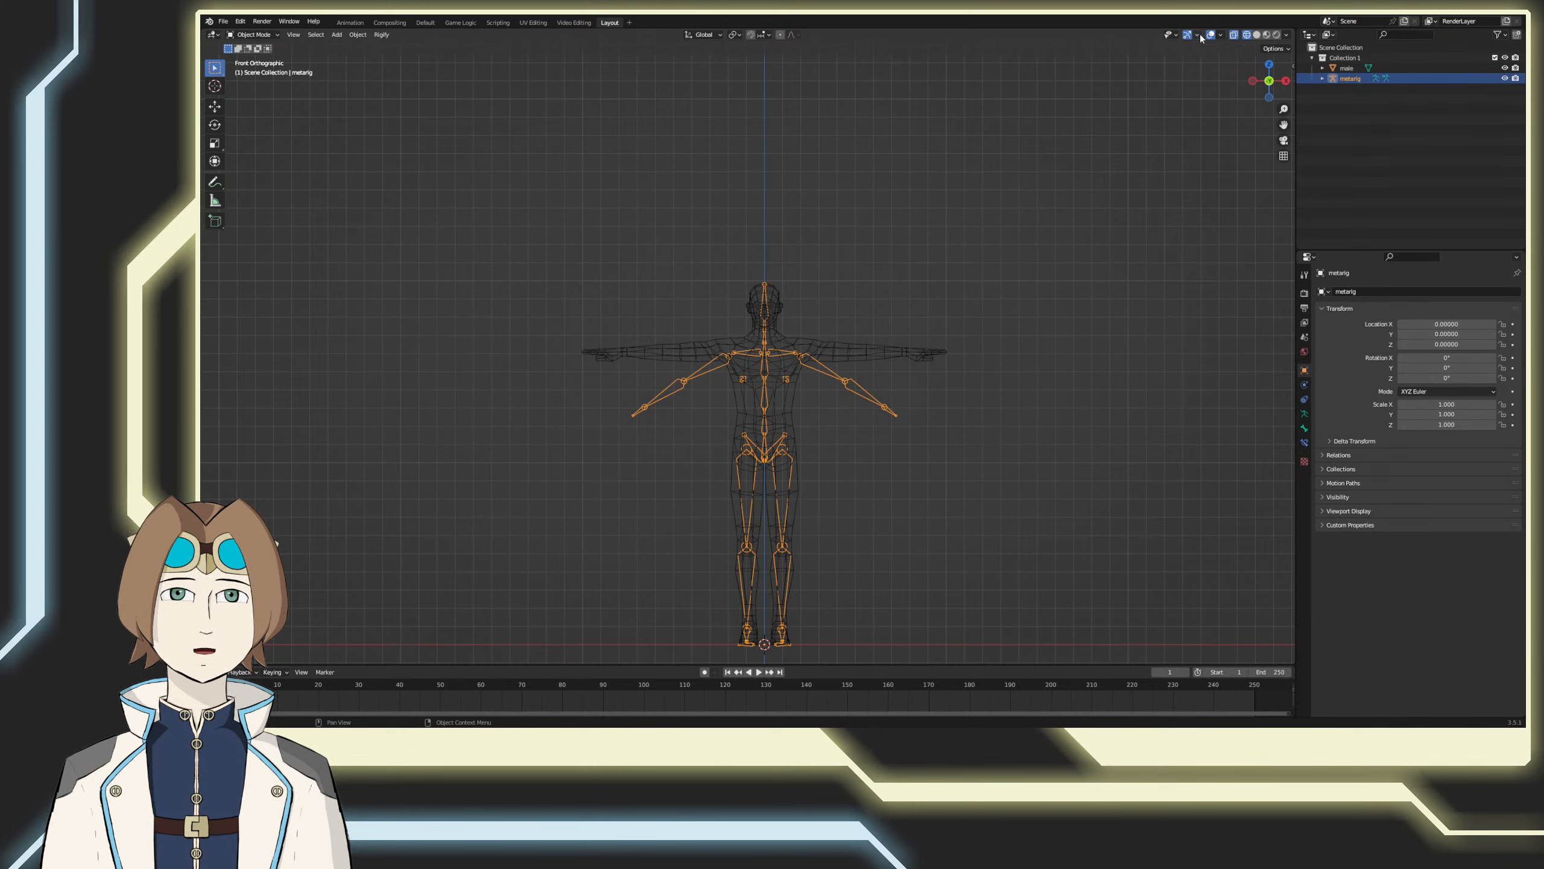
{"action": "left_click", "coordinate": [1281, 50]}
{"action": "left_click", "coordinate": [1283, 51]}
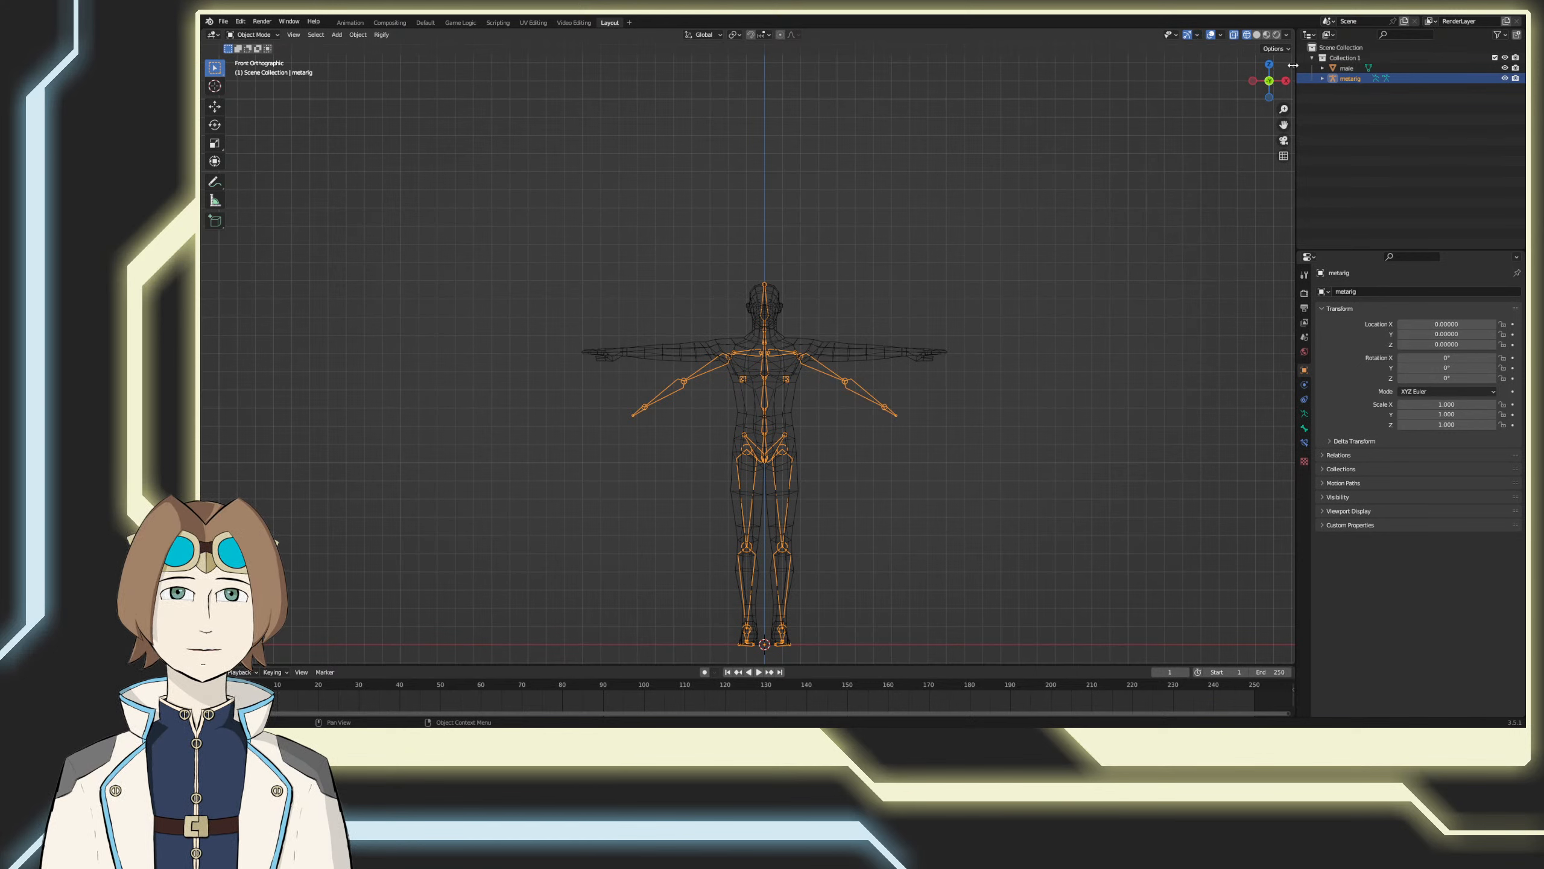
Step: Show the viewport sidebar with the selected metarig's transform properties
{"action": "left_click", "coordinate": [1293, 65]}
{"action": "left_click", "coordinate": [1286, 34]}
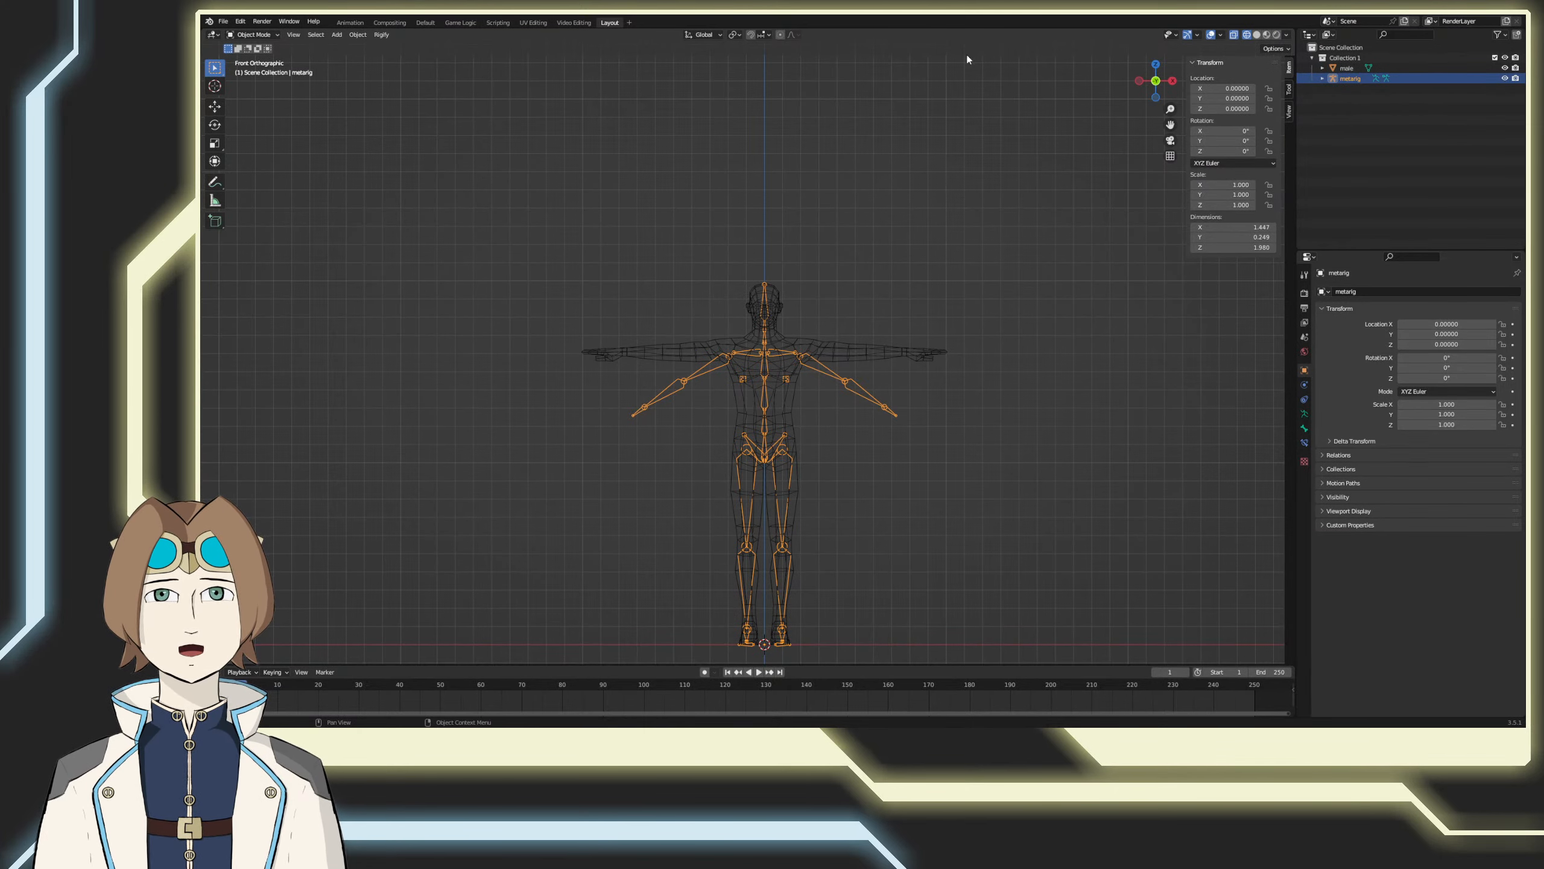
{"action": "middle_click_drag", "start_coordinate": [851, 144], "coordinate": [850, 125], "text": "shift"}
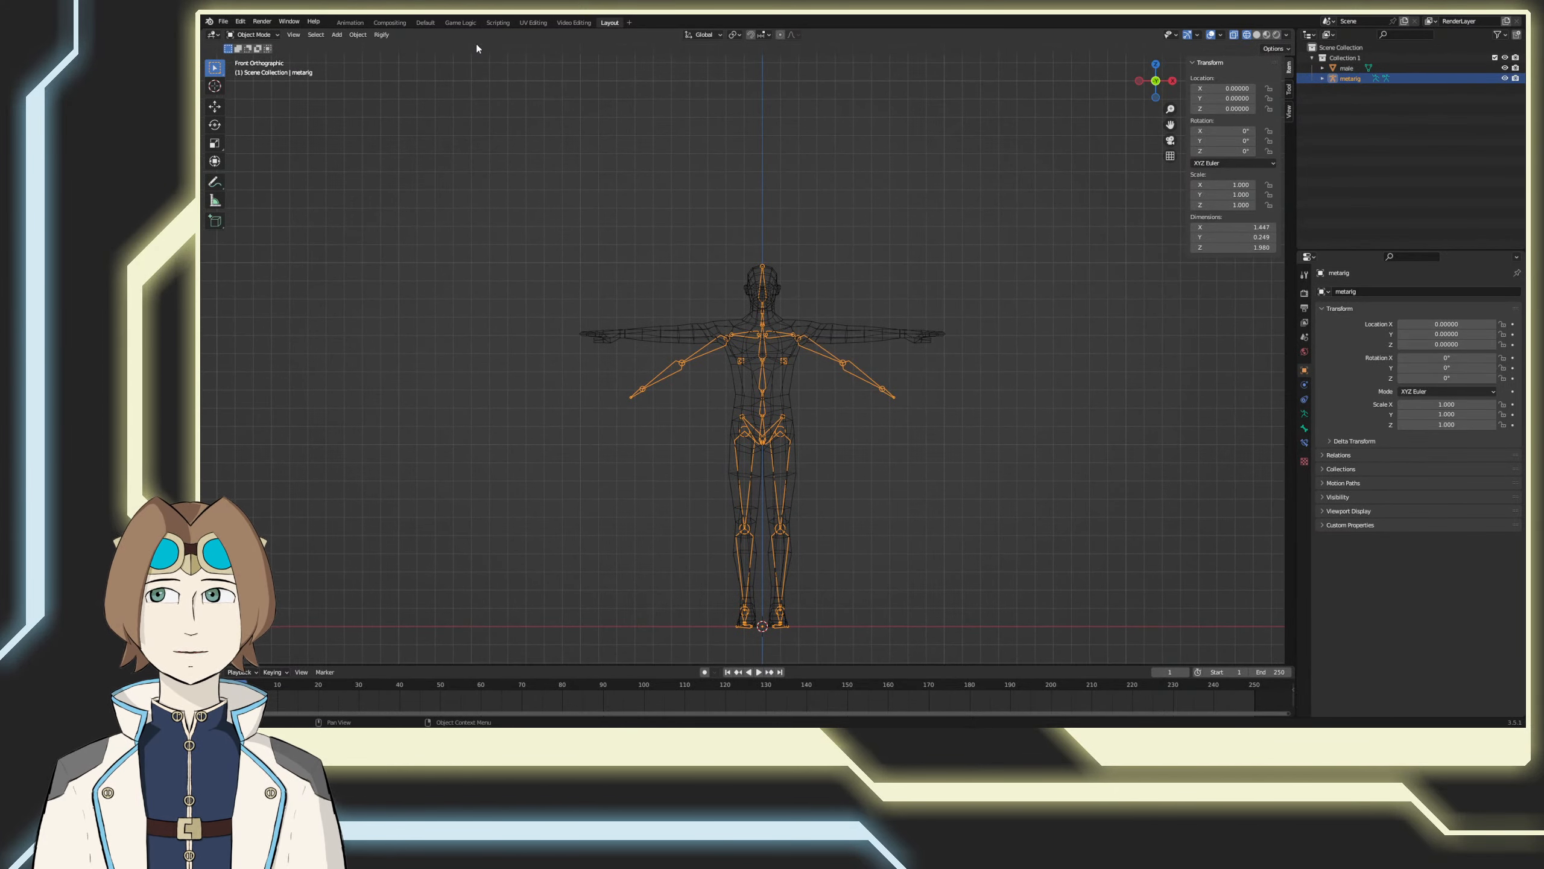
Step: Add a Modeling workspace from the General templates, compare it with the Layout workspace and return to it
{"action": "left_click", "coordinate": [630, 23]}
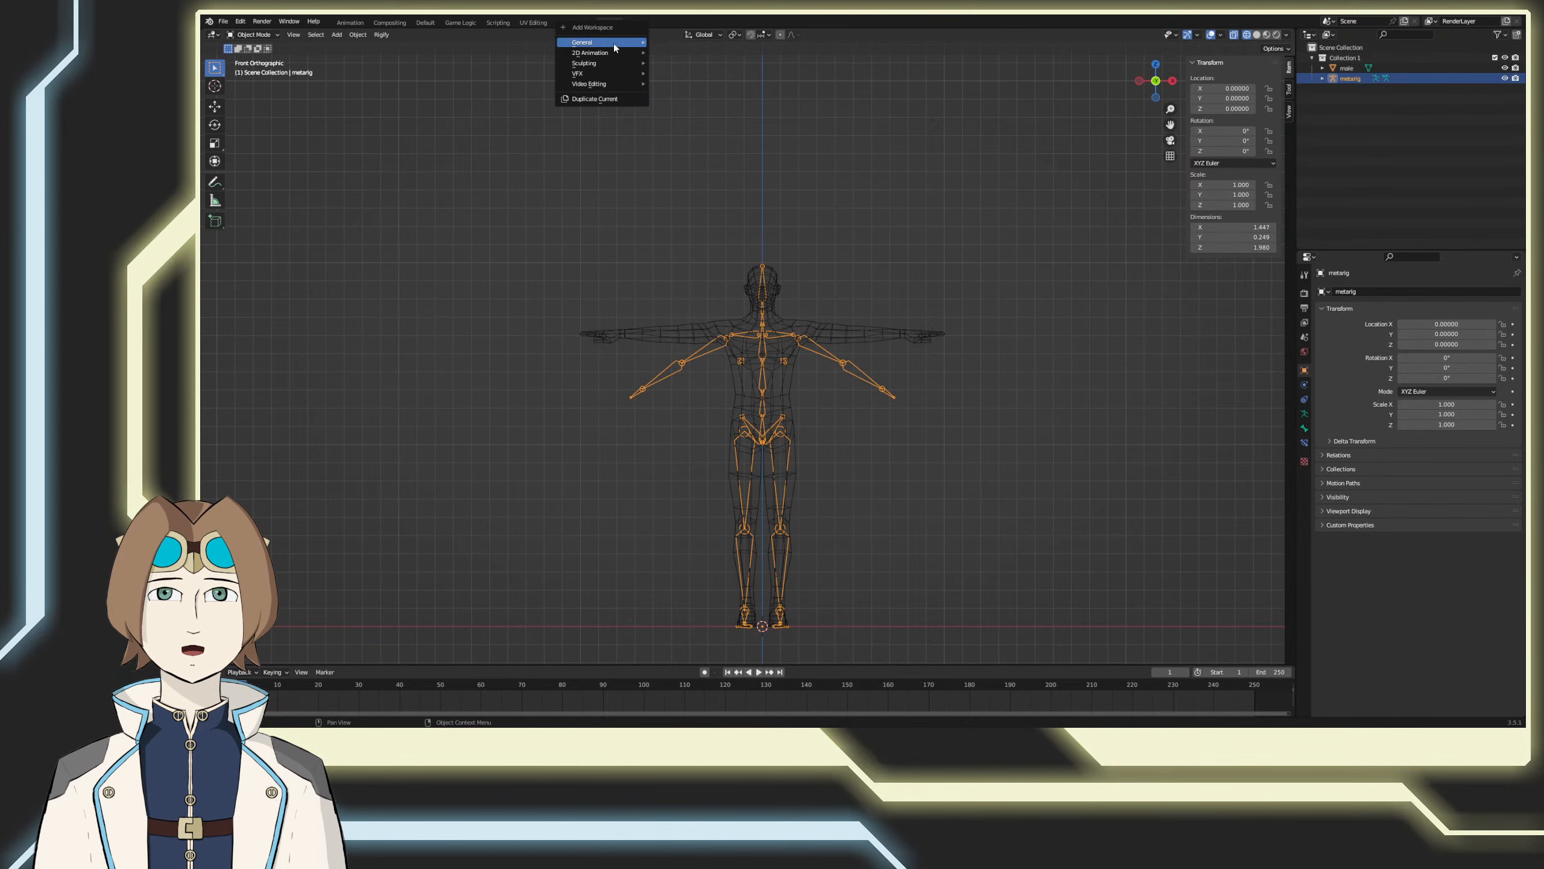
{"action": "mouse_move", "coordinate": [635, 42]}
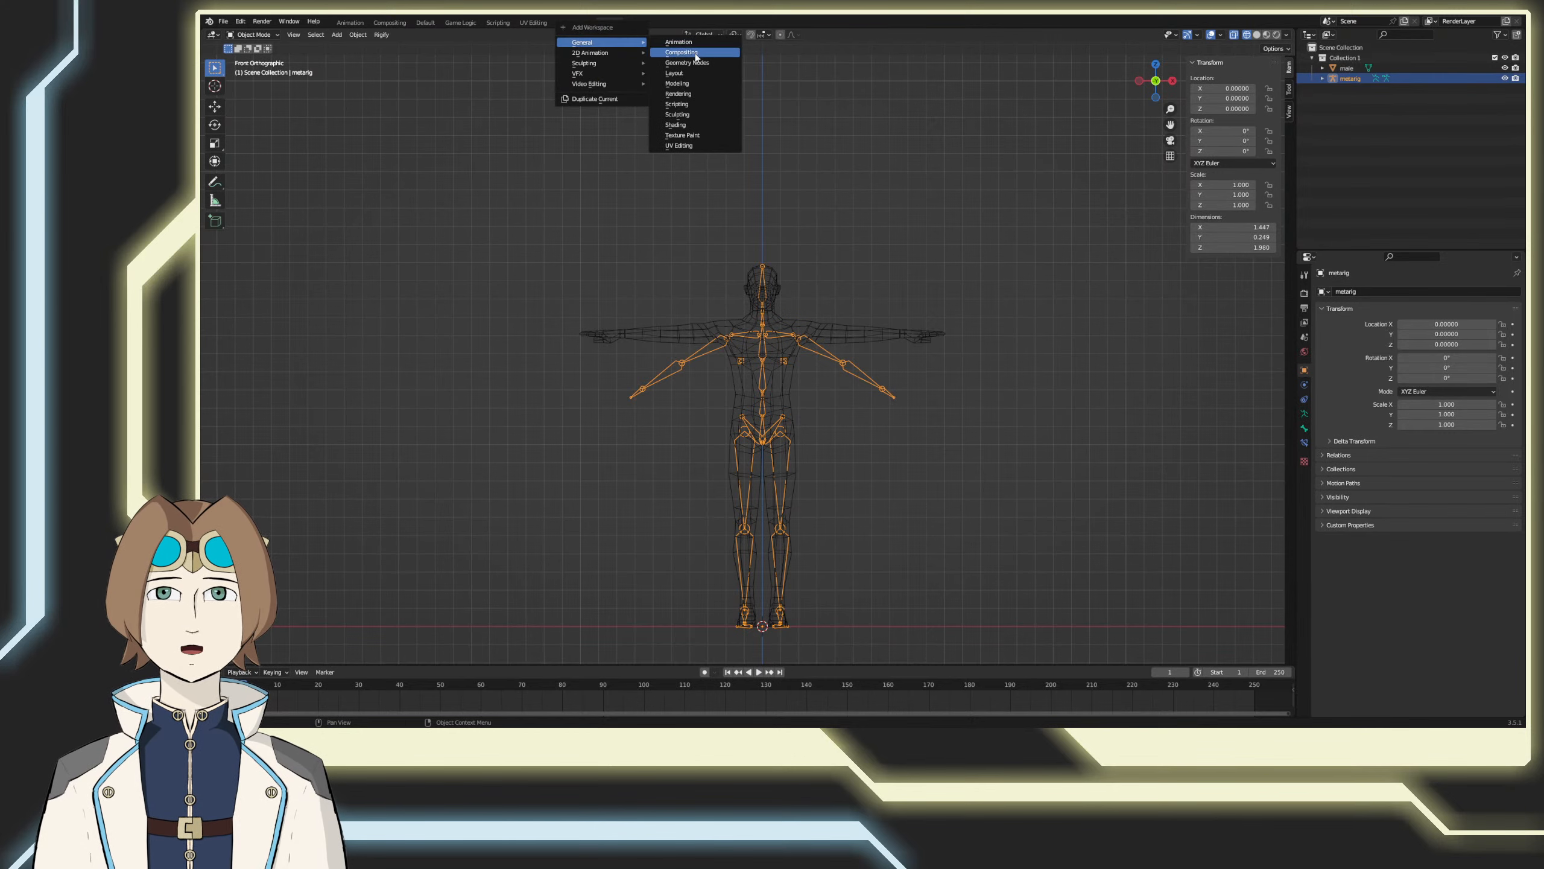
{"action": "left_click", "coordinate": [677, 83]}
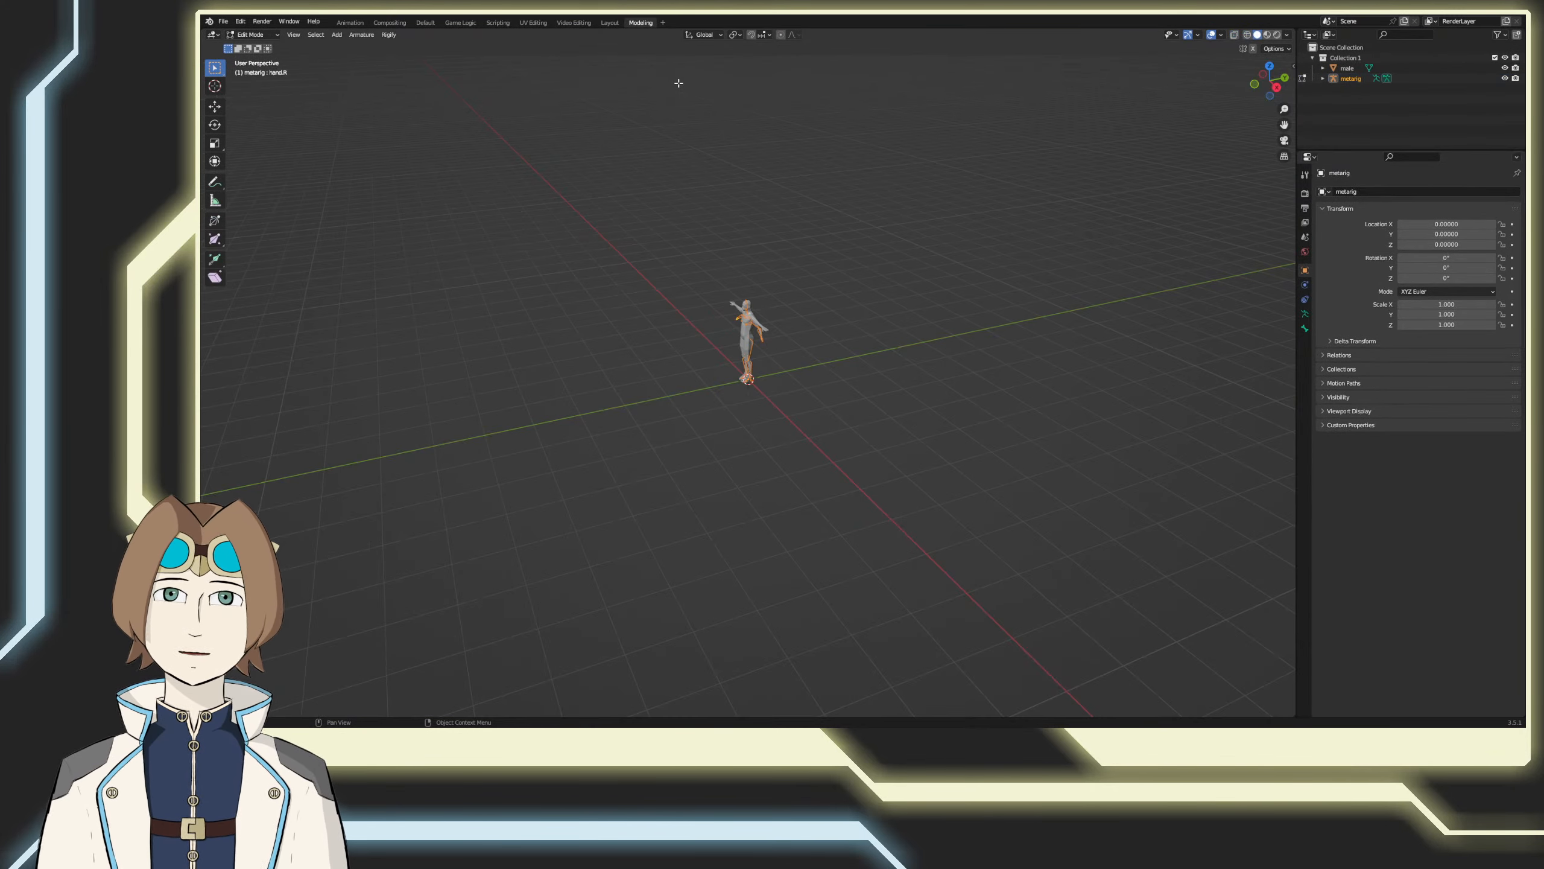
{"action": "left_click", "coordinate": [610, 22]}
{"action": "left_click", "coordinate": [632, 24]}
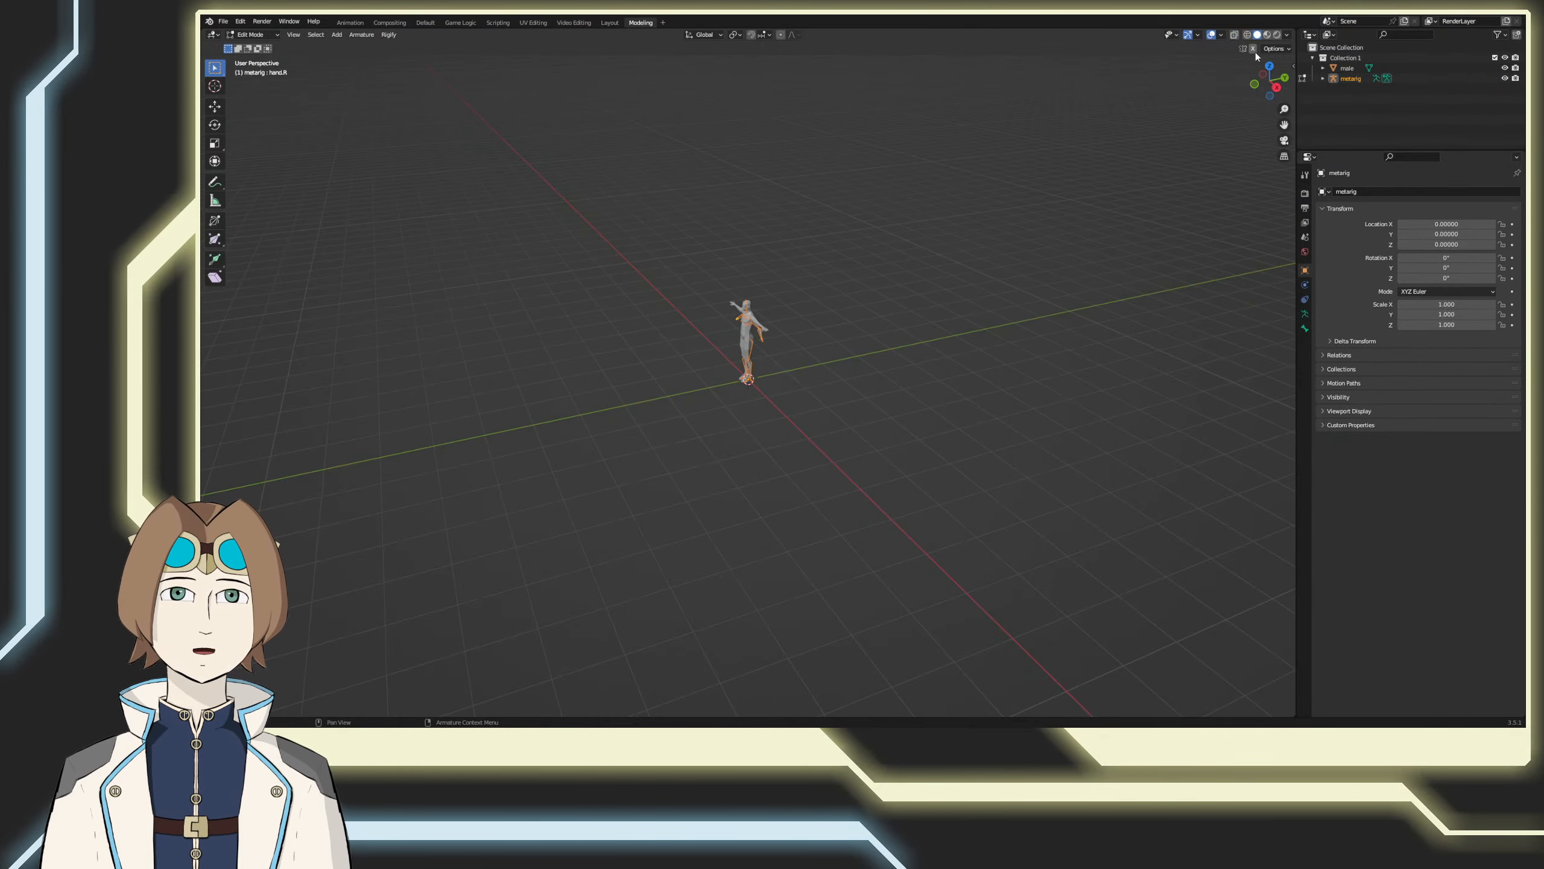
Step: Set the Modeling workspace to front view with the whole character framed and switch the metarig back to Object Mode
{"action": "key", "text": "KP_1"}
{"action": "scroll", "coordinate": [903, 269], "scroll_direction": "up", "scroll_amount": 8}
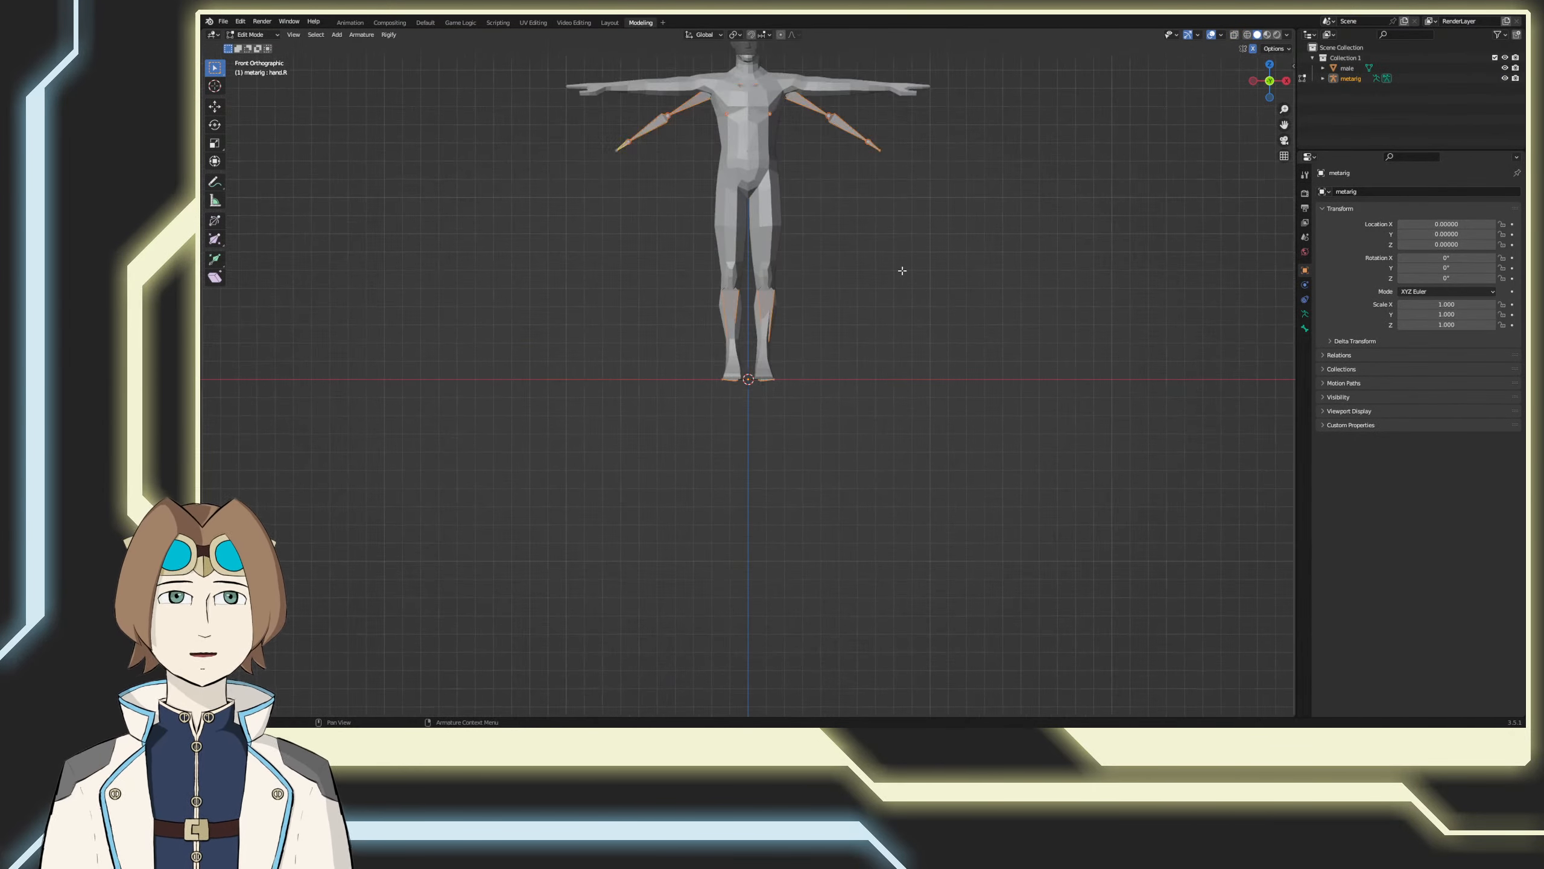
{"action": "middle_click_drag", "start_coordinate": [896, 246], "coordinate": [957, 434], "text": "shift"}
{"action": "key", "text": "Tab"}
{"action": "middle_click_drag", "start_coordinate": [1001, 252], "coordinate": [984, 317], "text": "shift"}
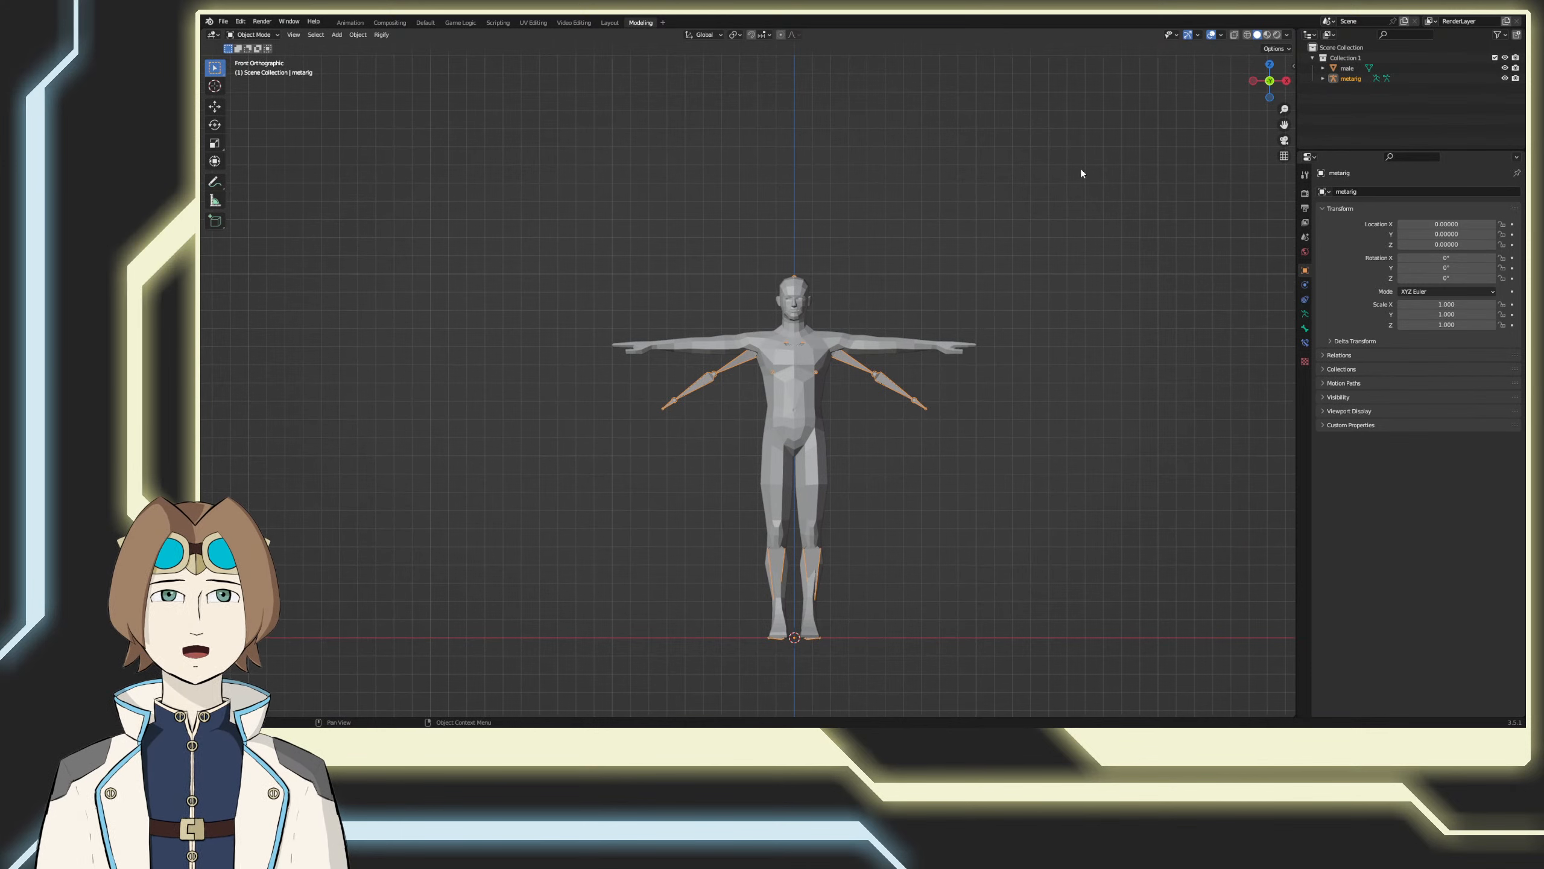
Step: Select the metarig, enter Edit Mode and turn on X-ray so its bones can be seen through the male mesh
{"action": "left_click", "coordinate": [1053, 240]}
{"action": "left_click", "coordinate": [888, 395]}
{"action": "key", "text": "Tab"}
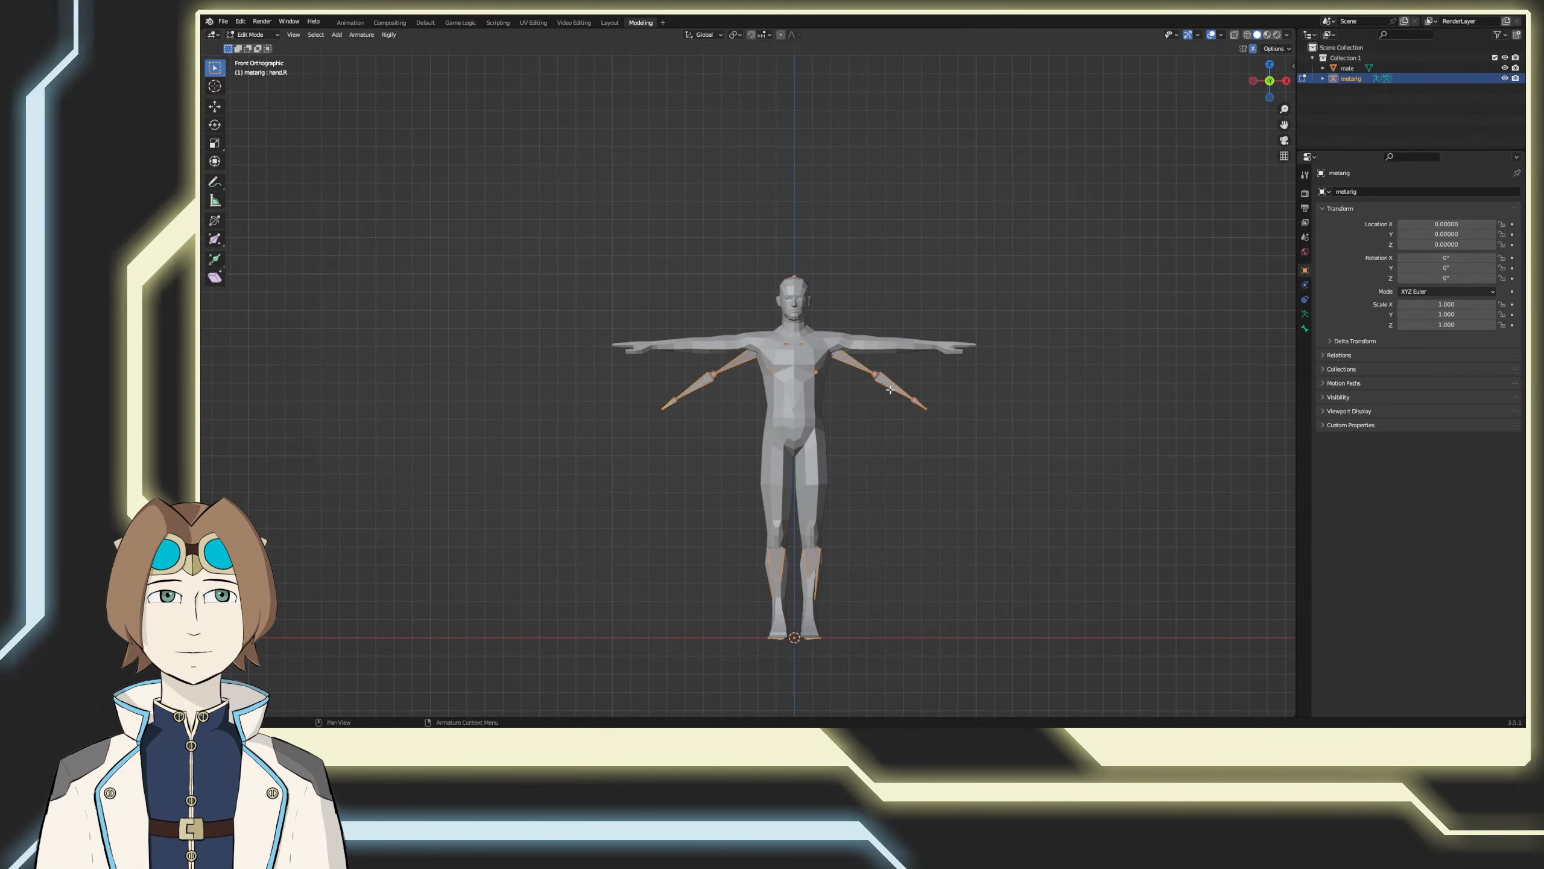
{"action": "scroll", "coordinate": [897, 389], "scroll_direction": "up", "scroll_amount": 3}
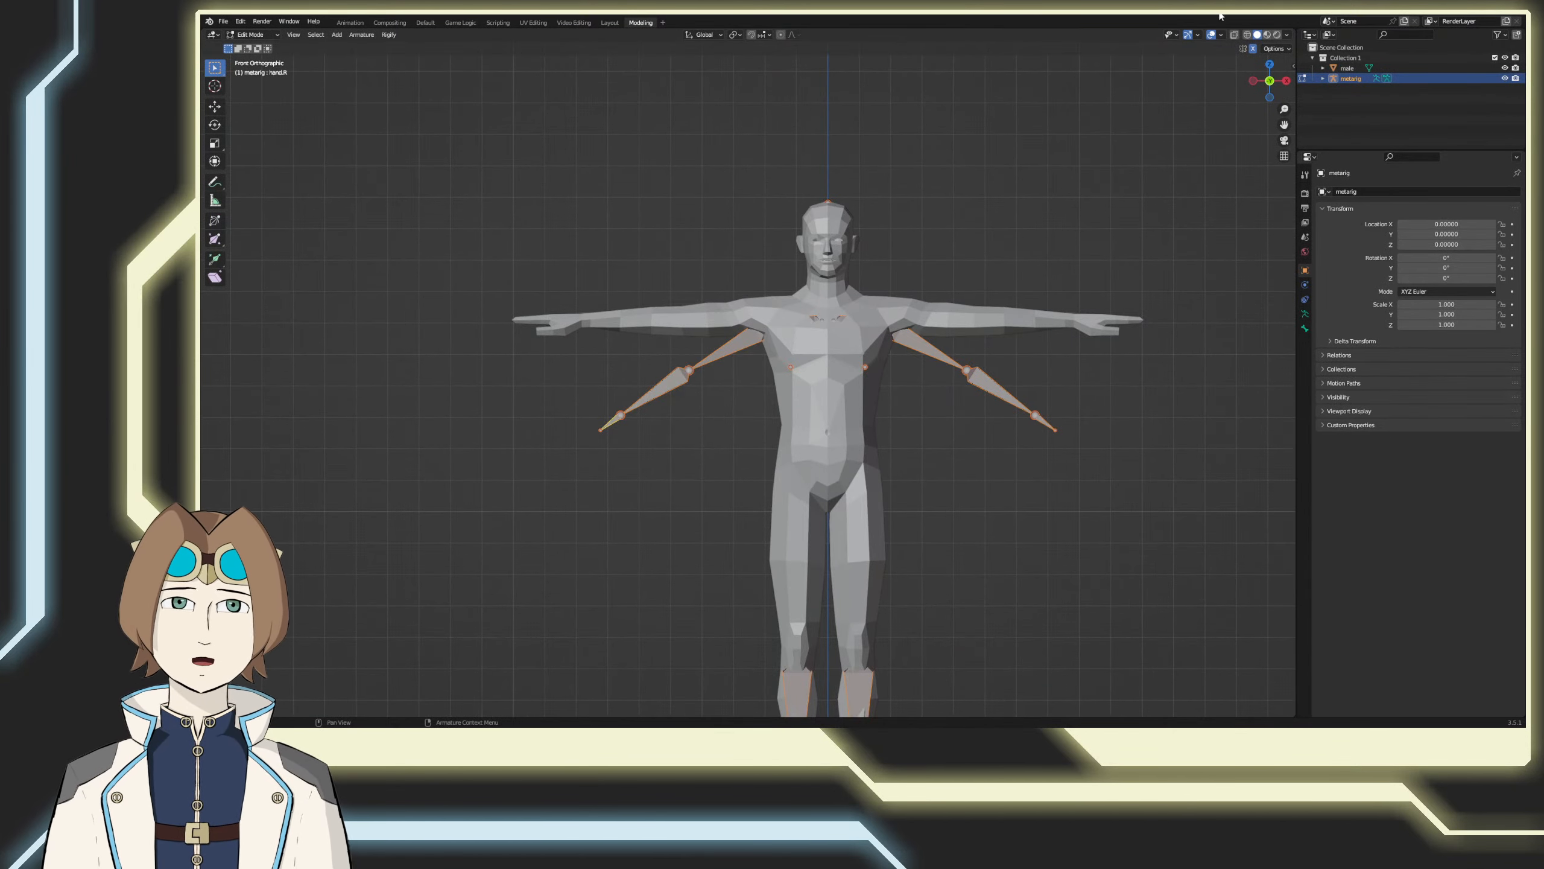
{"action": "left_click", "coordinate": [1235, 34]}
{"action": "middle_click_drag", "start_coordinate": [1155, 166], "coordinate": [1017, 258], "text": "shift"}
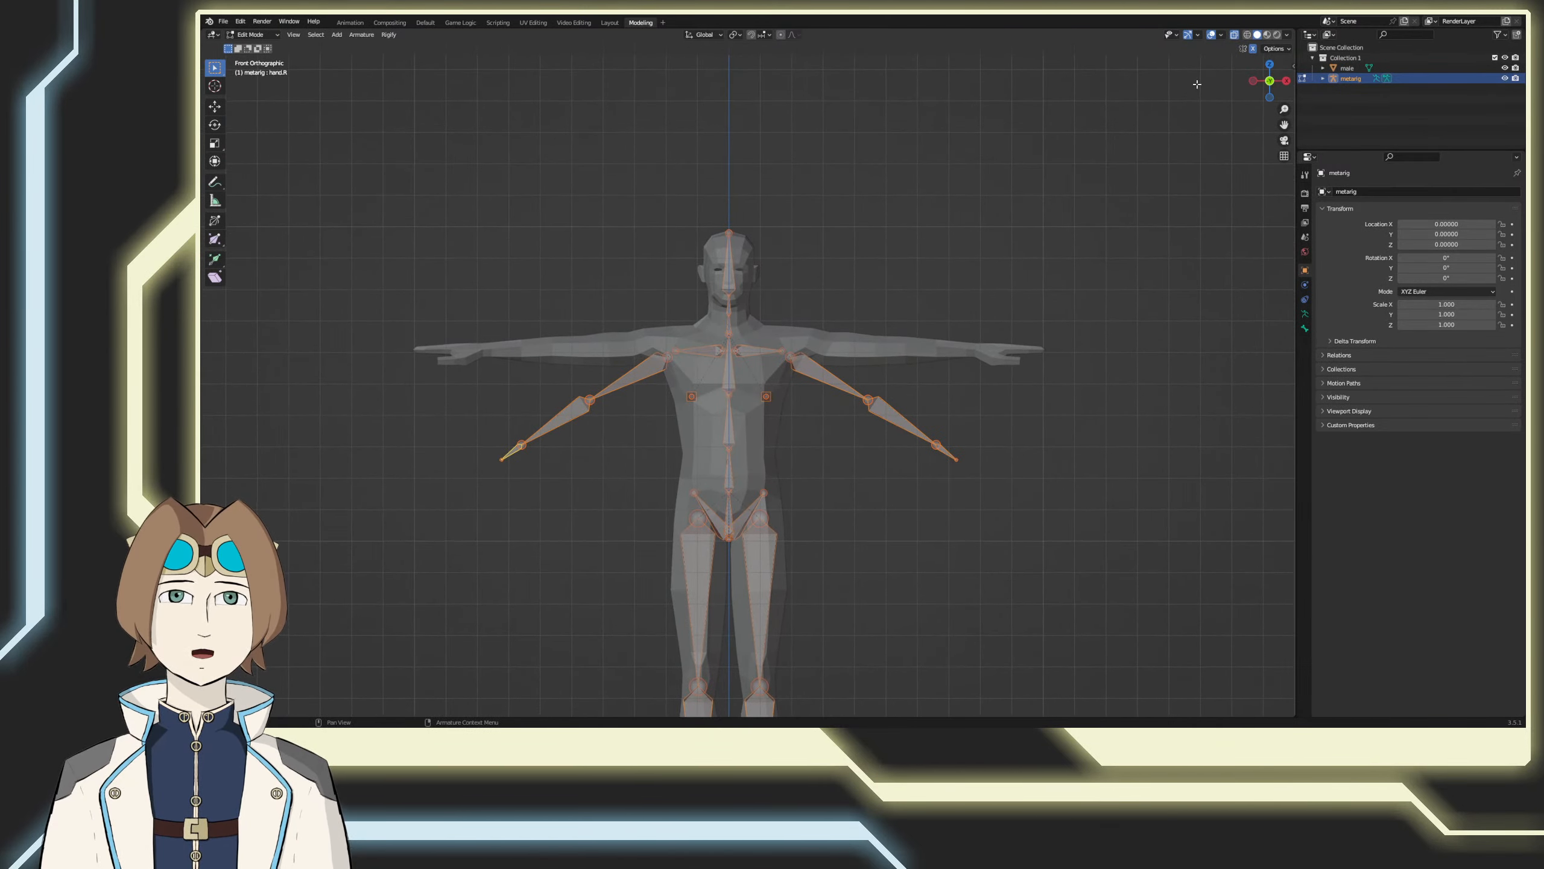
Step: Rotate the left shoulder bone upward so that it slopes from the upper chest toward the mesh's shoulder
{"action": "left_click", "coordinate": [813, 378]}
{"action": "scroll", "coordinate": [809, 374], "scroll_direction": "up", "scroll_amount": 2}
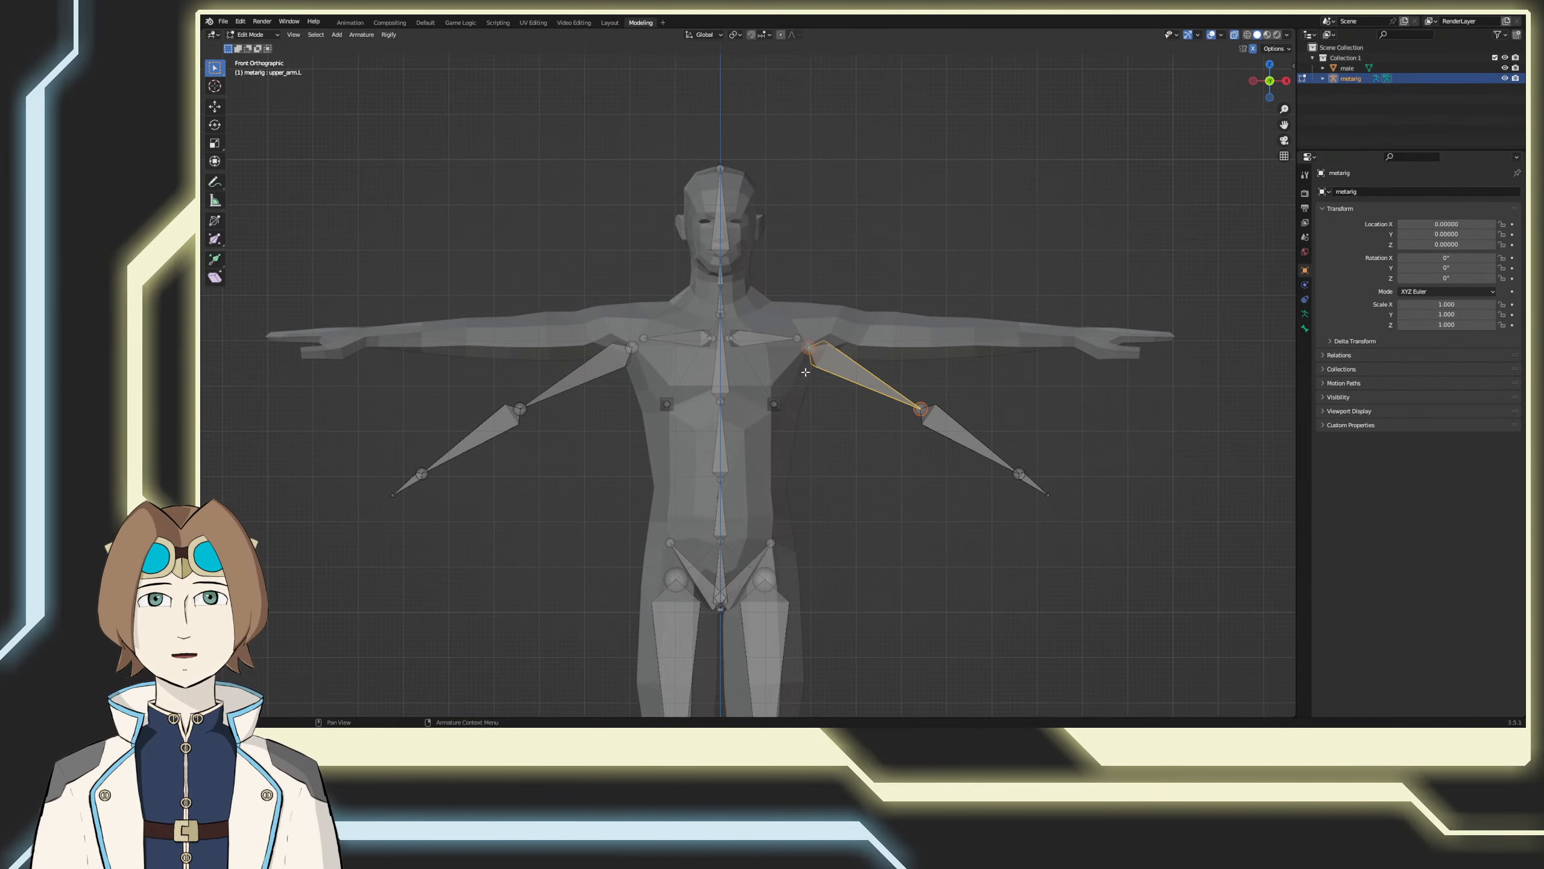
{"action": "left_click", "coordinate": [771, 338]}
{"action": "key", "text": "r"}
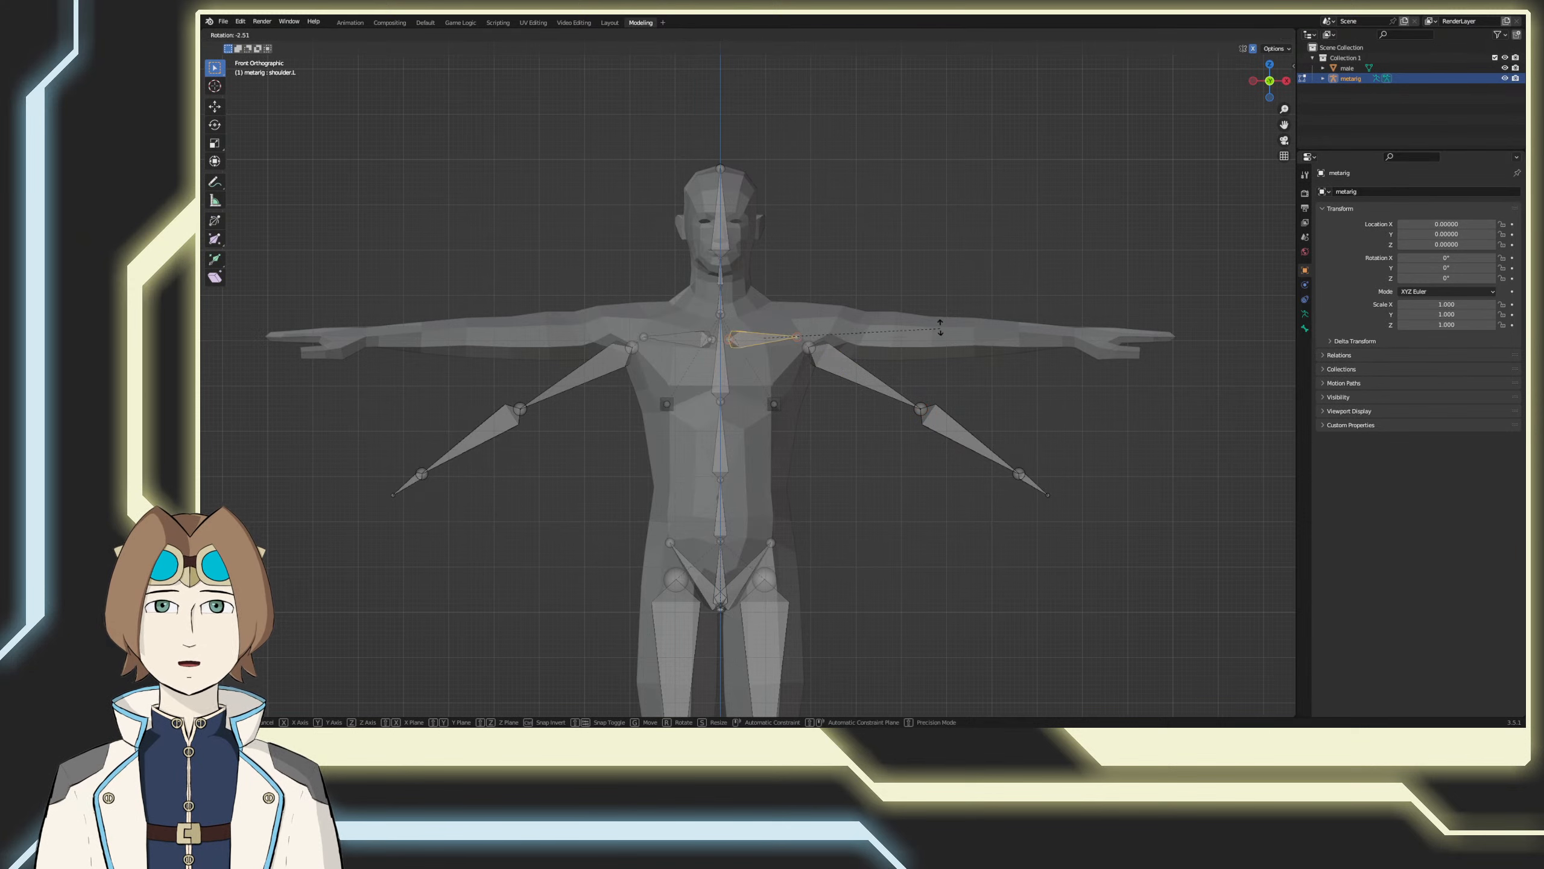
{"action": "left_click", "coordinate": [921, 269]}
Step: Try to rotate the left upper arm bone on its own
{"action": "left_click", "coordinate": [867, 377]}
{"action": "key", "text": "r"}
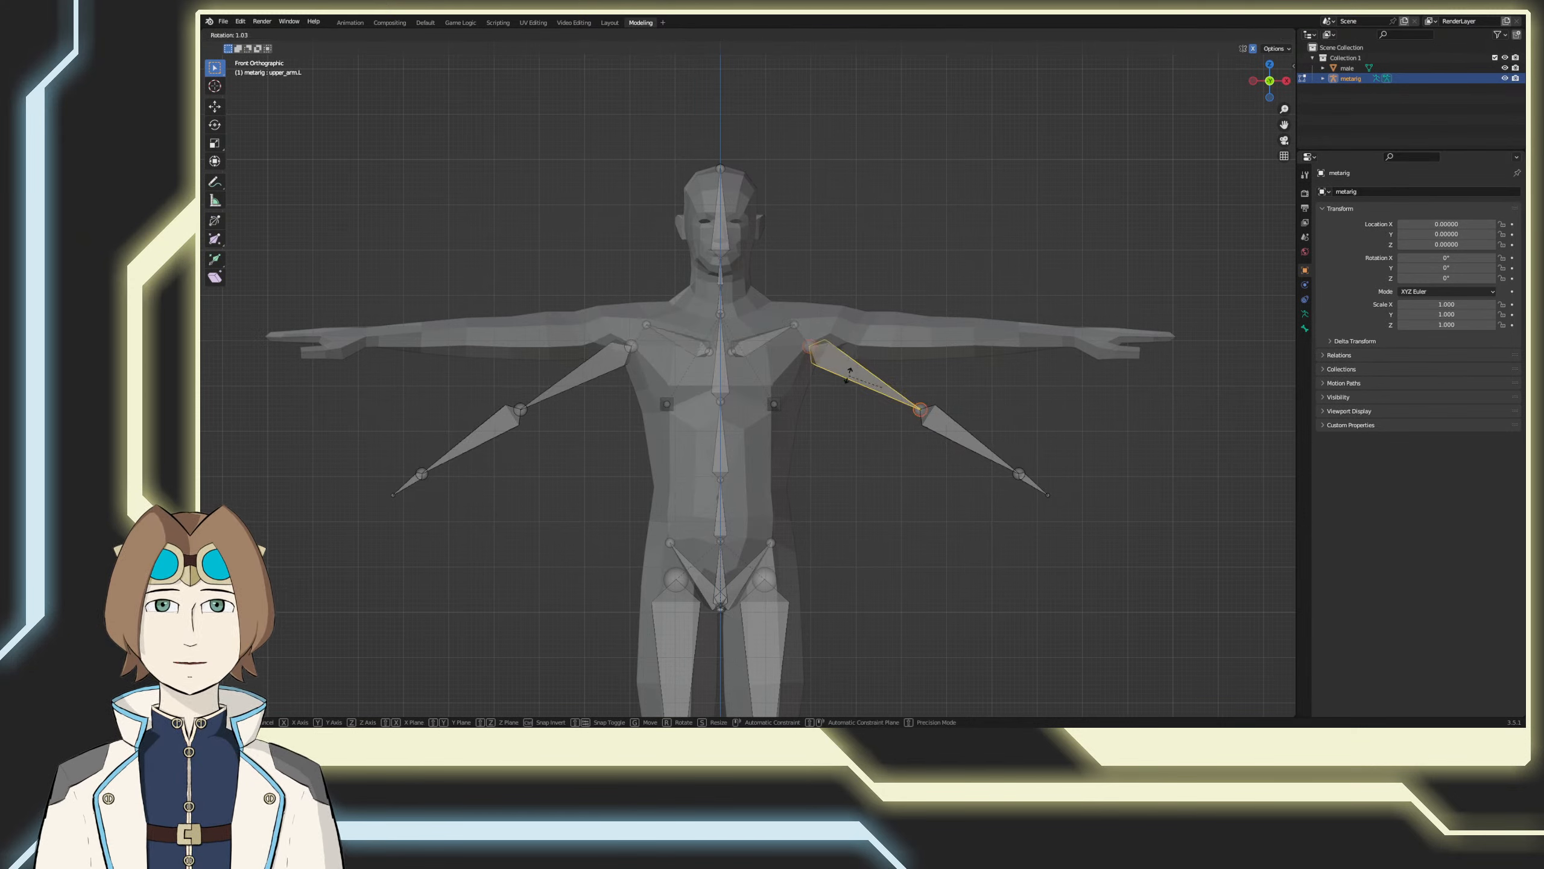
{"action": "left_click", "coordinate": [992, 435]}
{"action": "key", "text": "ctrl+z"}
Step: Select the left upper arm, forearm and hand bones together, rotate them about 30° to horizontal and move them inside the mesh arm
{"action": "left_click_drag", "start_coordinate": [1091, 548], "coordinate": [819, 372]}
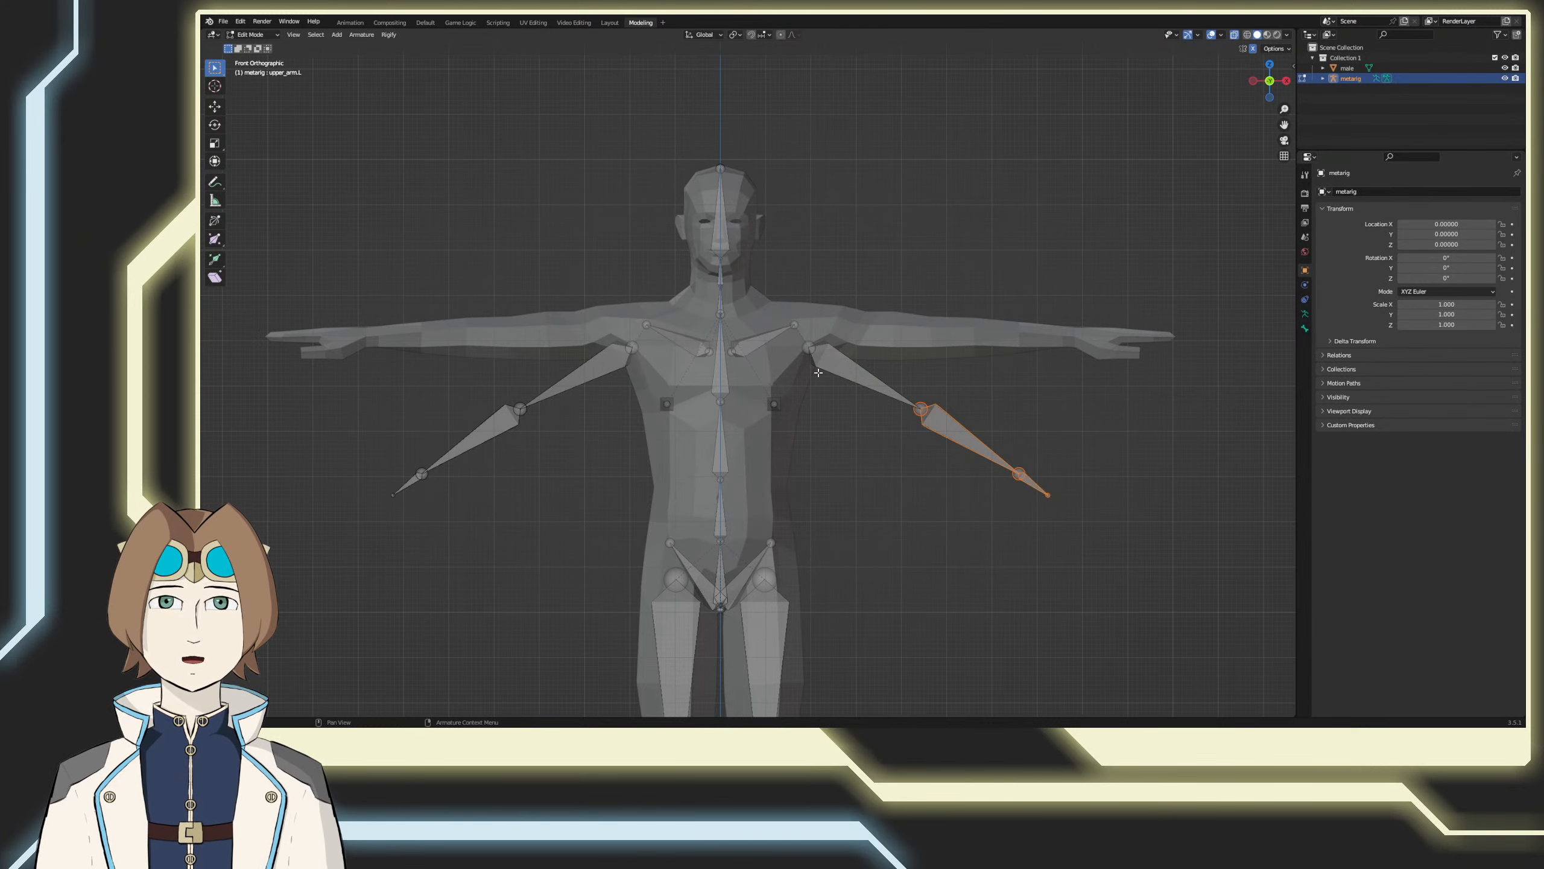
{"action": "left_click", "coordinate": [830, 357], "text": "shift"}
{"action": "left_click", "coordinate": [820, 356], "text": "shift"}
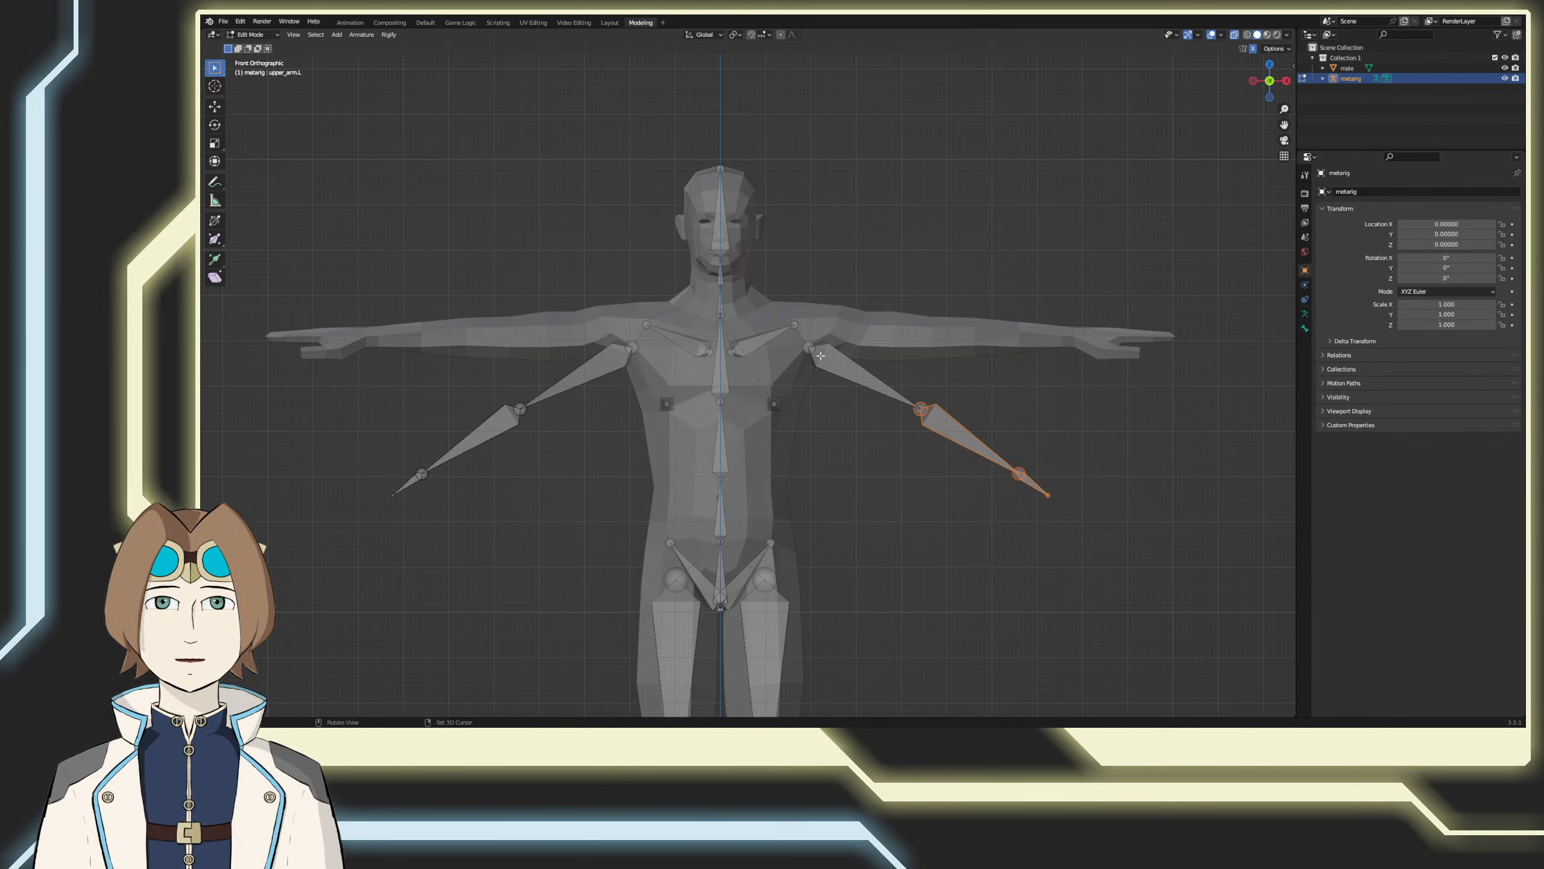
{"action": "left_click", "coordinate": [863, 371], "text": "shift"}
{"action": "key", "text": "r"}
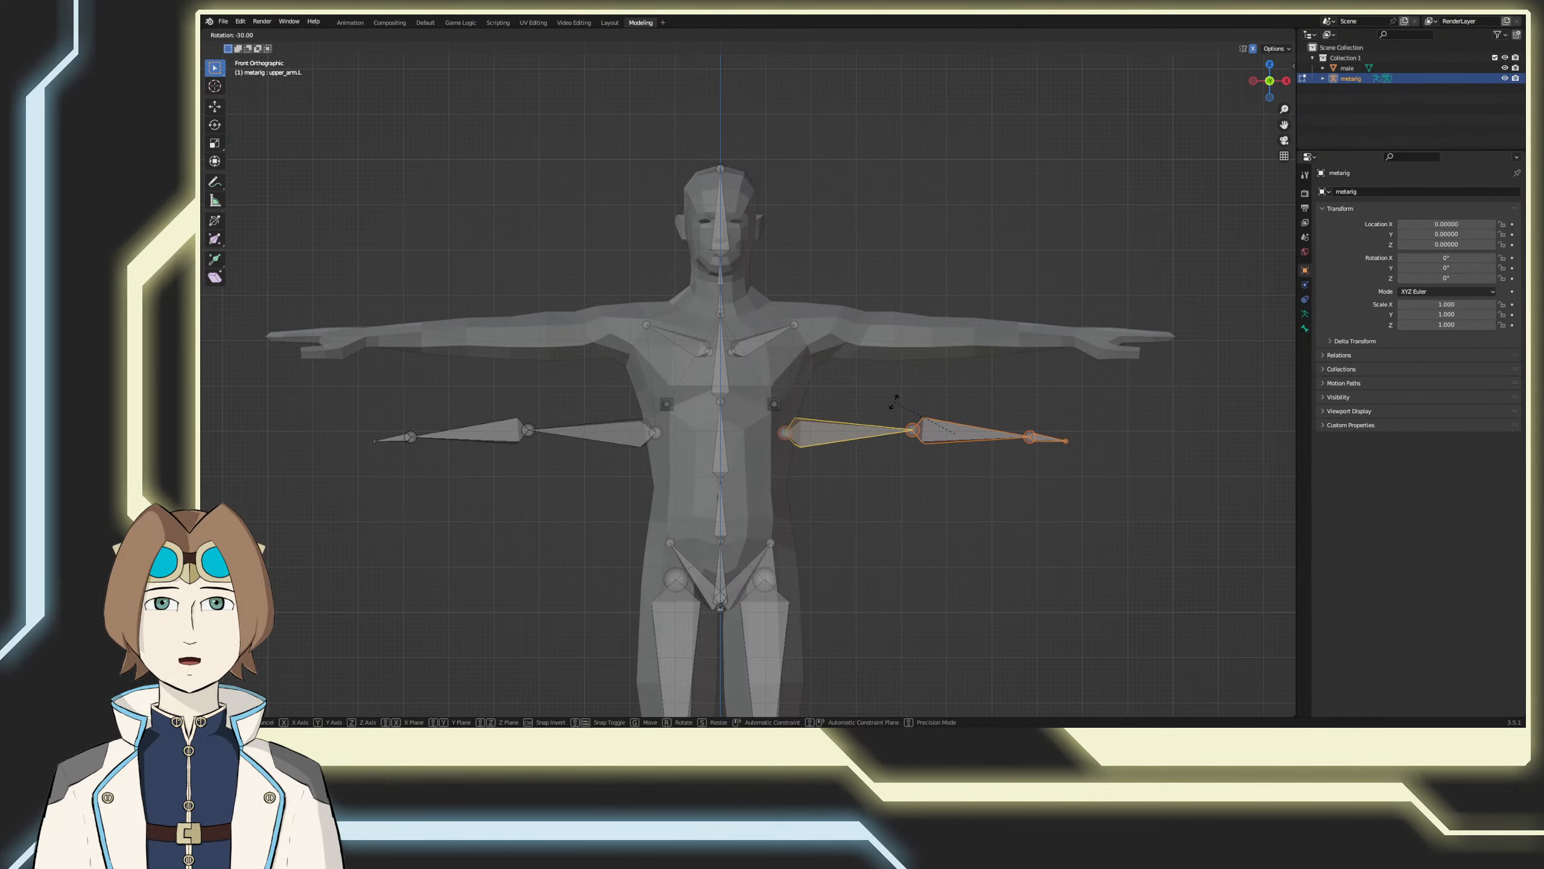
{"action": "left_click", "coordinate": [892, 406]}
{"action": "key", "text": "g"}
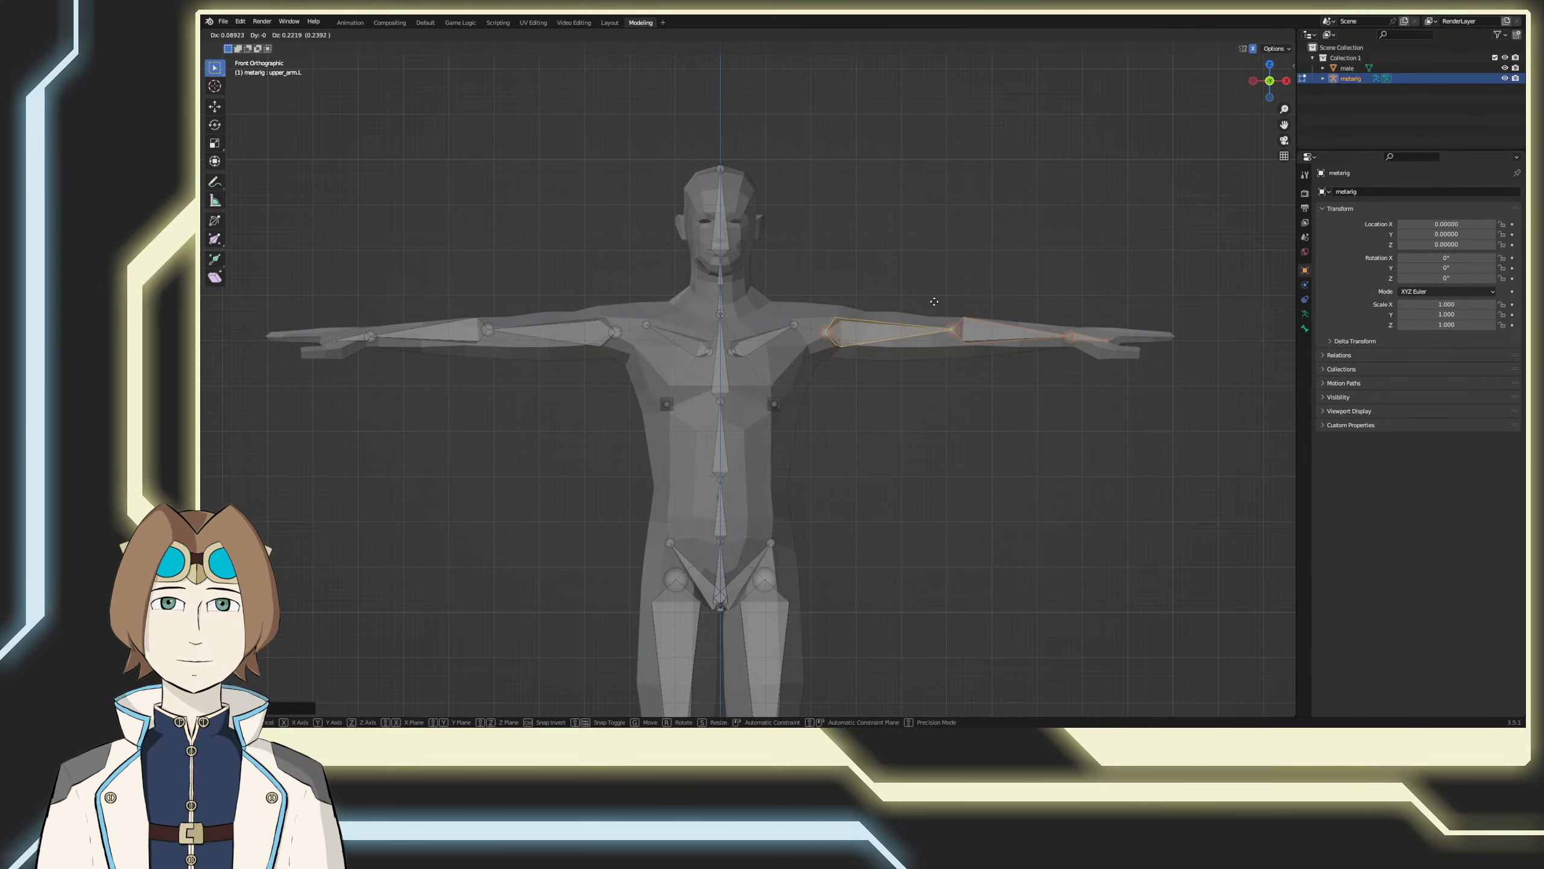
{"action": "left_click", "coordinate": [912, 304]}
Step: Move the outer end of the left shoulder bone and the start of the upper arm bone slightly outward into the mesh's shoulder
{"action": "left_click", "coordinate": [795, 325]}
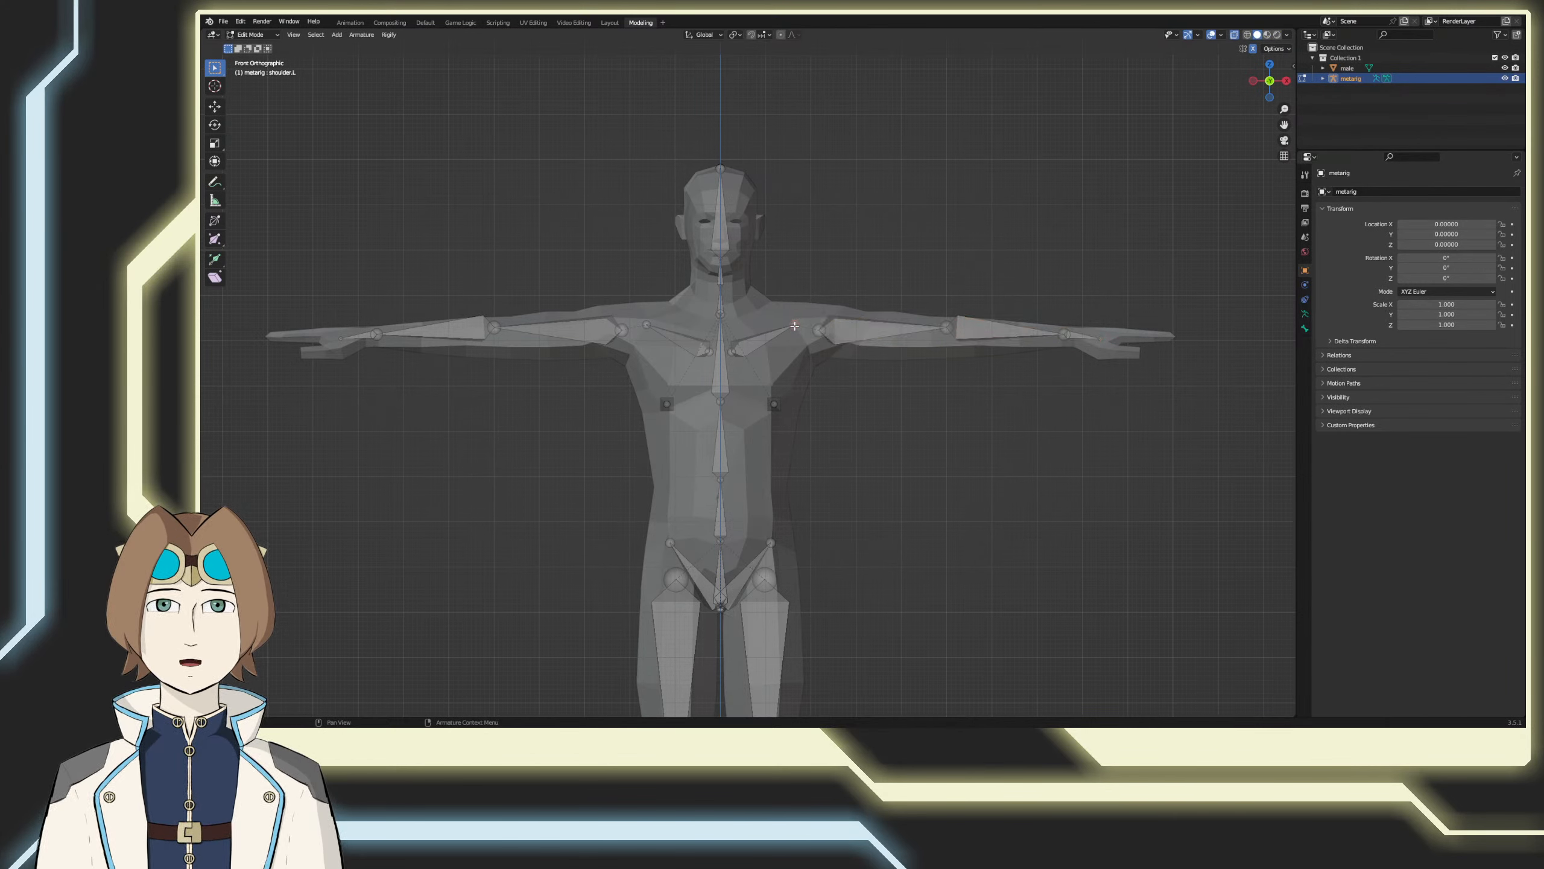
{"action": "key", "text": "g"}
{"action": "left_click", "coordinate": [803, 327]}
{"action": "left_click", "coordinate": [818, 329]}
{"action": "key", "text": "g"}
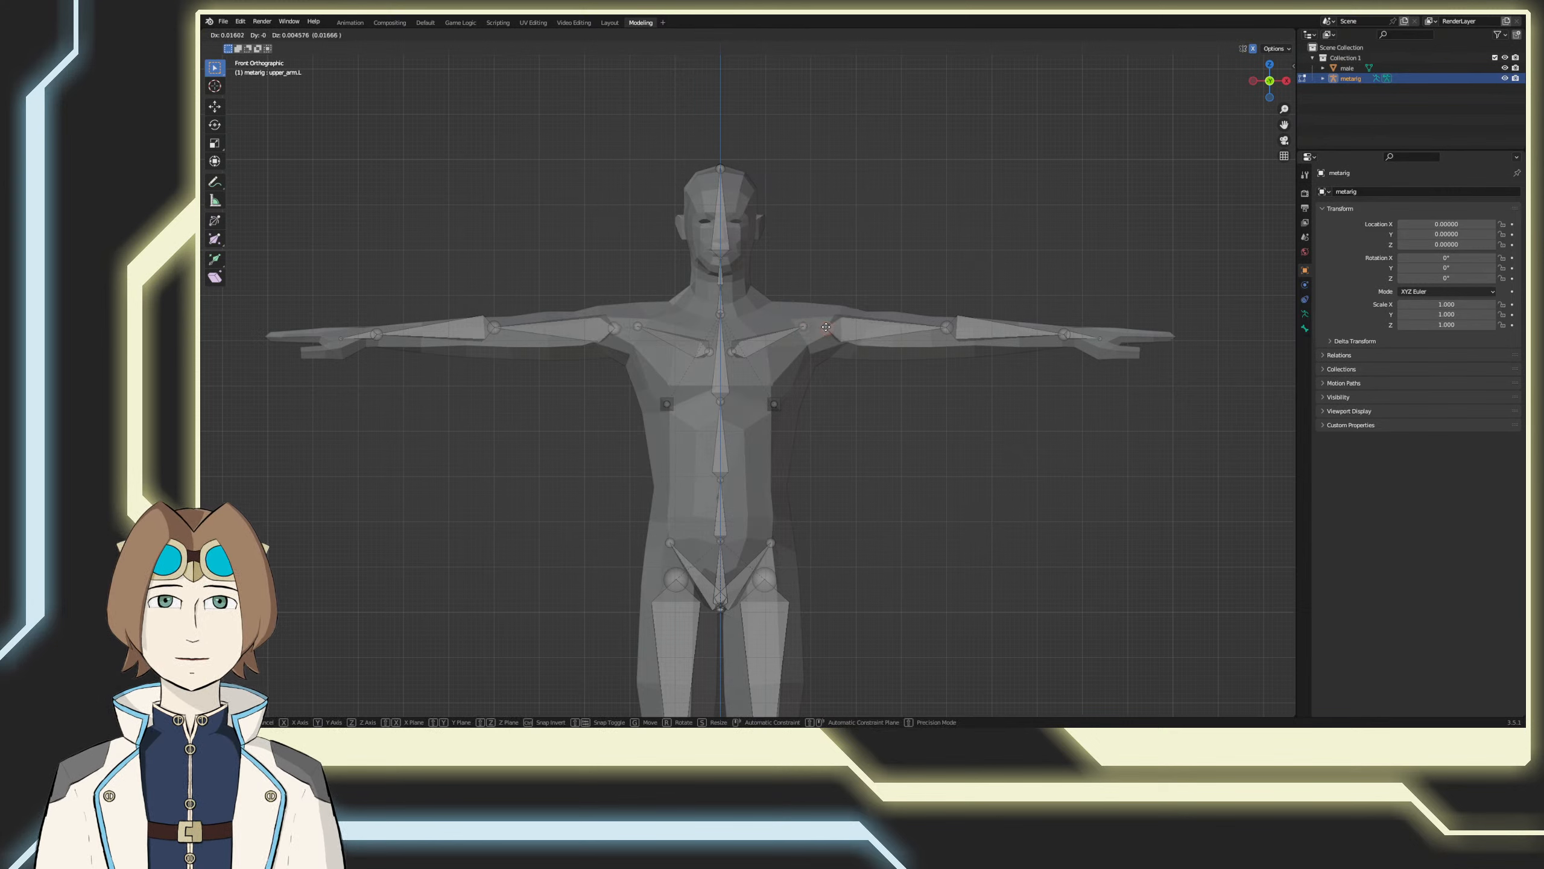
{"action": "left_click", "coordinate": [827, 327]}
Step: Lower the left elbow joint to the middle of the mesh arm and readjust the start of the upper arm bone
{"action": "left_click", "coordinate": [948, 329]}
{"action": "key", "text": "g"}
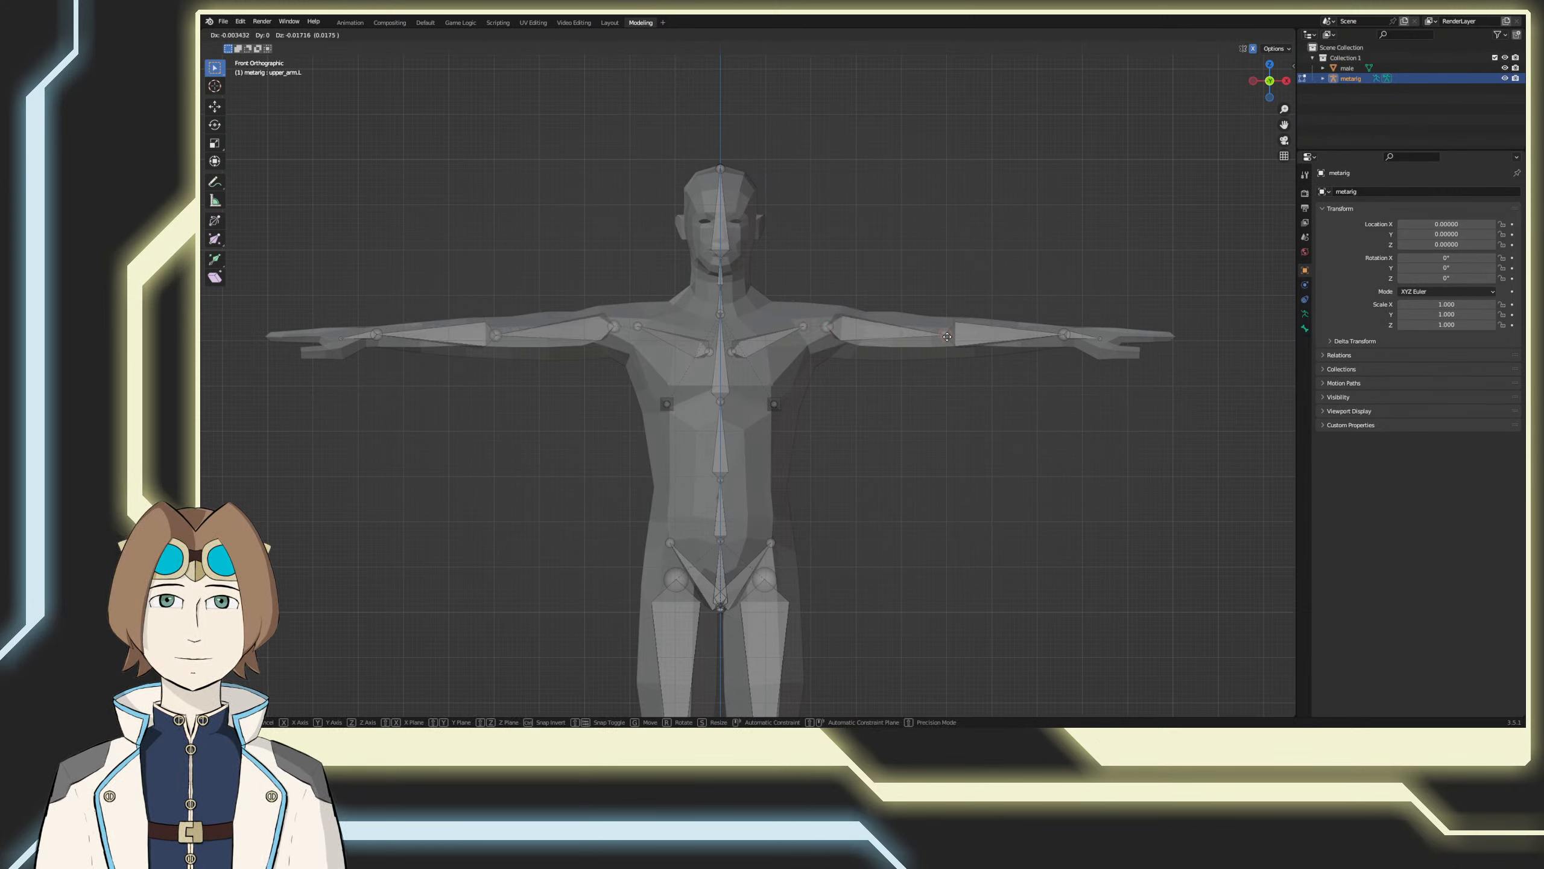
{"action": "left_click", "coordinate": [946, 337]}
{"action": "left_click", "coordinate": [831, 326]}
{"action": "key", "text": "g"}
{"action": "left_click", "coordinate": [832, 329]}
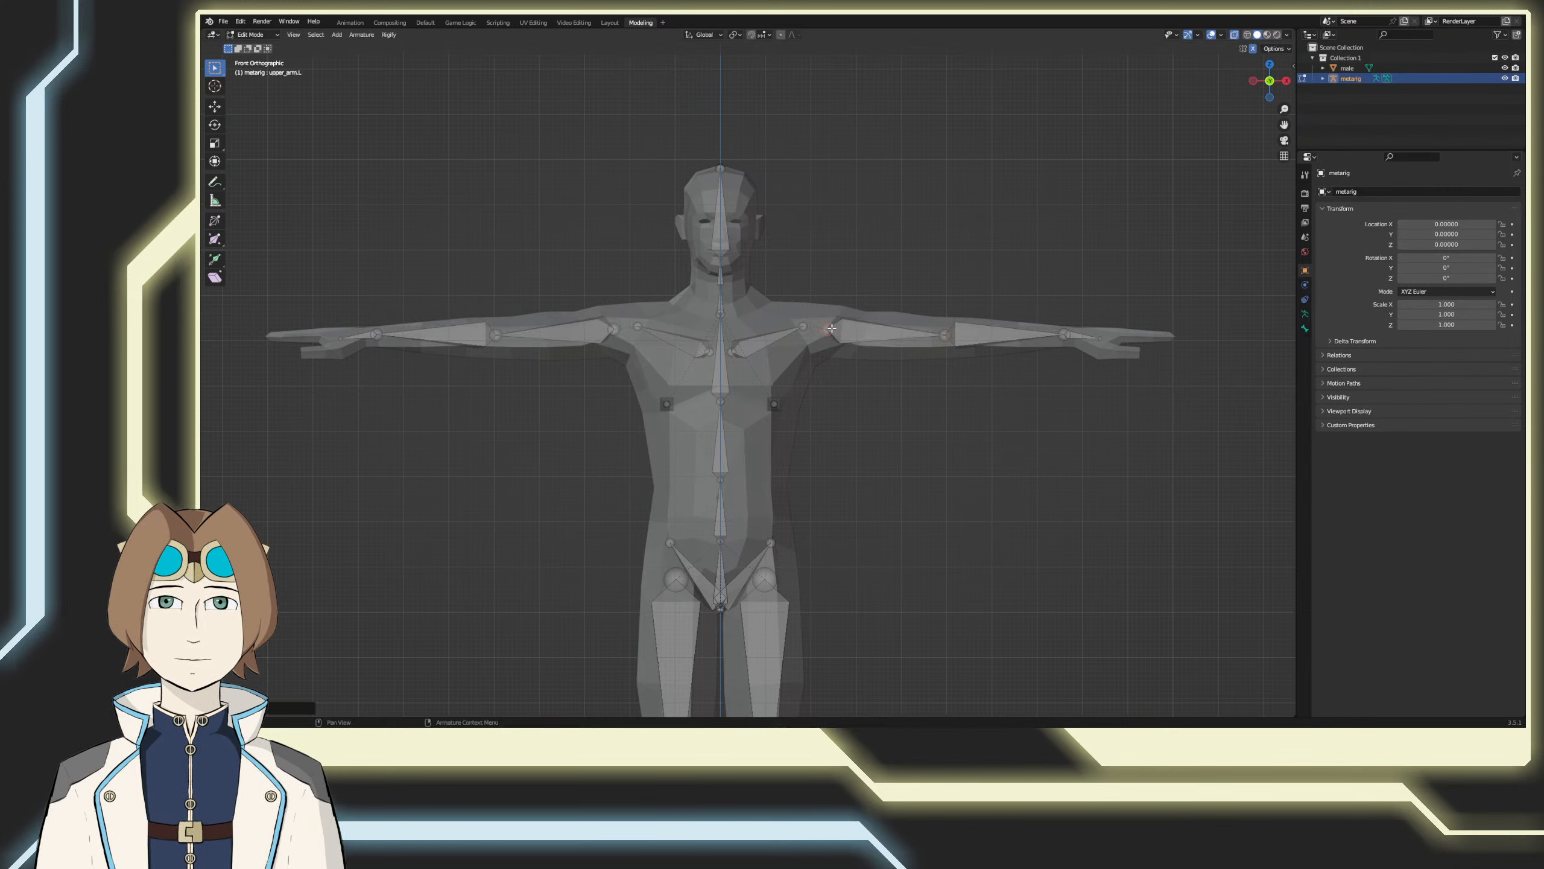
Step: Move the left wrist joint to the mesh's wrist and extend the tip of the hand bone toward the fingers
{"action": "left_click", "coordinate": [1064, 332]}
{"action": "key", "text": "g"}
{"action": "left_click", "coordinate": [1075, 334]}
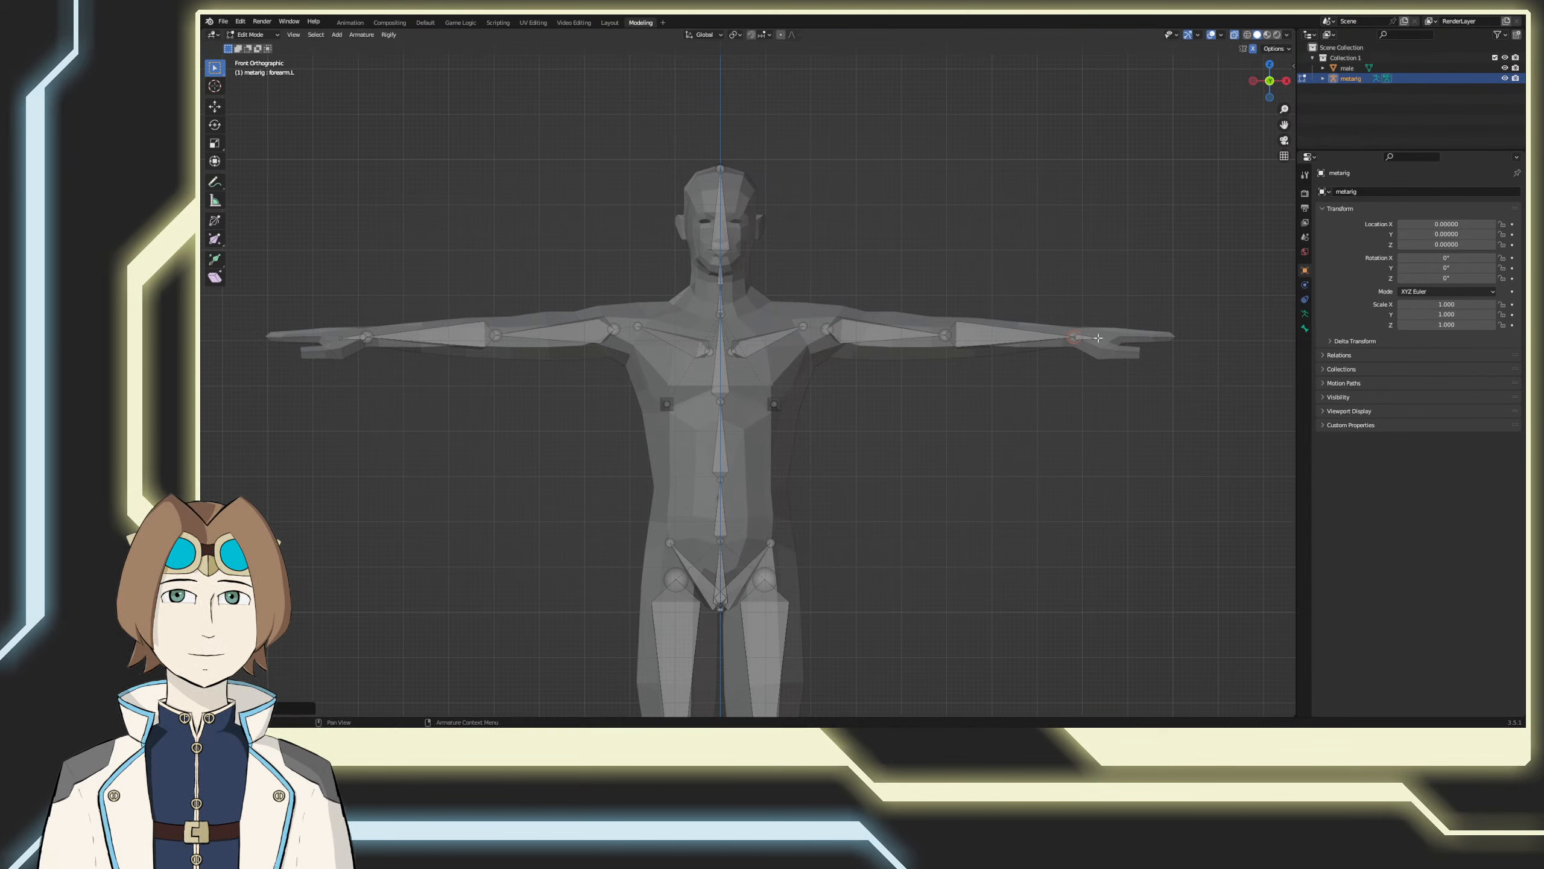
{"action": "left_click", "coordinate": [1098, 338]}
{"action": "key", "text": "g"}
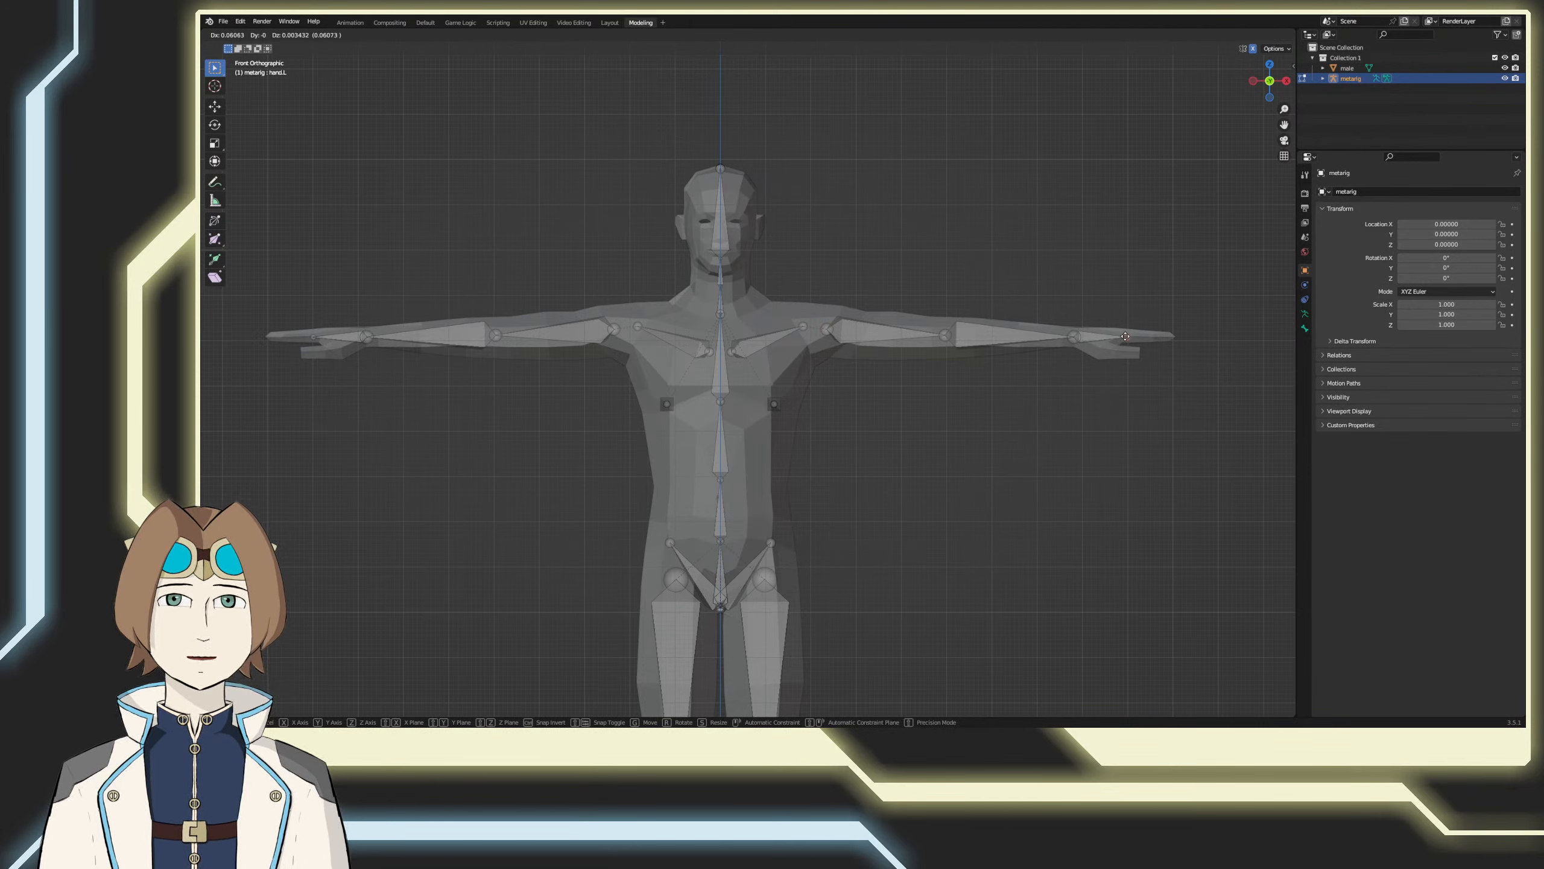
{"action": "left_click", "coordinate": [1146, 336]}
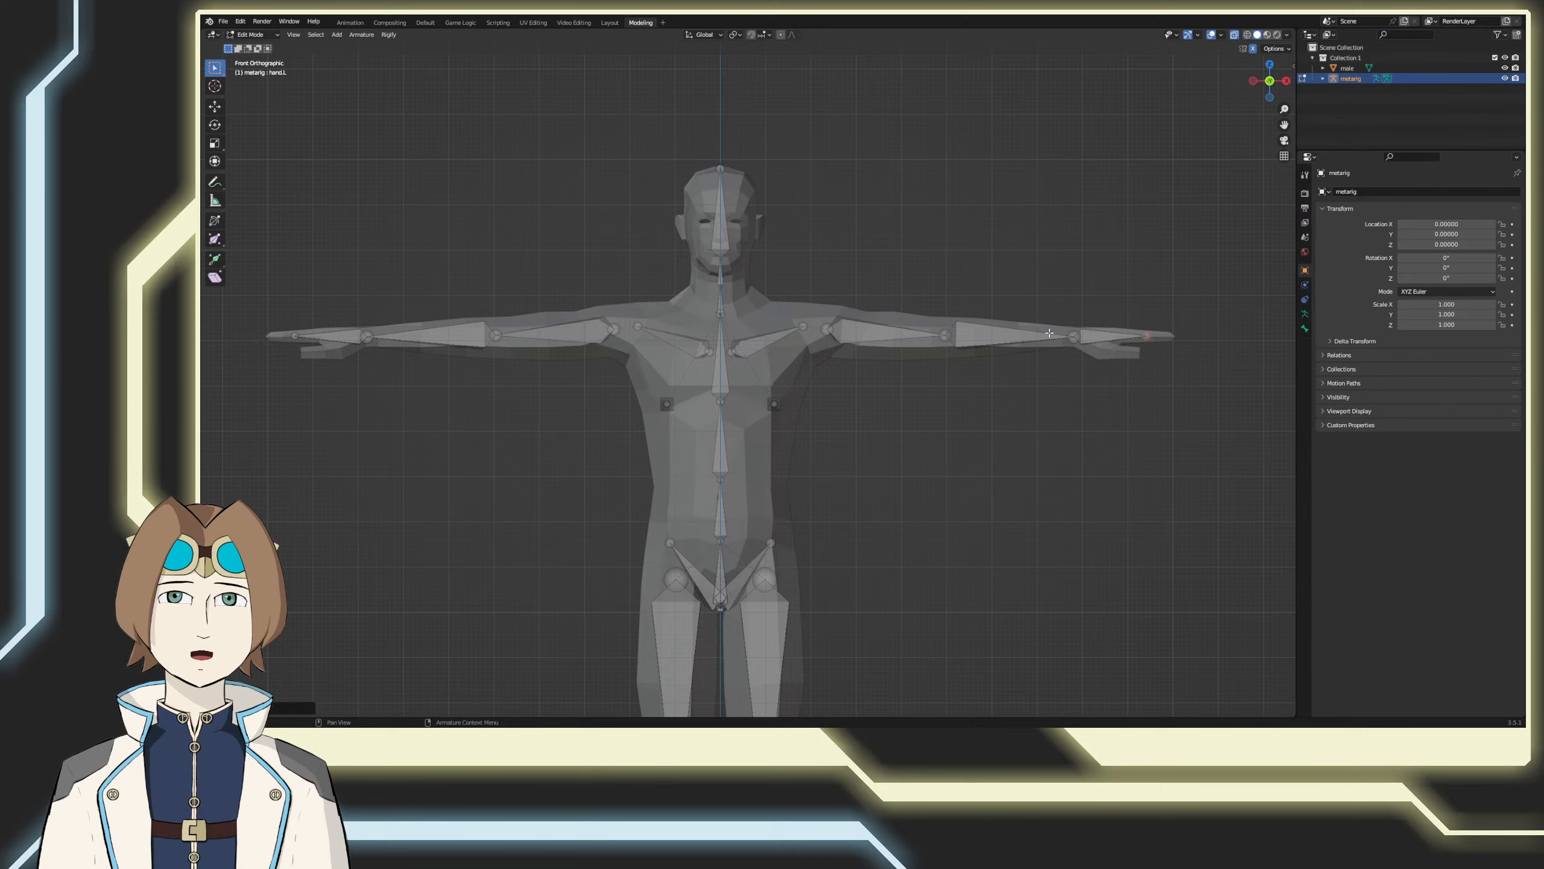
Step: From the top view, move the left elbow and wrist joints forward to the middle of the mesh arm
{"action": "left_click", "coordinate": [944, 335]}
{"action": "middle_click_drag", "start_coordinate": [944, 335], "coordinate": [896, 426]}
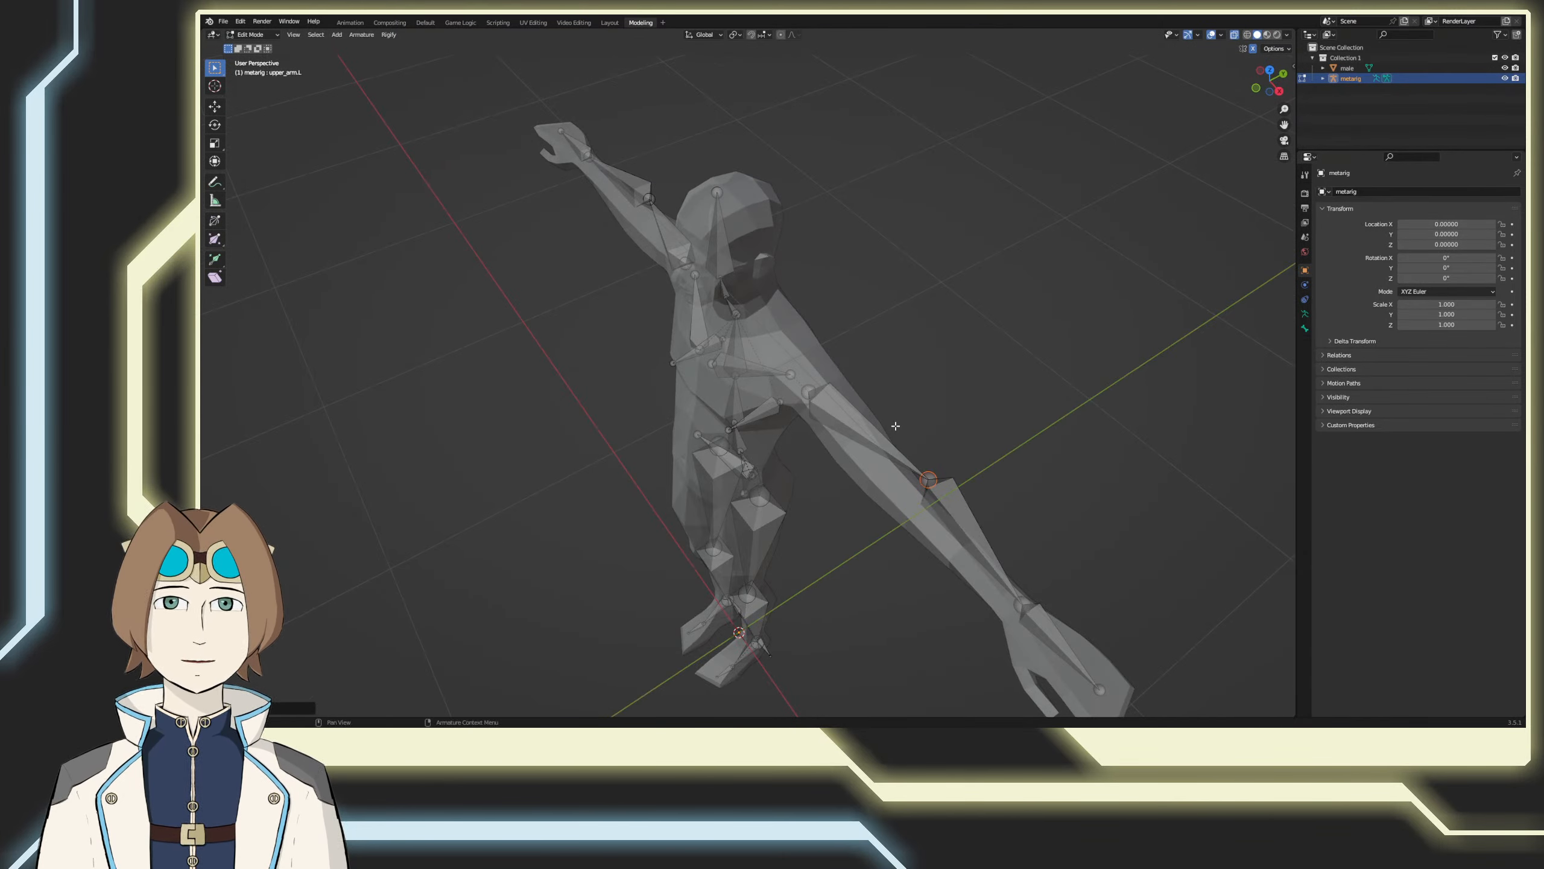
{"action": "key", "text": "KP_7"}
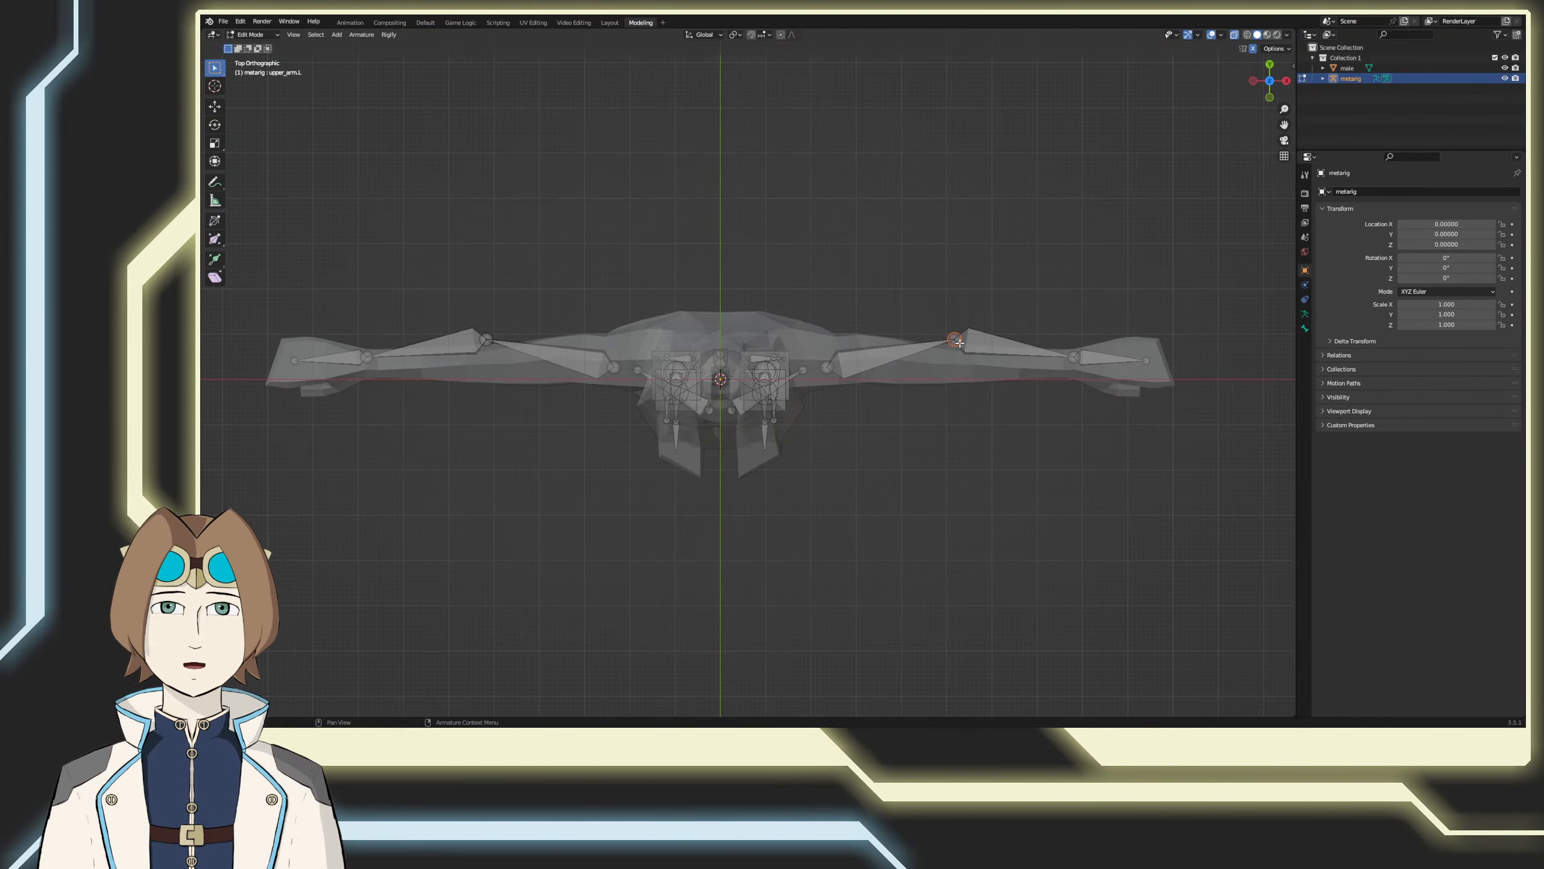
{"action": "key", "text": "g"}
{"action": "left_click", "coordinate": [959, 361]}
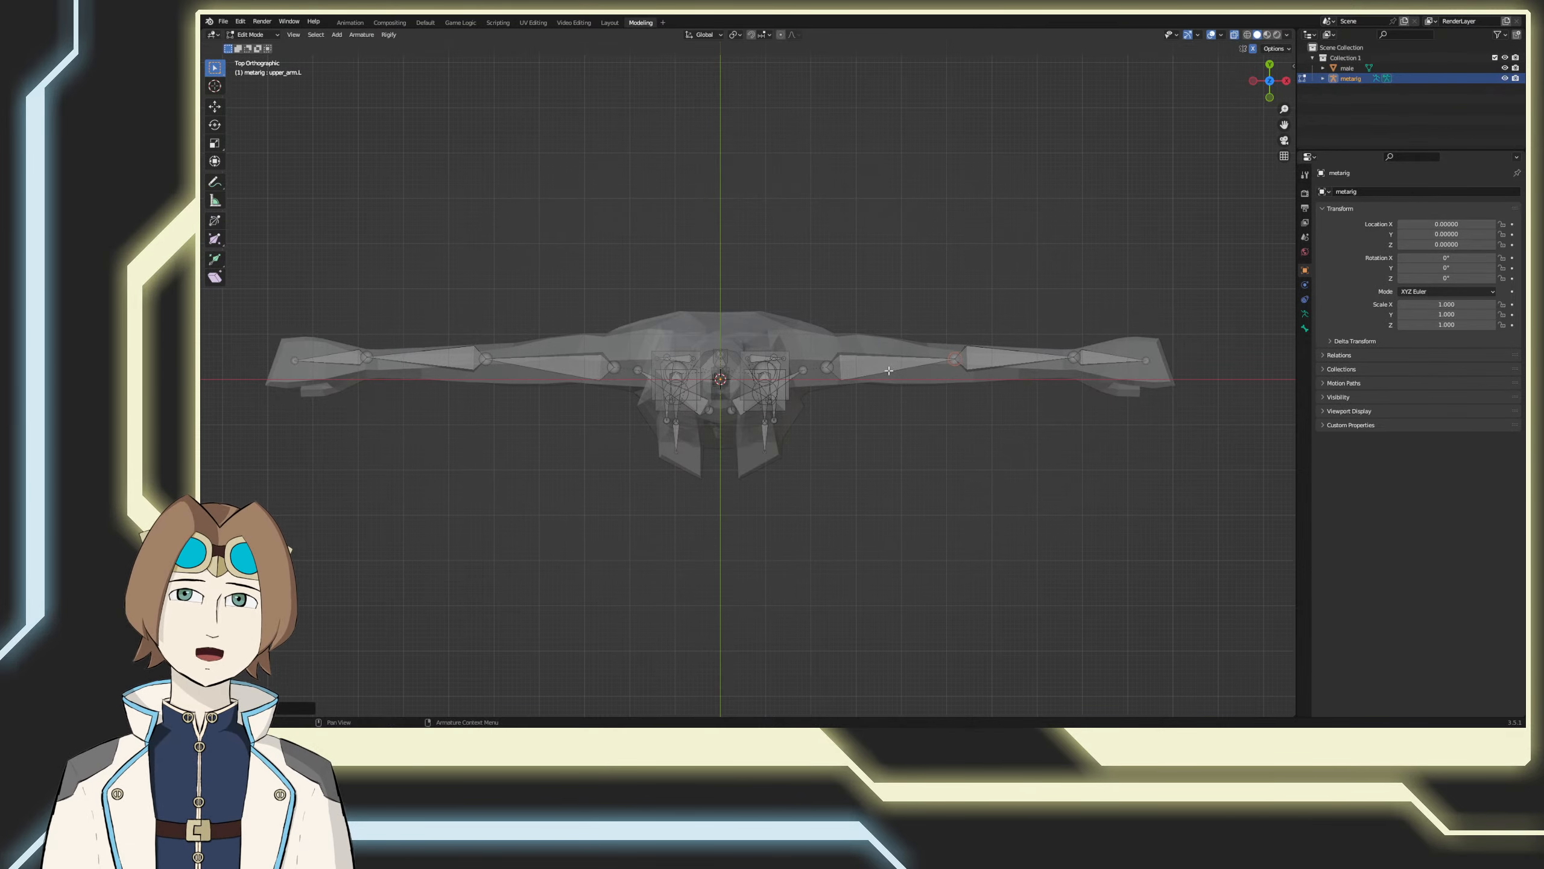
{"action": "left_click", "coordinate": [1075, 363]}
{"action": "key", "text": "g"}
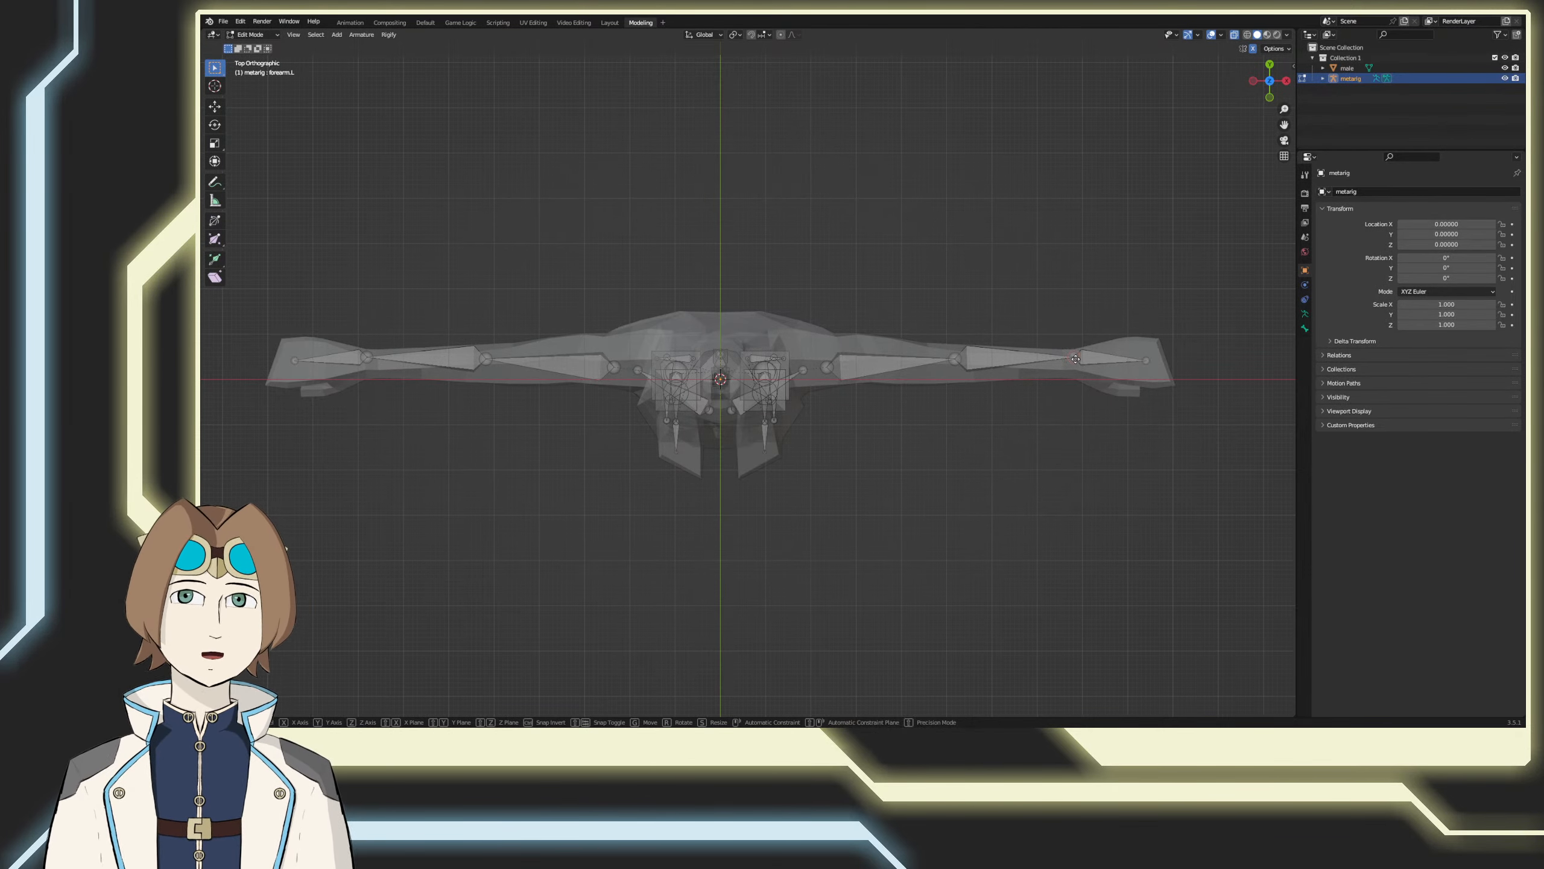
{"action": "left_click", "coordinate": [1078, 371]}
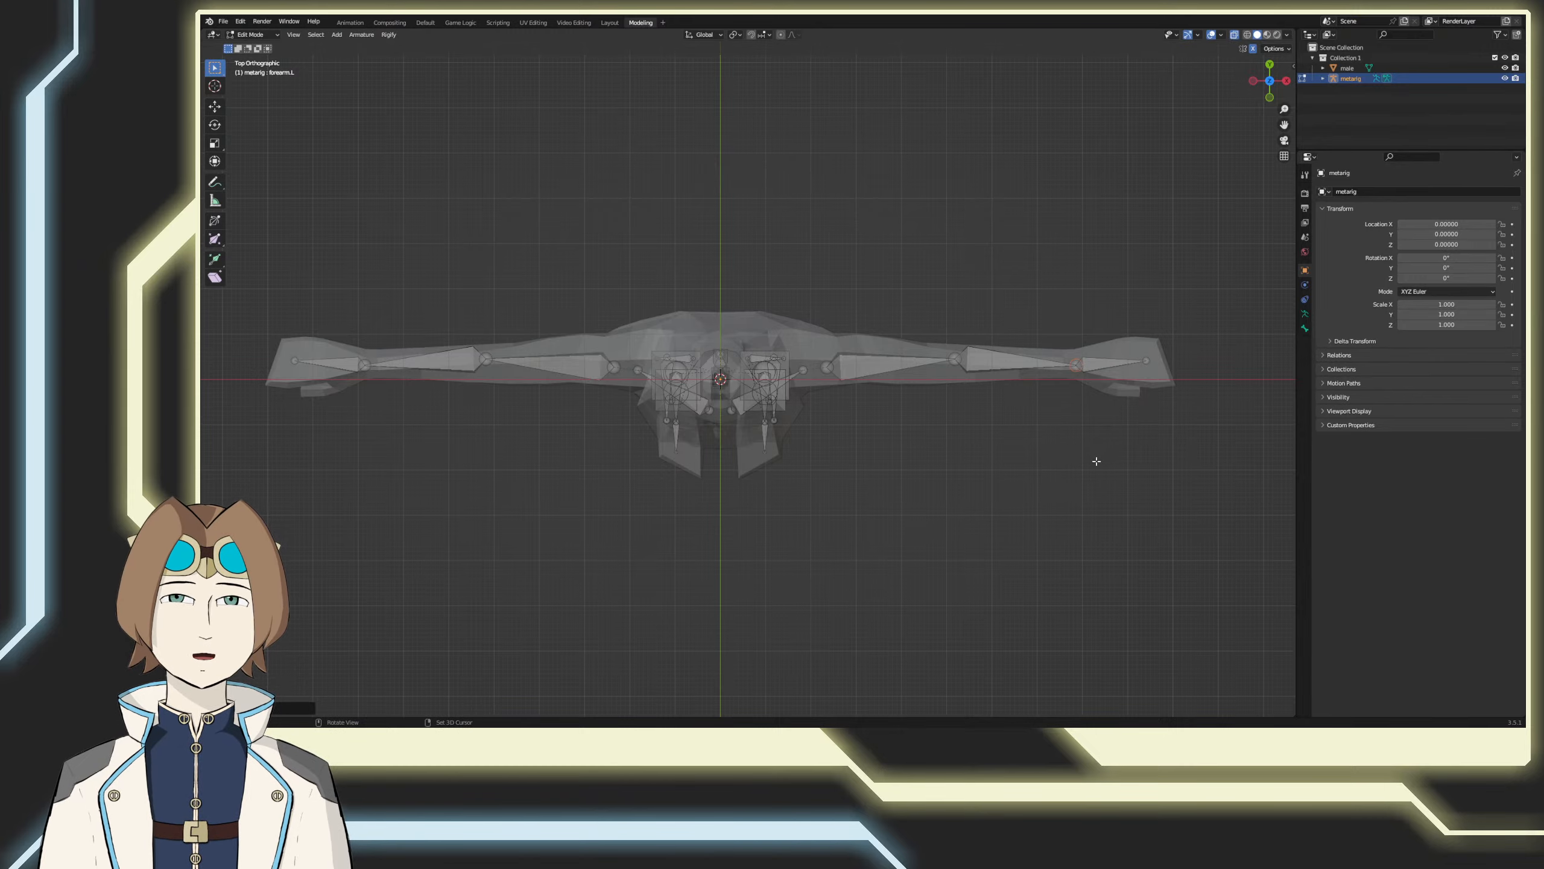
Step: From the right side view, nudge the upper end of the spine.002 bone slightly toward the back of the torso
{"action": "middle_click_drag", "start_coordinate": [1096, 459], "coordinate": [865, 379]}
{"action": "key", "text": "KP_3"}
{"action": "scroll", "coordinate": [824, 434], "scroll_direction": "up", "scroll_amount": 3}
{"action": "middle_click_drag", "start_coordinate": [767, 497], "coordinate": [779, 393], "text": "shift"}
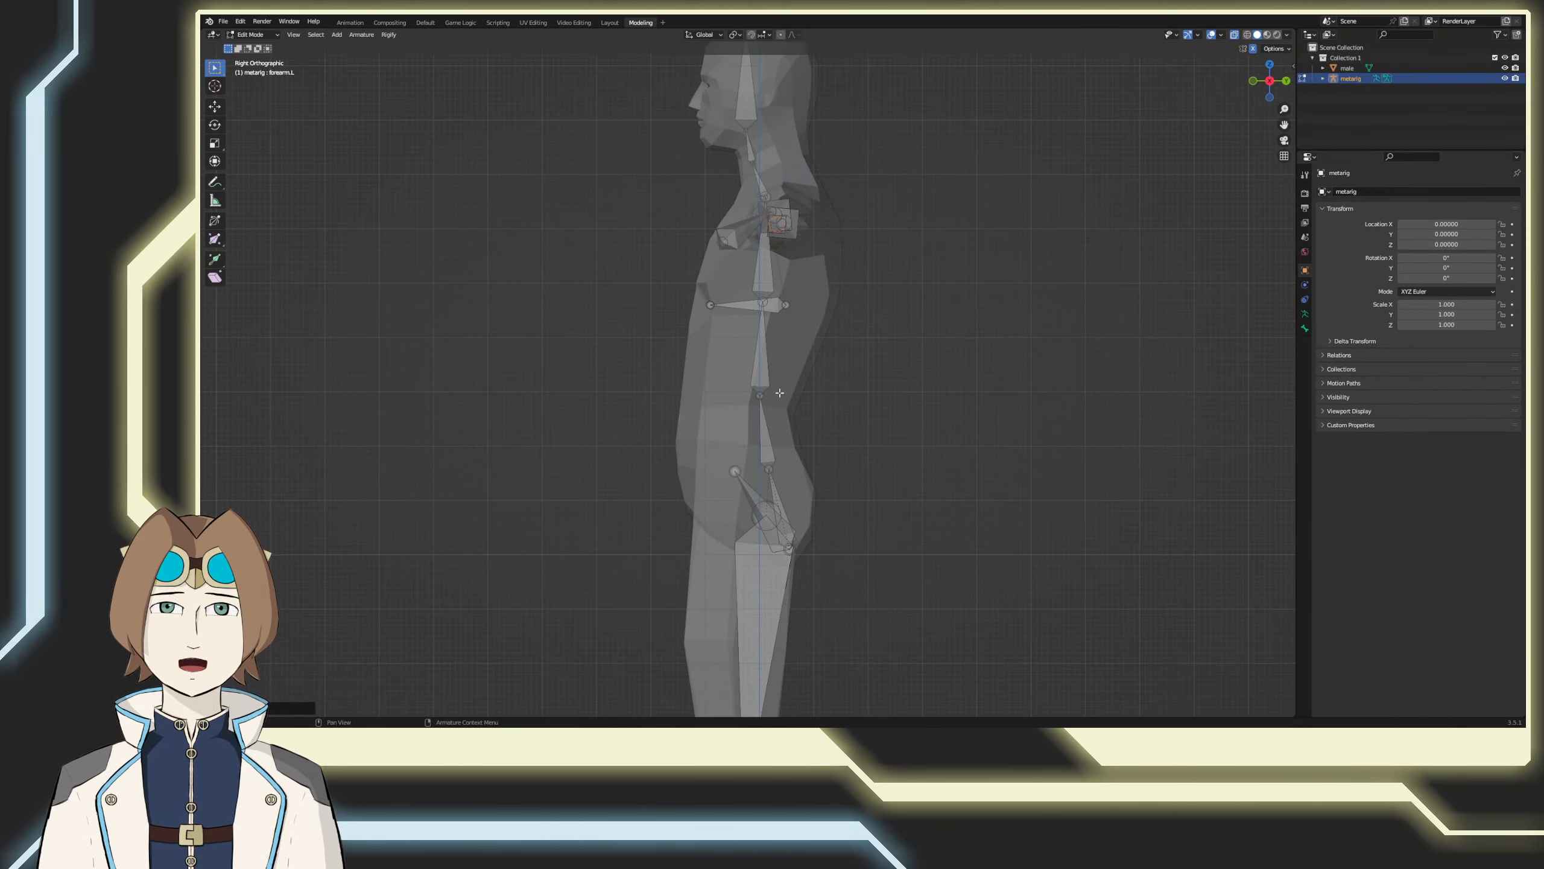
{"action": "left_click", "coordinate": [759, 395]}
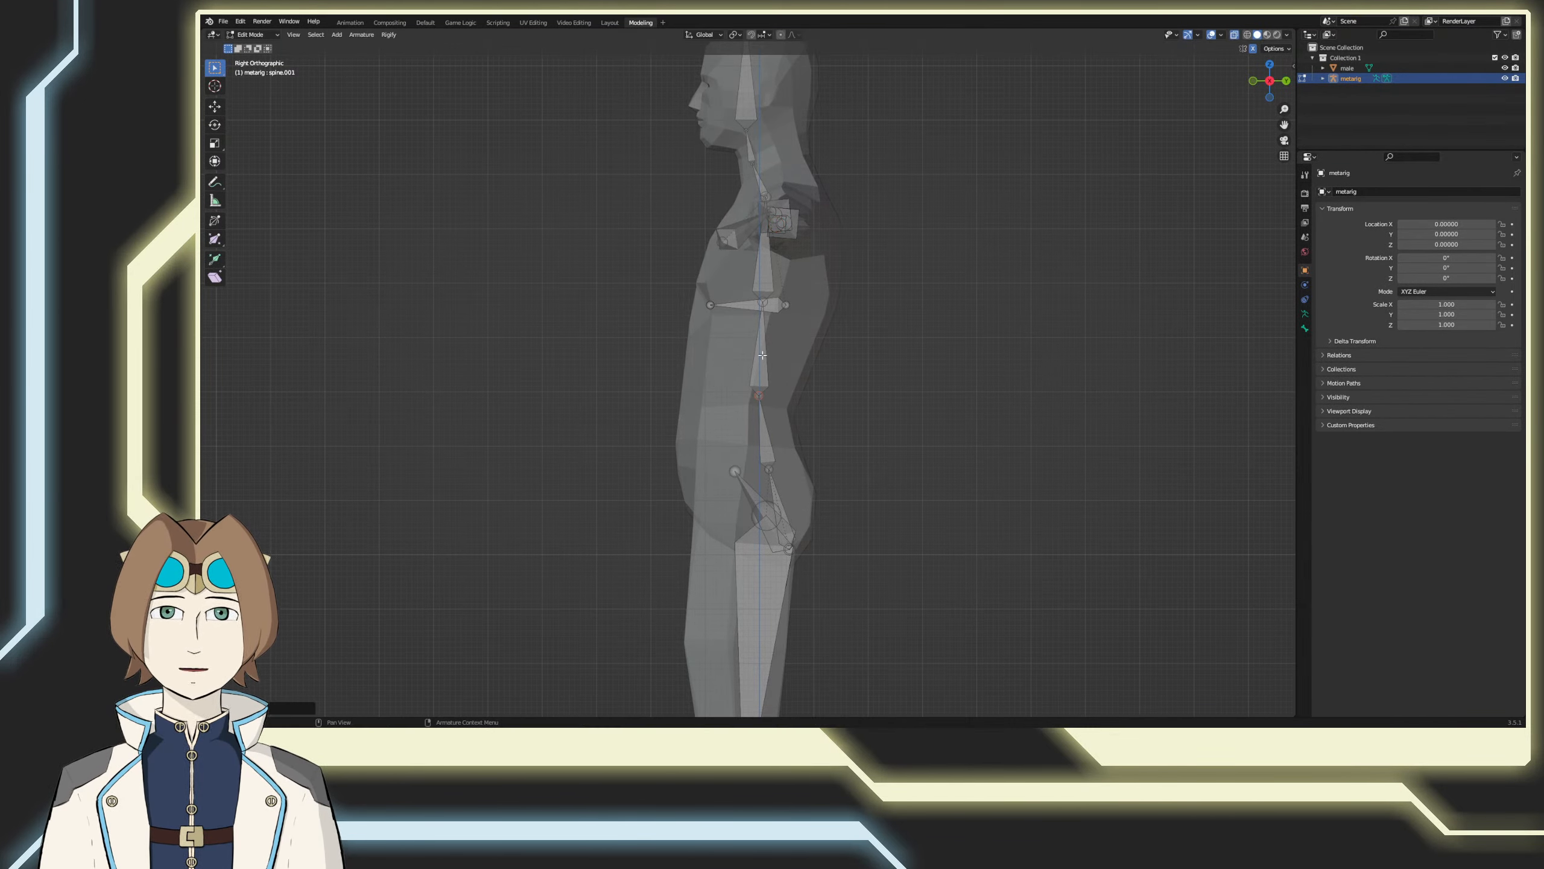
{"action": "left_click", "coordinate": [763, 300]}
{"action": "key", "text": "g"}
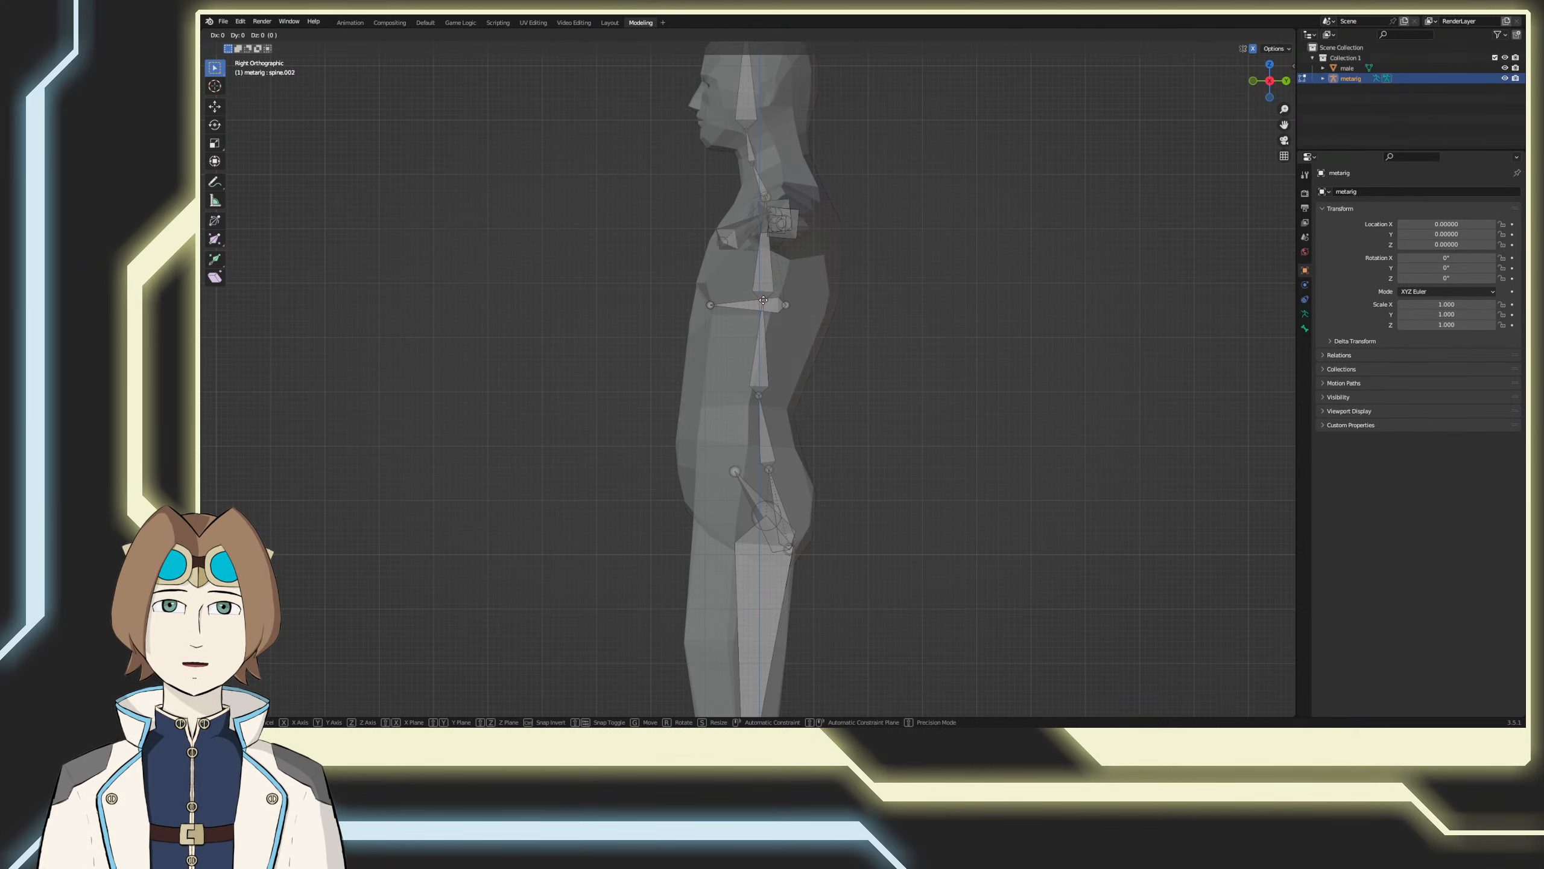
{"action": "left_click", "coordinate": [765, 301]}
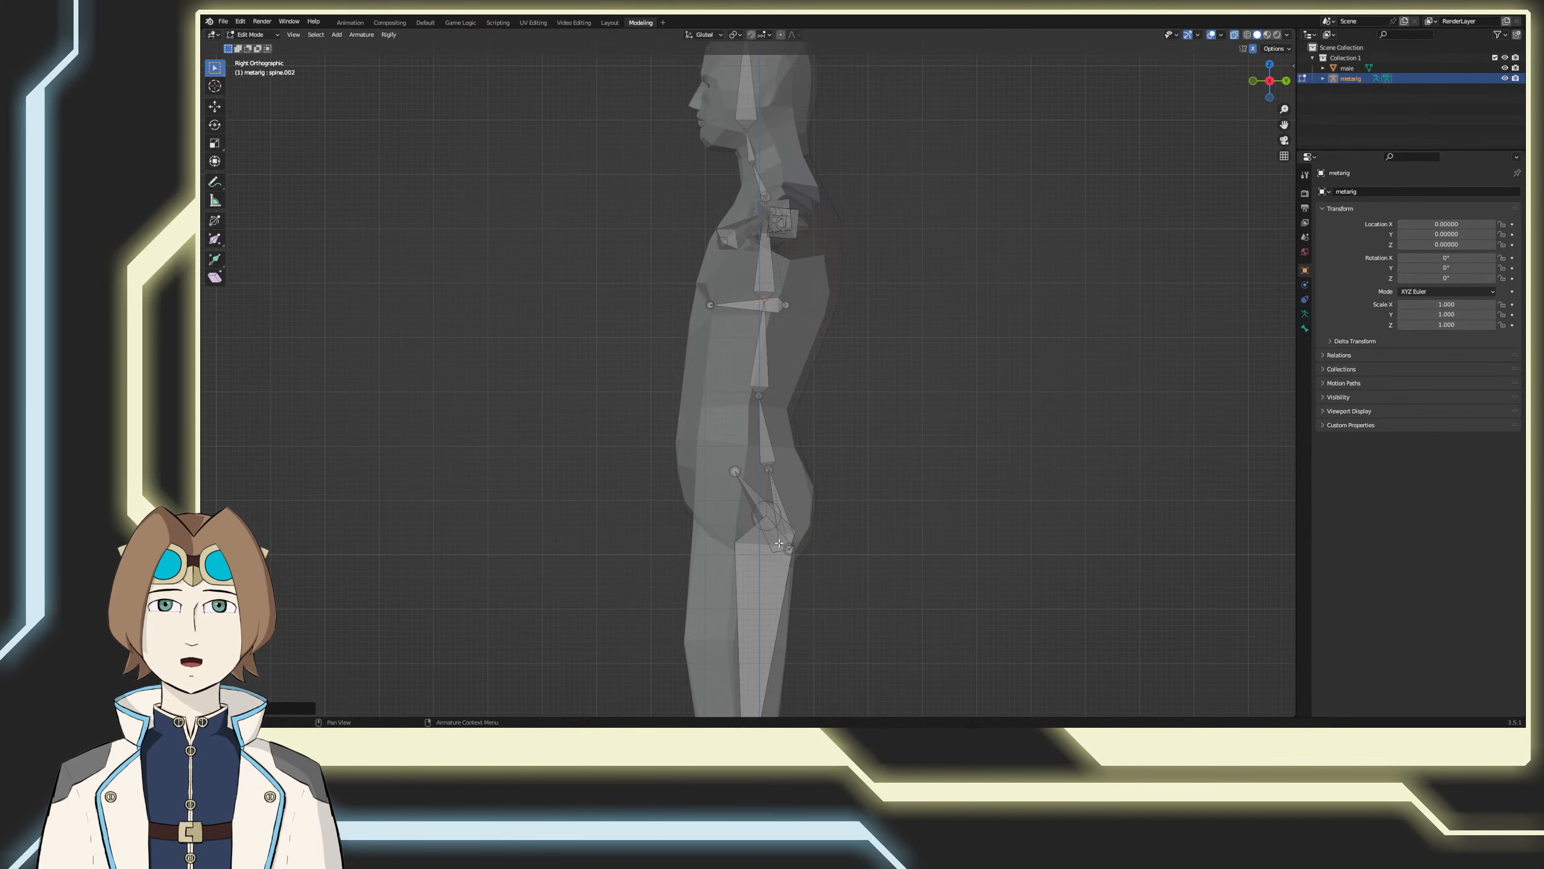
Step: Select the base joint of the pelvis bones and, from the right side view, move it slightly forward inside the hips
{"action": "middle_click_drag", "start_coordinate": [778, 542], "coordinate": [790, 302], "text": "shift"}
{"action": "left_click_drag", "start_coordinate": [721, 336], "coordinate": [704, 280]}
{"action": "left_click_drag", "start_coordinate": [732, 342], "coordinate": [704, 279]}
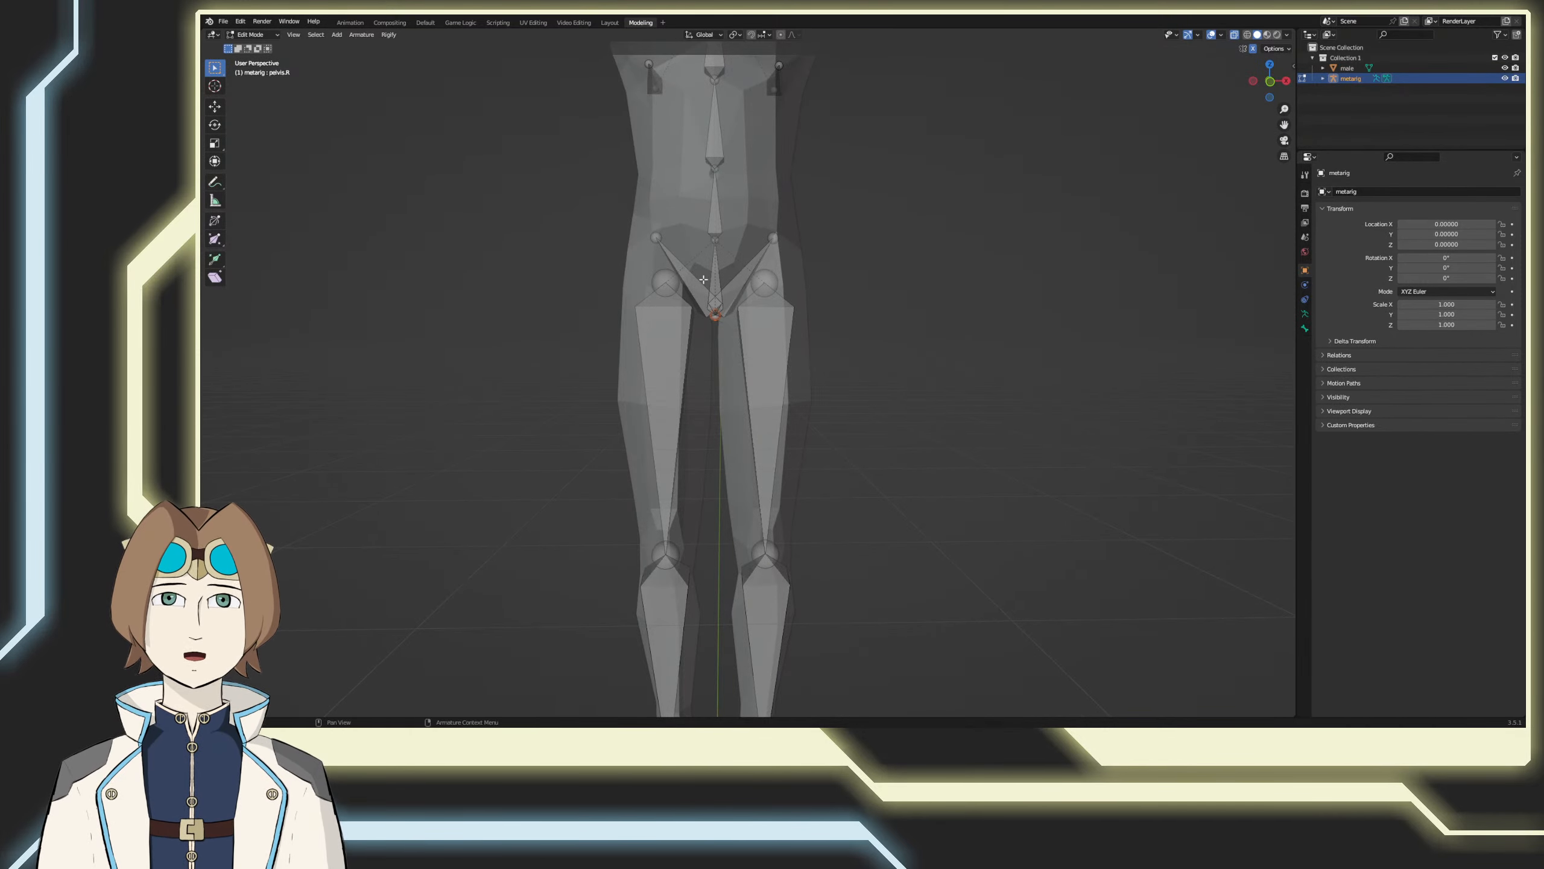
{"action": "key", "text": "KP_3"}
{"action": "key", "text": "g"}
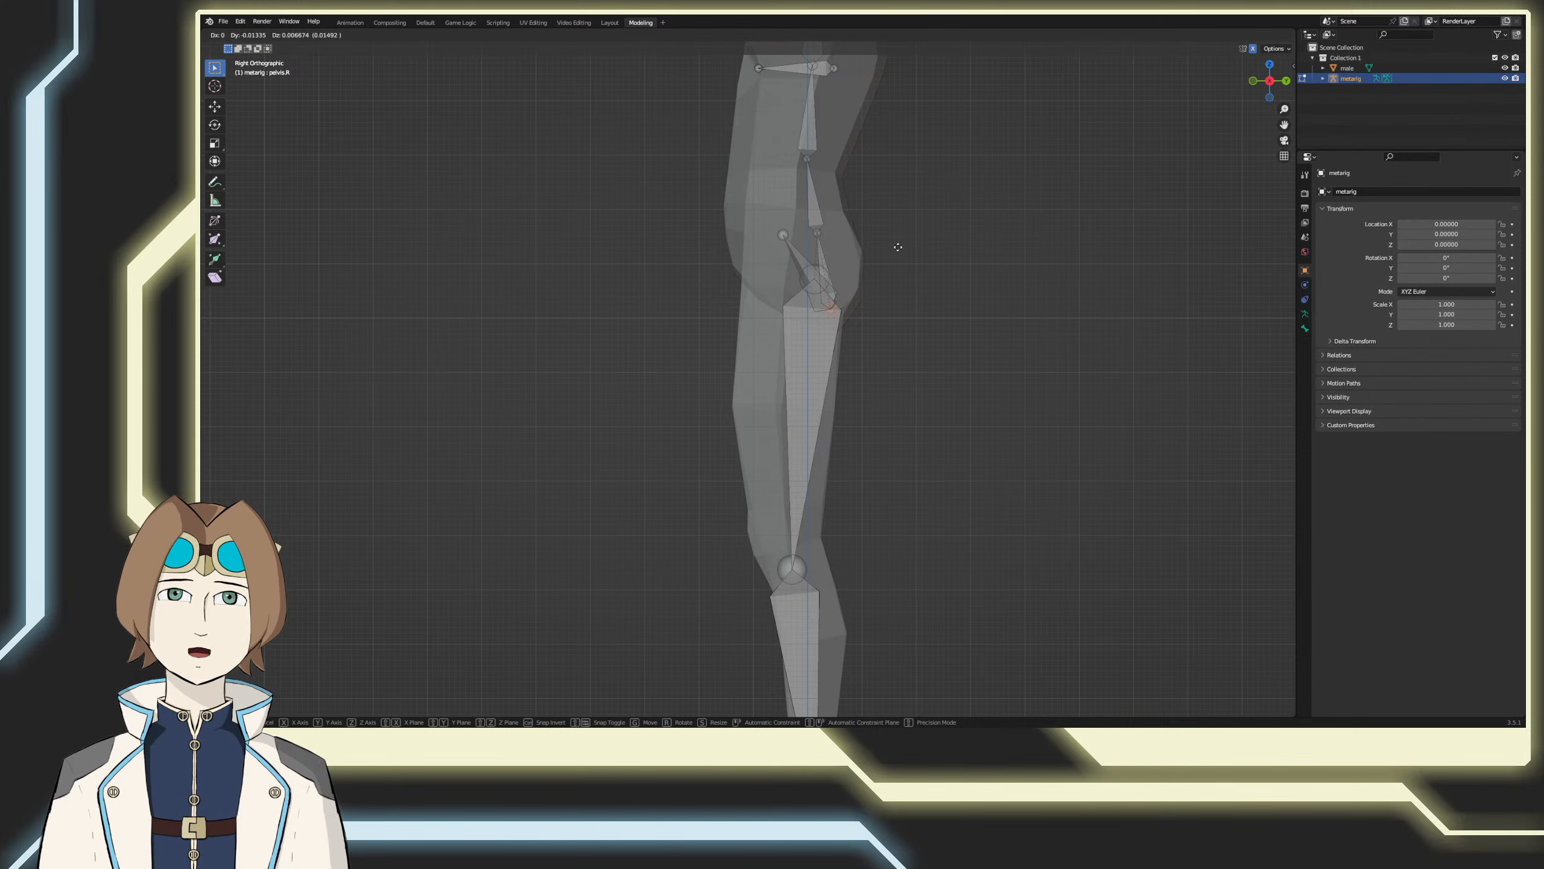
{"action": "left_click", "coordinate": [899, 249]}
Step: From the right side view, nudge the joint atop the lowest spine bone and move the upper end of spine.001 slightly backward
{"action": "left_click", "coordinate": [819, 233]}
{"action": "key", "text": "g"}
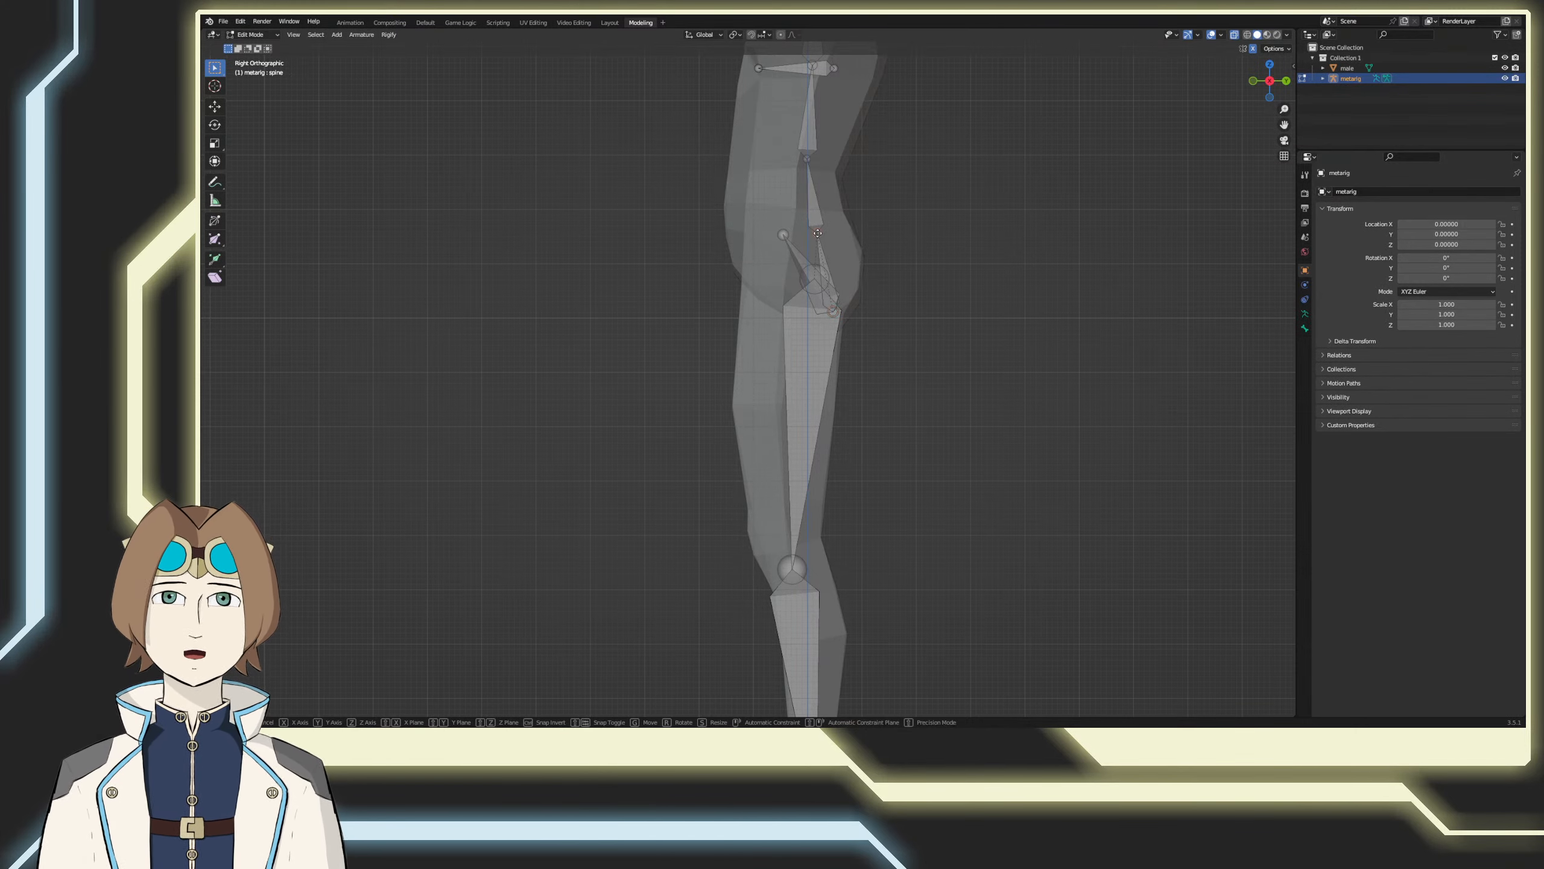
{"action": "left_click", "coordinate": [815, 228]}
{"action": "middle_click_drag", "start_coordinate": [851, 168], "coordinate": [854, 333], "text": "shift"}
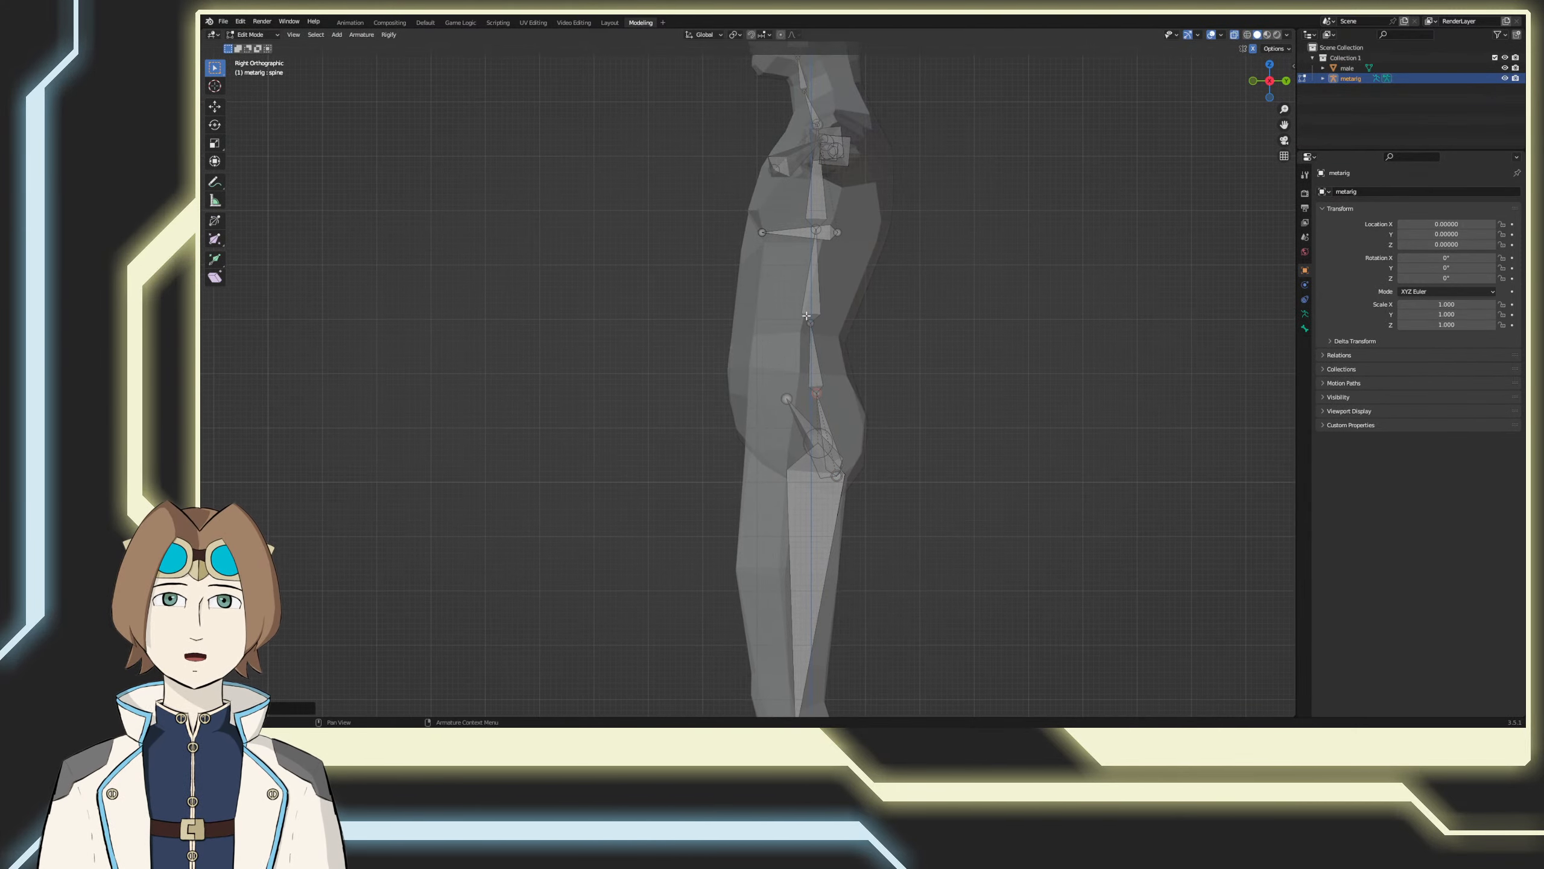
{"action": "left_click", "coordinate": [810, 320]}
{"action": "key", "text": "g"}
{"action": "left_click", "coordinate": [812, 321]}
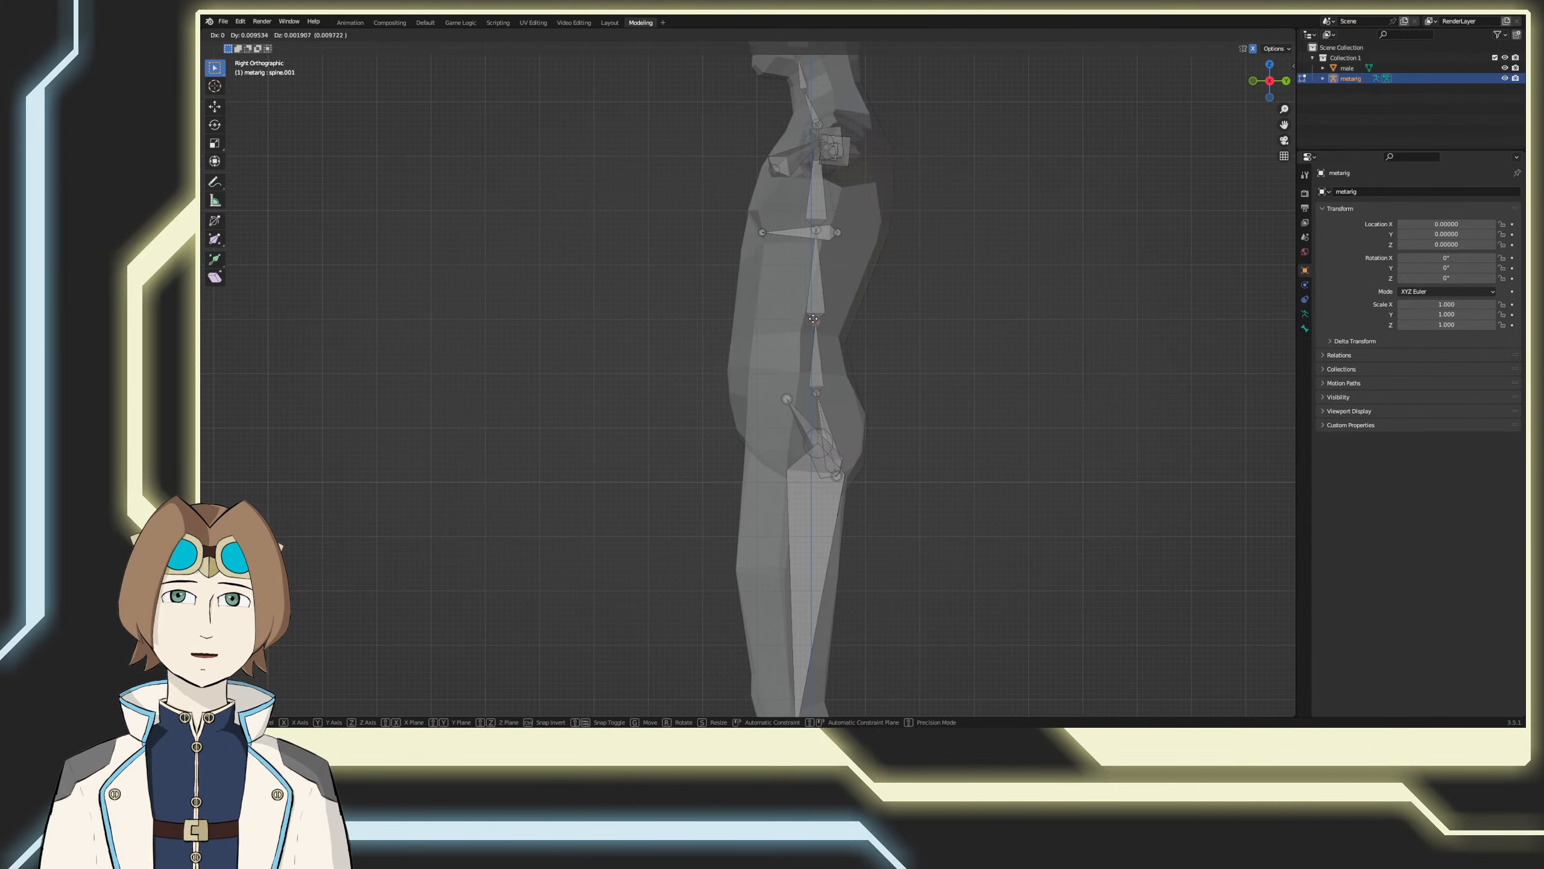
Step: Move the upper end of spine.002 toward the back of the torso and fine-tune the spine.001 joint below it
{"action": "key", "text": "g"}
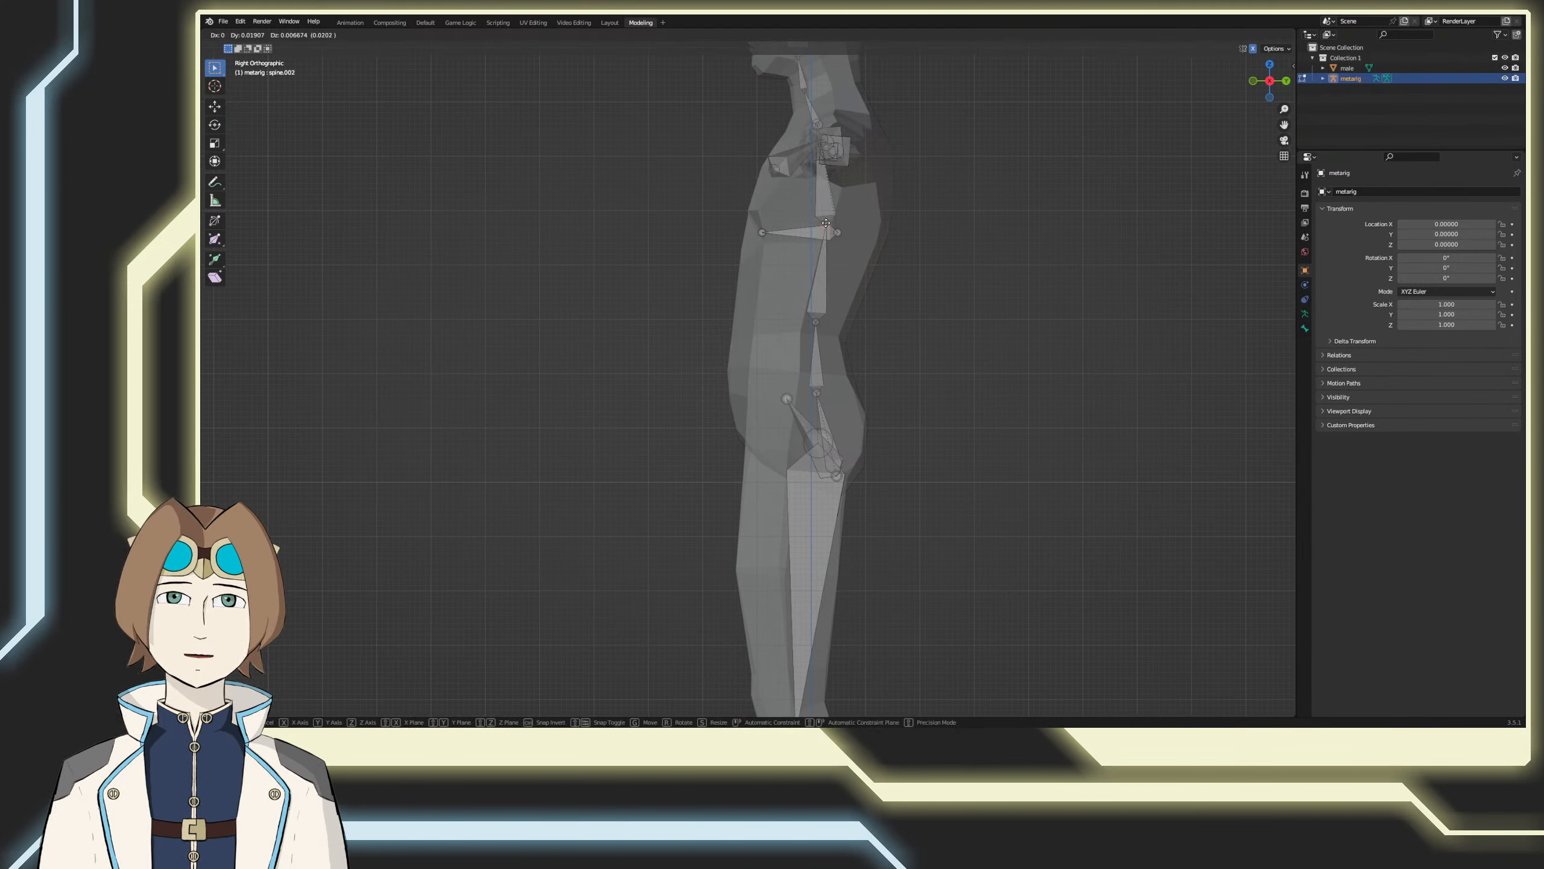
{"action": "left_click", "coordinate": [828, 222]}
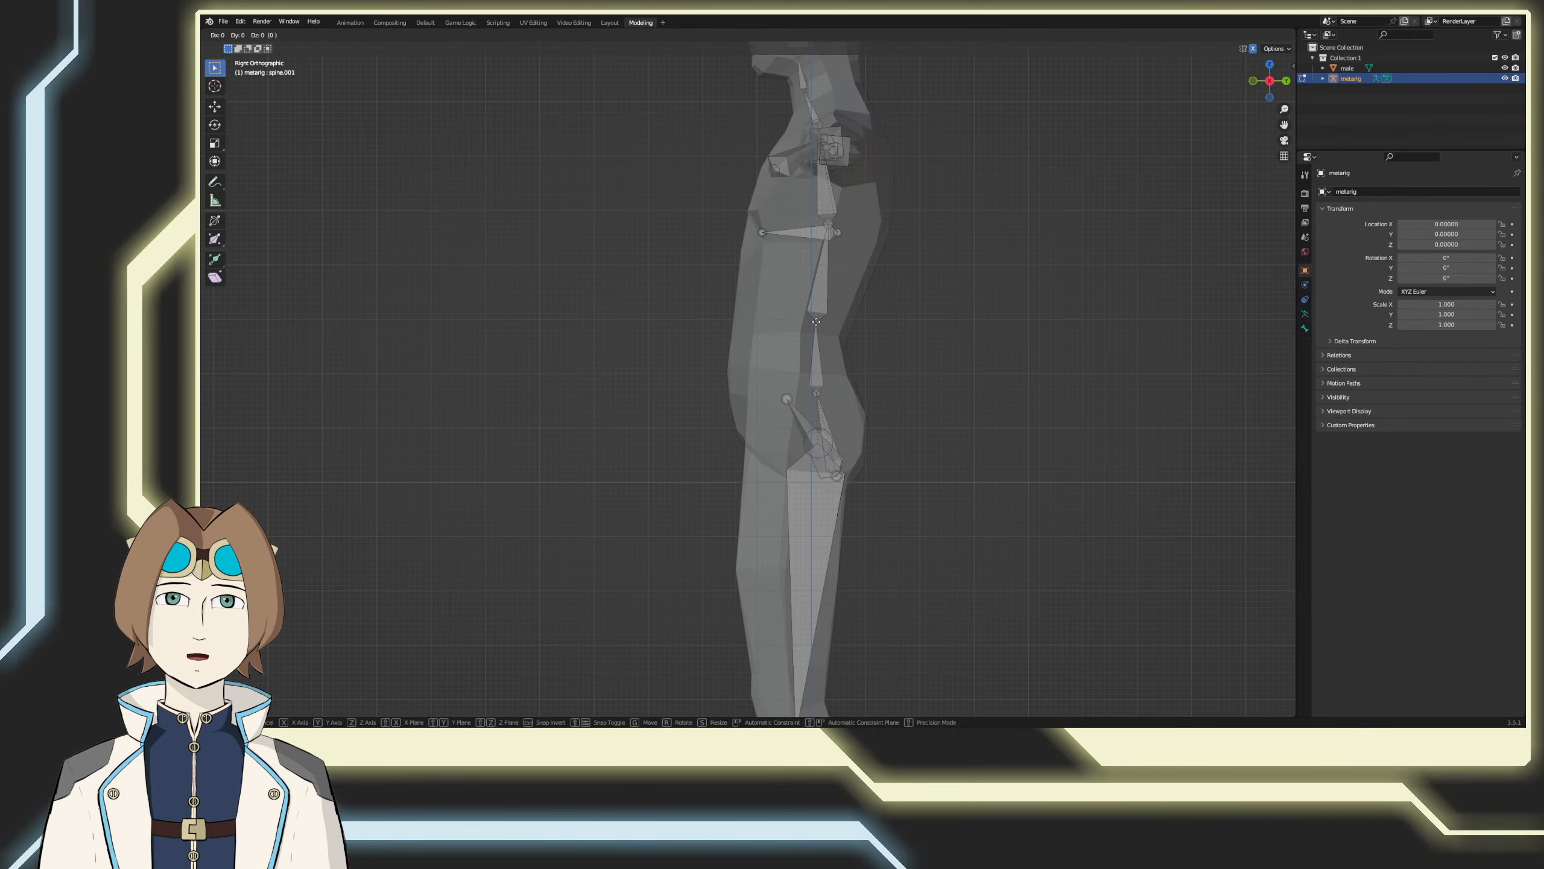
{"action": "left_click", "coordinate": [818, 322]}
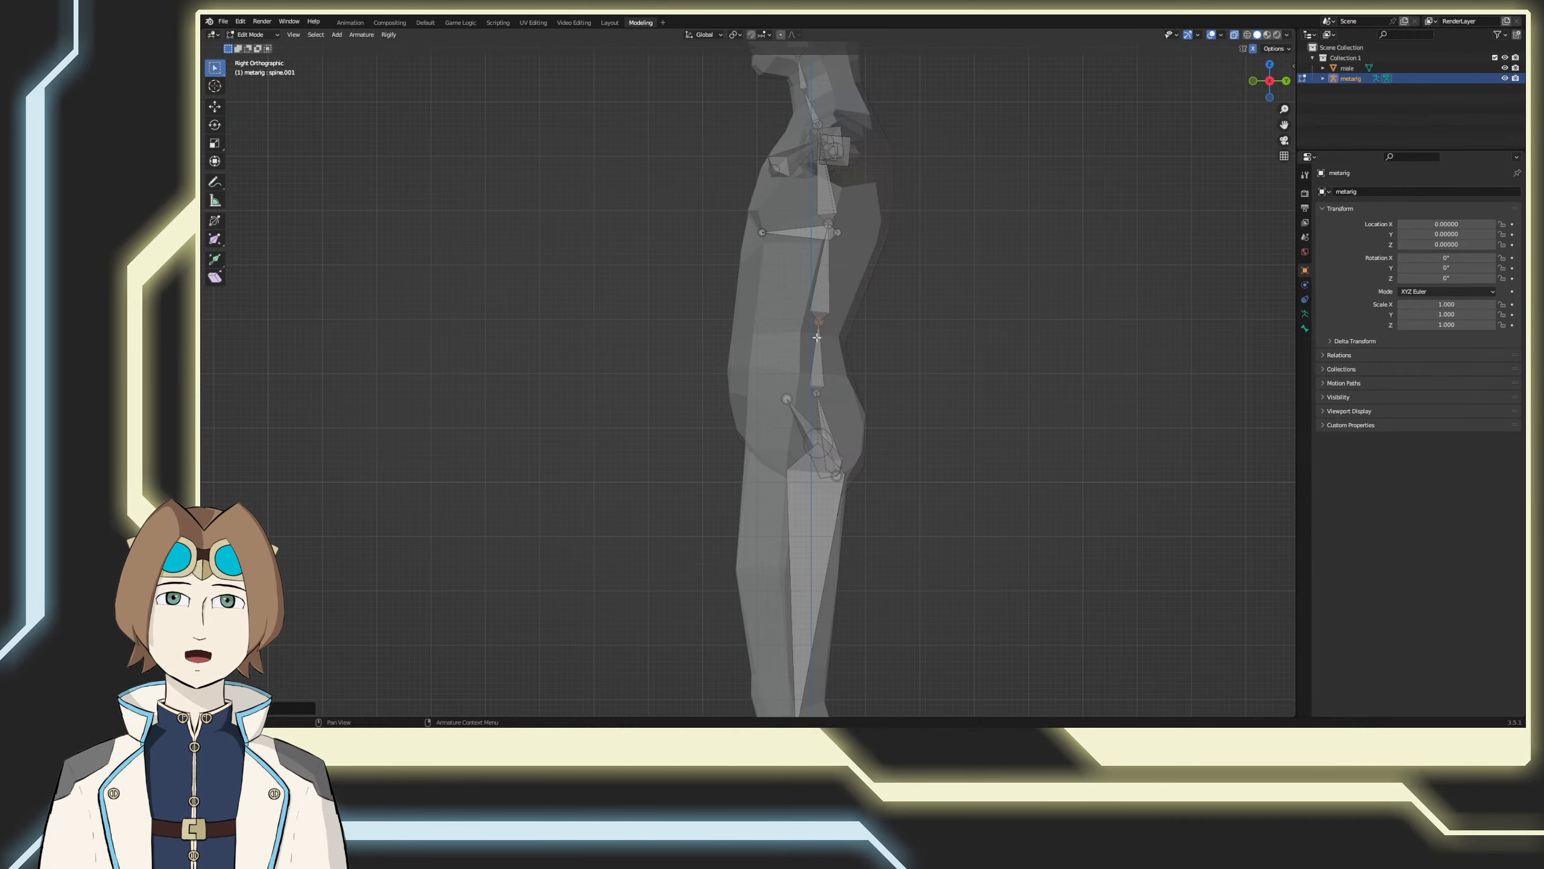
{"action": "left_click", "coordinate": [818, 396]}
Step: From the front view, raise the shared base joint of the spine and pelvis bones about 0.047 along Z
{"action": "middle_click_drag", "start_coordinate": [836, 480], "coordinate": [878, 423], "text": "shift"}
{"action": "middle_click_drag", "start_coordinate": [878, 423], "coordinate": [992, 448]}
{"action": "key", "text": "KP_1"}
{"action": "scroll", "coordinate": [690, 509], "scroll_direction": "up", "scroll_amount": 3}
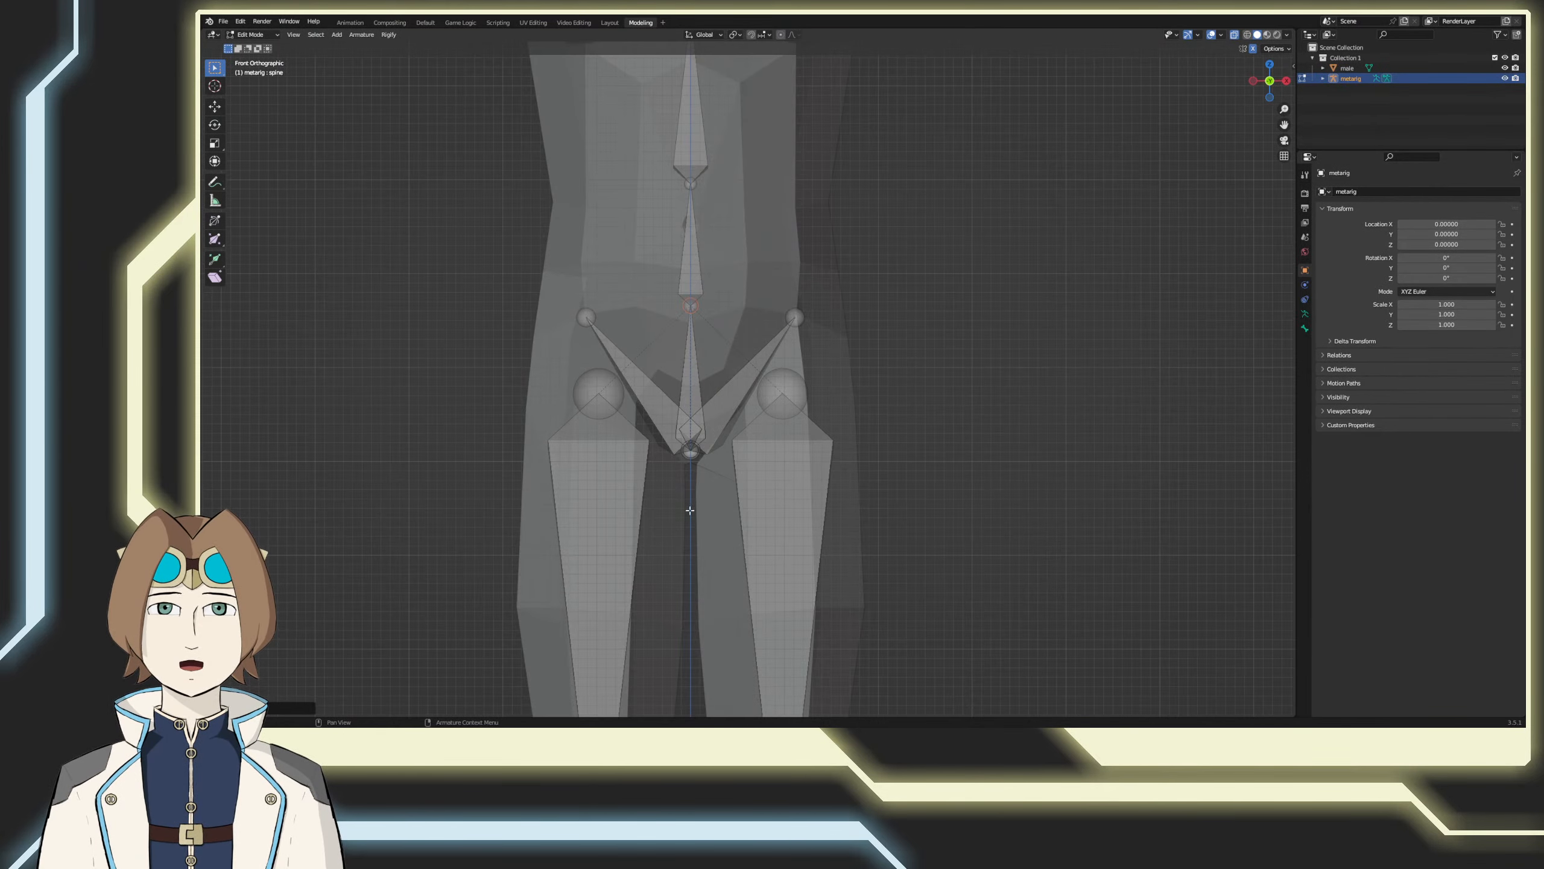
{"action": "scroll", "coordinate": [690, 510], "scroll_direction": "up", "scroll_amount": 1}
{"action": "left_click", "coordinate": [680, 453]}
{"action": "key", "text": "g"}
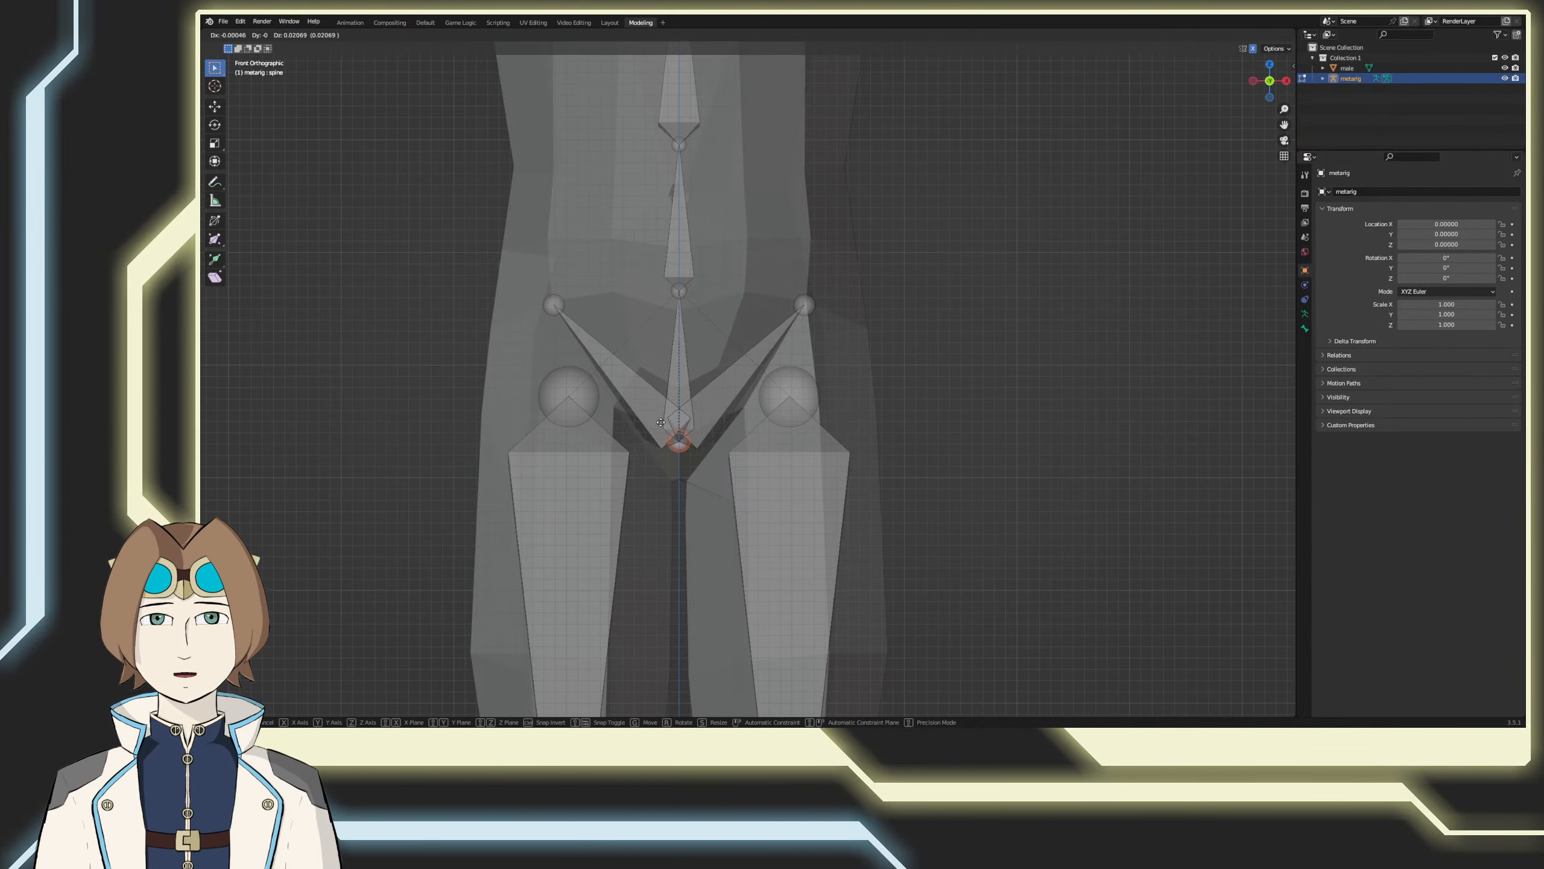
{"action": "key", "text": "z"}
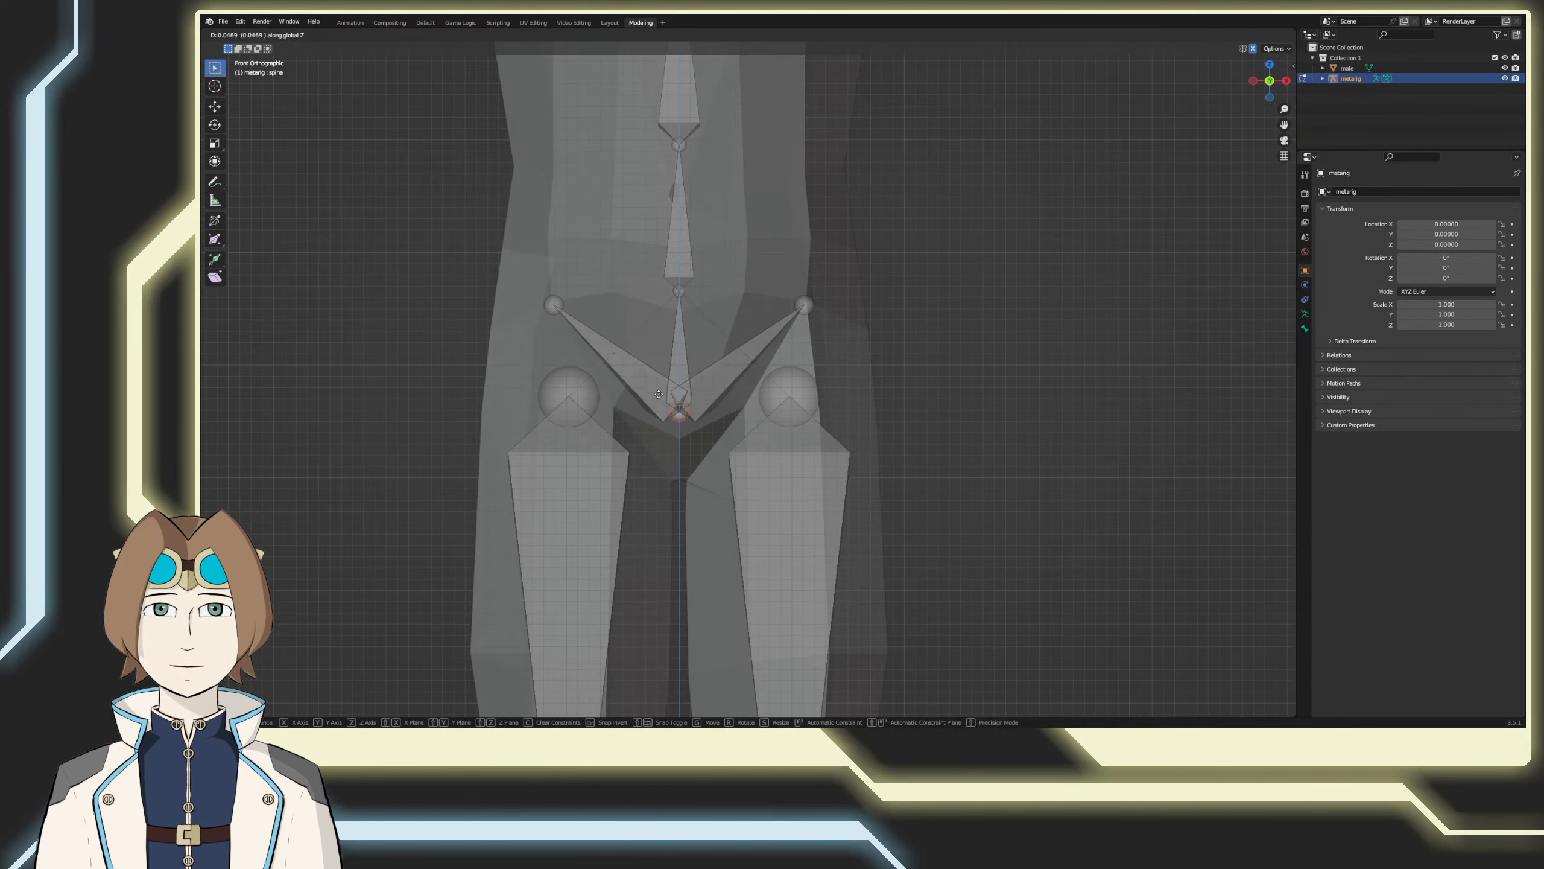
{"action": "left_click", "coordinate": [662, 394]}
Step: Select the upper joint of the left thigh bone and, from the right side view, move it slightly forward and up
{"action": "left_click", "coordinate": [794, 399]}
{"action": "middle_click_drag", "start_coordinate": [842, 405], "coordinate": [782, 406]}
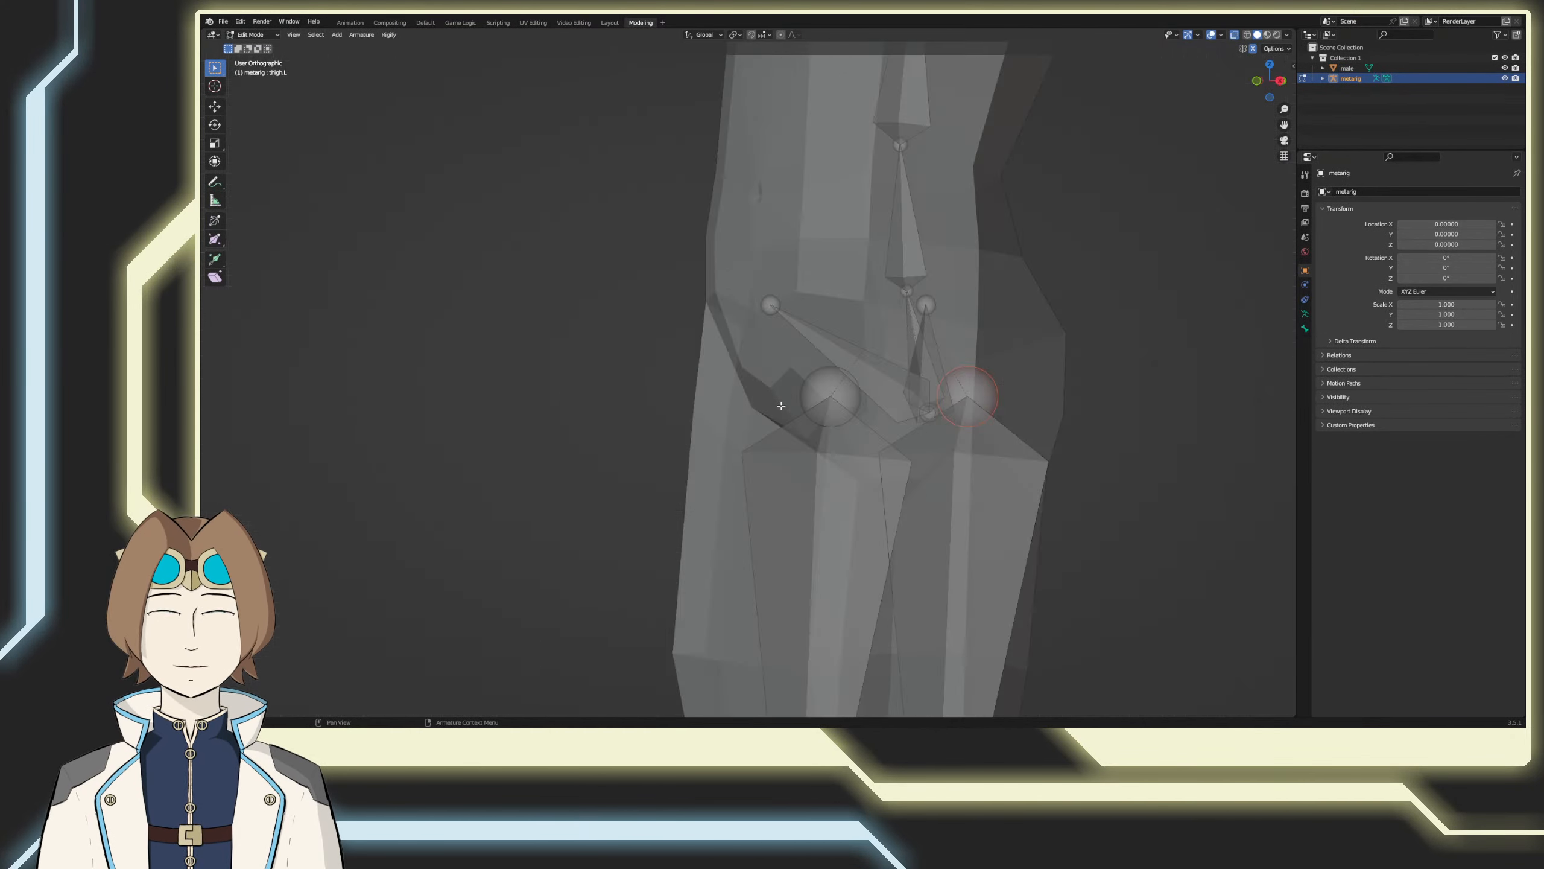
{"action": "key", "text": "KP_3"}
{"action": "key", "text": "g"}
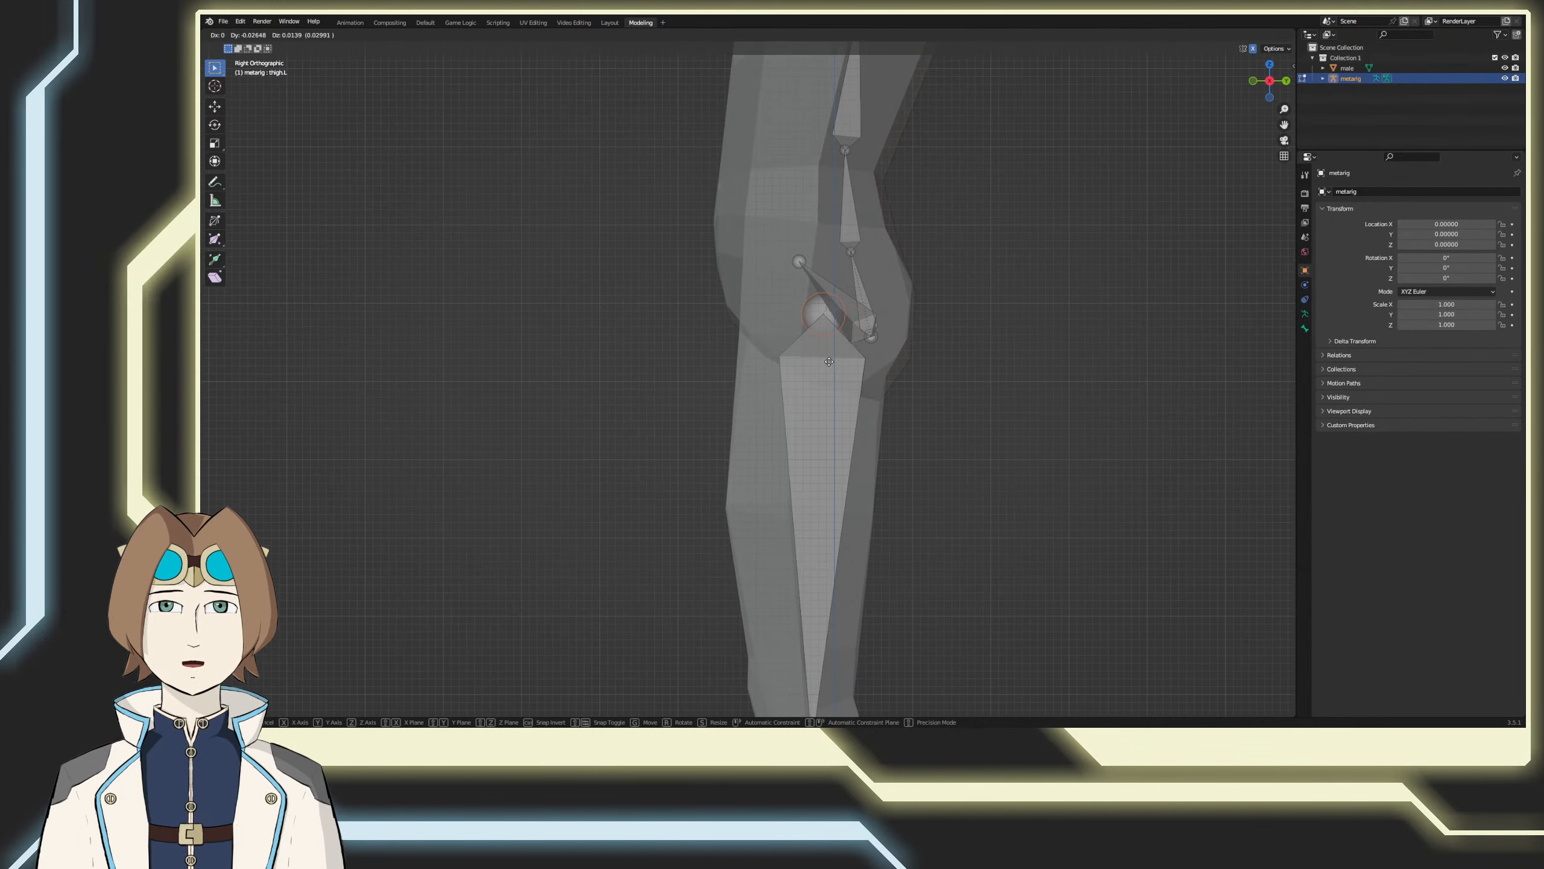
{"action": "left_click", "coordinate": [827, 365]}
Step: Move the left knee joint up and slightly forward to the mesh's knee, and readjust the upper joint of the left thigh
{"action": "middle_click_drag", "start_coordinate": [834, 639], "coordinate": [873, 287], "text": "shift"}
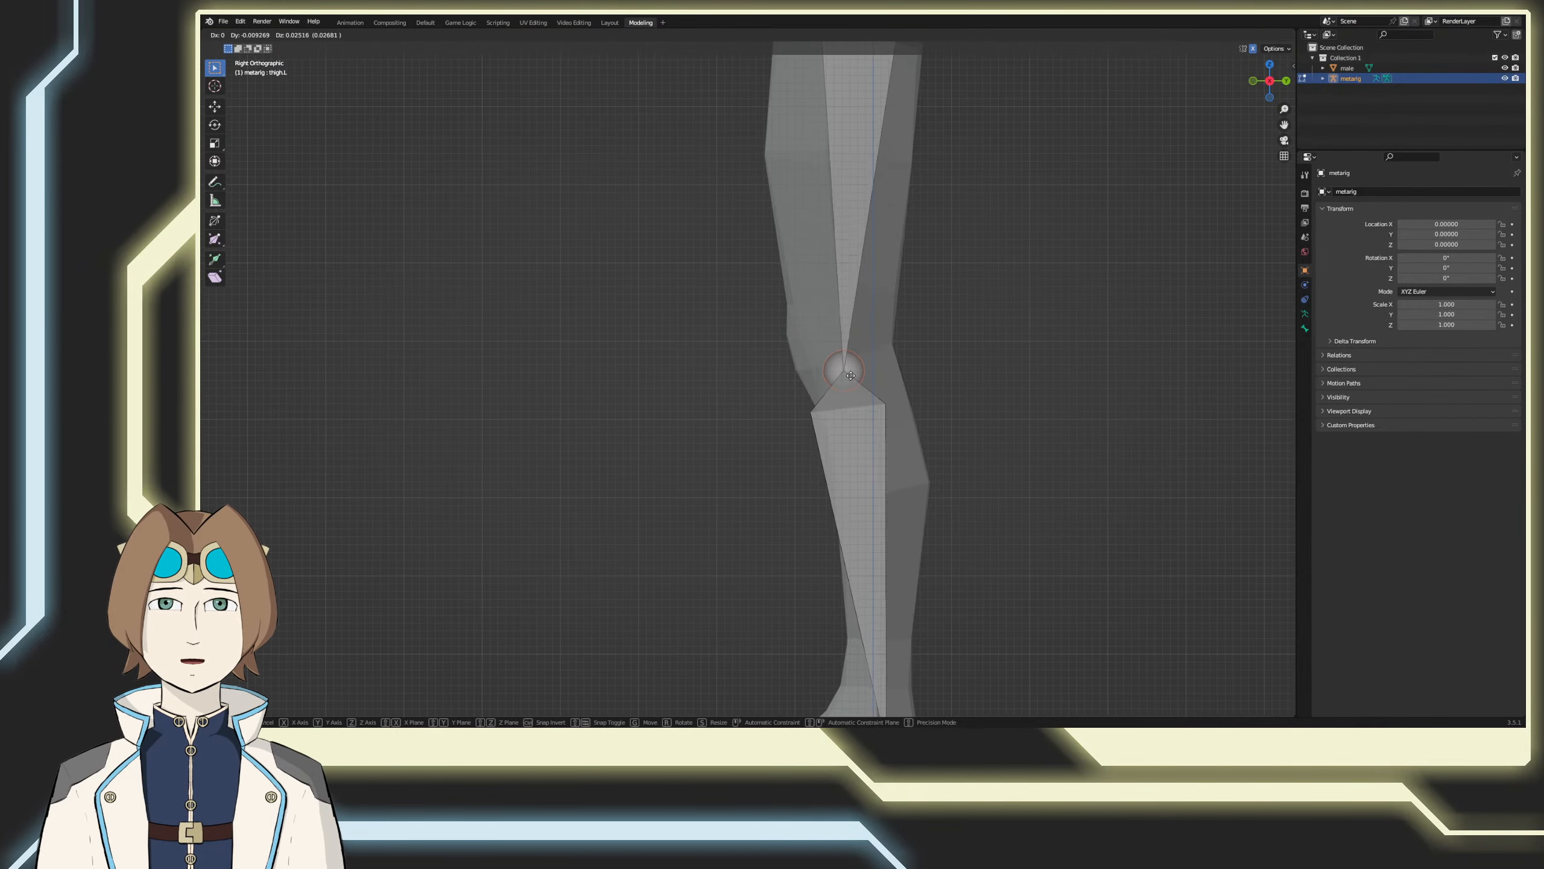
{"action": "middle_click_drag", "start_coordinate": [858, 396], "coordinate": [886, 576], "text": "shift"}
{"action": "left_click", "coordinate": [885, 268]}
{"action": "key", "text": "g"}
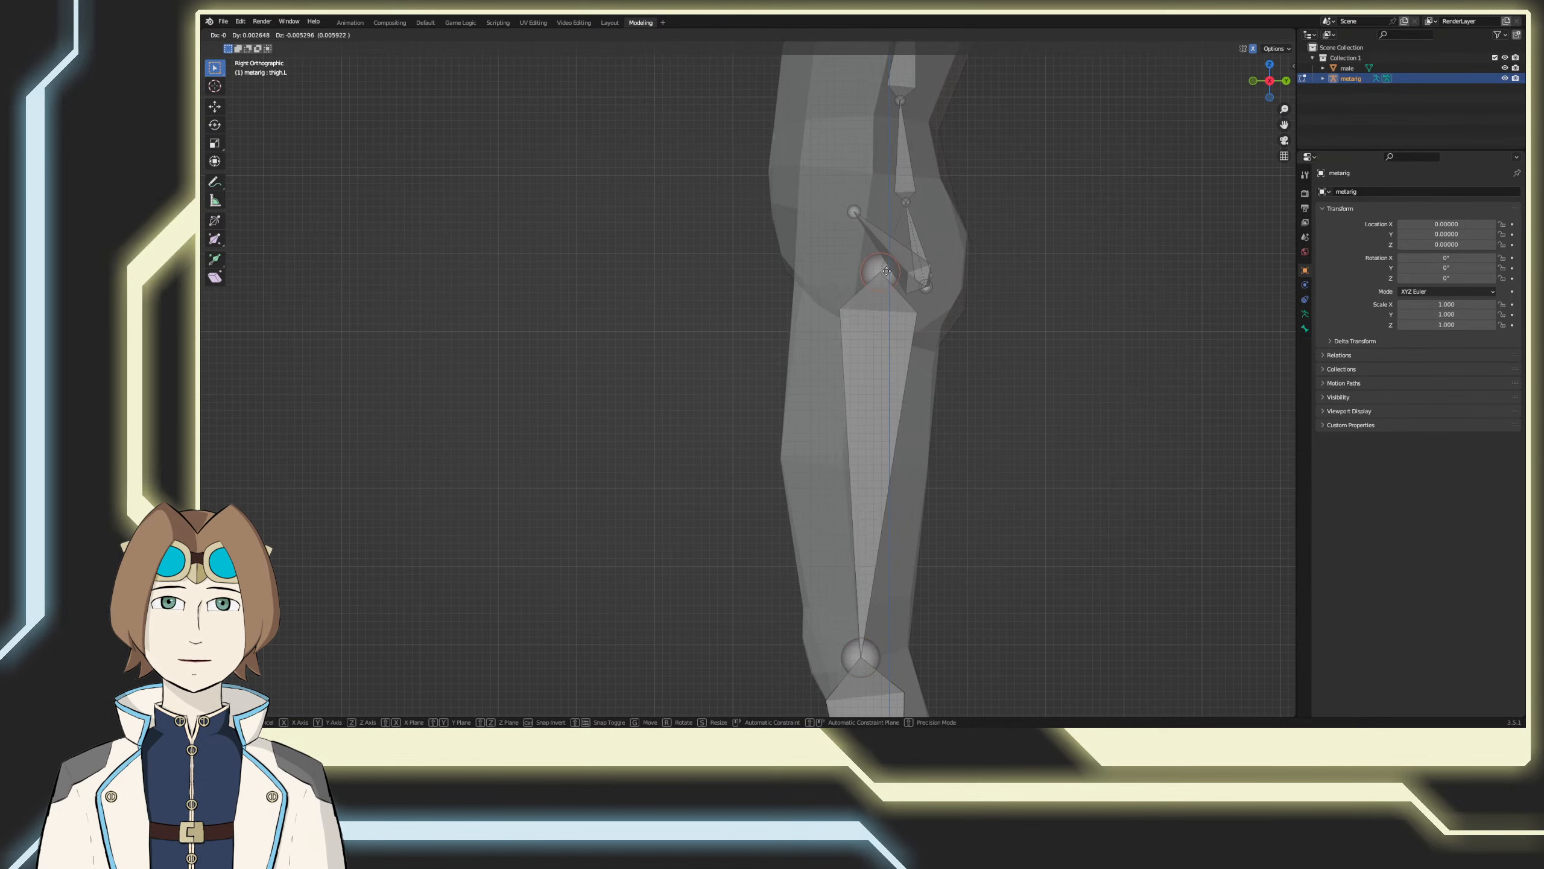
{"action": "left_click", "coordinate": [875, 271]}
Step: From the front view, select the left ankle joint and foot bones and shift them about 0.006 inward along X
{"action": "middle_click_drag", "start_coordinate": [899, 541], "coordinate": [855, 143], "text": "shift"}
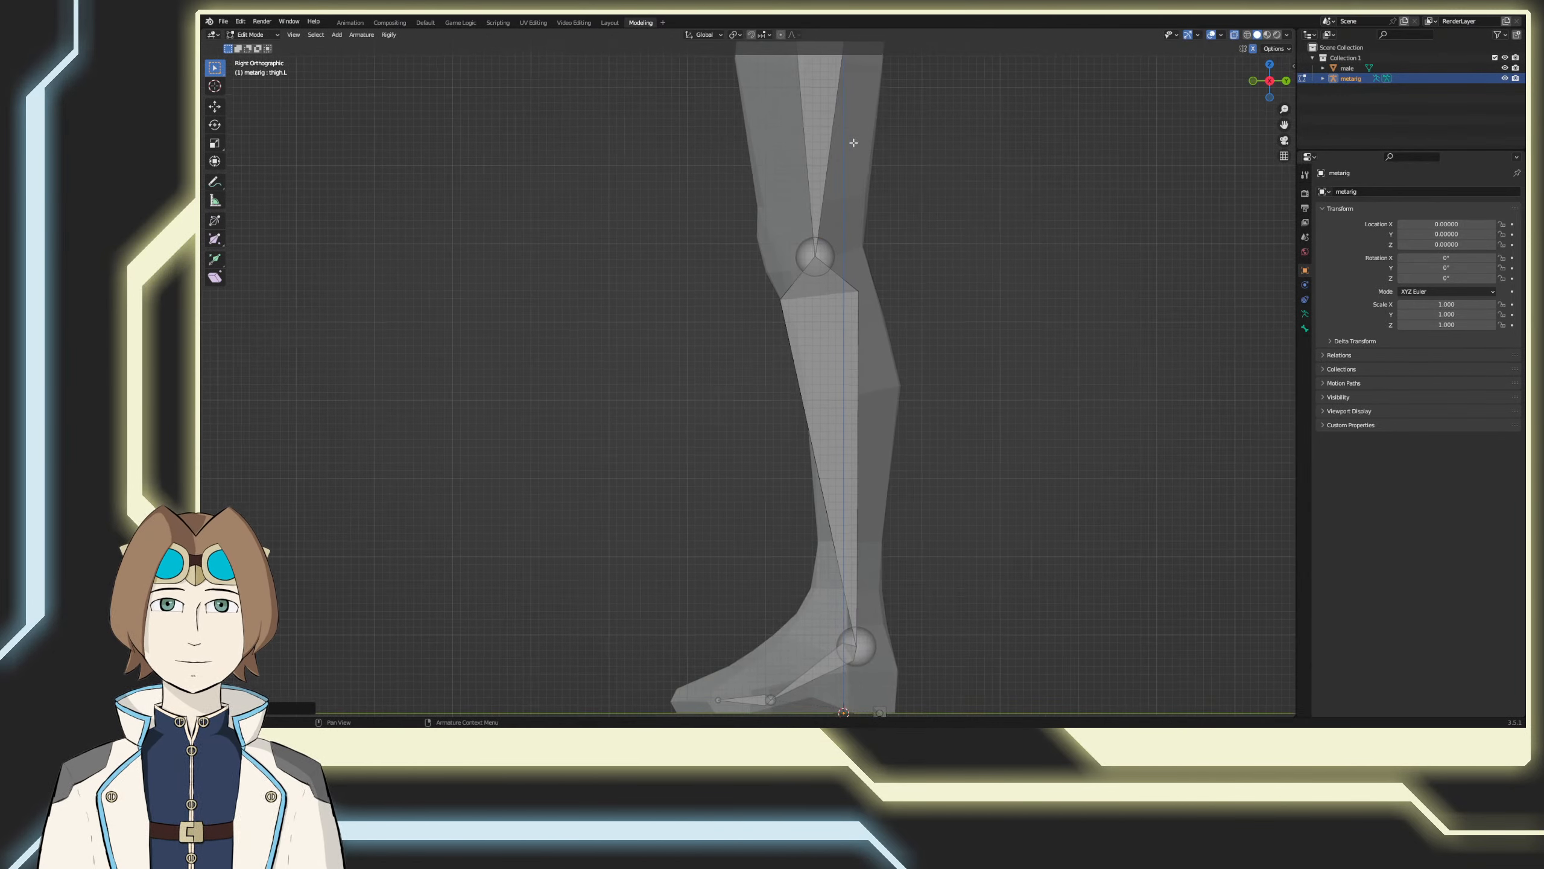
{"action": "middle_click_drag", "start_coordinate": [872, 674], "coordinate": [851, 529], "text": "shift"}
{"action": "scroll", "coordinate": [834, 481], "scroll_direction": "down", "scroll_amount": 2}
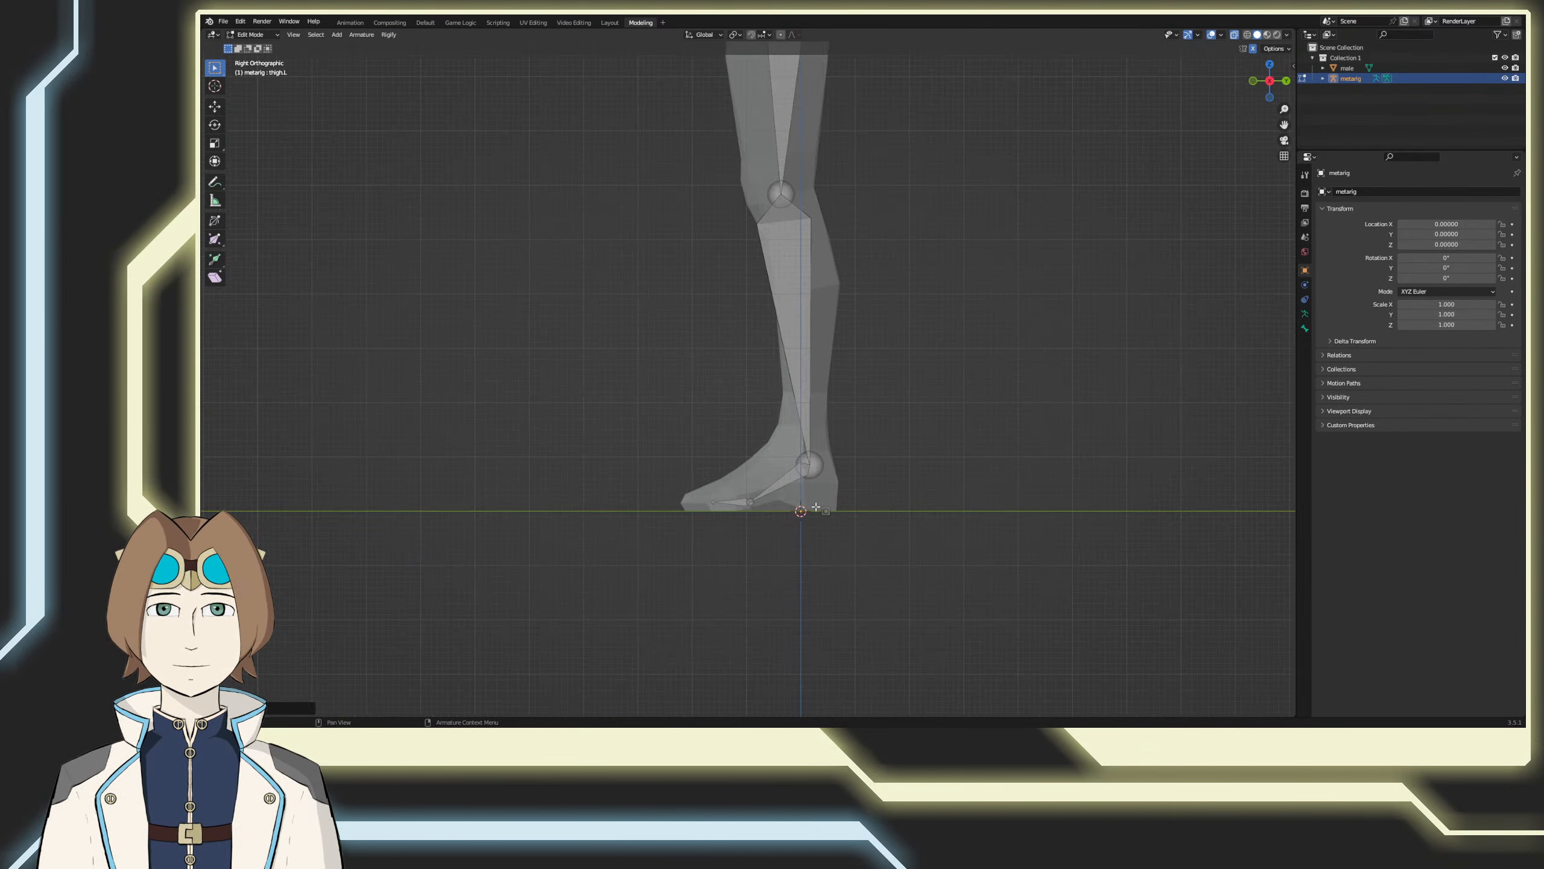
{"action": "key", "text": "KP_1"}
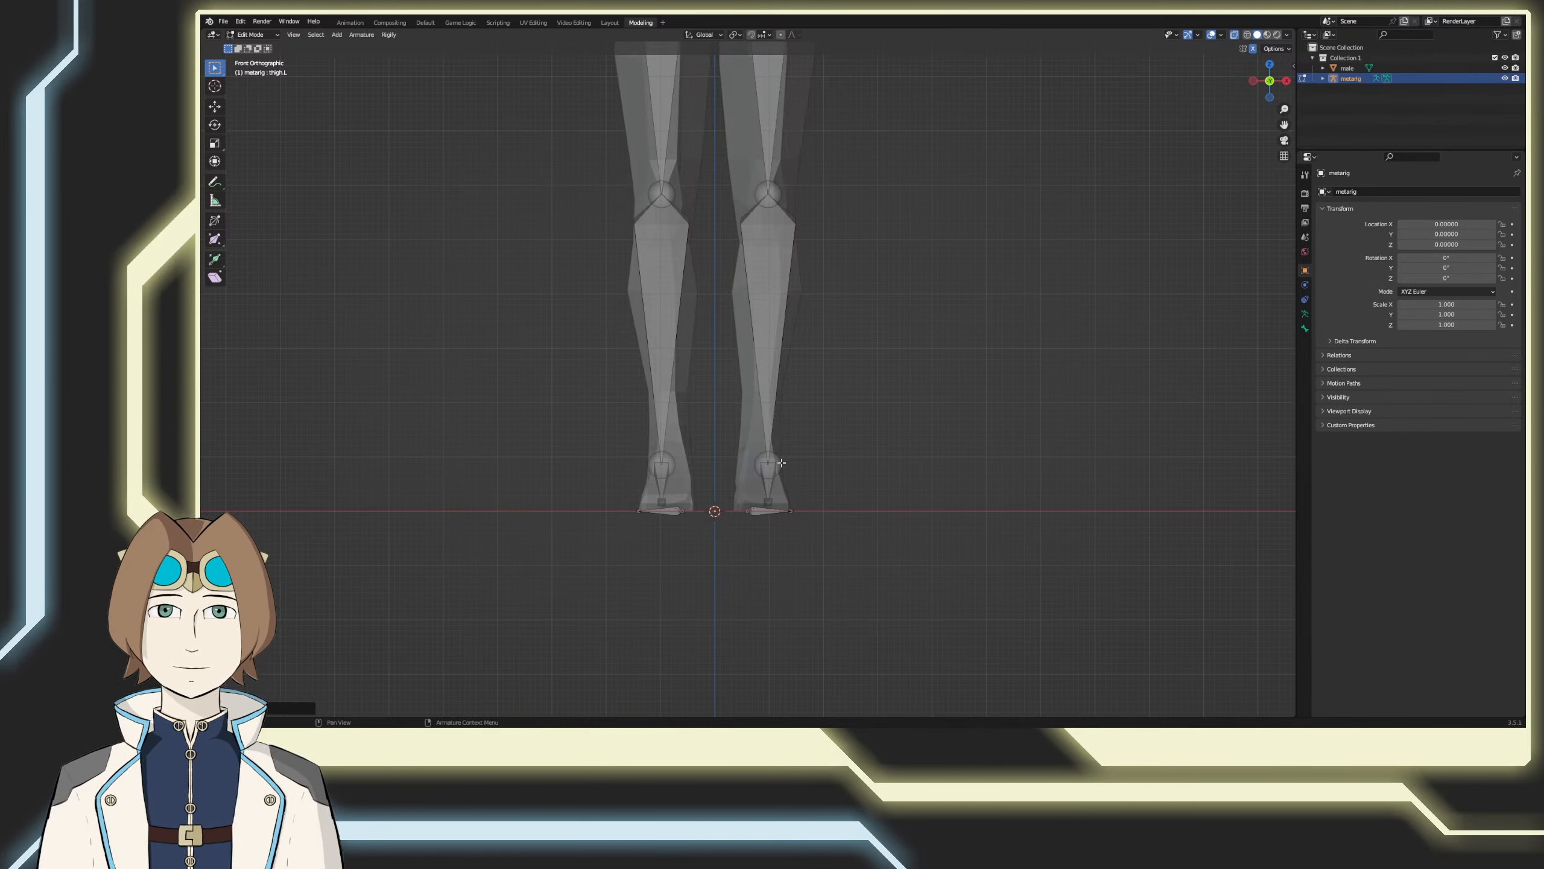
{"action": "left_click_drag", "start_coordinate": [766, 407], "coordinate": [860, 551]}
{"action": "key", "text": "g"}
{"action": "key", "text": "x"}
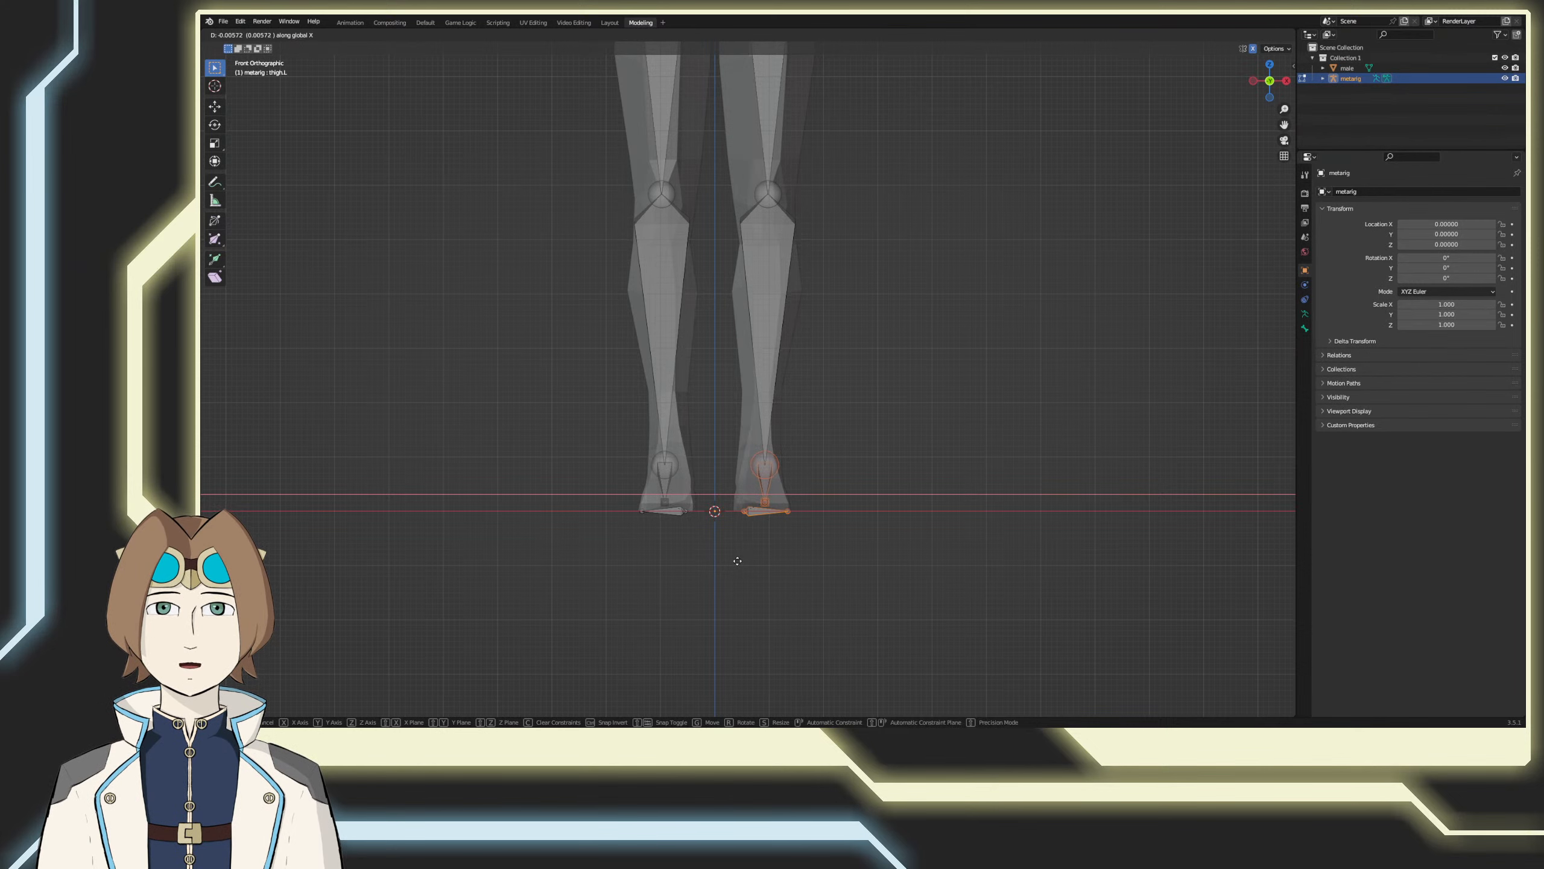
{"action": "left_click", "coordinate": [737, 561]}
Step: Select the left knee joint and shift it slightly along X to align it with the mesh's knee
{"action": "middle_click_drag", "start_coordinate": [818, 331], "coordinate": [842, 521], "text": "shift"}
{"action": "left_click_drag", "start_coordinate": [845, 336], "coordinate": [751, 425]}
{"action": "key", "text": "g"}
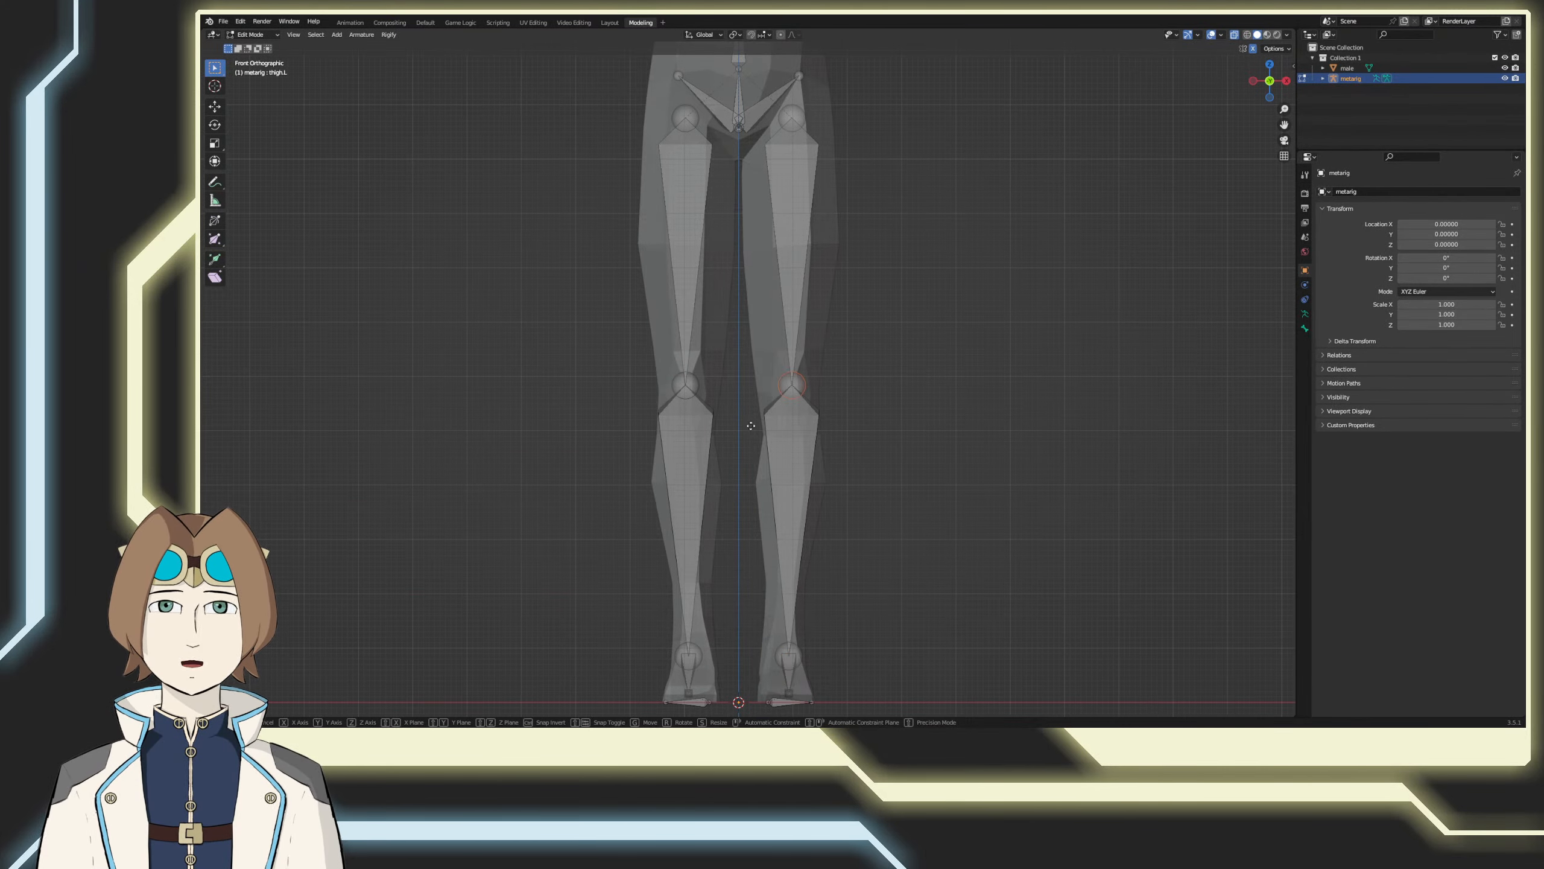
{"action": "key", "text": "x"}
{"action": "left_click", "coordinate": [749, 426]}
Step: From the right side view, select the joint between neck and head and lower it along Z to below the jaw
{"action": "middle_click_drag", "start_coordinate": [871, 90], "coordinate": [800, 411], "text": "shift"}
{"action": "scroll", "coordinate": [900, 280], "scroll_direction": "down", "scroll_amount": 4}
{"action": "scroll", "coordinate": [921, 421], "scroll_direction": "up", "scroll_amount": 4}
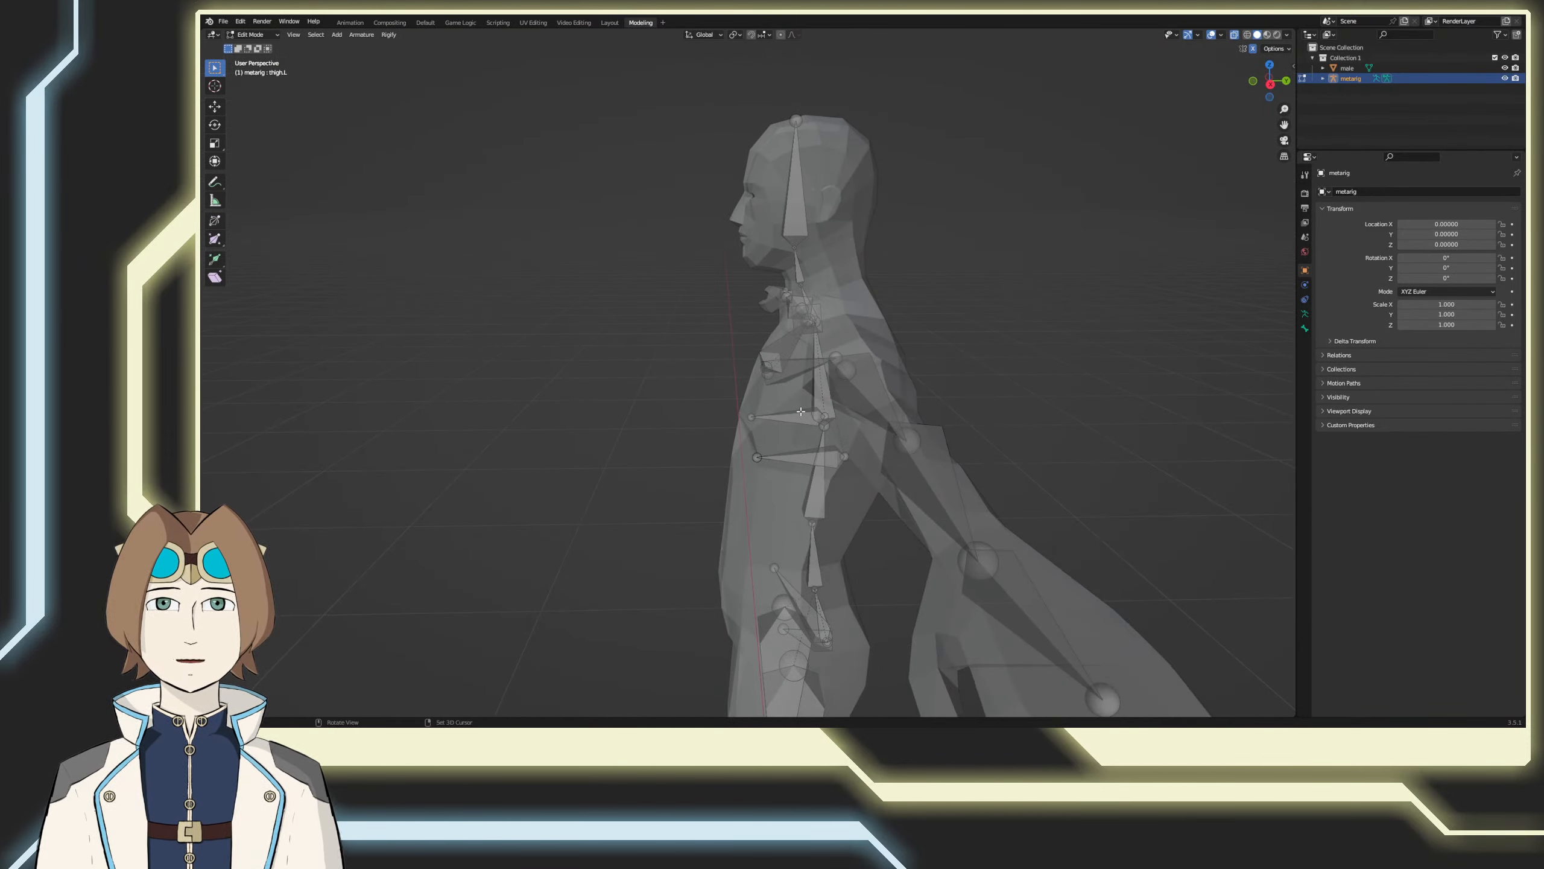
{"action": "key", "text": "KP_3"}
{"action": "scroll", "coordinate": [800, 253], "scroll_direction": "up", "scroll_amount": 3}
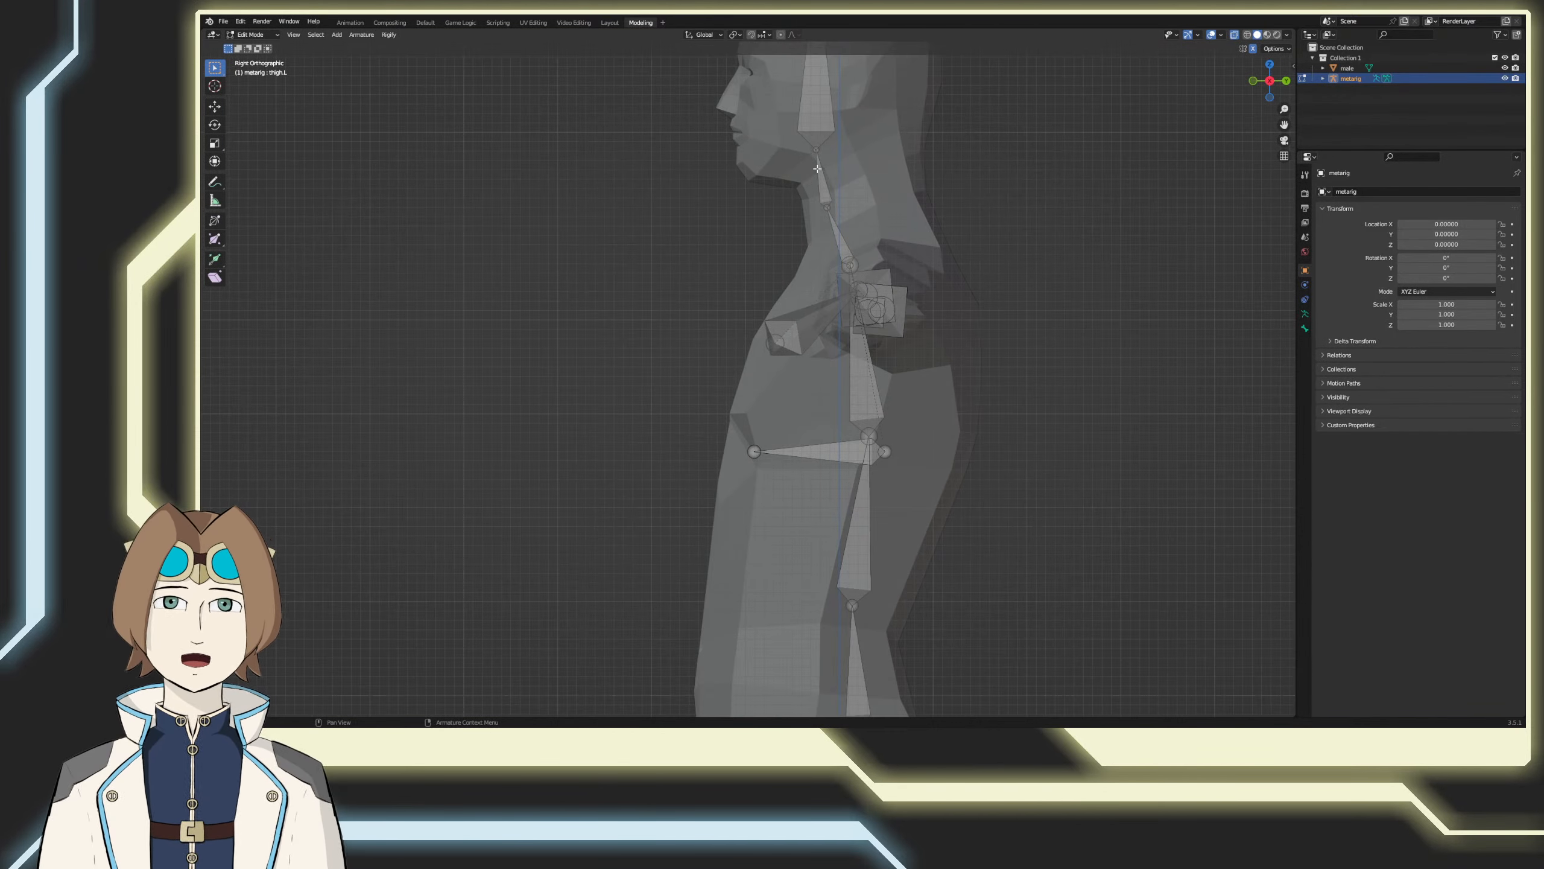
{"action": "left_click", "coordinate": [815, 152]}
{"action": "key", "text": "g"}
{"action": "key", "text": "z"}
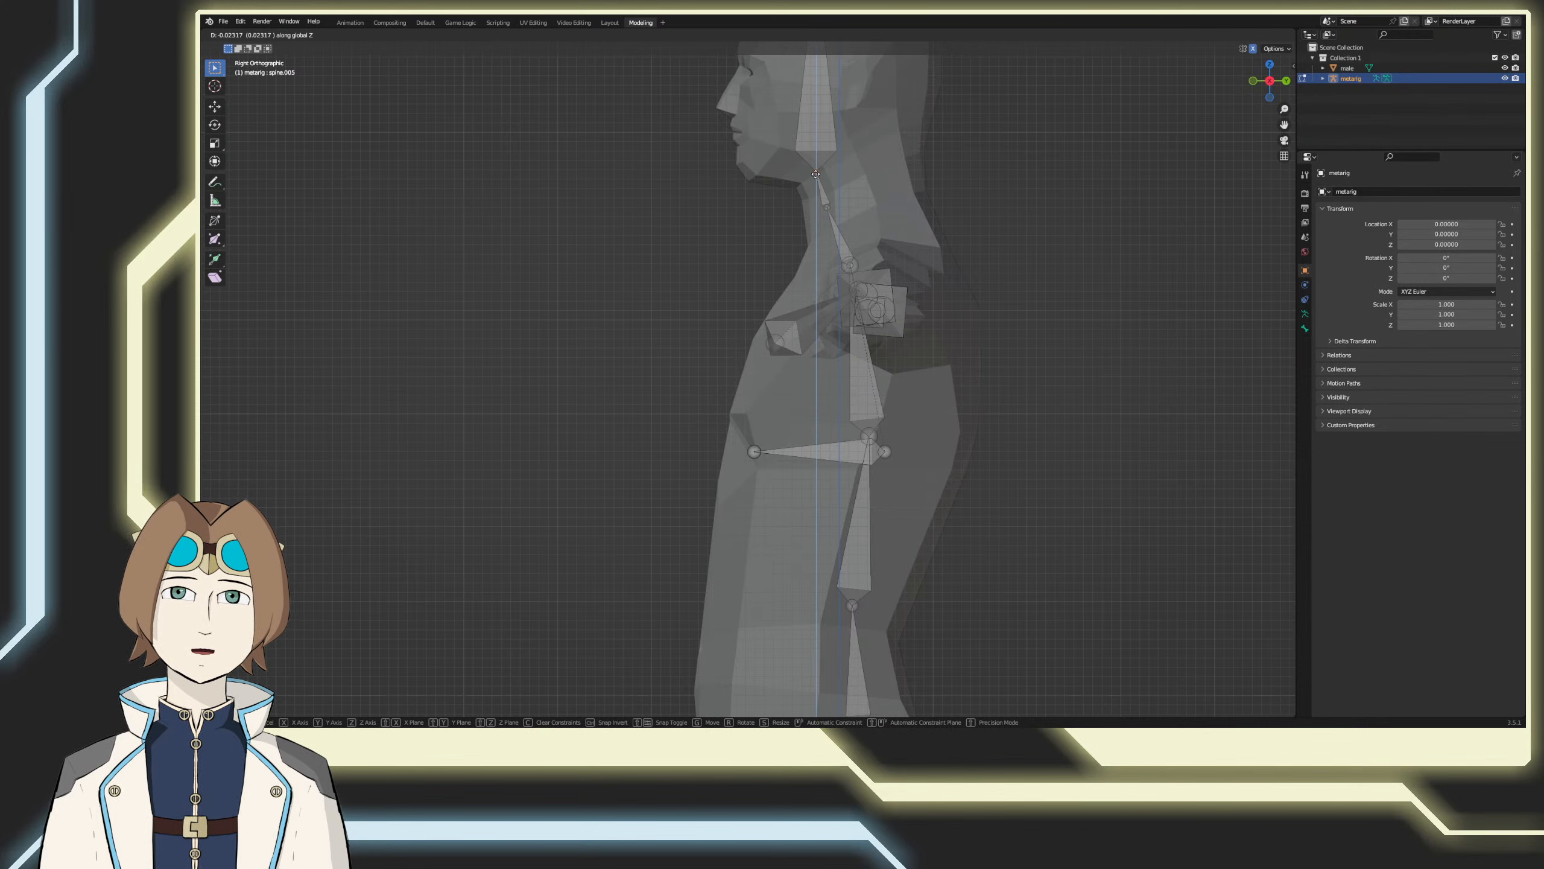
{"action": "left_click", "coordinate": [816, 175]}
{"action": "key", "text": "g"}
{"action": "key", "text": "z"}
{"action": "left_click", "coordinate": [817, 178]}
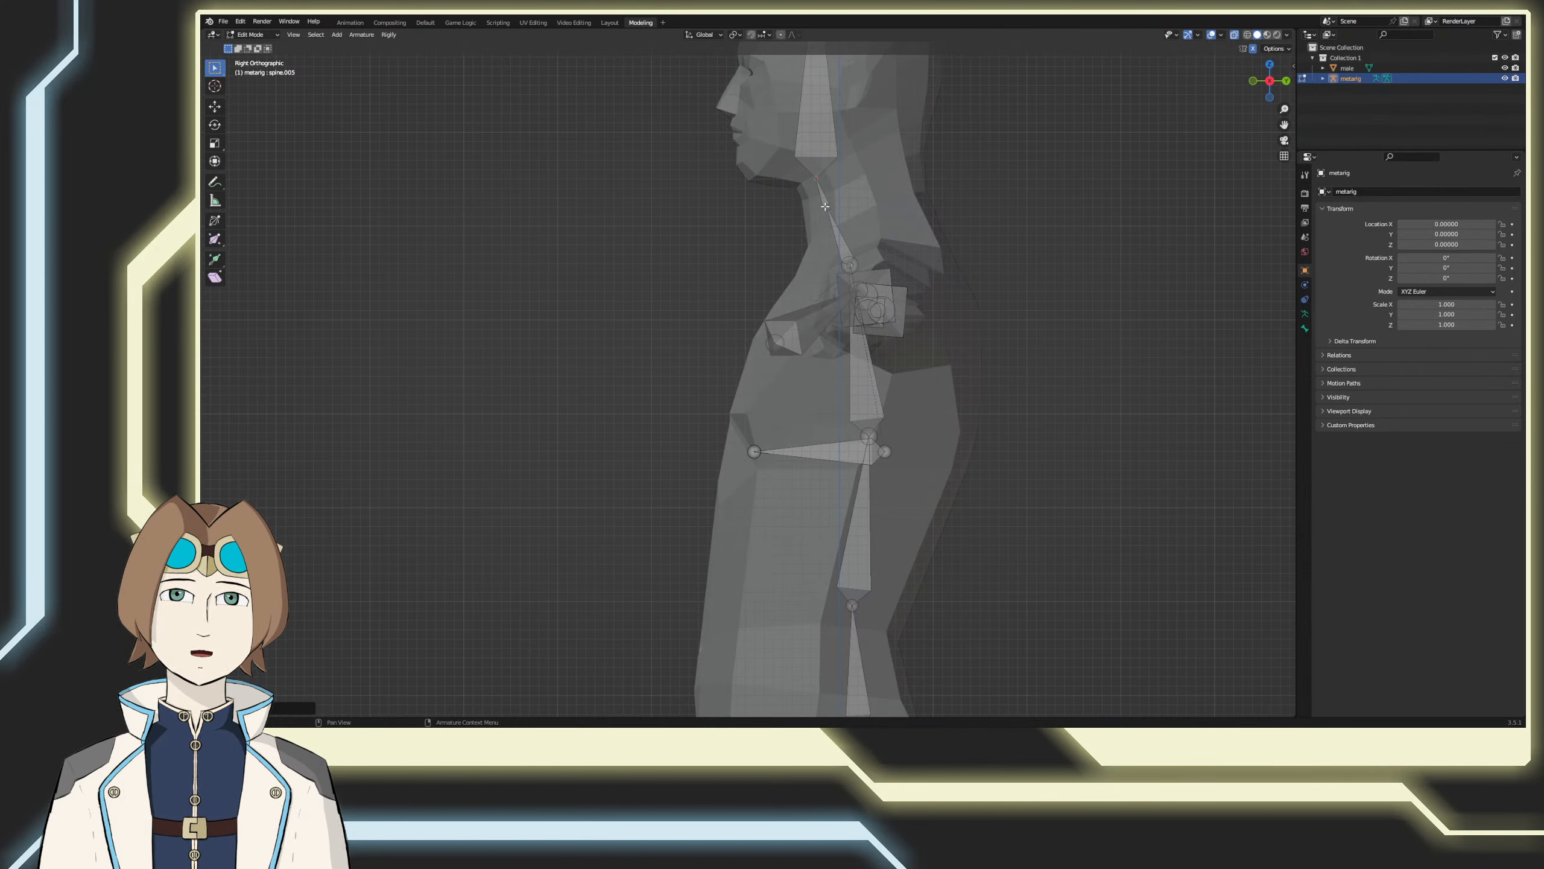
Step: Try to move the head bone toward the back of the head
{"action": "middle_click_drag", "start_coordinate": [826, 206], "coordinate": [773, 450], "text": "shift"}
{"action": "left_click", "coordinate": [765, 386]}
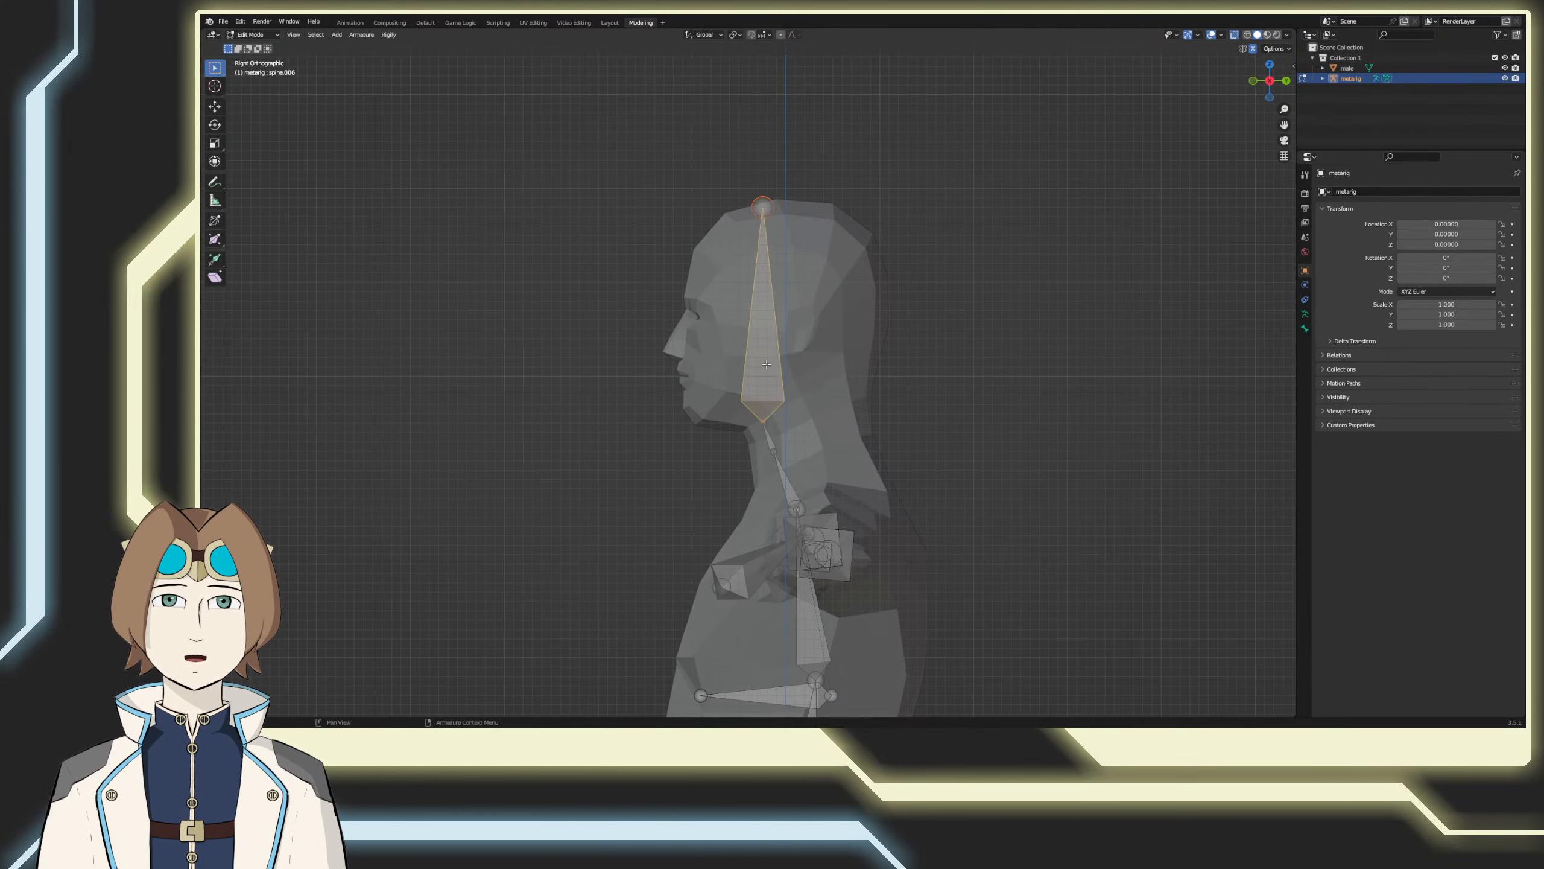
{"action": "key", "text": "g"}
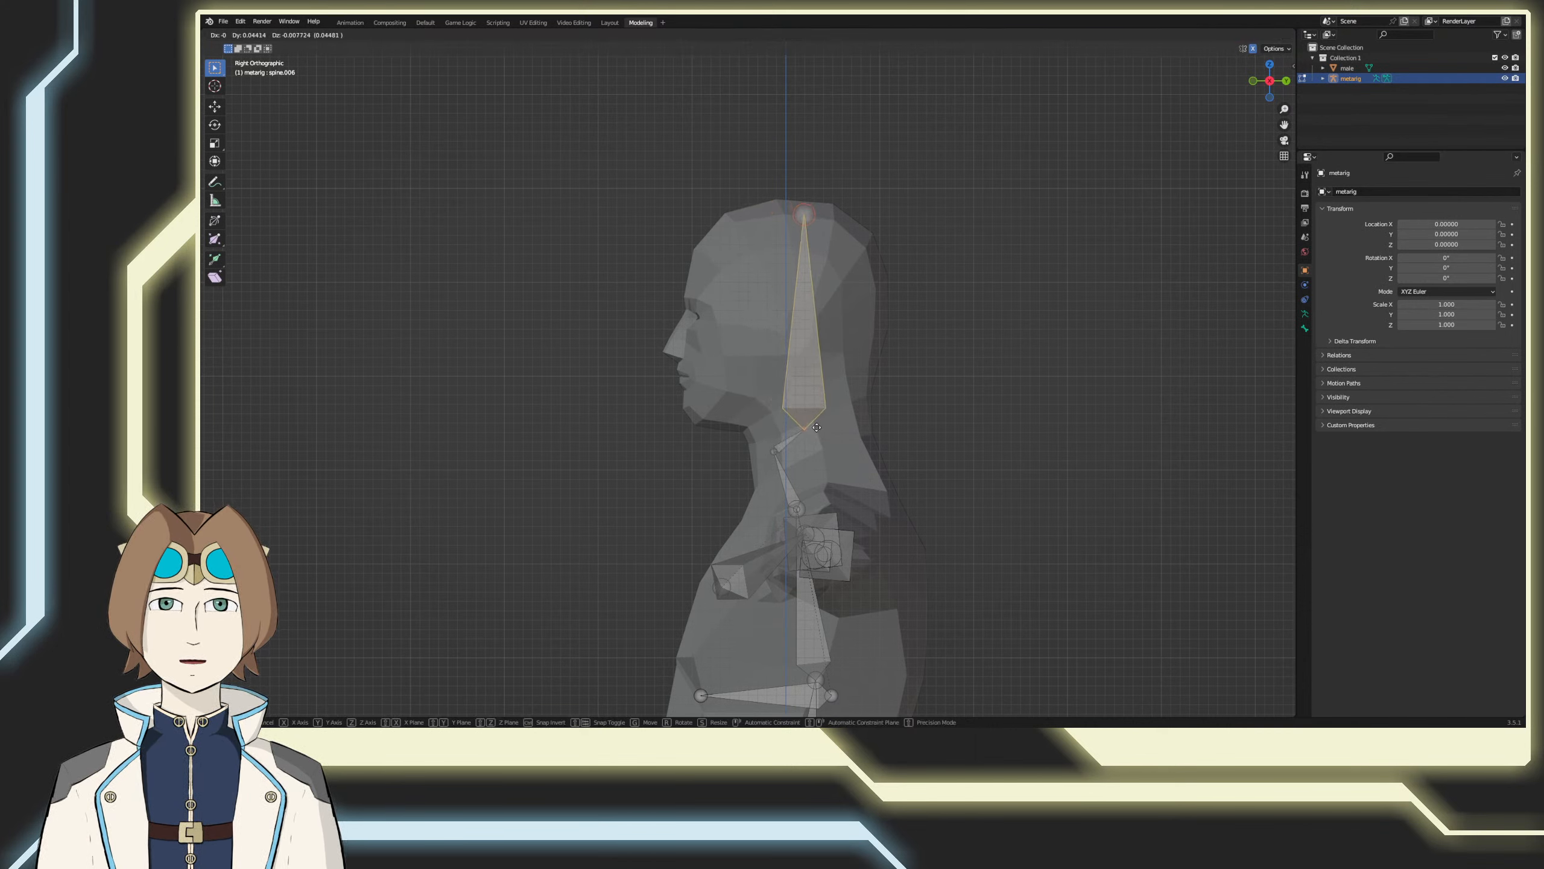
{"action": "left_click", "coordinate": [801, 448]}
{"action": "key", "text": "ctrl+z"}
Step: Move the upper neck bone spine.005 about 0.035 backward along Y, and move the head bone slightly further back along Y
{"action": "left_click", "coordinate": [772, 441]}
{"action": "key", "text": "g"}
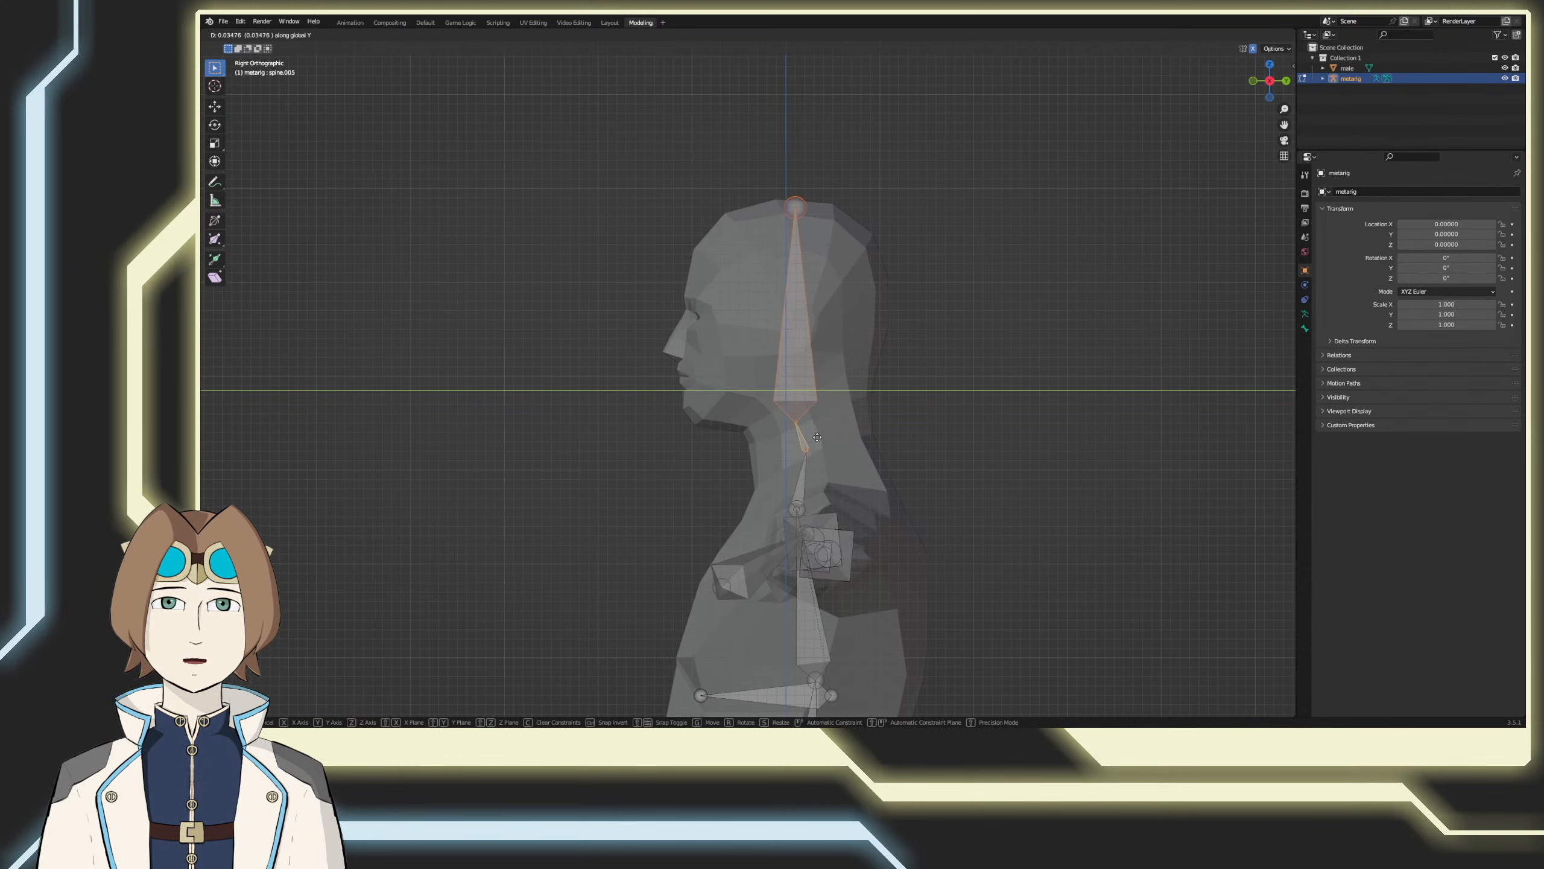
{"action": "left_click", "coordinate": [801, 420]}
{"action": "left_click", "coordinate": [803, 387]}
{"action": "key", "text": "g"}
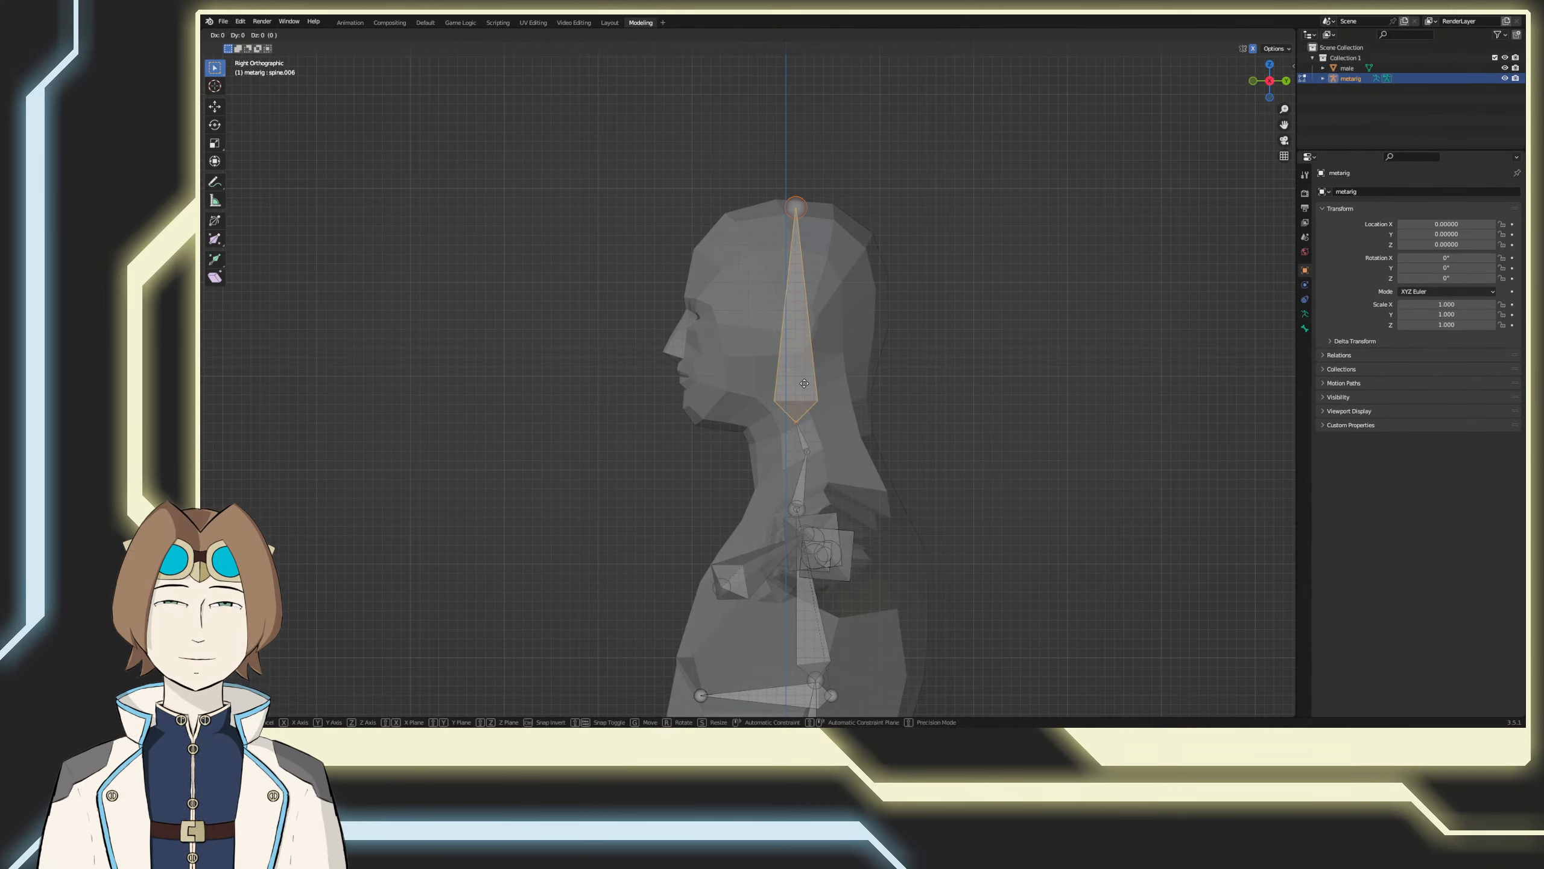
{"action": "key", "text": "y"}
{"action": "left_click", "coordinate": [814, 389]}
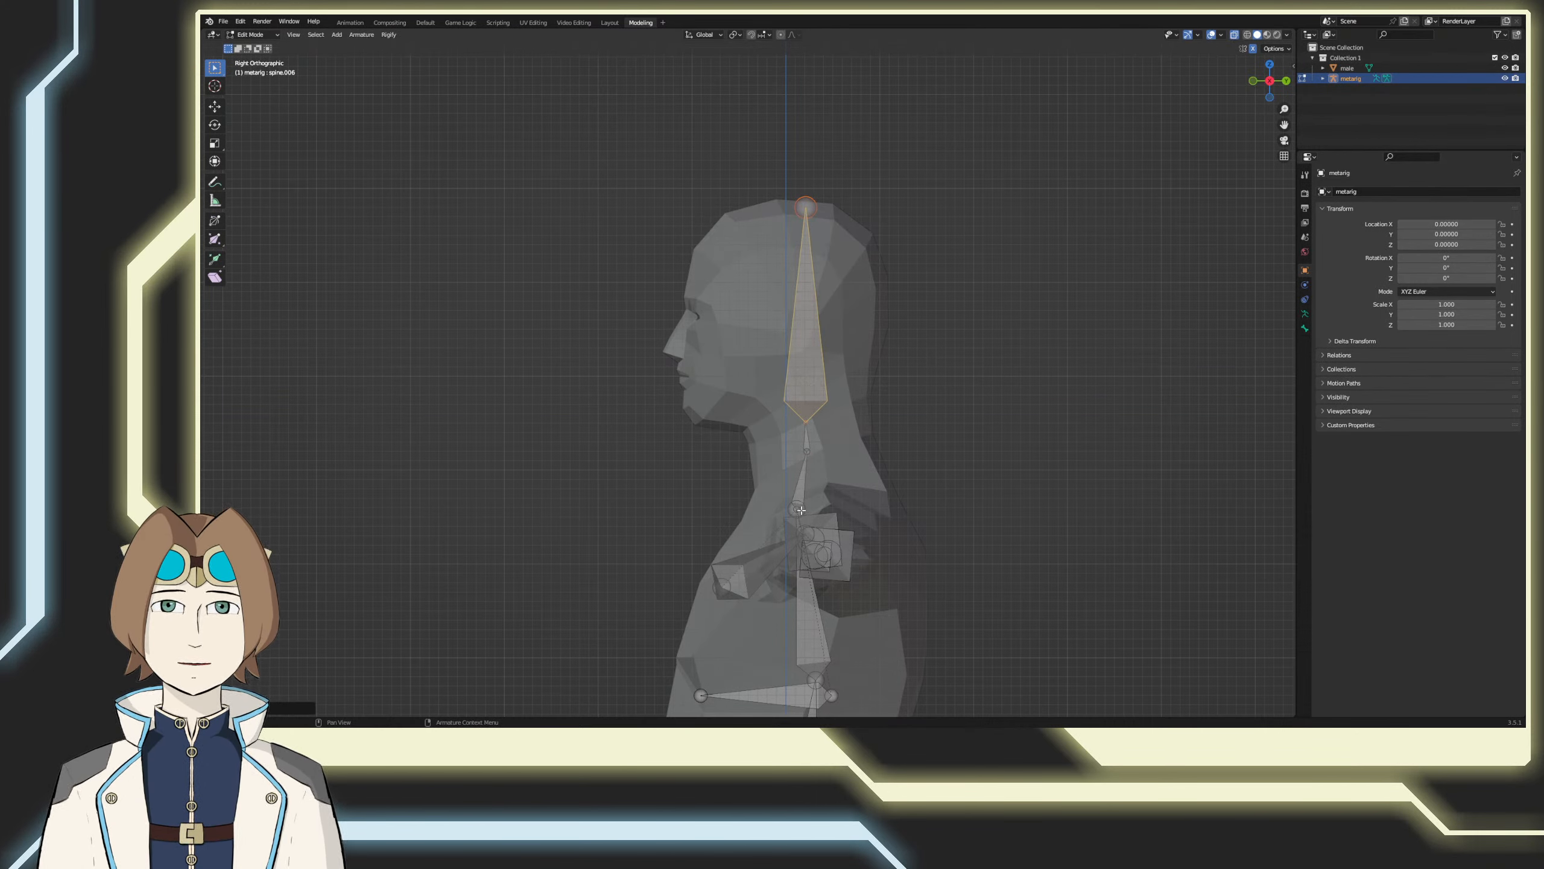
Step: Try to move the joint at the base of the neck backward along Y
{"action": "left_click", "coordinate": [801, 510]}
{"action": "key", "text": "g"}
{"action": "key", "text": "y"}
{"action": "left_click", "coordinate": [816, 514]}
{"action": "key", "text": "ctrl+z"}
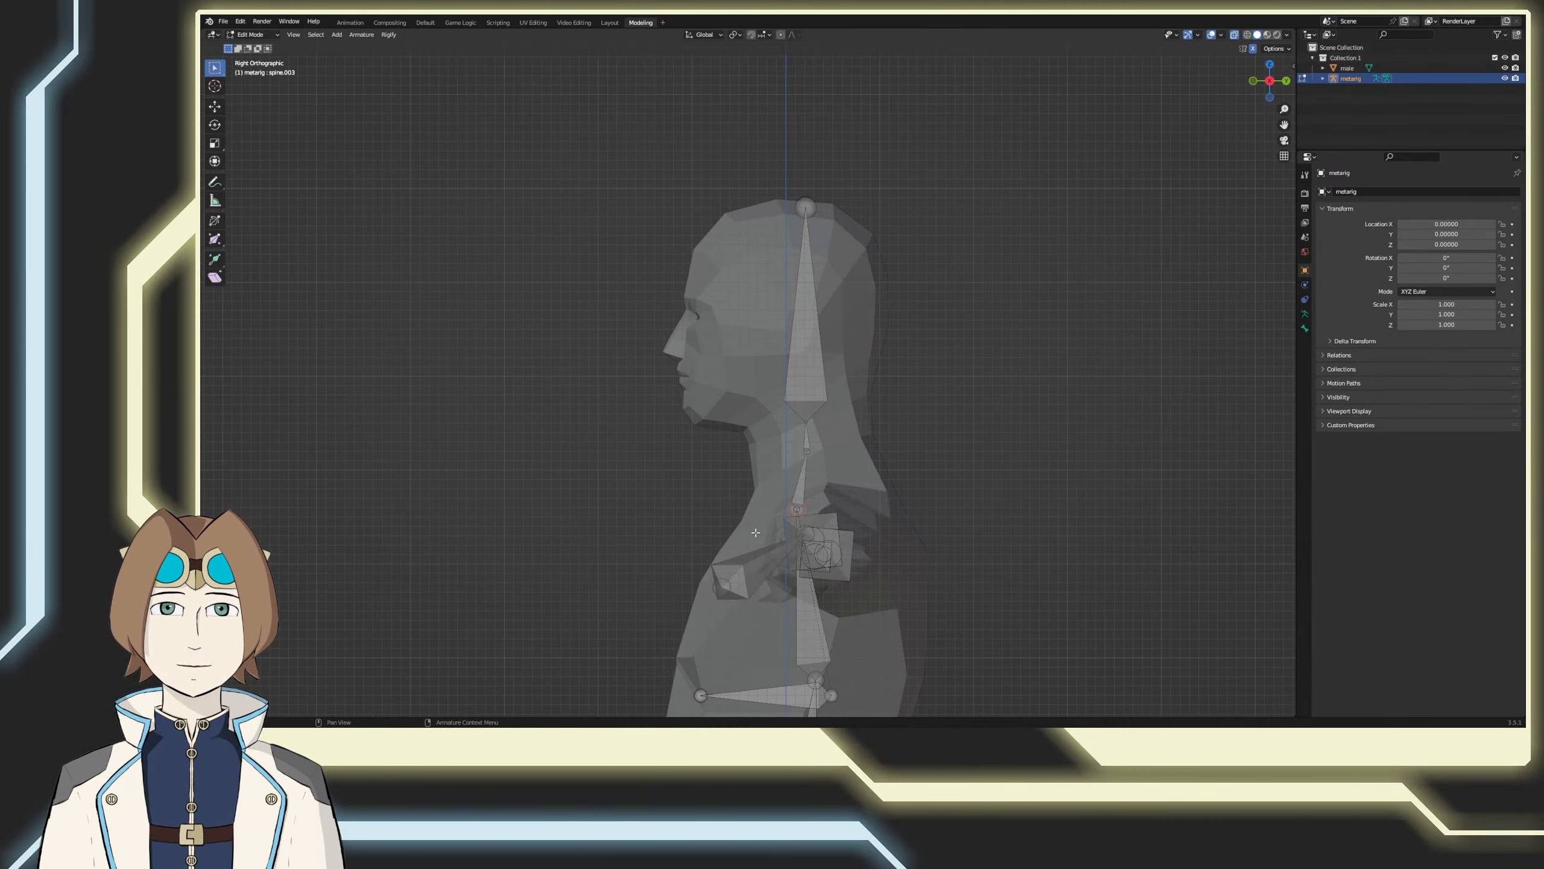
Step: Save the file with the adjusted meta-rig, keeping the armature in Edit Mode
{"action": "middle_click_drag", "start_coordinate": [756, 532], "coordinate": [842, 481]}
{"action": "key", "text": "ctrl+s"}
{"action": "middle_click_drag", "start_coordinate": [790, 482], "coordinate": [690, 517]}
{"action": "key", "text": "Tab"}
{"action": "key", "text": "Tab"}
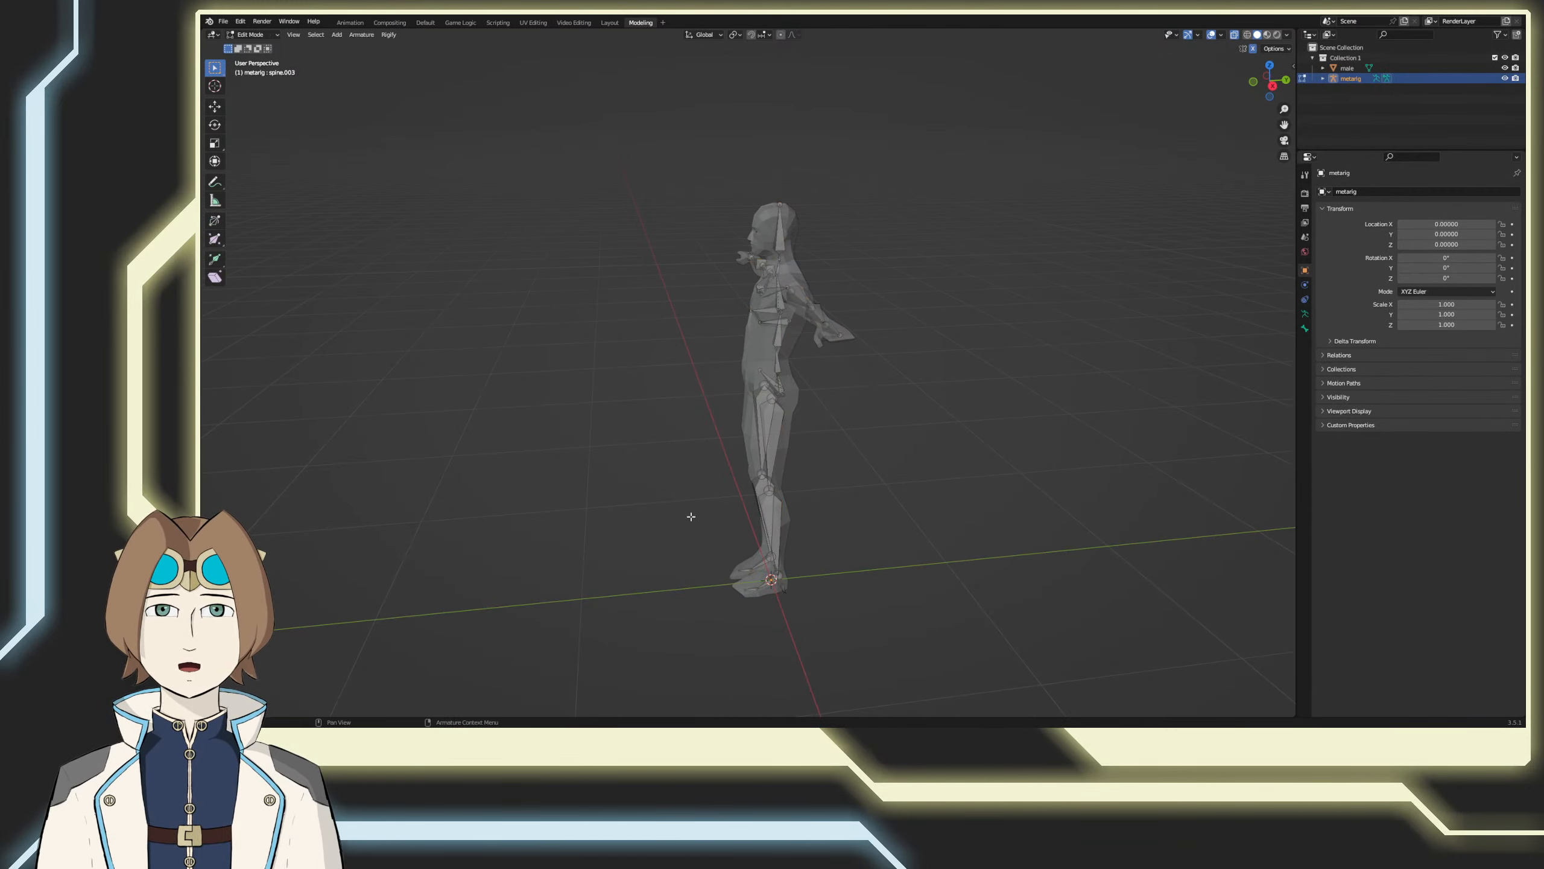
Step: Select the inner end of the left shoulder bone and, from the right side view, move it backward along Y into the chest
{"action": "key", "text": "KP_3"}
{"action": "scroll", "coordinate": [691, 517], "scroll_direction": "up", "scroll_amount": 8}
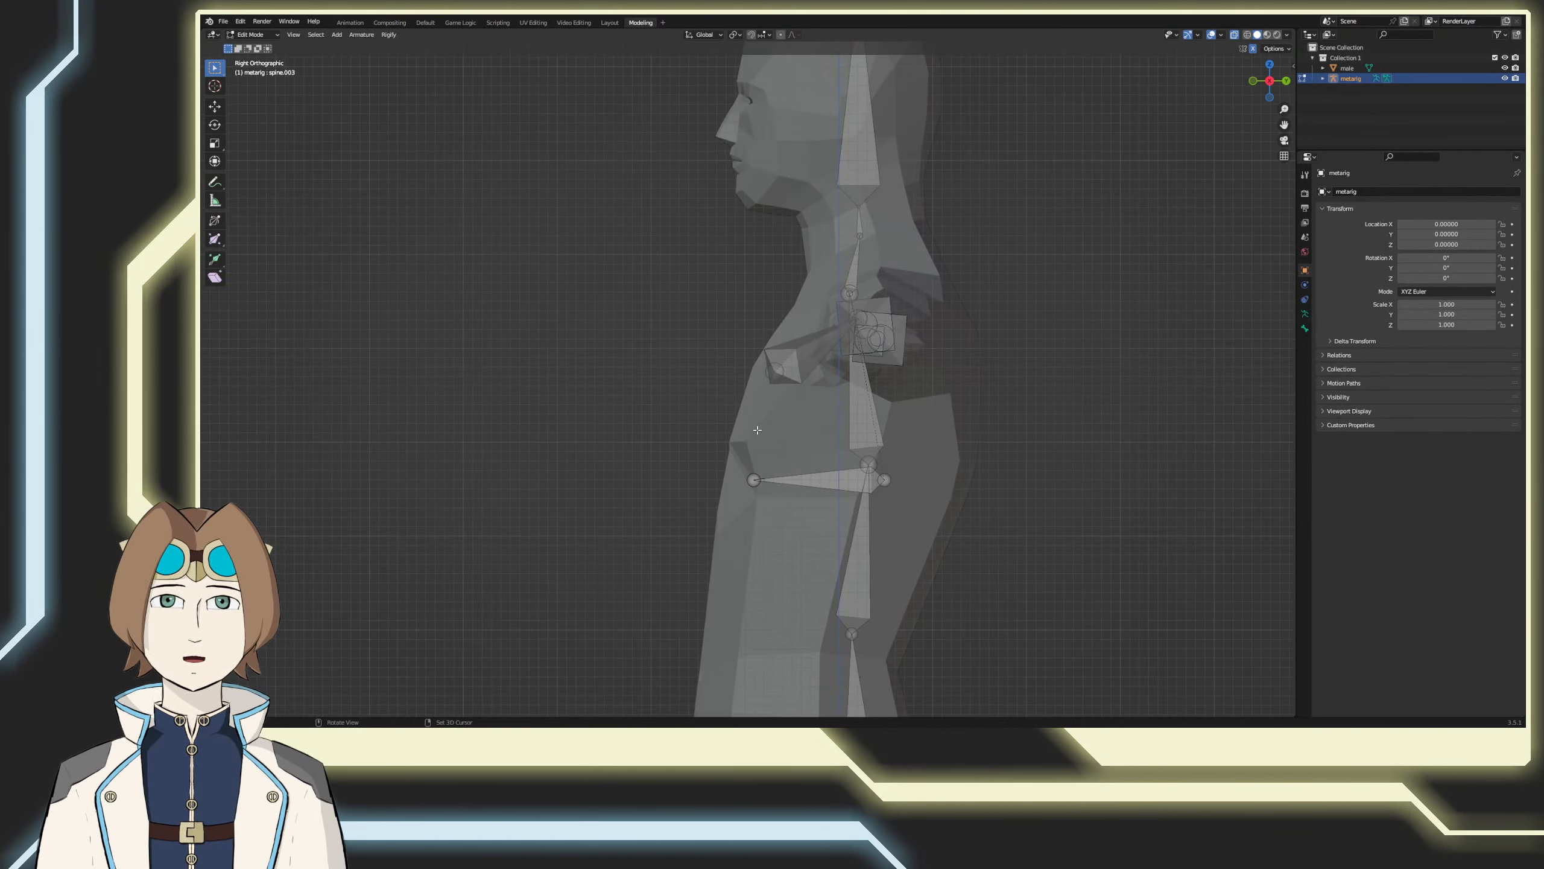
{"action": "middle_click_drag", "start_coordinate": [757, 430], "coordinate": [688, 347]}
{"action": "left_click", "coordinate": [687, 347]}
{"action": "key", "text": "KP_3"}
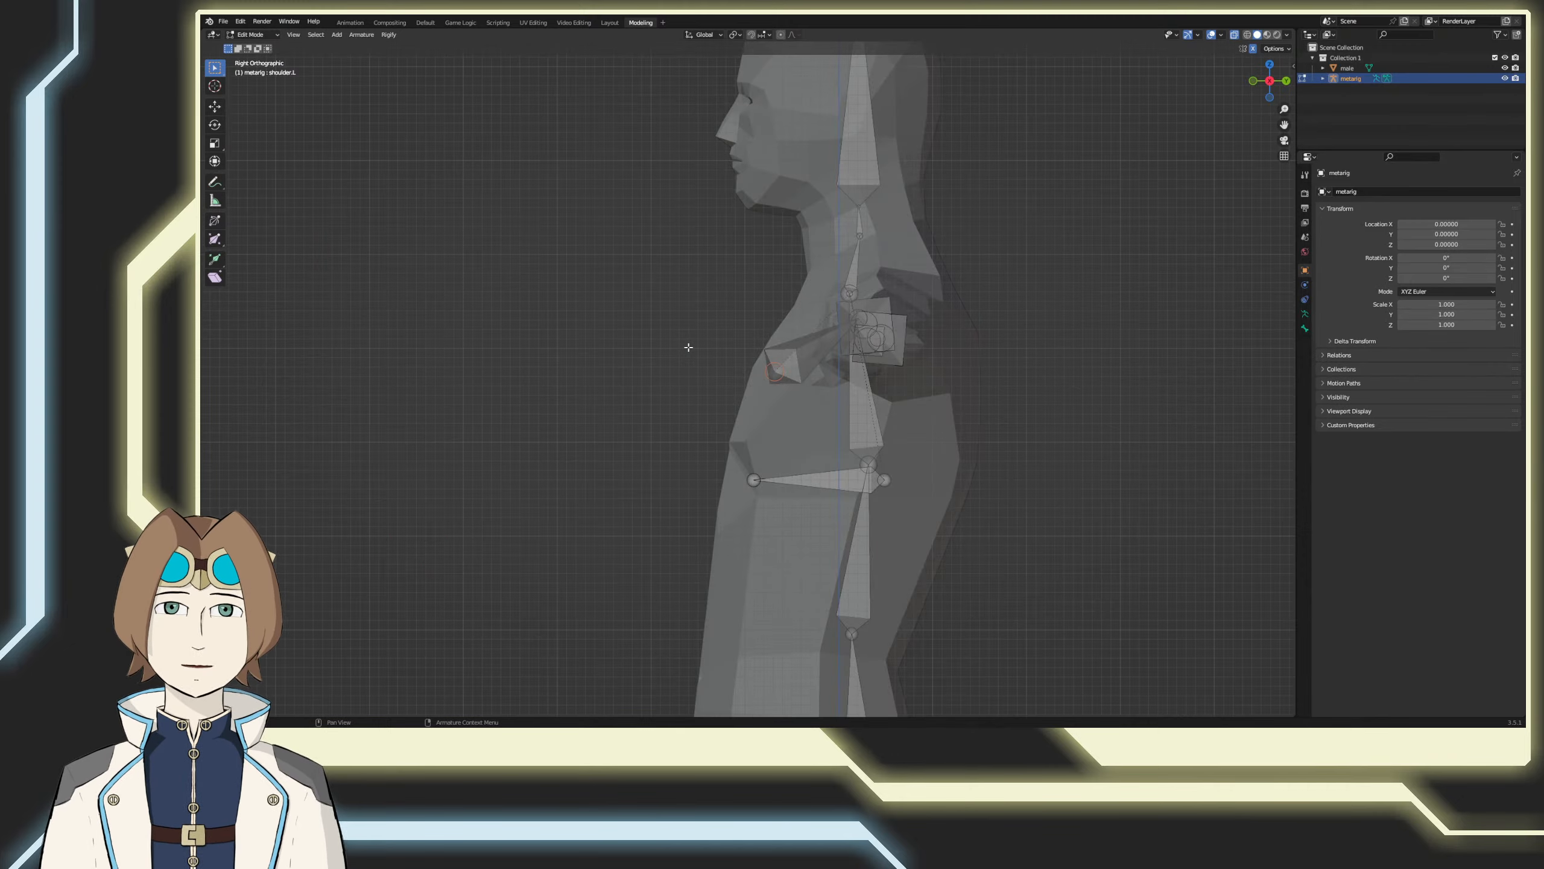
{"action": "key", "text": "g"}
{"action": "key", "text": "y"}
{"action": "left_click", "coordinate": [708, 356]}
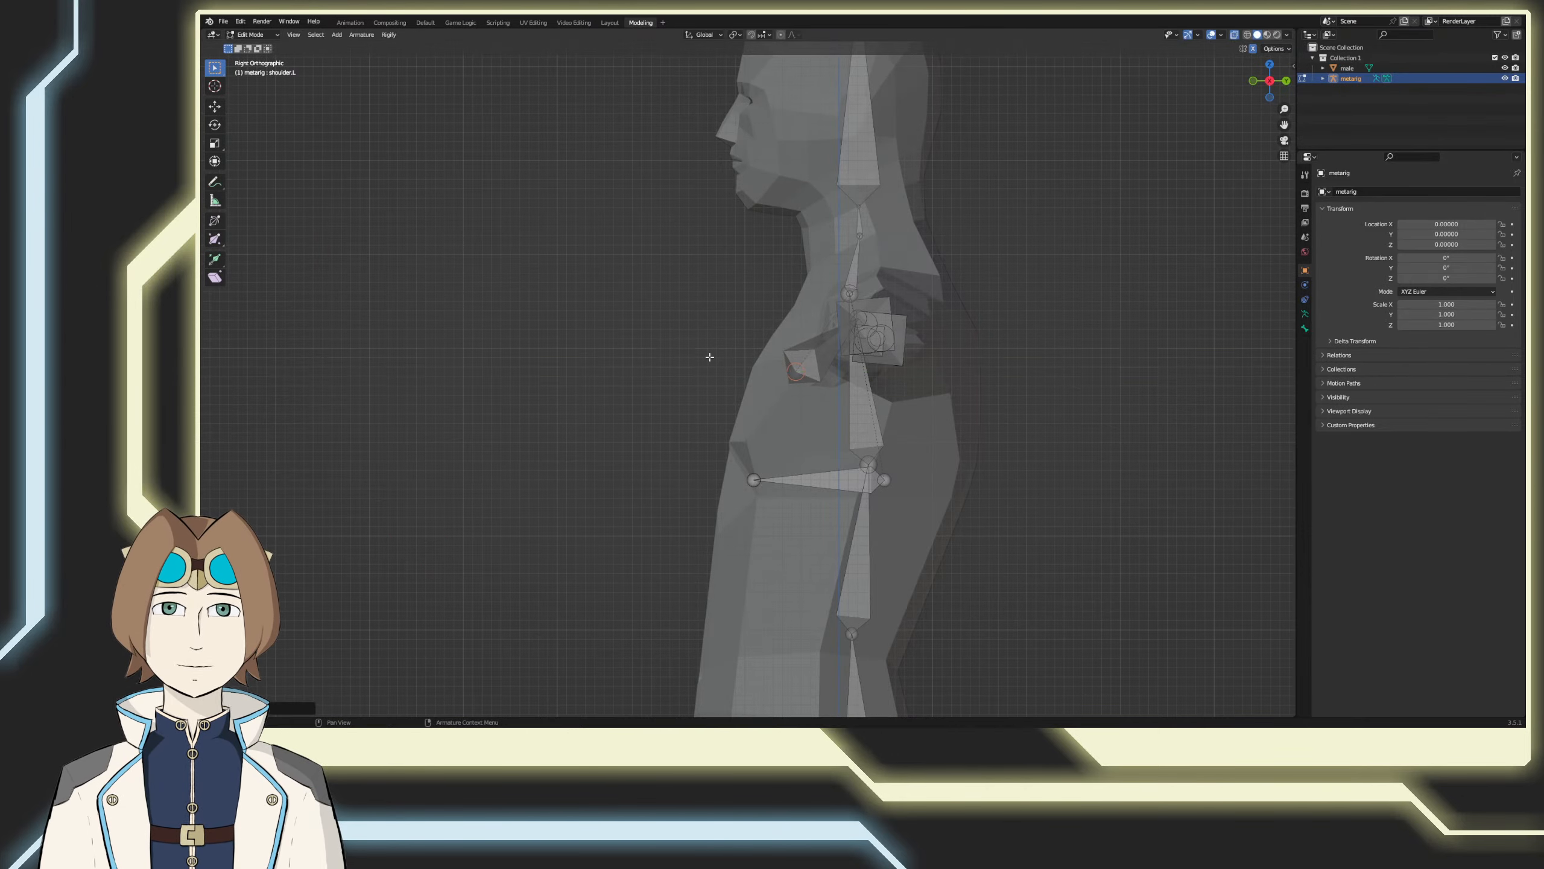
Step: Return the meta-rig to Object Mode, deselect it and save the file
{"action": "middle_click_drag", "start_coordinate": [707, 355], "coordinate": [707, 424]}
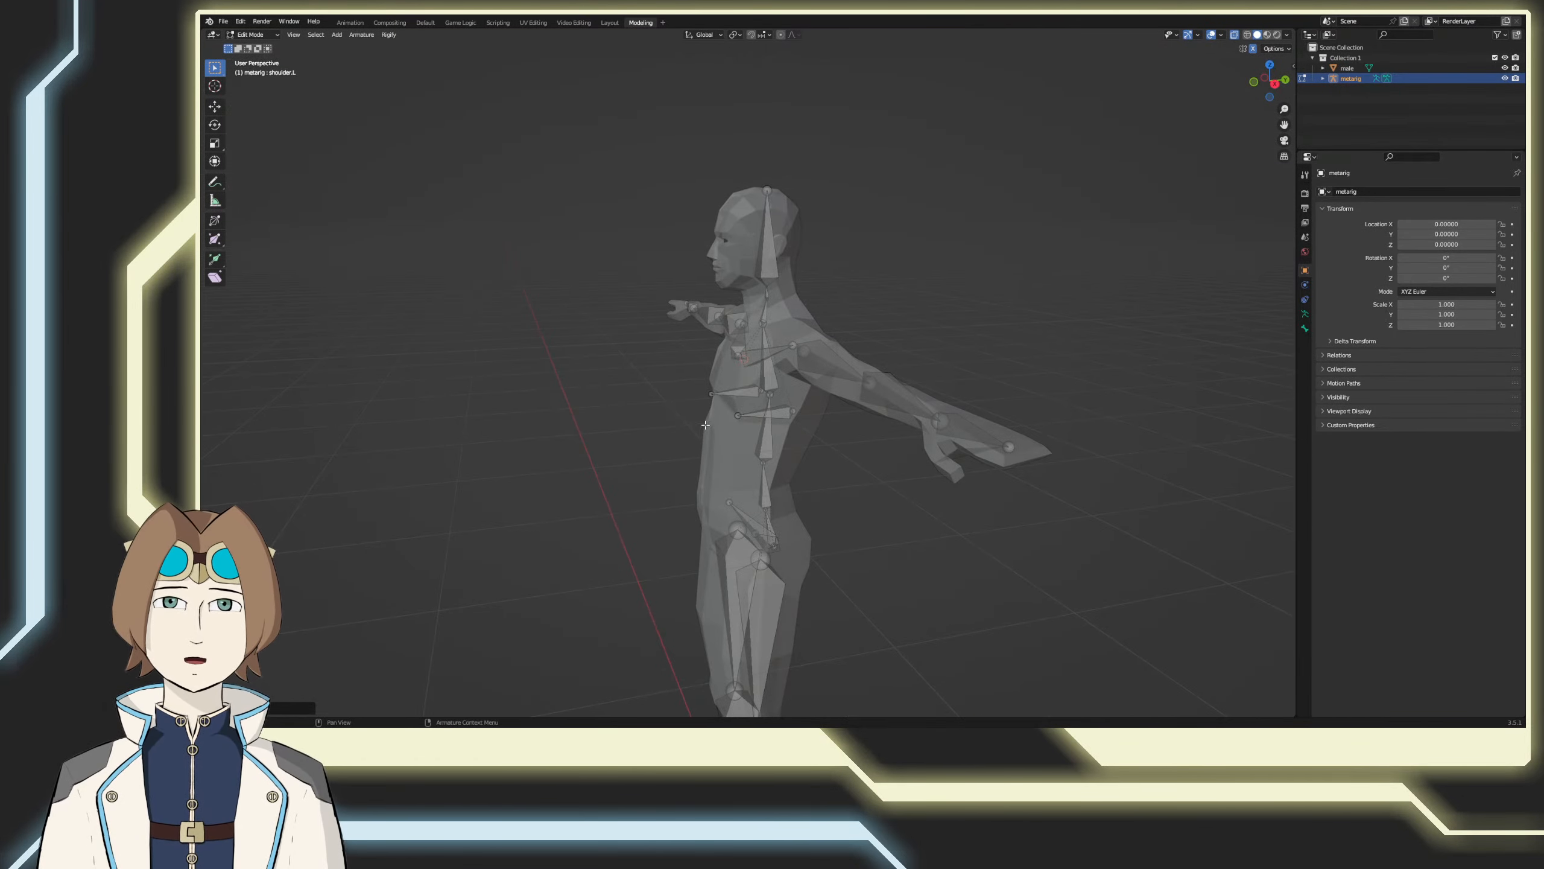
{"action": "scroll", "coordinate": [711, 429], "scroll_direction": "down", "scroll_amount": 3}
{"action": "key", "text": "Tab"}
{"action": "left_click", "coordinate": [816, 548]}
{"action": "key", "text": "ctrl+s"}
Step: Generate the Rigify control rig from the fitted meta-rig
{"action": "scroll", "coordinate": [778, 553], "scroll_direction": "down", "scroll_amount": 2}
{"action": "middle_click_drag", "start_coordinate": [723, 560], "coordinate": [787, 535]}
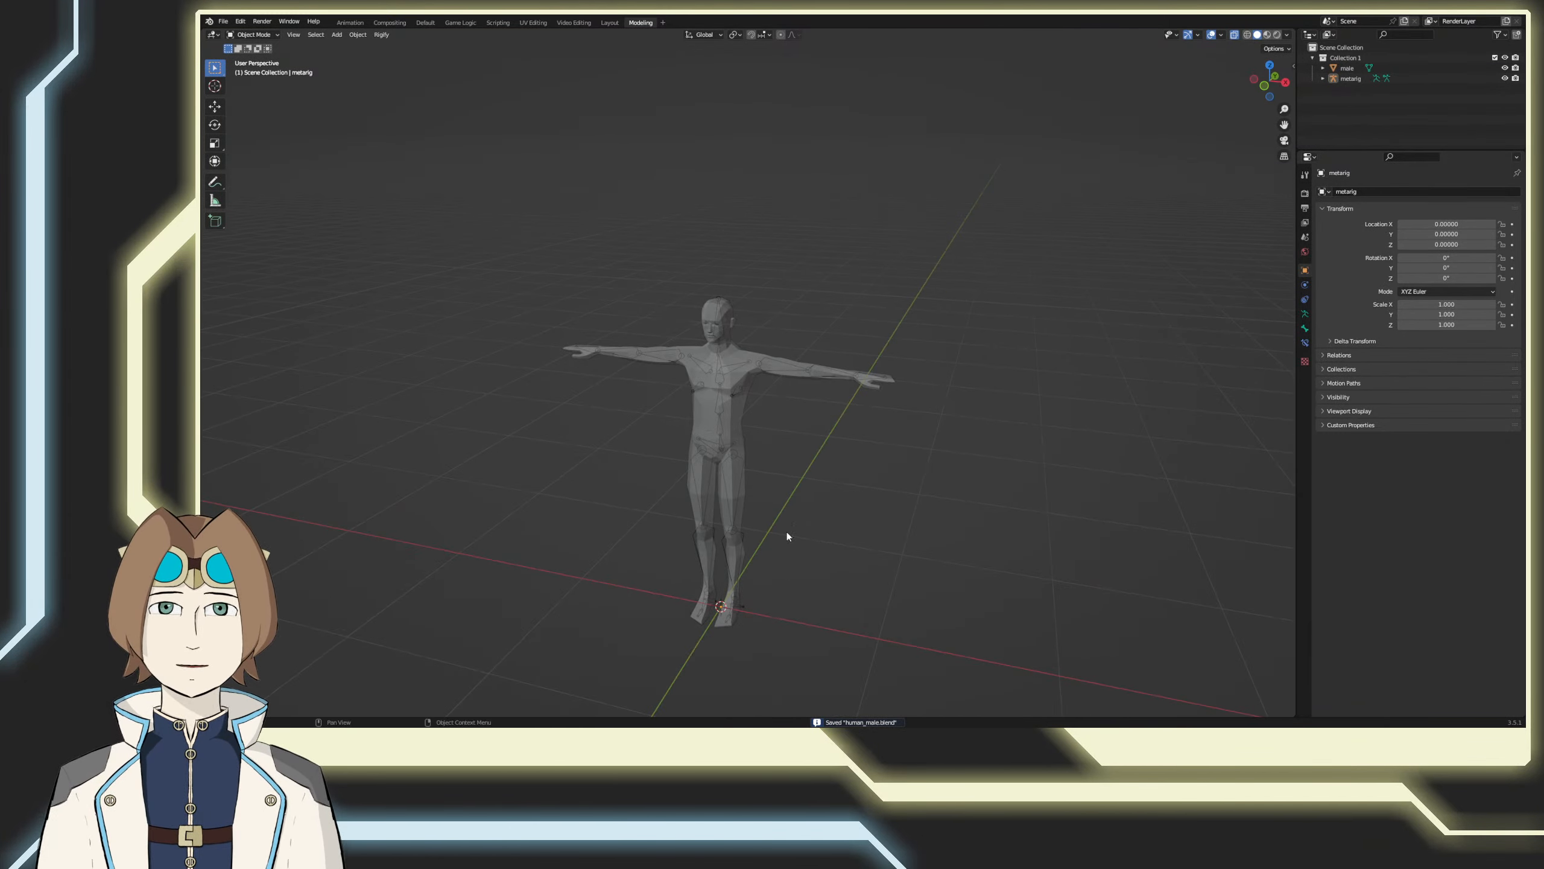
{"action": "left_click", "coordinate": [382, 34]}
{"action": "left_click", "coordinate": [406, 47]}
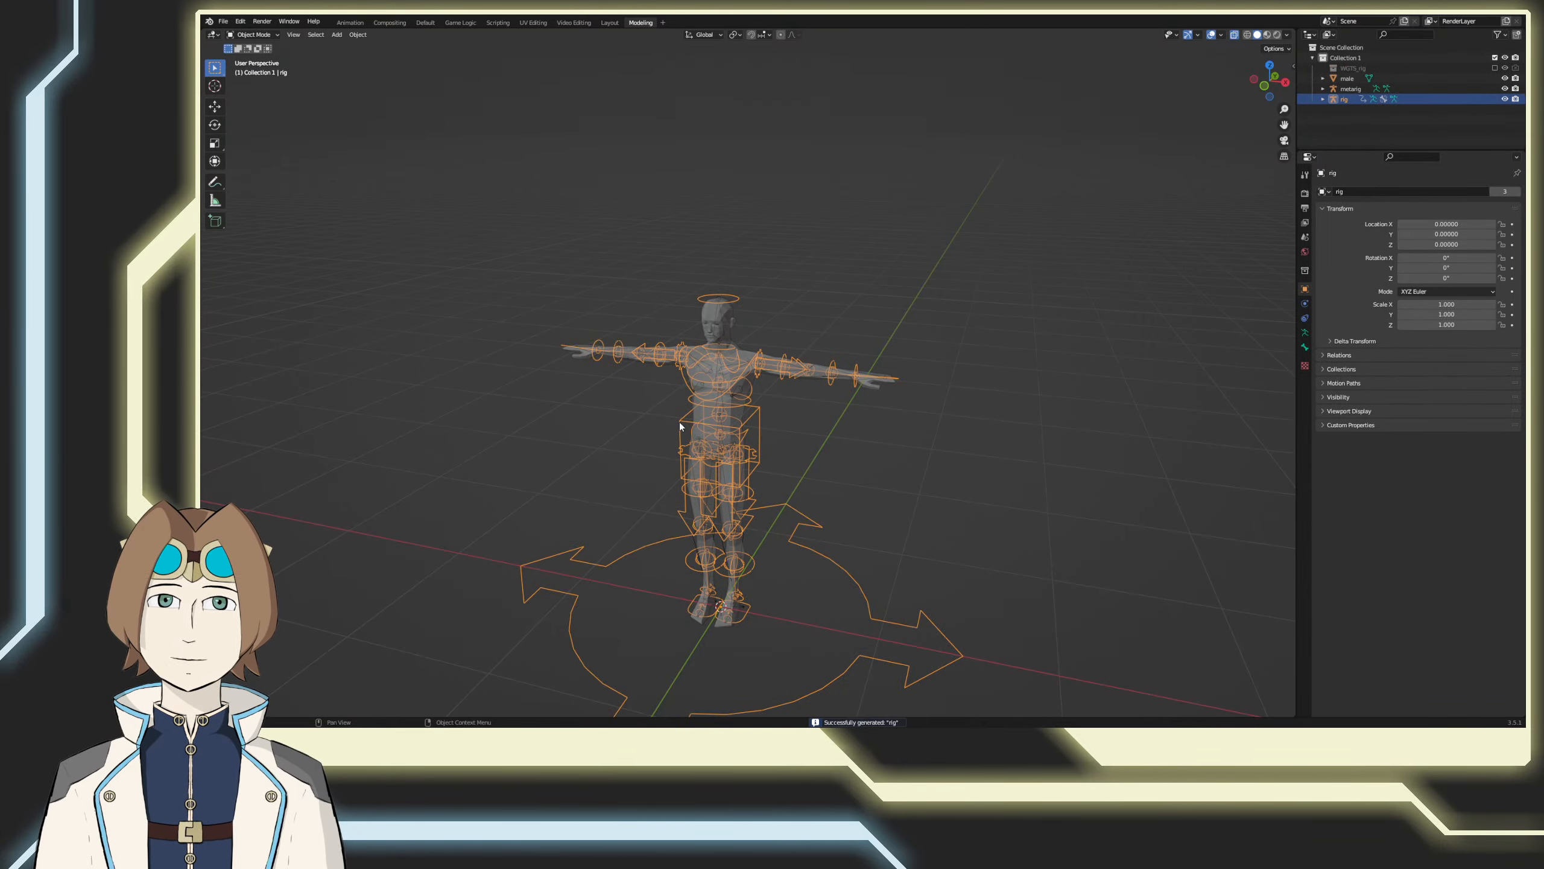
Step: Undo the control rig generation and try selecting the meta-rig together with the male mesh for parenting
{"action": "middle_click_drag", "start_coordinate": [679, 423], "coordinate": [804, 399]}
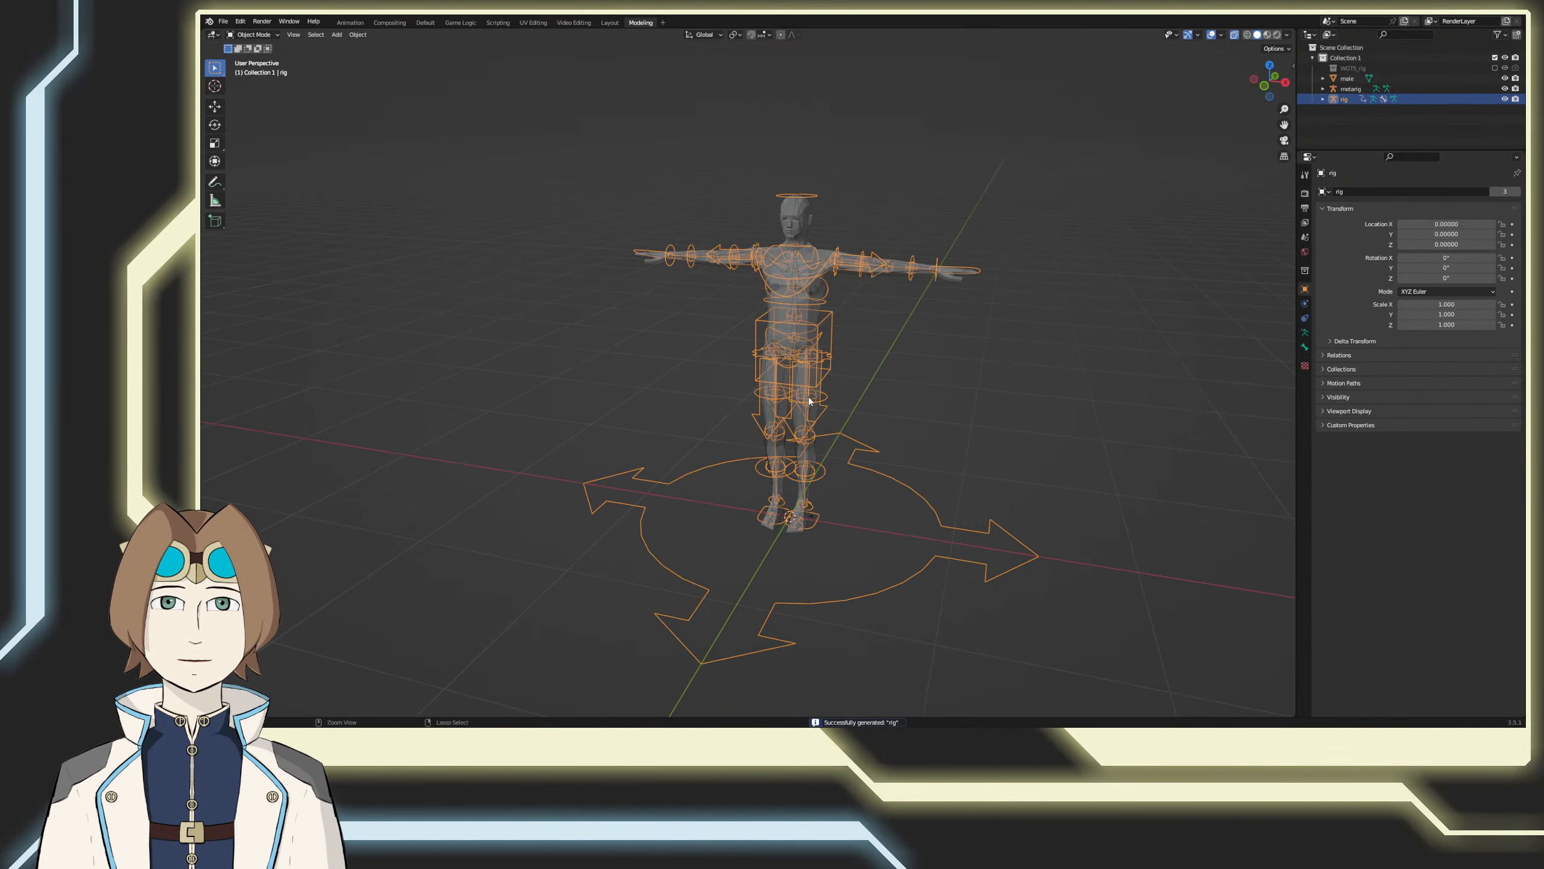
{"action": "key", "text": "ctrl+z"}
{"action": "left_click", "coordinate": [791, 314]}
{"action": "left_click", "coordinate": [795, 291]}
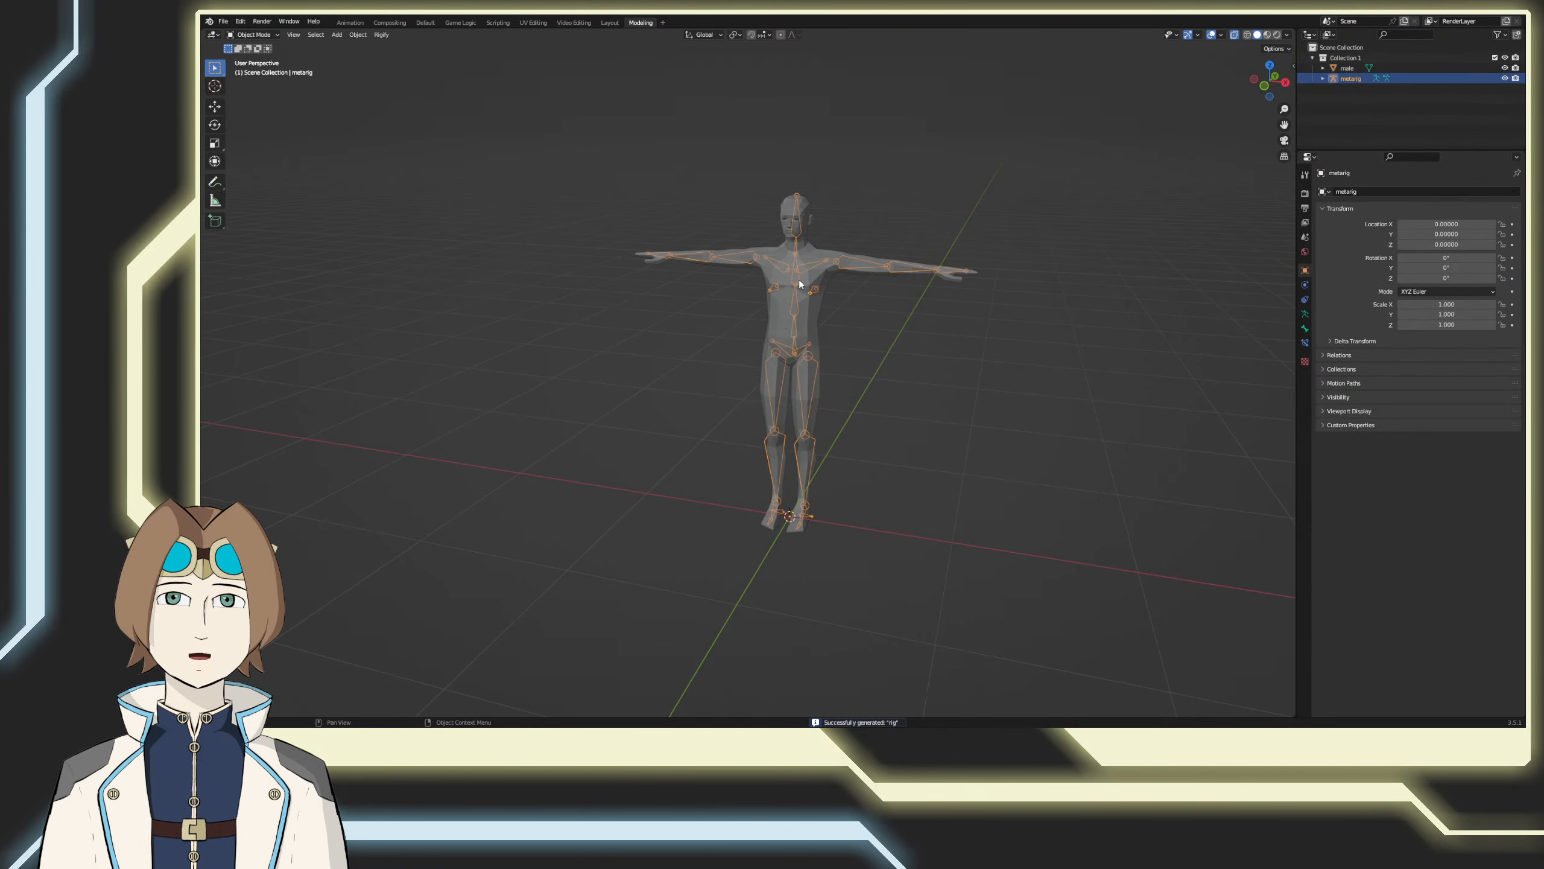
{"action": "left_click", "coordinate": [807, 282], "text": "shift"}
{"action": "right_click", "coordinate": [807, 281]}
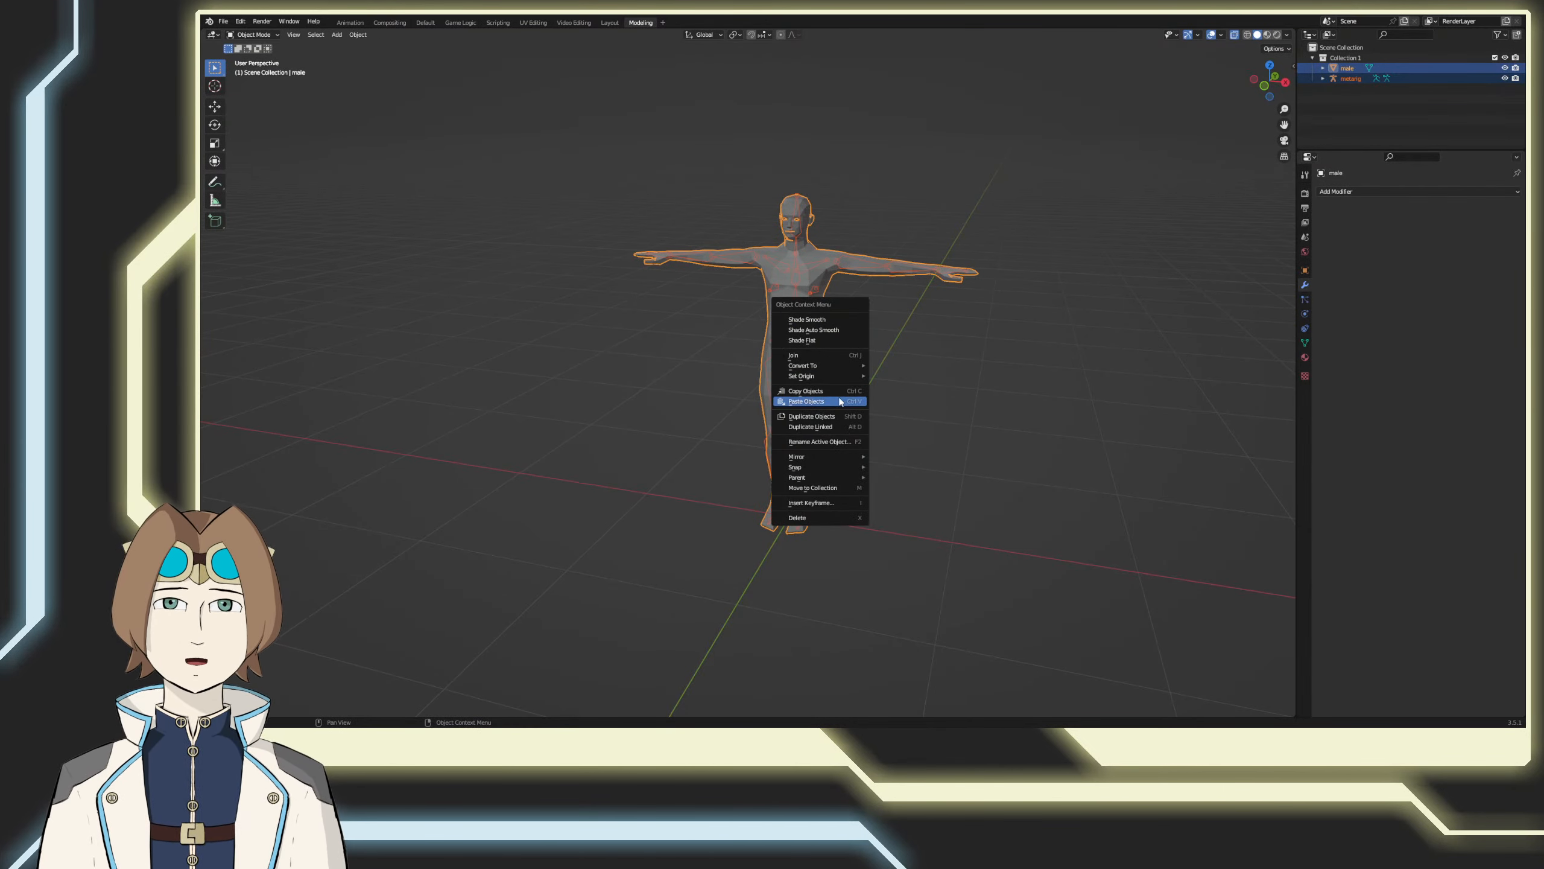
{"action": "left_click", "coordinate": [827, 363]}
{"action": "left_click", "coordinate": [581, 298]}
{"action": "left_click", "coordinate": [801, 271]}
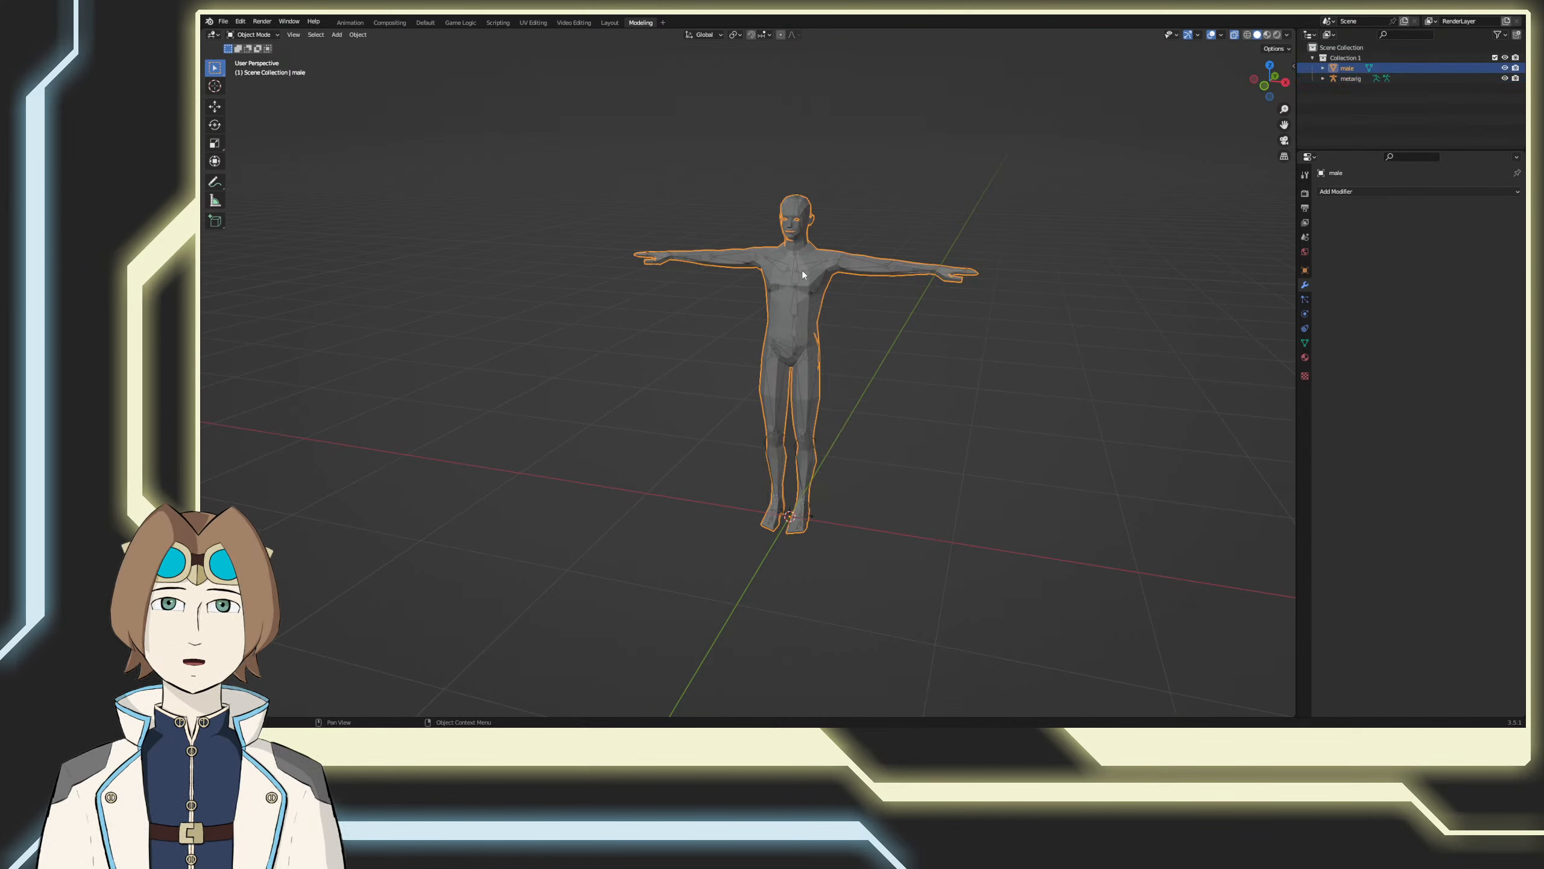
Step: Select the meta-rig and generate the Rigify control rig from it again
{"action": "left_click", "coordinate": [796, 270]}
{"action": "left_click", "coordinate": [385, 35]}
{"action": "left_click", "coordinate": [400, 47]}
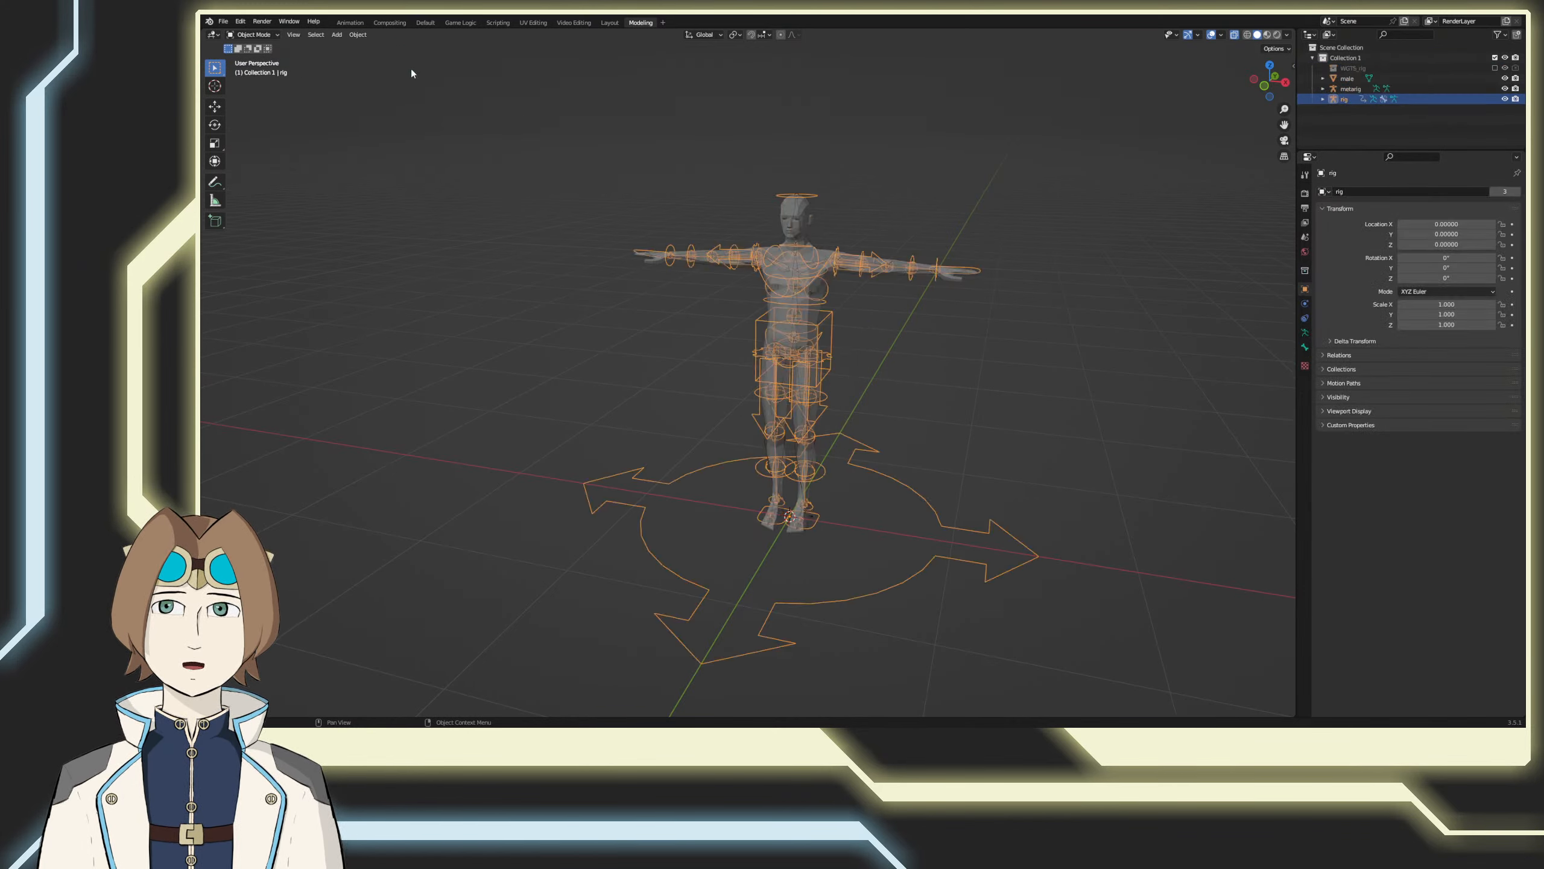
Step: In the generated rig's armature data, show only the last bone layer in the second block's lower row
{"action": "left_click", "coordinate": [1303, 334]}
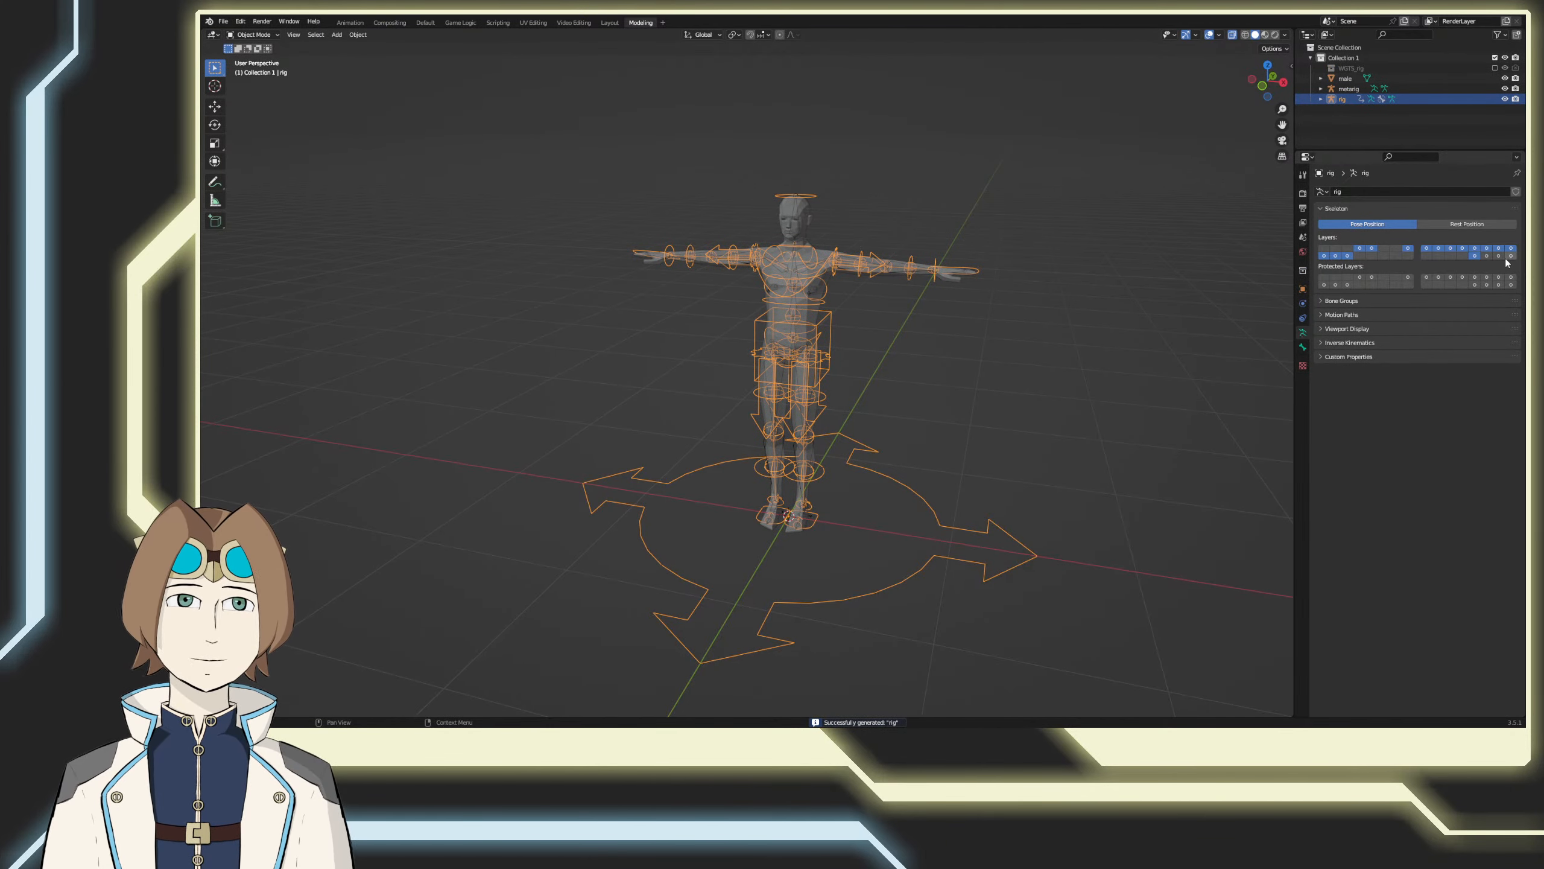
{"action": "left_click", "coordinate": [1474, 255]}
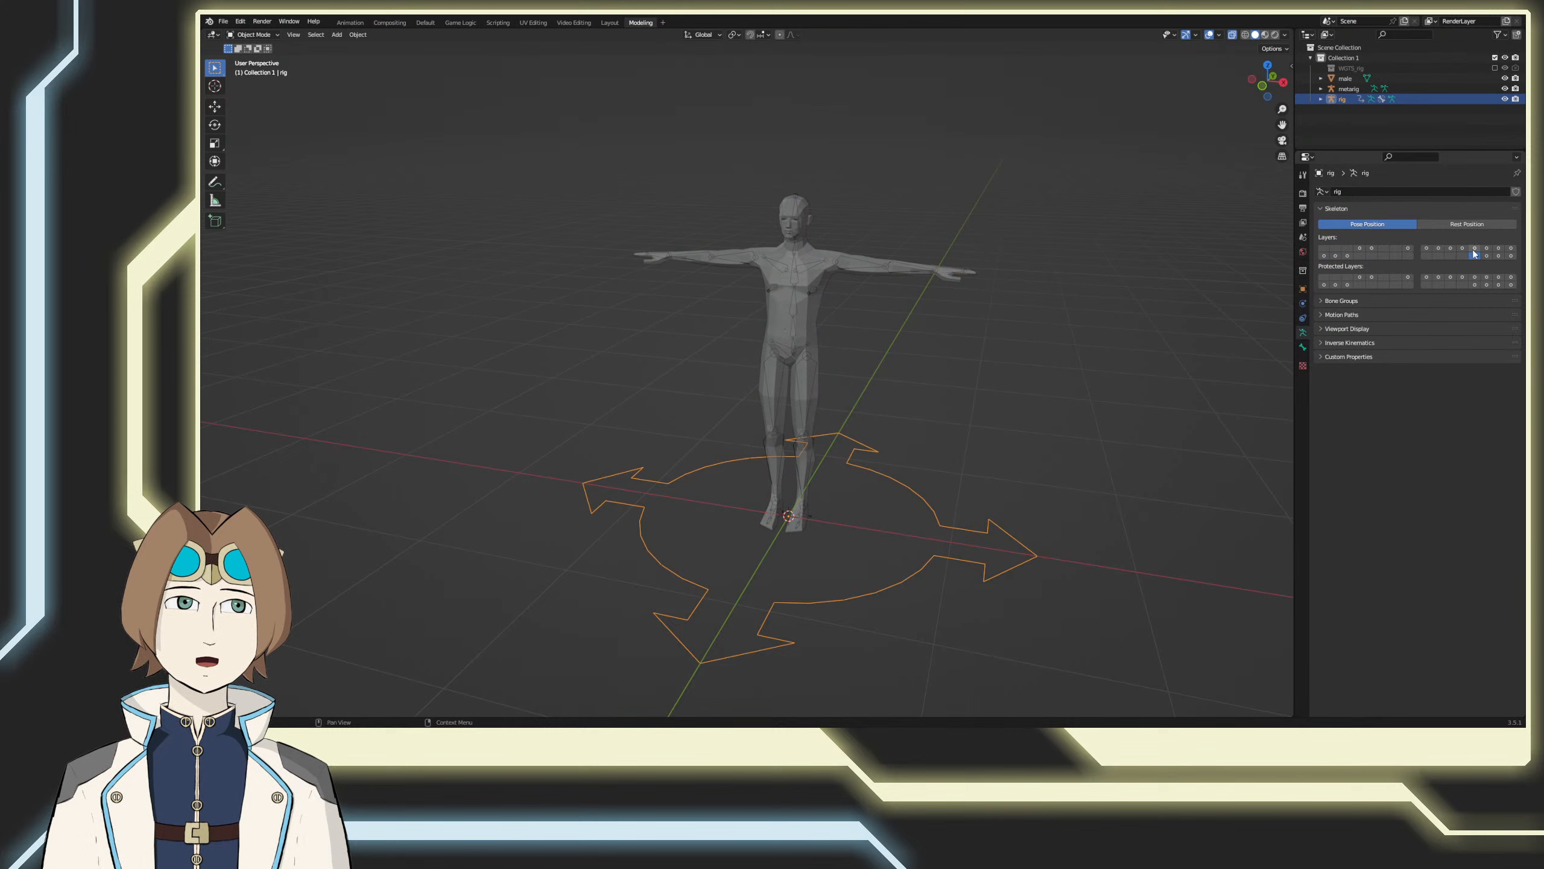
{"action": "left_click", "coordinate": [1512, 256]}
{"action": "middle_click_drag", "start_coordinate": [885, 374], "coordinate": [850, 369], "text": "shift"}
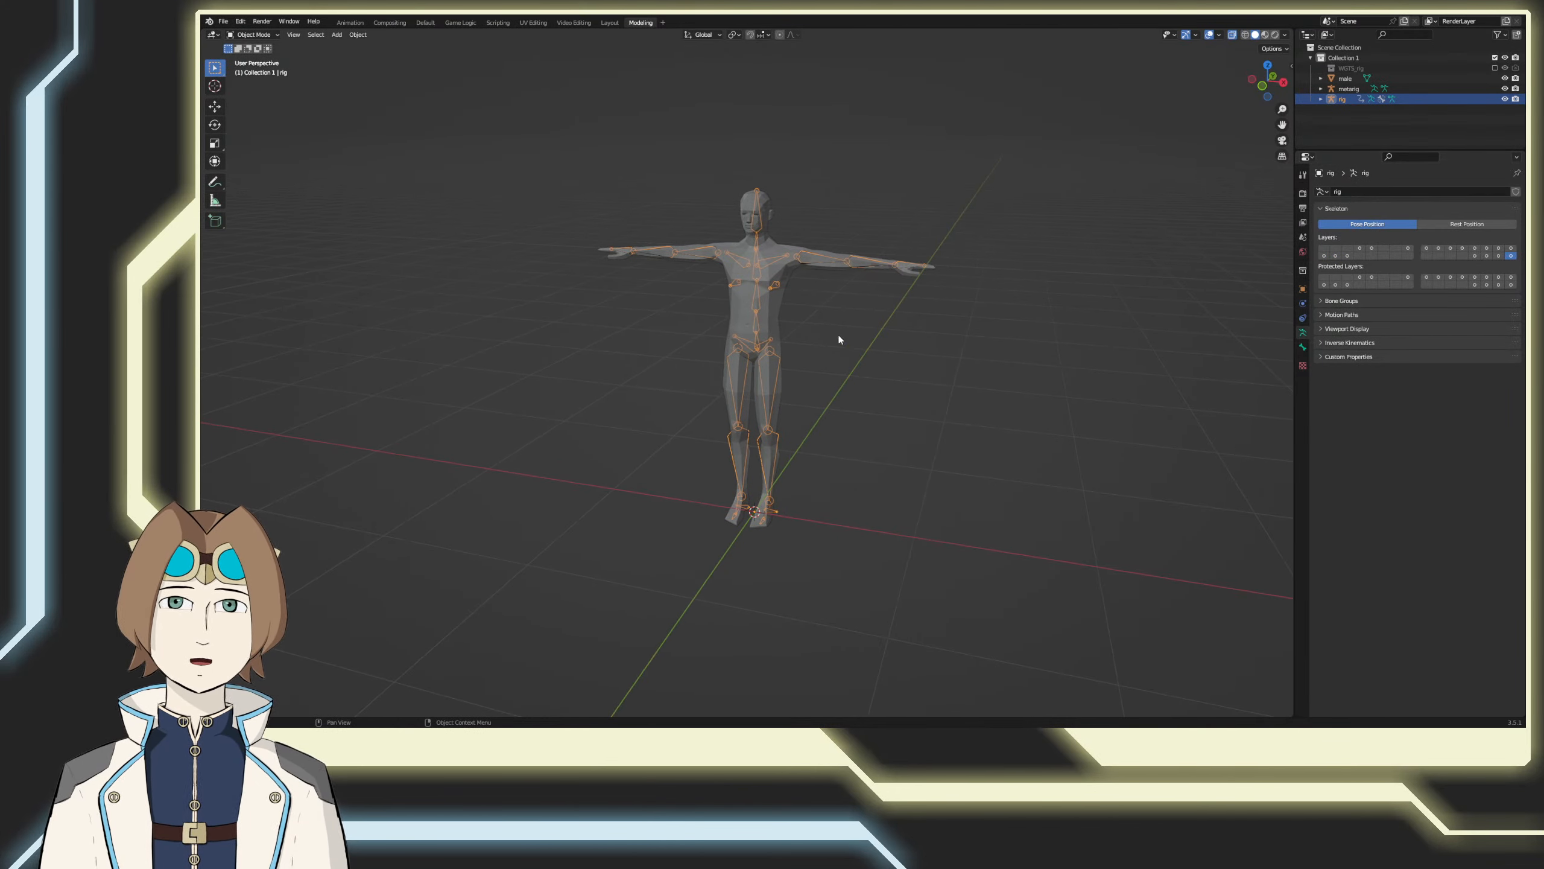
Step: Add the male mesh to the rig selection and parent them using Armature Deform With Automatic Weights
{"action": "left_click", "coordinate": [768, 316], "text": "shift"}
{"action": "right_click", "coordinate": [806, 325]}
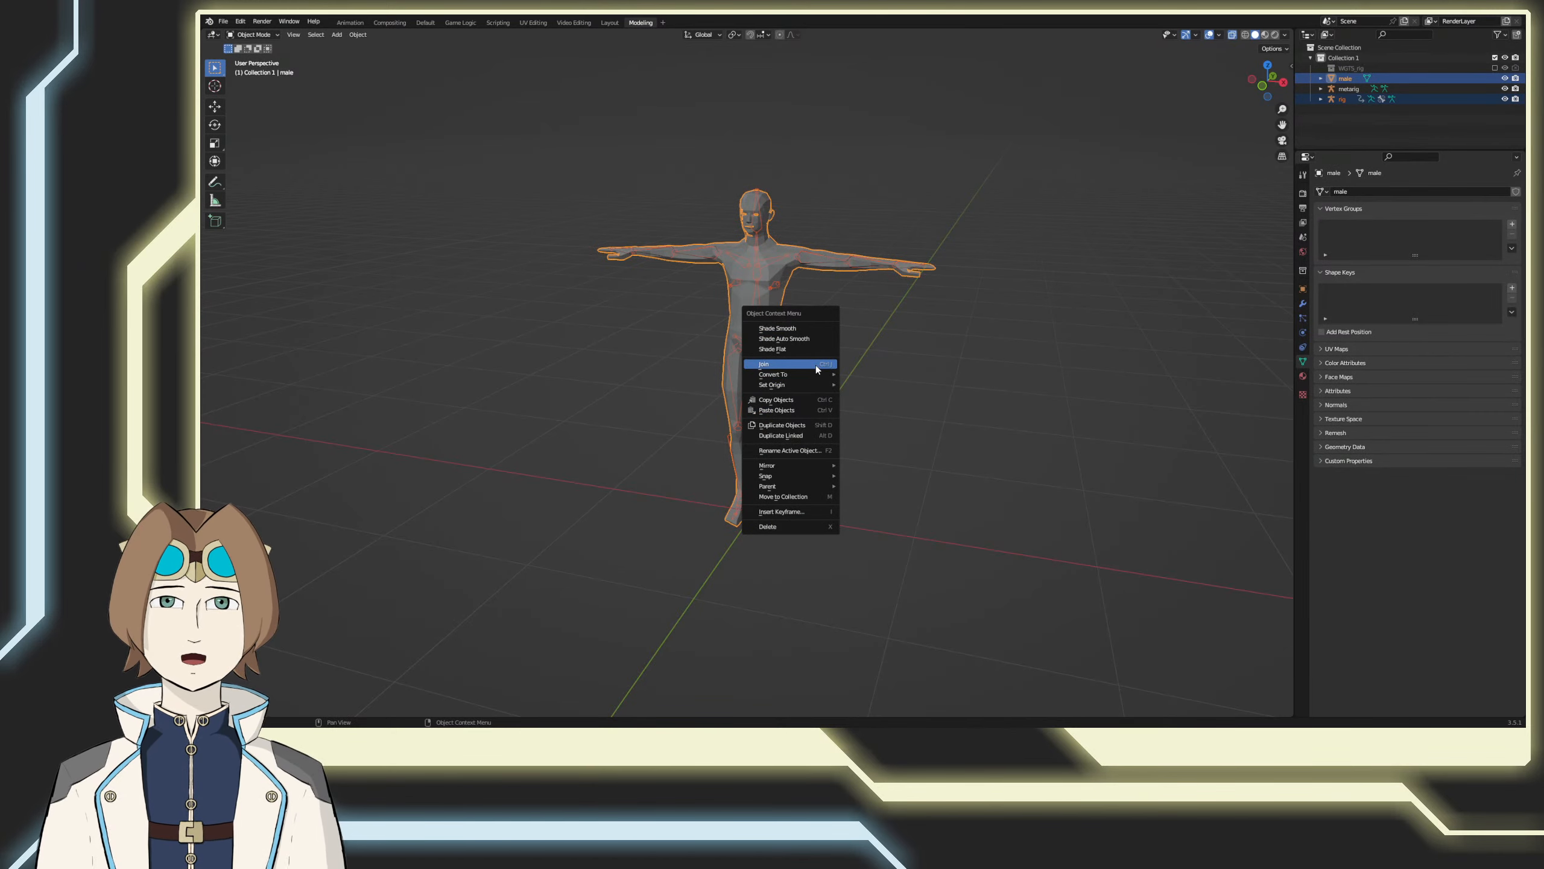
{"action": "mouse_move", "coordinate": [815, 486]}
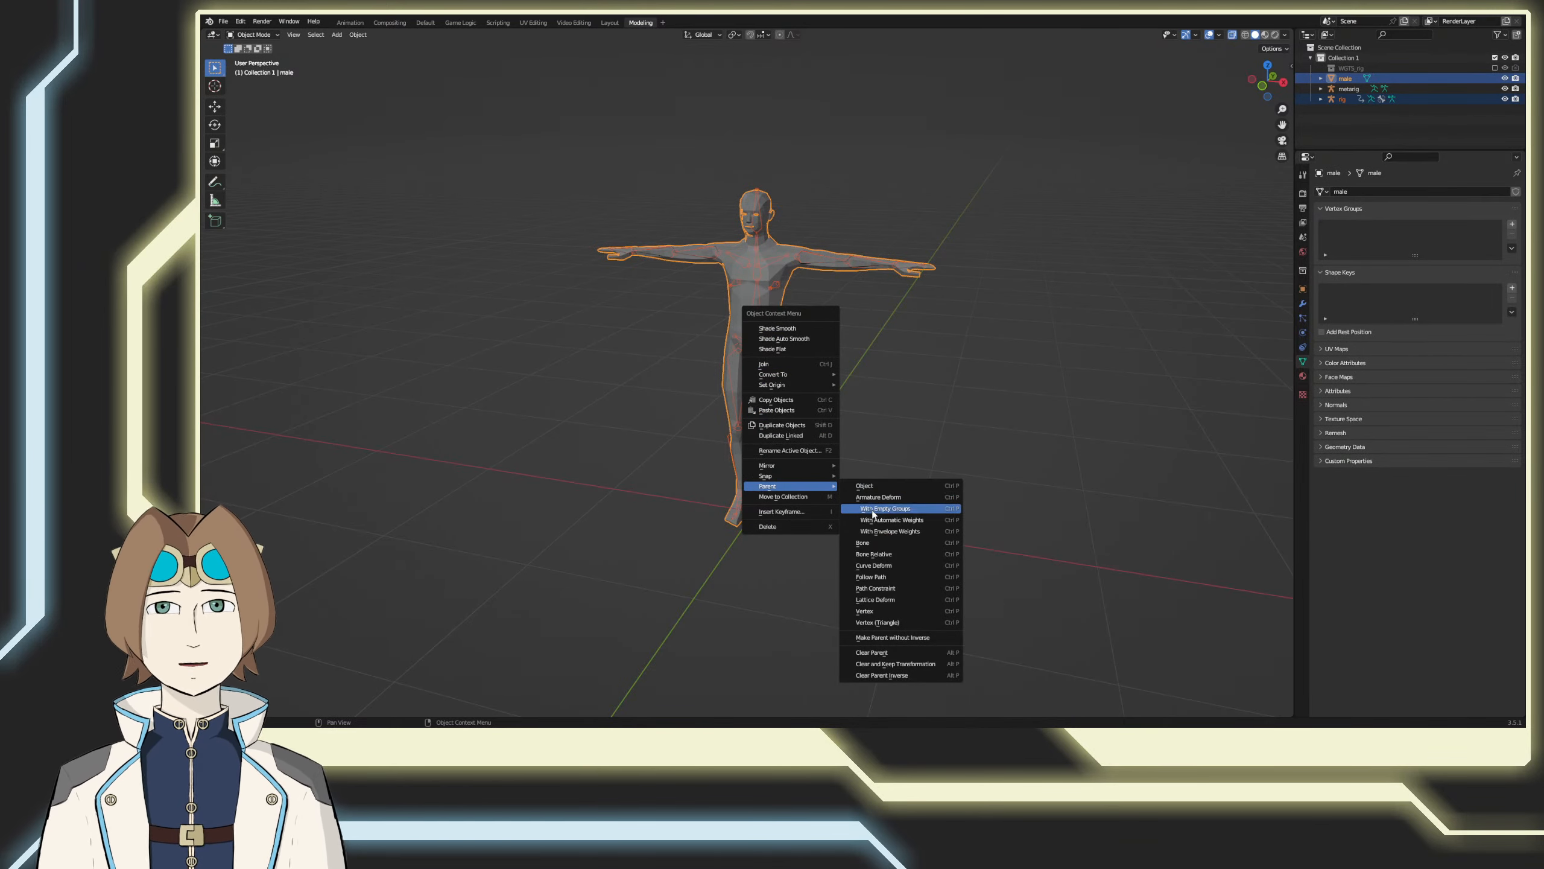
{"action": "left_click", "coordinate": [878, 524]}
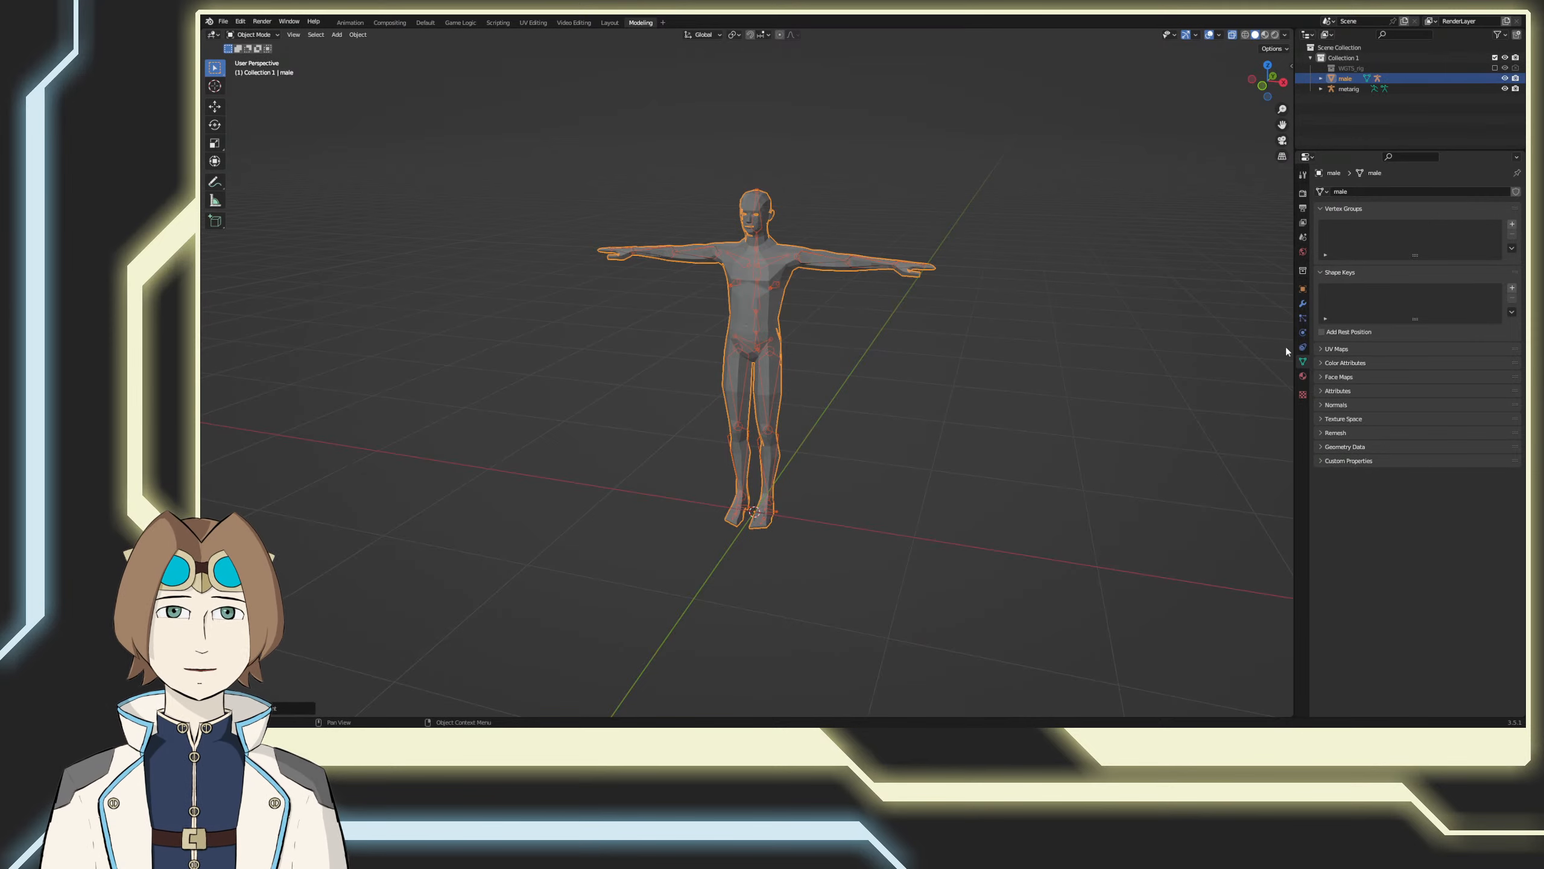
Step: Select the rig and show the first seven bone layers in the second block's upper row
{"action": "left_click", "coordinate": [754, 300]}
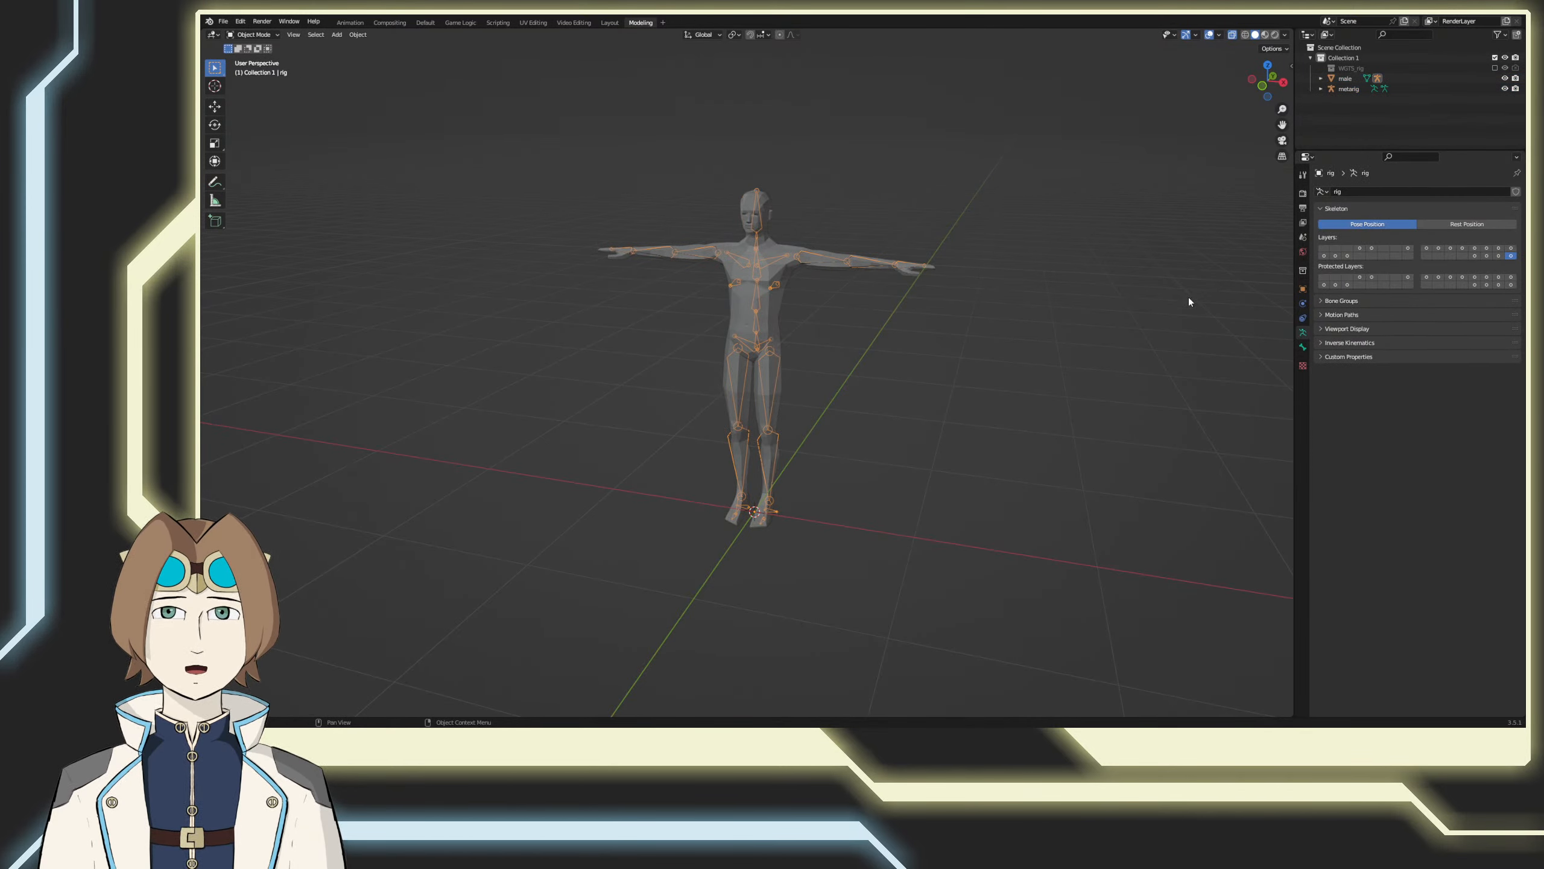
{"action": "left_click", "coordinate": [1428, 248]}
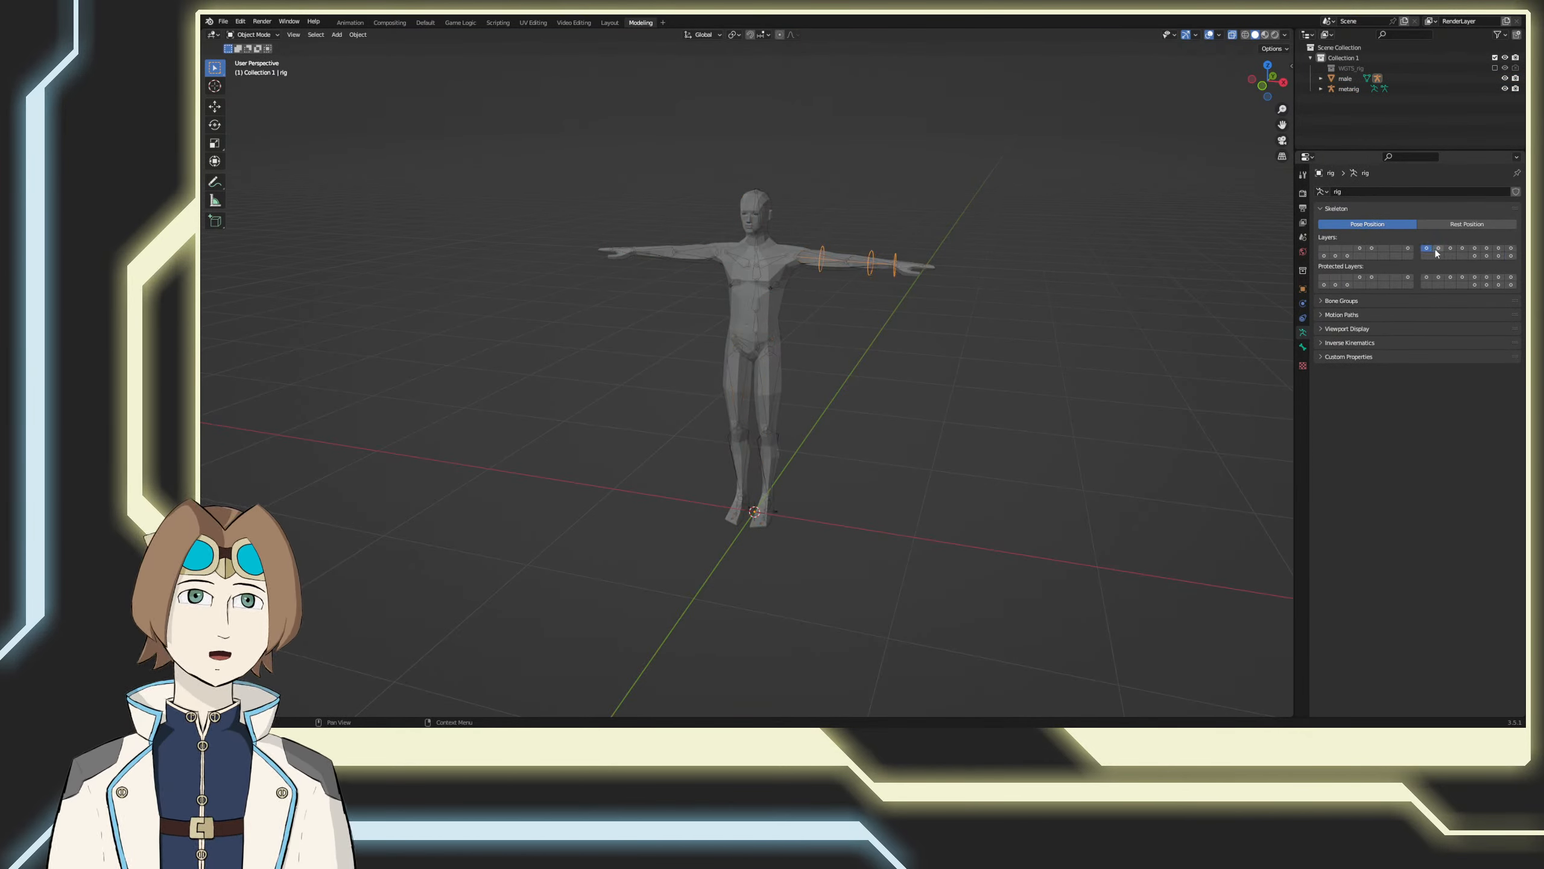
{"action": "left_click", "coordinate": [1439, 249], "text": "shift"}
{"action": "left_click", "coordinate": [1452, 250], "text": "shift"}
{"action": "left_click", "coordinate": [1463, 248], "text": "shift"}
{"action": "left_click", "coordinate": [1475, 248], "text": "shift"}
{"action": "left_click", "coordinate": [1487, 249], "text": "shift"}
{"action": "left_click", "coordinate": [1499, 248], "text": "shift"}
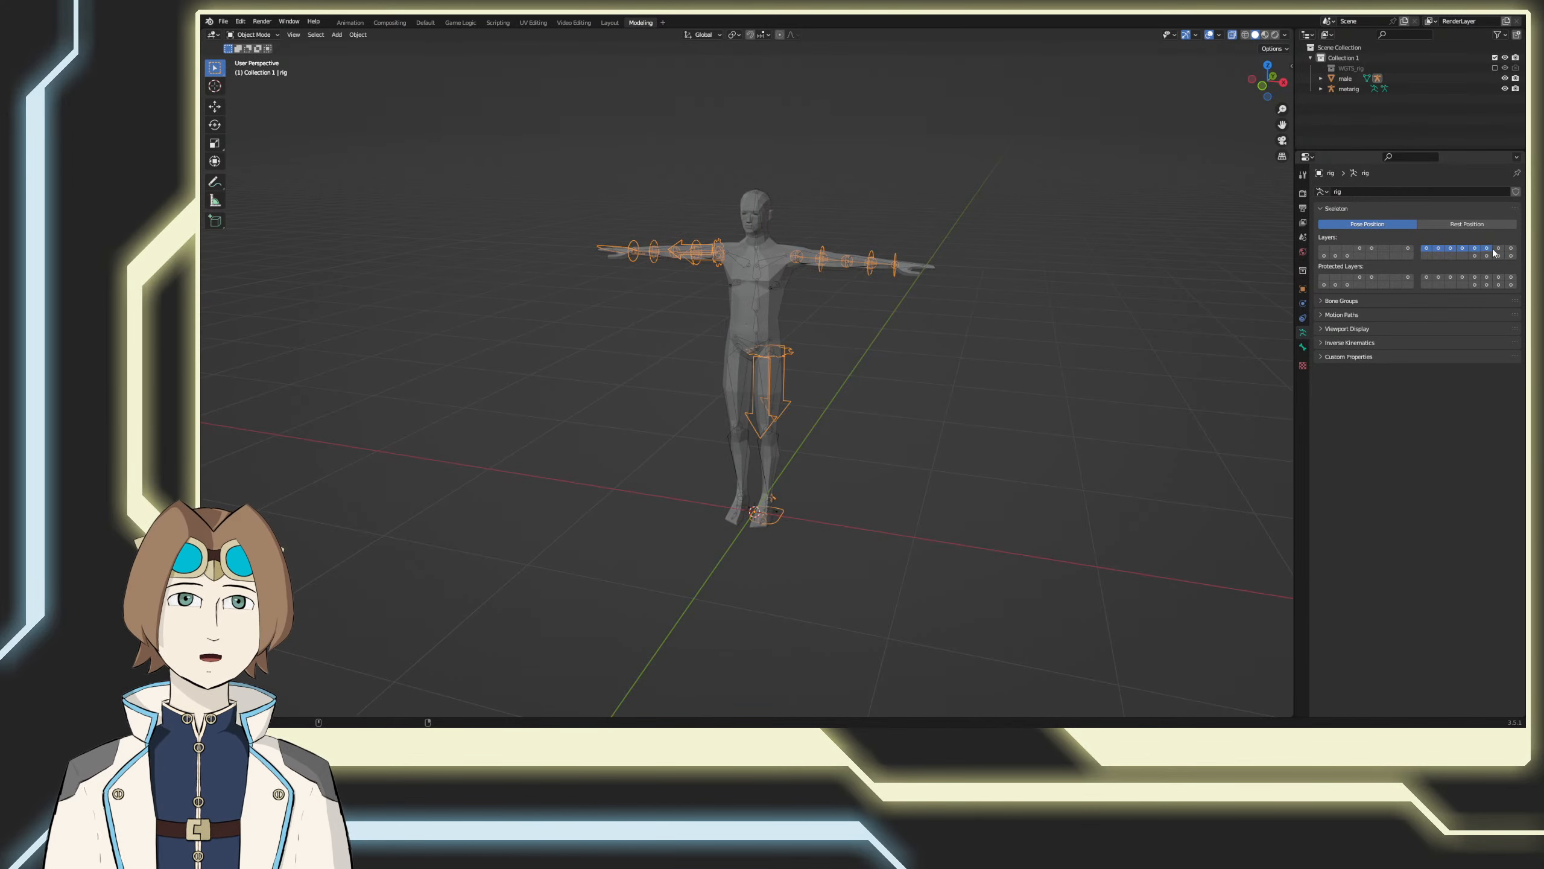
Step: Show the upper row's last bone layer and toggle the first three visible layers of the second block's lower row to compare their bones
{"action": "left_click", "coordinate": [1511, 248], "text": "shift"}
{"action": "left_click", "coordinate": [1474, 256], "text": "shift"}
{"action": "left_click", "coordinate": [1487, 256], "text": "shift"}
{"action": "left_click", "coordinate": [1499, 256], "text": "shift"}
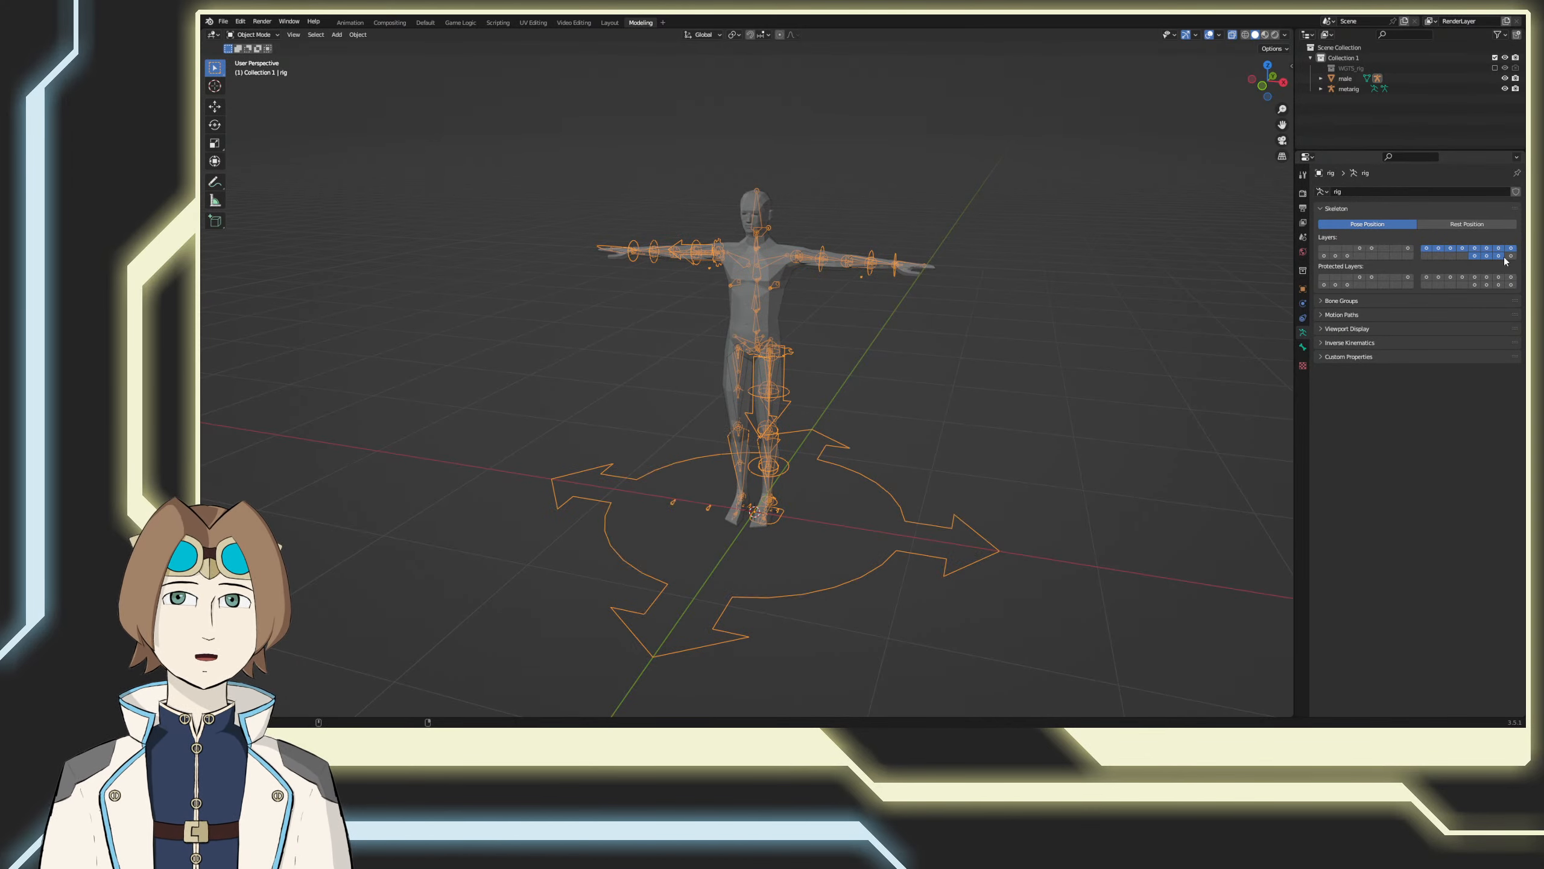
{"action": "left_click", "coordinate": [1498, 257], "text": "shift"}
{"action": "left_click", "coordinate": [1488, 258], "text": "shift"}
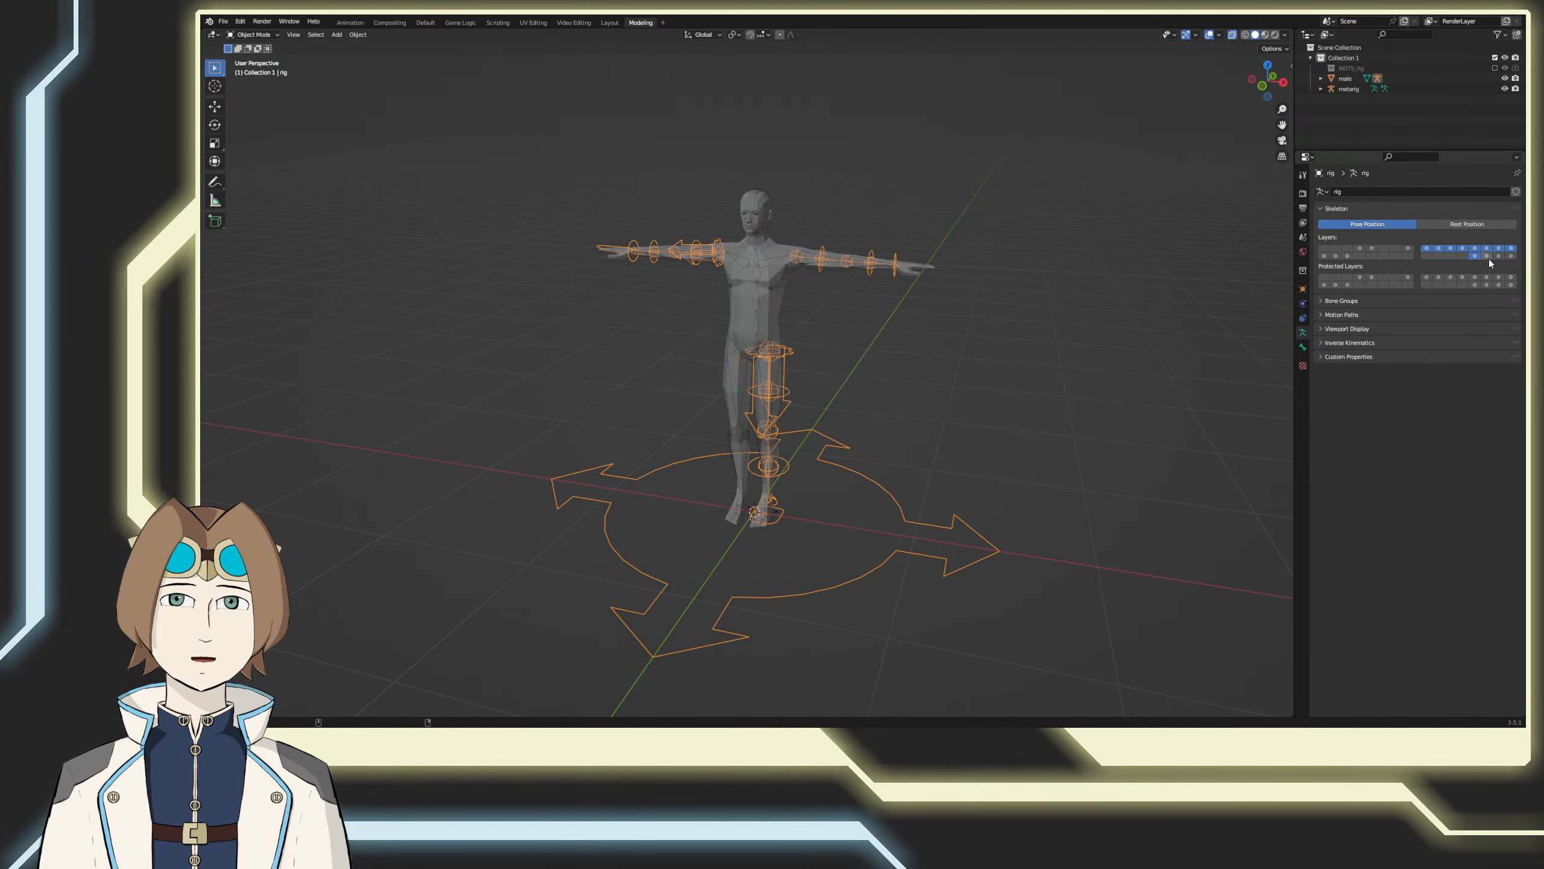
{"action": "left_click", "coordinate": [1479, 257], "text": "shift"}
{"action": "left_click", "coordinate": [1479, 256], "text": "shift"}
{"action": "left_click", "coordinate": [1484, 257], "text": "shift"}
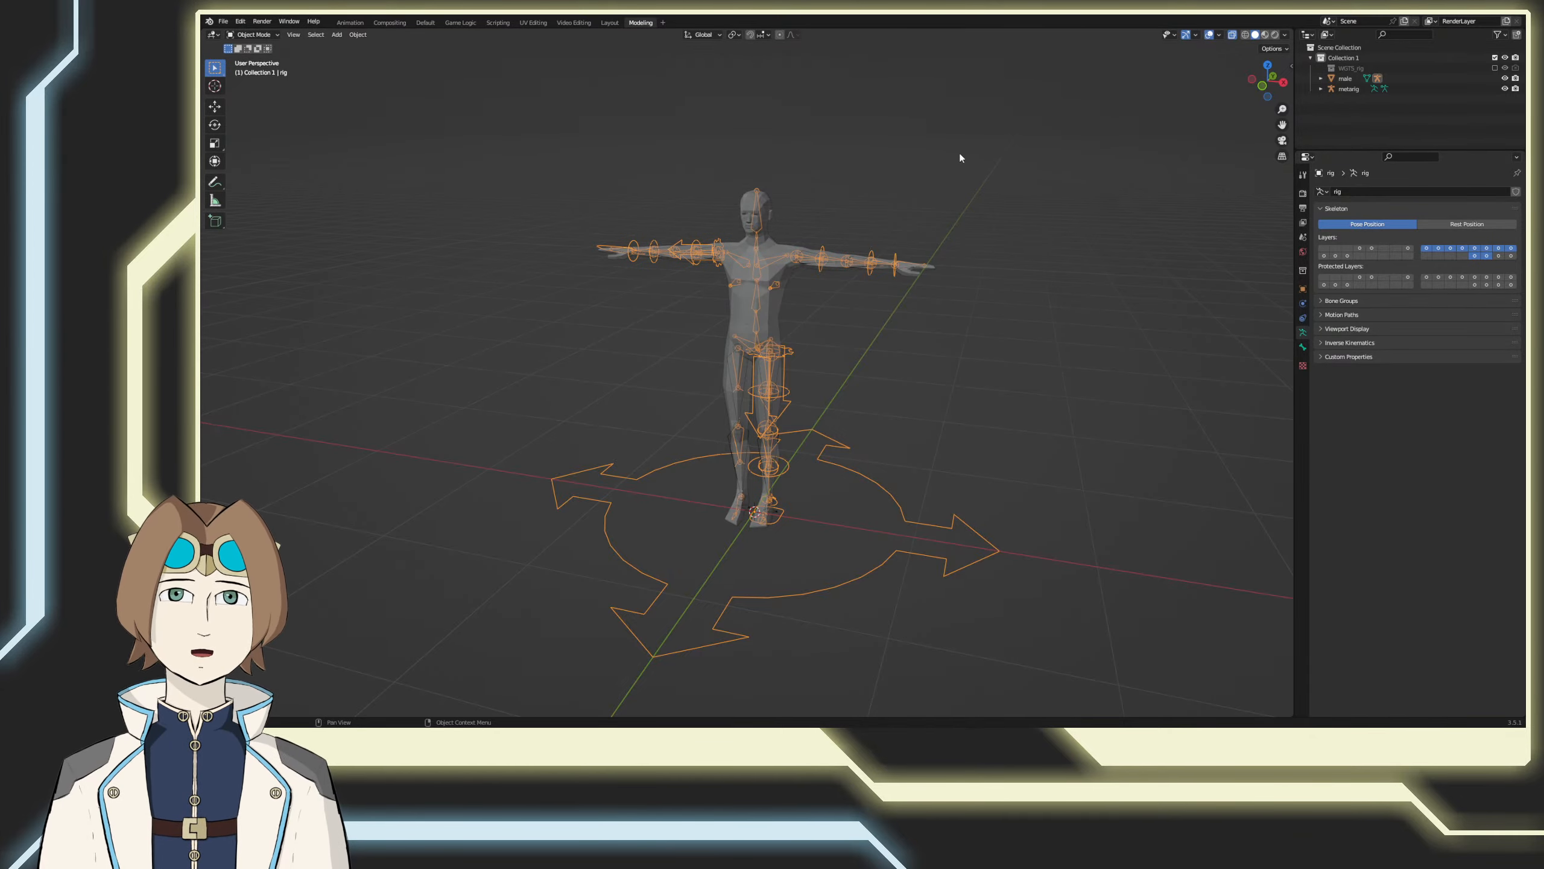
{"action": "middle_click_drag", "start_coordinate": [960, 155], "coordinate": [985, 267]}
{"action": "left_click", "coordinate": [1499, 256], "text": "shift"}
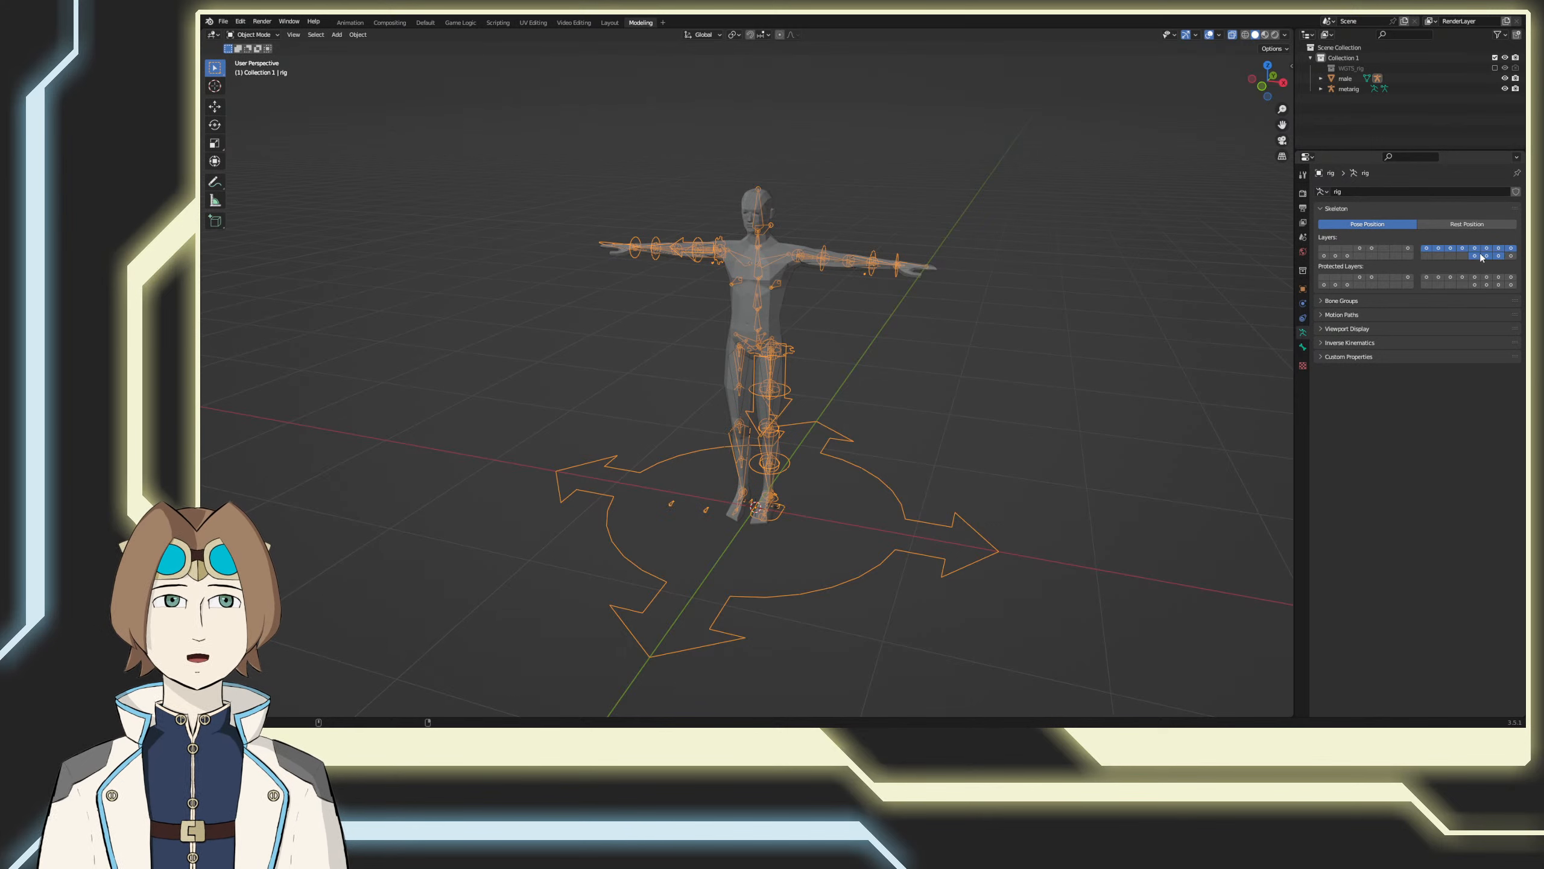
Step: Hide the rig's other bone layers so that only the last one in the second block's upper row stays on
{"action": "left_click", "coordinate": [1478, 256], "text": "shift"}
{"action": "left_click", "coordinate": [1487, 256], "text": "shift"}
{"action": "left_click", "coordinate": [1498, 256], "text": "shift"}
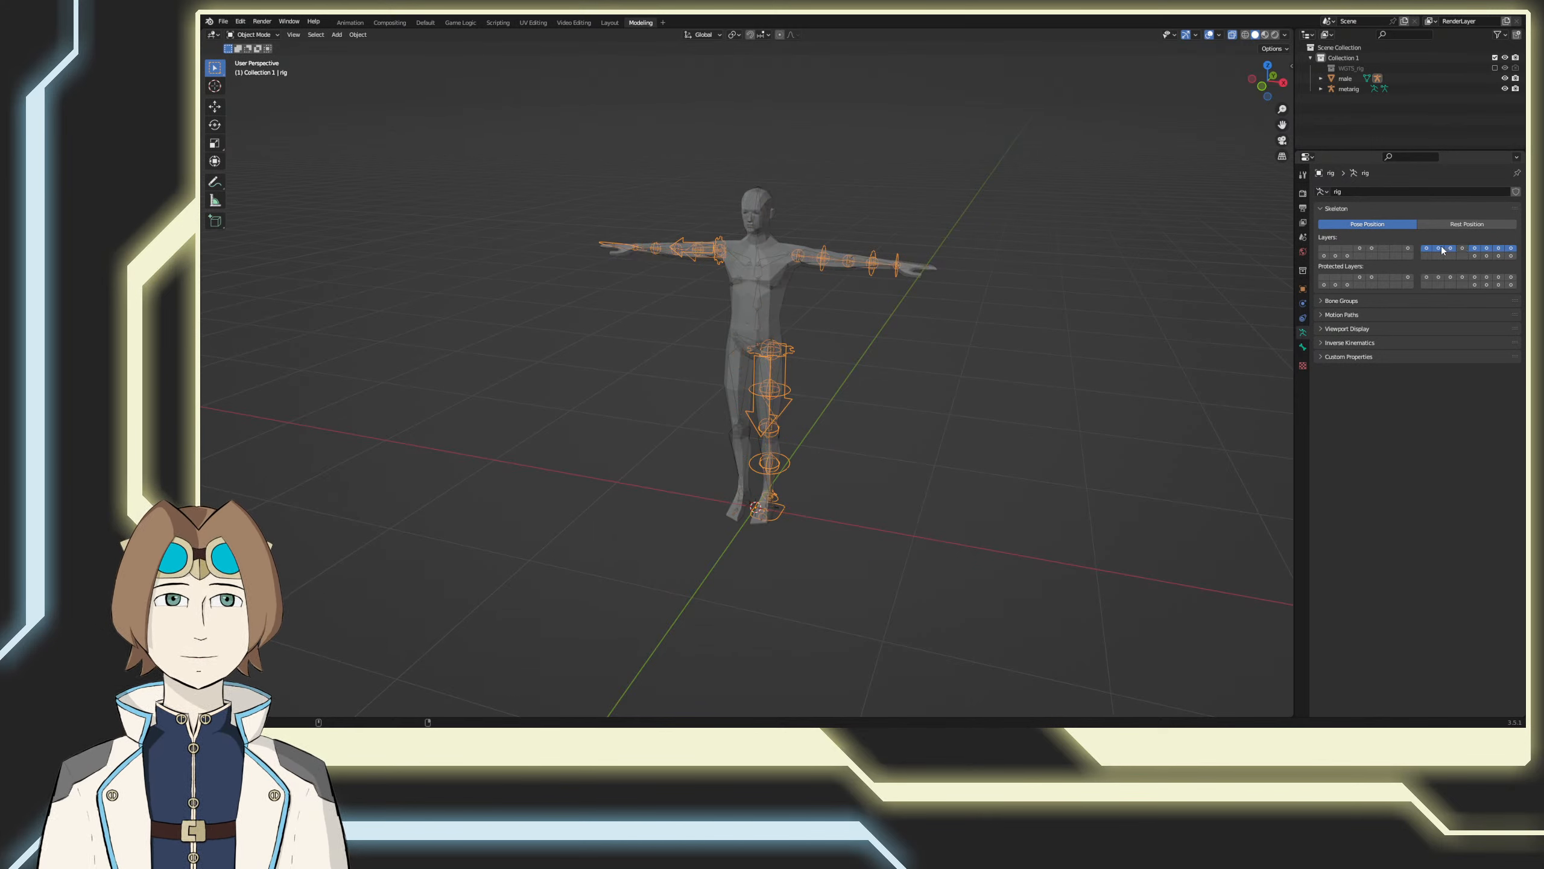
{"action": "left_click", "coordinate": [1439, 248], "text": "shift"}
{"action": "left_click", "coordinate": [1426, 248], "text": "shift"}
{"action": "left_click", "coordinate": [1450, 248], "text": "shift"}
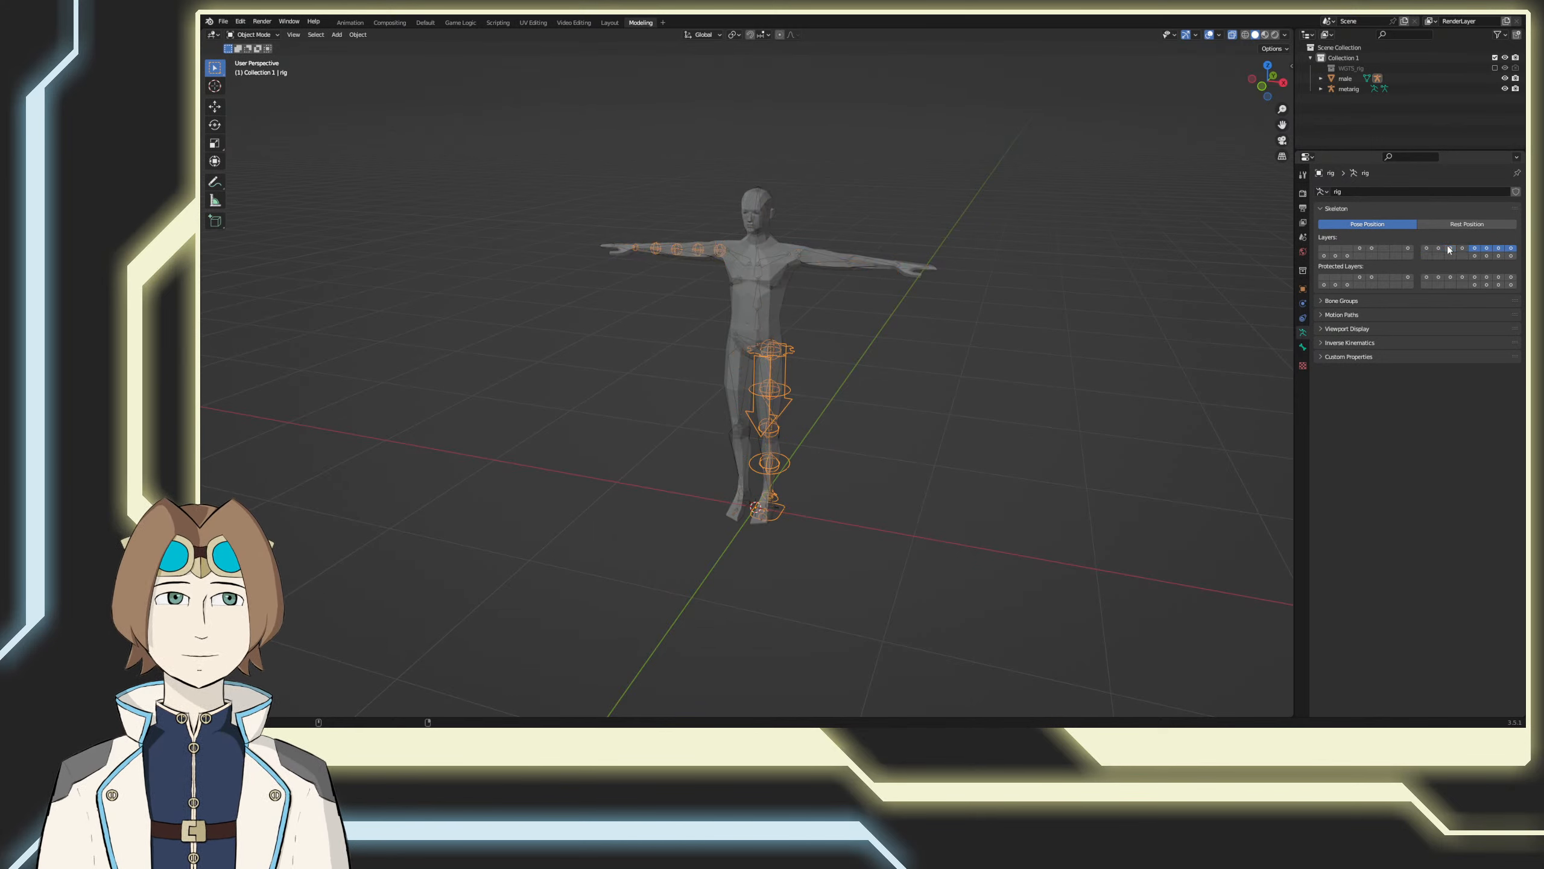
{"action": "left_click", "coordinate": [1474, 248], "text": "shift"}
{"action": "left_click", "coordinate": [1486, 248], "text": "shift"}
{"action": "left_click", "coordinate": [1498, 248], "text": "shift"}
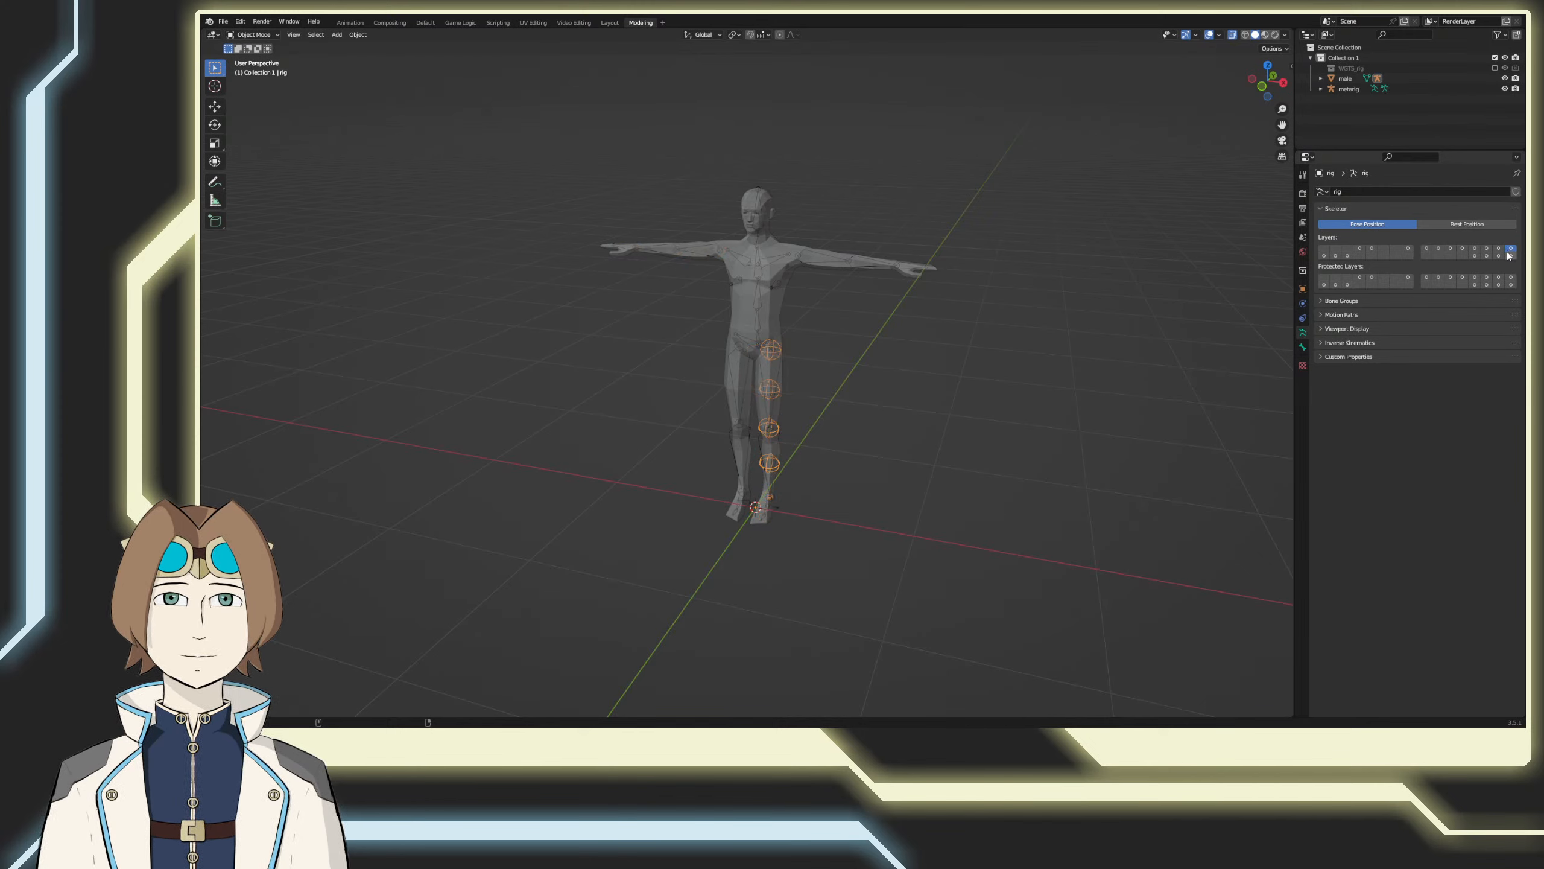
Step: Switch the rig into Edit Mode and return it to Object Mode
{"action": "key", "text": "Tab"}
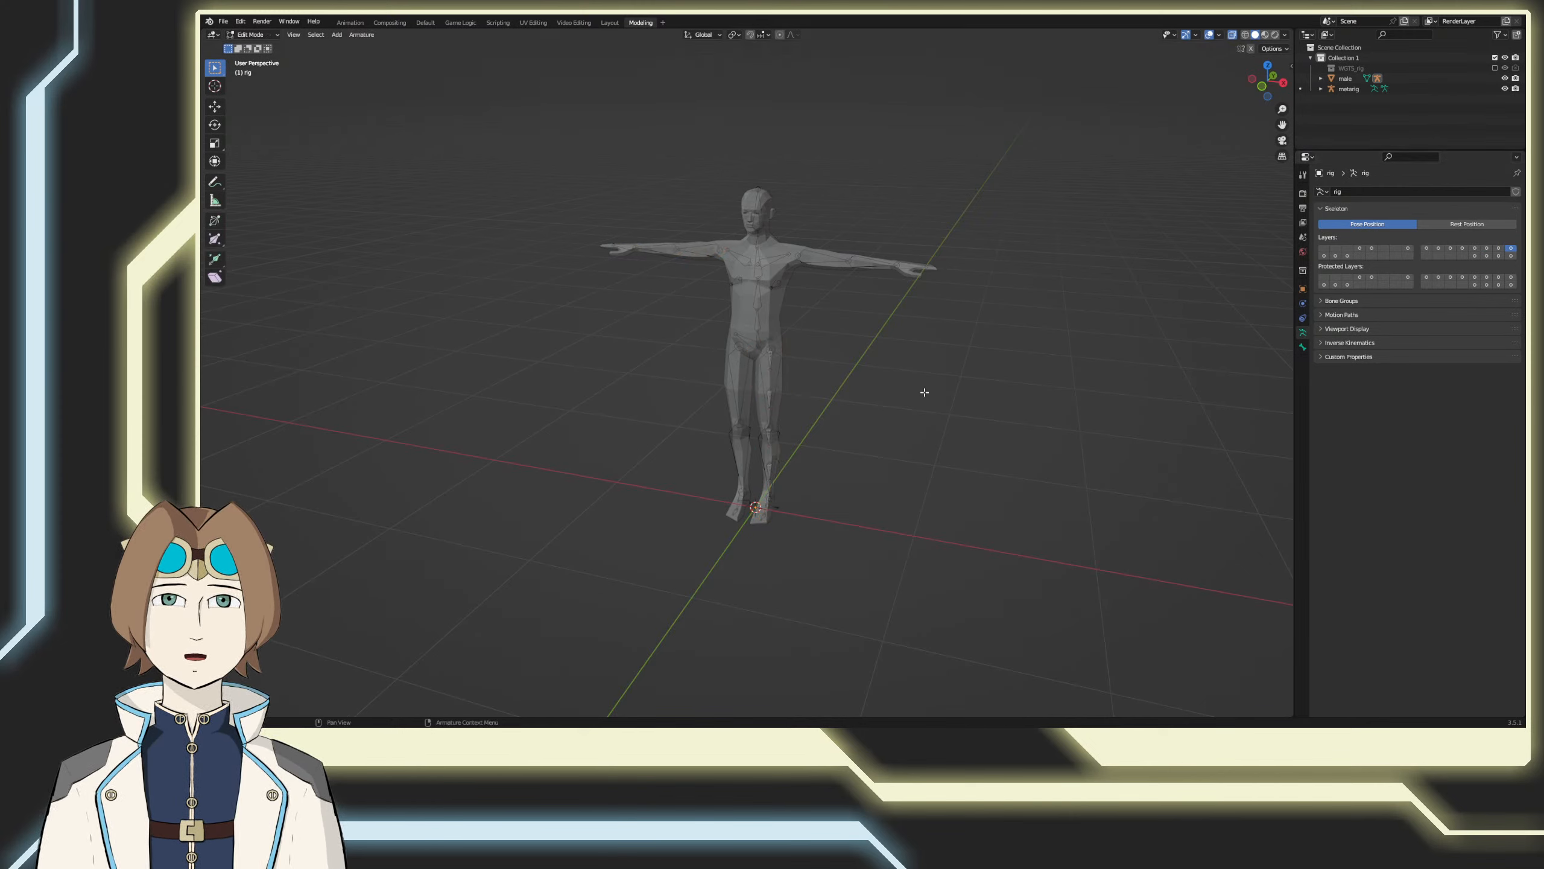
{"action": "key", "text": "Tab"}
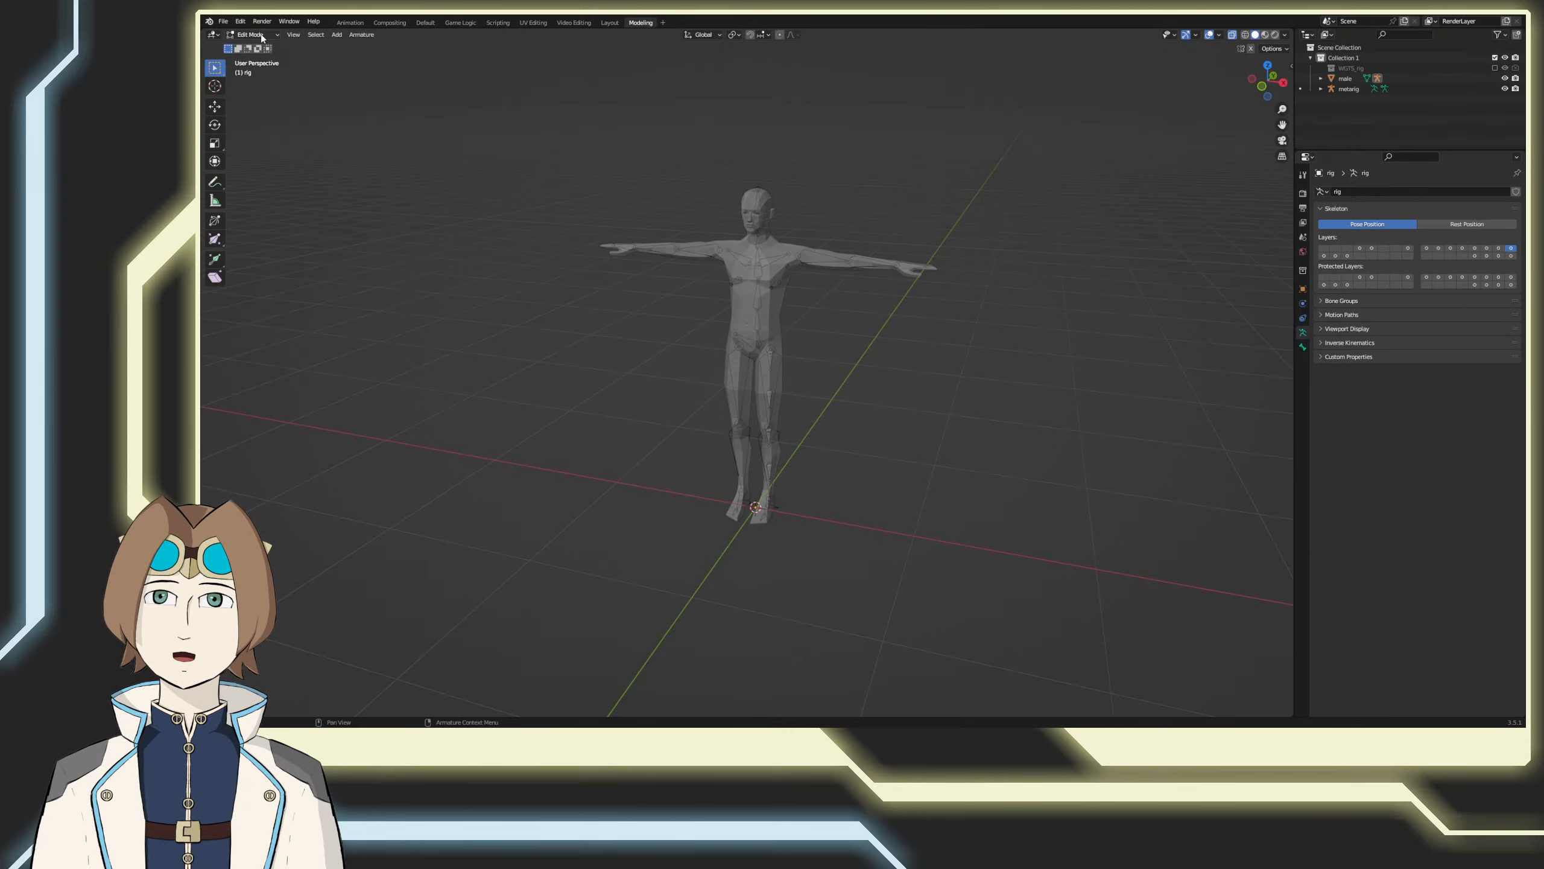
{"action": "left_click", "coordinate": [253, 34]}
{"action": "left_click", "coordinate": [249, 68]}
Step: Select the meta-rig in Object Mode and try rotating it
{"action": "left_click", "coordinate": [757, 256]}
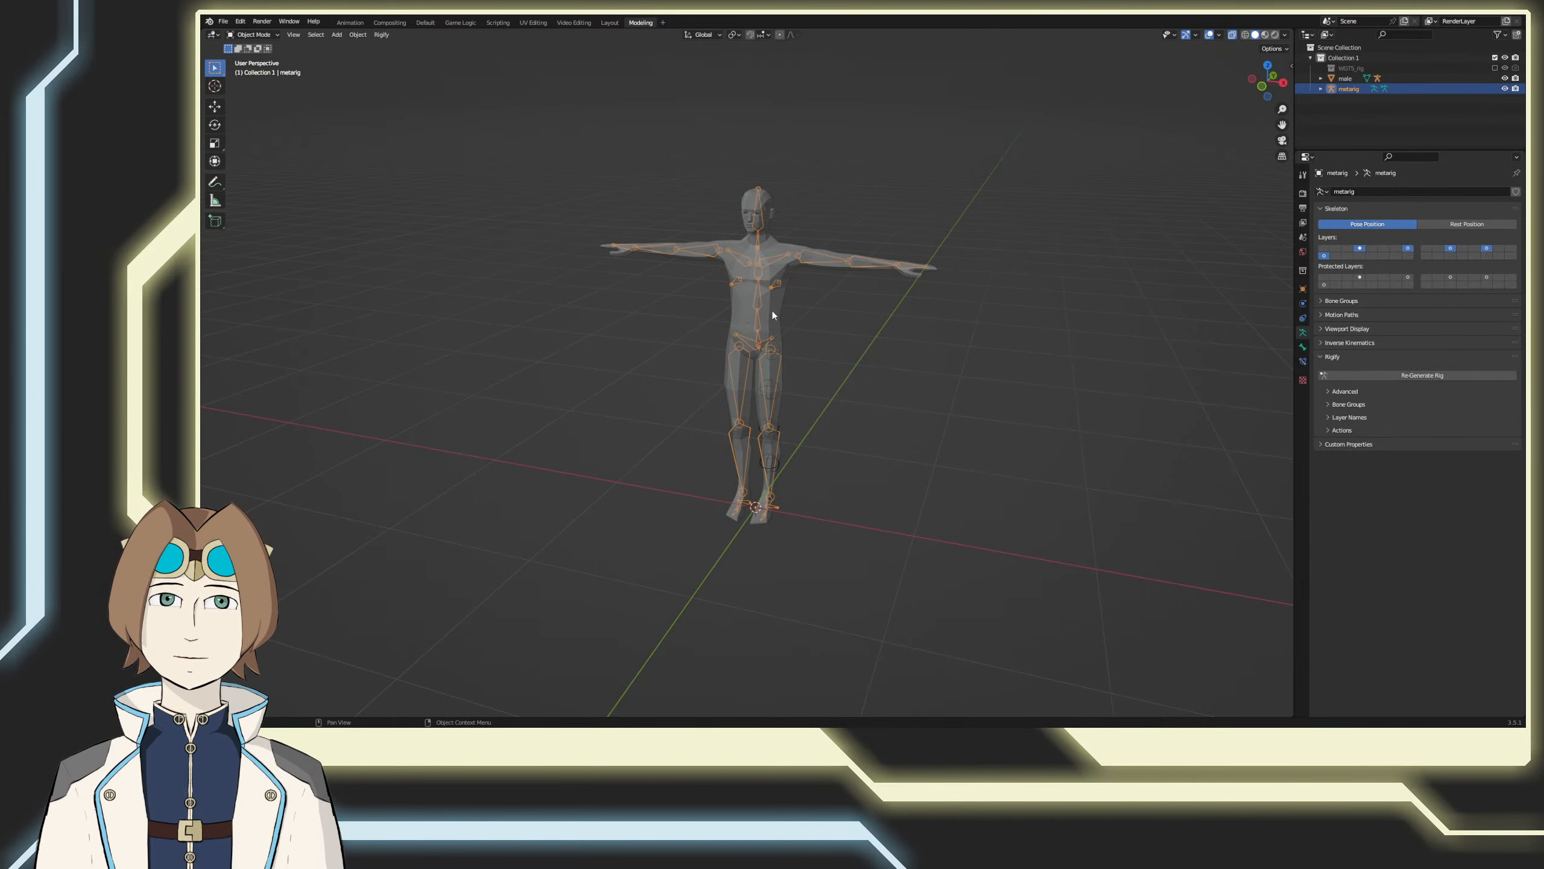
{"action": "middle_click_drag", "start_coordinate": [821, 389], "coordinate": [775, 386]}
{"action": "key", "text": "r"}
{"action": "key", "text": "Escape"}
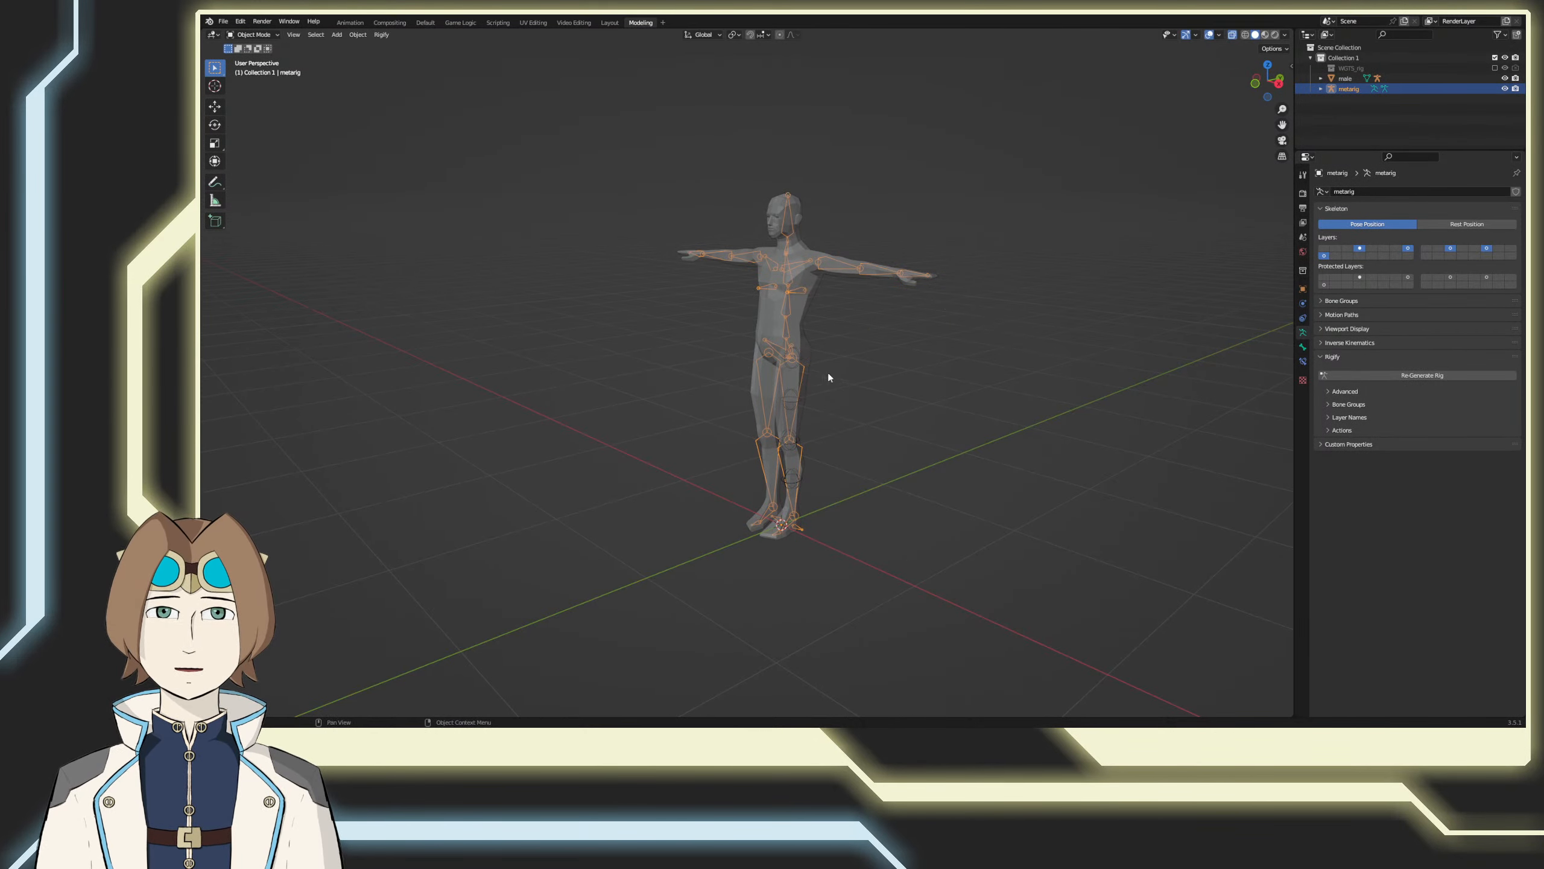
Step: Put the meta-rig into Pose Mode and try rotating its spine.003 bone
{"action": "left_click", "coordinate": [1344, 78]}
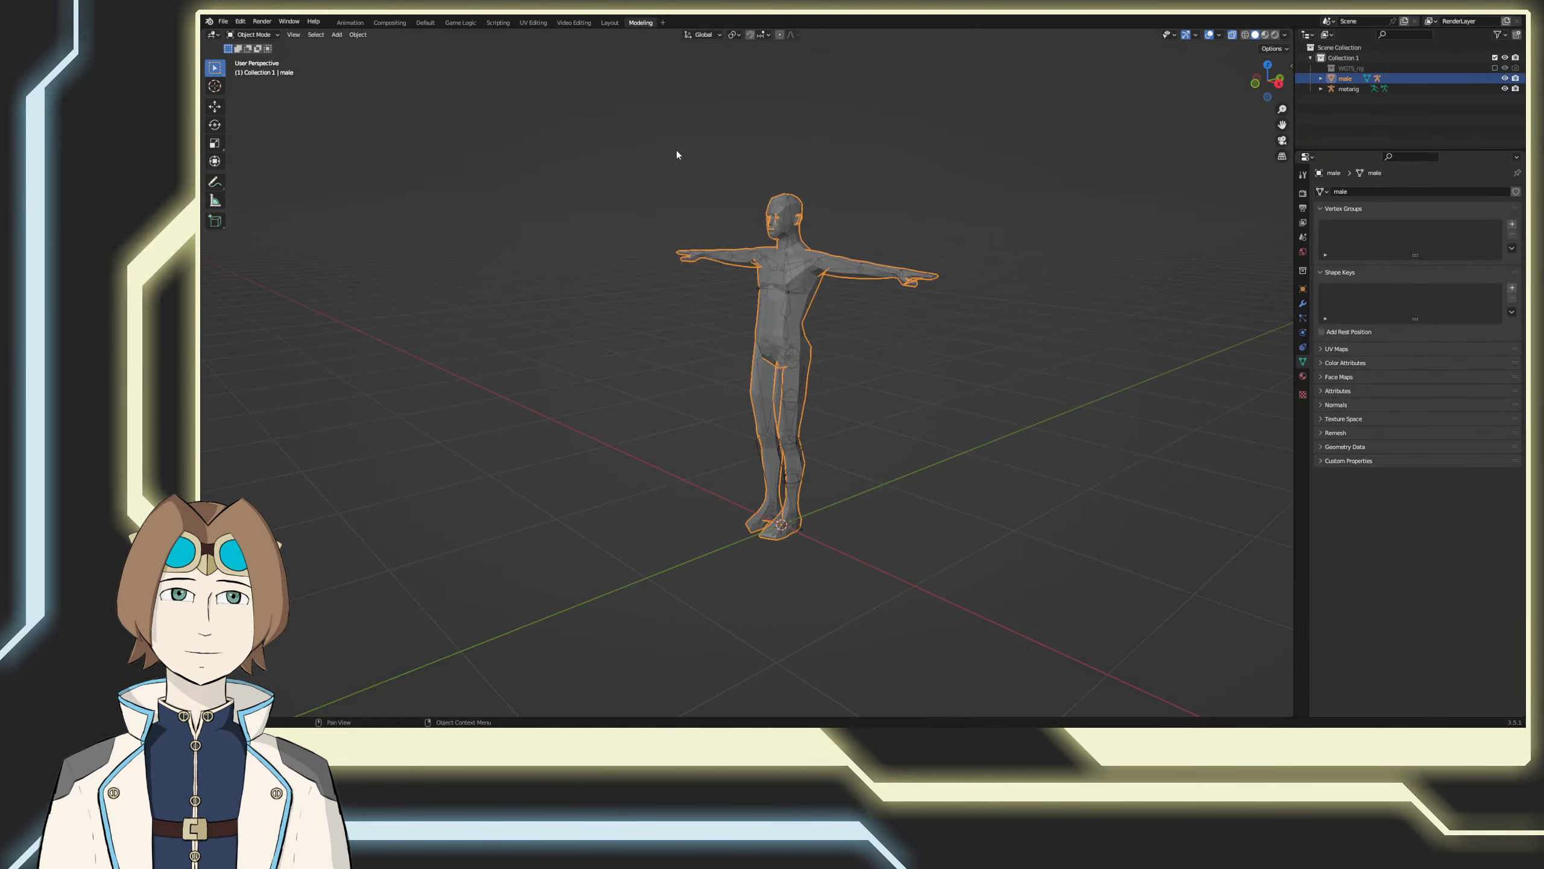
{"action": "left_click", "coordinate": [1348, 89]}
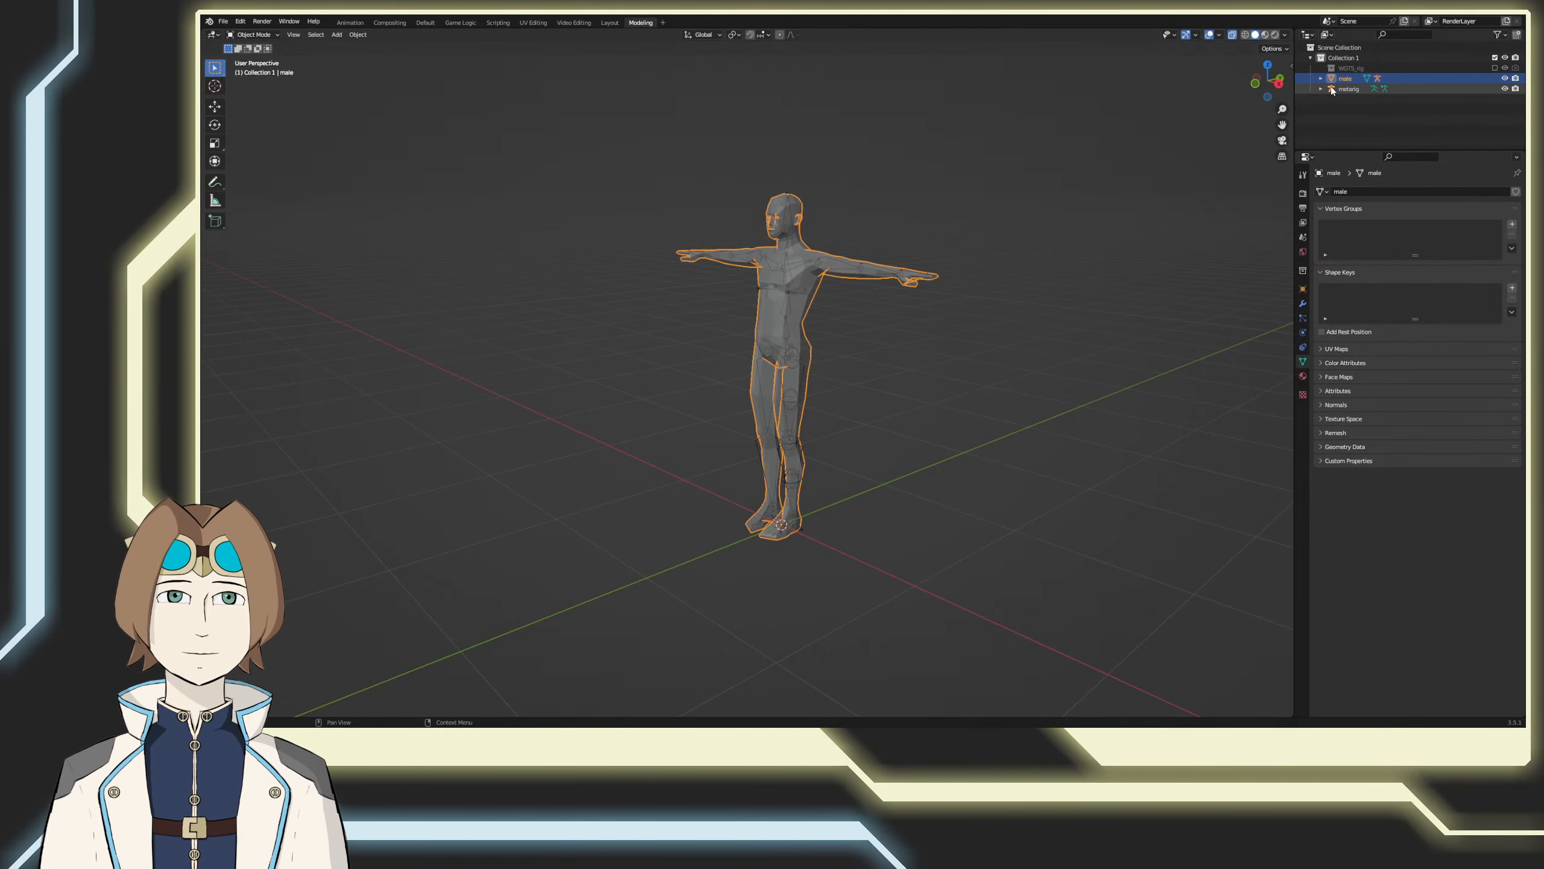
{"action": "key", "text": "ctrl+Tab"}
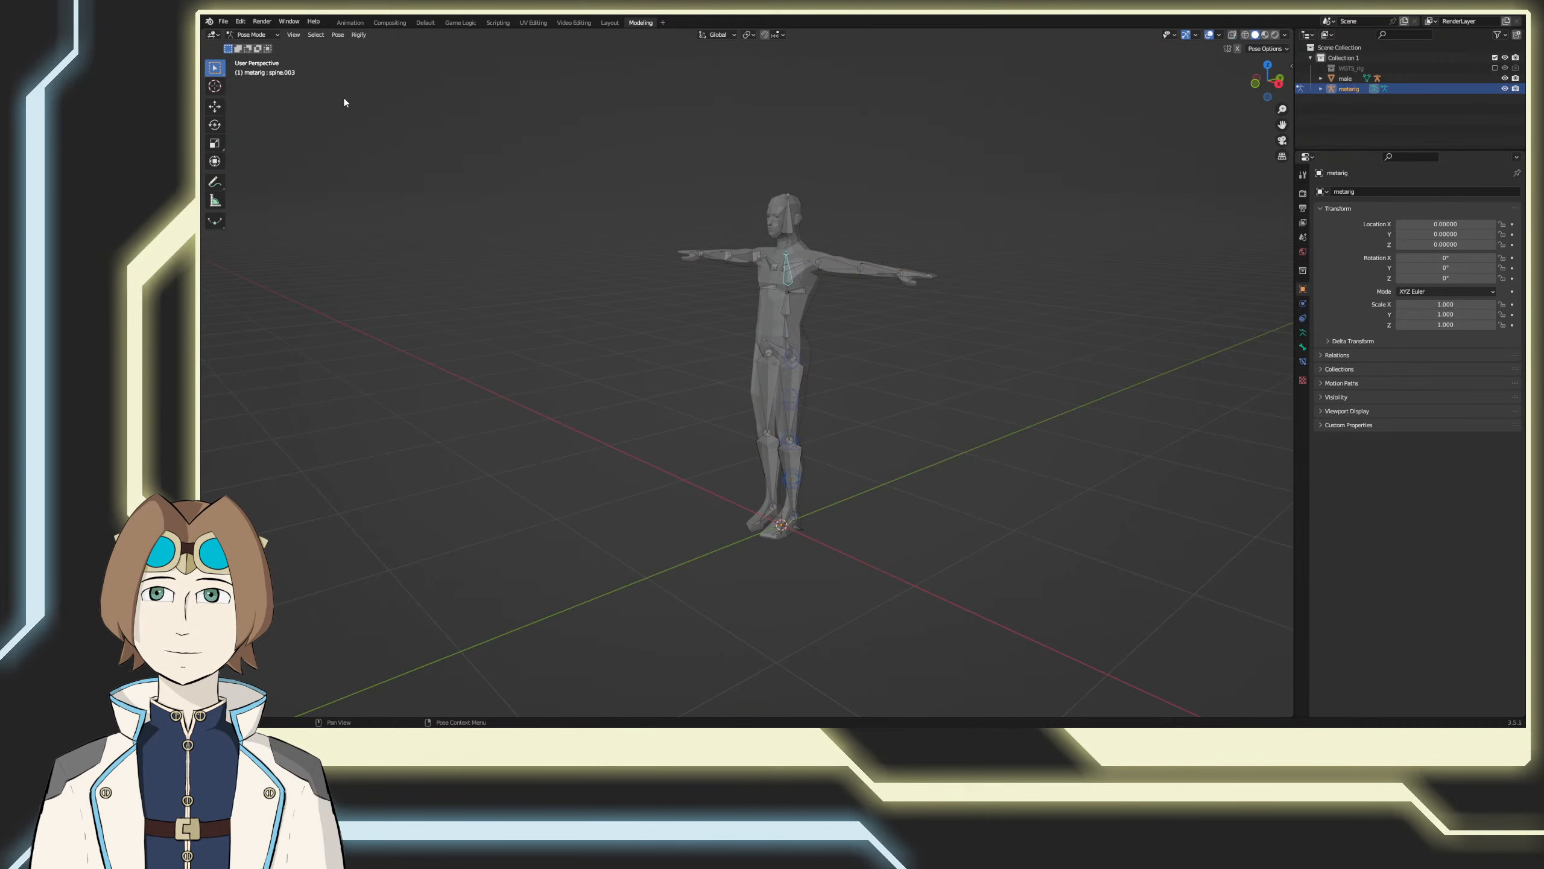
{"action": "key", "text": "r"}
{"action": "right_click", "coordinate": [914, 319]}
{"action": "middle_click_drag", "start_coordinate": [914, 319], "coordinate": [866, 355]}
Step: Undo the pose test, the mode switches and the recent bone layer changes on the rig
{"action": "key", "text": "ctrl+z"}
{"action": "key", "text": "ctrl+z"}
{"action": "key", "text": "ctrl+z"}
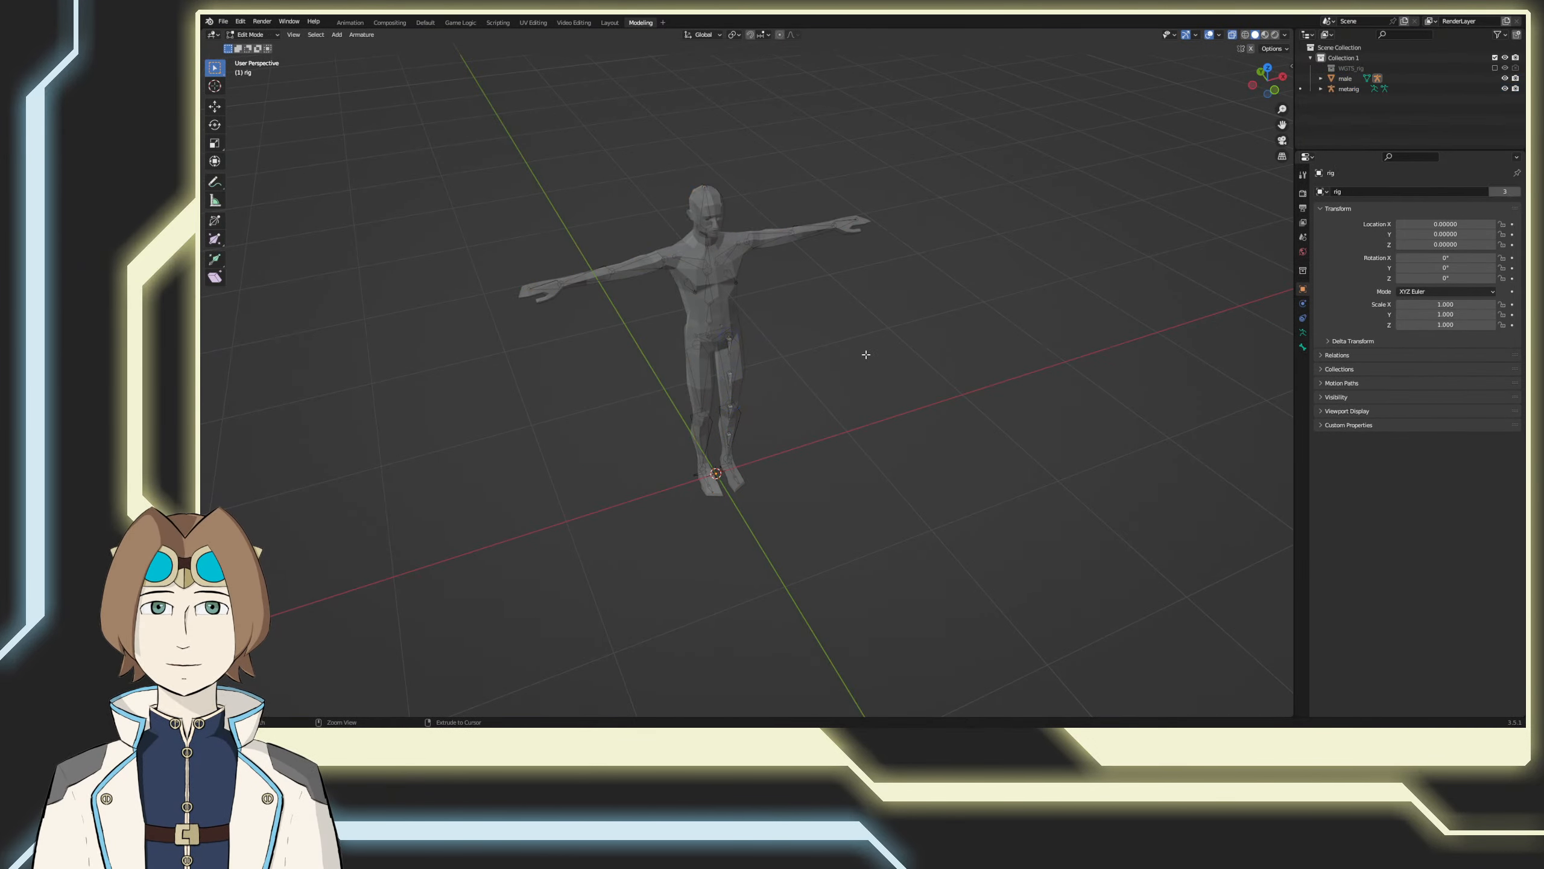
{"action": "key", "text": "ctrl+z"}
{"action": "key", "text": "ctrl+z"}
{"action": "key", "text": "ctrl+z"}
{"action": "key", "text": "ctrl+z"}
{"action": "key", "text": "ctrl+z"}
{"action": "key", "text": "ctrl+z"}
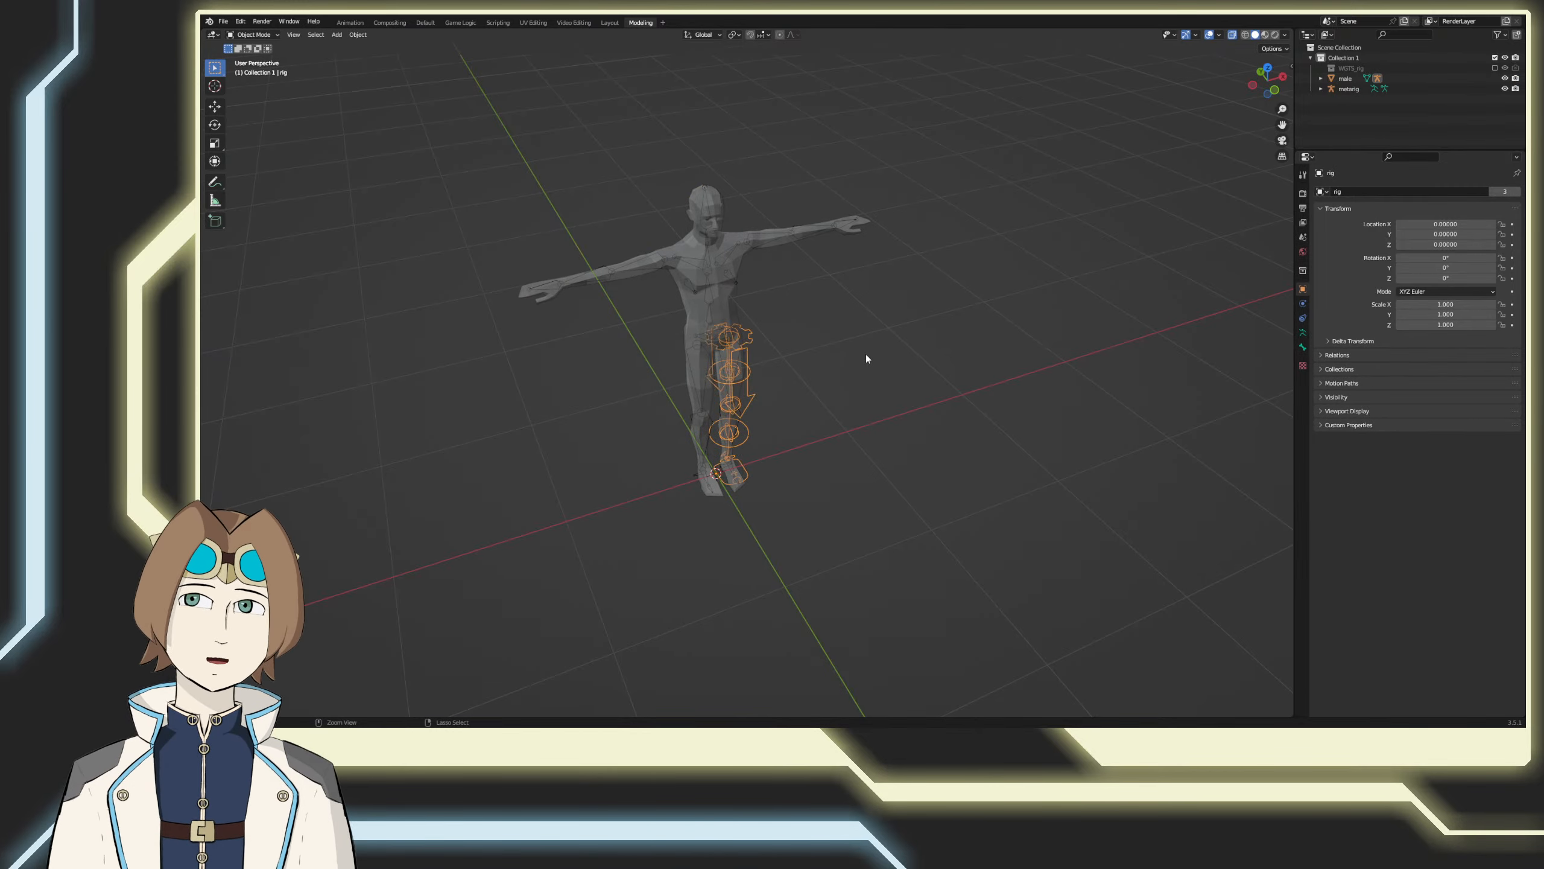
{"action": "key", "text": "ctrl+z"}
{"action": "key", "text": "ctrl+z"}
{"action": "key", "text": "ctrl+z"}
{"action": "key", "text": "ctrl+z"}
{"action": "key", "text": "ctrl+z"}
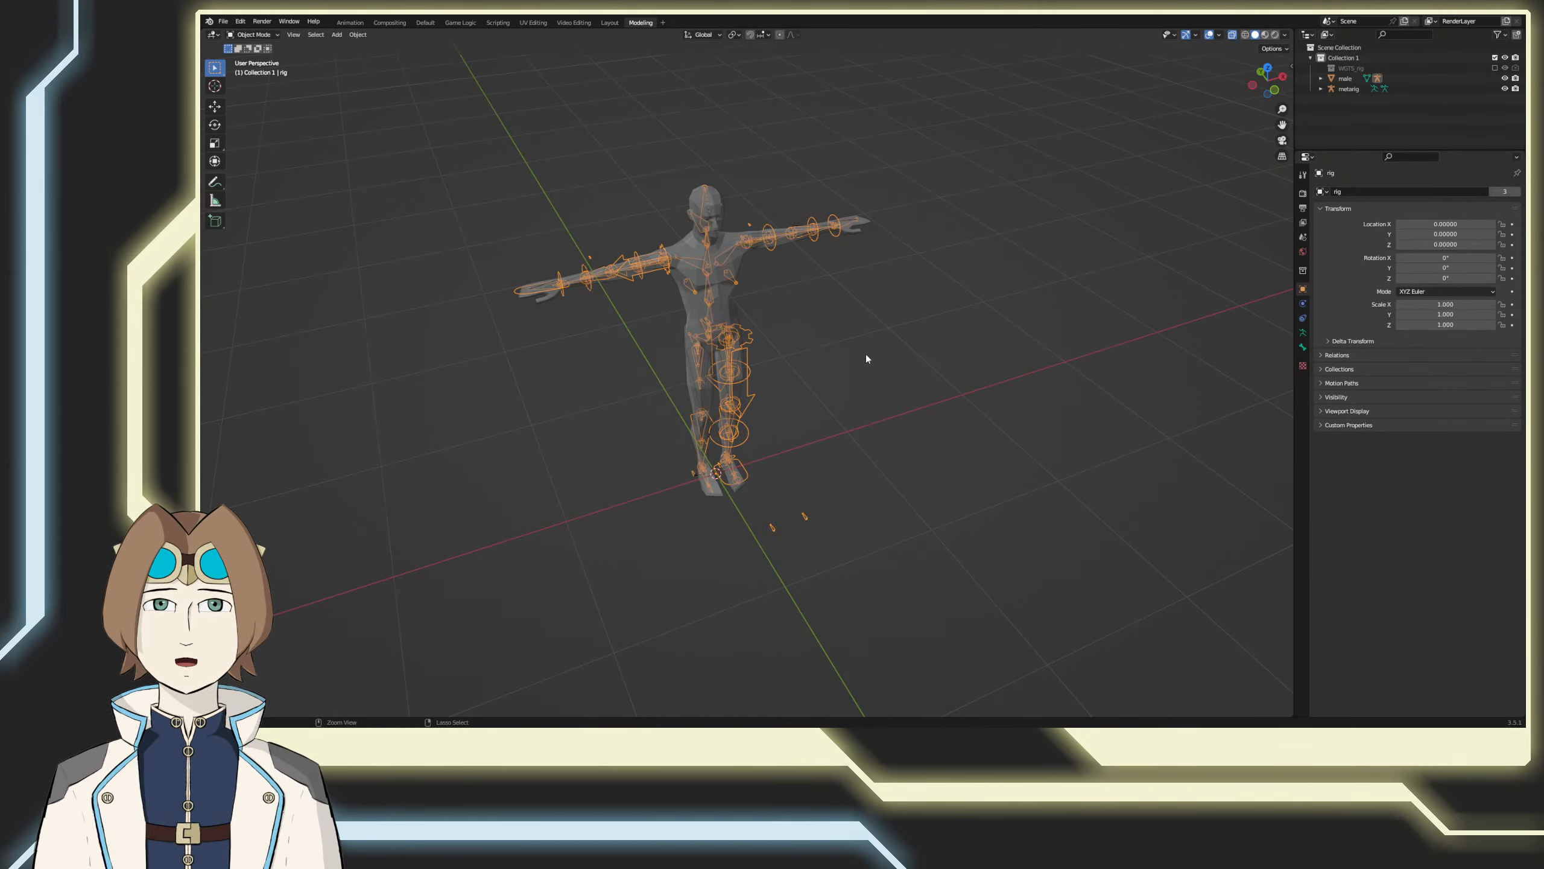
{"action": "key", "text": "ctrl+z"}
{"action": "key", "text": "ctrl+z"}
{"action": "key", "text": "ctrl+z"}
{"action": "key", "text": "ctrl+z"}
{"action": "key", "text": "ctrl+z"}
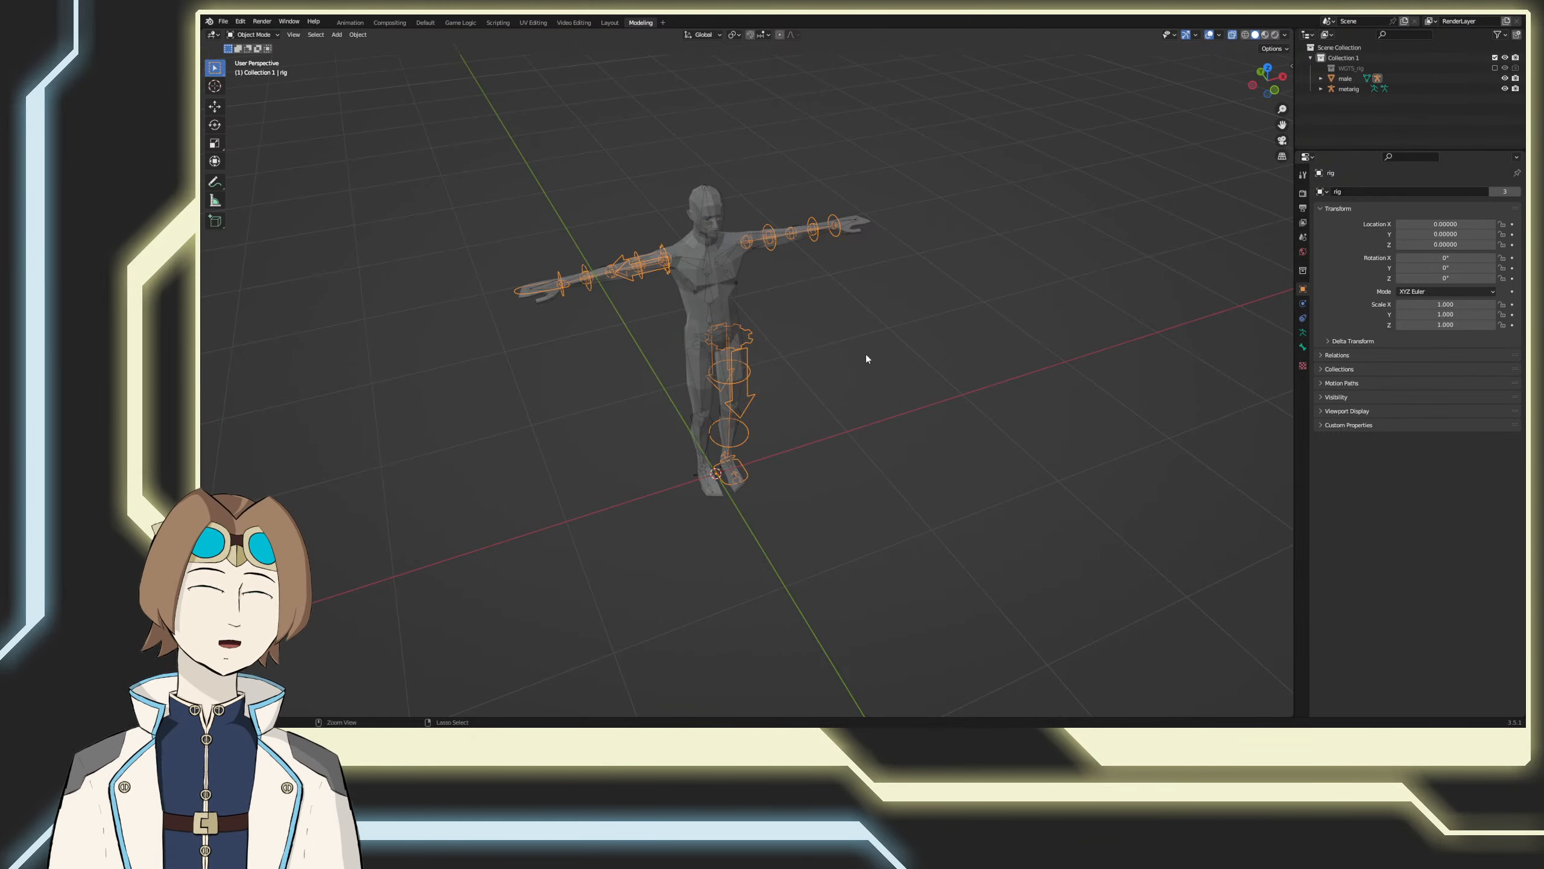
Step: Show the armature data settings and make the meta-rig the selected object
{"action": "middle_click_drag", "start_coordinate": [858, 398], "coordinate": [805, 385]}
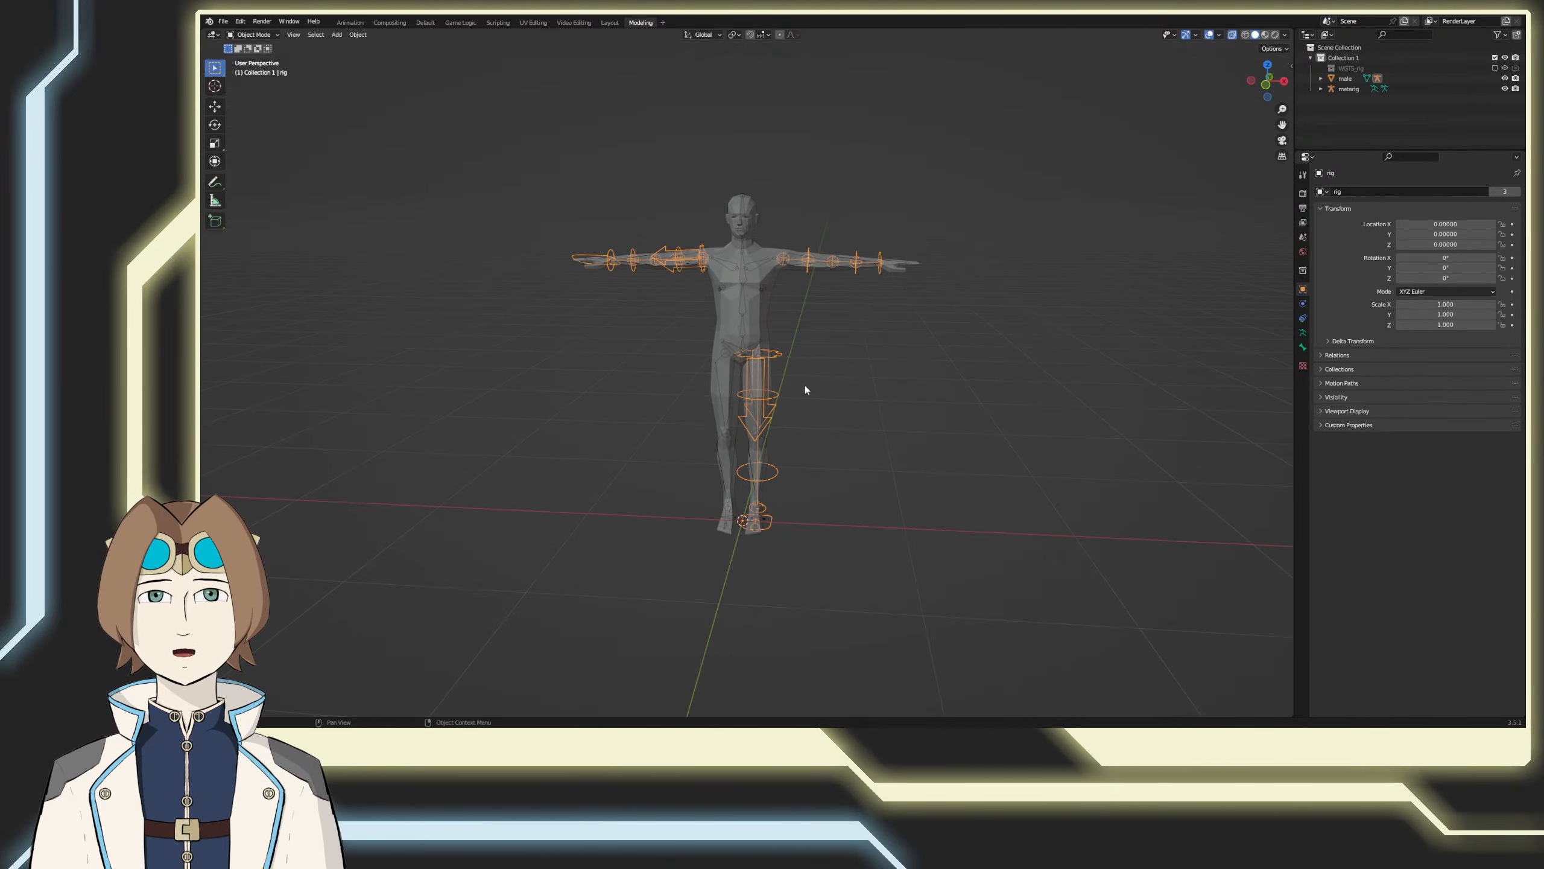
{"action": "left_click", "coordinate": [901, 382]}
{"action": "key", "text": "ctrl+z"}
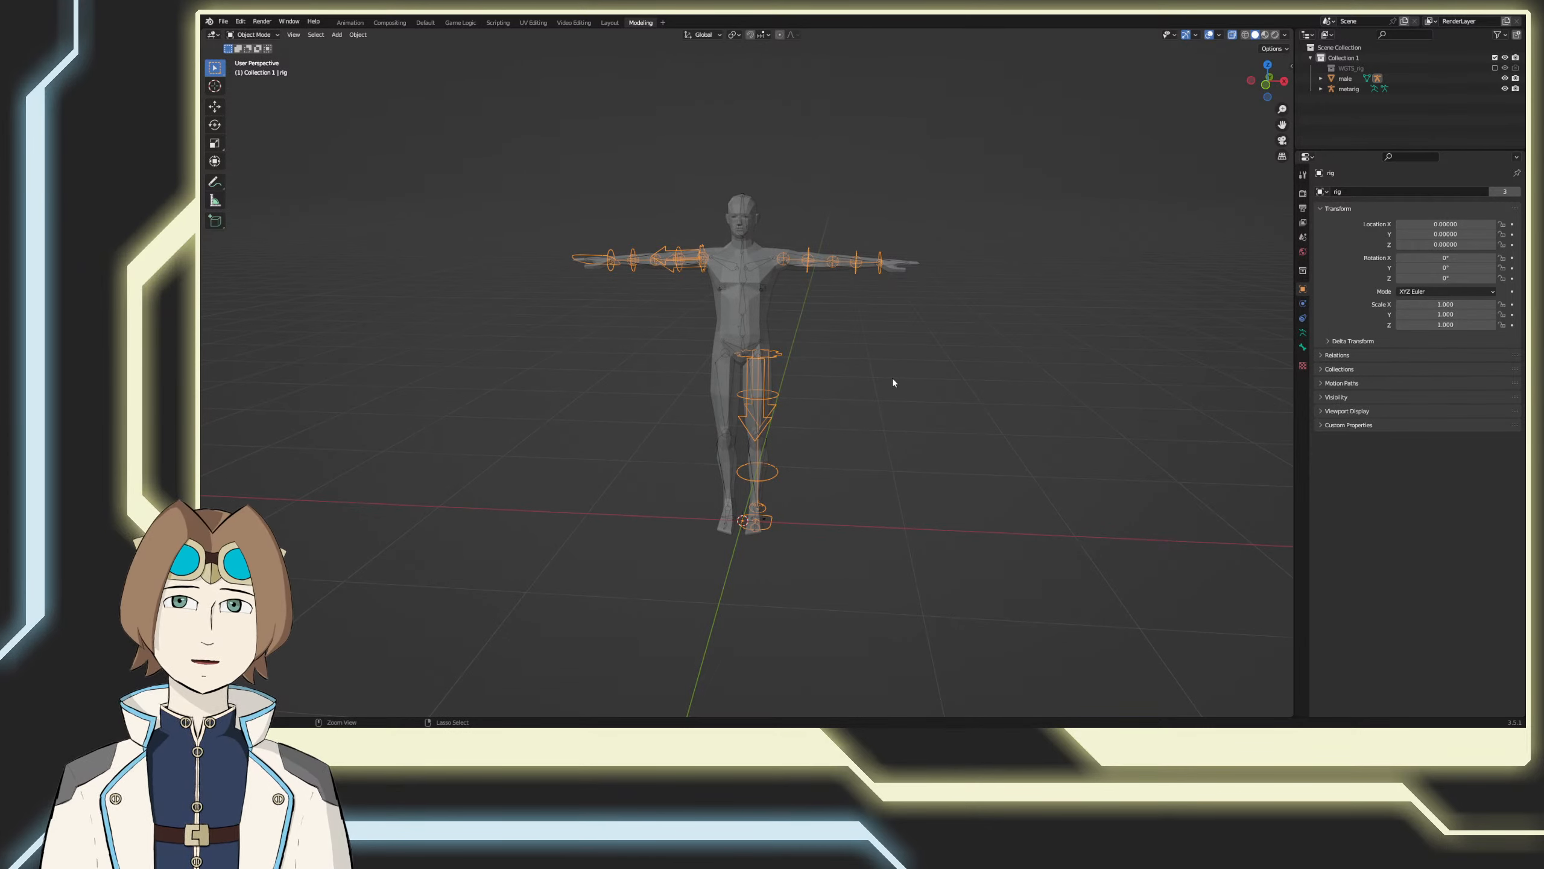
{"action": "left_click", "coordinate": [1303, 332]}
{"action": "left_click", "coordinate": [1348, 89]}
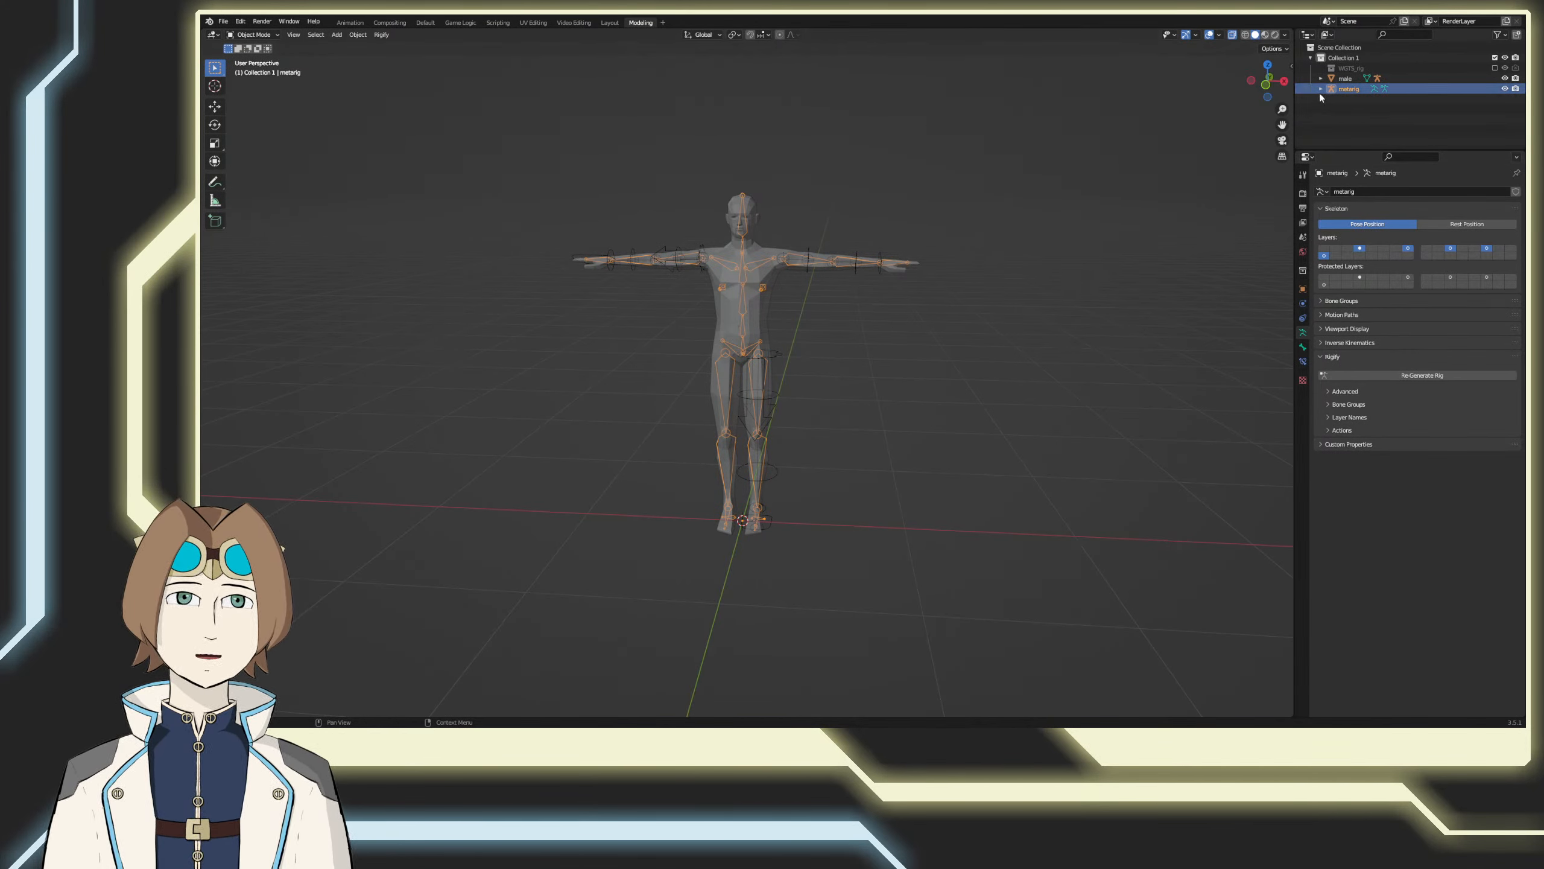
Step: Select the rig object nested under the male mesh and try rotating it in Object Mode
{"action": "left_click", "coordinate": [979, 266]}
{"action": "left_click", "coordinate": [807, 260]}
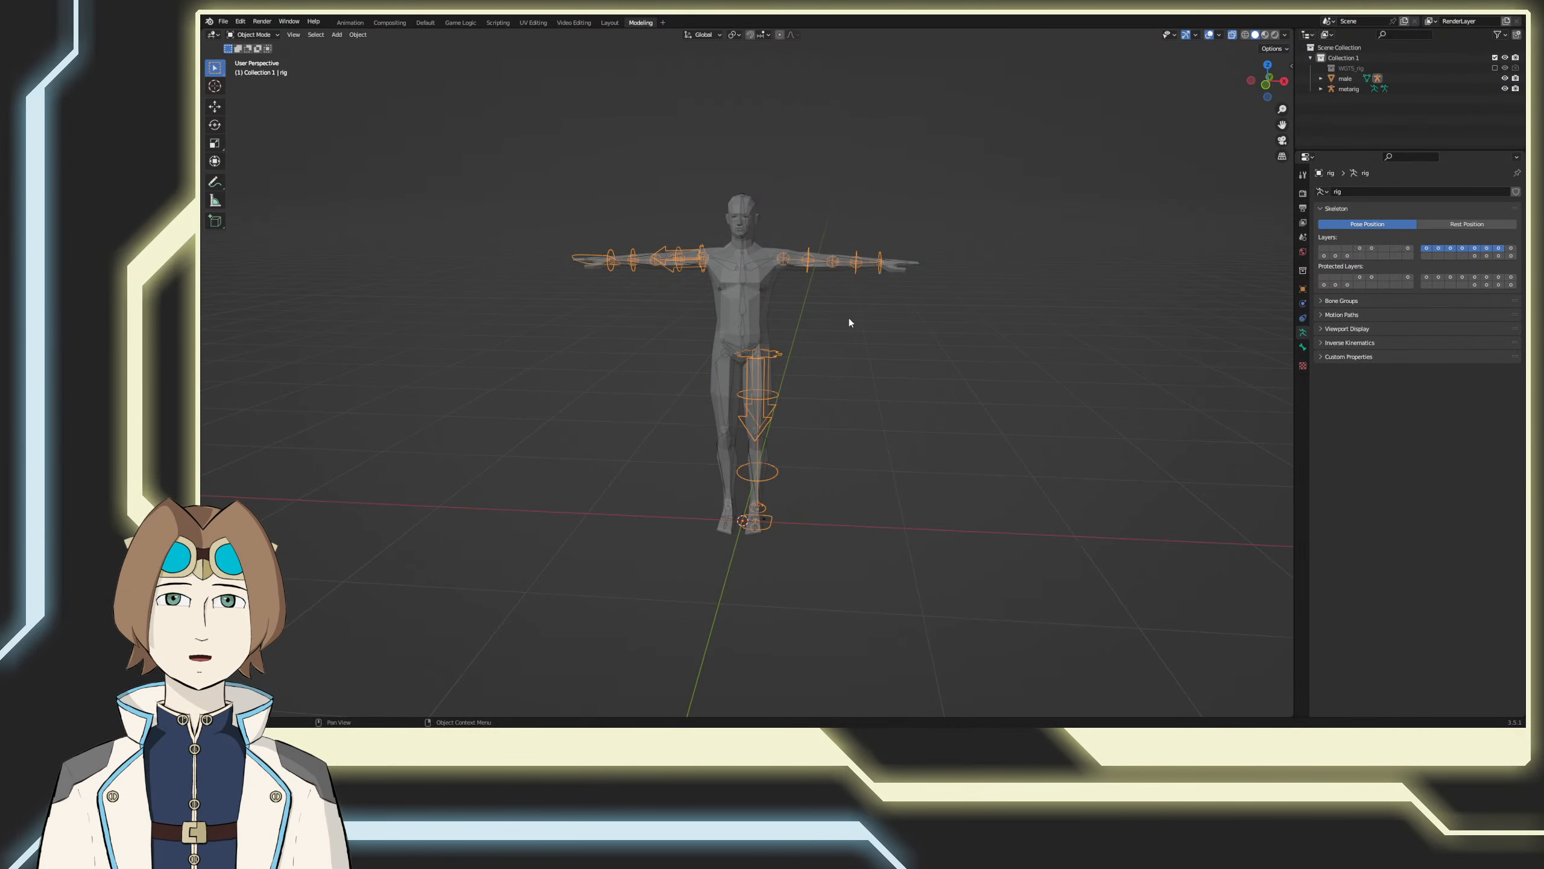
{"action": "middle_click_drag", "start_coordinate": [849, 317], "coordinate": [972, 371]}
{"action": "left_click", "coordinate": [1321, 79]}
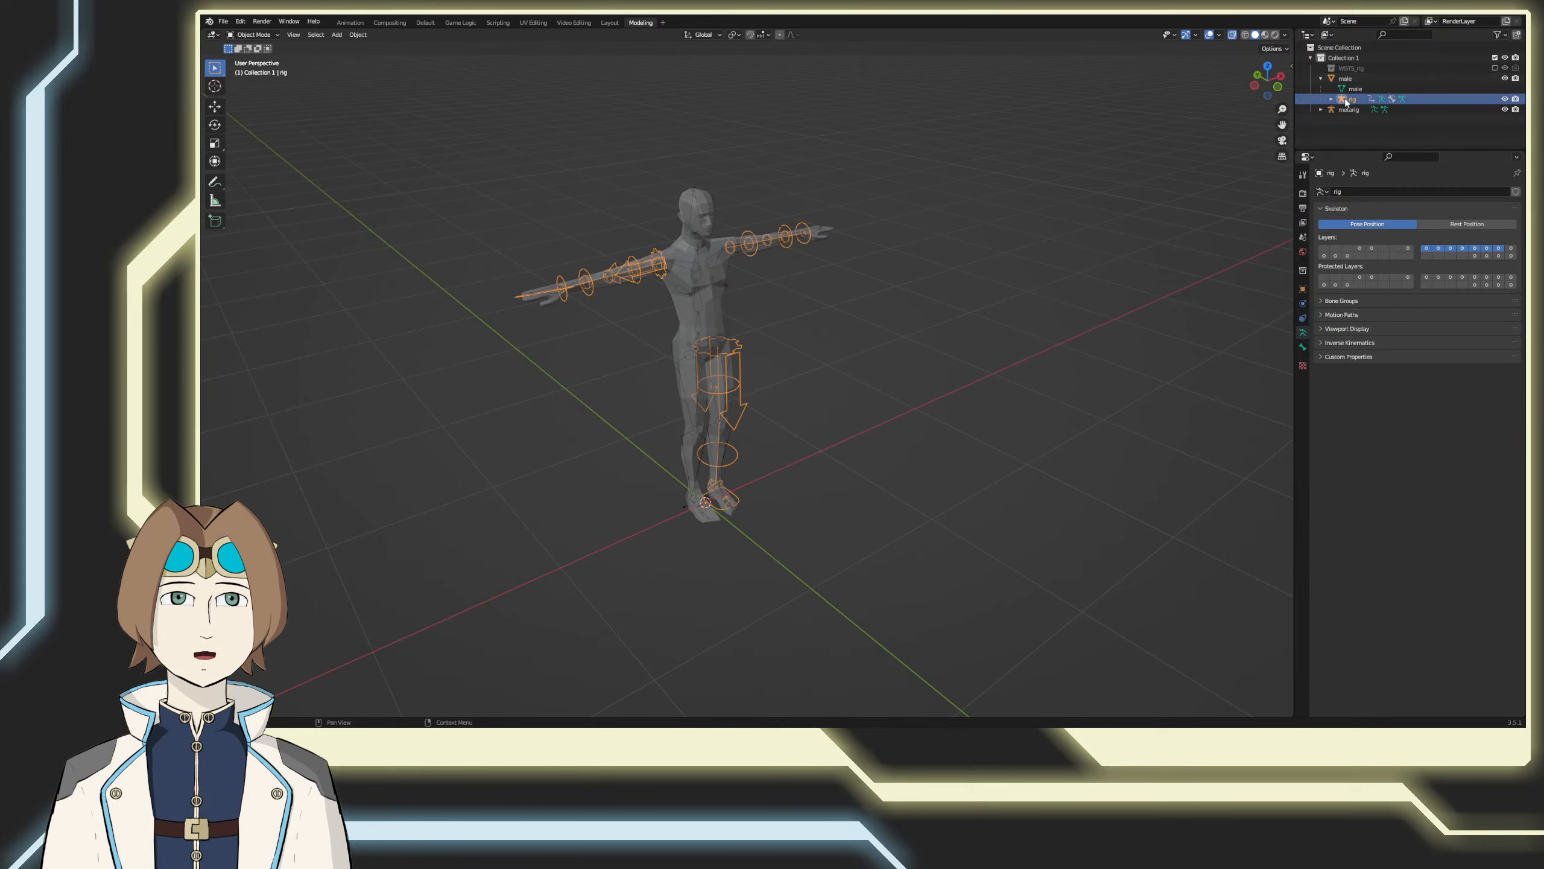
{"action": "left_click", "coordinate": [1344, 99]}
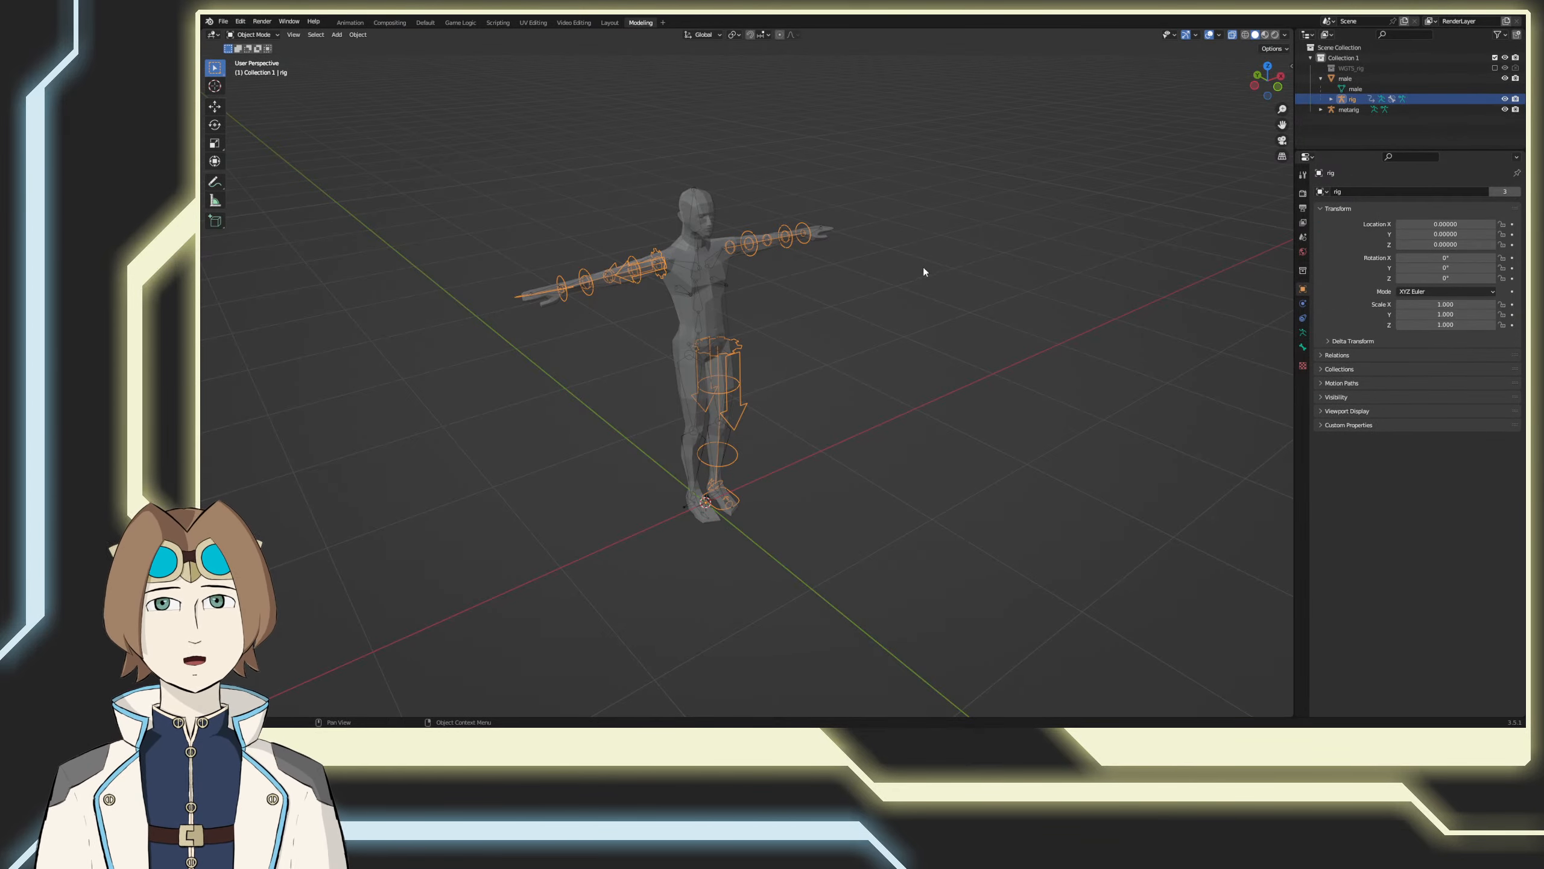
{"action": "key", "text": "r"}
{"action": "key", "text": "Escape"}
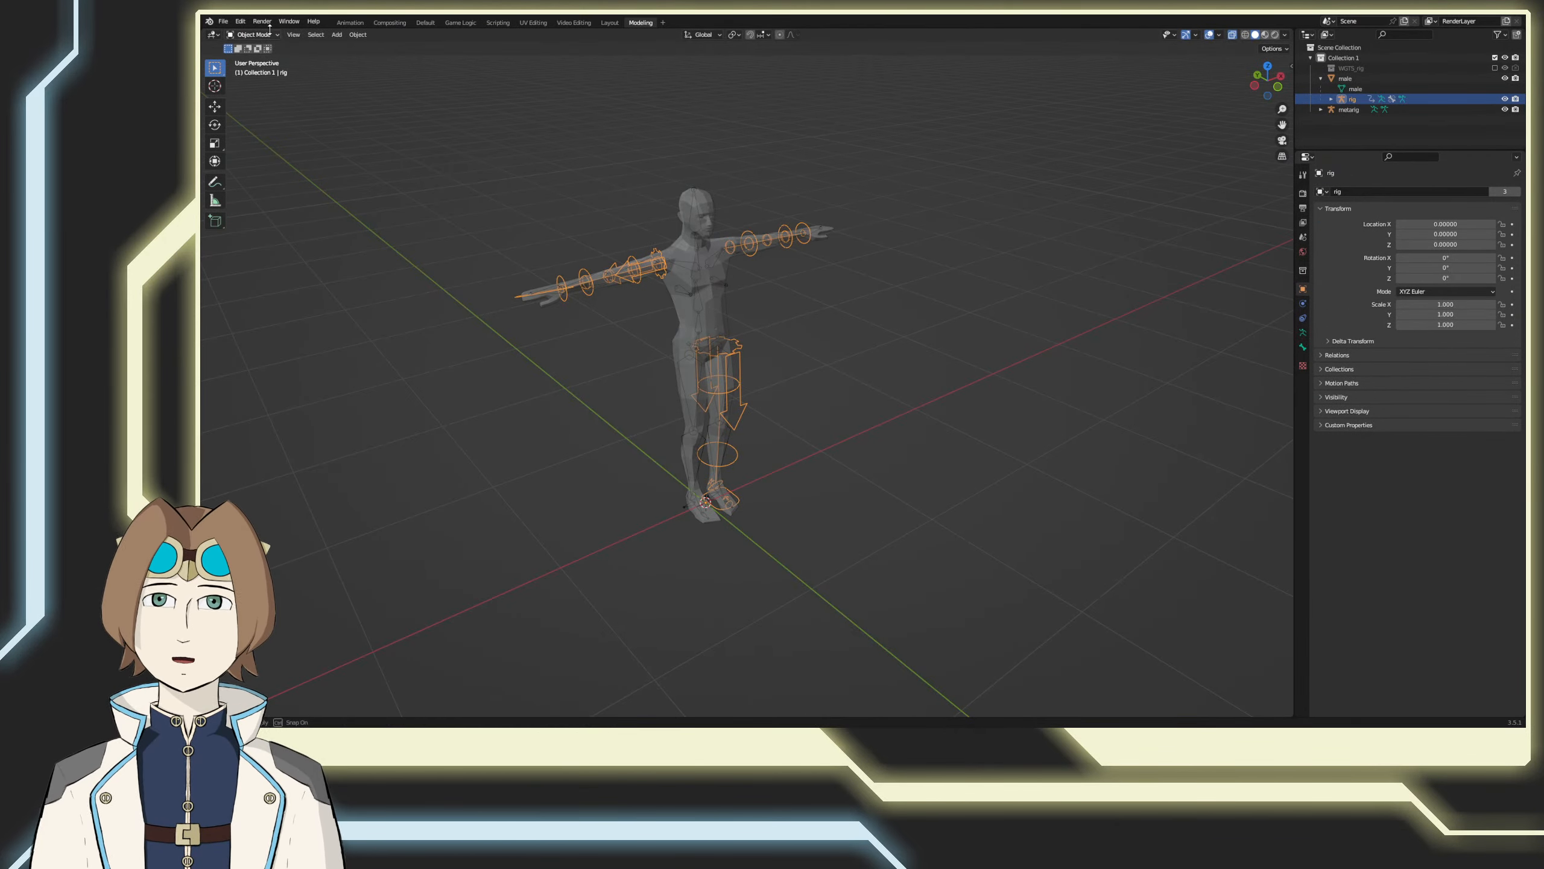
Step: Put the old rig into Pose Mode and try rotating its upper_arm_fk.L control
{"action": "left_click", "coordinate": [252, 34]}
{"action": "left_click", "coordinate": [254, 69]}
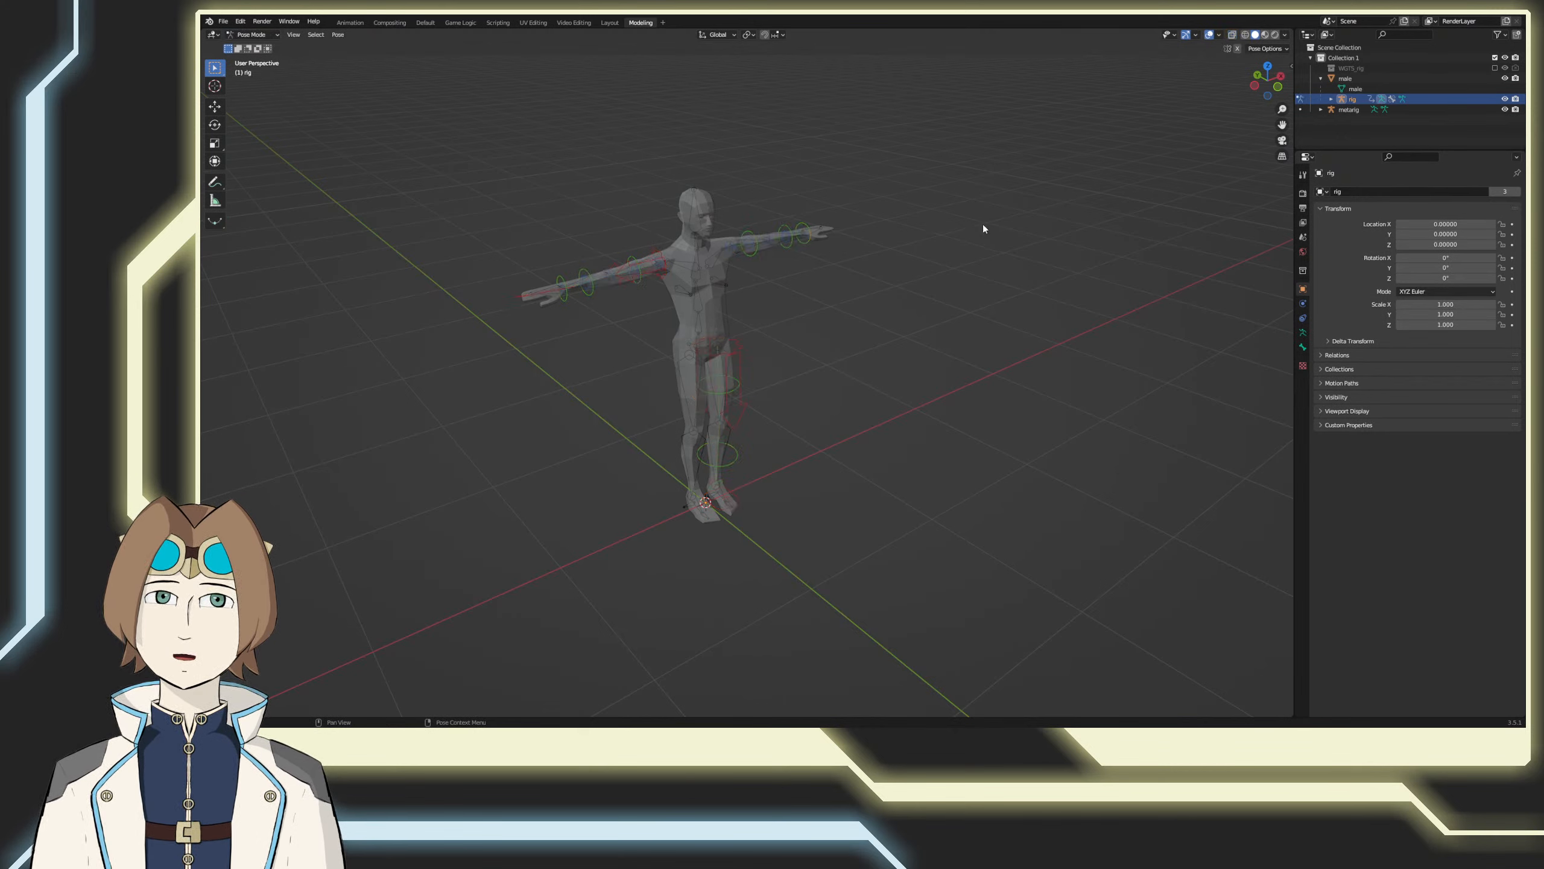
{"action": "left_click", "coordinate": [757, 249]}
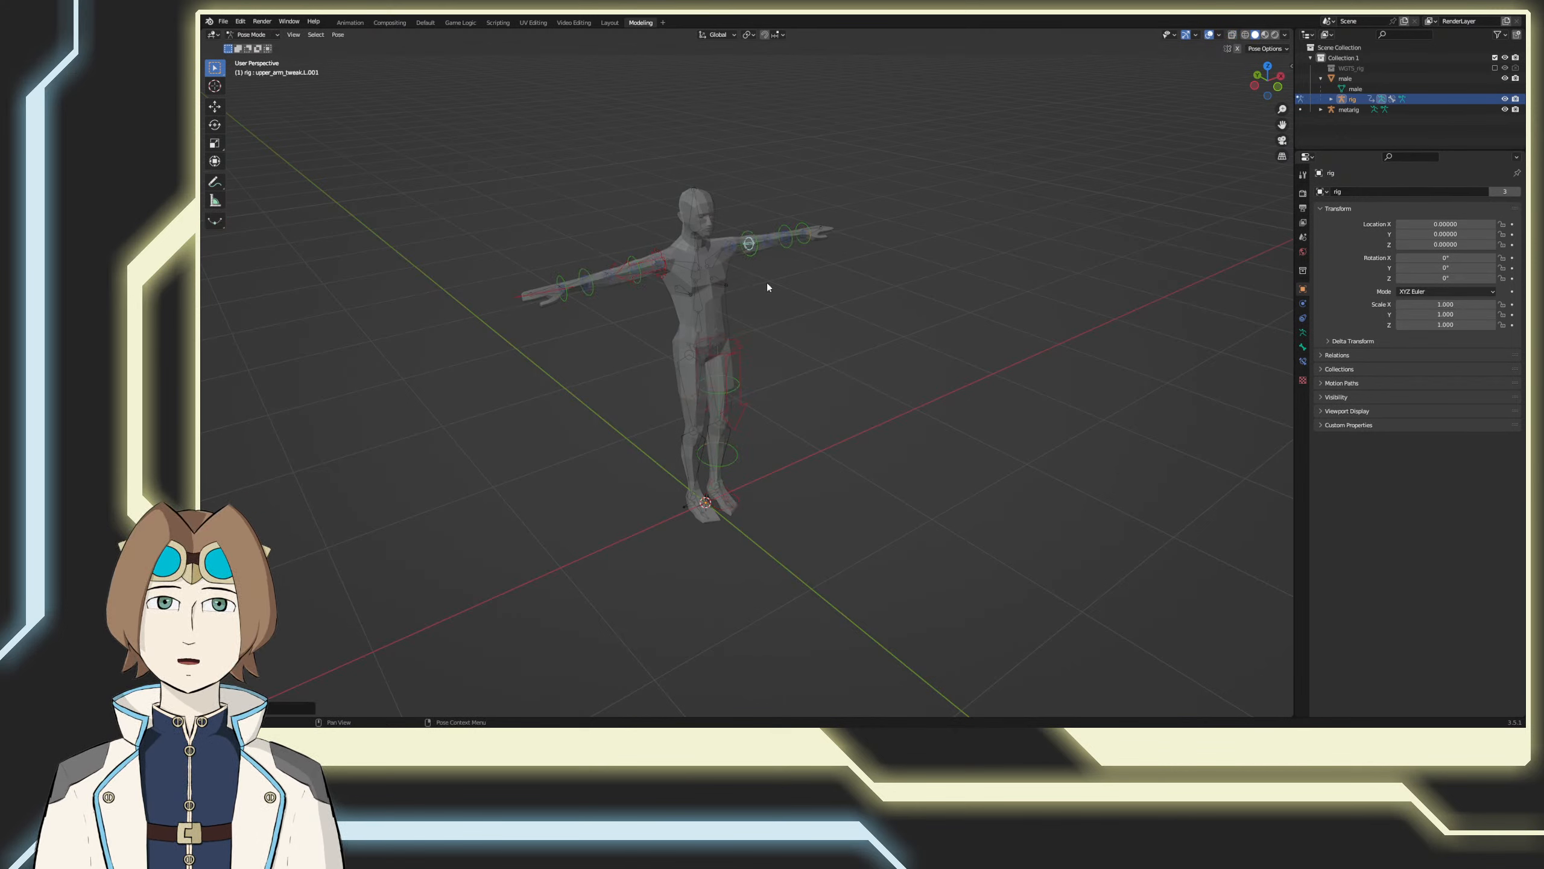
{"action": "left_click", "coordinate": [757, 250]}
{"action": "key", "text": "r"}
{"action": "right_click", "coordinate": [768, 298]}
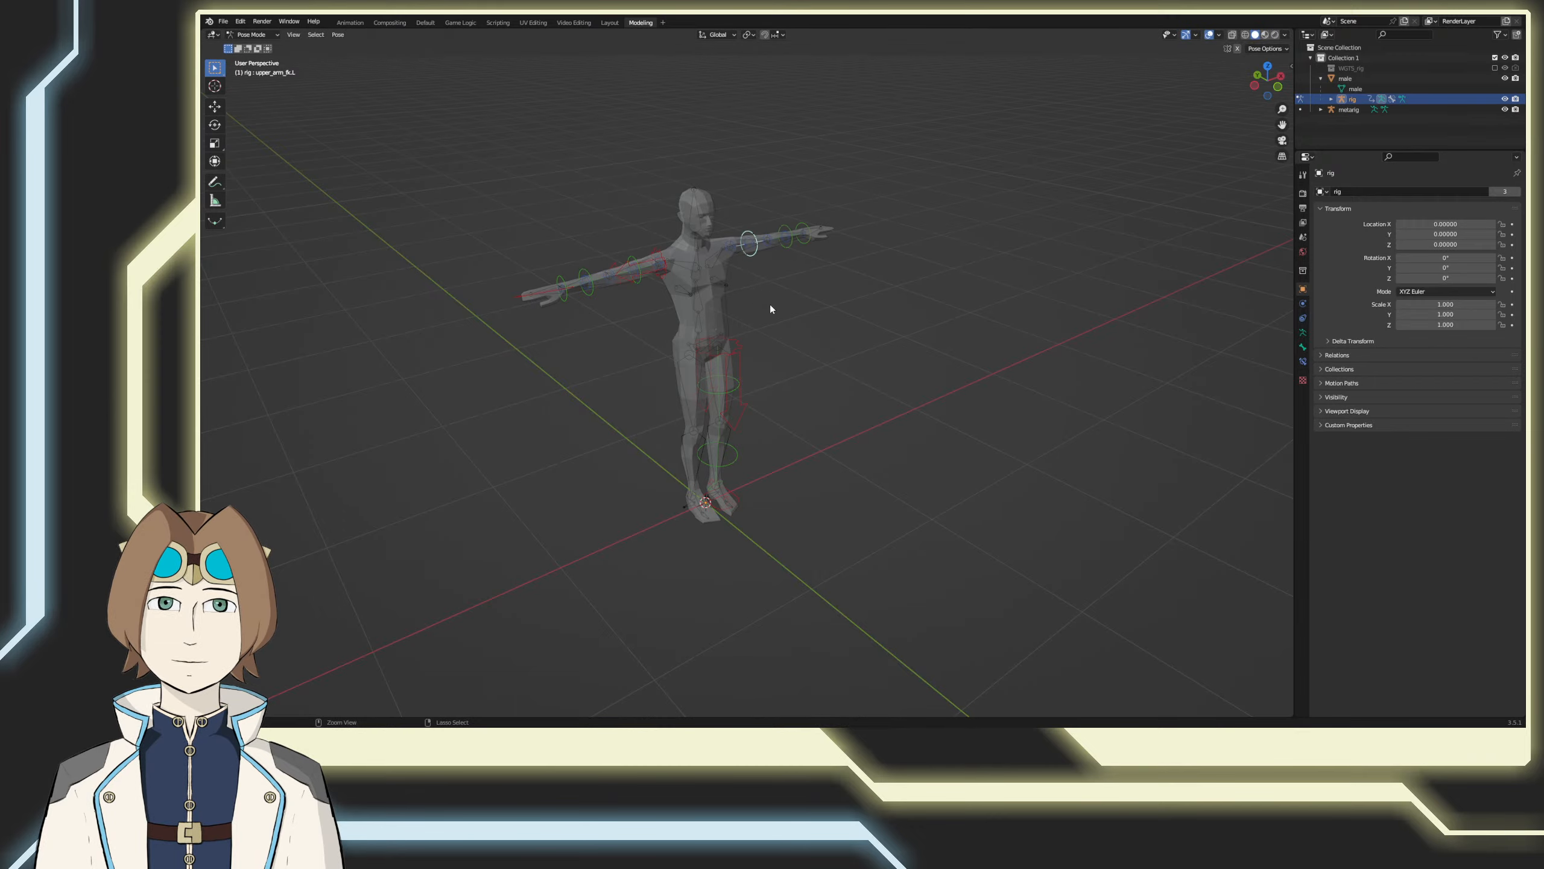
Step: Undo the bone selections and the switch to Pose Mode on the old rig
{"action": "key", "text": "ctrl+z"}
{"action": "key", "text": "ctrl+z"}
{"action": "key", "text": "ctrl+z"}
{"action": "key", "text": "ctrl+z"}
{"action": "key", "text": "ctrl+z"}
{"action": "key", "text": "ctrl+z"}
{"action": "key", "text": "ctrl+z"}
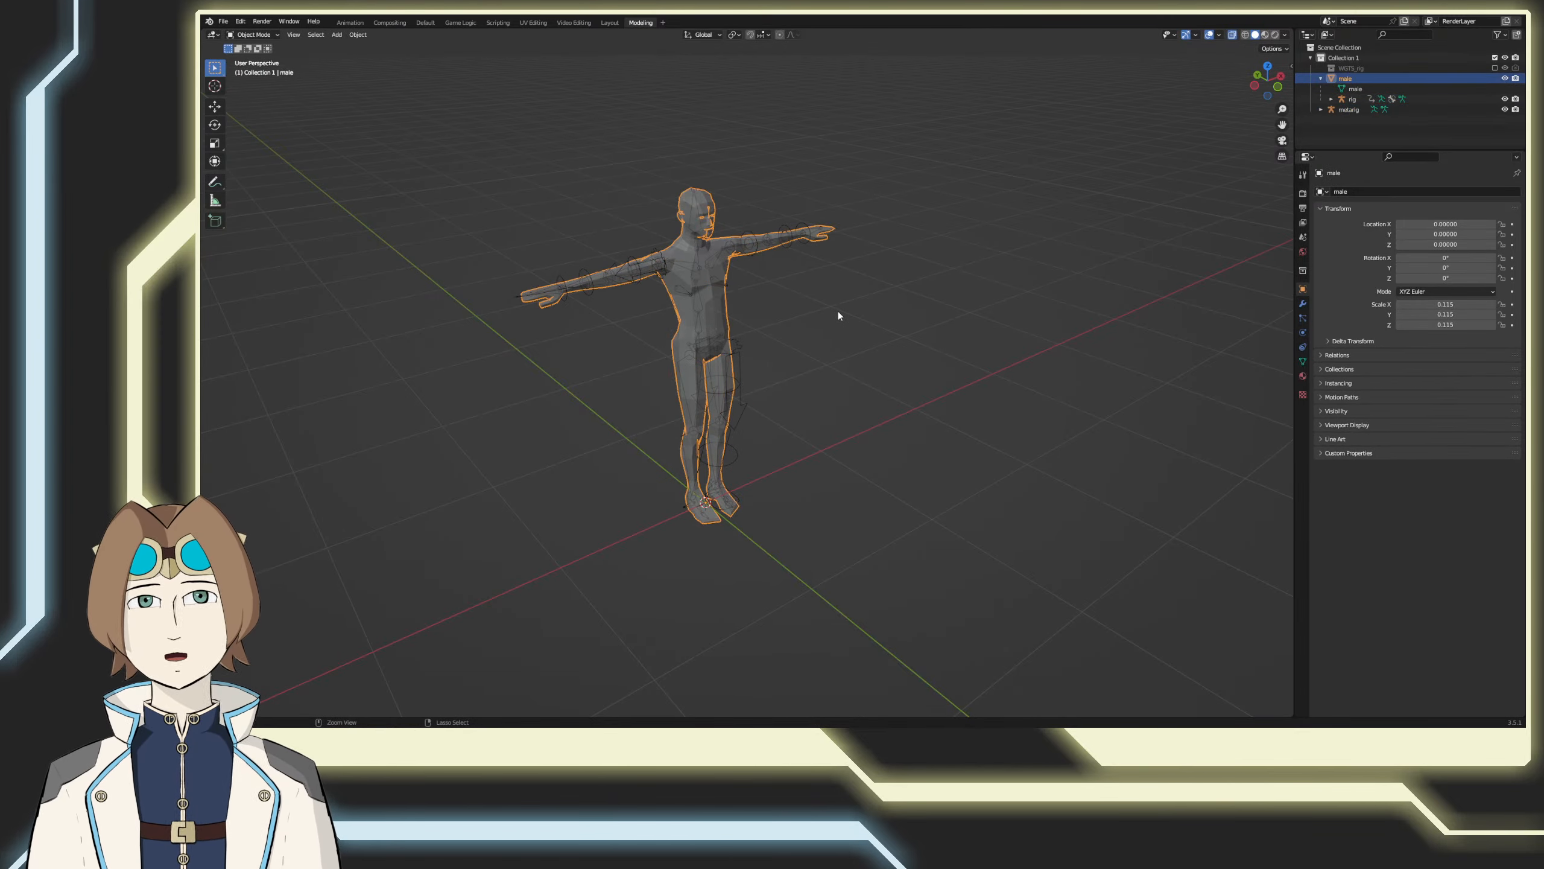
{"action": "key", "text": "ctrl+z"}
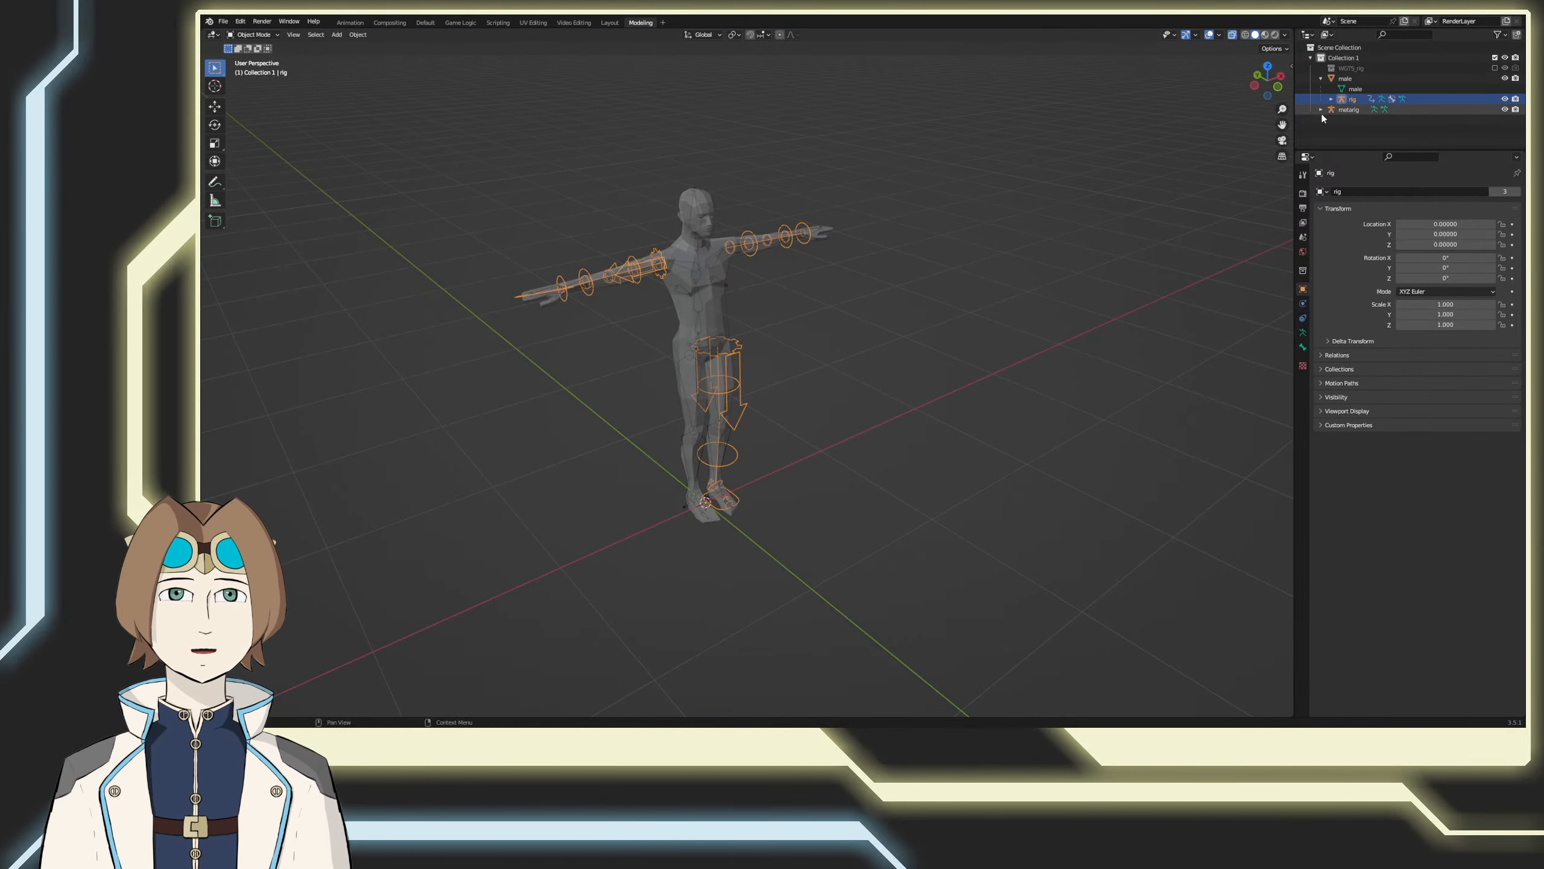
Step: Delete the old generated rig nested under the male mesh
{"action": "left_click", "coordinate": [1345, 108]}
{"action": "left_click", "coordinate": [1351, 102]}
{"action": "key", "text": "x"}
{"action": "left_click", "coordinate": [1350, 104]}
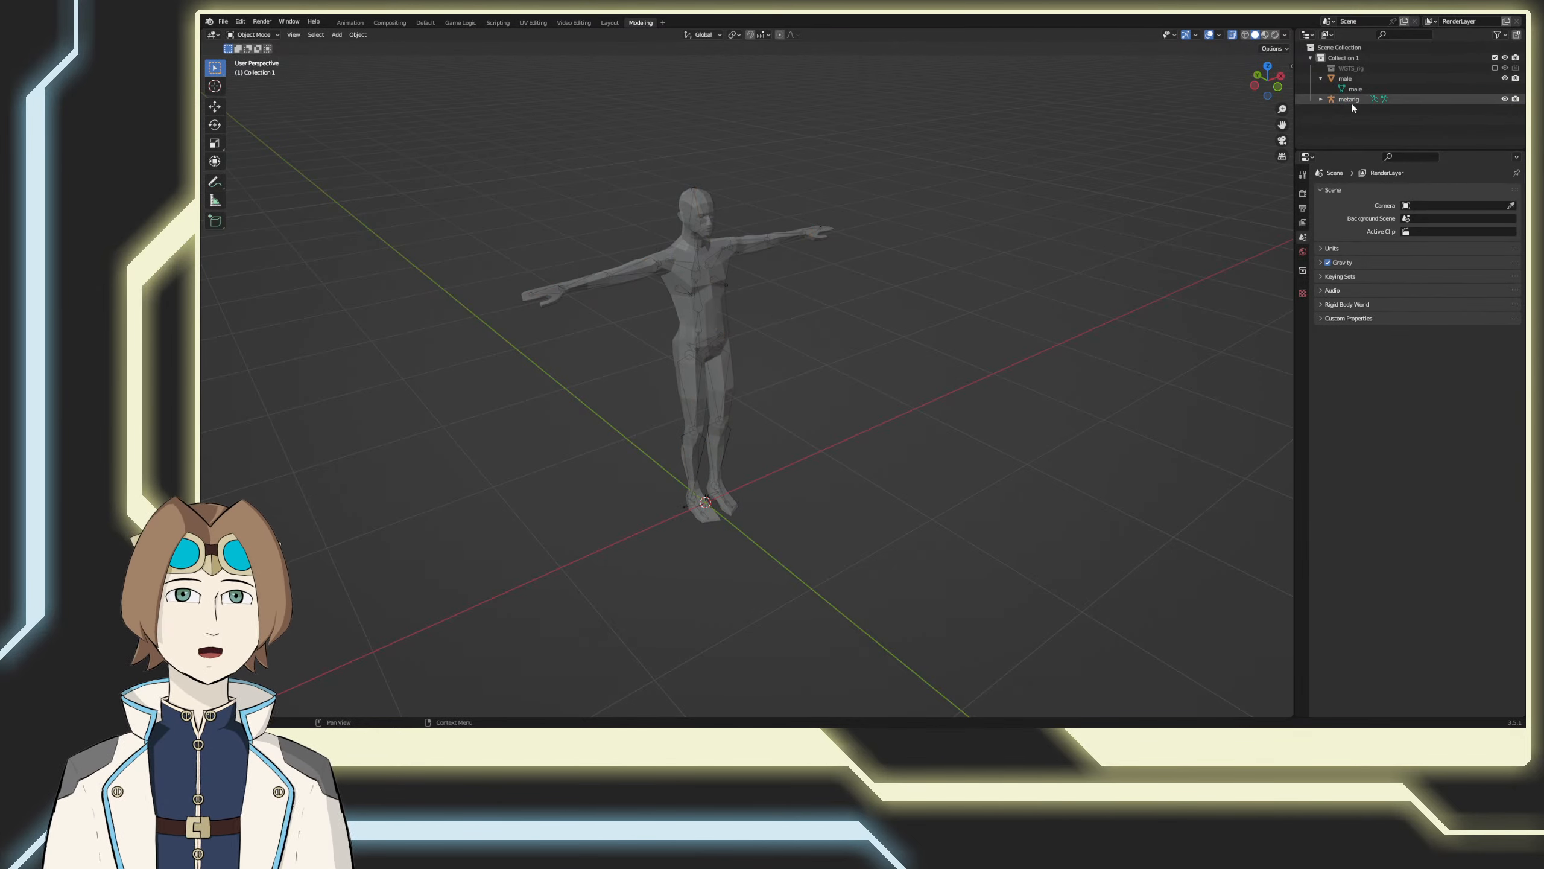
Step: Select the meta-rig, expand its entry in the scene hierarchy, and save the file
{"action": "left_click", "coordinate": [1320, 98]}
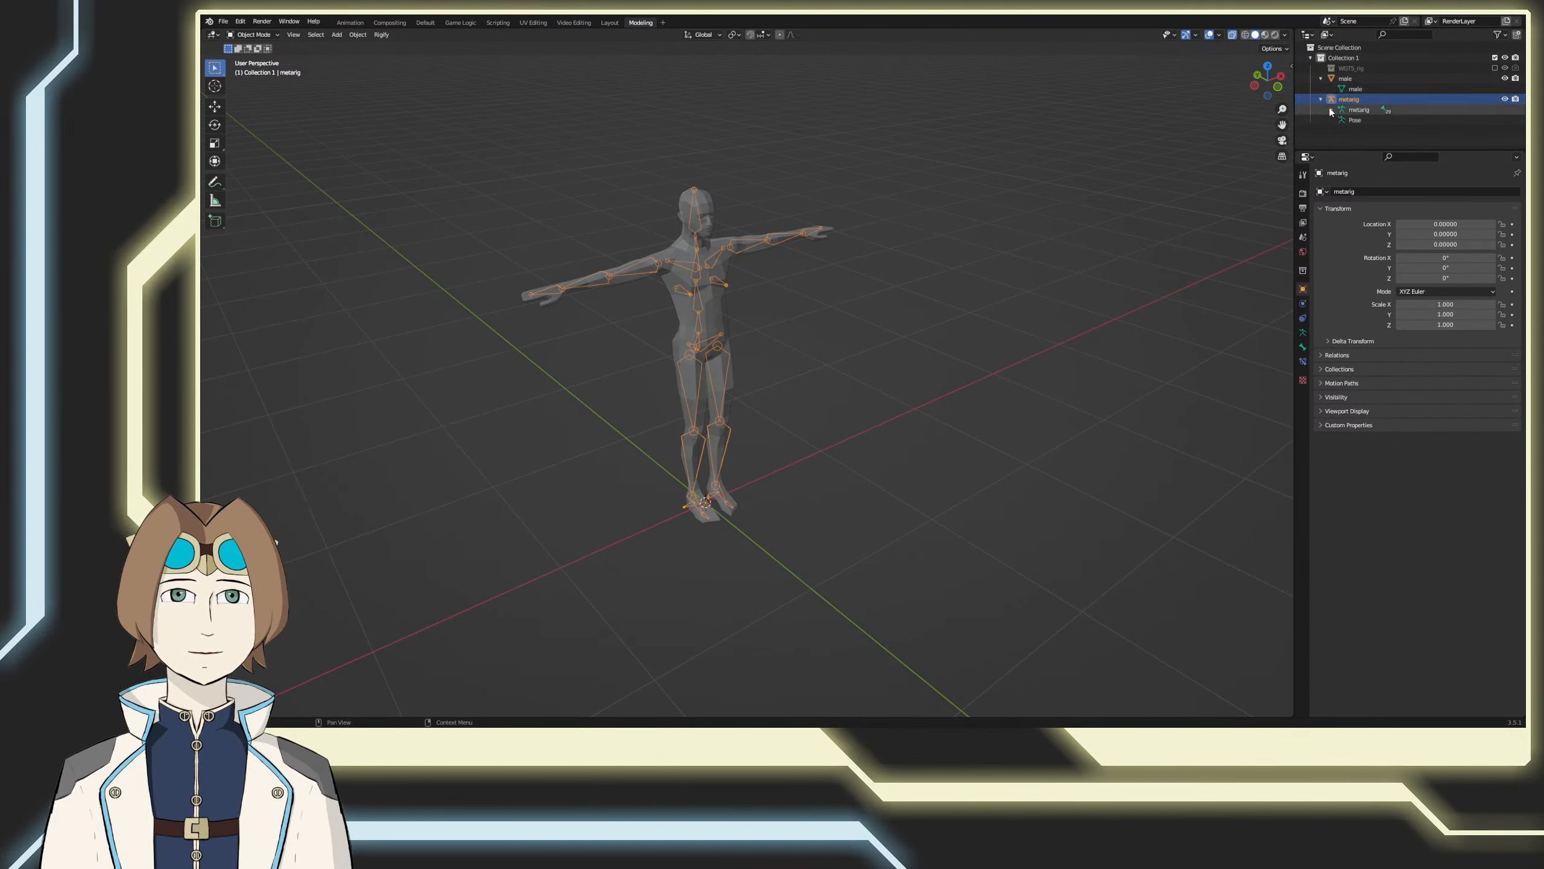
{"action": "left_click", "coordinate": [1331, 110]}
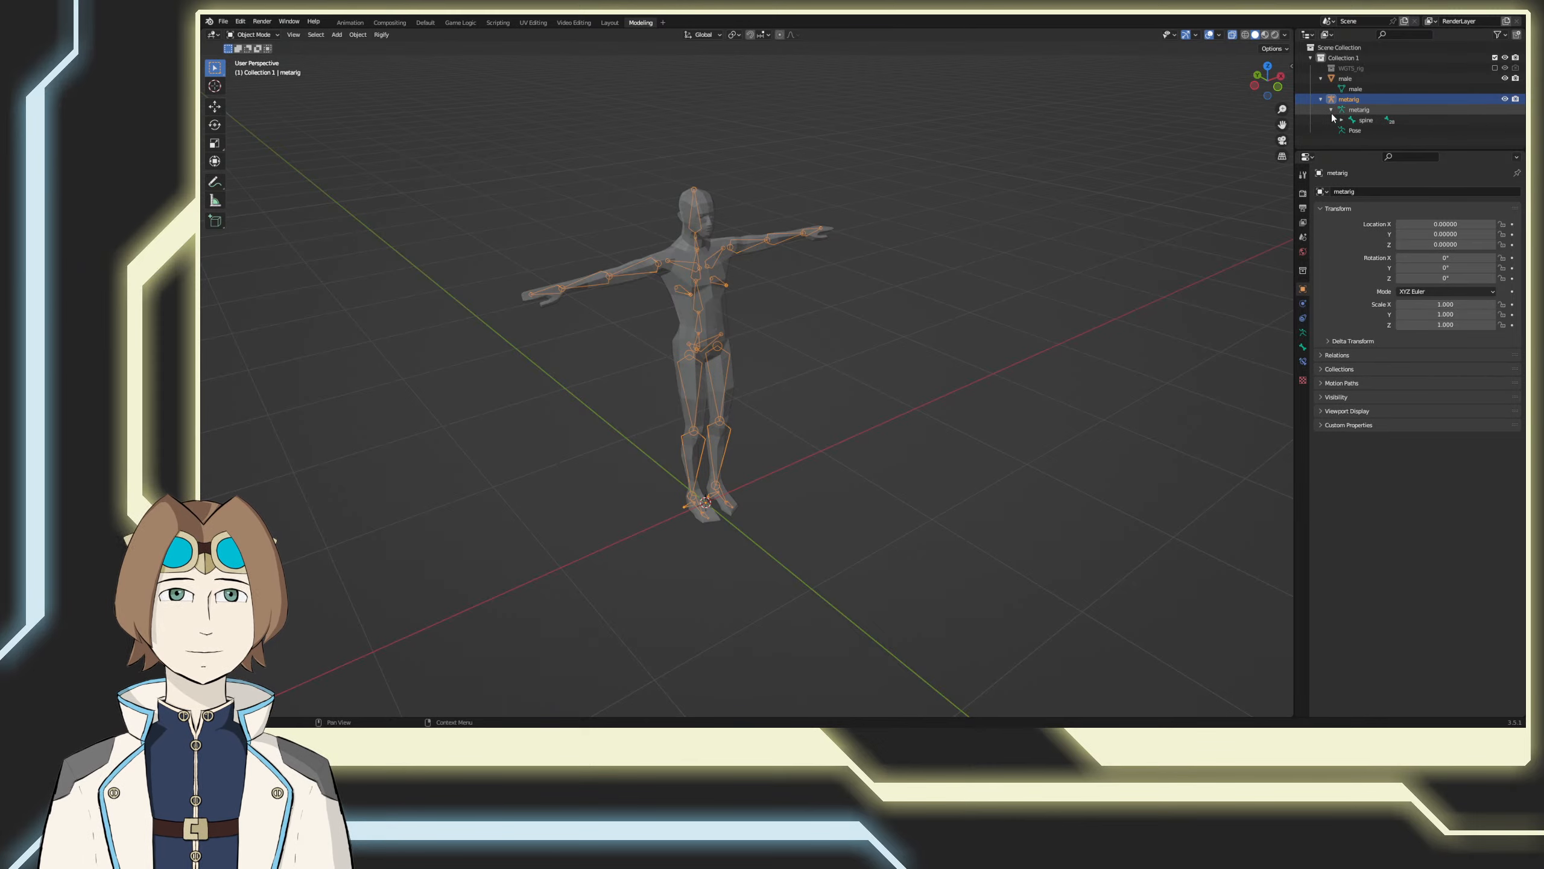
{"action": "left_click", "coordinate": [1331, 111]}
{"action": "middle_click_drag", "start_coordinate": [1102, 241], "coordinate": [1120, 254], "text": "shift"}
{"action": "key", "text": "ctrl+s"}
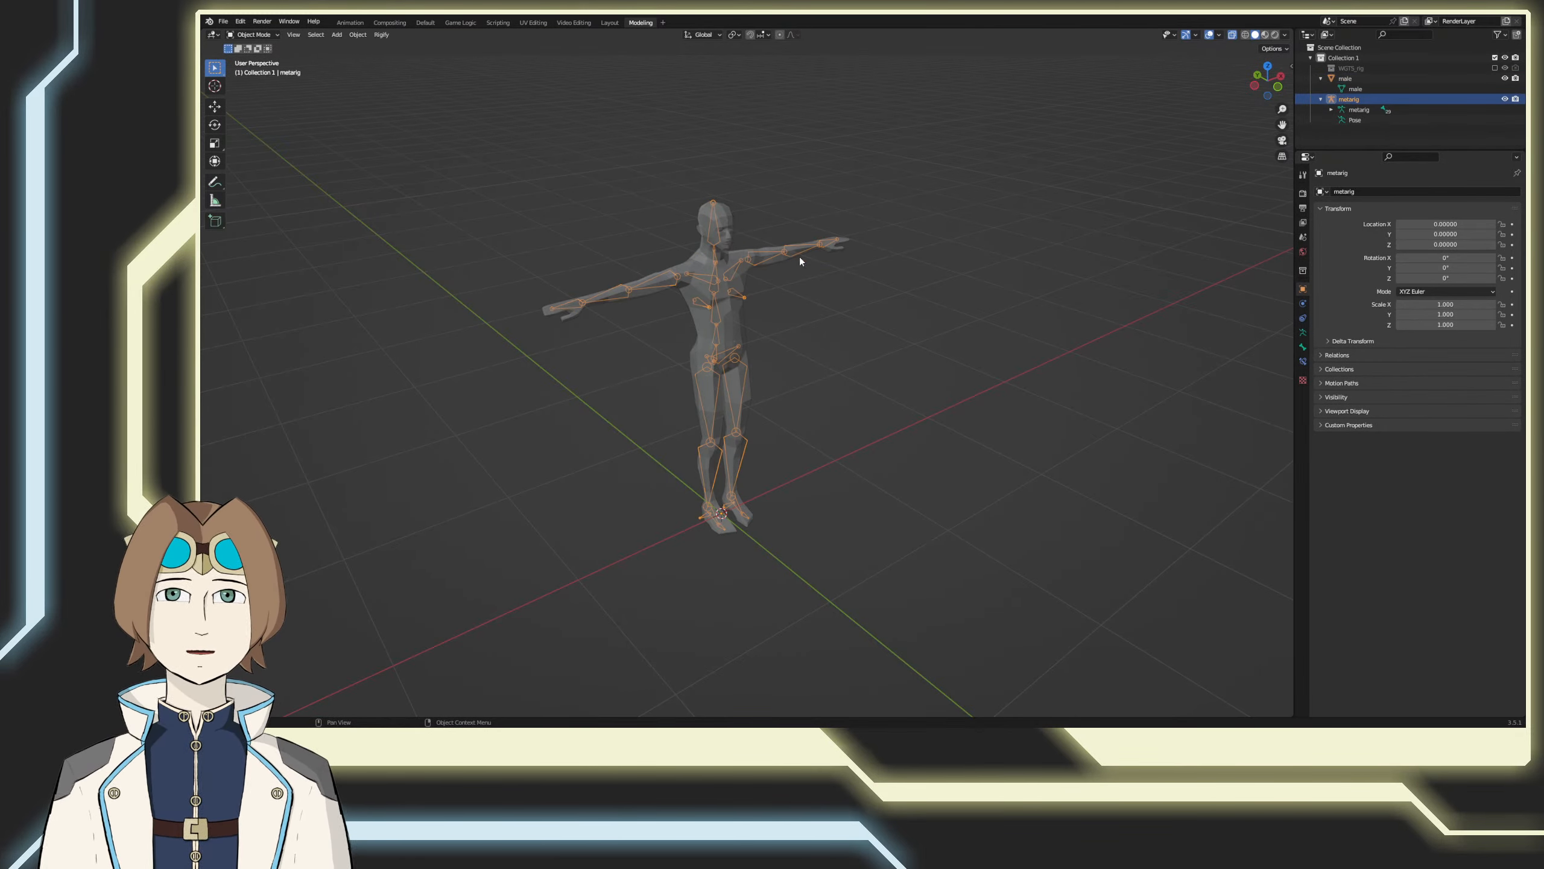
Step: Generate a new Rigify control rig from the meta-rig's armature data settings
{"action": "left_click", "coordinate": [1303, 362]}
{"action": "left_click", "coordinate": [1303, 333]}
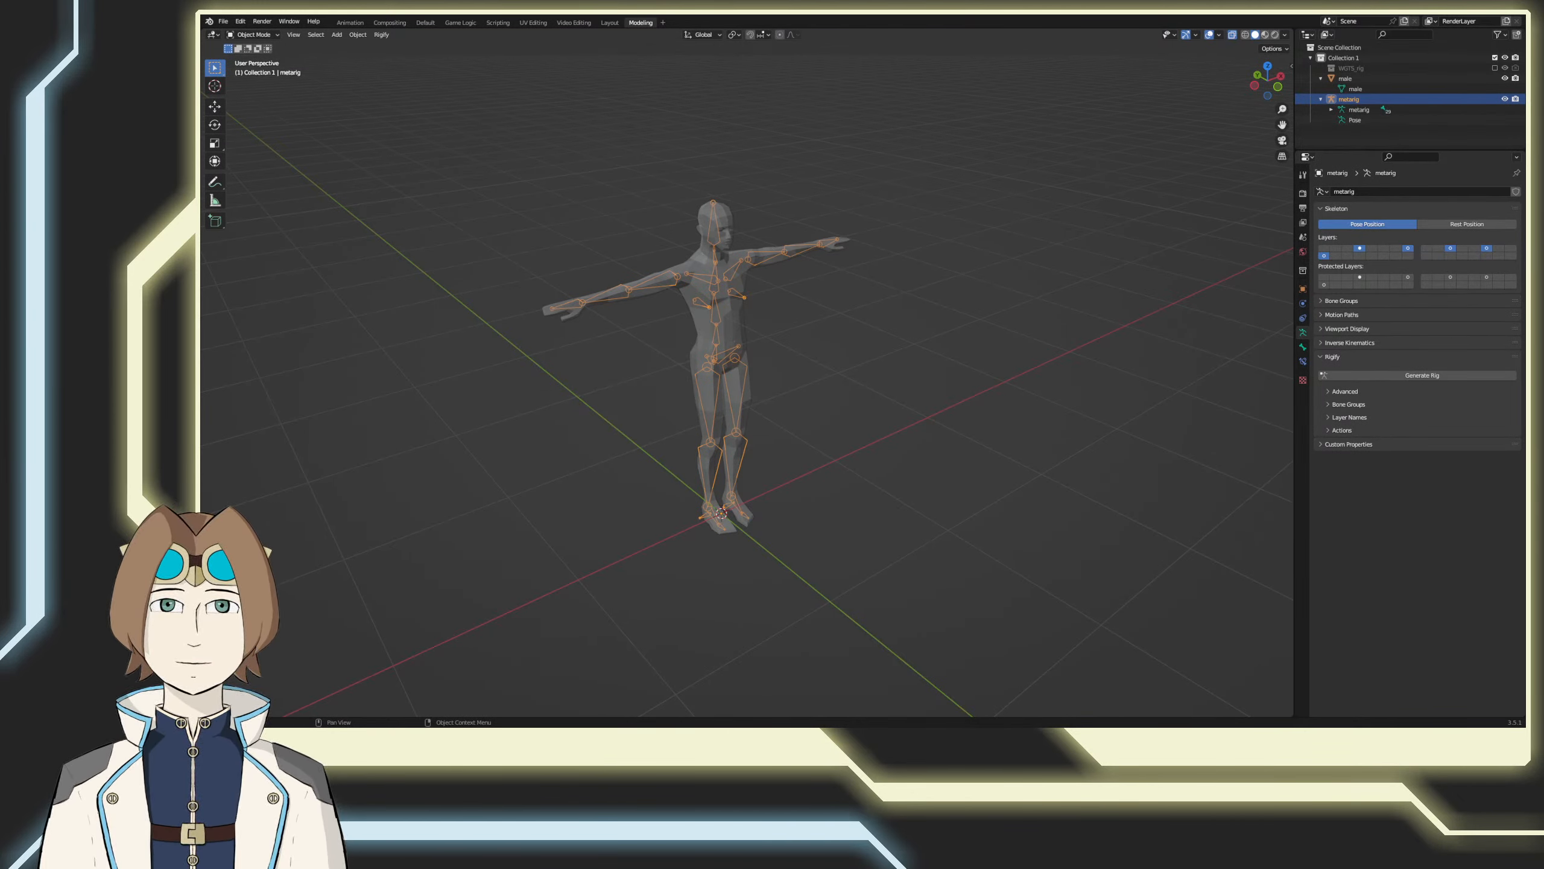
{"action": "left_click", "coordinate": [1343, 375]}
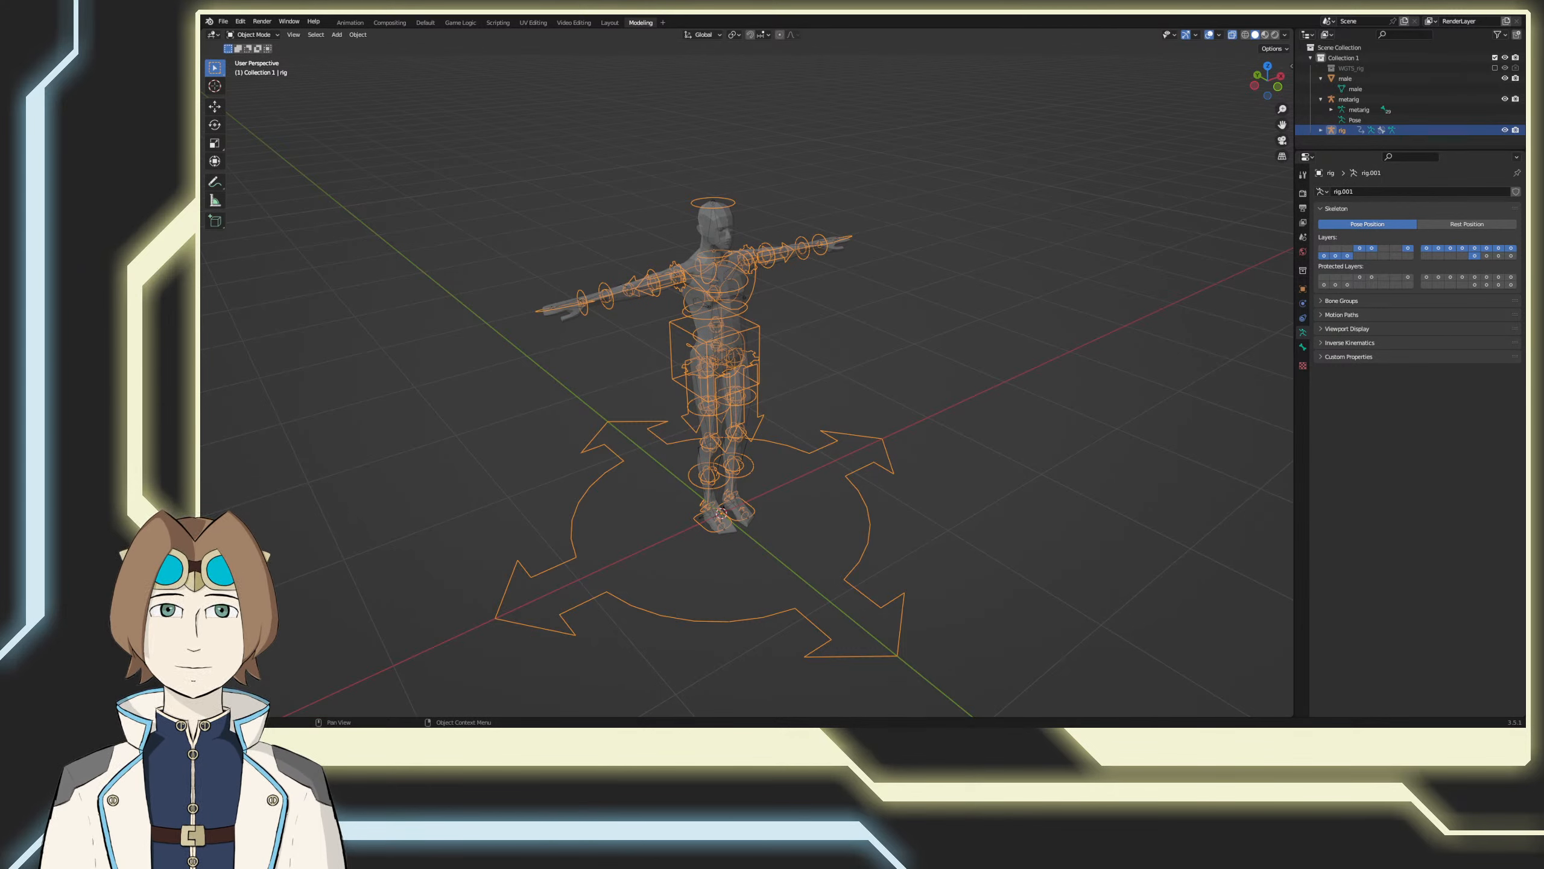
Step: Parent the male mesh to the newly generated rig using Armature Deform with automatic weights
{"action": "left_click", "coordinate": [828, 297]}
{"action": "left_click", "coordinate": [725, 231]}
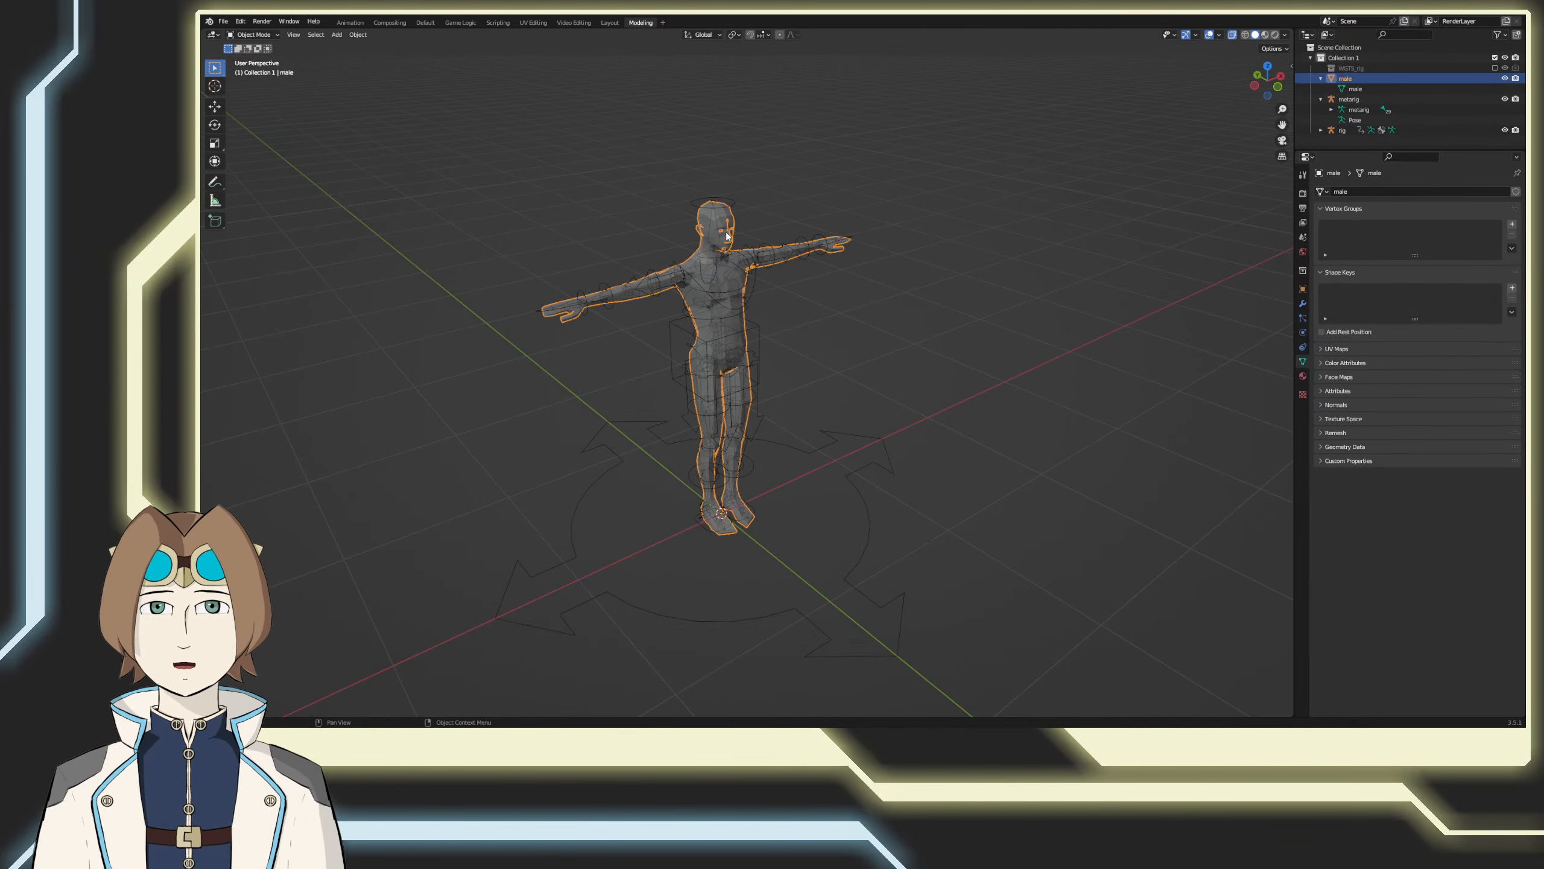
{"action": "left_click", "coordinate": [729, 207], "text": "shift"}
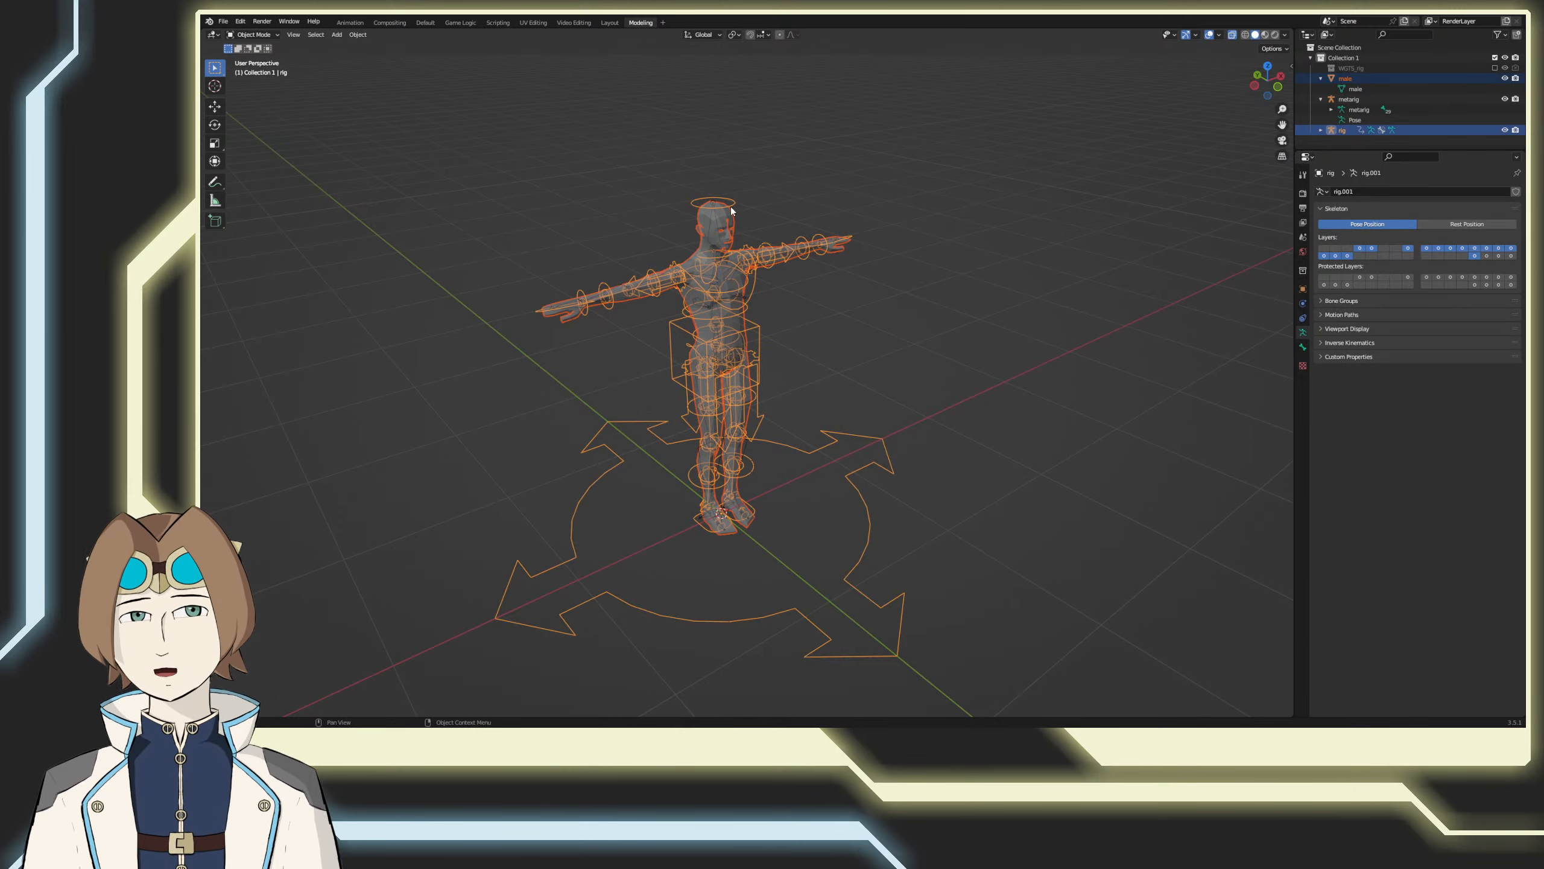
{"action": "right_click", "coordinate": [817, 221]}
{"action": "mouse_move", "coordinate": [844, 223]}
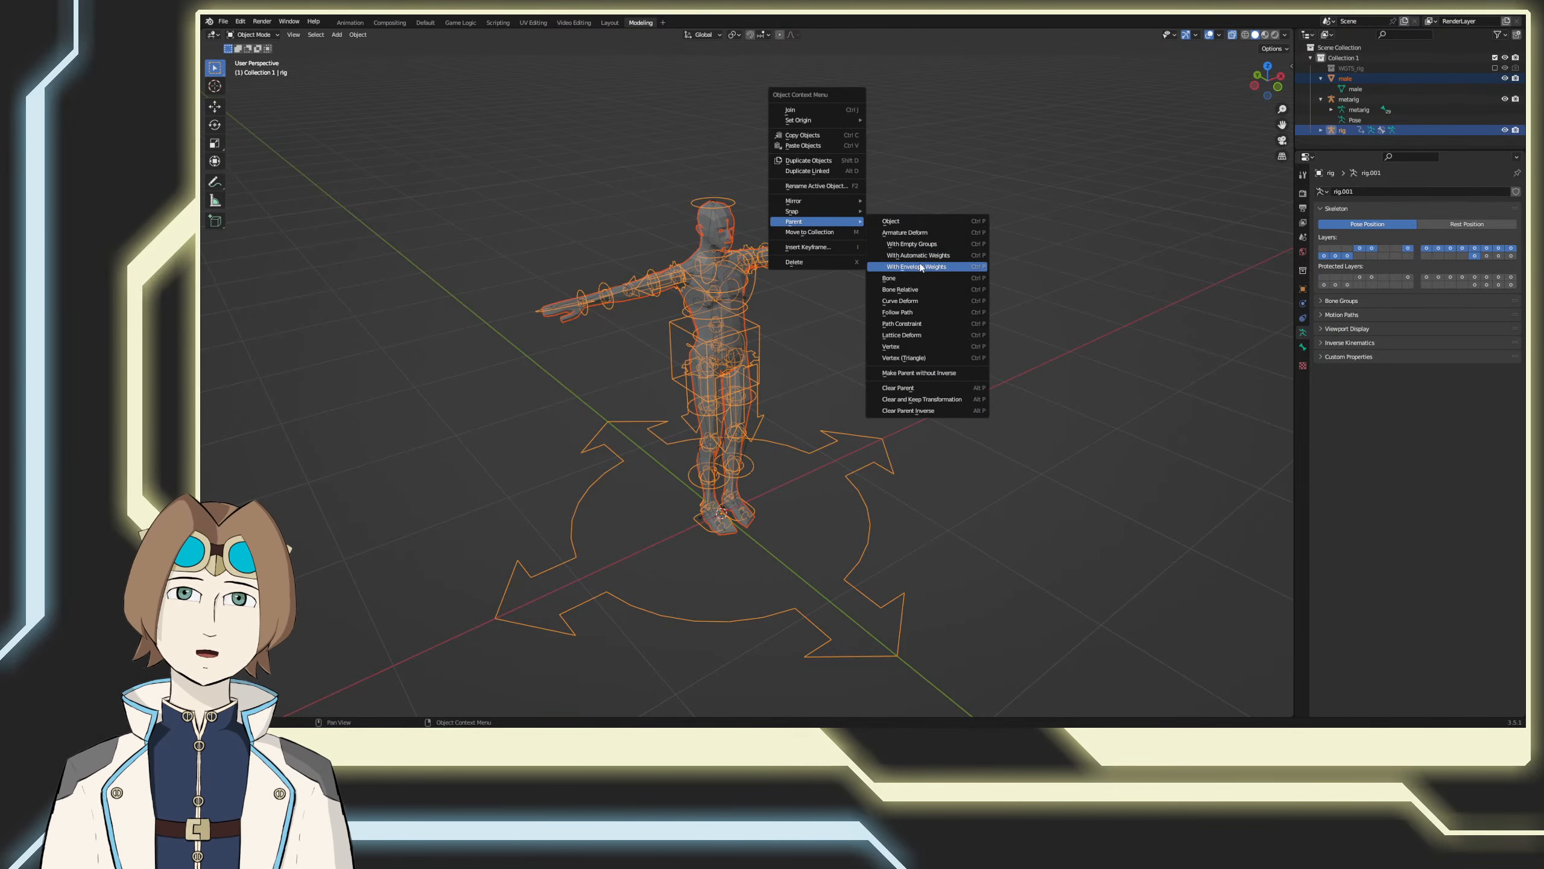
{"action": "left_click", "coordinate": [924, 255]}
Step: Put the new rig into Pose Mode and select its left hand IK control
{"action": "middle_click_drag", "start_coordinate": [946, 316], "coordinate": [837, 336]}
{"action": "left_click", "coordinate": [802, 357]}
{"action": "left_click", "coordinate": [818, 333]}
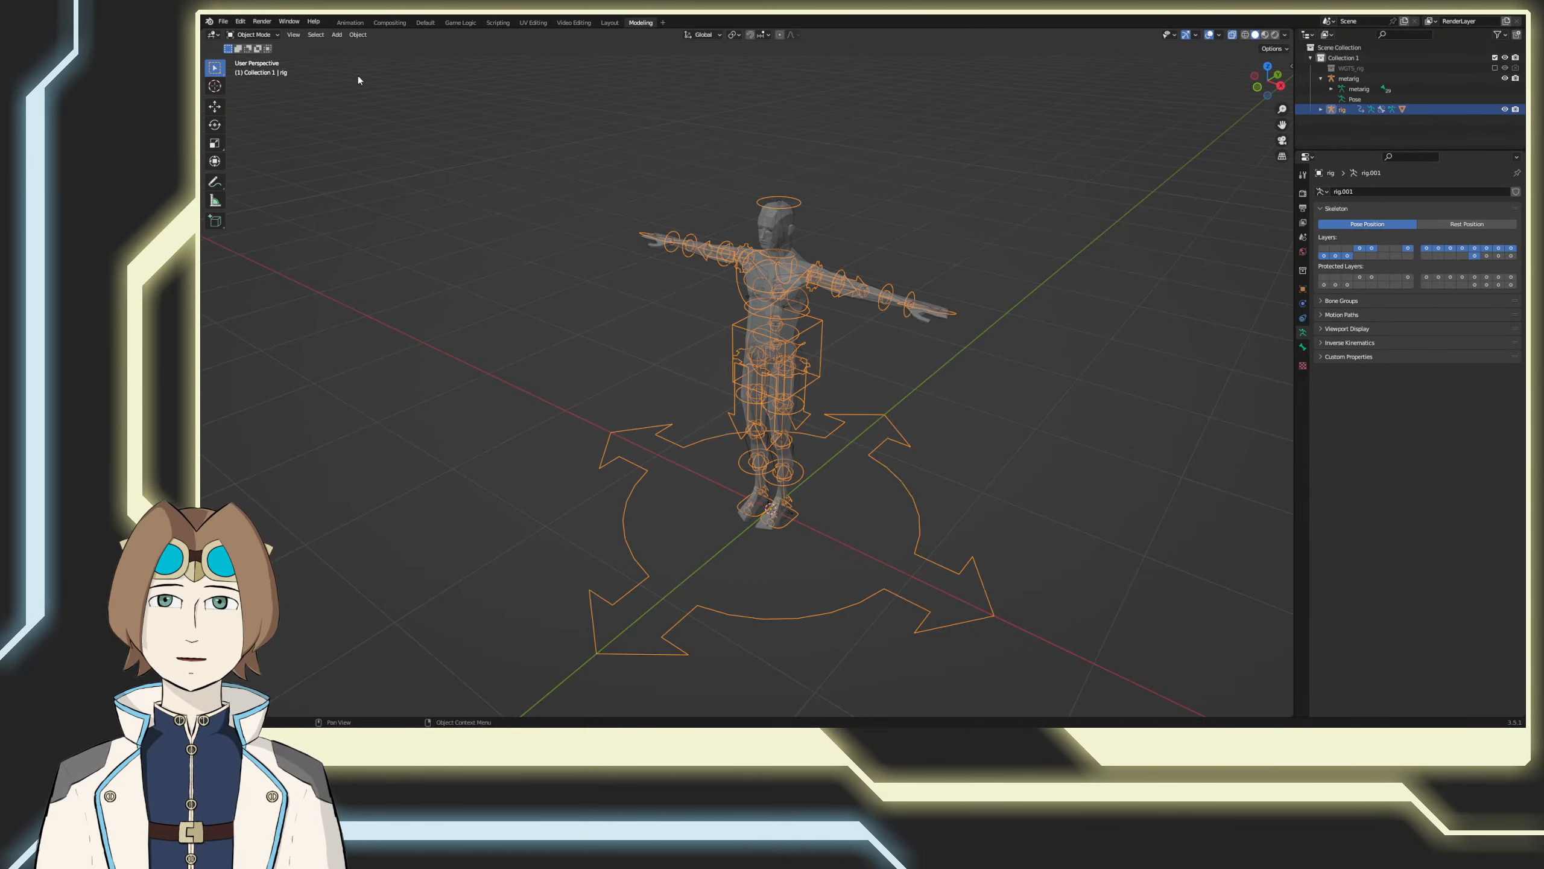
{"action": "left_click", "coordinate": [252, 34]}
{"action": "left_click", "coordinate": [249, 73]}
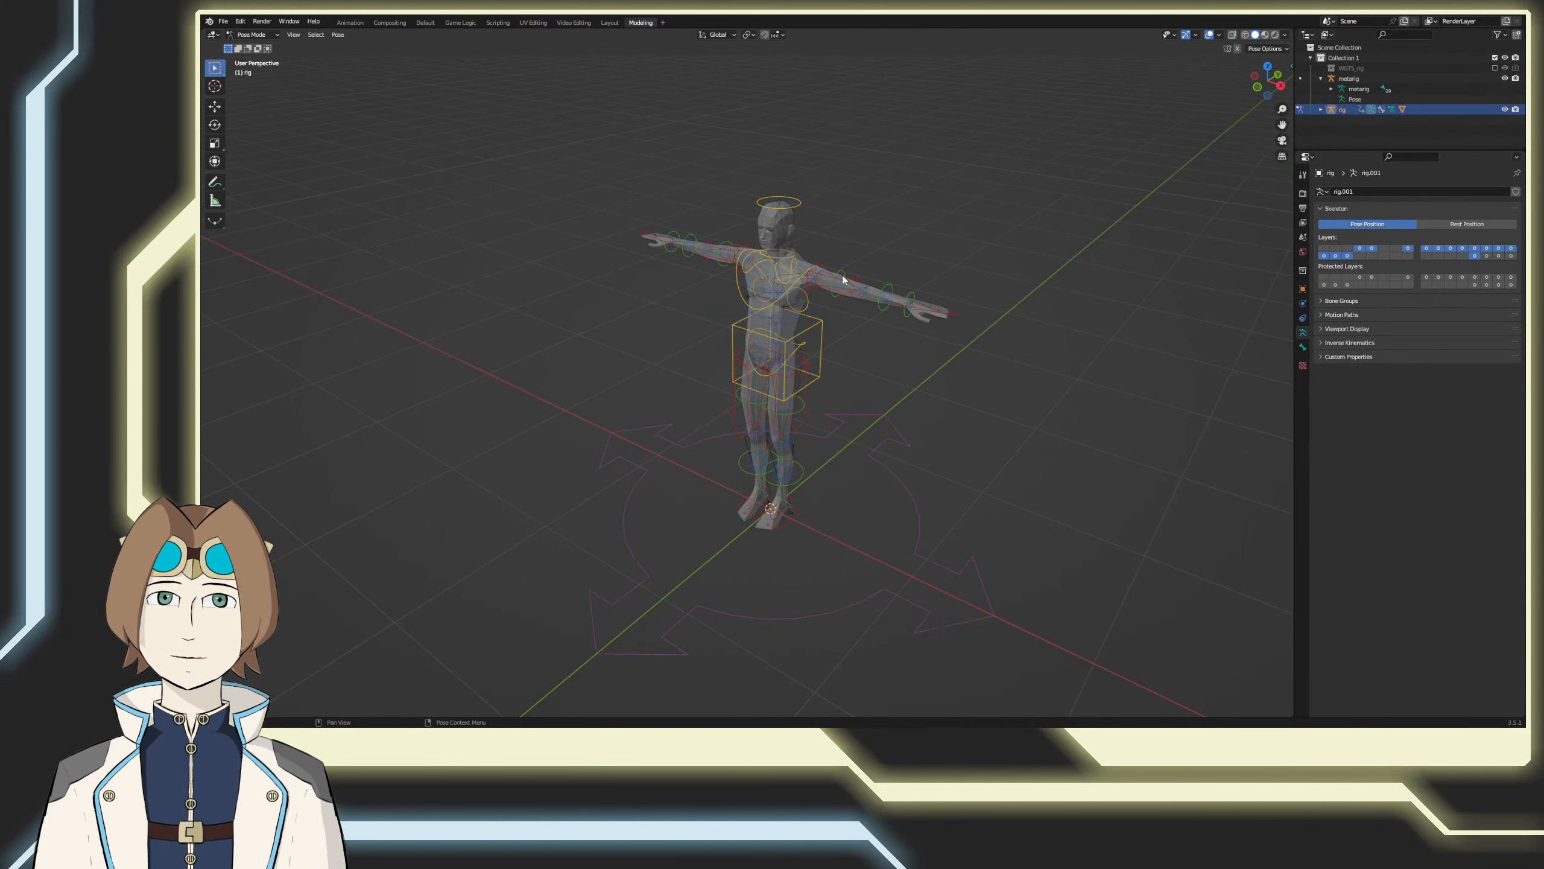
{"action": "key", "text": "ctrl+Tab"}
{"action": "left_click", "coordinate": [916, 301]}
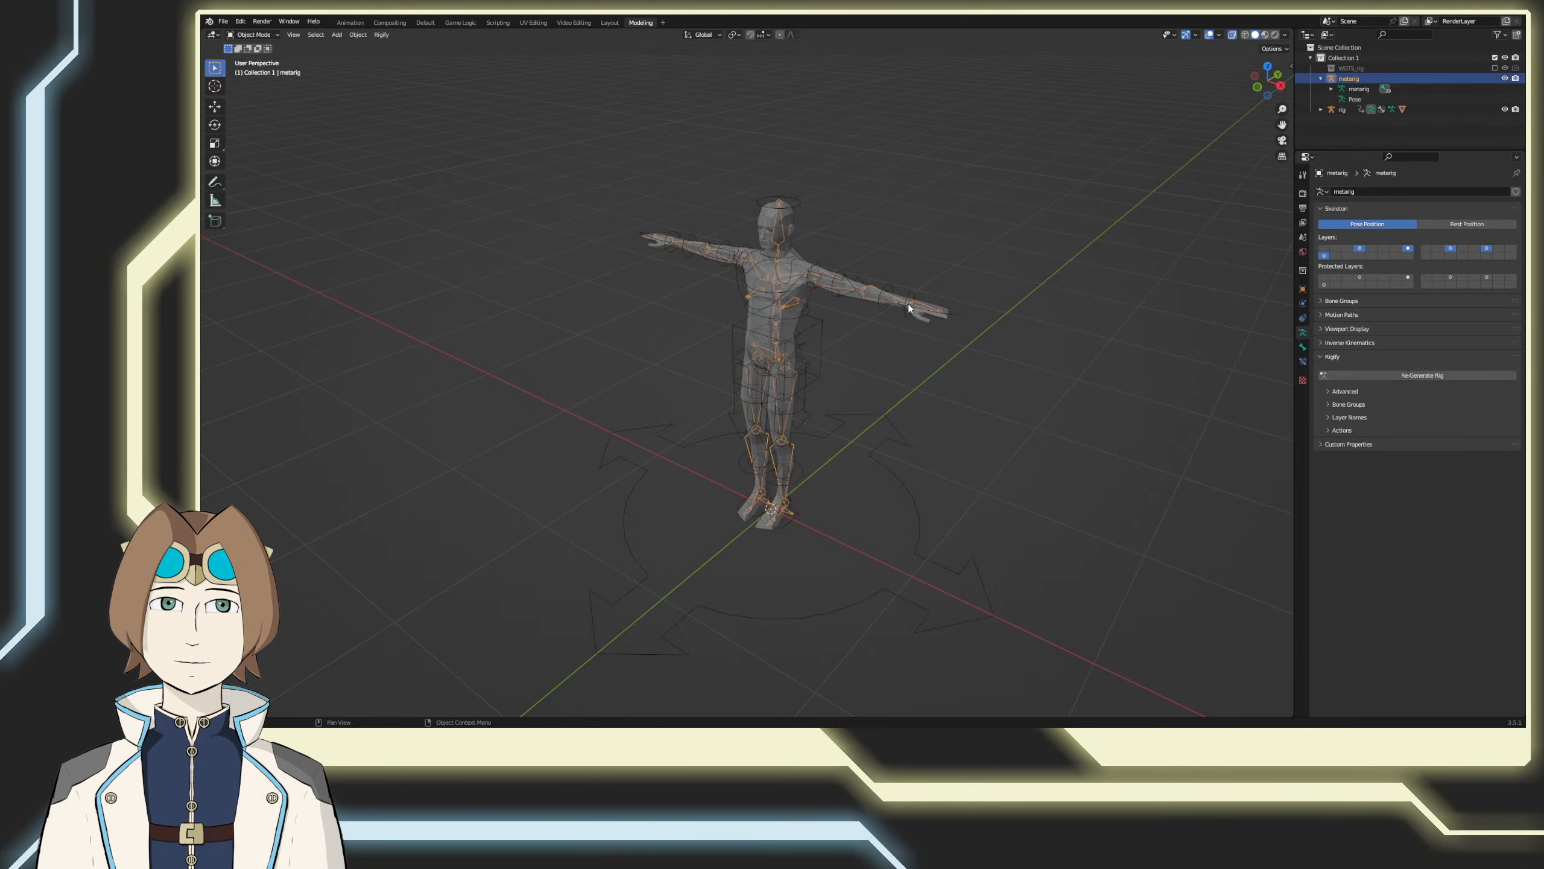
{"action": "left_click", "coordinate": [922, 305]}
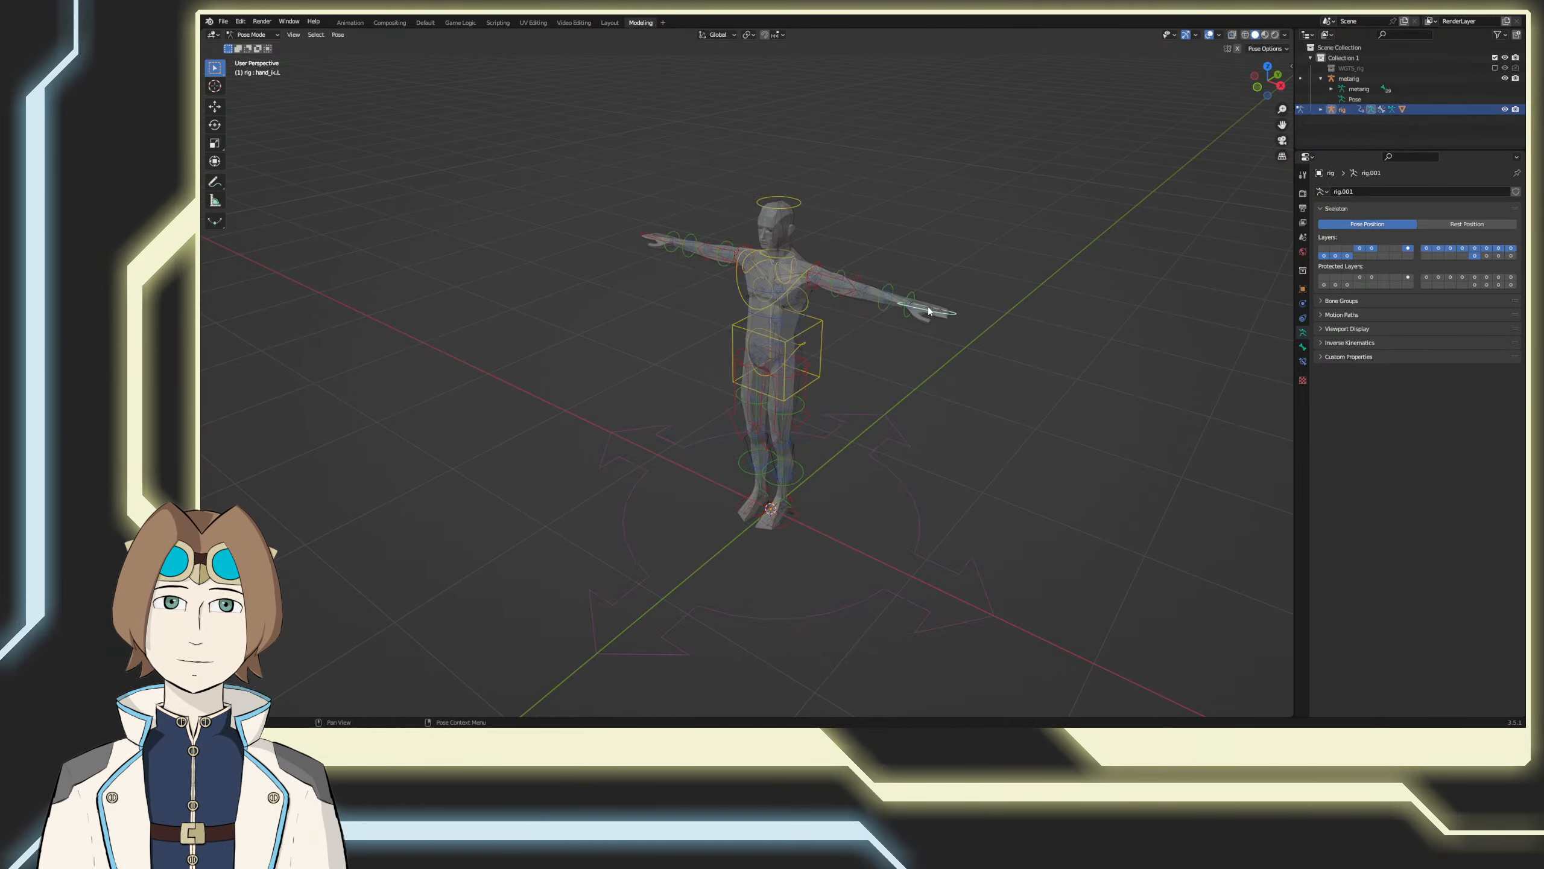
Step: Try rotating and moving the left hand IK control to test how the arm deforms
{"action": "key", "text": "r"}
{"action": "right_click", "coordinate": [968, 334]}
{"action": "middle_click_drag", "start_coordinate": [971, 336], "coordinate": [977, 419]}
{"action": "key", "text": "g"}
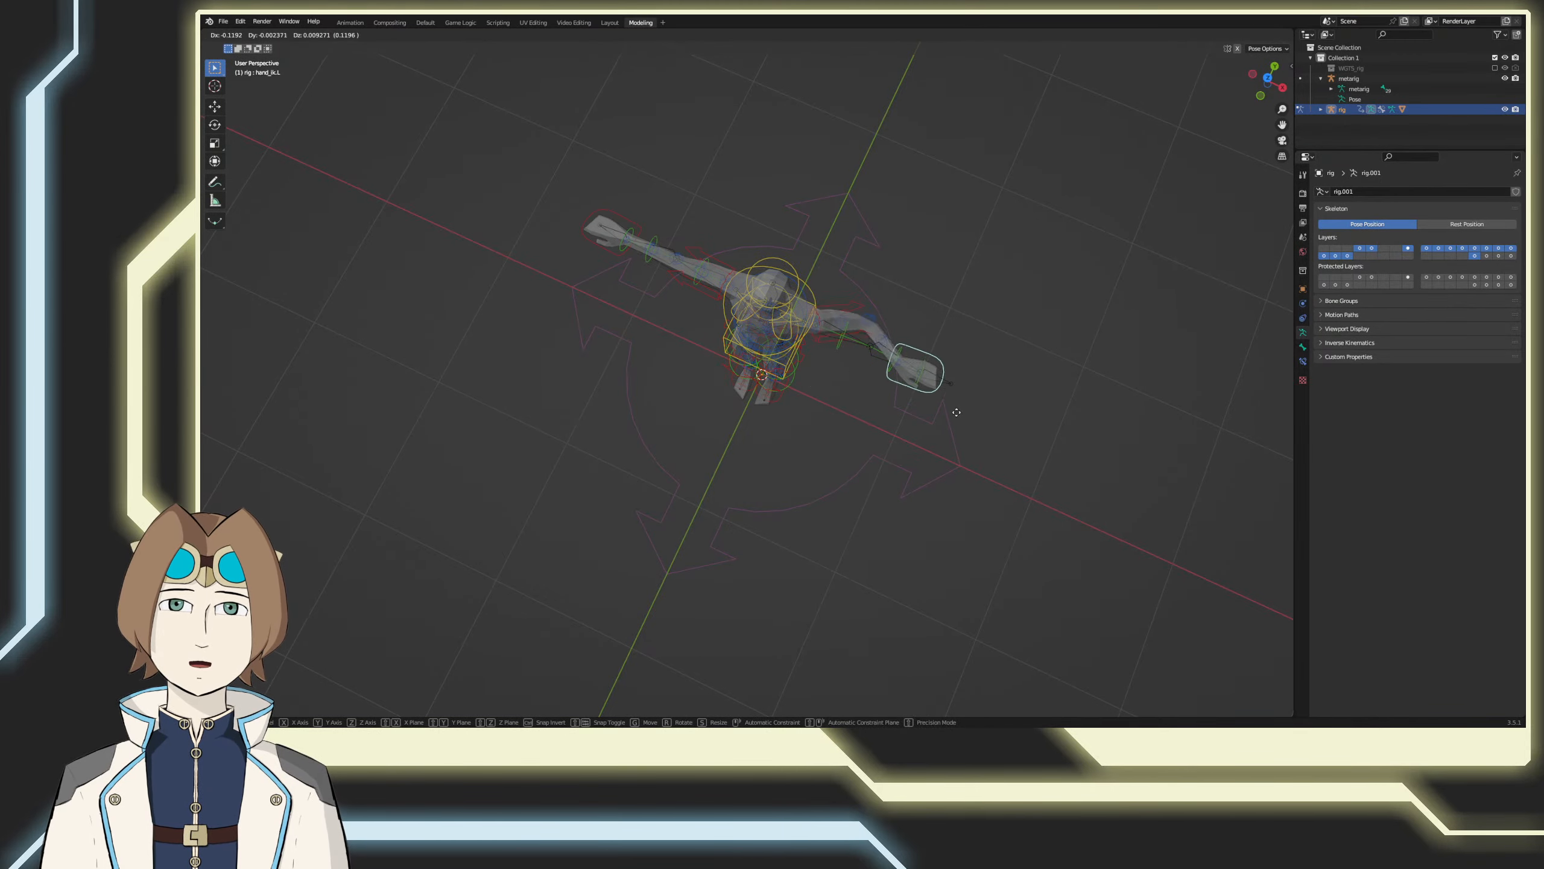
{"action": "right_click", "coordinate": [903, 474]}
{"action": "middle_click_drag", "start_coordinate": [974, 490], "coordinate": [983, 417]}
{"action": "key", "text": "g"}
{"action": "right_click", "coordinate": [844, 428]}
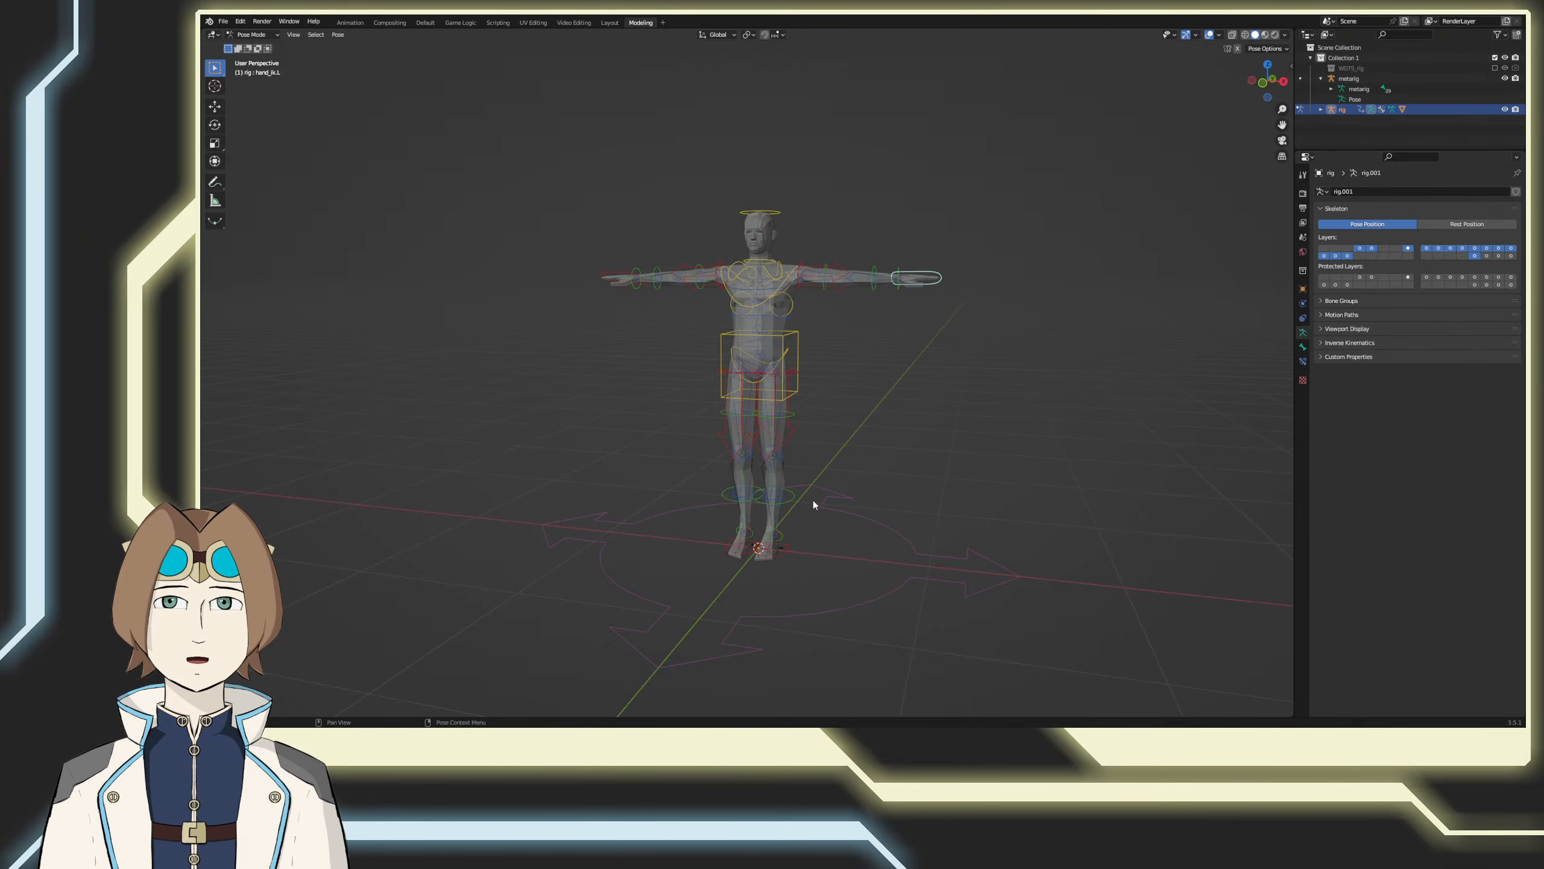
Step: Try raising the left foot IK control forward in the right side view, and undo the move
{"action": "left_click", "coordinate": [775, 551]}
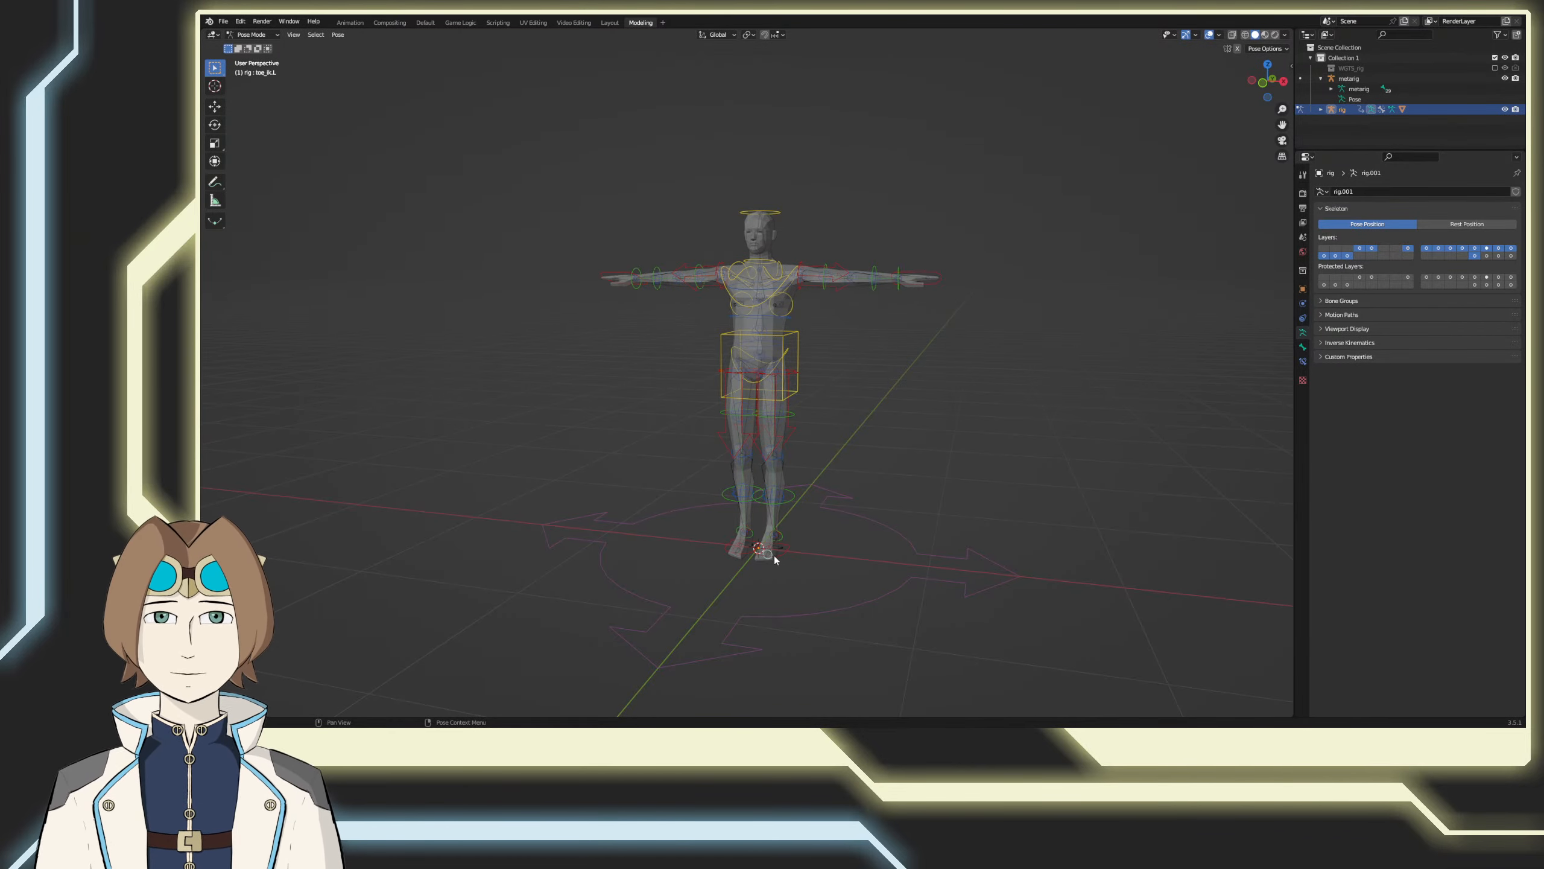
{"action": "key", "text": "KP_3"}
{"action": "key", "text": "g"}
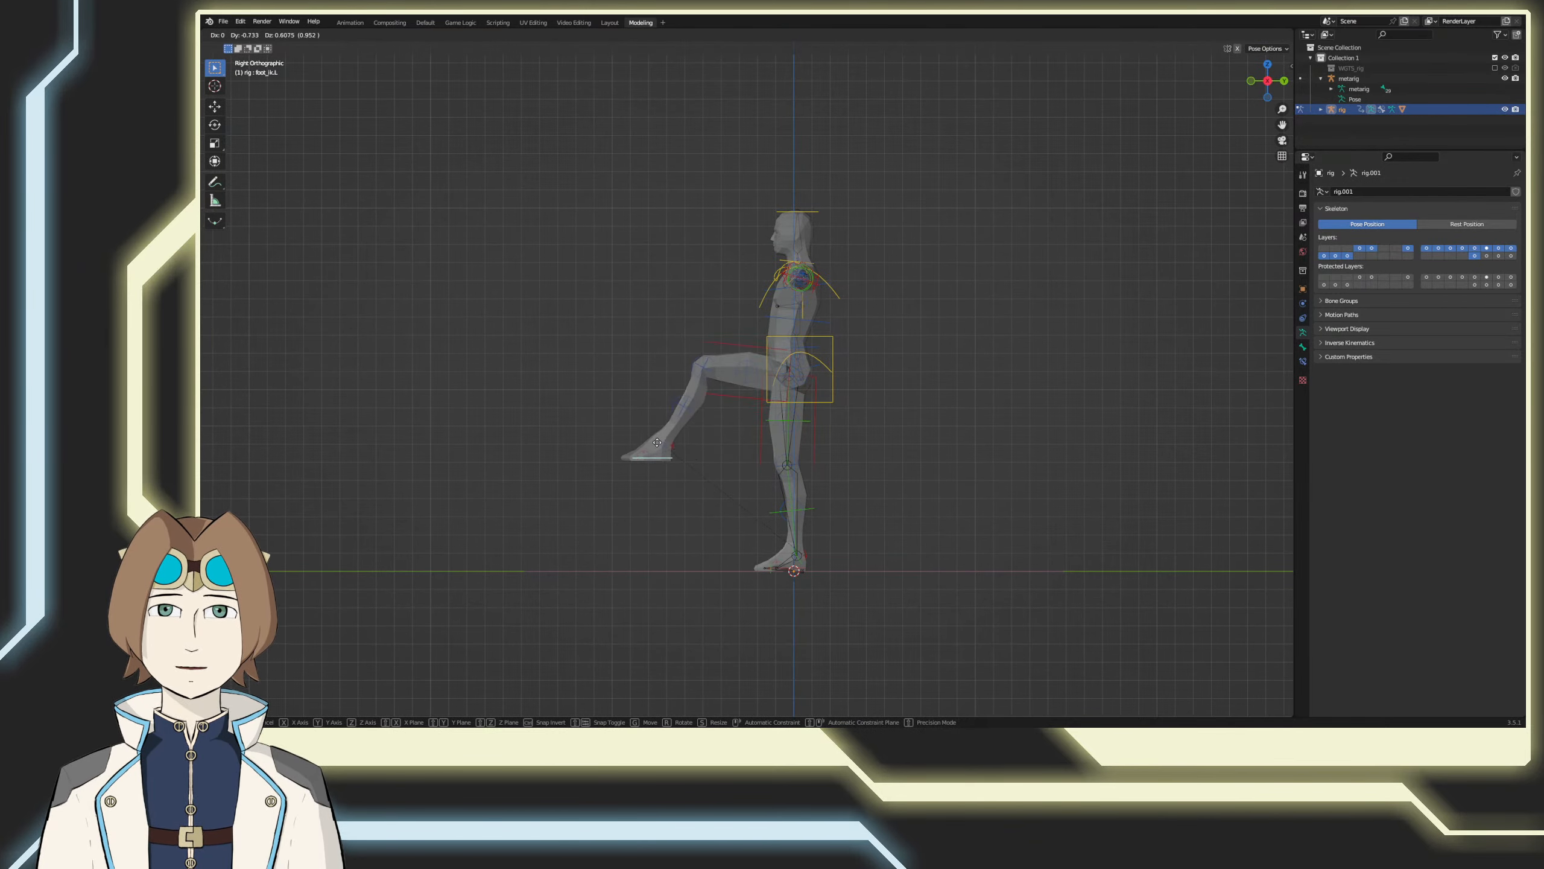
{"action": "left_click", "coordinate": [684, 481]}
{"action": "key", "text": "ctrl+z"}
Step: Test the left knee's bending close up by moving the foot IK control, and undo the pose
{"action": "scroll", "coordinate": [724, 556], "scroll_direction": "up", "scroll_amount": 6}
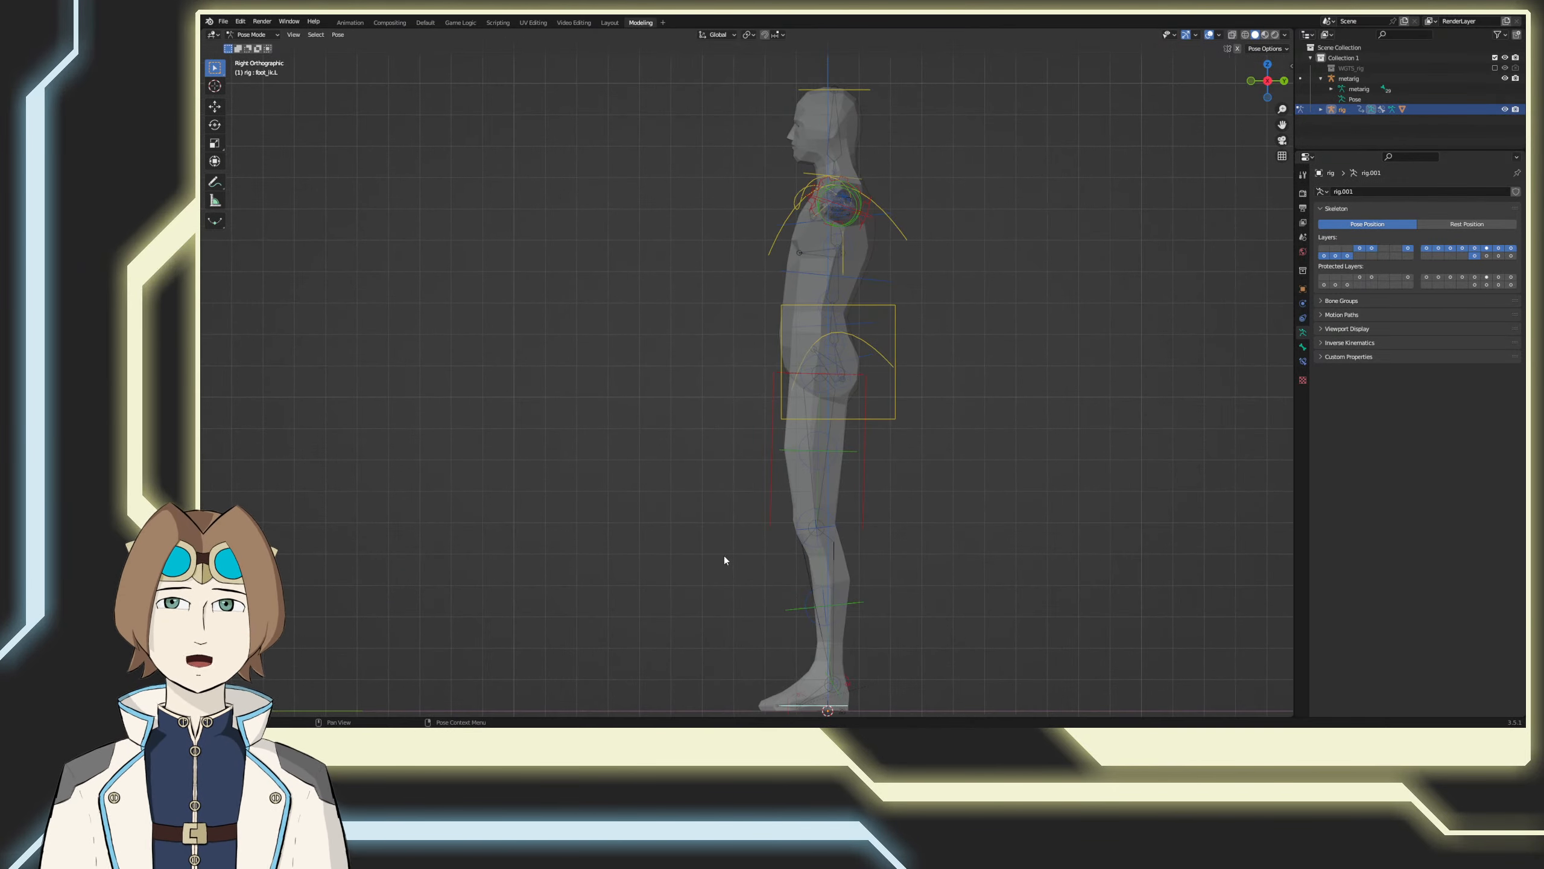
{"action": "middle_click_drag", "start_coordinate": [760, 589], "coordinate": [649, 250], "text": "shift"}
{"action": "key", "text": "g"}
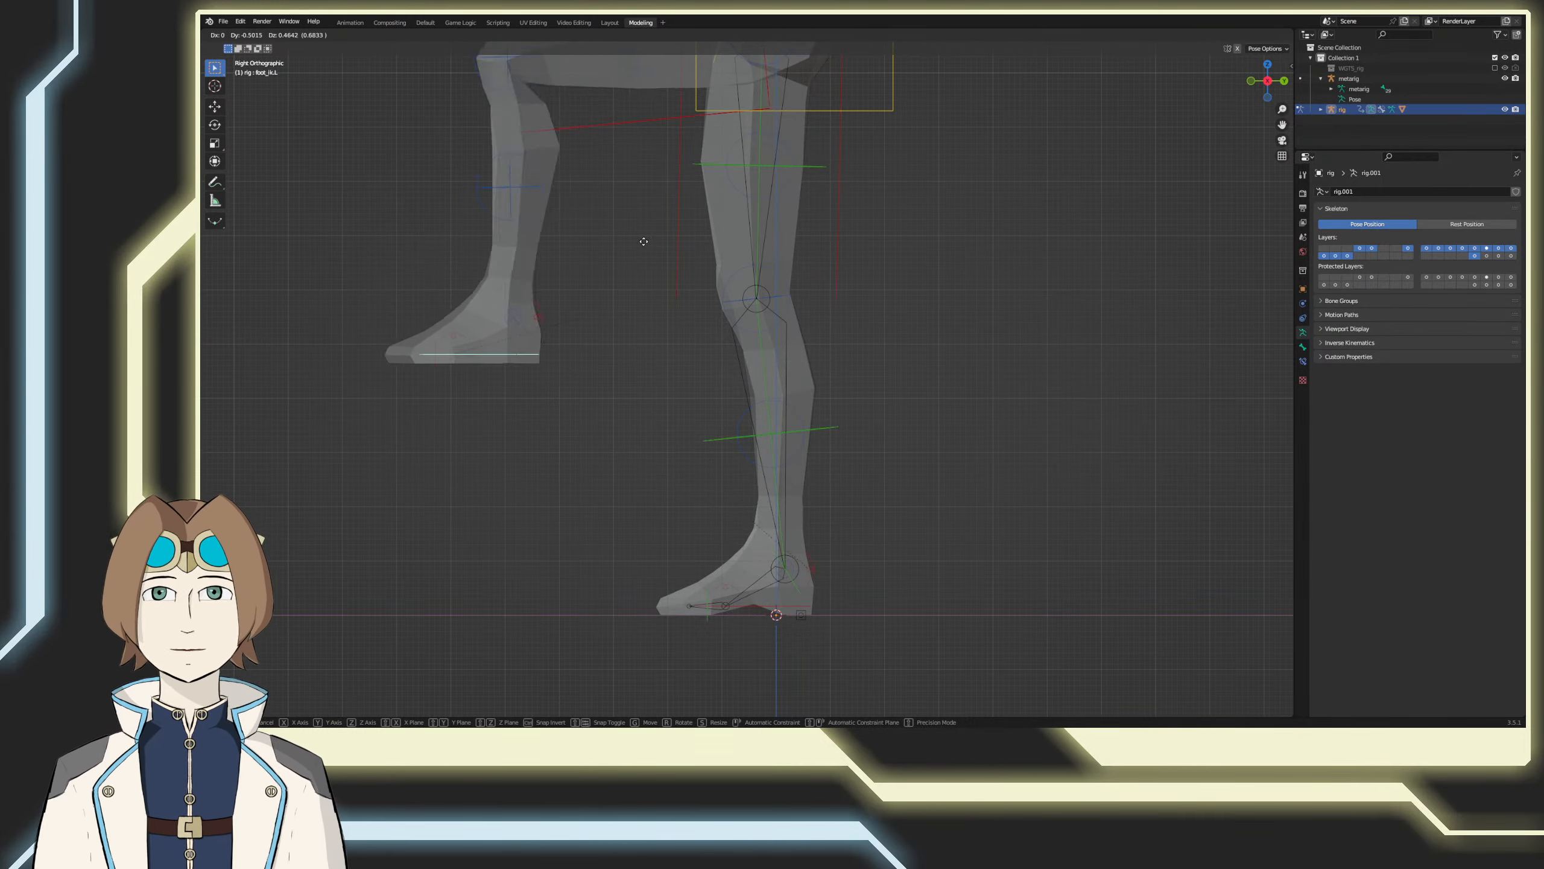
{"action": "right_click", "coordinate": [691, 241]}
{"action": "middle_click_drag", "start_coordinate": [630, 217], "coordinate": [710, 364], "text": "shift"}
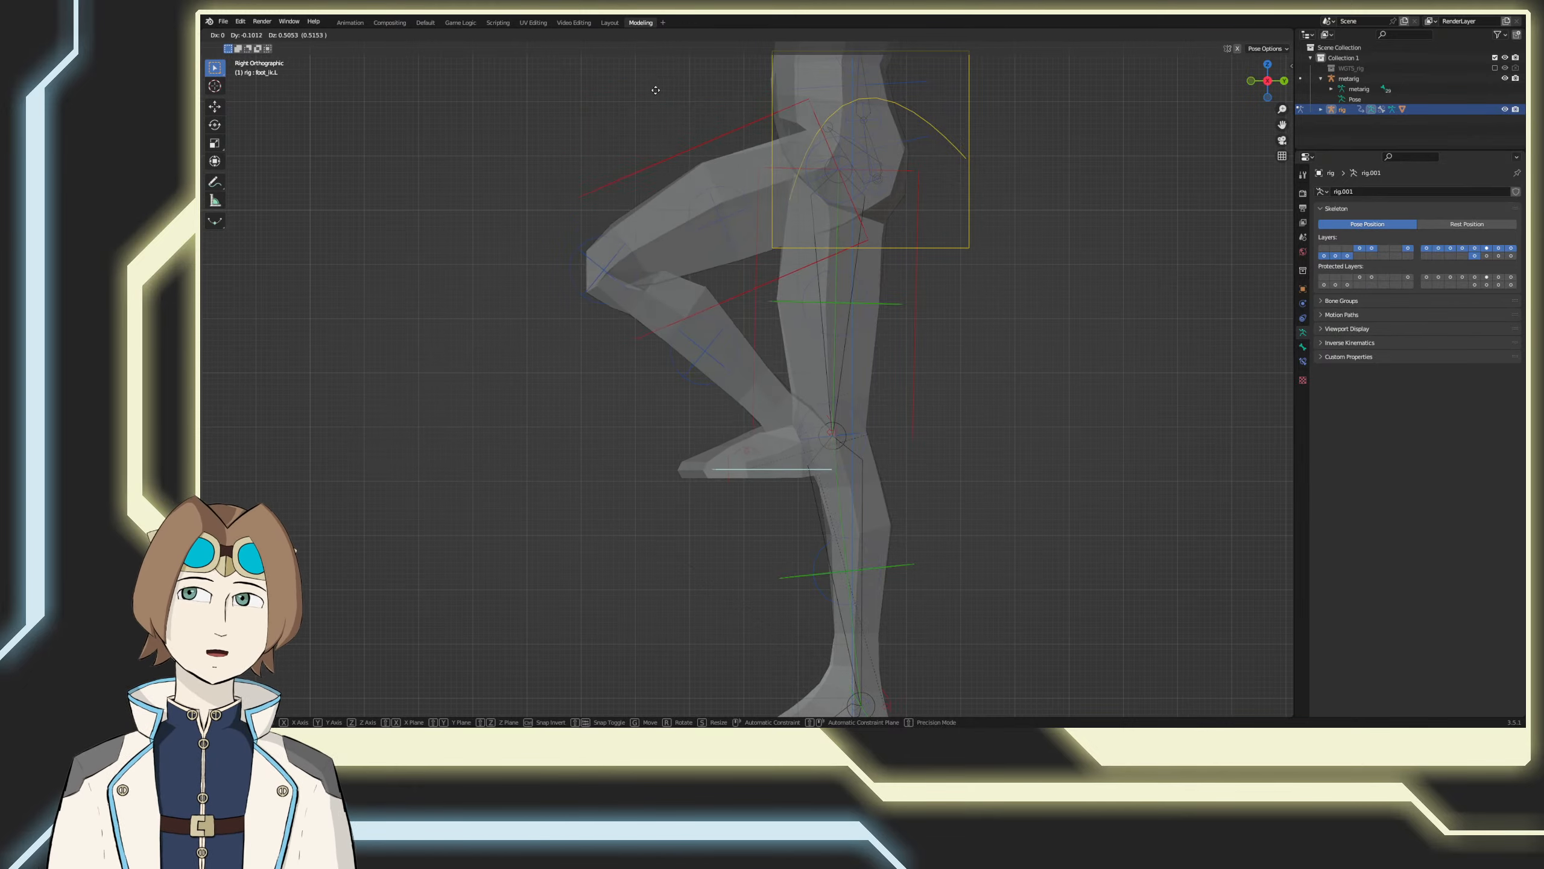
{"action": "left_click", "coordinate": [618, 712]}
{"action": "middle_click_drag", "start_coordinate": [845, 487], "coordinate": [839, 518]}
{"action": "key", "text": "ctrl+z"}
{"action": "scroll", "coordinate": [818, 547], "scroll_direction": "down", "scroll_amount": 5}
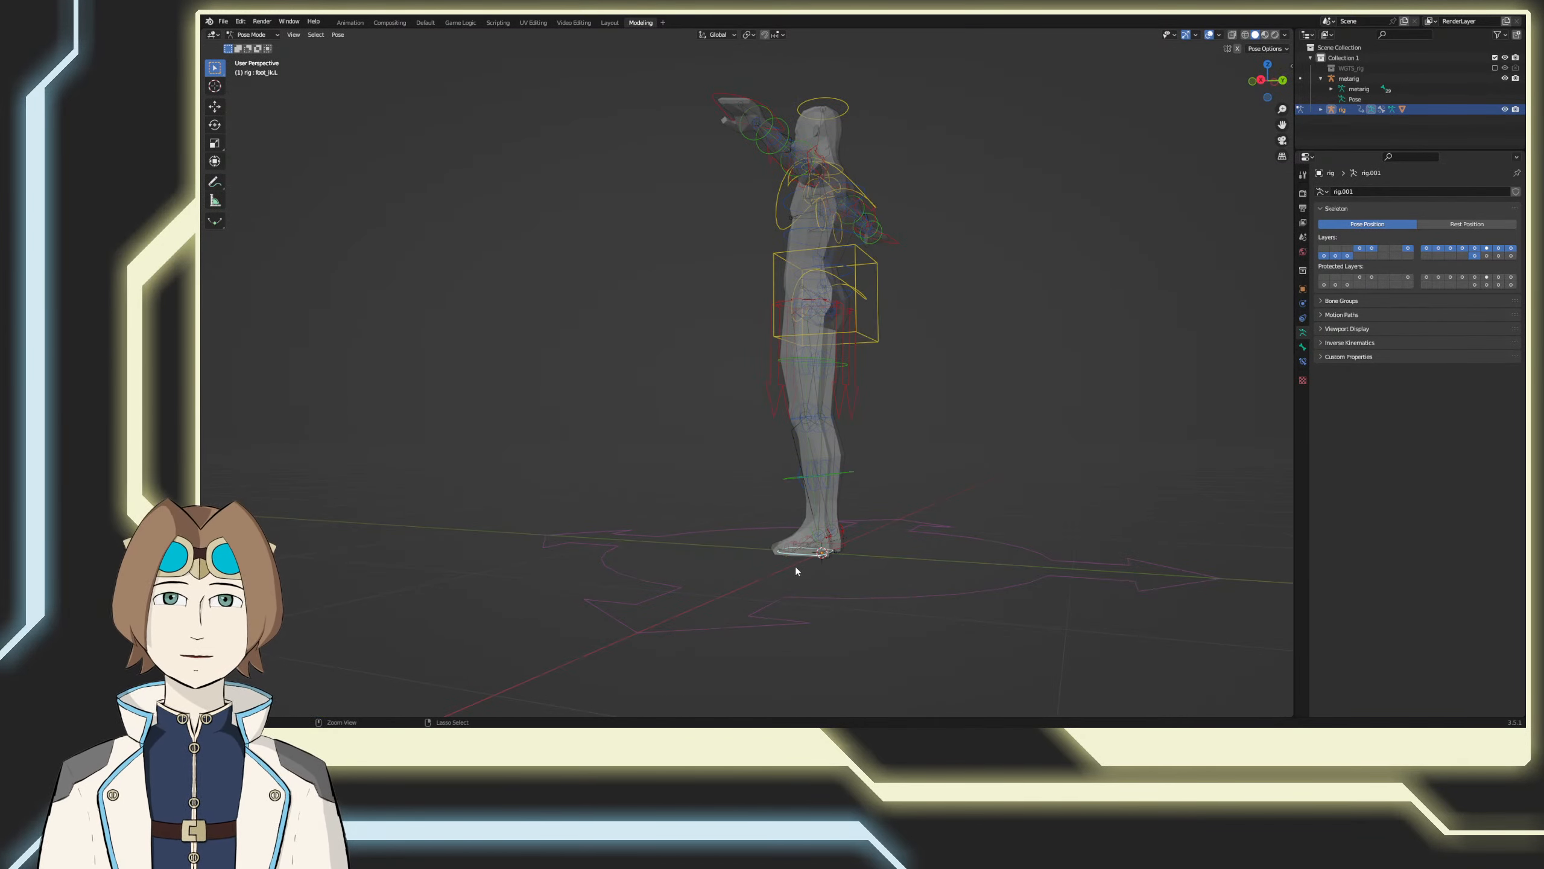
Step: Save the rigged model file and switch to the Animation workspace
{"action": "key", "text": "ctrl+s"}
{"action": "middle_click_drag", "start_coordinate": [660, 569], "coordinate": [839, 595]}
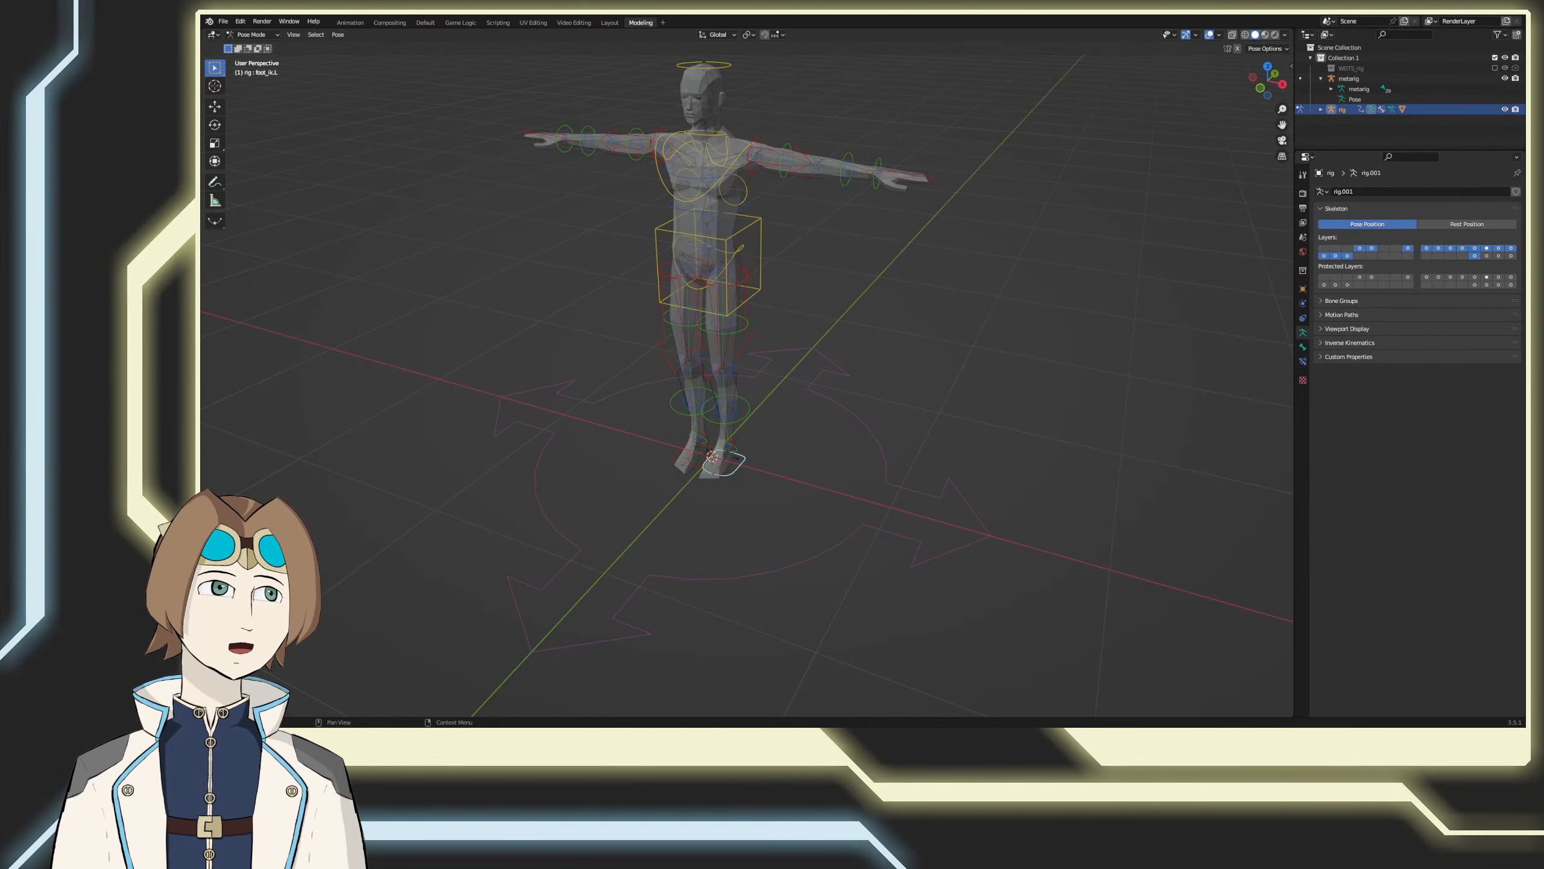
{"action": "middle_click_drag", "start_coordinate": [958, 529], "coordinate": [981, 542], "text": "shift"}
{"action": "key", "text": "ctrl+s"}
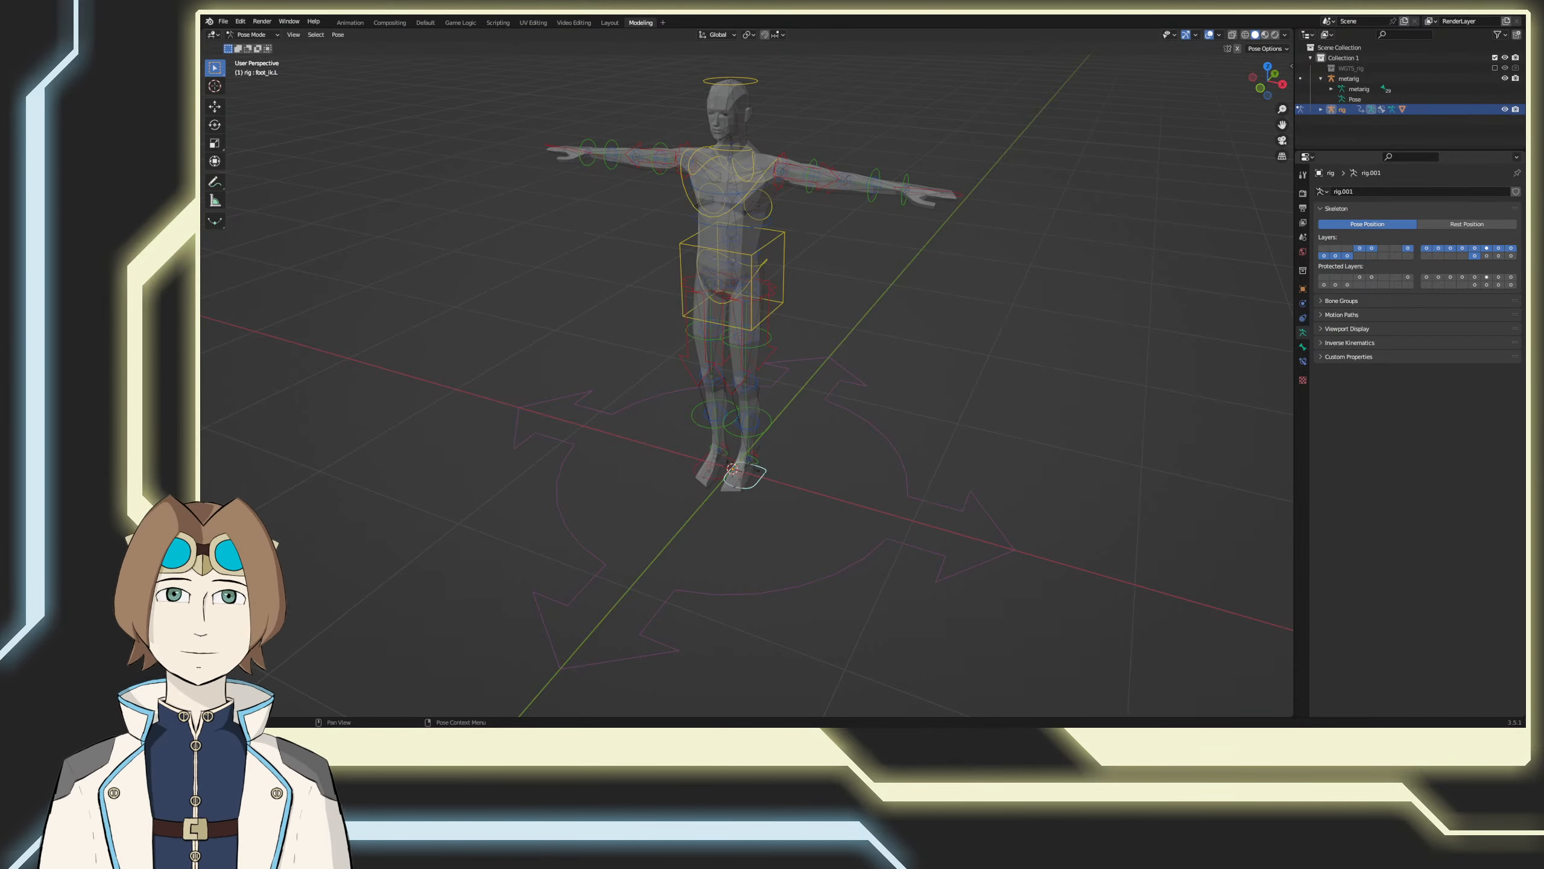
{"action": "scroll", "coordinate": [945, 388], "scroll_direction": "down", "scroll_amount": 2}
{"action": "key", "text": "ctrl+s"}
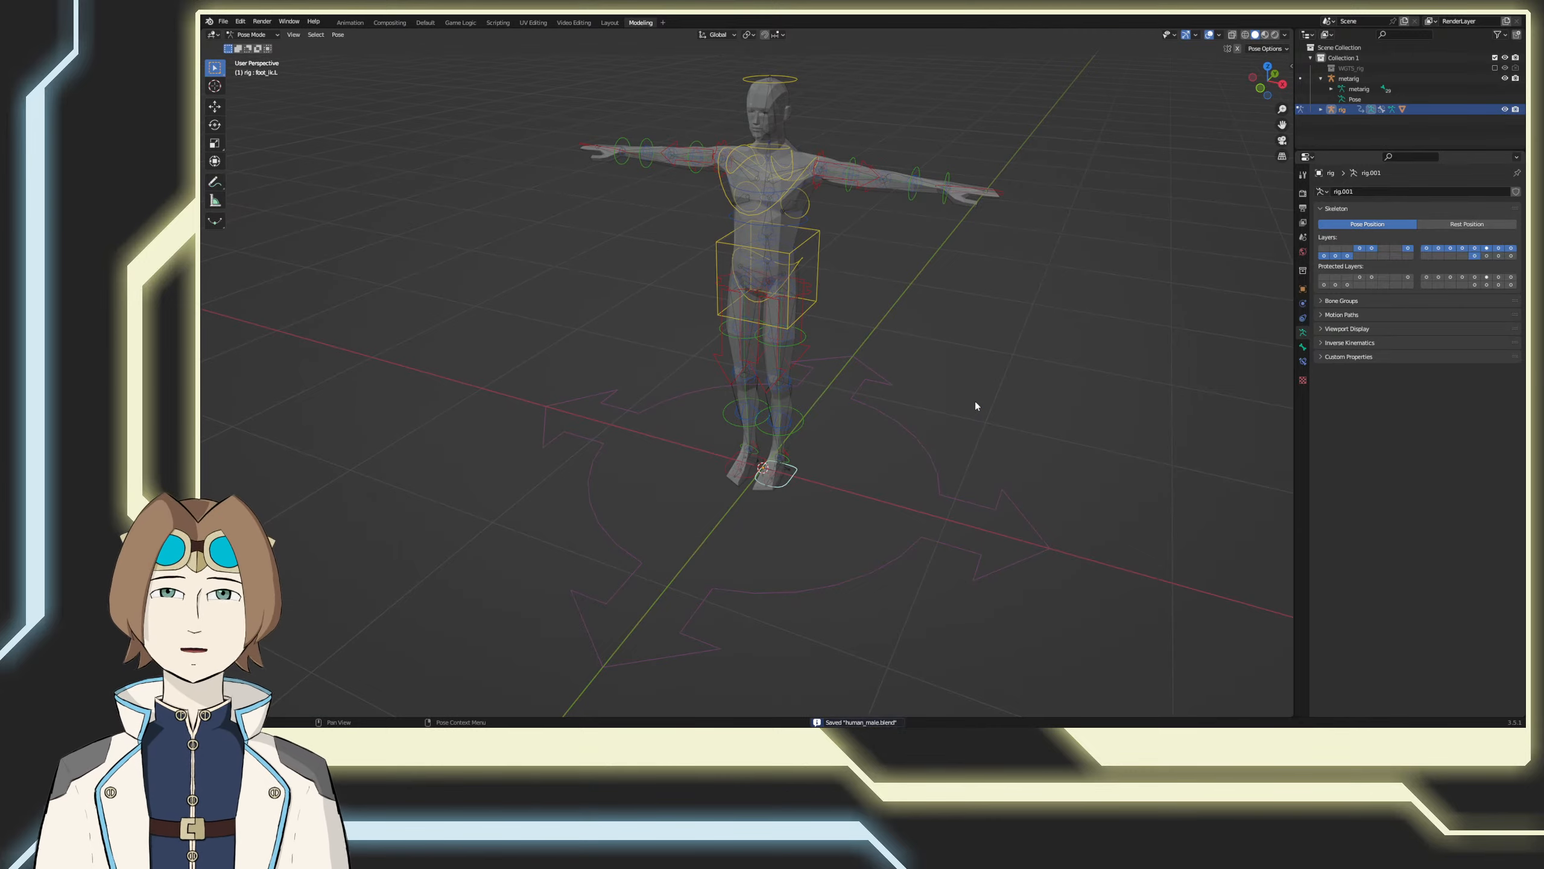
{"action": "middle_click_drag", "start_coordinate": [991, 401], "coordinate": [976, 448]}
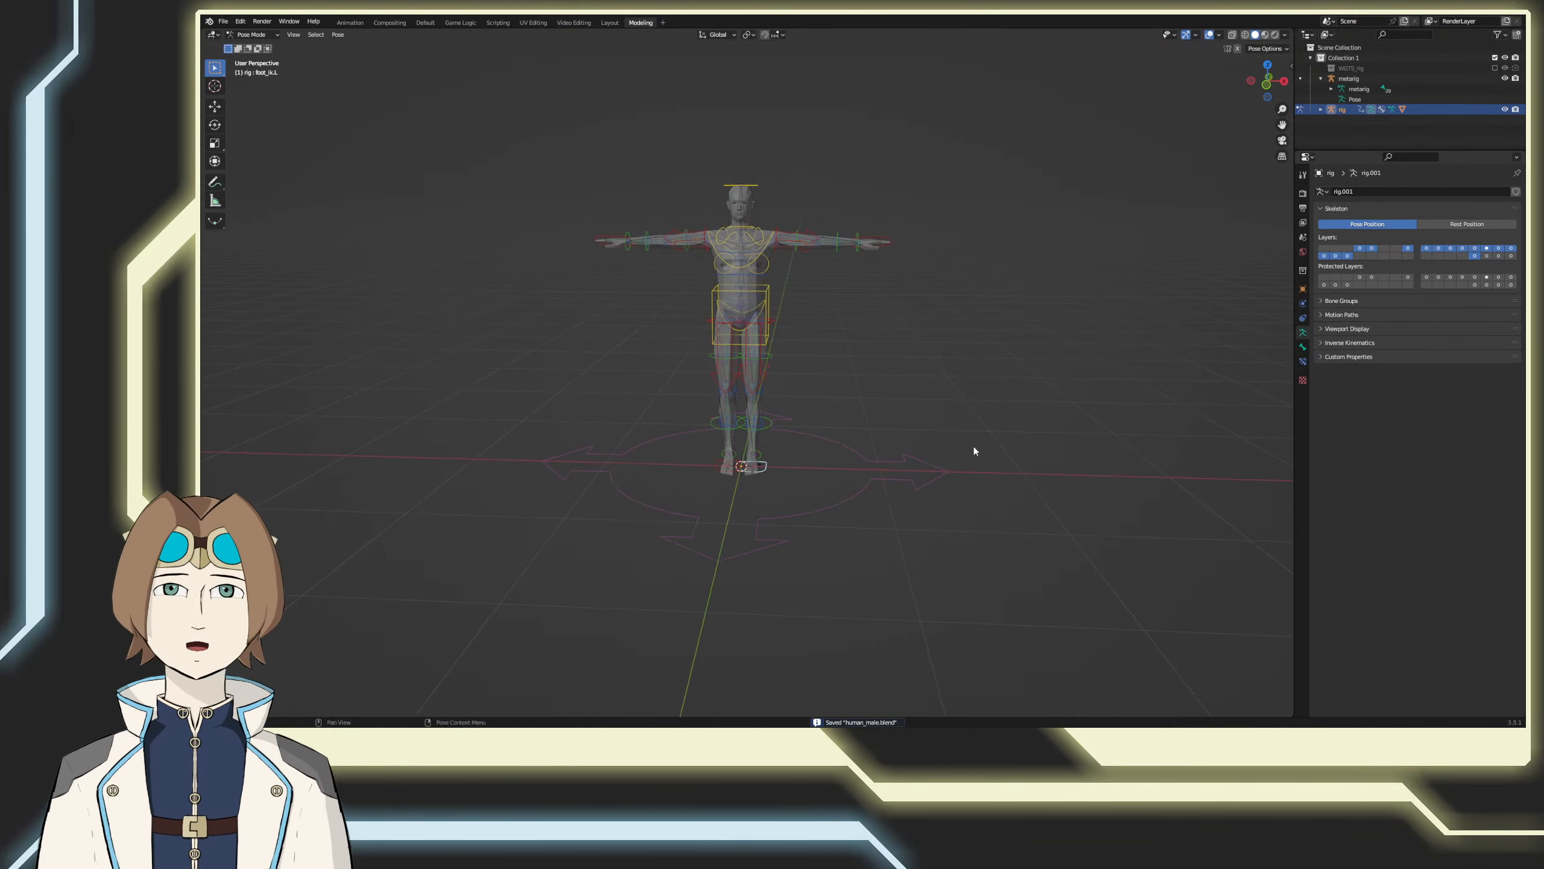
{"action": "left_click", "coordinate": [350, 22]}
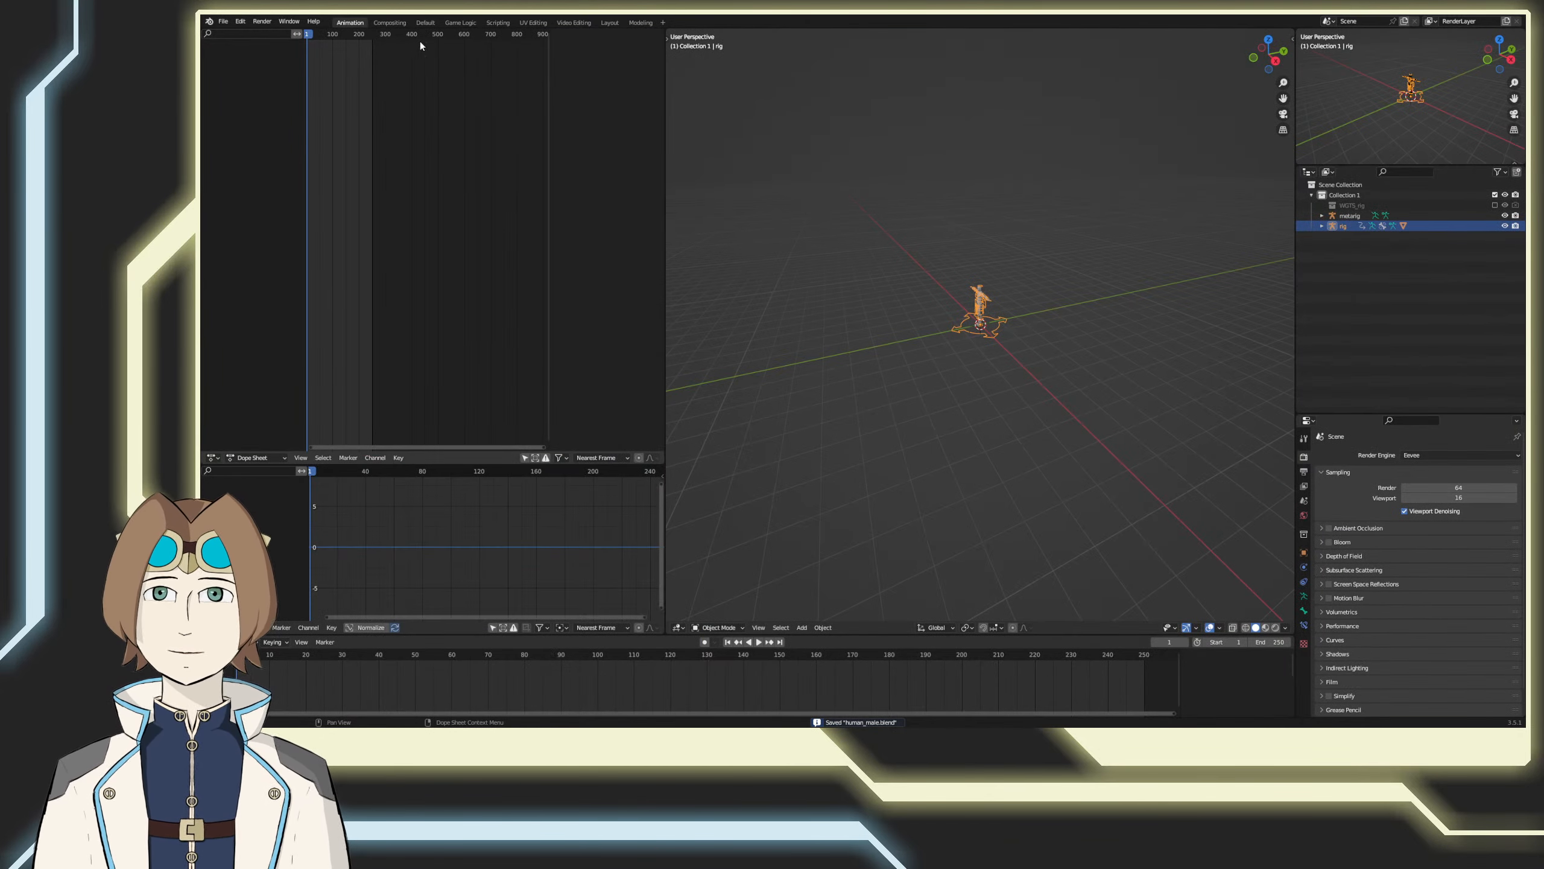
Step: Switch to the Layout workspace and deselect everything in the scene
{"action": "left_click", "coordinate": [639, 23]}
{"action": "left_click", "coordinate": [609, 22]}
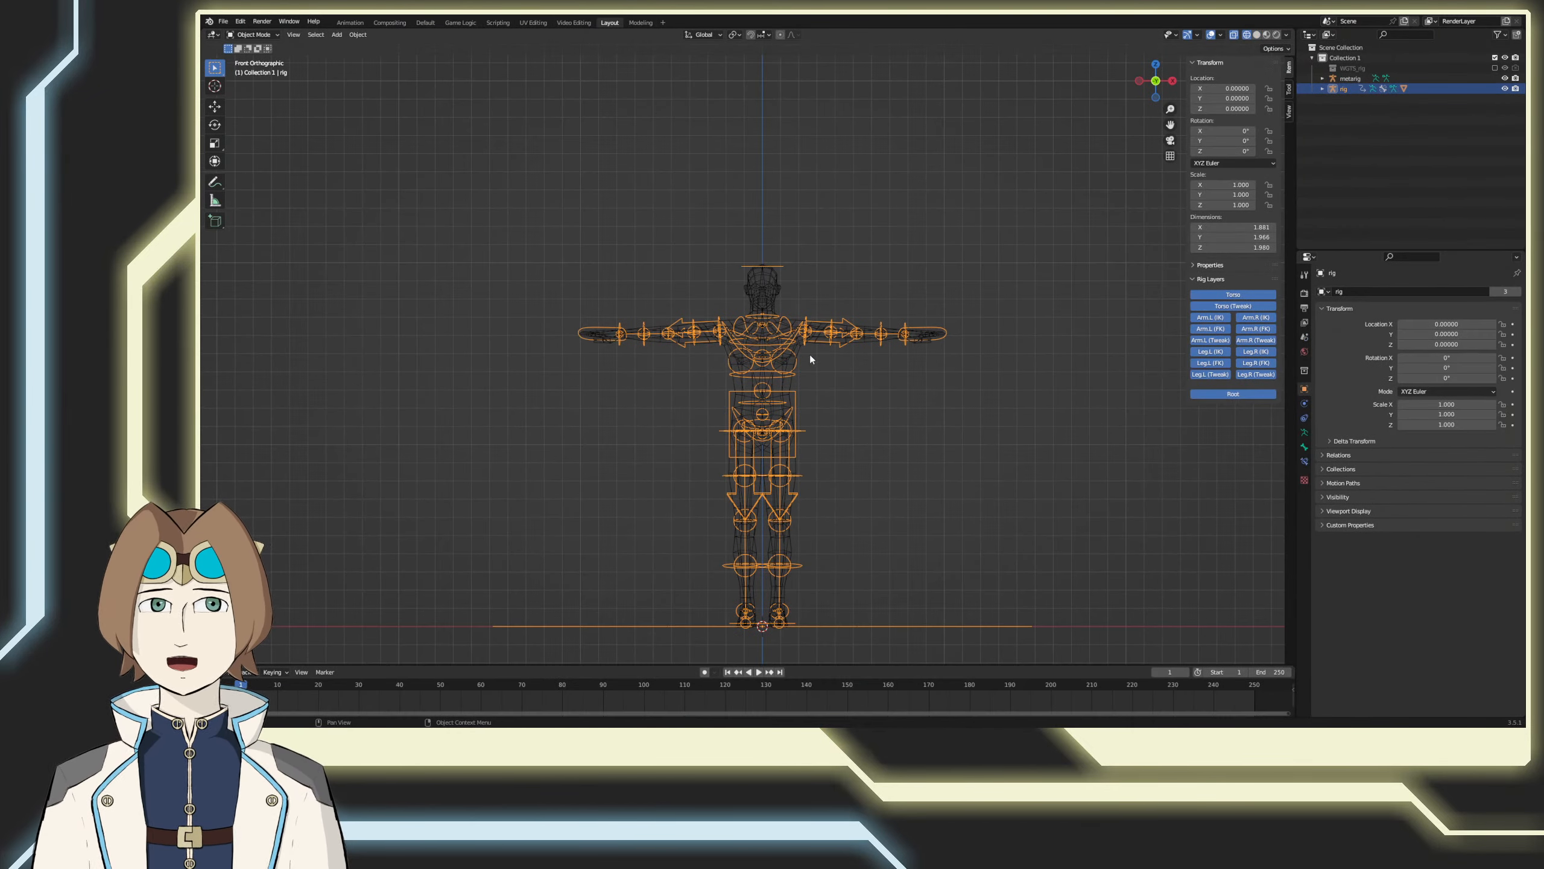
{"action": "middle_click_drag", "start_coordinate": [932, 426], "coordinate": [930, 465]}
{"action": "left_click", "coordinate": [948, 452]}
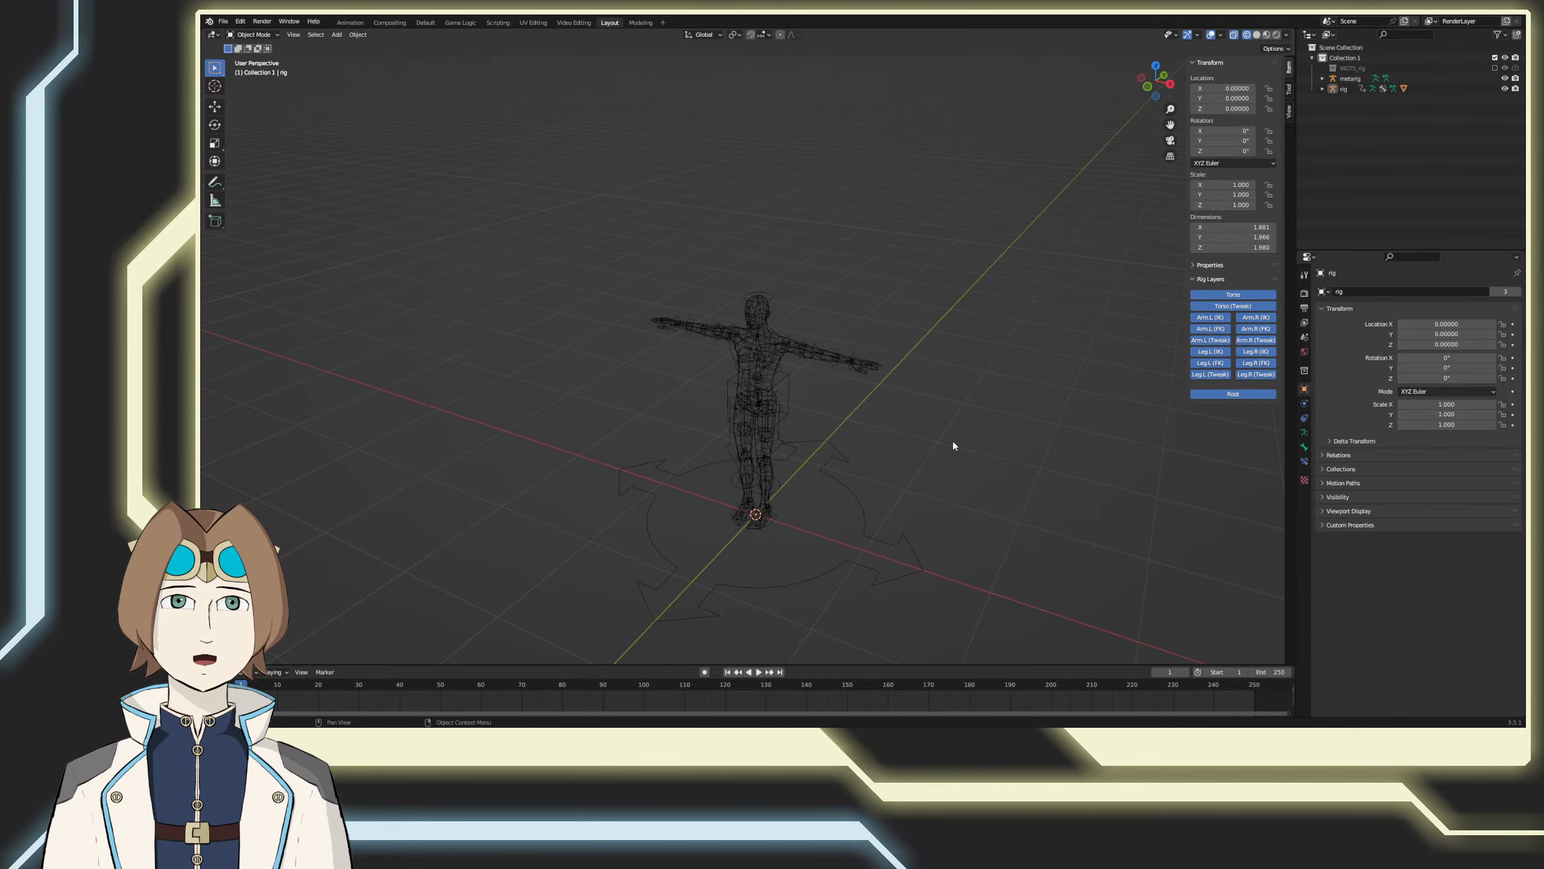
{"action": "left_click", "coordinate": [845, 358]}
{"action": "key", "text": "Tab"}
{"action": "key", "text": "Tab"}
{"action": "key", "text": "Tab"}
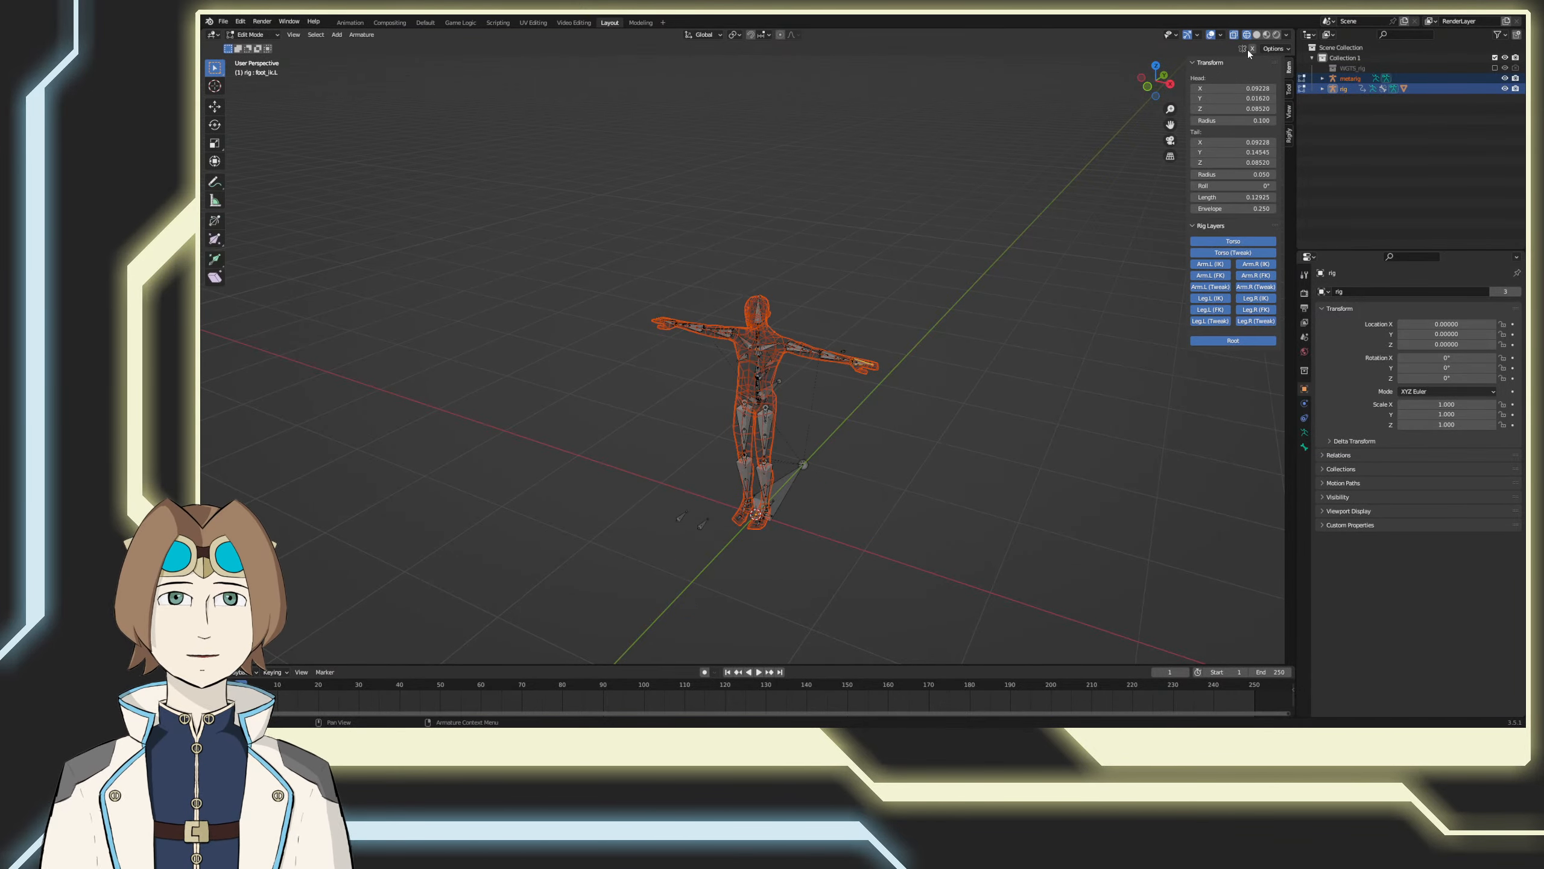
{"action": "key", "text": "Tab"}
{"action": "left_click", "coordinate": [834, 430]}
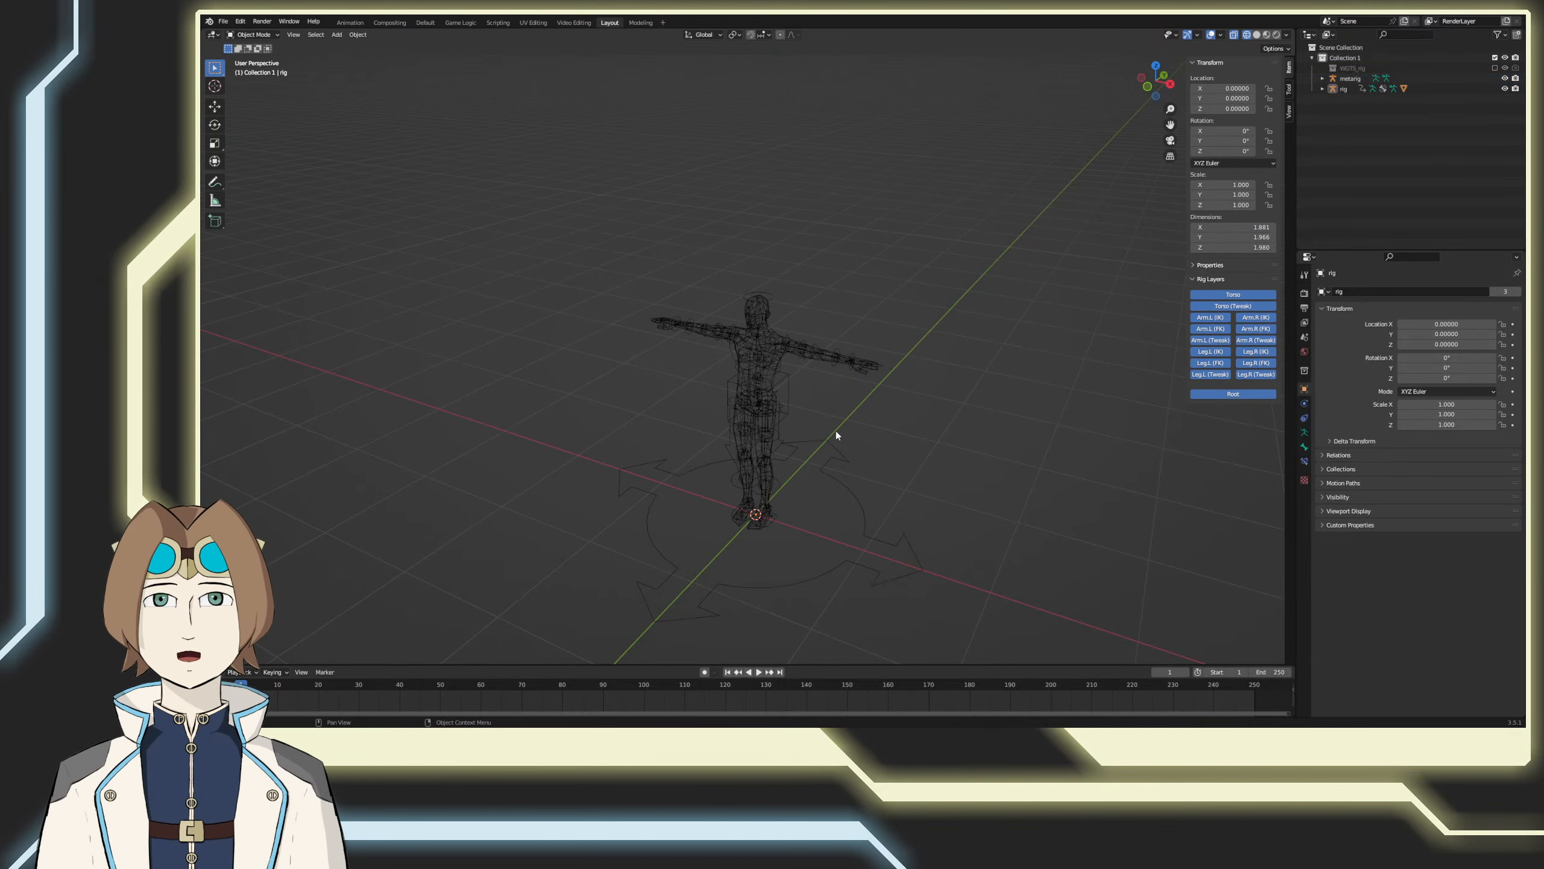
Step: Select the character's control rig and display the viewport in solid shading
{"action": "left_click", "coordinate": [849, 369]}
{"action": "middle_click_drag", "start_coordinate": [865, 445], "coordinate": [857, 384], "text": "shift"}
{"action": "key", "text": "z"}
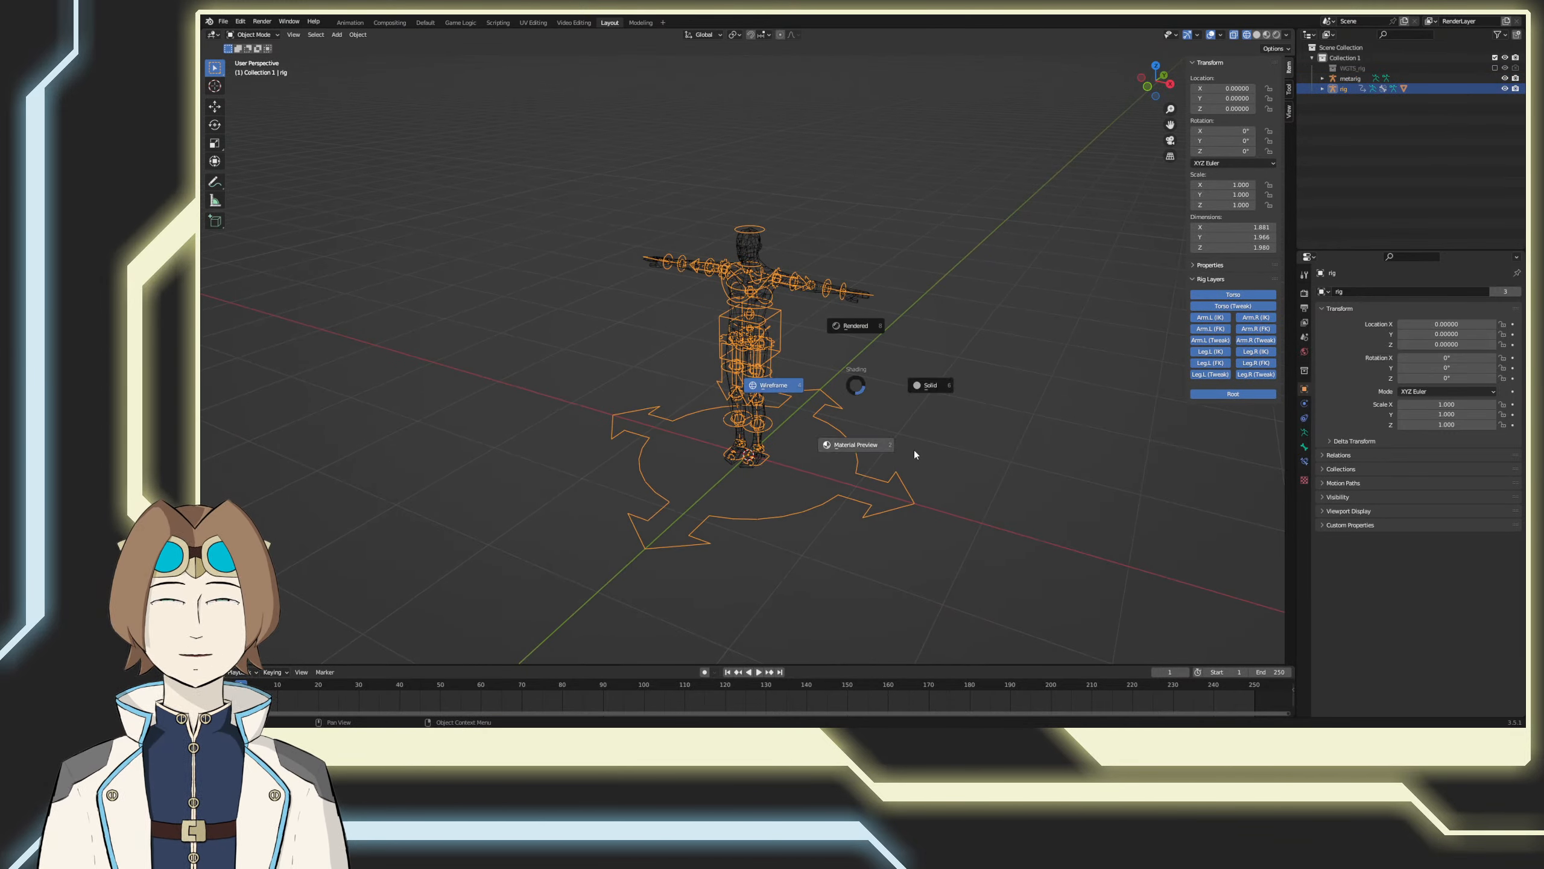
{"action": "left_click", "coordinate": [956, 389]}
{"action": "middle_click_drag", "start_coordinate": [959, 393], "coordinate": [969, 302]}
{"action": "key", "text": "Tab"}
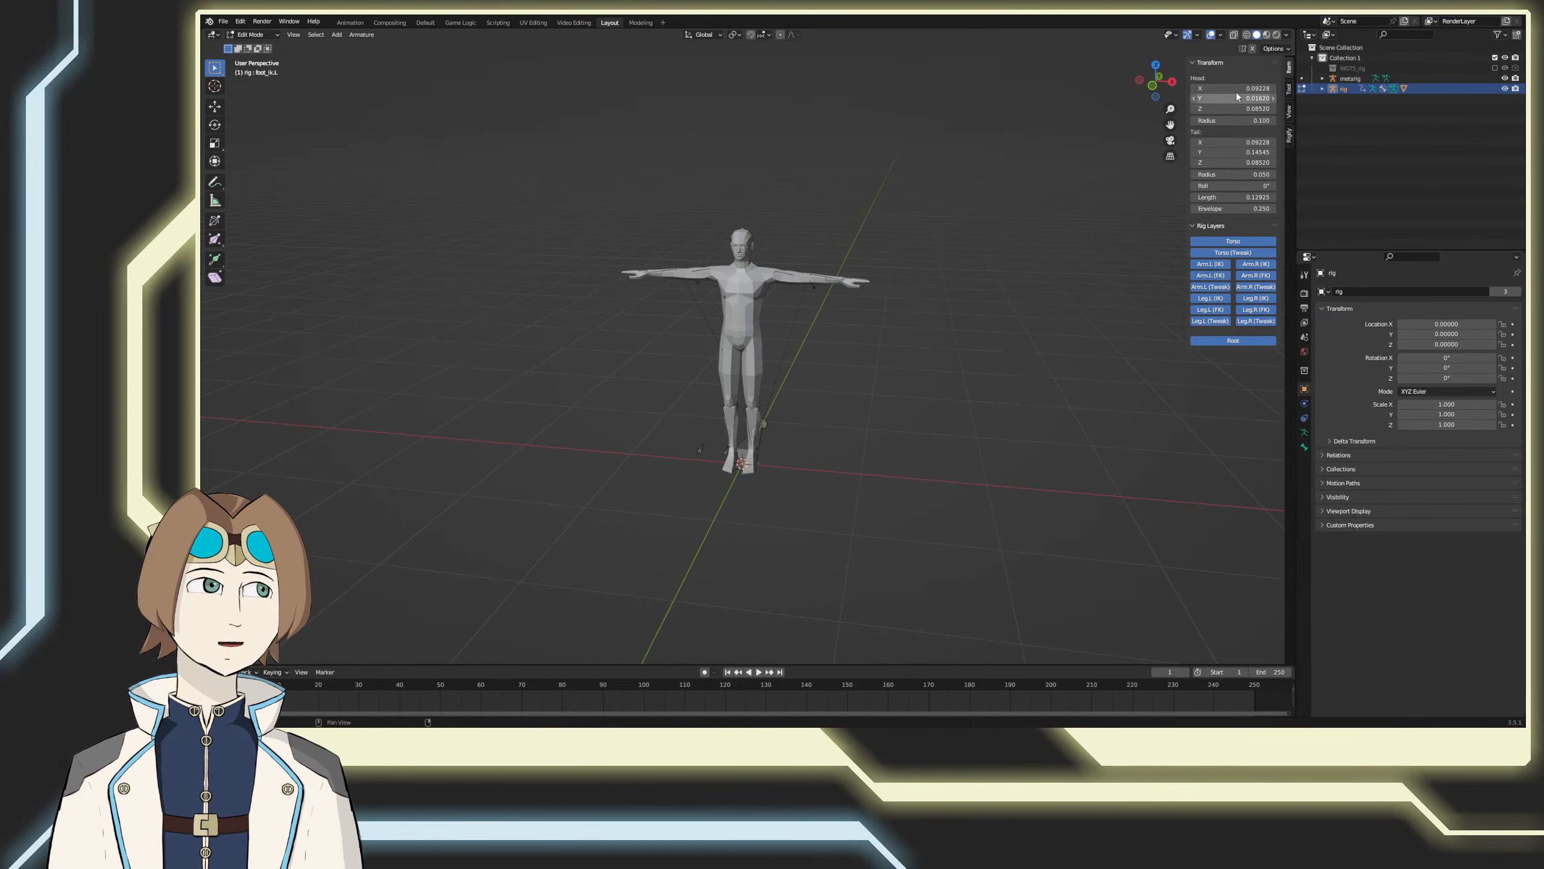
{"action": "key", "text": "Tab"}
{"action": "middle_click_drag", "start_coordinate": [913, 396], "coordinate": [883, 409]}
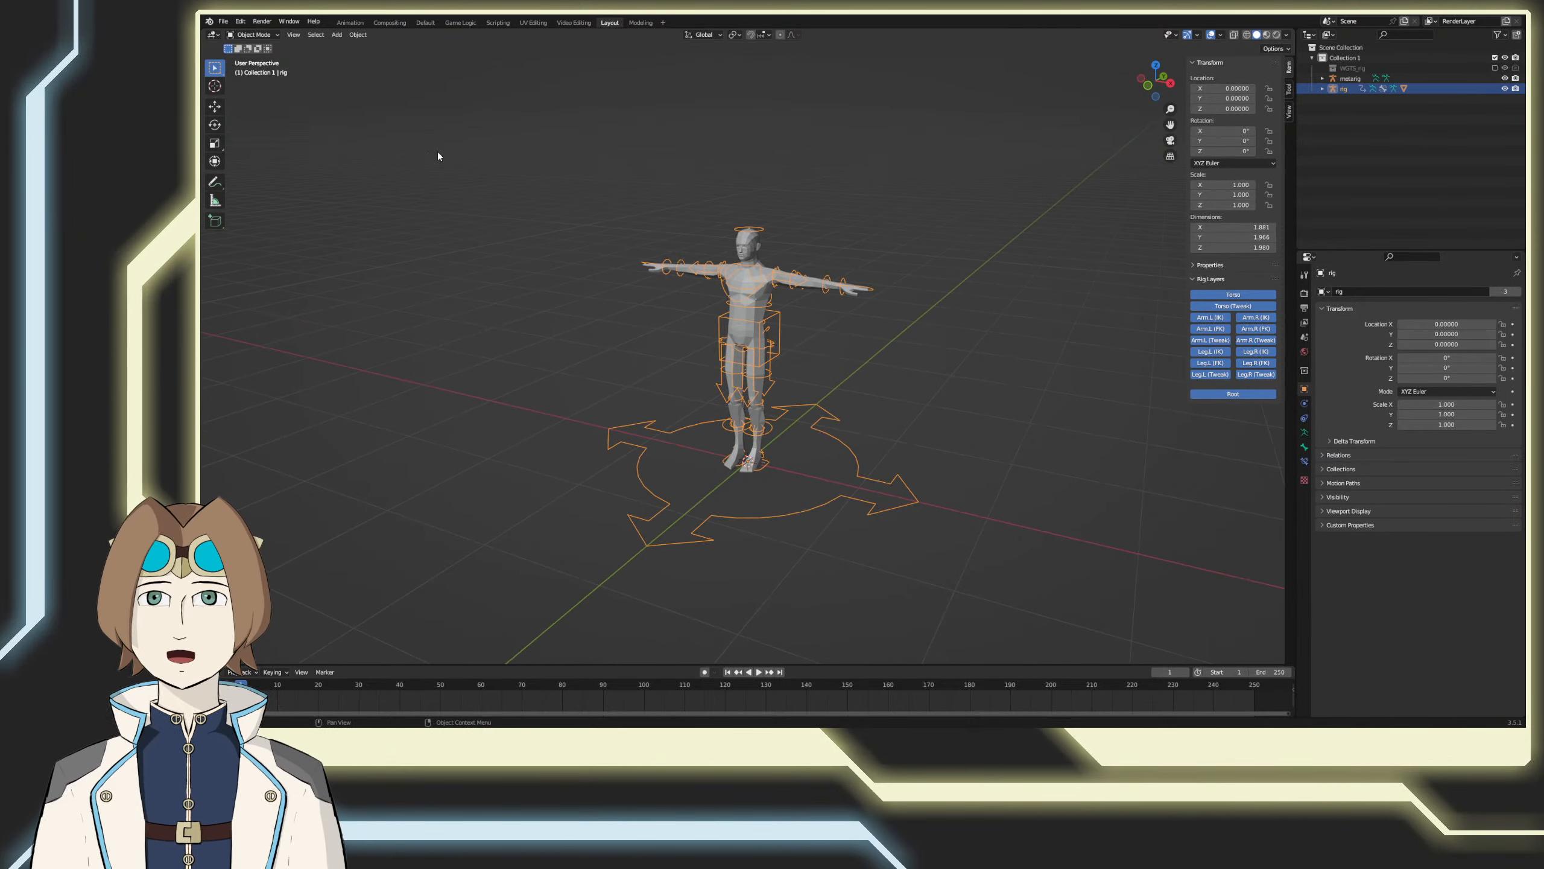
Step: Enlarge the timeline area and put the control rig into Pose Mode
{"action": "left_click_drag", "start_coordinate": [804, 664], "coordinate": [808, 584]}
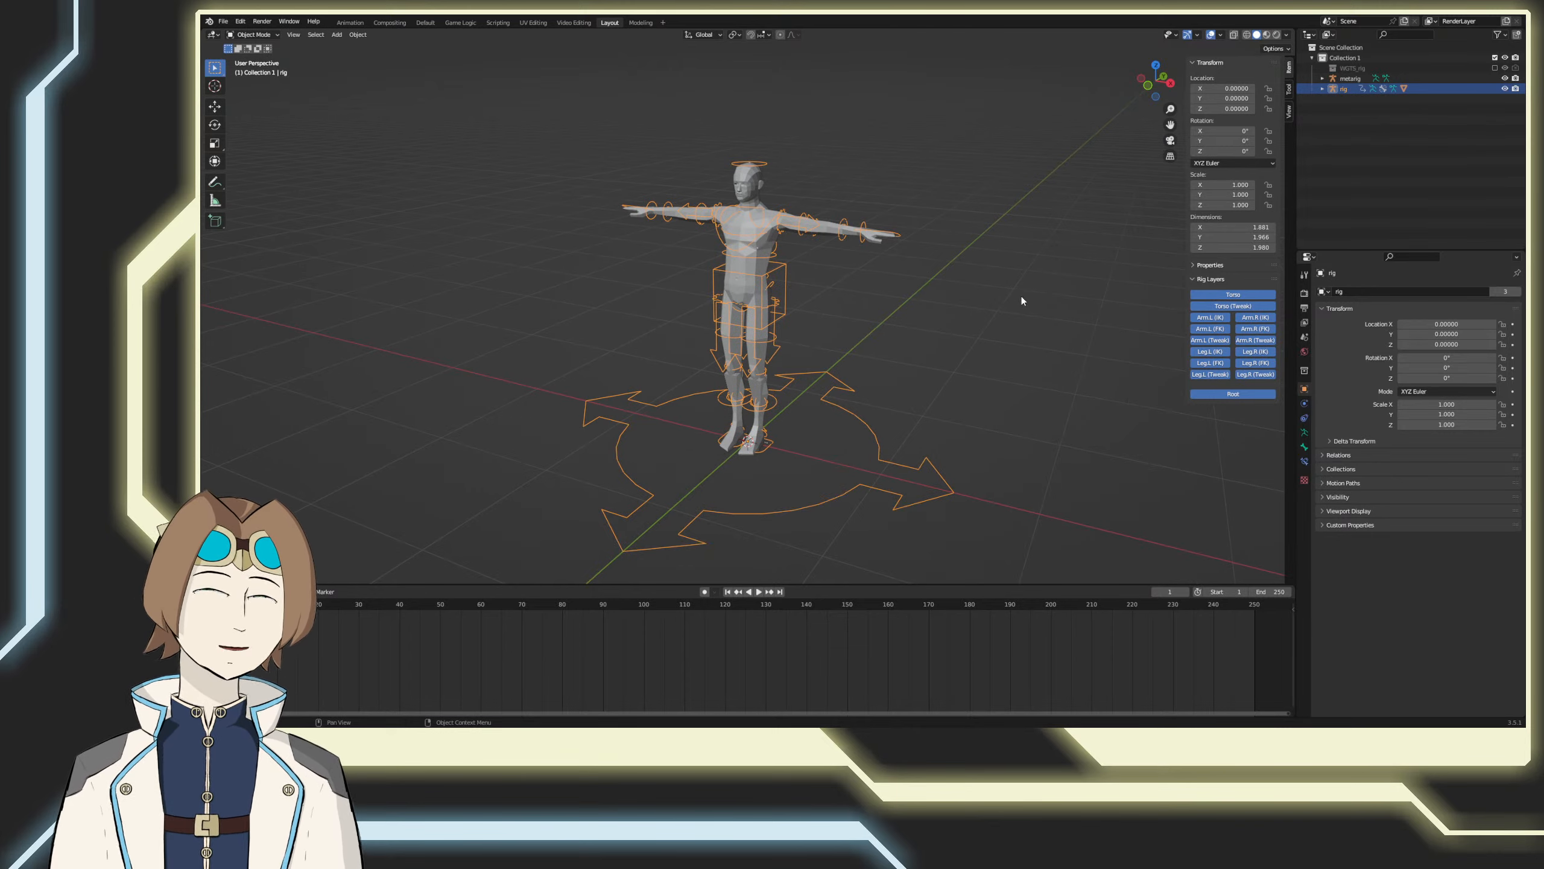
{"action": "left_click", "coordinate": [254, 33]}
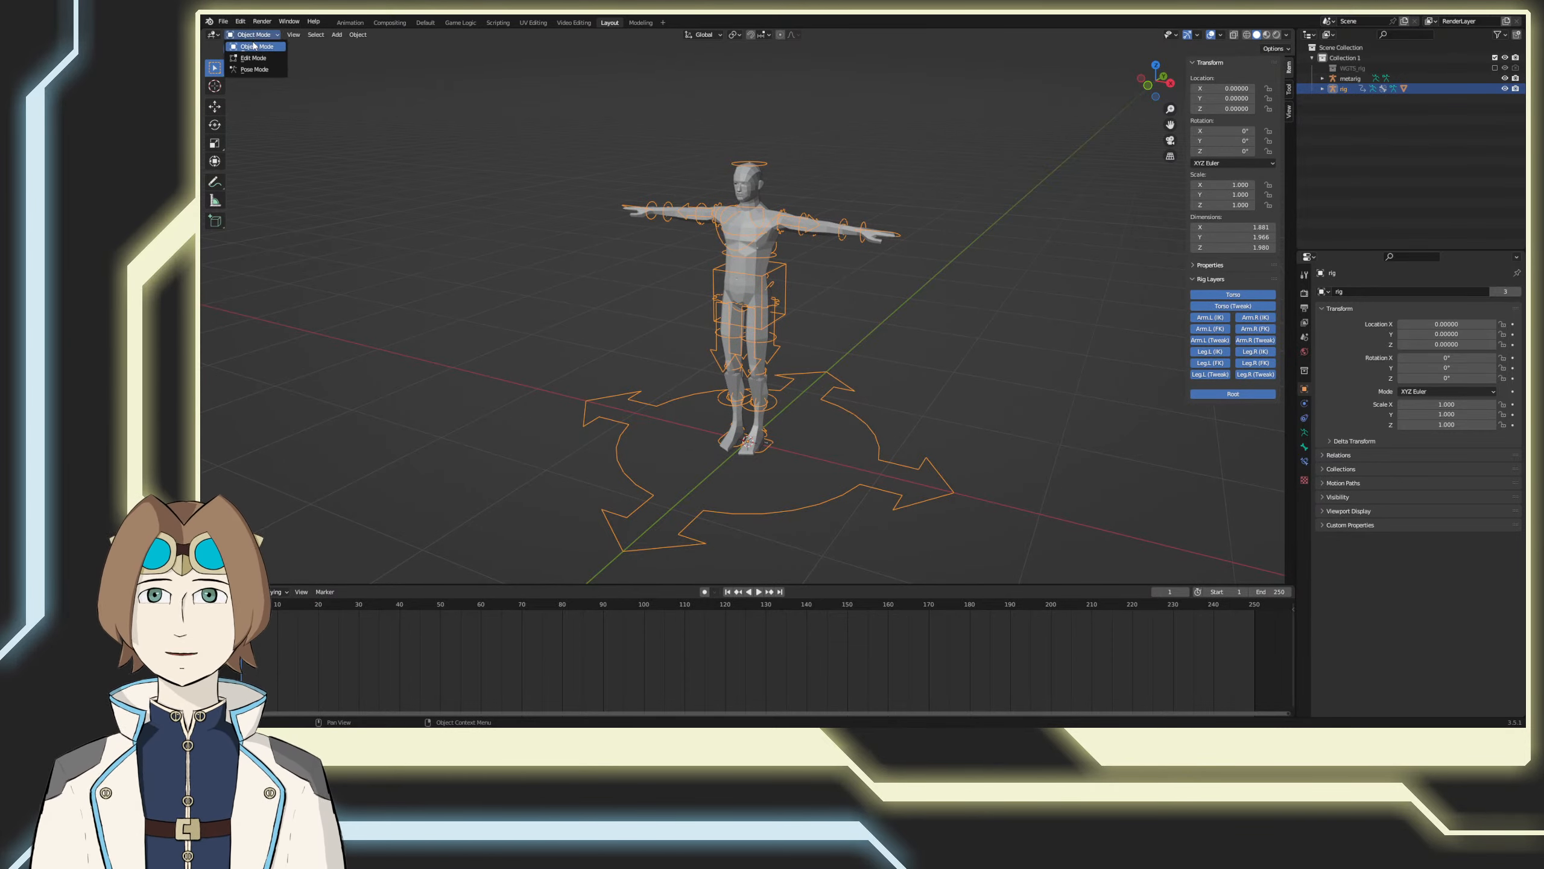
{"action": "left_click", "coordinate": [261, 72]}
Step: Set the animation's start frame to 0 and save the file
{"action": "key", "text": "ctrl+s"}
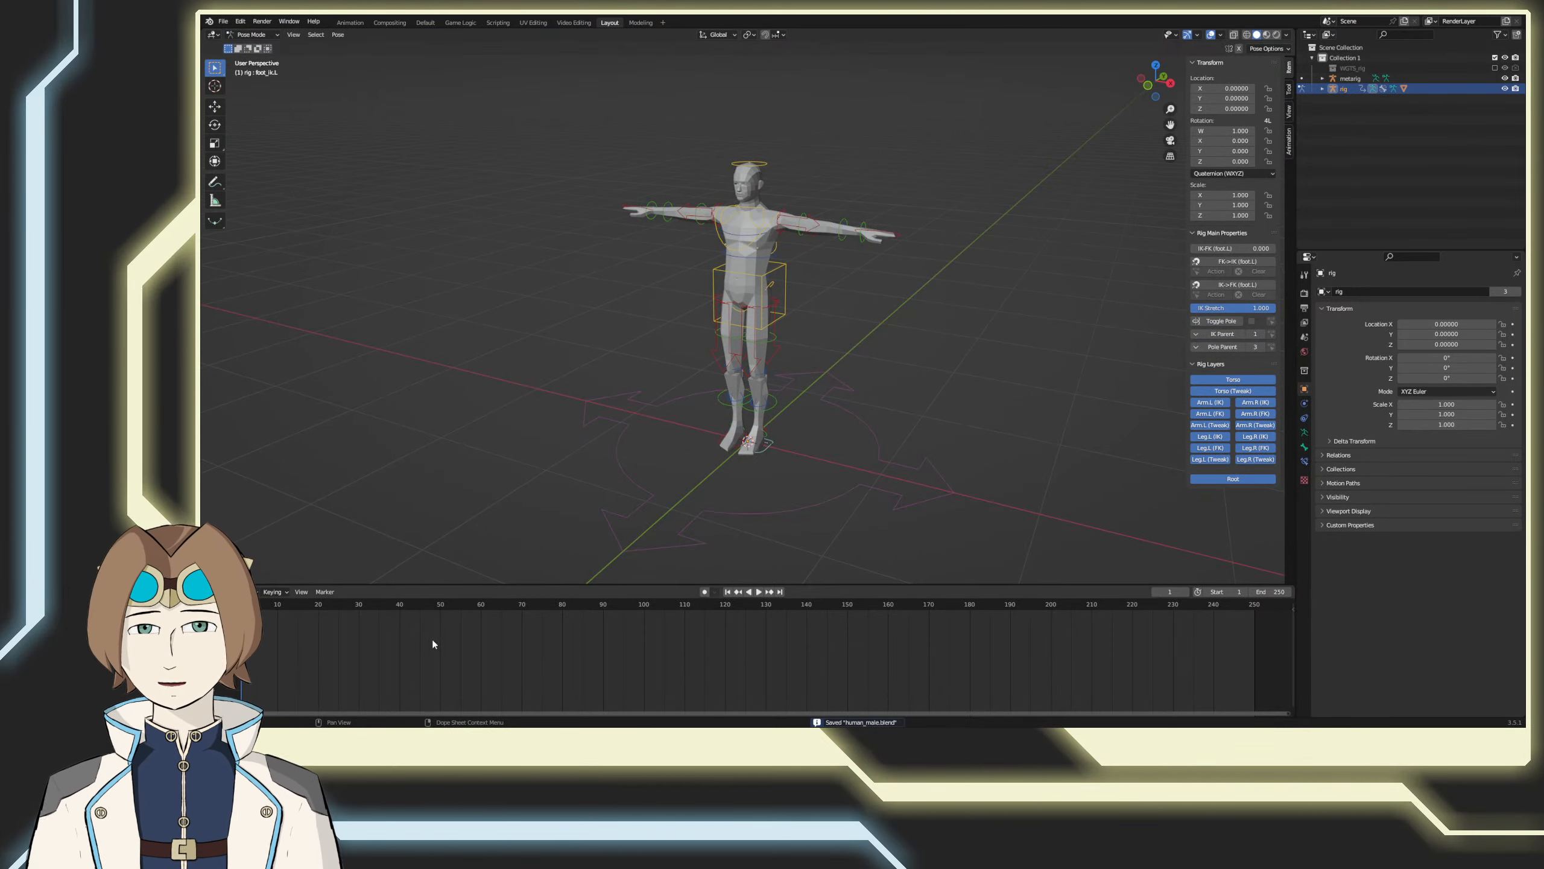
{"action": "left_click", "coordinate": [1220, 592]}
{"action": "type", "text": "0"}
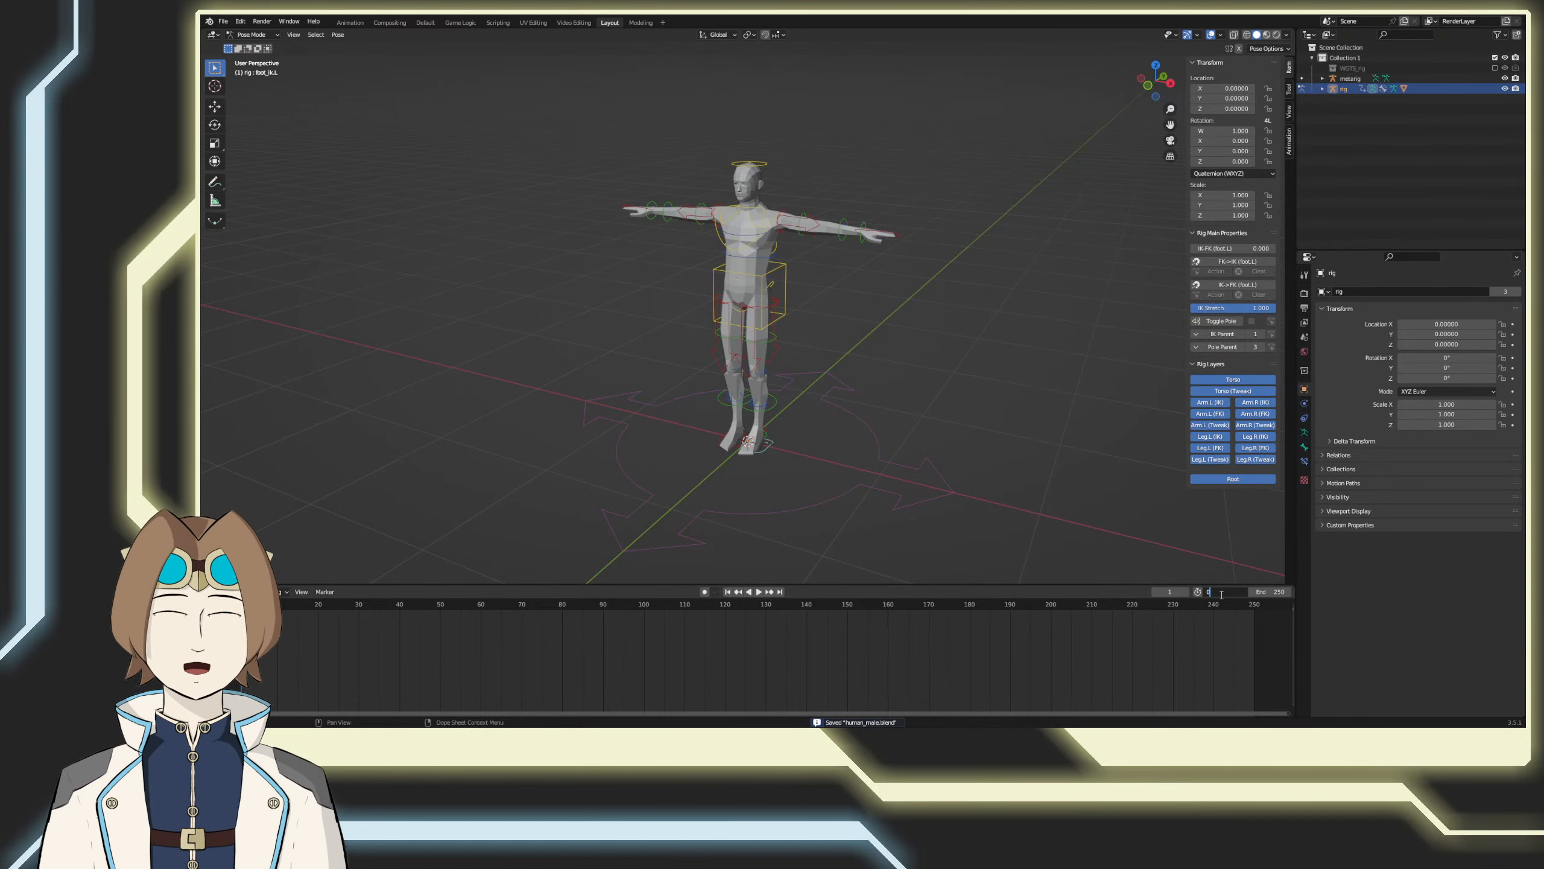
{"action": "key", "text": "Return"}
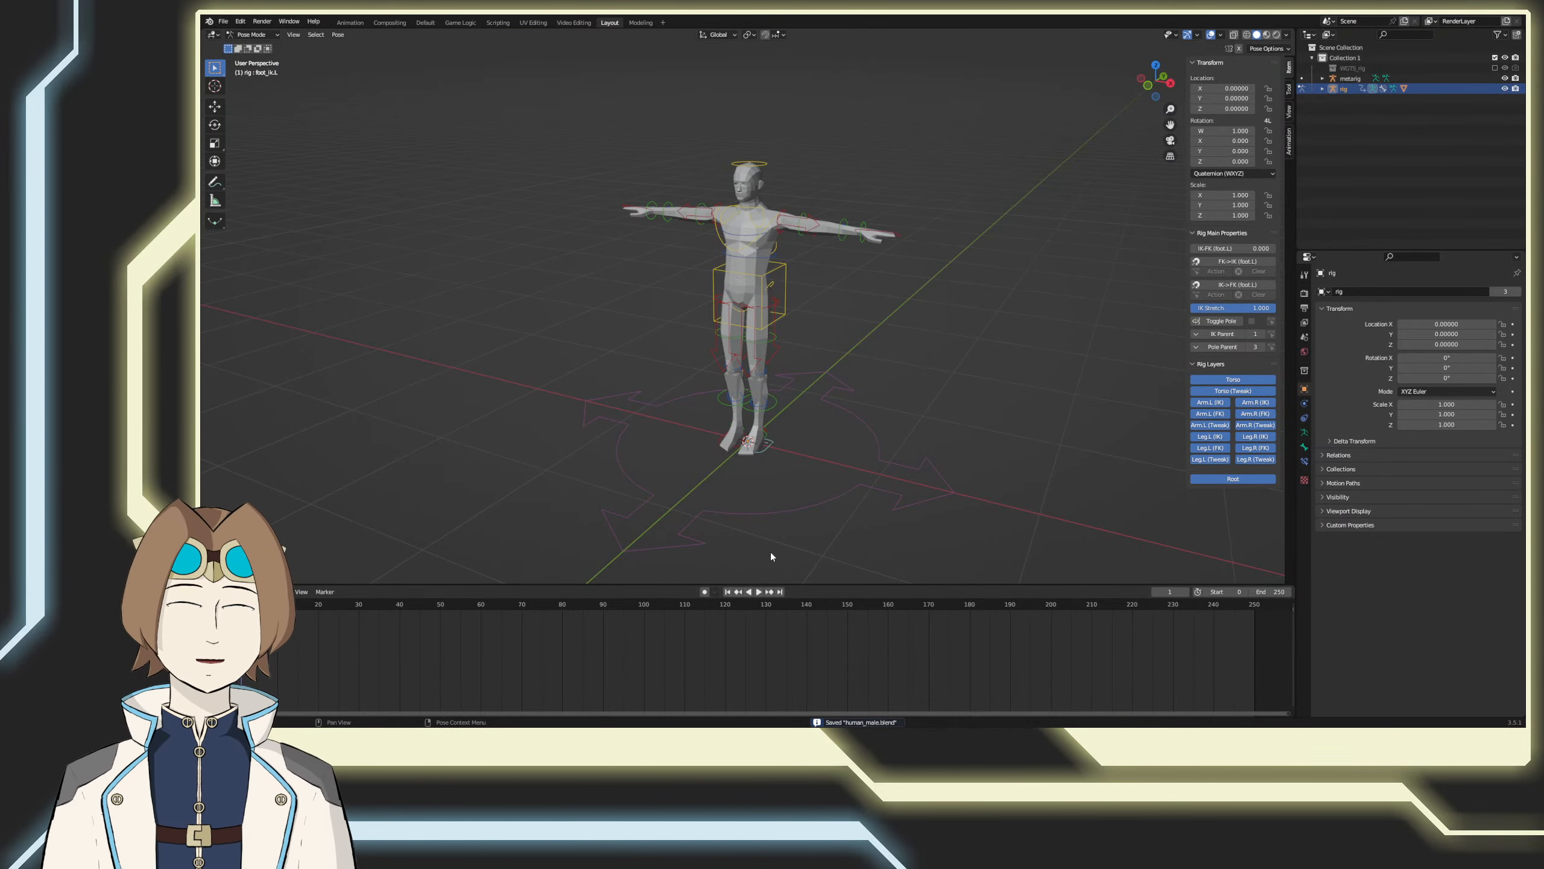
{"action": "scroll", "coordinate": [261, 613], "scroll_direction": "down", "scroll_amount": 1}
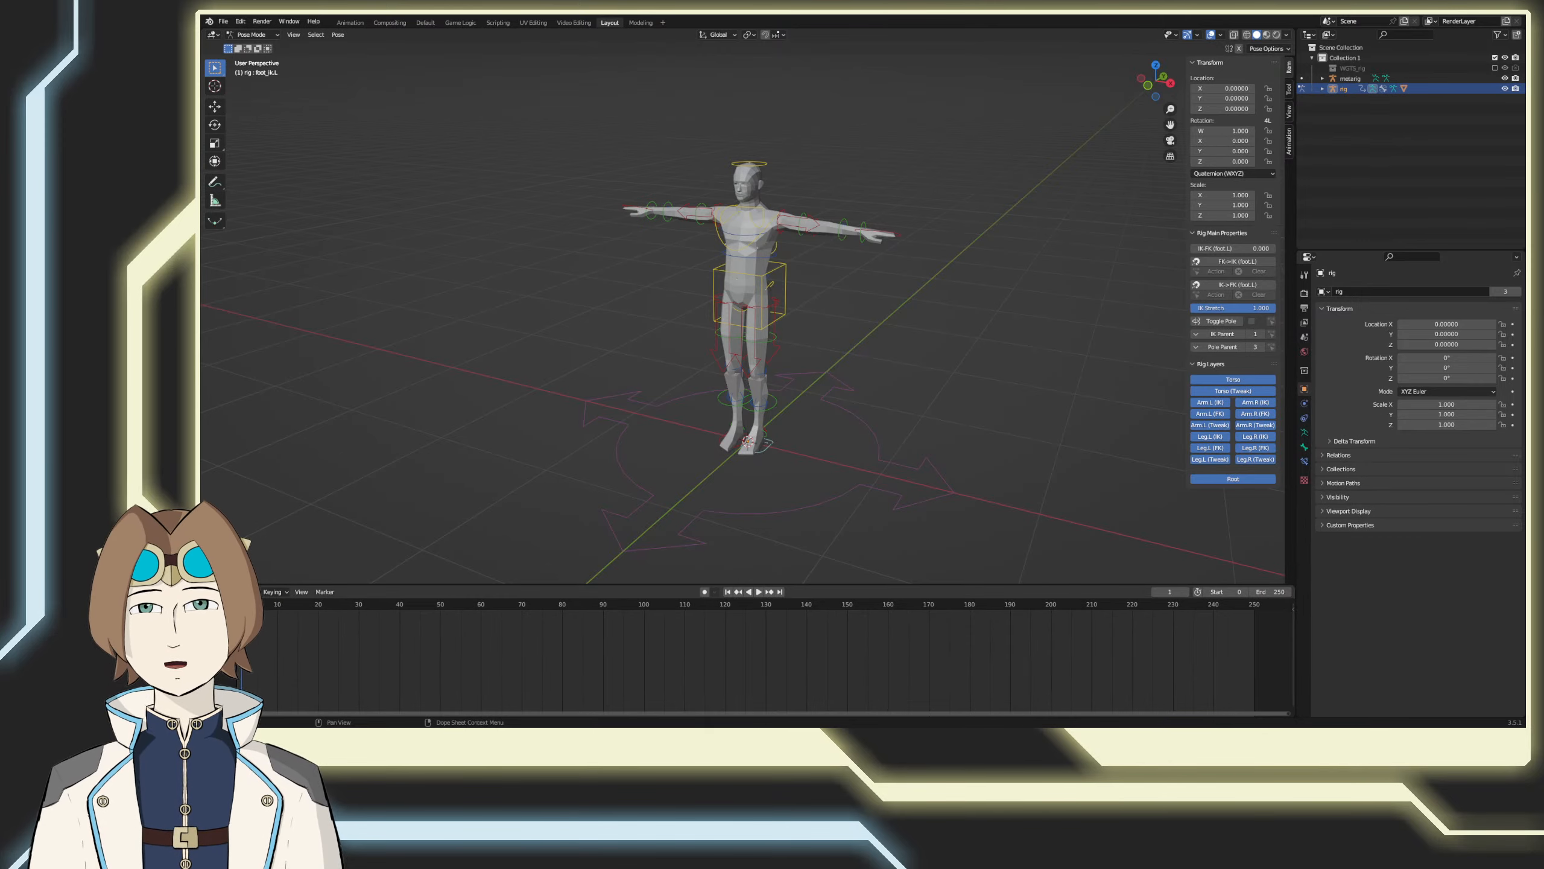
{"action": "middle_click_drag", "start_coordinate": [584, 484], "coordinate": [596, 450], "text": "shift"}
{"action": "key", "text": "ctrl+s"}
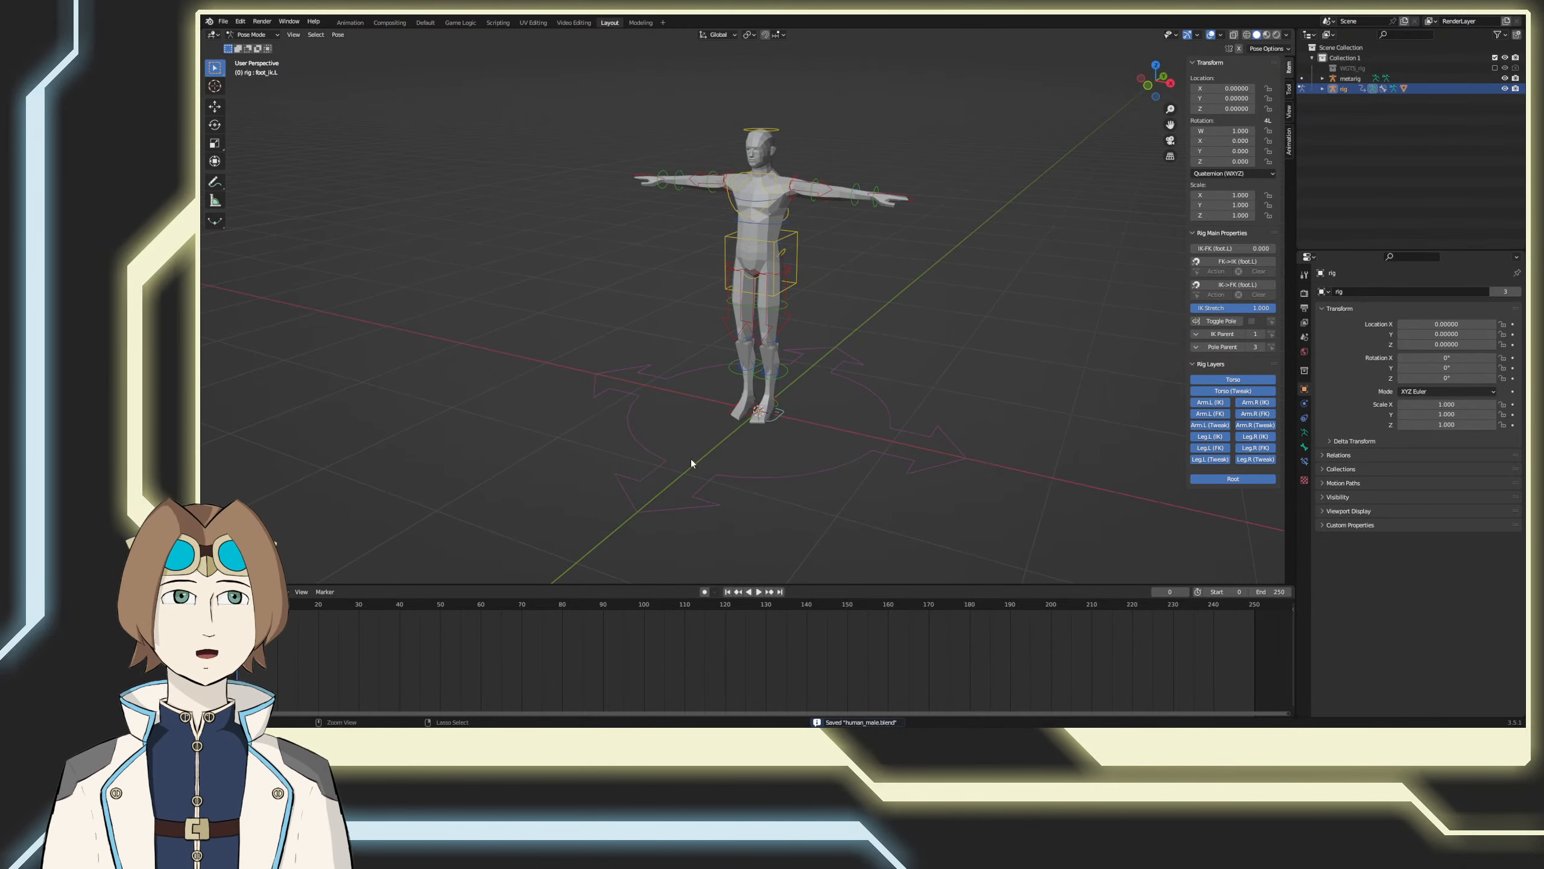
Step: Try turning on Auto Keying for the timeline and switch it off again
{"action": "left_click", "coordinate": [703, 592]}
{"action": "middle_click_drag", "start_coordinate": [689, 485], "coordinate": [720, 490]}
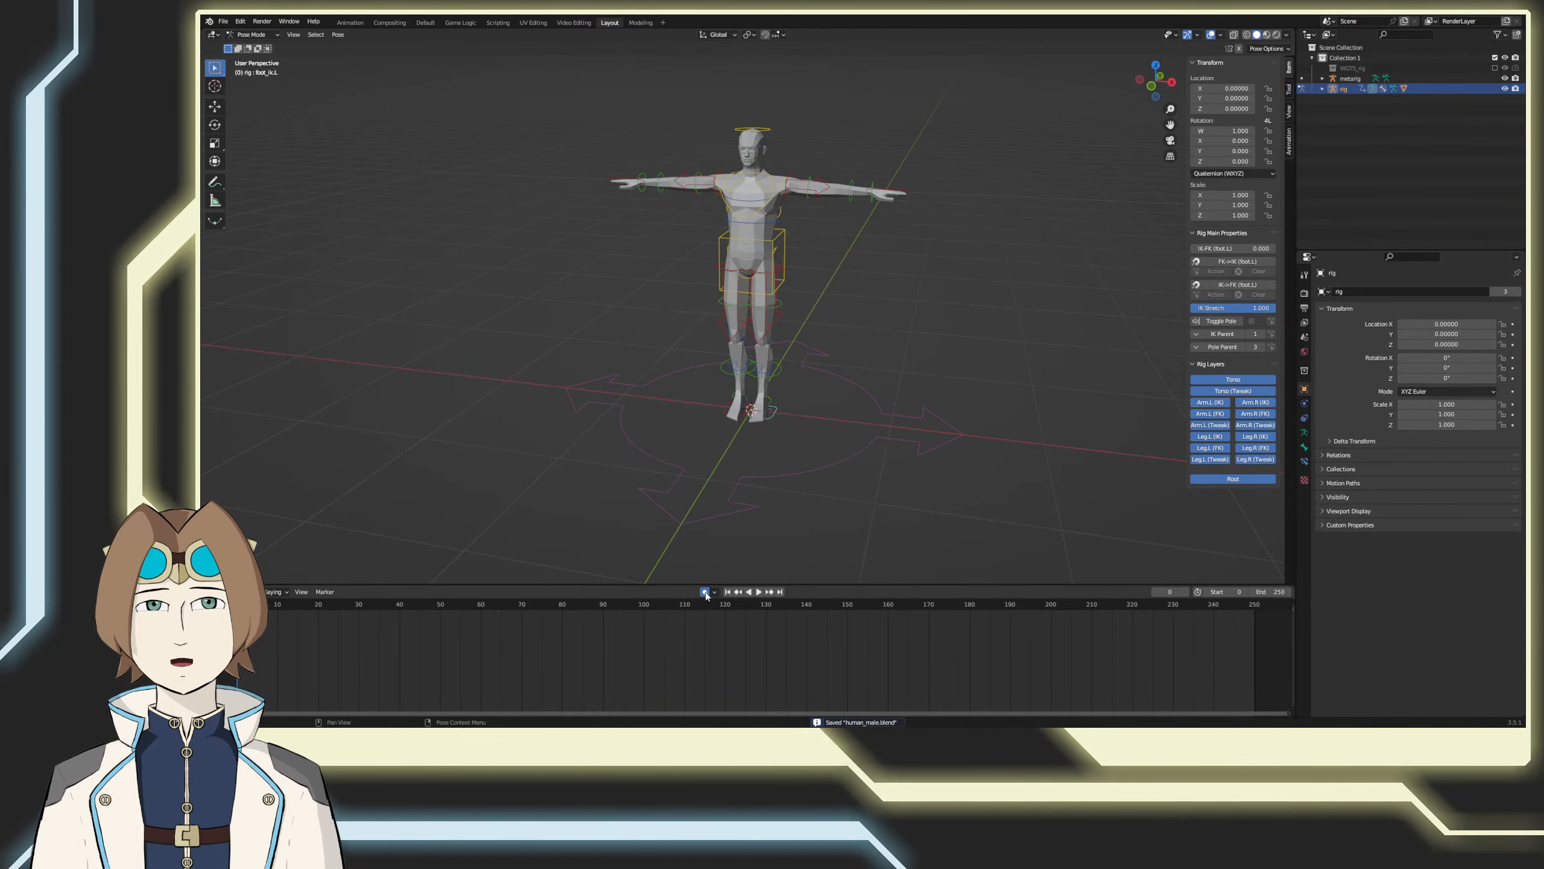
{"action": "middle_click_drag", "start_coordinate": [953, 423], "coordinate": [978, 436], "text": "shift"}
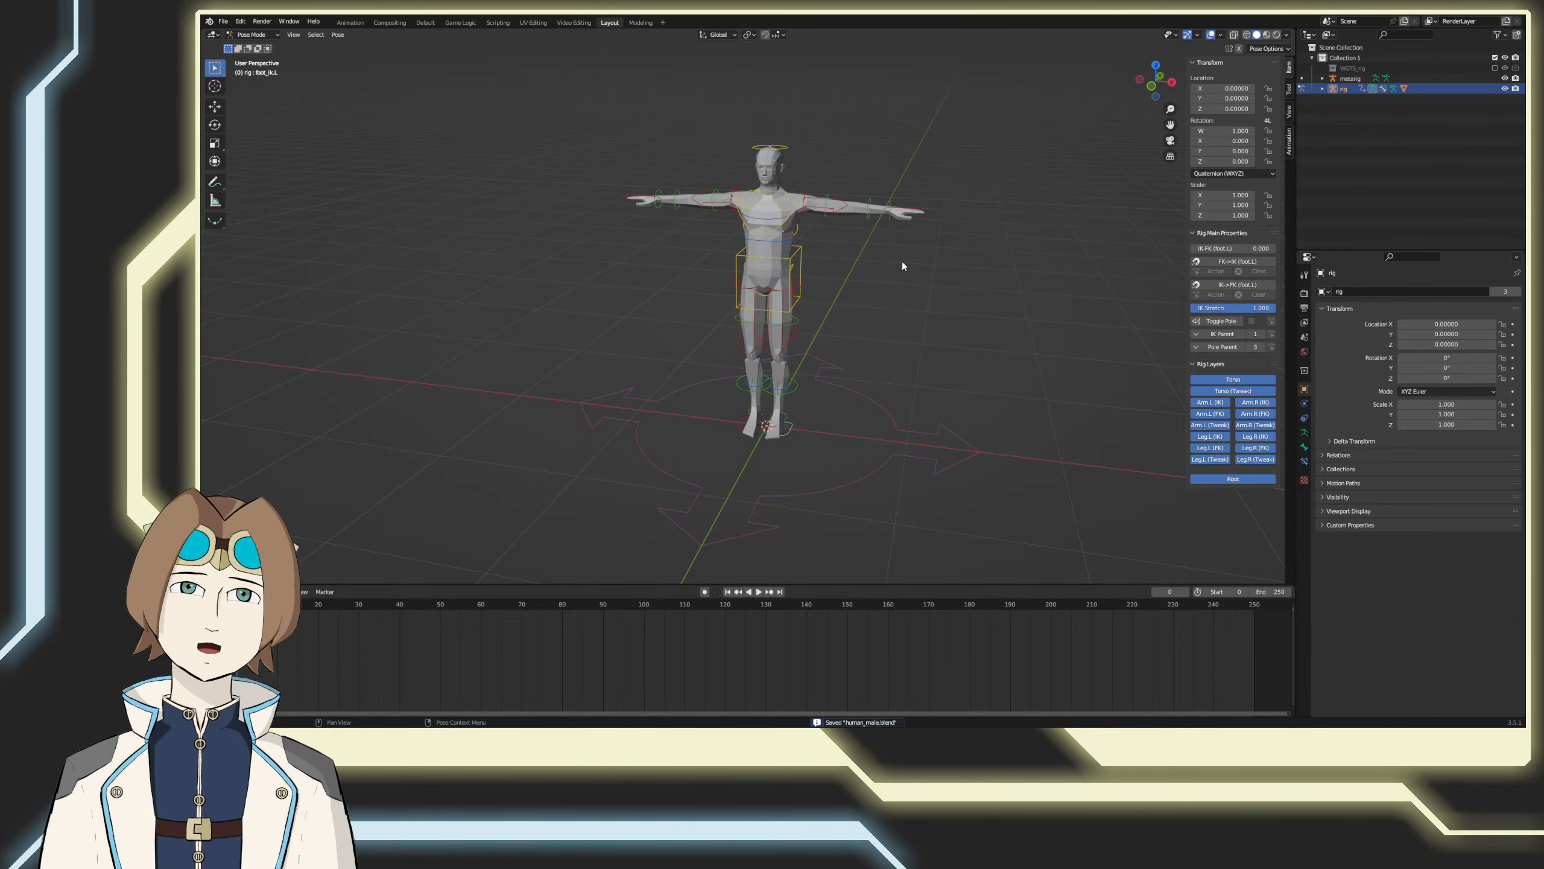
Step: Return the control rig to Object Mode
{"action": "key", "text": "Tab"}
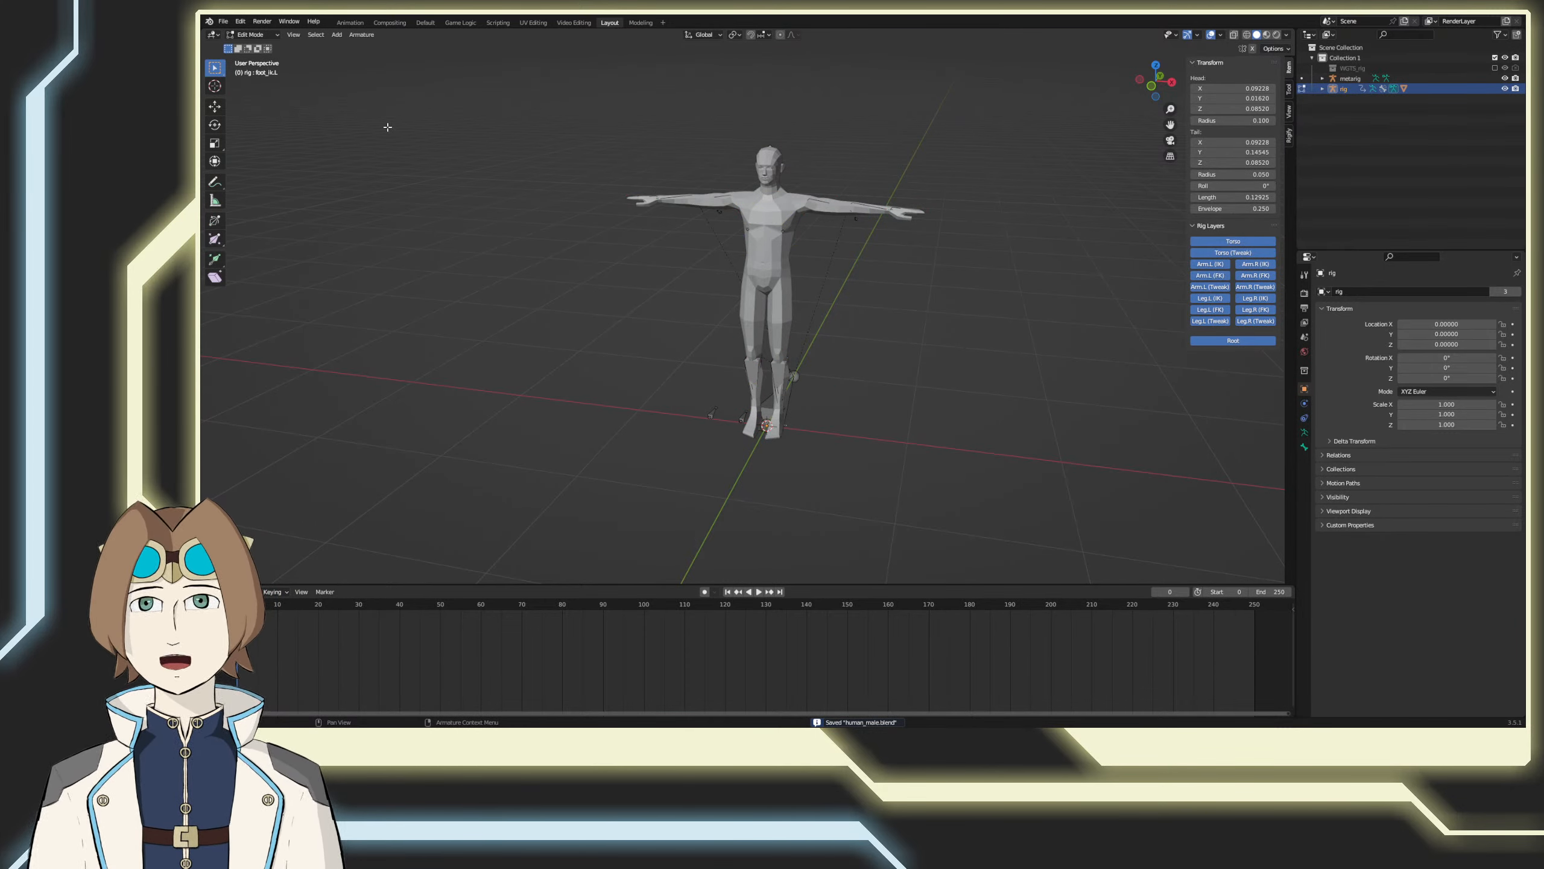
{"action": "left_click", "coordinate": [252, 35]}
{"action": "left_click", "coordinate": [254, 46]}
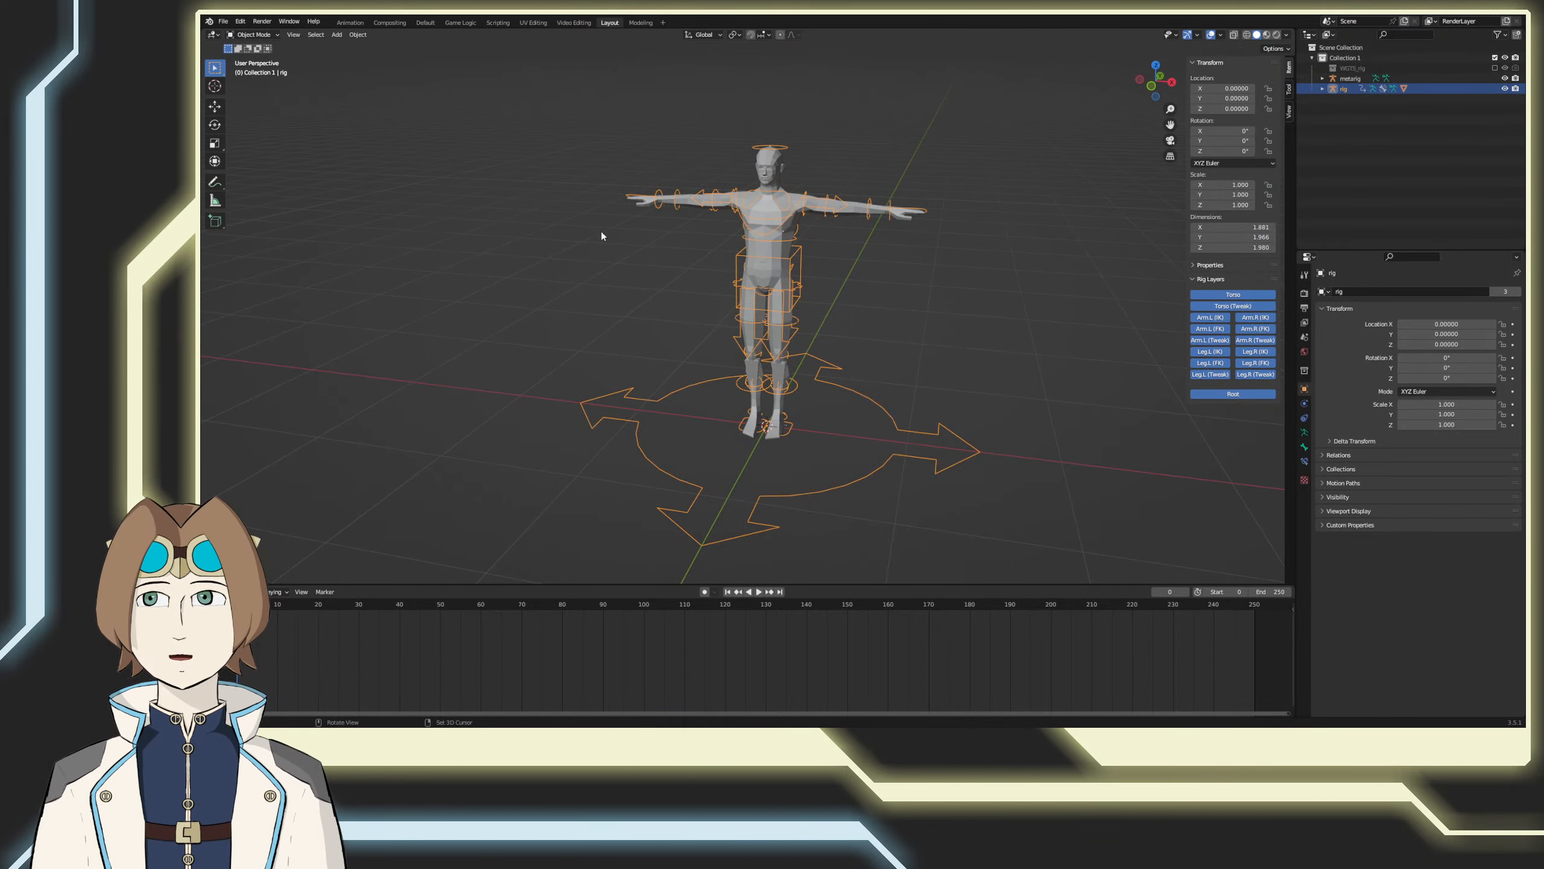
{"action": "key", "text": "shift+a"}
{"action": "mouse_move", "coordinate": [723, 181]}
{"action": "left_click", "coordinate": [793, 190]}
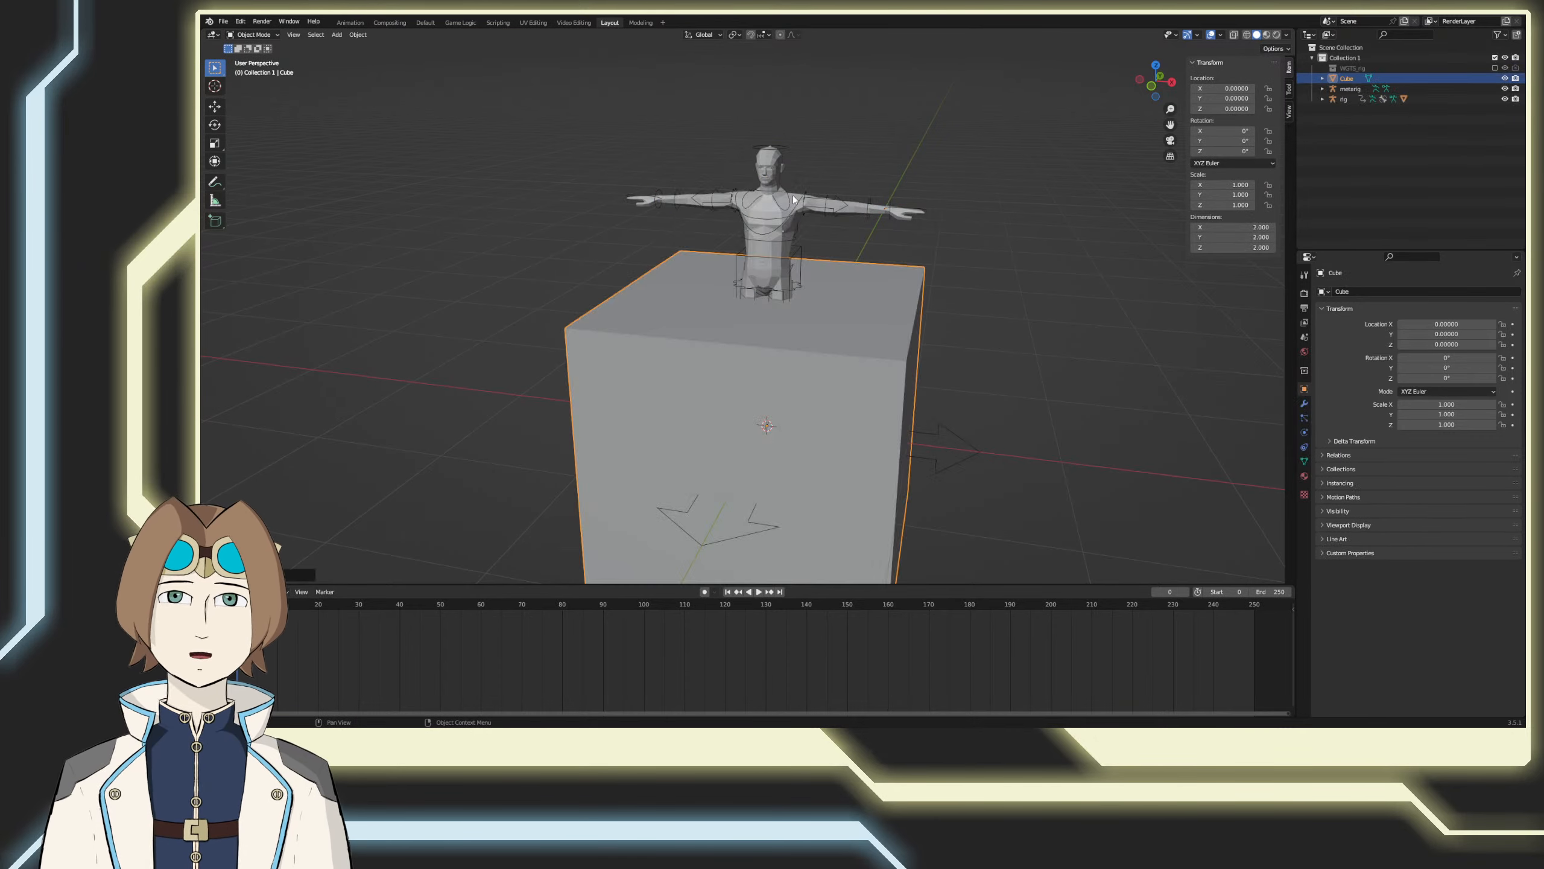
{"action": "key", "text": "ctrl+z"}
Step: Add a cylinder with nothing selected and scale it on X and Y only to about 0.038, making a thin pole
{"action": "key", "text": "alt+a"}
{"action": "key", "text": "shift+a"}
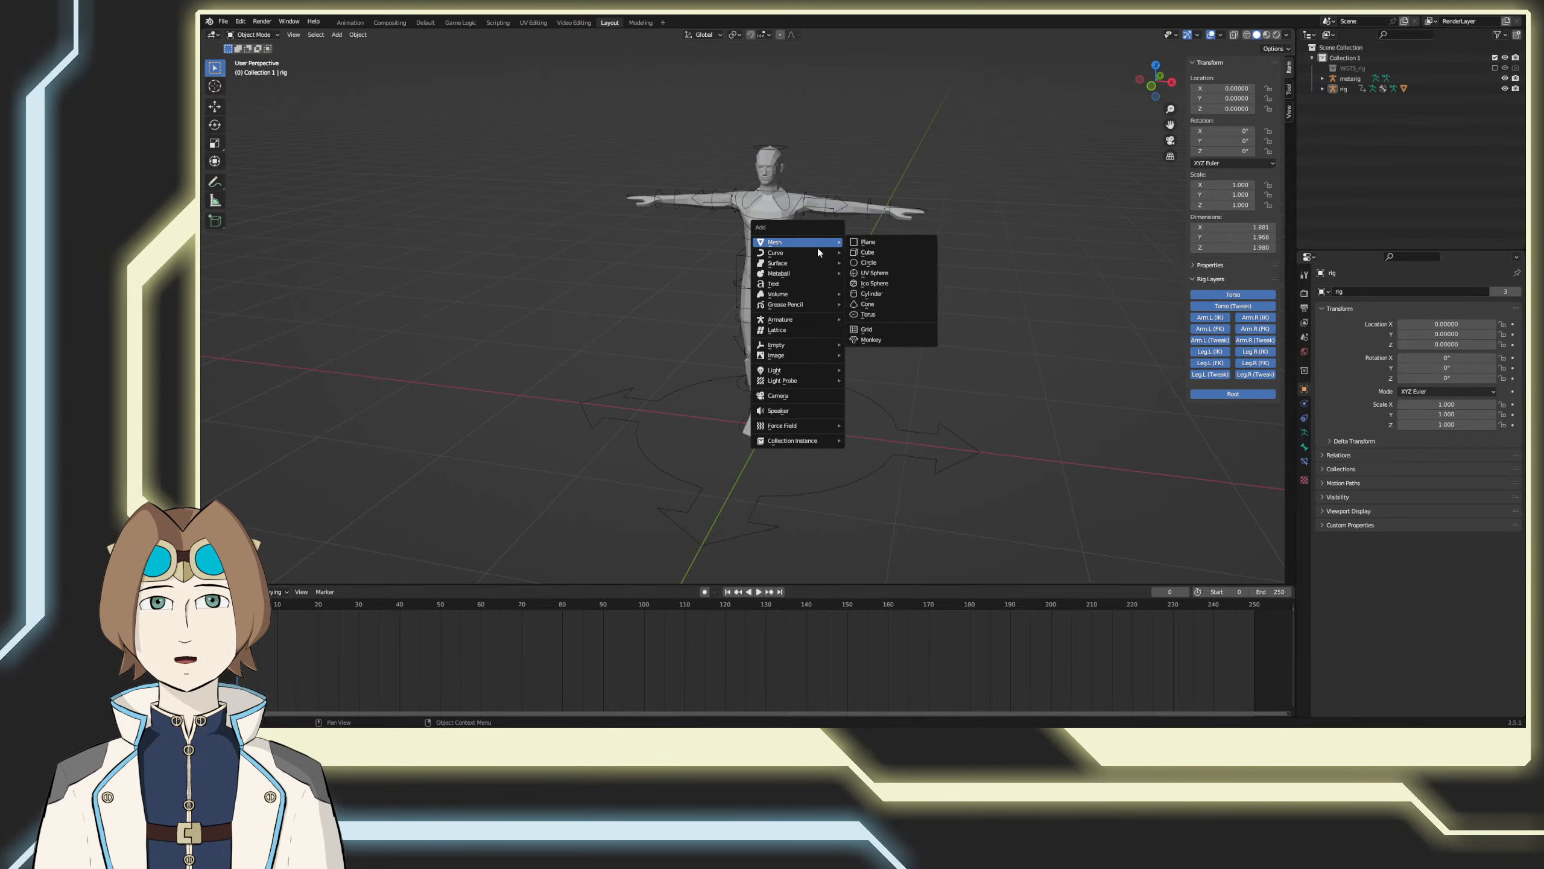
{"action": "mouse_move", "coordinate": [815, 256]}
{"action": "left_click", "coordinate": [874, 292]}
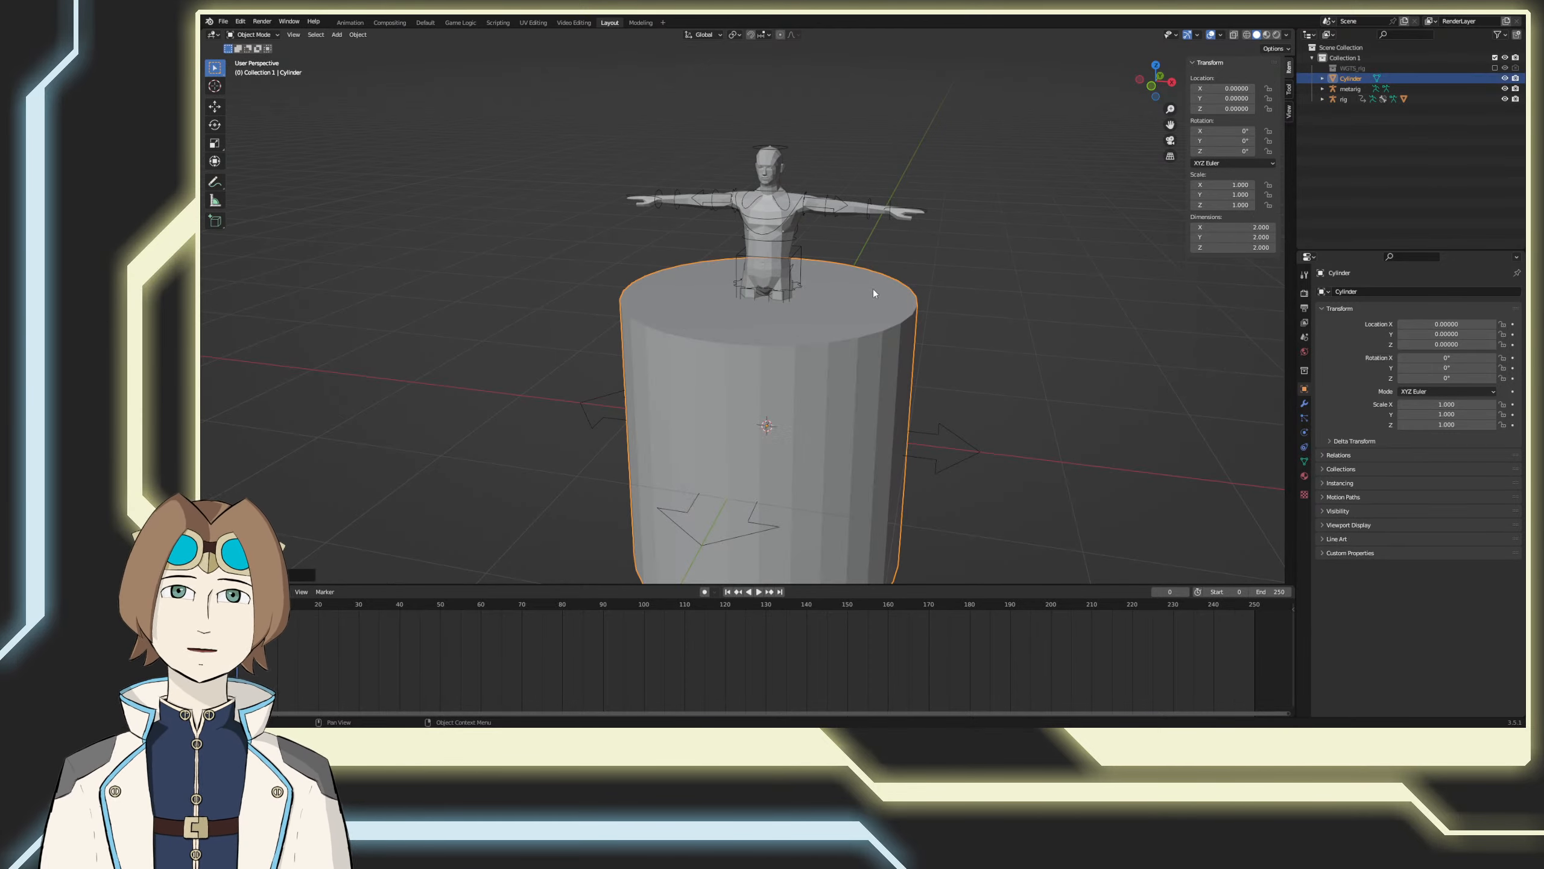
{"action": "scroll", "coordinate": [966, 372], "scroll_direction": "down", "scroll_amount": 4}
{"action": "key", "text": "s"}
{"action": "key", "text": "shift+z"}
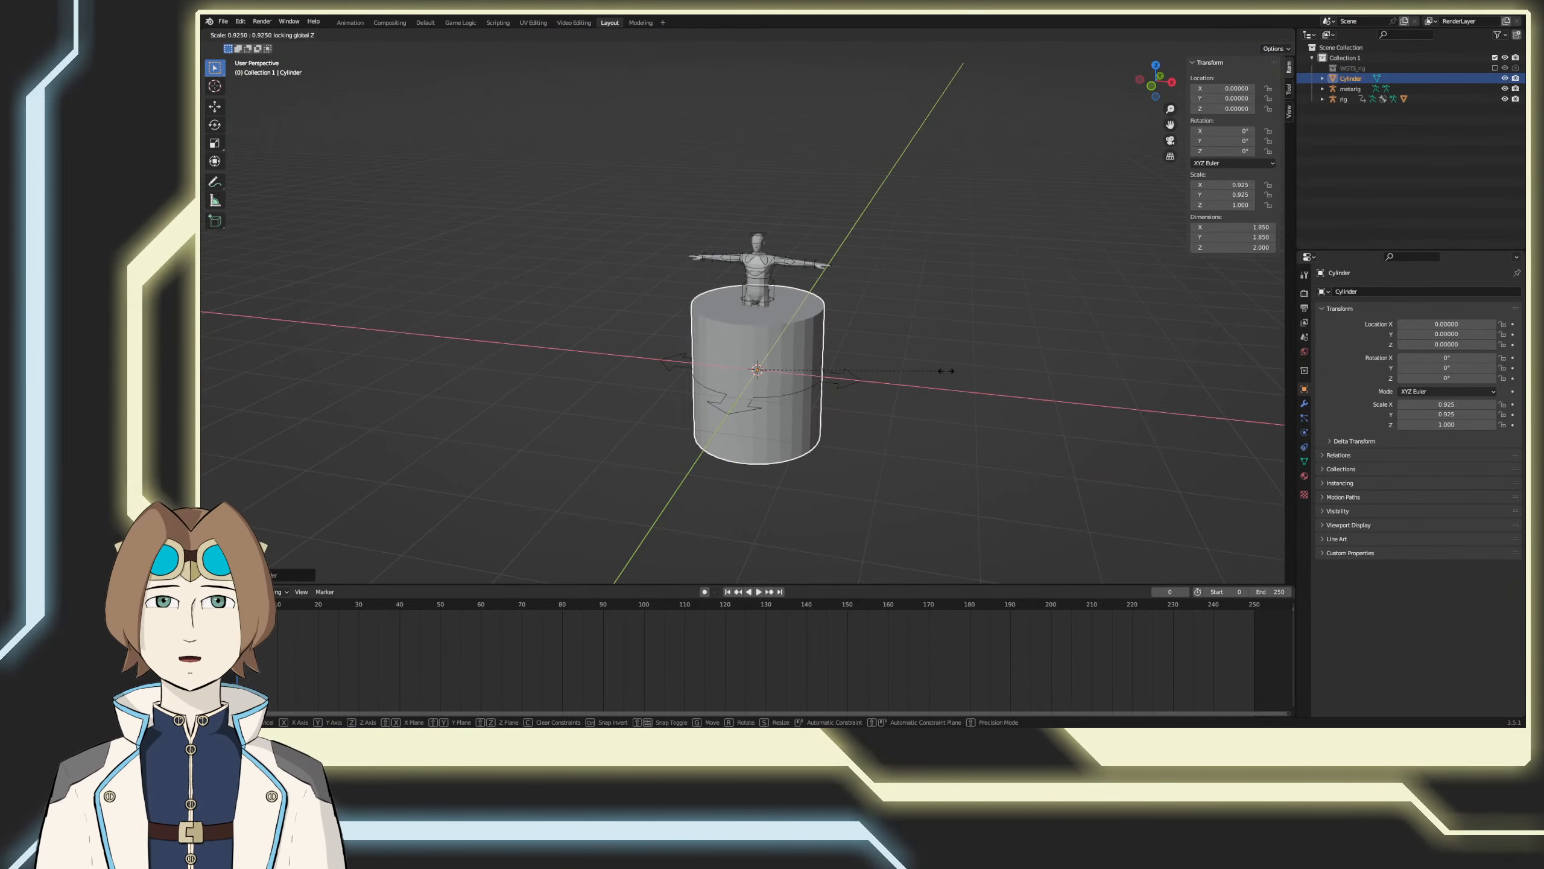
{"action": "left_click", "coordinate": [767, 361]}
{"action": "scroll", "coordinate": [775, 374], "scroll_direction": "up", "scroll_amount": 5}
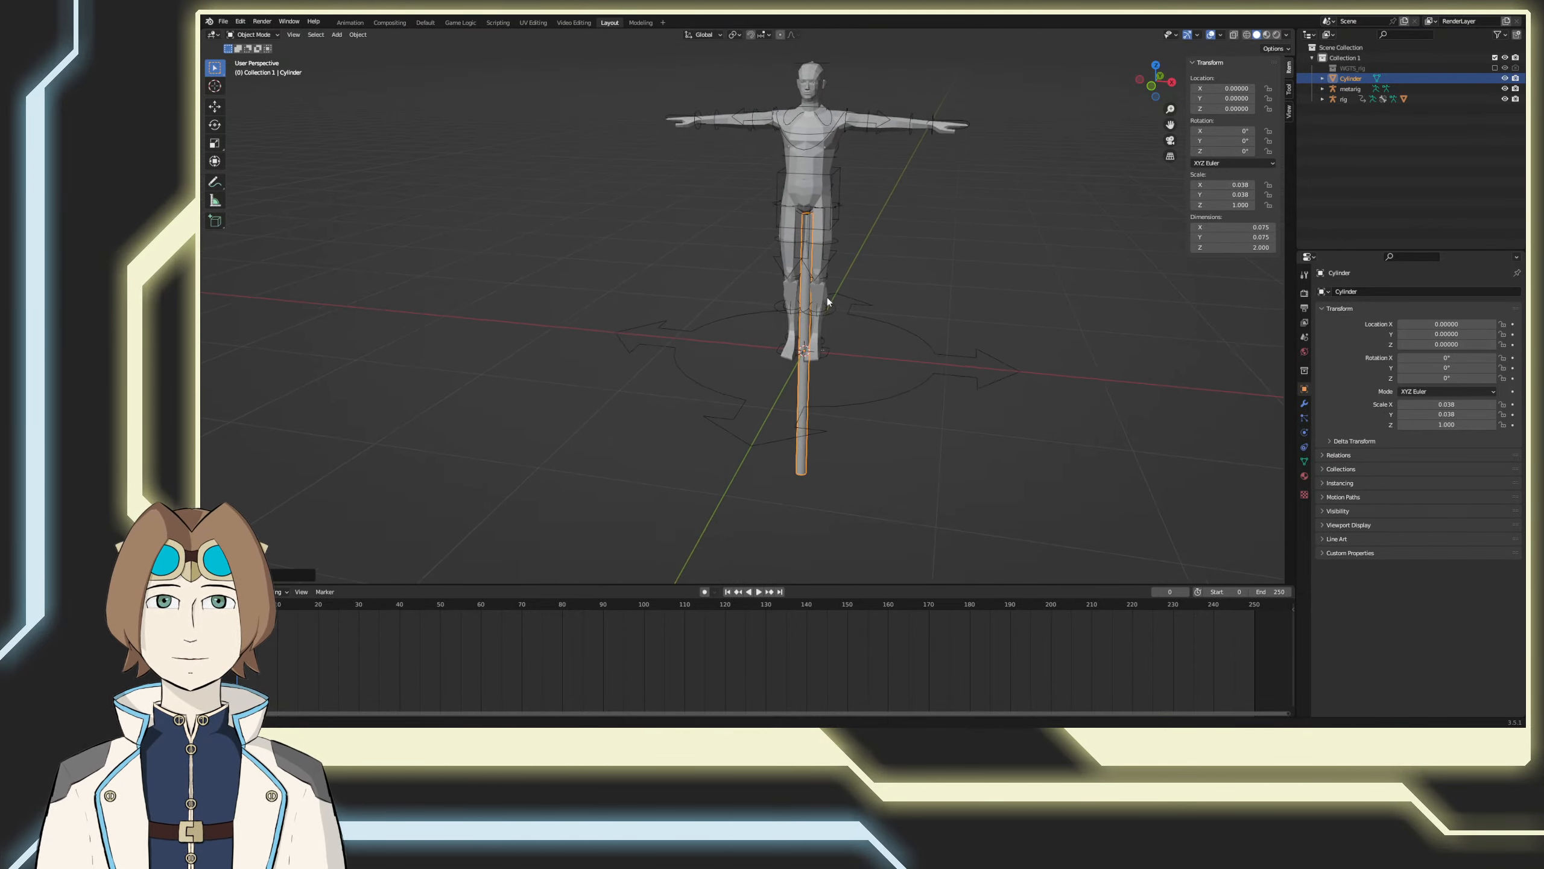
Step: Apply the thin cylinder's scale, leaving it at the world origin
{"action": "middle_click_drag", "start_coordinate": [828, 296], "coordinate": [773, 310]}
{"action": "middle_click_drag", "start_coordinate": [751, 424], "coordinate": [821, 418]}
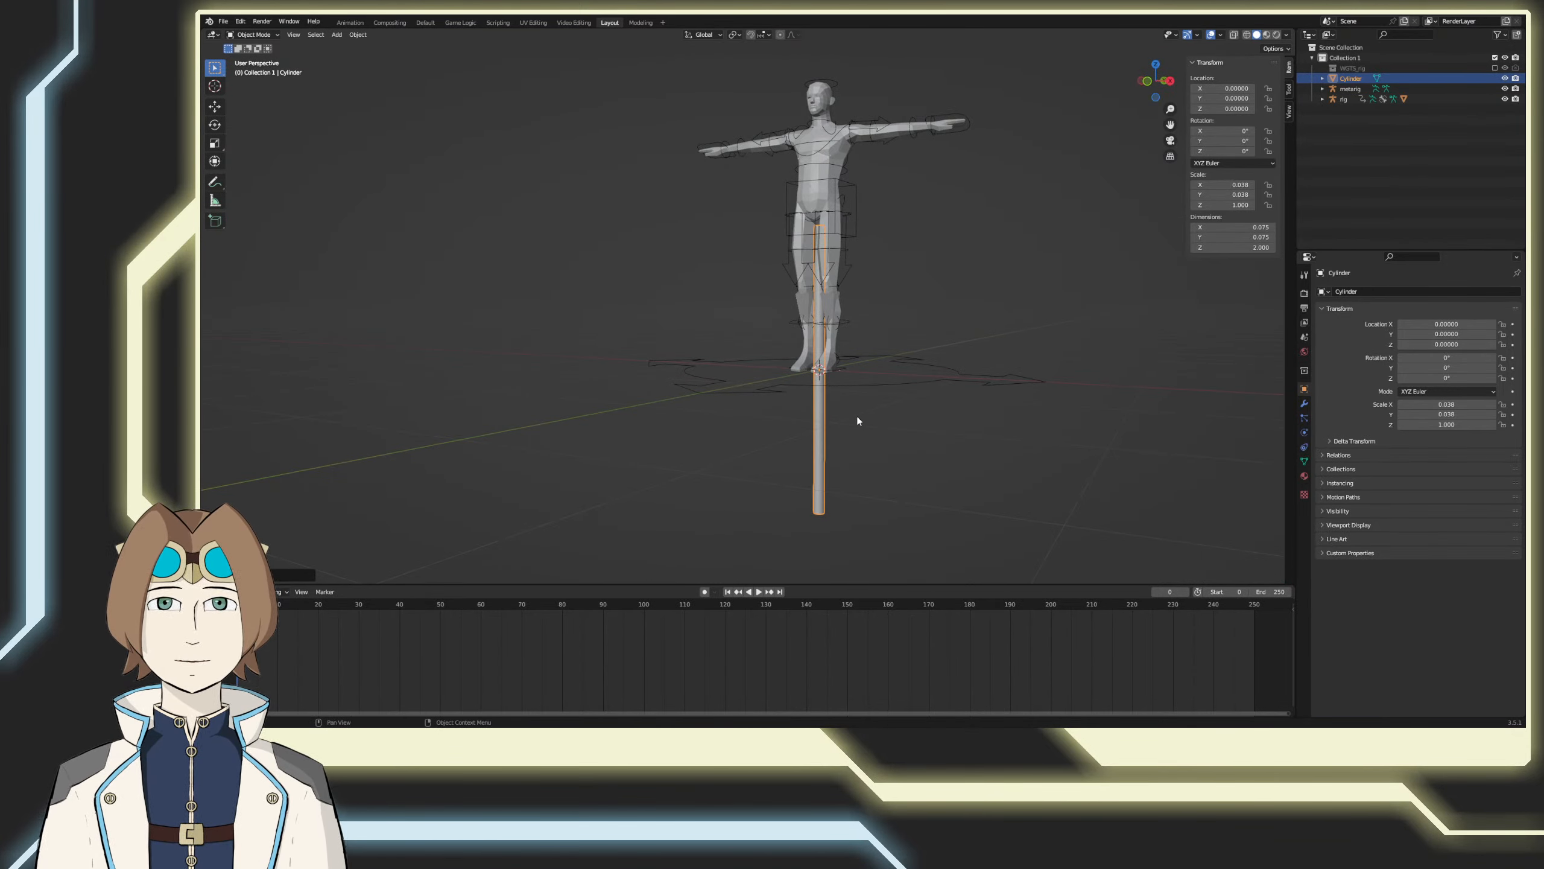
{"action": "key", "text": "ctrl+a"}
{"action": "left_click", "coordinate": [847, 447]}
{"action": "key", "text": "g"}
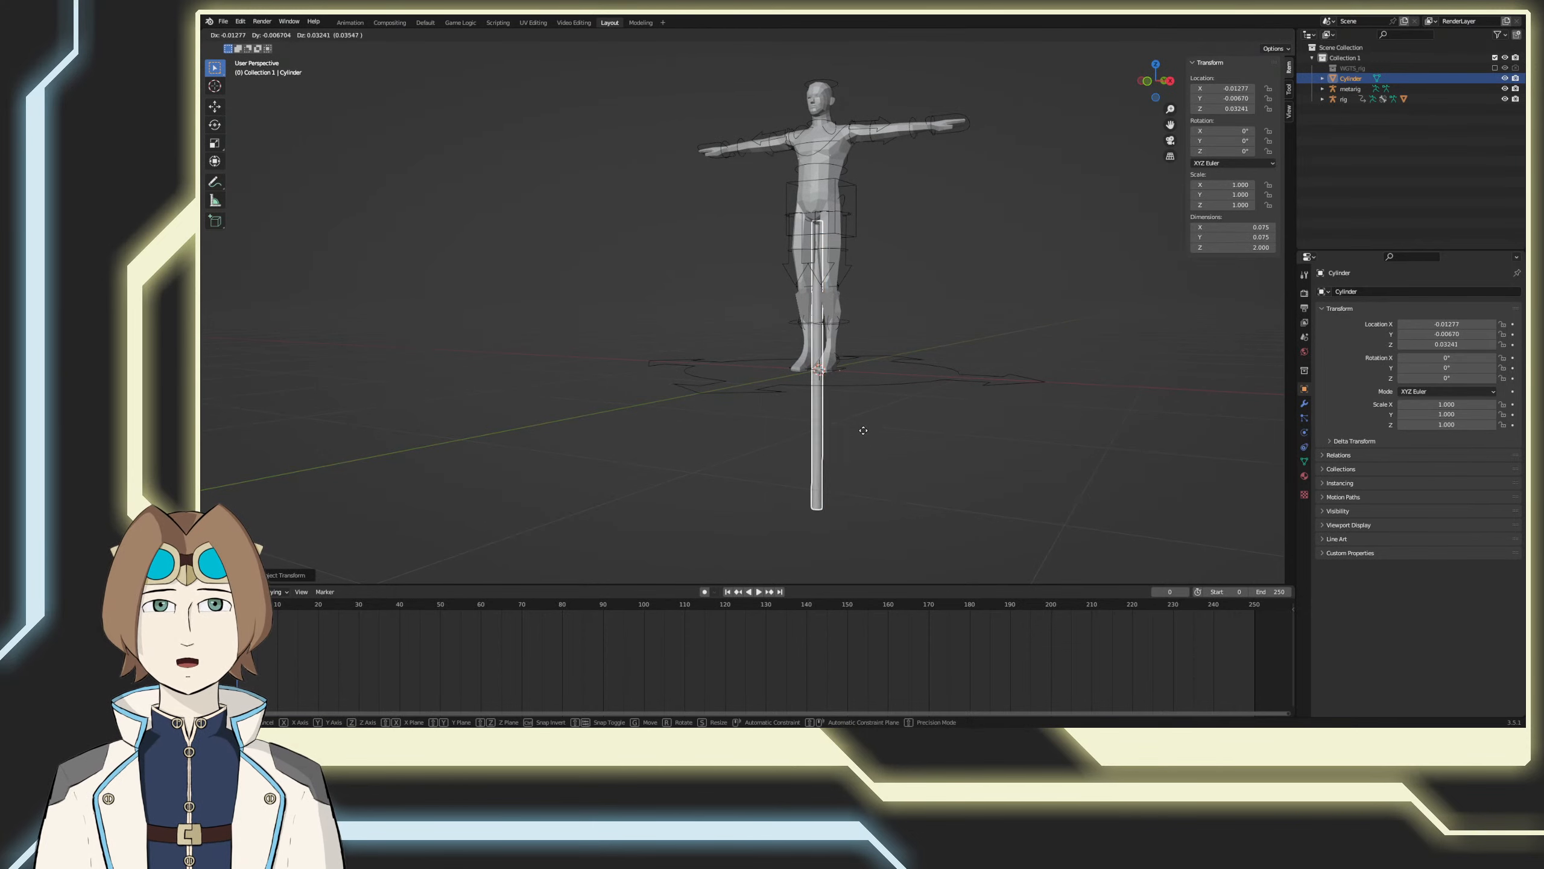
{"action": "key", "text": "Escape"}
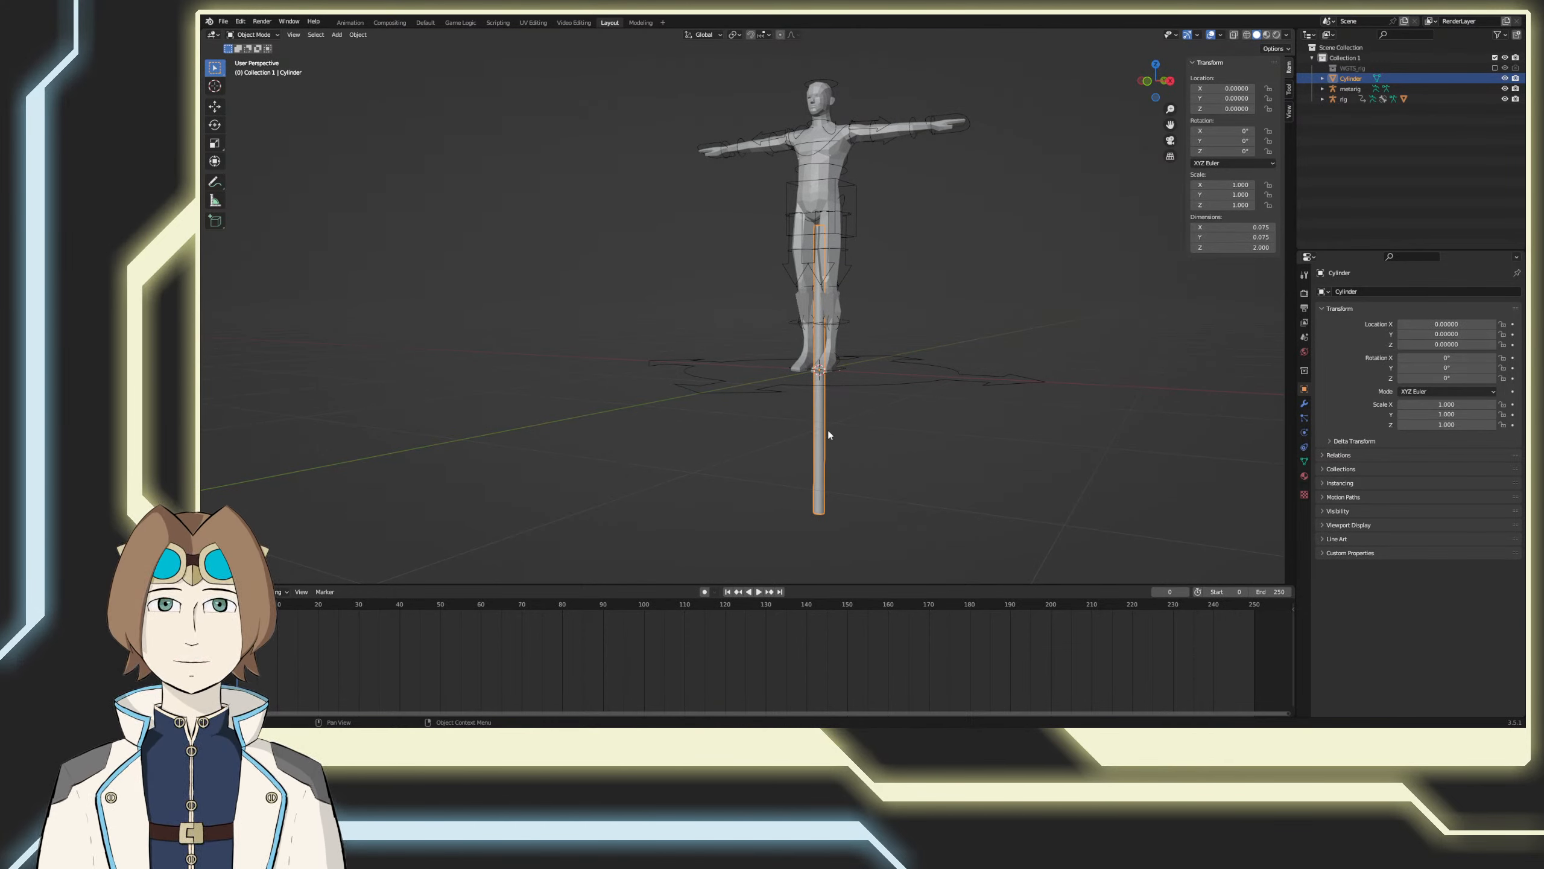
{"action": "key", "text": "Tab"}
{"action": "key", "text": "Tab"}
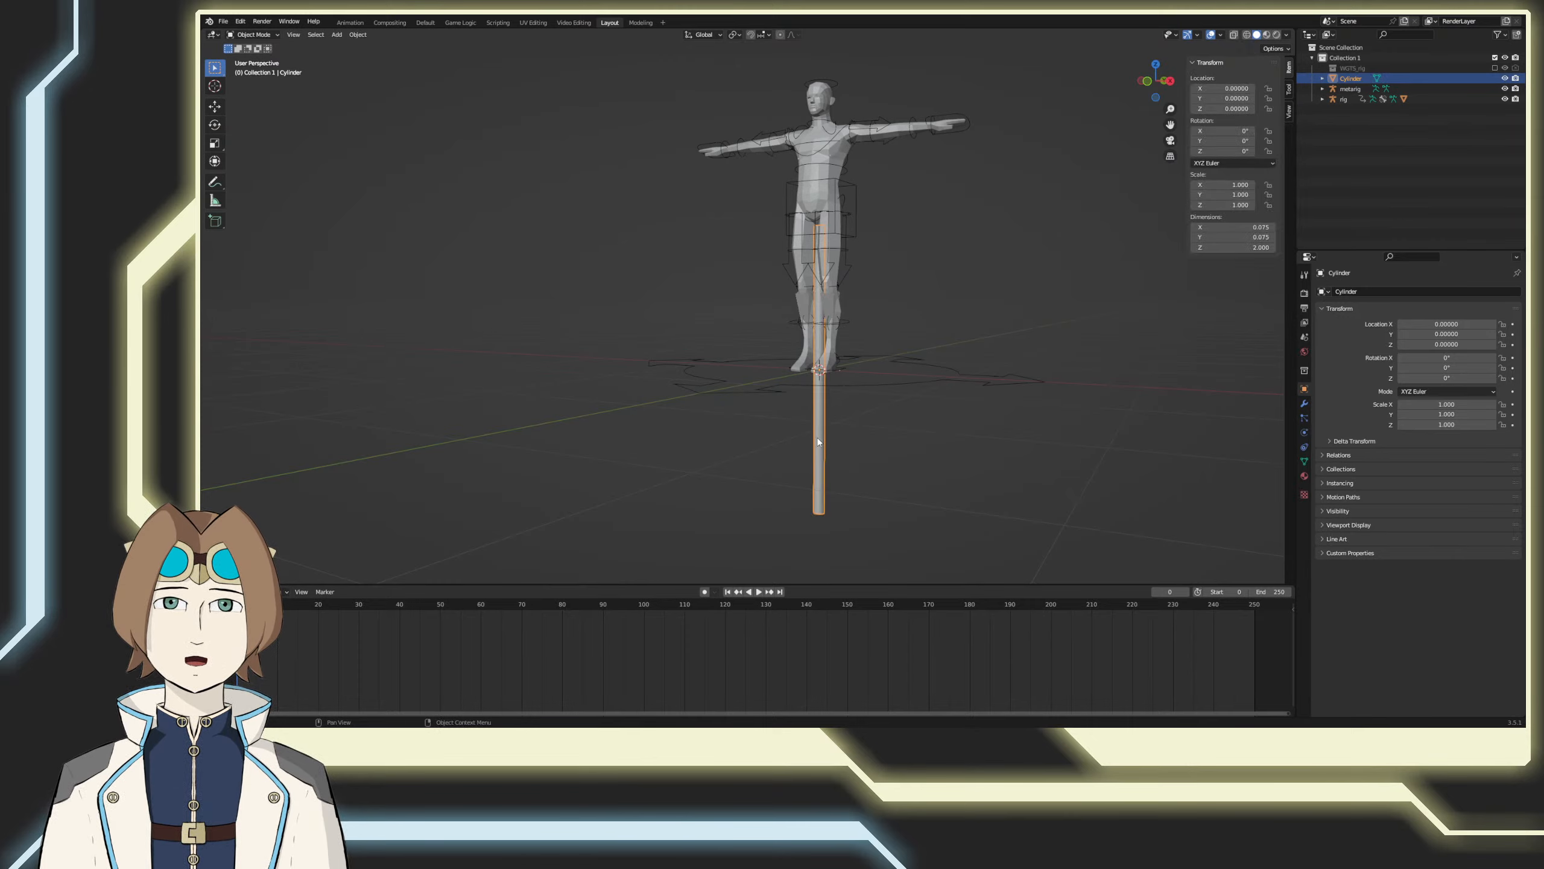
Step: Add a single-bone armature at the world origin, inside the cylinder
{"action": "key", "text": "shift+a"}
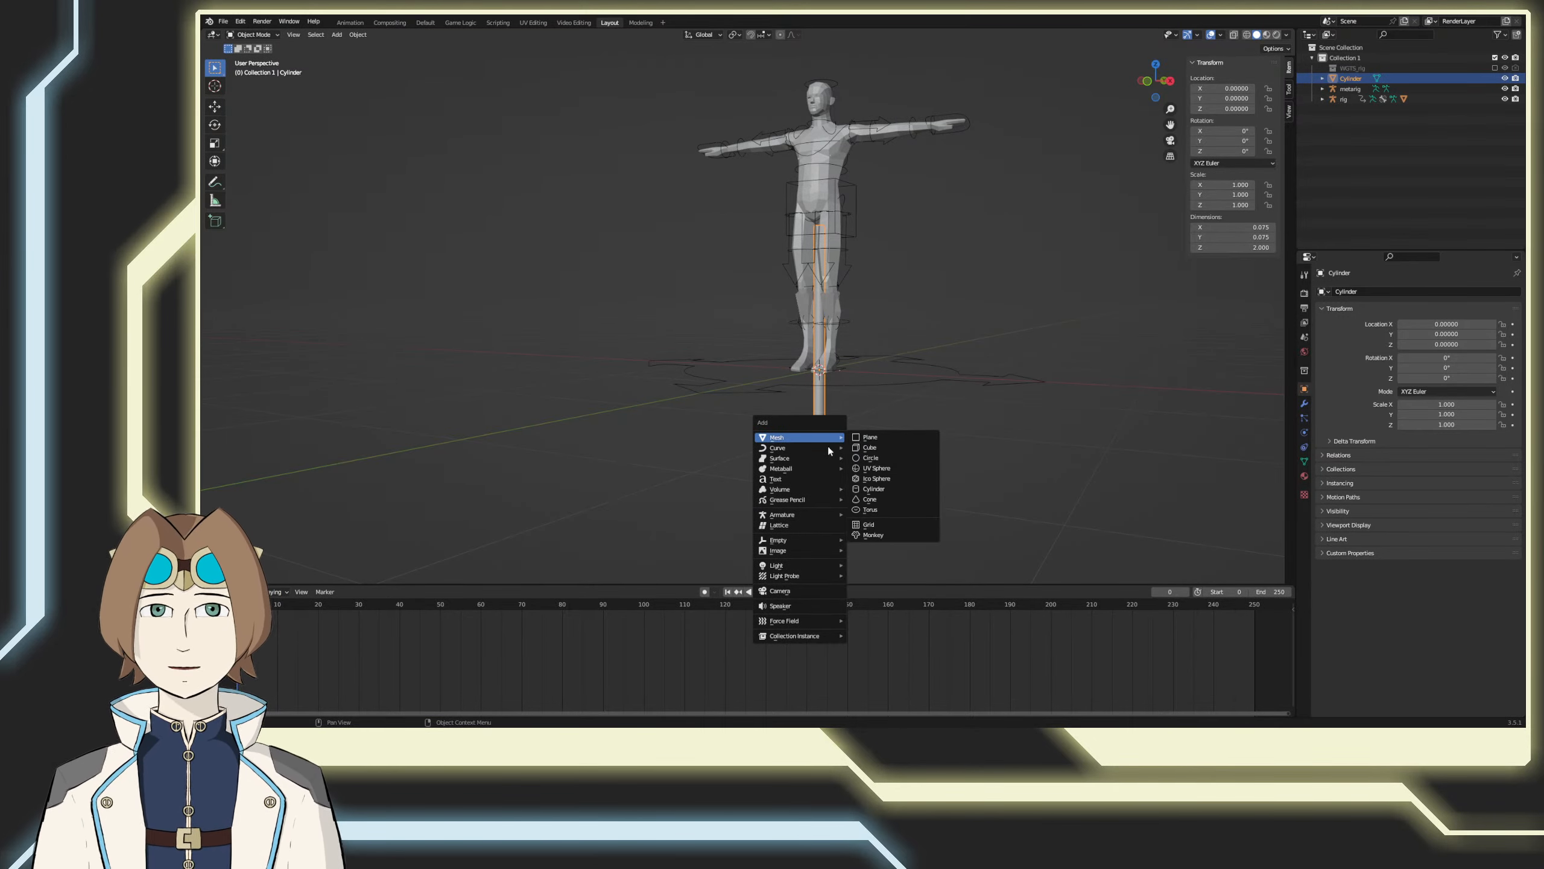
{"action": "mouse_move", "coordinate": [802, 515]}
{"action": "left_click", "coordinate": [866, 515]}
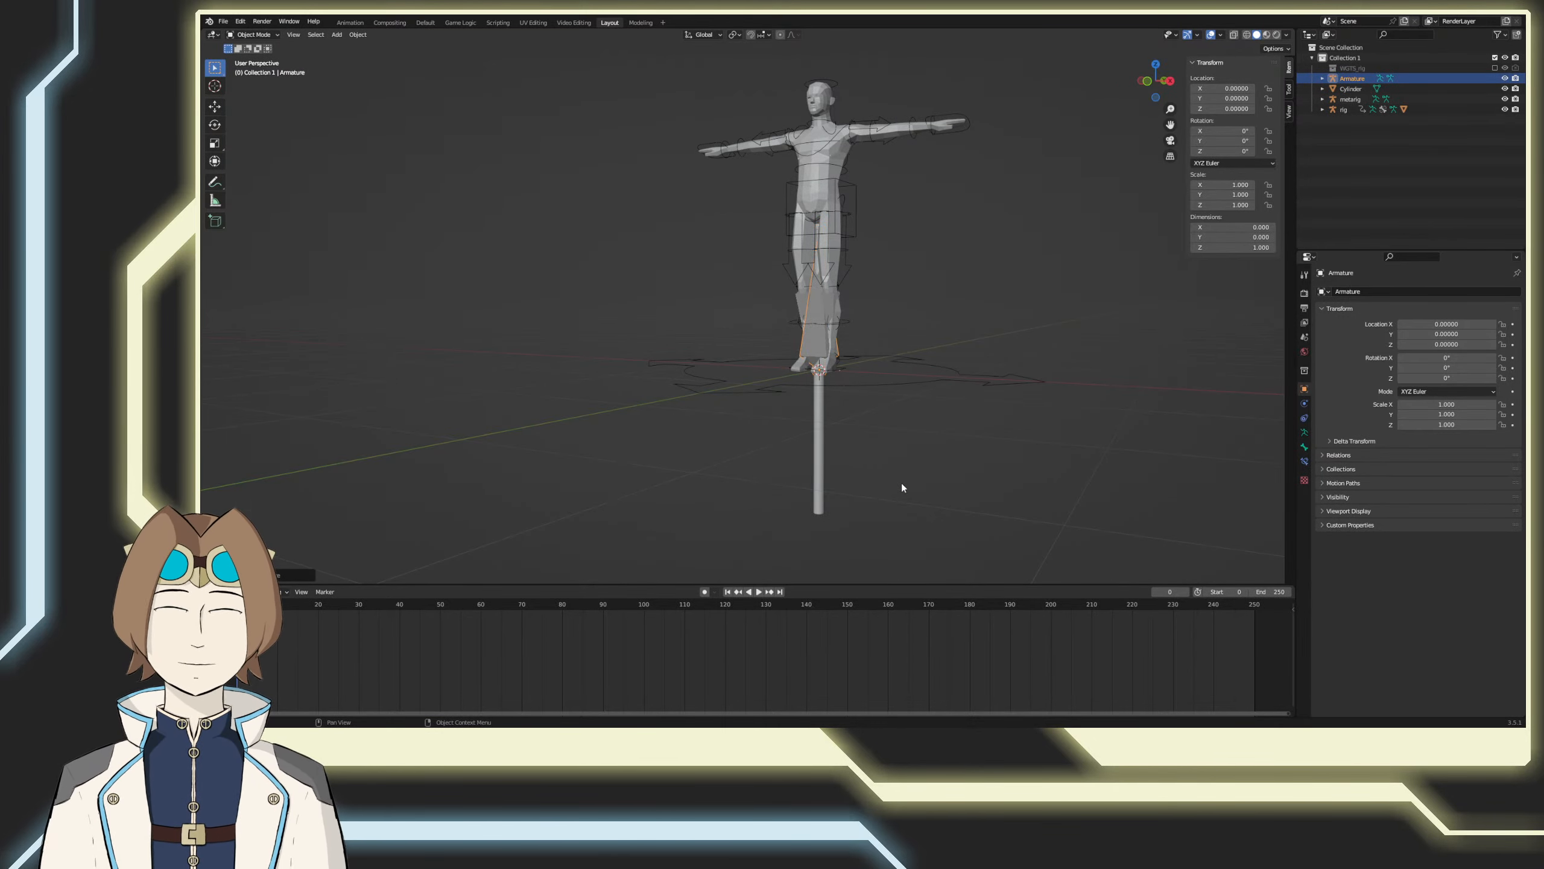
{"action": "key", "text": "KP_1"}
{"action": "scroll", "coordinate": [866, 401], "scroll_direction": "up", "scroll_amount": 2}
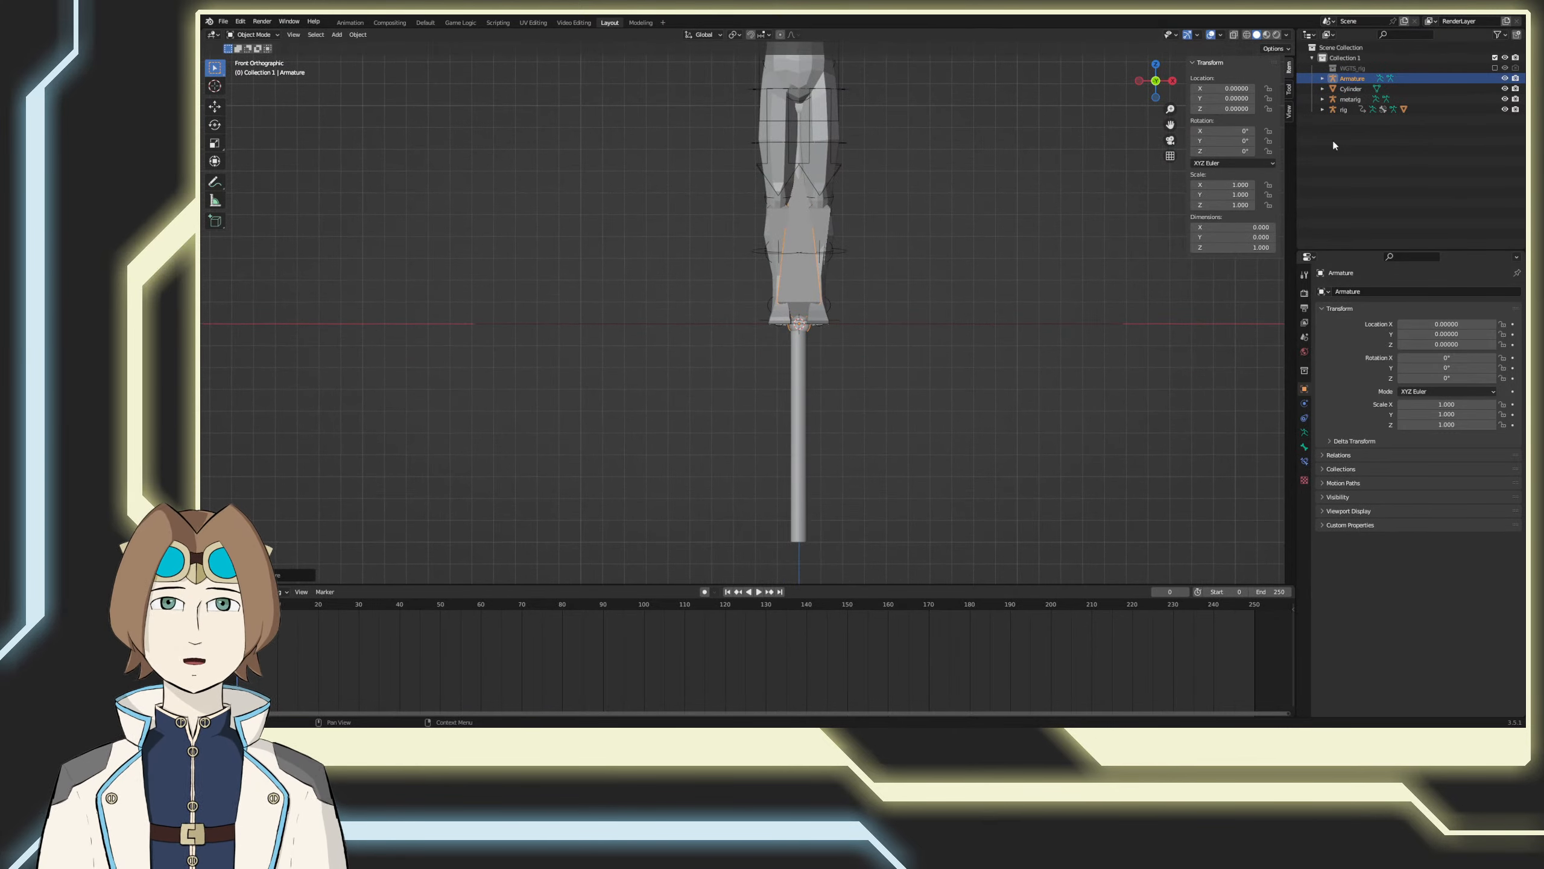
Step: Hide the metarig, the control rig and the human mesh, keeping only the cylinder and new armature visible
{"action": "left_click_drag", "start_coordinate": [1505, 99], "coordinate": [1504, 110]}
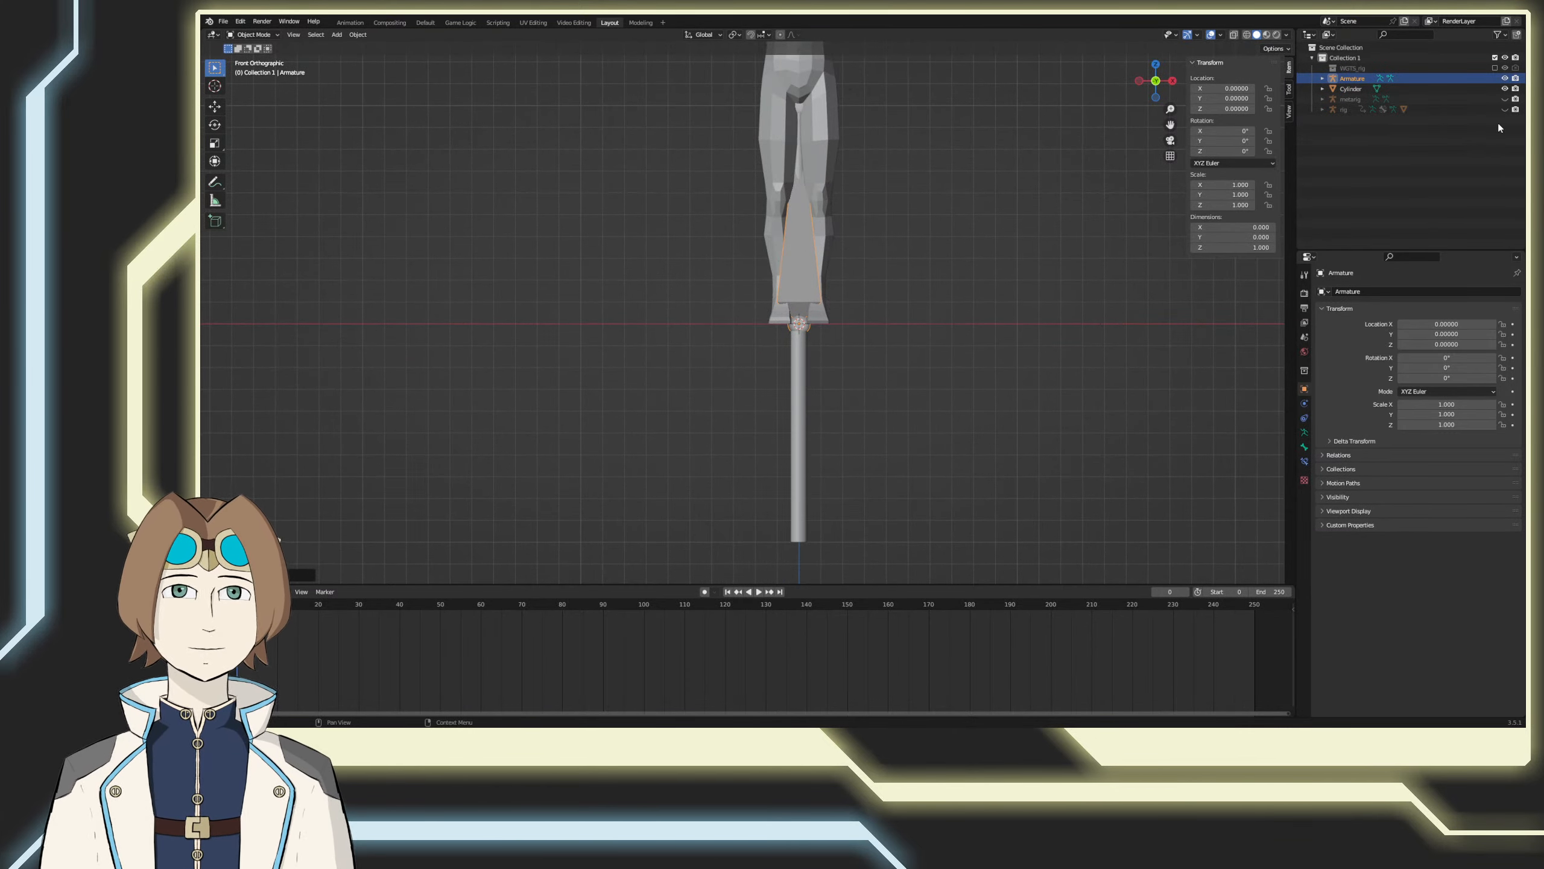
{"action": "left_click", "coordinate": [1322, 99]}
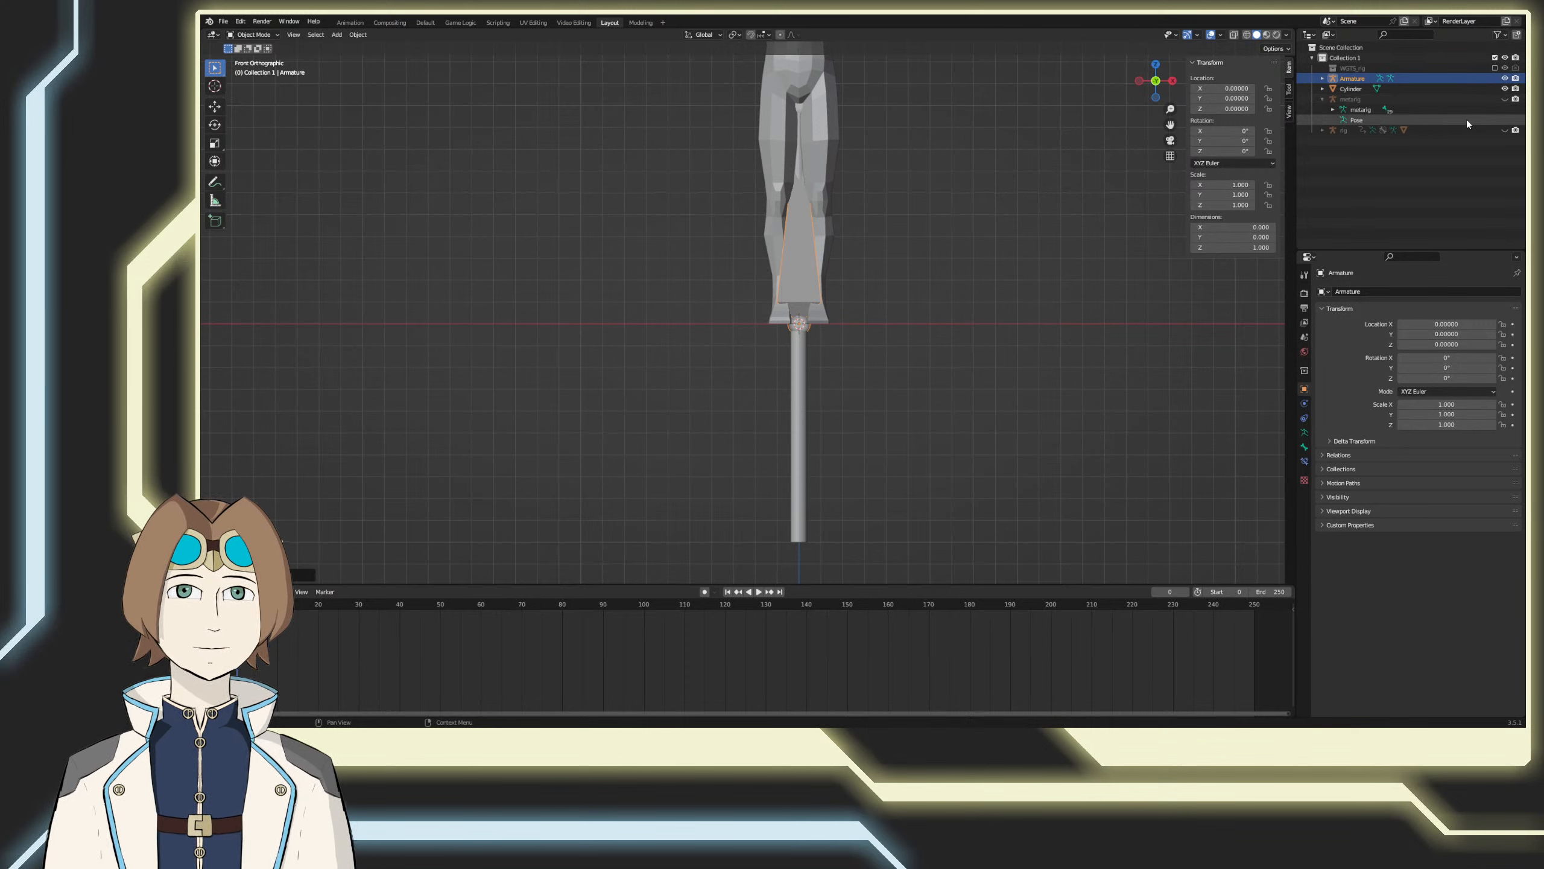
{"action": "left_click", "coordinate": [1332, 110]}
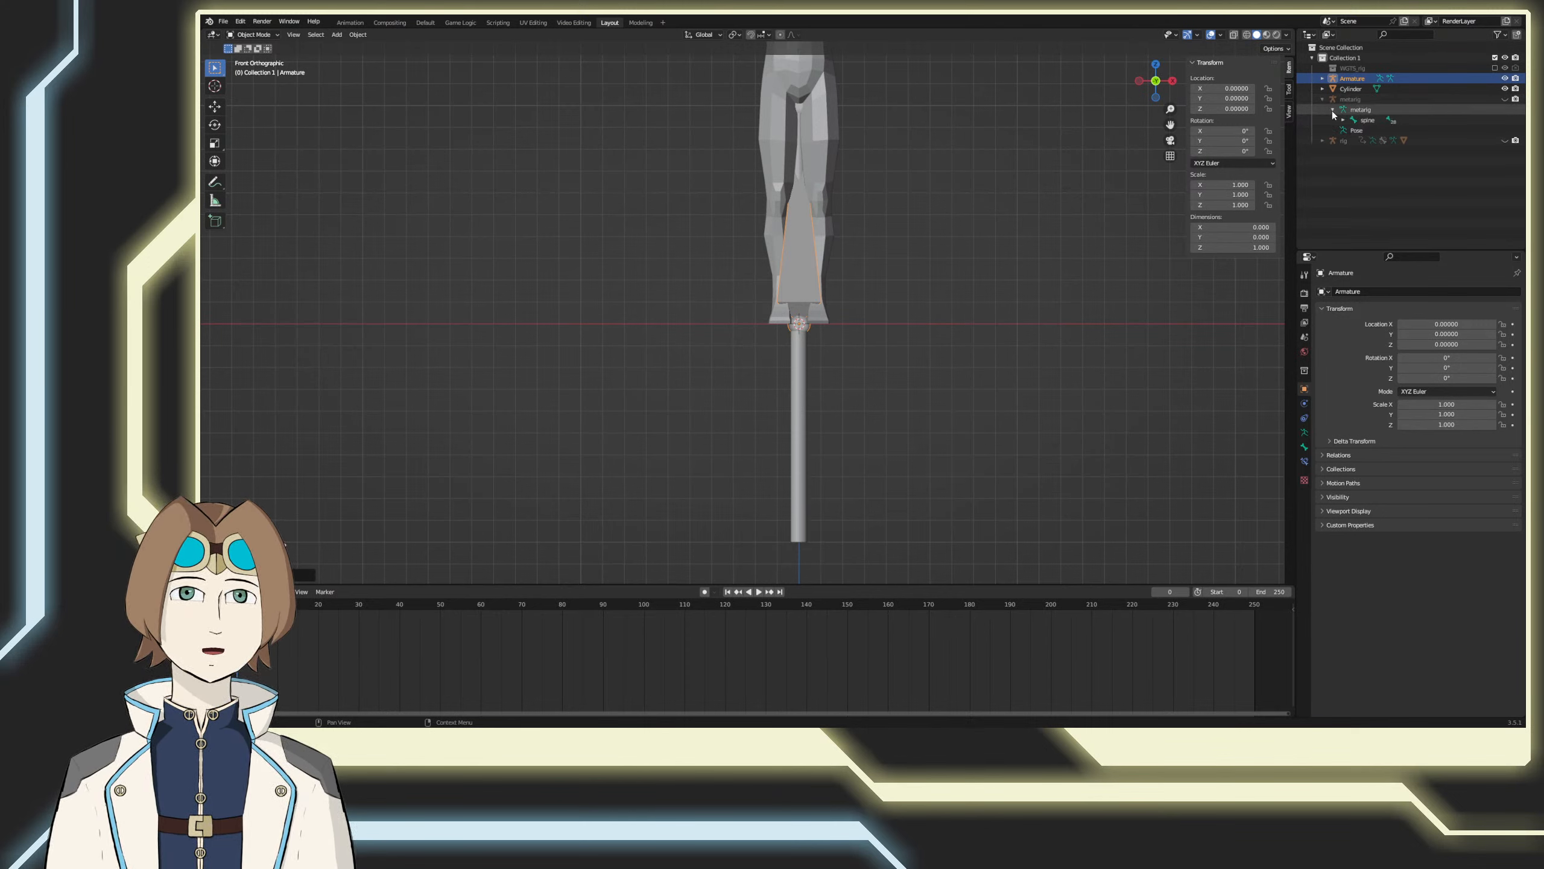
{"action": "left_click", "coordinate": [1322, 99]}
{"action": "left_click", "coordinate": [1322, 109]}
{"action": "left_click", "coordinate": [1505, 161]}
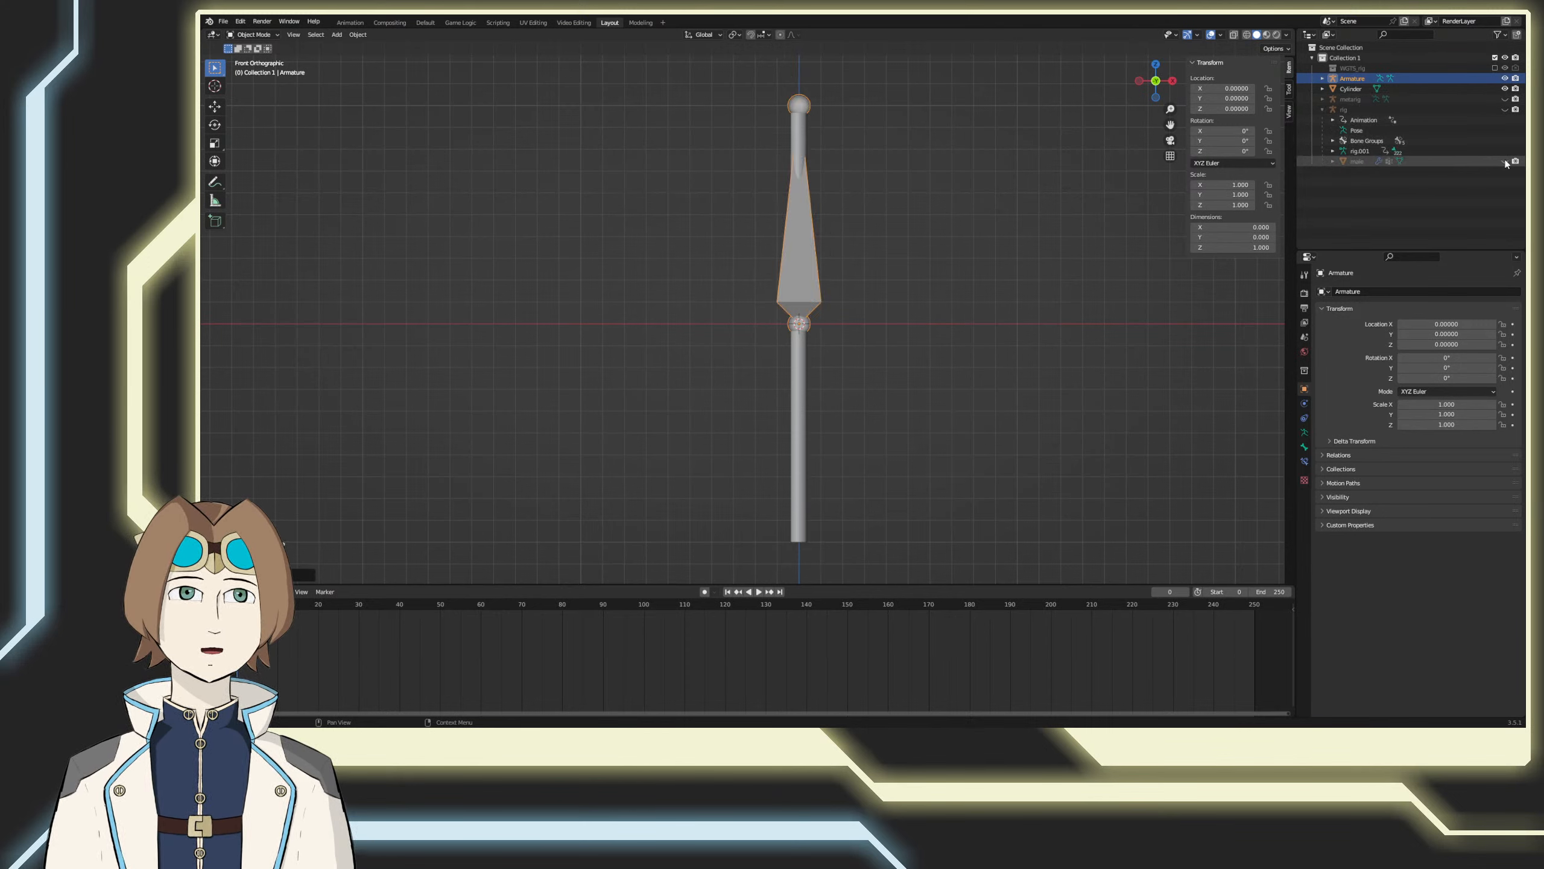
{"action": "middle_click_drag", "start_coordinate": [797, 340], "coordinate": [793, 346], "text": "shift"}
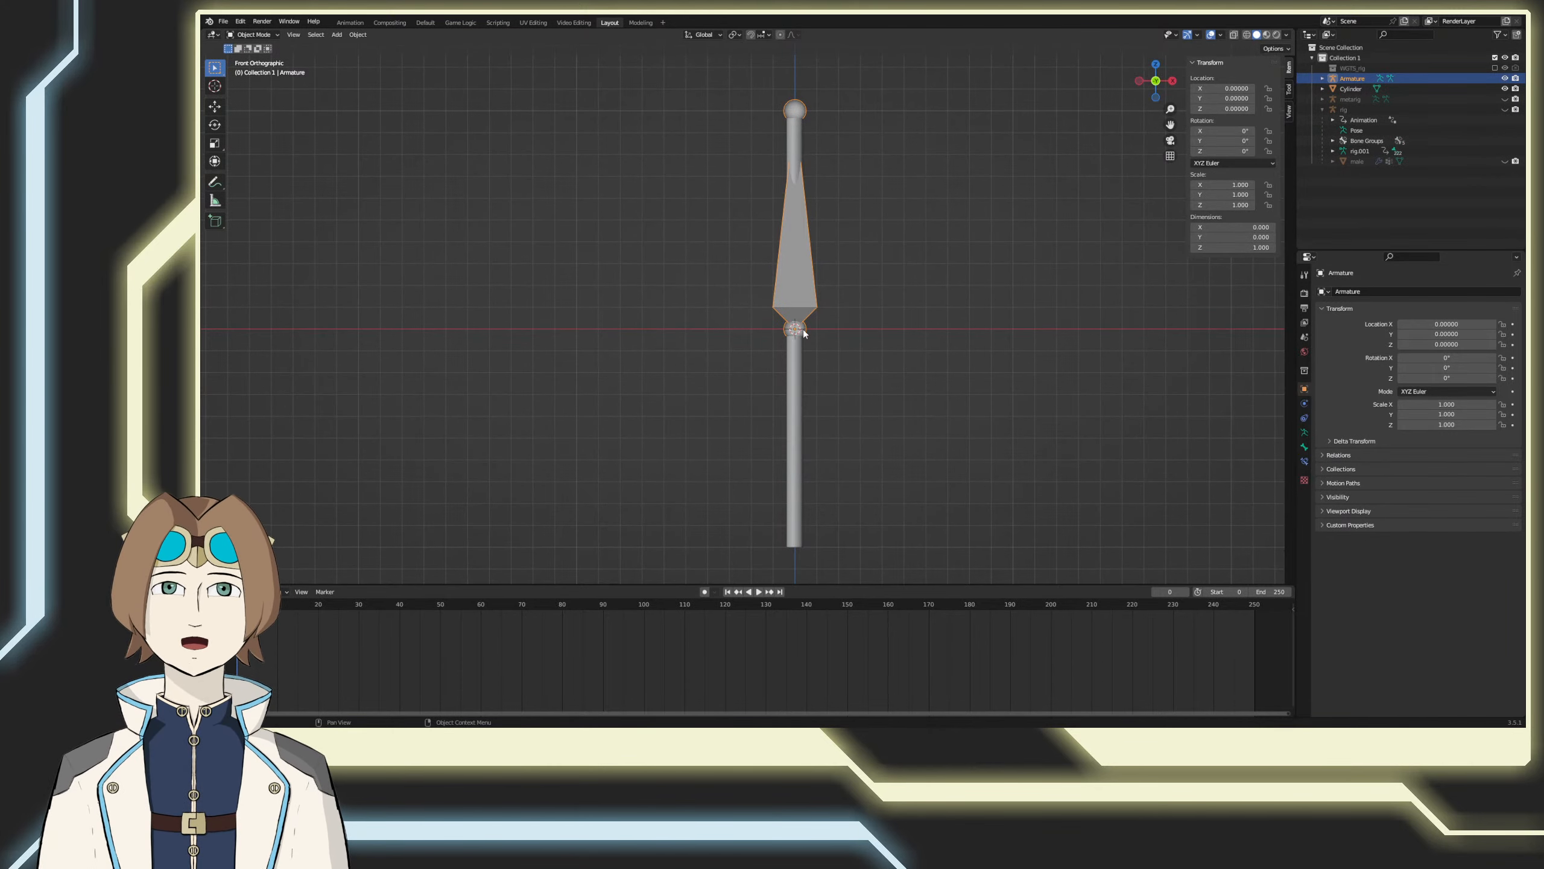
Step: Edit the new armature and move the bone's head down along Z to -0.9, near the cylinder's lower end
{"action": "key", "text": "Tab"}
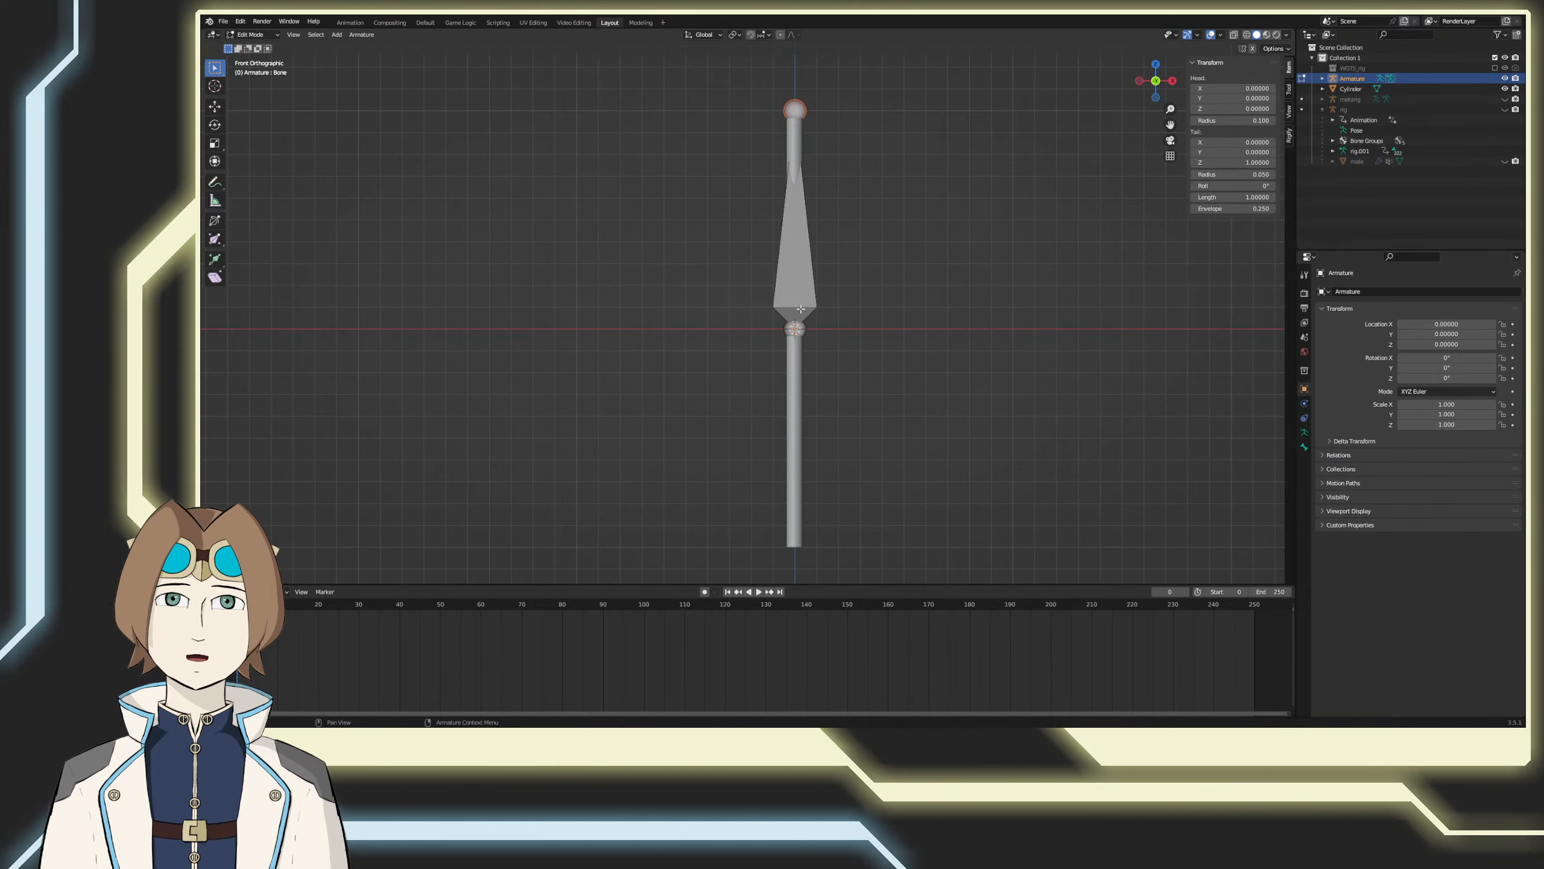
{"action": "middle_click_drag", "start_coordinate": [798, 339], "coordinate": [792, 183], "text": "shift"}
{"action": "key", "text": "g"}
{"action": "key", "text": "z"}
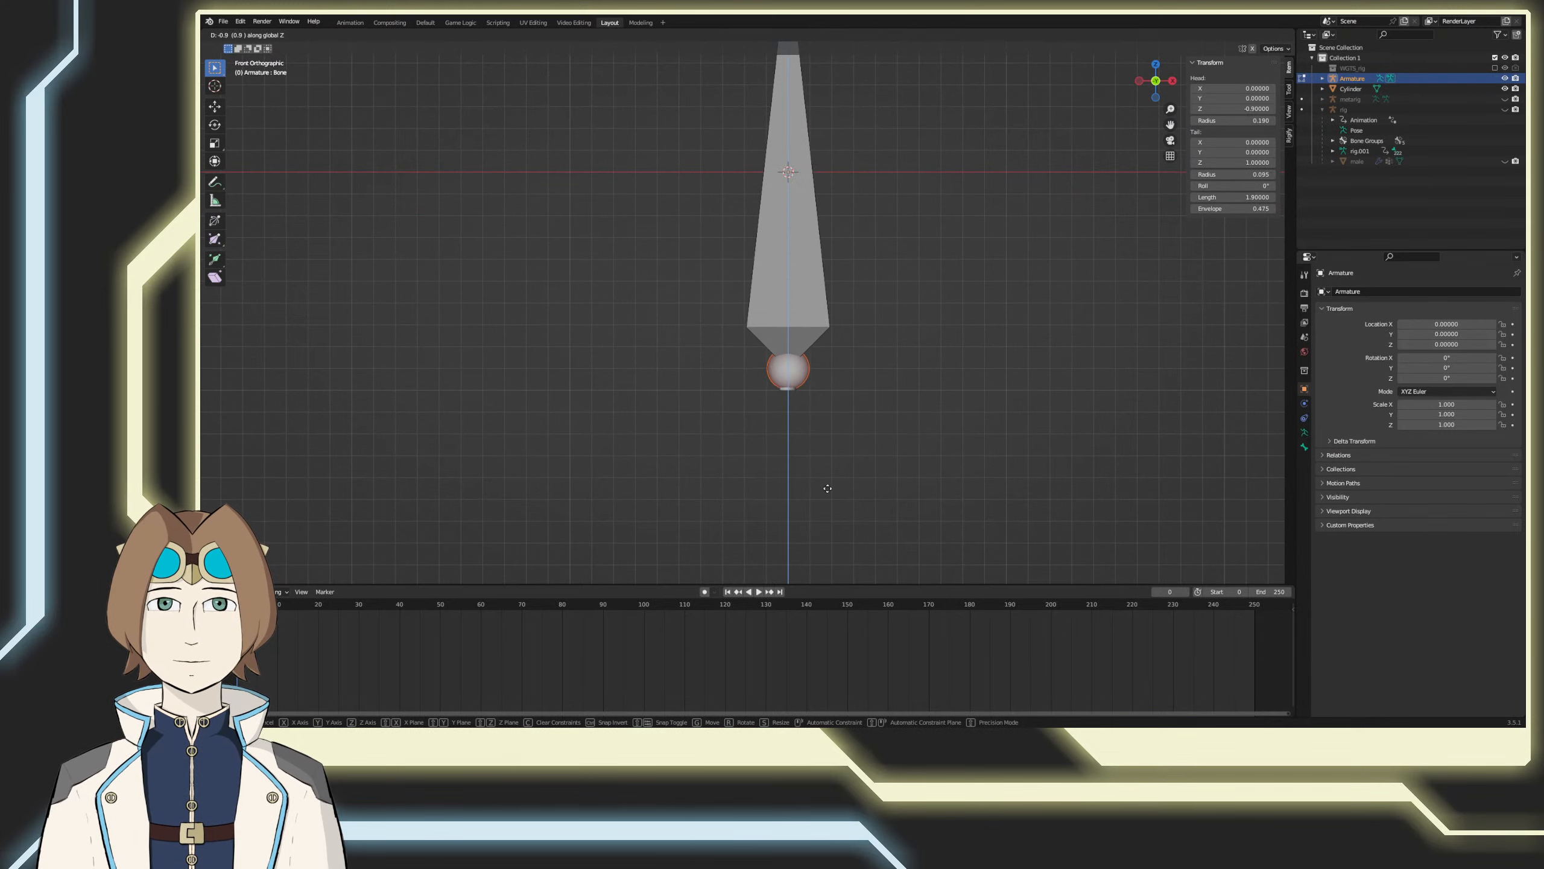
{"action": "left_click", "coordinate": [825, 501]}
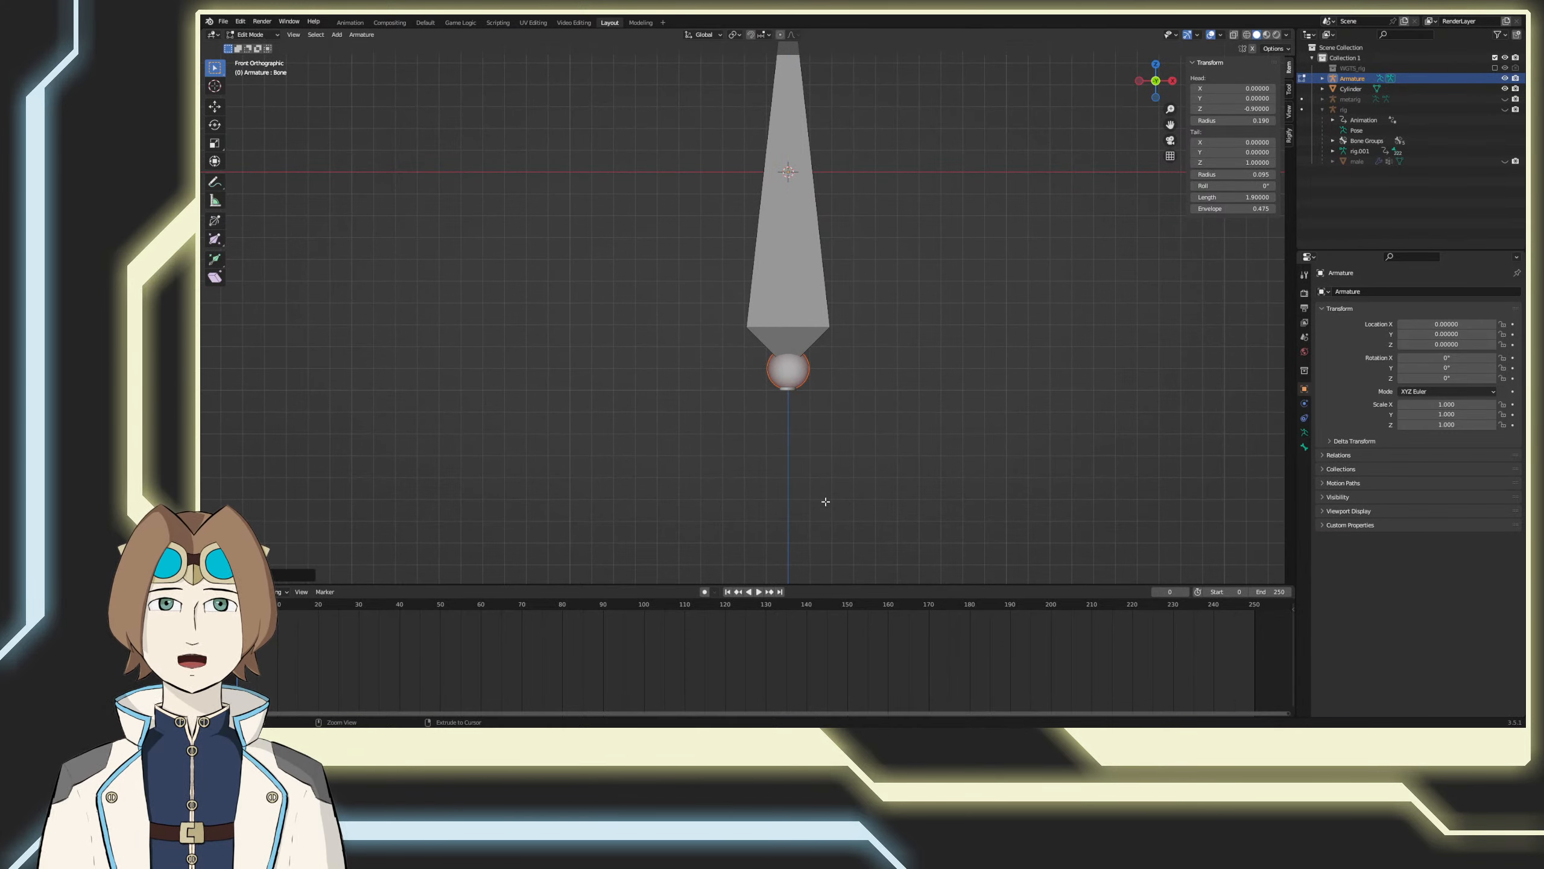
Step: Move the bone's tail down along Z within the cylinder
{"action": "middle_click_drag", "start_coordinate": [852, 303], "coordinate": [852, 438], "text": "shift"}
{"action": "left_click", "coordinate": [801, 89]}
{"action": "key", "text": "g"}
{"action": "key", "text": "z"}
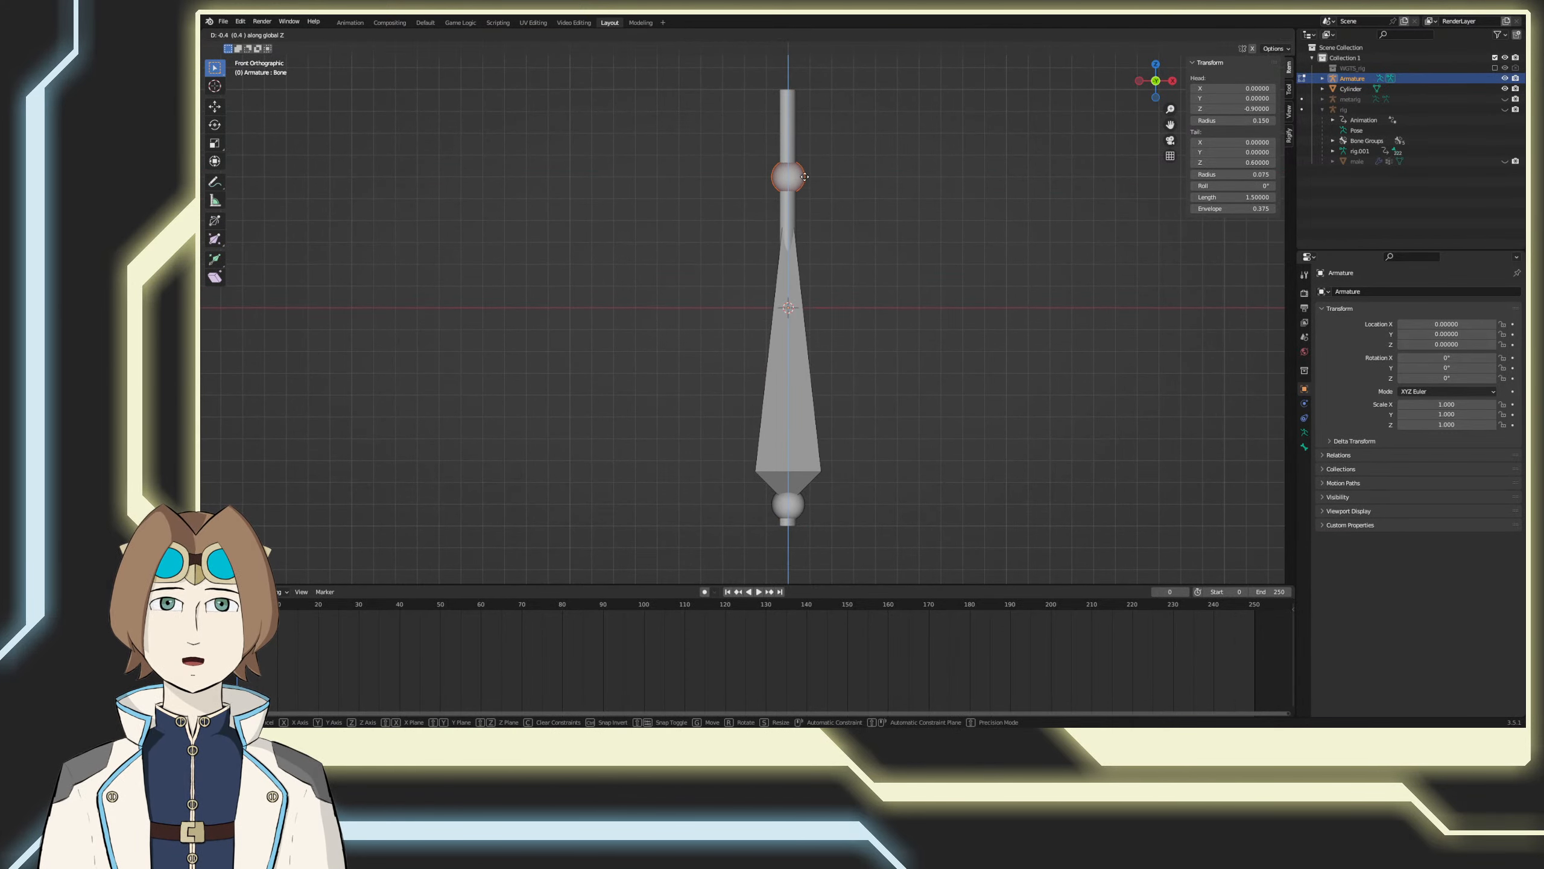
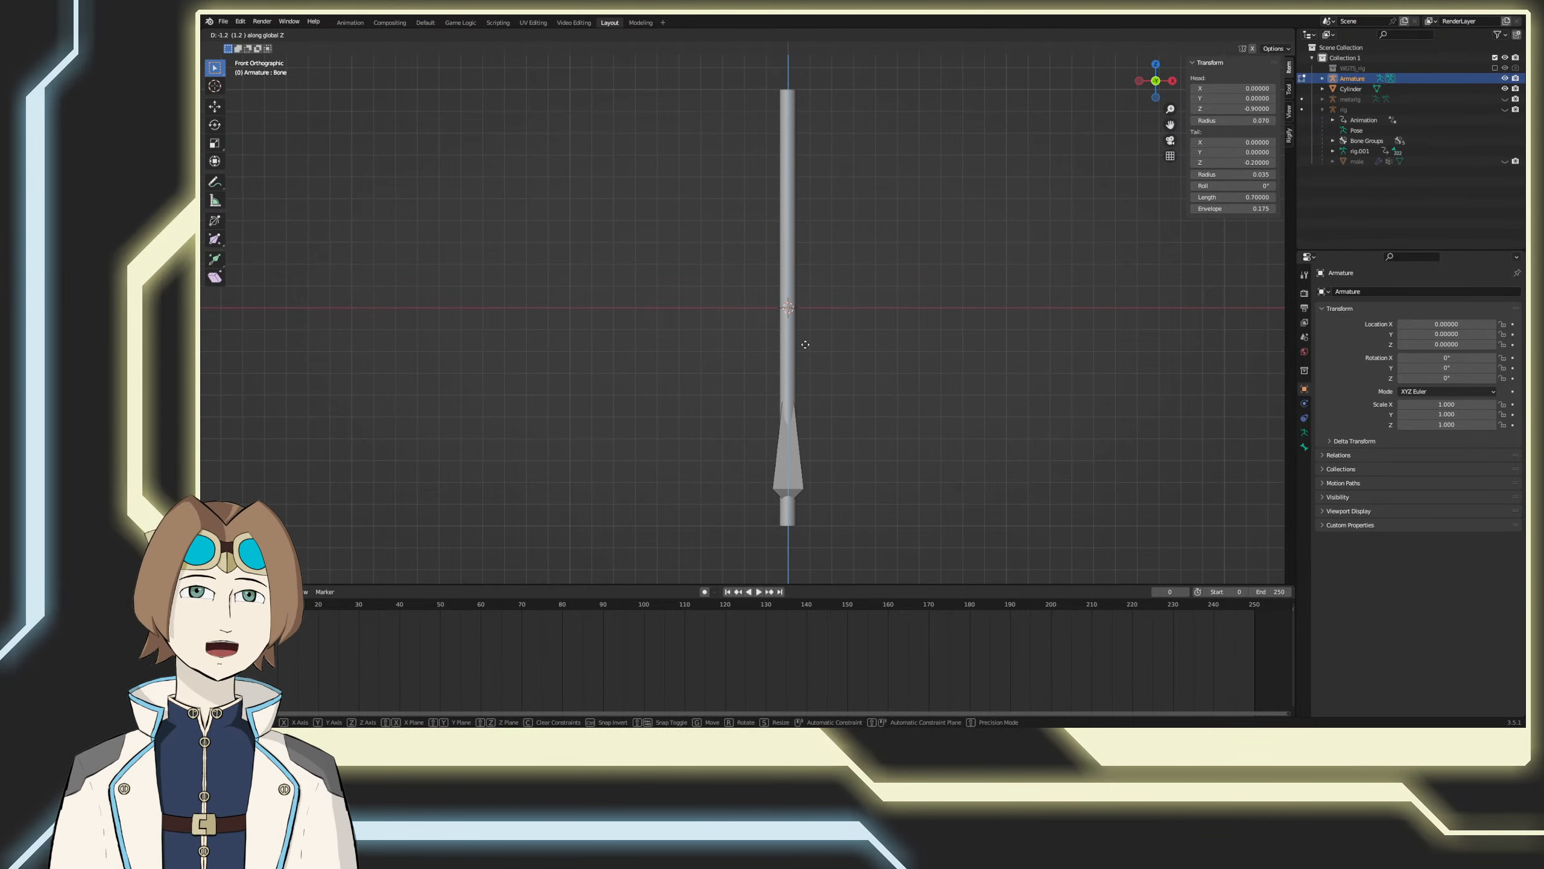
Step: Place the bone's tail at Z -0.5 and switch the viewport to wireframe shading
{"action": "left_click", "coordinate": [800, 418]}
{"action": "middle_click_drag", "start_coordinate": [830, 524], "coordinate": [858, 396], "text": "shift"}
{"action": "key", "text": "z"}
{"action": "left_click", "coordinate": [796, 416]}
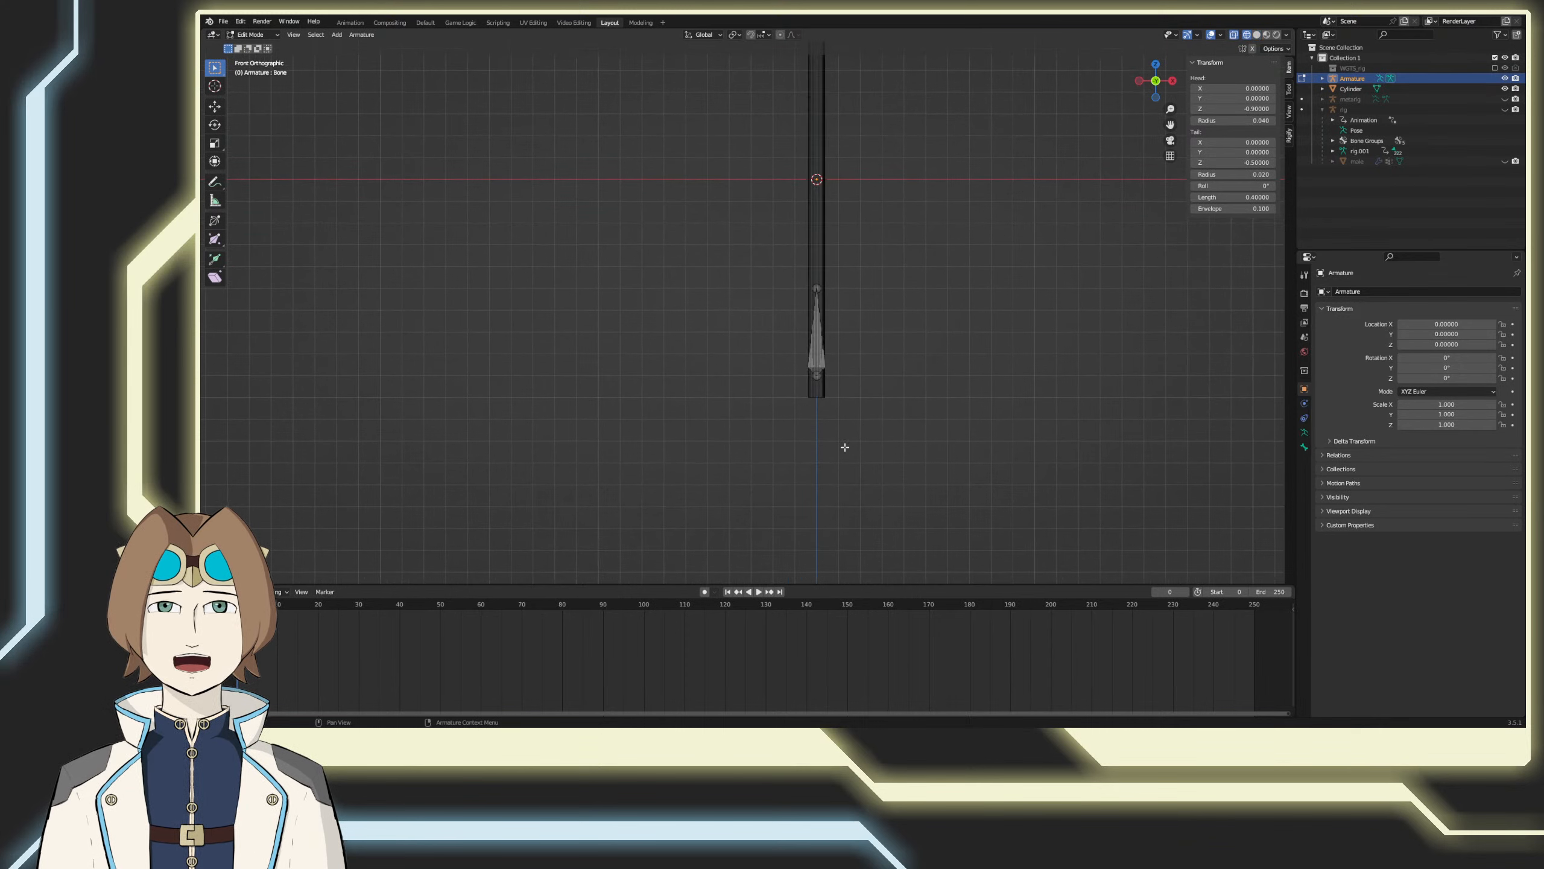
Step: Move the bone's head down along Z to about -1.01, at the cylinder's lower end
{"action": "scroll", "coordinate": [851, 443], "scroll_direction": "up", "scroll_amount": 3}
{"action": "key", "text": "g"}
{"action": "key", "text": "z"}
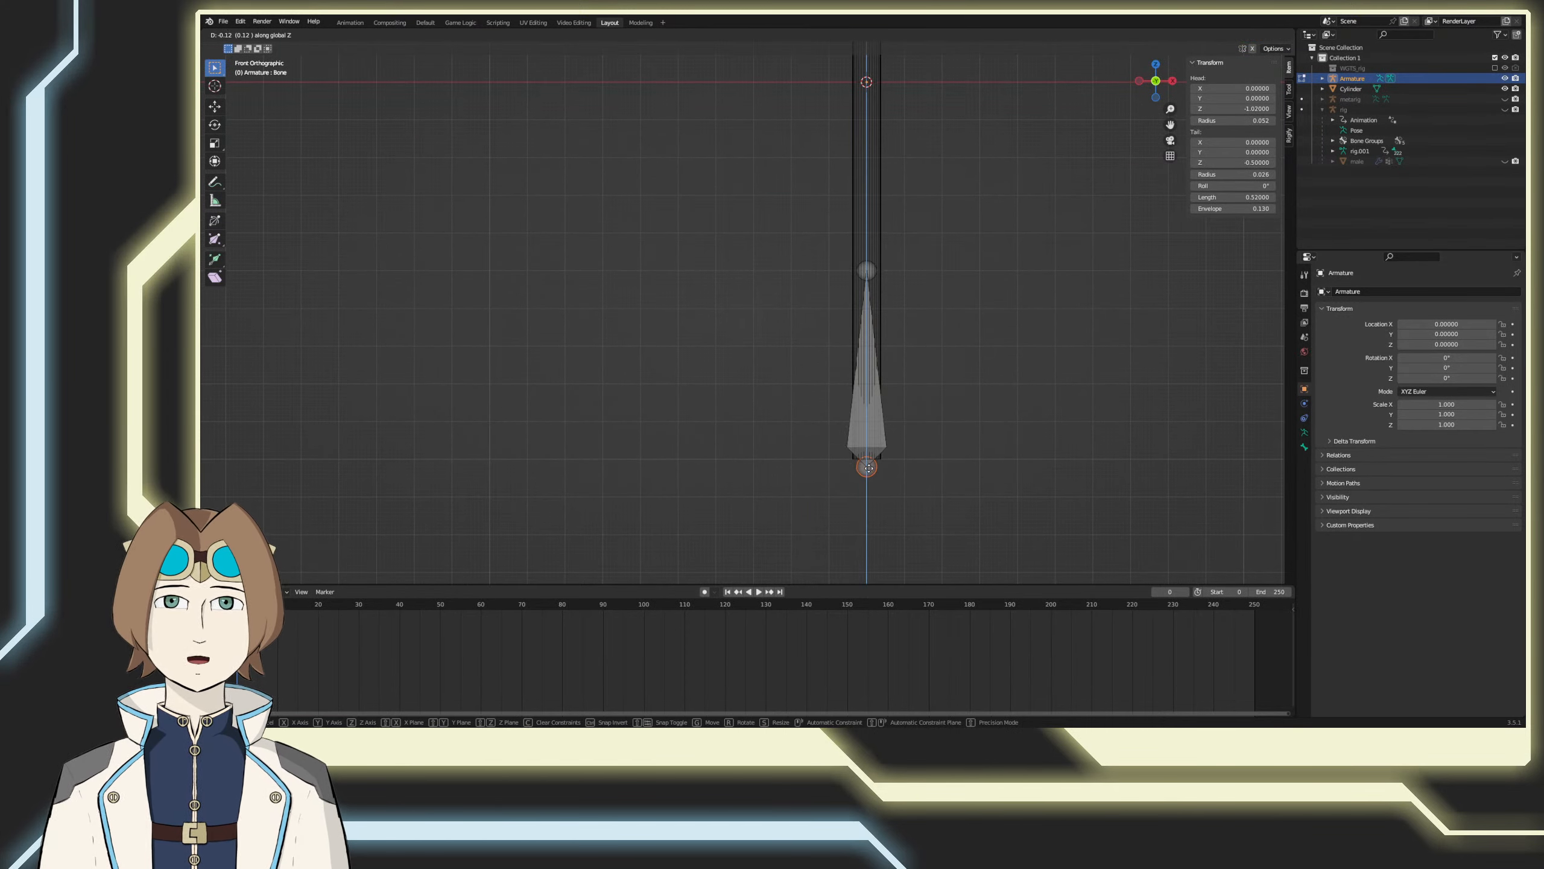
{"action": "left_click", "coordinate": [868, 462]}
Step: Lower the bone's tail along Z to -0.7 and leave armature editing
{"action": "scroll", "coordinate": [891, 286], "scroll_direction": "down", "scroll_amount": 2}
{"action": "middle_click_drag", "start_coordinate": [891, 292], "coordinate": [865, 310], "text": "shift"}
{"action": "scroll", "coordinate": [858, 390], "scroll_direction": "down", "scroll_amount": 2}
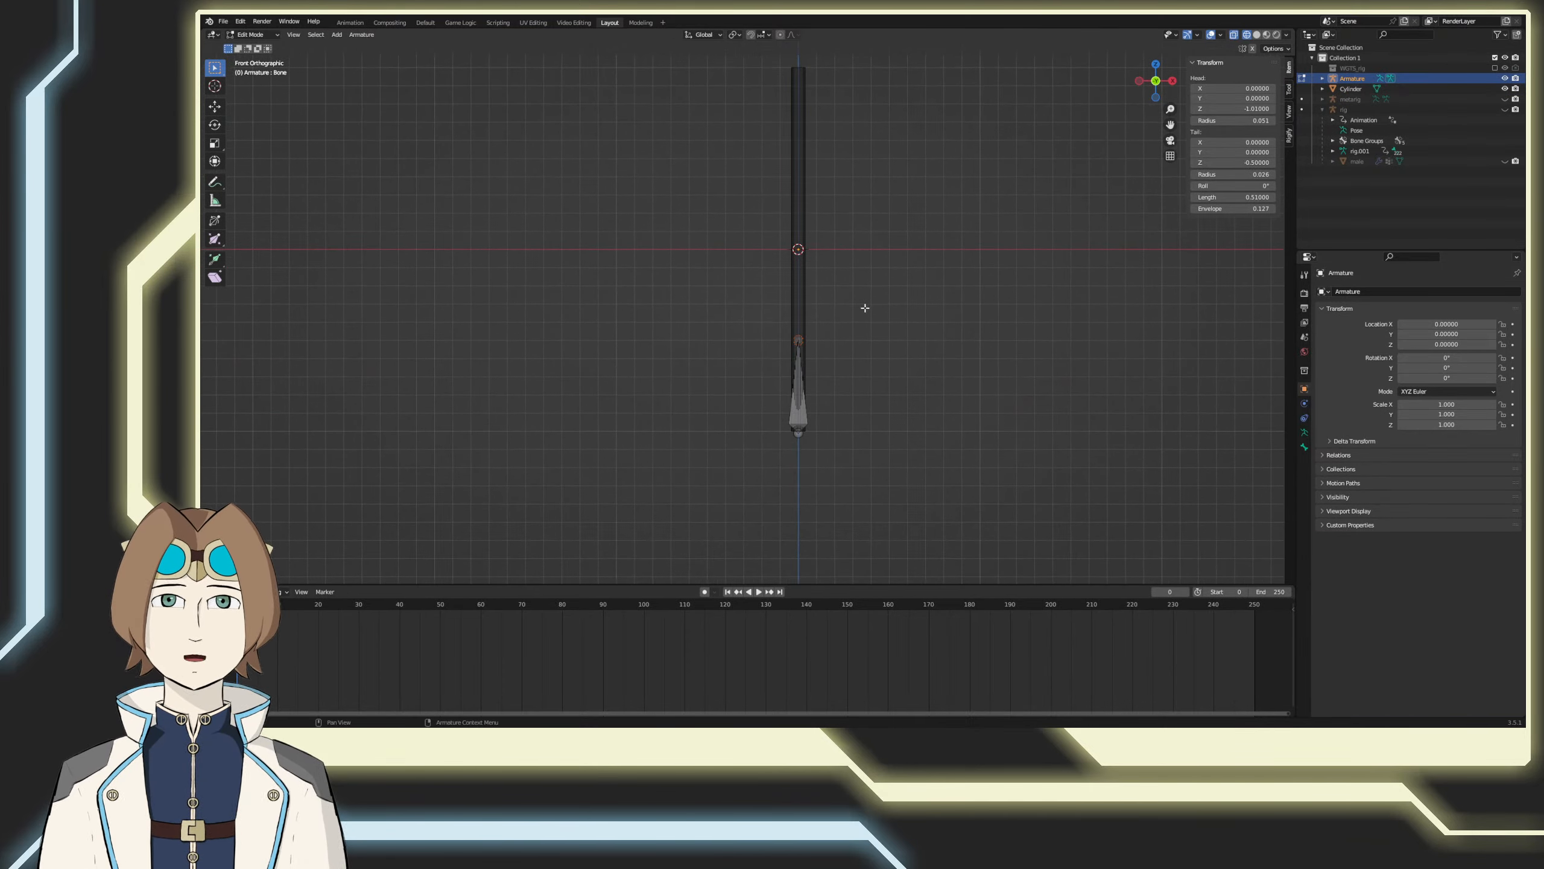
{"action": "key", "text": "g"}
{"action": "key", "text": "z"}
{"action": "left_click", "coordinate": [862, 352]}
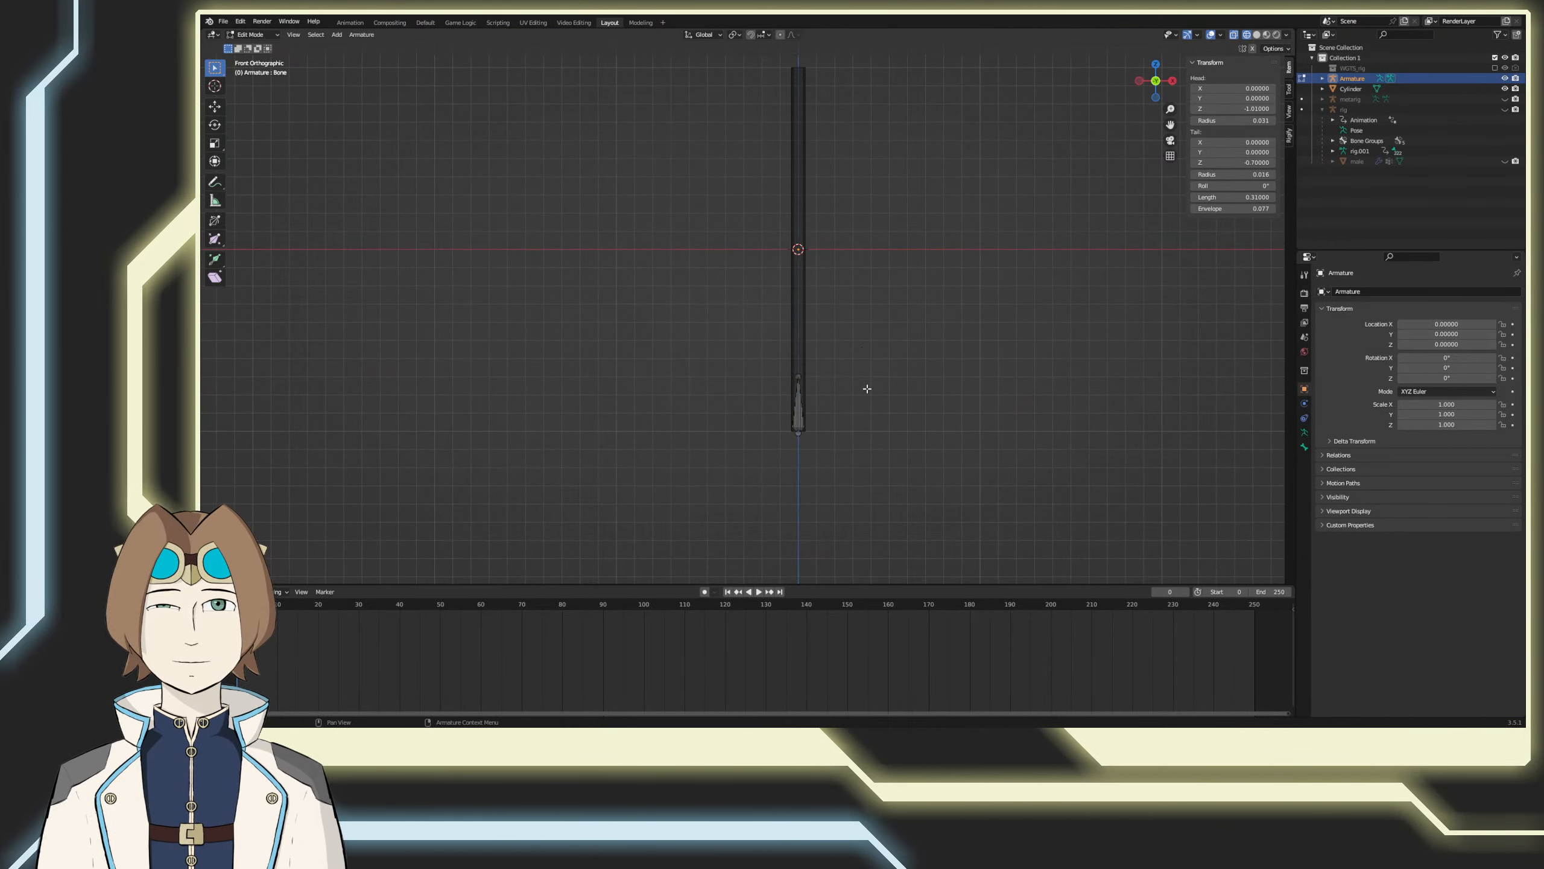
{"action": "key", "text": "Tab"}
Step: Scale the cylinder to 0.5 in X and Y only, keeping its height, and apply the scale
{"action": "left_click", "coordinate": [801, 330]}
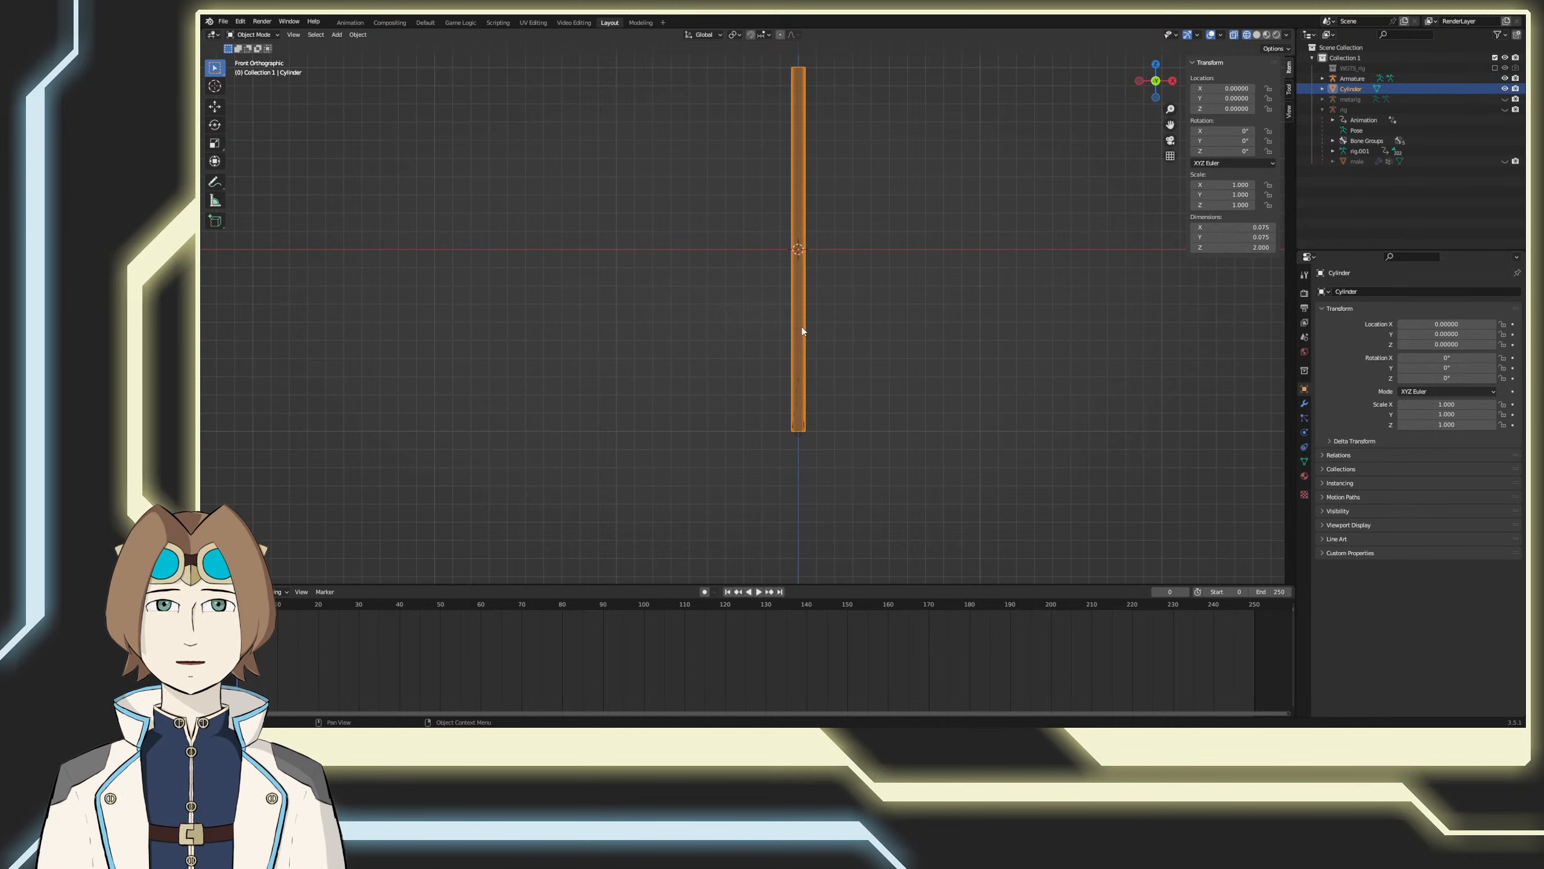
{"action": "key", "text": "s"}
{"action": "key", "text": "shift+z"}
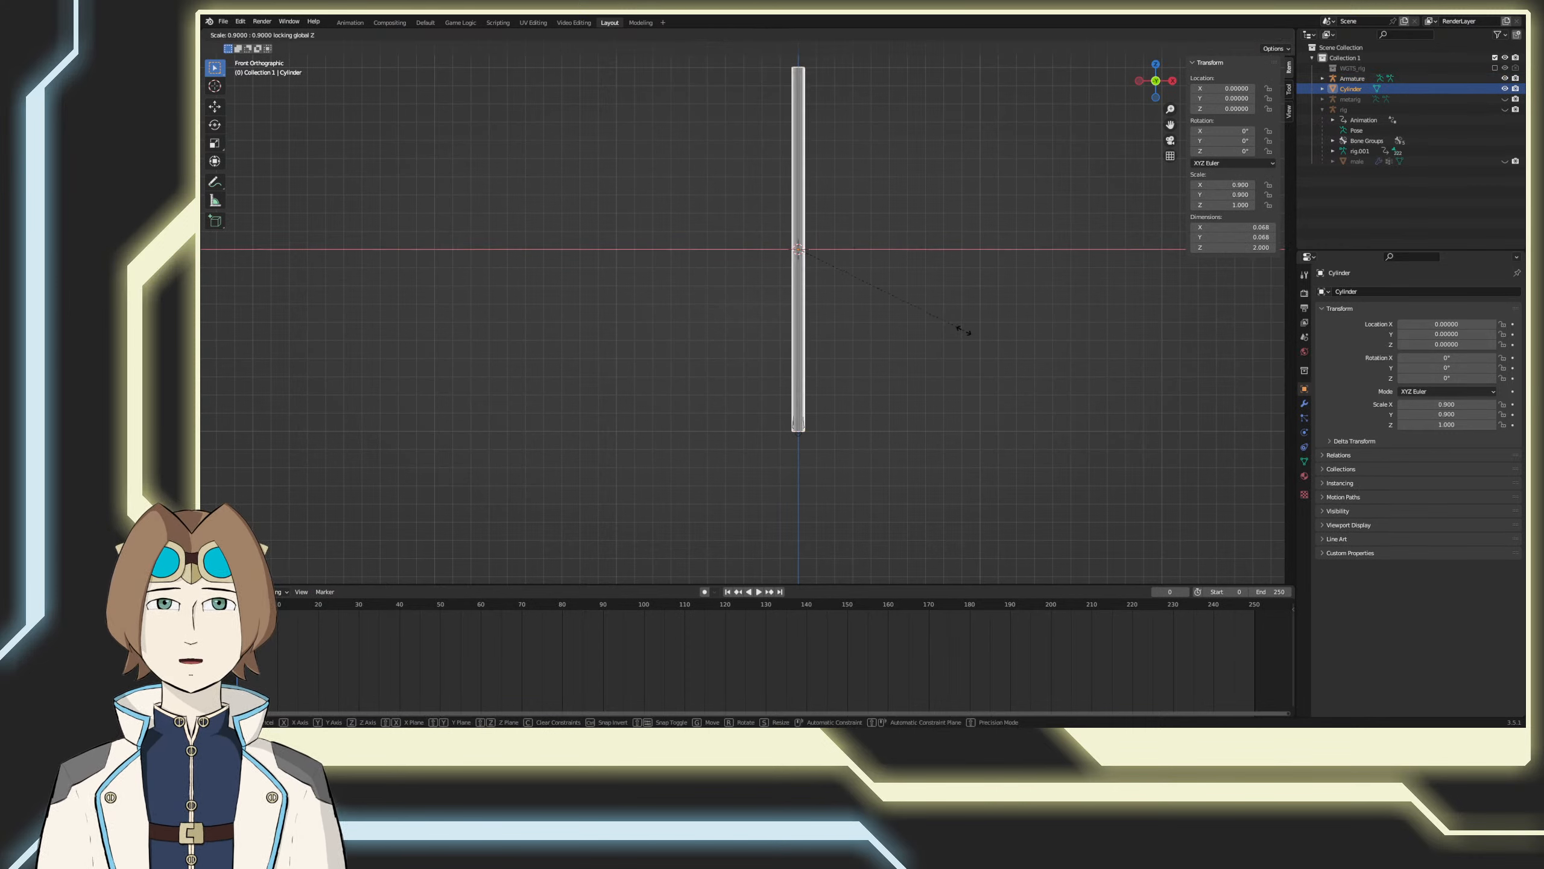
{"action": "left_click", "coordinate": [874, 304]}
{"action": "key", "text": "ctrl+a"}
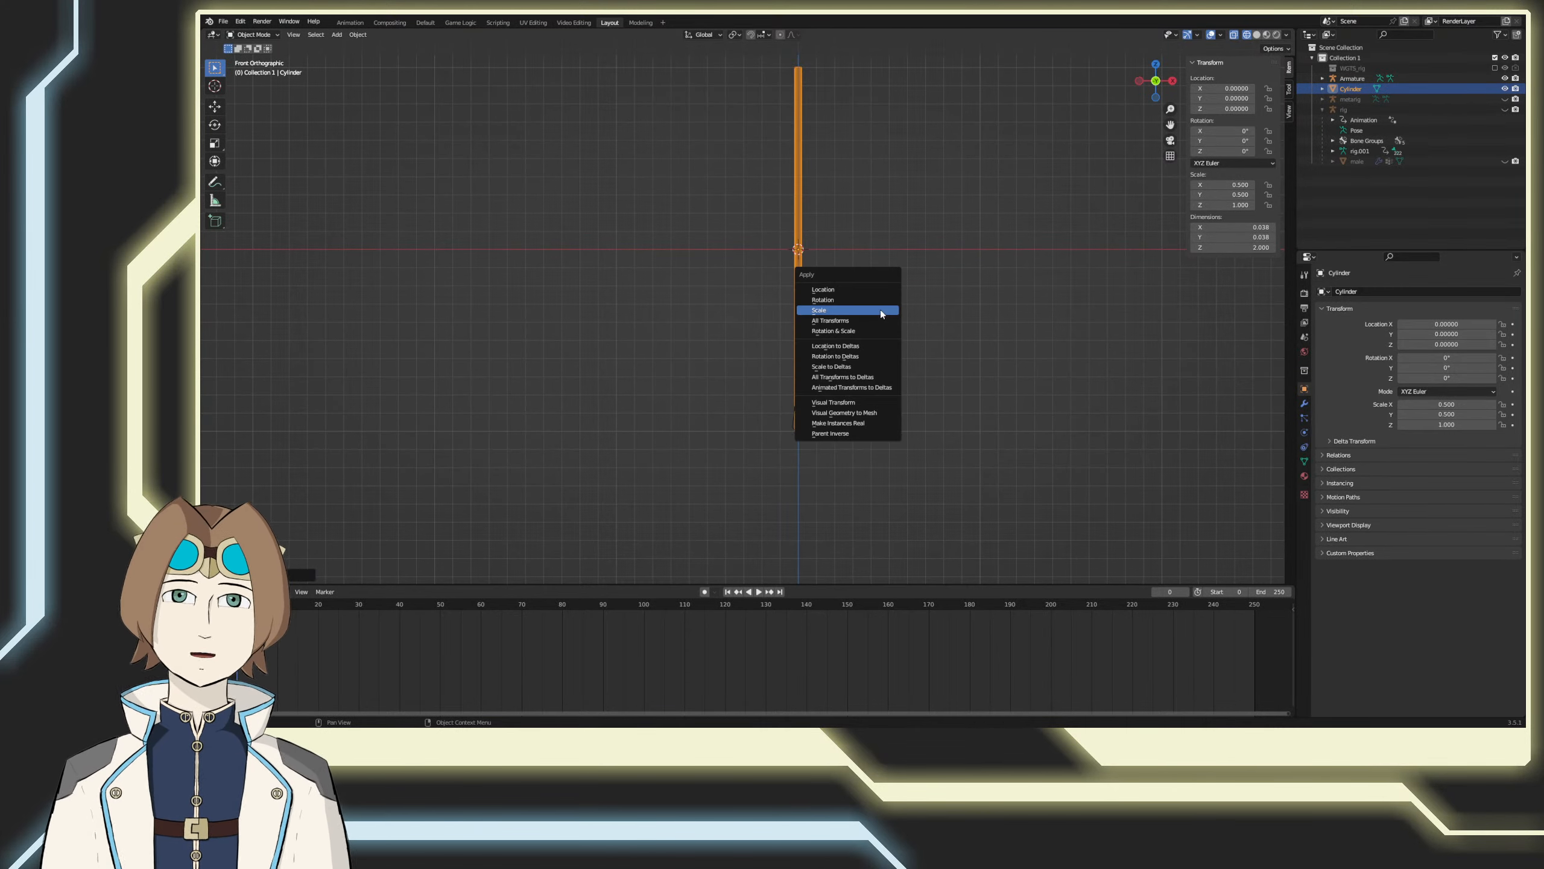
{"action": "left_click", "coordinate": [881, 309]}
Step: Try to parent the armature to the cylinder using automatic weights, with the cylinder as the active object
{"action": "left_click", "coordinate": [862, 384]}
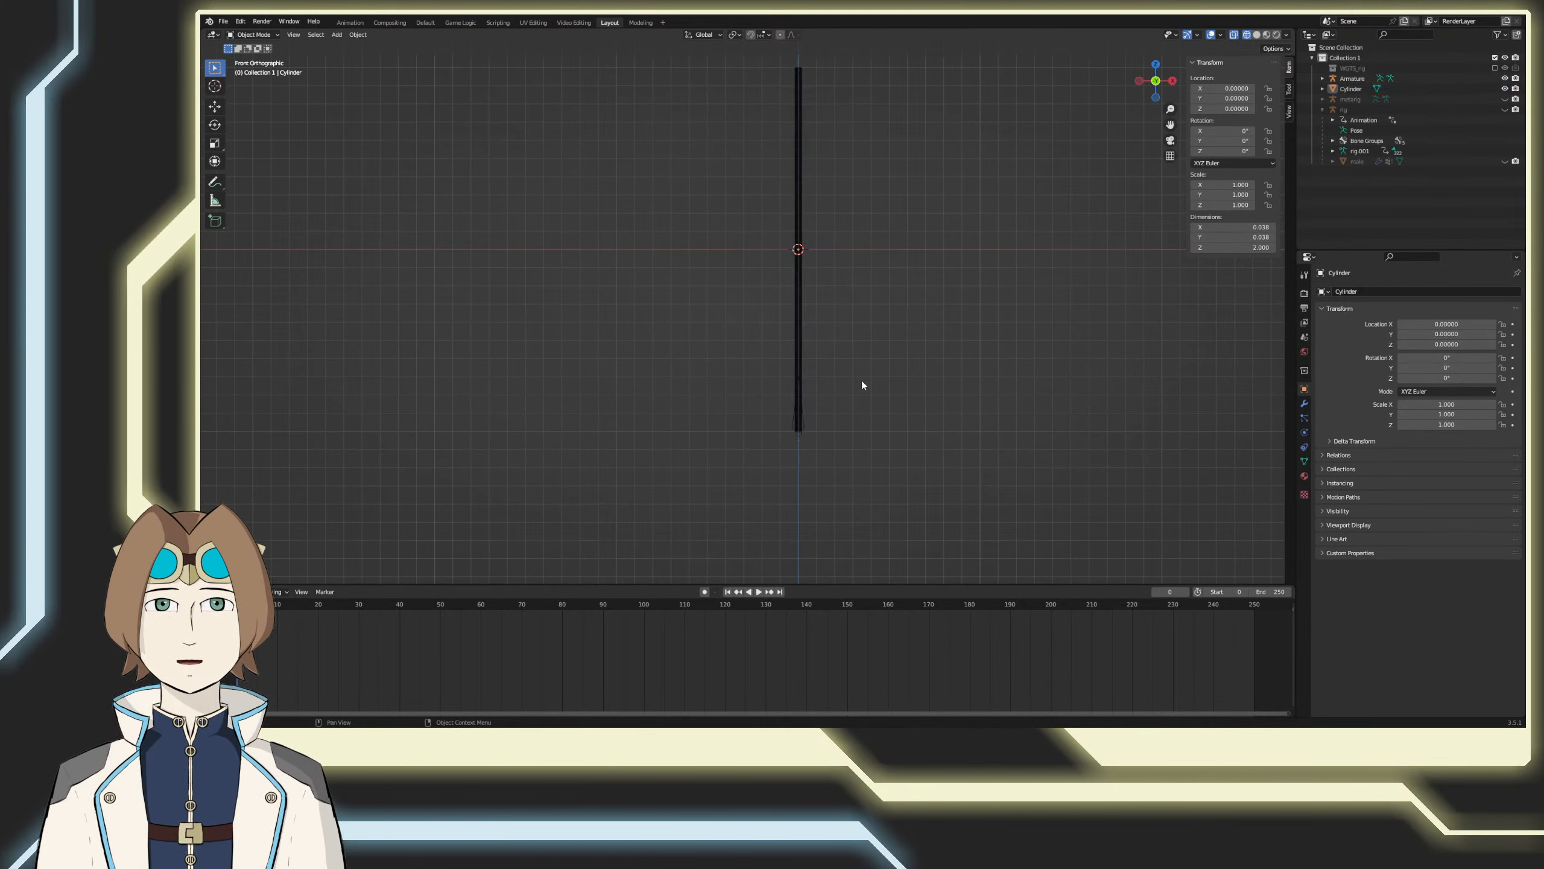
{"action": "left_click", "coordinate": [801, 425]}
{"action": "left_click", "coordinate": [797, 352], "text": "shift"}
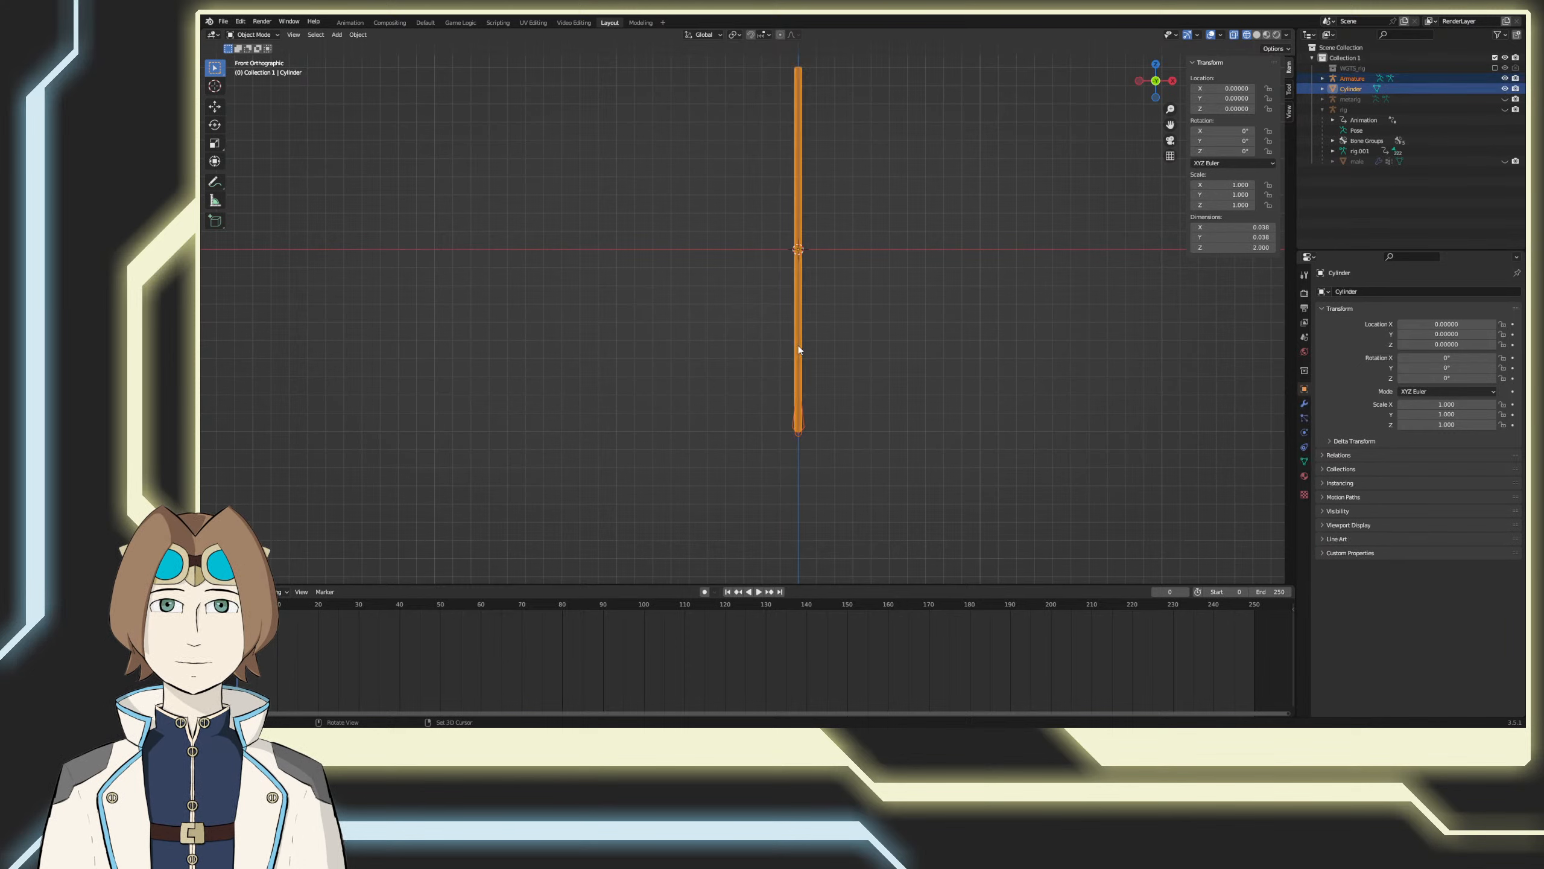
{"action": "right_click", "coordinate": [799, 346]}
{"action": "mouse_move", "coordinate": [863, 334]}
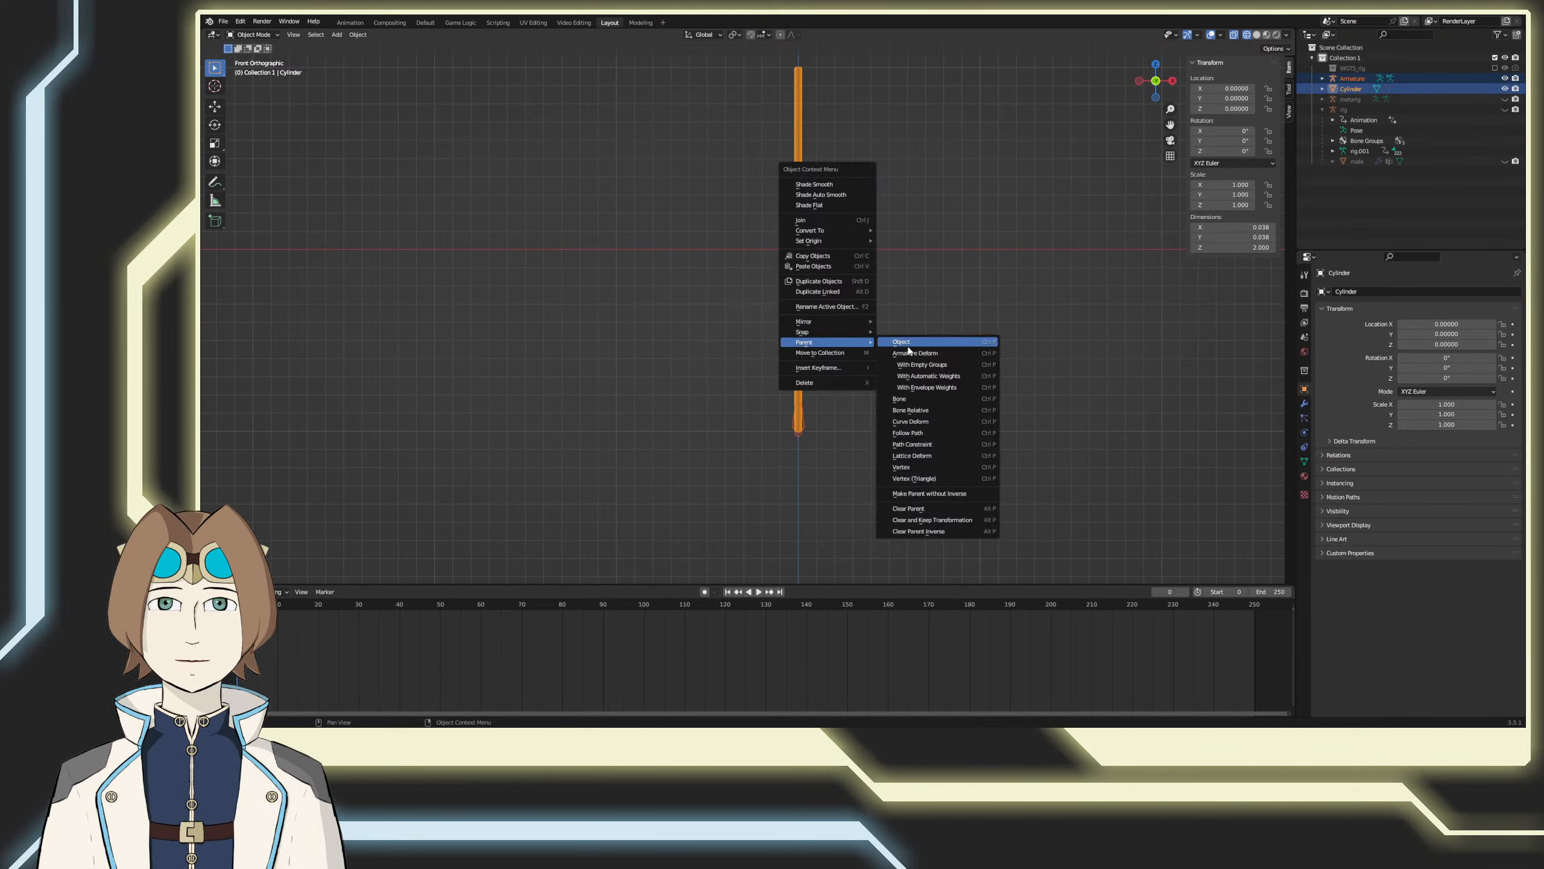
{"action": "left_click", "coordinate": [930, 374]}
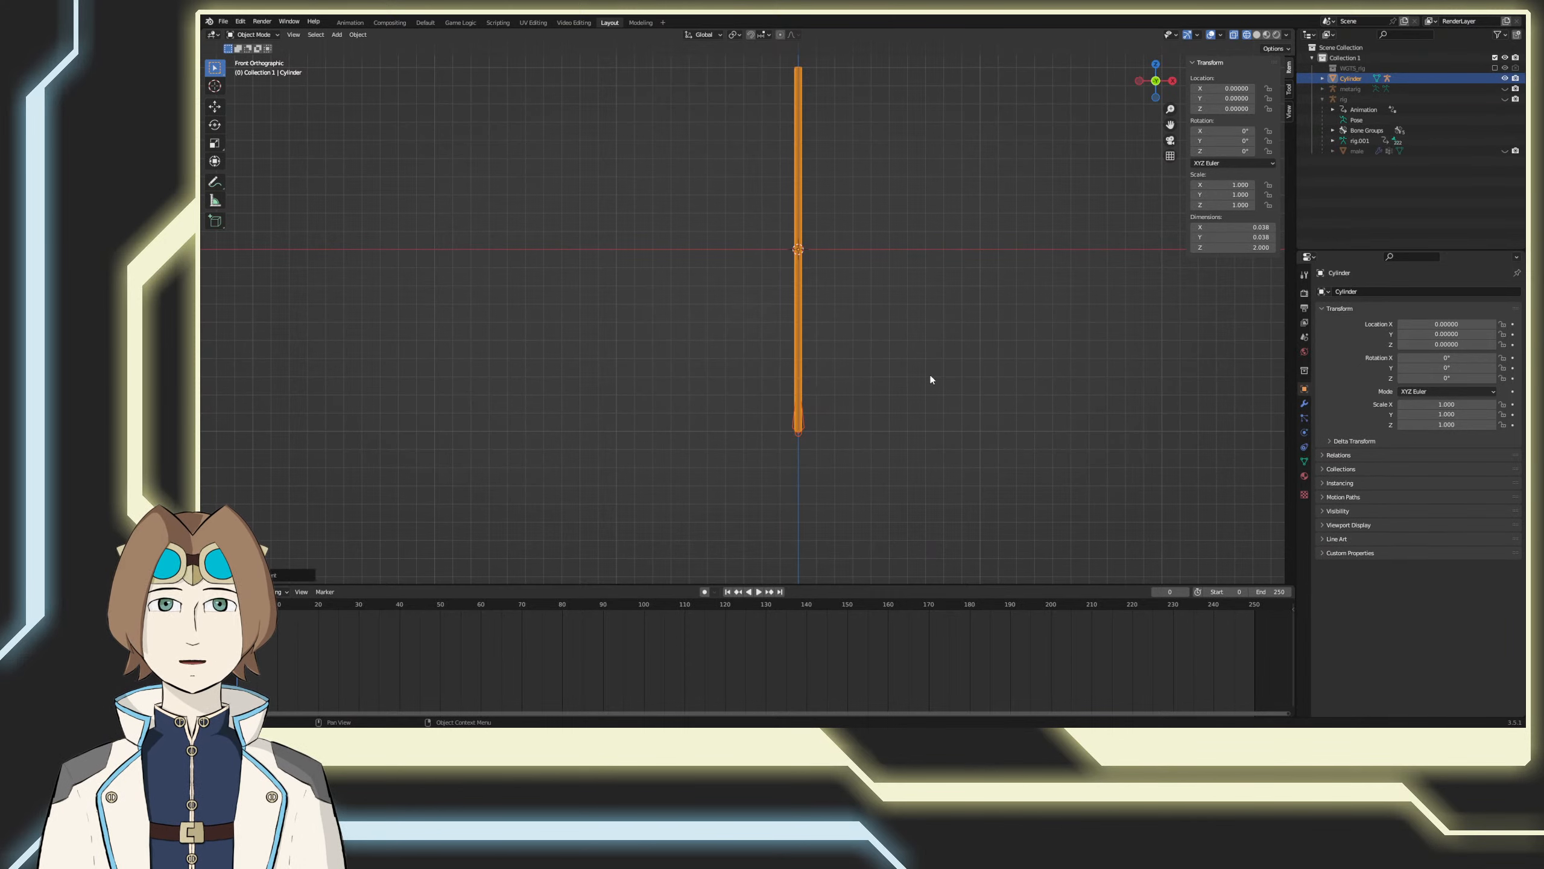
Step: Test the parenting by rotating the bone in pose mode, and cancel the rotation
{"action": "left_click", "coordinate": [801, 421]}
{"action": "left_click", "coordinate": [278, 35]}
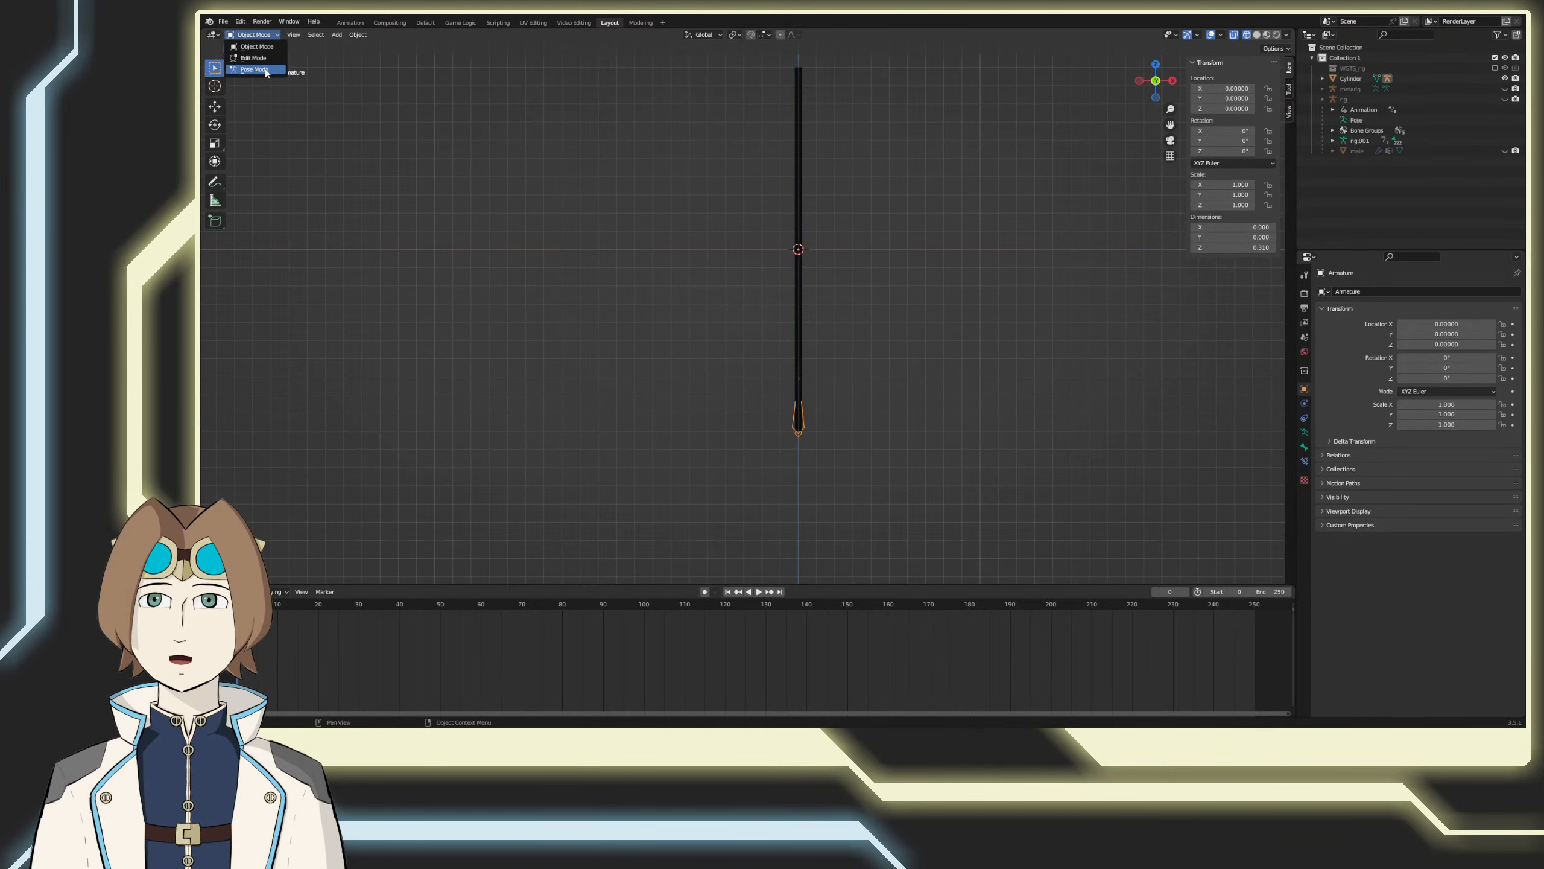
{"action": "left_click", "coordinate": [252, 72]}
{"action": "left_click", "coordinate": [798, 416]}
{"action": "key", "text": "r"}
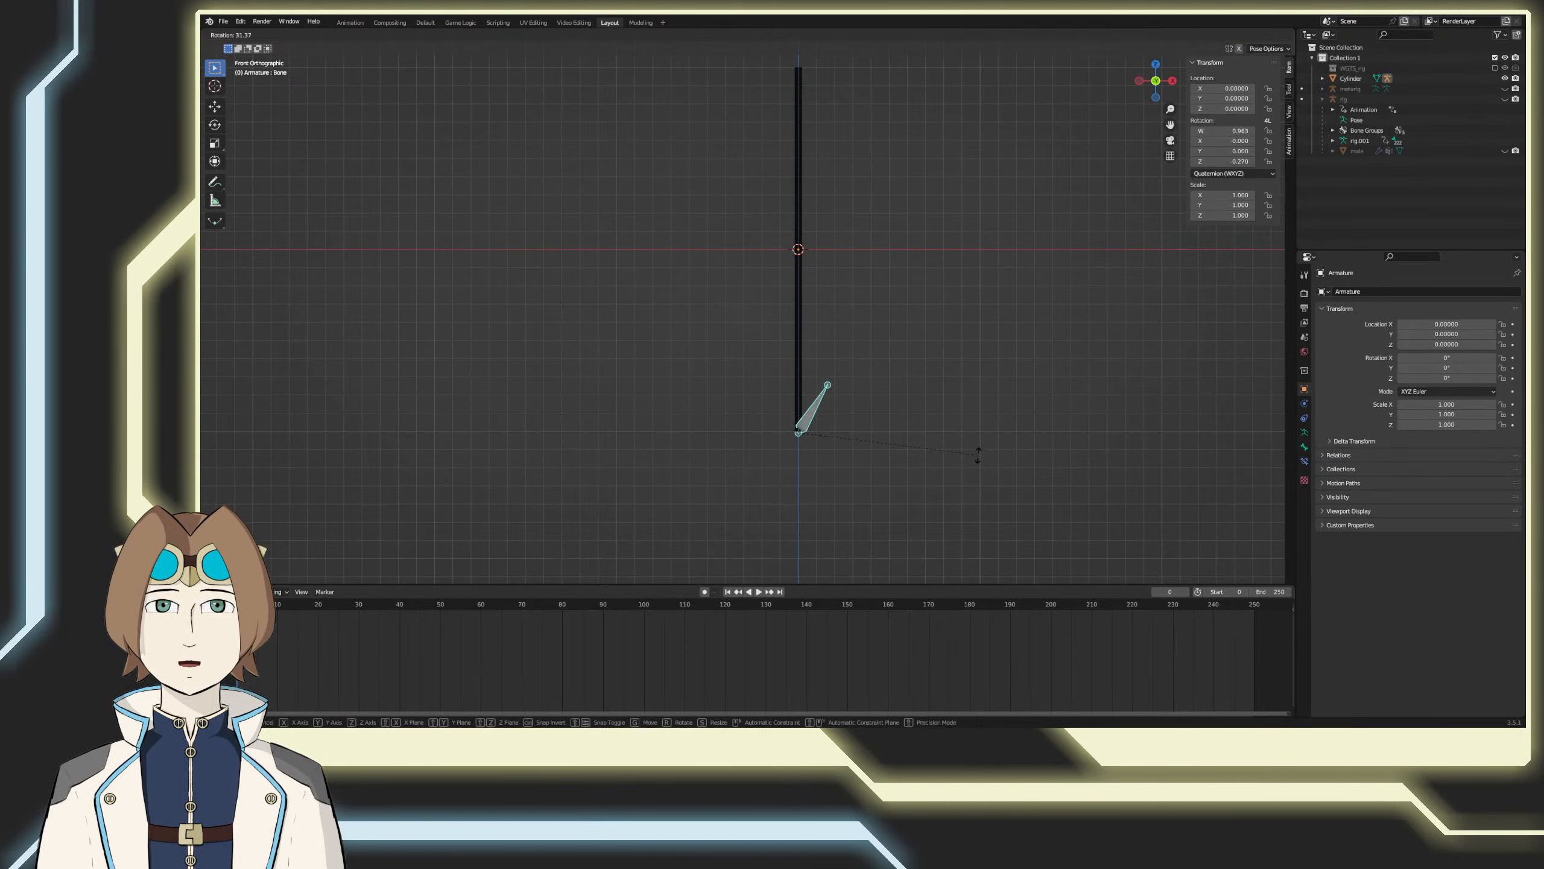
{"action": "key", "text": "Escape"}
Step: Return to object mode, undo the parenting and clear the selection
{"action": "key", "text": "ctrl+Tab"}
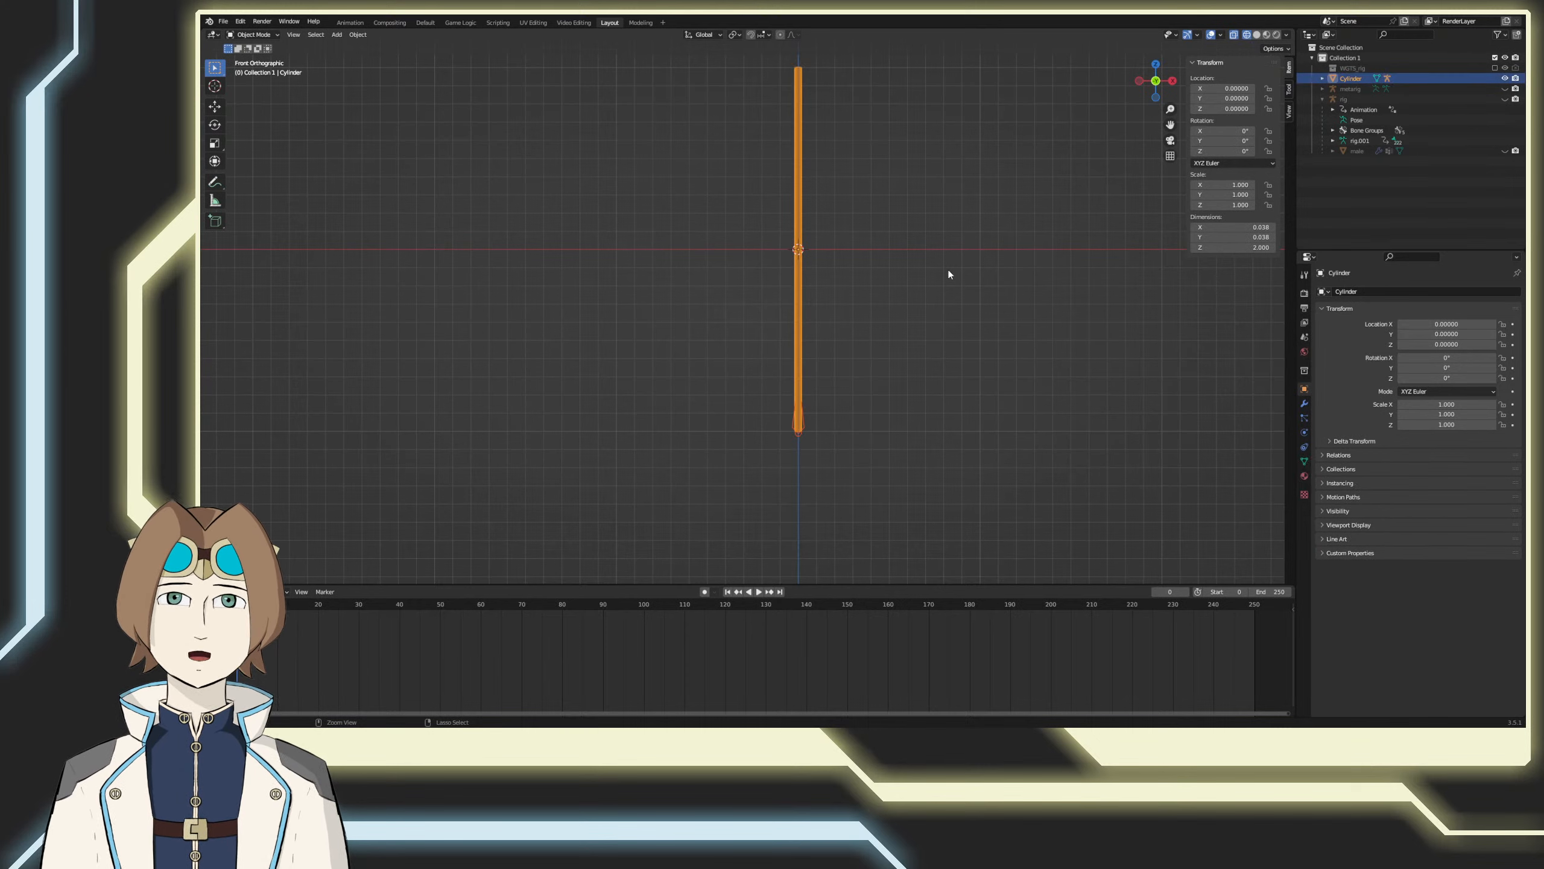
{"action": "left_click", "coordinate": [798, 342]}
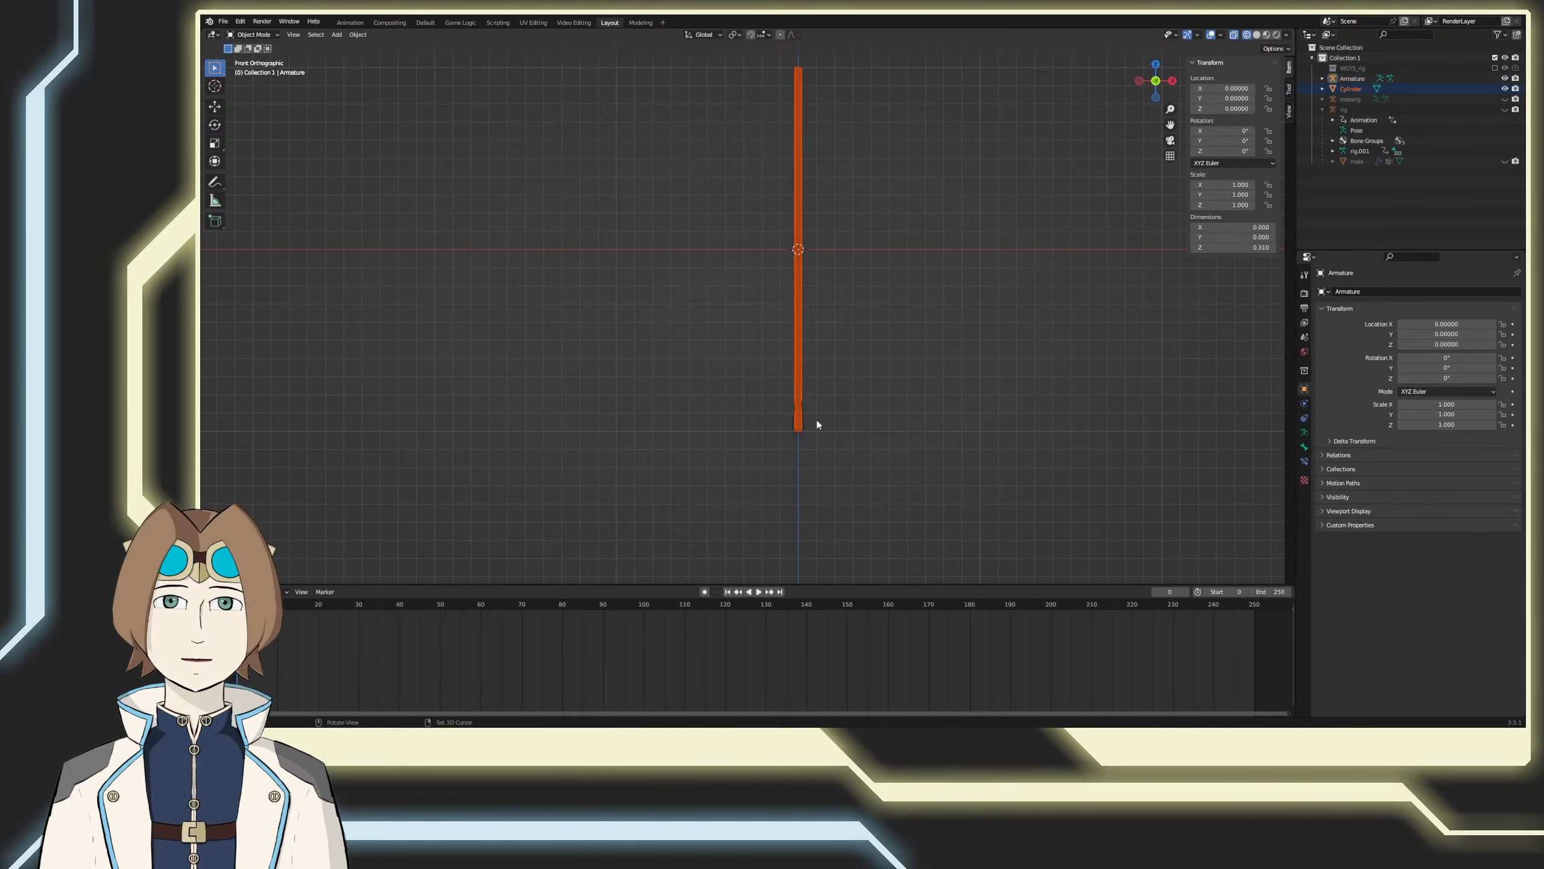
{"action": "left_click", "coordinate": [800, 422]}
{"action": "key", "text": "alt+a"}
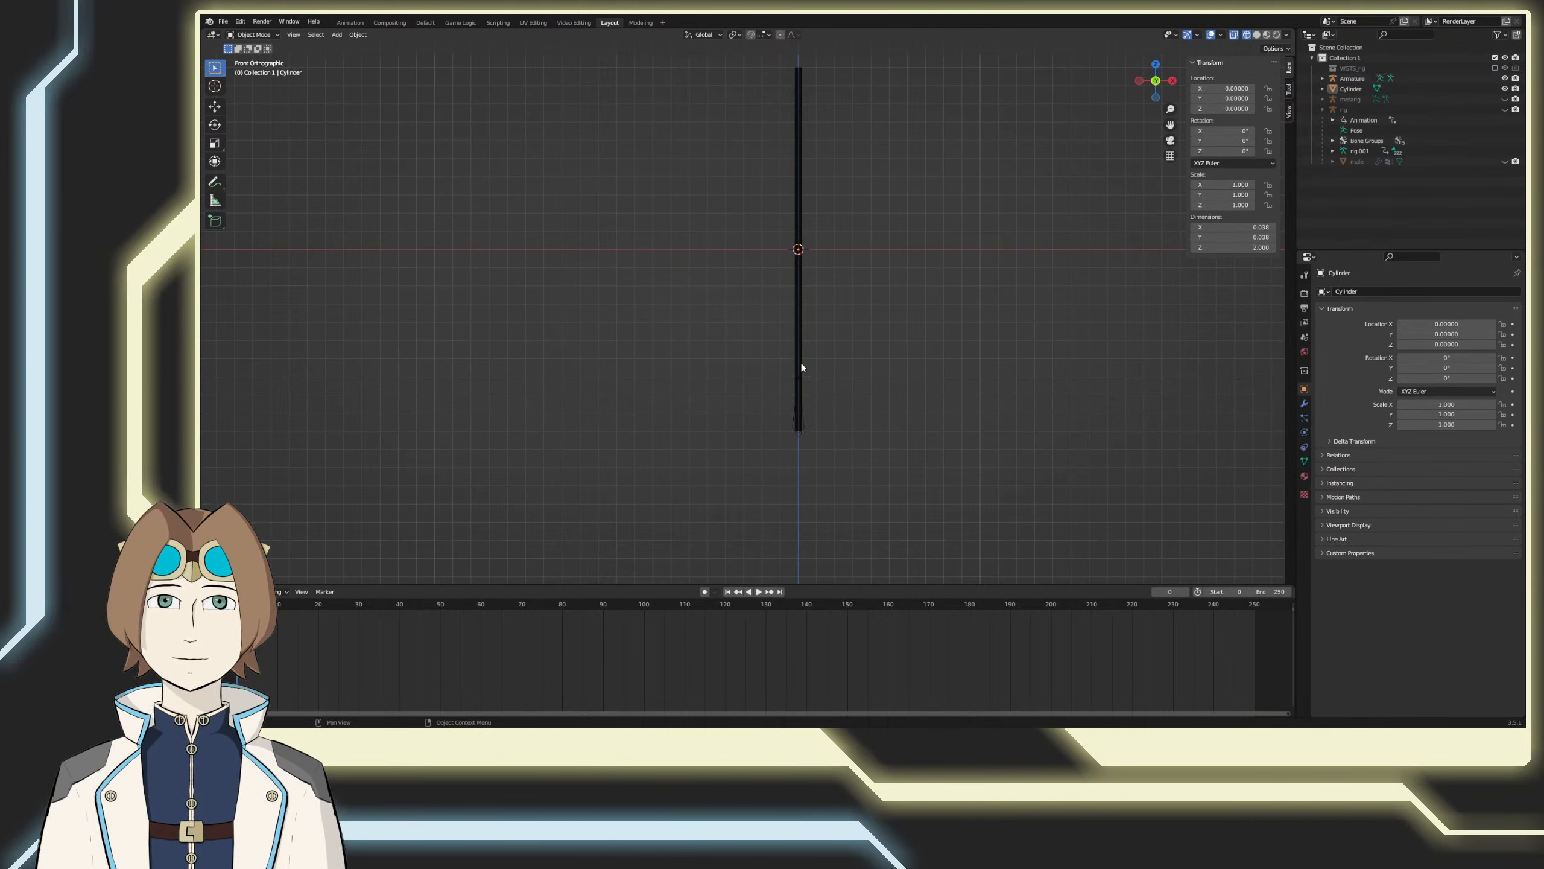
Step: Parent the cylinder to the armature with automatic weights, with the armature as the active object
{"action": "left_click", "coordinate": [801, 363]}
{"action": "left_click", "coordinate": [804, 425], "text": "shift"}
{"action": "right_click", "coordinate": [816, 389]}
{"action": "mouse_move", "coordinate": [838, 366]}
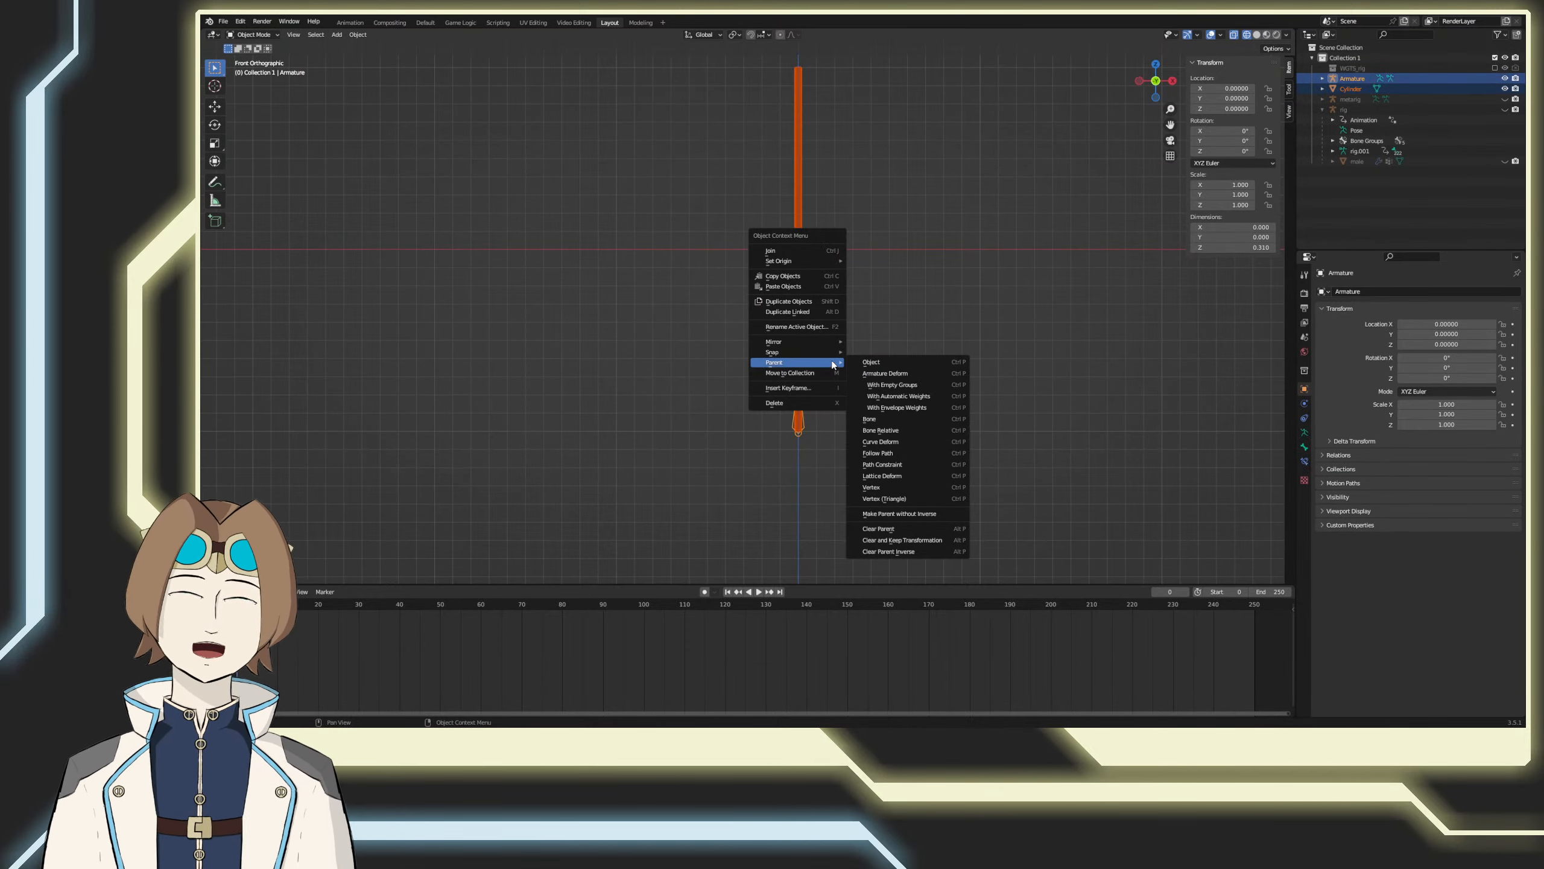
{"action": "left_click", "coordinate": [894, 408]}
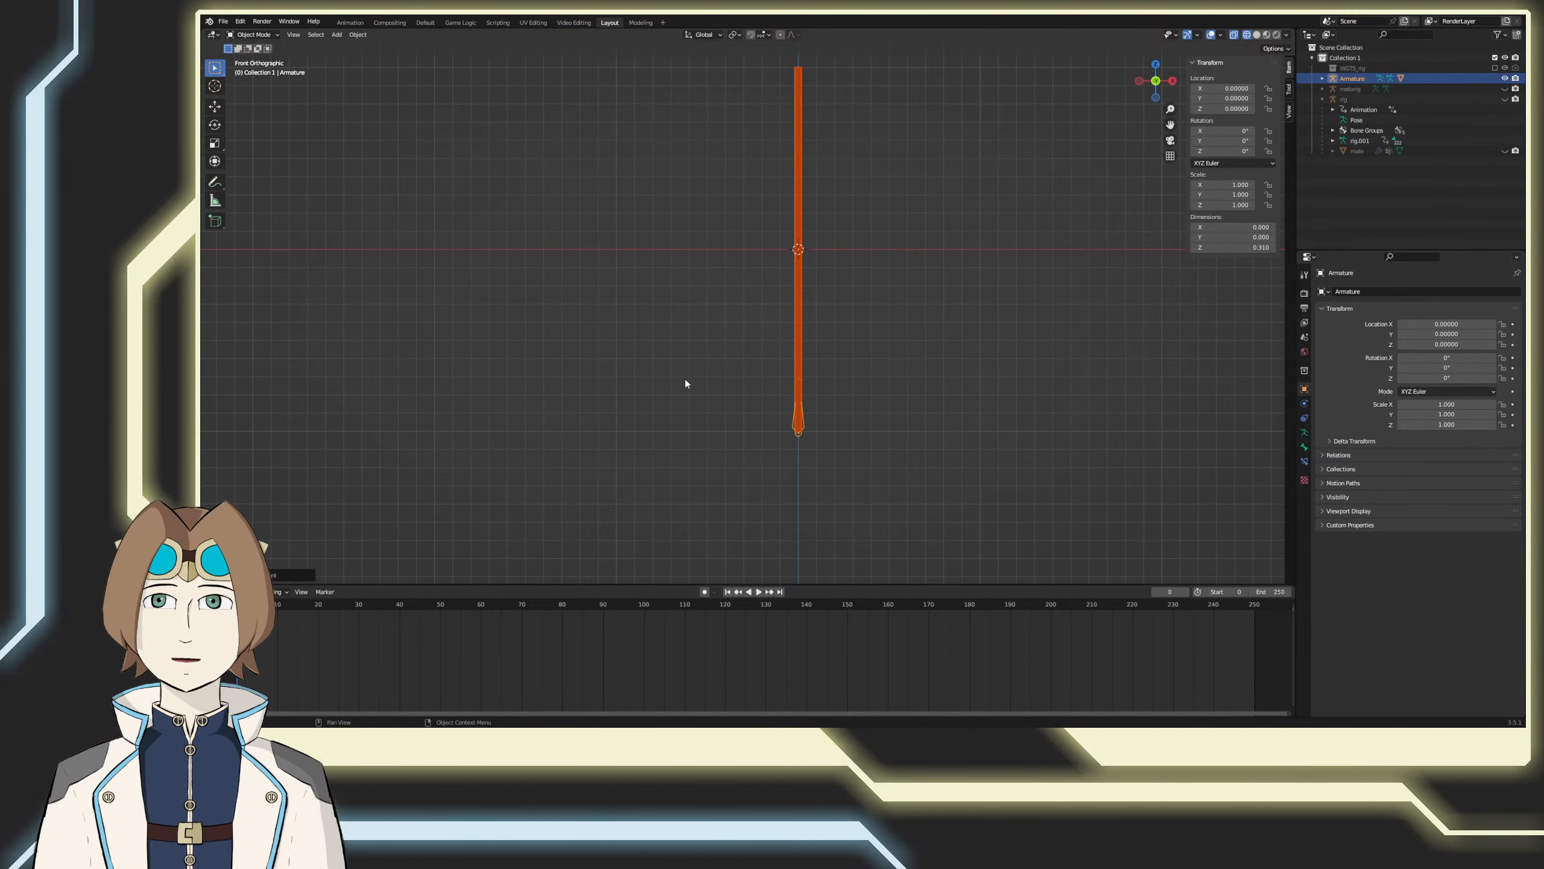
Step: Rotate the armature's bone in pose mode to check that the cylinder follows, and cancel the rotation
{"action": "left_click", "coordinate": [793, 420]}
{"action": "left_click", "coordinate": [255, 36]}
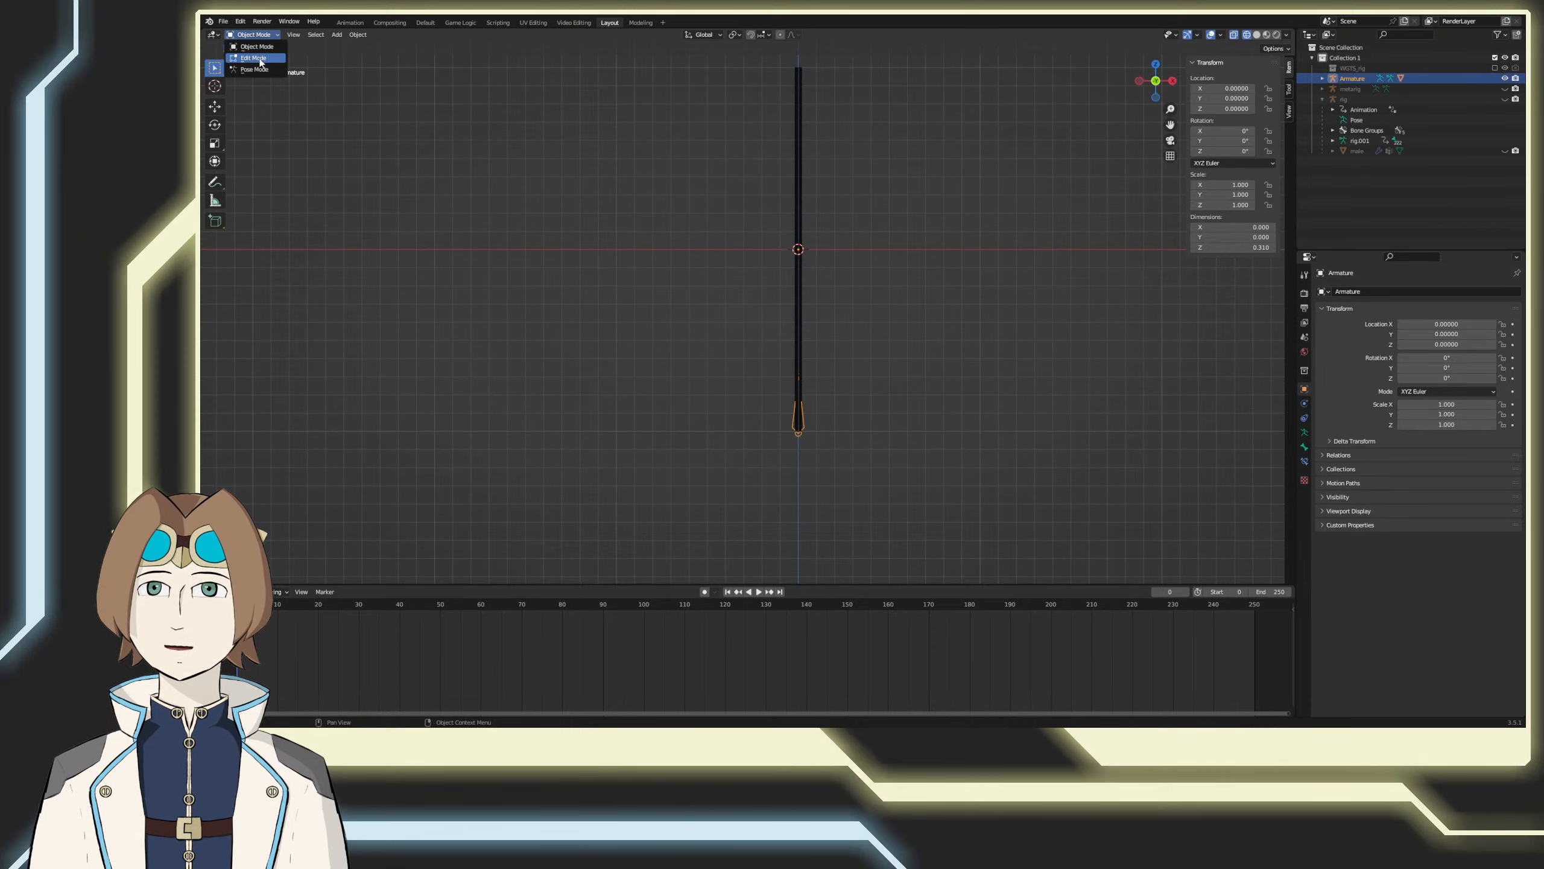
{"action": "left_click", "coordinate": [251, 68]}
{"action": "left_click", "coordinate": [799, 418]}
{"action": "key", "text": "r"}
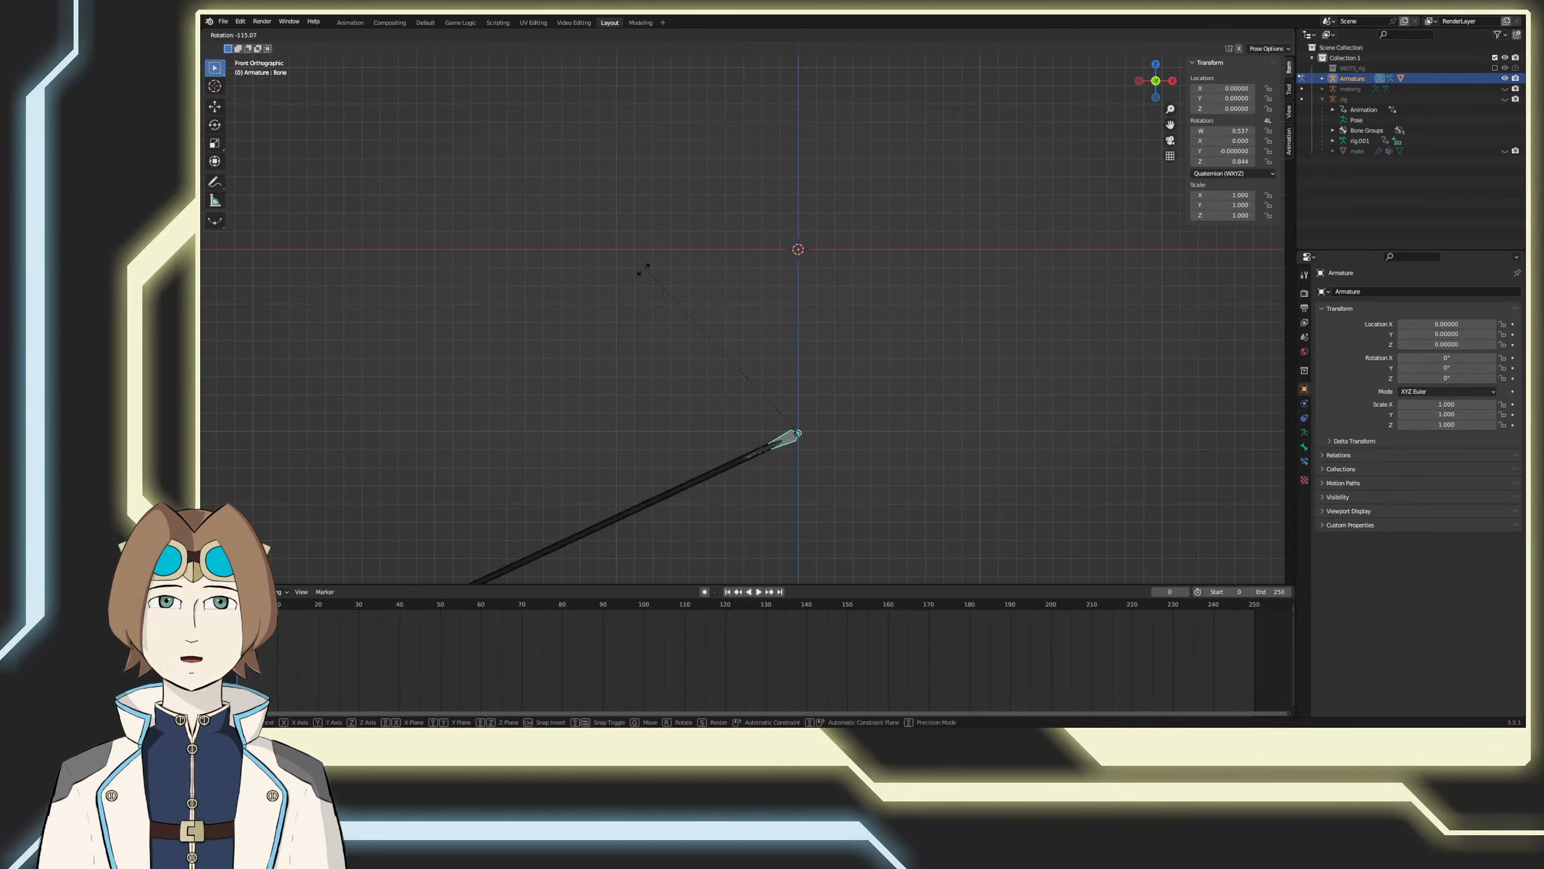
{"action": "key", "text": "Escape"}
Step: Switch the viewport to solid shading and view the rigged cylinder in perspective
{"action": "middle_click_drag", "start_coordinate": [870, 312], "coordinate": [906, 346], "text": "shift"}
{"action": "key", "text": "z"}
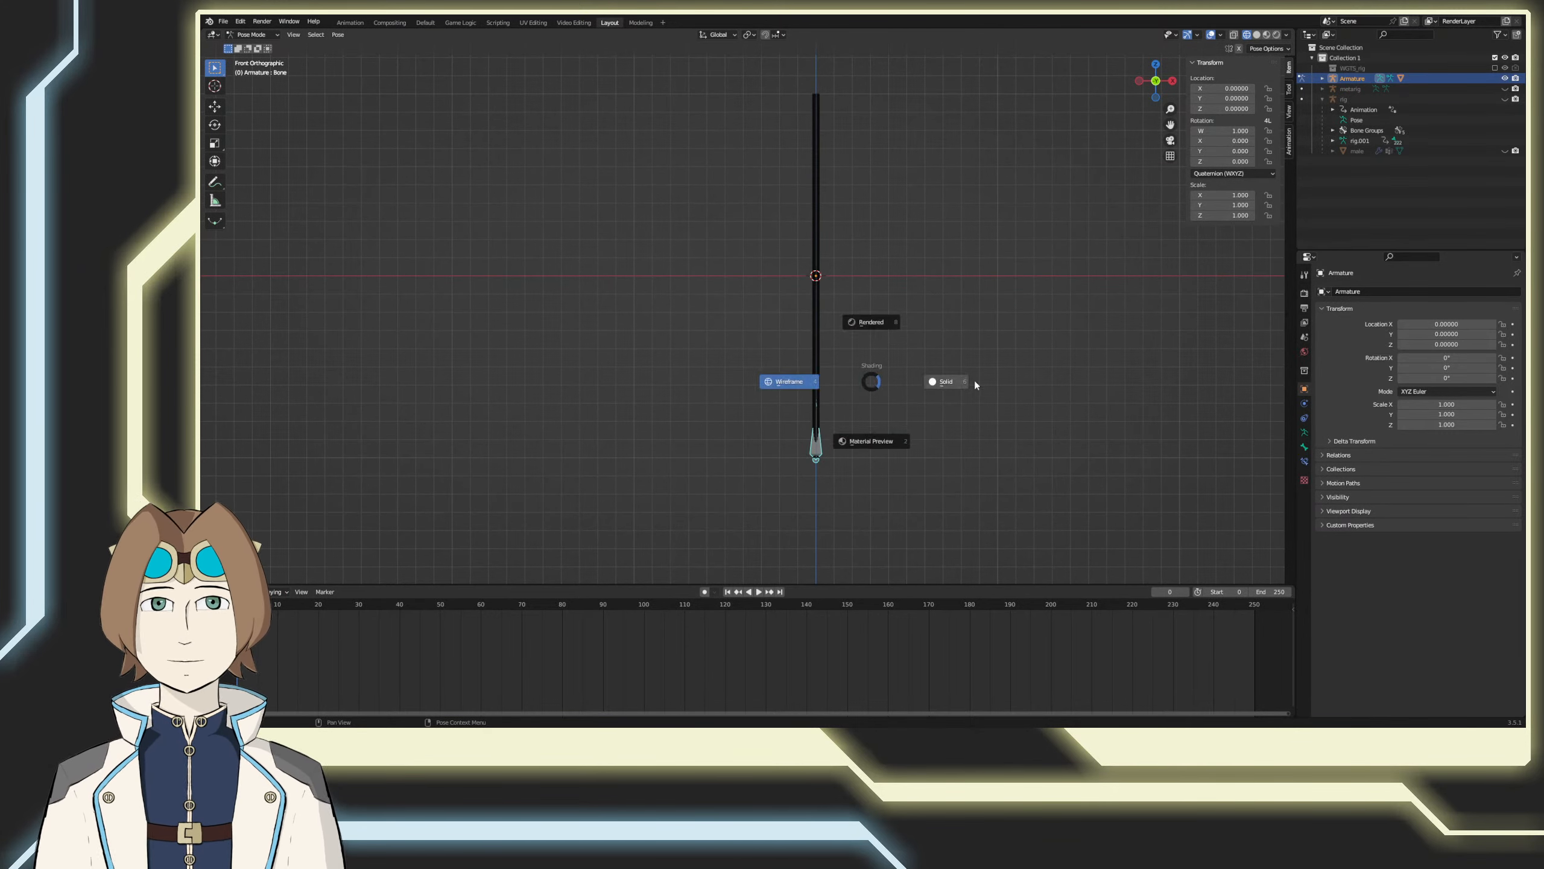
{"action": "left_click", "coordinate": [975, 381]}
{"action": "scroll", "coordinate": [975, 406], "scroll_direction": "down", "scroll_amount": 1}
{"action": "scroll", "coordinate": [892, 452], "scroll_direction": "up", "scroll_amount": 2}
{"action": "middle_click_drag", "start_coordinate": [893, 453], "coordinate": [790, 366], "text": "shift"}
{"action": "mouse_move", "coordinate": [790, 366]}
{"action": "middle_mouse_down"}
{"action": "mouse_move", "coordinate": [783, 382]}
{"action": "mouse_move", "coordinate": [690, 393]}
{"action": "mouse_move", "coordinate": [689, 369]}
{"action": "mouse_move", "coordinate": [764, 389]}
{"action": "mouse_move", "coordinate": [768, 372]}
{"action": "middle_mouse_up"}
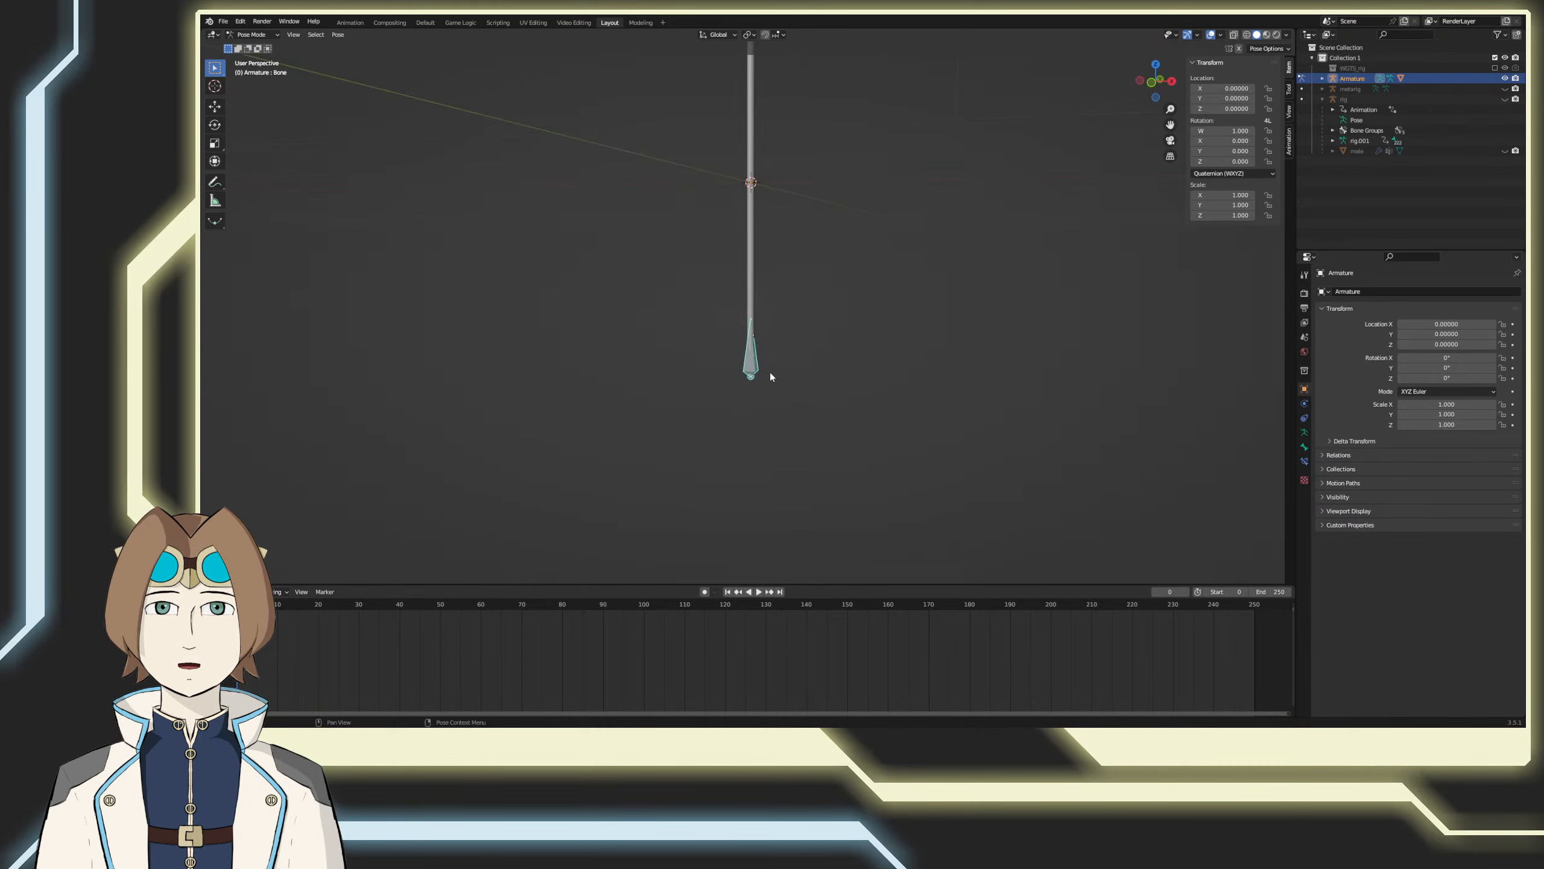
Step: Examine the bone's influence on the cylinder in Weight Paint mode
{"action": "key", "text": "ctrl+Tab"}
{"action": "left_click", "coordinate": [756, 229]}
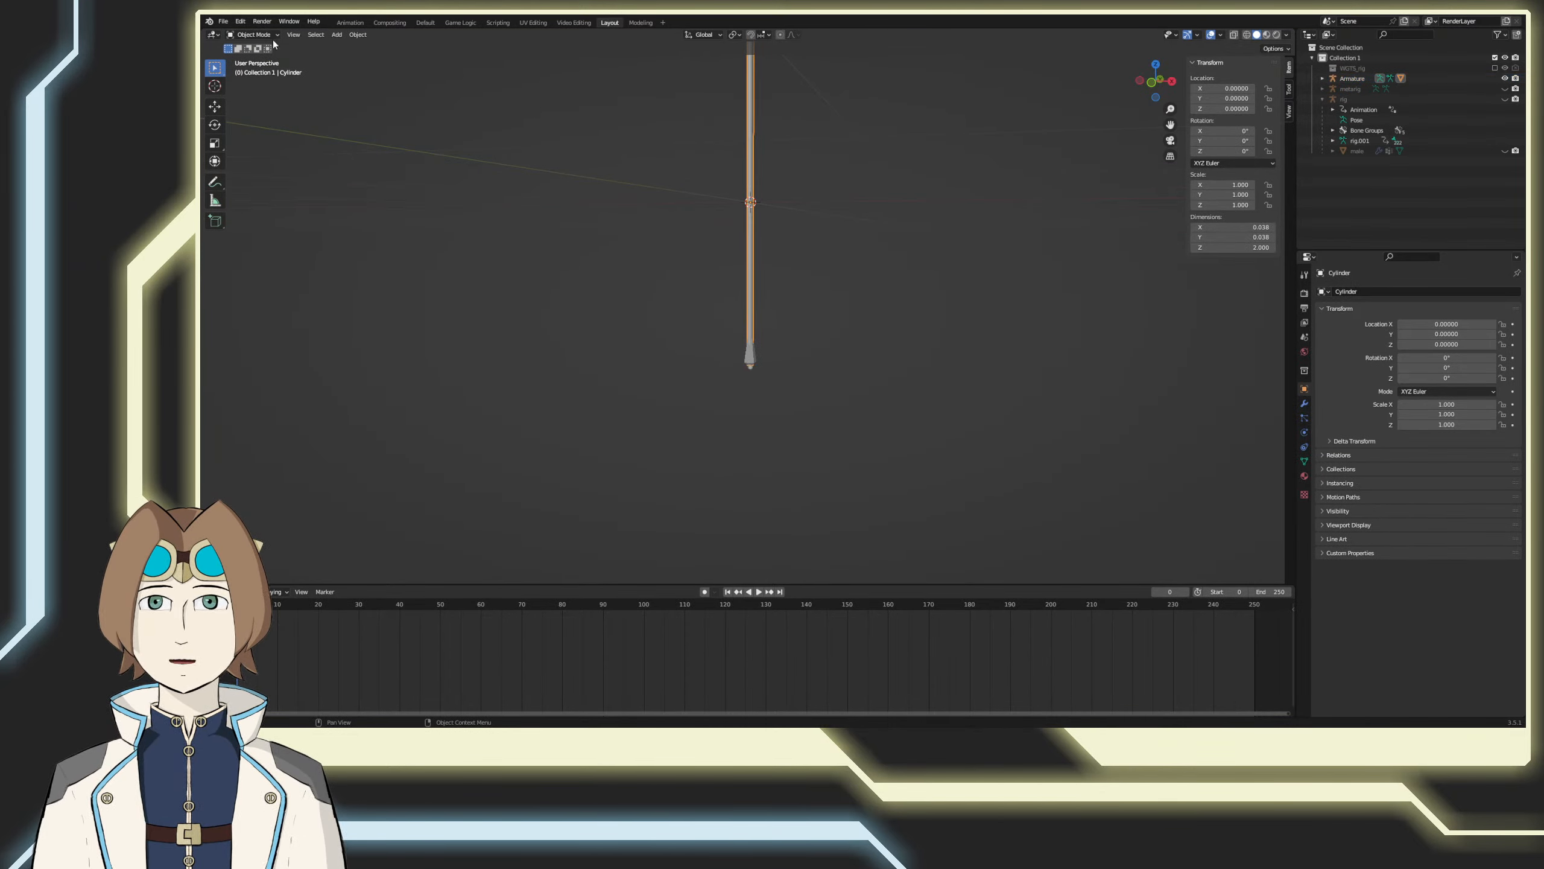
{"action": "left_click", "coordinate": [270, 35]}
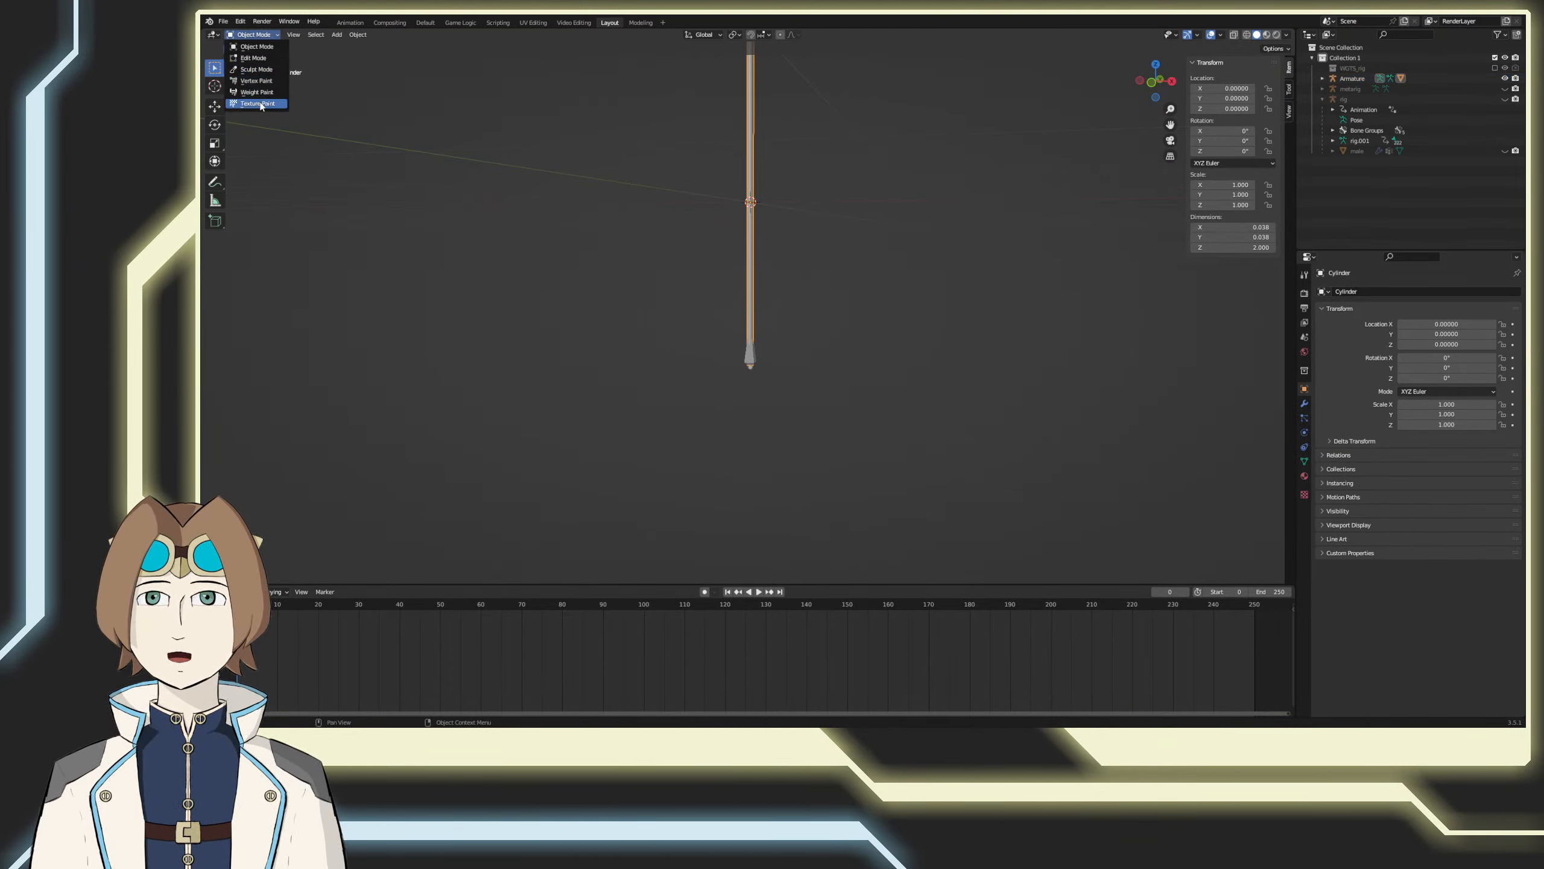
{"action": "left_click", "coordinate": [258, 103]}
{"action": "left_click", "coordinate": [250, 34]}
{"action": "left_click", "coordinate": [253, 92]}
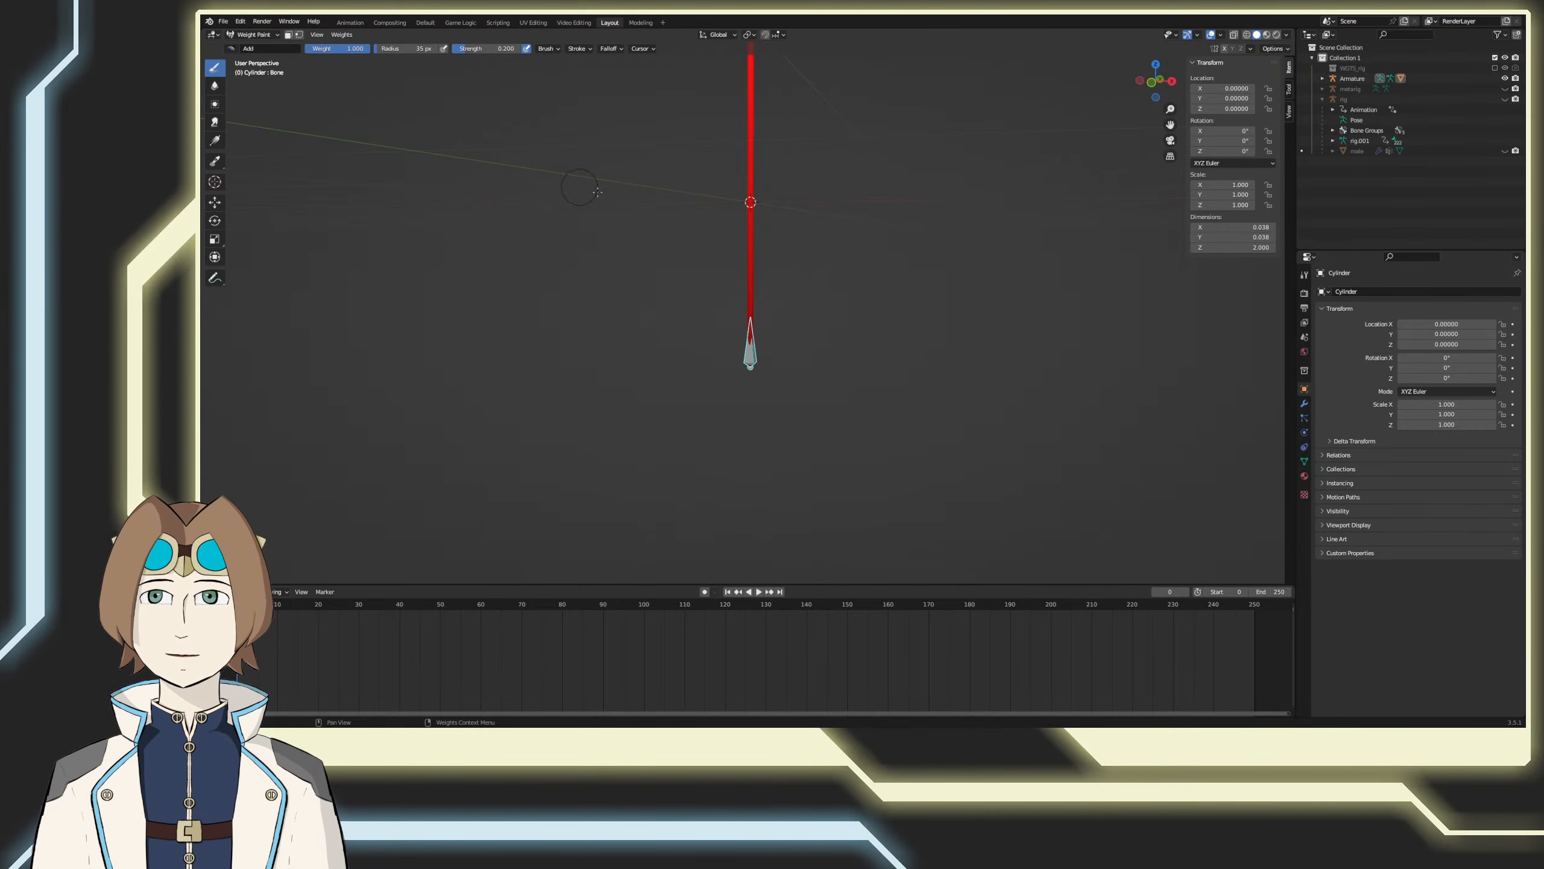
{"action": "middle_click_drag", "start_coordinate": [851, 261], "coordinate": [887, 365], "text": "shift"}
{"action": "mouse_move", "coordinate": [888, 365]}
{"action": "middle_mouse_down"}
{"action": "mouse_move", "coordinate": [854, 389]}
{"action": "mouse_move", "coordinate": [584, 367]}
{"action": "mouse_move", "coordinate": [857, 322]}
{"action": "middle_mouse_up"}
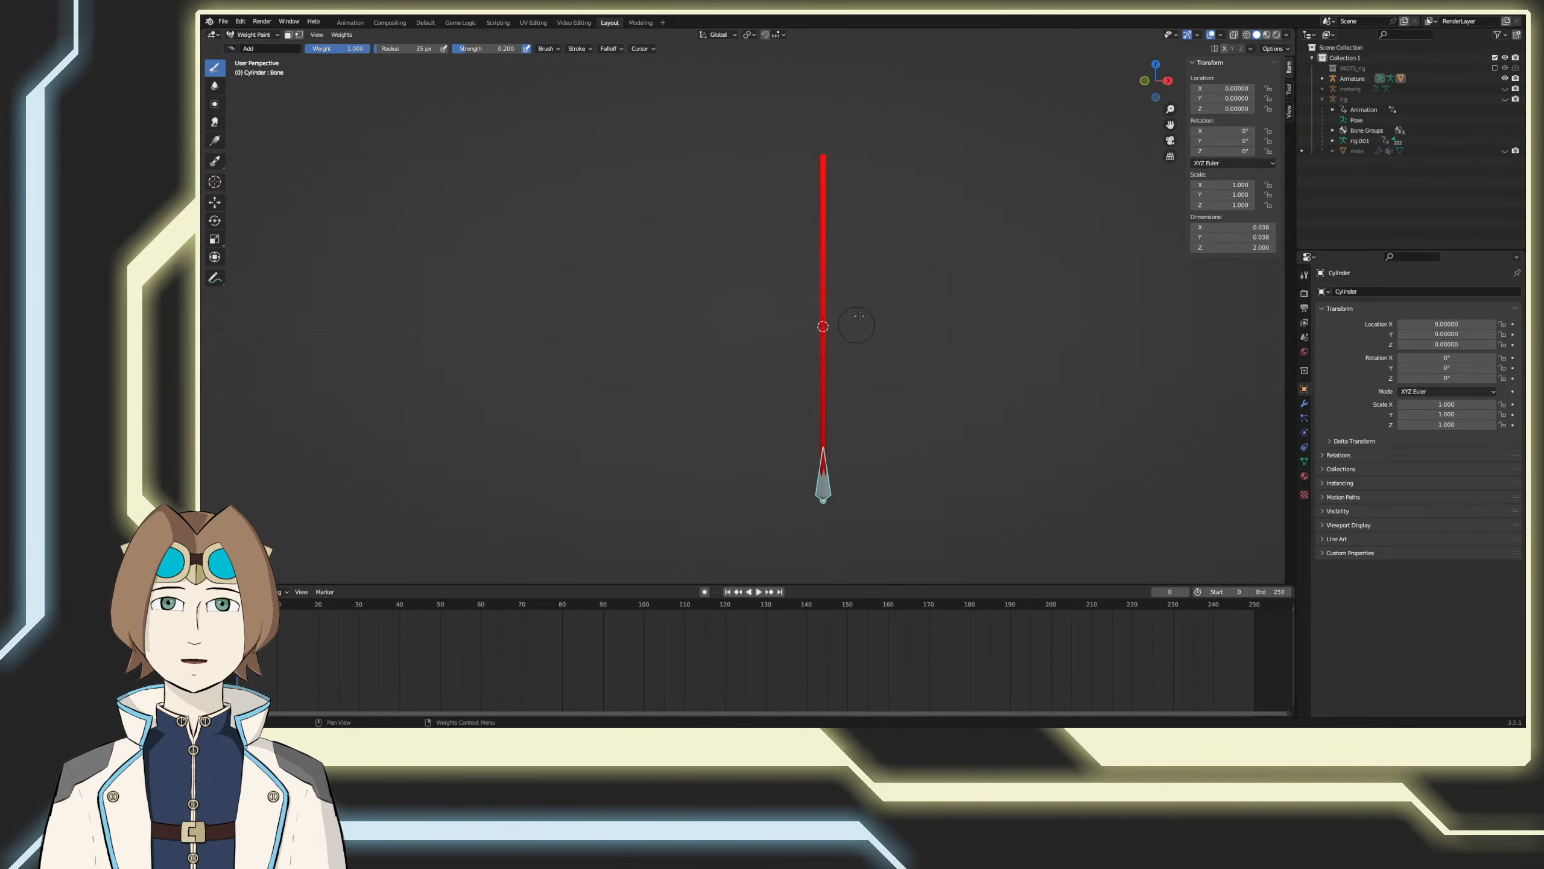
Step: Return the cylinder to object mode and save the file human_male.blend
{"action": "left_click", "coordinate": [250, 34]}
{"action": "left_click", "coordinate": [253, 52]}
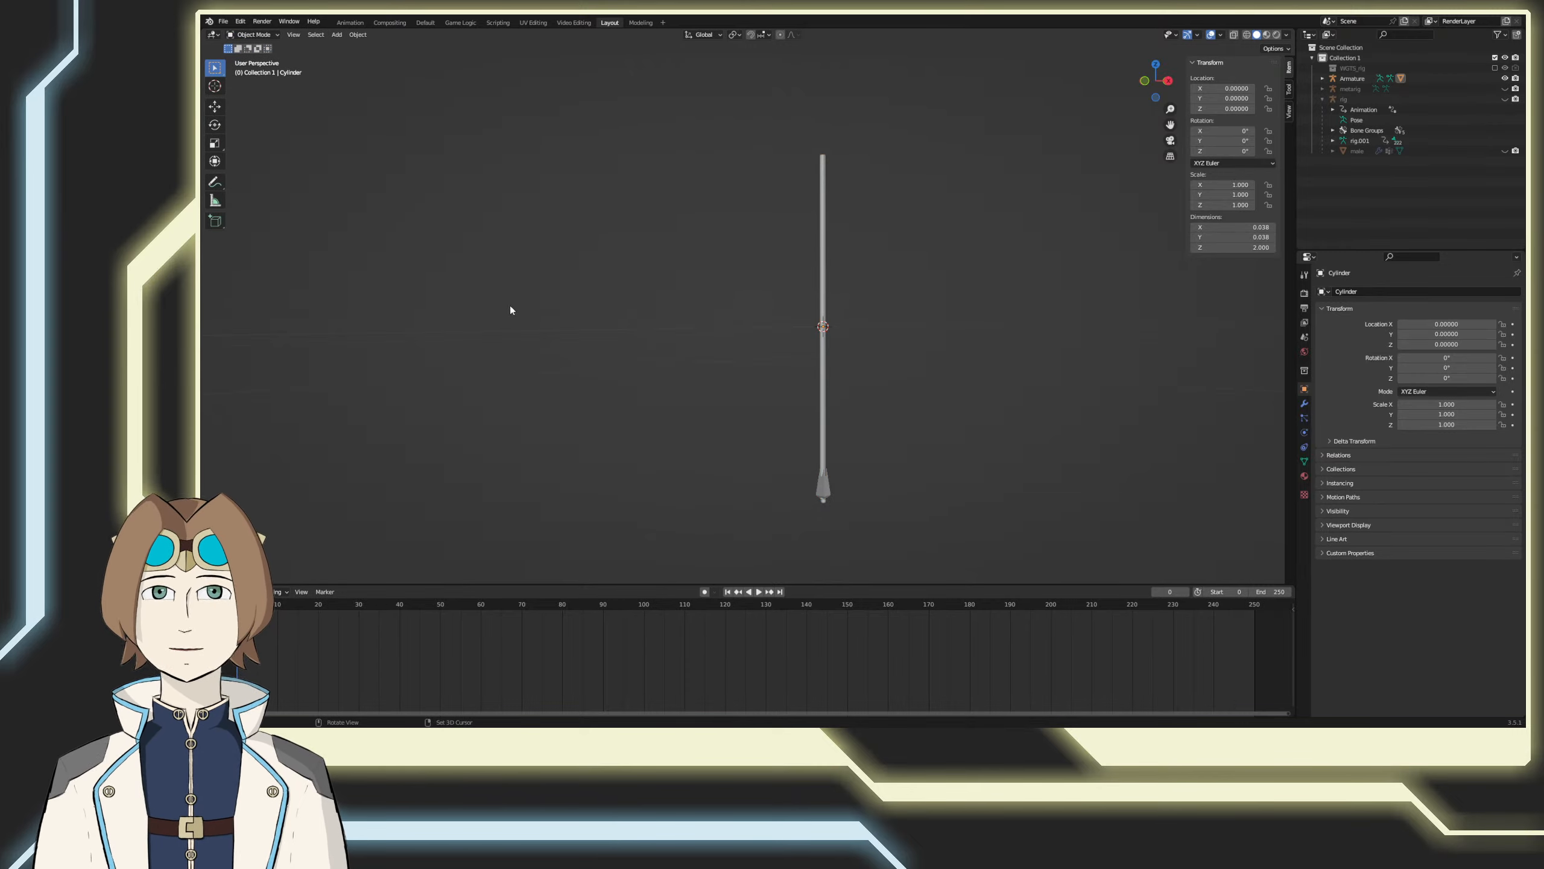
{"action": "middle_click_drag", "start_coordinate": [511, 310], "coordinate": [717, 333]}
{"action": "key", "text": "ctrl+s"}
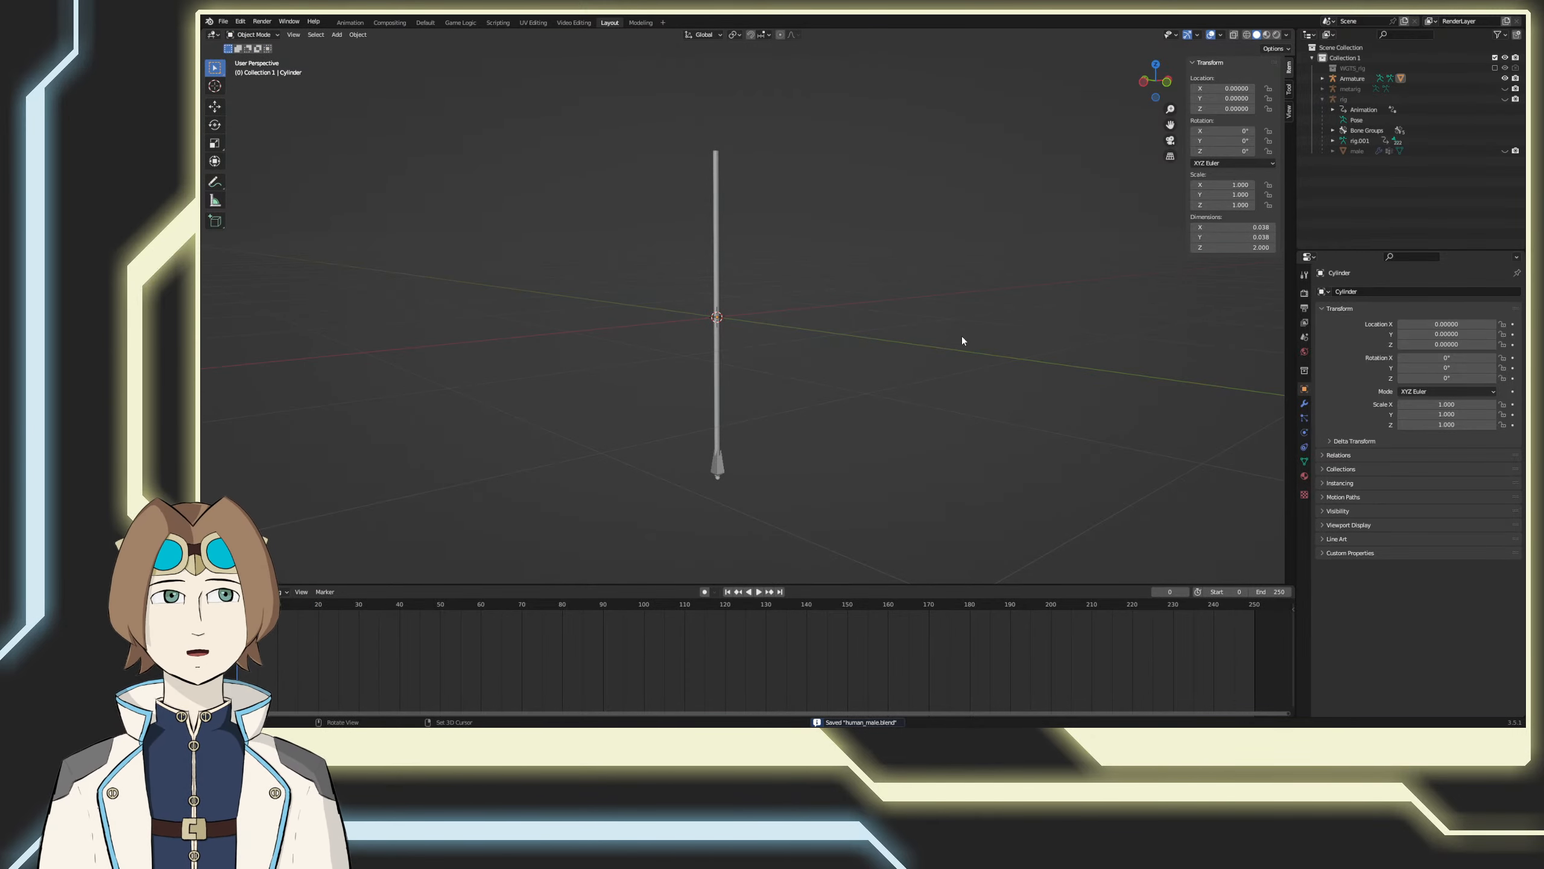
Step: Unhide the control rig and the male mesh, leaving the metarig hidden
{"action": "middle_click_drag", "start_coordinate": [962, 338], "coordinate": [699, 452]}
{"action": "left_click", "coordinate": [679, 461]}
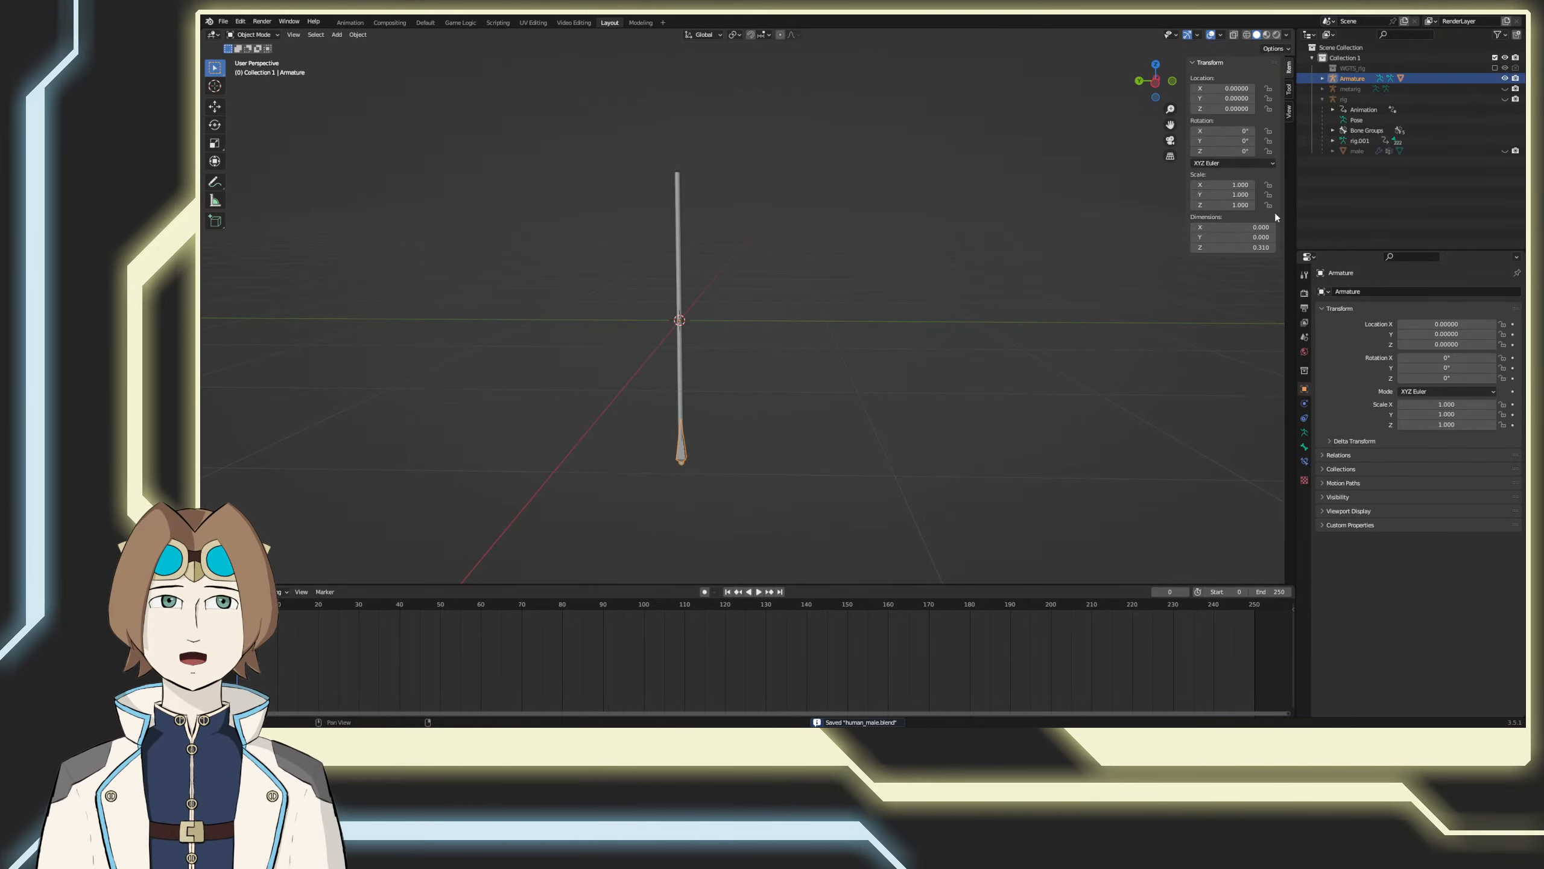
{"action": "left_click", "coordinate": [1504, 99]}
{"action": "left_click", "coordinate": [1504, 88]}
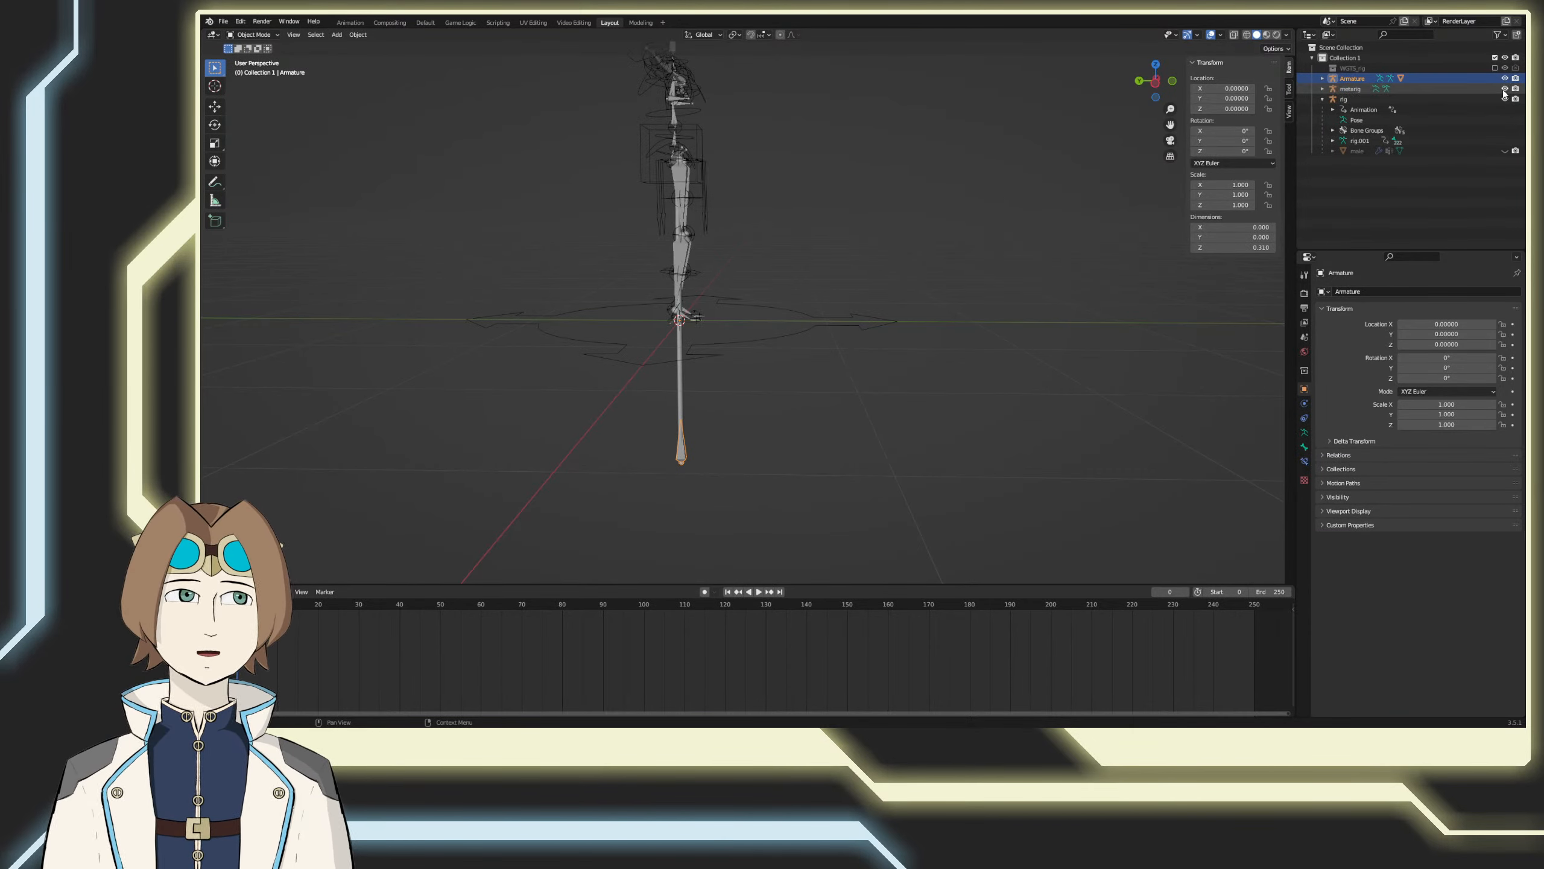
{"action": "left_click", "coordinate": [1504, 151]}
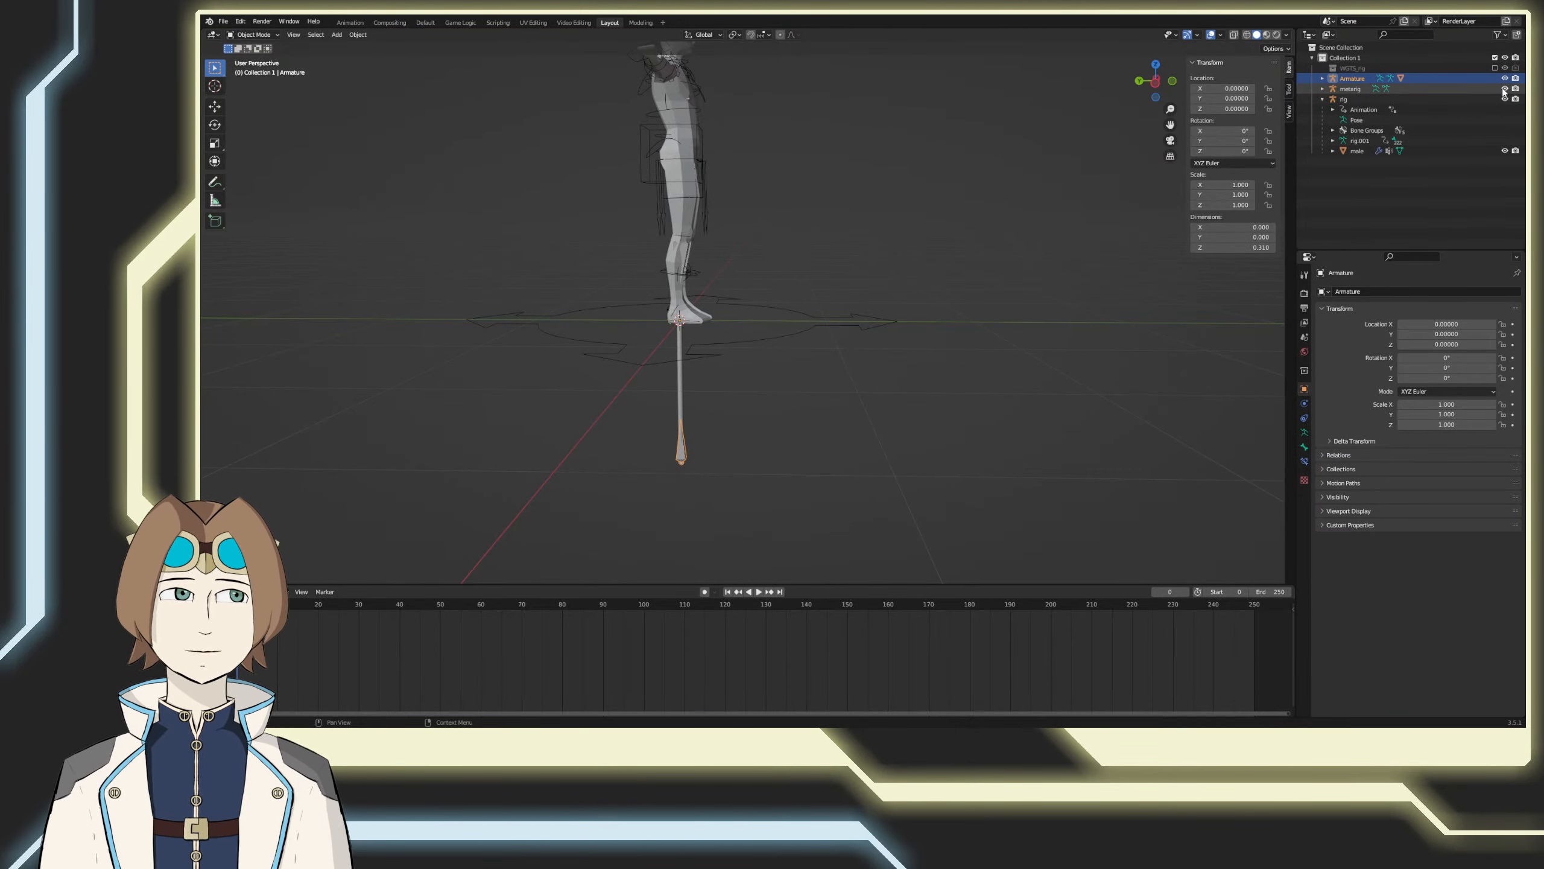
{"action": "left_click", "coordinate": [1504, 88]}
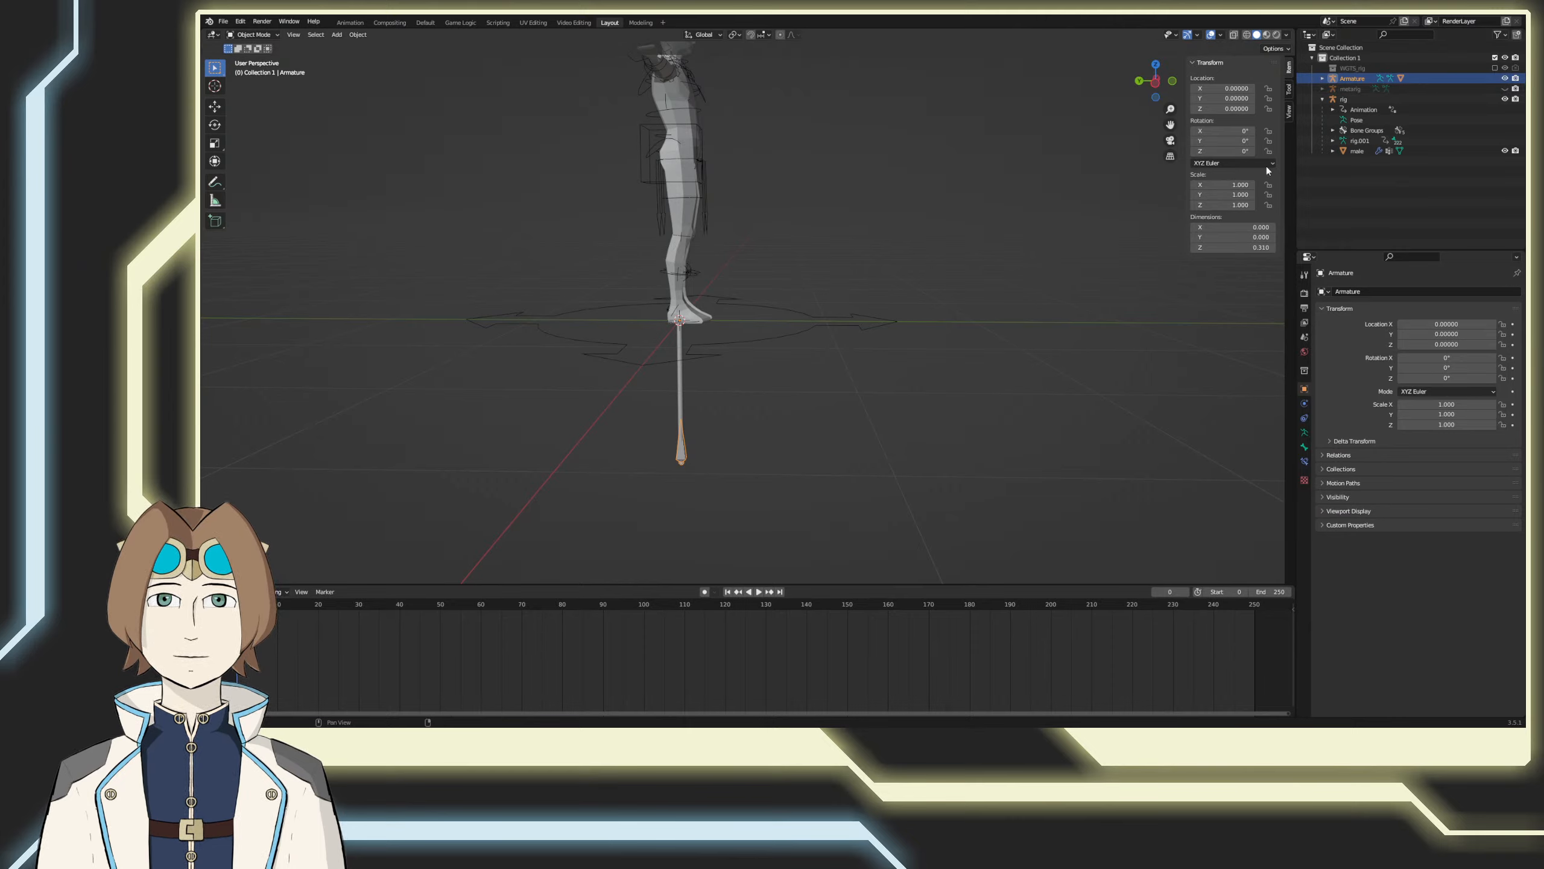
{"action": "middle_click_drag", "start_coordinate": [1267, 167], "coordinate": [839, 462]}
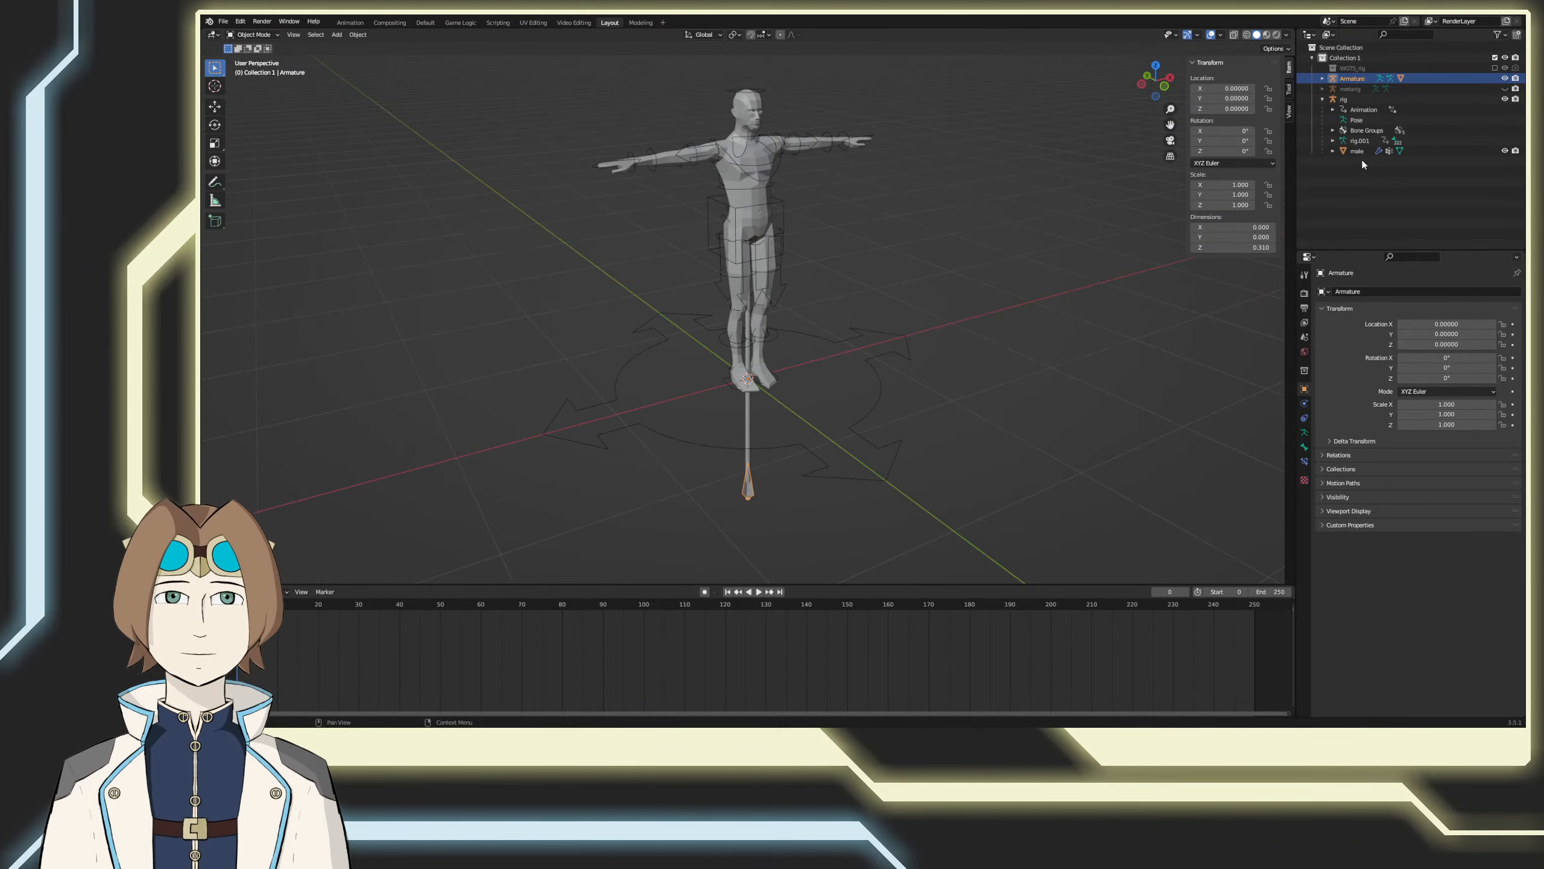
Step: Delete the metarig and select the human's control rig
{"action": "left_click", "coordinate": [1348, 88]}
{"action": "key", "text": "Delete"}
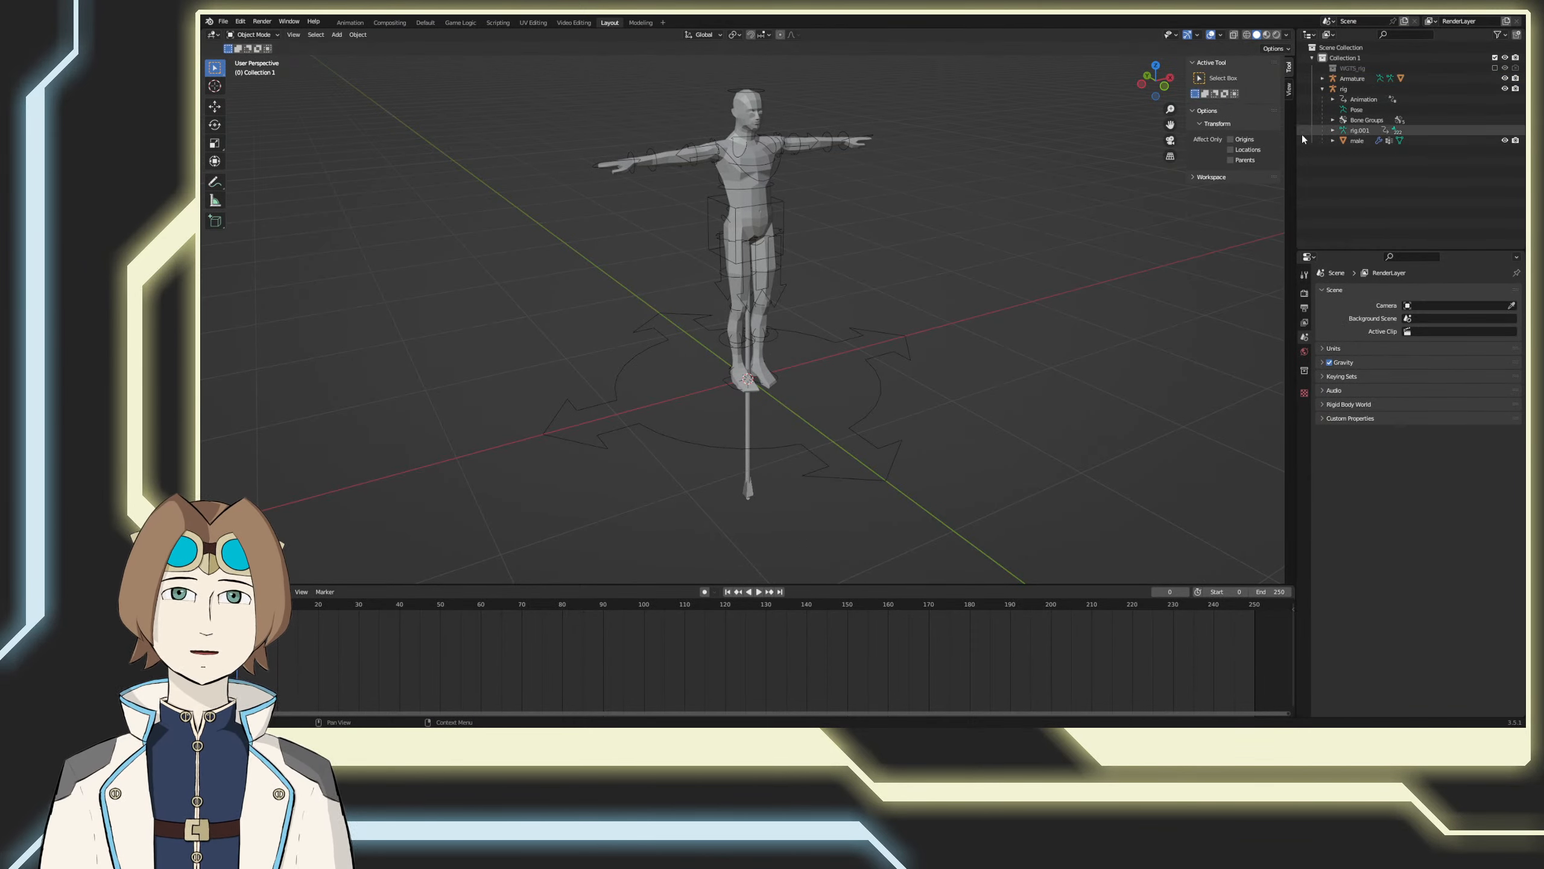
{"action": "left_click", "coordinate": [1345, 89]}
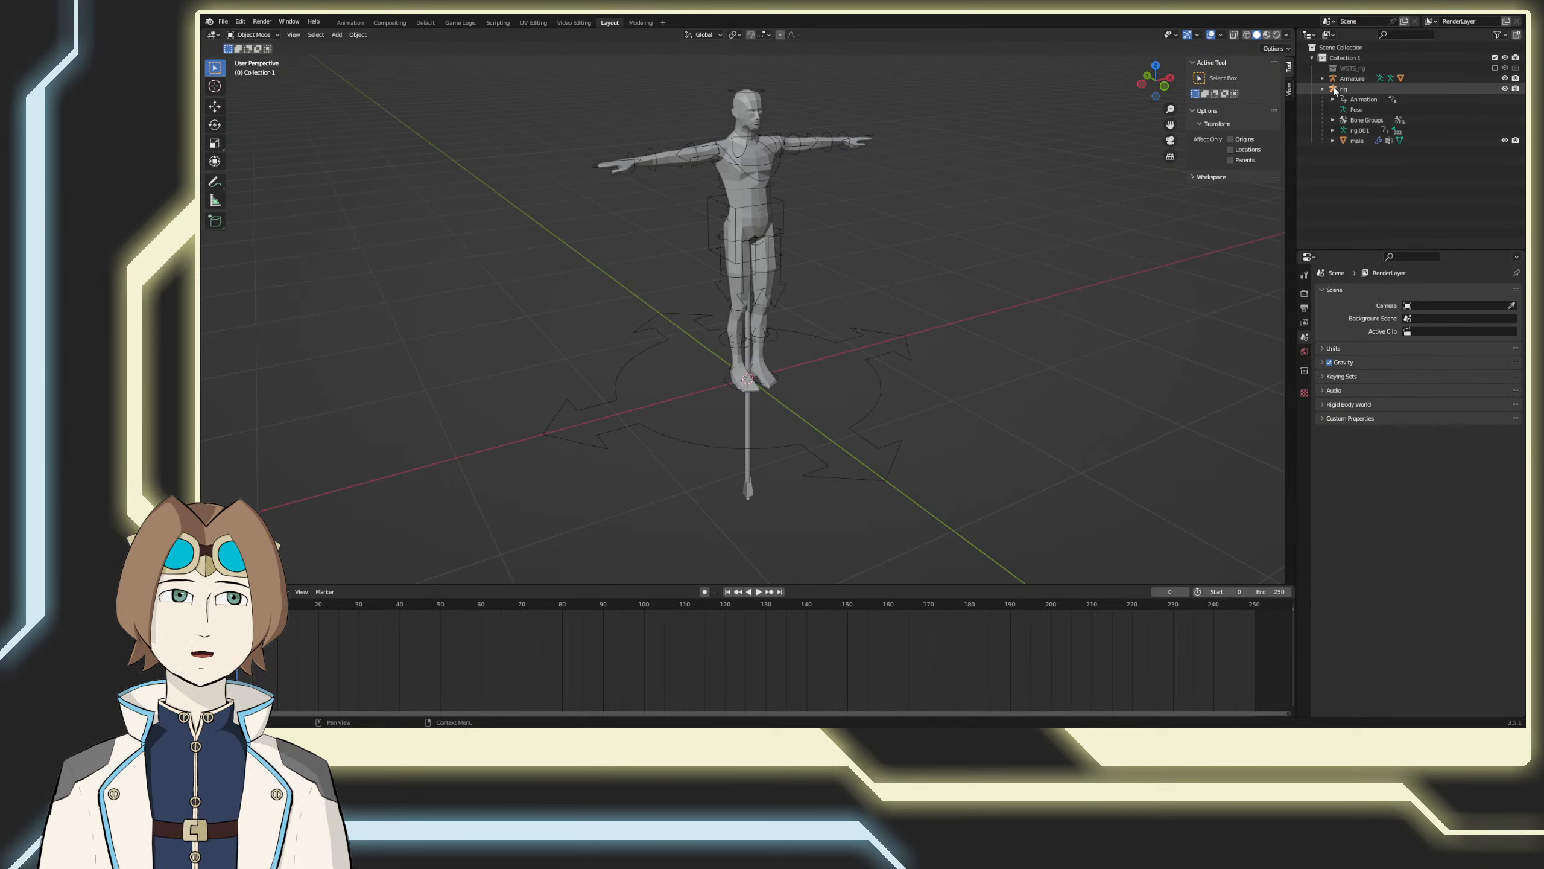
Step: Try moving the human's right foot IK control in Pose Mode and undo the move
{"action": "left_click", "coordinate": [252, 36]}
{"action": "left_click", "coordinate": [246, 70]}
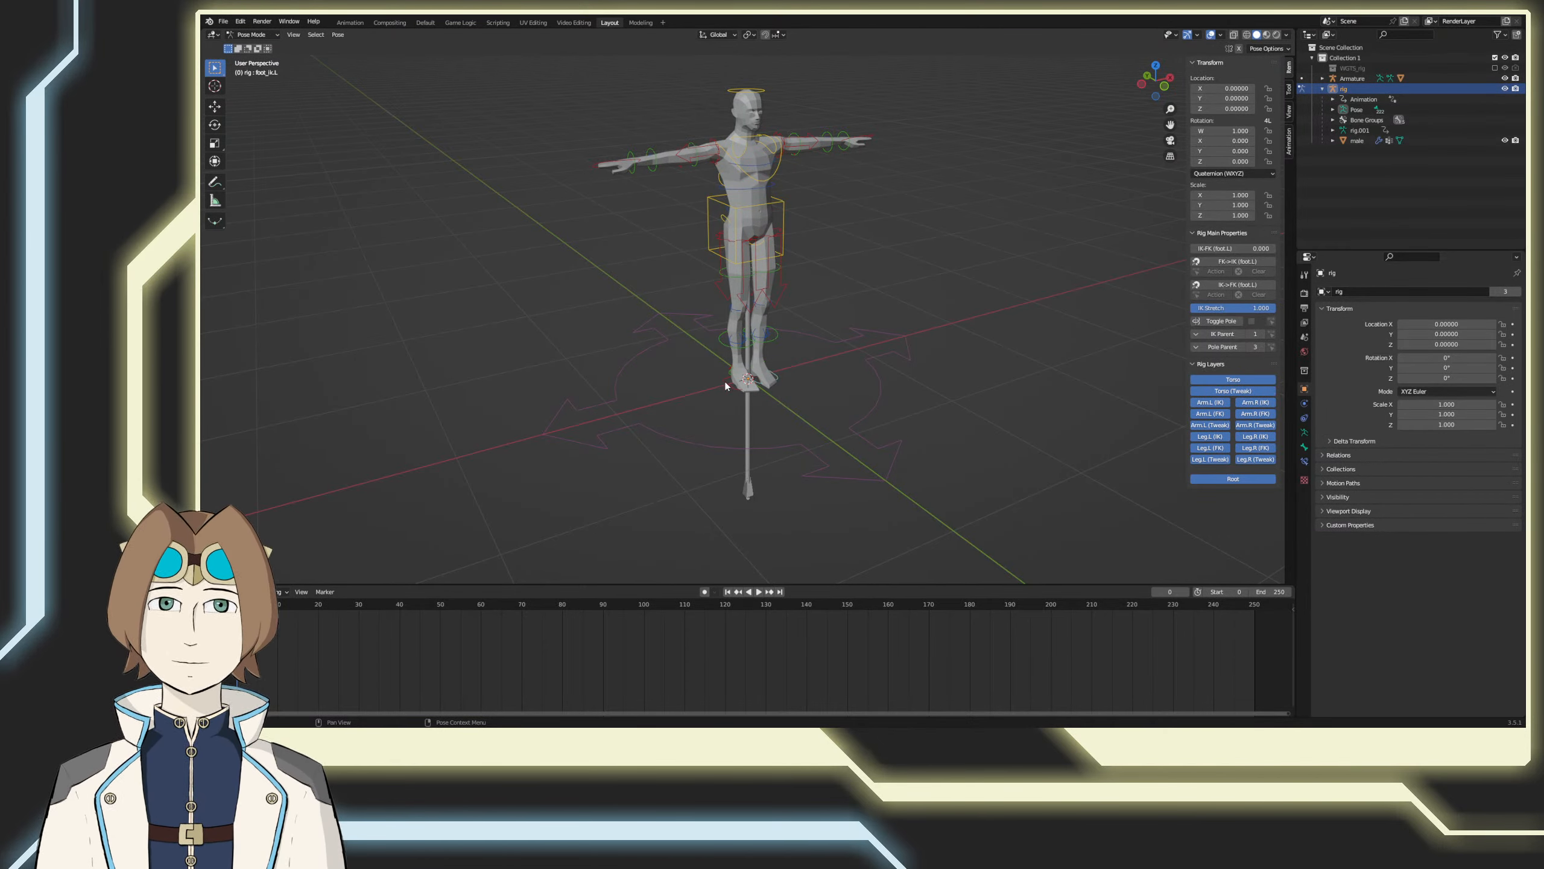
{"action": "left_click", "coordinate": [725, 386]}
{"action": "key", "text": "g"}
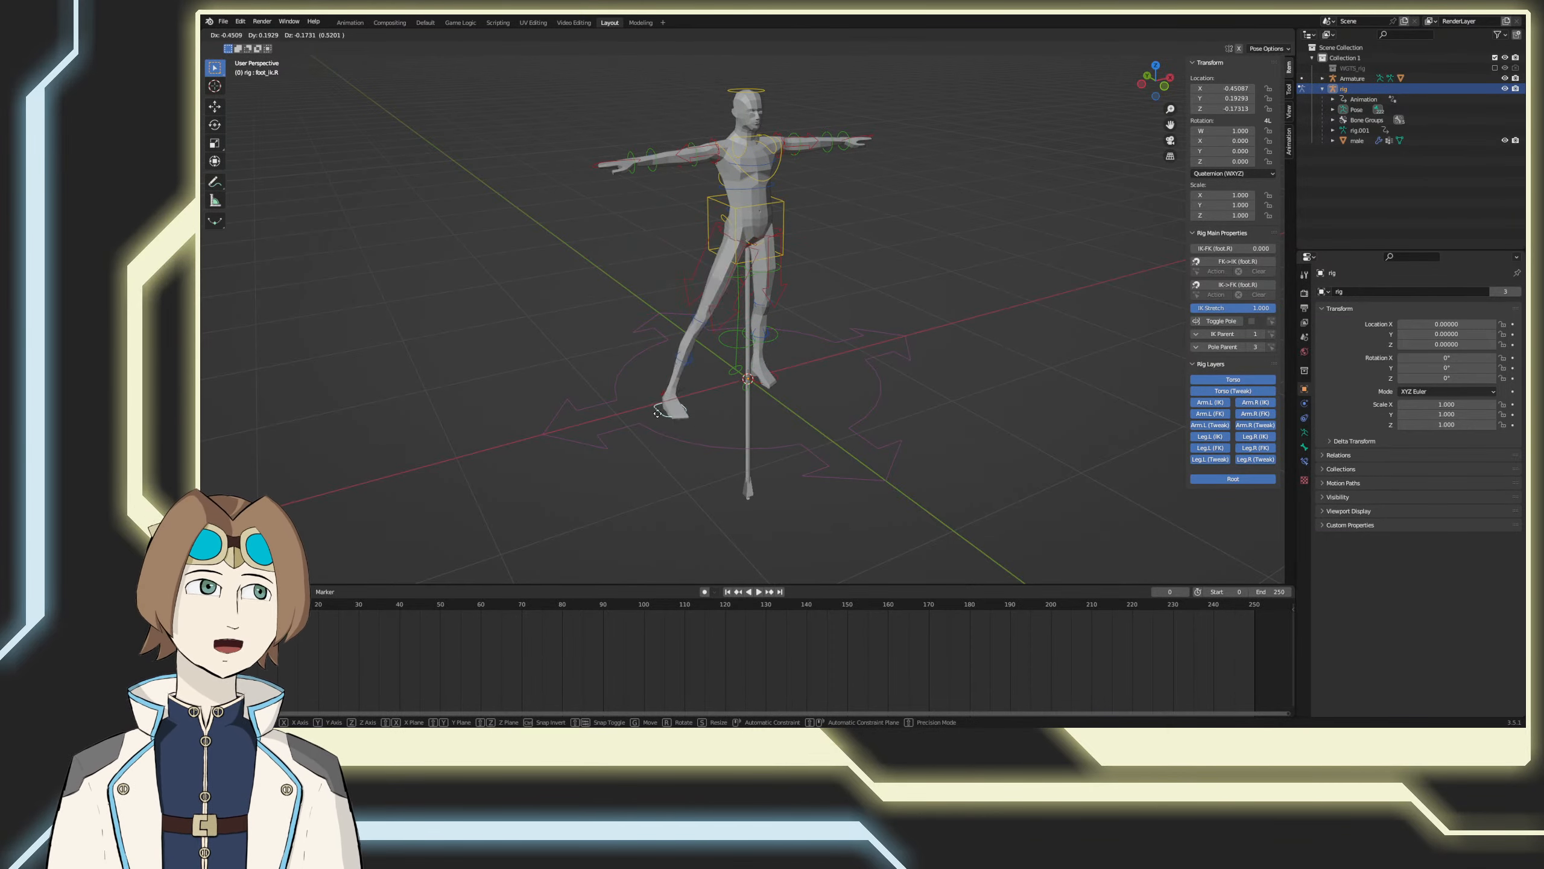
{"action": "left_click", "coordinate": [660, 402]}
{"action": "key", "text": "ctrl+z"}
{"action": "middle_click_drag", "start_coordinate": [731, 541], "coordinate": [742, 527]}
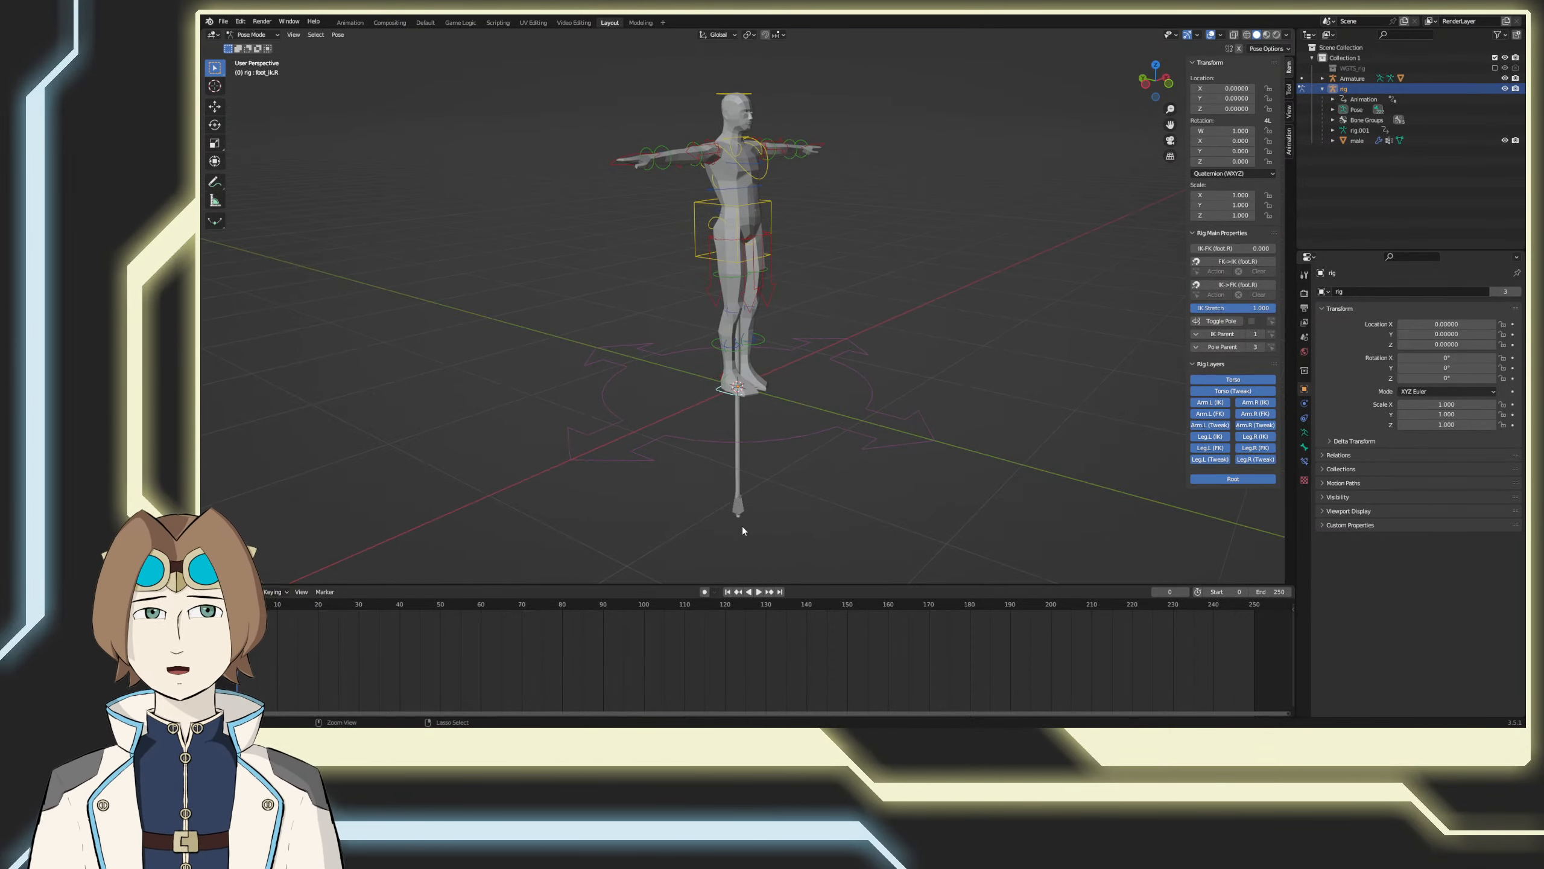
Step: Save the file and select the cylinder's armature in Object Mode
{"action": "key", "text": "ctrl+s"}
{"action": "key", "text": "ctrl+Tab"}
{"action": "left_click", "coordinate": [738, 505]}
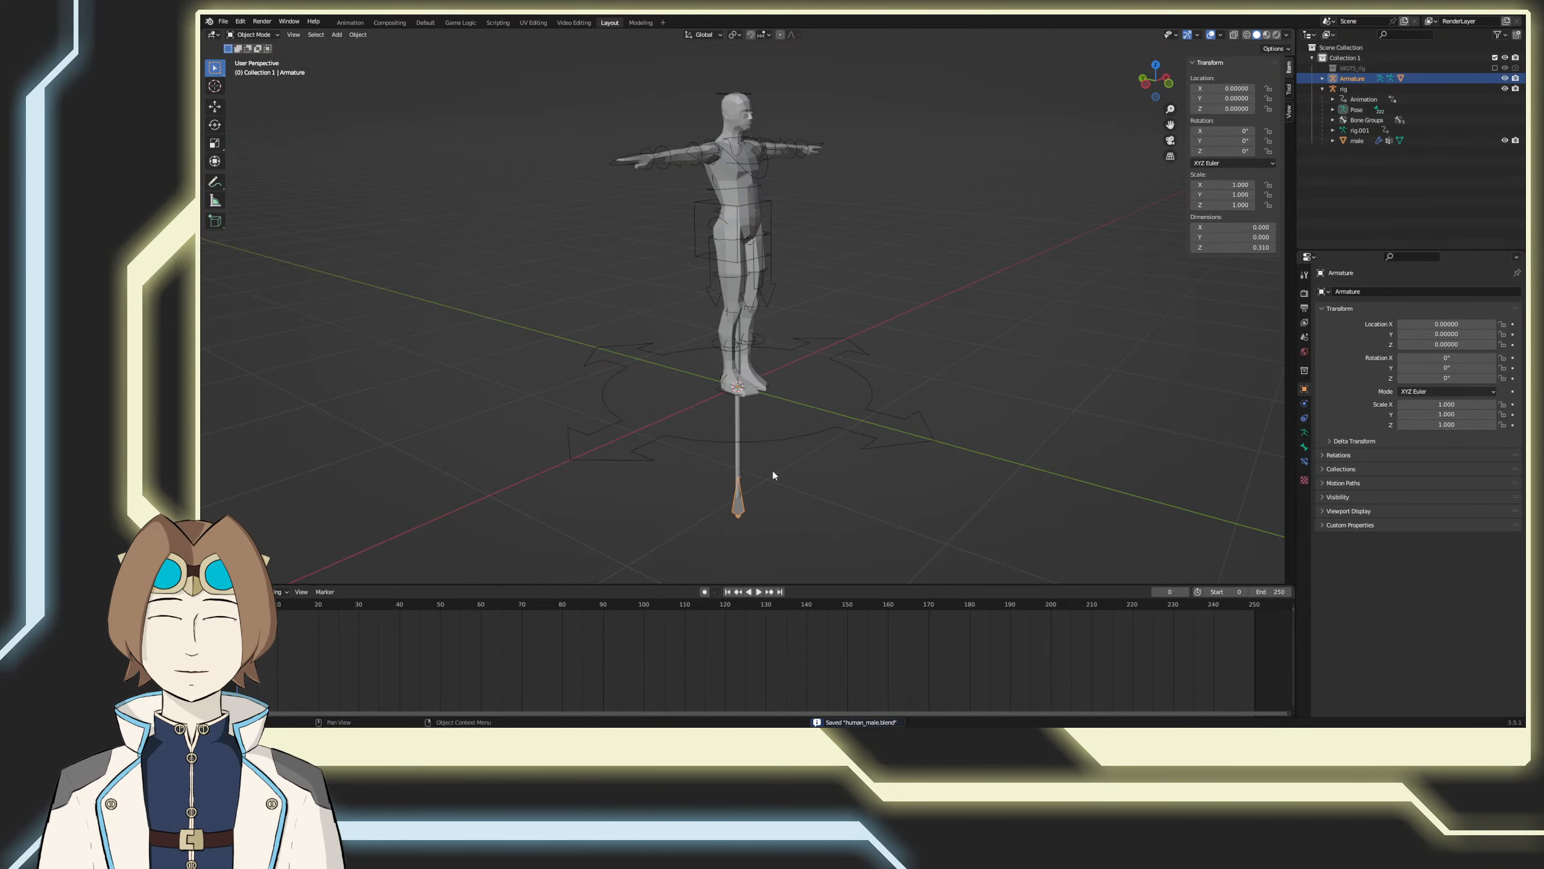
Step: Try rotating the cylinder's armature to 90° on X and moving it upward in side view, and clear its location and rotation
{"action": "key", "text": "KP_3"}
{"action": "key", "text": "r"}
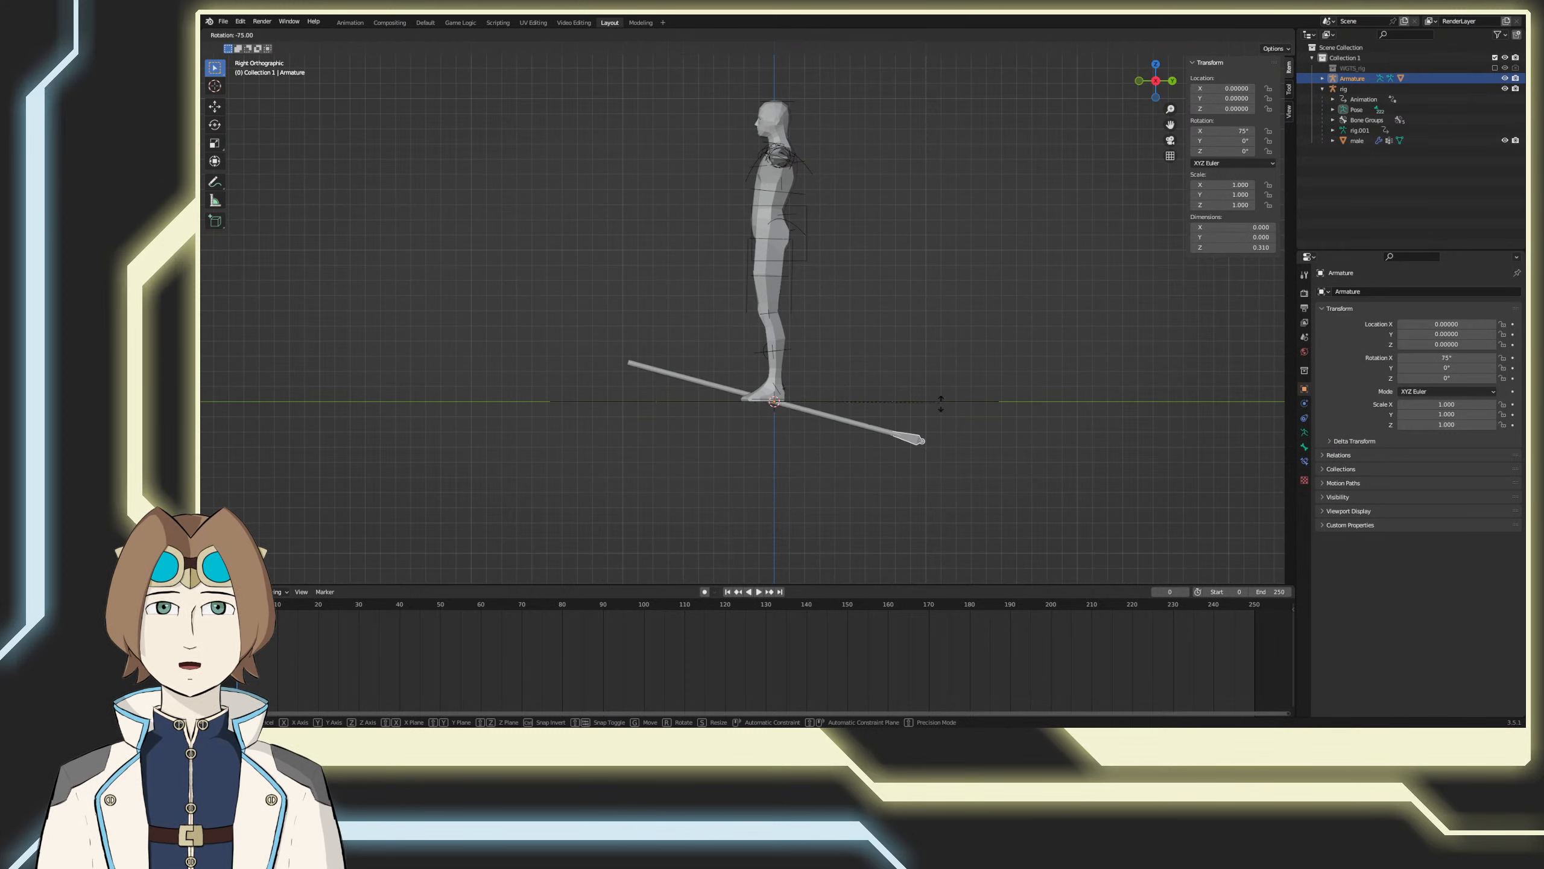
{"action": "left_click", "coordinate": [952, 362]}
{"action": "key", "text": "g"}
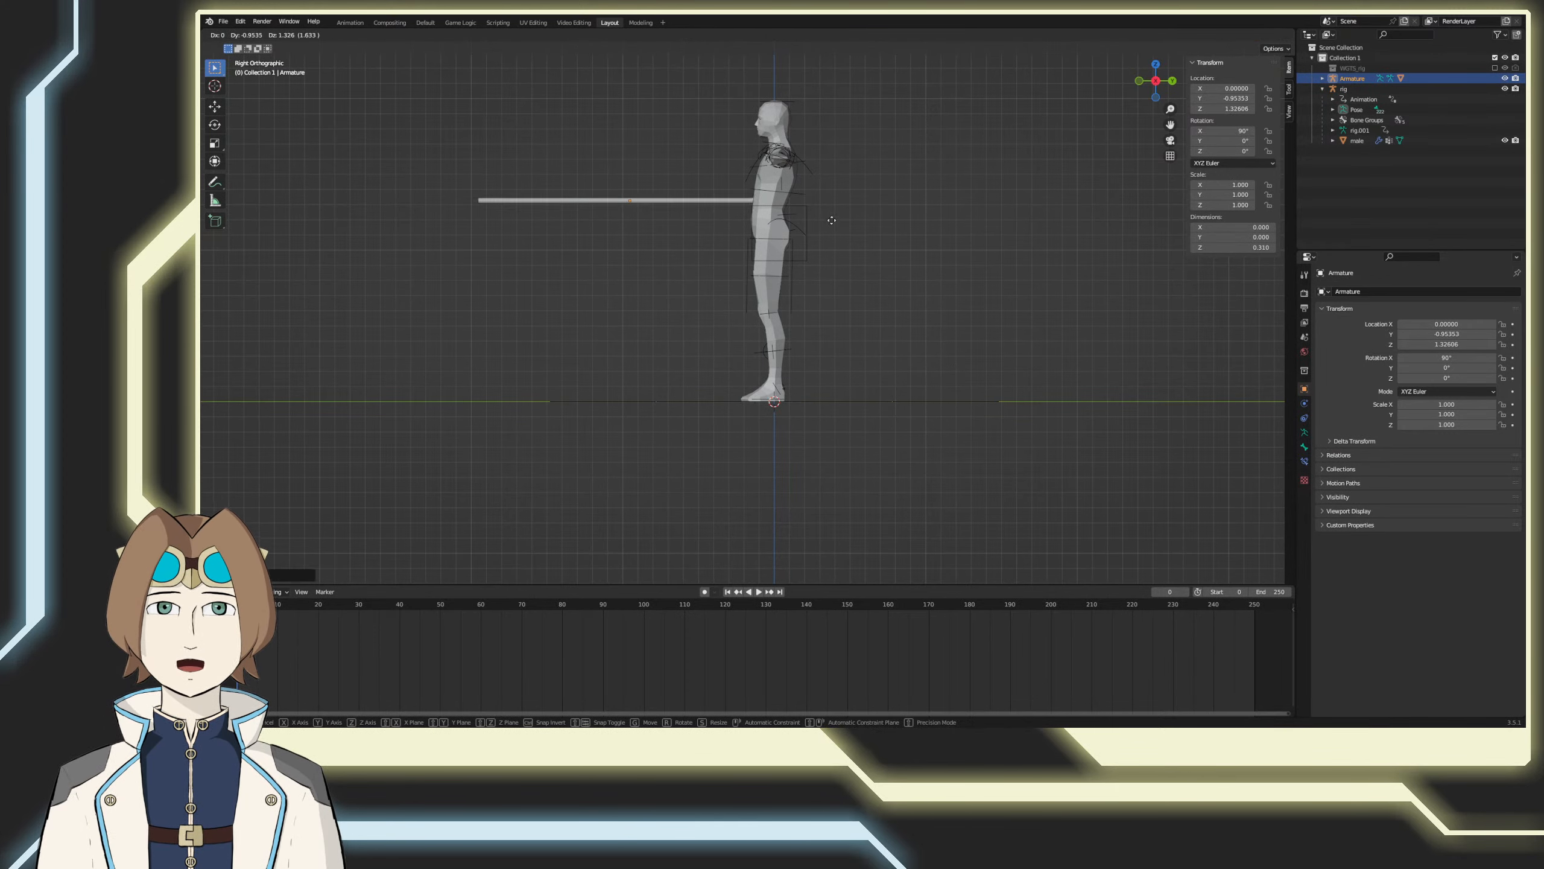
{"action": "left_click", "coordinate": [827, 199]}
{"action": "key", "text": "alt+g"}
{"action": "key", "text": "alt+r"}
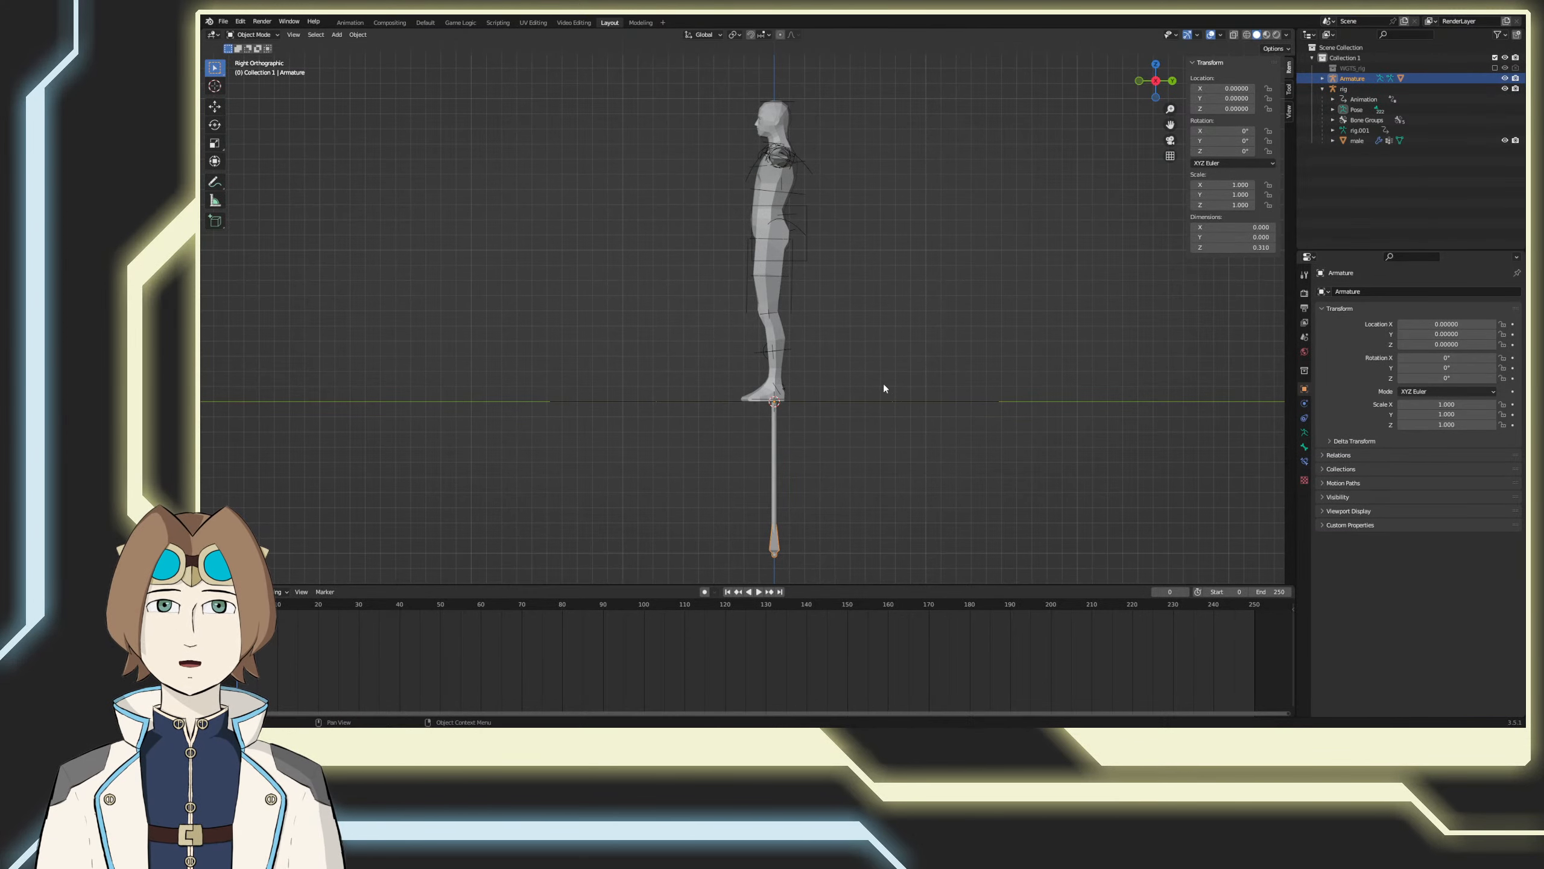
Step: Select the cylinder object below the human's feet
{"action": "middle_click_drag", "start_coordinate": [873, 454], "coordinate": [863, 362], "text": "shift"}
{"action": "left_click", "coordinate": [767, 383]}
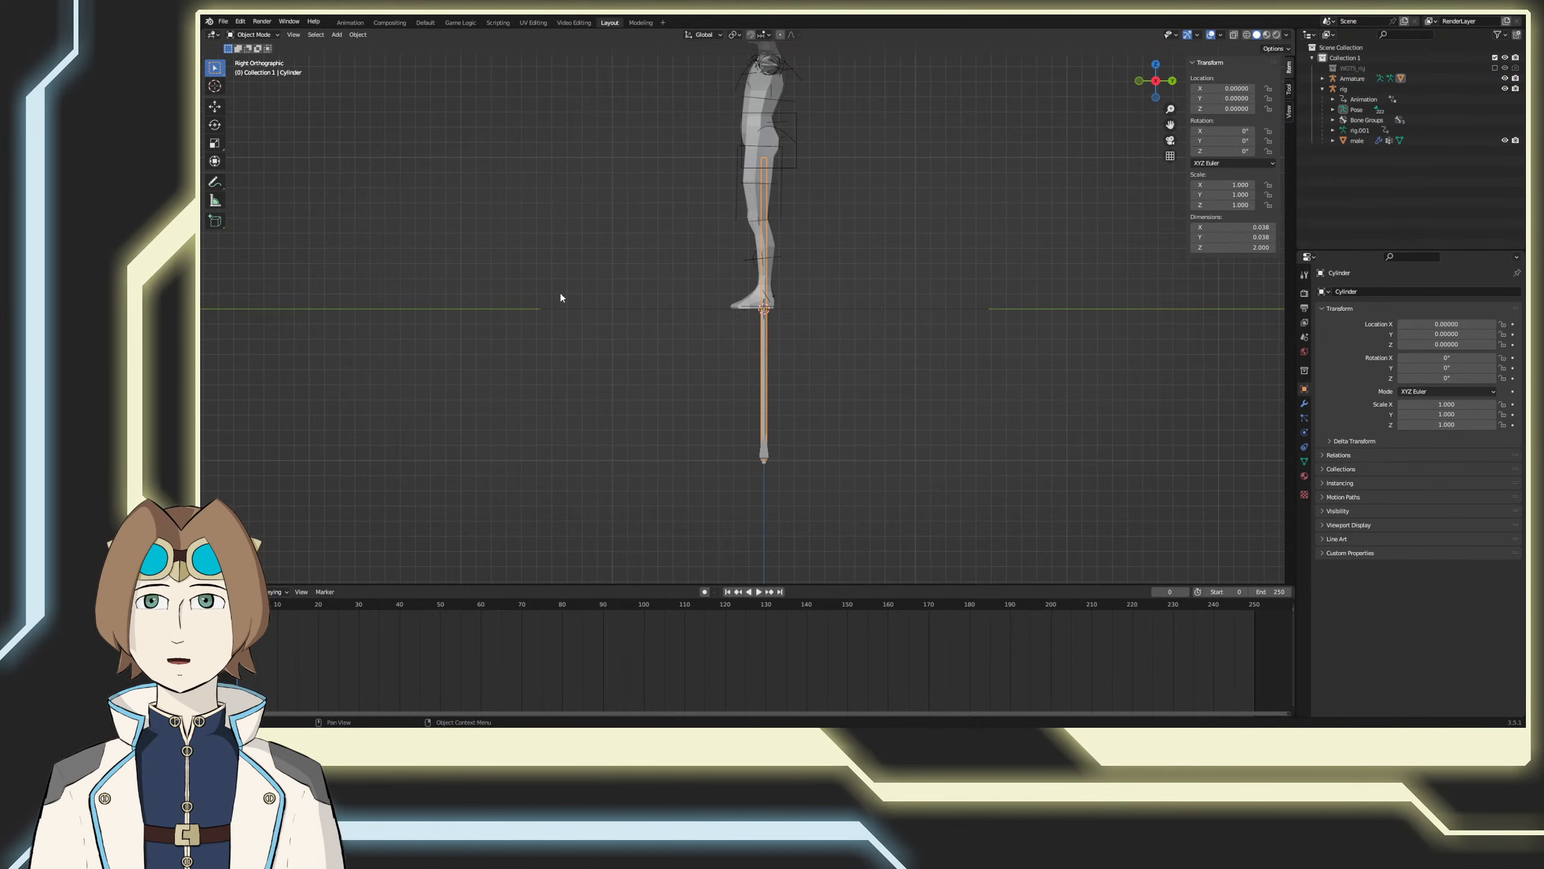
{"action": "key", "text": "g"}
{"action": "key", "text": "z"}
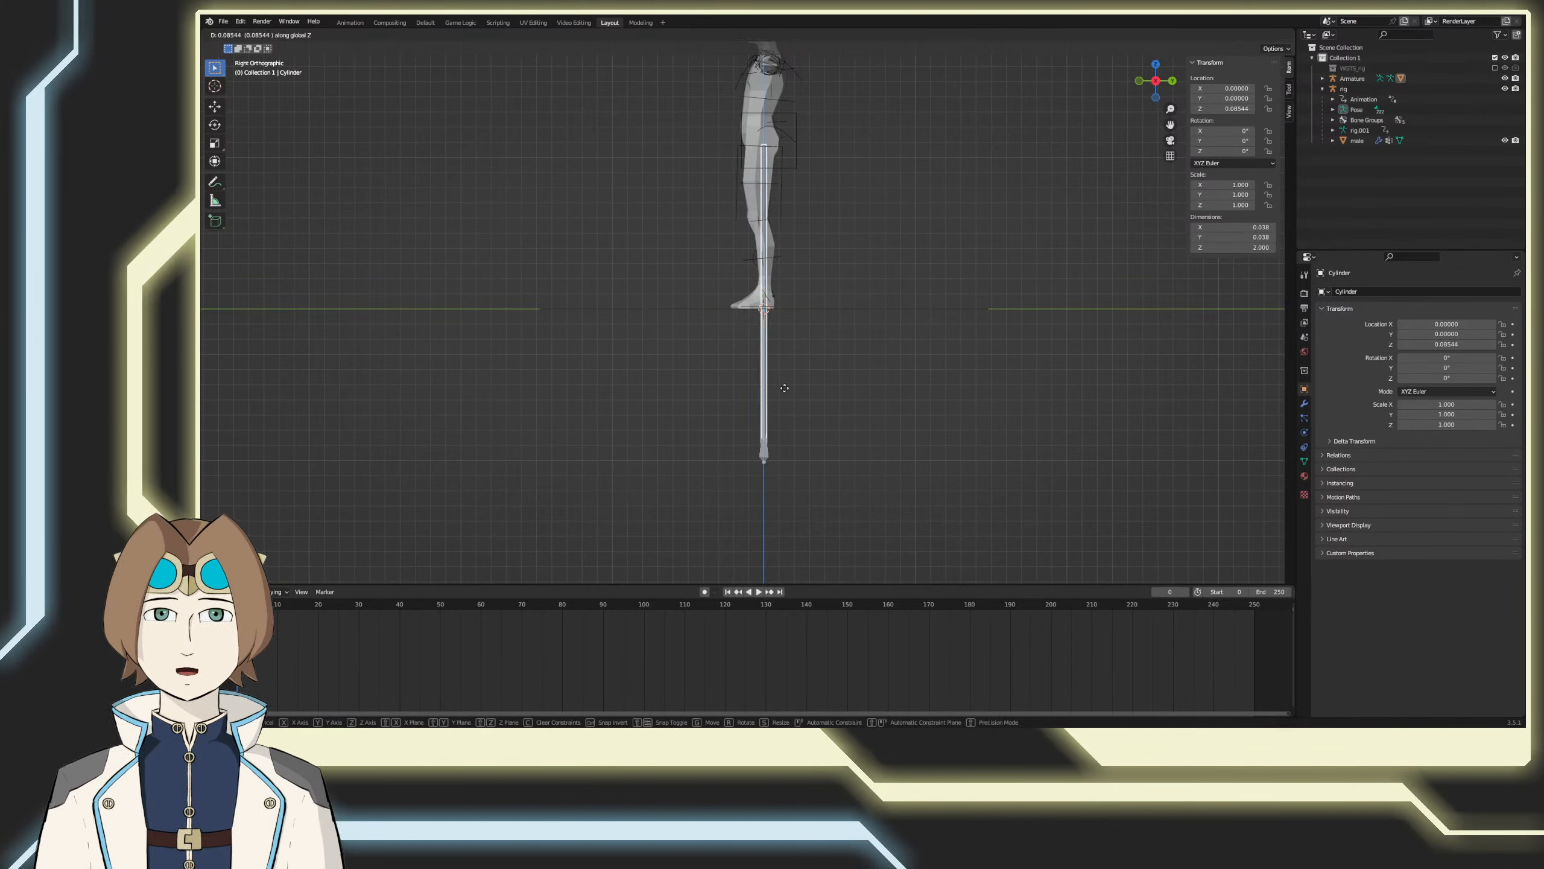
{"action": "left_click", "coordinate": [803, 431]}
Step: Move the entire cylinder mesh 1 unit up along Z in Edit Mode and return to Object Mode
{"action": "left_click", "coordinate": [235, 36]}
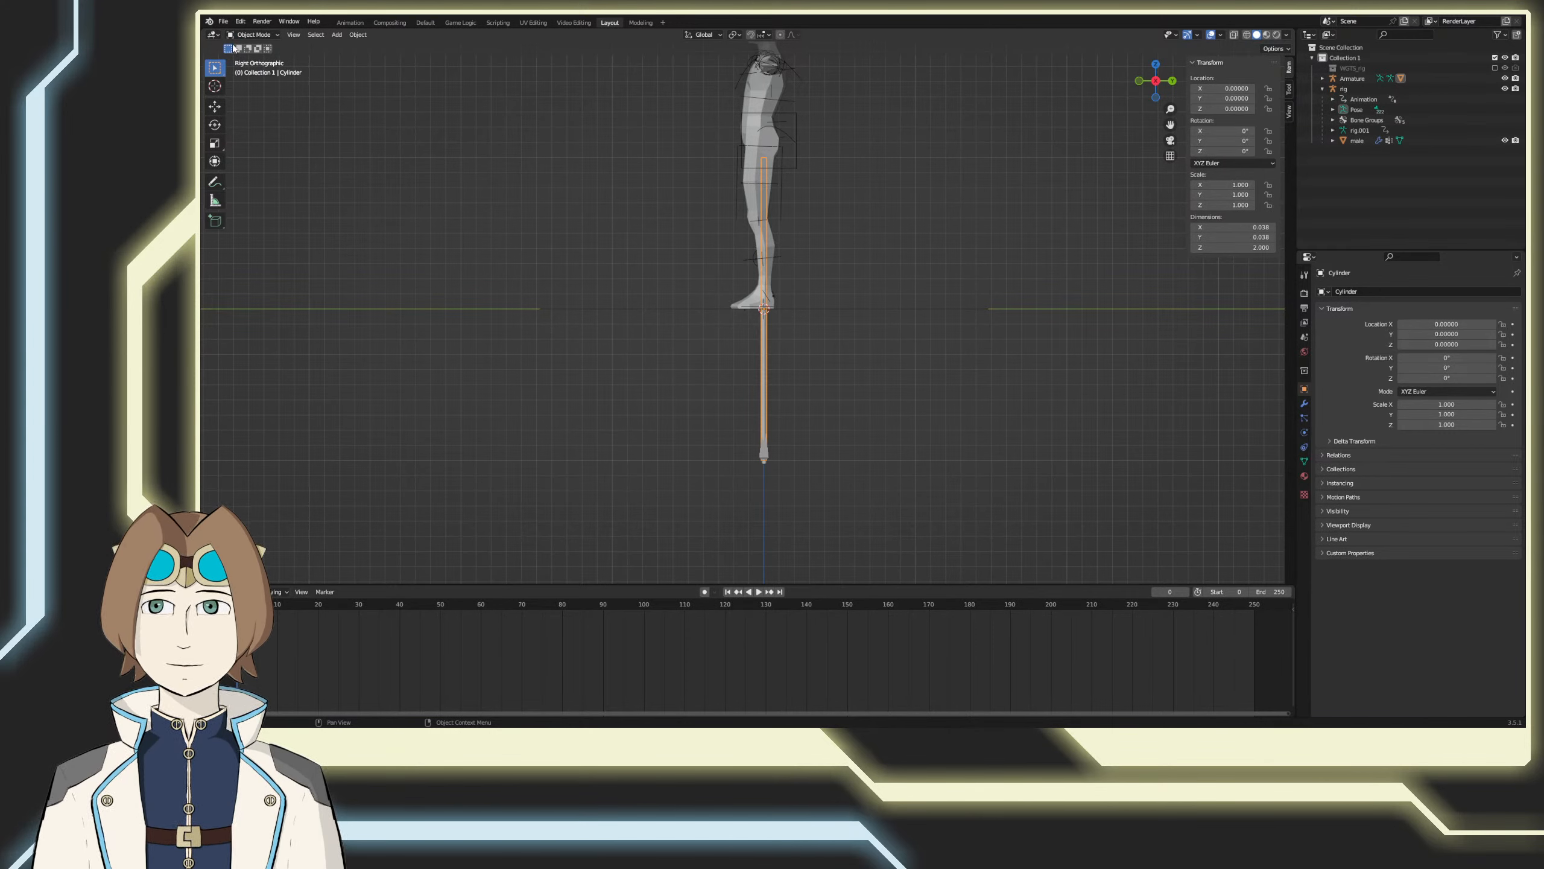
{"action": "left_click", "coordinate": [249, 34]}
{"action": "left_click", "coordinate": [250, 56]}
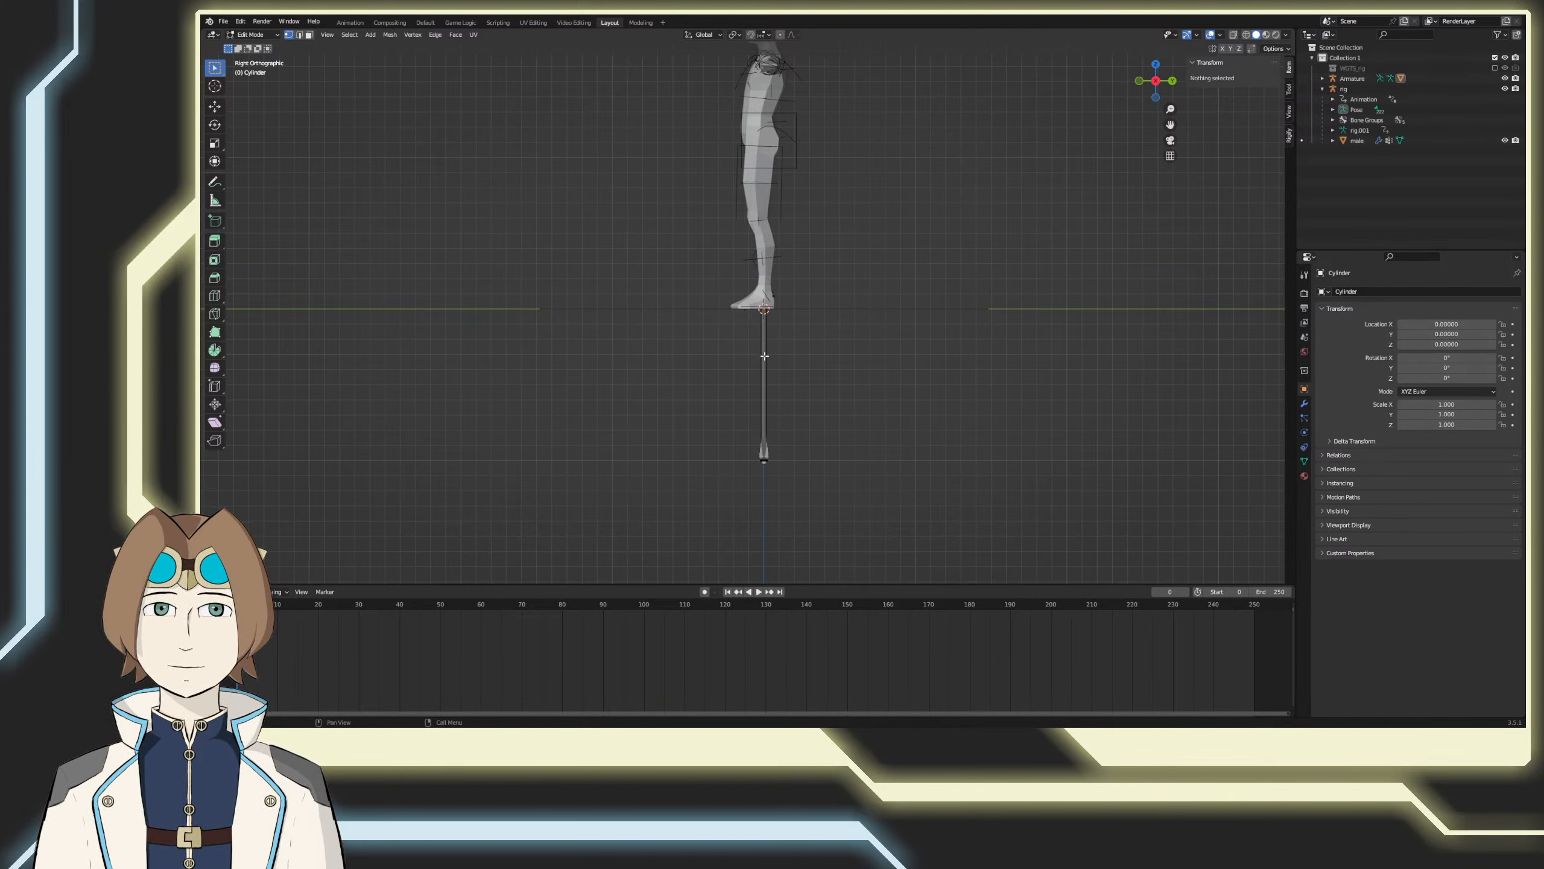
{"action": "type", "text": "agz1.1"}
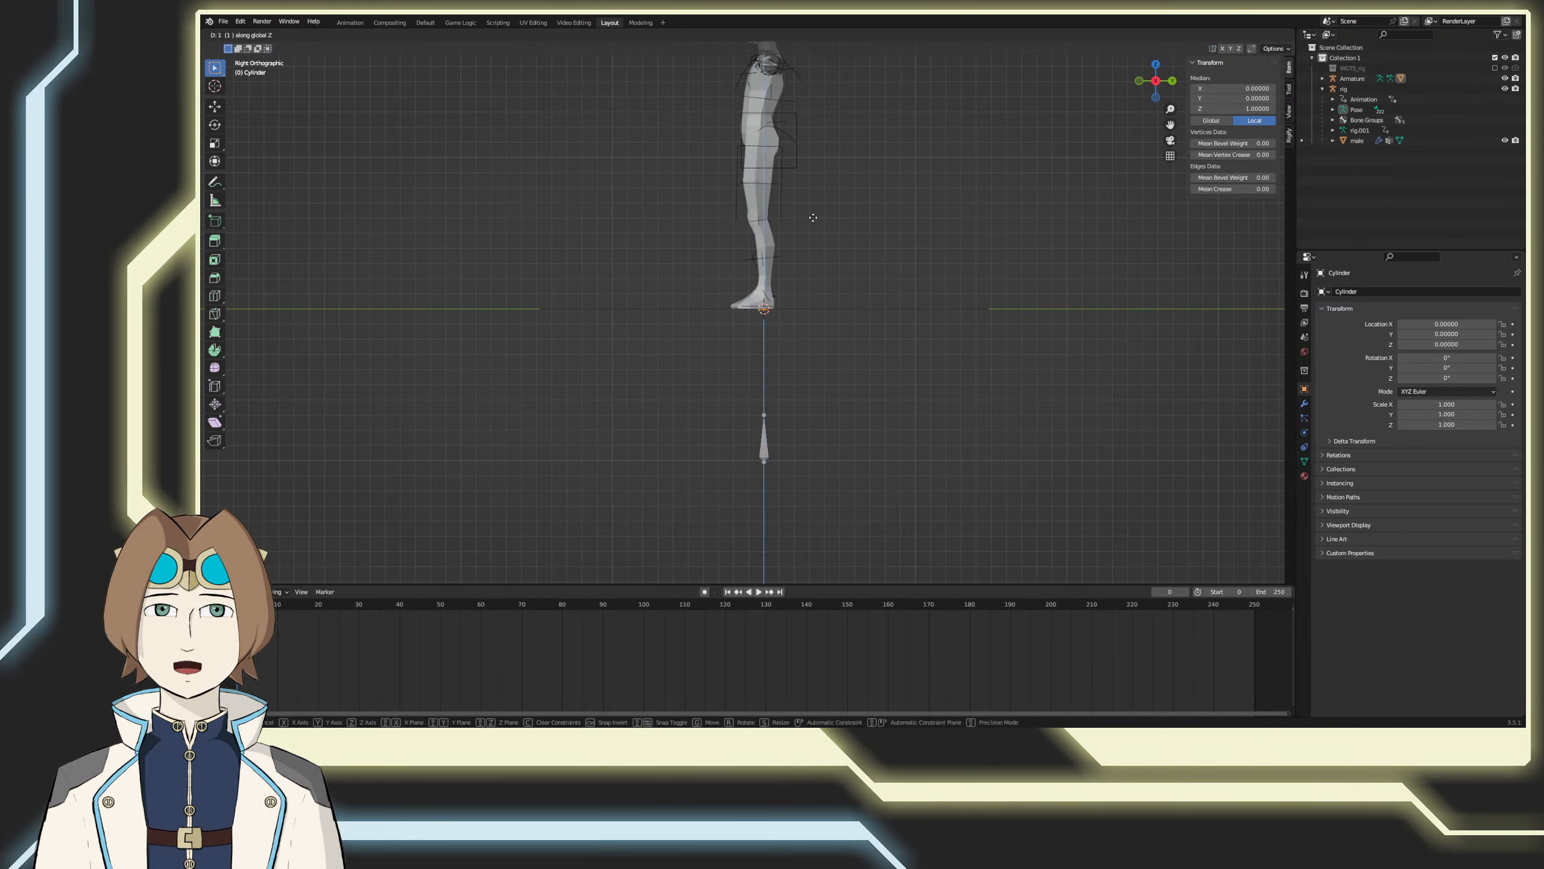
{"action": "key", "text": "Return"}
{"action": "key", "text": "Tab"}
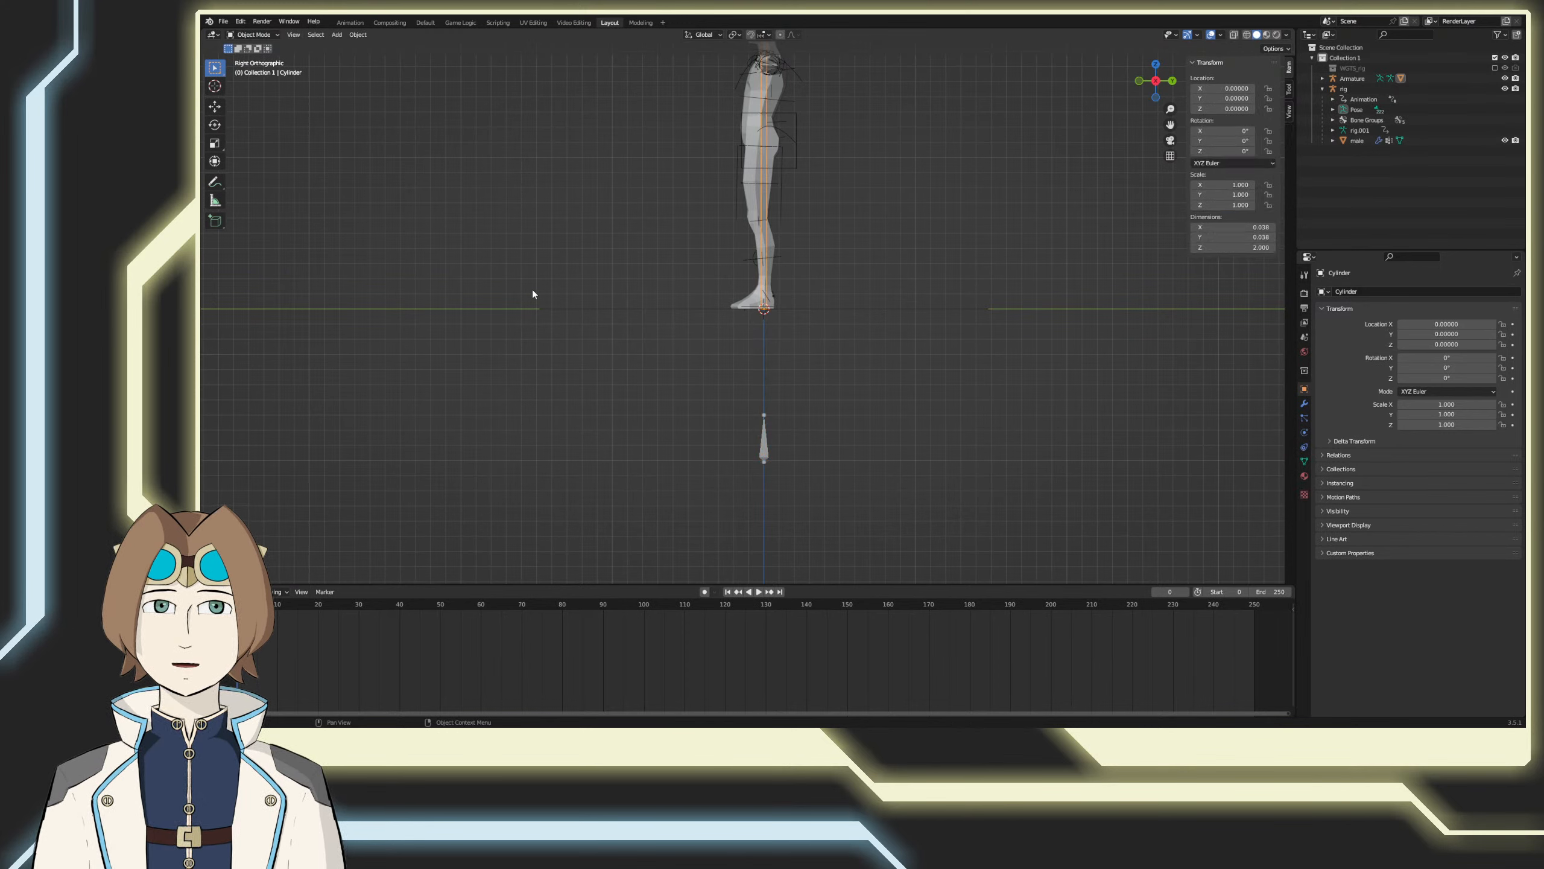
Step: Move the cylinder armature's bone 1 unit up along Z in Edit Mode and save the file from Object Mode
{"action": "left_click", "coordinate": [763, 439]}
{"action": "key", "text": "Tab"}
{"action": "type", "text": "gz"}
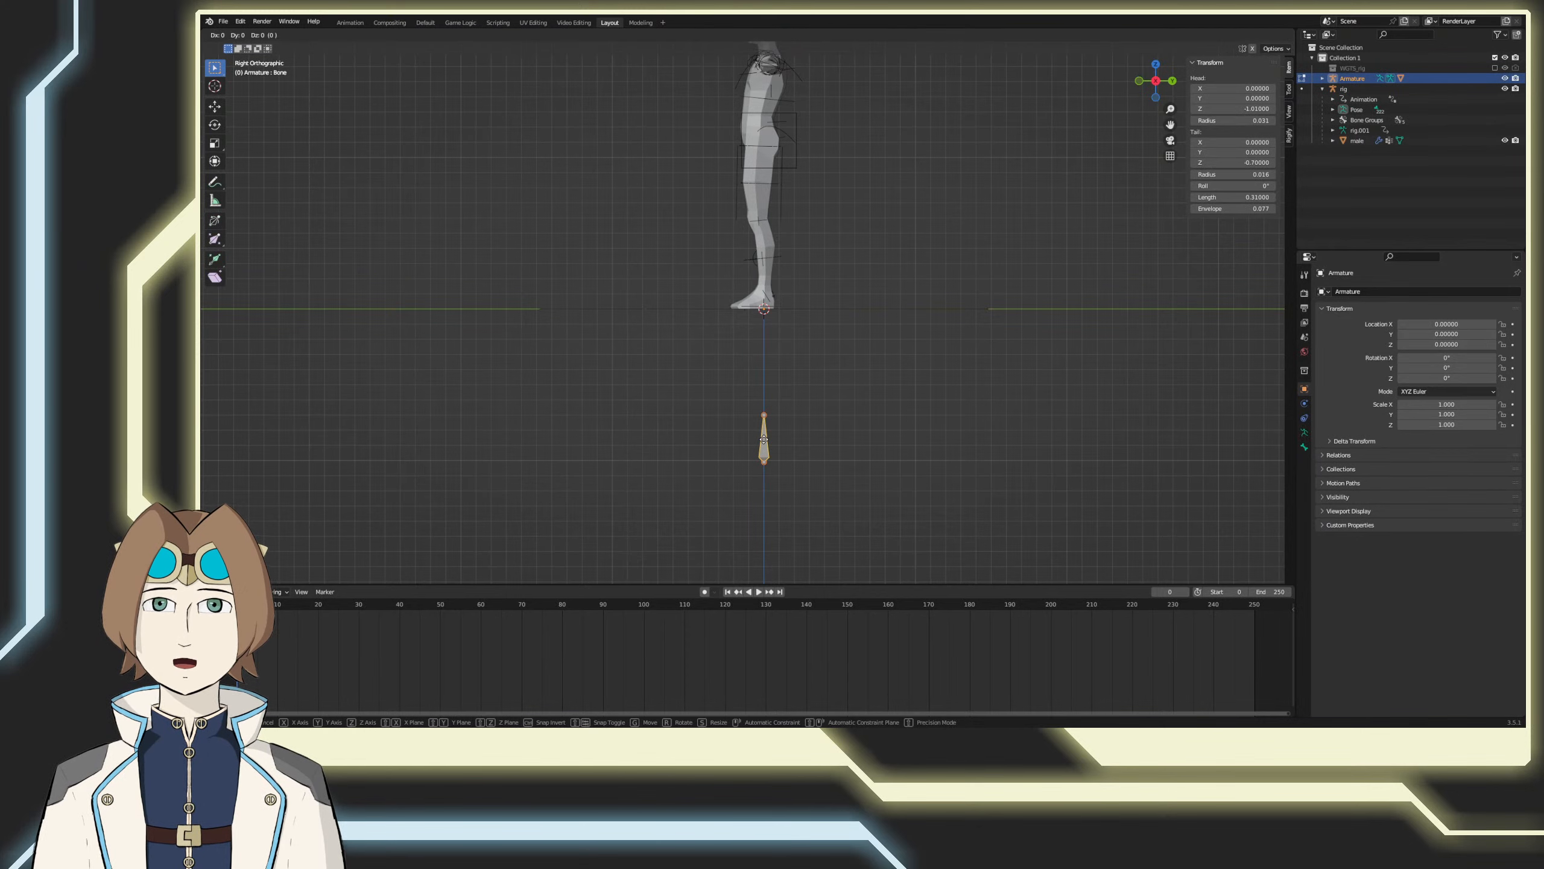
{"action": "type", "text": "0.5"}
{"action": "key", "text": "Return"}
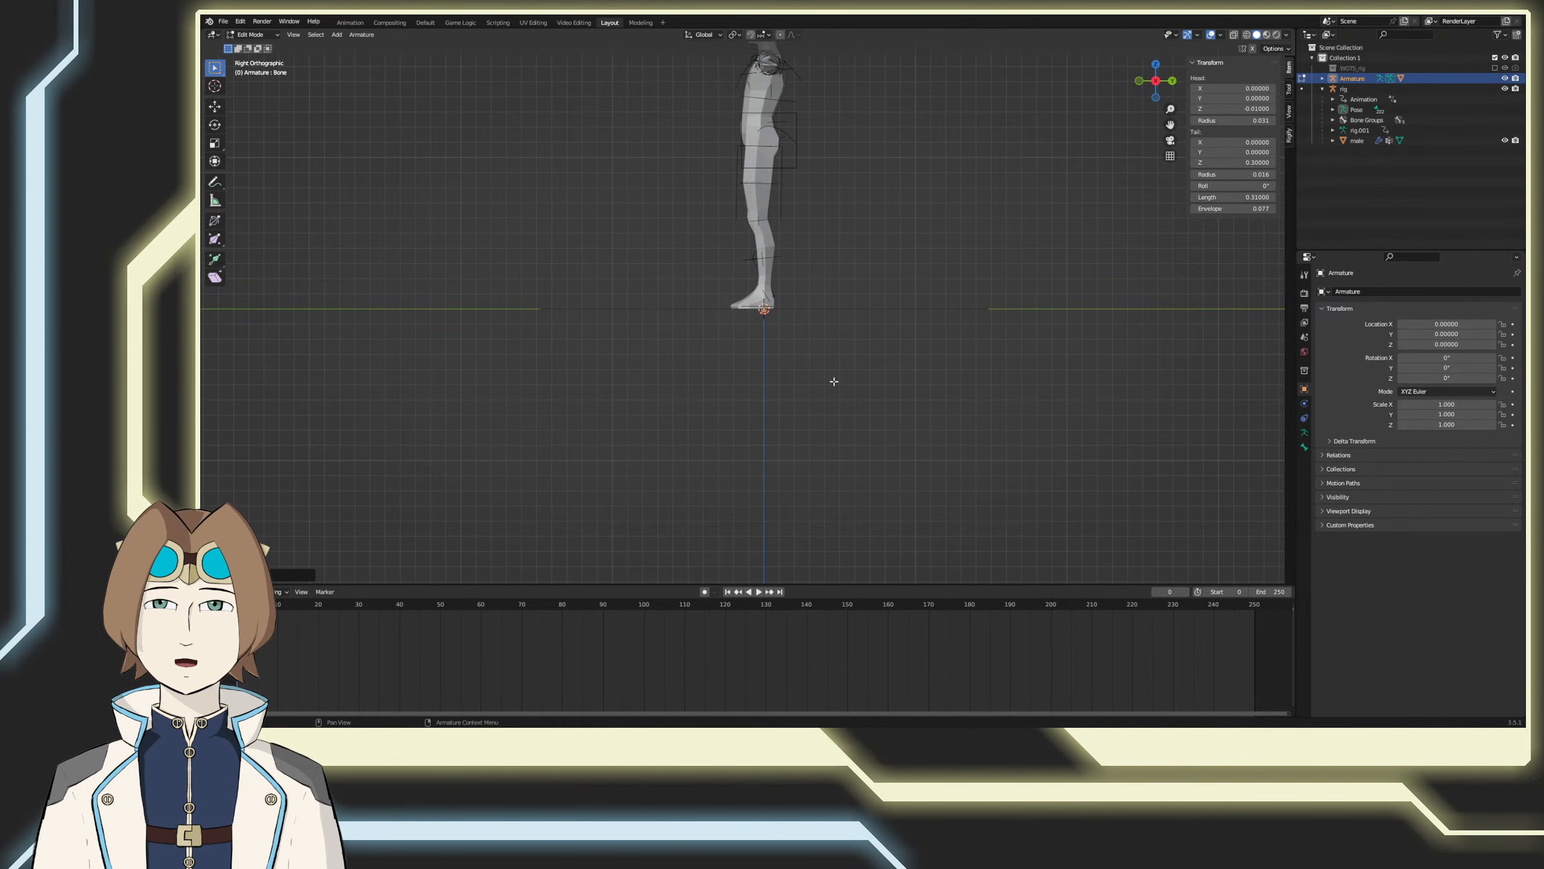
{"action": "key", "text": "Tab"}
{"action": "key", "text": "ctrl+s"}
Step: Switch the cylinder's armature to Pose Mode
{"action": "middle_click_drag", "start_coordinate": [776, 380], "coordinate": [892, 391]}
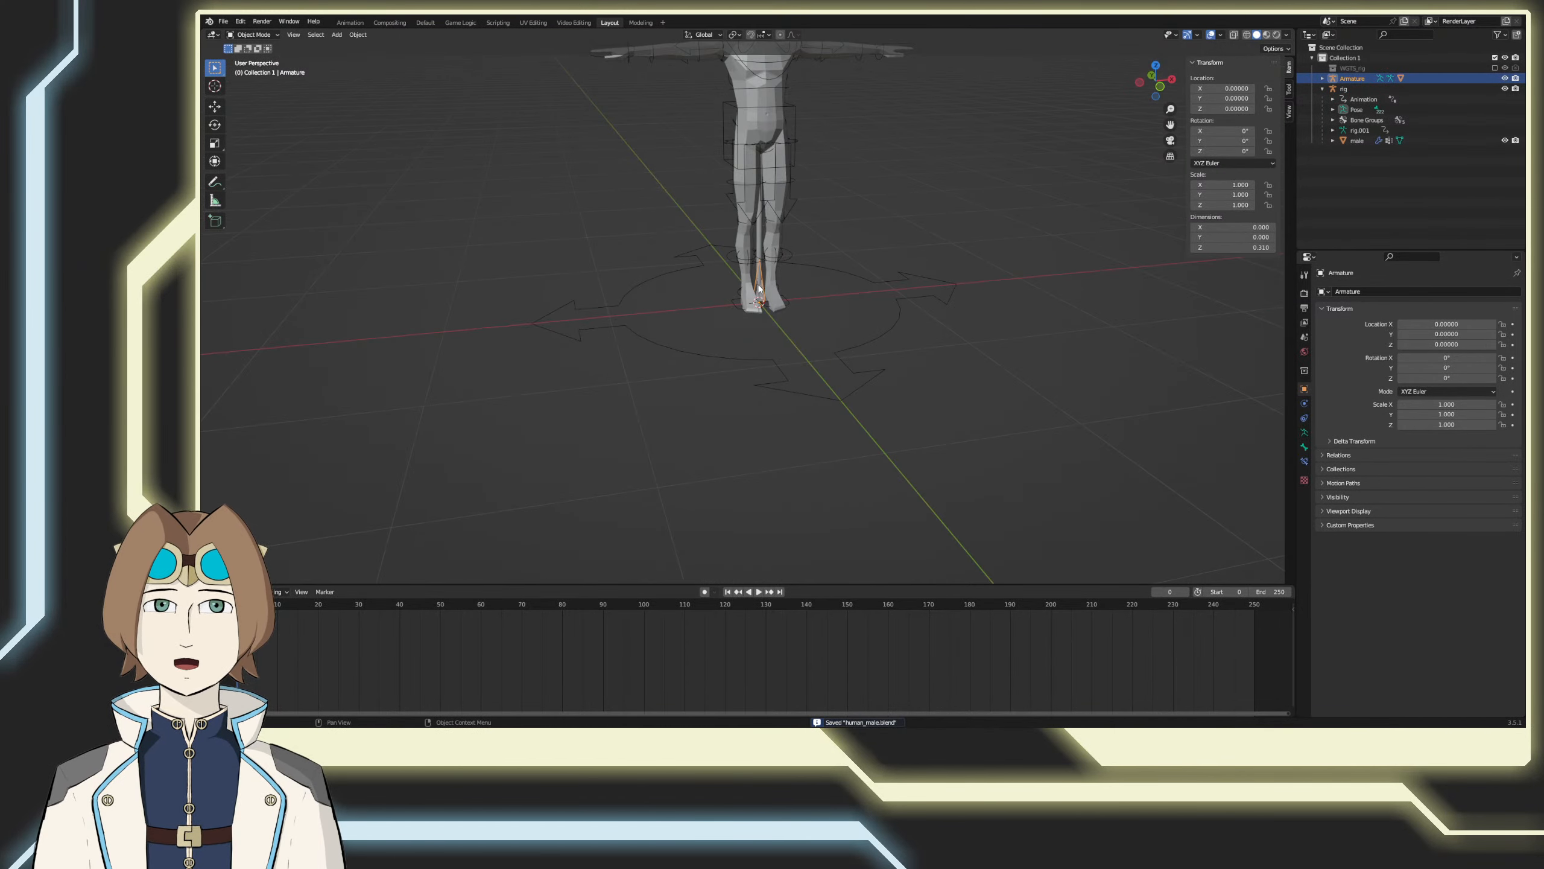
{"action": "left_click", "coordinate": [259, 35]}
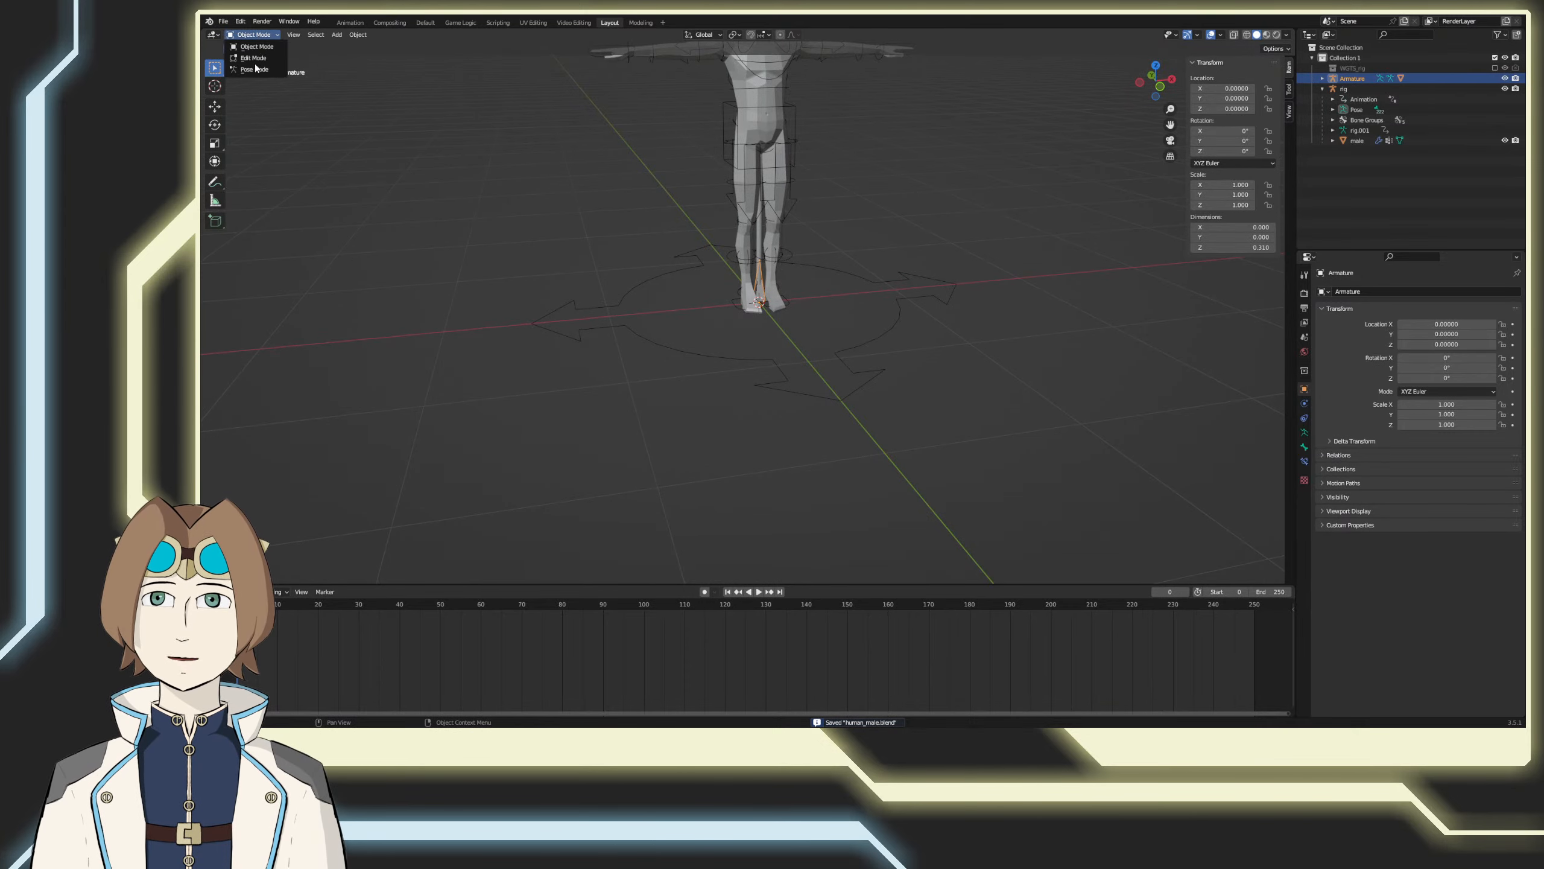
{"action": "left_click", "coordinate": [256, 68]}
{"action": "key", "text": "r"}
{"action": "left_click", "coordinate": [811, 329]}
{"action": "key", "text": "KP_1"}
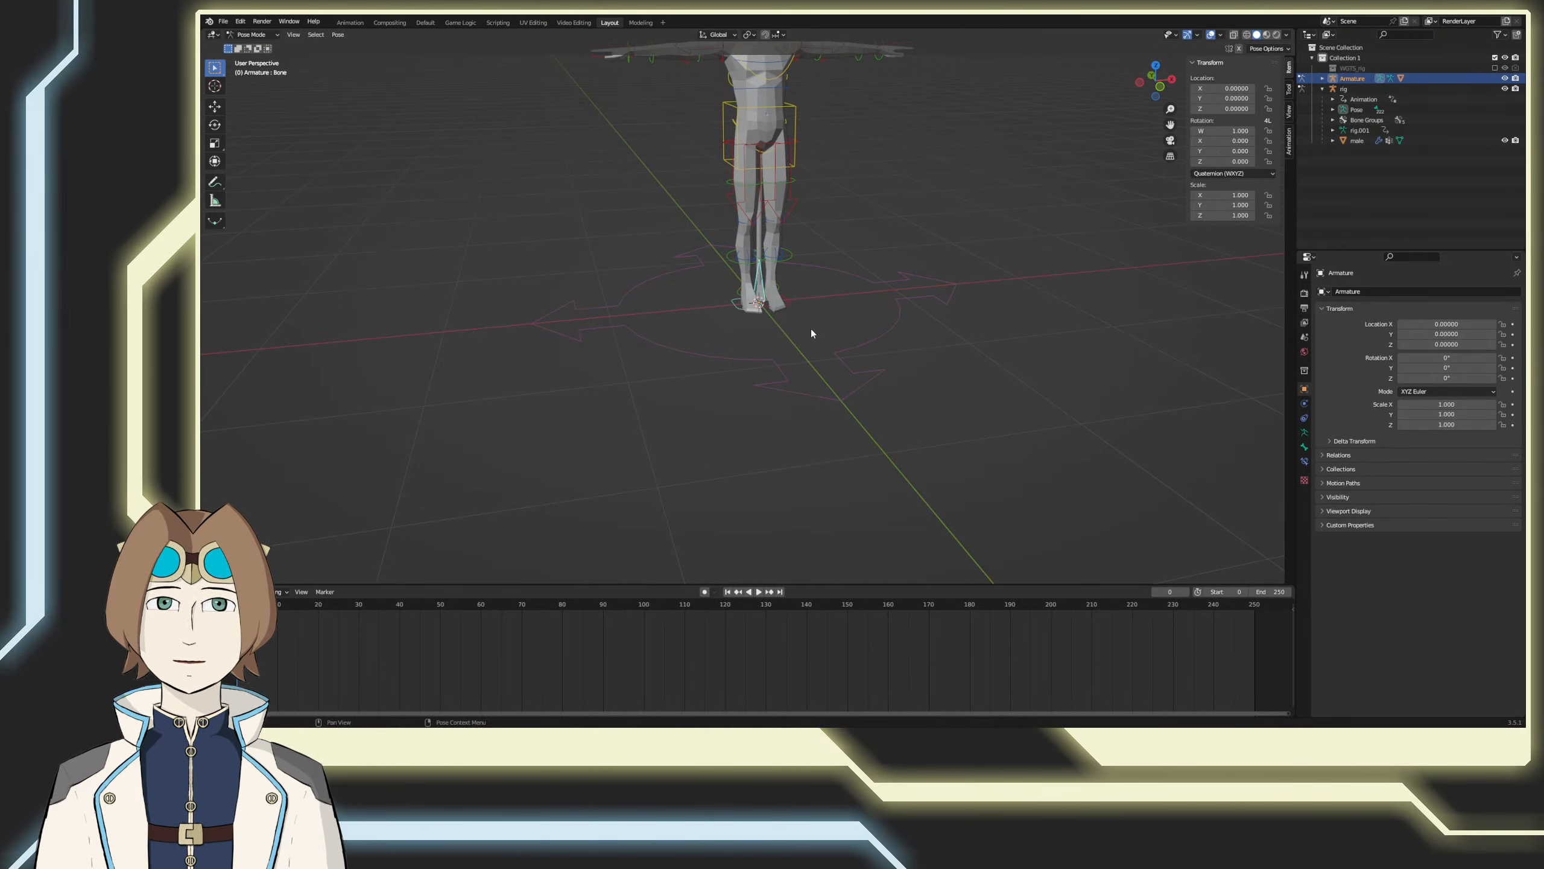
Step: Try rotating the cylinder's bone about its base in side view and clear its rotation
{"action": "key", "text": "KP_3"}
{"action": "key", "text": "r"}
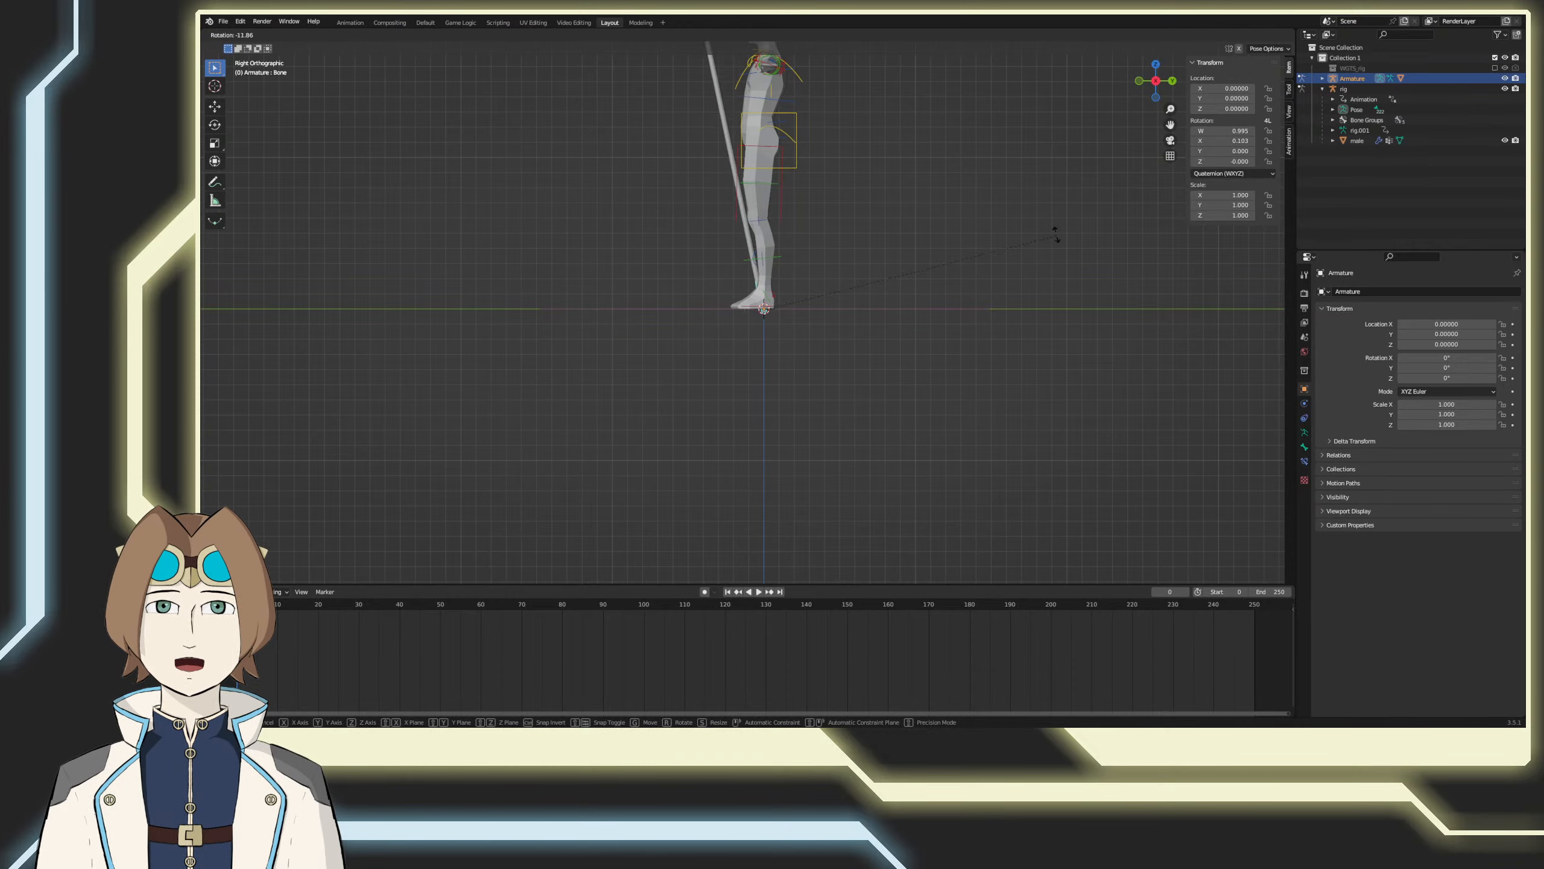
{"action": "left_click", "coordinate": [645, 120]}
{"action": "key", "text": "alt+r"}
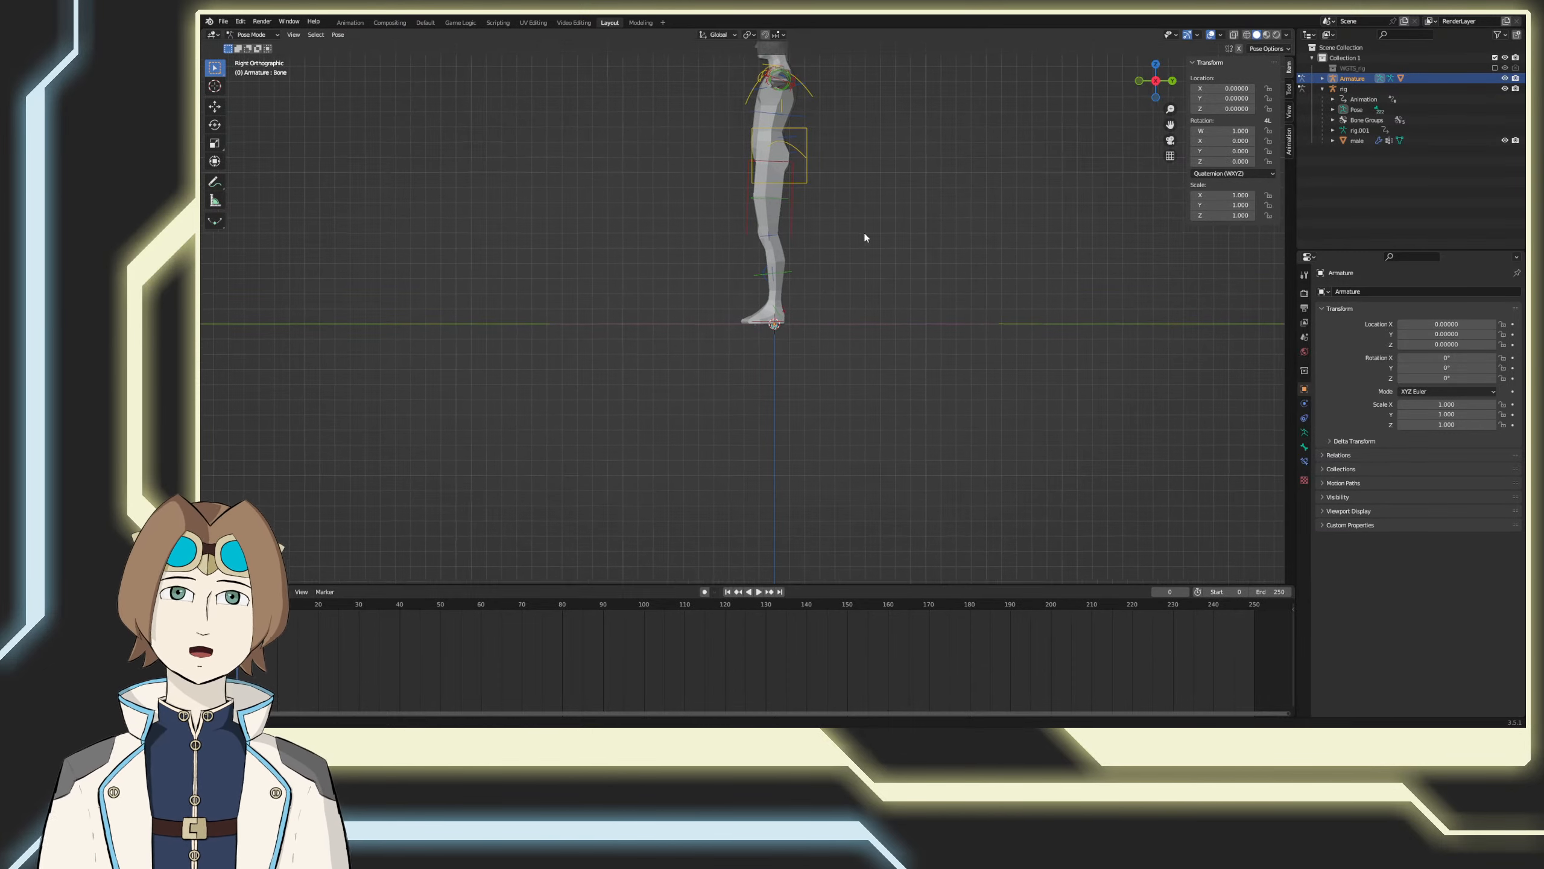
Step: Save the file and move the cylinder's bone to the human's right hand, at about X -0.88 and Y 1.48
{"action": "middle_click_drag", "start_coordinate": [864, 231], "coordinate": [1008, 359], "text": "shift"}
{"action": "key", "text": "KP_1"}
{"action": "key", "text": "ctrl+s"}
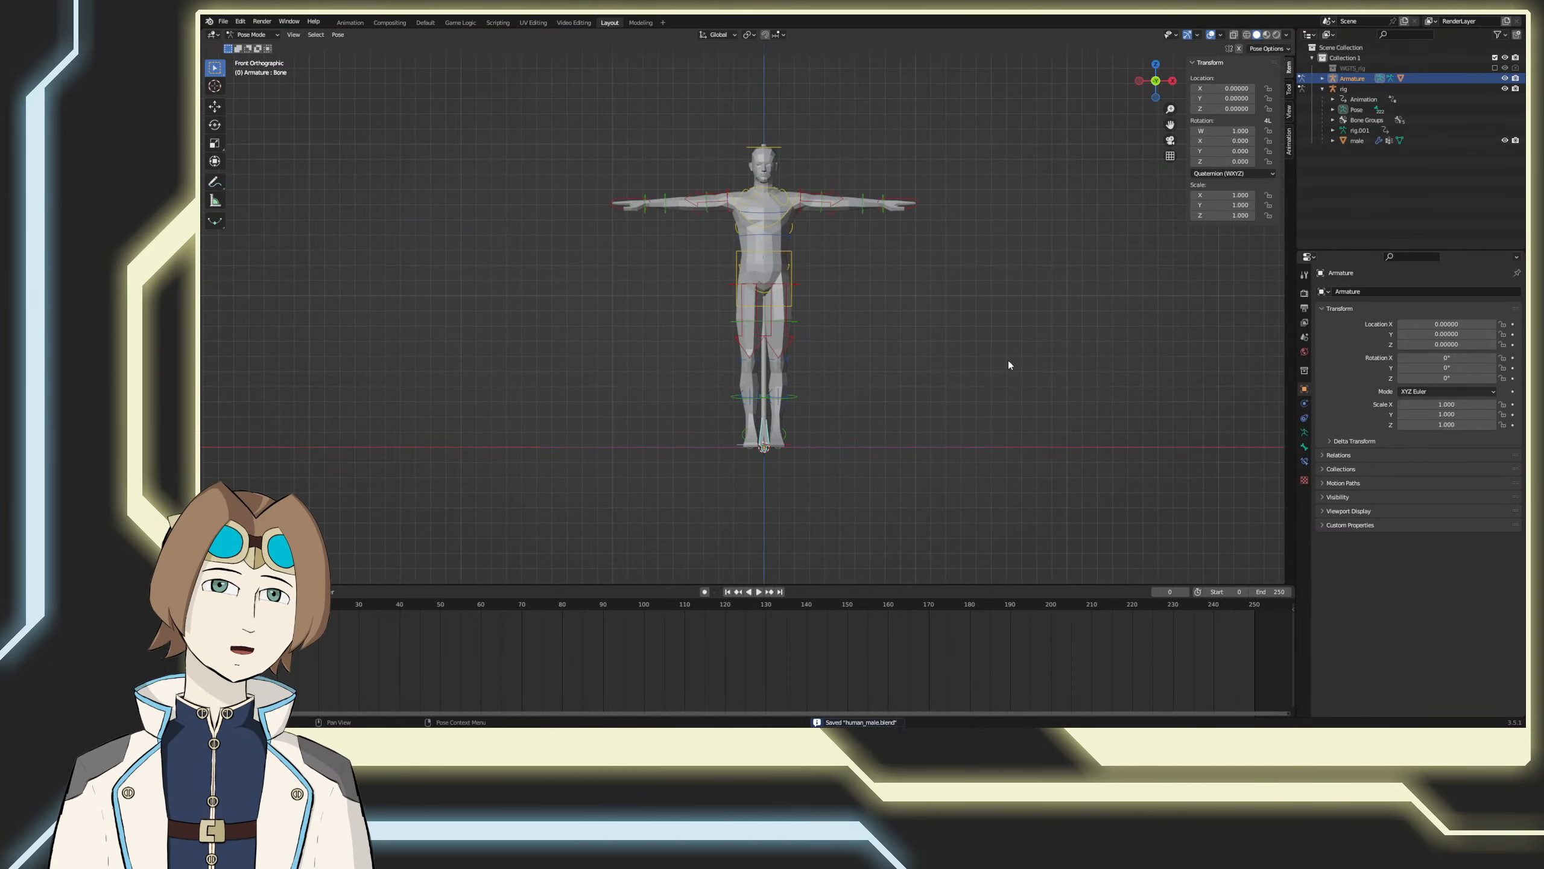
{"action": "key", "text": "g"}
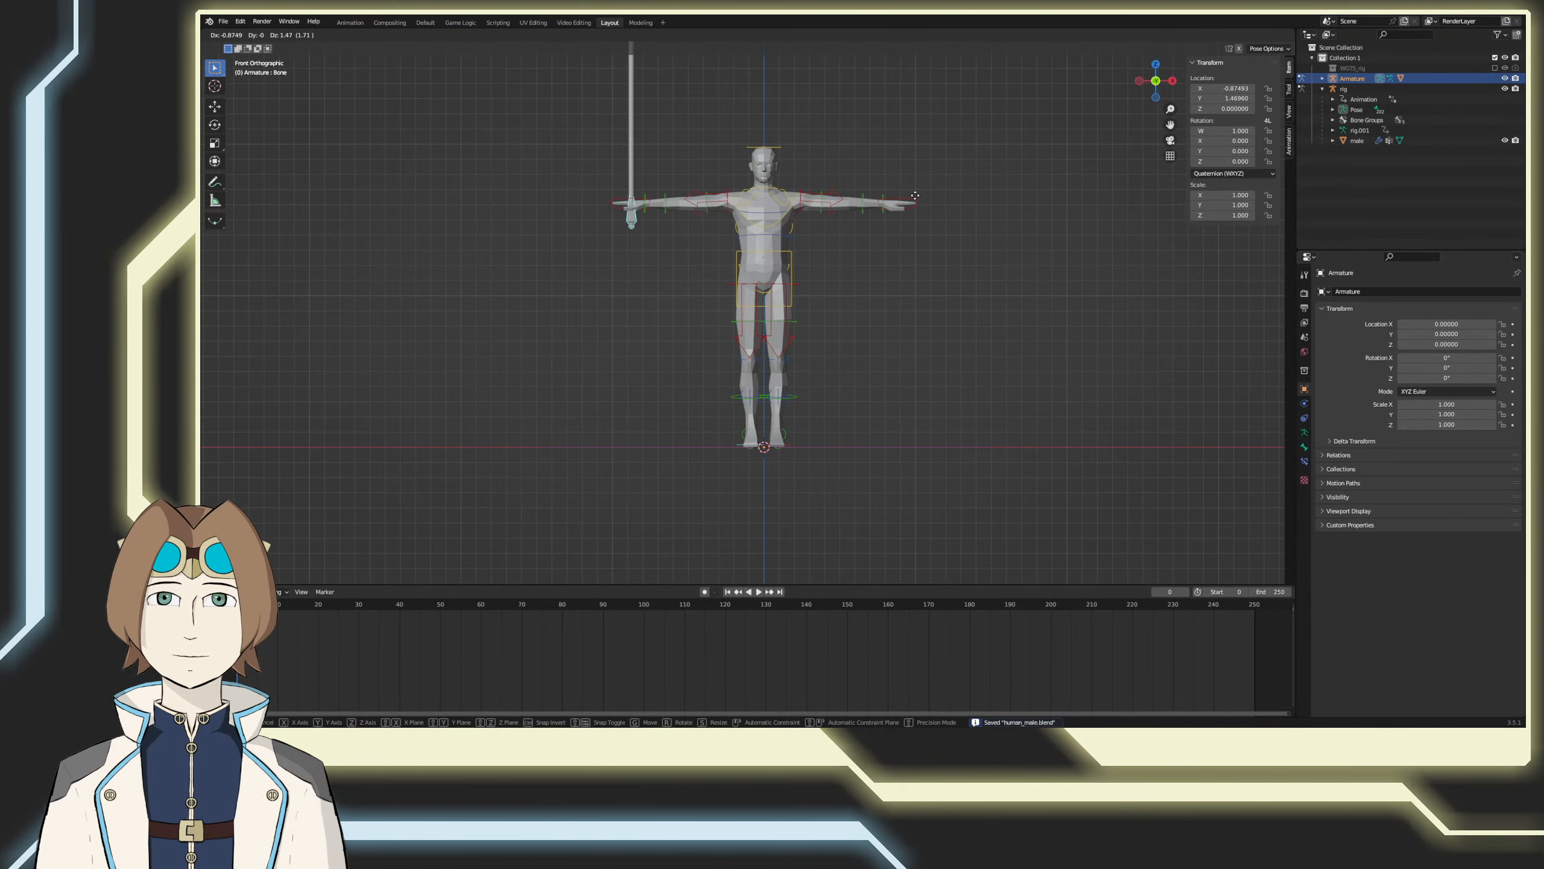
{"action": "left_click", "coordinate": [914, 197]}
Step: Rotate the cylinder's bone 90° to point forward and align it with the right hand, at about Y 1.61 and Z -0.13
{"action": "key", "text": "ctrl+KP_3"}
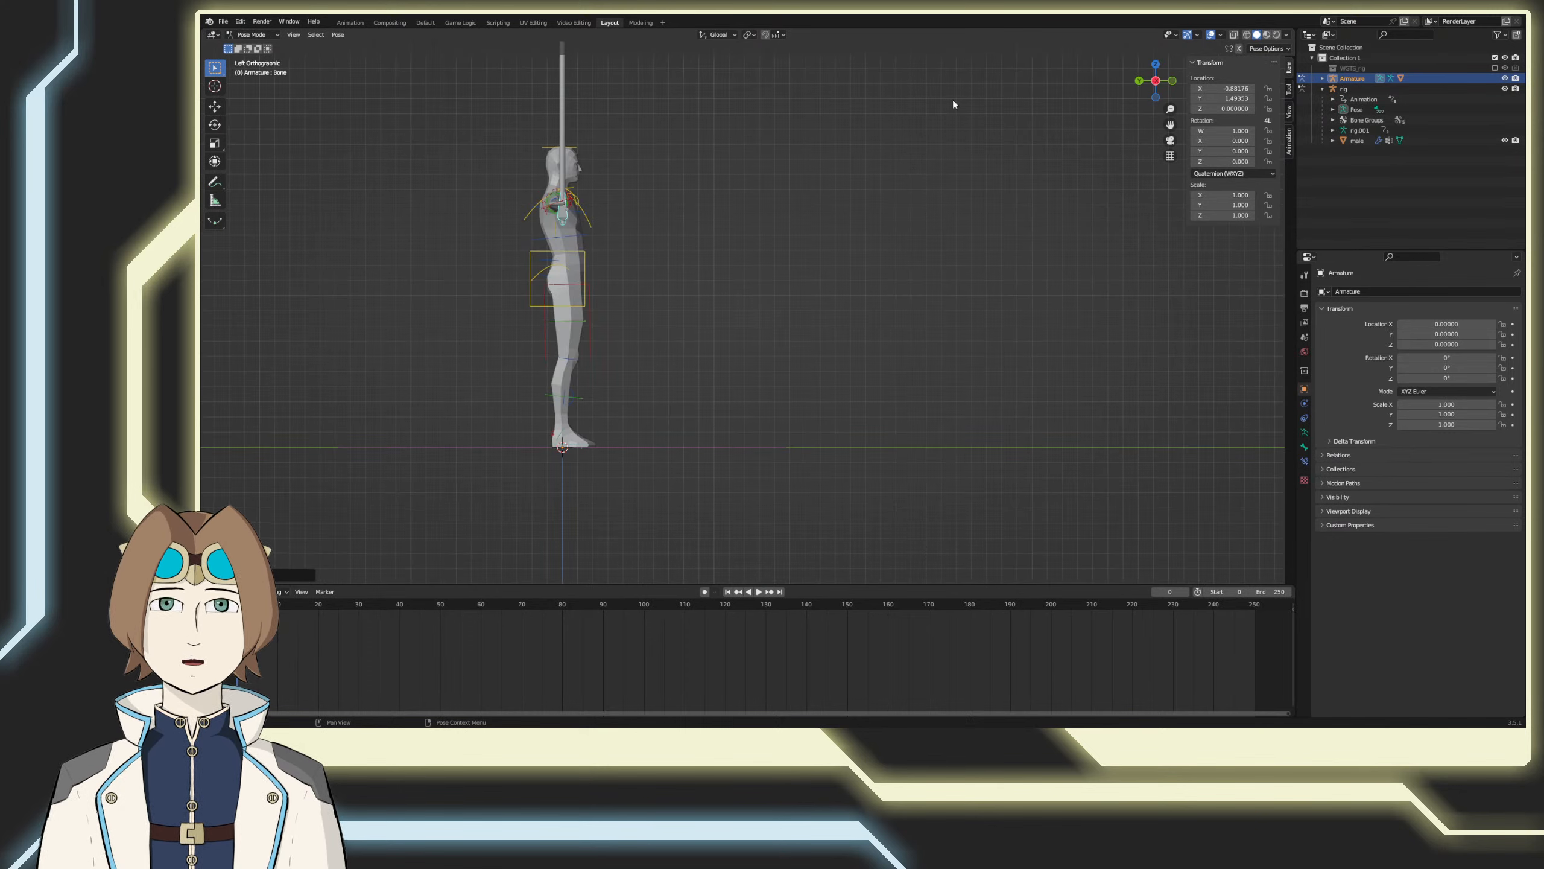
{"action": "key", "text": "r"}
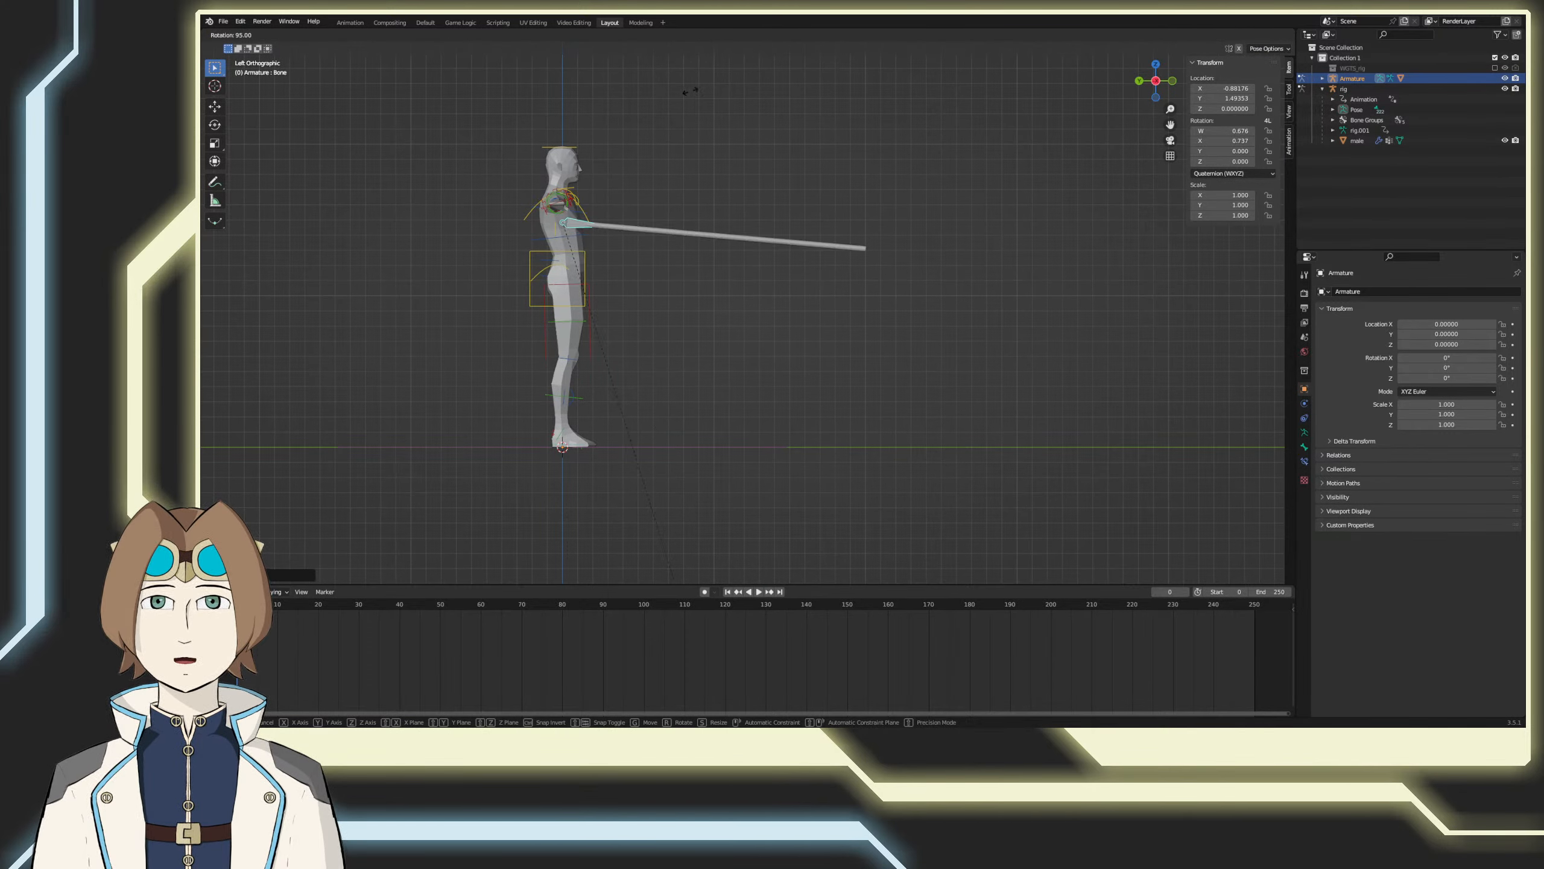
{"action": "key", "text": "g"}
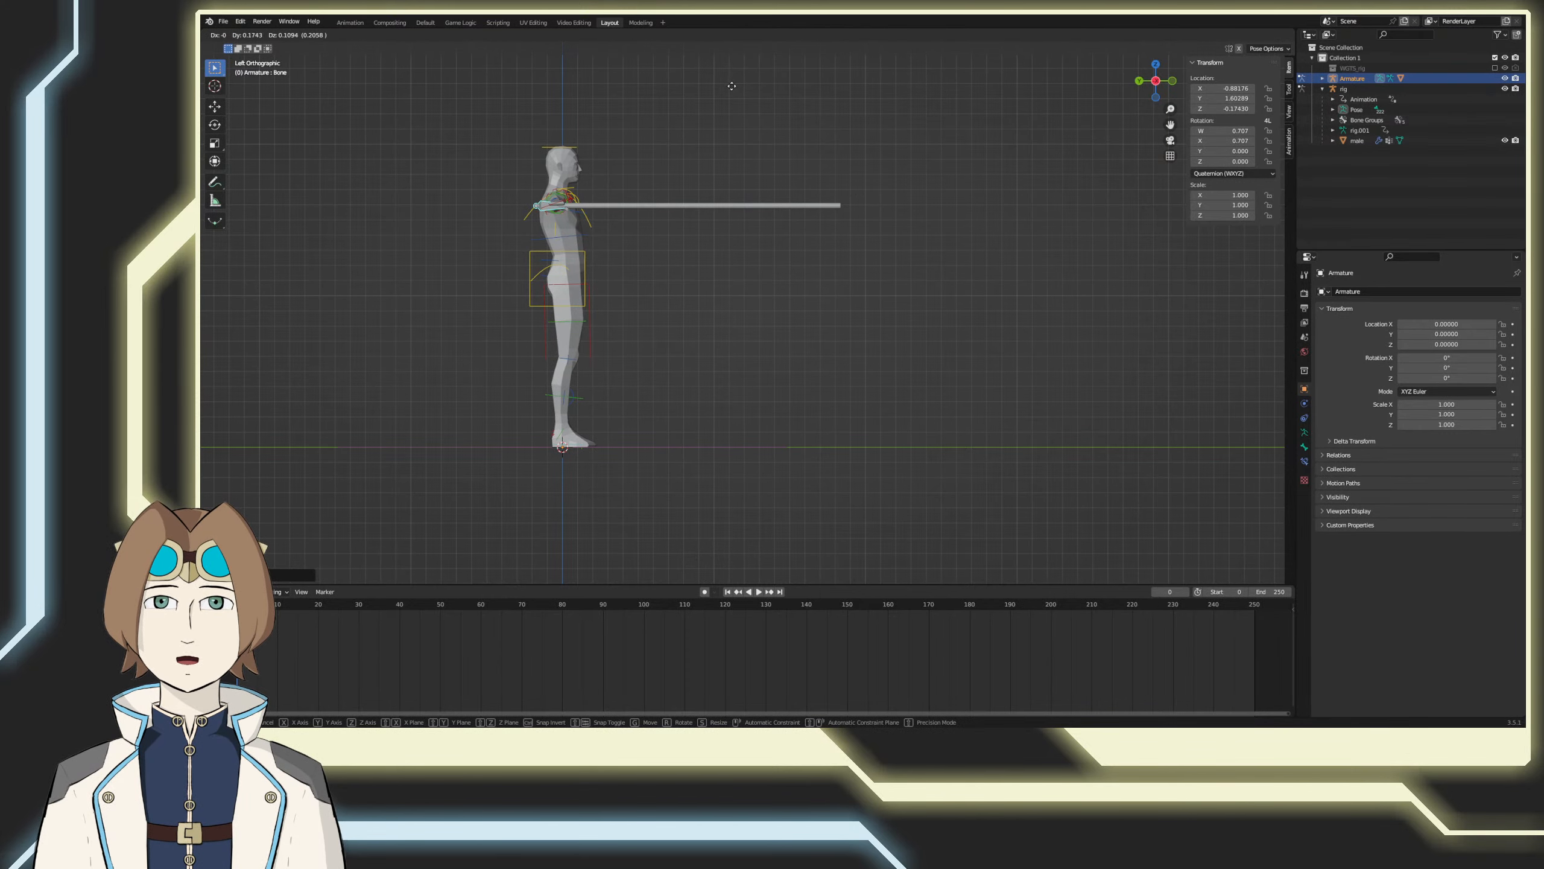
{"action": "left_click", "coordinate": [738, 84]}
{"action": "scroll", "coordinate": [599, 161], "scroll_direction": "up", "scroll_amount": 3}
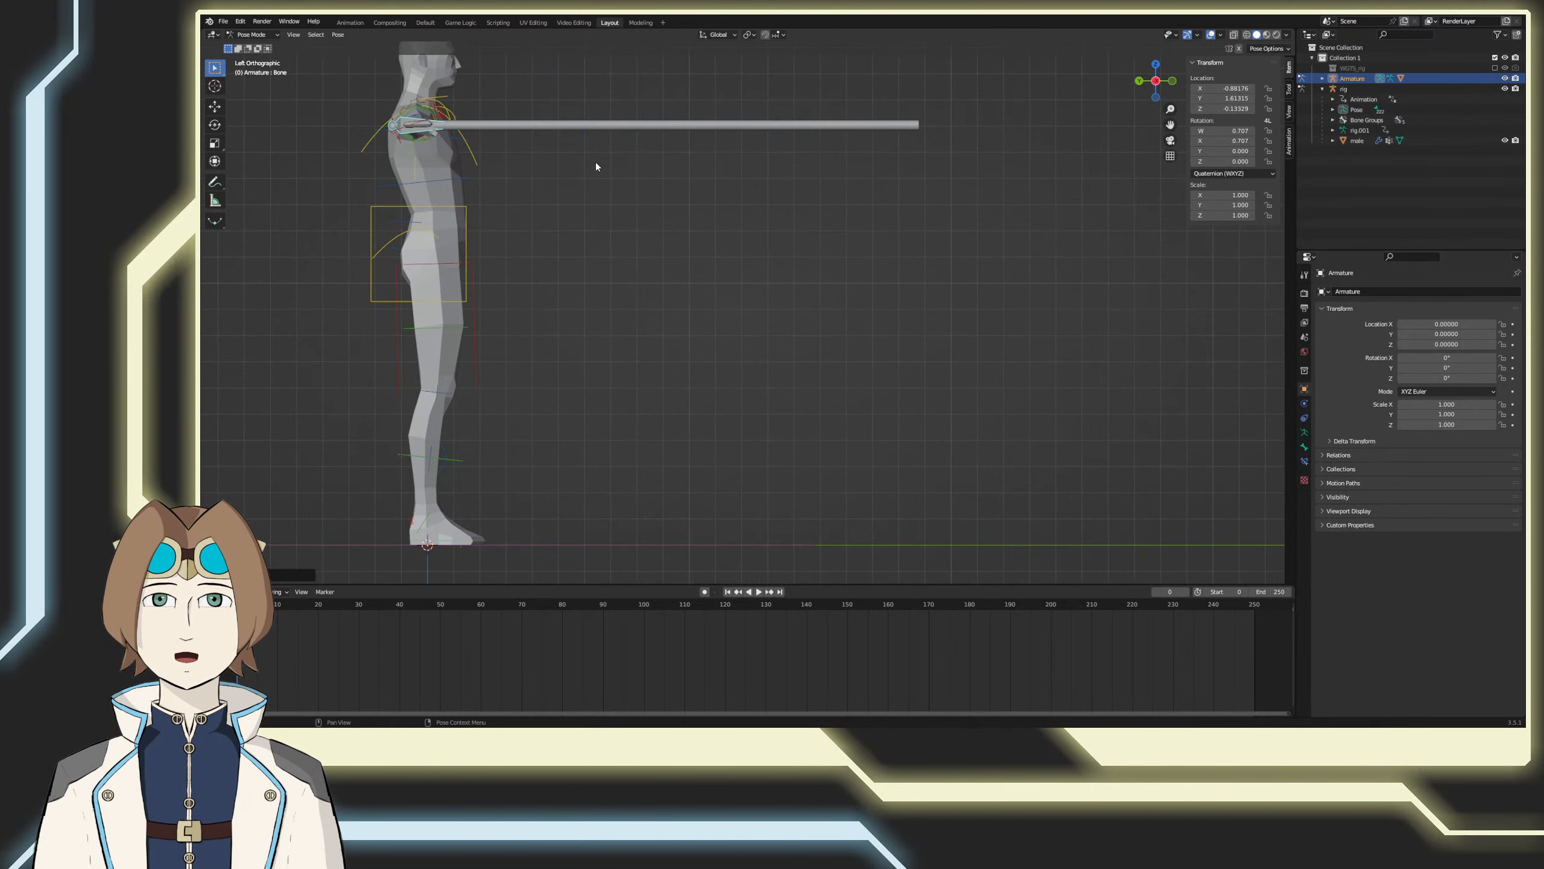
Step: Inspect the cylinder's placement in the human's right hand from several angles
{"action": "middle_click_drag", "start_coordinate": [486, 167], "coordinate": [750, 343], "text": "shift"}
{"action": "scroll", "coordinate": [614, 246], "scroll_direction": "up", "scroll_amount": 8}
{"action": "middle_click_drag", "start_coordinate": [594, 231], "coordinate": [665, 296]}
{"action": "scroll", "coordinate": [665, 296], "scroll_direction": "down", "scroll_amount": 7}
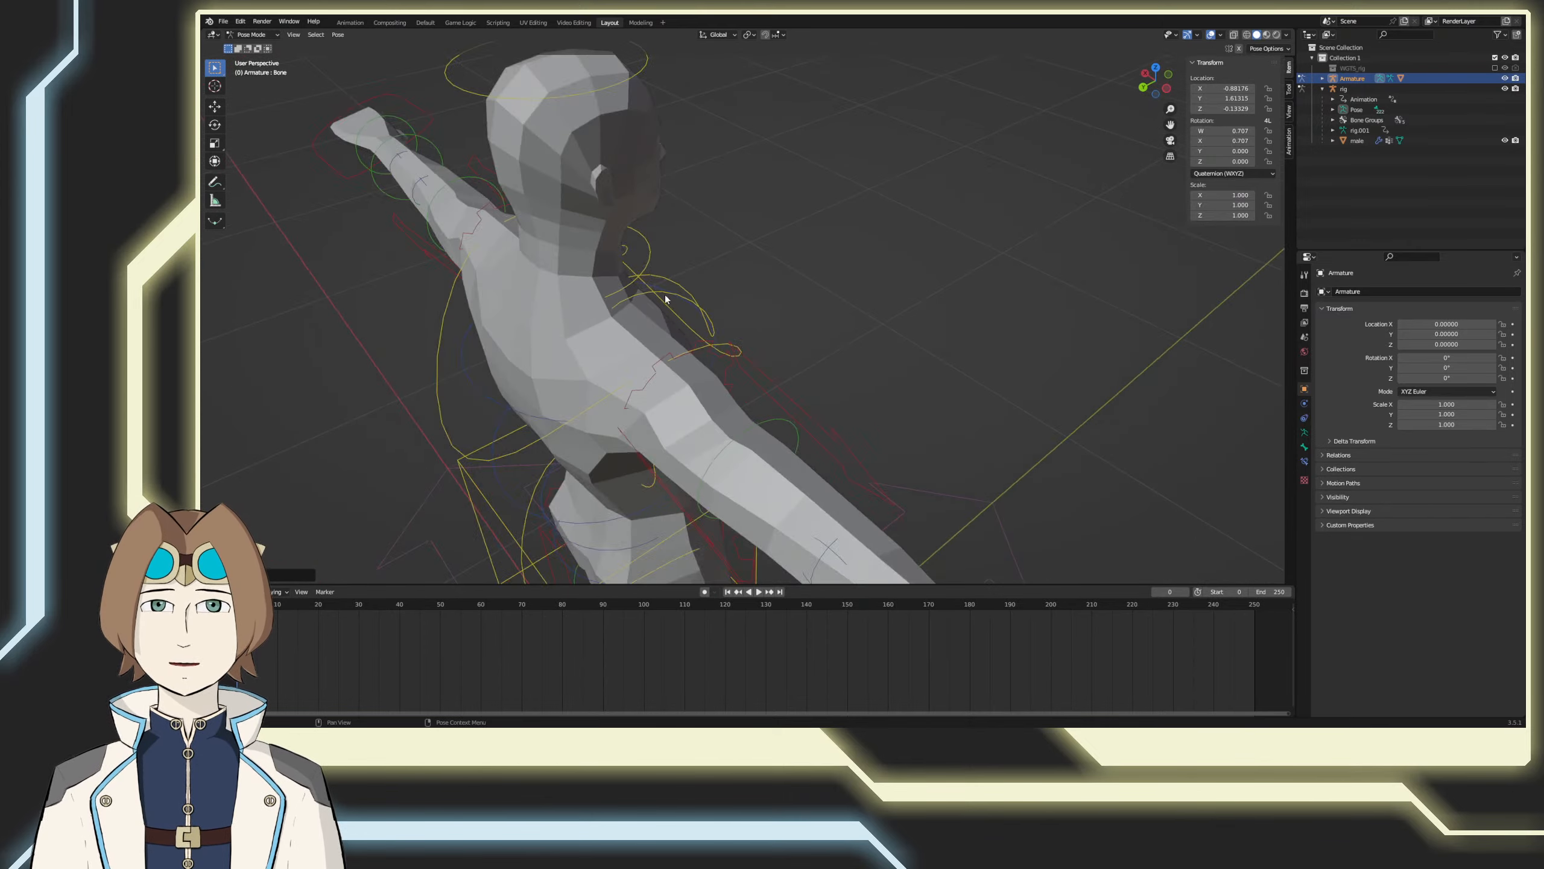
{"action": "middle_click_drag", "start_coordinate": [856, 406], "coordinate": [784, 357], "text": "shift"}
{"action": "scroll", "coordinate": [784, 357], "scroll_direction": "up", "scroll_amount": 3}
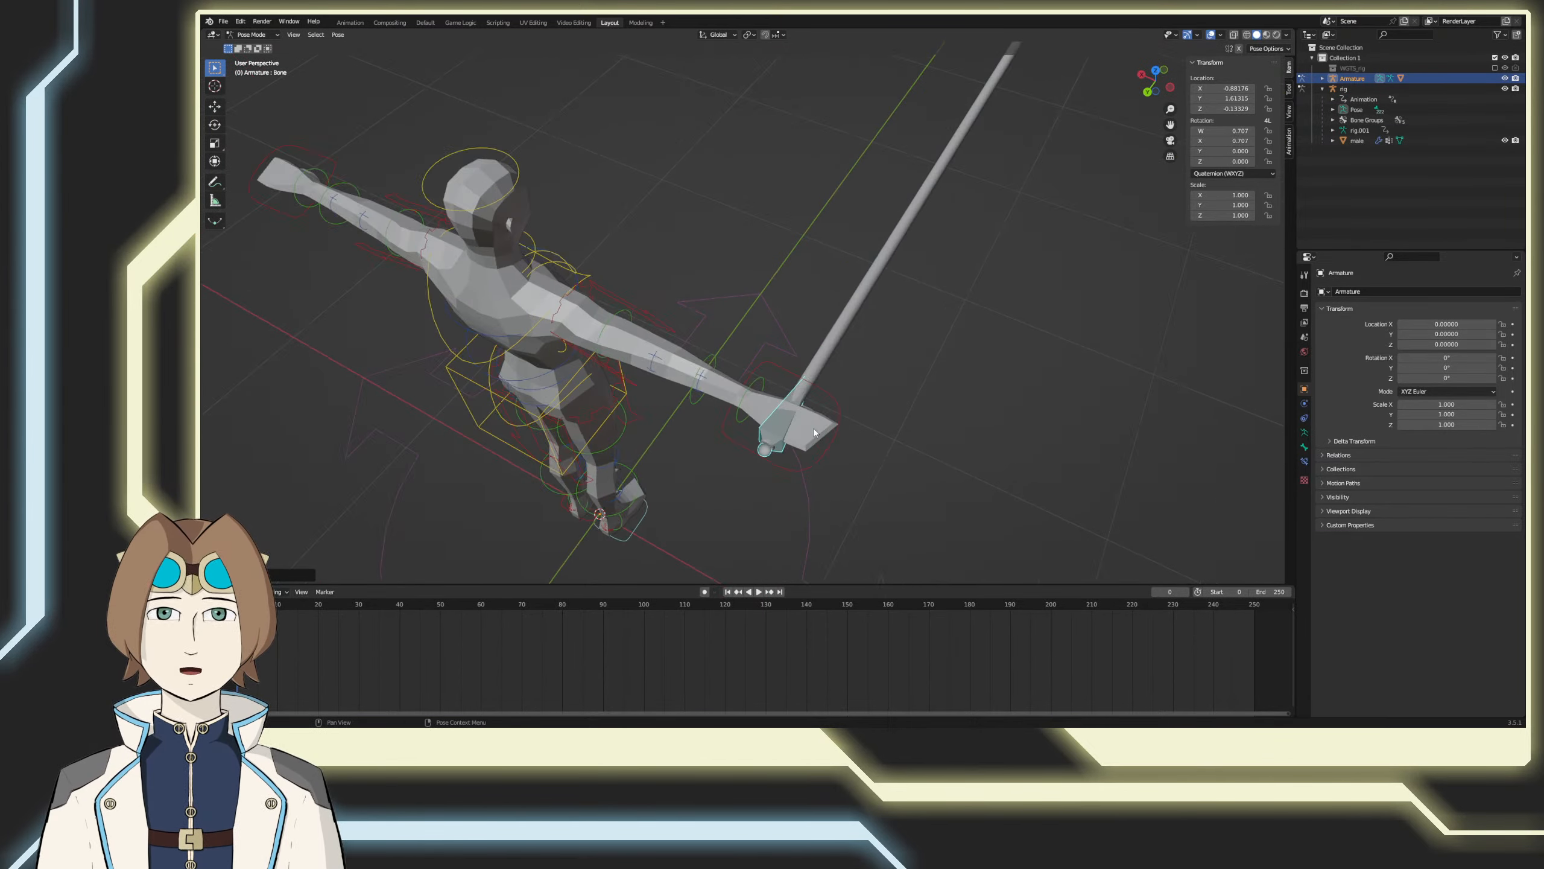
{"action": "middle_click_drag", "start_coordinate": [815, 432], "coordinate": [736, 289], "text": "shift"}
{"action": "scroll", "coordinate": [641, 256], "scroll_direction": "up", "scroll_amount": 3}
{"action": "scroll", "coordinate": [680, 212], "scroll_direction": "up", "scroll_amount": 2}
{"action": "middle_click_drag", "start_coordinate": [680, 207], "coordinate": [917, 223]}
{"action": "scroll", "coordinate": [917, 223], "scroll_direction": "up", "scroll_amount": 2}
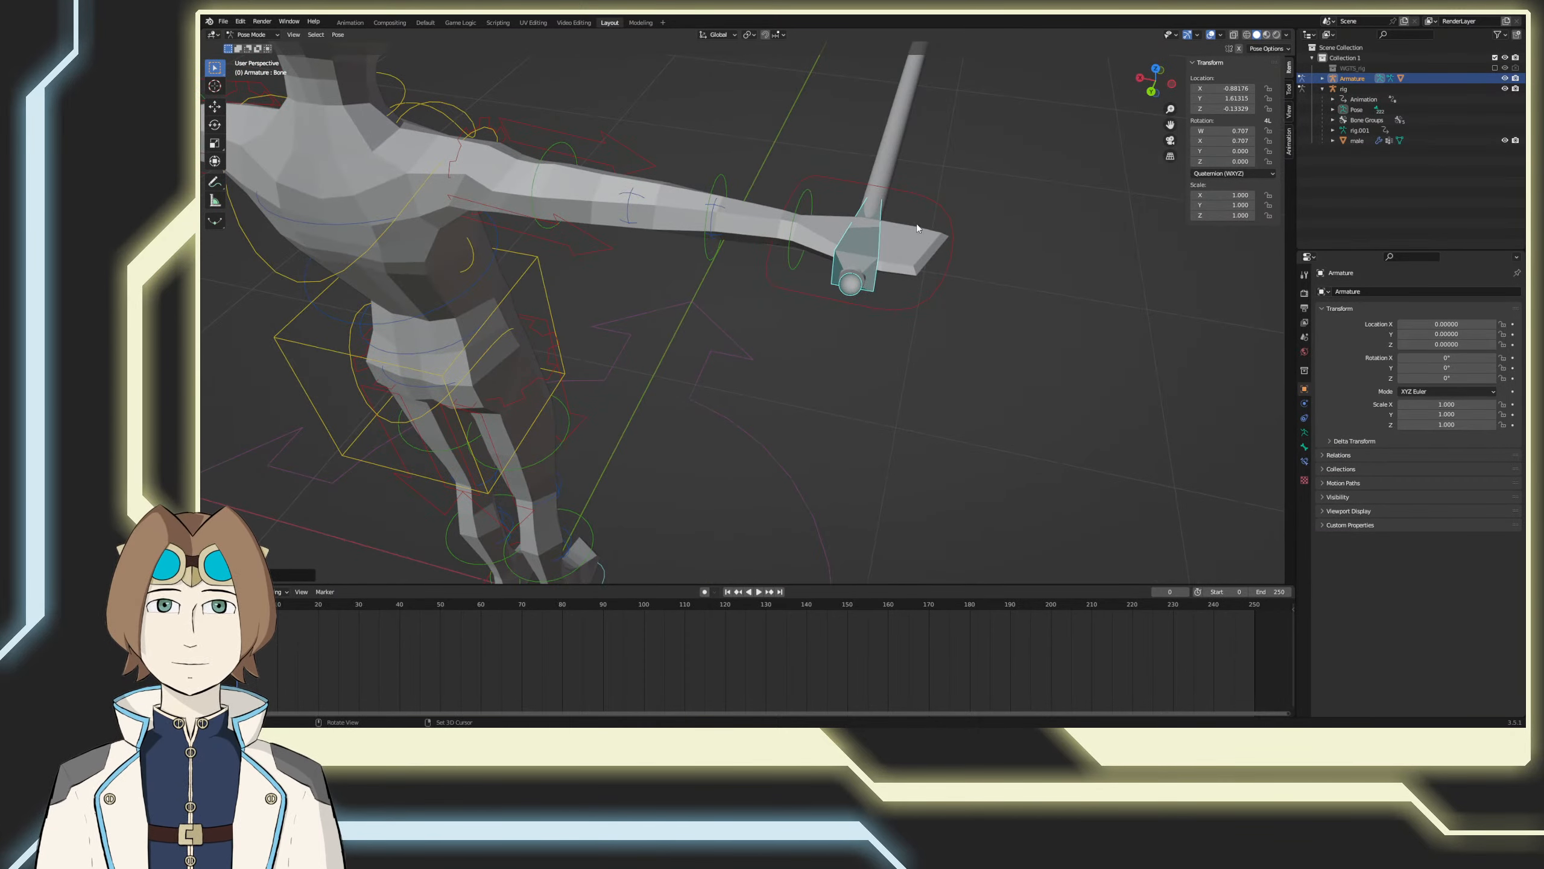
Step: Parent the cylinder's armature to the human rig's right hand IK control using the Bone option
{"action": "left_click", "coordinate": [944, 206]}
{"action": "key", "text": "ctrl+p"}
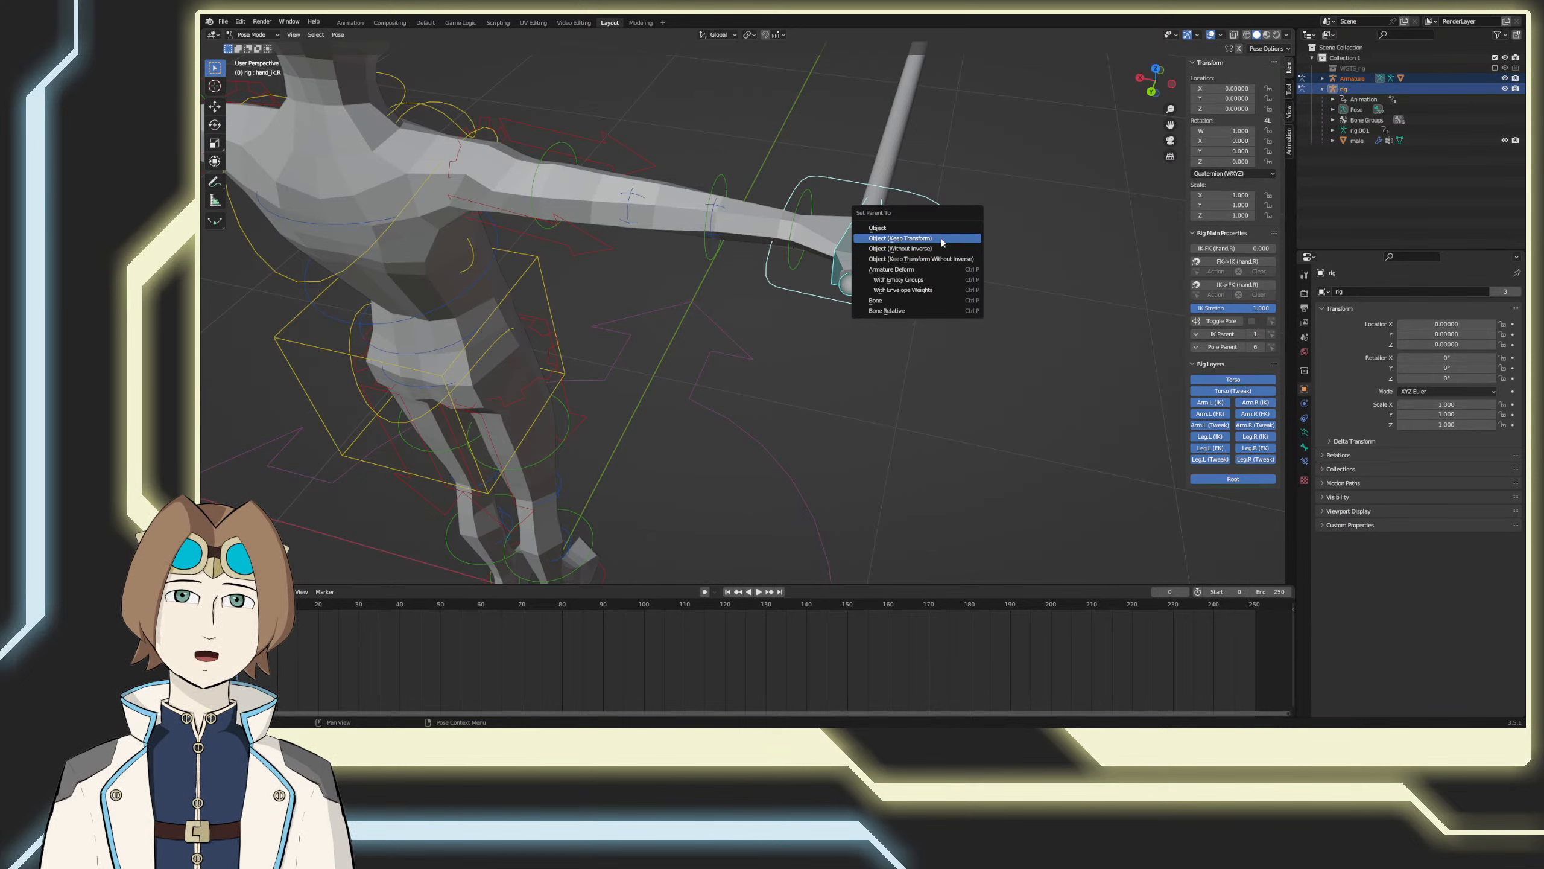
{"action": "left_click", "coordinate": [928, 299]}
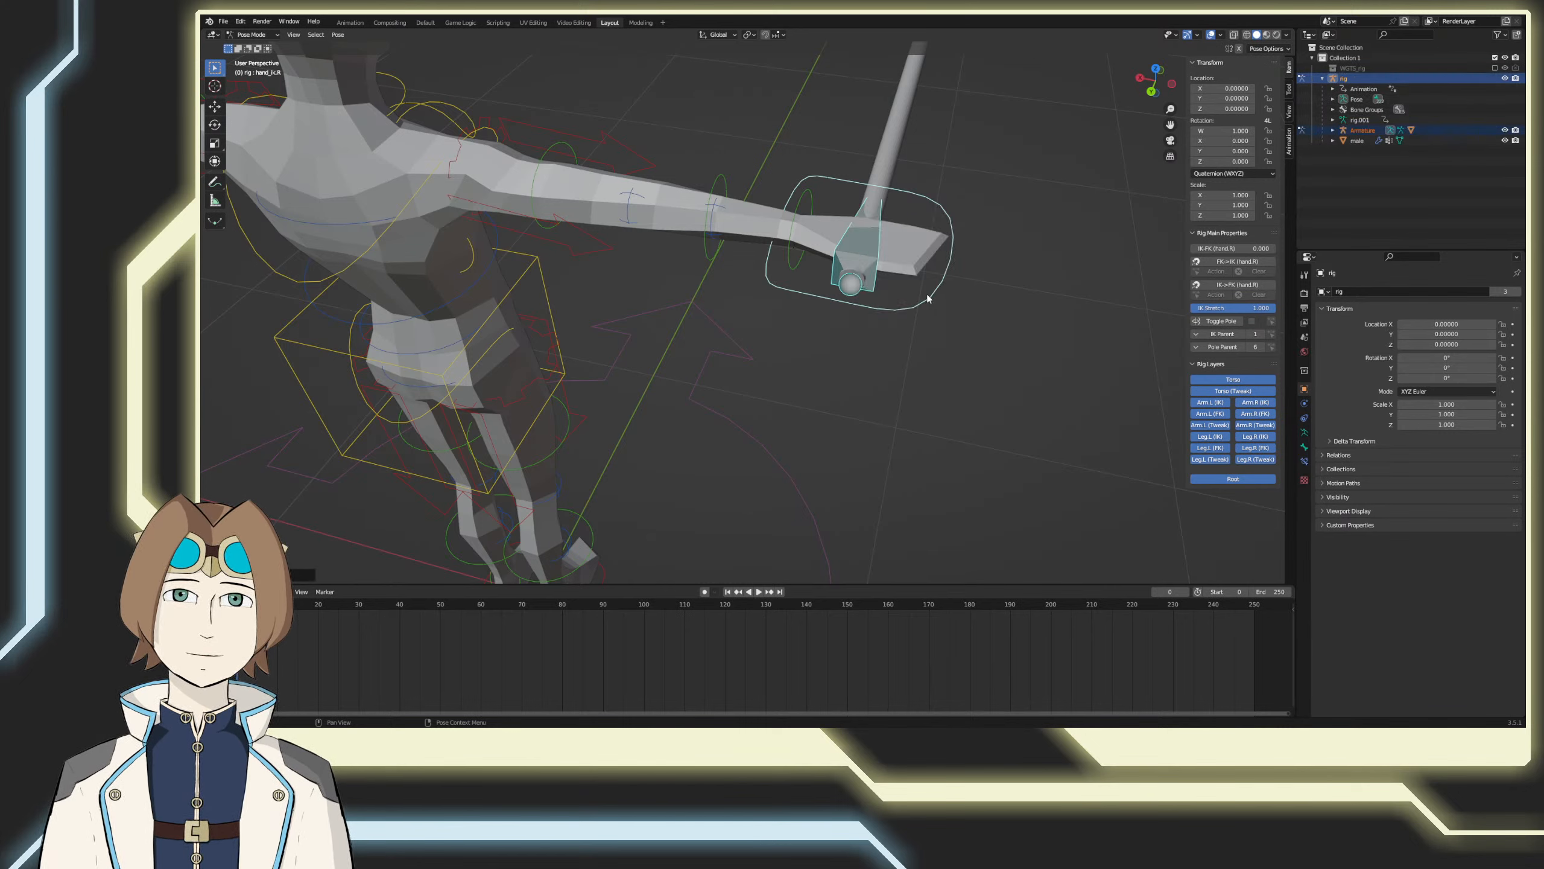
Step: Try rotating the right hand IK control with the attached cylinder twice, undoing each rotation
{"action": "key", "text": "r"}
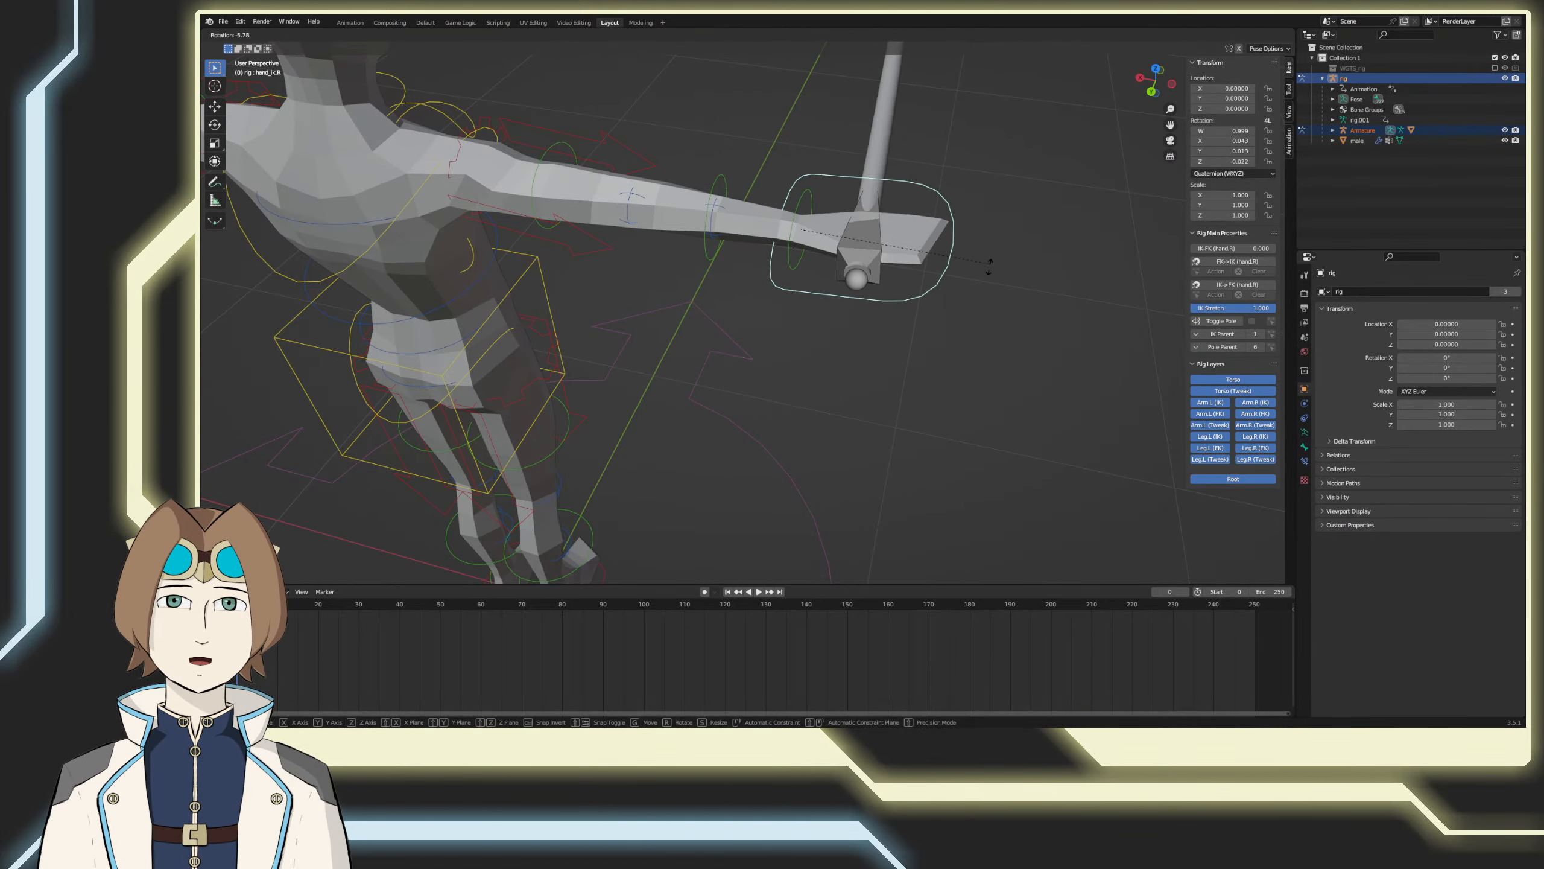
{"action": "left_click", "coordinate": [829, 372]}
{"action": "key", "text": "ctrl+z"}
{"action": "scroll", "coordinate": [856, 369], "scroll_direction": "down", "scroll_amount": 5}
{"action": "middle_click_drag", "start_coordinate": [903, 374], "coordinate": [867, 378]}
{"action": "key", "text": "r"}
{"action": "left_click", "coordinate": [1033, 377]}
{"action": "key", "text": "ctrl+z"}
Step: Save the file and show the whole character in front view
{"action": "key", "text": "ctrl+s"}
{"action": "scroll", "coordinate": [868, 339], "scroll_direction": "down", "scroll_amount": 1}
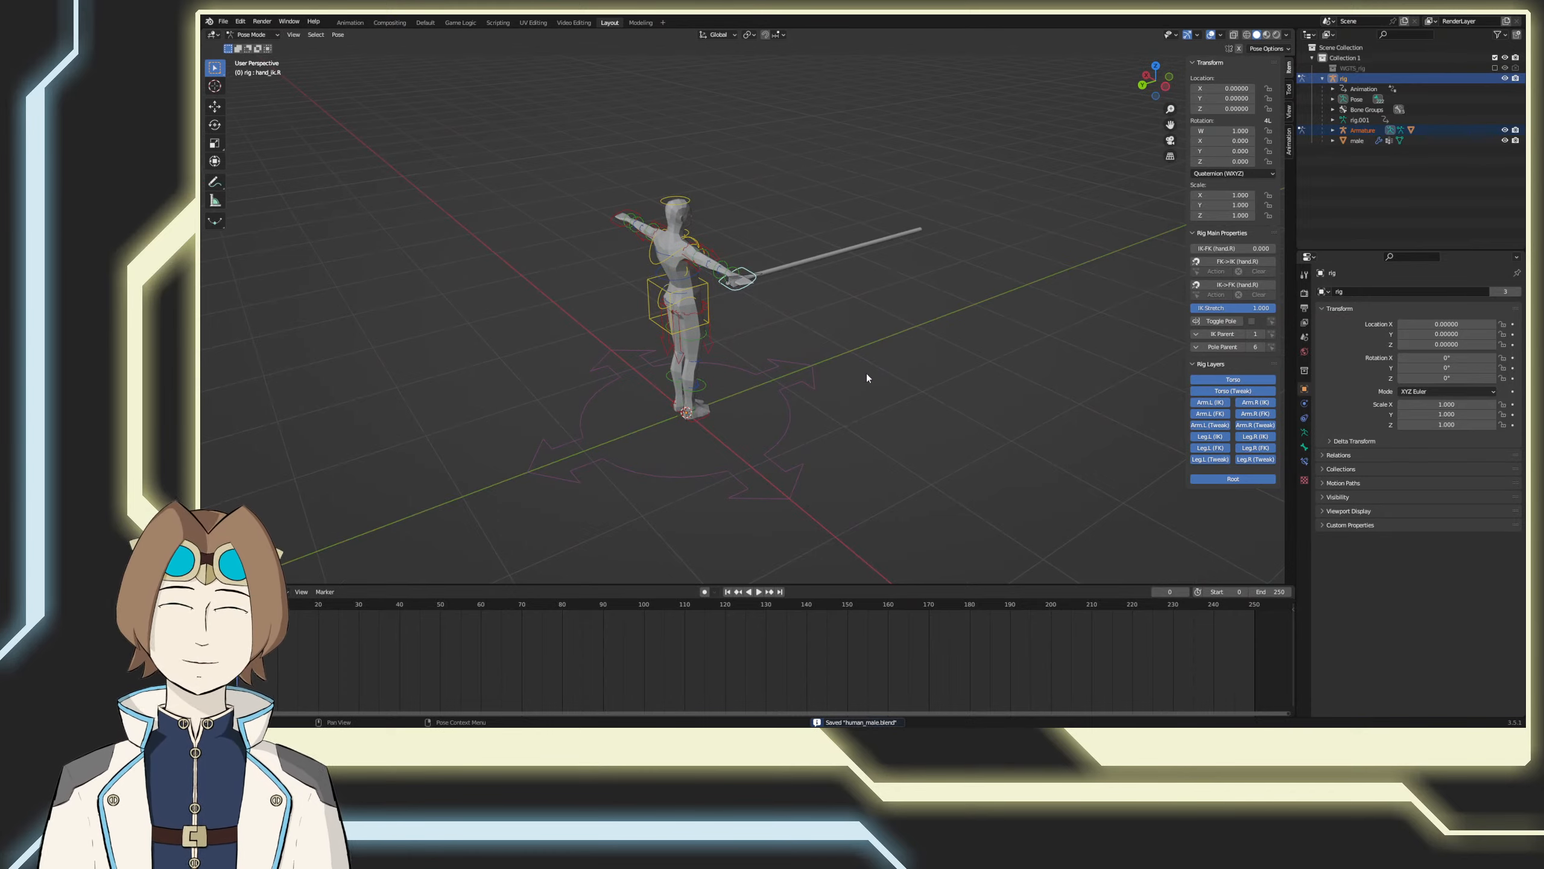
{"action": "key", "text": "KP_1"}
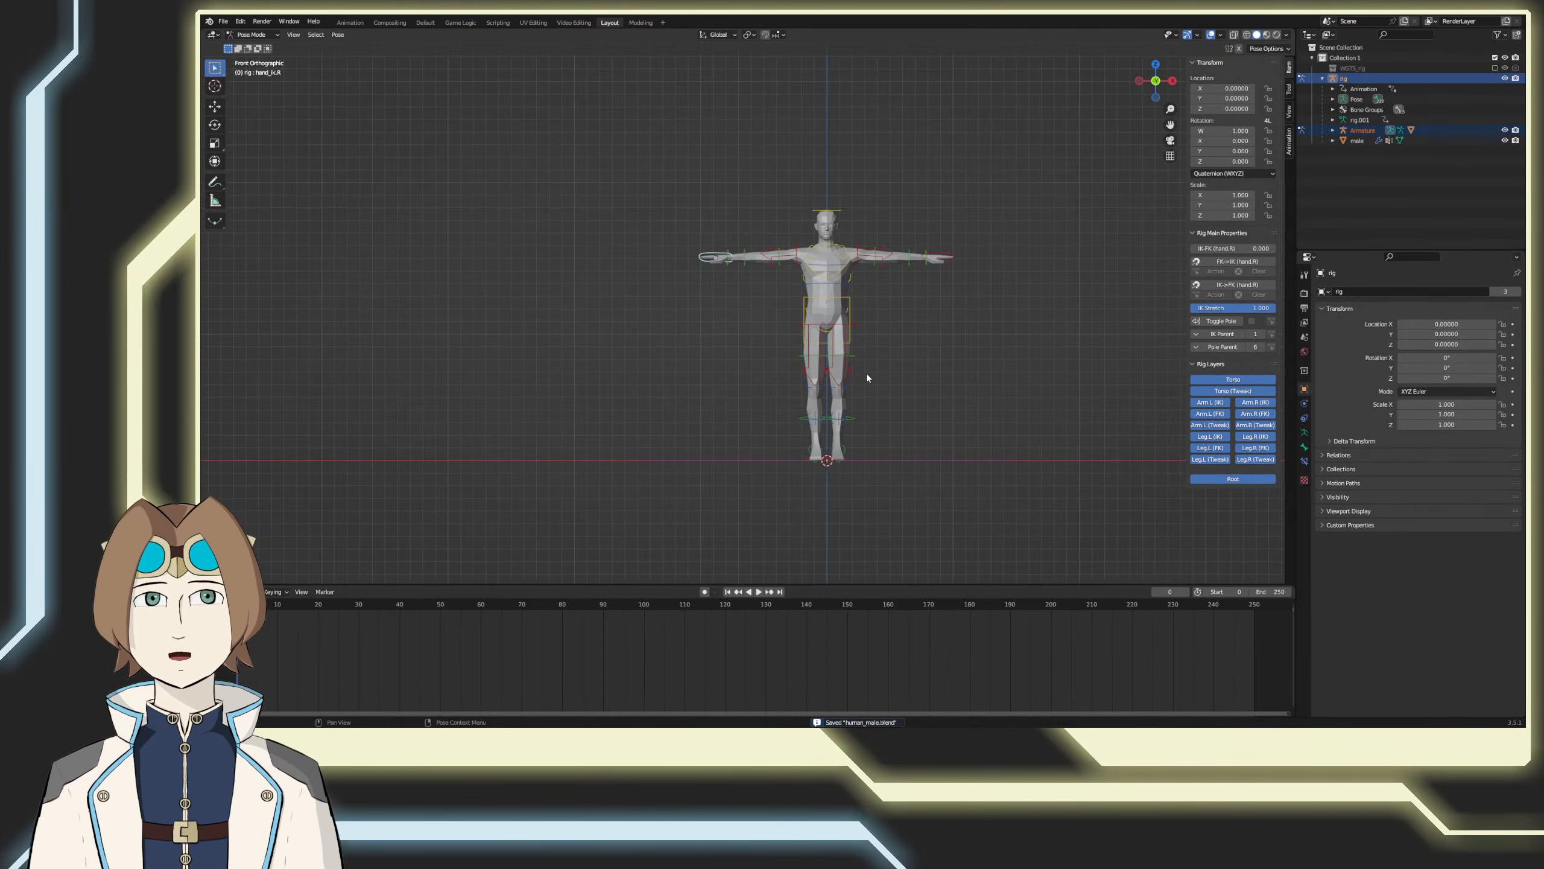
Step: Try rotating the right hand IK control, and separately the cylinder's own bone
{"action": "key", "text": "r"}
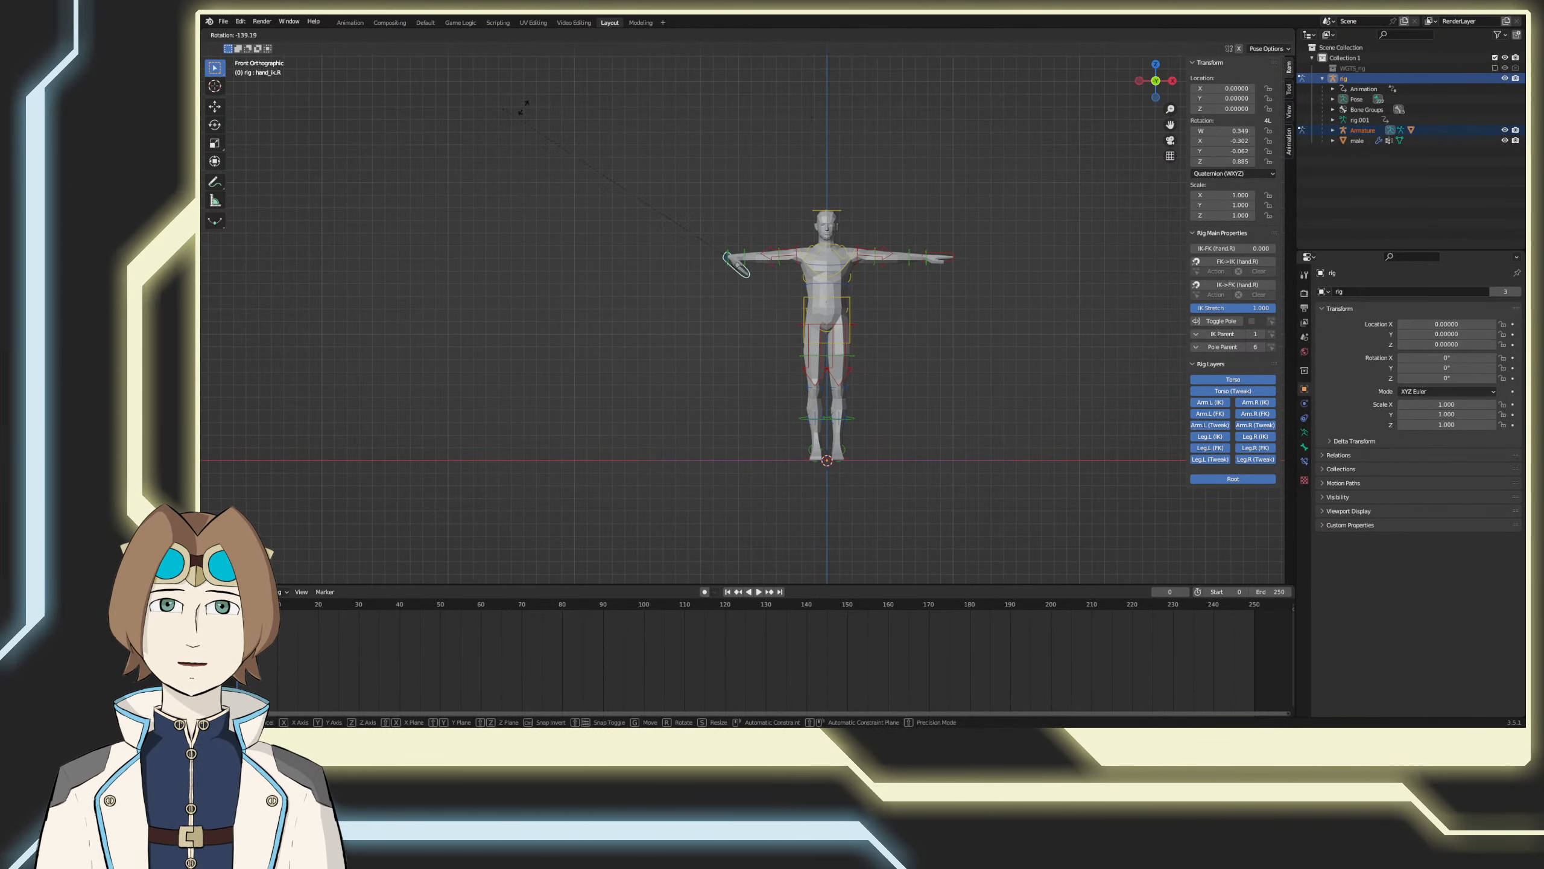
{"action": "key", "text": "Escape"}
{"action": "middle_click_drag", "start_coordinate": [832, 250], "coordinate": [691, 277]}
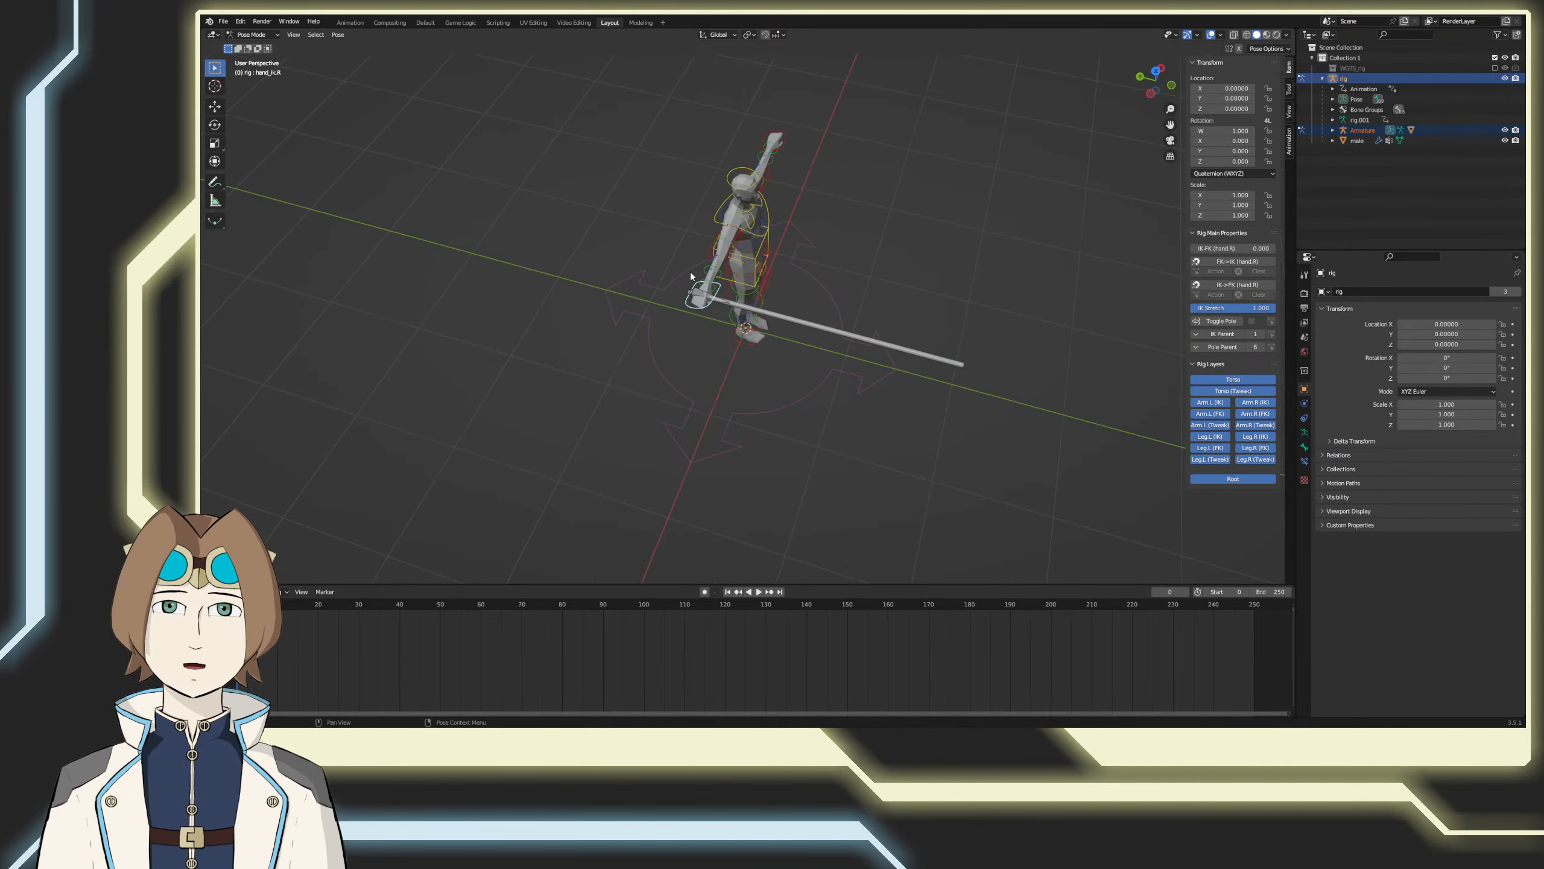
{"action": "left_click", "coordinate": [718, 304]}
{"action": "key", "text": "r"}
{"action": "key", "text": "Escape"}
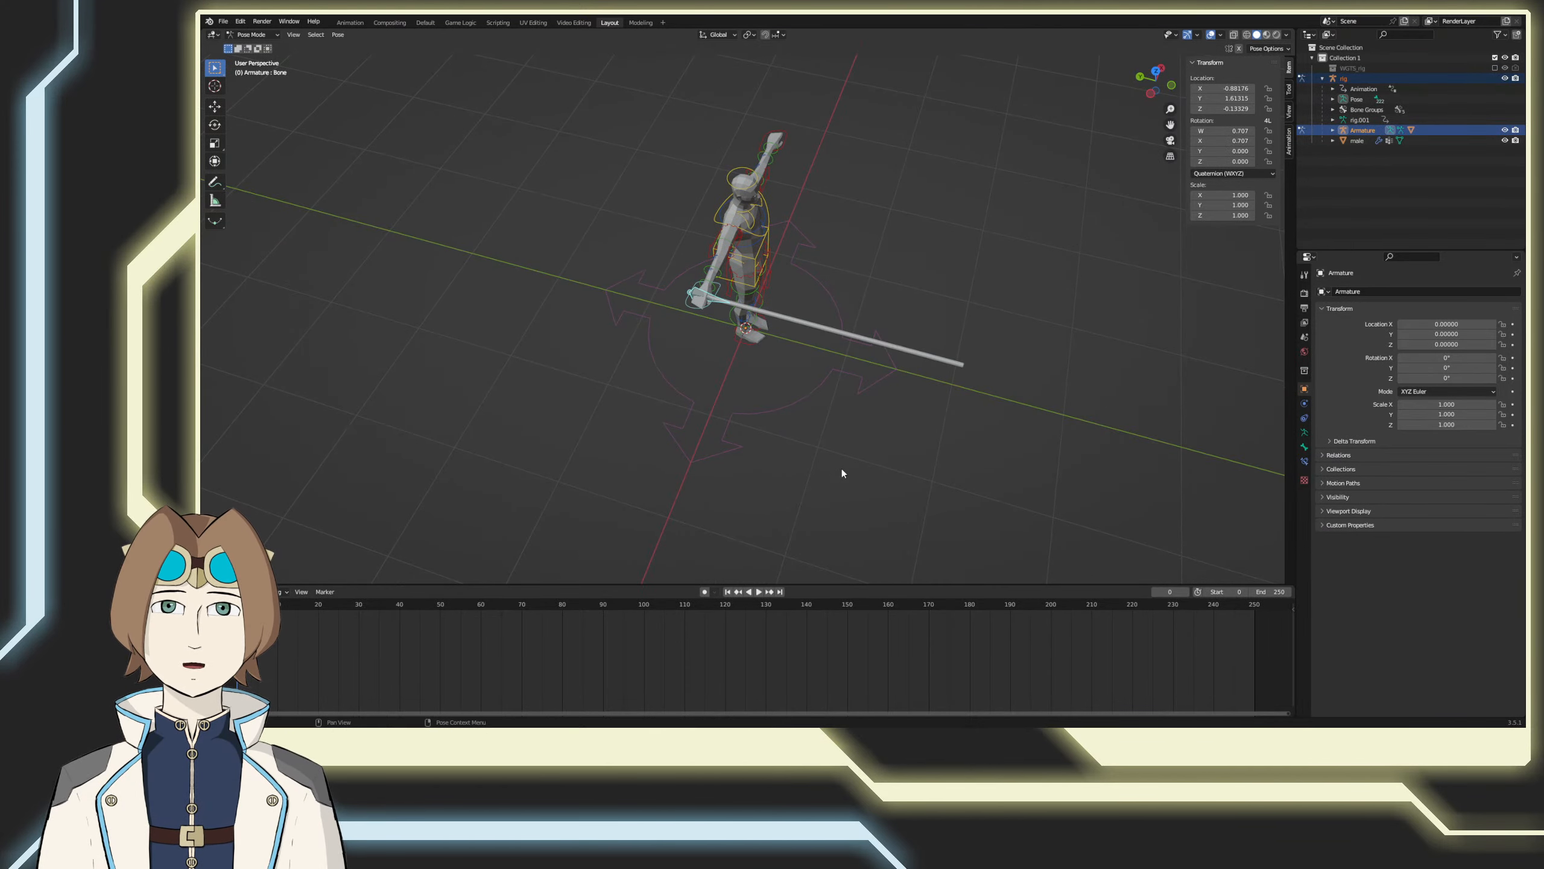
Step: Save the file and move the cylinder's whole mesh down along Z in Edit Mode to a median Z of 0.8
{"action": "key", "text": "ctrl+s"}
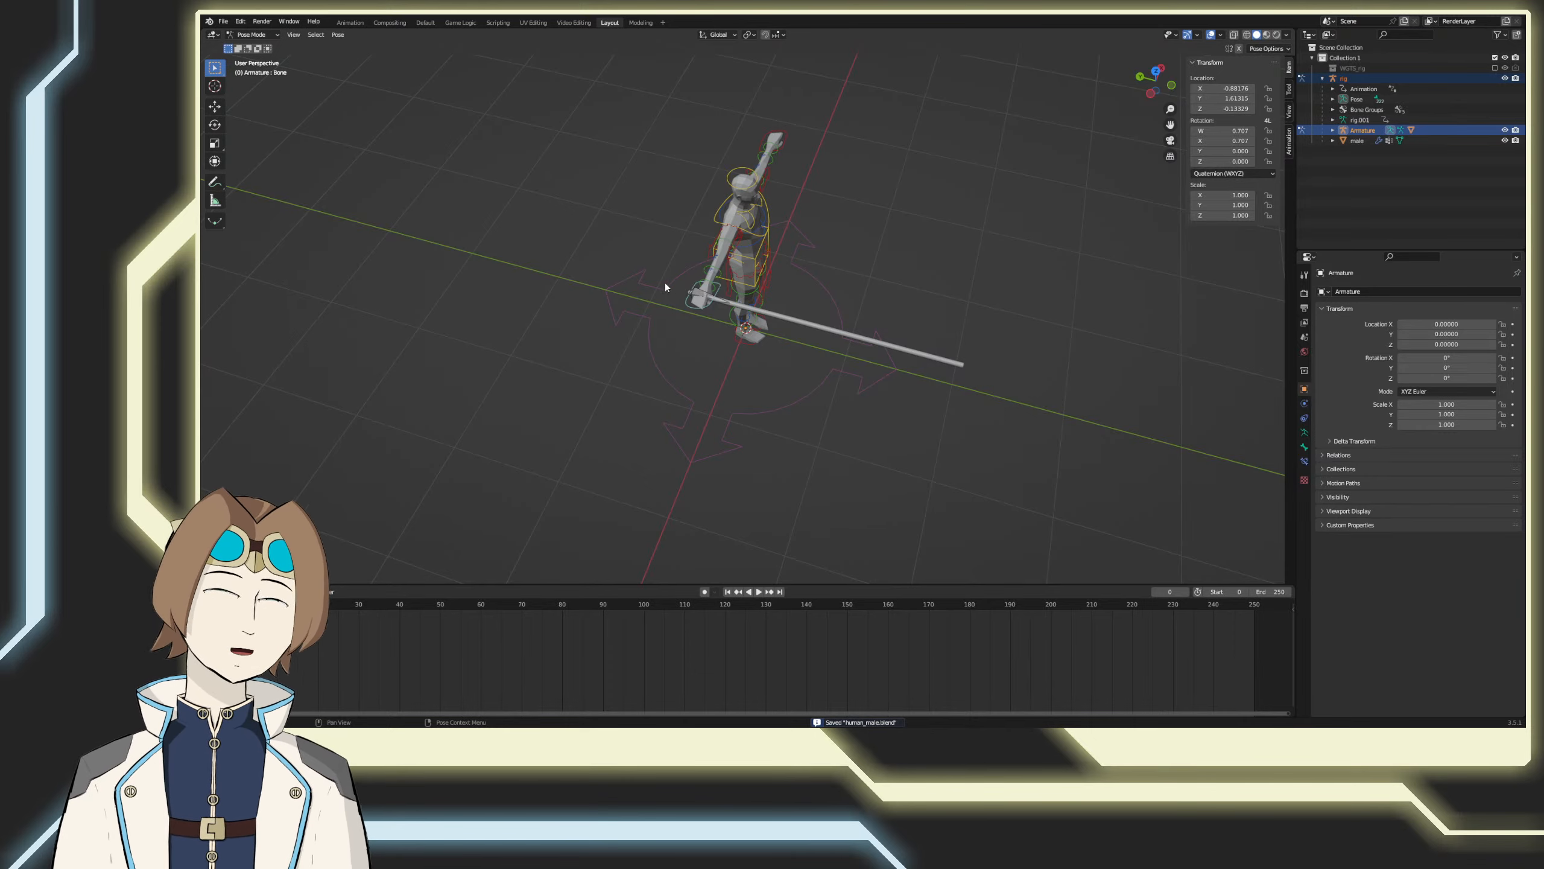
{"action": "left_click", "coordinate": [762, 313]}
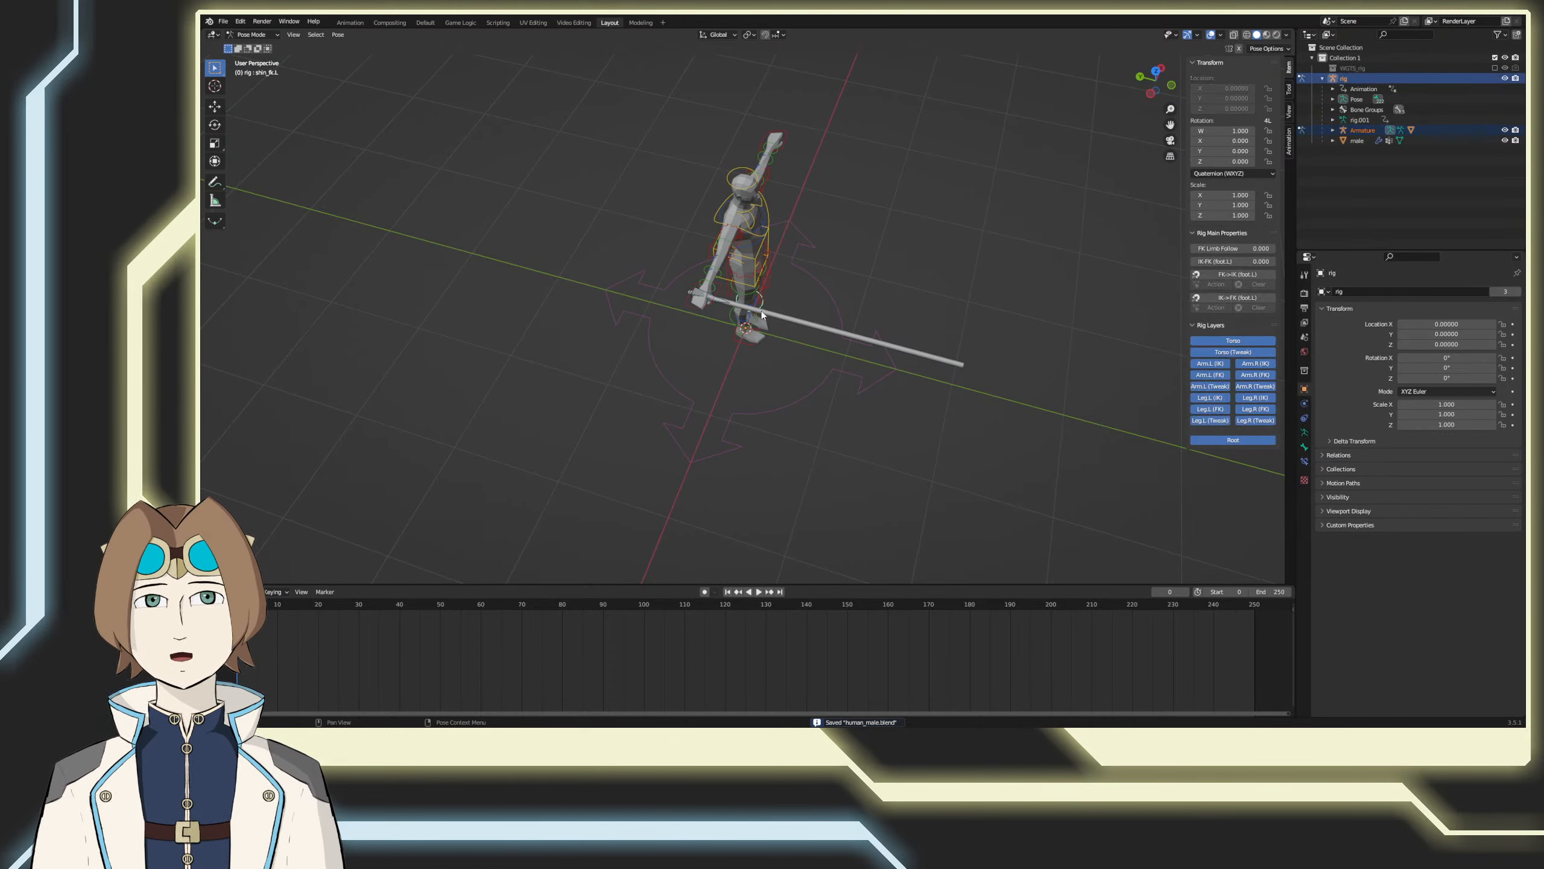
{"action": "left_click", "coordinate": [834, 325]}
{"action": "scroll", "coordinate": [801, 327], "scroll_direction": "up", "scroll_amount": 3}
{"action": "key", "text": "Tab"}
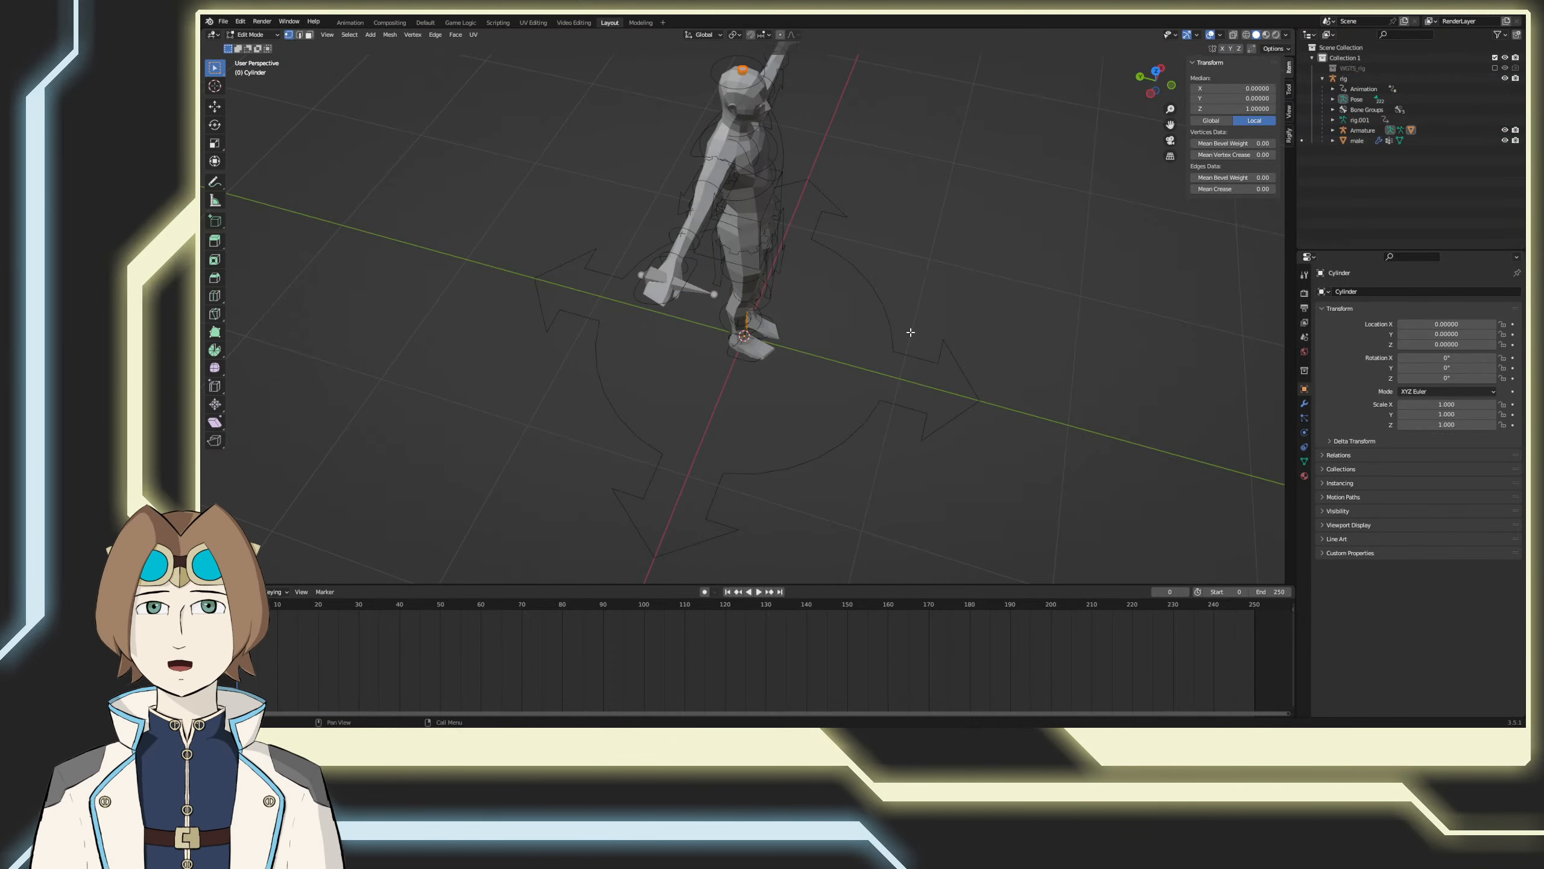
{"action": "scroll", "coordinate": [910, 332], "scroll_direction": "down", "scroll_amount": 3}
{"action": "middle_click_drag", "start_coordinate": [903, 335], "coordinate": [792, 285]}
{"action": "key", "text": "KP_1"}
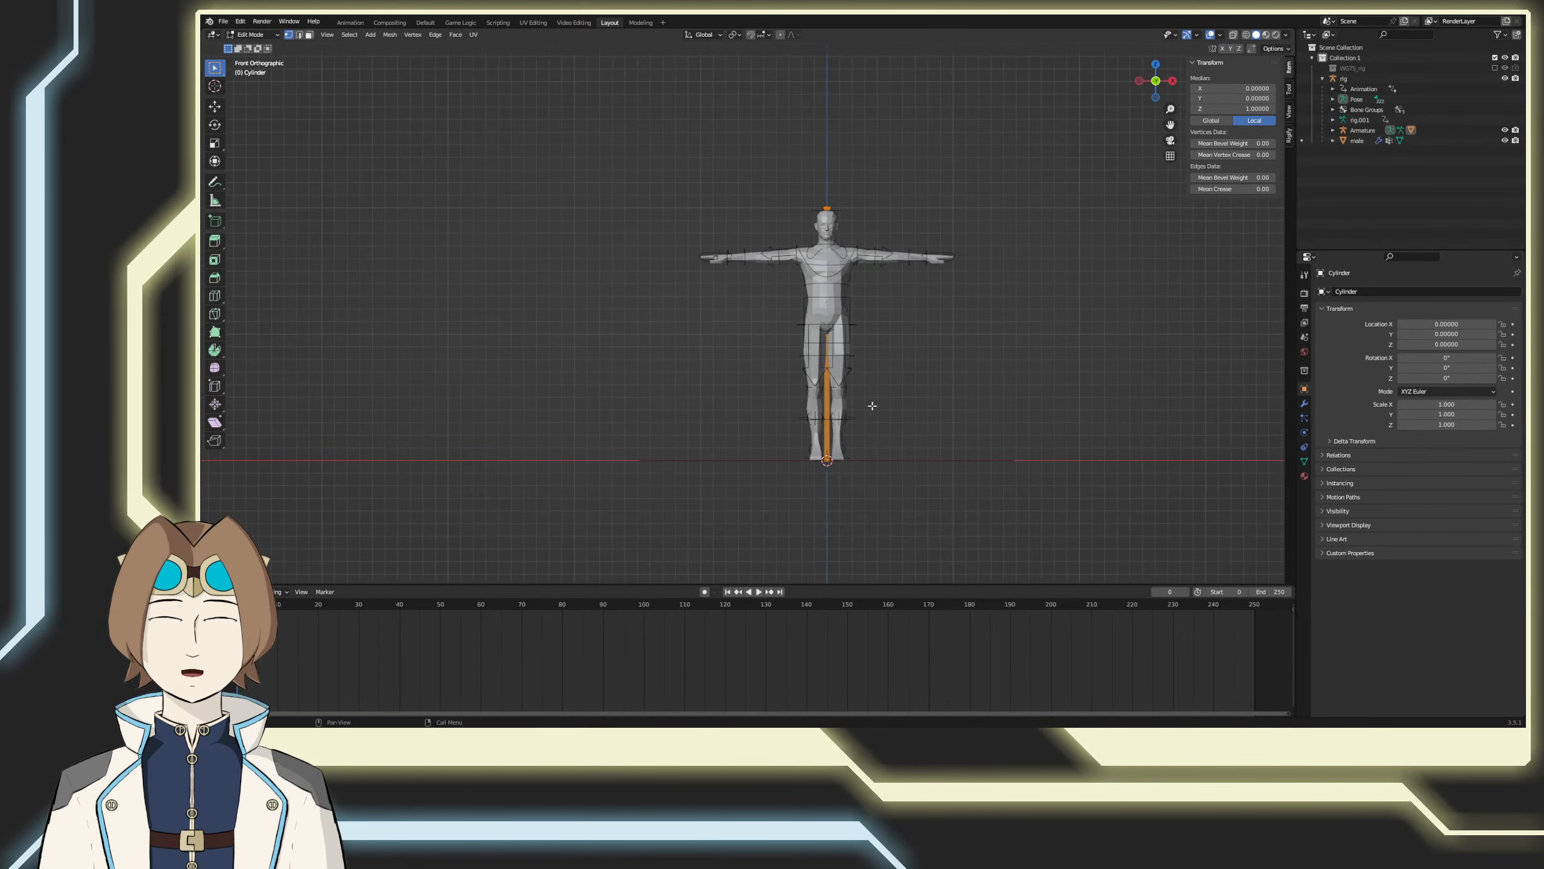
{"action": "middle_click_drag", "start_coordinate": [890, 404], "coordinate": [822, 358], "text": "shift"}
{"action": "scroll", "coordinate": [865, 249], "scroll_direction": "up", "scroll_amount": 2}
{"action": "key", "text": "g"}
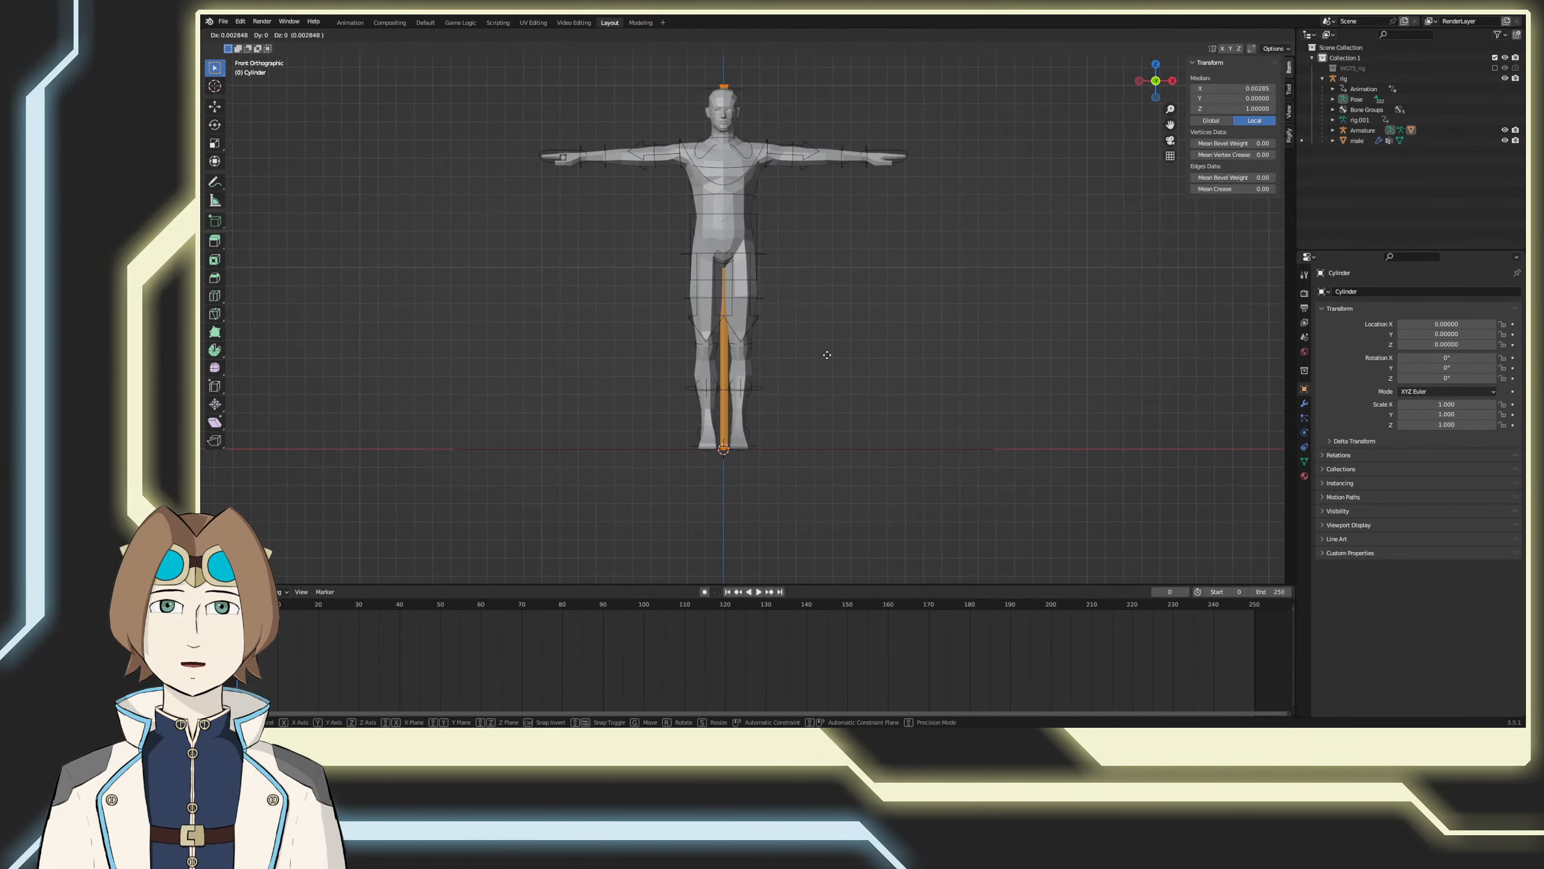
{"action": "key", "text": "z"}
{"action": "left_click", "coordinate": [822, 395]}
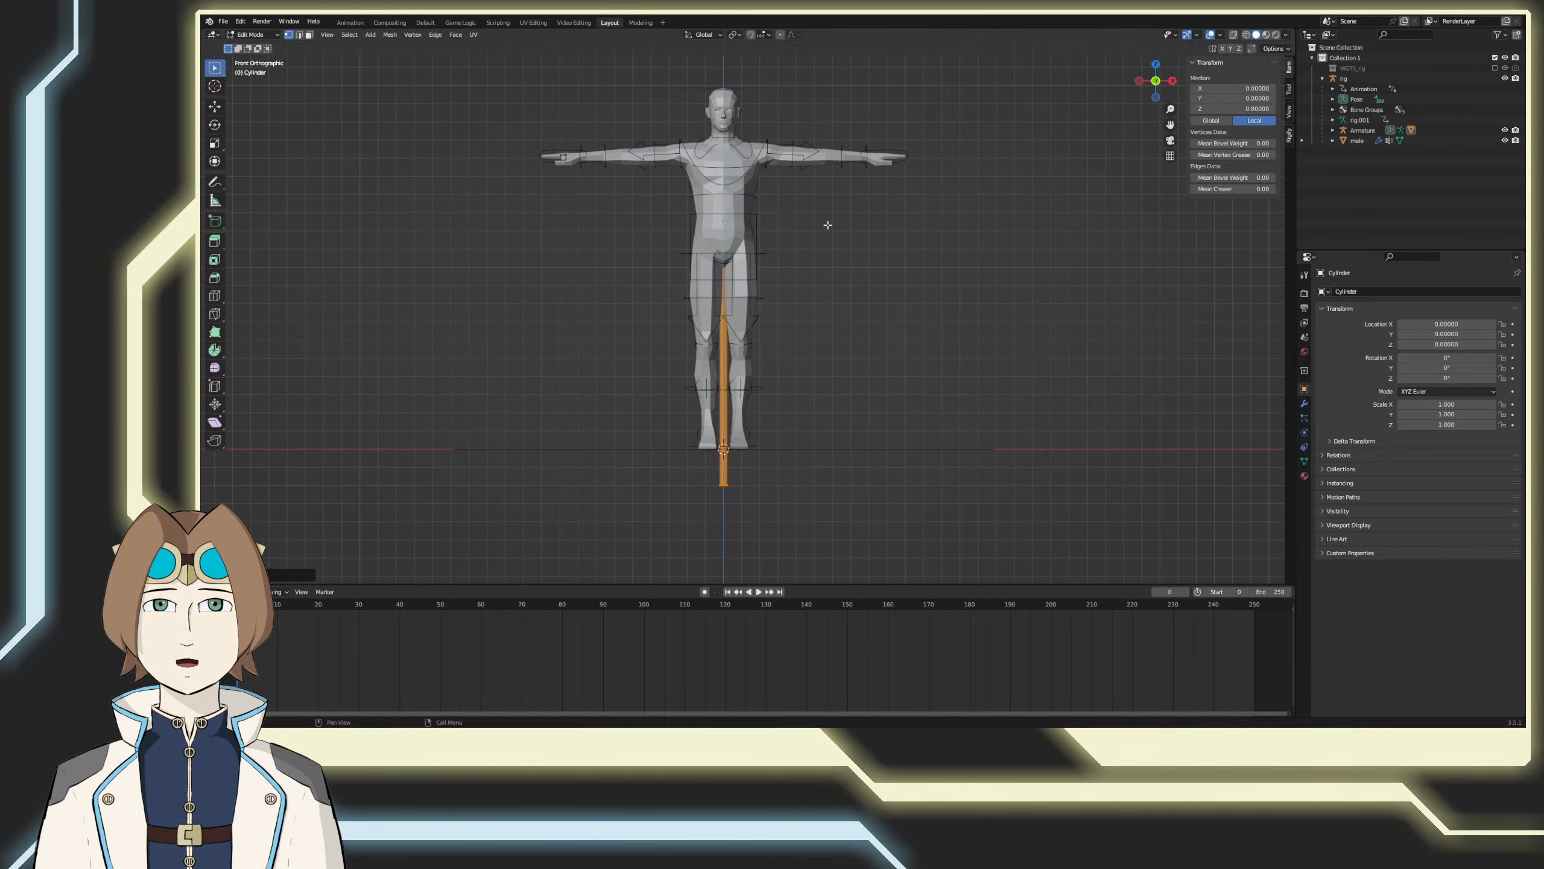
Step: Shorten the cylinder by lowering its upper end along Z to 1.5, return to Object Mode and save the file
{"action": "key", "text": "shift+z"}
{"action": "left_click_drag", "start_coordinate": [768, 100], "coordinate": [650, 160]}
{"action": "key", "text": "g"}
{"action": "key", "text": "z"}
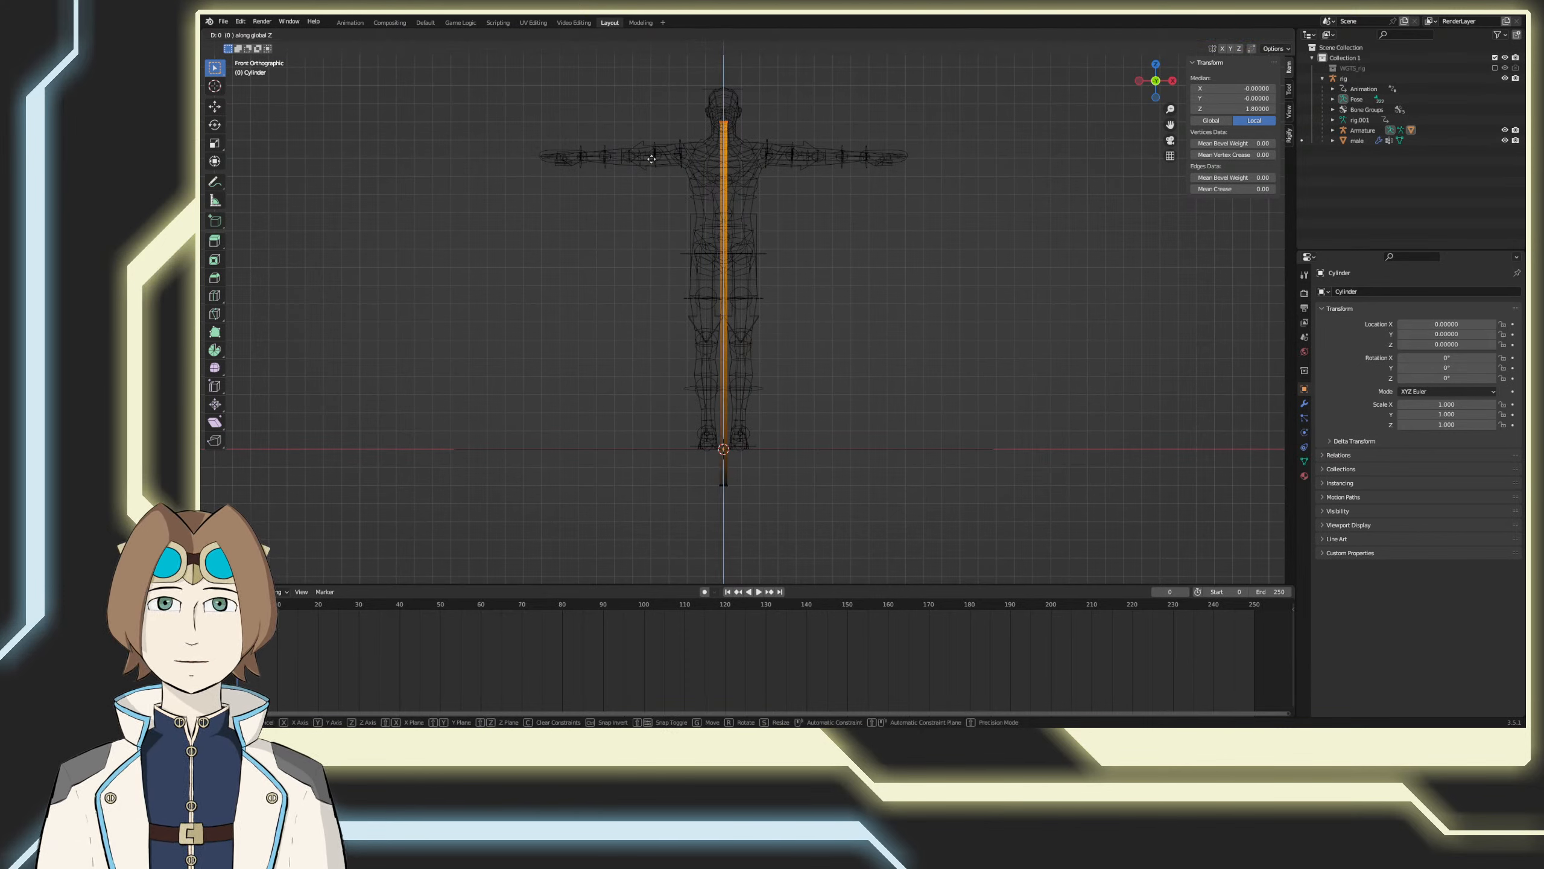
{"action": "left_click", "coordinate": [646, 207]}
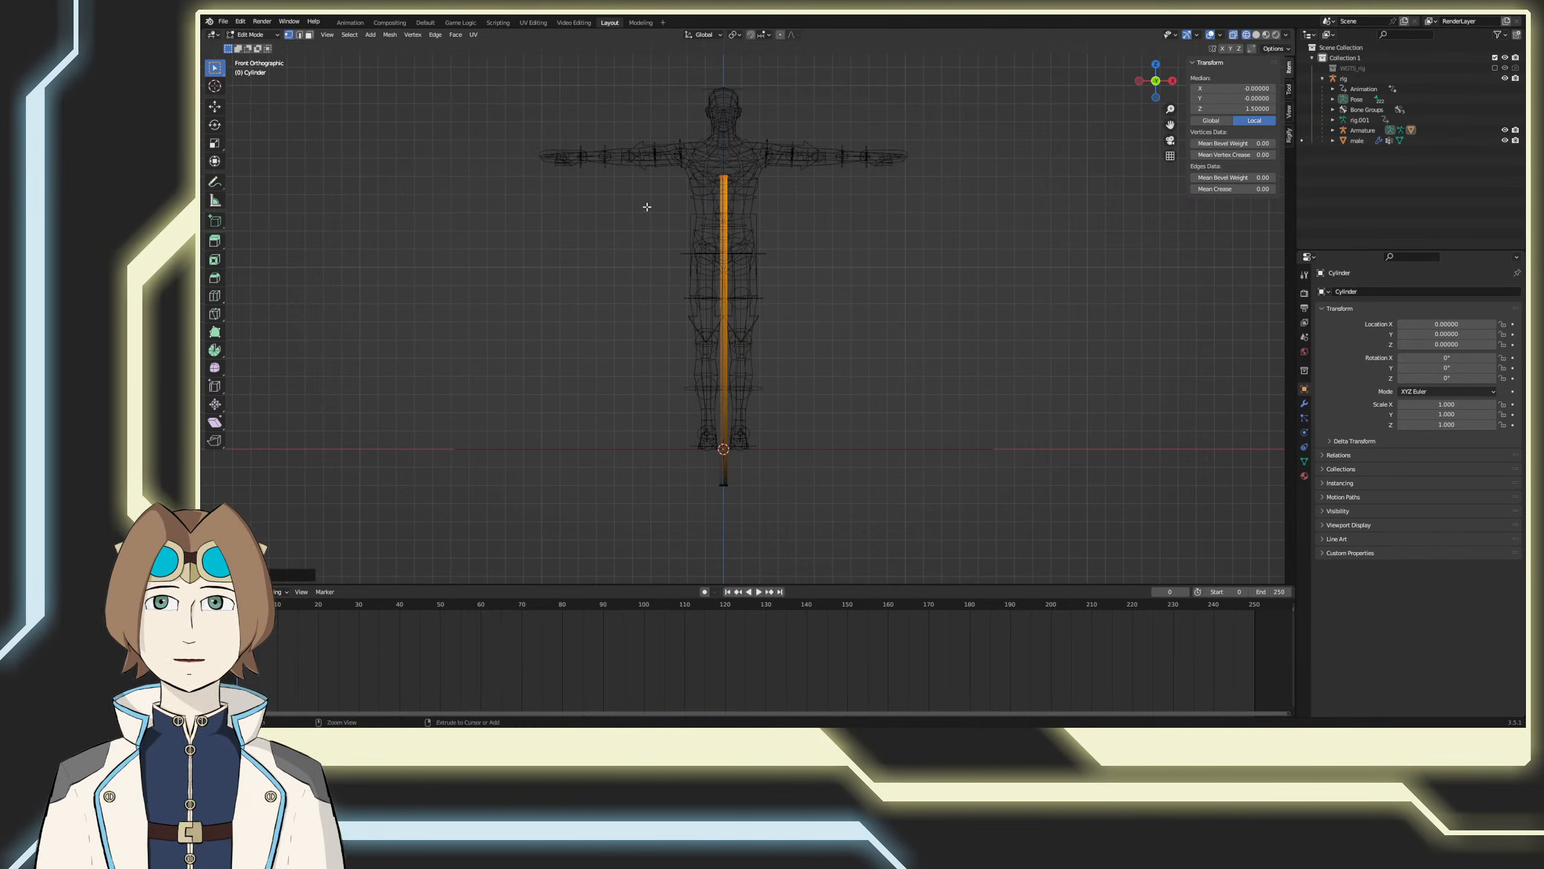
{"action": "key", "text": "Tab"}
{"action": "key", "text": "ctrl+s"}
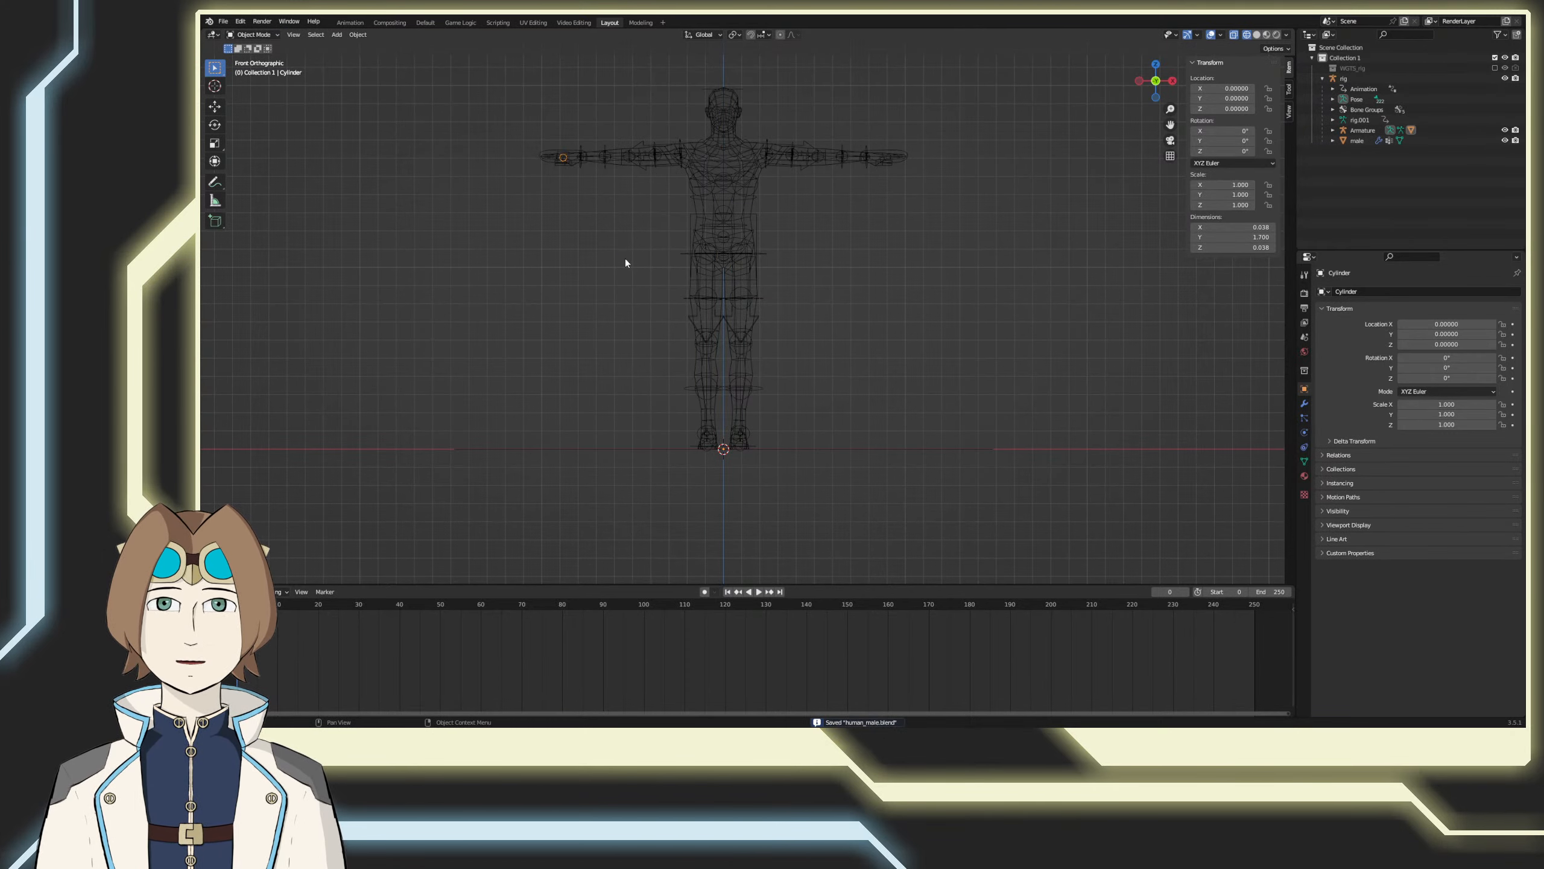
{"action": "key", "text": "shift+z"}
Step: Try rotating the cylinder's bone in Pose Mode
{"action": "mouse_move", "coordinate": [545, 289]}
{"action": "middle_mouse_down"}
{"action": "mouse_move", "coordinate": [938, 503]}
{"action": "mouse_move", "coordinate": [828, 495]}
{"action": "middle_mouse_up"}
{"action": "left_click", "coordinate": [938, 503]}
{"action": "left_click", "coordinate": [685, 296]}
{"action": "key", "text": "r"}
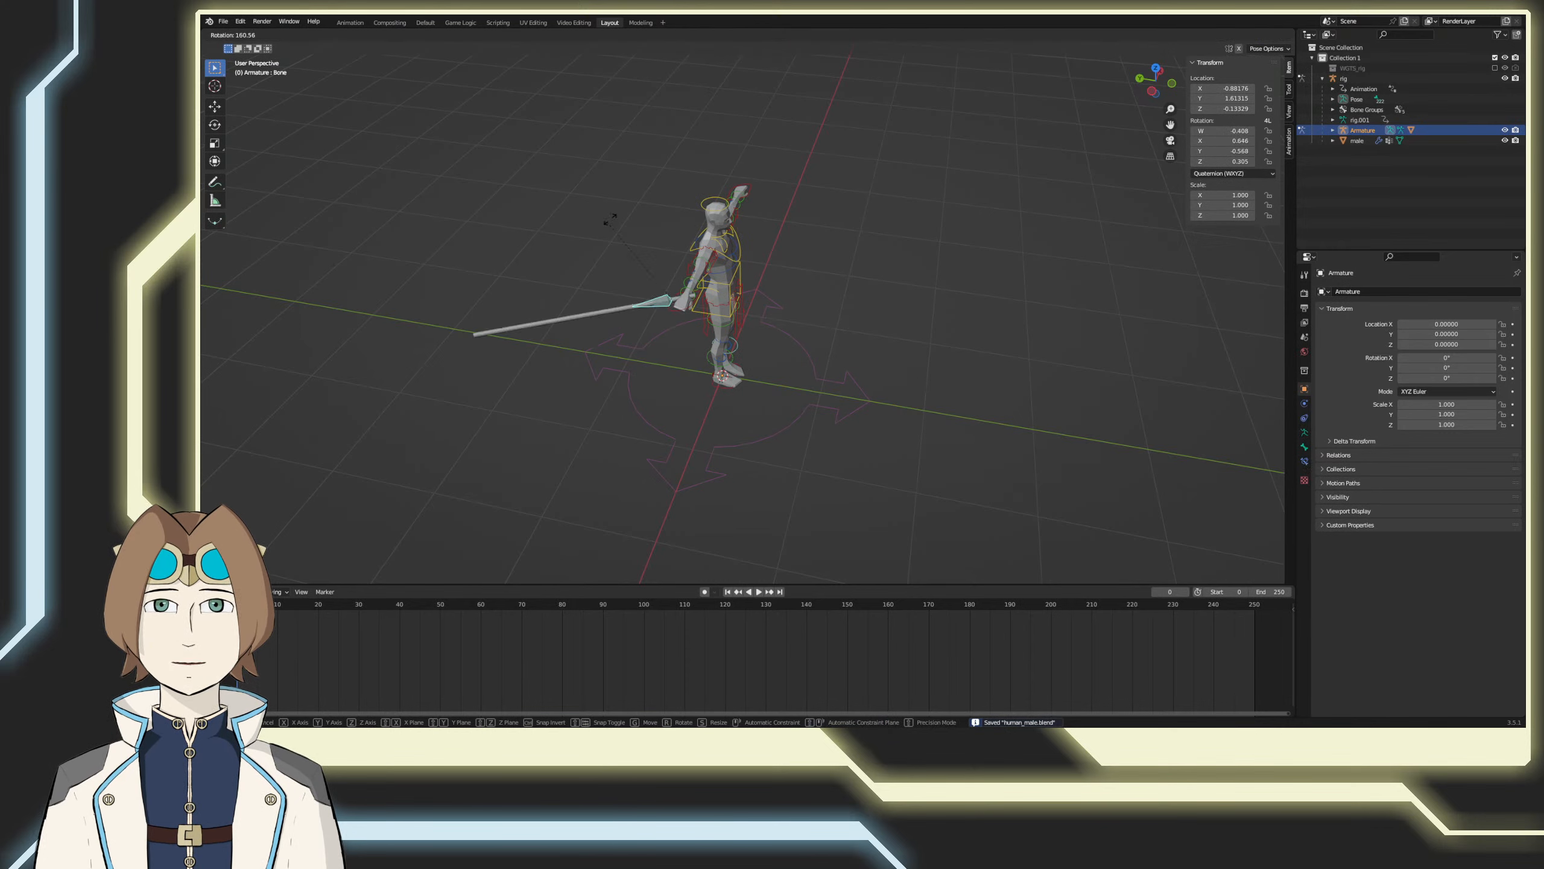
{"action": "left_click", "coordinate": [538, 219]}
{"action": "key", "text": "ctrl+z"}
Step: Move the cylinder's bone along global Y to a local Z location of about -0.042, adjusting the grip in the hand
{"action": "middle_click_drag", "start_coordinate": [733, 344], "coordinate": [720, 402]}
{"action": "key", "text": "g"}
{"action": "key", "text": "y"}
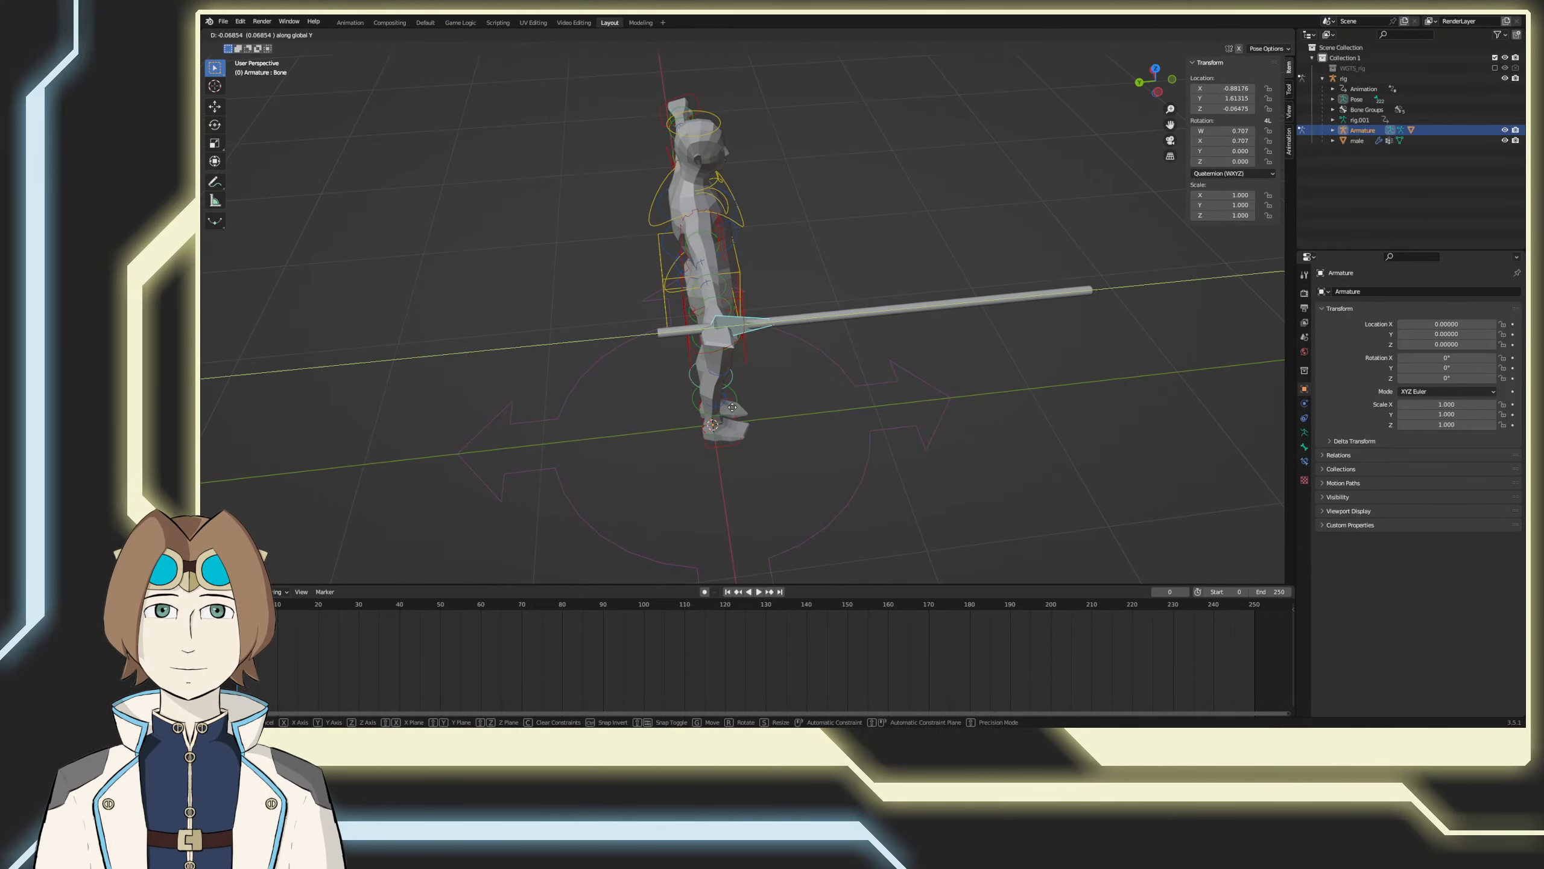
{"action": "left_click", "coordinate": [737, 408]}
Step: Try rotating the repositioned cylinder's bone to test its pivot in the hand
{"action": "key", "text": "r"}
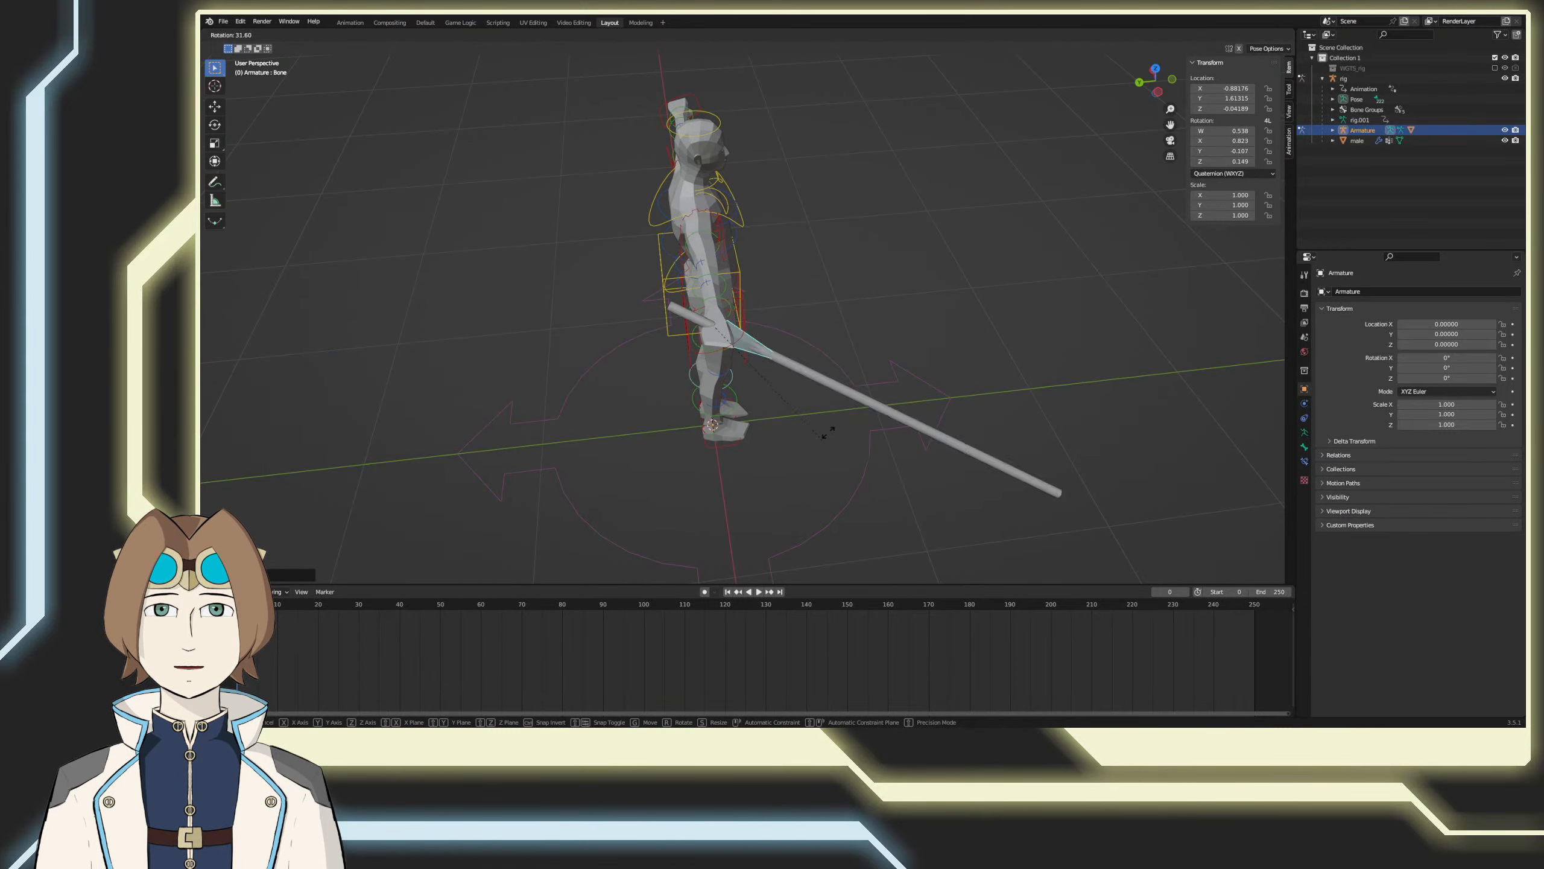
{"action": "left_click", "coordinate": [856, 366]}
{"action": "key", "text": "ctrl+z"}
Step: Save the file and inspect the held cylinder from the side and in perspective
{"action": "key", "text": "ctrl+s"}
{"action": "middle_click_drag", "start_coordinate": [921, 448], "coordinate": [856, 470]}
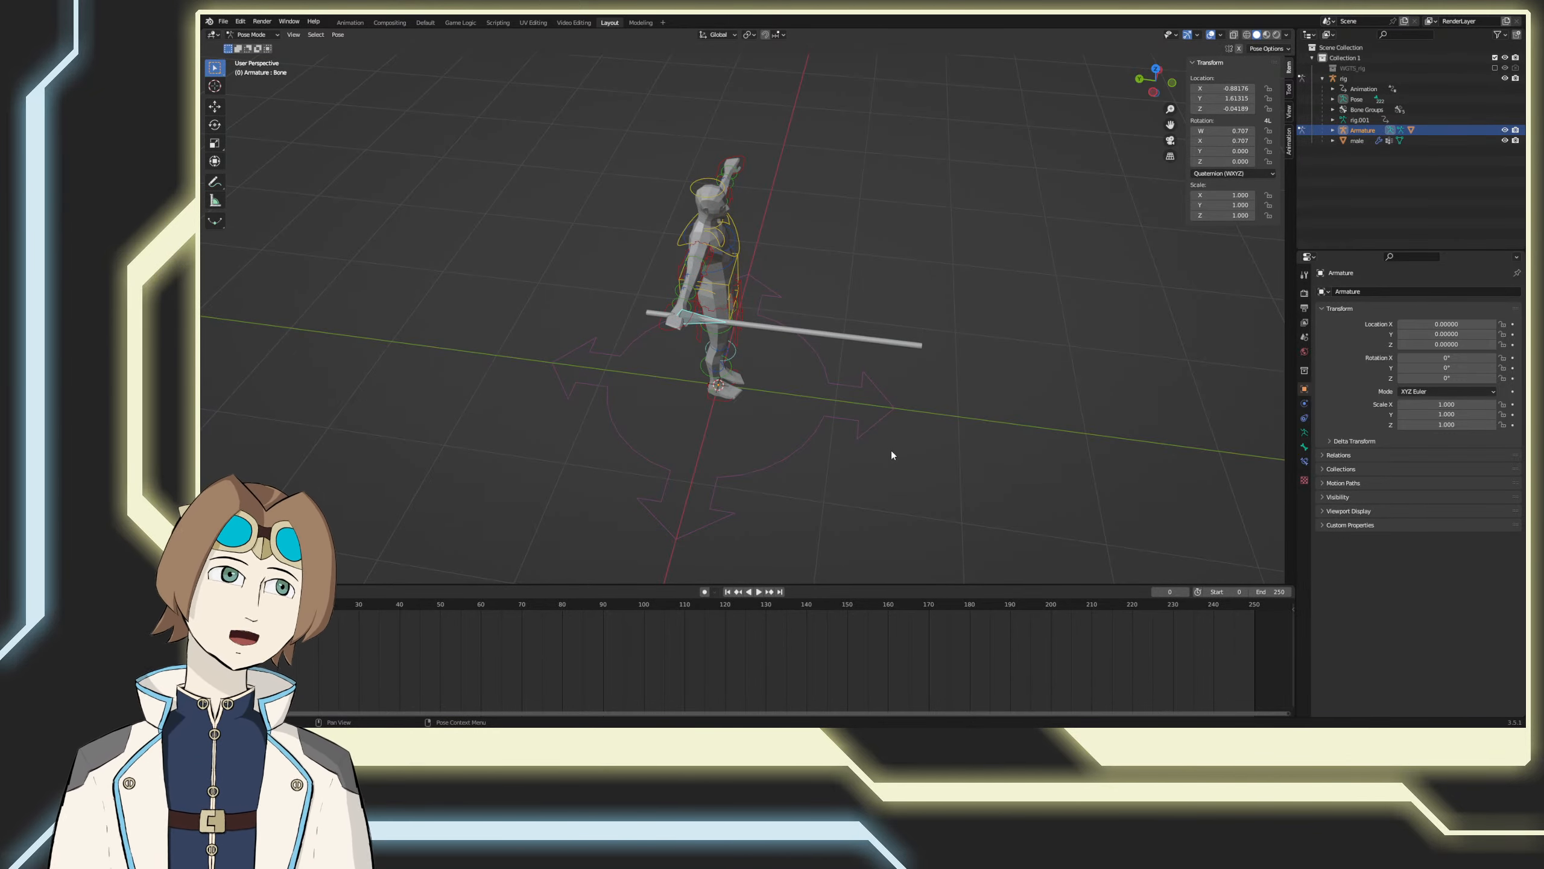
{"action": "key", "text": "ctrl+s"}
{"action": "key", "text": "KP_3"}
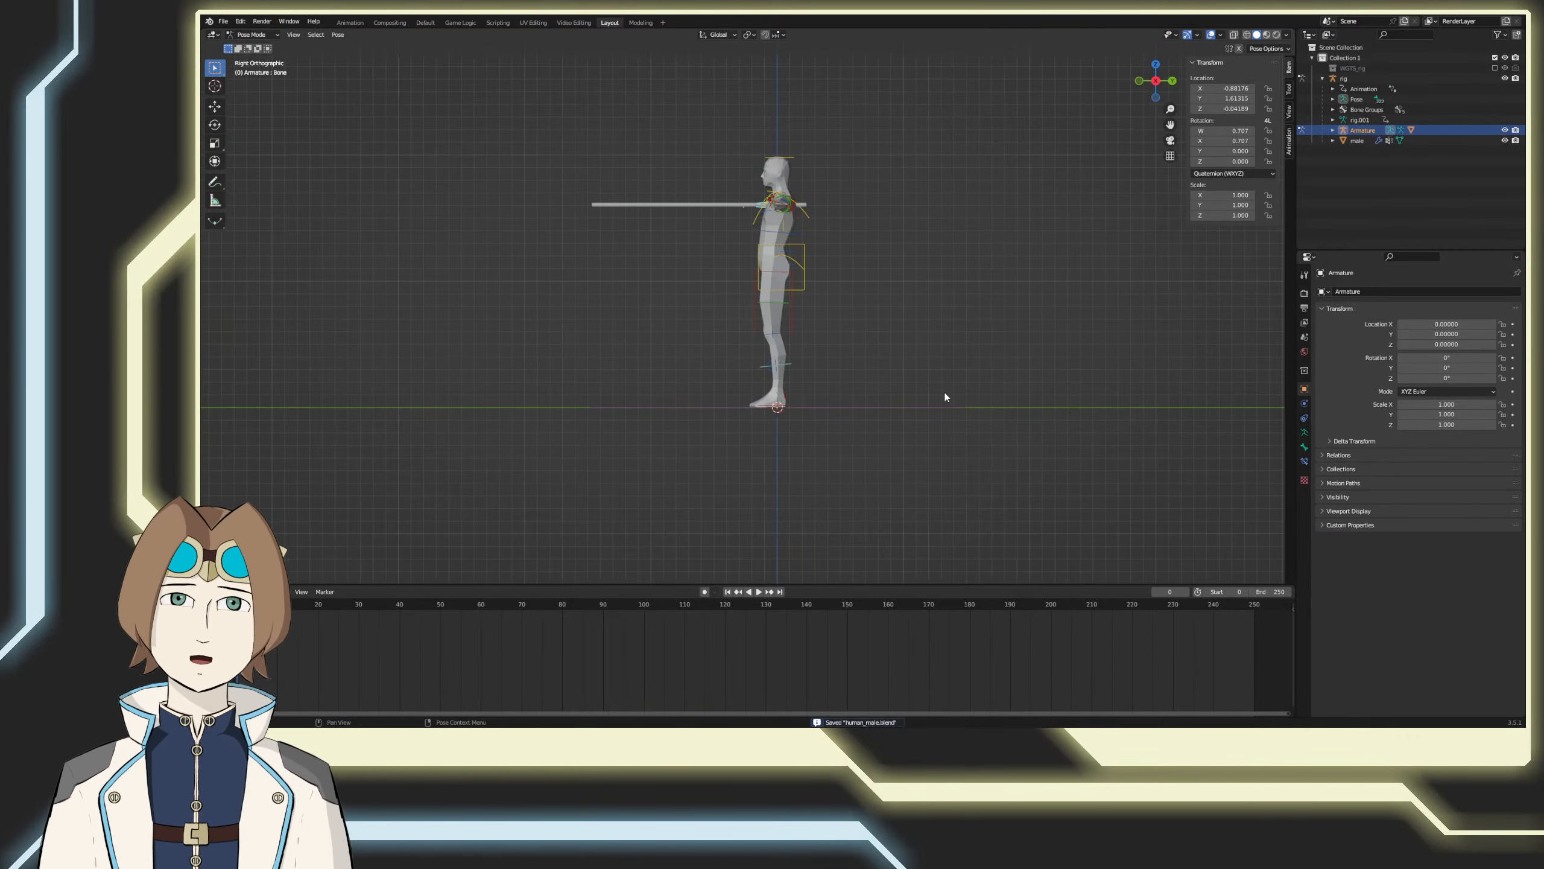
{"action": "scroll", "coordinate": [884, 316], "scroll_direction": "down", "scroll_amount": 3}
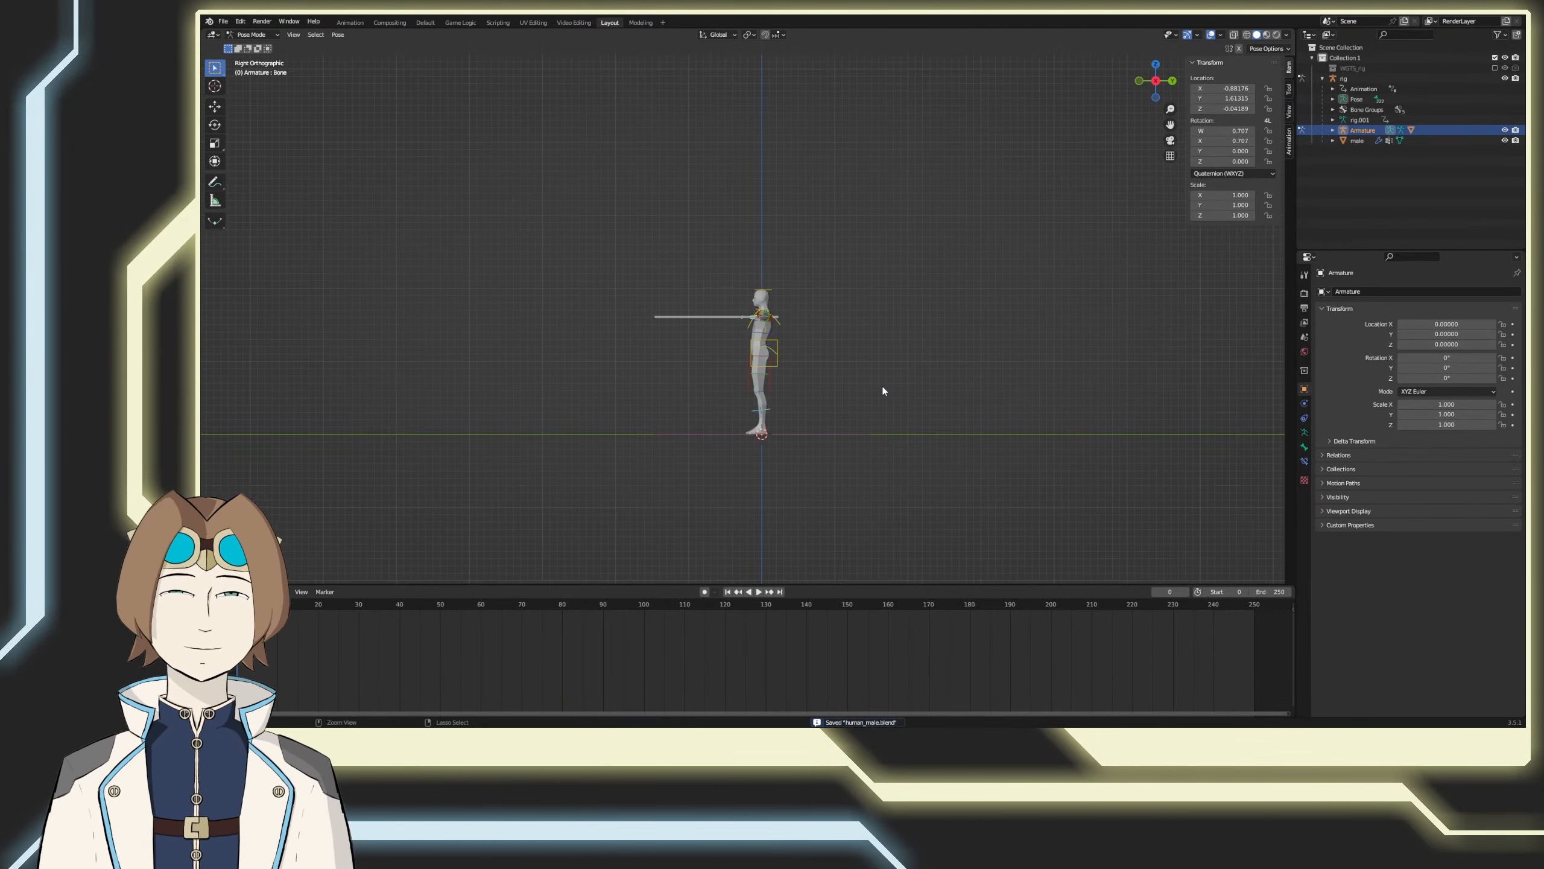
{"action": "middle_click_drag", "start_coordinate": [883, 390], "coordinate": [825, 423]}
{"action": "scroll", "coordinate": [702, 449], "scroll_direction": "up", "scroll_amount": 2}
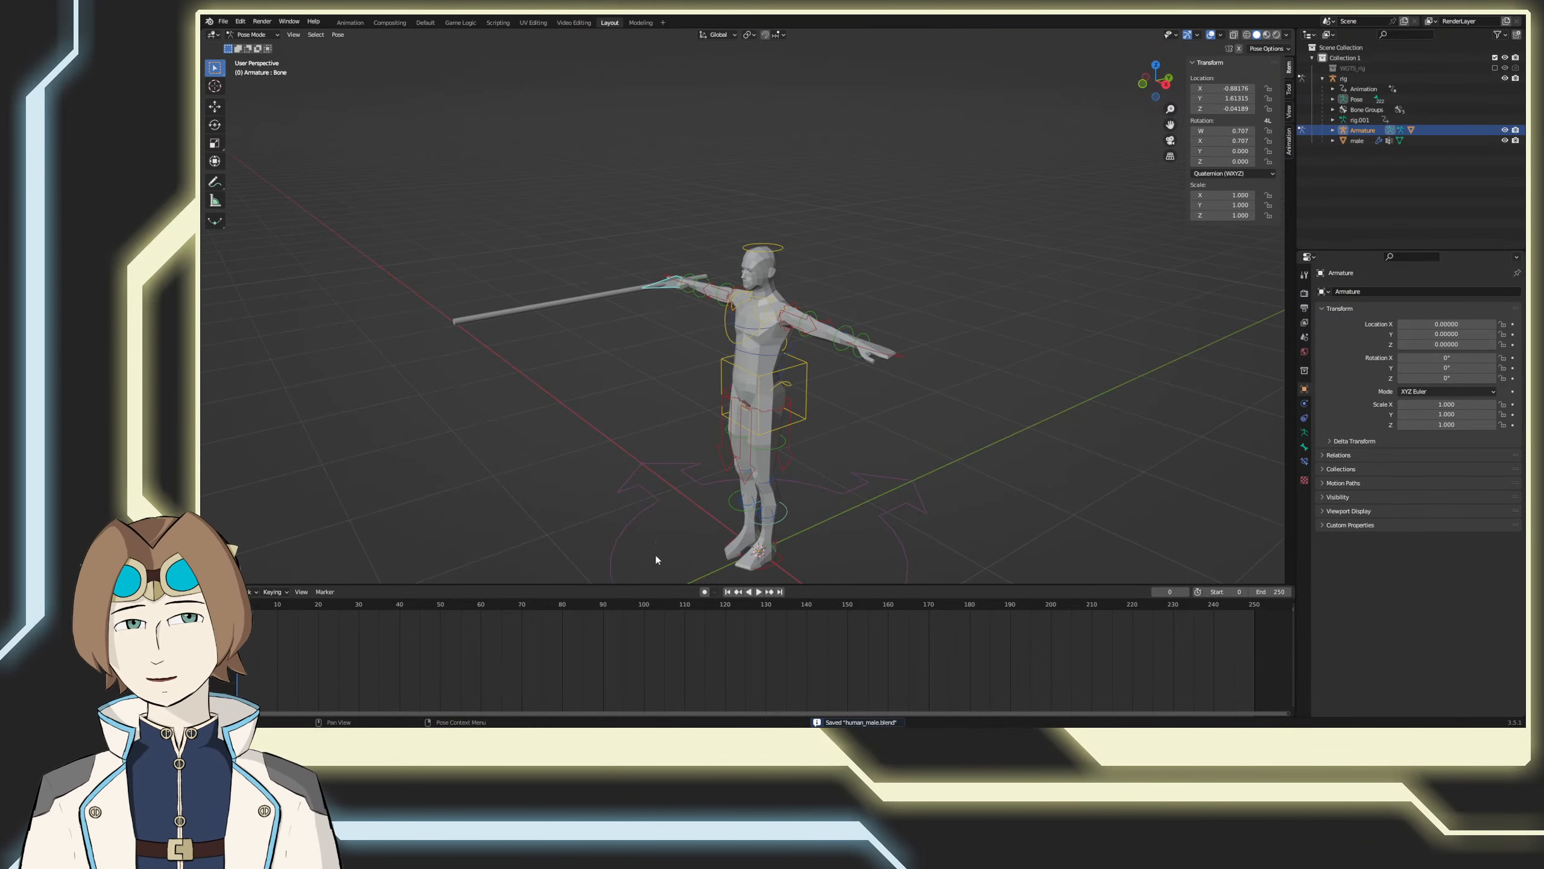
Step: Turn on Auto Keying for the timeline and save the file
{"action": "left_click", "coordinate": [706, 591]}
{"action": "middle_click_drag", "start_coordinate": [637, 514], "coordinate": [669, 380]}
{"action": "key", "text": "ctrl+s"}
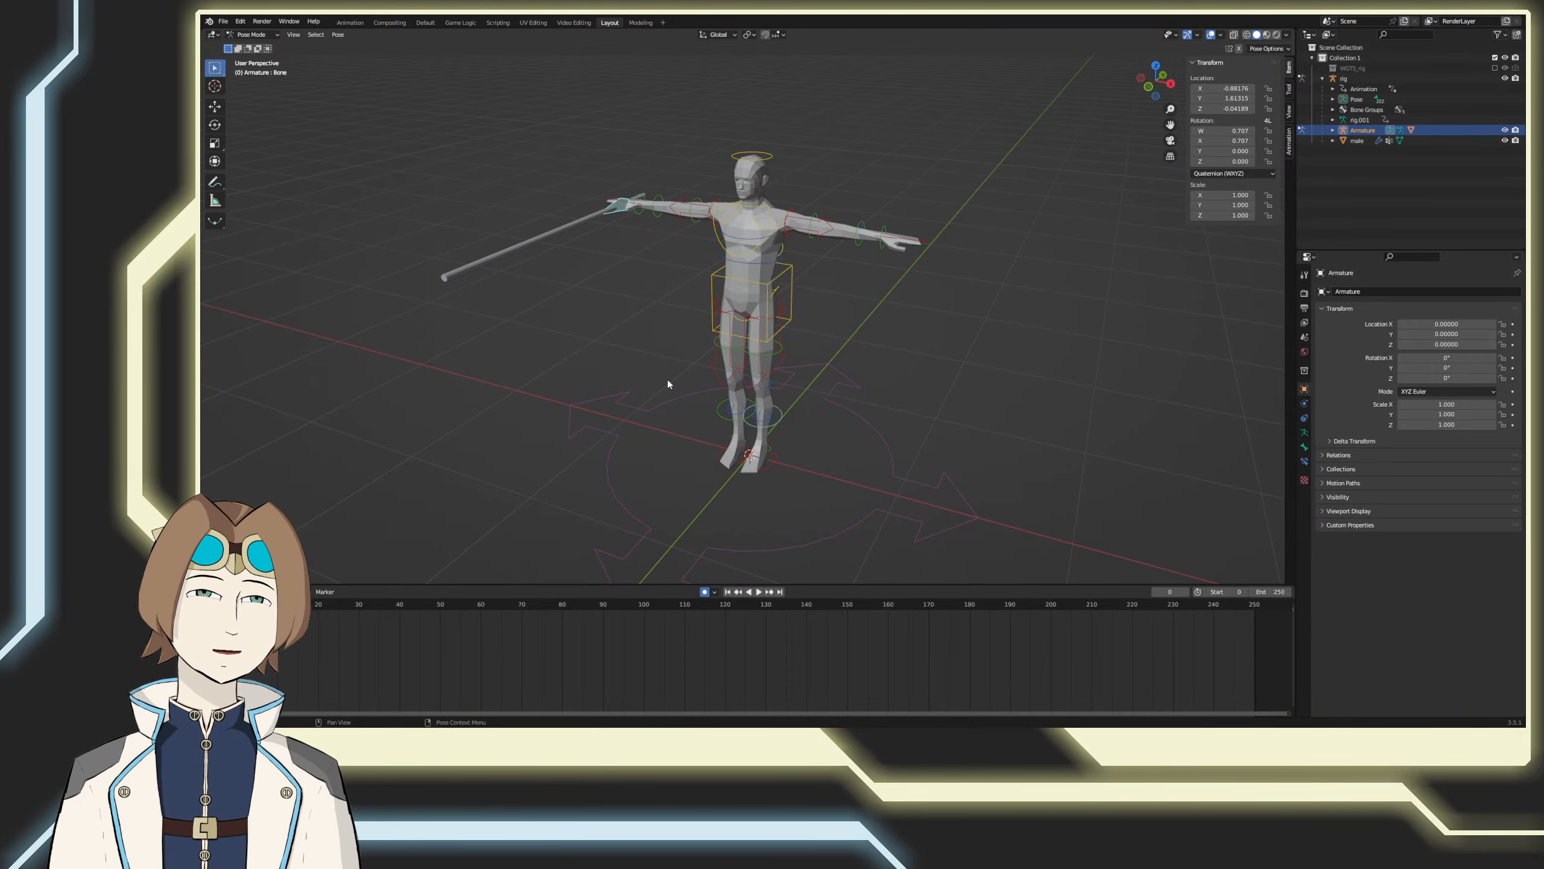
Step: Try bending the torso control forward about 37° in side view
{"action": "left_click", "coordinate": [792, 277]}
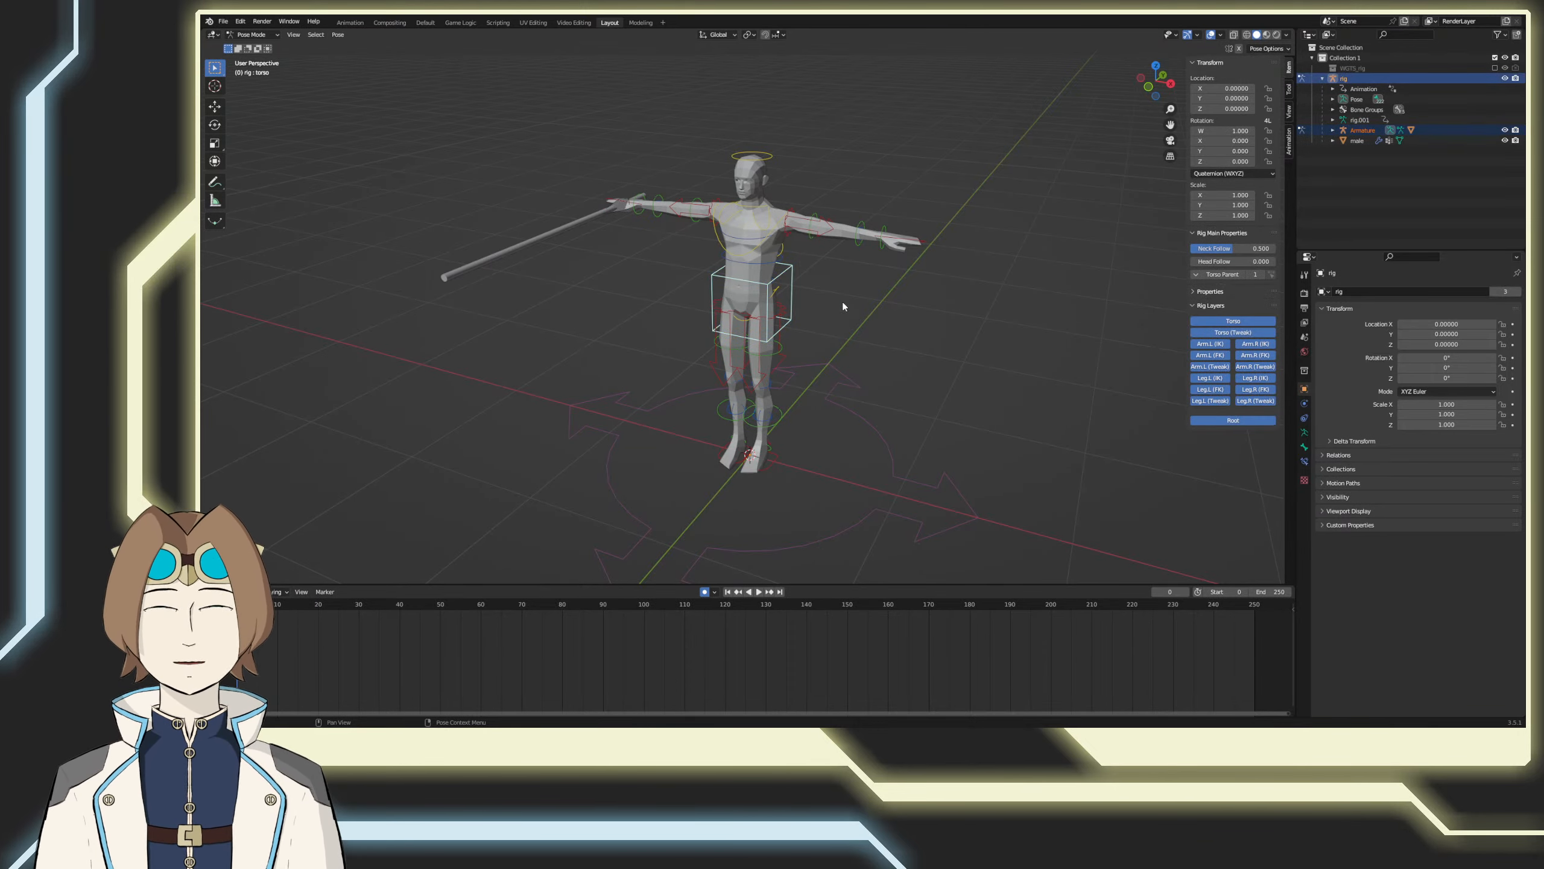
{"action": "key", "text": "KP_3"}
{"action": "key", "text": "r"}
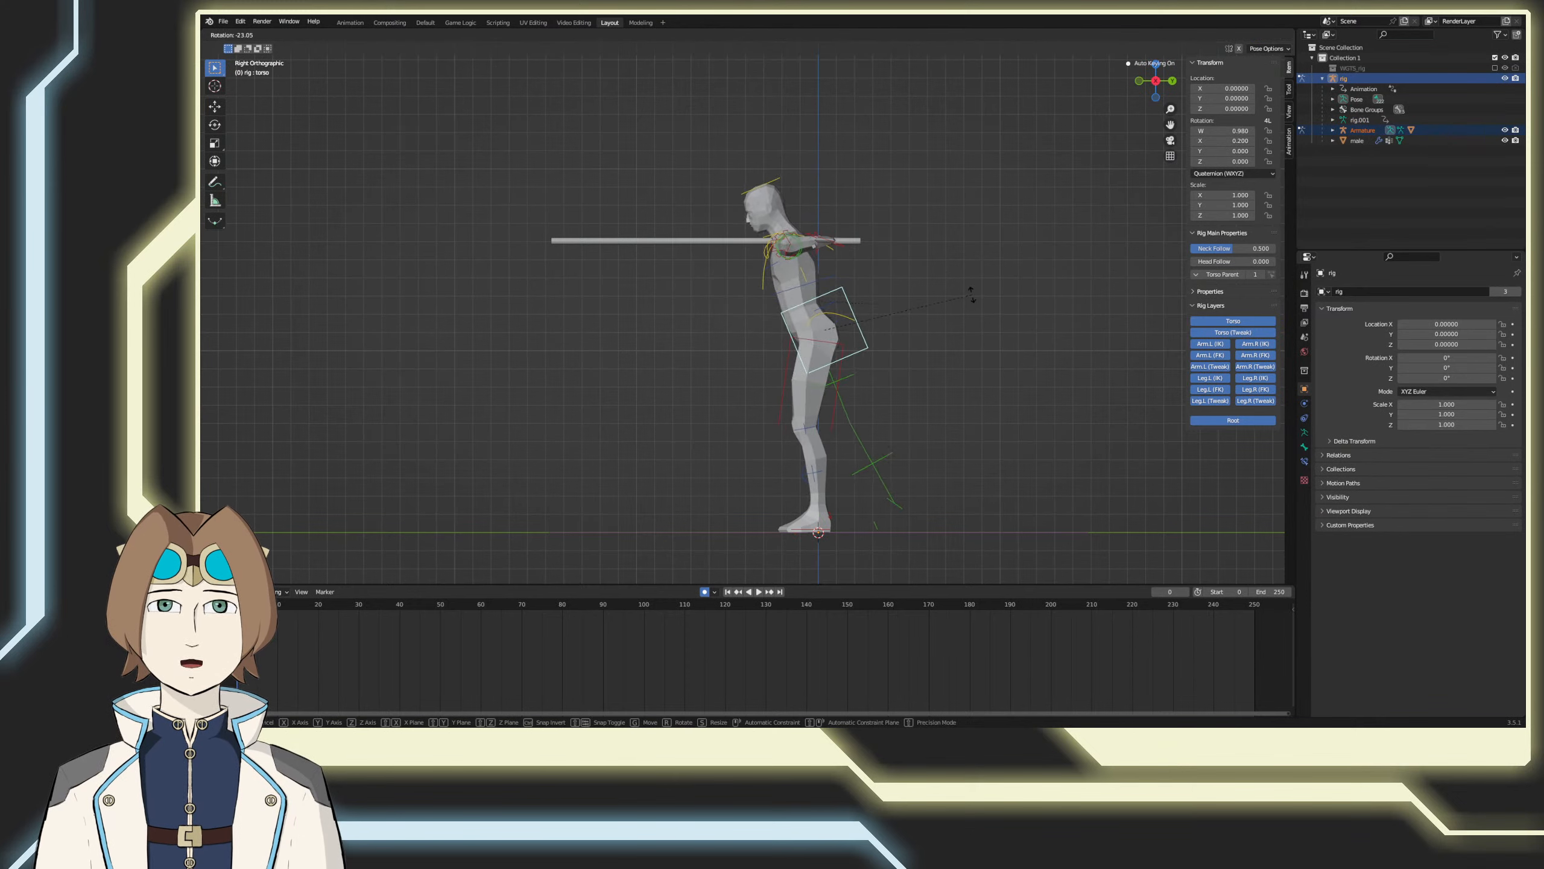
{"action": "left_click", "coordinate": [949, 260]}
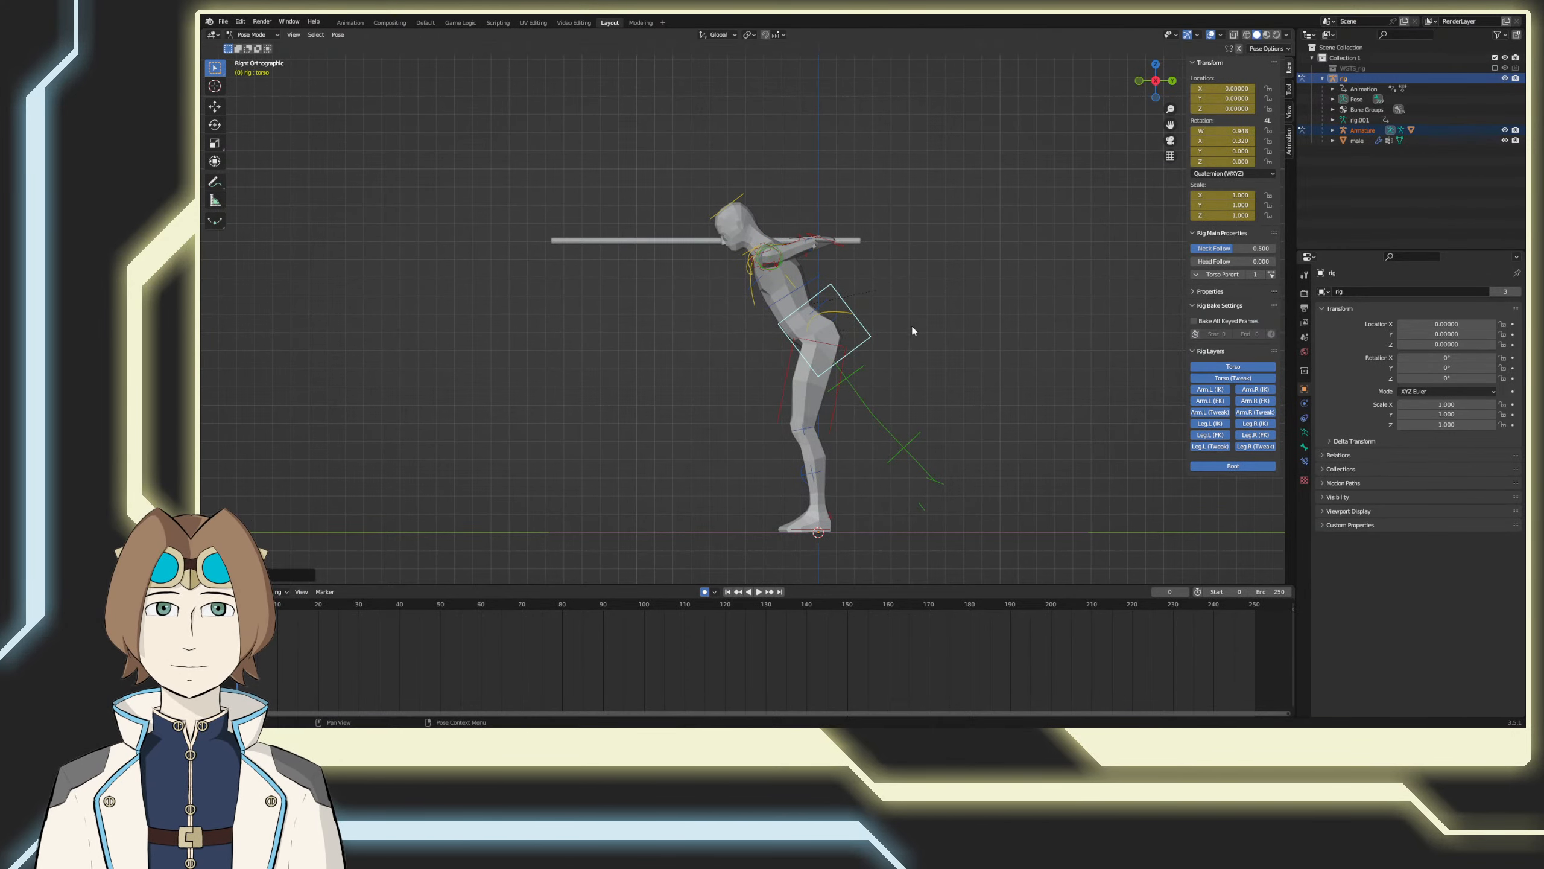
{"action": "middle_click_drag", "start_coordinate": [736, 395], "coordinate": [832, 511]}
{"action": "key", "text": "ctrl+z"}
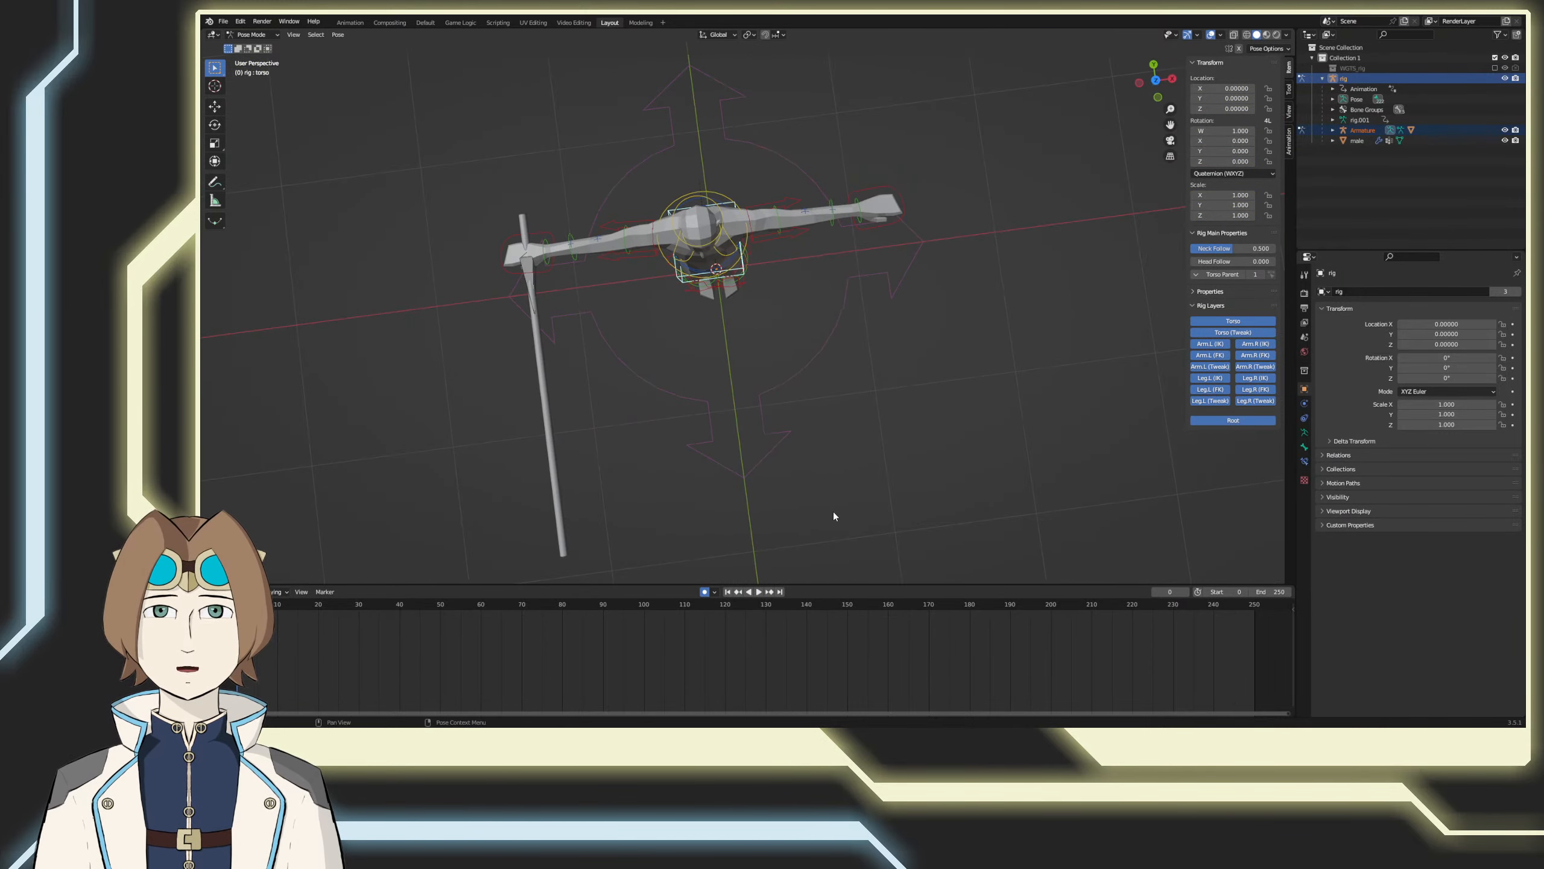
Step: Try keying a torso twist of about 26° at frame 0 in top view and a cleared rotation at frame 10
{"action": "key", "text": "KP_1"}
{"action": "key", "text": "KP_7"}
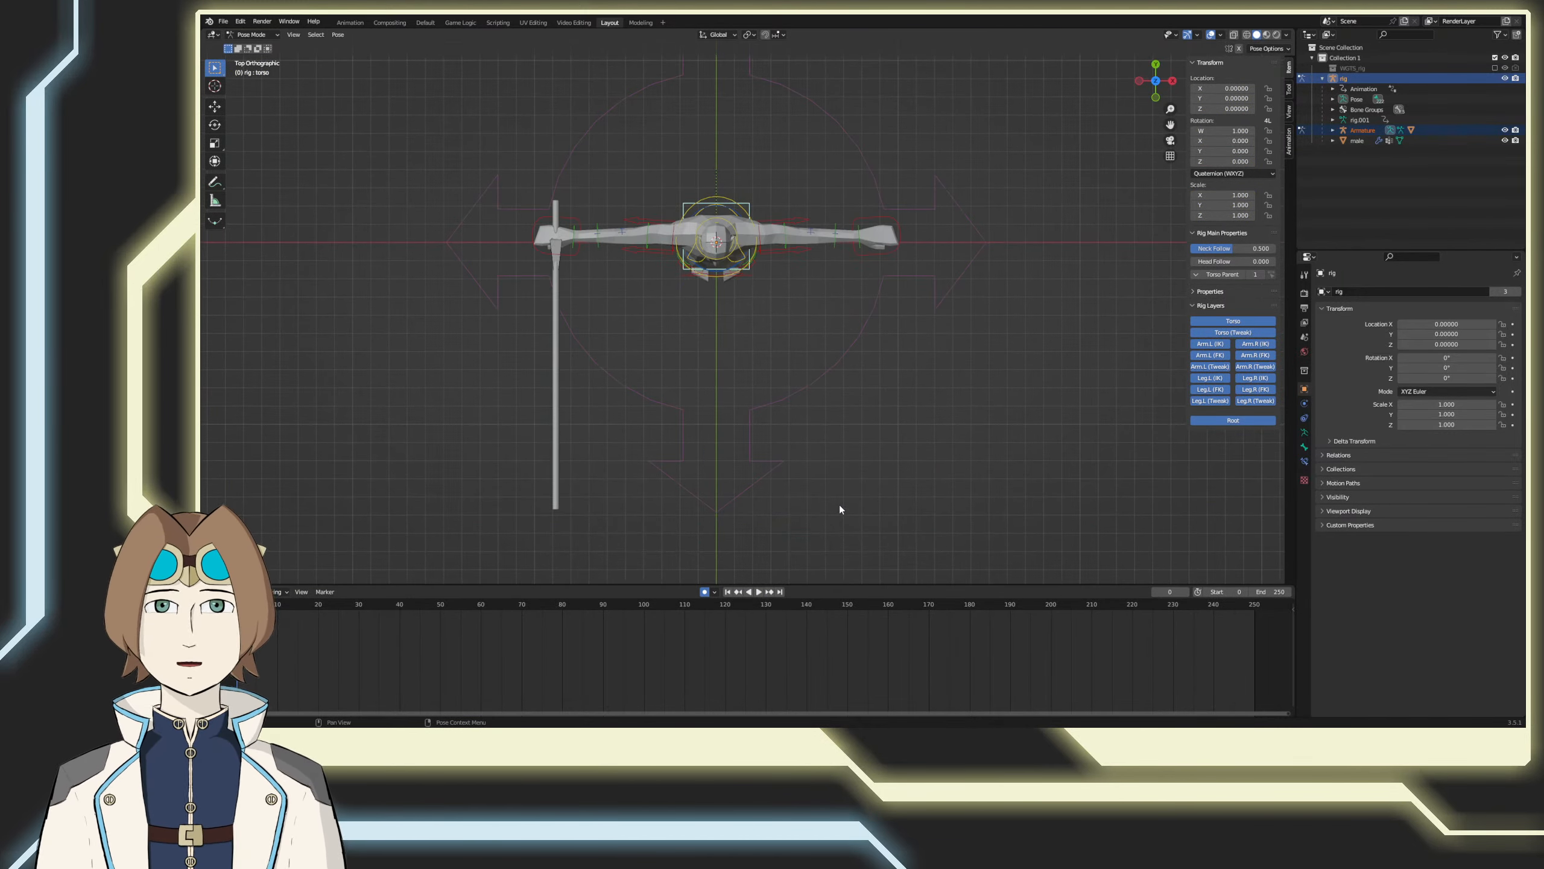
{"action": "key", "text": "r"}
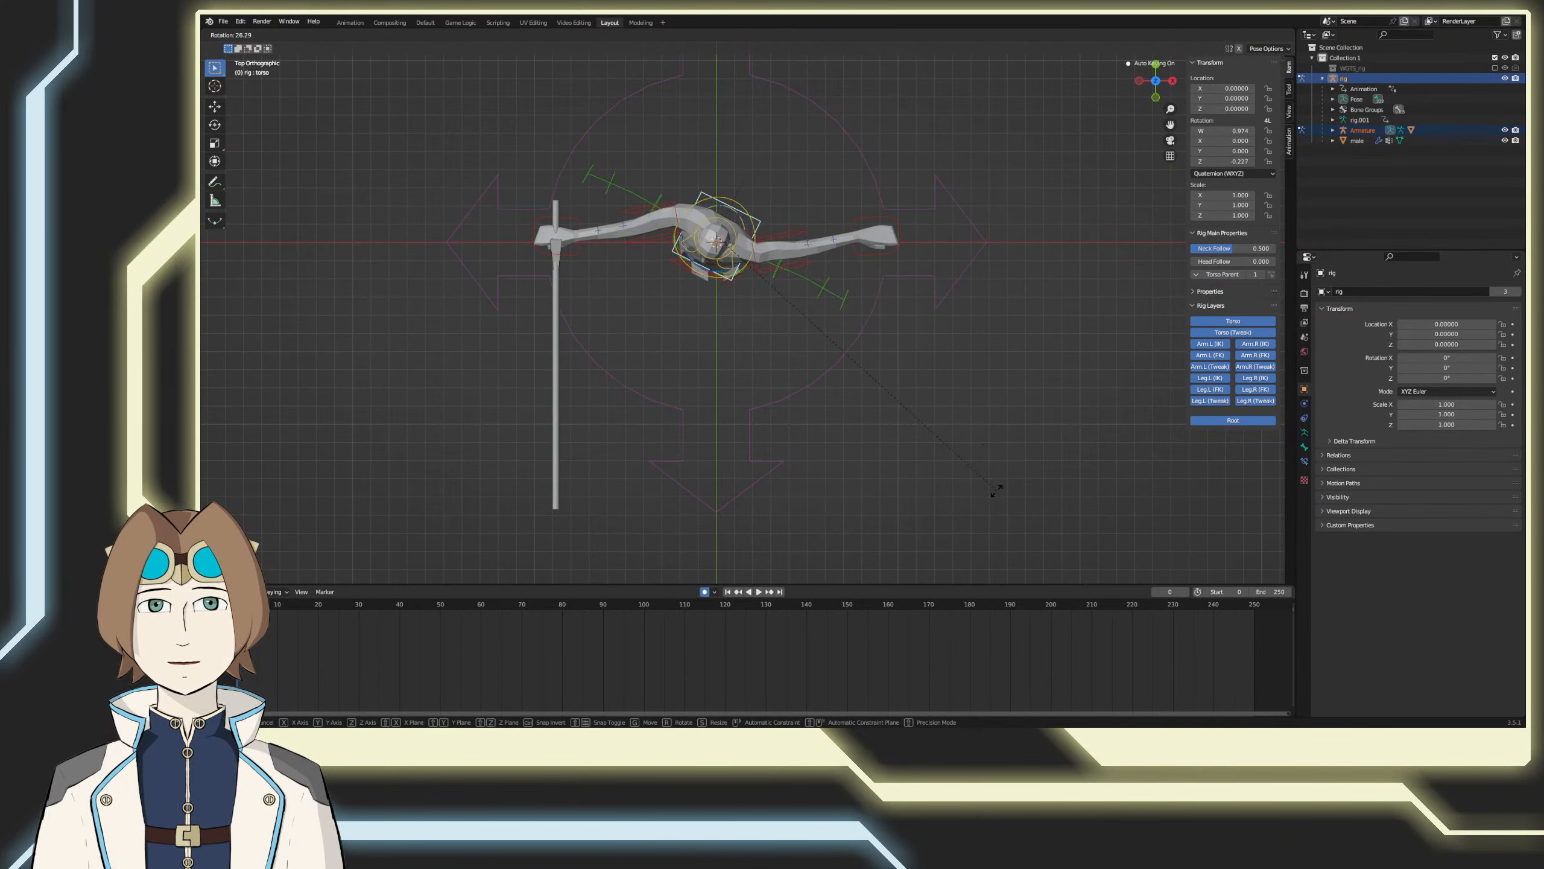
{"action": "left_click", "coordinate": [999, 489]}
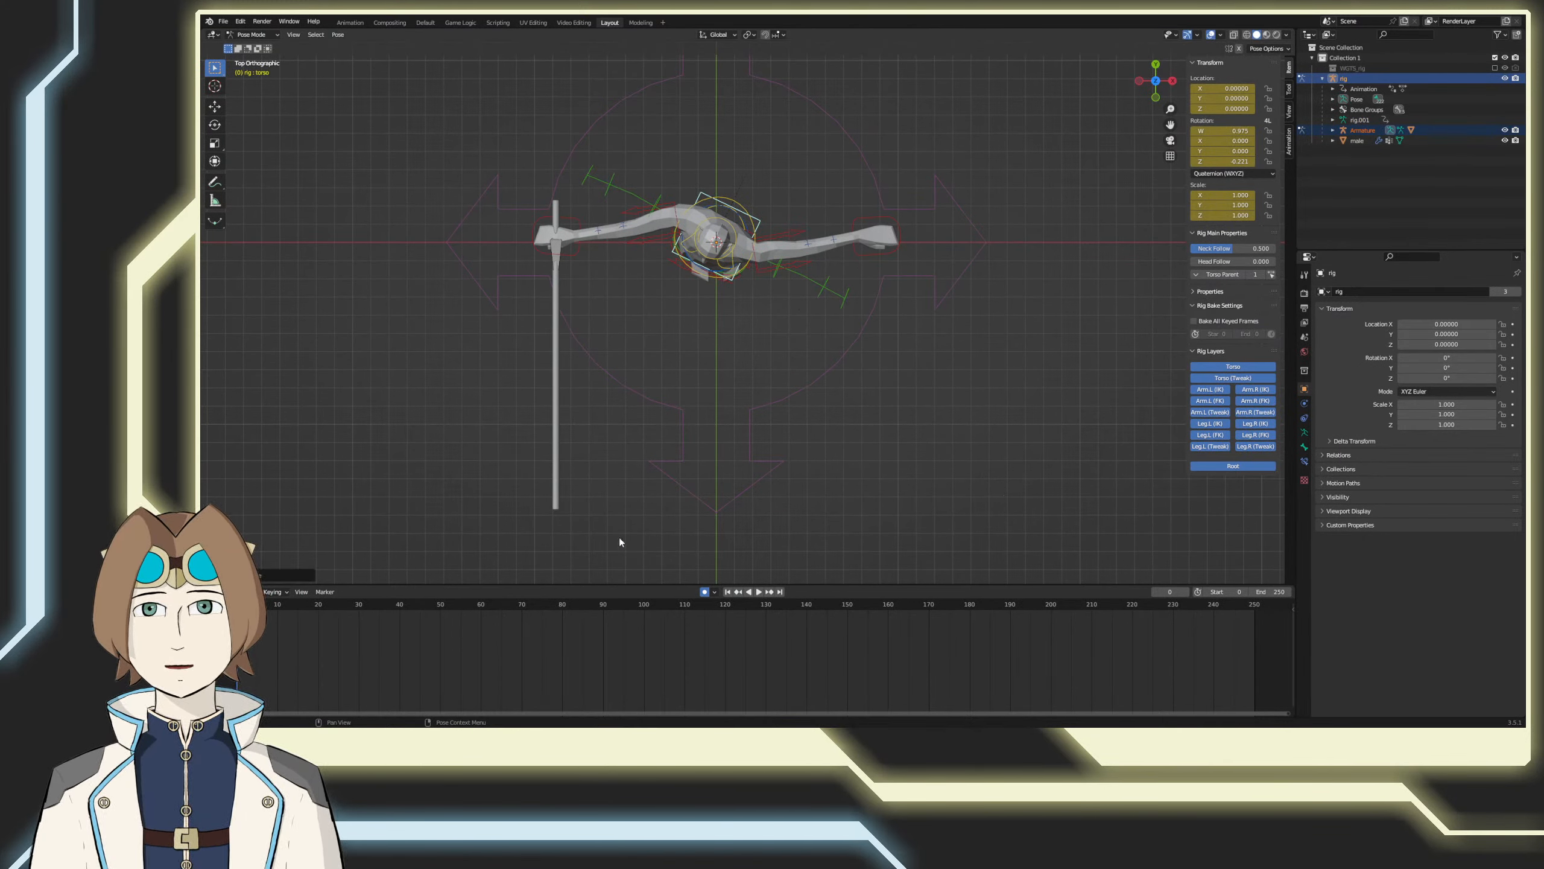
{"action": "left_click_drag", "start_coordinate": [241, 604], "coordinate": [278, 604]}
{"action": "key", "text": "alt+r"}
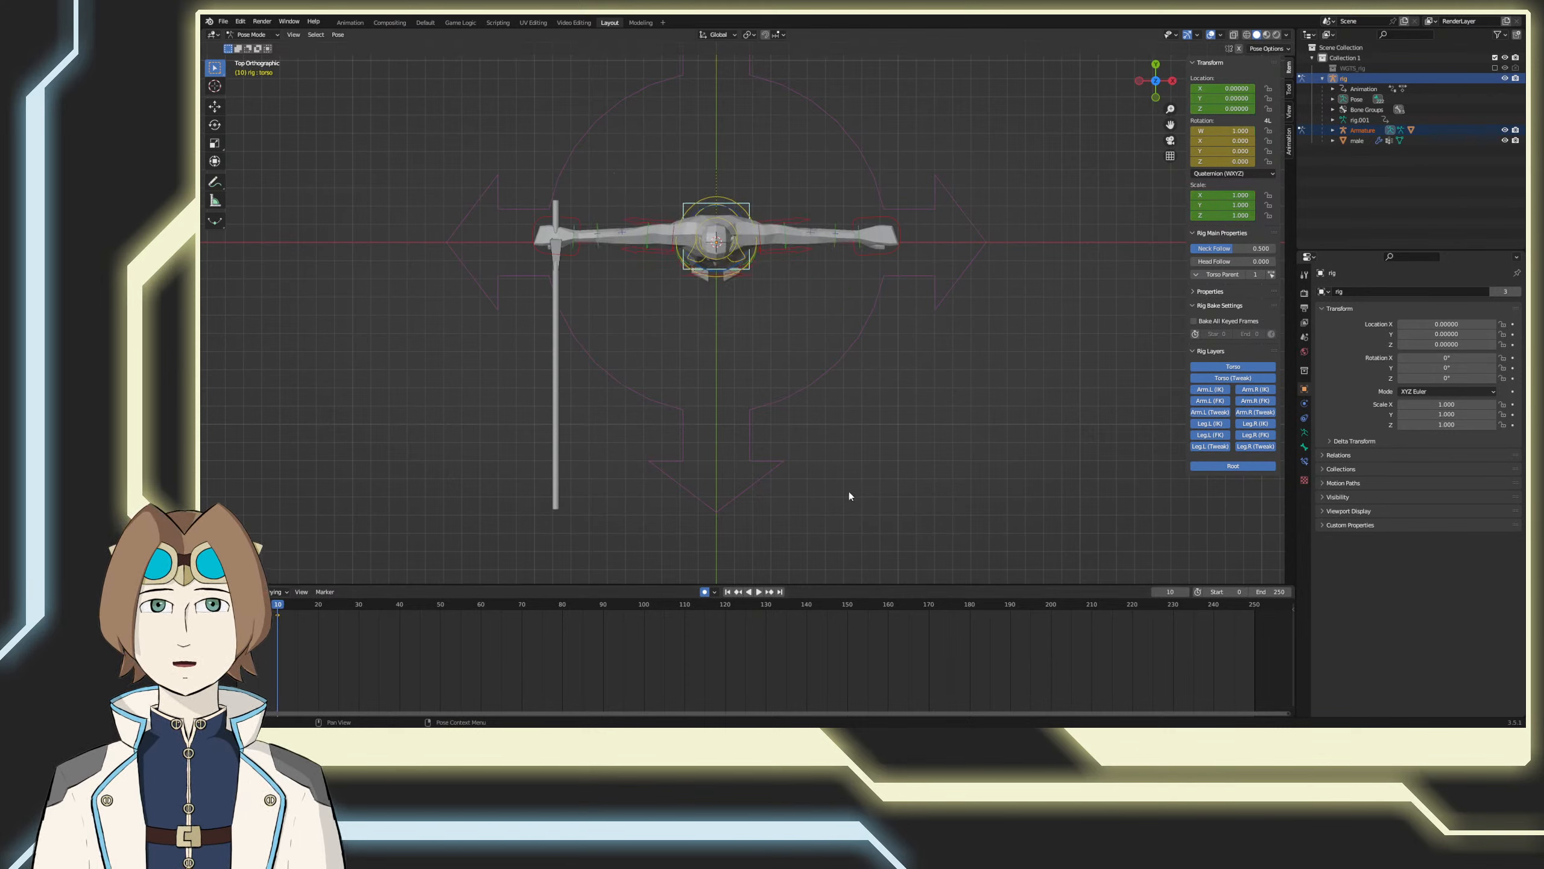
{"action": "key", "text": "ctrl+z"}
{"action": "key", "text": "ctrl+z"}
{"action": "key", "text": "ctrl+z"}
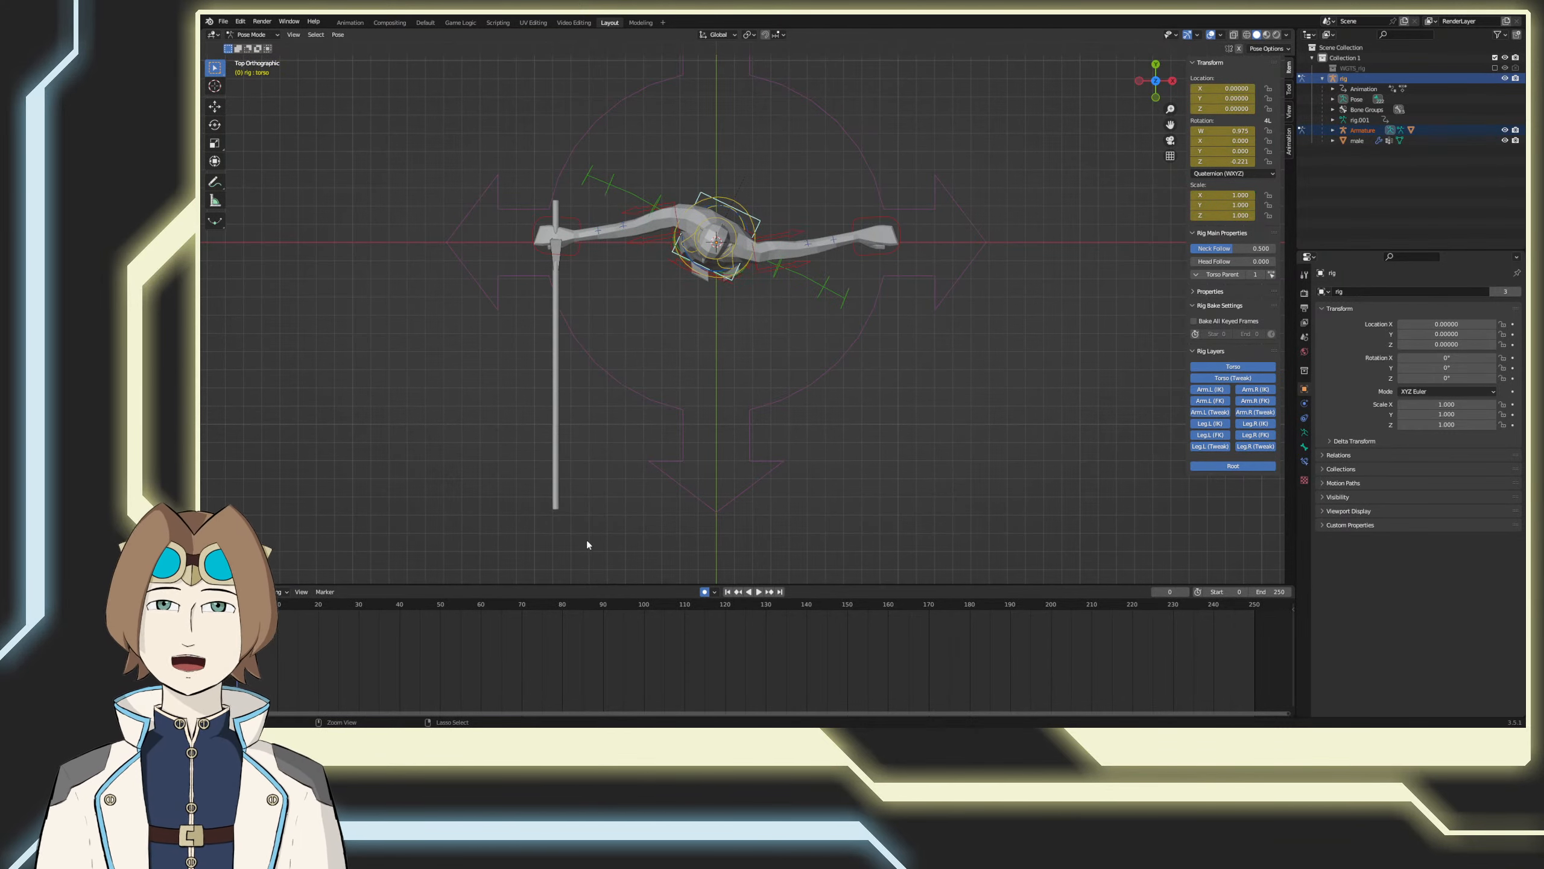
Step: Set the rotation mode to XYZ Euler with all rig controls selected, deselect everything and save the file
{"action": "key", "text": "a"}
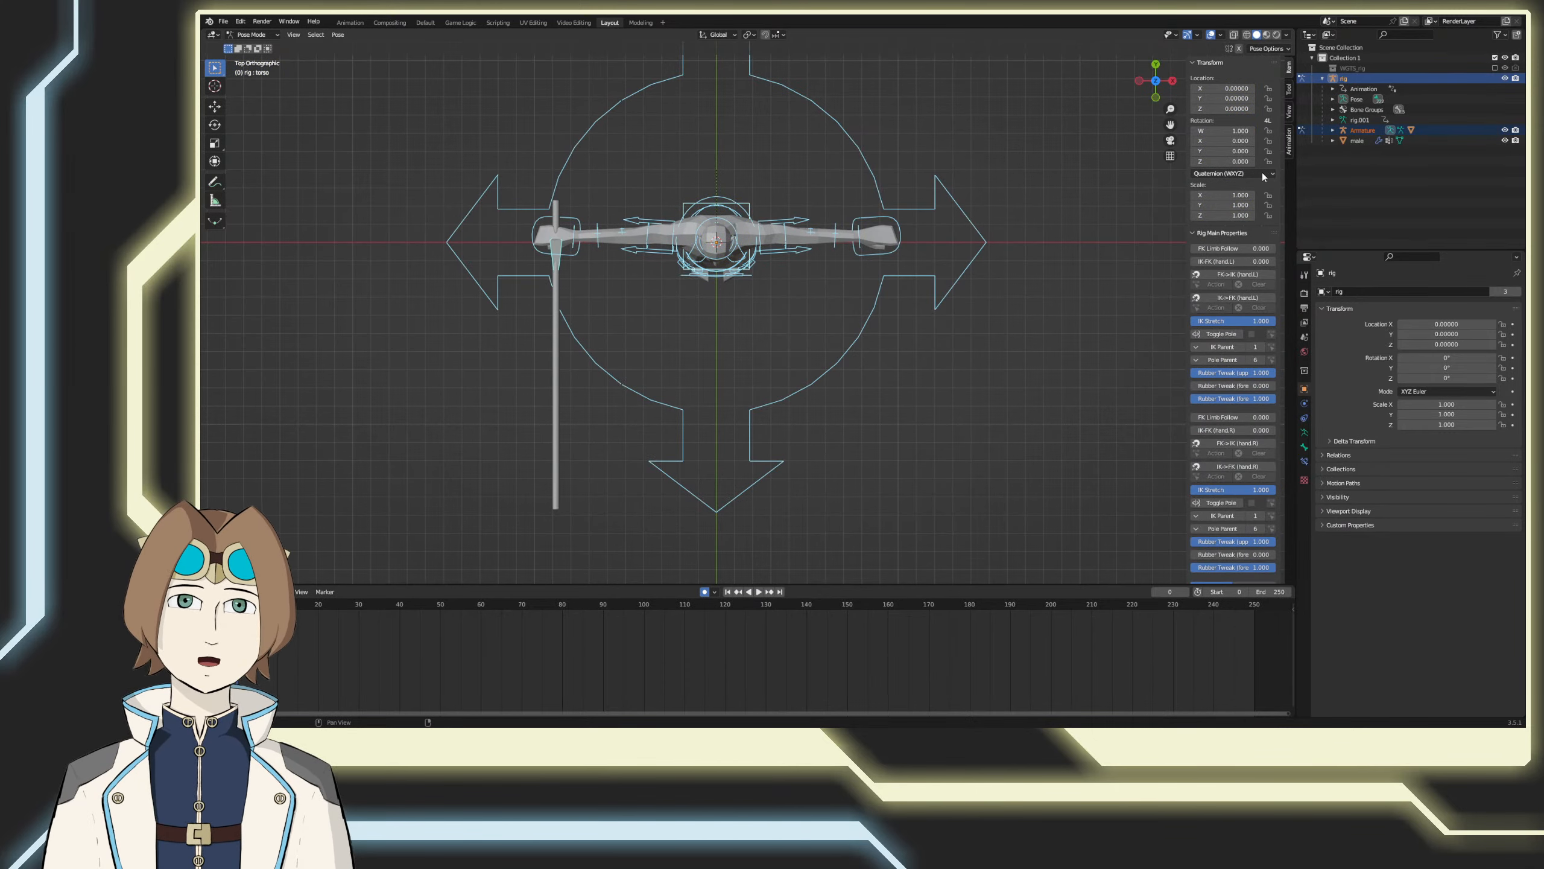
{"action": "left_click", "coordinate": [1233, 173]}
{"action": "left_click", "coordinate": [1229, 198]}
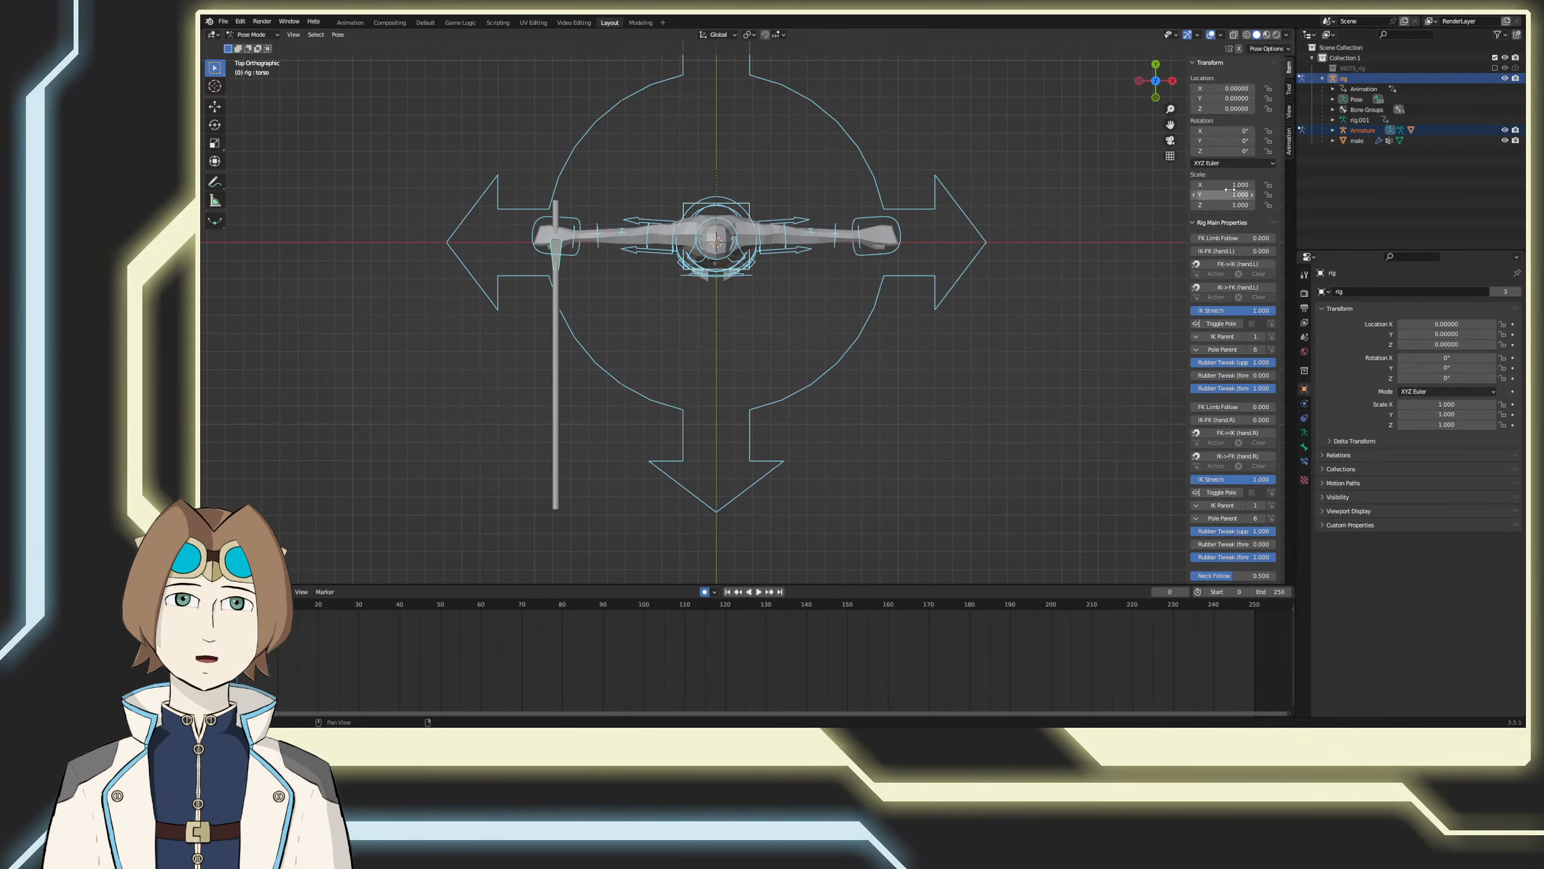
{"action": "key", "text": "alt+a"}
{"action": "key", "text": "ctrl+s"}
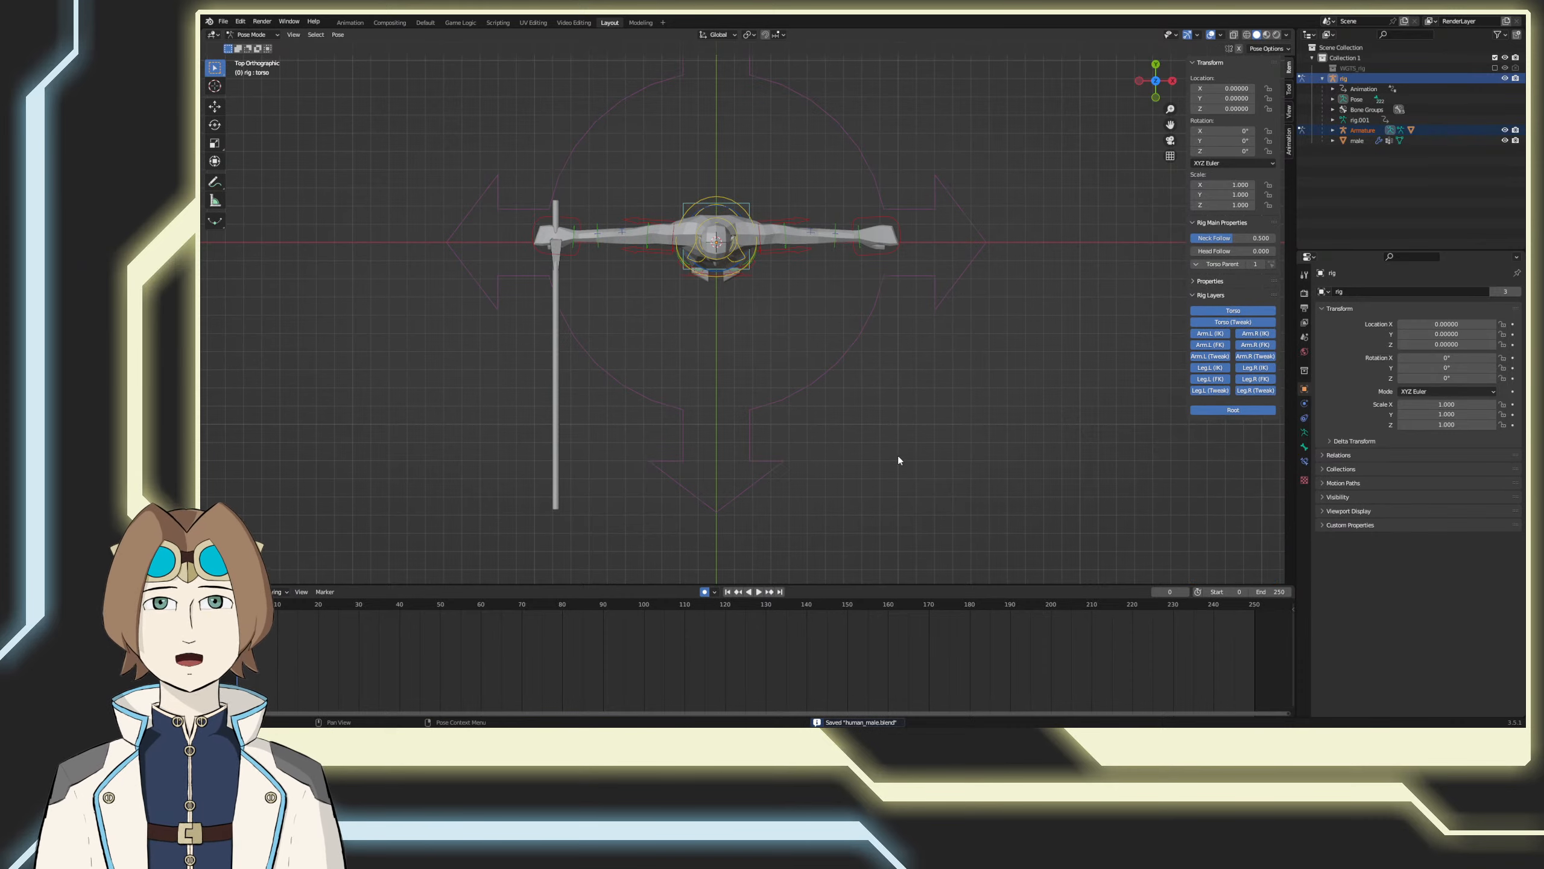
{"action": "middle_click_drag", "start_coordinate": [897, 456], "coordinate": [755, 257]}
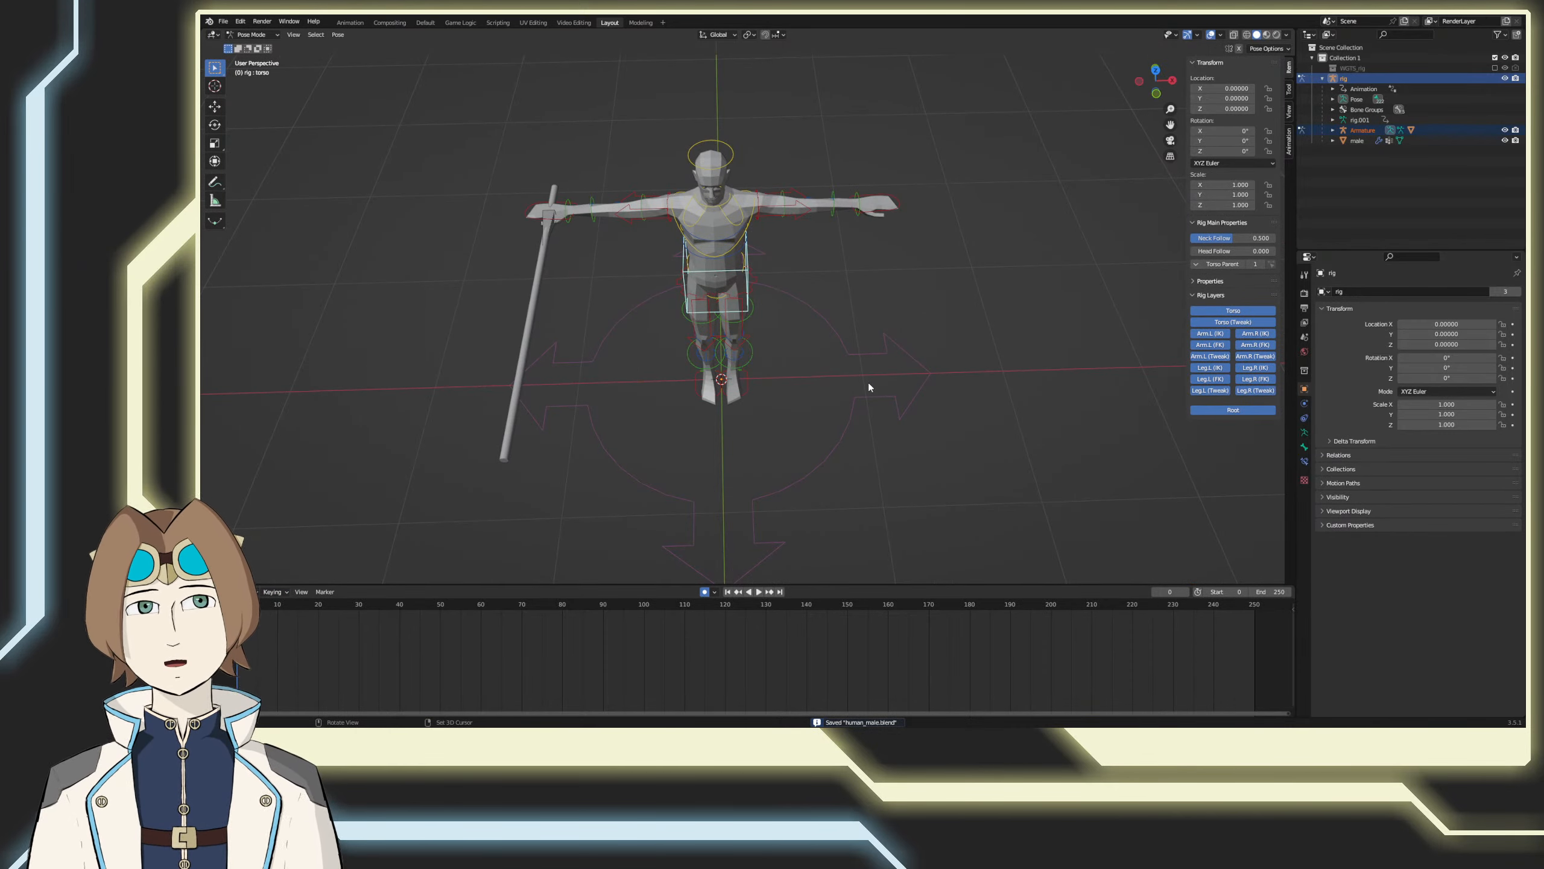
Step: Twist the torso control about 28° in top view at frame 0 and save the file
{"action": "middle_click_drag", "start_coordinate": [869, 382], "coordinate": [852, 441]}
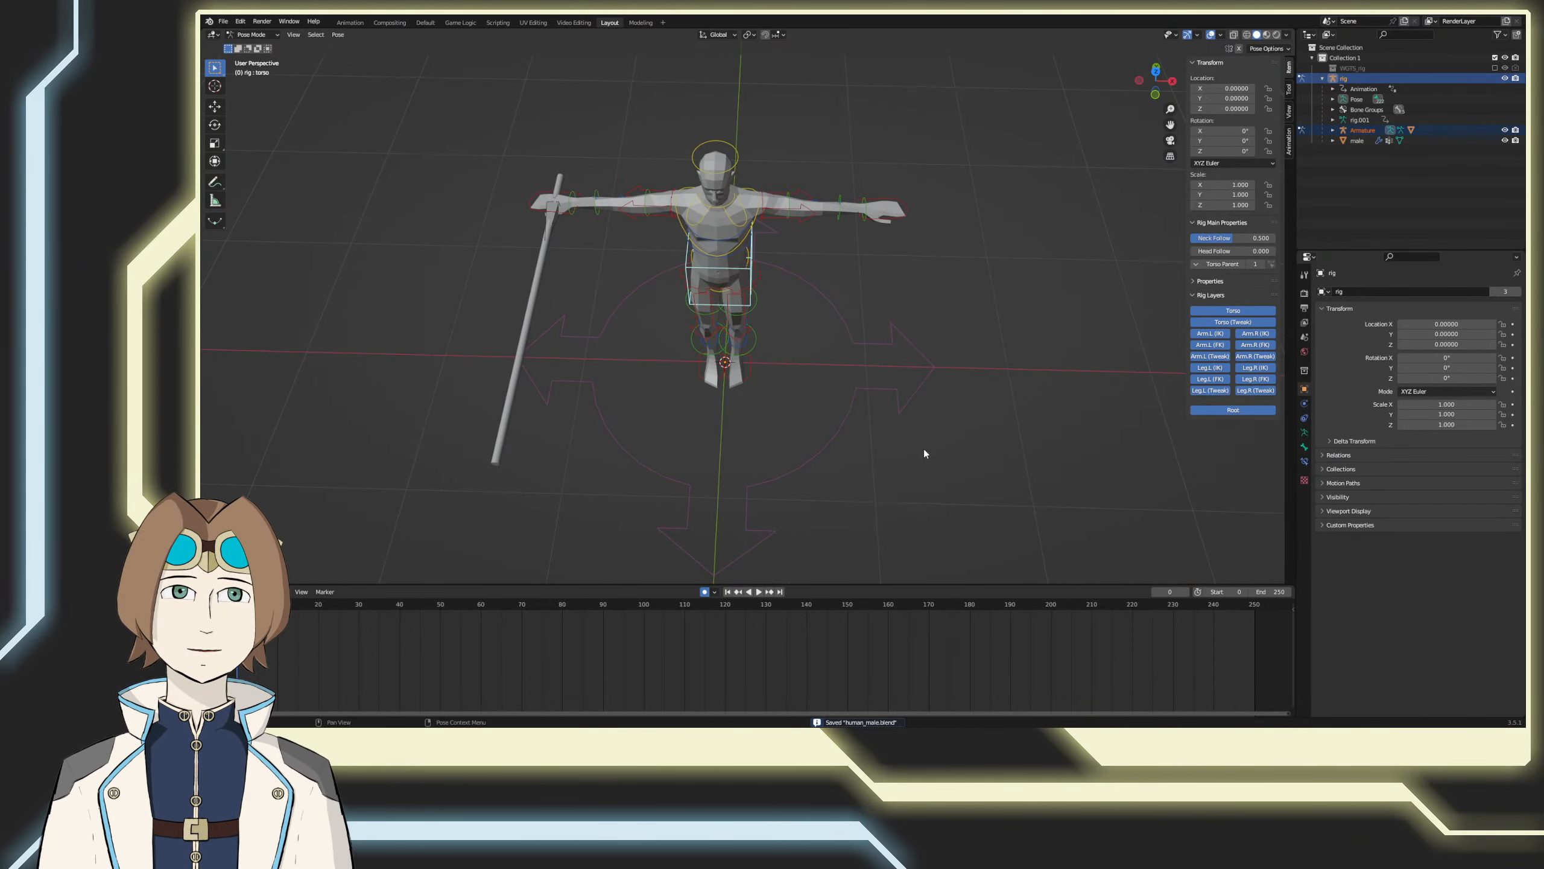
{"action": "key", "text": "a"}
{"action": "key", "text": "alt+a"}
{"action": "key", "text": "ctrl+s"}
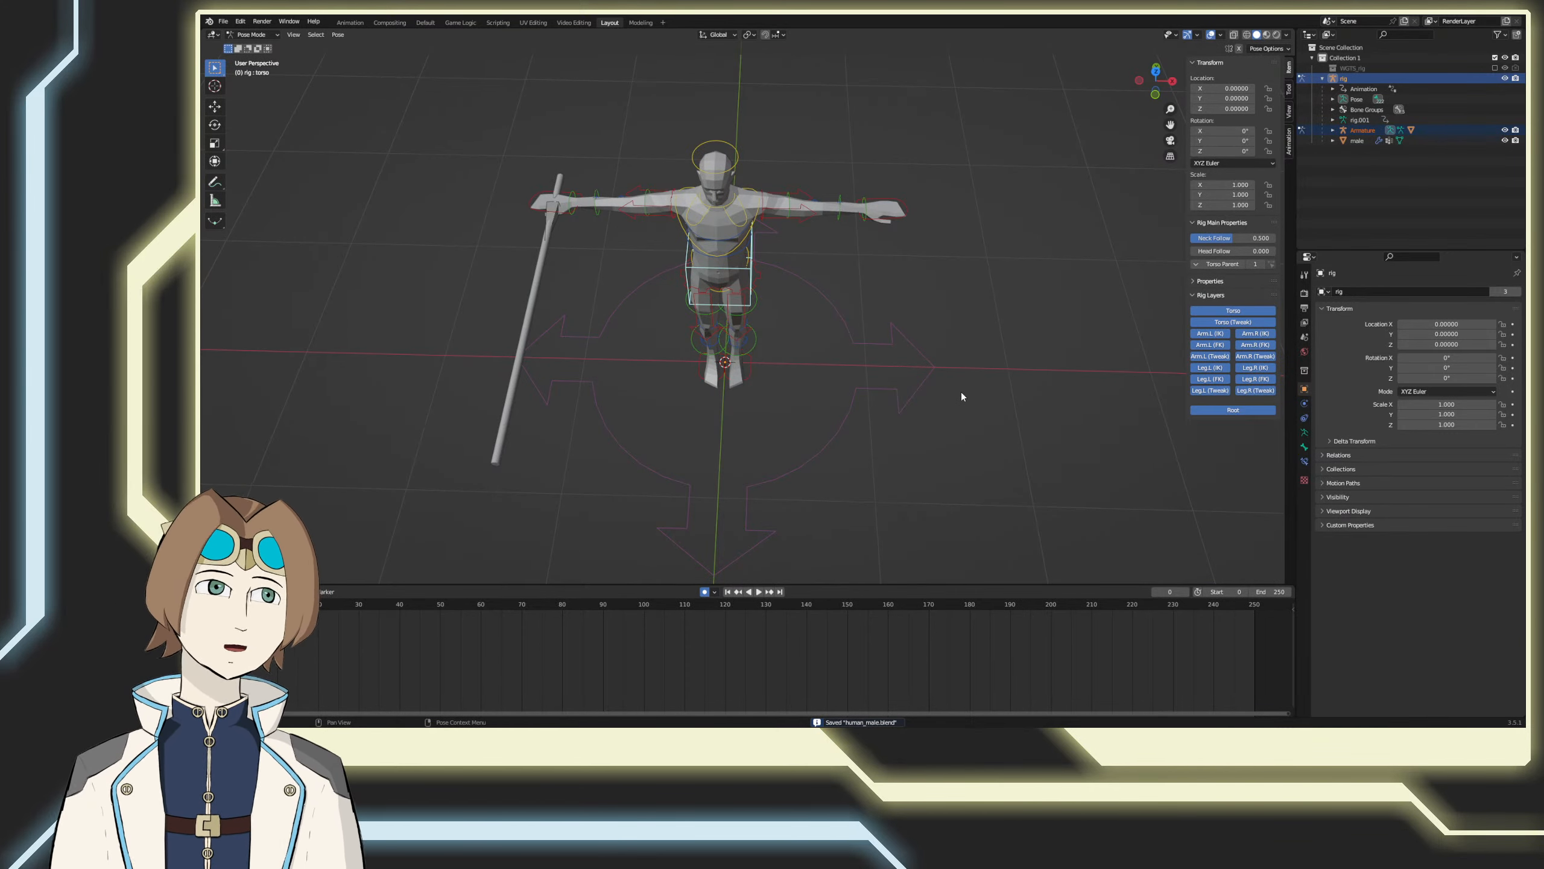
{"action": "key", "text": "KP_7"}
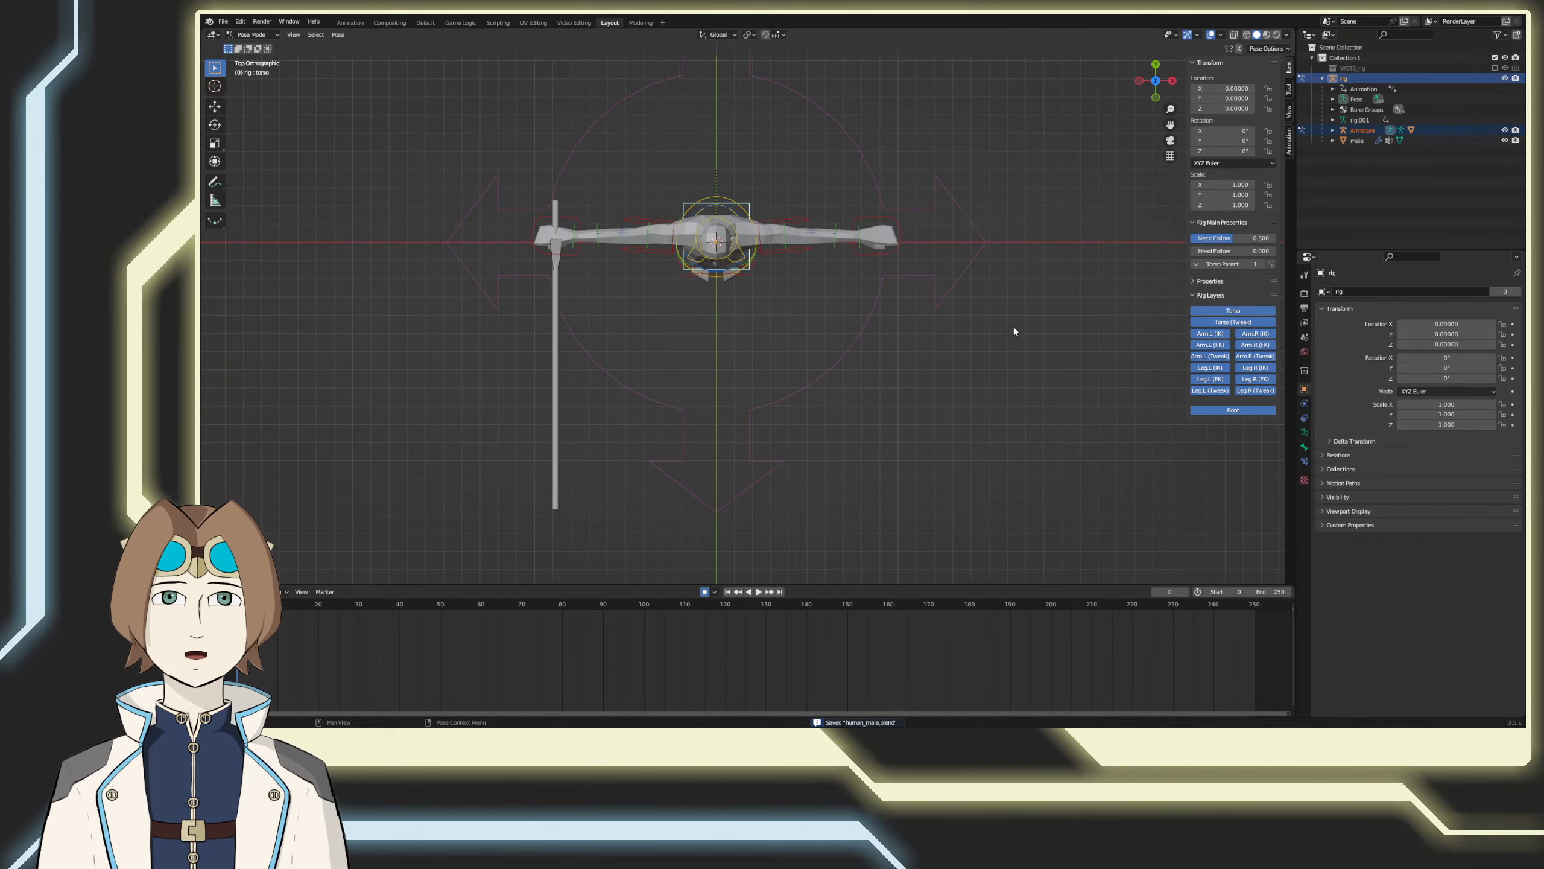
{"action": "key", "text": "r"}
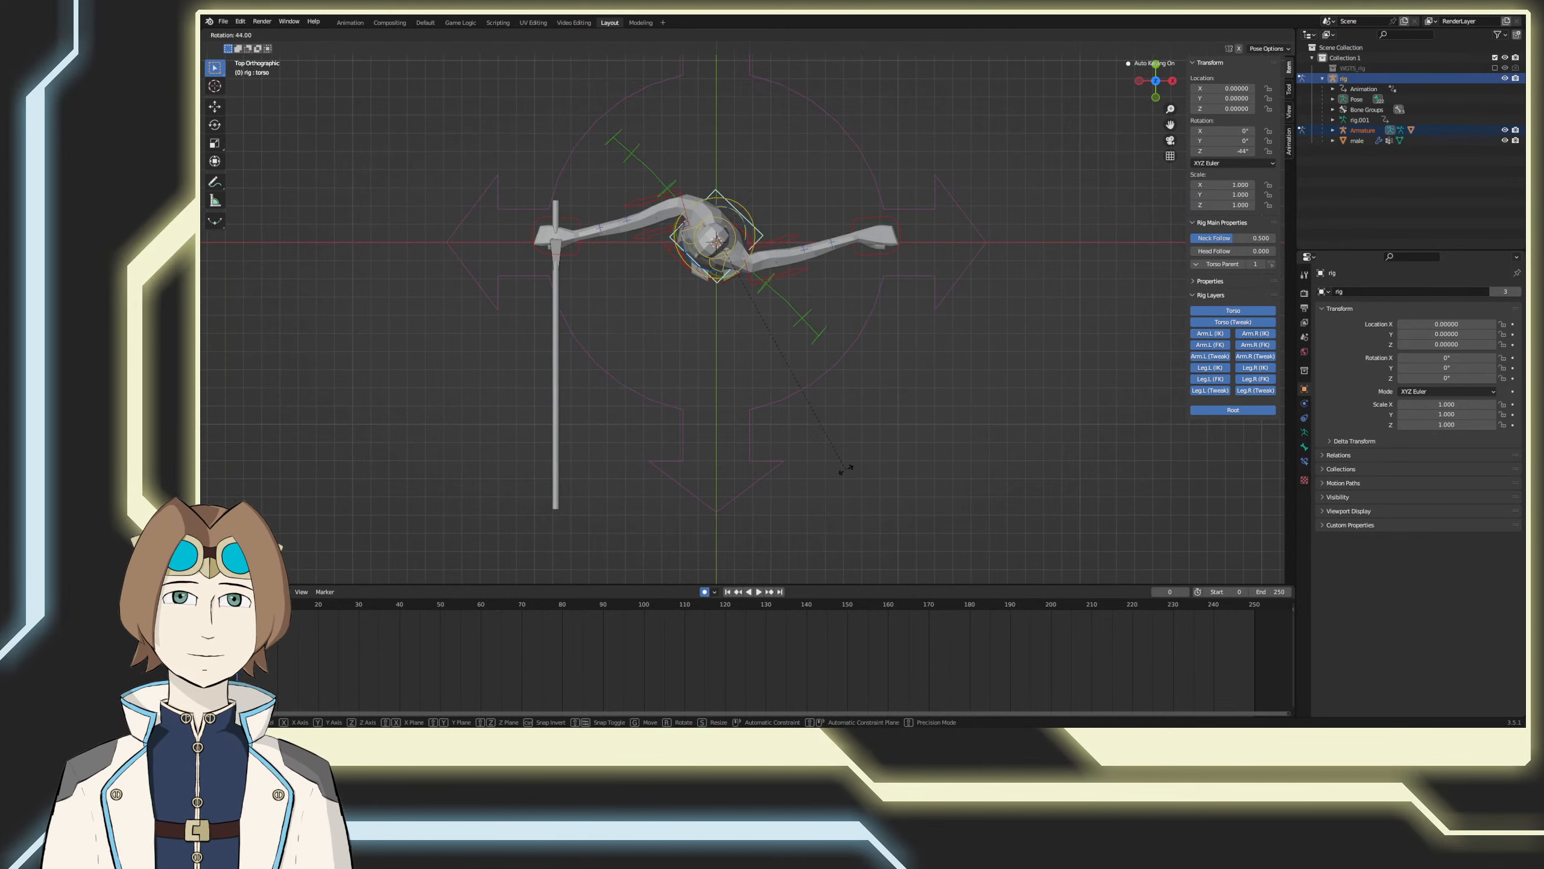
{"action": "left_click", "coordinate": [929, 451]}
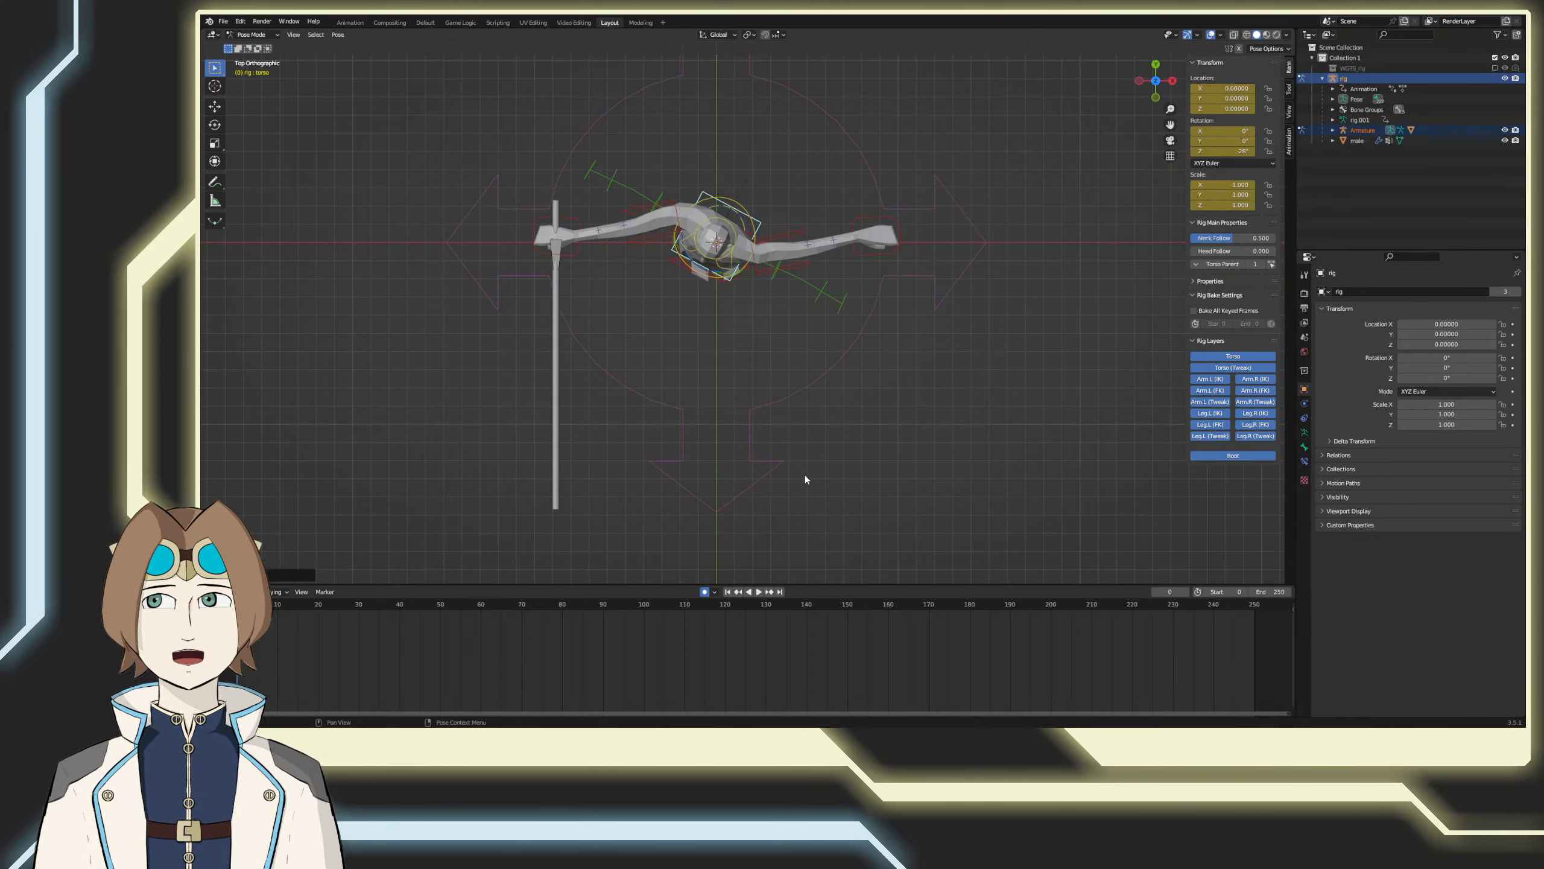
{"action": "key", "text": "ctrl+s"}
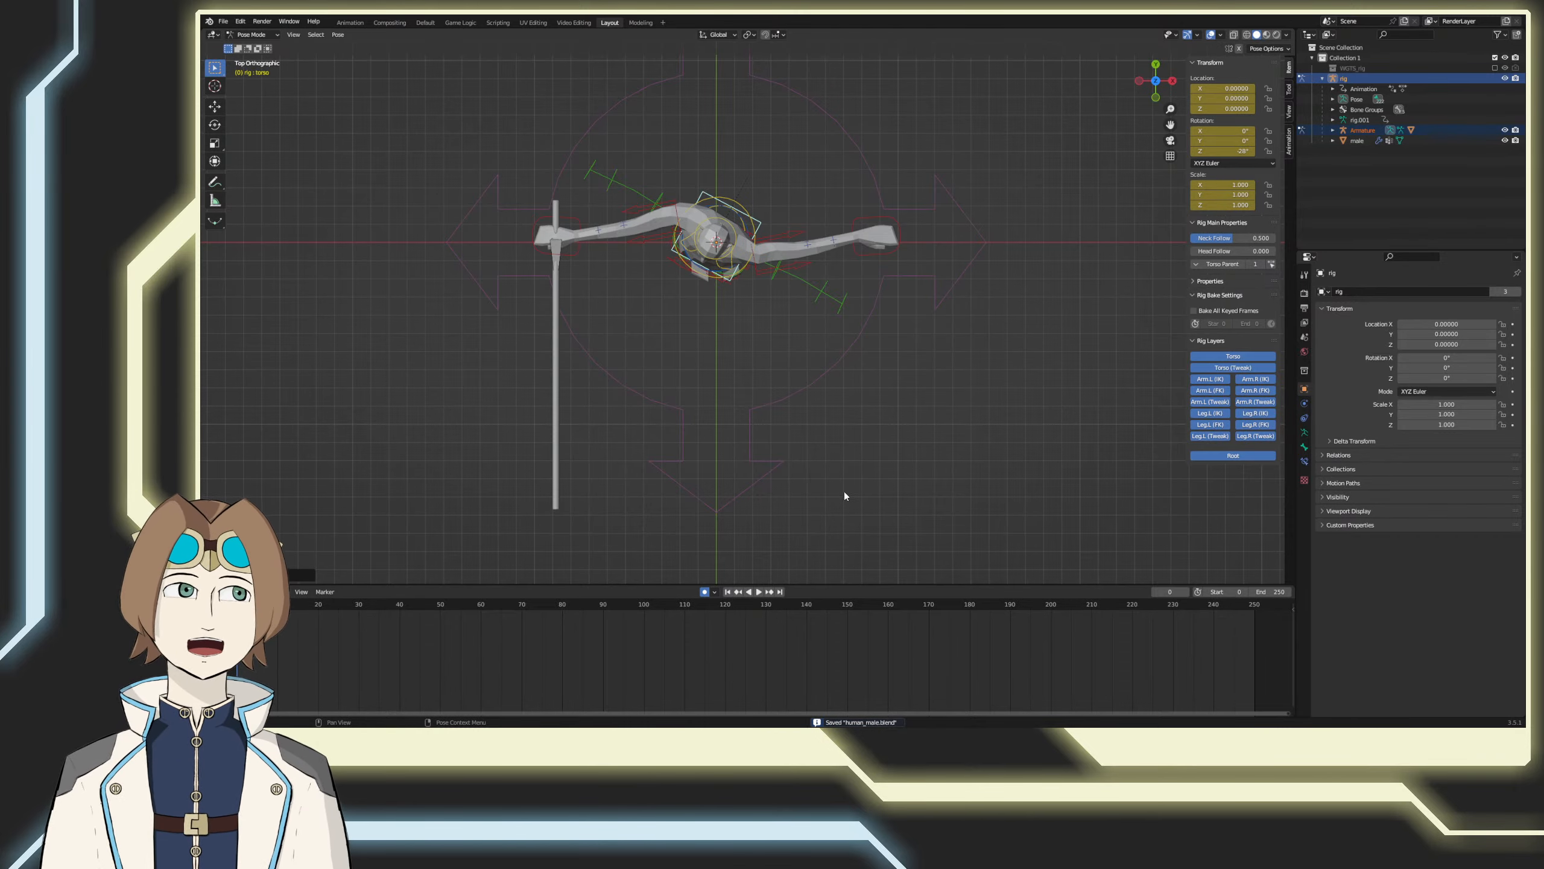
Step: Clear the torso control's rotation at frame 10 and save the file
{"action": "middle_click_drag", "start_coordinate": [849, 490], "coordinate": [841, 451]}
{"action": "key", "text": "KP_1"}
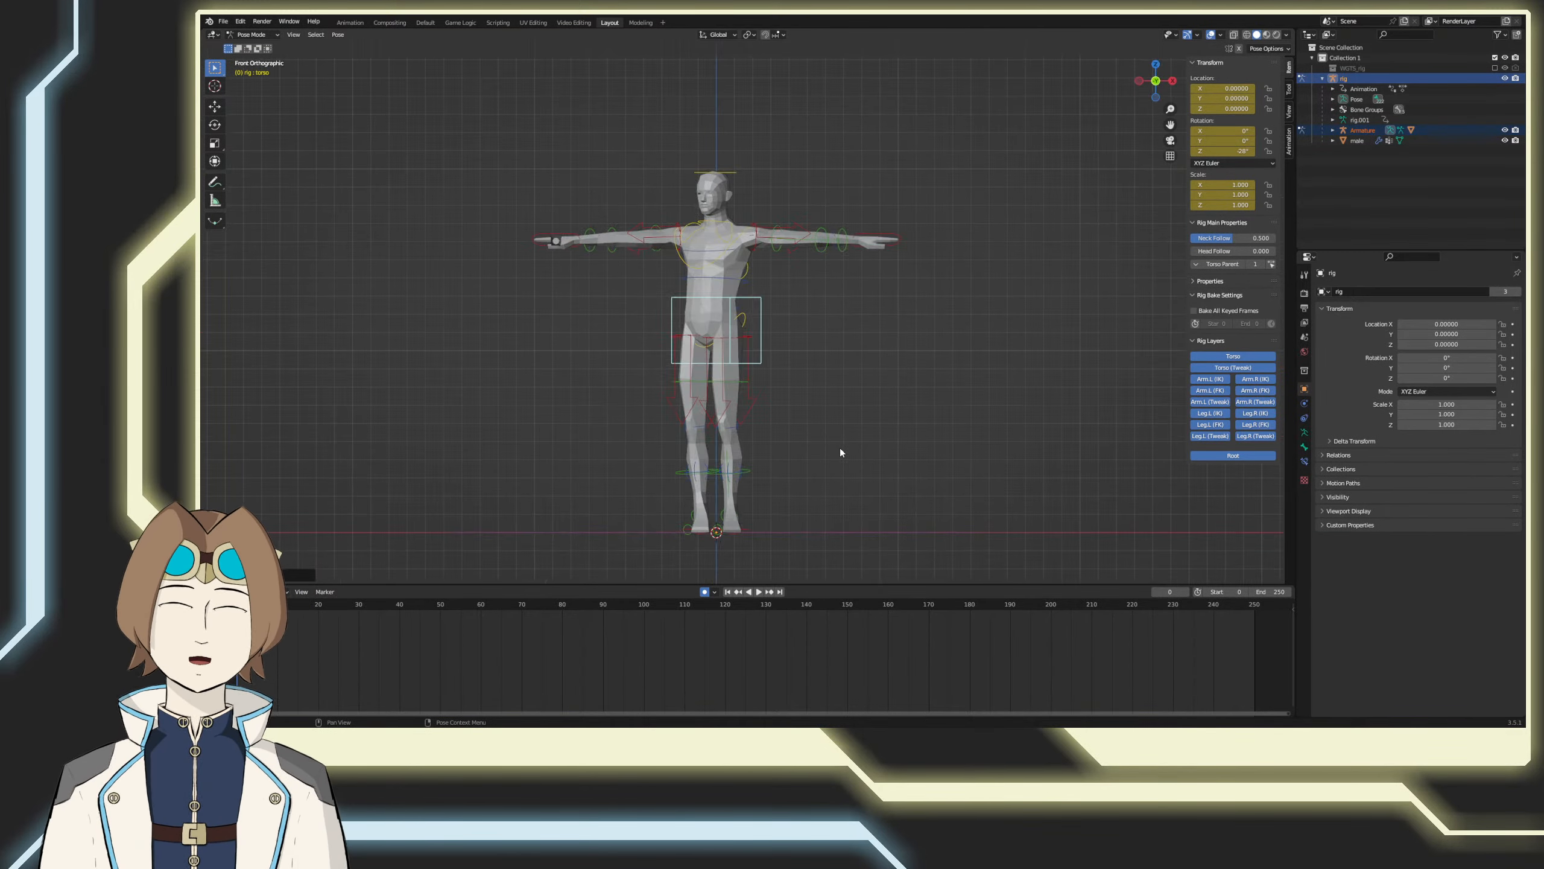
{"action": "key", "text": "KP_7"}
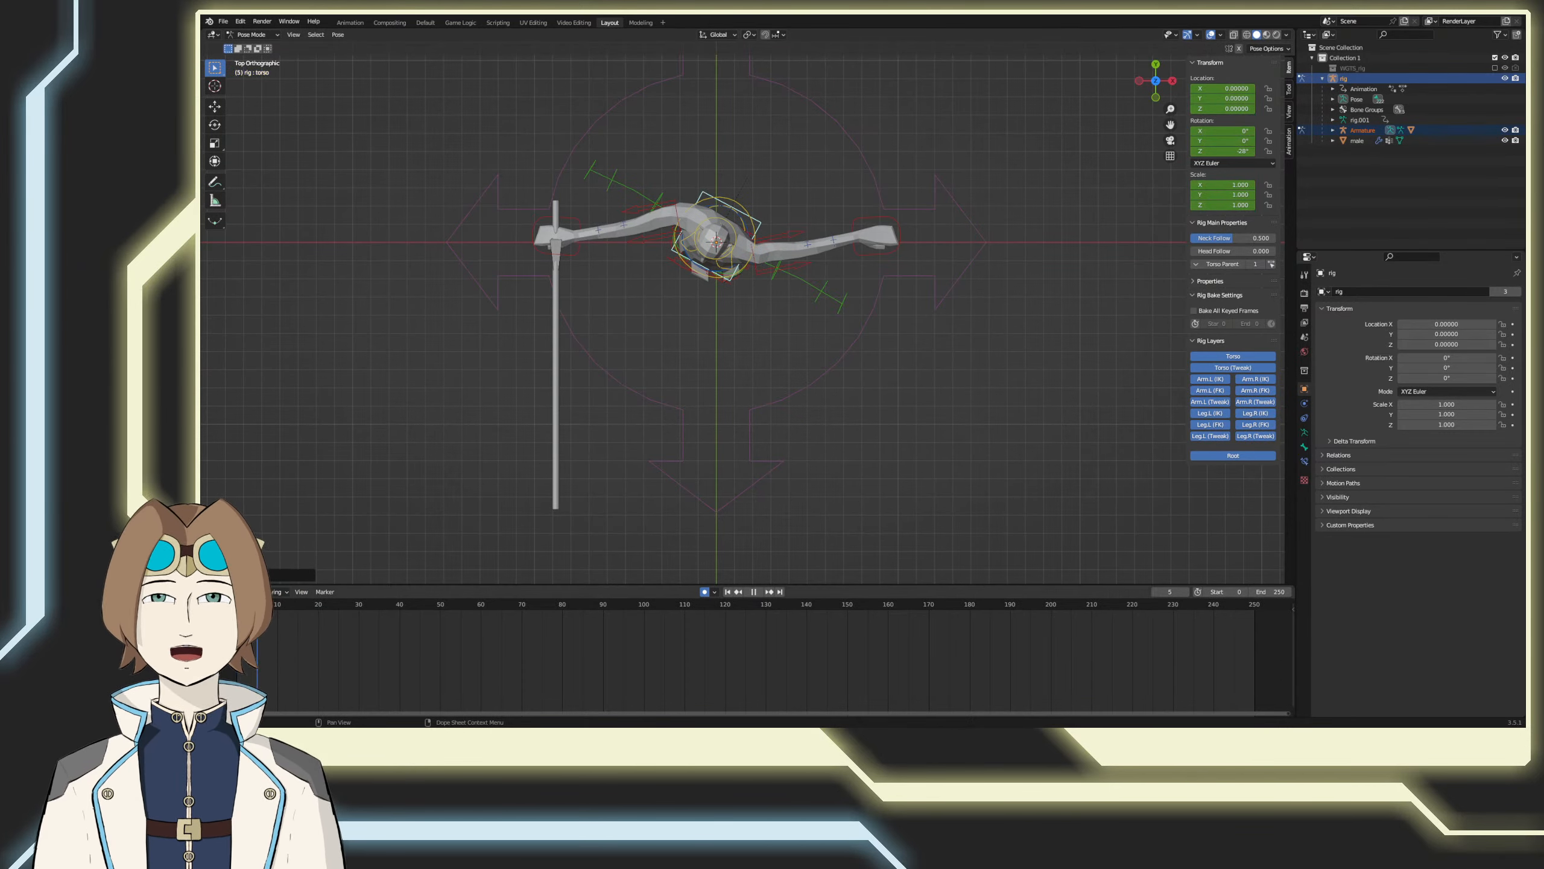
{"action": "left_click_drag", "start_coordinate": [257, 604], "coordinate": [278, 604]}
{"action": "key", "text": "alt+r"}
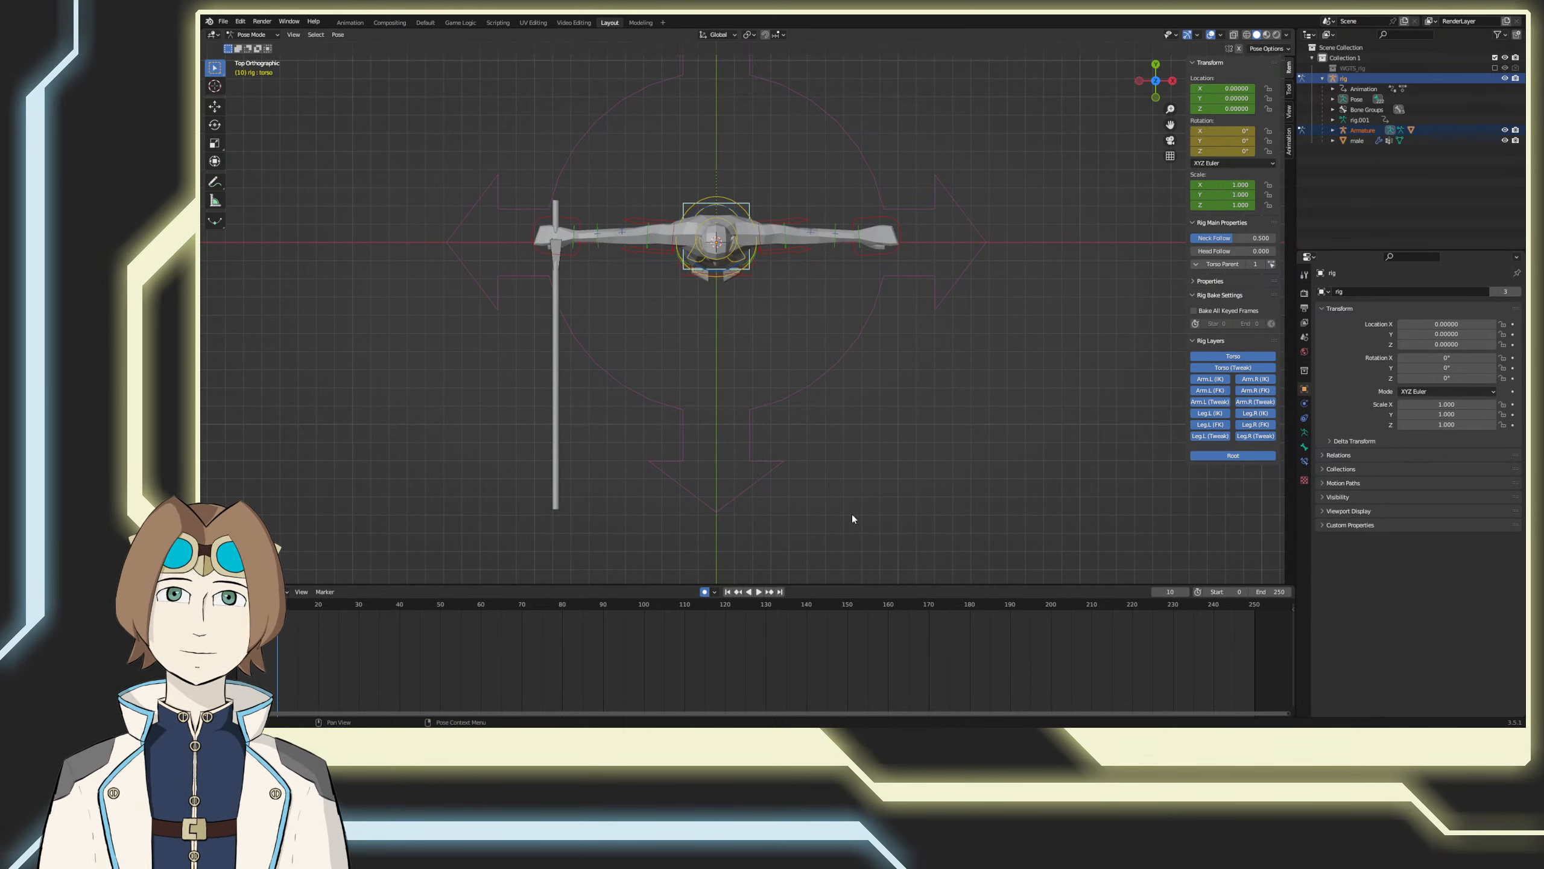
{"action": "key", "text": "ctrl+s"}
Step: Fit the whole frame range in the timeline and expand the rig's animation channels
{"action": "key", "text": "Home"}
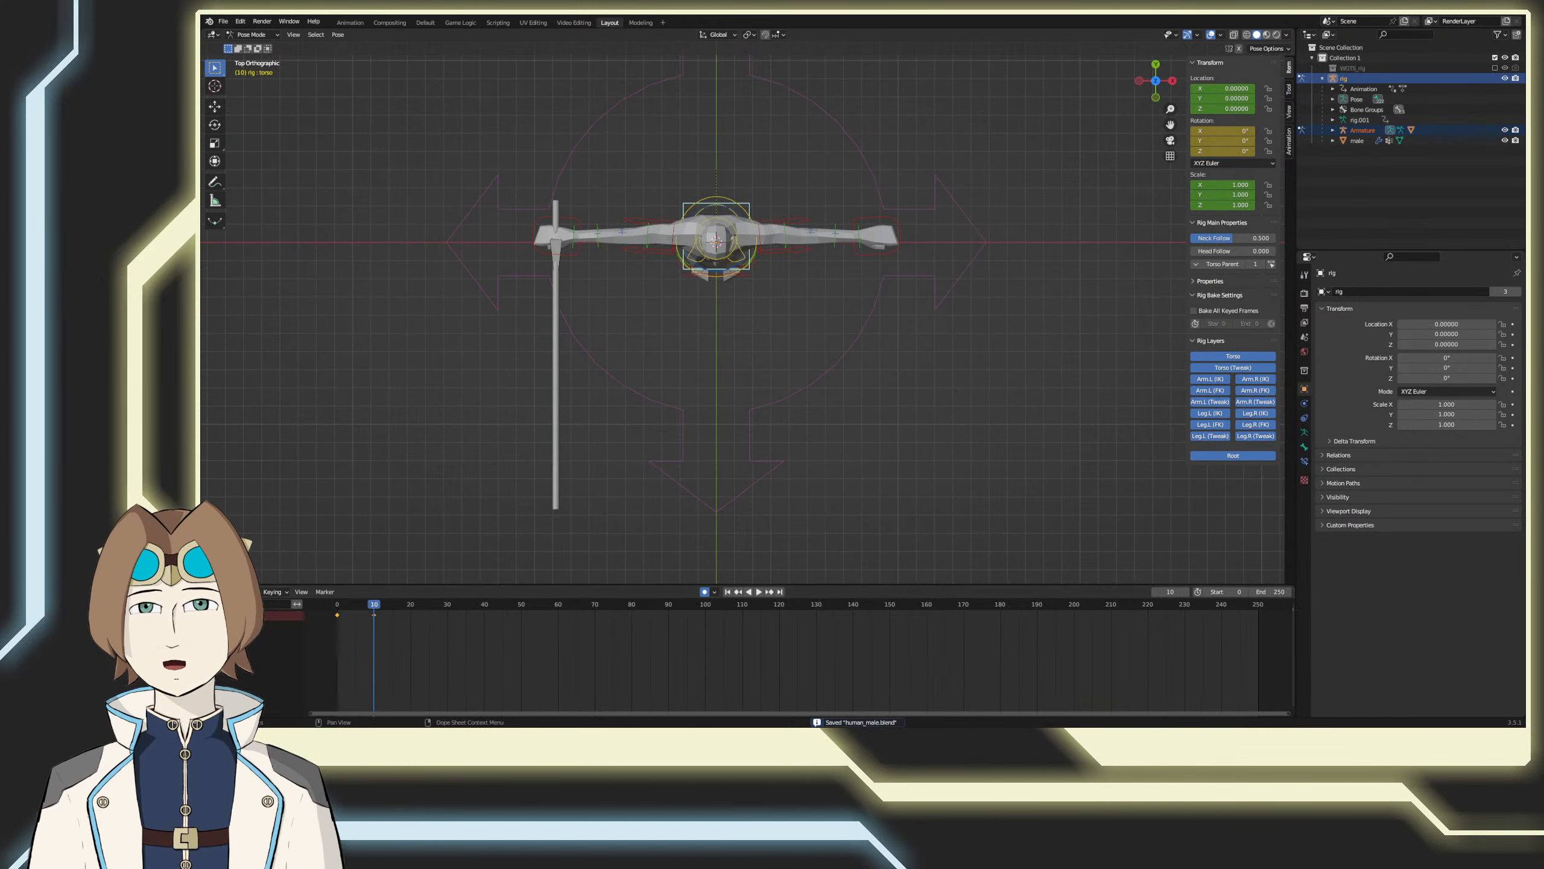
{"action": "left_click", "coordinate": [207, 614]}
{"action": "left_click", "coordinate": [214, 643]}
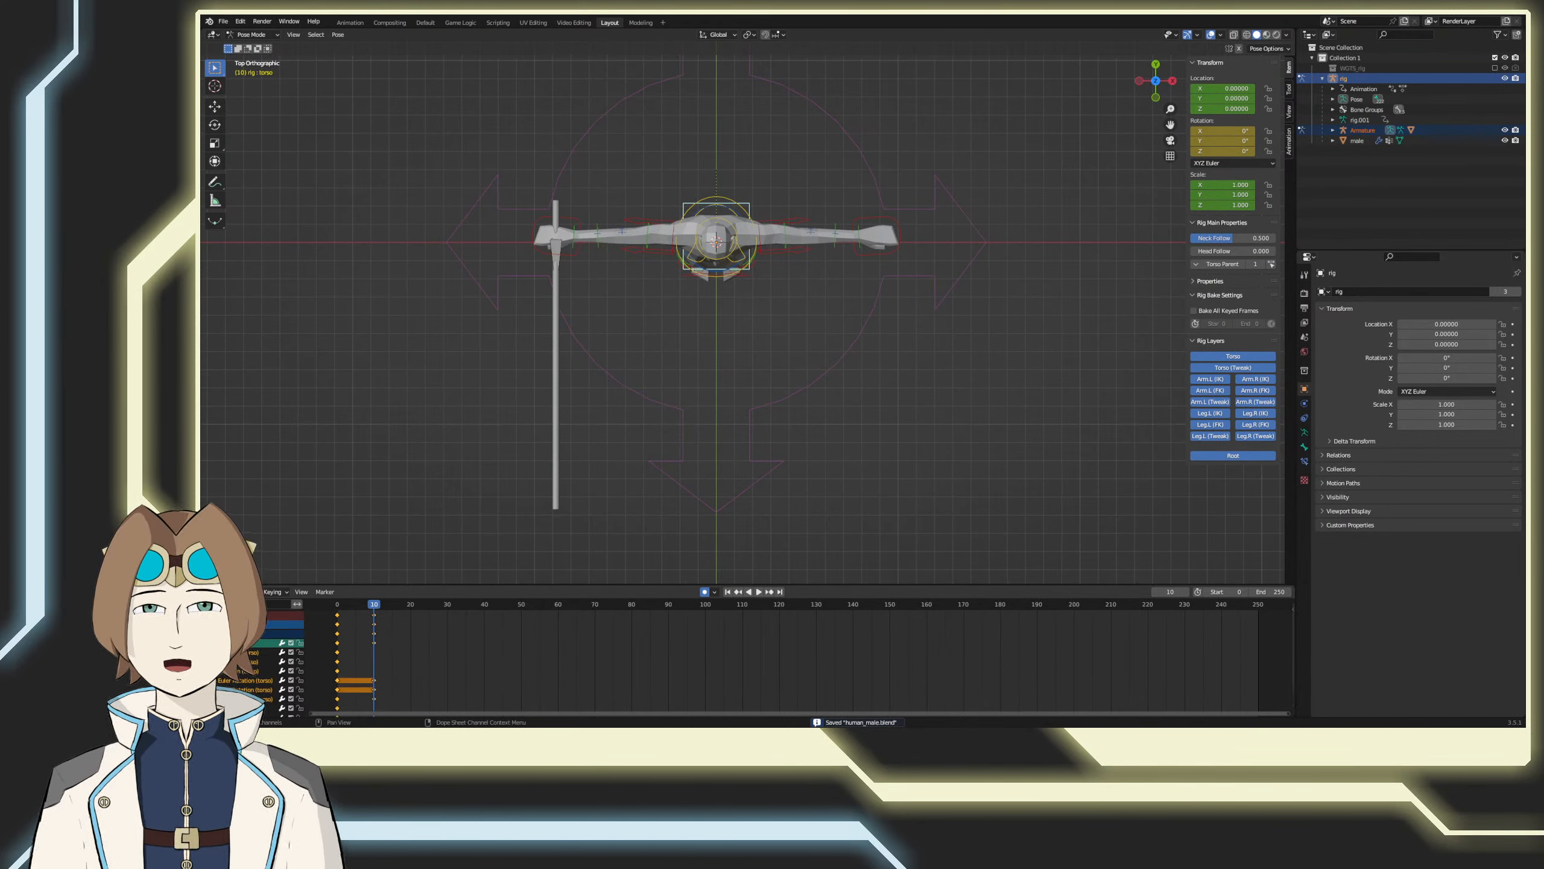
Step: Reduce the torso control's twist at frame 0 to about 21° in top view
{"action": "middle_click_drag", "start_coordinate": [682, 504], "coordinate": [1003, 437]}
{"action": "key", "text": "shift+Left"}
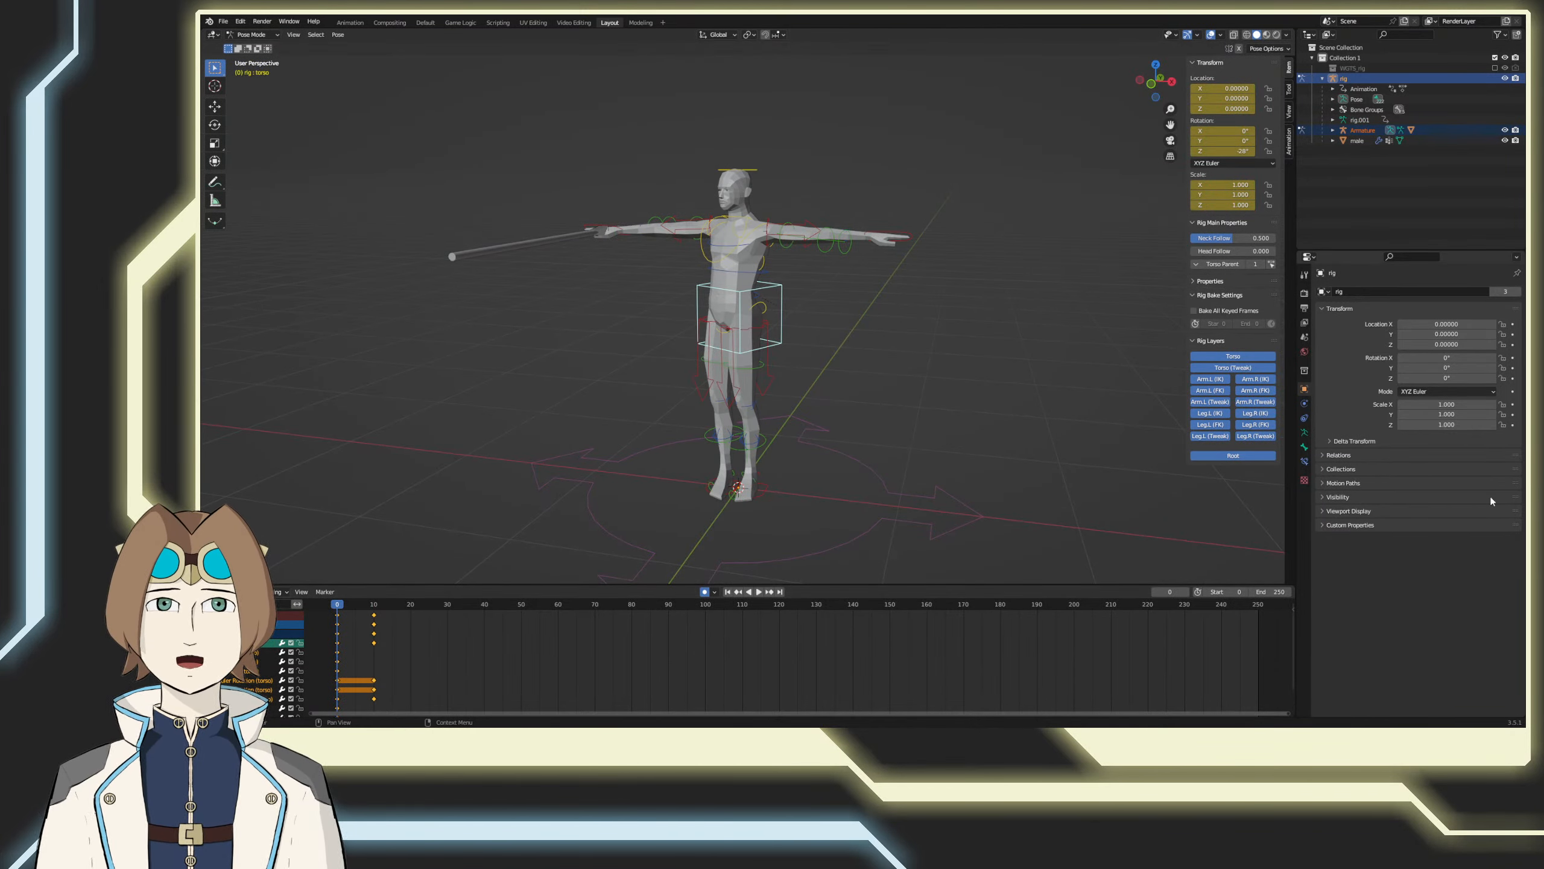
{"action": "middle_click_drag", "start_coordinate": [903, 469], "coordinate": [870, 499]}
{"action": "middle_click_drag", "start_coordinate": [634, 467], "coordinate": [521, 534]}
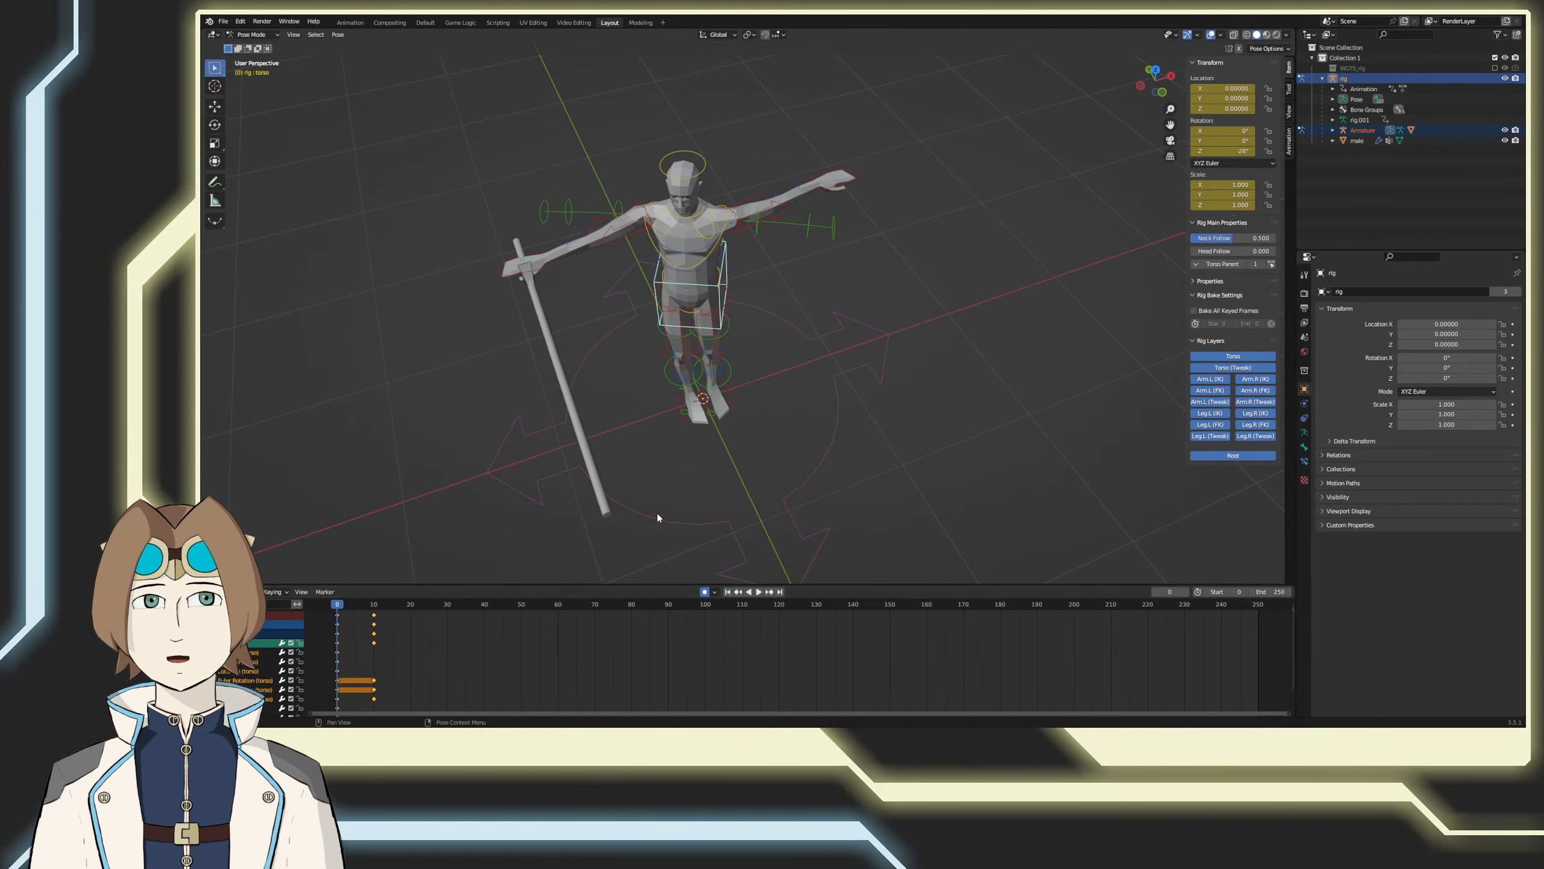
{"action": "middle_click_drag", "start_coordinate": [657, 517], "coordinate": [747, 482]}
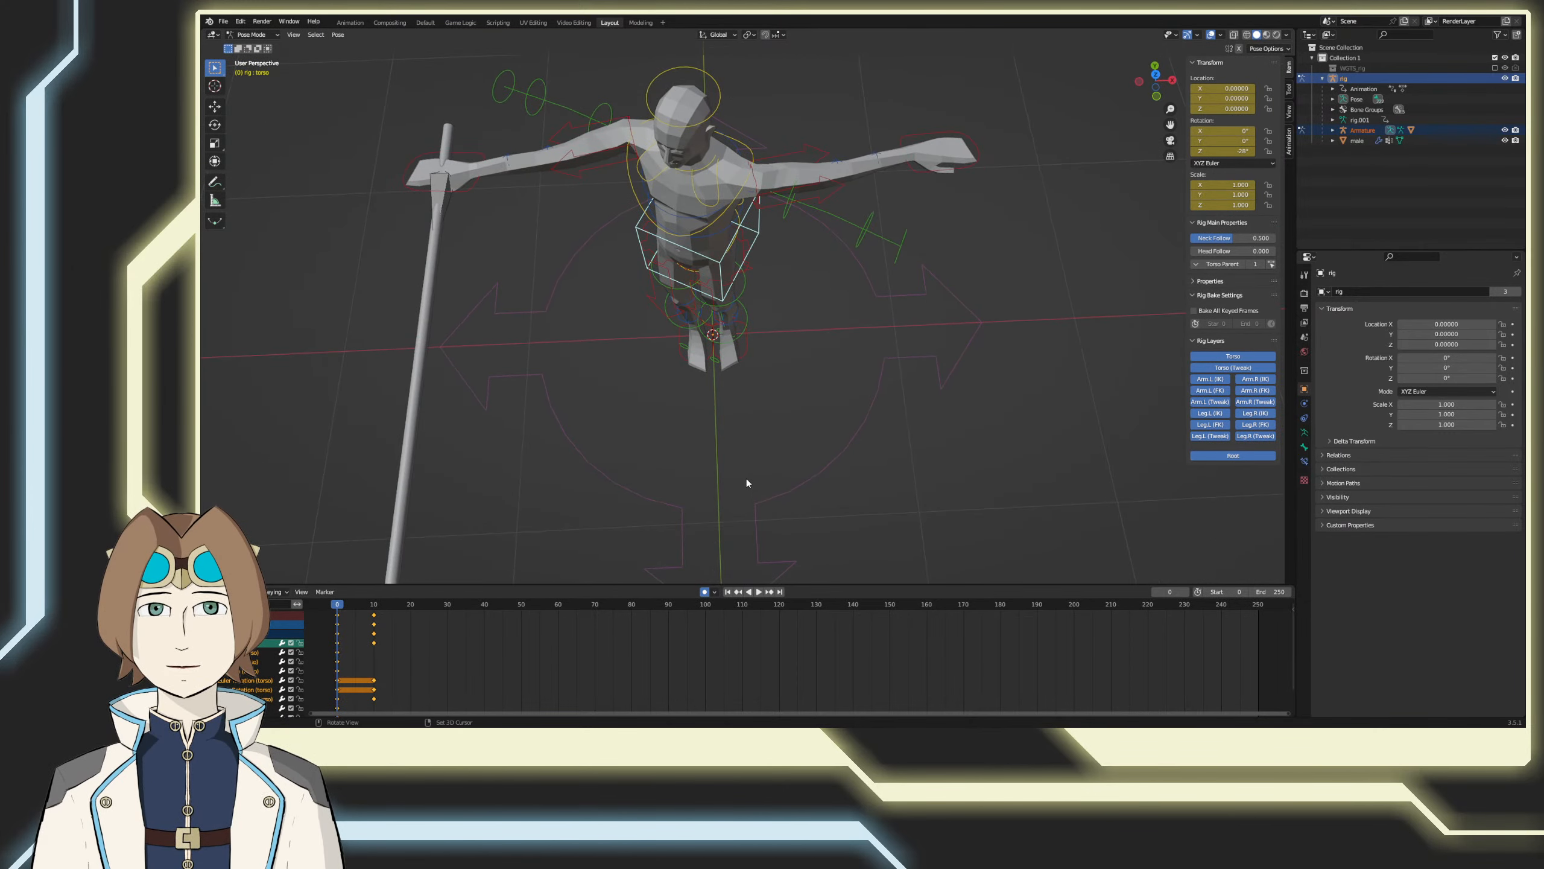
{"action": "key", "text": "KP_7"}
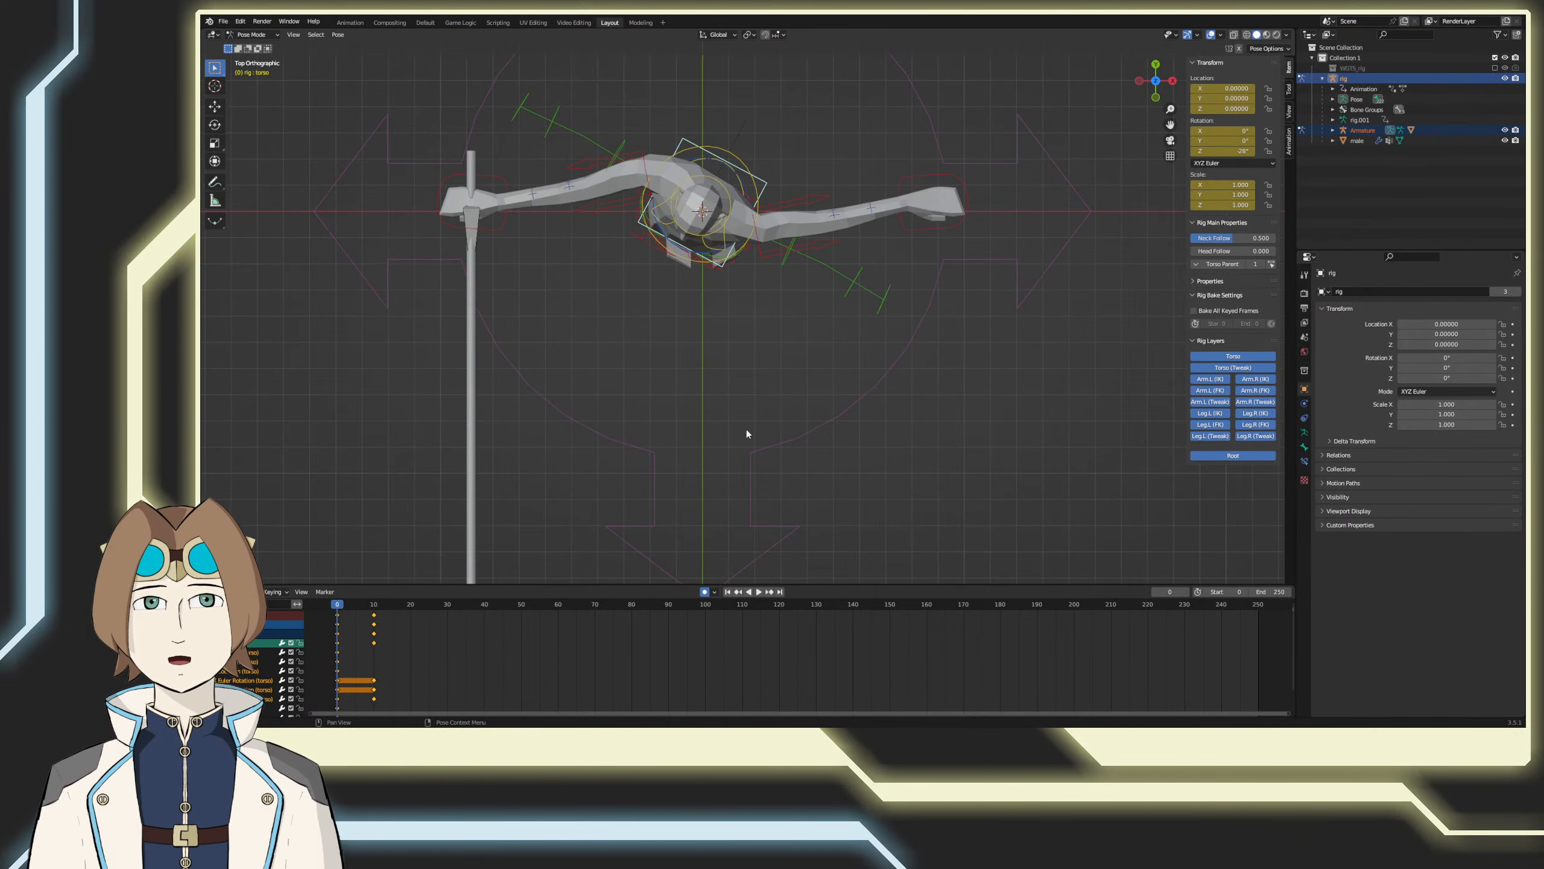
{"action": "key", "text": "r"}
{"action": "left_click", "coordinate": [777, 438]}
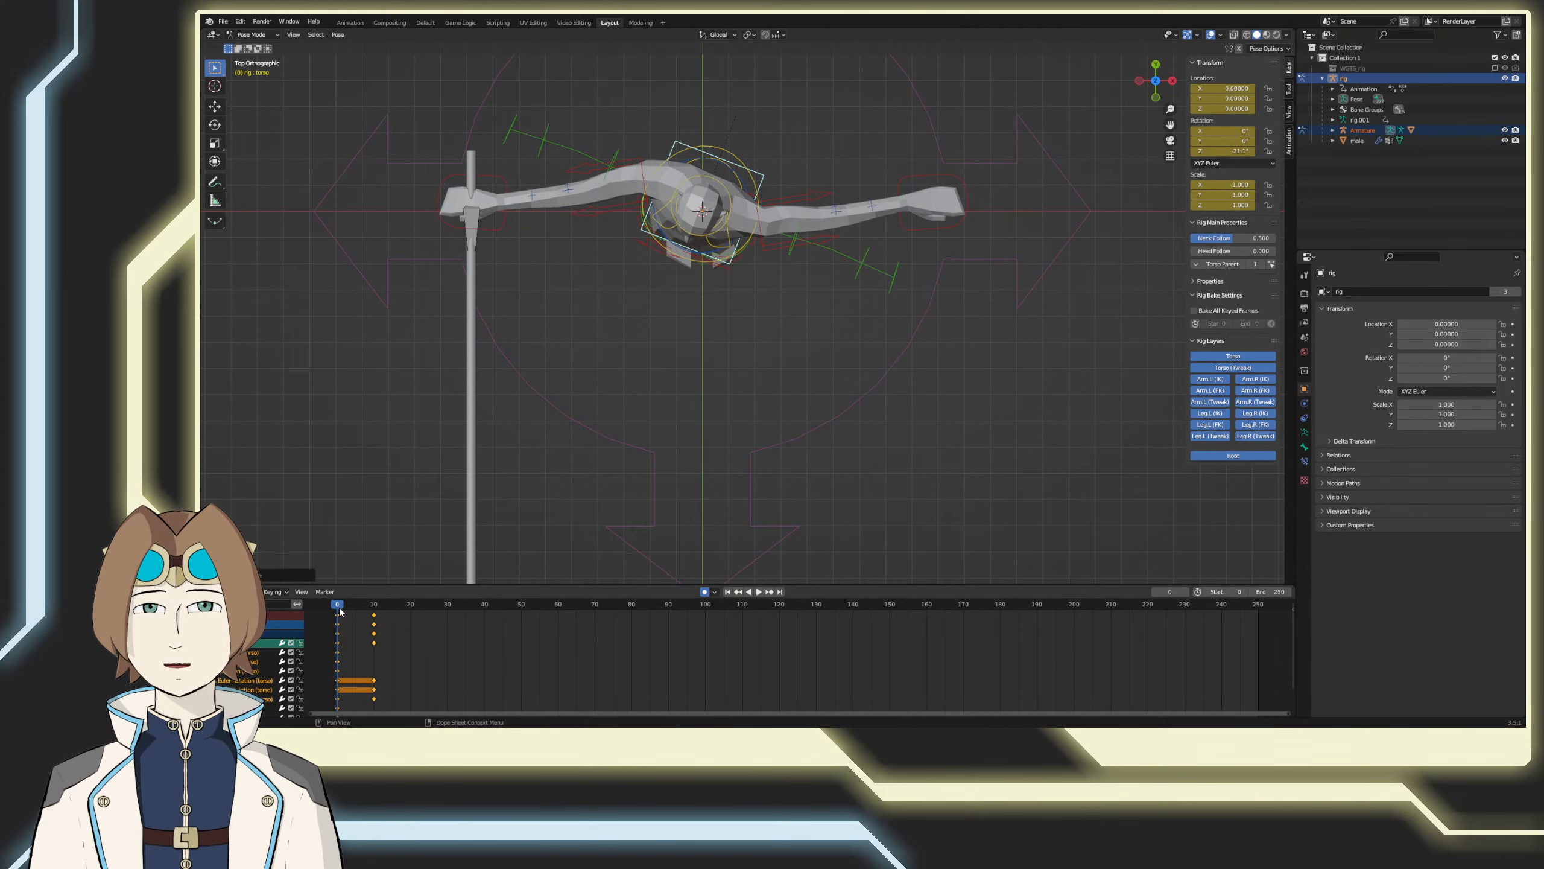
Step: Copy the torso pose from frame 0, paste it X-flipped at frame 20 and scrub through the resulting twist
{"action": "right_click", "coordinate": [567, 437]}
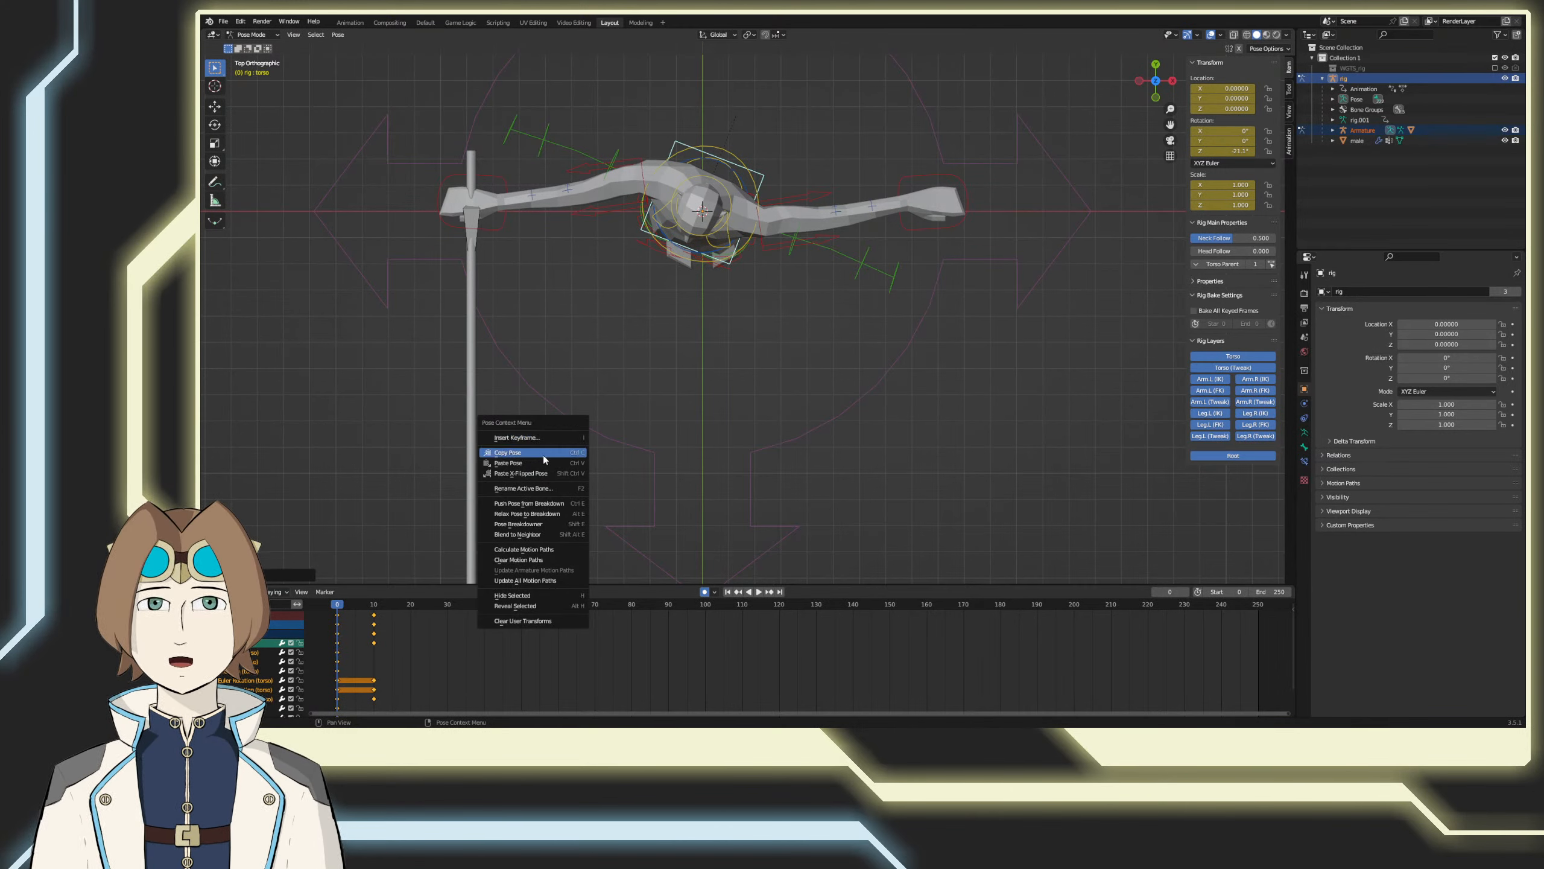
{"action": "left_click", "coordinate": [543, 456]}
{"action": "left_click", "coordinate": [410, 603]}
{"action": "right_click", "coordinate": [663, 414]}
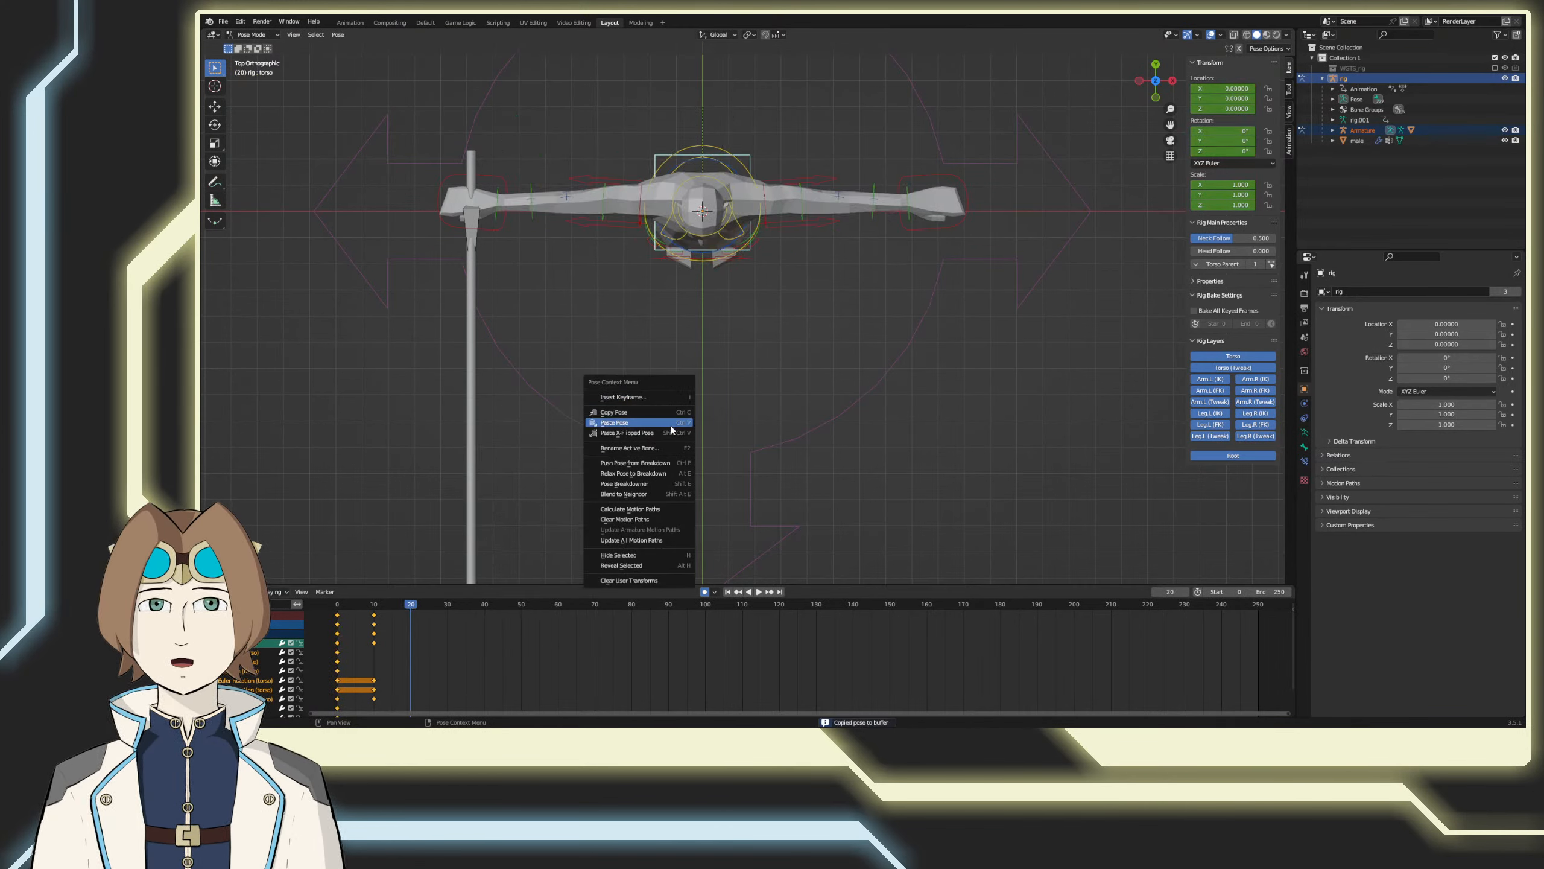
{"action": "left_click", "coordinate": [664, 422]}
{"action": "key", "text": "ctrl+z"}
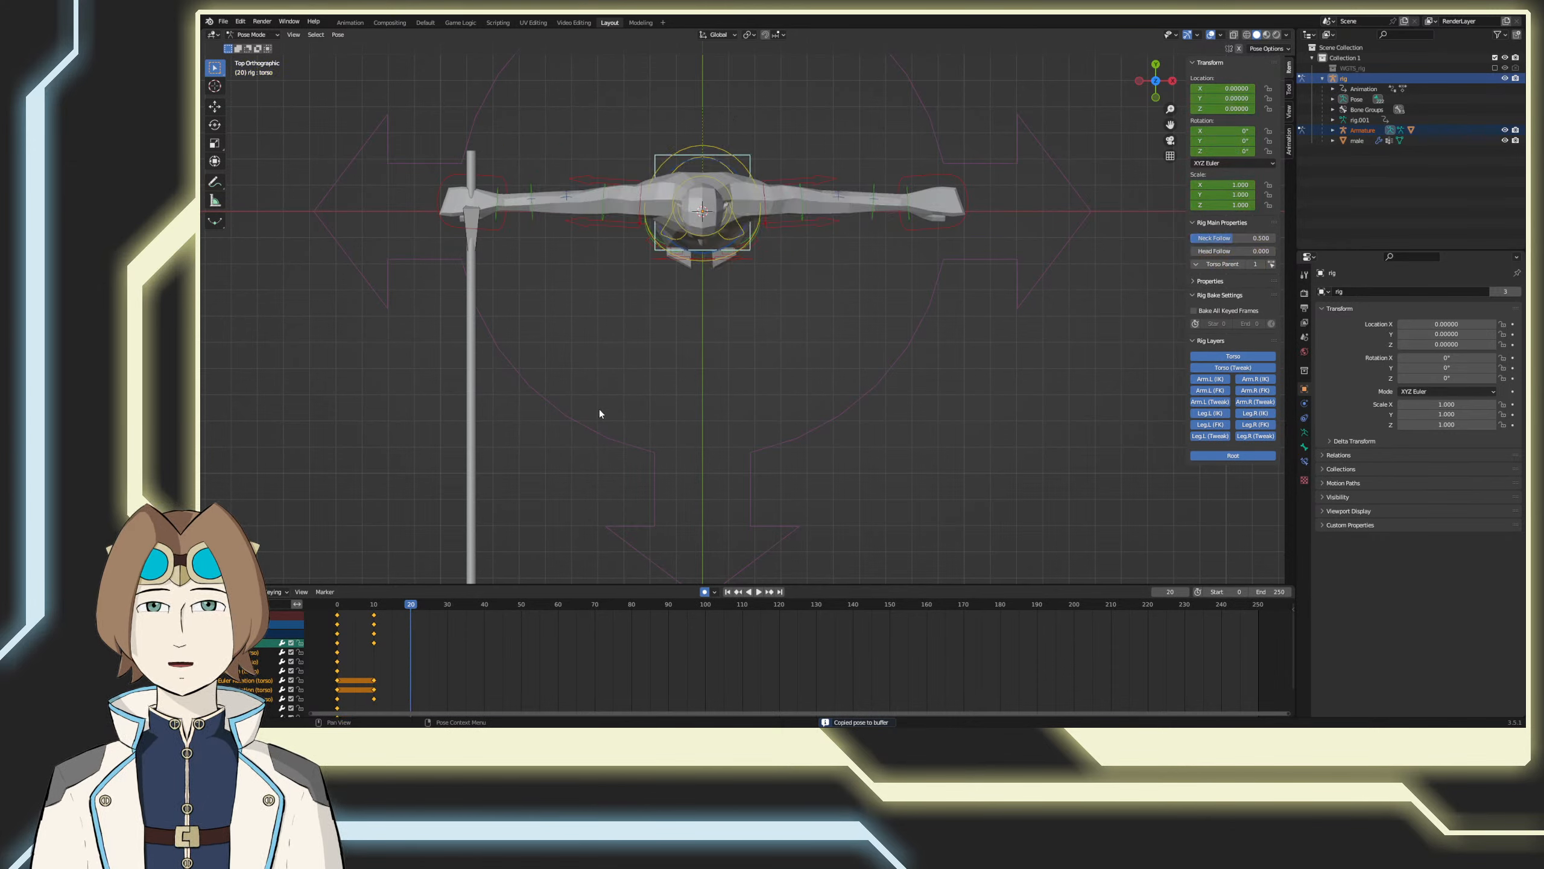
{"action": "right_click", "coordinate": [614, 411]}
{"action": "left_click", "coordinate": [614, 421]}
{"action": "left_click_drag", "start_coordinate": [414, 608], "coordinate": [322, 614]}
{"action": "key", "text": "space"}
{"action": "left_click_drag", "start_coordinate": [412, 616], "coordinate": [400, 617]}
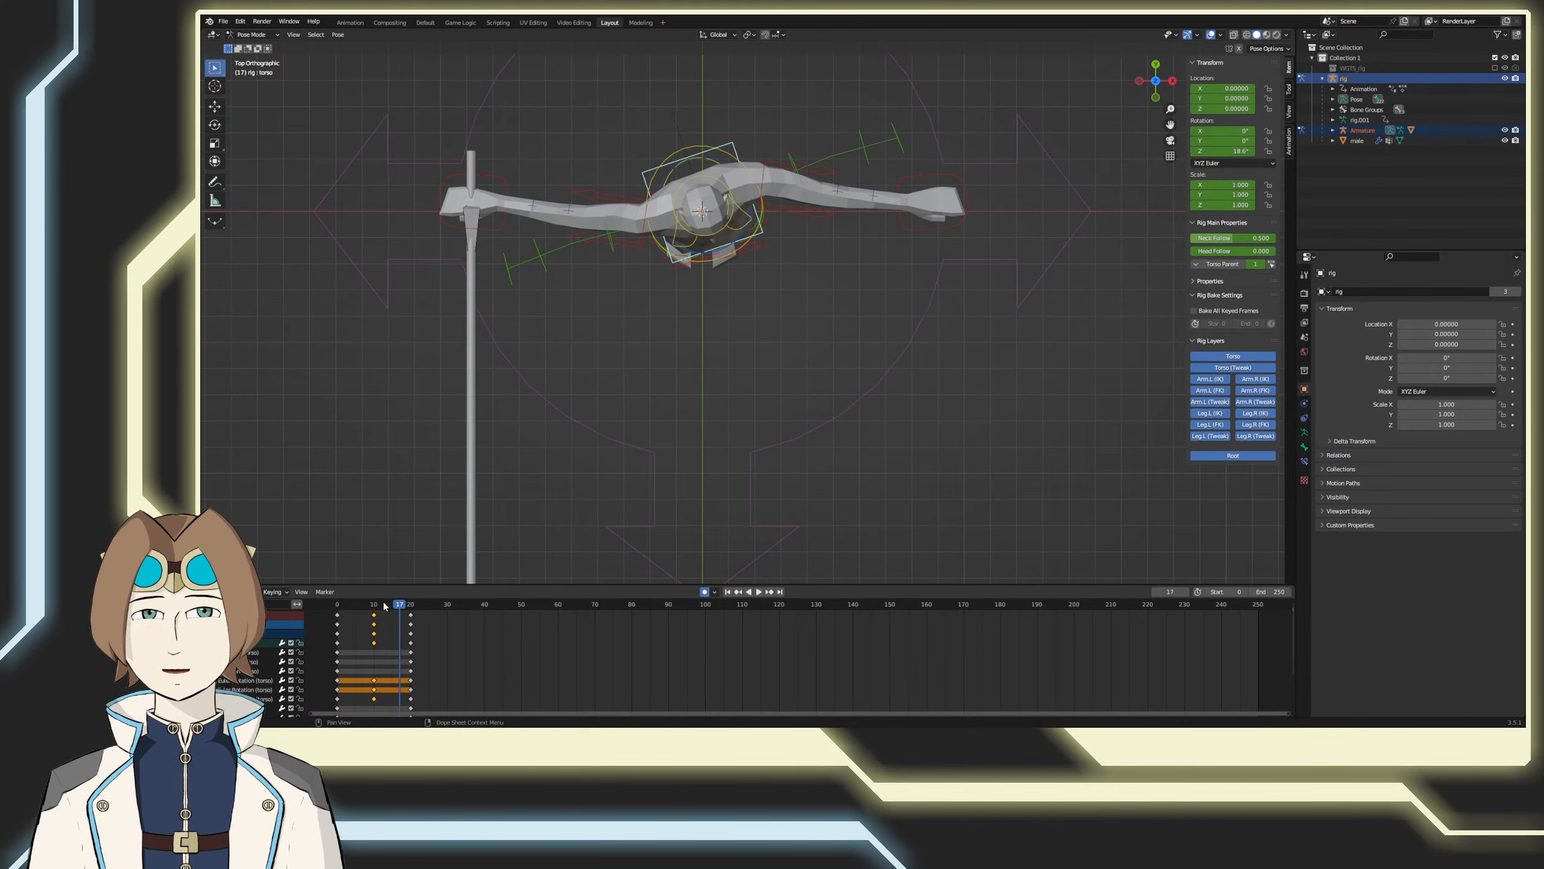
Step: Copy the neutral torso pose from frame 10 and paste it at frame 30
{"action": "right_click", "coordinate": [592, 444]}
{"action": "left_click", "coordinate": [375, 607]}
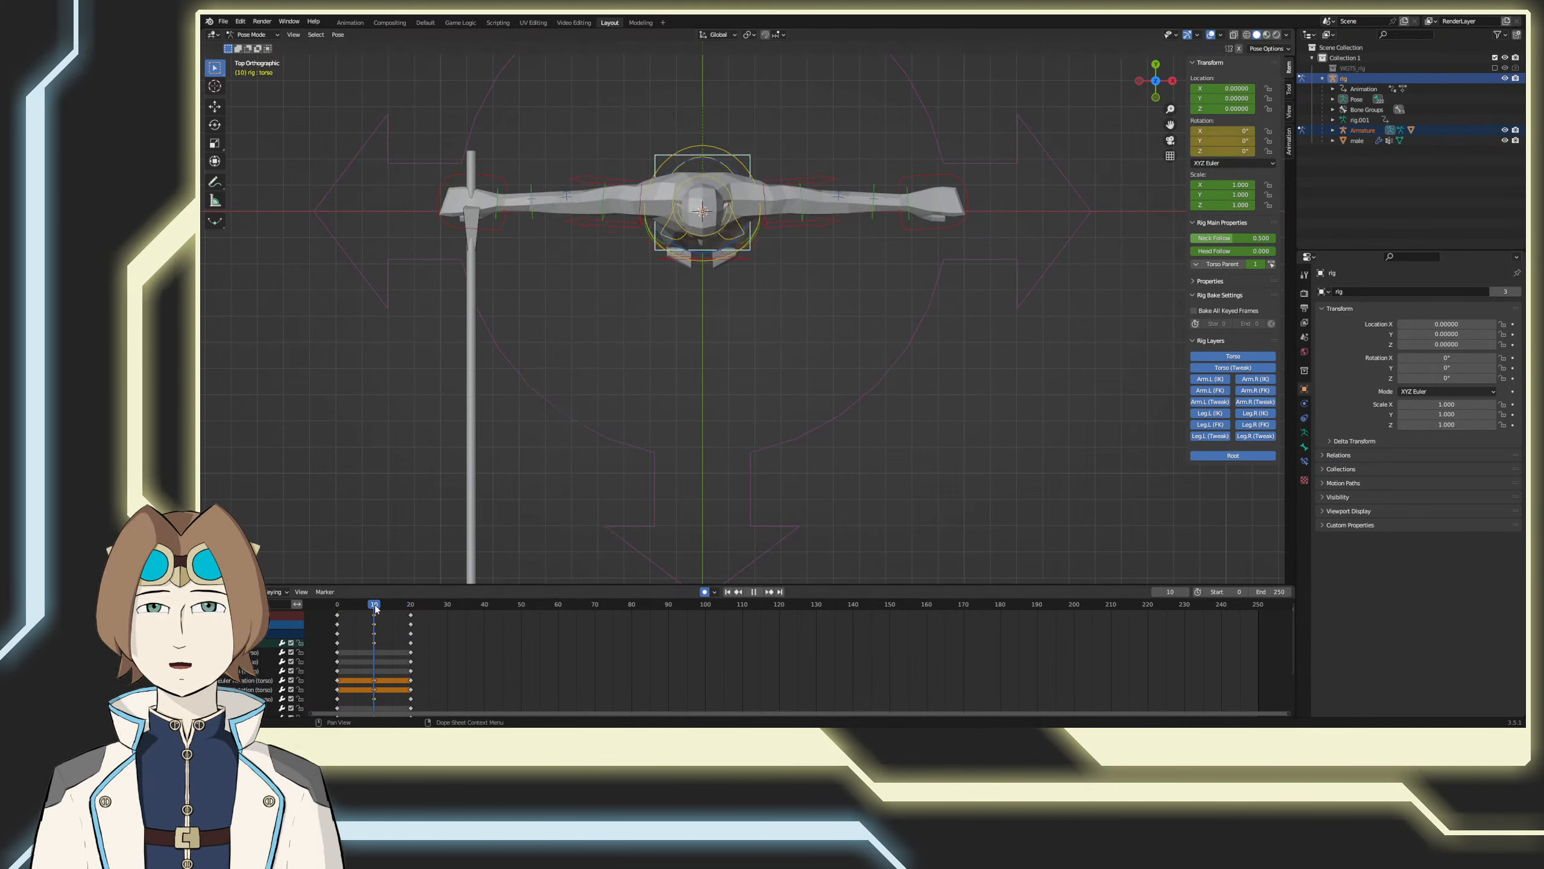
{"action": "right_click", "coordinate": [564, 465]}
{"action": "left_click", "coordinate": [565, 441]}
{"action": "left_click_drag", "start_coordinate": [444, 605], "coordinate": [444, 607]}
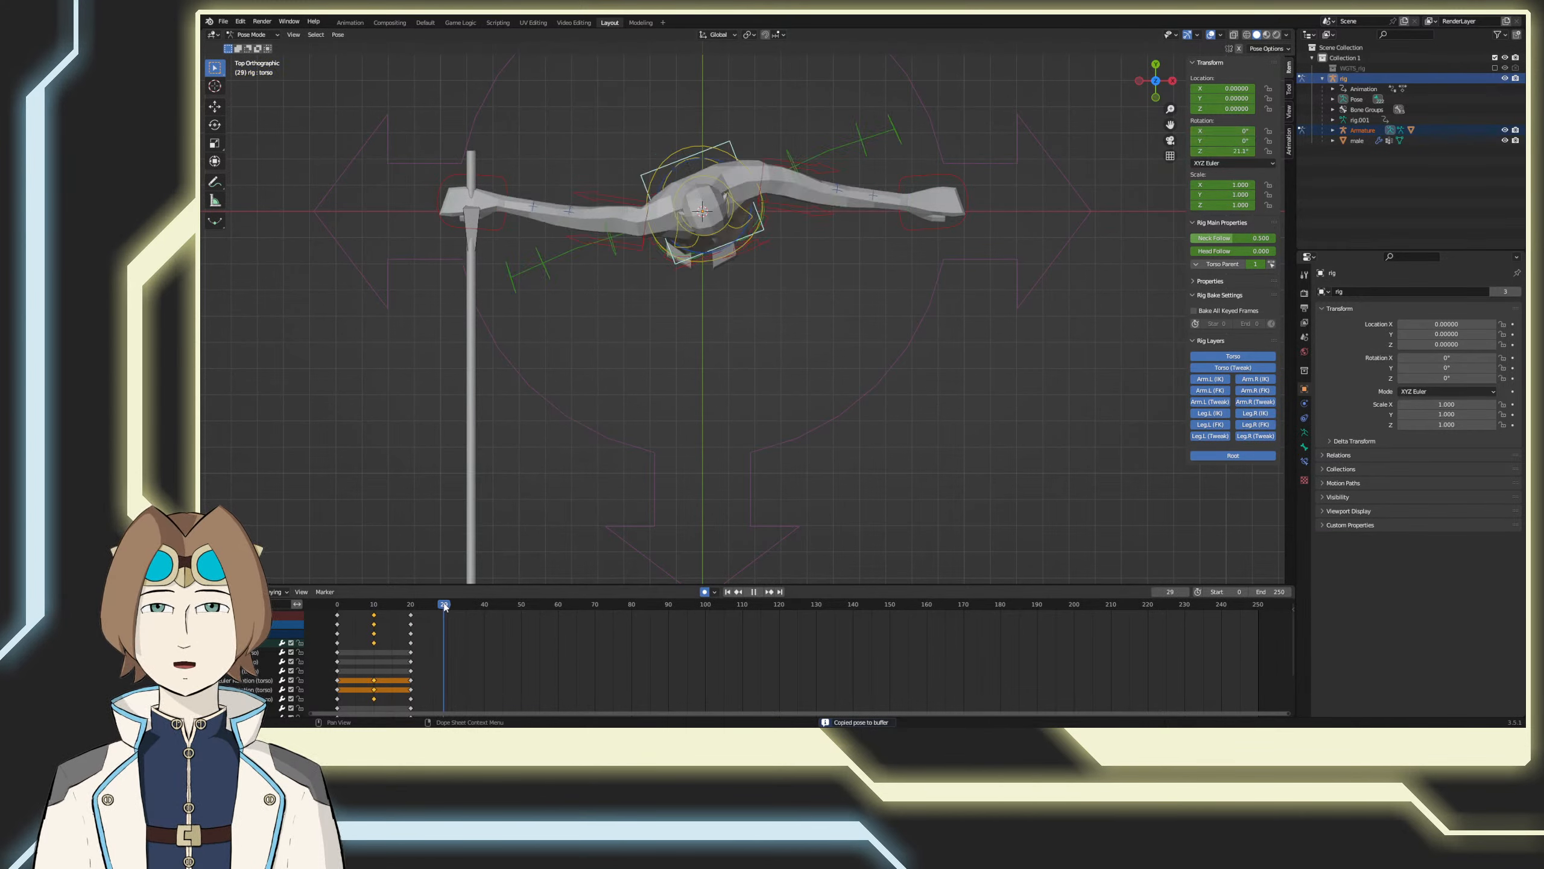
{"action": "right_click", "coordinate": [483, 558]}
{"action": "left_click", "coordinate": [468, 534]}
Step: Copy the torso pose from frame 0, paste it at frame 40 and save the file
{"action": "left_click", "coordinate": [337, 605]}
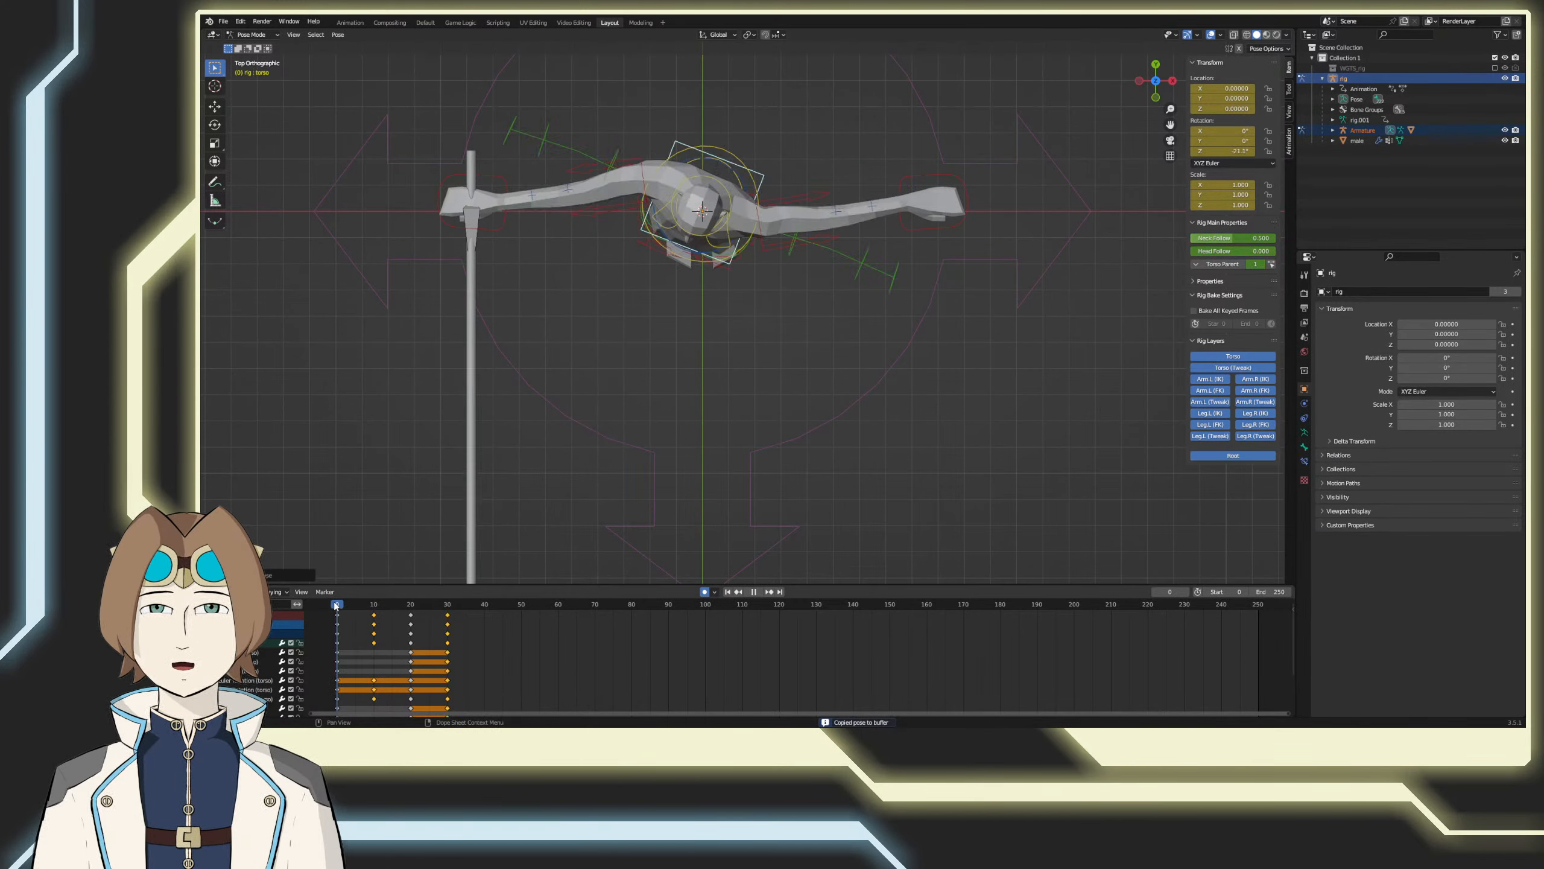
{"action": "right_click", "coordinate": [608, 389]}
{"action": "left_click", "coordinate": [610, 390]}
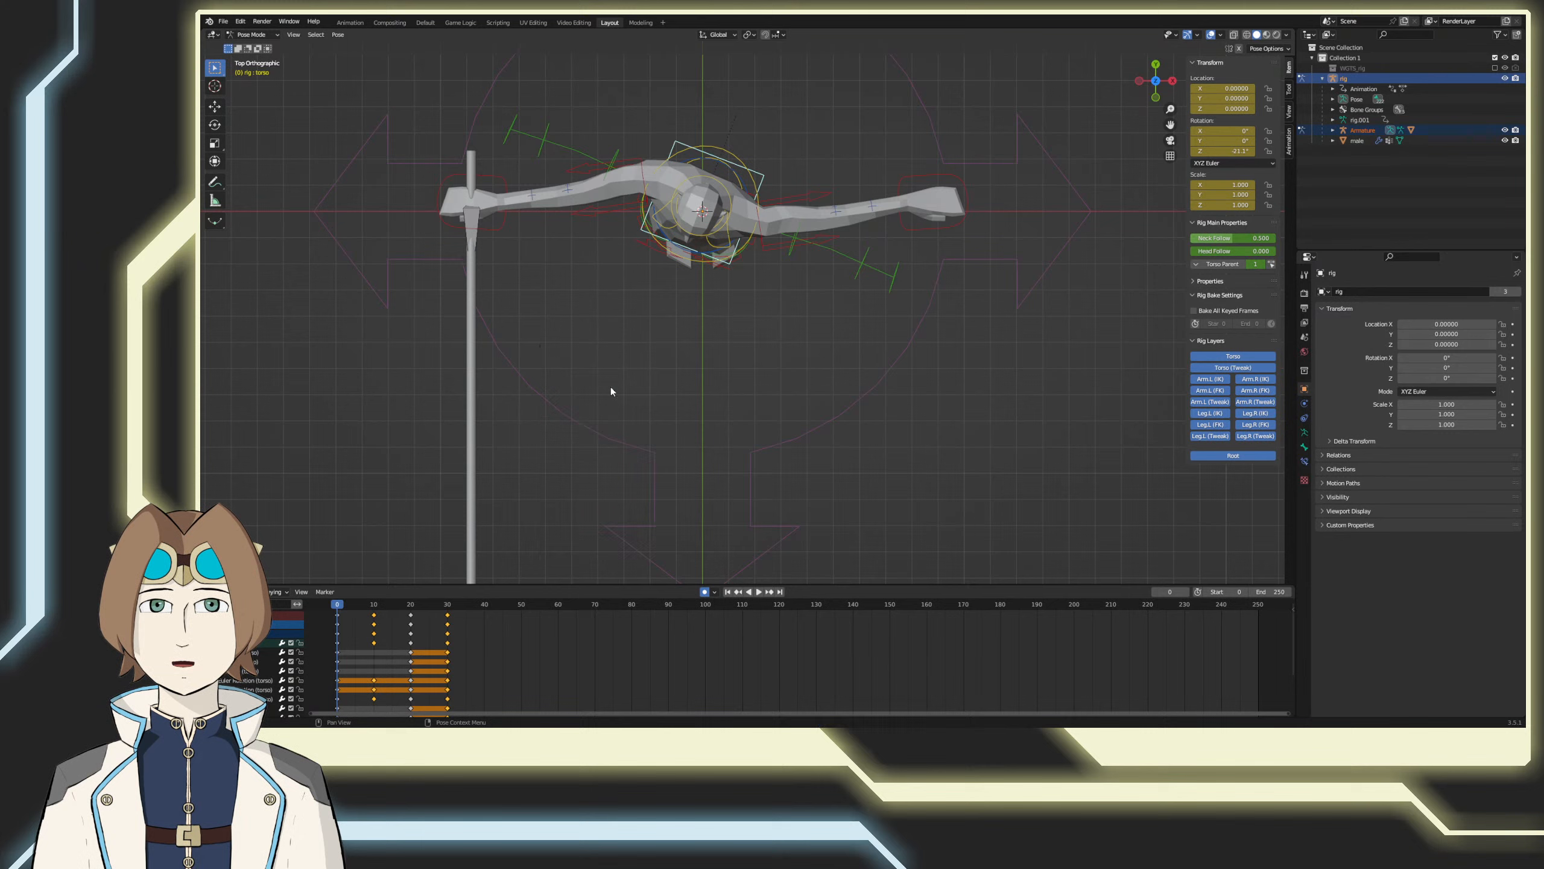
{"action": "left_click", "coordinate": [484, 603]}
{"action": "right_click", "coordinate": [571, 490]}
{"action": "left_click", "coordinate": [575, 500]}
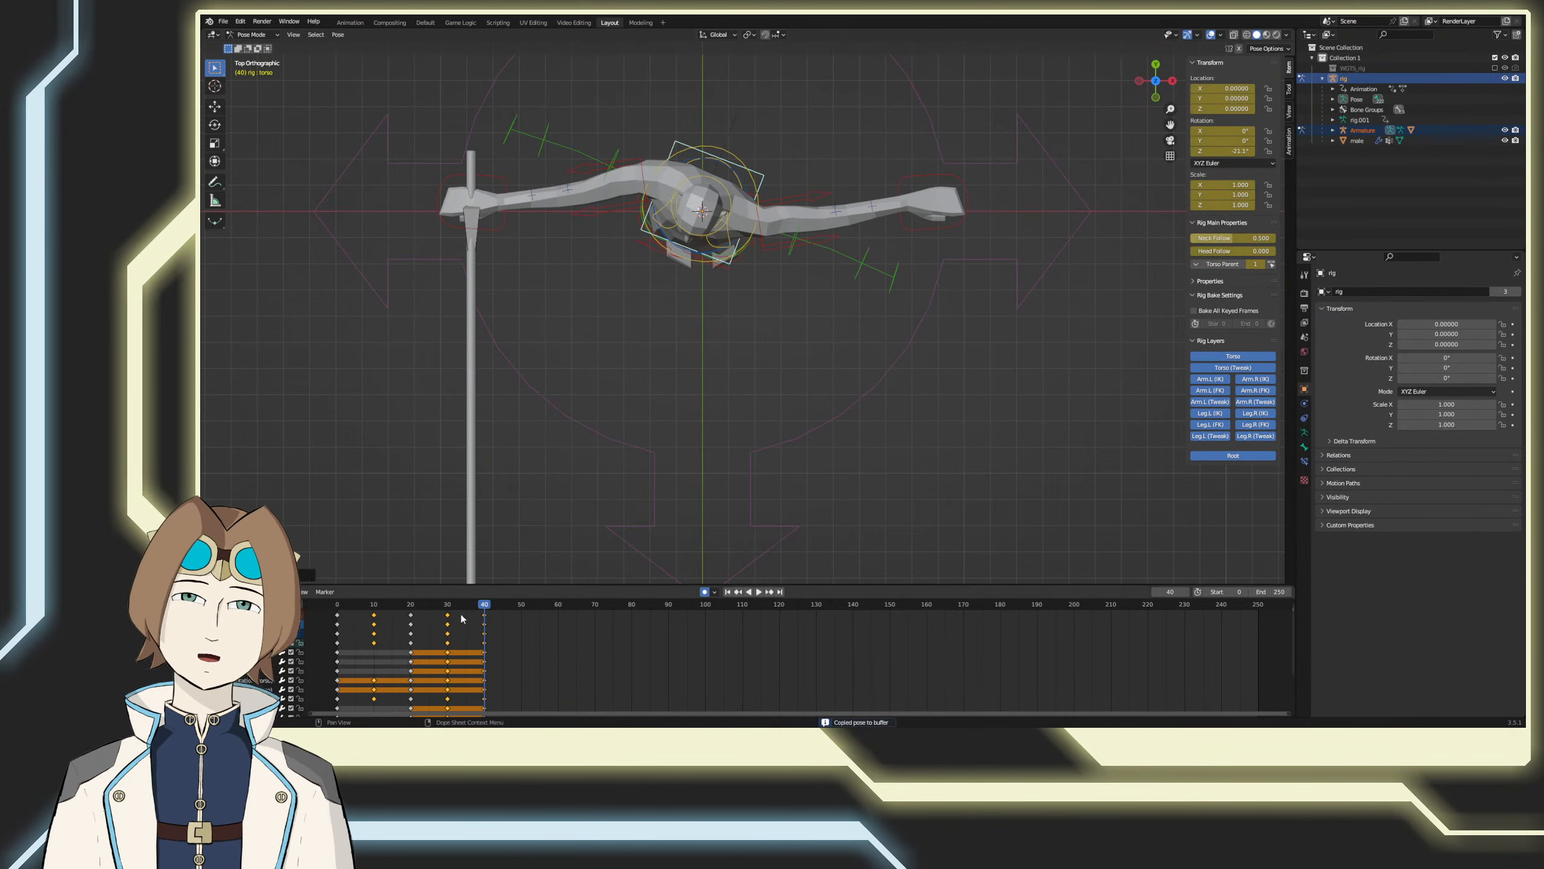
{"action": "key", "text": "ctrl+s"}
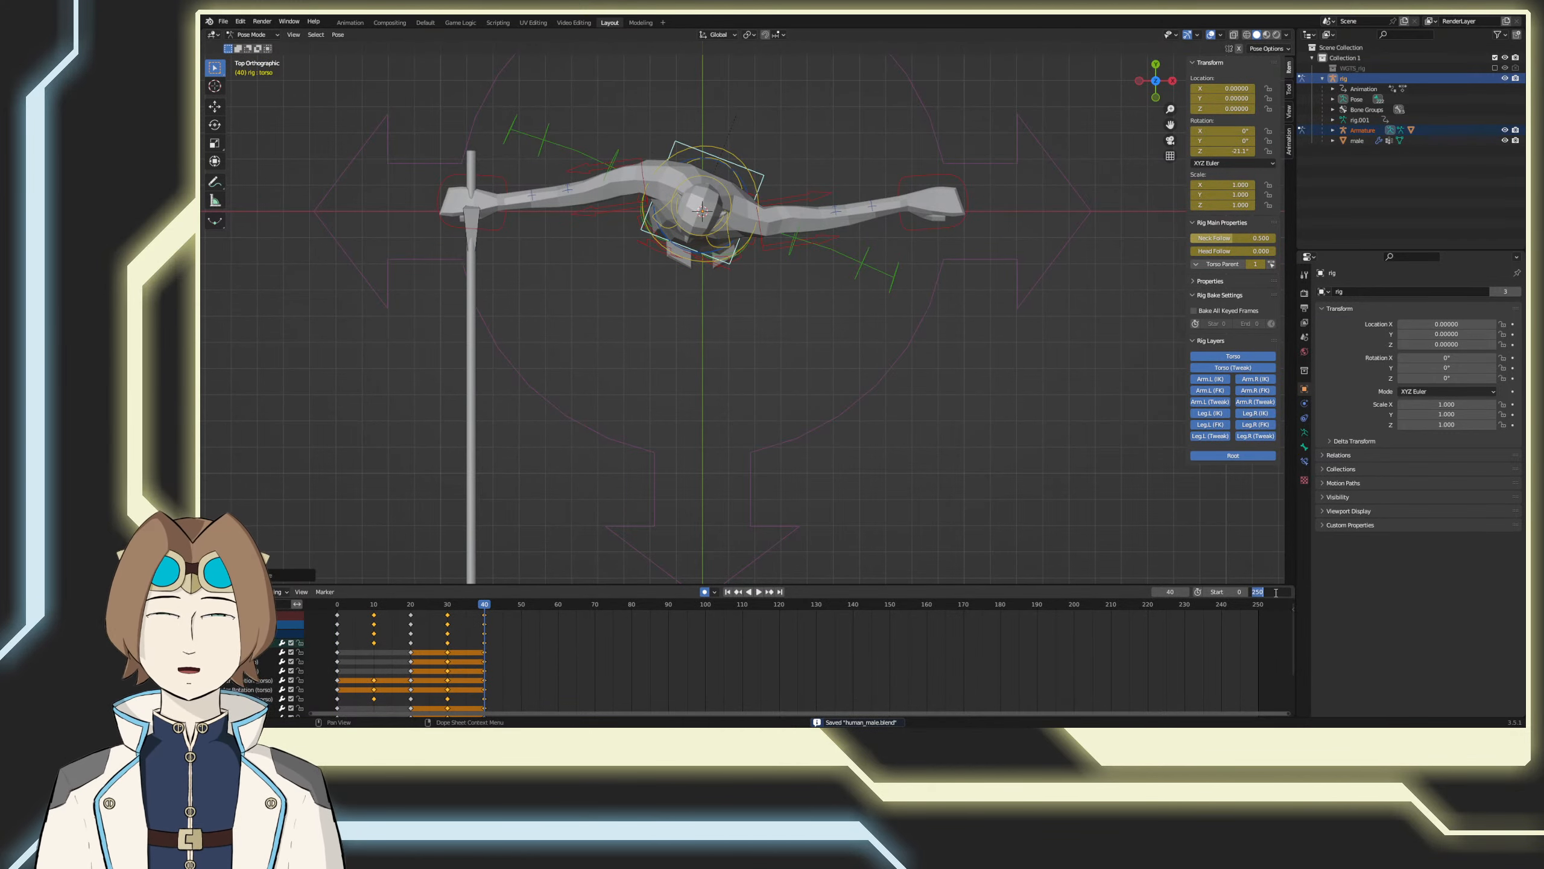
Step: Set the animation's end frame to 40, play back the torso twist and save the file
{"action": "key", "text": "Return"}
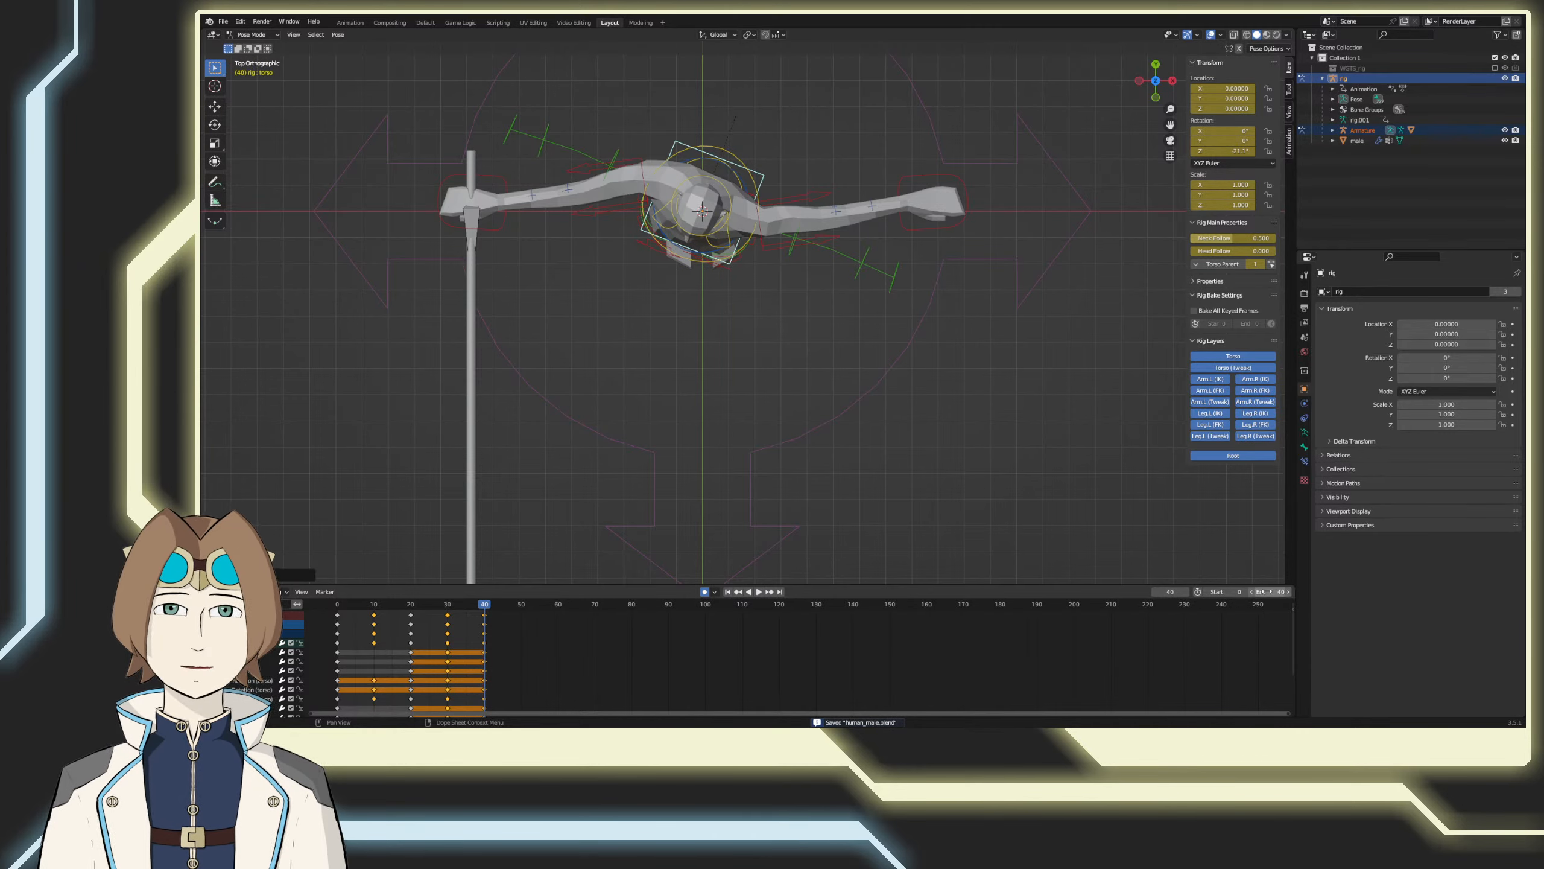
{"action": "left_click", "coordinate": [759, 591]}
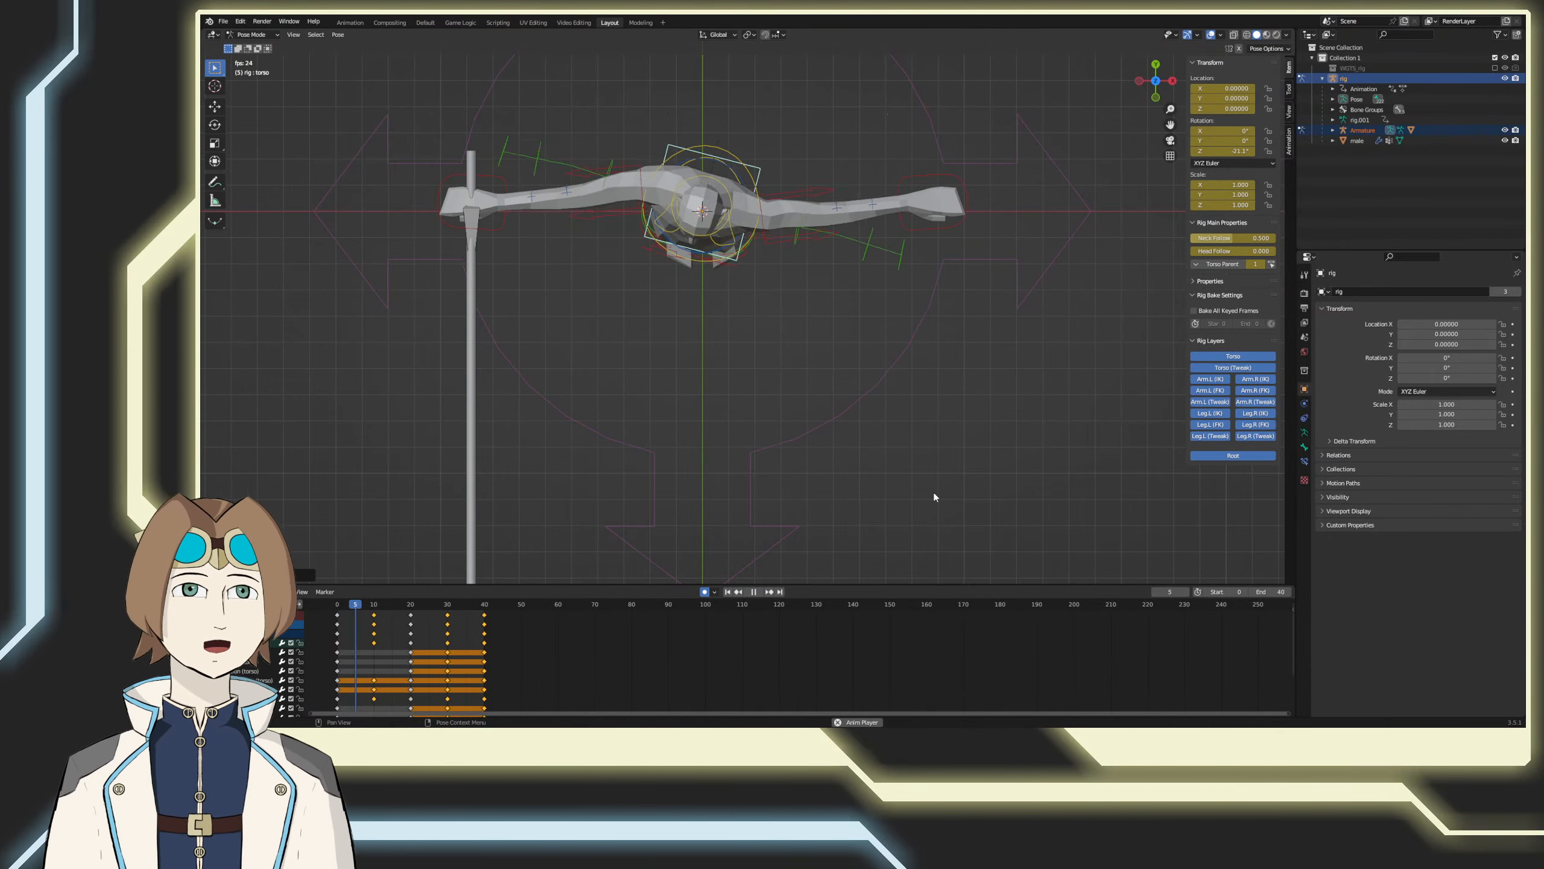
{"action": "left_click", "coordinate": [755, 593]}
{"action": "middle_click_drag", "start_coordinate": [790, 526], "coordinate": [782, 505], "text": "shift"}
{"action": "key", "text": "ctrl+s"}
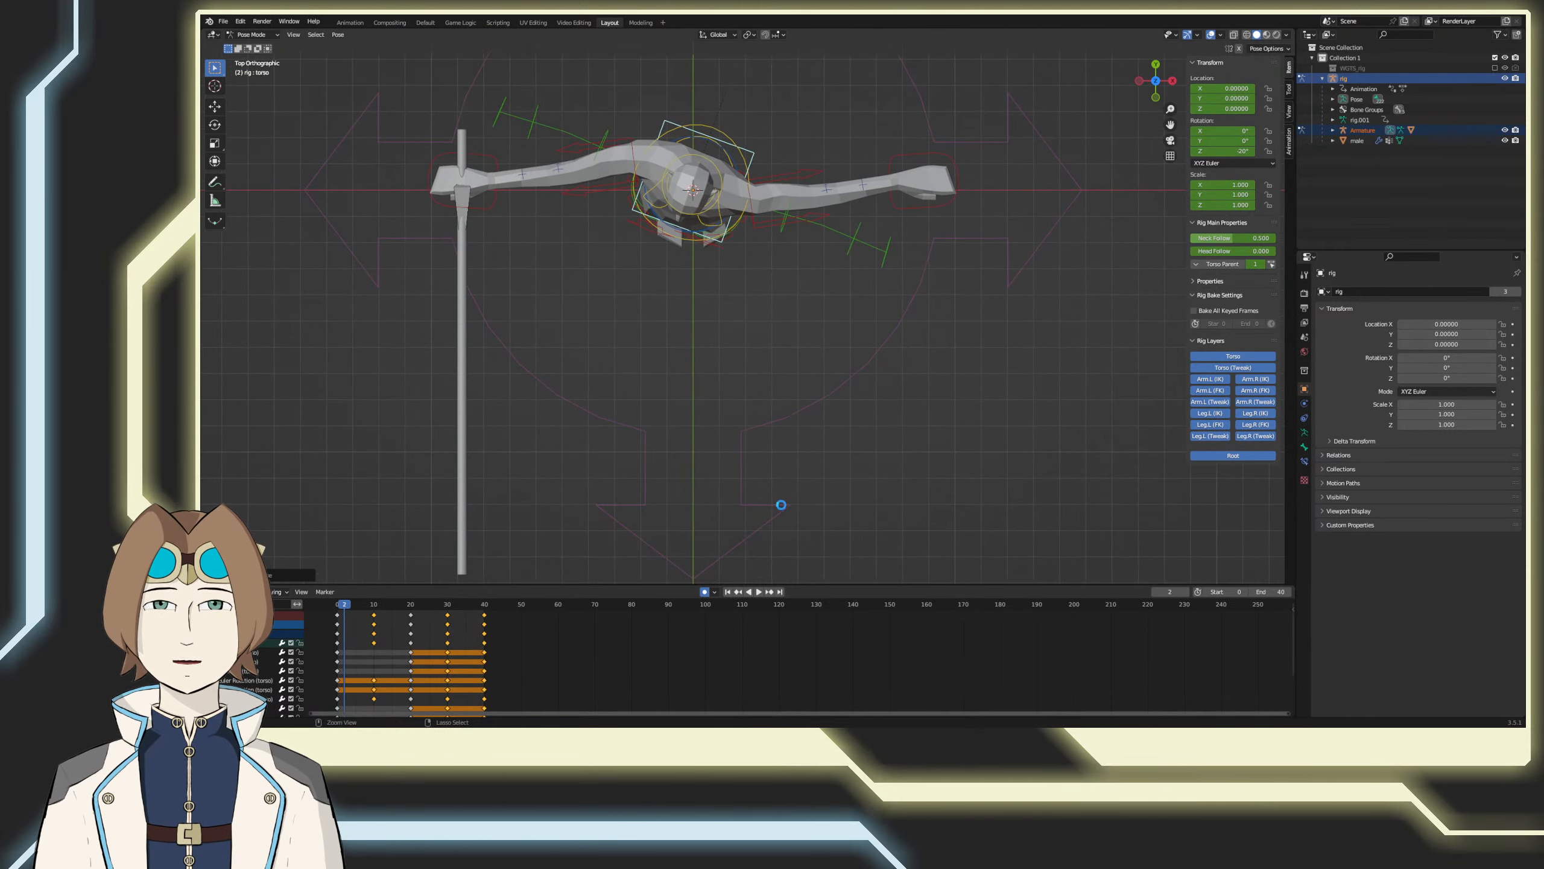
Step: Go to frame 10, save the file and play back the torso twist in an angled perspective view
{"action": "left_click_drag", "start_coordinate": [343, 601], "coordinate": [374, 602]}
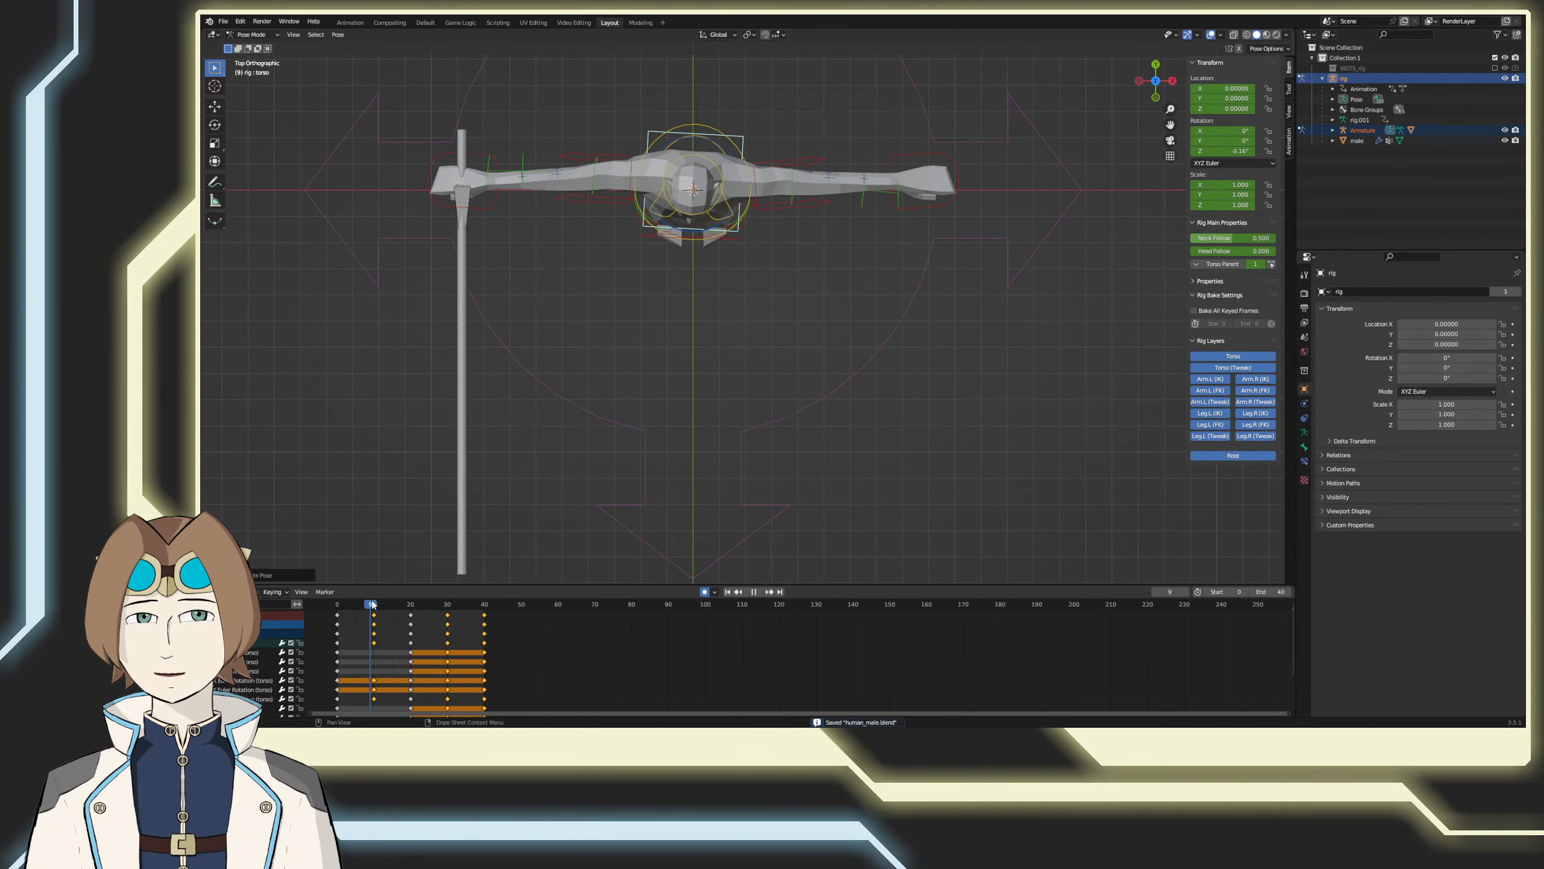
{"action": "middle_click_drag", "start_coordinate": [676, 525], "coordinate": [717, 551], "text": "shift"}
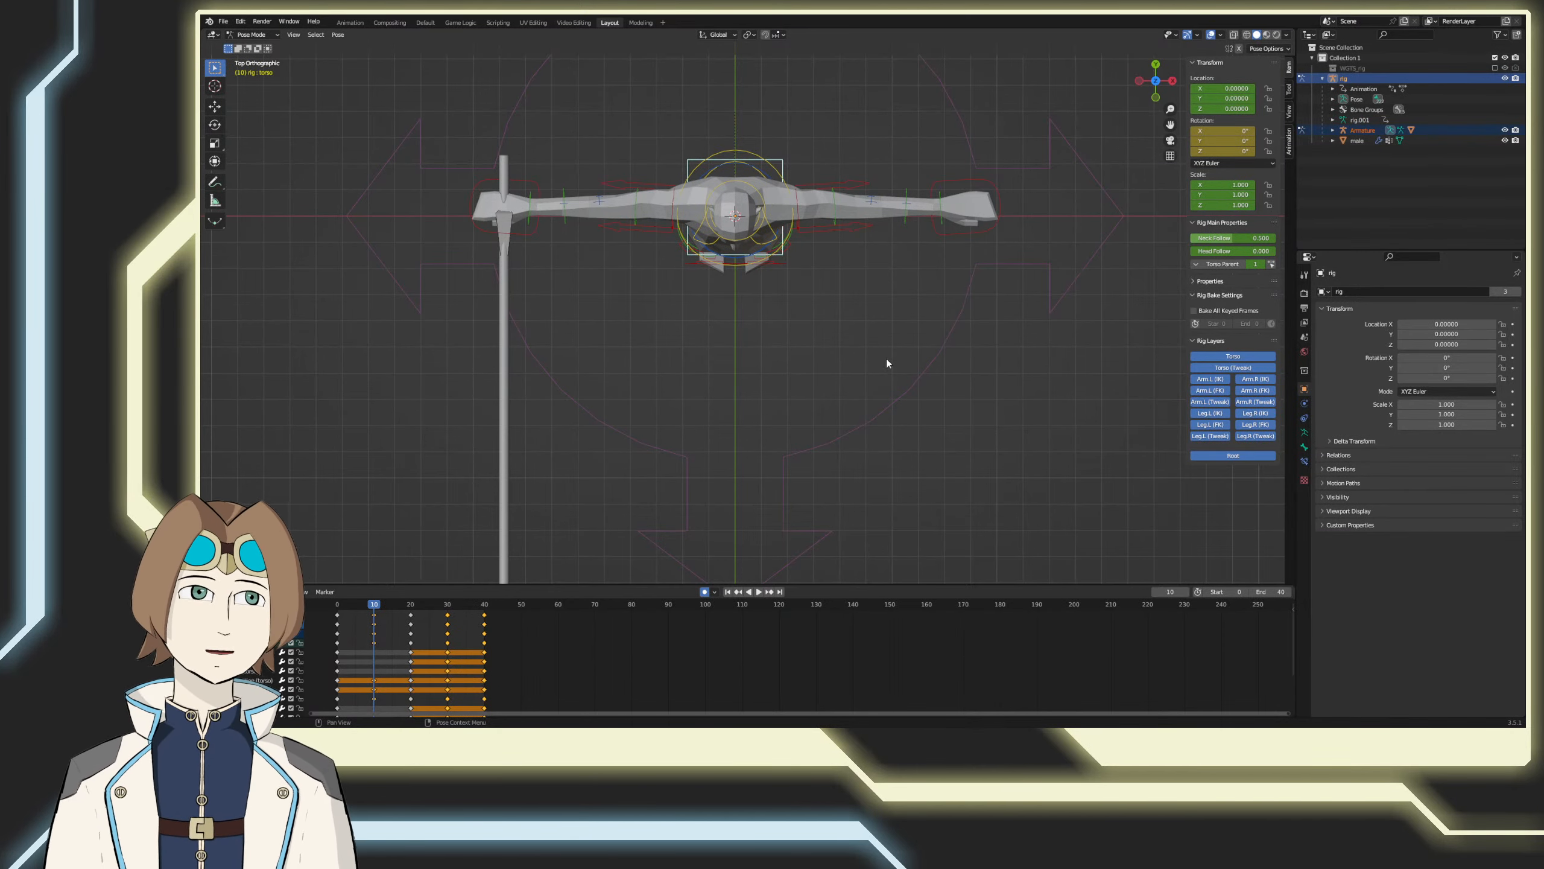
{"action": "key", "text": "ctrl+s"}
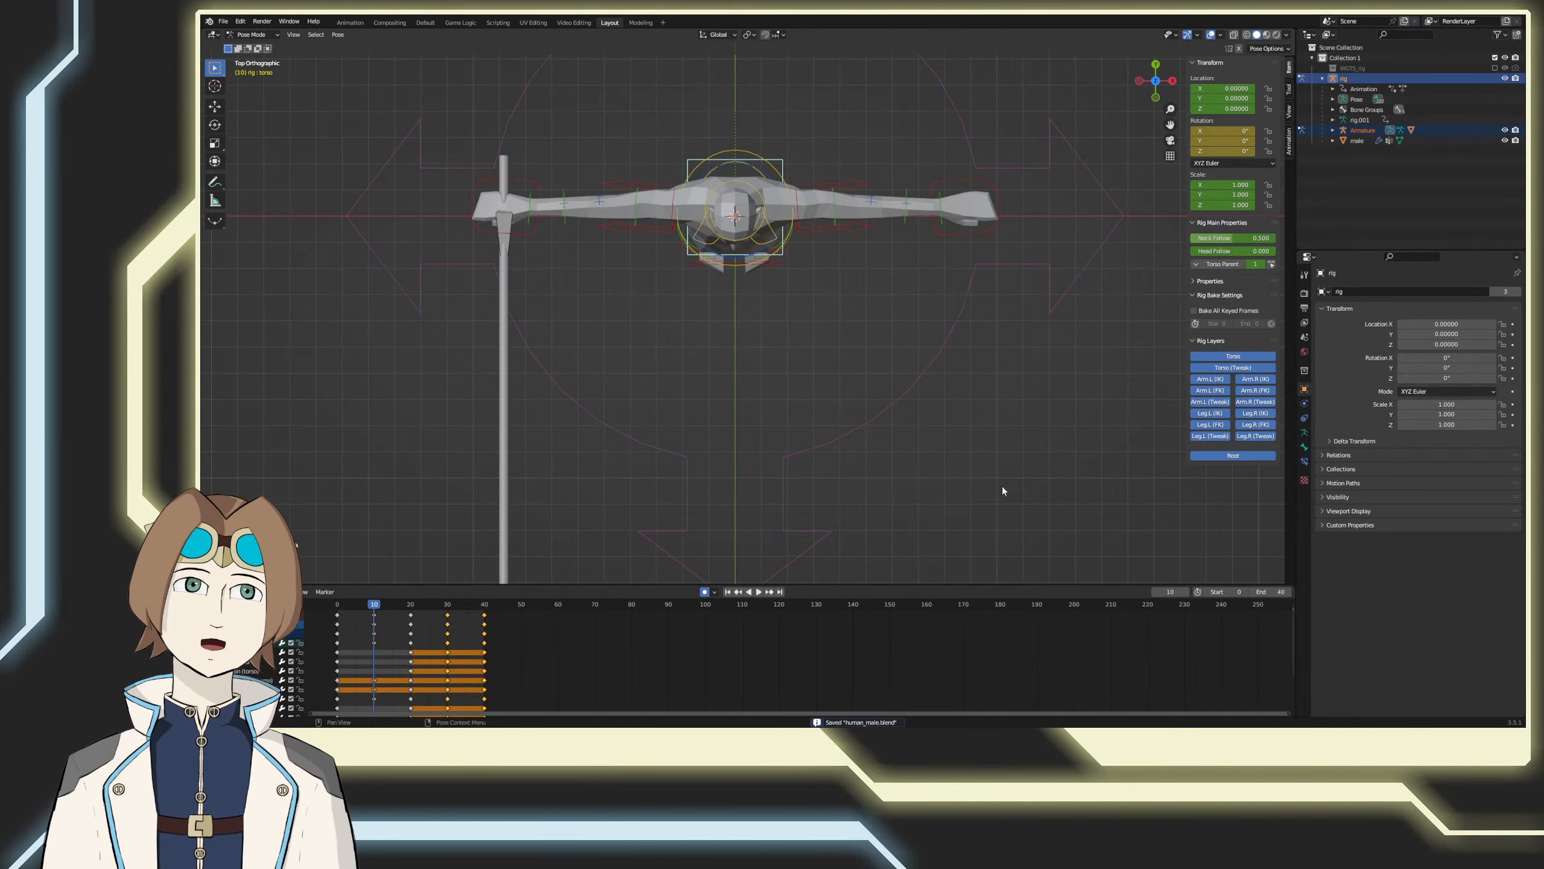
{"action": "middle_click_drag", "start_coordinate": [996, 486], "coordinate": [930, 401]}
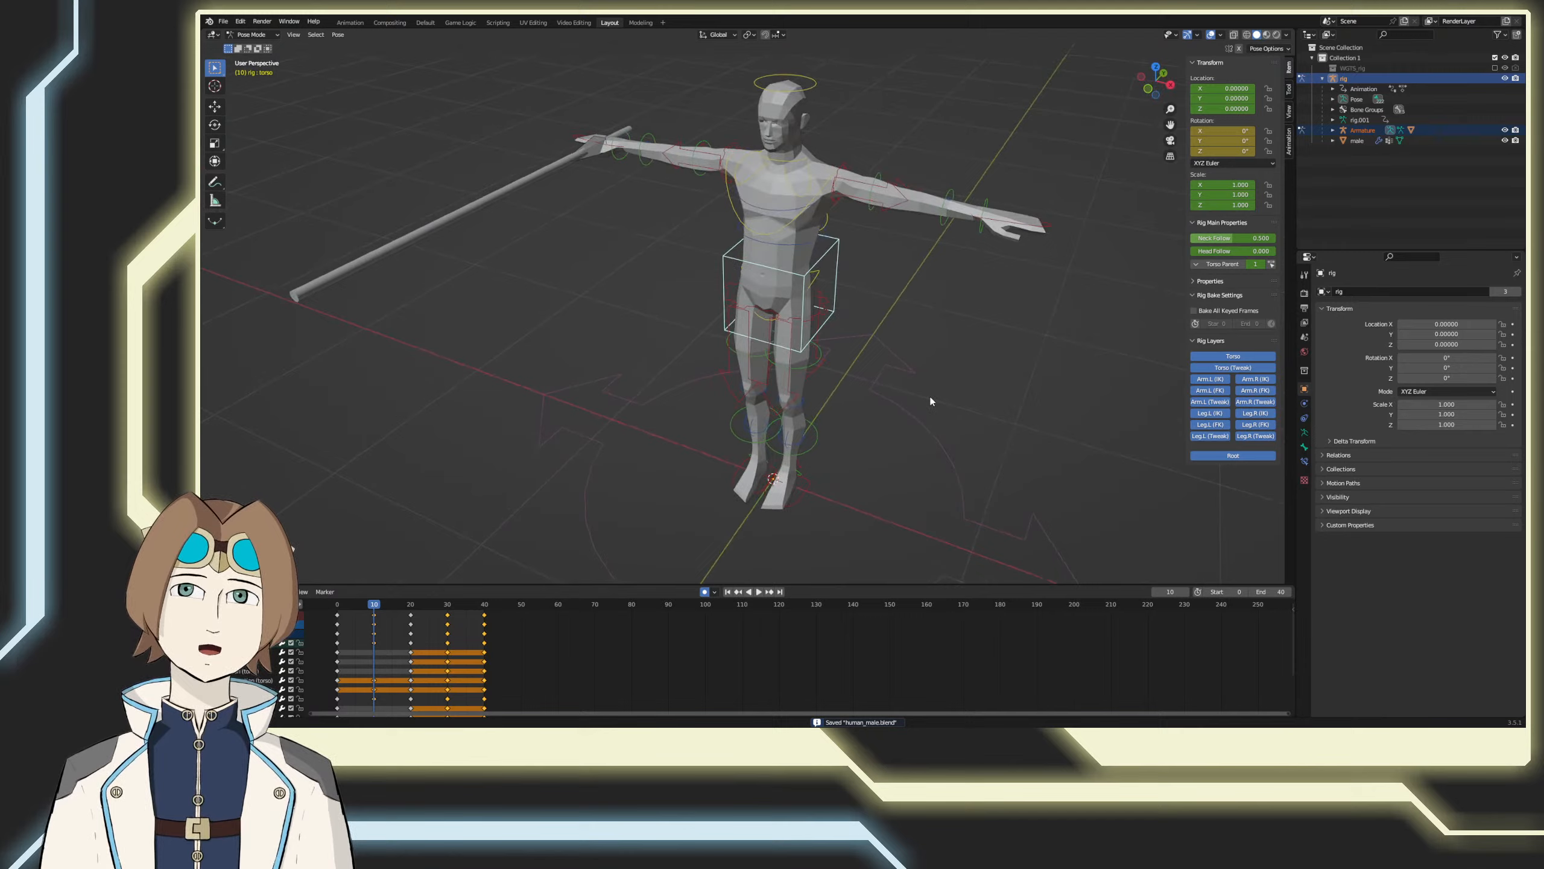
{"action": "left_click", "coordinate": [758, 592]}
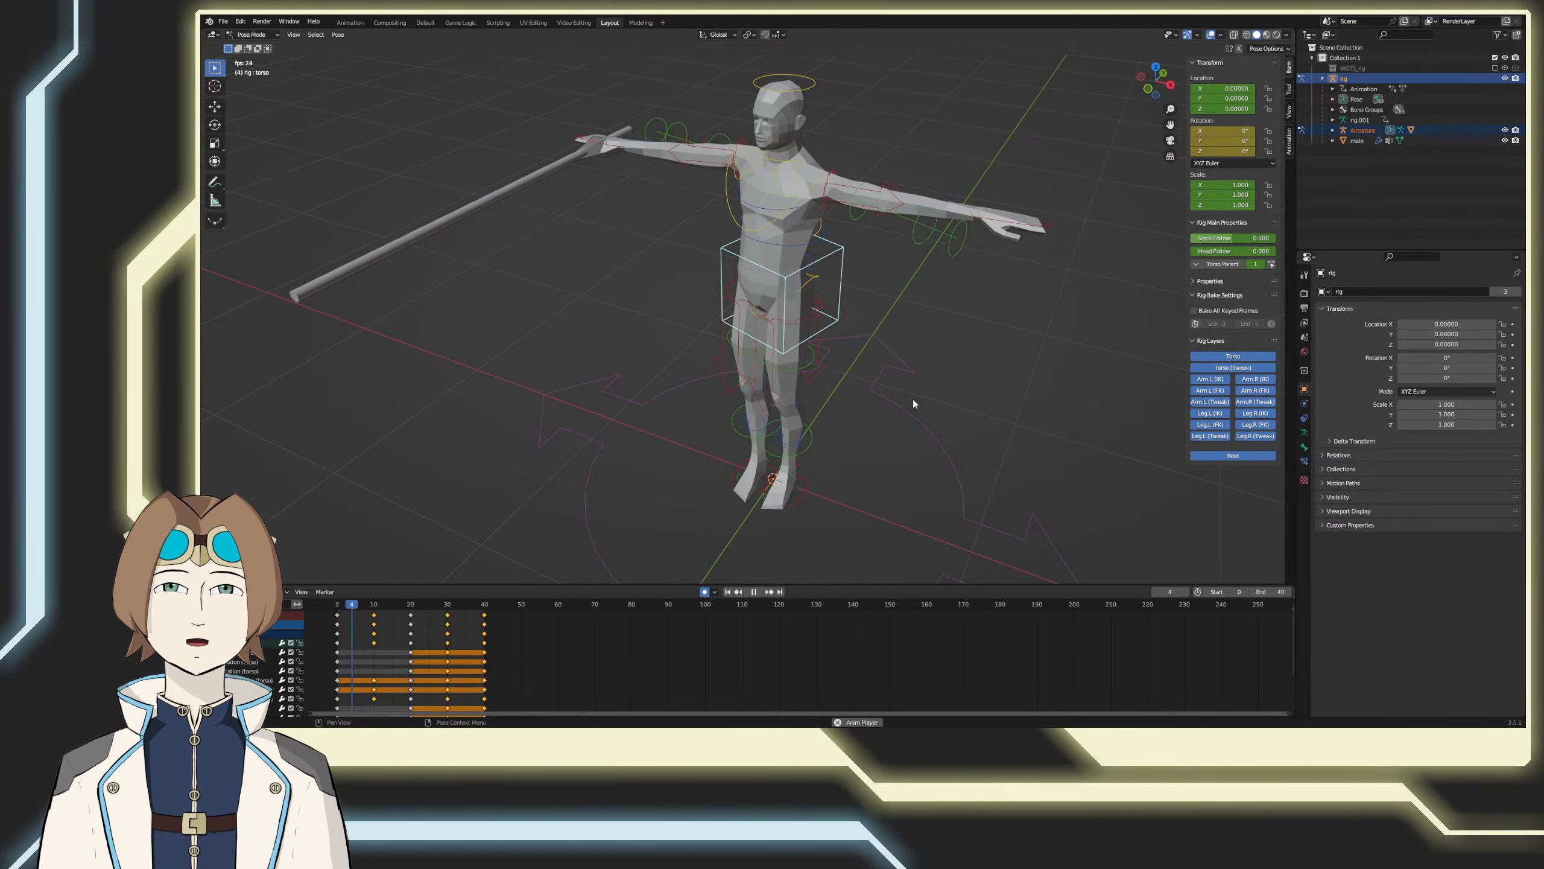
{"action": "left_click", "coordinate": [752, 592]}
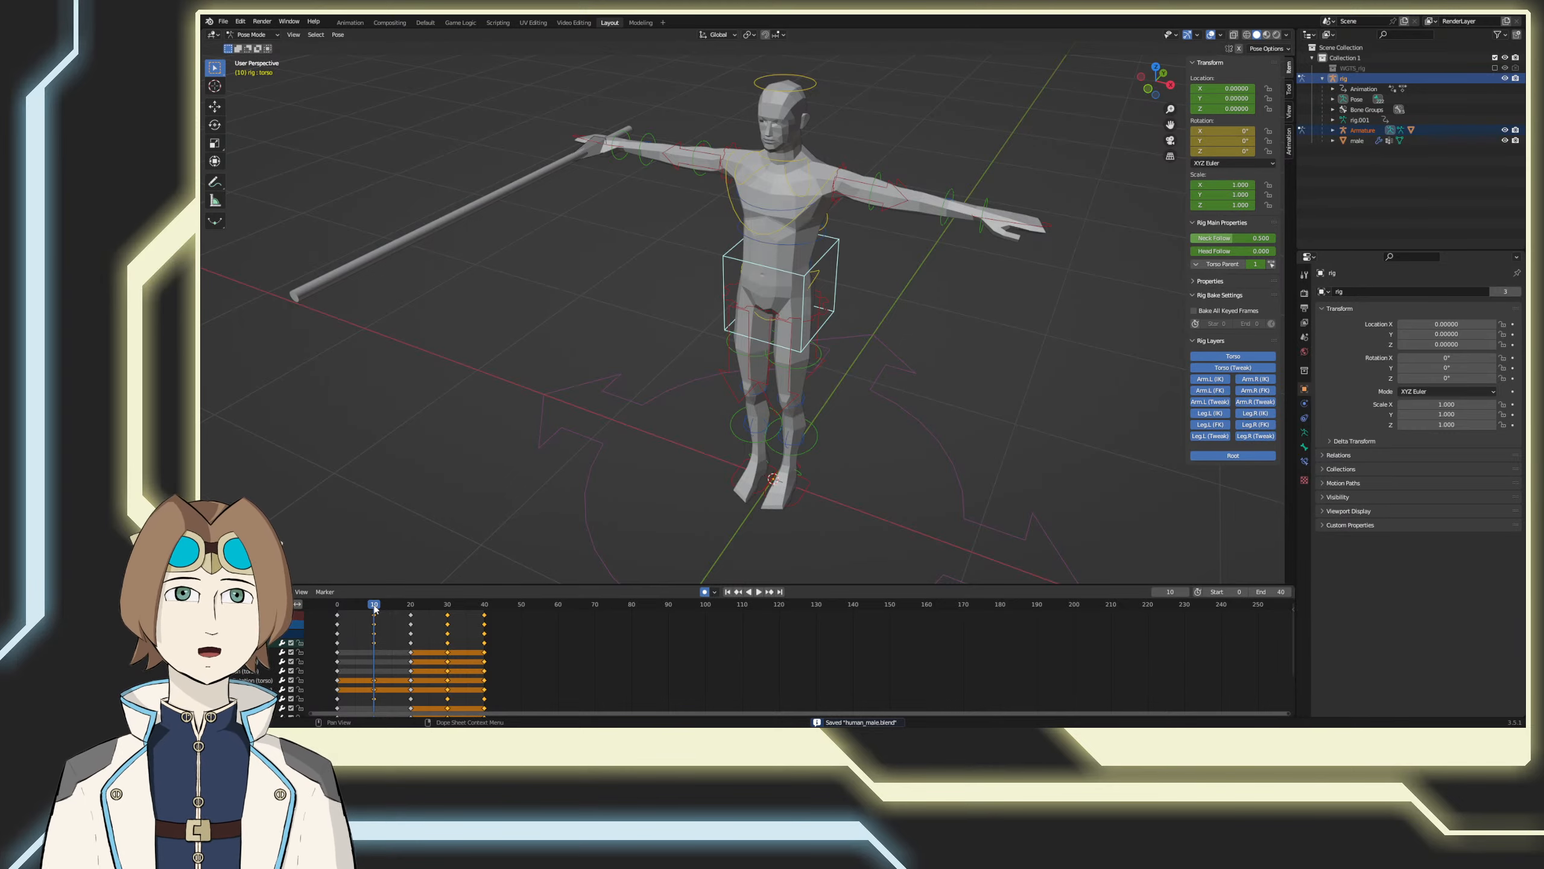
Step: Play back the torso twist from the right side and angled views, returning to frame 0 in the right side view
{"action": "middle_click_drag", "start_coordinate": [448, 501], "coordinate": [465, 460]}
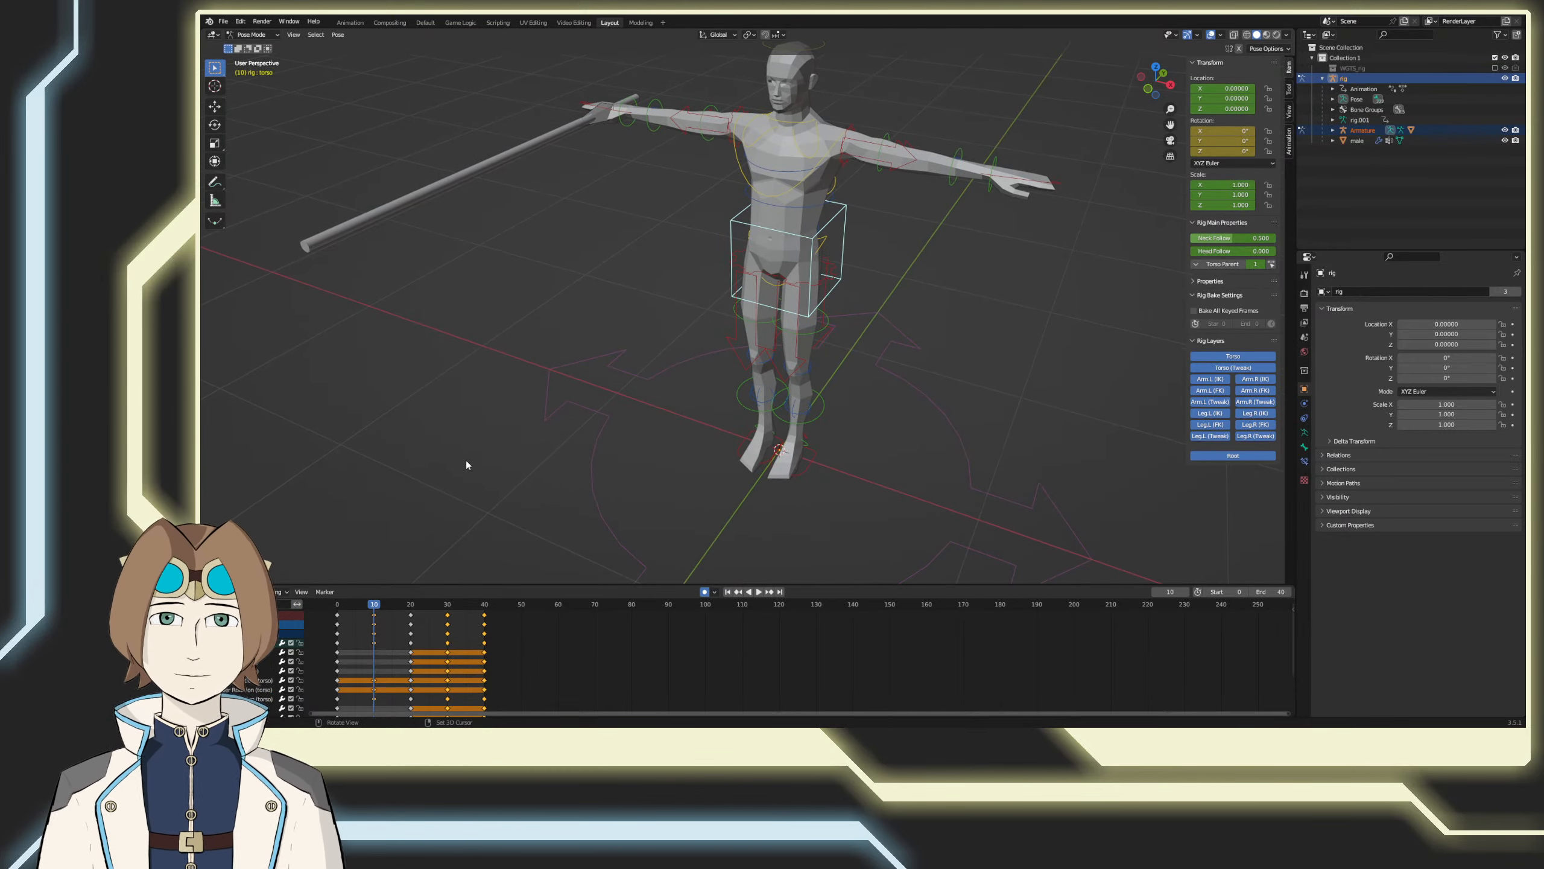
{"action": "key", "text": "KP_3"}
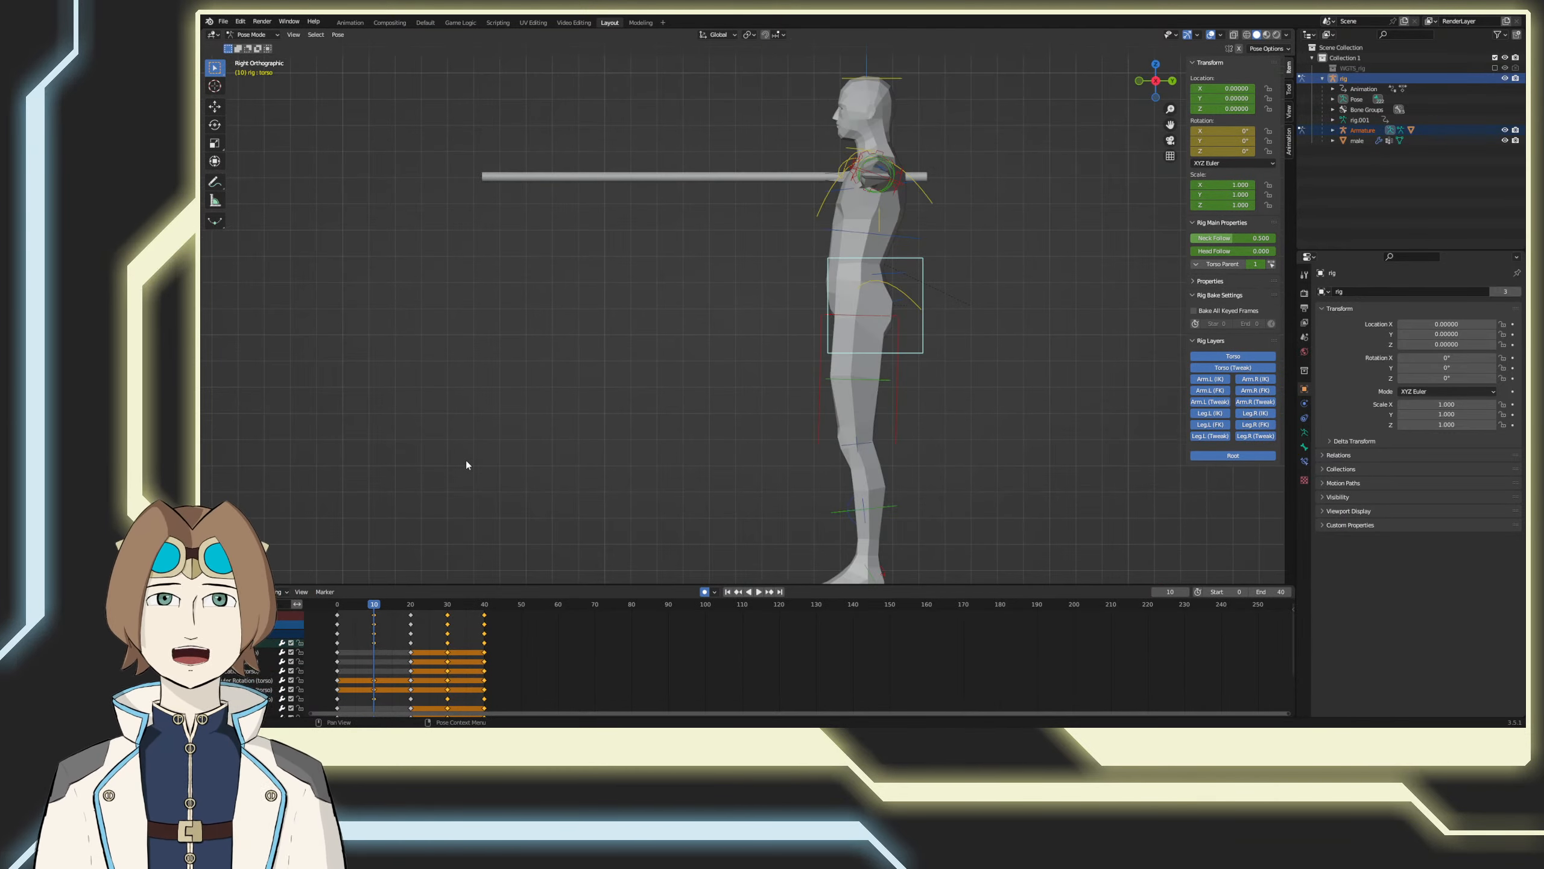
{"action": "key", "text": "space"}
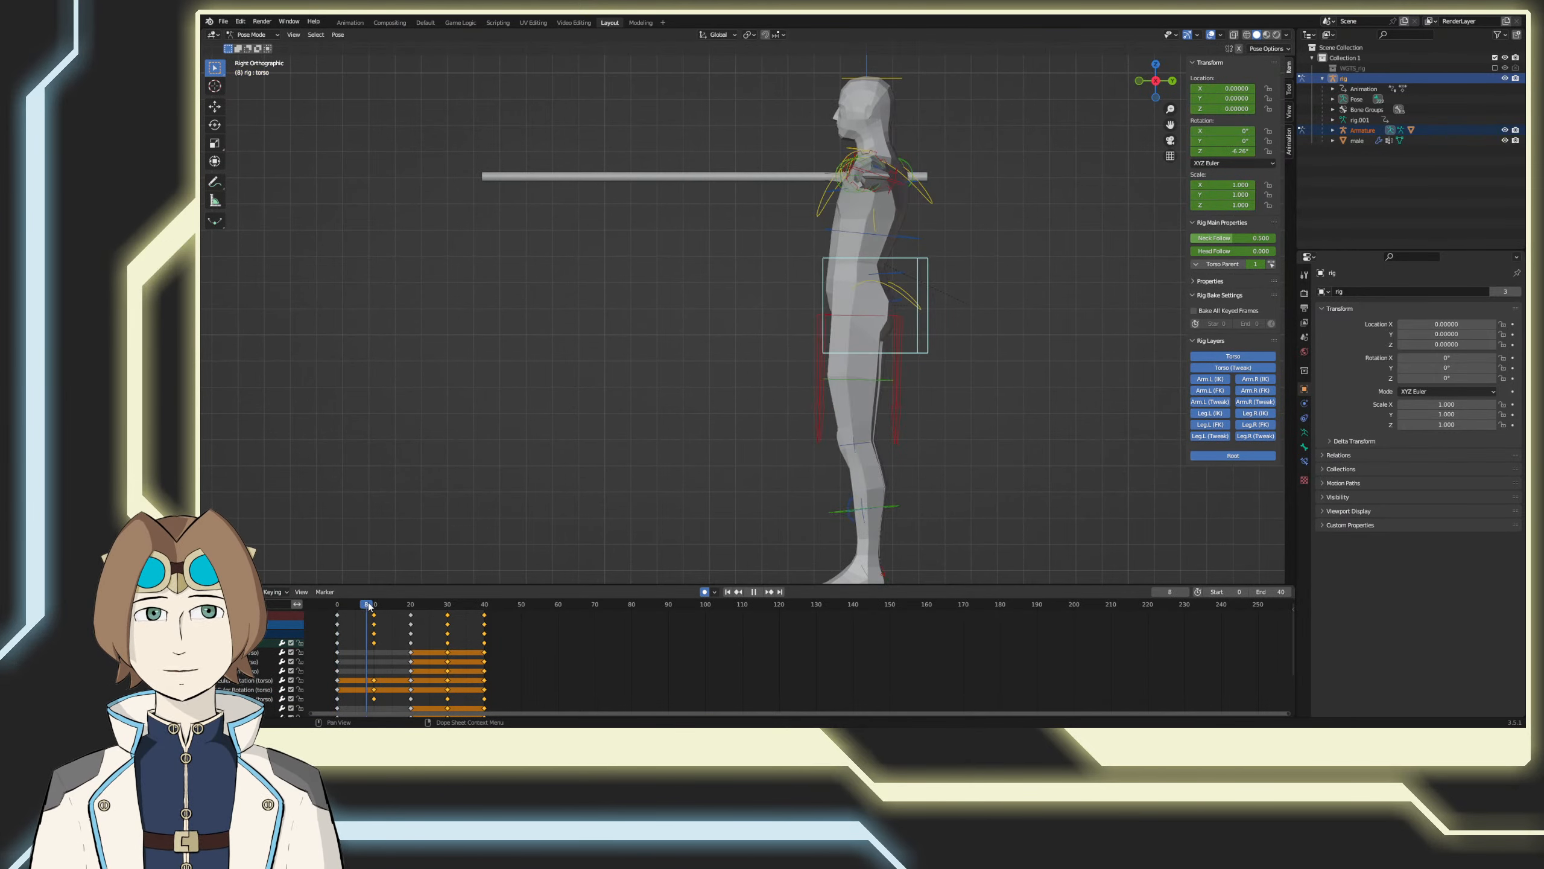
{"action": "key", "text": "space"}
{"action": "middle_click_drag", "start_coordinate": [544, 464], "coordinate": [648, 484]}
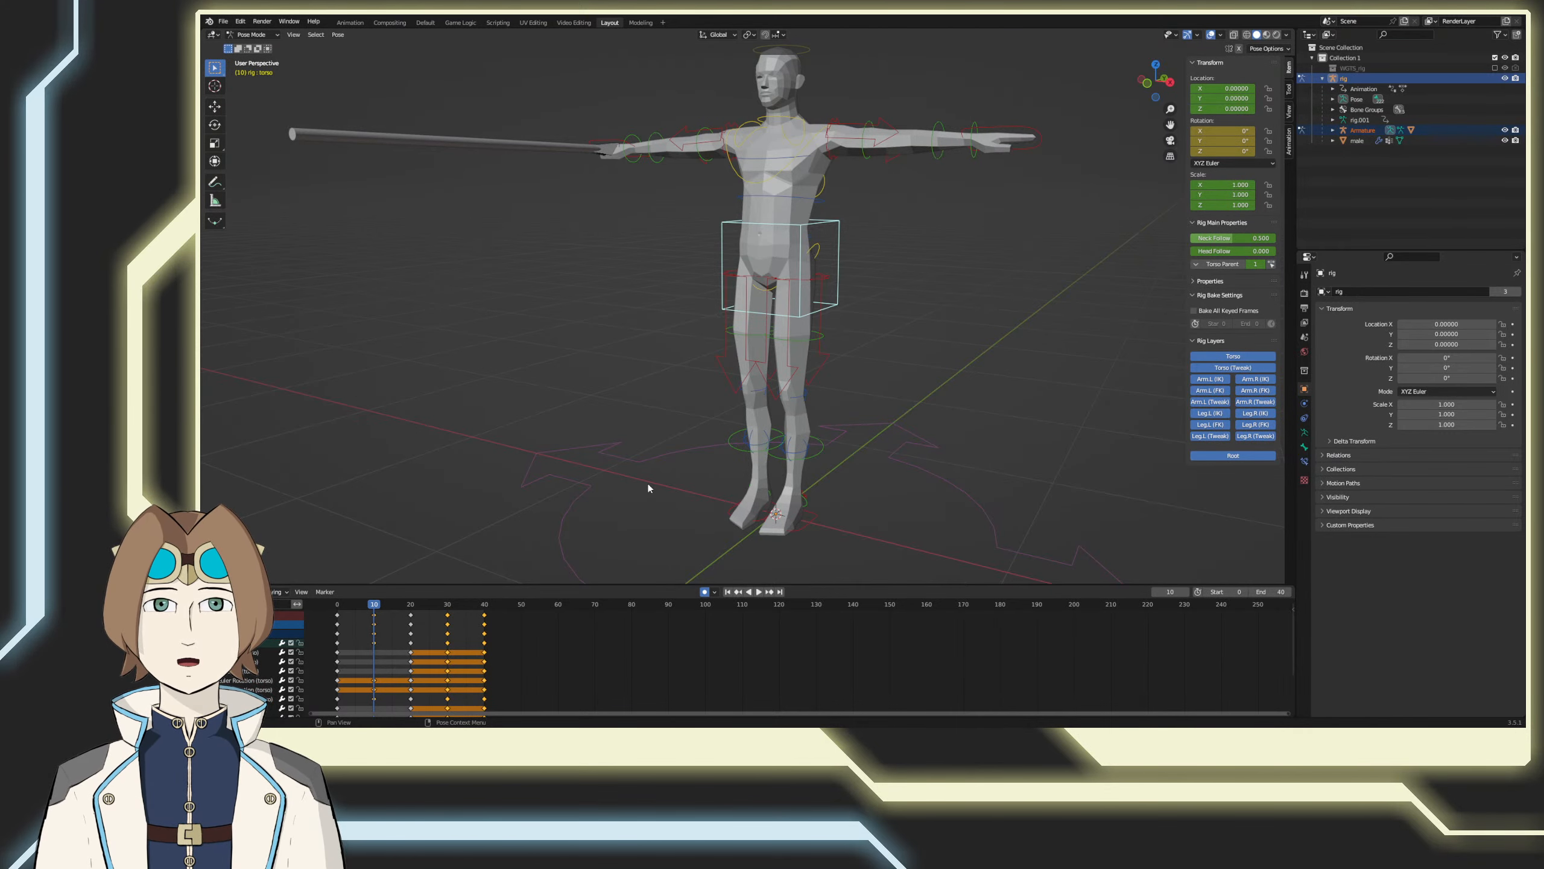
{"action": "key", "text": "KP_3"}
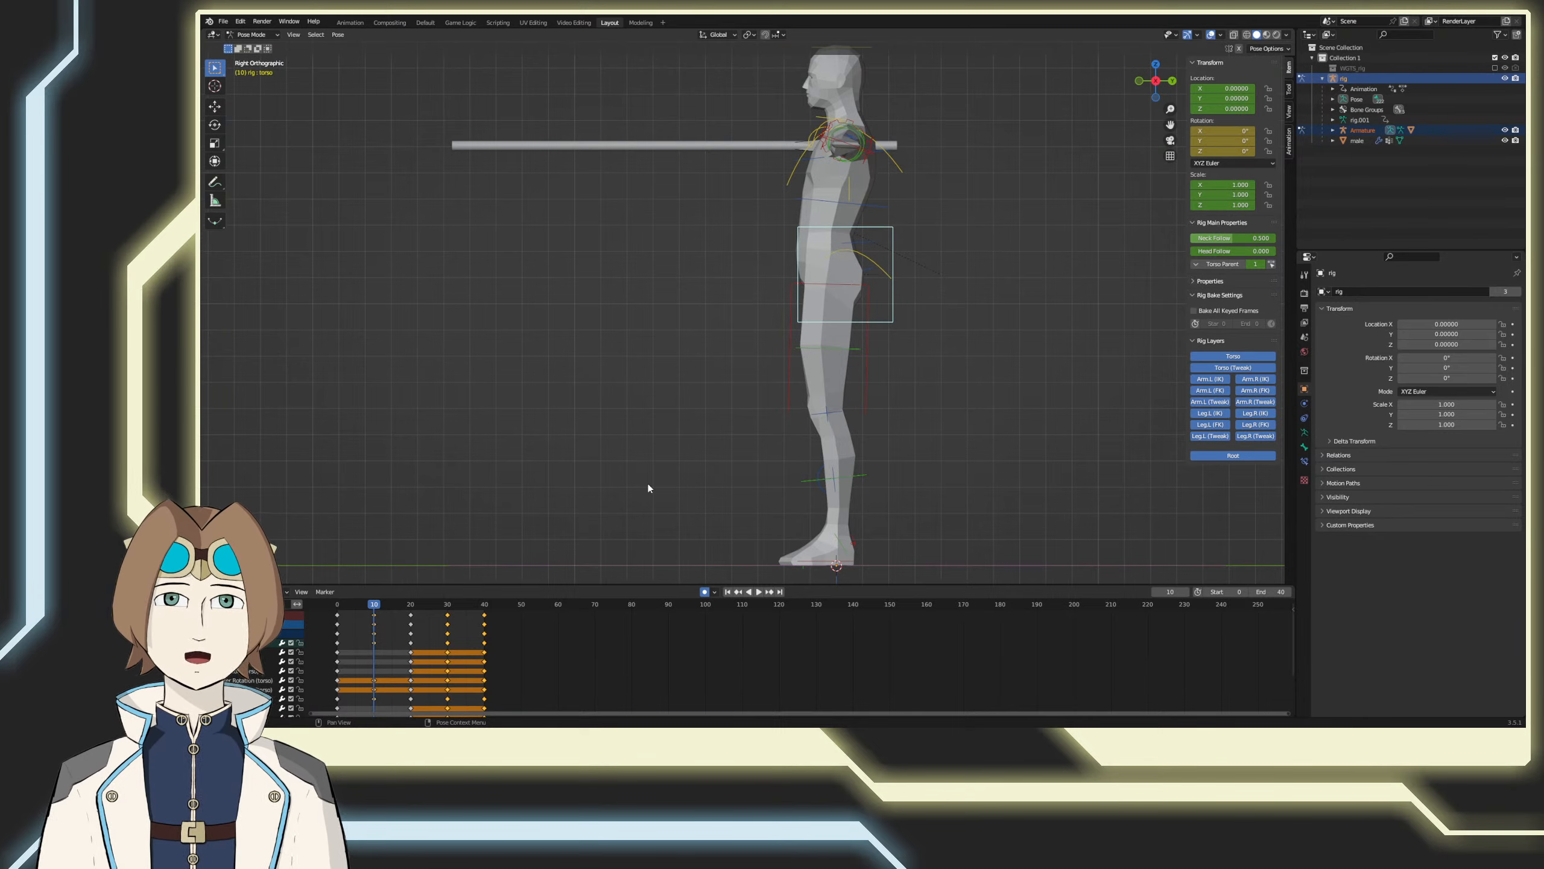
{"action": "left_click", "coordinate": [341, 603]}
{"action": "key", "text": "space"}
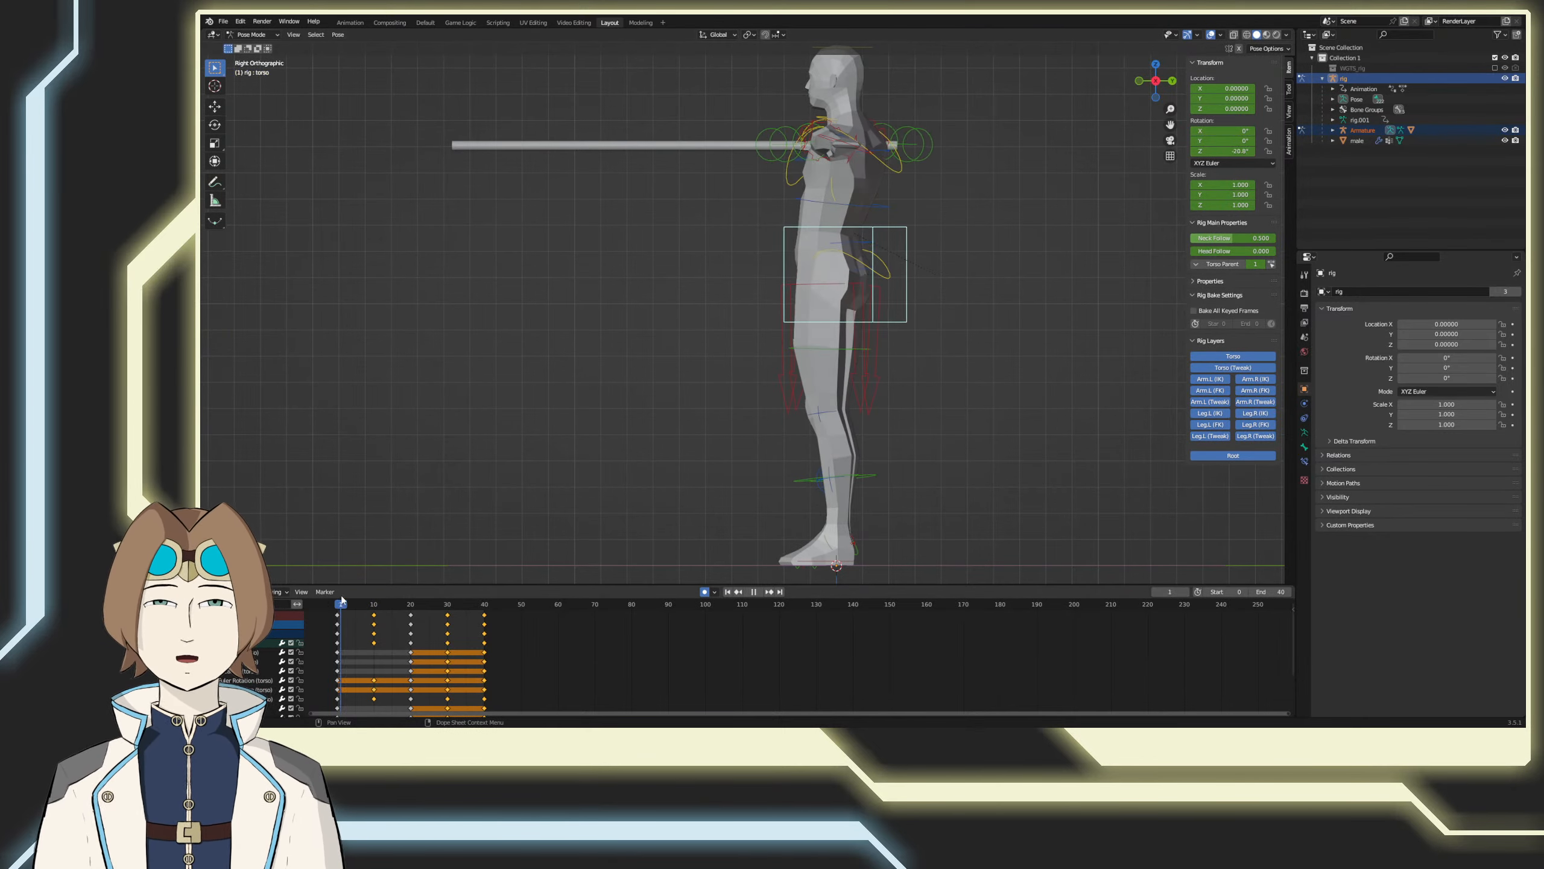
{"action": "left_click_drag", "start_coordinate": [342, 597], "coordinate": [328, 593]}
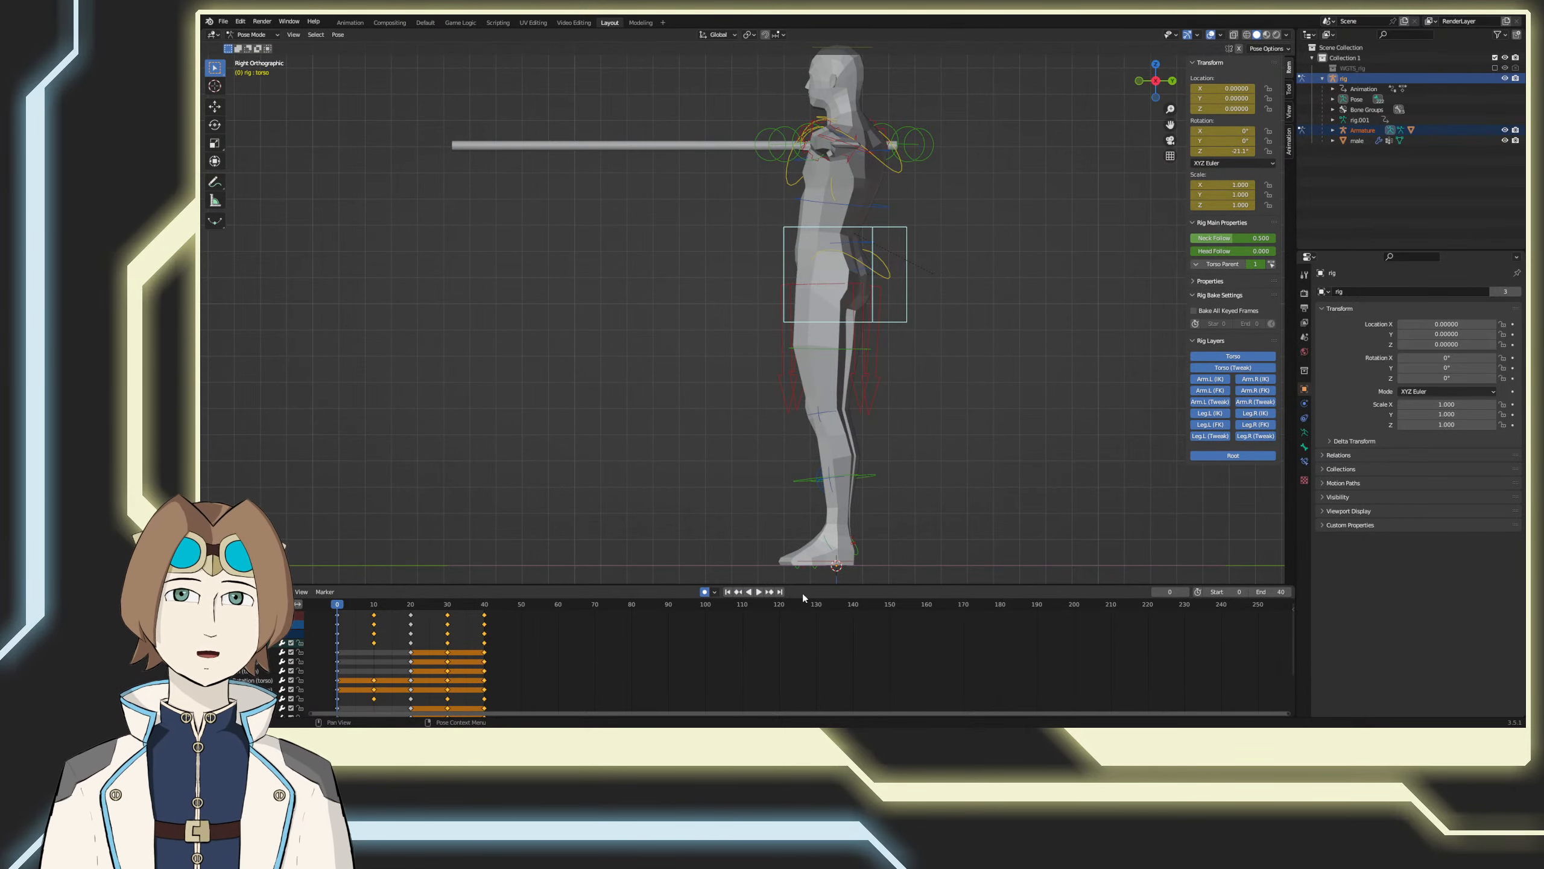
Step: Try a wide stride at frame 0 by moving the left foot control forward and the right one backward, and undo it
{"action": "left_click", "coordinate": [813, 560]}
{"action": "key", "text": "g"}
{"action": "left_click", "coordinate": [561, 521]}
{"action": "left_click", "coordinate": [826, 561]}
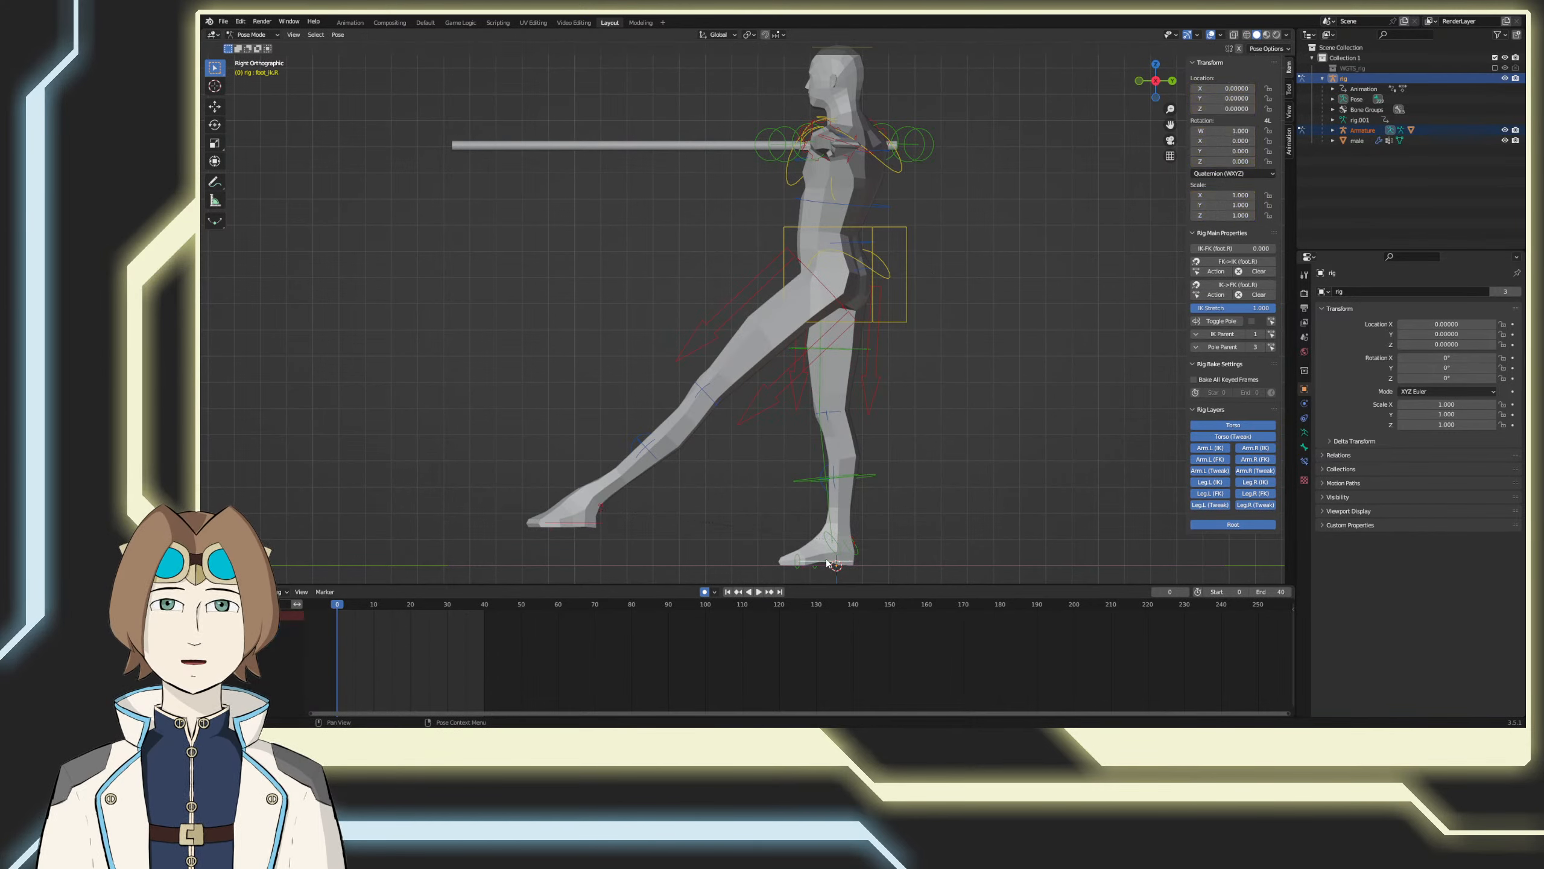
{"action": "key", "text": "g"}
{"action": "left_click", "coordinate": [1029, 538]}
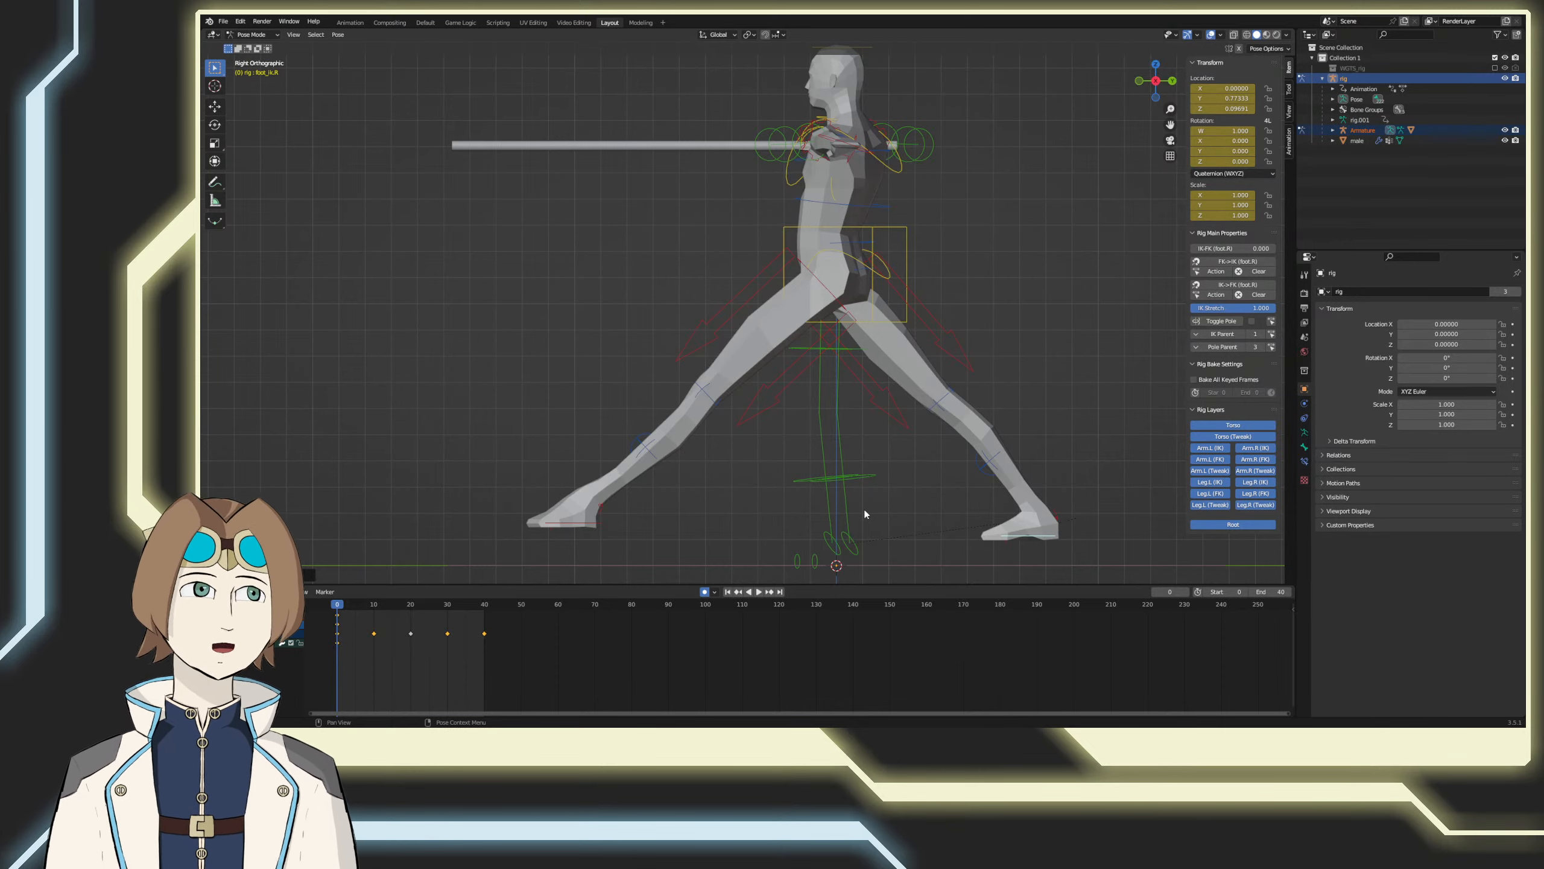
{"action": "key", "text": "ctrl+z"}
{"action": "key", "text": "ctrl+z"}
{"action": "key", "text": "ctrl+z"}
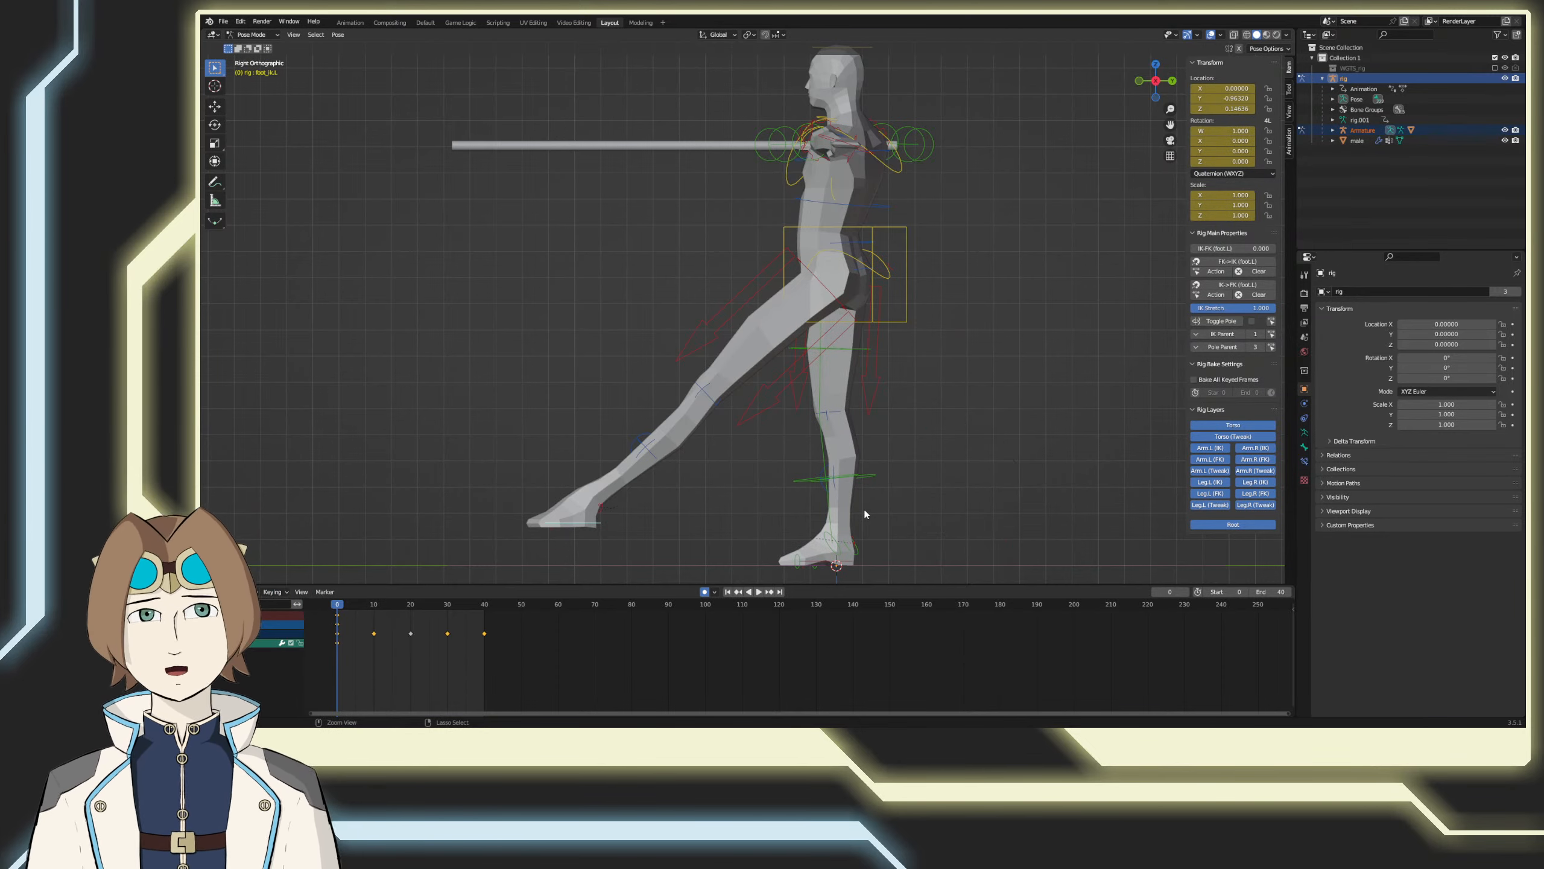
Step: Save the file and go to frame 10 with the torso control selected
{"action": "key", "text": "ctrl+s"}
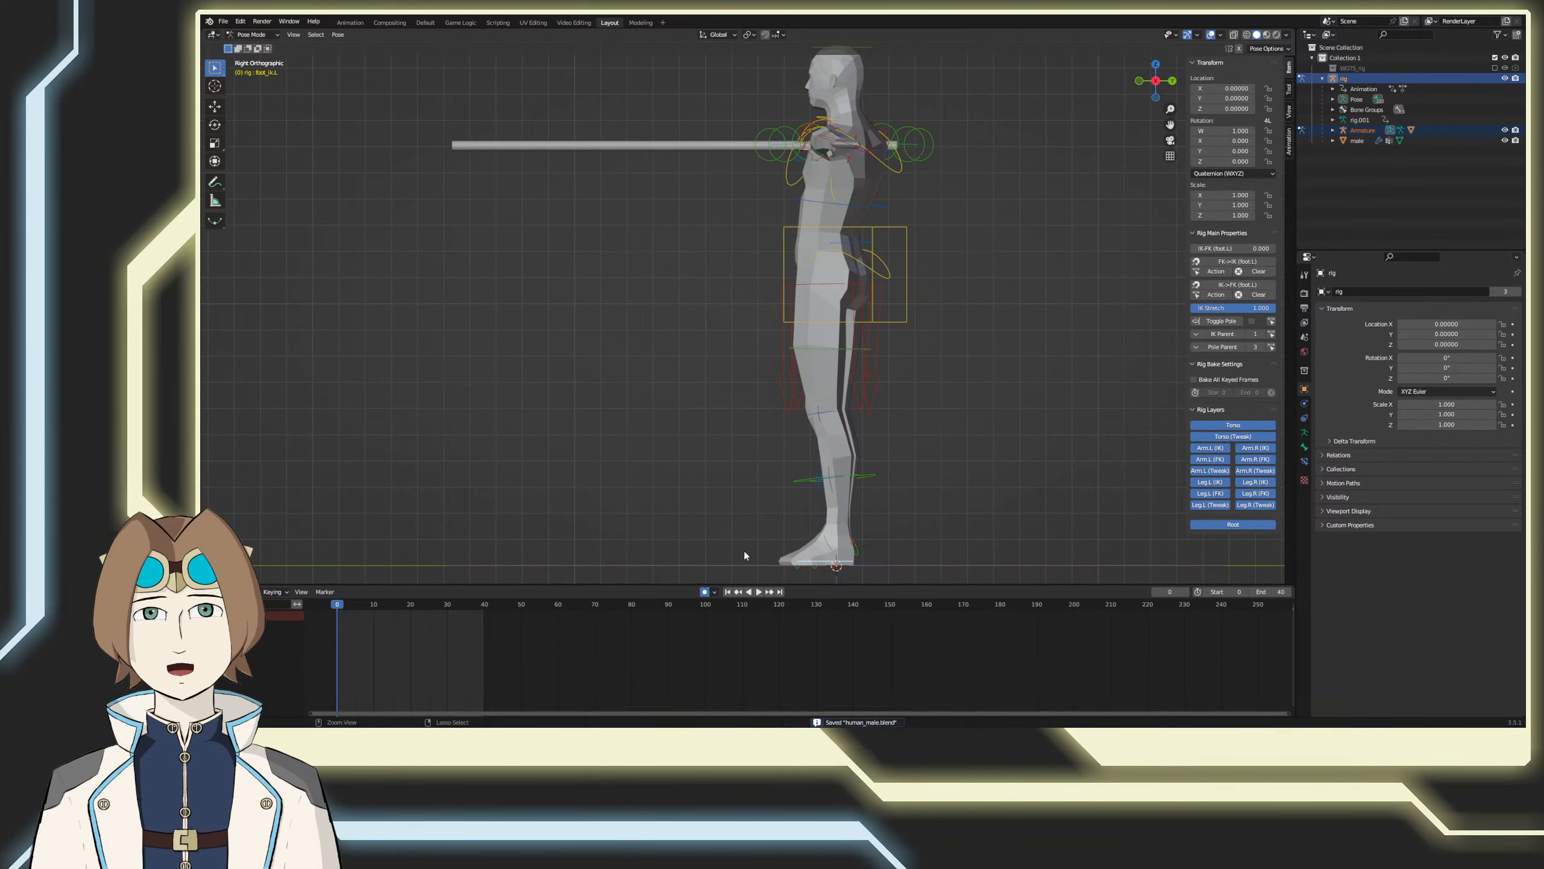
{"action": "left_click", "coordinate": [906, 260]}
{"action": "left_click", "coordinate": [374, 605]}
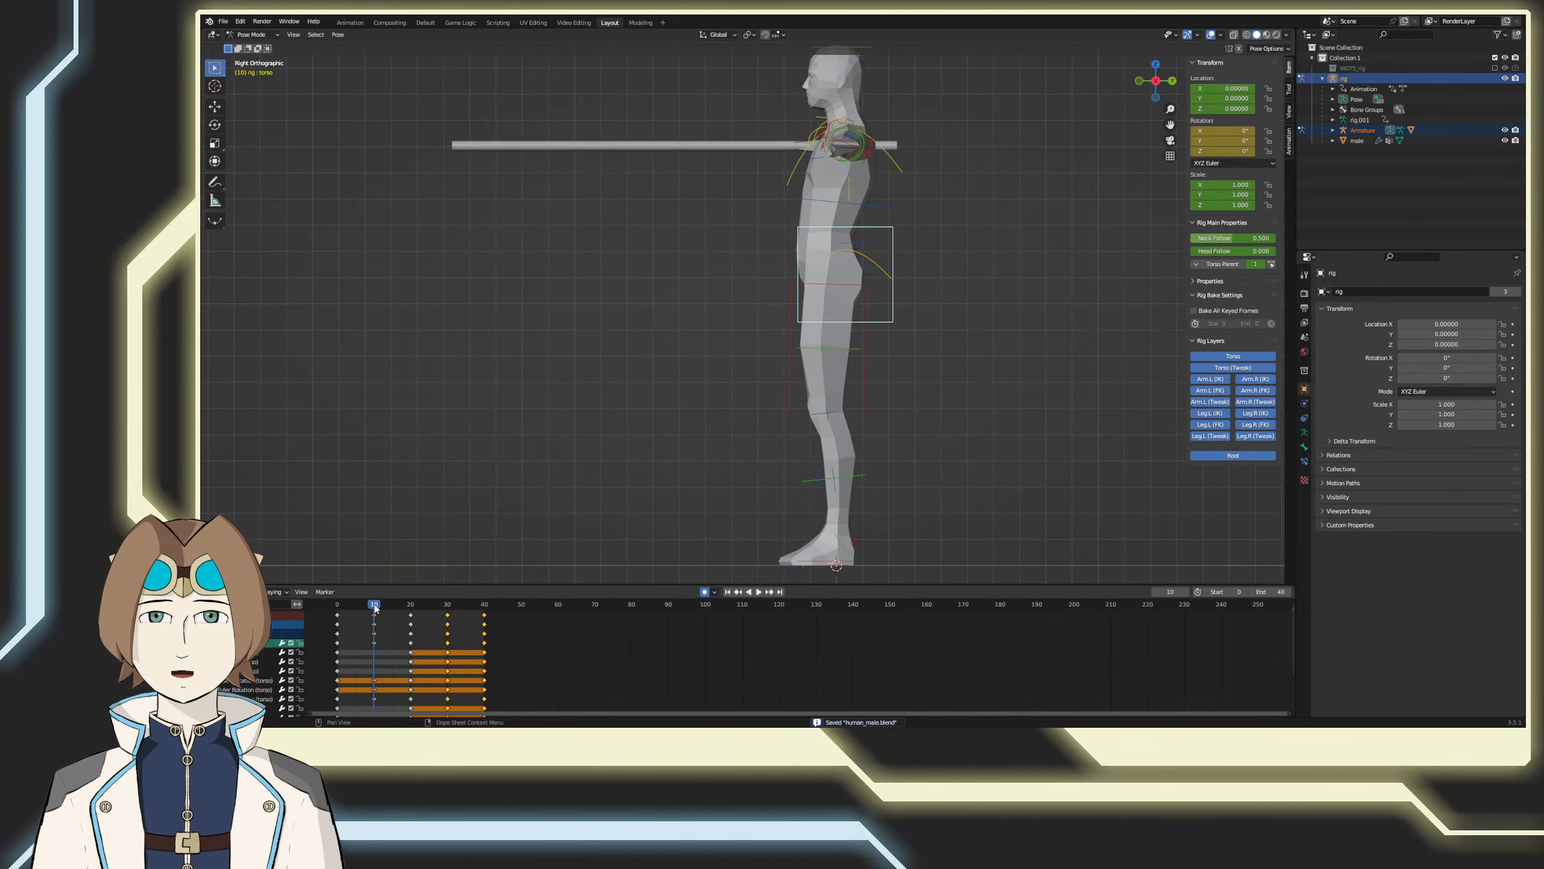
{"action": "middle_click_drag", "start_coordinate": [690, 526], "coordinate": [717, 499]}
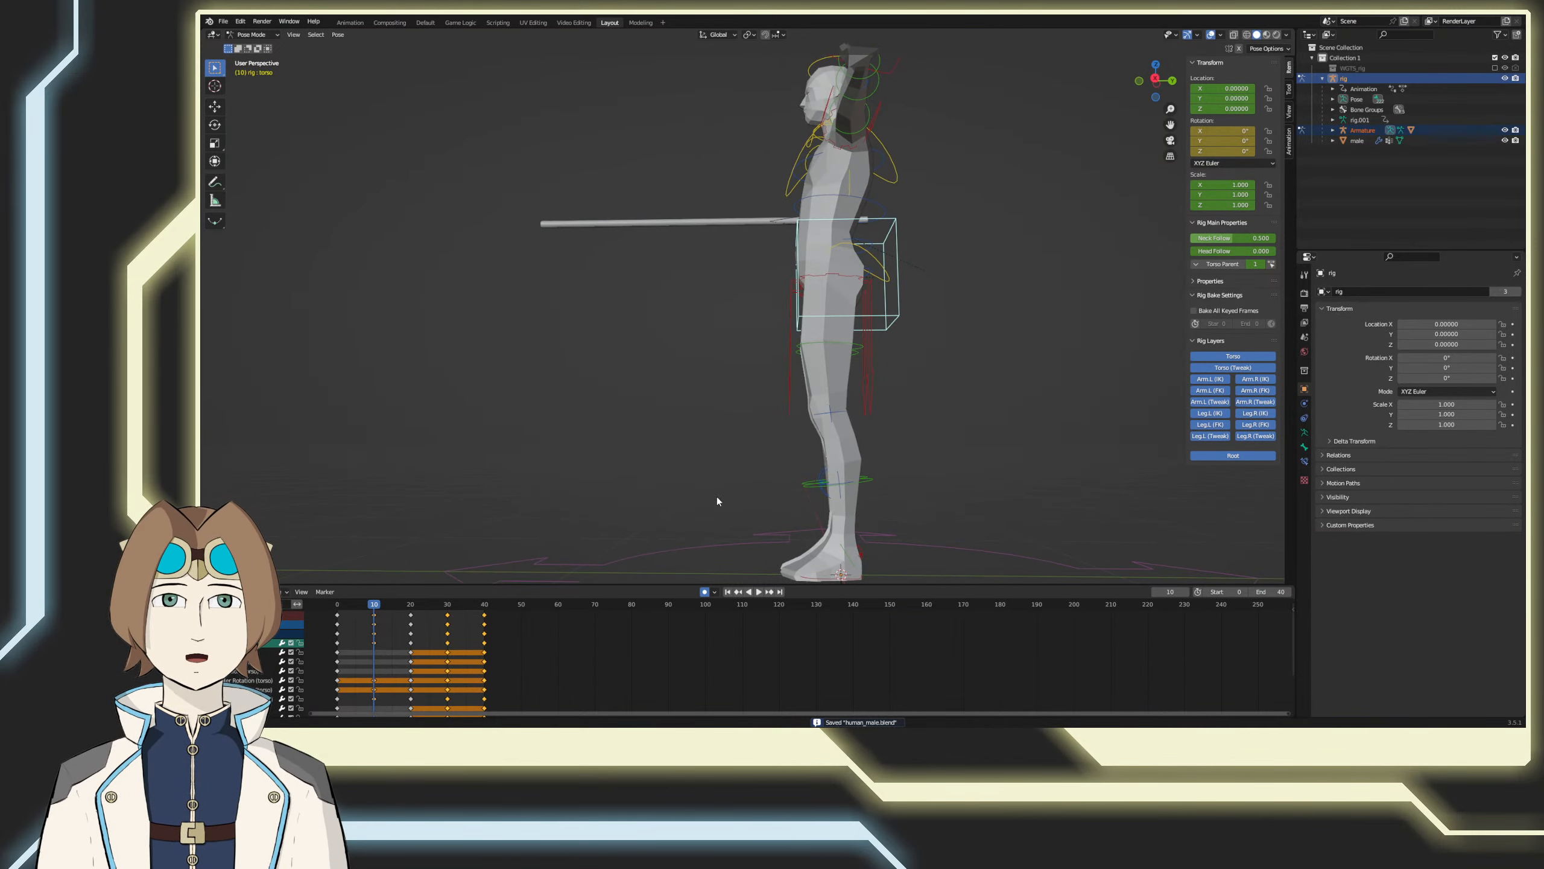
{"action": "key", "text": "KP_3"}
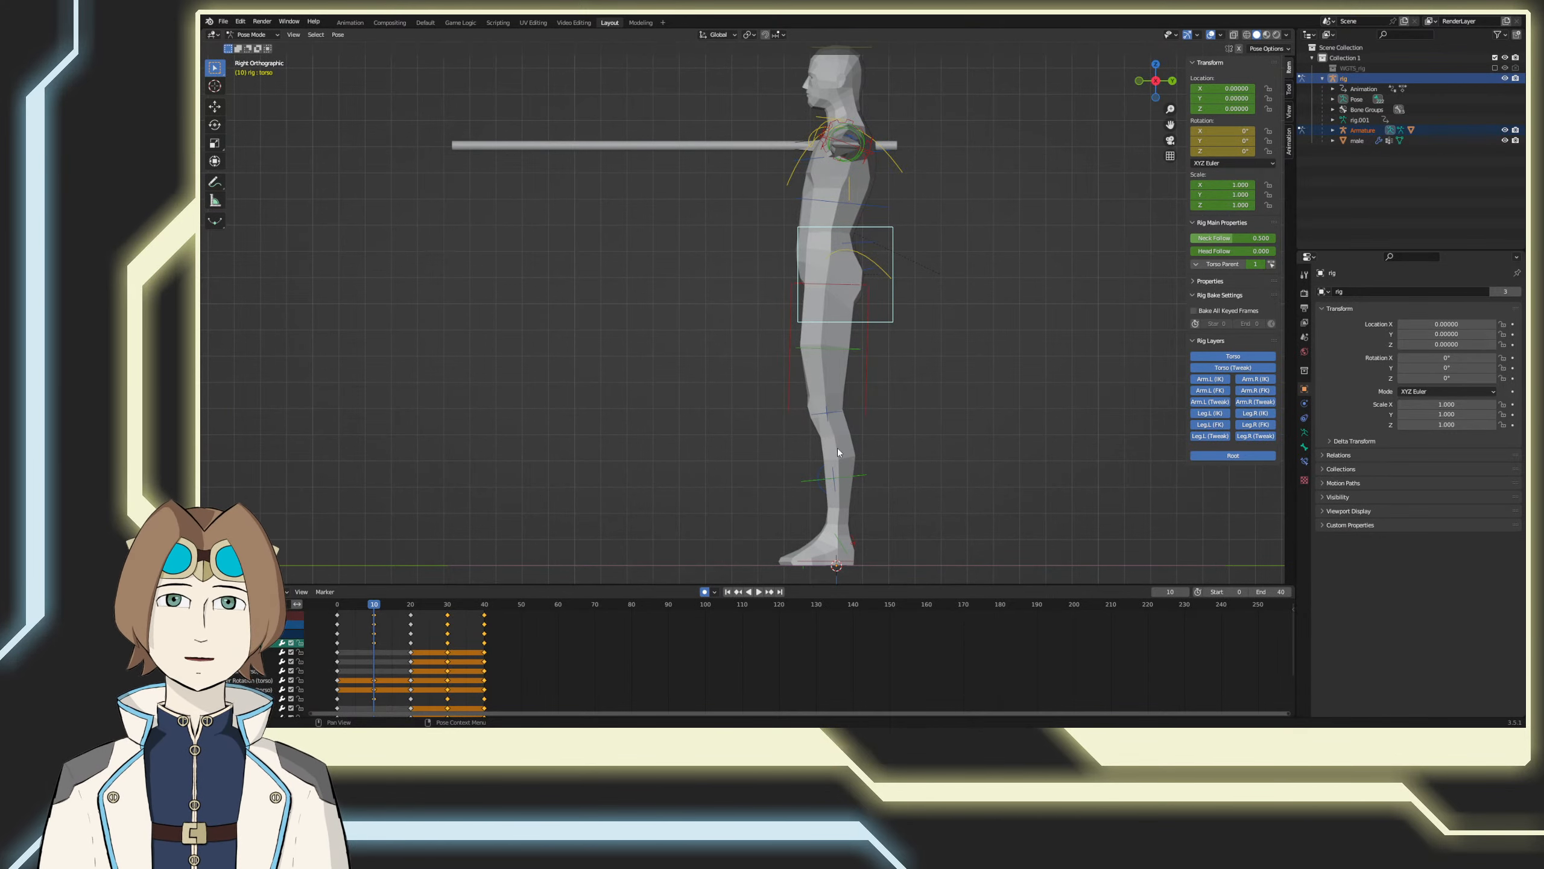
Step: Try stepping the left foot control about 0.4 m forward along the ground at frame 10
{"action": "left_click_drag", "start_coordinate": [813, 563], "coordinate": [725, 562]}
{"action": "key", "text": "g"}
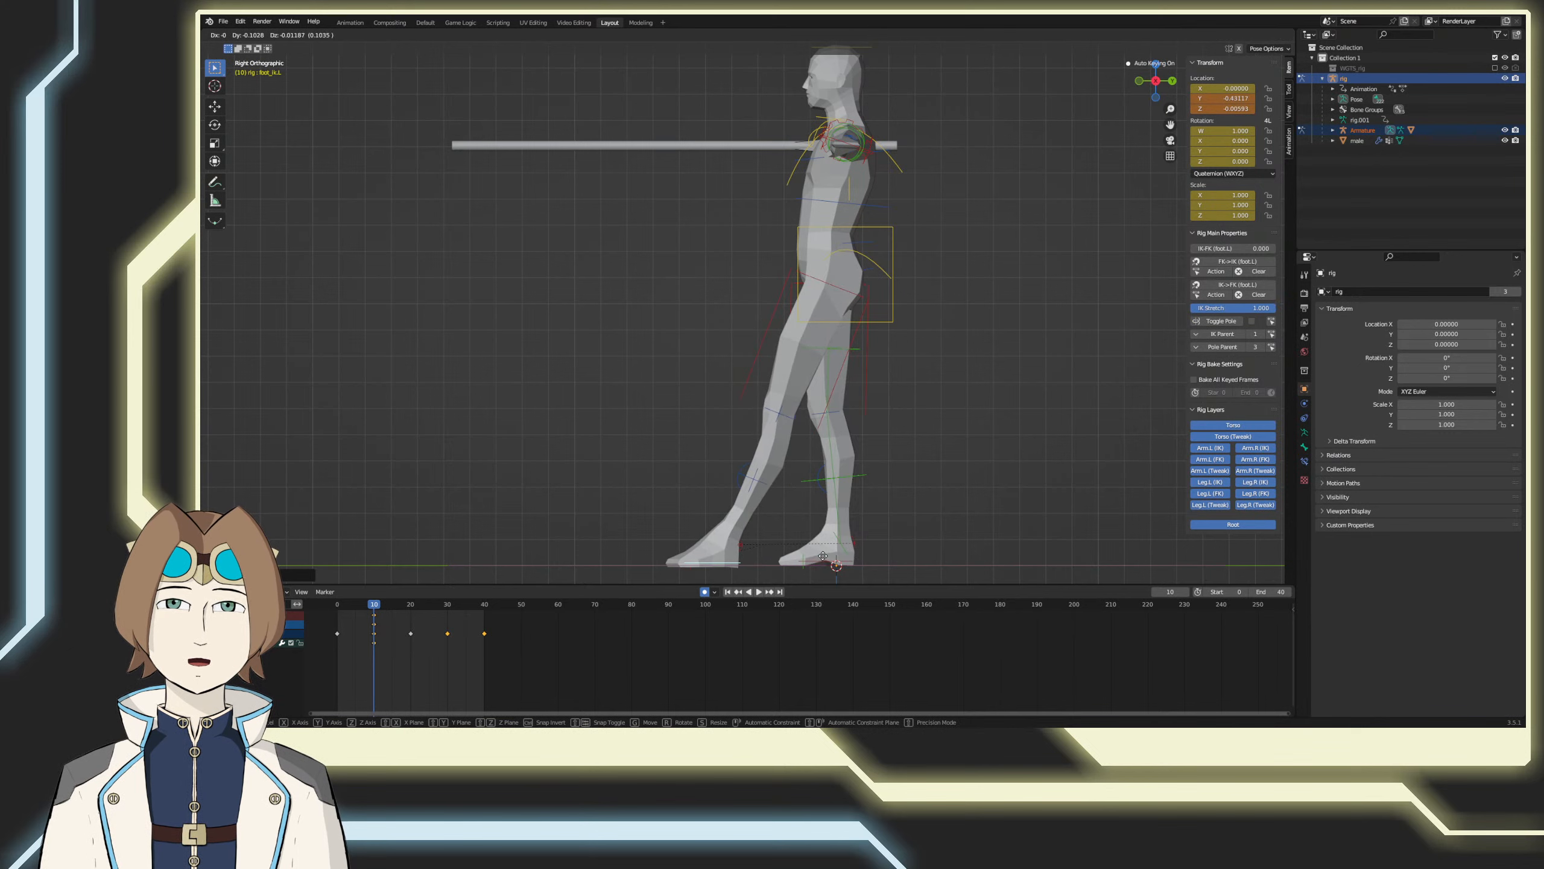
{"action": "left_click", "coordinate": [793, 562]}
{"action": "left_click", "coordinate": [823, 560]}
{"action": "key", "text": "g"}
{"action": "left_click", "coordinate": [823, 561]}
{"action": "key", "text": "ctrl+z"}
Step: Try lifting and tilting the right foot behind the body and lowering the torso about 0.17 m at frame 10
{"action": "left_click", "coordinate": [827, 561]}
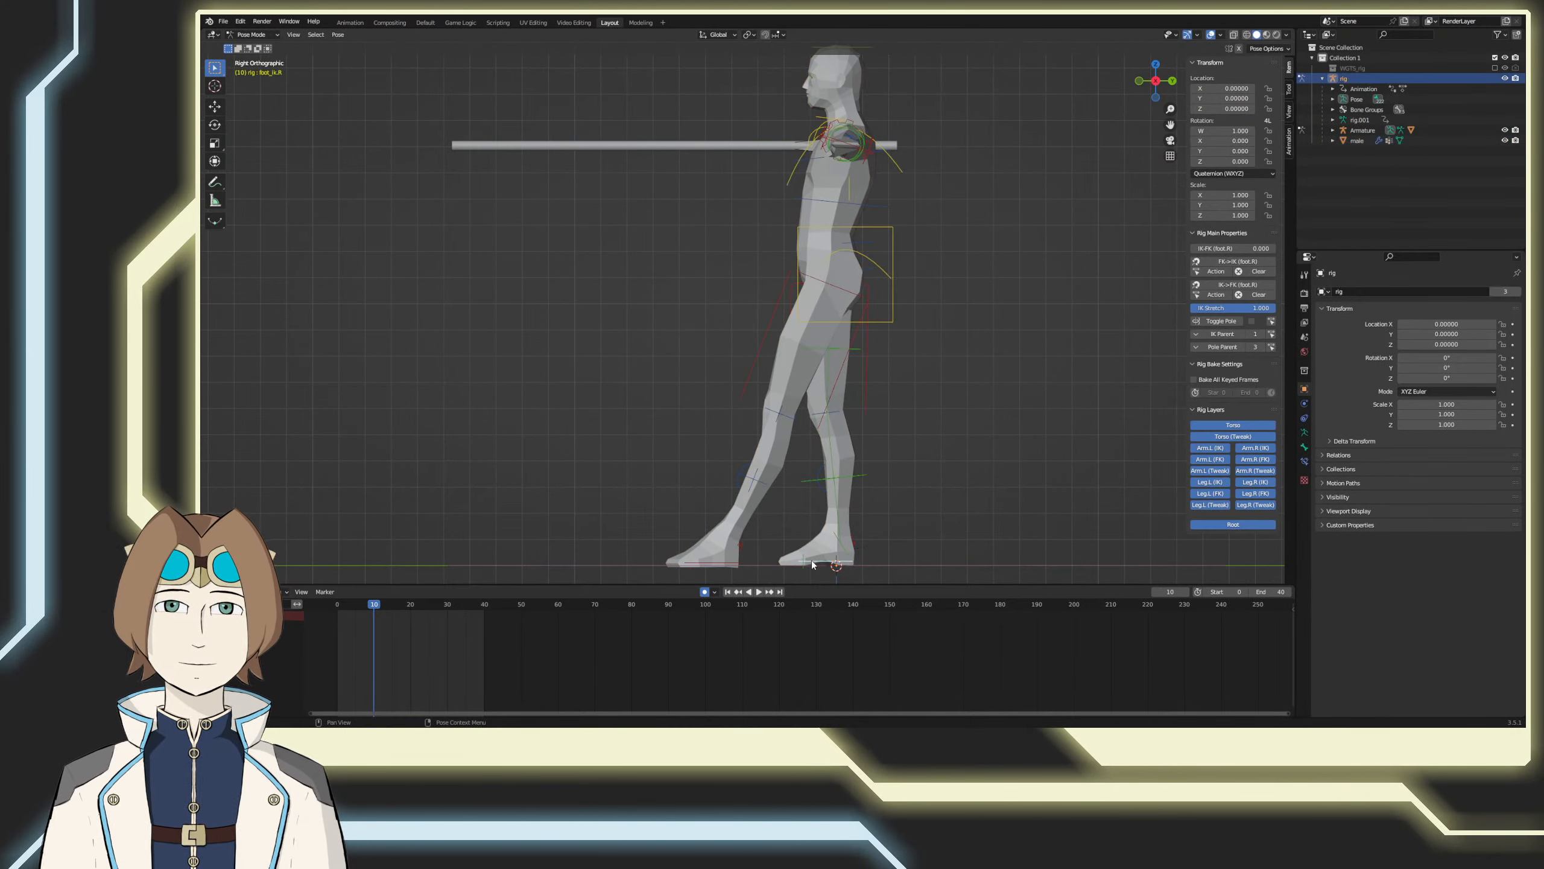
{"action": "key", "text": "g"}
{"action": "left_click", "coordinate": [943, 495]}
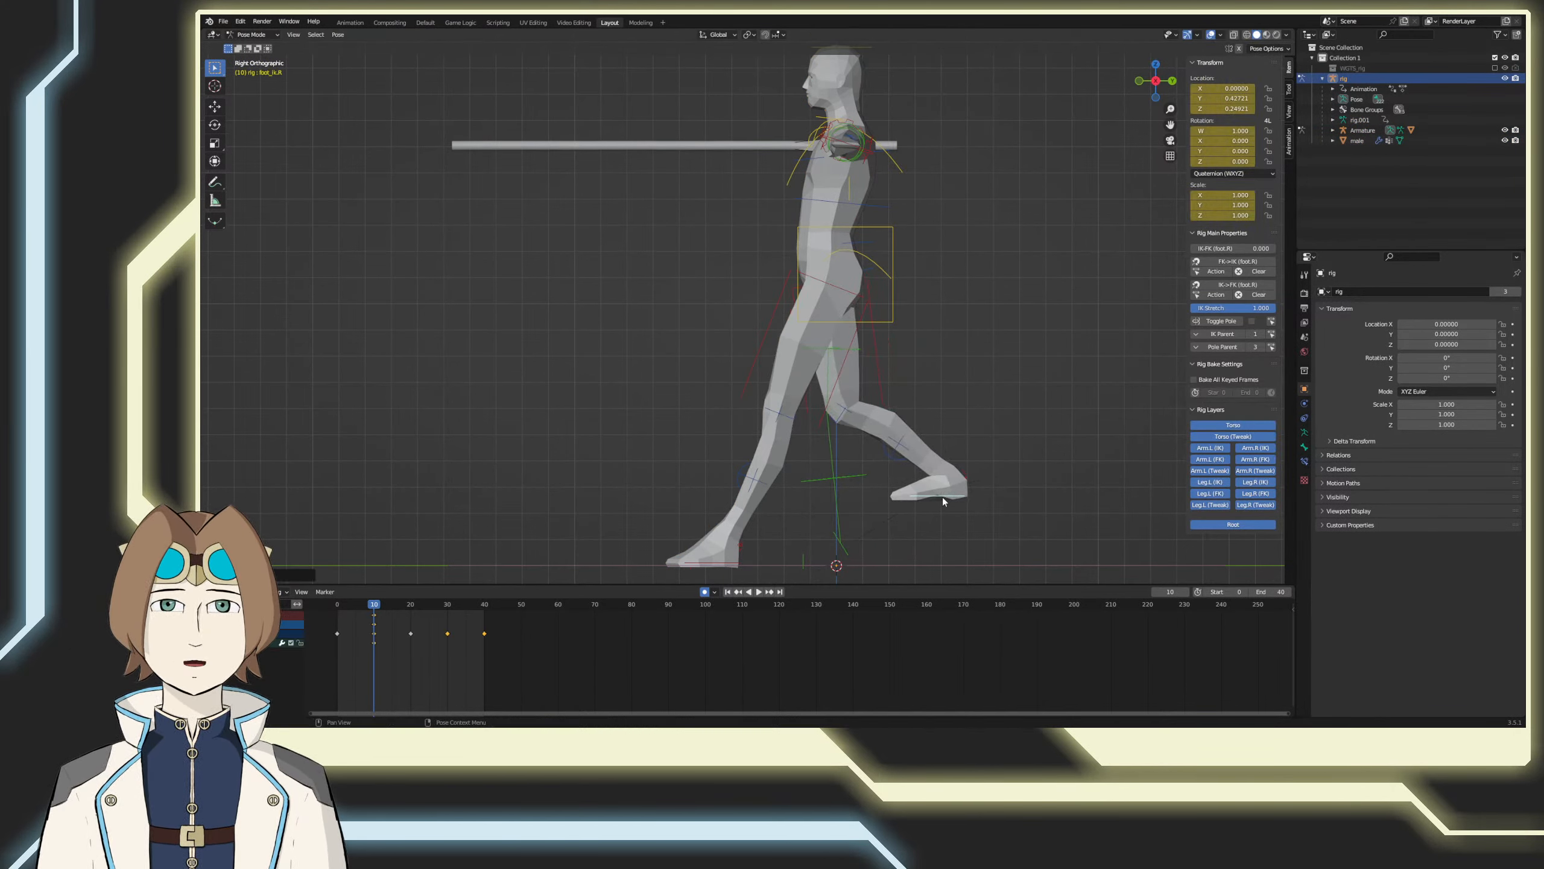
{"action": "key", "text": "r"}
{"action": "left_click", "coordinate": [966, 499]}
{"action": "left_click", "coordinate": [891, 309]}
{"action": "key", "text": "g"}
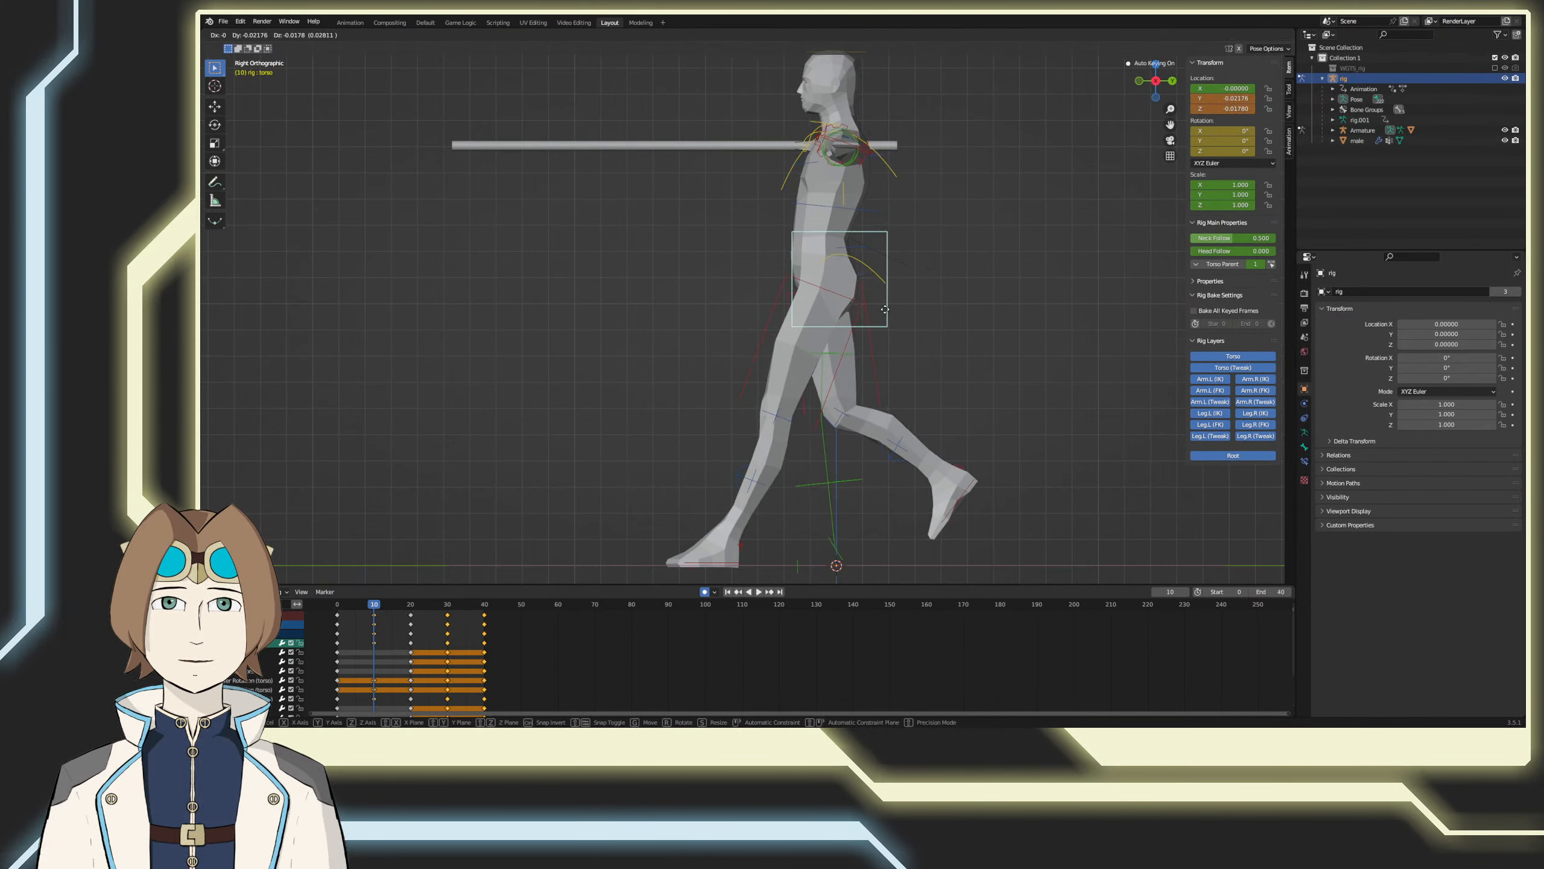
{"action": "left_click", "coordinate": [889, 349]}
Step: Undo the foot and torso pose changes made at frame 10
{"action": "key", "text": "ctrl+z"}
{"action": "key", "text": "ctrl+z"}
{"action": "key", "text": "ctrl+z"}
{"action": "key", "text": "ctrl+z"}
{"action": "key", "text": "ctrl+z"}
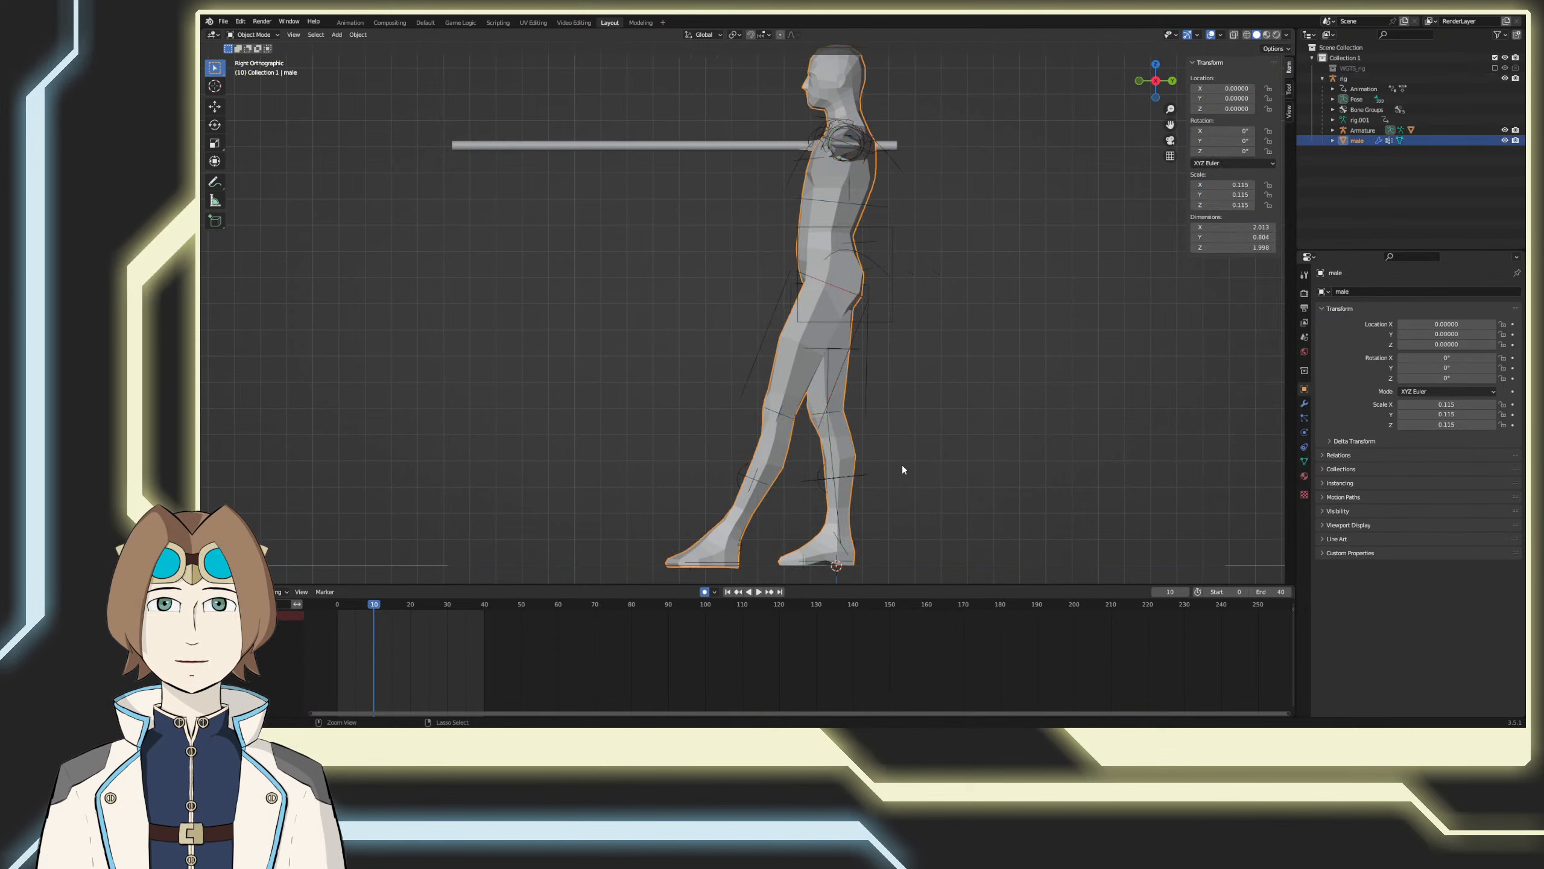
{"action": "key", "text": "ctrl+z"}
{"action": "key", "text": "ctrl+z"}
Step: Save the file and lower the torso control about 0.1 m along global Z at frame 10, bending the knees
{"action": "key", "text": "ctrl+s"}
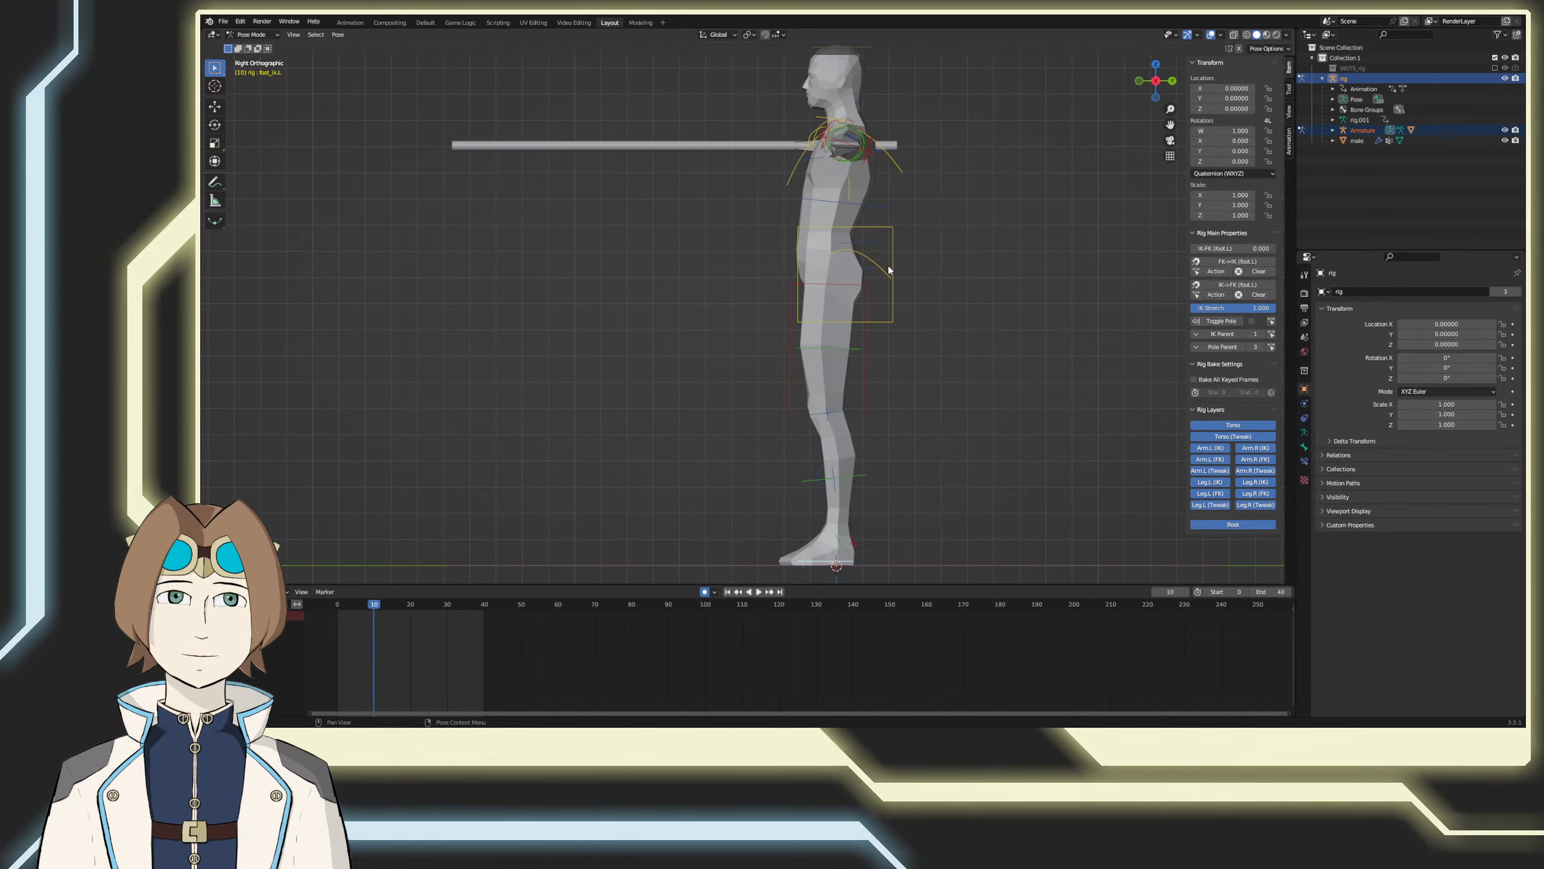
{"action": "left_click", "coordinate": [893, 242]}
{"action": "key", "text": "g"}
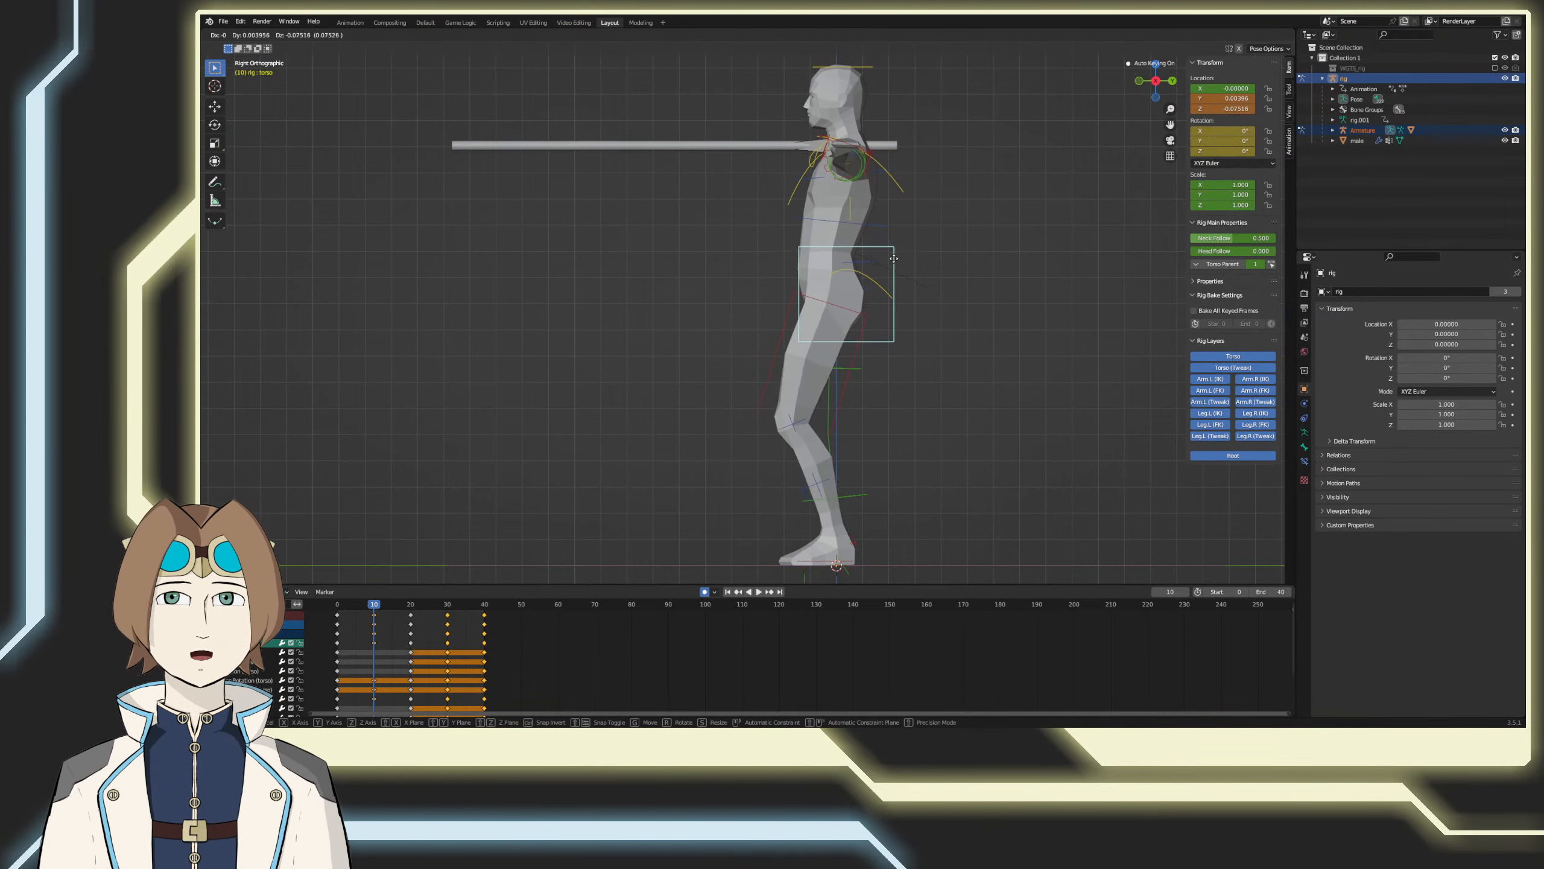
{"action": "left_click", "coordinate": [894, 261]}
{"action": "key", "text": "ctrl+z"}
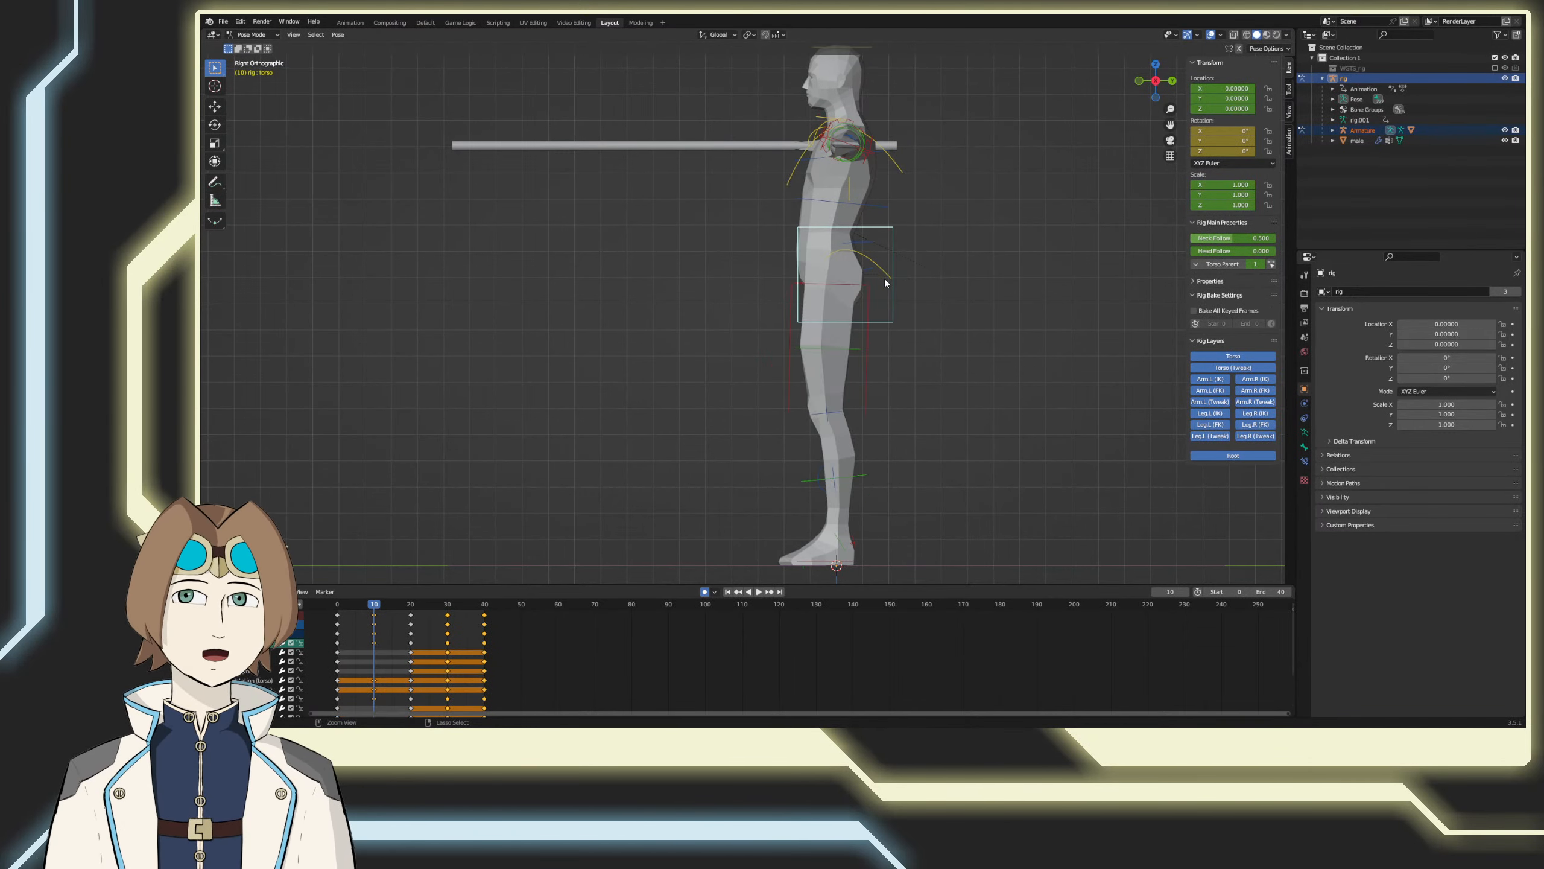
{"action": "key", "text": "g"}
{"action": "key", "text": "z"}
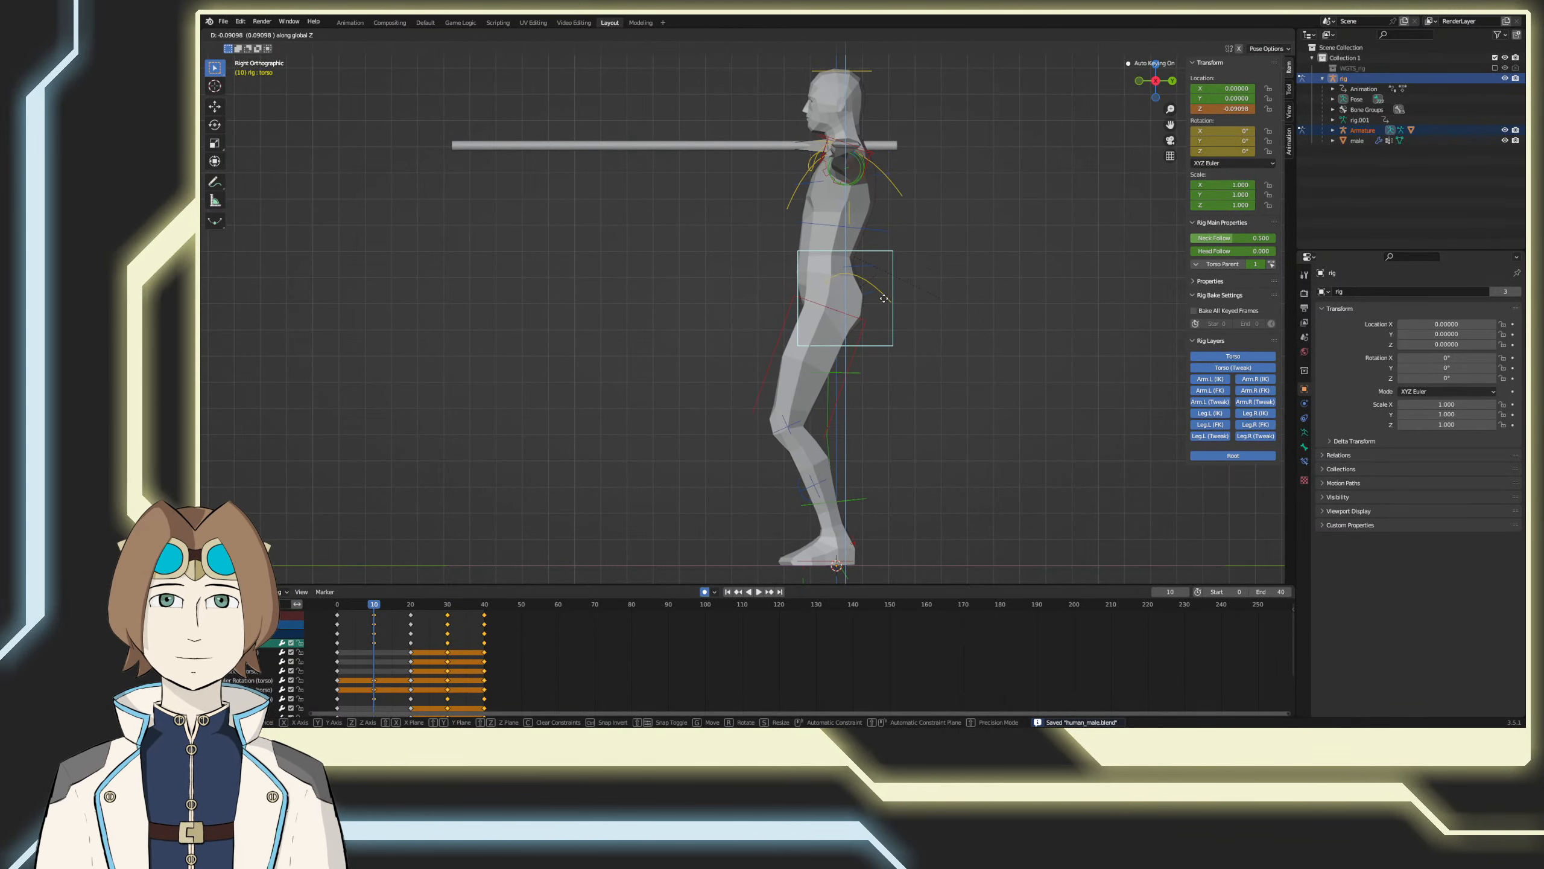
{"action": "left_click", "coordinate": [884, 303]}
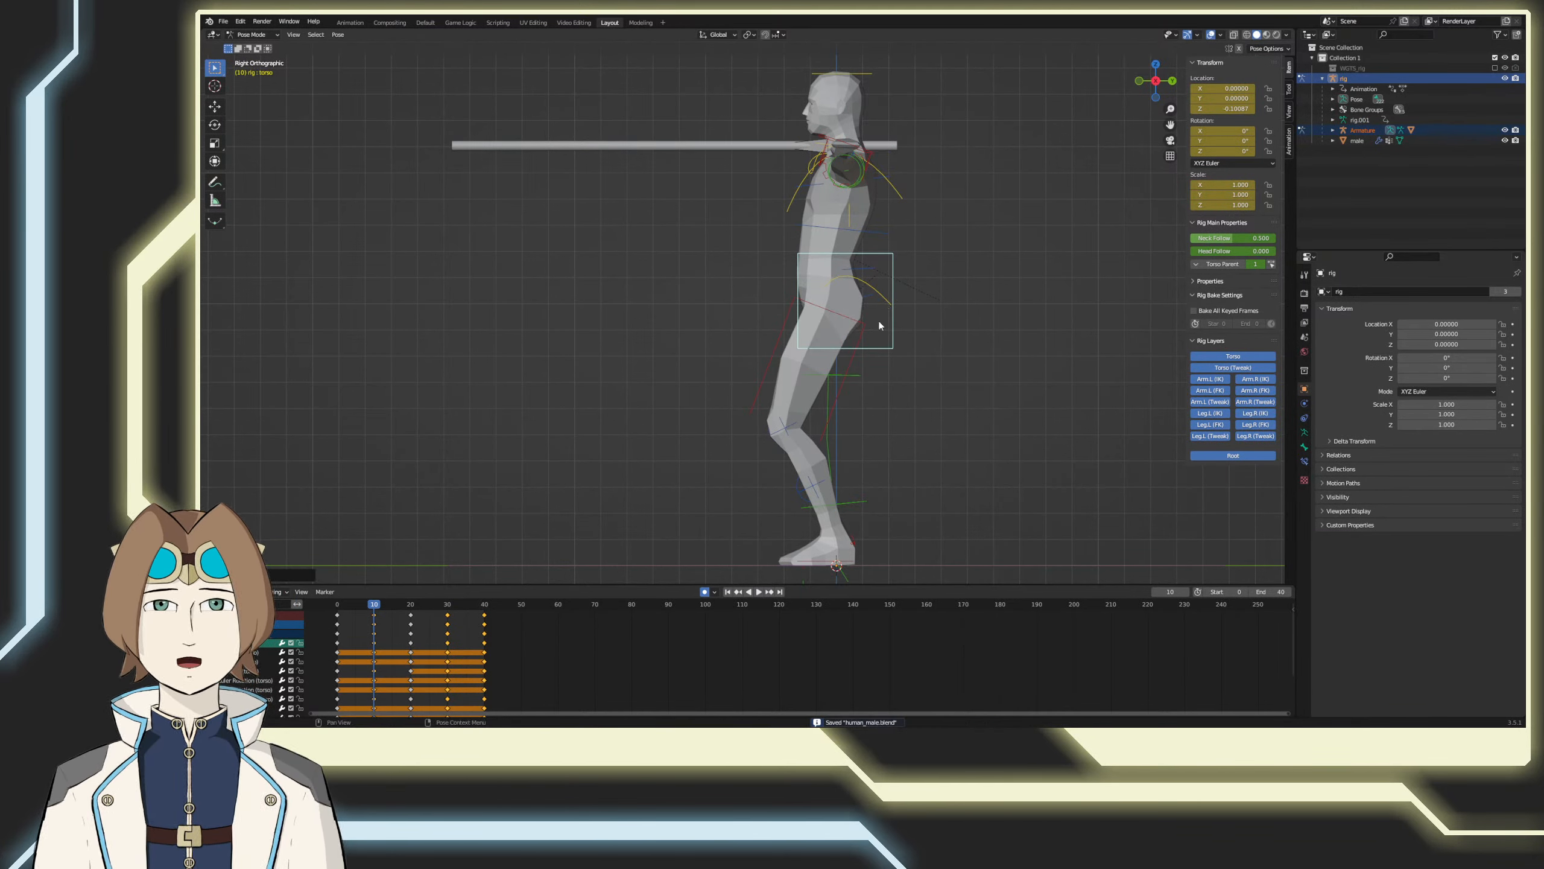
Step: Copy the lowered torso pose from frame 10 and paste it at frame 30
{"action": "key", "text": "space"}
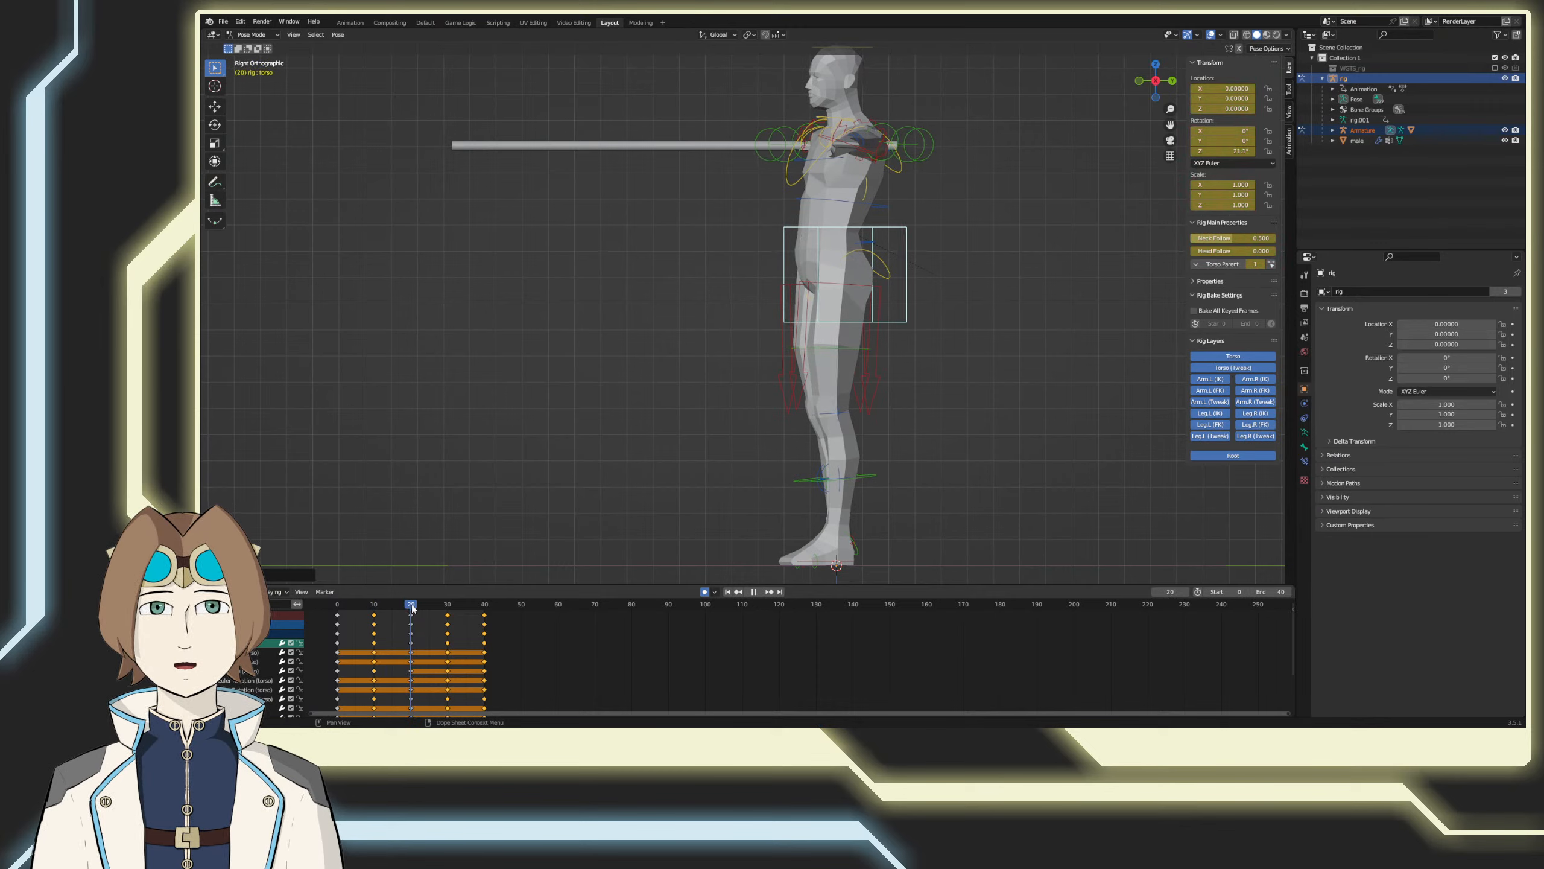
{"action": "left_click_drag", "start_coordinate": [407, 609], "coordinate": [374, 607]}
{"action": "right_click", "coordinate": [441, 503]}
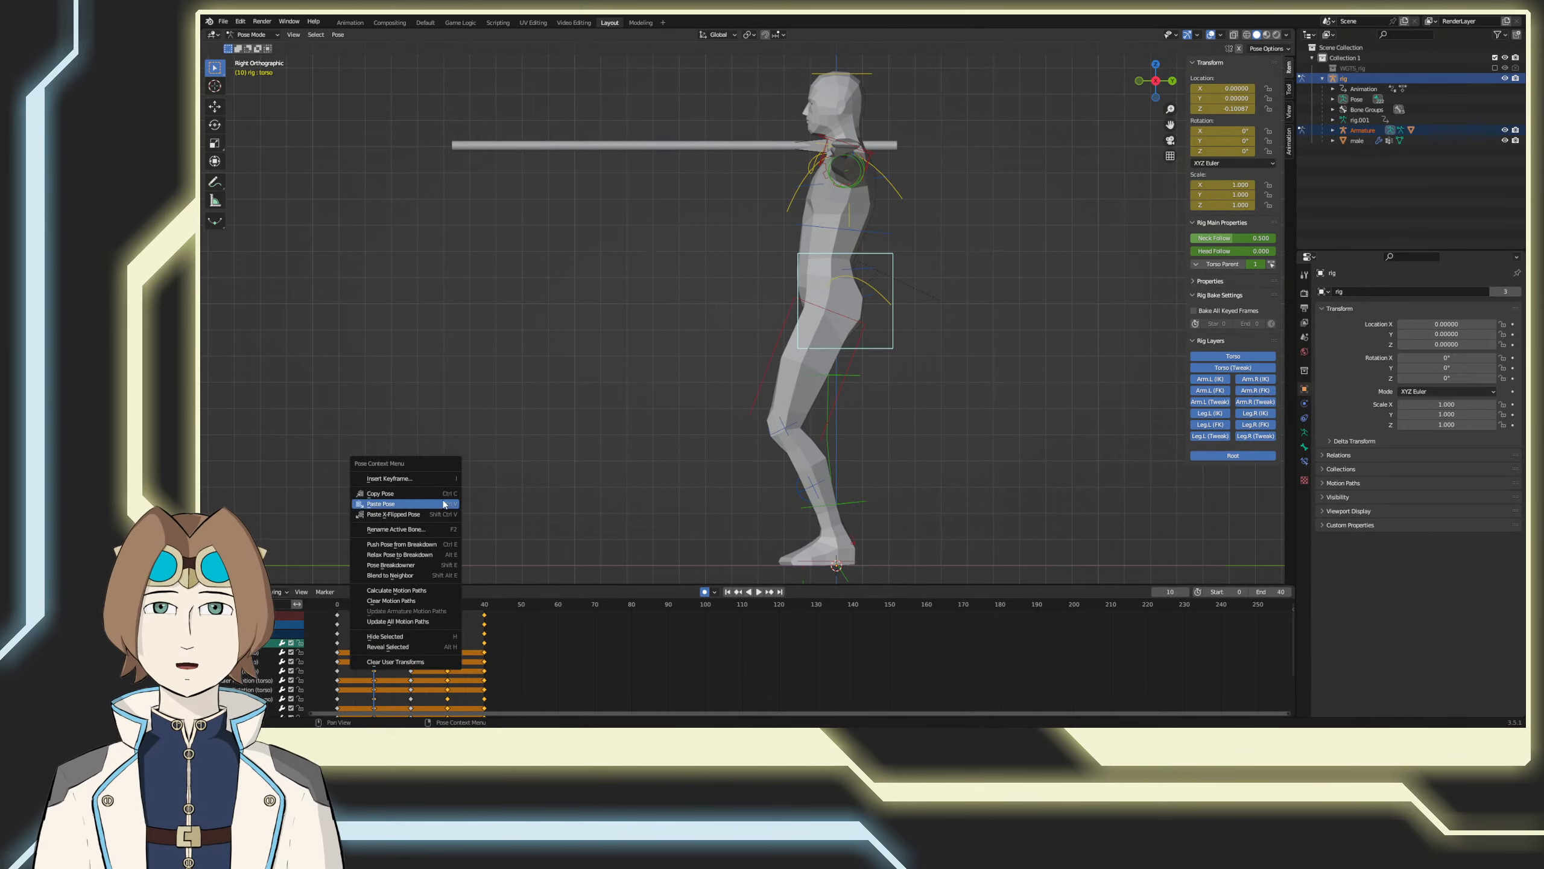
{"action": "left_click", "coordinate": [442, 493]}
{"action": "left_click", "coordinate": [448, 604]}
{"action": "right_click", "coordinate": [442, 517]}
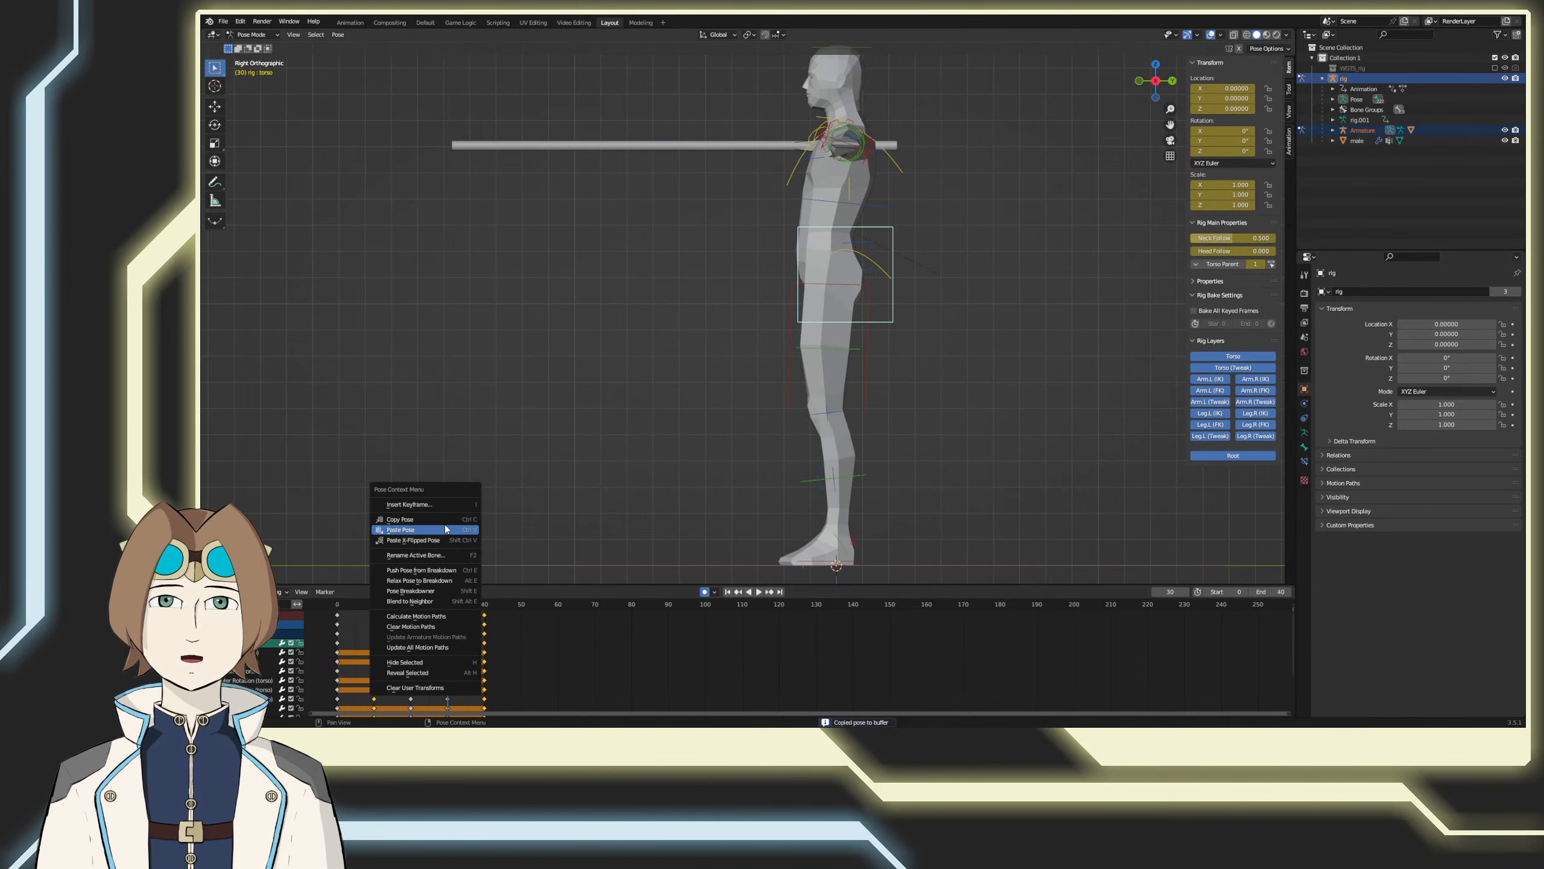
{"action": "left_click", "coordinate": [441, 528]}
Step: Play back the torso twist with its up-and-down motion from an angled perspective view
{"action": "left_click", "coordinate": [753, 591]}
{"action": "mouse_move", "coordinate": [715, 511]}
{"action": "middle_mouse_down"}
{"action": "mouse_move", "coordinate": [717, 494]}
{"action": "mouse_move", "coordinate": [811, 493]}
{"action": "mouse_move", "coordinate": [792, 494]}
{"action": "mouse_move", "coordinate": [787, 521]}
{"action": "mouse_move", "coordinate": [726, 509]}
{"action": "middle_mouse_up"}
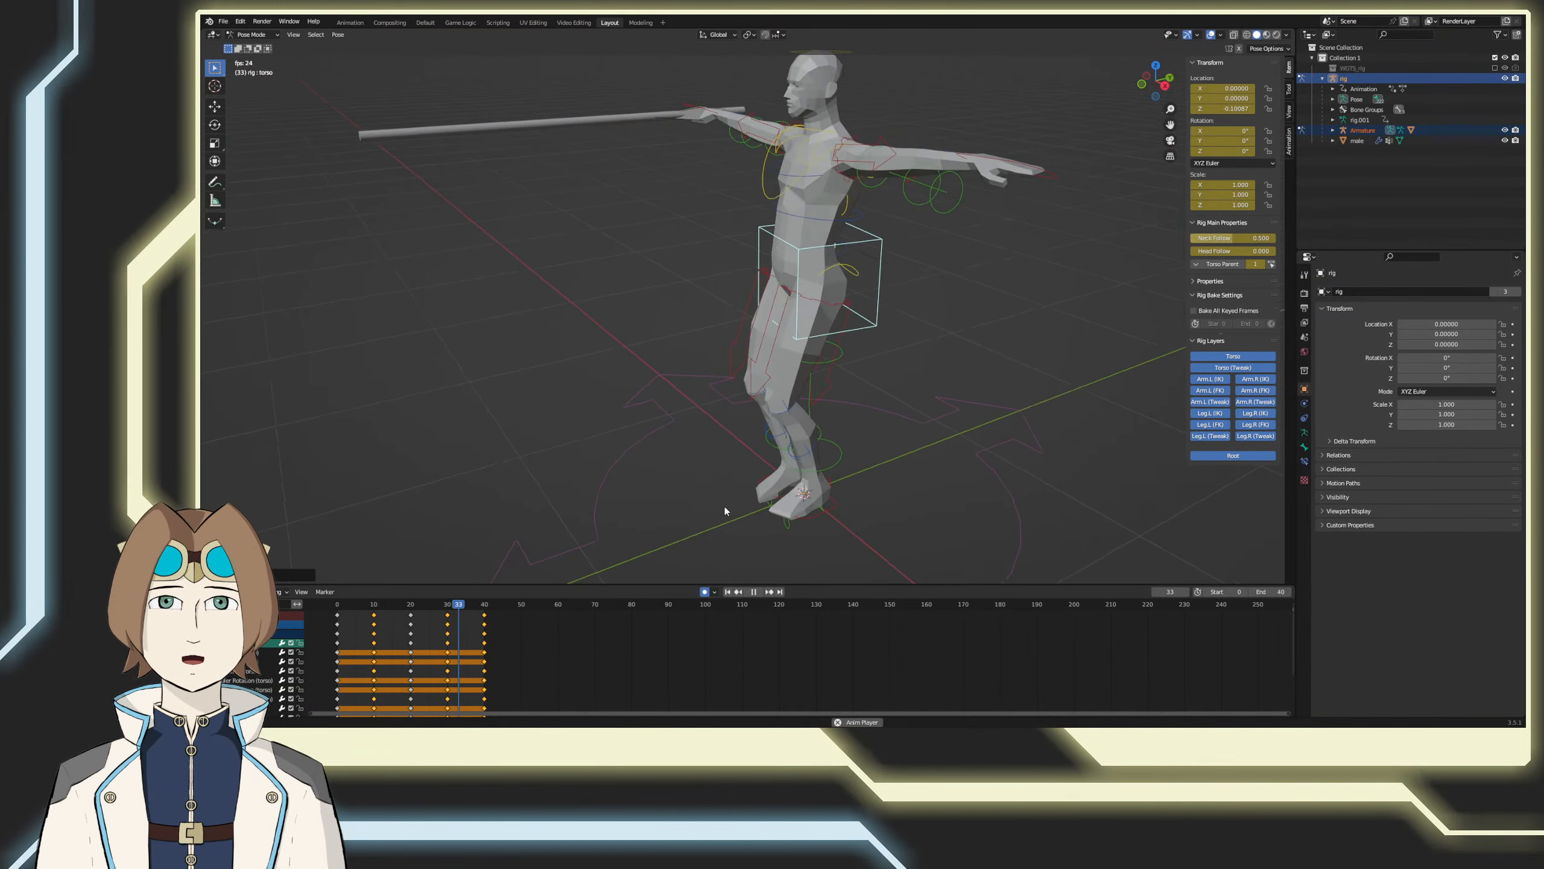
{"action": "key", "text": "space"}
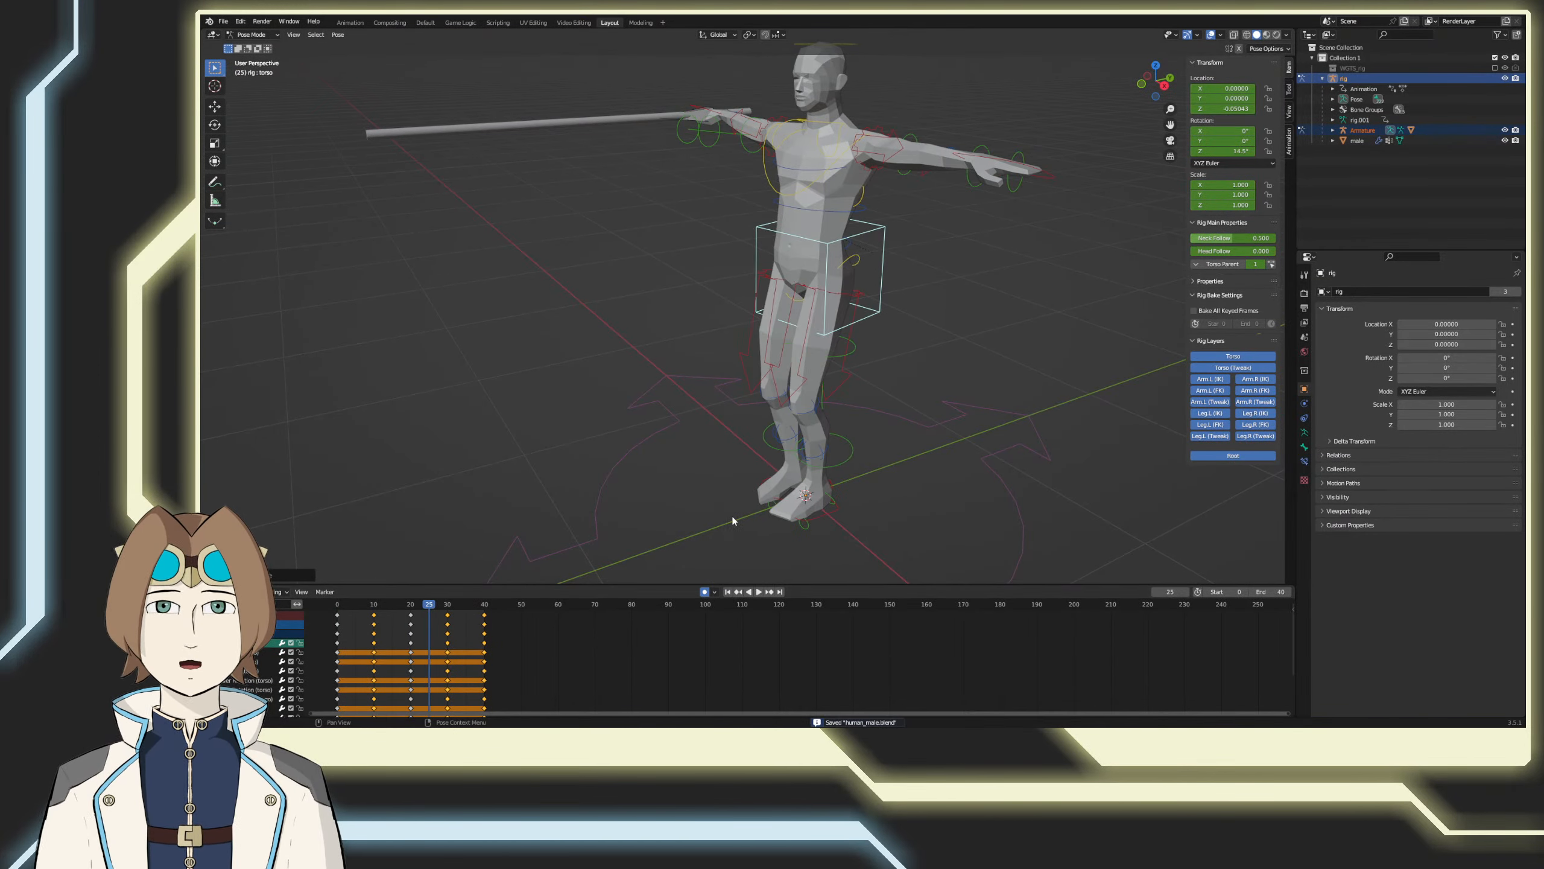
Step: At frame 0 in the right side view, move the left foot control forward and up and tilt it into a raised-knee step
{"action": "key", "text": "KP_3"}
{"action": "left_click_drag", "start_coordinate": [445, 604], "coordinate": [374, 610]}
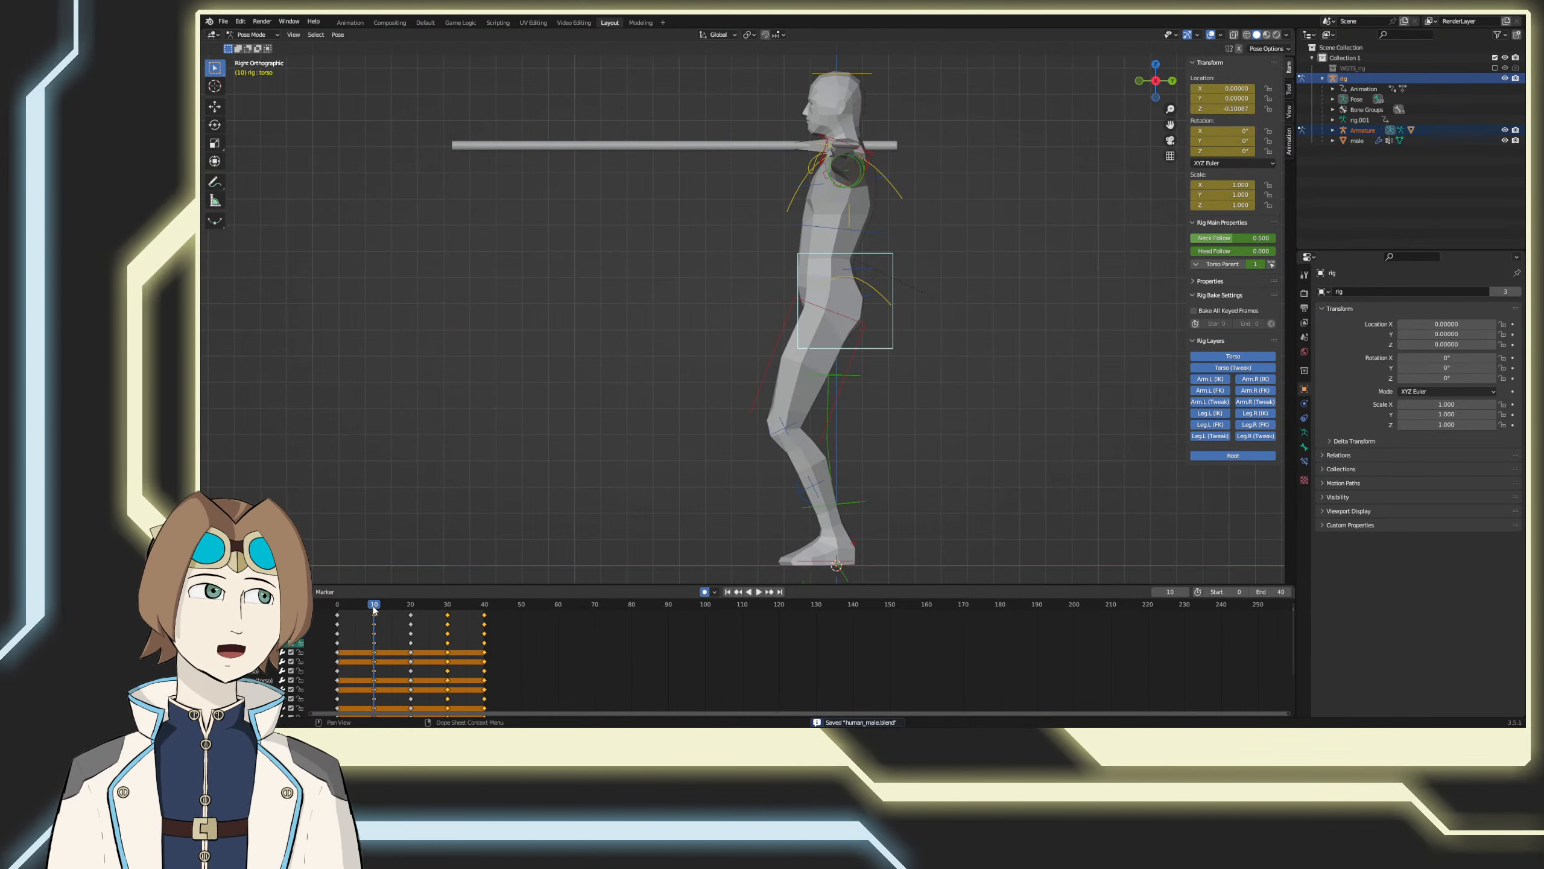
{"action": "left_click_drag", "start_coordinate": [369, 610], "coordinate": [310, 604]}
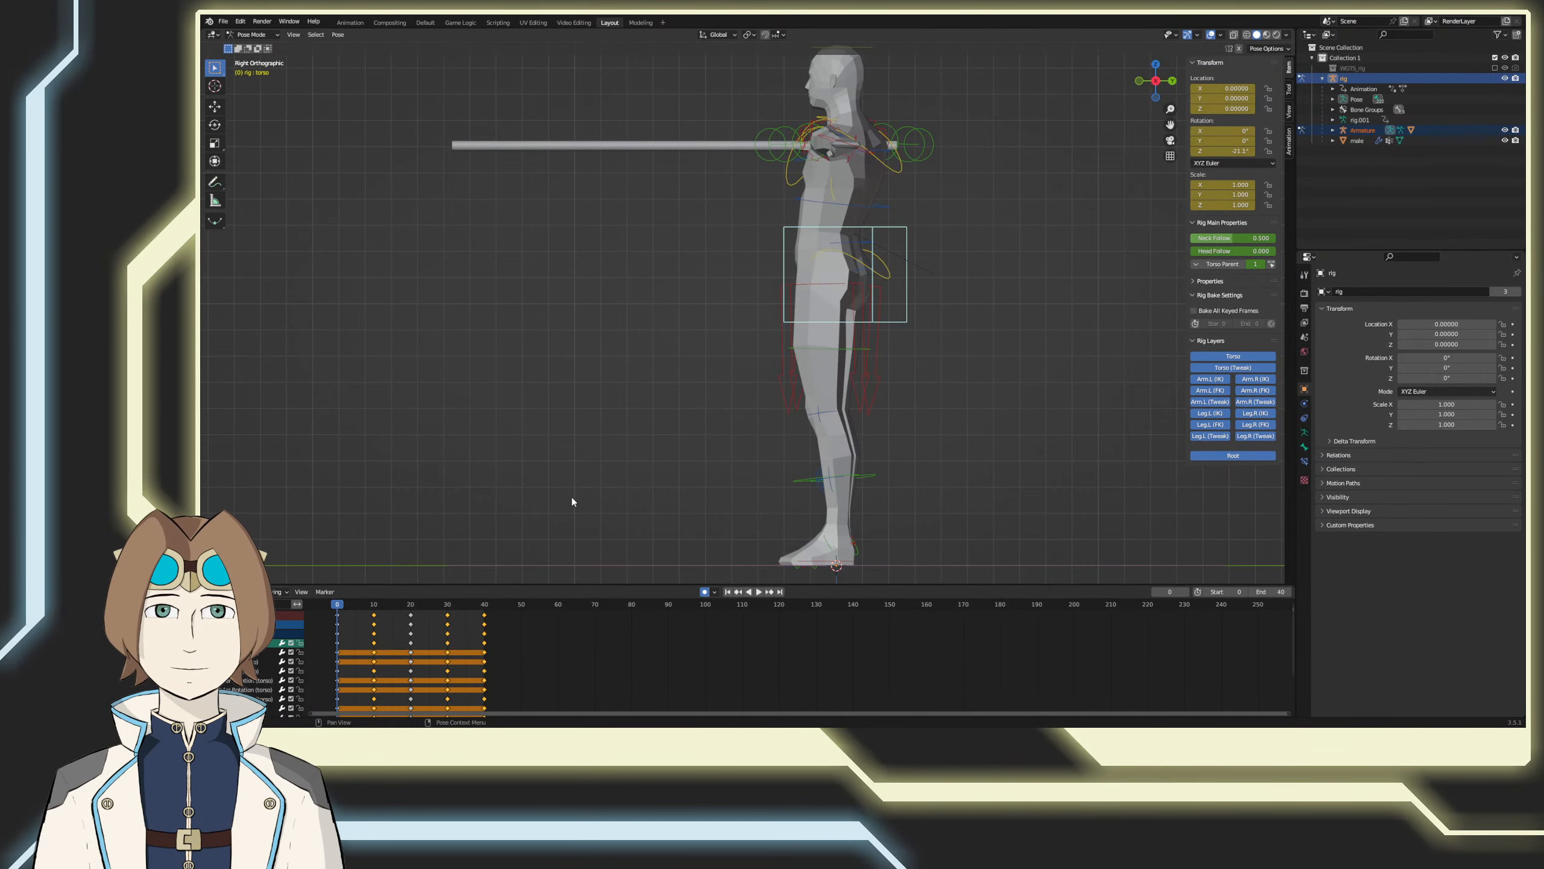
{"action": "middle_click_drag", "start_coordinate": [571, 502], "coordinate": [661, 524]}
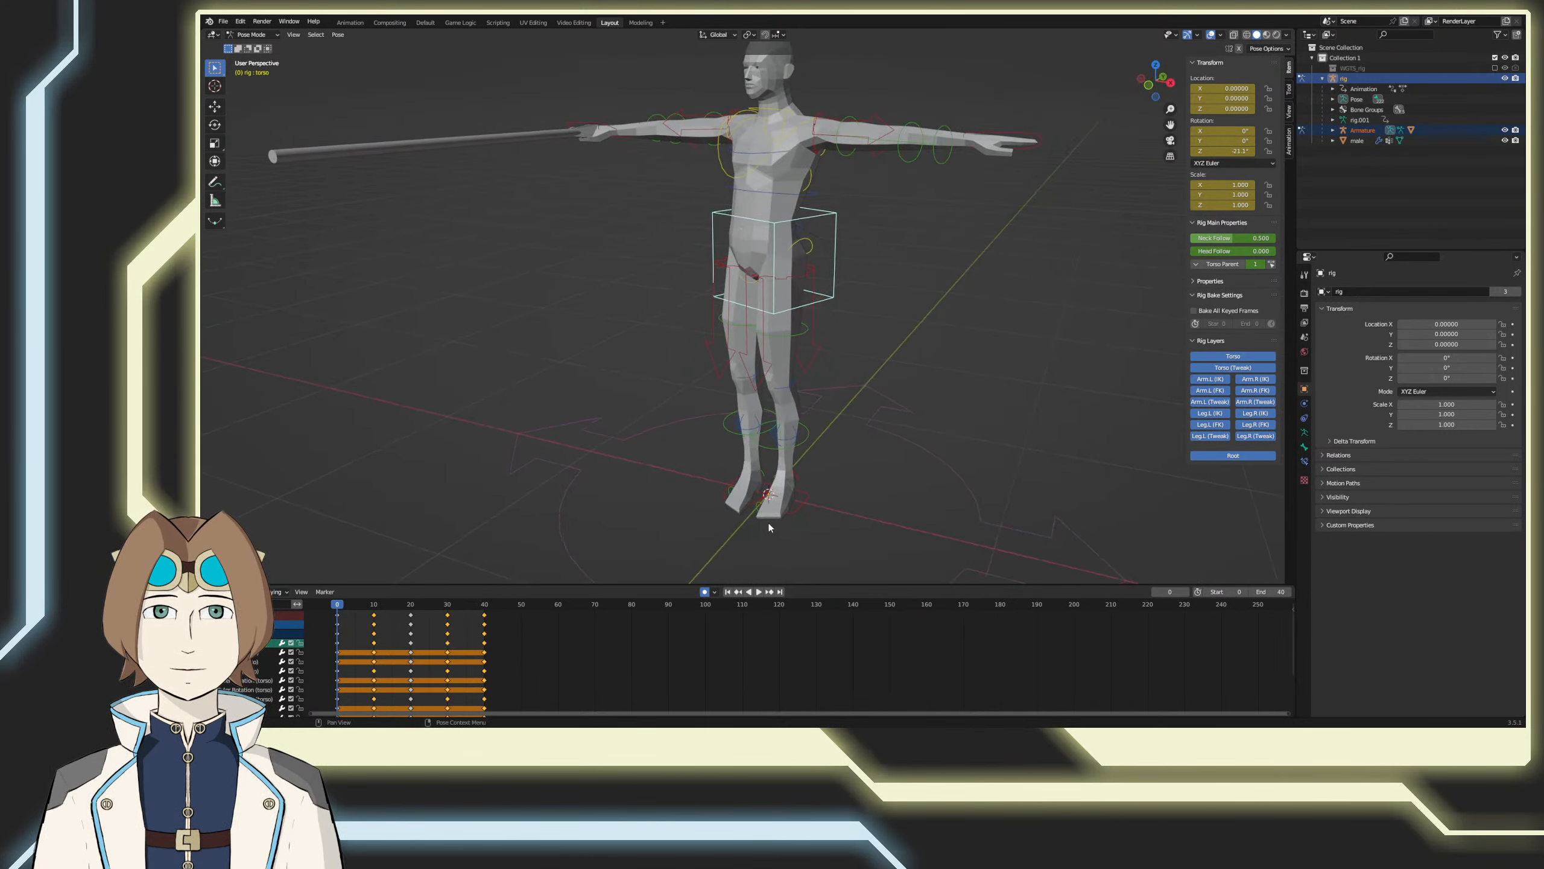
{"action": "left_click", "coordinate": [790, 512]}
{"action": "key", "text": "KP_3"}
{"action": "key", "text": "g"}
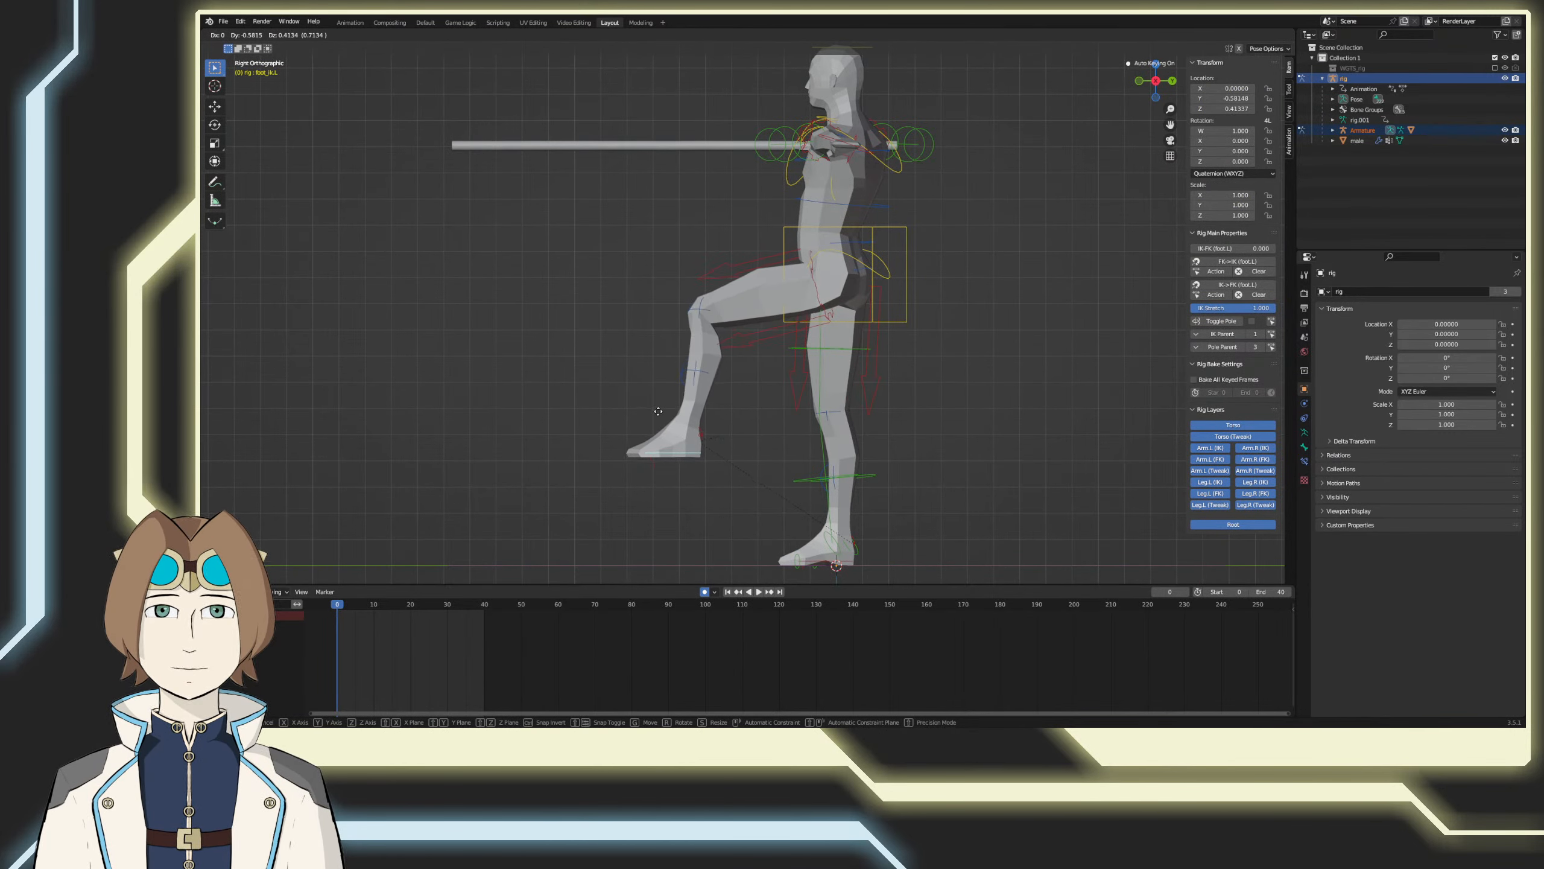
{"action": "left_click", "coordinate": [678, 411]}
{"action": "key", "text": "r"}
{"action": "left_click", "coordinate": [669, 395]}
{"action": "key", "text": "g"}
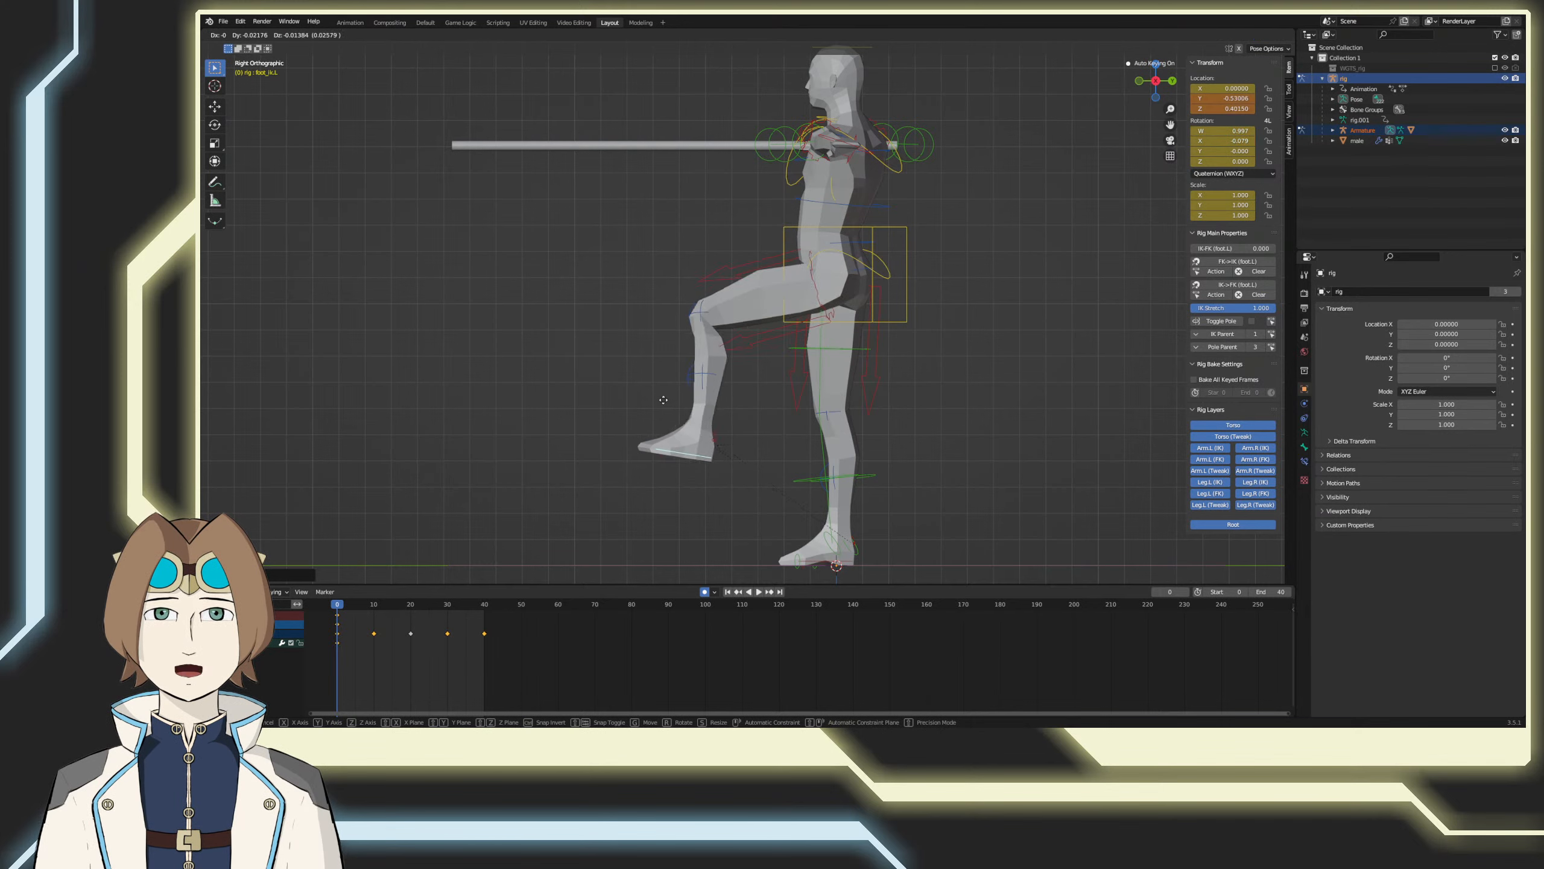
{"action": "left_click", "coordinate": [638, 432]}
Step: Try moving the right foot control backward about 0.33 m and slightly up at frame 0
{"action": "key", "text": "ctrl+Tab"}
{"action": "left_click", "coordinate": [822, 565]}
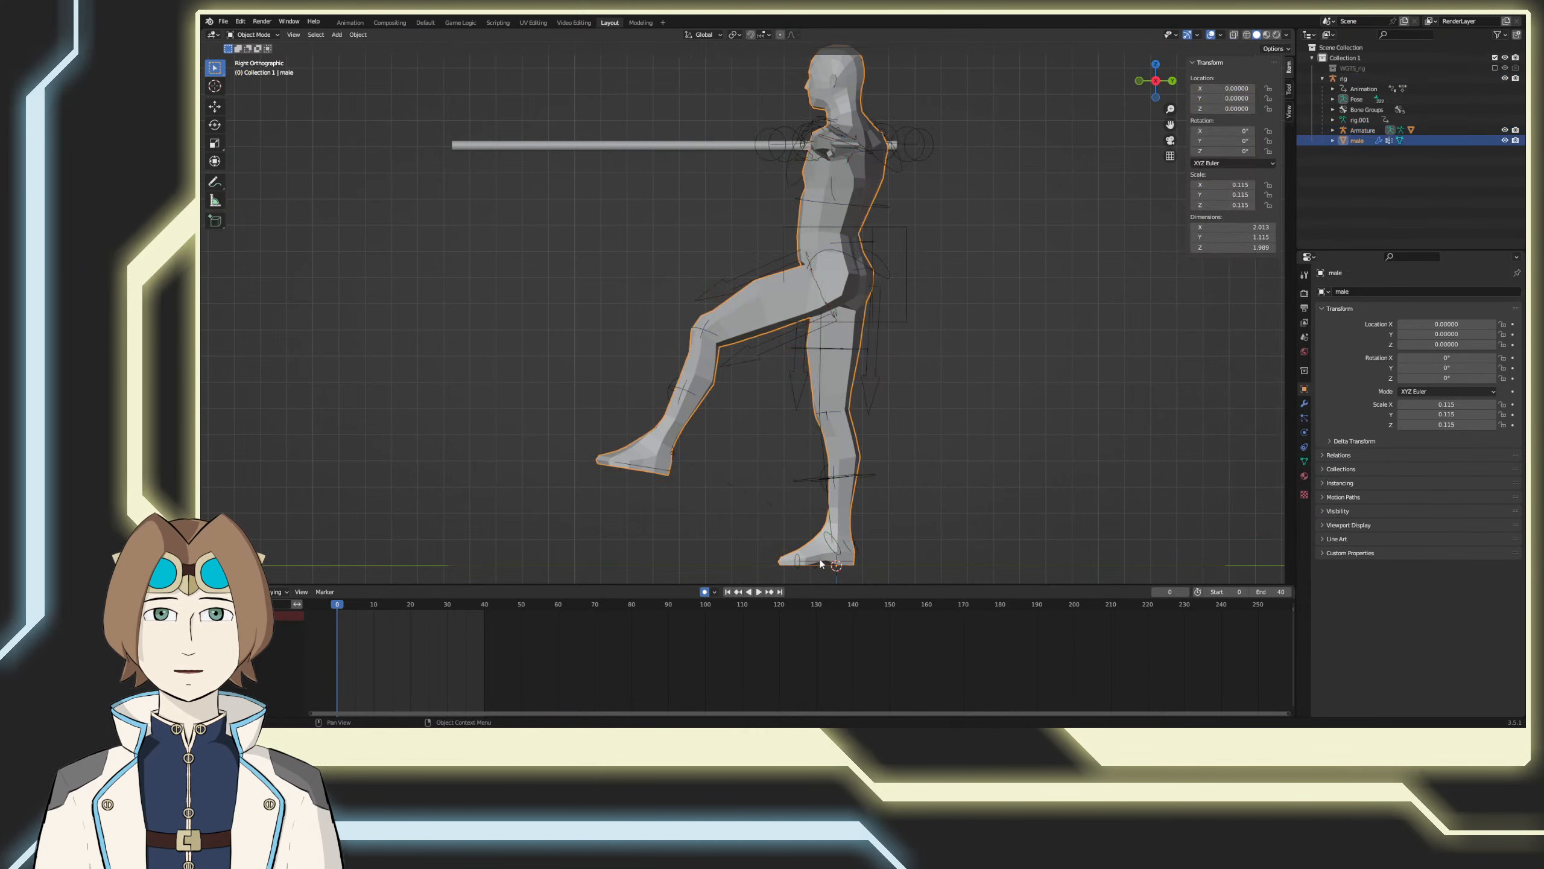
{"action": "left_click", "coordinate": [813, 562]}
{"action": "key", "text": "g"}
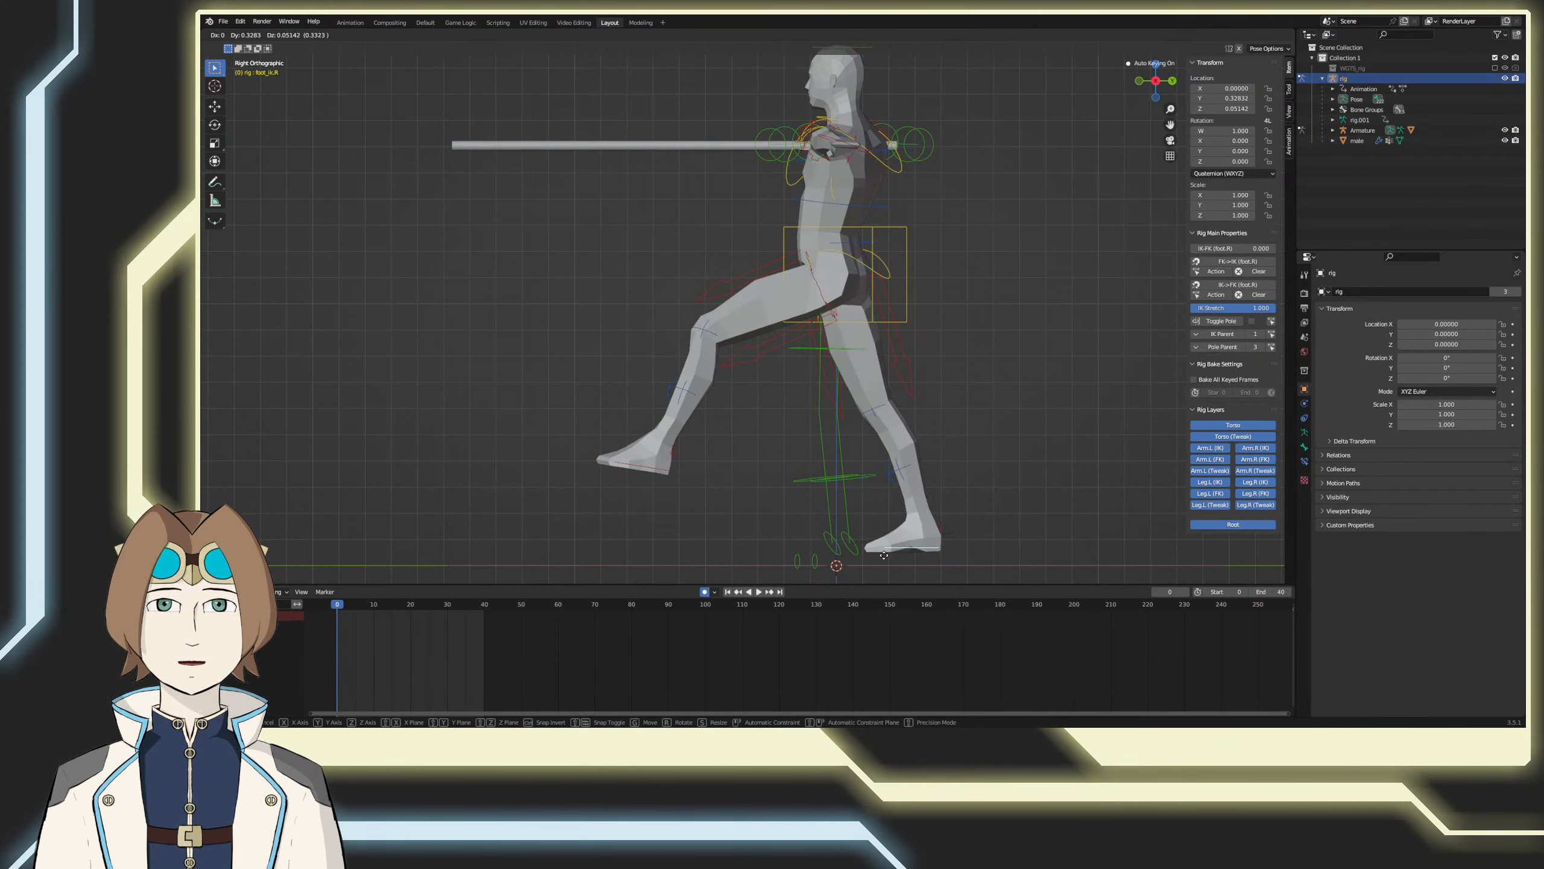
{"action": "left_click", "coordinate": [885, 556]}
Step: Undo the foot control moves back to the standing pose with both feet planted, and save the file
{"action": "key", "text": "ctrl+z"}
{"action": "key", "text": "ctrl+z"}
{"action": "key", "text": "ctrl+z"}
{"action": "key", "text": "ctrl+z"}
{"action": "key", "text": "ctrl+z"}
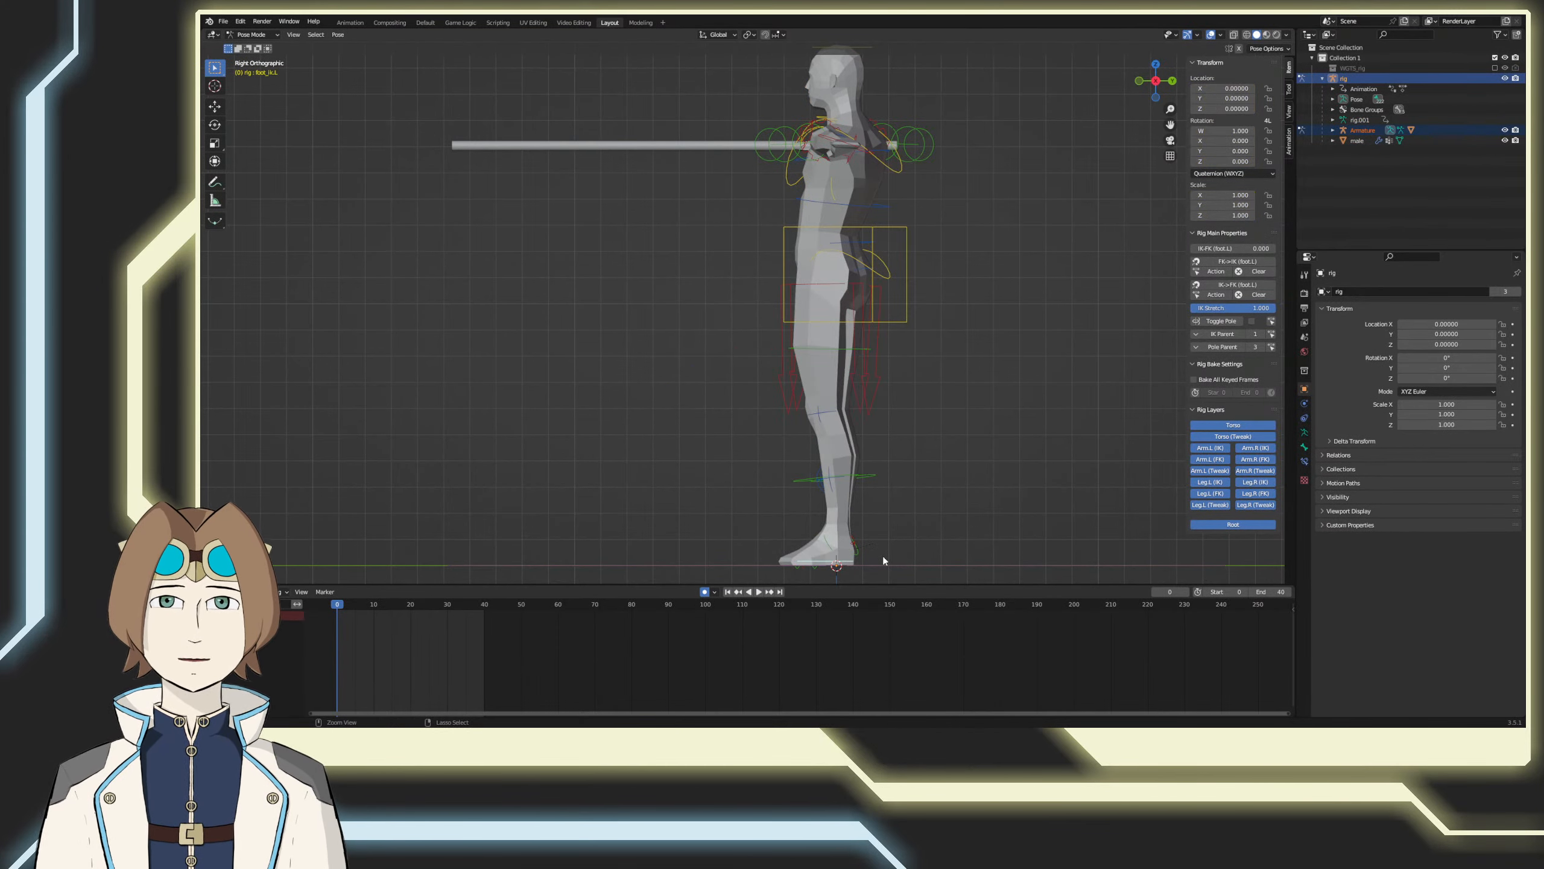
{"action": "key", "text": "ctrl+s"}
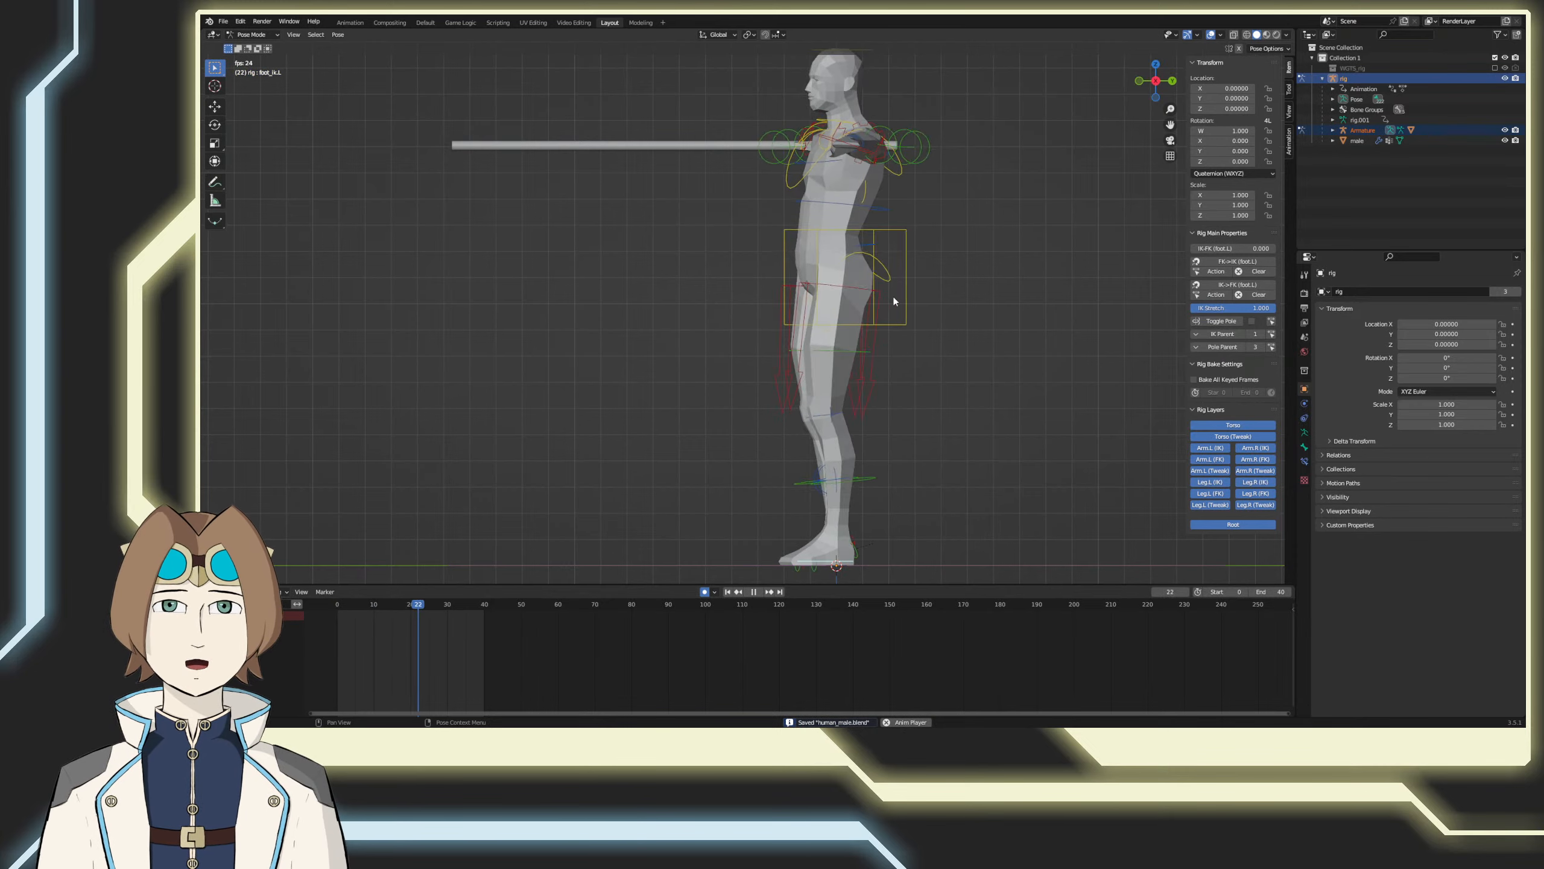
Step: Select the torso control and at frame 10 rotate it forward about 35.3° in the right side view
{"action": "left_click", "coordinate": [887, 320]}
{"action": "left_click", "coordinate": [752, 594]}
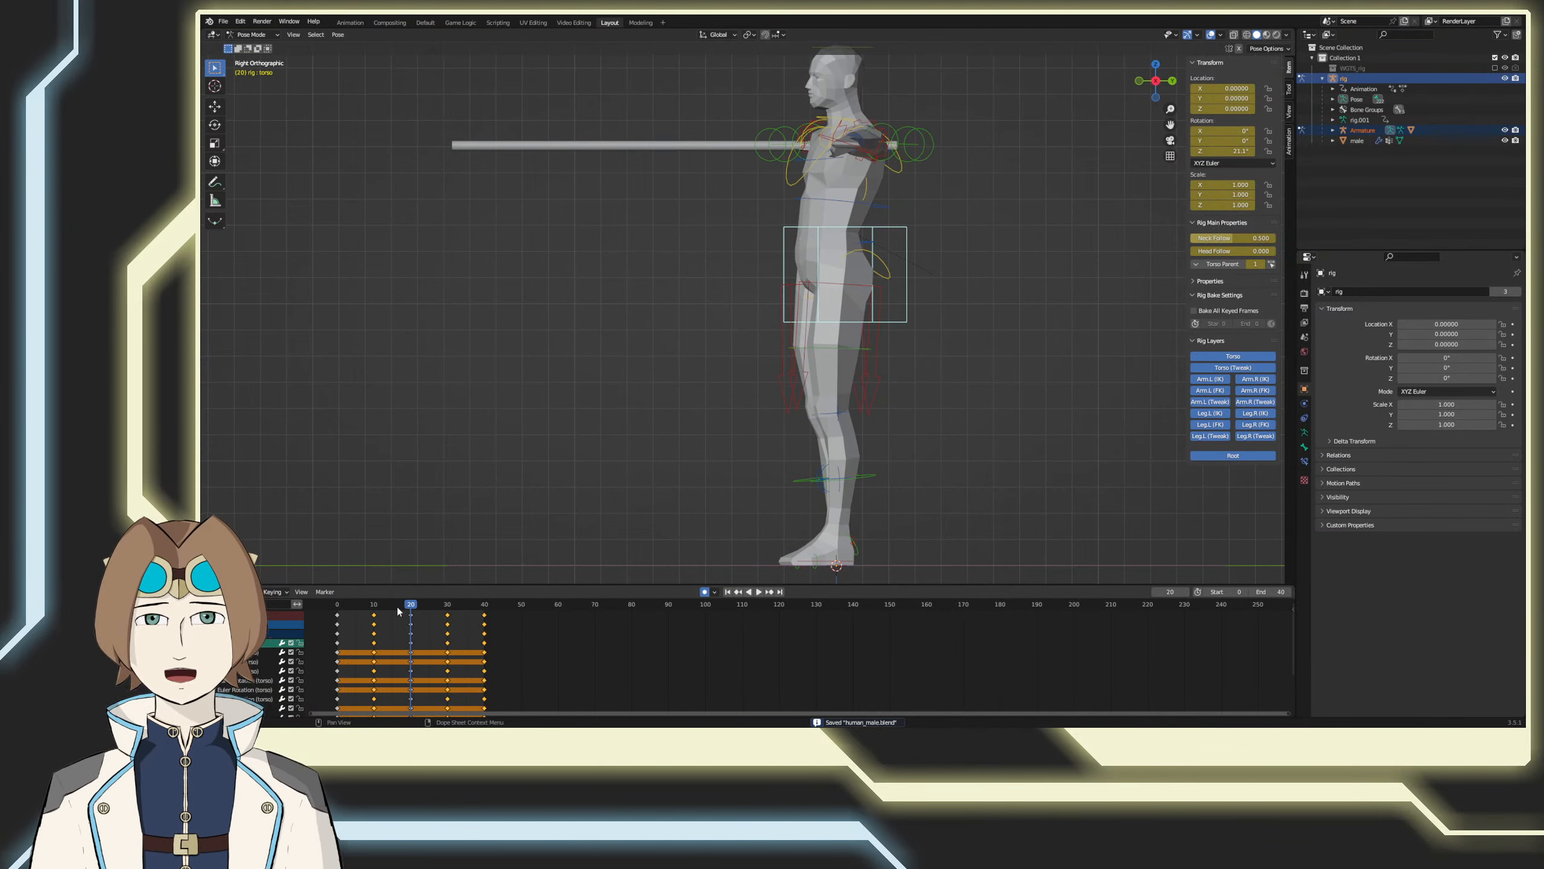
{"action": "left_click", "coordinate": [339, 603]}
{"action": "key", "text": "ctrl+s"}
{"action": "left_click_drag", "start_coordinate": [378, 606], "coordinate": [374, 604]}
{"action": "middle_click_drag", "start_coordinate": [517, 486], "coordinate": [494, 482], "text": "shift"}
{"action": "key", "text": "r"}
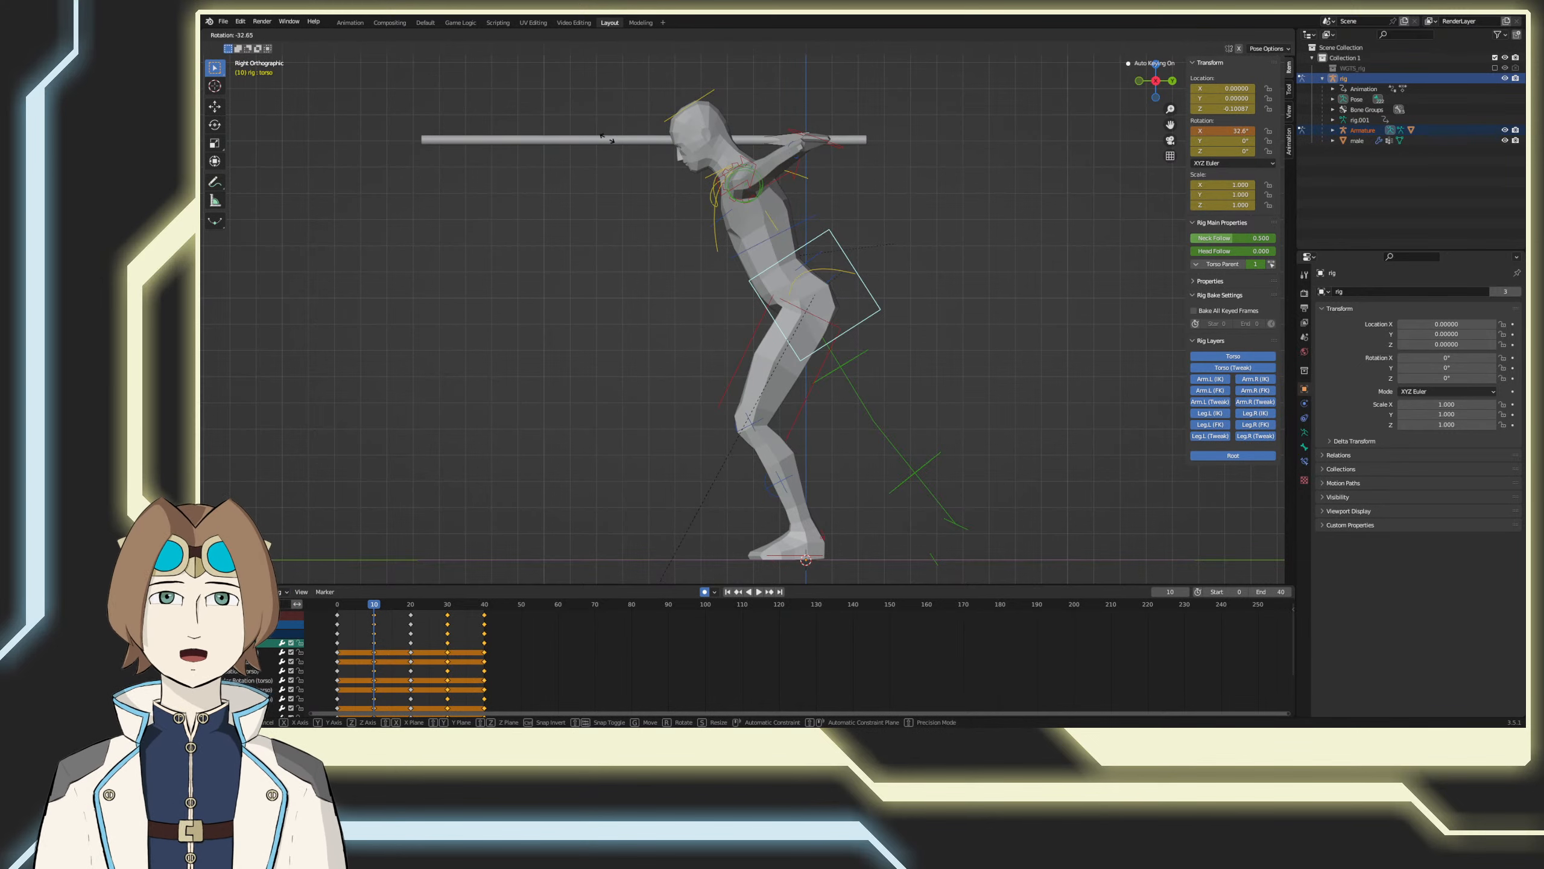
{"action": "left_click", "coordinate": [604, 144]}
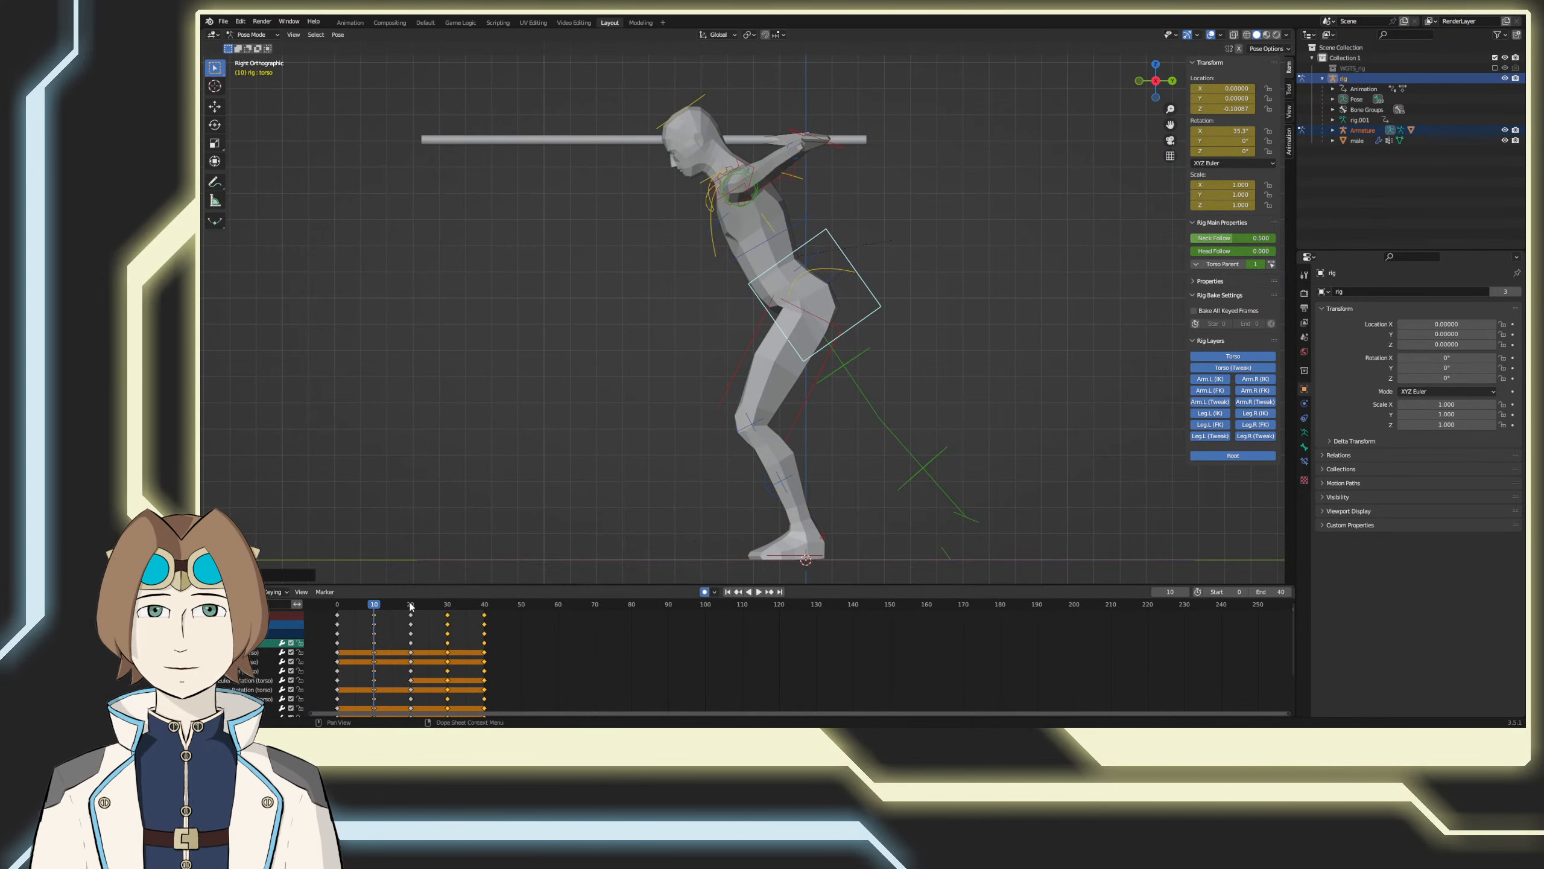
Step: Scrub through the forward bend, copy the torso's 35.3° X rotation from frame 10 and paste it at frames 0 and 20
{"action": "key", "text": "space"}
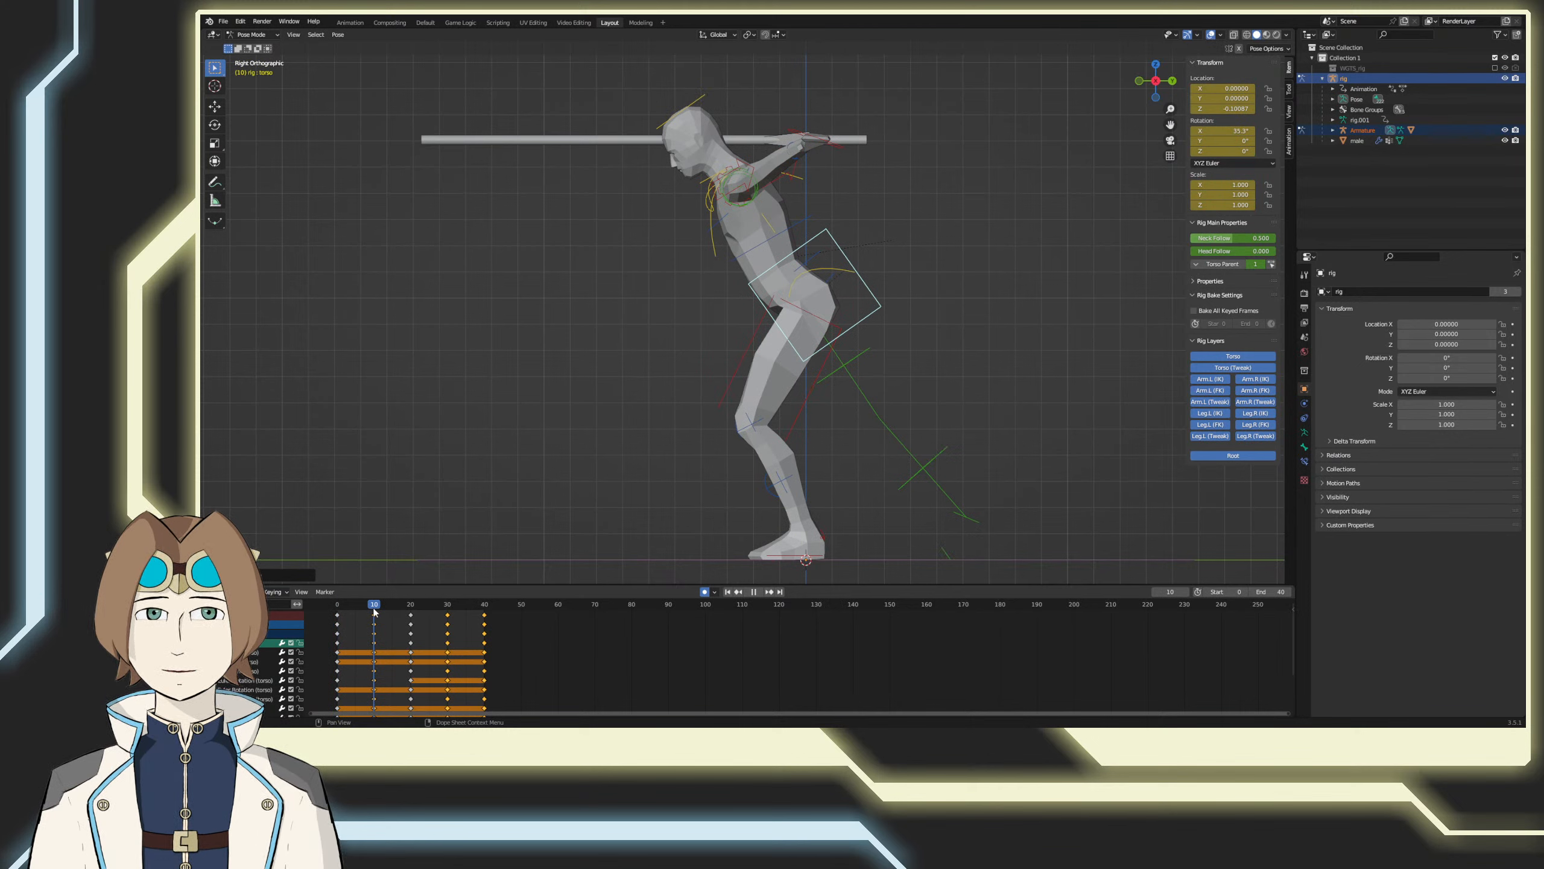
{"action": "left_click_drag", "start_coordinate": [375, 612], "coordinate": [334, 603]}
{"action": "key", "text": "space"}
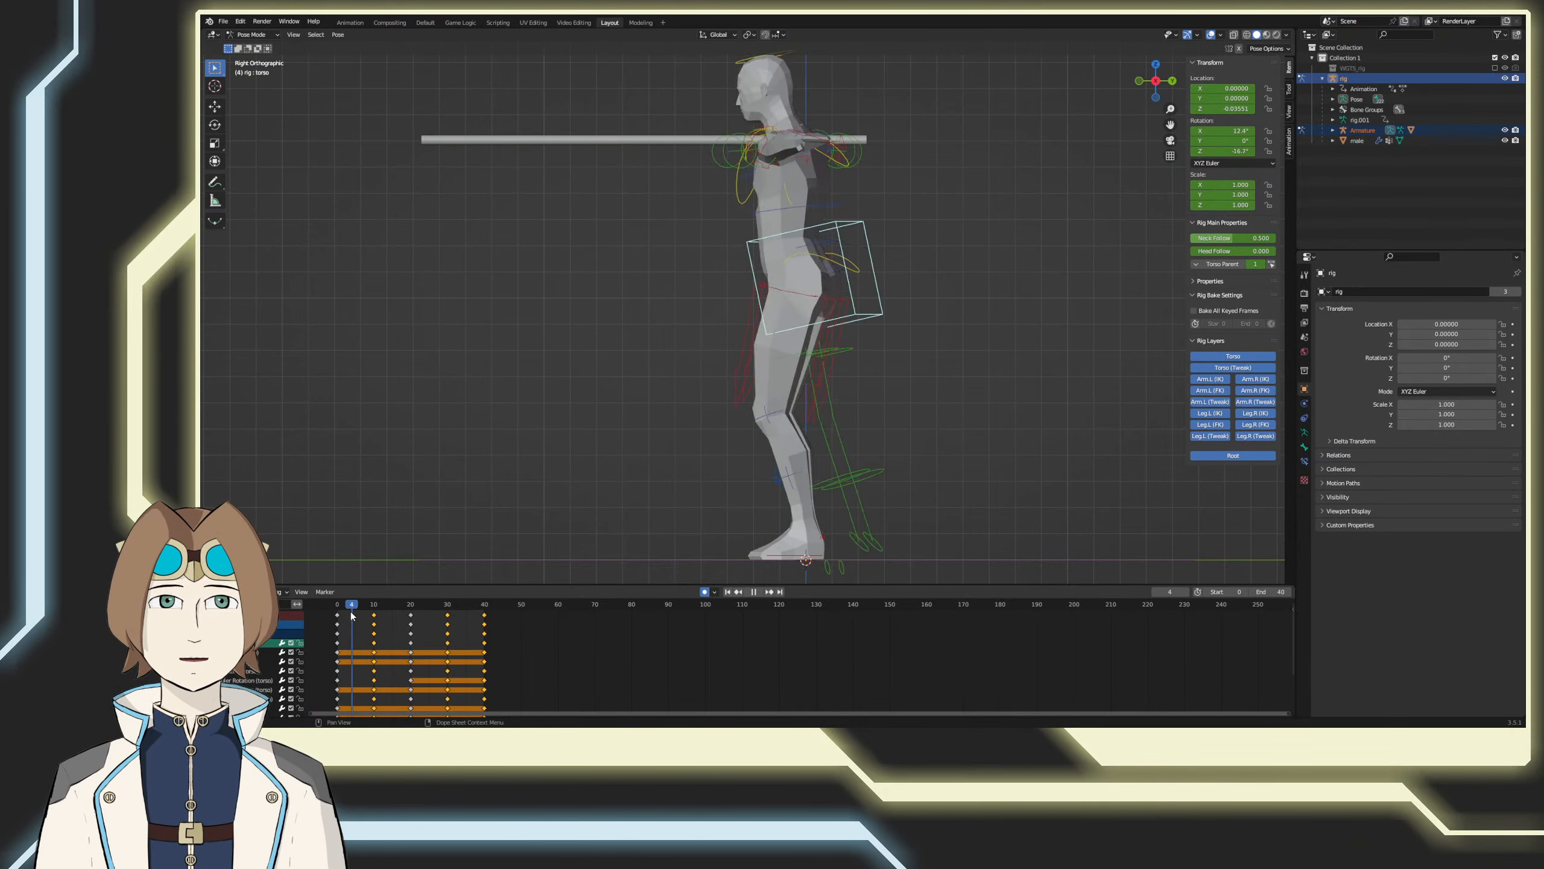
{"action": "left_click_drag", "start_coordinate": [336, 619], "coordinate": [374, 619]}
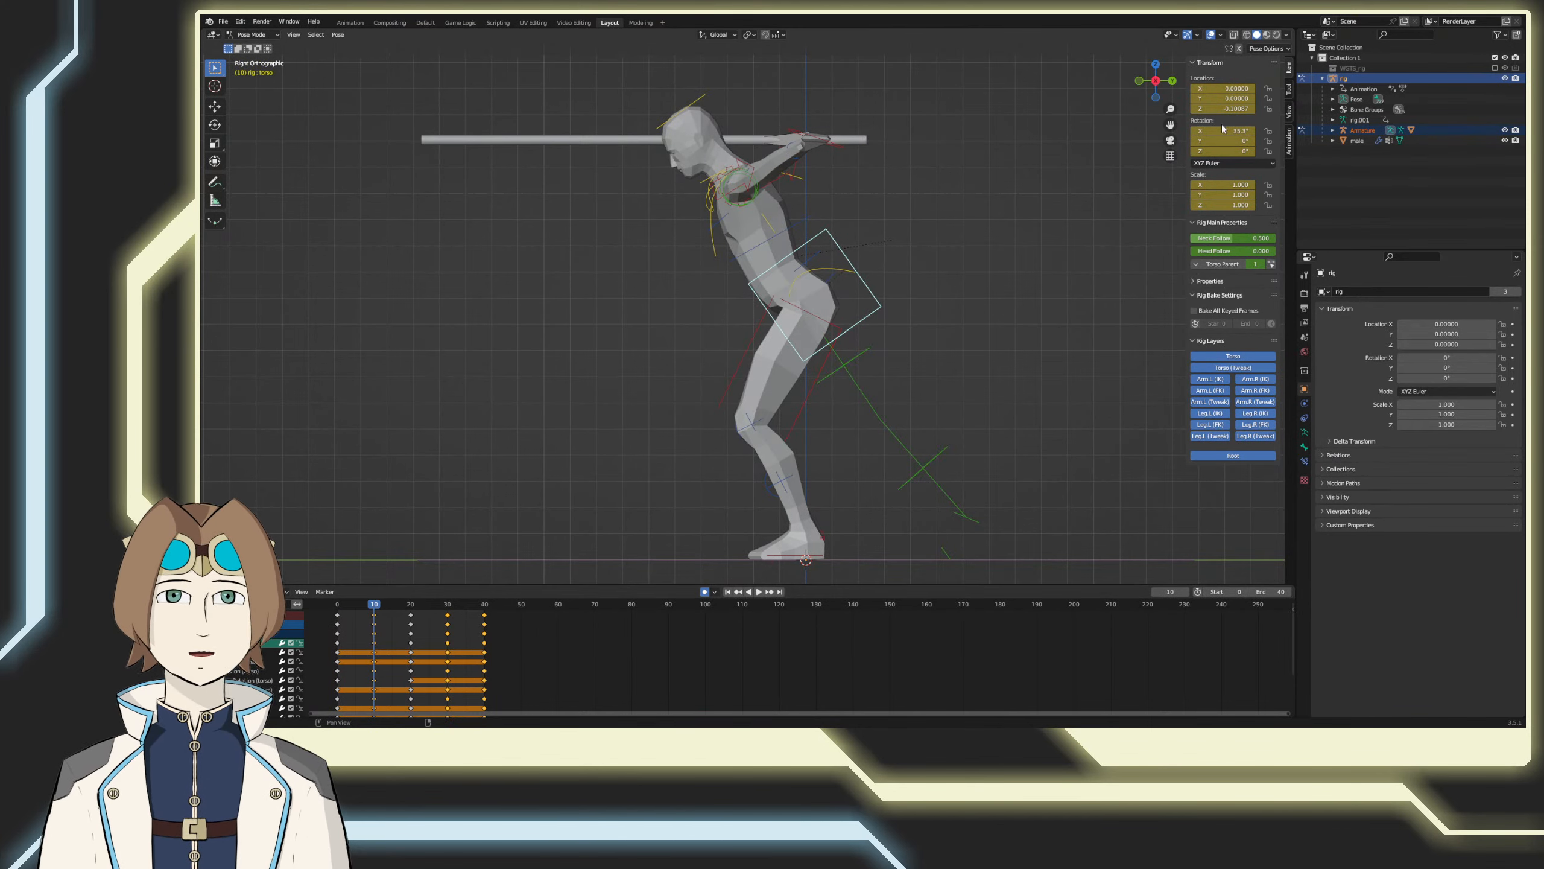
{"action": "left_click", "coordinate": [374, 608]}
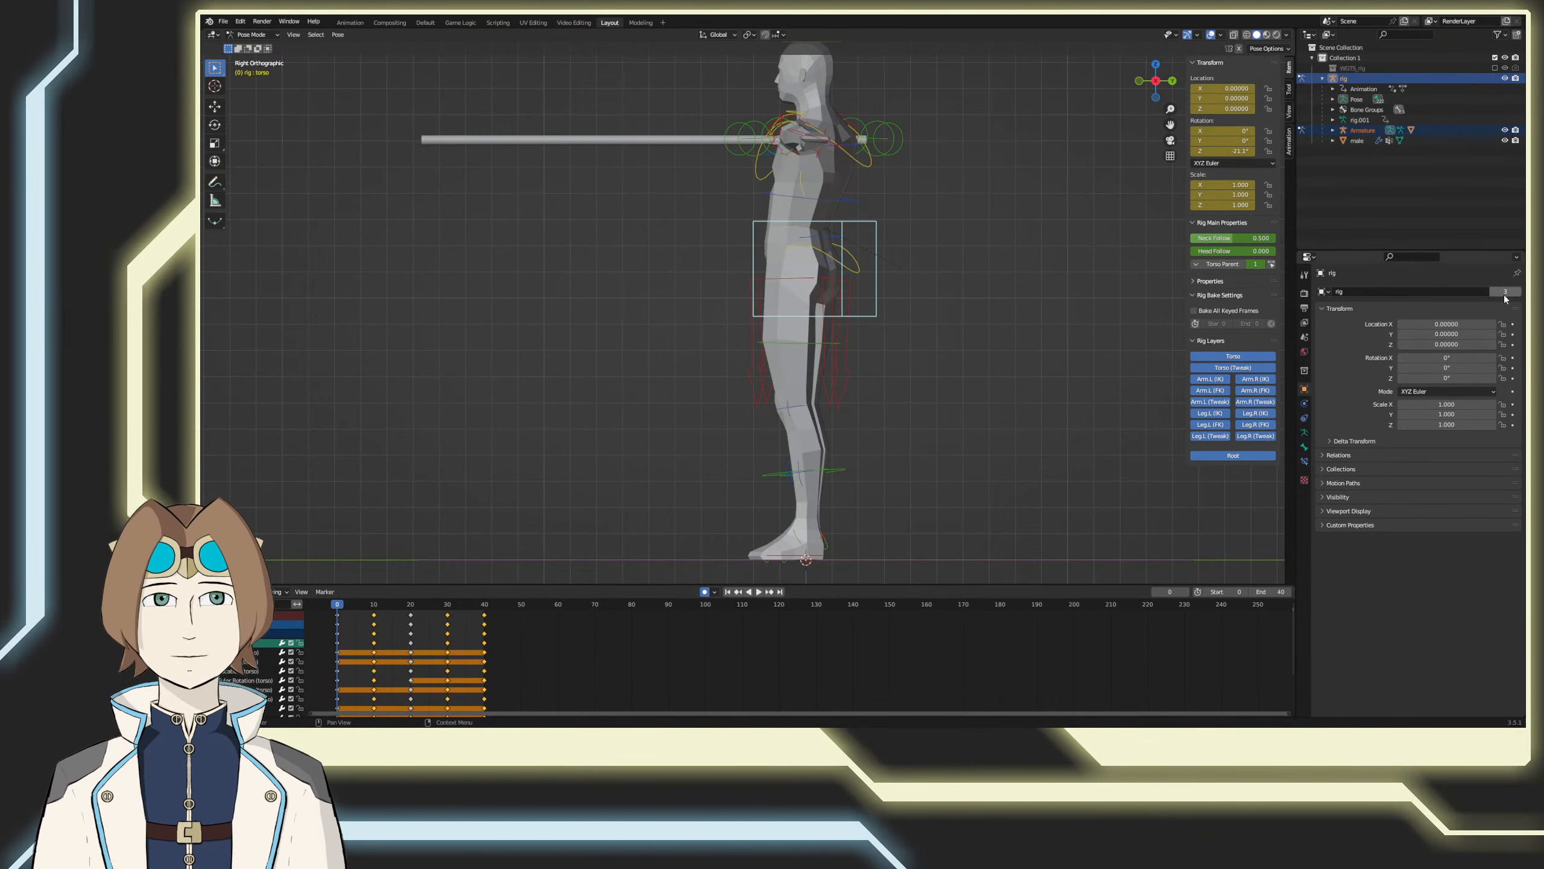
{"action": "key", "text": "Return"}
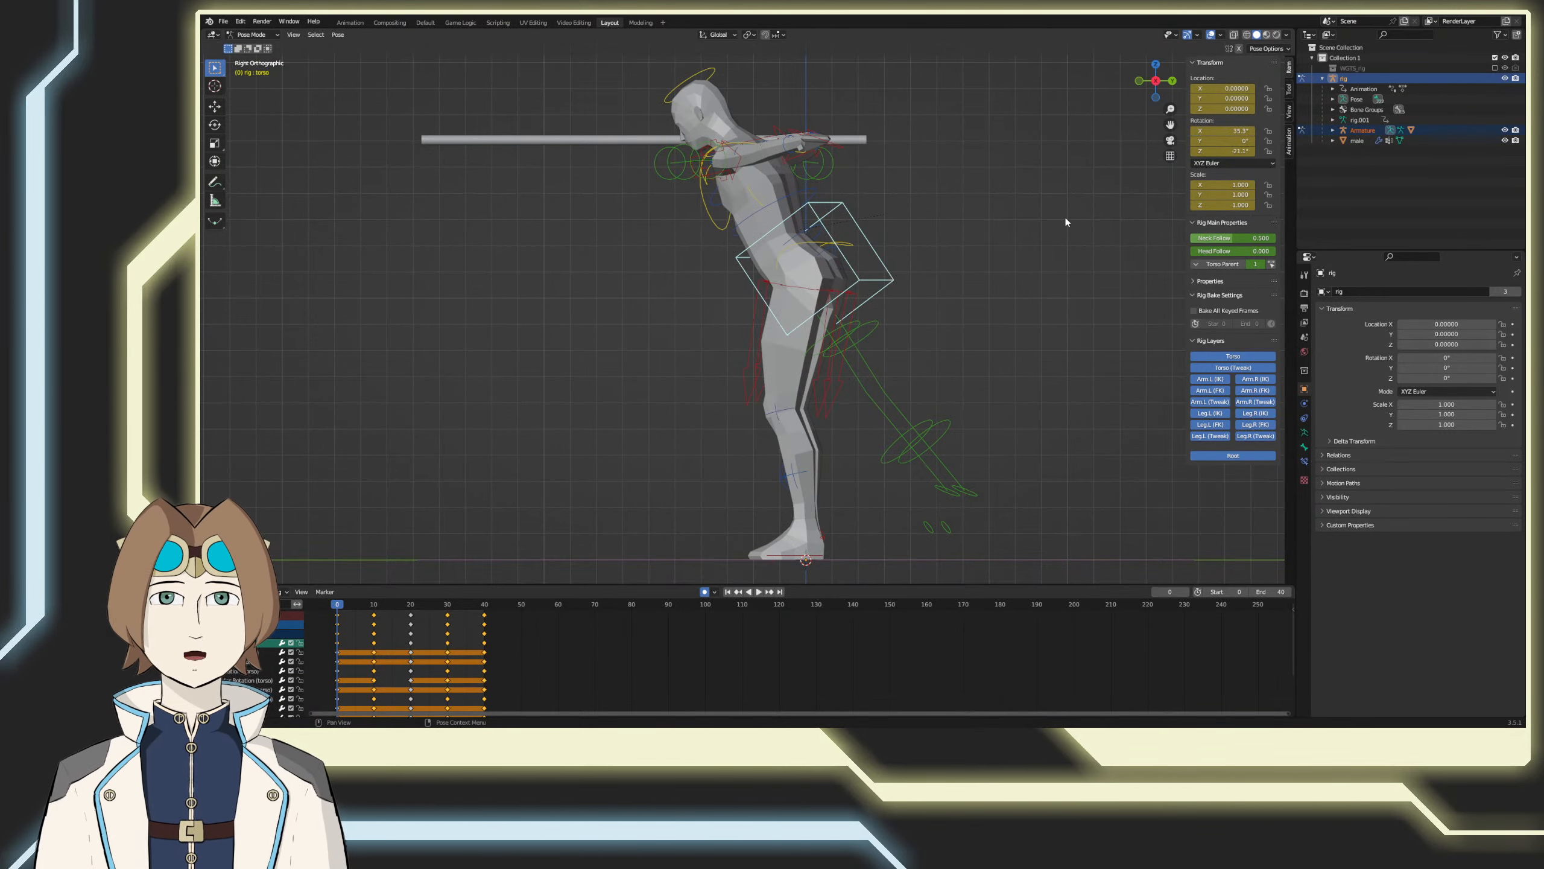
{"action": "middle_click_drag", "start_coordinate": [1062, 224], "coordinate": [520, 516]}
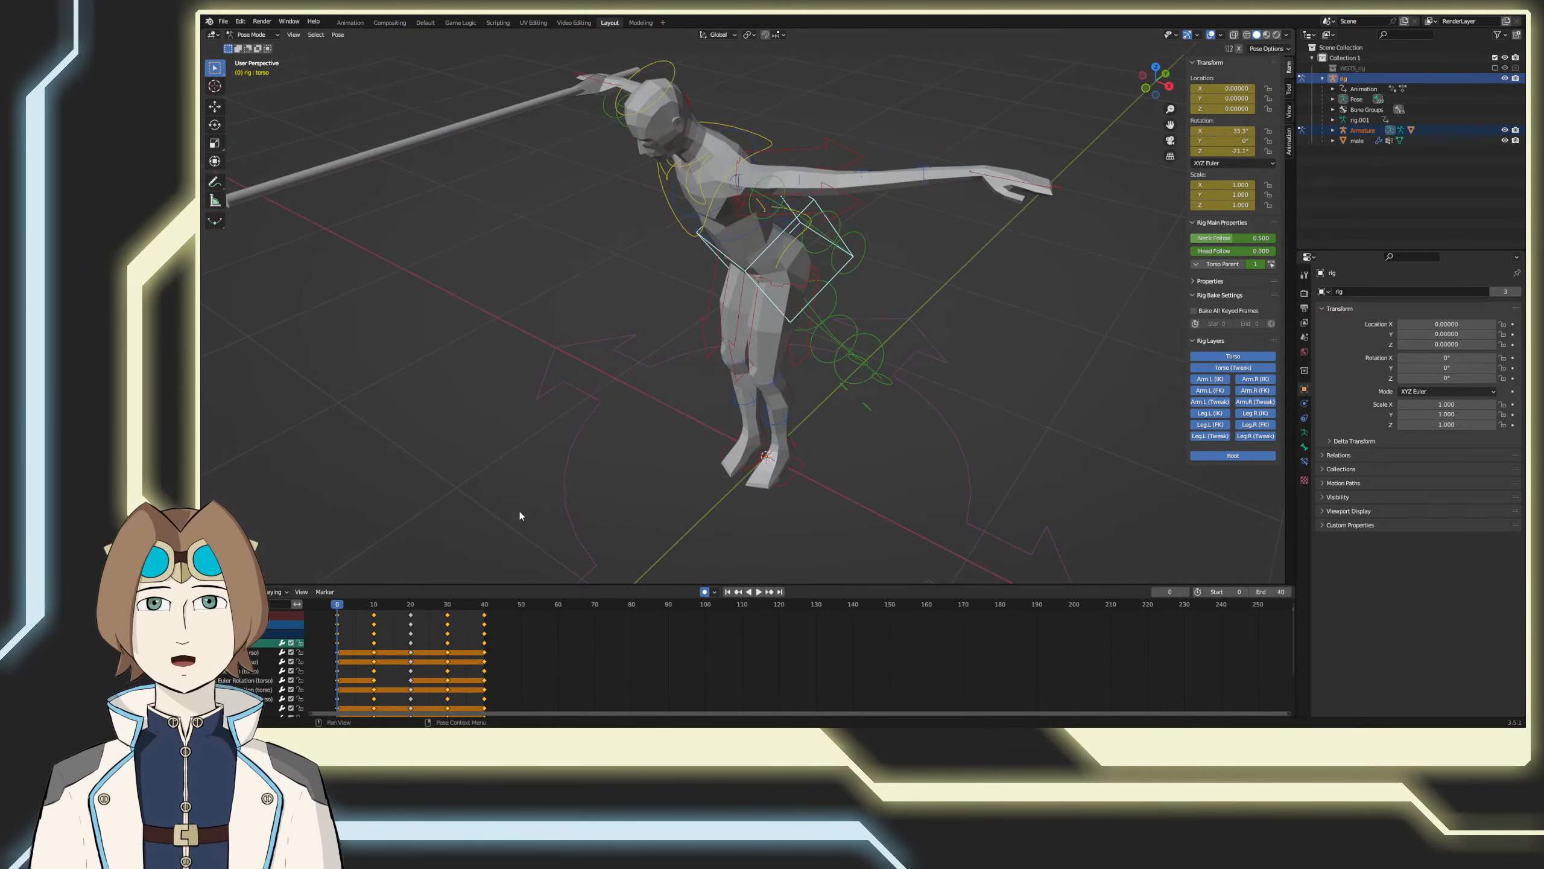
{"action": "left_click", "coordinate": [411, 606]}
{"action": "left_click", "coordinate": [1217, 133]}
{"action": "type", "text": "35.3"}
{"action": "key", "text": "Return"}
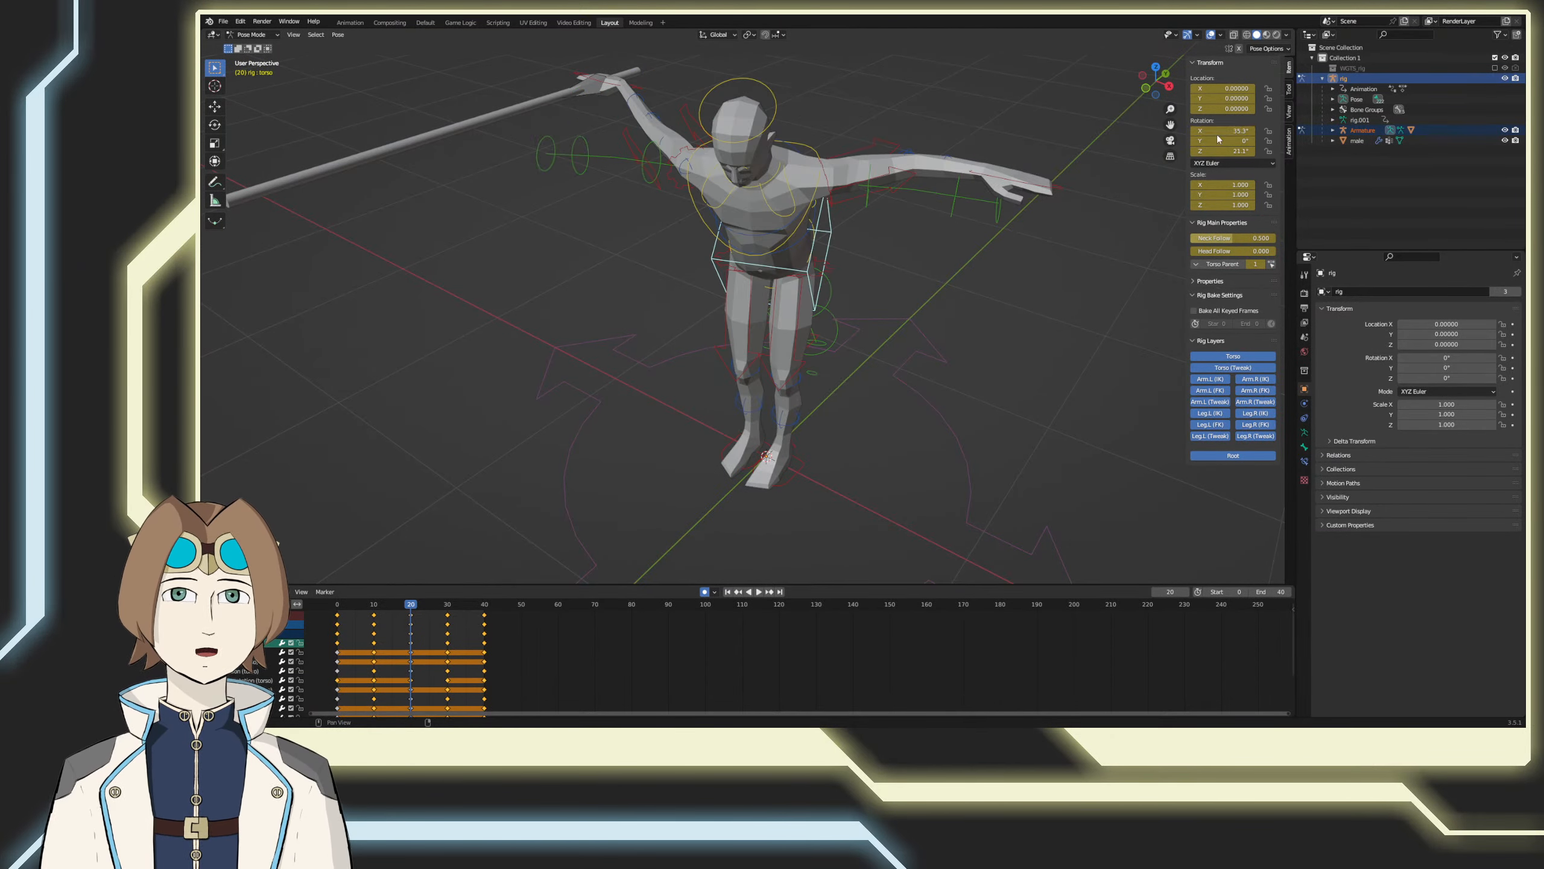
Step: At frame 40, try pasting the X rotation and rotating the torso control forward around the global X axis
{"action": "left_click_drag", "start_coordinate": [431, 605], "coordinate": [484, 605]}
{"action": "key", "text": "Return"}
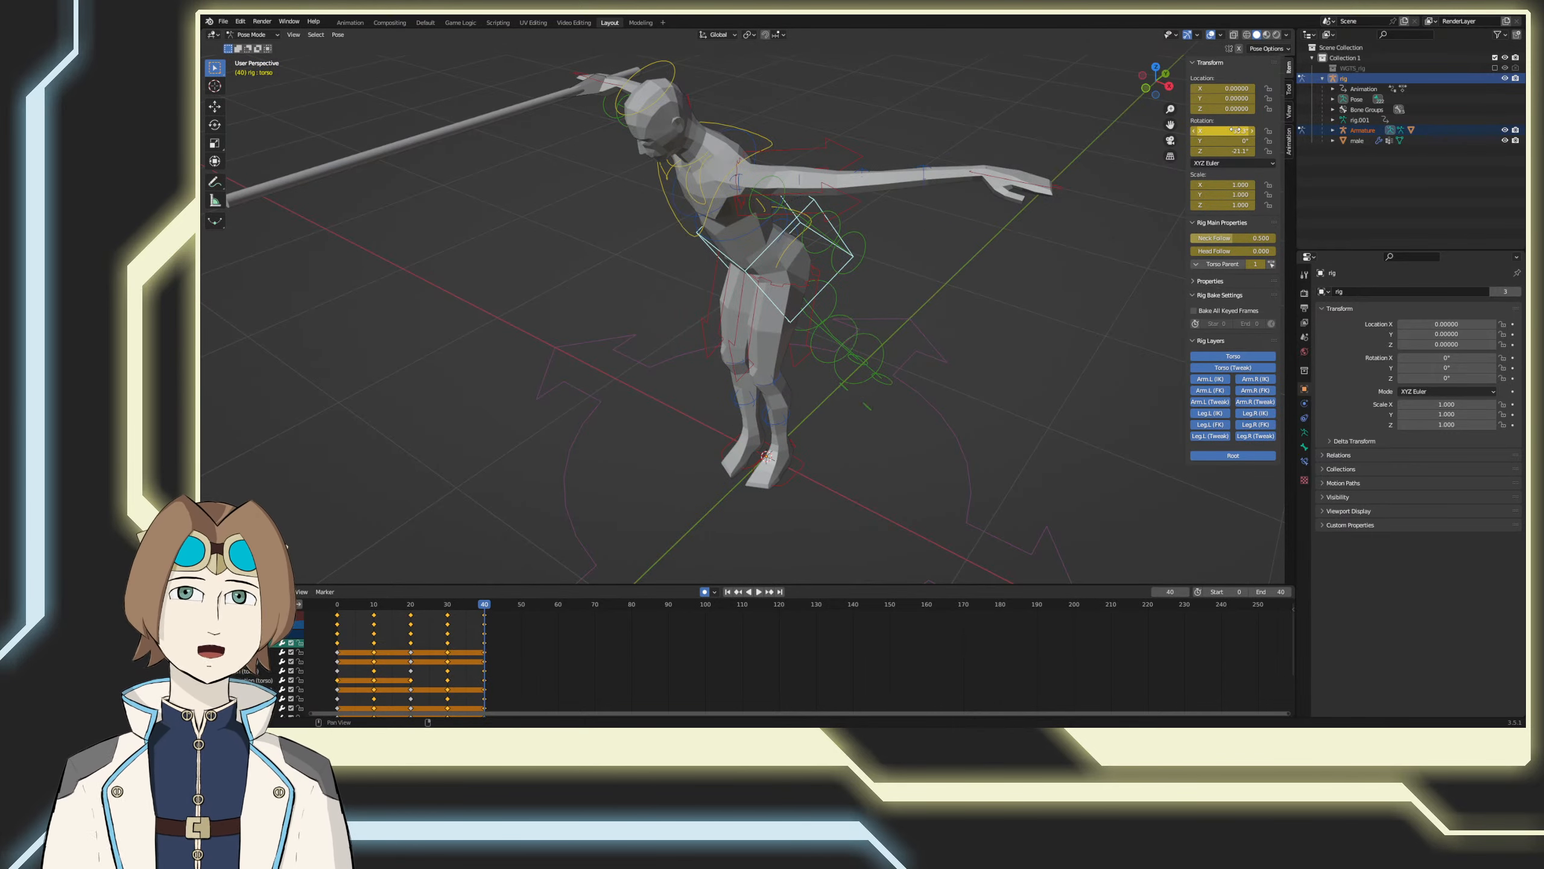
{"action": "middle_click_drag", "start_coordinate": [724, 297], "coordinate": [792, 346]}
{"action": "key", "text": "ctrl+z"}
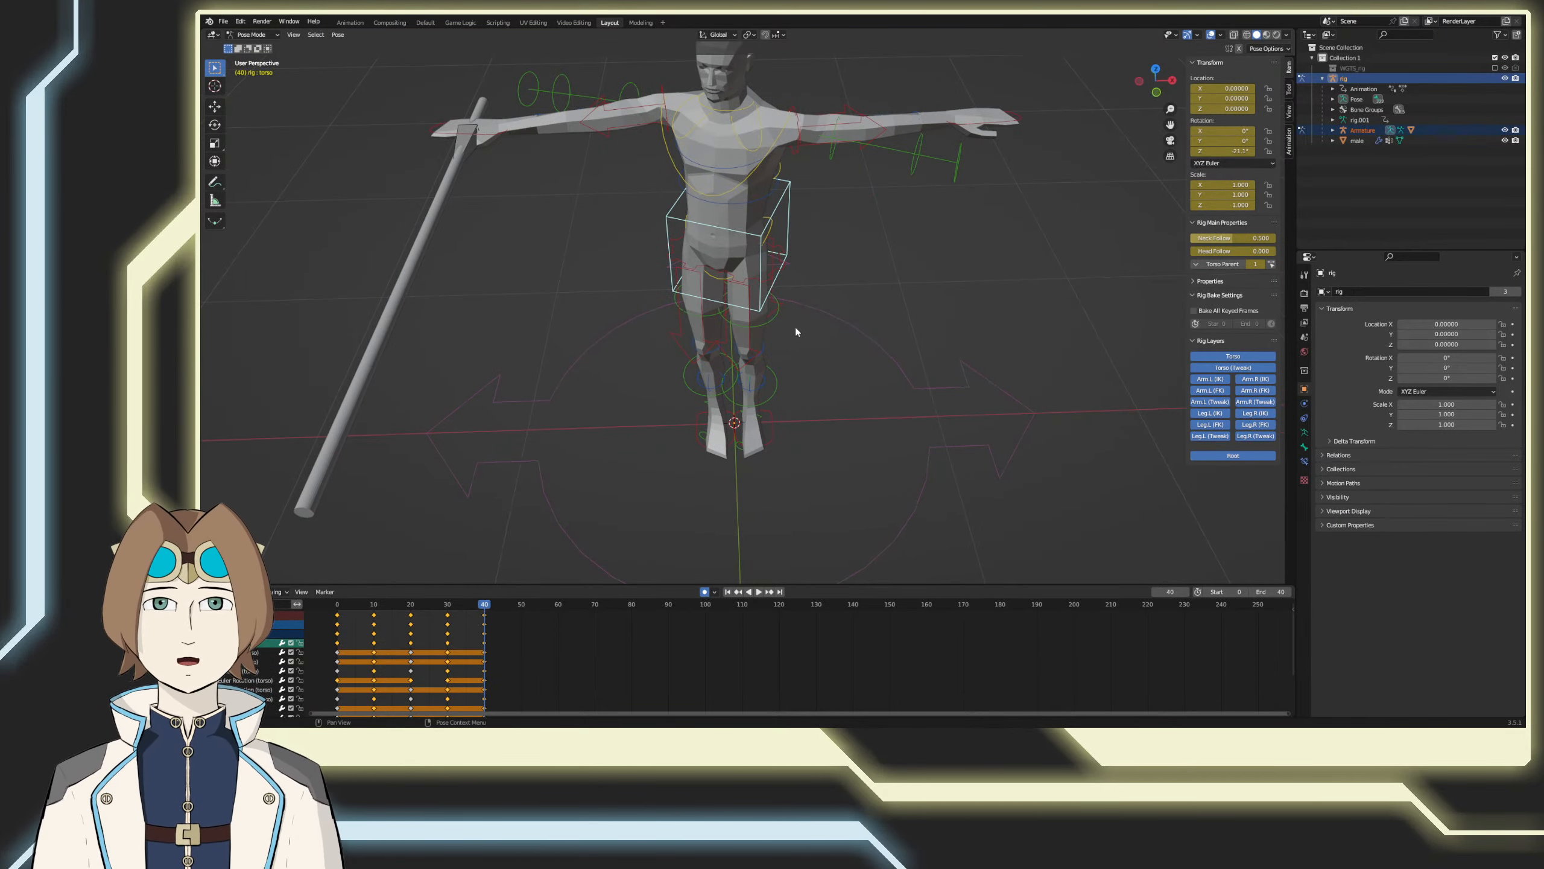
{"action": "key", "text": "r"}
{"action": "key", "text": "x"}
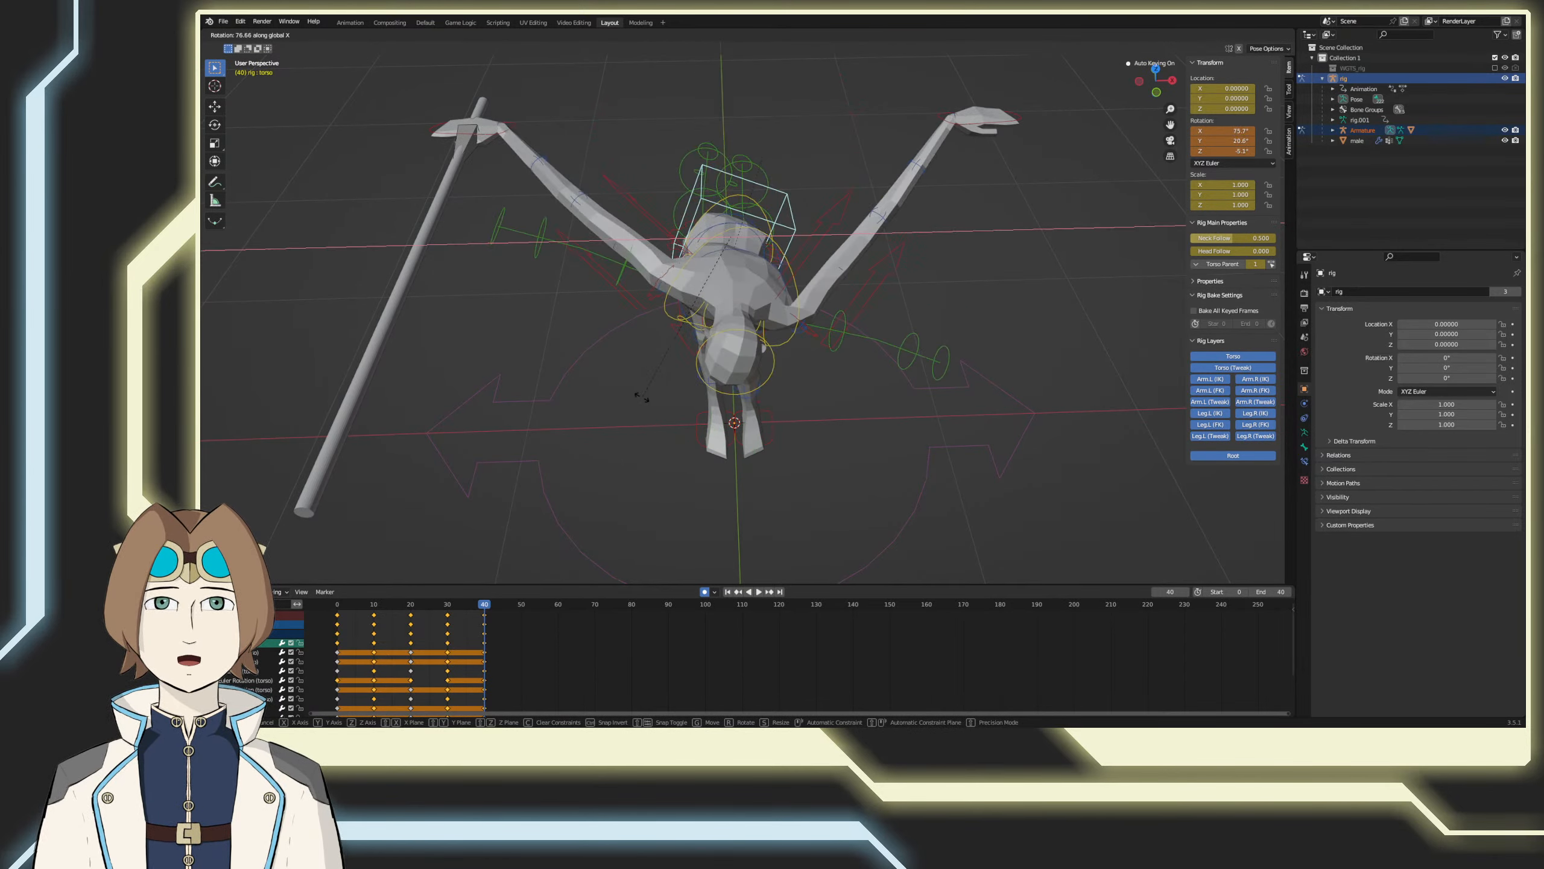
{"action": "left_click", "coordinate": [643, 392]}
{"action": "middle_click_drag", "start_coordinate": [644, 389], "coordinate": [816, 386]}
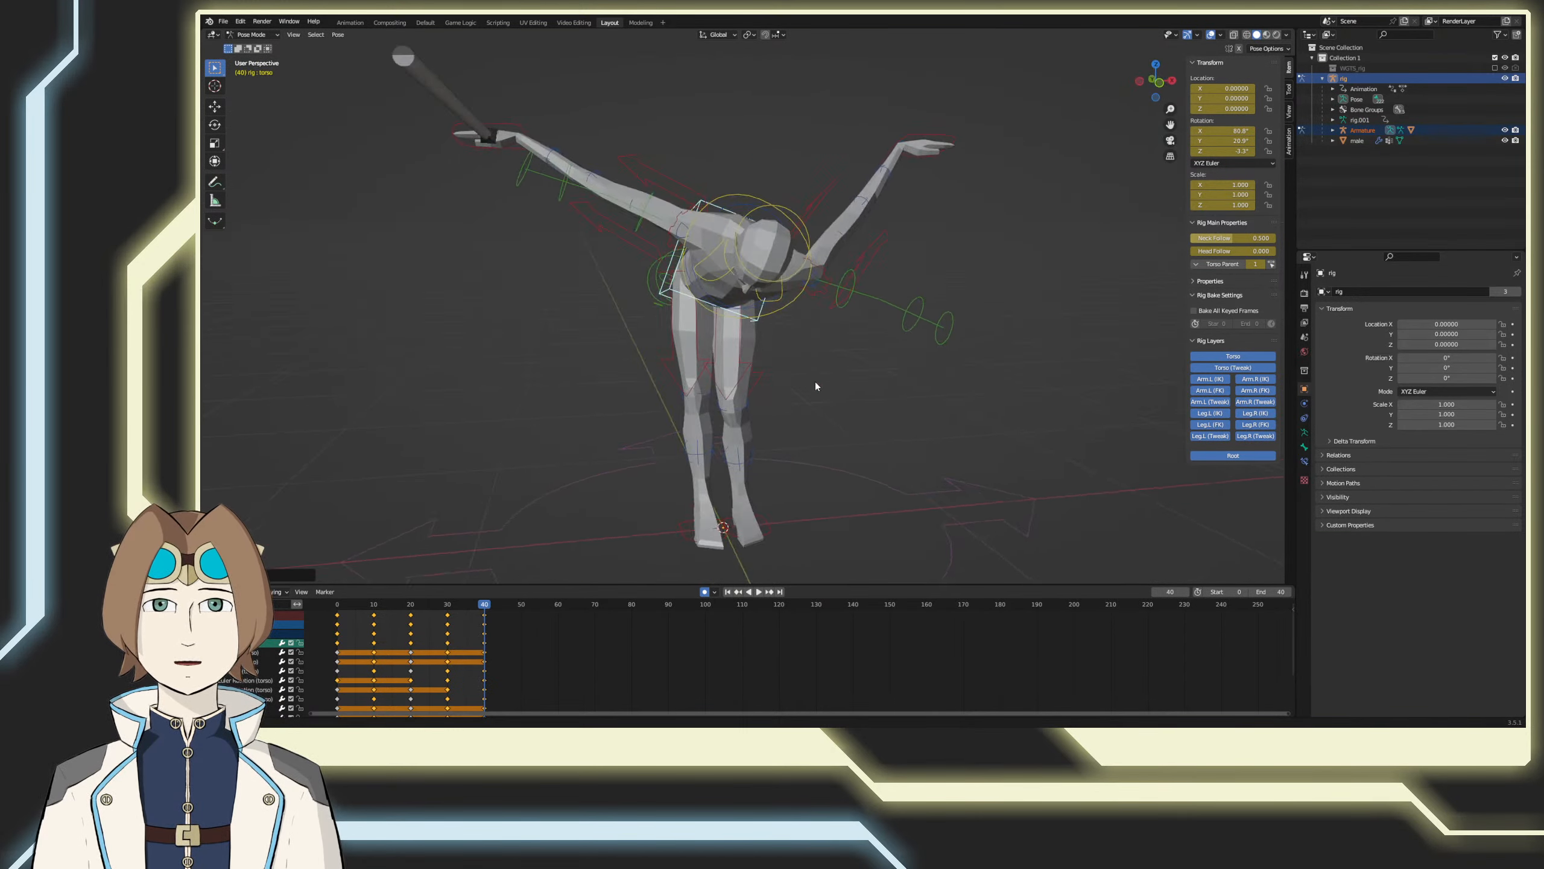
{"action": "key", "text": "ctrl+z"}
{"action": "key", "text": "ctrl+z"}
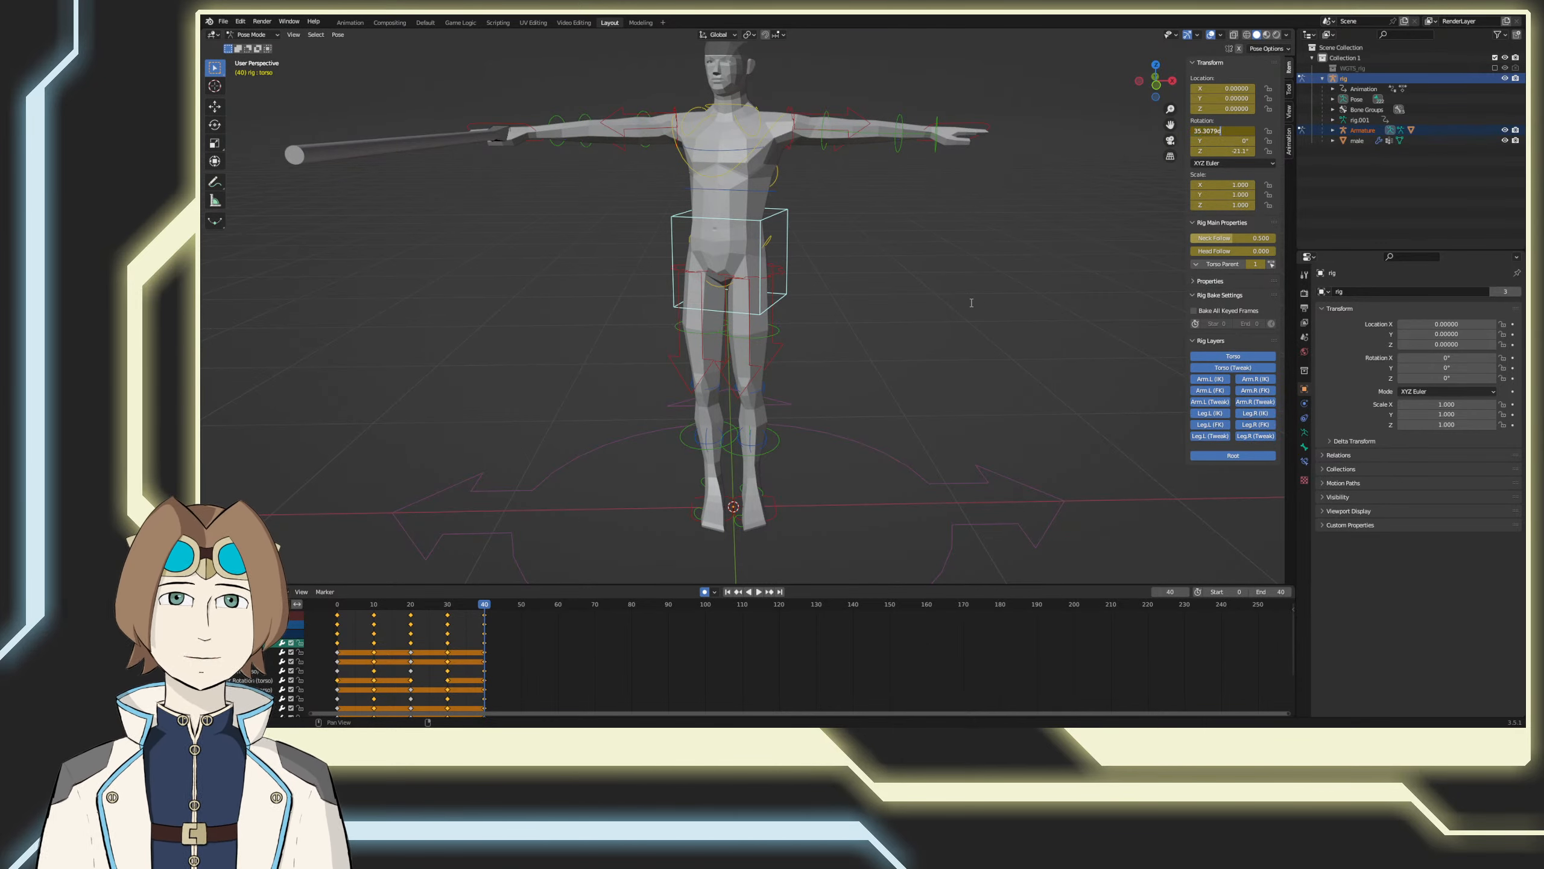
Step: Paste the 35.3° X rotation onto the torso control at frames 40 and 30, and save the file
{"action": "key", "text": "Return"}
{"action": "left_click_drag", "start_coordinate": [481, 607], "coordinate": [448, 610]}
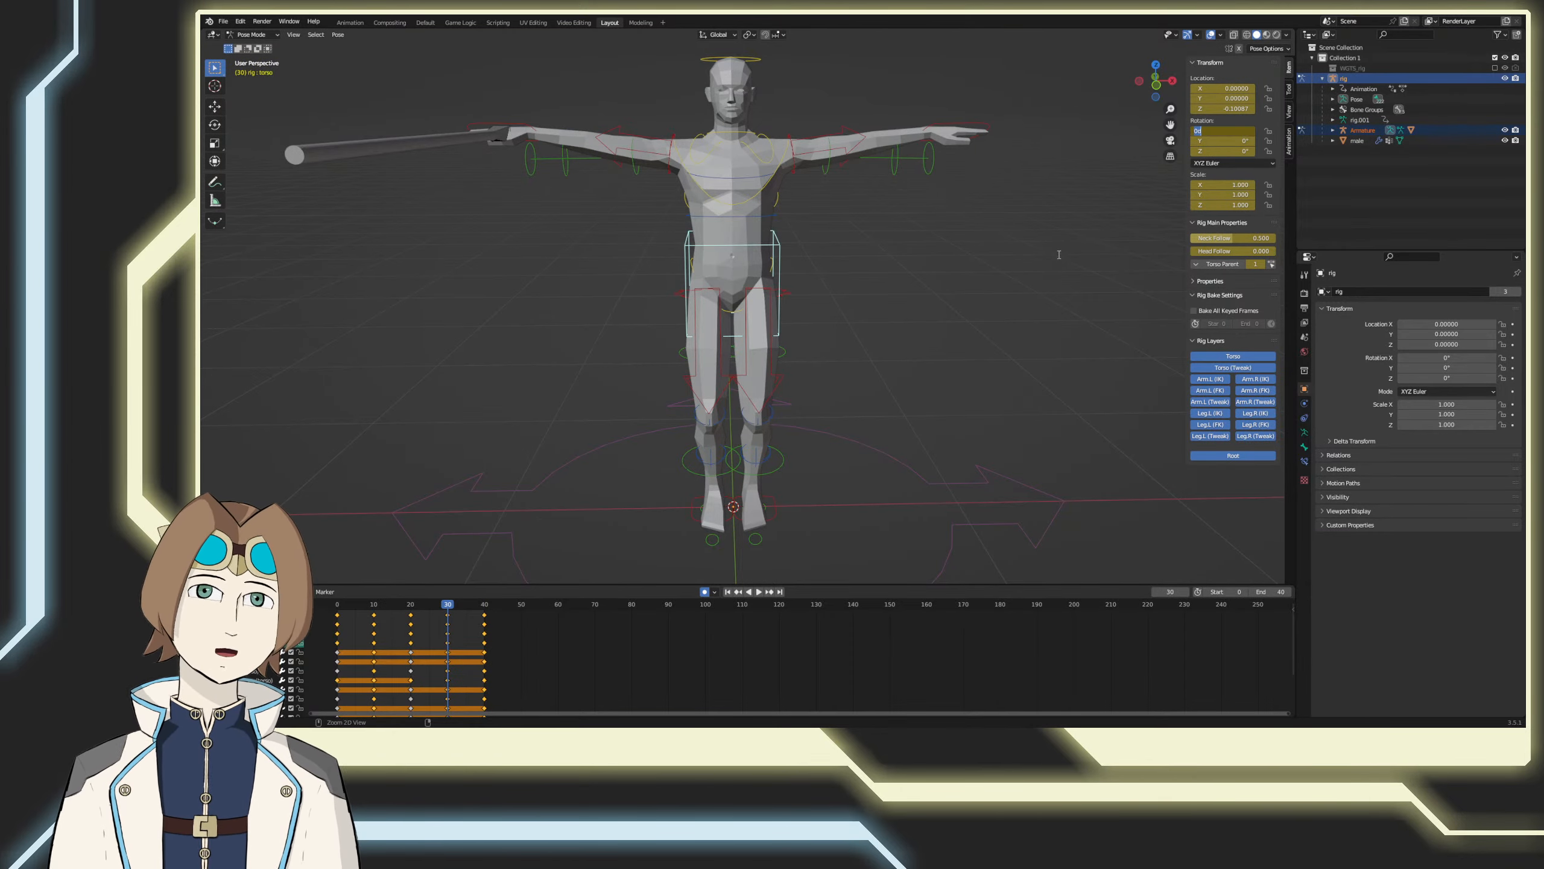
{"action": "type", "text": "35.3079d"}
{"action": "key", "text": "Return"}
{"action": "key", "text": "ctrl+s"}
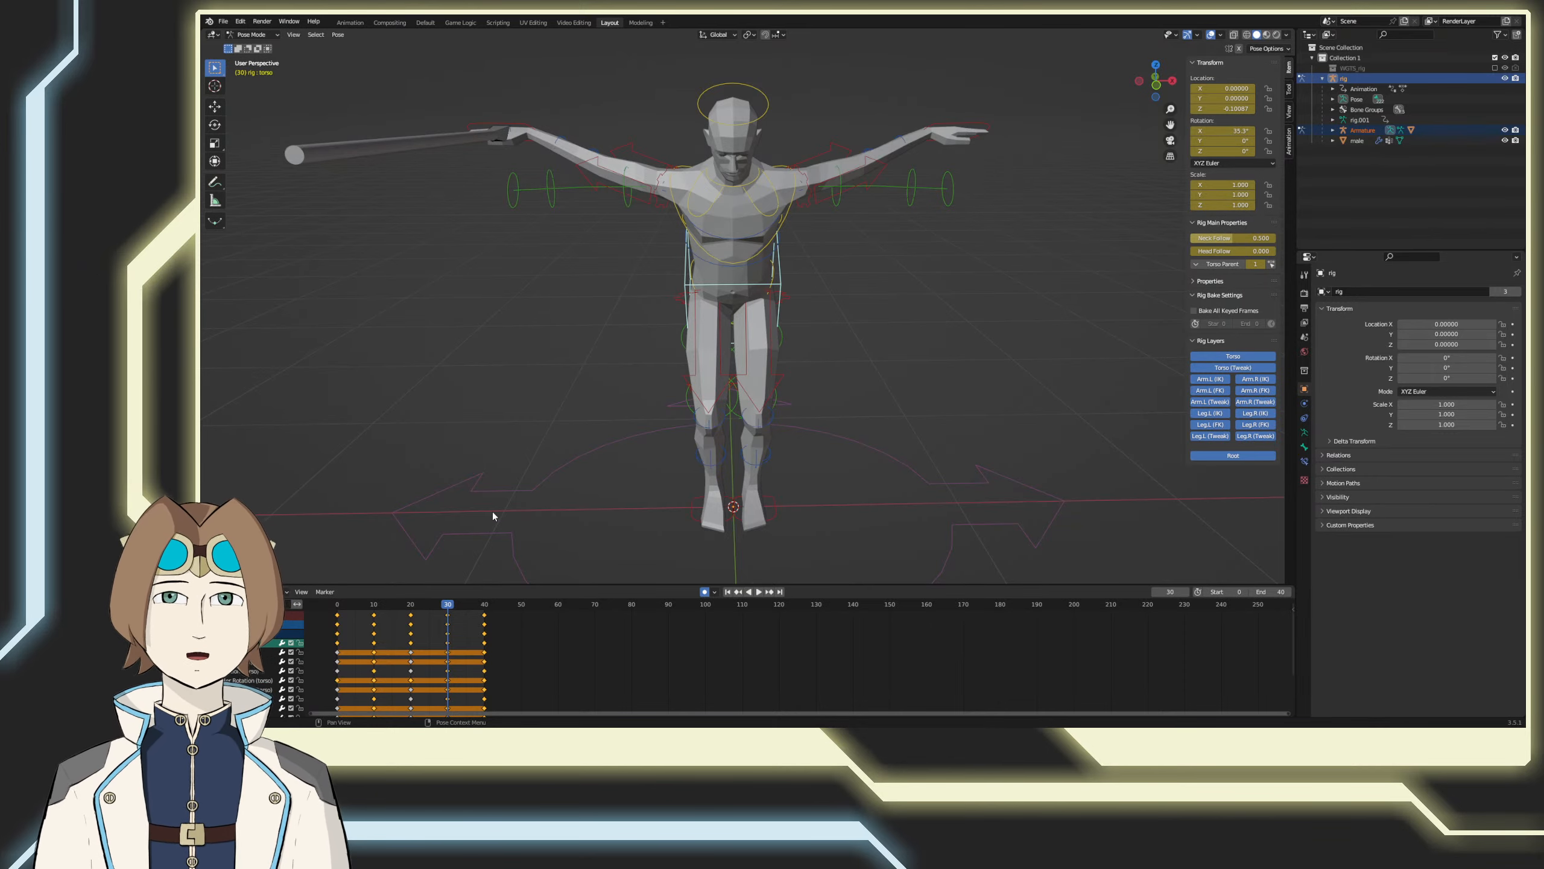
Step: Preview the bent torso twist and set the torso control's X rotation to 0° at frame 0
{"action": "key", "text": "space"}
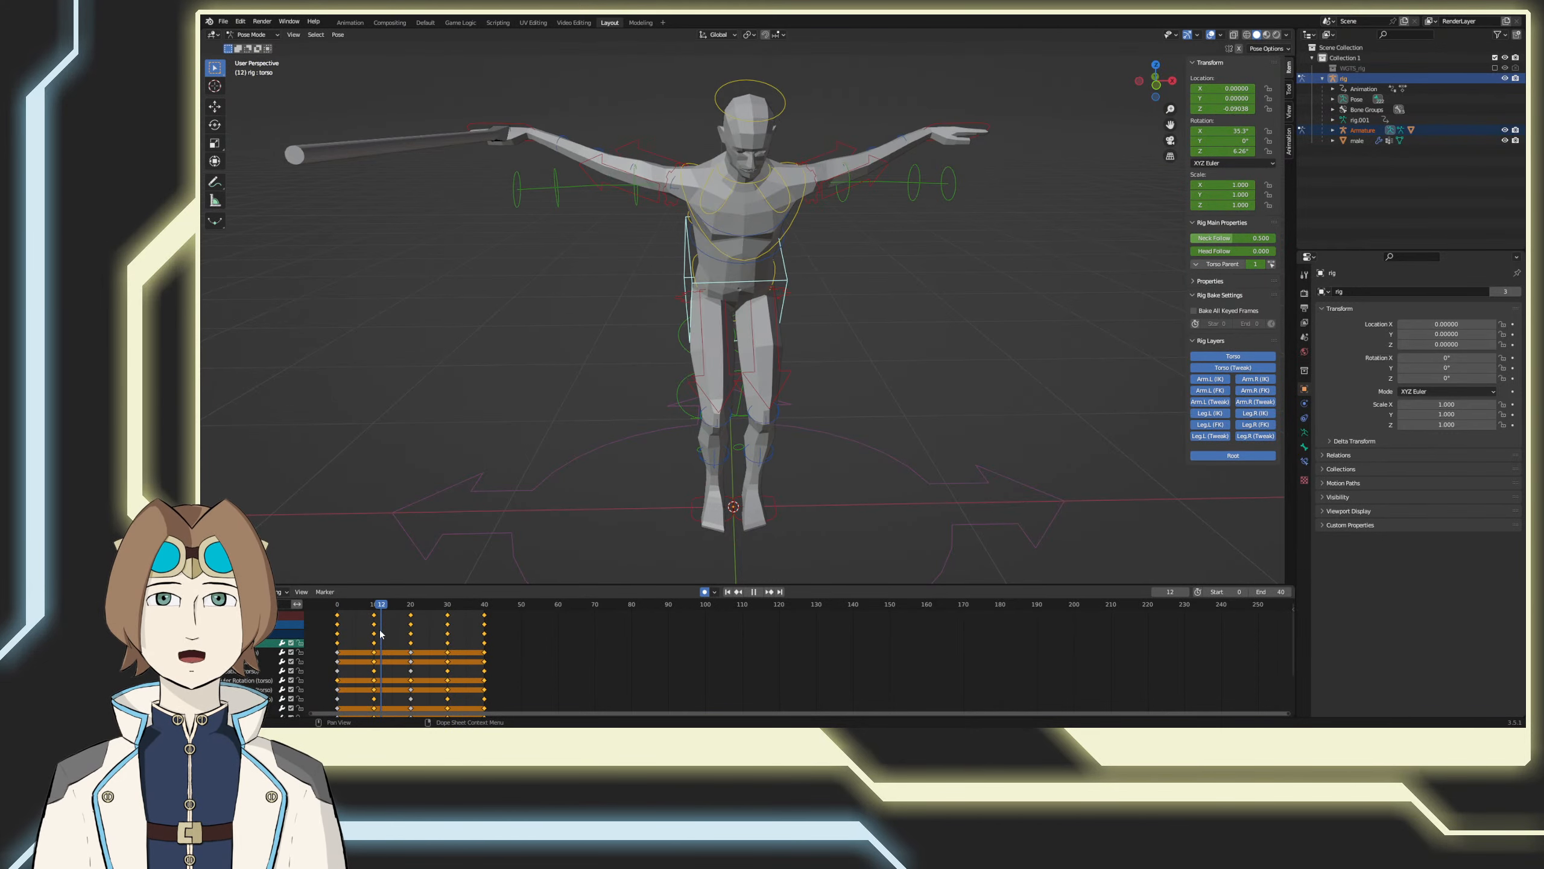
{"action": "key", "text": "space"}
{"action": "left_click", "coordinate": [1235, 130]}
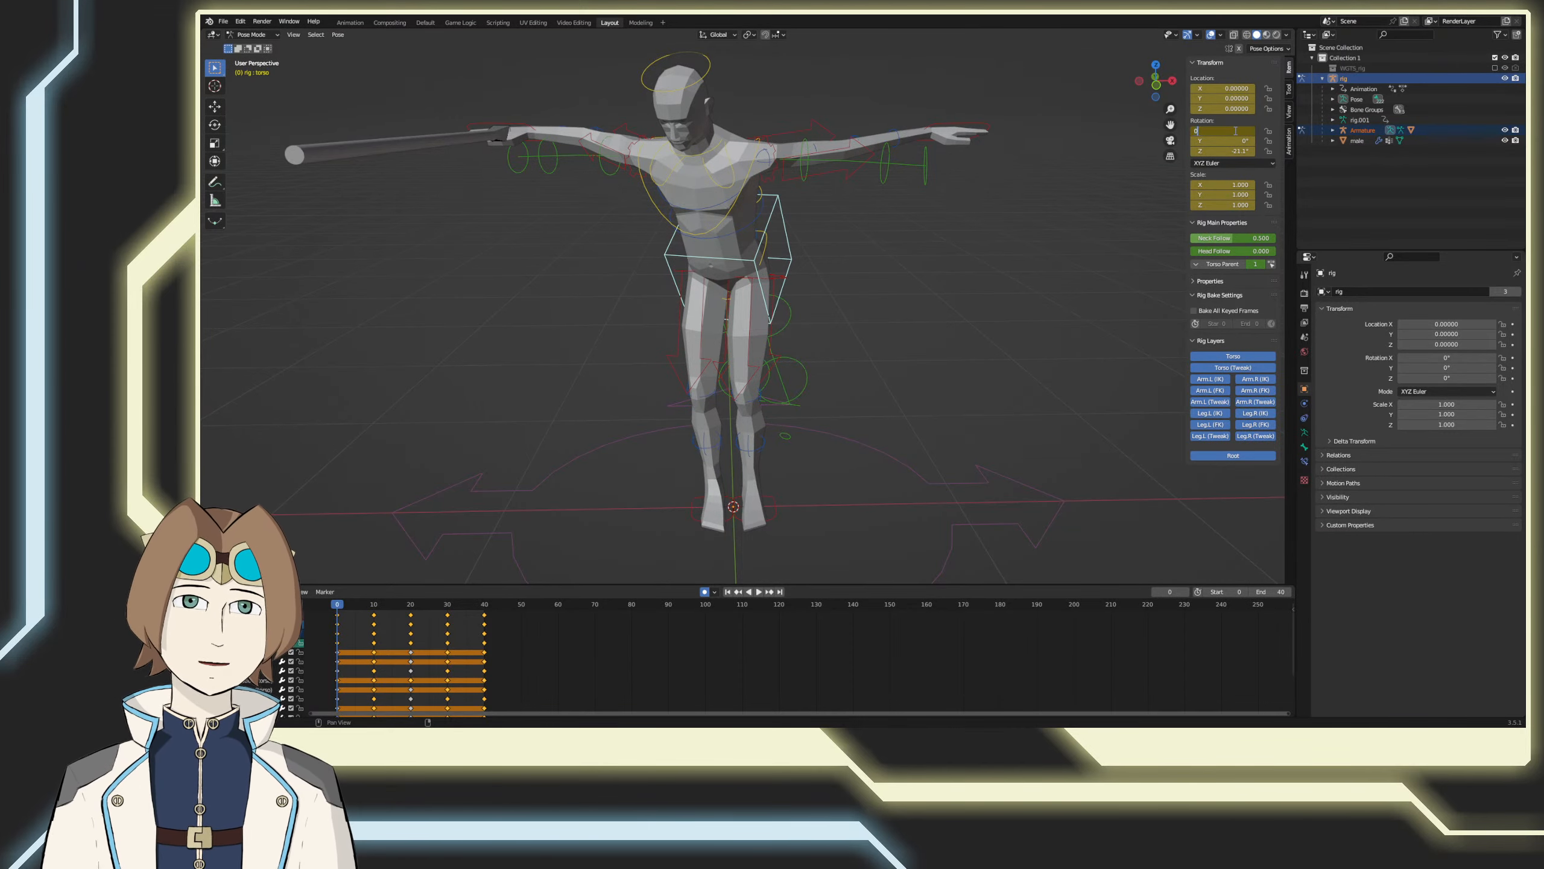
{"action": "key", "text": "Return"}
Step: At frame 0 in the right side view, try rotating the torso control forward about 33° and preview the motion
{"action": "key", "text": "KP_3"}
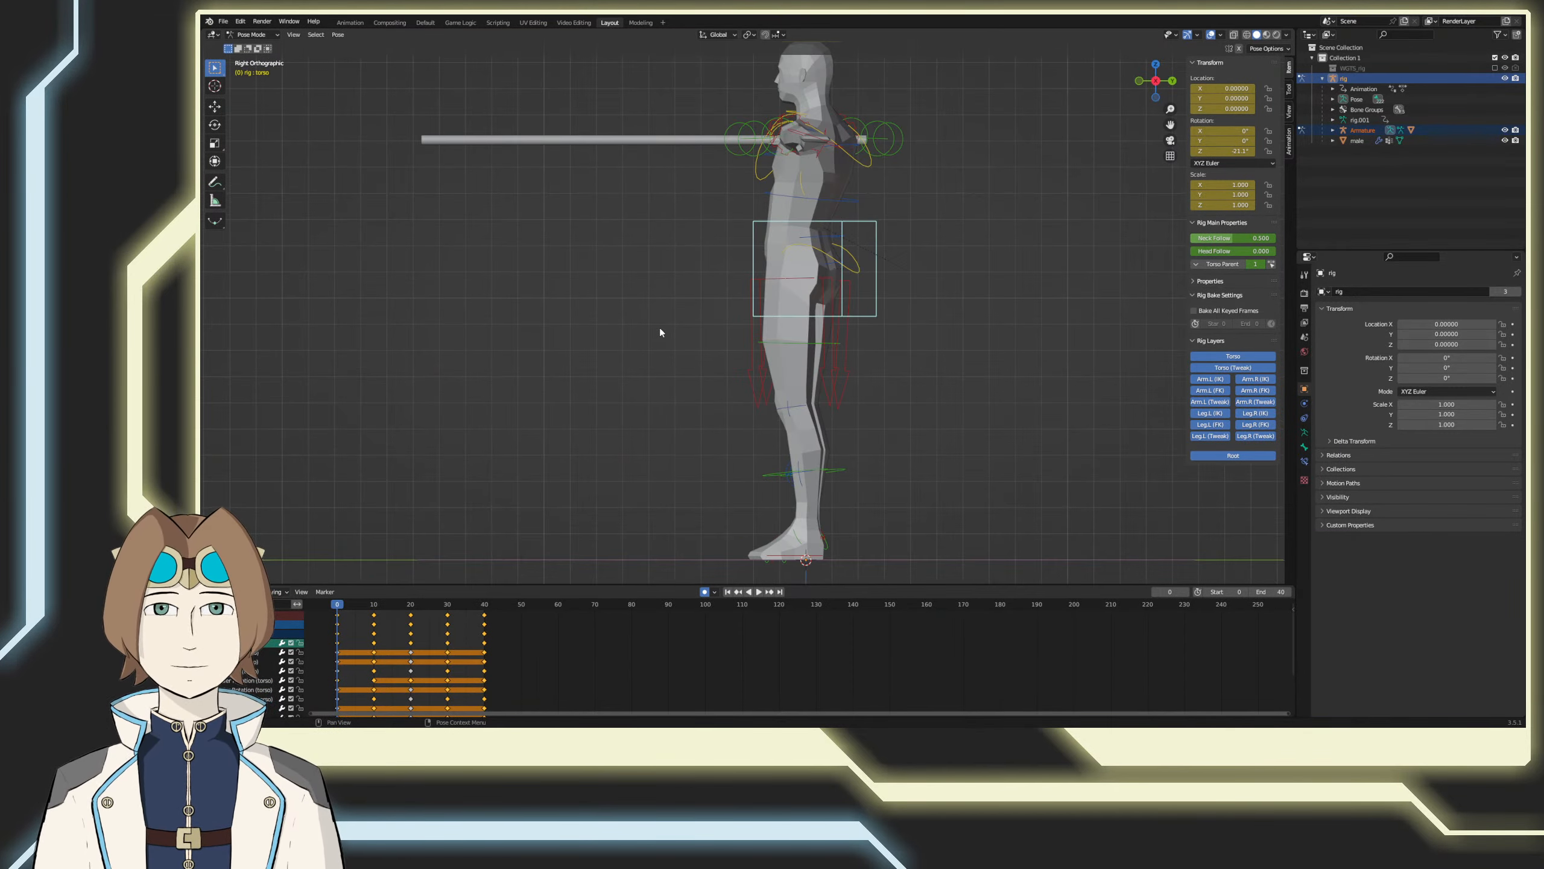
{"action": "key", "text": "r"}
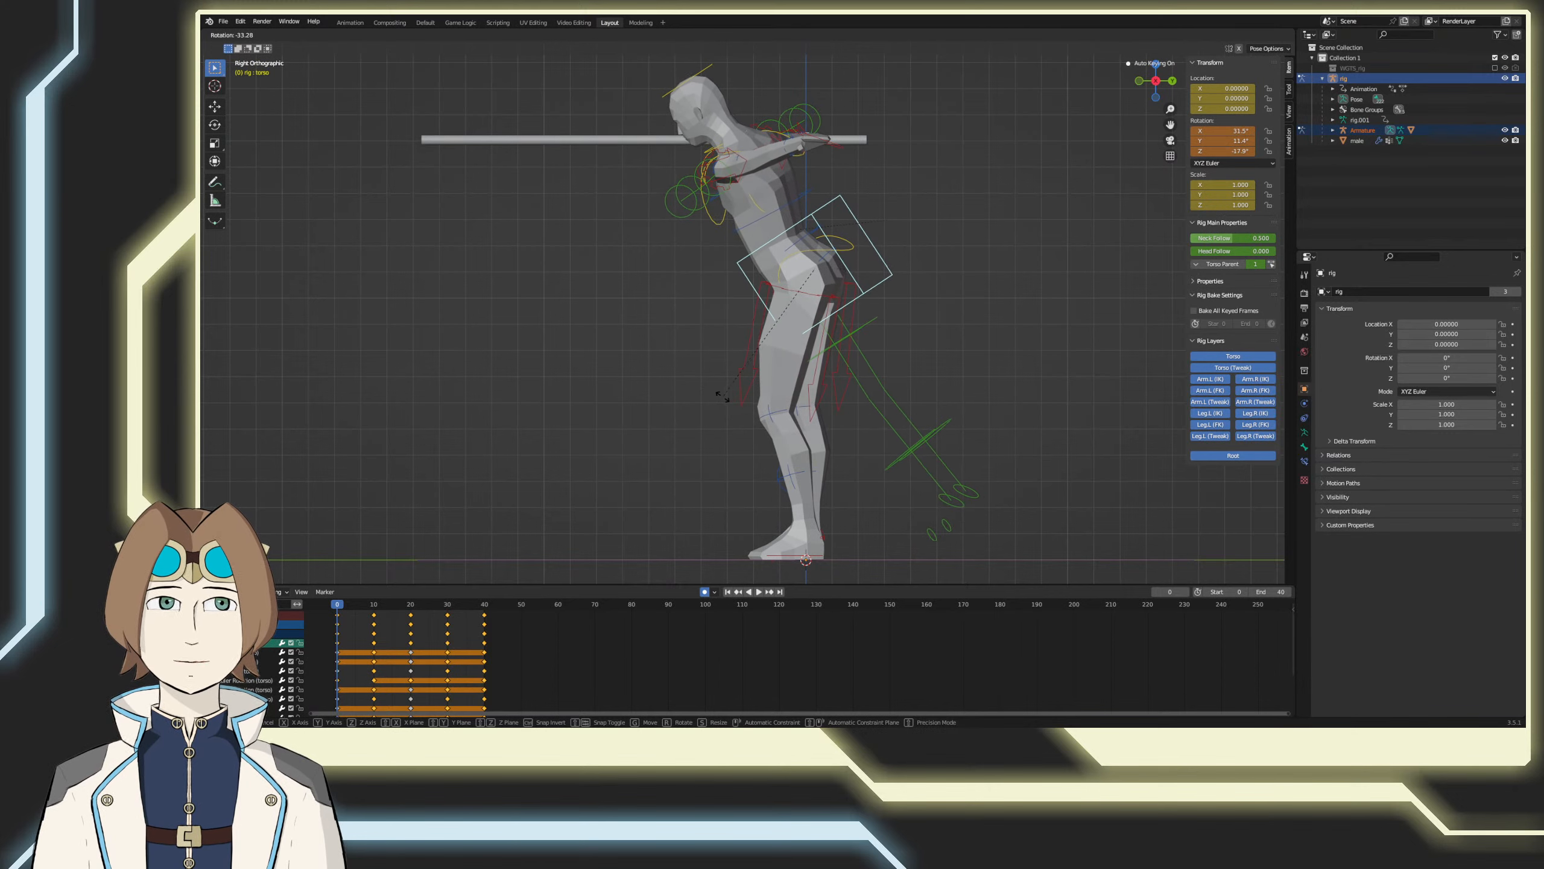
{"action": "left_click", "coordinate": [722, 395]}
{"action": "middle_click_drag", "start_coordinate": [648, 332], "coordinate": [767, 351]}
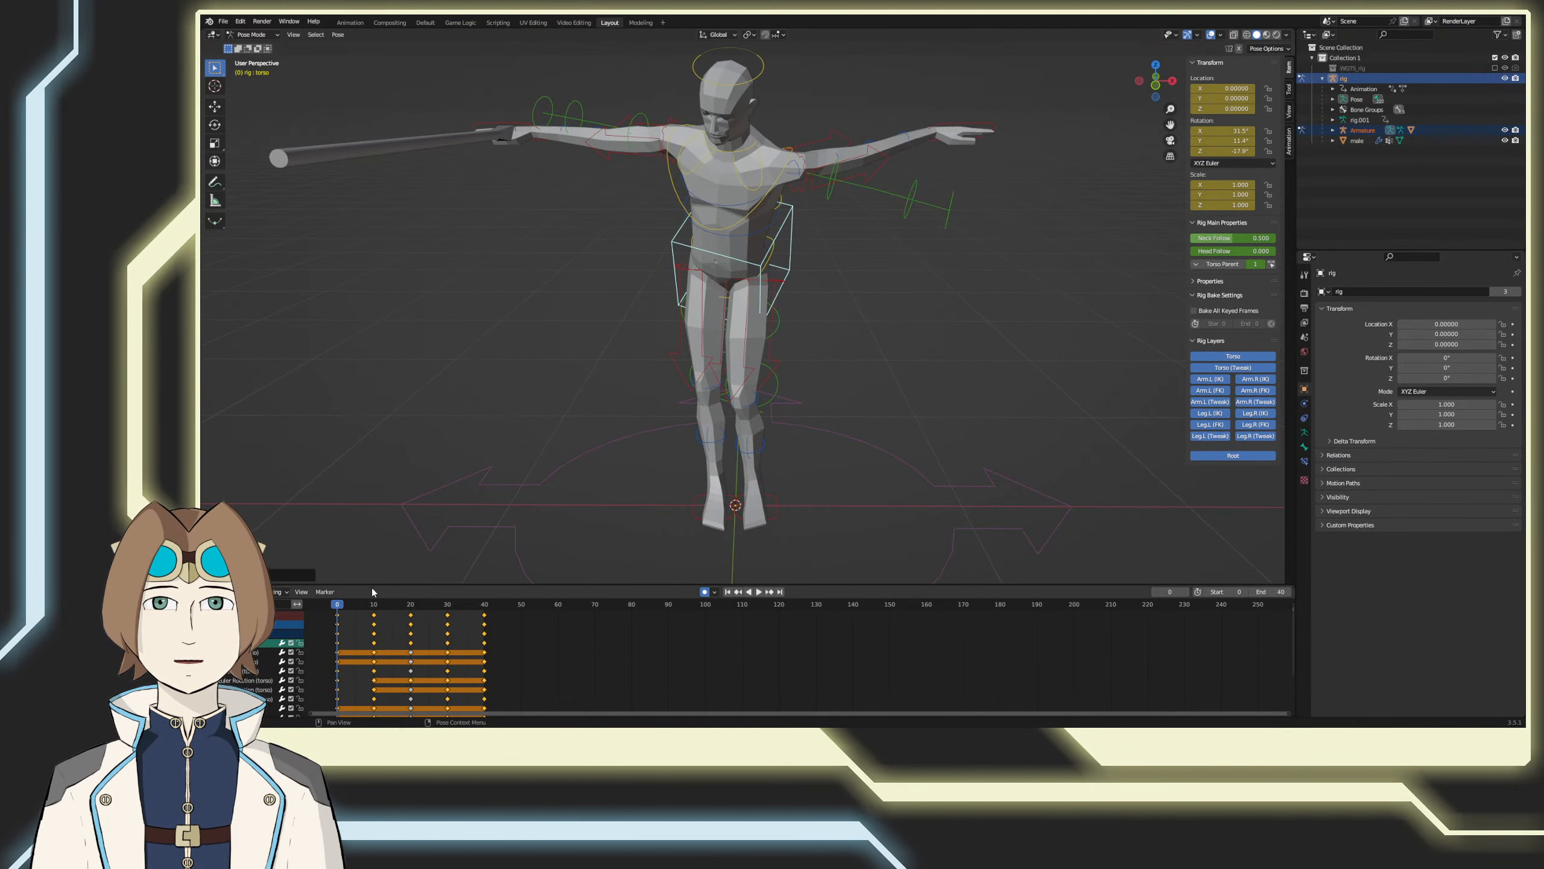
{"action": "key", "text": "space"}
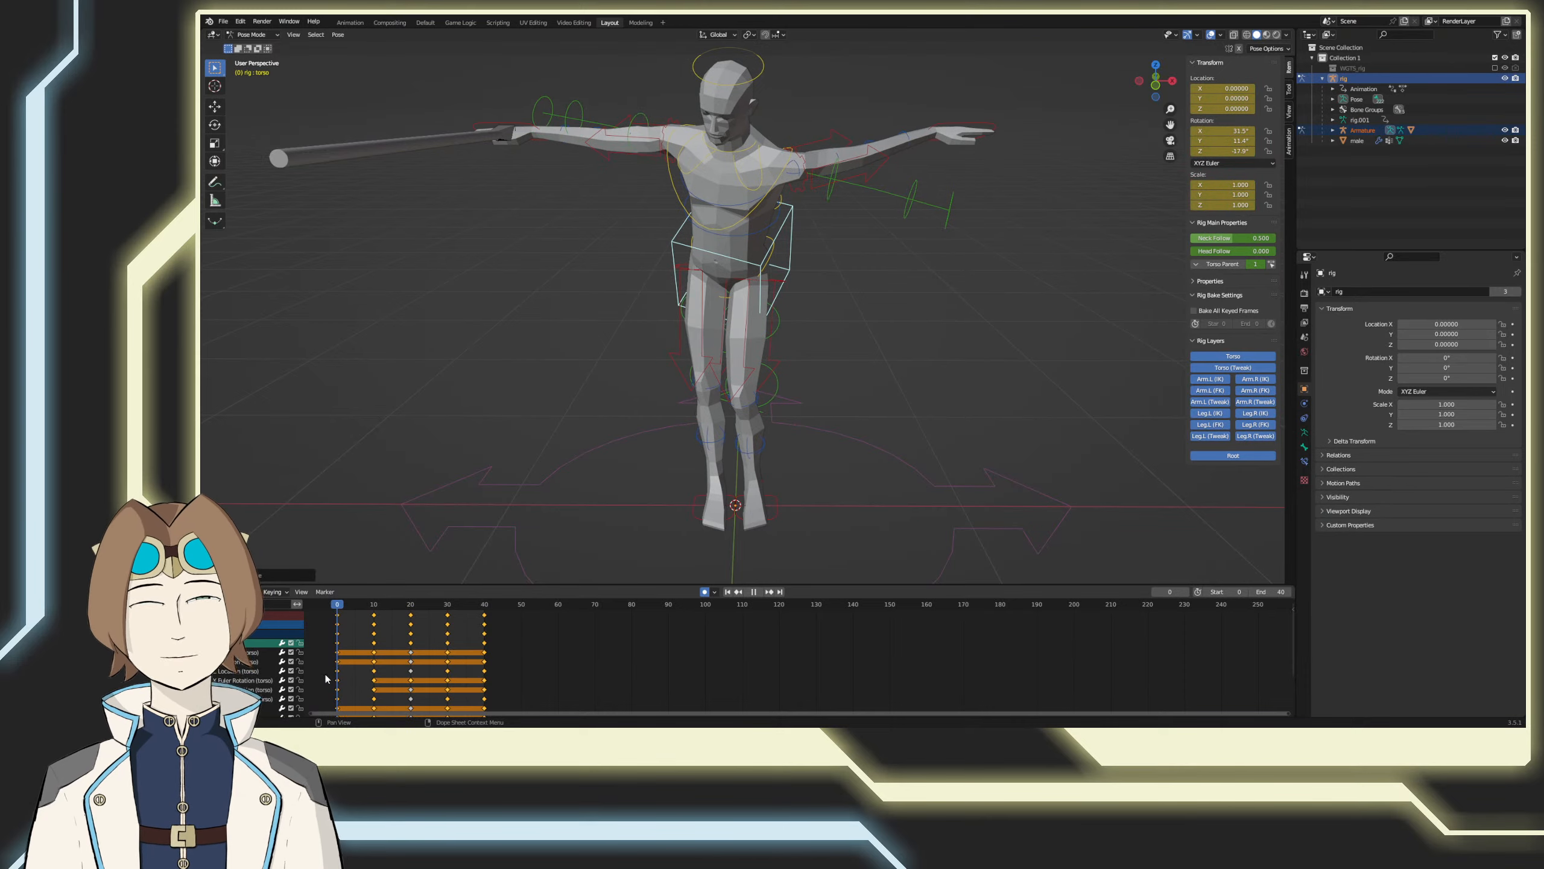
{"action": "left_click_drag", "start_coordinate": [363, 604], "coordinate": [332, 616]}
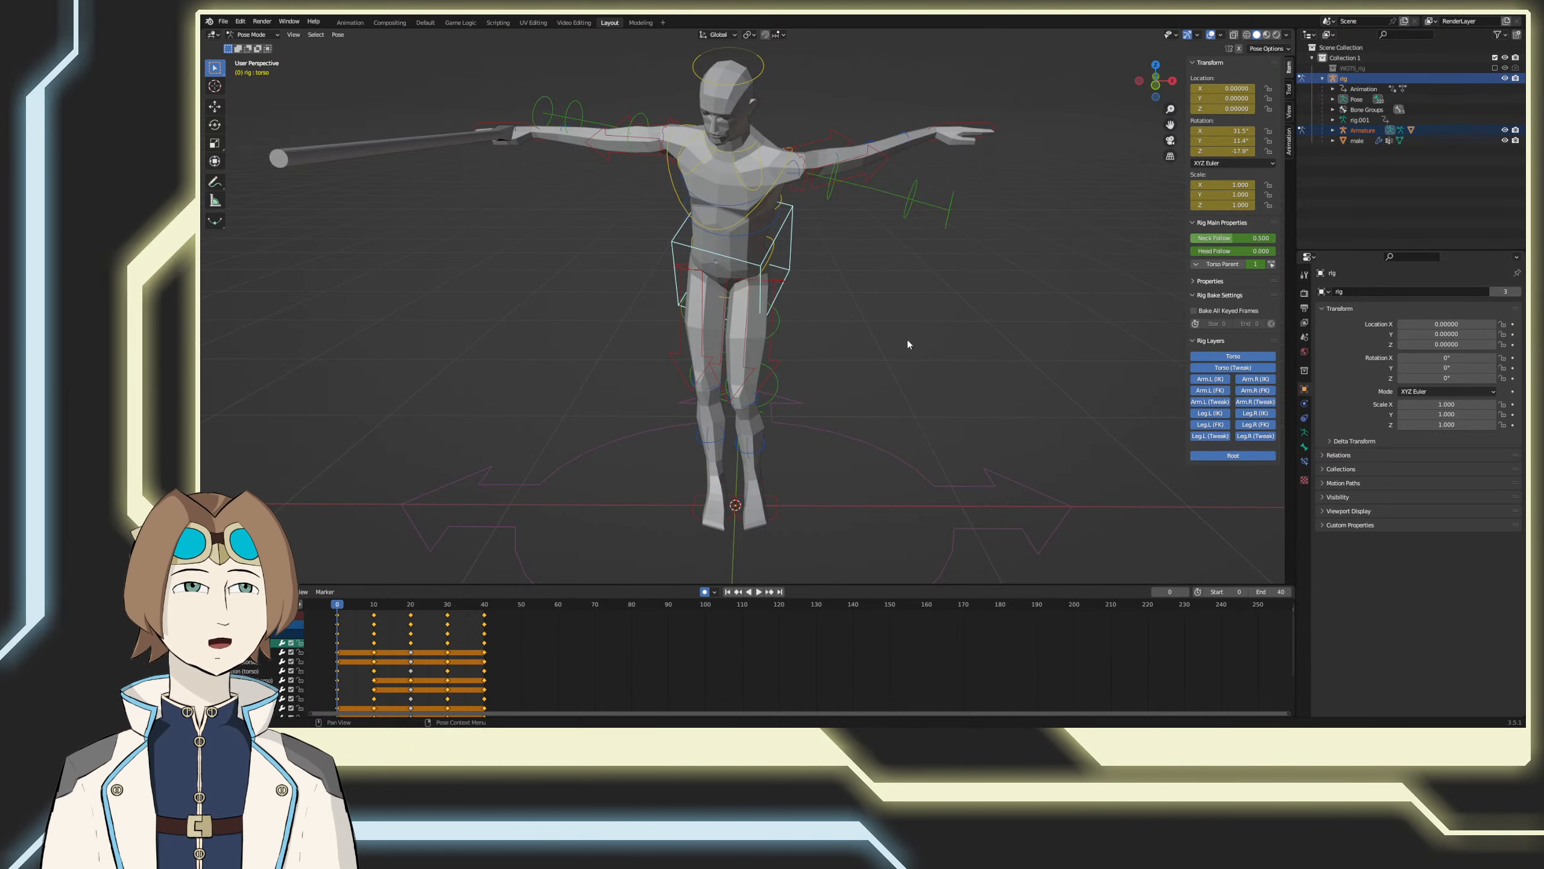
{"action": "key", "text": "ctrl+z"}
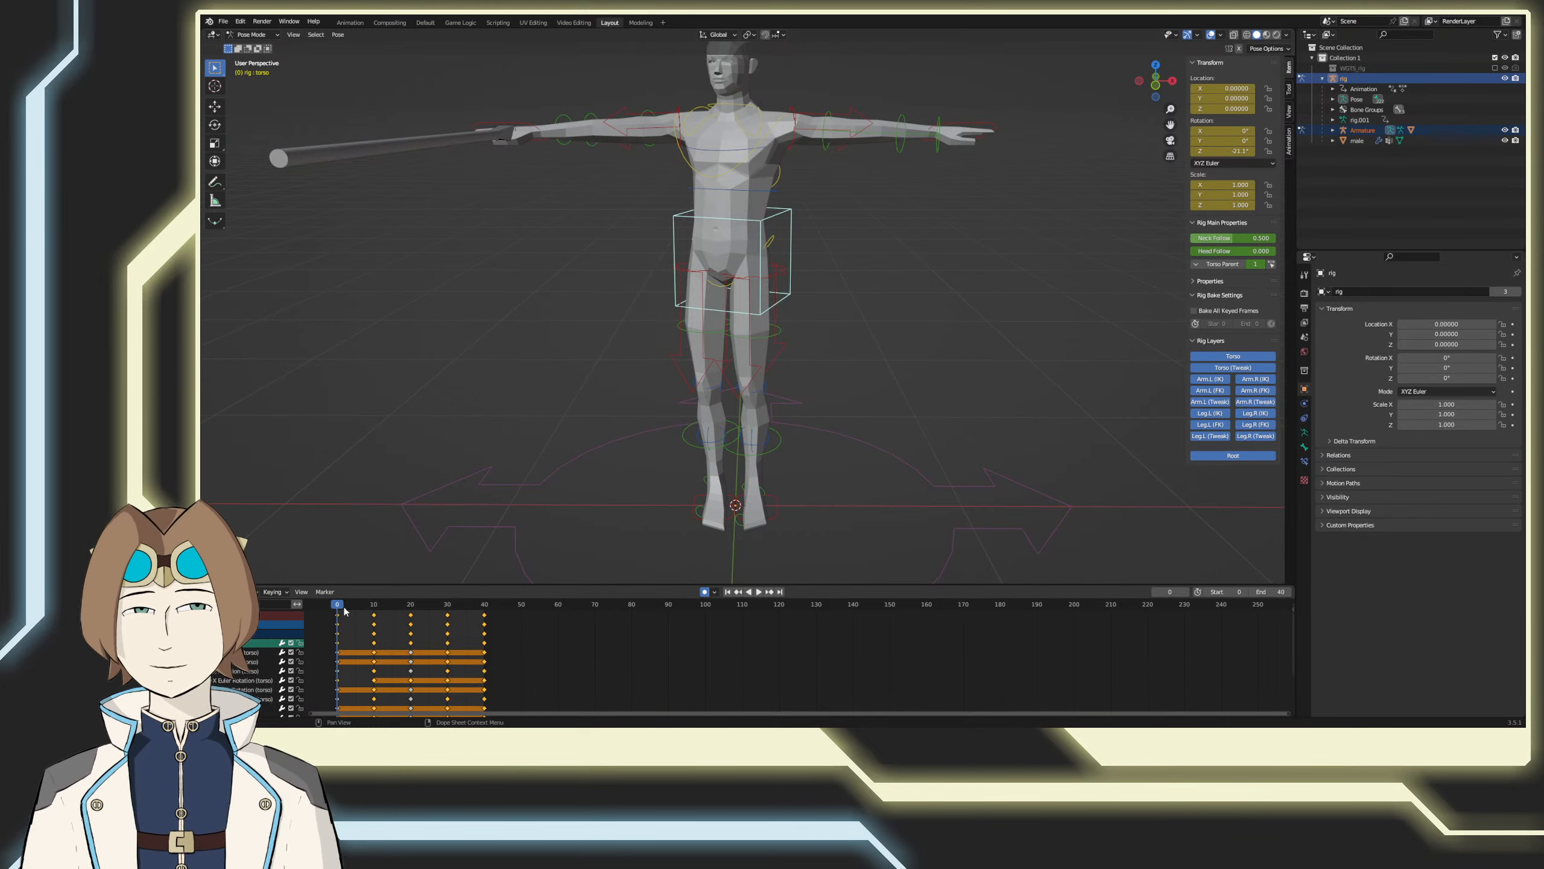
Step: At frame 0 in the right side view, rotate the torso control forward with the angle set to -35.3° around the view Z axis
{"action": "key", "text": "space"}
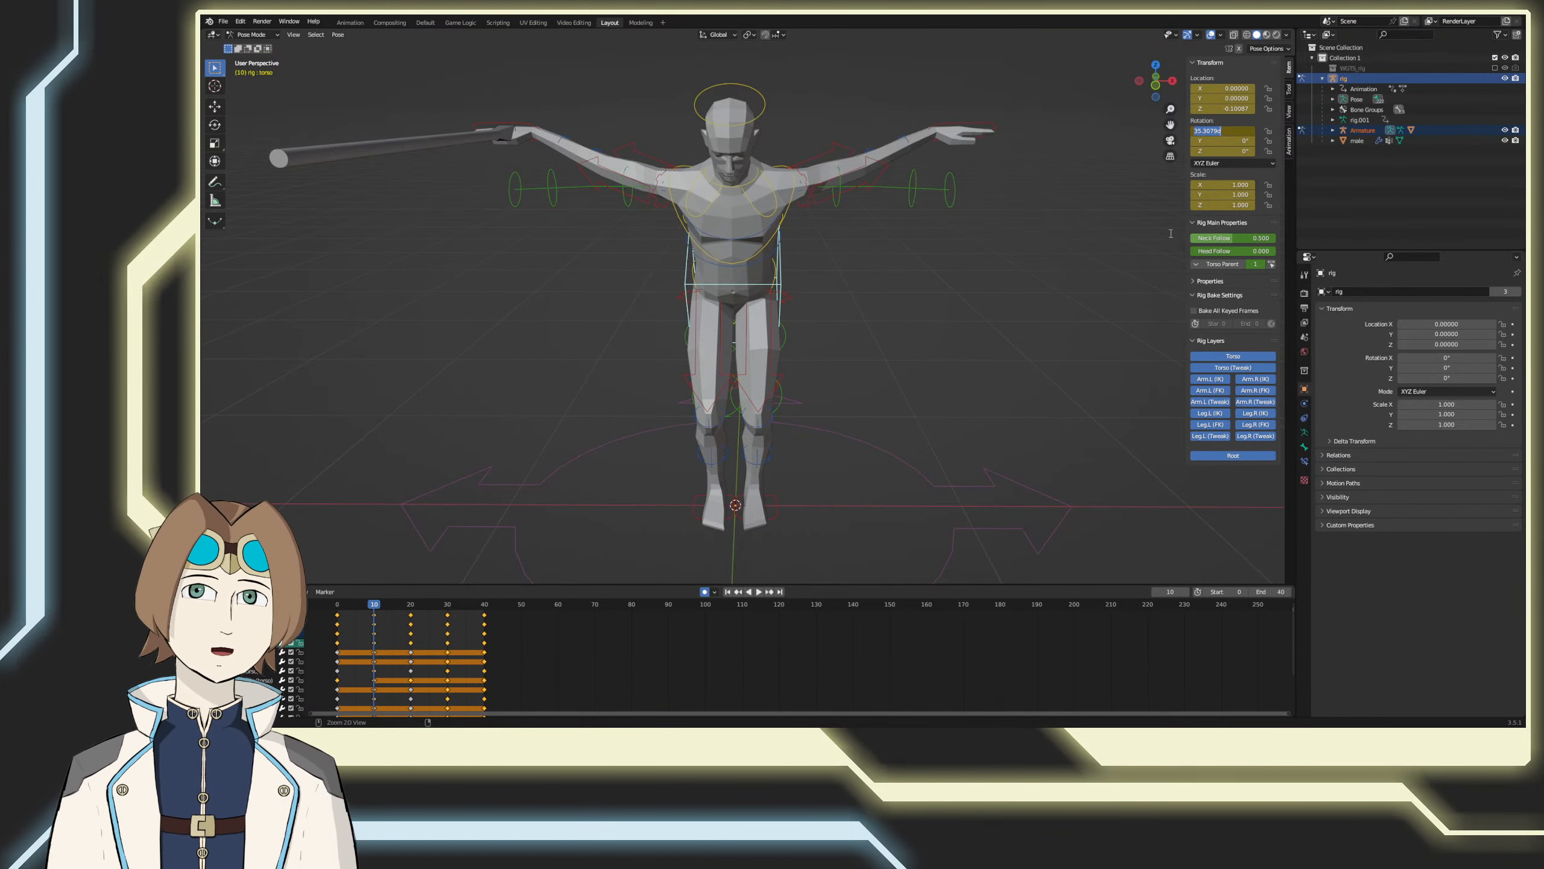
{"action": "left_click", "coordinate": [338, 608]}
{"action": "left_click_drag", "start_coordinate": [338, 604], "coordinate": [1291, 605]}
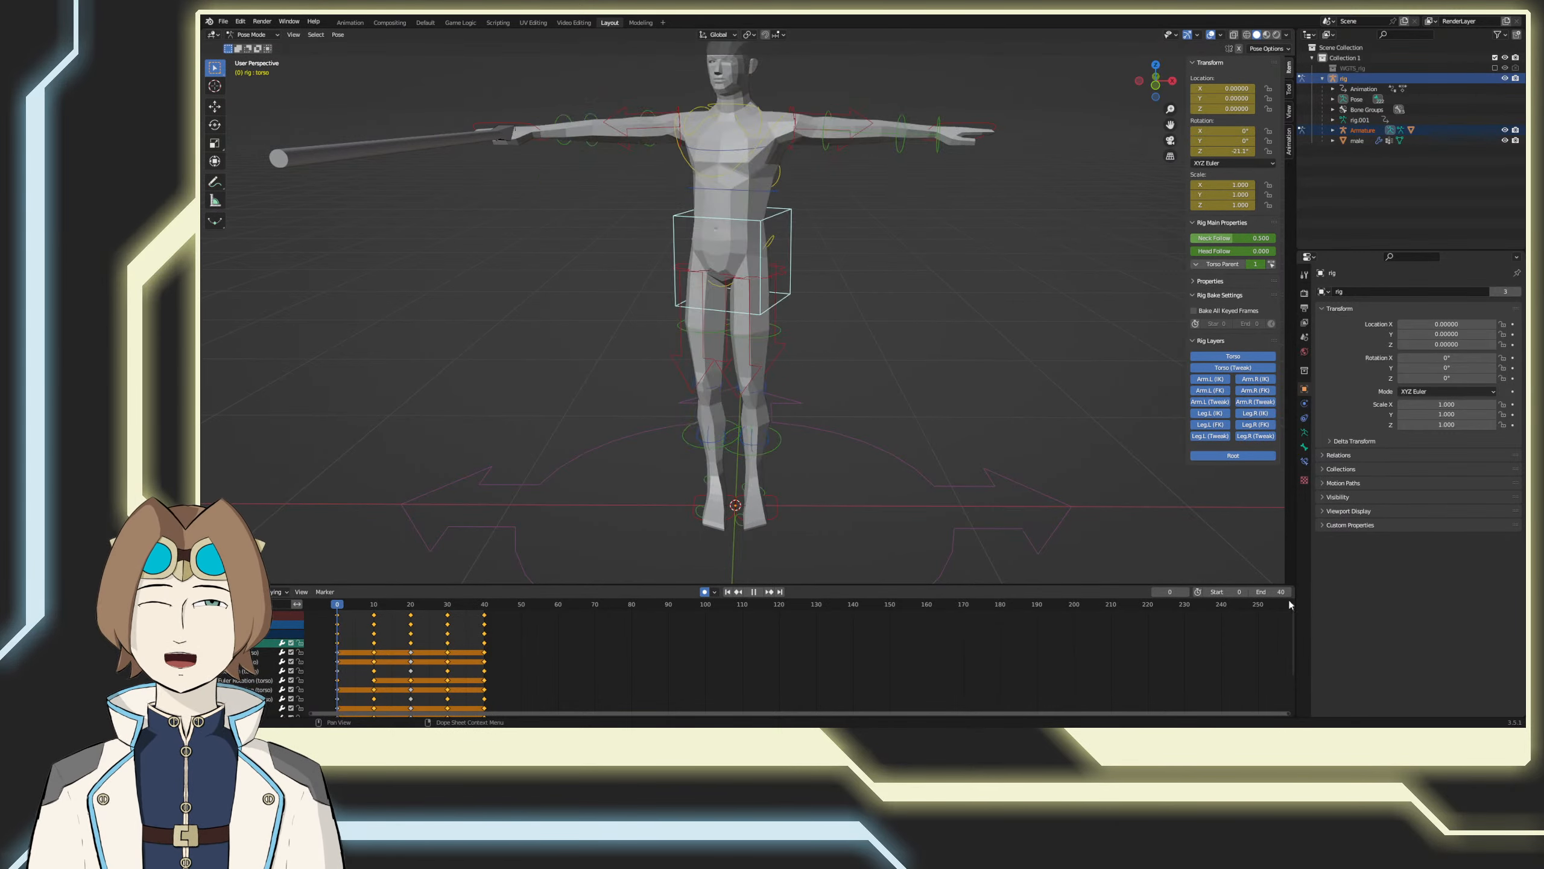
{"action": "middle_click_drag", "start_coordinate": [1051, 496], "coordinate": [961, 488]}
{"action": "key", "text": "KP_3"}
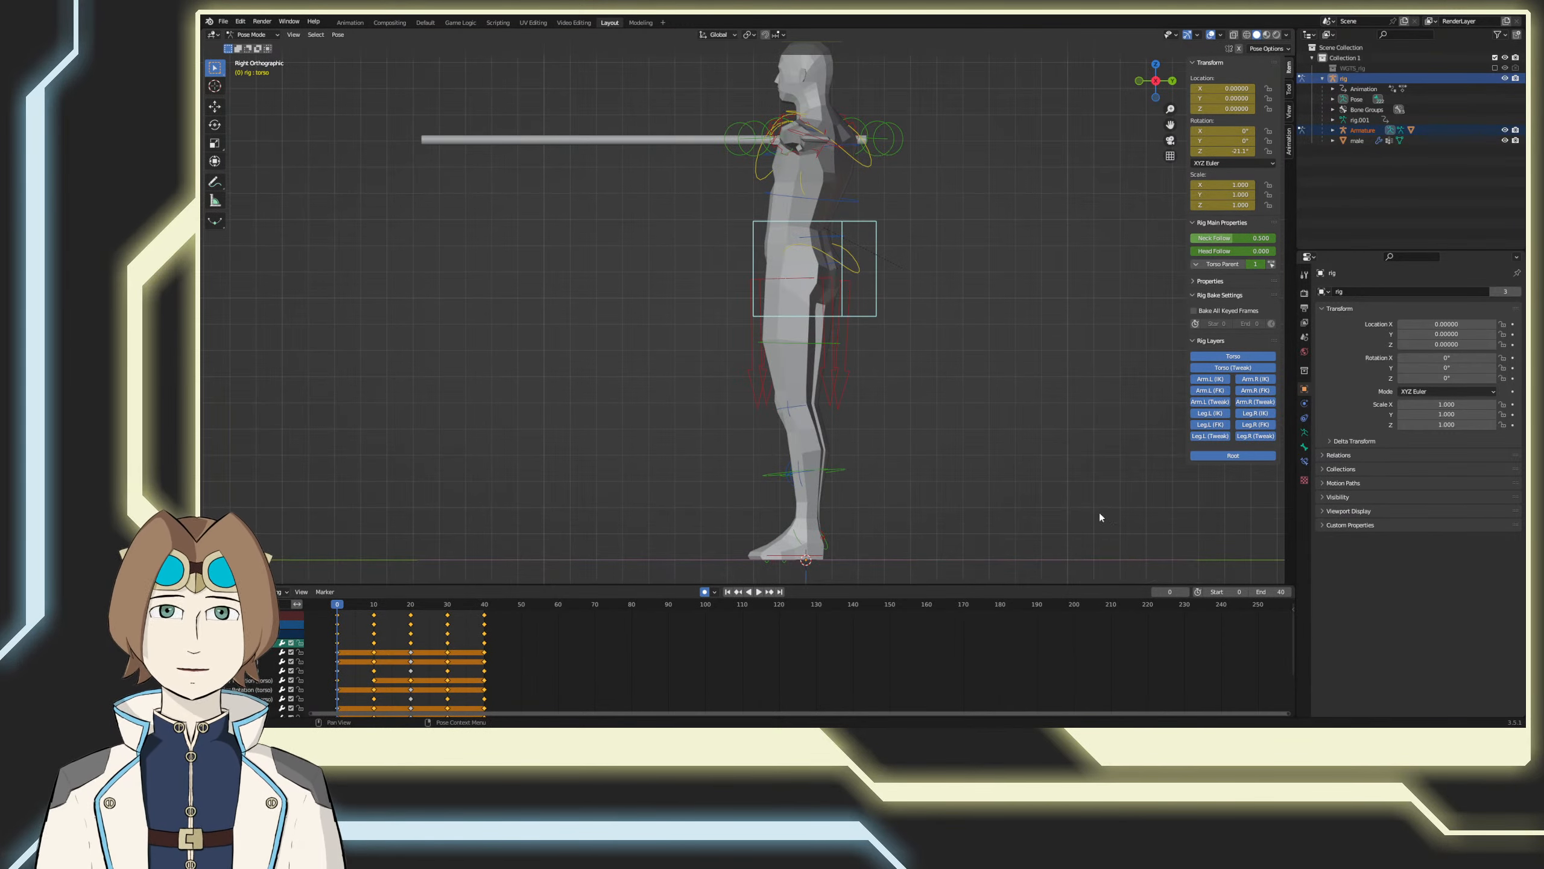
{"action": "key", "text": "r"}
{"action": "left_click", "coordinate": [1051, 247]}
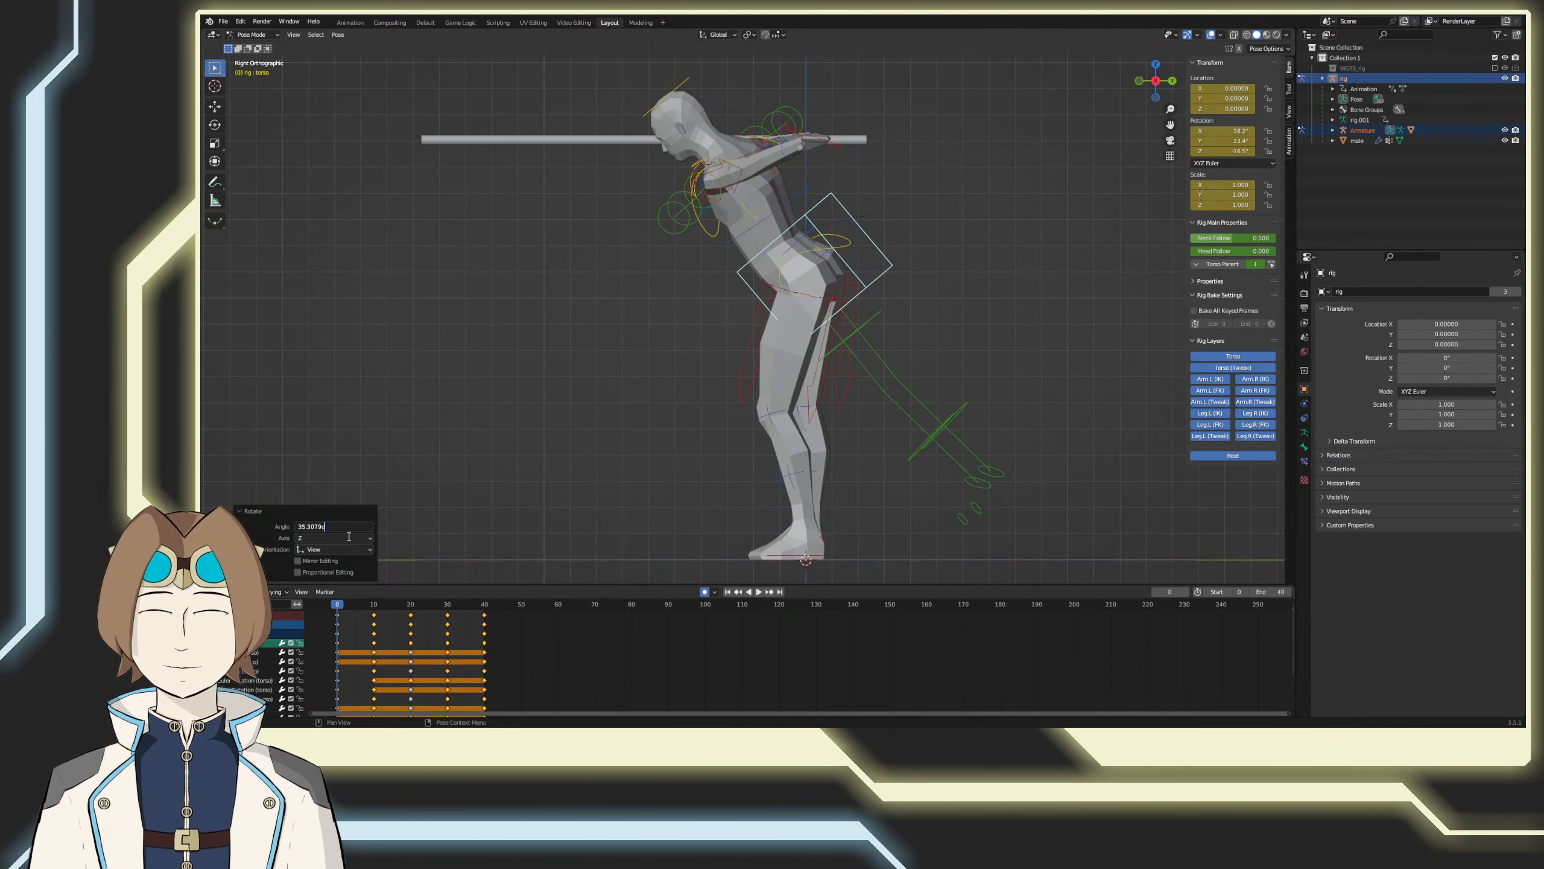
{"action": "type", "text": "-"}
{"action": "key", "text": "Return"}
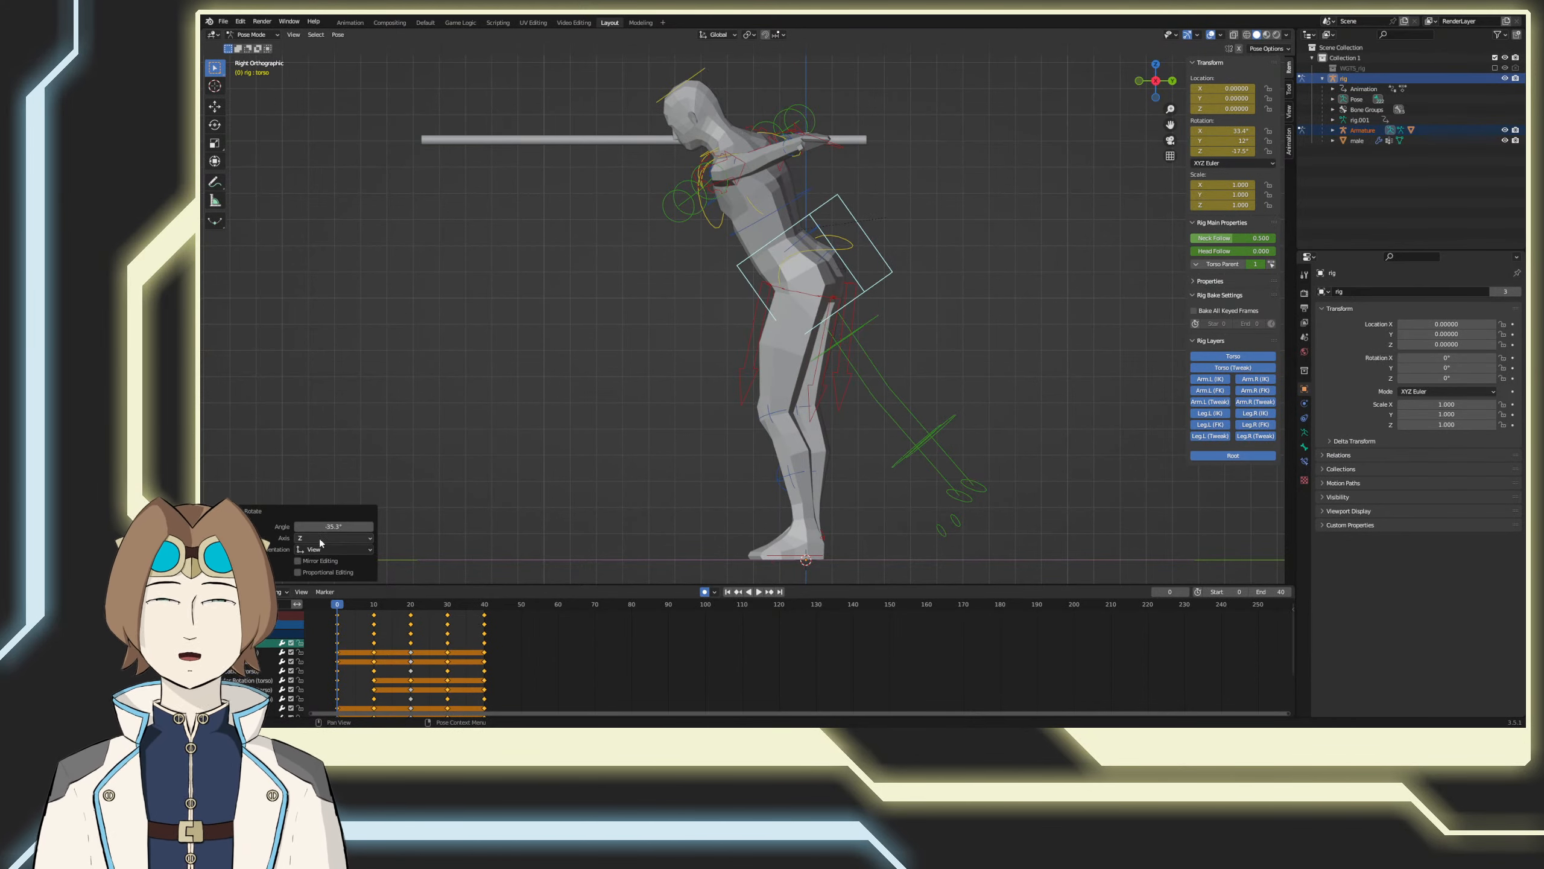
Step: At frame 20, set the torso control's X rotation to 0° and rotate it forward by -35.3° around the view Z axis
{"action": "left_click_drag", "start_coordinate": [340, 598], "coordinate": [411, 612]}
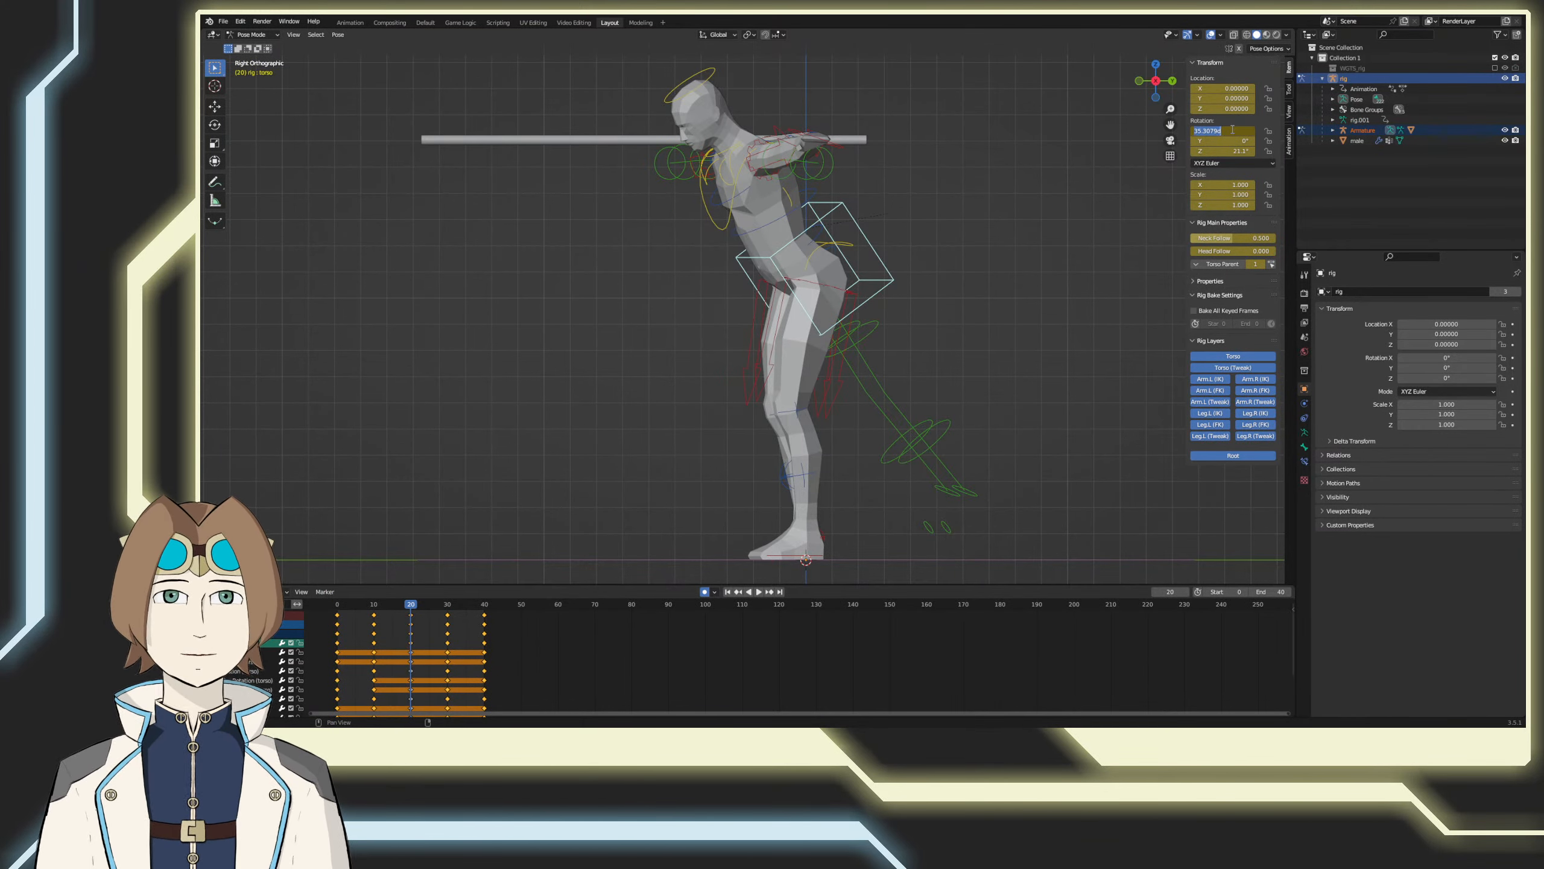
{"action": "type", "text": "0"}
{"action": "key", "text": "Return"}
{"action": "key", "text": "r"}
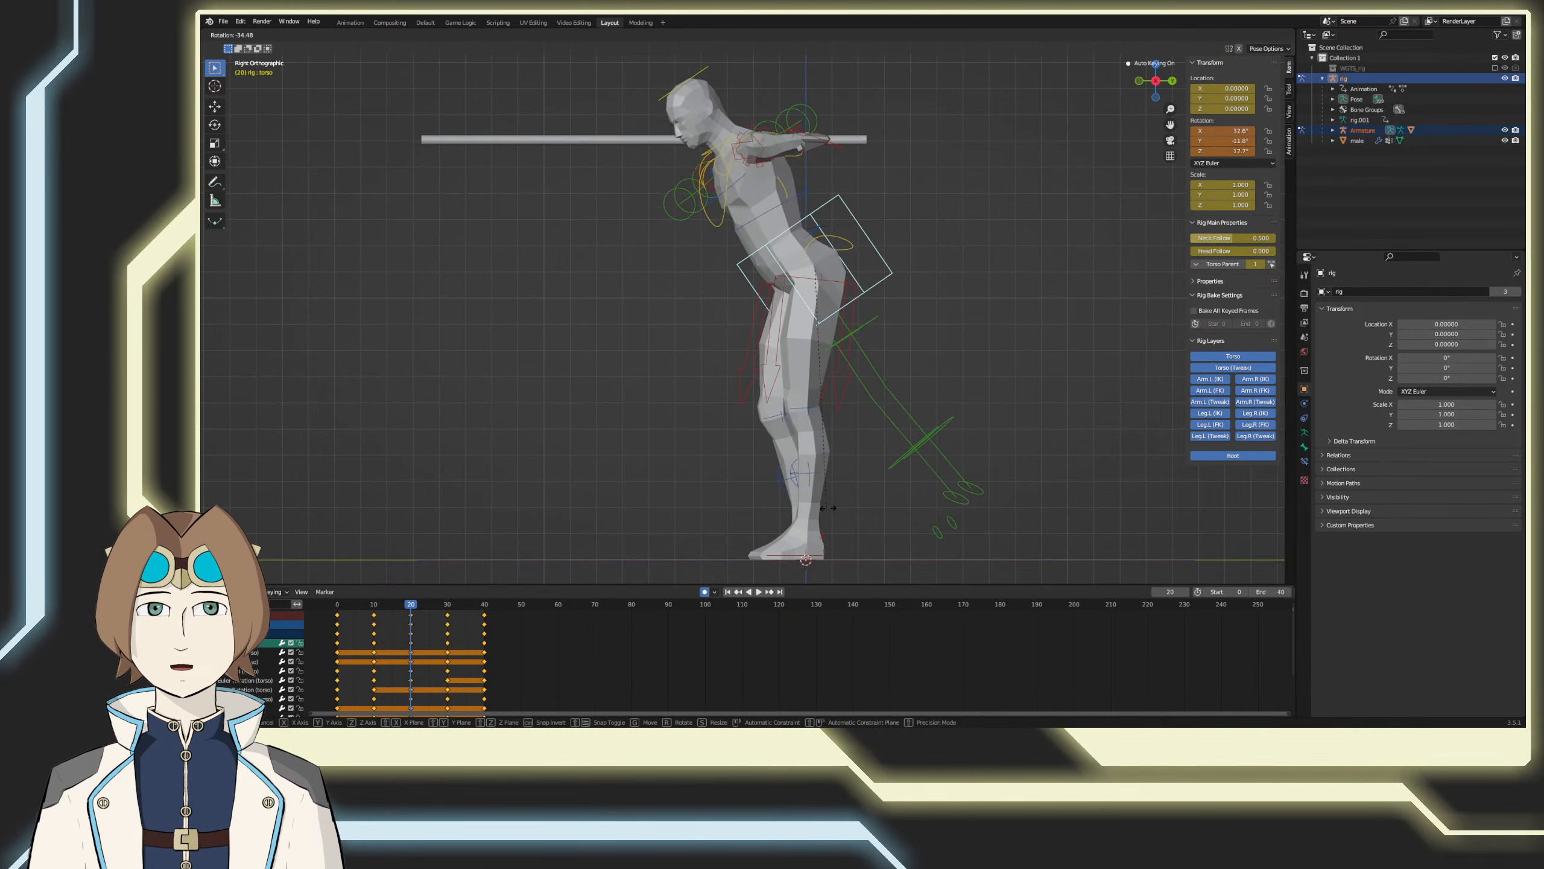
{"action": "left_click", "coordinate": [914, 486]}
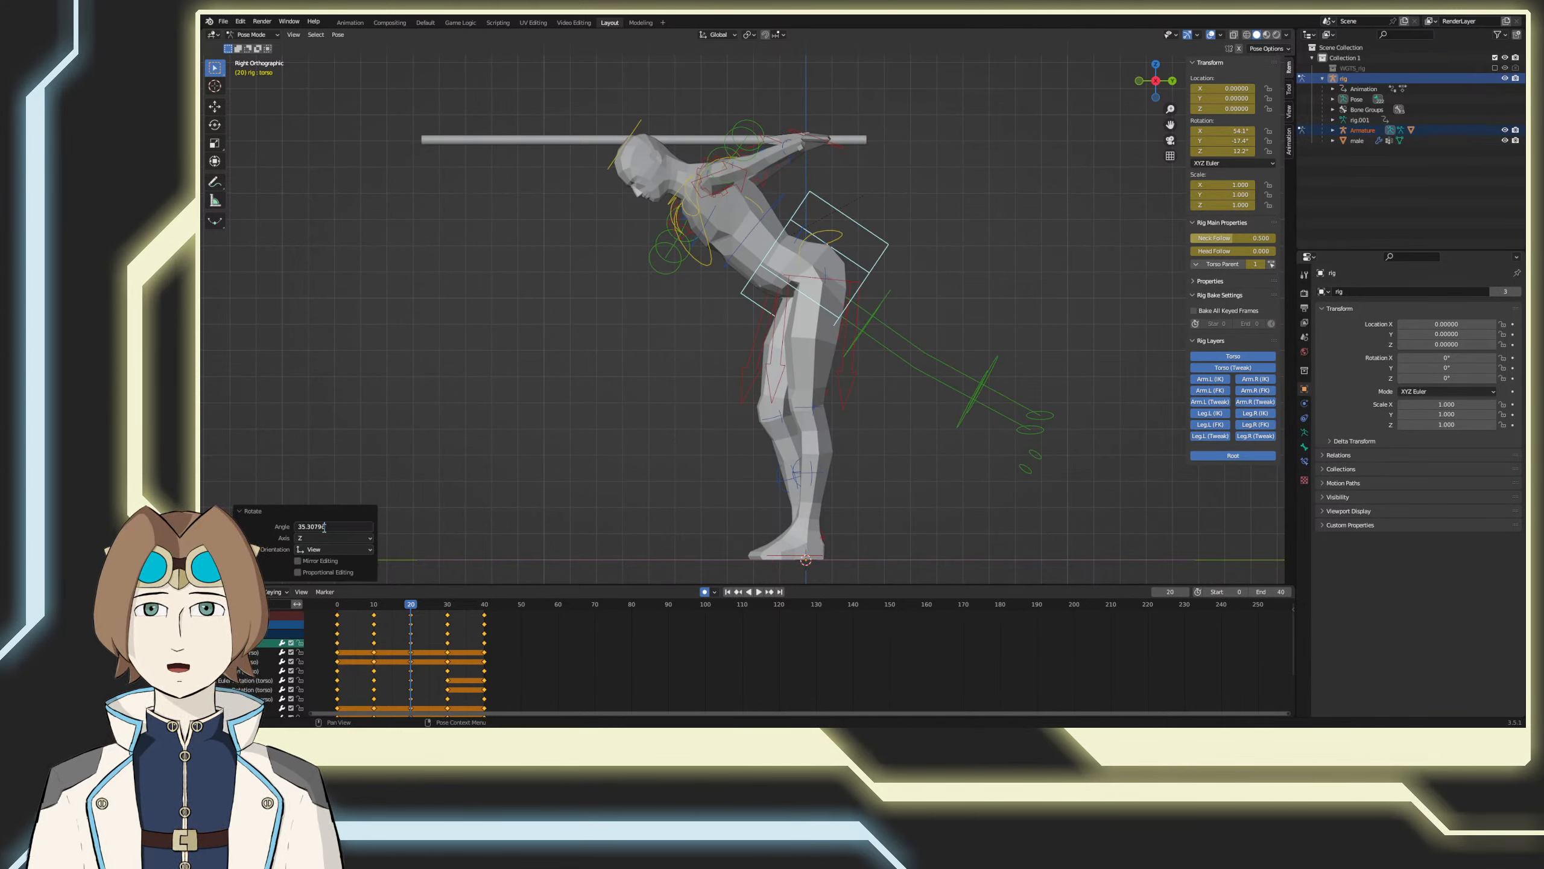
{"action": "key", "text": "Return"}
{"action": "key", "text": "space"}
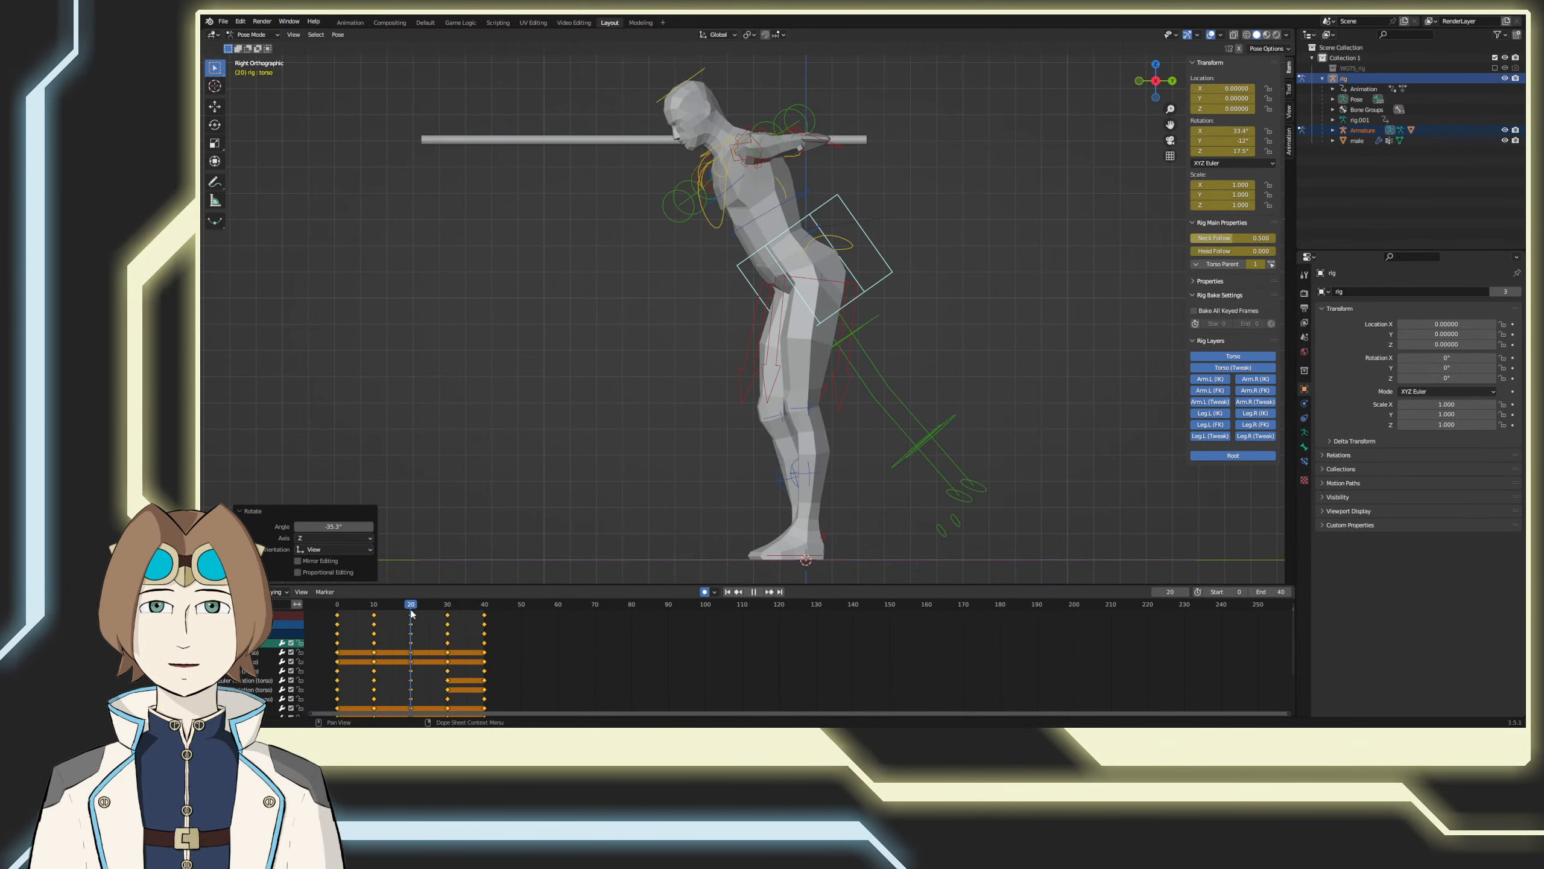
Step: Copy the torso control's pose from frame 0, paste it at frame 40, and save the file
{"action": "key", "text": "Escape"}
{"action": "right_click", "coordinate": [599, 384]}
{"action": "left_click", "coordinate": [599, 380]}
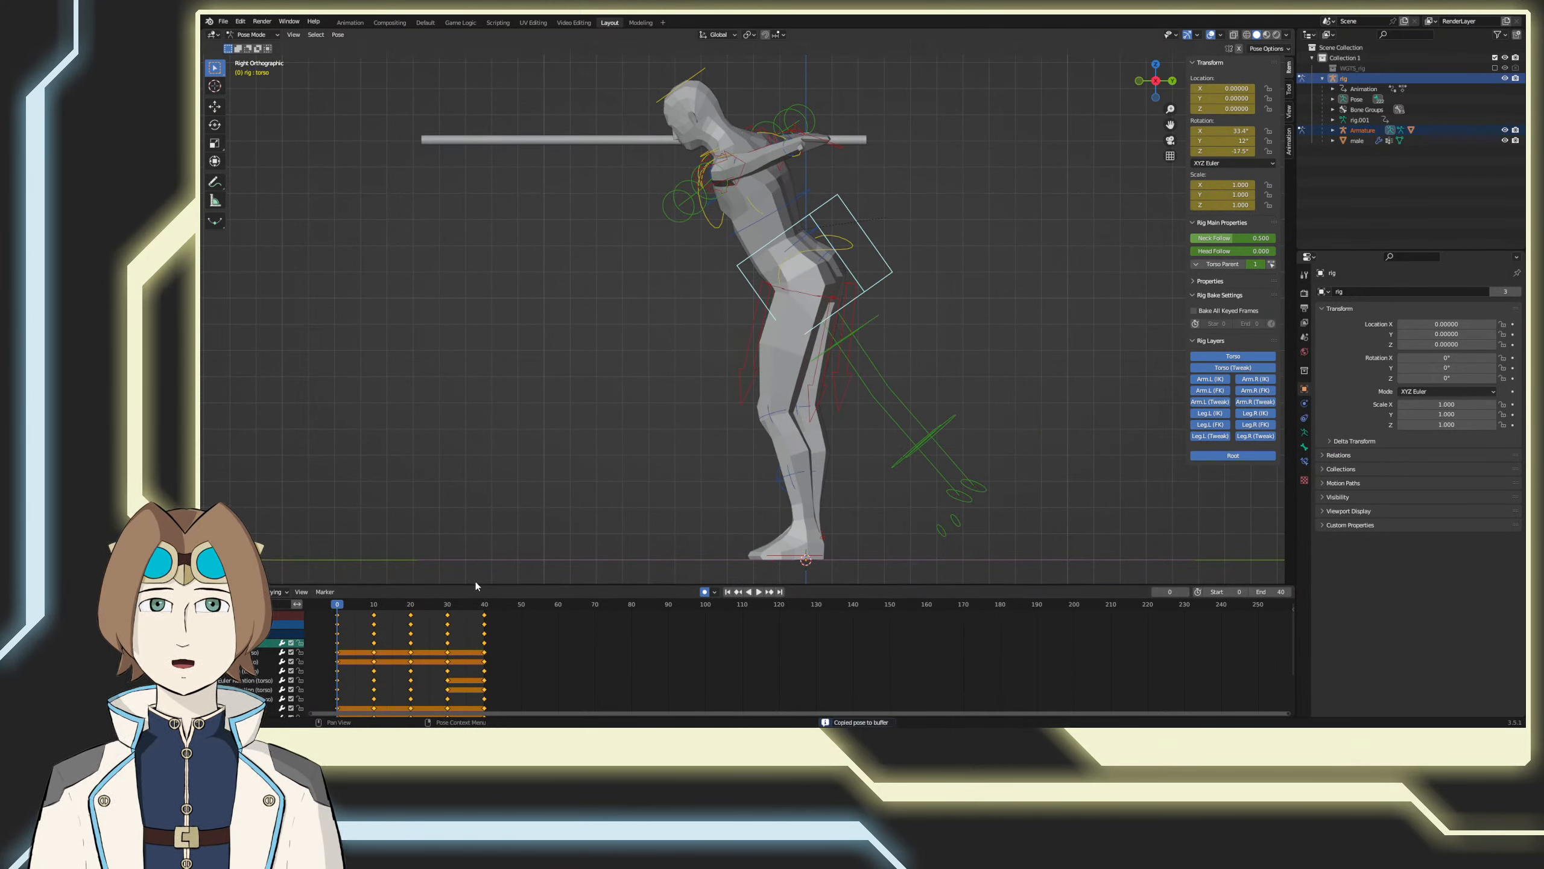
{"action": "key", "text": "shift+Right"}
{"action": "right_click", "coordinate": [512, 503]}
{"action": "left_click", "coordinate": [512, 513]}
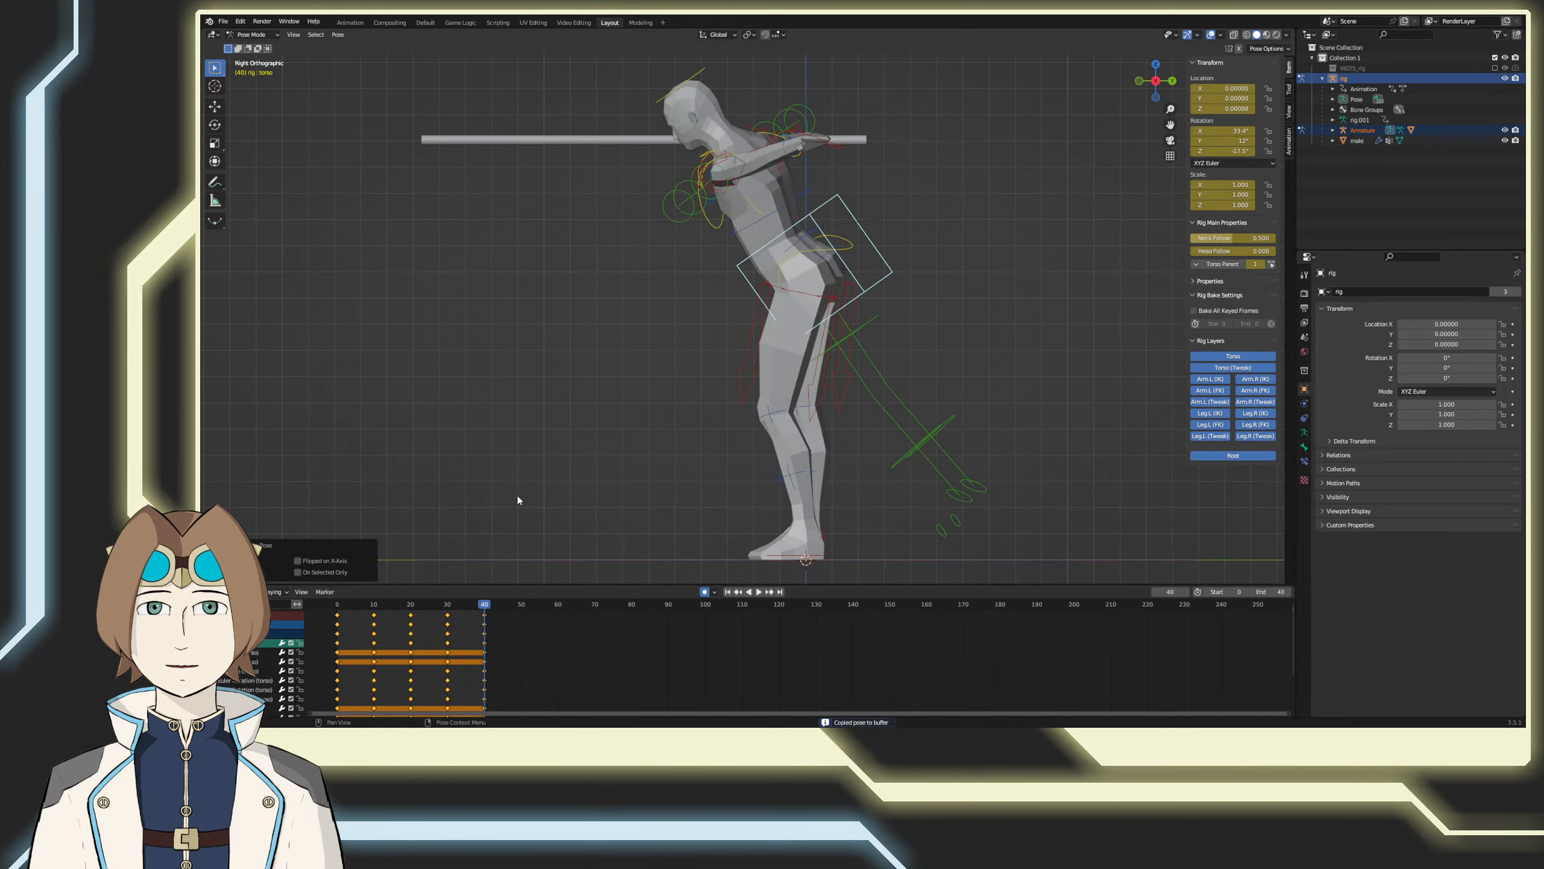
{"action": "key", "text": "ctrl+s"}
Step: Play the full torso animation in perspective from several angles, save the file, and stop playback
{"action": "middle_click_drag", "start_coordinate": [519, 481], "coordinate": [646, 521]}
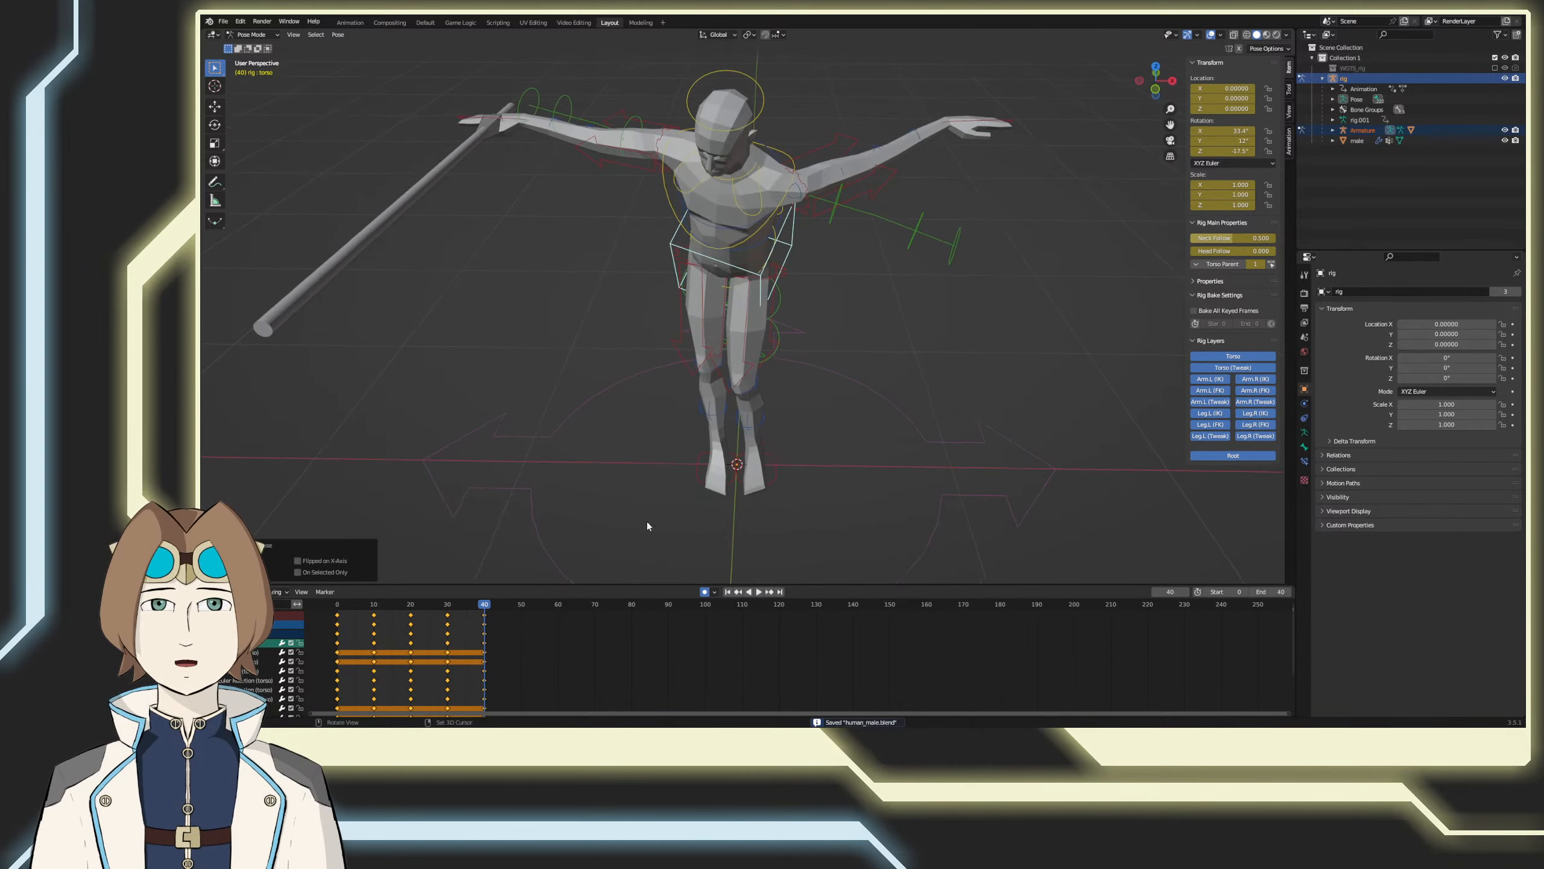
{"action": "left_click", "coordinate": [758, 591]}
{"action": "scroll", "coordinate": [814, 471], "scroll_direction": "down", "scroll_amount": 3}
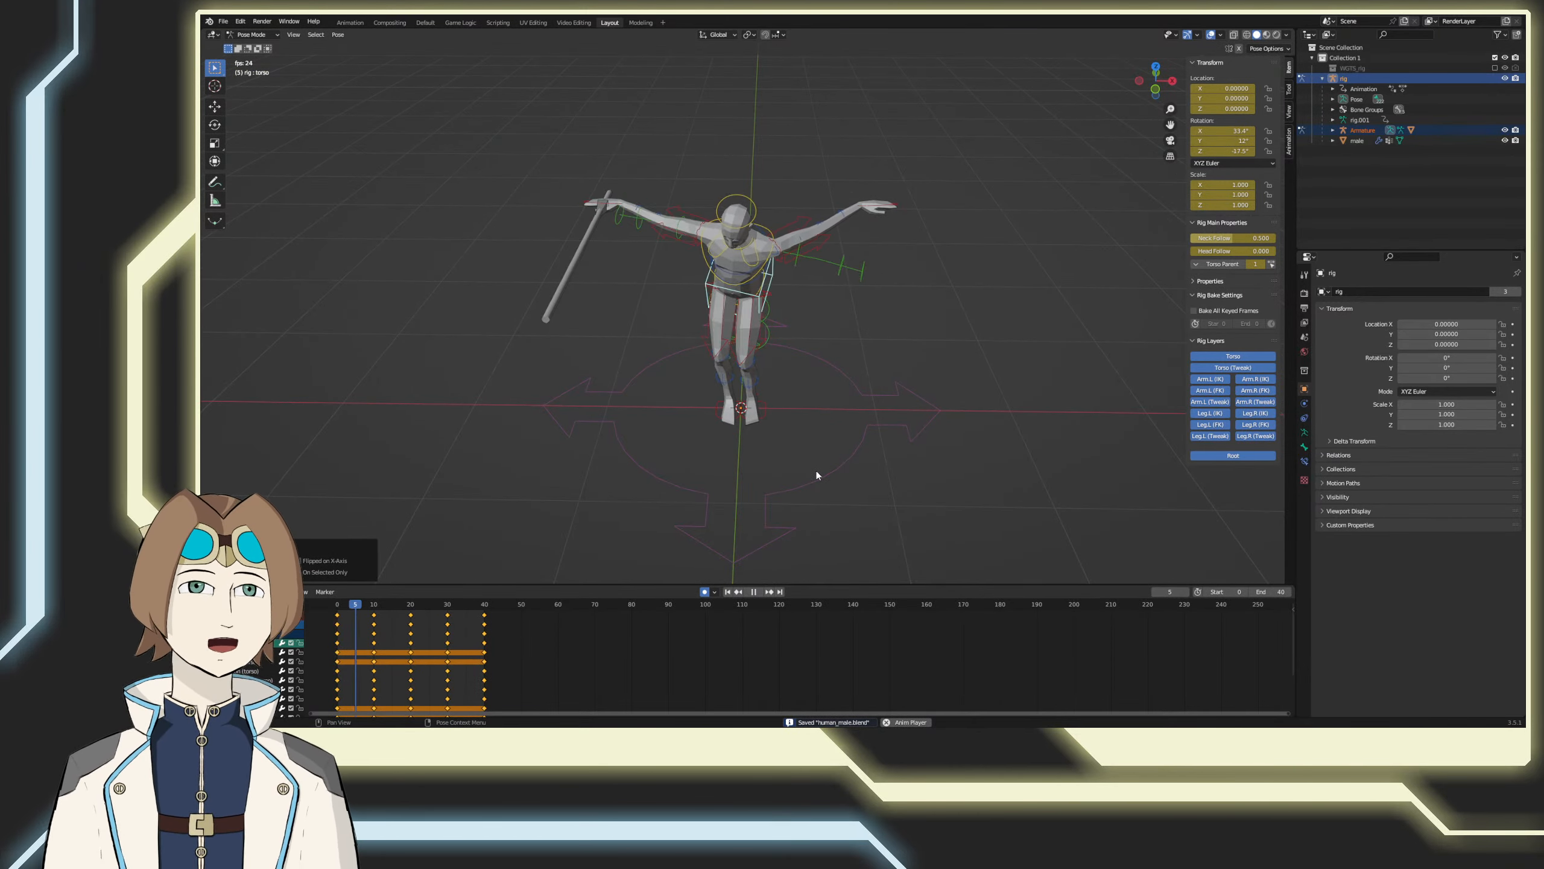
{"action": "middle_click_drag", "start_coordinate": [898, 473], "coordinate": [790, 443]}
{"action": "key", "text": "ctrl+s"}
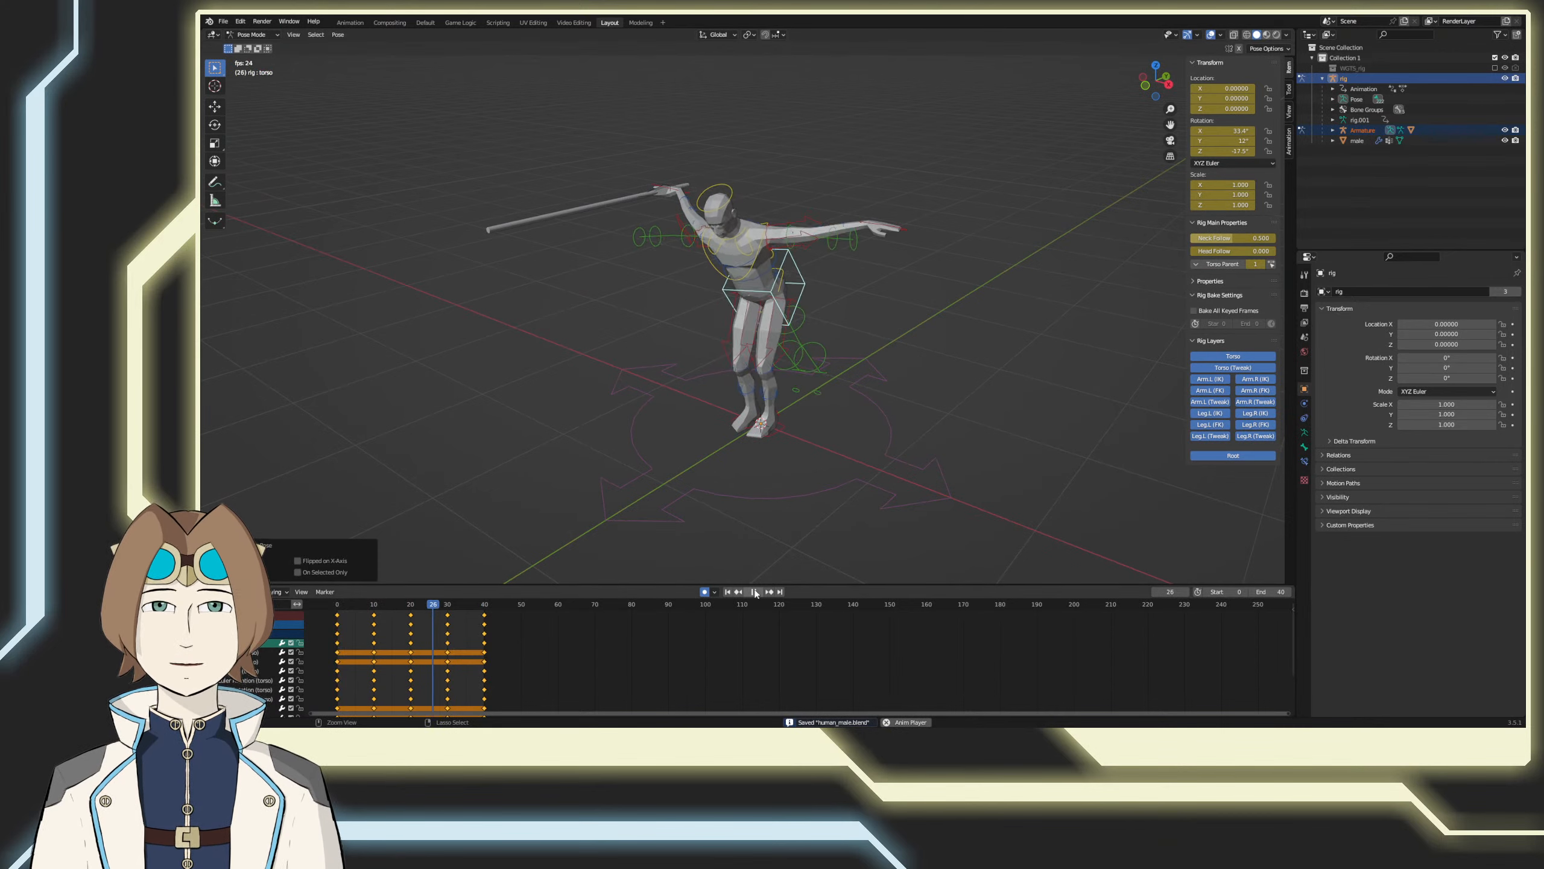
{"action": "left_click", "coordinate": [754, 592]}
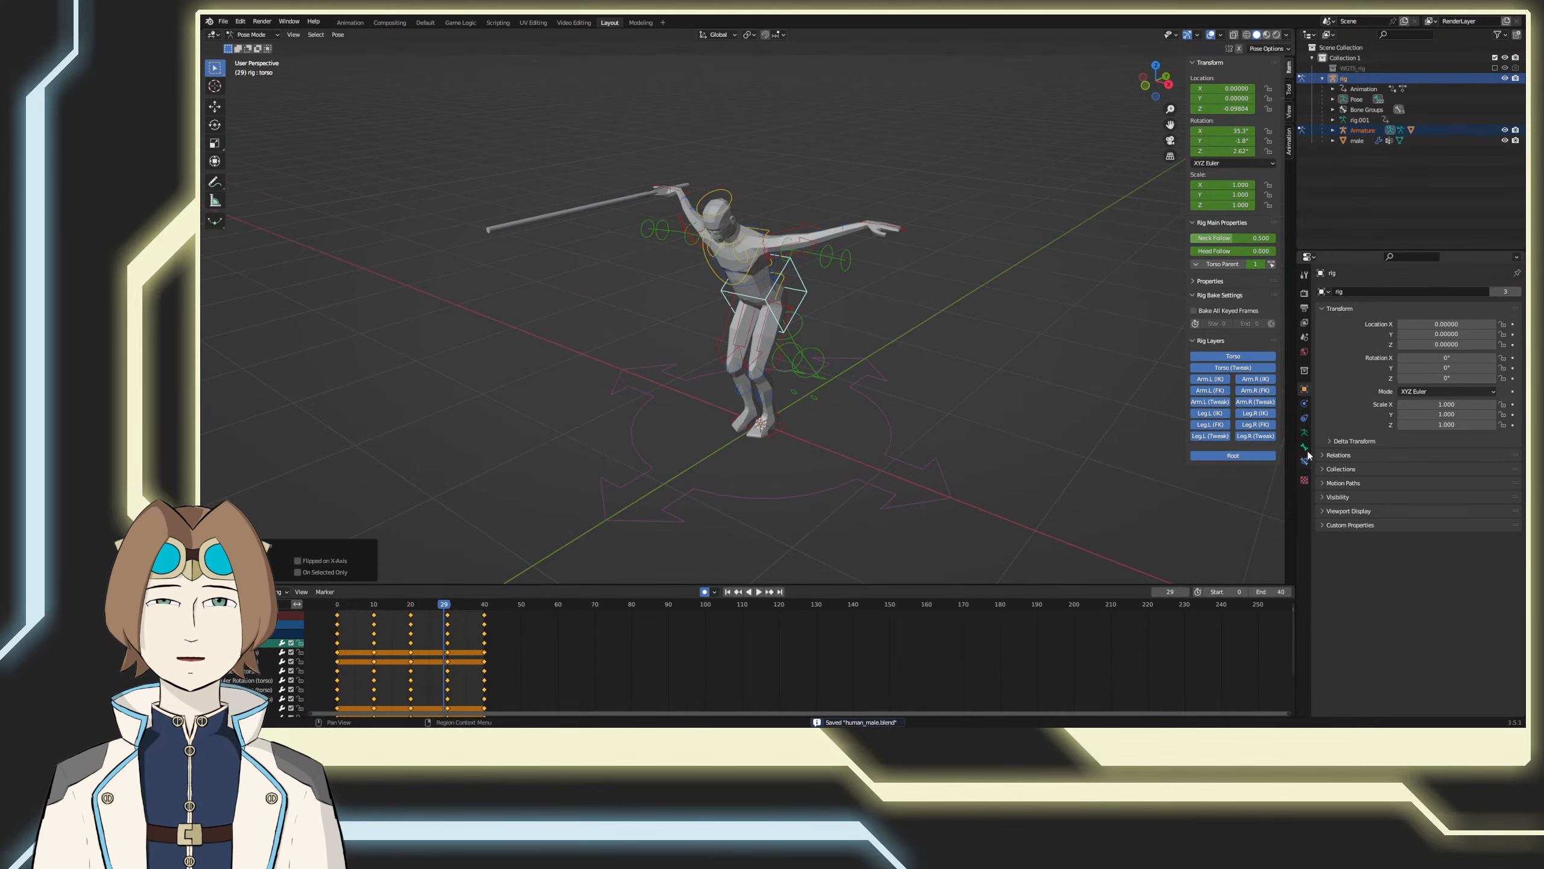
Step: Try an output frame rate of 30 fps and preview the animation
{"action": "left_click", "coordinate": [1305, 406]}
{"action": "left_click", "coordinate": [1305, 371]}
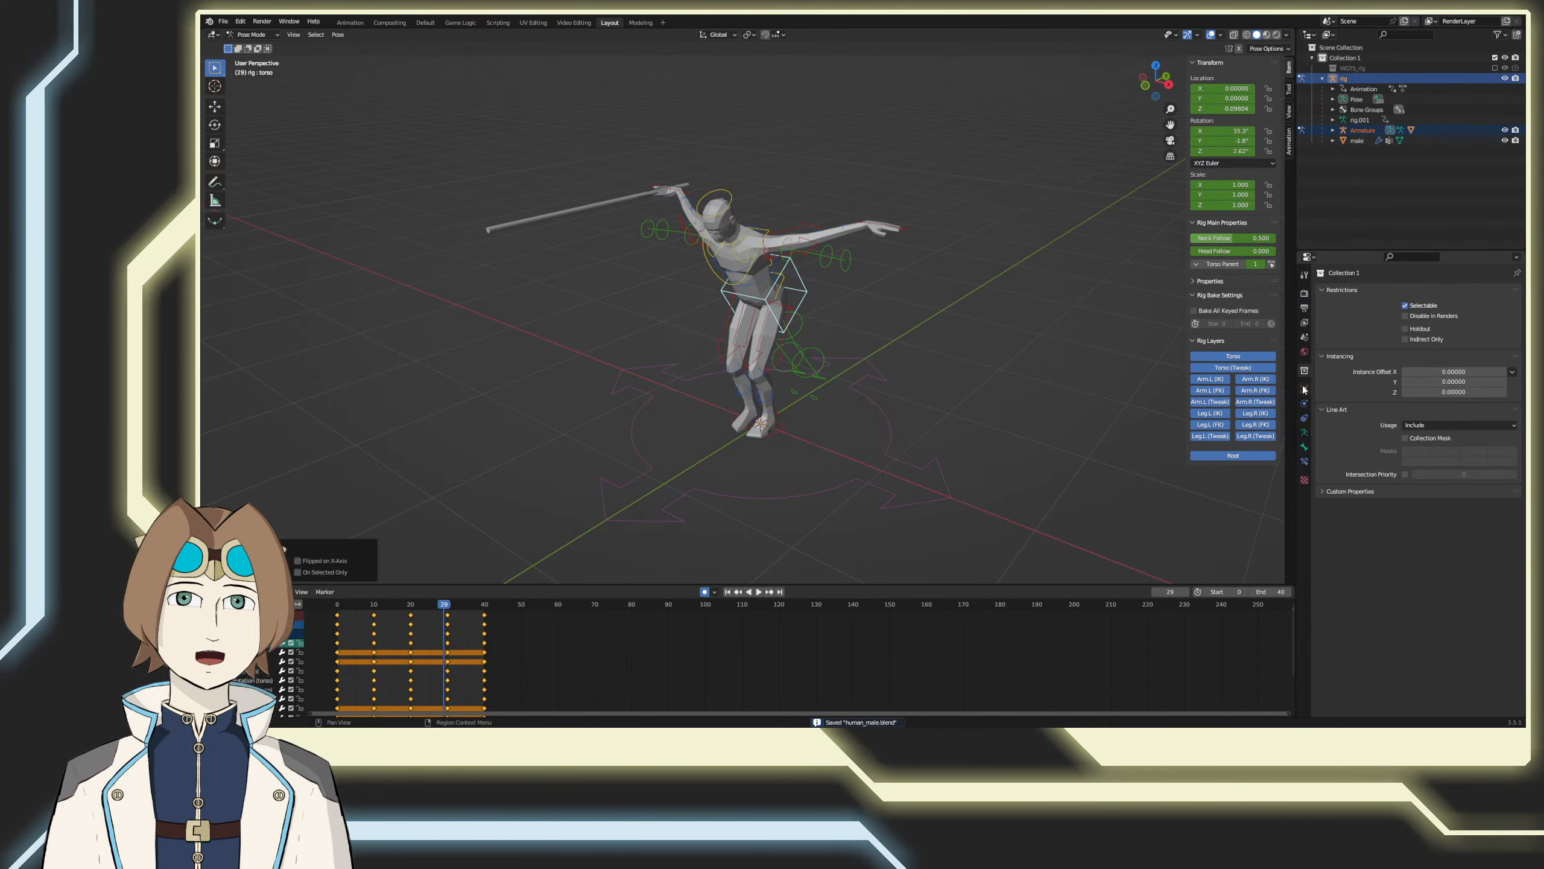
{"action": "left_click", "coordinate": [1305, 308]}
{"action": "left_click", "coordinate": [1426, 386]}
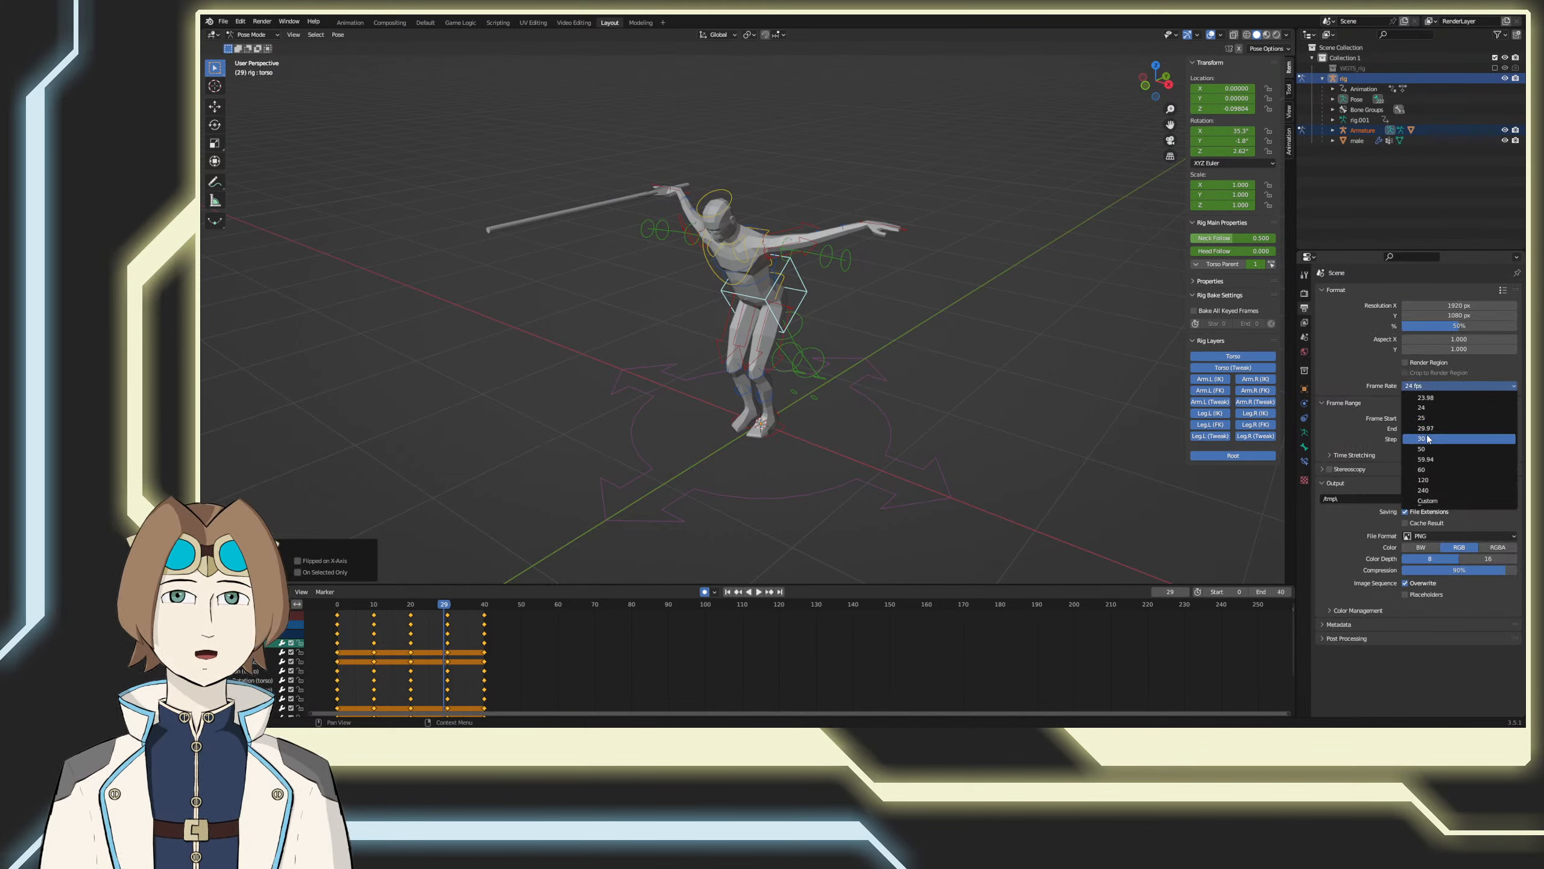
{"action": "left_click", "coordinate": [1427, 440]}
{"action": "left_click", "coordinate": [758, 594]}
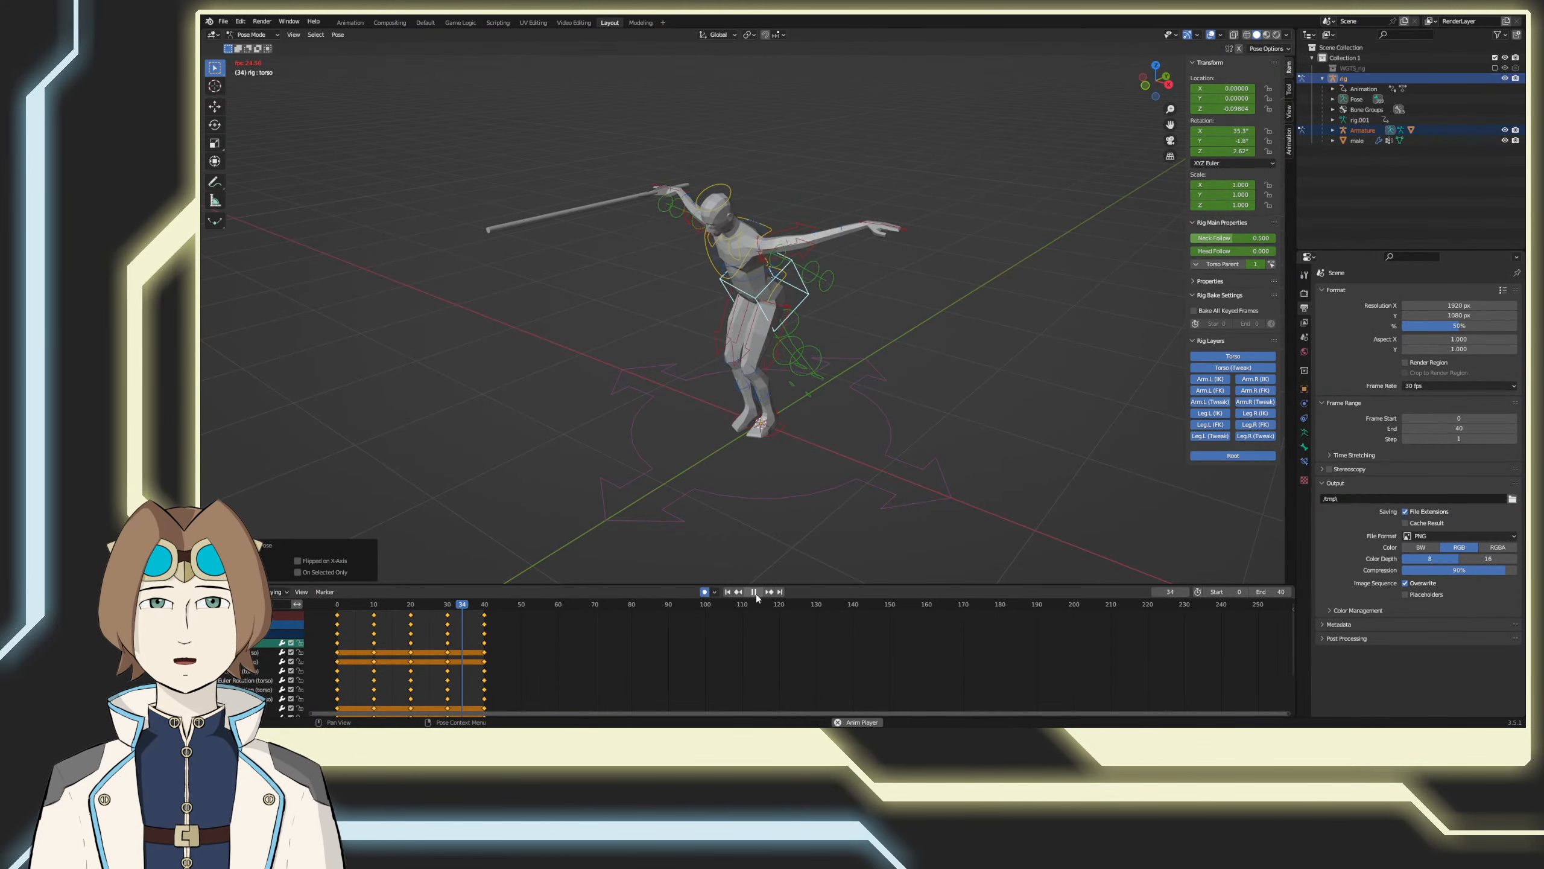
{"action": "left_click", "coordinate": [757, 594]}
Step: Set the output frame rate to 50 fps, preview the animation, and save the file
{"action": "left_click", "coordinate": [1422, 386]}
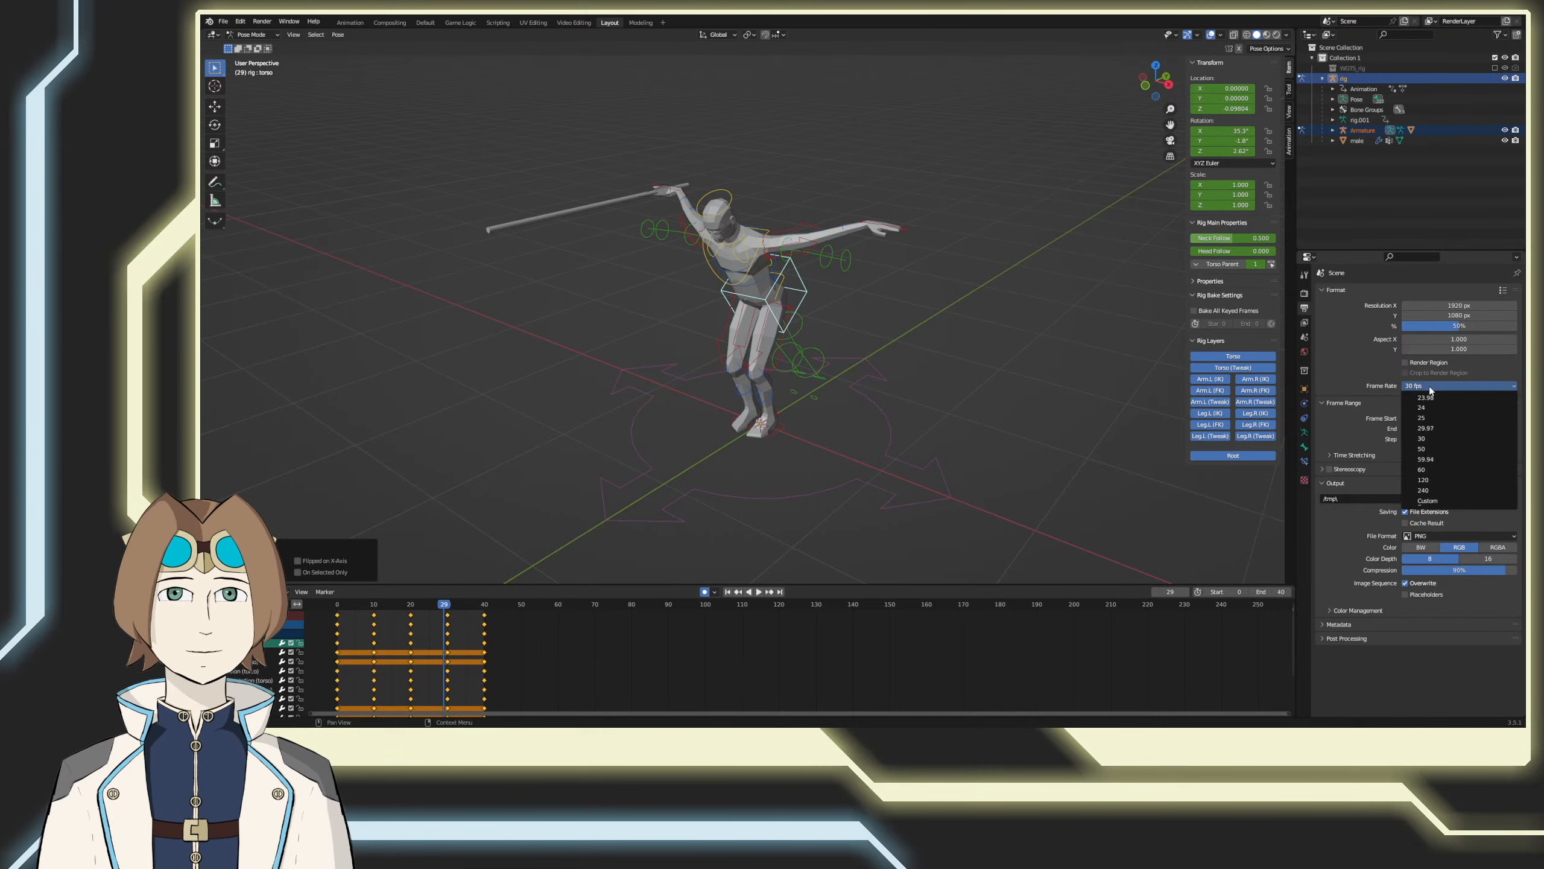
{"action": "left_click", "coordinate": [1432, 450]}
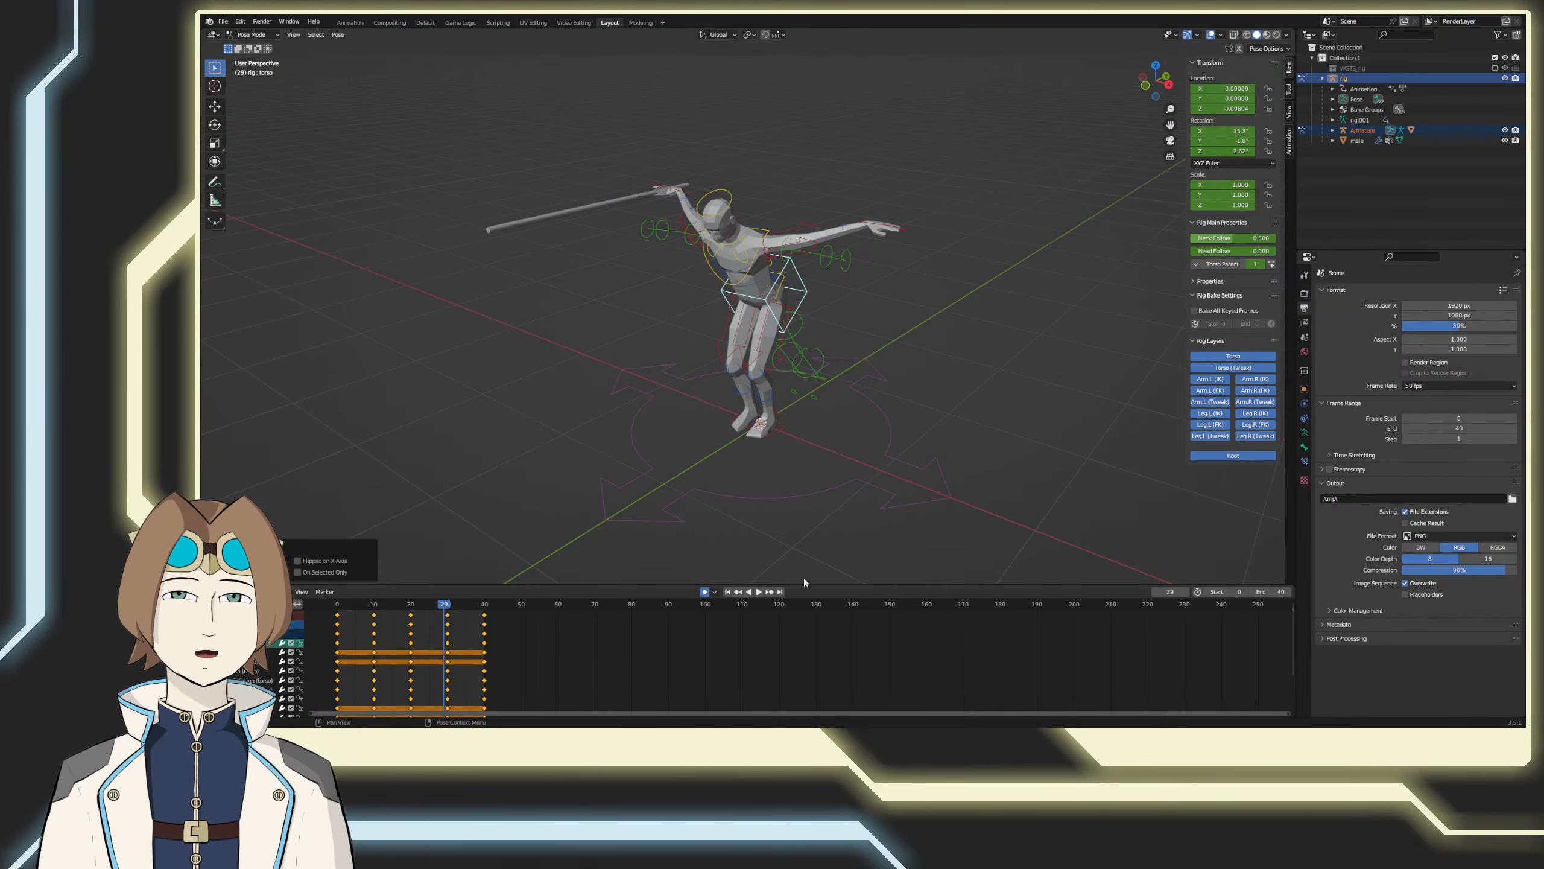
{"action": "left_click", "coordinate": [760, 592]}
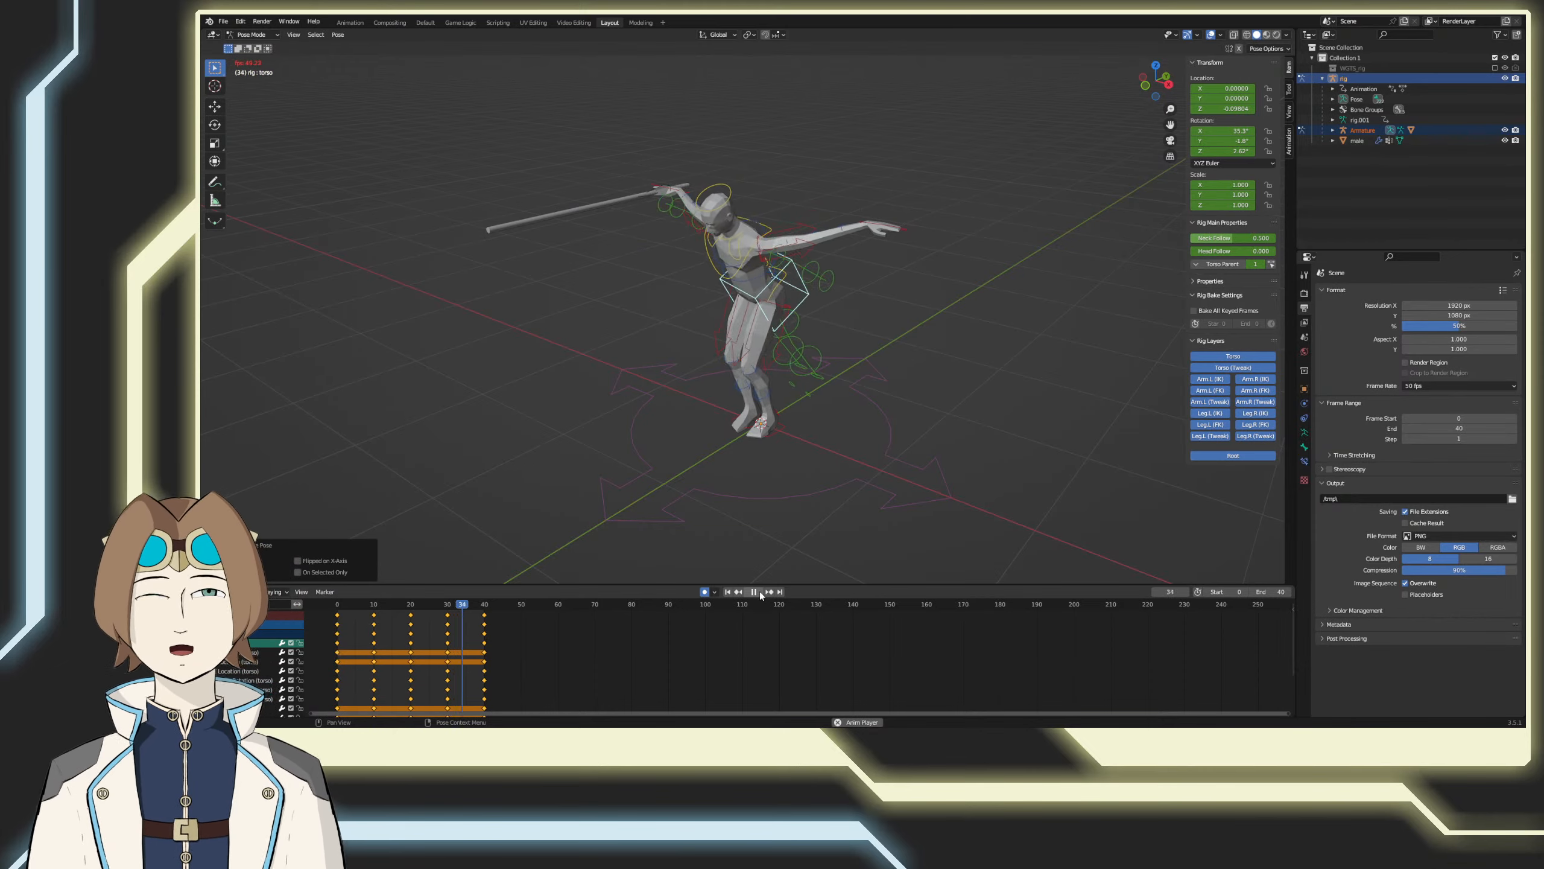
{"action": "left_click", "coordinate": [760, 595]}
{"action": "key", "text": "ctrl+s"}
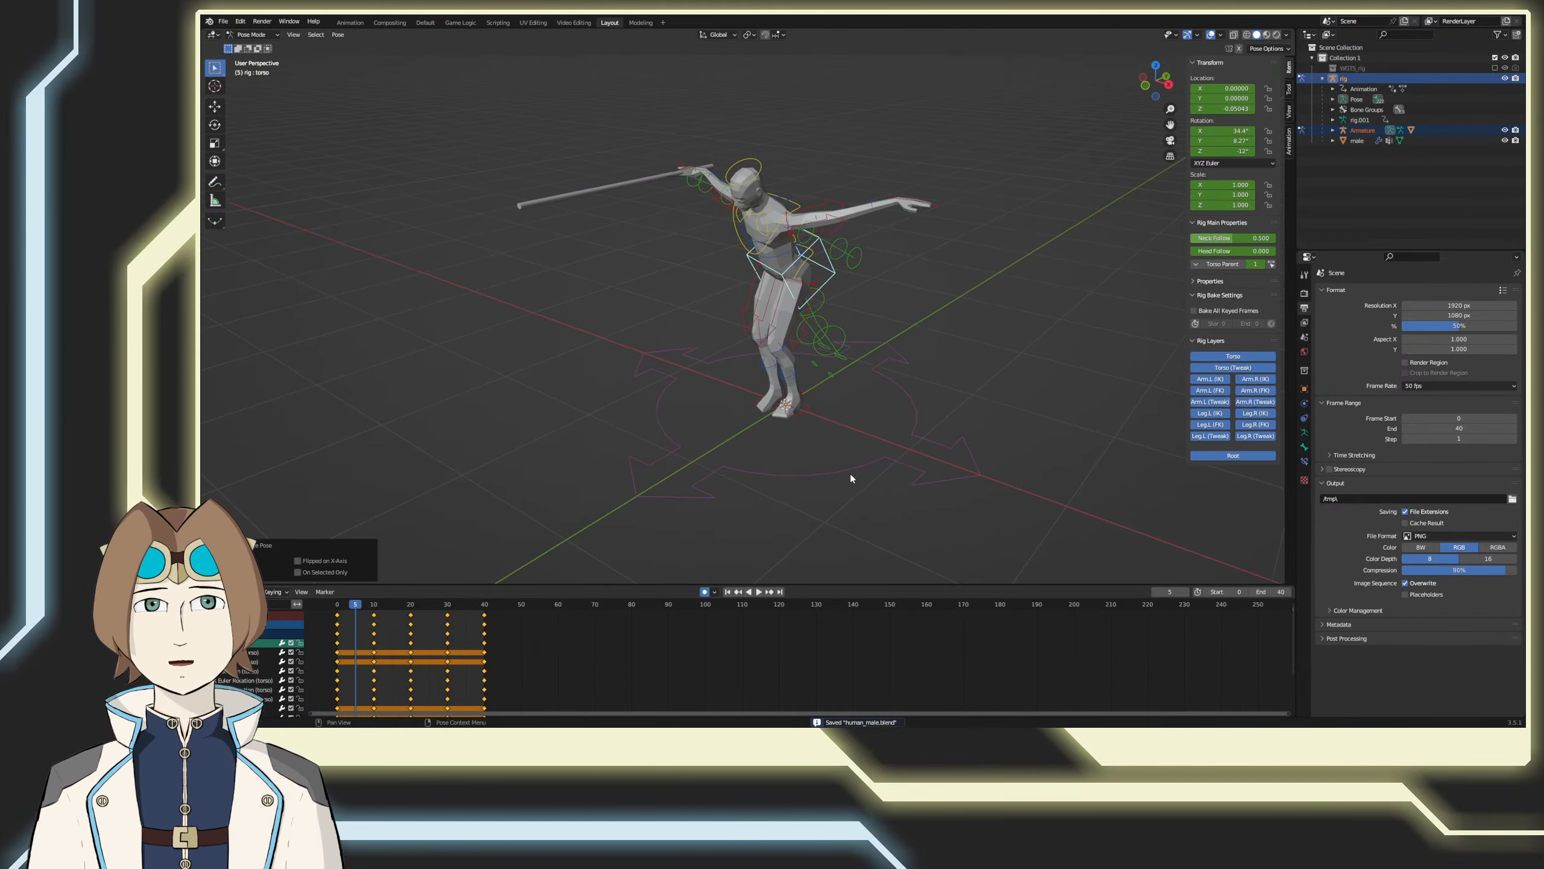
Step: Deselect the torso control and preview the looping motion in perspective from around the character's front
{"action": "key", "text": "KP_3"}
{"action": "key", "text": "KP_1"}
{"action": "left_click", "coordinate": [867, 466]}
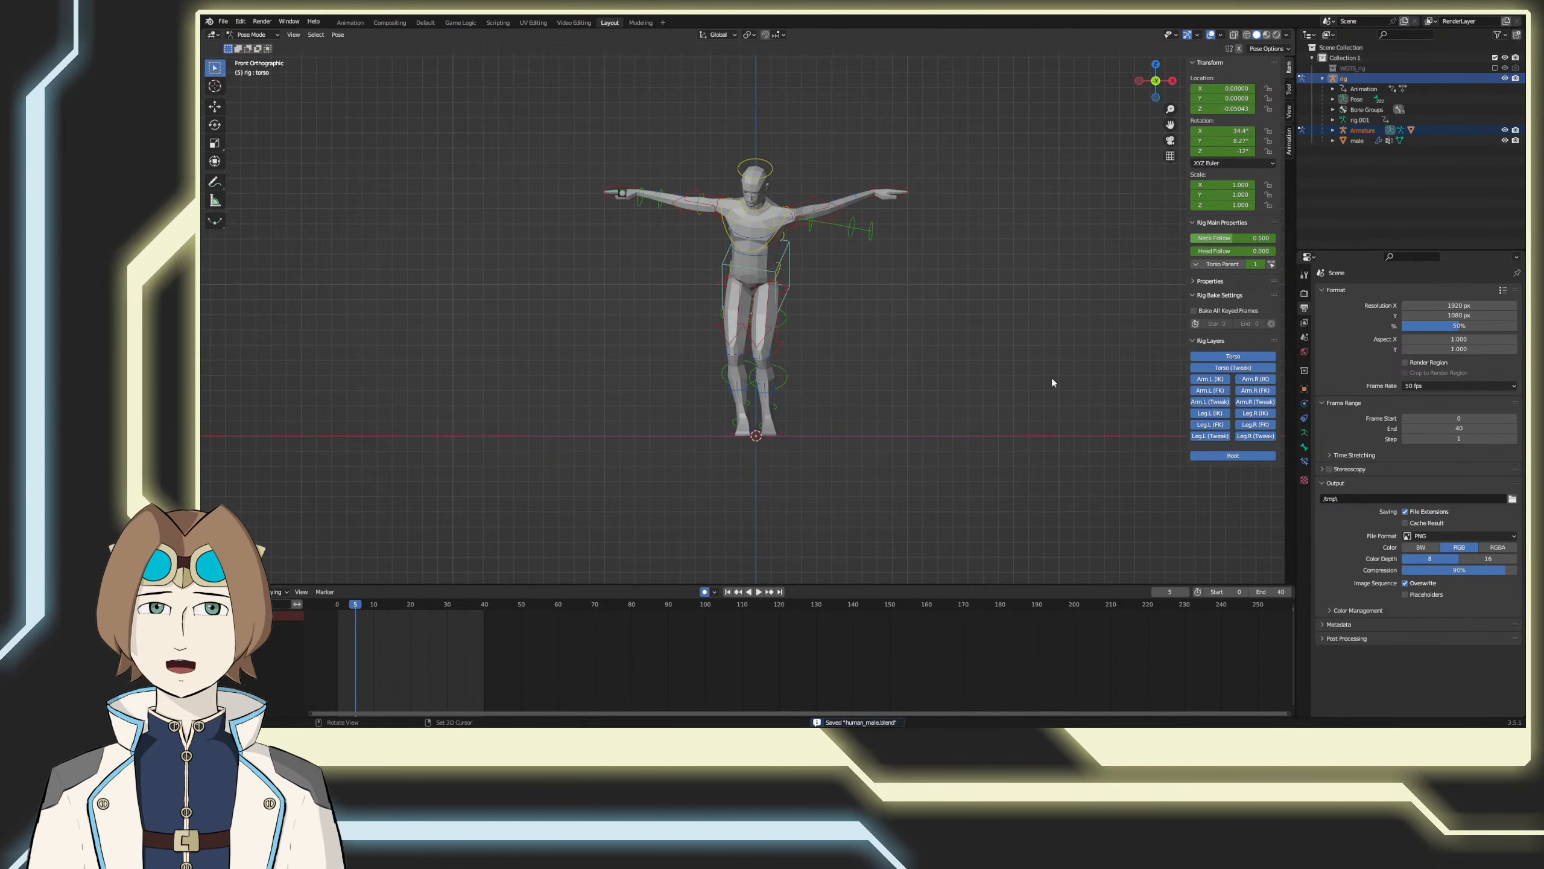
{"action": "middle_click_drag", "start_coordinate": [1052, 379], "coordinate": [848, 534]}
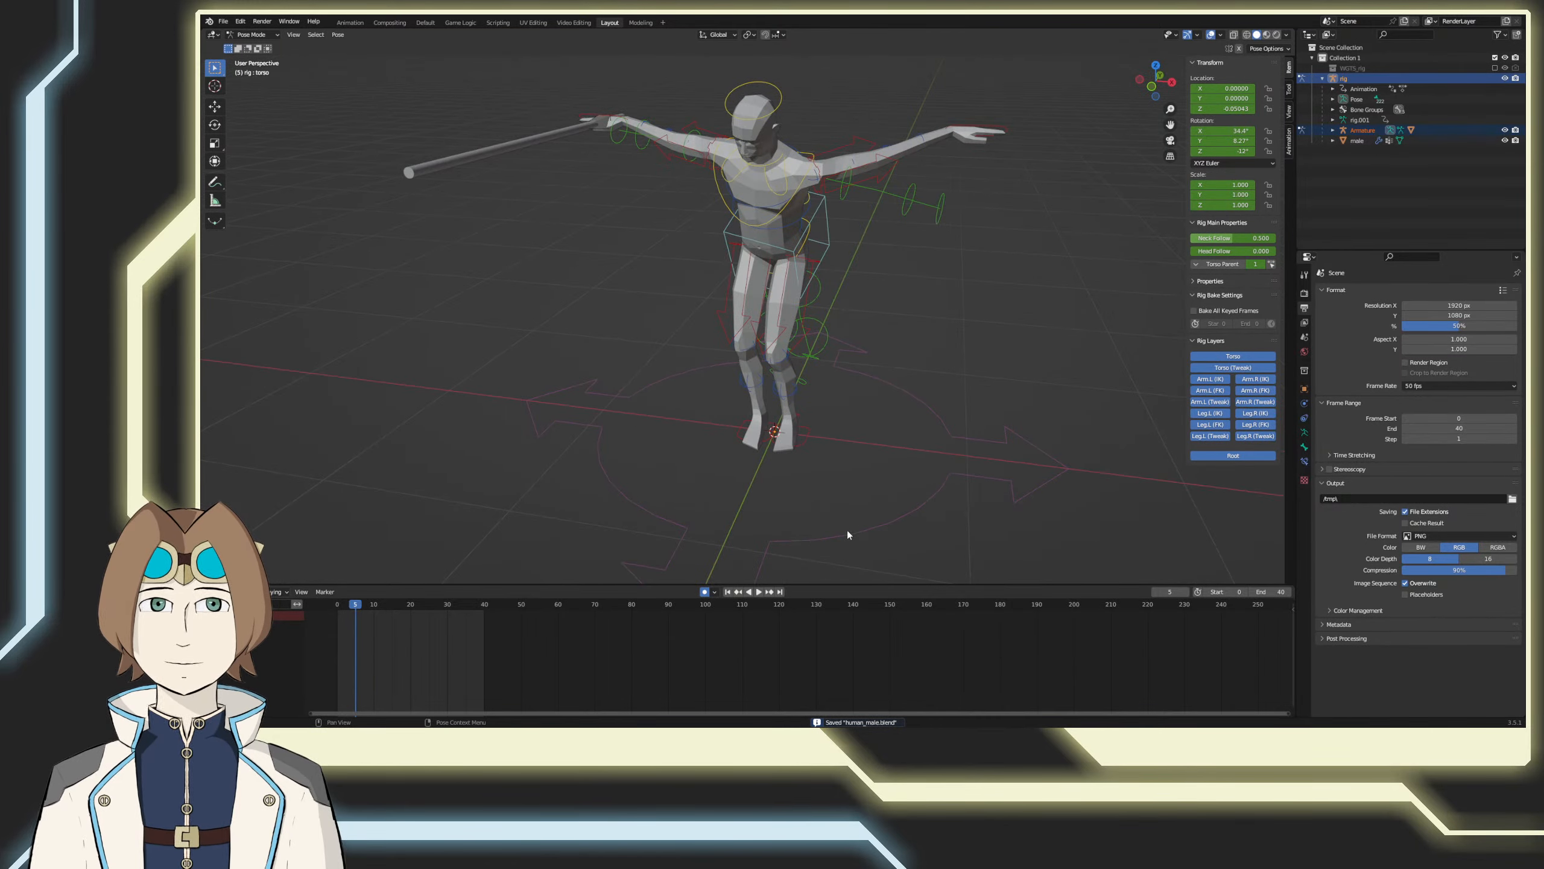
{"action": "left_click", "coordinate": [760, 591]}
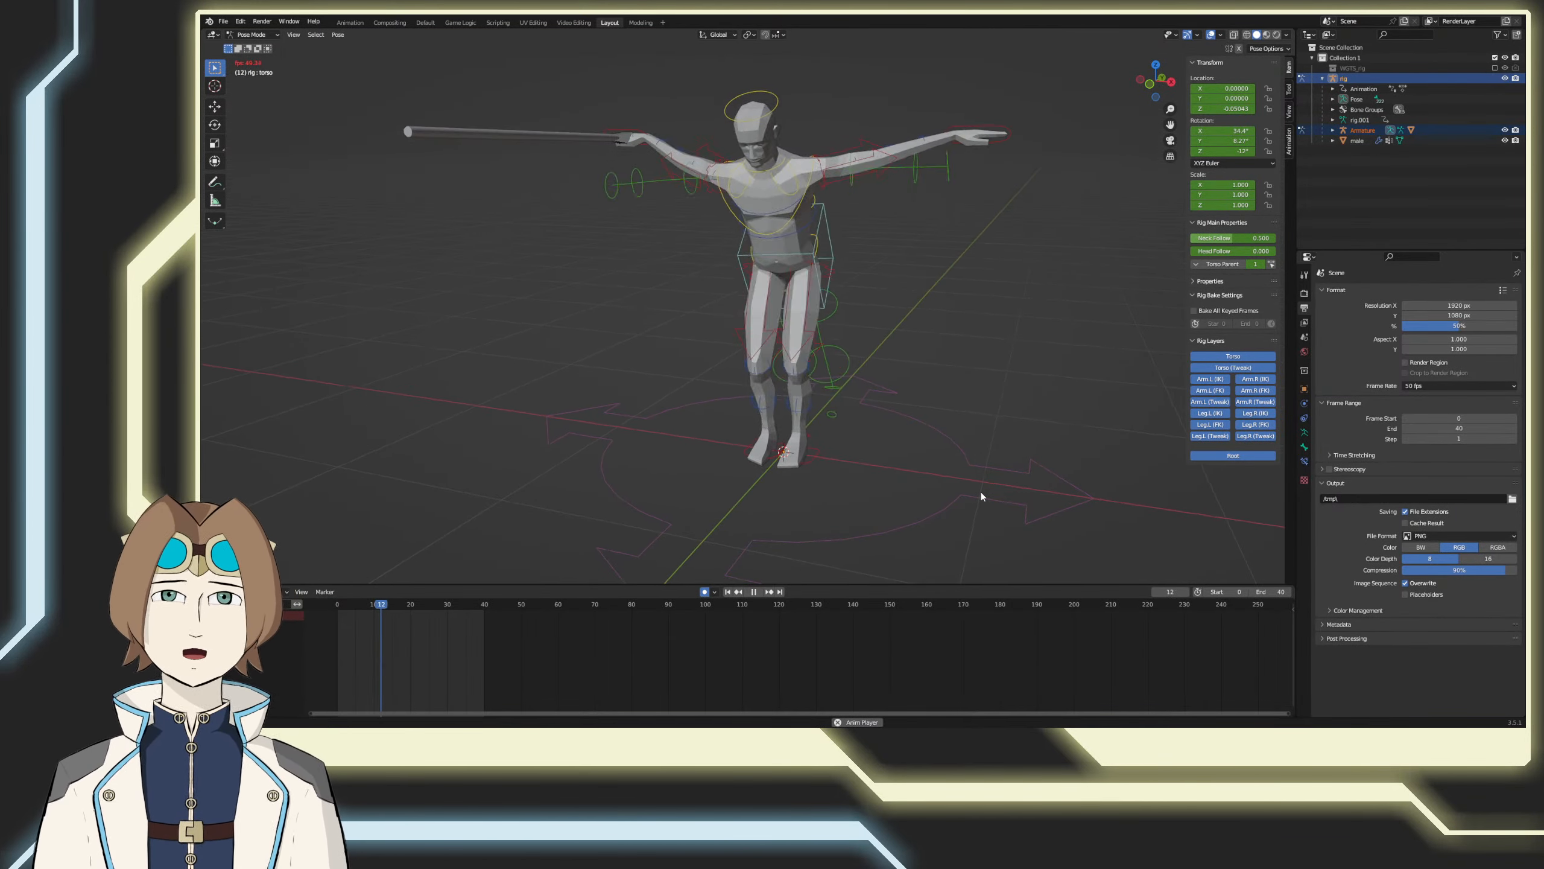
{"action": "middle_click_drag", "start_coordinate": [980, 493], "coordinate": [956, 499]}
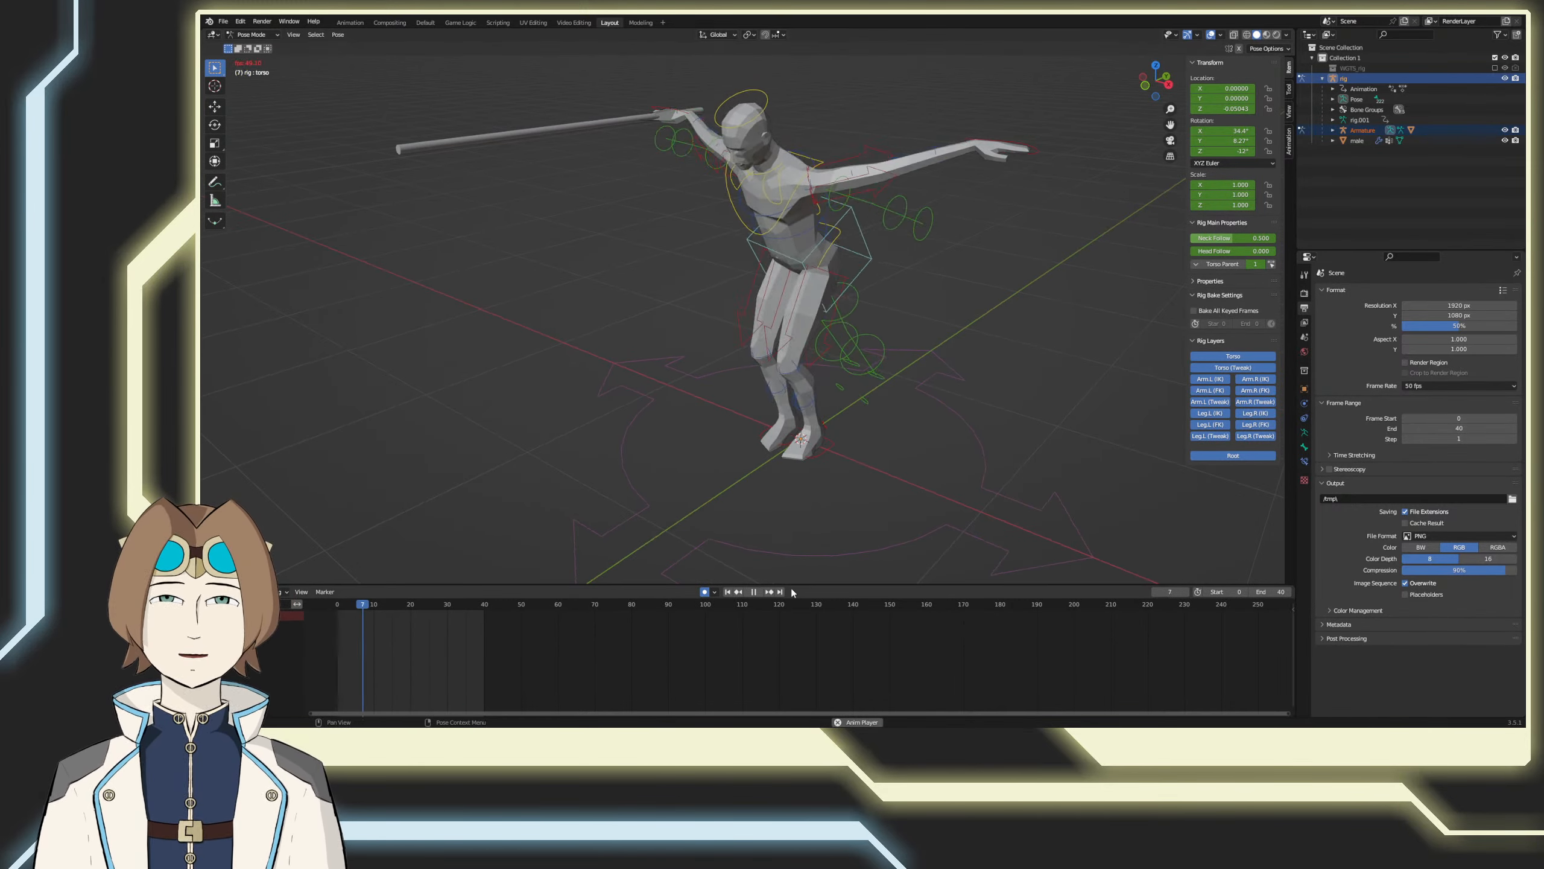
{"action": "left_click", "coordinate": [754, 591]}
Step: Select the left foot IK control, return to frame 0, and save the file
{"action": "left_click", "coordinate": [827, 456]}
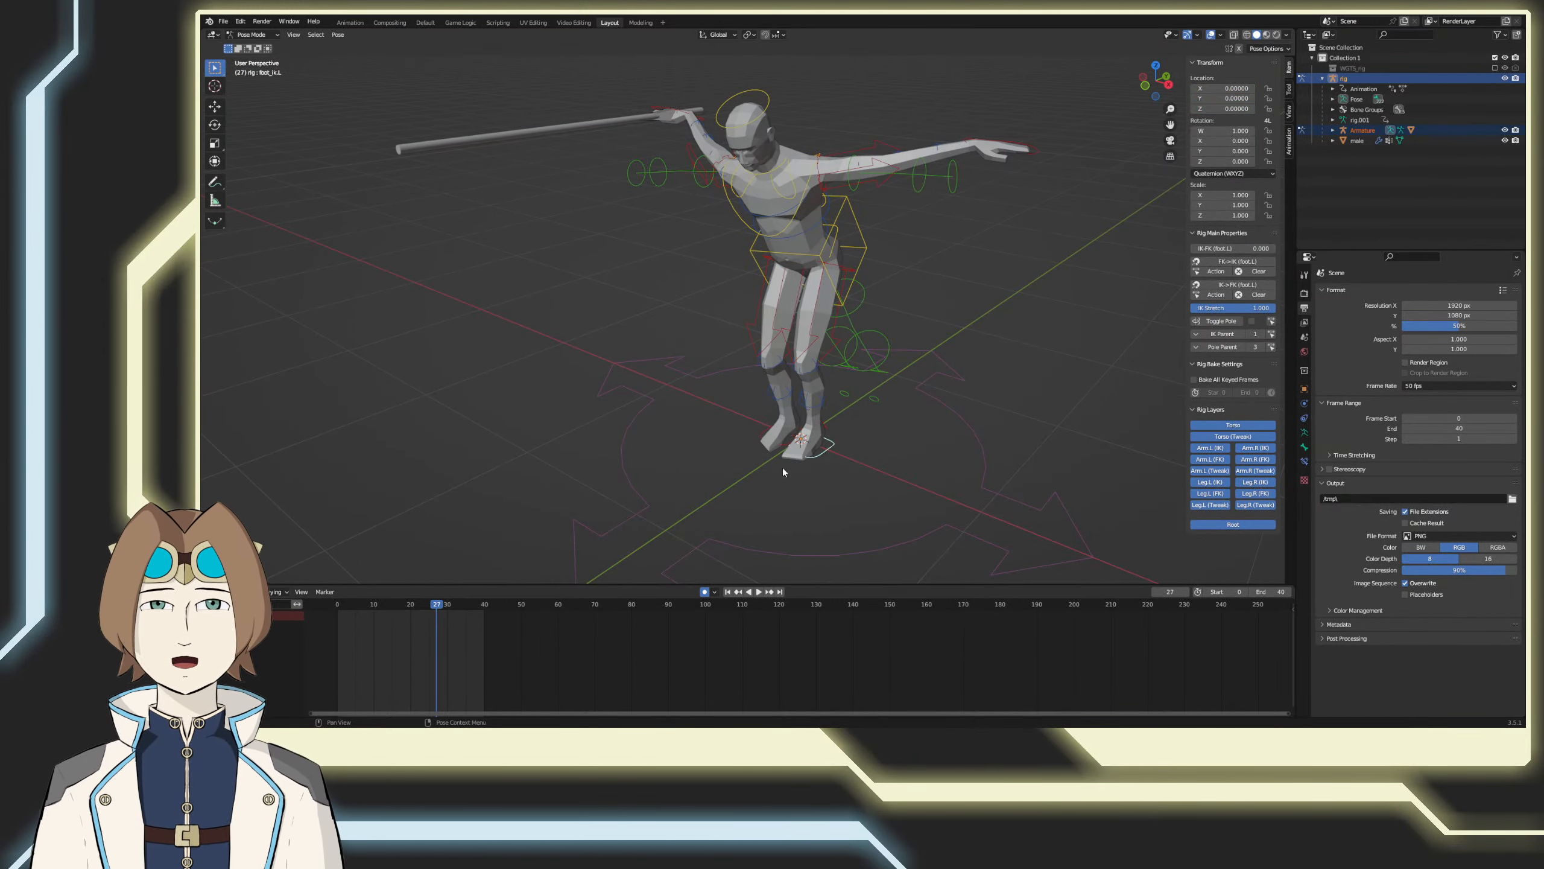
{"action": "left_click_drag", "start_coordinate": [440, 603], "coordinate": [315, 590]}
{"action": "key", "text": "ctrl+s"}
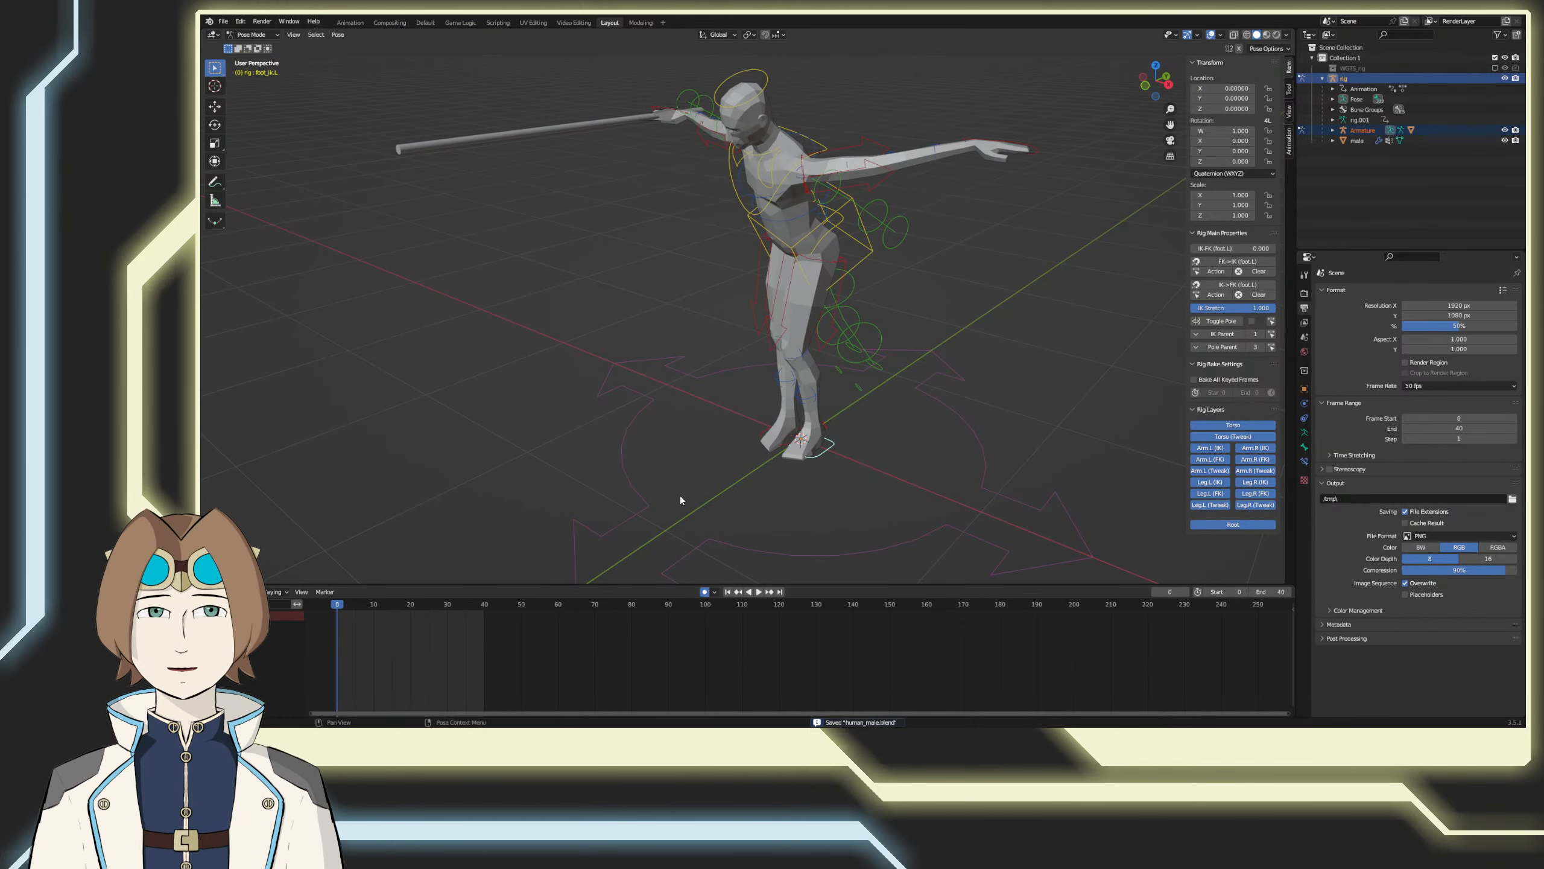
Step: In the right side view, try moving the left foot control forward and up, tilting its toes upward about 38°
{"action": "key", "text": "KP_3"}
{"action": "key", "text": "g"}
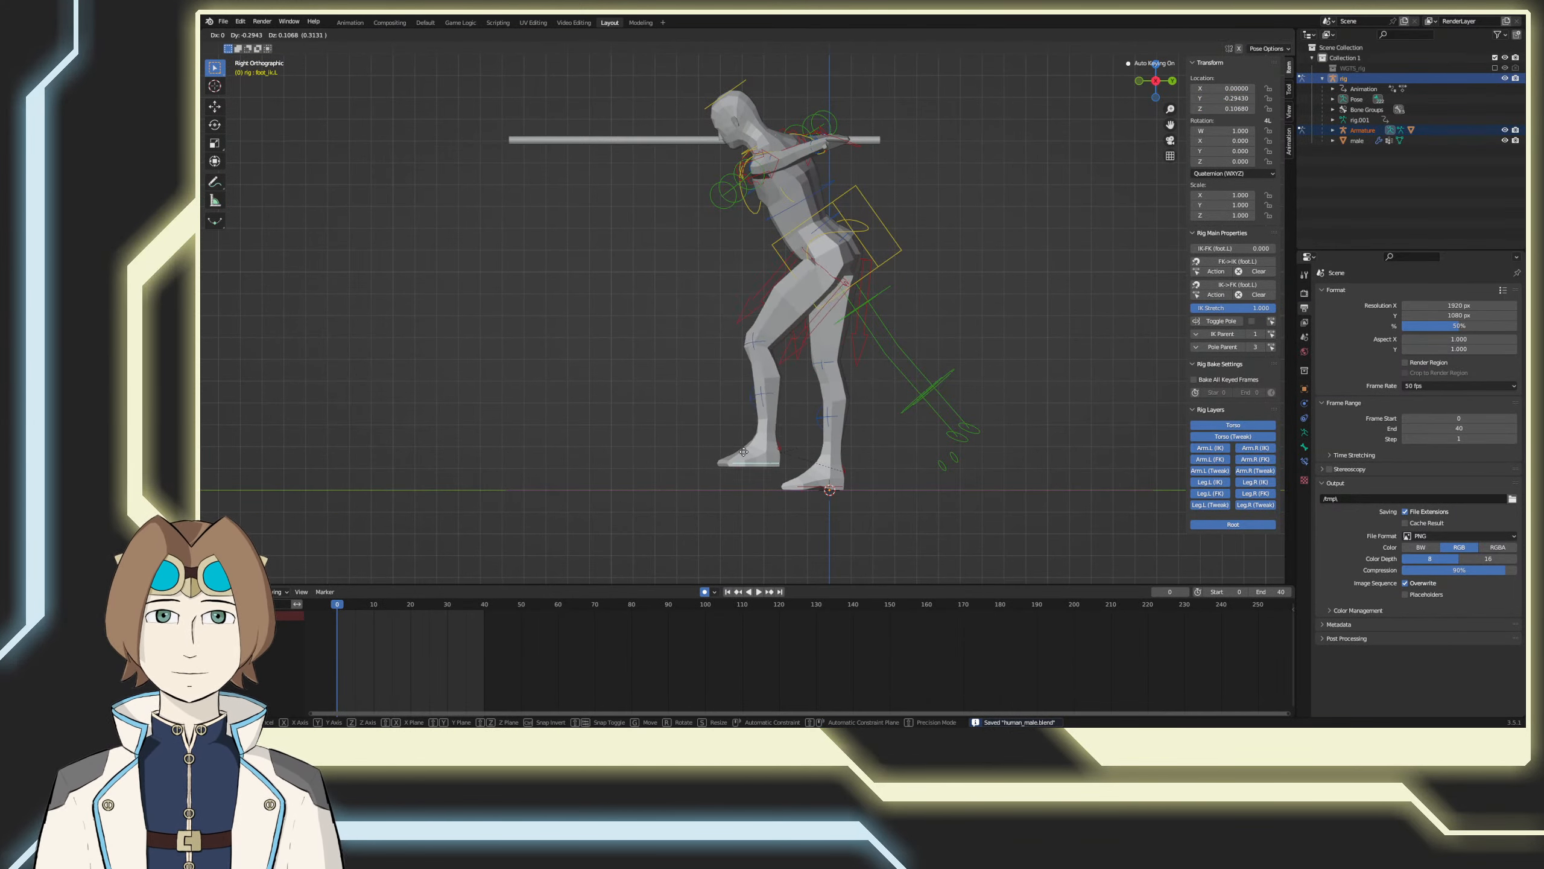
{"action": "left_click", "coordinate": [704, 450]}
{"action": "key", "text": "r"}
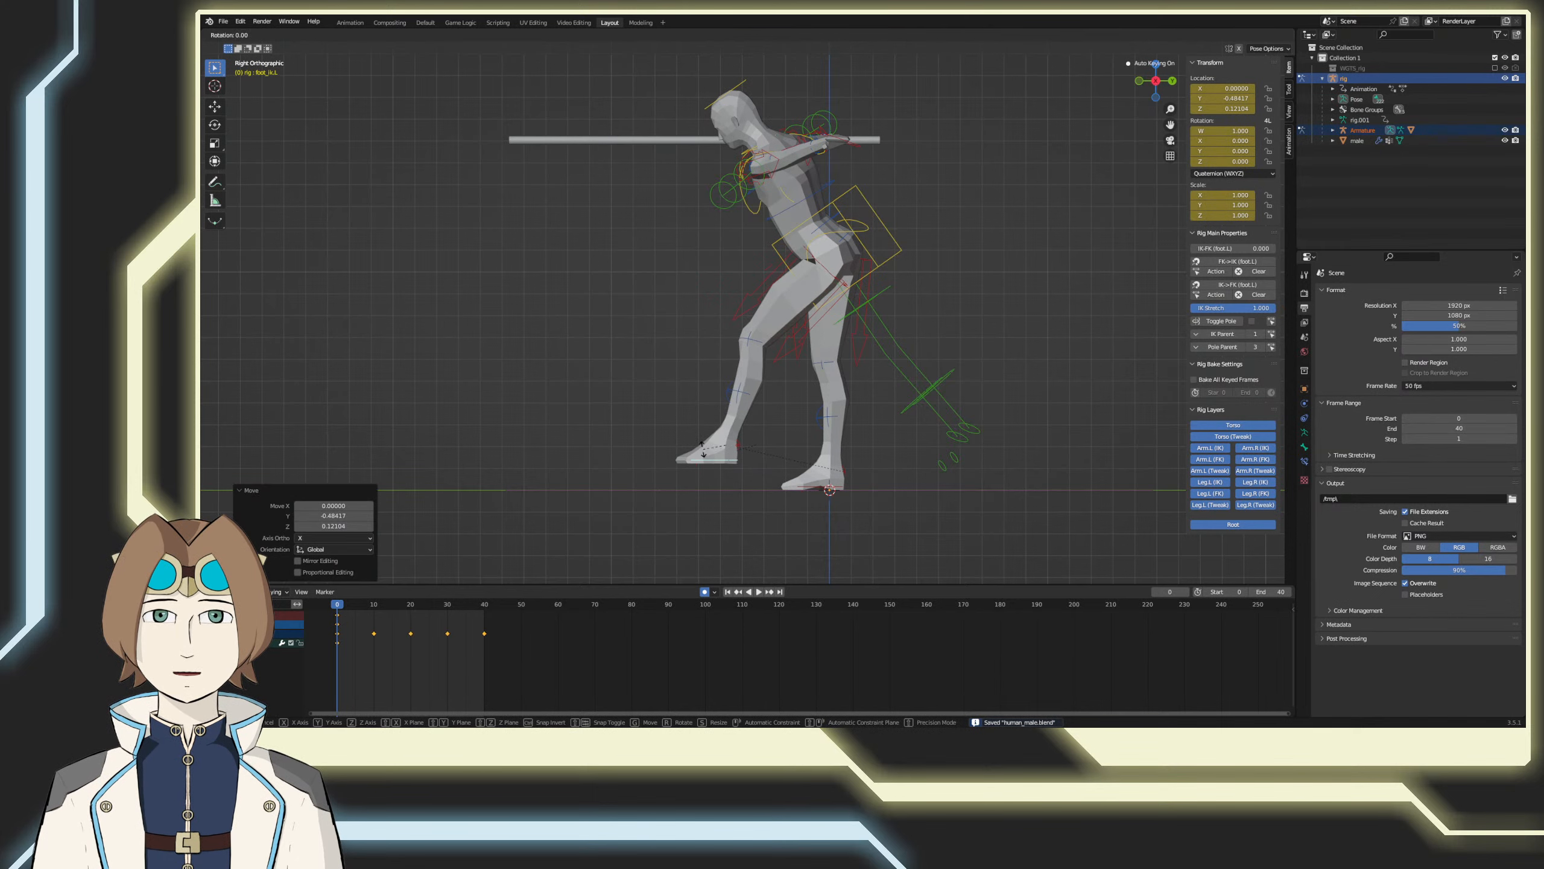
{"action": "left_click", "coordinate": [695, 427]}
{"action": "key", "text": "g"}
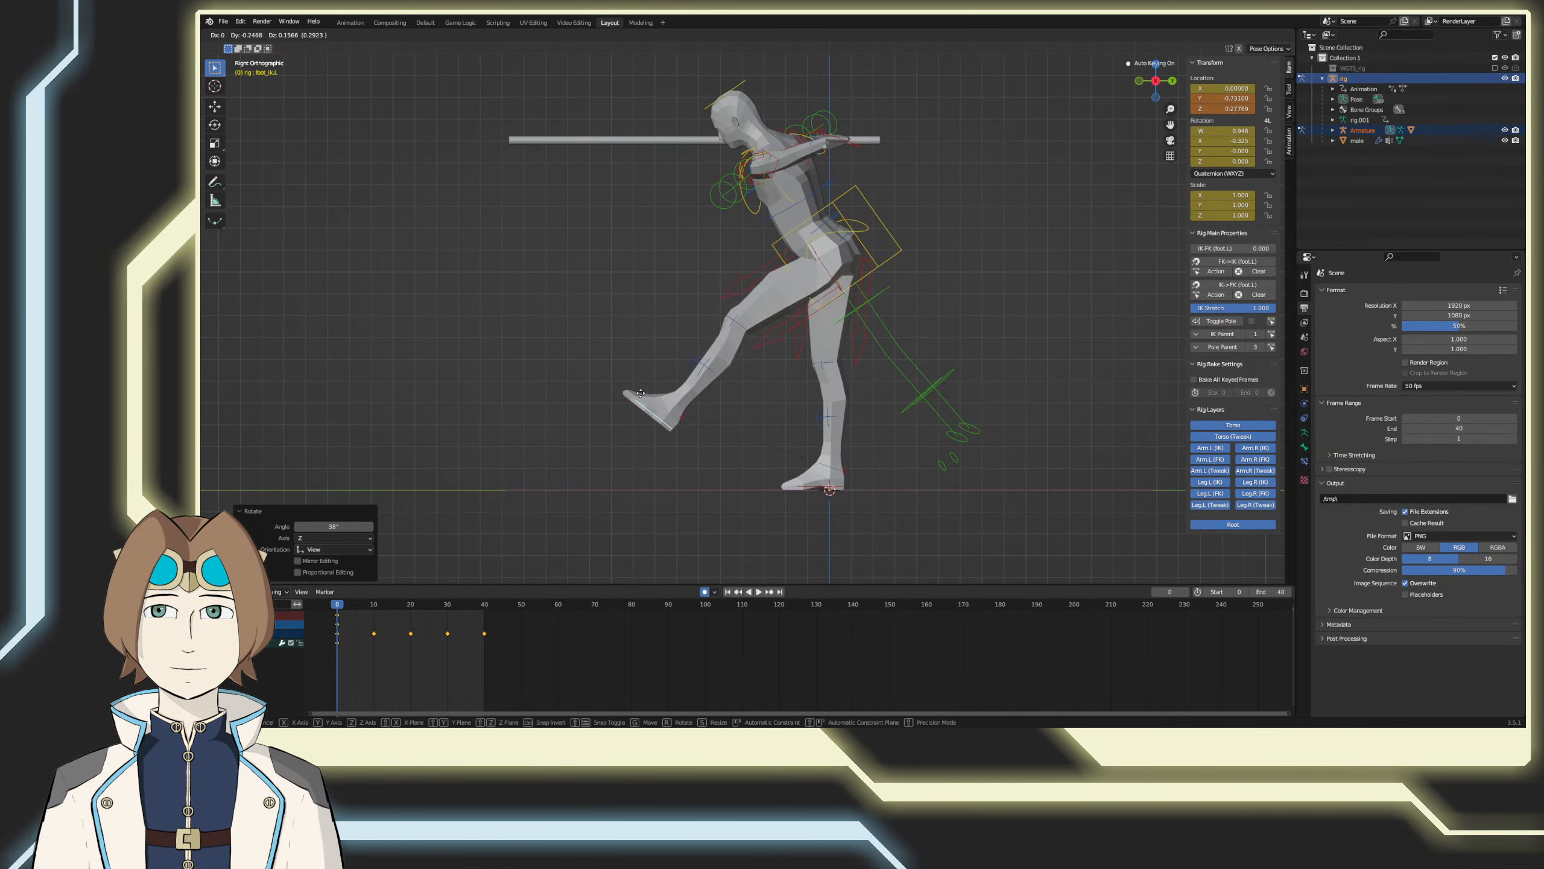
{"action": "left_click", "coordinate": [638, 391]}
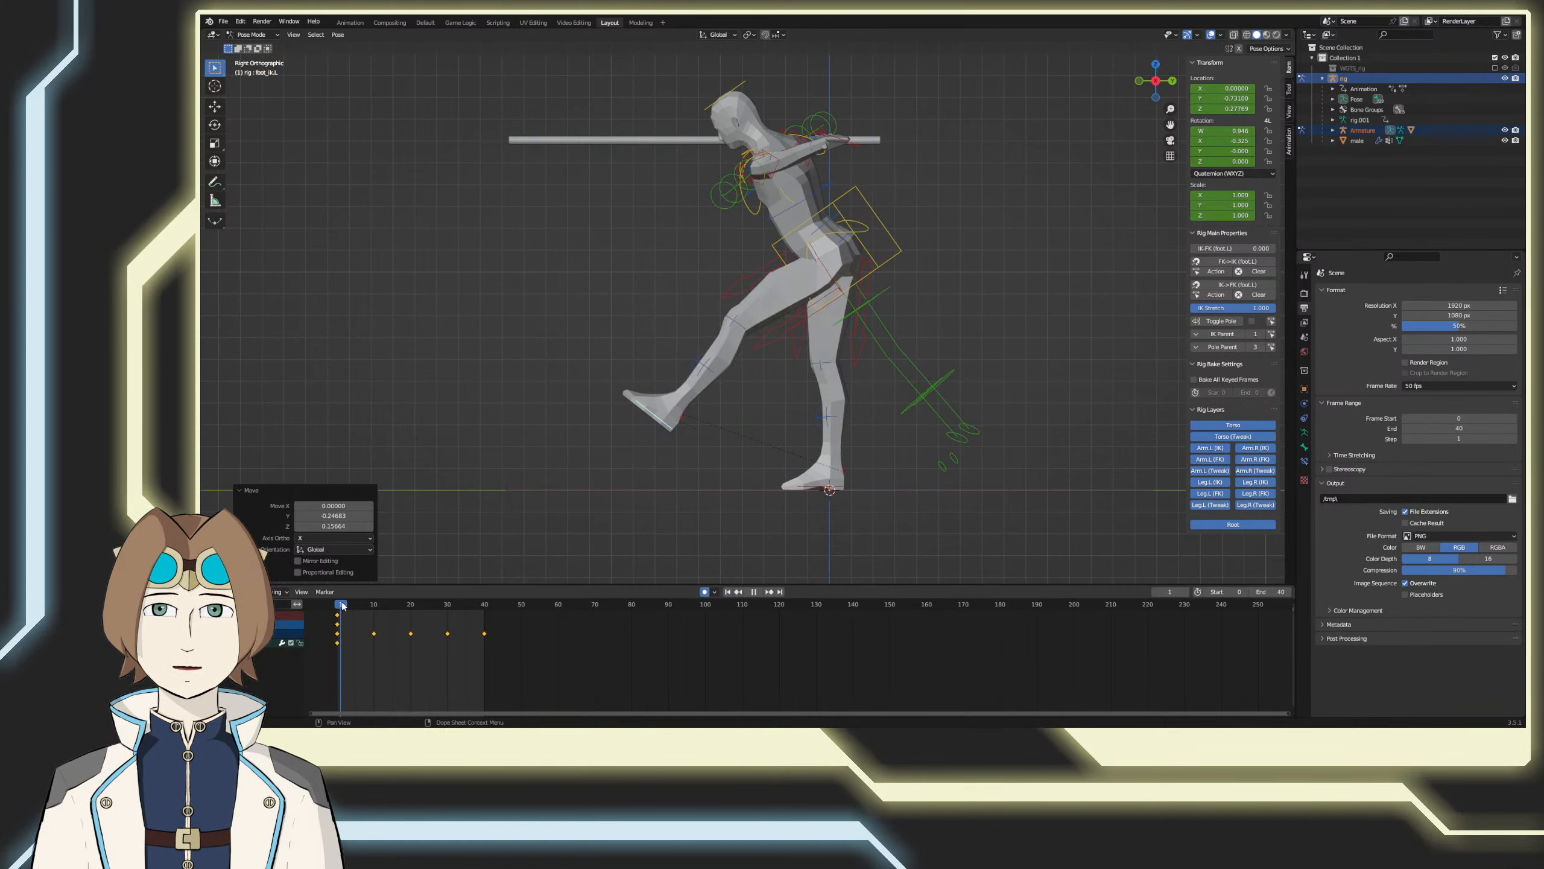
Step: Check the raised left foot across the timeline, return to frame 0, and undo the foot's moves and rotation
{"action": "key", "text": "space"}
{"action": "left_click_drag", "start_coordinate": [332, 610], "coordinate": [373, 602]}
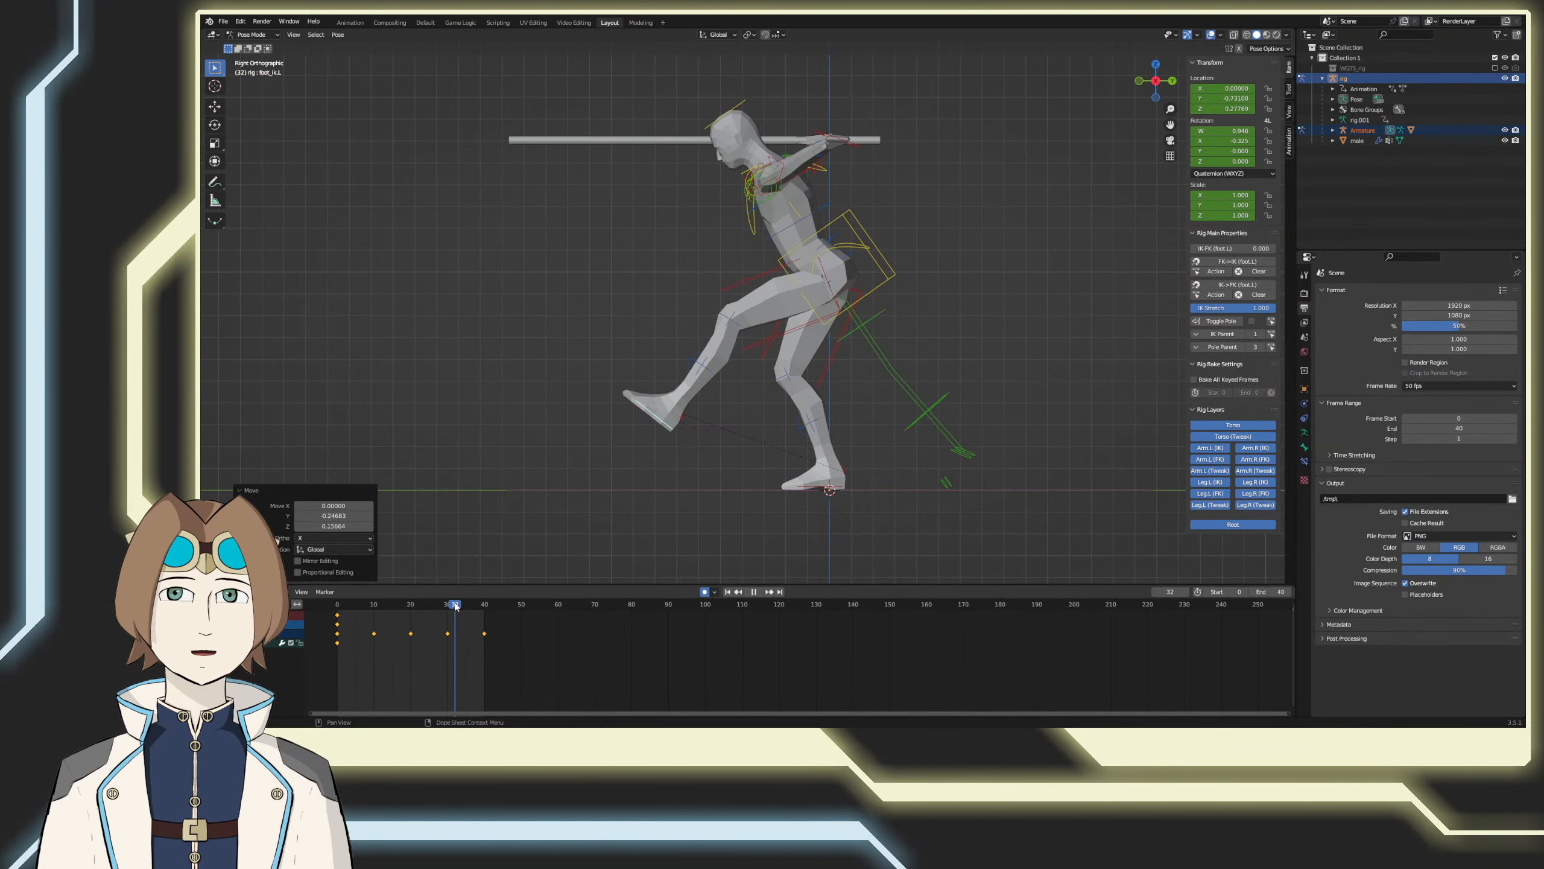
{"action": "left_click_drag", "start_coordinate": [423, 634], "coordinate": [374, 638]}
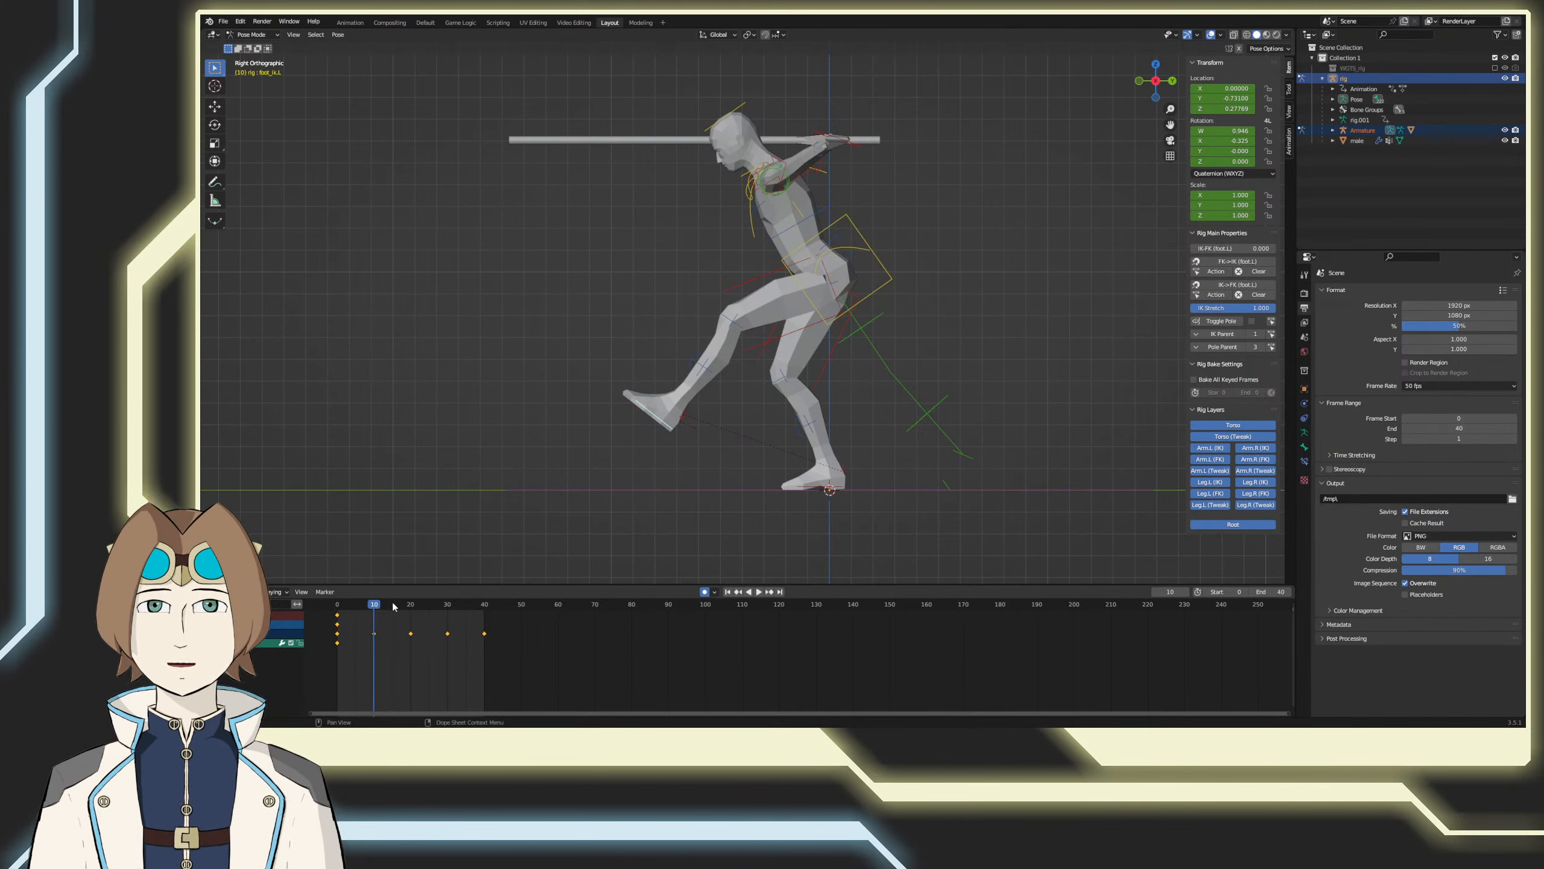
{"action": "key", "text": "shift+Left"}
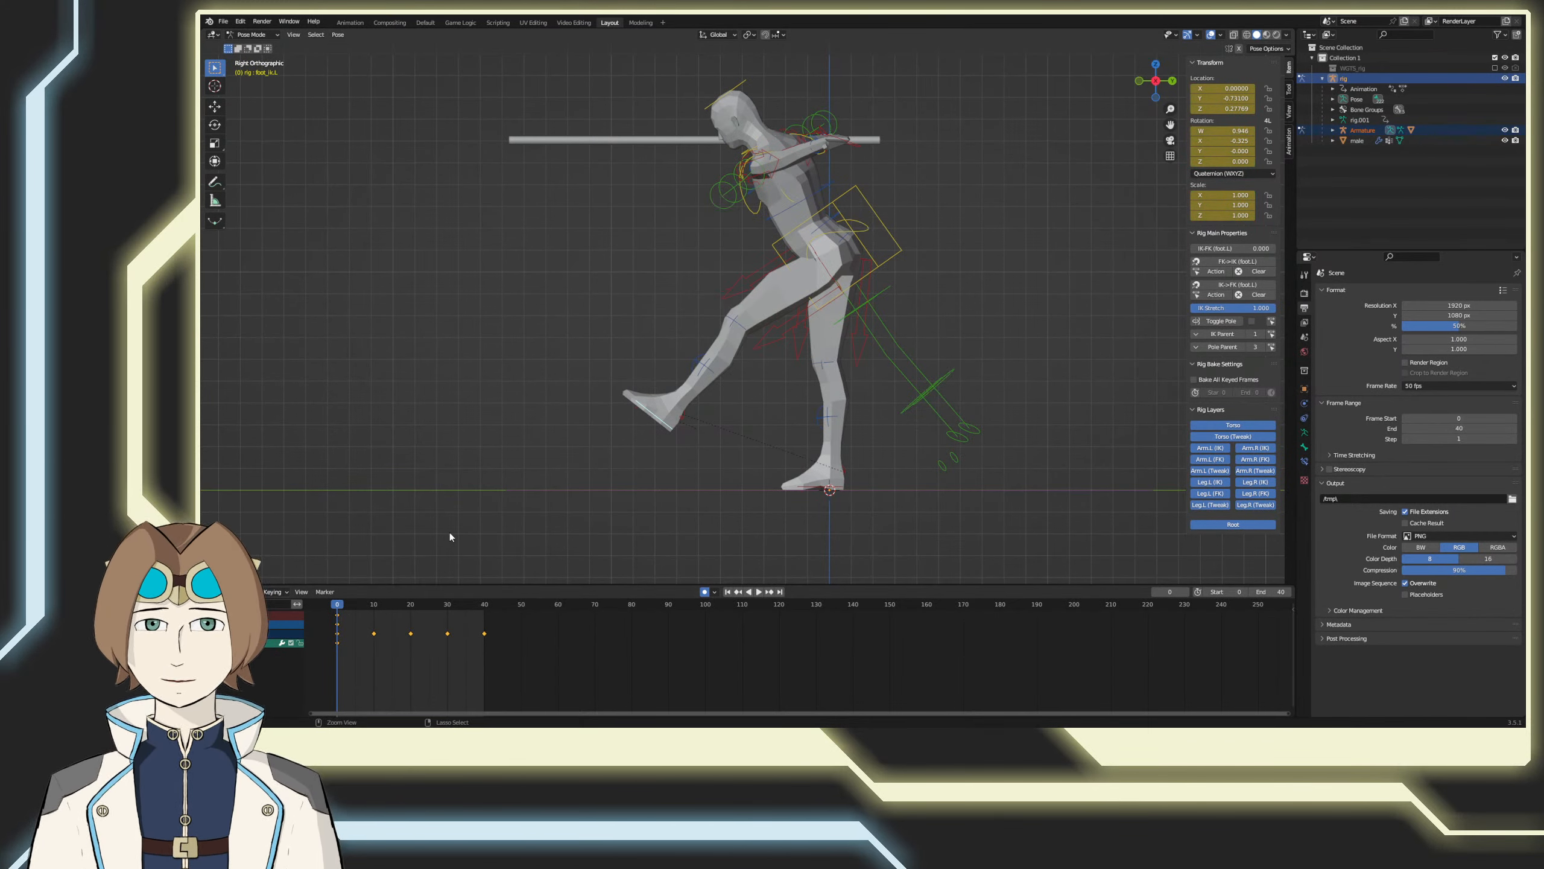
{"action": "key", "text": "ctrl+z"}
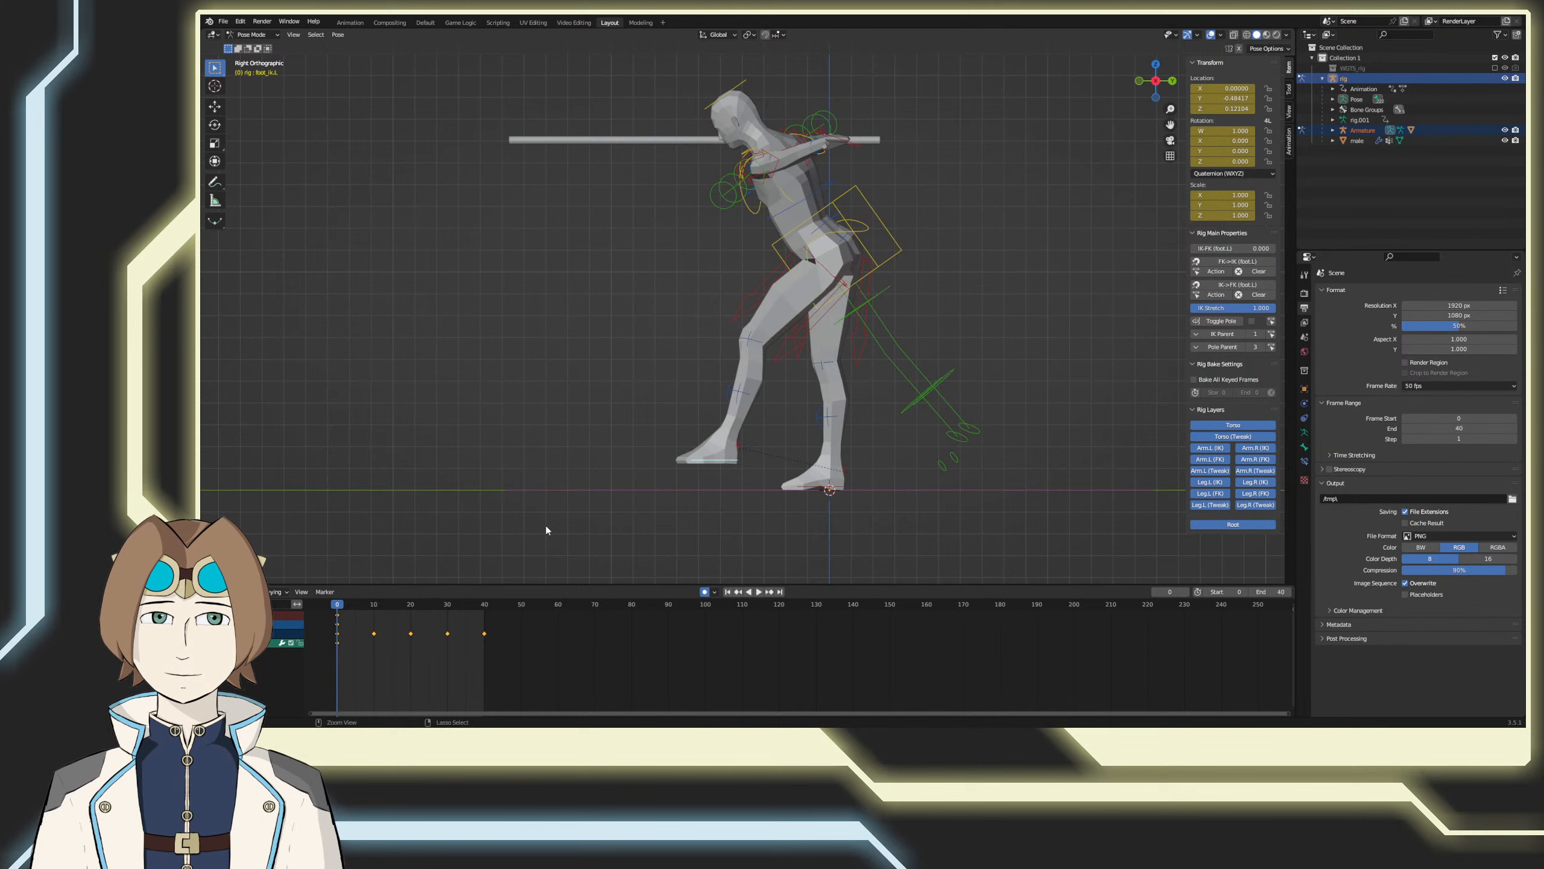
{"action": "key", "text": "ctrl+z"}
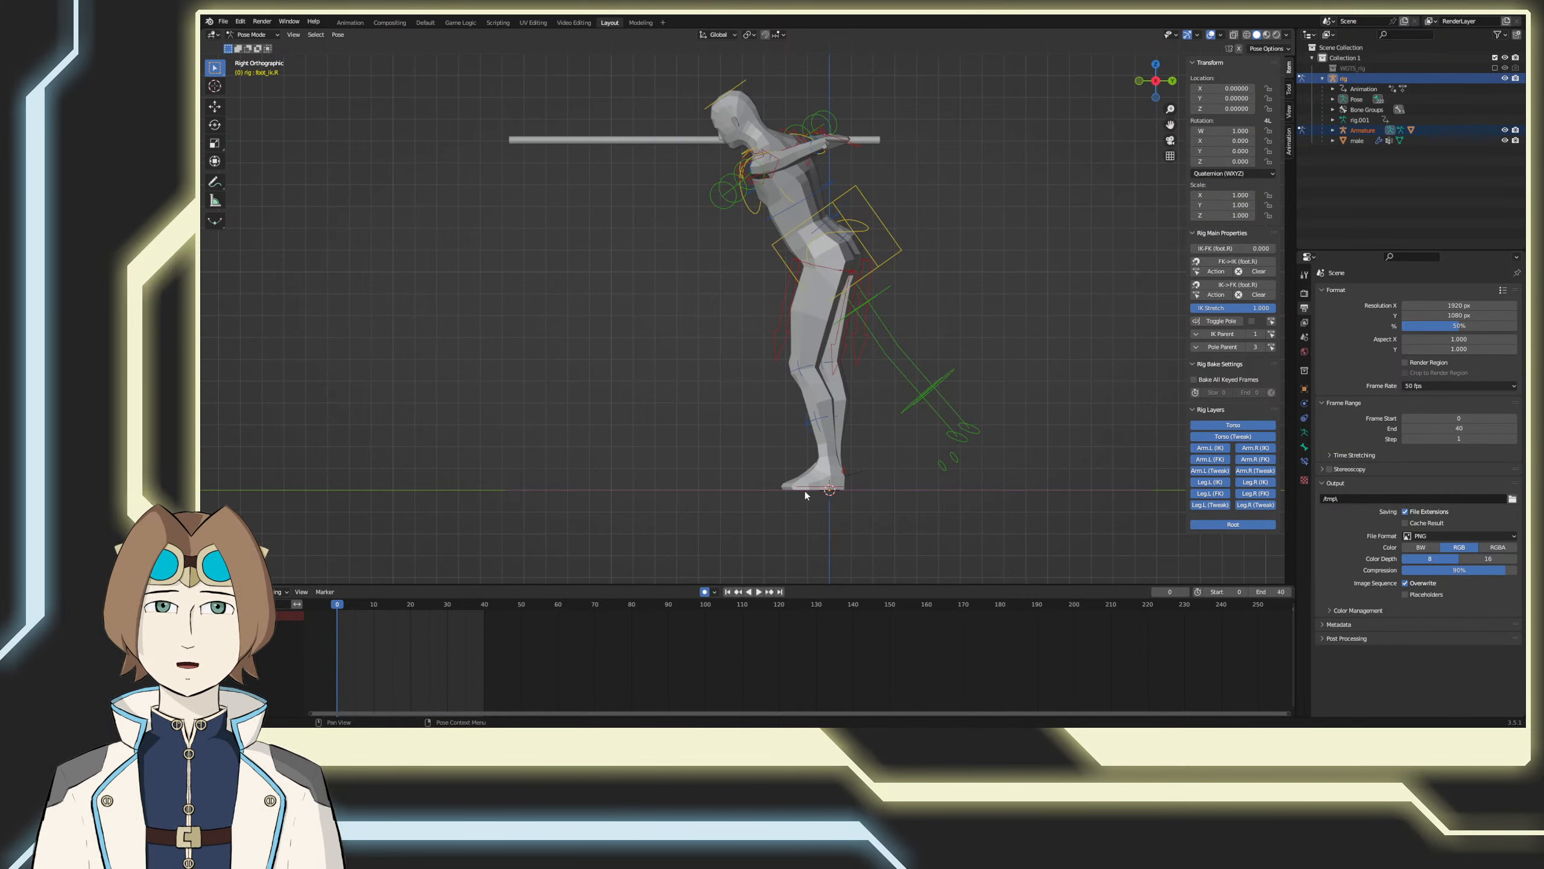
Step: At frame 10, move the left foot control back about 0.67 and up about 0.12, tilting it heel-up about 39°
{"action": "left_click_drag", "start_coordinate": [358, 606], "coordinate": [374, 606]}
{"action": "key", "text": "g"}
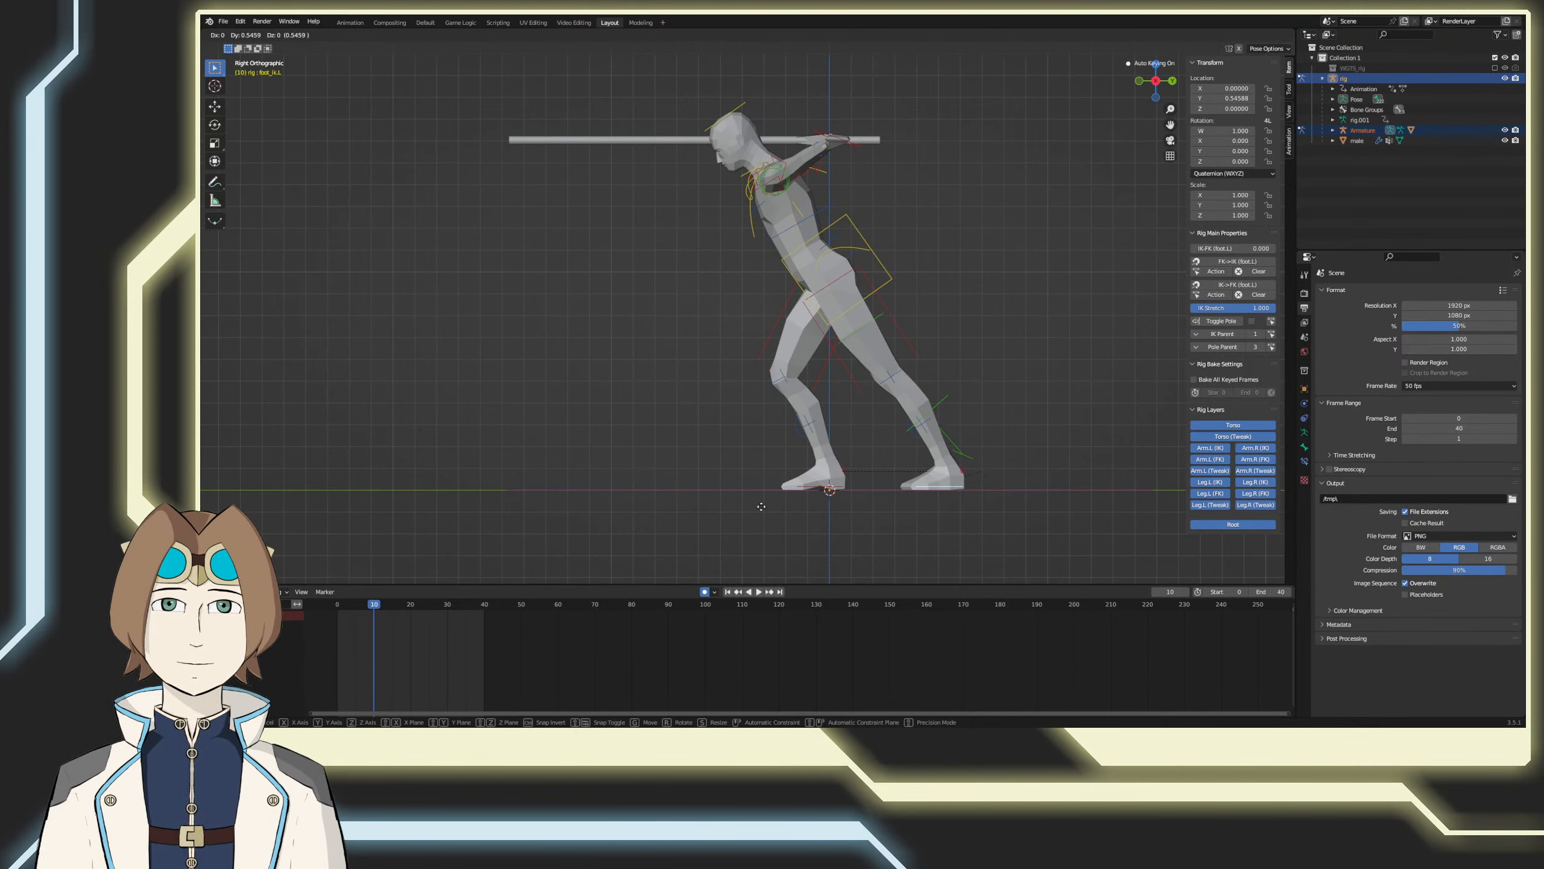
{"action": "left_click", "coordinate": [762, 505]}
{"action": "key", "text": "r"}
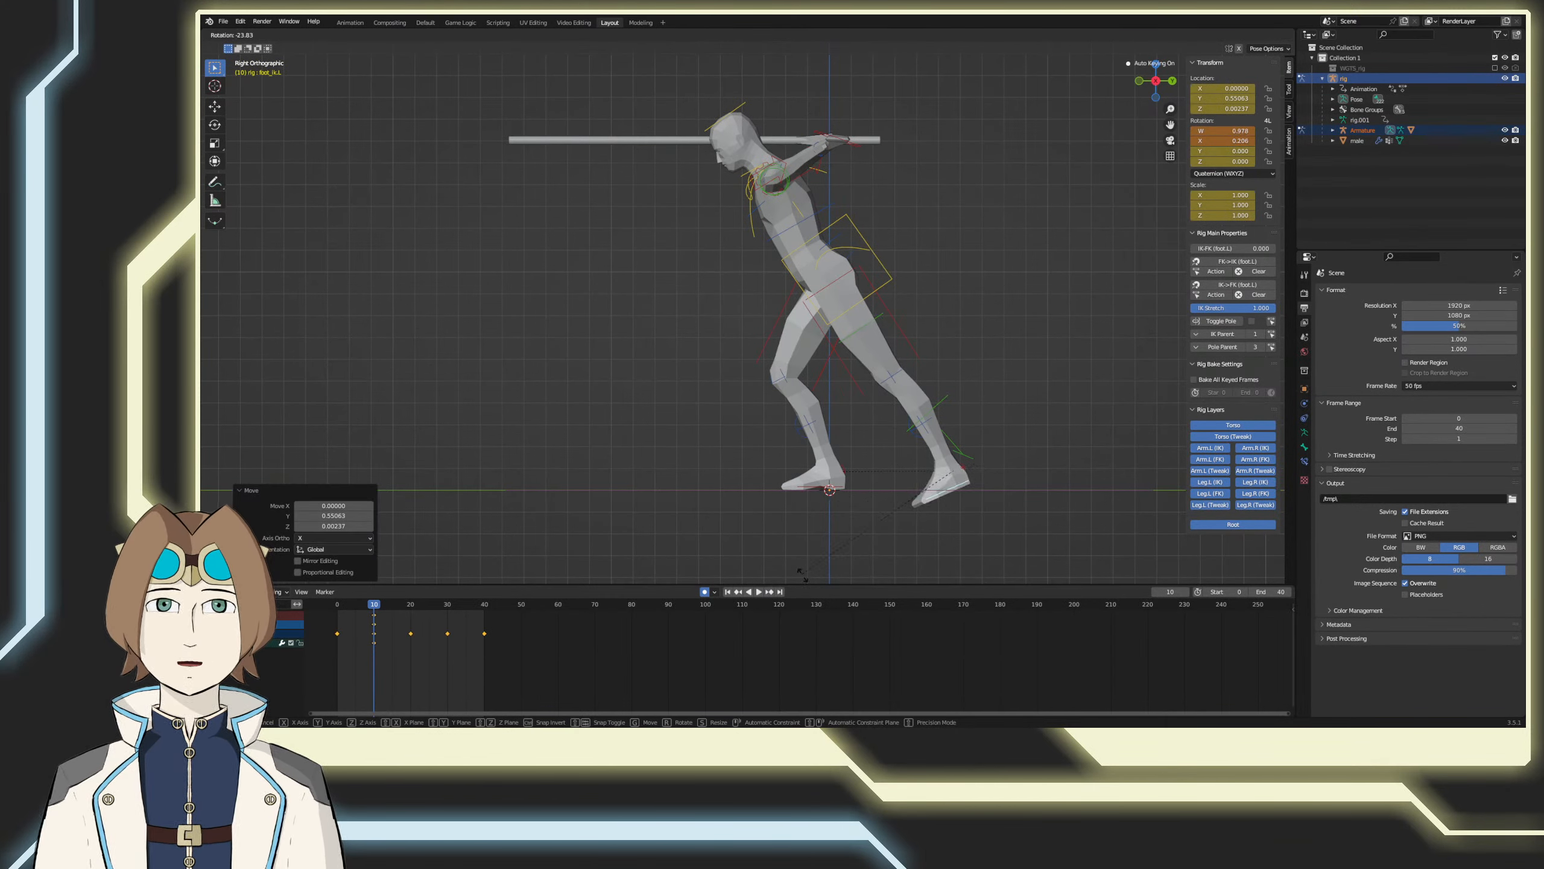
{"action": "left_click", "coordinate": [802, 535]}
{"action": "key", "text": "g"}
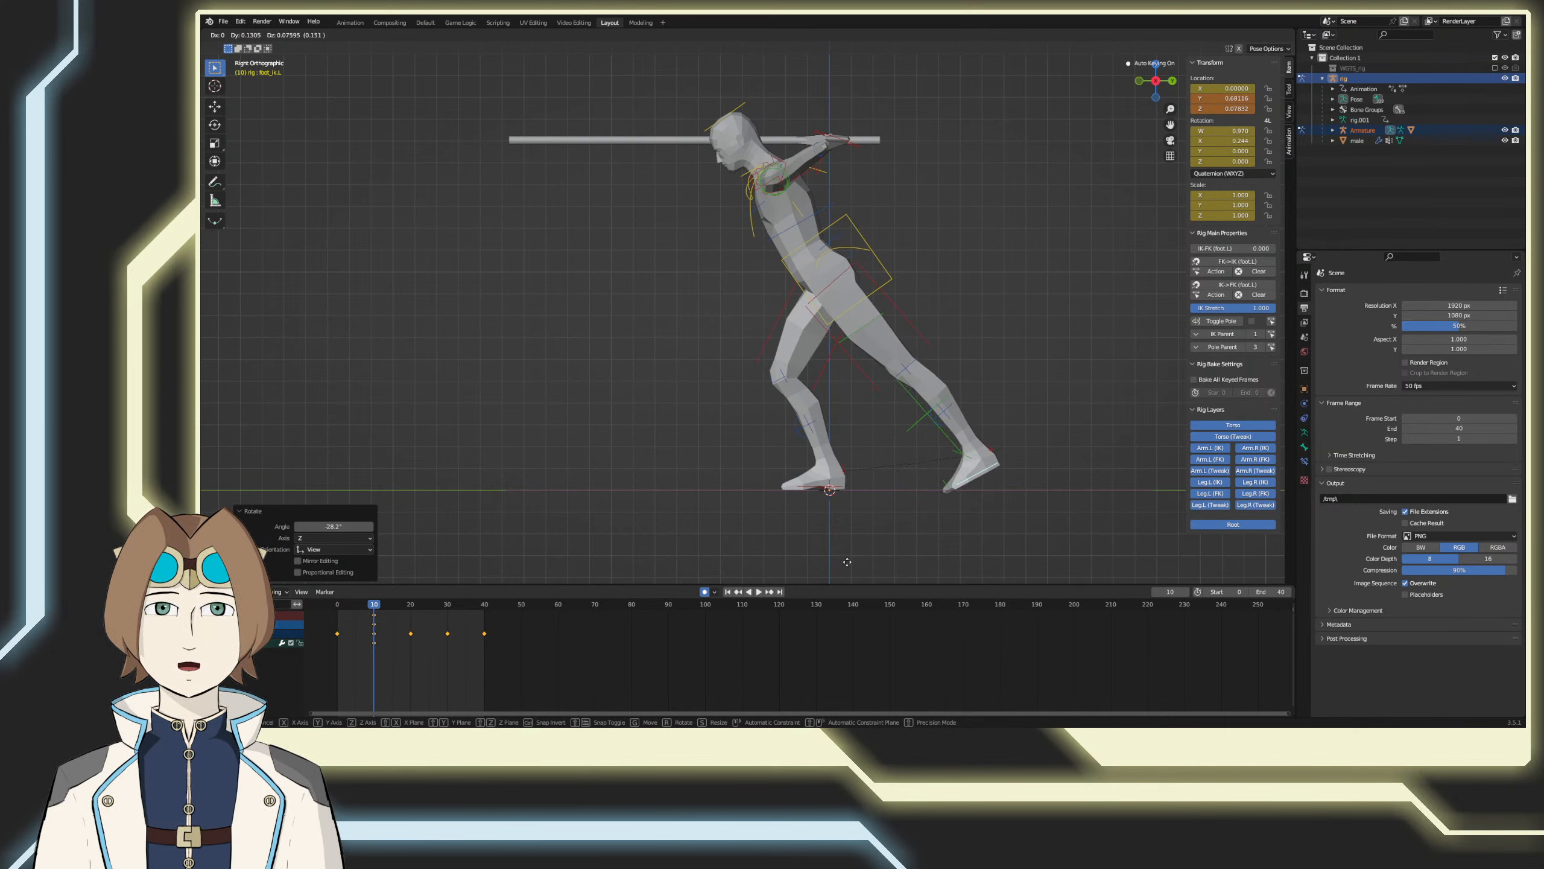
{"action": "left_click", "coordinate": [845, 564]}
{"action": "key", "text": "r"}
{"action": "left_click", "coordinate": [869, 56]}
{"action": "key", "text": "g"}
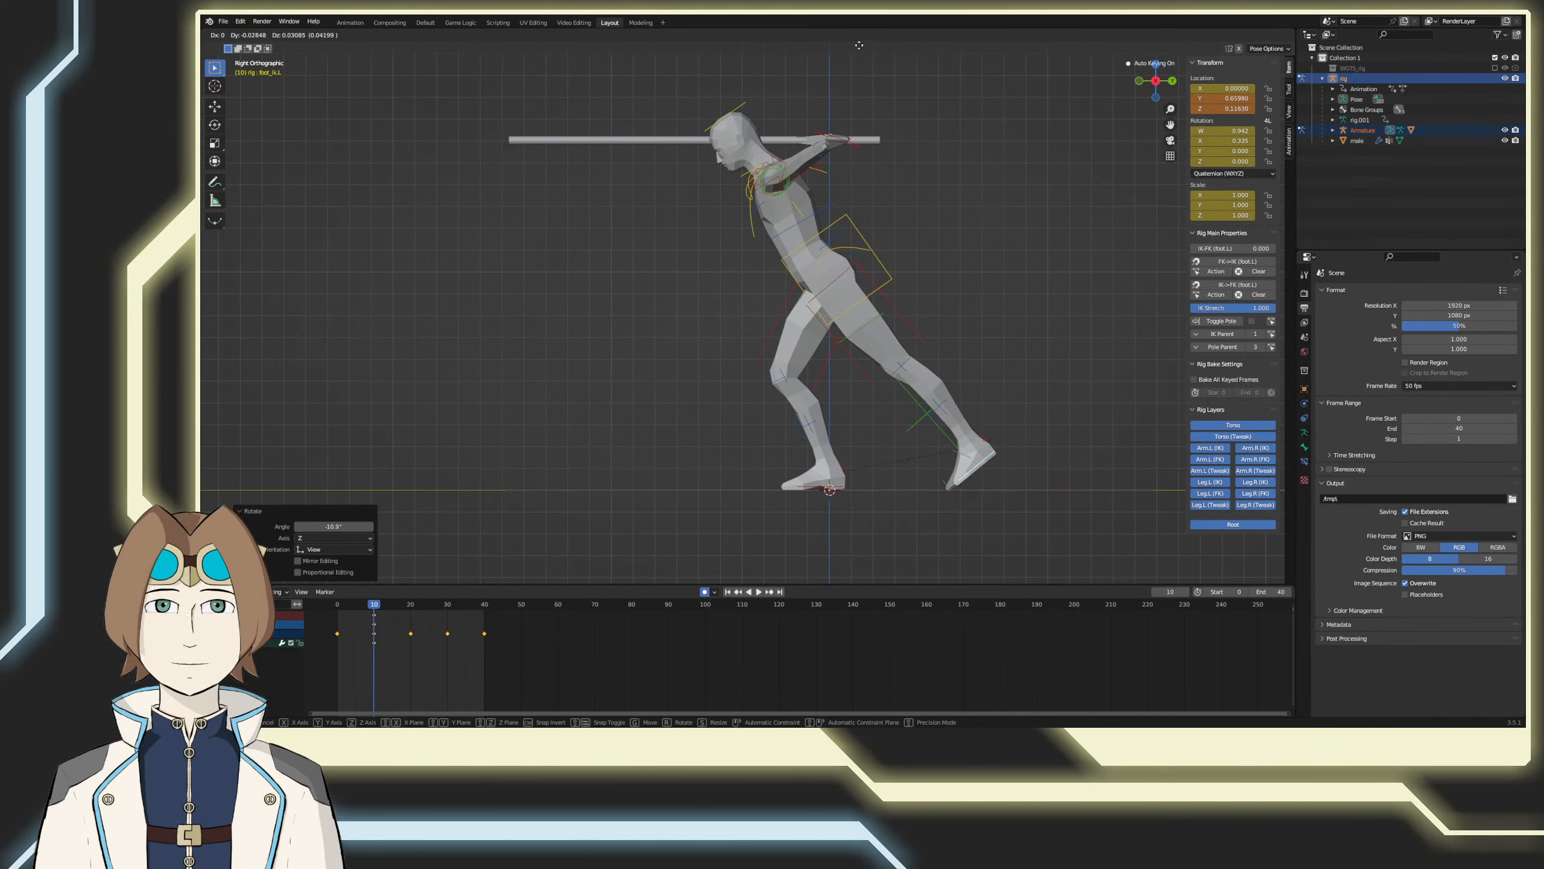
{"action": "left_click", "coordinate": [862, 46]}
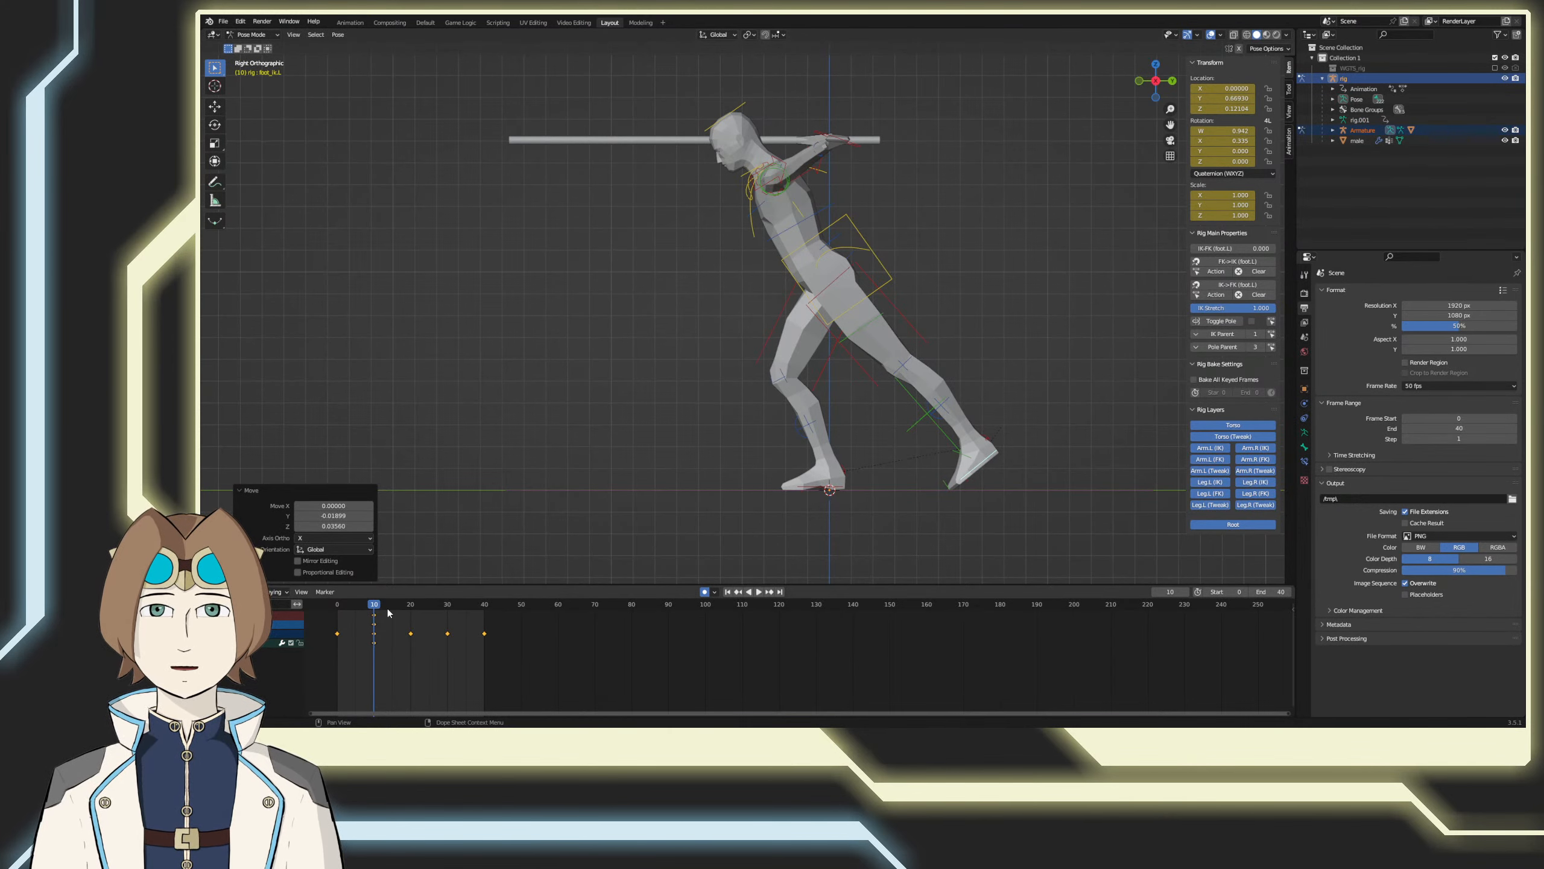
Step: At frame 30, swing the left foot control forward to about Y -0.67 and Z 0.21, and tilt its toes upward about 42°
{"action": "key", "text": "space"}
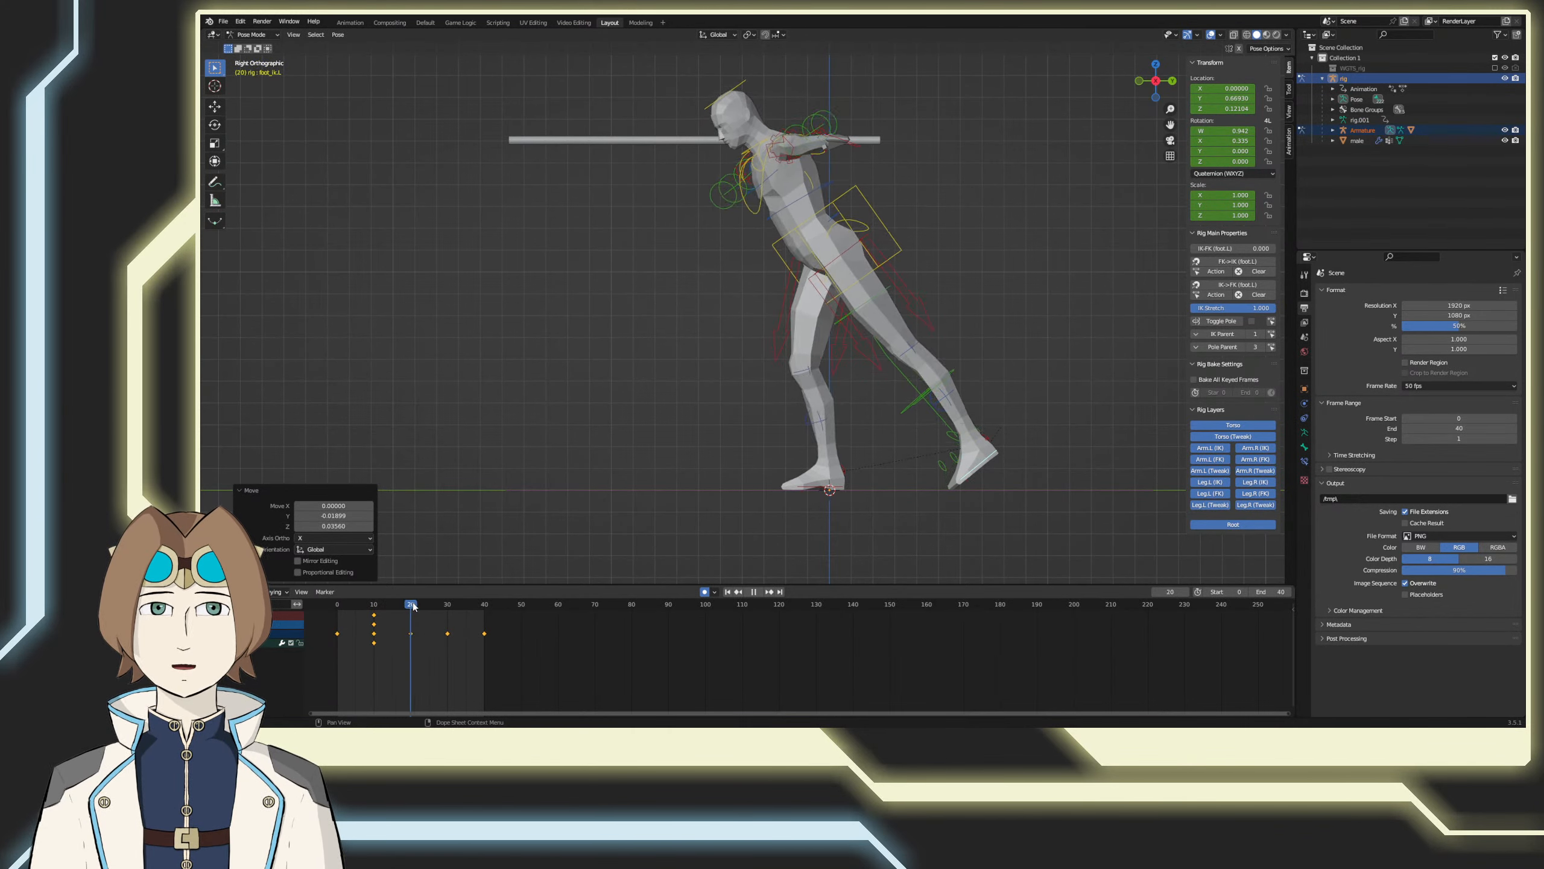
{"action": "left_click_drag", "start_coordinate": [442, 608], "coordinate": [448, 608]}
{"action": "key", "text": "space"}
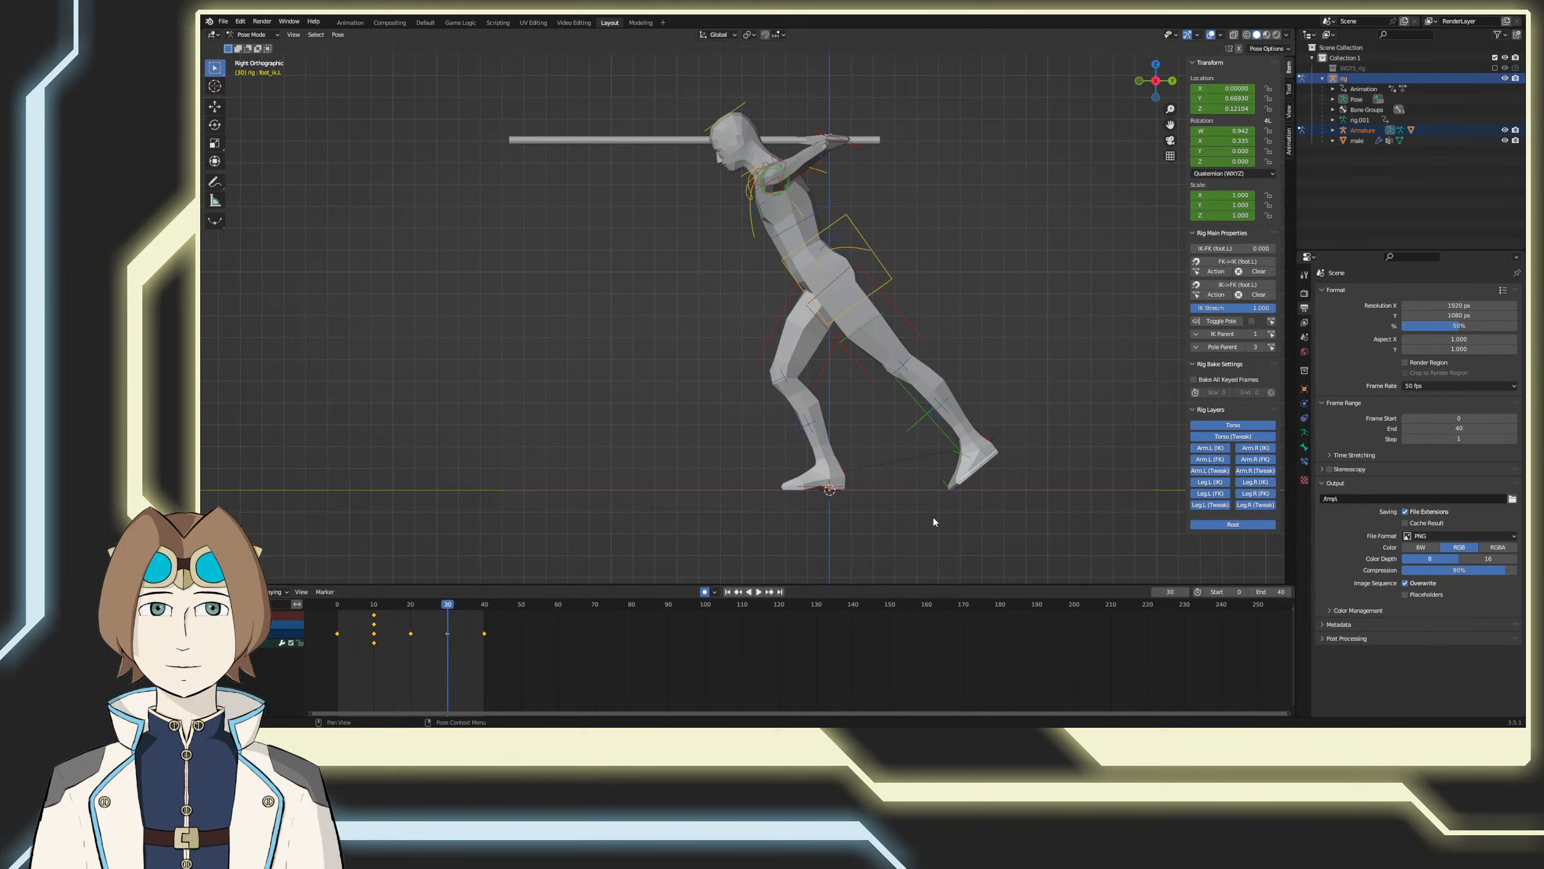
{"action": "key", "text": "g"}
{"action": "left_click", "coordinate": [660, 499]}
{"action": "key", "text": "r"}
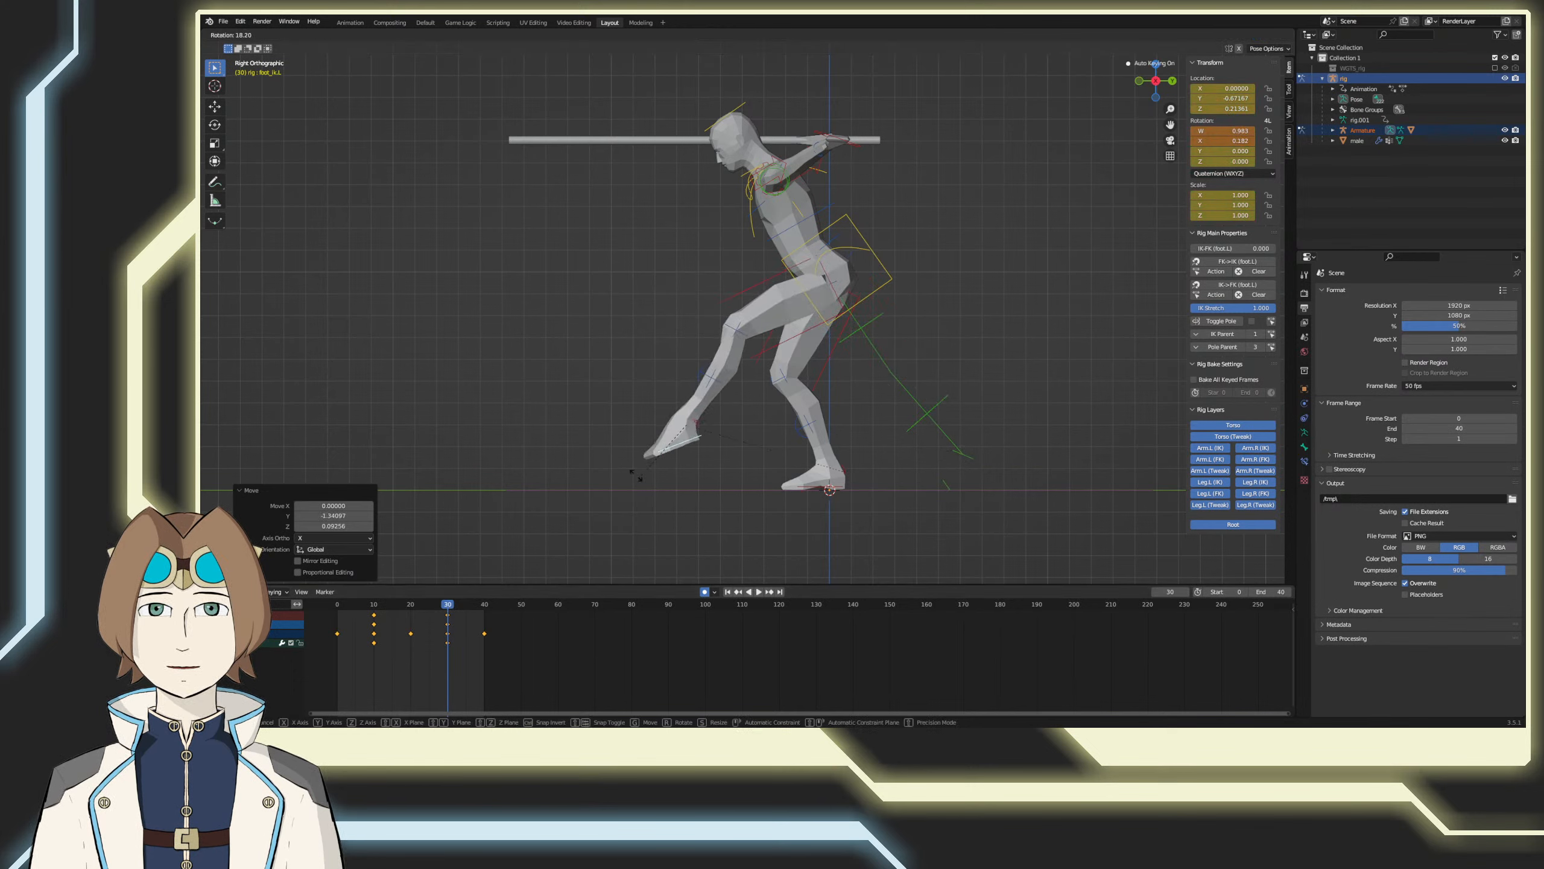
{"action": "left_click", "coordinate": [621, 401]}
Step: At frame 20, raise the left foot control behind the body to about 0.5 high, tilting its toes downward about 76°
{"action": "left_click_drag", "start_coordinate": [448, 606], "coordinate": [411, 640]}
{"action": "key", "text": "r"}
{"action": "left_click", "coordinate": [962, 468]}
{"action": "key", "text": "g"}
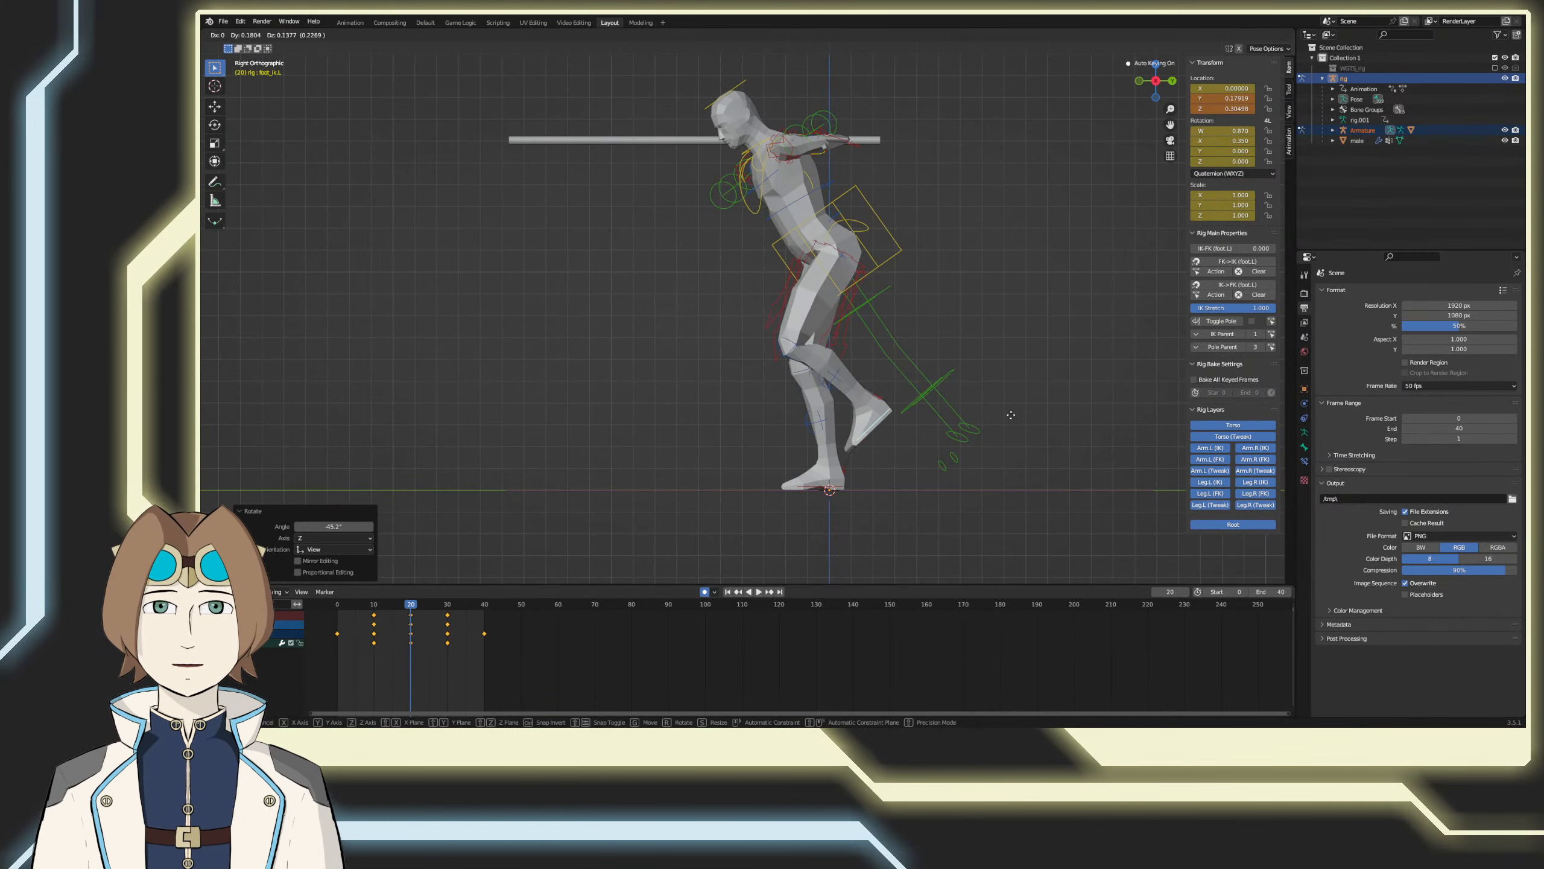
{"action": "left_click", "coordinate": [1027, 273]}
{"action": "key", "text": "r"}
{"action": "left_click", "coordinate": [1034, 269]}
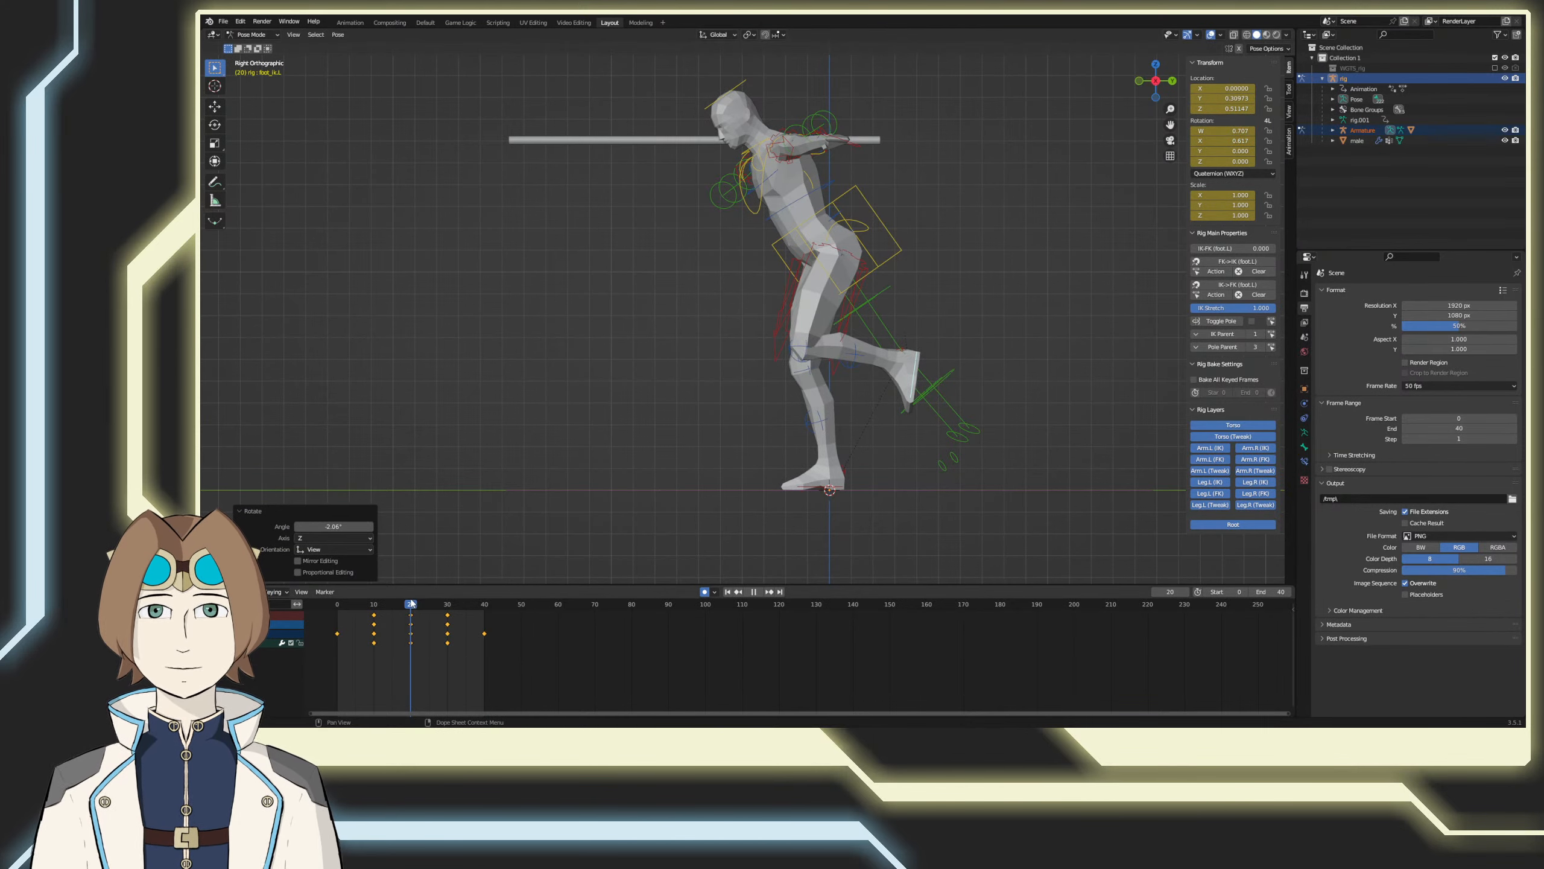
Step: Refine the left foot control at frame 30 to about Y -0.57 and Z 0.19, reducing its upward toe tilt to about 13°
{"action": "left_click_drag", "start_coordinate": [411, 603], "coordinate": [448, 603]}
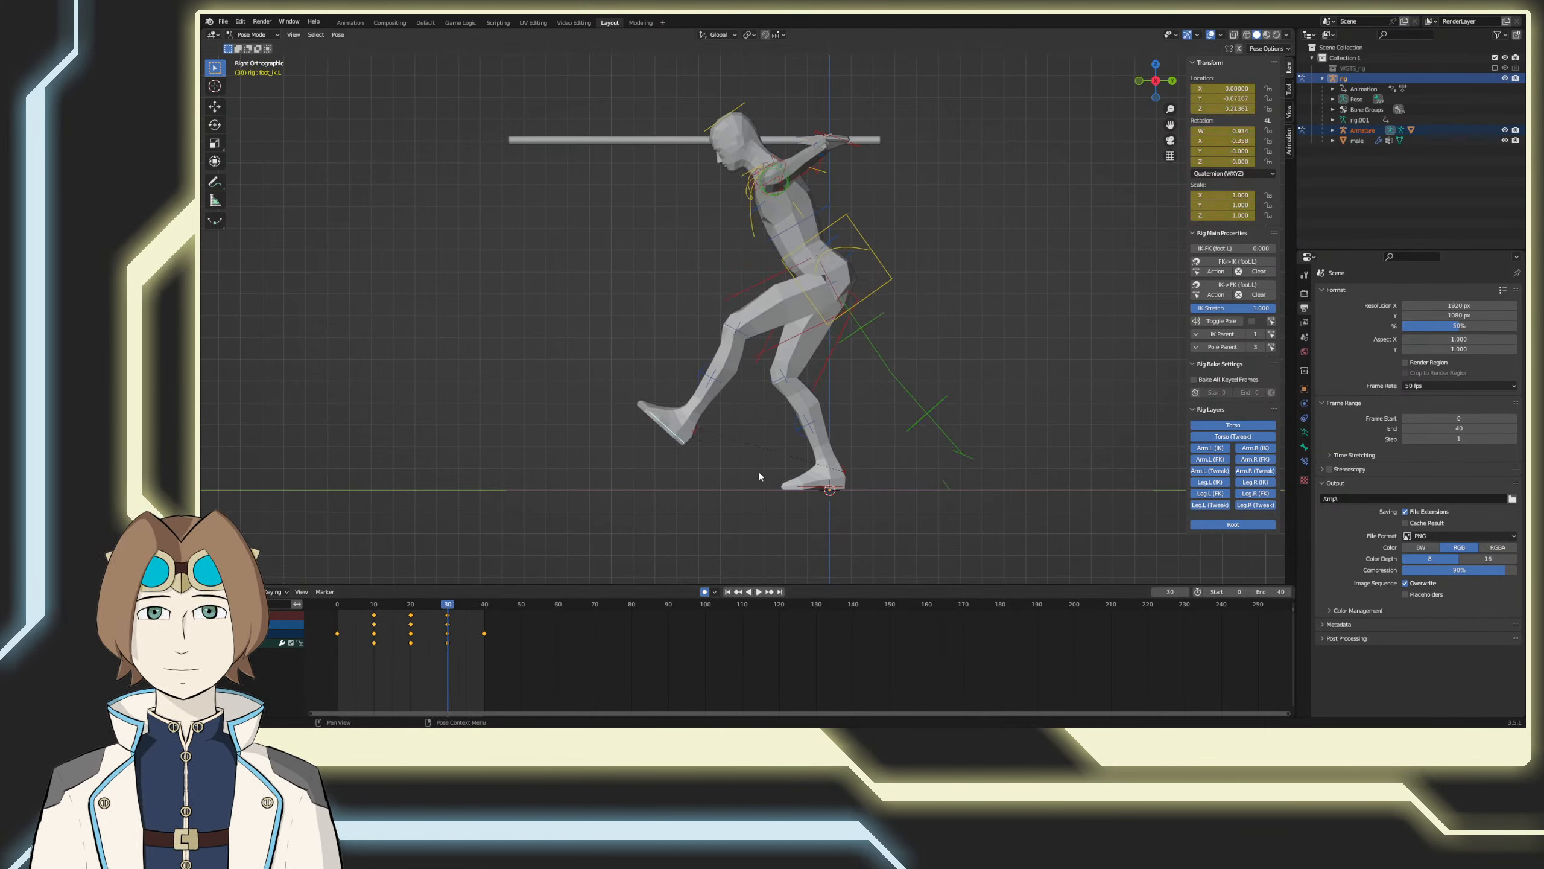
{"action": "key", "text": "g"}
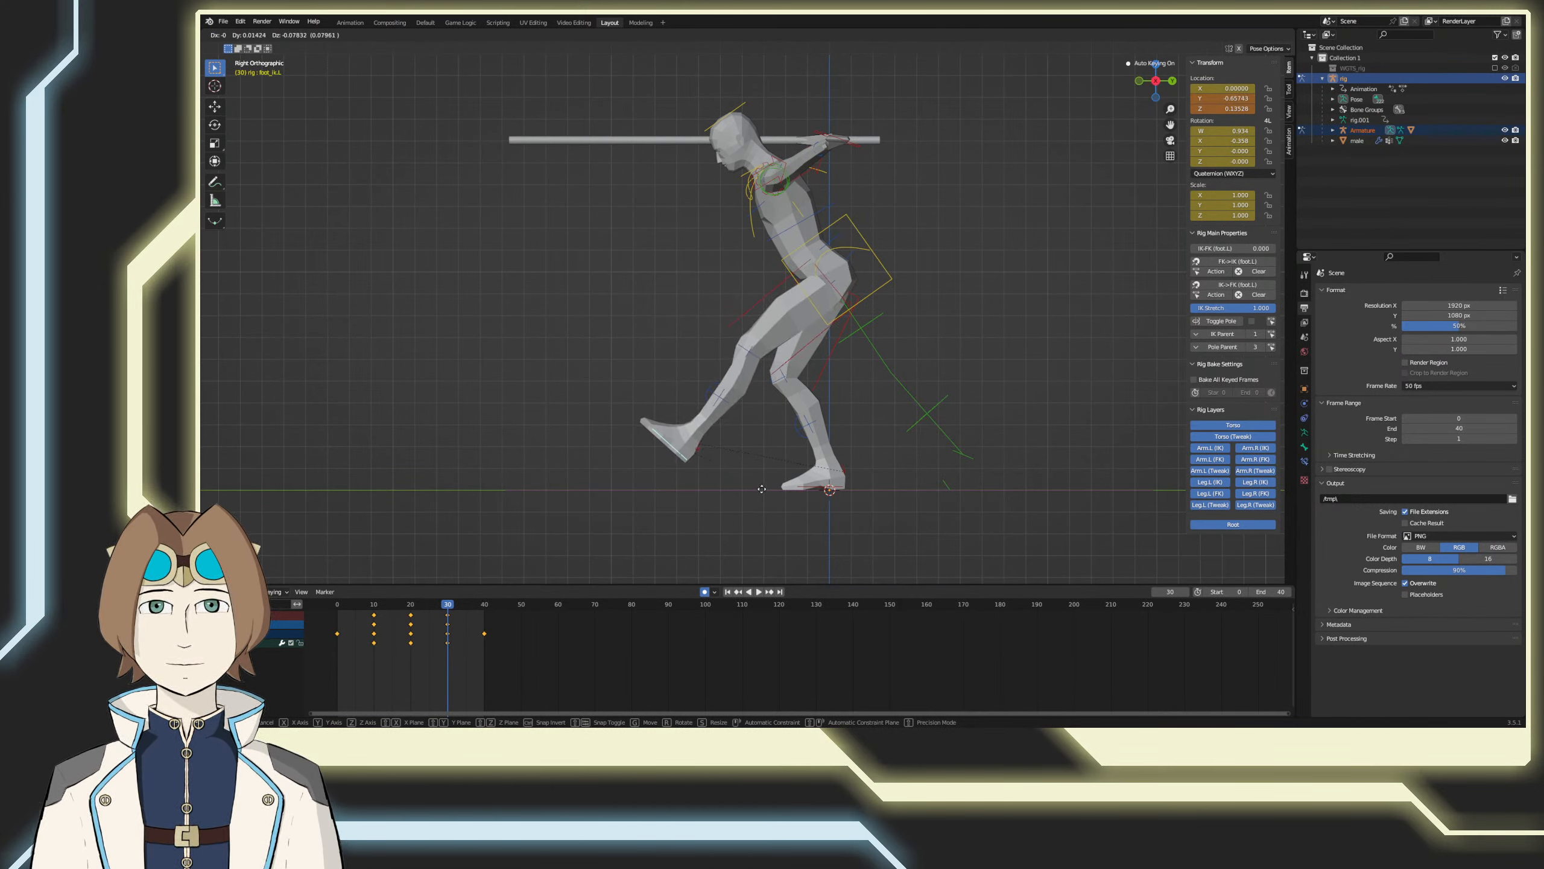
{"action": "left_click", "coordinate": [777, 476]}
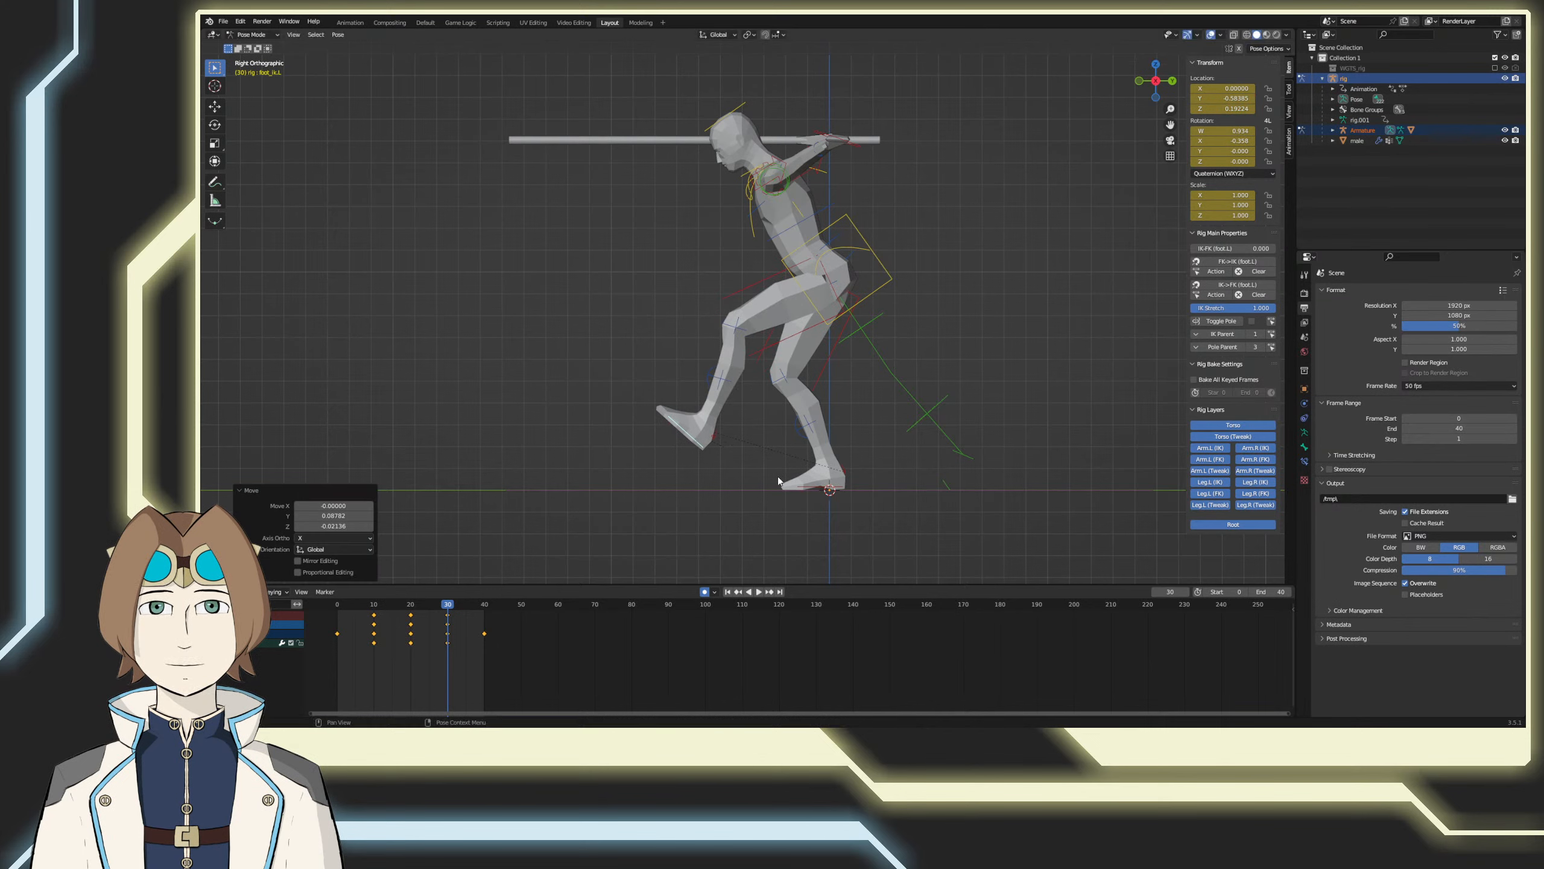
{"action": "key", "text": "r"}
{"action": "left_click", "coordinate": [809, 437]}
{"action": "key", "text": "g"}
{"action": "left_click", "coordinate": [812, 436]}
Step: At frame 40, try lowering the forward left foot to the ground and tilting its toes up about 25°, undo both changes, and return to frame 30
{"action": "key", "text": "Up"}
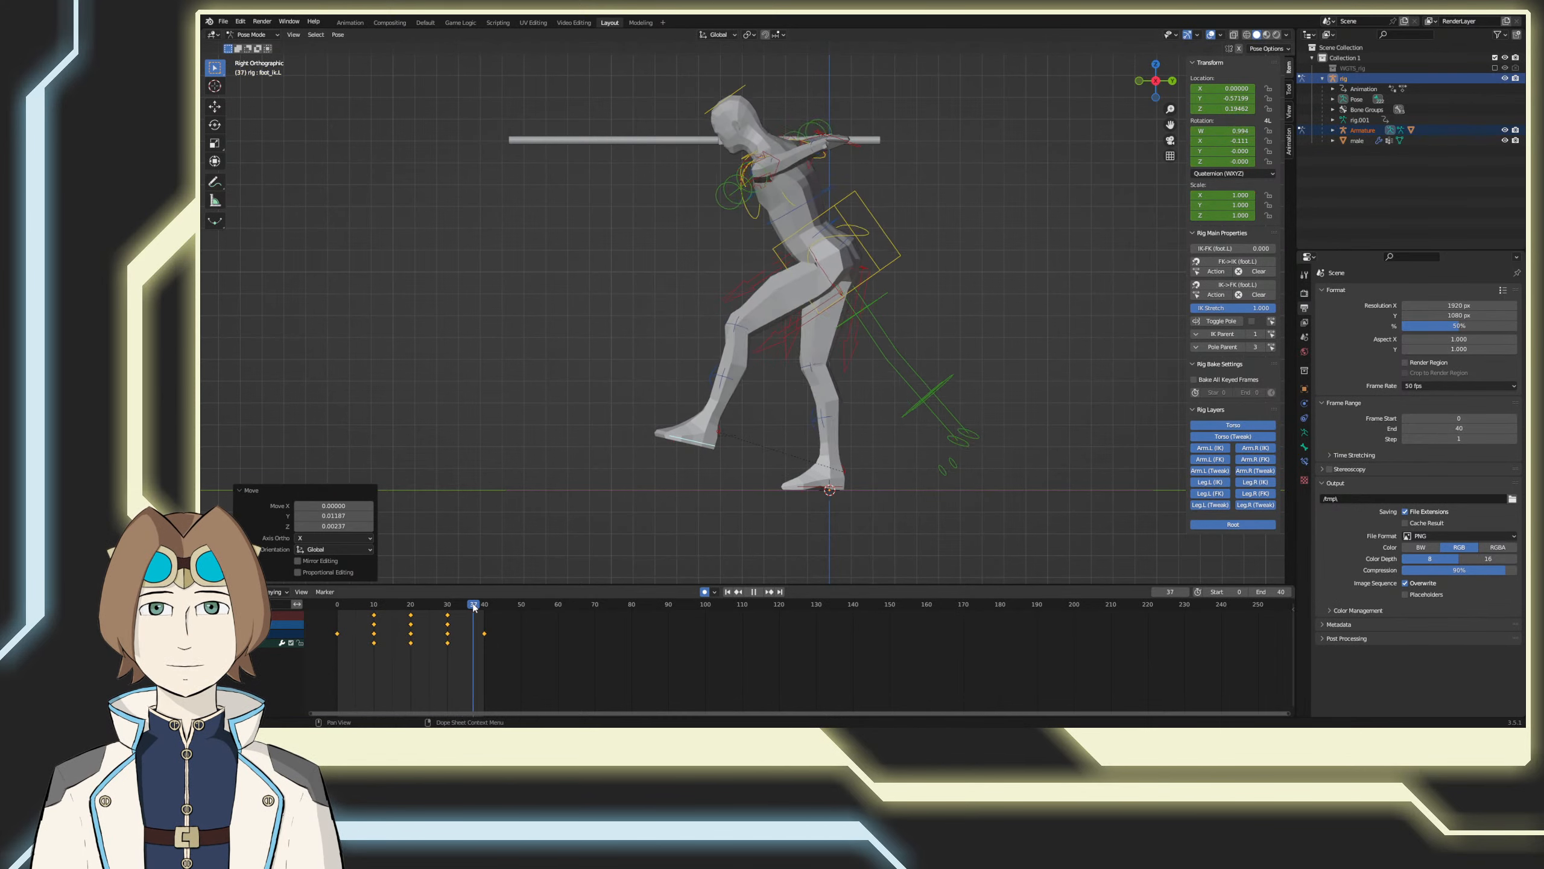
{"action": "key", "text": "g"}
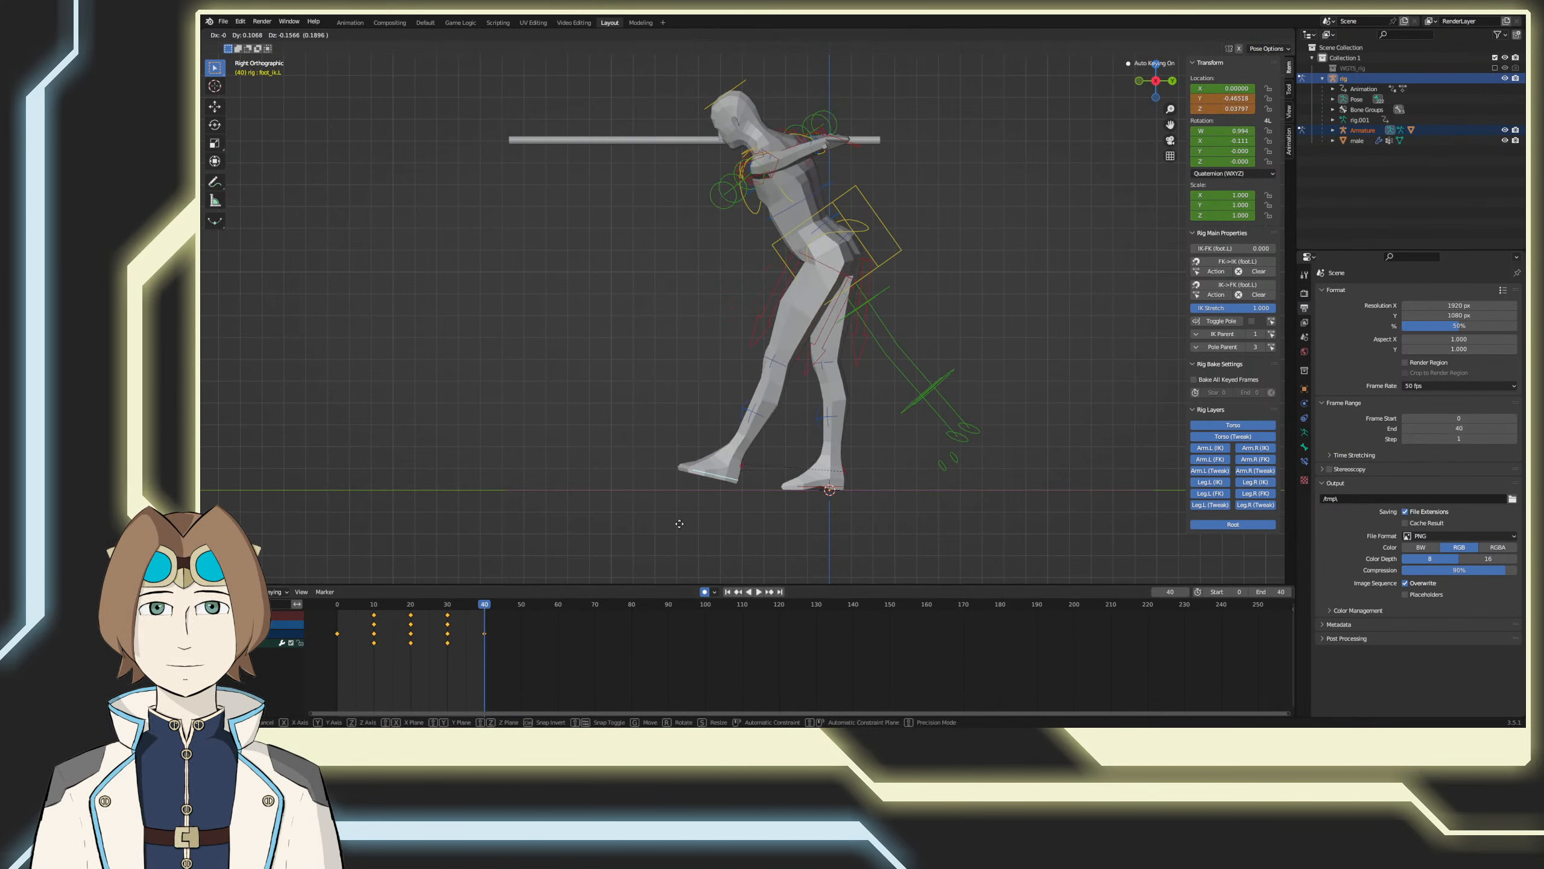
{"action": "left_click", "coordinate": [698, 530]}
{"action": "key", "text": "r"}
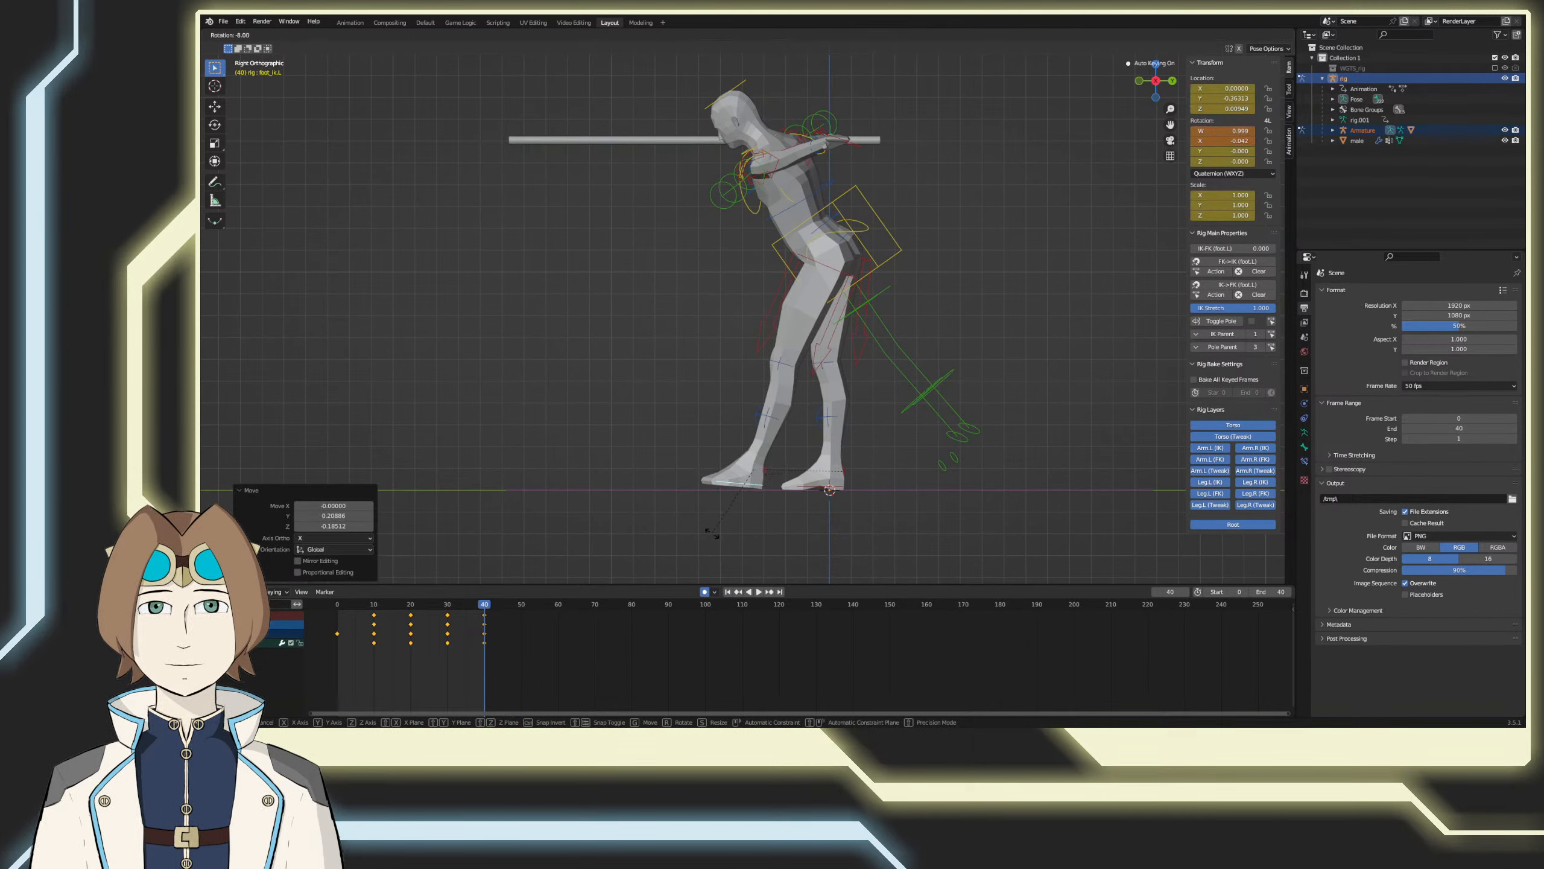
{"action": "left_click", "coordinate": [672, 507]}
{"action": "key", "text": "ctrl+z"}
{"action": "key", "text": "ctrl+z"}
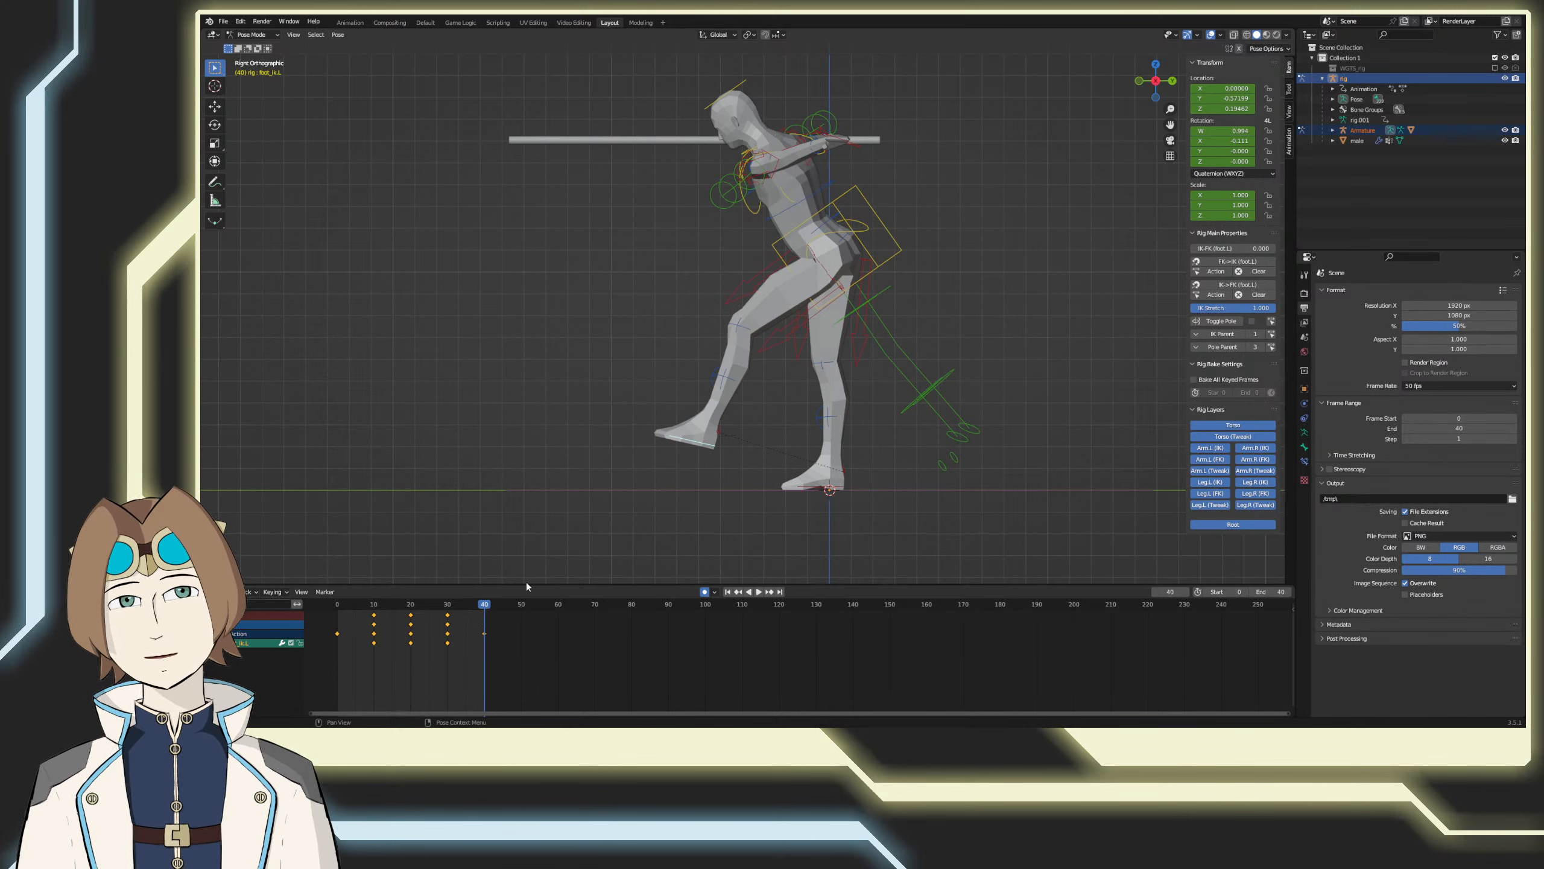
{"action": "left_click_drag", "start_coordinate": [484, 609], "coordinate": [449, 608]}
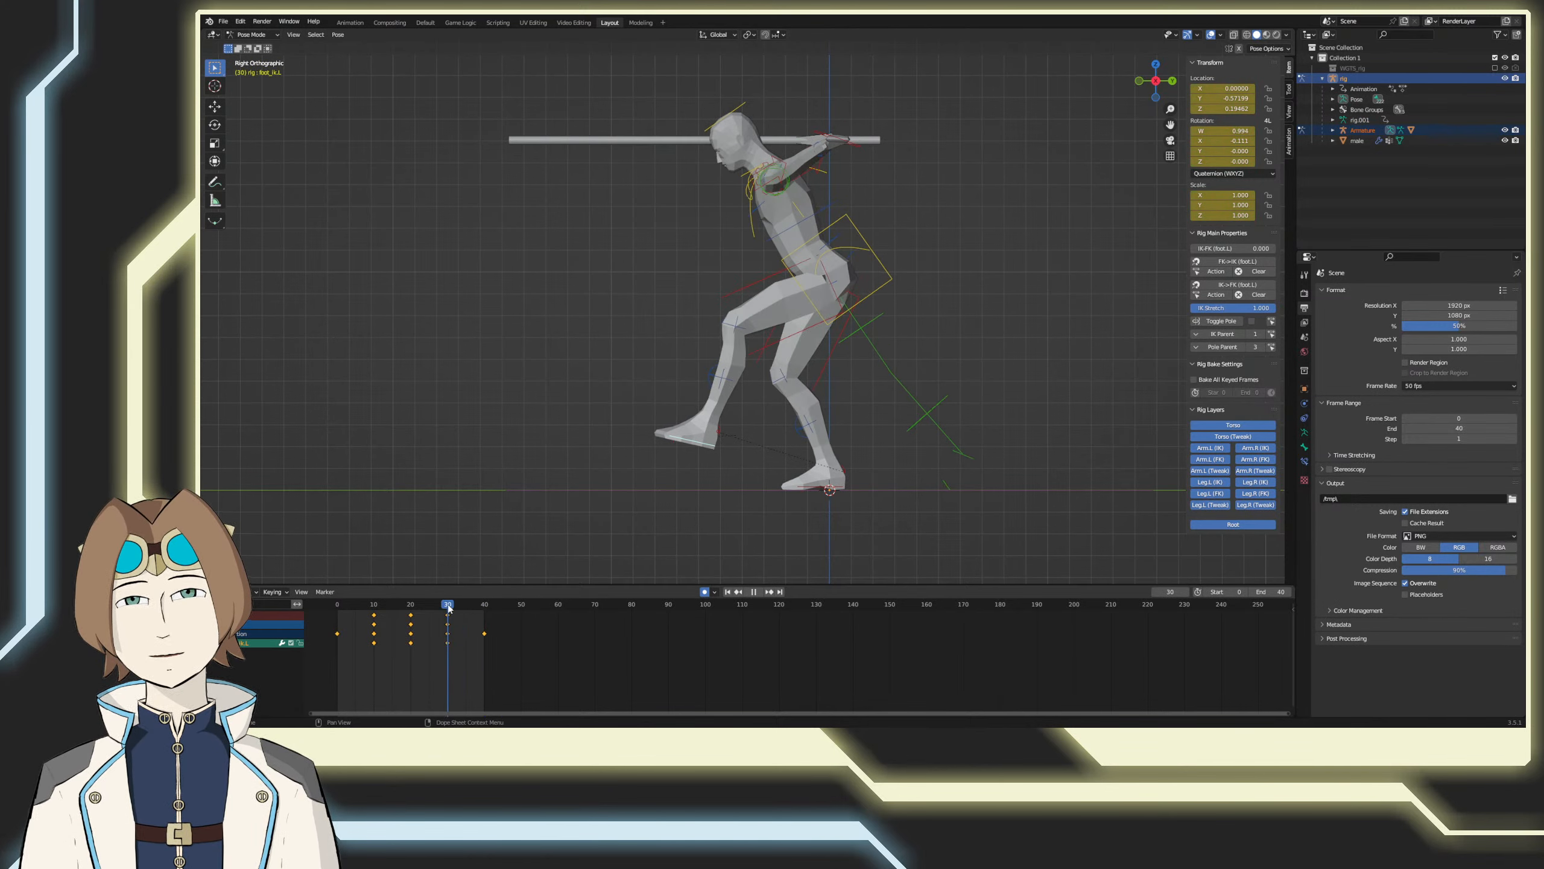
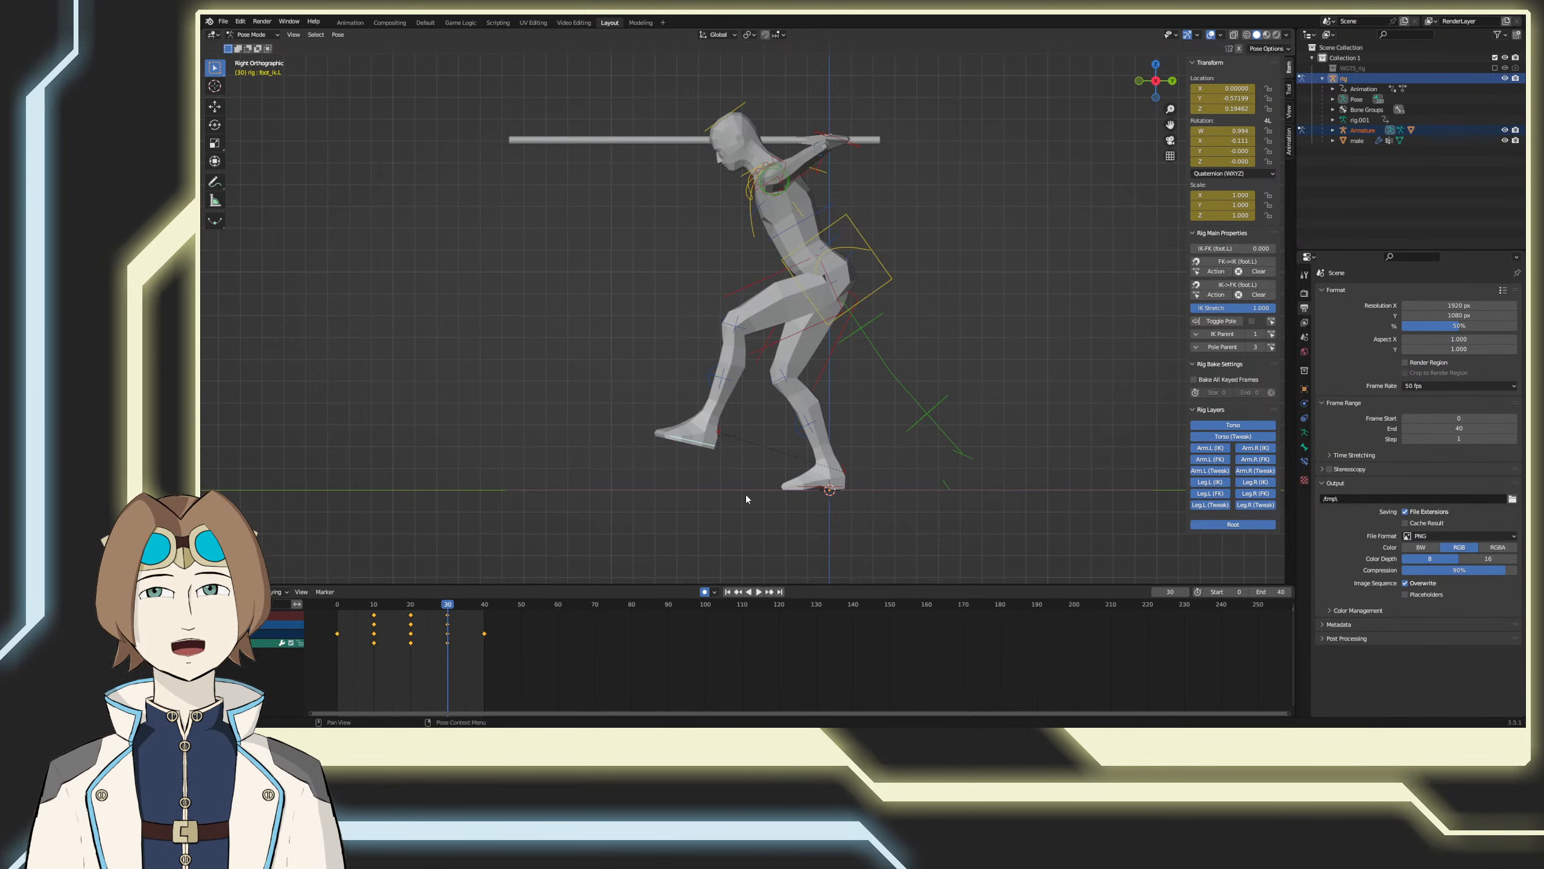
Step: Step back through frames 20 and 10, and undo all of the left foot control's keyframed poses, returning to frame 0
{"action": "key", "text": "Down"}
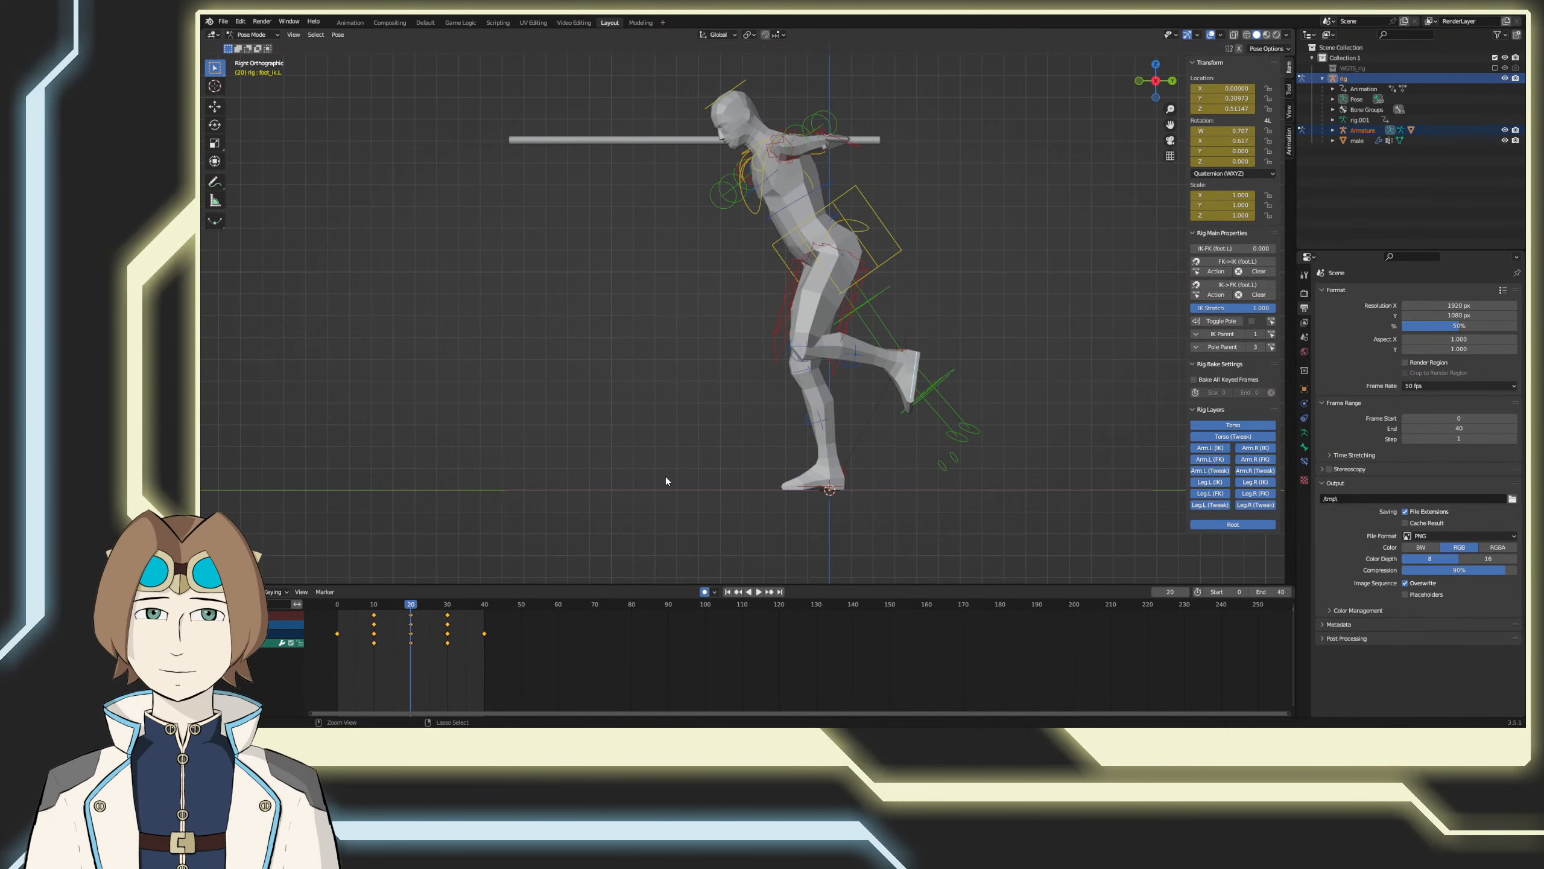
{"action": "key", "text": "Down"}
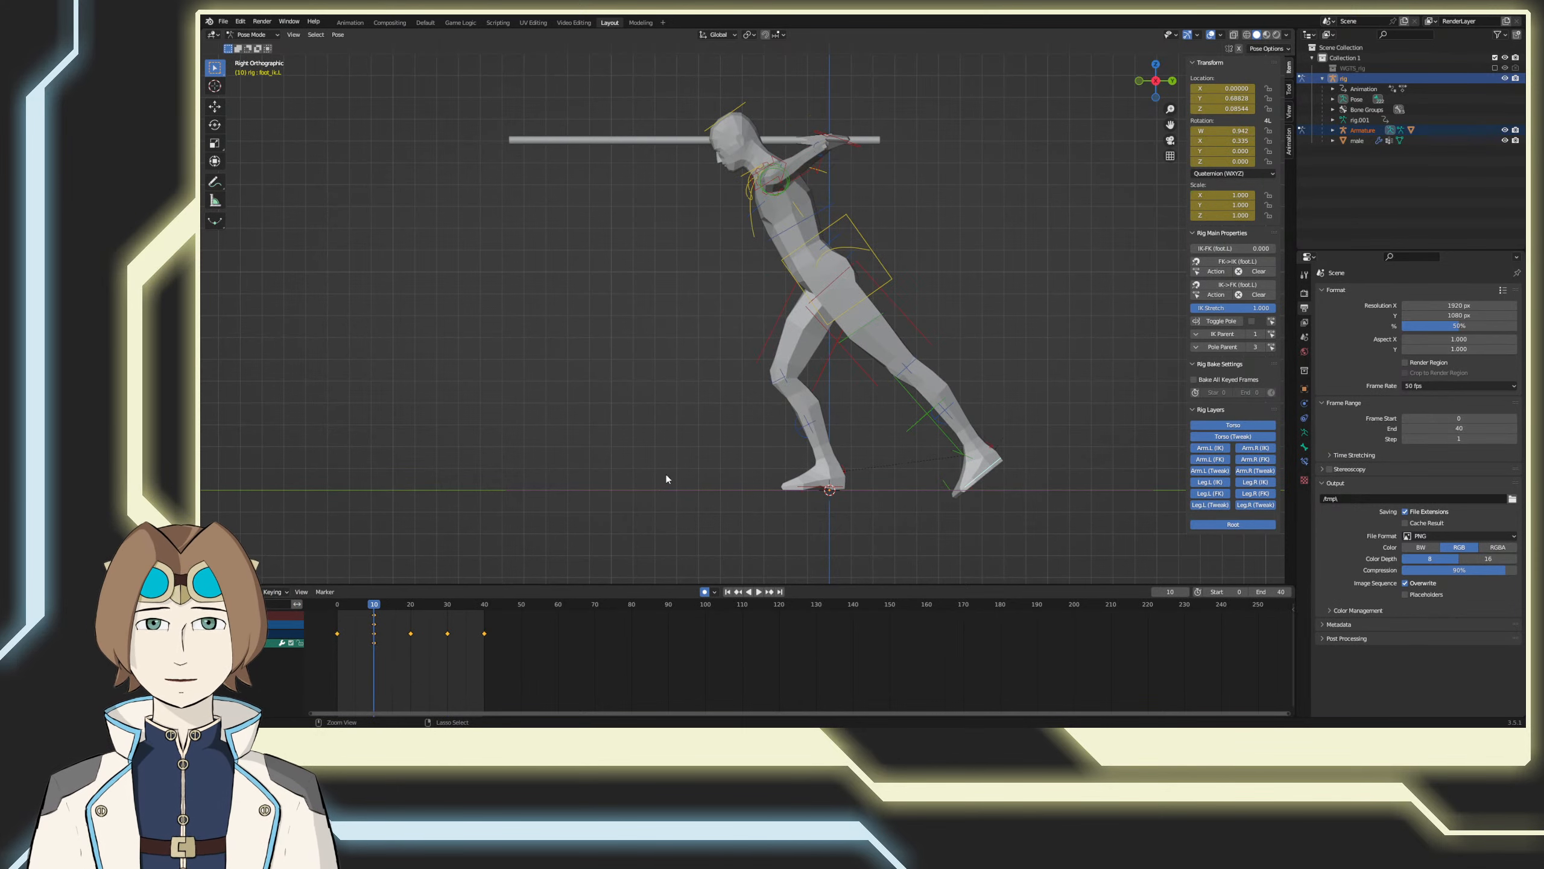
{"action": "key", "text": "ctrl+z"}
{"action": "key", "text": "ctrl+z"}
{"action": "key", "text": "ctrl+z"}
{"action": "key", "text": "ctrl+z"}
{"action": "key", "text": "ctrl+z"}
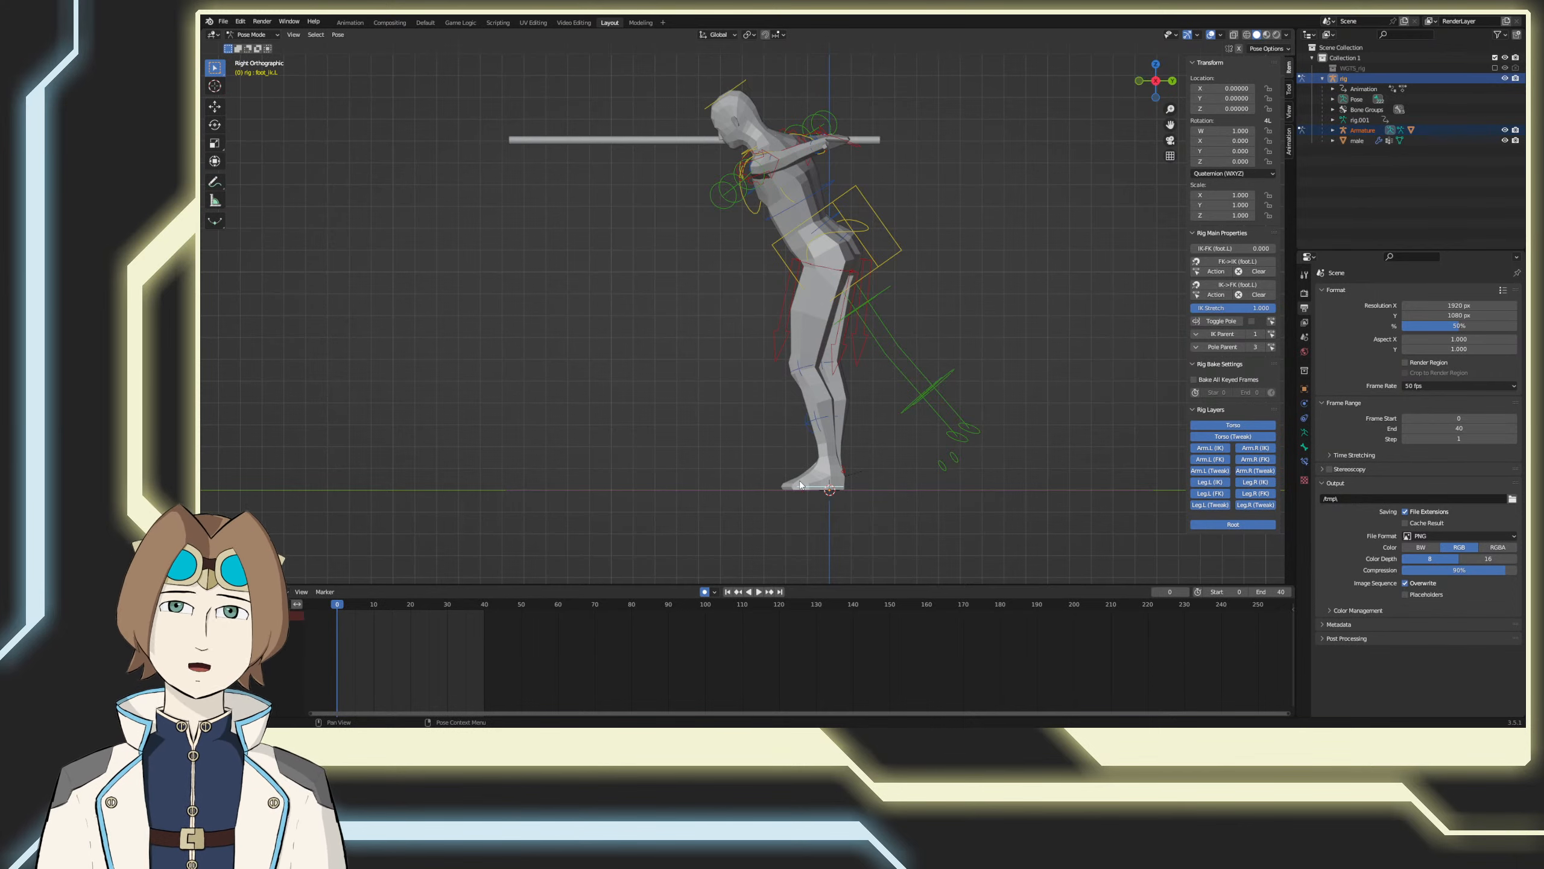
Step: Try to copy the torso control's Y location keyframes from frames 0 to 40 and paste them at frame 45
{"action": "left_click", "coordinate": [889, 222]}
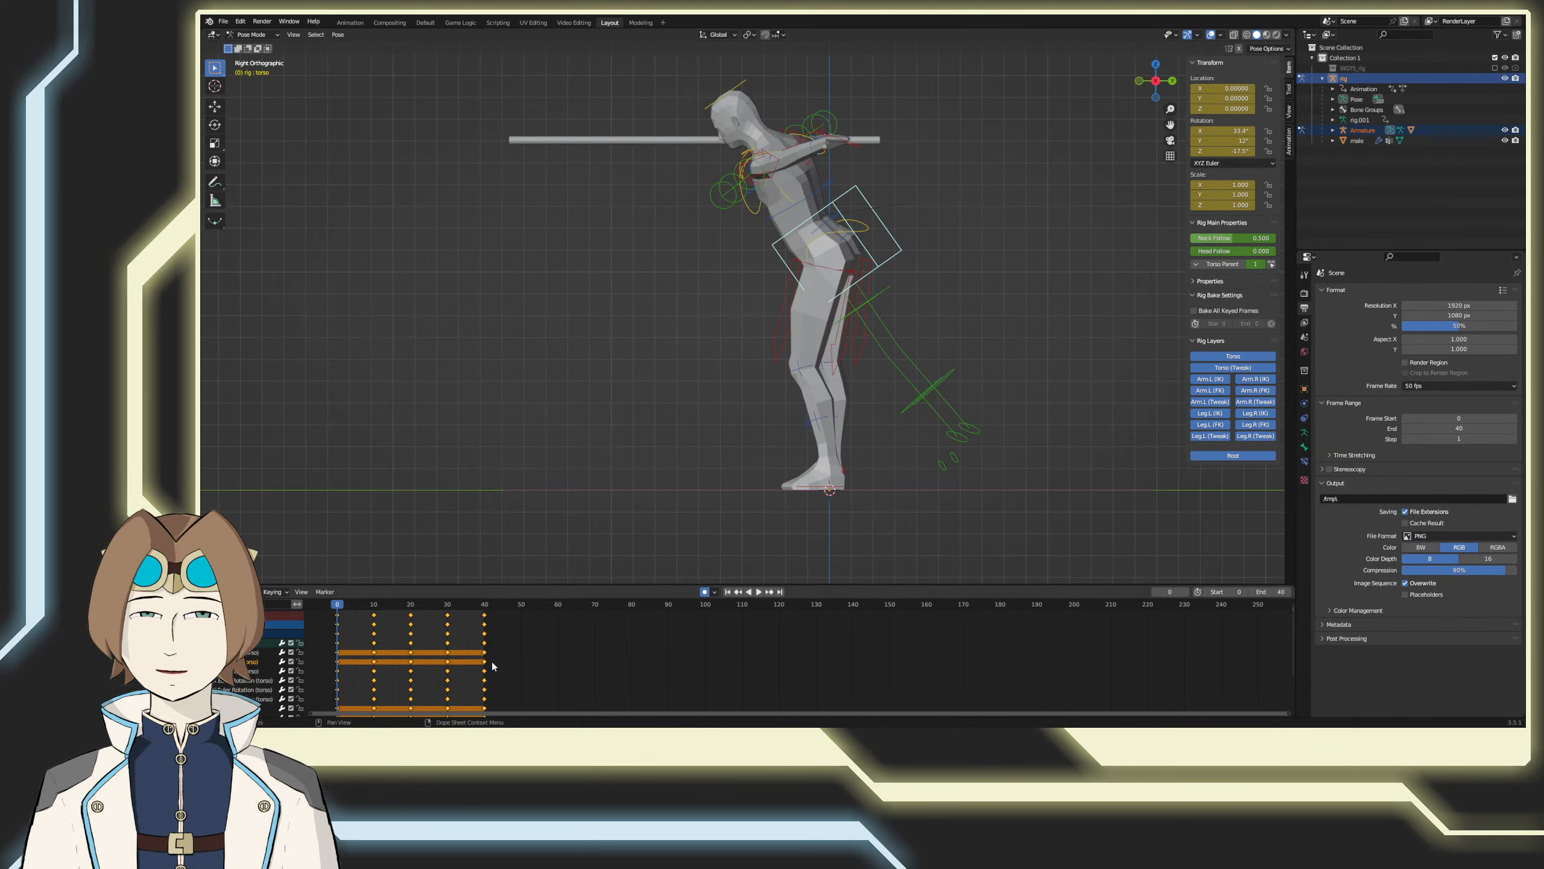
{"action": "left_click_drag", "start_coordinate": [494, 672], "coordinate": [326, 673]}
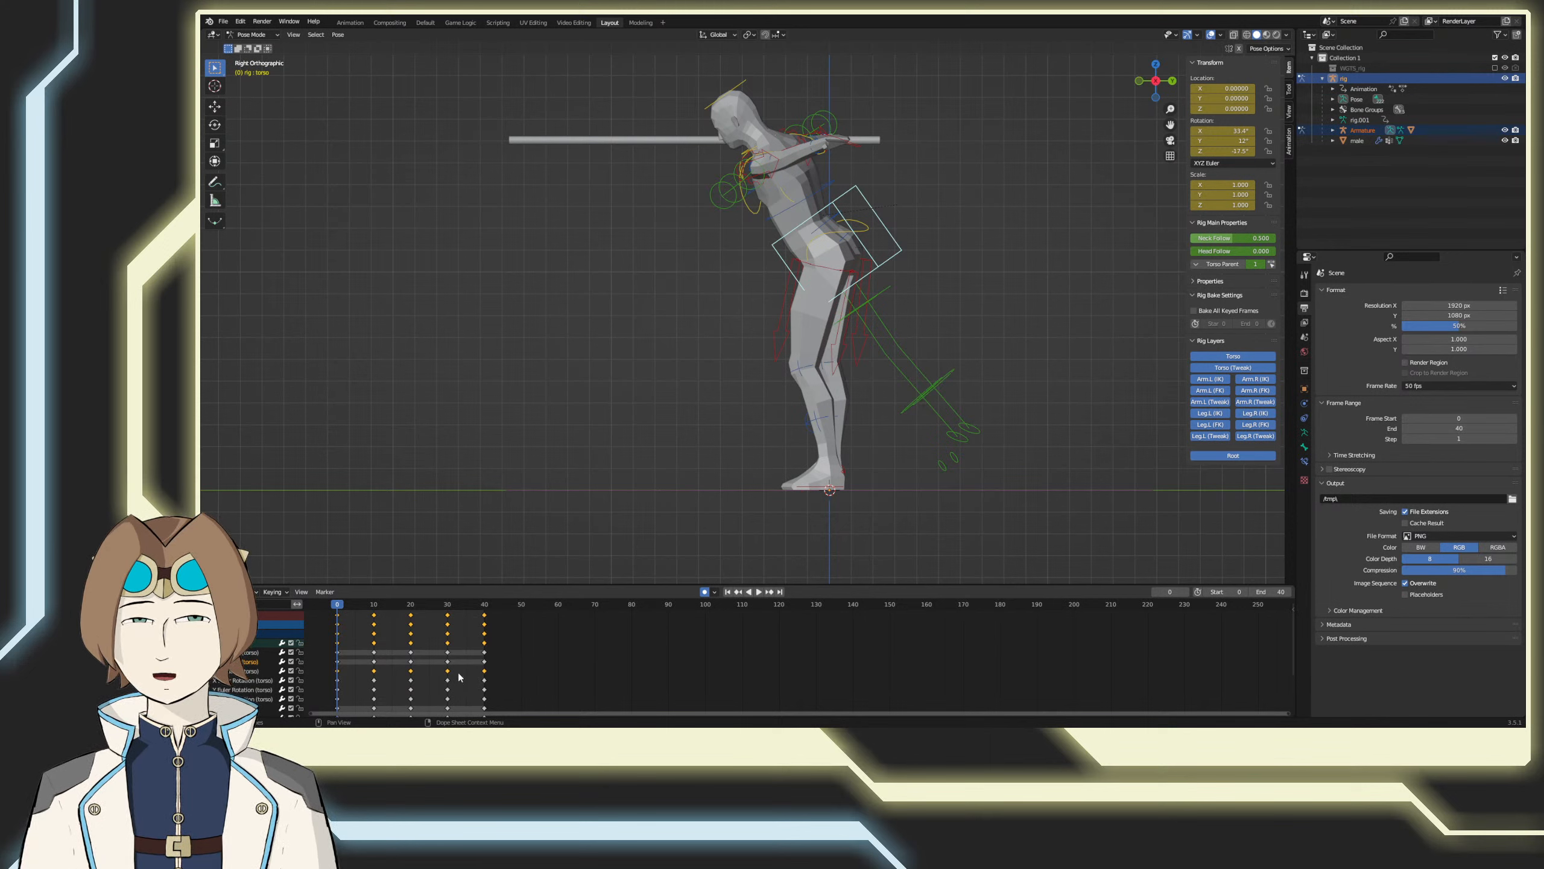
{"action": "right_click", "coordinate": [486, 672]}
{"action": "left_click", "coordinate": [492, 600]}
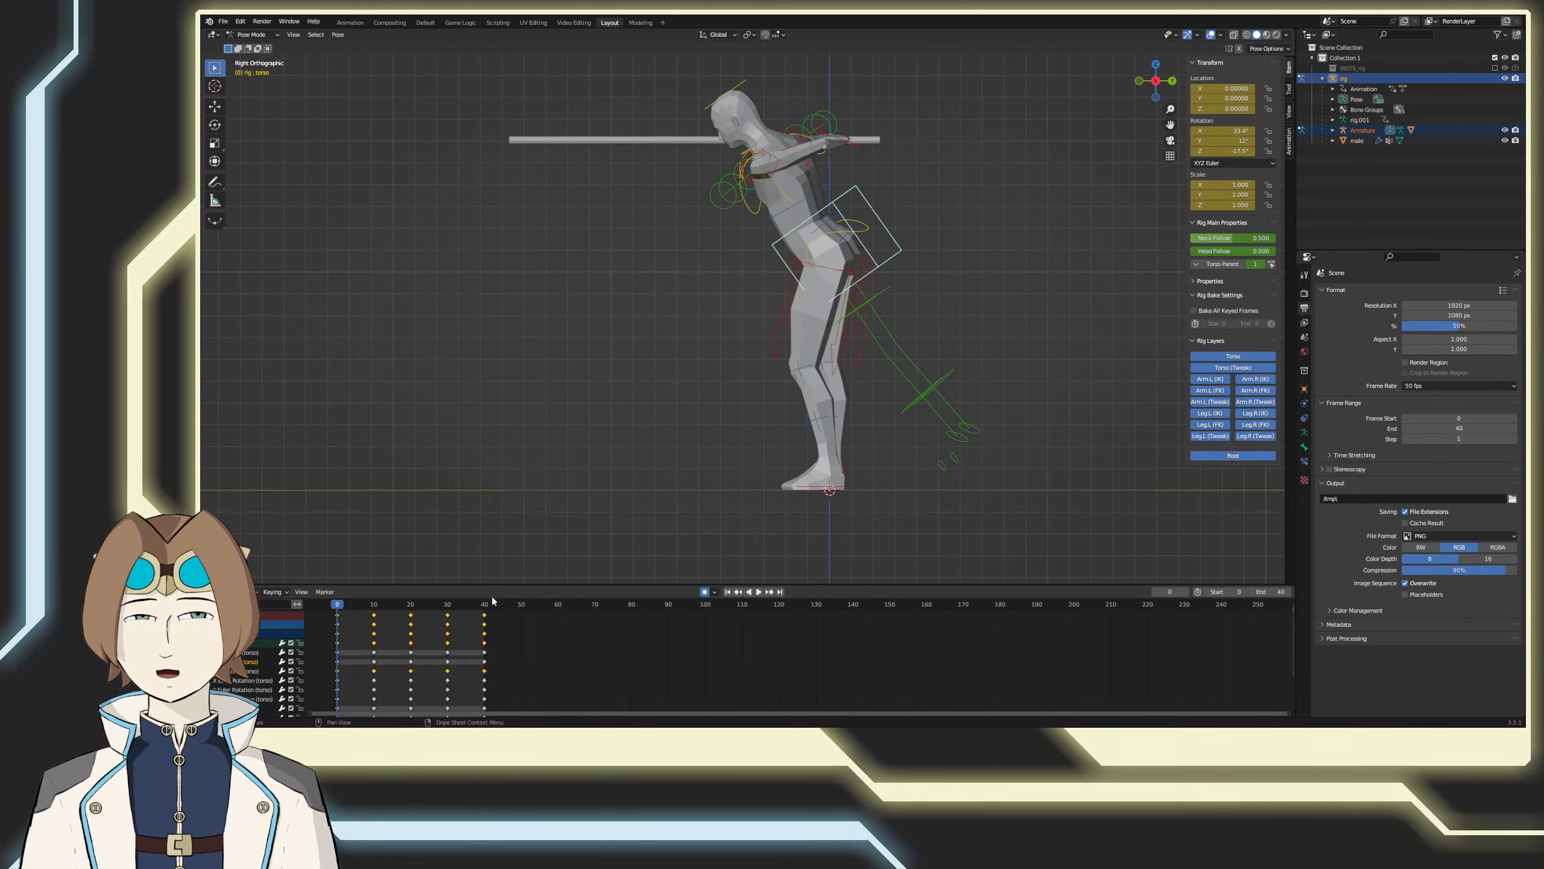
{"action": "right_click", "coordinate": [527, 663]}
{"action": "left_click", "coordinate": [503, 600]}
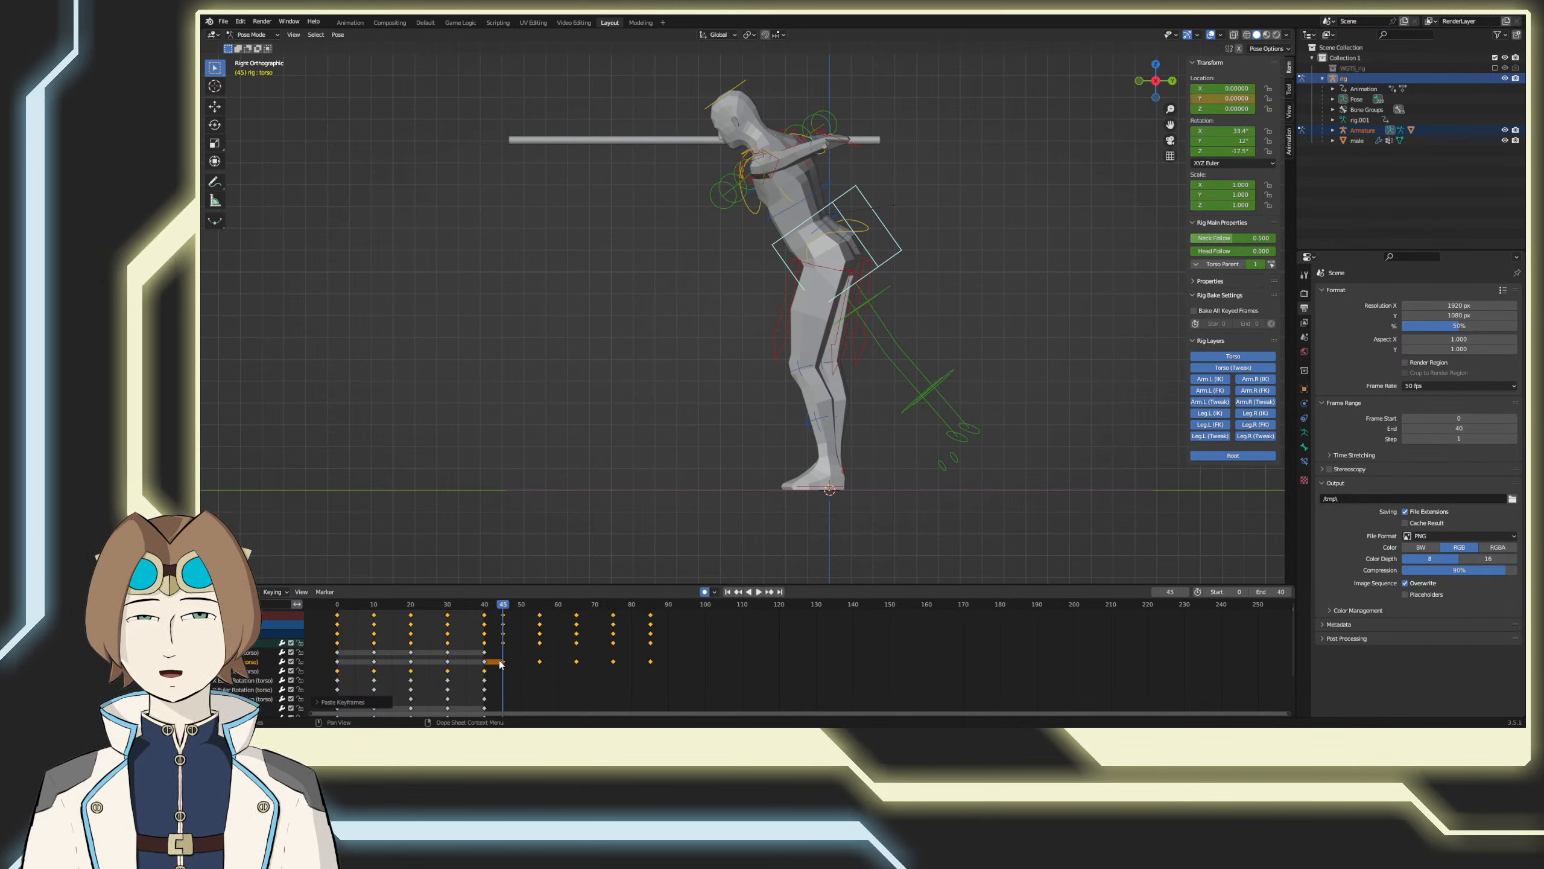
{"action": "key", "text": "g"}
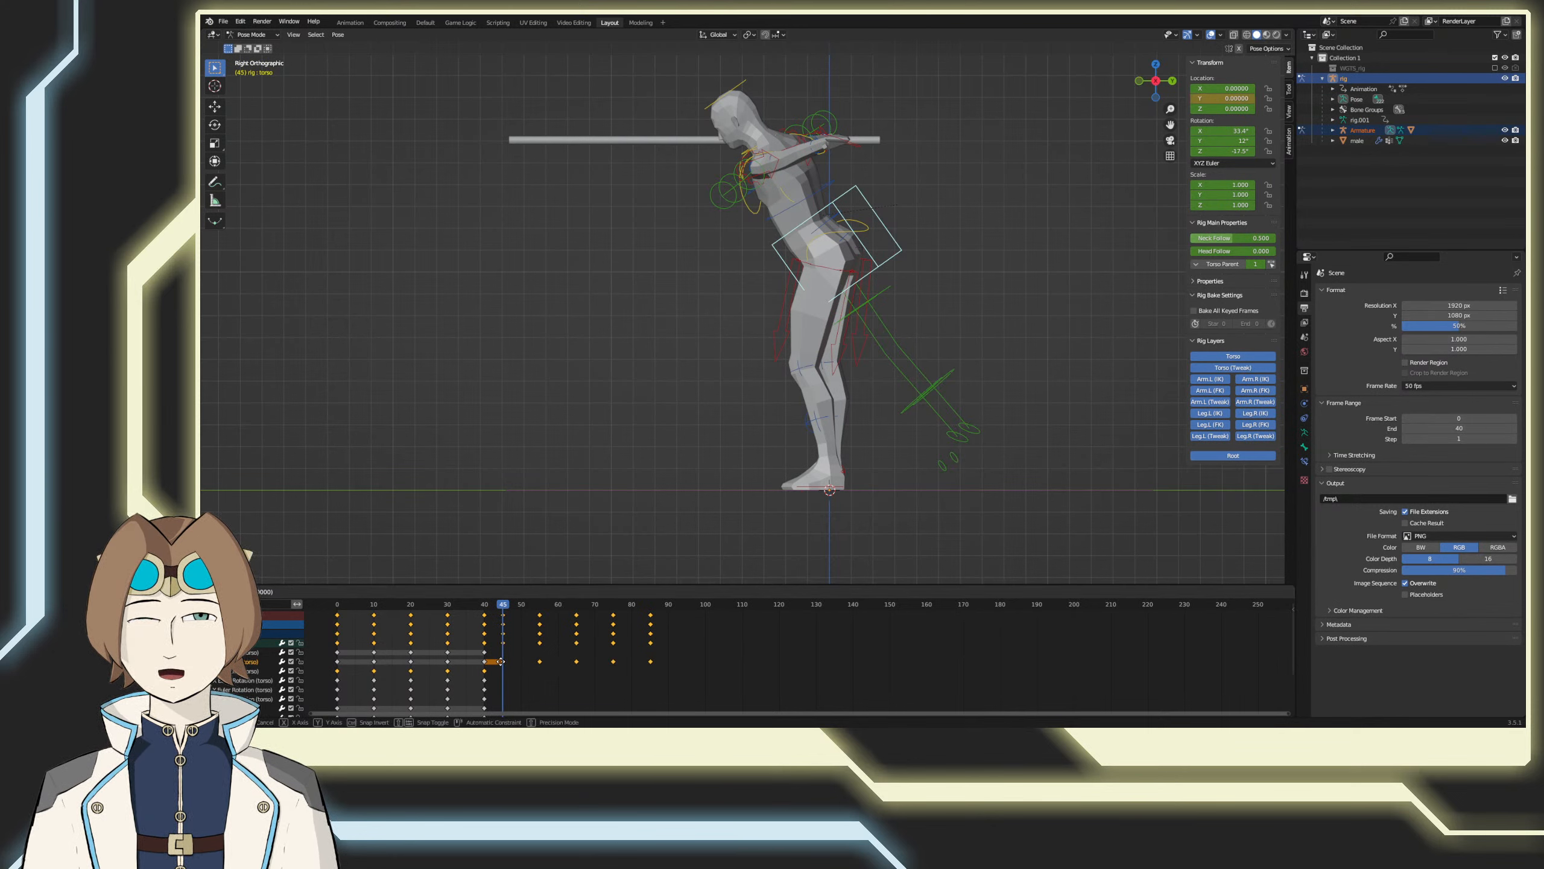
{"action": "left_click", "coordinate": [503, 668]}
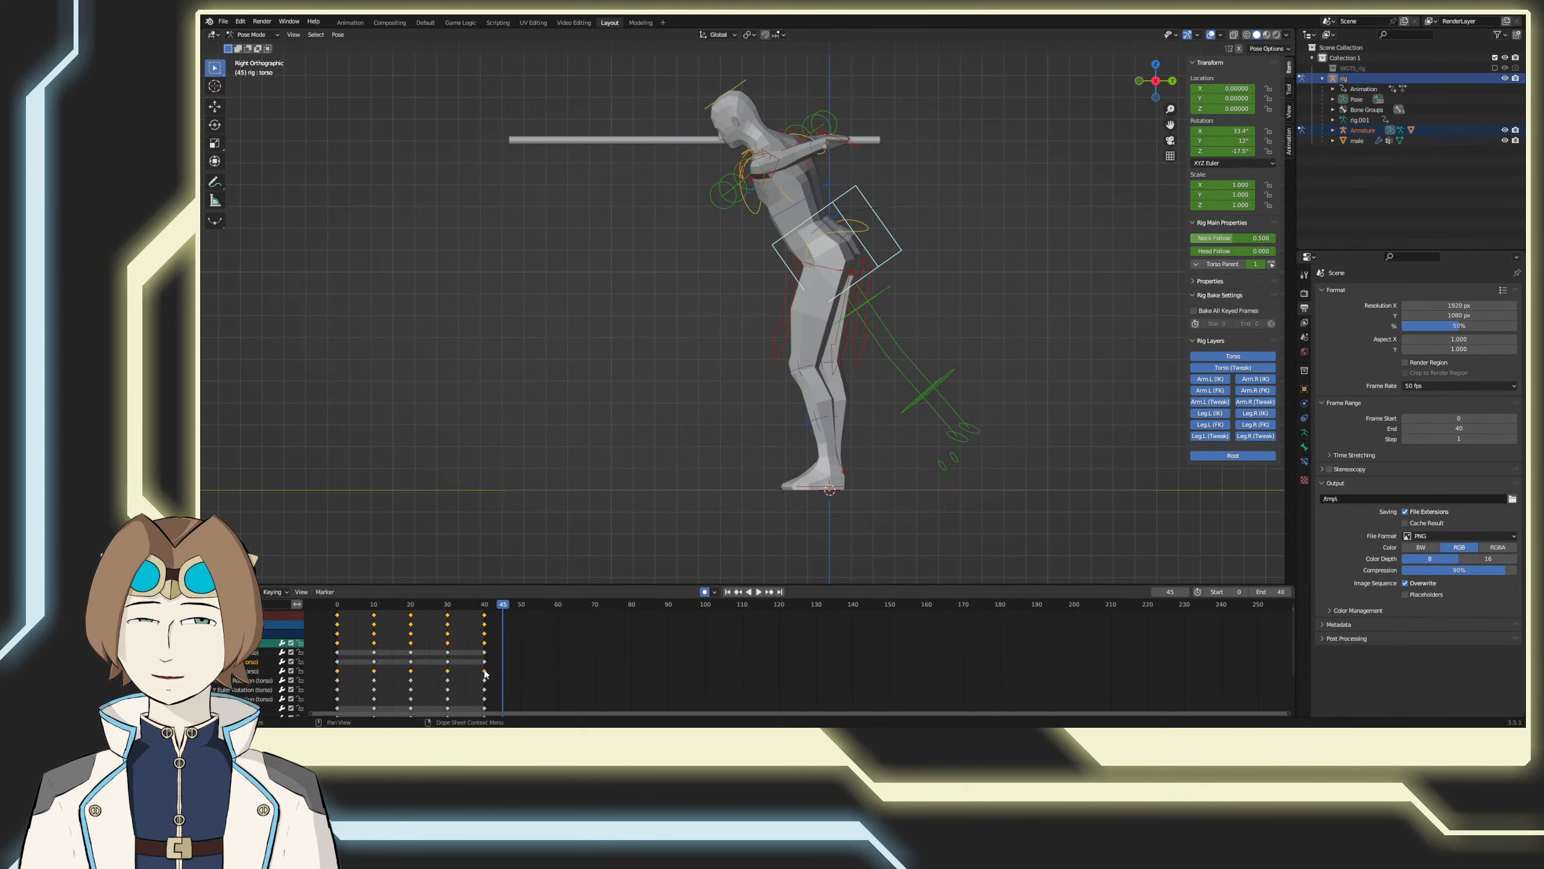
Step: Copy the torso control's Z location keyframes, paste them, and shift the copies so that they start at frame 40
{"action": "right_click", "coordinate": [486, 673]}
{"action": "left_click", "coordinate": [467, 600]}
{"action": "right_click", "coordinate": [502, 674]}
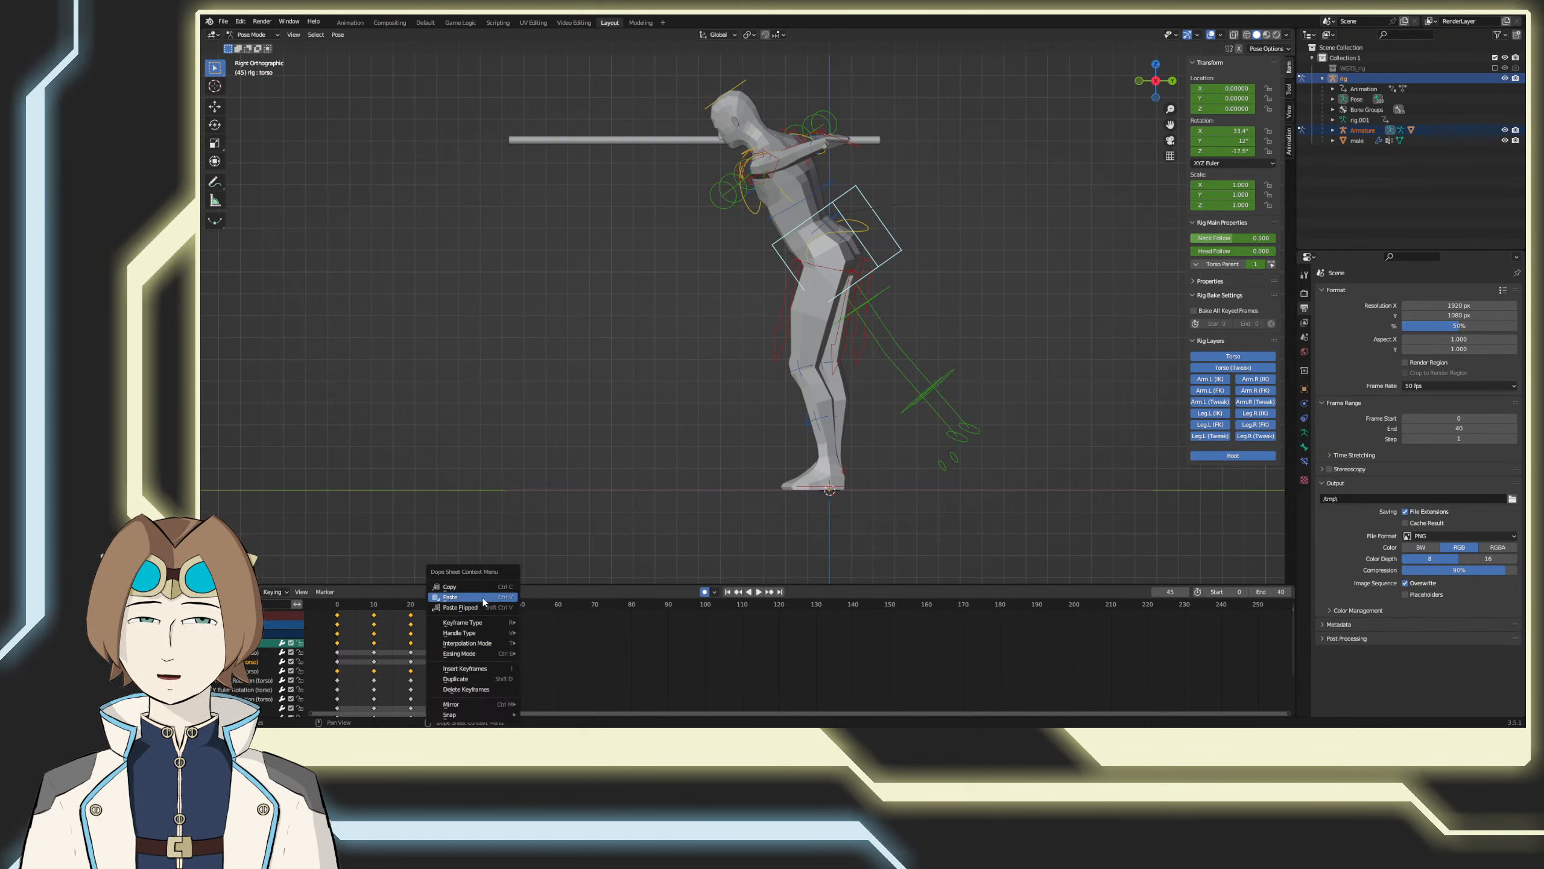
{"action": "left_click", "coordinate": [493, 628]}
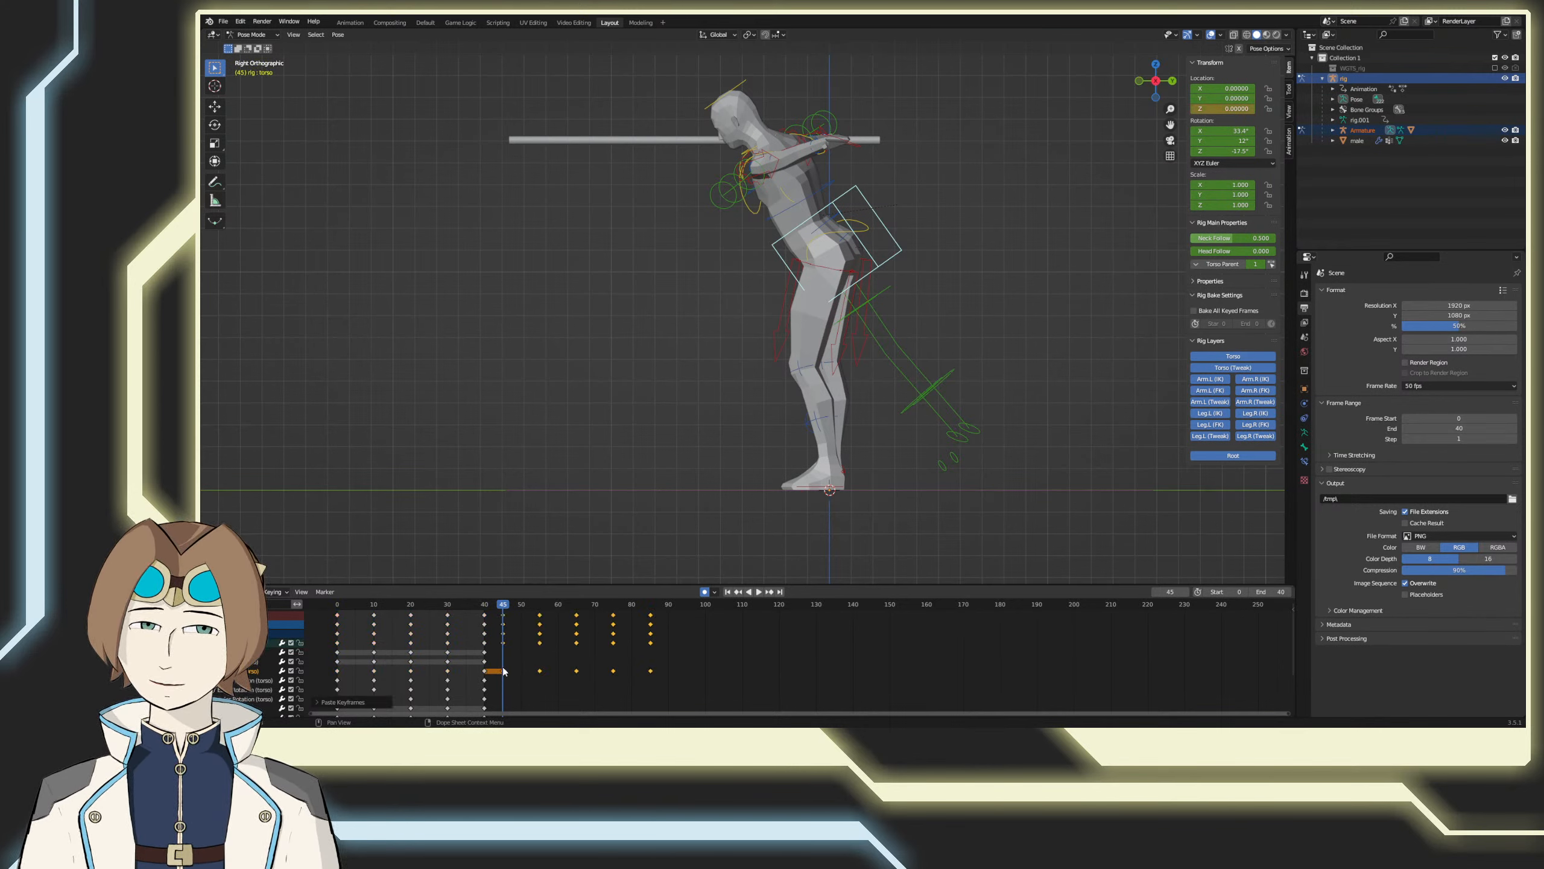
{"action": "key", "text": "g"}
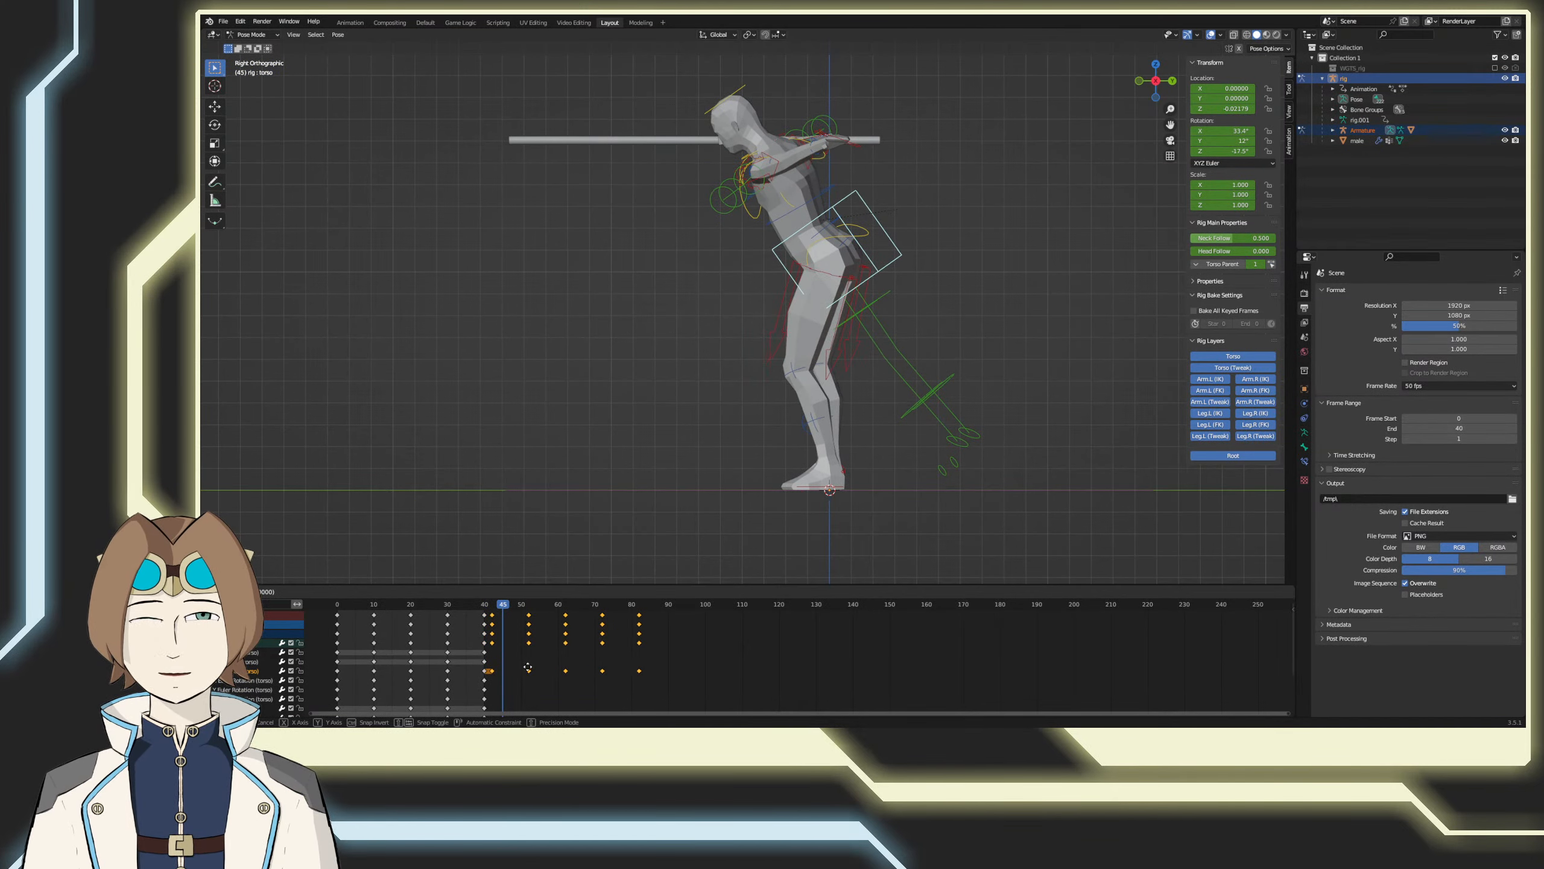
{"action": "left_click", "coordinate": [530, 667]}
{"action": "left_click_drag", "start_coordinate": [501, 603], "coordinate": [488, 606]}
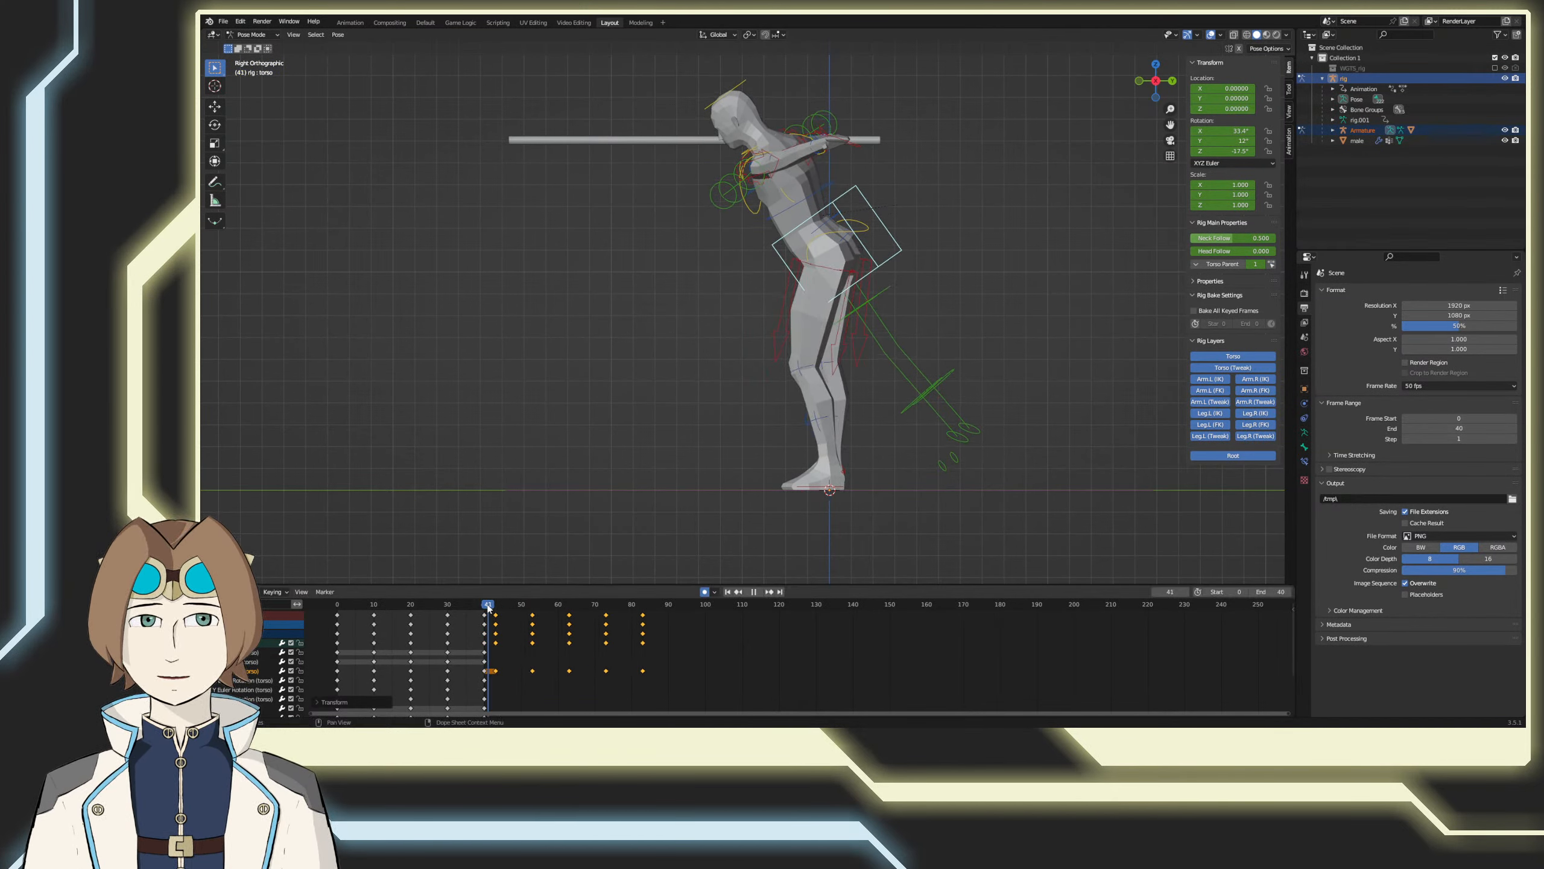
{"action": "key", "text": "g"}
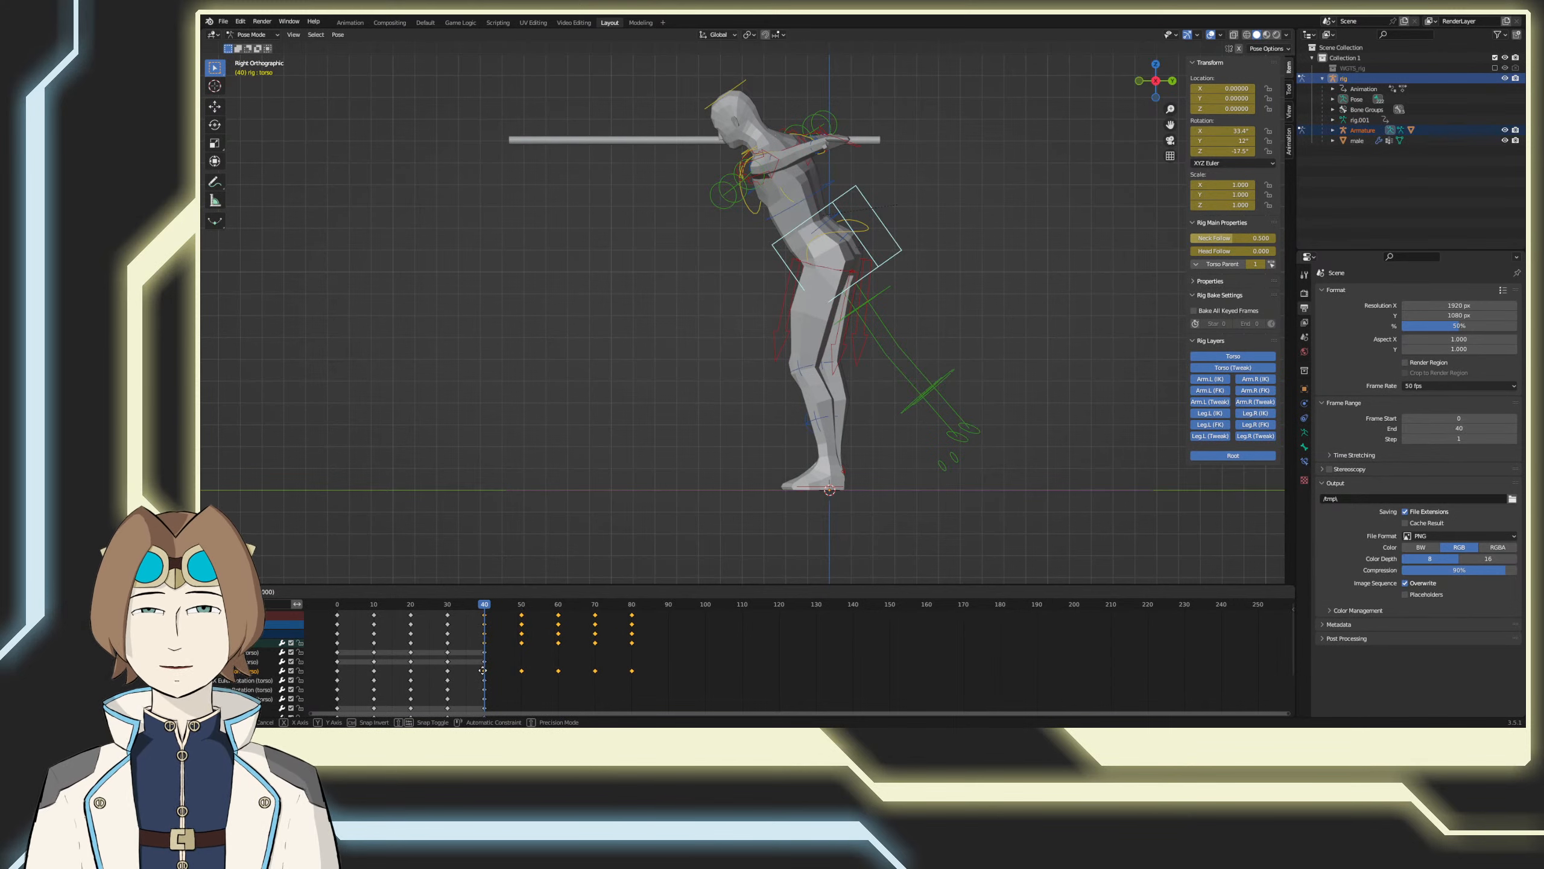
{"action": "left_click", "coordinate": [482, 670]}
Step: Shift all of the torso control's Z location keyframes 10 frames earlier
{"action": "left_click_drag", "start_coordinate": [657, 675], "coordinate": [334, 673]}
{"action": "key", "text": "g"}
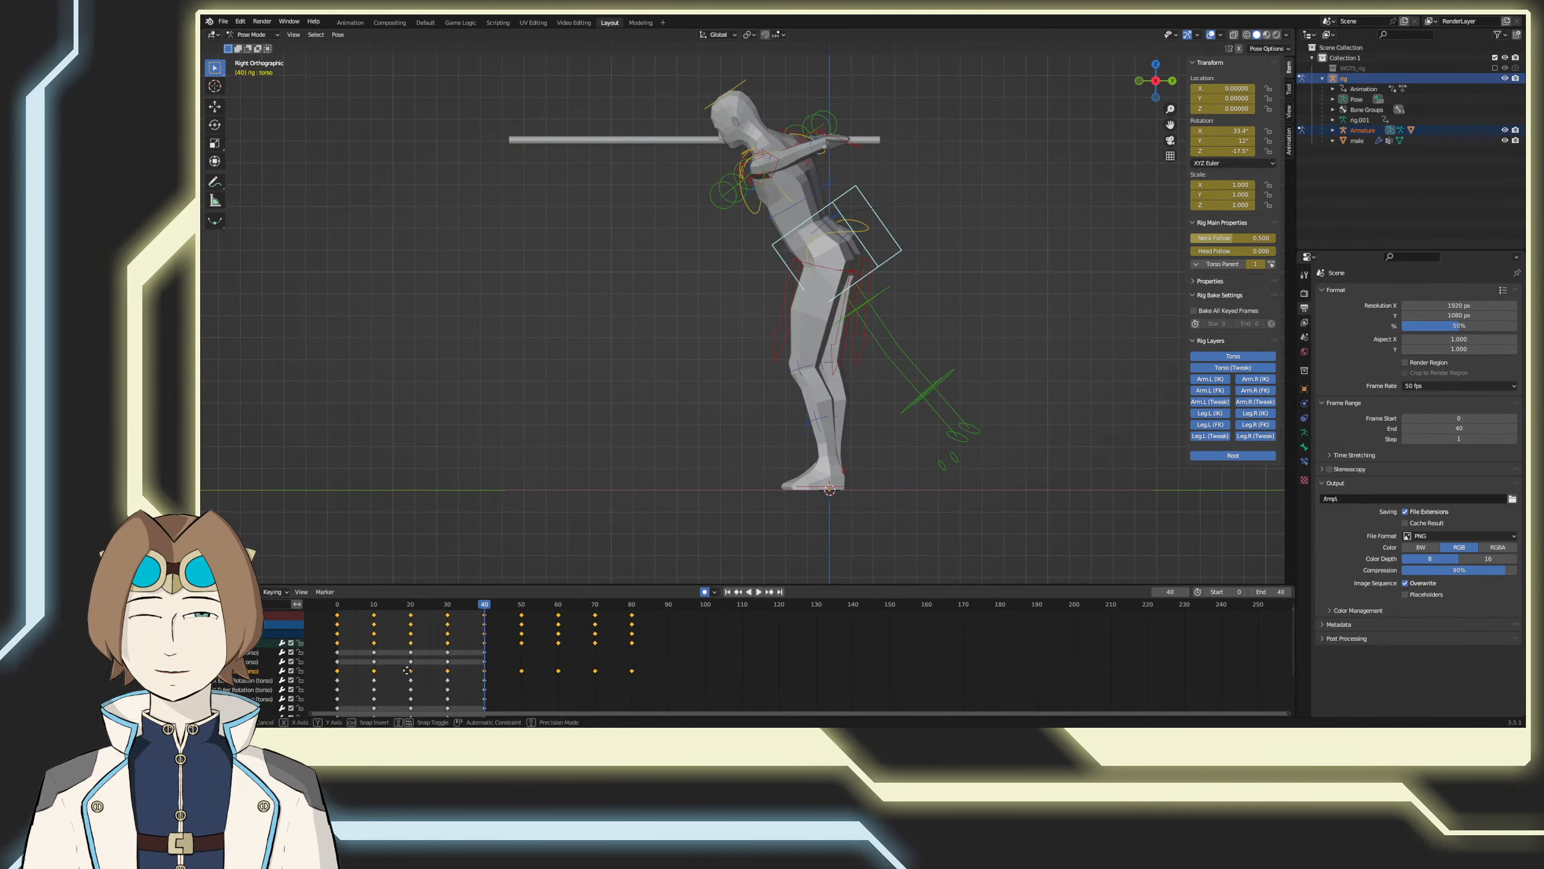
{"action": "left_click", "coordinate": [372, 678]}
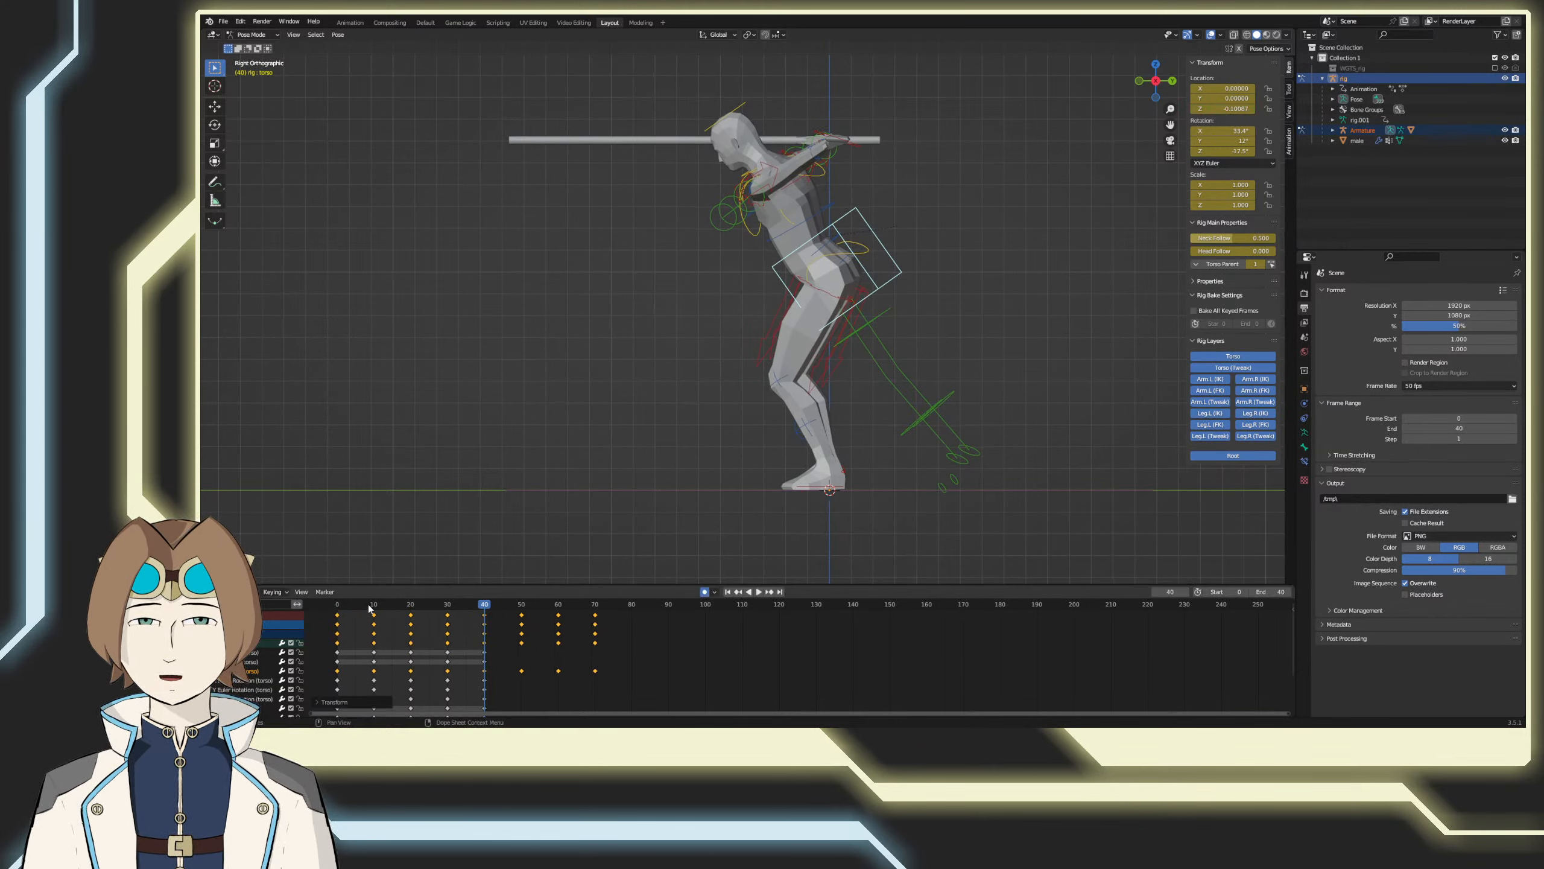
Step: Play back the adjusted torso motion, save the file, and inspect the pose at frame 30
{"action": "left_click", "coordinate": [758, 592]}
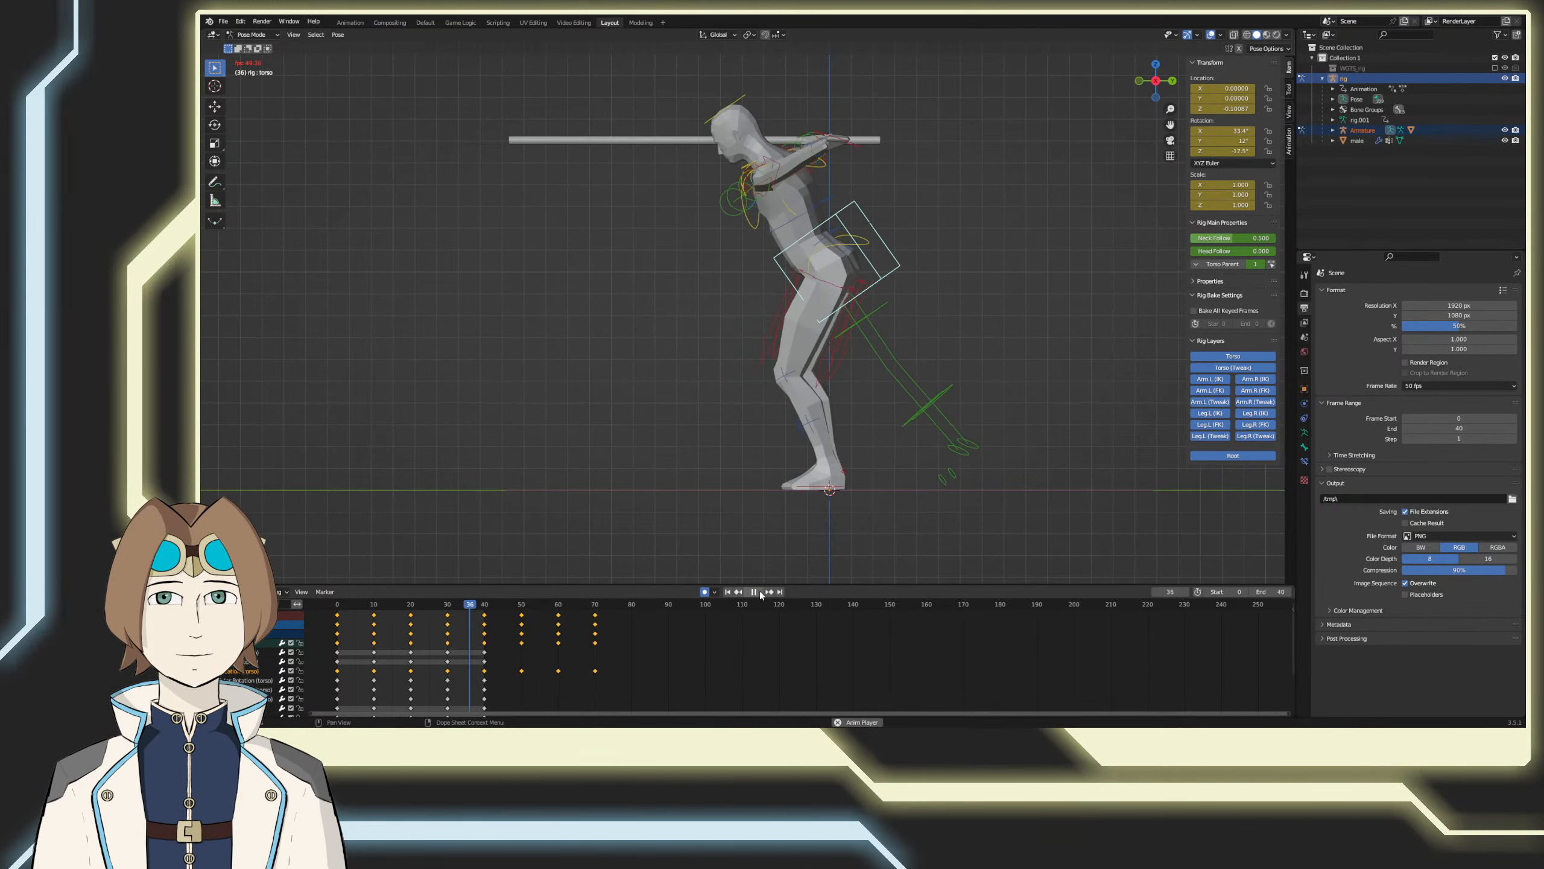
{"action": "left_click", "coordinate": [754, 592]}
{"action": "key", "text": "ctrl+s"}
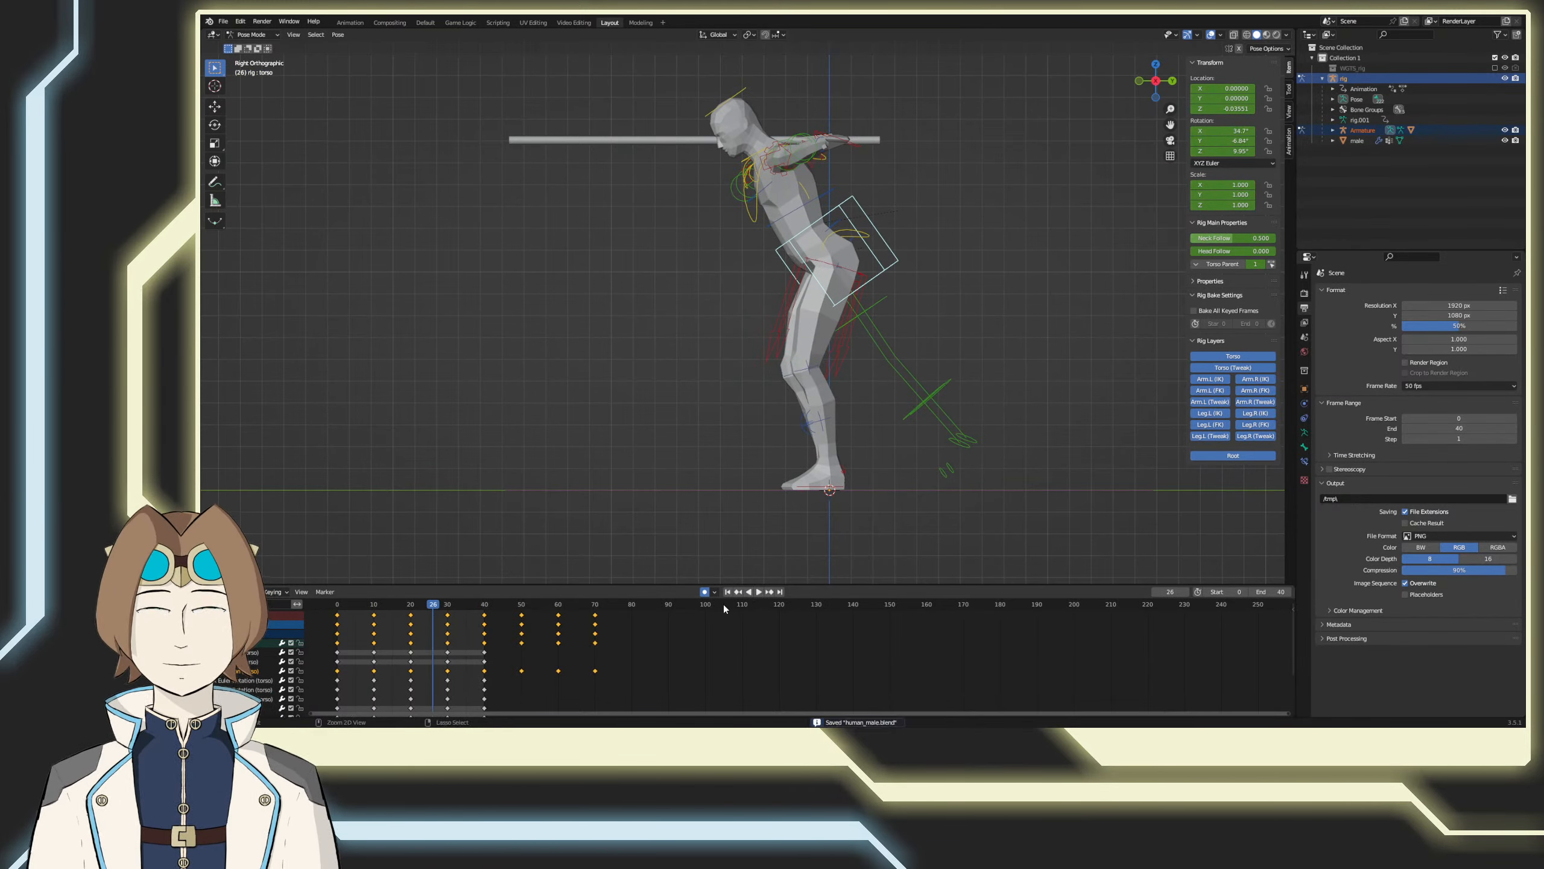
{"action": "left_click", "coordinate": [448, 605]}
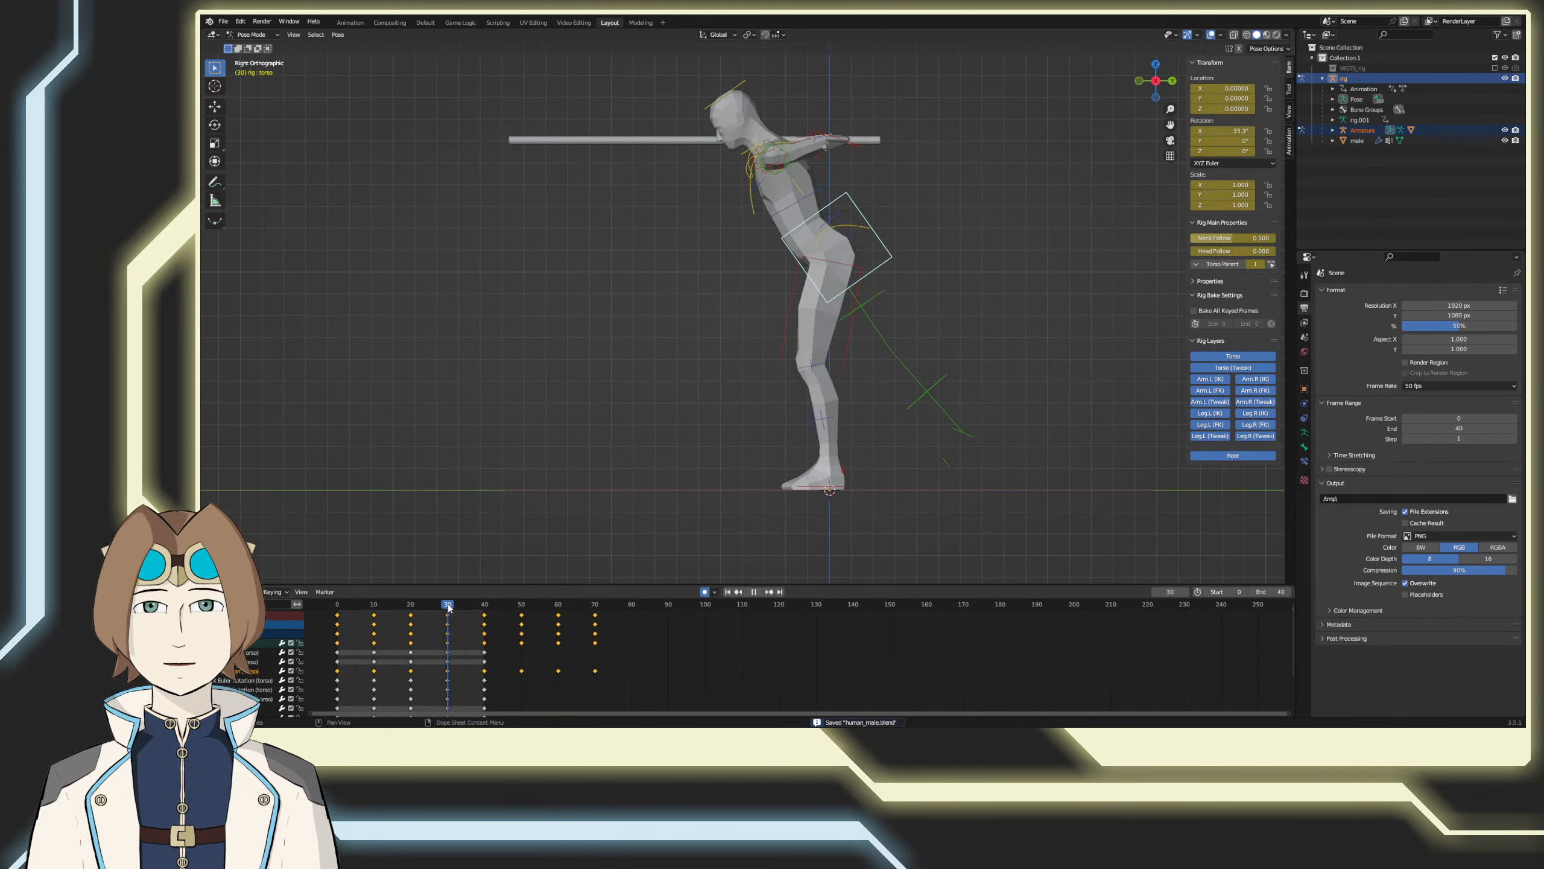
Step: At frame 0, try planting the left foot control forward at about Y -0.56 with its toes tilted up about 39°, and undo it
{"action": "left_click_drag", "start_coordinate": [448, 608], "coordinate": [307, 606]}
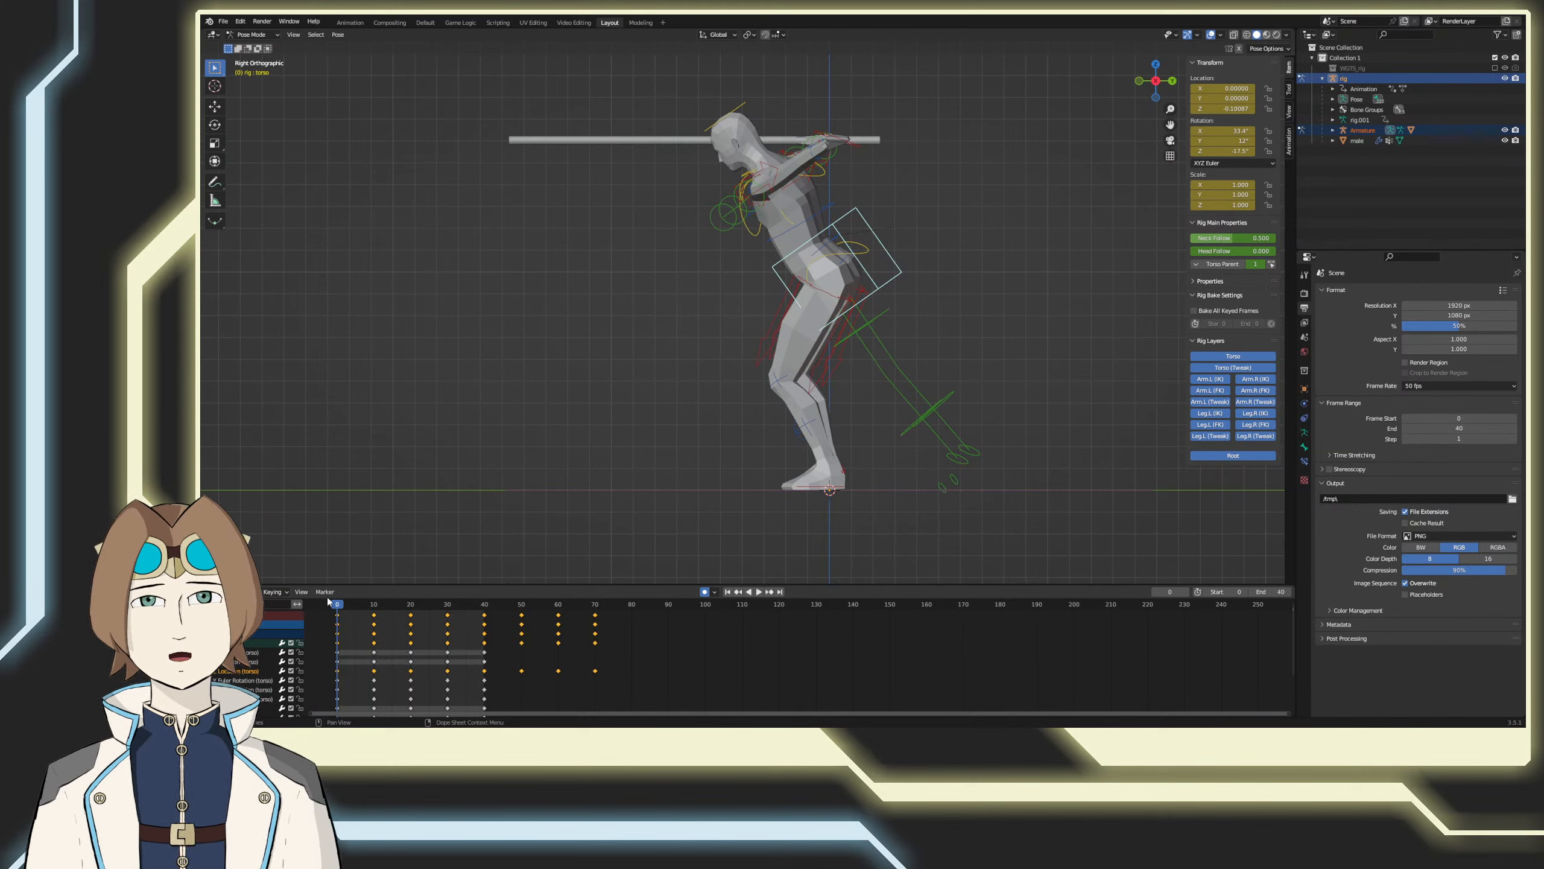
{"action": "left_click", "coordinate": [802, 508]}
{"action": "key", "text": "g"}
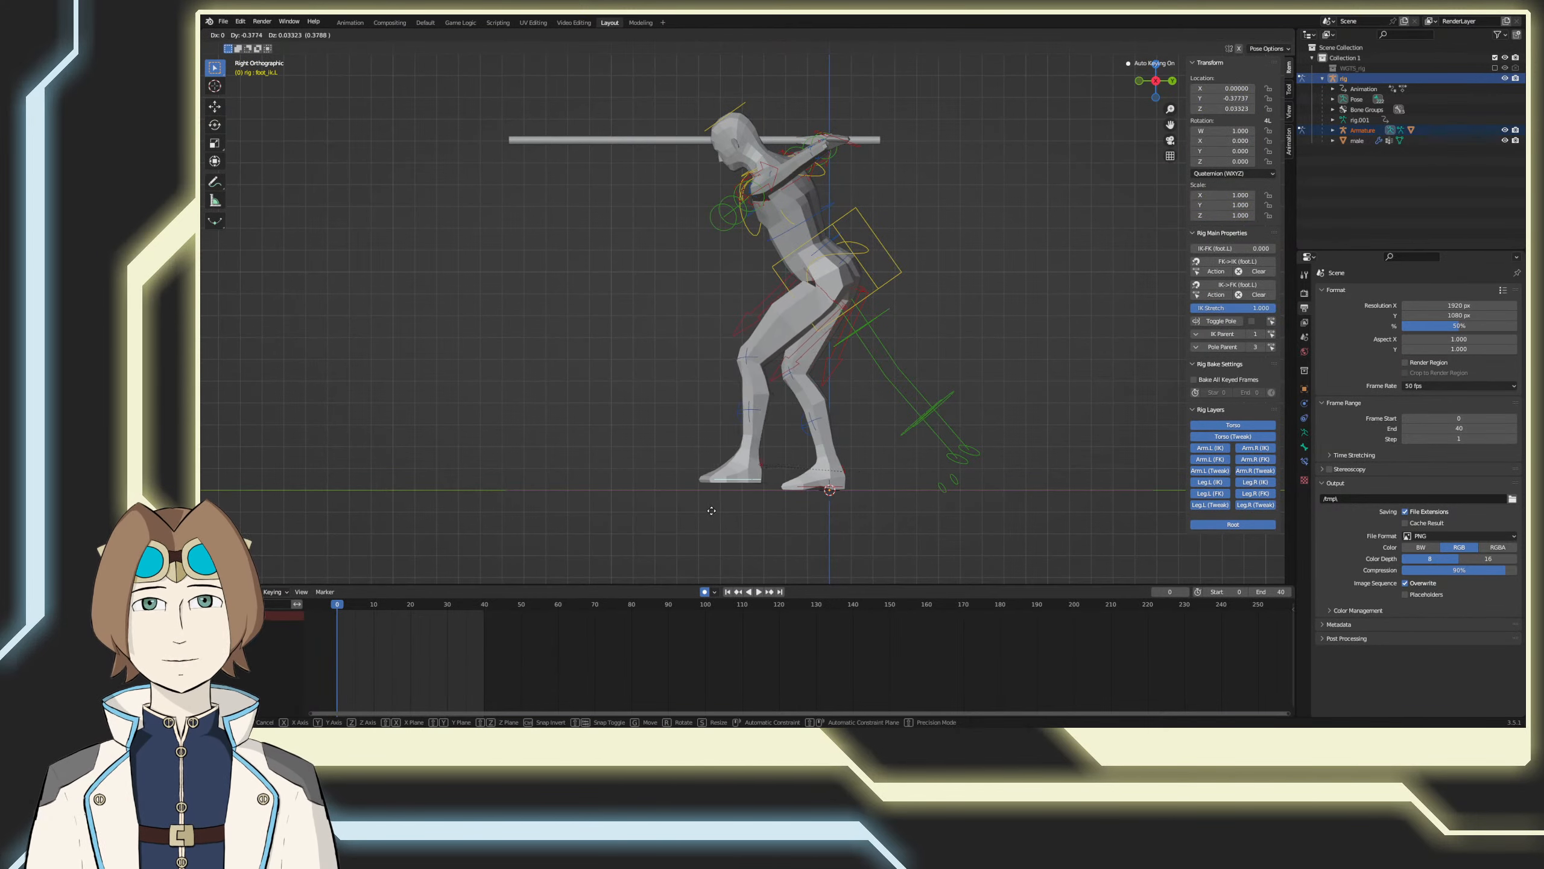
{"action": "left_click", "coordinate": [669, 511]}
{"action": "key", "text": "r"}
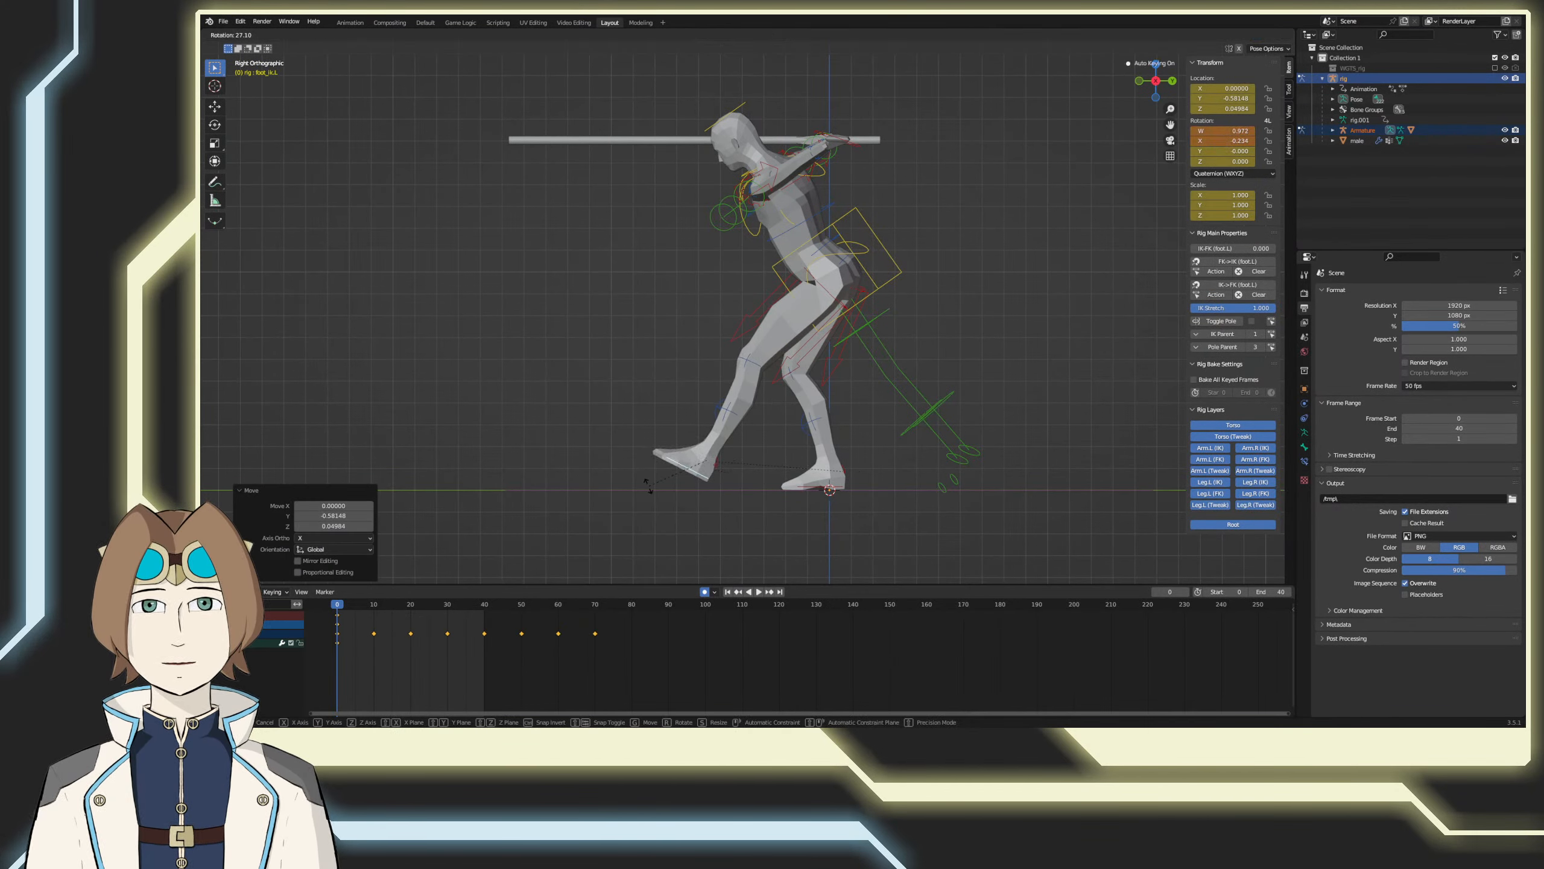
{"action": "left_click", "coordinate": [648, 485]}
{"action": "key", "text": "g"}
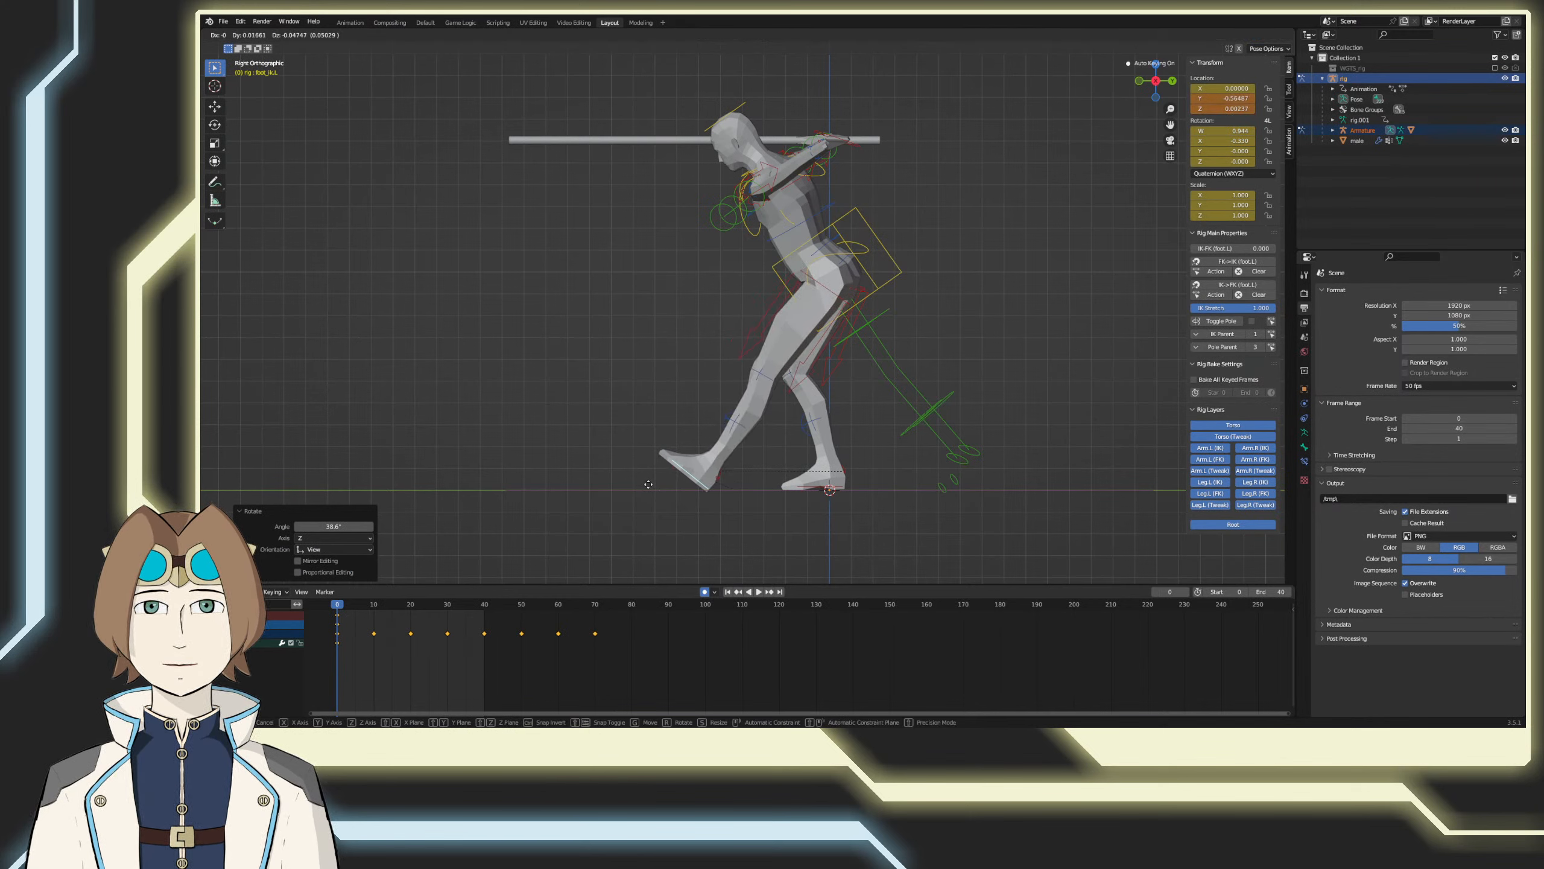
{"action": "left_click", "coordinate": [648, 484]}
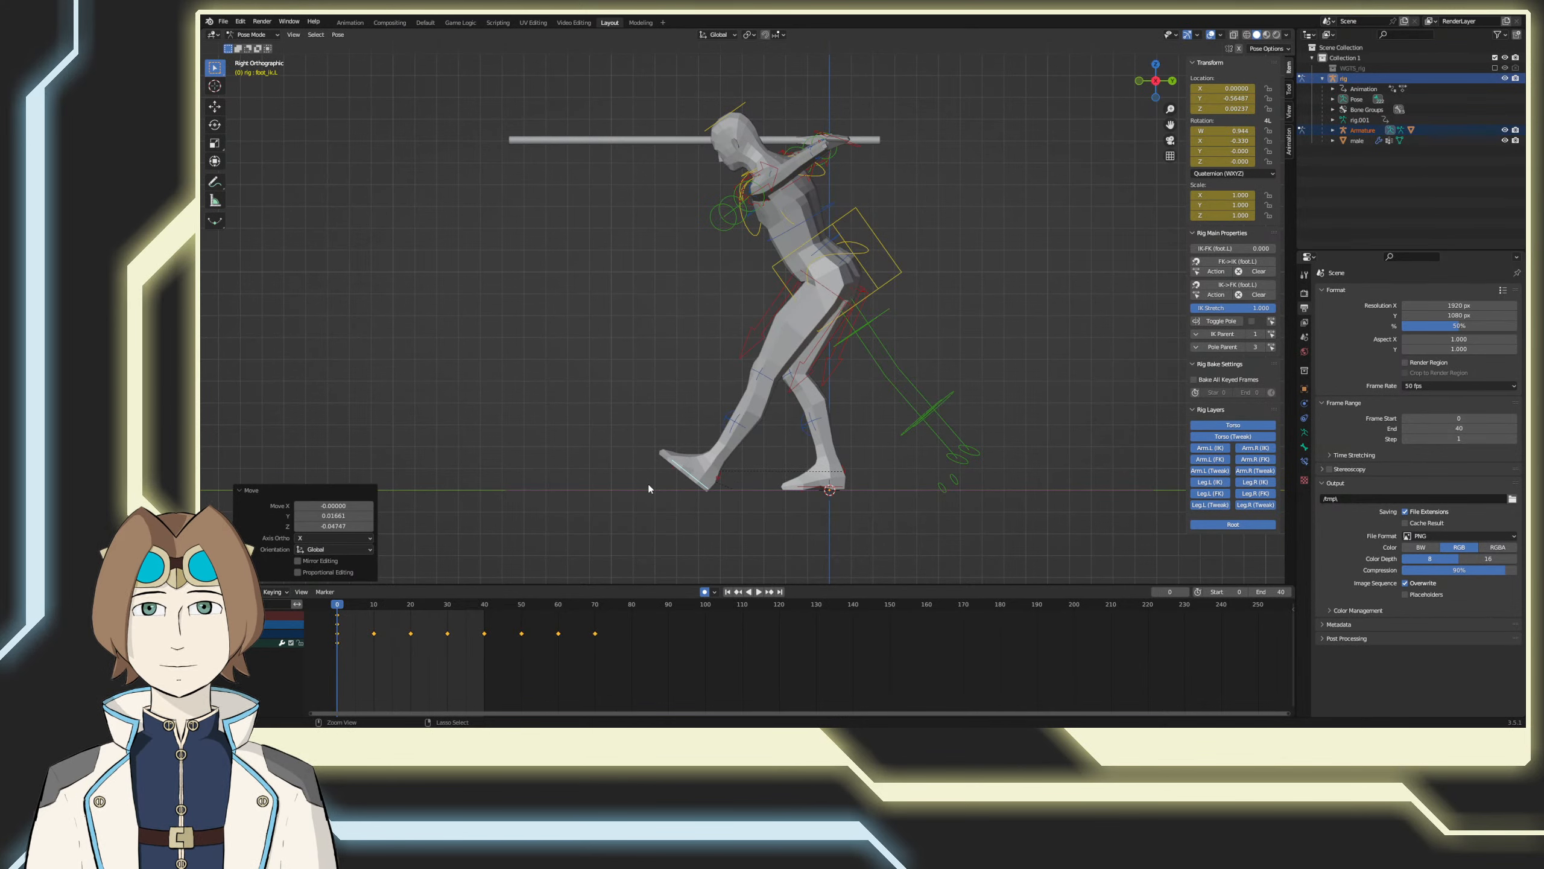
{"action": "key", "text": "ctrl+z"}
{"action": "key", "text": "ctrl+z"}
{"action": "key", "text": "ctrl+z"}
Step: Save the file, scrub through the torso motion, and return to frame 0
{"action": "key", "text": "ctrl+s"}
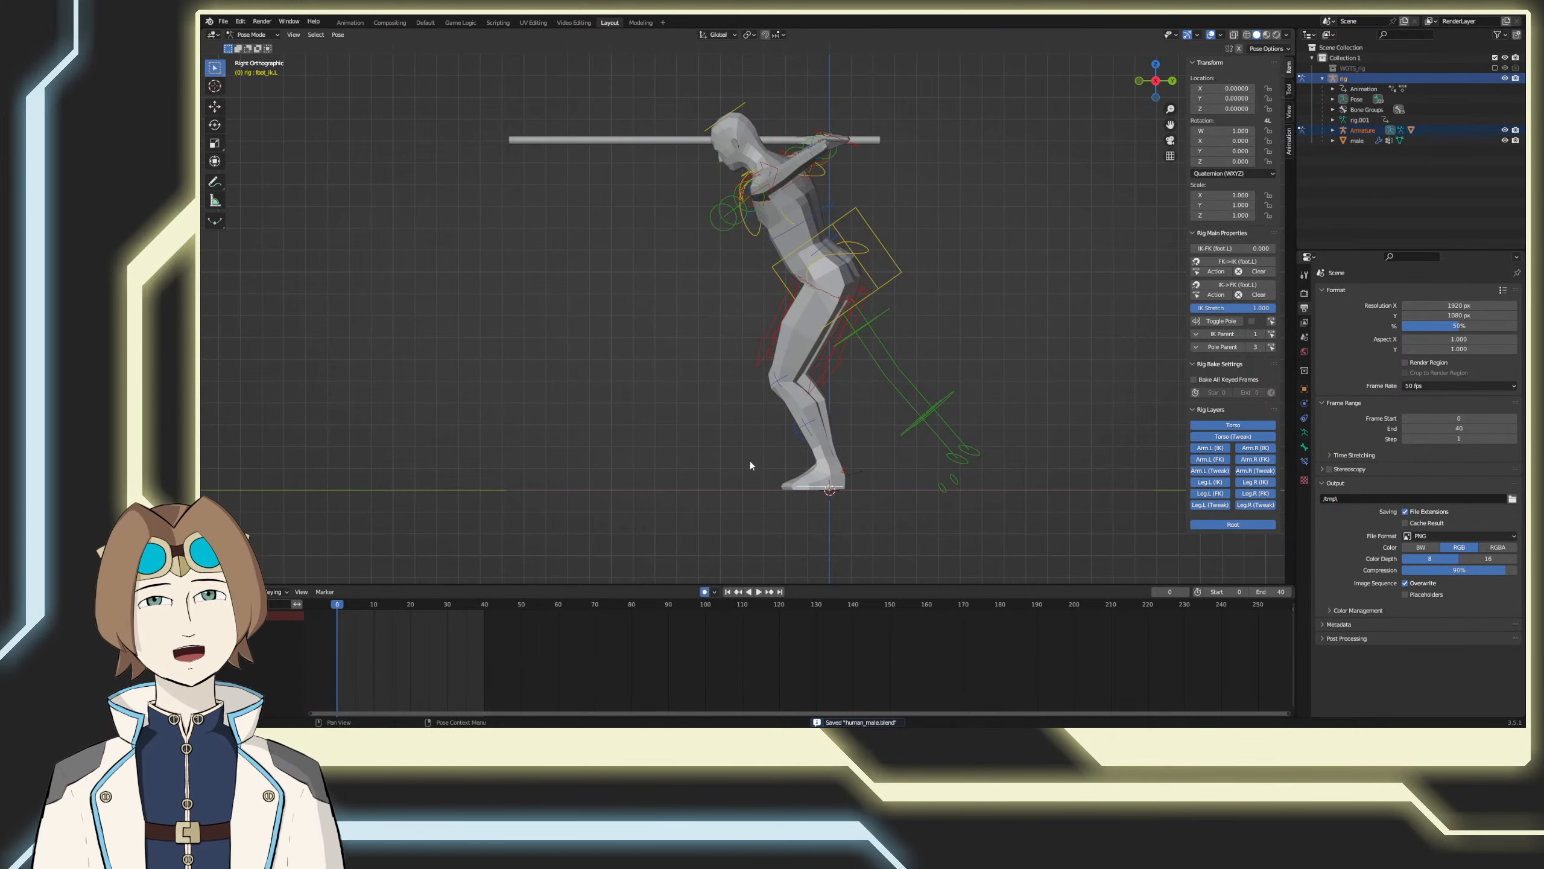
{"action": "key", "text": "space"}
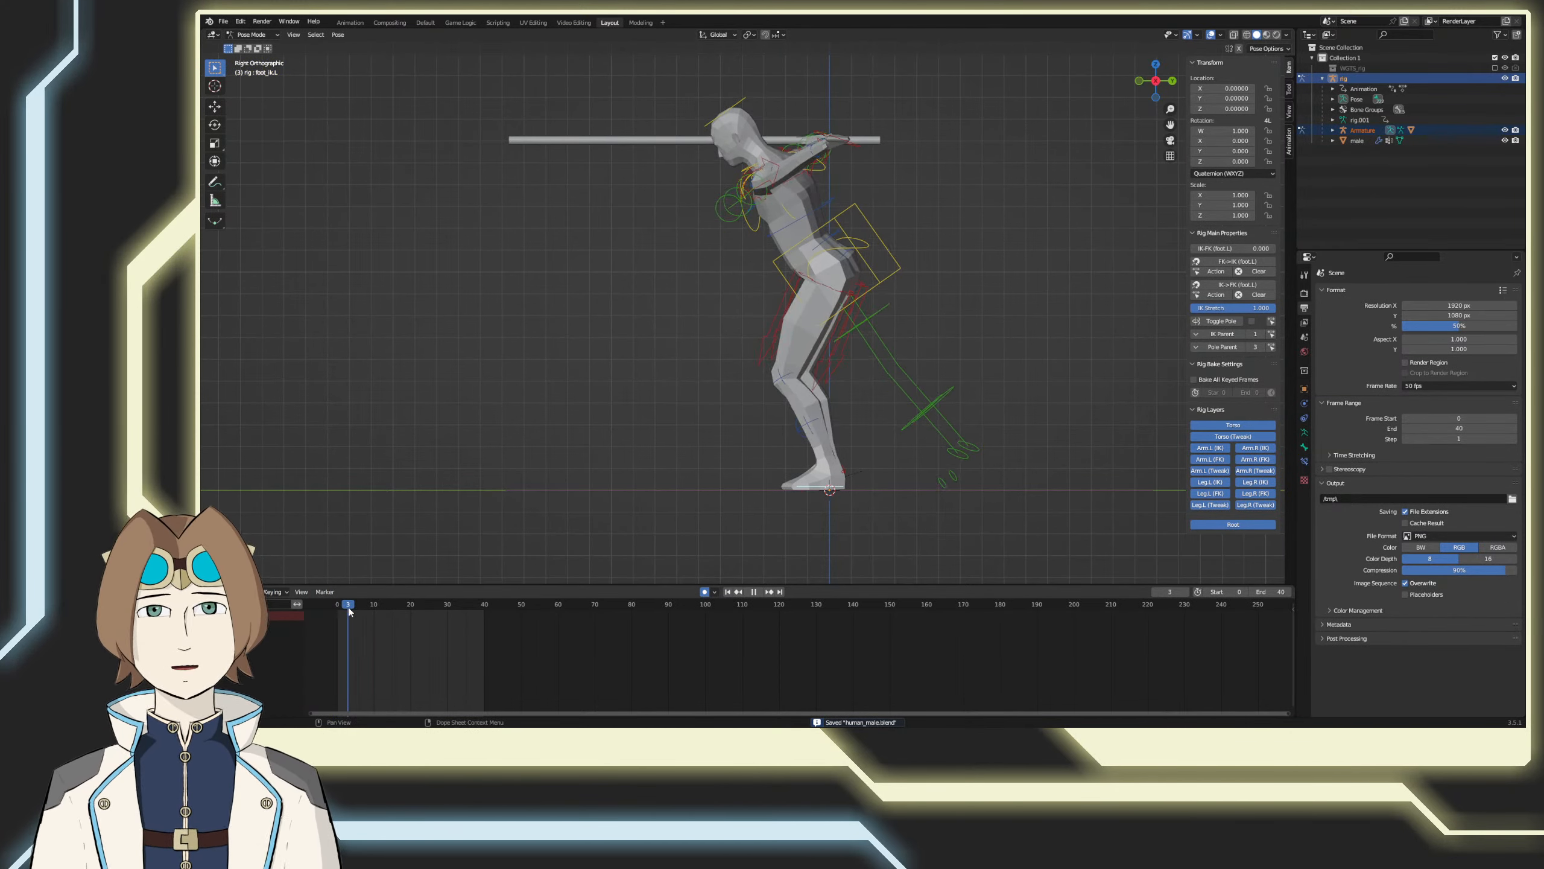
{"action": "left_click_drag", "start_coordinate": [428, 613], "coordinate": [321, 625]}
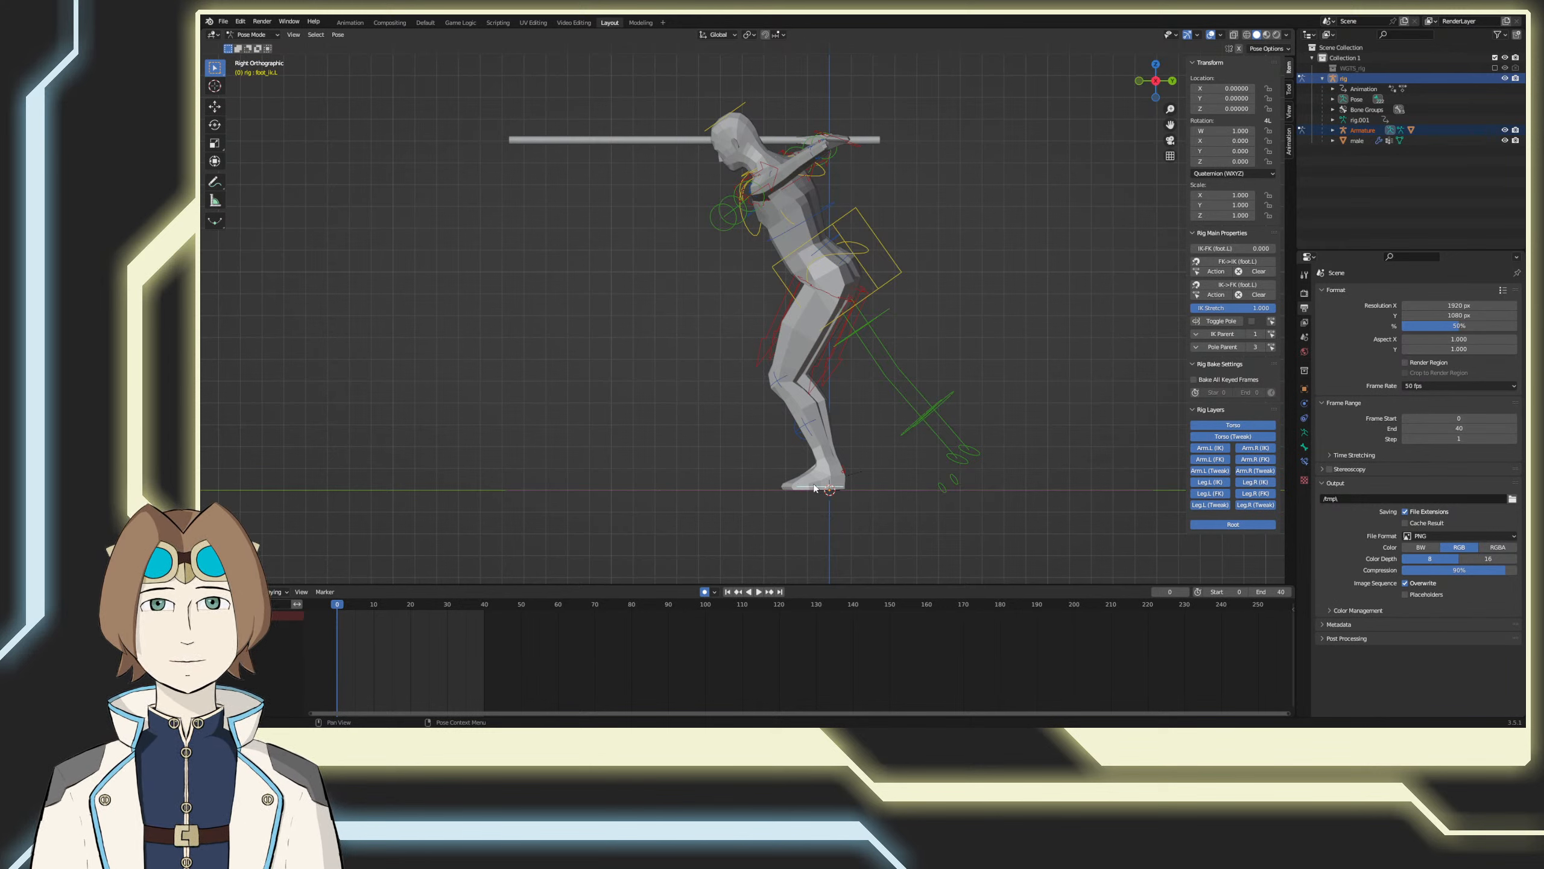
Step: At frame 0, place the left foot control behind the body at about Y 0.57 and Z 0.15, tilting its toes down about 53°
{"action": "key", "text": "g"}
{"action": "key", "text": "y"}
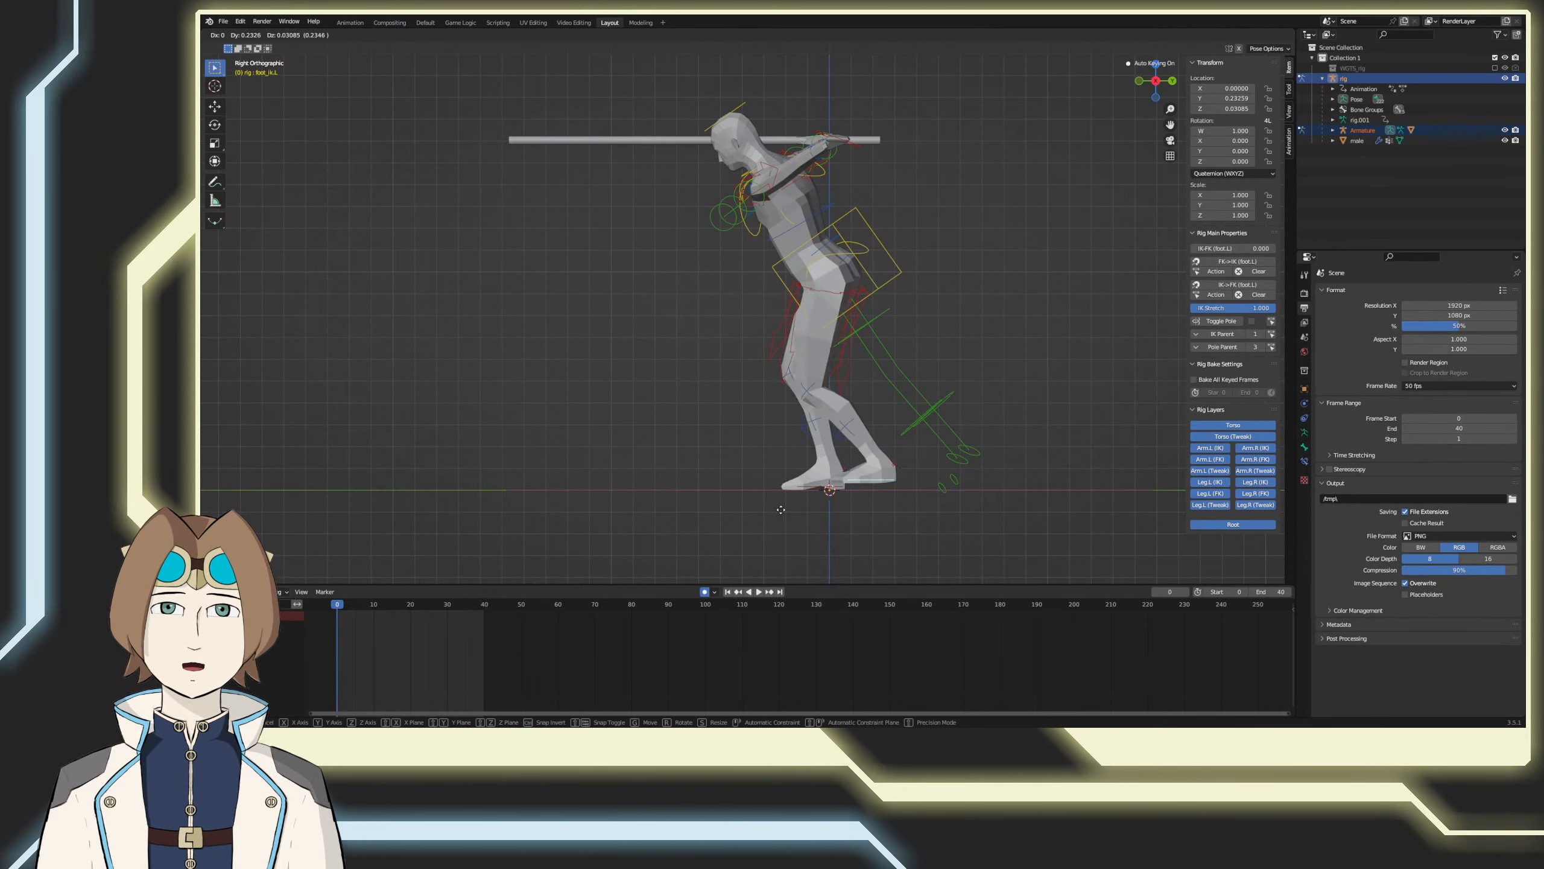
{"action": "left_click", "coordinate": [826, 520]}
{"action": "key", "text": "r"}
{"action": "left_click", "coordinate": [902, 581]}
{"action": "key", "text": "g"}
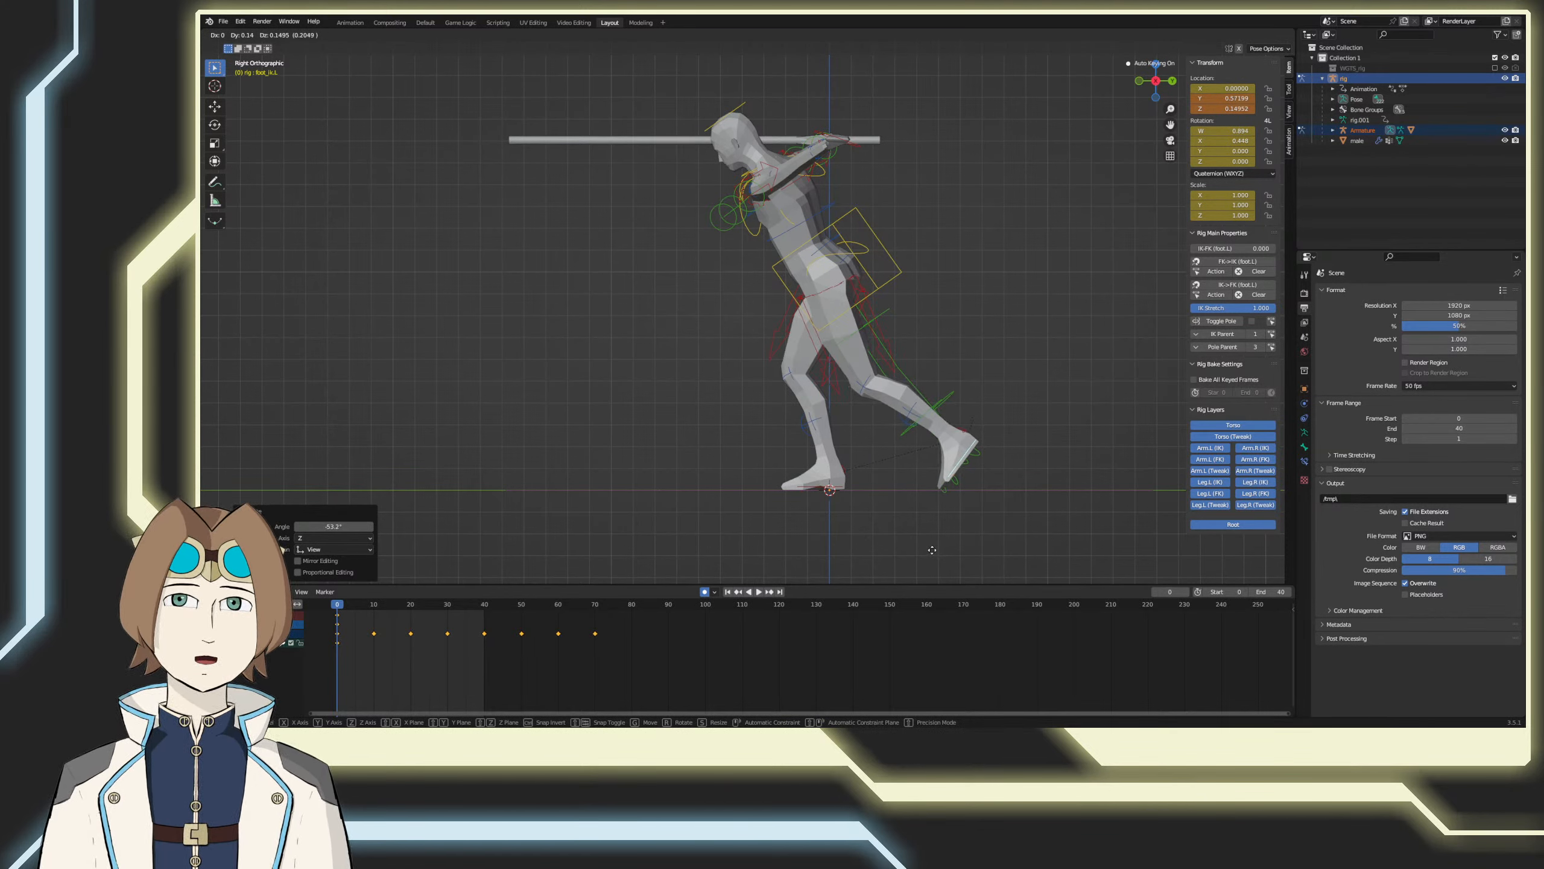
{"action": "left_click", "coordinate": [930, 550]}
Step: At frame 10, raise the left foot control to about Y 0.34 and Z 0.47, rotating its toes backward to about W 0.54, X 0.84
{"action": "left_click_drag", "start_coordinate": [353, 602], "coordinate": [375, 603]}
{"action": "key", "text": "r"}
{"action": "left_click", "coordinate": [973, 462]}
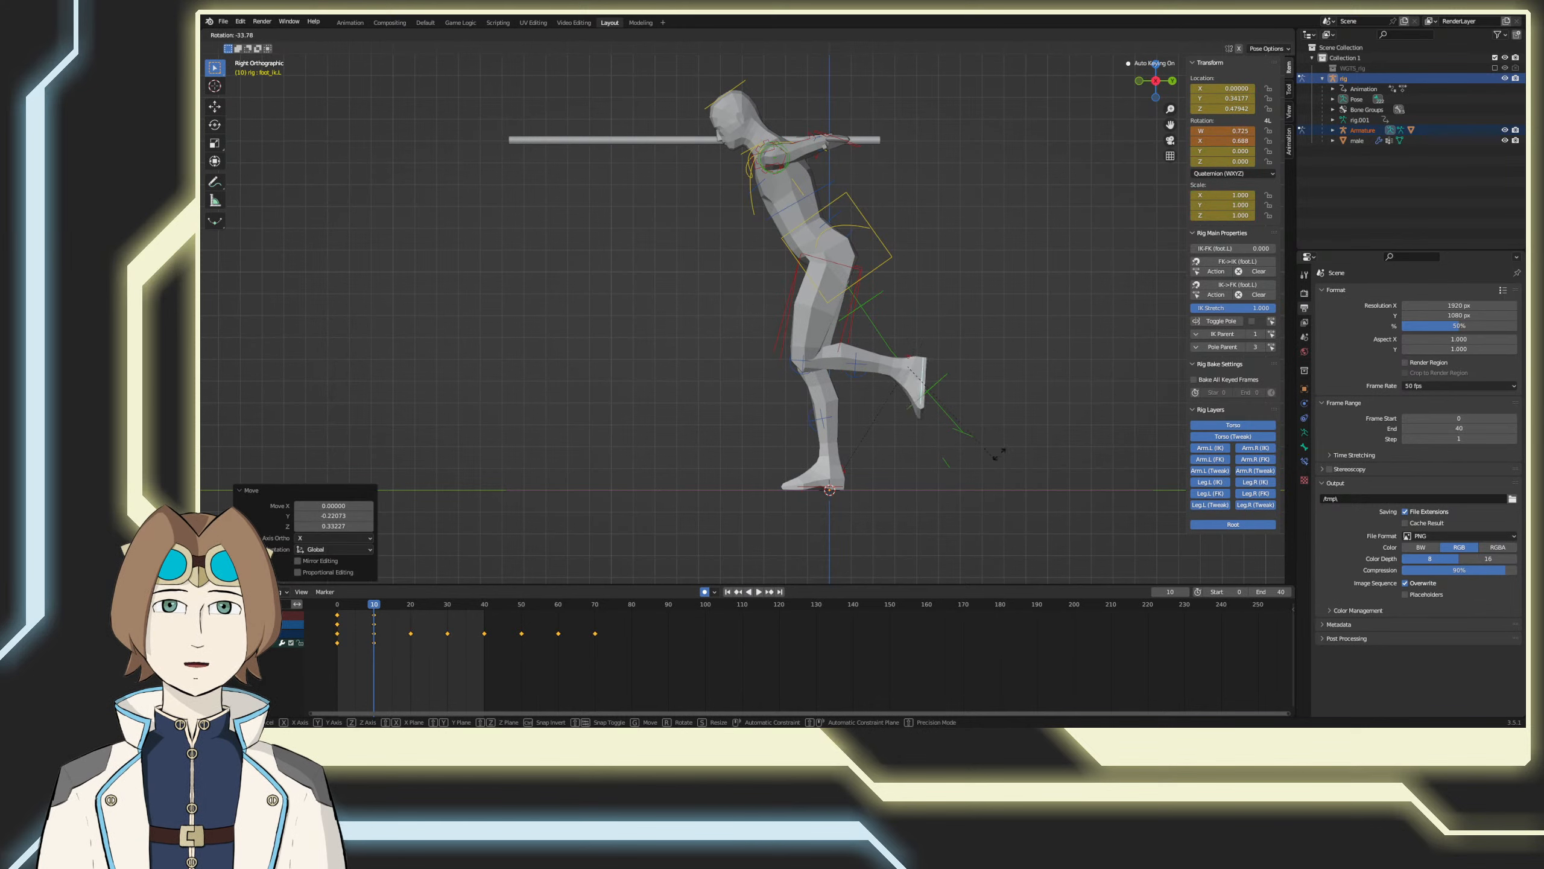
{"action": "key", "text": "g"}
{"action": "left_click", "coordinate": [1051, 420]}
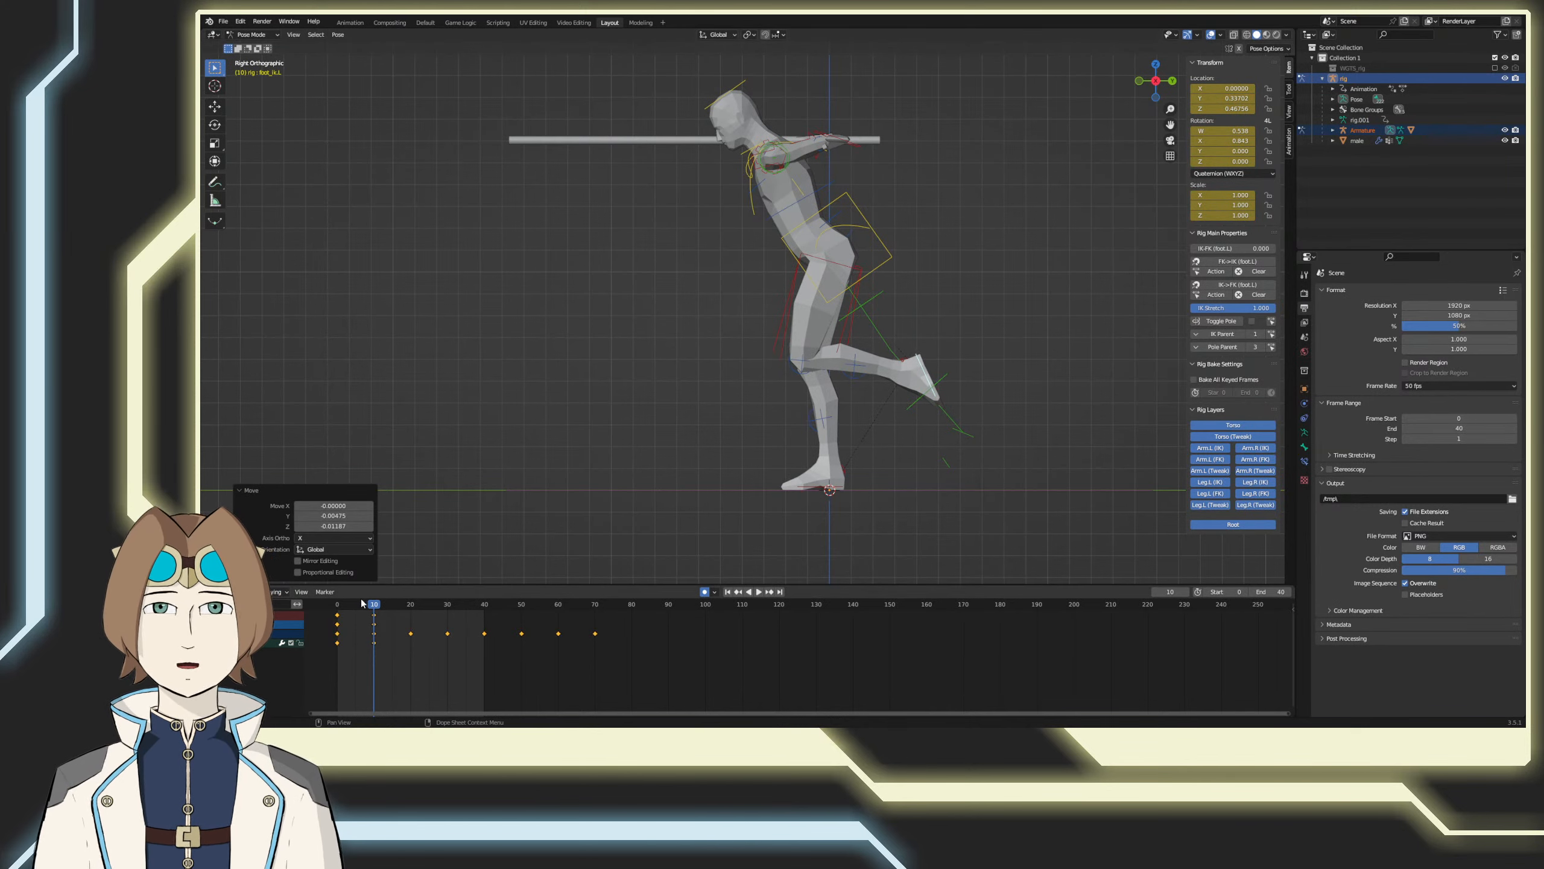
Step: At frame 20, swing the left foot control forward to about Y -0.48 and Z 0.11, tilting its toes slightly upward to about W 0.98, X -0.20
{"action": "left_click_drag", "start_coordinate": [374, 604], "coordinate": [411, 604]}
{"action": "key", "text": "g"}
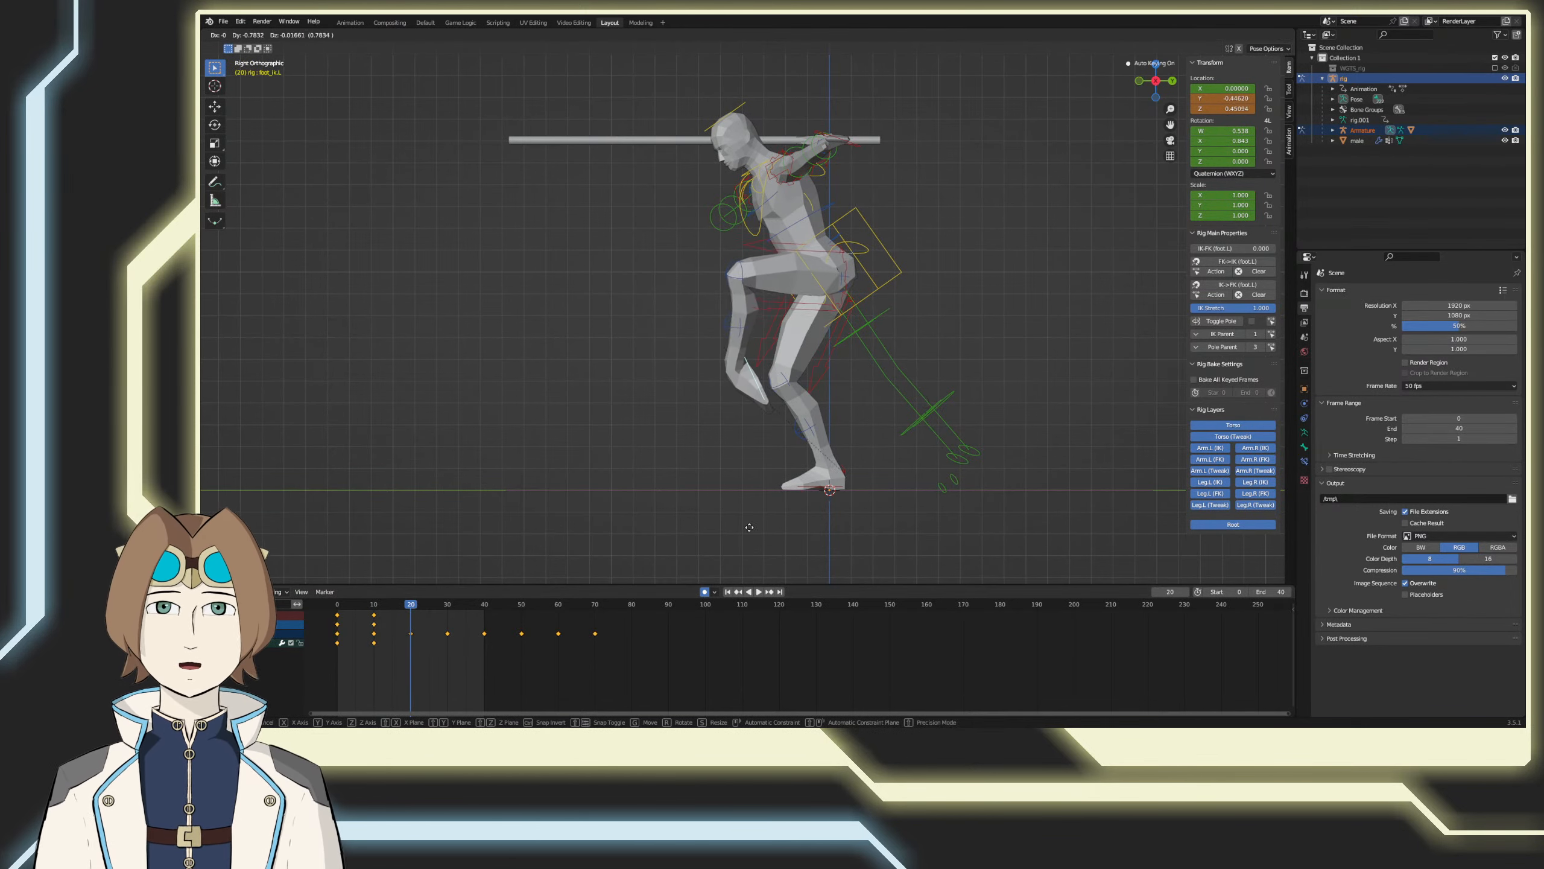
{"action": "left_click", "coordinate": [746, 546]}
{"action": "key", "text": "r"}
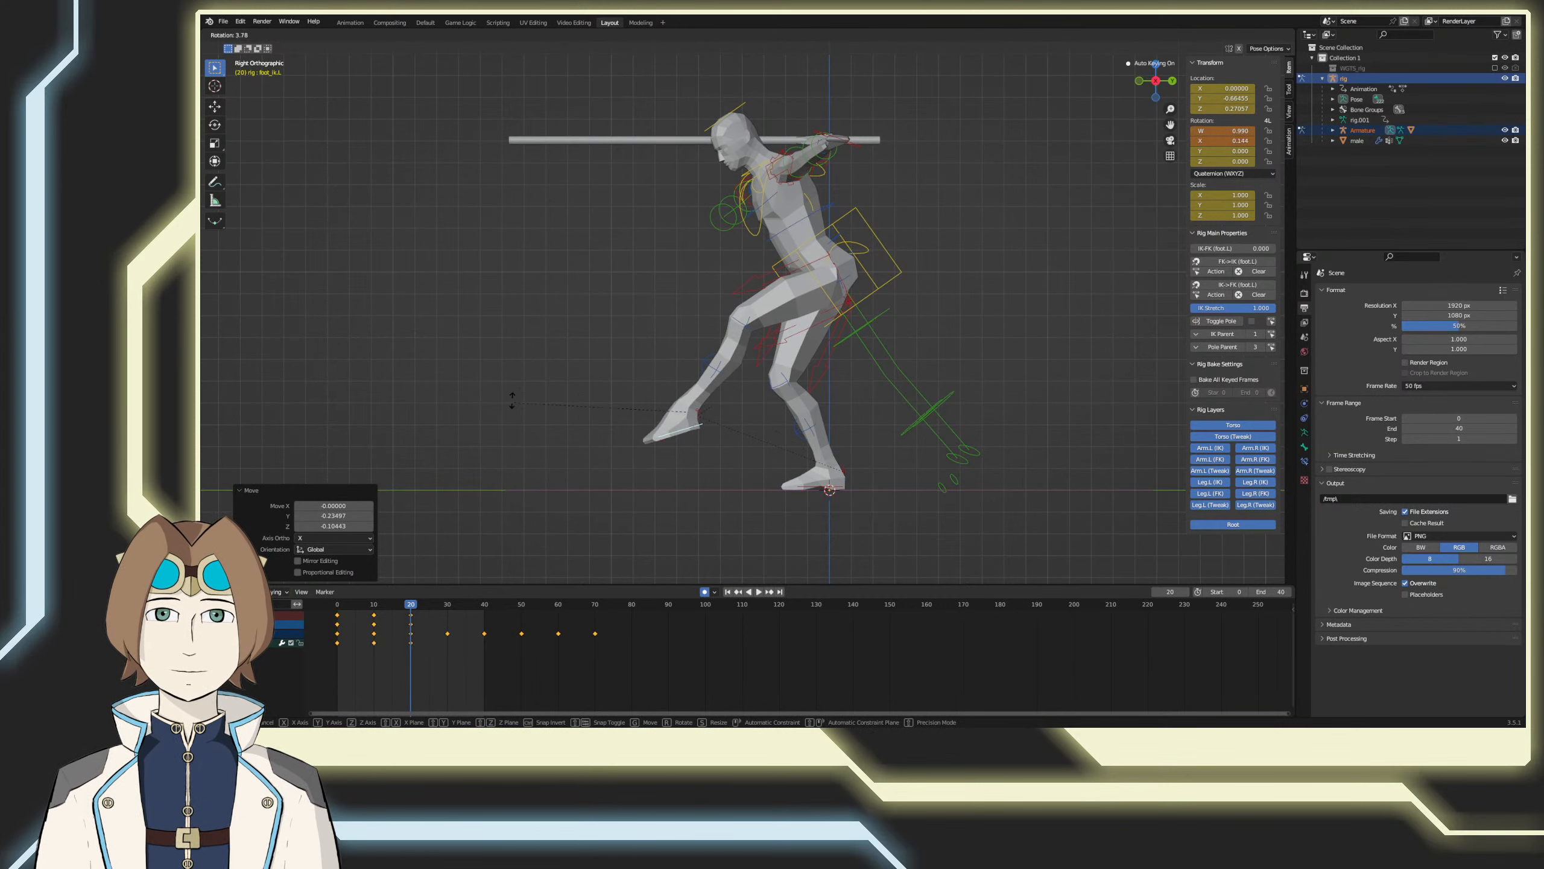
{"action": "left_click", "coordinate": [564, 323]}
{"action": "key", "text": "g"}
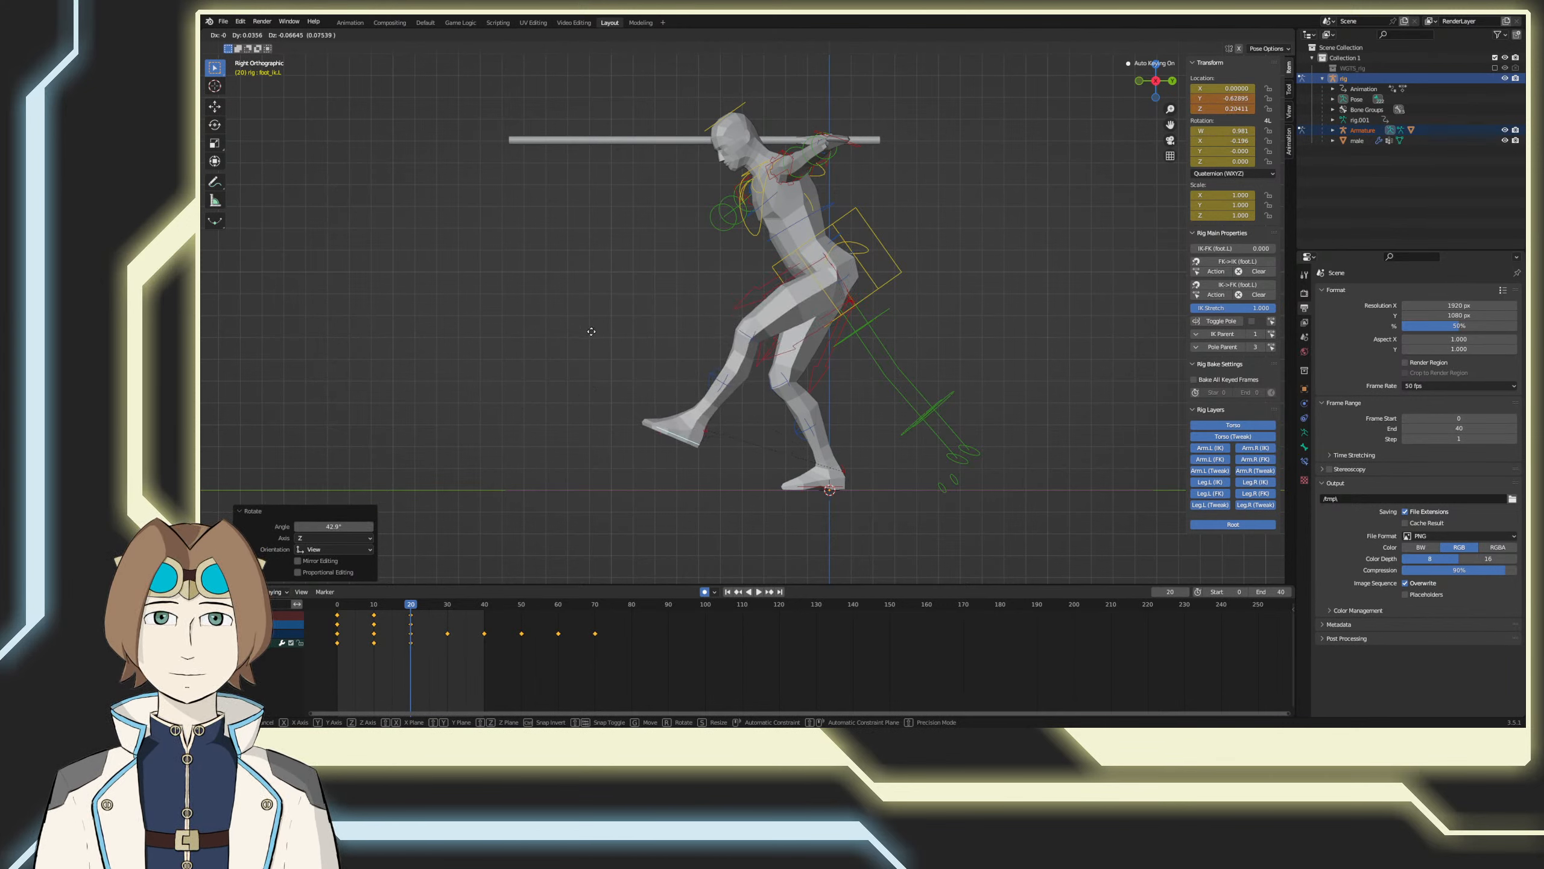
{"action": "left_click", "coordinate": [536, 443]}
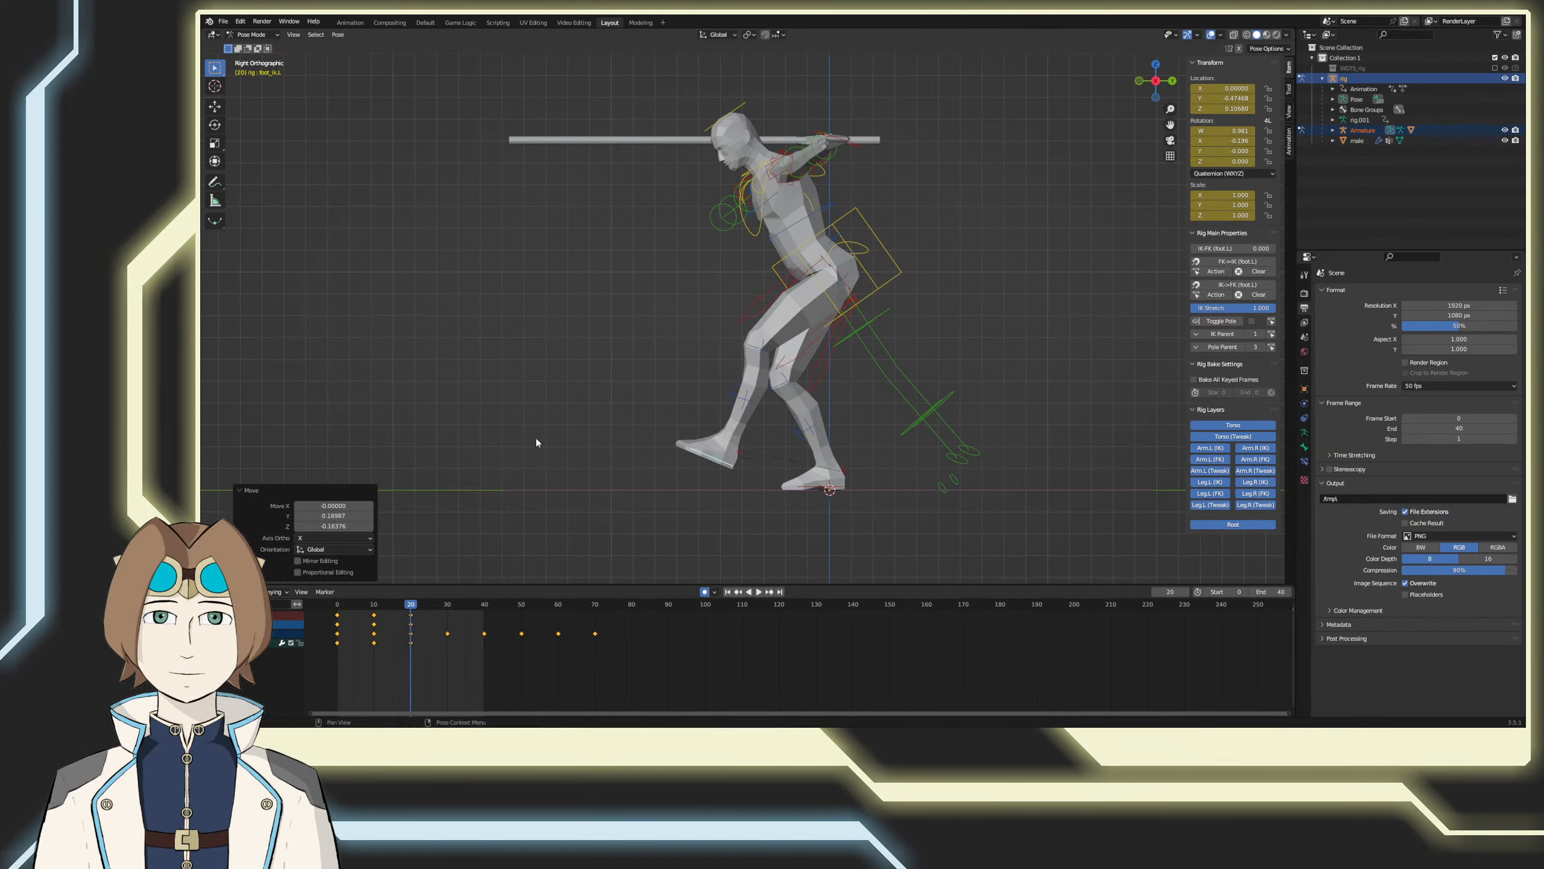
Step: At frame 30, bring the left foot control down to the ground in front at about Y -0.50 and Z 0.00, nearly flattening the foot
{"action": "left_click", "coordinate": [447, 603]}
{"action": "key", "text": "g"}
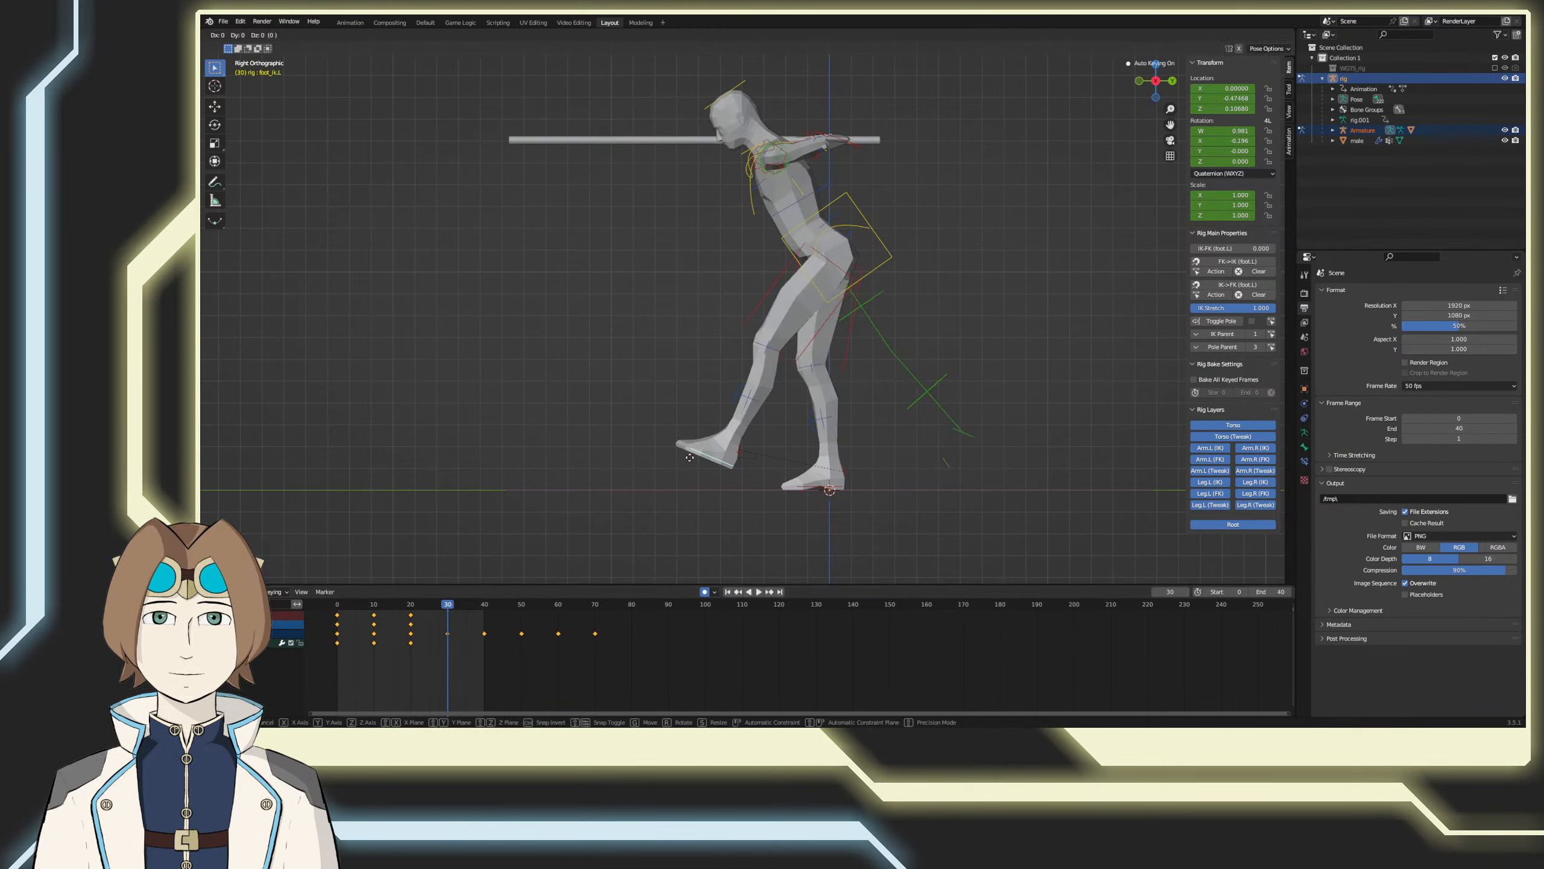
{"action": "left_click", "coordinate": [652, 486]}
{"action": "key", "text": "r"}
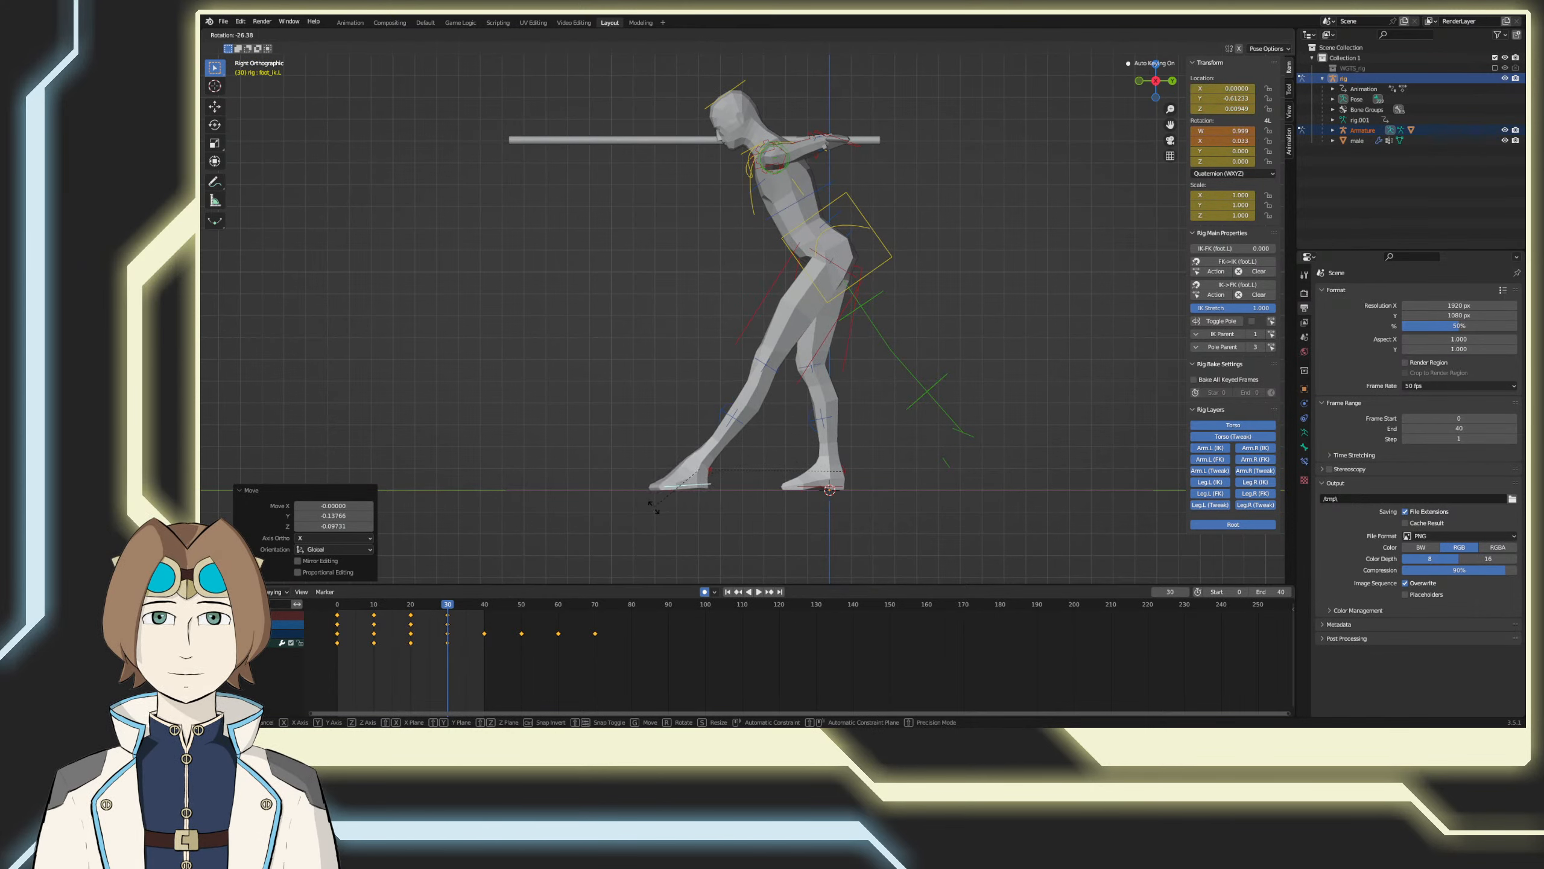
{"action": "left_click", "coordinate": [648, 496]}
{"action": "key", "text": "g"}
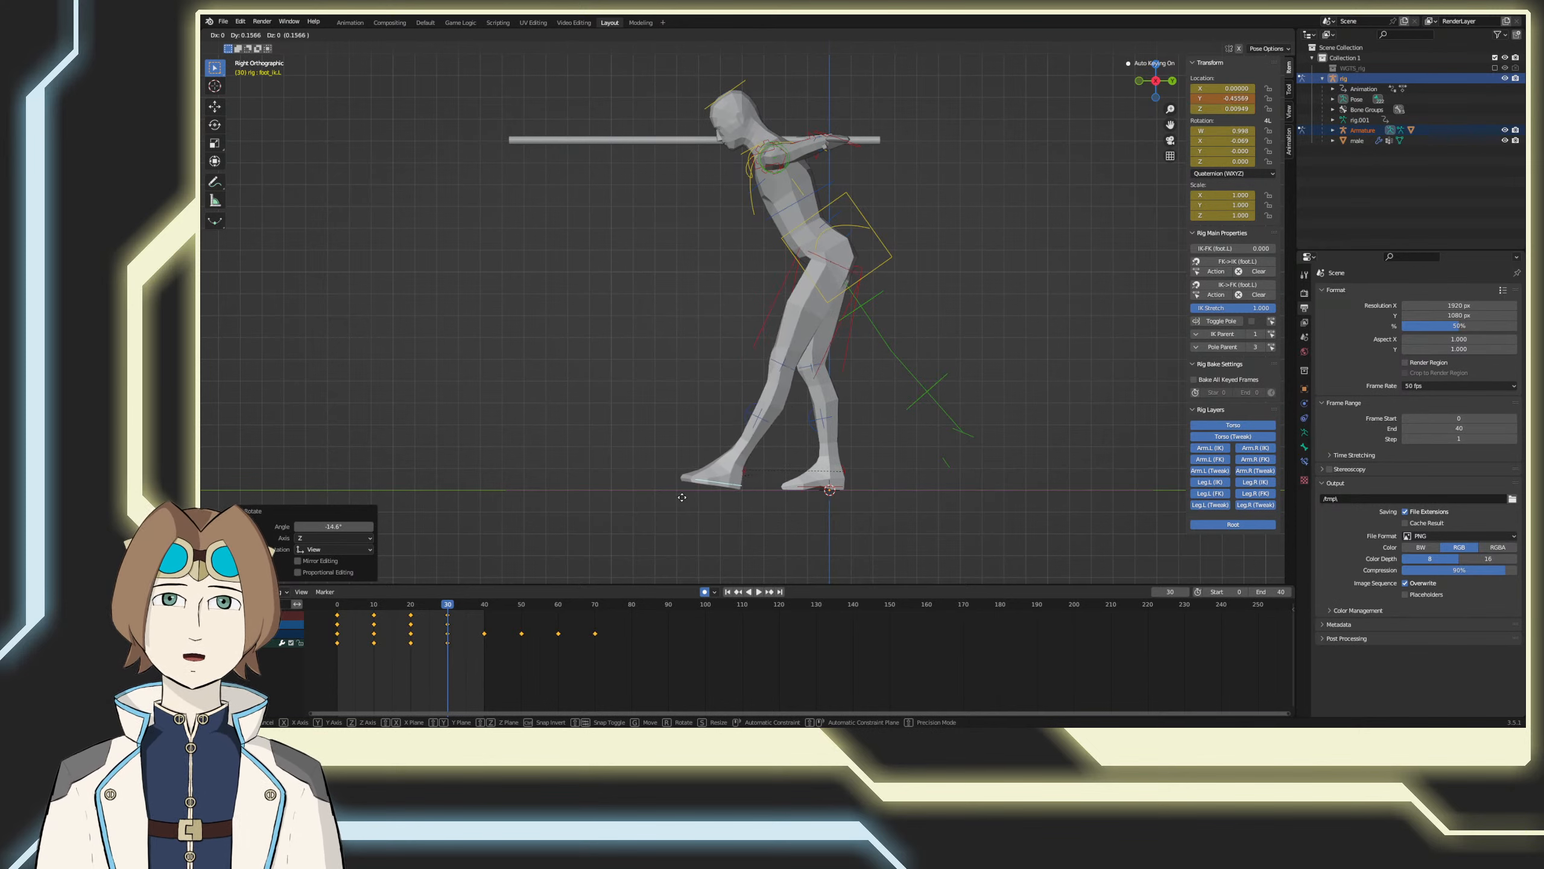
{"action": "left_click", "coordinate": [670, 505]}
Step: Copy the left foot control's pose from frame 0 and paste it at frame 40 to close the loop
{"action": "left_click_drag", "start_coordinate": [463, 607], "coordinate": [333, 608]}
{"action": "key", "text": "space"}
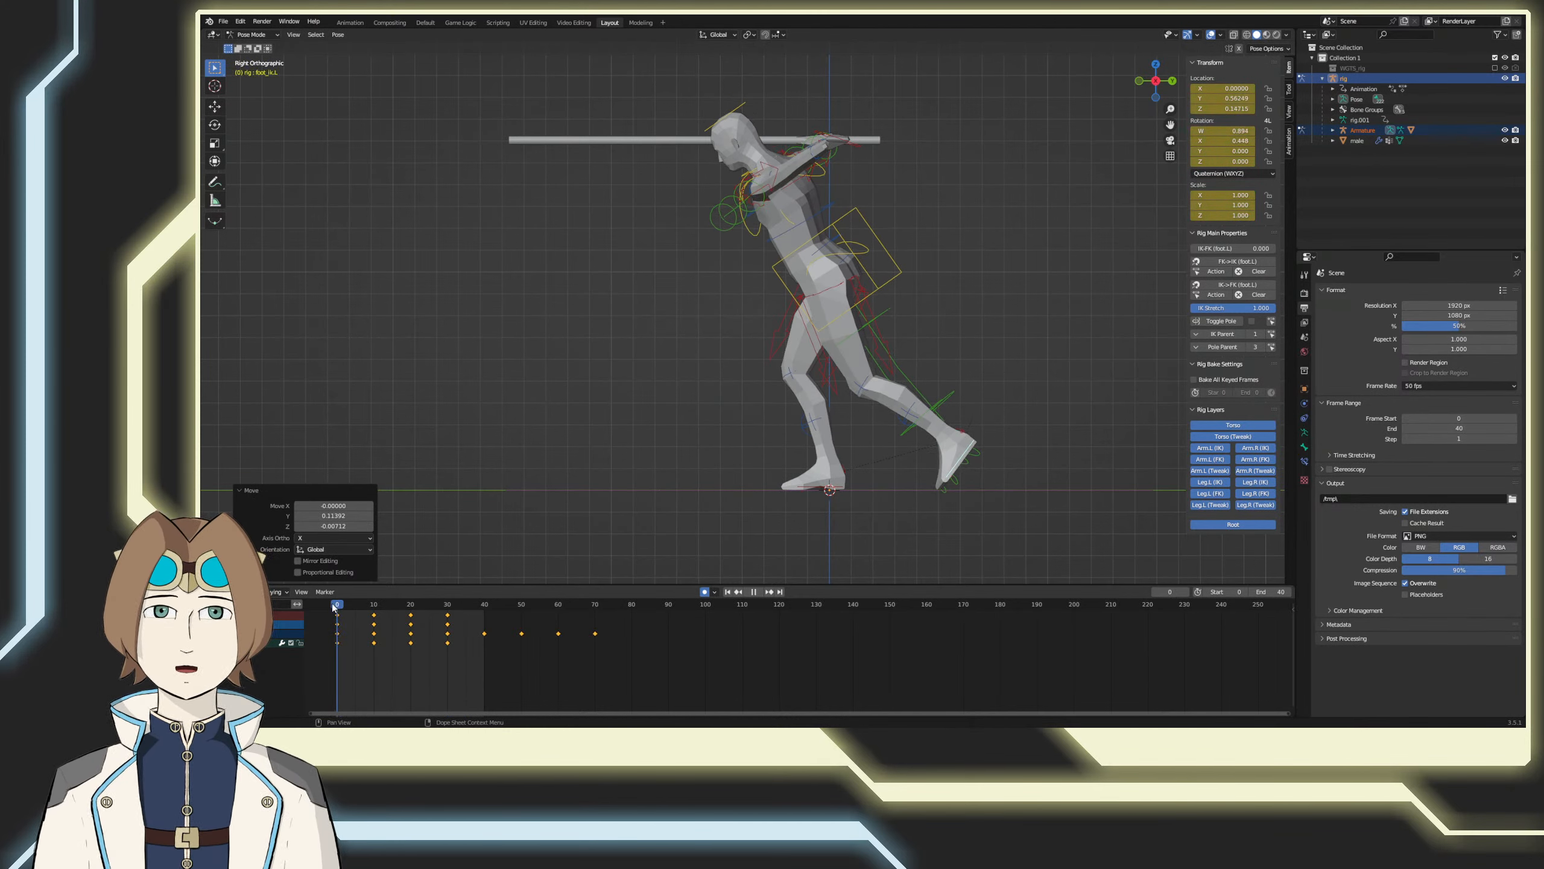
{"action": "key", "text": "Escape"}
{"action": "right_click", "coordinate": [878, 500]}
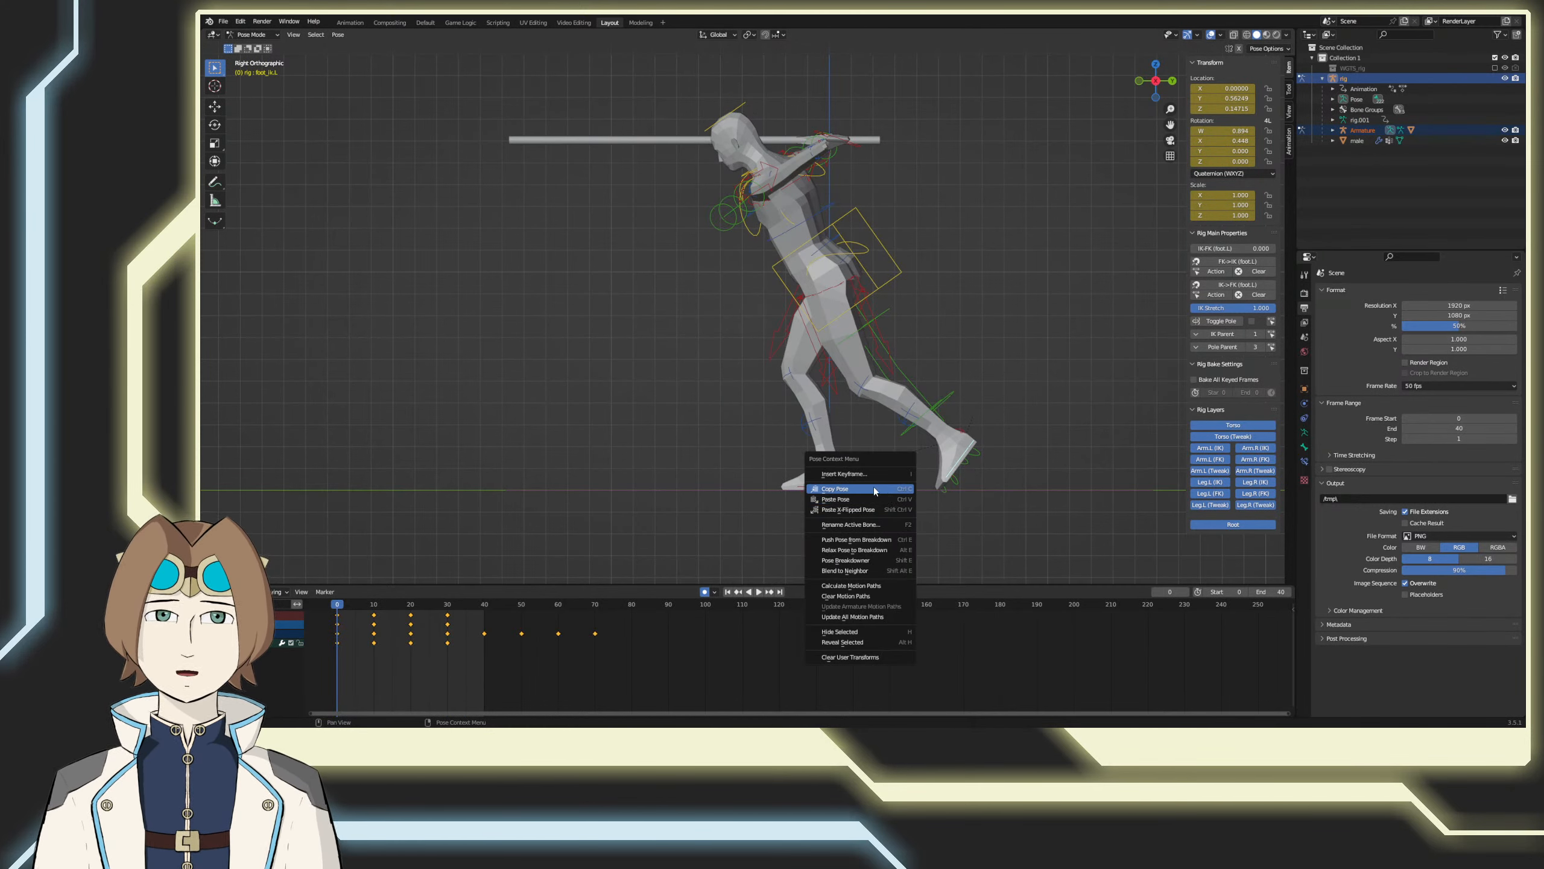
{"action": "left_click", "coordinate": [879, 492]}
{"action": "left_click", "coordinate": [484, 604]}
{"action": "right_click", "coordinate": [563, 506]}
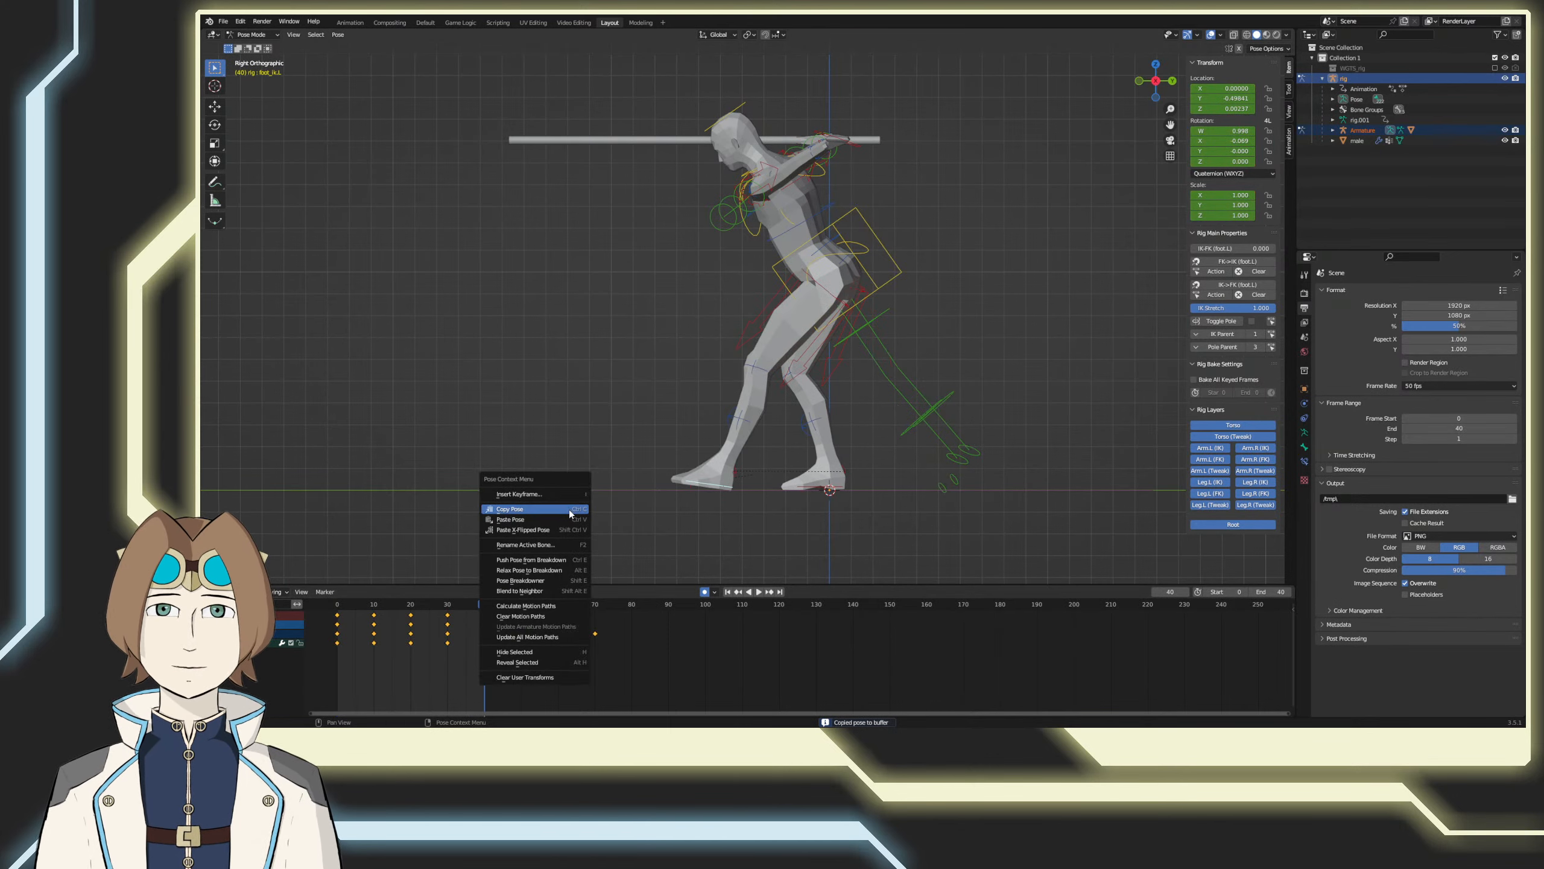
{"action": "left_click", "coordinate": [563, 518]}
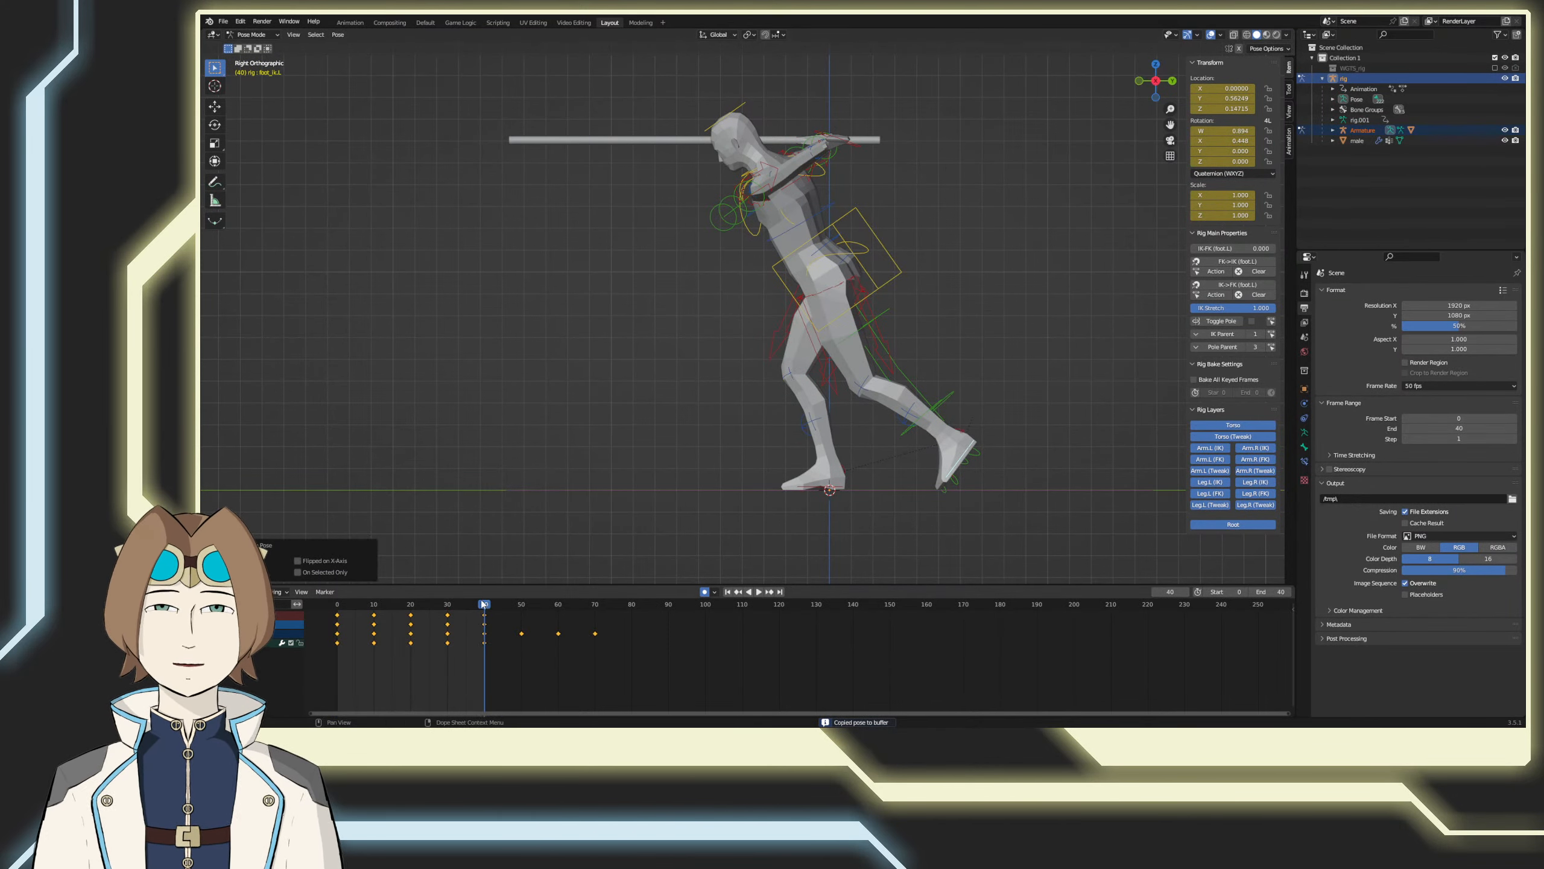
Step: Play the motion, and at frame 30 slide the left foot control back along Y to about -0.27 and rotate it about -6.8° flat
{"action": "key", "text": "space"}
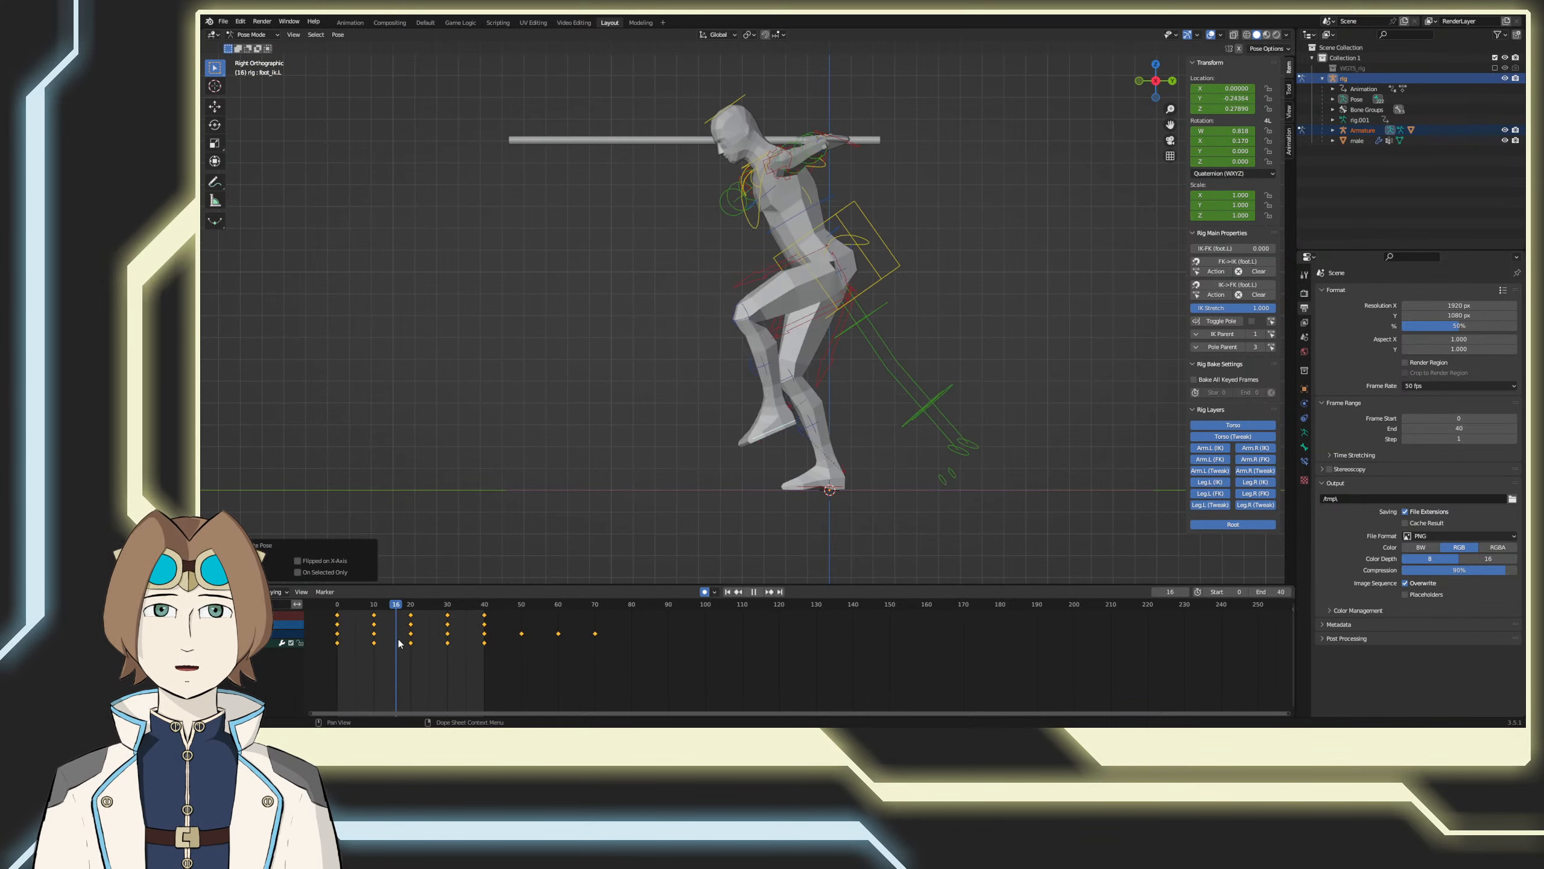
{"action": "key", "text": "space"}
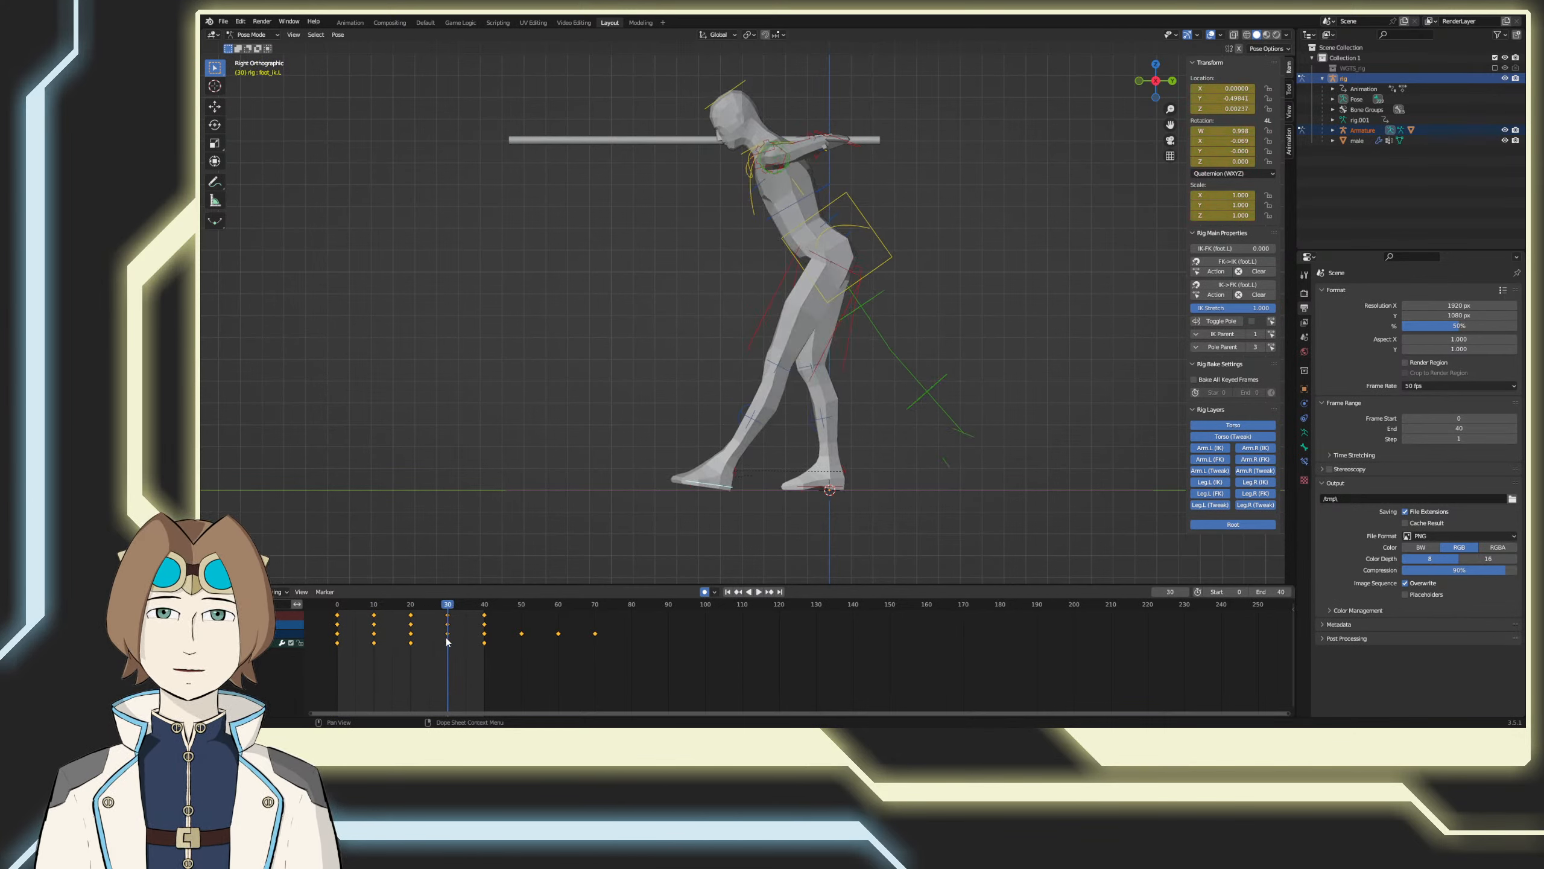
{"action": "key", "text": "g"}
{"action": "key", "text": "y"}
{"action": "left_click", "coordinate": [669, 510]}
{"action": "key", "text": "r"}
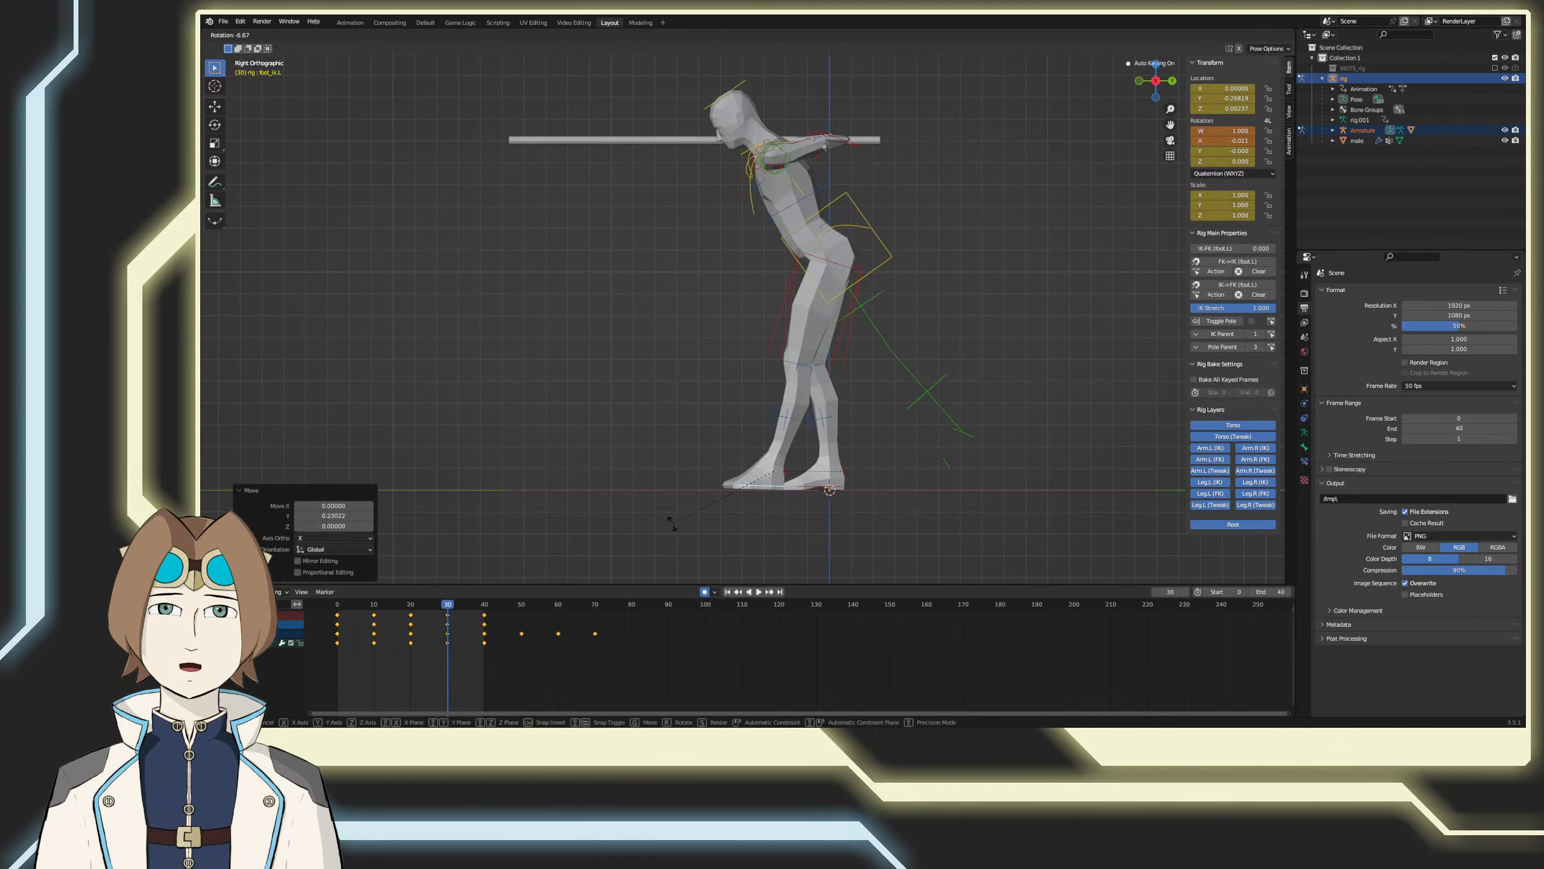
{"action": "left_click", "coordinate": [671, 522]}
Step: Play back the left foot motion, return to frame 0 and save the file
{"action": "key", "text": "space"}
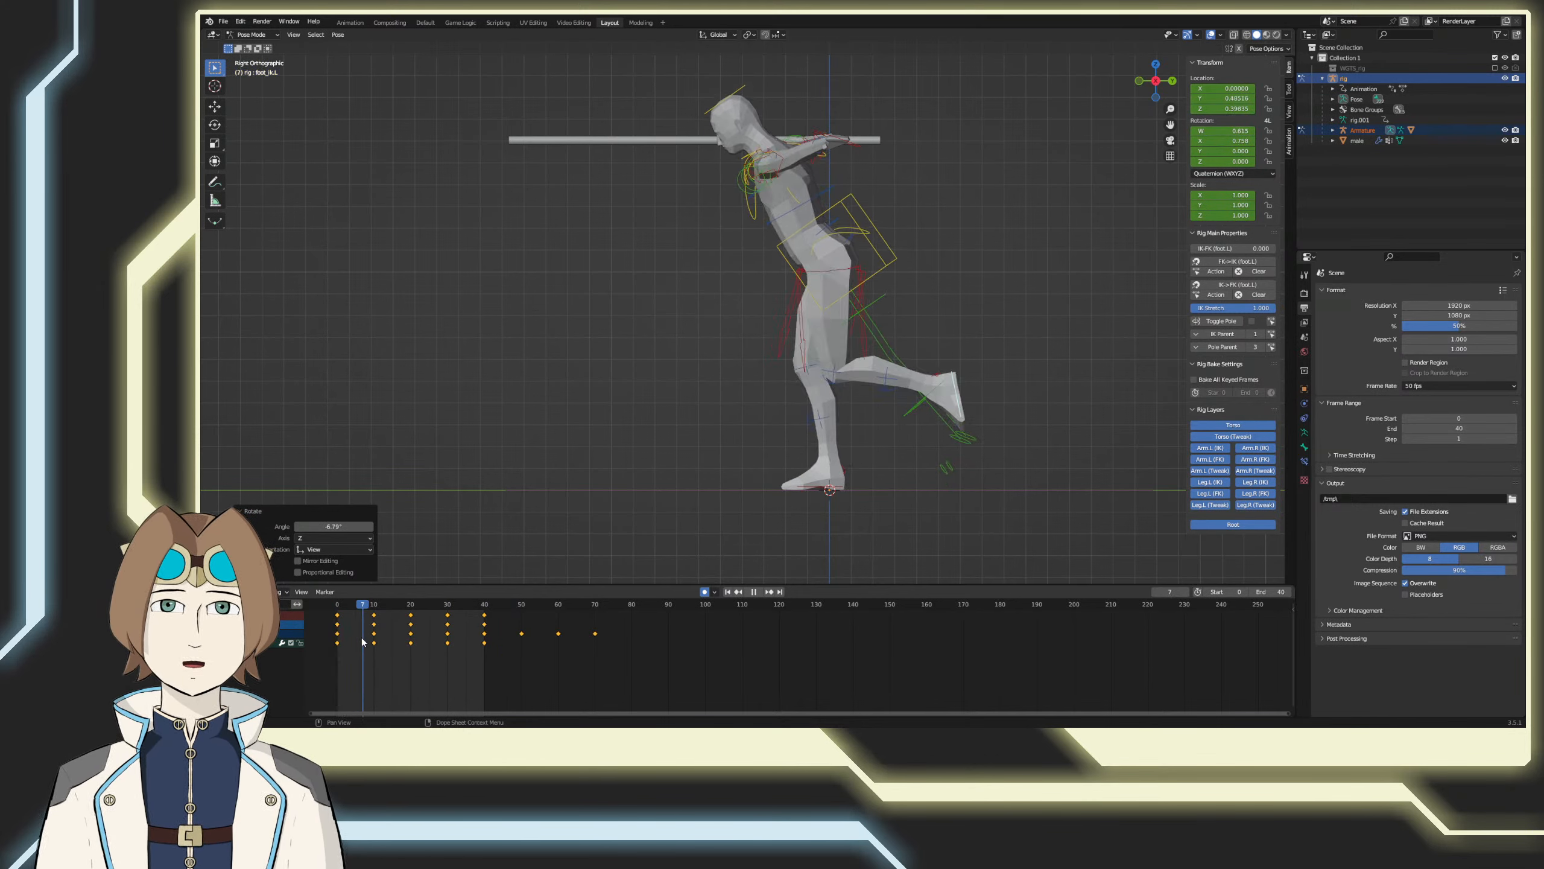
{"action": "key", "text": "Escape"}
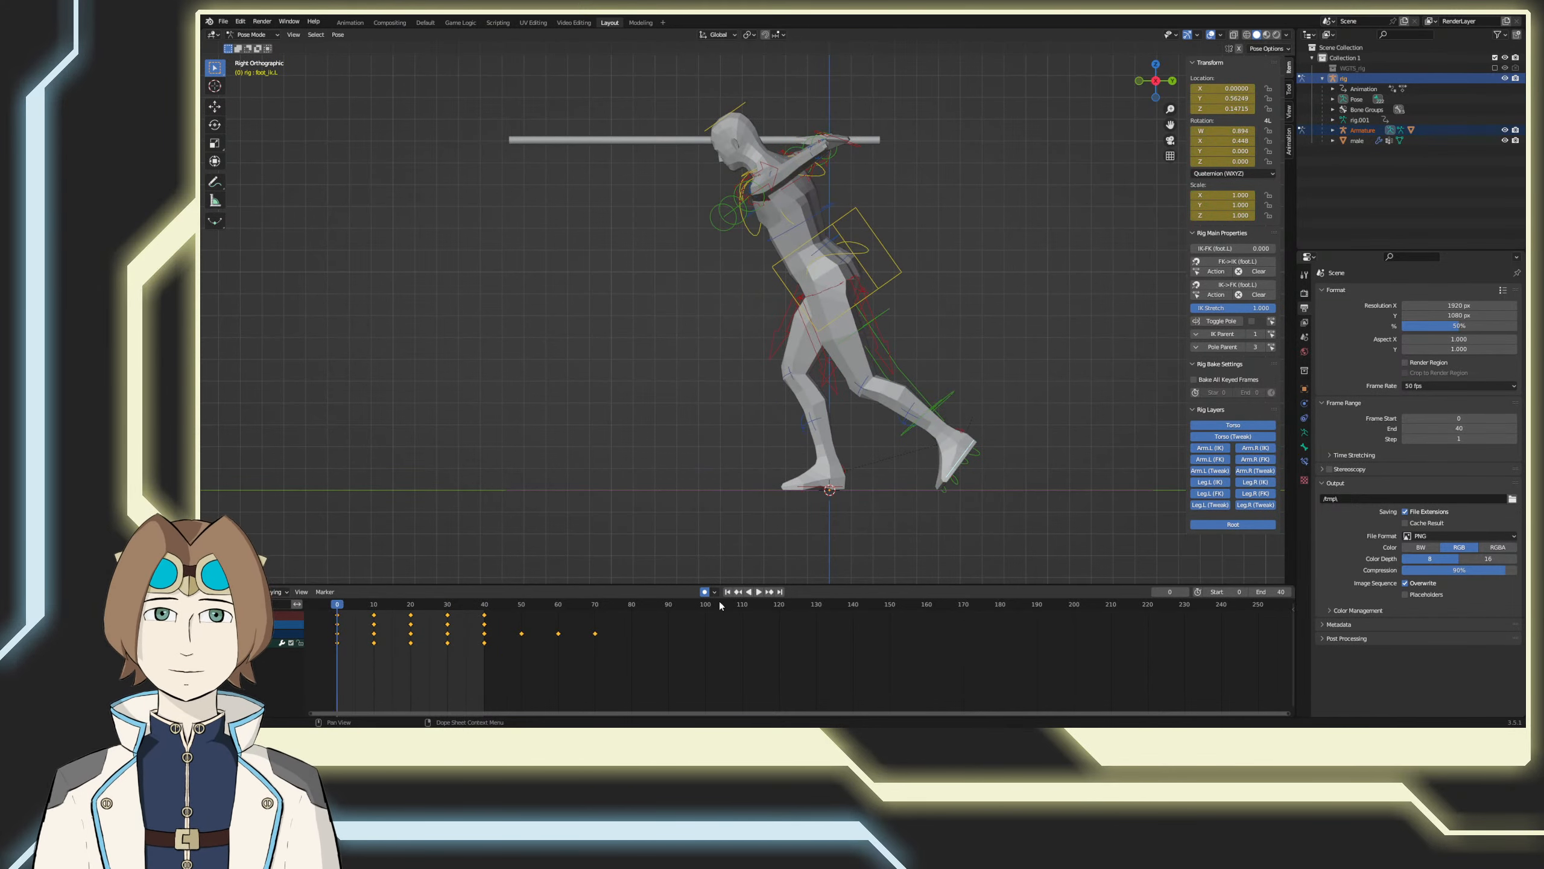
{"action": "key", "text": "Right"}
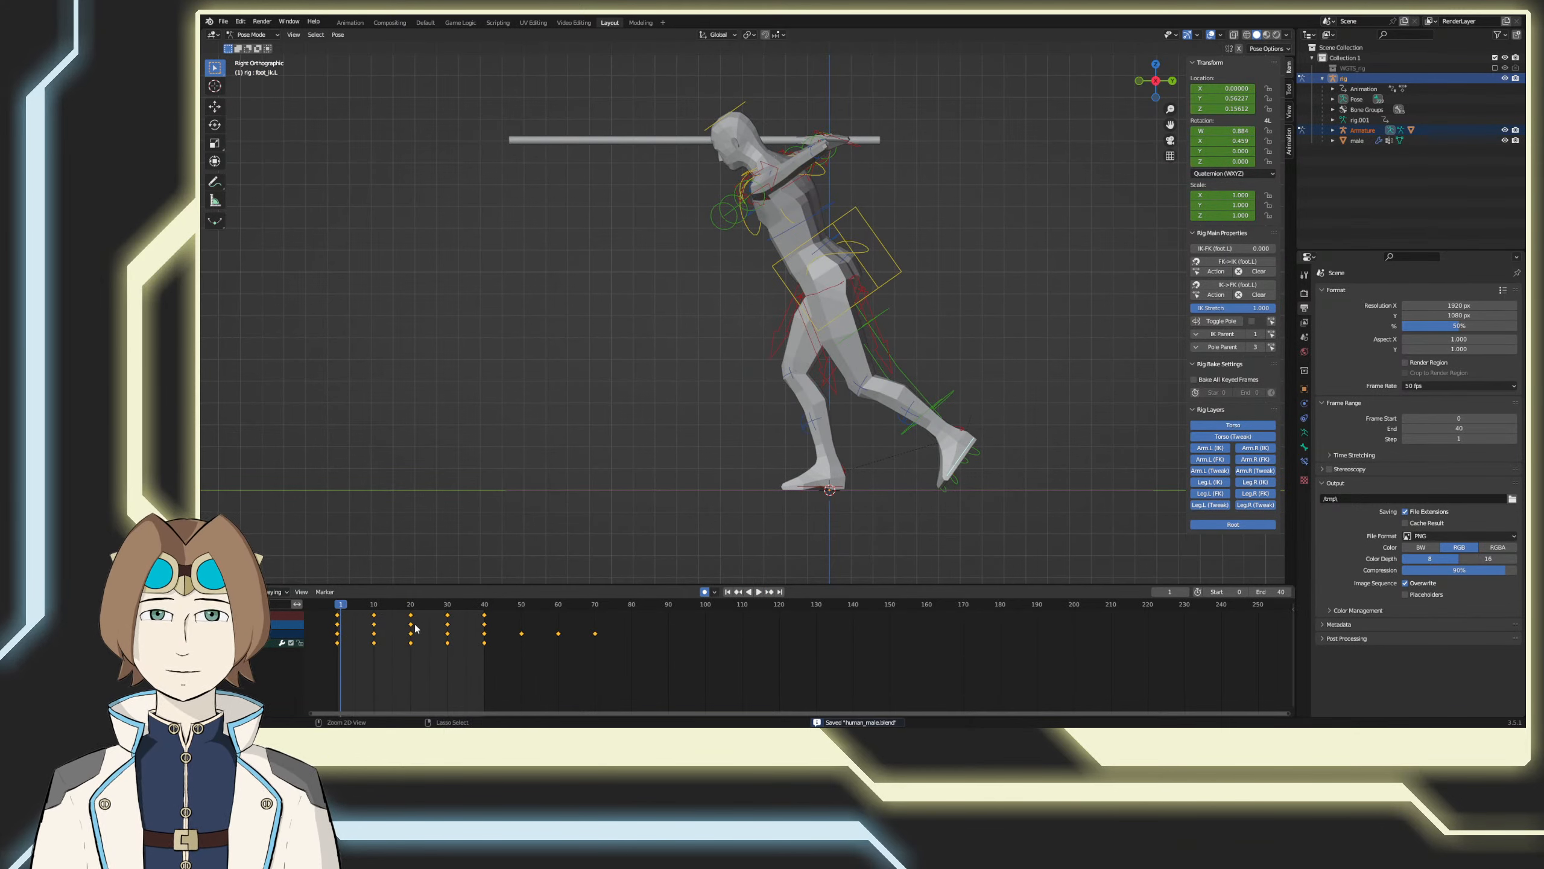
{"action": "key", "text": "Left"}
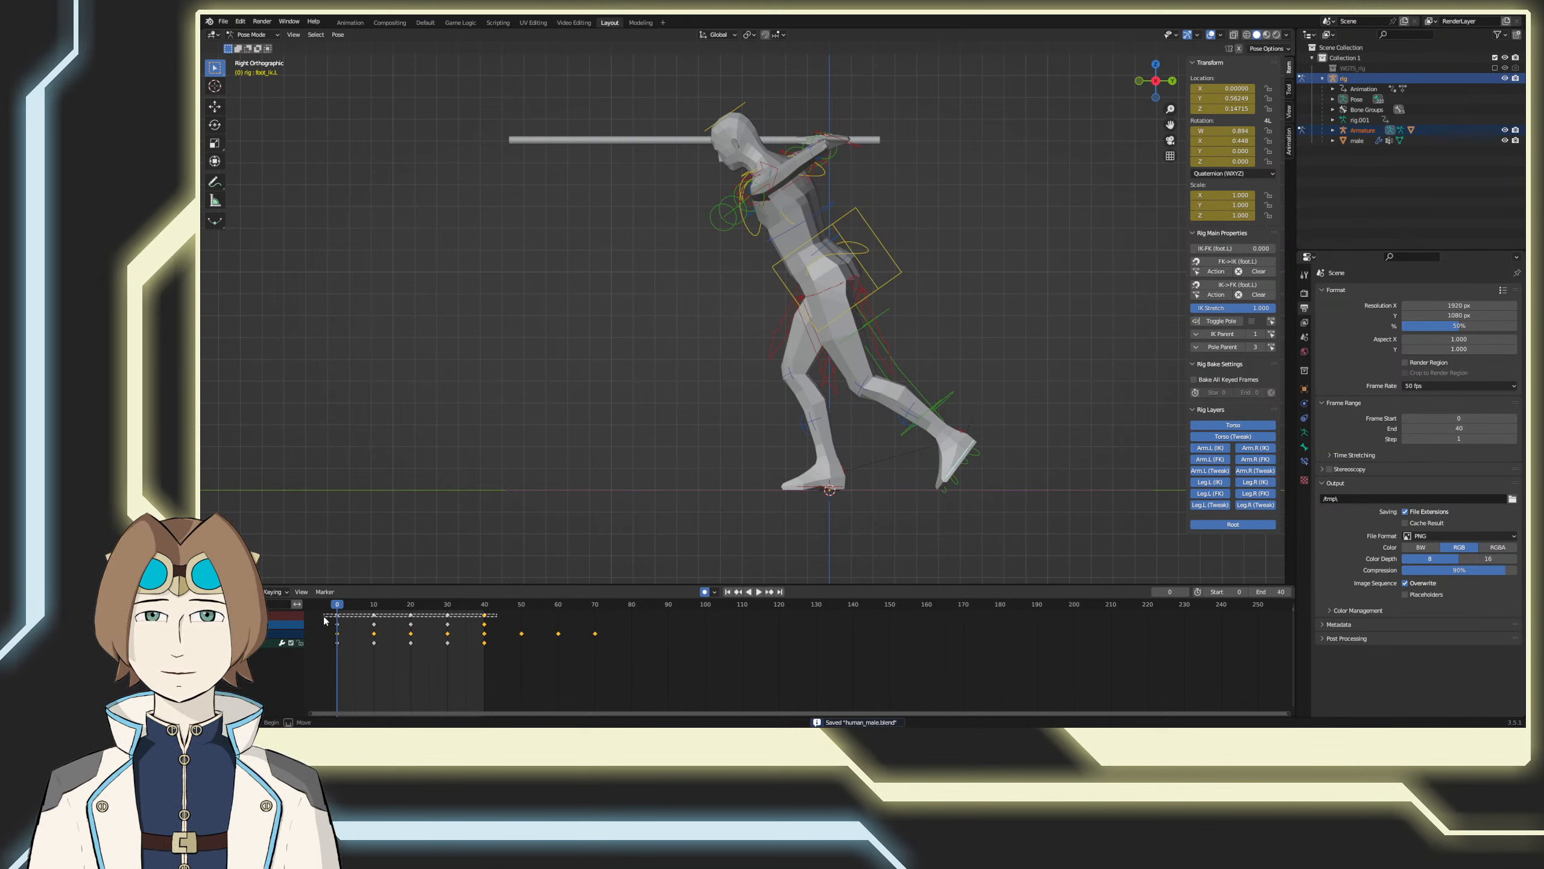
Step: Copy the left foot control's keyframes for frames 0 to 40, key the right foot control at frame 0 and paste them flipped onto it
{"action": "left_click_drag", "start_coordinate": [520, 625], "coordinate": [326, 614]}
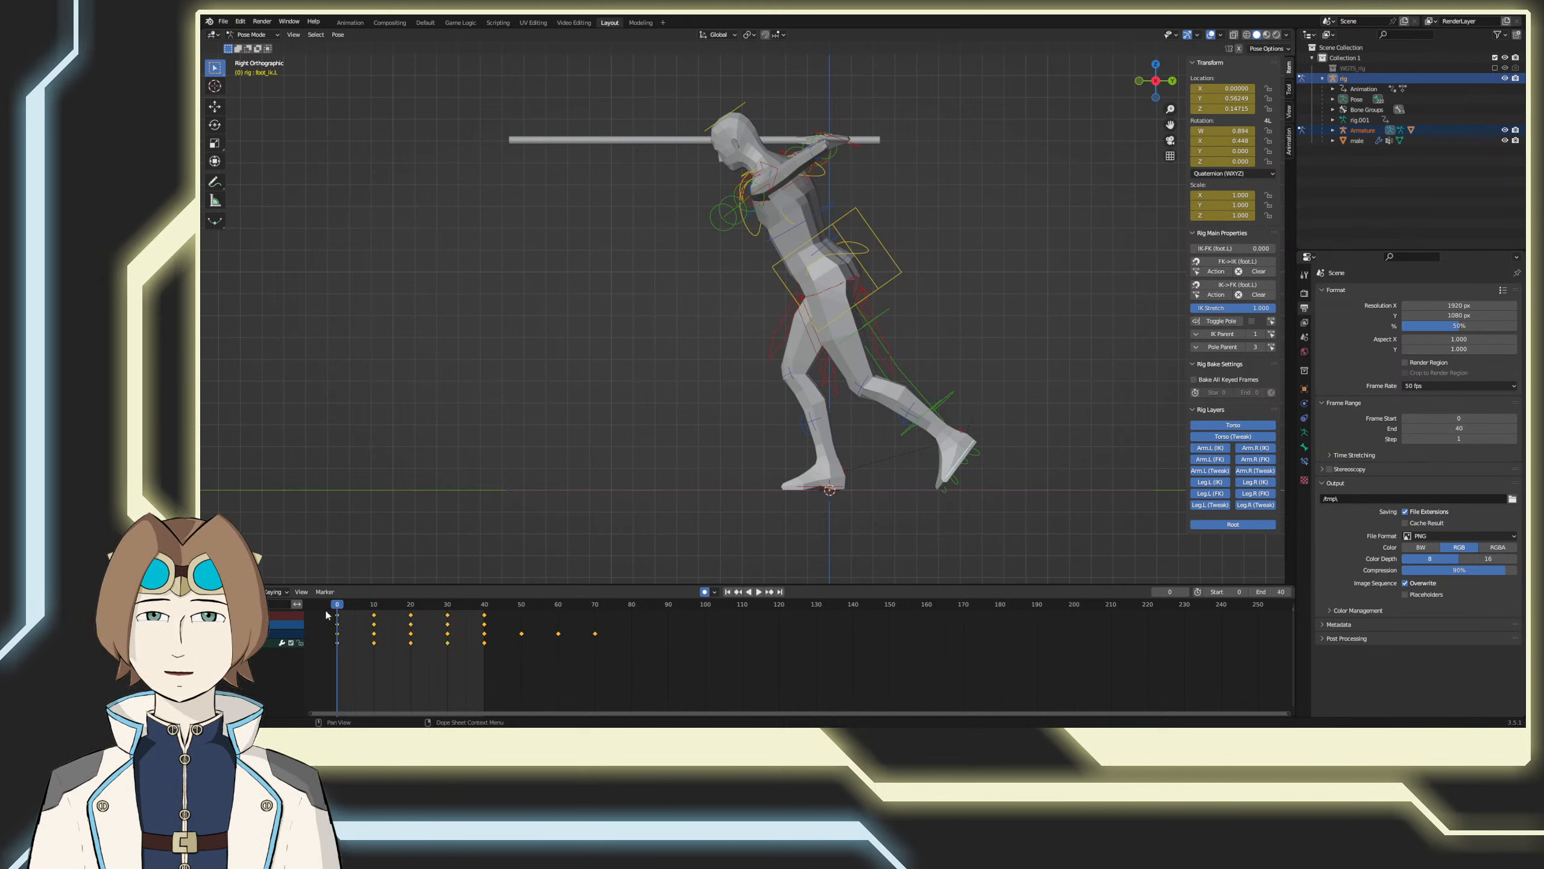
{"action": "right_click", "coordinate": [365, 618]}
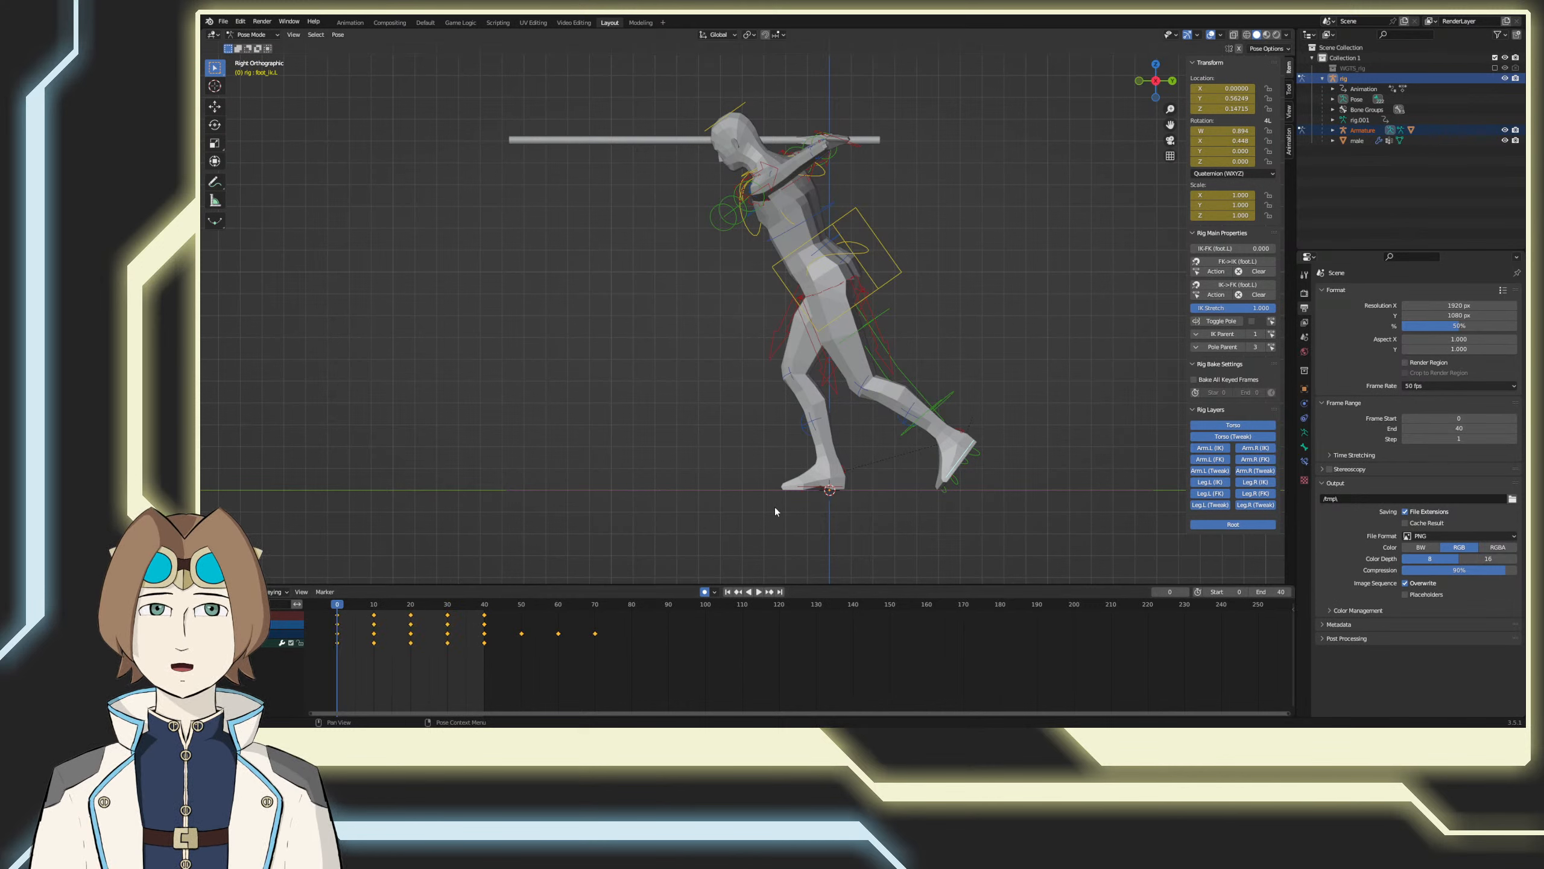
{"action": "left_click", "coordinate": [806, 487]}
{"action": "left_click", "coordinate": [811, 490]}
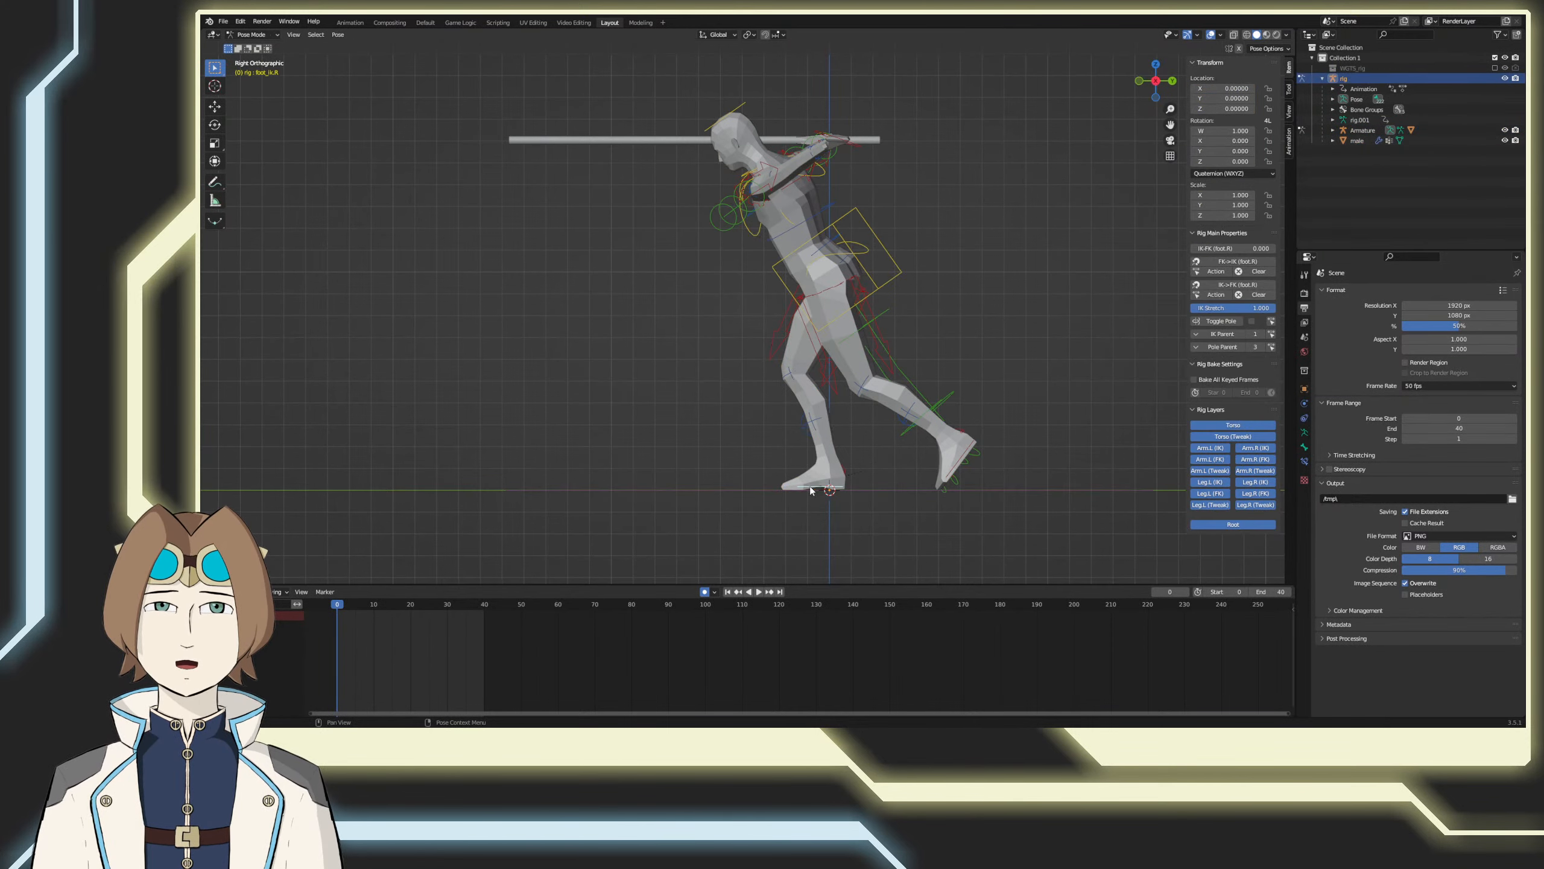
{"action": "key", "text": "g"}
{"action": "left_click", "coordinate": [436, 555]}
{"action": "right_click", "coordinate": [348, 625]}
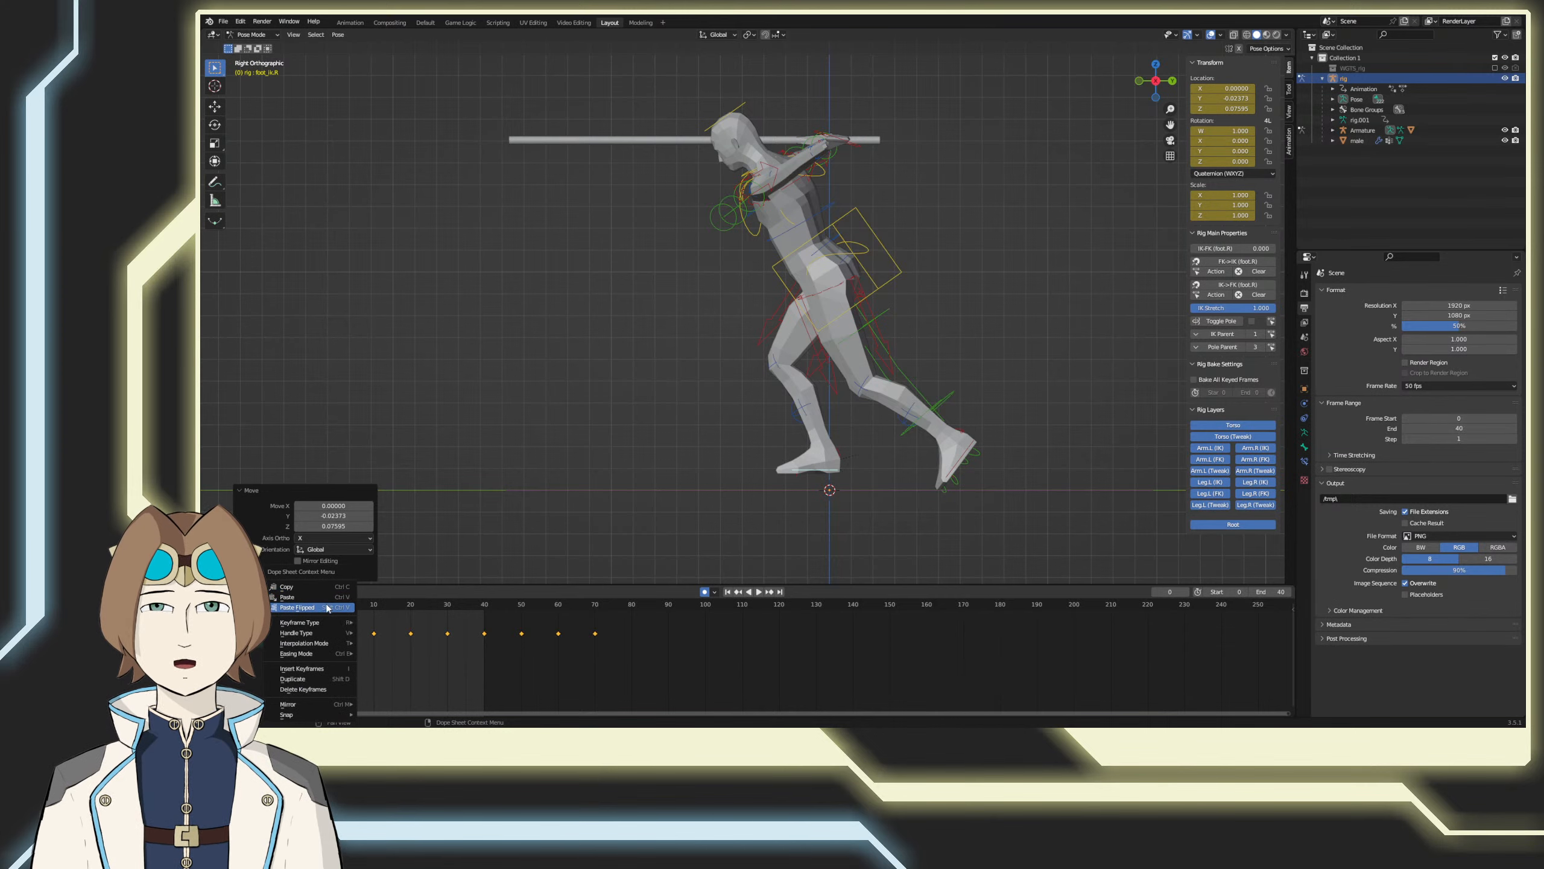
{"action": "left_click", "coordinate": [327, 606]}
Step: Duplicate the right foot's keyframes 40 frames further along, and shift the whole set 20 frames earlier to offset it from the left foot
{"action": "middle_click_drag", "start_coordinate": [497, 564], "coordinate": [485, 592]}
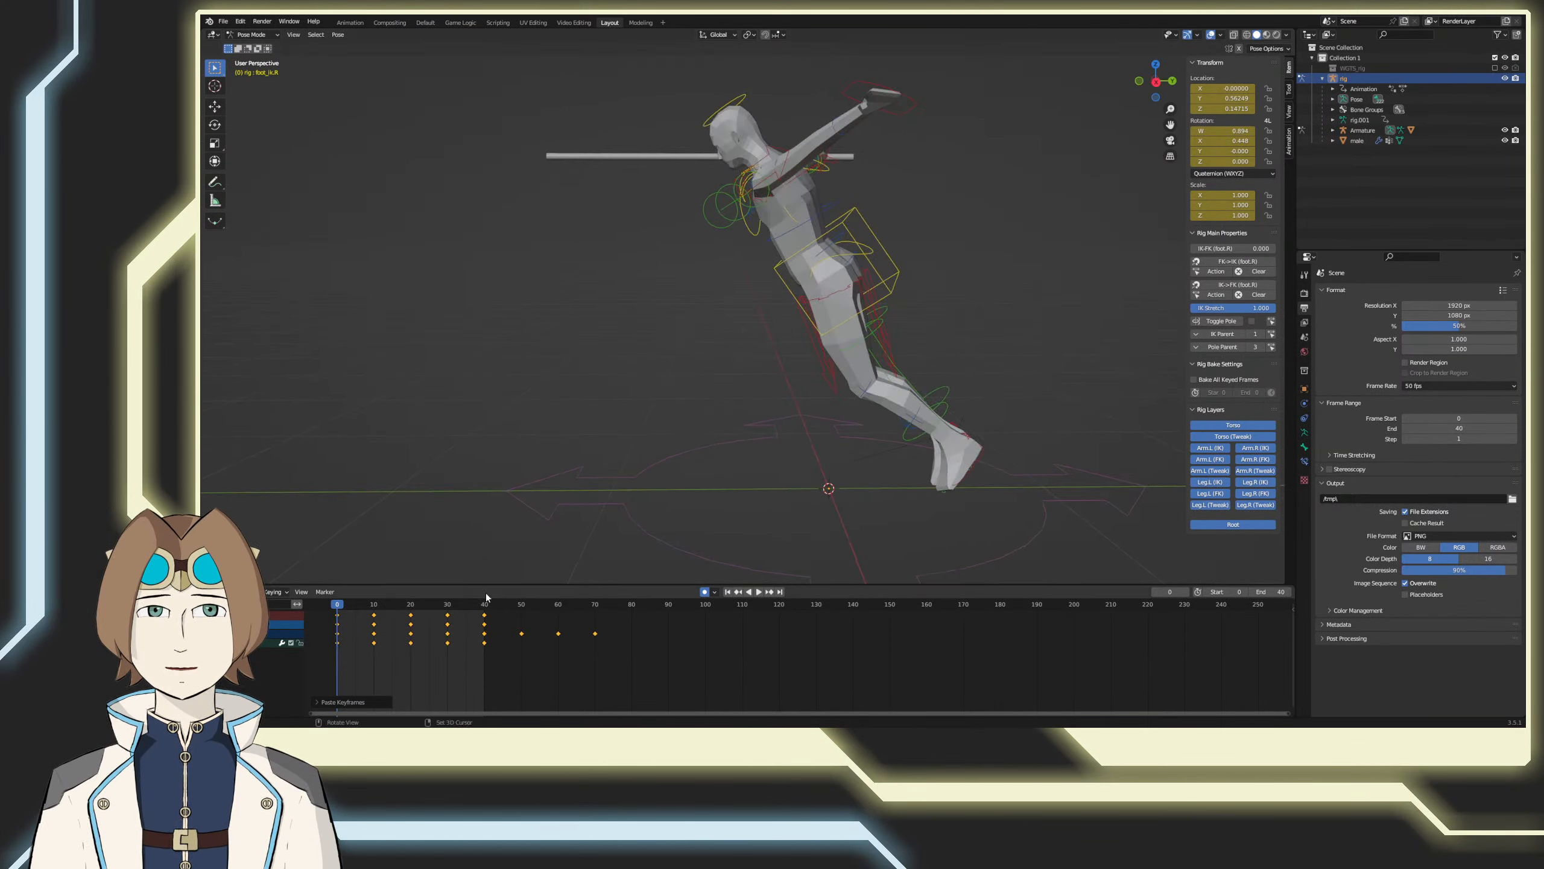
{"action": "mouse_move", "coordinate": [499, 604]}
{"action": "left_mouse_down"}
{"action": "mouse_move", "coordinate": [620, 605]}
{"action": "mouse_move", "coordinate": [491, 620]}
{"action": "left_mouse_up"}
{"action": "right_click", "coordinate": [603, 609]}
{"action": "left_click", "coordinate": [582, 607]}
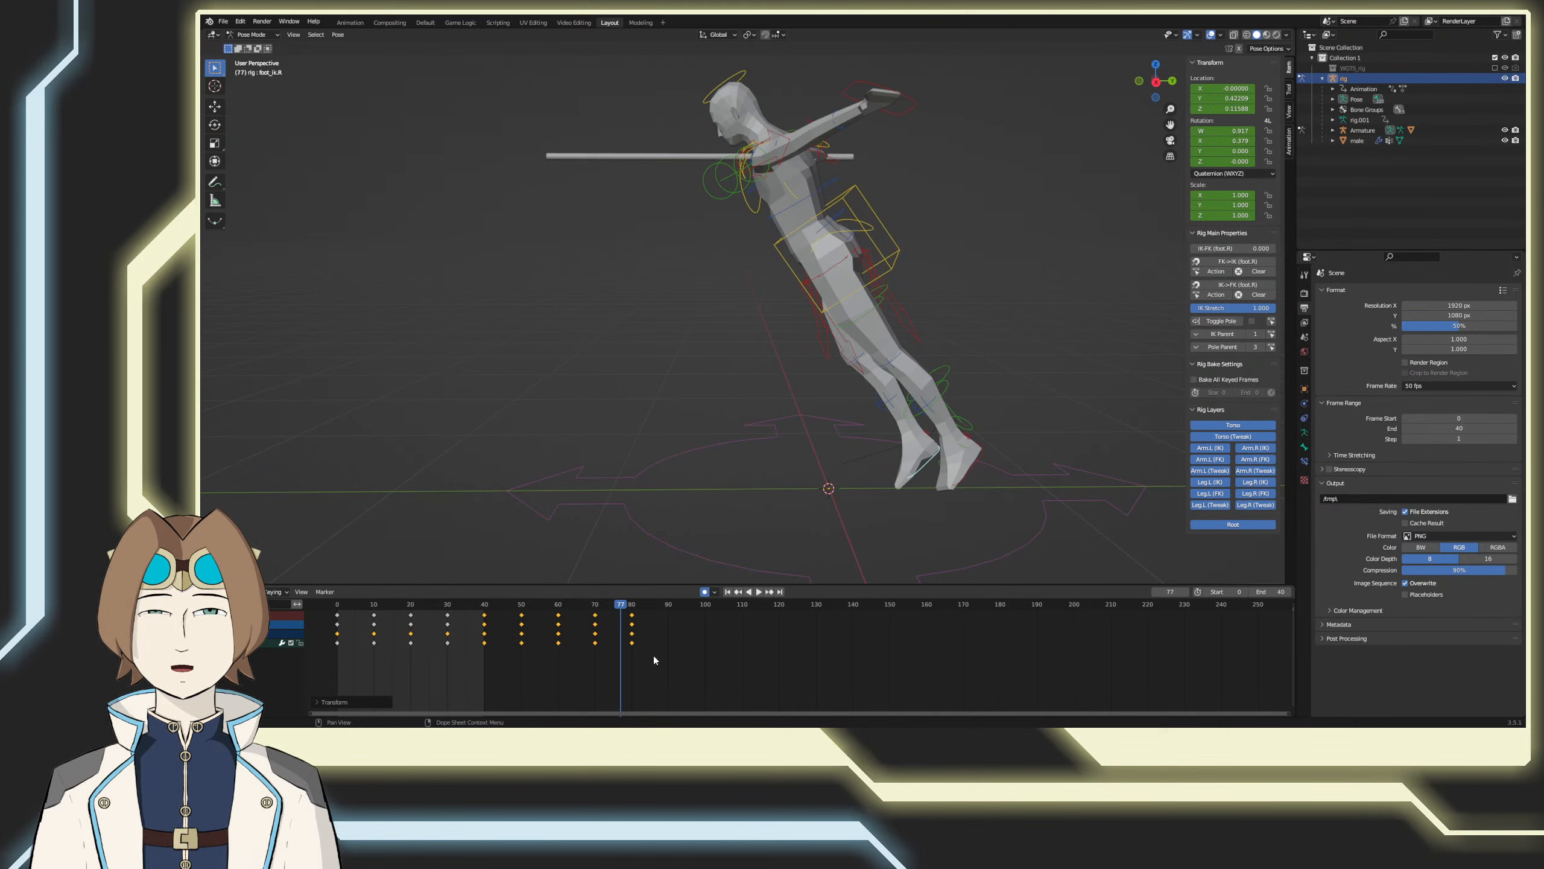
{"action": "key", "text": "a"}
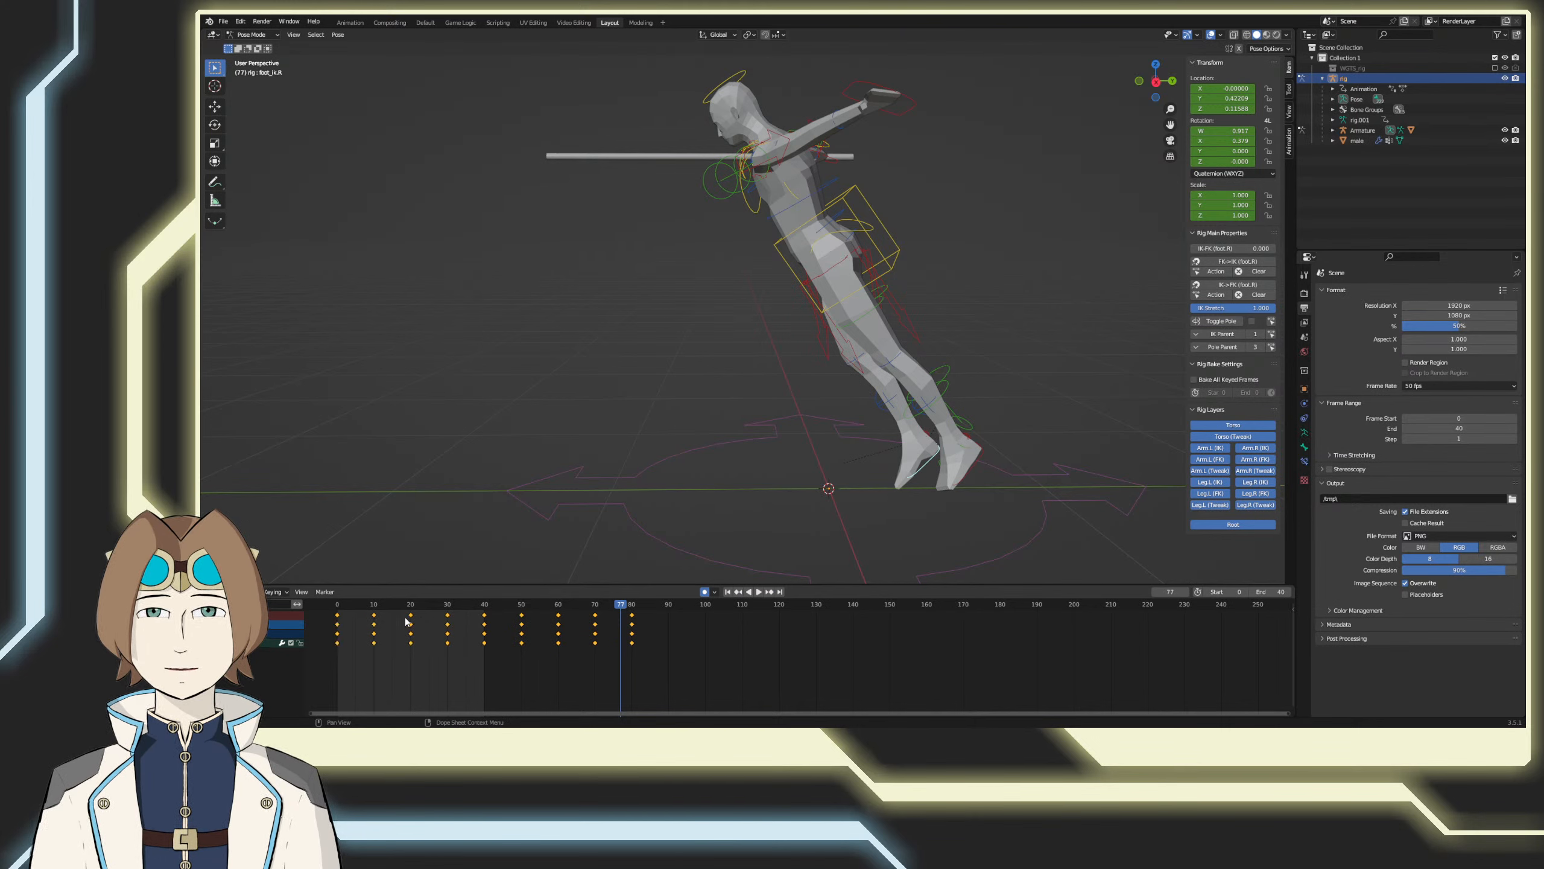
{"action": "left_click_drag", "start_coordinate": [412, 619], "coordinate": [334, 610]}
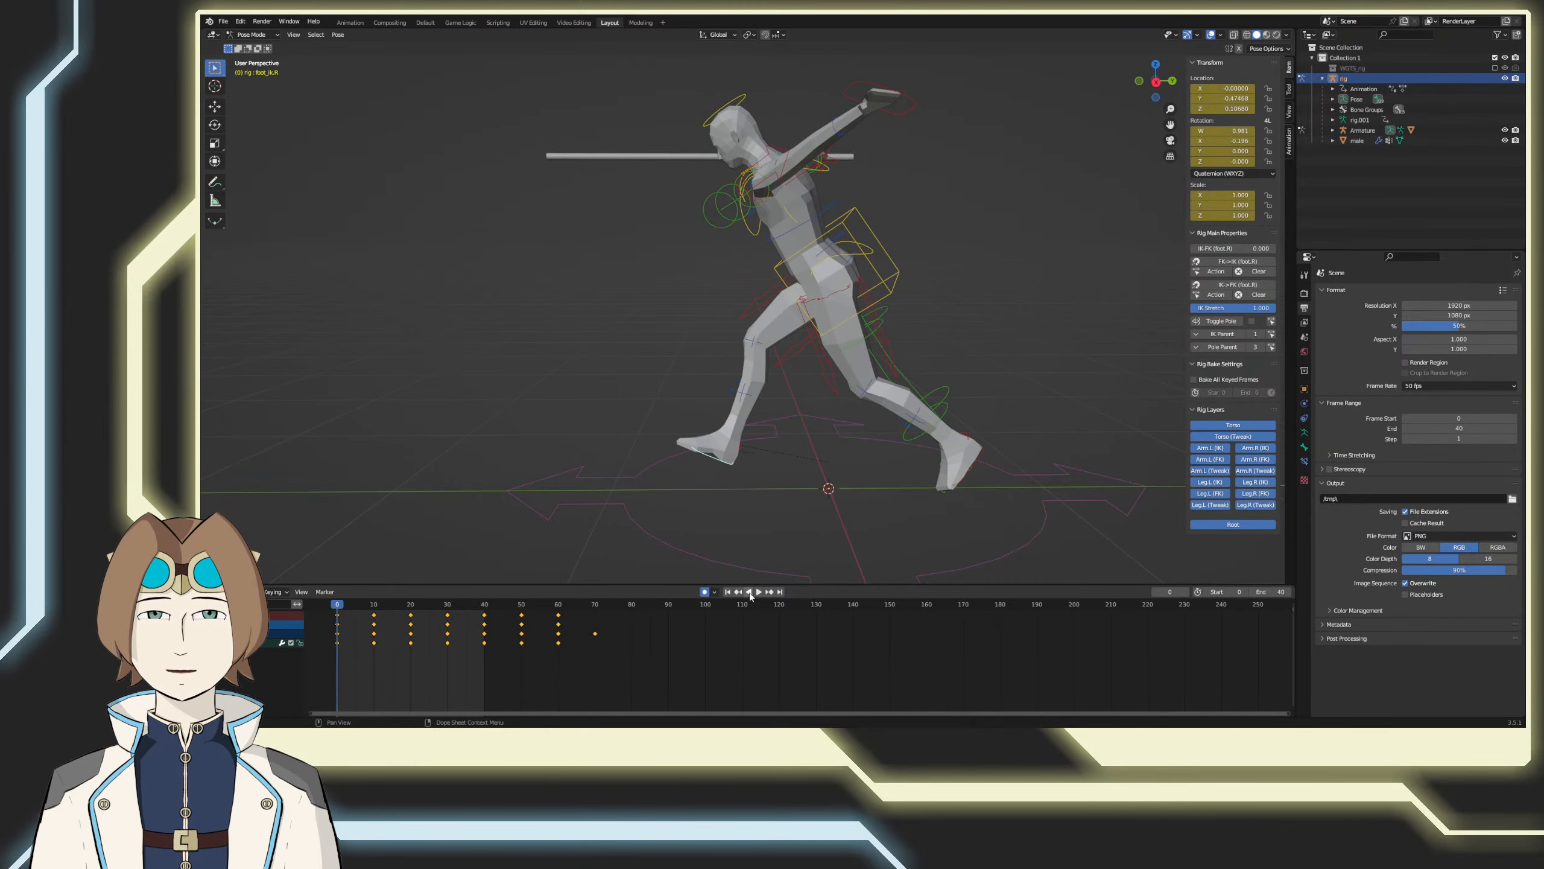
Step: Play the run cycle while viewing it from different angles, and save the file
{"action": "left_click", "coordinate": [750, 593]}
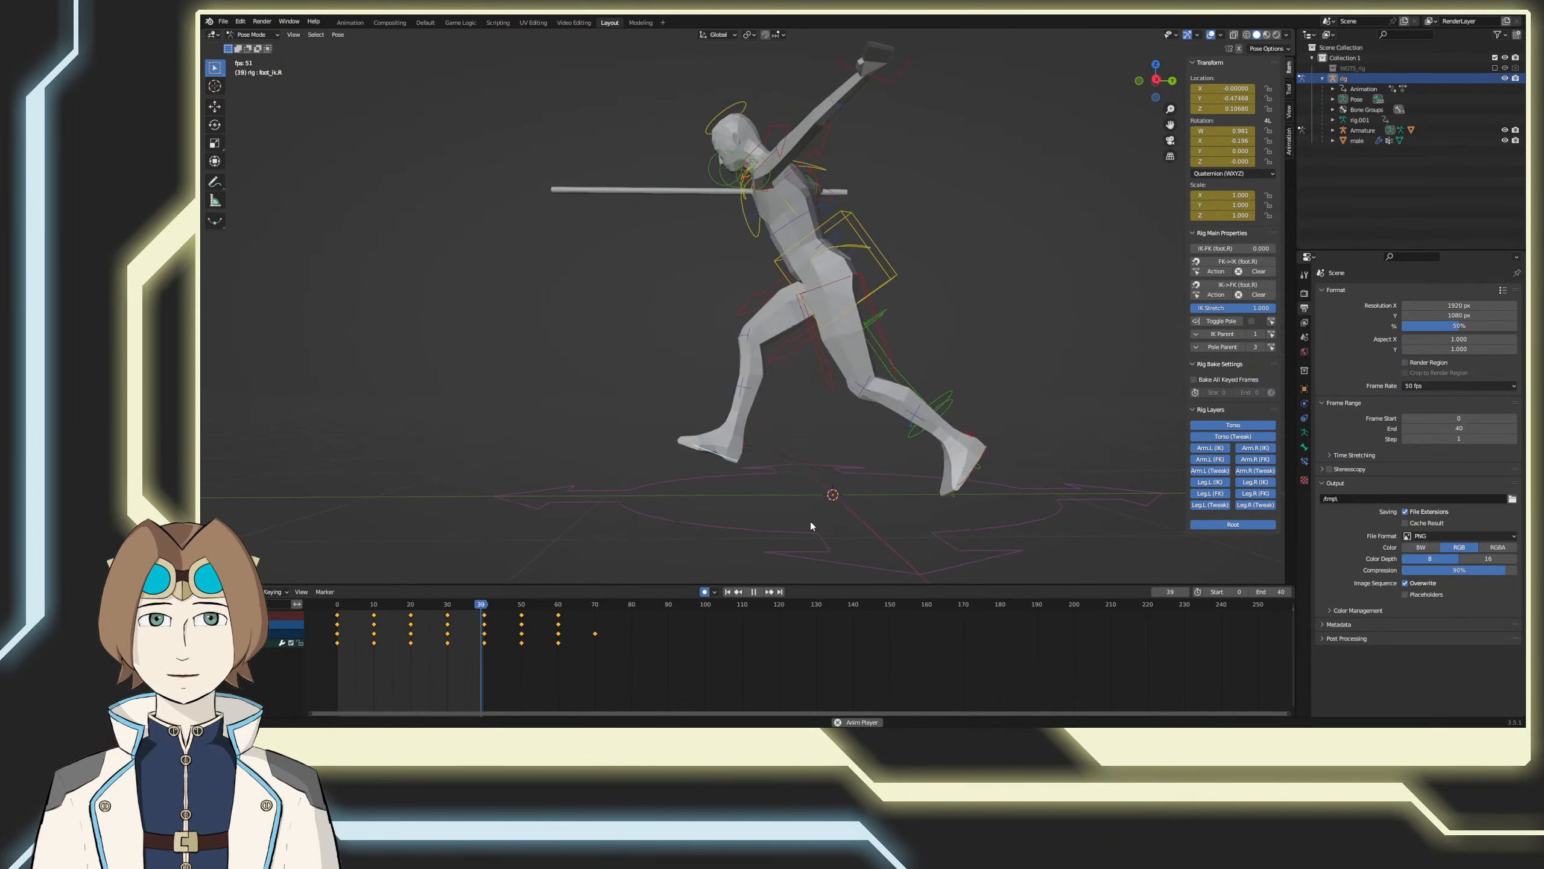
{"action": "middle_click_drag", "start_coordinate": [811, 523], "coordinate": [848, 545]}
{"action": "key", "text": "ctrl+s"}
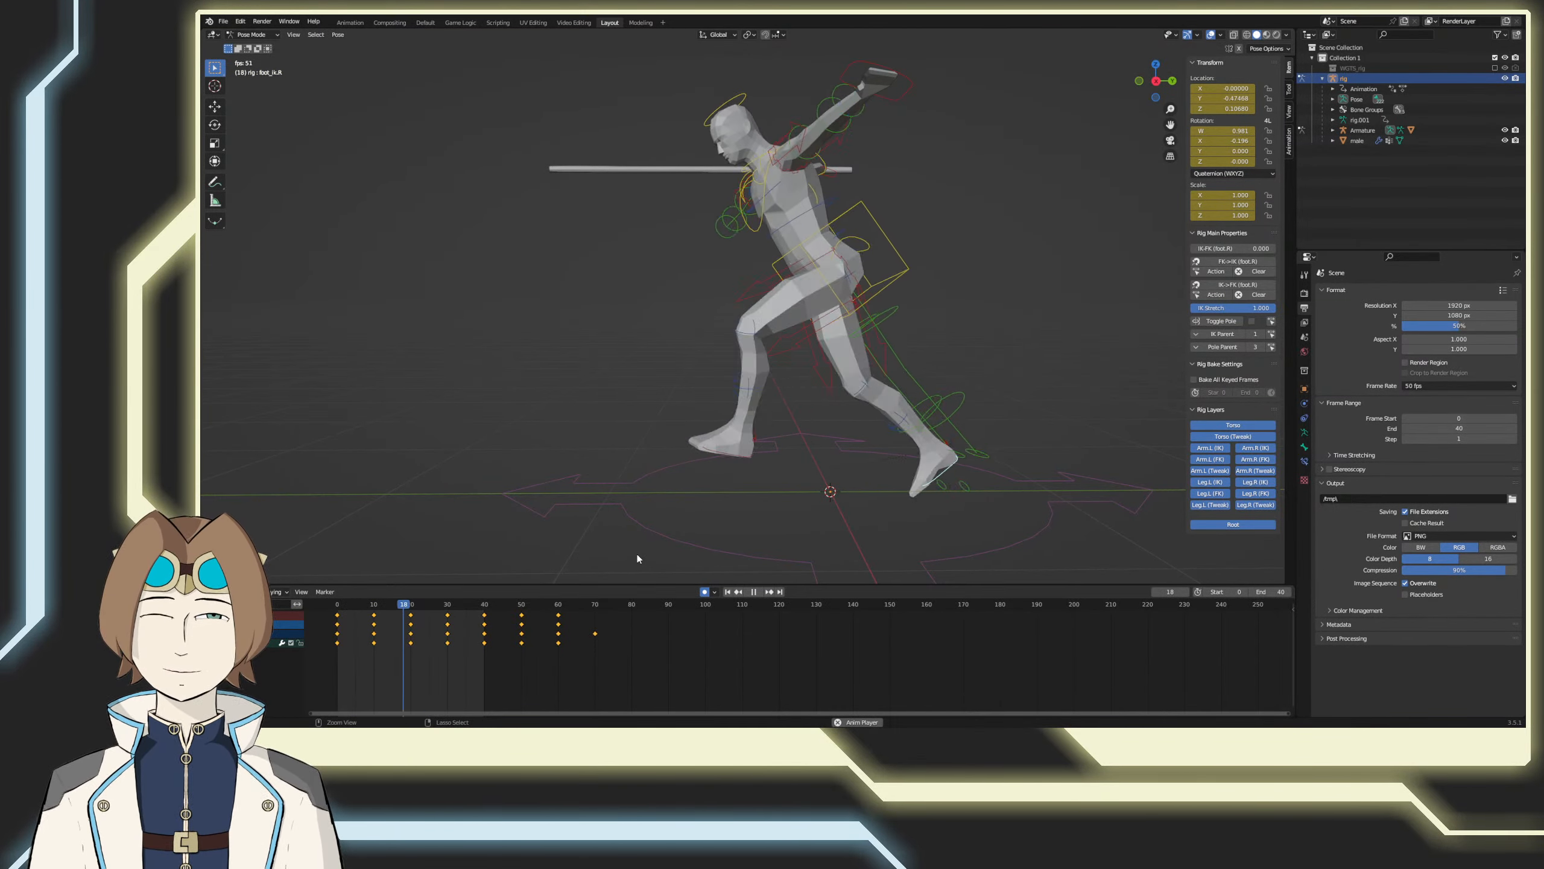
Step: Select the torso control to check it during playback, stop, and examine the pose at frame 40 from the right side view
{"action": "left_click", "coordinate": [773, 326]}
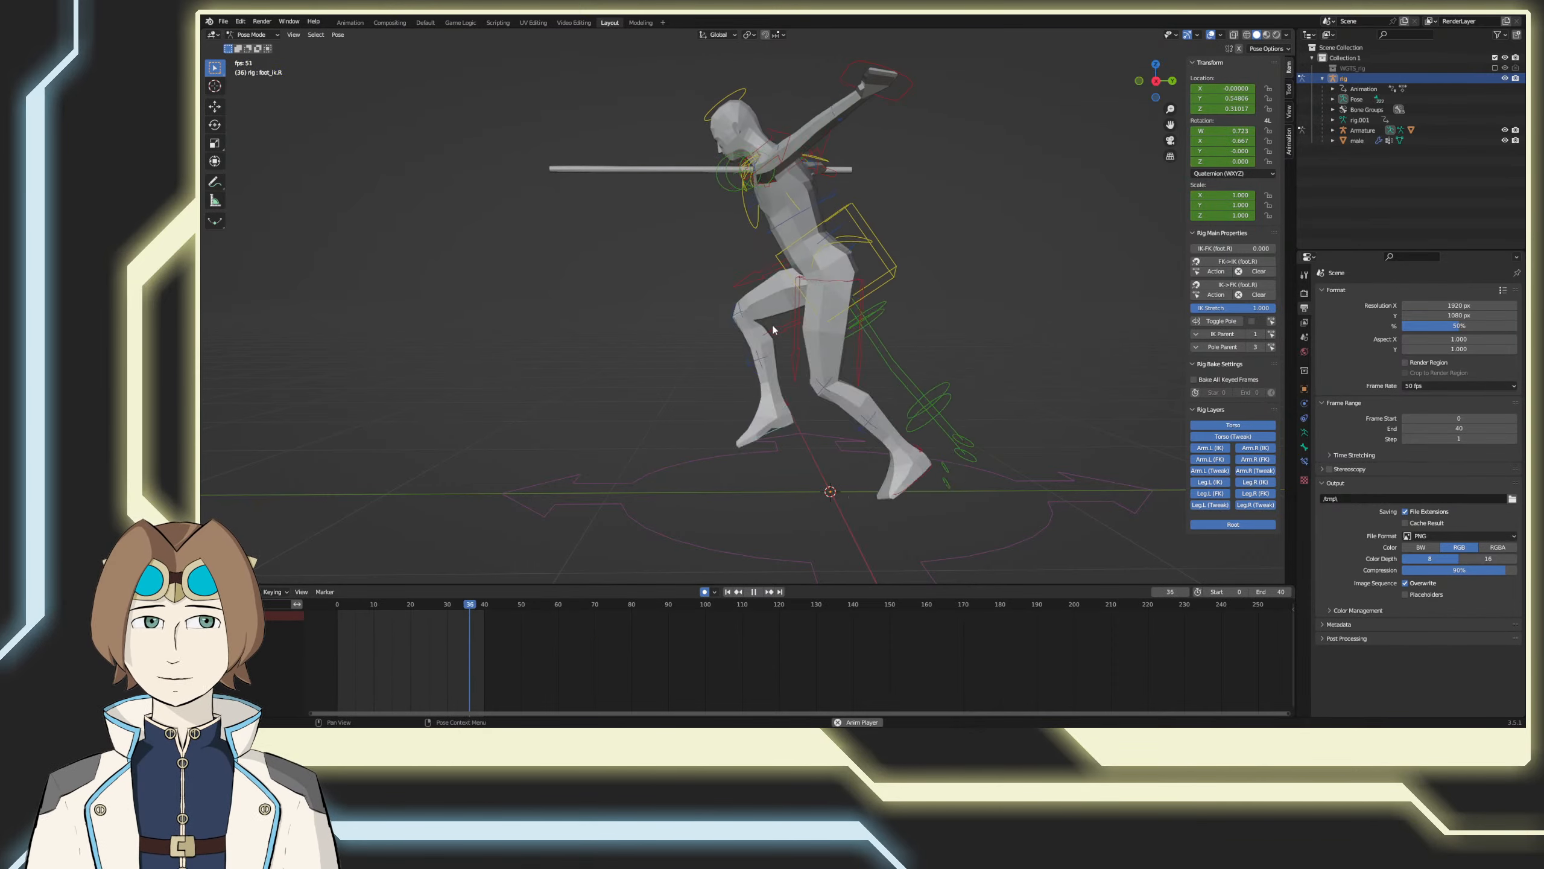
{"action": "left_click", "coordinate": [882, 247]}
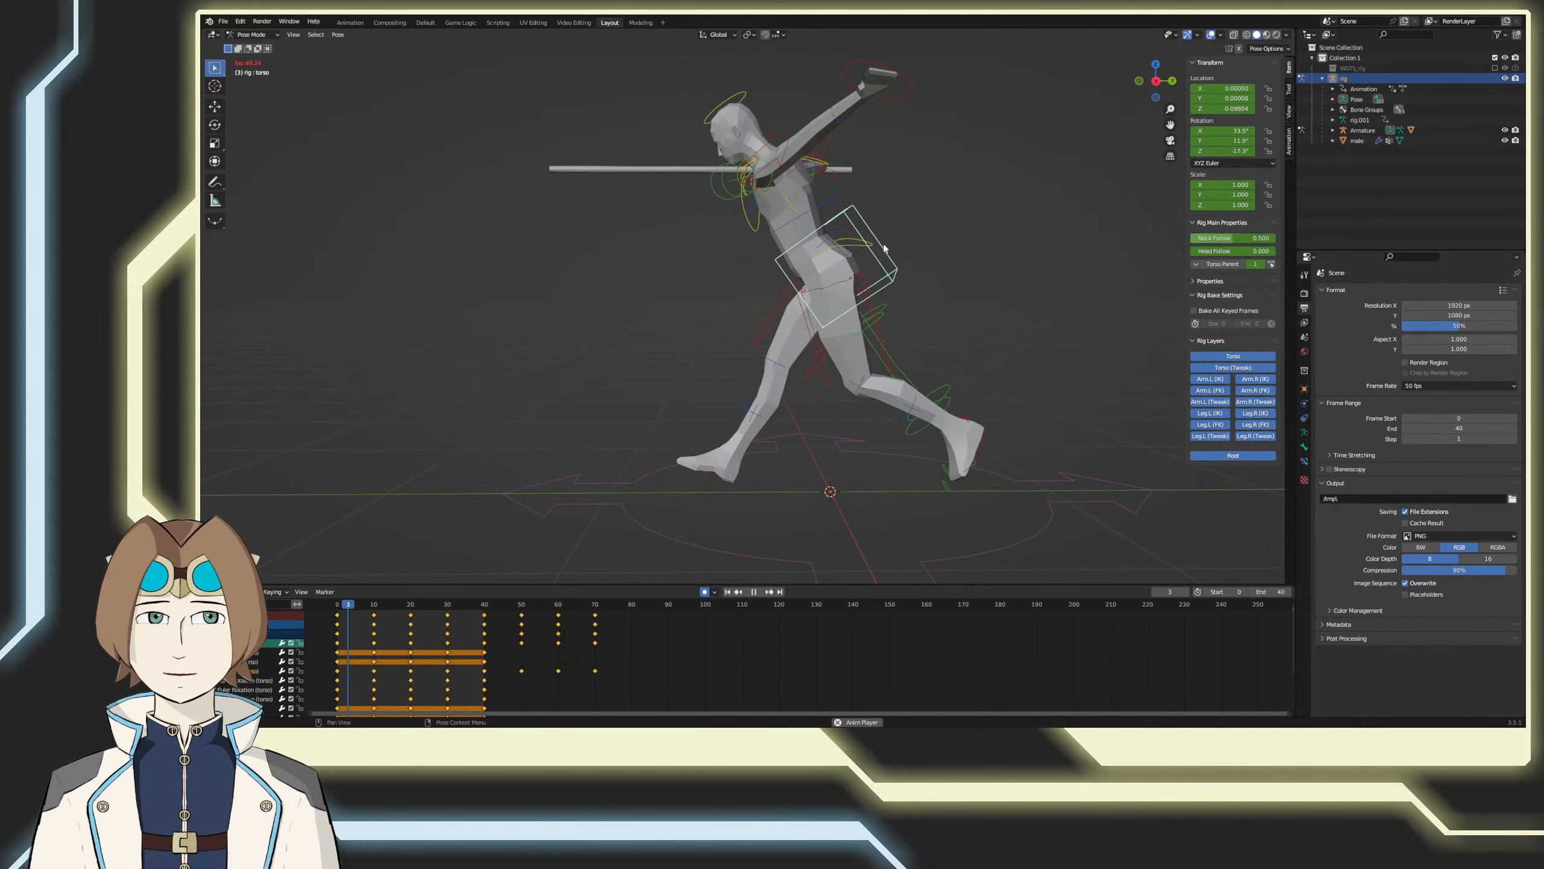
{"action": "left_click", "coordinate": [751, 592]}
{"action": "left_click_drag", "start_coordinate": [454, 604], "coordinate": [484, 606]}
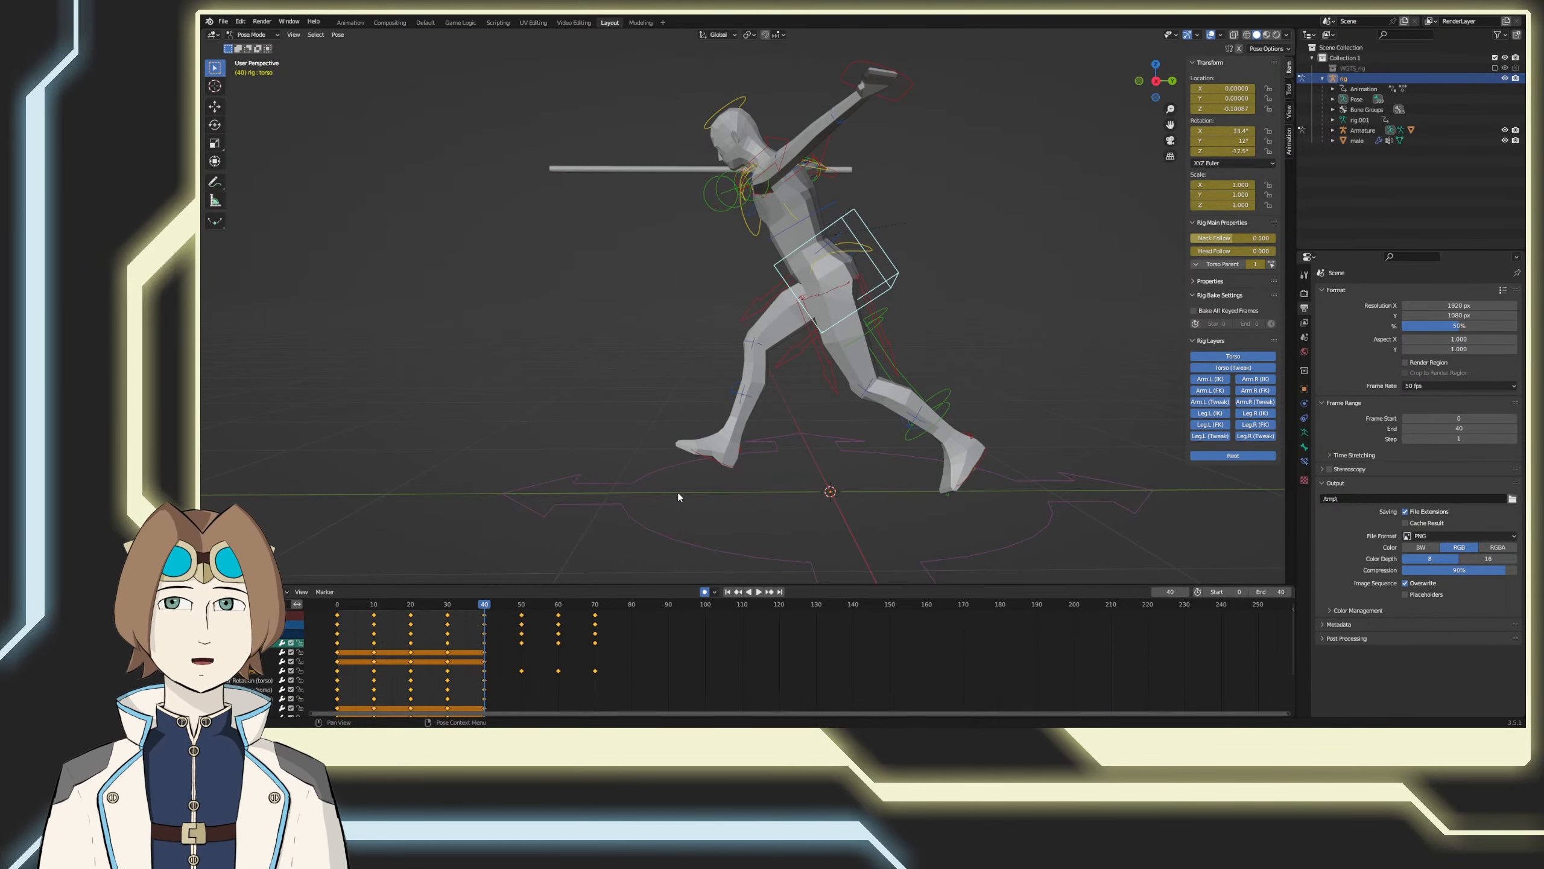
{"action": "key", "text": "KP_3"}
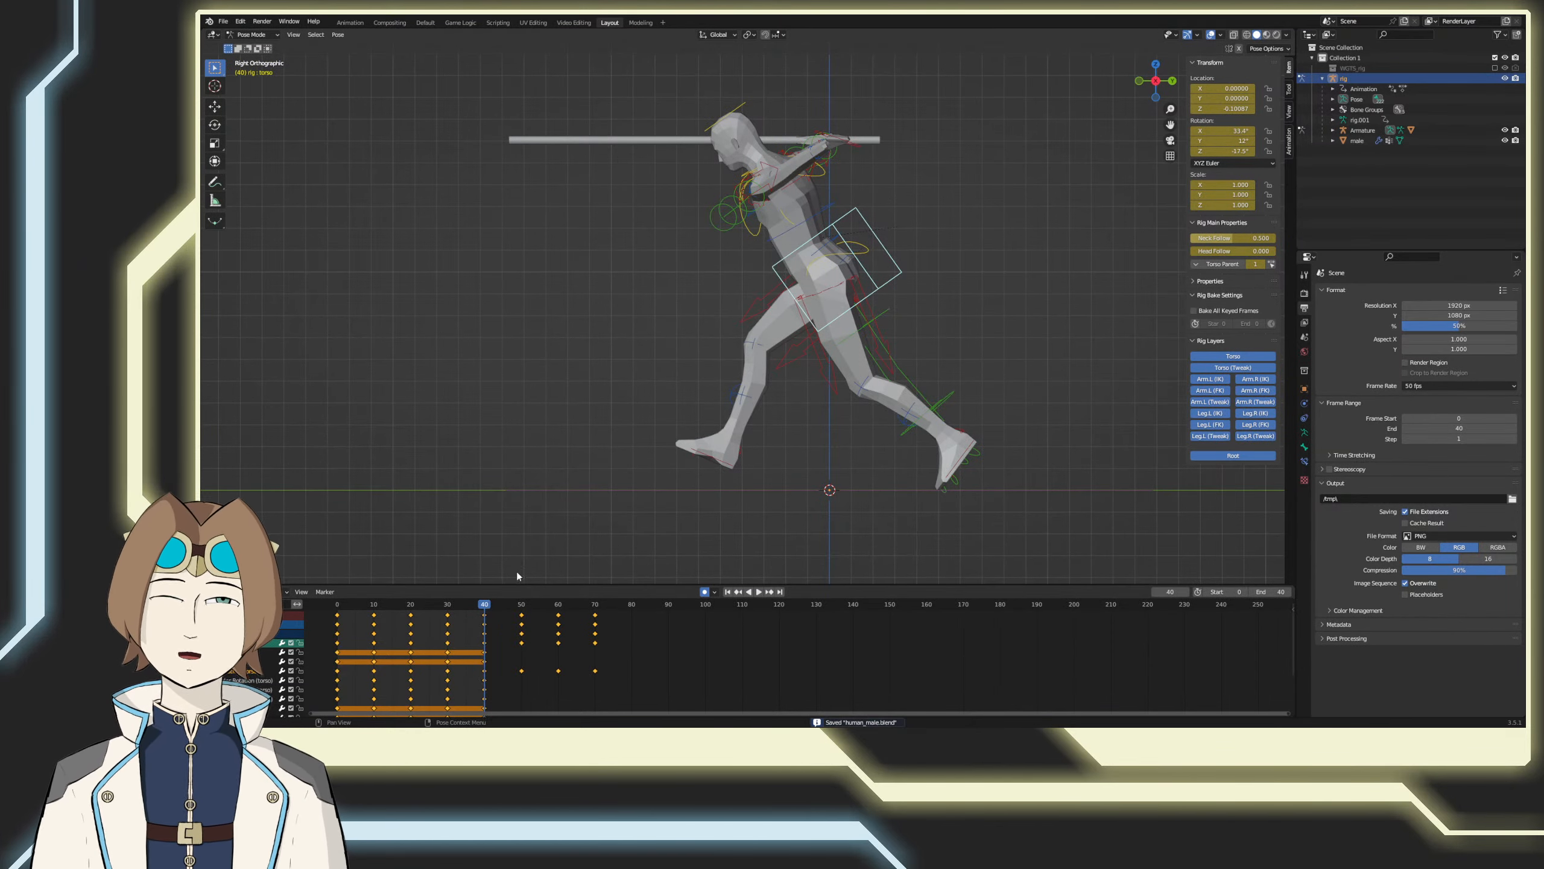
Step: Delete the right foot control's extra keyframes after frame 40 and before frame 0
{"action": "left_click", "coordinate": [714, 459]}
{"action": "left_click_drag", "start_coordinate": [617, 676], "coordinate": [500, 613]}
{"action": "key", "text": "Delete"}
{"action": "scroll", "coordinate": [527, 675], "scroll_direction": "up", "scroll_amount": 1}
{"action": "scroll", "coordinate": [524, 682], "scroll_direction": "down", "scroll_amount": 4}
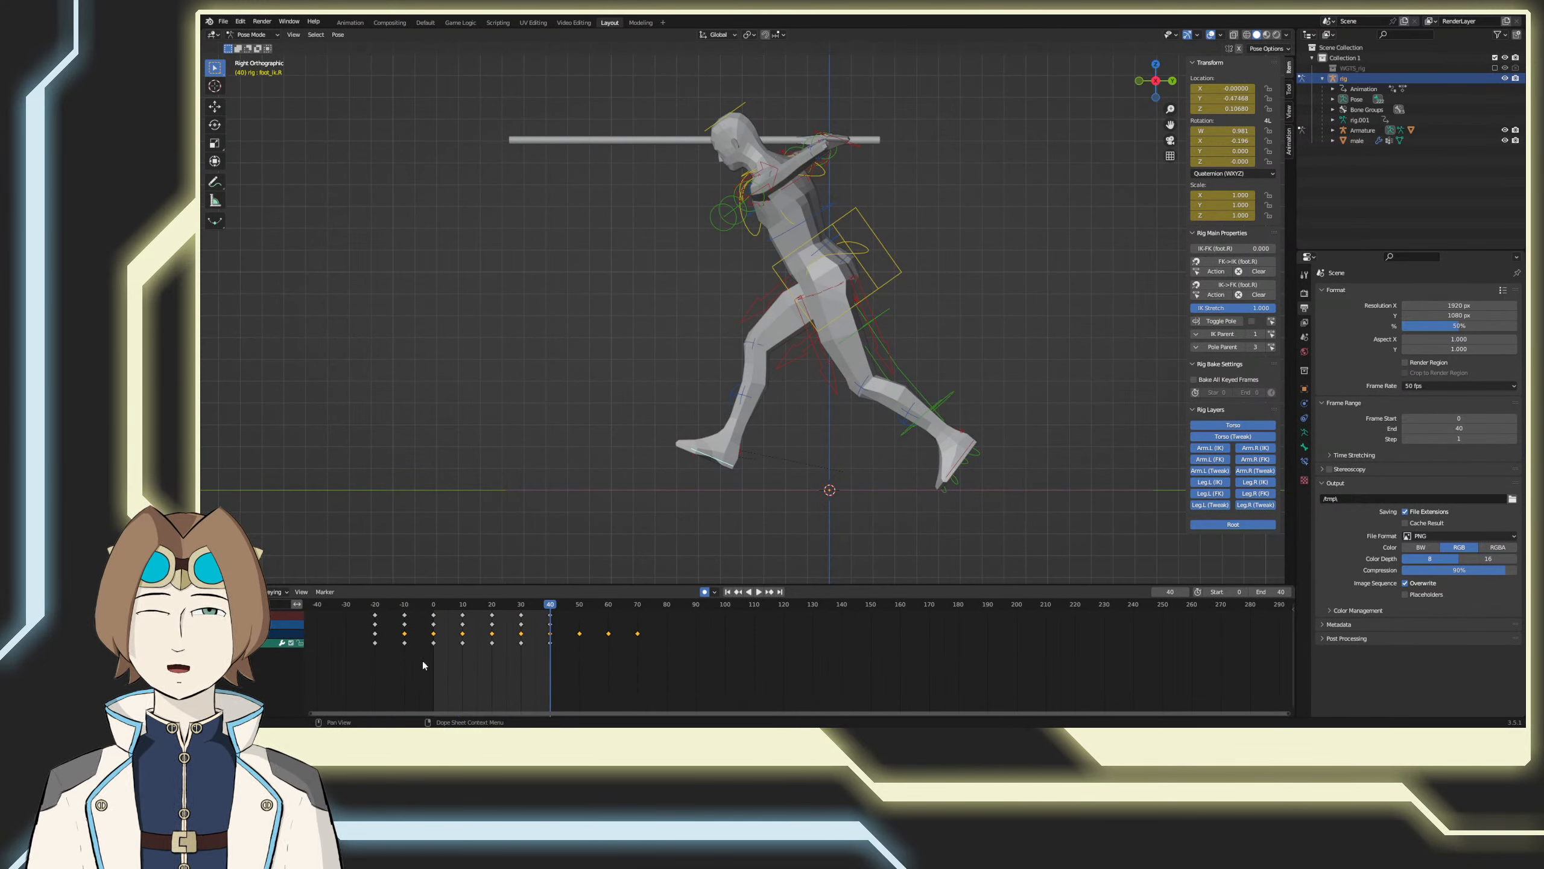
{"action": "left_click_drag", "start_coordinate": [424, 665], "coordinate": [343, 606]}
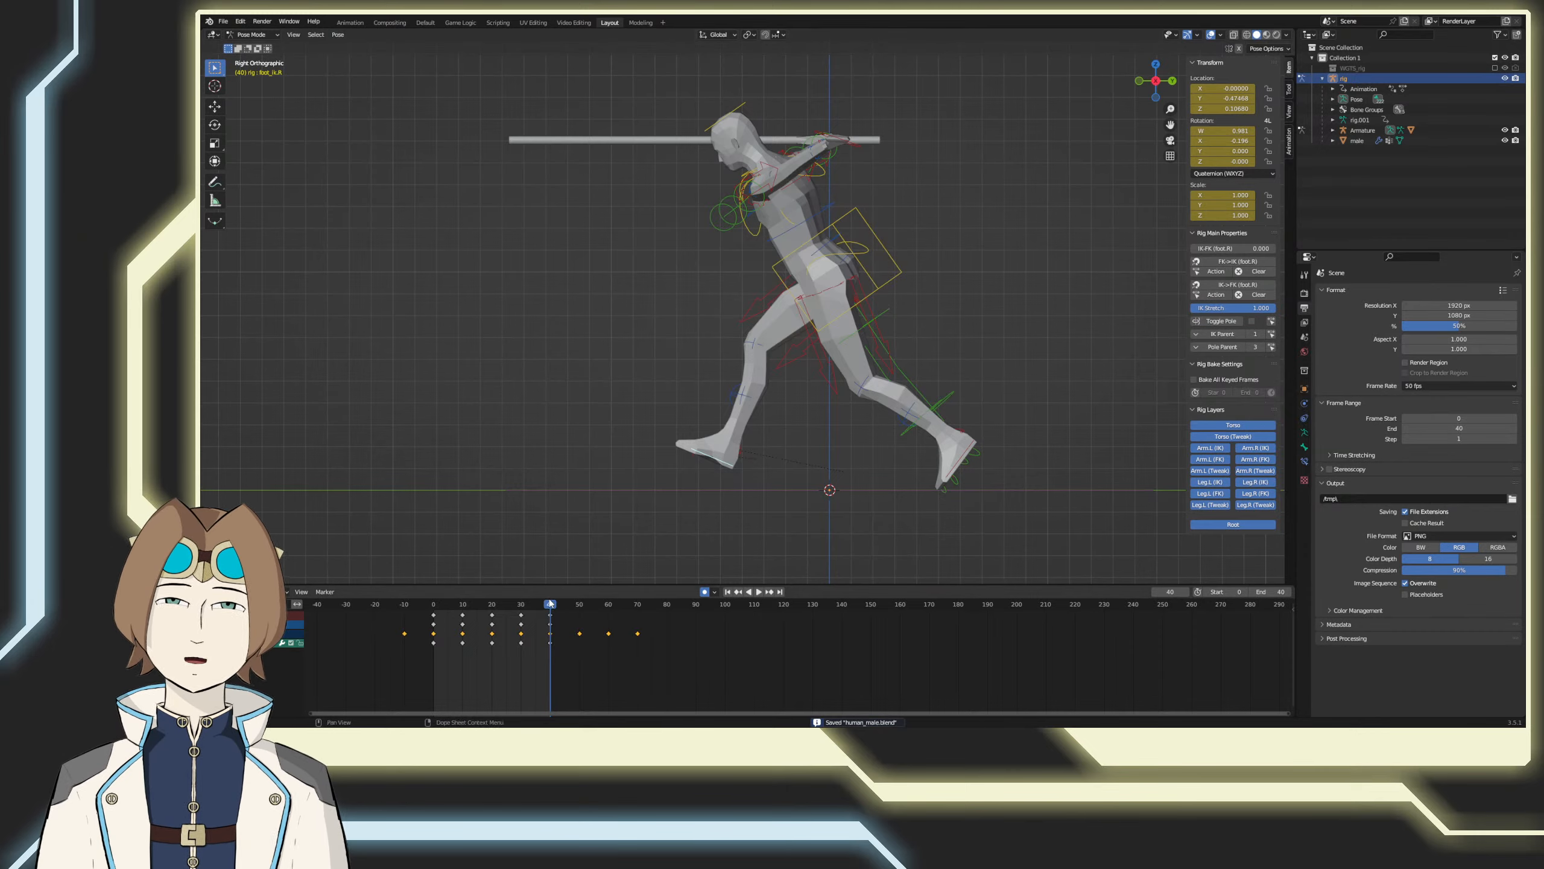
Step: Select the torso control to show its keyframes
{"action": "key", "text": "space"}
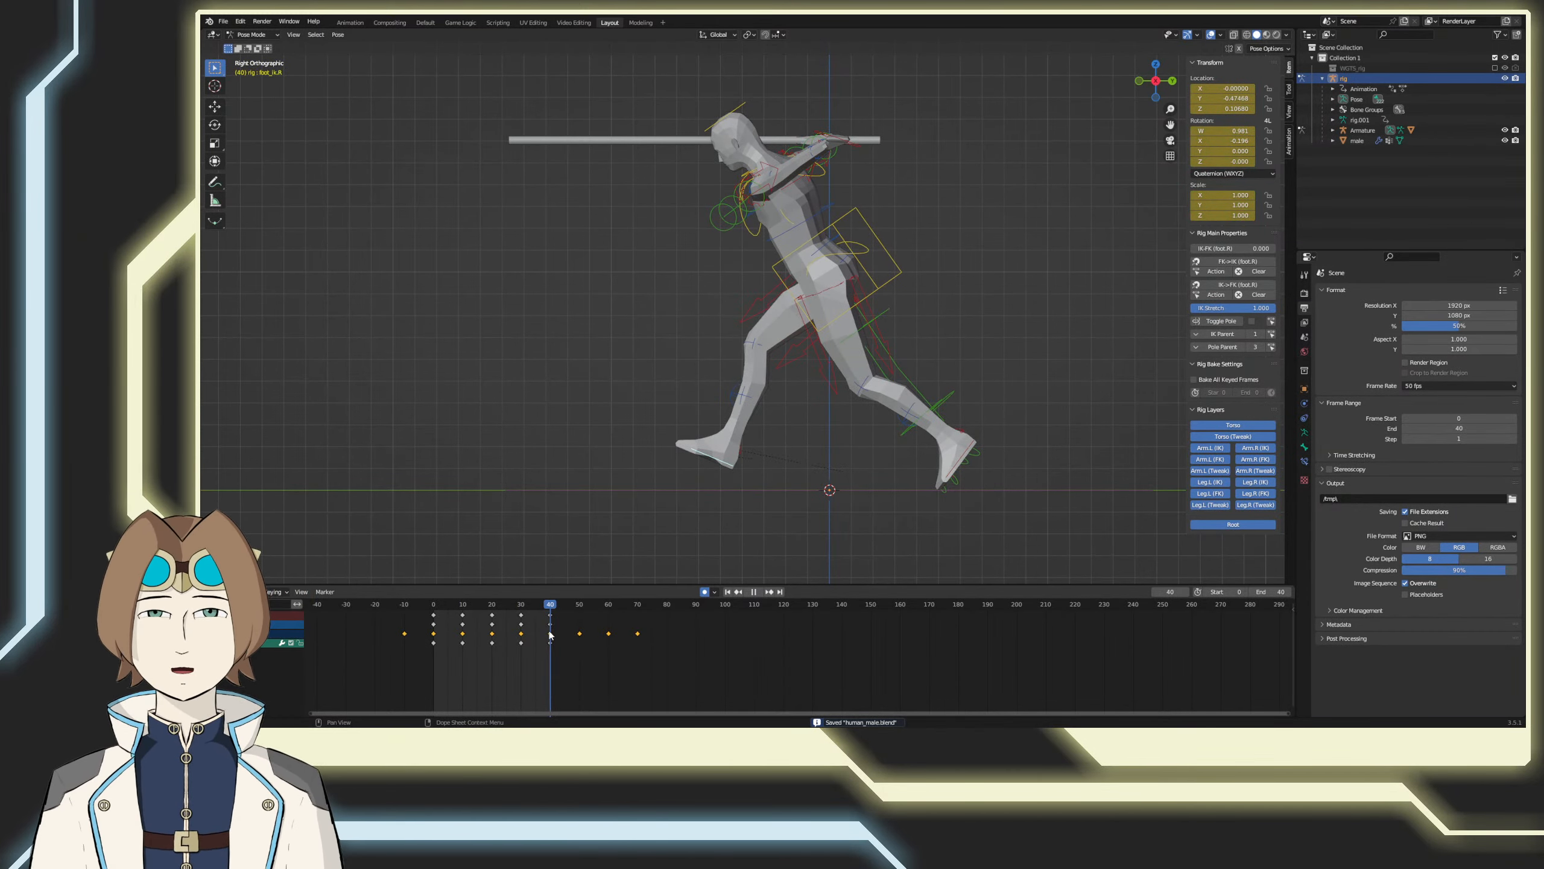
{"action": "left_click", "coordinate": [891, 271]}
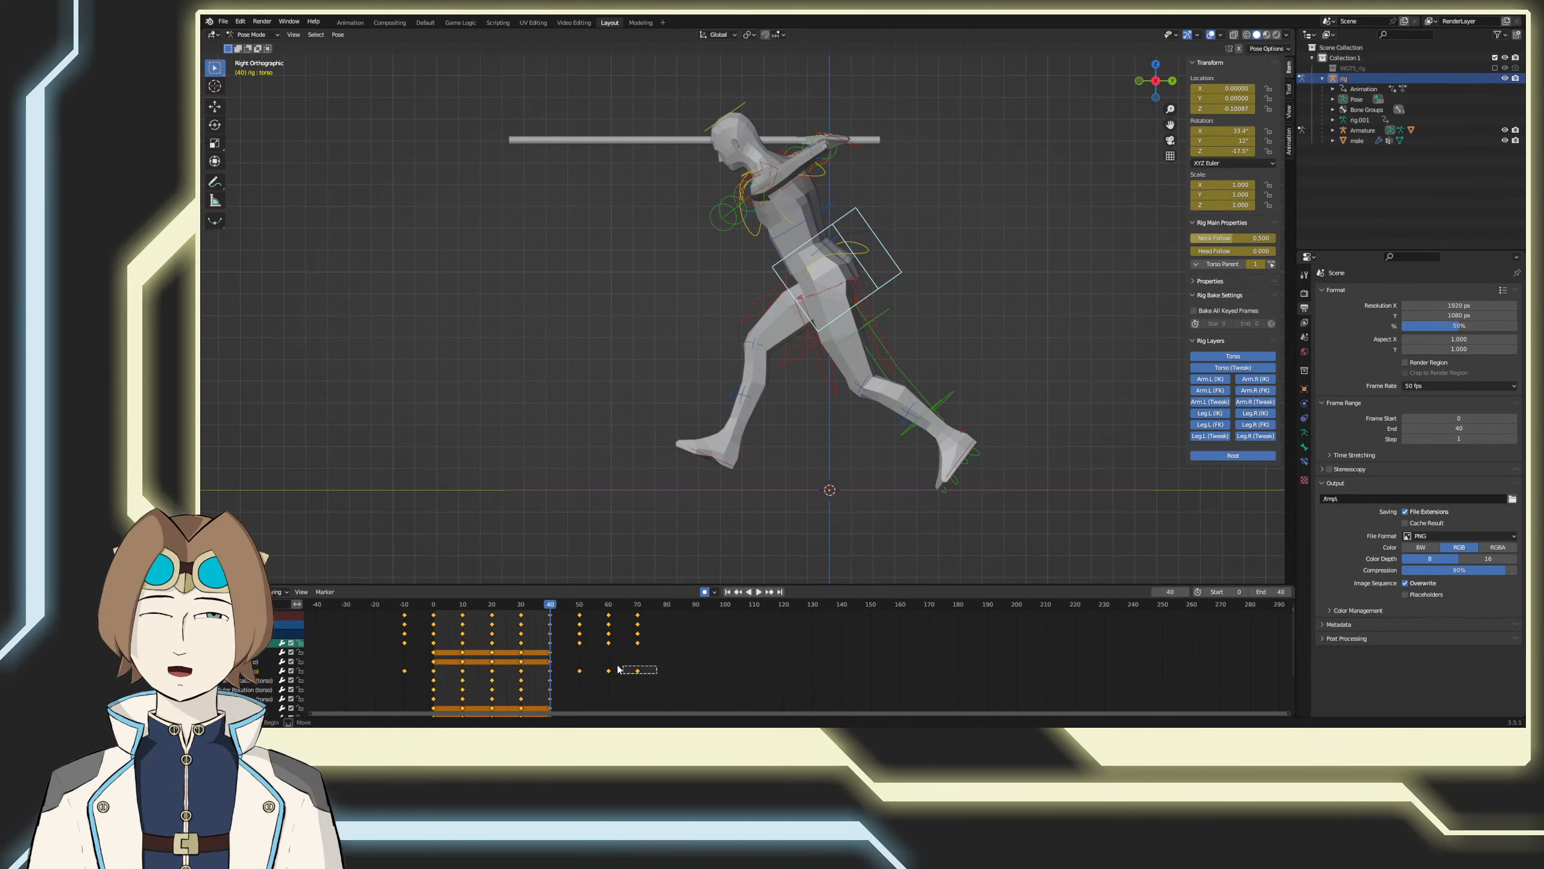
{"action": "left_click_drag", "start_coordinate": [618, 669], "coordinate": [365, 670]}
{"action": "key", "text": "g"}
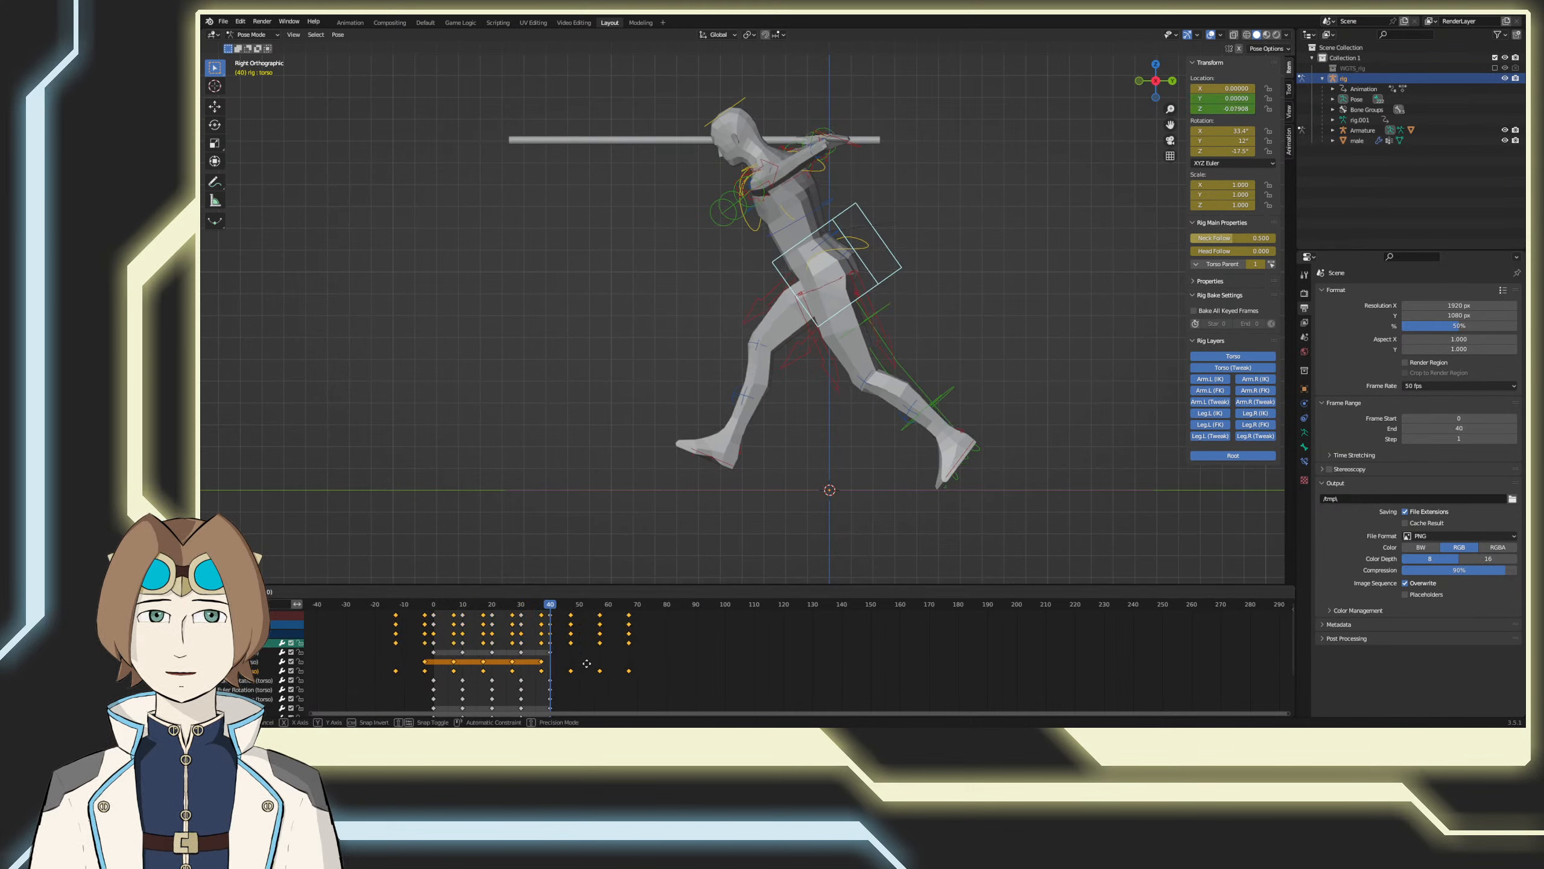
{"action": "left_click", "coordinate": [582, 669]}
{"action": "key", "text": "ctrl+z"}
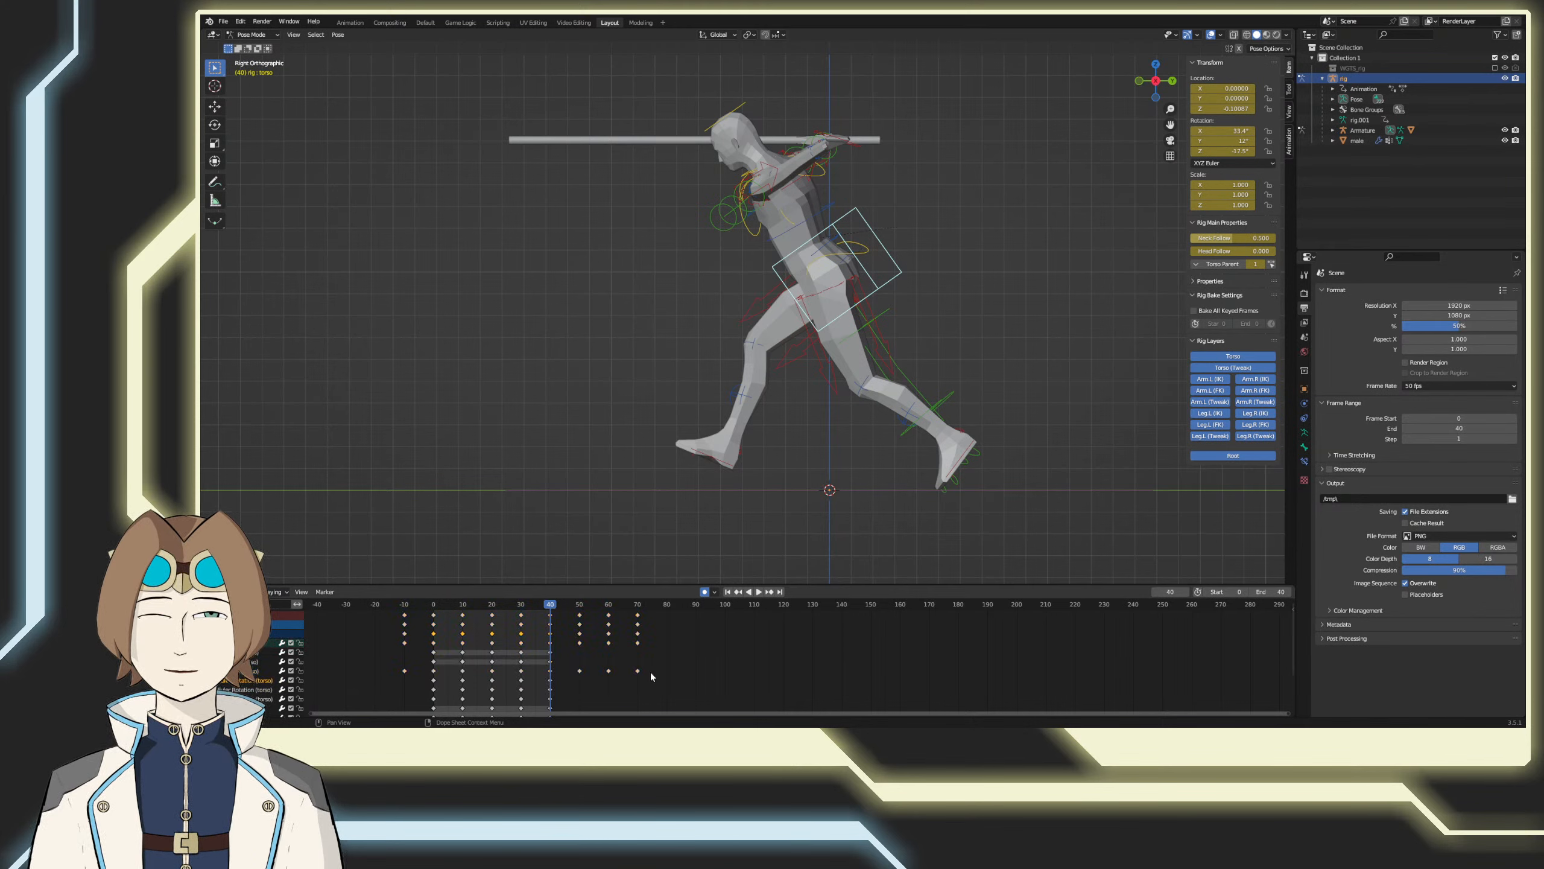
Step: Shift only the torso's Z Location keyframes 10 frames later and play the run cycle
{"action": "left_click_drag", "start_coordinate": [412, 679], "coordinate": [387, 673]}
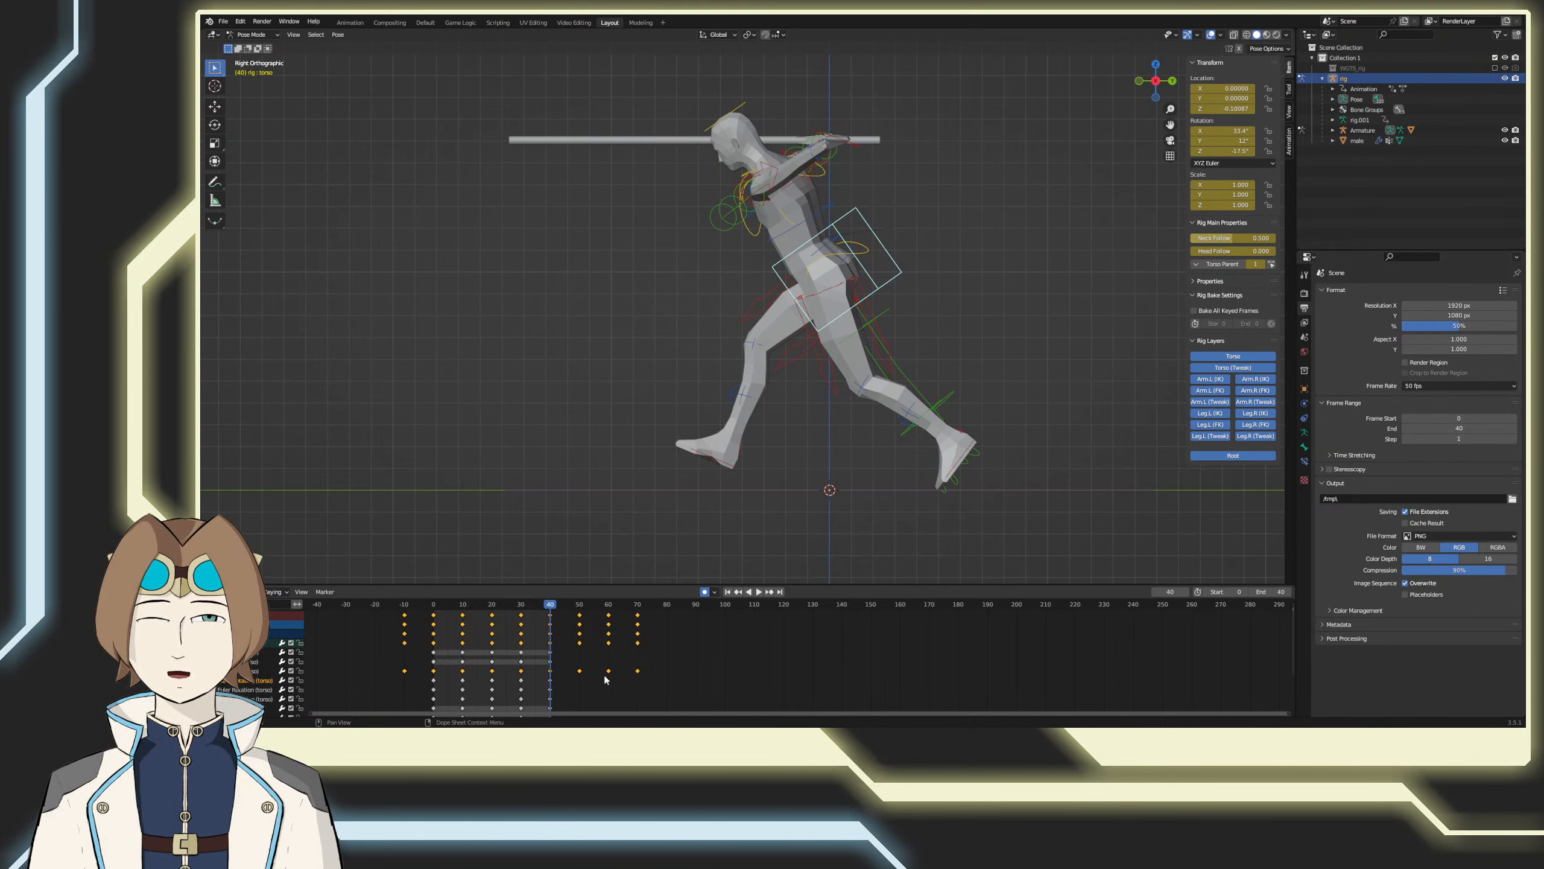
{"action": "key", "text": "g"}
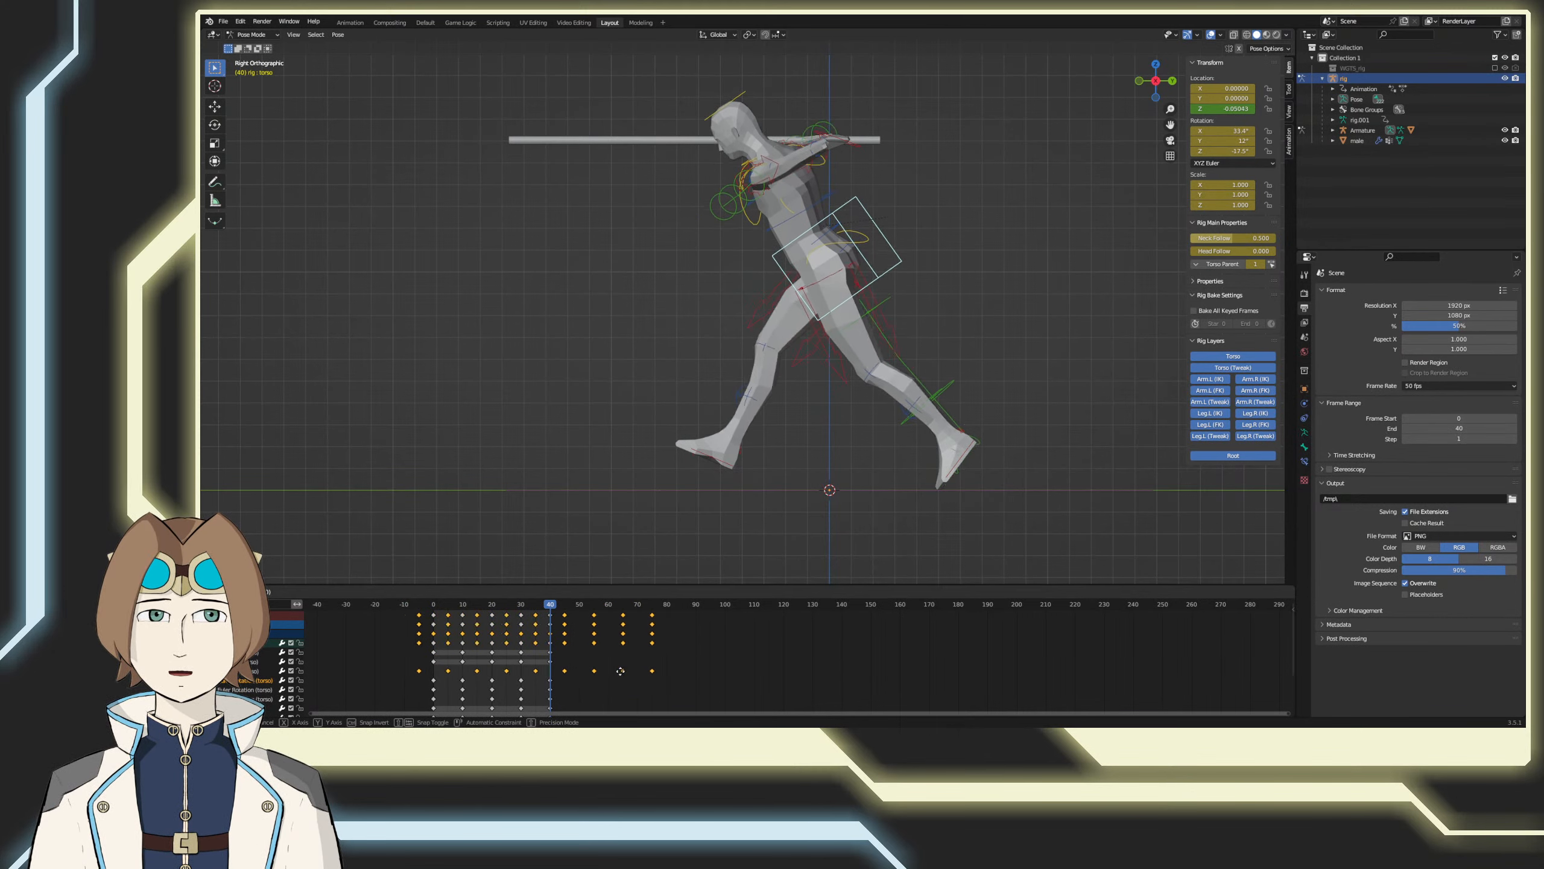
{"action": "left_click", "coordinate": [634, 670]}
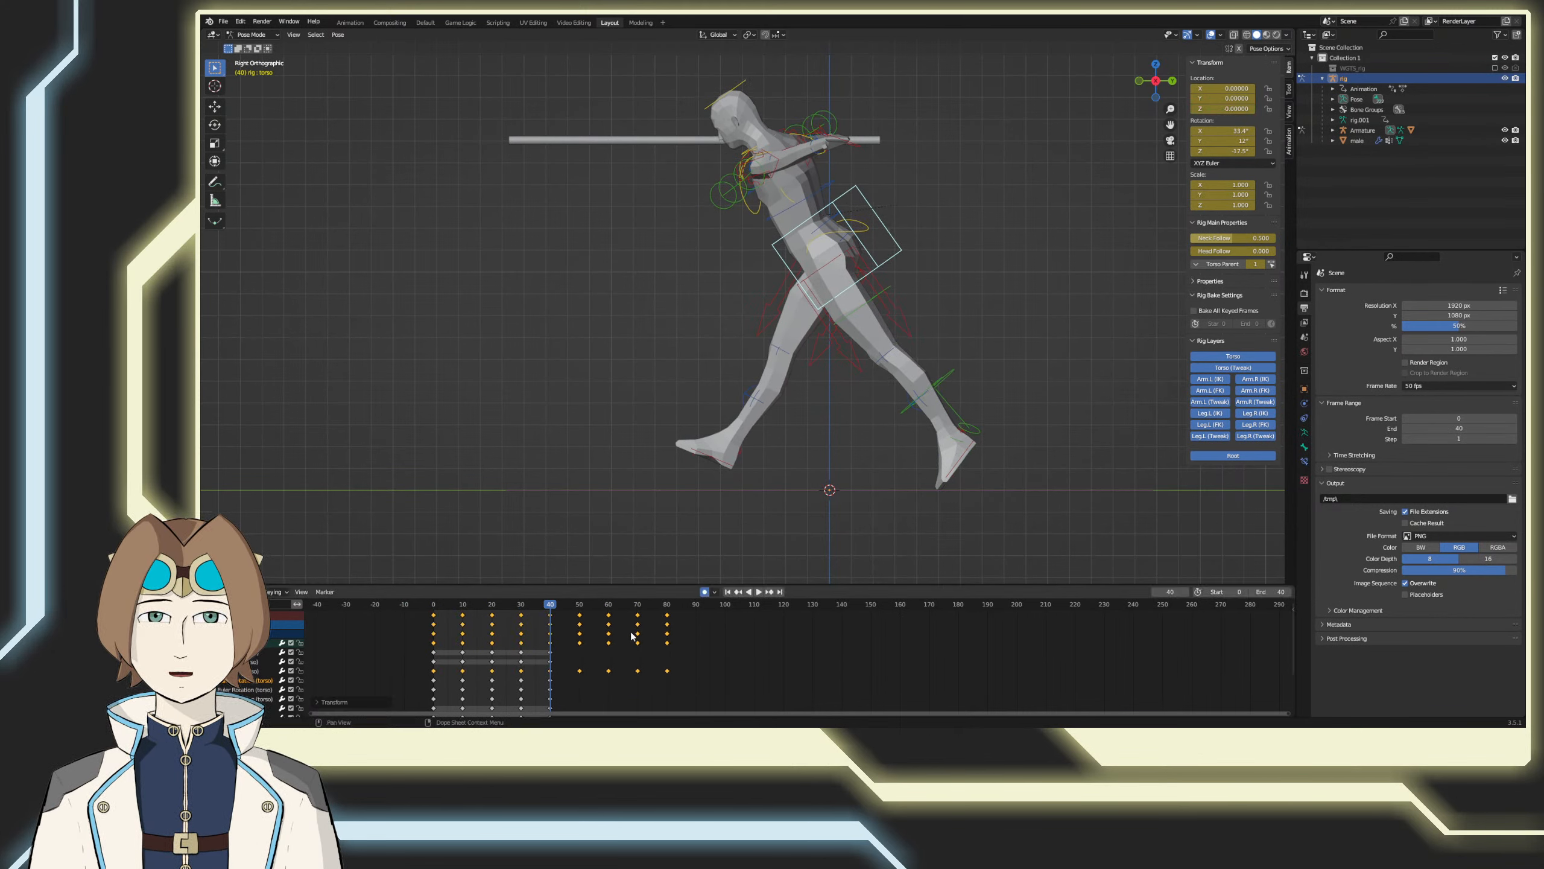
{"action": "left_click", "coordinate": [757, 592]}
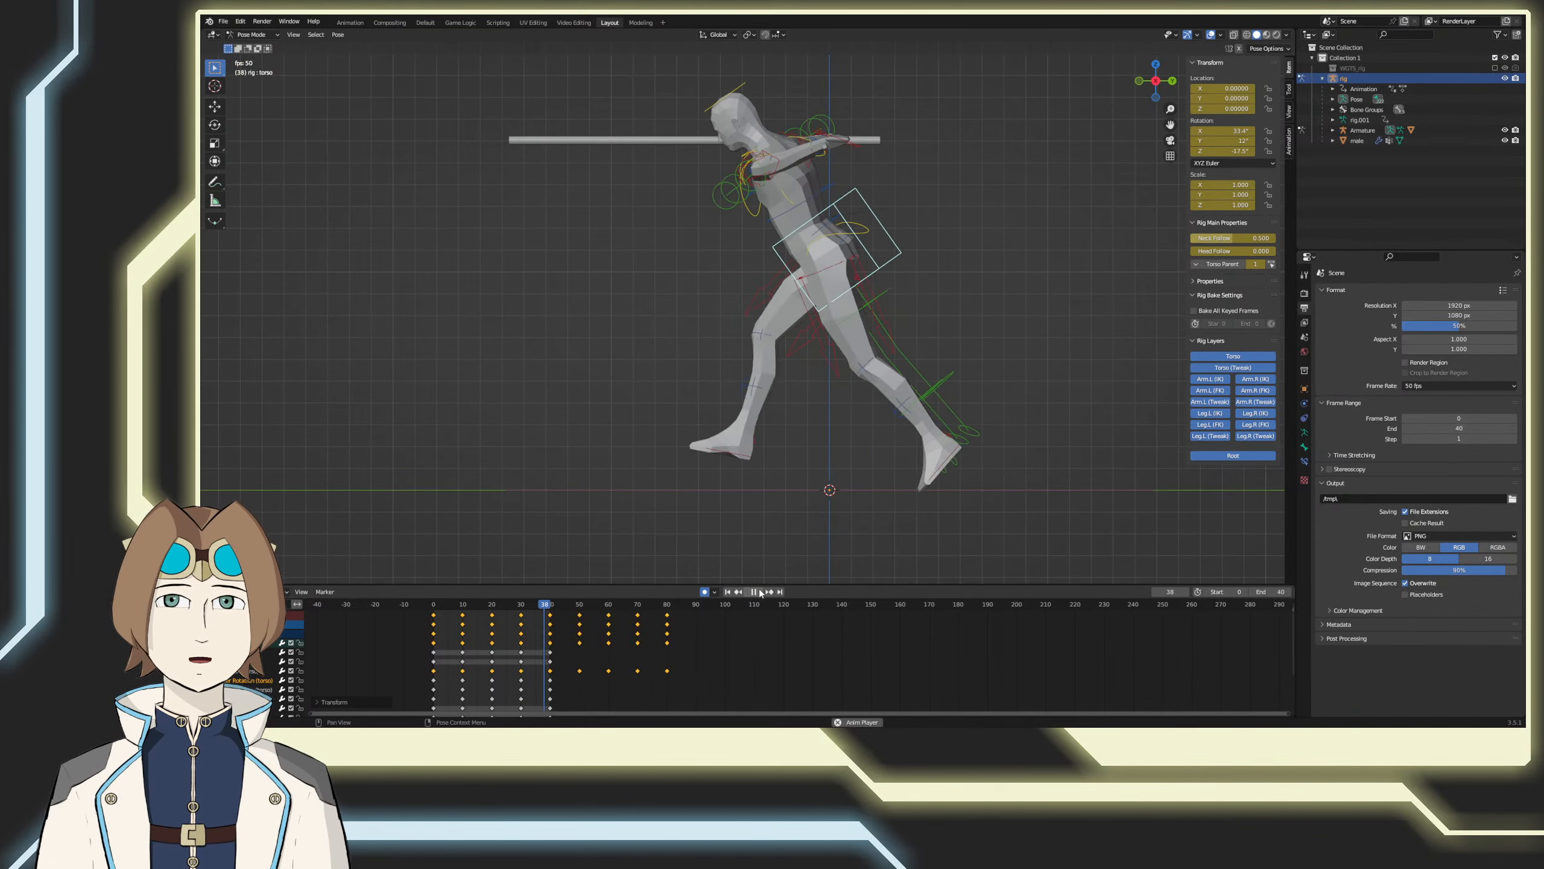
{"action": "left_click", "coordinate": [757, 592]}
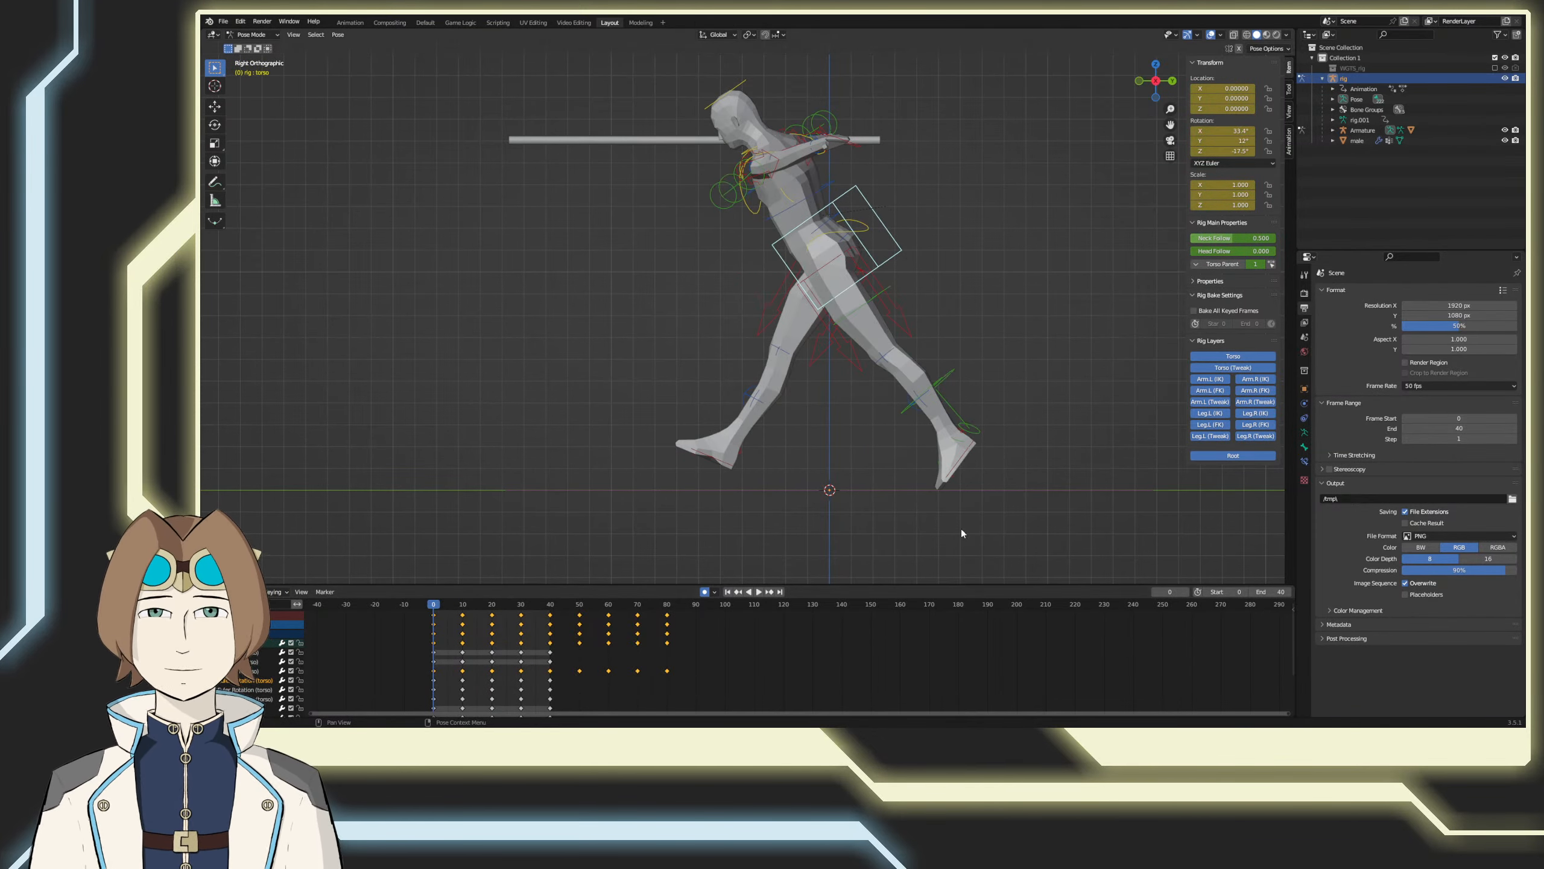
Step: Set the frame rate to 24 fps and play the run cycle
{"action": "left_click", "coordinate": [1429, 386]}
{"action": "left_click", "coordinate": [1428, 410]}
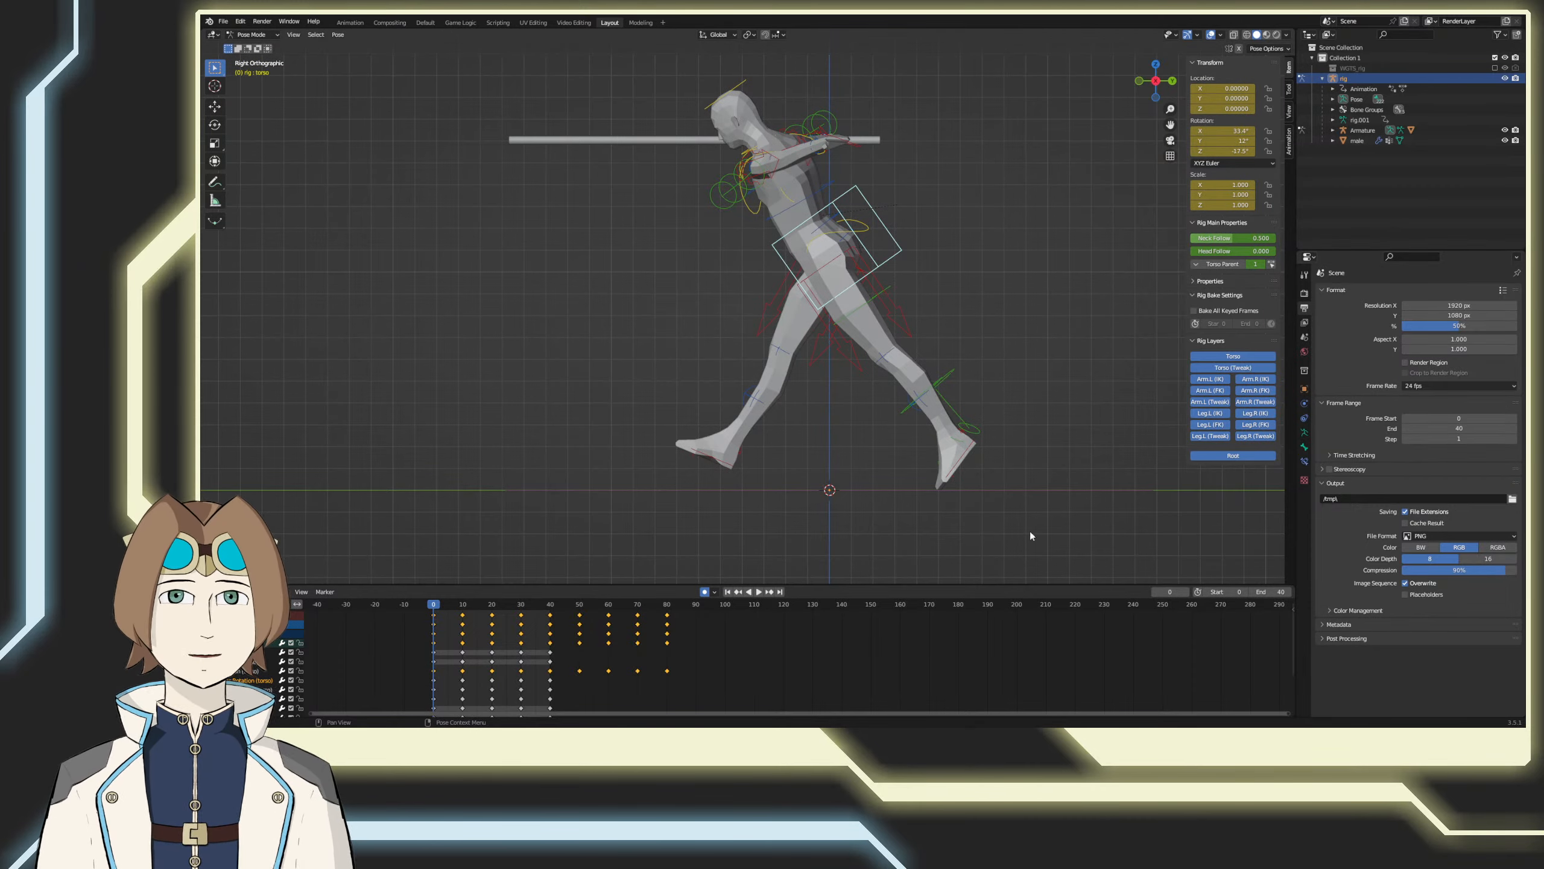
{"action": "left_click", "coordinate": [759, 592]}
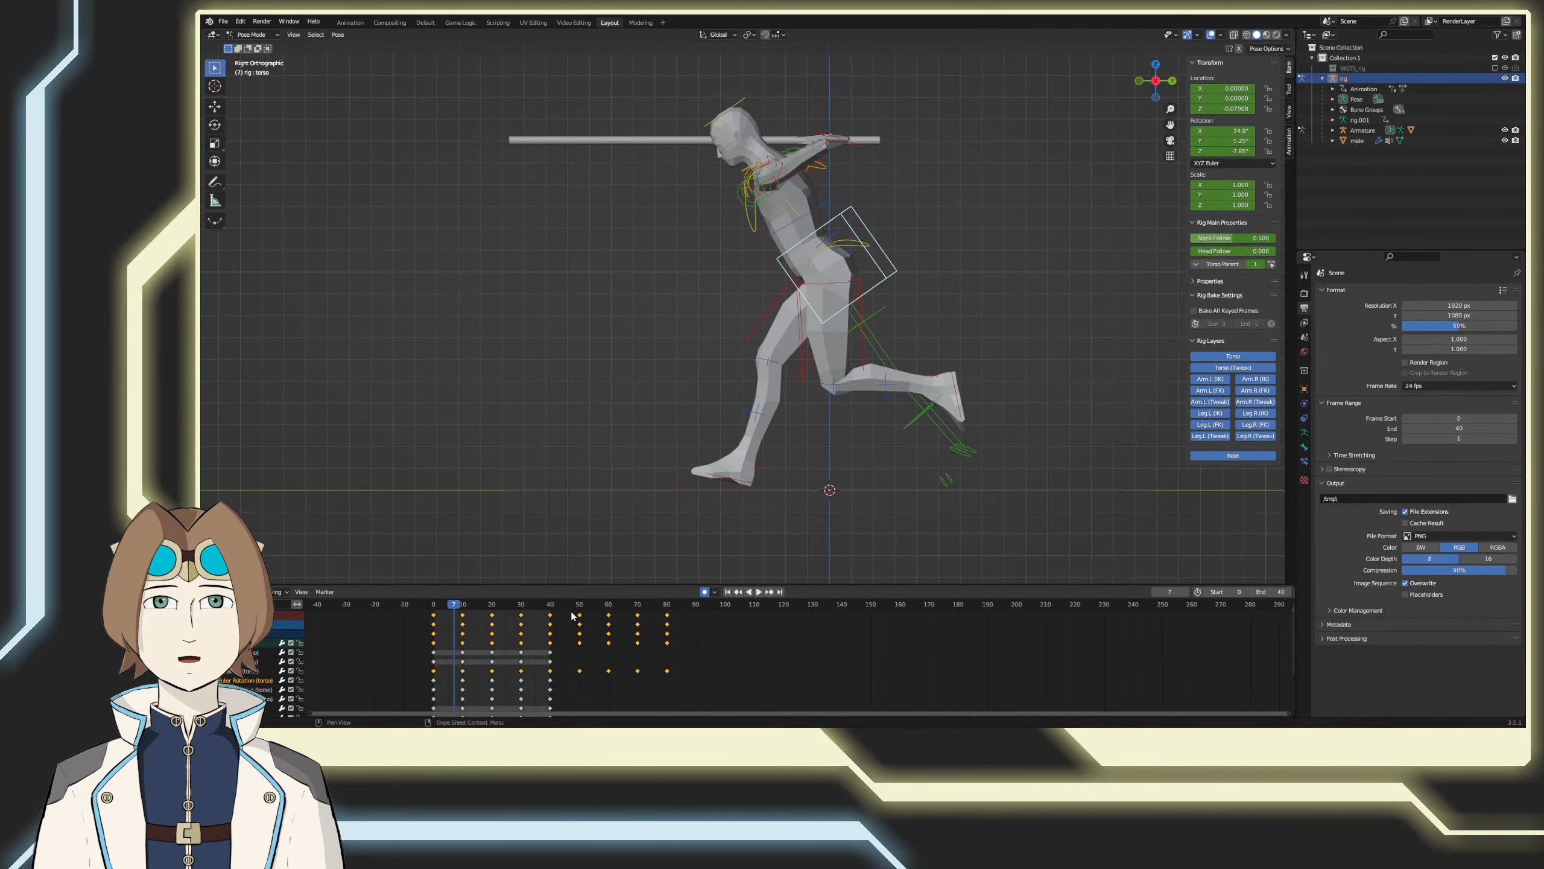
Step: Delete the torso's extra Z Location keyframes after frame 40 and save the file
{"action": "left_click_drag", "start_coordinate": [458, 610], "coordinate": [551, 611]}
{"action": "left_click_drag", "start_coordinate": [565, 694], "coordinate": [685, 657]}
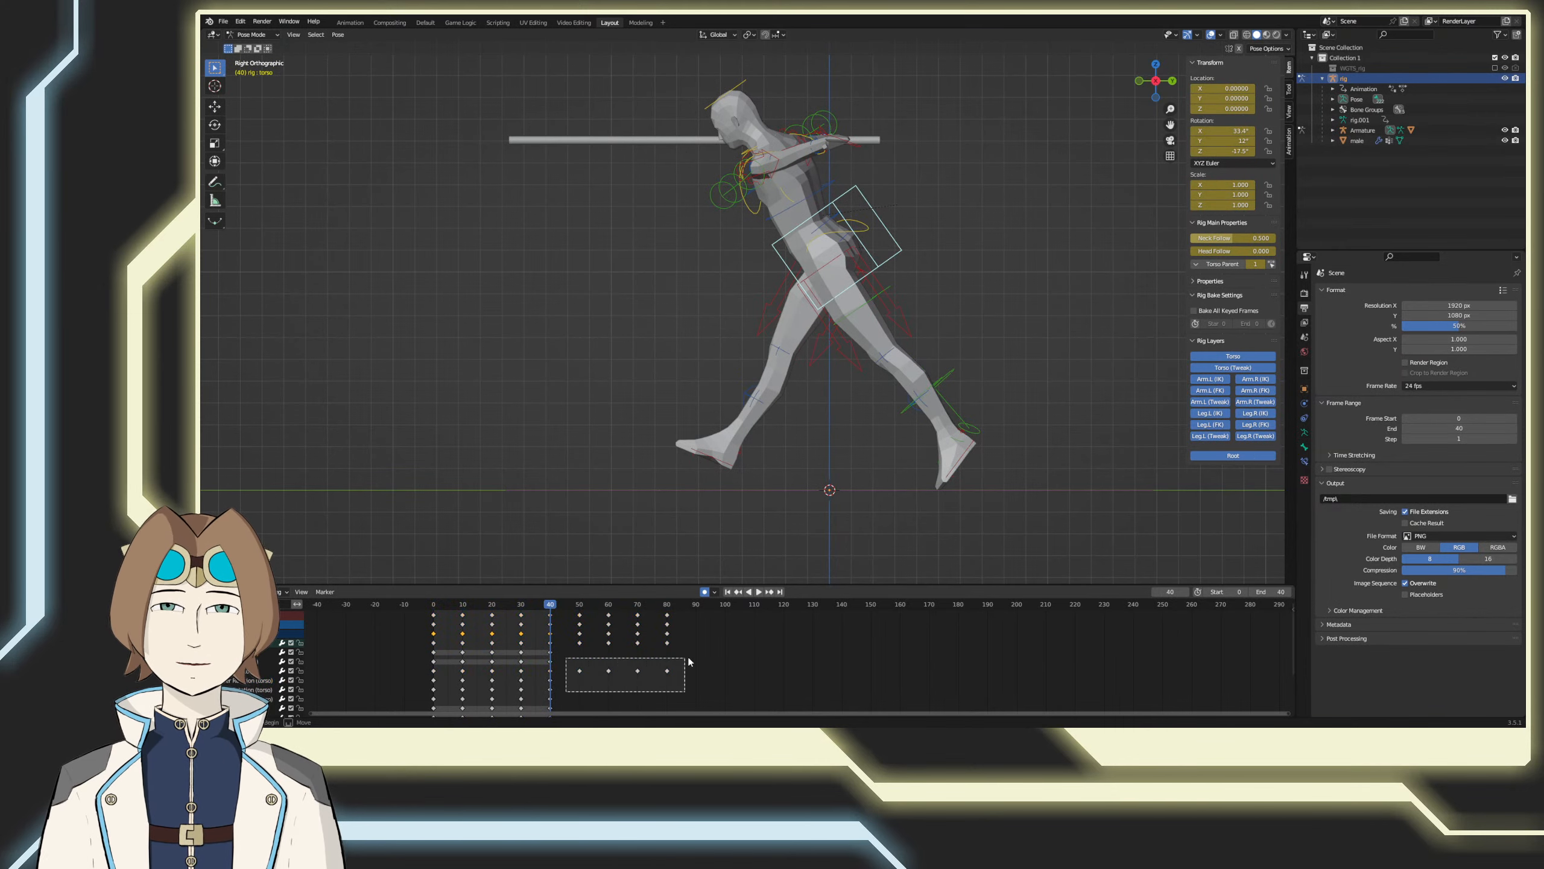
{"action": "key", "text": "Delete"}
{"action": "key", "text": "ctrl+s"}
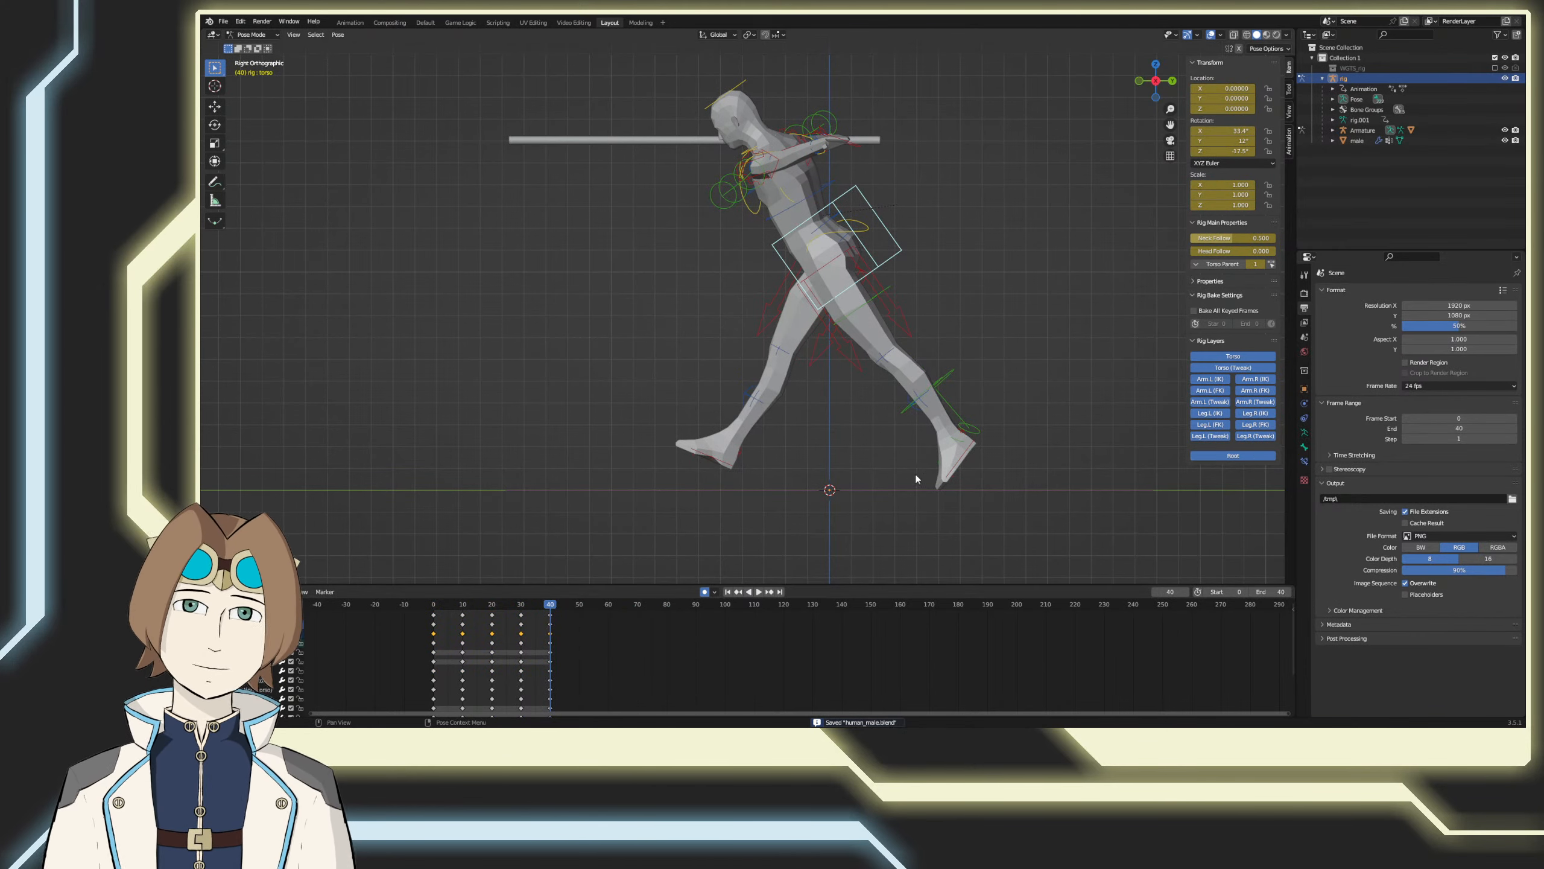
Step: Select the right foot control and play the run cycle to check the leg motion
{"action": "left_click", "coordinate": [712, 454]}
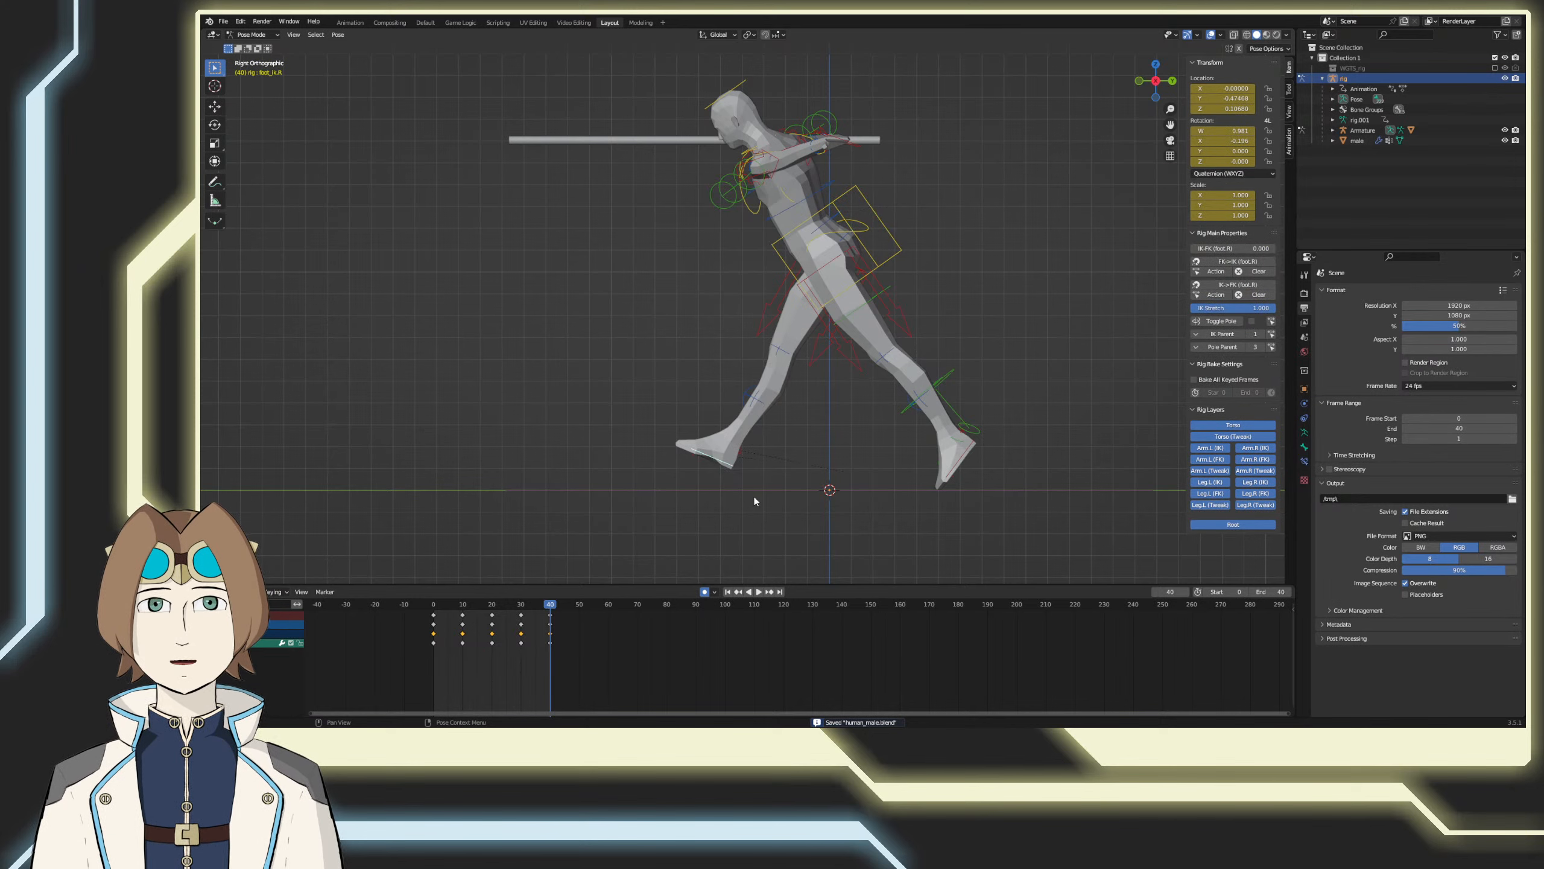
{"action": "key", "text": "space"}
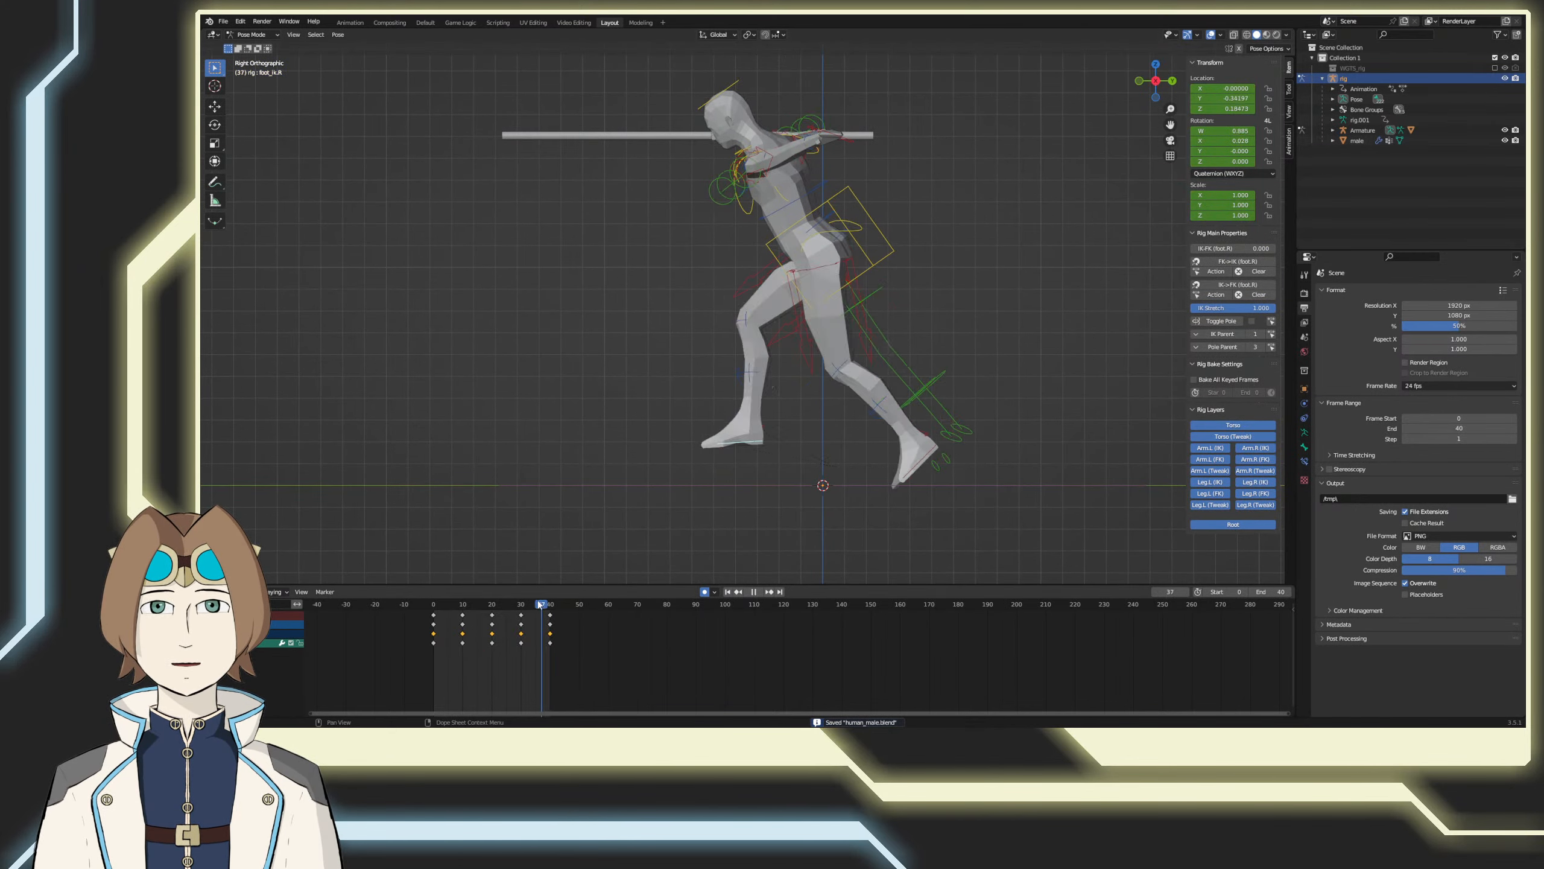
{"action": "key", "text": "Escape"}
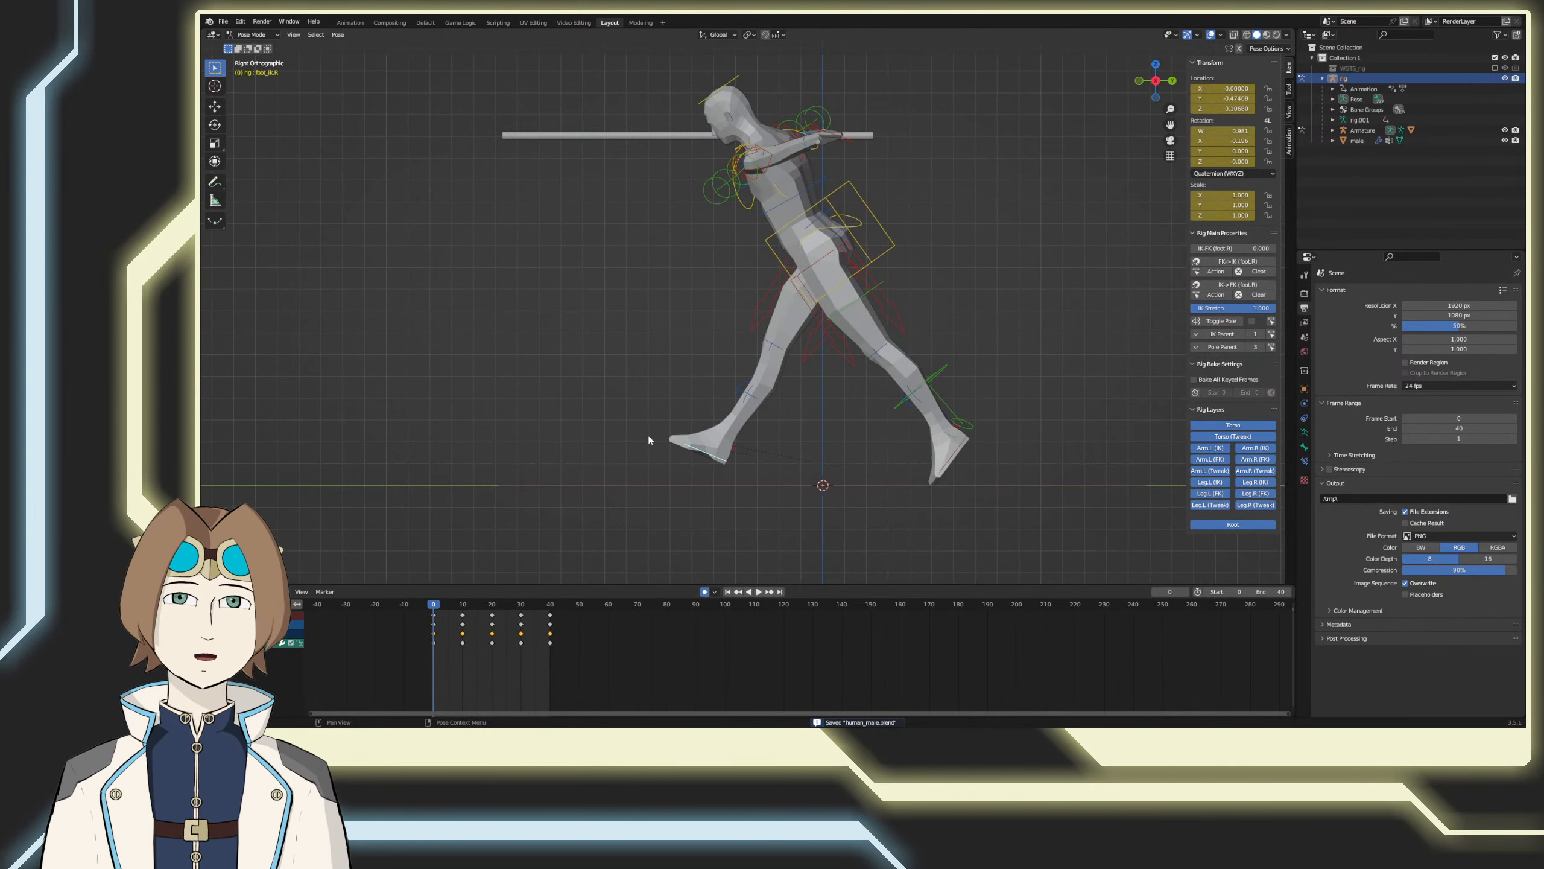
Step: At frame 0, lower the torso control about 0.164 along the Z axis and copy the offset
{"action": "left_click", "coordinate": [895, 243]}
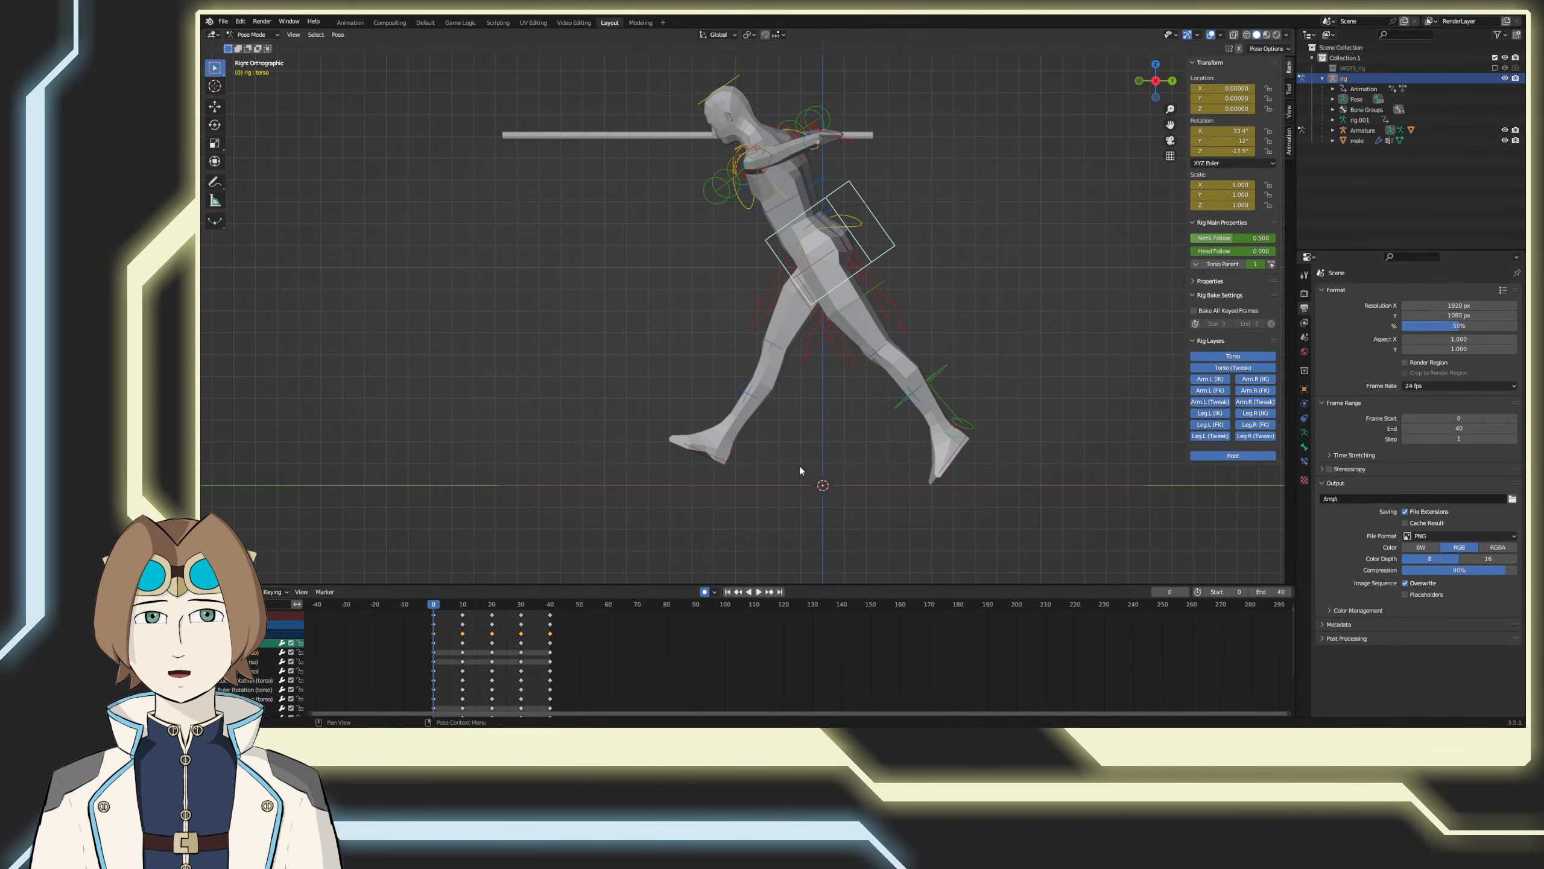
{"action": "key", "text": "g"}
{"action": "key", "text": "z"}
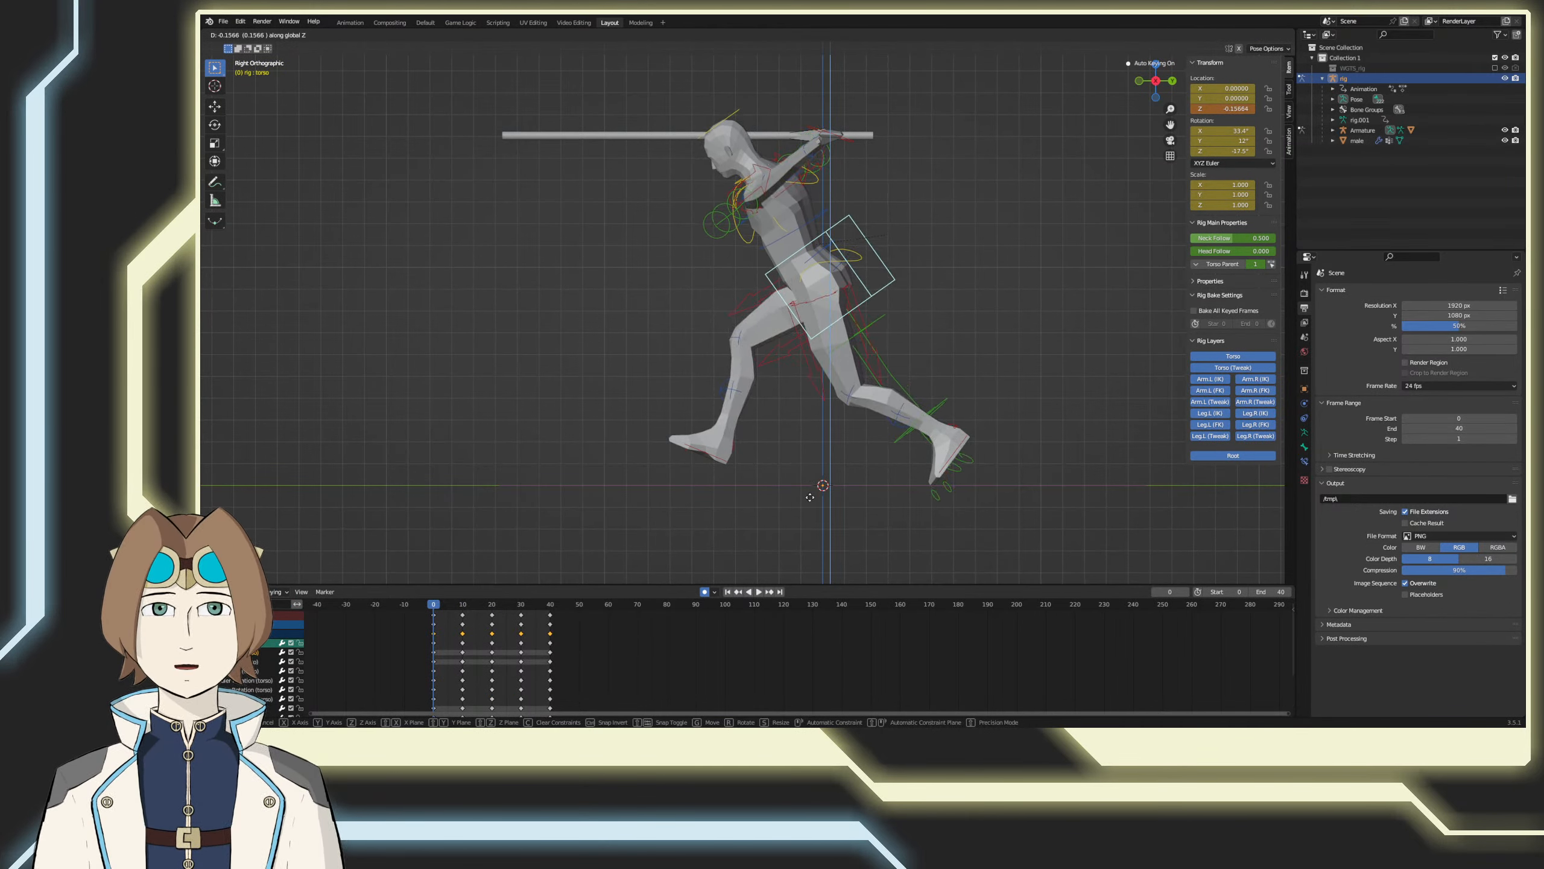
{"action": "left_click", "coordinate": [812, 499]}
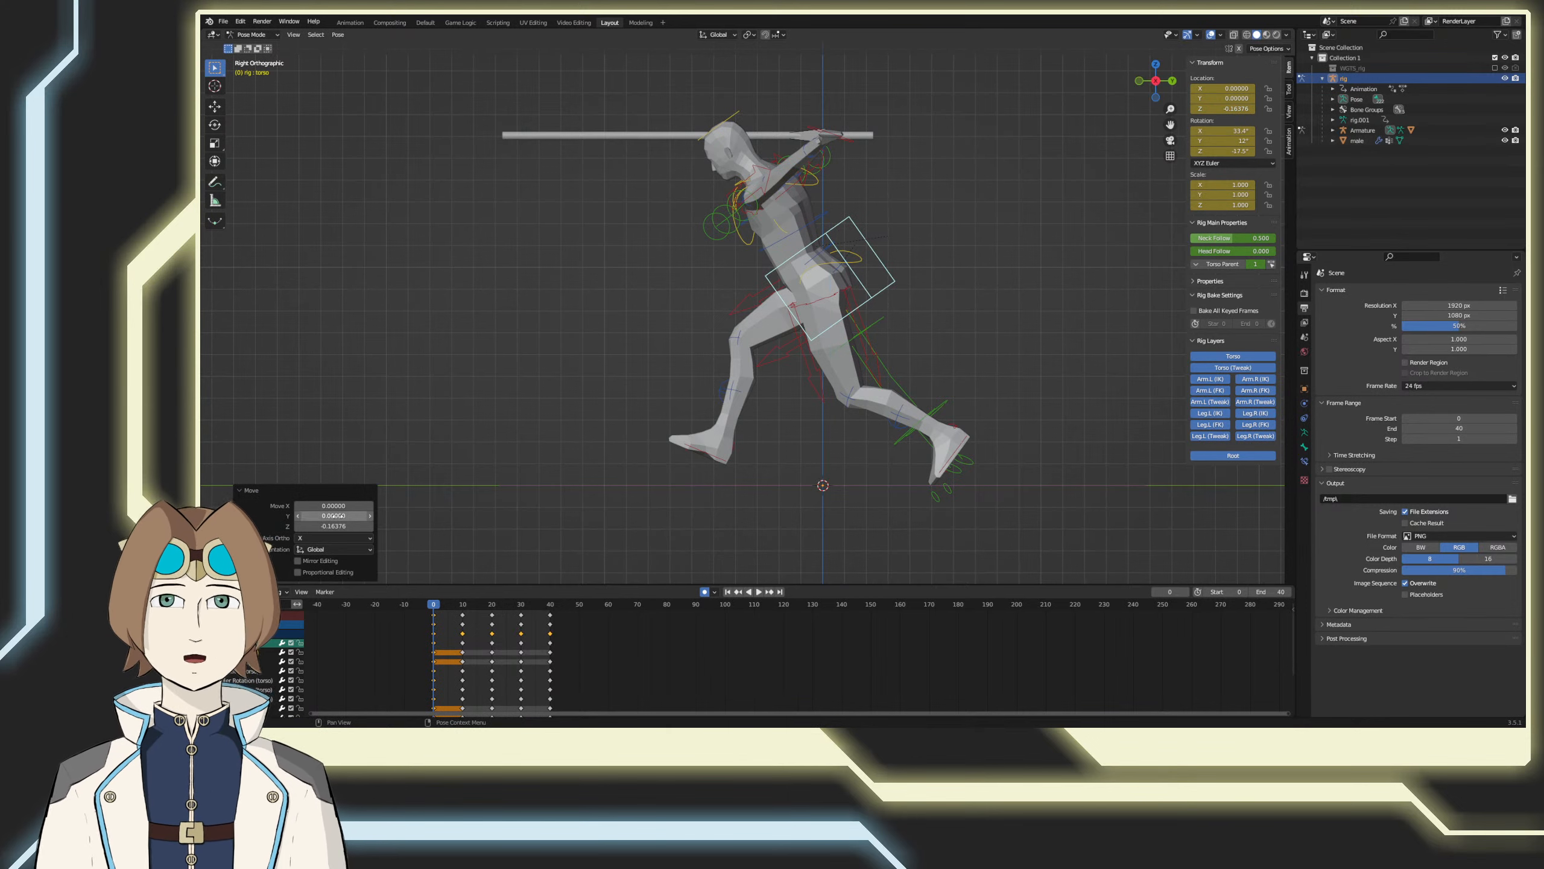
{"action": "left_click", "coordinate": [351, 525]}
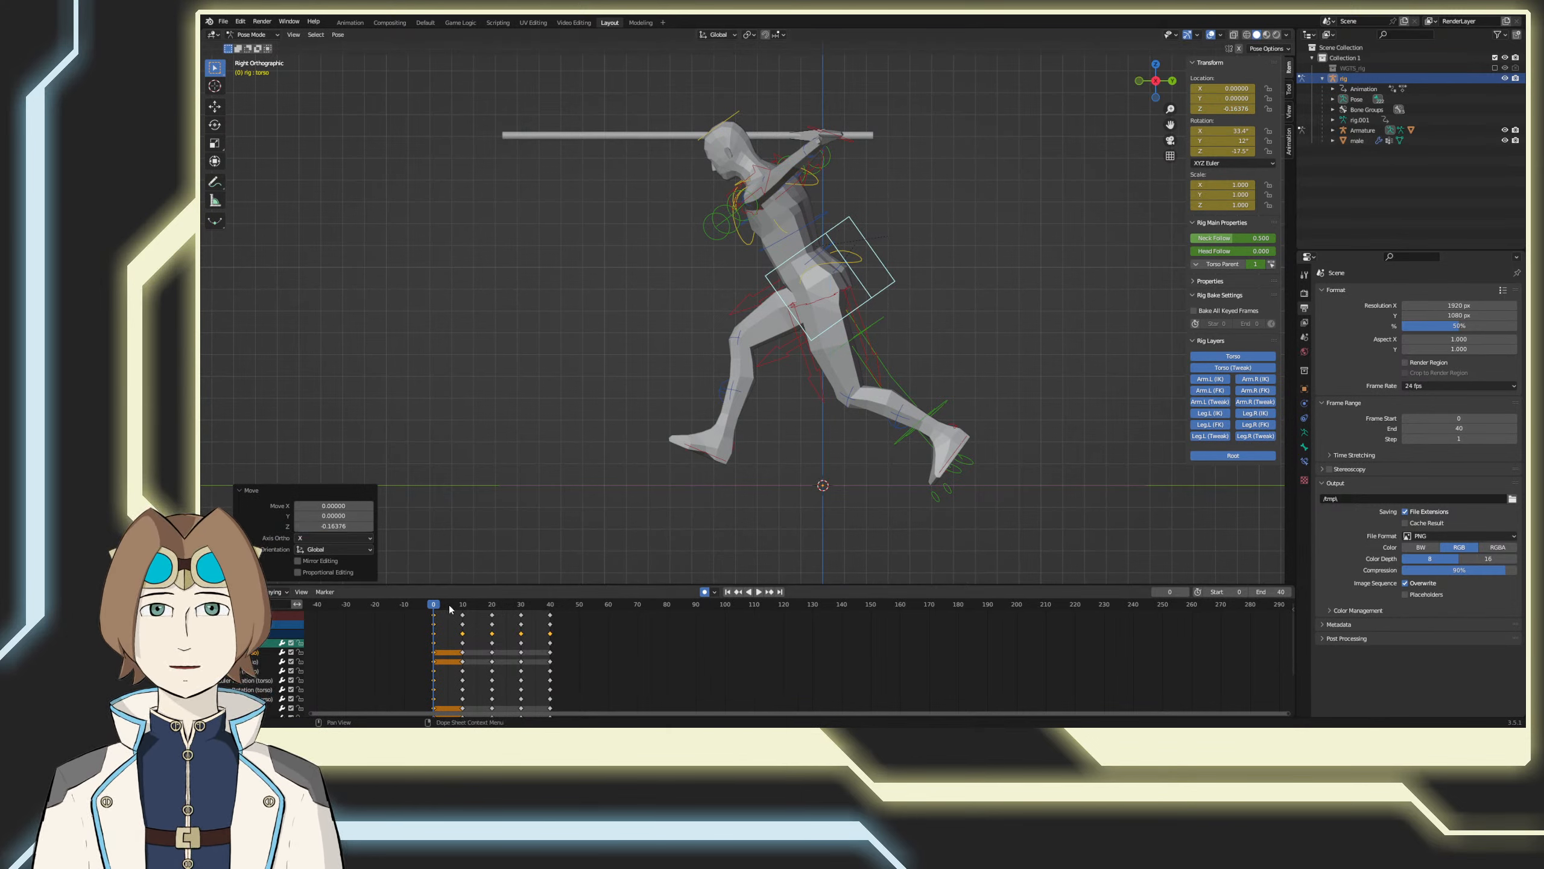
Step: At frame 10, lower the torso control along Z by the same offset of about 0.164
{"action": "left_click_drag", "start_coordinate": [450, 608], "coordinate": [463, 606]}
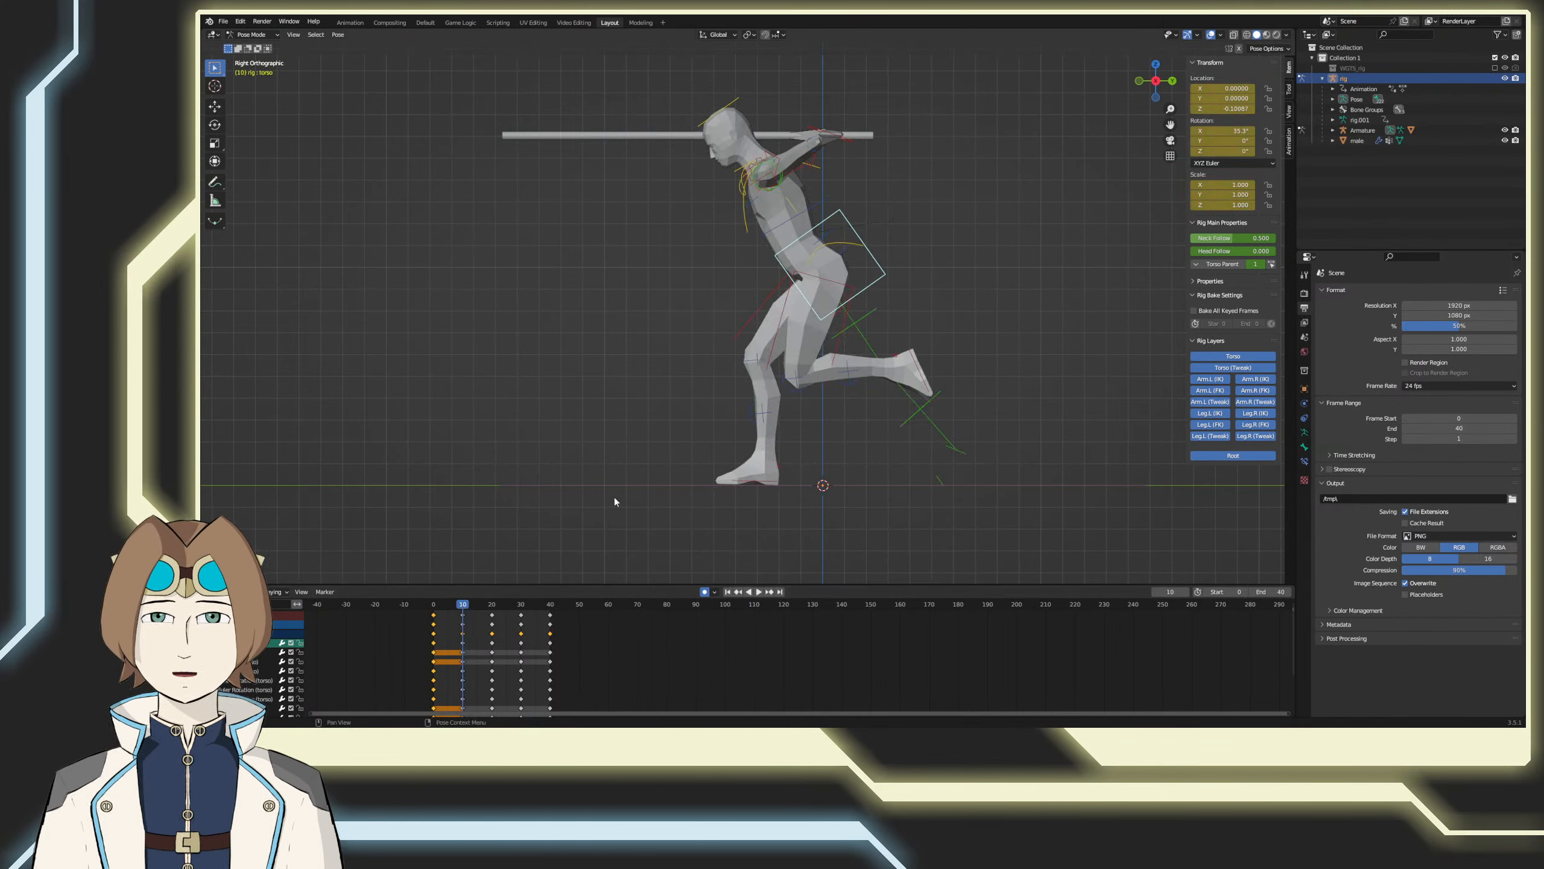
{"action": "key", "text": "g"}
{"action": "key", "text": "z"}
{"action": "left_click", "coordinate": [612, 520]}
{"action": "key", "text": "Return"}
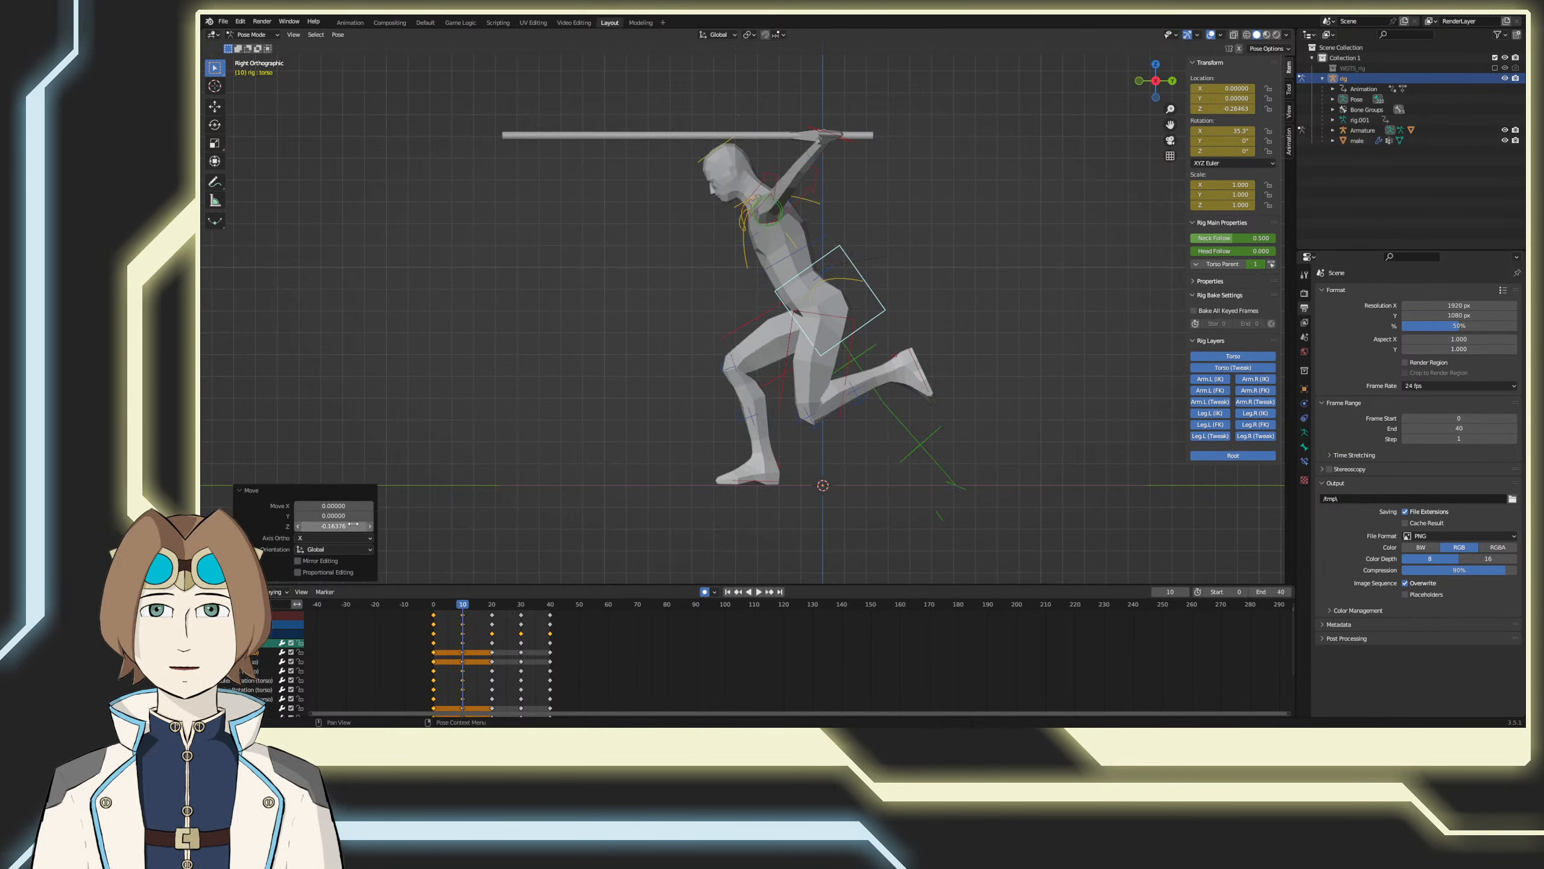
Step: At frame 20, move the torso control -0.163764 along the Z axis
{"action": "left_click_drag", "start_coordinate": [485, 604], "coordinate": [491, 604]}
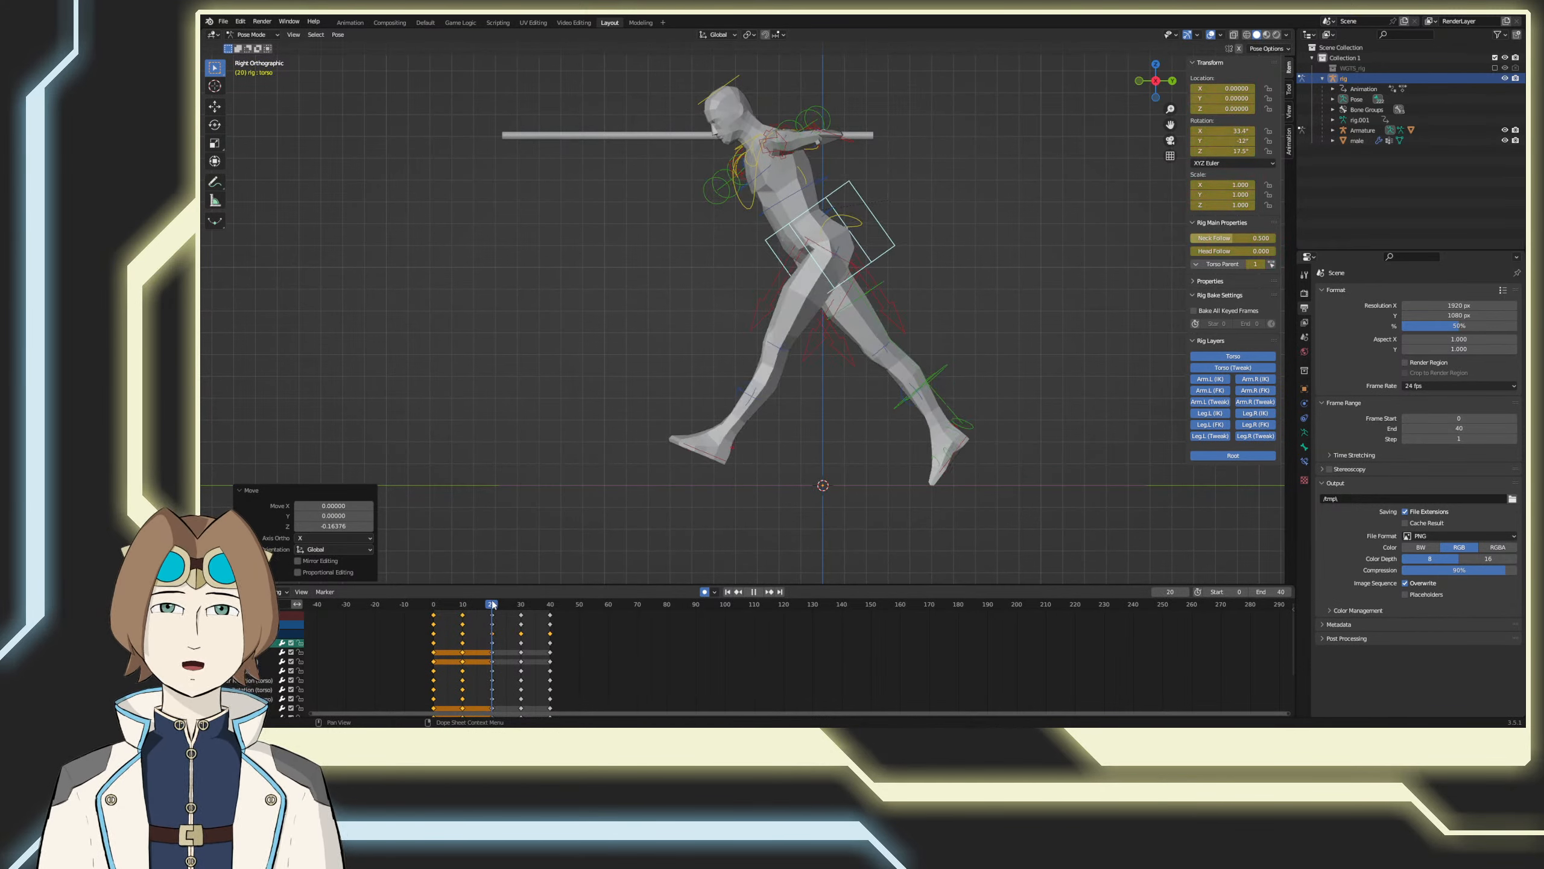
{"action": "key", "text": "g"}
{"action": "key", "text": "z"}
{"action": "left_click", "coordinate": [540, 521]}
{"action": "type", "text": "-0.163764"}
{"action": "key", "text": "Return"}
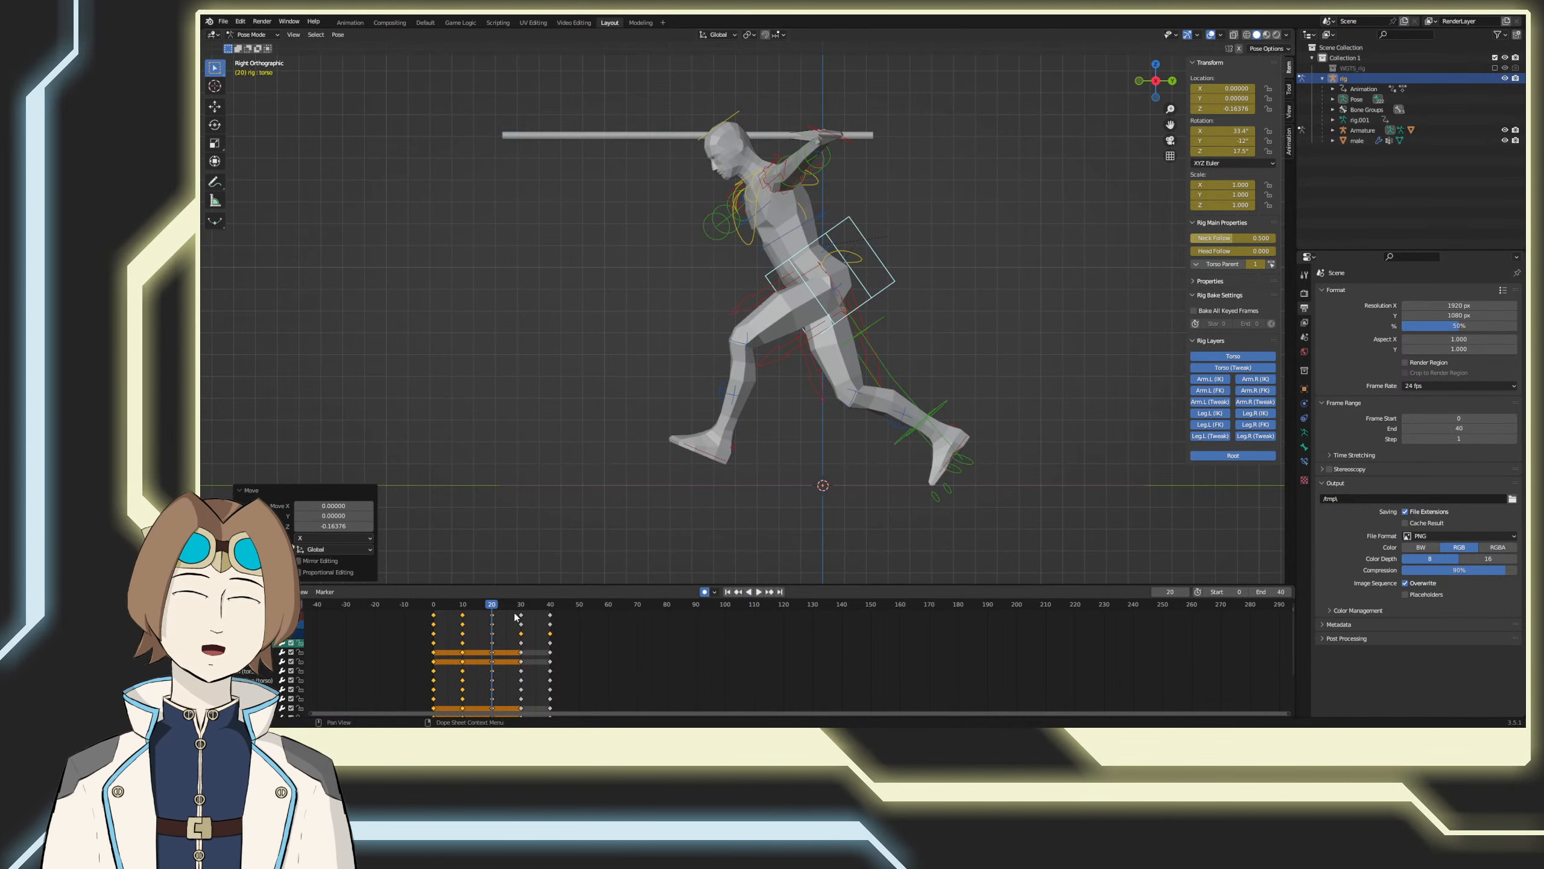
Step: At frame 30, move the torso control down the Z axis by the same offset, about -0.164
{"action": "key", "text": "space"}
{"action": "left_click_drag", "start_coordinate": [518, 608], "coordinate": [521, 606]}
{"action": "key", "text": "g"}
{"action": "key", "text": "z"}
{"action": "left_click", "coordinate": [610, 514]}
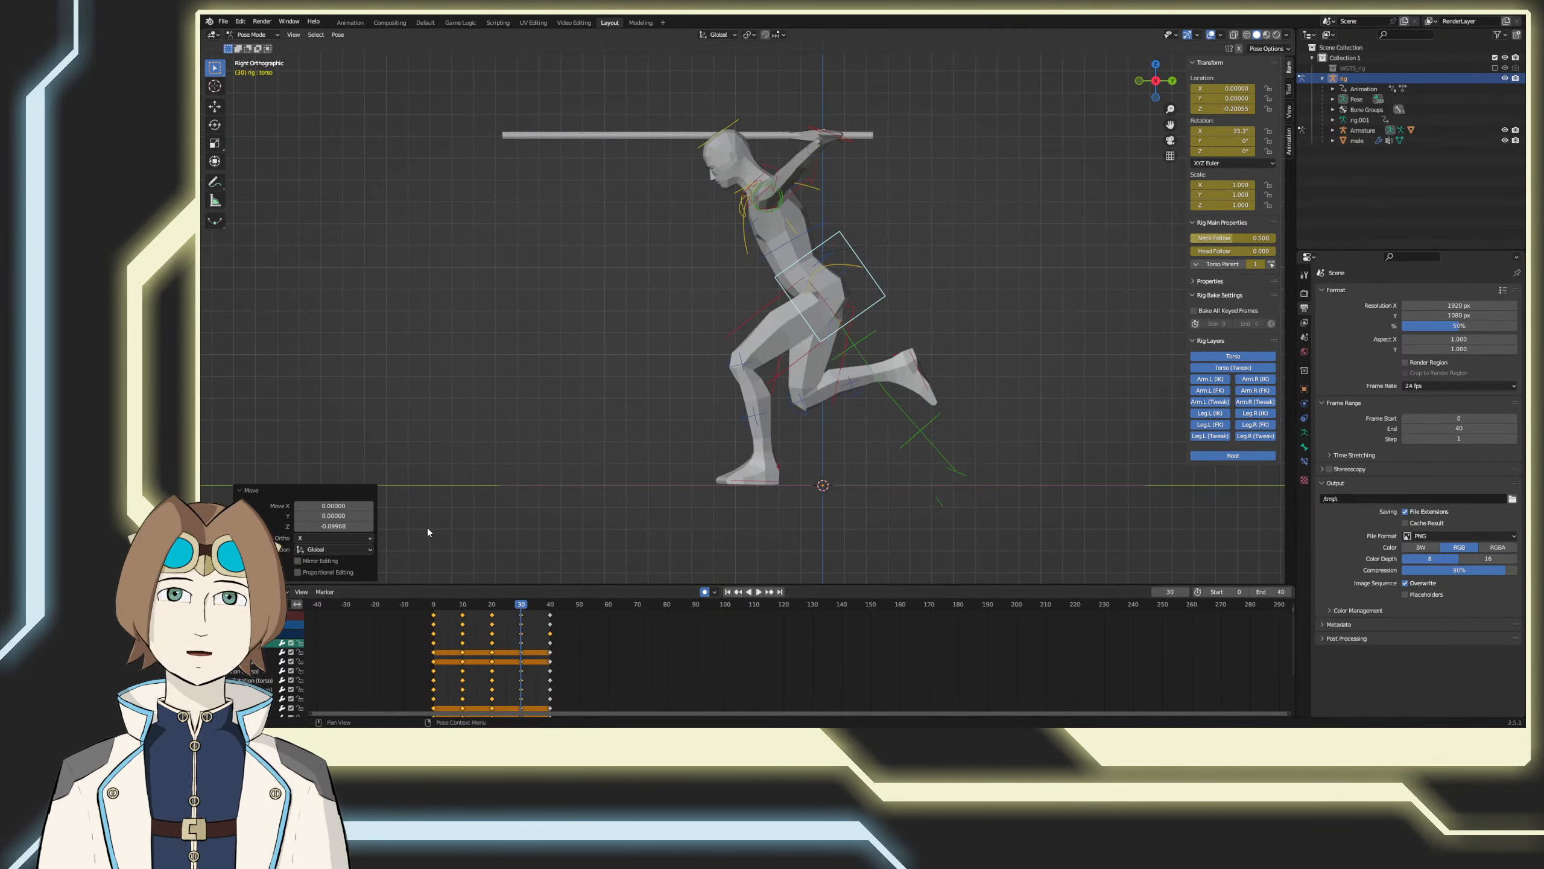
{"action": "key", "text": "Return"}
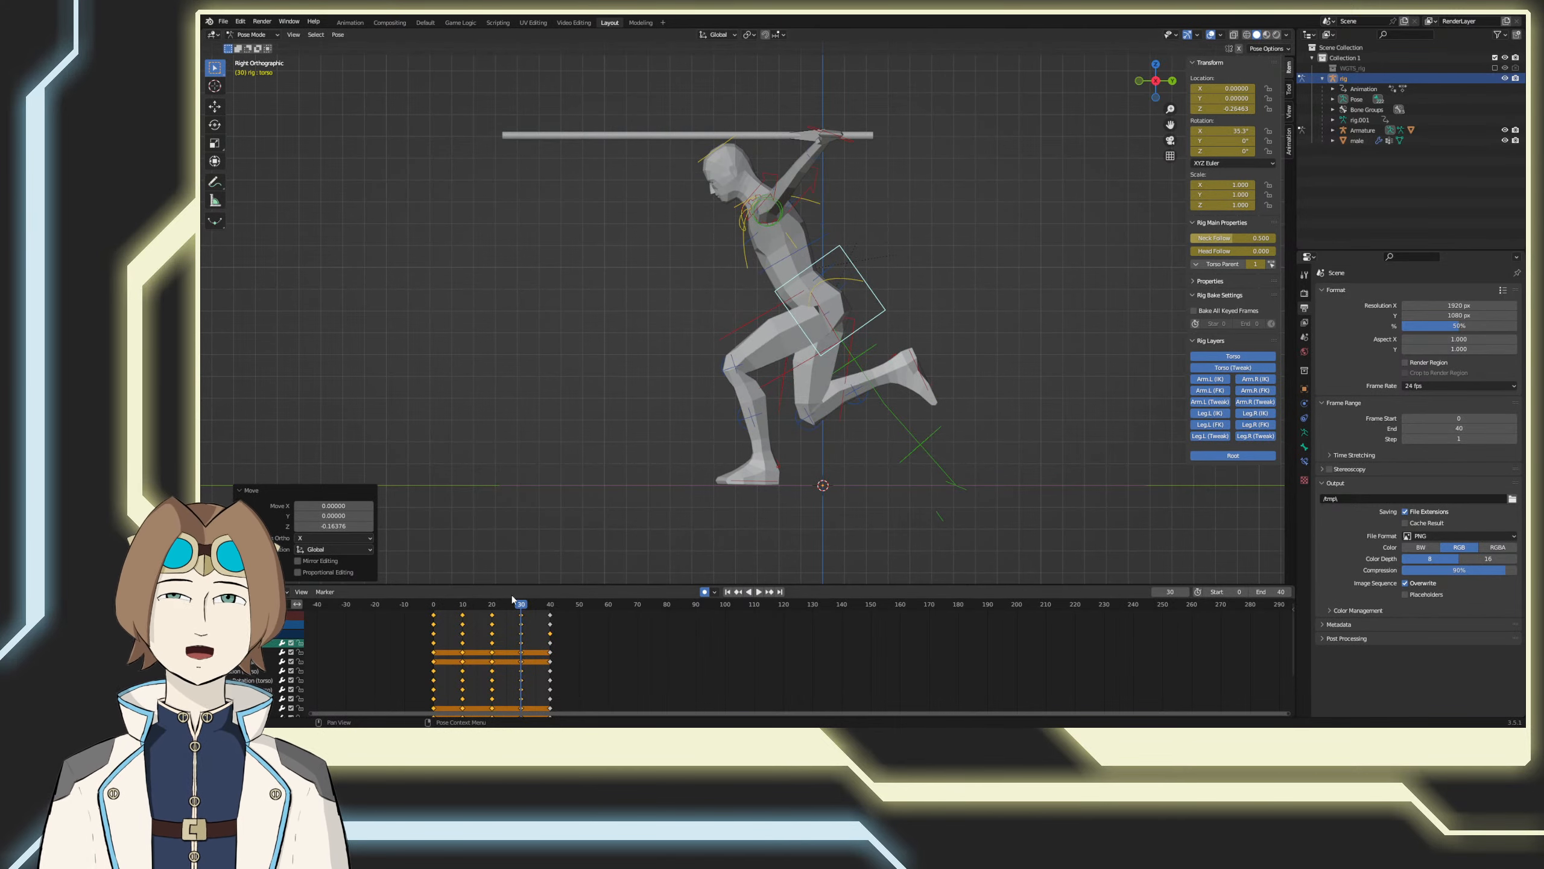
Step: At frame 40, lower the torso control about 0.164 along Z and save the file
{"action": "left_click_drag", "start_coordinate": [520, 605], "coordinate": [550, 606]}
{"action": "key", "text": "g"}
{"action": "key", "text": "z"}
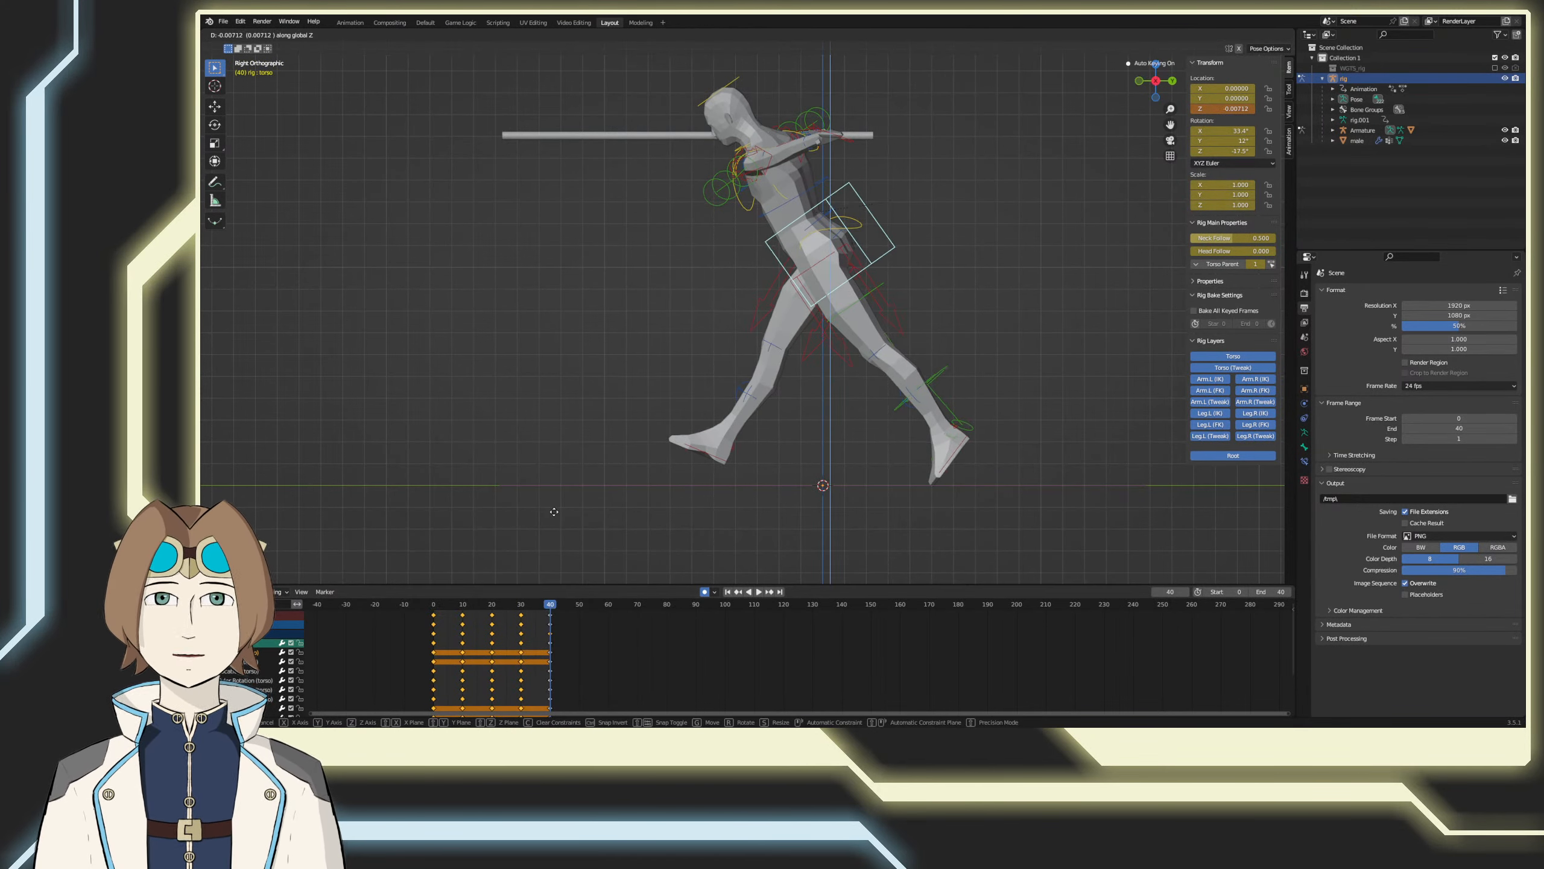
{"action": "left_click", "coordinate": [417, 518]}
{"action": "key", "text": "Return"}
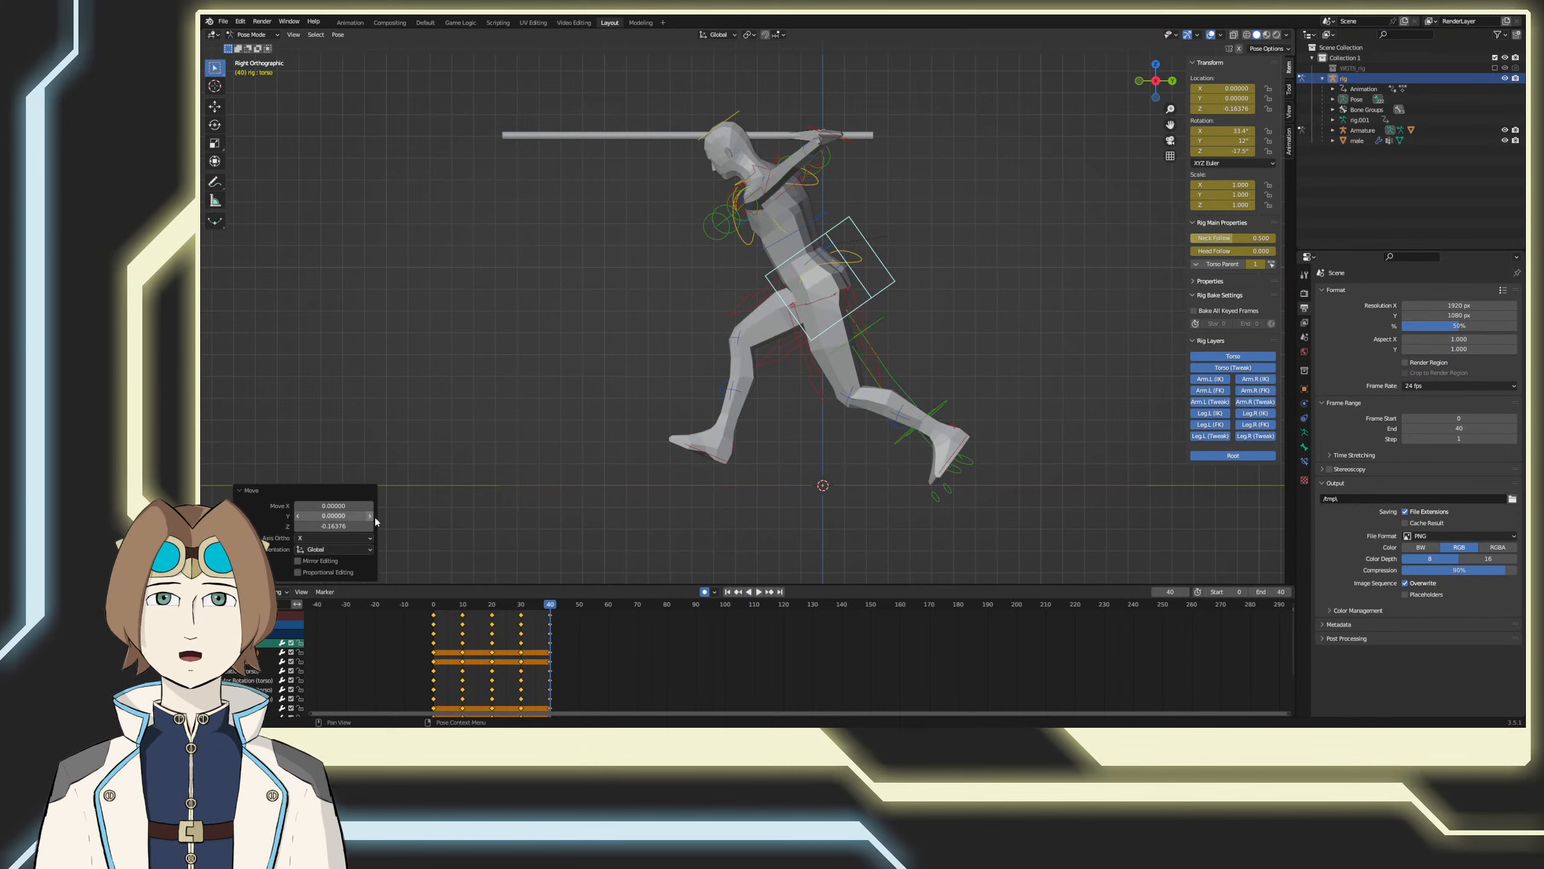
{"action": "left_click", "coordinate": [427, 511]}
{"action": "key", "text": "ctrl+s"}
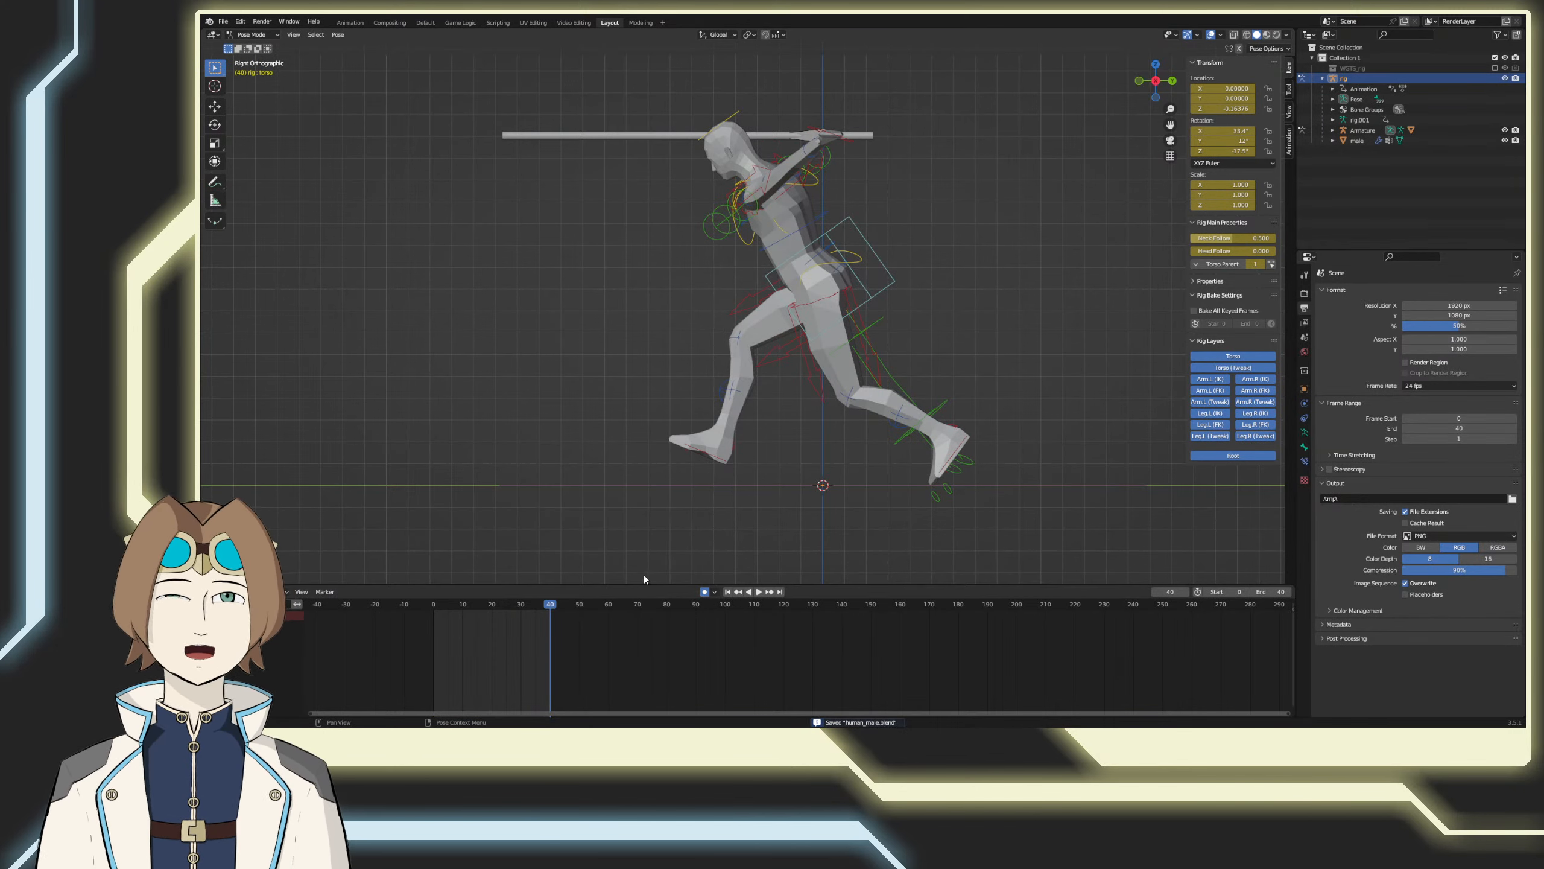
Step: At frame 0, rotate the left foot control about 14.1° and move it farther back to extend the trailing leg
{"action": "left_click", "coordinate": [938, 470]}
{"action": "key", "text": "g"}
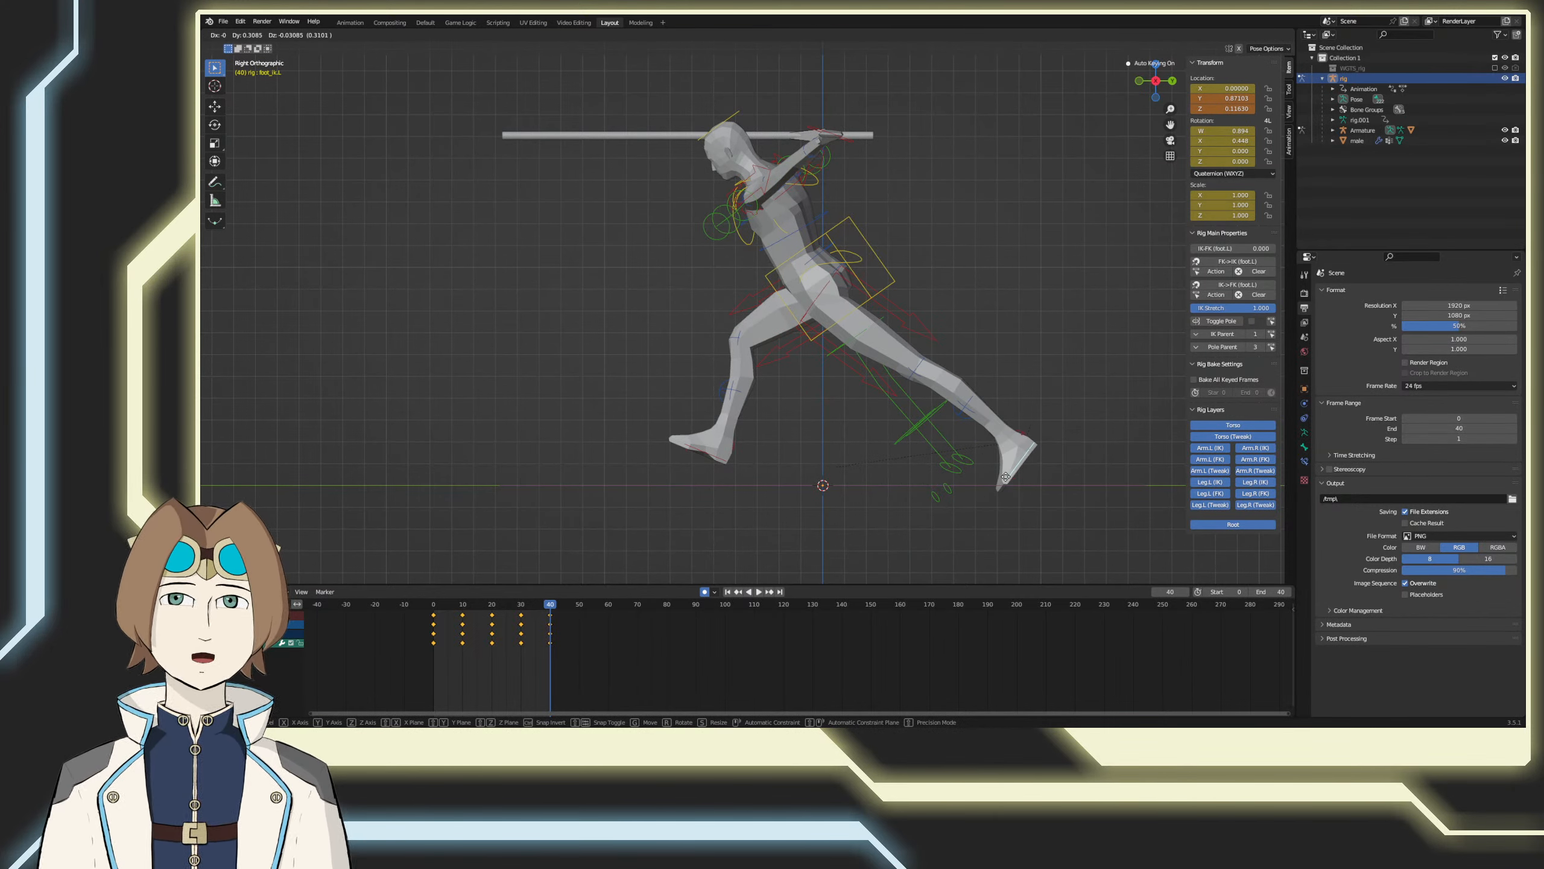
{"action": "key", "text": "Escape"}
{"action": "left_click_drag", "start_coordinate": [560, 601], "coordinate": [428, 612]}
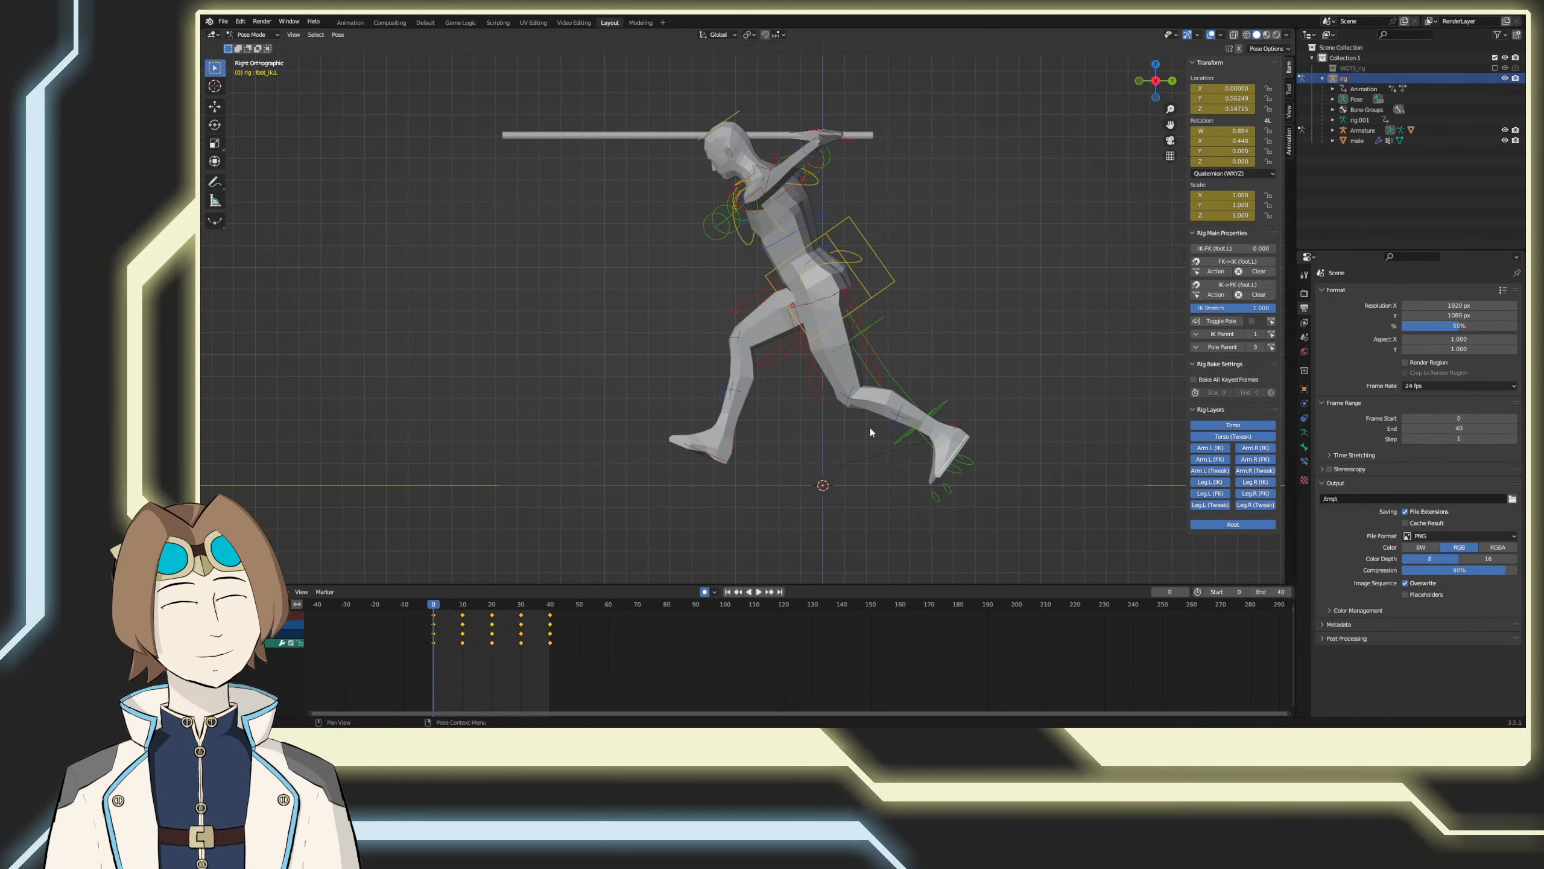
{"action": "key", "text": "r"}
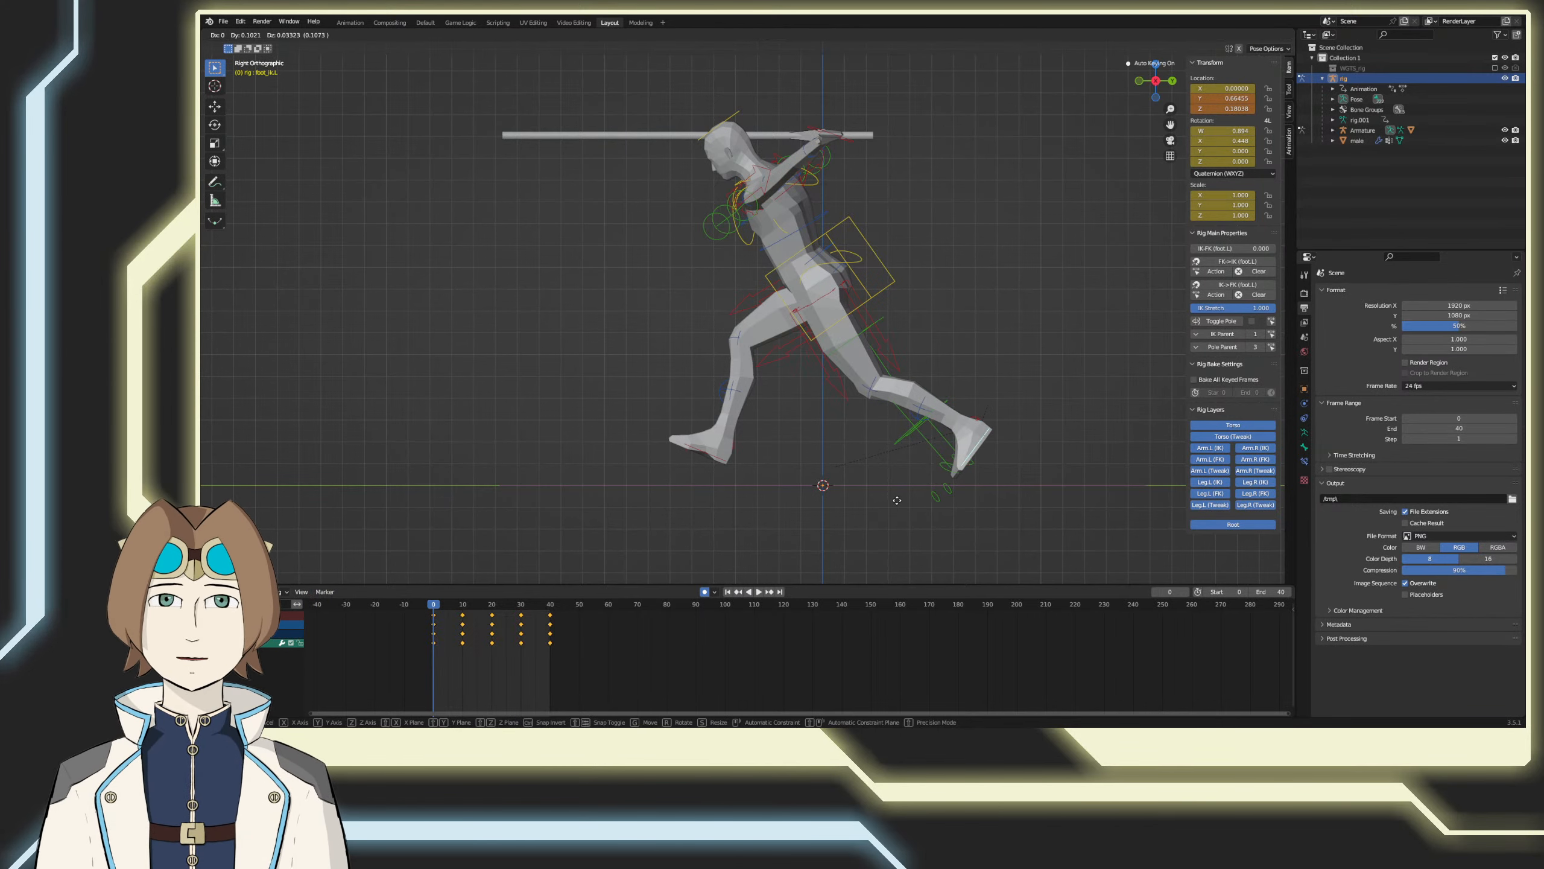
{"action": "left_click", "coordinate": [936, 517]}
{"action": "key", "text": "g"}
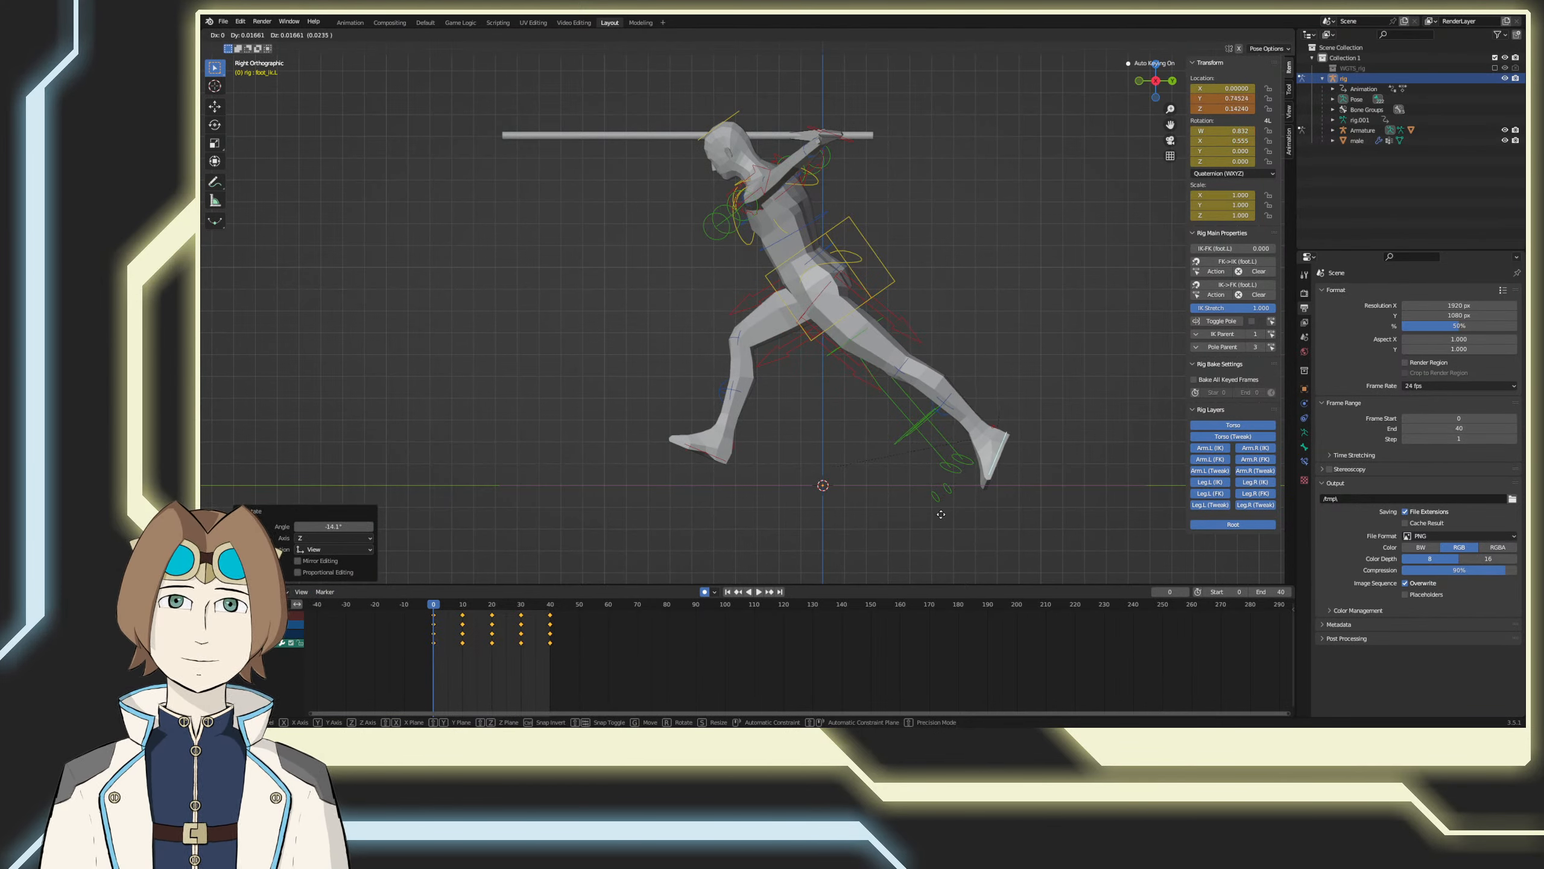
{"action": "left_click", "coordinate": [941, 518]}
Step: At frame 20, rotate the left foot control toe-up and raise it about 0.066 on Z to bend the front knee
{"action": "key", "text": "space"}
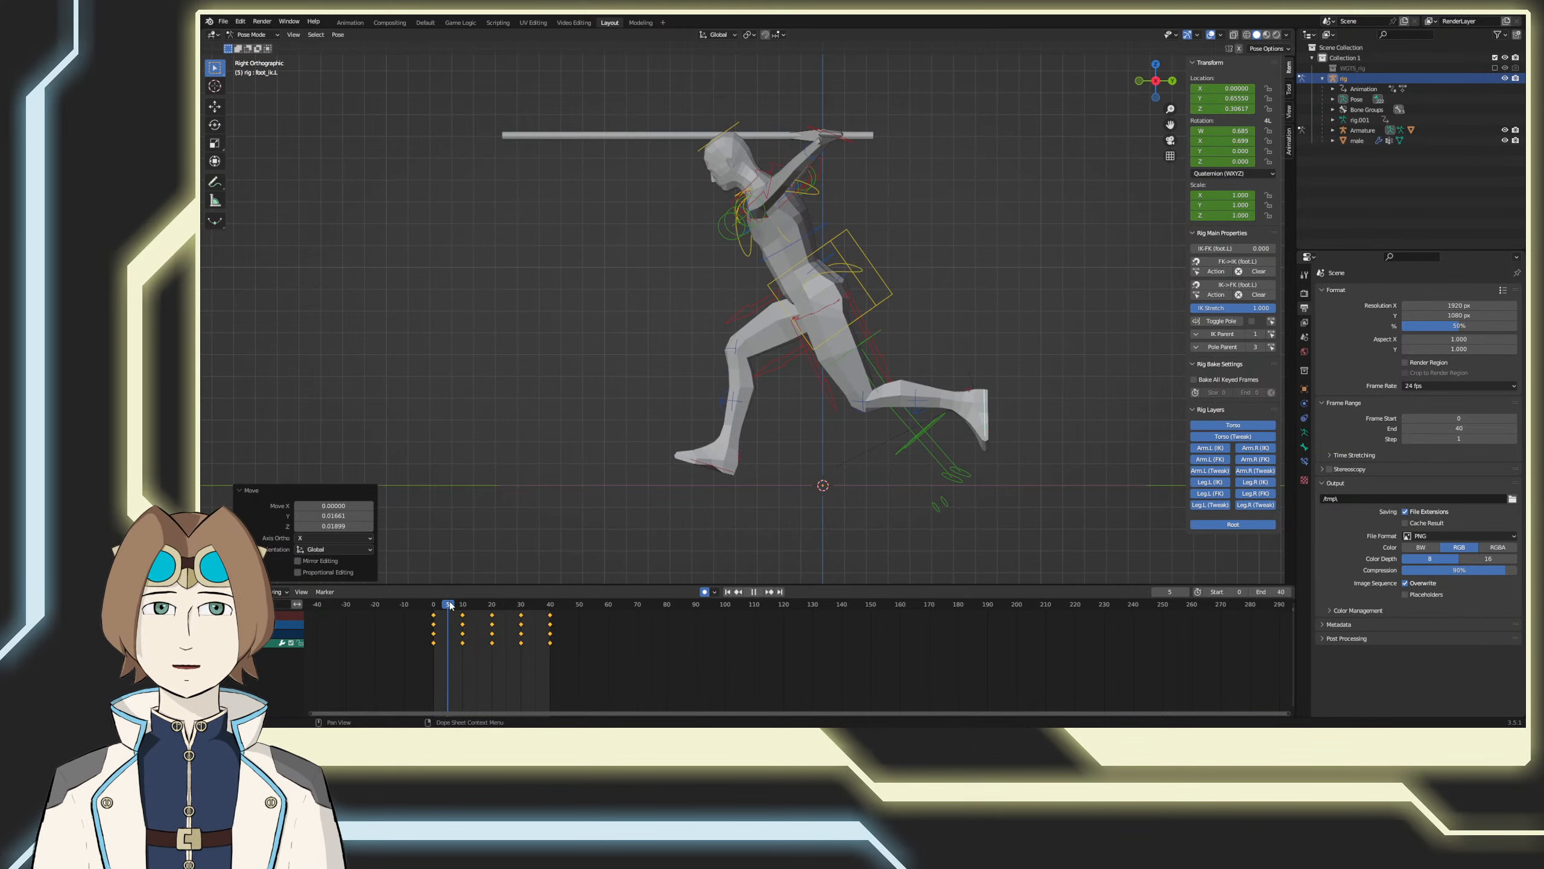
{"action": "left_click_drag", "start_coordinate": [473, 603], "coordinate": [492, 599]}
{"action": "key", "text": "g"}
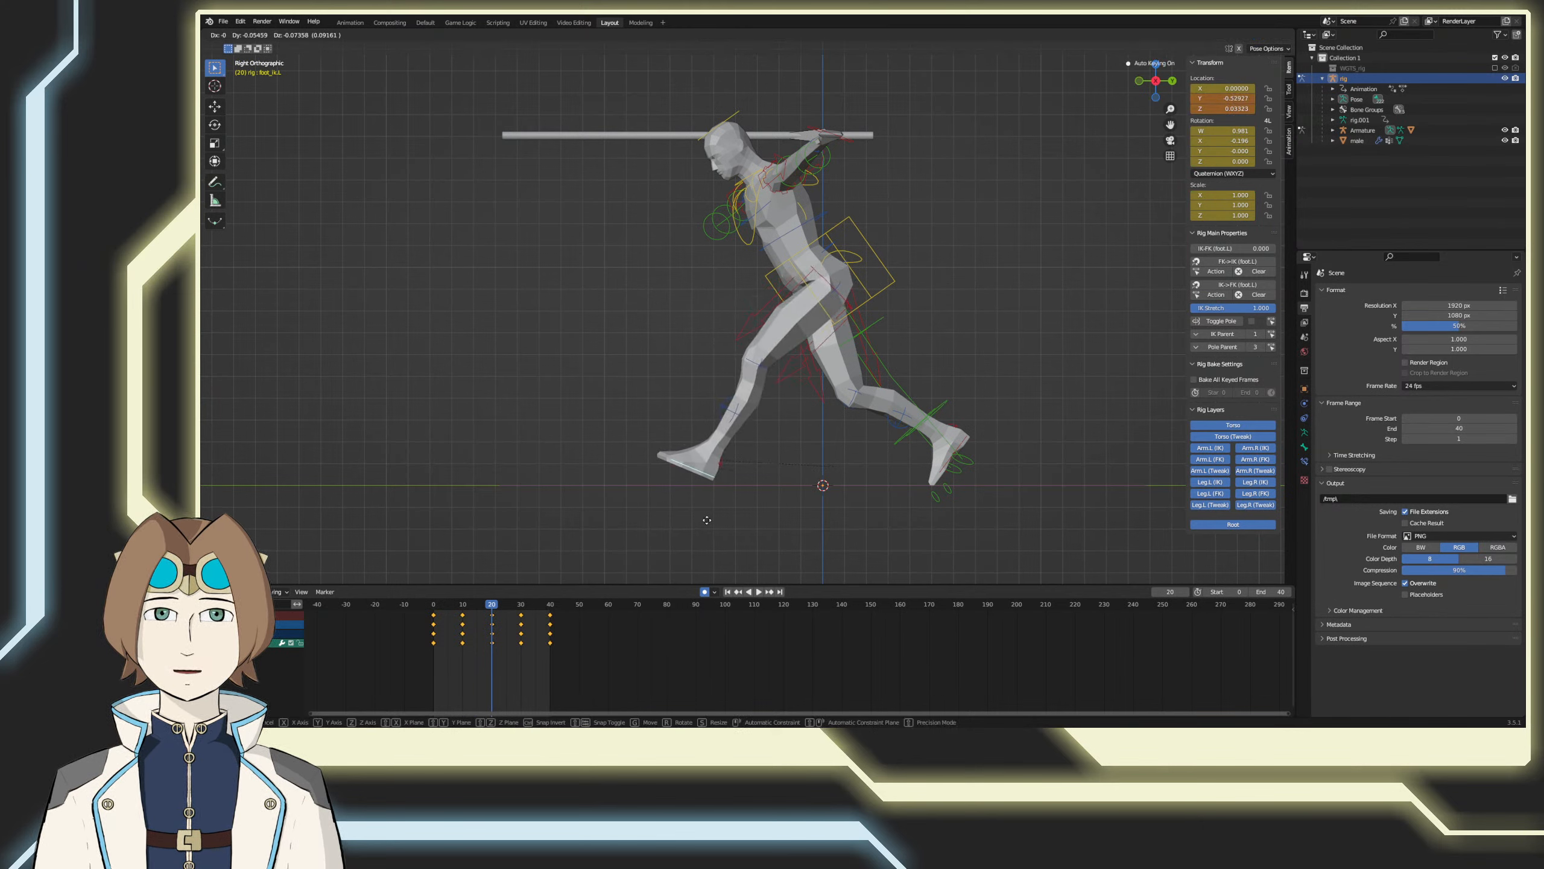
{"action": "left_click", "coordinate": [698, 511]}
{"action": "key", "text": "r"}
{"action": "left_click", "coordinate": [682, 511]}
{"action": "key", "text": "g"}
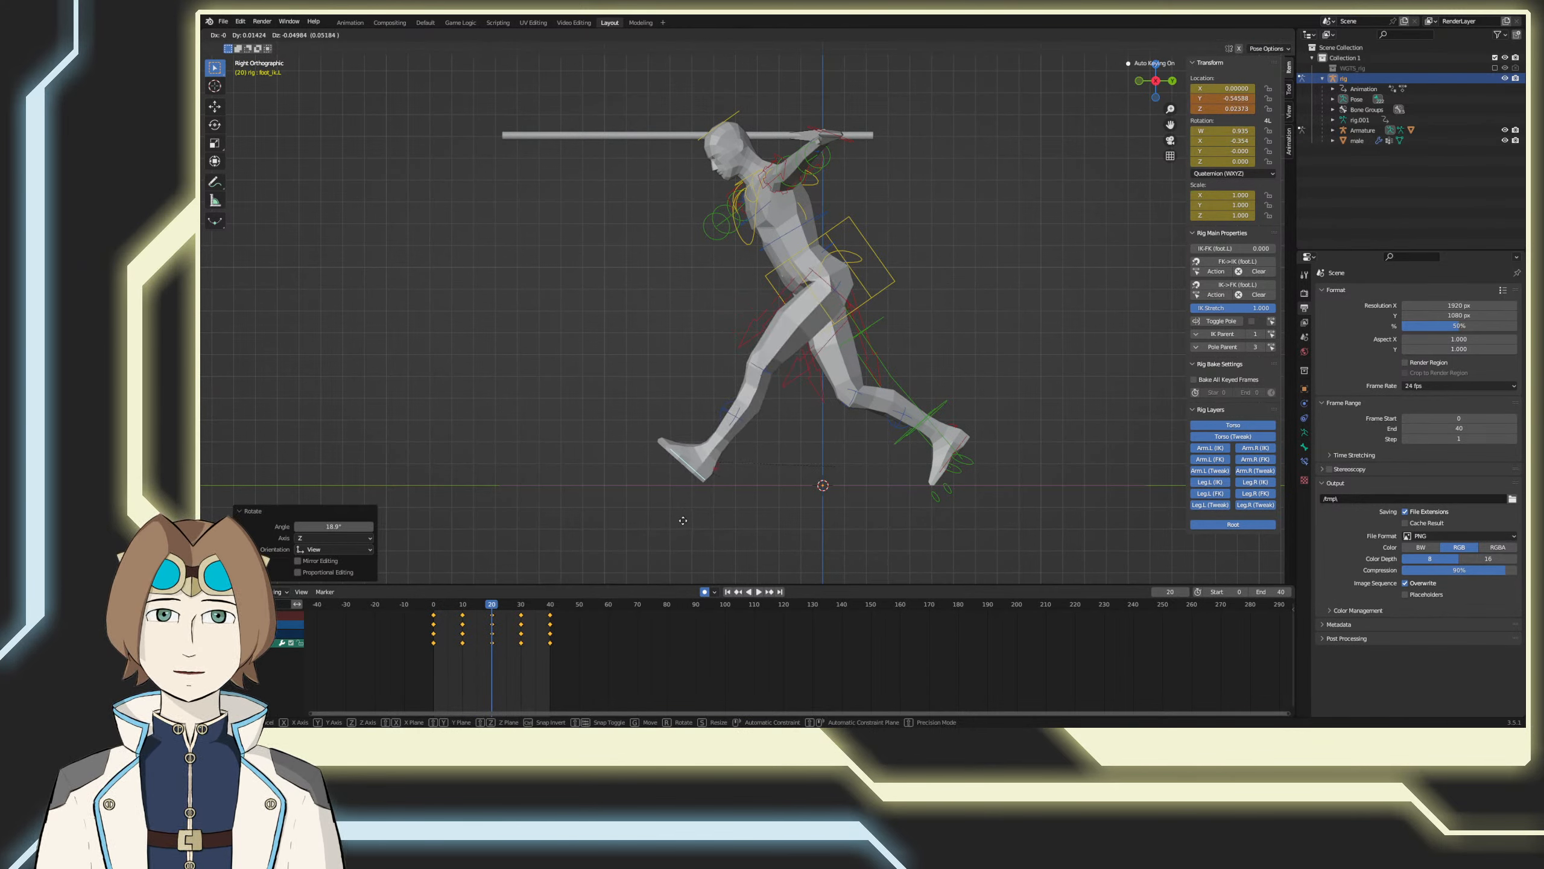
{"action": "left_click", "coordinate": [682, 520]}
{"action": "left_click", "coordinate": [690, 532]}
{"action": "key", "text": "g"}
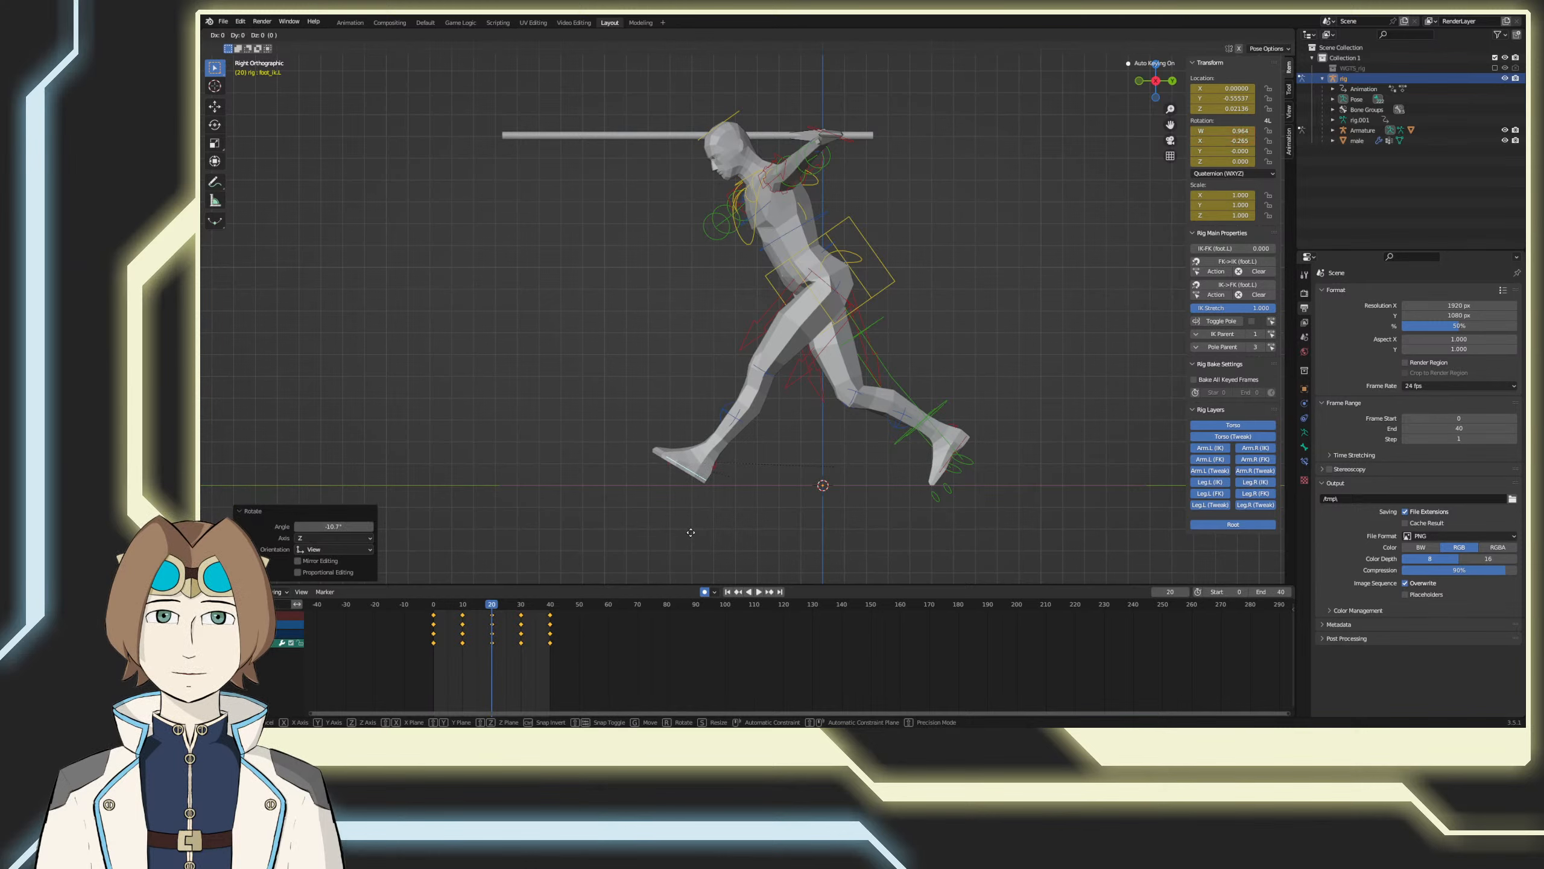
{"action": "left_click", "coordinate": [701, 518]}
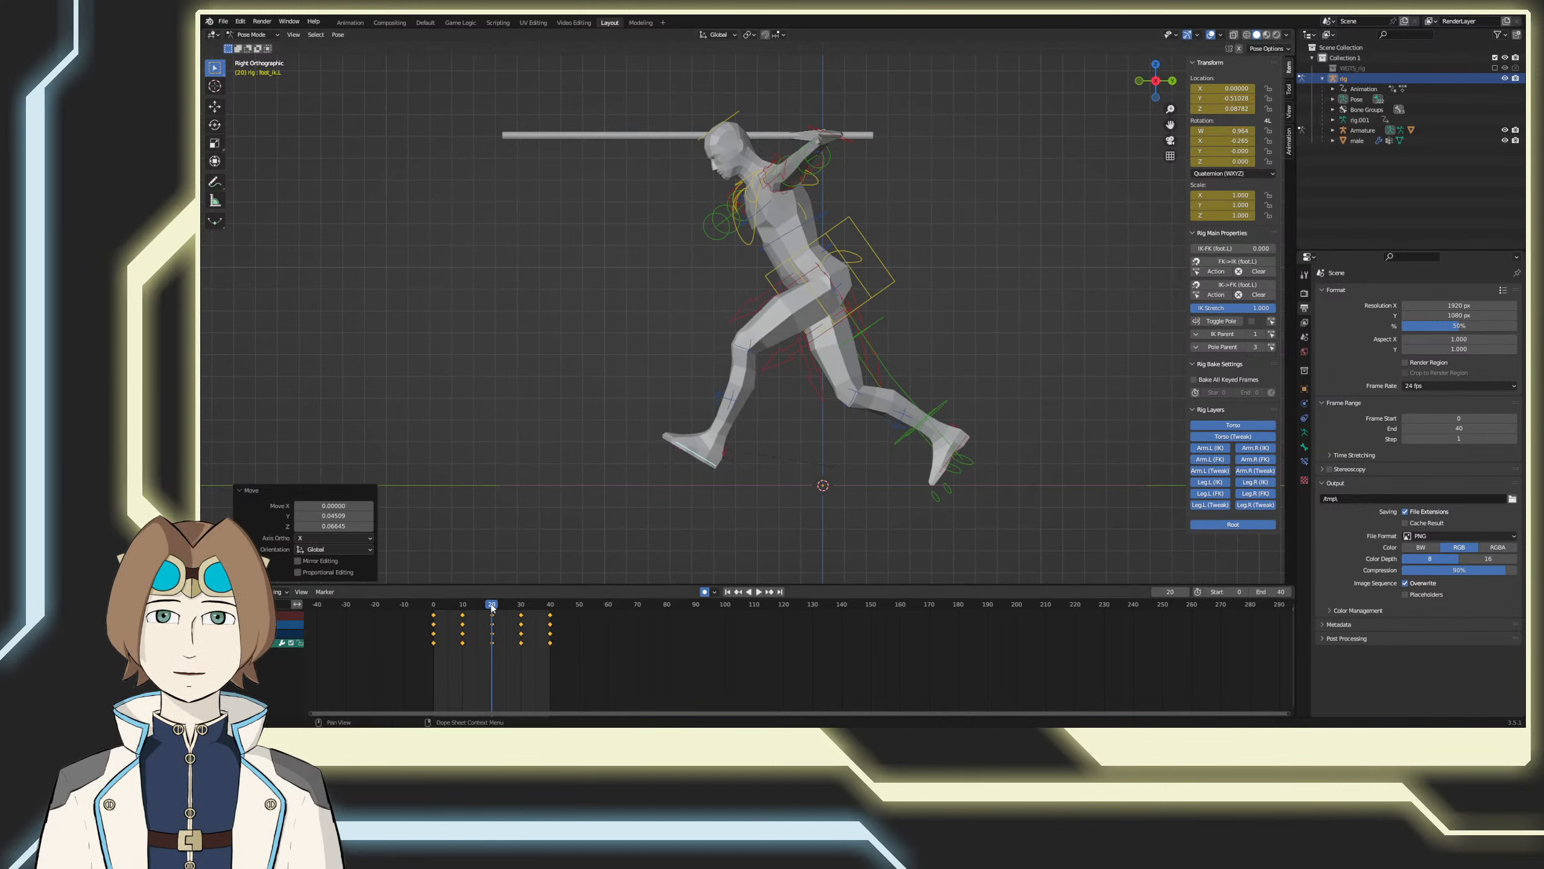
Step: At frame 30, move the left foot control forward and rotate it toe-up, keeping the foot just above the floor
{"action": "key", "text": "space"}
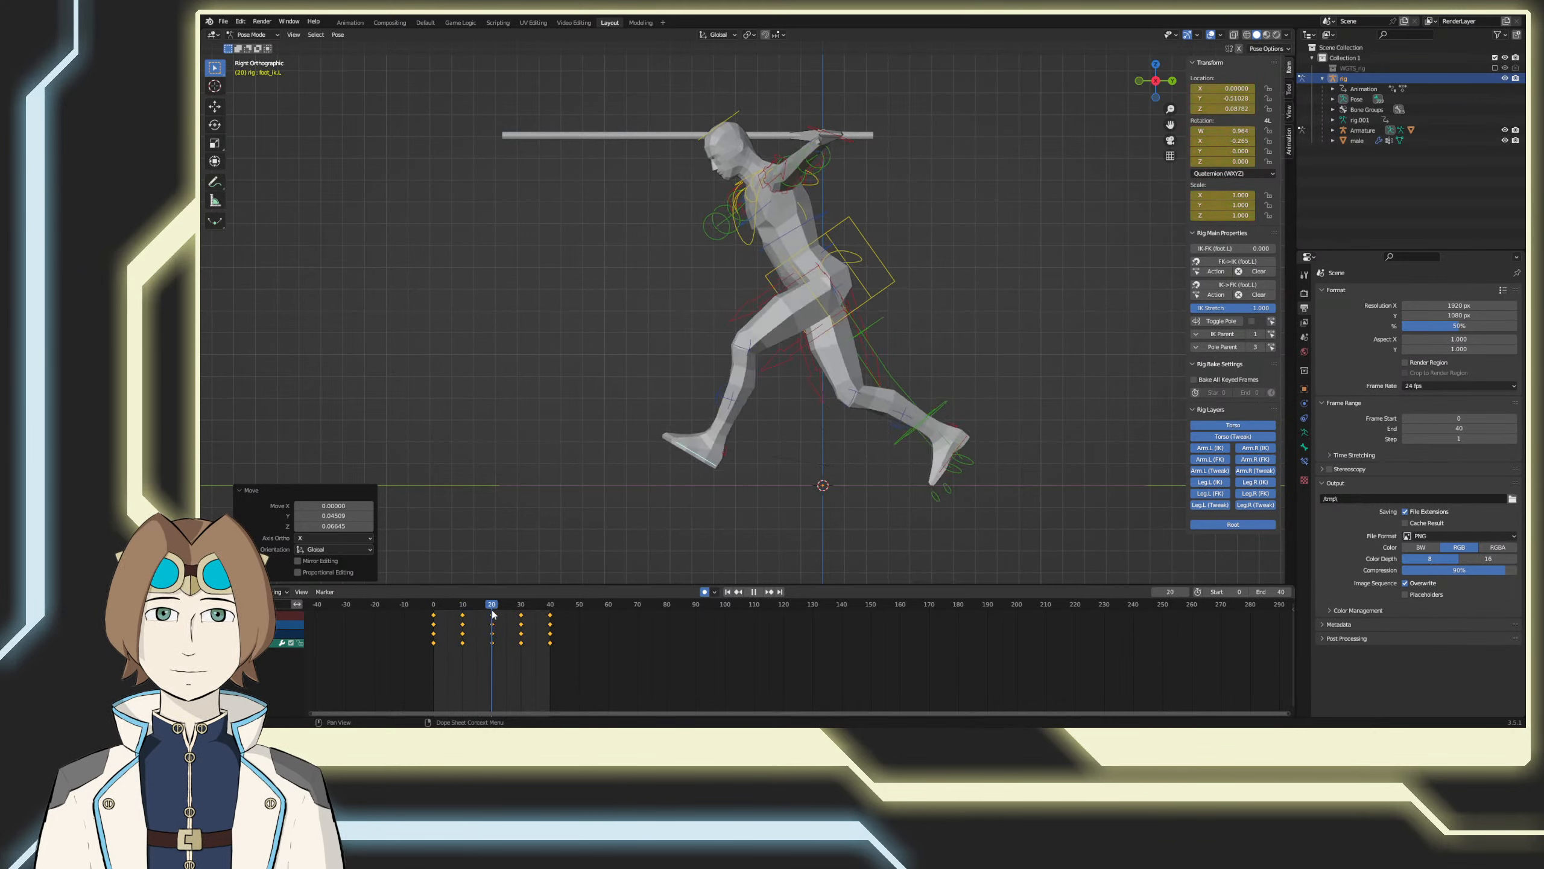
{"action": "key", "text": "space"}
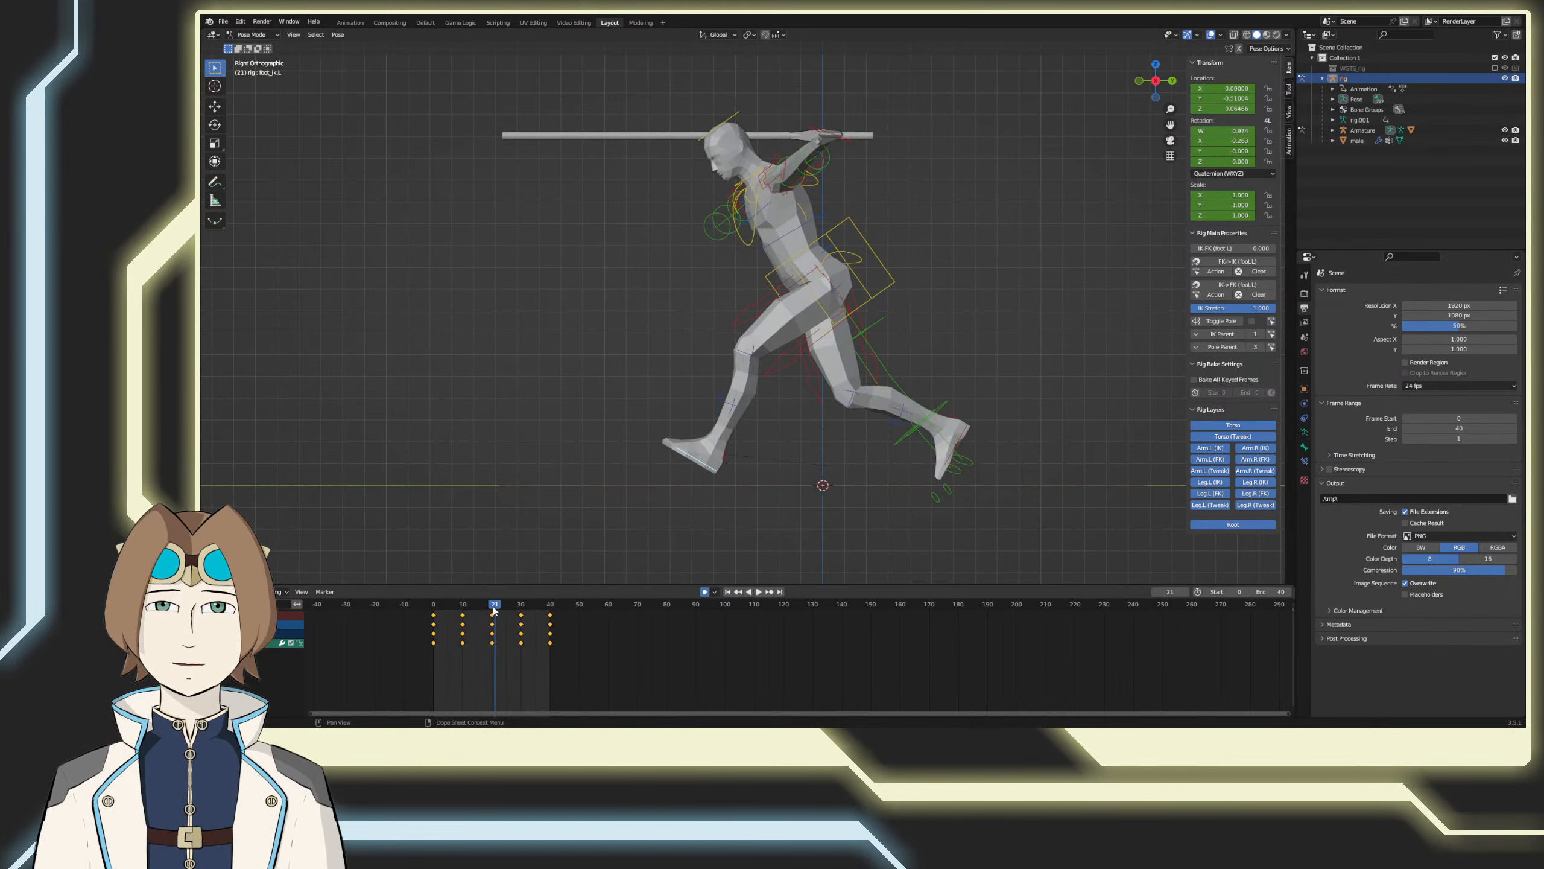
{"action": "key", "text": "space"}
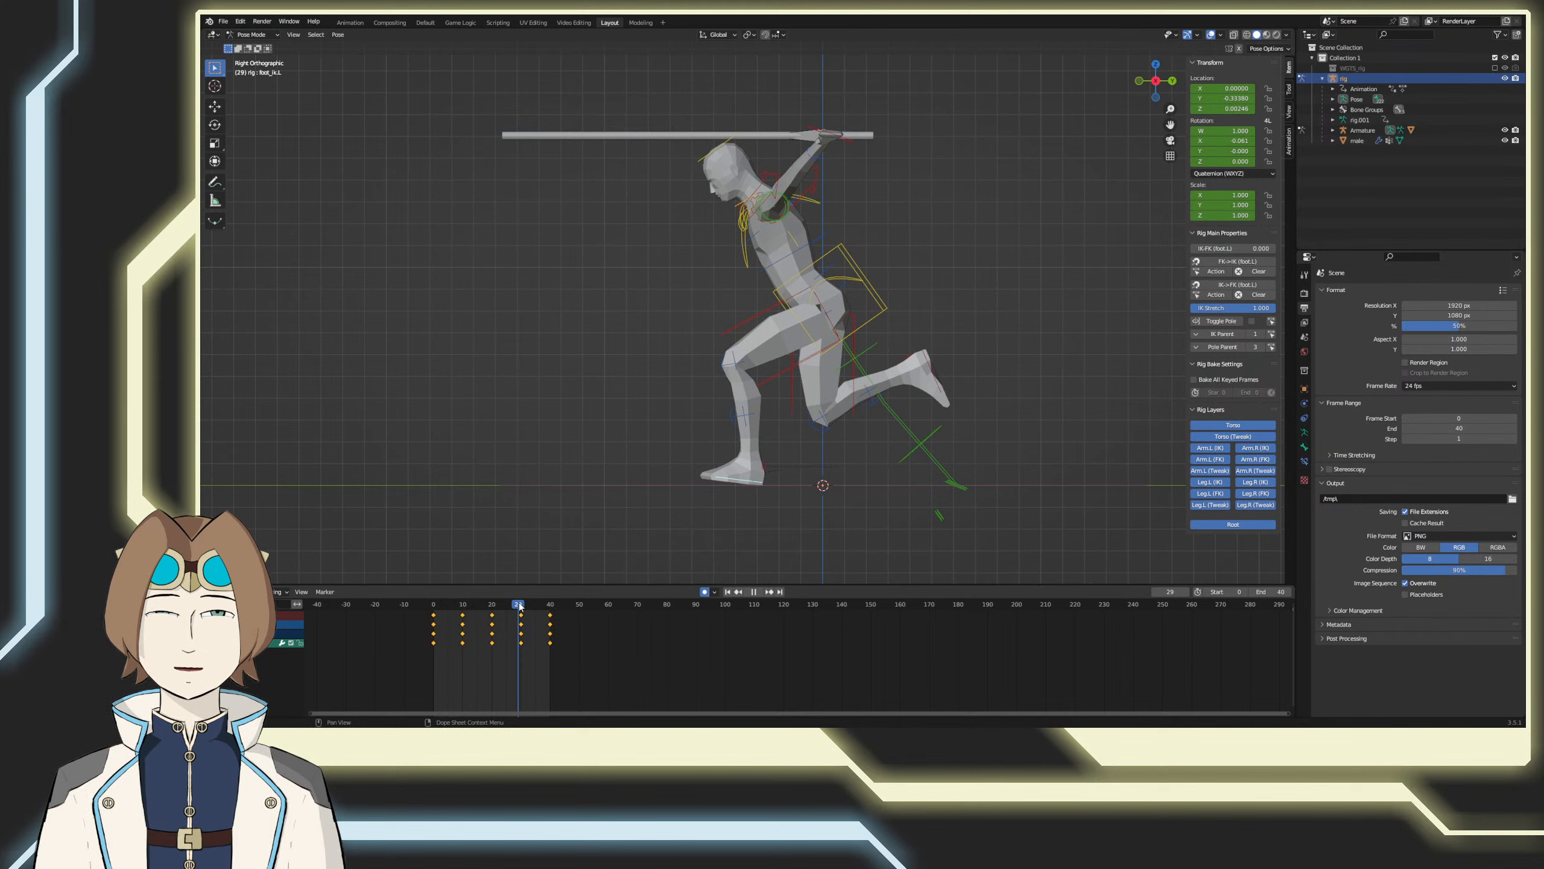
{"action": "left_click_drag", "start_coordinate": [520, 603], "coordinate": [521, 604]}
{"action": "key", "text": "r"}
{"action": "left_click", "coordinate": [672, 529]}
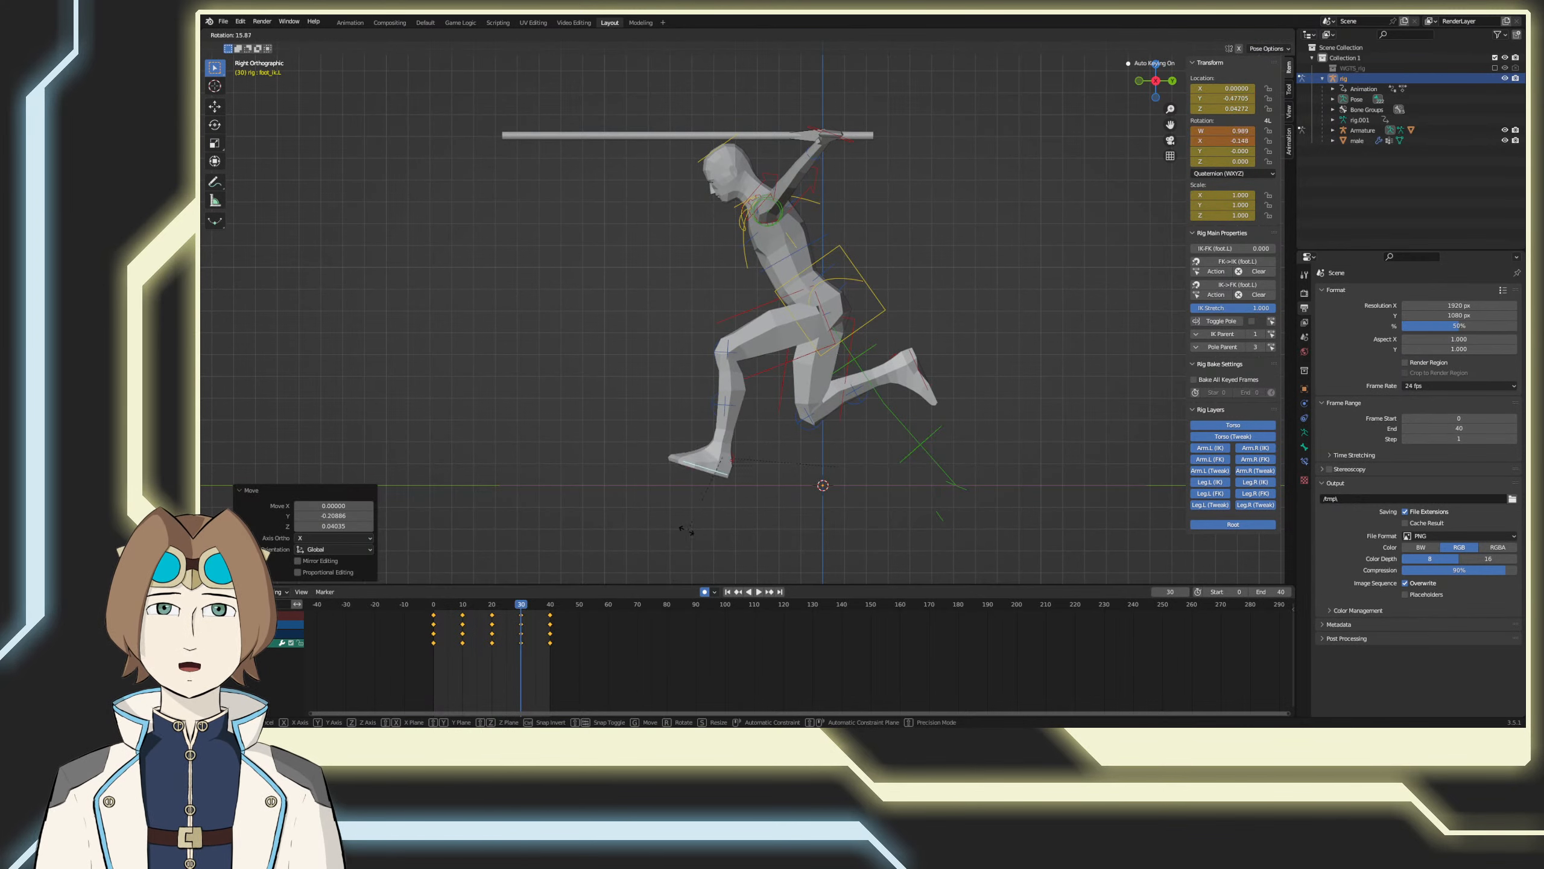
{"action": "key", "text": "g"}
{"action": "left_click", "coordinate": [660, 531]}
{"action": "key", "text": "r"}
{"action": "left_click", "coordinate": [669, 538]}
{"action": "key", "text": "g"}
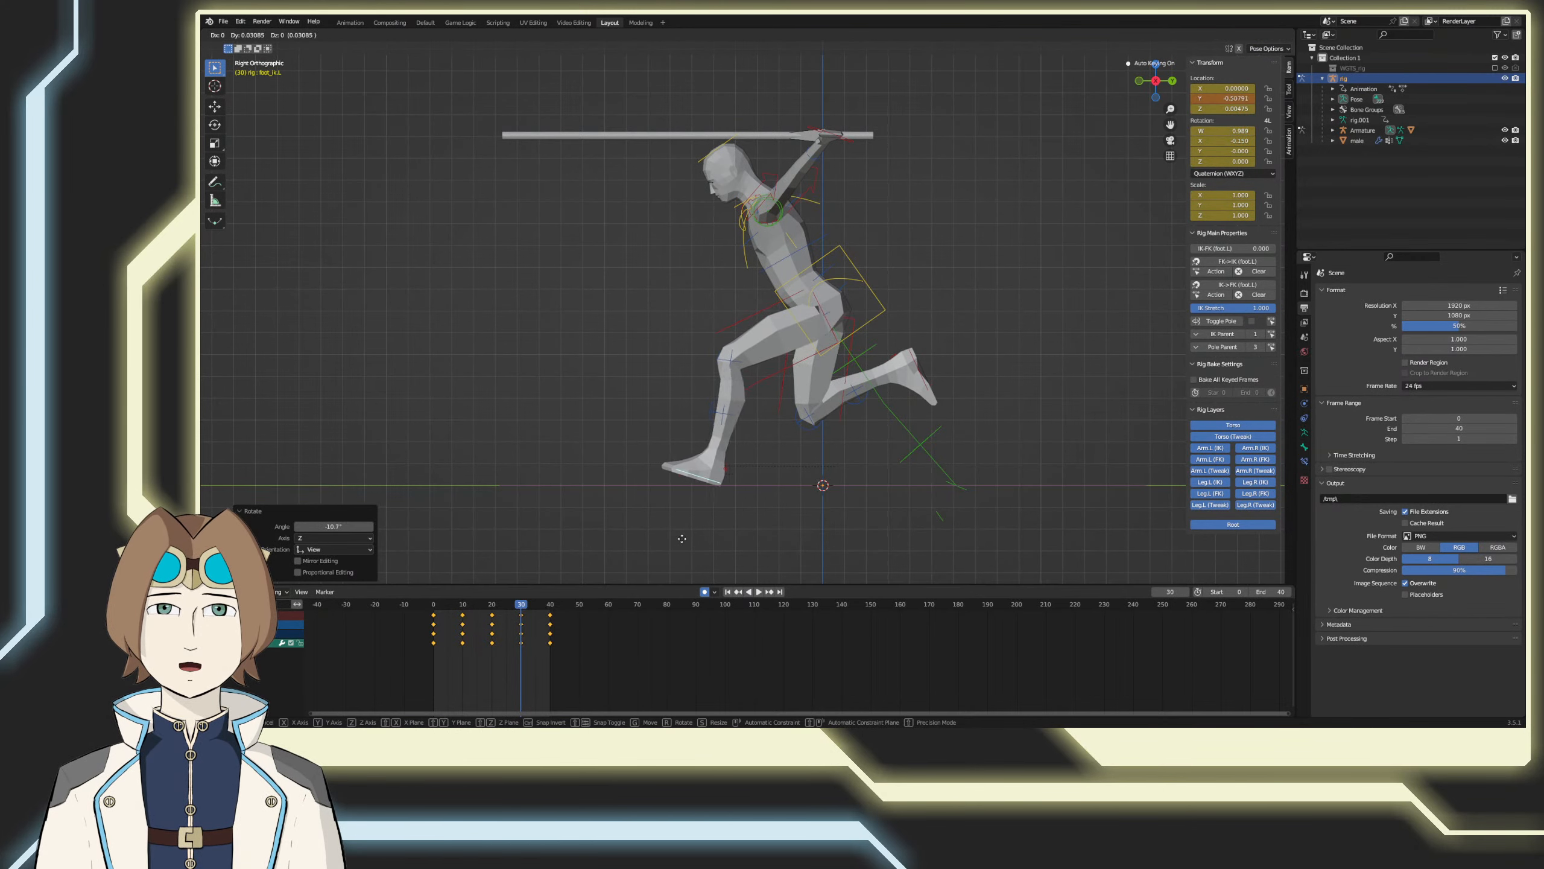
{"action": "left_click", "coordinate": [708, 538]}
Step: At frame 20, try rotating the left foot control toe-down and moving it back beneath the body
{"action": "left_click_drag", "start_coordinate": [521, 603], "coordinate": [496, 603]}
{"action": "key", "text": "space"}
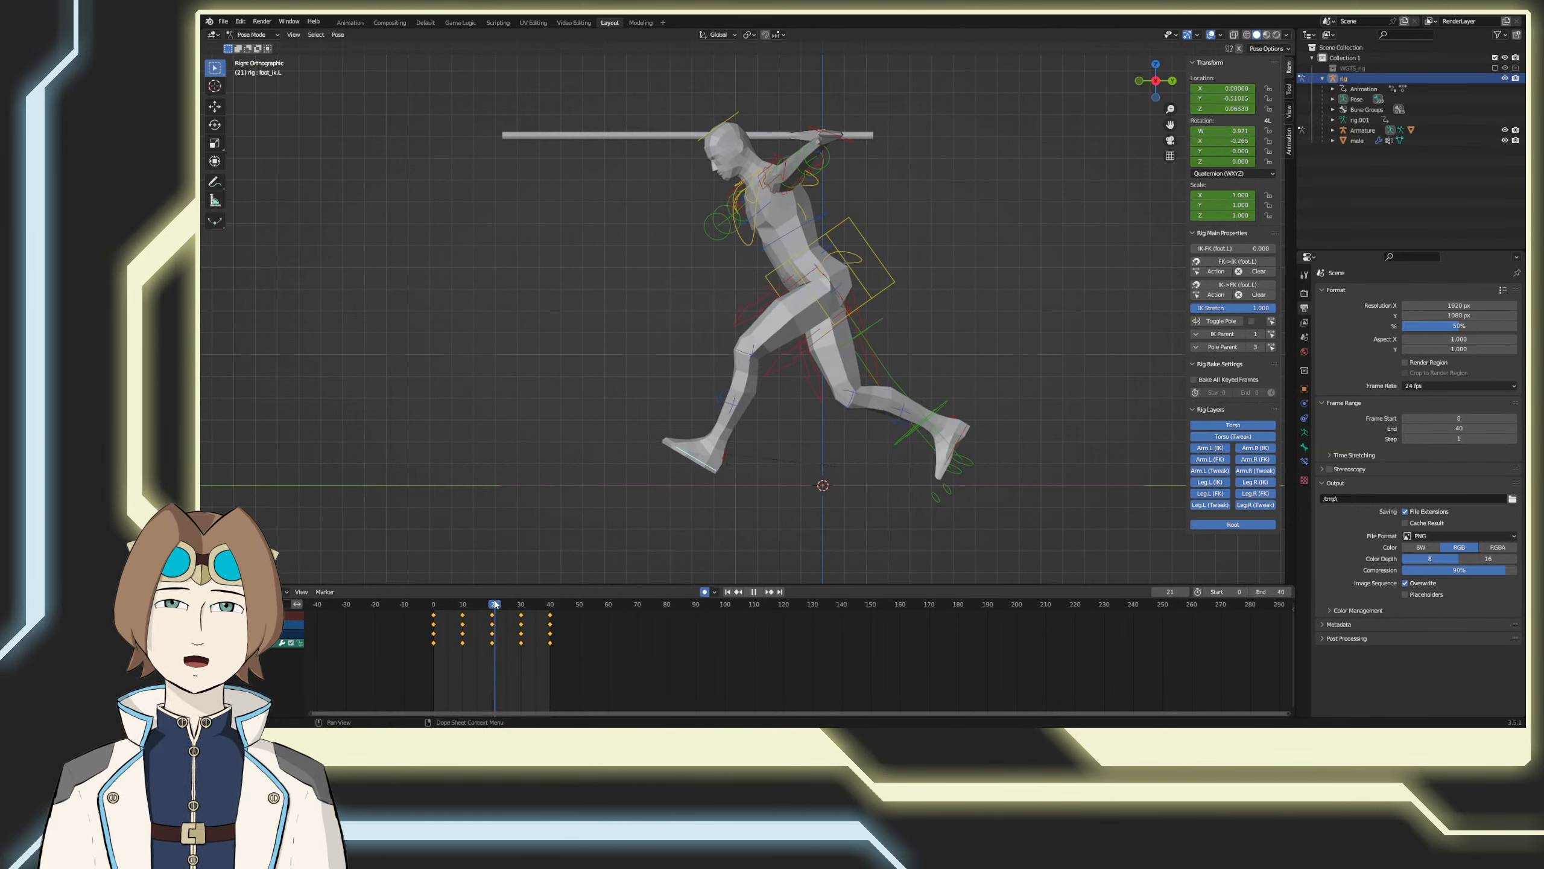
{"action": "key", "text": "r"}
{"action": "left_click", "coordinate": [783, 492]}
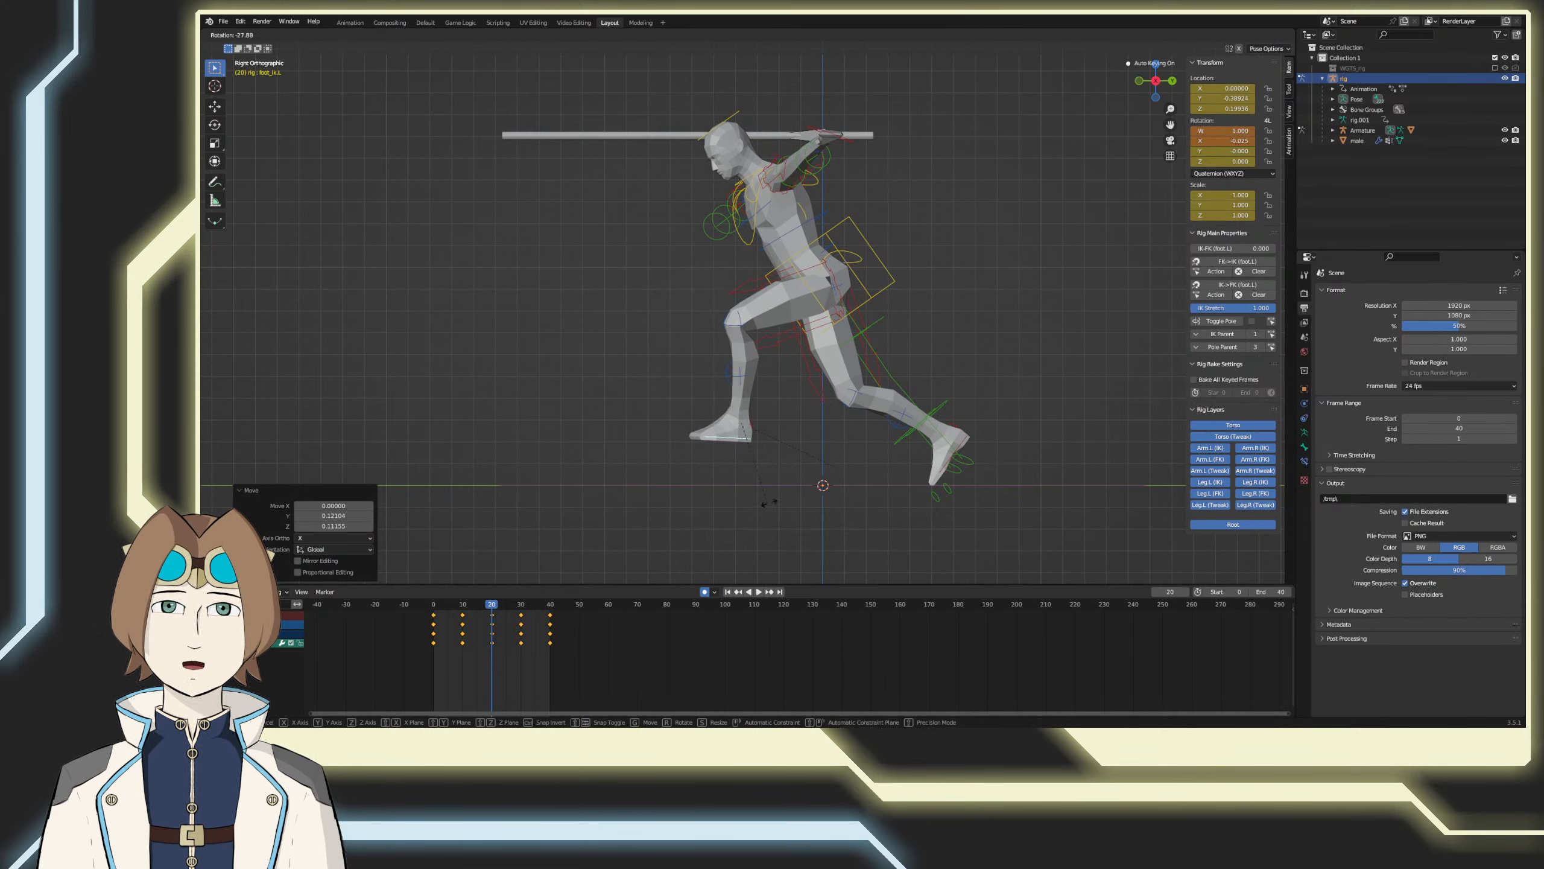
{"action": "key", "text": "g"}
{"action": "left_click", "coordinate": [866, 502]}
{"action": "key", "text": "r"}
{"action": "left_click", "coordinate": [885, 467]}
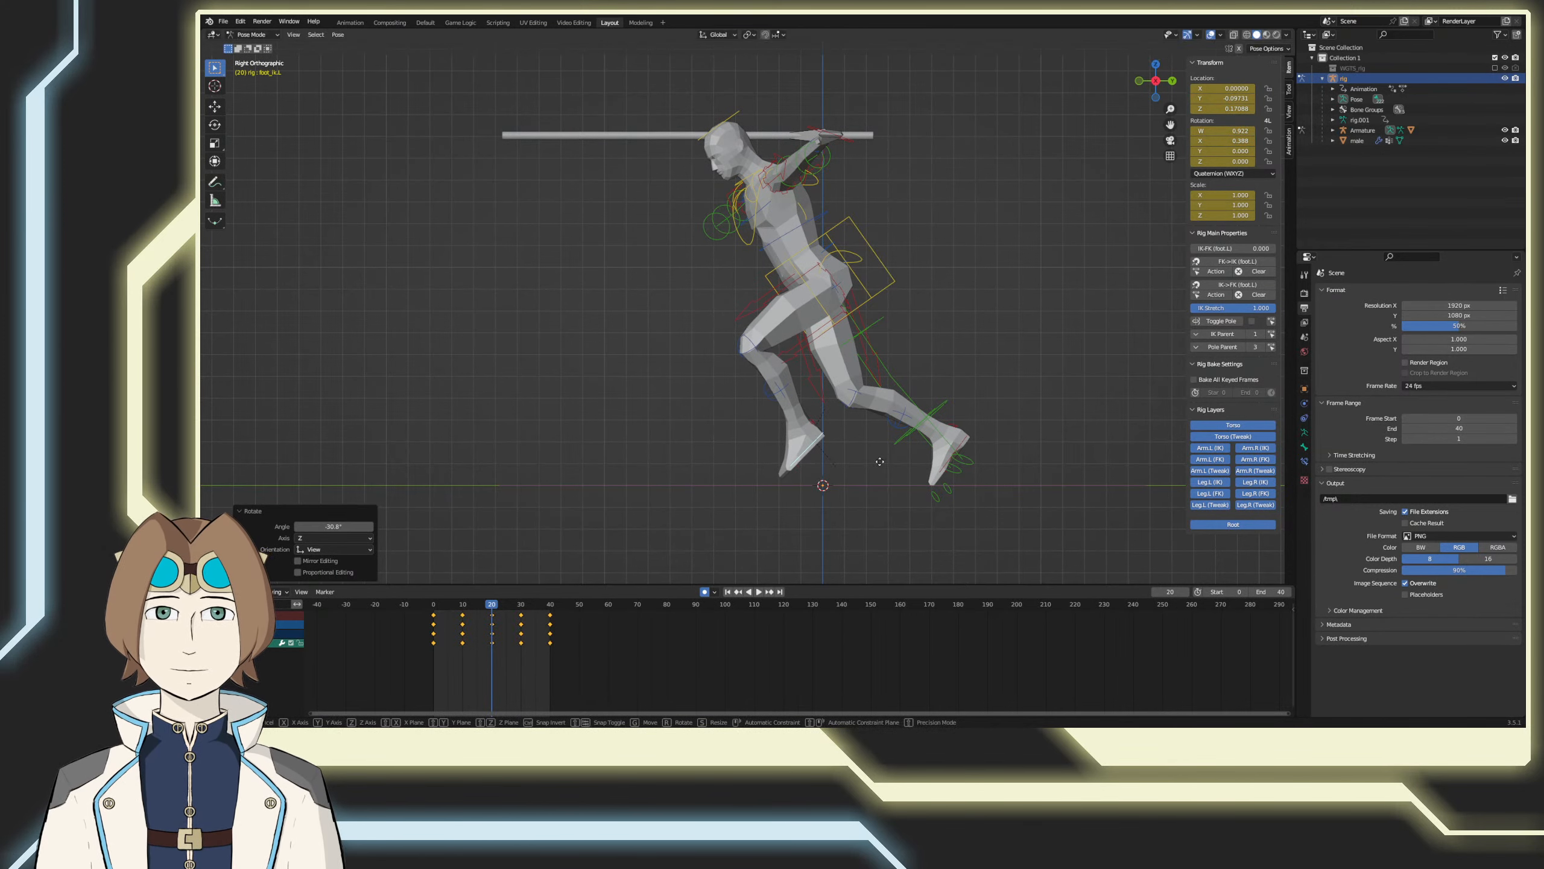
{"action": "key", "text": "g"}
{"action": "left_click", "coordinate": [876, 461]}
Step: Copy the left foot control's pose from frame 0, paste it at frame 40 and play back the loop
{"action": "key", "text": "space"}
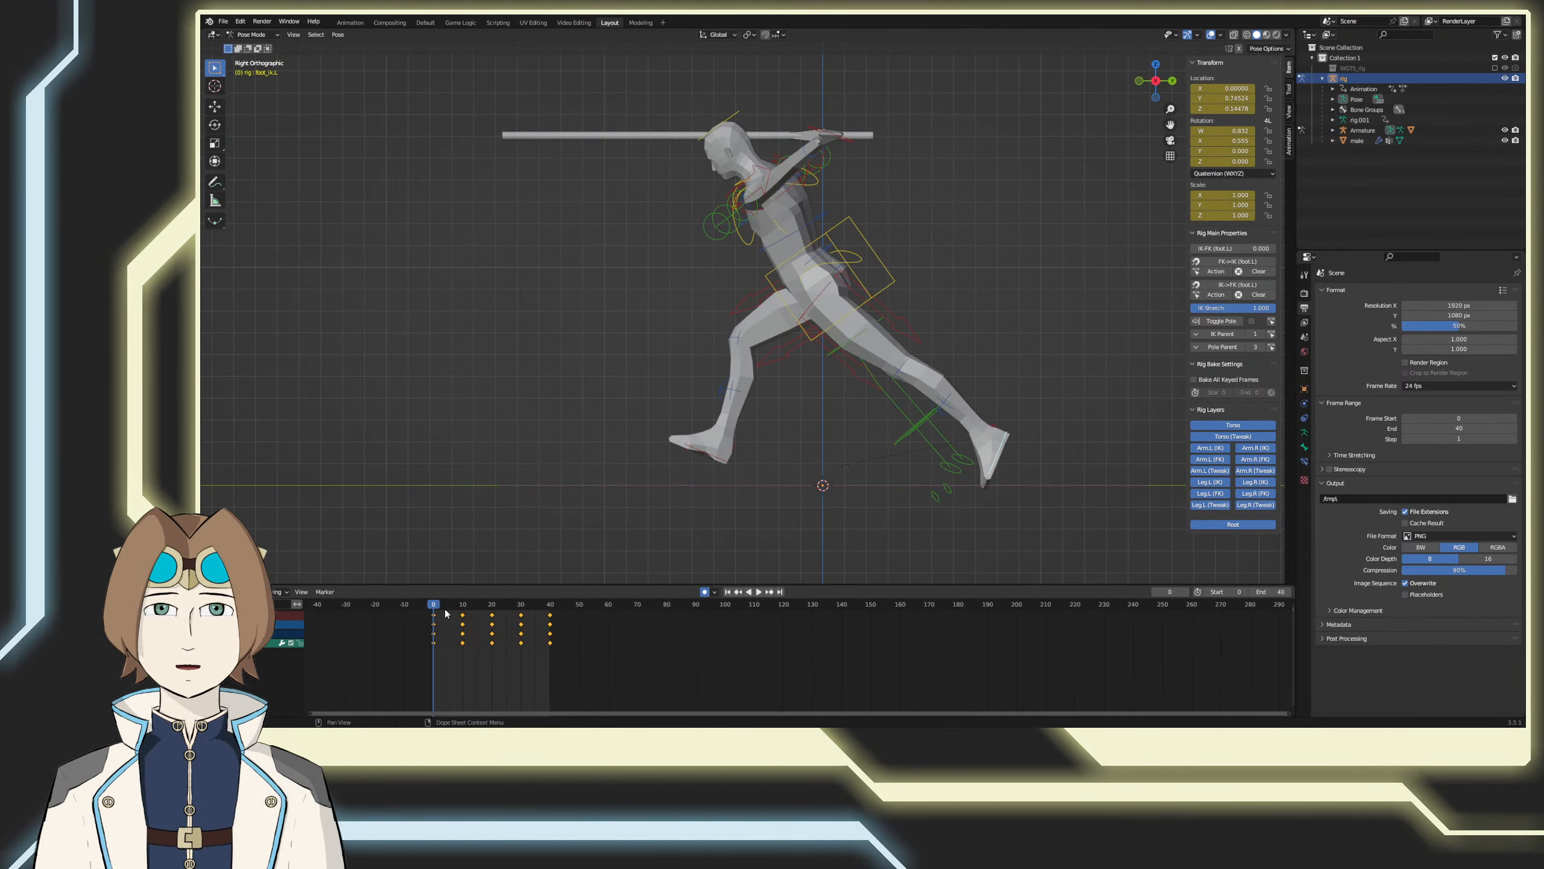
{"action": "right_click", "coordinate": [776, 500]}
{"action": "left_click", "coordinate": [757, 487]}
{"action": "key", "text": "shift+Right"}
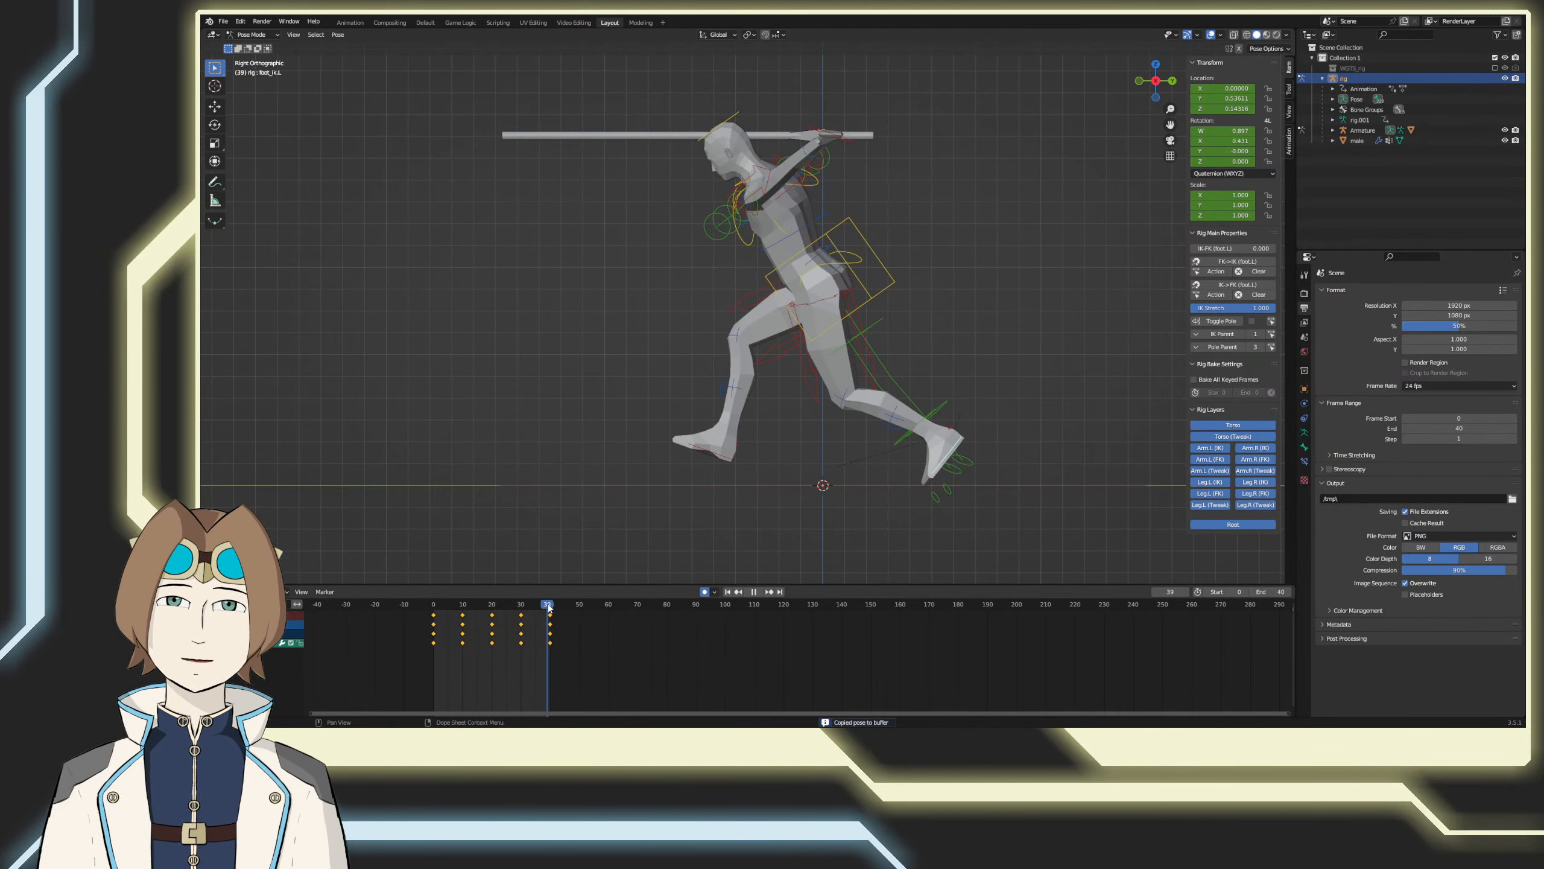
{"action": "right_click", "coordinate": [572, 539]}
{"action": "left_click", "coordinate": [577, 553]}
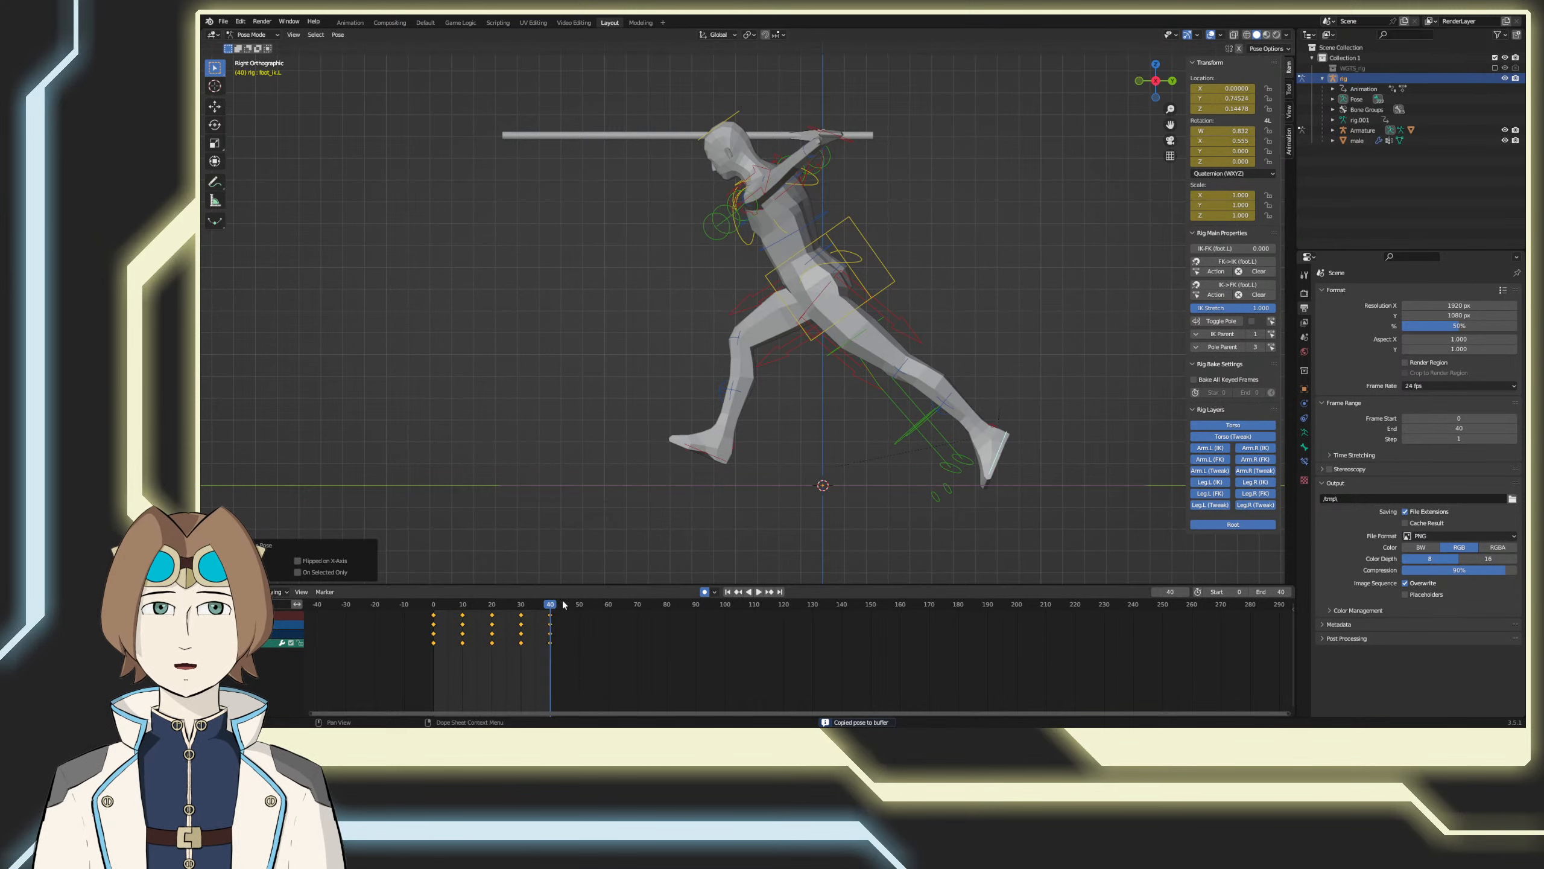
{"action": "key", "text": "shift+Left"}
{"action": "left_click", "coordinate": [760, 593]}
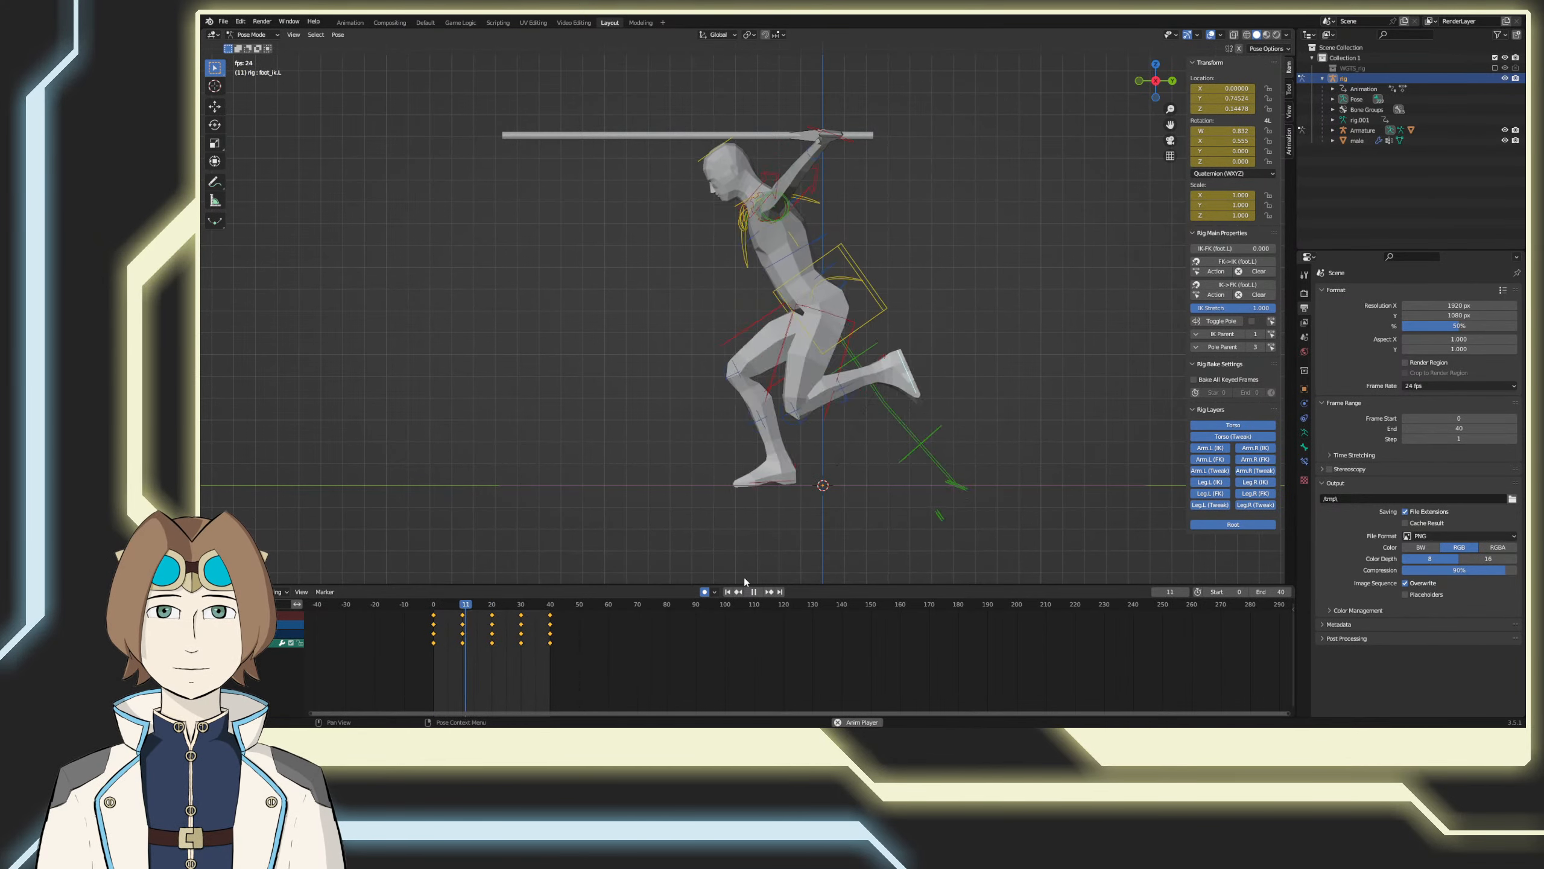
{"action": "key", "text": "space"}
Step: At frame 20, move the left foot control forward in front of the body and rotate it about 61.9° toe-up
{"action": "left_click_drag", "start_coordinate": [549, 606], "coordinate": [491, 608]}
{"action": "left_click", "coordinate": [648, 540]}
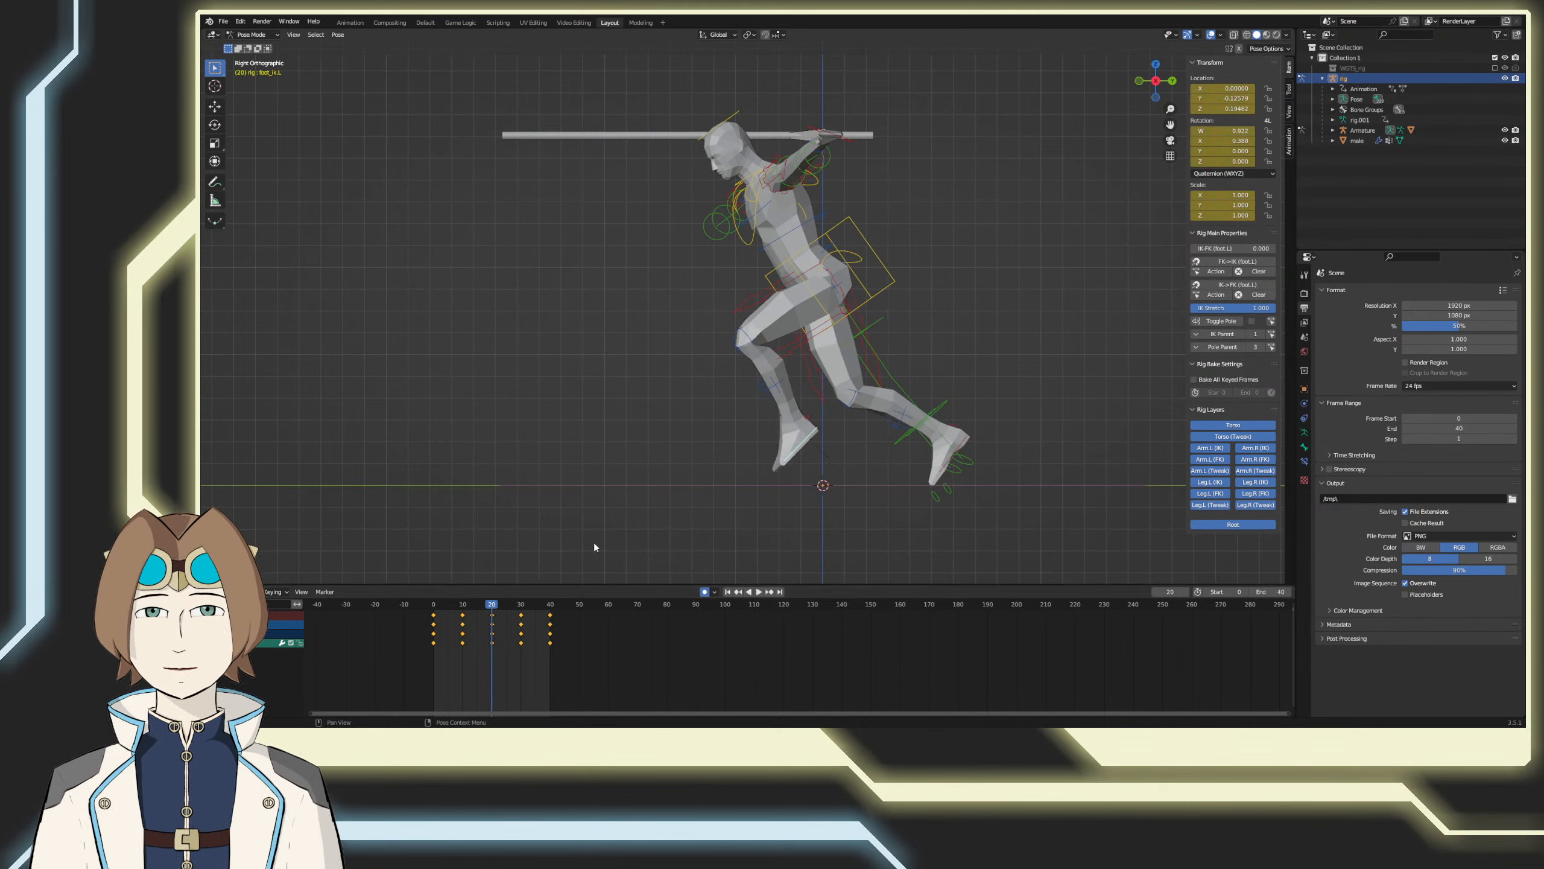
{"action": "key", "text": "g"}
{"action": "left_click", "coordinate": [637, 511]}
{"action": "key", "text": "r"}
{"action": "left_click", "coordinate": [648, 423]}
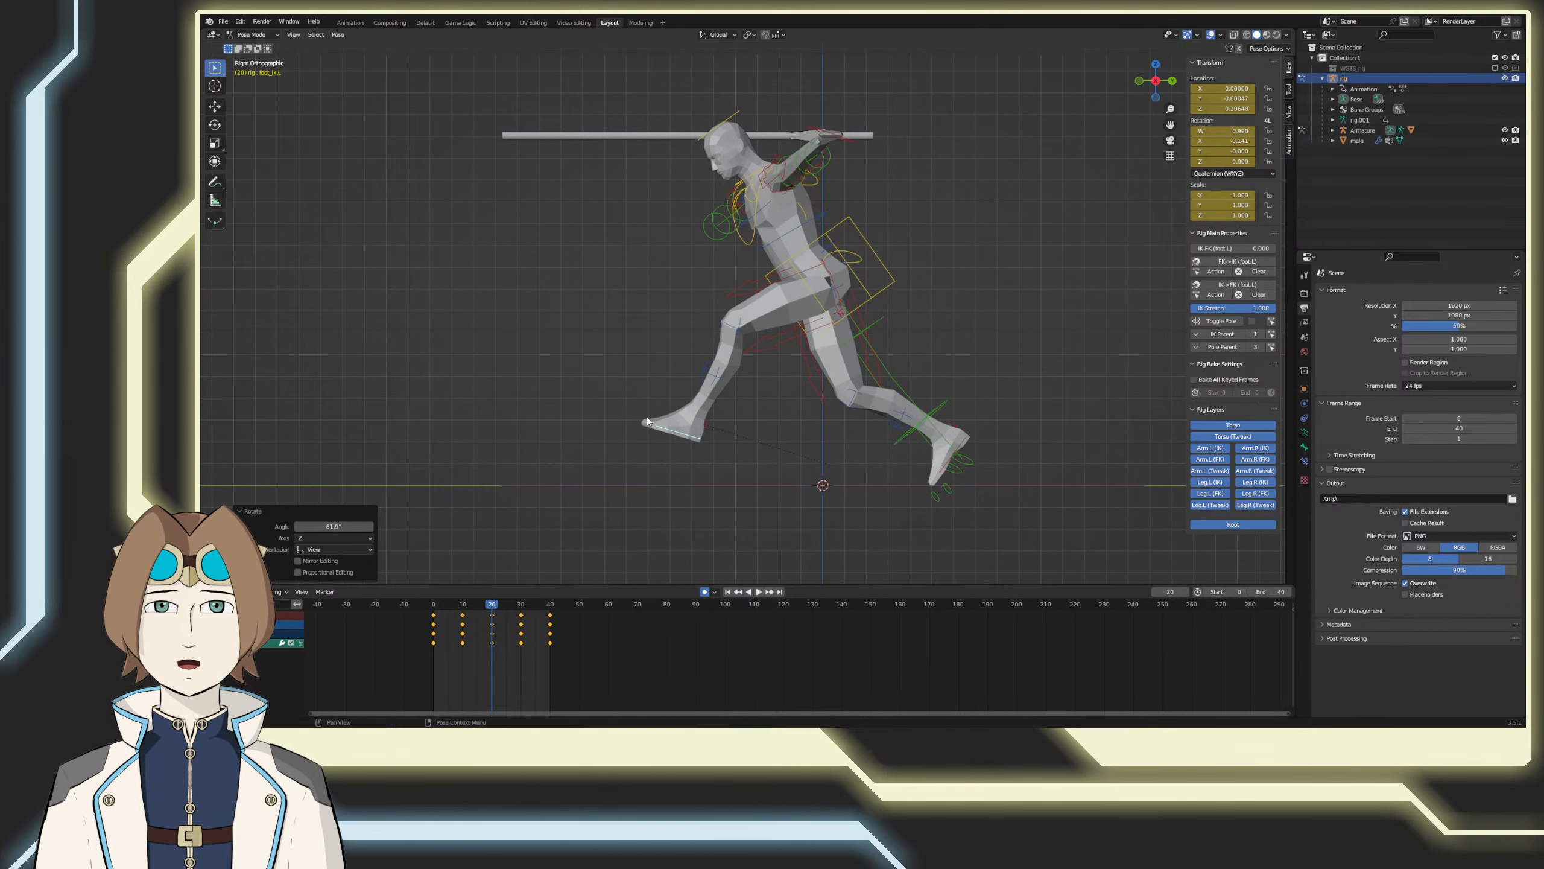
{"action": "key", "text": "g"}
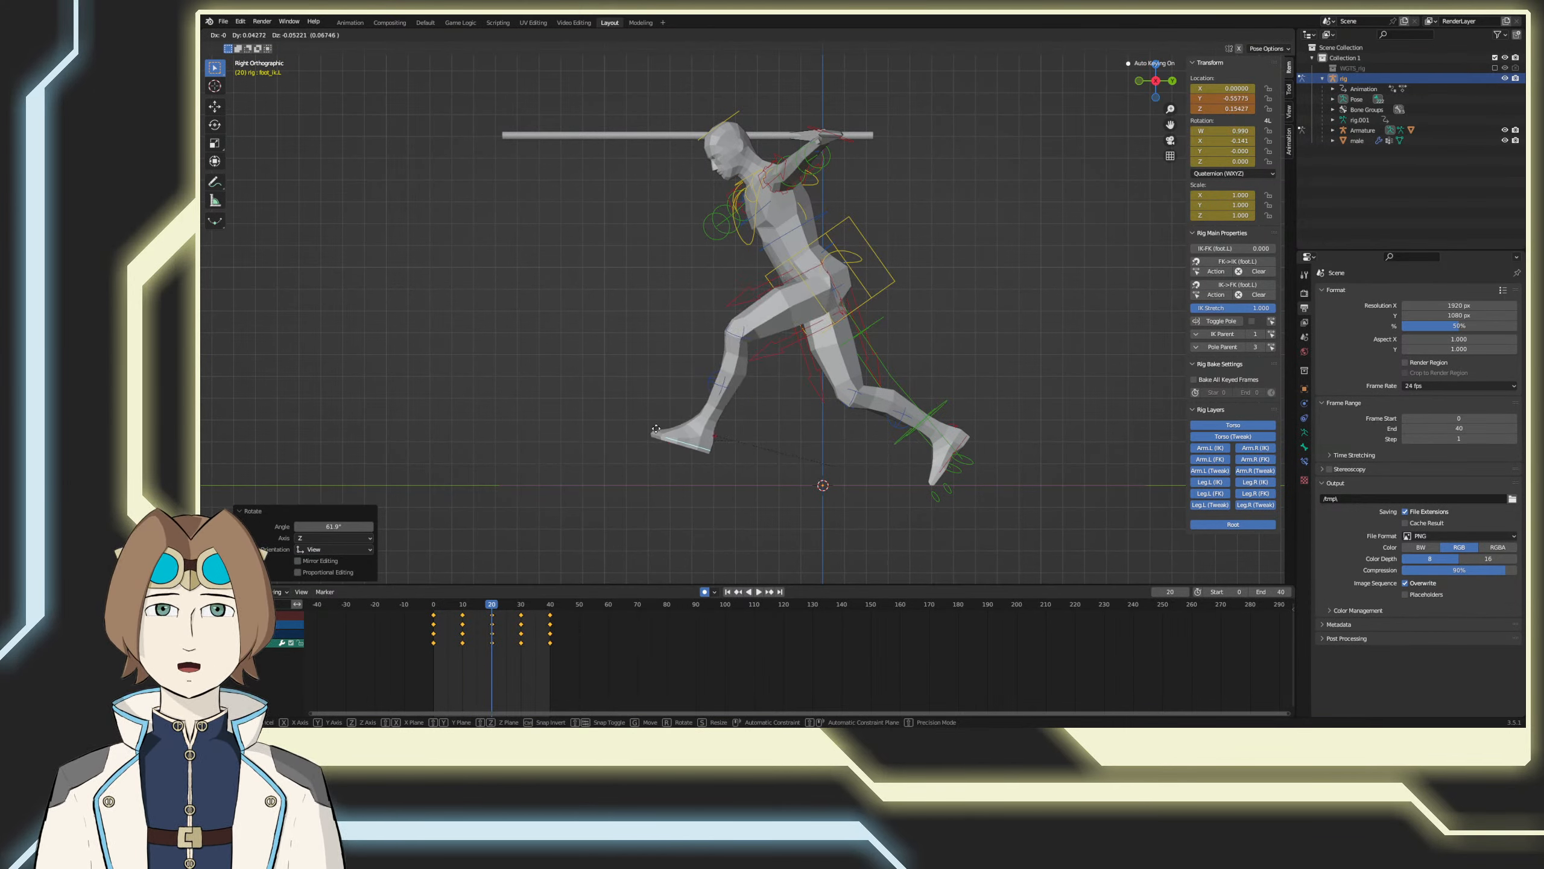
{"action": "left_click", "coordinate": [656, 429]}
Step: At frame 30, rotate the left foot control about 14.7° to flatten it, move it forward and down to the floor, and save the file
{"action": "key", "text": "Up"}
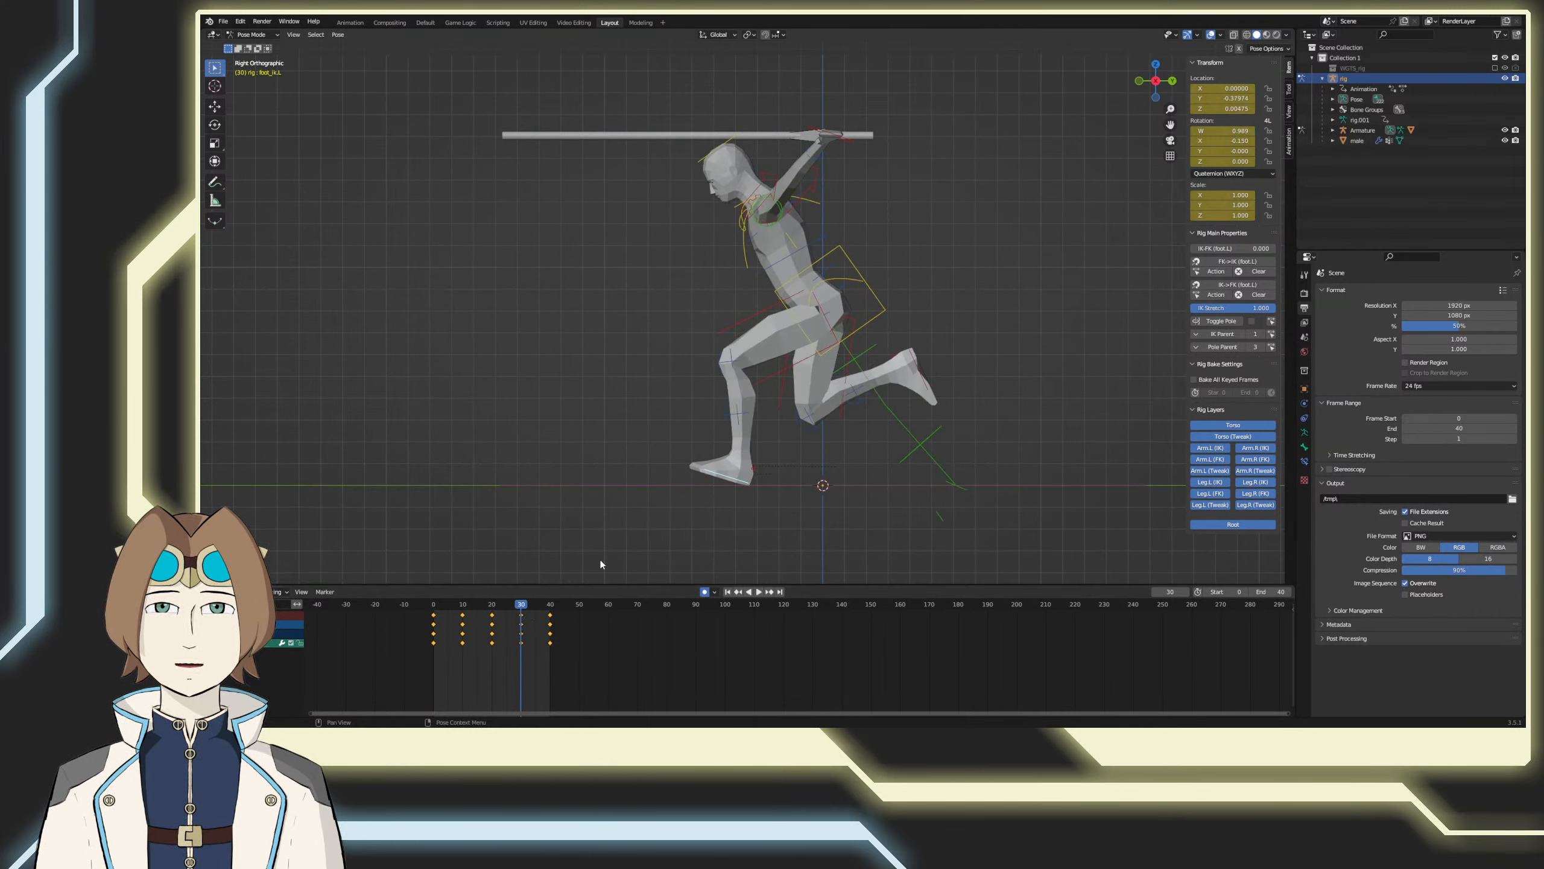
{"action": "key", "text": "r"}
{"action": "left_click", "coordinate": [630, 545]}
{"action": "key", "text": "g"}
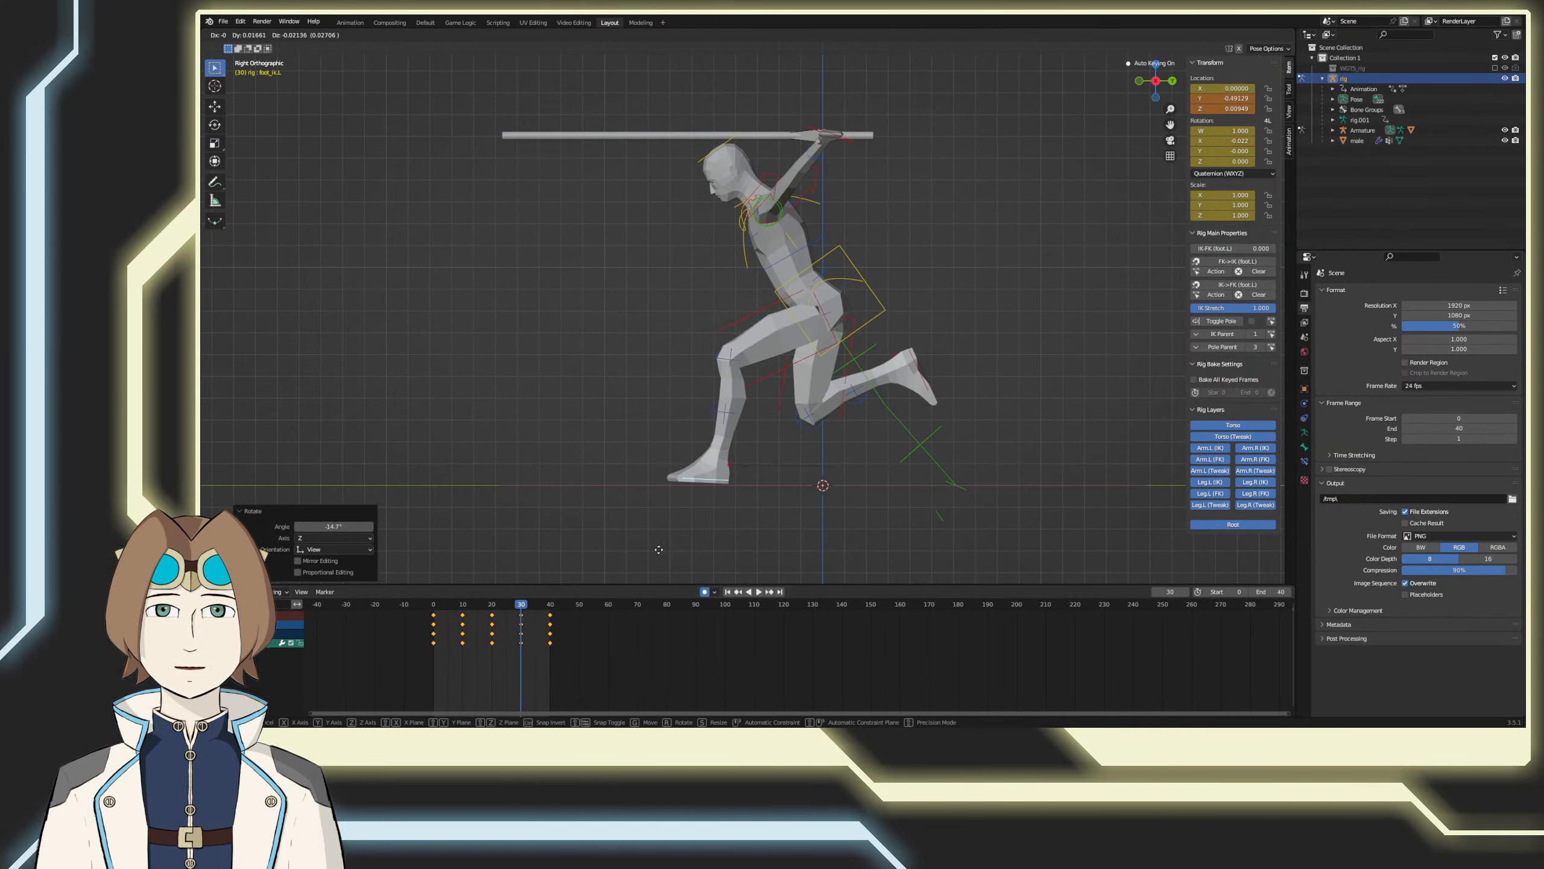
{"action": "left_click", "coordinate": [662, 551]}
{"action": "key", "text": "g"}
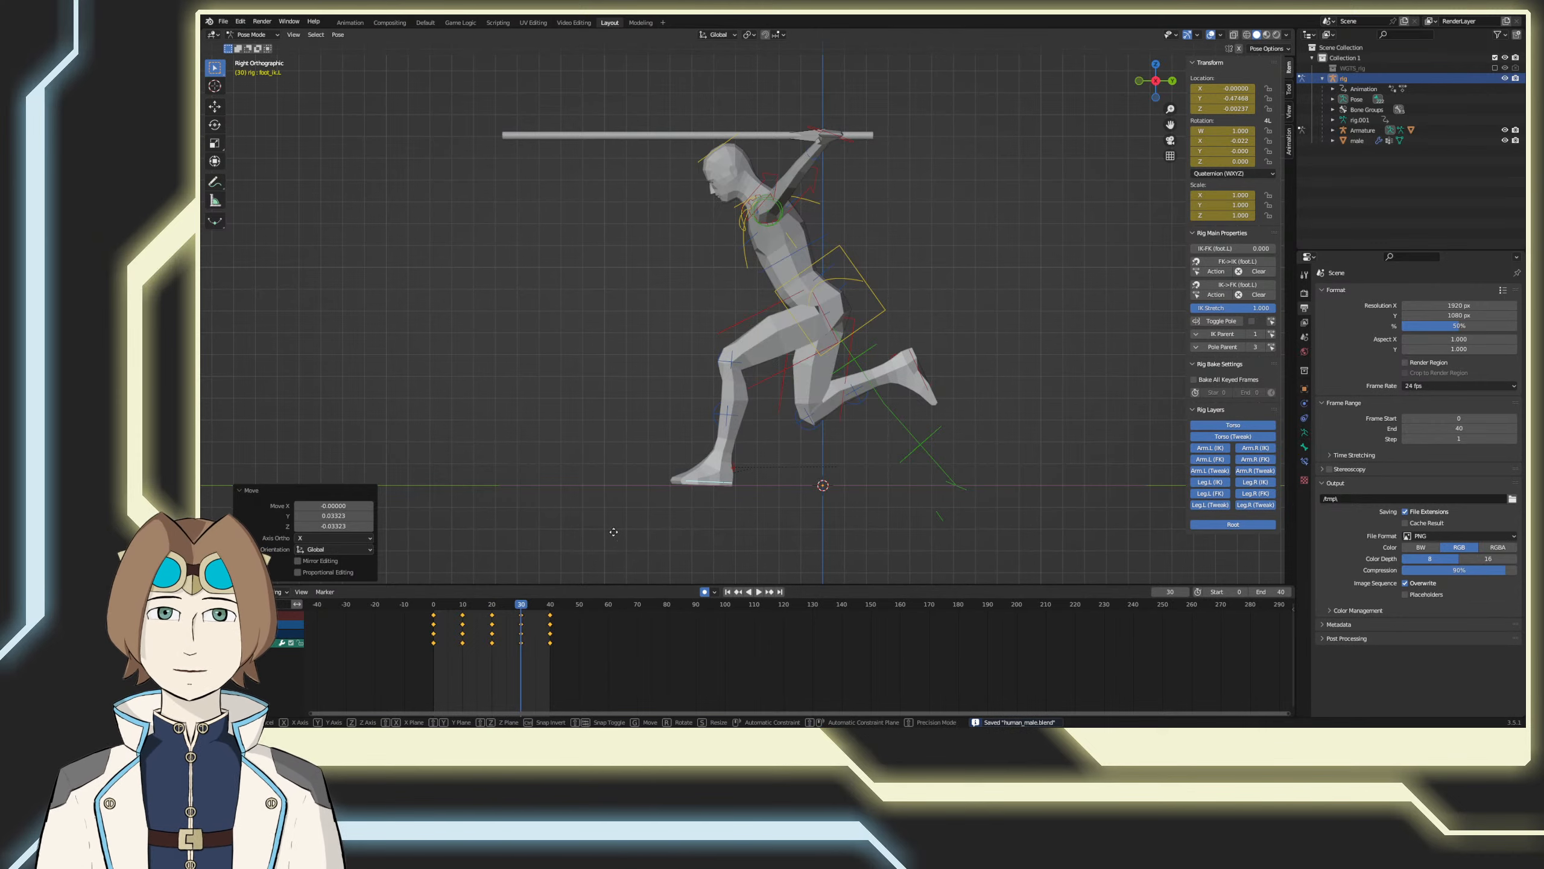
{"action": "left_click", "coordinate": [613, 533]}
Step: Review the loop's playback, and at frame 30 rotate the left foot control 20° toe-down and move it back under the body
{"action": "key", "text": "space"}
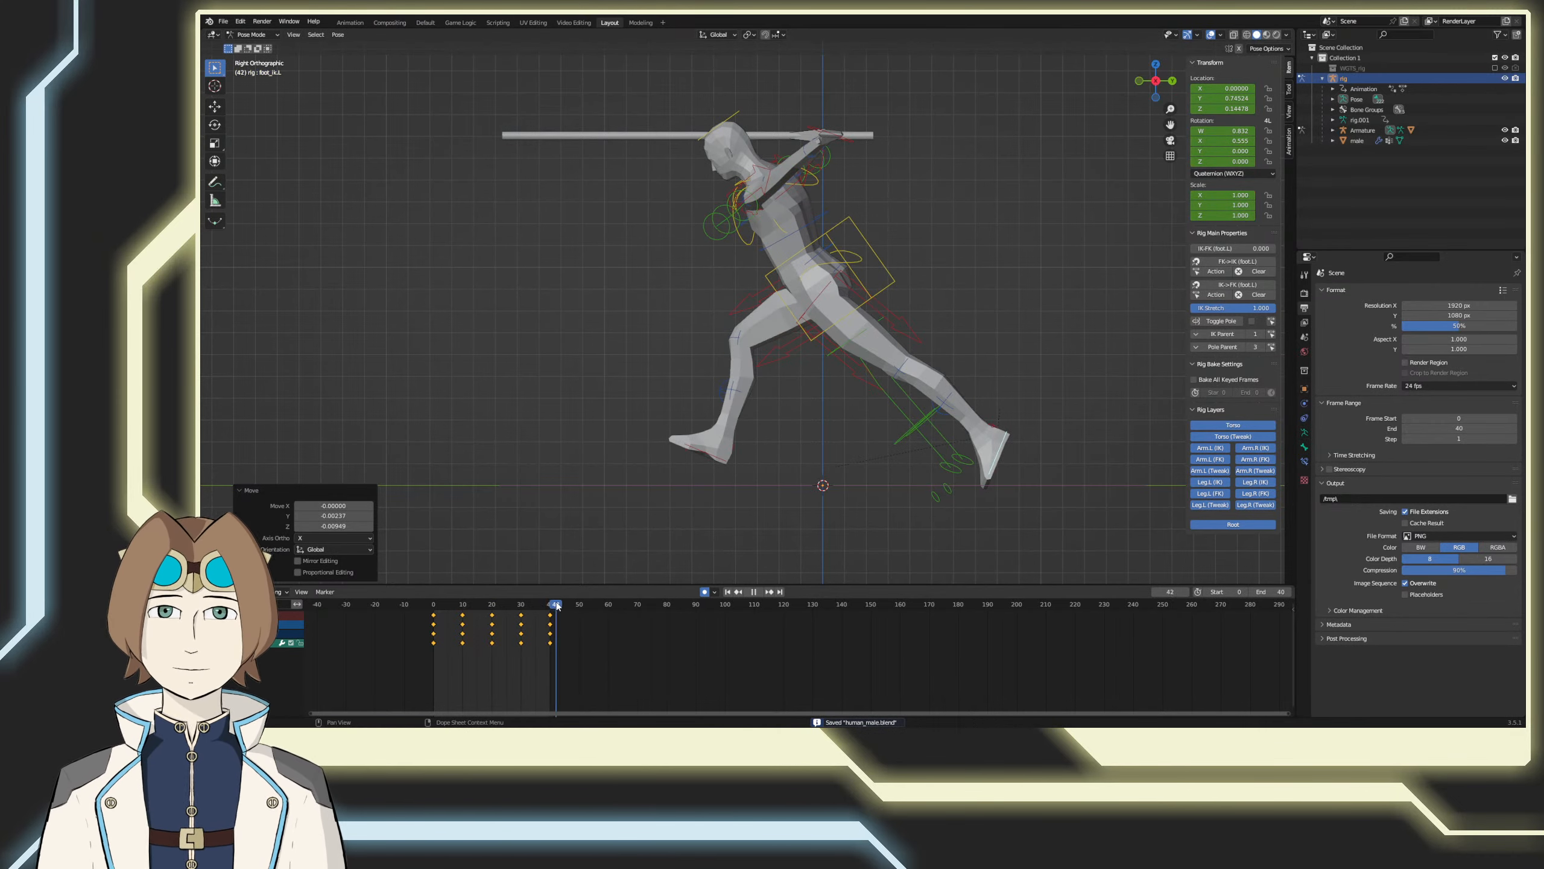
{"action": "left_click_drag", "start_coordinate": [549, 609], "coordinate": [434, 610]}
{"action": "left_click", "coordinate": [759, 592]}
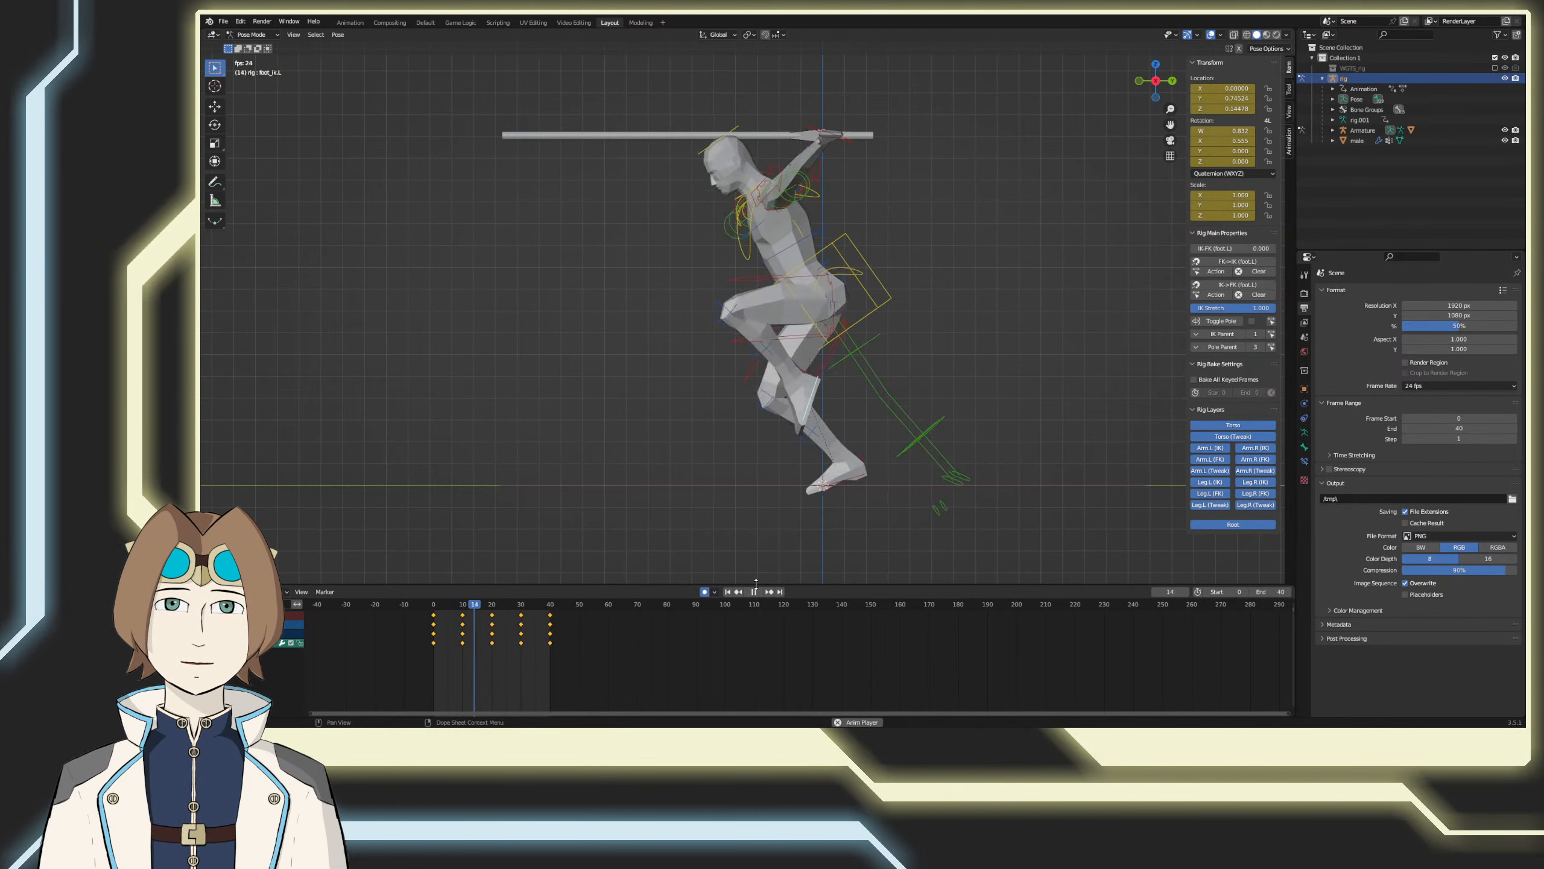
{"action": "left_click", "coordinate": [754, 591]}
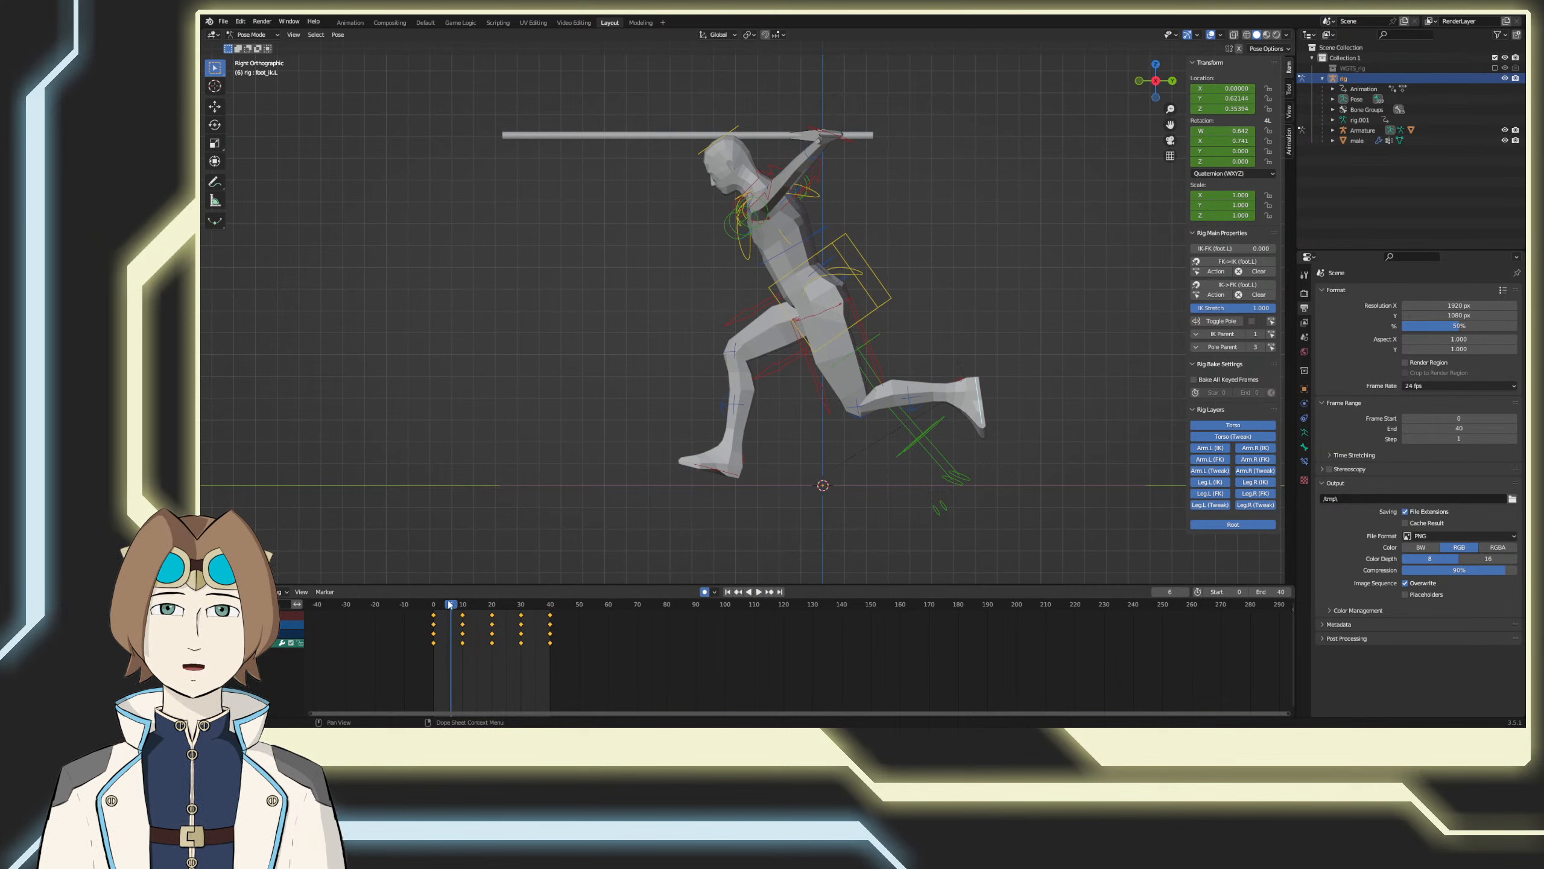
{"action": "key", "text": "space"}
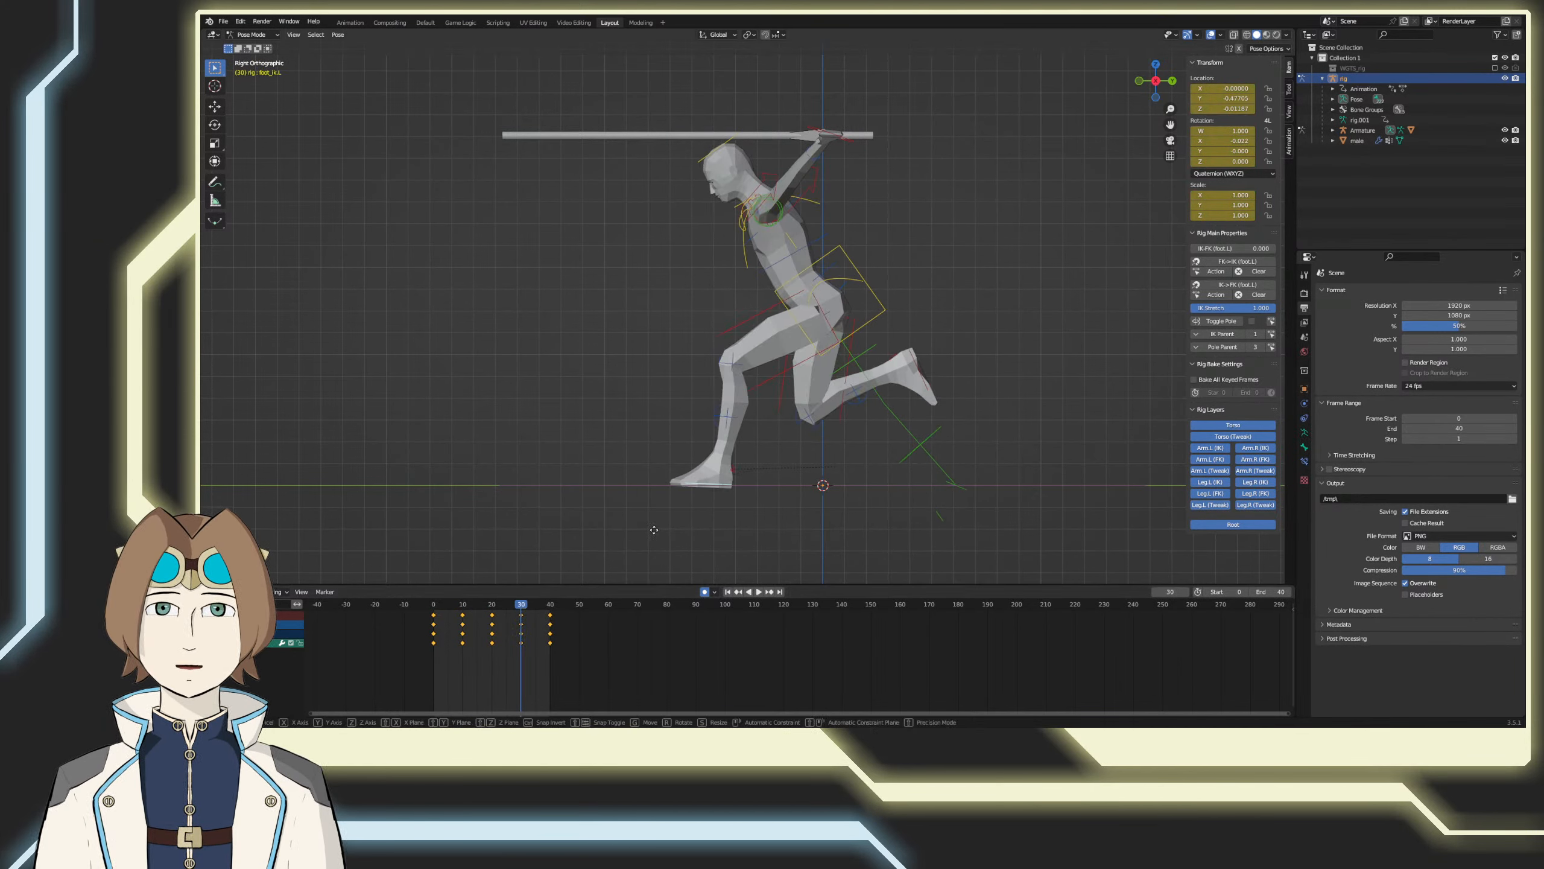
{"action": "left_click", "coordinate": [696, 533]}
{"action": "key", "text": "r"}
{"action": "left_click", "coordinate": [728, 535]}
{"action": "key", "text": "g"}
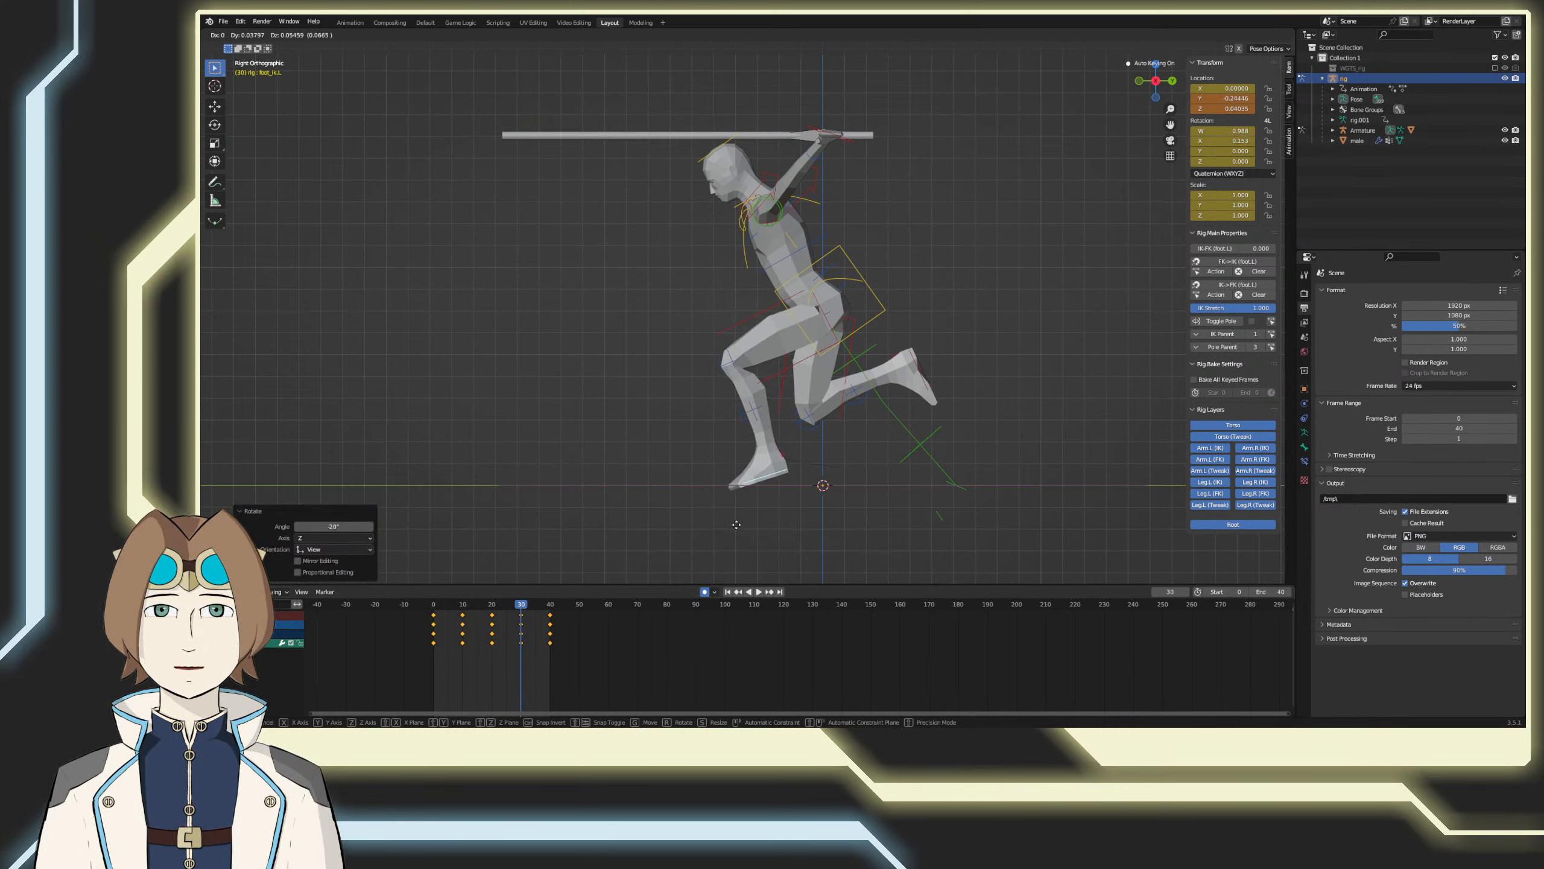
{"action": "left_click", "coordinate": [729, 523]}
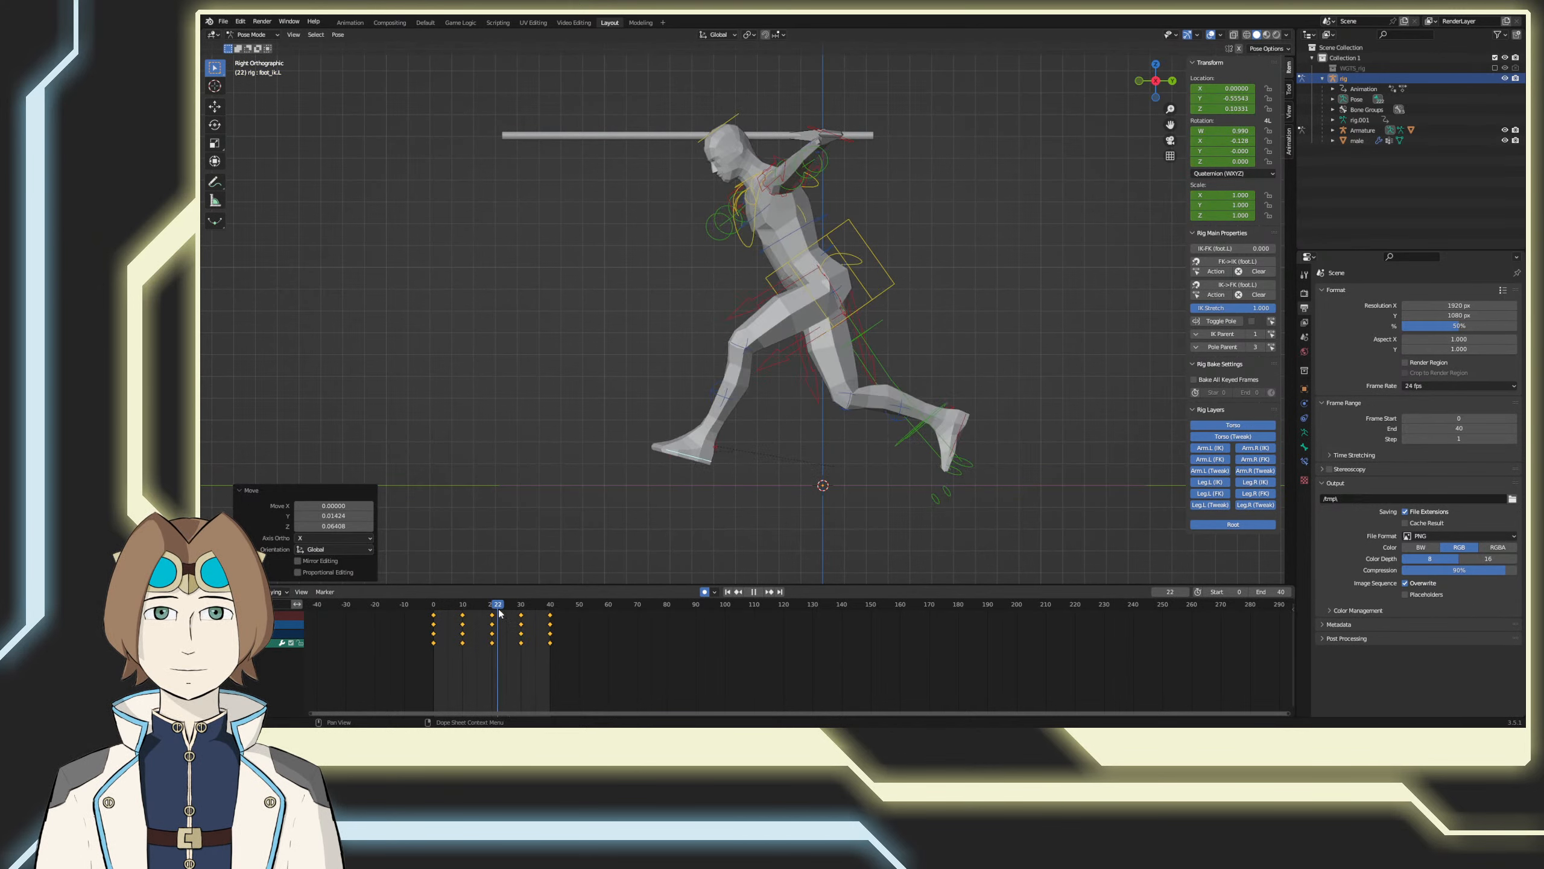
Step: At frame 20, rotate the left foot control farther toe-up and shift it about 0.028 on Y and -0.038 on Z
{"action": "key", "text": "space"}
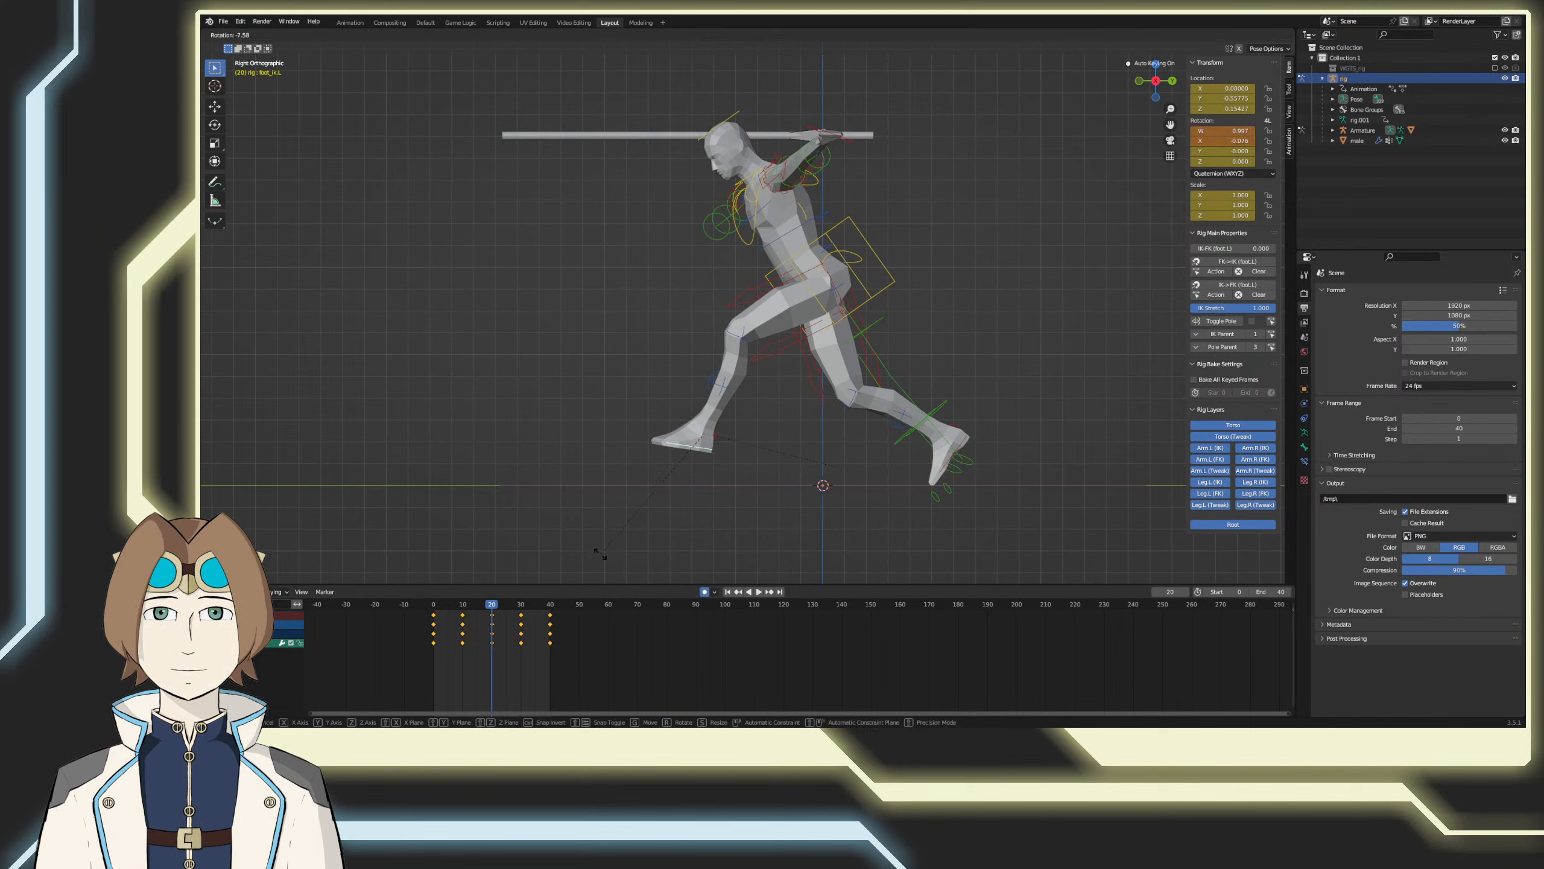
{"action": "left_click", "coordinate": [563, 487]}
{"action": "key", "text": "g"}
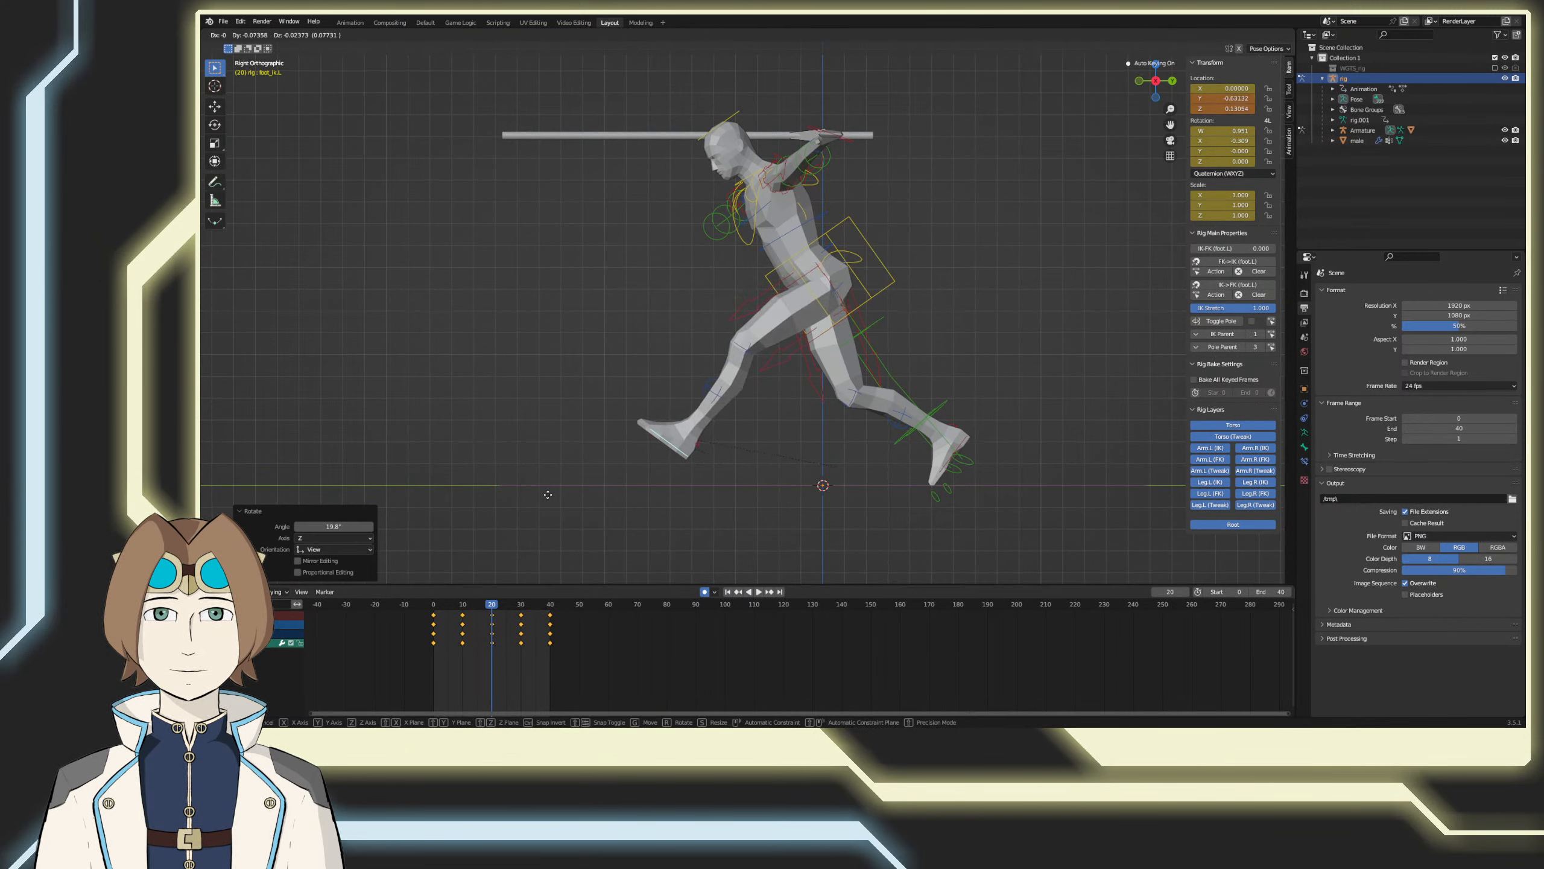
{"action": "left_click", "coordinate": [570, 498]}
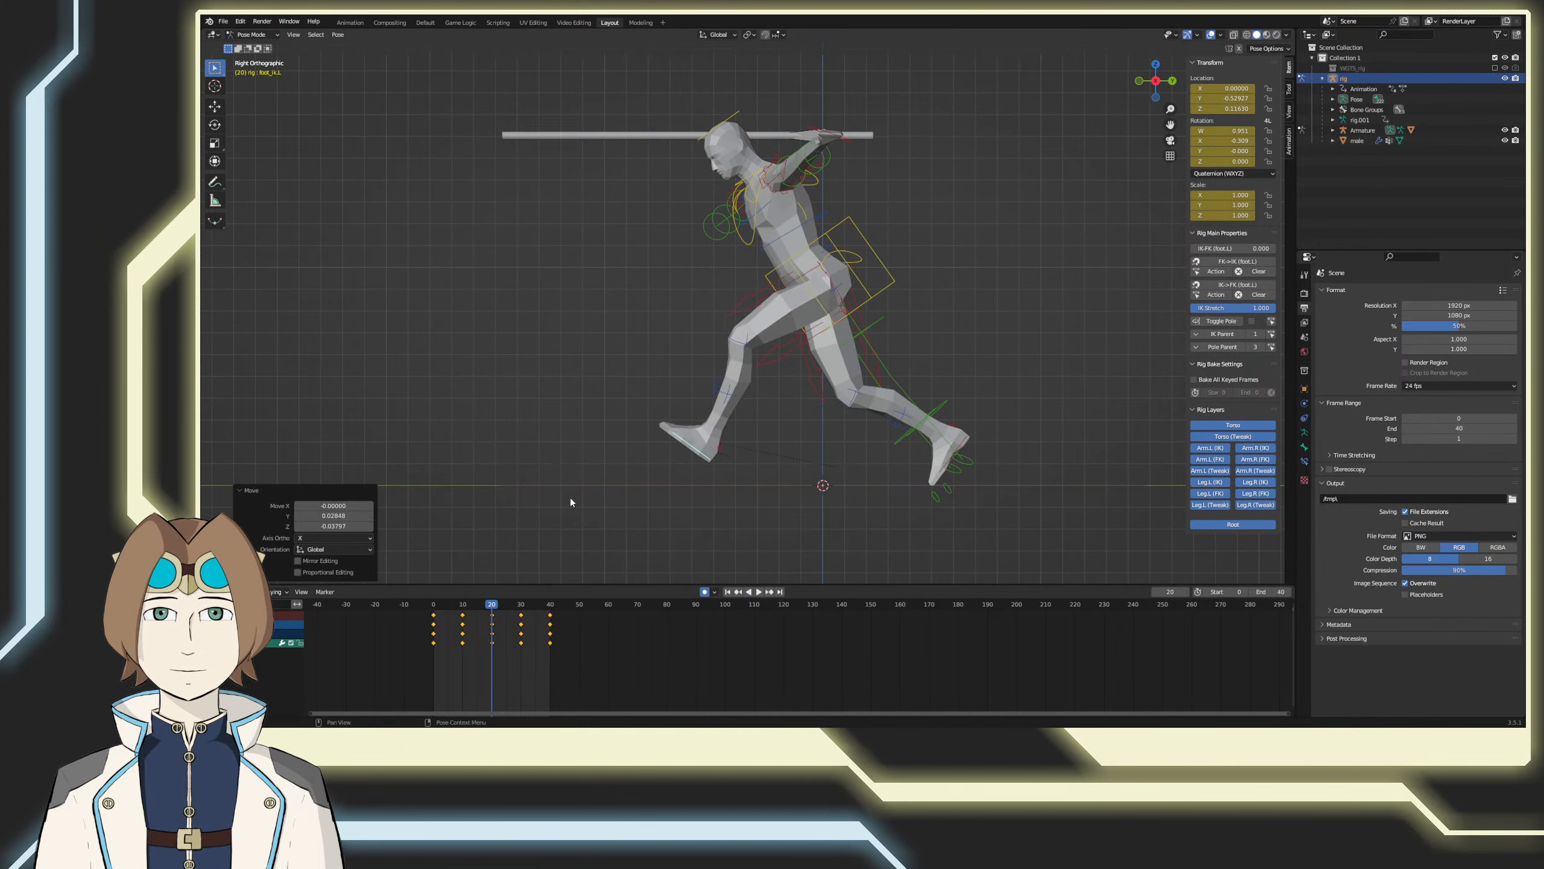
{"action": "key", "text": "r"}
{"action": "left_click", "coordinate": [570, 524]}
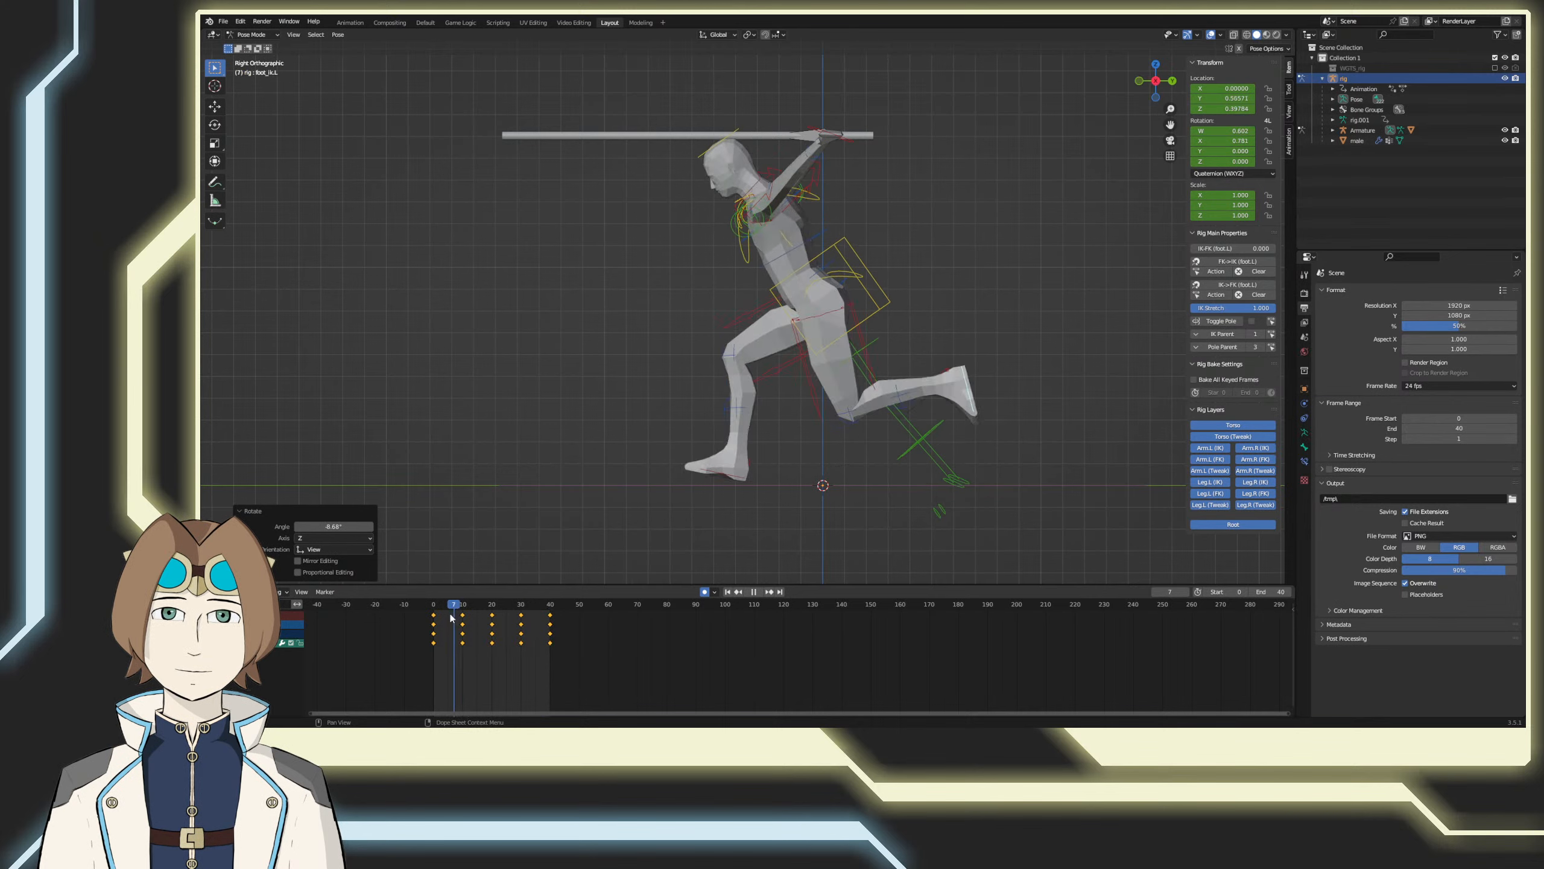
Step: Scrub through the run cycle up to frame 40 to check the leg motion
{"action": "key", "text": "Escape"}
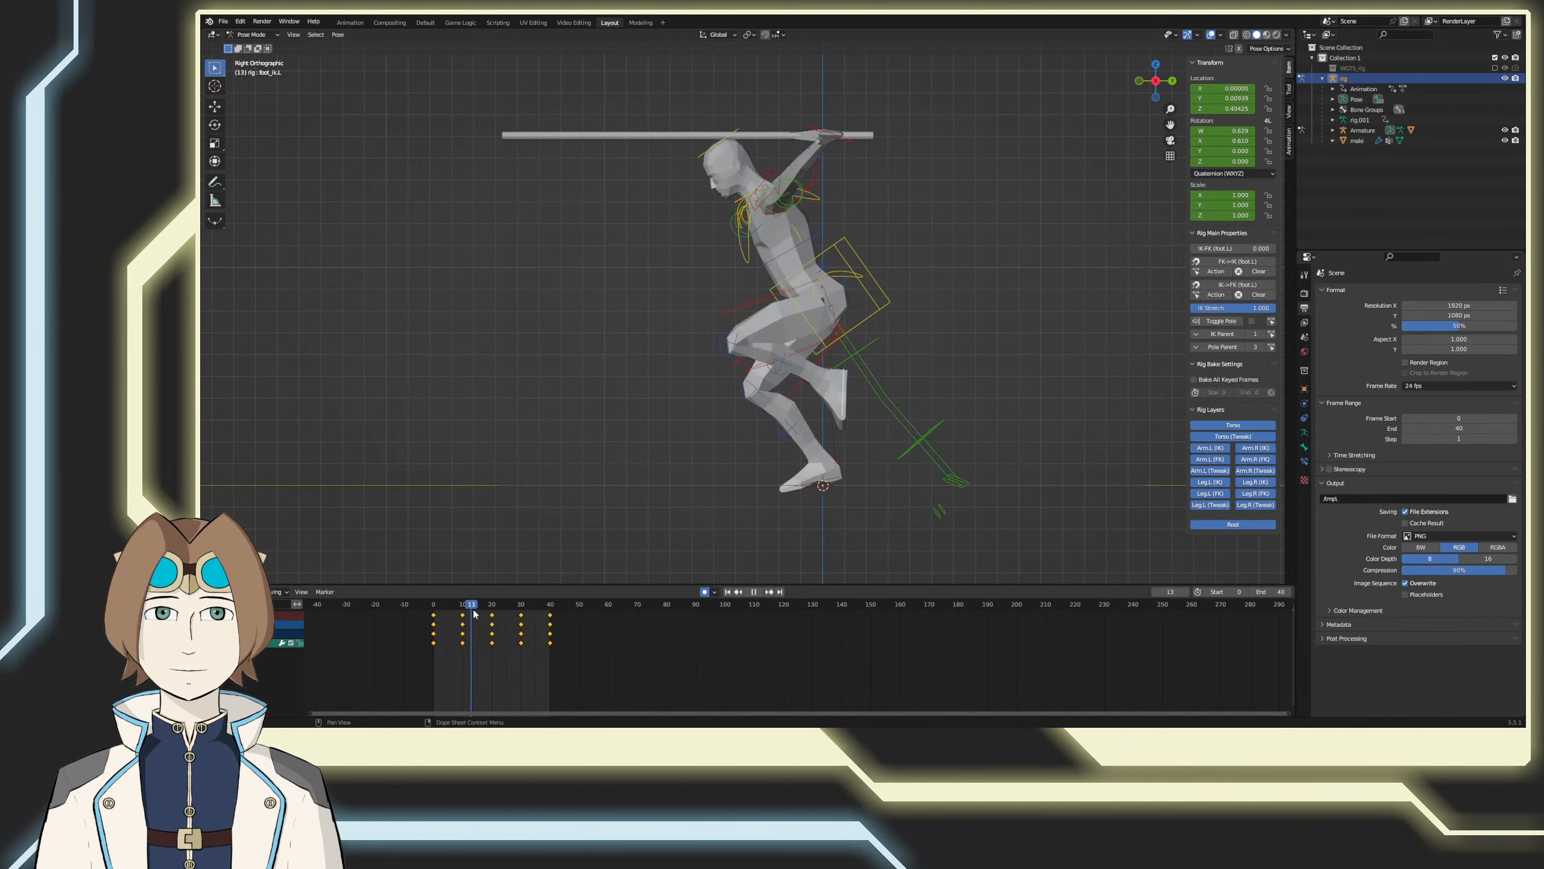
{"action": "left_click_drag", "start_coordinate": [474, 611], "coordinate": [550, 613]}
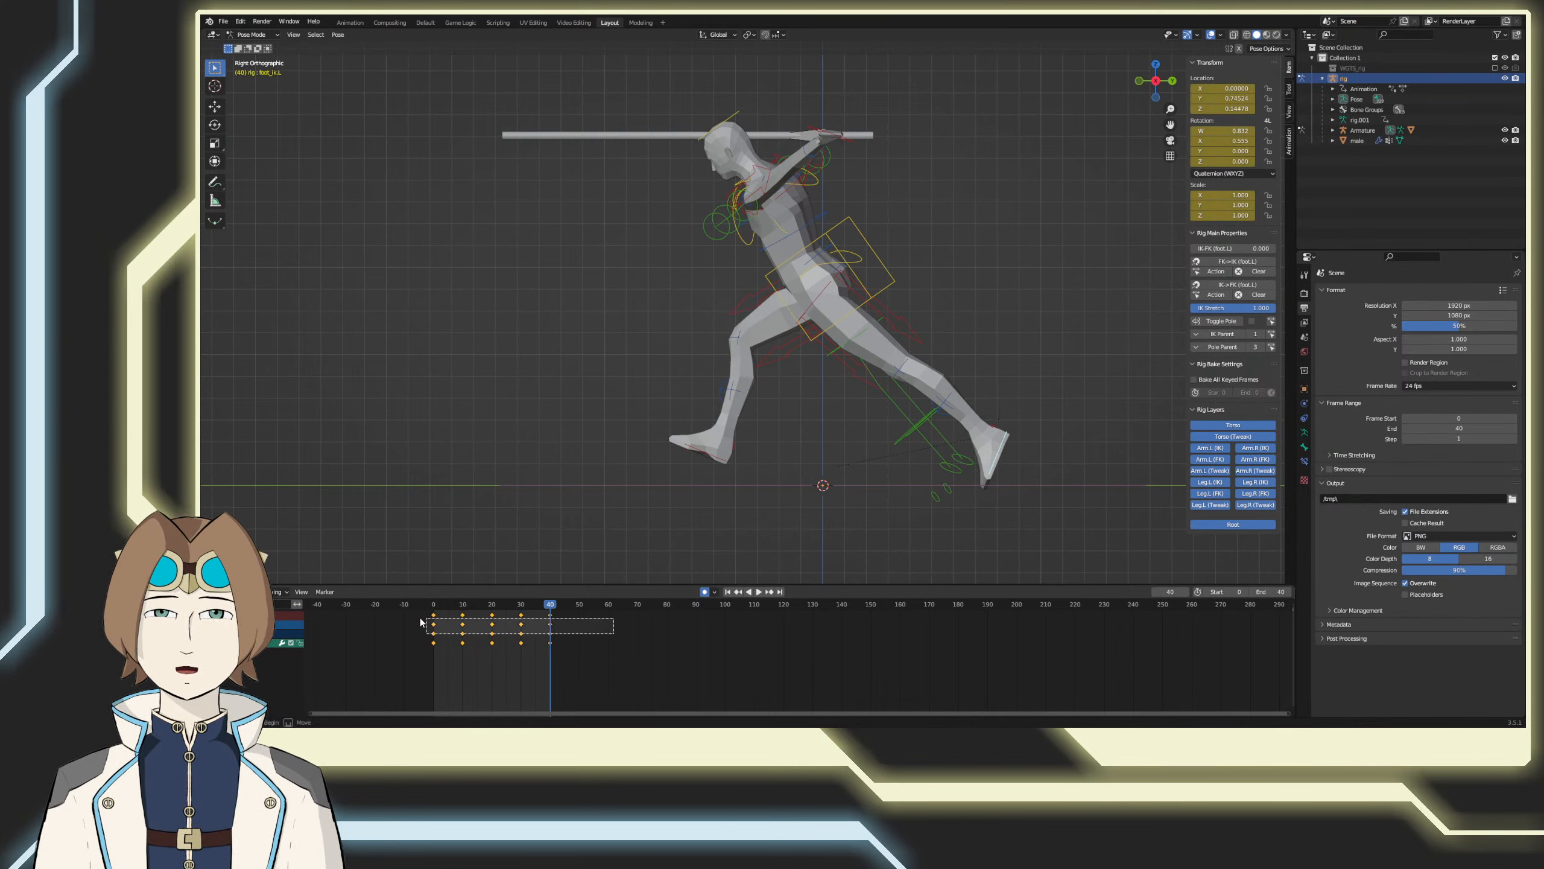
Step: Copy the left foot control's run keyframes and paste them flipped onto the right foot control at frames 52 and 99
{"action": "left_click_drag", "start_coordinate": [420, 622], "coordinate": [452, 641]}
{"action": "right_click", "coordinate": [591, 637]}
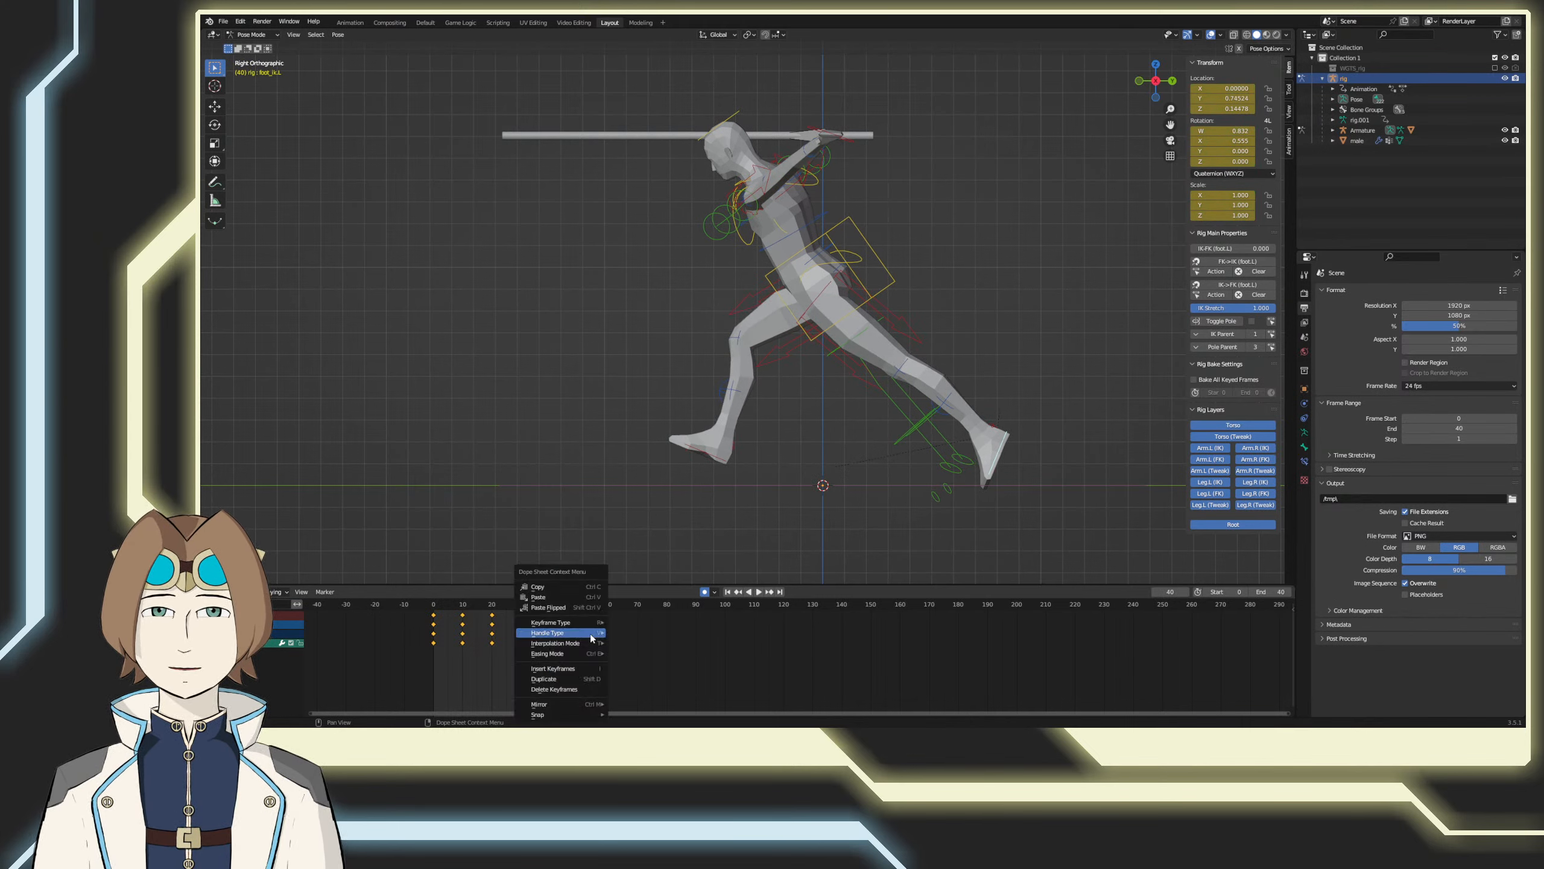
{"action": "left_click", "coordinate": [573, 586]}
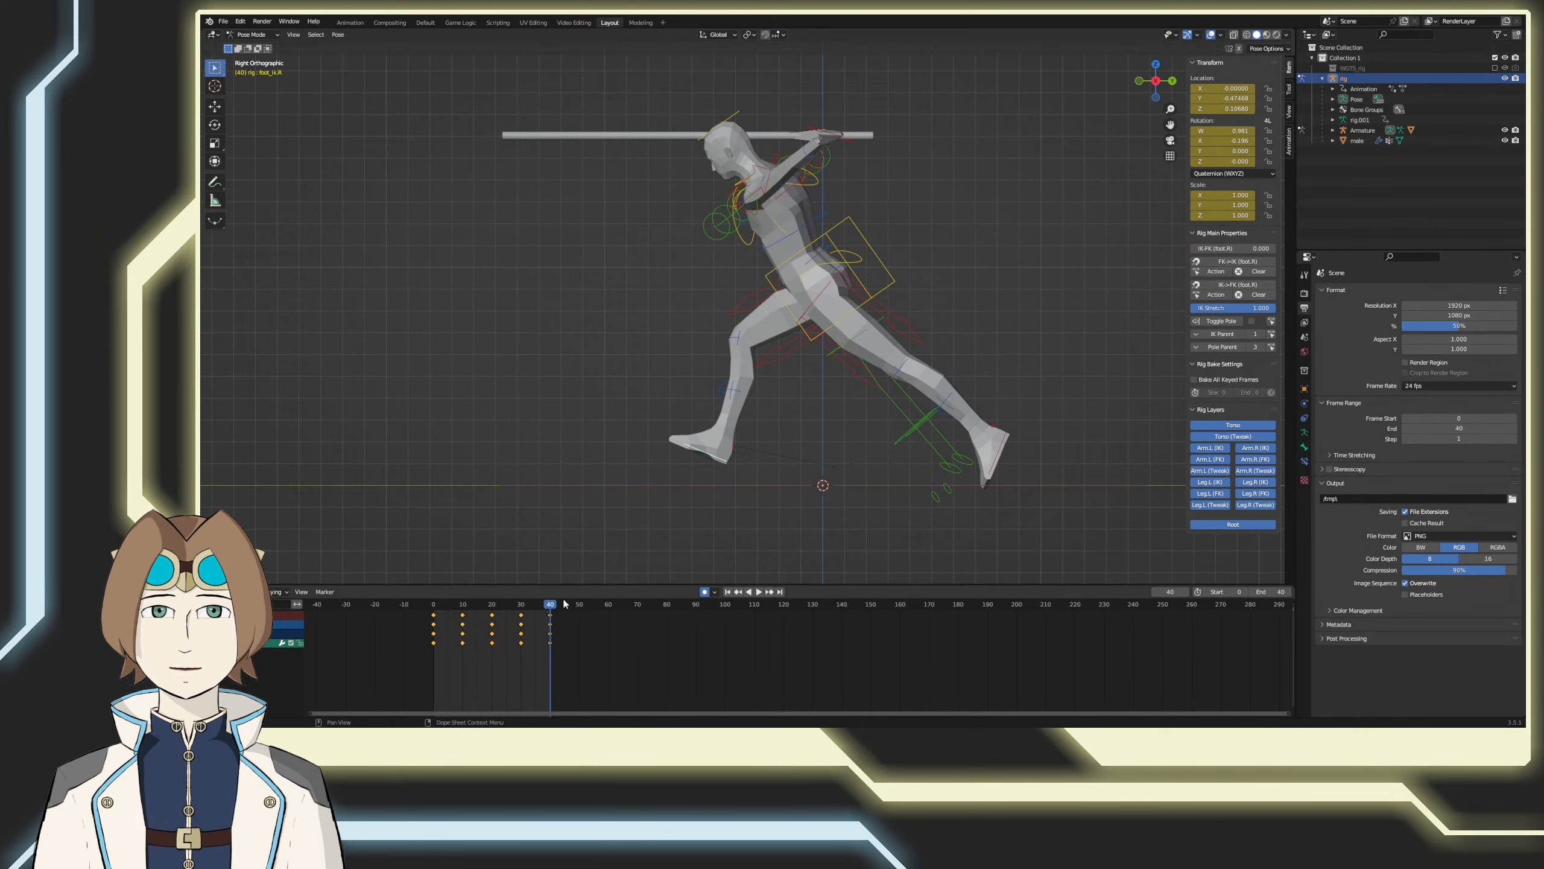
{"action": "left_click_drag", "start_coordinate": [571, 604], "coordinate": [585, 606]}
{"action": "right_click", "coordinate": [625, 619]}
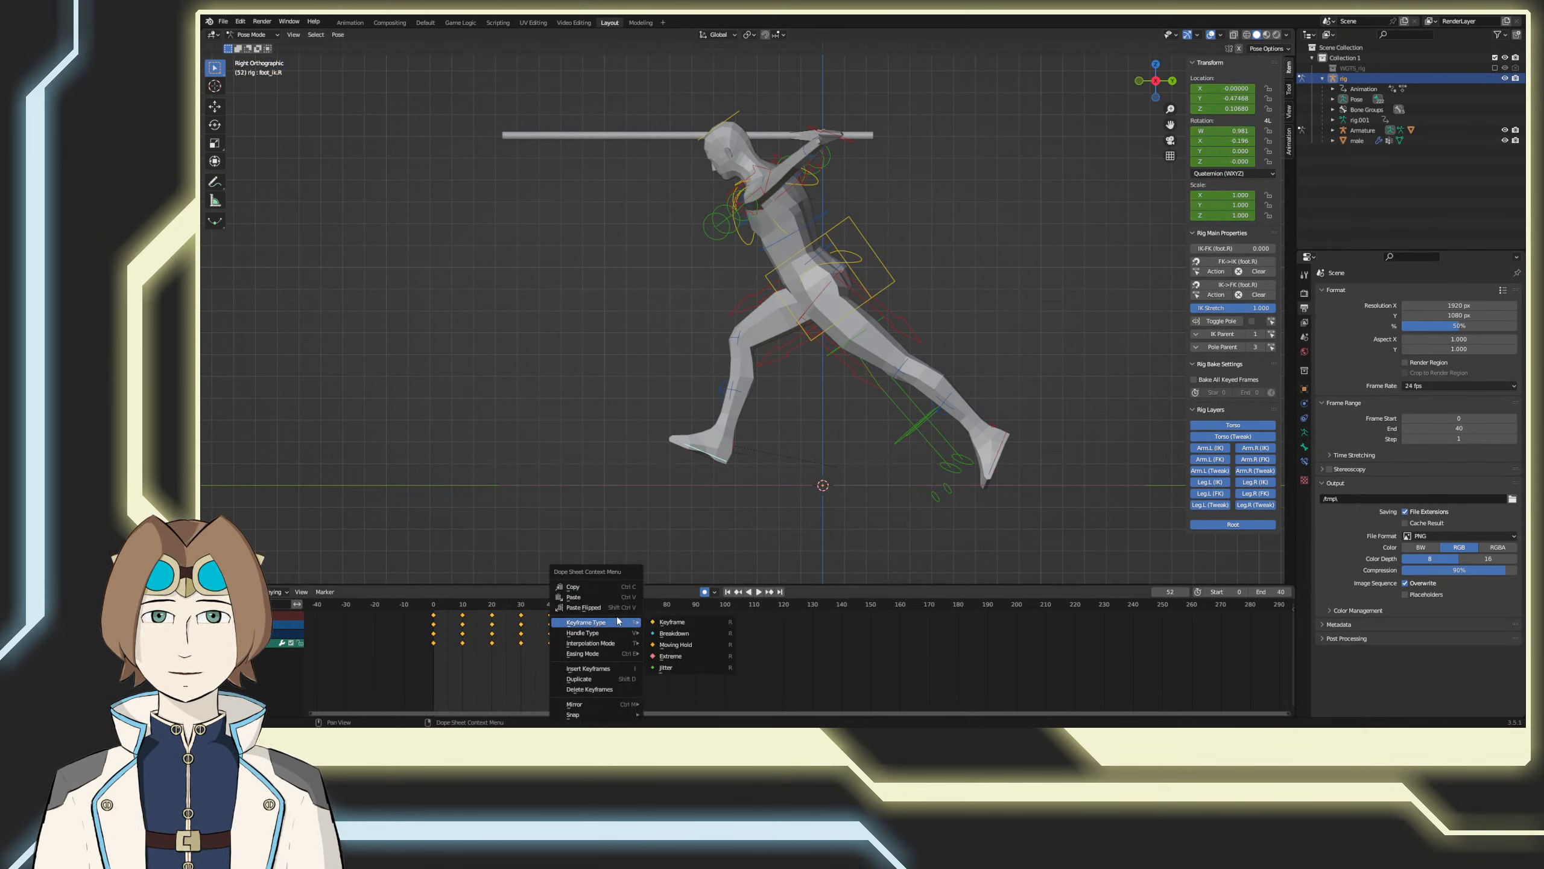
{"action": "left_click", "coordinate": [582, 607]}
{"action": "left_click_drag", "start_coordinate": [712, 606], "coordinate": [722, 605]}
{"action": "right_click", "coordinate": [731, 625]}
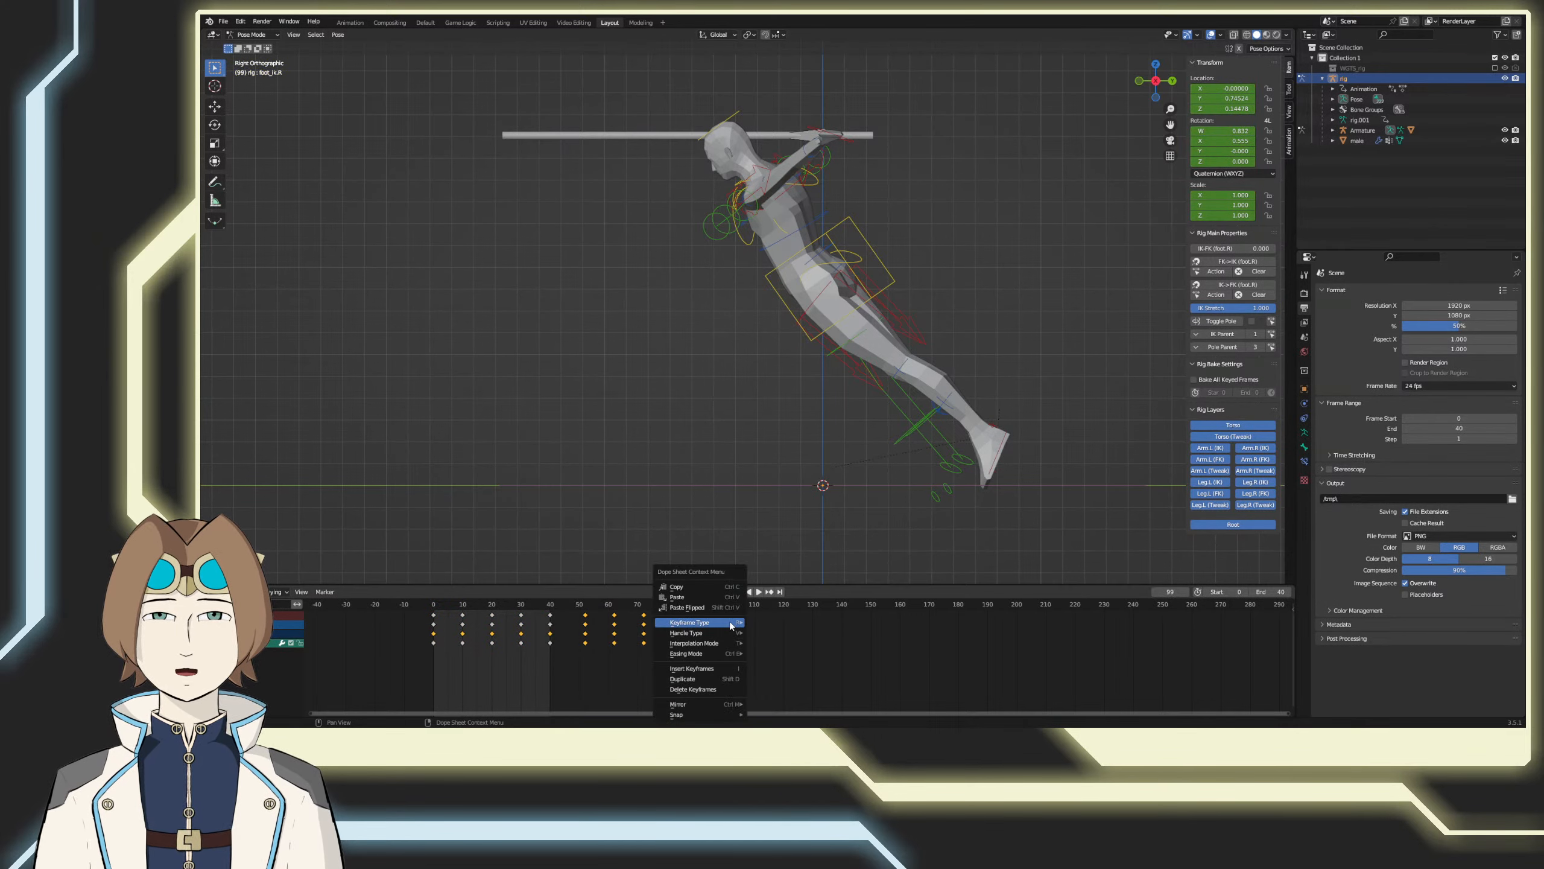
{"action": "left_click", "coordinate": [719, 609]}
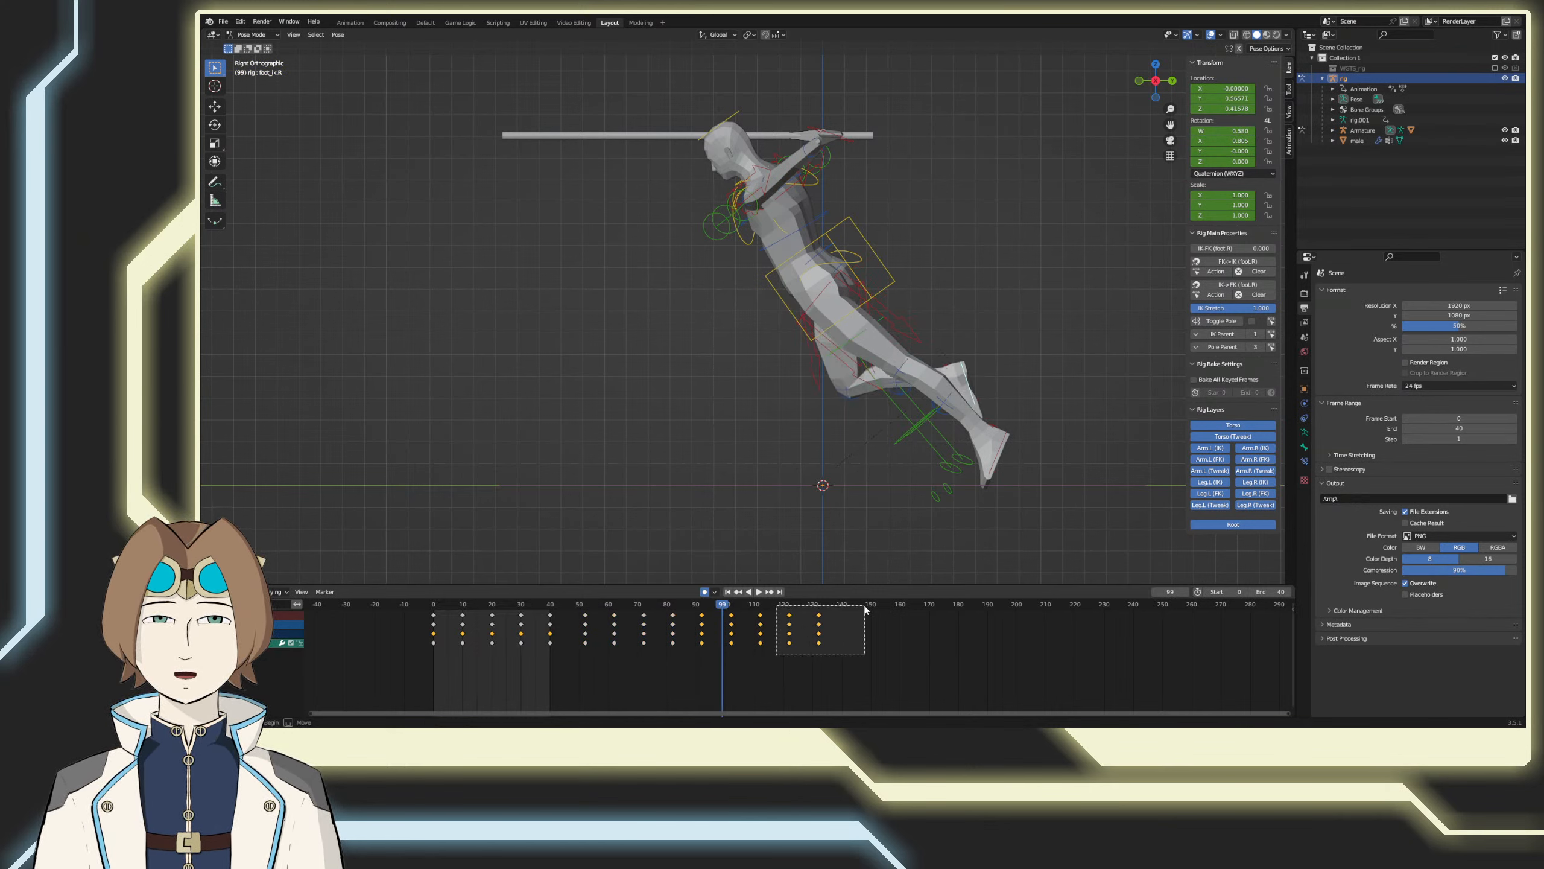
Step: Delete the right foot control's keyframes except those at frames 72 to 112, shift these to frames 0 to 40, and save
{"action": "left_click_drag", "start_coordinate": [866, 610], "coordinate": [866, 610]}
{"action": "key", "text": "Delete"}
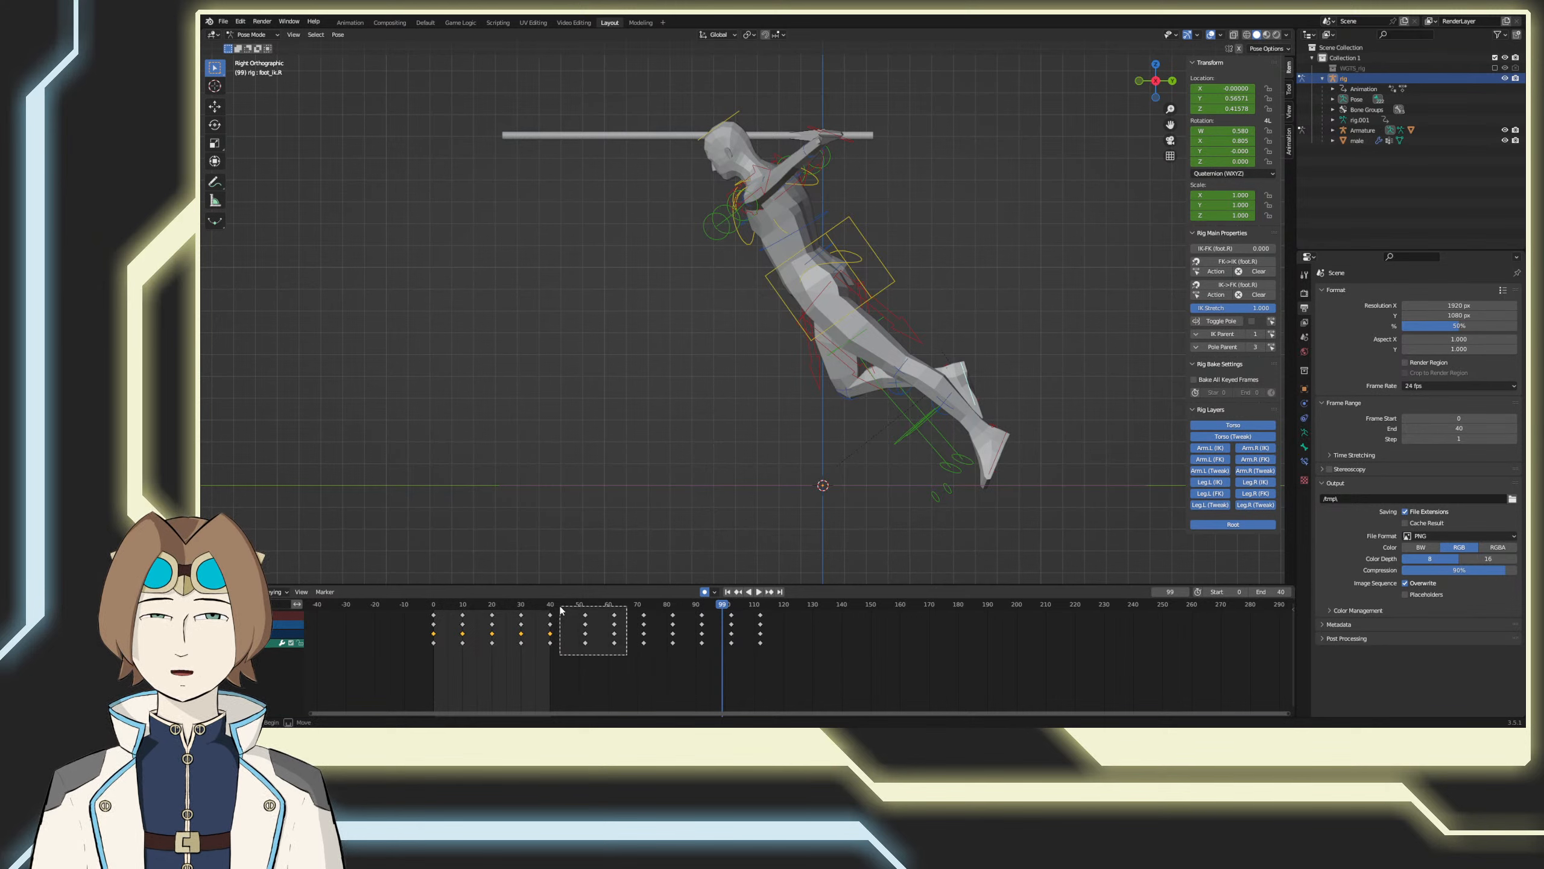
{"action": "left_click_drag", "start_coordinate": [560, 610], "coordinate": [560, 610]}
{"action": "key", "text": "Delete"}
{"action": "left_click_drag", "start_coordinate": [604, 679], "coordinate": [416, 609]}
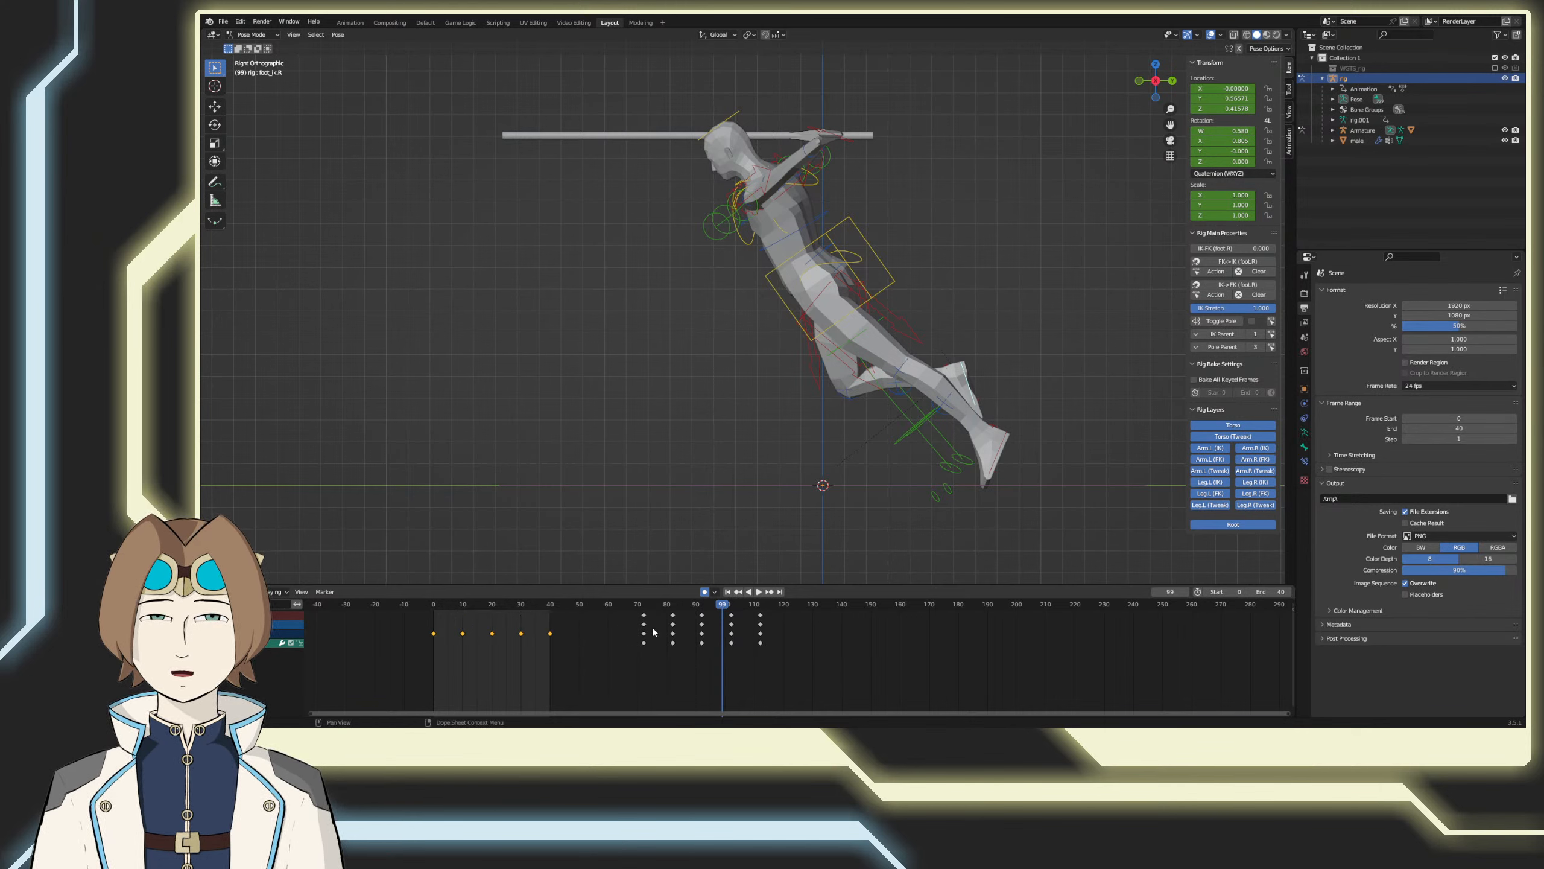
{"action": "left_click_drag", "start_coordinate": [631, 663], "coordinate": [598, 614], "text": "shift"}
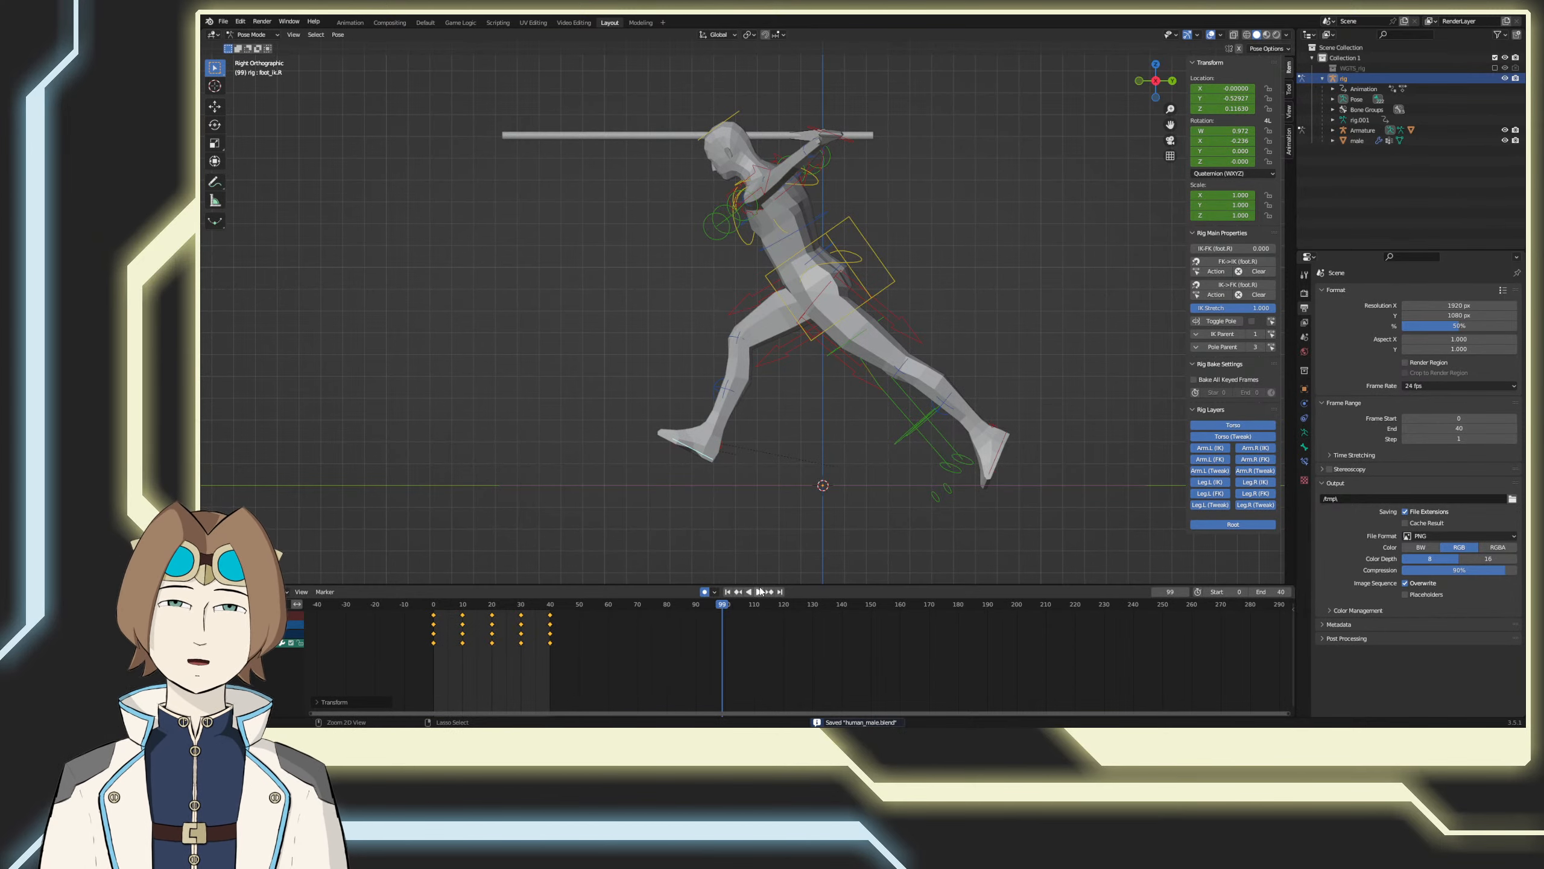
Step: Play the run cycle and set the scene's frame rate to 50 fps
{"action": "left_click", "coordinate": [761, 592]}
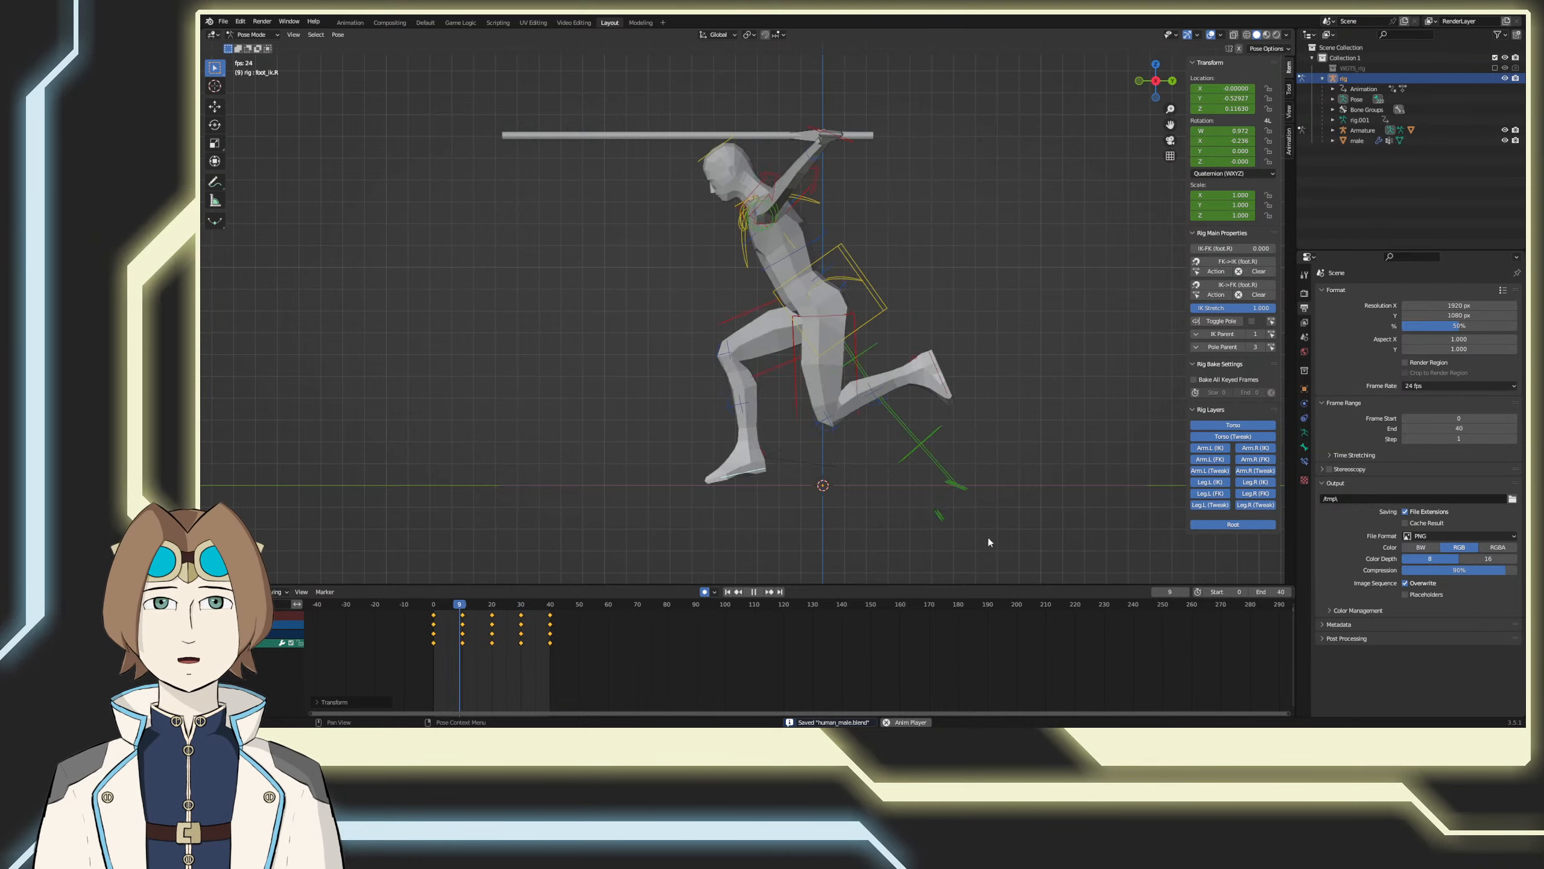
{"action": "left_click", "coordinate": [1420, 386]}
{"action": "left_click", "coordinate": [1422, 451]}
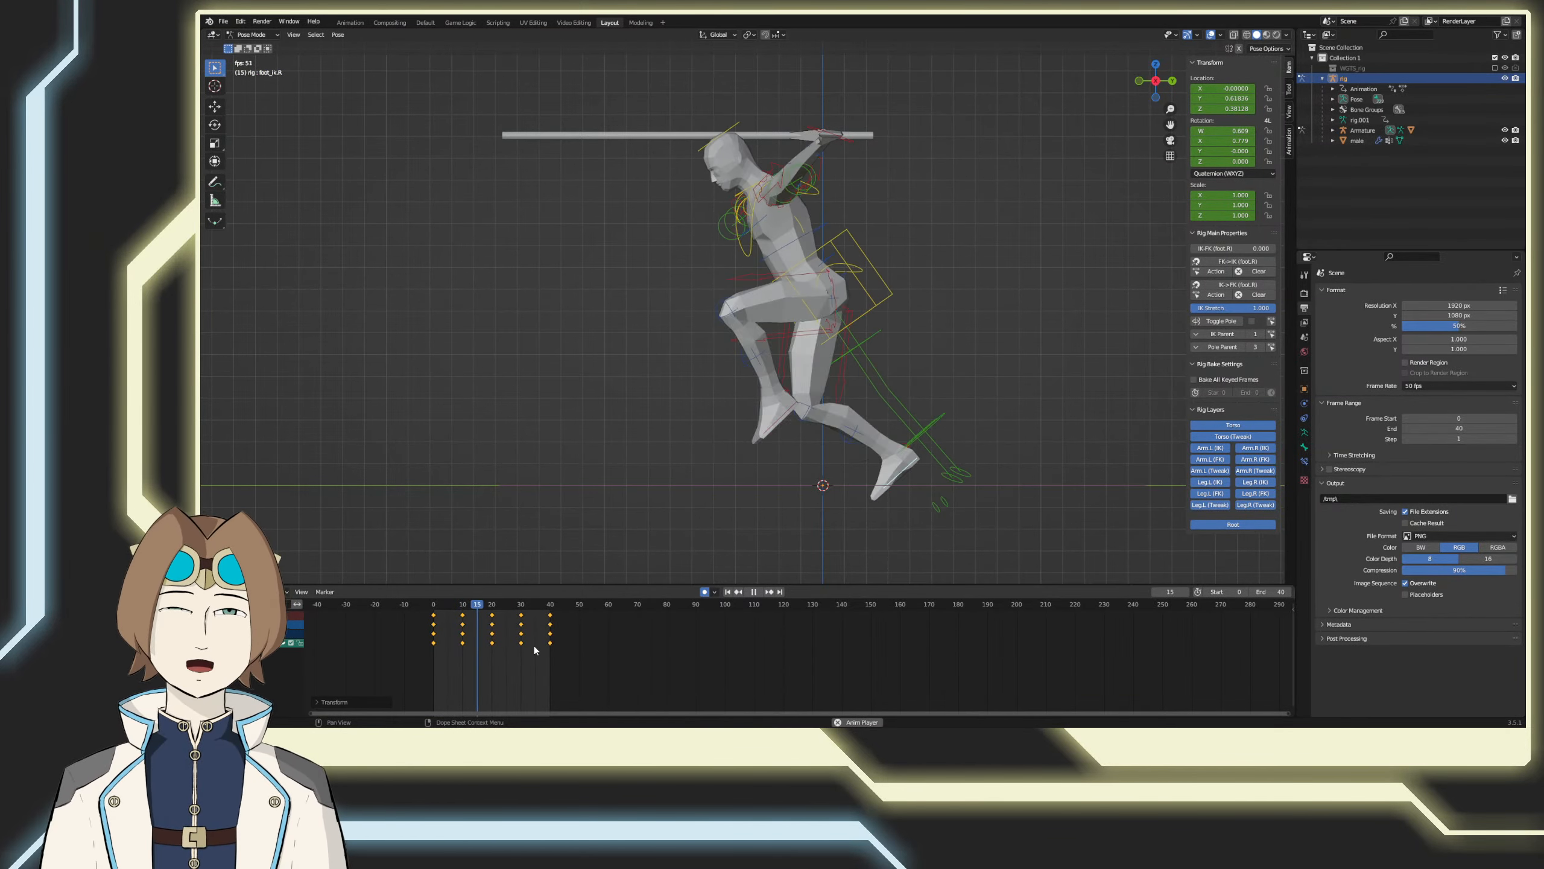
Step: Try a start frame of 1 for the playing loop, and restore the start frame to 0
{"action": "left_click", "coordinate": [1222, 592]}
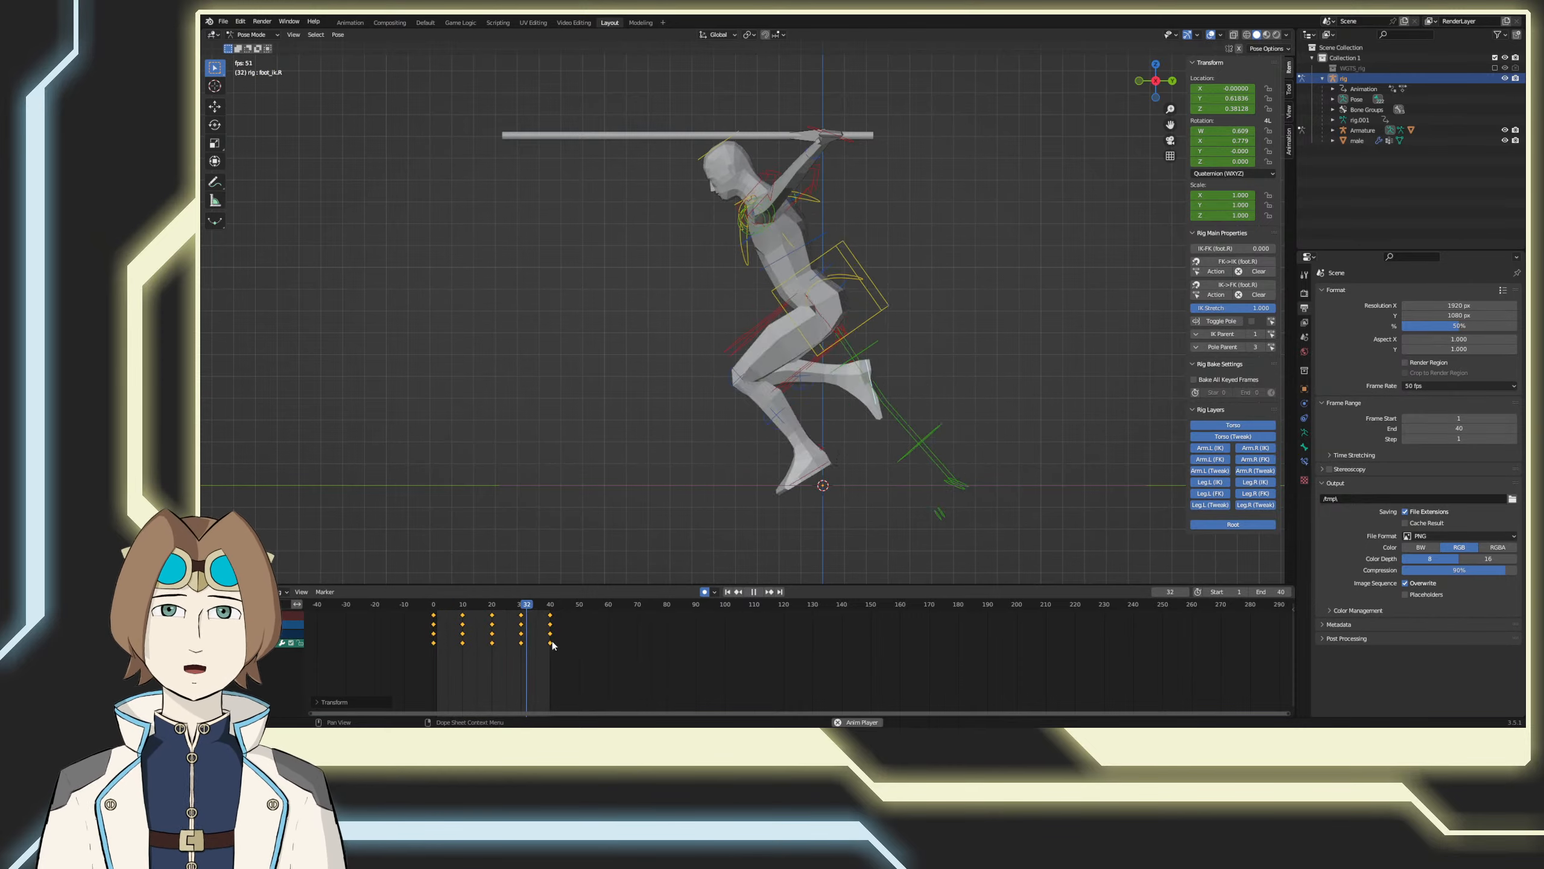
{"action": "left_click_drag", "start_coordinate": [1226, 591], "coordinate": [1219, 591]}
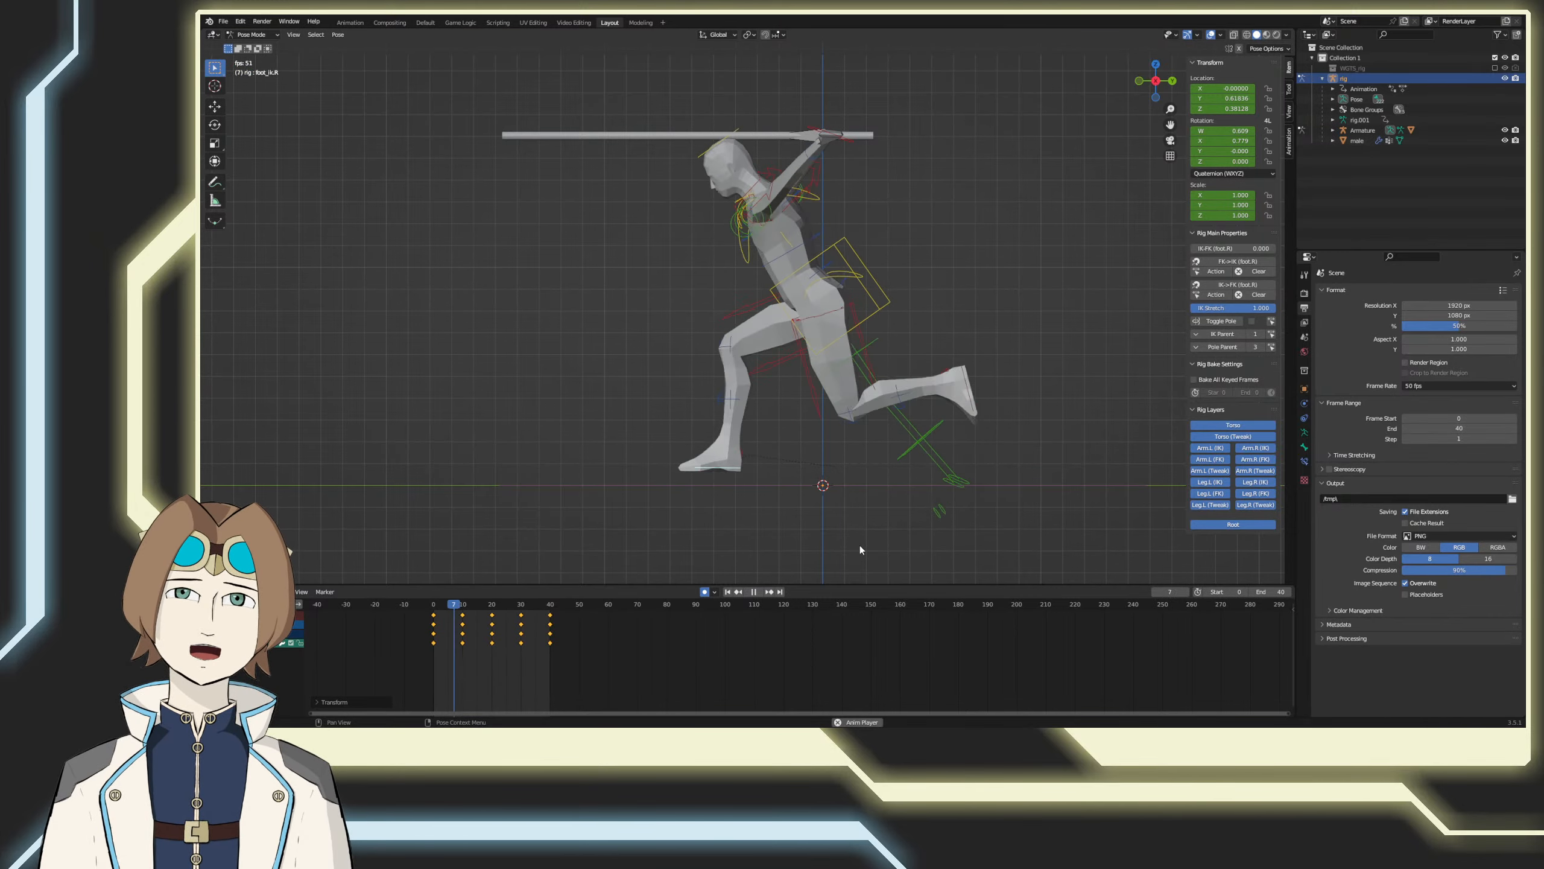
{"action": "middle_click_drag", "start_coordinate": [858, 546], "coordinate": [841, 526], "text": "shift"}
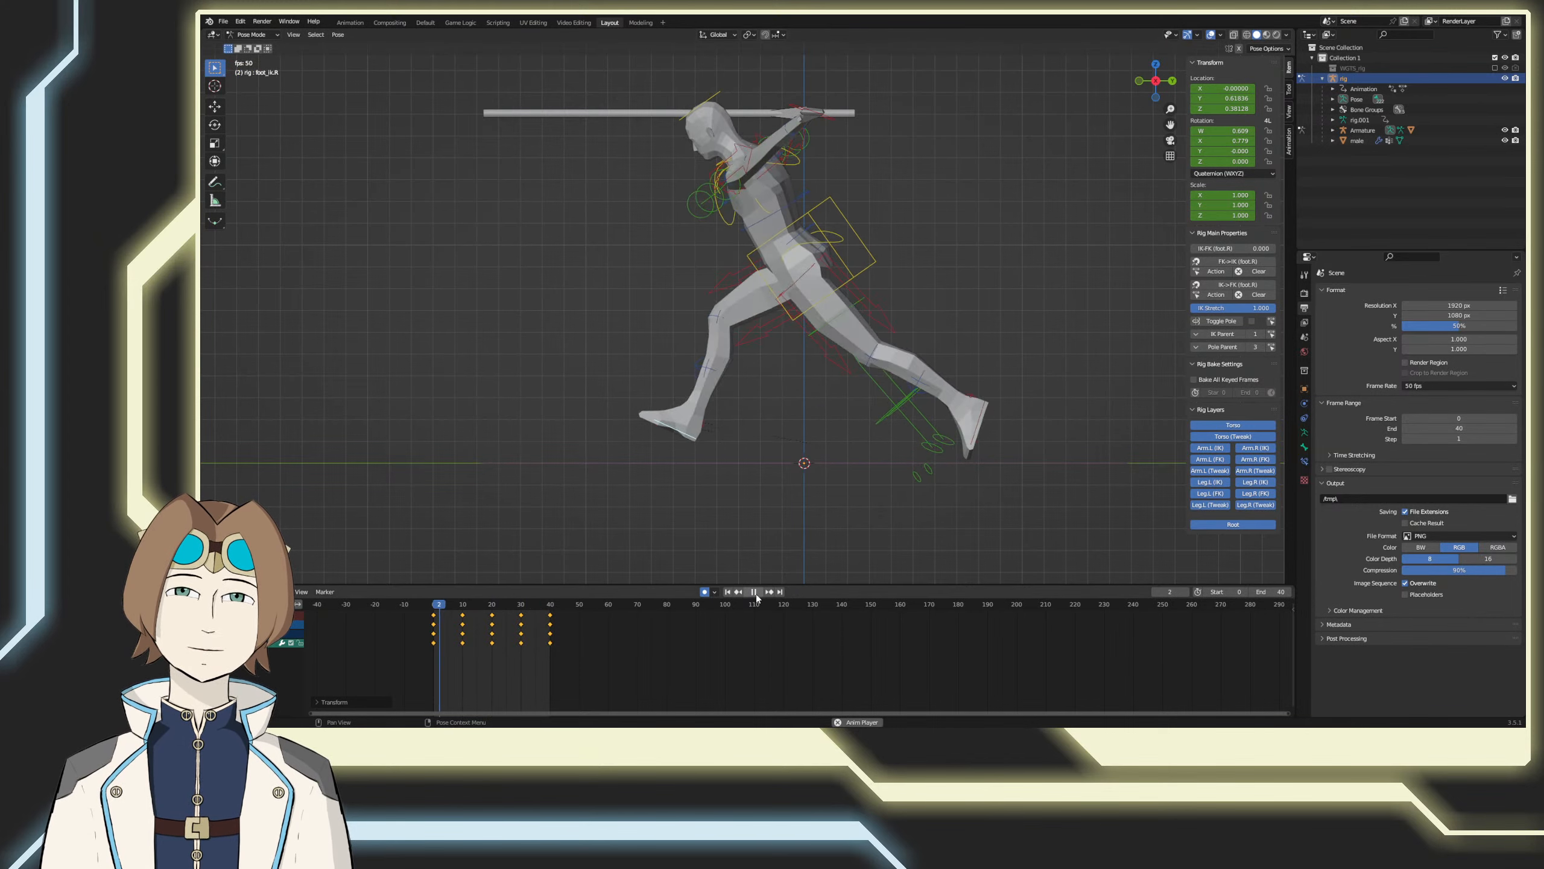
Step: Stop the playback, select all rig controls, and set all their keyframes to Constant interpolation
{"action": "key", "text": "space"}
{"action": "key", "text": "a"}
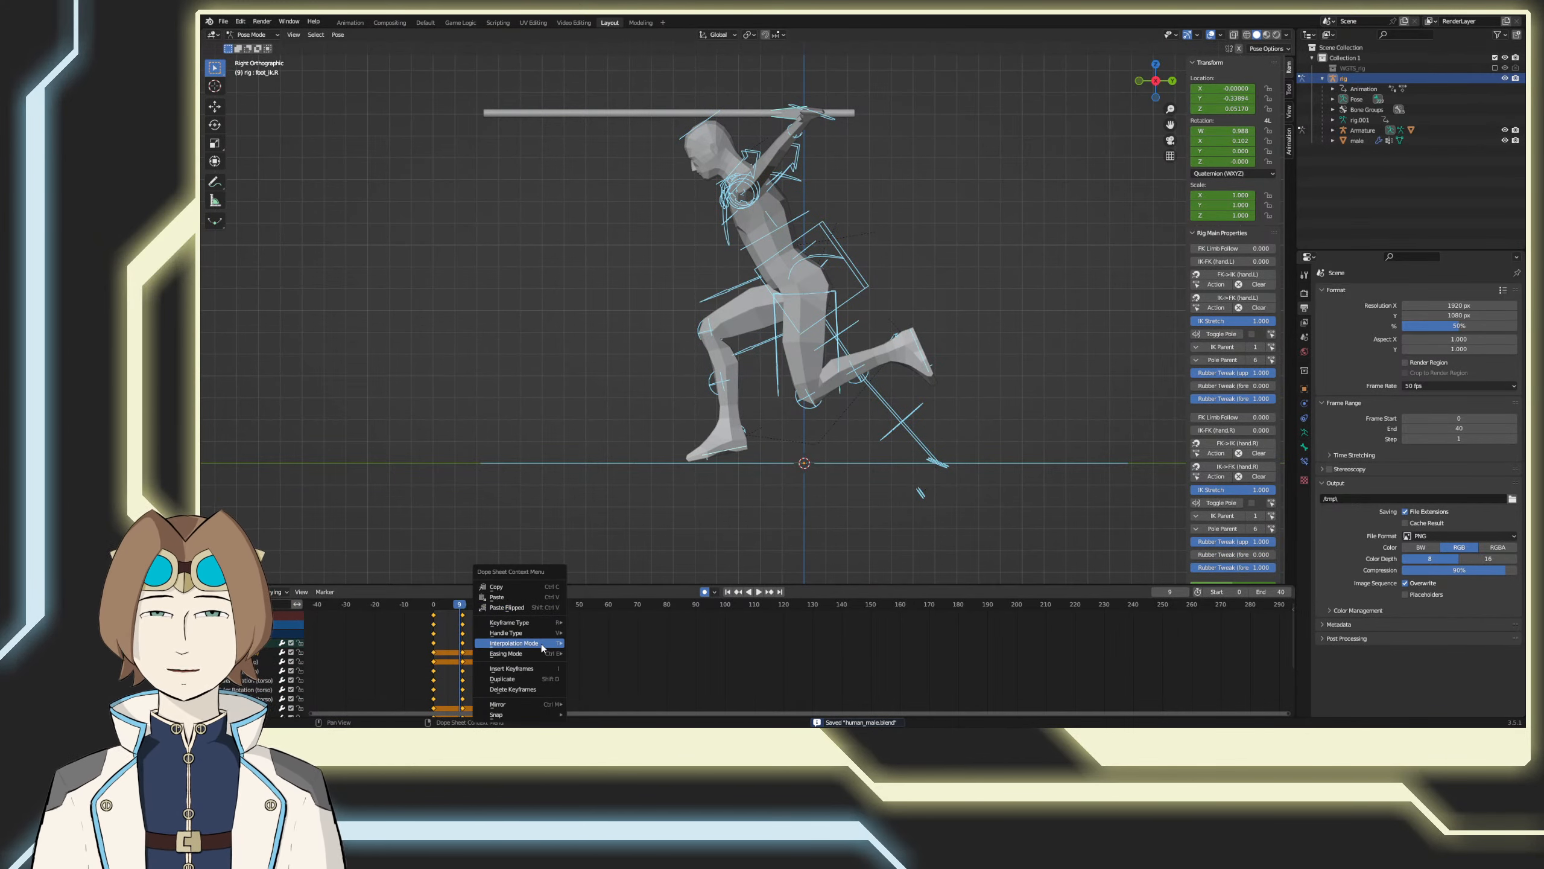
{"action": "mouse_move", "coordinate": [541, 645]}
{"action": "left_click", "coordinate": [591, 574]}
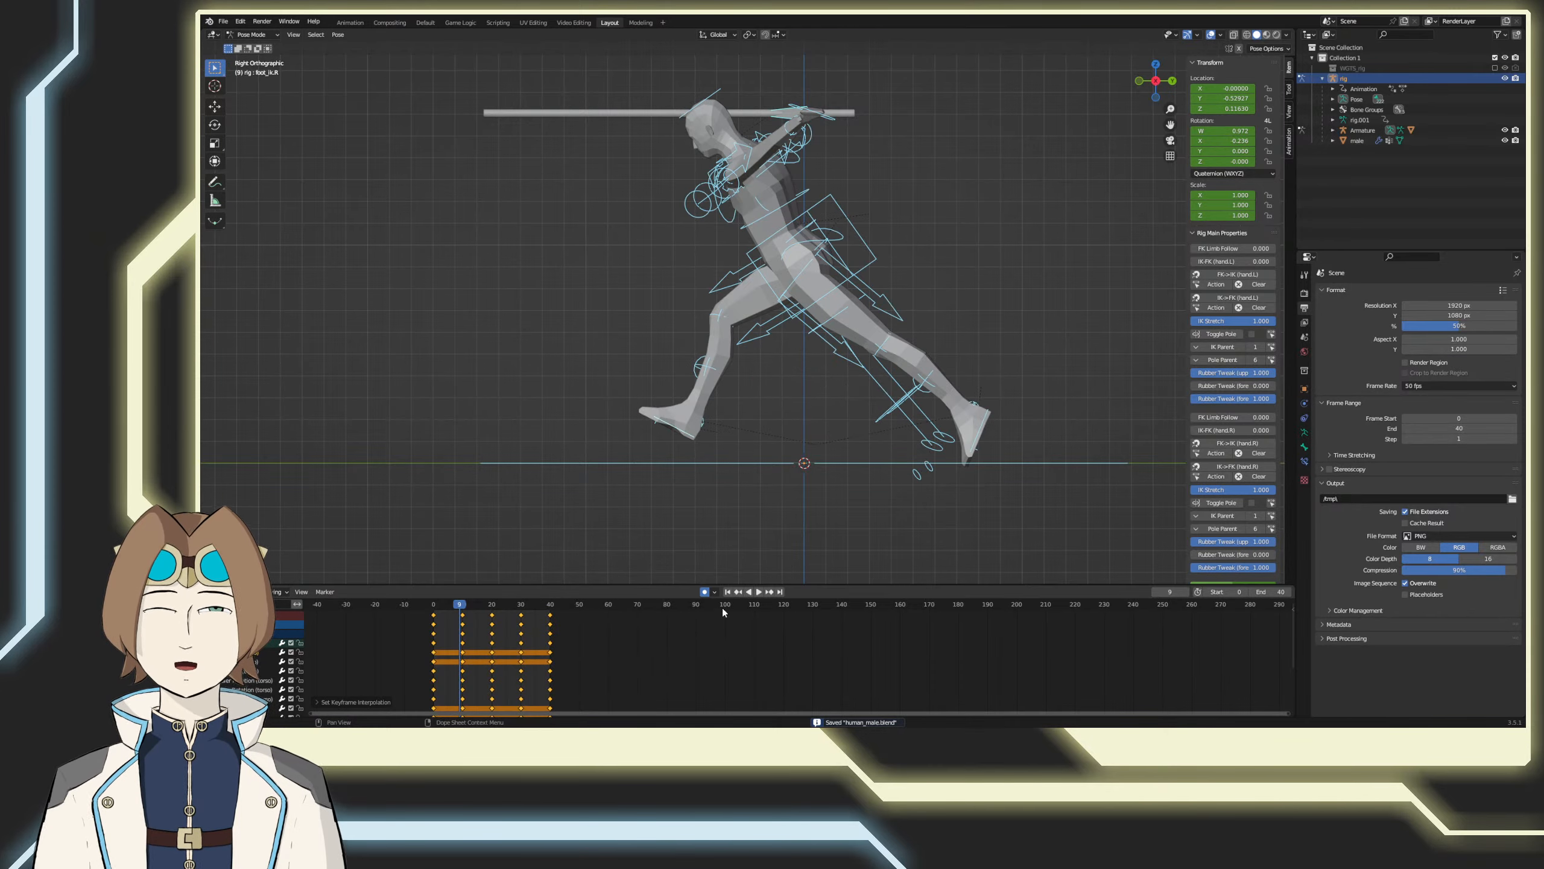
Step: Play the stepped run cycle and examine it from the side and in perspective from behind
{"action": "left_click", "coordinate": [760, 591]}
{"action": "middle_click_drag", "start_coordinate": [649, 540], "coordinate": [841, 509]}
{"action": "key", "text": "KP_3"}
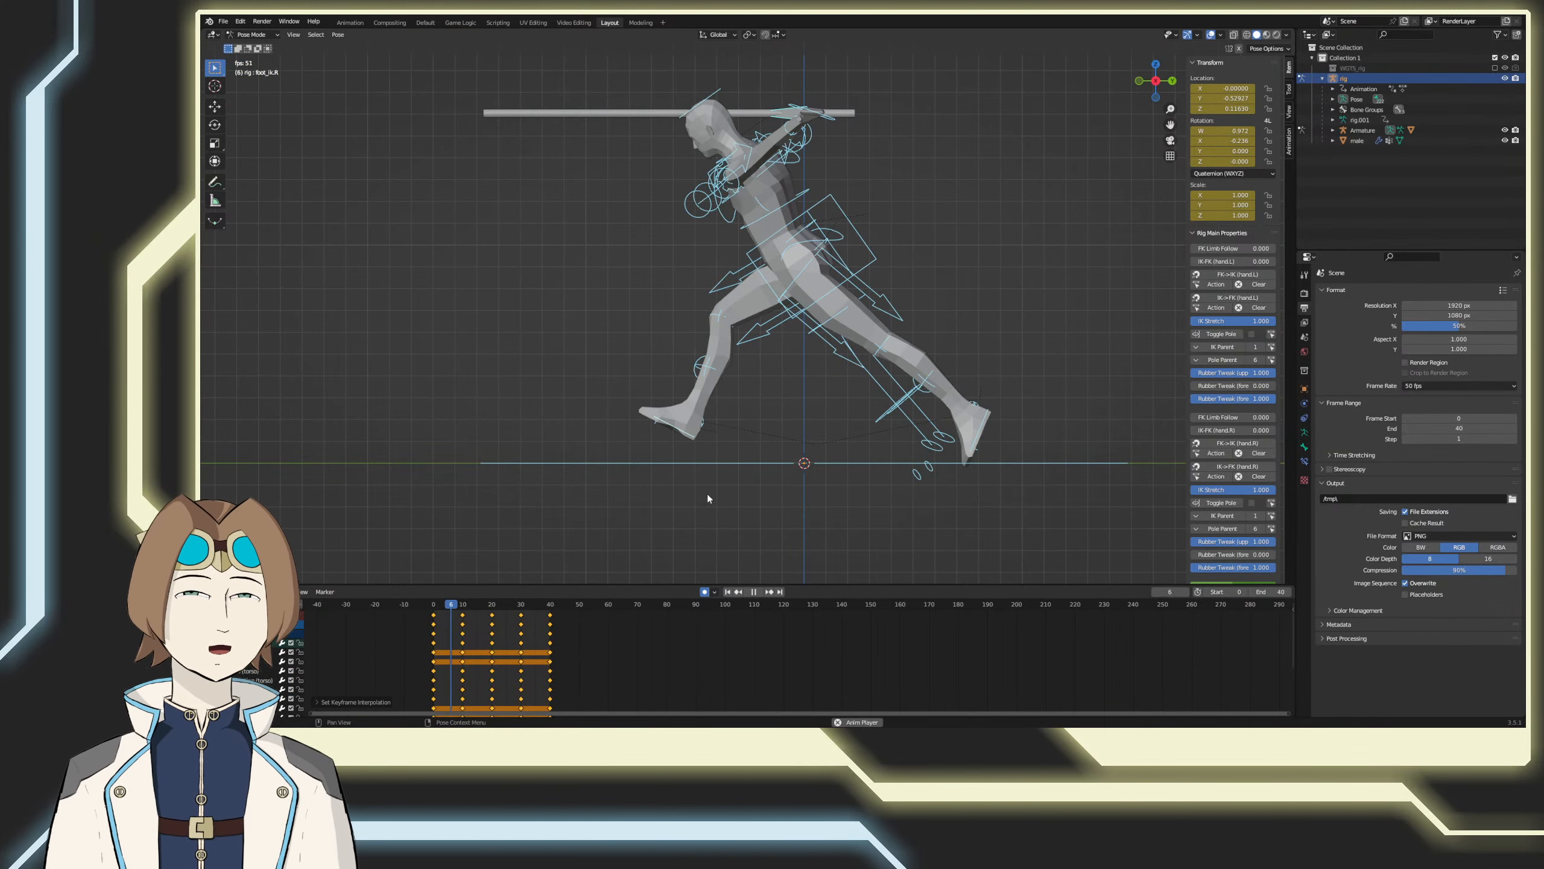
{"action": "middle_click_drag", "start_coordinate": [652, 479], "coordinate": [920, 520]}
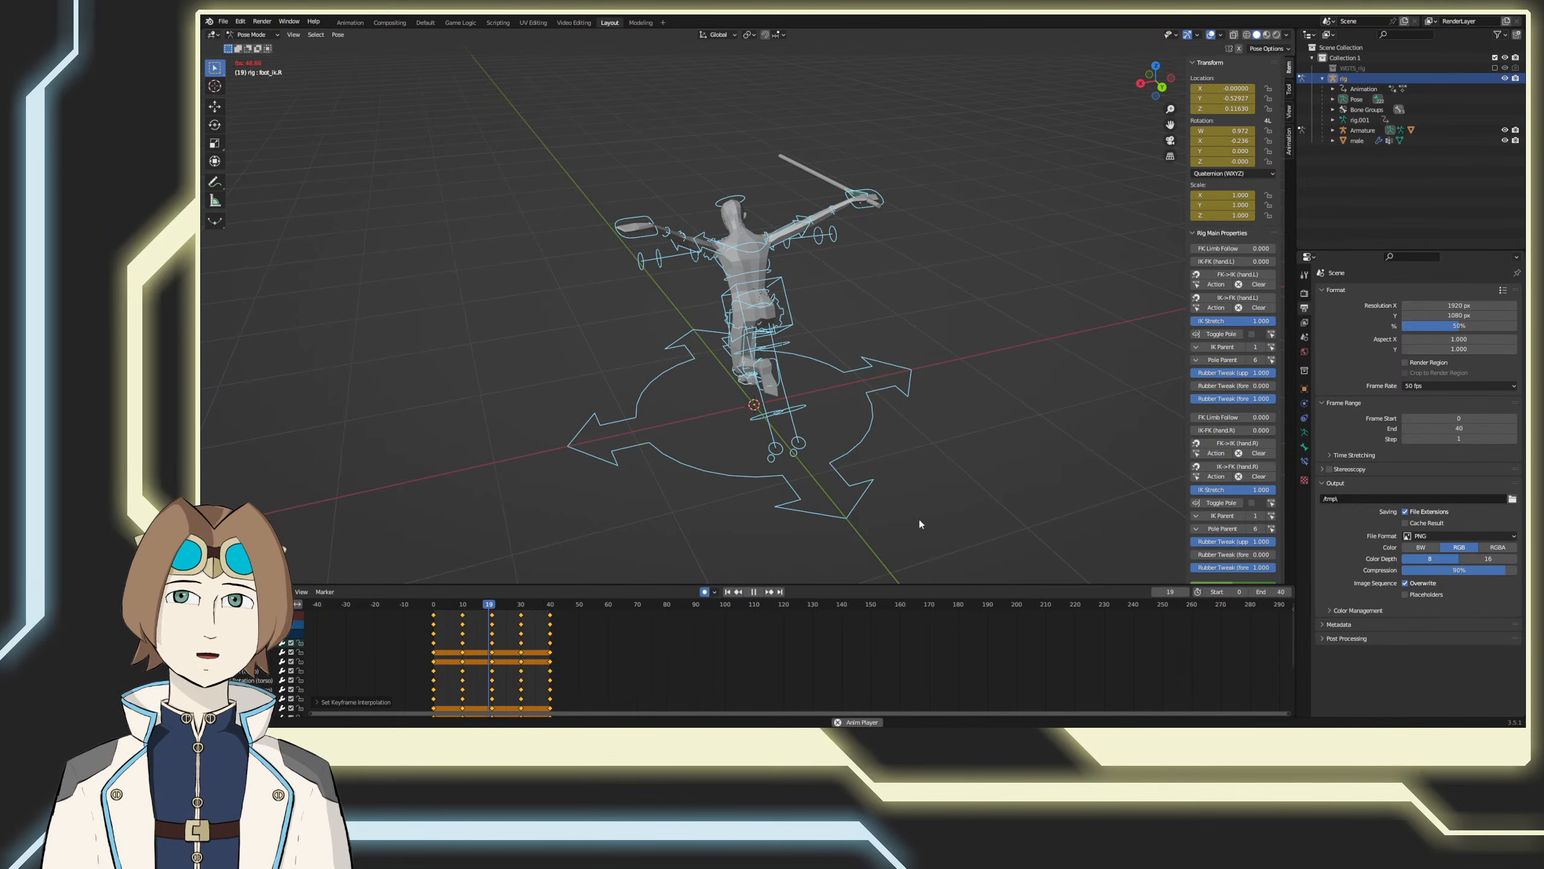
{"action": "left_click", "coordinate": [748, 591]}
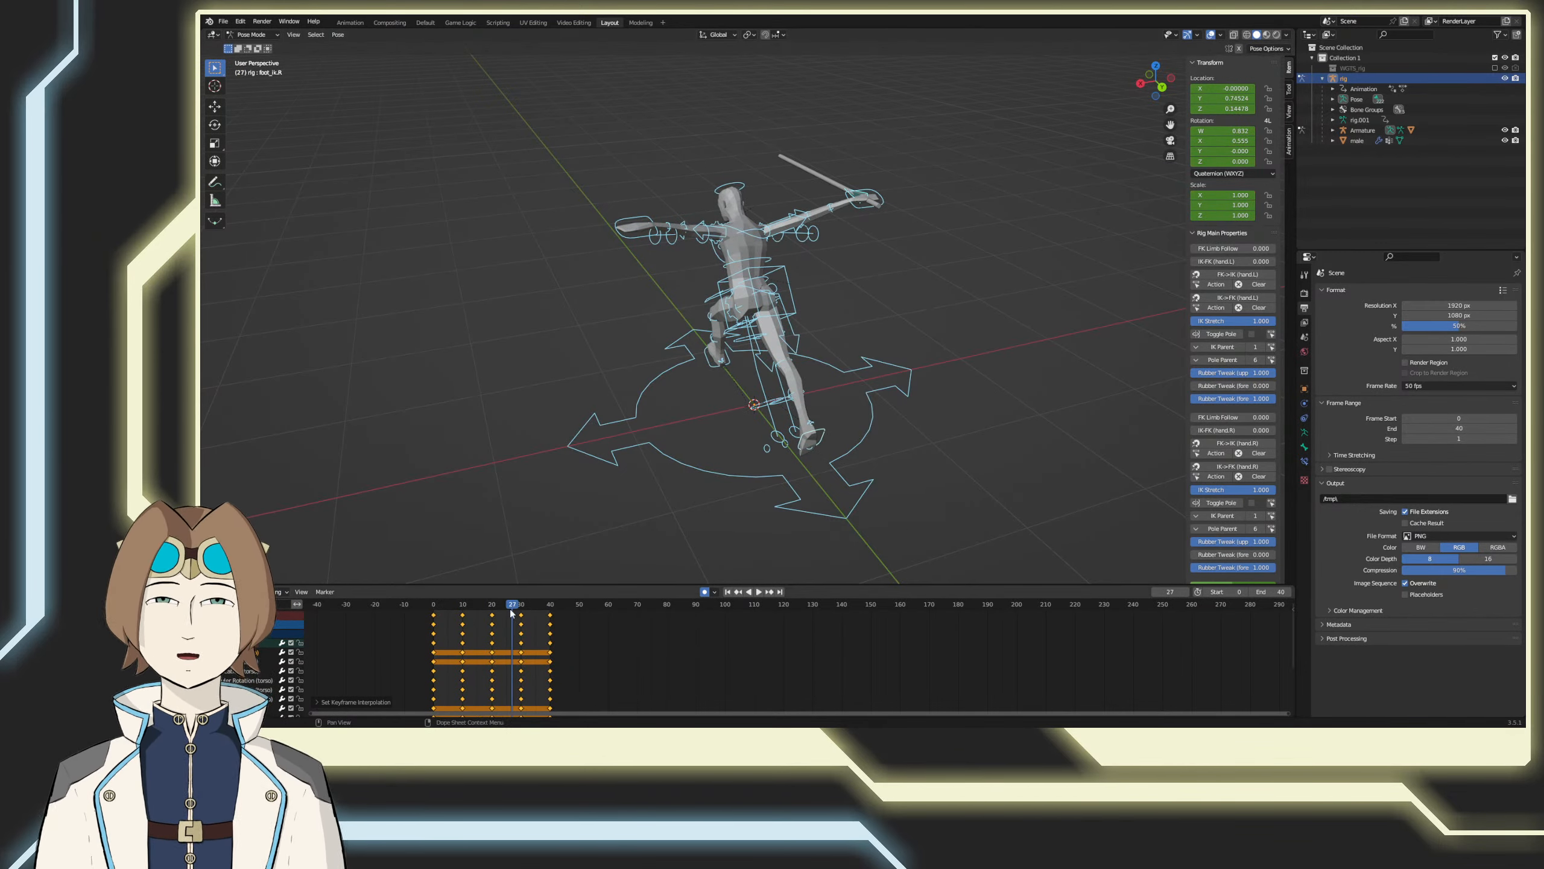
Step: Scale all keyframes by half from frame 0 so the cycle spans frames 0 to 20, set the end frame to 20, and save
{"action": "left_click_drag", "start_coordinate": [495, 609], "coordinate": [440, 609]}
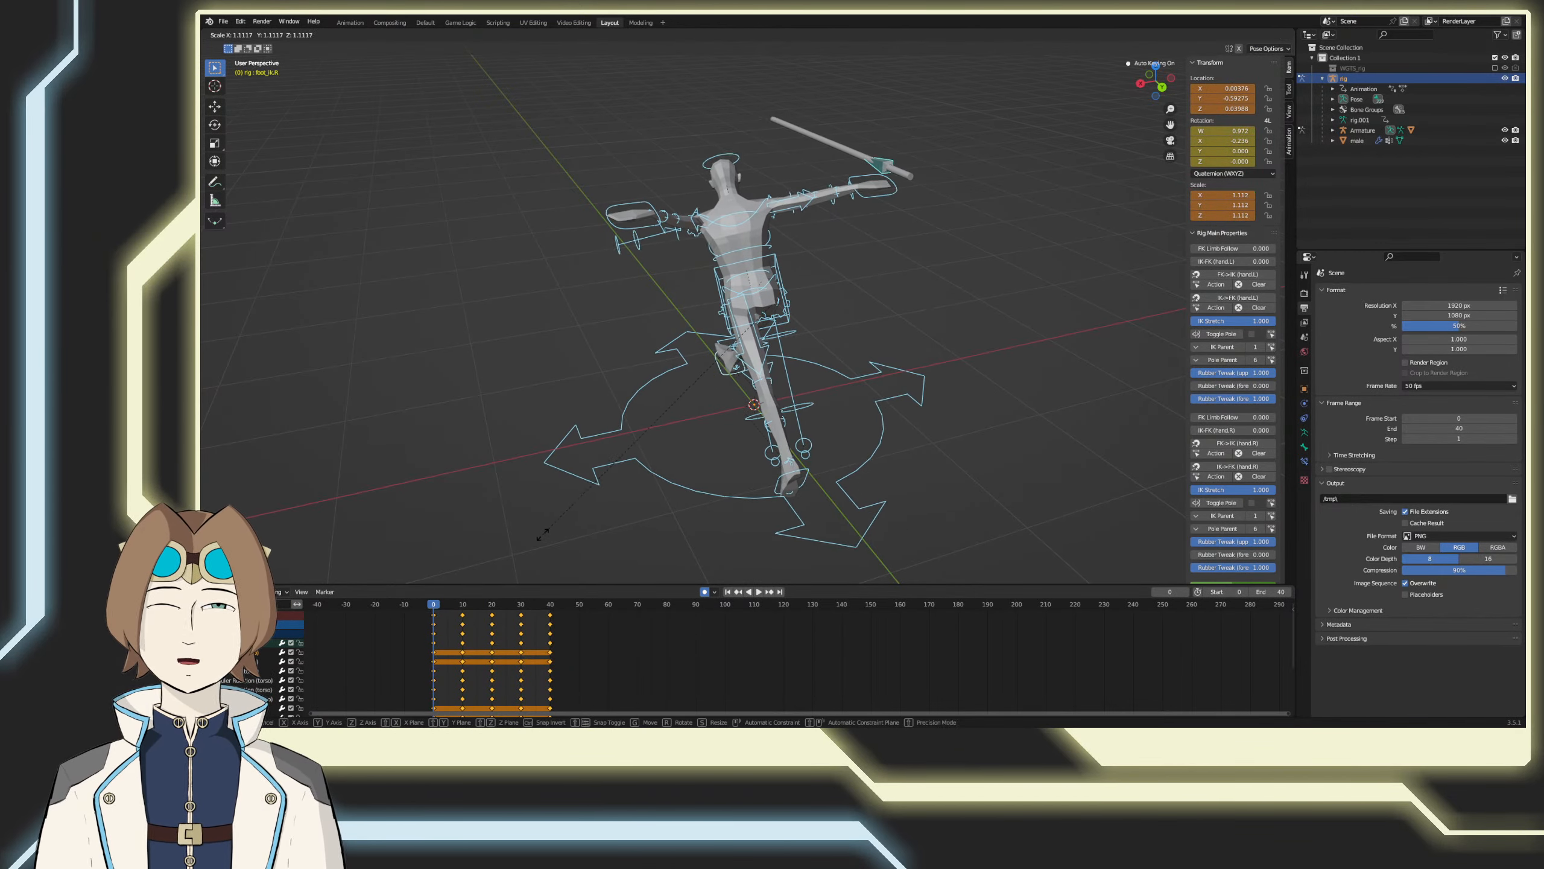
{"action": "key", "text": "s"}
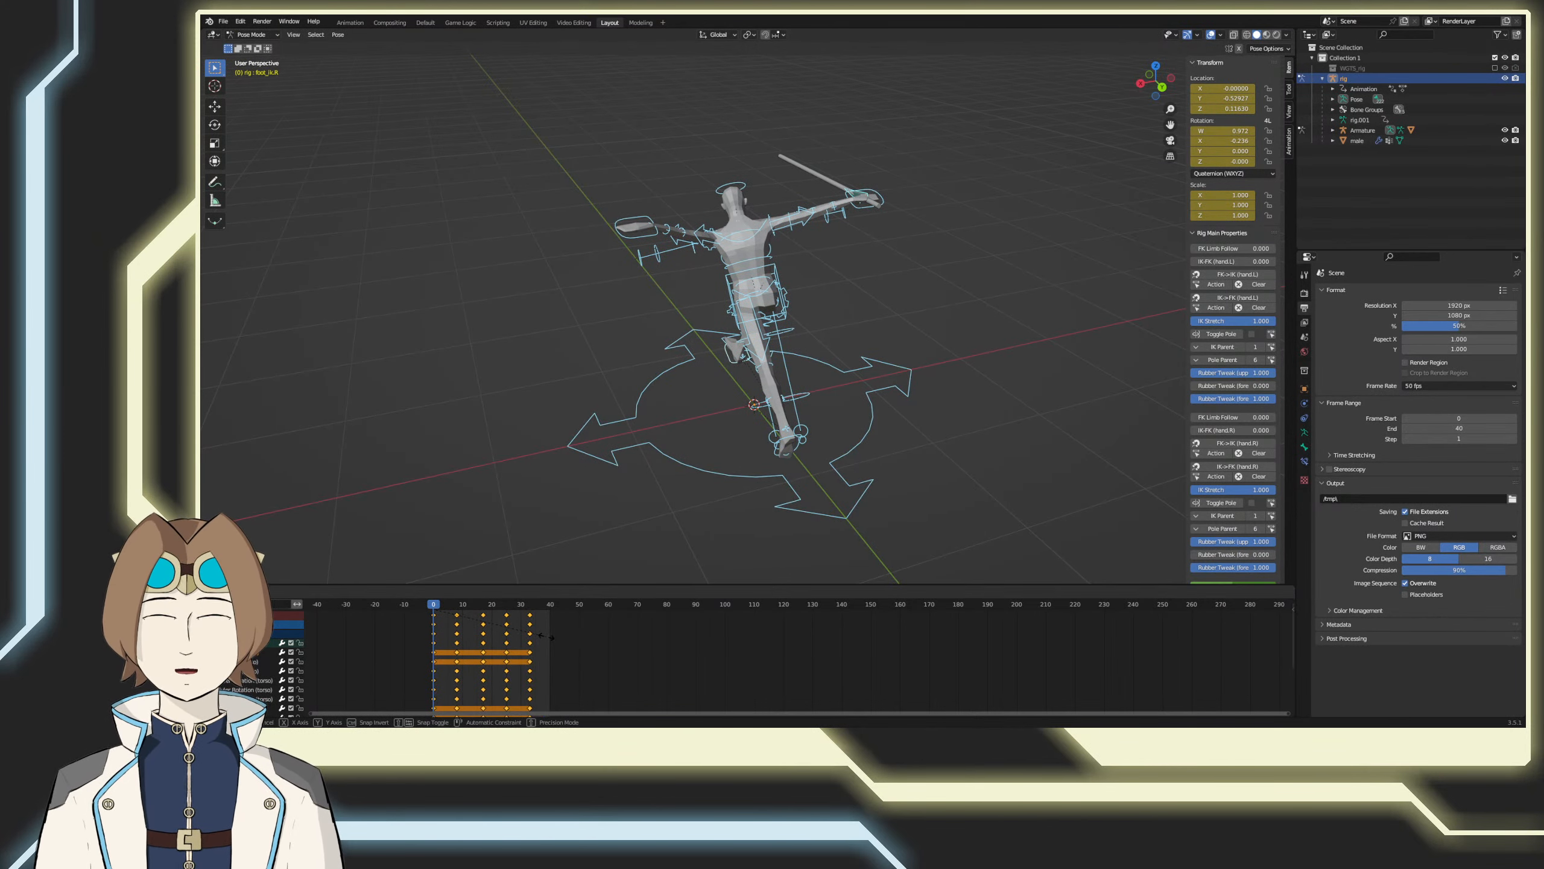
{"action": "left_click", "coordinate": [545, 636]}
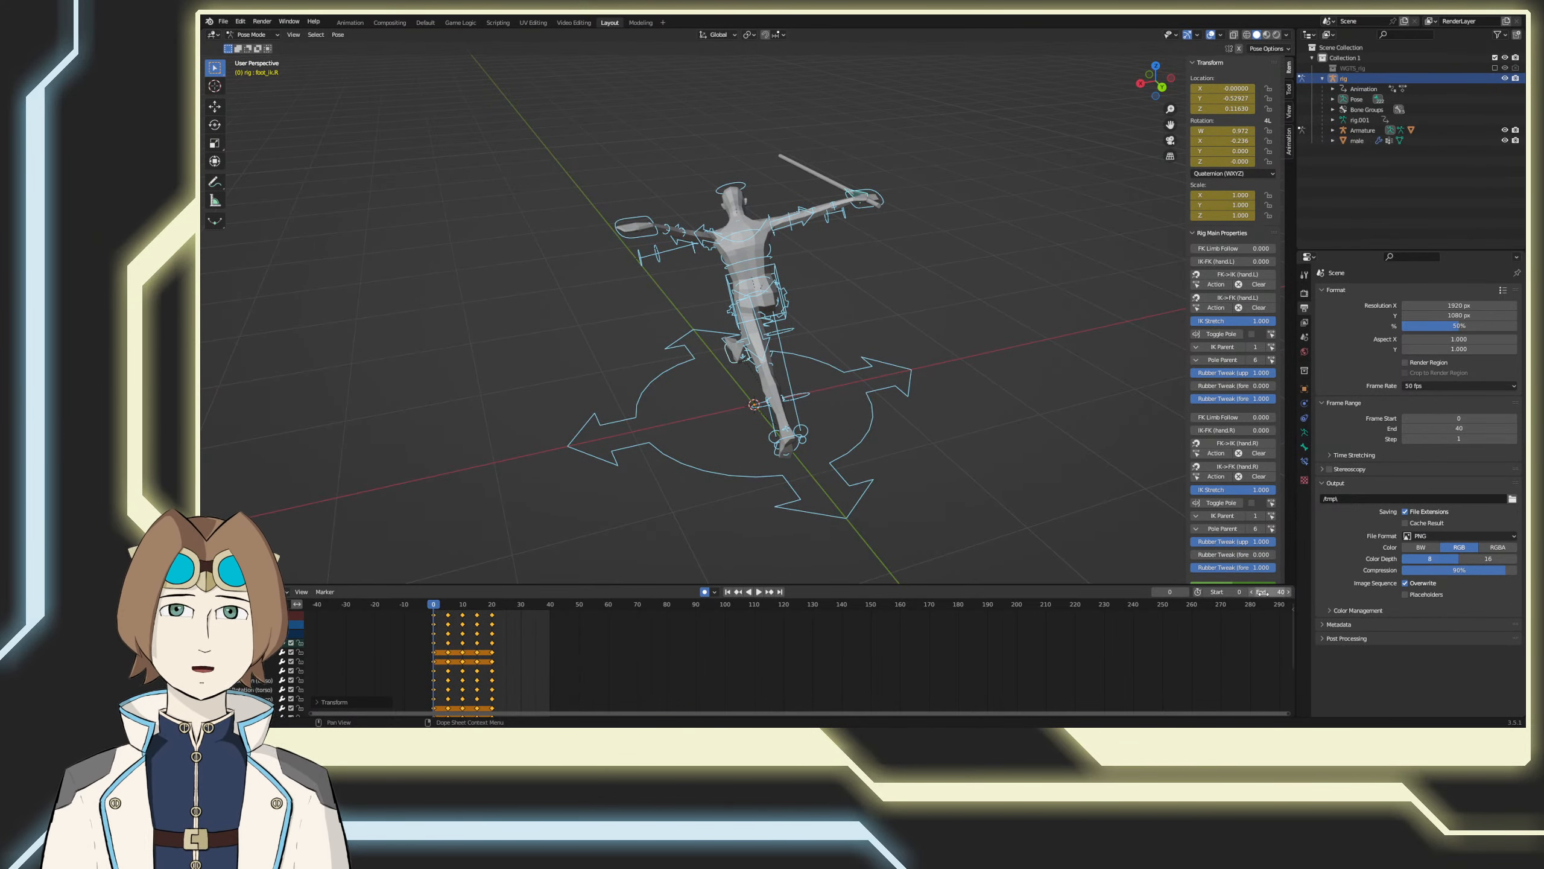
{"action": "type", "text": "20"}
{"action": "key", "text": "Return"}
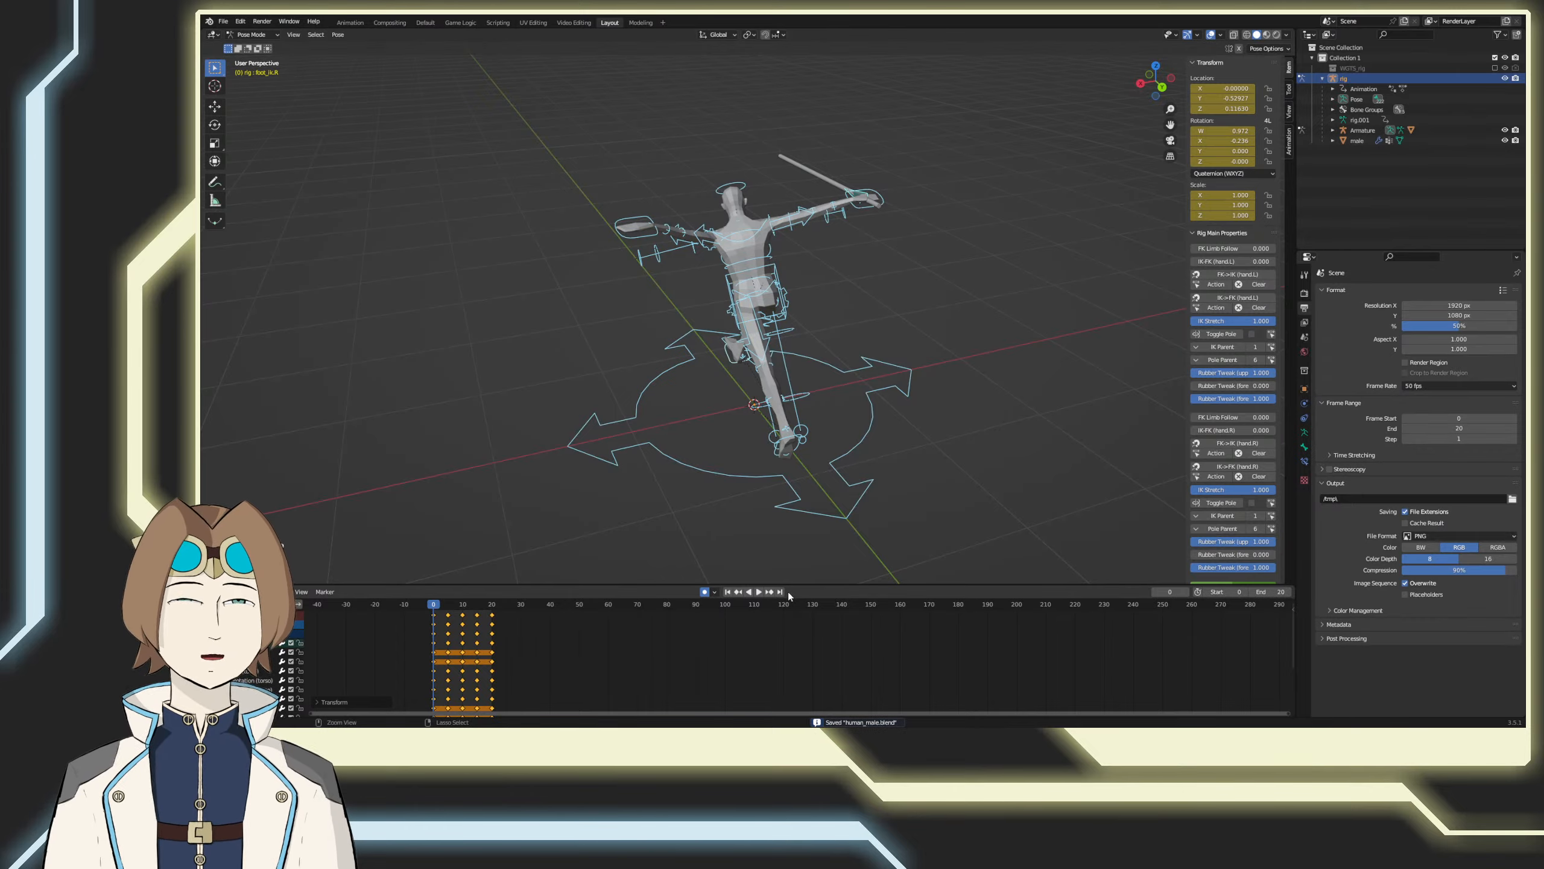
Step: Play the shortened loop, and inspect the leg poses at frames 0 and 5 from the front and side
{"action": "left_click", "coordinate": [759, 592]}
{"action": "middle_click_drag", "start_coordinate": [793, 545], "coordinate": [918, 485]}
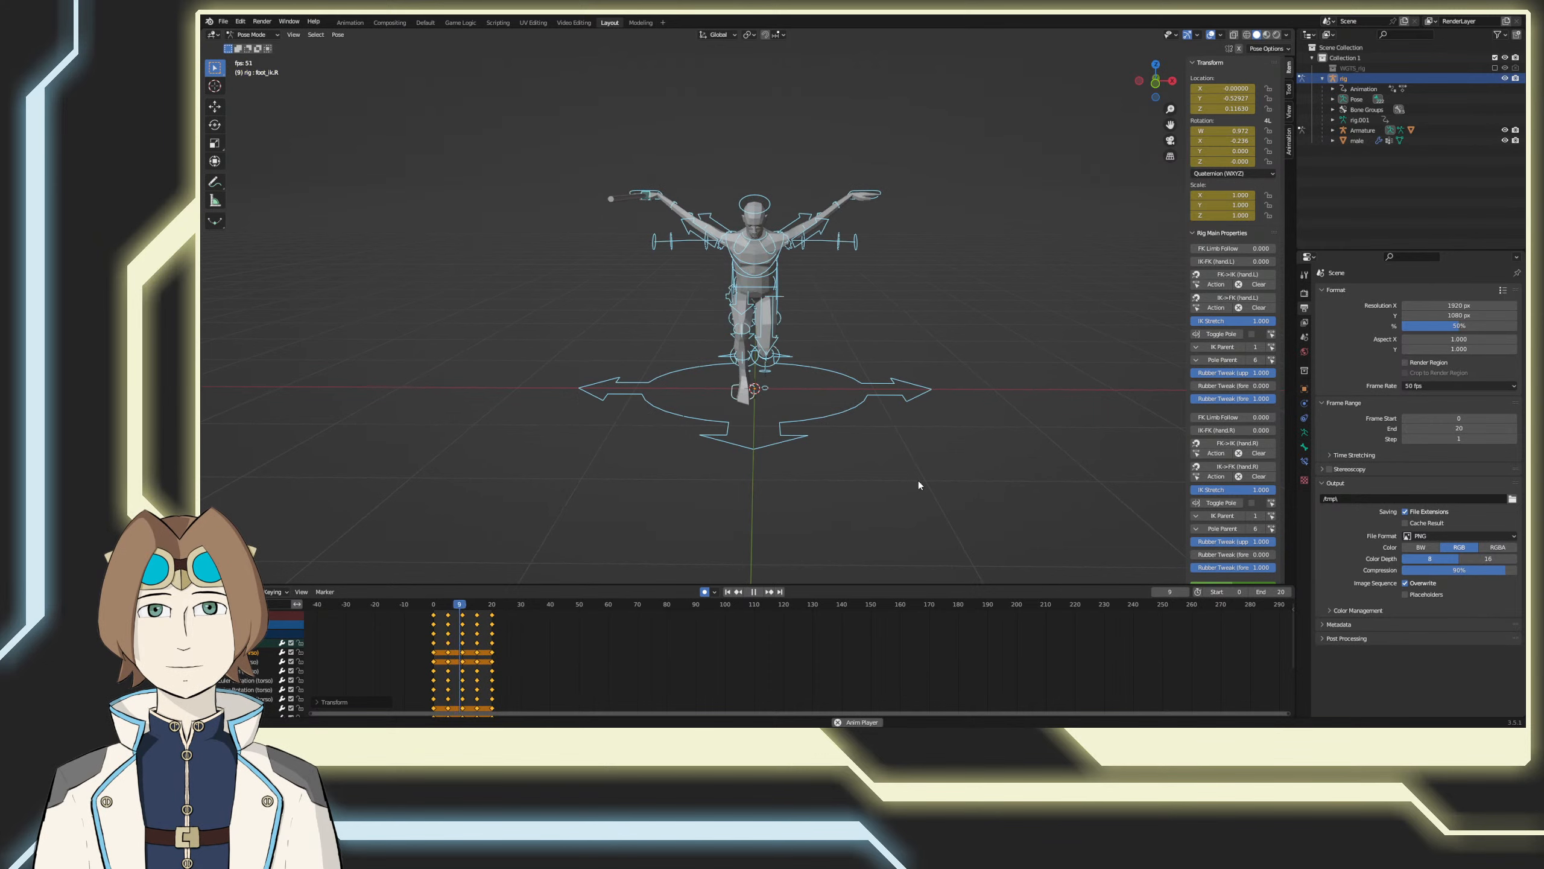
{"action": "left_click", "coordinate": [758, 594]}
{"action": "middle_click_drag", "start_coordinate": [767, 489], "coordinate": [524, 551]}
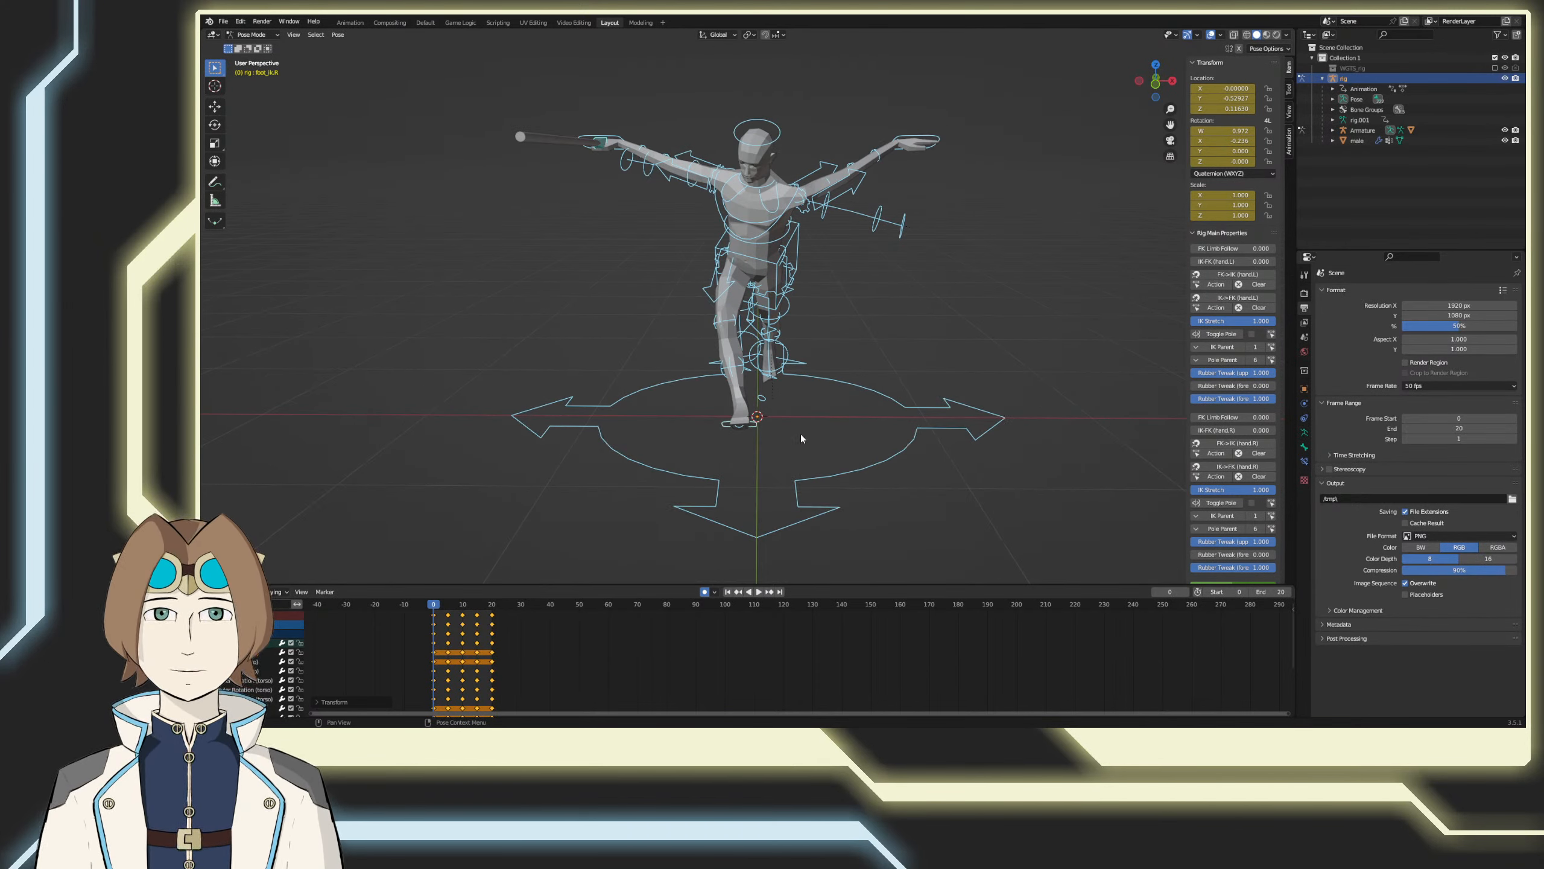
{"action": "middle_click_drag", "start_coordinate": [801, 435], "coordinate": [754, 464]}
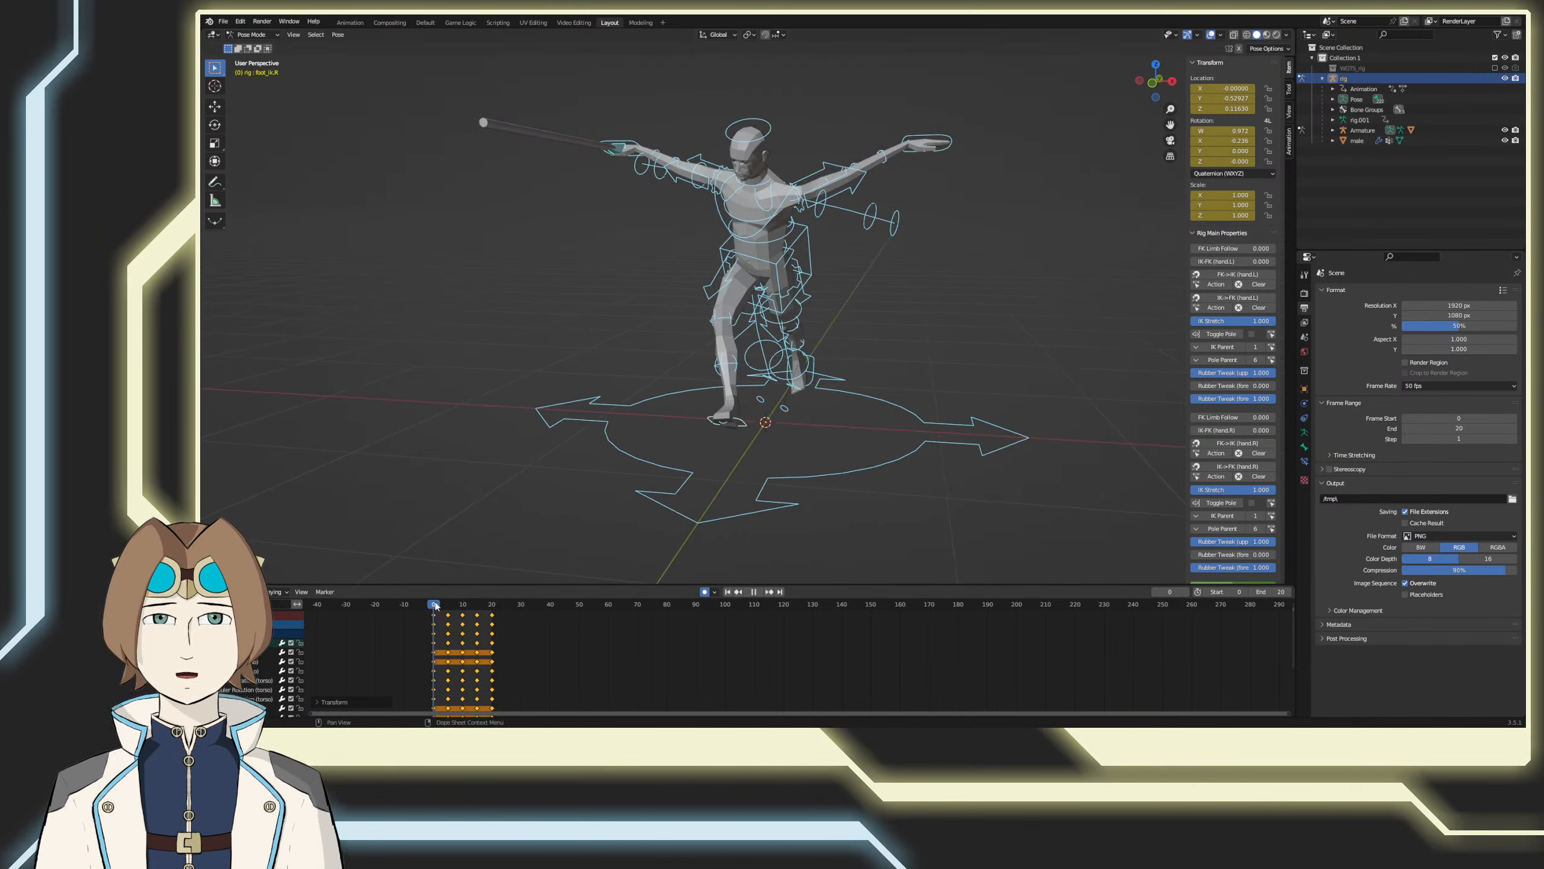
{"action": "left_click_drag", "start_coordinate": [436, 605], "coordinate": [452, 614]}
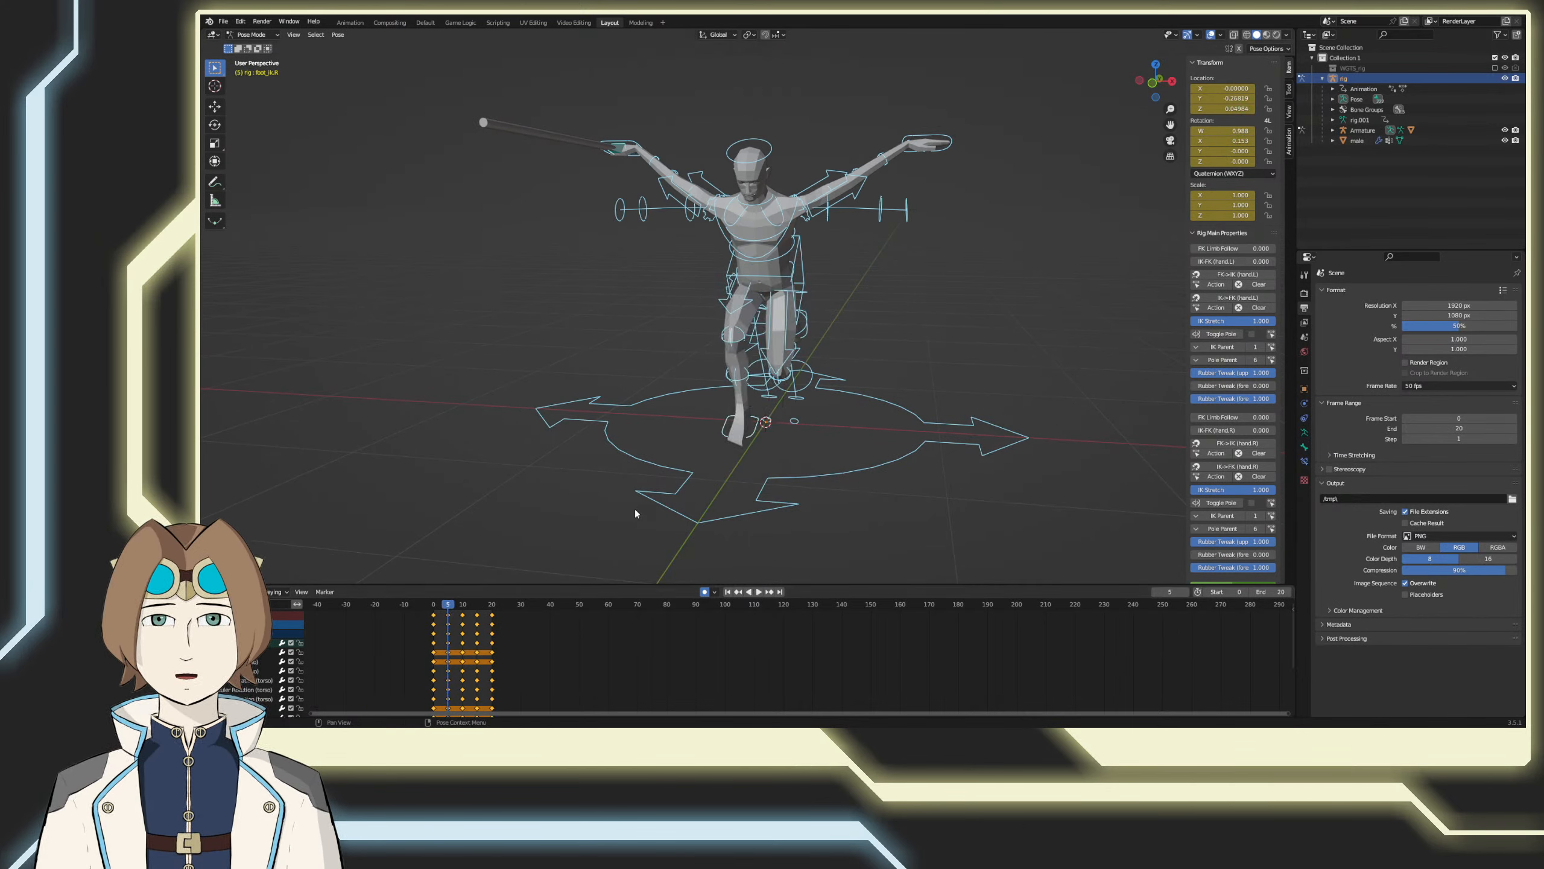
{"action": "middle_click_drag", "start_coordinate": [794, 449], "coordinate": [651, 422]}
Step: At frame 0, move the left foot control outward about 0.17 along X in front view
{"action": "left_click", "coordinate": [880, 344]}
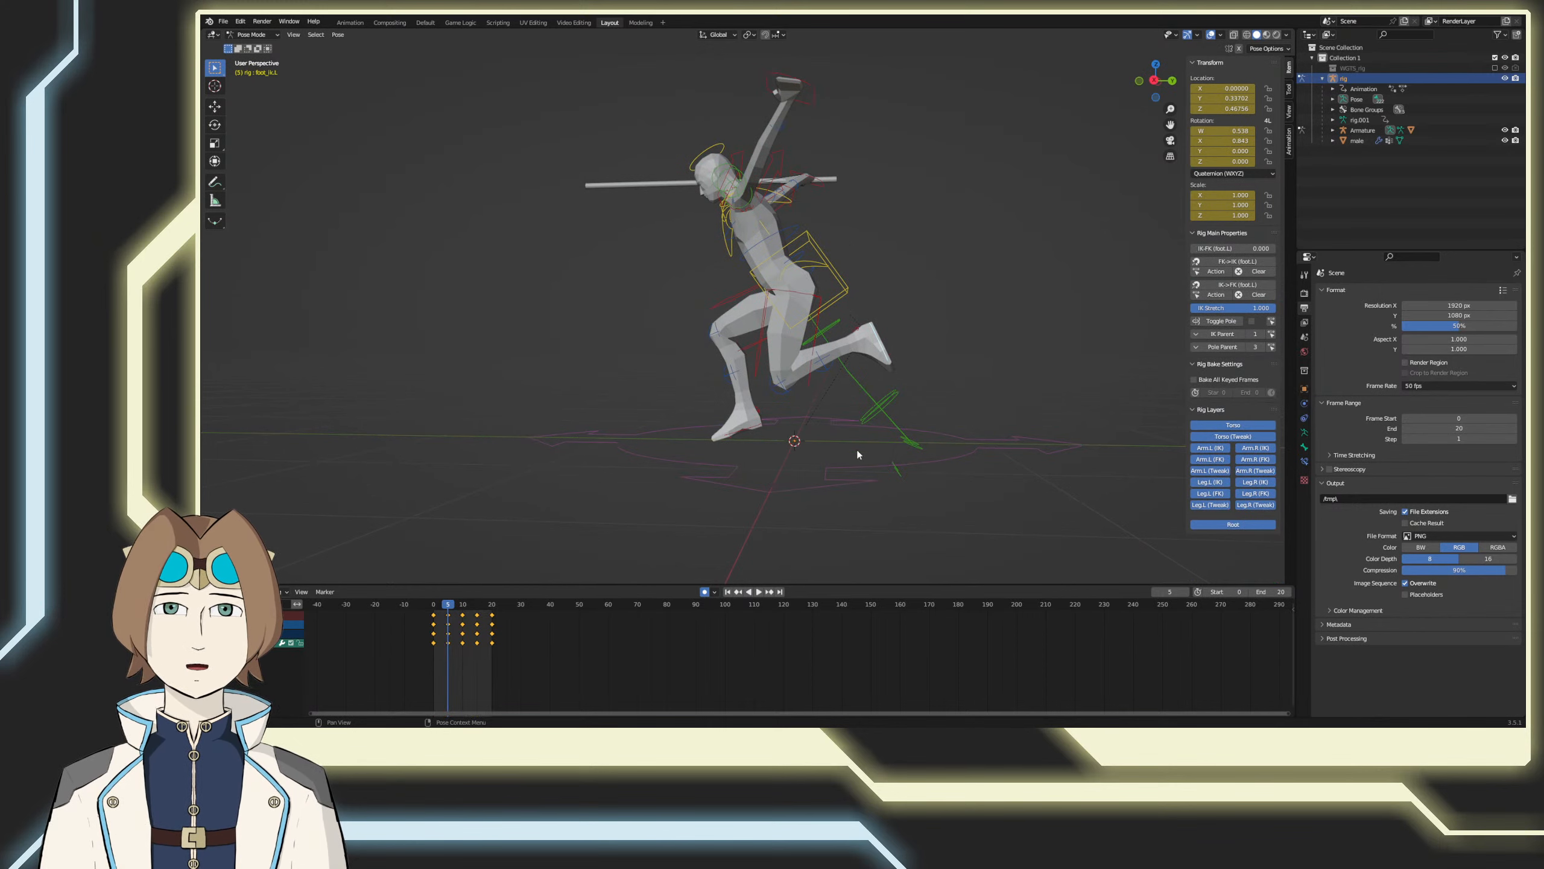
{"action": "key", "text": "KP_1"}
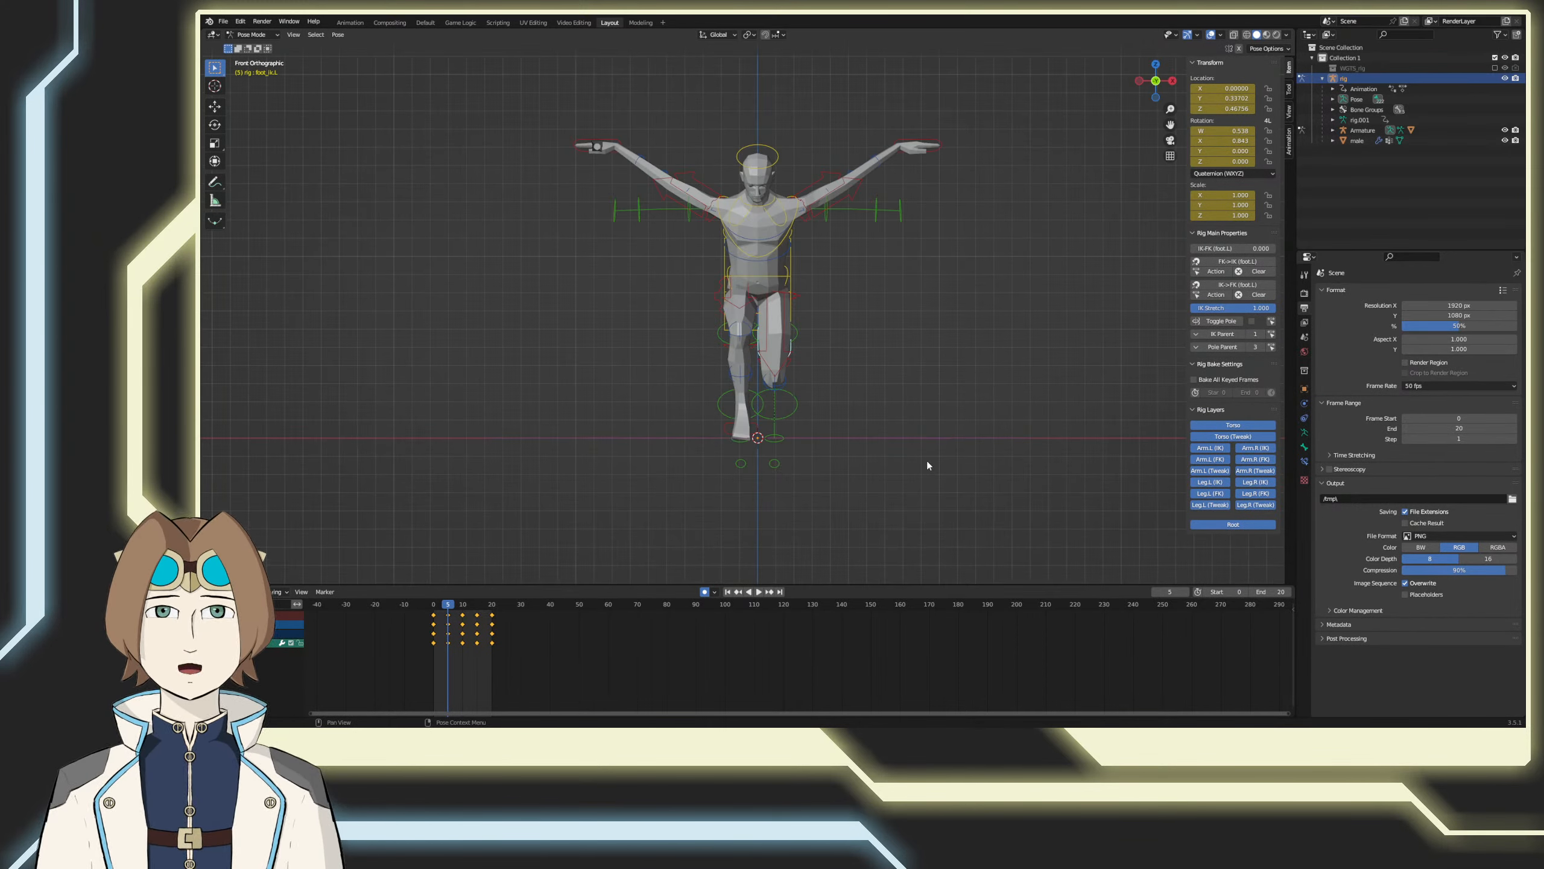
{"action": "left_click_drag", "start_coordinate": [454, 604], "coordinate": [423, 606]}
{"action": "key", "text": "space"}
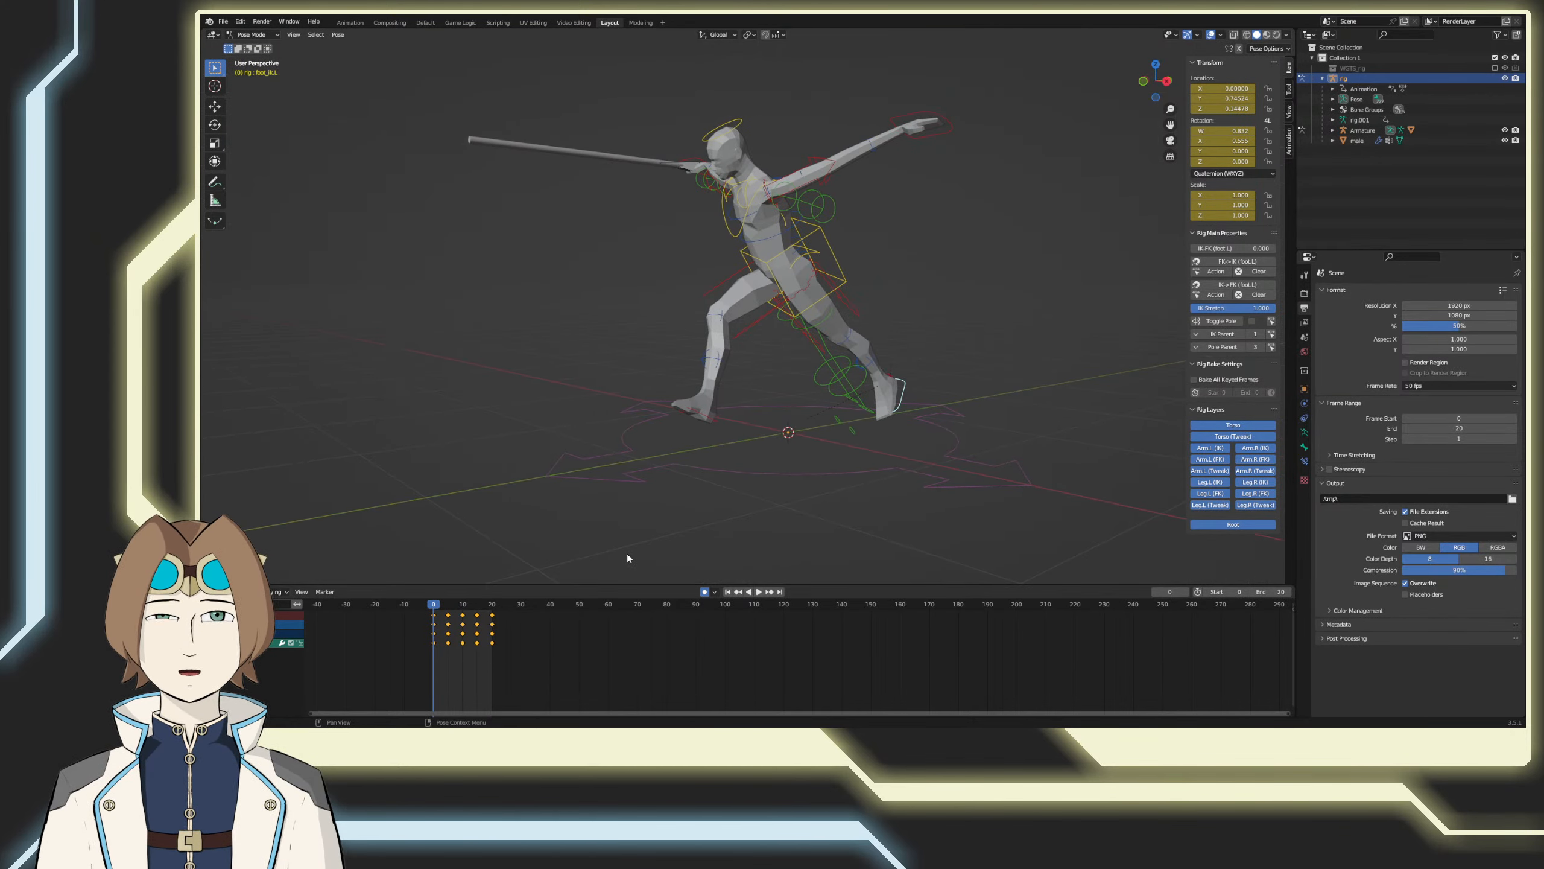
{"action": "key", "text": "Escape"}
{"action": "key", "text": "g"}
{"action": "key", "text": "x"}
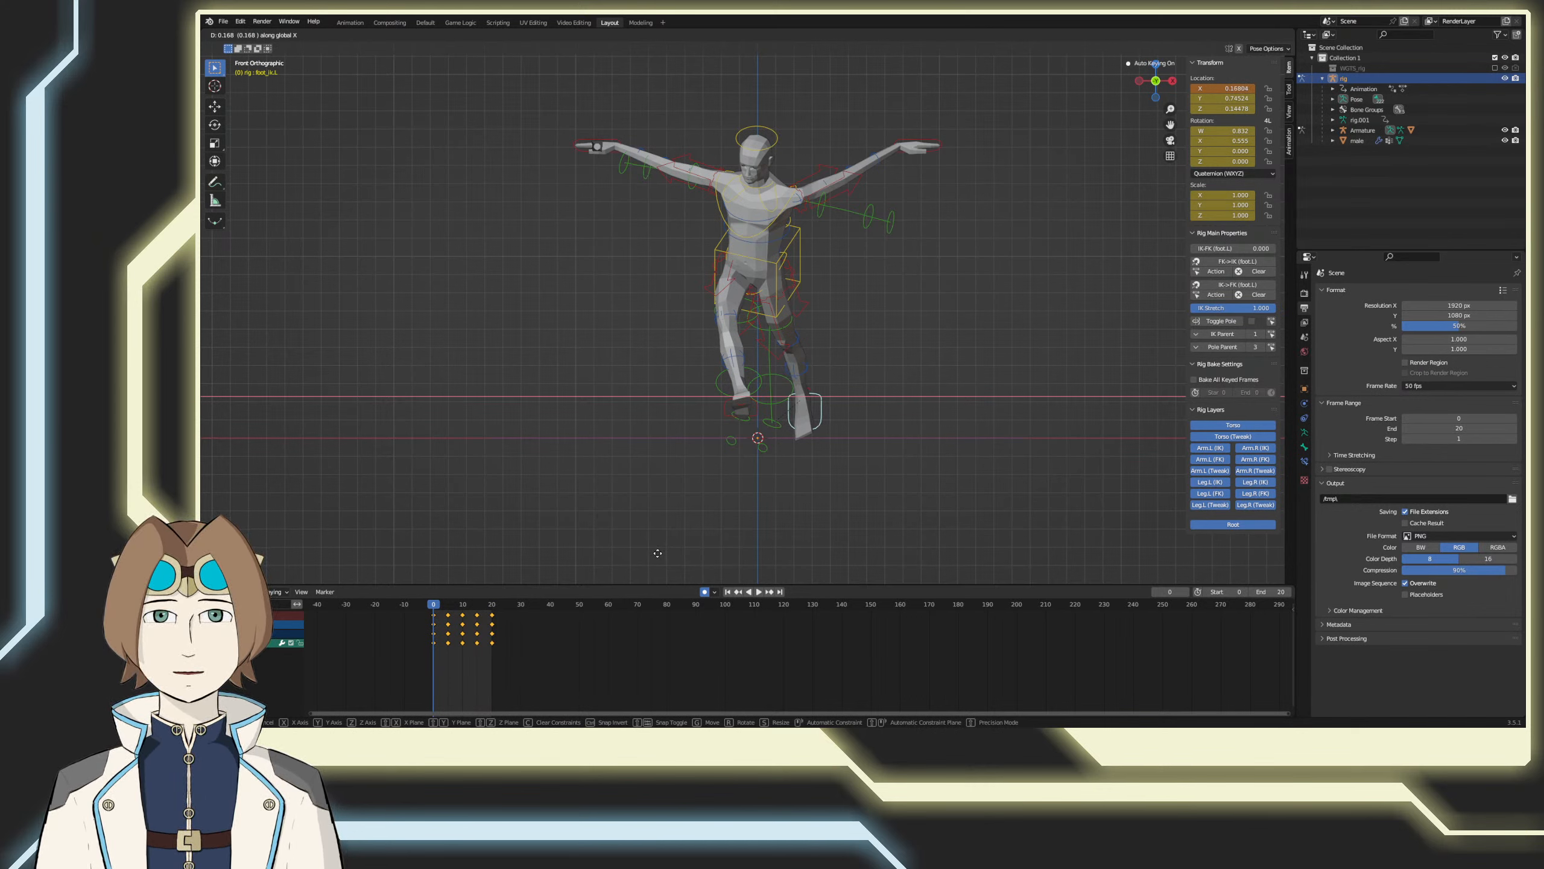
{"action": "left_click", "coordinate": [657, 554]}
Step: At frame 5, move the left foot control outward about 0.074 along X
{"action": "left_click_drag", "start_coordinate": [444, 604], "coordinate": [450, 603]}
{"action": "key", "text": "g"}
{"action": "key", "text": "x"}
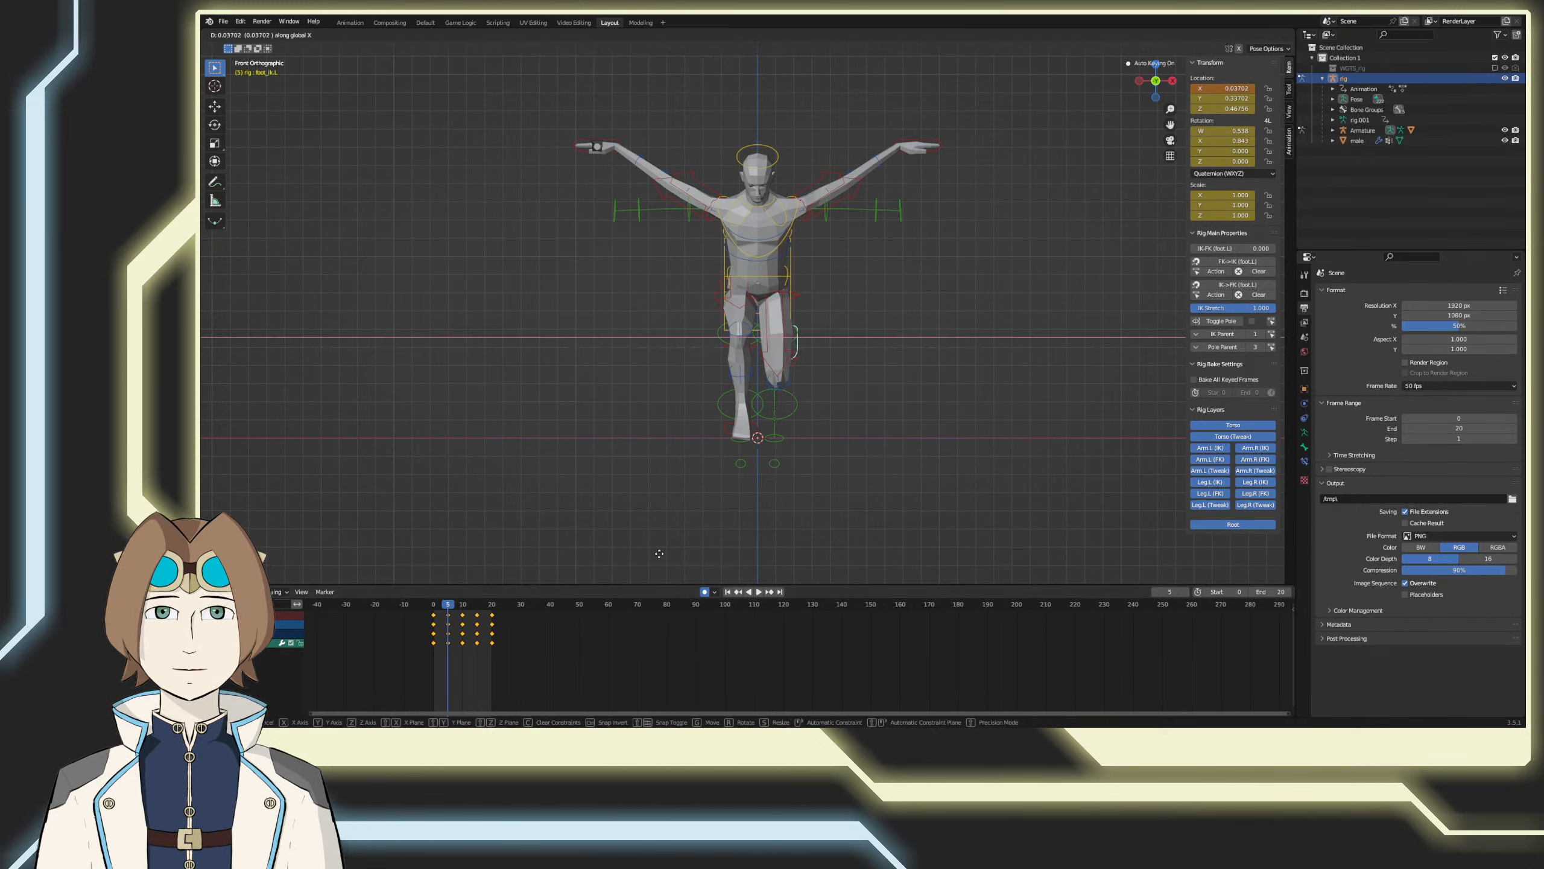
{"action": "left_click", "coordinate": [665, 553]}
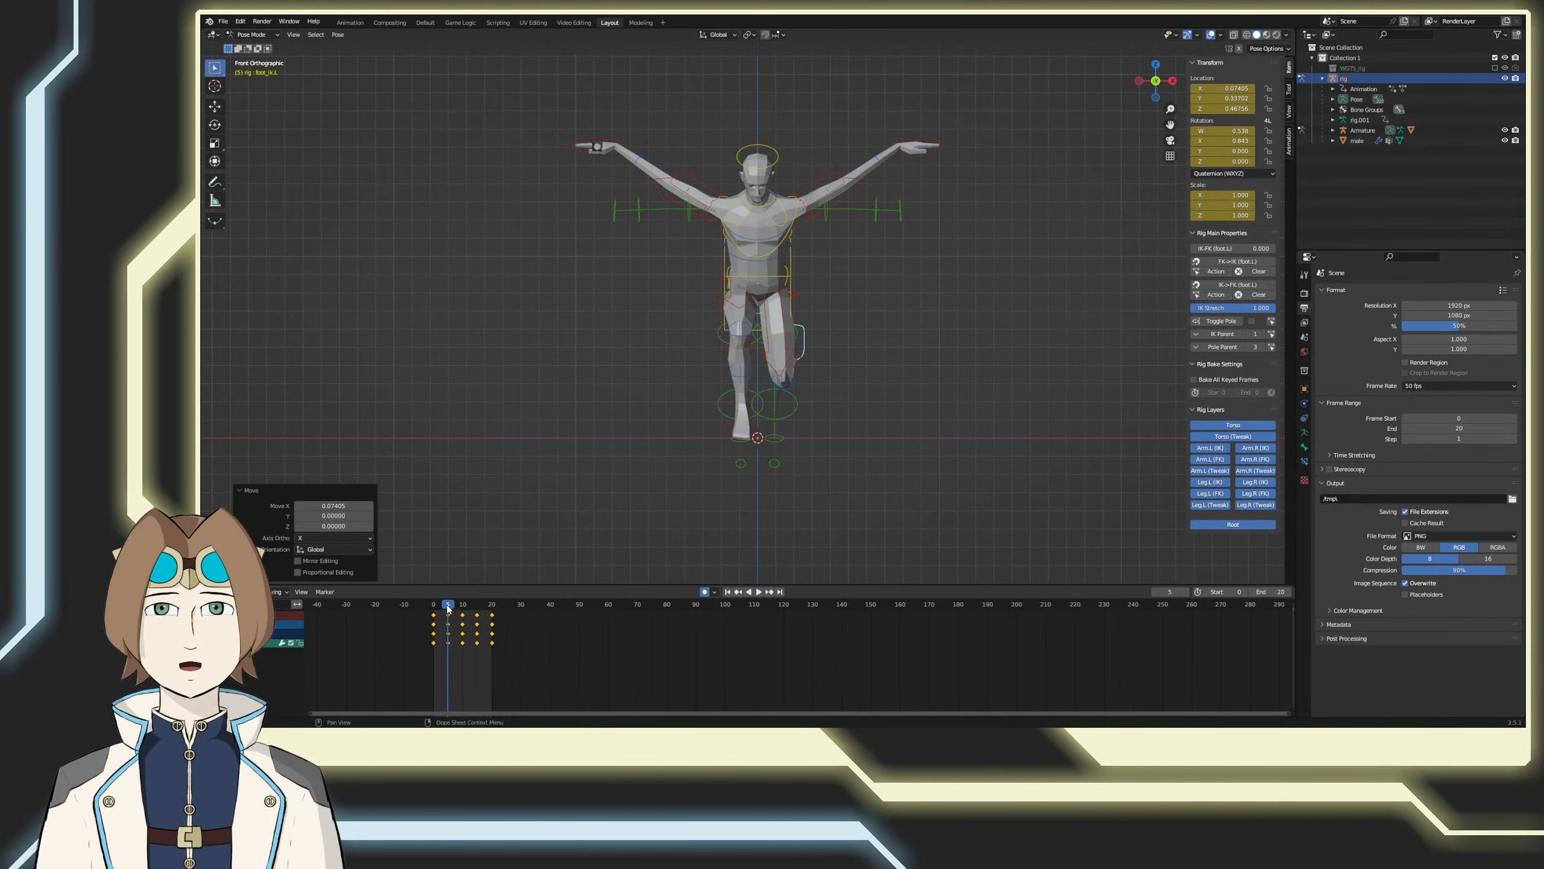
Step: At frame 10, move the left foot control inward about 0.040 along X
{"action": "left_click_drag", "start_coordinate": [448, 608], "coordinate": [463, 611]}
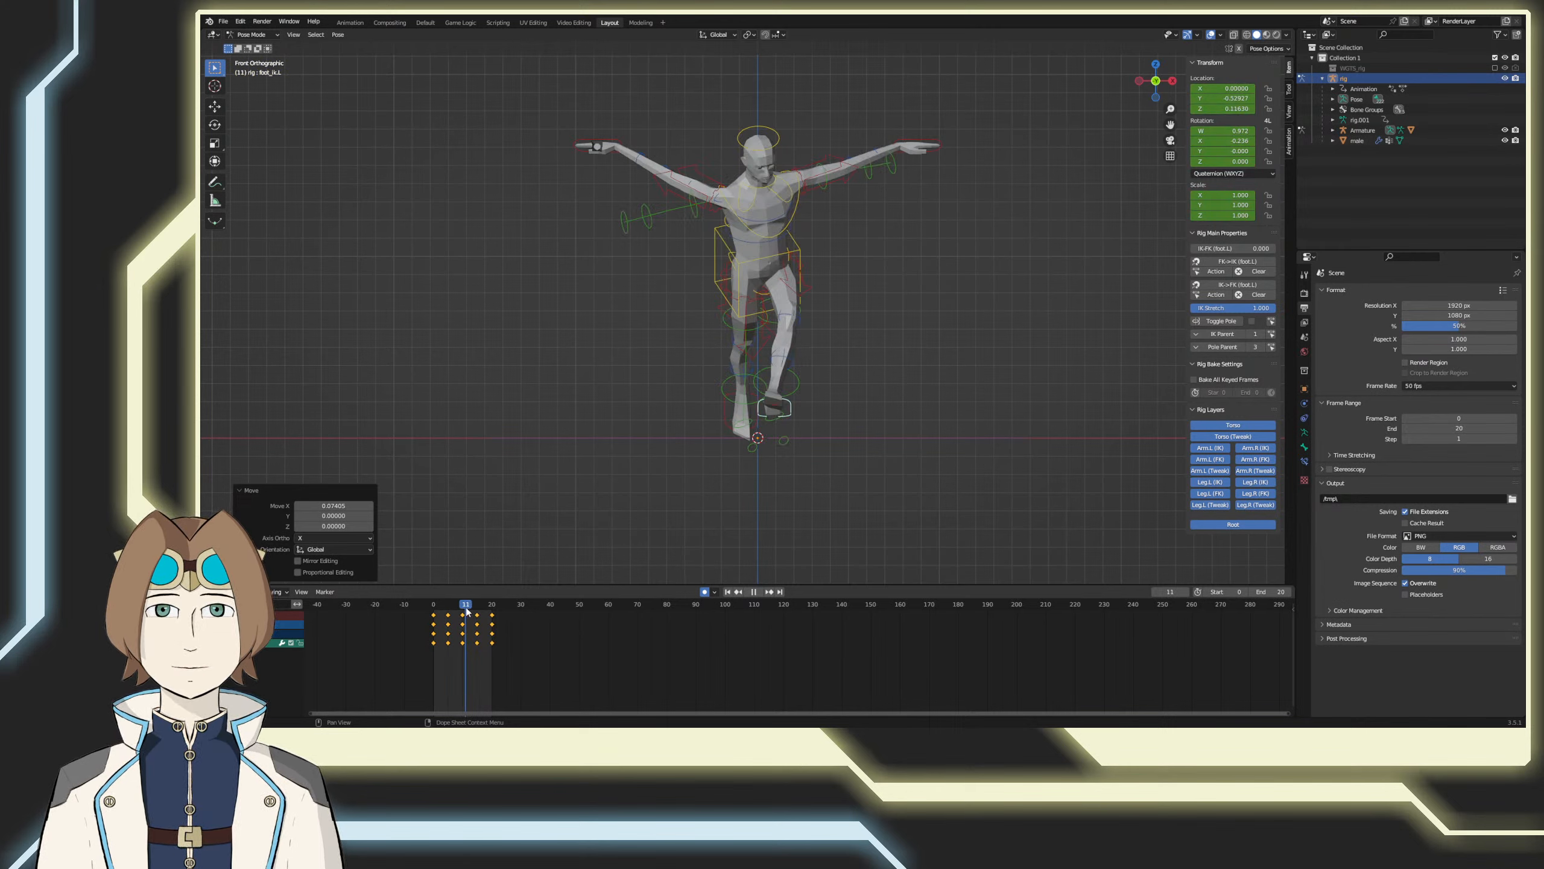
{"action": "key", "text": "g"}
{"action": "key", "text": "x"}
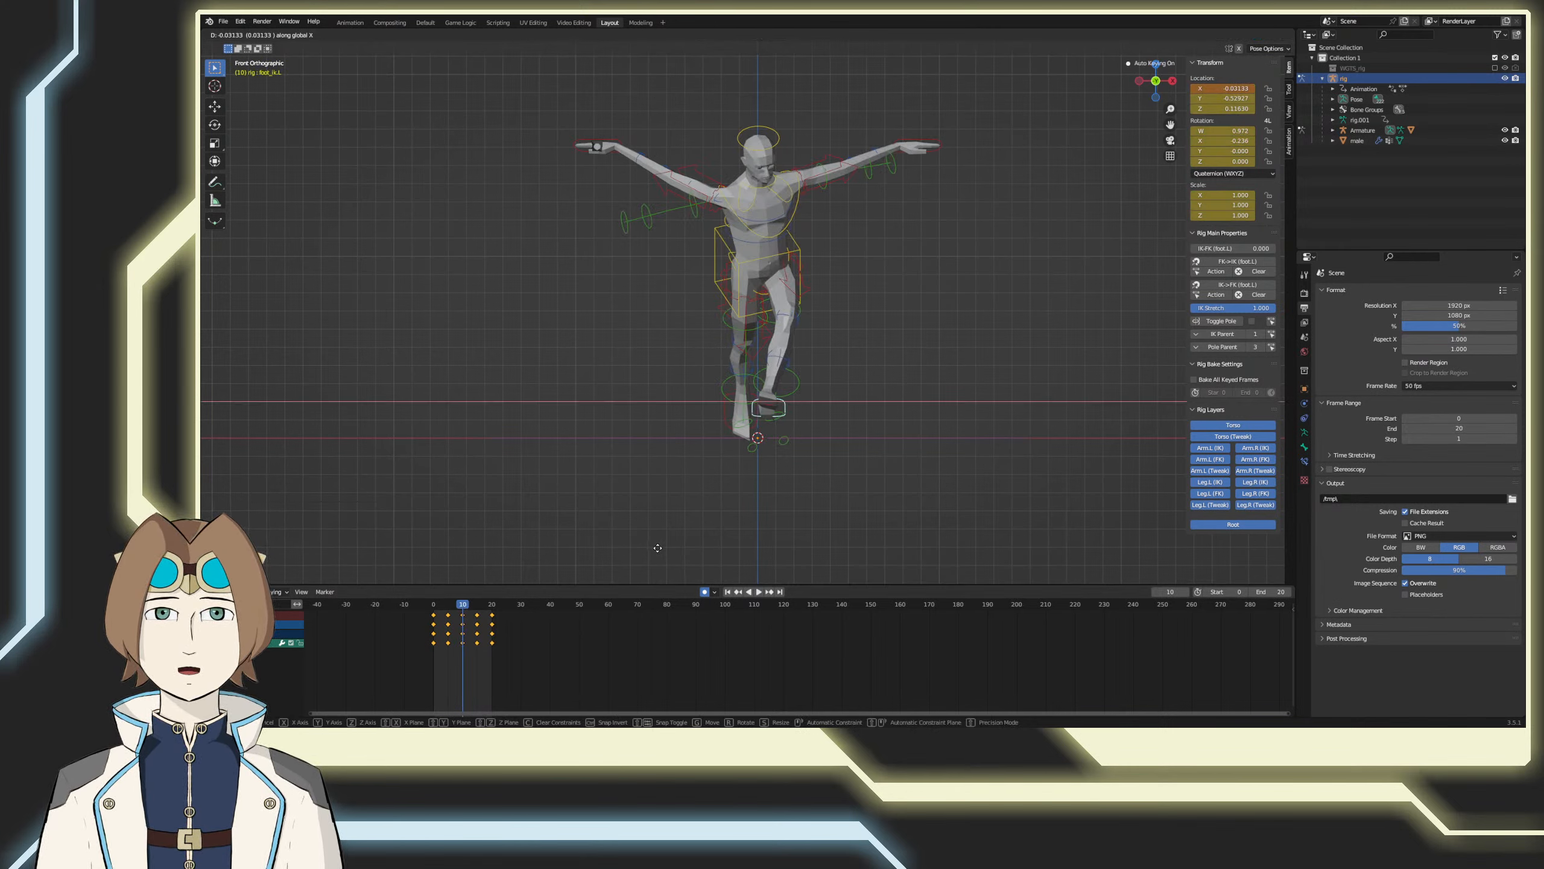
{"action": "left_click", "coordinate": [605, 575]}
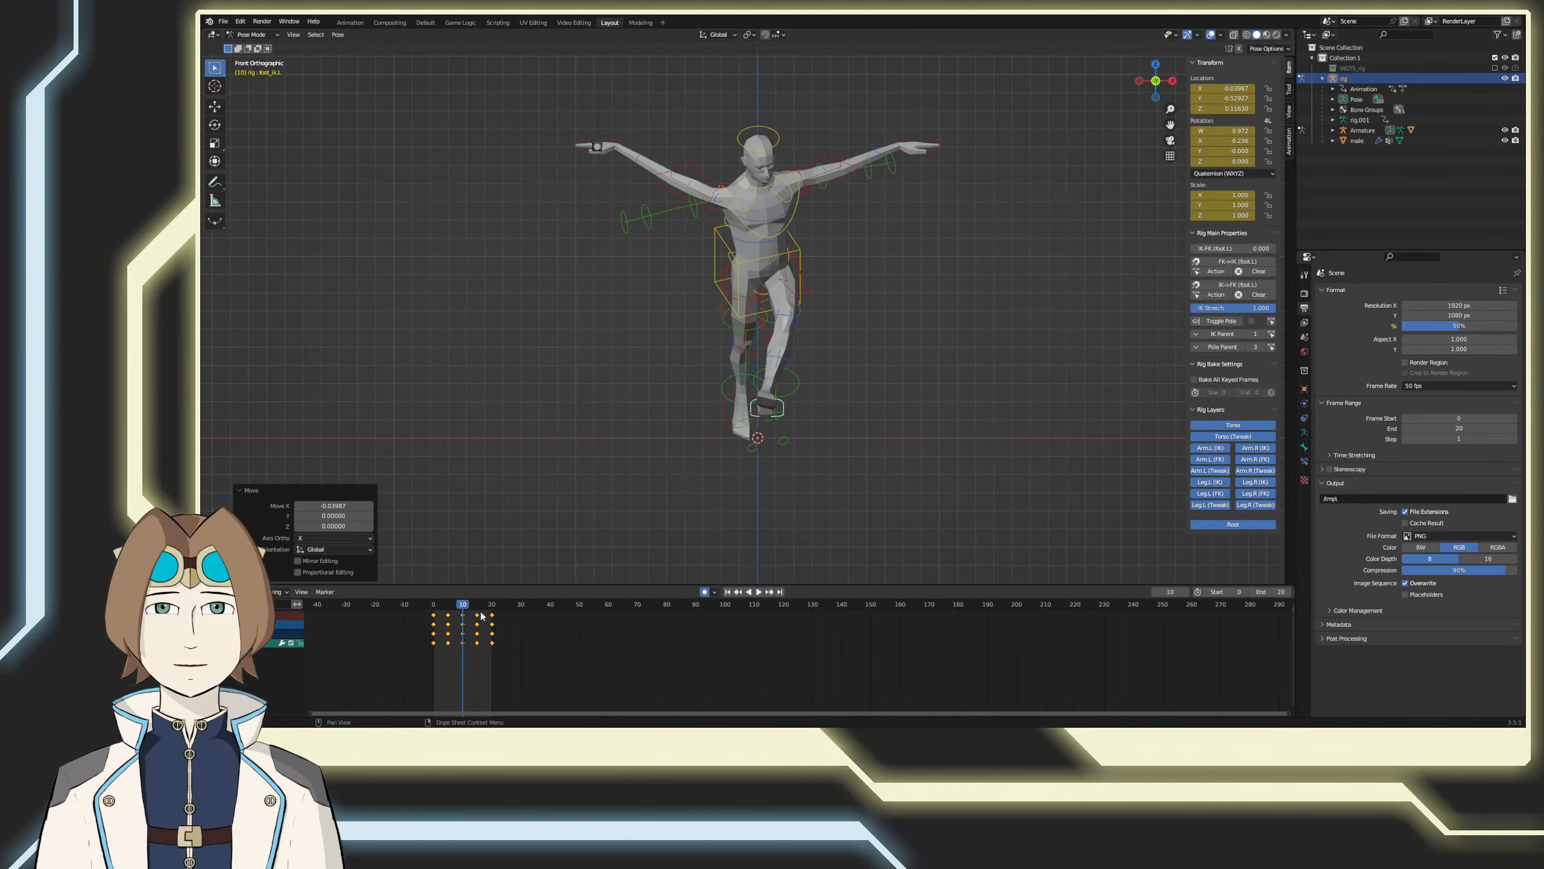
Step: At frame 15, move the left foot control outward about 0.063 along X
{"action": "left_click_drag", "start_coordinate": [465, 604], "coordinate": [480, 606]}
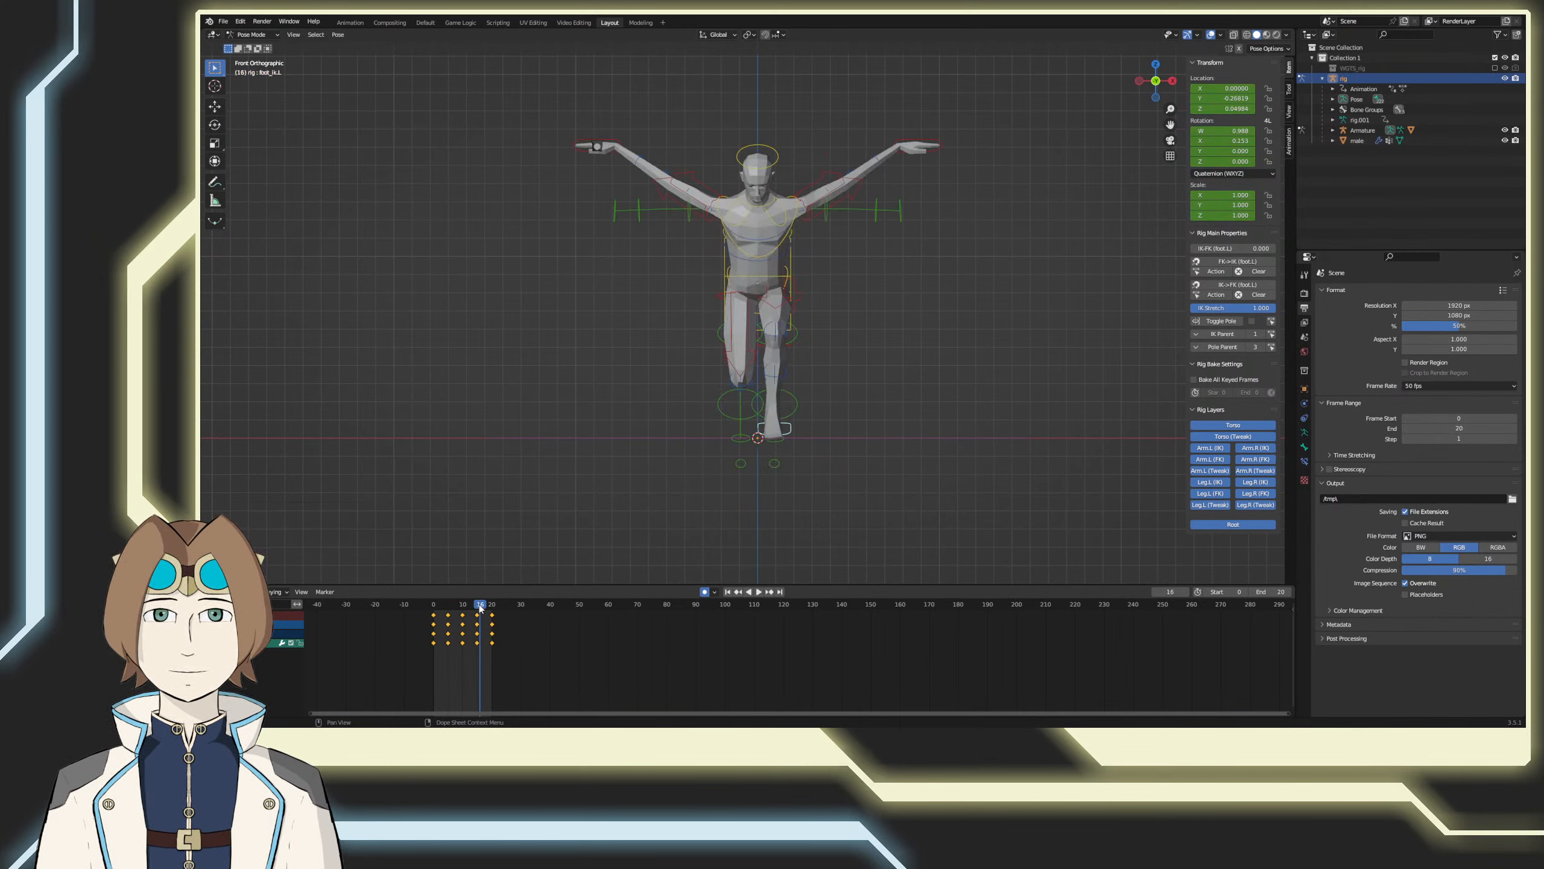
{"action": "key", "text": "g"}
{"action": "key", "text": "x"}
{"action": "left_click", "coordinate": [619, 535]}
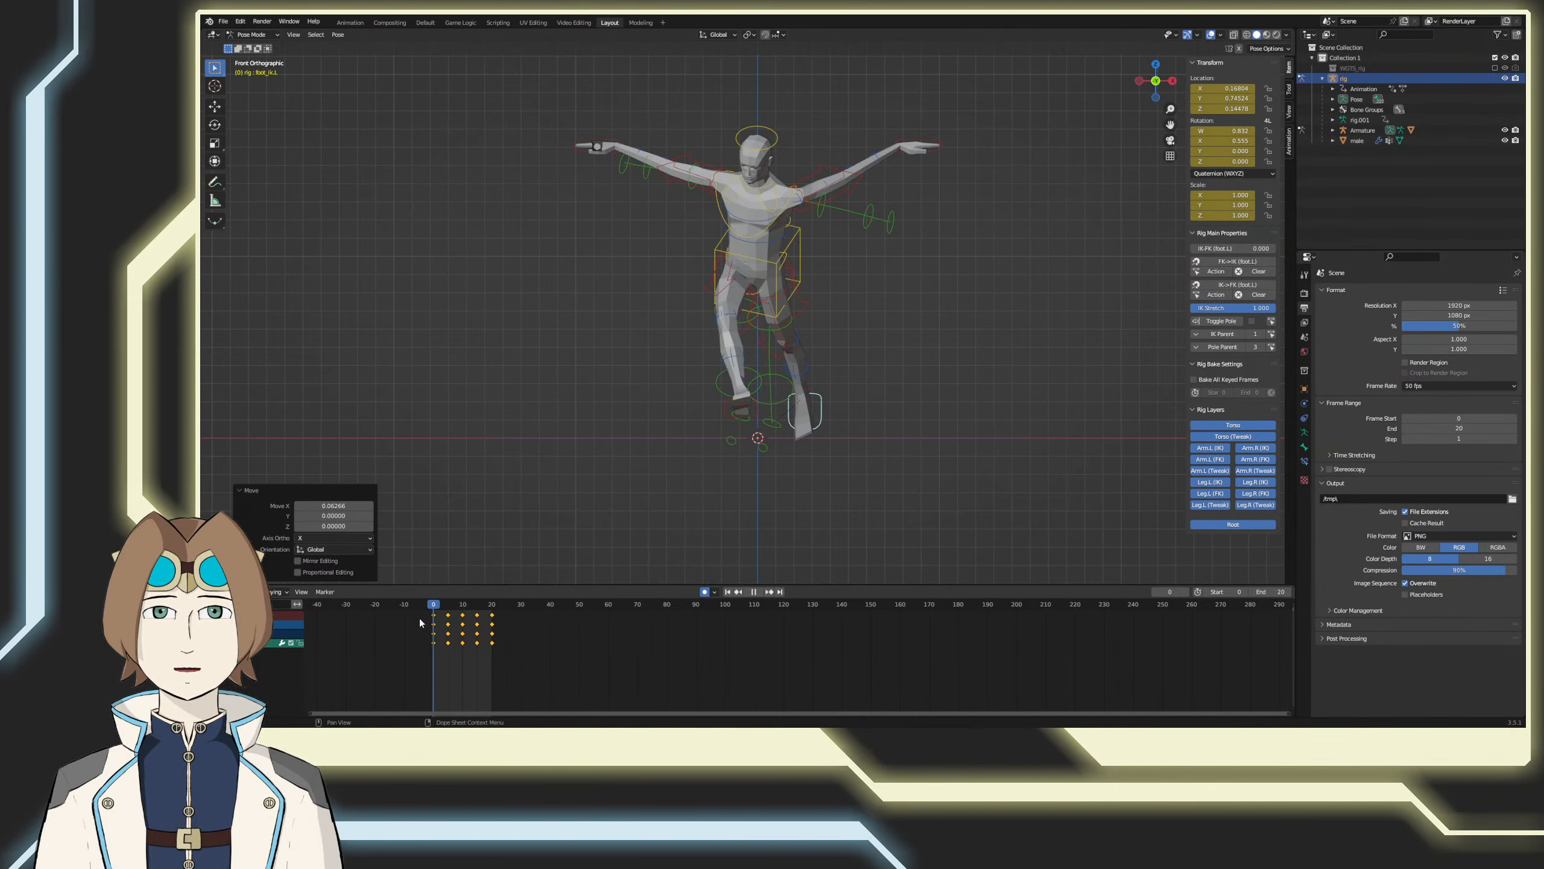
Step: Copy the left foot control's pose from frame 0, paste it at frame 20, and save the file
{"action": "key", "text": "space"}
{"action": "right_click", "coordinate": [793, 460]}
{"action": "left_click", "coordinate": [778, 432]}
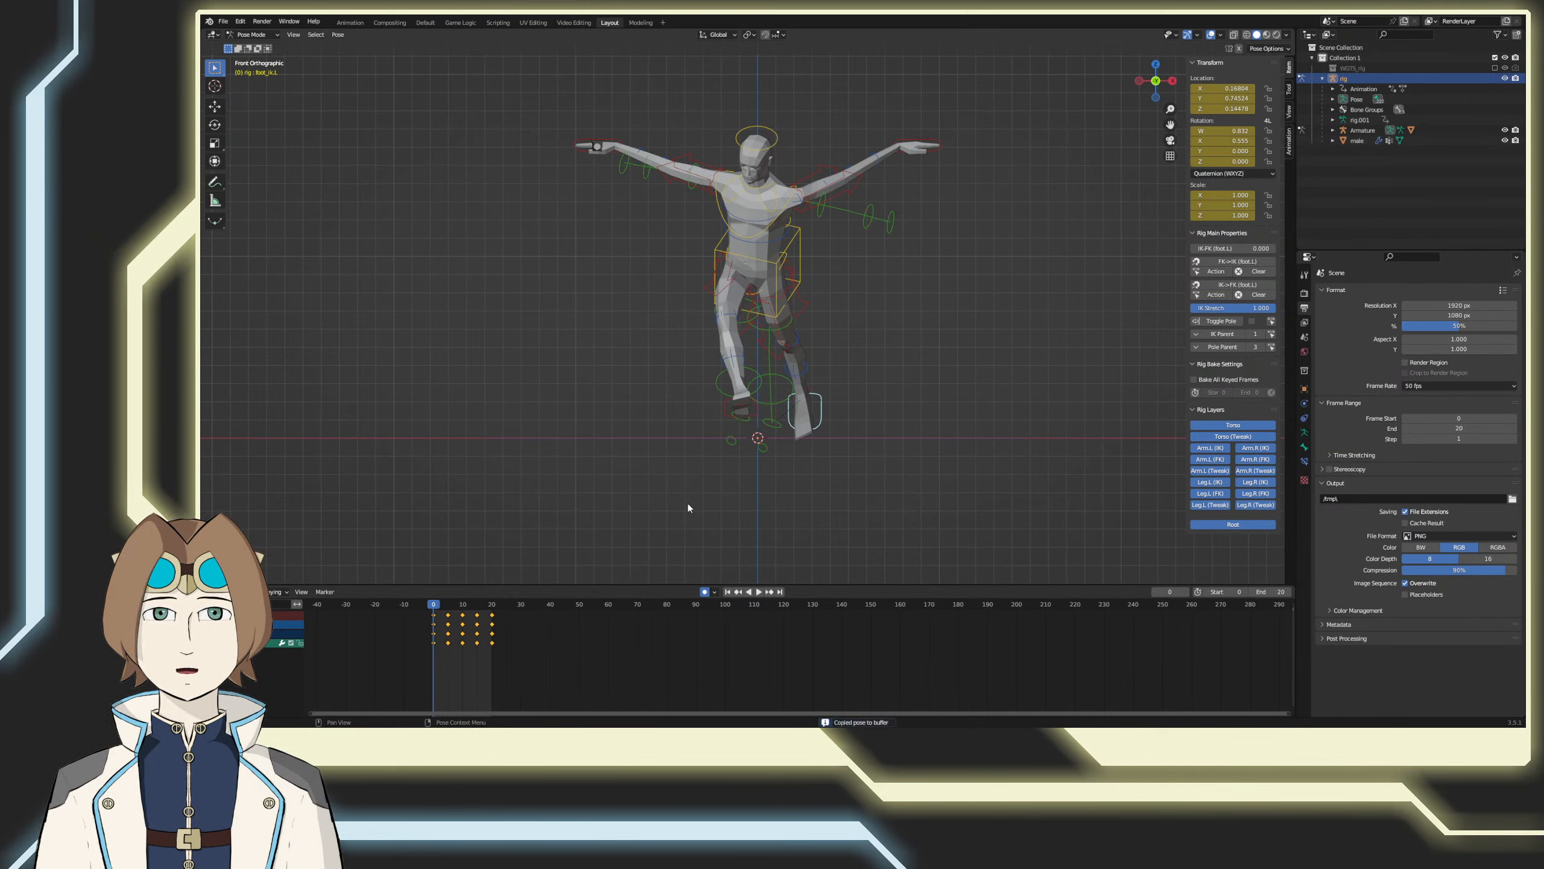
{"action": "left_click", "coordinate": [490, 604]}
{"action": "right_click", "coordinate": [657, 506]}
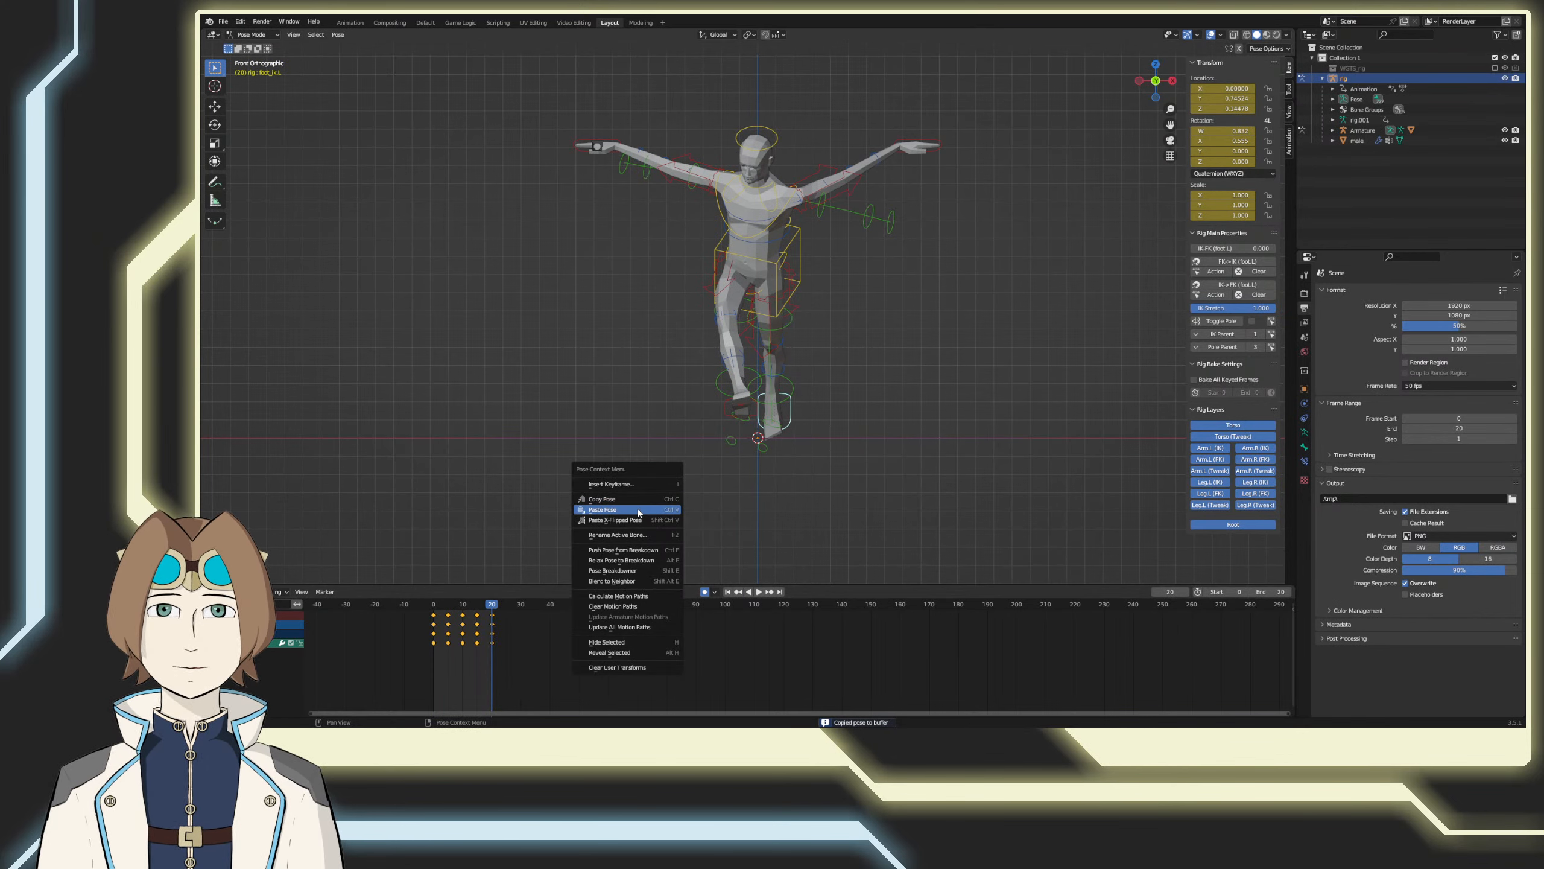
{"action": "left_click", "coordinate": [637, 509]}
{"action": "key", "text": "ctrl+s"}
Step: Play the loop and review the left foot's motion from an angled perspective view and the front view
{"action": "left_click", "coordinate": [758, 591]}
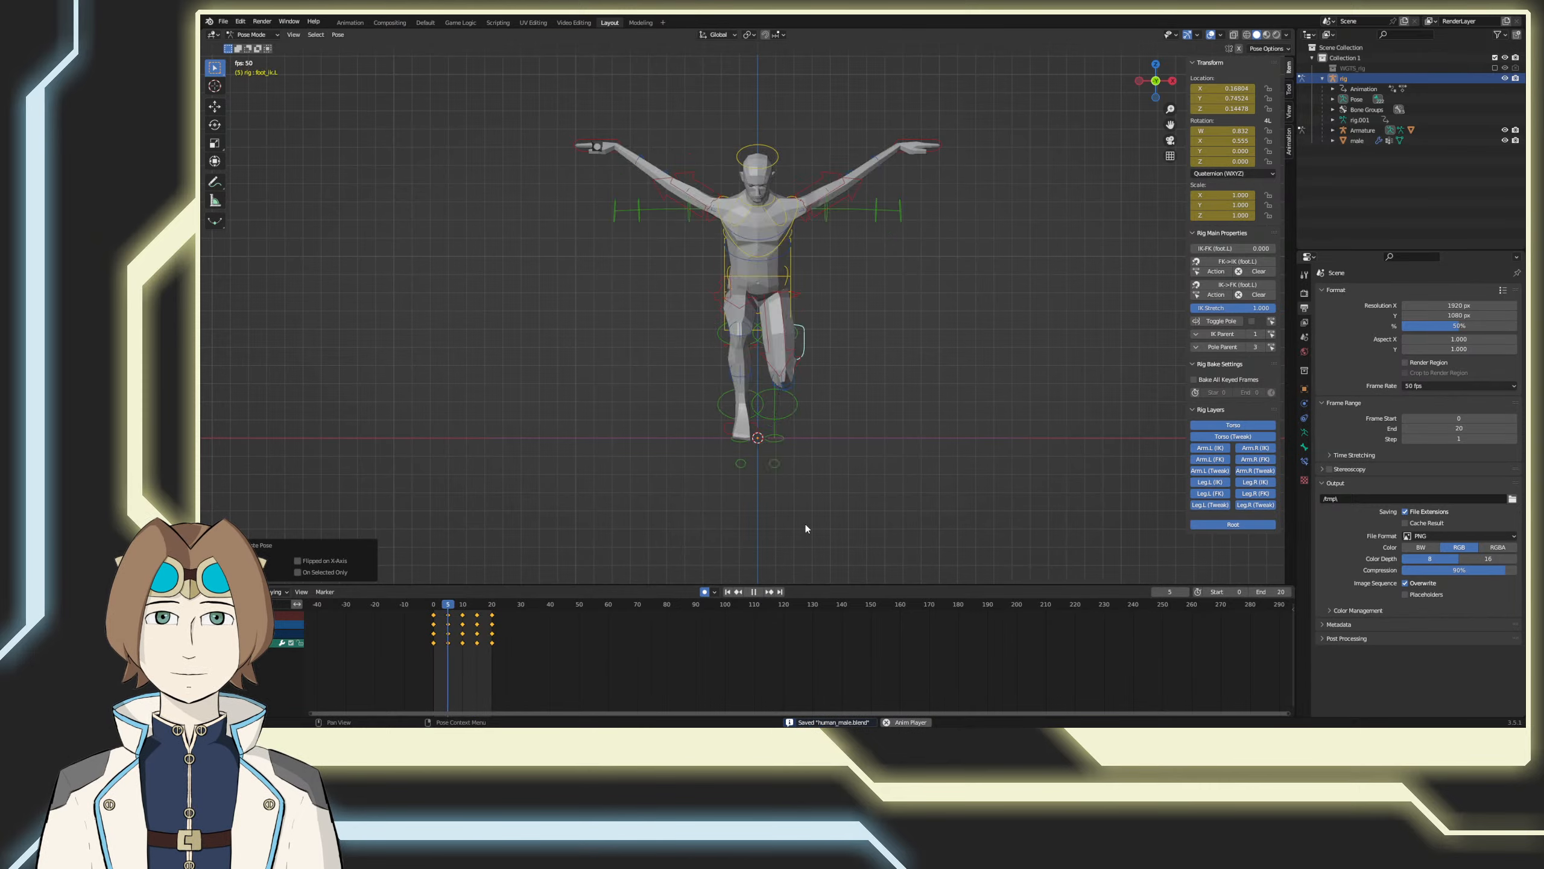
{"action": "middle_click_drag", "start_coordinate": [774, 534], "coordinate": [796, 503]}
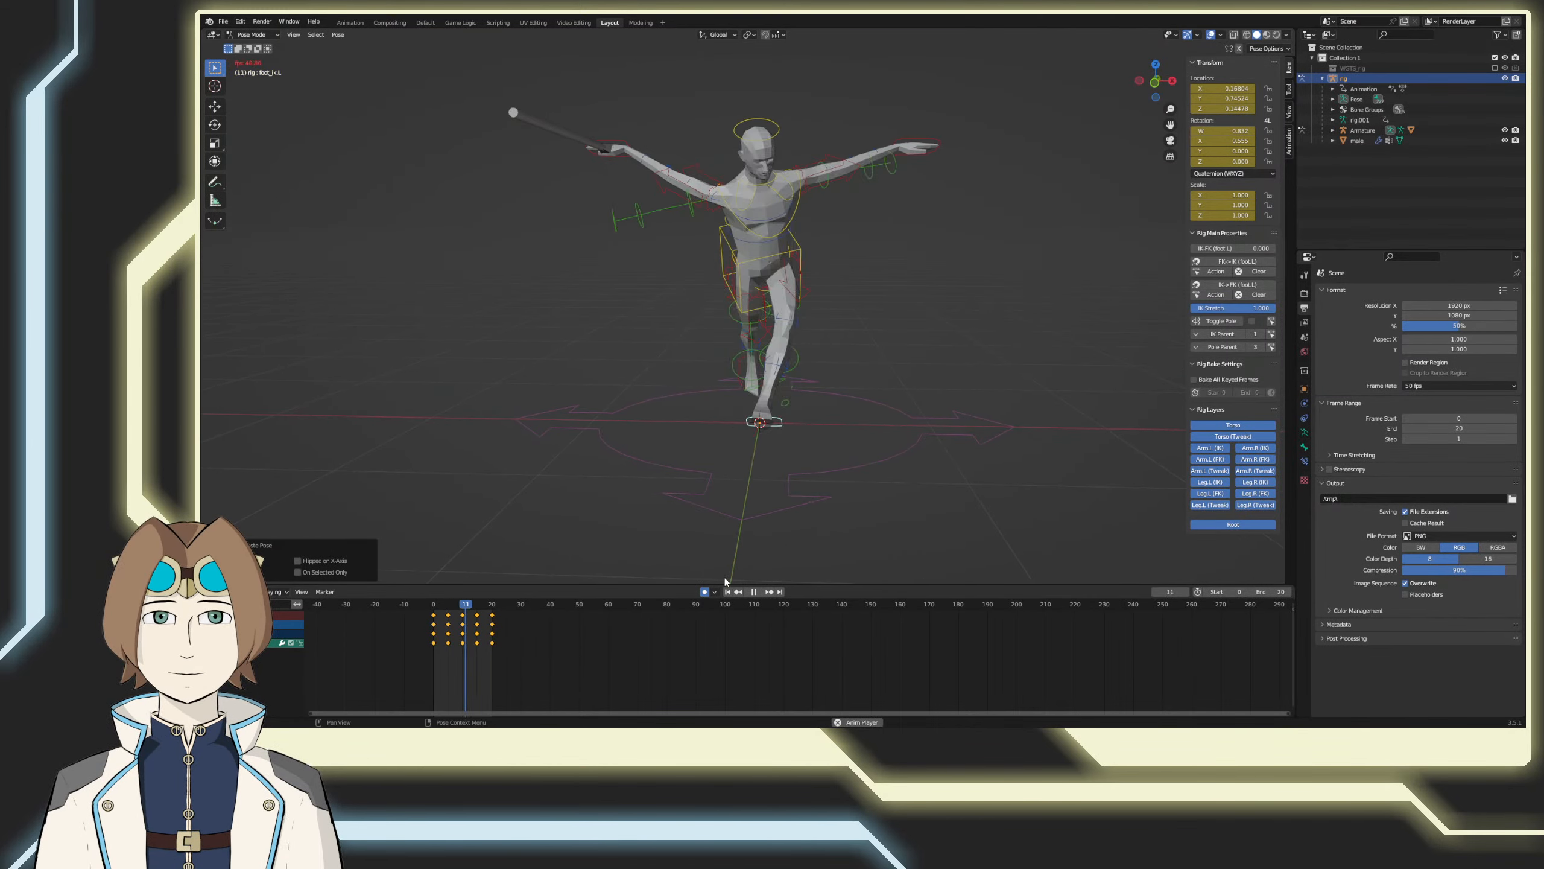
{"action": "key", "text": "space"}
{"action": "key", "text": "ctrl+s"}
{"action": "key", "text": "KP_3"}
{"action": "key", "text": "KP_1"}
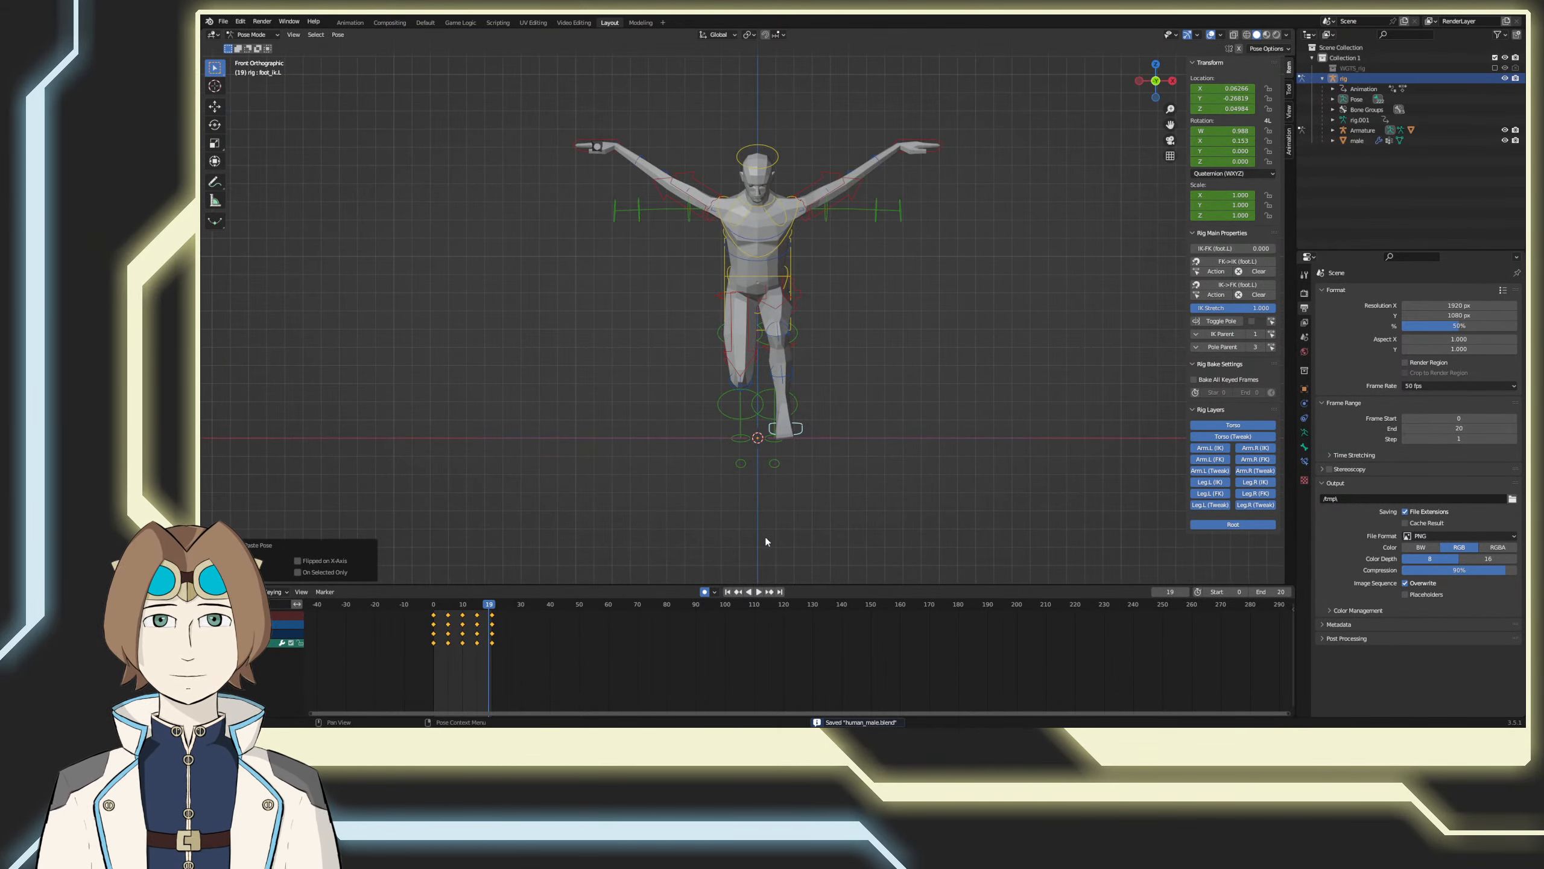
Step: Copy the left foot control's keyframes, and shift the right foot control's existing keyframes out of the loop to about frame 227
{"action": "left_click_drag", "start_coordinate": [491, 606], "coordinate": [491, 606]}
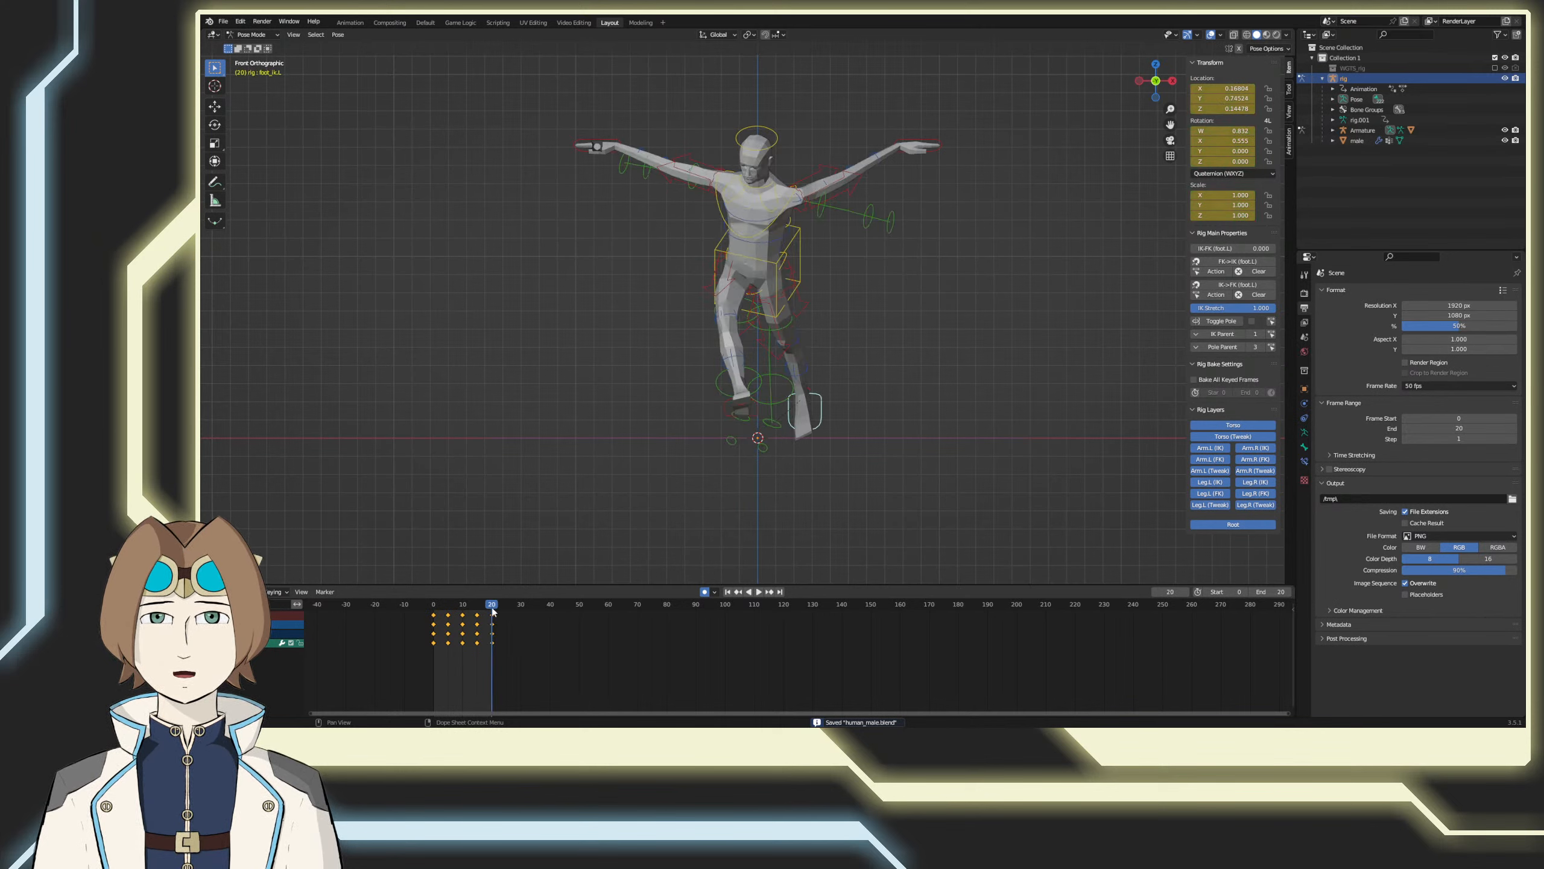
{"action": "right_click", "coordinate": [432, 616]}
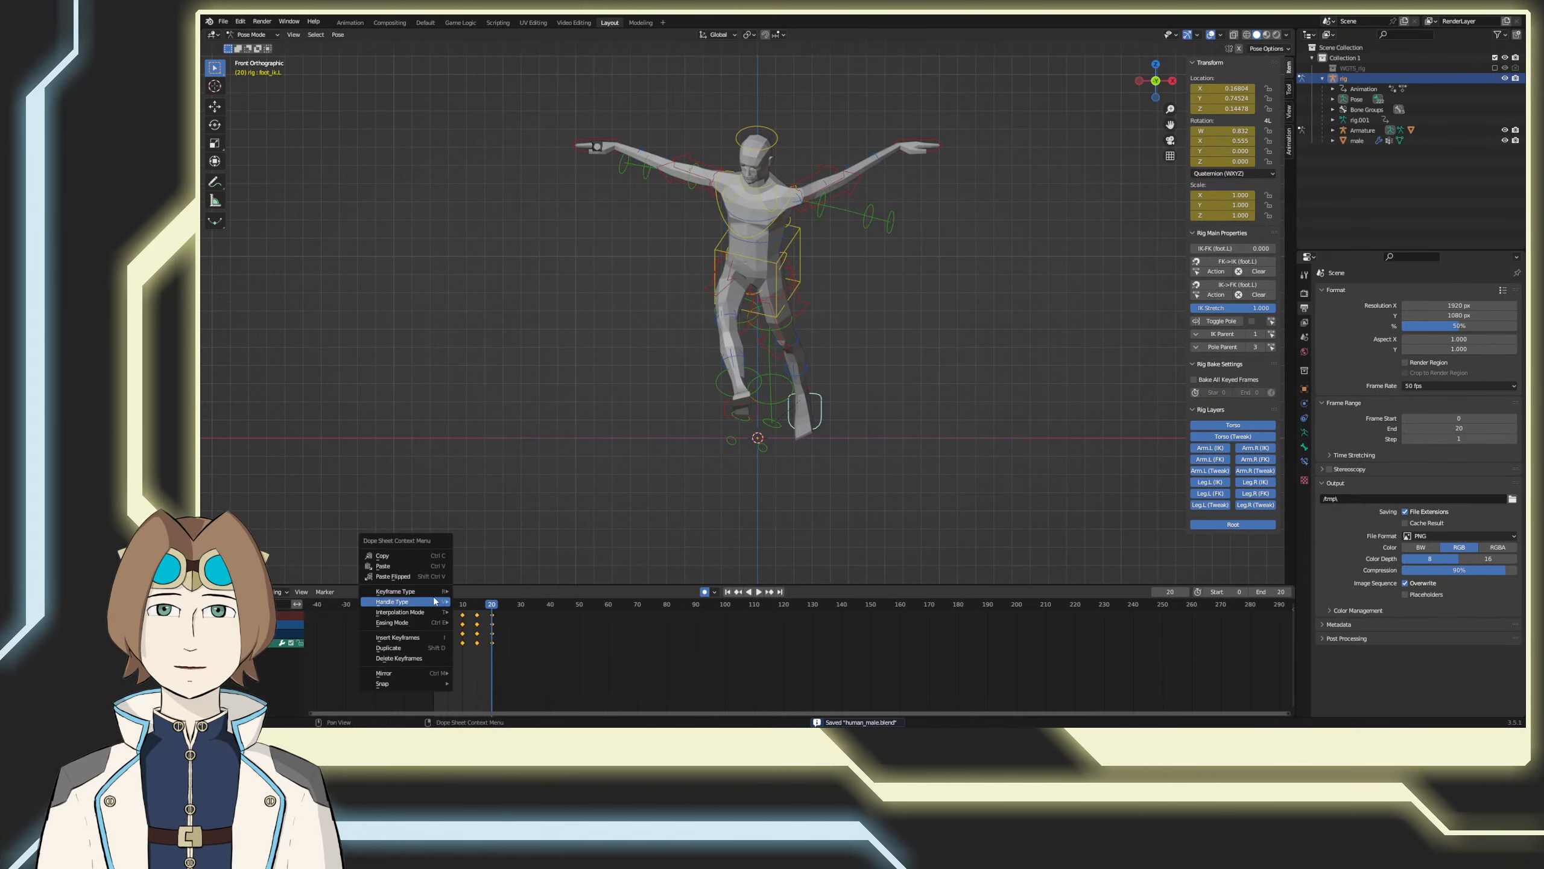
{"action": "left_click", "coordinate": [415, 558]}
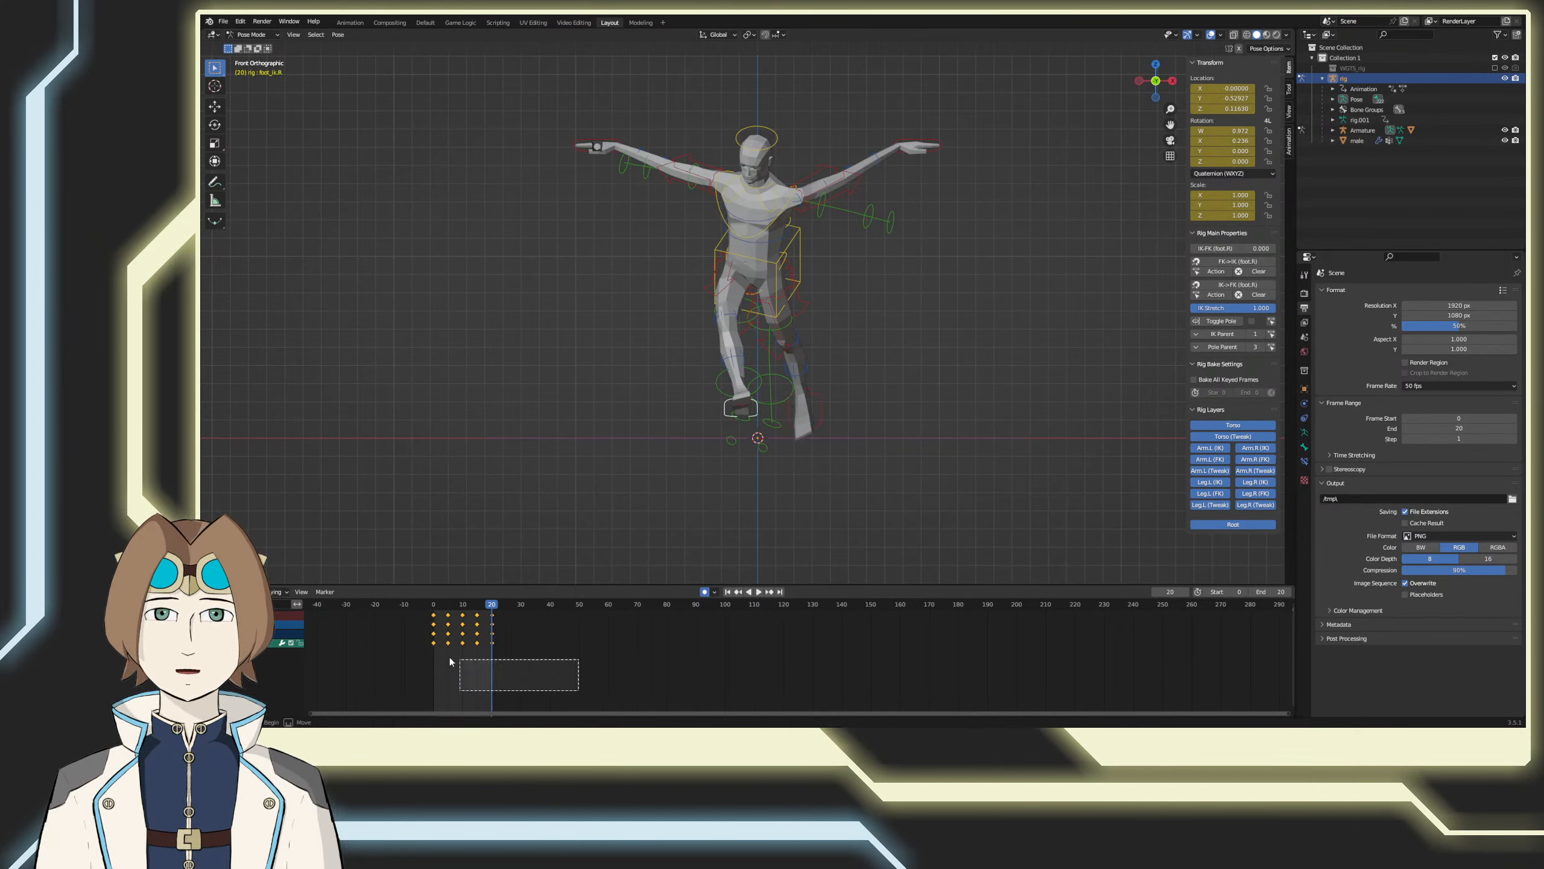
{"action": "left_click_drag", "start_coordinate": [450, 658], "coordinate": [612, 623]}
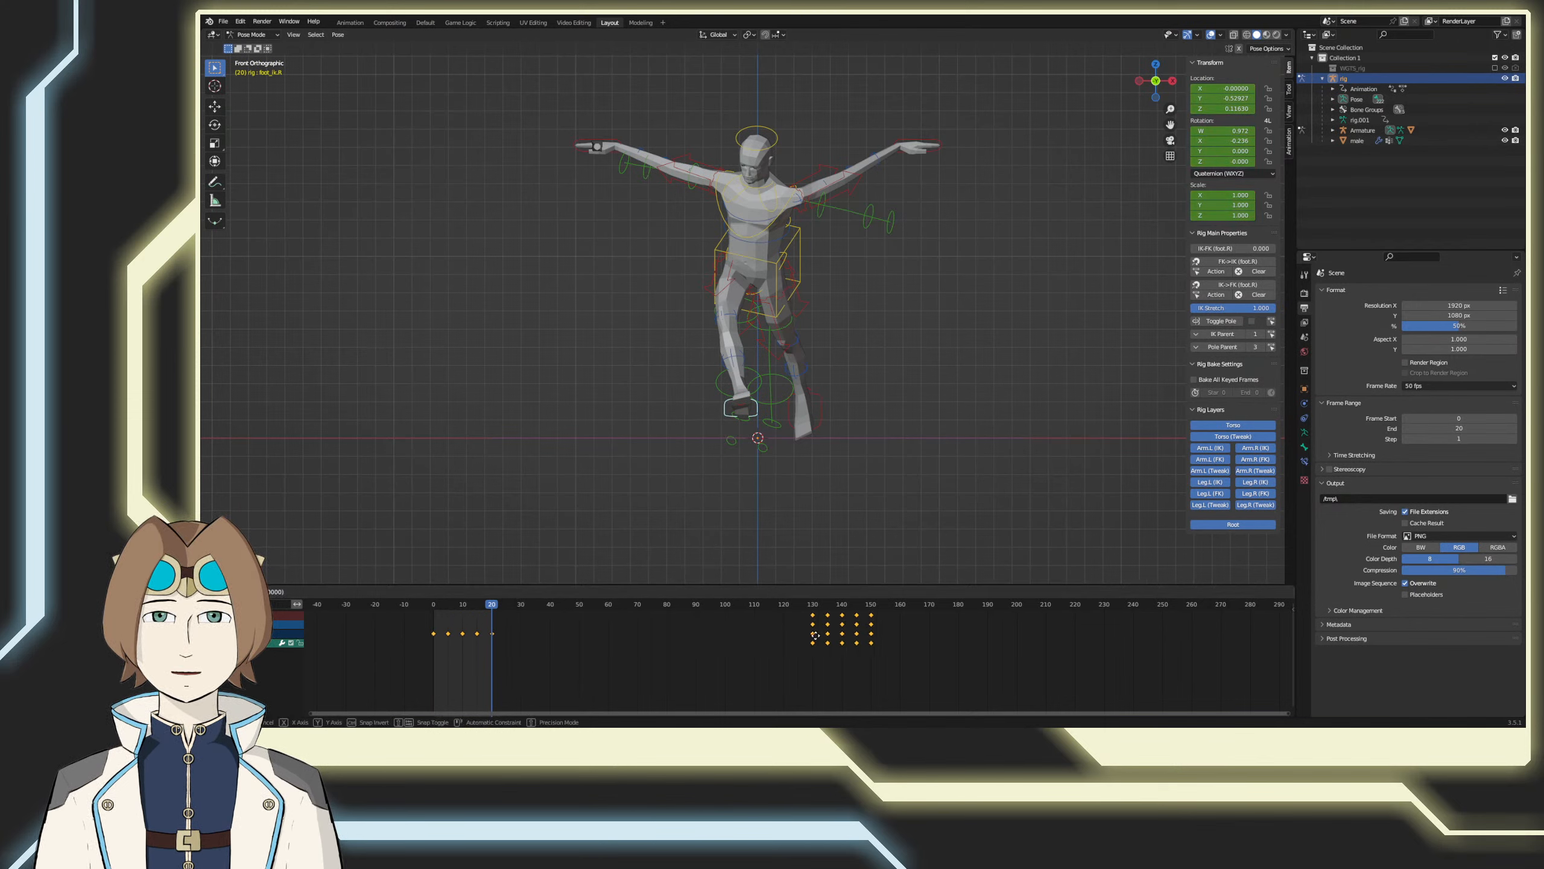
{"action": "left_click_drag", "start_coordinate": [1062, 630], "coordinate": [1101, 630]}
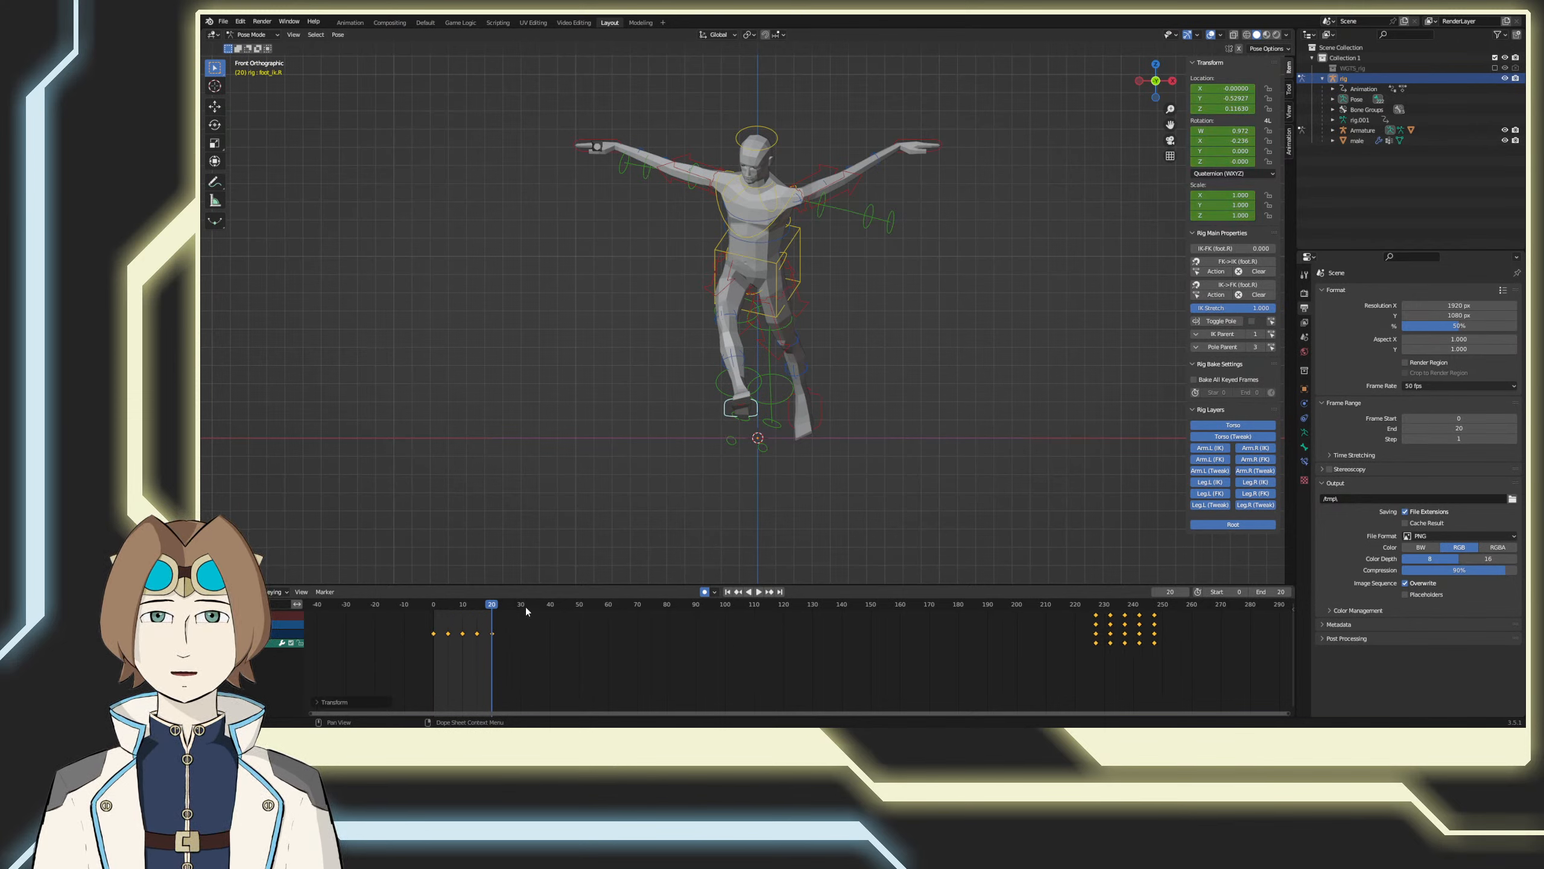
Step: Paste the copied foot keyframes flipped onto the right foot control, starting at frame 40
{"action": "left_click_drag", "start_coordinate": [526, 606], "coordinate": [550, 604]}
{"action": "right_click", "coordinate": [549, 620]}
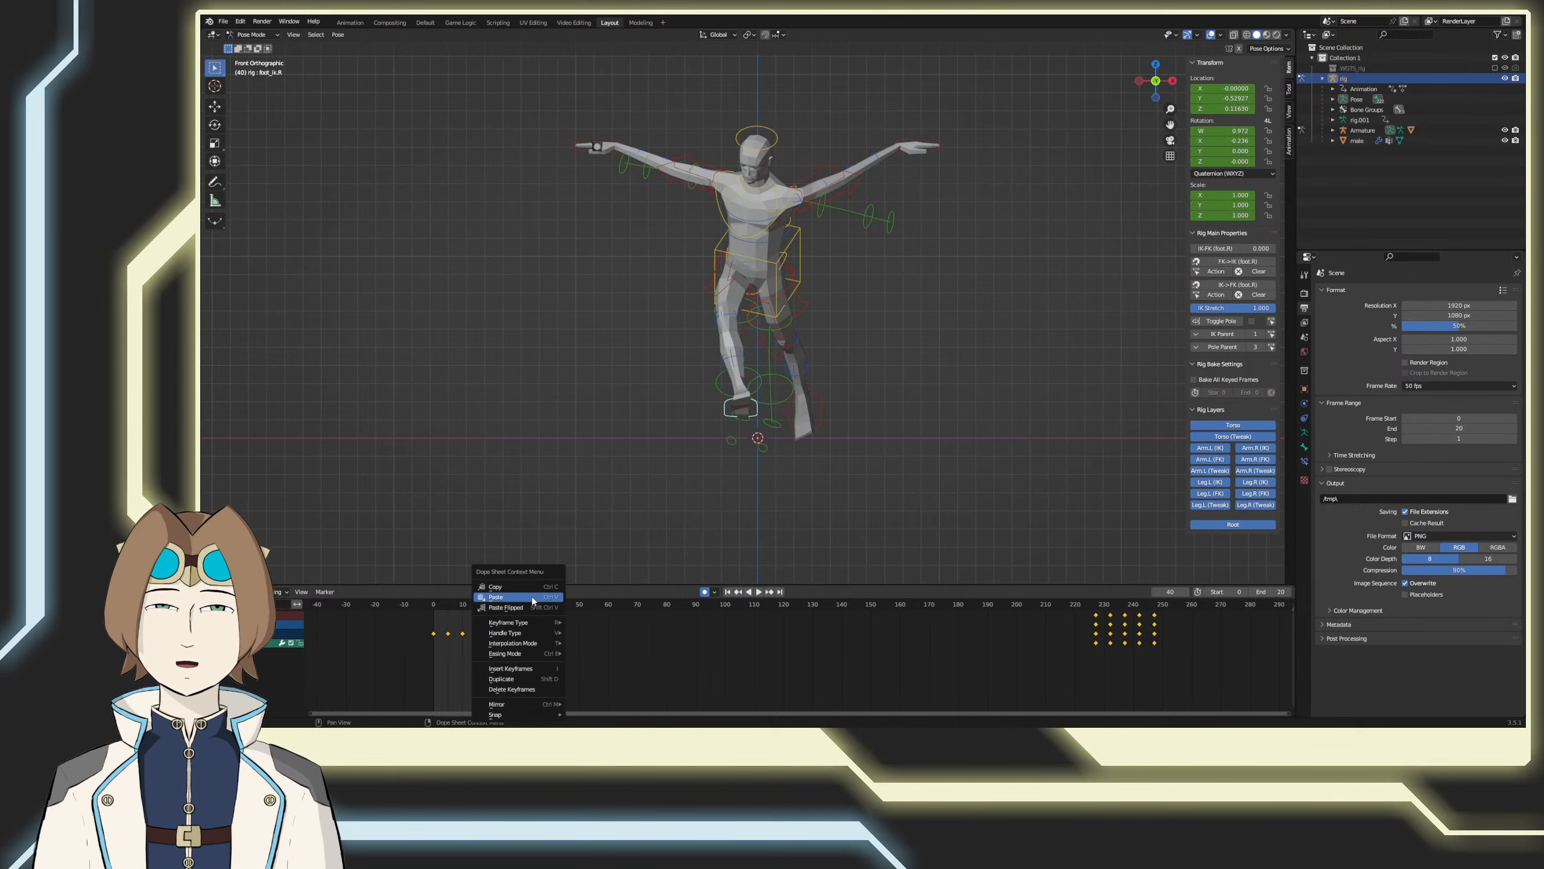
{"action": "left_click", "coordinate": [534, 598]}
{"action": "key", "text": "ctrl+z"}
{"action": "right_click", "coordinate": [549, 623]}
{"action": "left_click", "coordinate": [511, 596]}
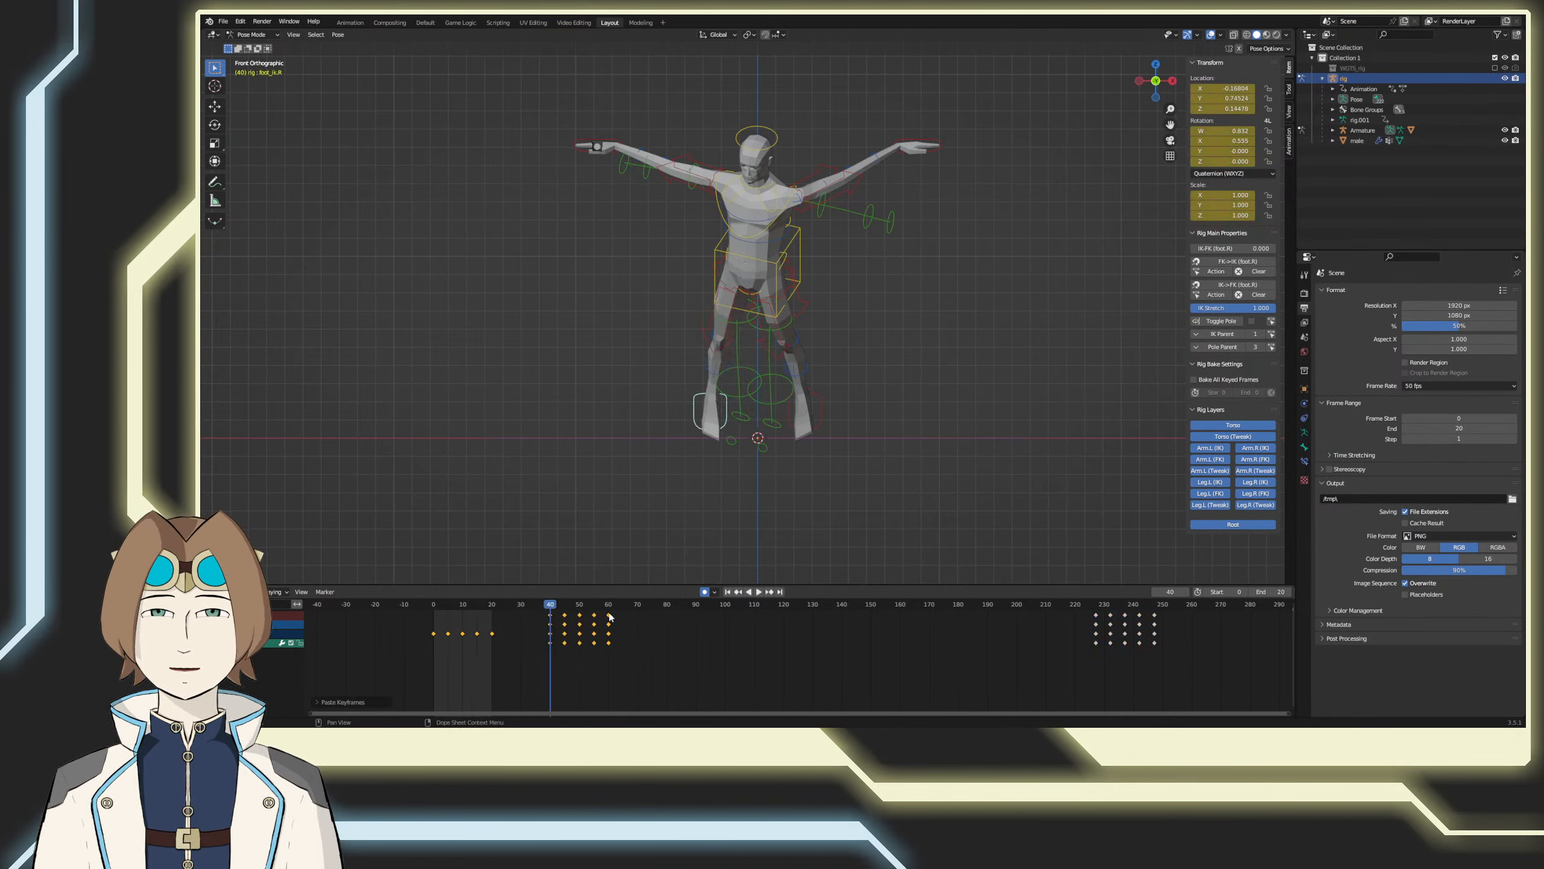
Step: Paste a second flipped set of right foot keyframes and move it to start at frame 60
{"action": "right_click", "coordinate": [635, 630]}
{"action": "left_click", "coordinate": [627, 611]}
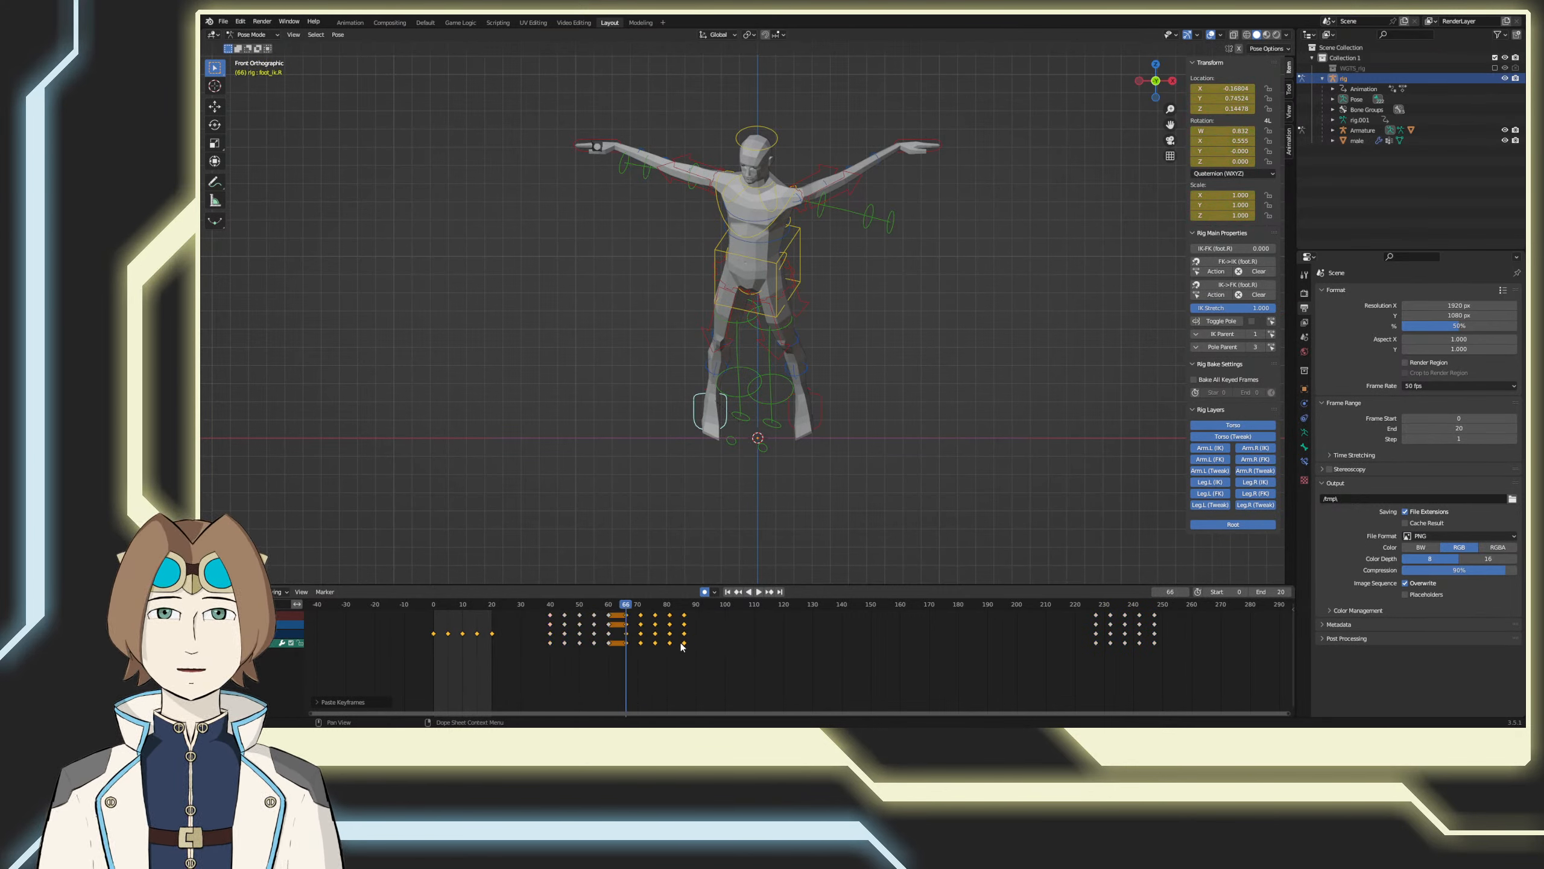
{"action": "key", "text": "g"}
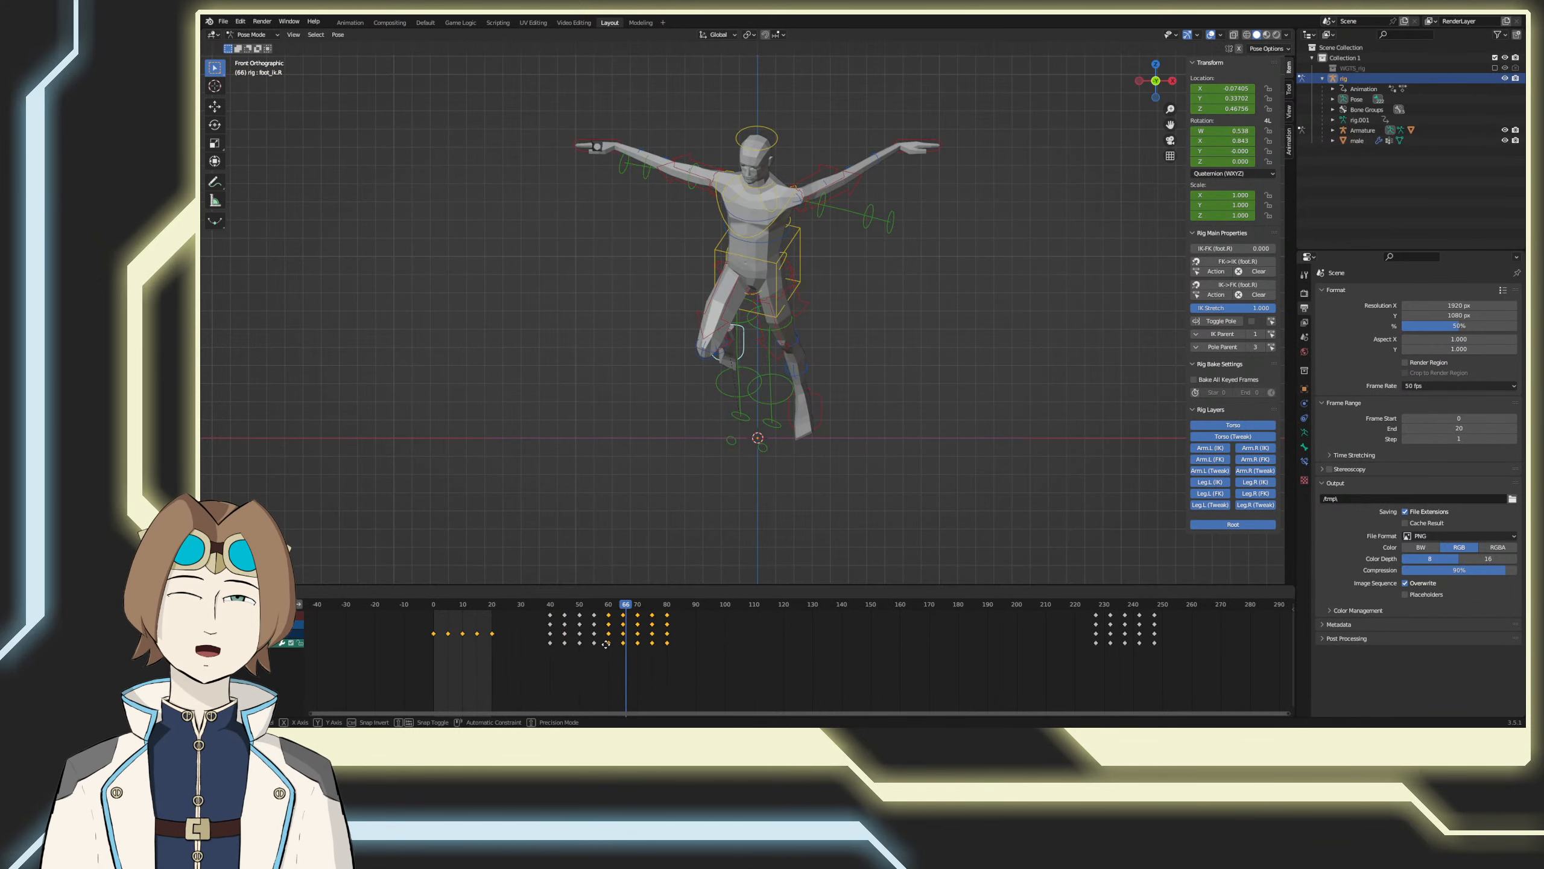
{"action": "left_click", "coordinate": [606, 643]}
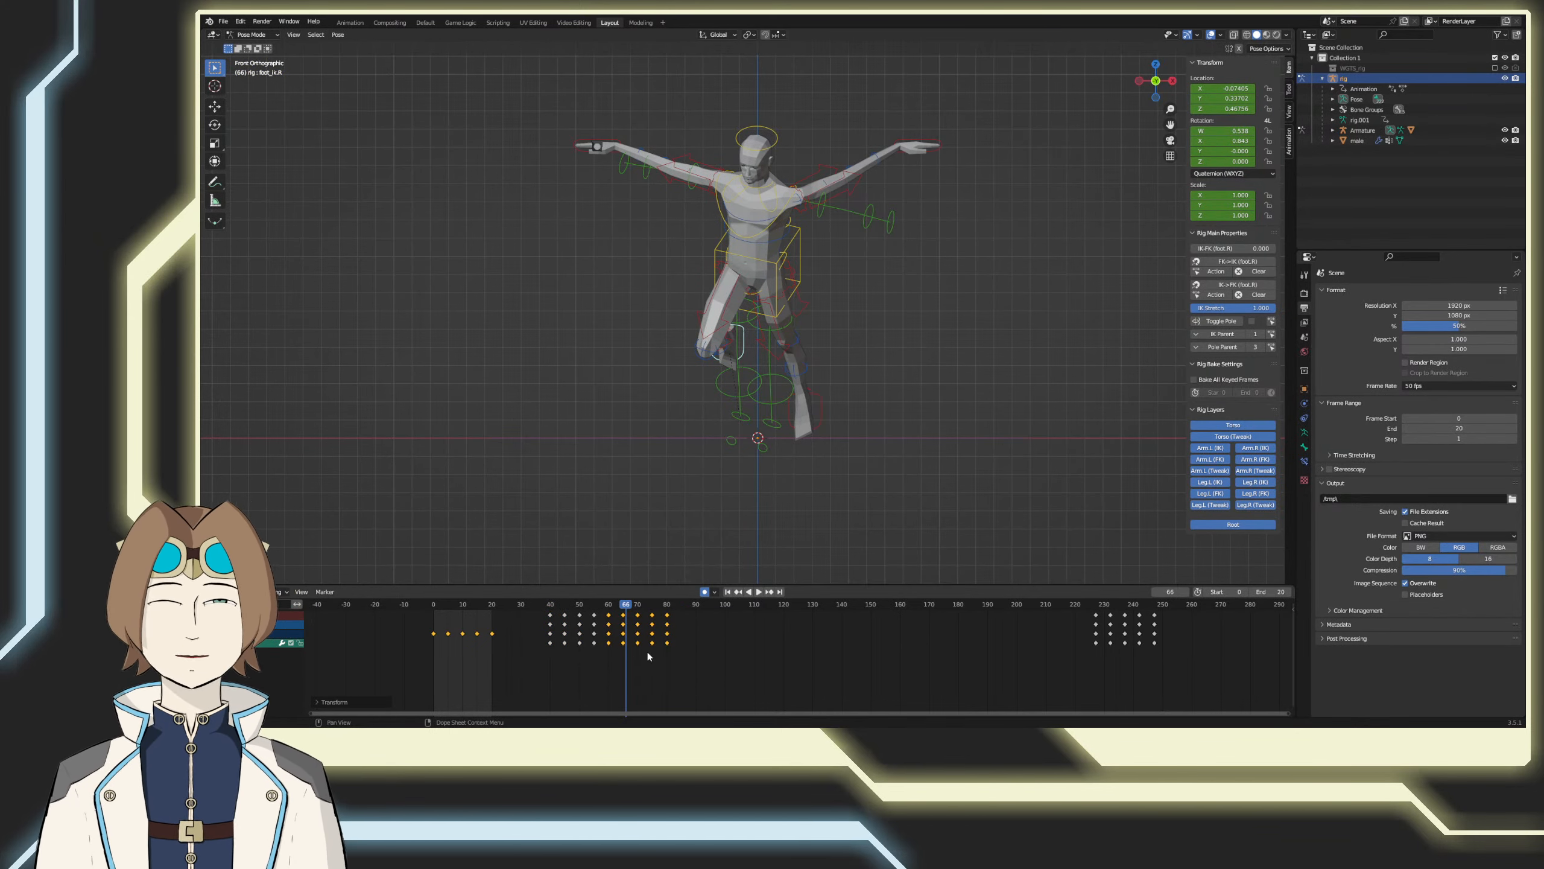
Step: Delete the right foot keyframes outside frames 50 to 70, and move the remaining ones to frames 0 to 20
{"action": "left_click_drag", "start_coordinate": [647, 655], "coordinate": [687, 604]}
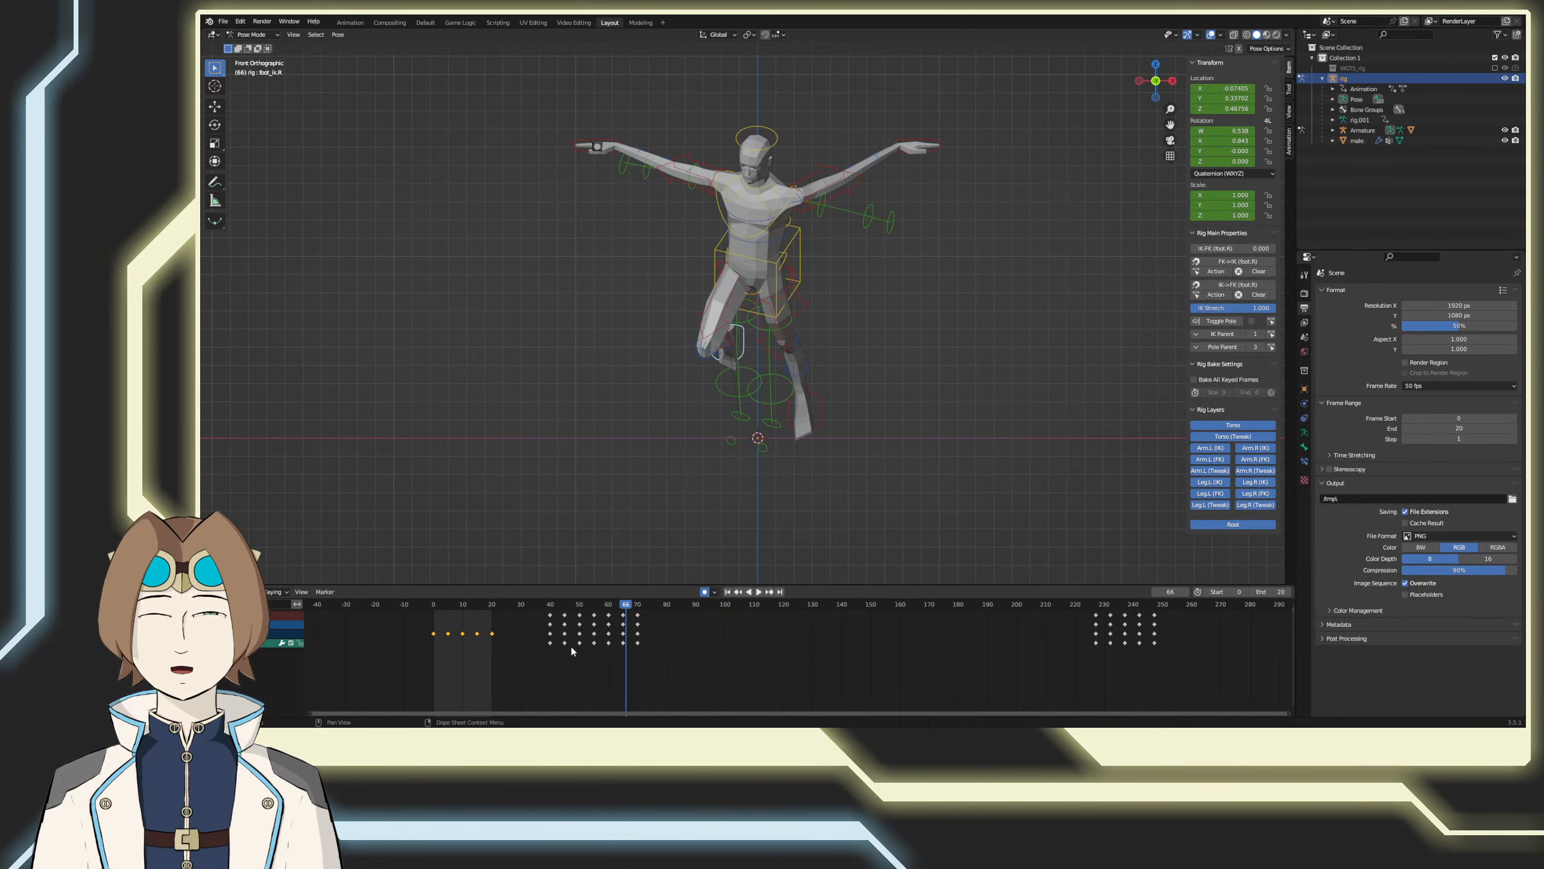
{"action": "left_click_drag", "start_coordinate": [572, 658], "coordinate": [537, 588]}
{"action": "left_click_drag", "start_coordinate": [559, 678], "coordinate": [489, 611]}
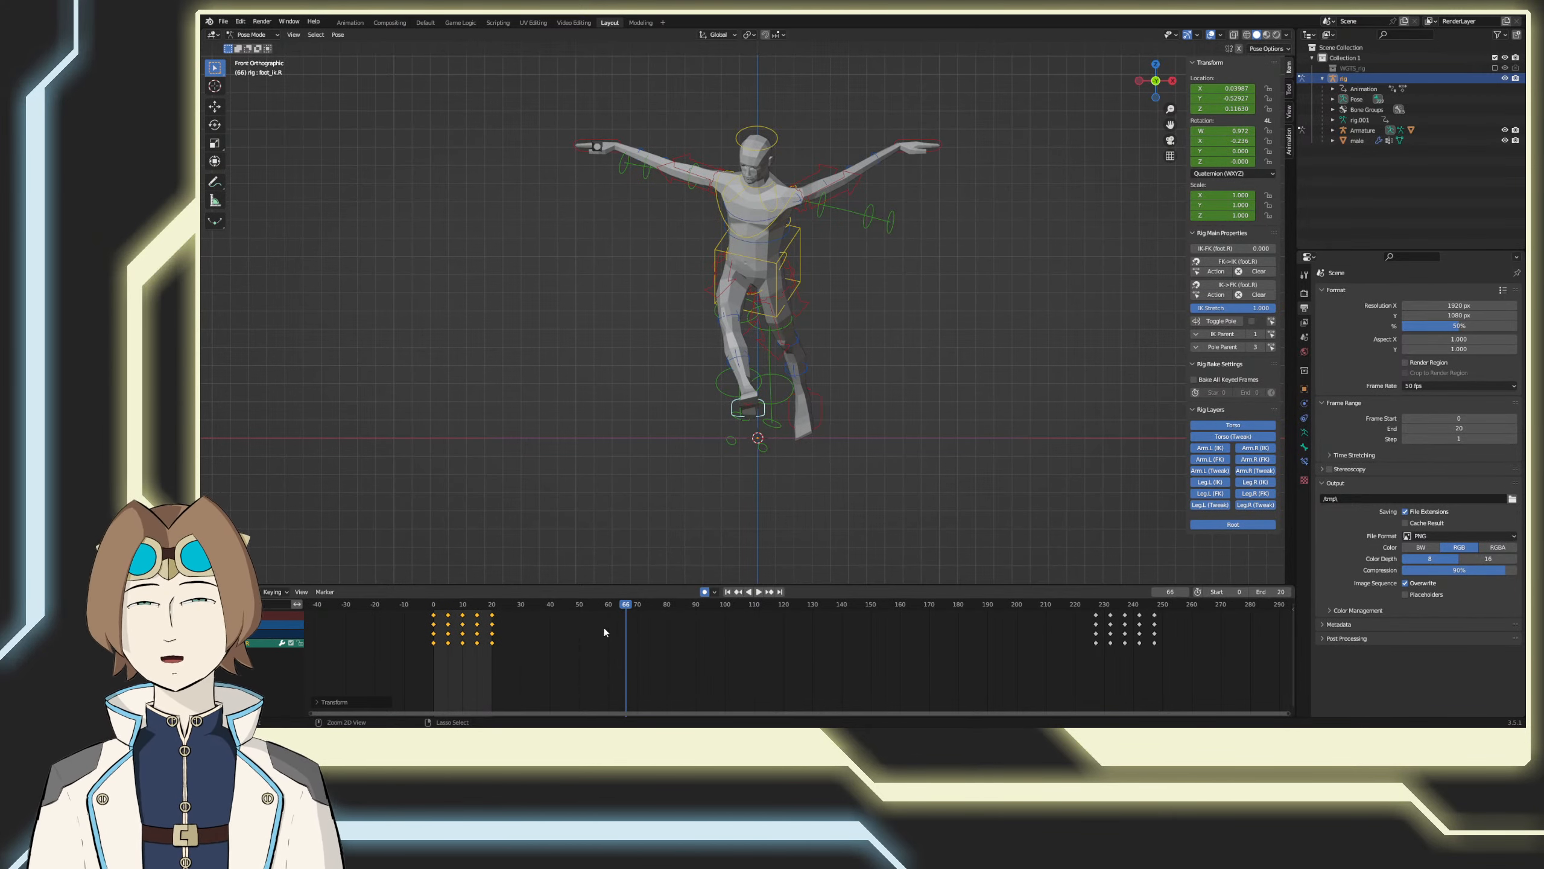
Step: Save the file and play the loop, reviewing the mirrored right foot motion from the back and front
{"action": "key", "text": "Escape"}
{"action": "left_click", "coordinate": [758, 592]}
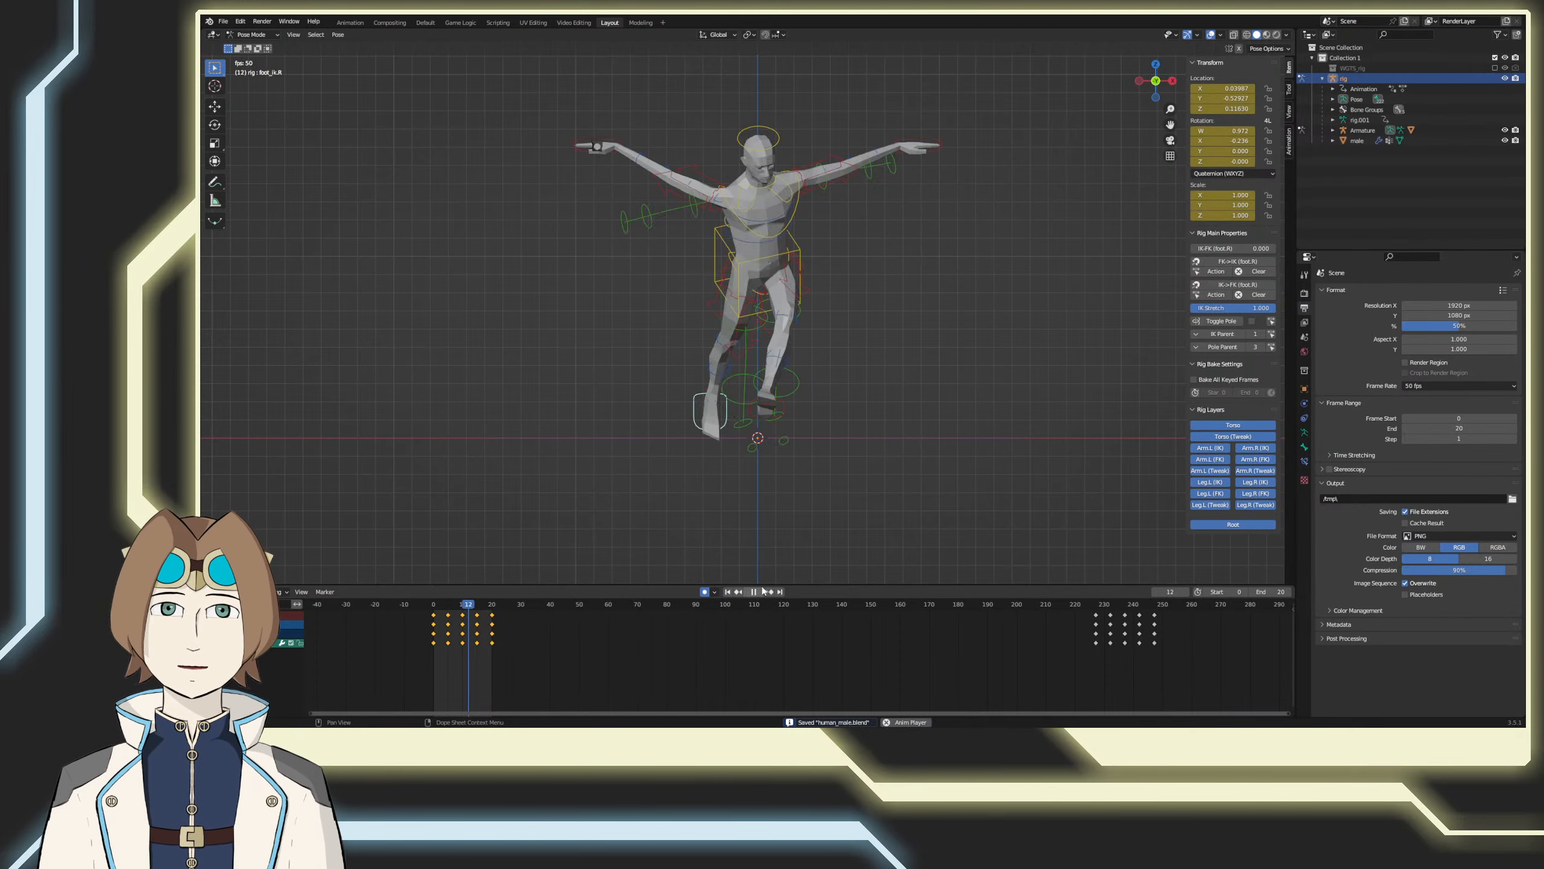
{"action": "middle_click_drag", "start_coordinate": [851, 506], "coordinate": [608, 518]}
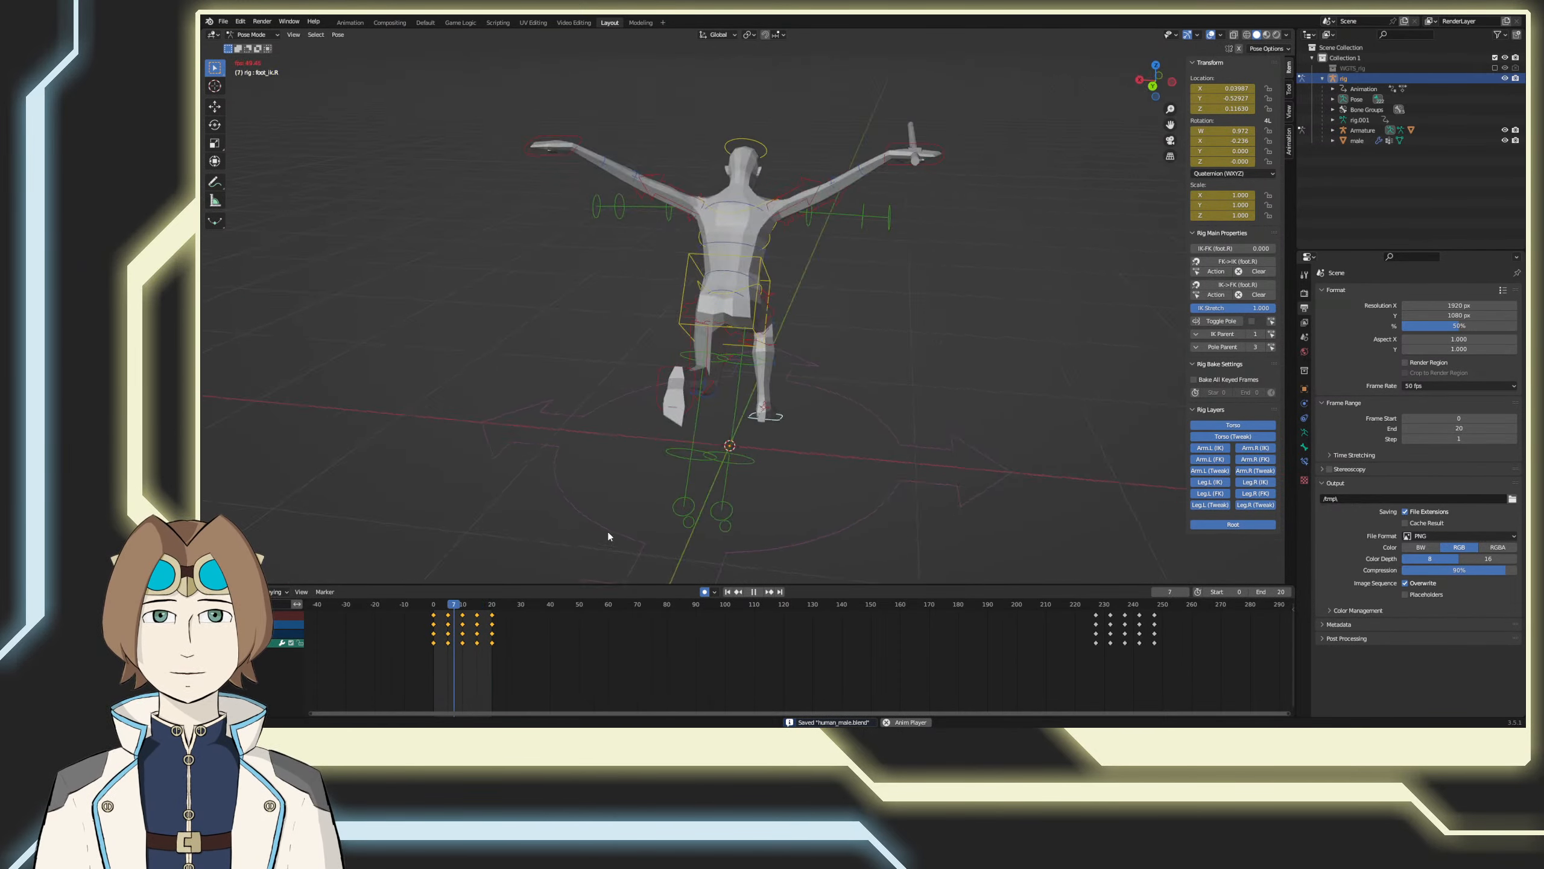
{"action": "middle_click_drag", "start_coordinate": [842, 512], "coordinate": [852, 507]}
{"action": "key", "text": "KP_1"}
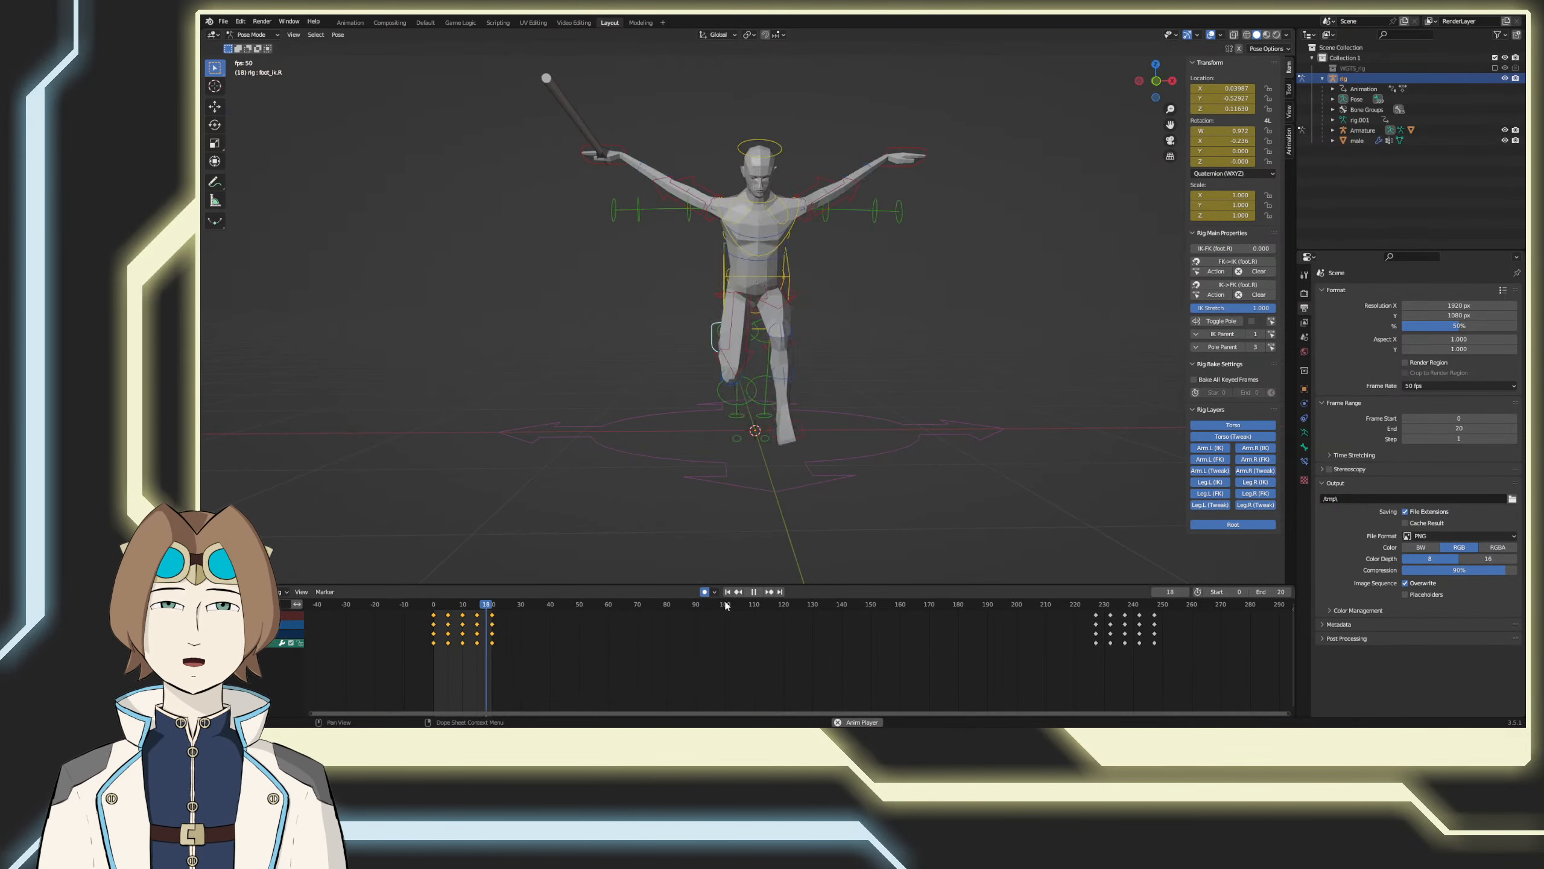
{"action": "key", "text": "space"}
{"action": "key", "text": "ctrl+s"}
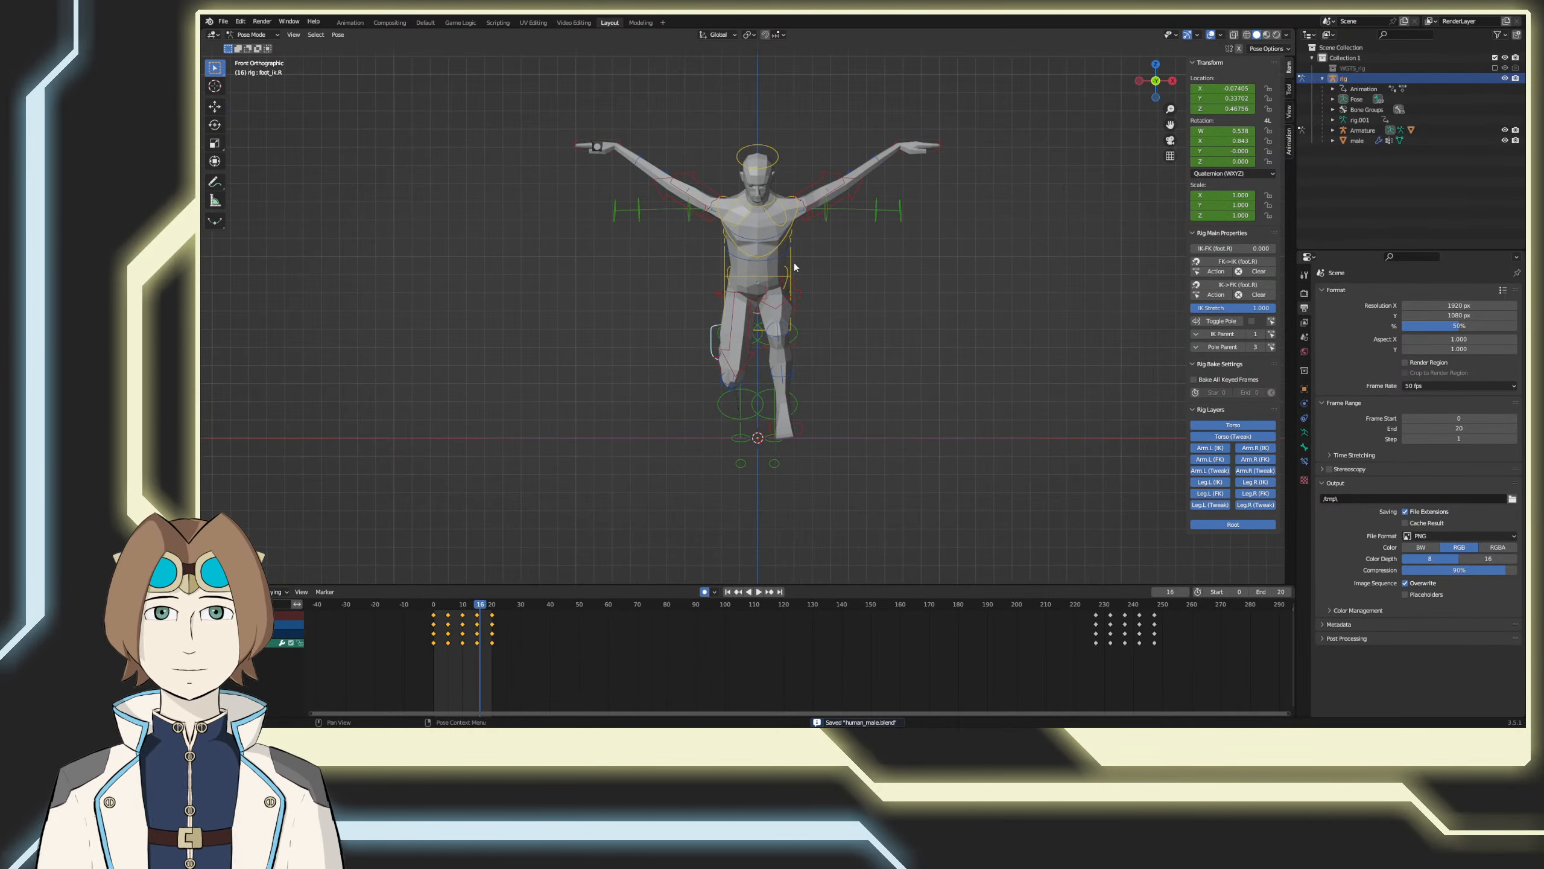
Step: At frame 5, move the torso control about -0.083 along X, over the supporting right foot
{"action": "left_click", "coordinate": [795, 301]}
{"action": "key", "text": "space"}
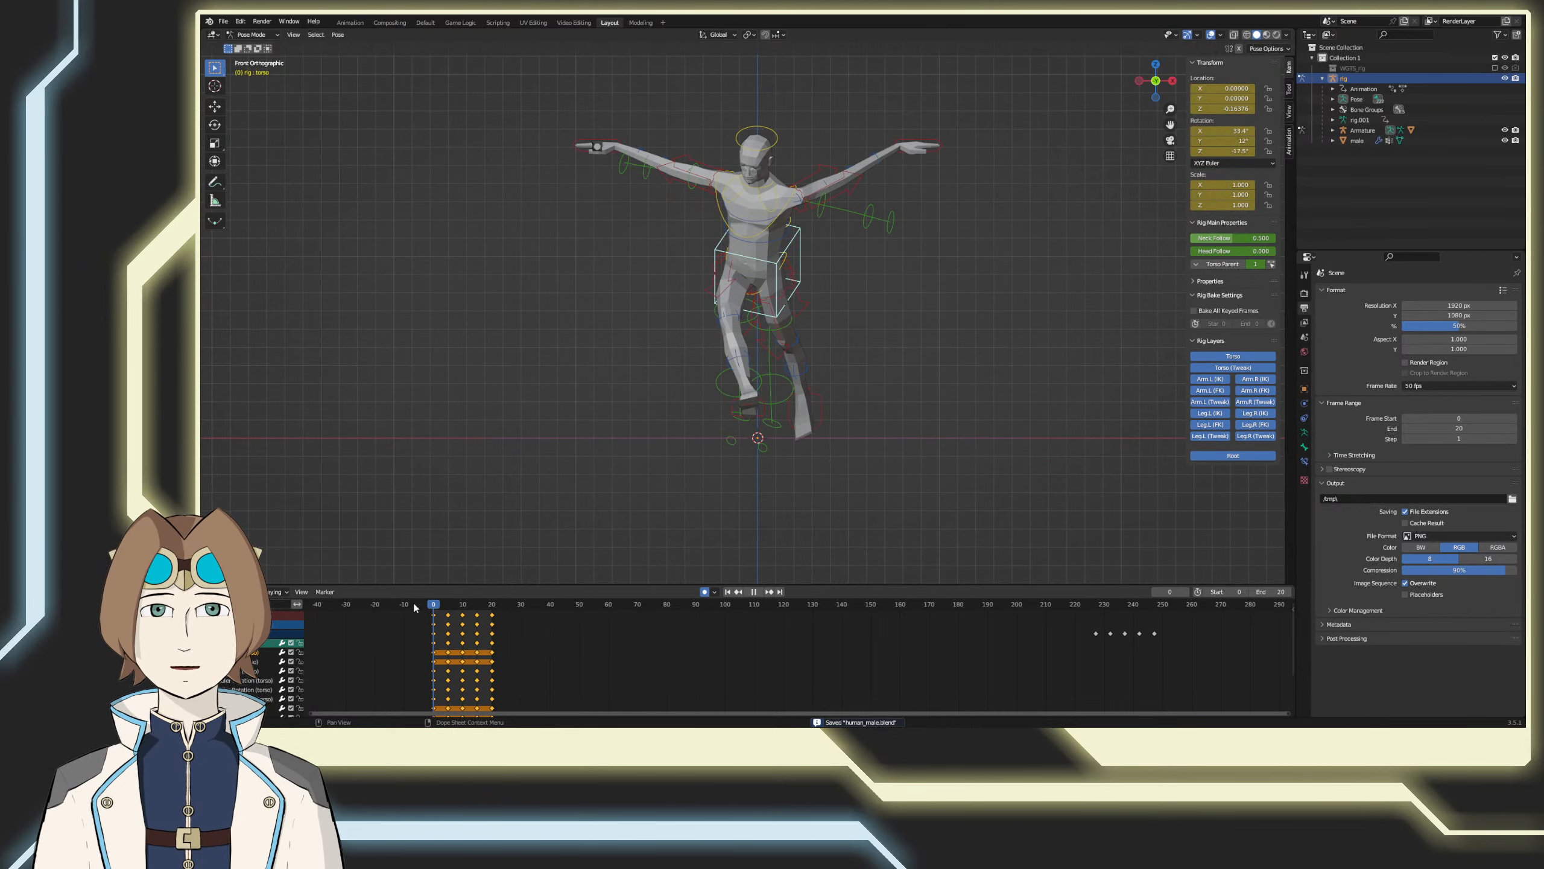
{"action": "middle_click_drag", "start_coordinate": [608, 551], "coordinate": [654, 504]}
{"action": "key", "text": "KP_1"}
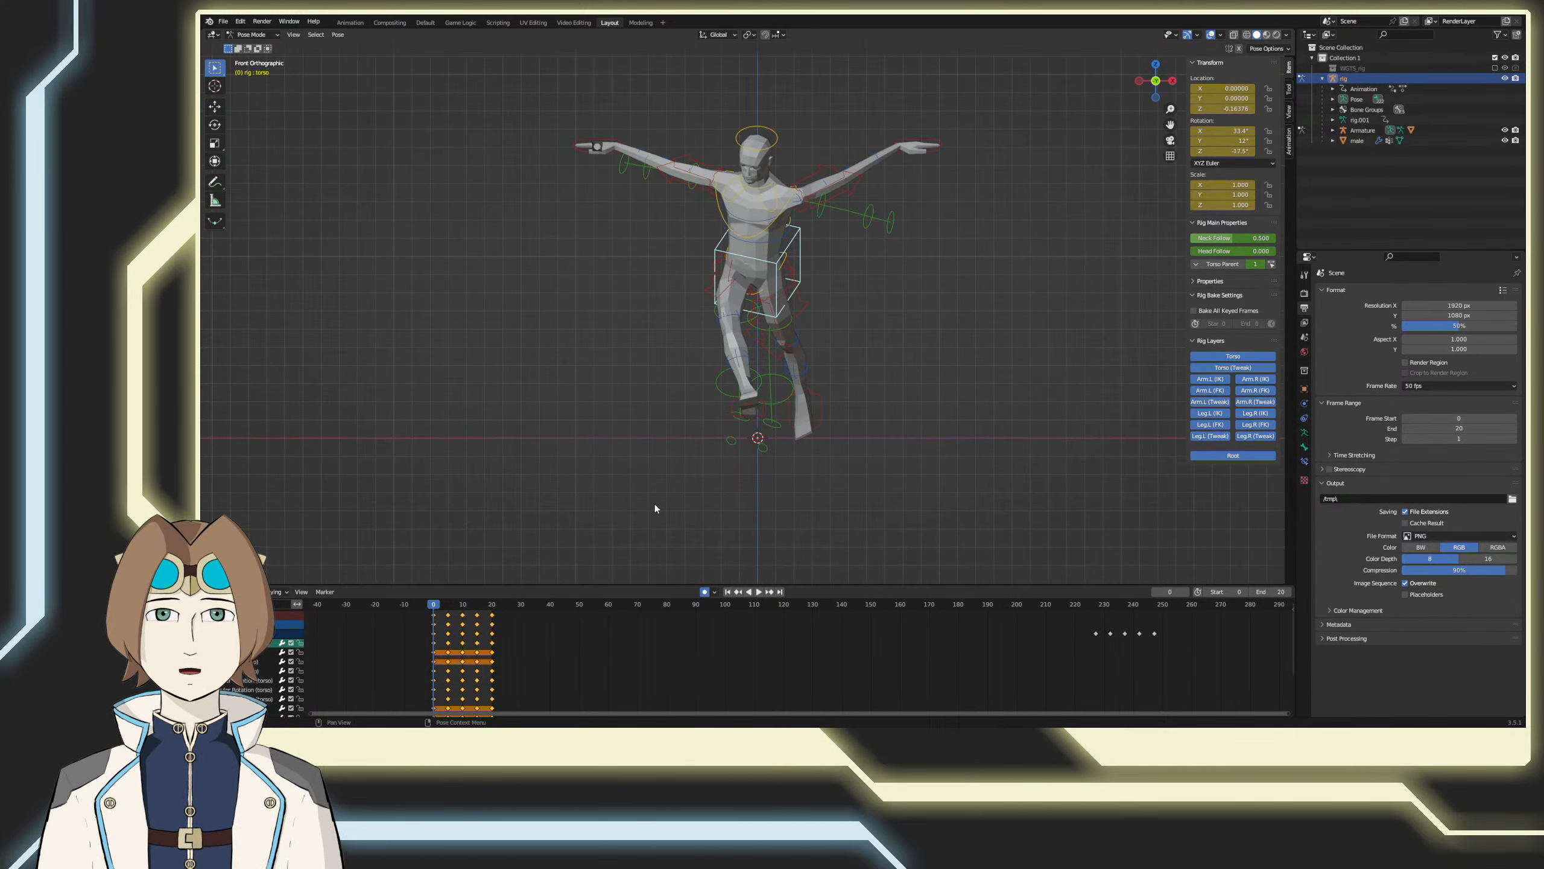
{"action": "key", "text": "space"}
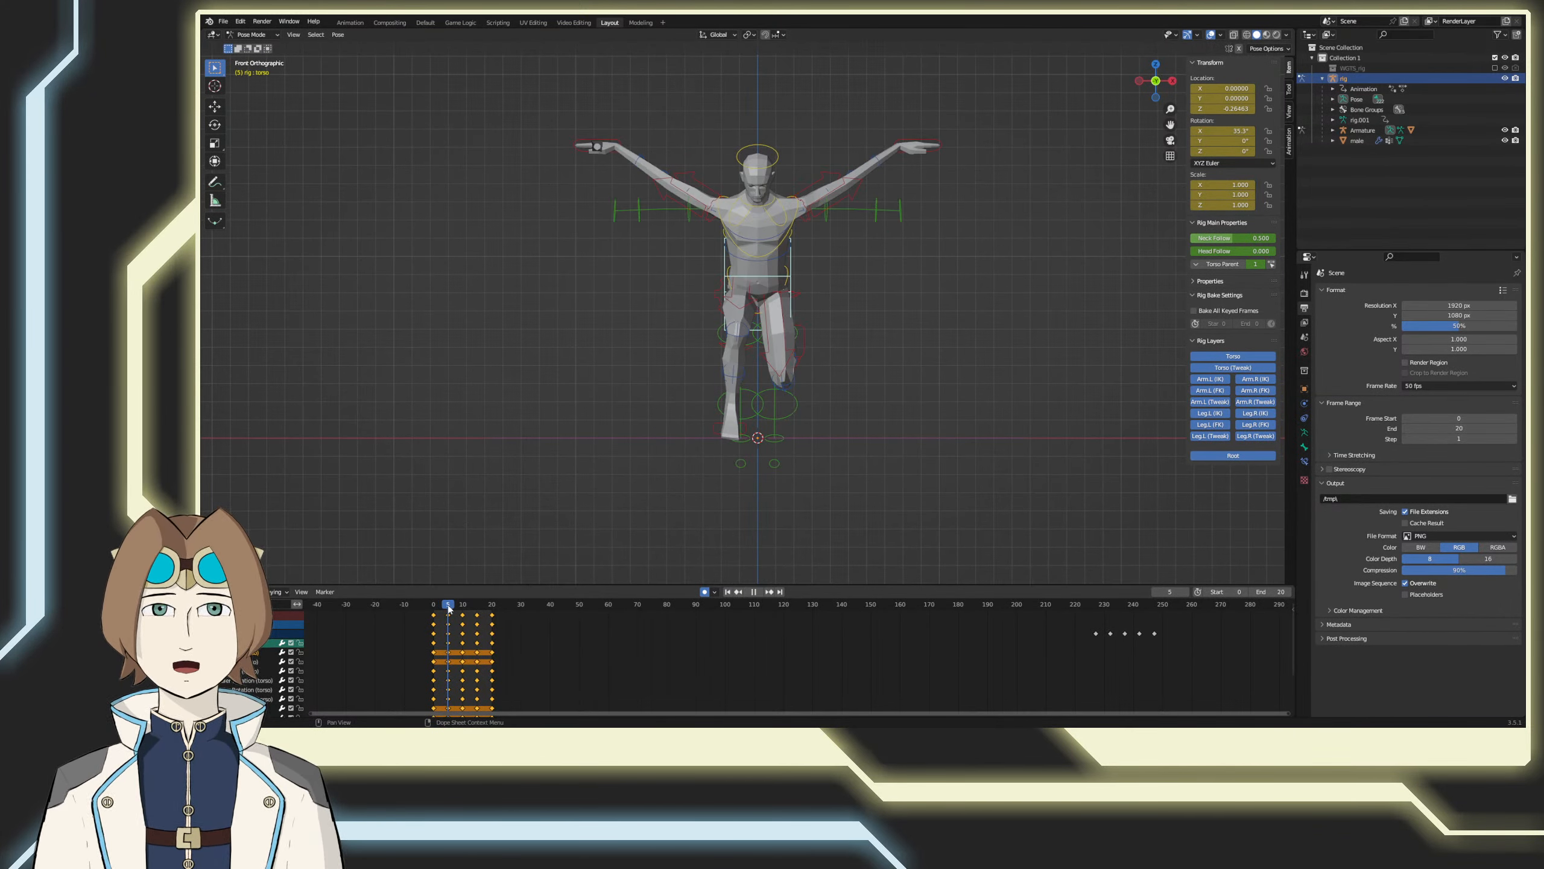
{"action": "key", "text": "g"}
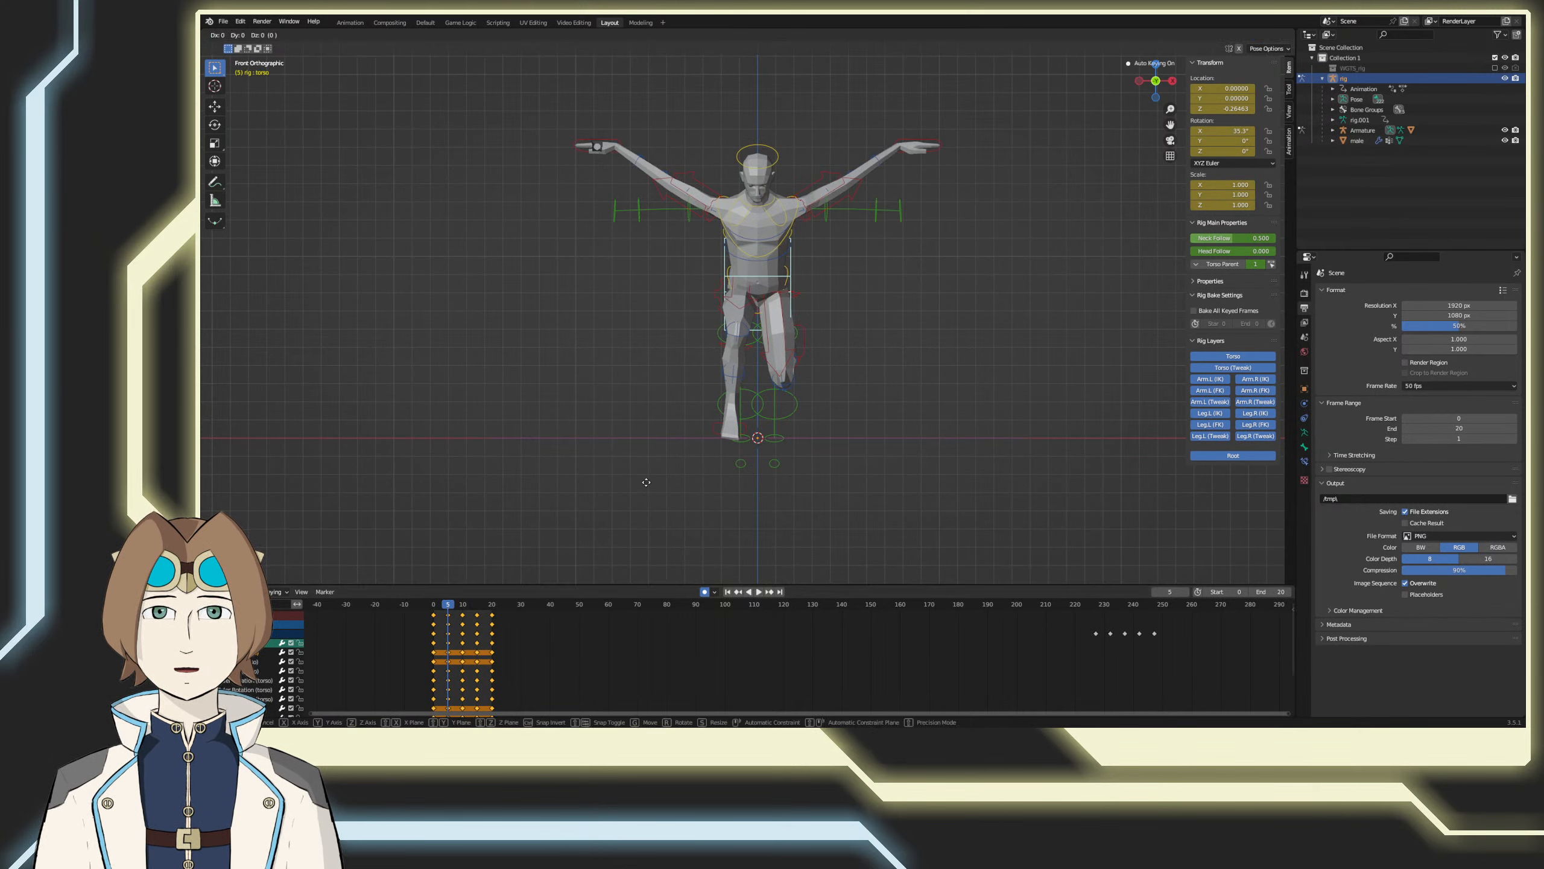
{"action": "key", "text": "x"}
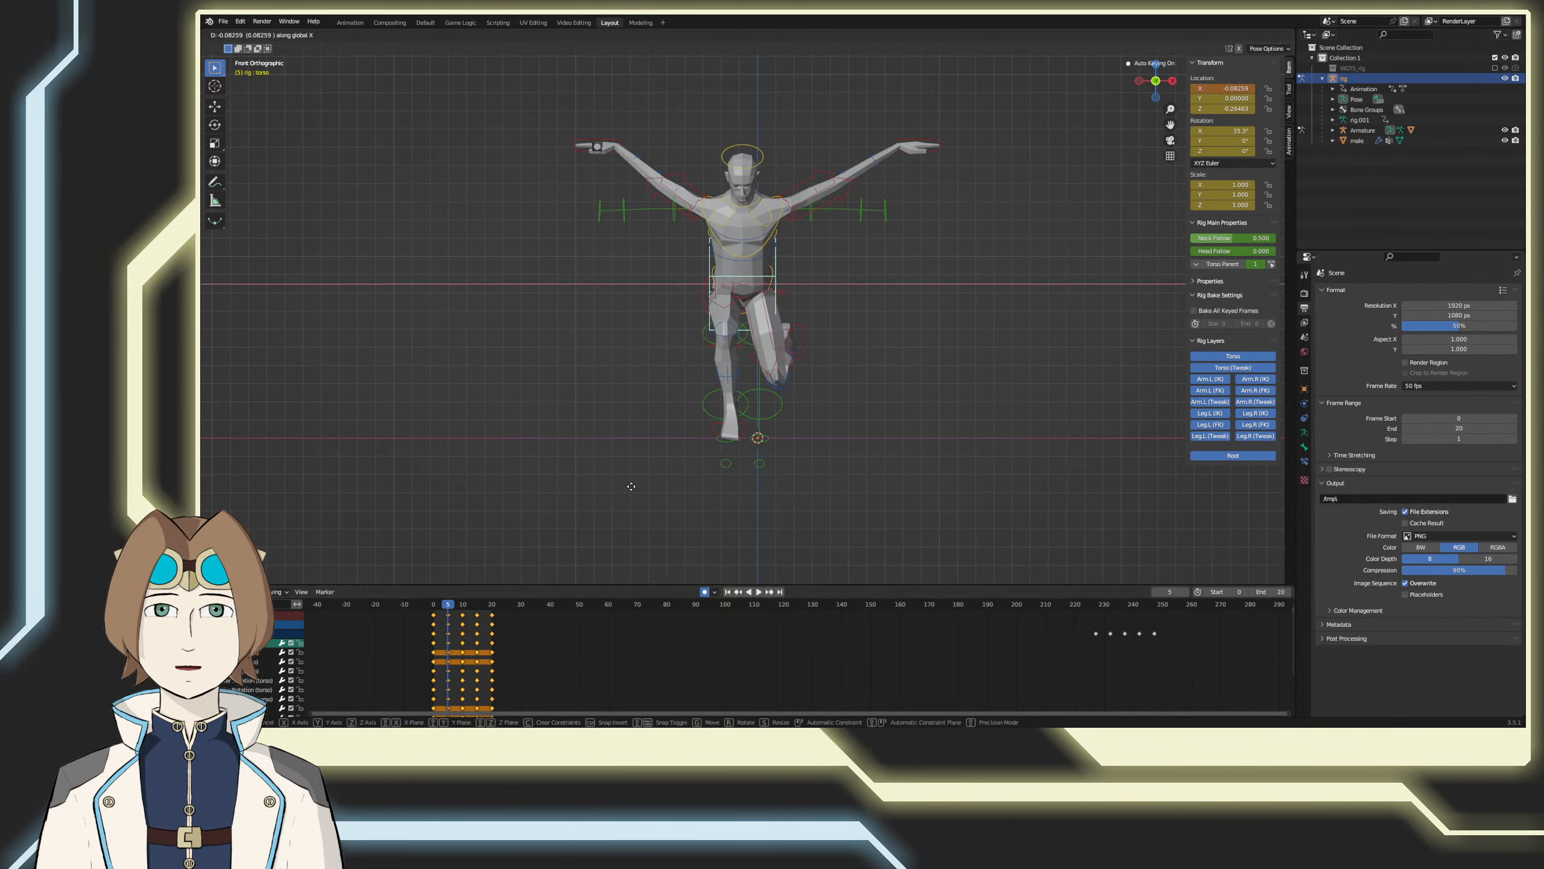
{"action": "left_click", "coordinate": [631, 486]}
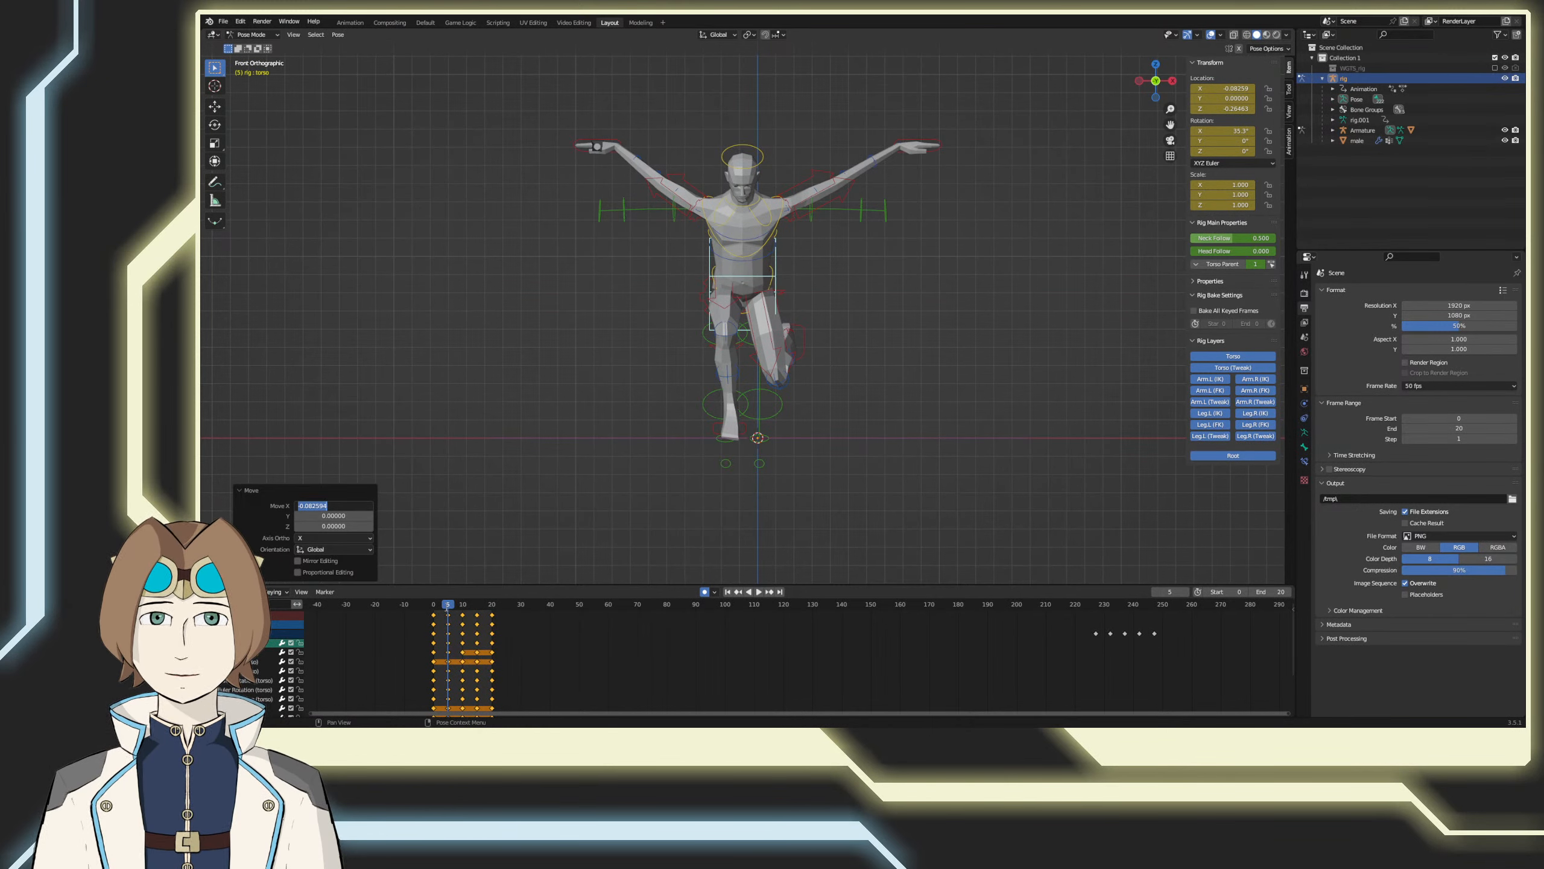
{"action": "key", "text": "Escape"}
Step: At frame 15, move the torso control 0.082594 along X, over the supporting left foot
{"action": "key", "text": "space"}
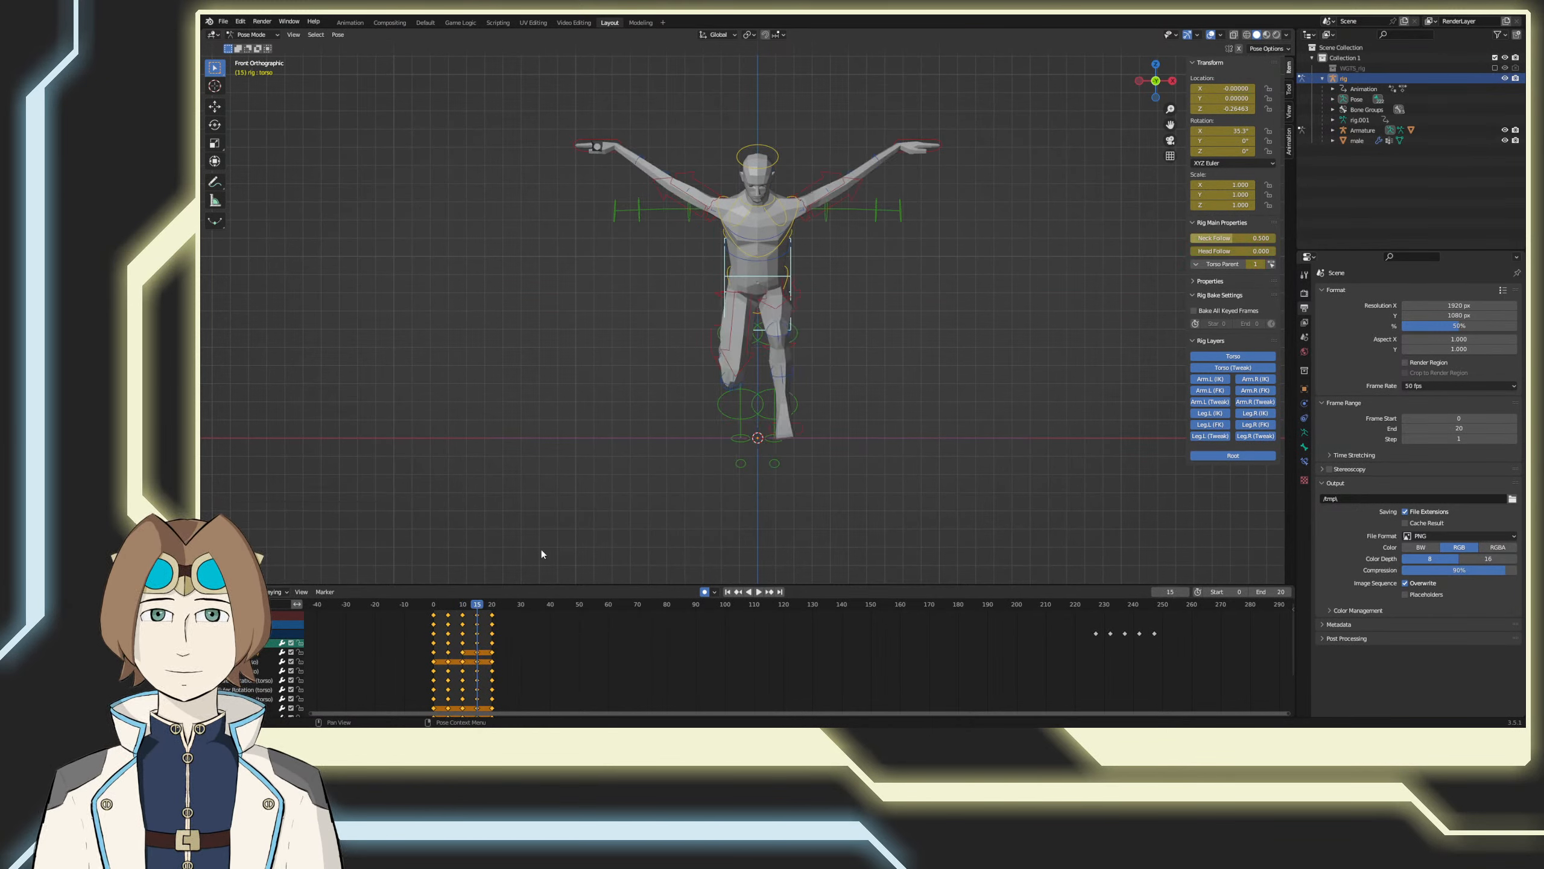
{"action": "key", "text": "space"}
{"action": "key", "text": "ctrl+z"}
{"action": "key", "text": "g"}
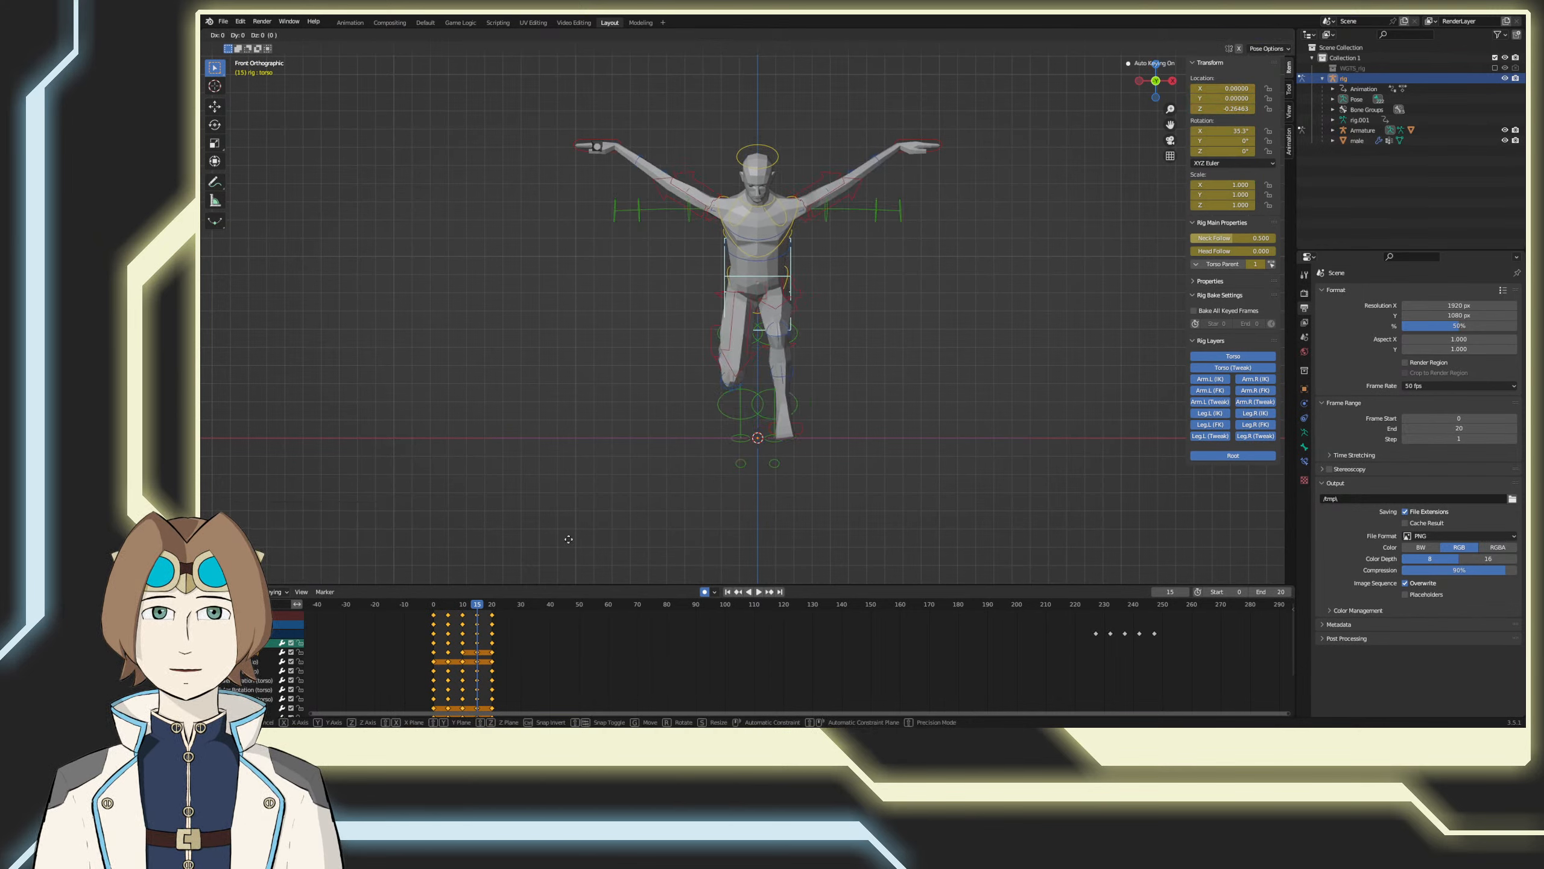
{"action": "key", "text": "x"}
{"action": "left_click", "coordinate": [554, 541]}
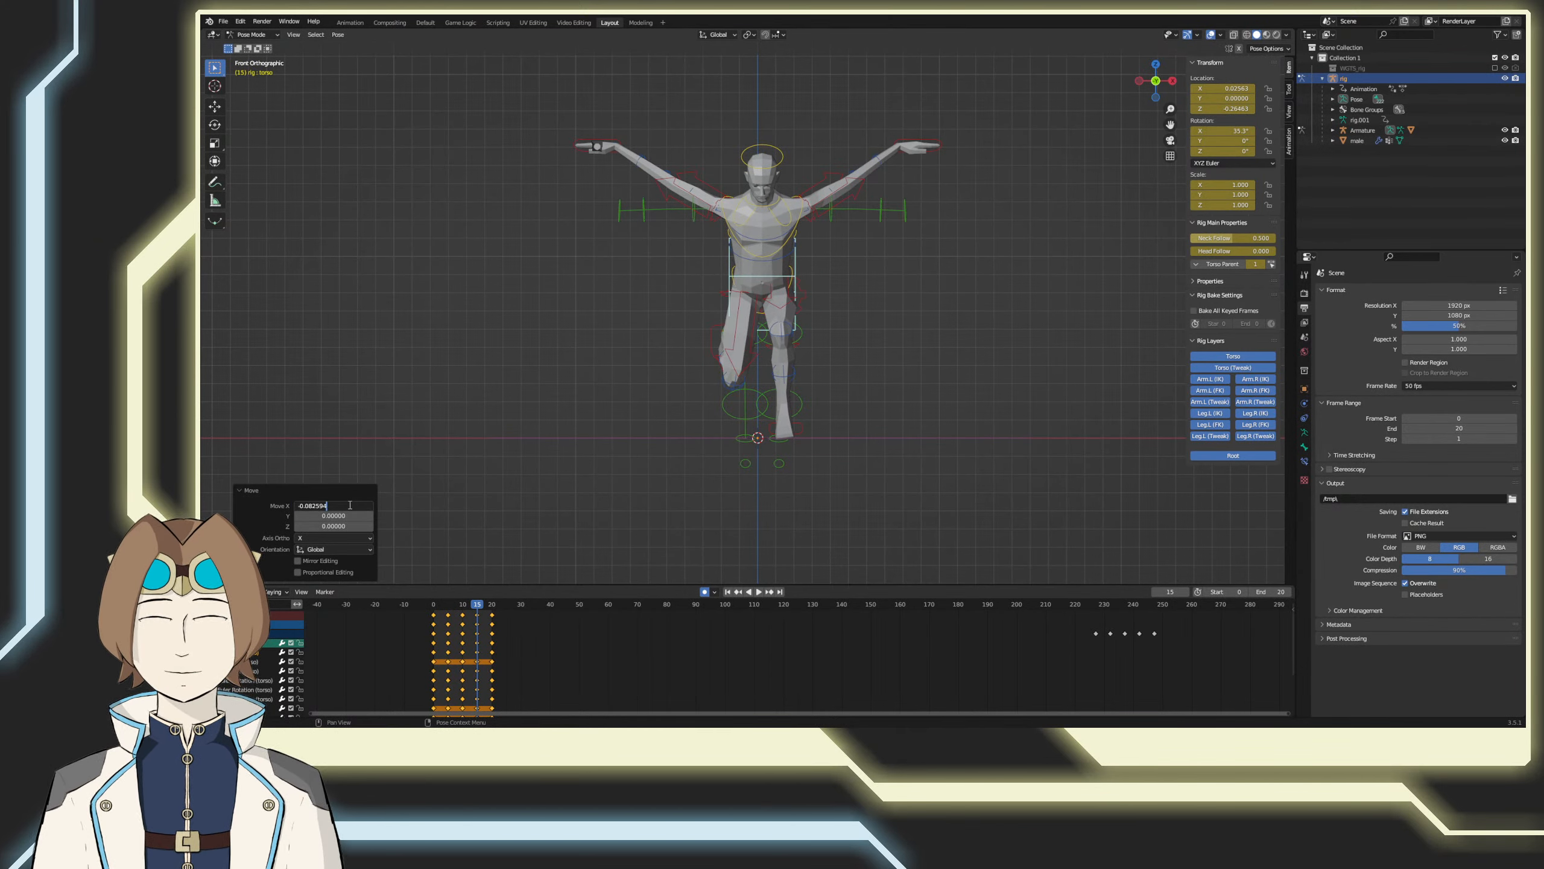
{"action": "key", "text": "Return"}
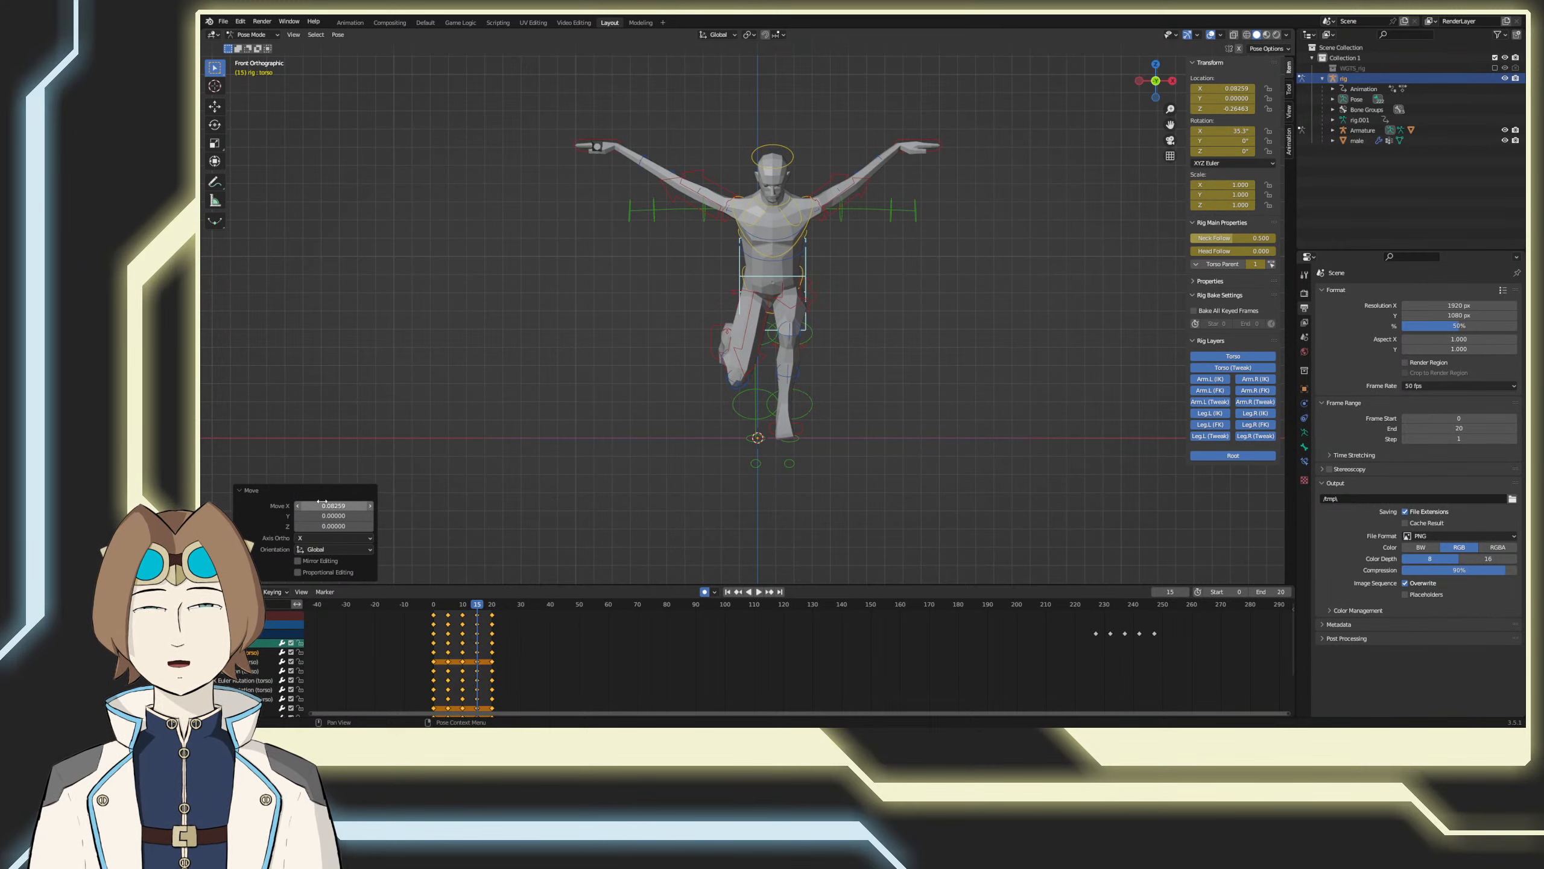
Step: Save the file and play the loop from frame 0 to review the torso's side-to-side sway
{"action": "key", "text": "shift+Left"}
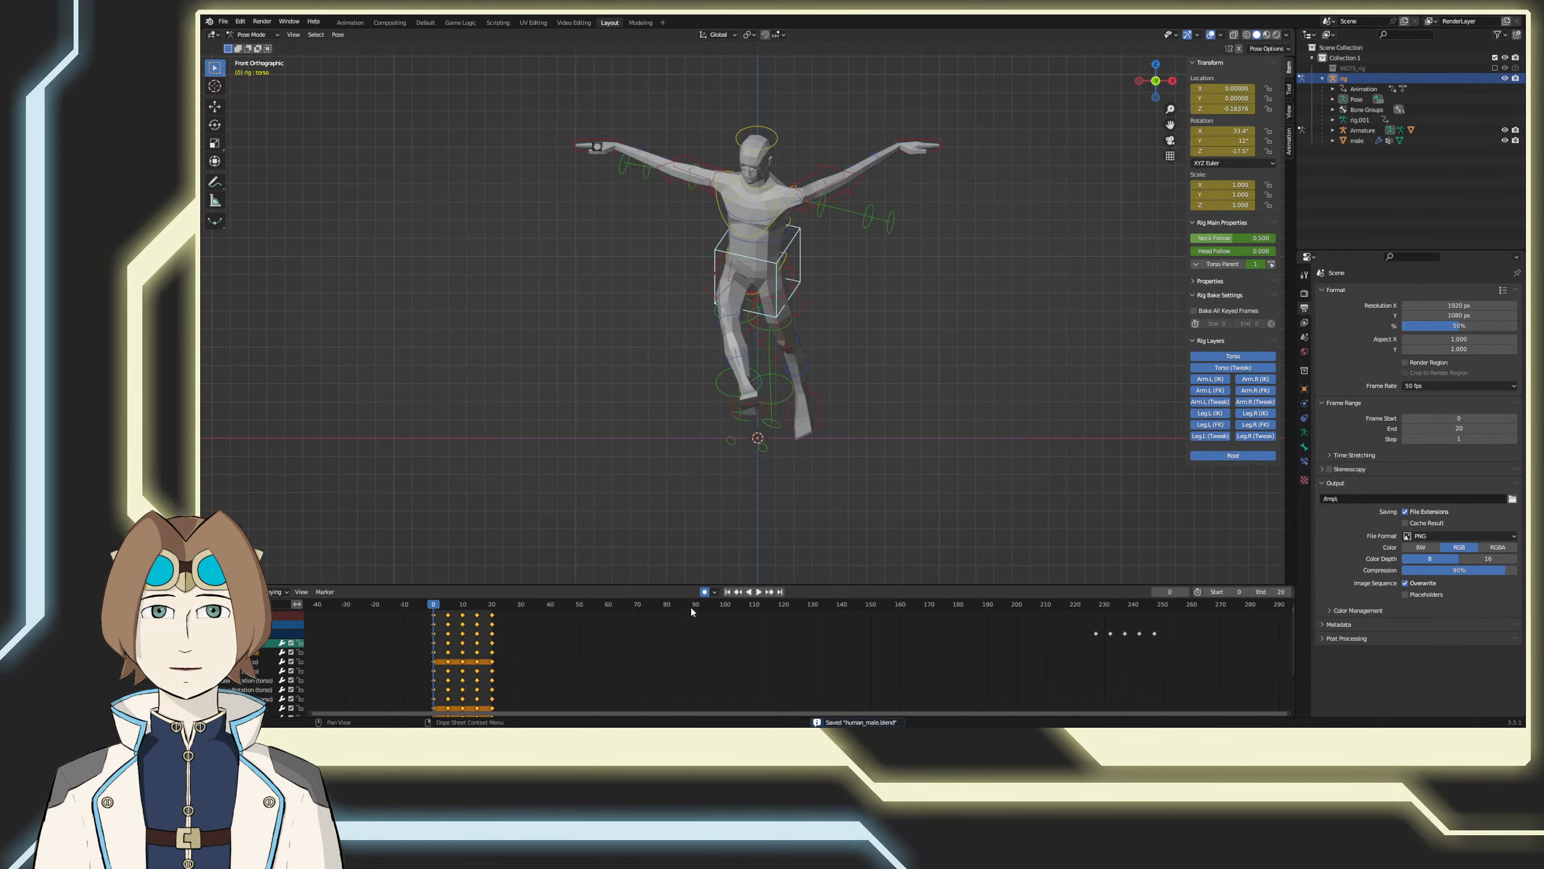
{"action": "left_click", "coordinate": [758, 592]}
{"action": "left_click", "coordinate": [829, 547]}
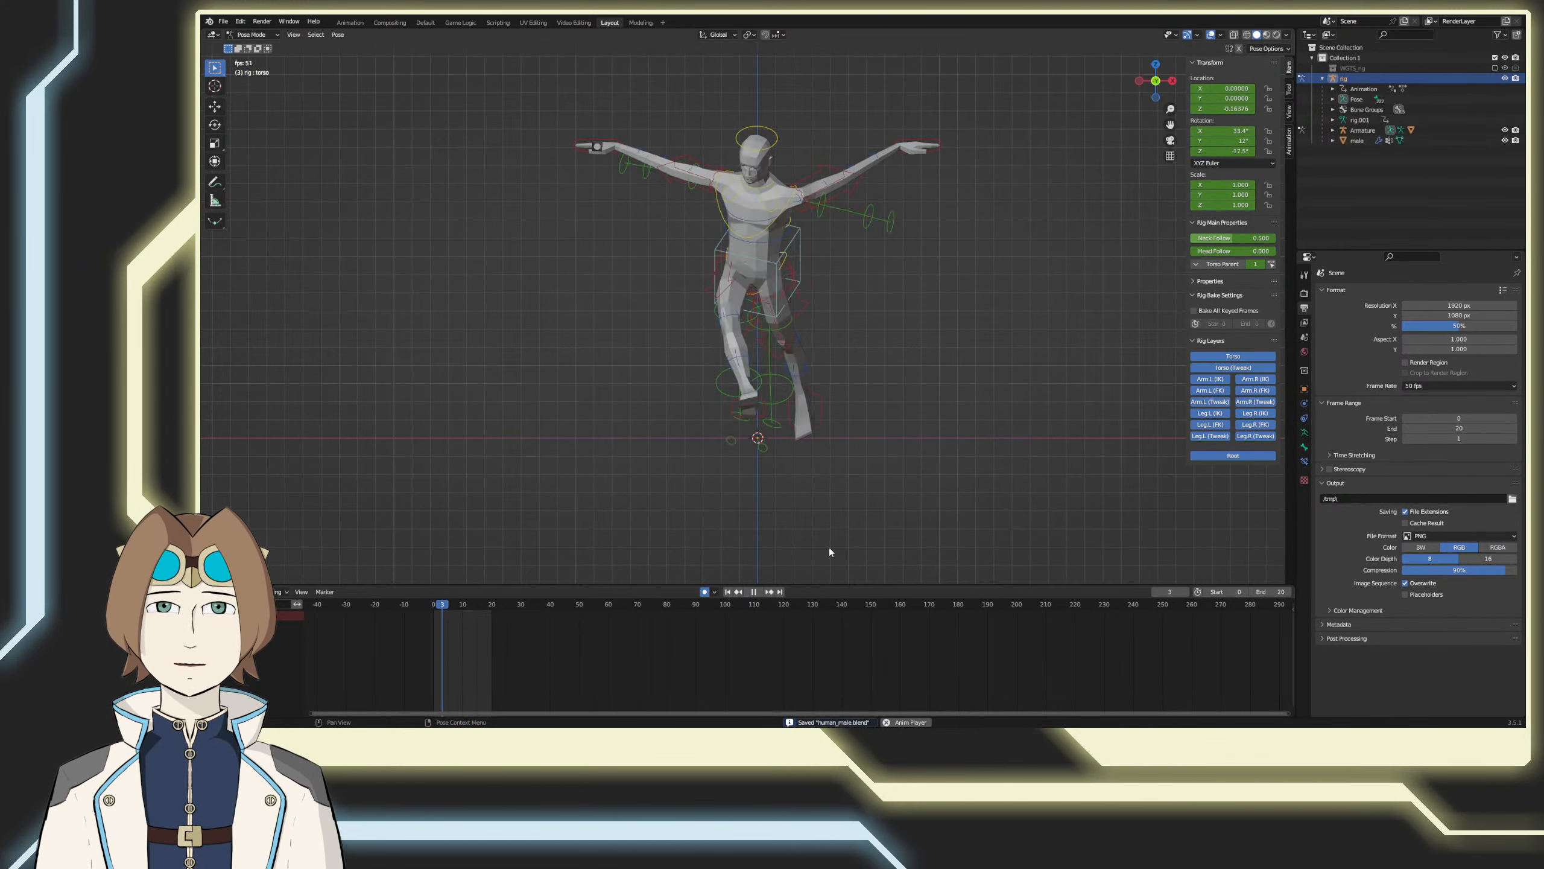
Step: Save the file and review the looping run from an angled front view
{"action": "mouse_move", "coordinate": [876, 476]}
{"action": "middle_mouse_down"}
{"action": "mouse_move", "coordinate": [865, 525]}
{"action": "mouse_move", "coordinate": [729, 498]}
{"action": "mouse_move", "coordinate": [617, 504]}
{"action": "mouse_move", "coordinate": [887, 489]}
{"action": "middle_mouse_up"}
{"action": "key", "text": "ctrl+s"}
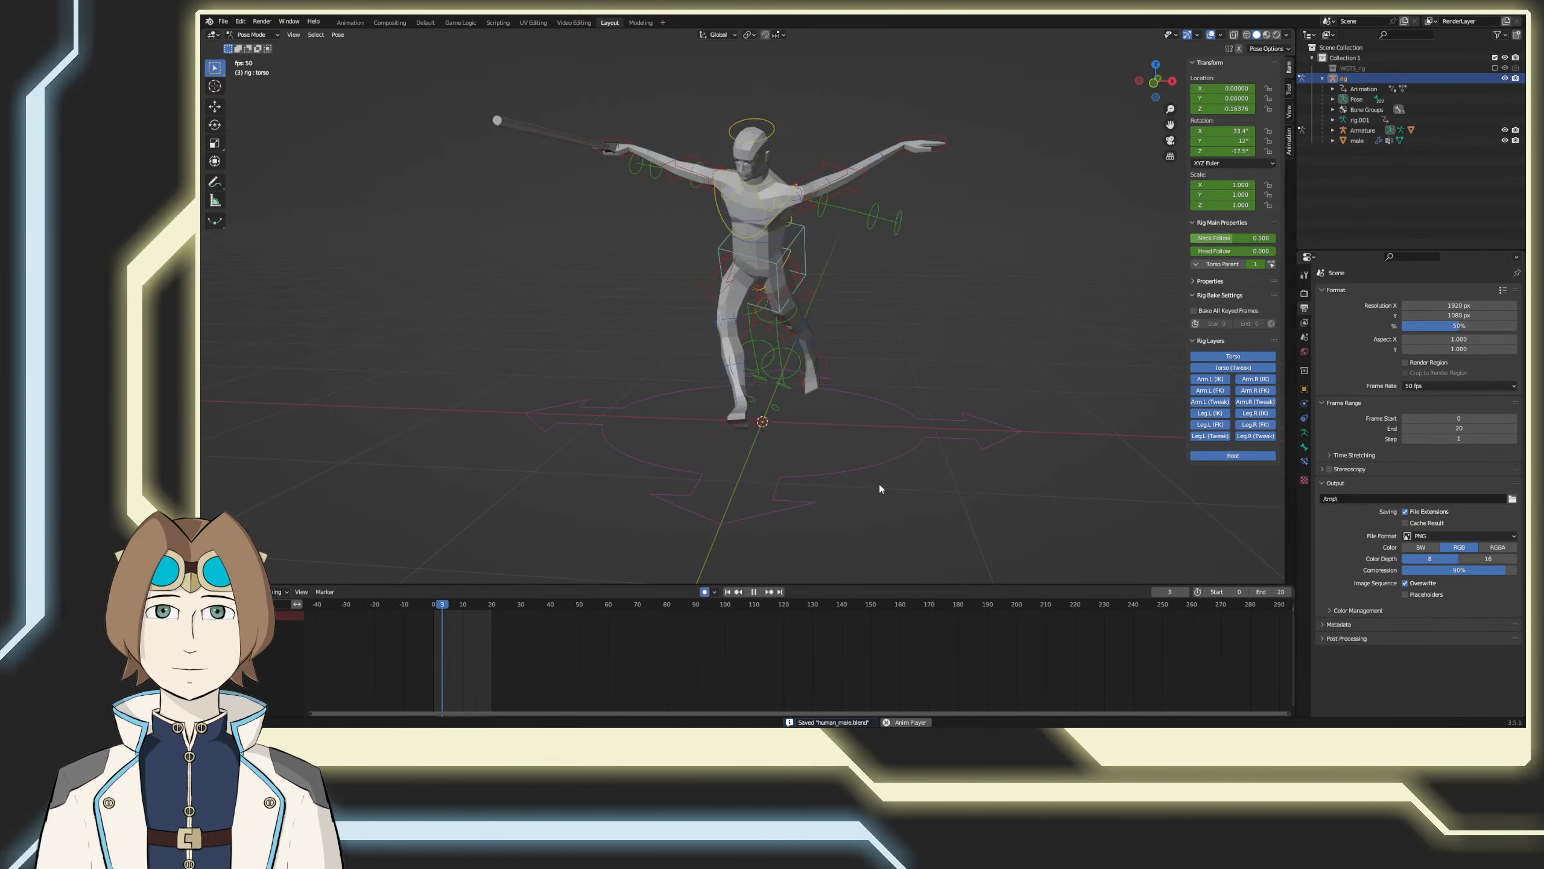
{"action": "mouse_move", "coordinate": [878, 484]}
{"action": "middle_mouse_down"}
{"action": "mouse_move", "coordinate": [801, 448]}
{"action": "mouse_move", "coordinate": [730, 453]}
{"action": "mouse_move", "coordinate": [777, 485]}
{"action": "mouse_move", "coordinate": [934, 506]}
{"action": "mouse_move", "coordinate": [830, 486]}
{"action": "mouse_move", "coordinate": [902, 486]}
{"action": "middle_mouse_up"}
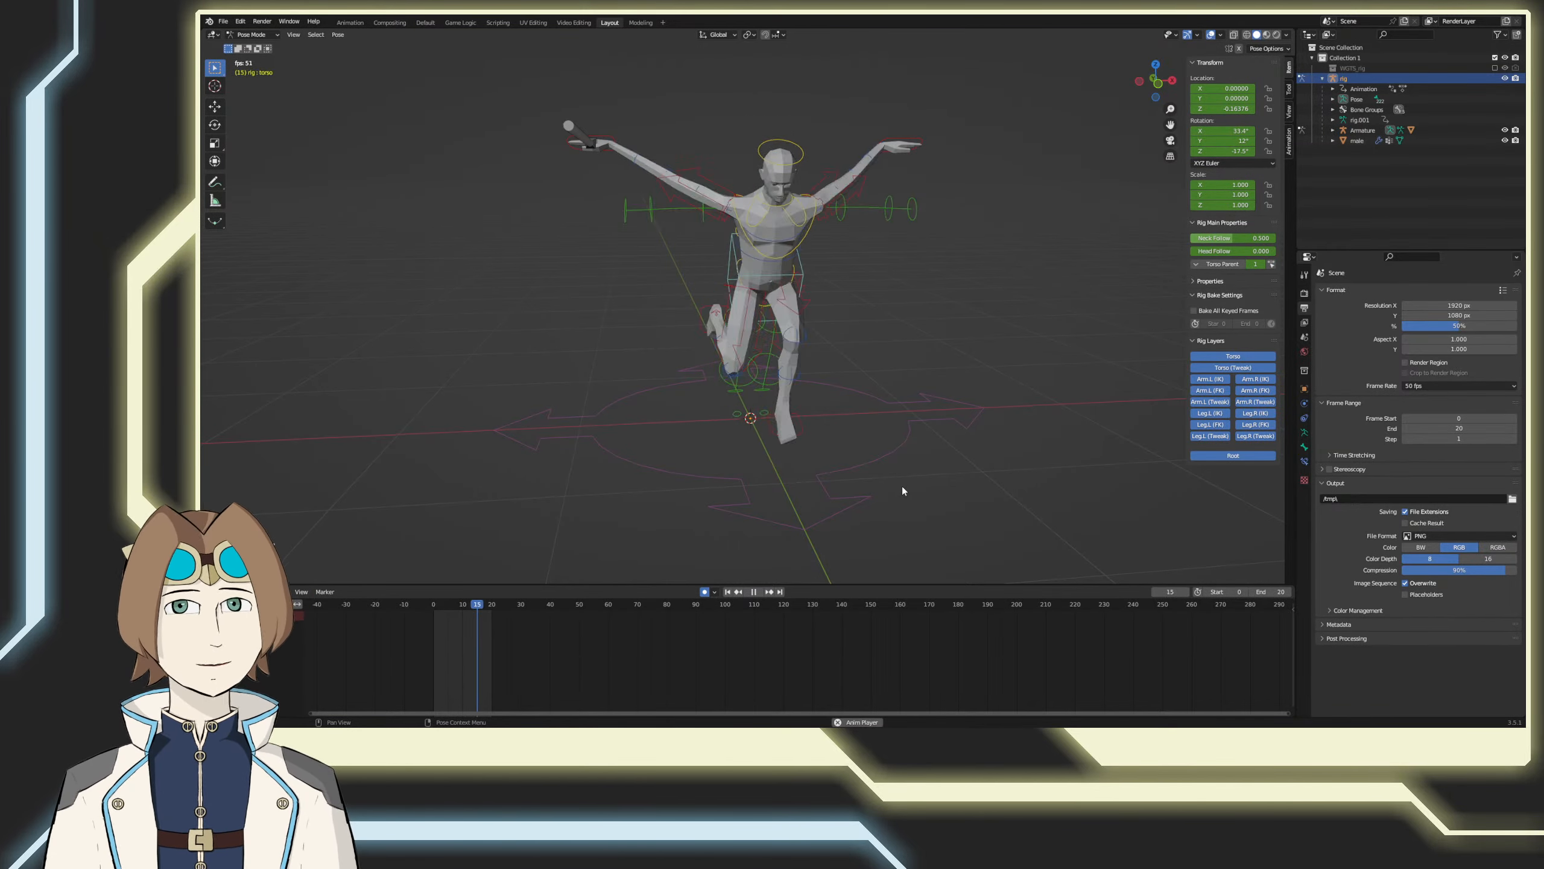
Step: Stop the playback and set the interpolation mode of all the rig's keyframes to Linear
{"action": "key", "text": "a"}
{"action": "key", "text": "space"}
{"action": "right_click", "coordinate": [430, 623]}
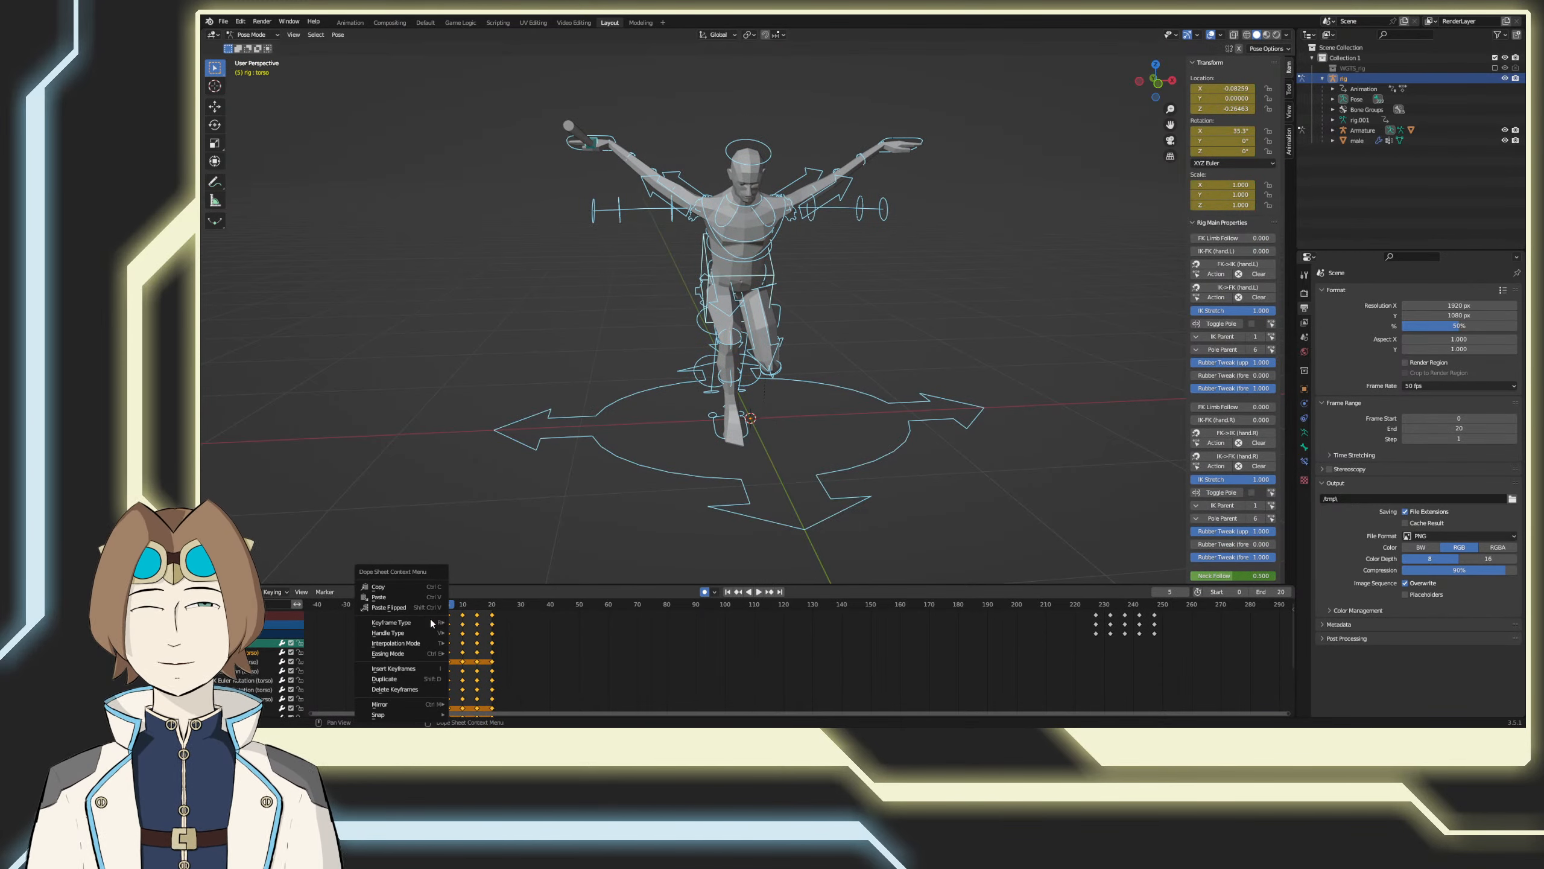
{"action": "mouse_move", "coordinate": [441, 643]}
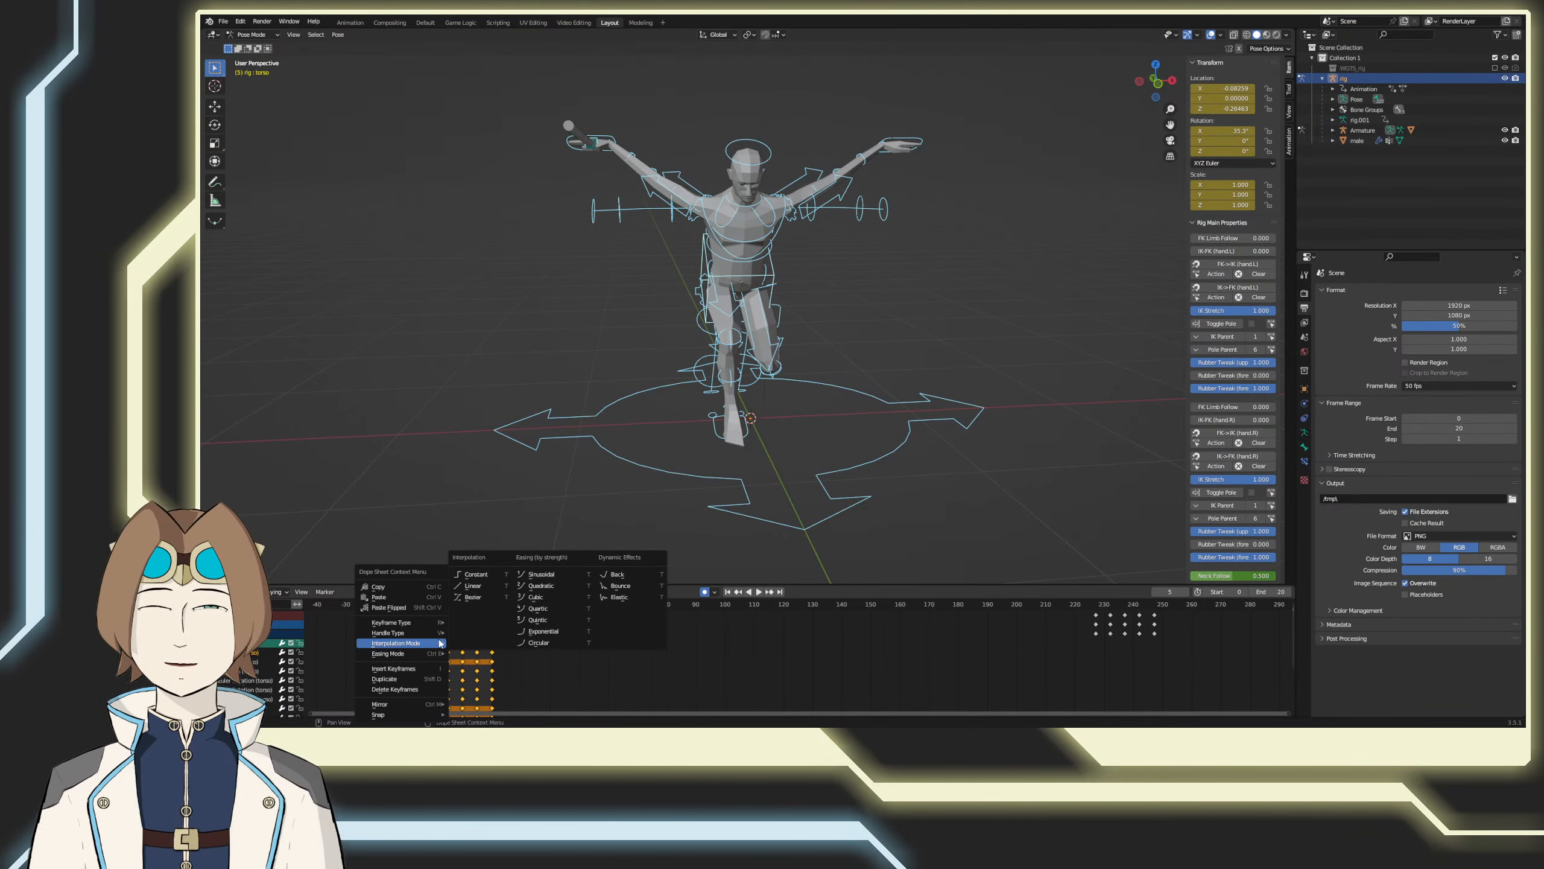
{"action": "left_click", "coordinate": [475, 586]}
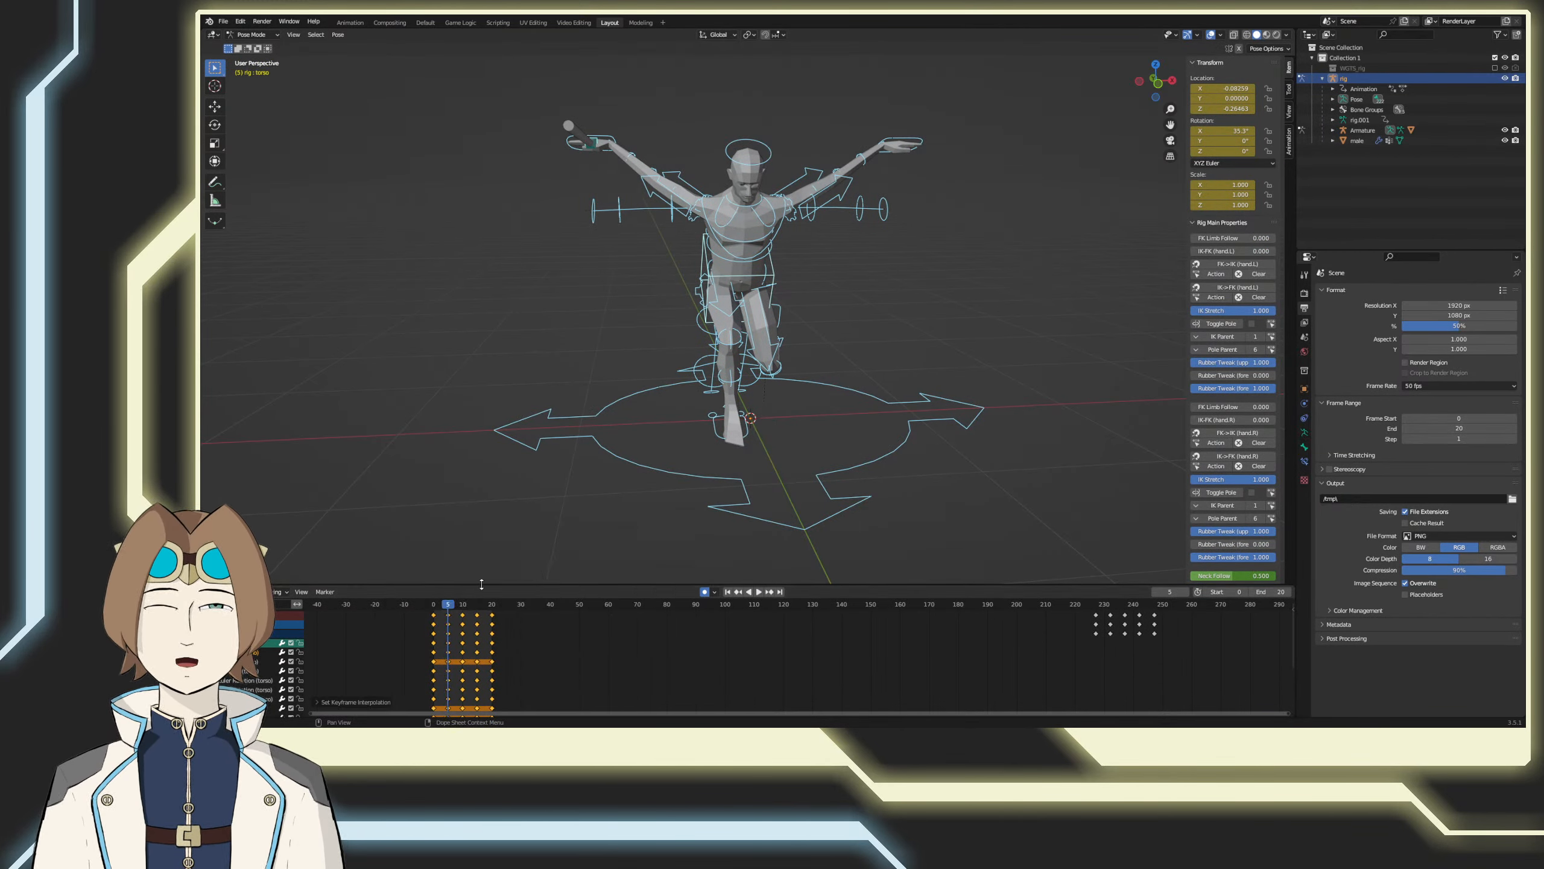
Step: Play the loop to review the run's motion from the side, and stop at frame 0
{"action": "left_click", "coordinate": [759, 592]}
{"action": "left_click", "coordinate": [895, 519]}
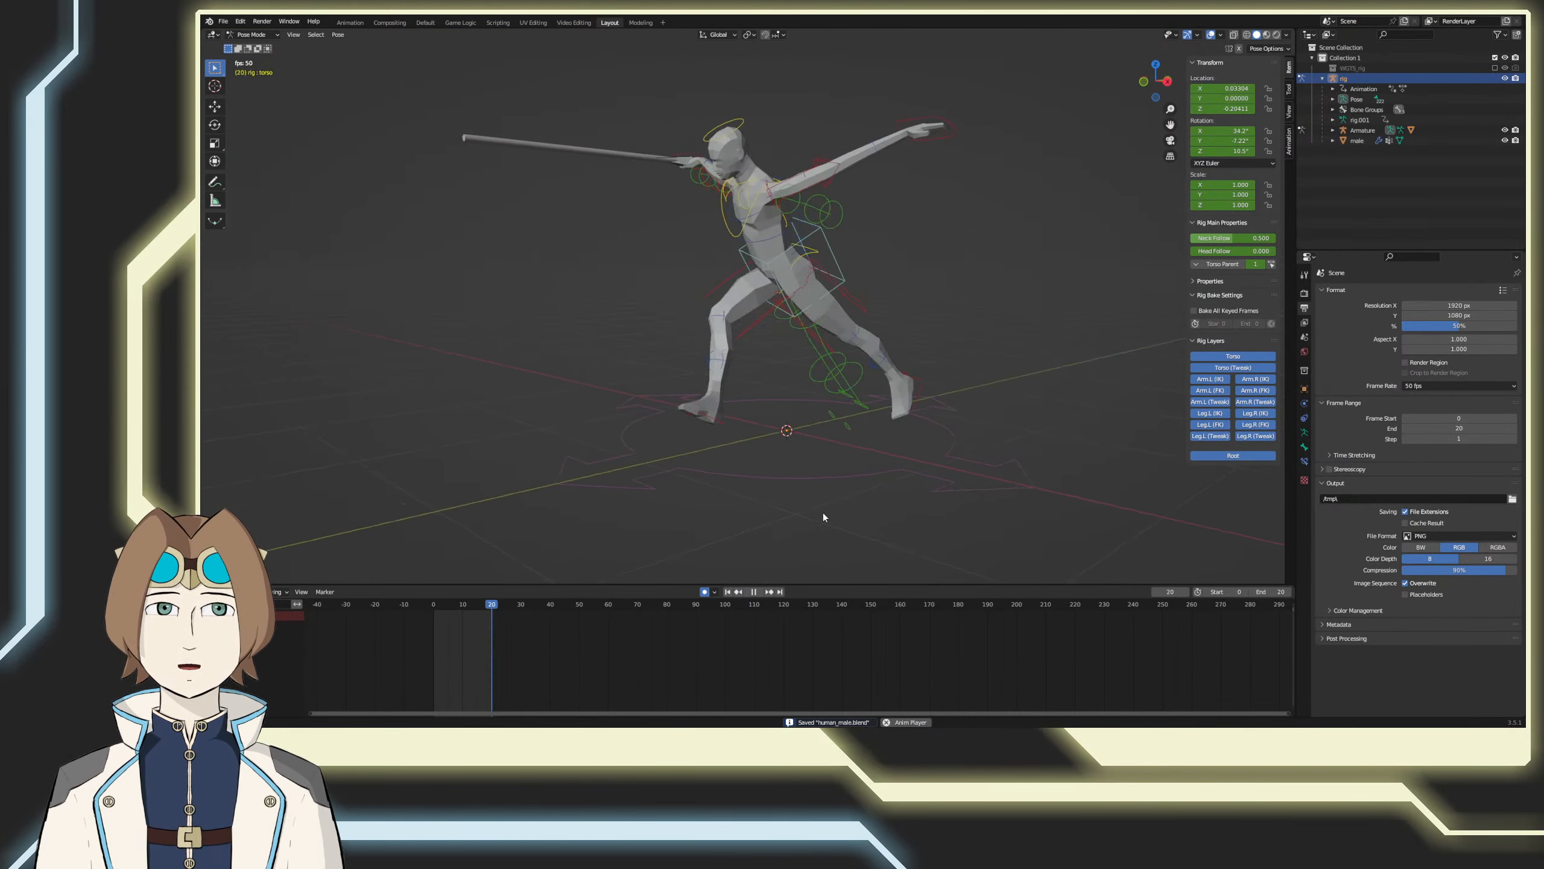
{"action": "middle_click_drag", "start_coordinate": [822, 509], "coordinate": [762, 504]}
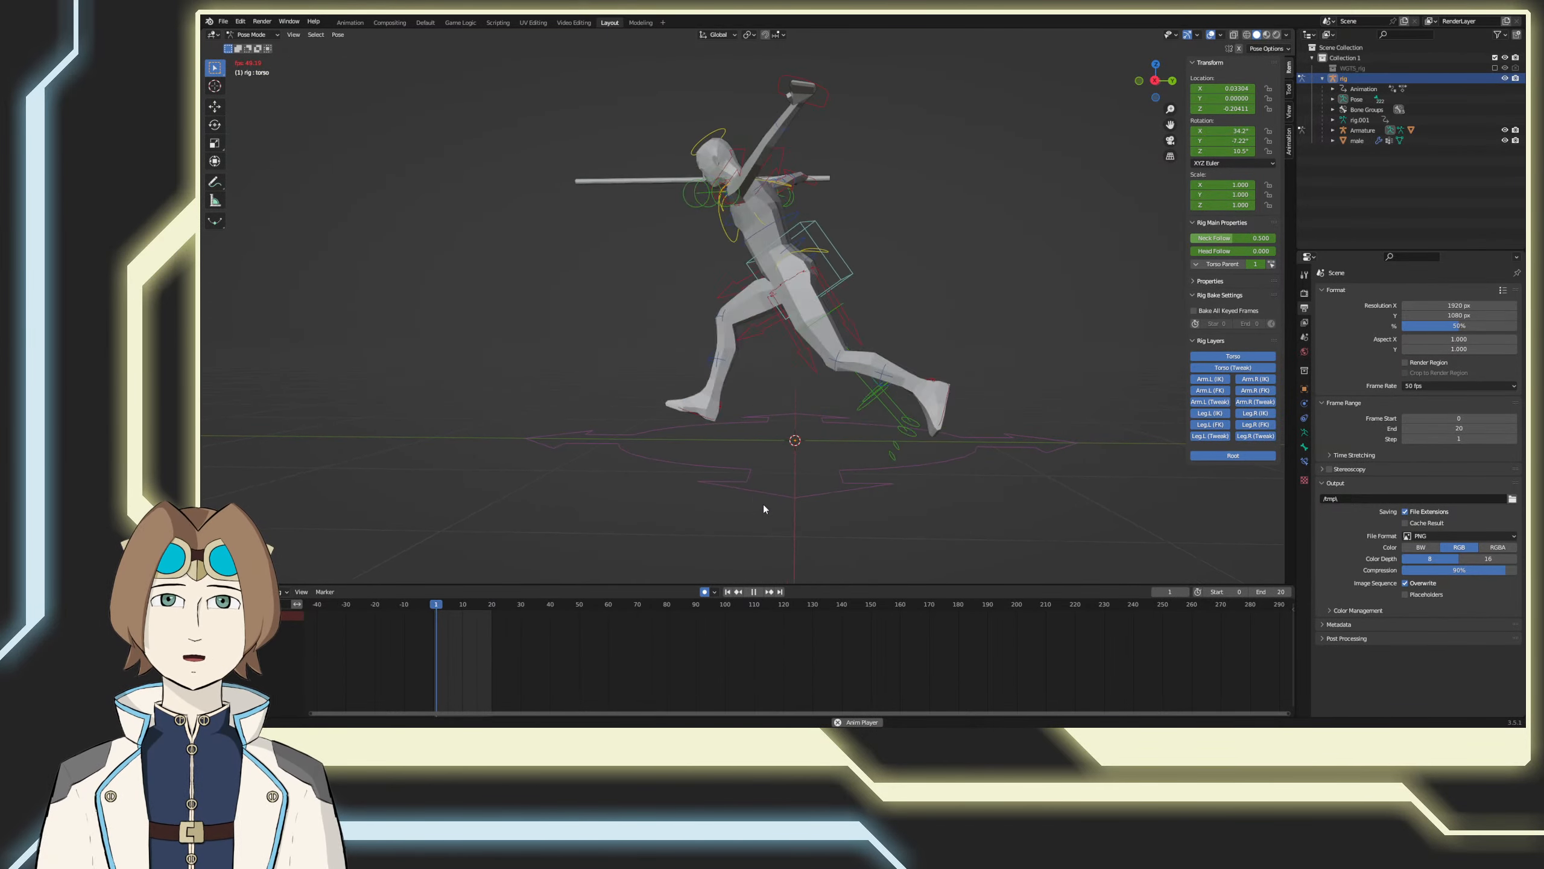
{"action": "left_click", "coordinate": [754, 591]}
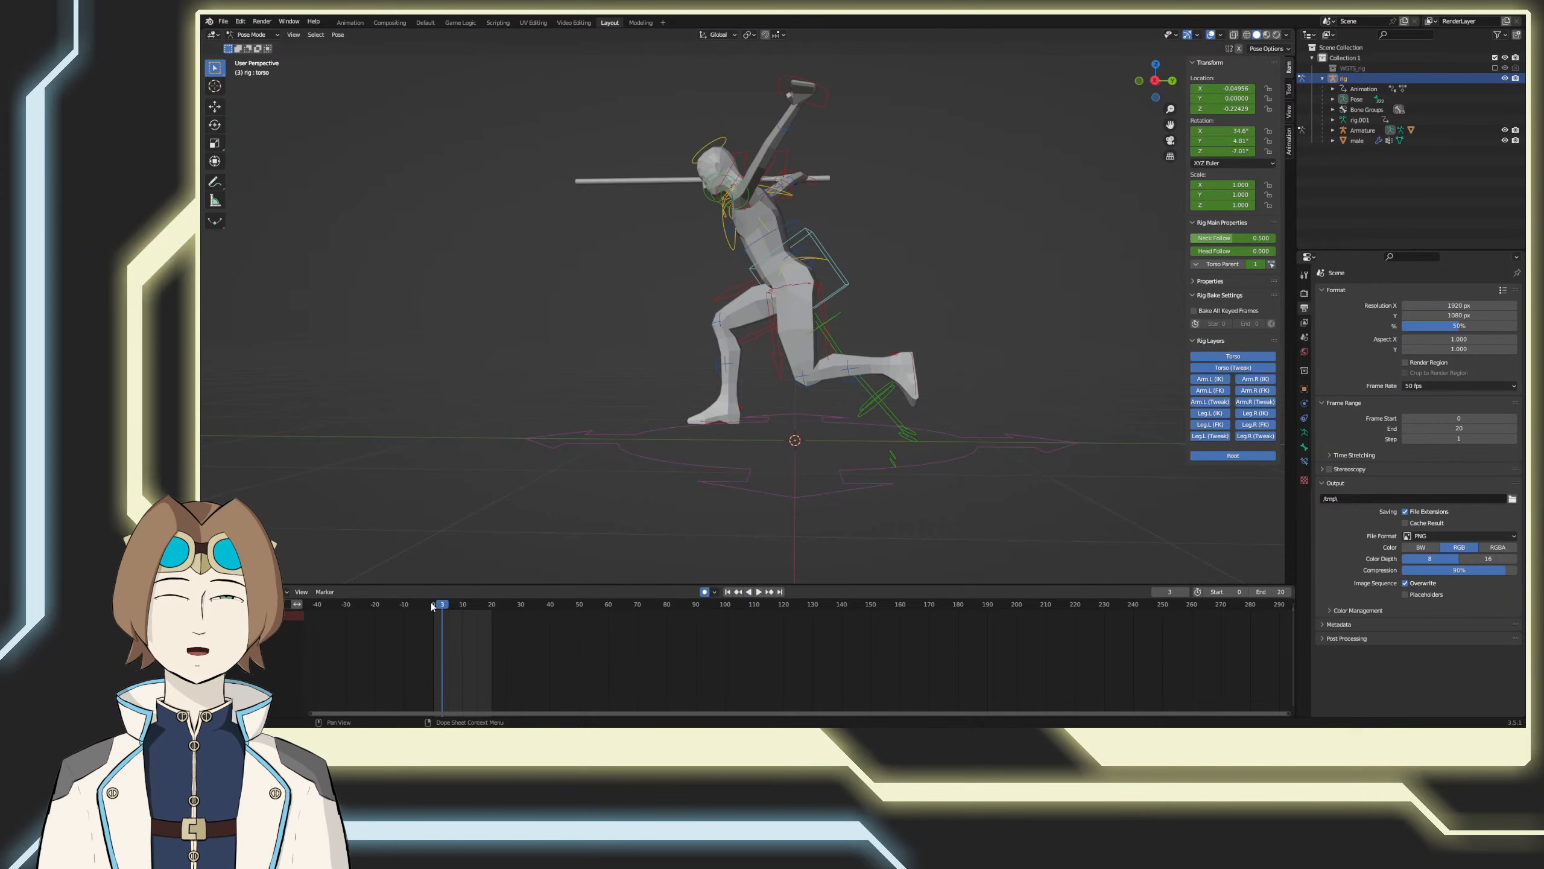
{"action": "key", "text": "space"}
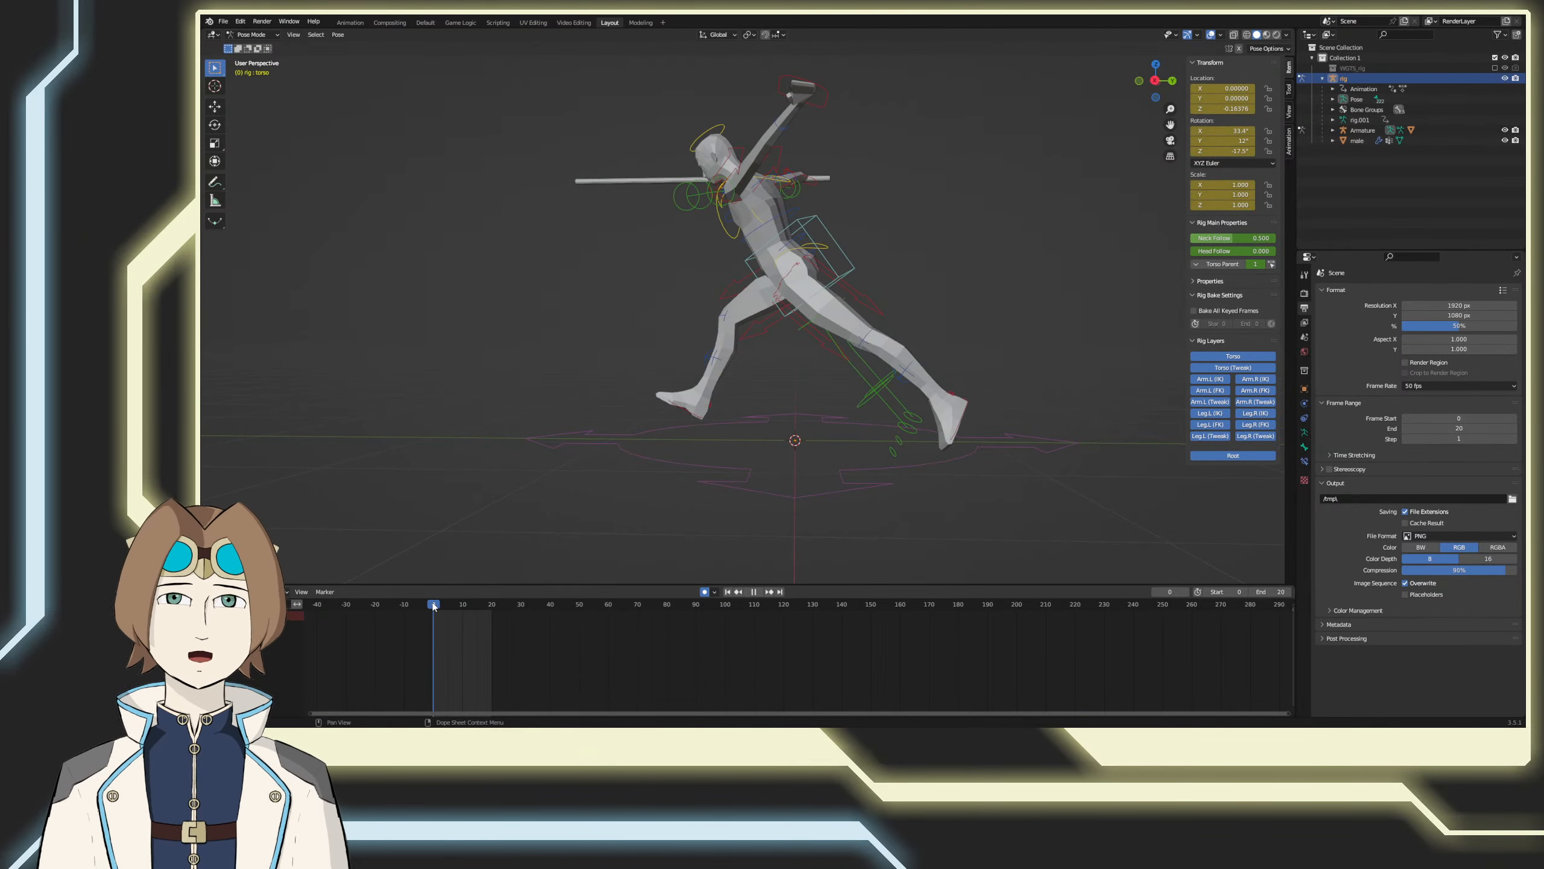
{"action": "key", "text": "Escape"}
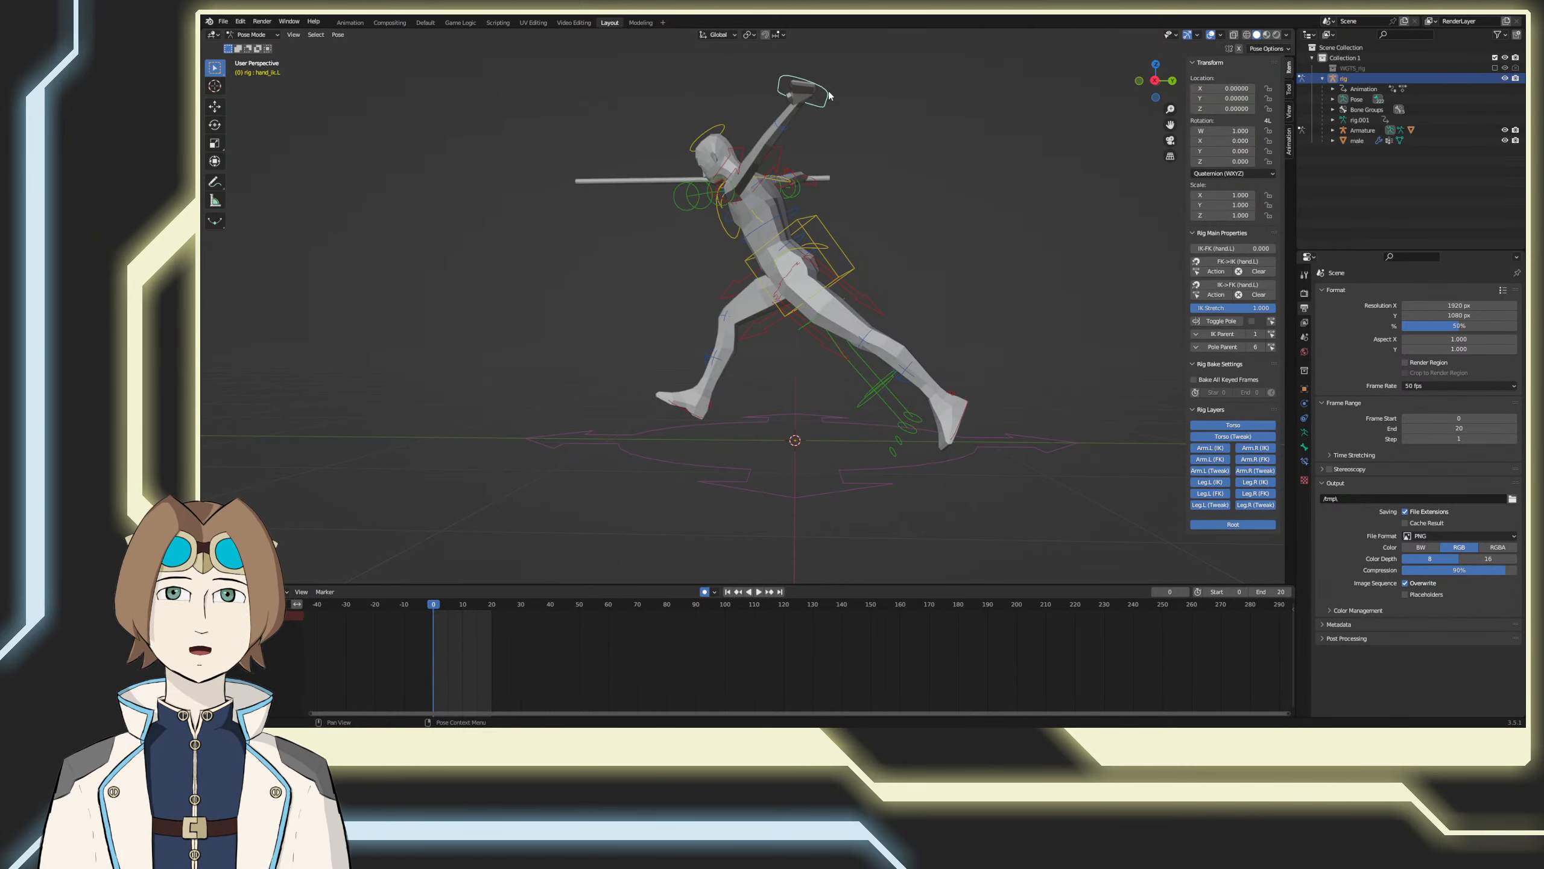
Step: At frame 0, try lowering the left hand control, bringing it forward and rotating it from the front and top views
{"action": "key", "text": "g"}
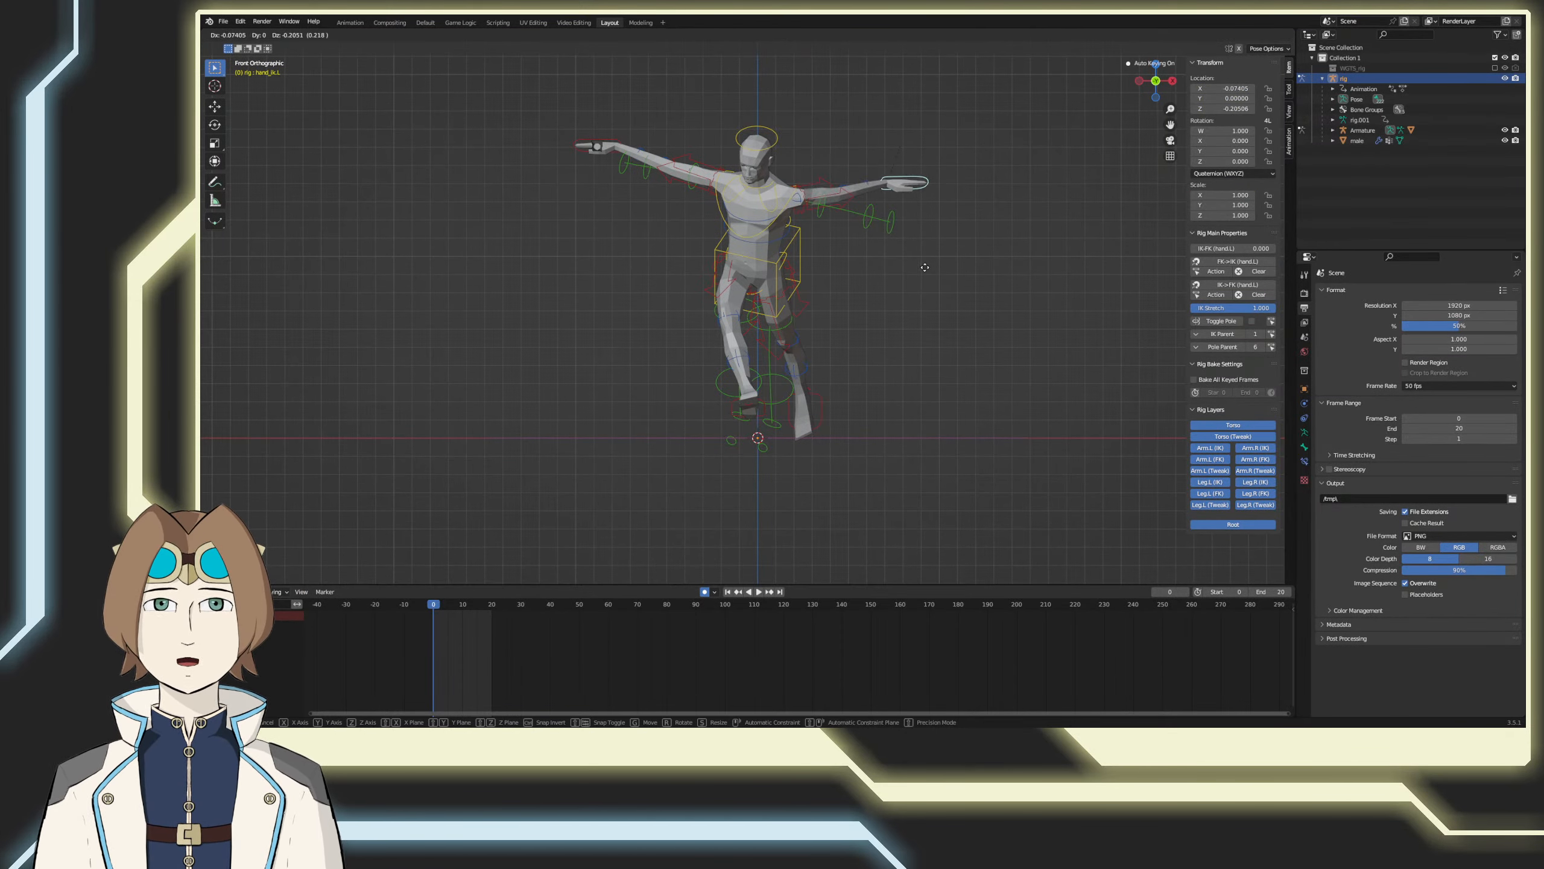
{"action": "left_click", "coordinate": [822, 341]}
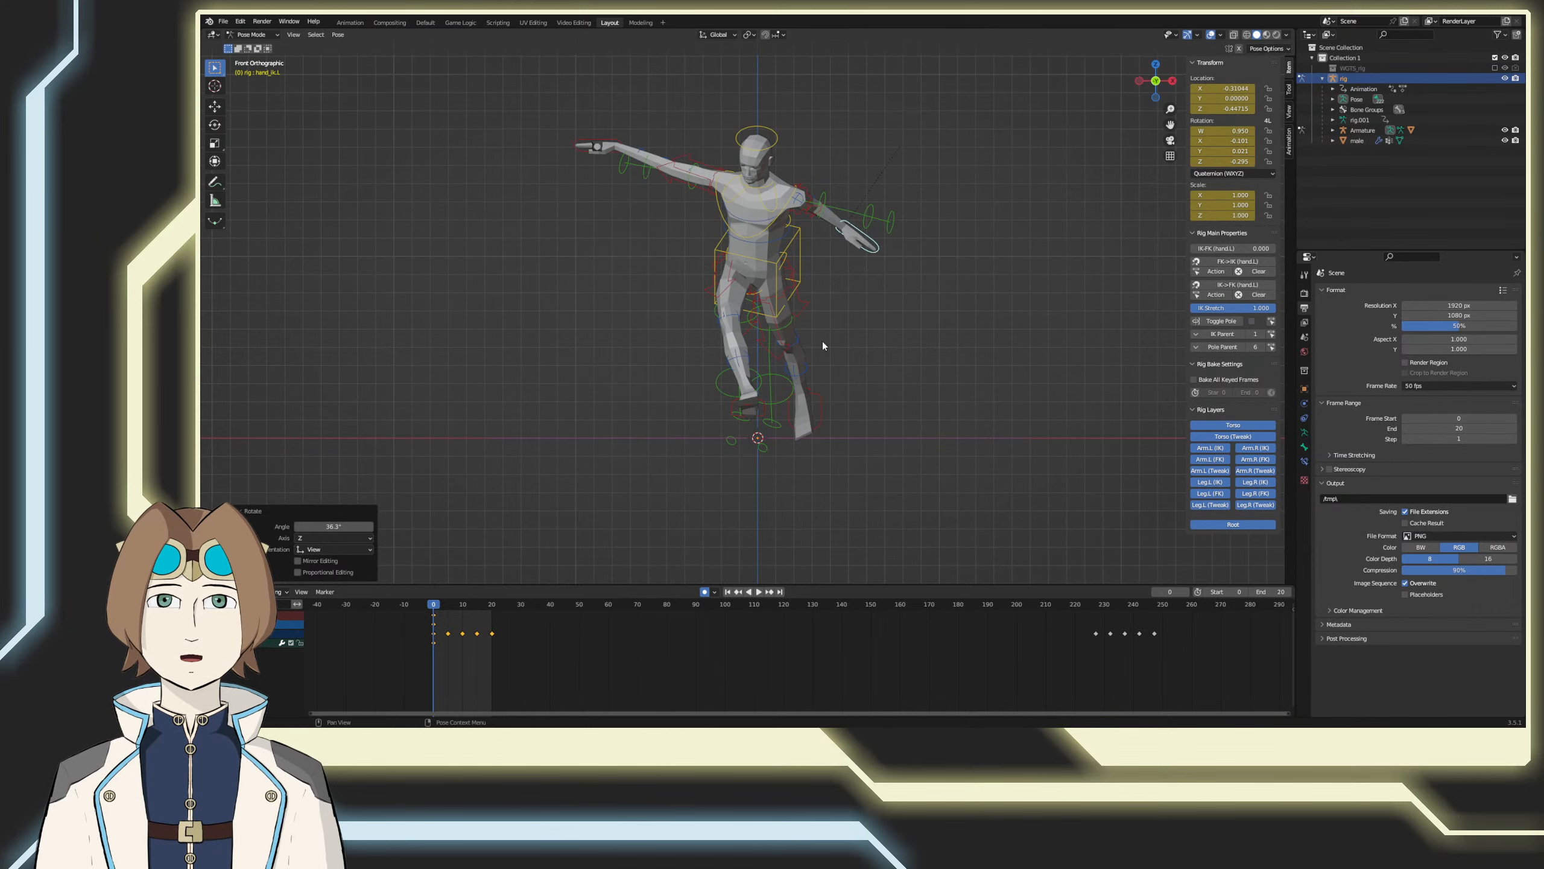
{"action": "key", "text": "KP_7"}
{"action": "key", "text": "g"}
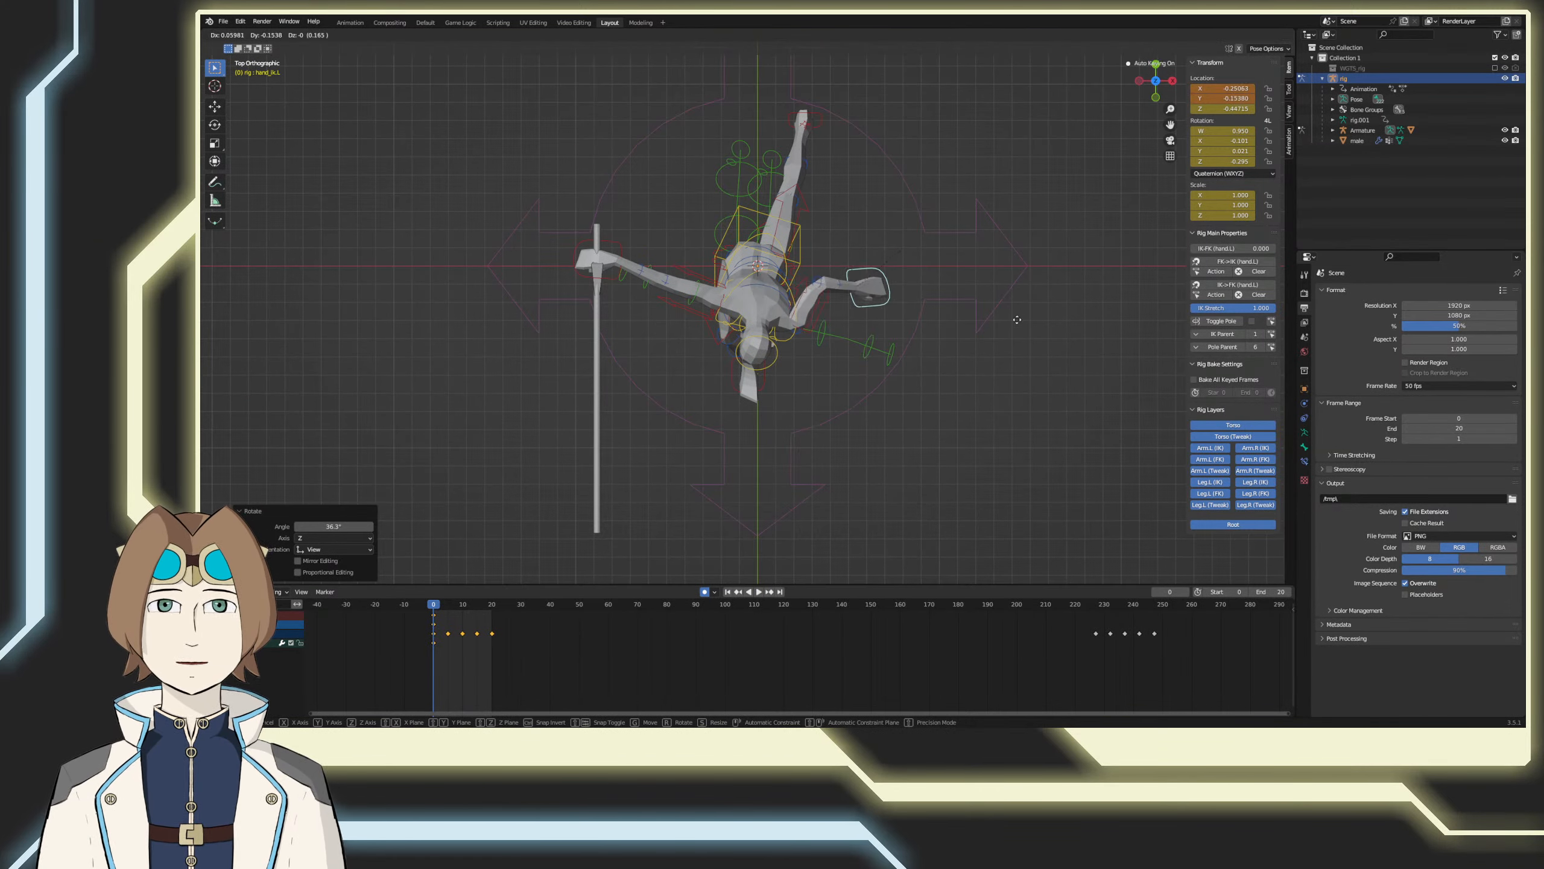
{"action": "left_click", "coordinate": [985, 421]}
{"action": "key", "text": "r"}
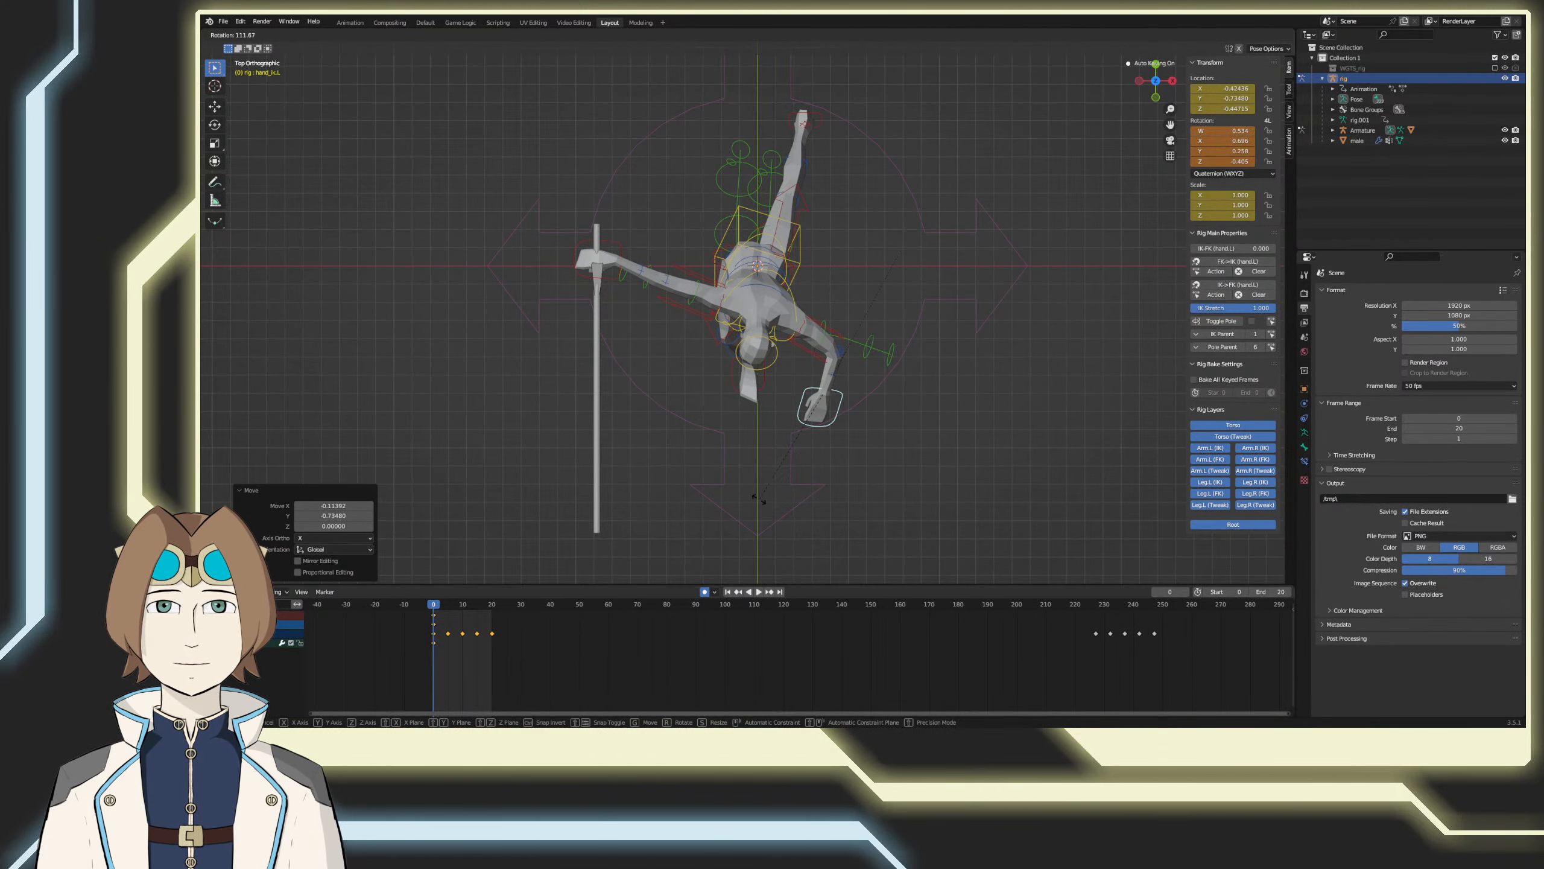
{"action": "left_click", "coordinate": [758, 496]}
Step: Try a further rotation of the left hand control from an angled view, and undo all of its moves and rotations
{"action": "key", "text": "KP_1"}
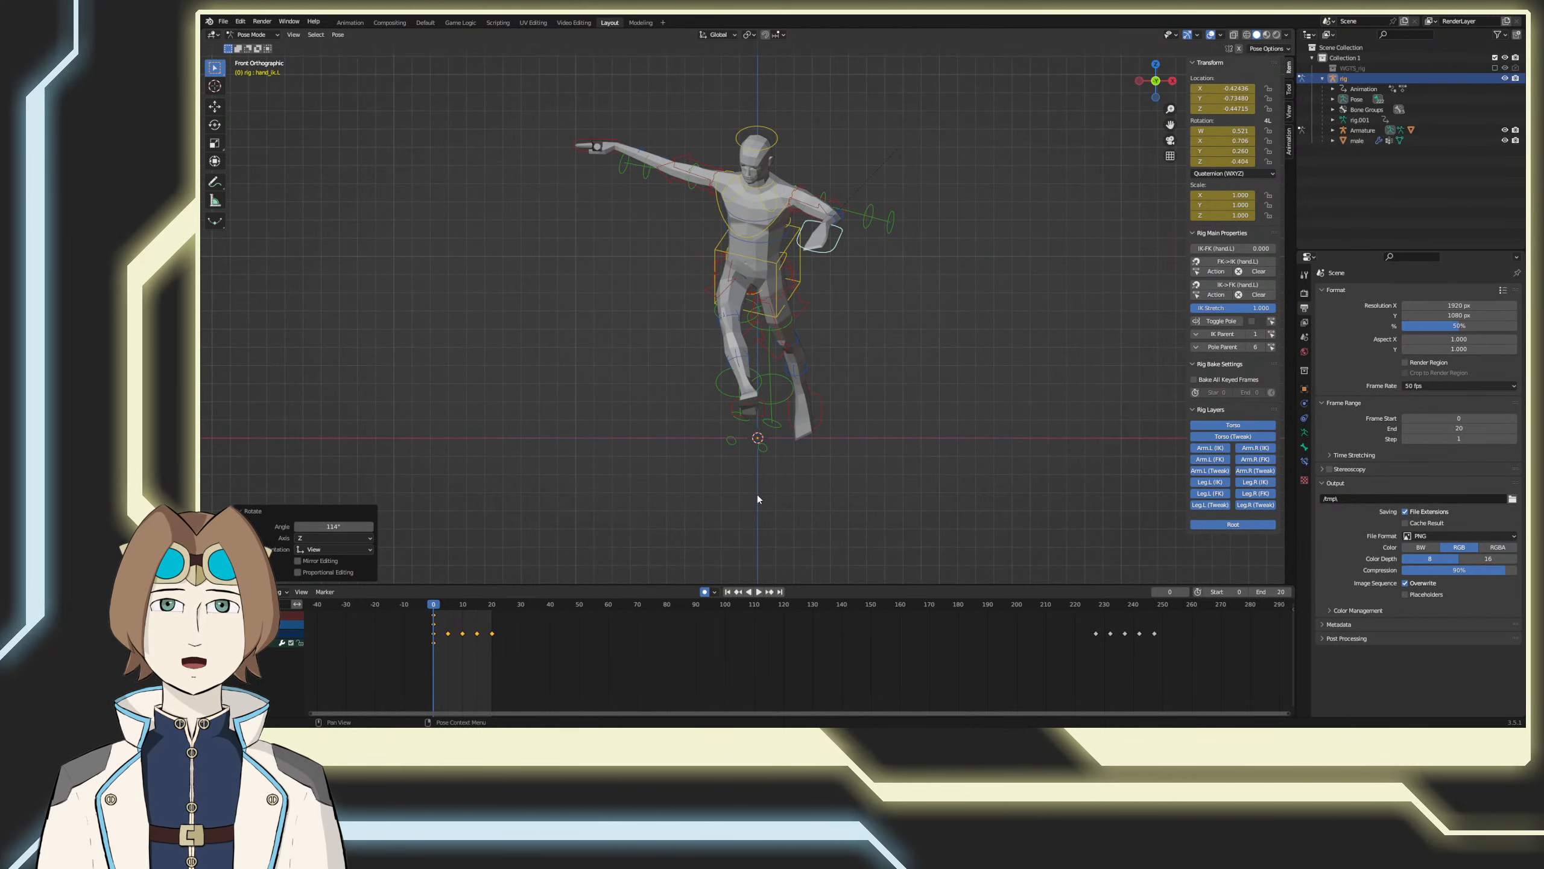
{"action": "middle_click_drag", "start_coordinate": [757, 495], "coordinate": [921, 359]}
{"action": "key", "text": "r"}
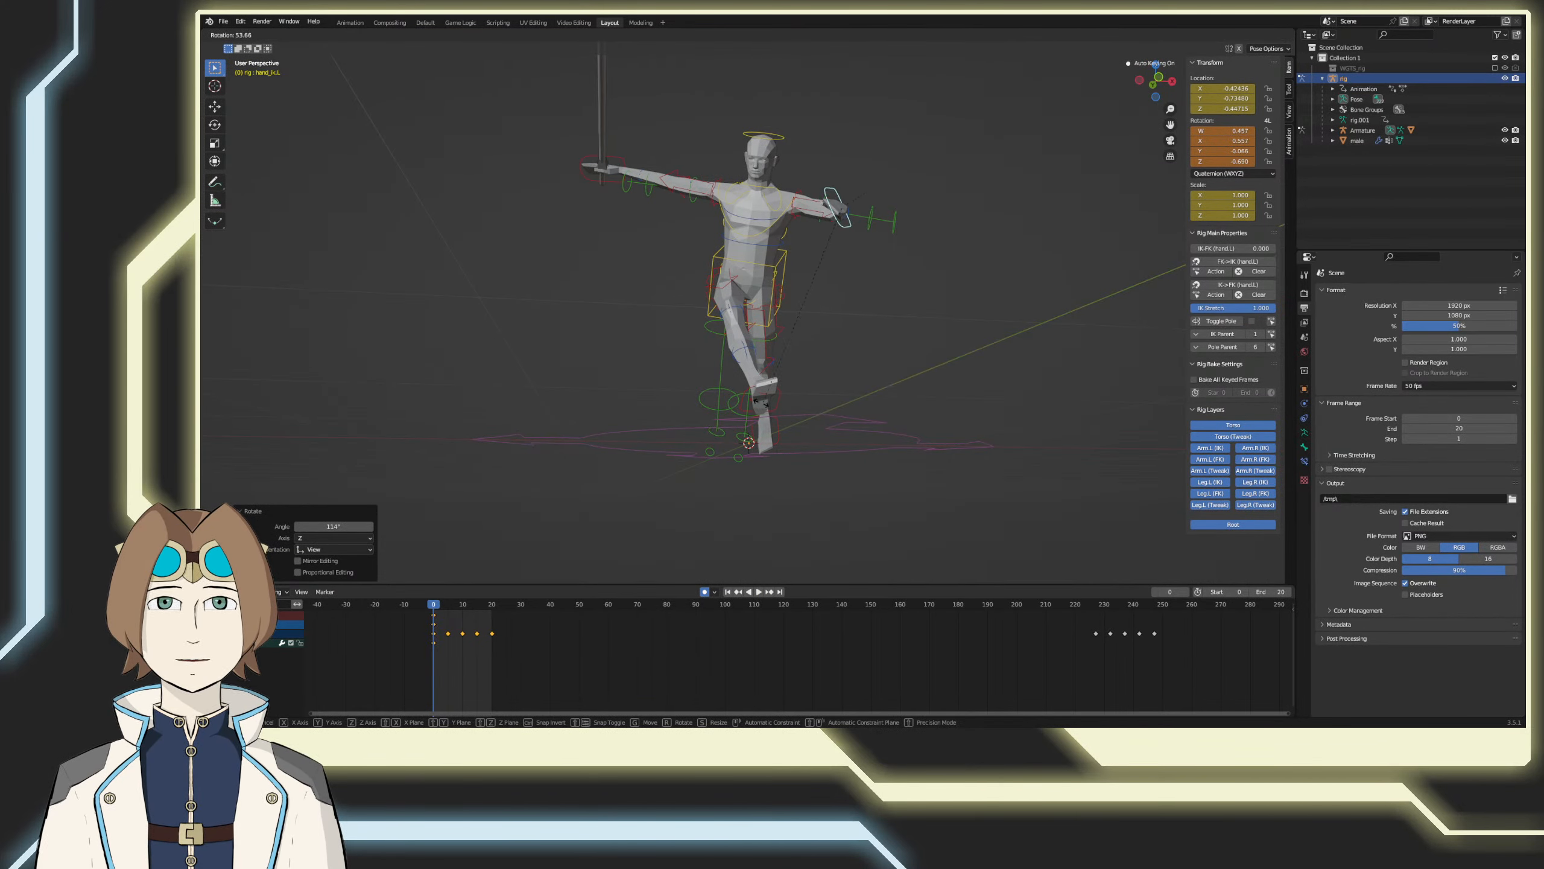
{"action": "left_click", "coordinate": [876, 413]}
{"action": "key", "text": "ctrl+z"}
{"action": "key", "text": "ctrl+z"}
{"action": "key", "text": "ctrl+z"}
{"action": "key", "text": "ctrl+z"}
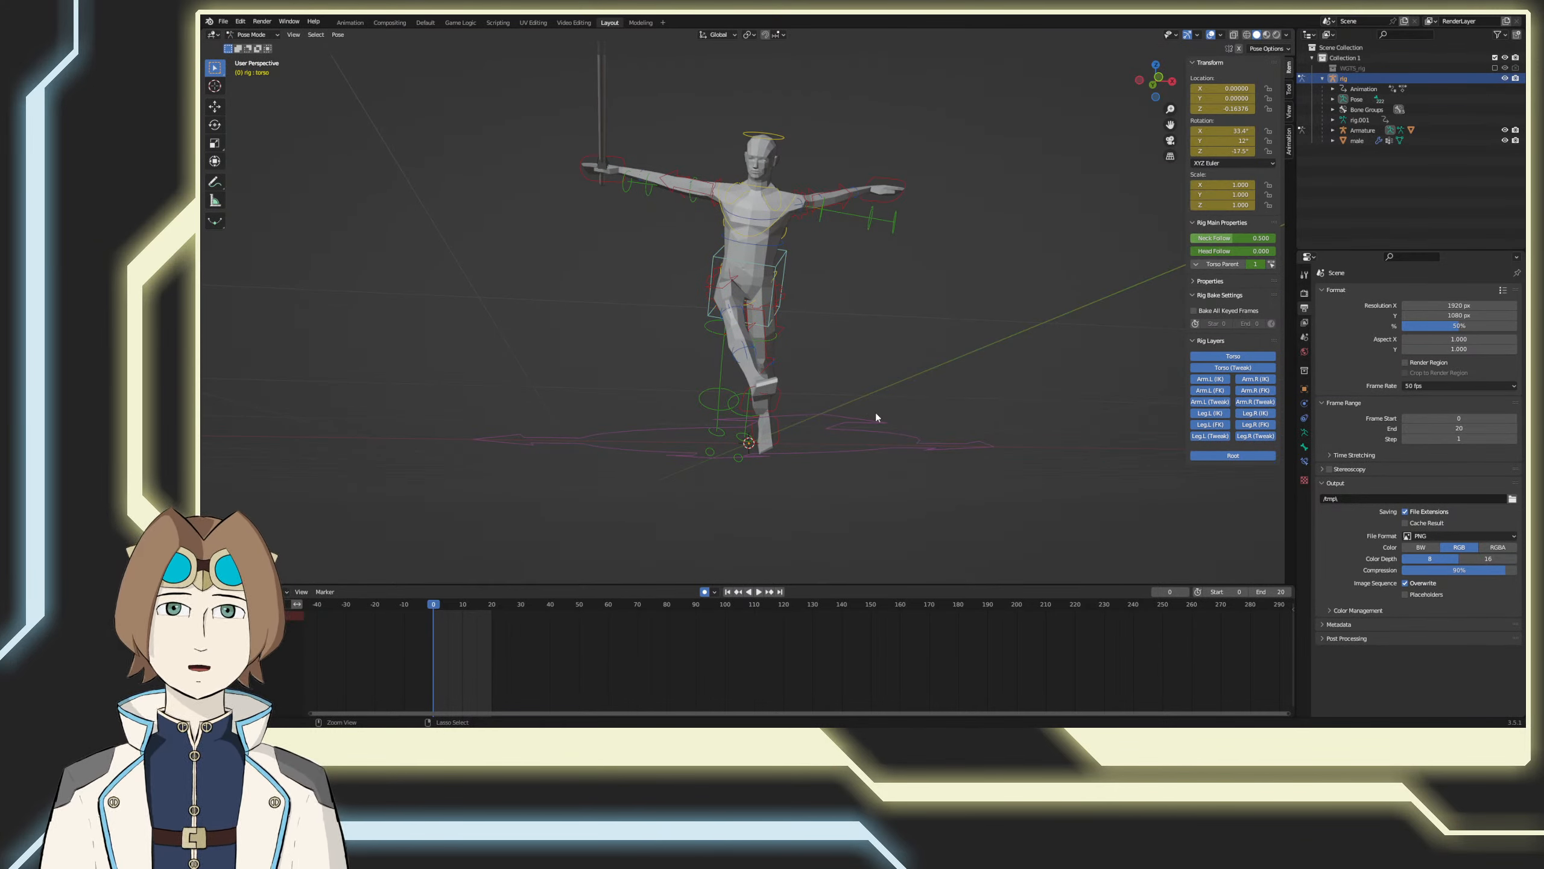
Step: Switch the left hand IK control's rotation mode to XYZ Euler and save the file
{"action": "left_click", "coordinate": [776, 401]}
{"action": "left_click", "coordinate": [788, 264]}
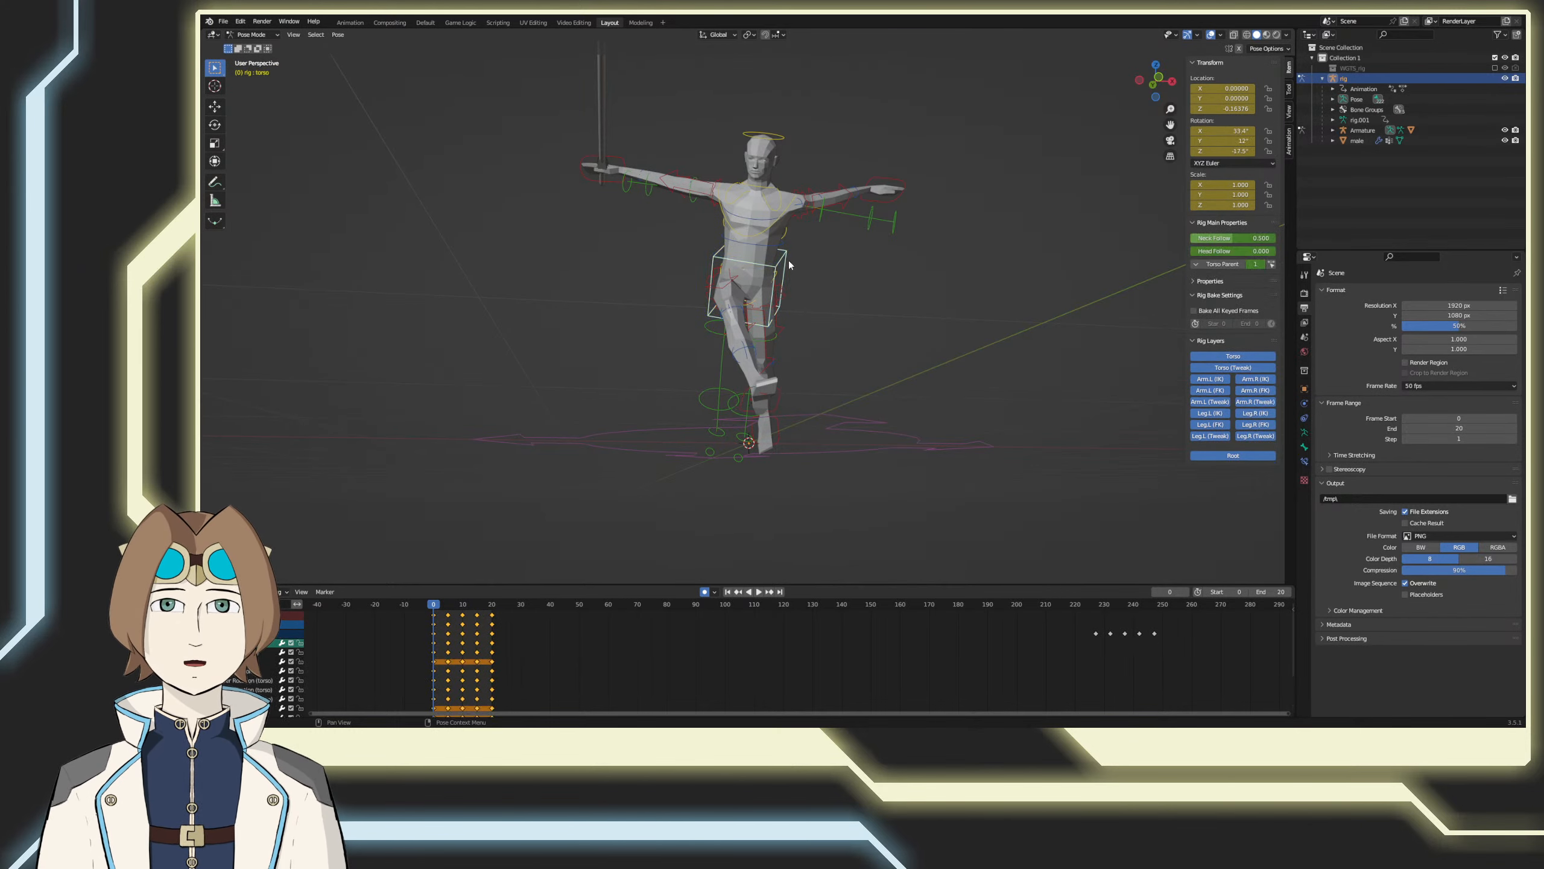
{"action": "key", "text": "a"}
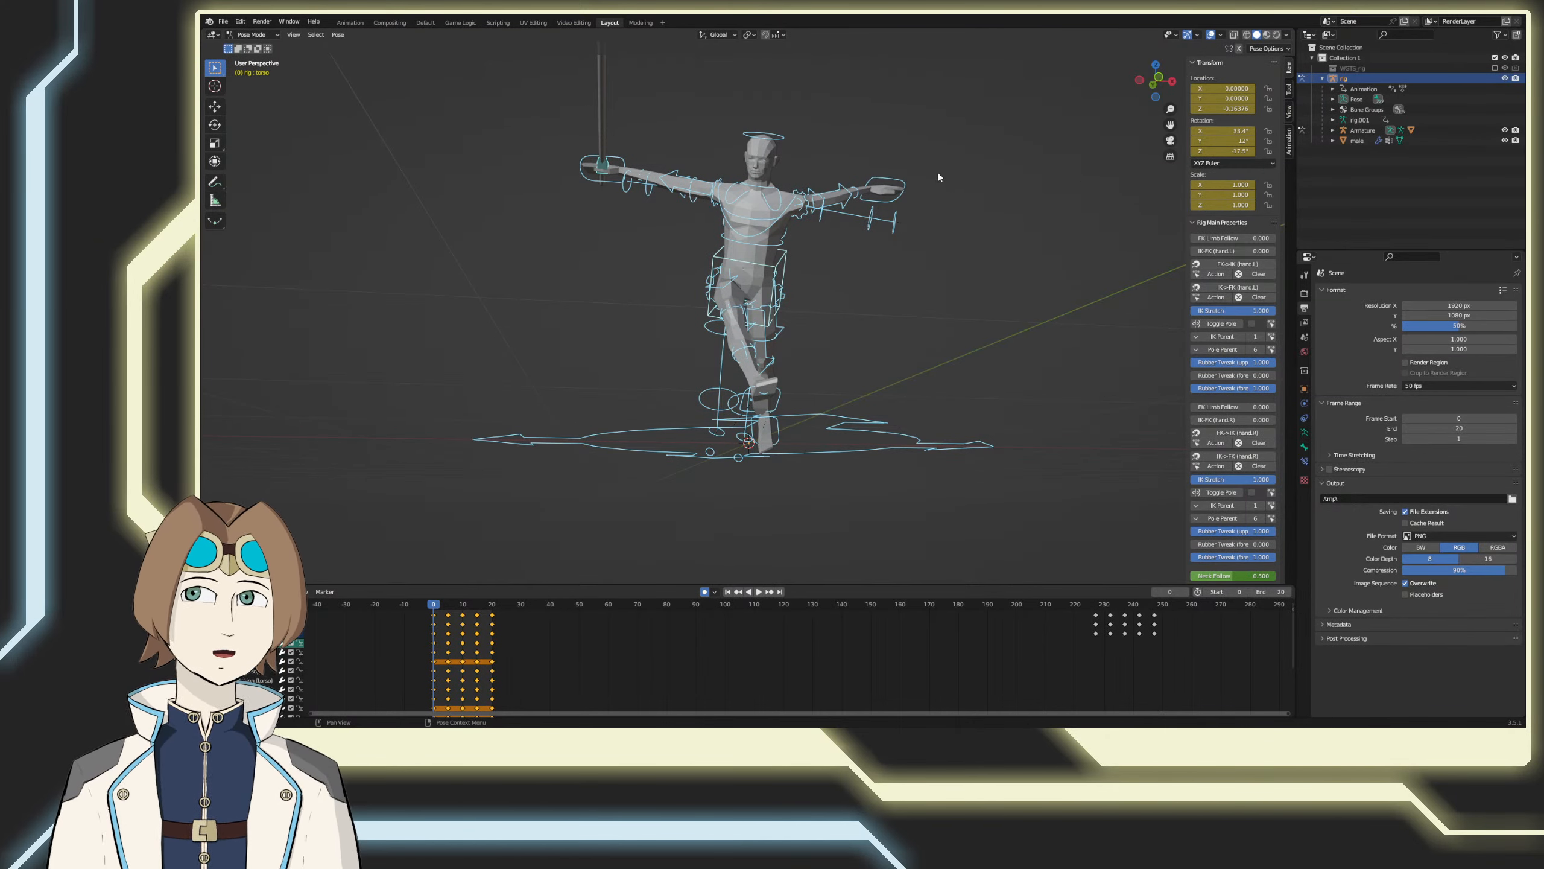
{"action": "left_click", "coordinate": [891, 186]}
{"action": "left_click", "coordinate": [1219, 173]}
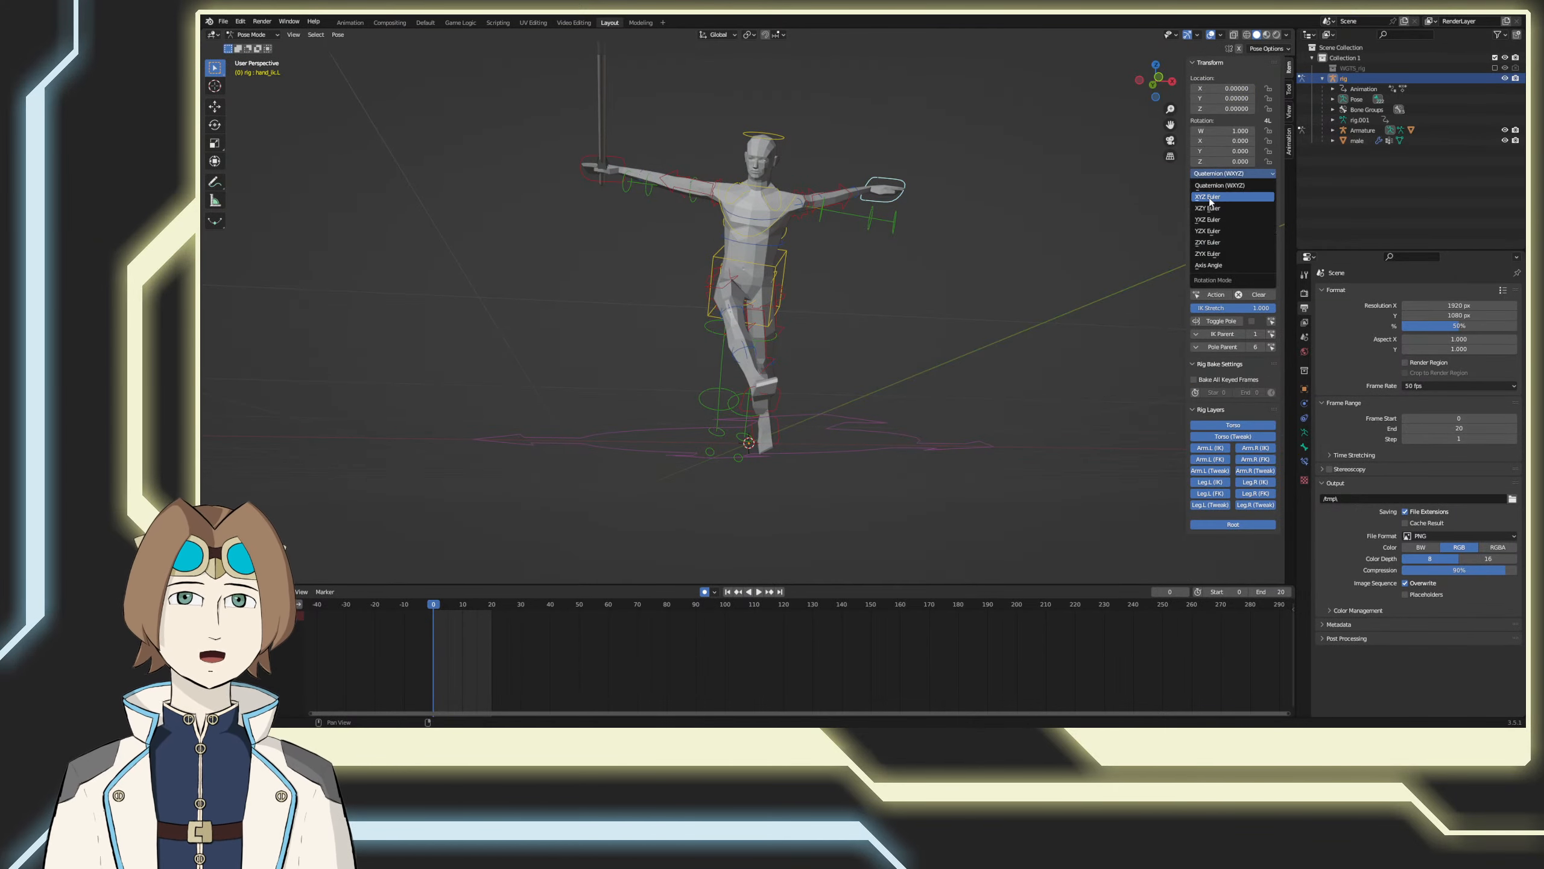
{"action": "left_click", "coordinate": [1222, 194]}
{"action": "middle_click_drag", "start_coordinate": [1030, 284], "coordinate": [998, 323]}
{"action": "key", "text": "ctrl+s"}
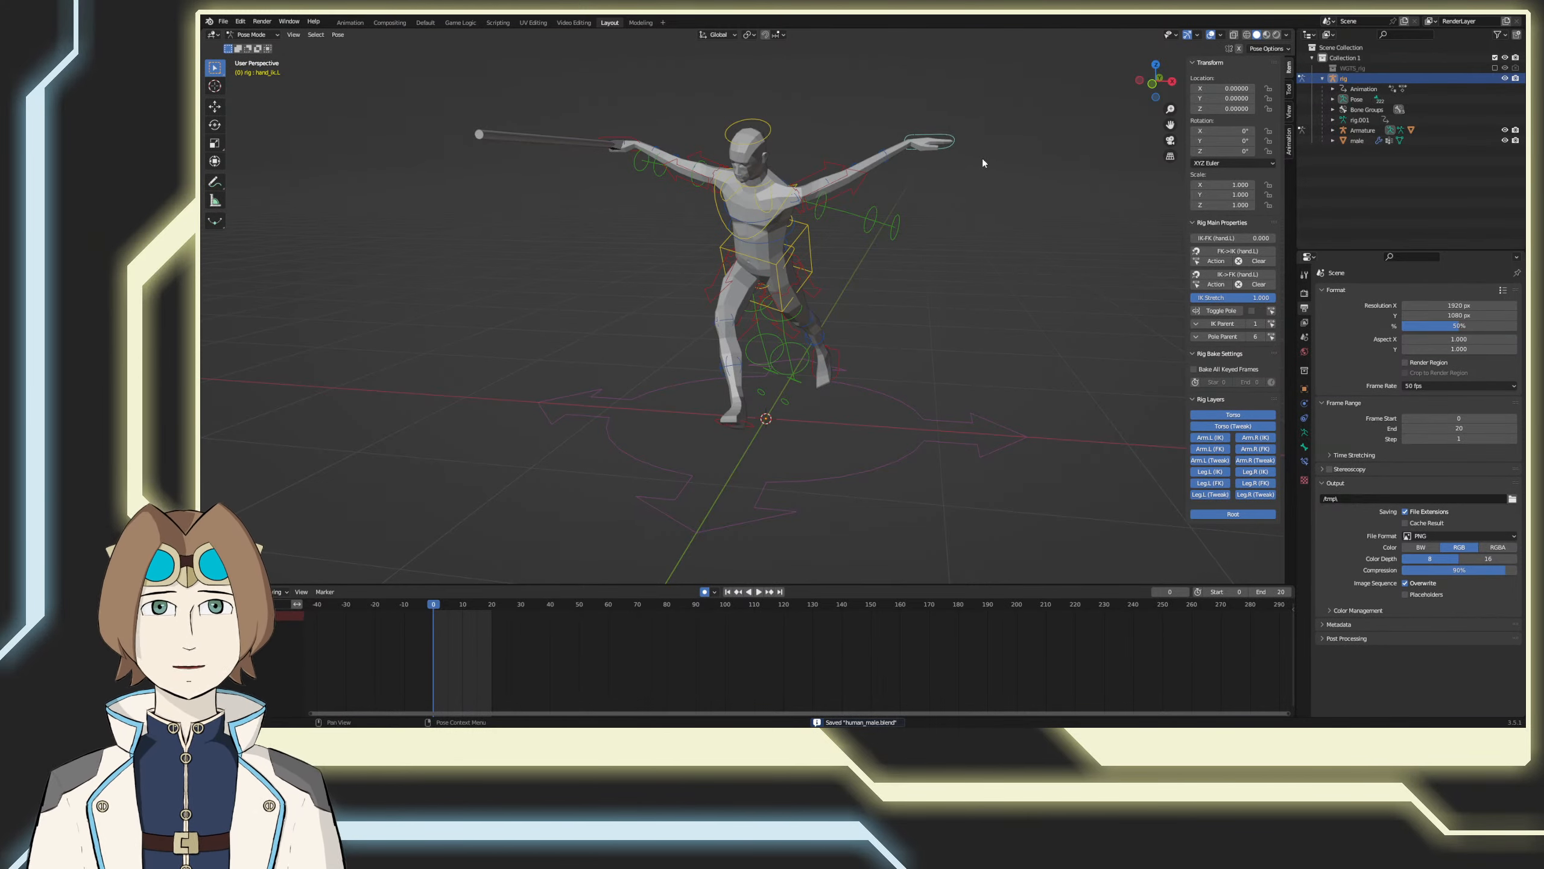
{"action": "key", "text": "ctrl+Tab"}
{"action": "left_click", "coordinate": [951, 146]}
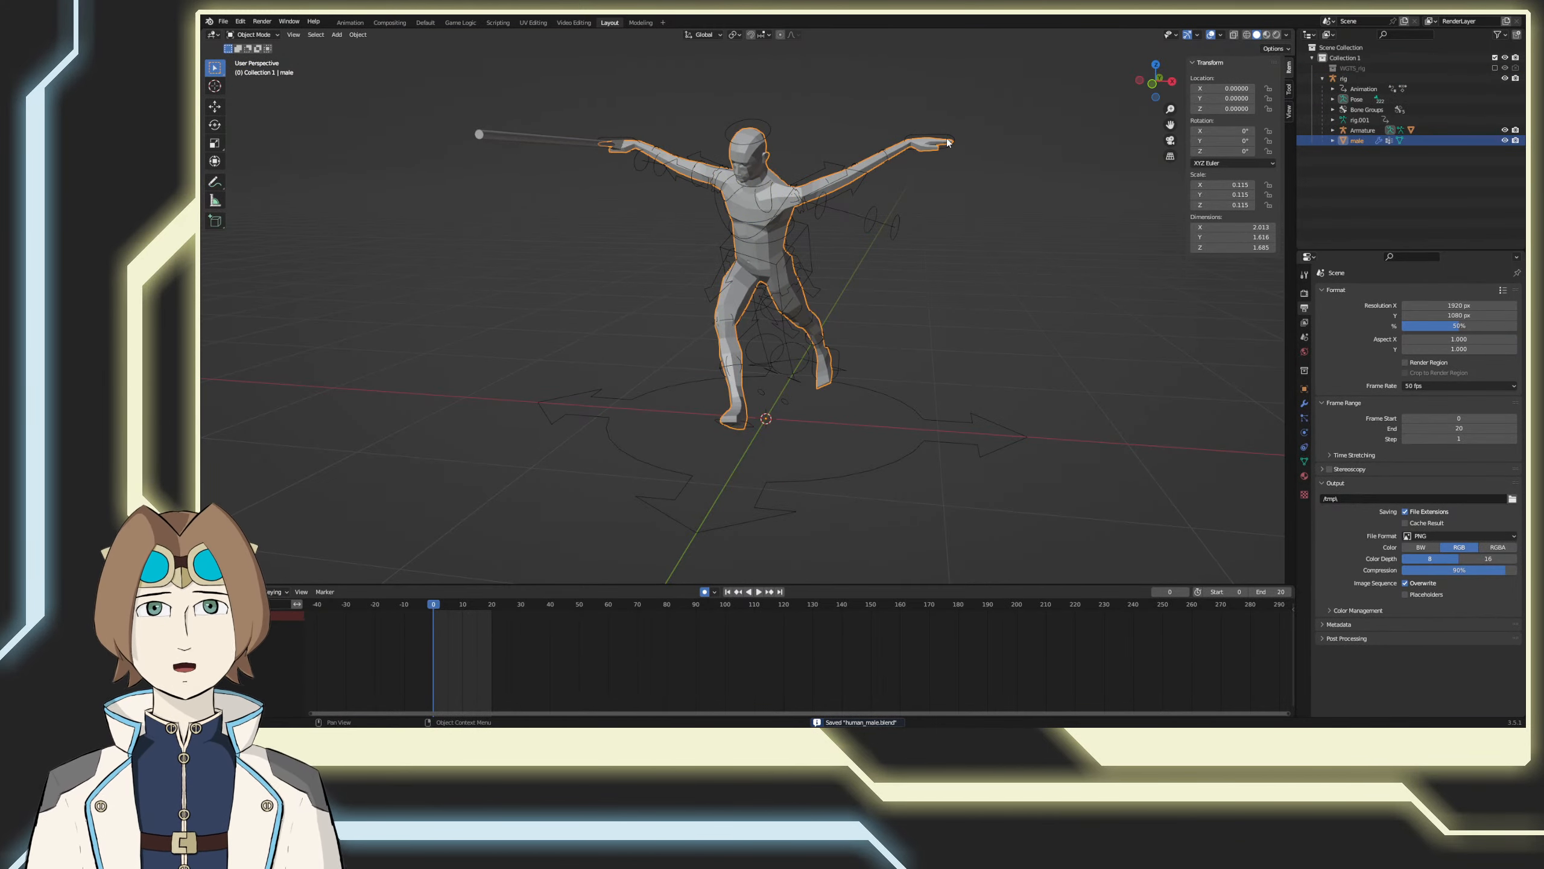
{"action": "left_click", "coordinate": [945, 141]}
{"action": "key", "text": "ctrl+Tab"}
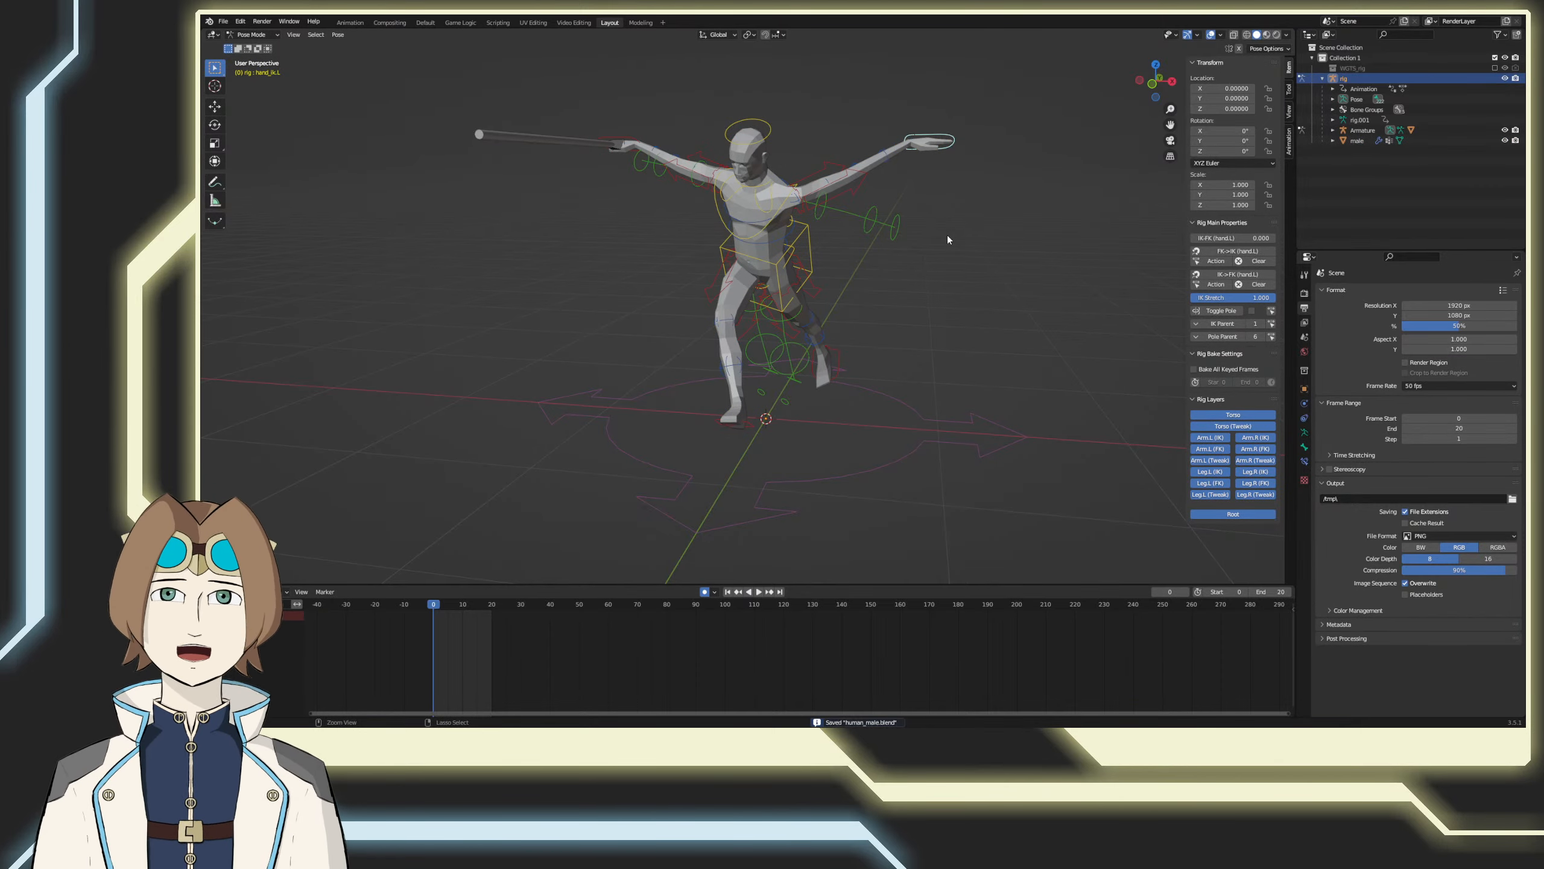
Step: At frame 0, move the left hand control forward about 0.49 along Y and turn it about 74° in the top view
{"action": "key", "text": "KP_1"}
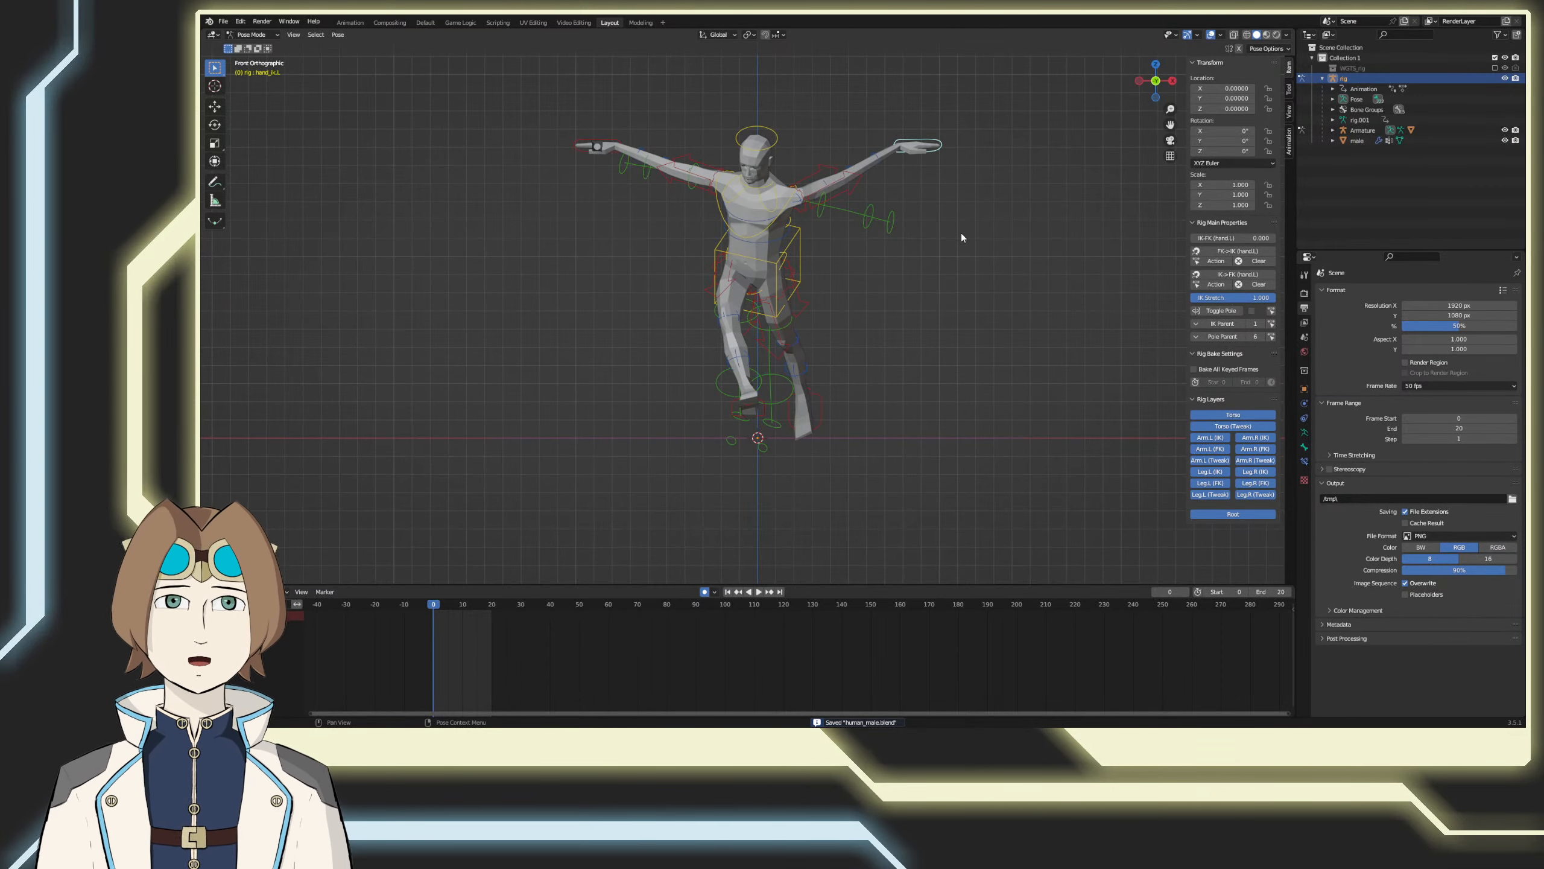
{"action": "key", "text": "KP_7"}
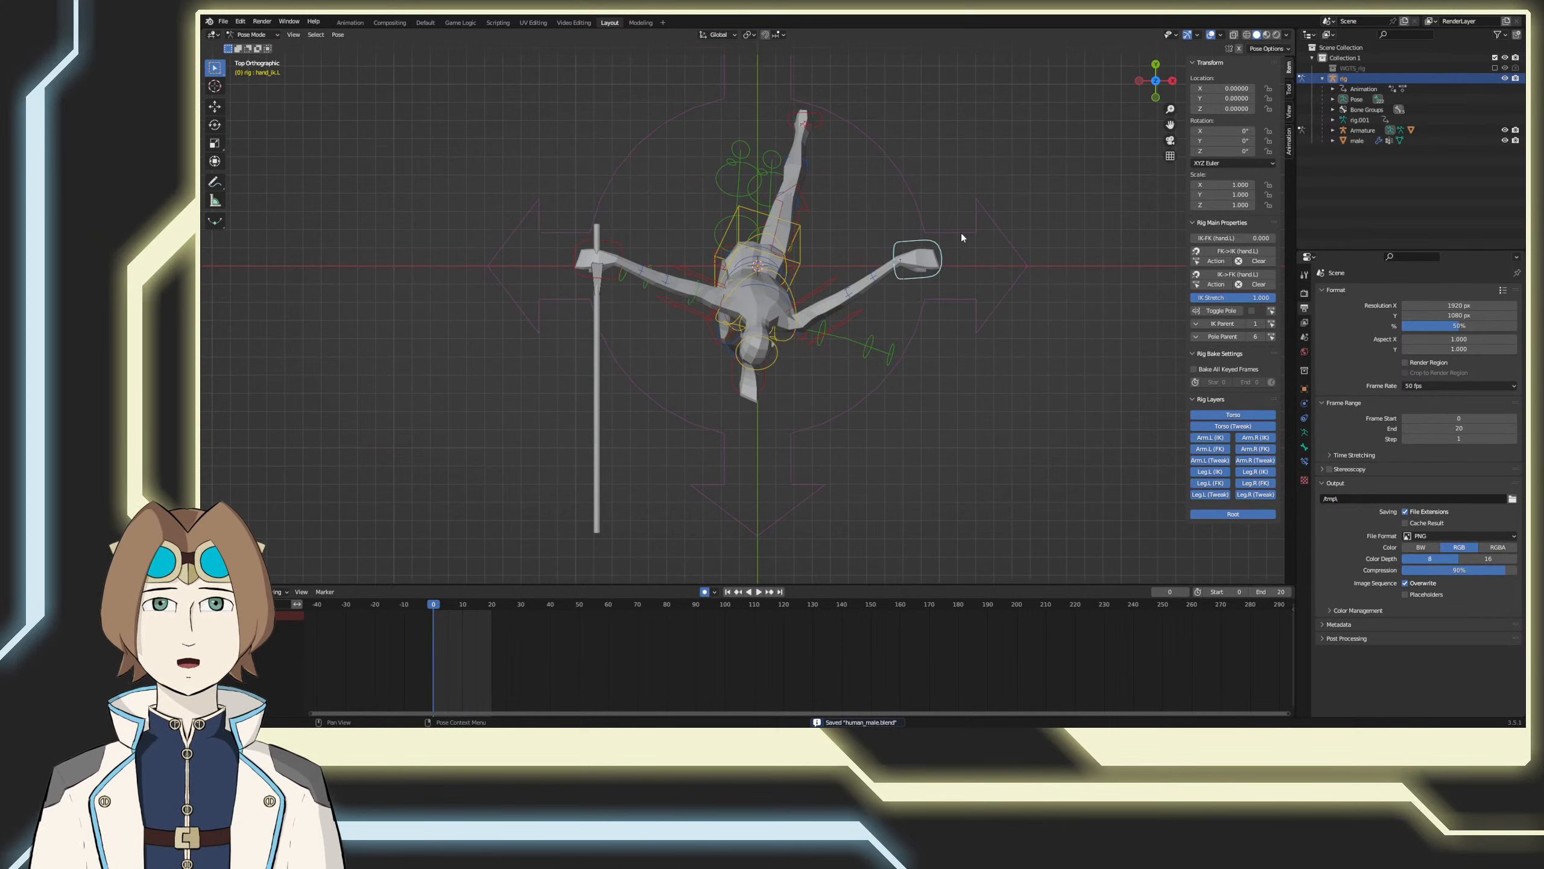
{"action": "key", "text": "r"}
{"action": "left_click", "coordinate": [982, 210]}
{"action": "key", "text": "g"}
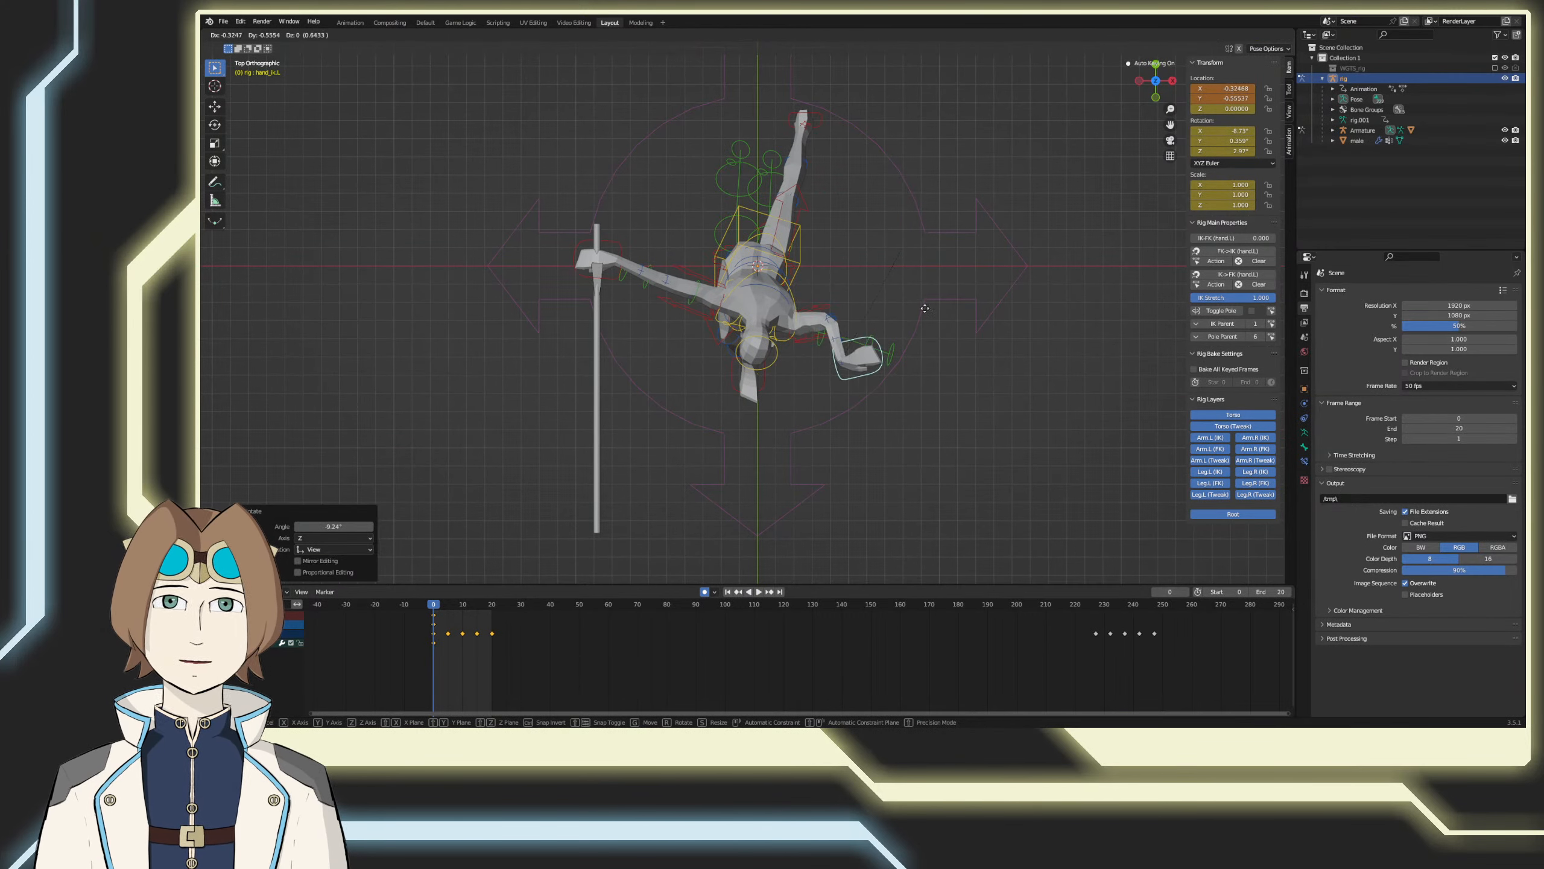
{"action": "left_click", "coordinate": [885, 365]}
{"action": "key", "text": "r"}
{"action": "left_click", "coordinate": [904, 398]}
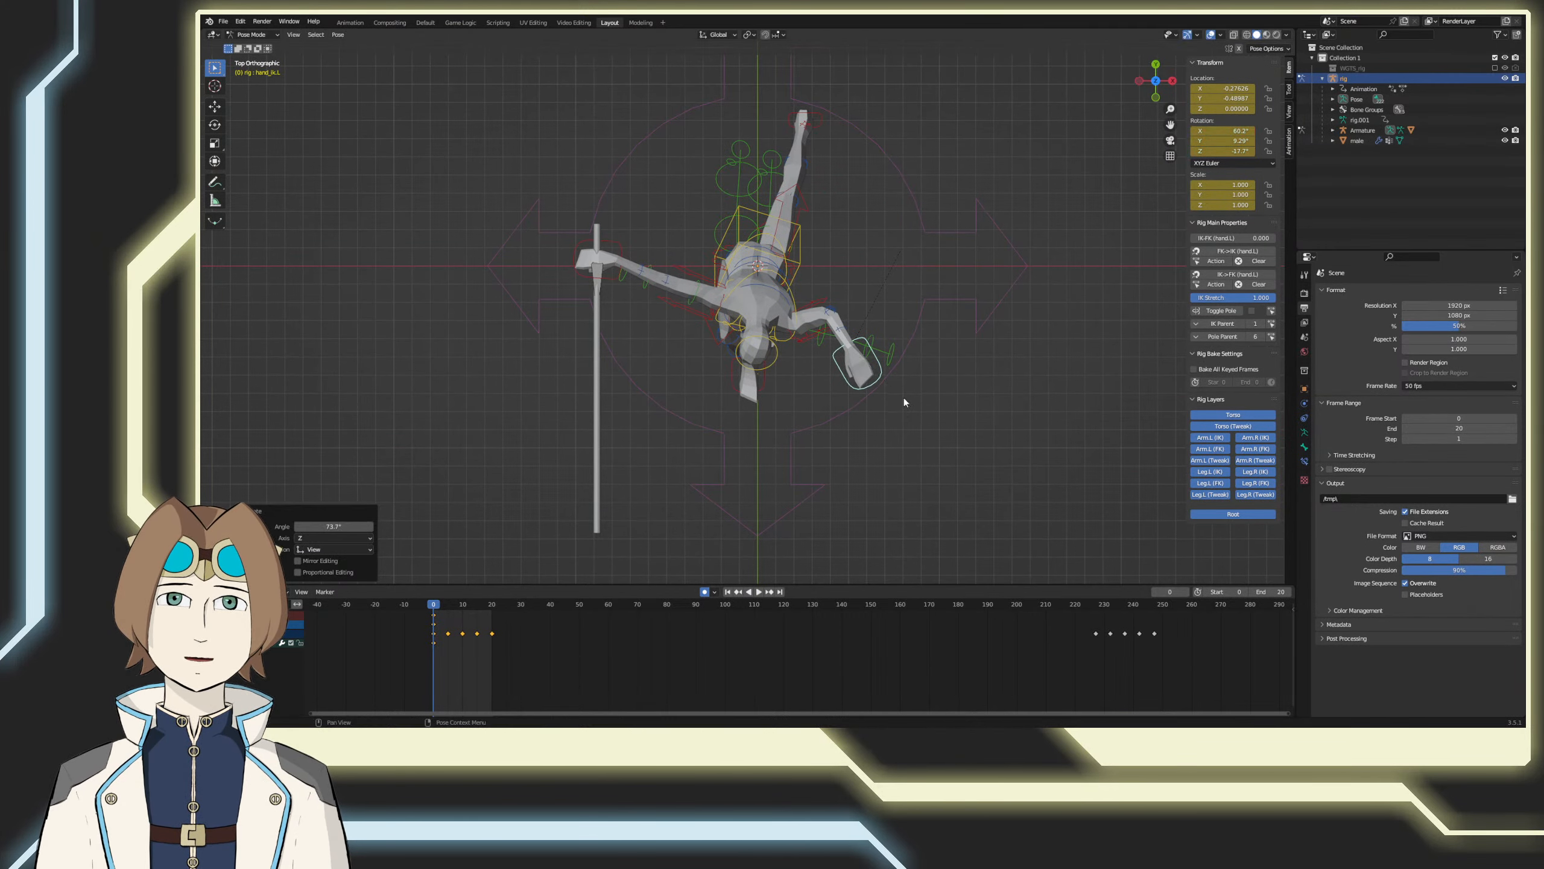
Step: In the front view, lower the left hand control about 0.55 along Z and rotate it so the fingers point down
{"action": "key", "text": "KP_1"}
{"action": "key", "text": "g"}
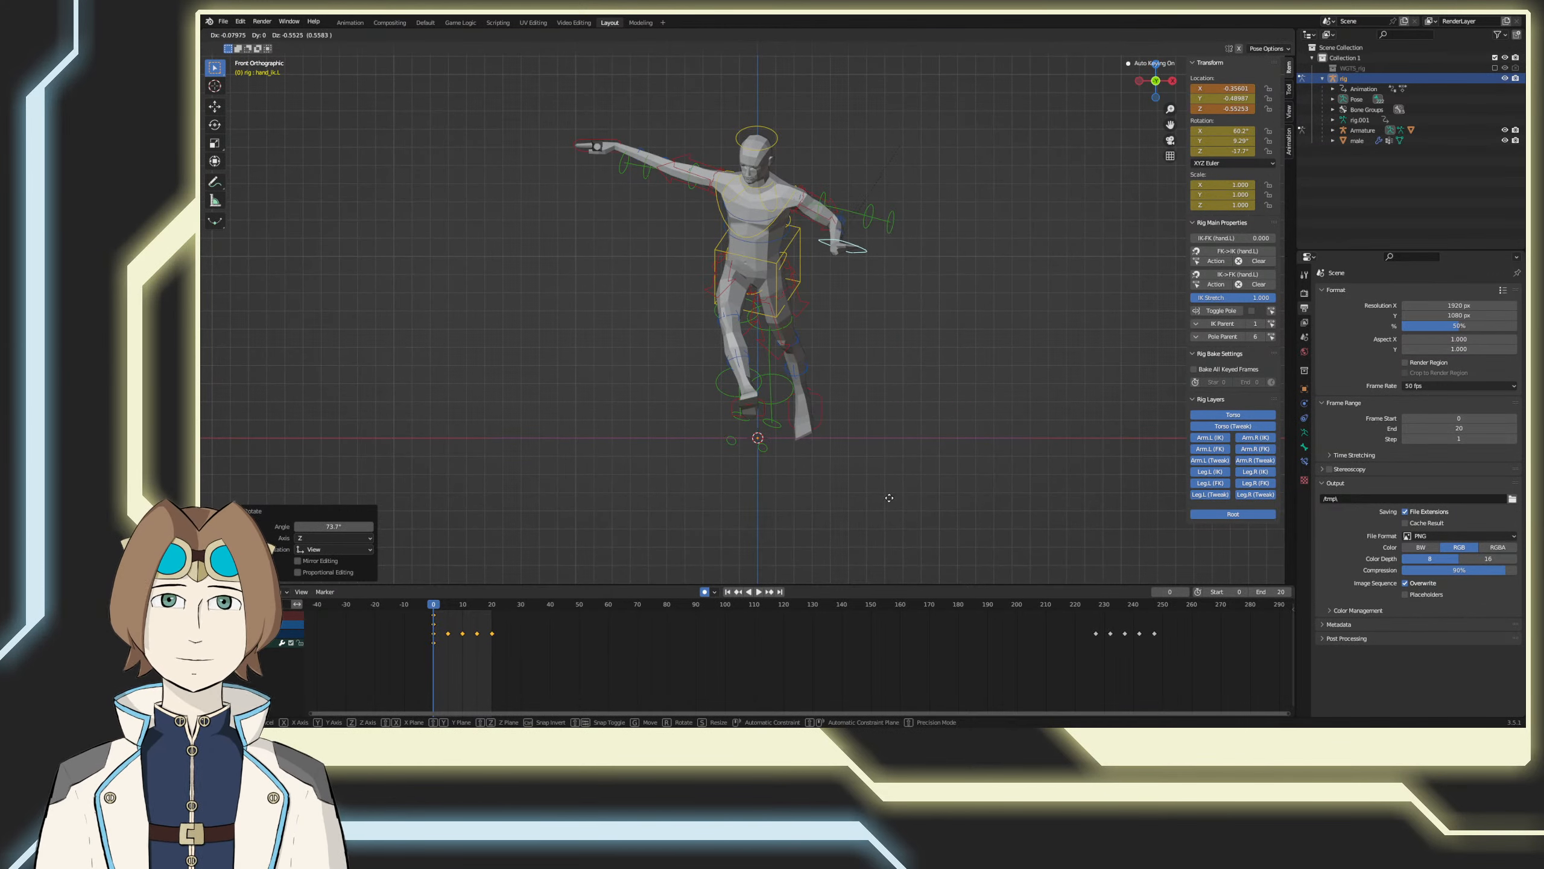
{"action": "left_click", "coordinate": [890, 493]}
{"action": "key", "text": "r"}
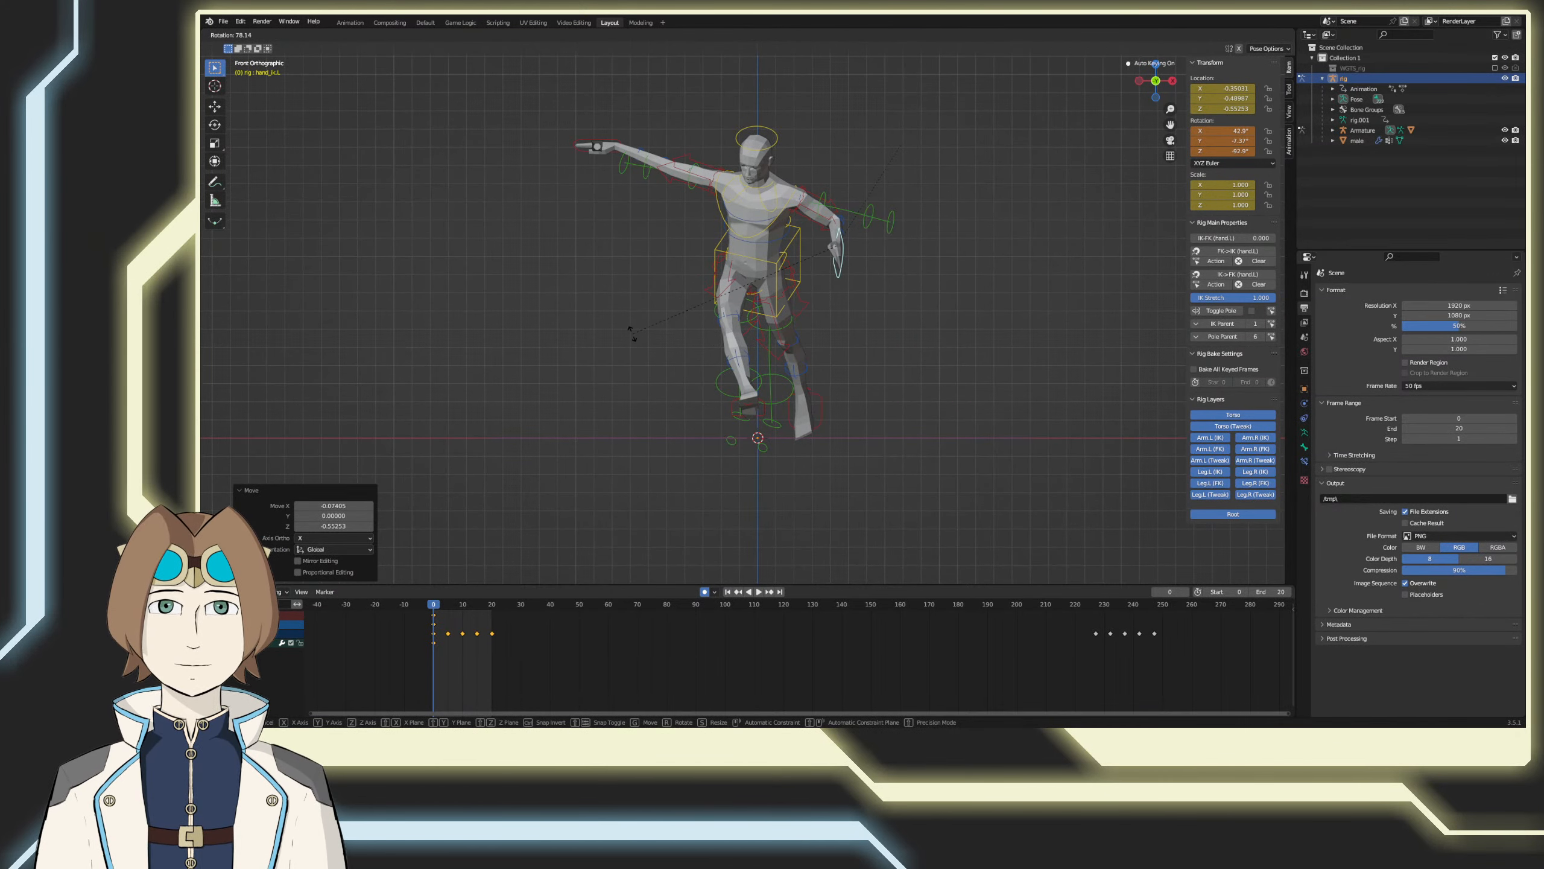
{"action": "left_click", "coordinate": [633, 335]}
Step: Tilt the left hand control about 13° in the side view and check the arm from above
{"action": "key", "text": "KP_3"}
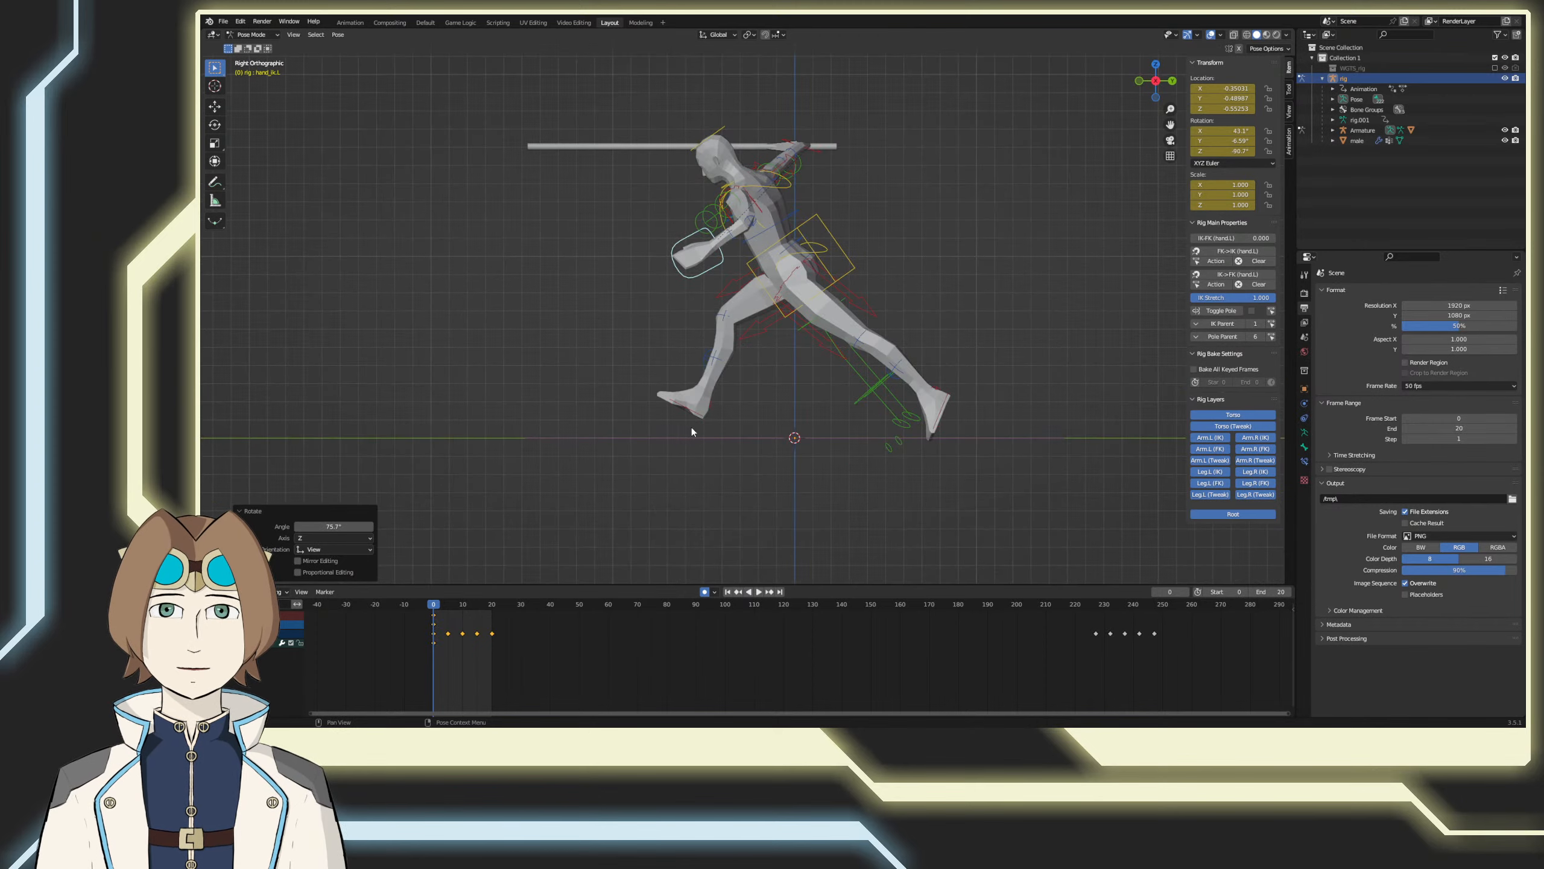
{"action": "key", "text": "r"}
{"action": "left_click", "coordinate": [728, 313]}
{"action": "middle_click_drag", "start_coordinate": [731, 310], "coordinate": [852, 403]}
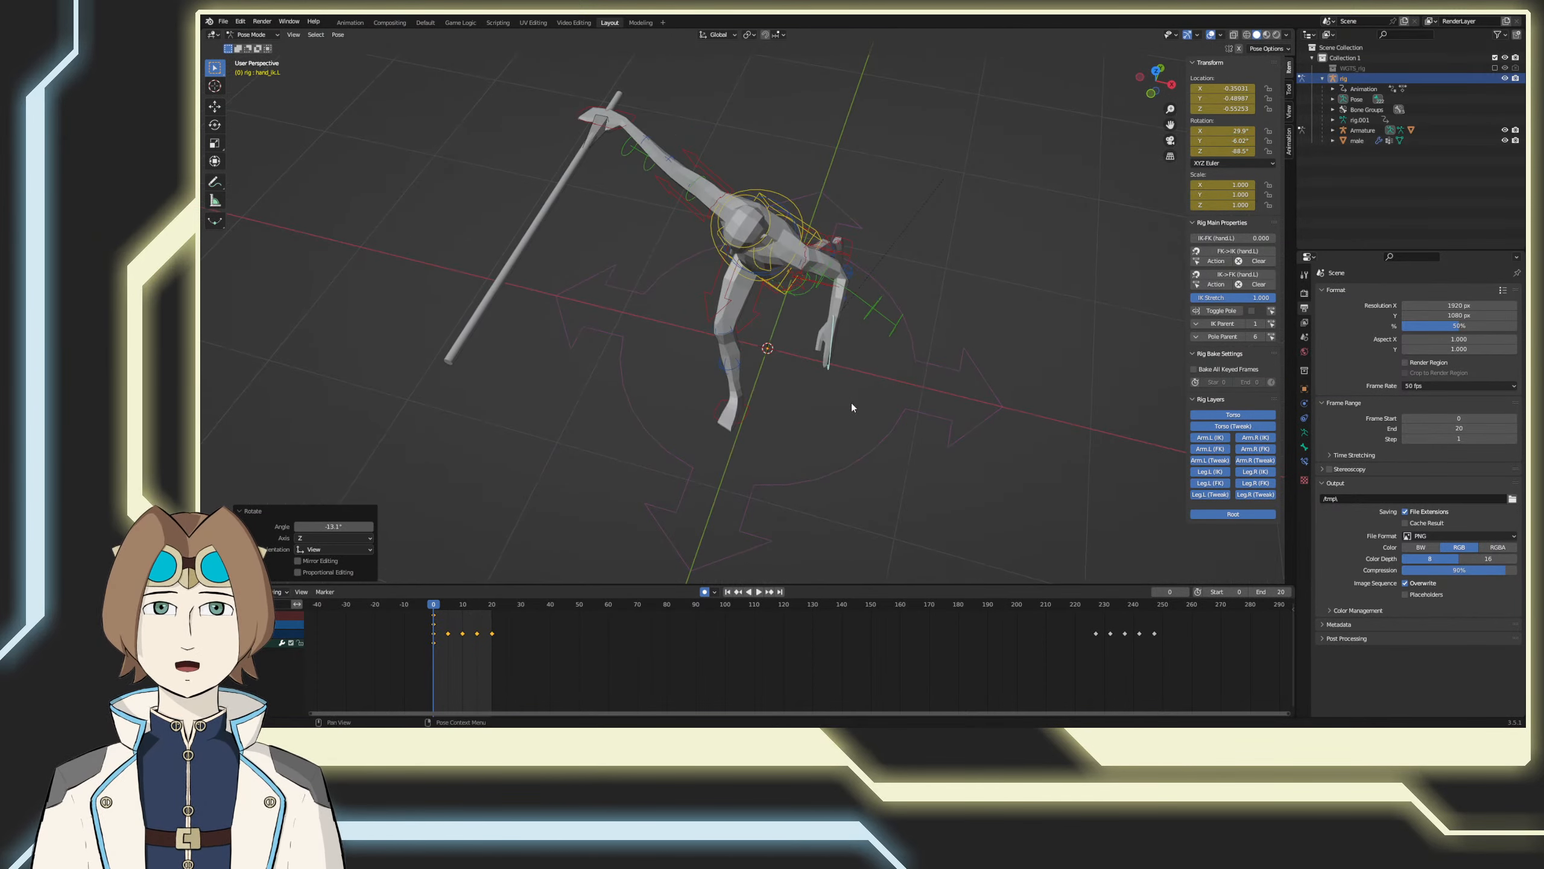
Step: In the top view, turn the left hand inward and move it in front of the body to about X -0.54, Y -0.69
{"action": "key", "text": "KP_7"}
{"action": "key", "text": "r"}
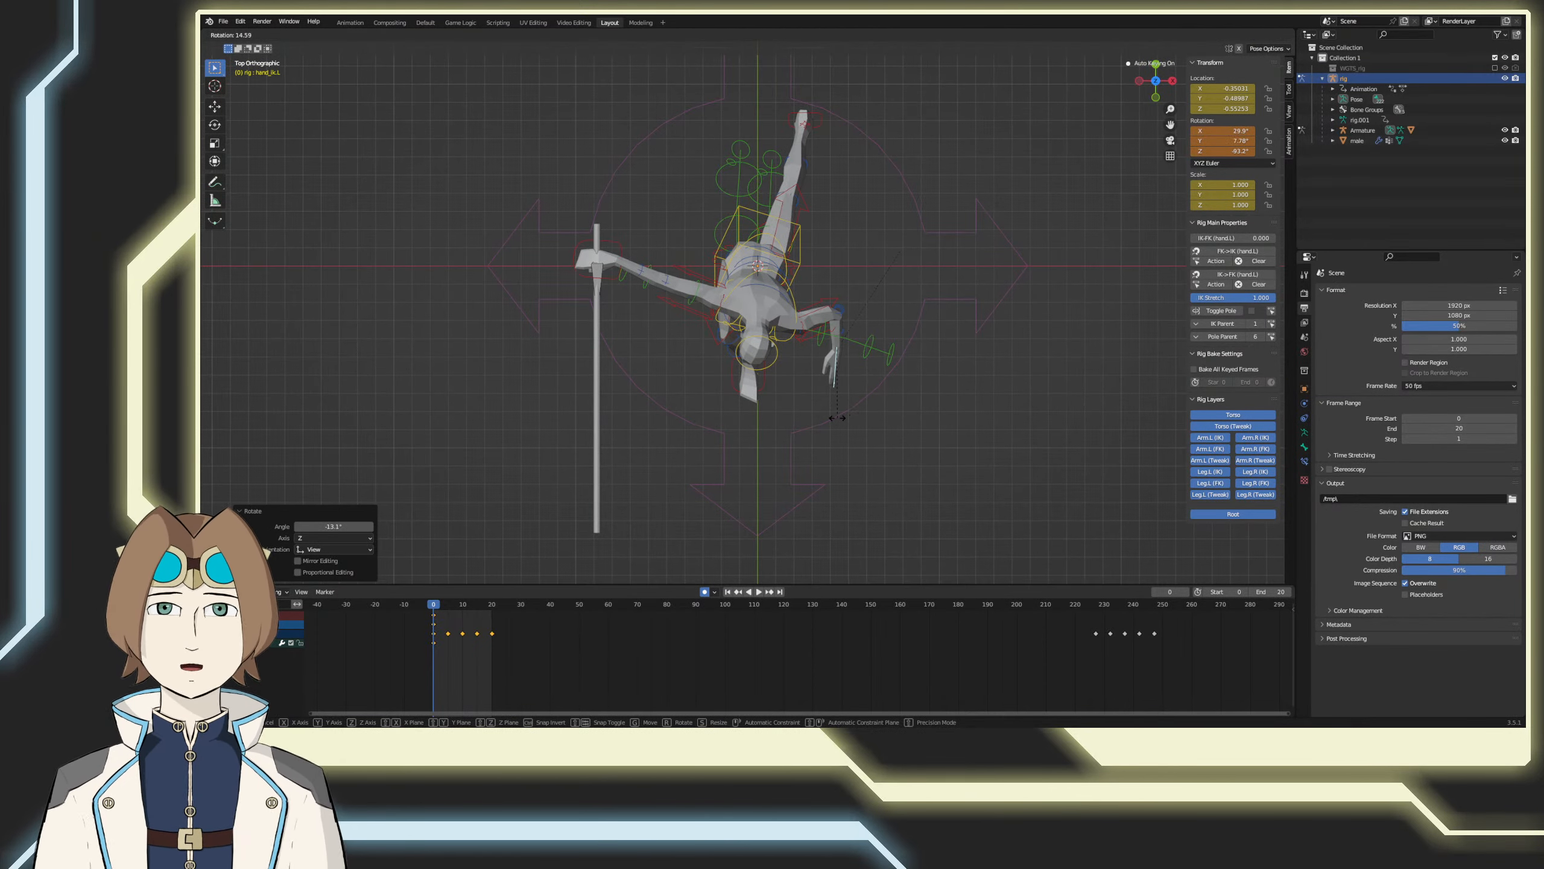
{"action": "left_click", "coordinate": [837, 417]}
{"action": "key", "text": "g"}
{"action": "left_click", "coordinate": [809, 460]}
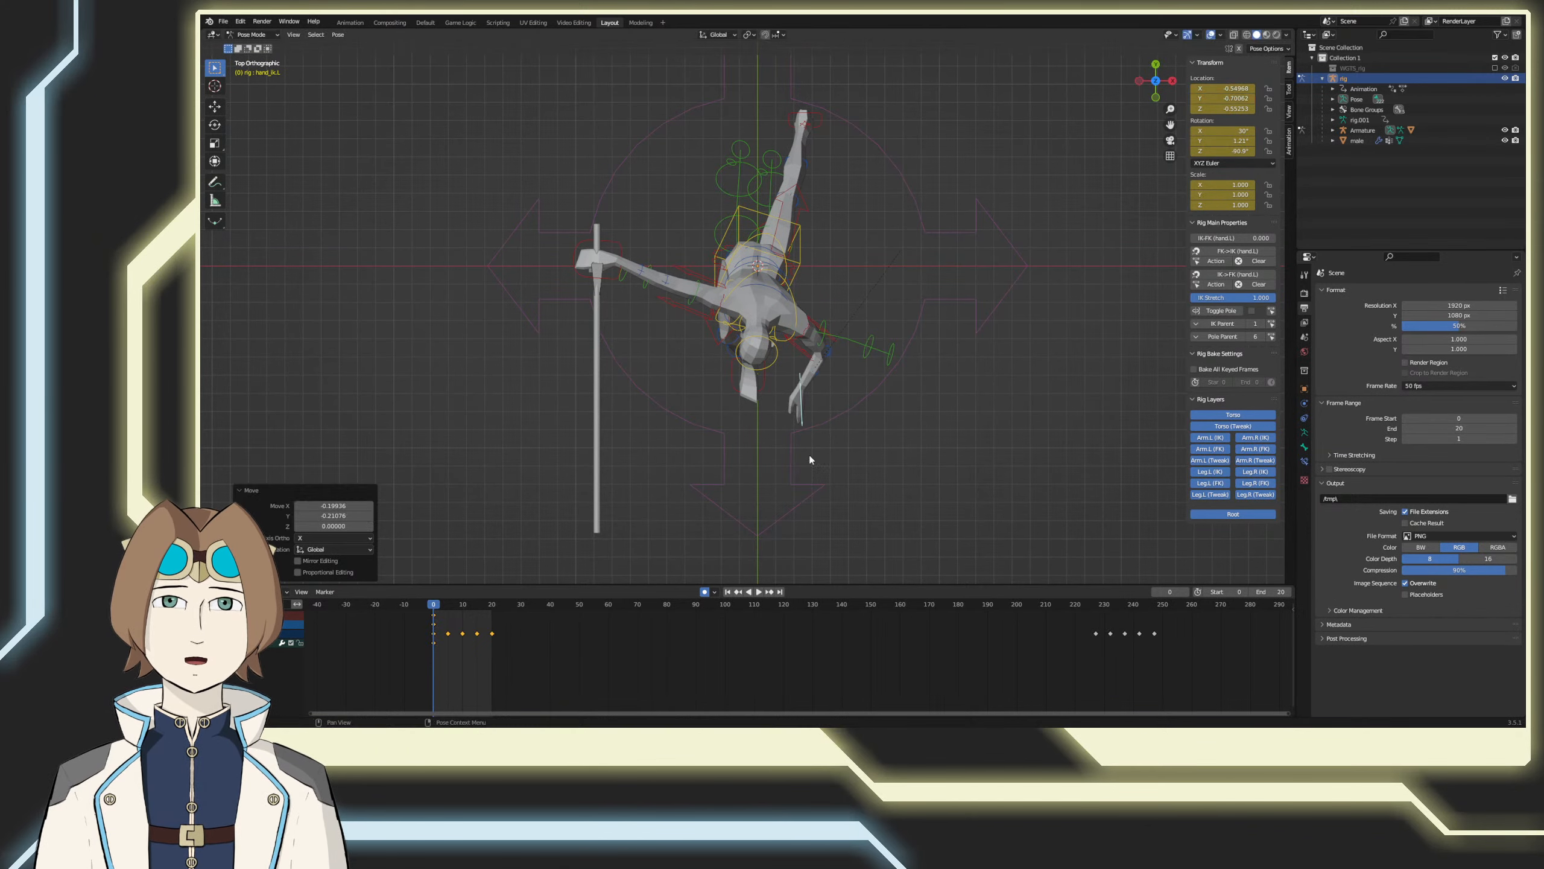
{"action": "key", "text": "r"}
{"action": "left_click", "coordinate": [767, 452]}
{"action": "key", "text": "g"}
{"action": "left_click", "coordinate": [765, 451]}
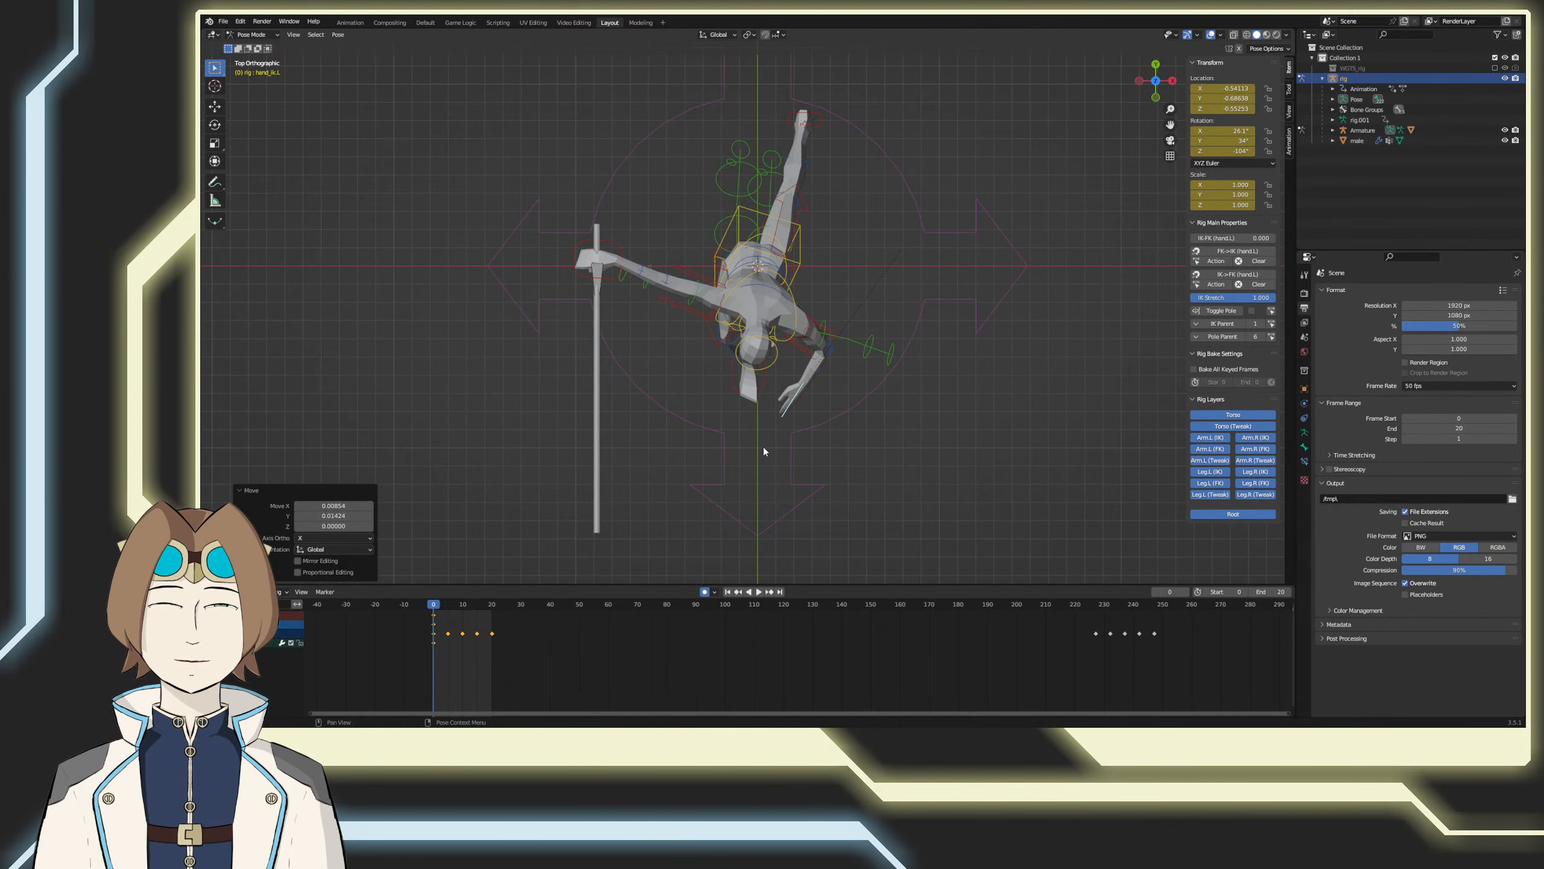
Step: At frame 0, rotate the left hand control in the front and side views and raise it to about Z -0.36
{"action": "key", "text": "KP_1"}
{"action": "key", "text": "r"}
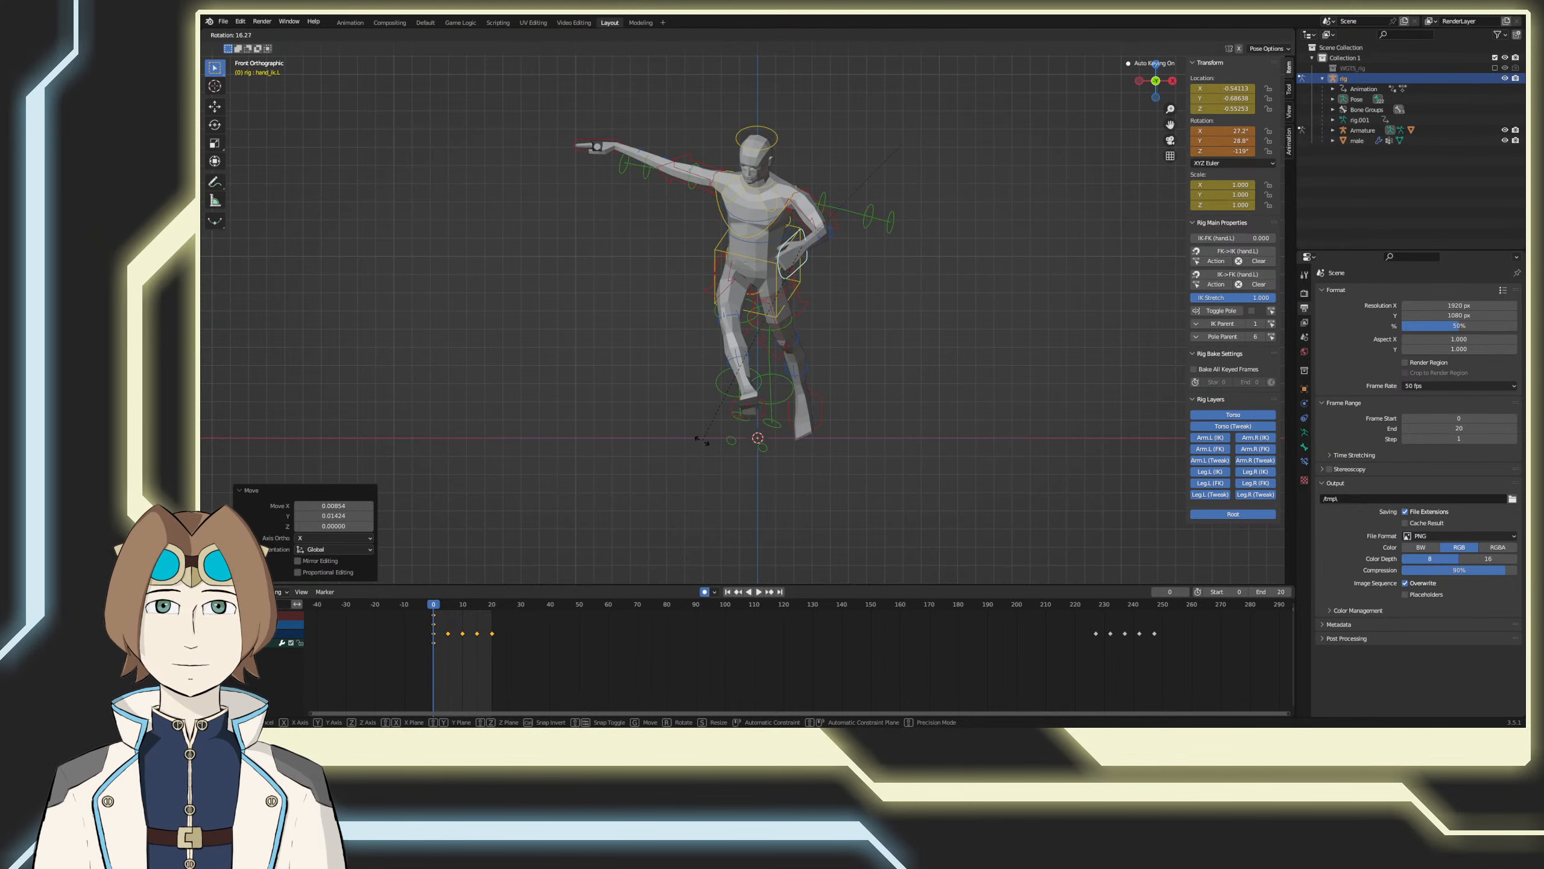
{"action": "left_click", "coordinate": [704, 439]}
{"action": "key", "text": "KP_3"}
{"action": "key", "text": "r"}
{"action": "left_click", "coordinate": [846, 441]}
{"action": "key", "text": "g"}
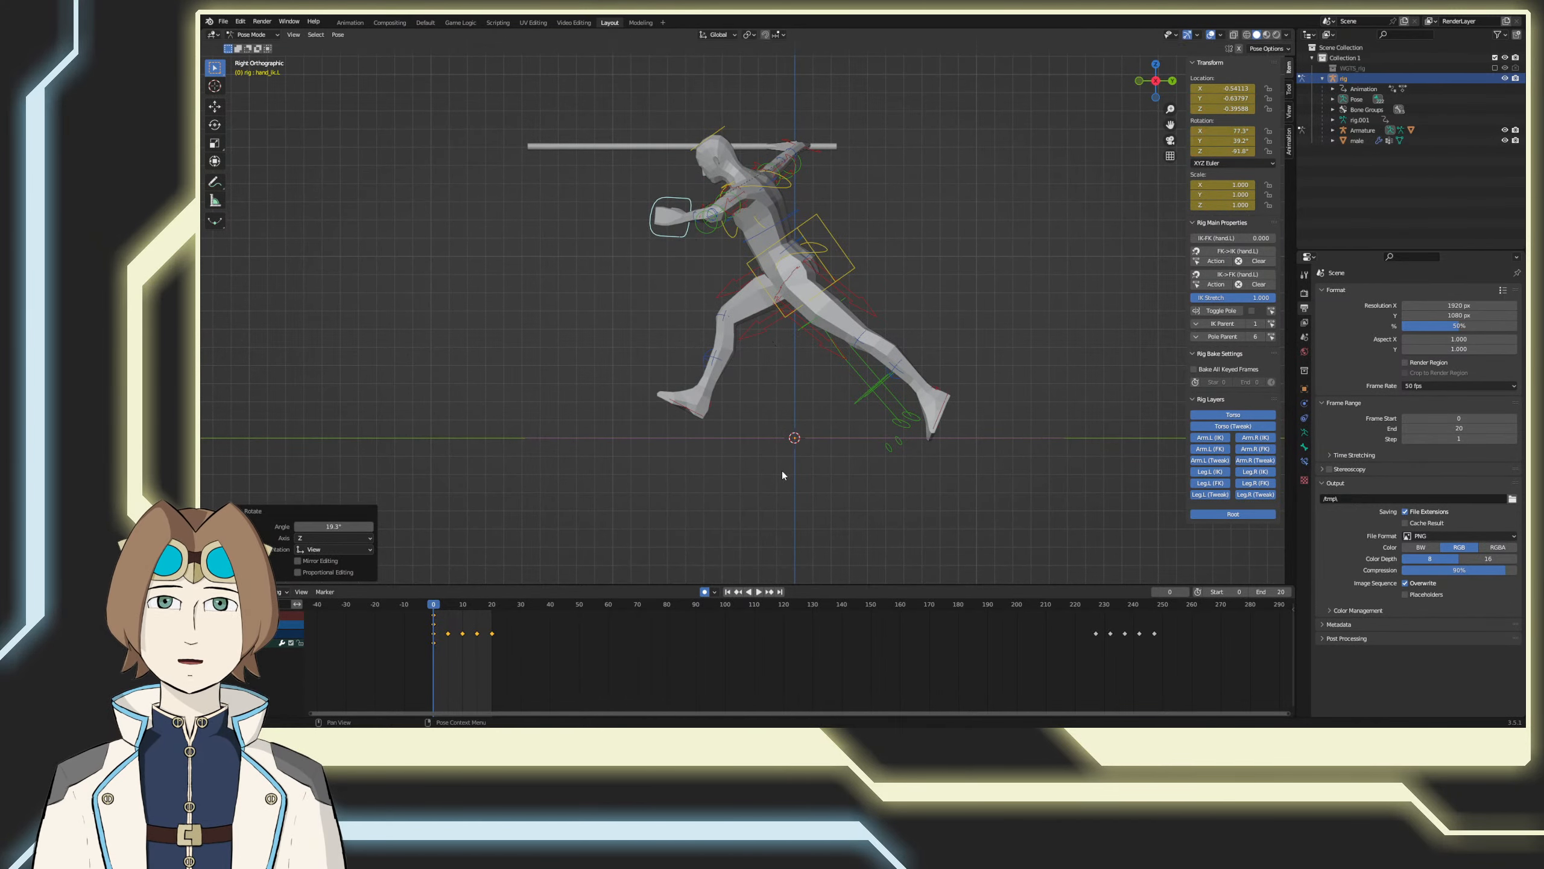
{"action": "left_click", "coordinate": [768, 460]}
Step: In the front view, rotate the left upper arm control so the elbow drops closer to the torso
{"action": "key", "text": "KP_1"}
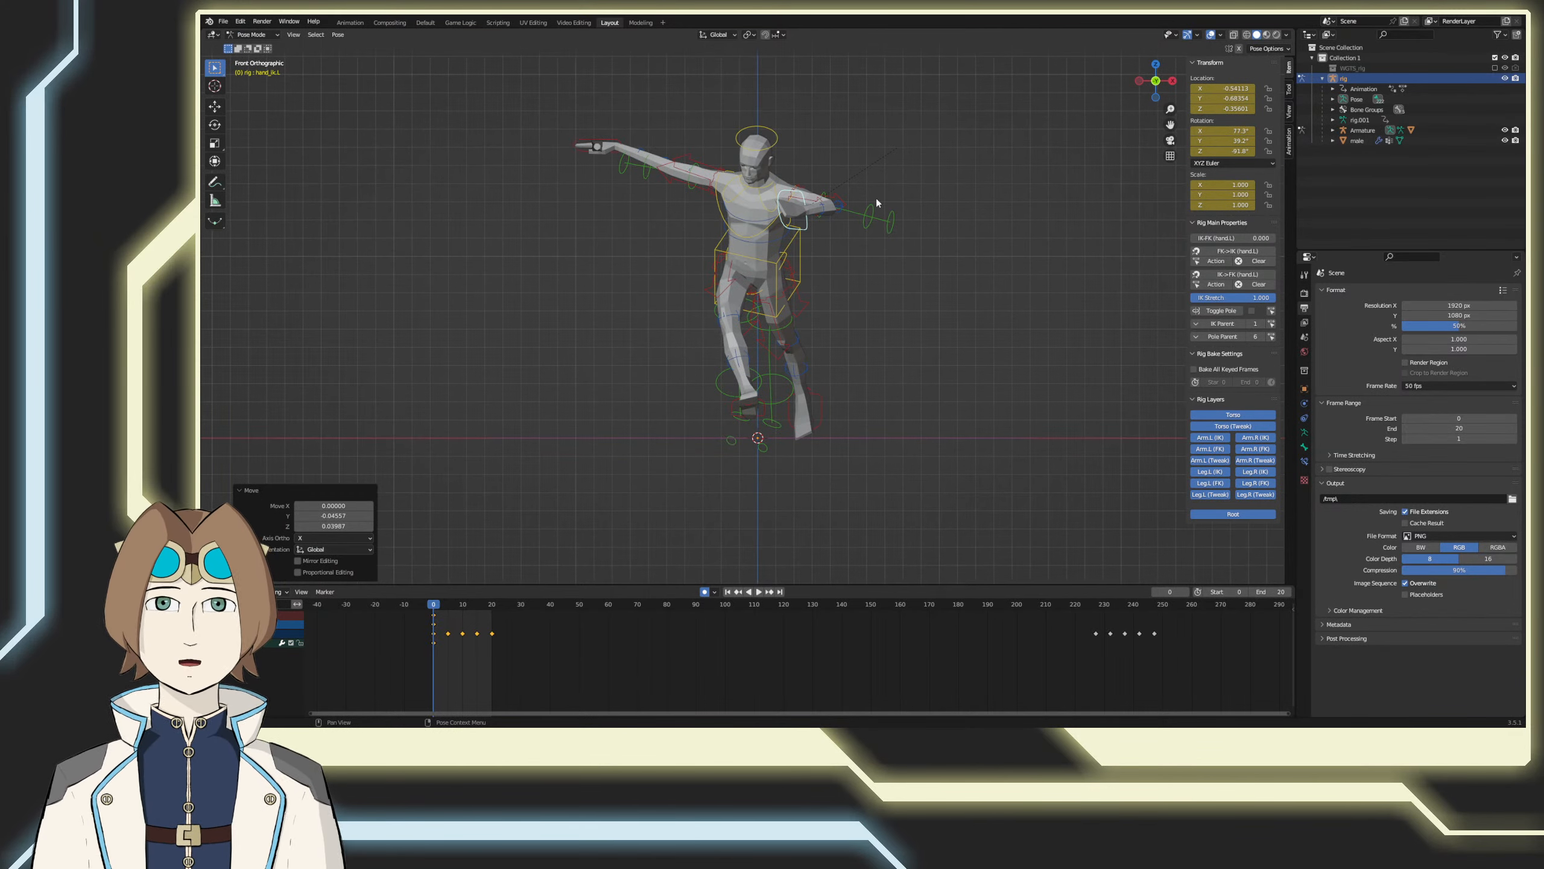
{"action": "left_click", "coordinate": [842, 203]}
{"action": "key", "text": "r"}
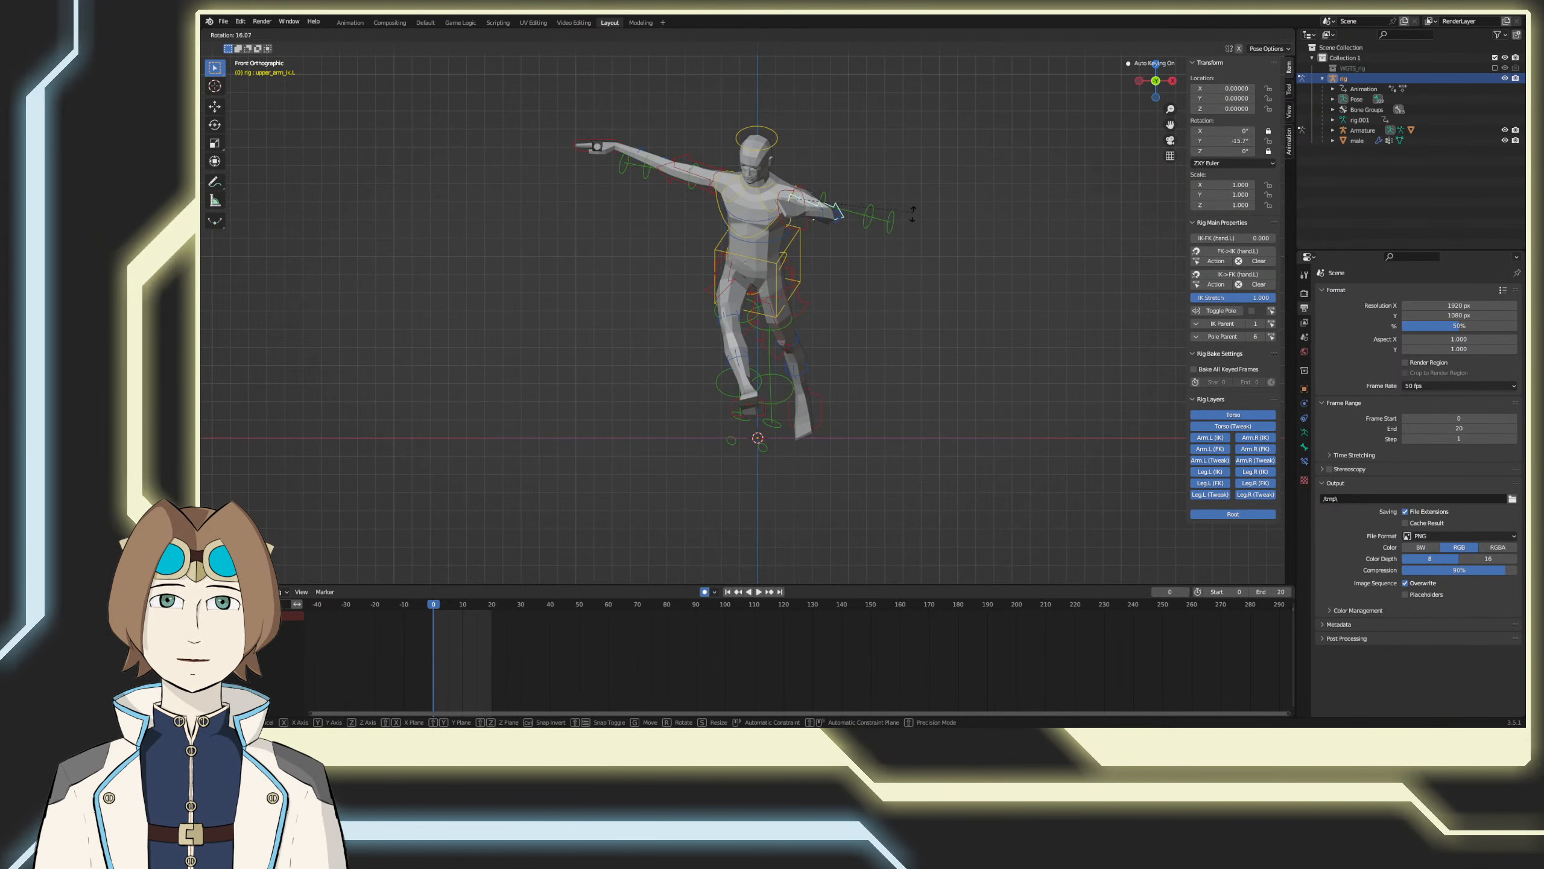
{"action": "left_click", "coordinate": [877, 260]}
Step: Rotate the left hand control about 37° in the side view so the fingers point upward, and save the file
{"action": "left_click", "coordinate": [805, 200]}
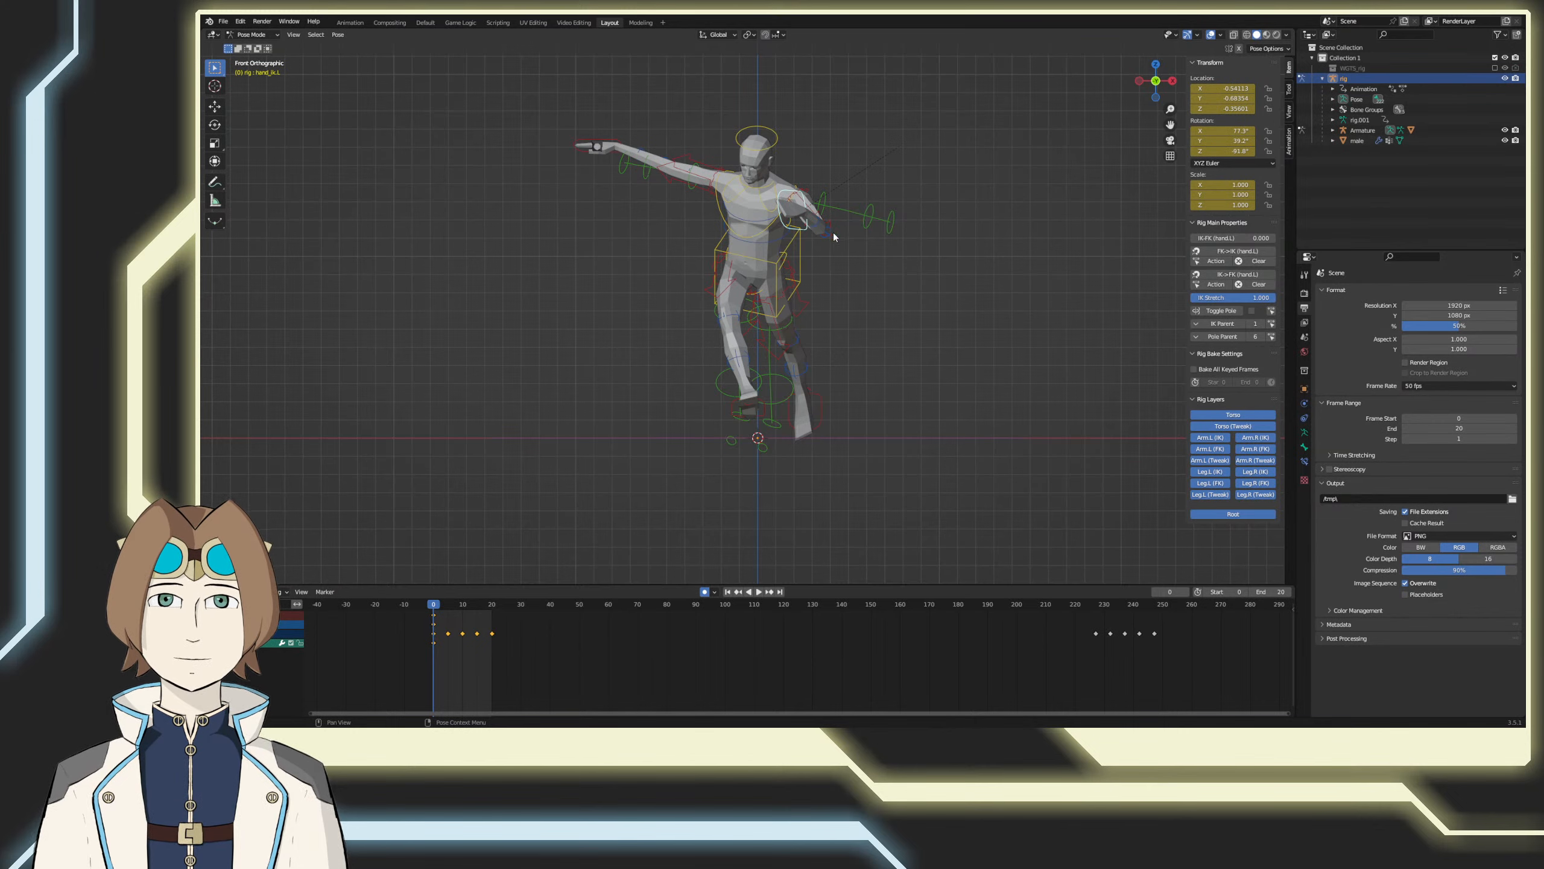
{"action": "middle_click_drag", "start_coordinate": [832, 231], "coordinate": [794, 266]}
{"action": "key", "text": "KP_3"}
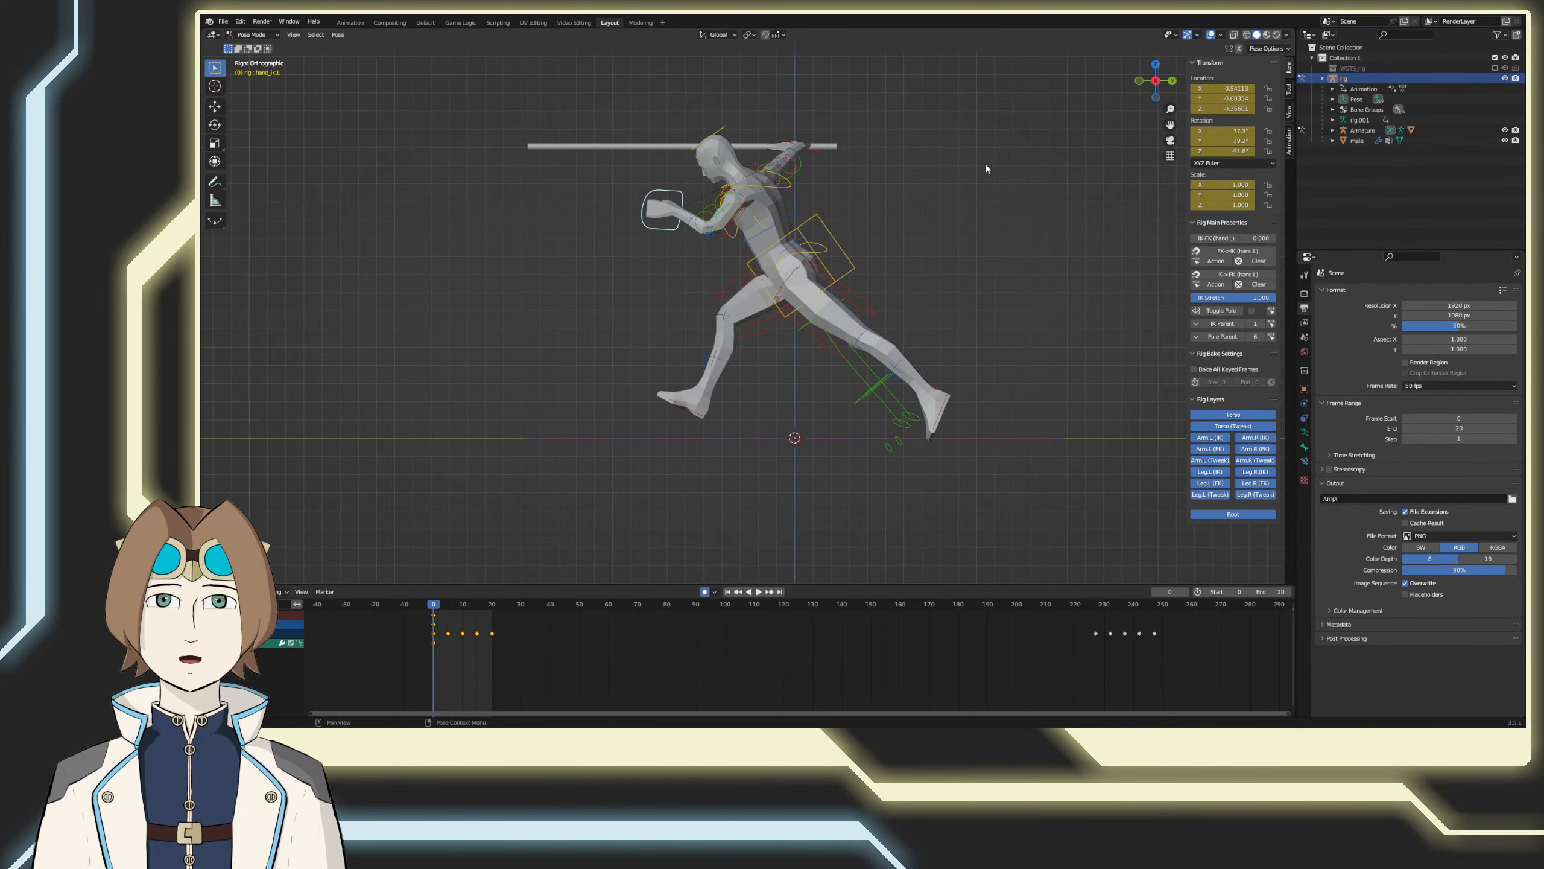
{"action": "key", "text": "r"}
{"action": "left_click", "coordinate": [933, 339]}
{"action": "middle_click_drag", "start_coordinate": [933, 339], "coordinate": [825, 317]}
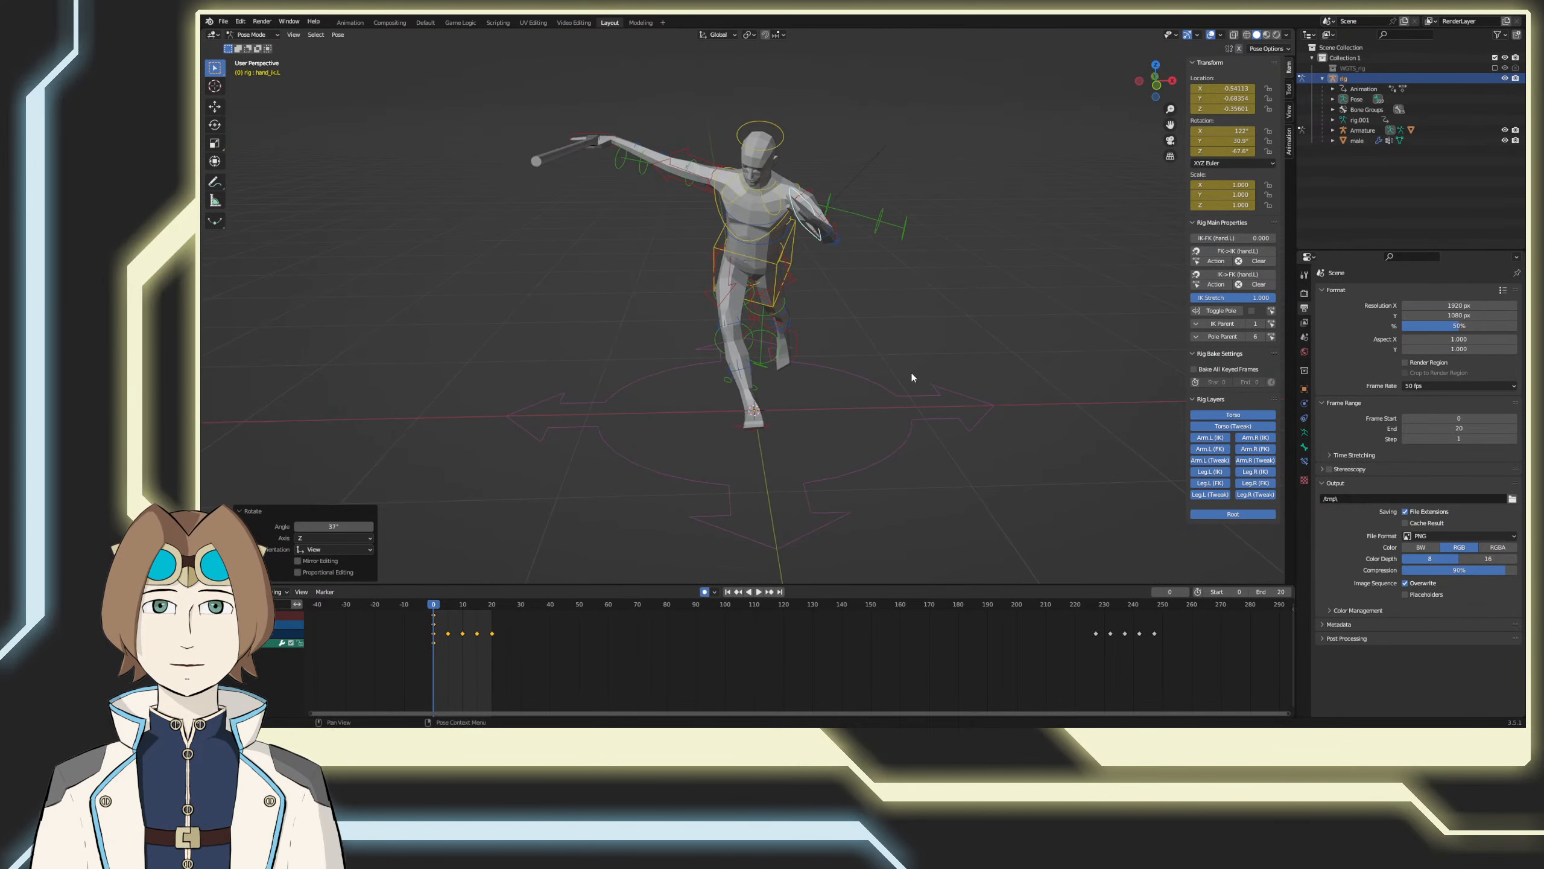
{"action": "key", "text": "ctrl+s"}
{"action": "middle_click_drag", "start_coordinate": [830, 257], "coordinate": [485, 558]}
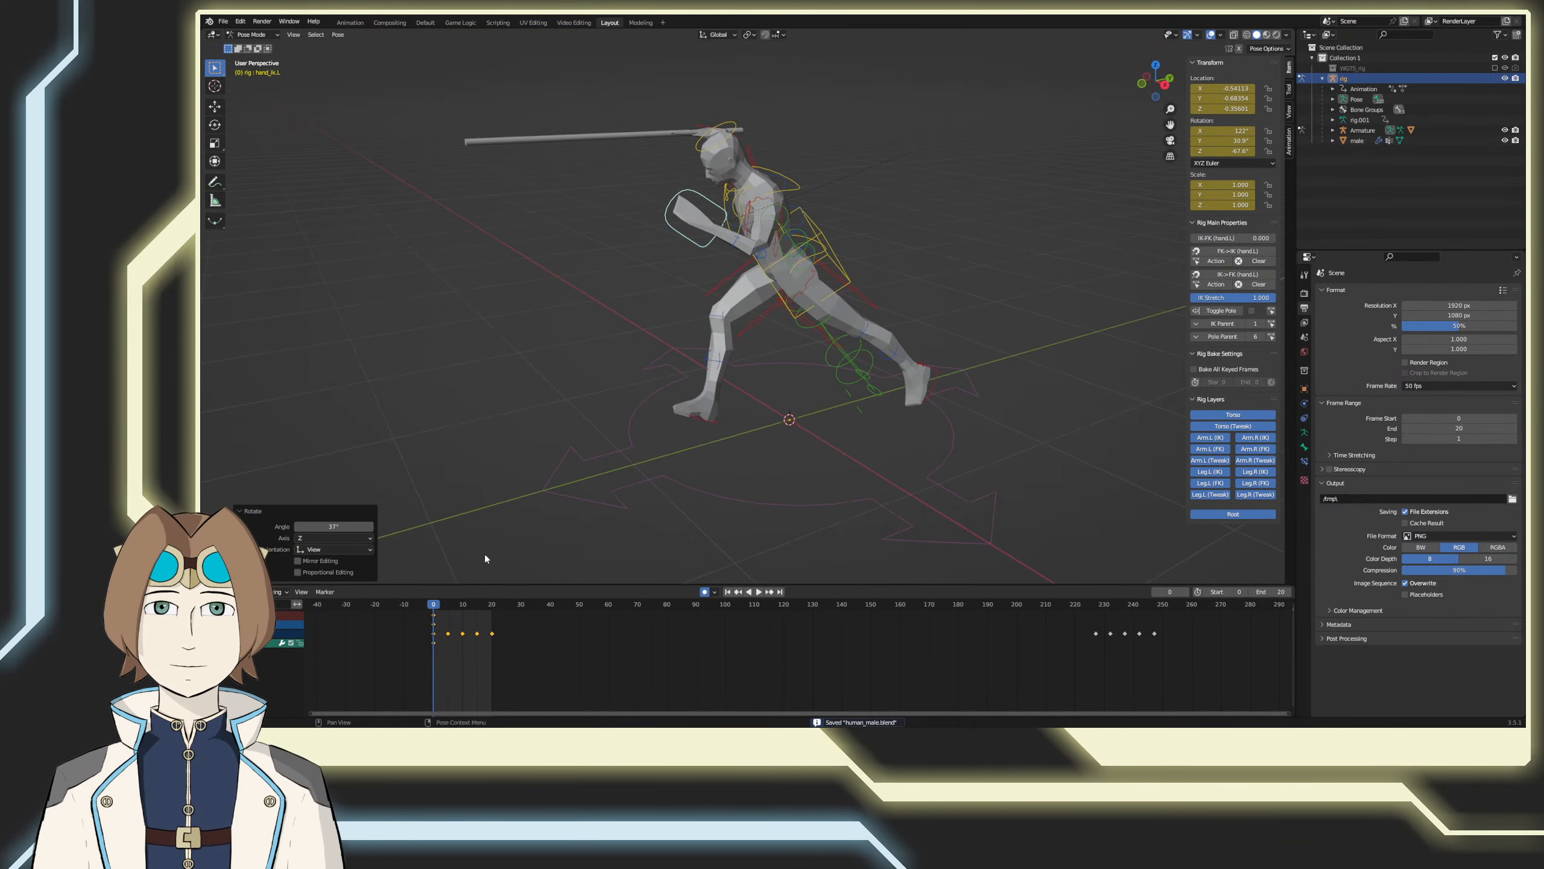
Step: At frame 10, swing the left hand control behind the body to about Y 0.41, Z -0.43 and clear its rotation
{"action": "key", "text": "space"}
{"action": "left_click_drag", "start_coordinate": [444, 605], "coordinate": [463, 610]}
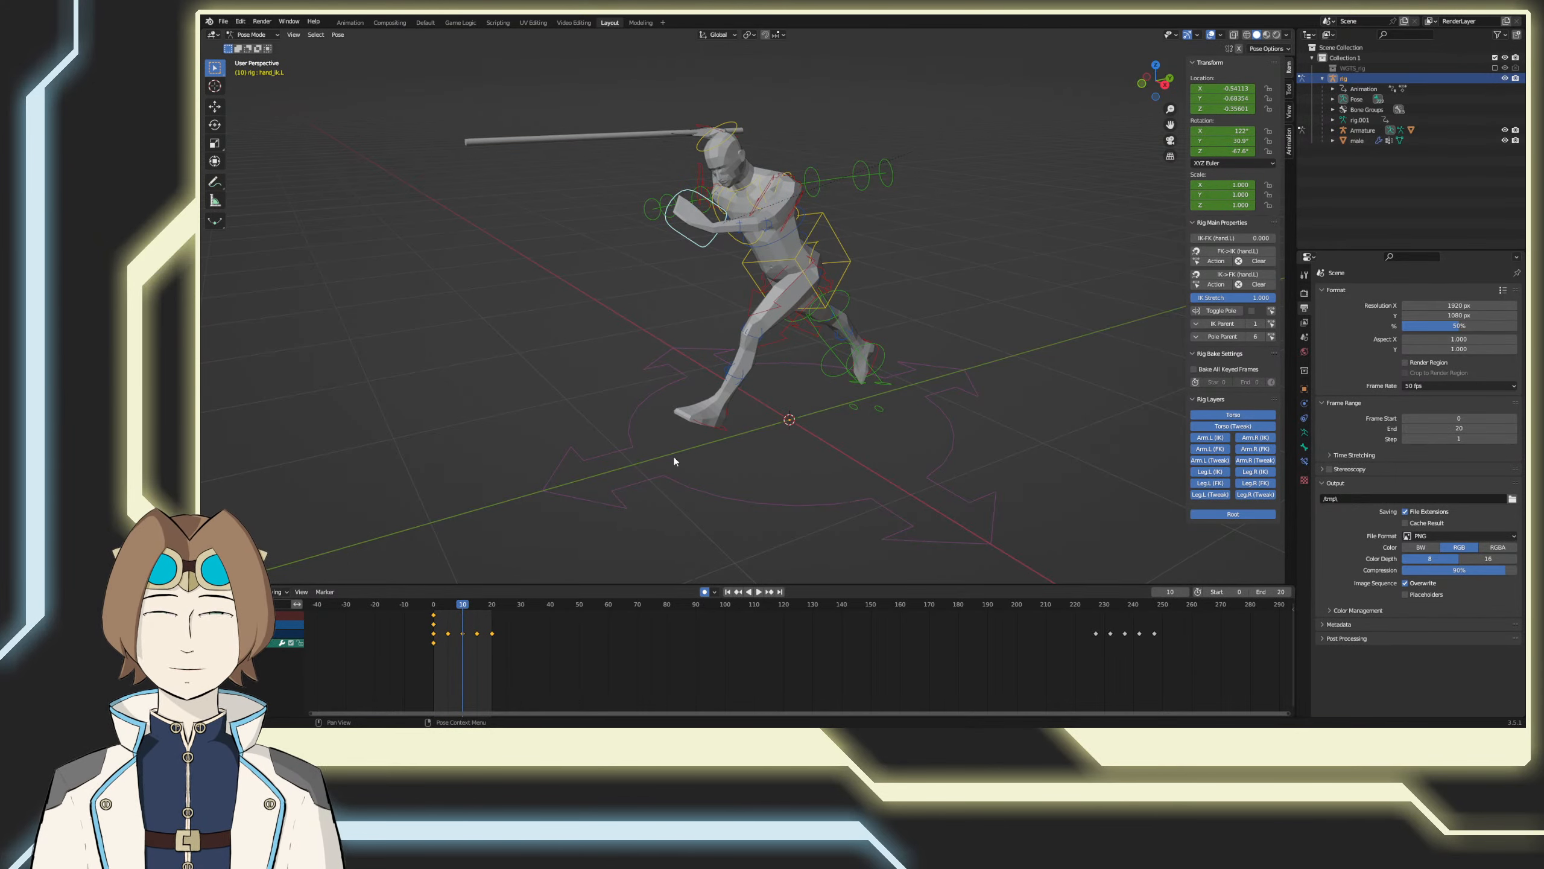
{"action": "key", "text": "KP_3"}
{"action": "key", "text": "g"}
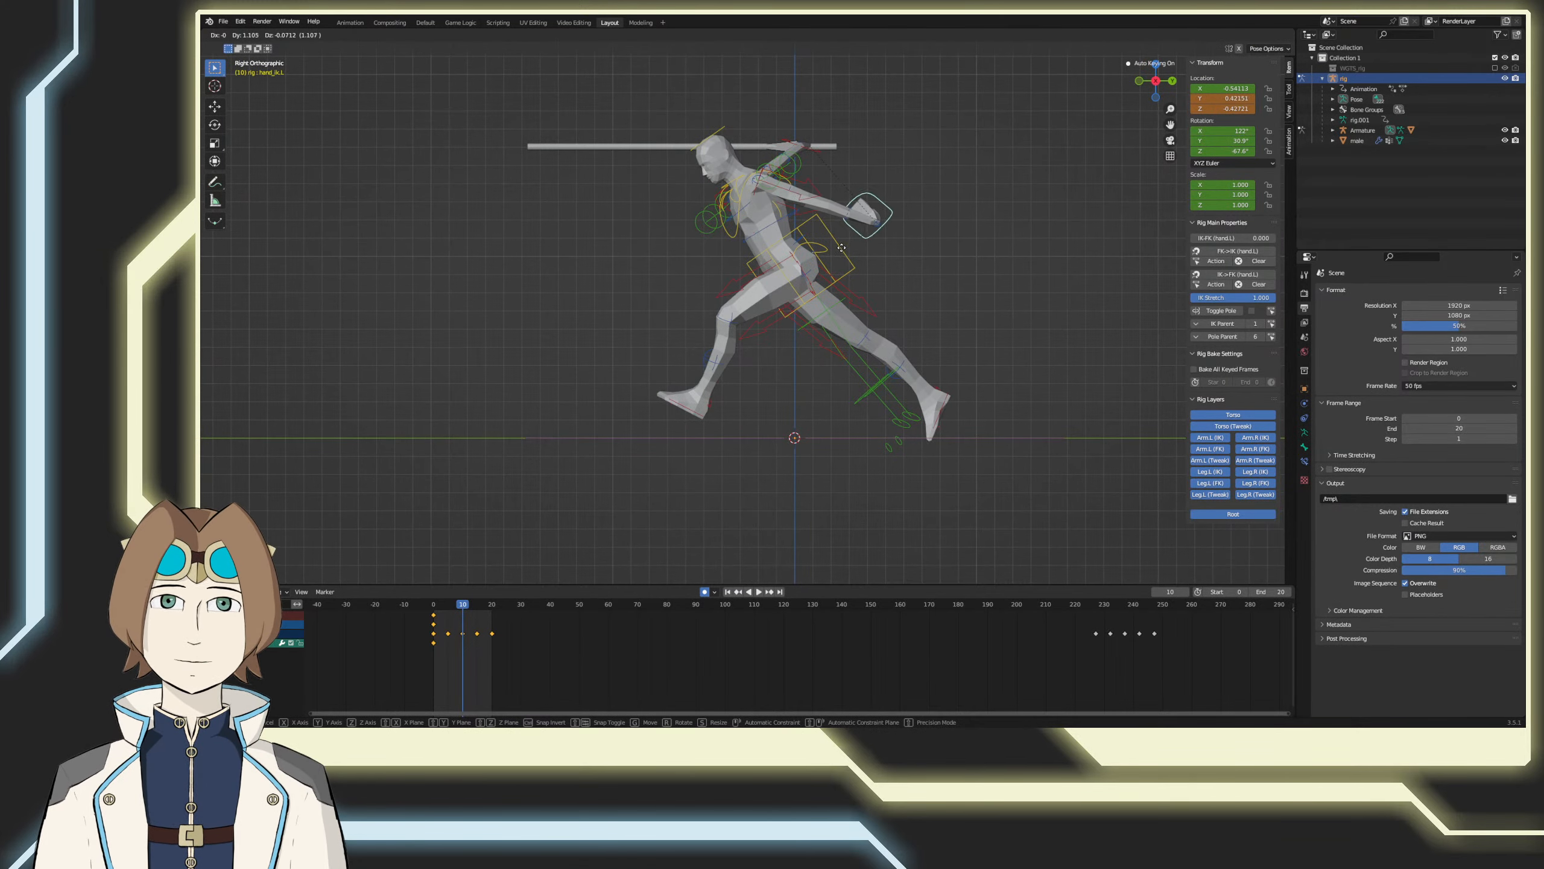
{"action": "left_click", "coordinate": [840, 271]}
{"action": "key", "text": "alt+r"}
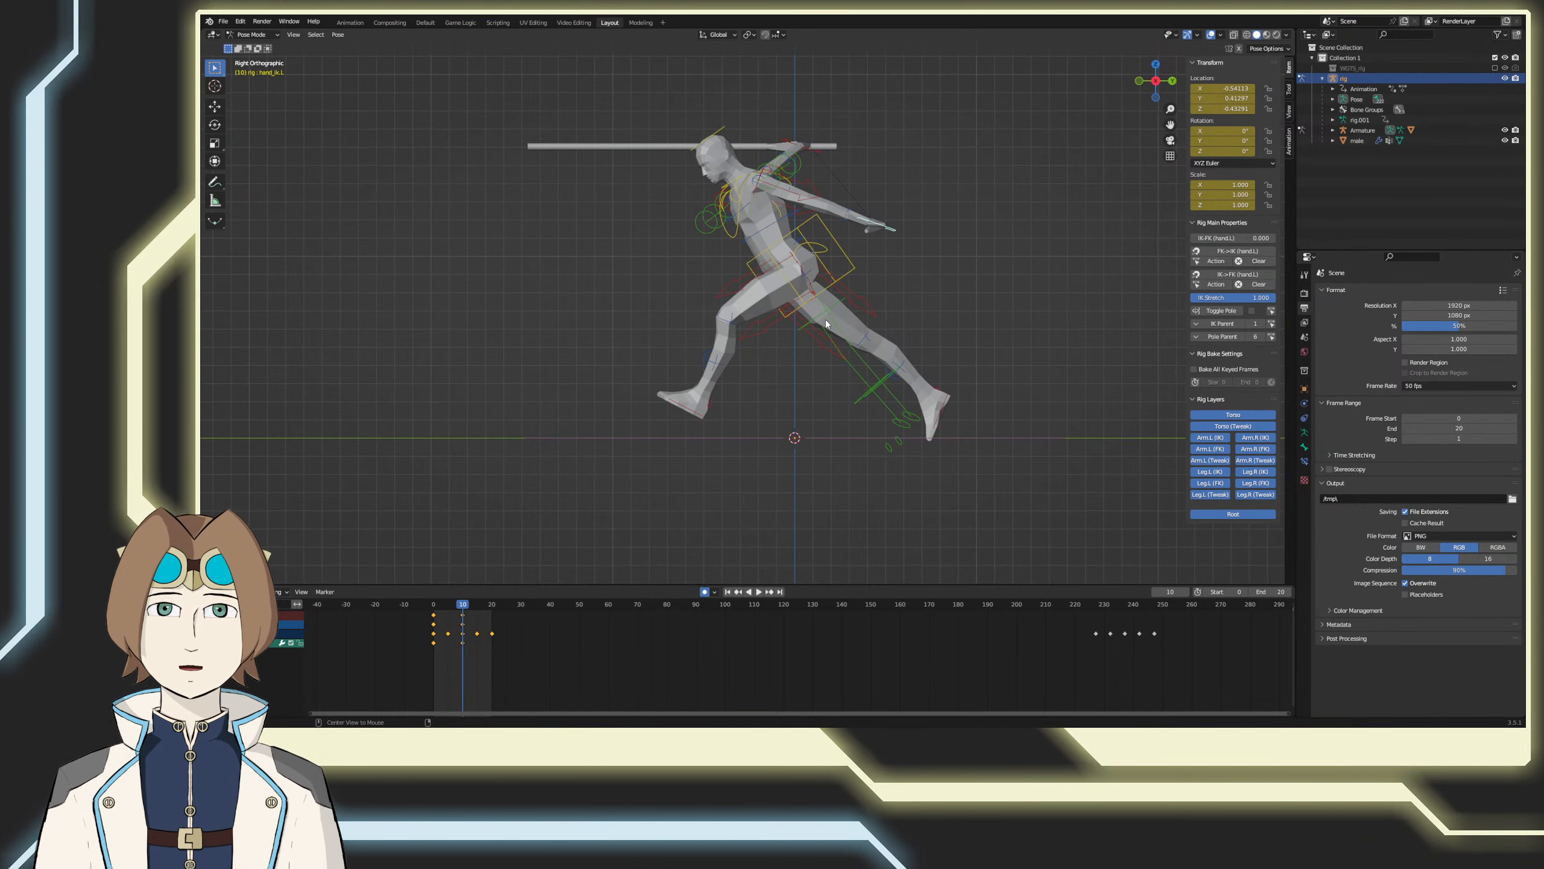
Step: In the top view, move the left hand control to about X -0.52, Y 0.29 and turn it so the fingers point backward
{"action": "middle_click_drag", "start_coordinate": [889, 323], "coordinate": [849, 365]}
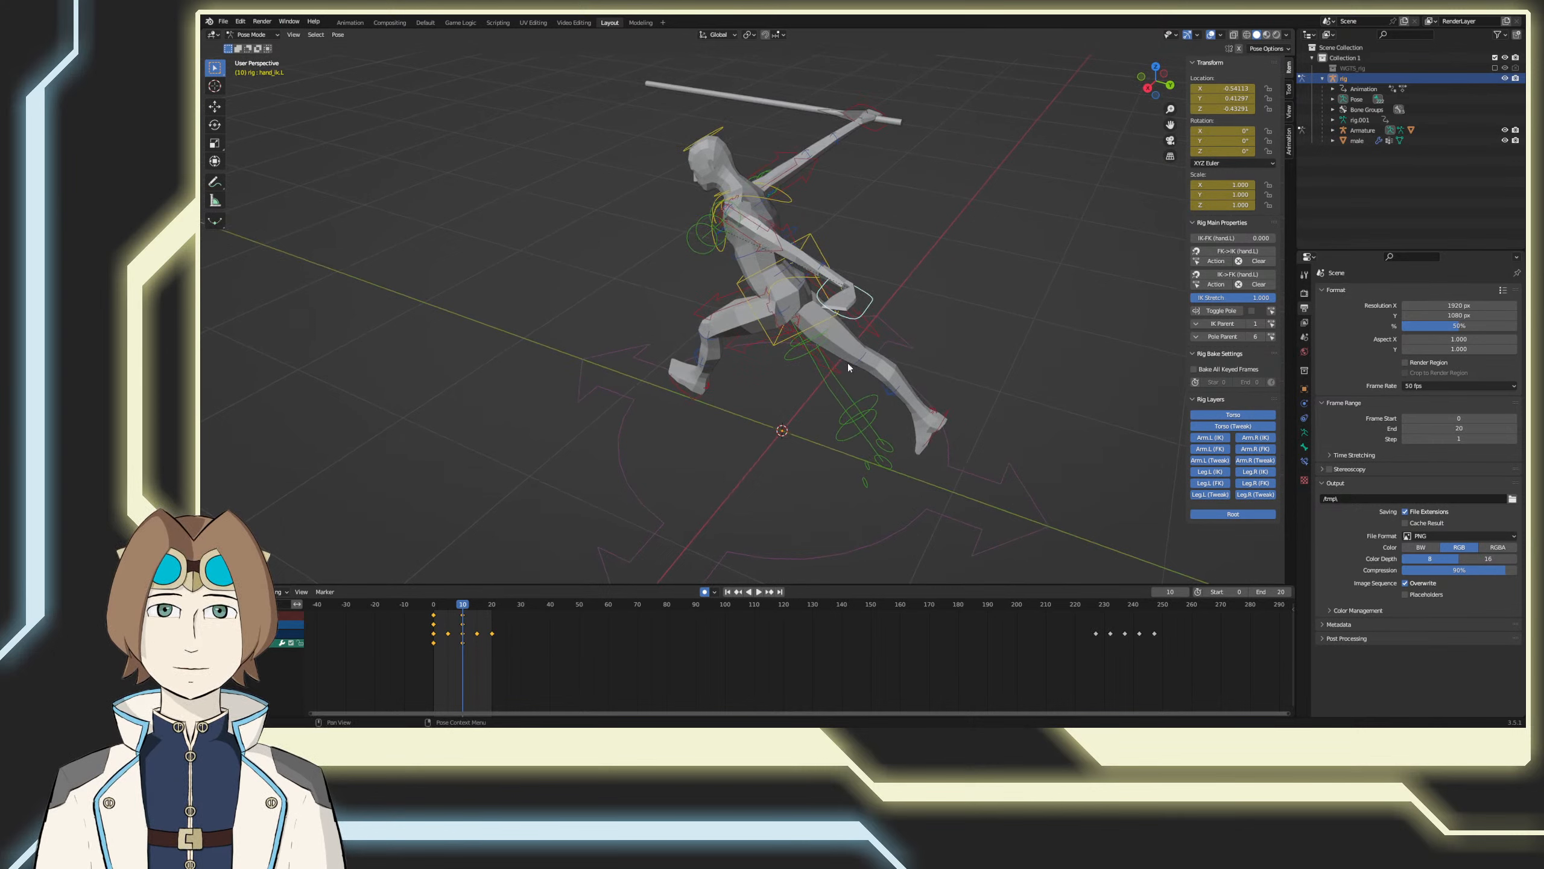
{"action": "left_click", "coordinate": [788, 262]}
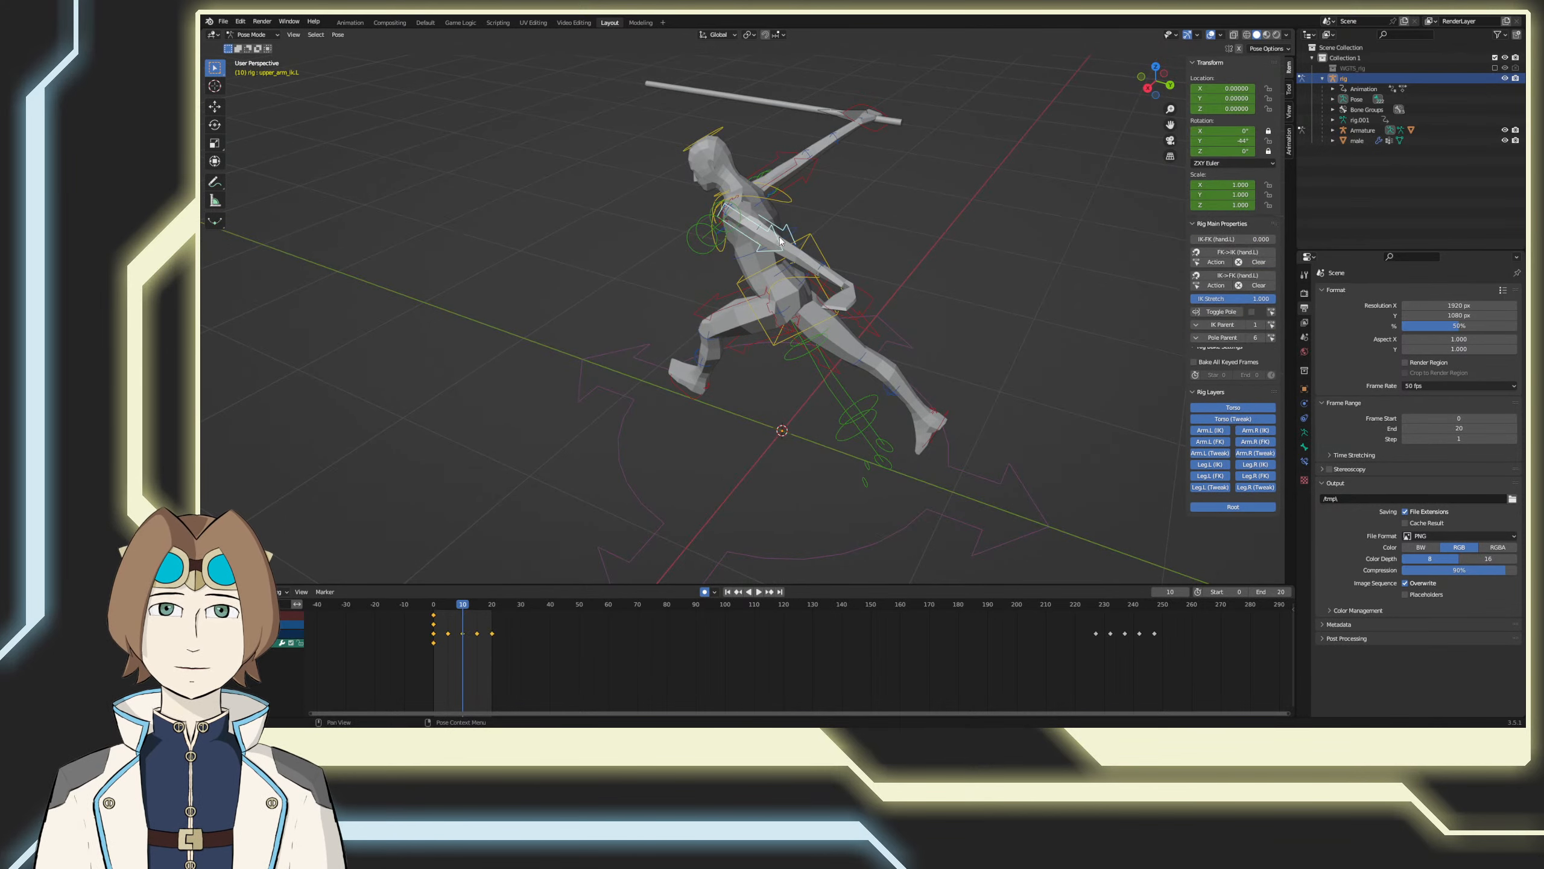
{"action": "left_click", "coordinate": [867, 311]}
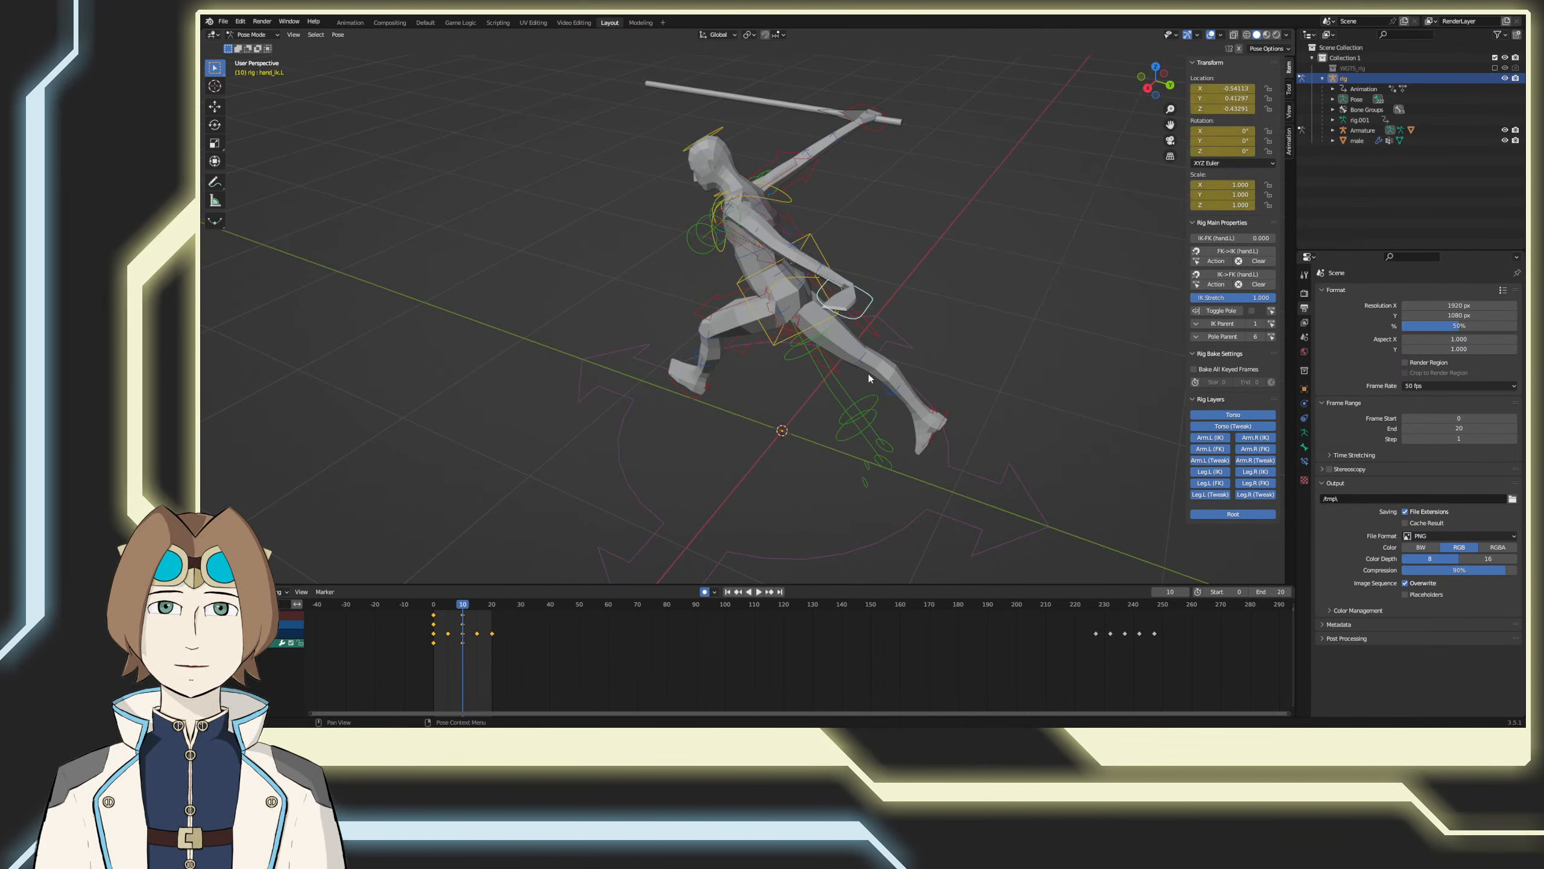
{"action": "key", "text": "KP_7"}
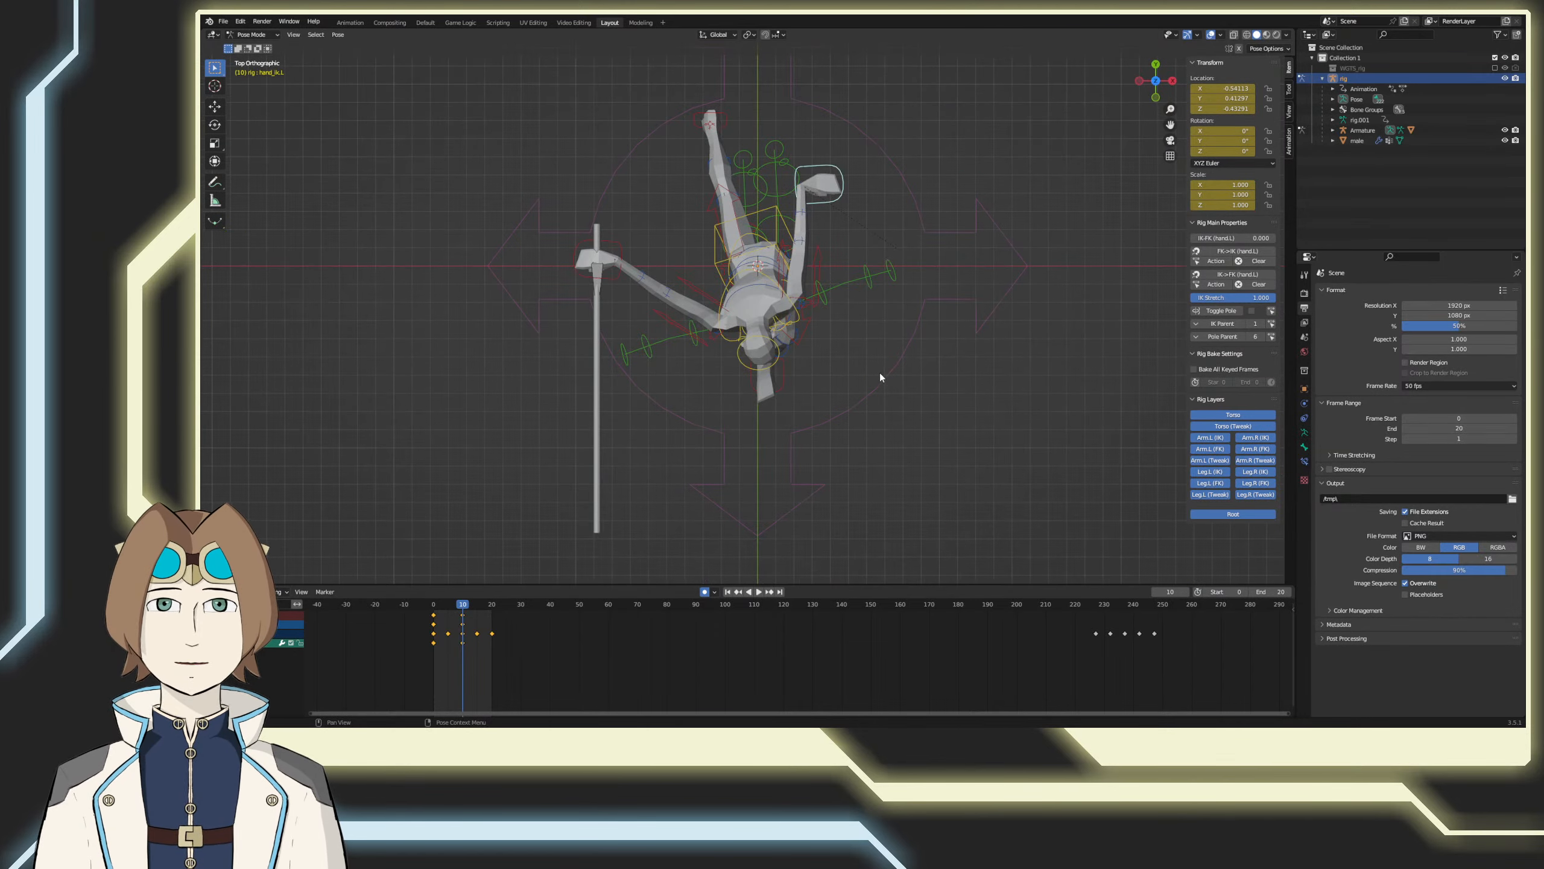
{"action": "key", "text": "g"}
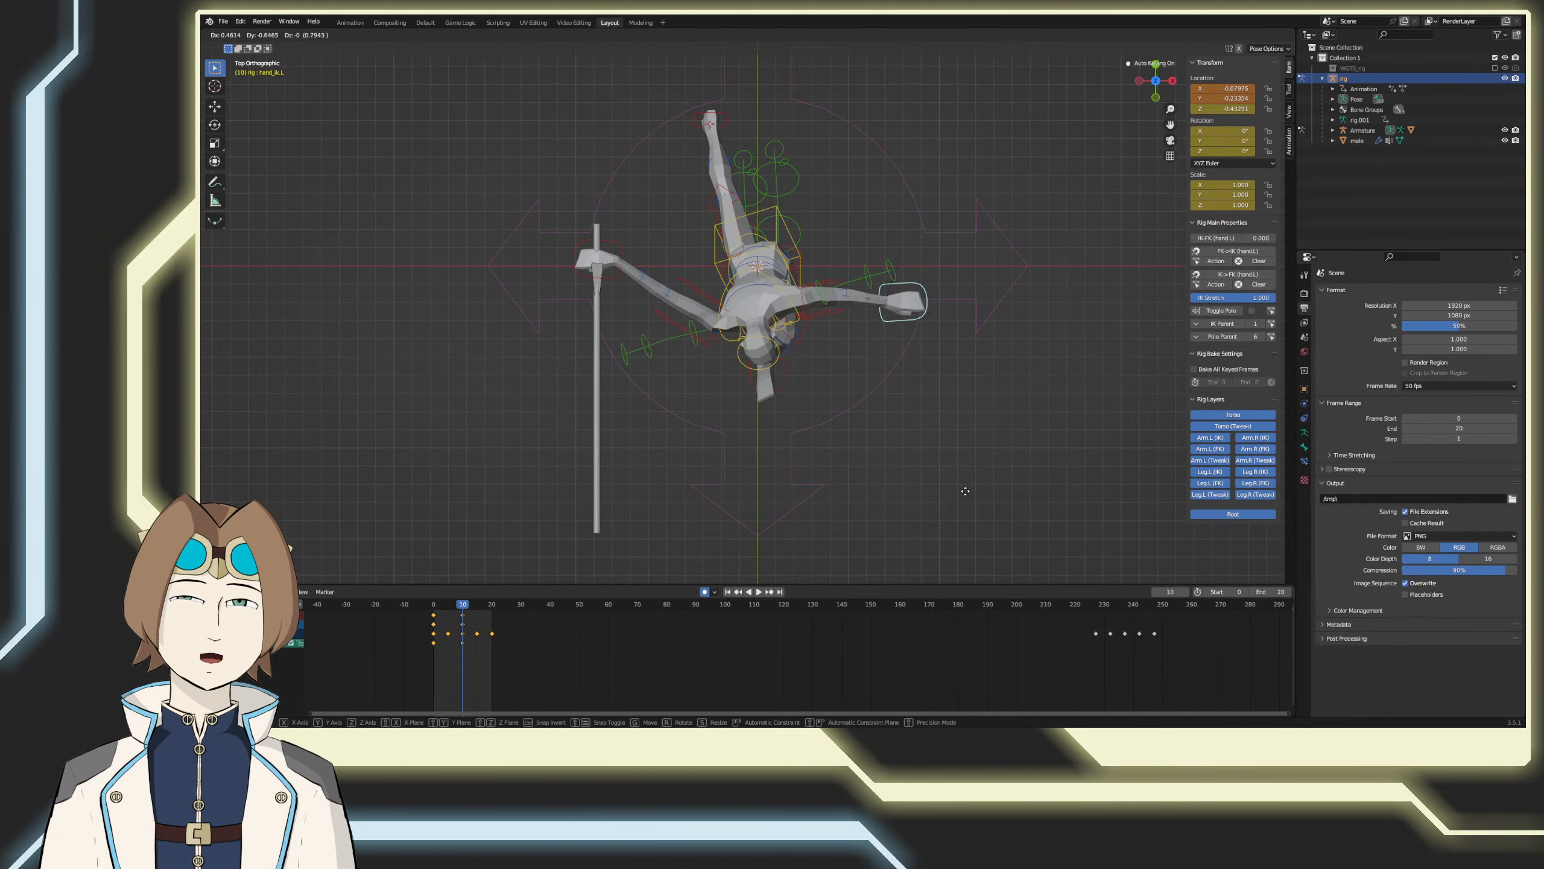
{"action": "left_click", "coordinate": [878, 386]}
{"action": "key", "text": "r"}
{"action": "left_click", "coordinate": [885, 179]}
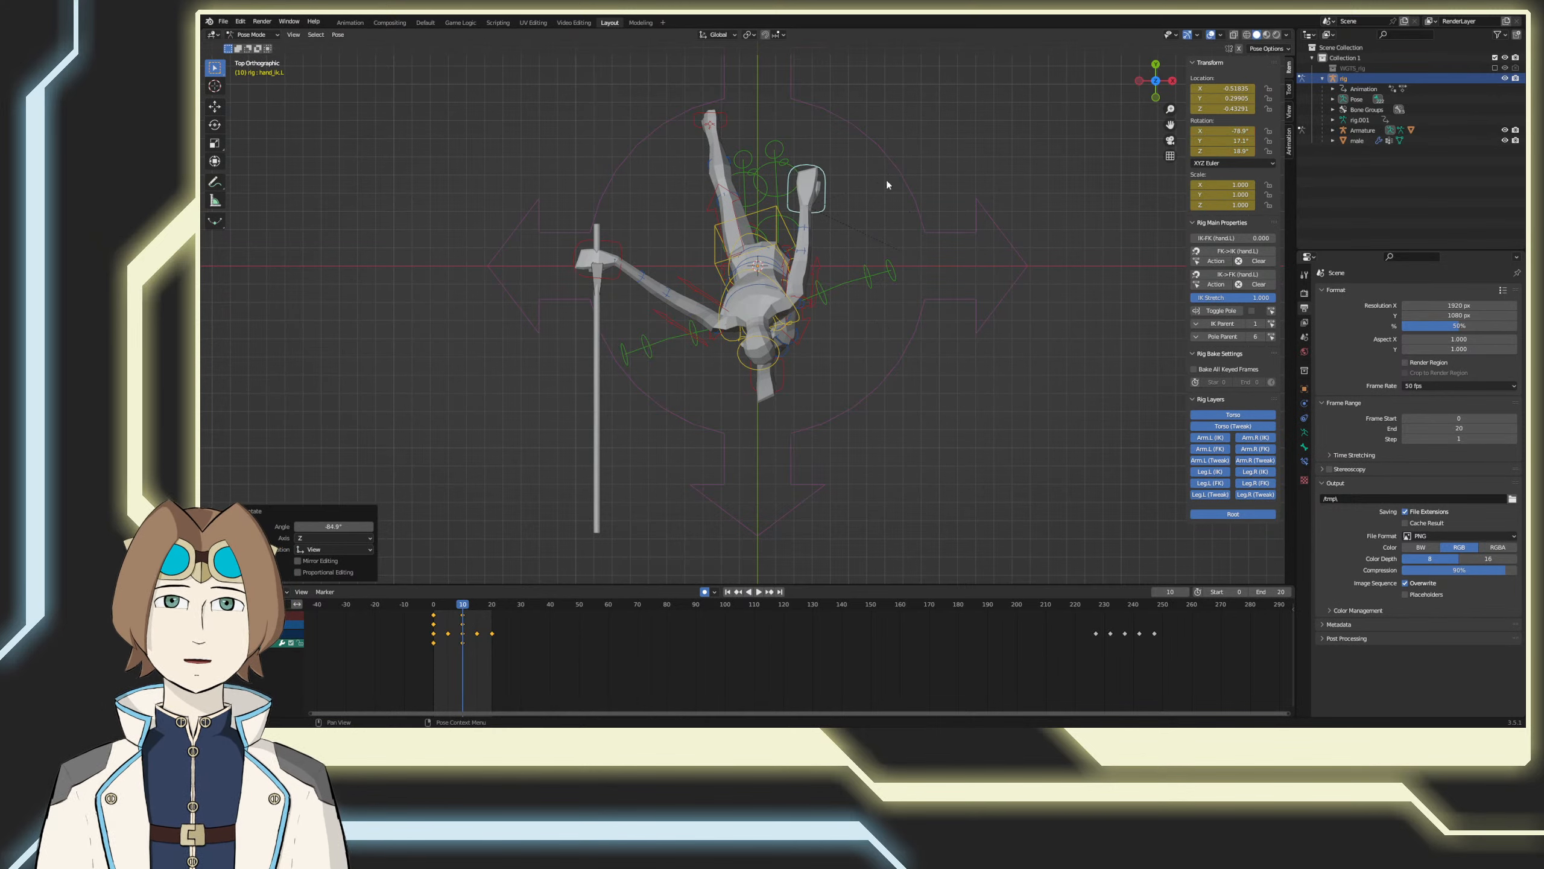
Step: Rotate the left hand control in the back and side views, then move it closer to the hip at about Y 0.13, Z -0.36
{"action": "key", "text": "ctrl+KP_1"}
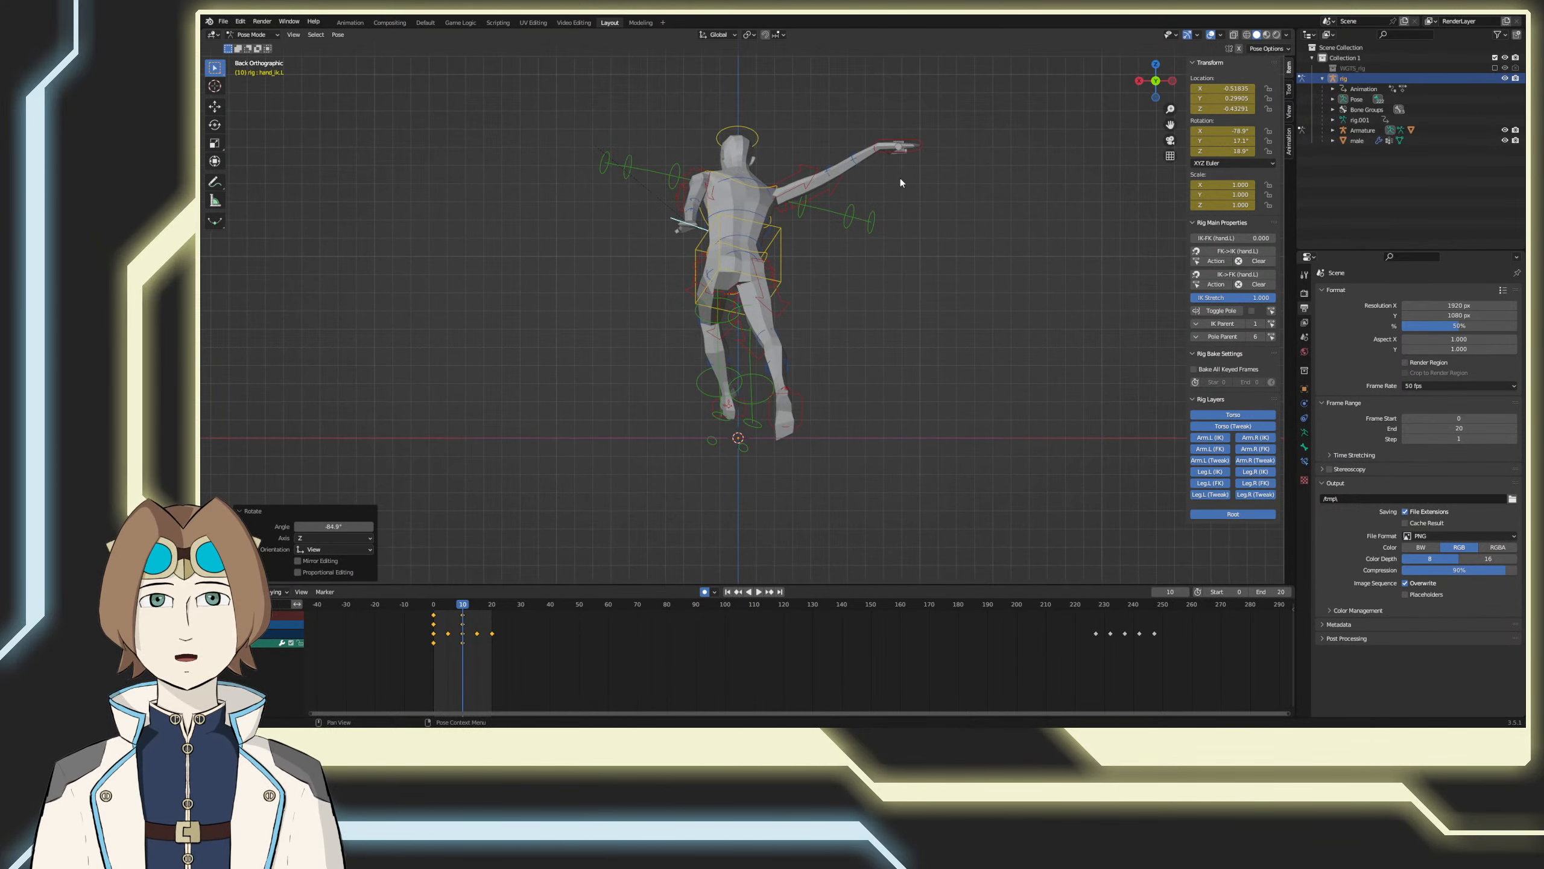
{"action": "key", "text": "r"}
{"action": "left_click", "coordinate": [808, 540]}
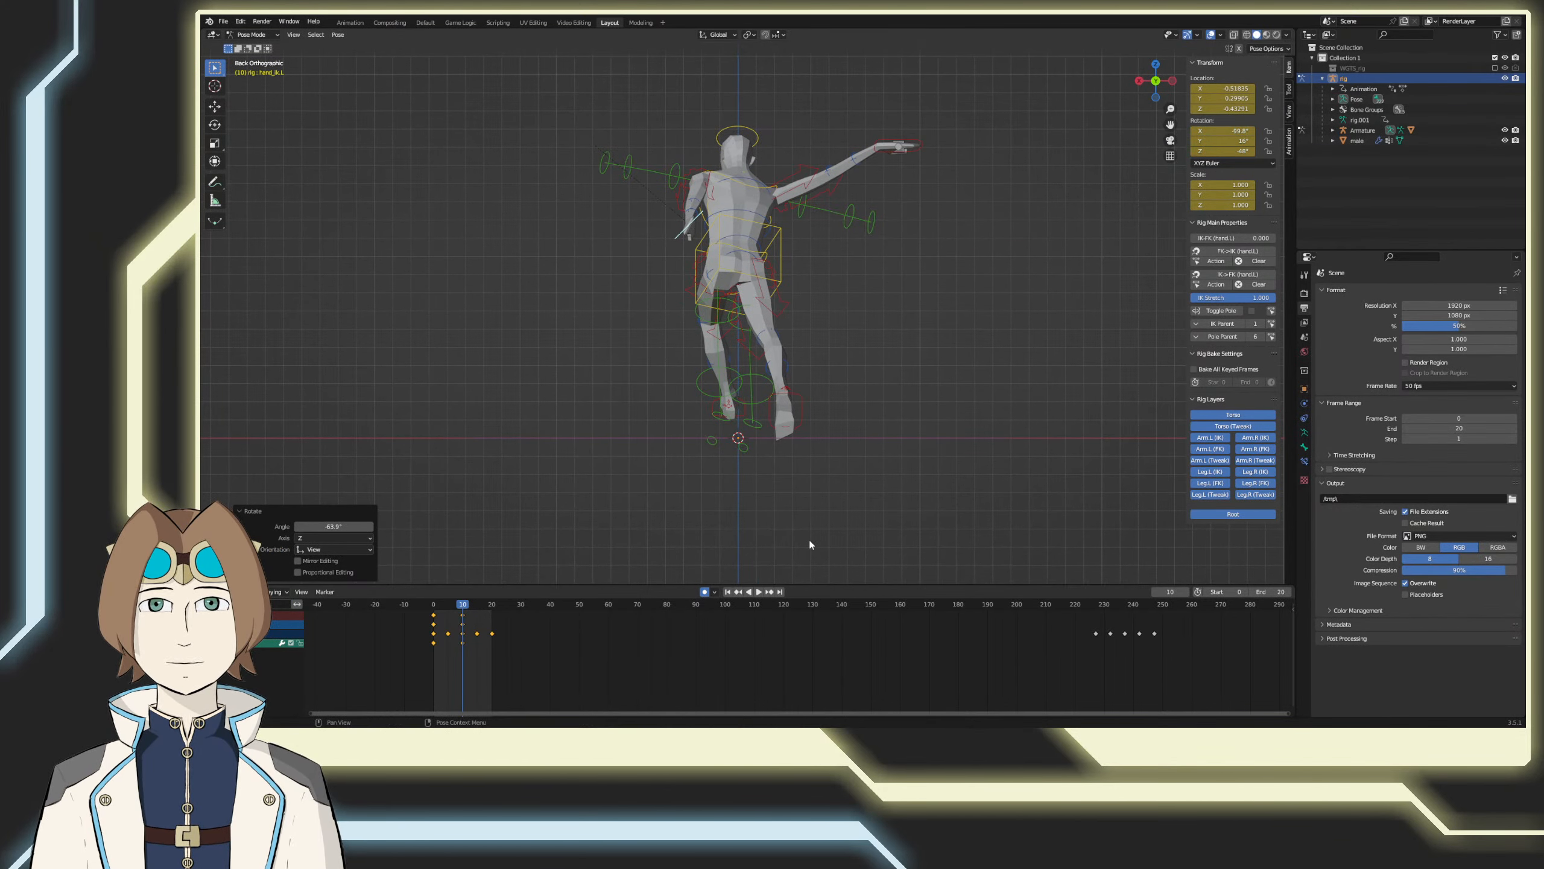
{"action": "key", "text": "KP_3"}
{"action": "key", "text": "r"}
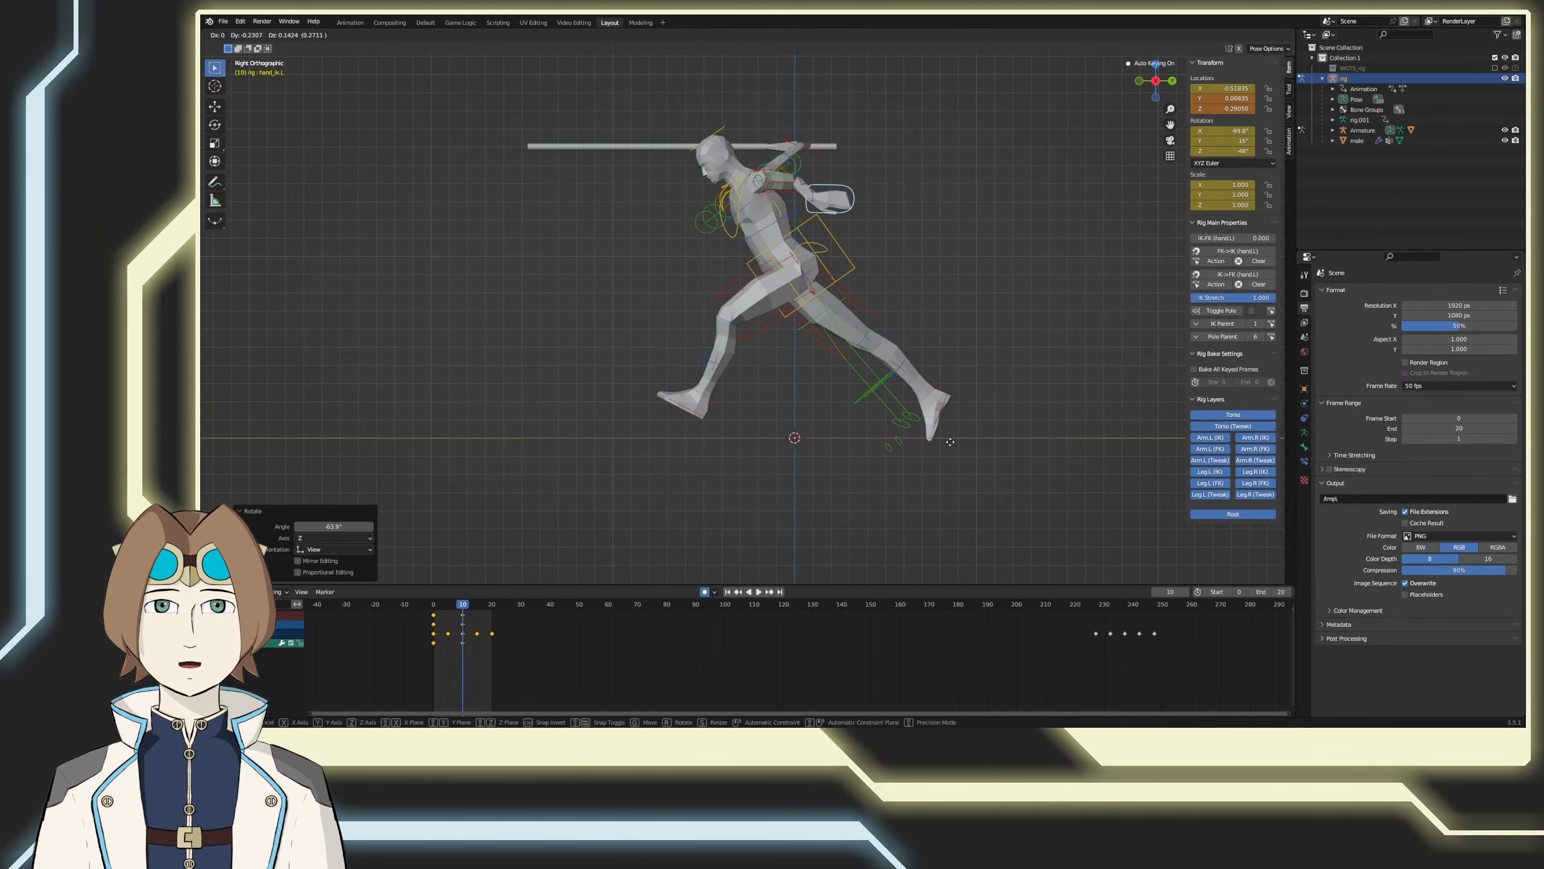
{"action": "left_click", "coordinate": [738, 503]}
{"action": "key", "text": "g"}
{"action": "left_click", "coordinate": [753, 518]}
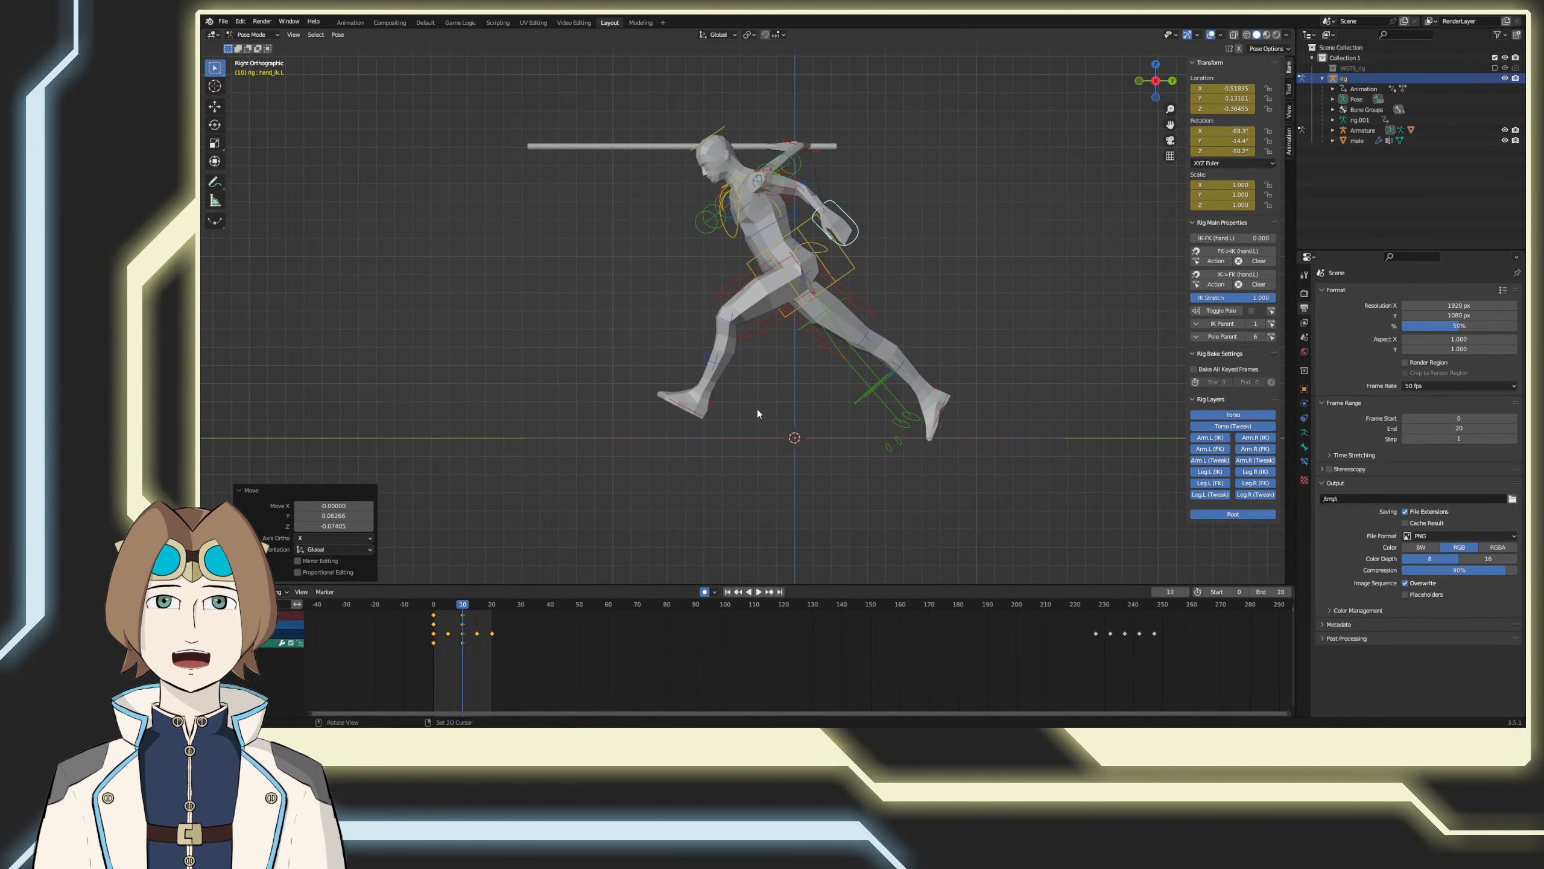
Step: Rotate the left upper arm control to about 80° on its Y axis to redirect the elbow
{"action": "middle_click_drag", "start_coordinate": [758, 408], "coordinate": [801, 444]}
{"action": "left_click", "coordinate": [810, 209]}
{"action": "left_click", "coordinate": [810, 209]}
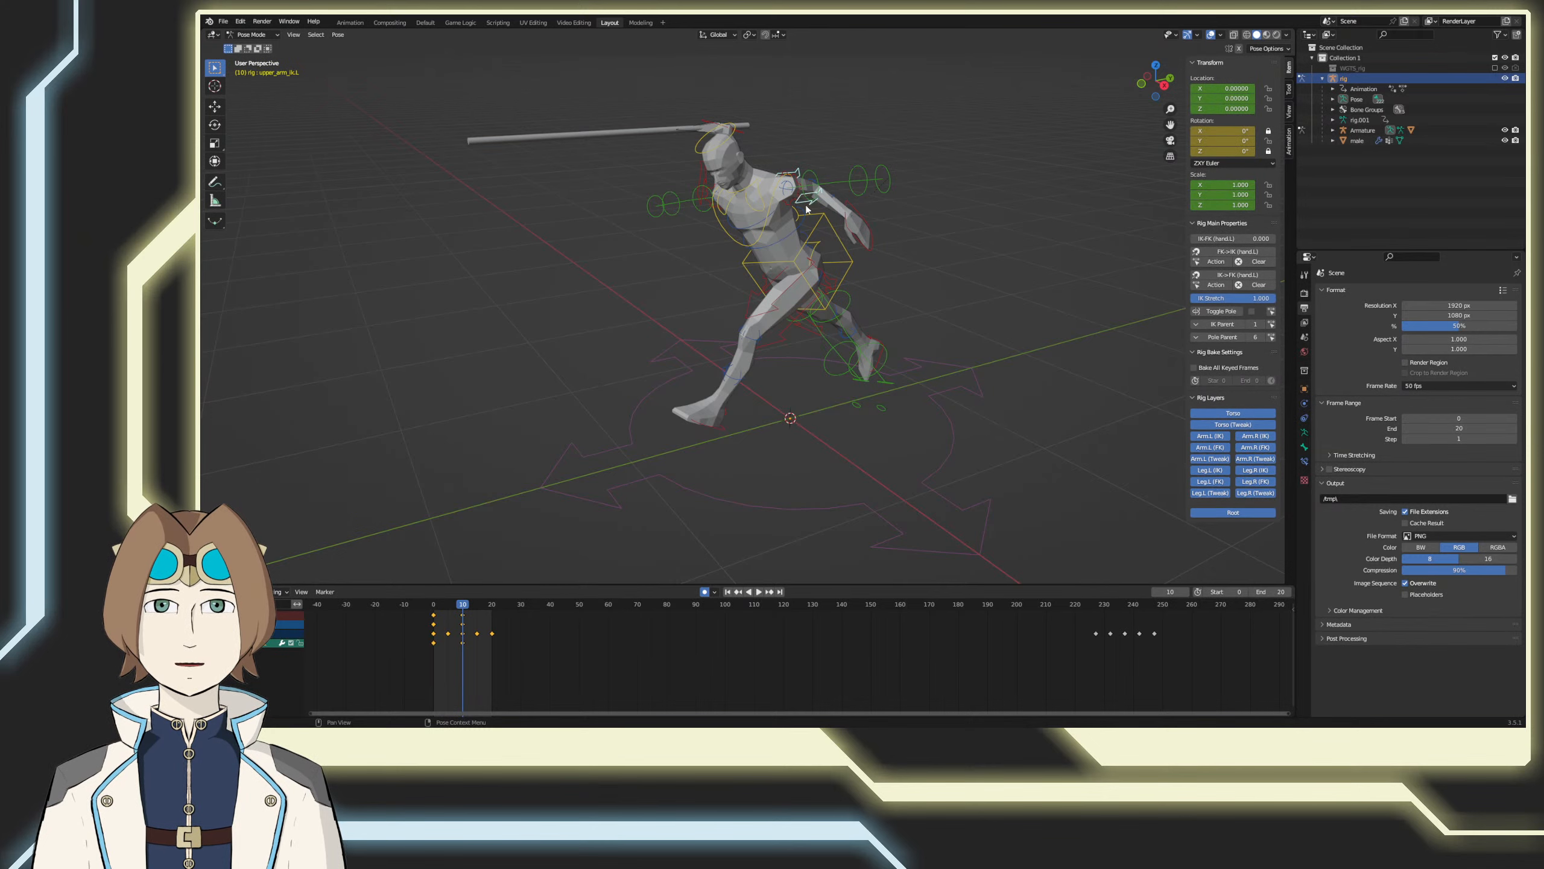
{"action": "key", "text": "r"}
{"action": "left_click", "coordinate": [590, 271]}
{"action": "middle_click_drag", "start_coordinate": [571, 509], "coordinate": [681, 468]}
{"action": "key", "text": "r"}
{"action": "left_click", "coordinate": [437, 393]}
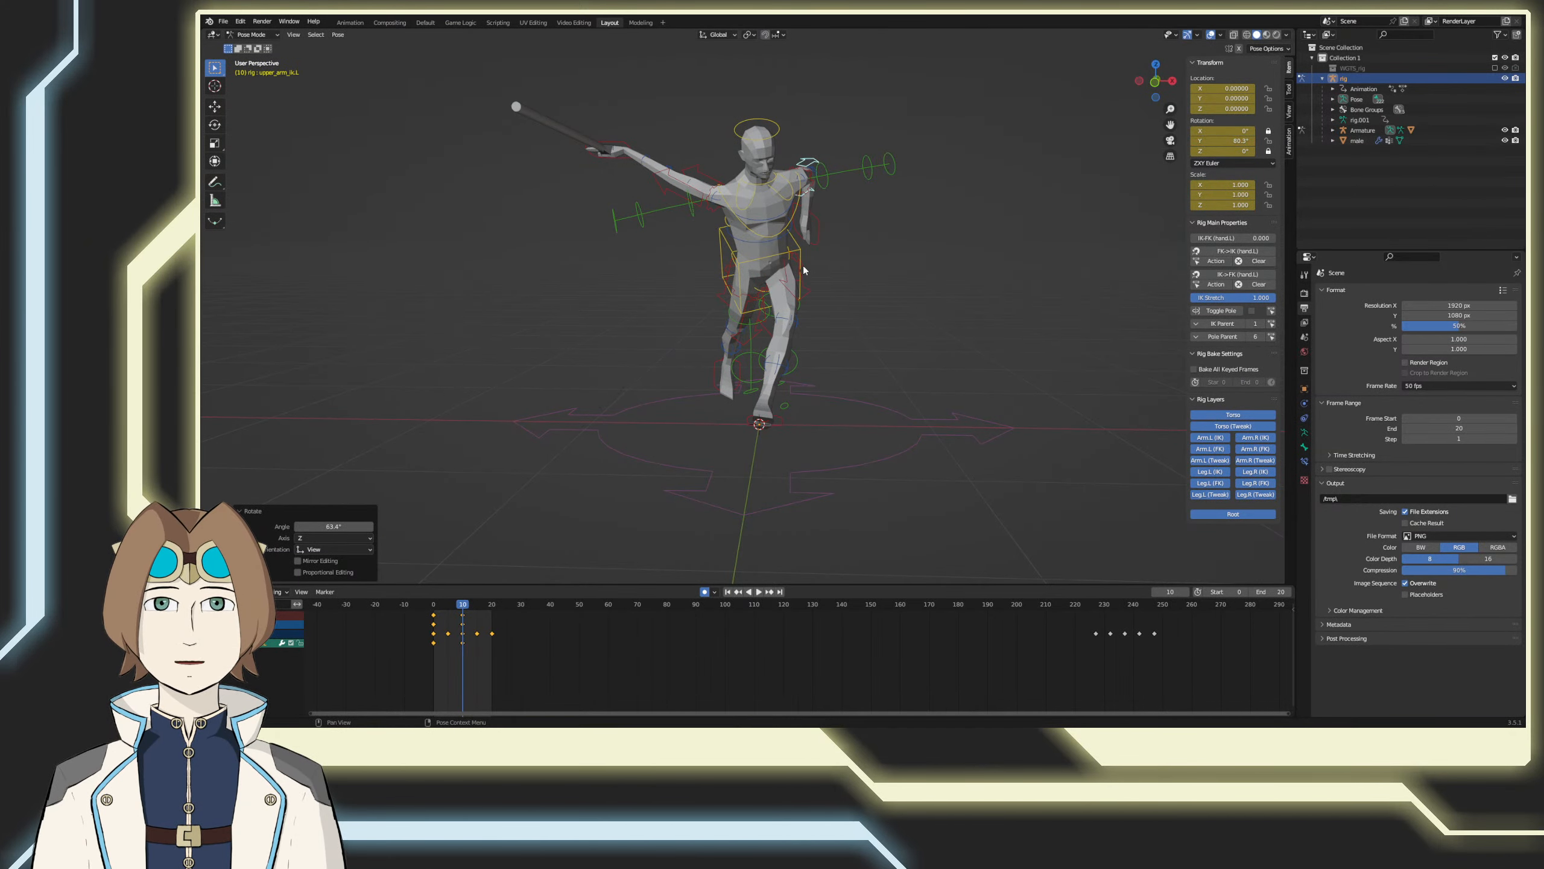
Step: Rotate the left hand control about 12° from the front and shift it slightly outward to about X -0.49, Z -0.38
{"action": "left_click", "coordinate": [819, 236]}
{"action": "key", "text": "r"}
{"action": "left_click", "coordinate": [833, 417]}
{"action": "key", "text": "g"}
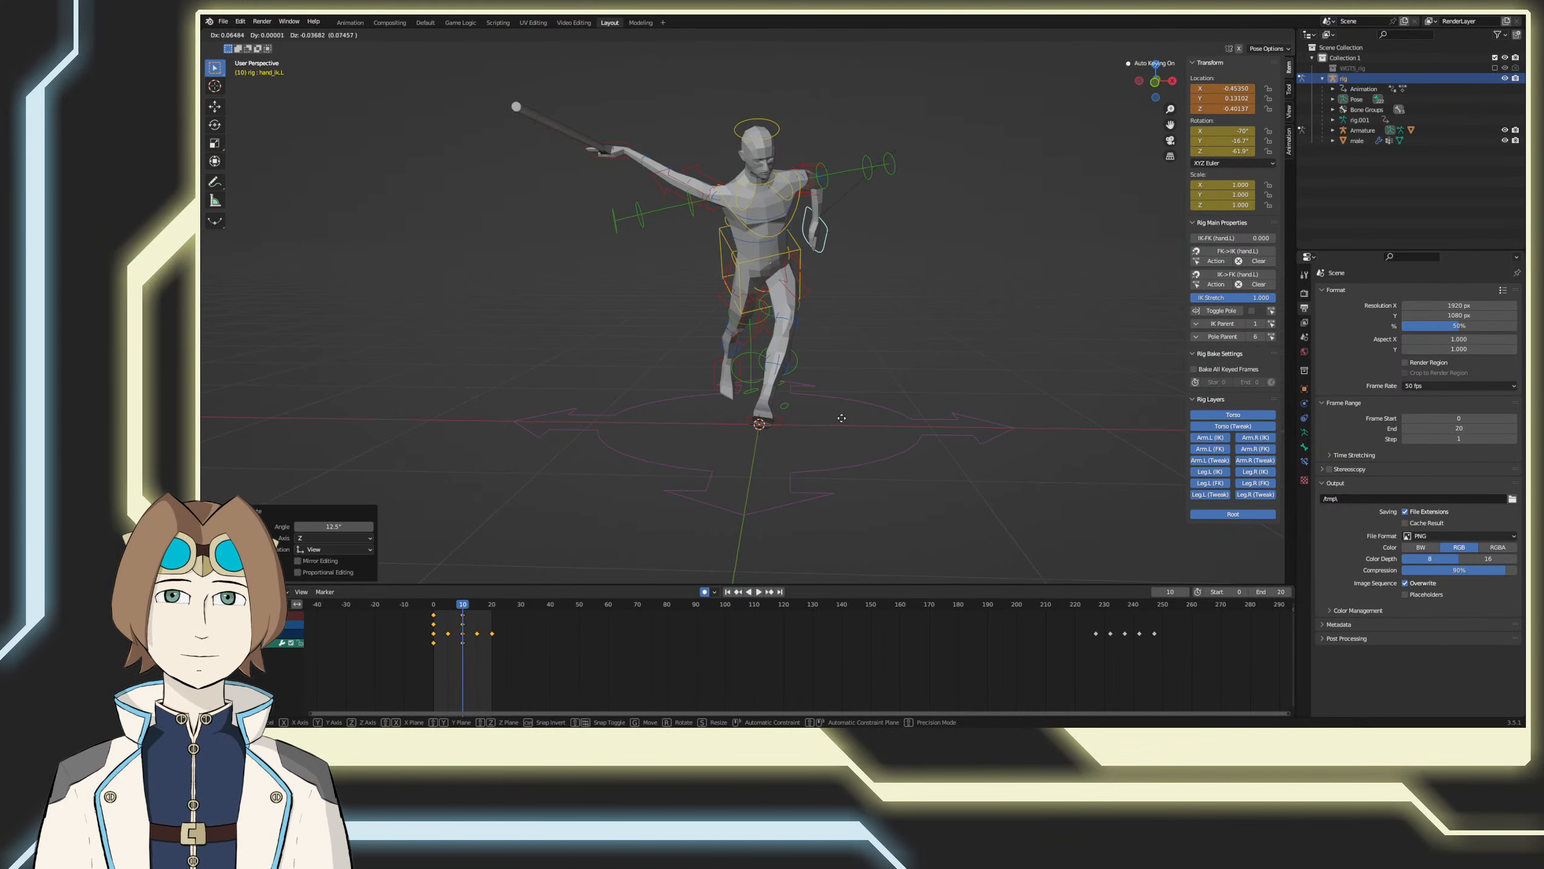
{"action": "left_click", "coordinate": [839, 418]}
Step: Fine-tune the left upper arm control's rotation to about 79° on its Y axis
{"action": "left_click", "coordinate": [808, 162]}
{"action": "key", "text": "r"}
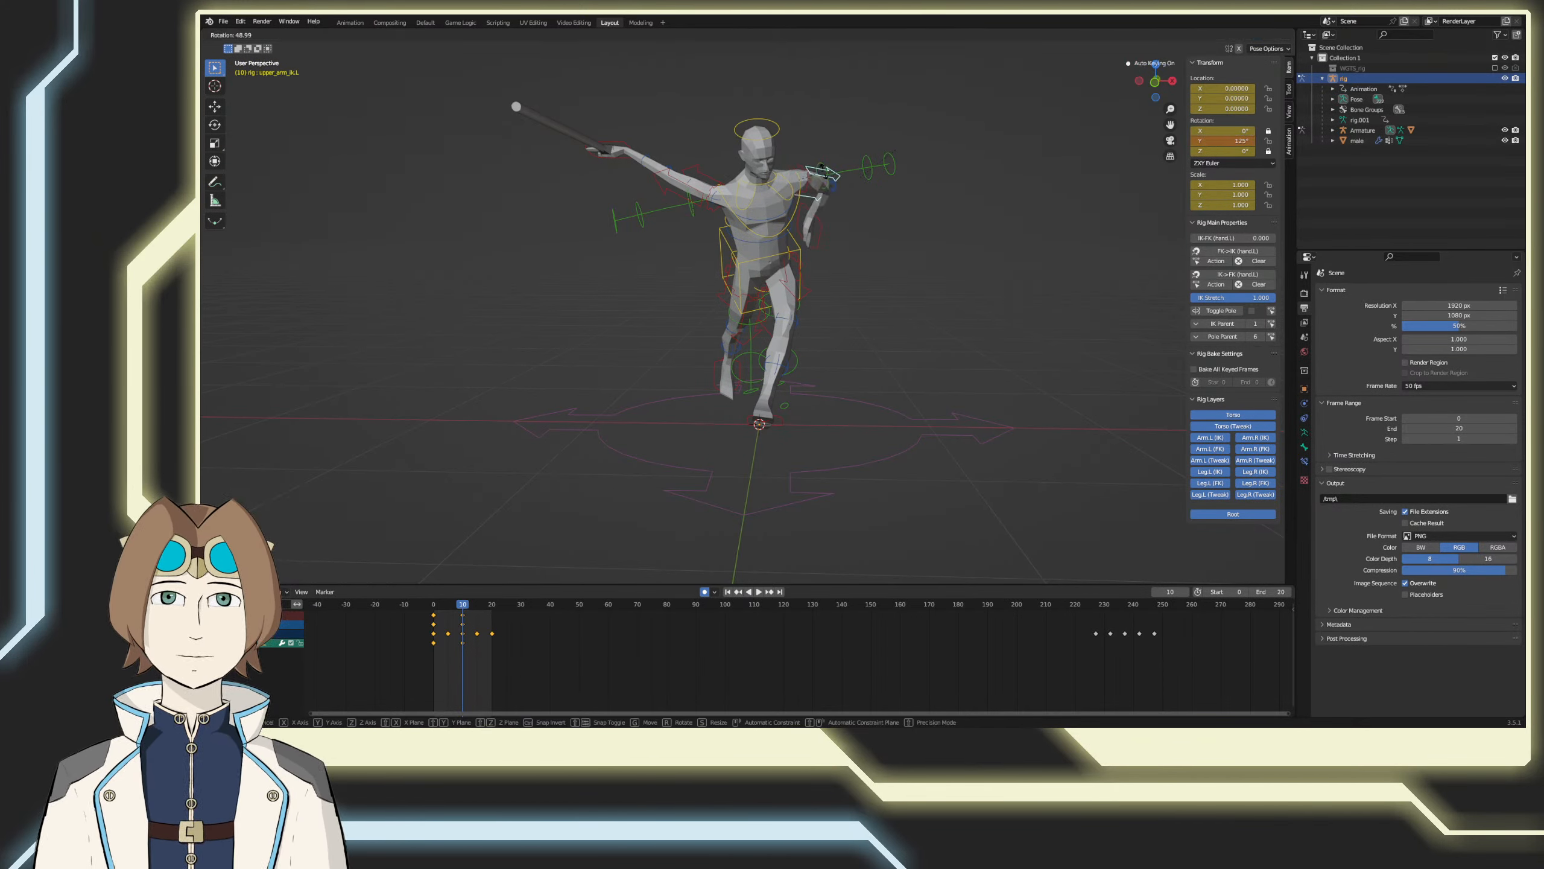
{"action": "left_click", "coordinate": [808, 160]}
{"action": "middle_click_drag", "start_coordinate": [808, 160], "coordinate": [692, 283]}
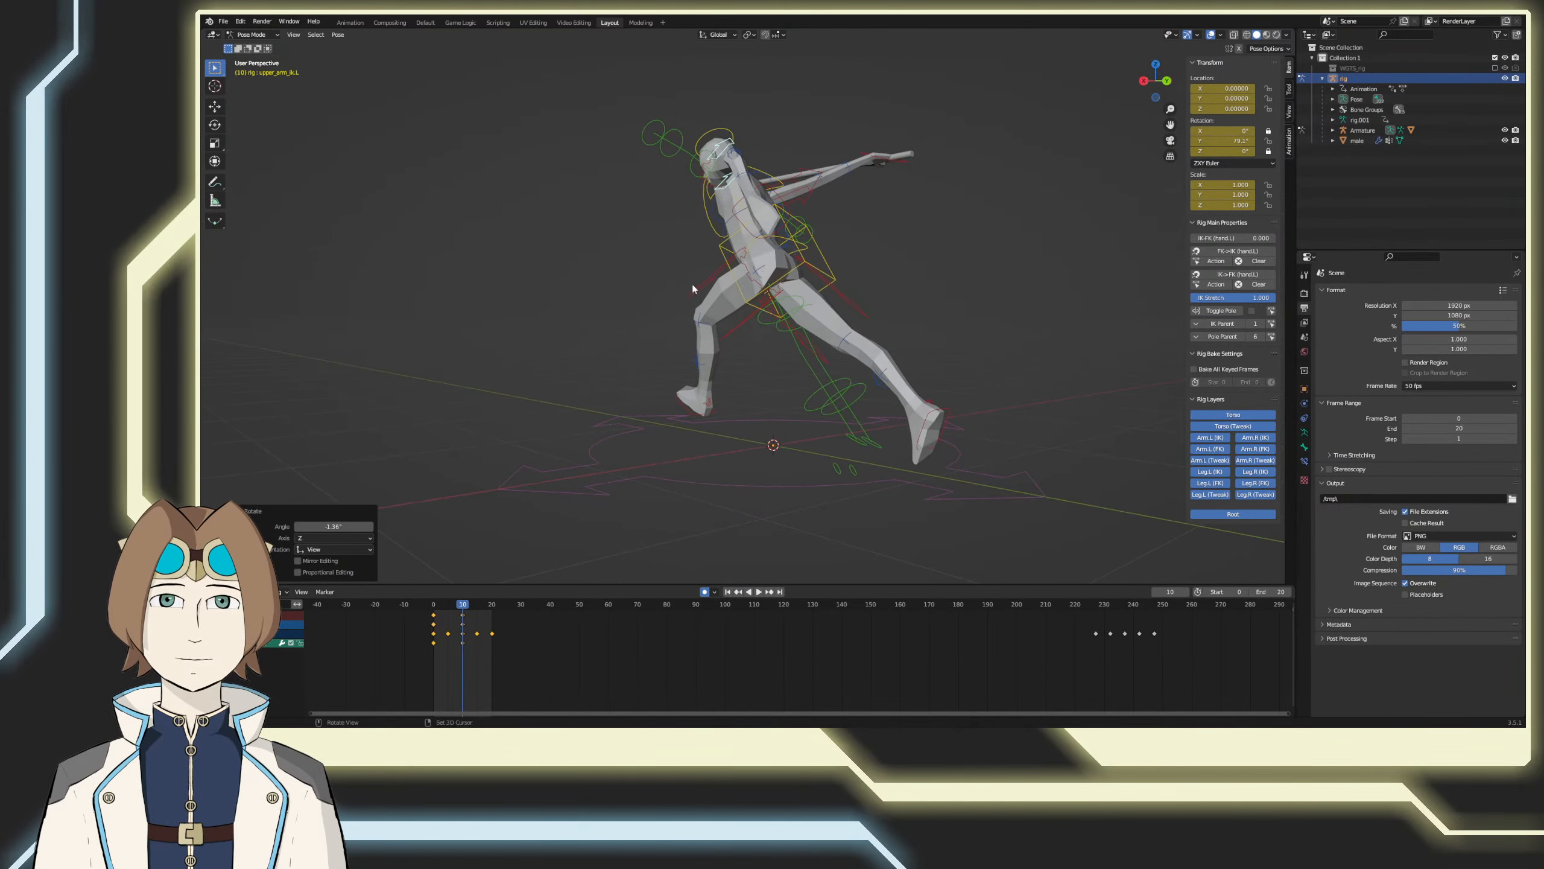
Step: Select the left hand control, check the arm pose from the side and front, and save the file
{"action": "left_click", "coordinate": [731, 214]}
{"action": "left_click", "coordinate": [731, 215]}
{"action": "left_click", "coordinate": [732, 214]}
{"action": "middle_click_drag", "start_coordinate": [718, 407], "coordinate": [782, 426]}
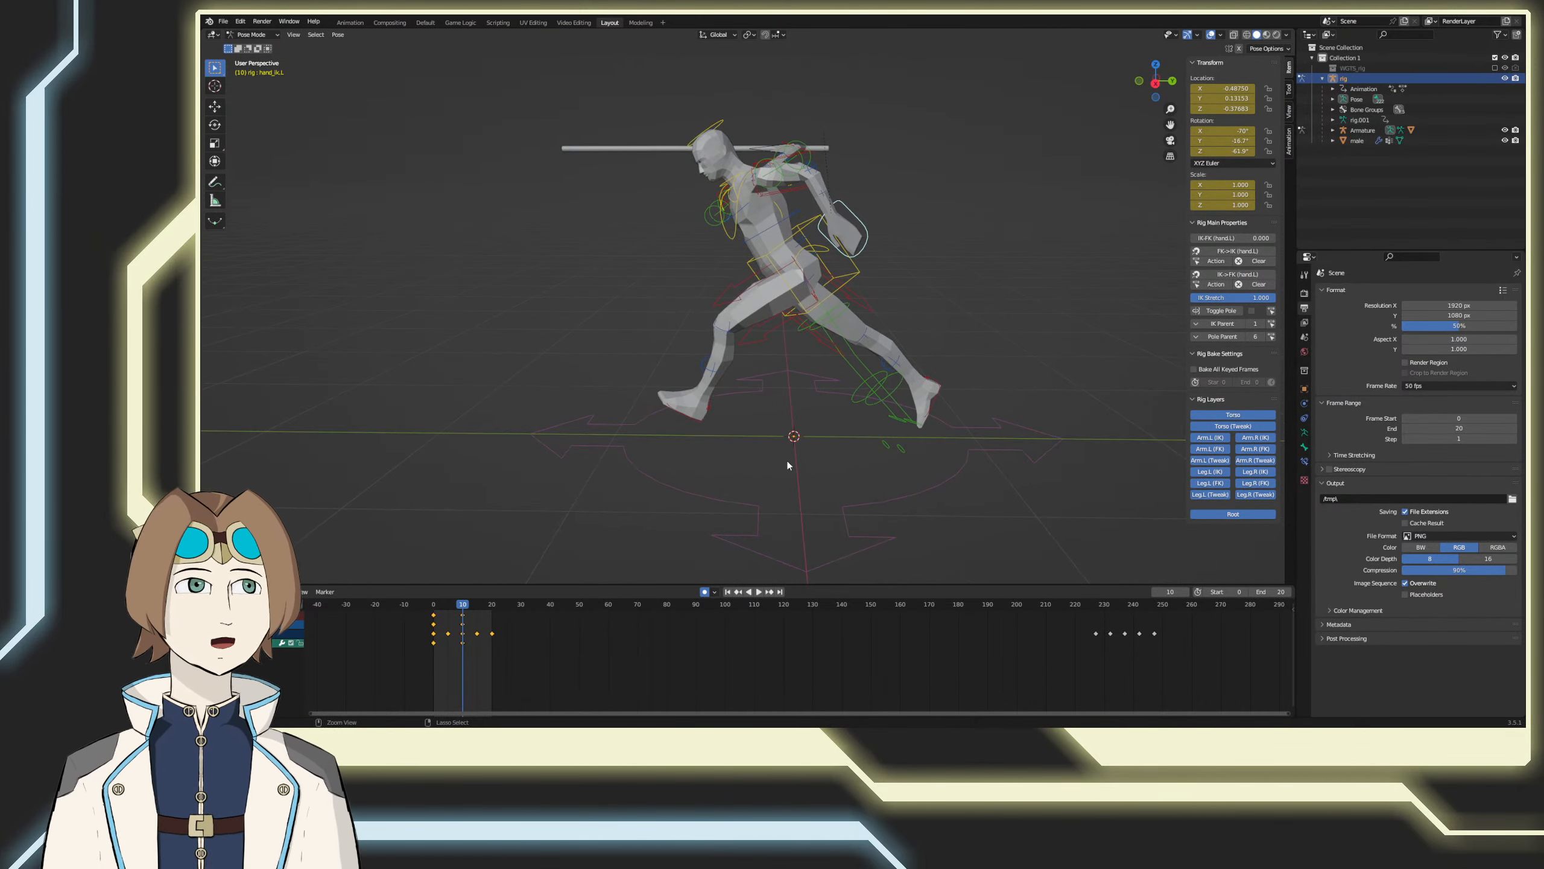
{"action": "key", "text": "ctrl+s"}
{"action": "middle_click_drag", "start_coordinate": [749, 505], "coordinate": [853, 516]}
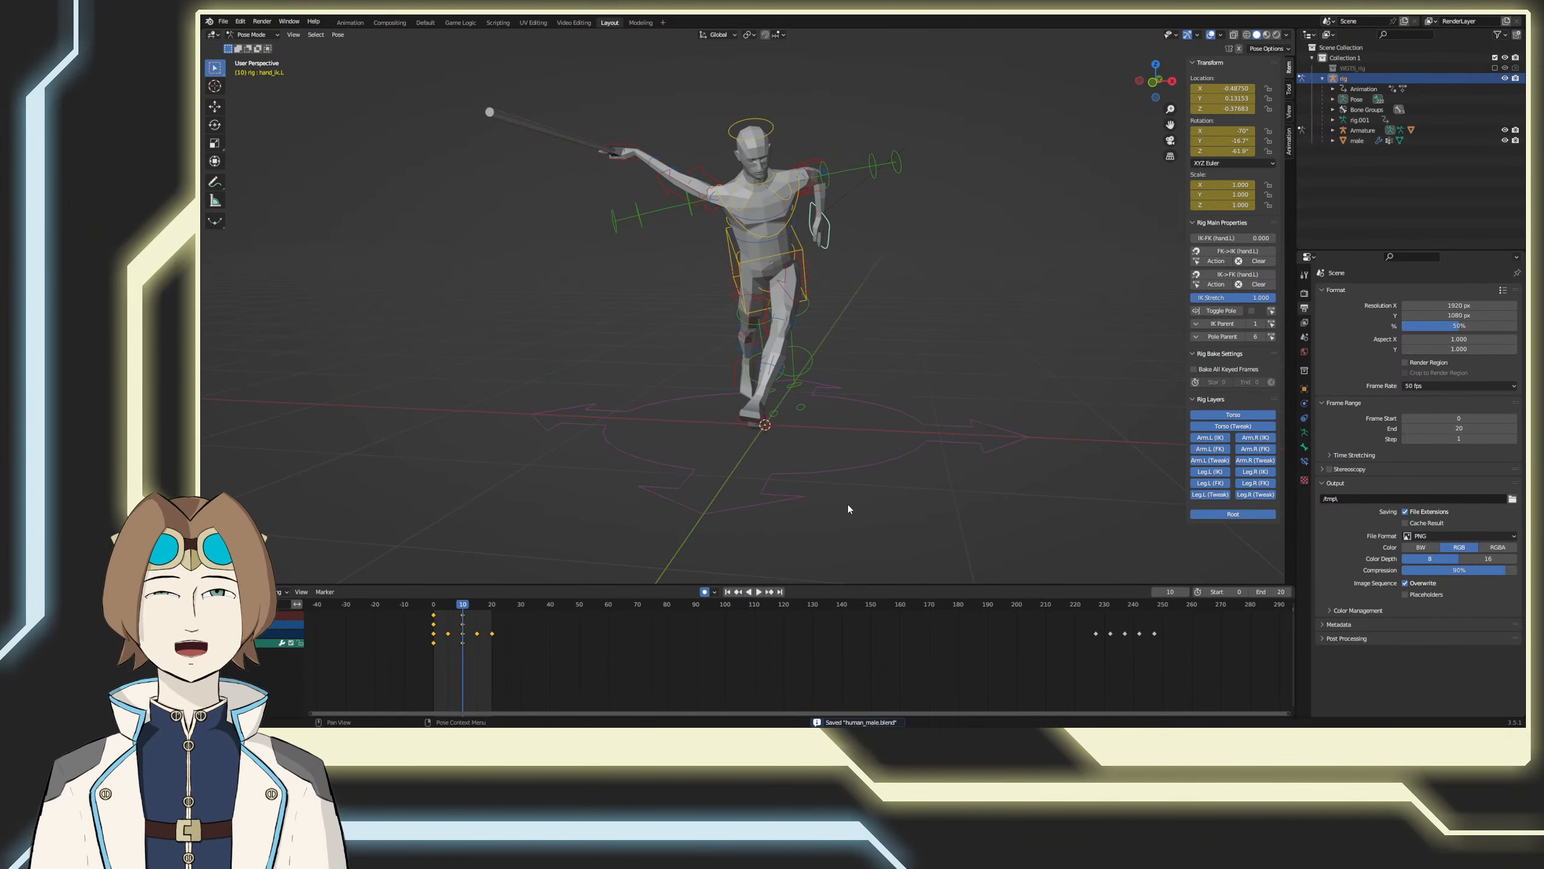
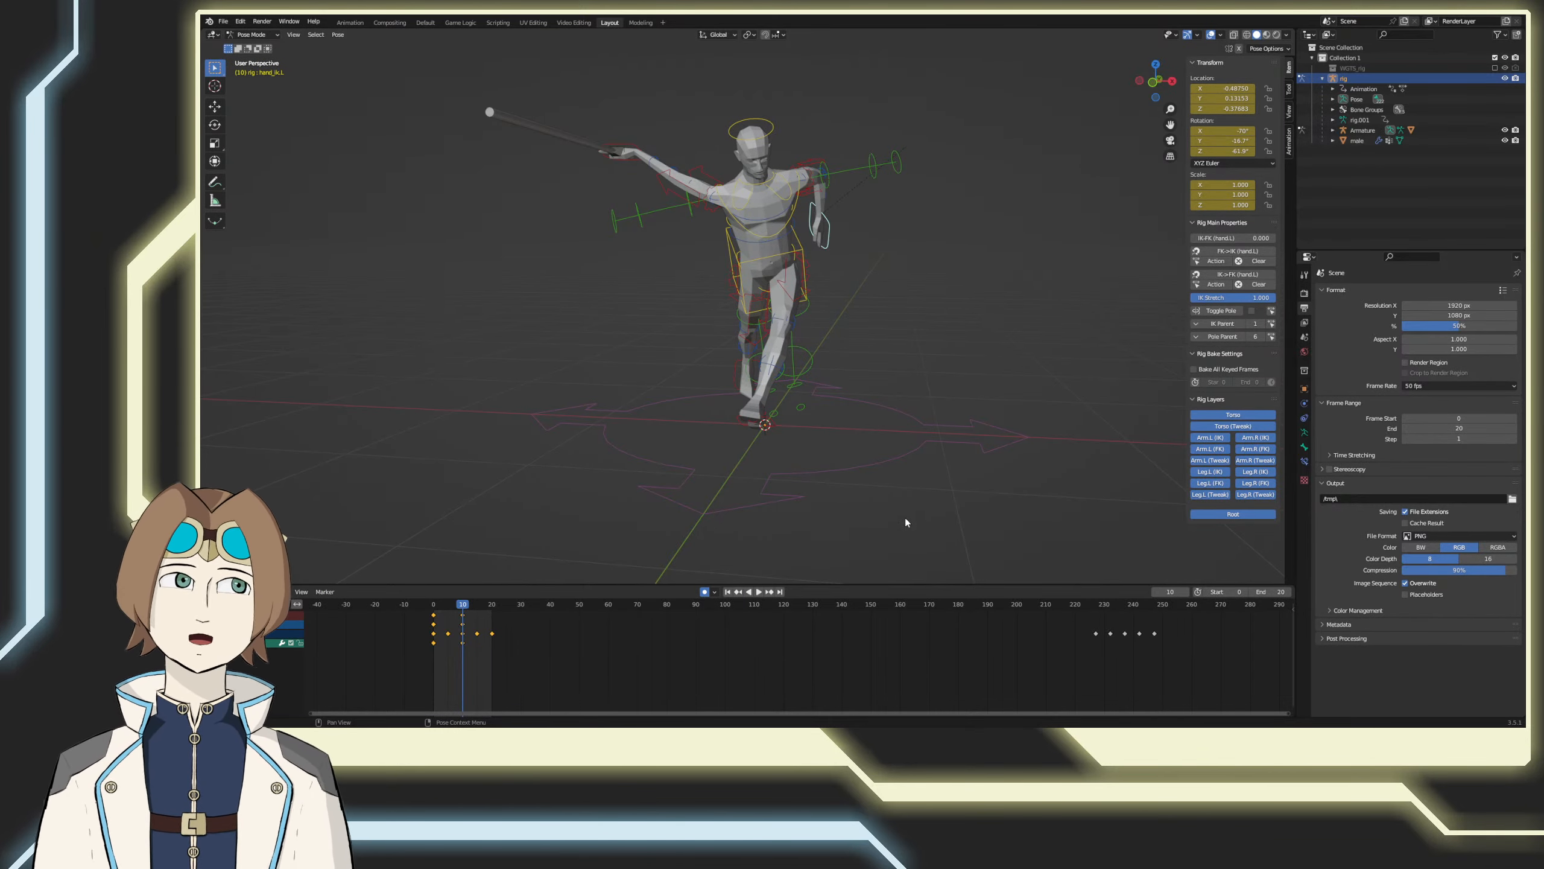
Step: At frame 10, rotate the left hand control from the side and shift it about 0.046 on Y and 0.031 on Z
{"action": "middle_click_drag", "start_coordinate": [886, 526], "coordinate": [927, 422]}
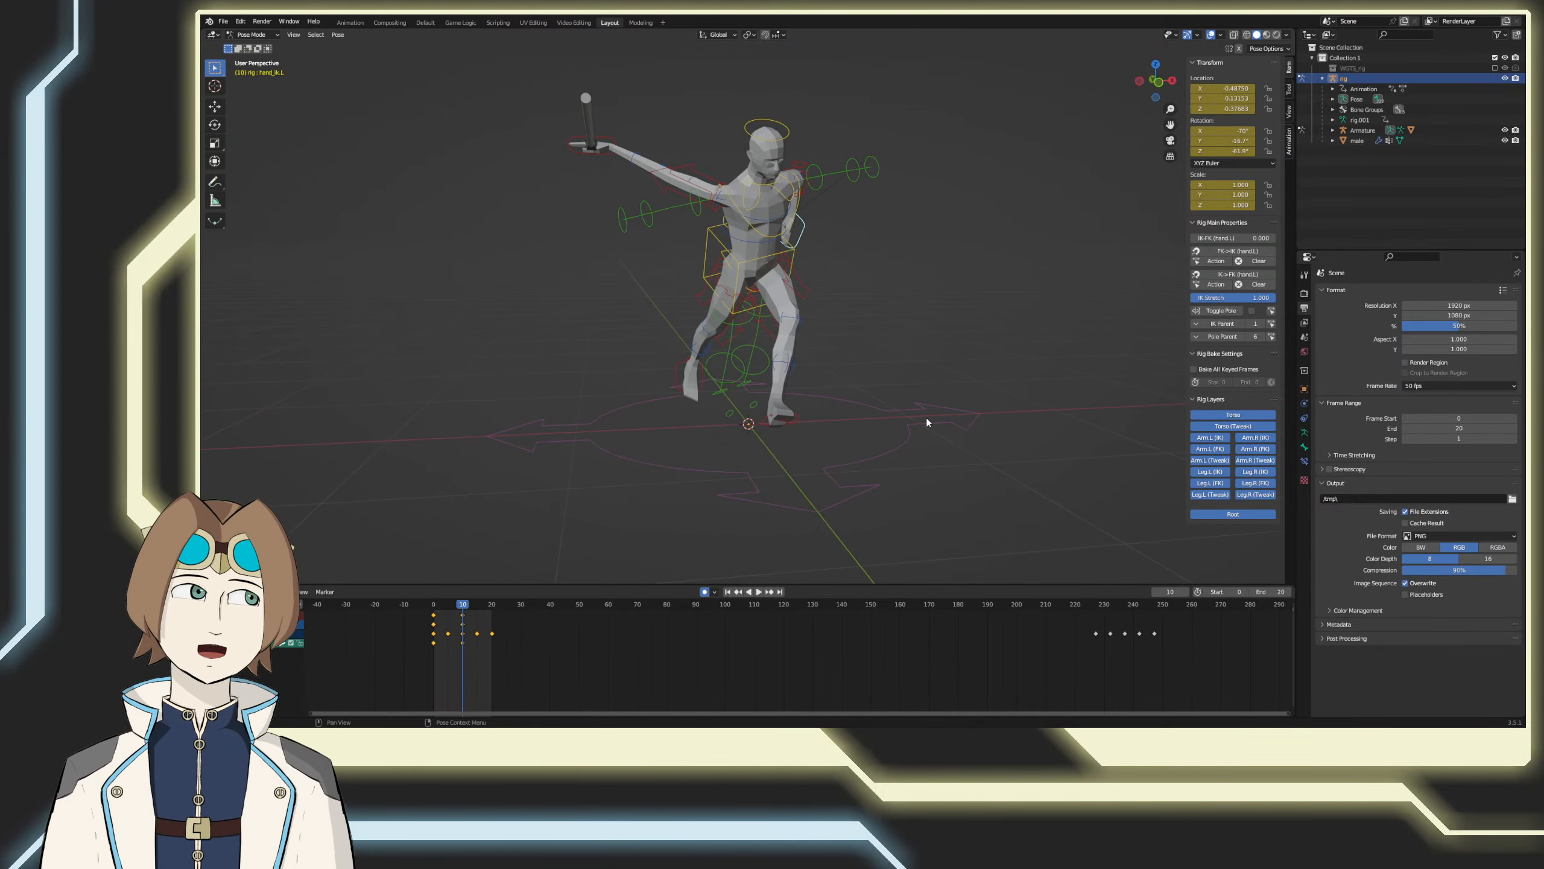
{"action": "key", "text": "KP_3"}
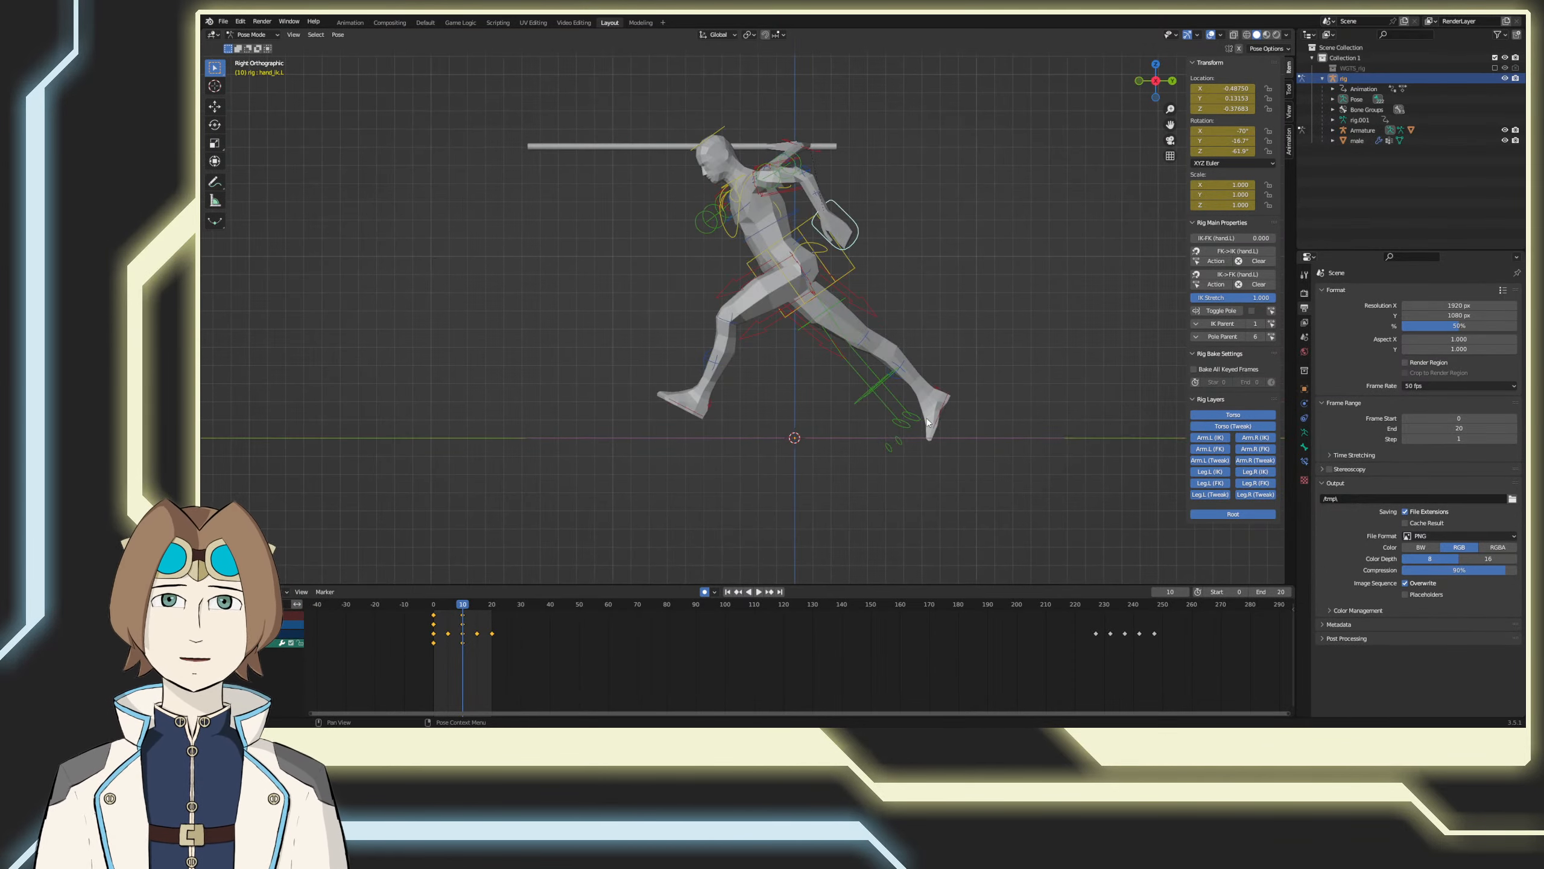
{"action": "key", "text": "r"}
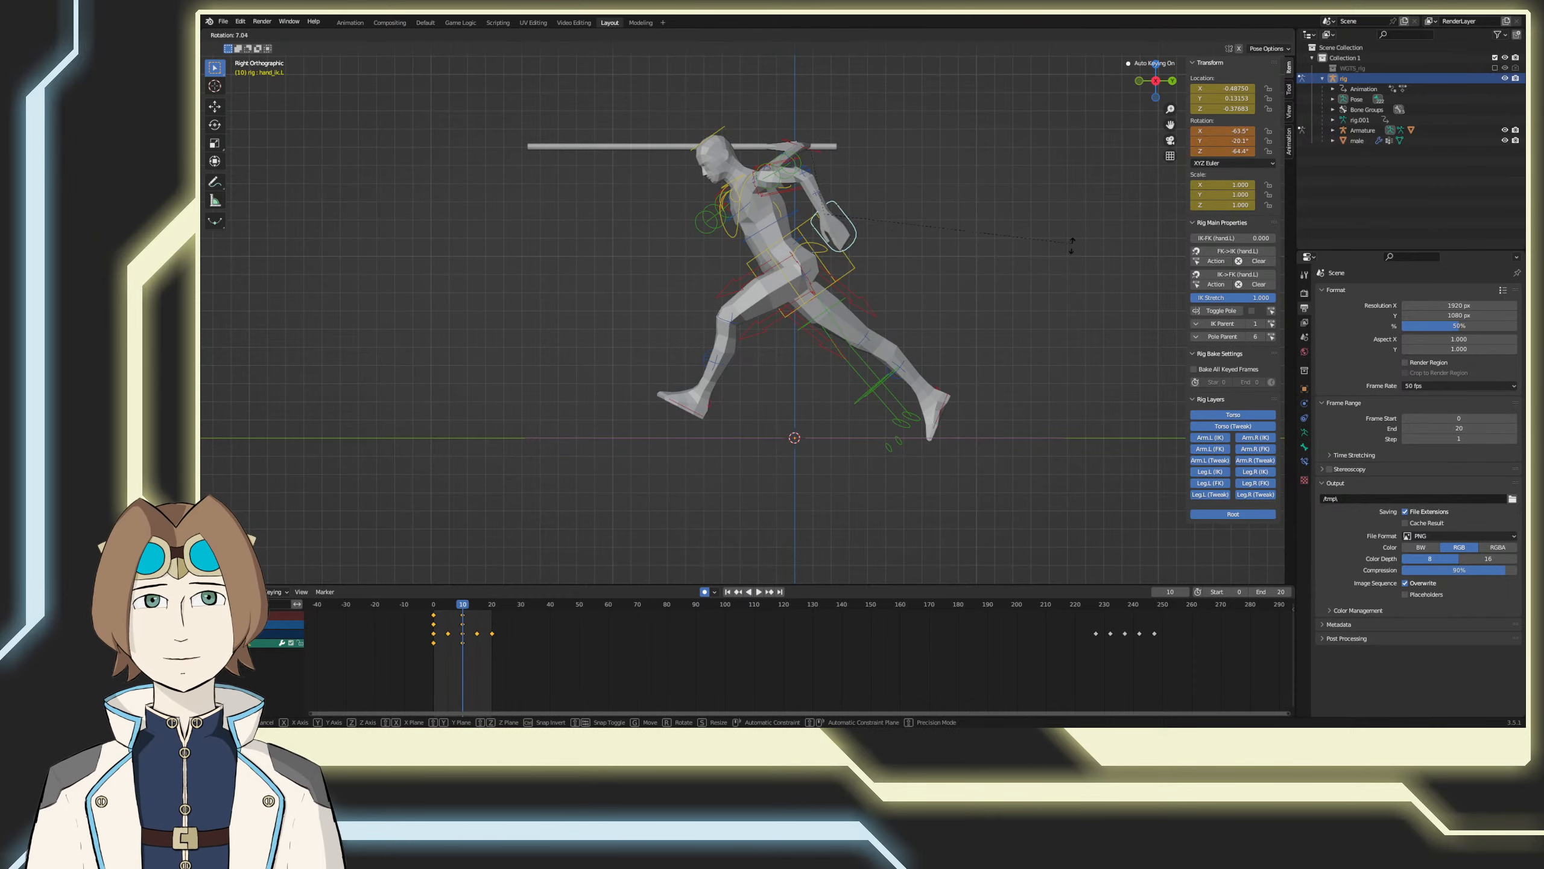
{"action": "left_click", "coordinate": [1059, 284]}
{"action": "key", "text": "g"}
{"action": "left_click", "coordinate": [1066, 287]}
{"action": "middle_click_drag", "start_coordinate": [941, 250], "coordinate": [874, 198]}
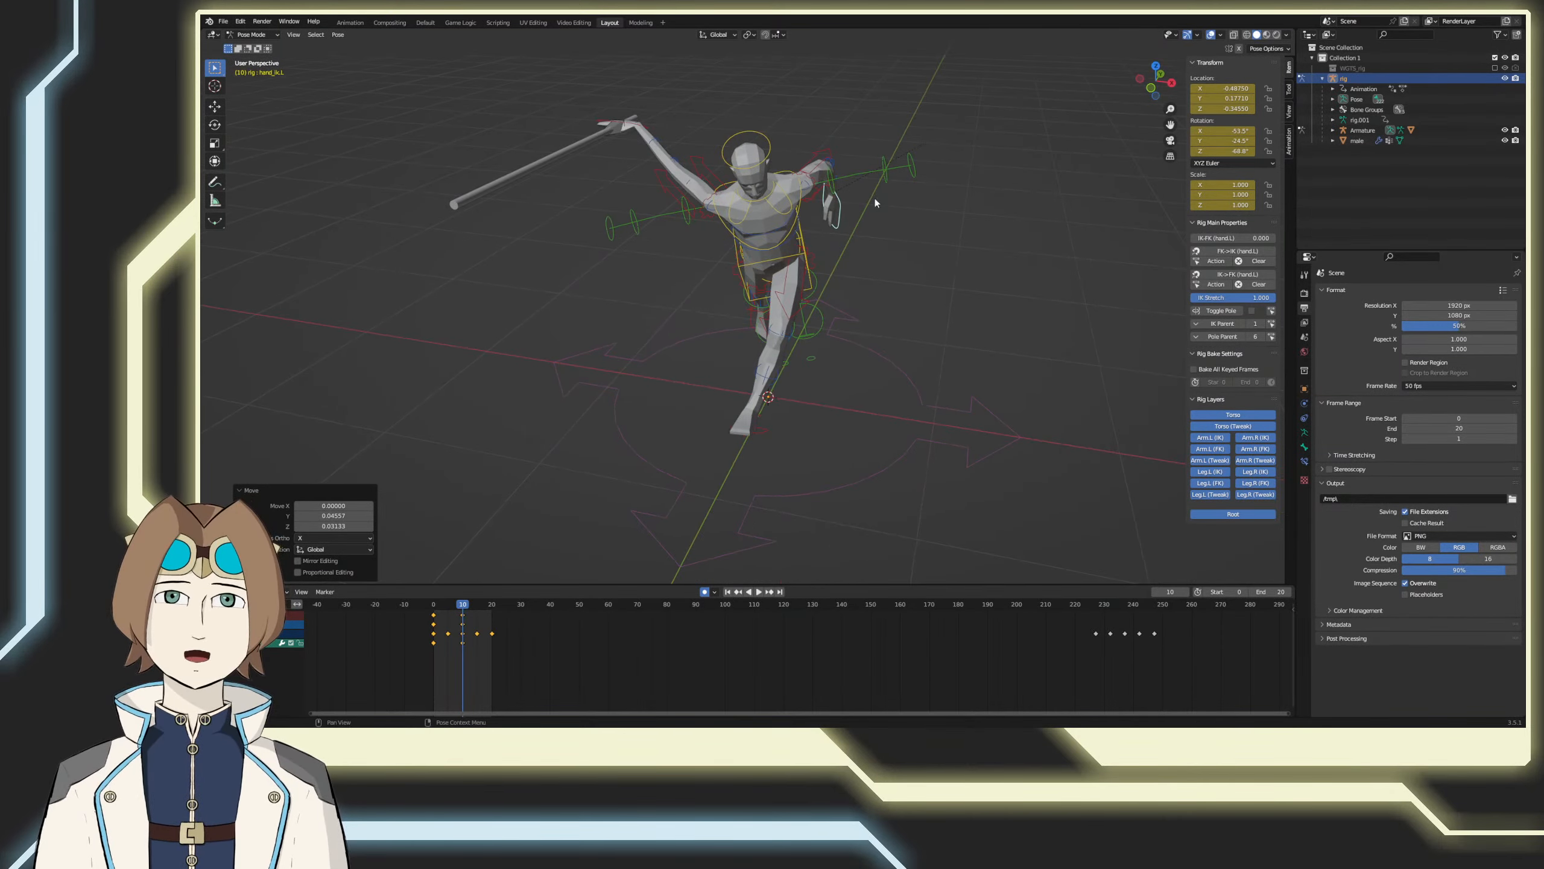
Step: Fine-tune the left upper arm control's rotation at frame 10 and rotate the left hand control about 12° from the front
{"action": "left_click", "coordinate": [828, 157]}
{"action": "left_click", "coordinate": [828, 159]}
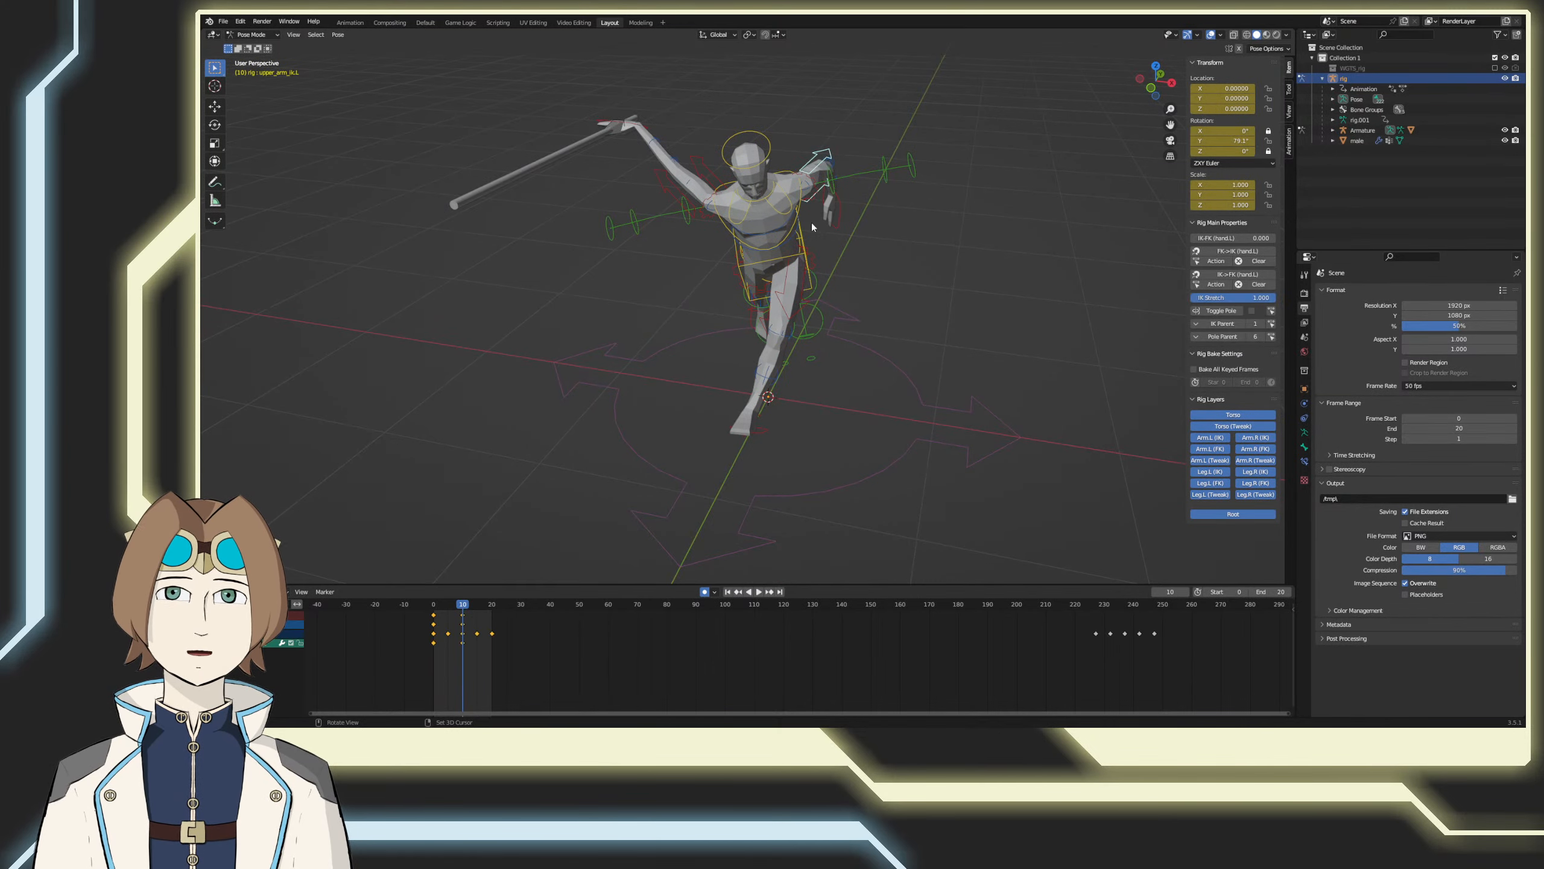
{"action": "middle_click_drag", "start_coordinate": [811, 222], "coordinate": [827, 275]}
{"action": "key", "text": "r"}
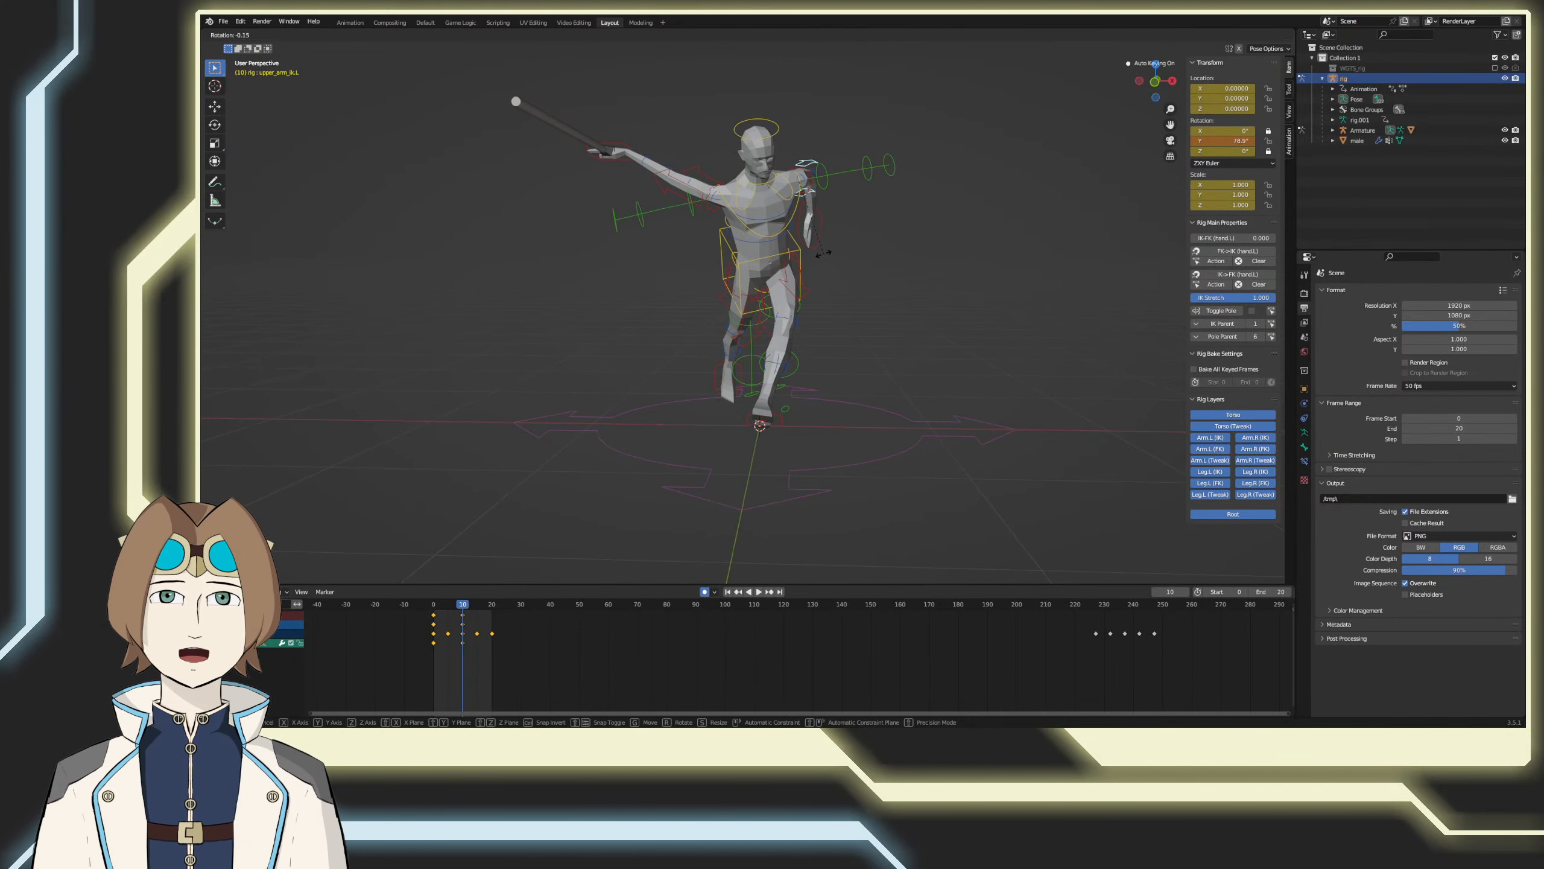
{"action": "left_click", "coordinate": [832, 248]}
{"action": "left_click", "coordinate": [822, 250]}
{"action": "key", "text": "r"}
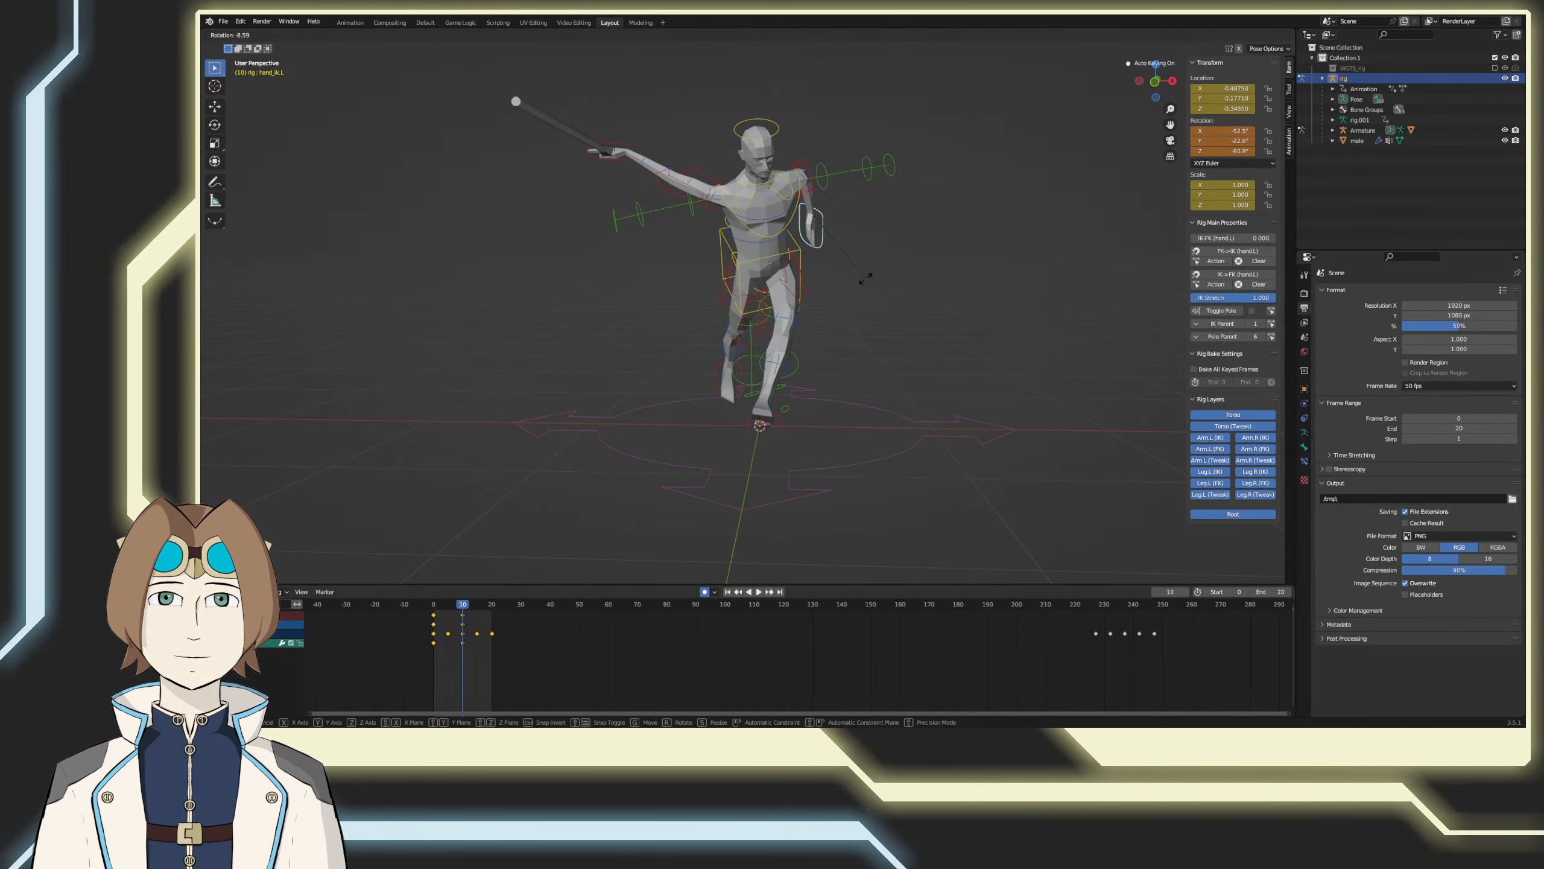
{"action": "left_click", "coordinate": [871, 275]}
Step: At frame 5, lower the left hand control beside the torso in side view and rotate it about 15°
{"action": "middle_click_drag", "start_coordinate": [871, 275], "coordinate": [636, 391]}
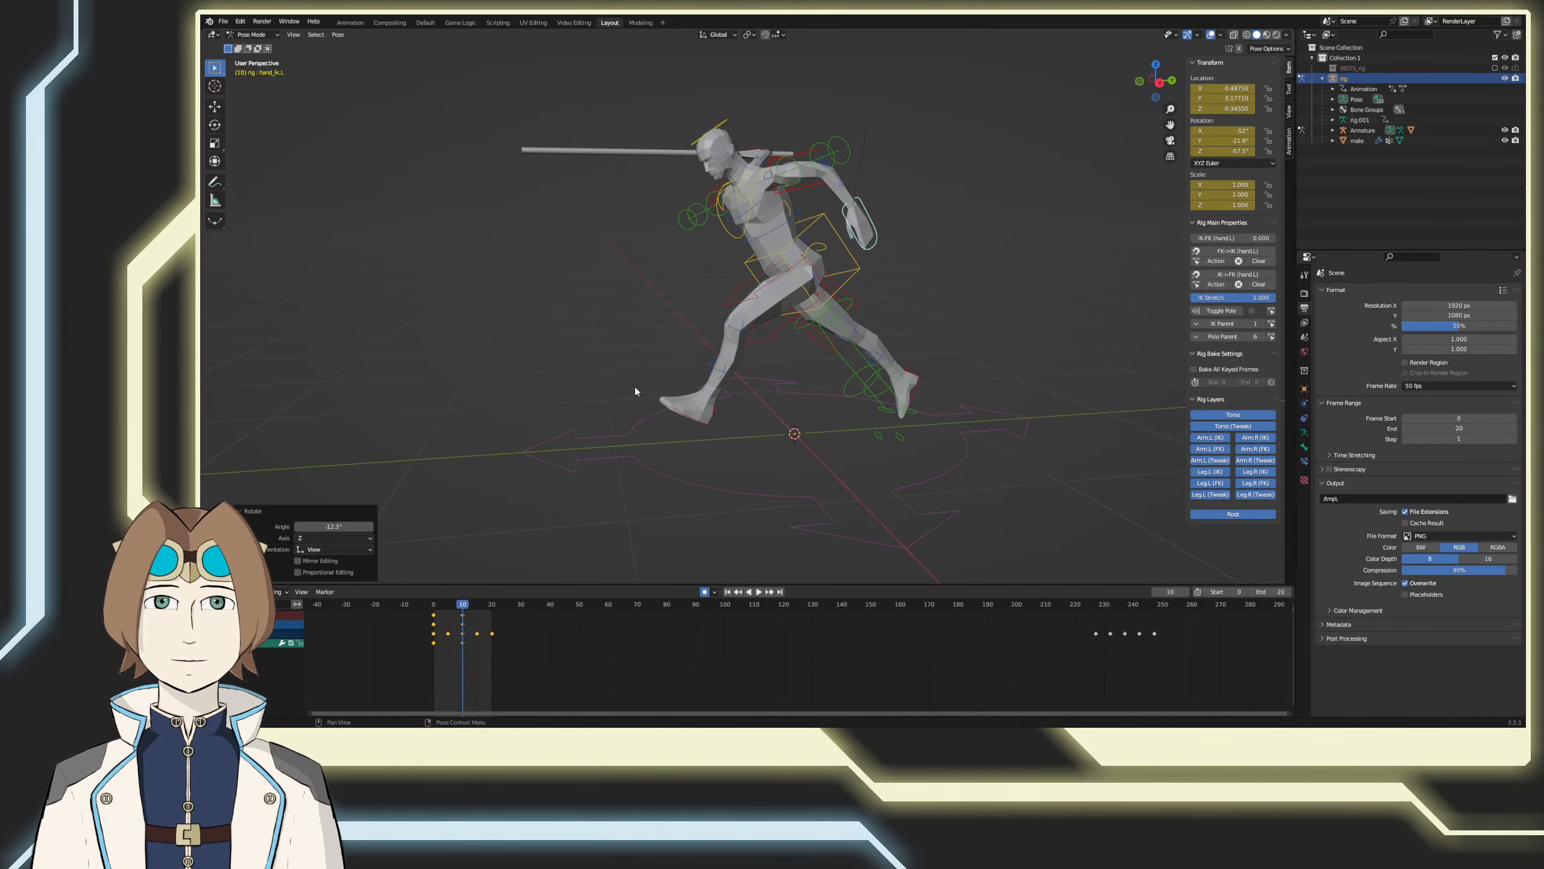
{"action": "key", "text": "space"}
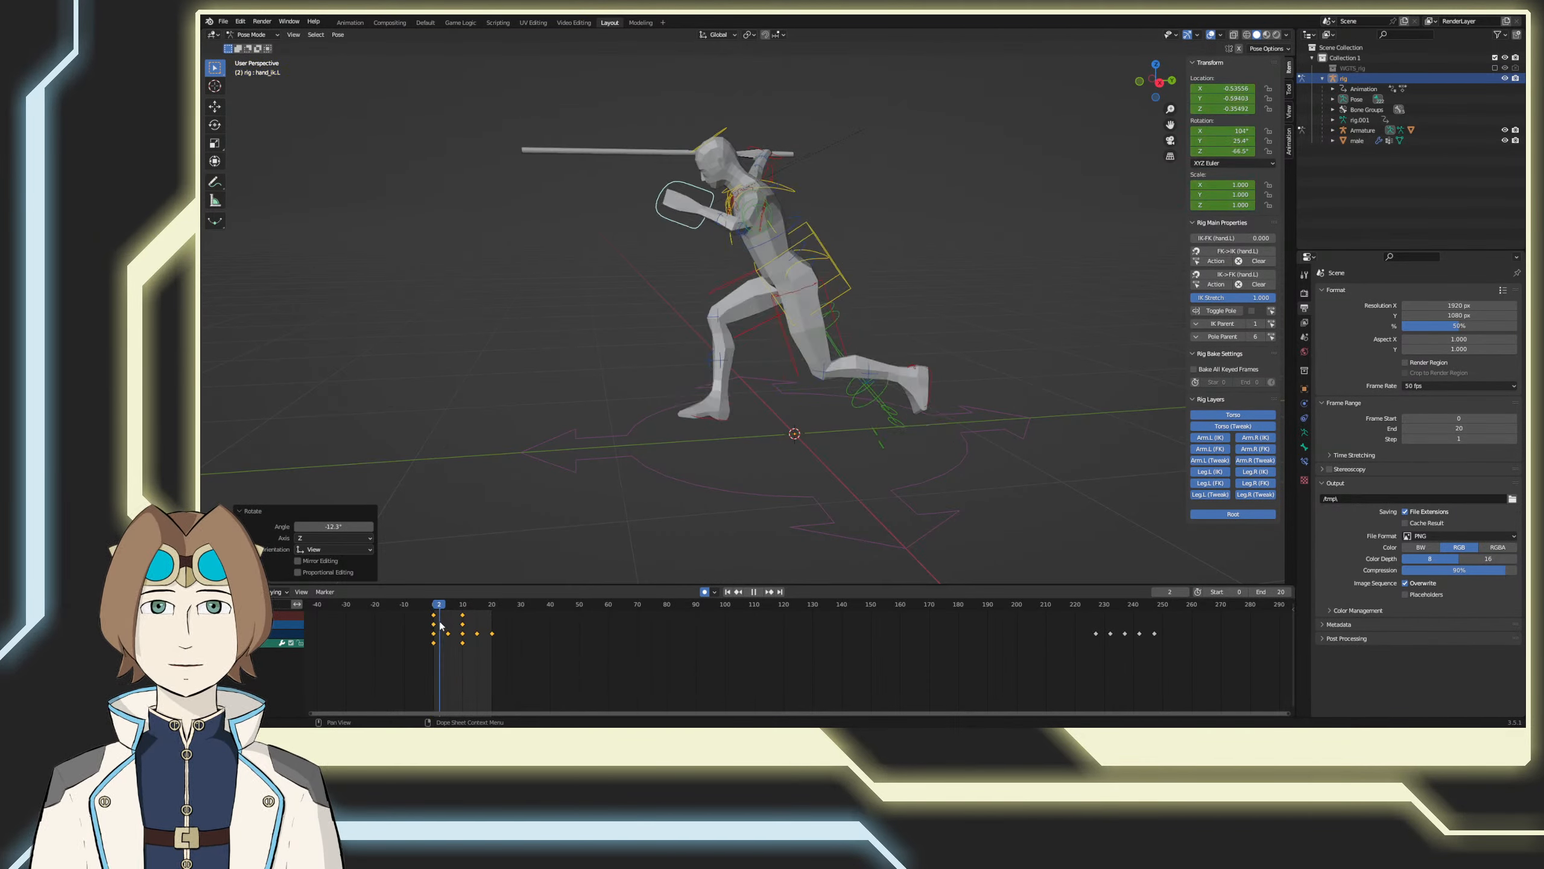
{"action": "key", "text": "space"}
{"action": "mouse_move", "coordinate": [584, 465]}
{"action": "middle_mouse_down"}
{"action": "mouse_move", "coordinate": [669, 488]}
{"action": "mouse_move", "coordinate": [606, 483]}
{"action": "middle_mouse_up"}
{"action": "key", "text": "KP_3"}
{"action": "key", "text": "g"}
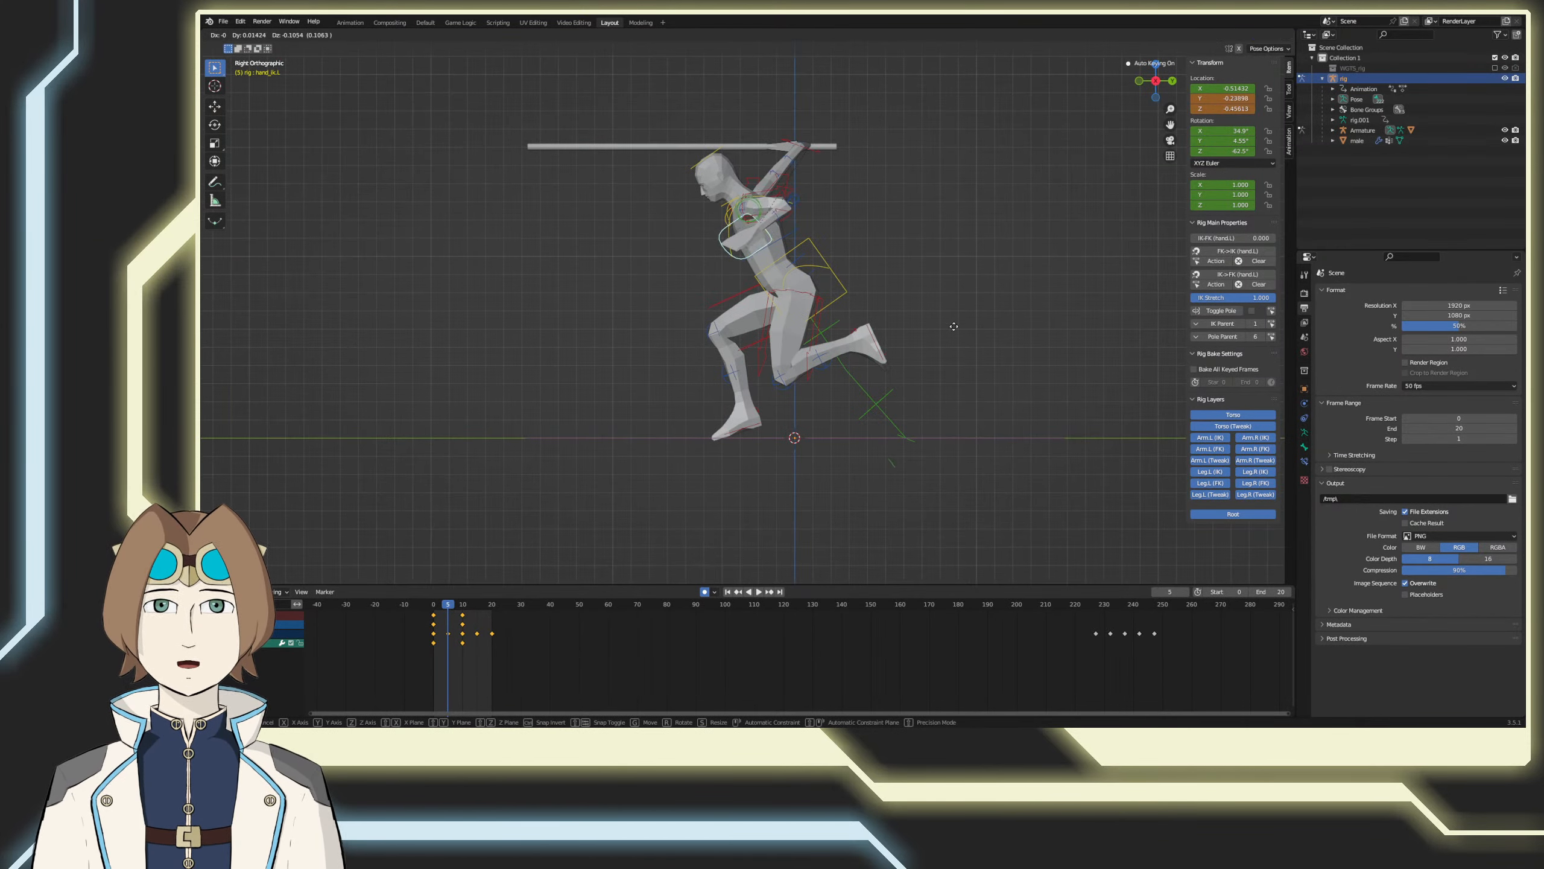
{"action": "left_click", "coordinate": [964, 350]}
{"action": "key", "text": "r"}
{"action": "left_click", "coordinate": [976, 289]}
Step: Lower the left hand control further to about Z -0.68 at frame 5 and rotate it about 11° from the side
{"action": "key", "text": "g"}
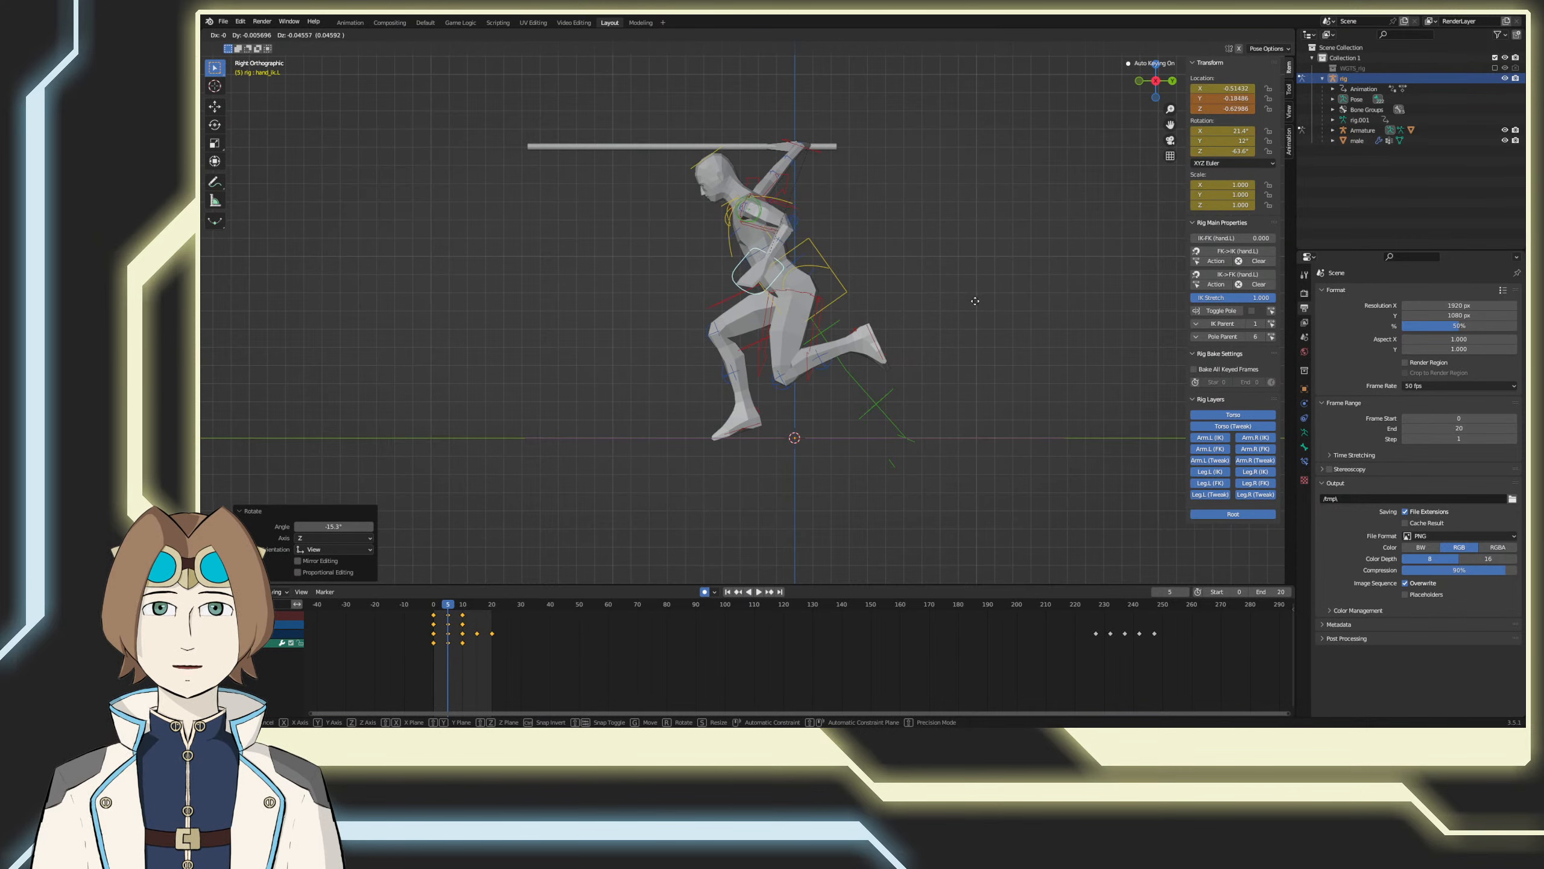
{"action": "key", "text": "z"}
{"action": "left_click", "coordinate": [975, 300]}
{"action": "key", "text": "r"}
{"action": "left_click", "coordinate": [974, 260]}
{"action": "key", "text": "g"}
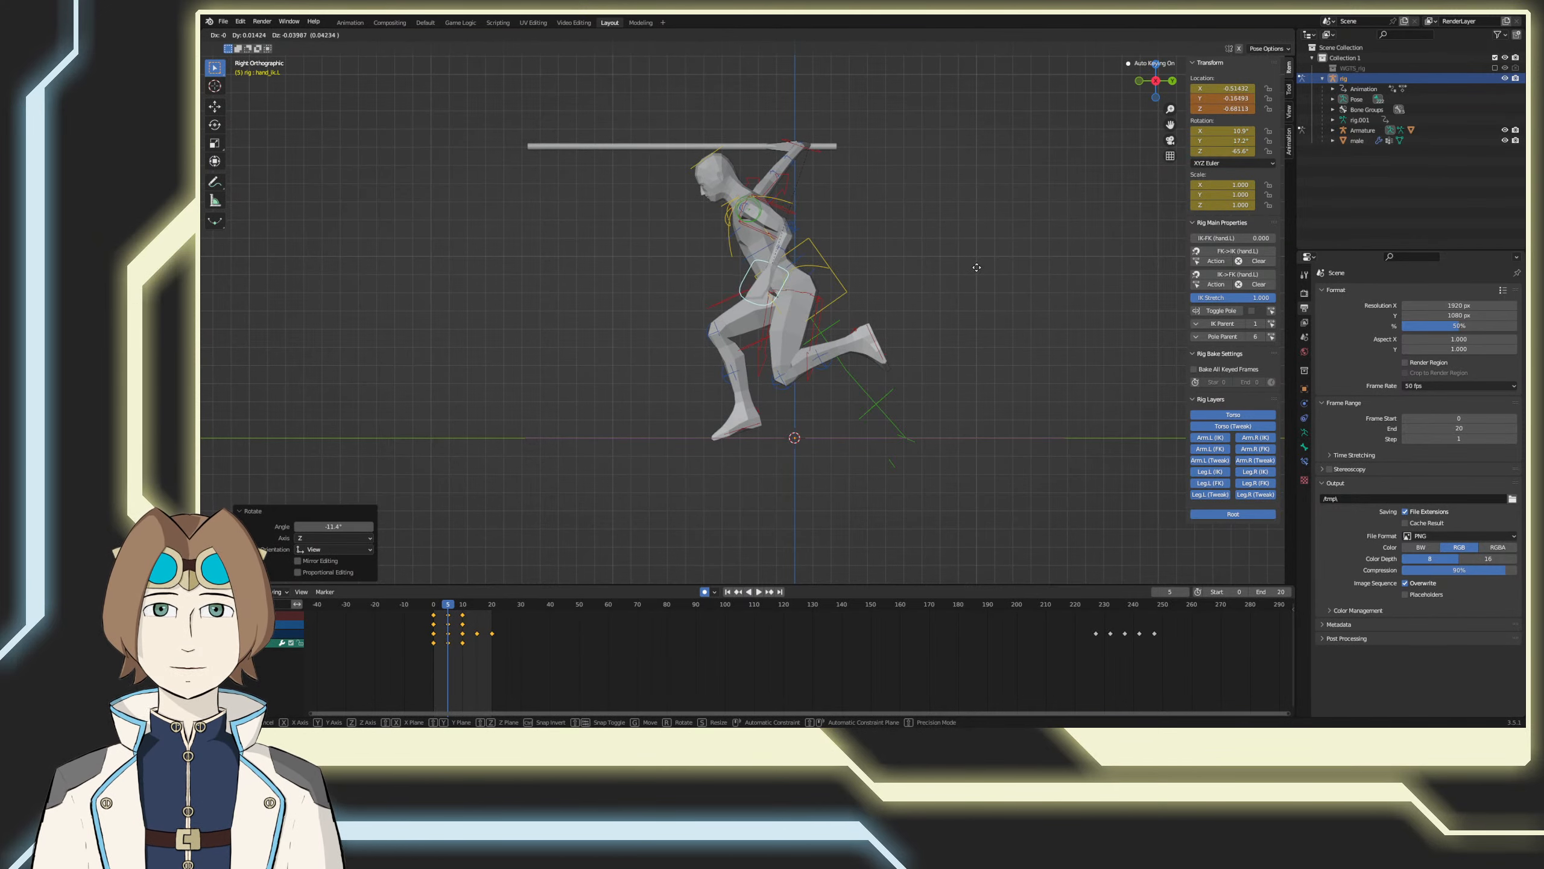
{"action": "left_click", "coordinate": [985, 271]}
Step: Rotate the left hand control about 4° from the front at frame 5, and play and scrub the animation back to frame 0
{"action": "middle_click_drag", "start_coordinate": [807, 350], "coordinate": [930, 362]}
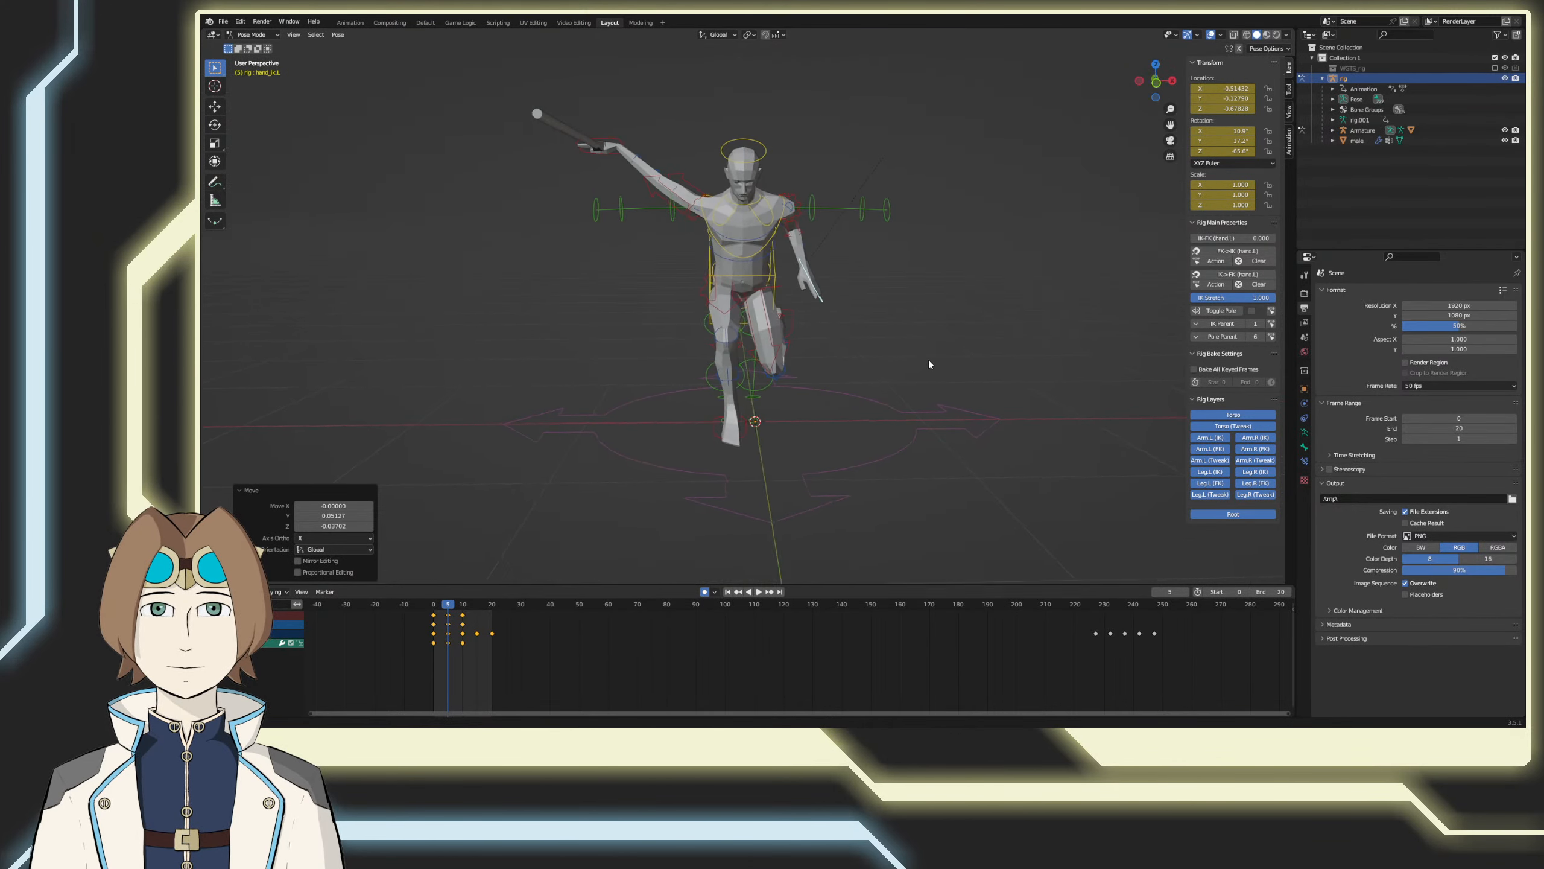
{"action": "key", "text": "KP_1"}
{"action": "key", "text": "r"}
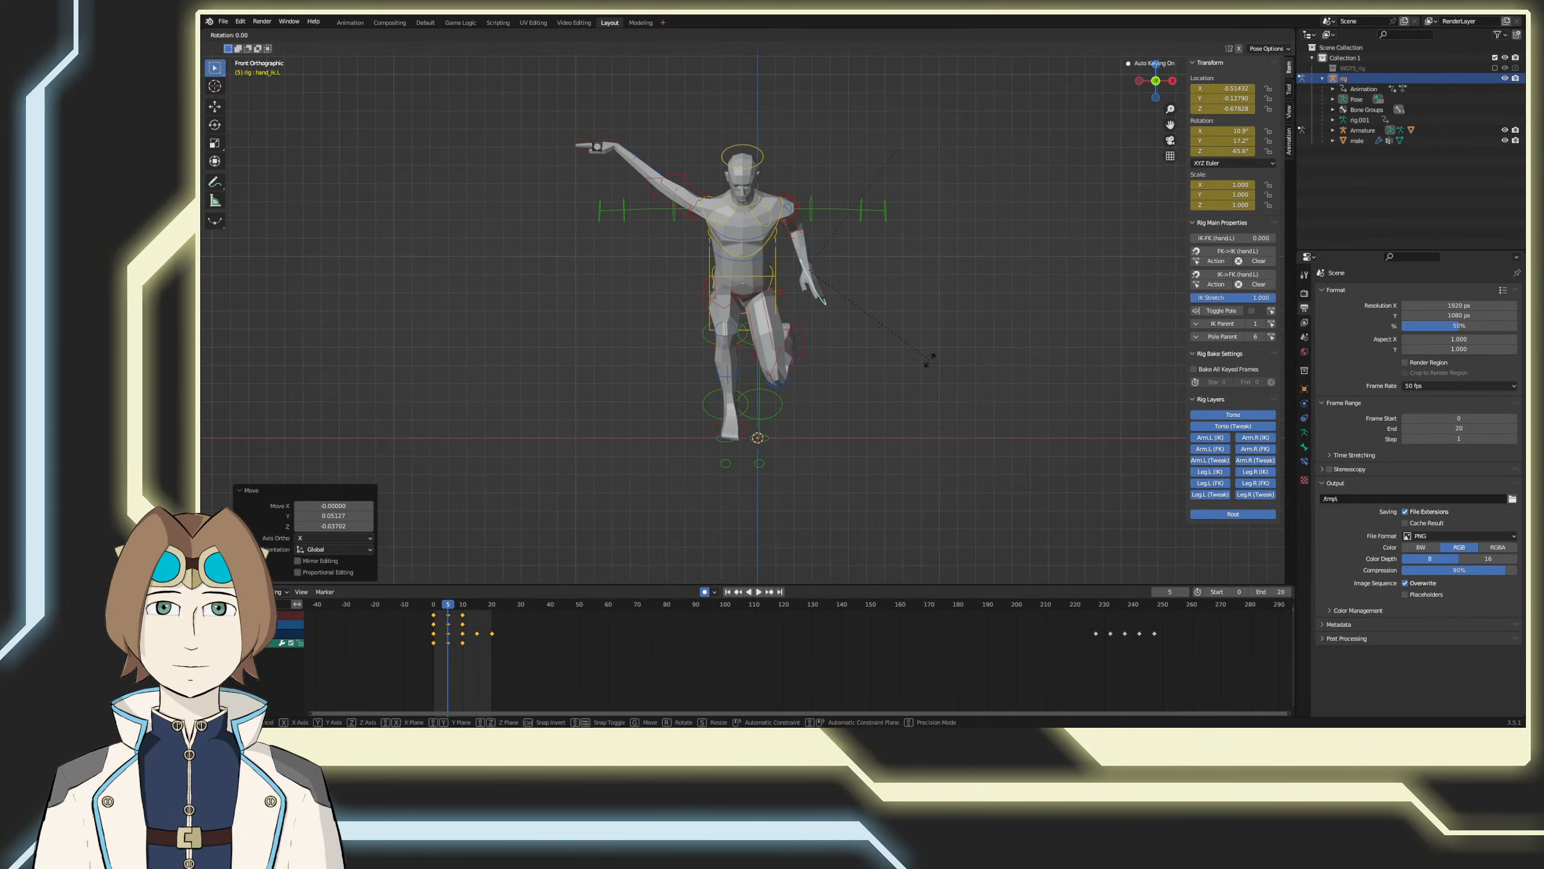
{"action": "left_click", "coordinate": [923, 368]}
{"action": "key", "text": "space"}
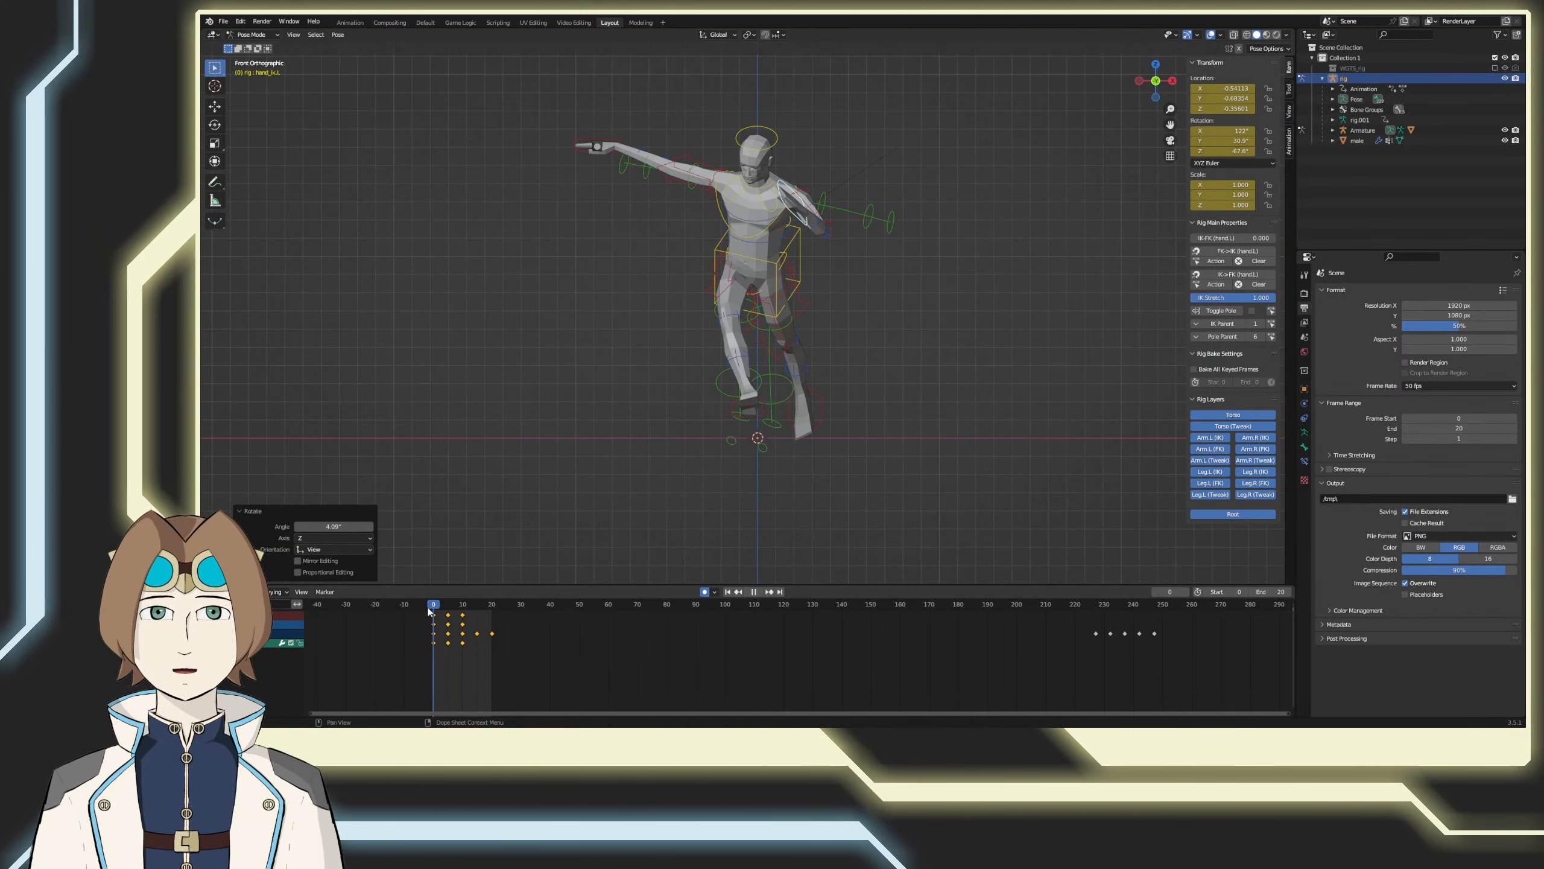
{"action": "left_click_drag", "start_coordinate": [473, 619], "coordinate": [422, 636]}
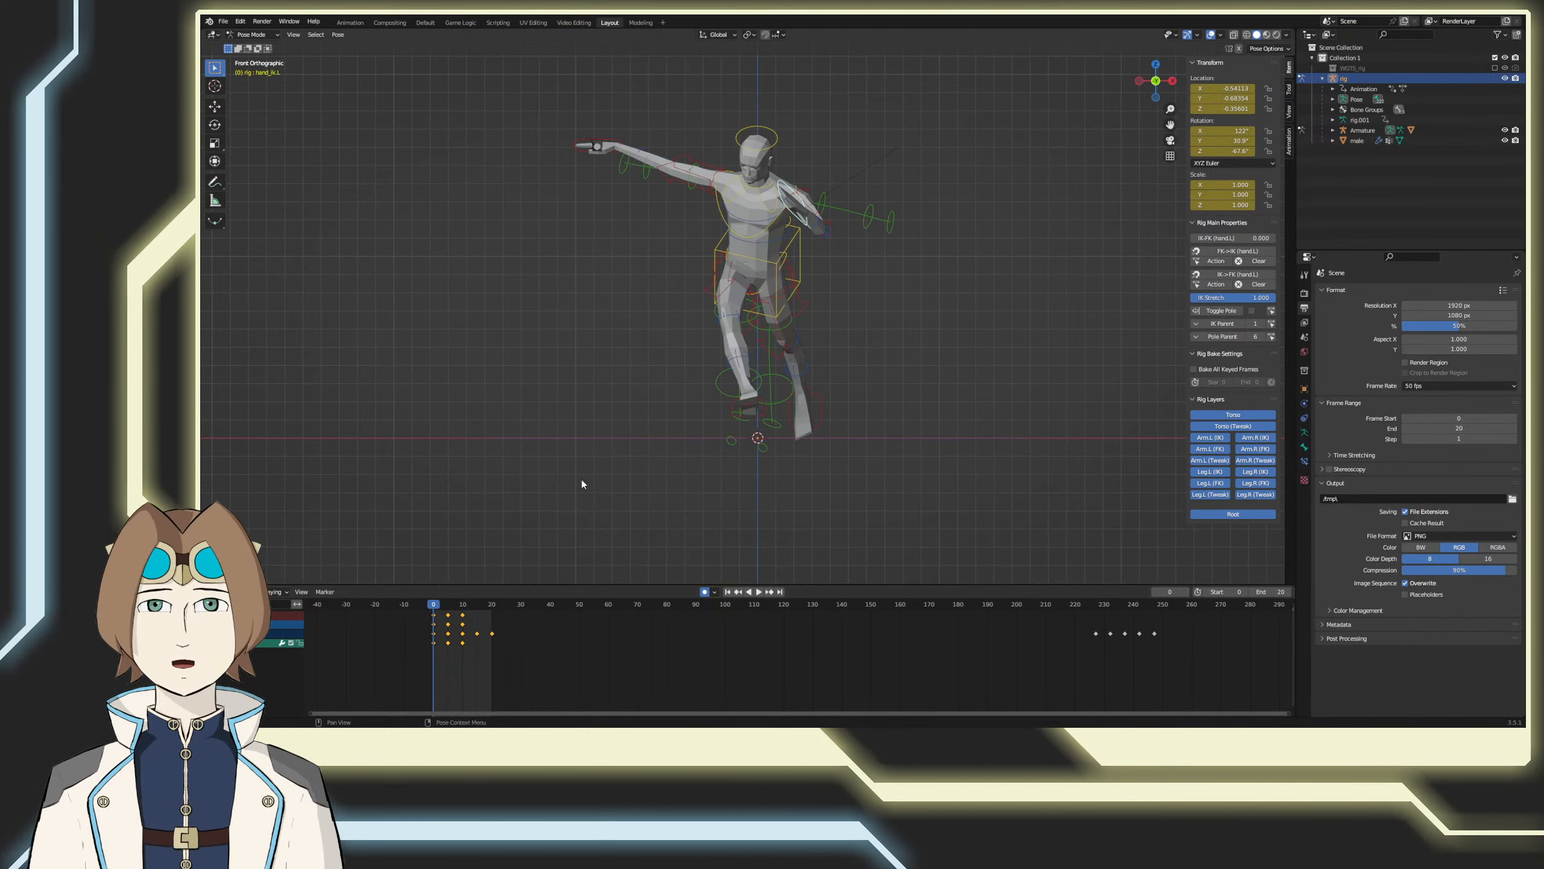
Step: Copy the left hand control's pose at frame 0 and select the left upper arm control together with the hand control
{"action": "right_click", "coordinate": [630, 449]}
{"action": "left_click", "coordinate": [614, 441]}
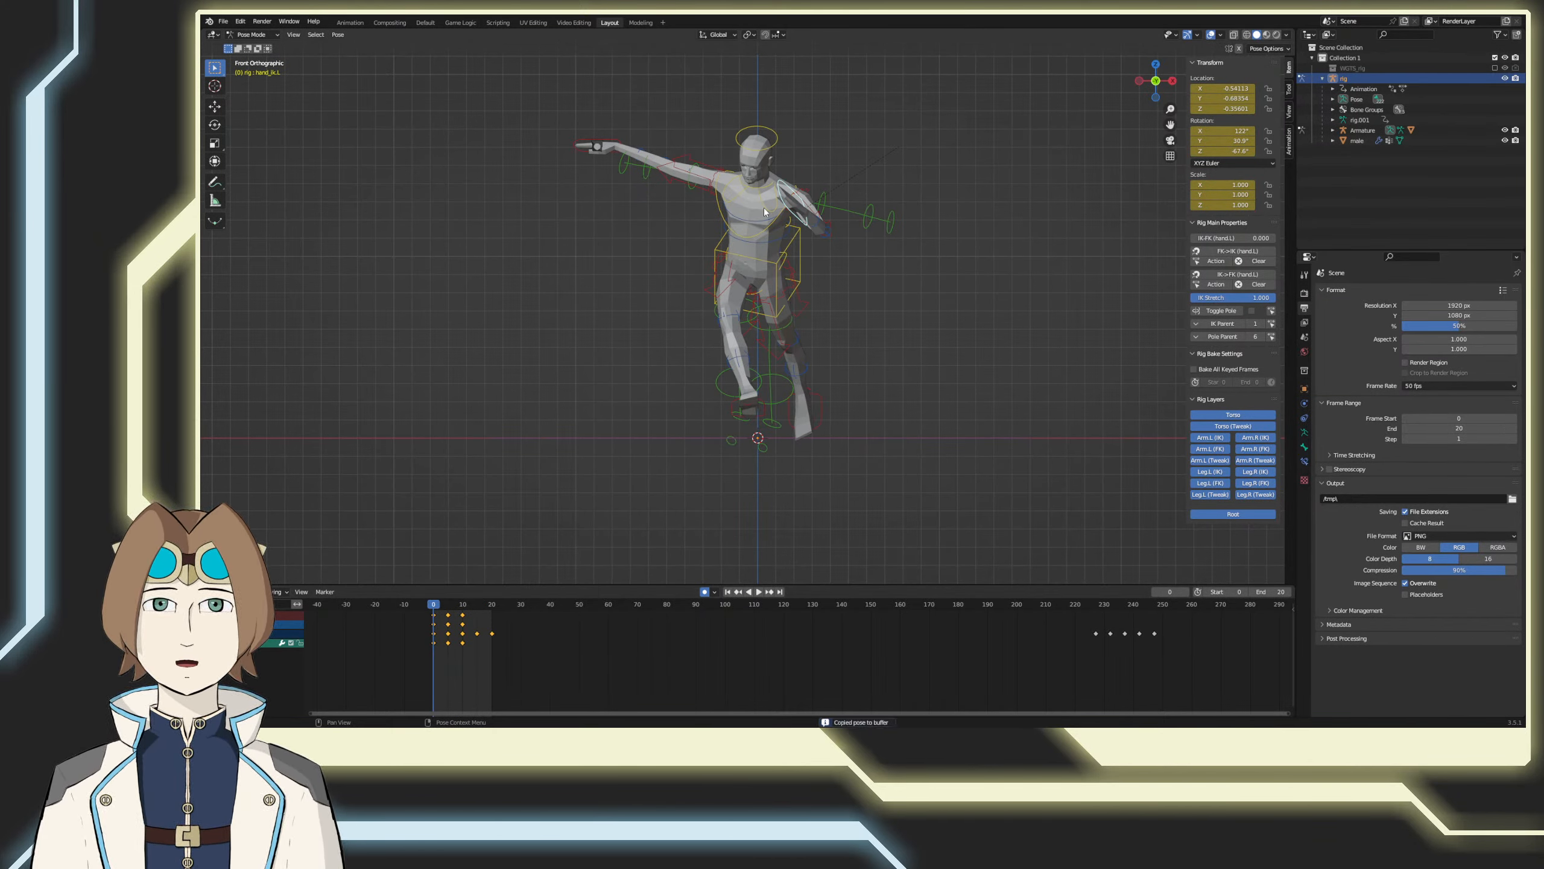
{"action": "left_click", "coordinate": [854, 268]}
{"action": "middle_click_drag", "start_coordinate": [854, 269], "coordinate": [837, 302]}
{"action": "left_click", "coordinate": [828, 259]}
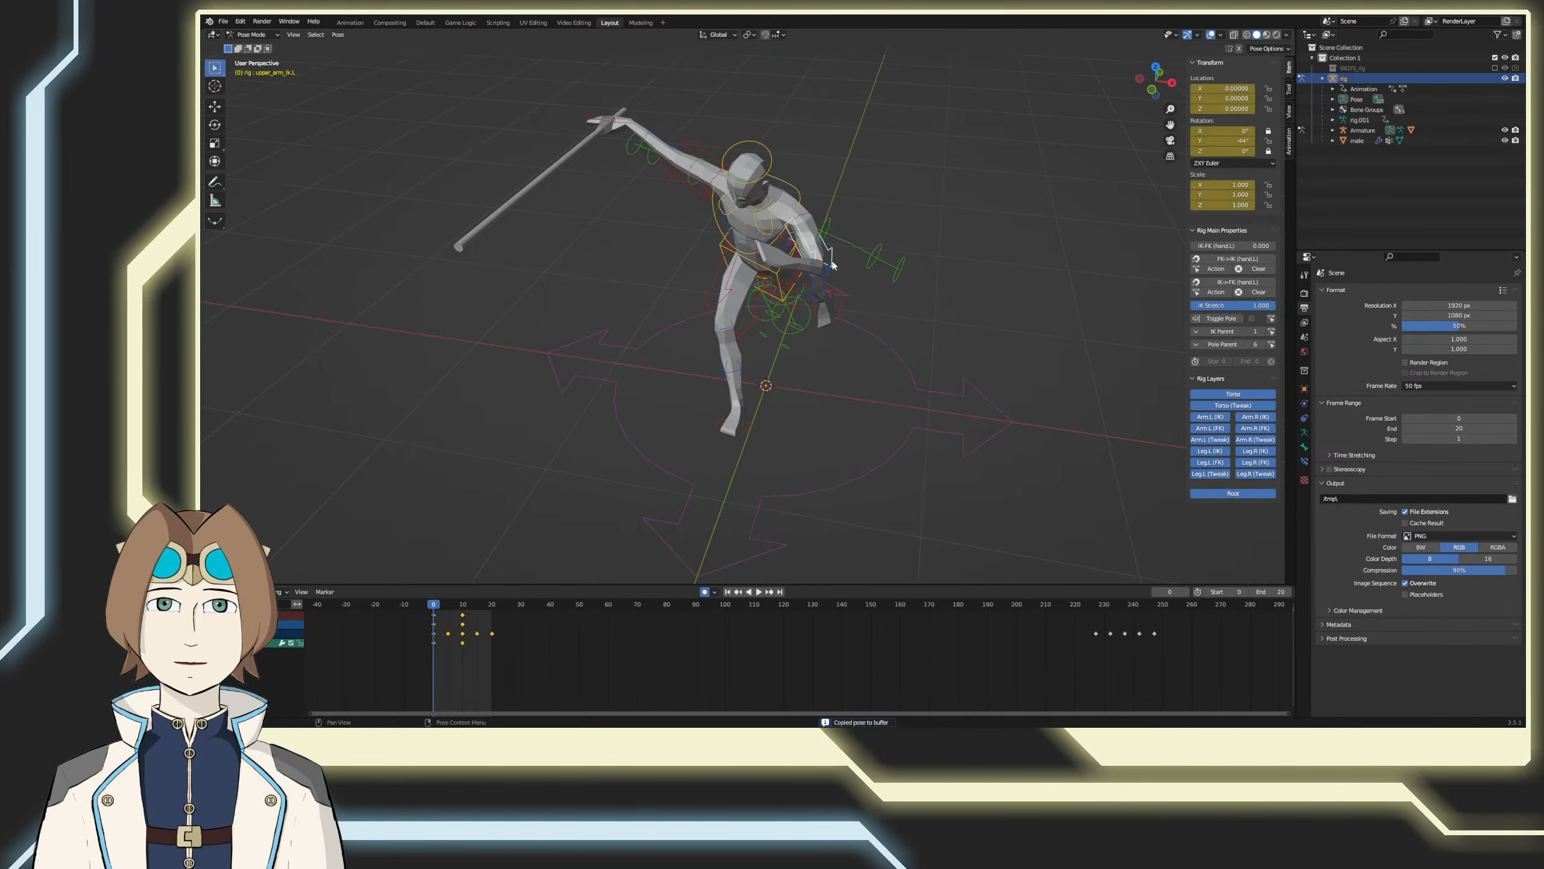
{"action": "left_click", "coordinate": [777, 241]}
{"action": "middle_click_drag", "start_coordinate": [777, 240], "coordinate": [528, 544]}
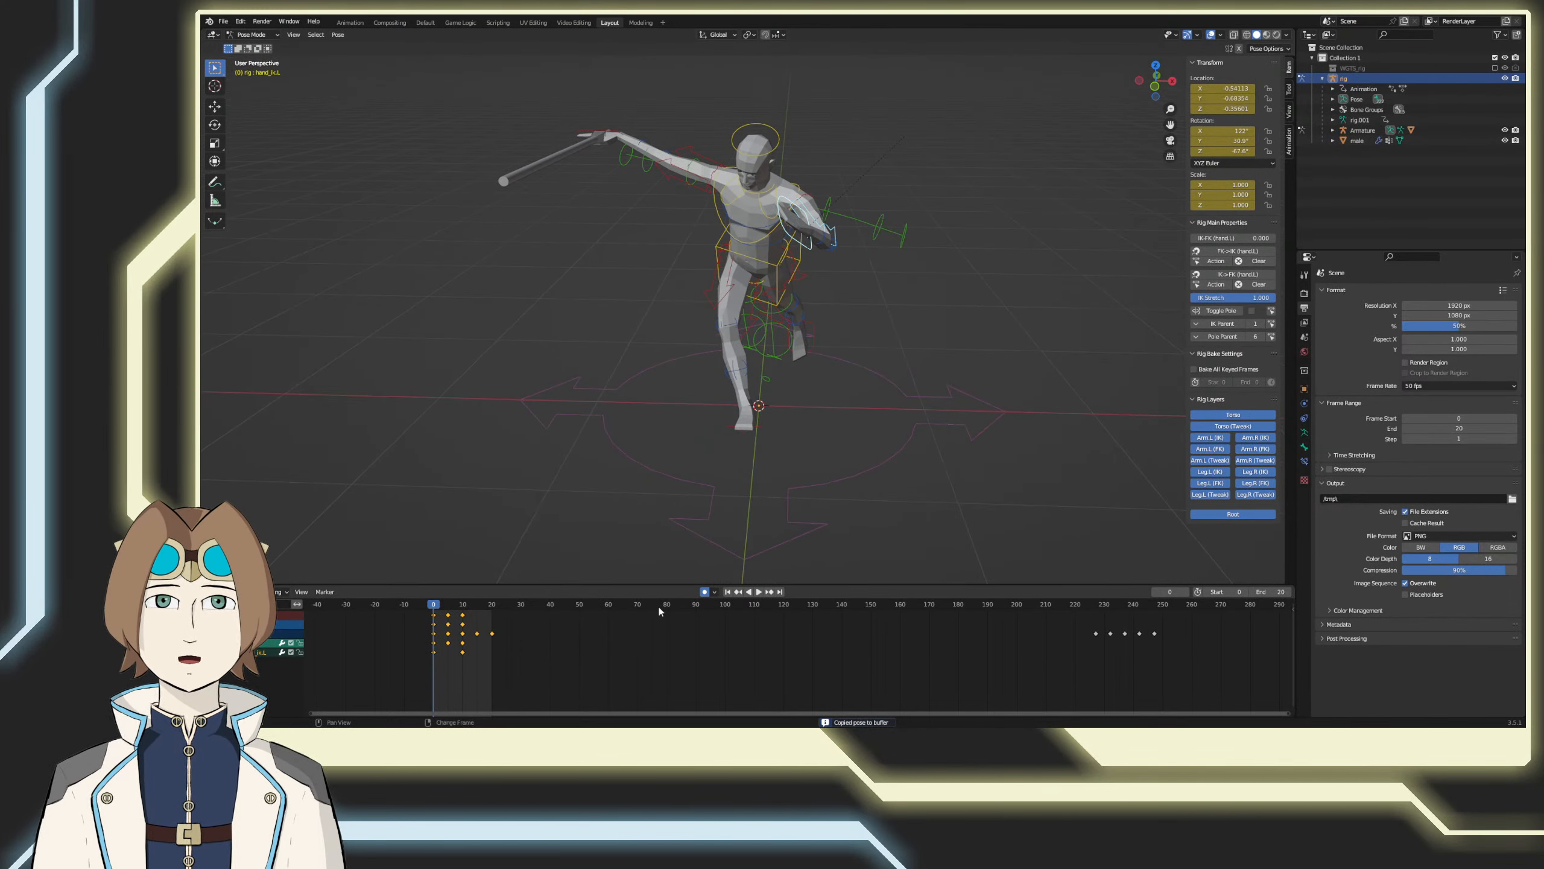
Step: Copy the pose of the left hand and upper arm controls at frame 0 and paste it at frame 20
{"action": "right_click", "coordinate": [575, 500]}
{"action": "left_click", "coordinate": [557, 504]}
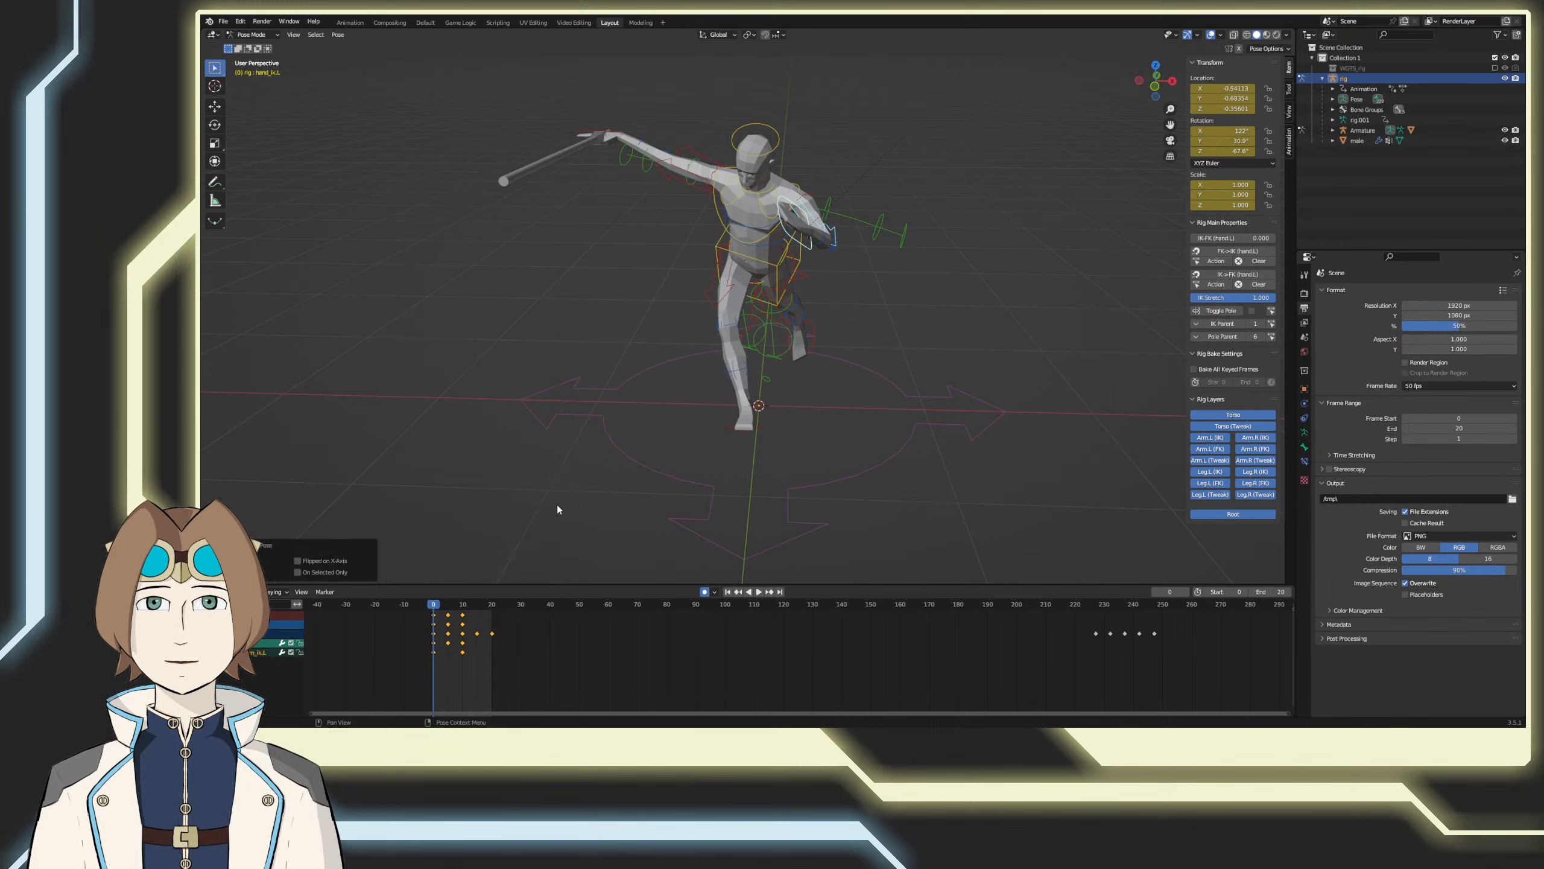
{"action": "right_click", "coordinate": [553, 500]}
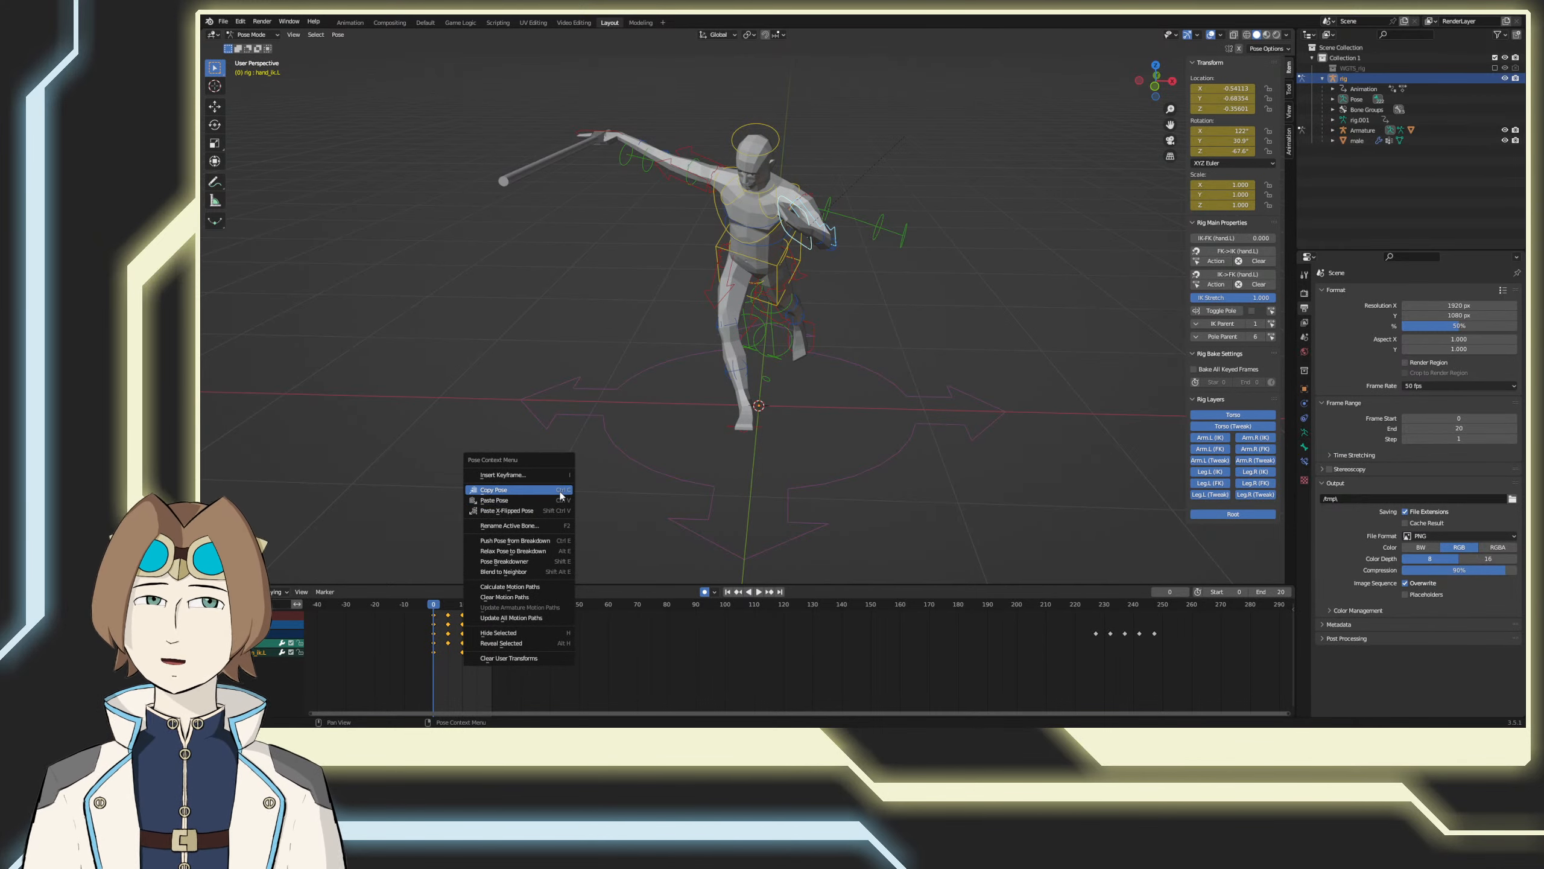
{"action": "left_click", "coordinate": [550, 490]}
{"action": "left_click_drag", "start_coordinate": [481, 605], "coordinate": [492, 604]}
{"action": "right_click", "coordinate": [501, 527]}
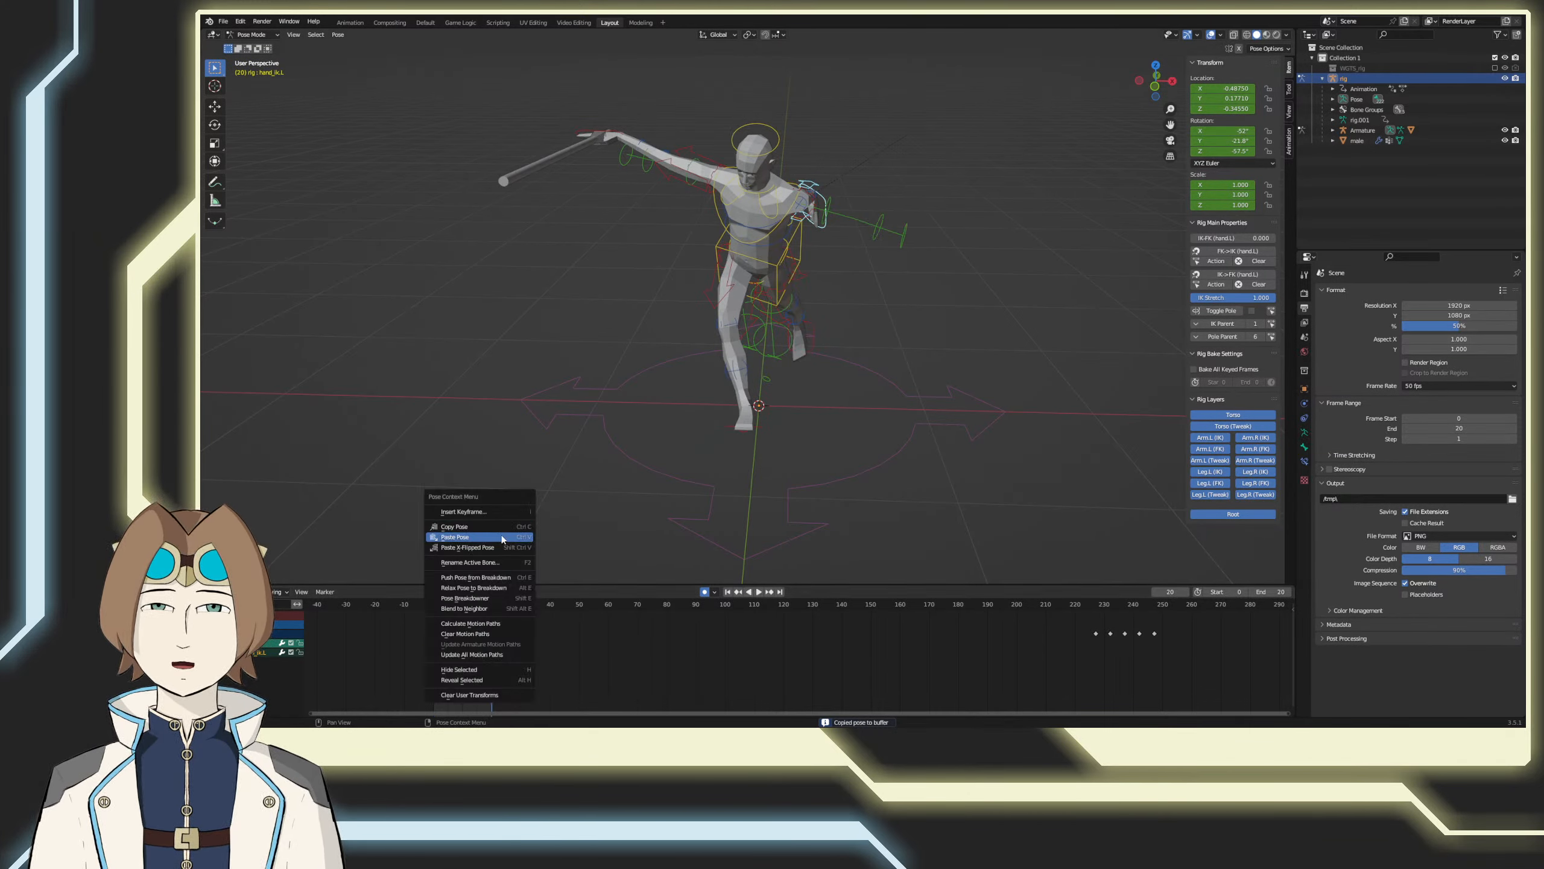
{"action": "left_click", "coordinate": [500, 538]}
Step: Copy the left hand and upper arm pose from frame 5 to frame 15 and save the file
{"action": "left_click", "coordinate": [448, 605]}
{"action": "right_click", "coordinate": [487, 500]}
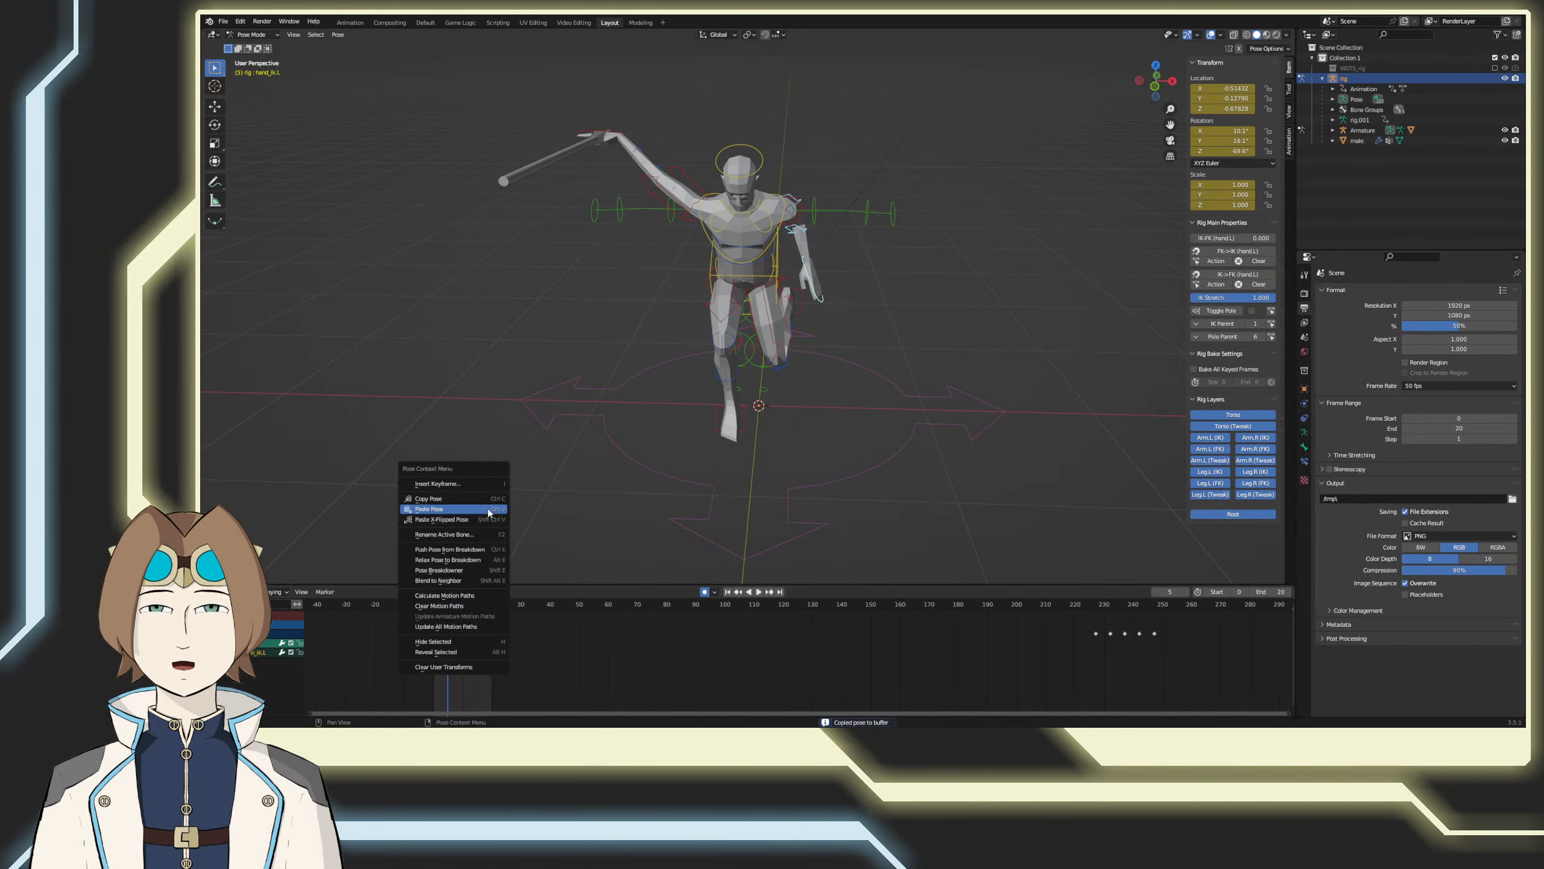
{"action": "left_click", "coordinate": [488, 500]}
{"action": "left_click", "coordinate": [477, 605]}
{"action": "right_click", "coordinate": [493, 536]}
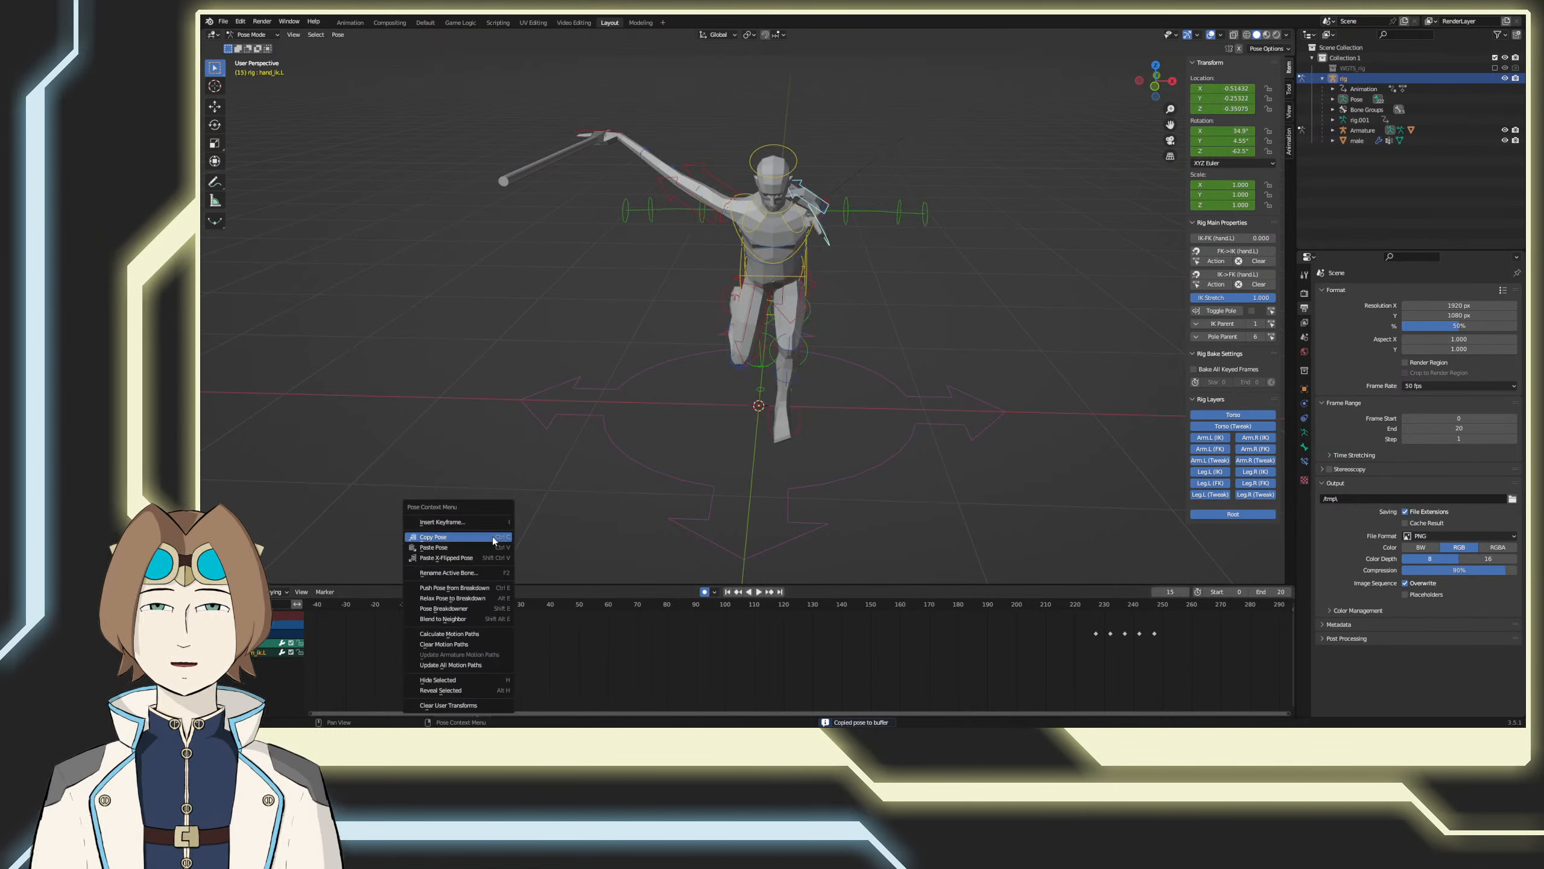
{"action": "left_click", "coordinate": [478, 549]}
{"action": "key", "text": "ctrl+s"}
Step: Review the arm swing, and at frame 15 move the left hand control outward about 0.11 on X and up about 0.07 on Z
{"action": "middle_click_drag", "start_coordinate": [644, 529], "coordinate": [598, 500]}
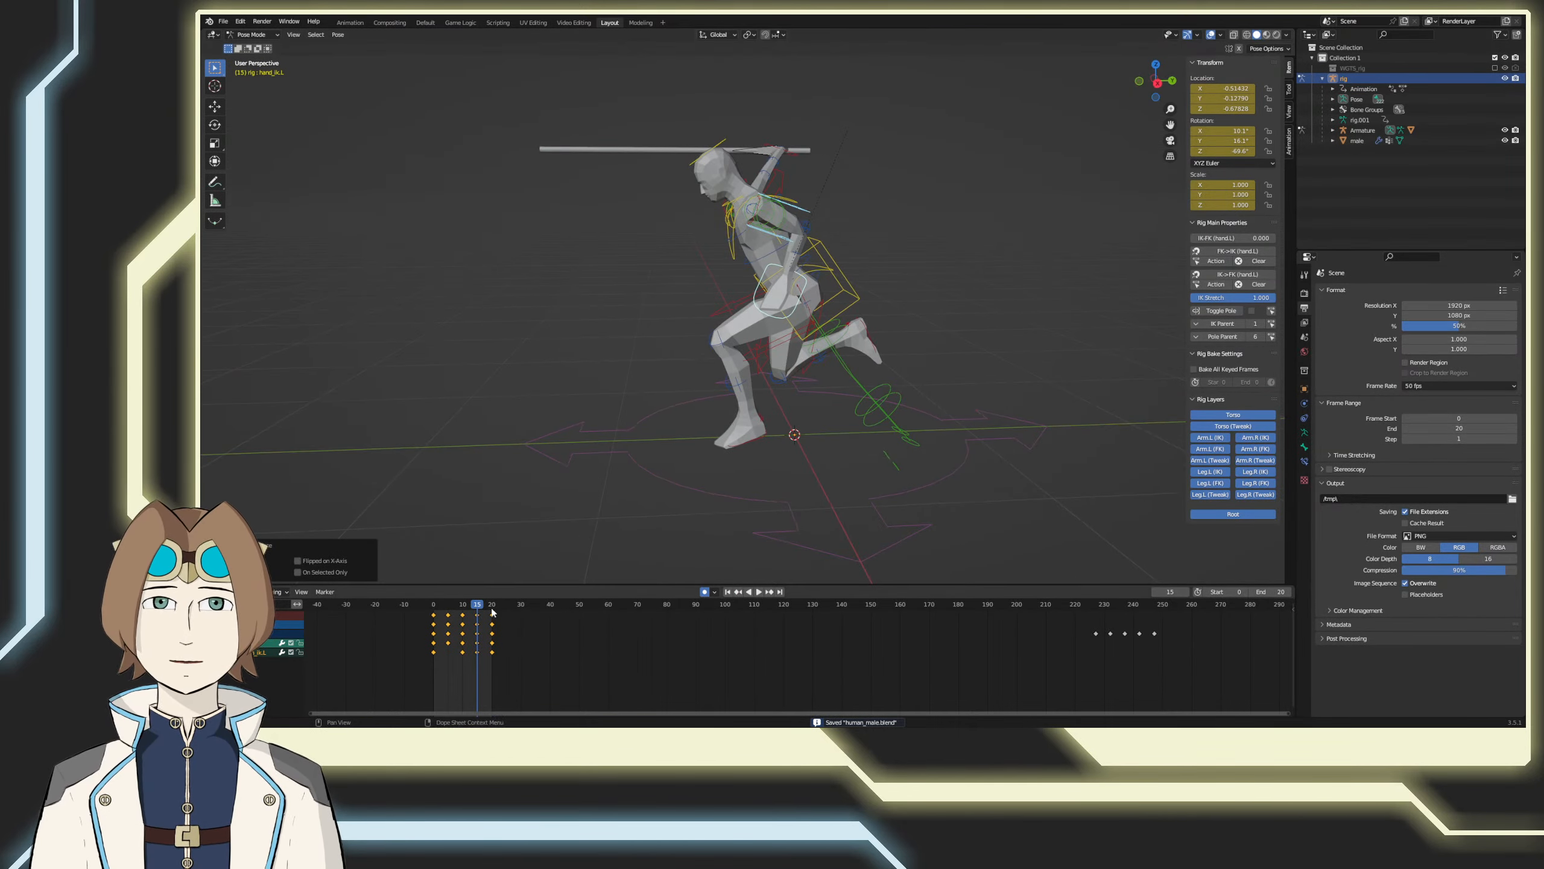
{"action": "left_click", "coordinate": [463, 604]}
{"action": "left_click_drag", "start_coordinate": [464, 604], "coordinate": [494, 634]}
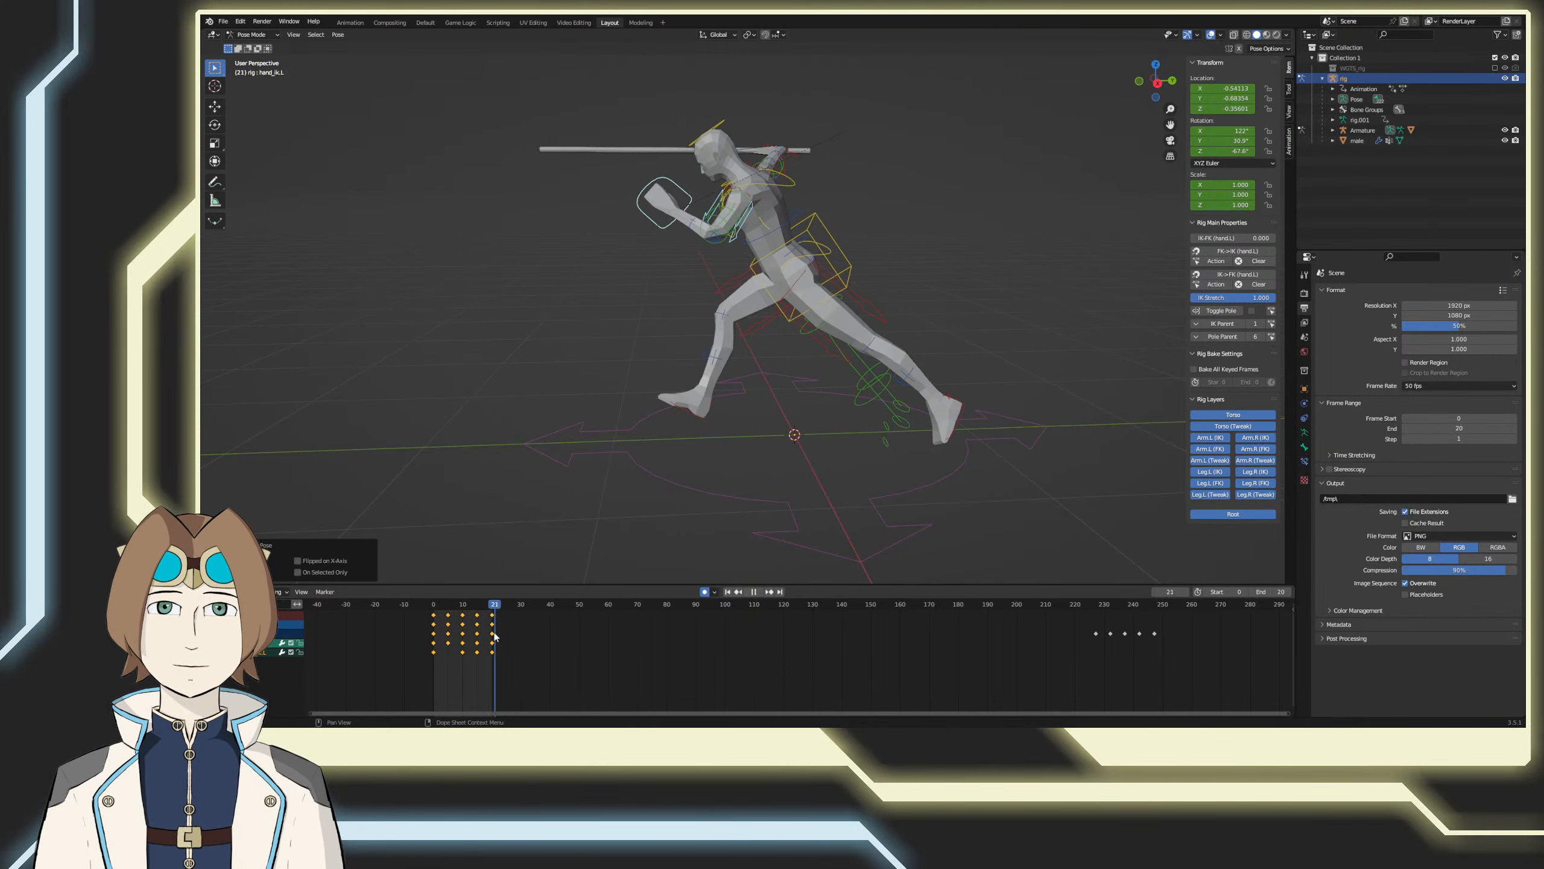
{"action": "key", "text": "space"}
{"action": "middle_click_drag", "start_coordinate": [569, 499], "coordinate": [690, 476]}
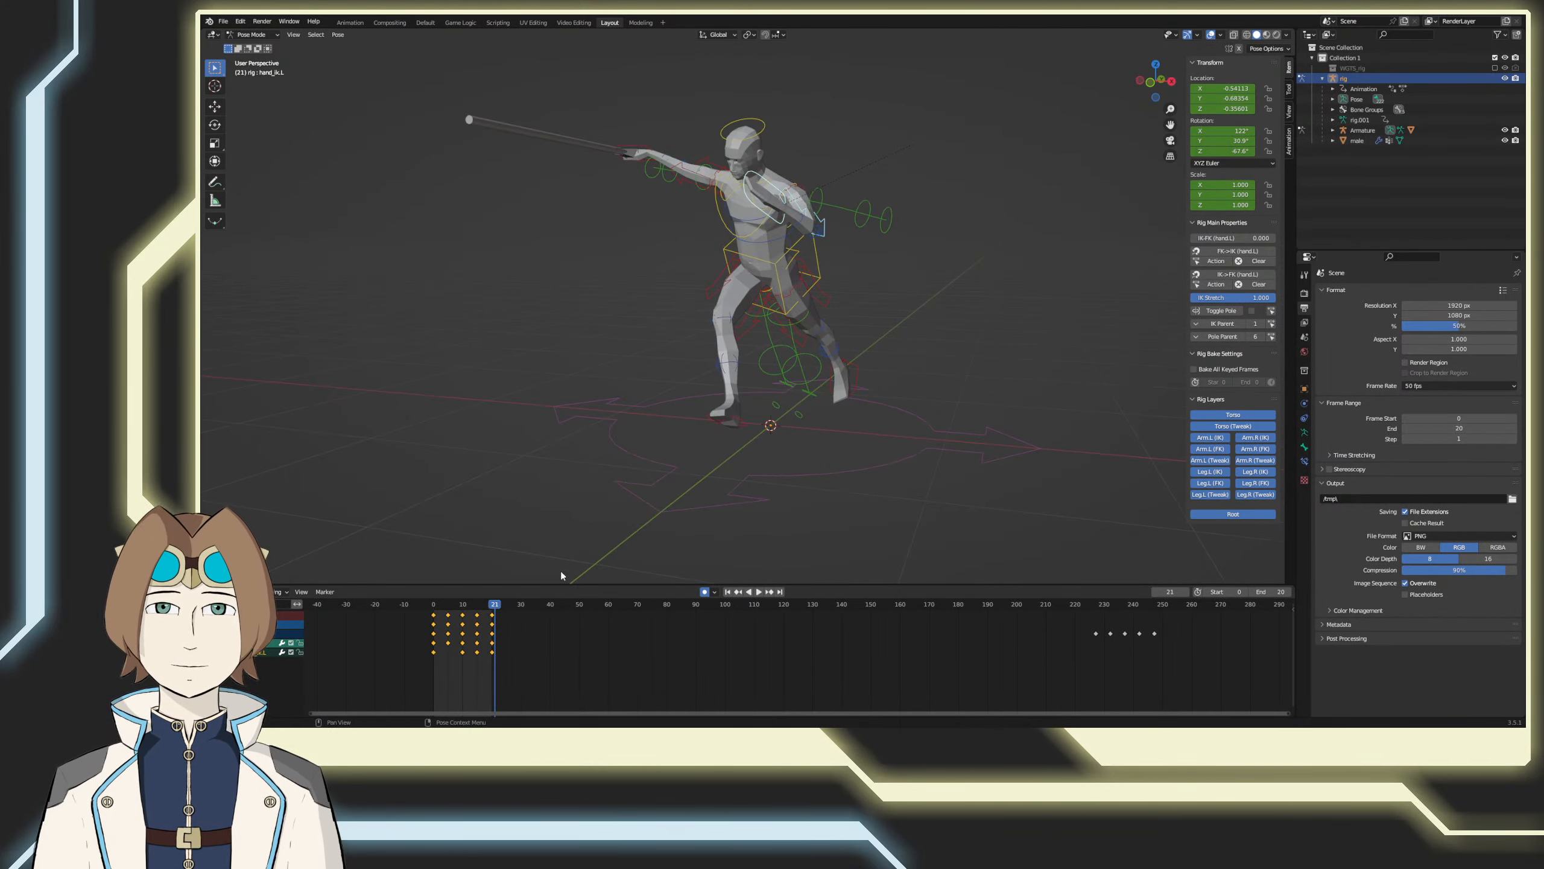
{"action": "left_click_drag", "start_coordinate": [489, 604], "coordinate": [477, 607]}
{"action": "middle_click_drag", "start_coordinate": [610, 461], "coordinate": [679, 436], "text": "shift"}
{"action": "key", "text": "KP_1"}
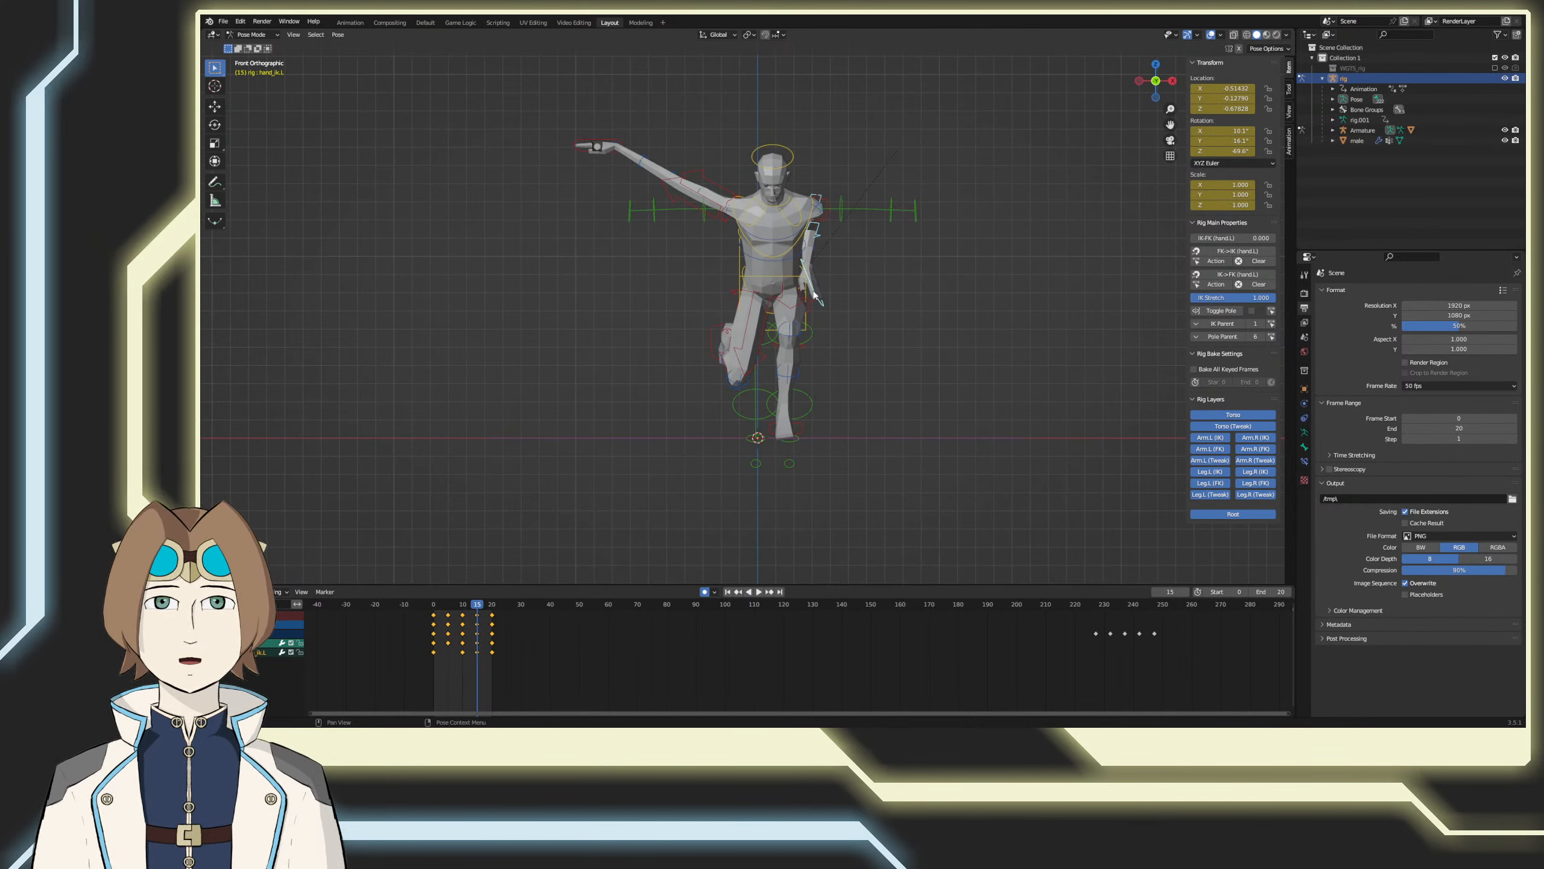
{"action": "key", "text": "g"}
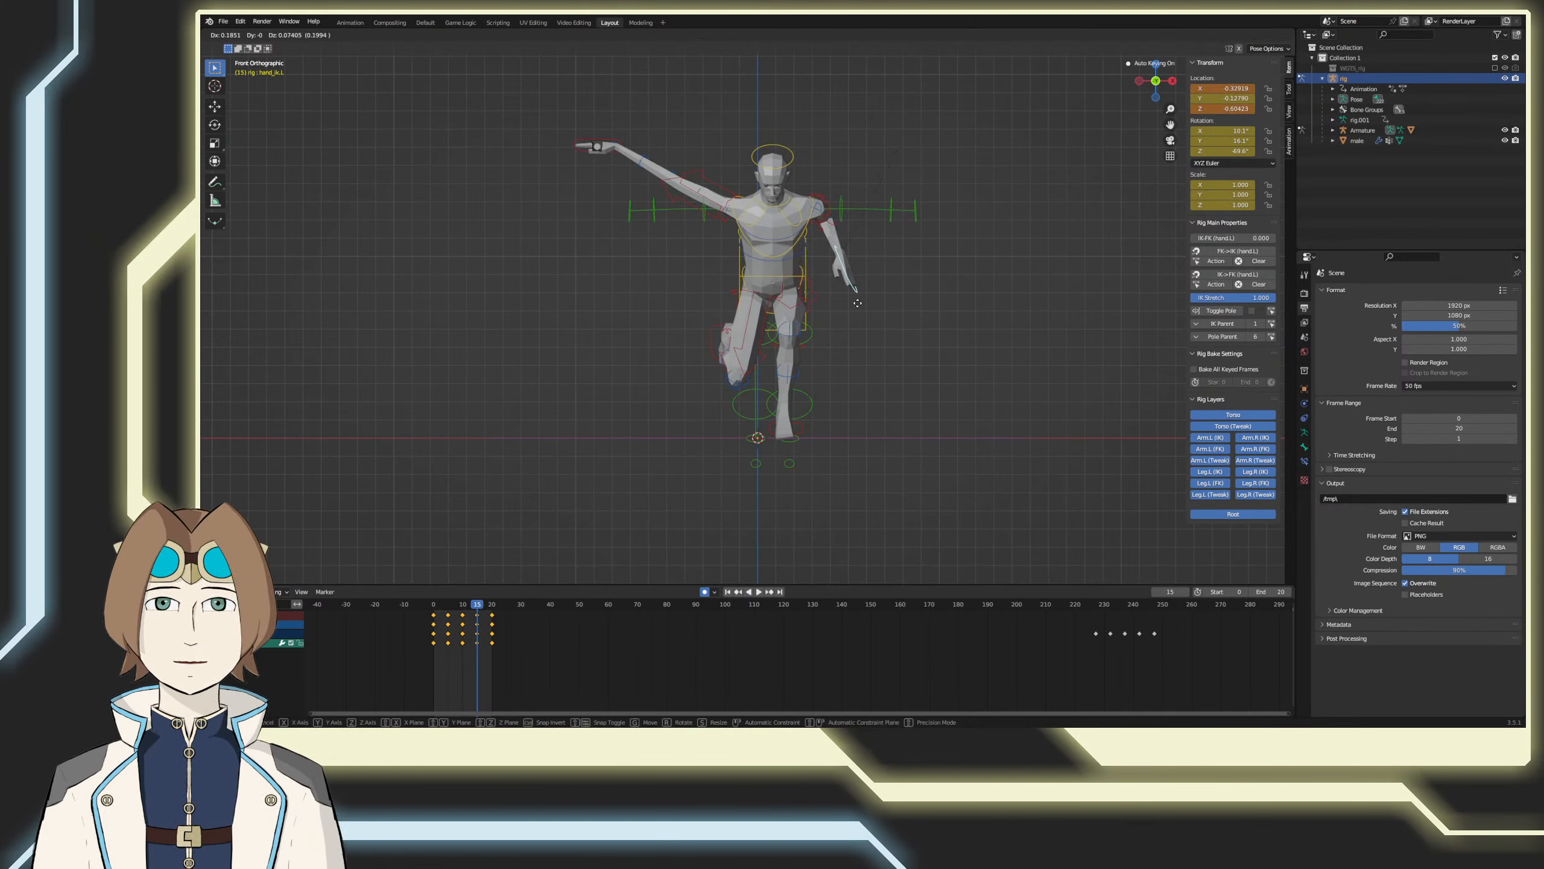
{"action": "left_click", "coordinate": [852, 304]}
Step: Save the file and play the run cycle, checking the left arm swing from several angles
{"action": "middle_click_drag", "start_coordinate": [893, 319], "coordinate": [788, 342]}
{"action": "left_click", "coordinate": [748, 593]}
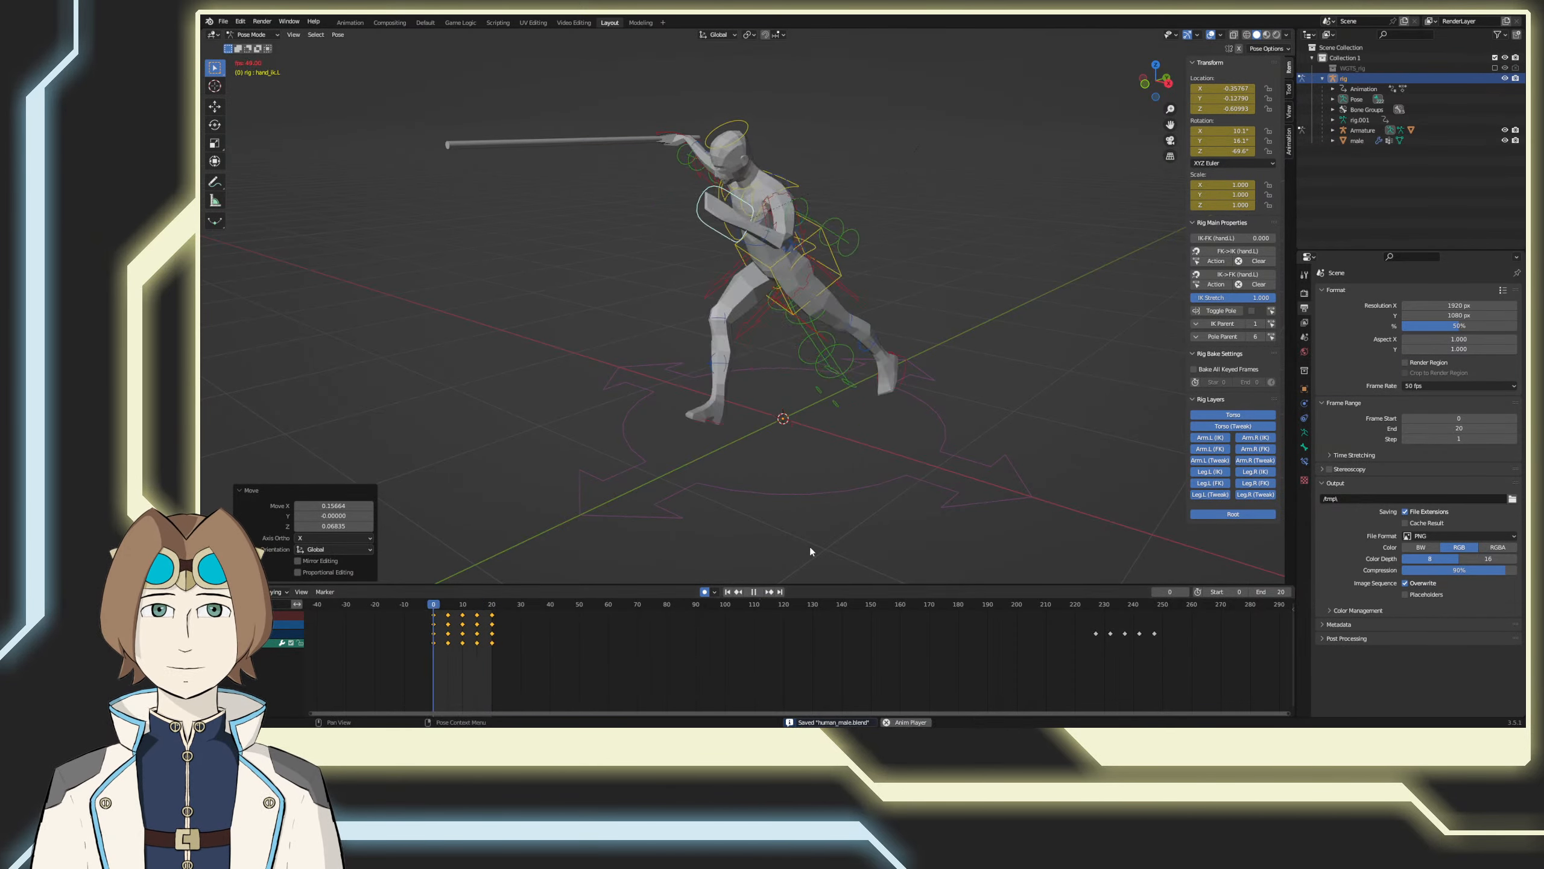
{"action": "middle_click_drag", "start_coordinate": [912, 469], "coordinate": [942, 488]}
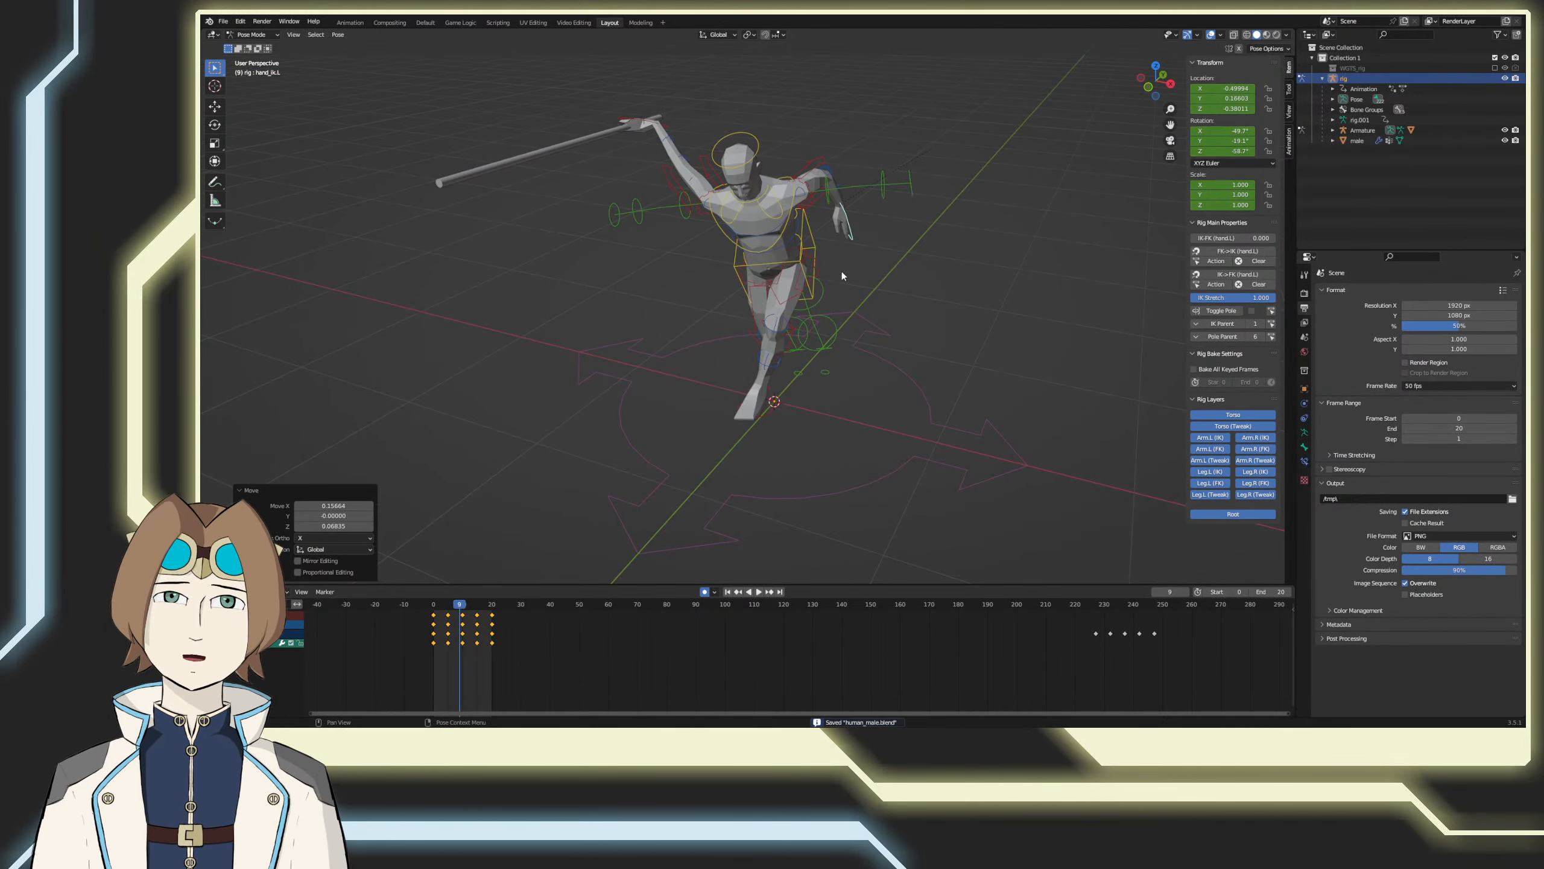
Step: Select the left upper arm and hand controls and copy all their keyframes from frames 0 to 20
{"action": "left_click", "coordinate": [818, 162]}
{"action": "left_click_drag", "start_coordinate": [571, 682], "coordinate": [401, 610]}
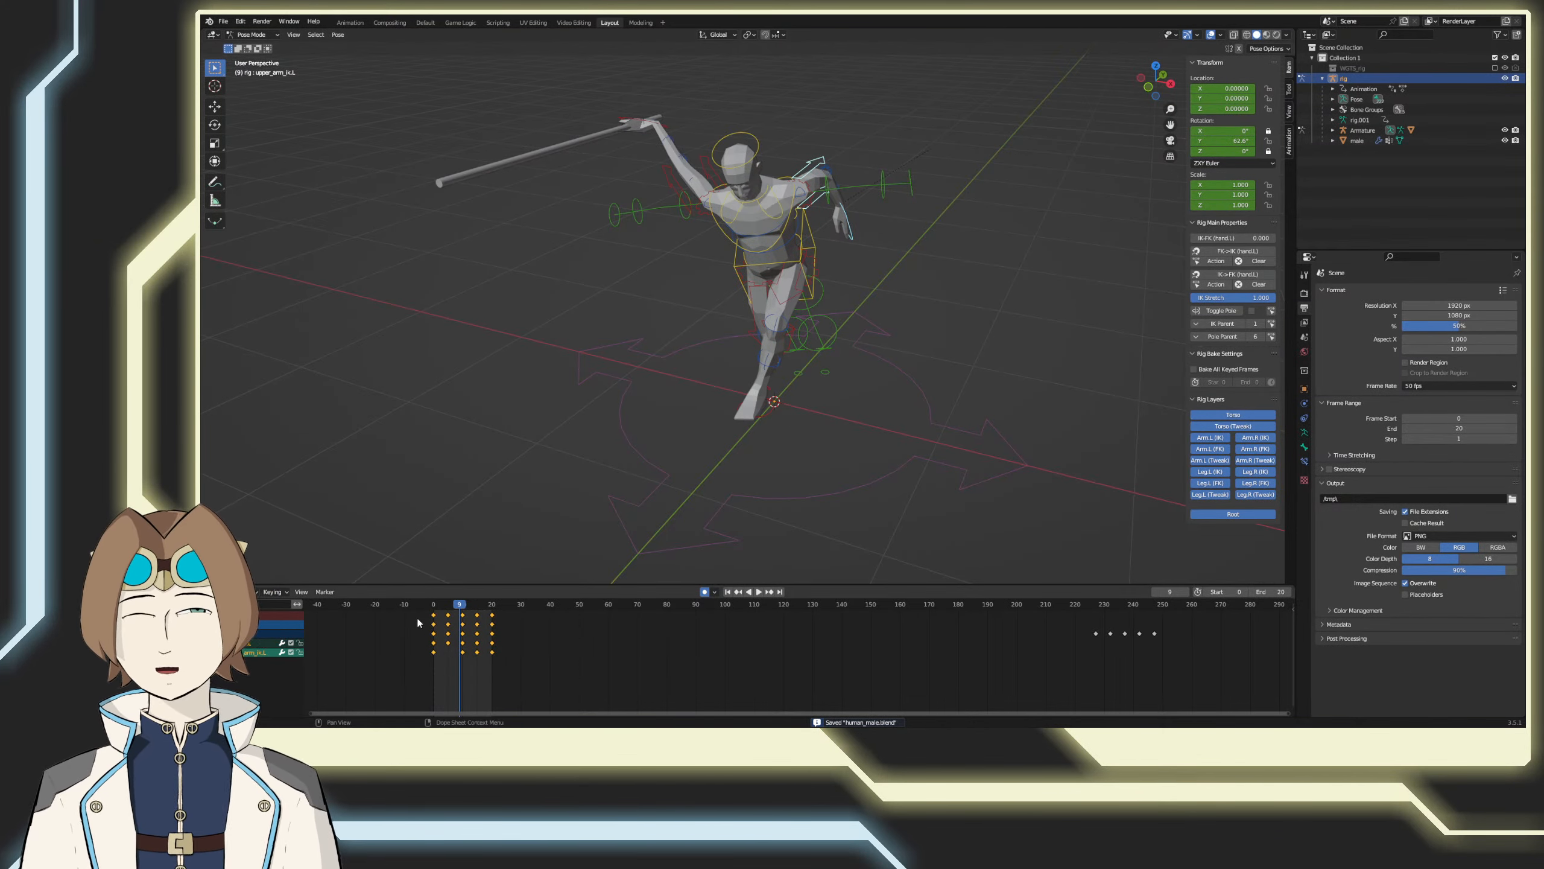
{"action": "right_click", "coordinate": [426, 617]}
{"action": "left_click", "coordinate": [419, 566]}
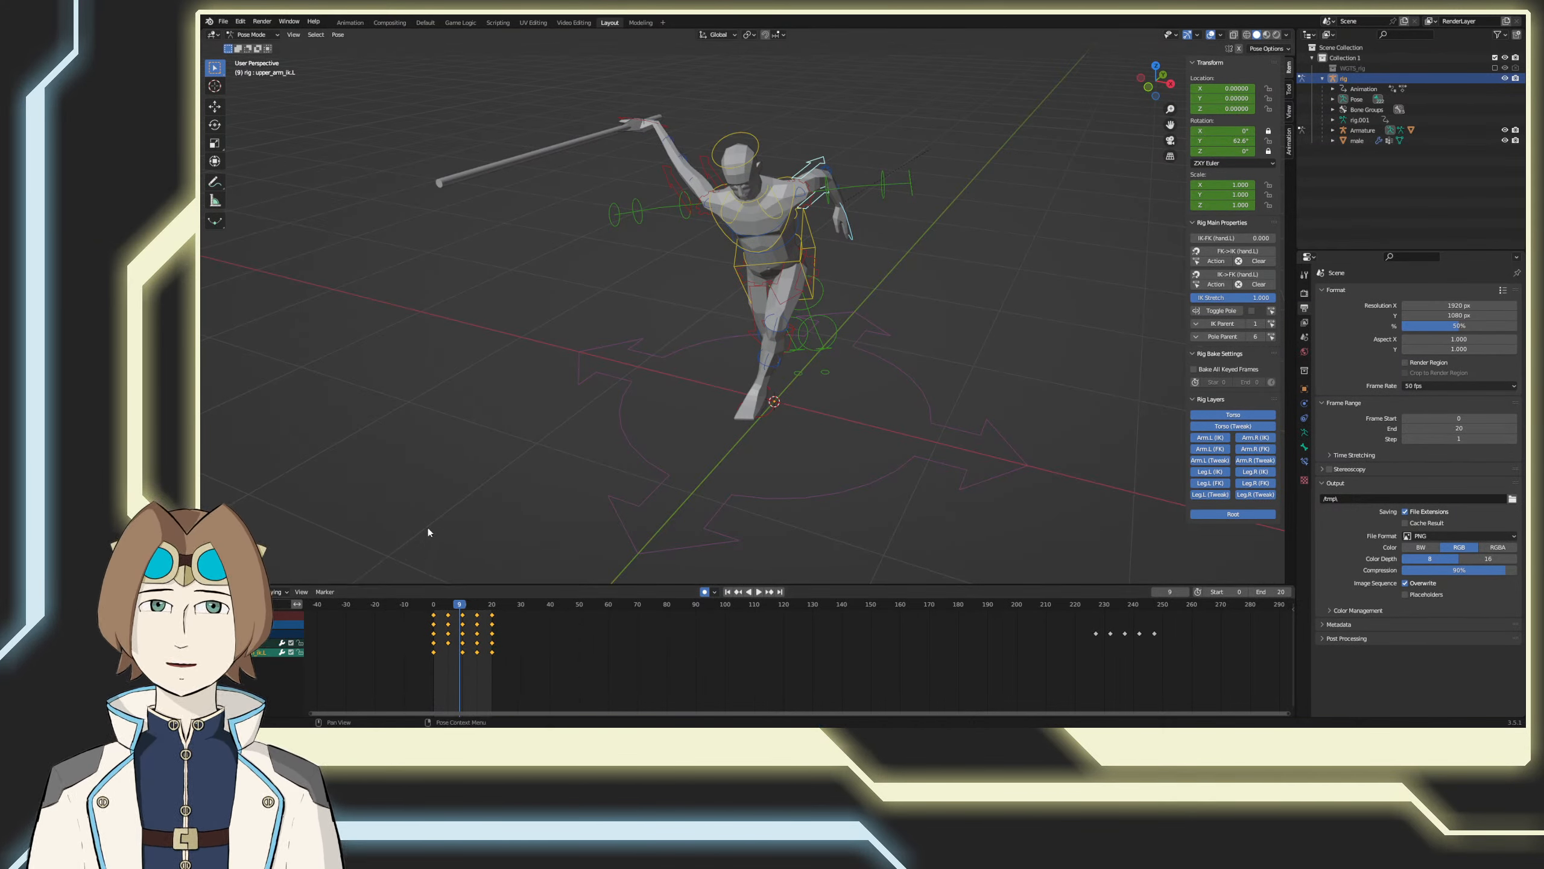
Step: Select the right hand and upper arm controls, key a slight move at frame 9, and paste the copied left-arm keyframes flipped
{"action": "left_click", "coordinate": [630, 124]}
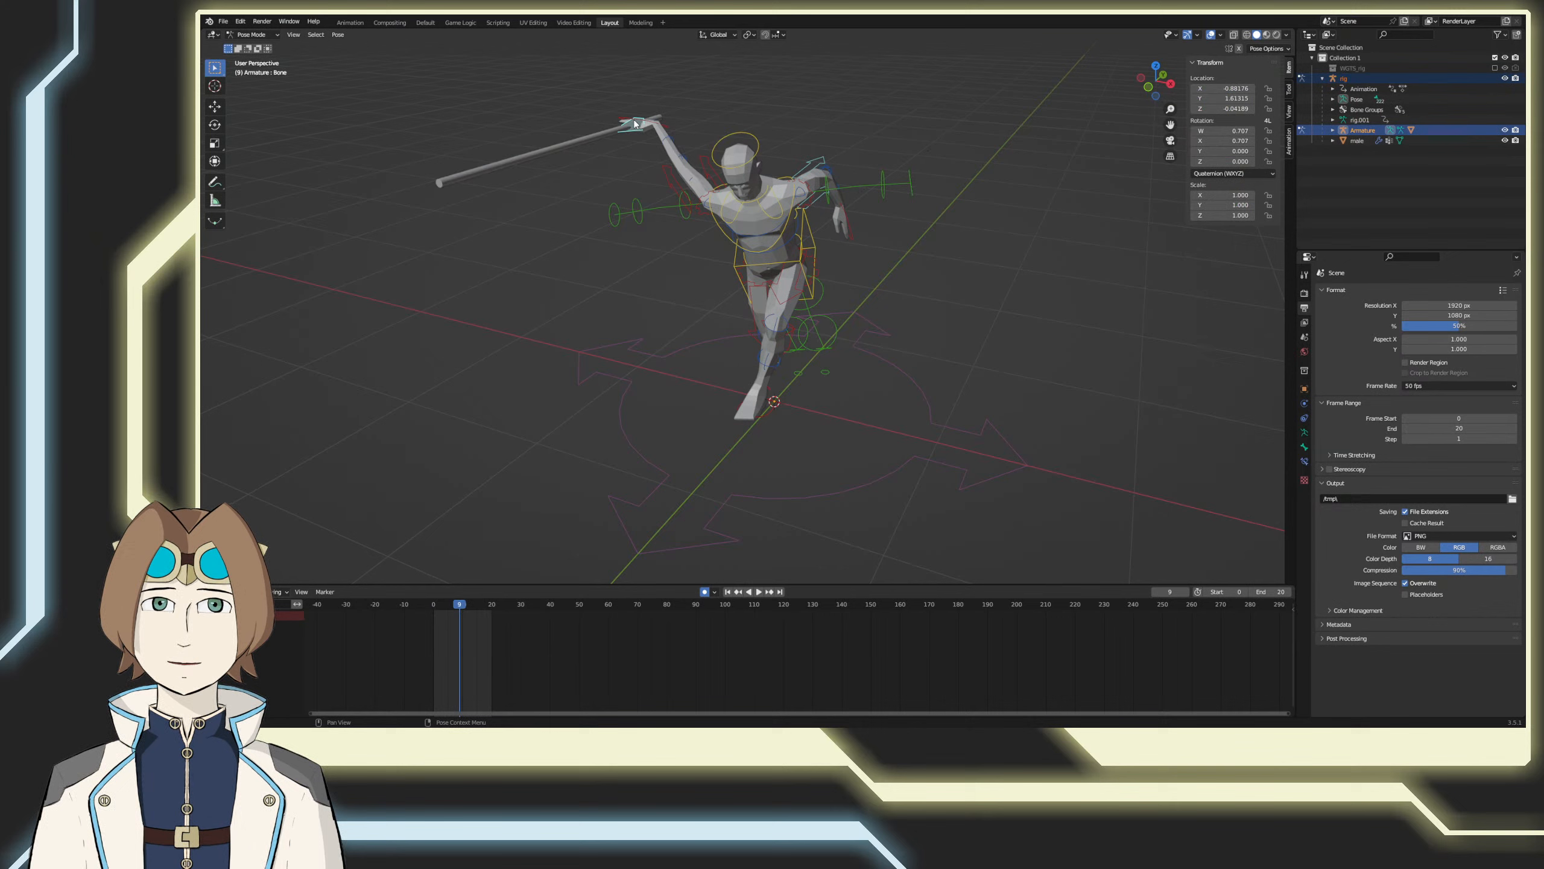
{"action": "left_click", "coordinate": [707, 170]}
{"action": "right_click", "coordinate": [511, 625]}
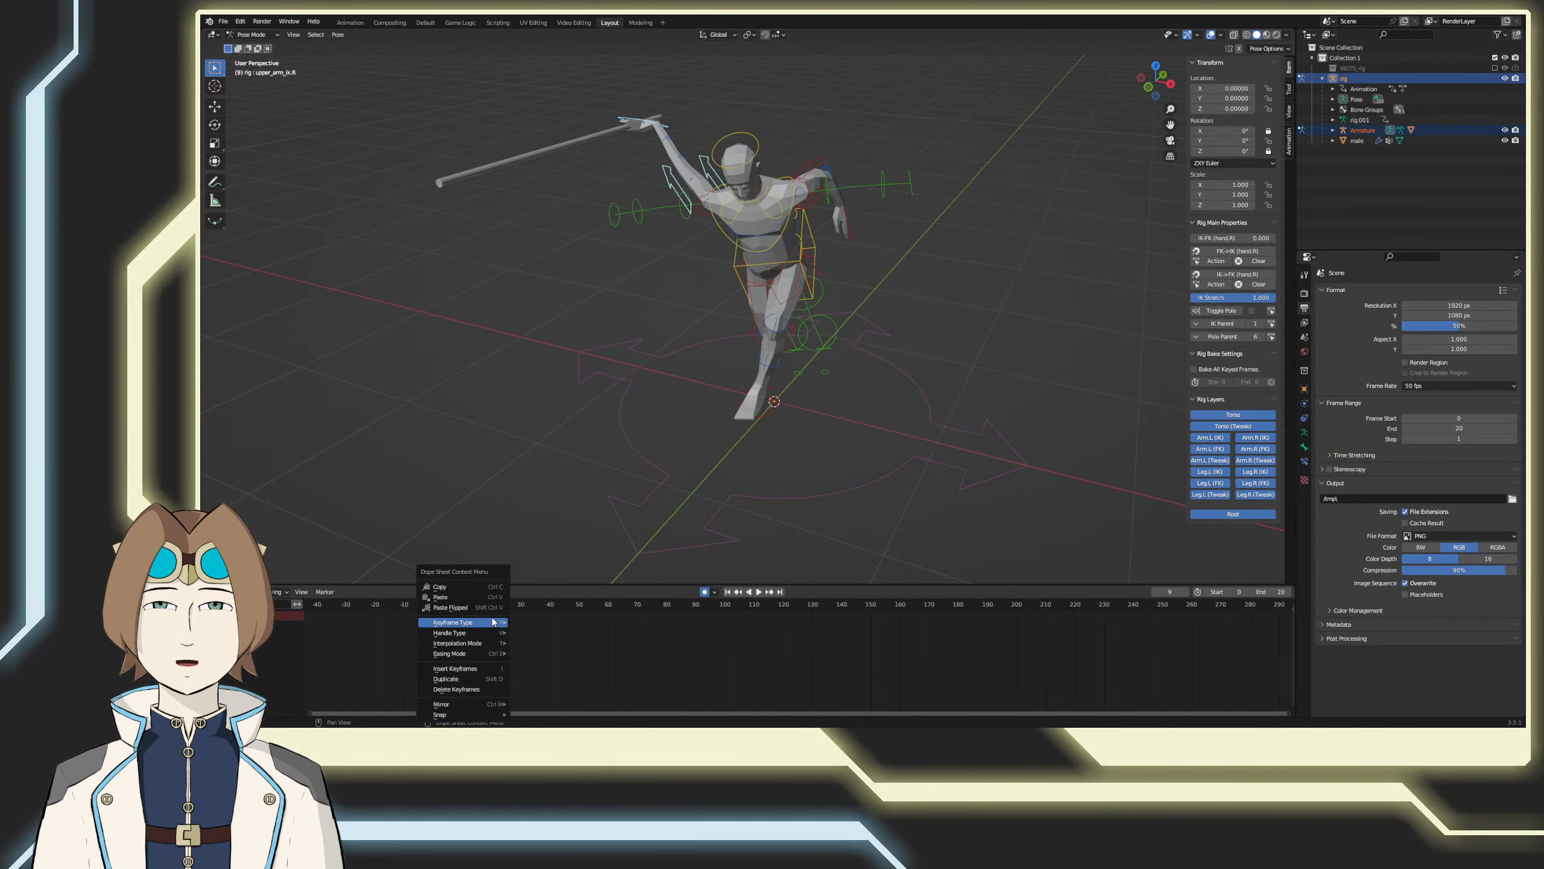
{"action": "left_click", "coordinate": [480, 608]}
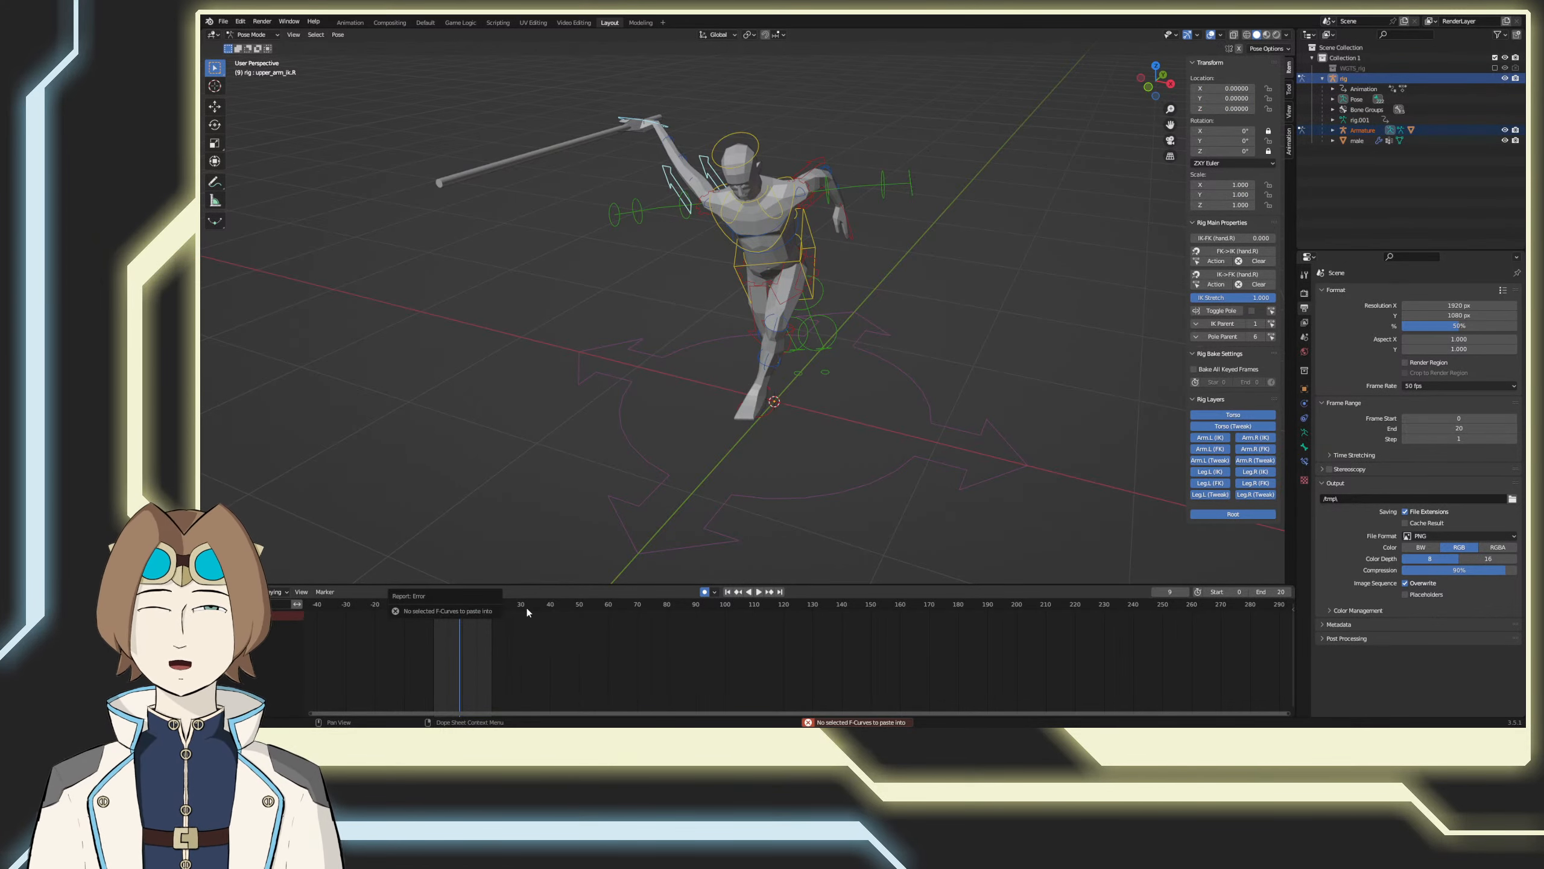
{"action": "key", "text": "g"}
{"action": "left_click", "coordinate": [551, 531]}
{"action": "right_click", "coordinate": [497, 621]}
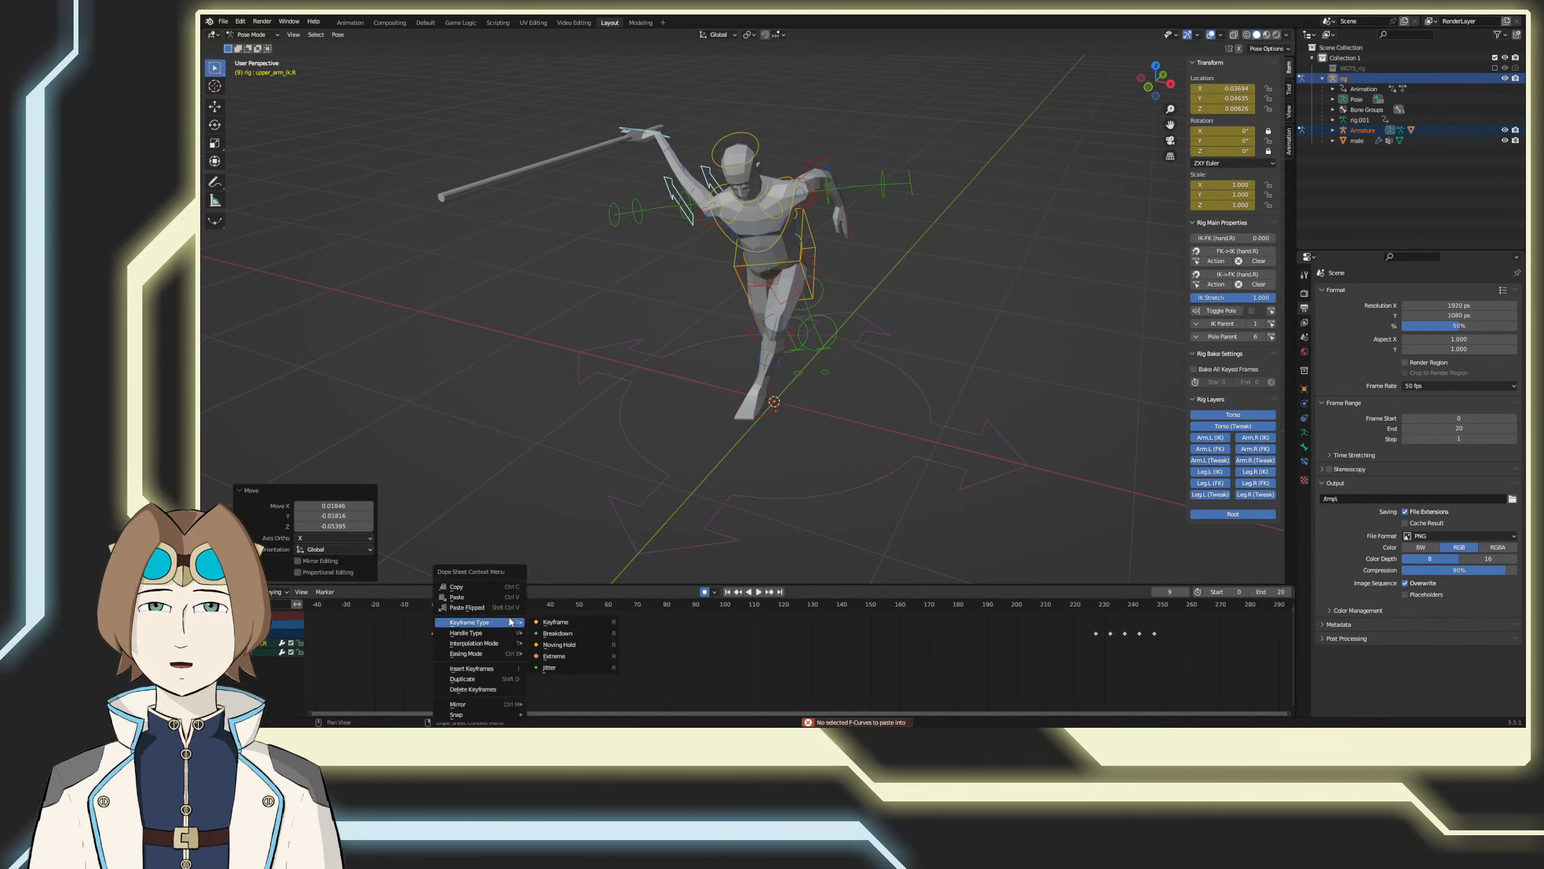
{"action": "left_click", "coordinate": [502, 616]}
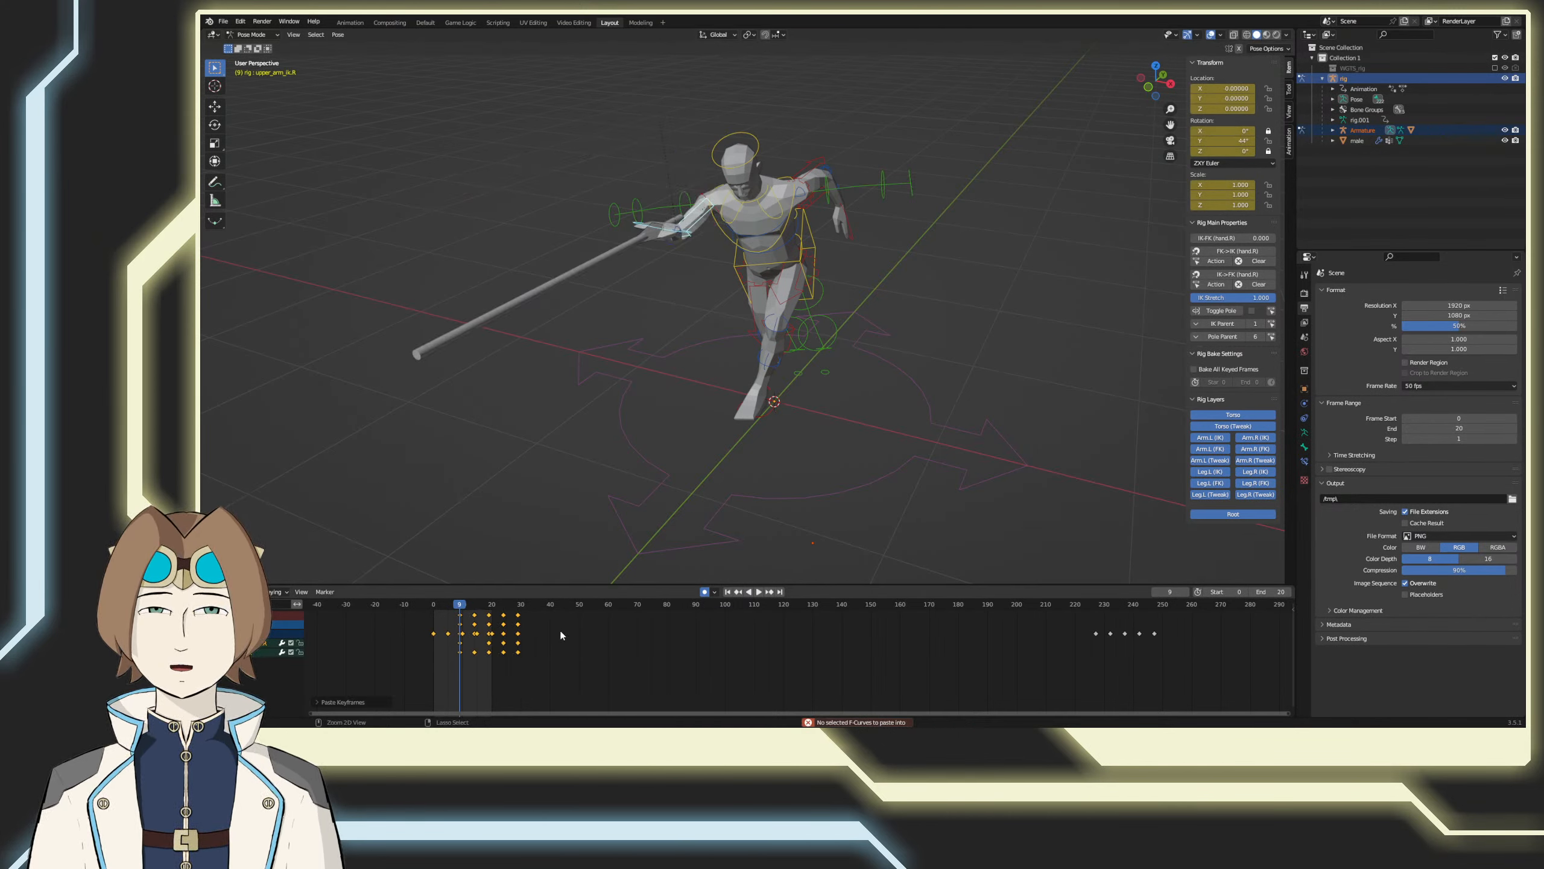
Step: Undo the paste, paste the copied arm keyframes again beyond frame 20, and delete the surplus last set
{"action": "key", "text": "ctrl+z"}
{"action": "left_click", "coordinate": [512, 605]}
{"action": "right_click", "coordinate": [548, 655]}
{"action": "left_click", "coordinate": [518, 598]}
{"action": "left_click_drag", "start_coordinate": [586, 604], "coordinate": [607, 606]}
{"action": "right_click", "coordinate": [630, 644]}
{"action": "left_click", "coordinate": [605, 599]}
{"action": "key", "text": "g"}
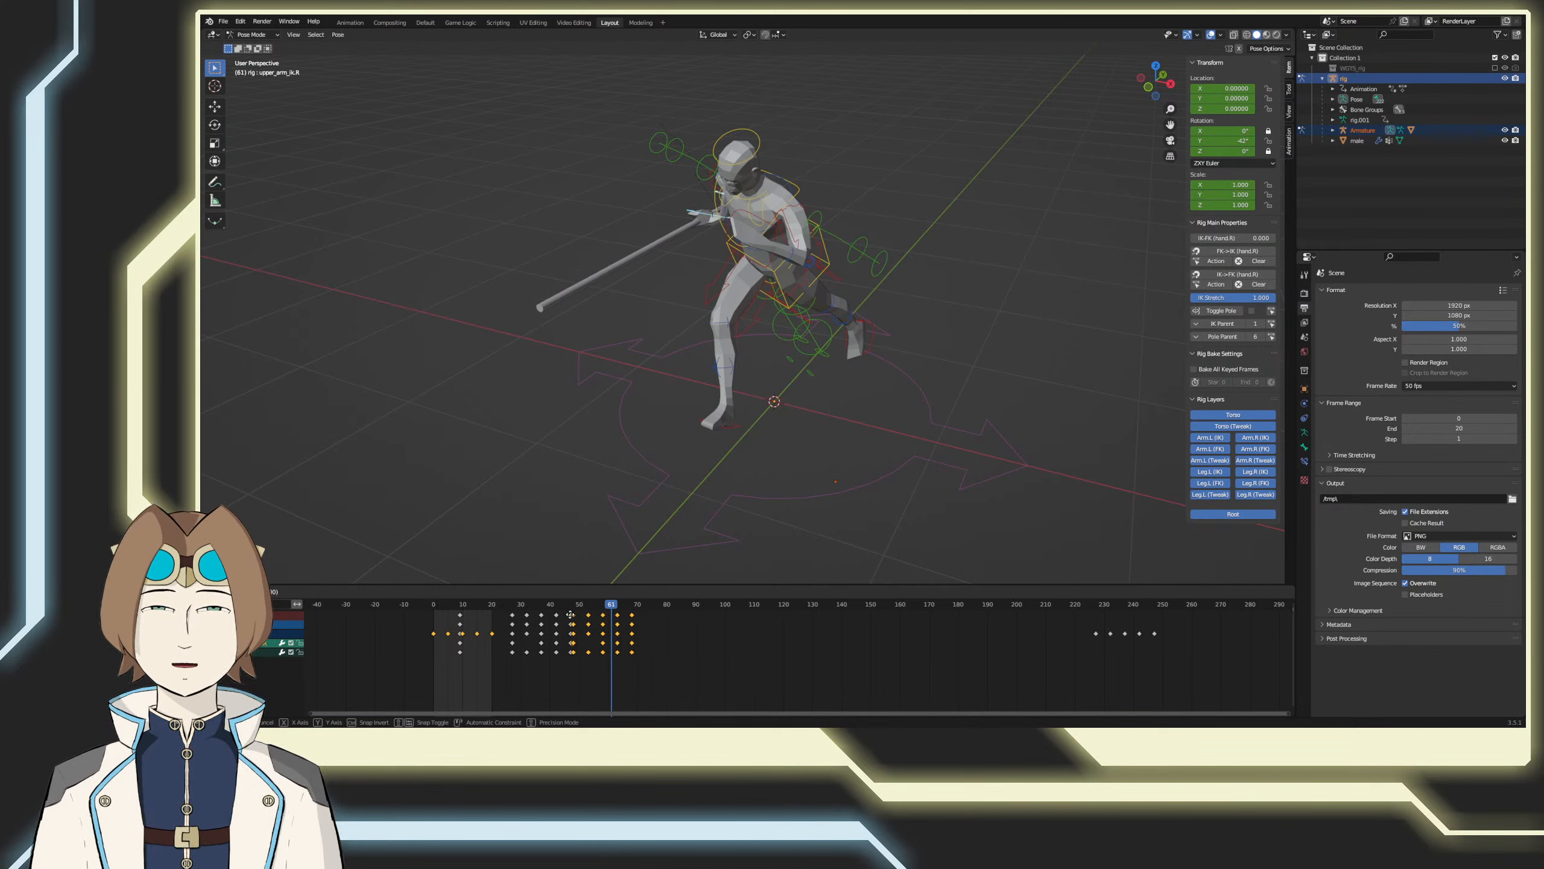
{"action": "left_click", "coordinate": [584, 635]}
{"action": "key", "text": "Delete"}
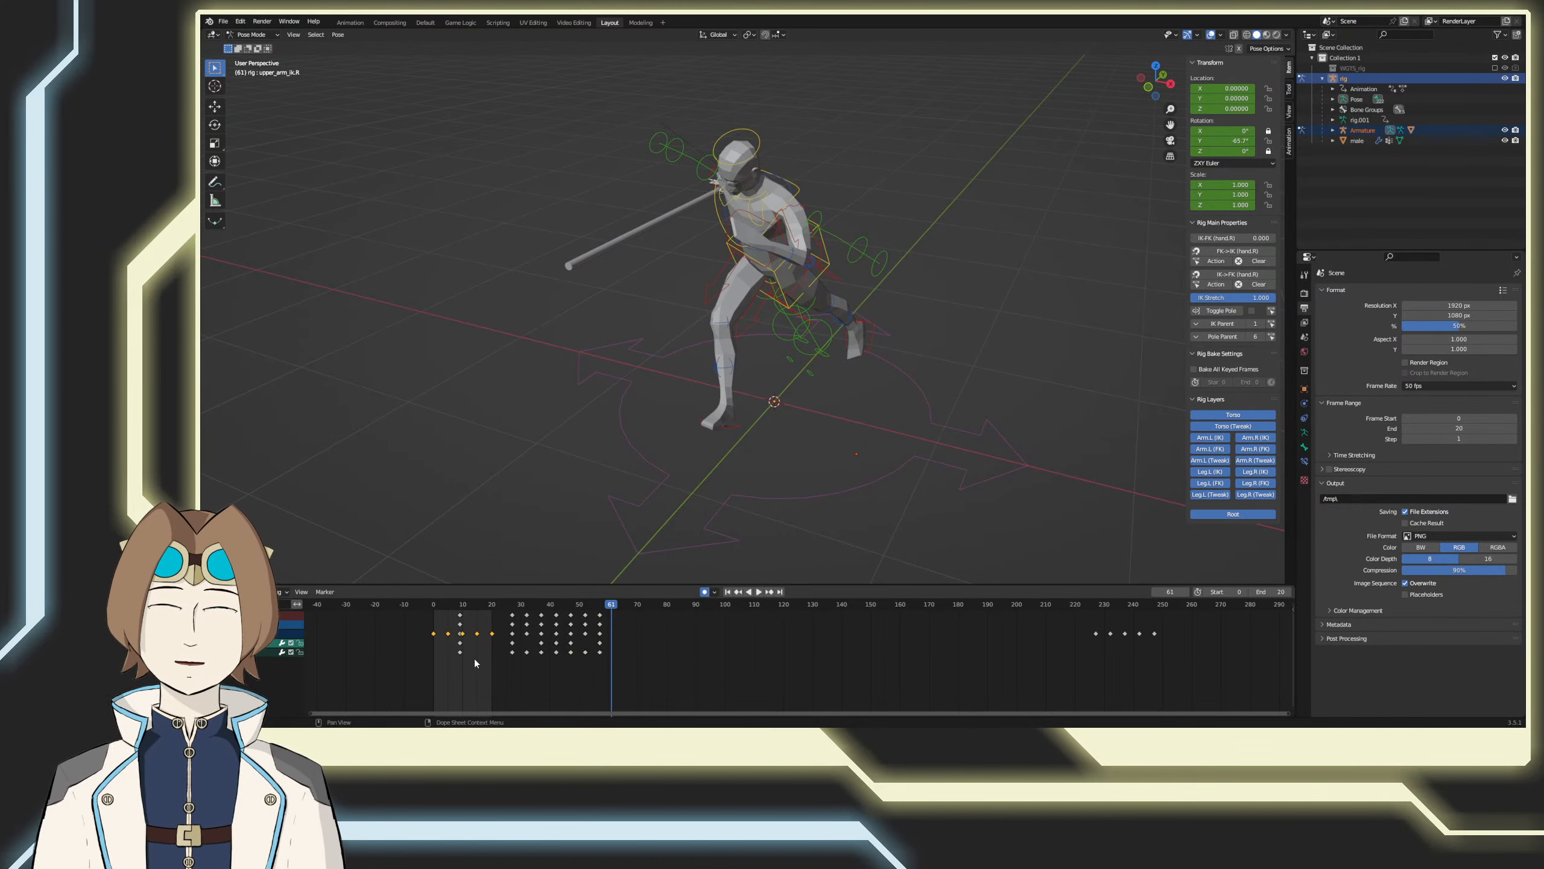
Step: Delete the stray keys at frame 9, shift the pasted right-arm keyframes to frames 0 to 20, and save the file
{"action": "left_click_drag", "start_coordinate": [516, 689], "coordinate": [635, 613], "text": "shift"}
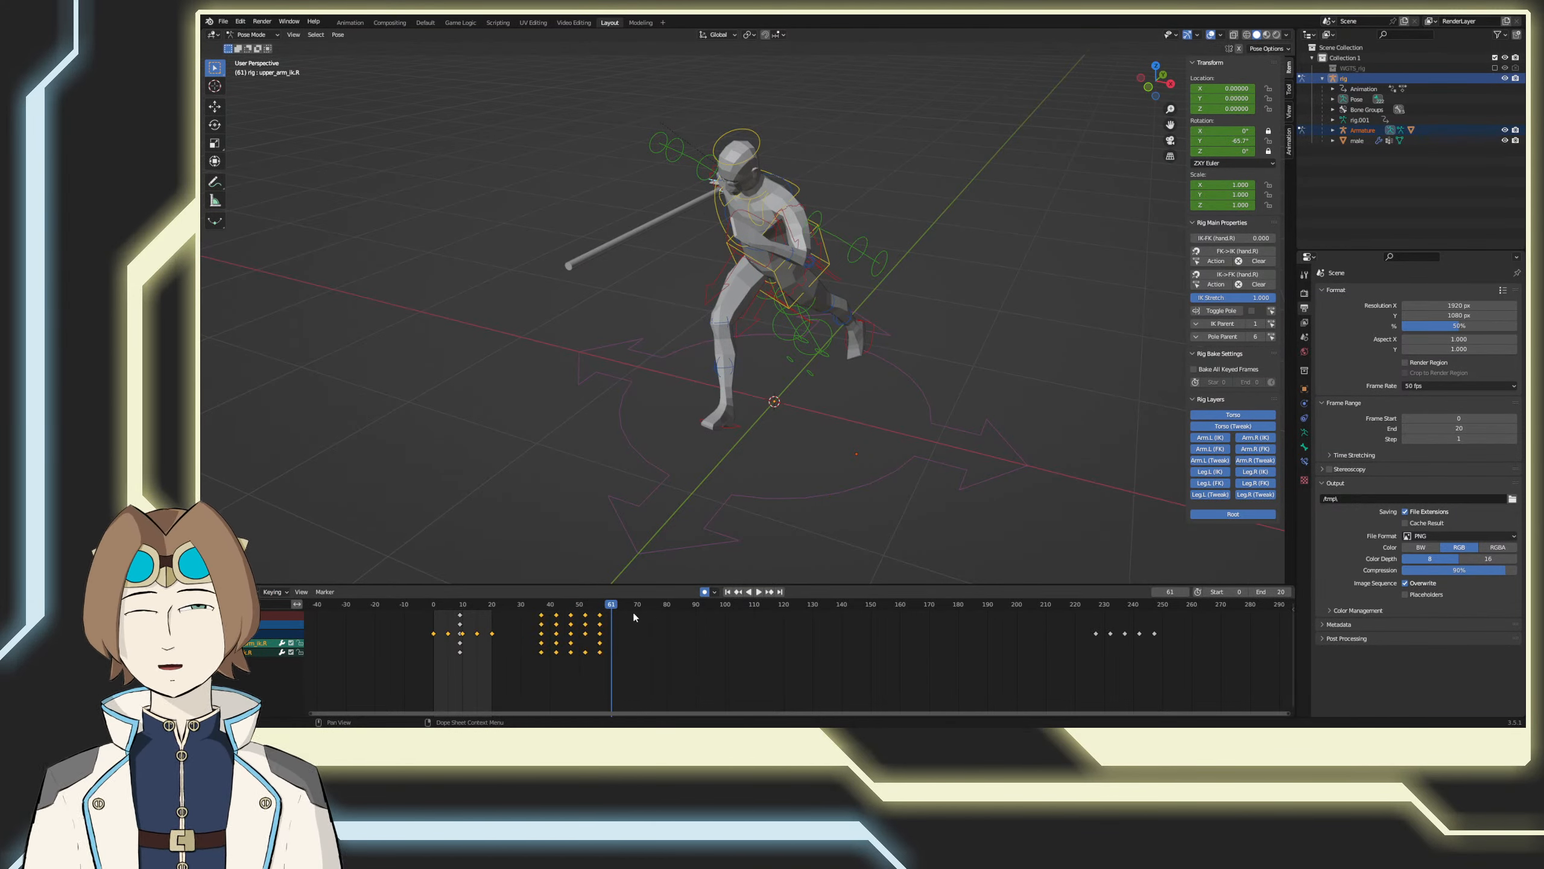
{"action": "left_click_drag", "start_coordinate": [514, 680], "coordinate": [405, 599]}
{"action": "key", "text": "Delete"}
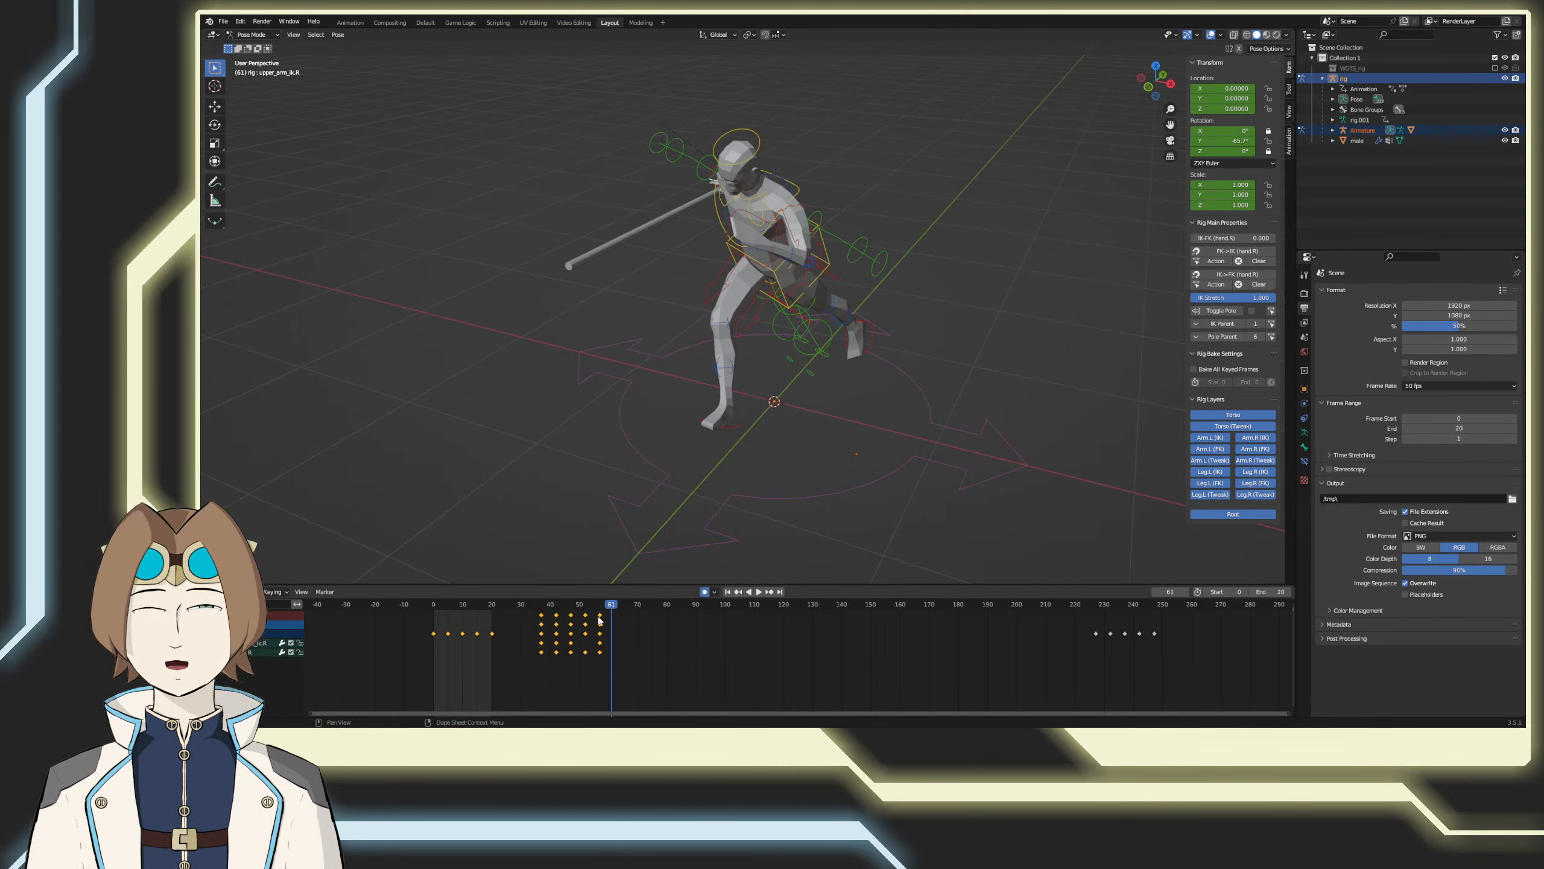
{"action": "key", "text": "g"}
{"action": "left_click", "coordinate": [490, 618]}
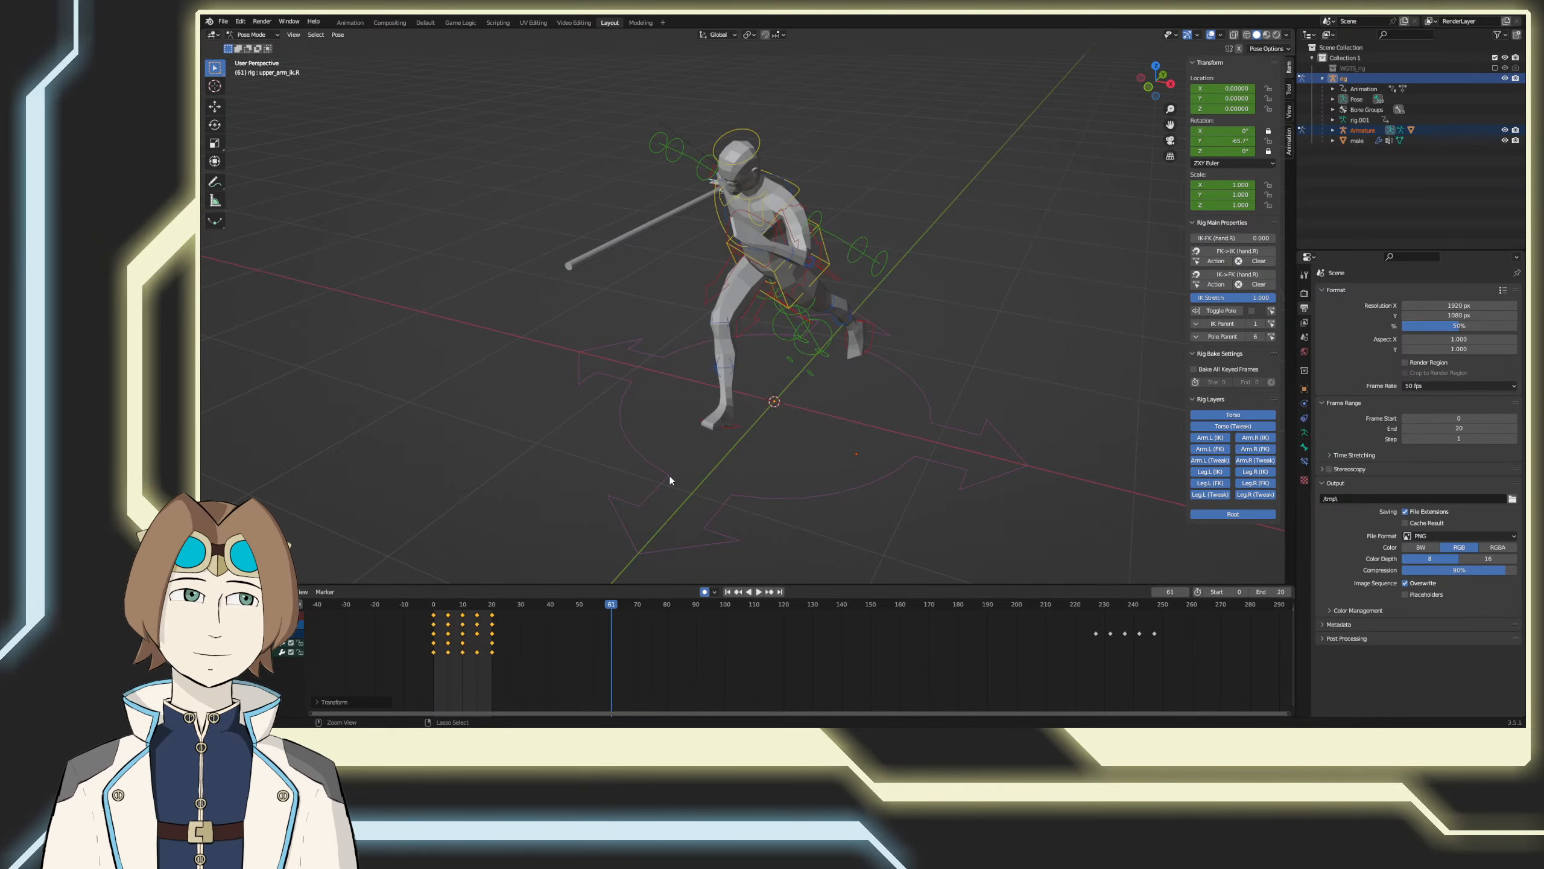
{"action": "key", "text": "ctrl+s"}
Step: Return to frame 0 and play the run cycle from the side to check the right arm swing
{"action": "middle_click_drag", "start_coordinate": [681, 502], "coordinate": [851, 465]}
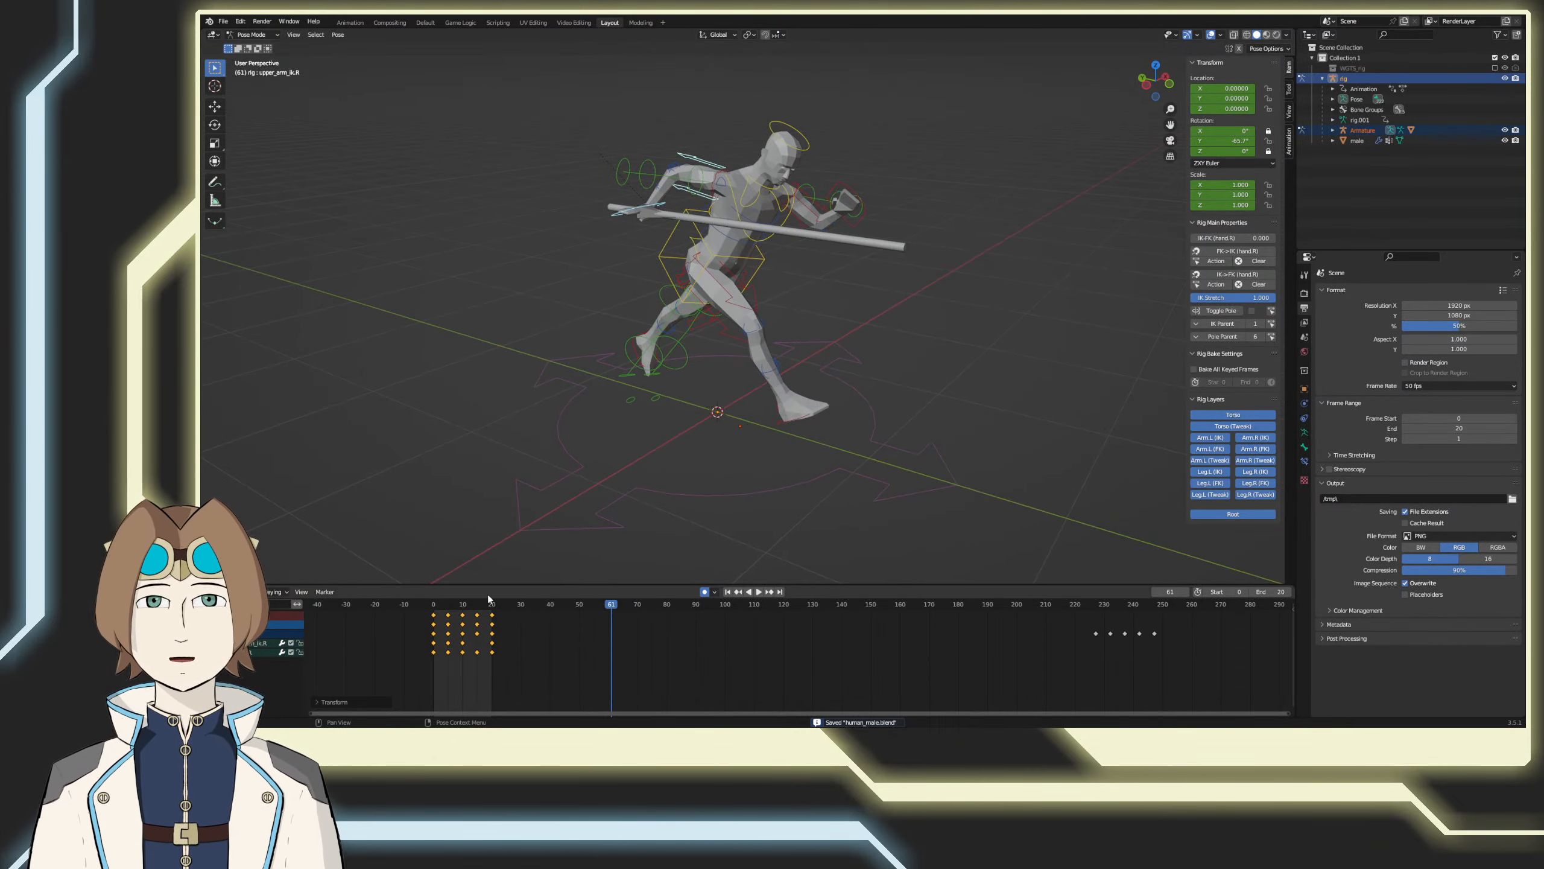
{"action": "left_click_drag", "start_coordinate": [490, 604], "coordinate": [418, 603]}
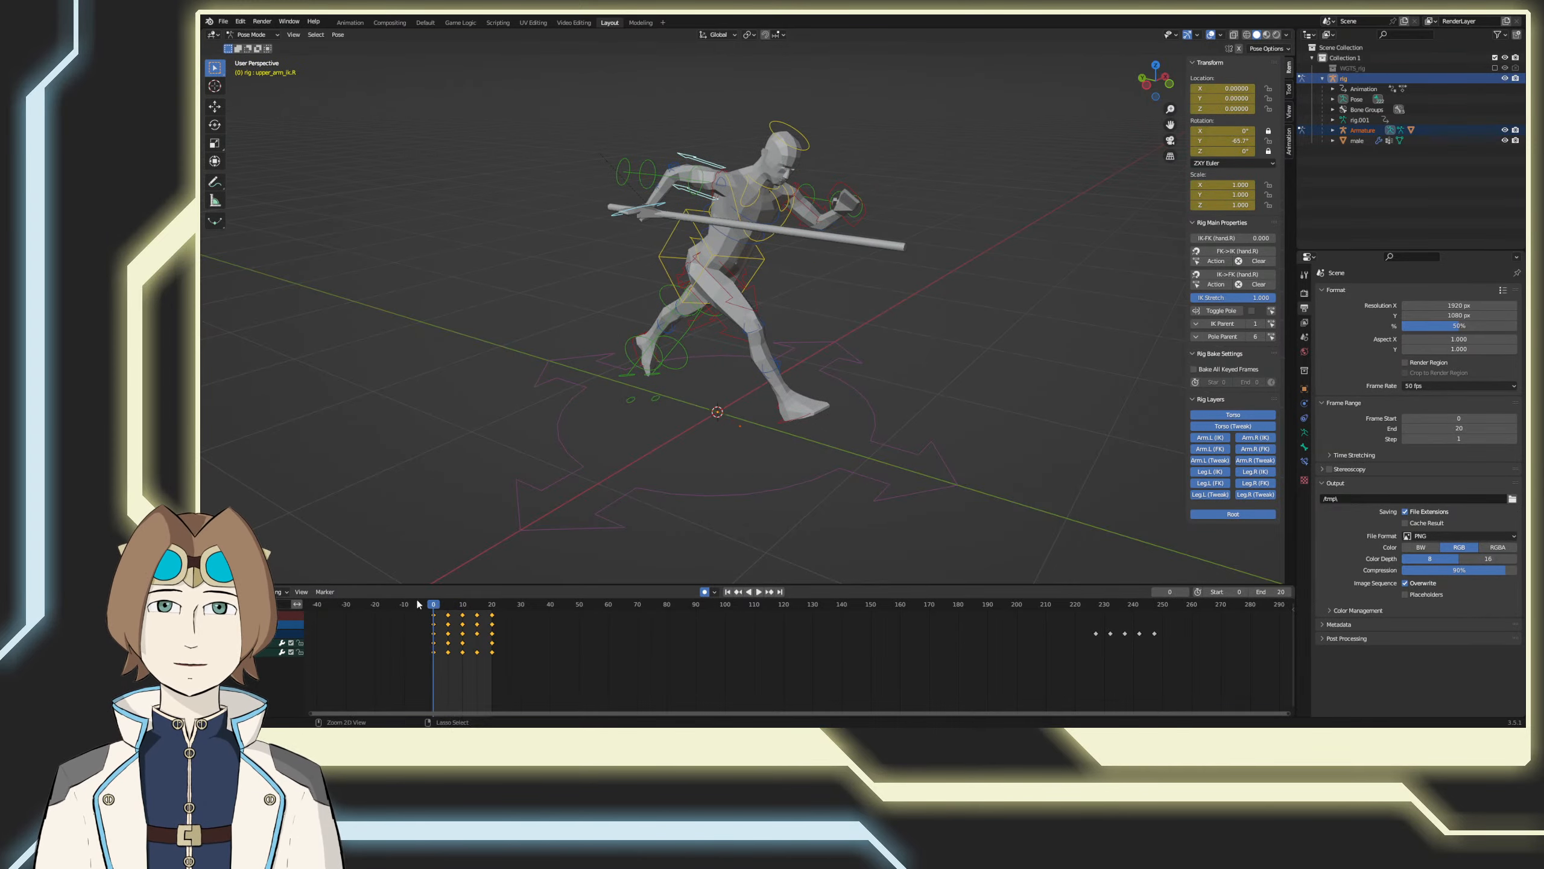
{"action": "left_click", "coordinate": [757, 592]}
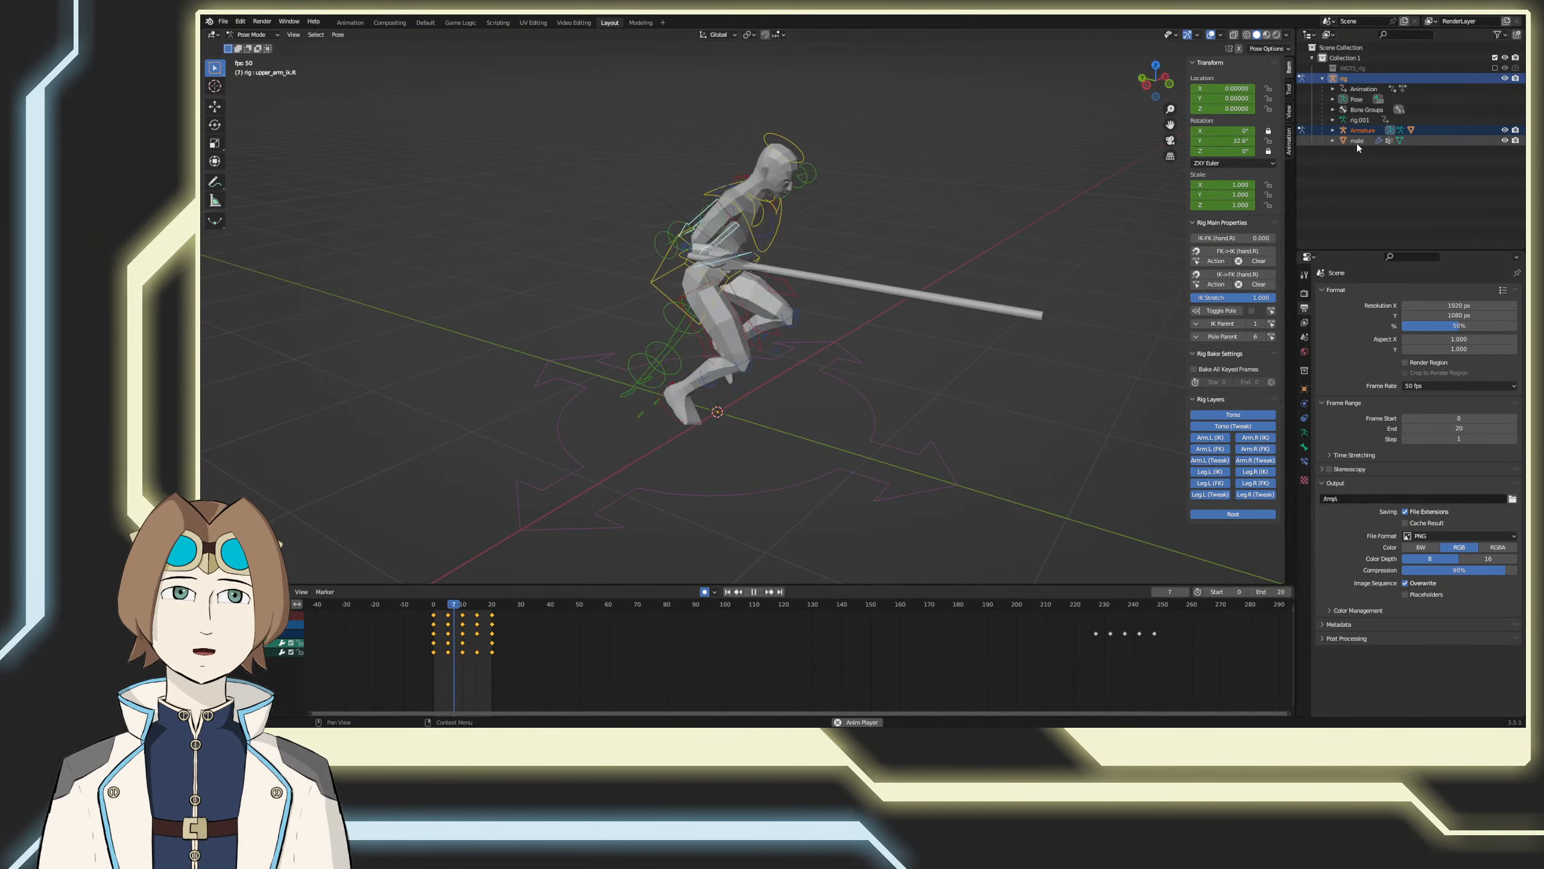
Step: Hide the Cylinder object parented to the Armature in the viewport and save the file
{"action": "left_click", "coordinate": [1333, 111]}
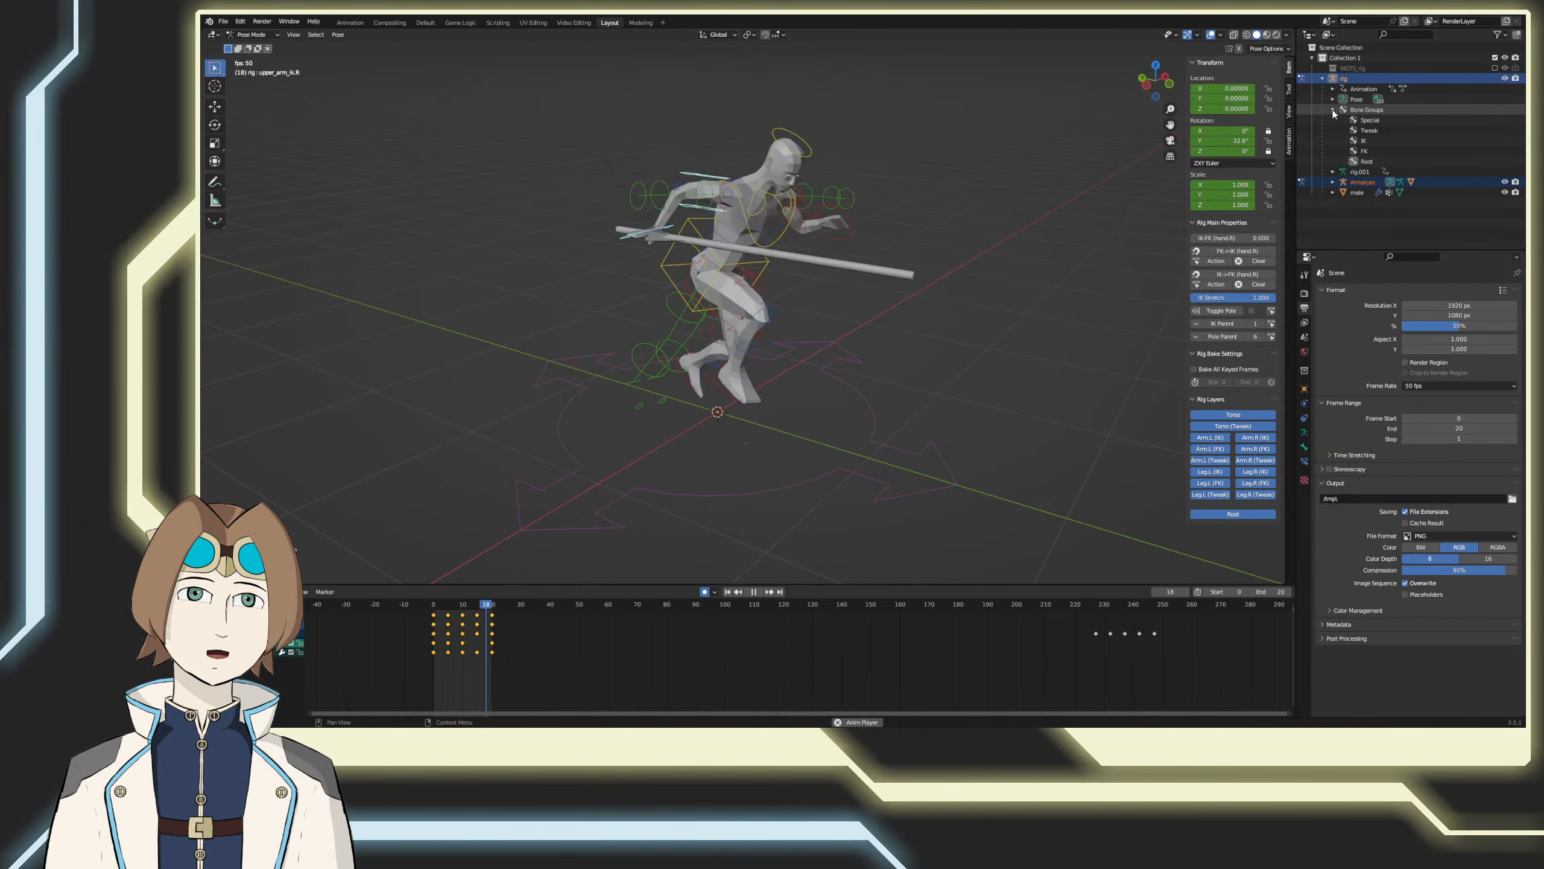
{"action": "left_click", "coordinate": [1332, 110]}
{"action": "left_click", "coordinate": [1333, 141]}
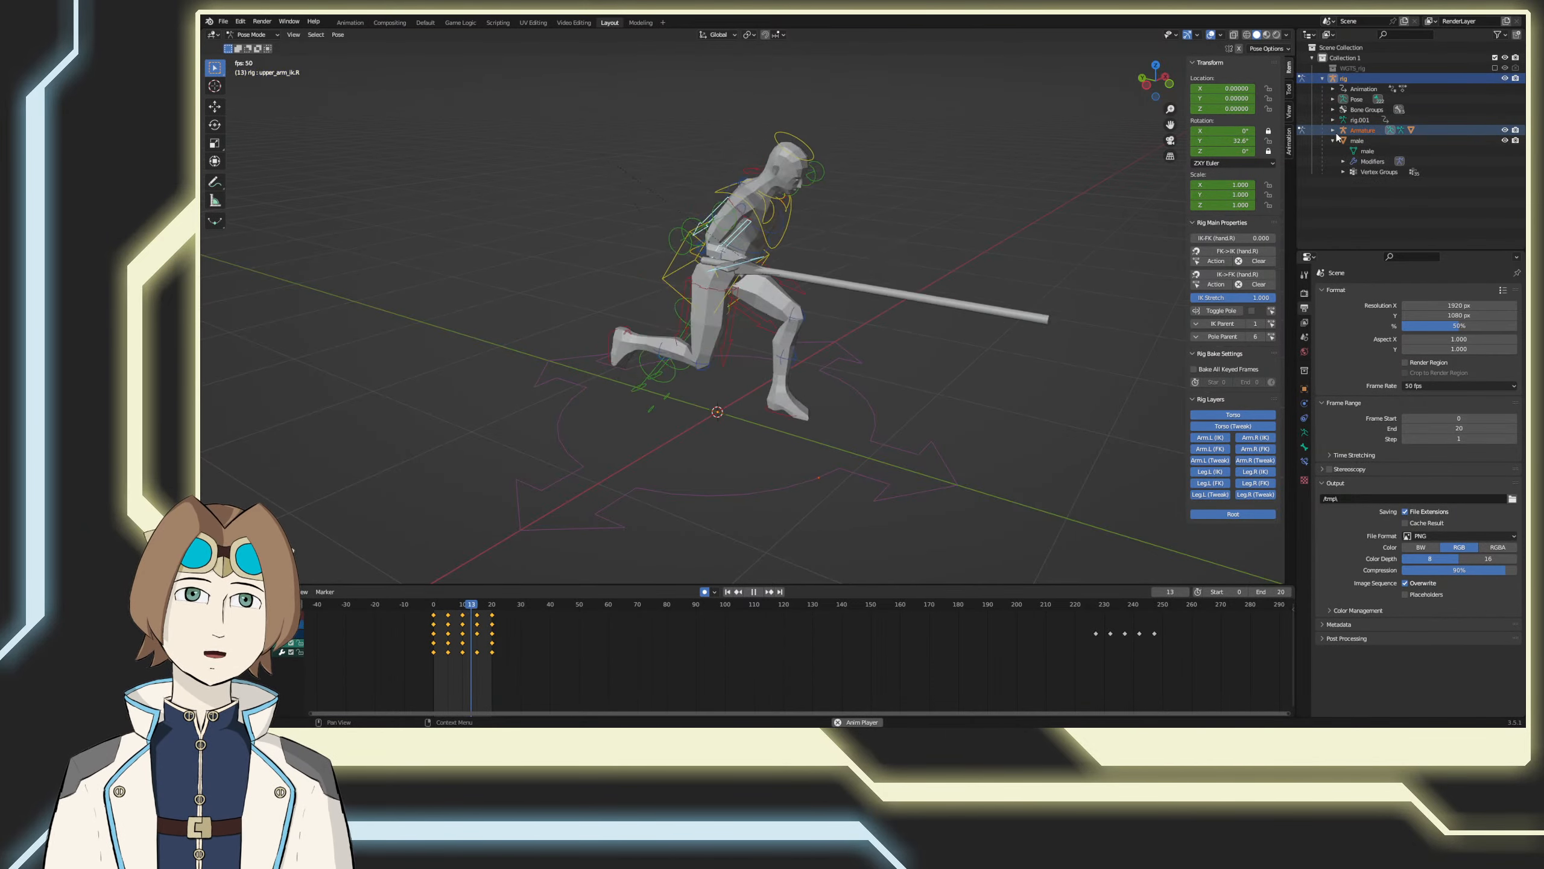
{"action": "left_click", "coordinate": [1333, 140]}
{"action": "left_click", "coordinate": [1332, 130]}
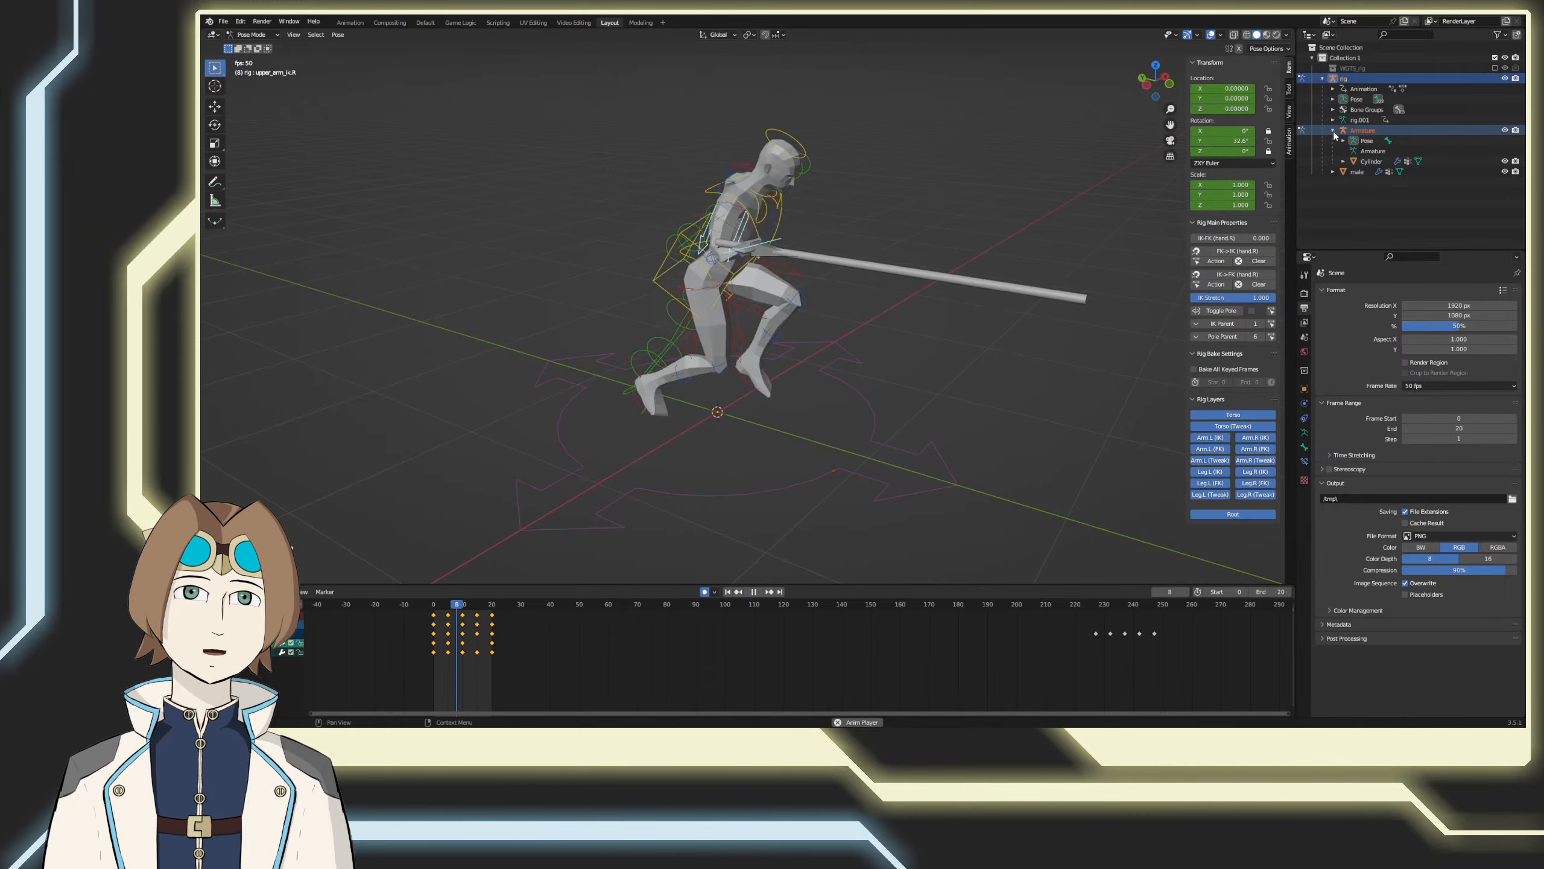
{"action": "left_click", "coordinate": [1504, 161]}
{"action": "key", "text": "ctrl+s"}
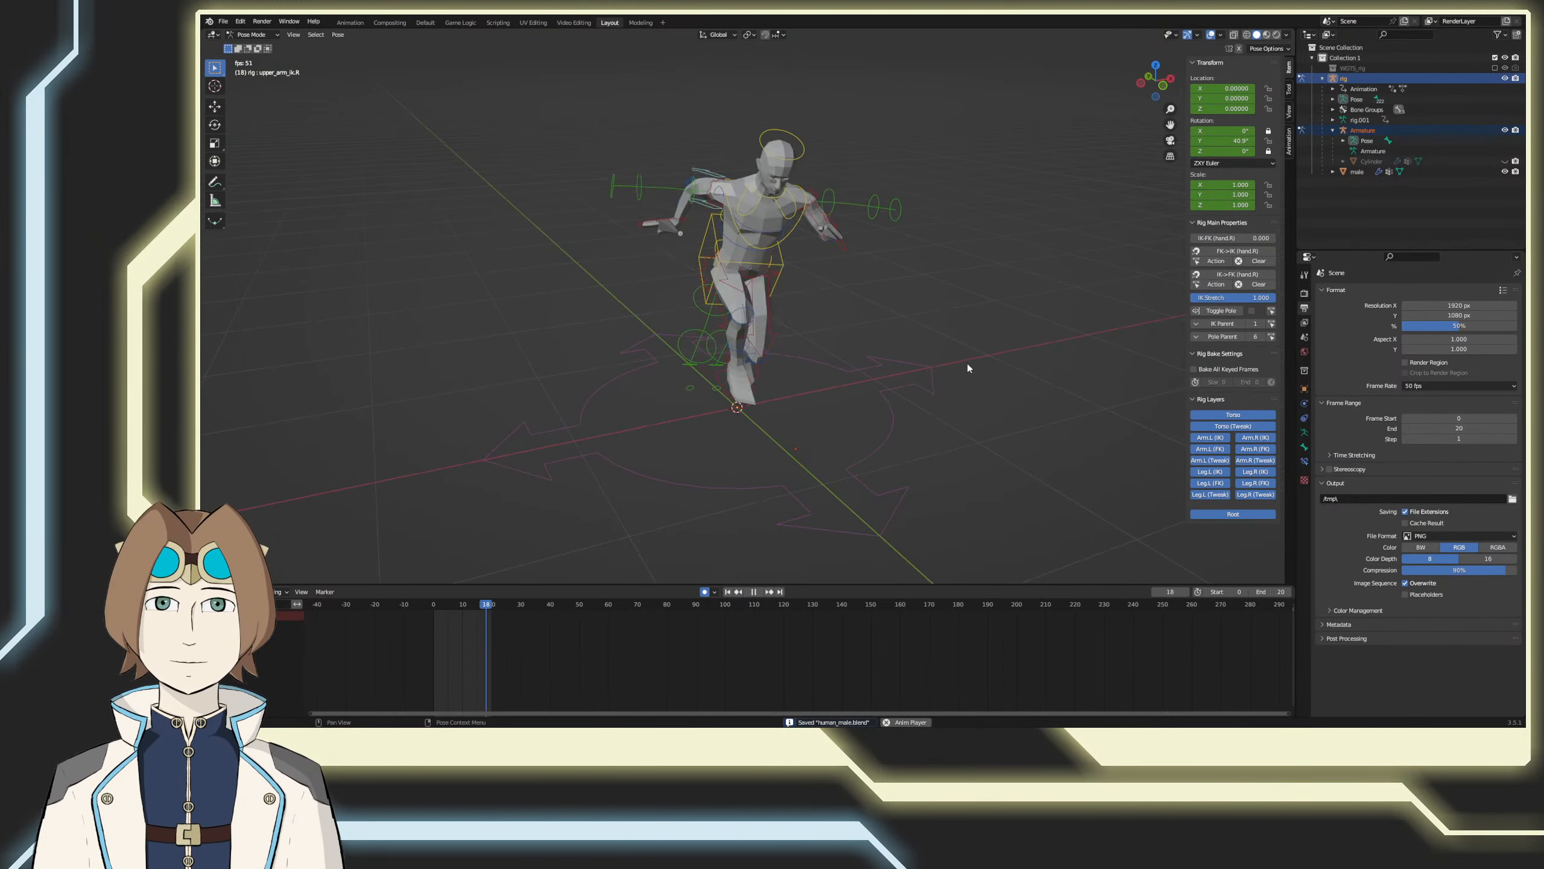
Step: Stop playback and, at frame 0 in the front view, rotate the right hand control by about 81°
{"action": "middle_click_drag", "start_coordinate": [967, 363], "coordinate": [936, 371]}
{"action": "left_click", "coordinate": [754, 591]}
{"action": "middle_click_drag", "start_coordinate": [763, 488], "coordinate": [435, 556]}
{"action": "left_click", "coordinate": [667, 295]}
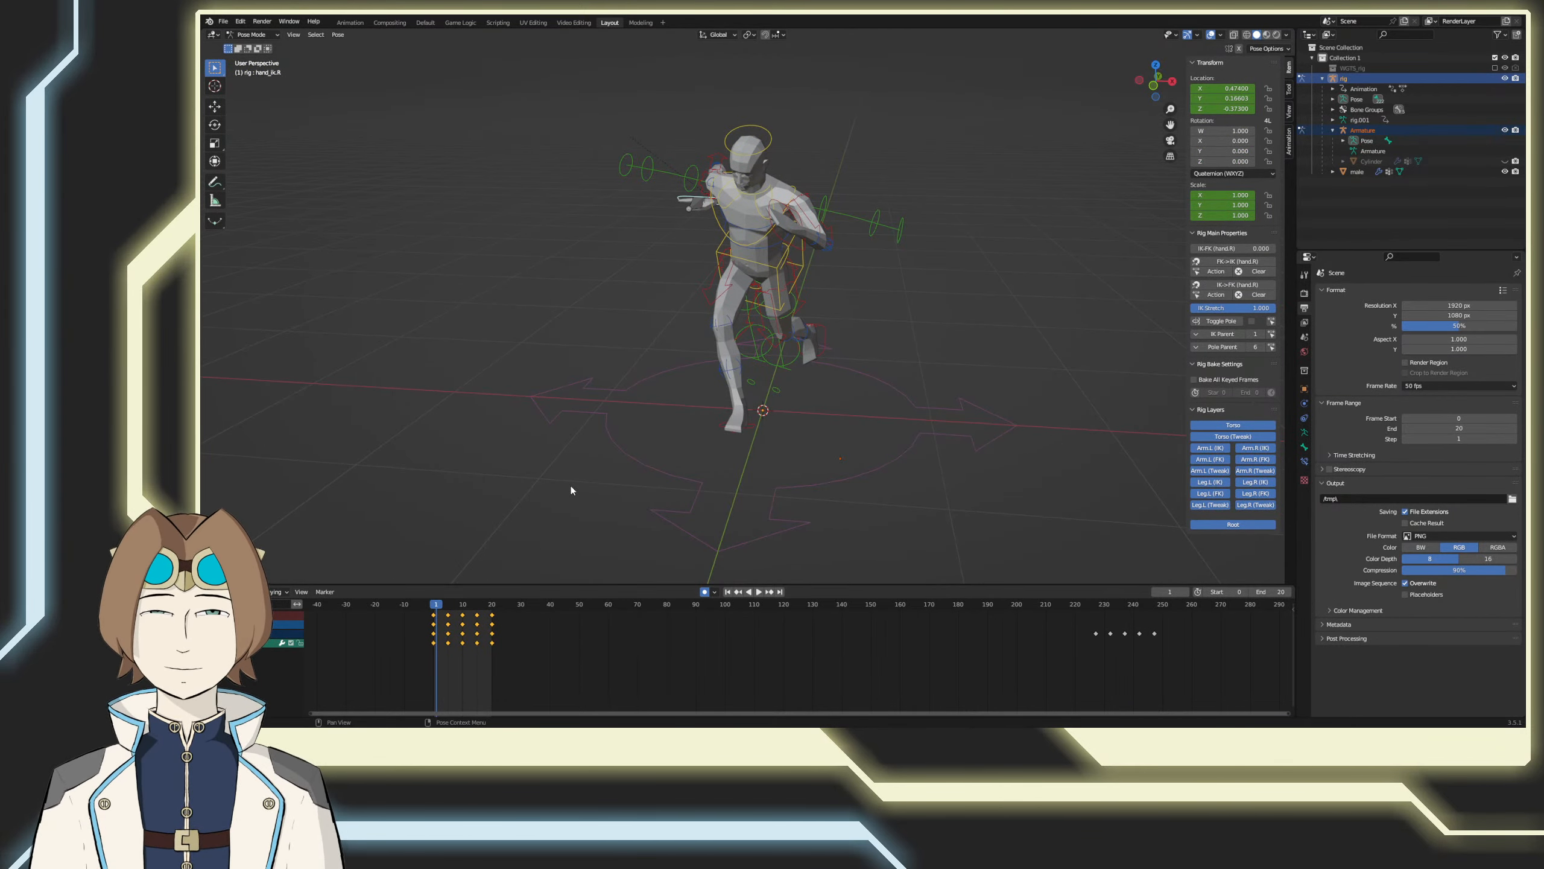
{"action": "key", "text": "KP_1"}
{"action": "left_click", "coordinate": [435, 602]}
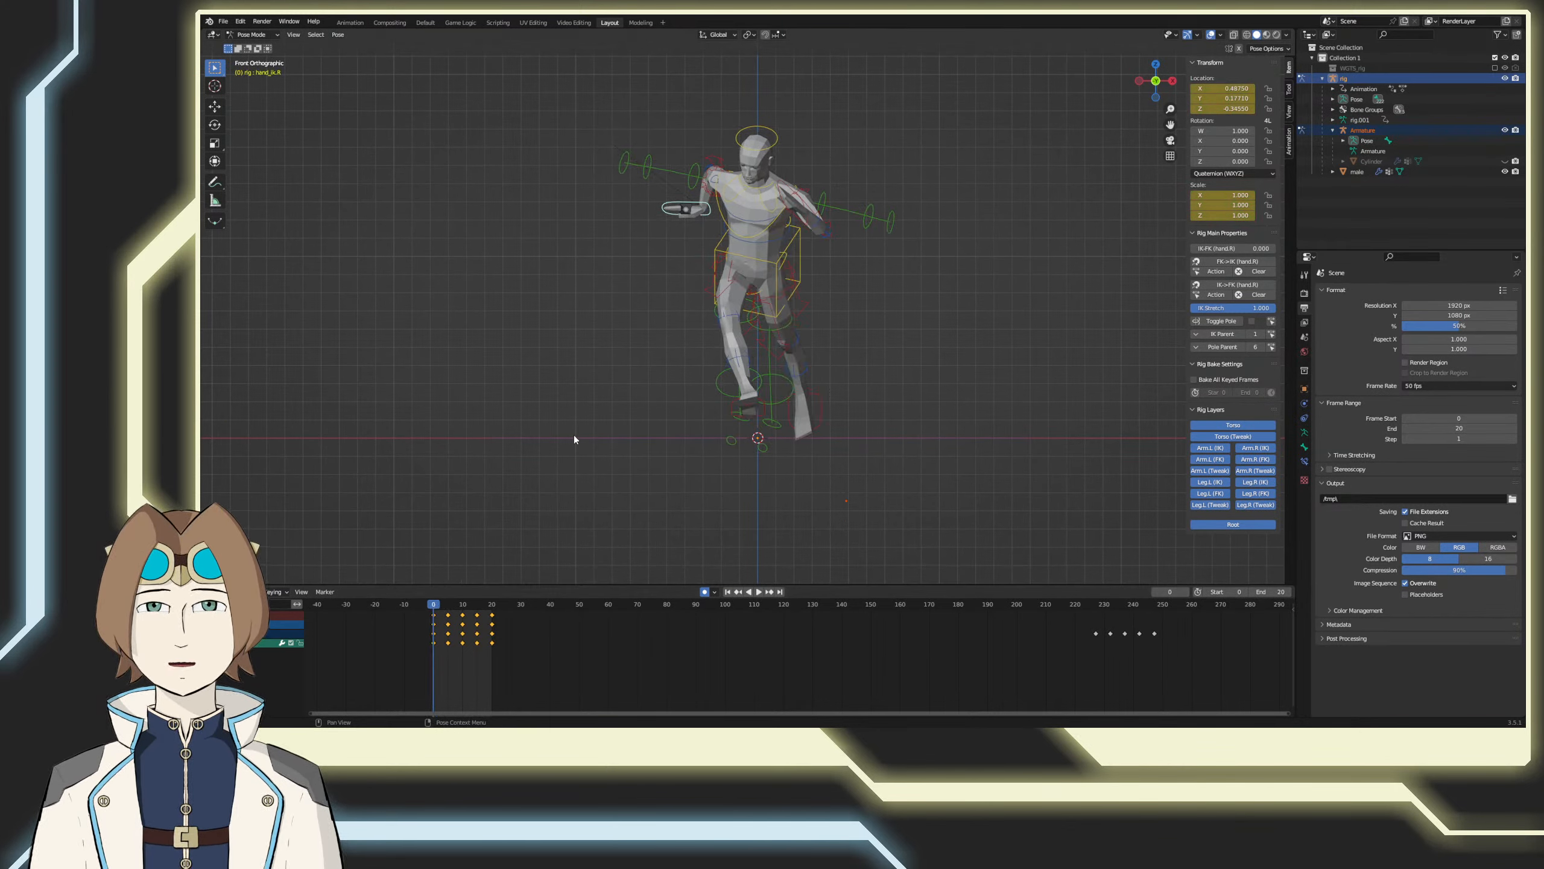
{"action": "key", "text": "r"}
{"action": "left_click", "coordinate": [876, 339]}
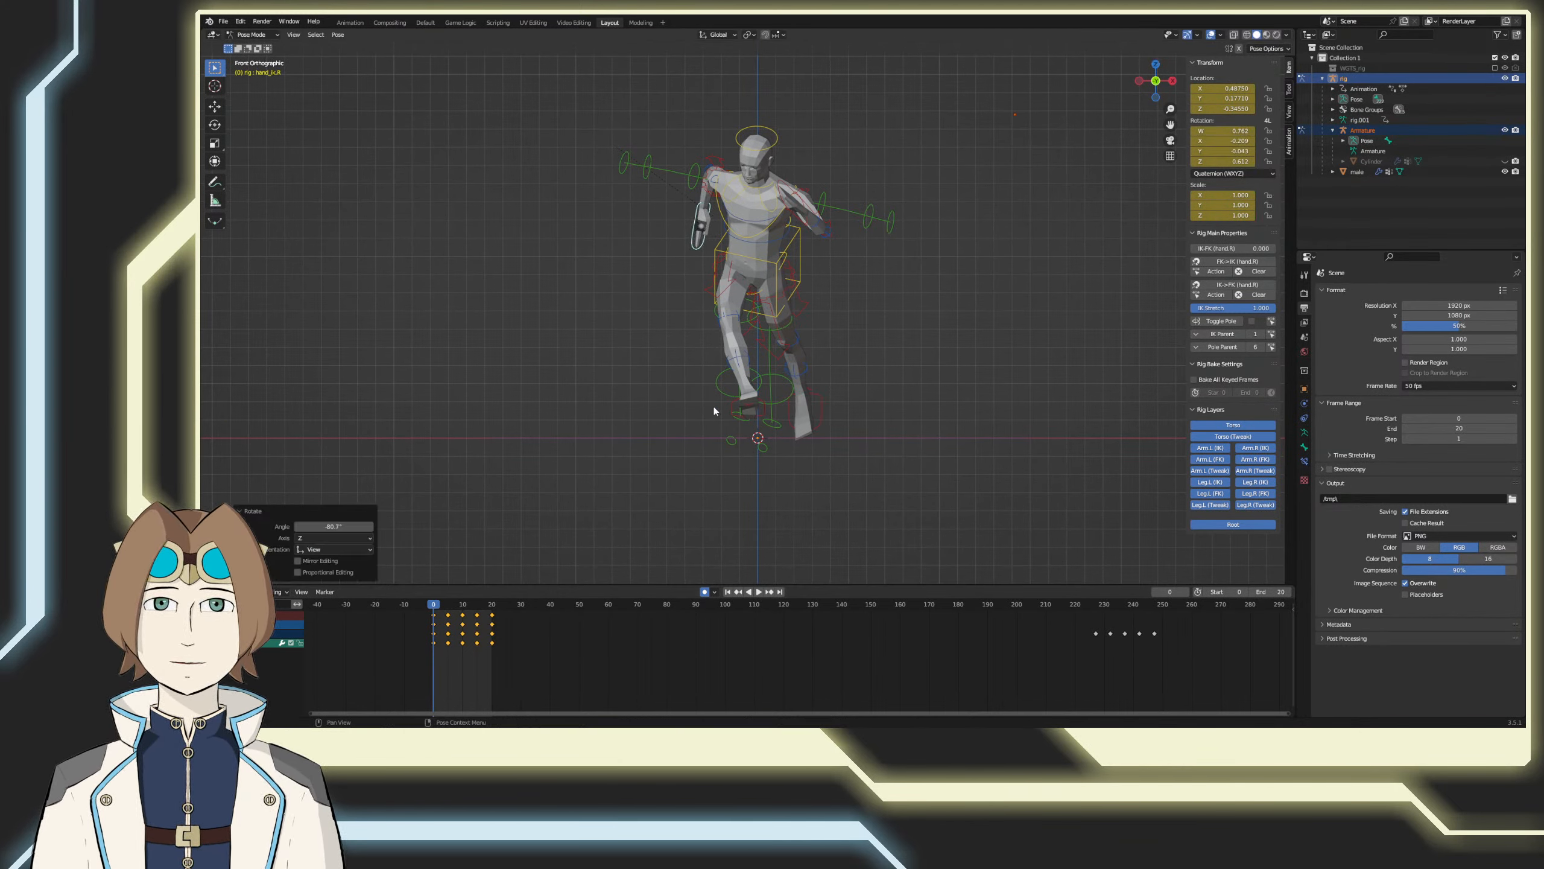
Step: At frame 10, rotate the right hand control in side view by about -122° and fine-tune it by about 4°
{"action": "left_click_drag", "start_coordinate": [435, 605], "coordinate": [462, 602]}
{"action": "middle_click_drag", "start_coordinate": [474, 563], "coordinate": [658, 501]}
{"action": "key", "text": "KP_3"}
{"action": "key", "text": "ctrl+KP_3"}
{"action": "key", "text": "r"}
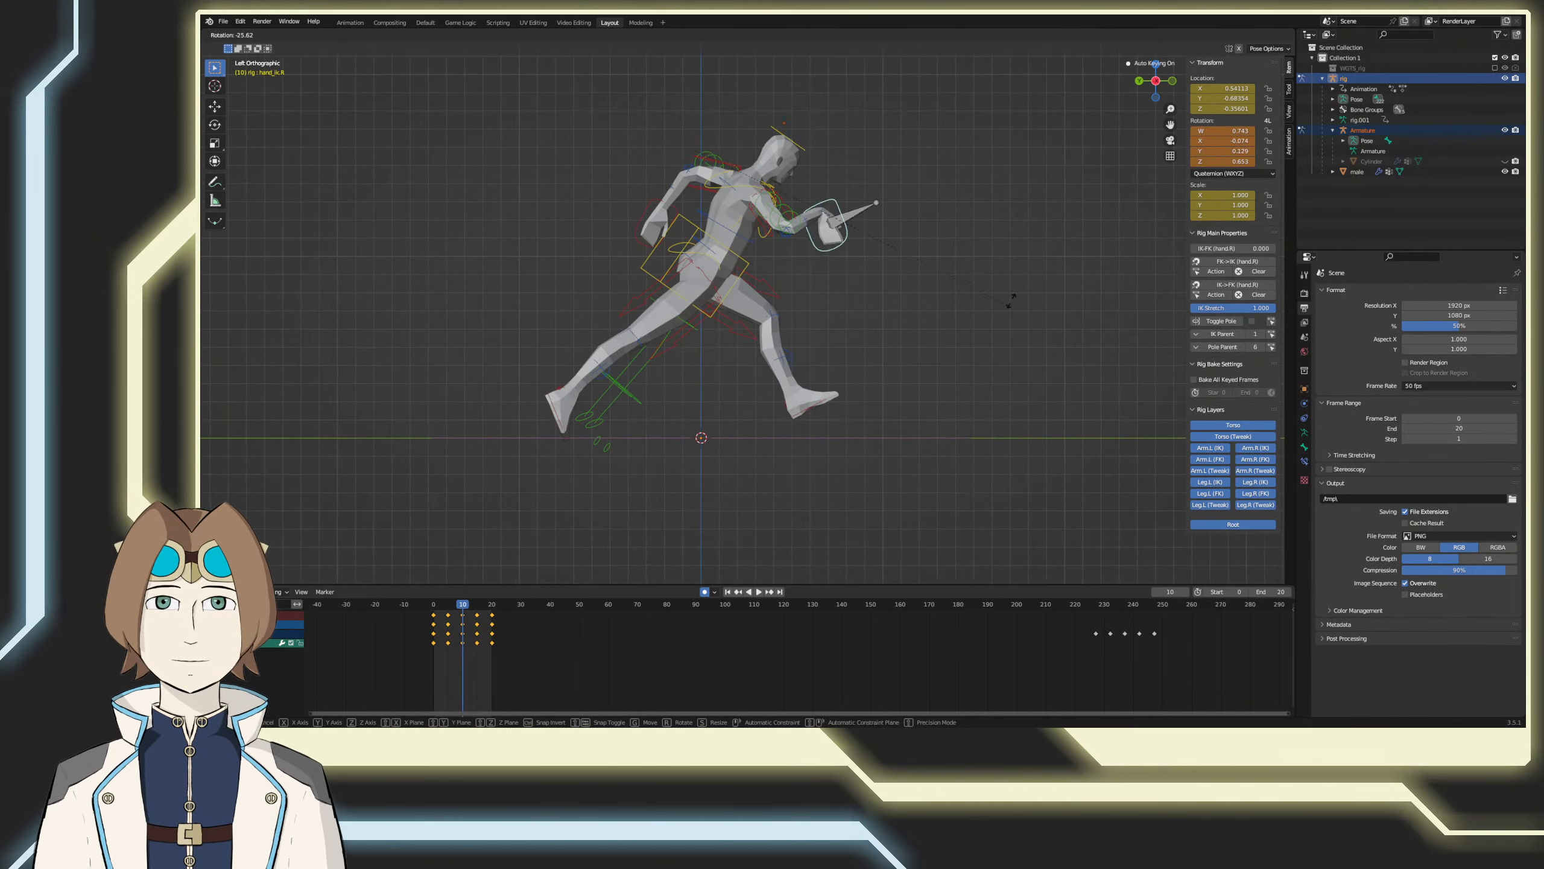
{"action": "left_click", "coordinate": [902, 537]}
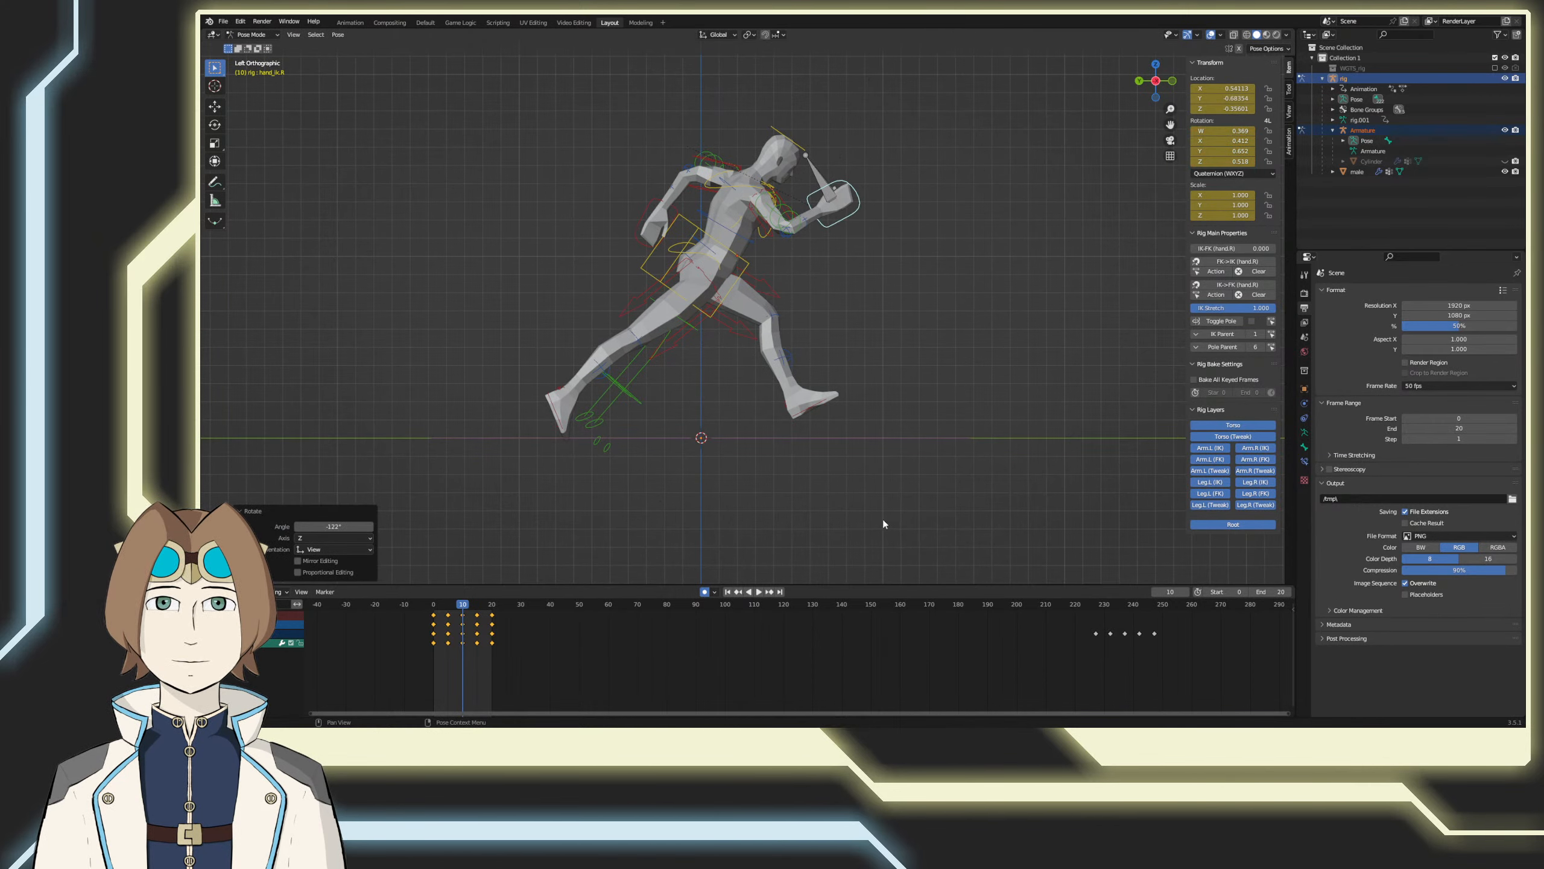
{"action": "key", "text": "r"}
{"action": "left_click", "coordinate": [933, 520]}
Step: Rotate the right hand control by about 41° in the top view at frame 10, check its orientation, and save the file
{"action": "key", "text": "KP_1"}
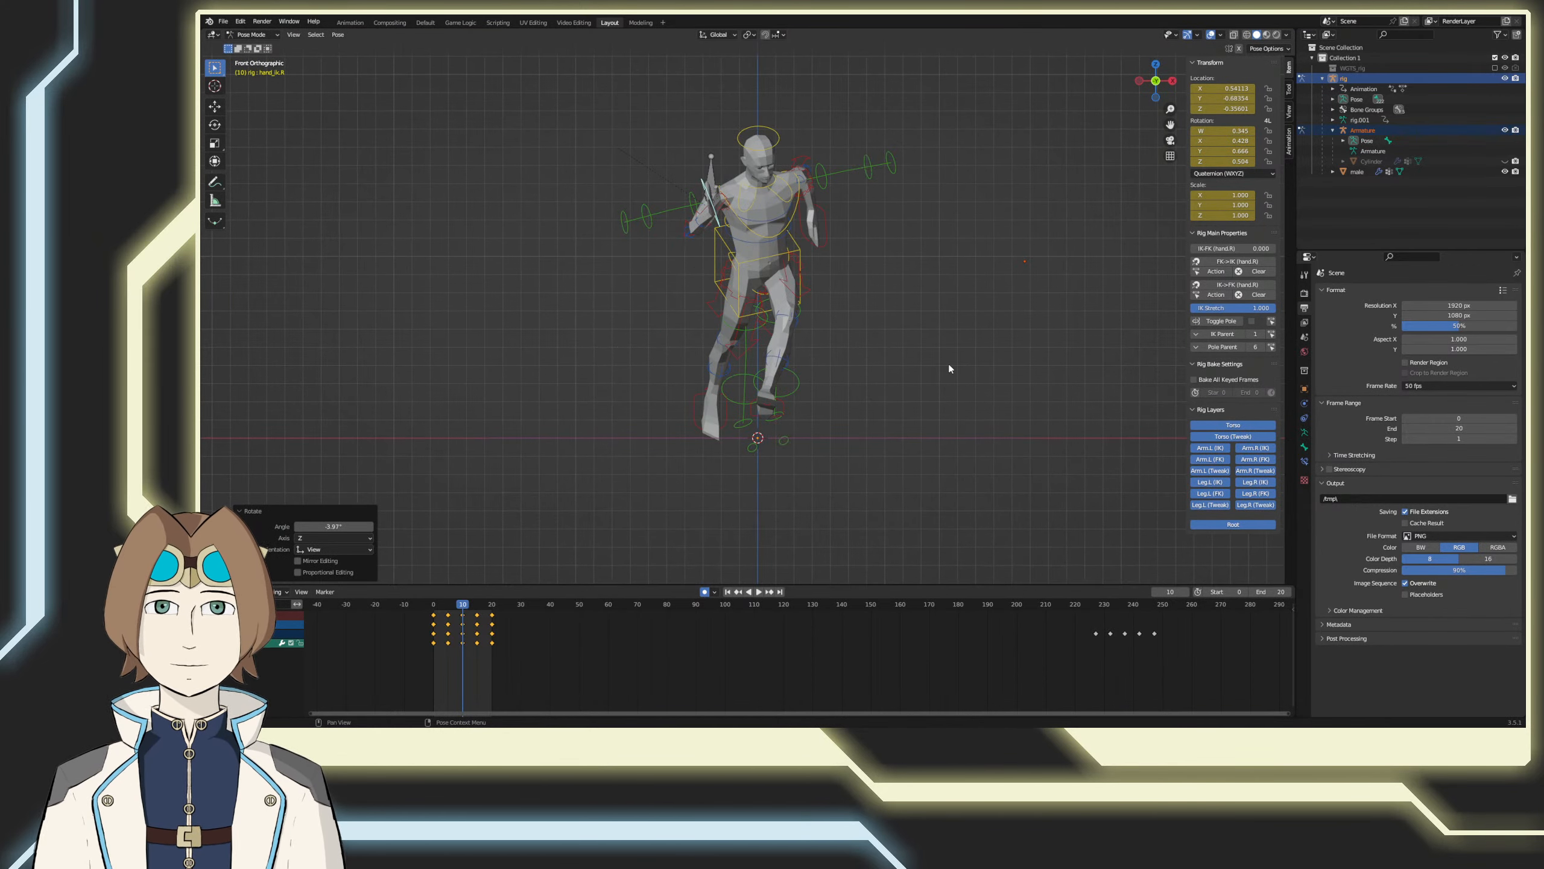
{"action": "middle_click_drag", "start_coordinate": [943, 375], "coordinate": [941, 451]}
{"action": "key", "text": "KP_7"}
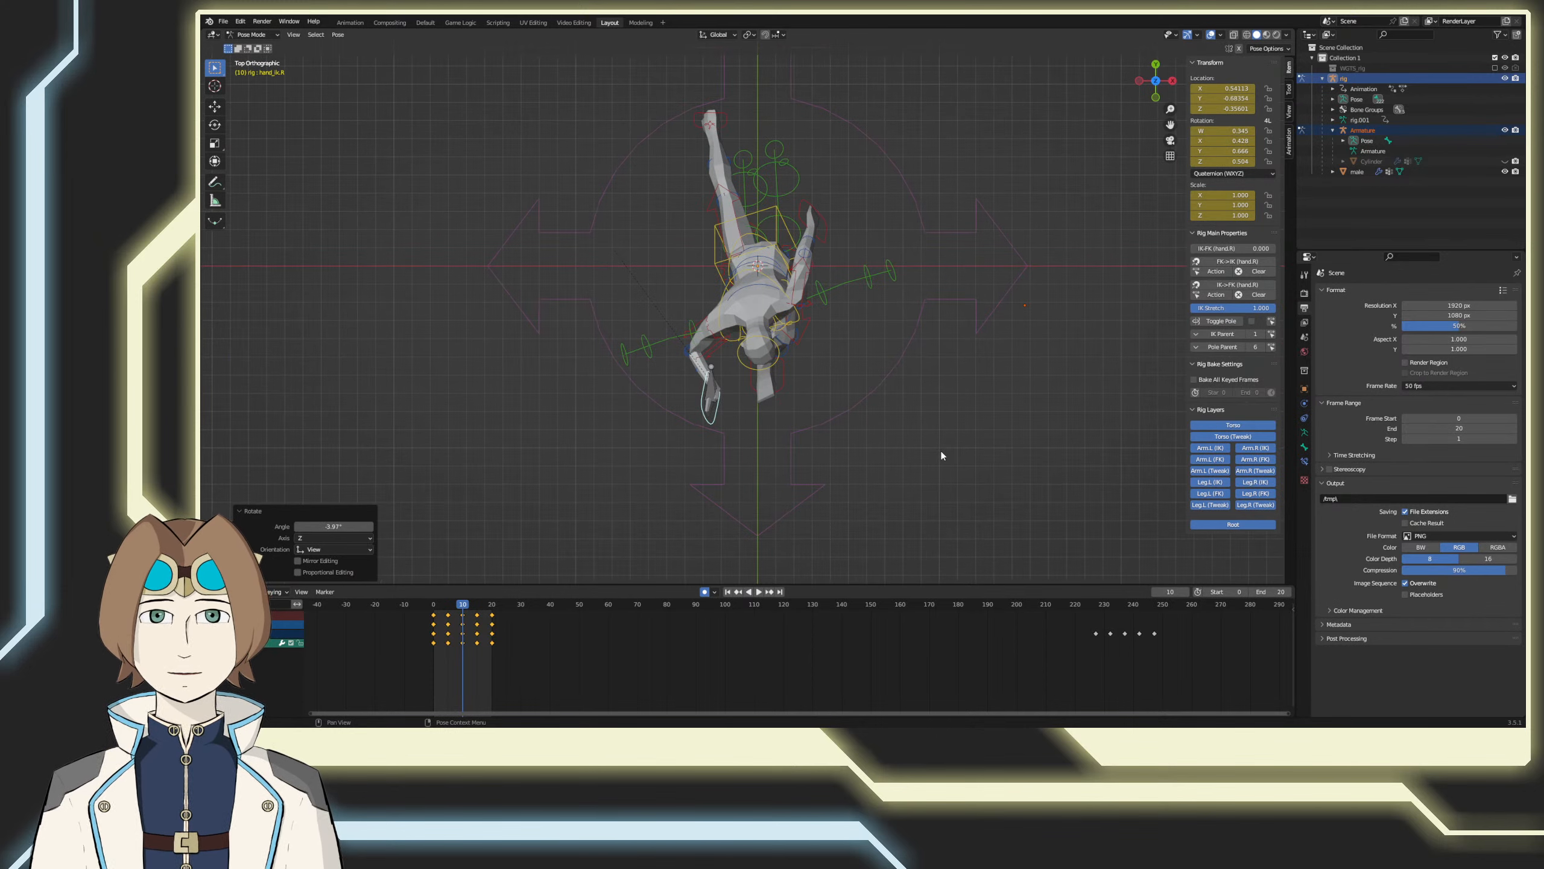
{"action": "key", "text": "r"}
{"action": "left_click", "coordinate": [927, 287]}
{"action": "key", "text": "KP_1"}
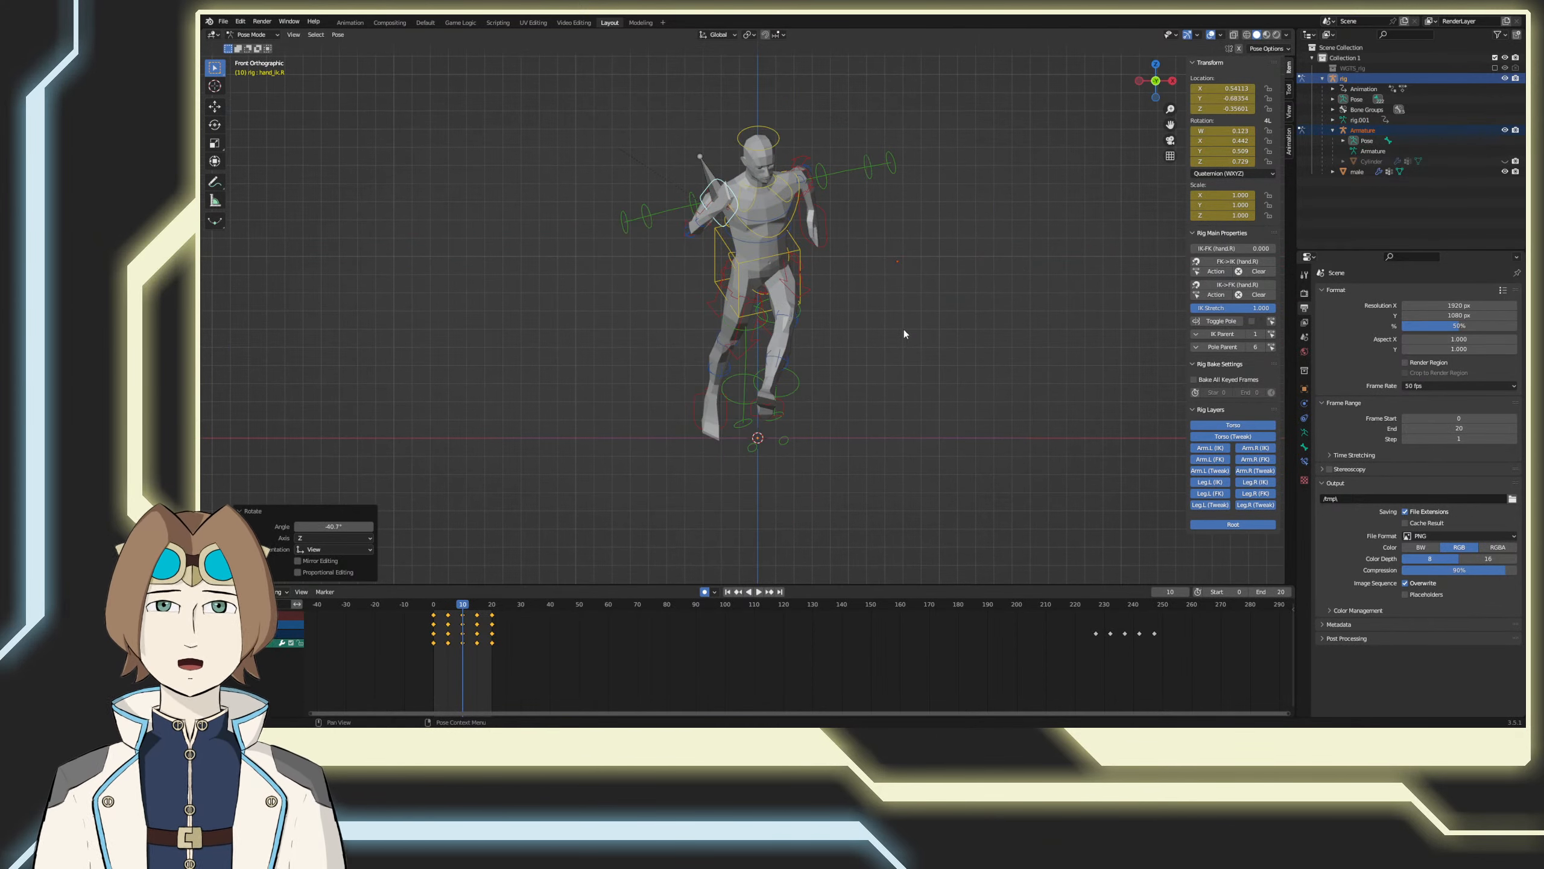
{"action": "middle_click_drag", "start_coordinate": [801, 271], "coordinate": [729, 315]}
{"action": "key", "text": "r"}
{"action": "left_click", "coordinate": [759, 285]}
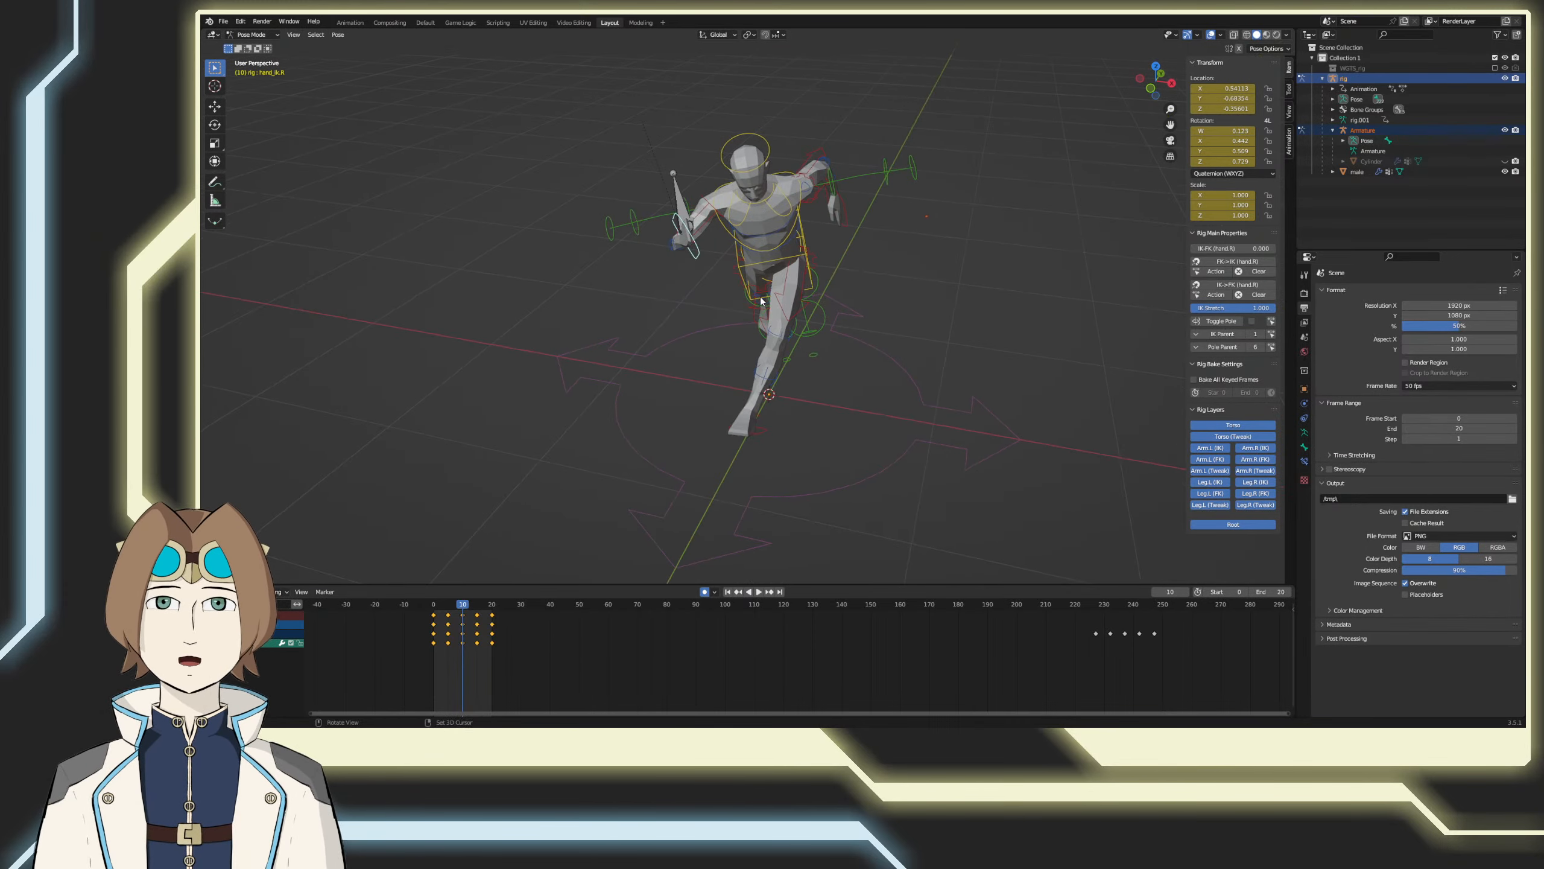
{"action": "key", "text": "r"}
{"action": "left_click", "coordinate": [700, 317]}
{"action": "middle_click_drag", "start_coordinate": [642, 418], "coordinate": [692, 413]}
Step: At frame 0, rotate the right hand control about 34° in side view and about 4° in front view
{"action": "left_click", "coordinate": [433, 603]}
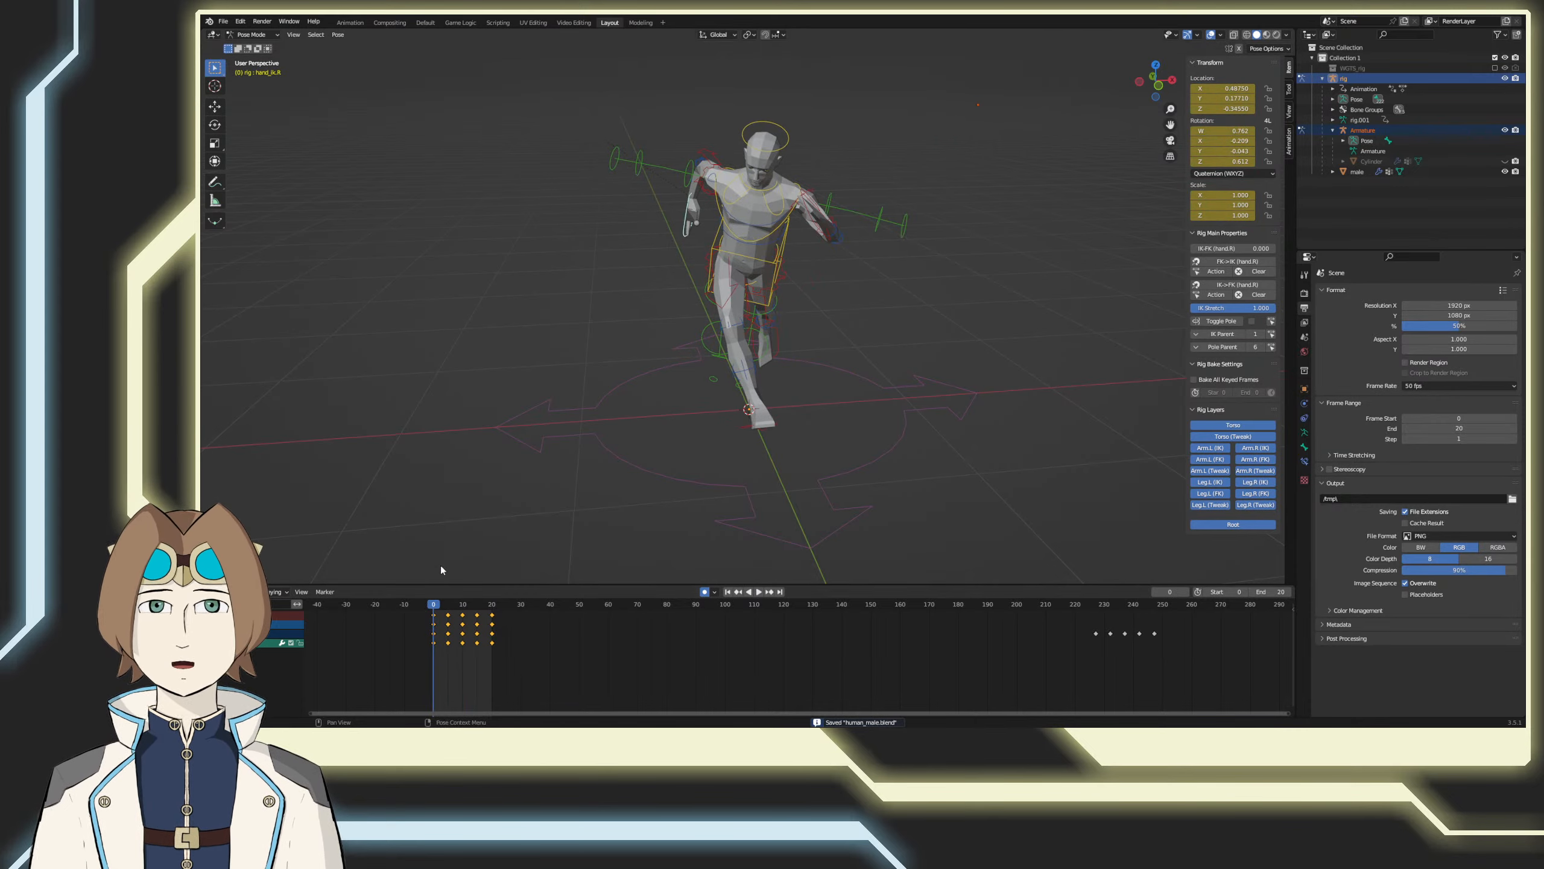
{"action": "middle_click_drag", "start_coordinate": [440, 566], "coordinate": [707, 481]}
{"action": "key", "text": "ctrl+KP_3"}
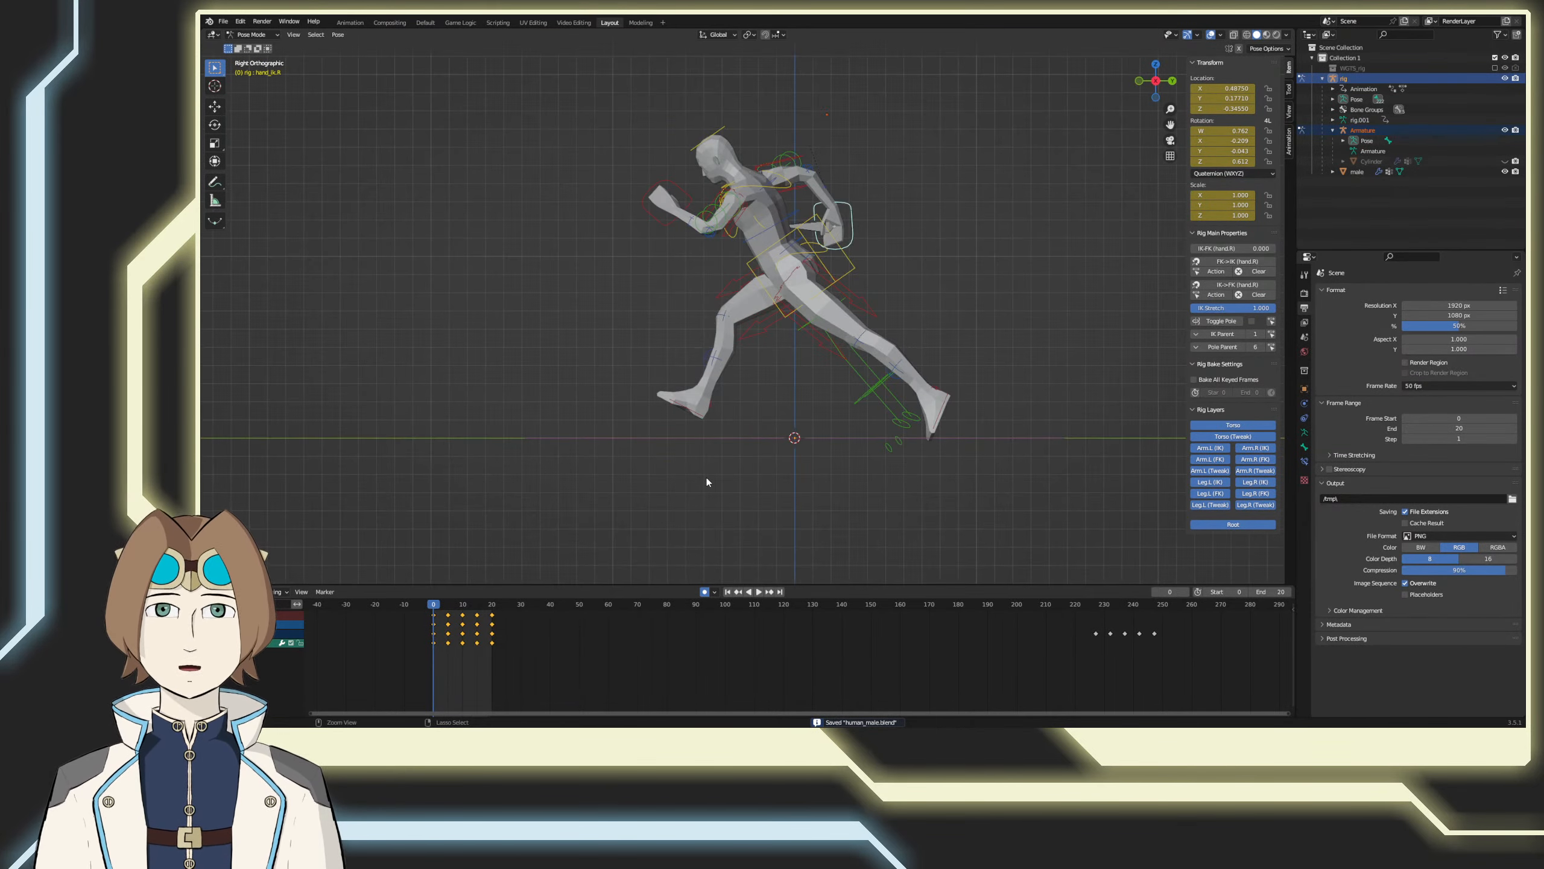
{"action": "key", "text": "r"}
{"action": "left_click", "coordinate": [820, 483]}
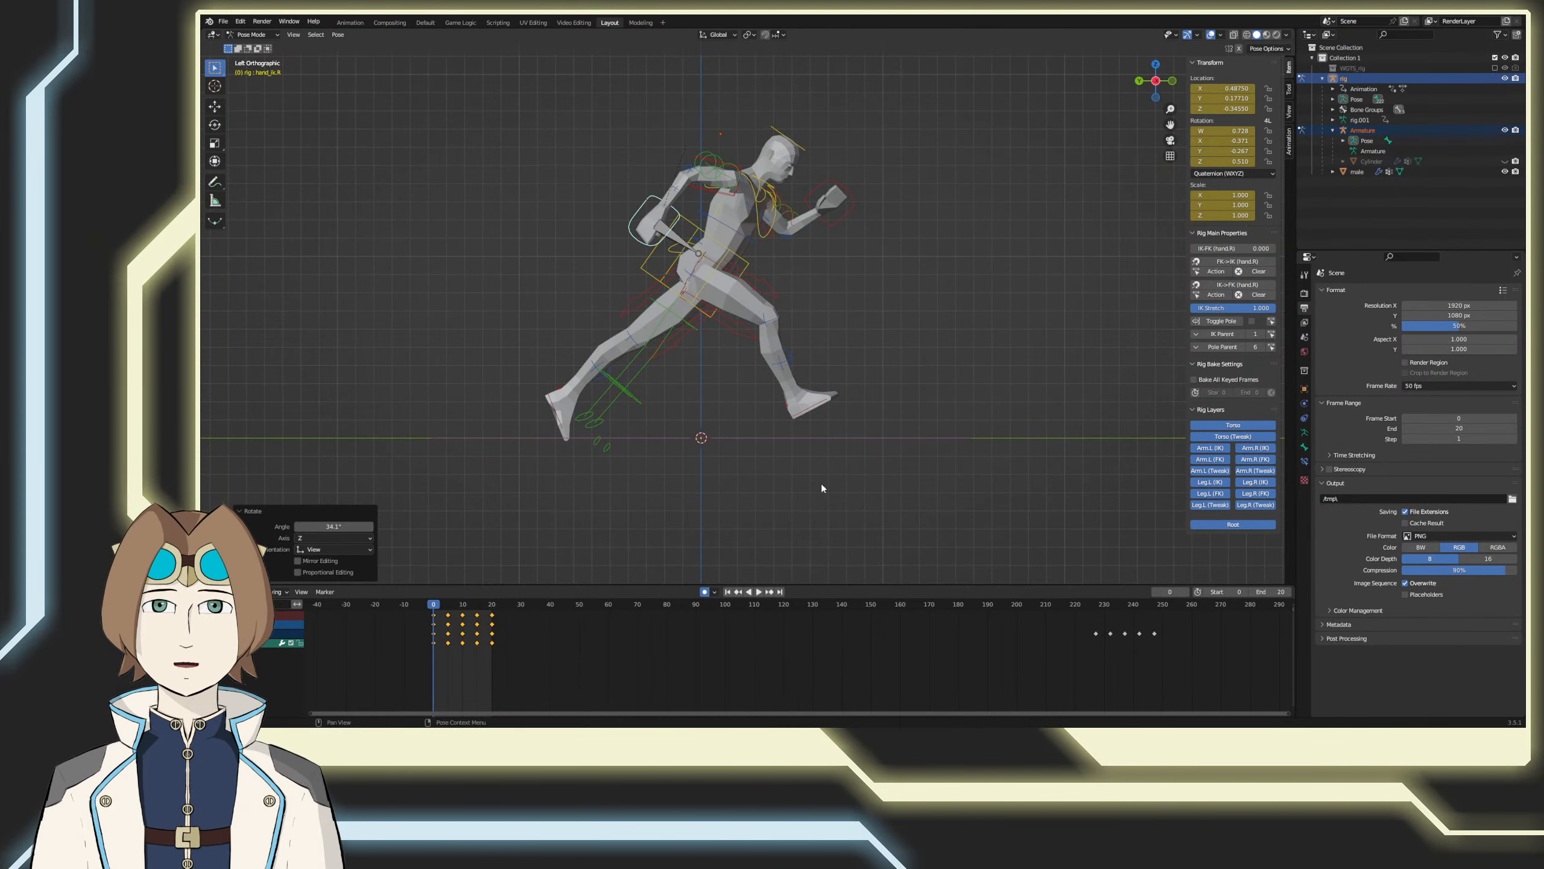
{"action": "key", "text": "KP_1"}
{"action": "key", "text": "r"}
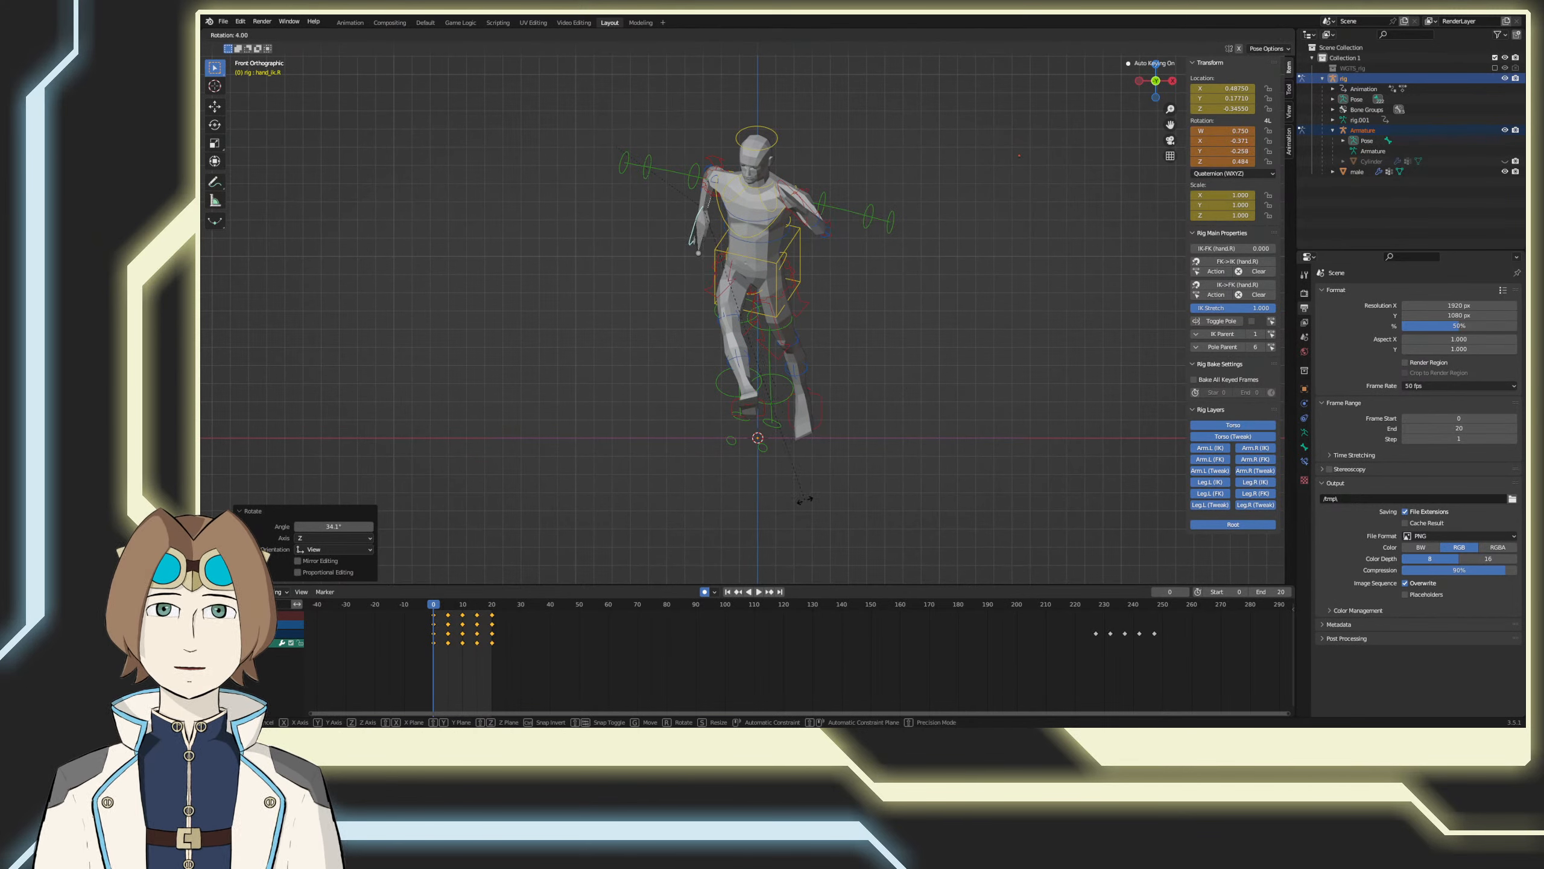
{"action": "left_click", "coordinate": [804, 501]}
Step: Copy the right hand pose from frame 0 to frame 20 and check the hand at frame 15 from the side
{"action": "key", "text": "space"}
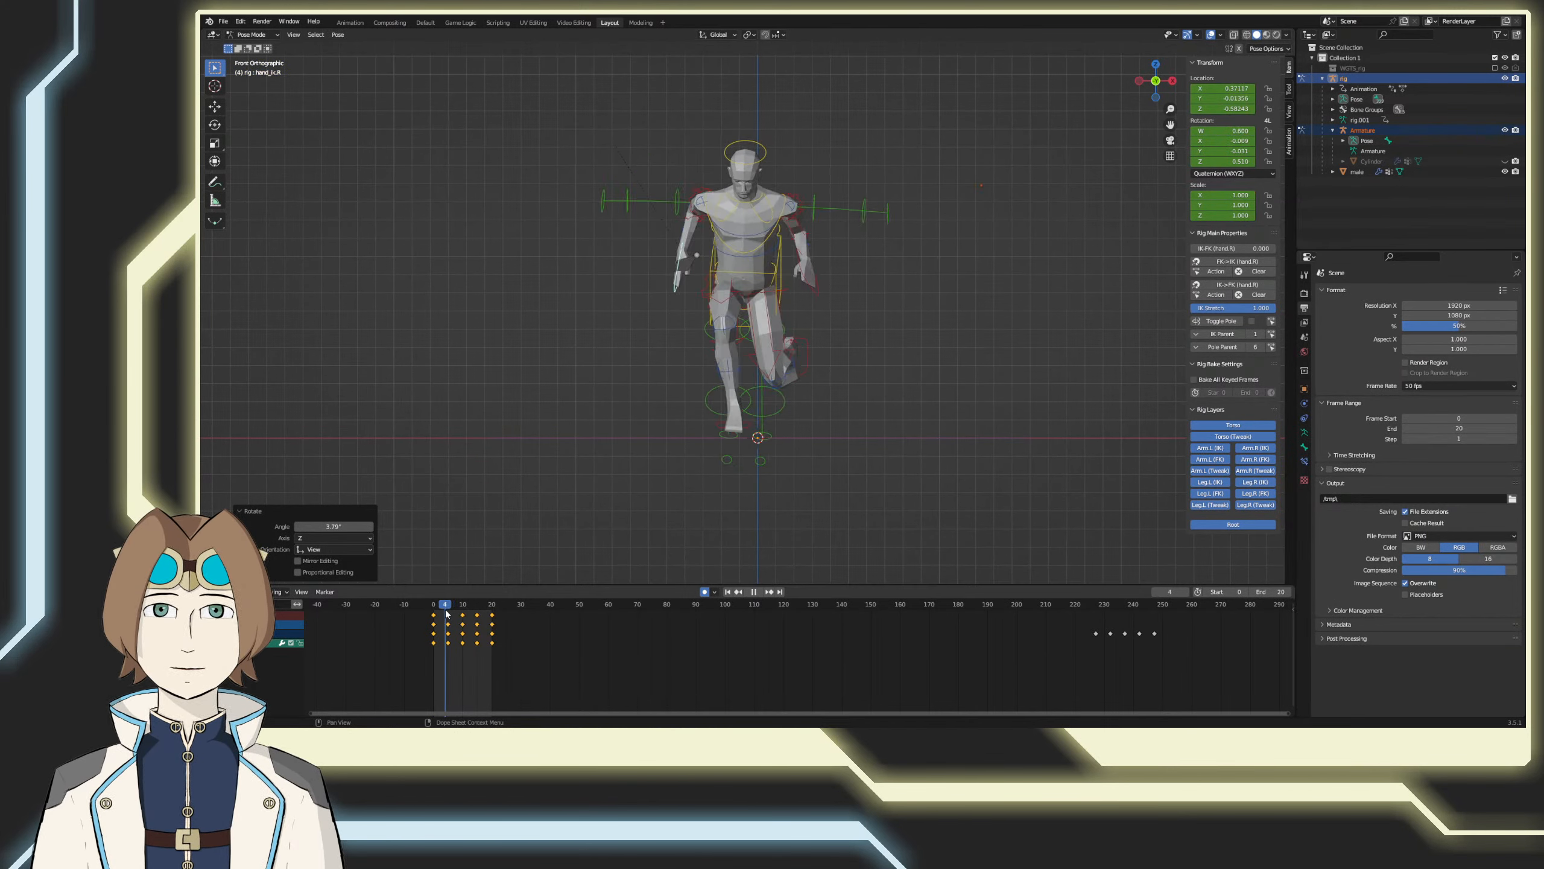
{"action": "left_click_drag", "start_coordinate": [465, 613], "coordinate": [428, 608]}
{"action": "right_click", "coordinate": [486, 422]}
{"action": "left_click", "coordinate": [483, 413]}
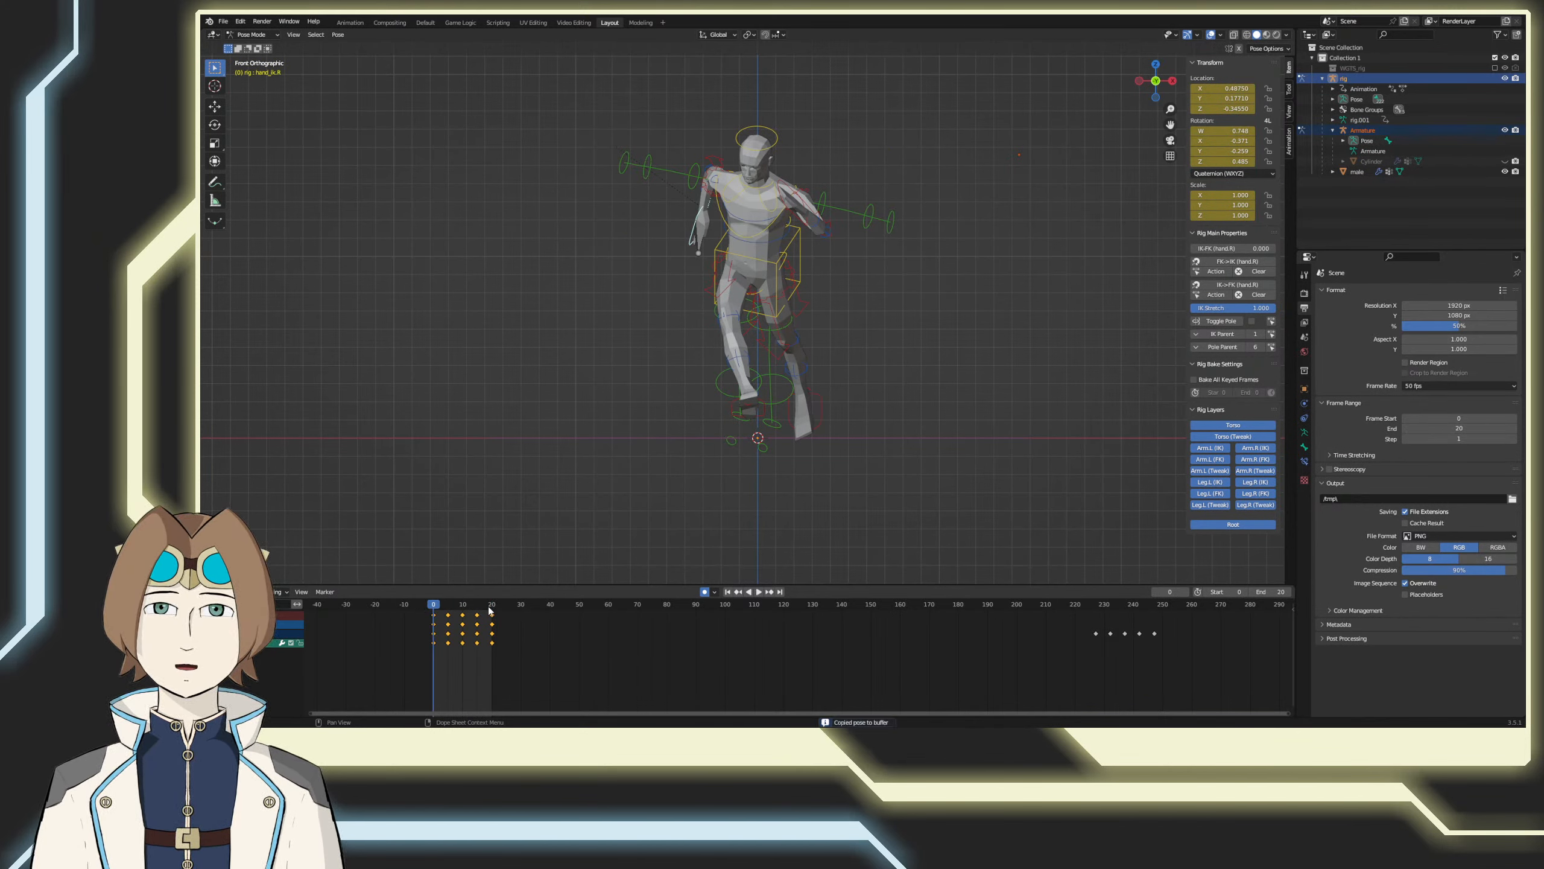
{"action": "right_click", "coordinate": [510, 399]}
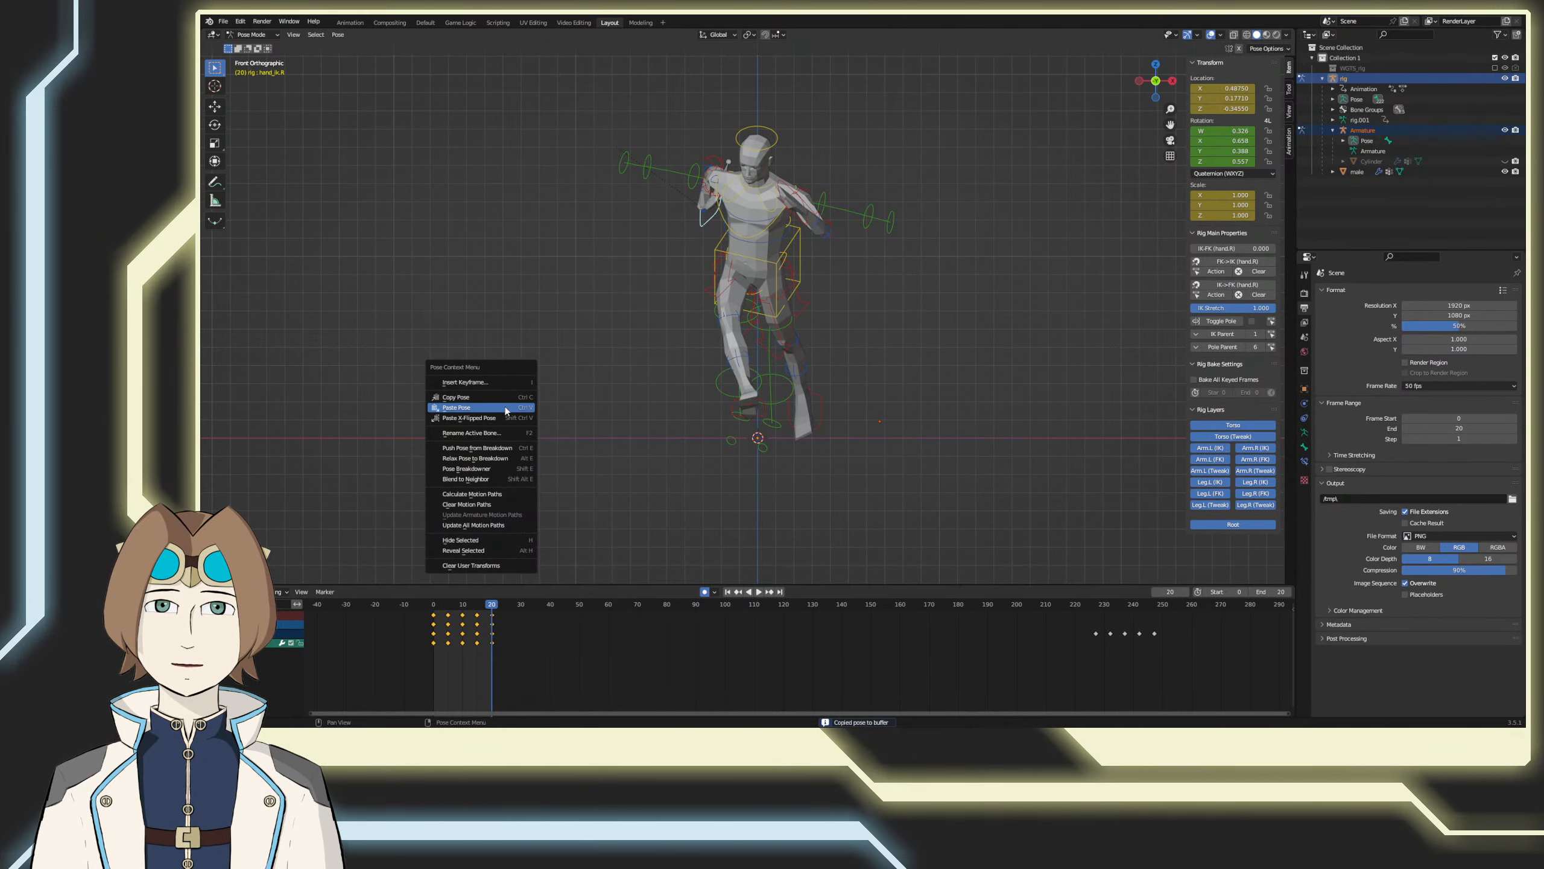
{"action": "left_click", "coordinate": [504, 406]}
{"action": "middle_click_drag", "start_coordinate": [470, 552], "coordinate": [556, 587]}
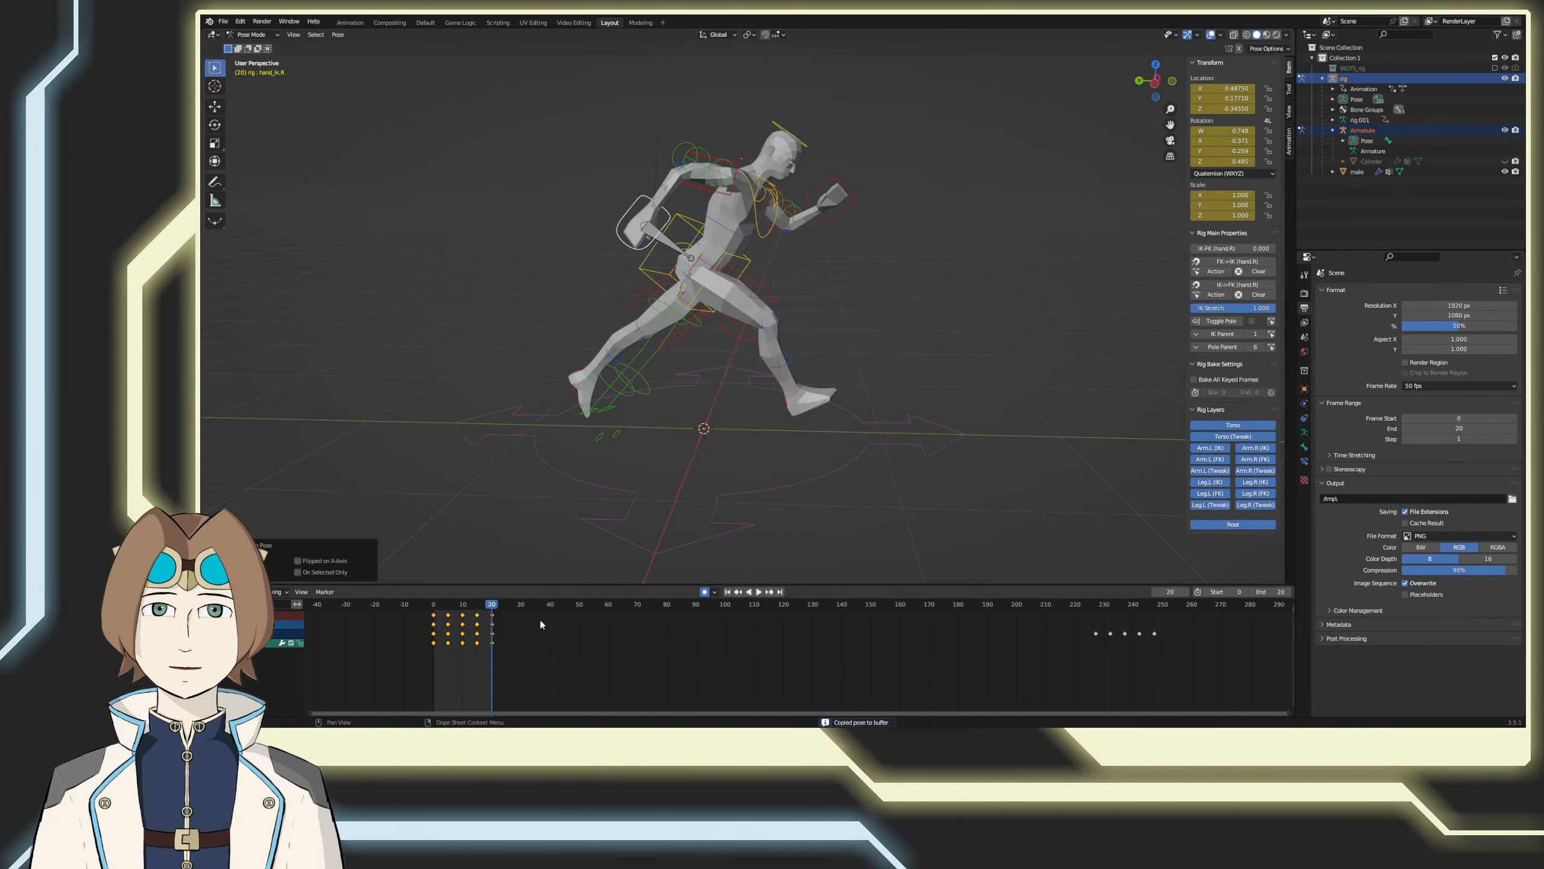
{"action": "left_click_drag", "start_coordinate": [489, 604], "coordinate": [477, 603]}
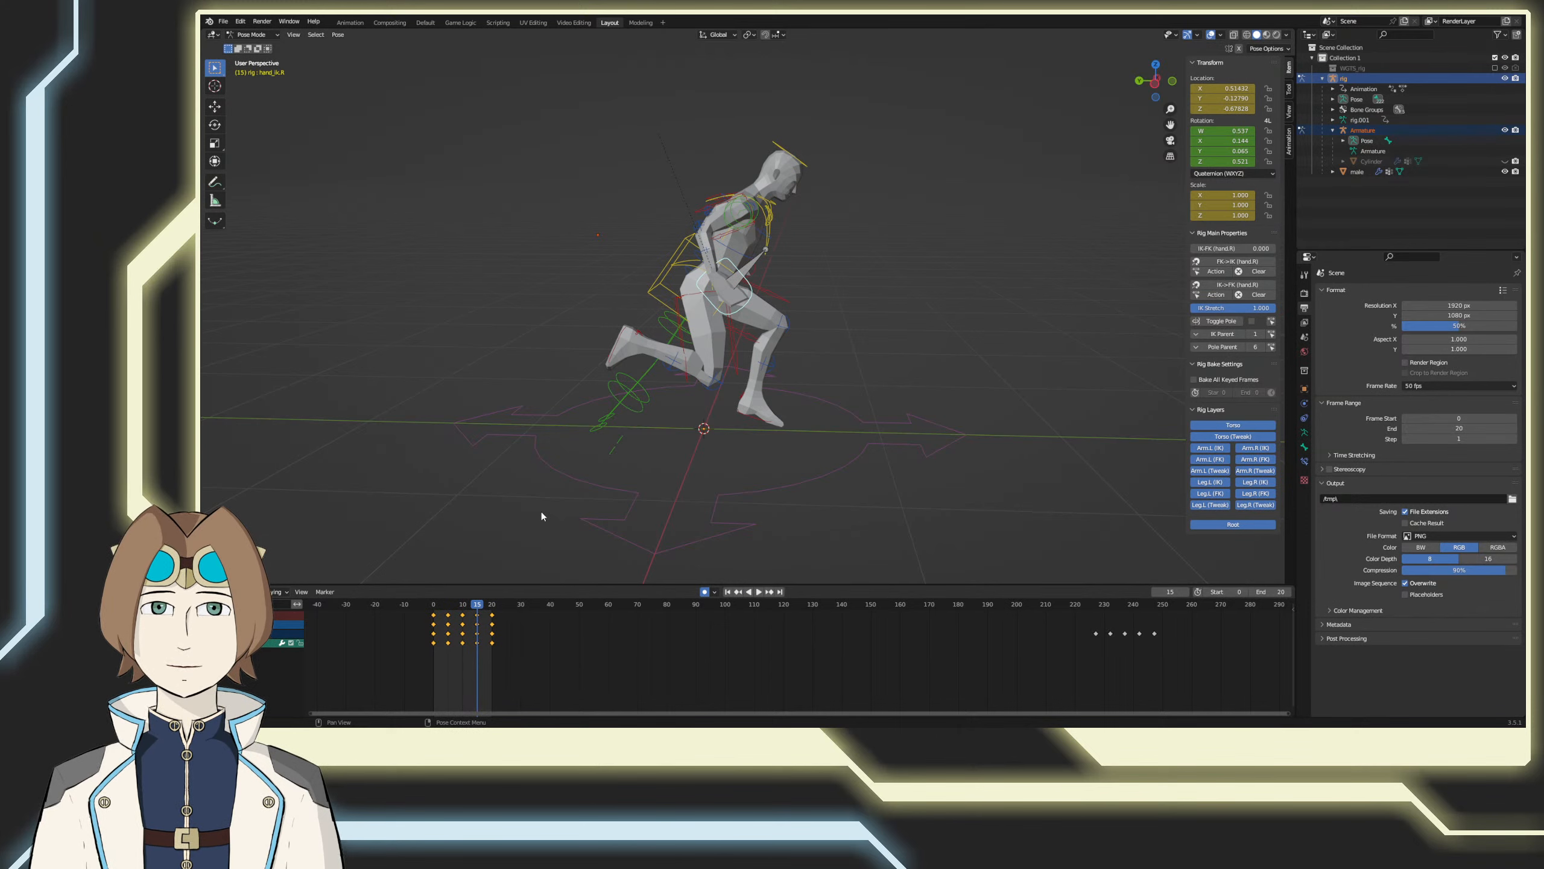
Step: At frame 15, rotate the right hand control by about 11° in the left side view and about 20° in the top view
{"action": "middle_click_drag", "start_coordinate": [541, 511], "coordinate": [503, 522]}
{"action": "key", "text": "KP_1"}
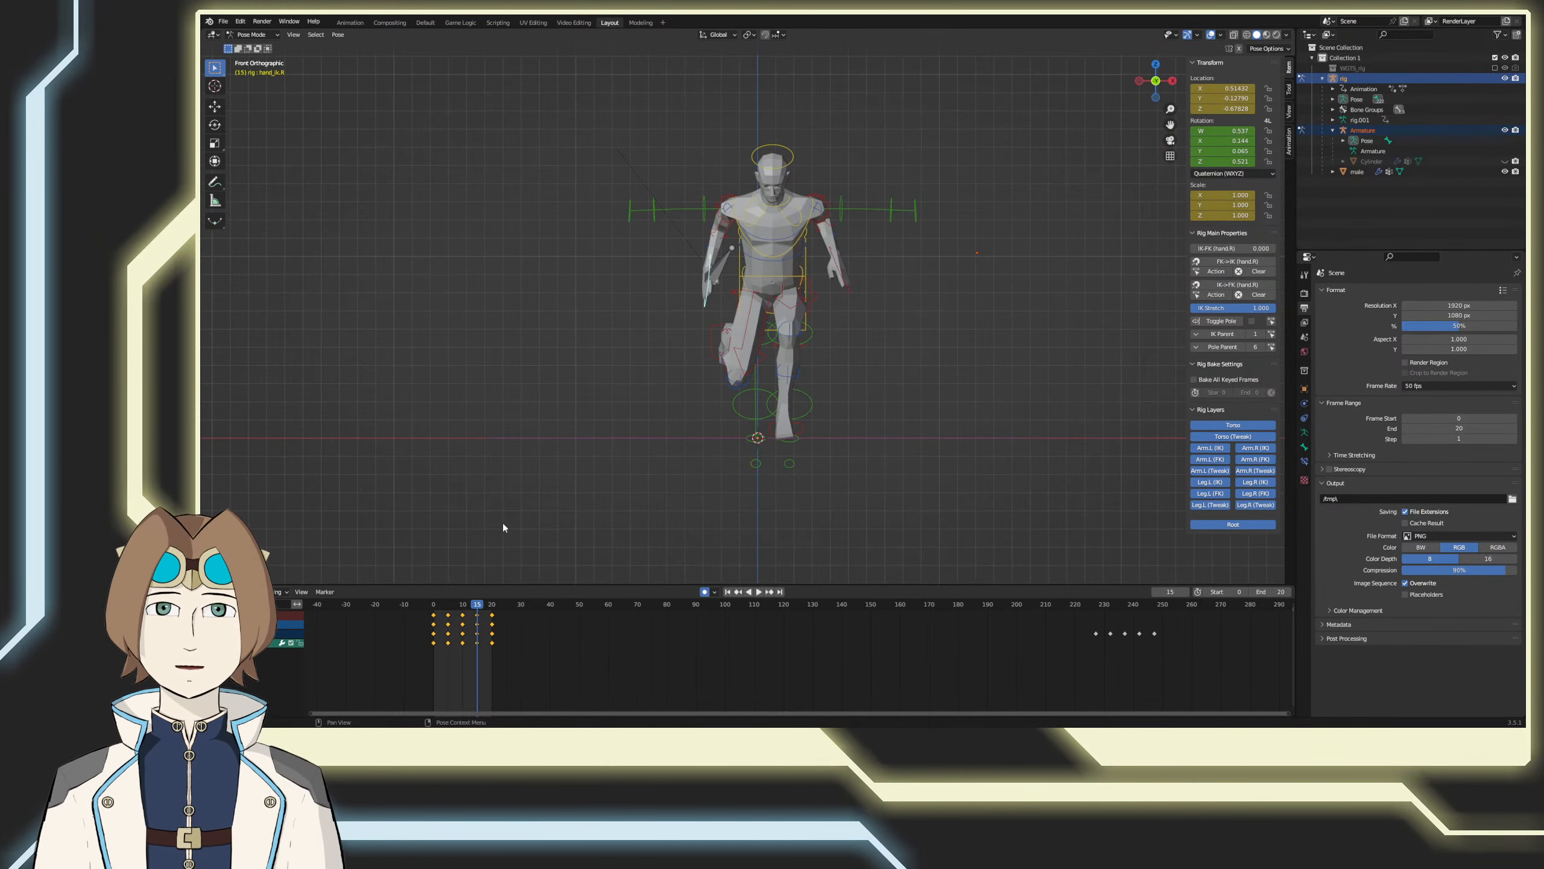
{"action": "key", "text": "KP_3"}
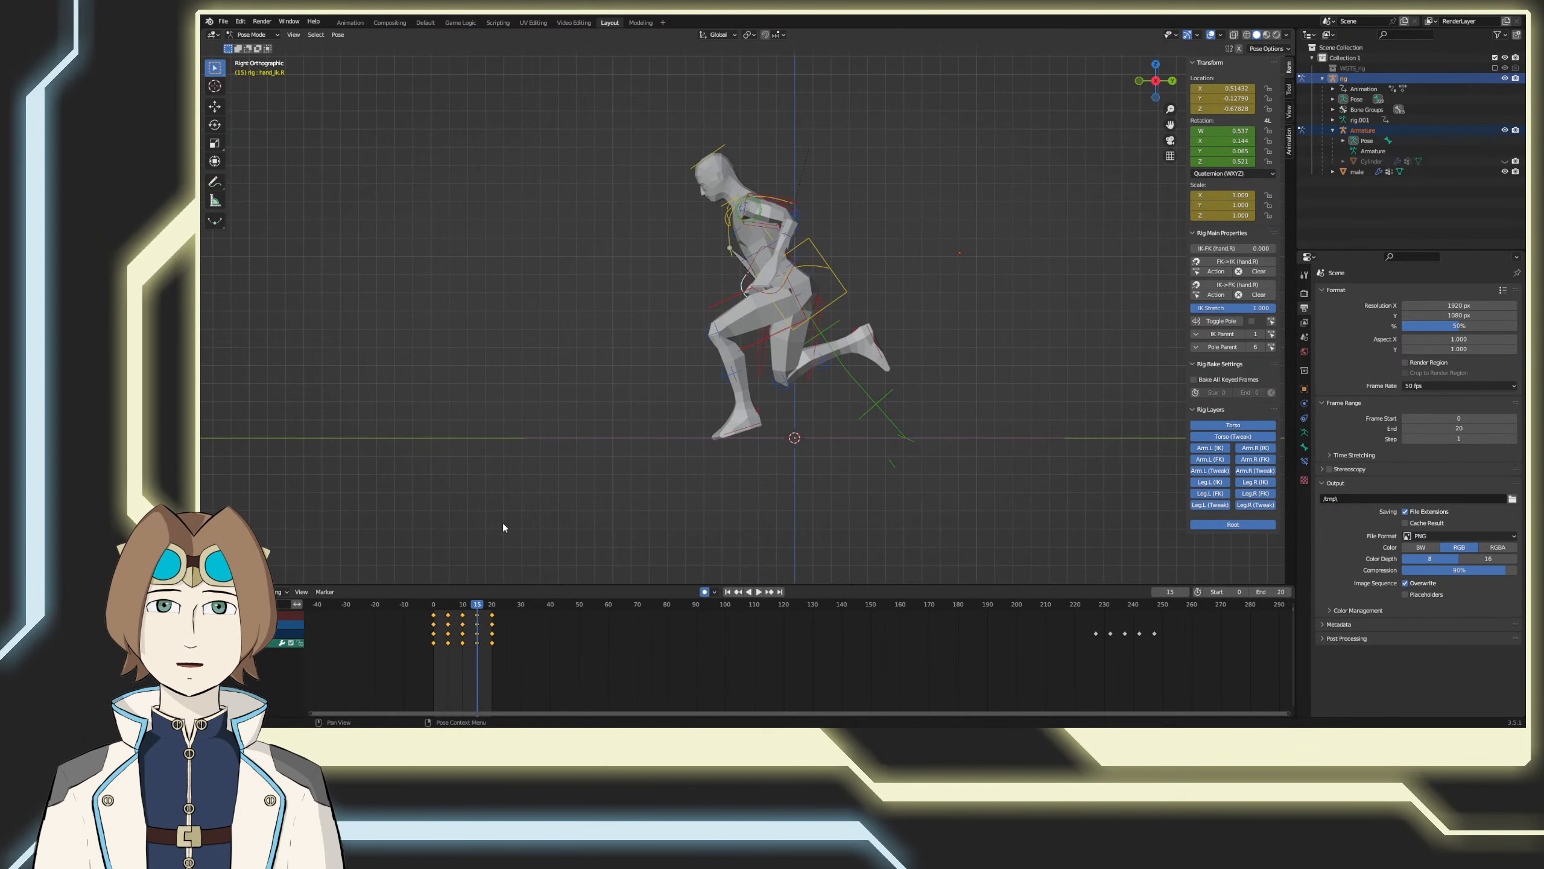
{"action": "key", "text": "ctrl+KP_3"}
{"action": "key", "text": "r"}
{"action": "left_click", "coordinate": [879, 371]}
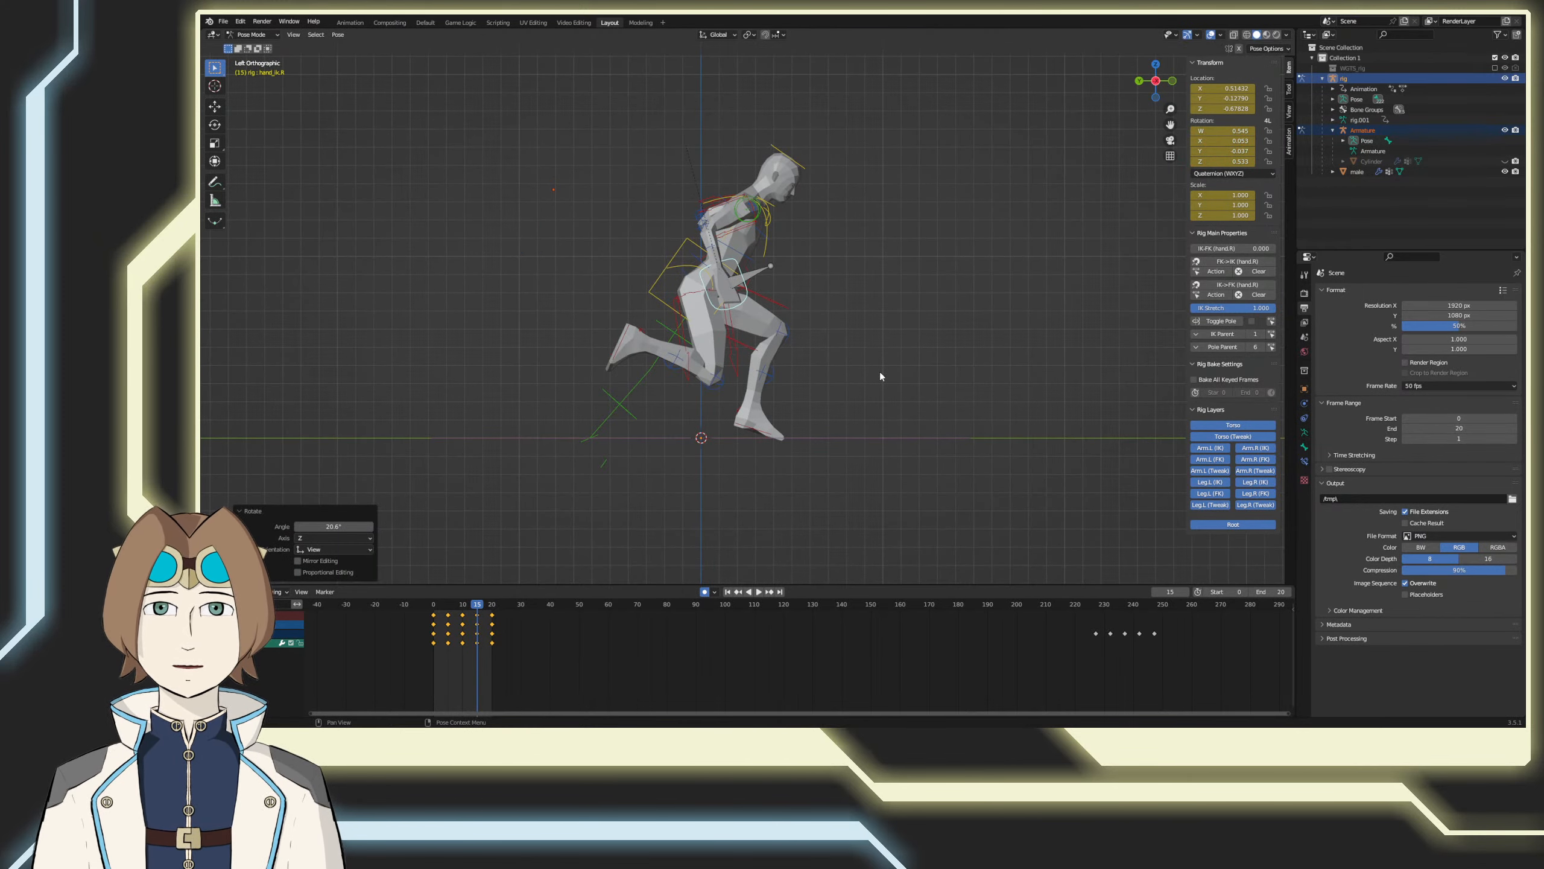
{"action": "key", "text": "KP_7"}
{"action": "key", "text": "r"}
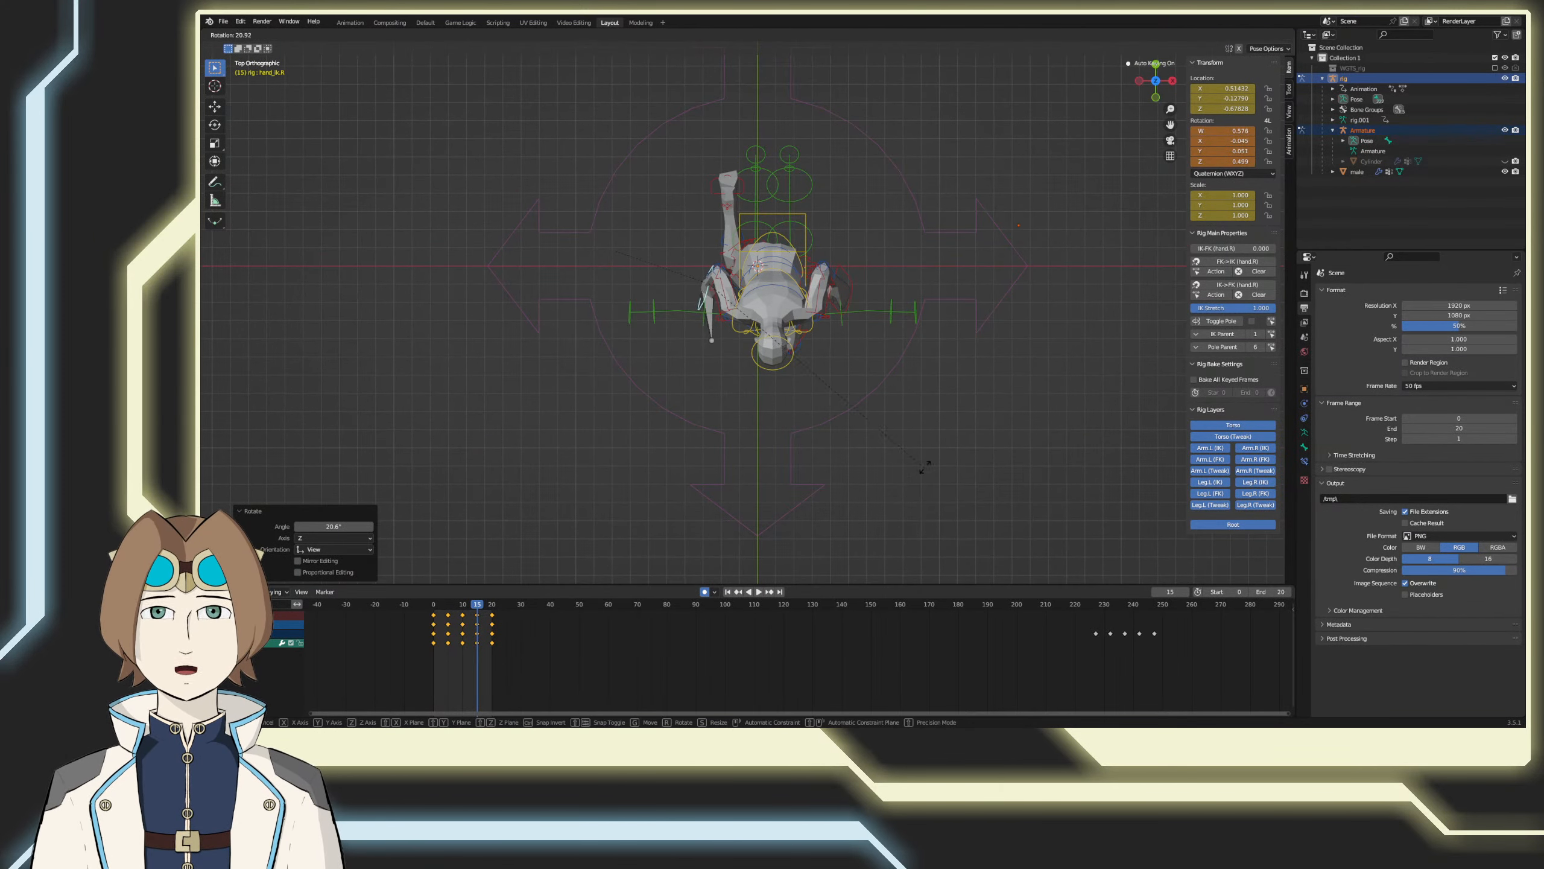
{"action": "left_click", "coordinate": [922, 469]}
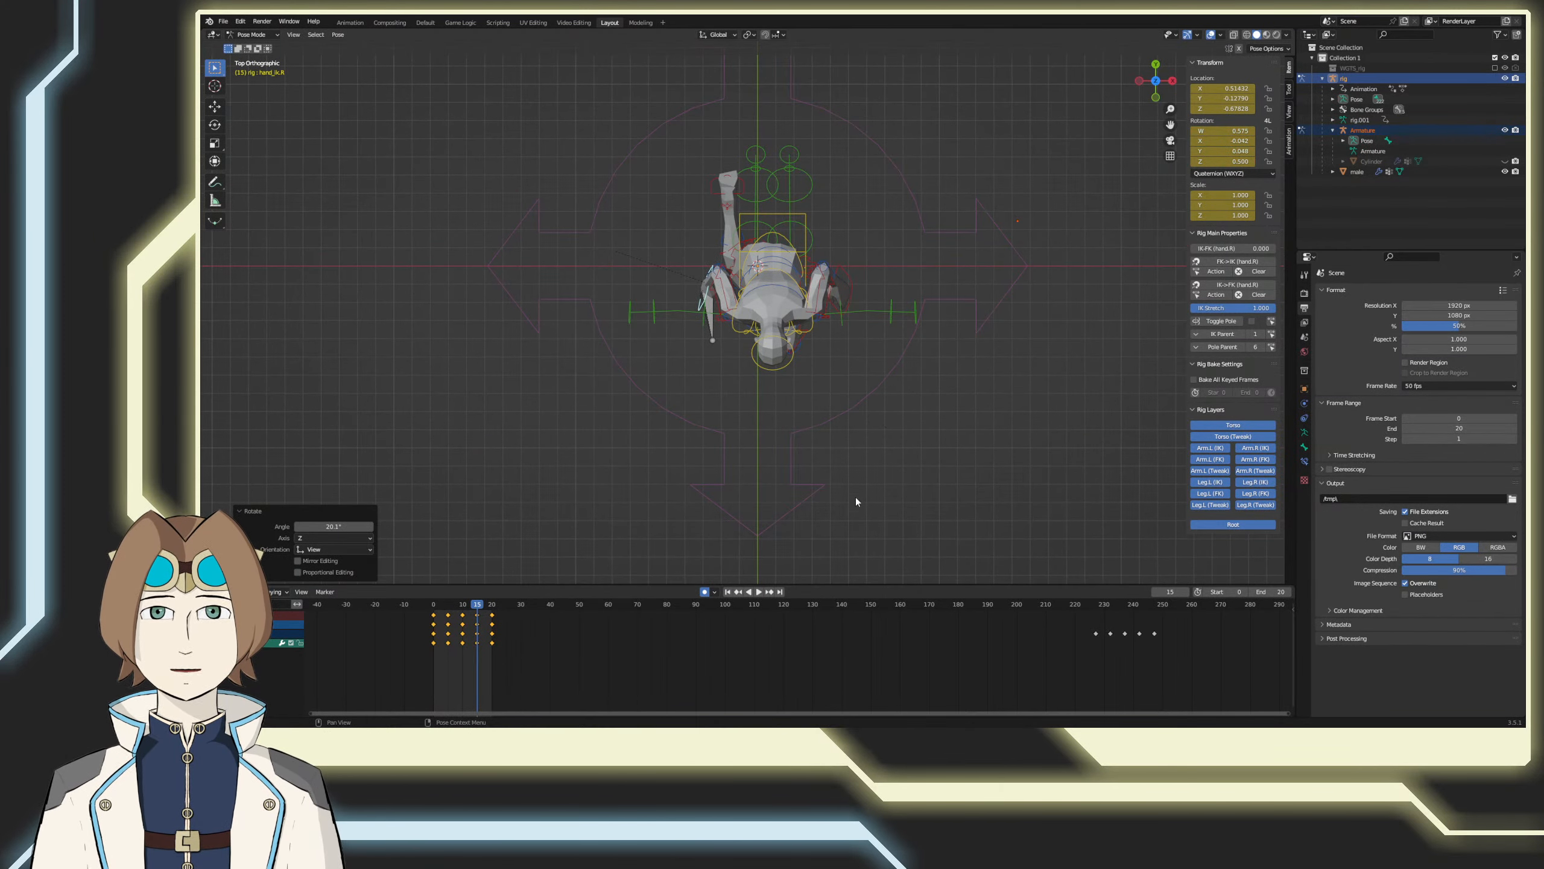
Step: Play the run animation, review the arm swing from several angles, and save the file
{"action": "left_click", "coordinate": [760, 593]}
{"action": "middle_click_drag", "start_coordinate": [785, 499], "coordinate": [886, 440]}
{"action": "left_click", "coordinate": [1035, 329]}
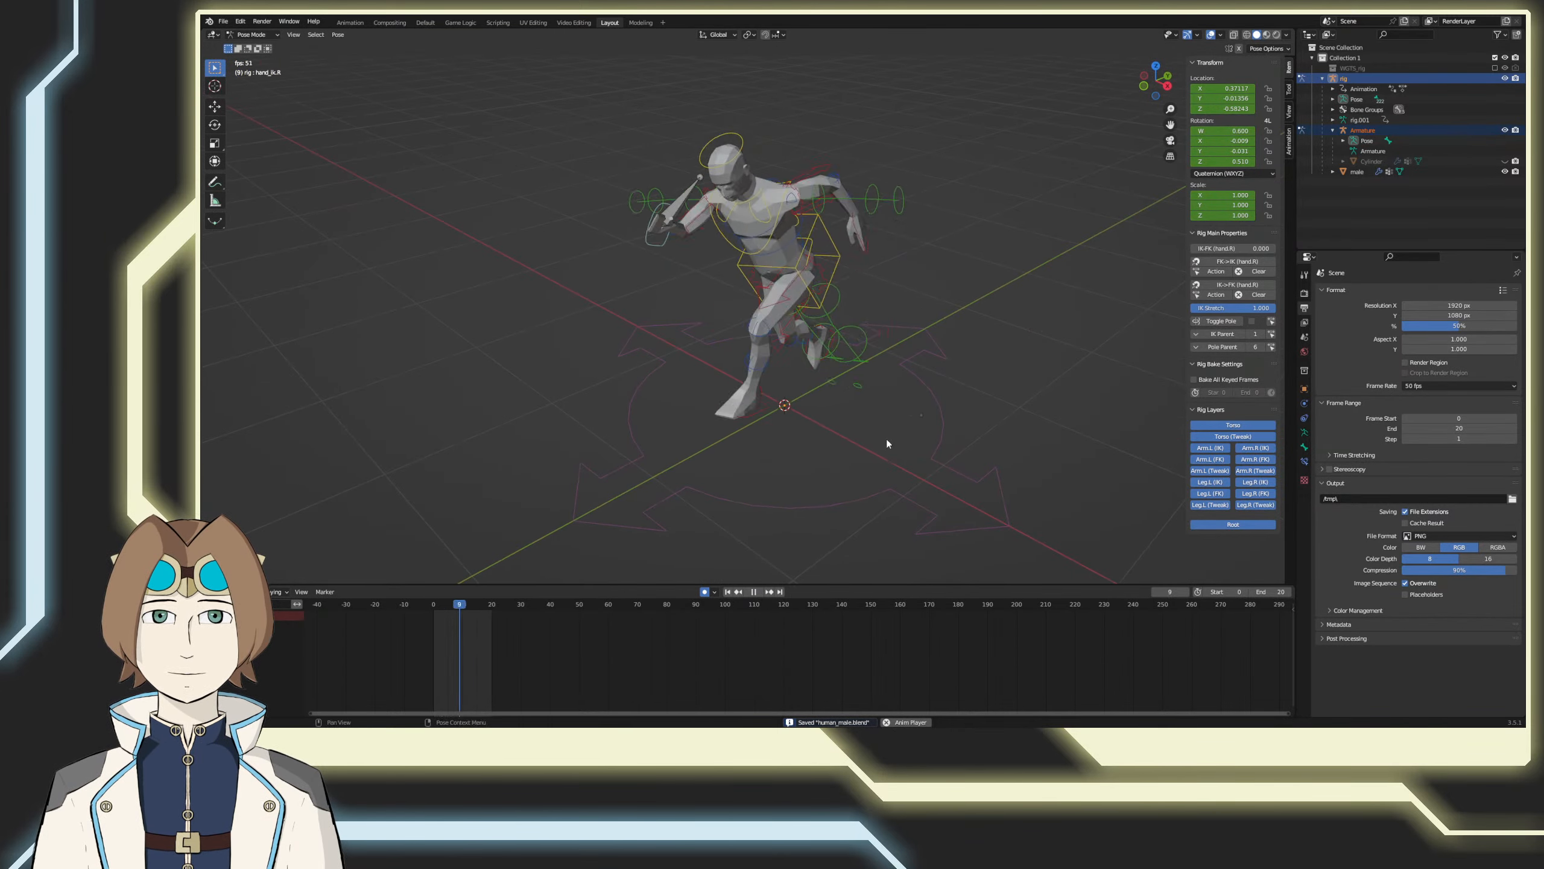
{"action": "middle_click_drag", "start_coordinate": [748, 468], "coordinate": [844, 475]}
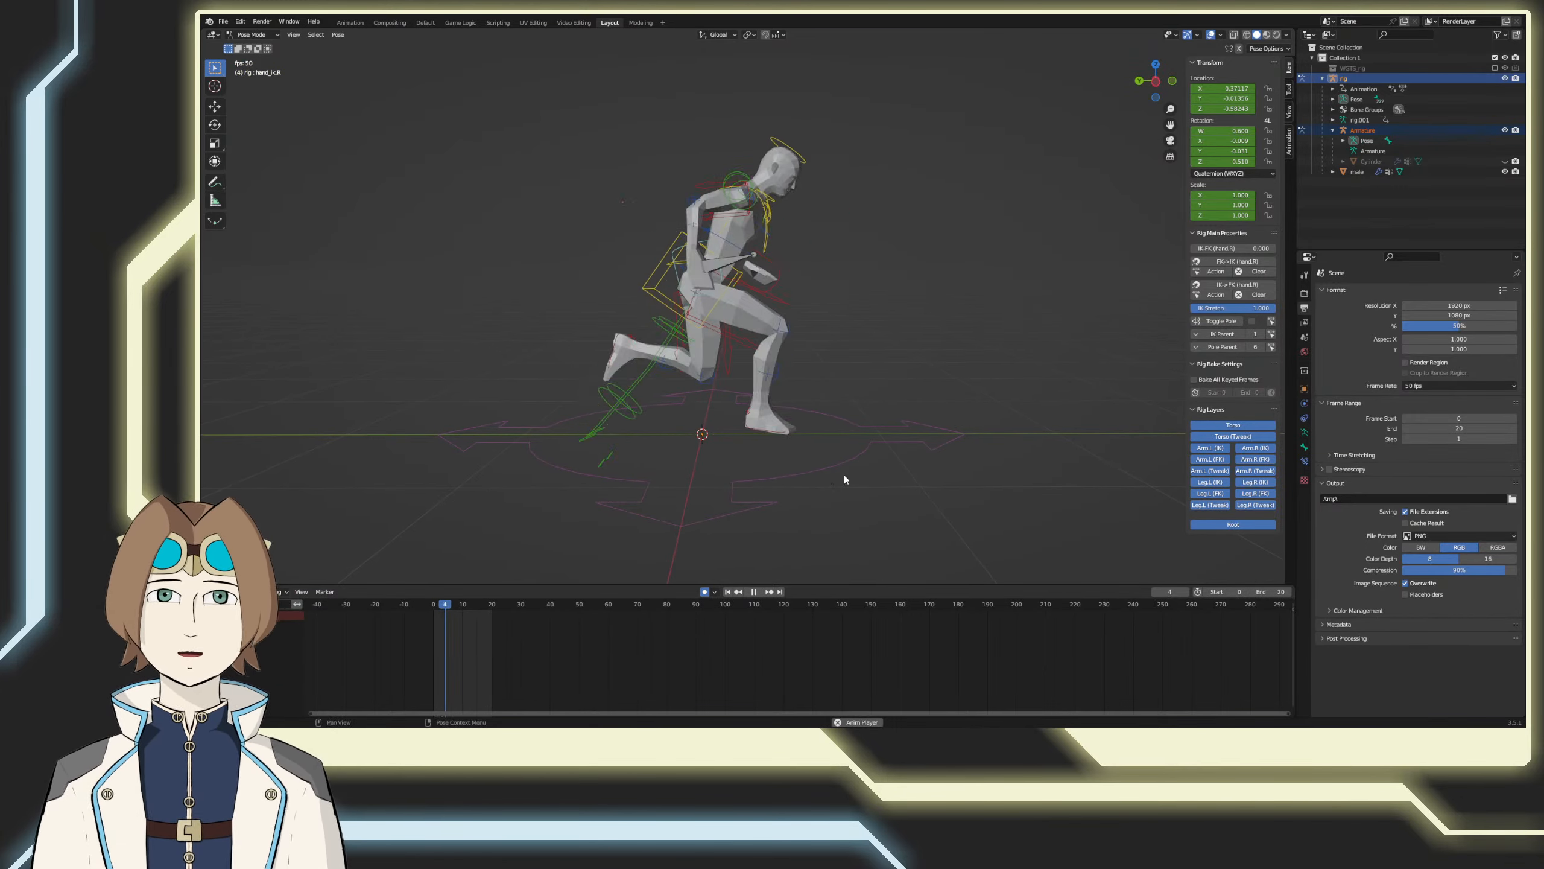
{"action": "key", "text": "ctrl+s"}
{"action": "left_click", "coordinate": [754, 591]}
Step: Select the torso control at frame 0, scrub through the run from the character's right side, and save the file
{"action": "left_click_drag", "start_coordinate": [463, 604], "coordinate": [423, 612]}
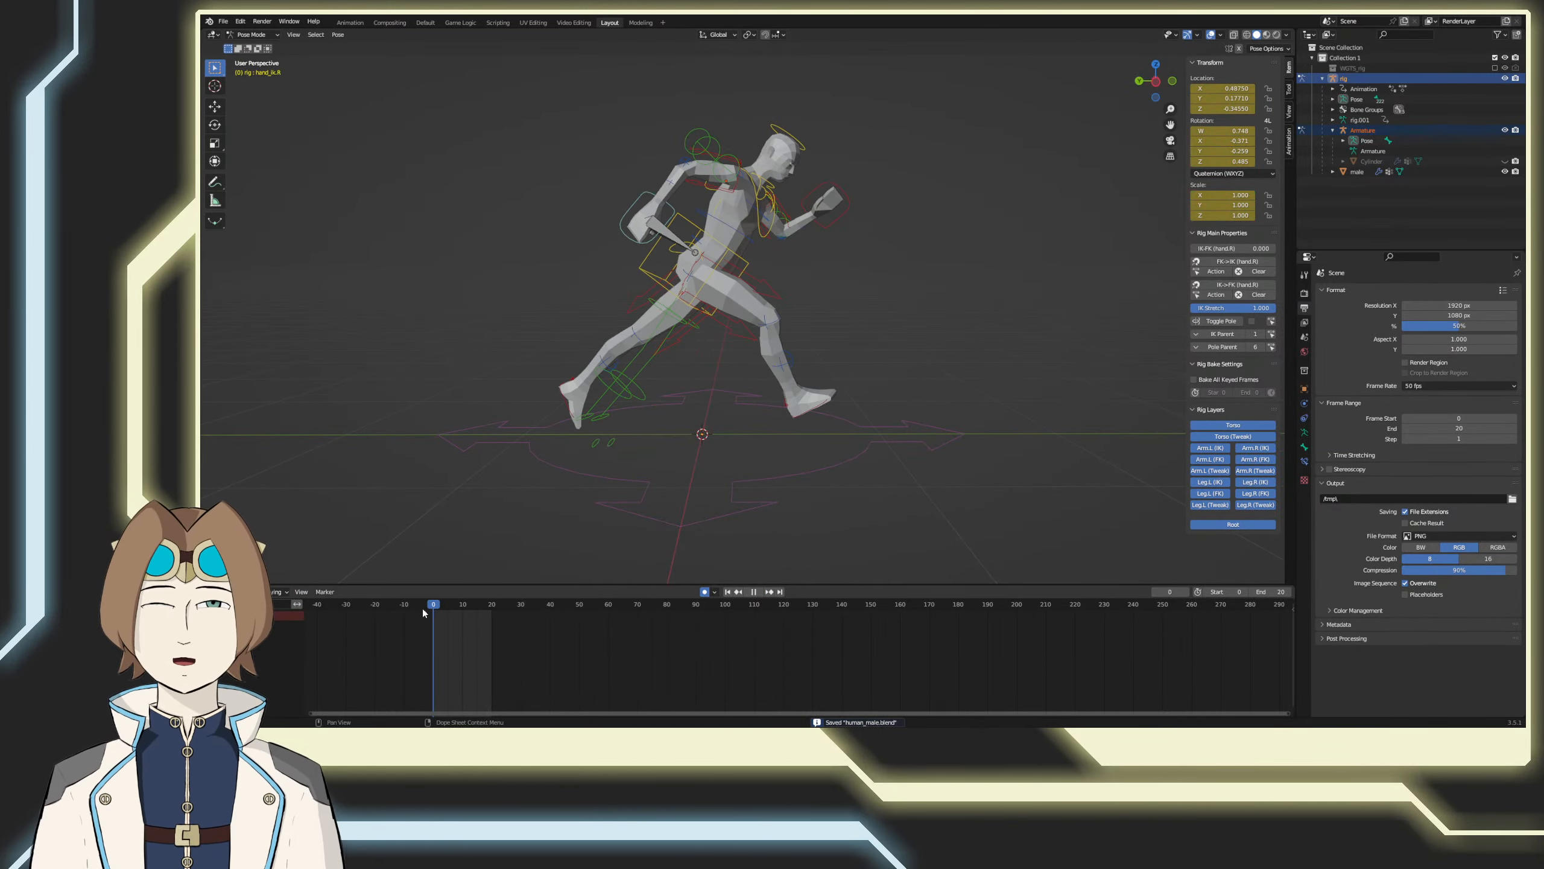
{"action": "left_click", "coordinate": [743, 257]}
{"action": "middle_click_drag", "start_coordinate": [743, 256], "coordinate": [608, 487]}
{"action": "key", "text": "space"}
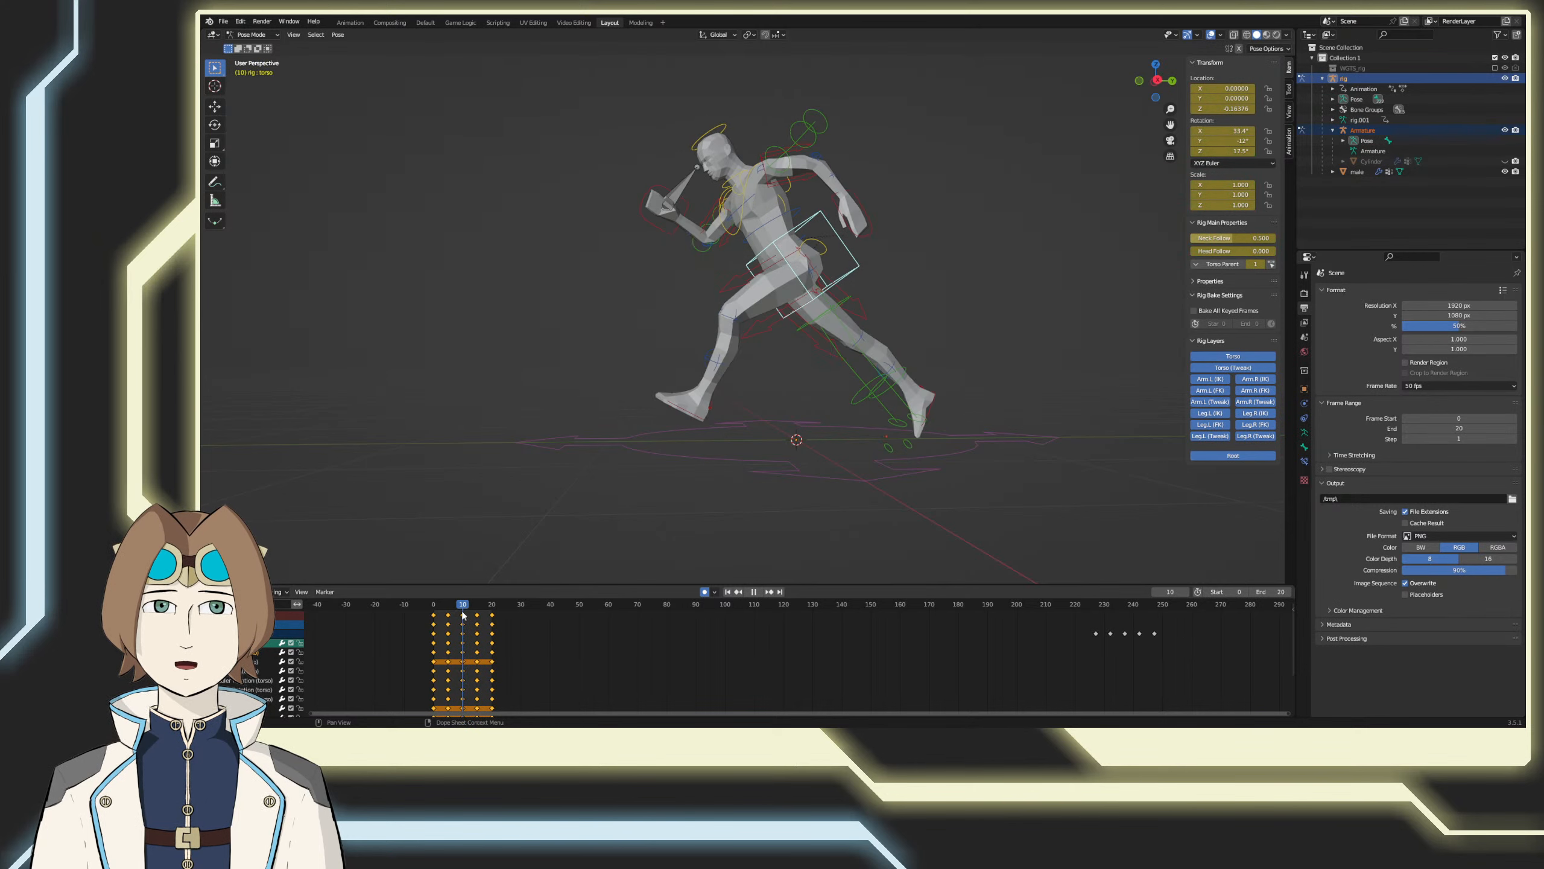
{"action": "key", "text": "space"}
{"action": "key", "text": "ctrl+s"}
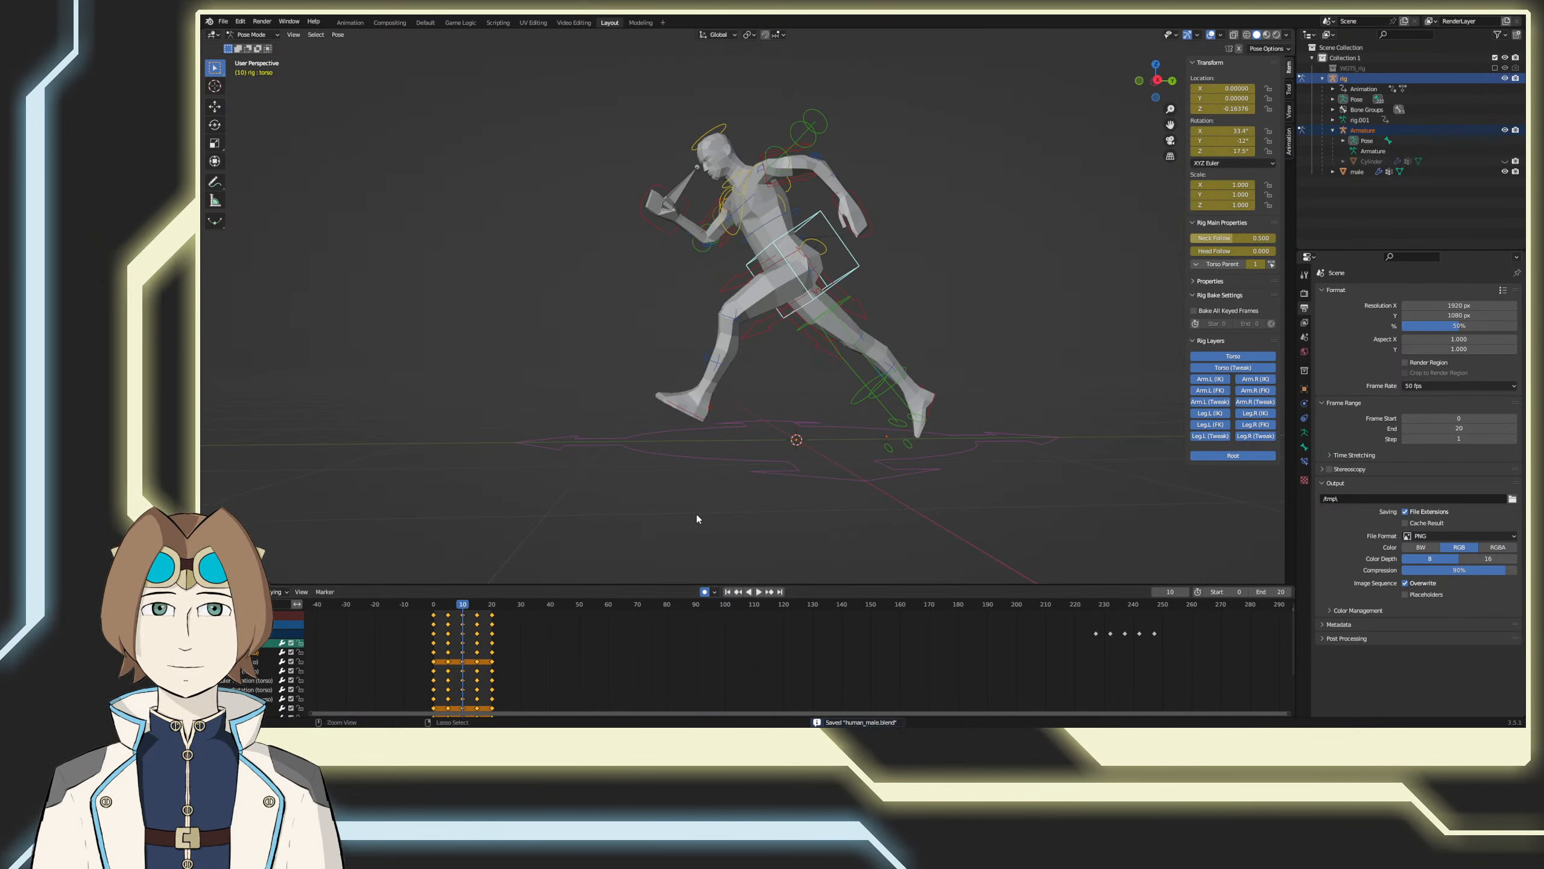
{"action": "key", "text": "space"}
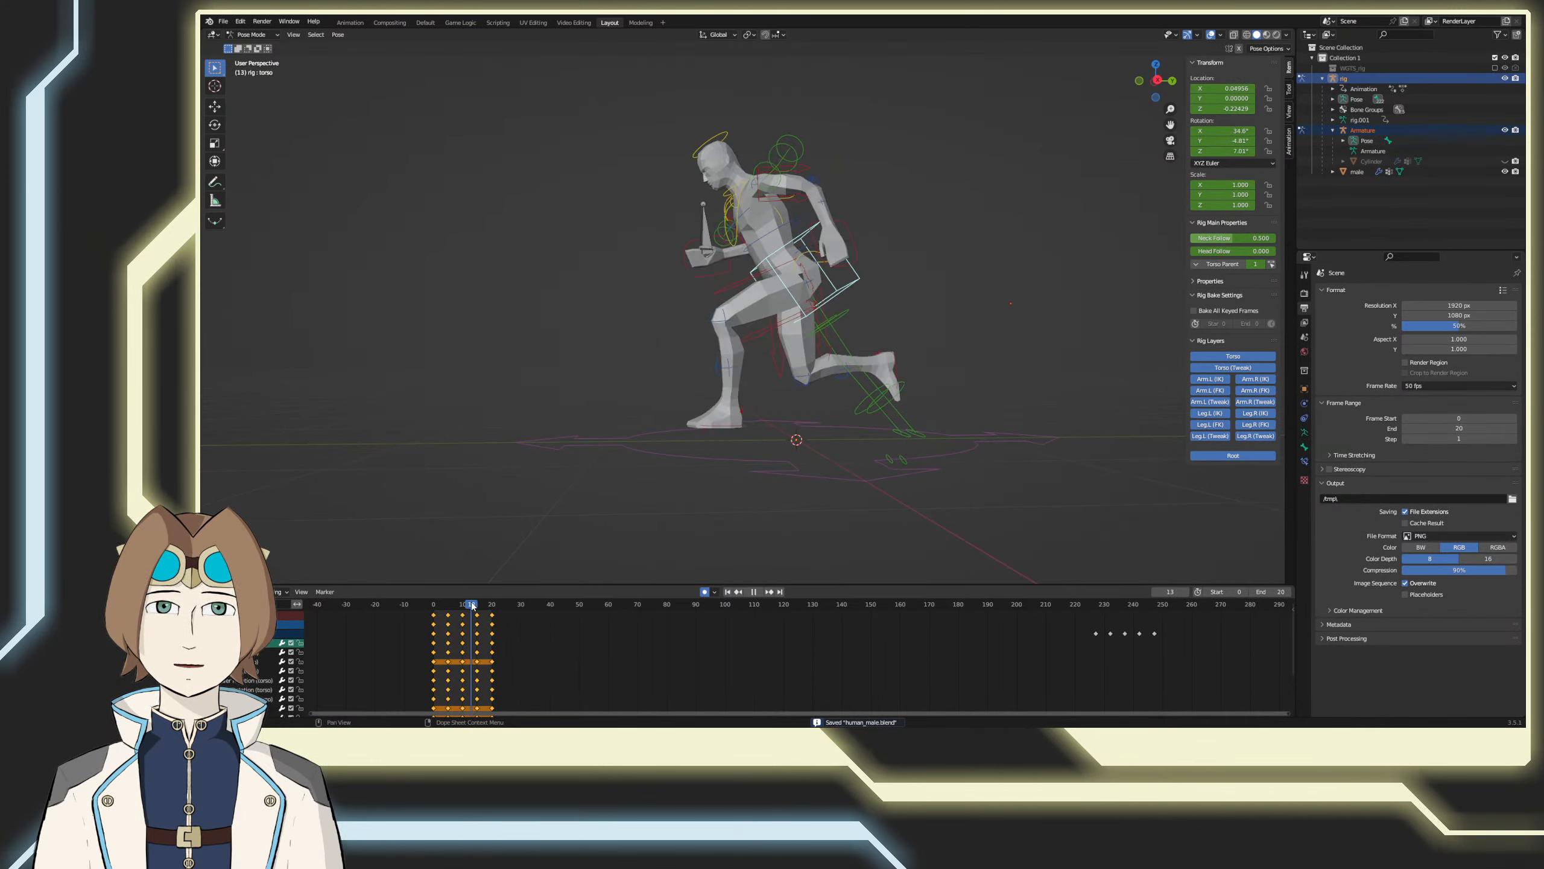
Step: Show the run in right side view, enlarge the keyframe range in the timeline, and go to frame 10
{"action": "key", "text": "KP_3"}
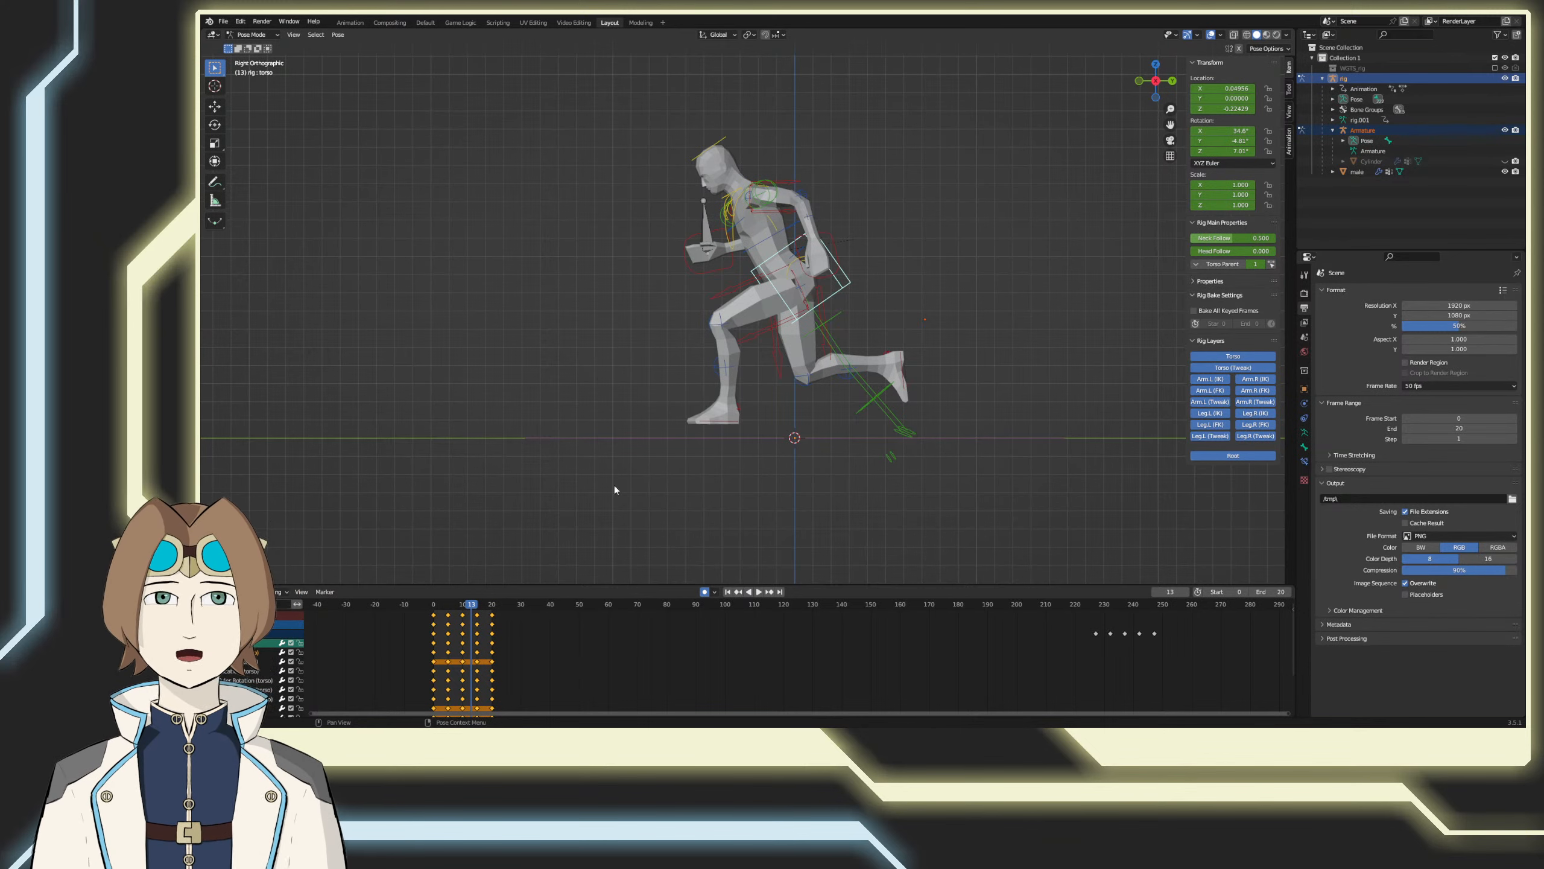
{"action": "scroll", "coordinate": [468, 604], "scroll_direction": "up", "scroll_amount": 1}
{"action": "scroll", "coordinate": [447, 608], "scroll_direction": "down", "scroll_amount": 1}
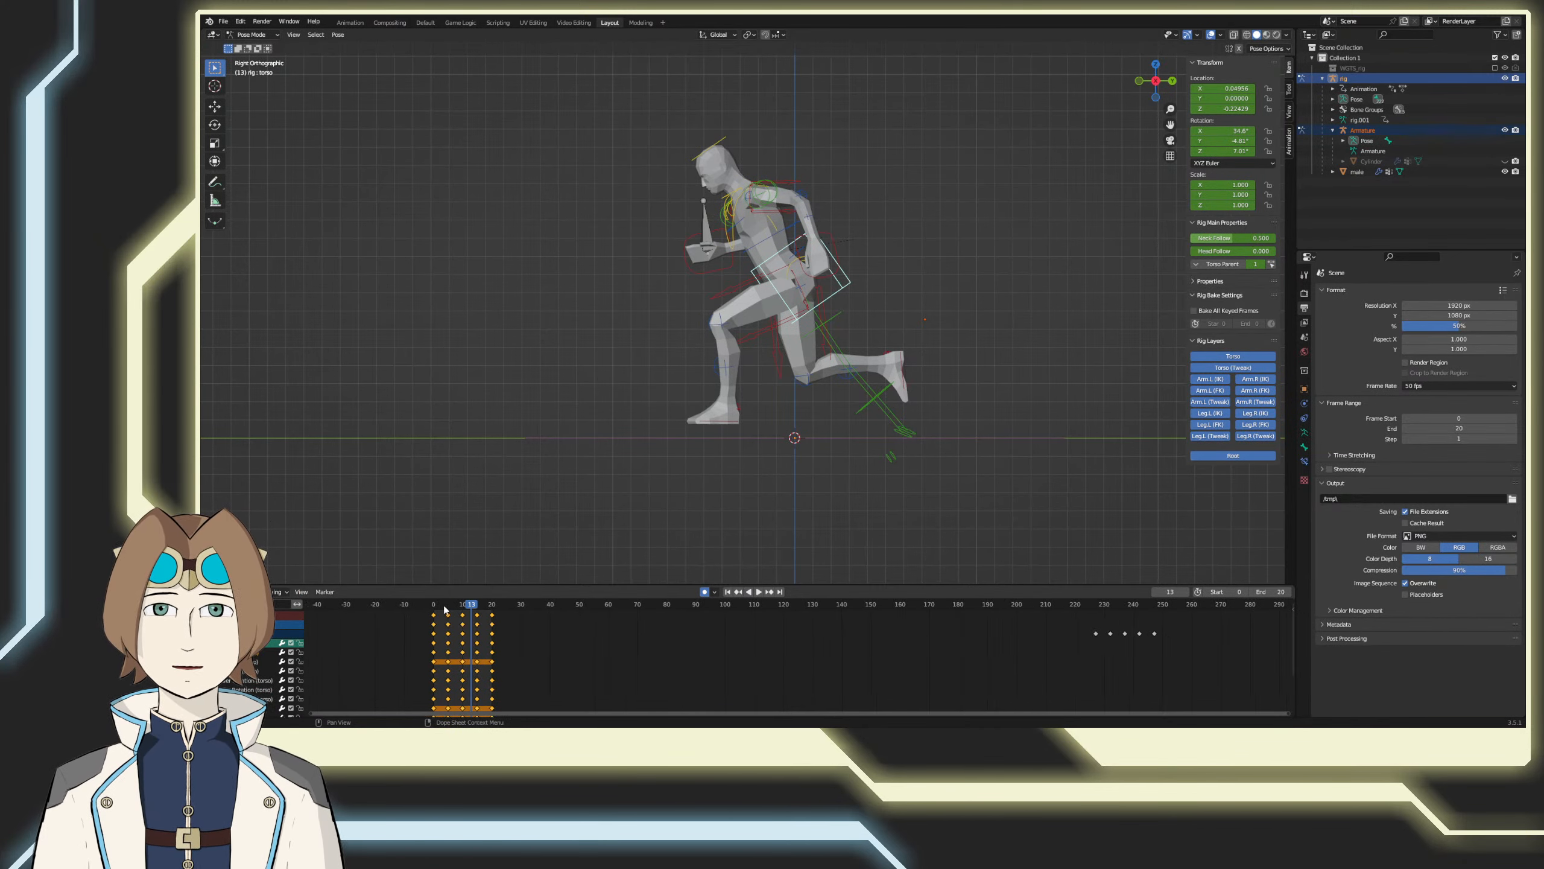
{"action": "scroll", "coordinate": [605, 517], "scroll_direction": "down", "scroll_amount": 1}
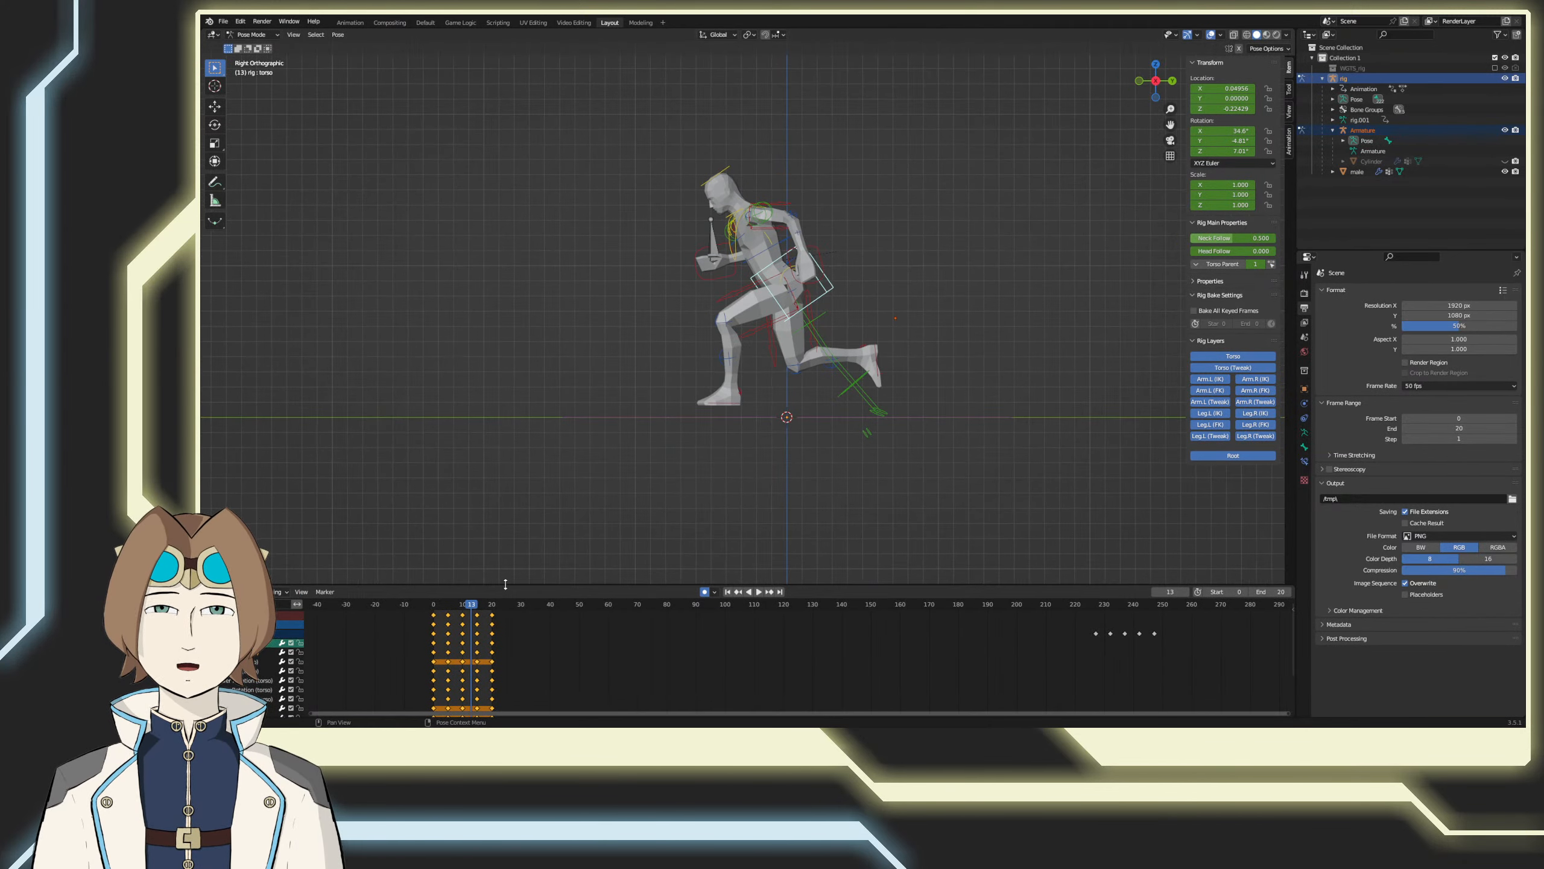
{"action": "scroll", "coordinate": [466, 608], "scroll_direction": "up", "scroll_amount": 1}
{"action": "scroll", "coordinate": [466, 608], "scroll_direction": "down", "scroll_amount": 2}
{"action": "scroll", "coordinate": [493, 611], "scroll_direction": "up", "scroll_amount": 5}
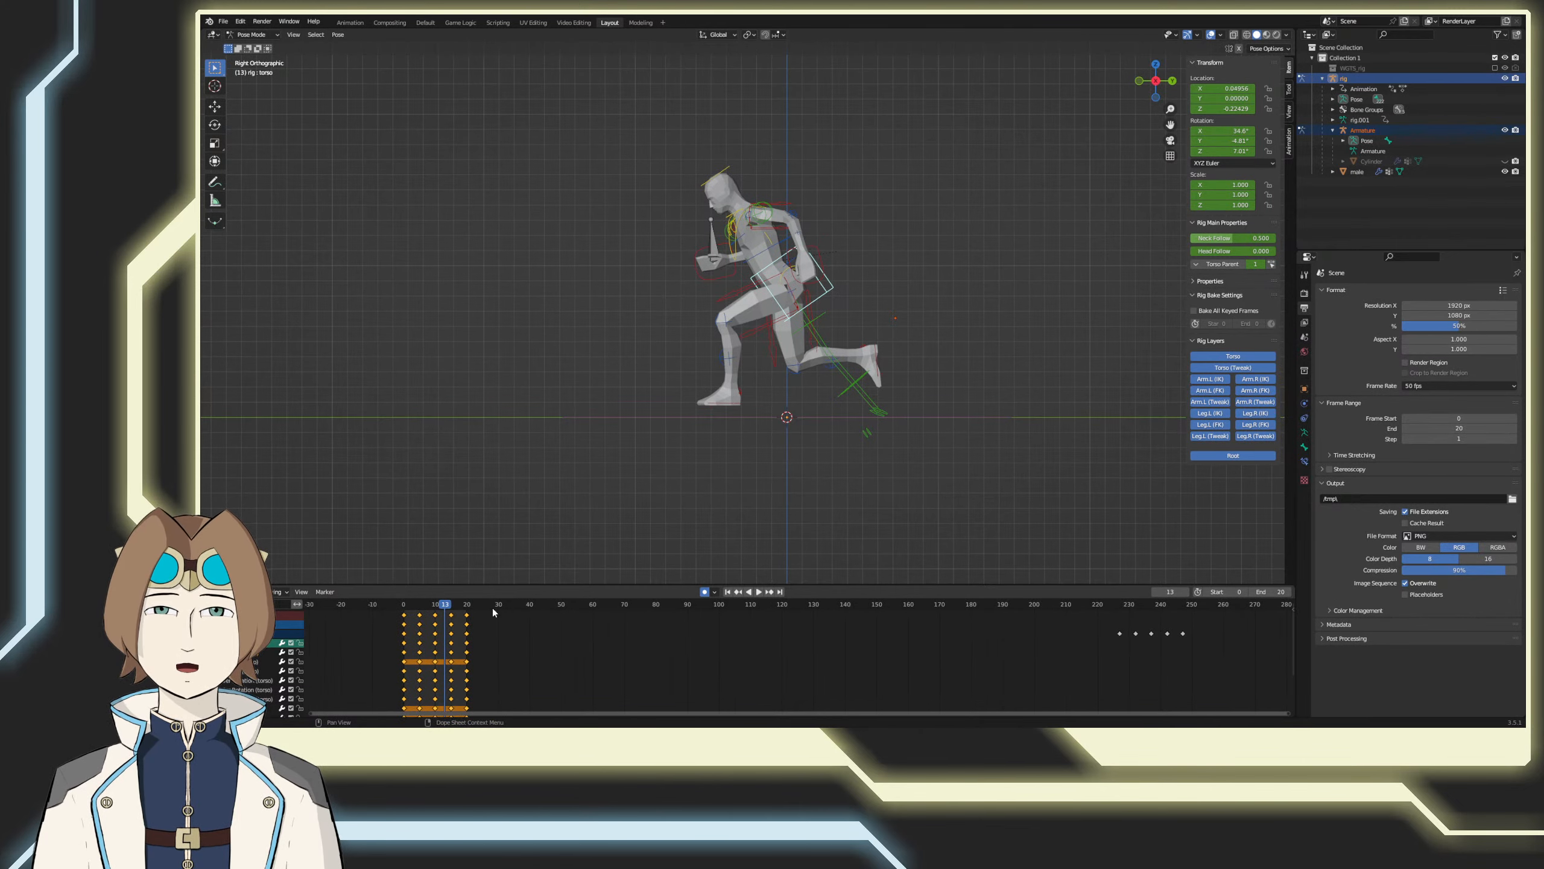
{"action": "middle_click_drag", "start_coordinate": [458, 623], "coordinate": [569, 626]}
{"action": "left_click", "coordinate": [508, 606]}
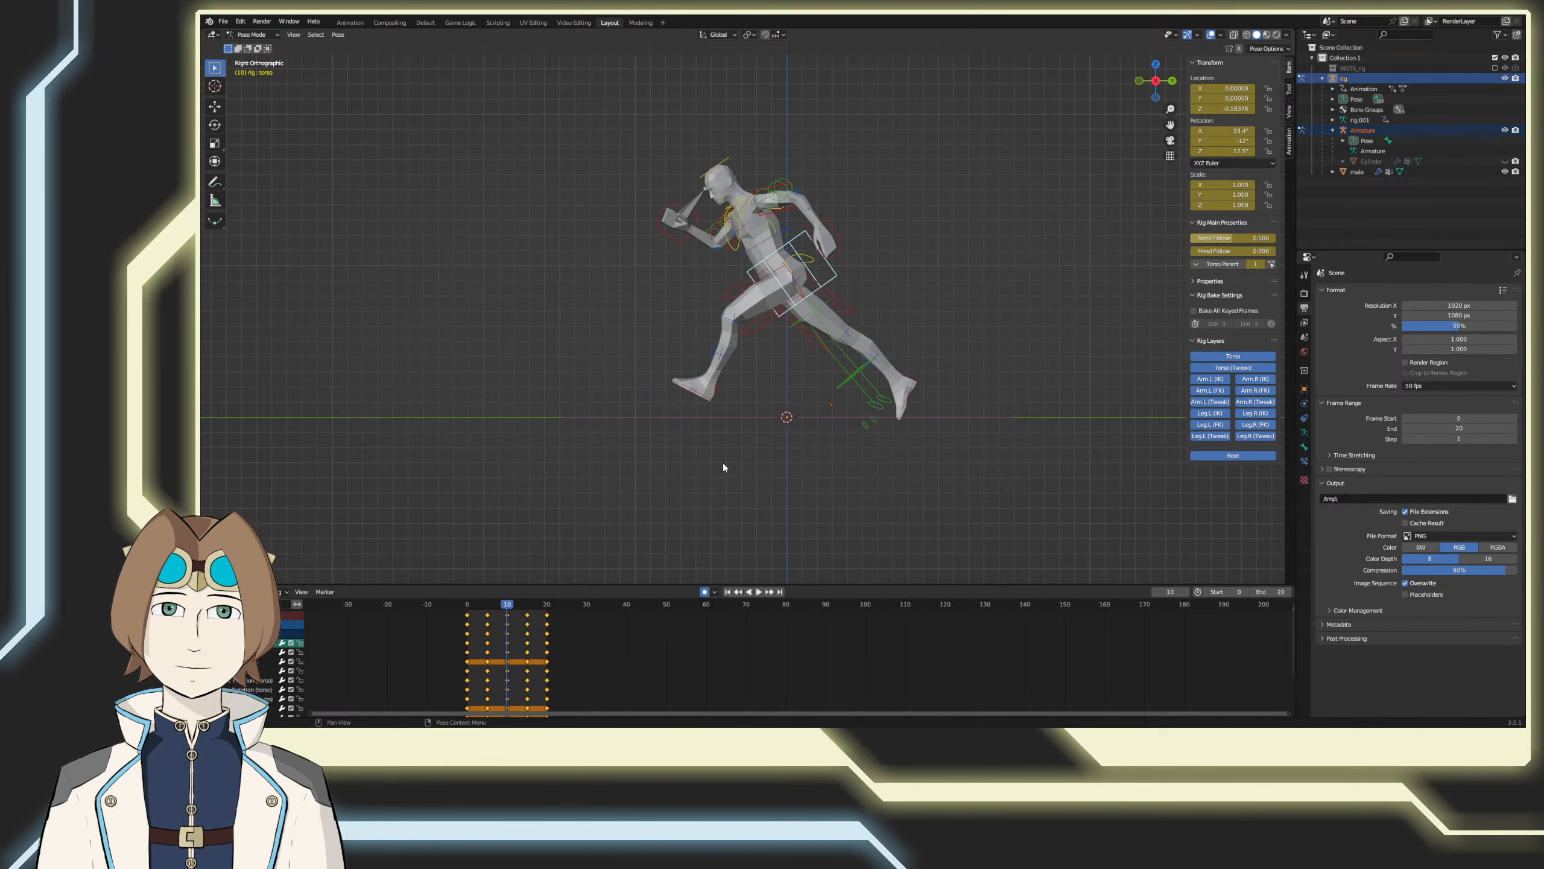
Step: Step through the frames from 10 to 22 in side view and compare the leg poses at frames 12 and 2
{"action": "key", "text": "Right"}
{"action": "key", "text": "Right"}
{"action": "key", "text": "Right"}
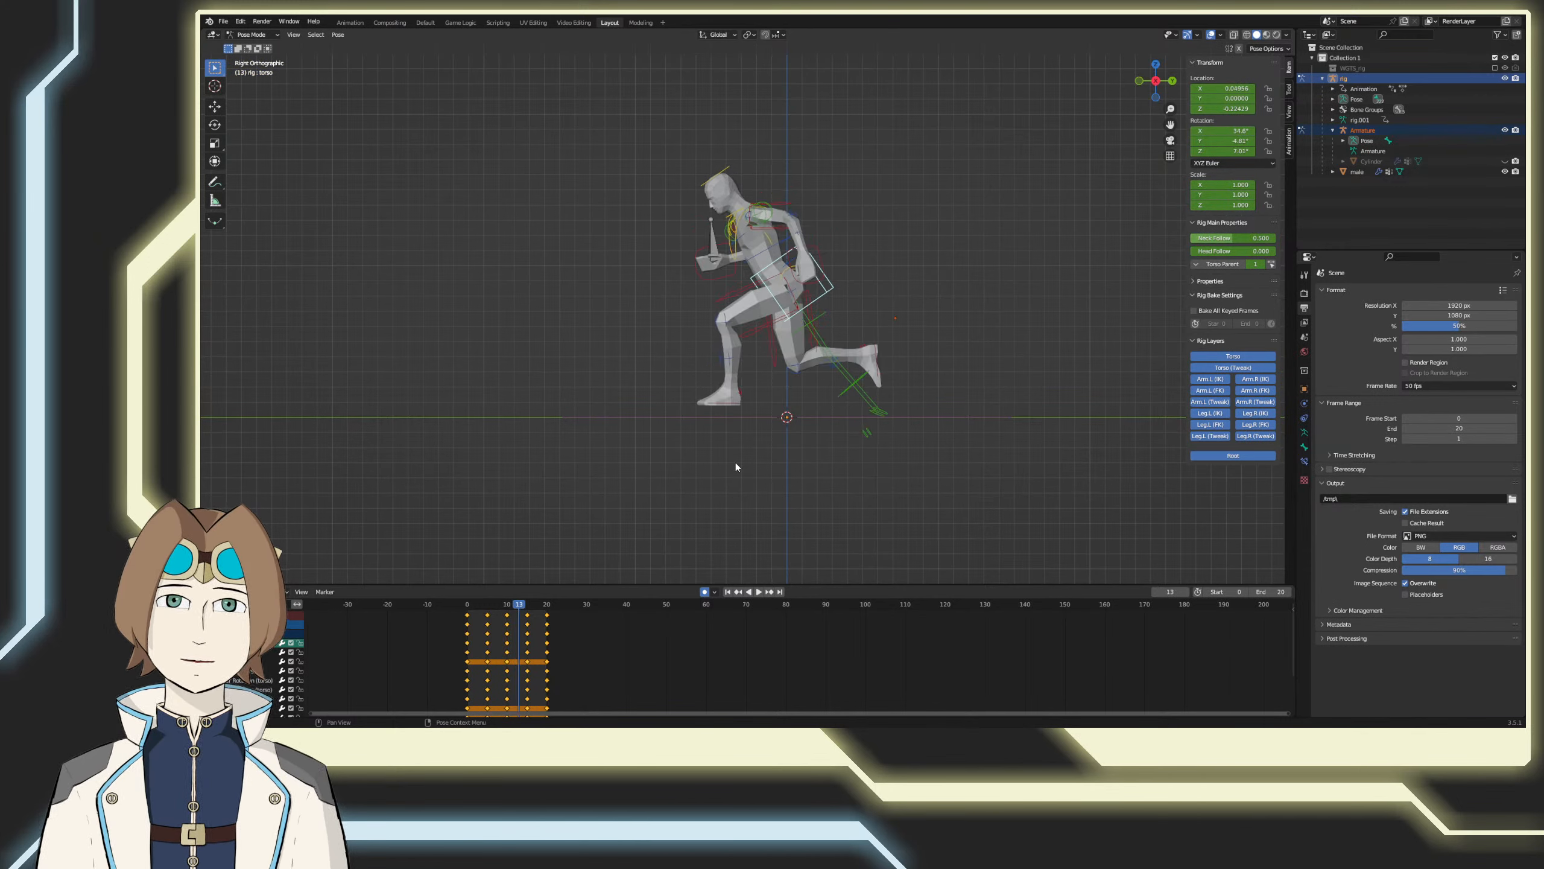
{"action": "key", "text": "Right"}
{"action": "key", "text": "Right"}
{"action": "key", "text": "Right"}
{"action": "key", "text": "Right"}
{"action": "key", "text": "Right"}
{"action": "key", "text": "Right"}
{"action": "key", "text": "Right"}
{"action": "key", "text": "Right"}
{"action": "key", "text": "Right"}
{"action": "key", "text": "Right"}
{"action": "key", "text": "Right"}
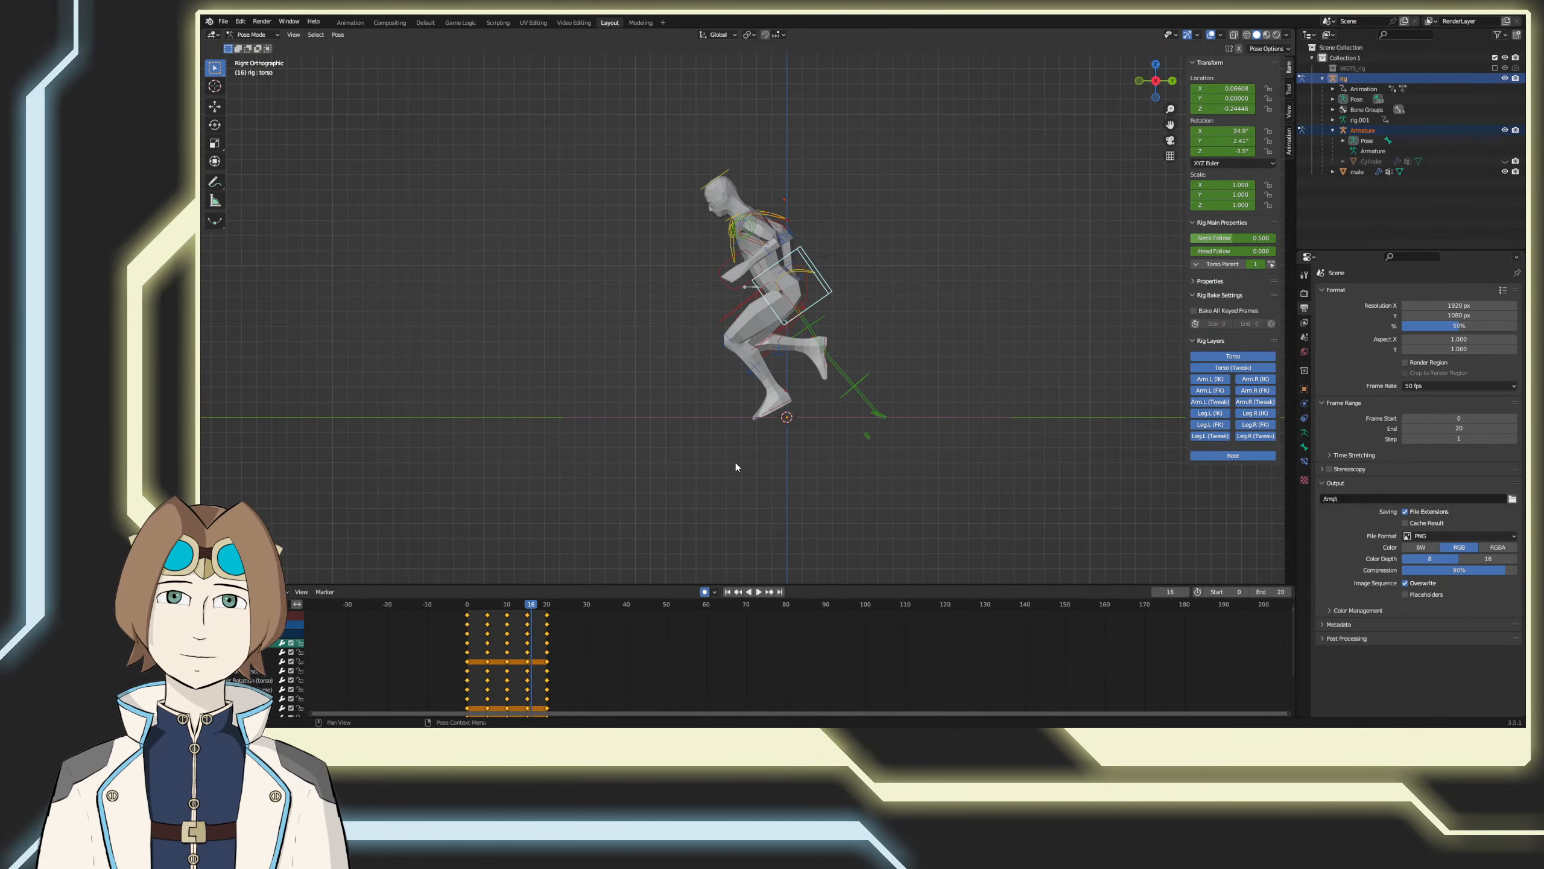
{"action": "key", "text": "Left"}
{"action": "key", "text": "Left"}
{"action": "key", "text": "Left"}
{"action": "key", "text": "Left"}
{"action": "key", "text": "Left"}
{"action": "key", "text": "Left"}
{"action": "key", "text": "Left"}
{"action": "key", "text": "Left"}
{"action": "key", "text": "Left"}
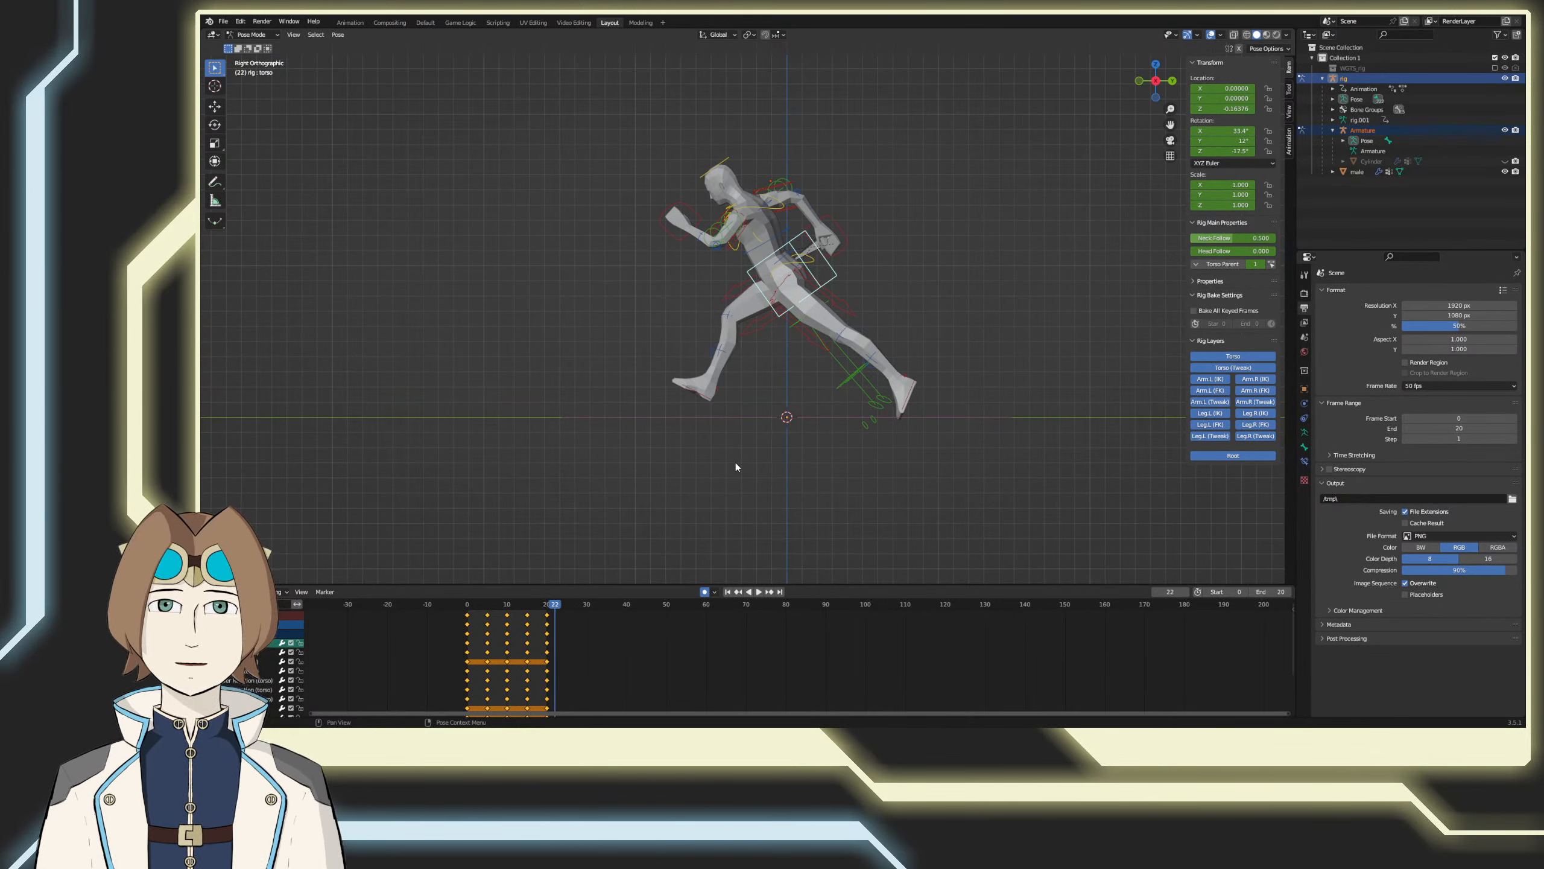
{"action": "key", "text": "Left"}
{"action": "key", "text": "Left"}
{"action": "key", "text": "Left"}
{"action": "key", "text": "Left"}
{"action": "key", "text": "Left"}
{"action": "key", "text": "Left"}
{"action": "key", "text": "Left"}
{"action": "key", "text": "Left"}
{"action": "key", "text": "Left"}
{"action": "key", "text": "Left"}
{"action": "key", "text": "Left"}
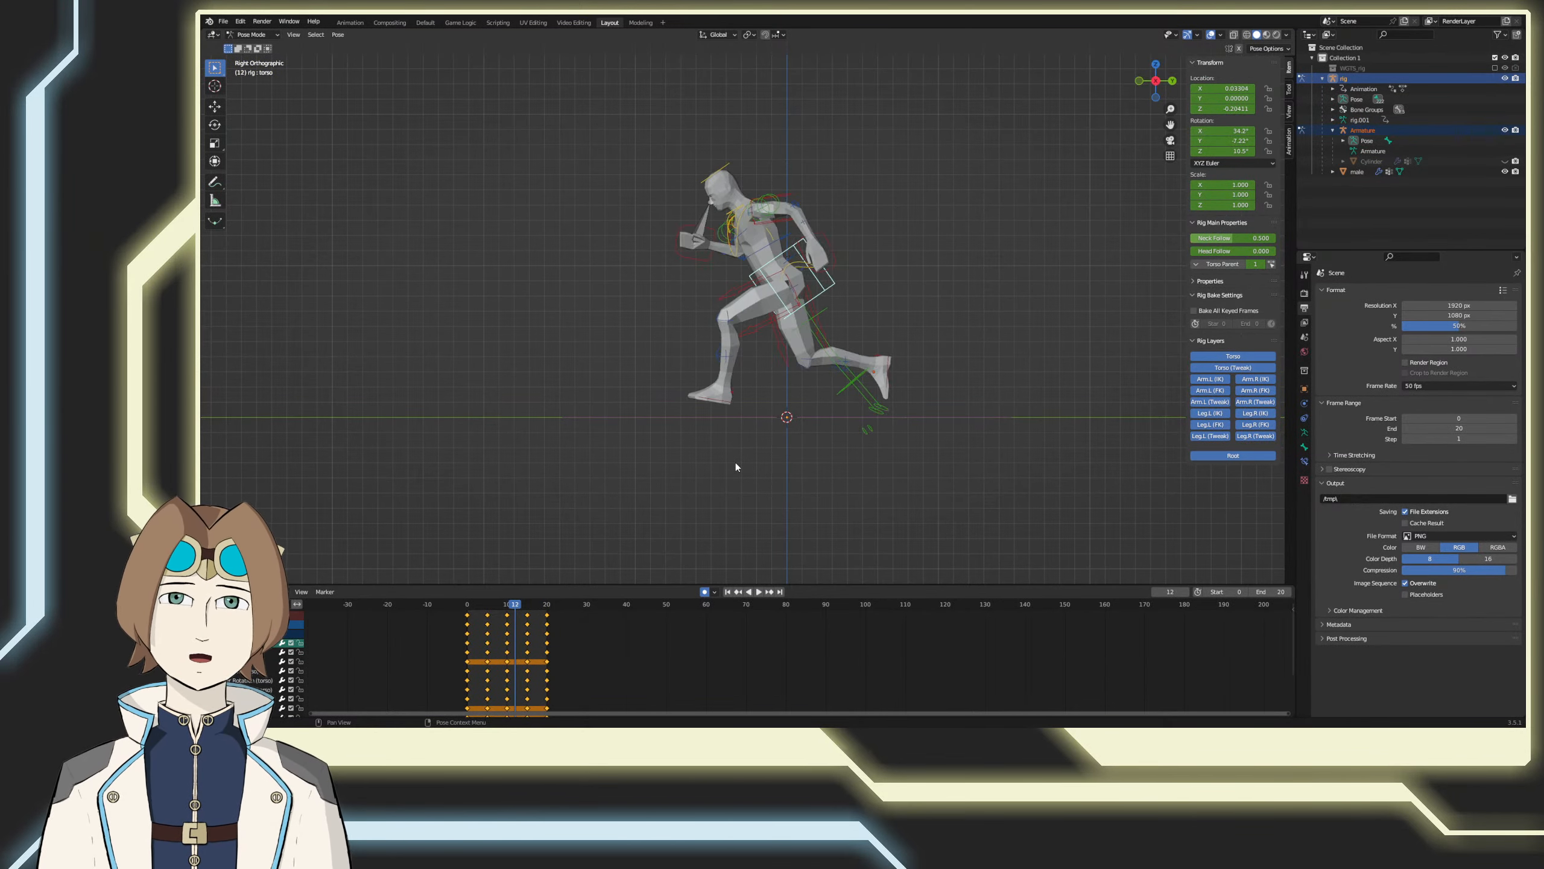
{"action": "key", "text": "Left"}
{"action": "key", "text": "Left"}
{"action": "key", "text": "Left"}
{"action": "key", "text": "Left"}
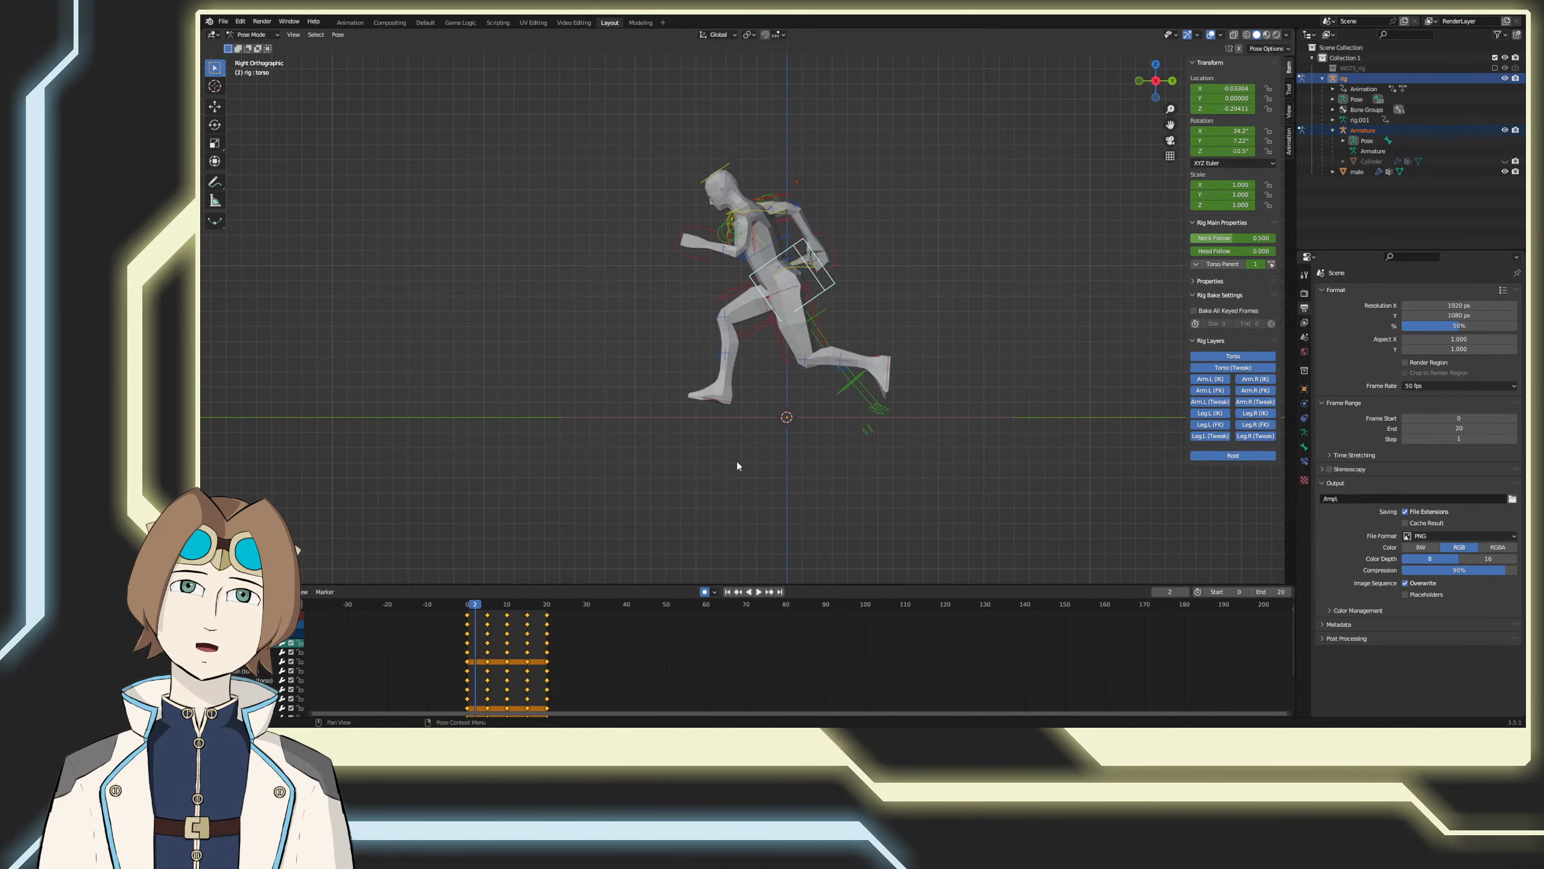
Step: Examine the leg motion frame by frame from frame 2 to frame 13 in side view
{"action": "key", "text": "Right"}
{"action": "key", "text": "Right"}
{"action": "key", "text": "Right"}
{"action": "key", "text": "Left"}
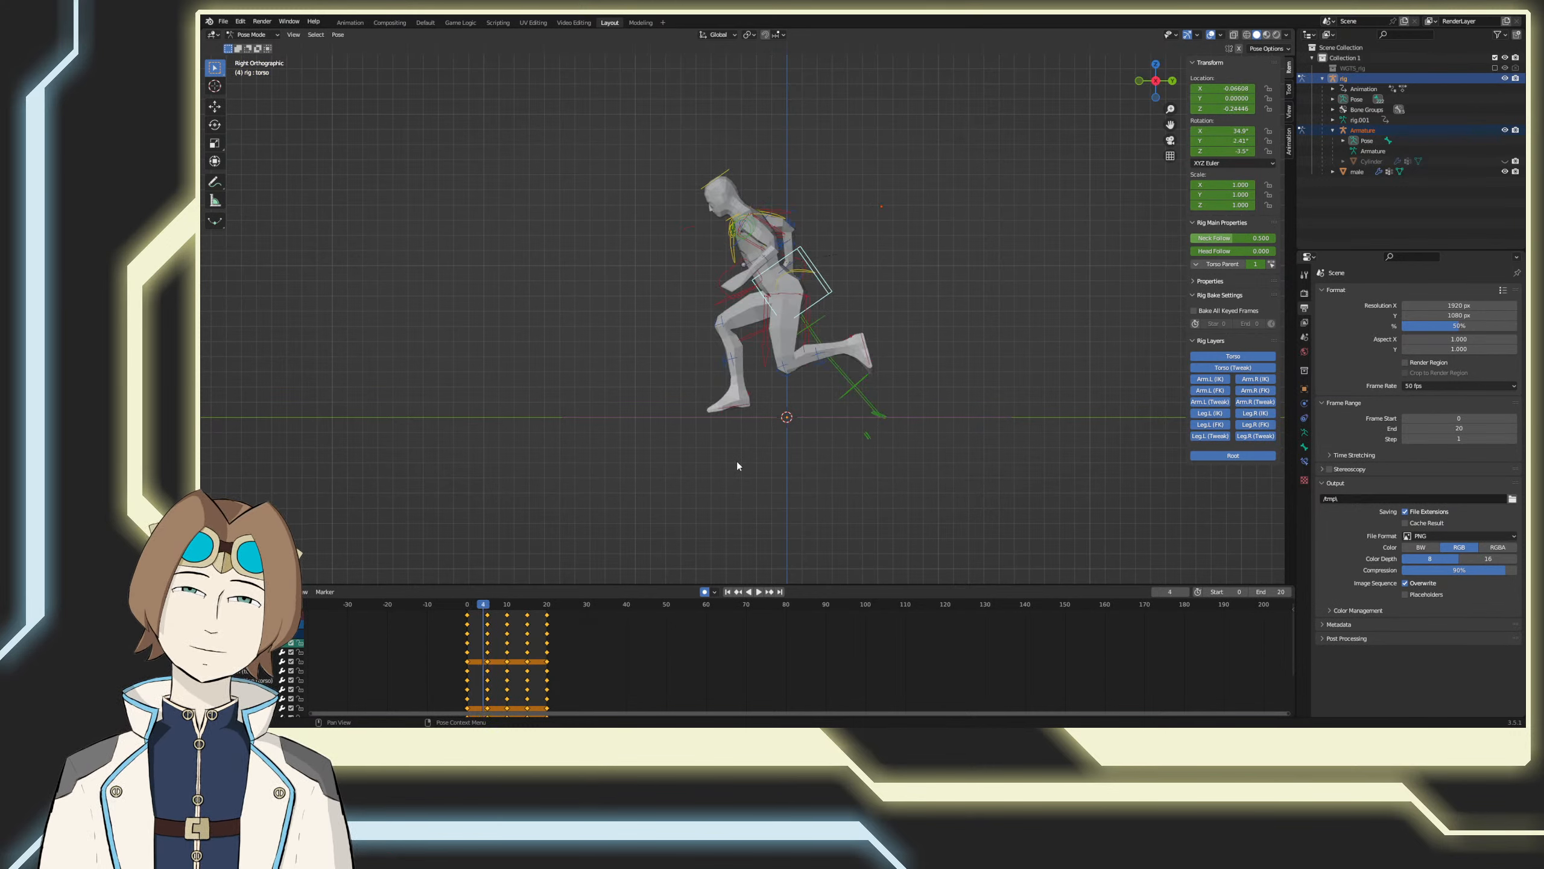
{"action": "key", "text": "Right"}
{"action": "key", "text": "Right"}
{"action": "key", "text": "Right"}
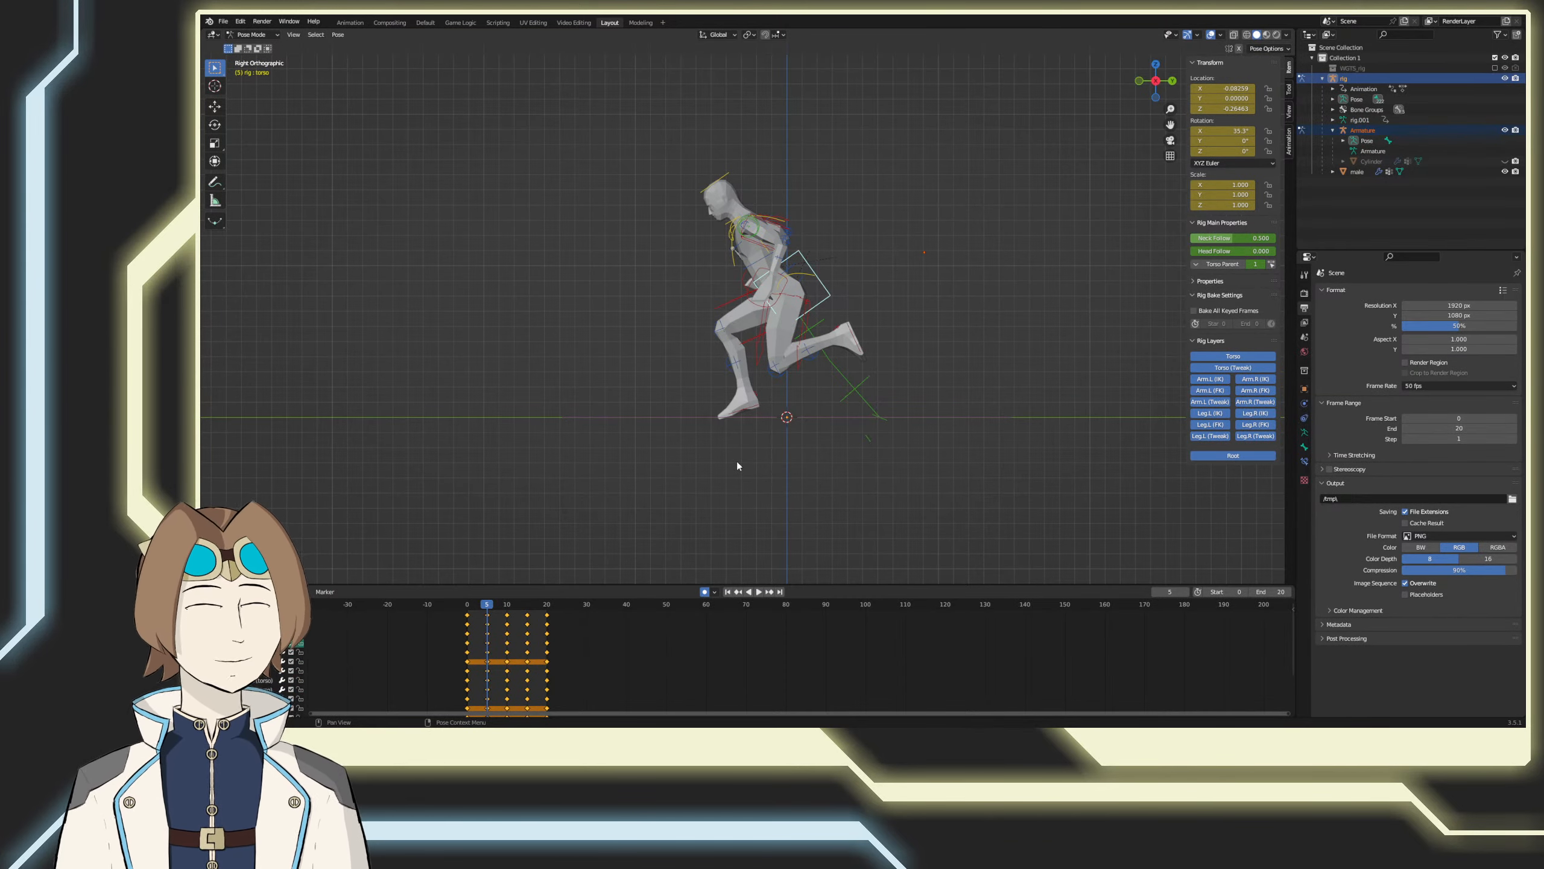
{"action": "key", "text": "Right"}
{"action": "key", "text": "Right"}
{"action": "key", "text": "Right"}
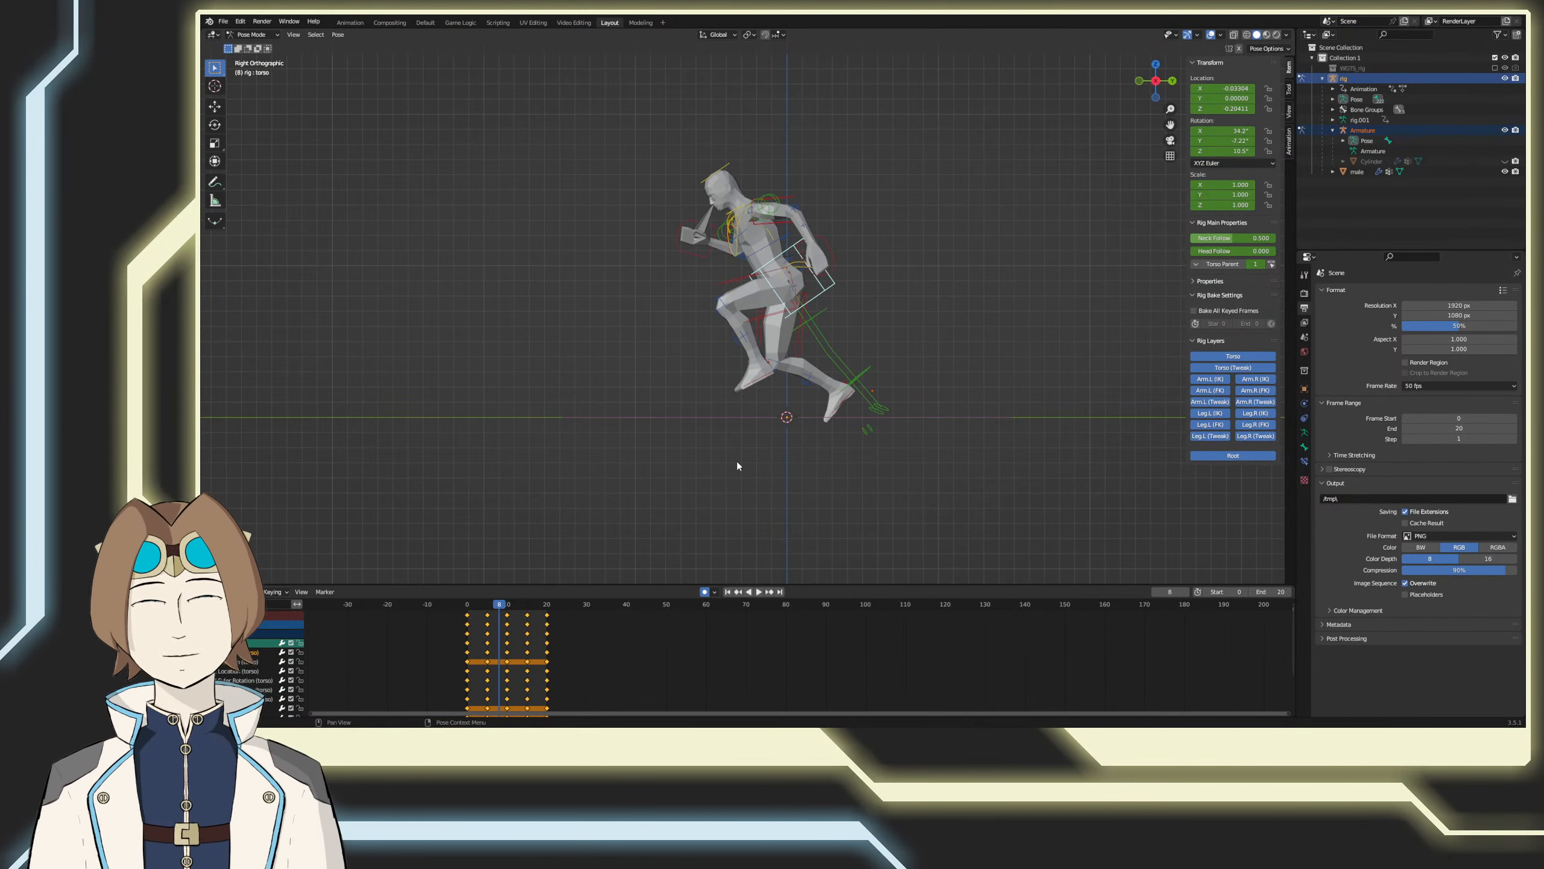
{"action": "key", "text": "Right"}
{"action": "key", "text": "Right"}
{"action": "key", "text": "Right"}
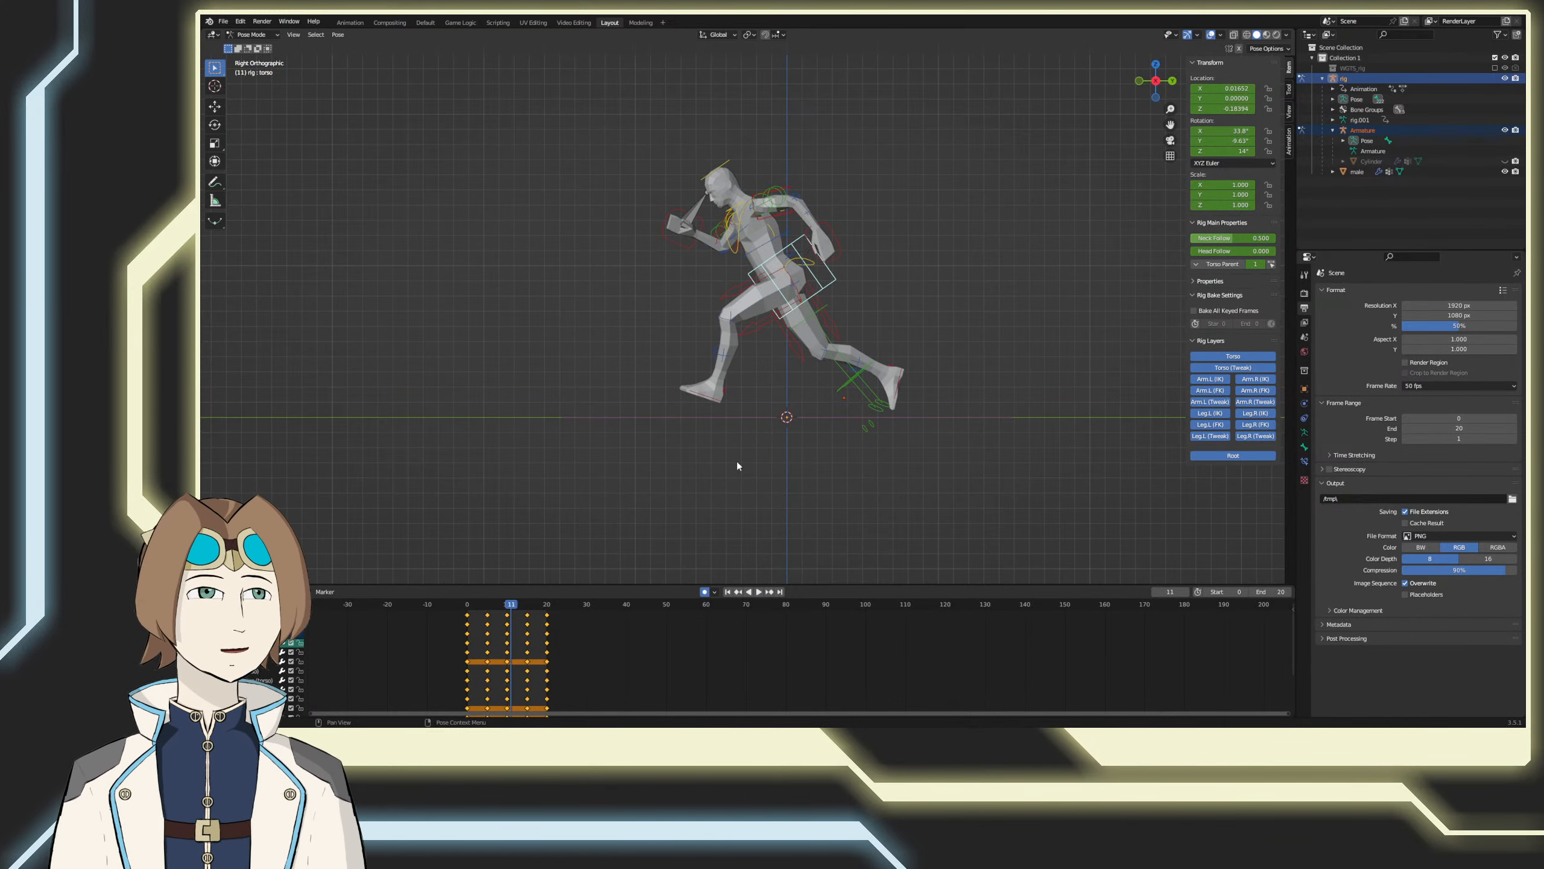
{"action": "key", "text": "Right"}
{"action": "key", "text": "Right"}
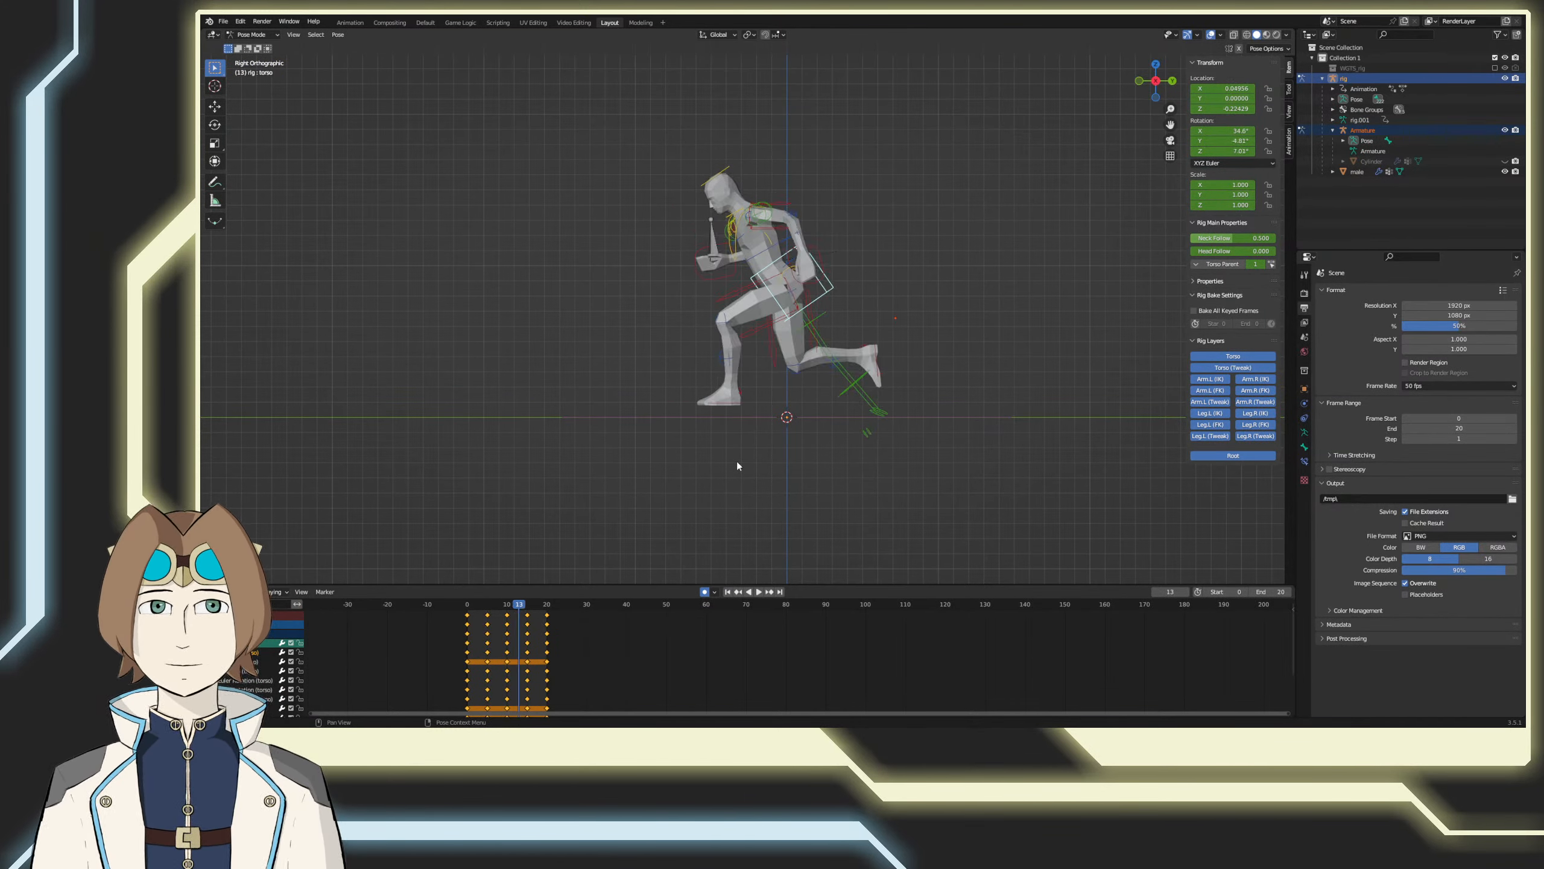
Step: Examine the leg motion frame by frame up to frame 20 and back to frame 0
{"action": "key", "text": "Right"}
{"action": "key", "text": "Right"}
{"action": "key", "text": "Right"}
{"action": "key", "text": "Right"}
{"action": "key", "text": "Right"}
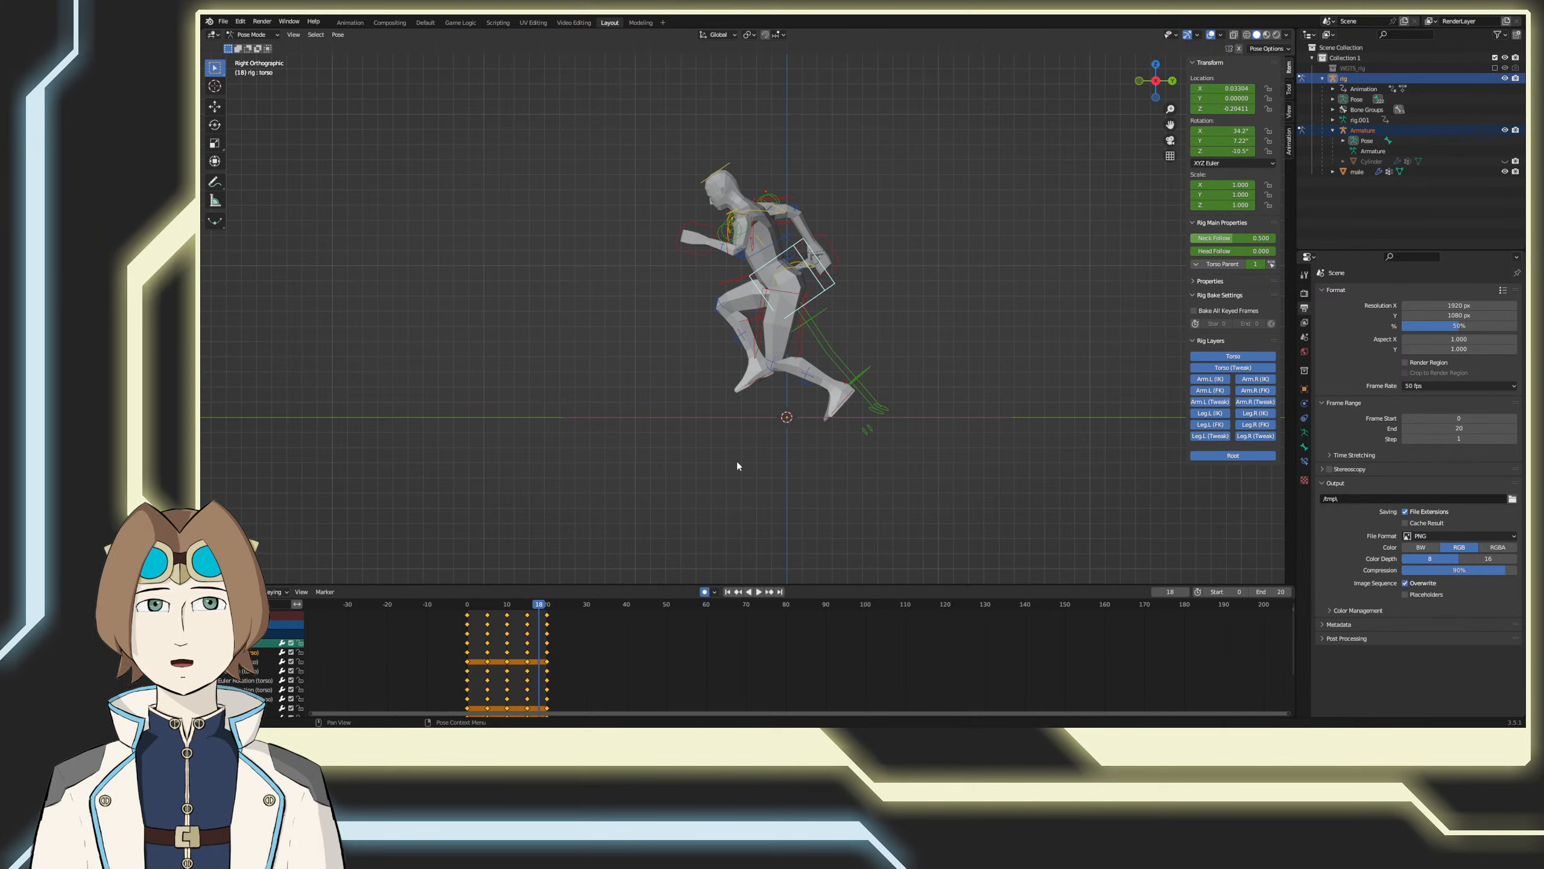
{"action": "key", "text": "Right"}
{"action": "key", "text": "Right"}
{"action": "key", "text": "Right"}
{"action": "key", "text": "Left"}
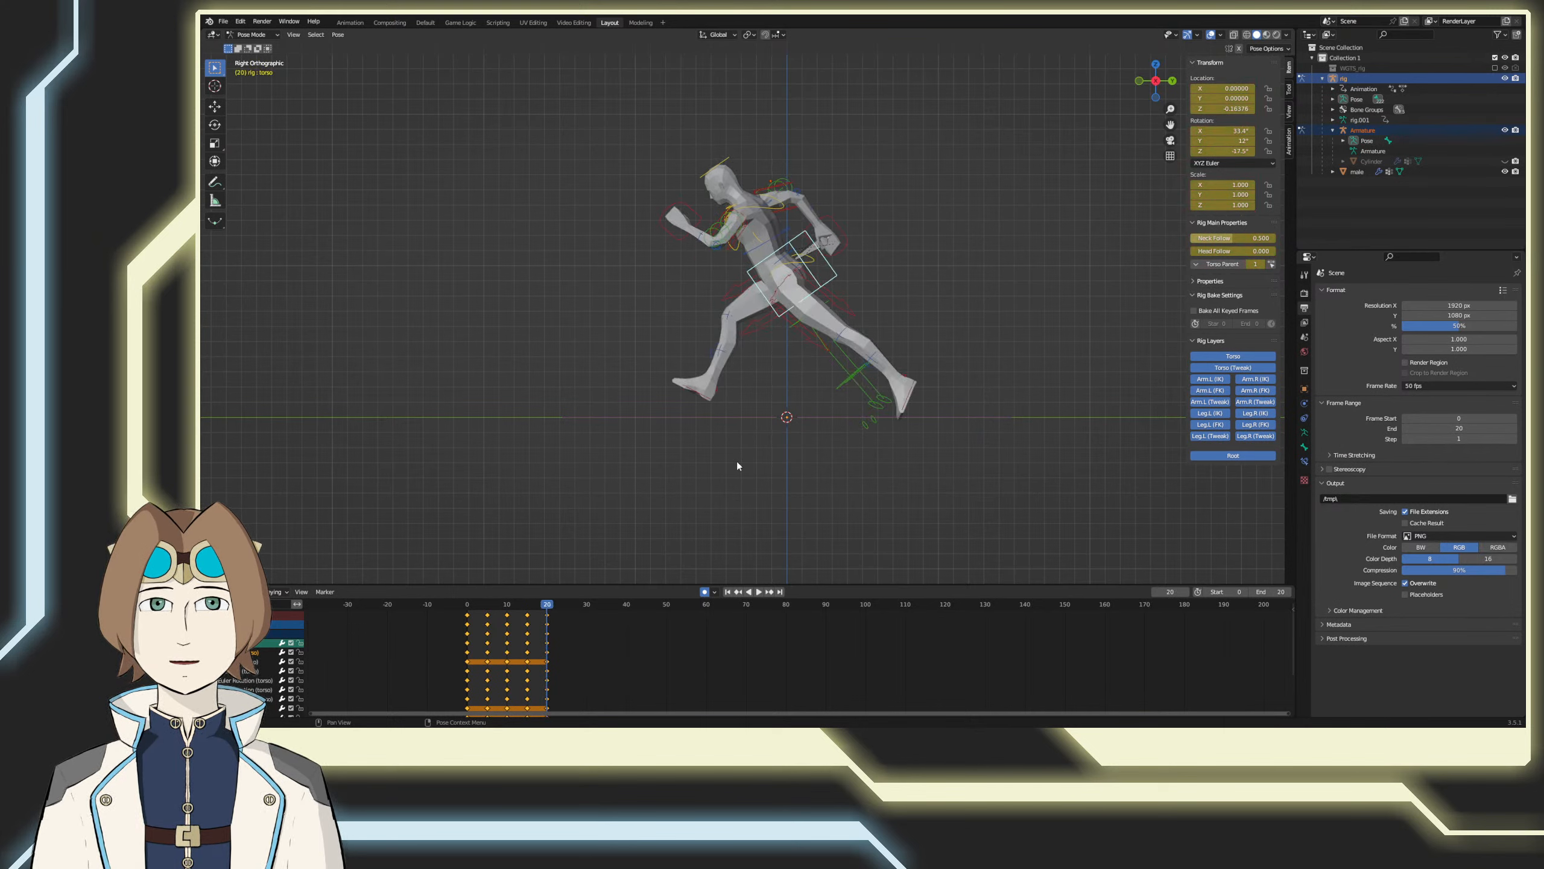
{"action": "key", "text": "Left"}
{"action": "key", "text": "Left"}
{"action": "key", "text": "Left"}
{"action": "key", "text": "Left"}
{"action": "key", "text": "Left"}
{"action": "key", "text": "Left"}
{"action": "key", "text": "Left"}
{"action": "key", "text": "Left"}
{"action": "key", "text": "Left"}
{"action": "key", "text": "Left"}
{"action": "key", "text": "Left"}
{"action": "key", "text": "Left"}
{"action": "key", "text": "Left"}
{"action": "key", "text": "Left"}
{"action": "key", "text": "Left"}
{"action": "key", "text": "Left"}
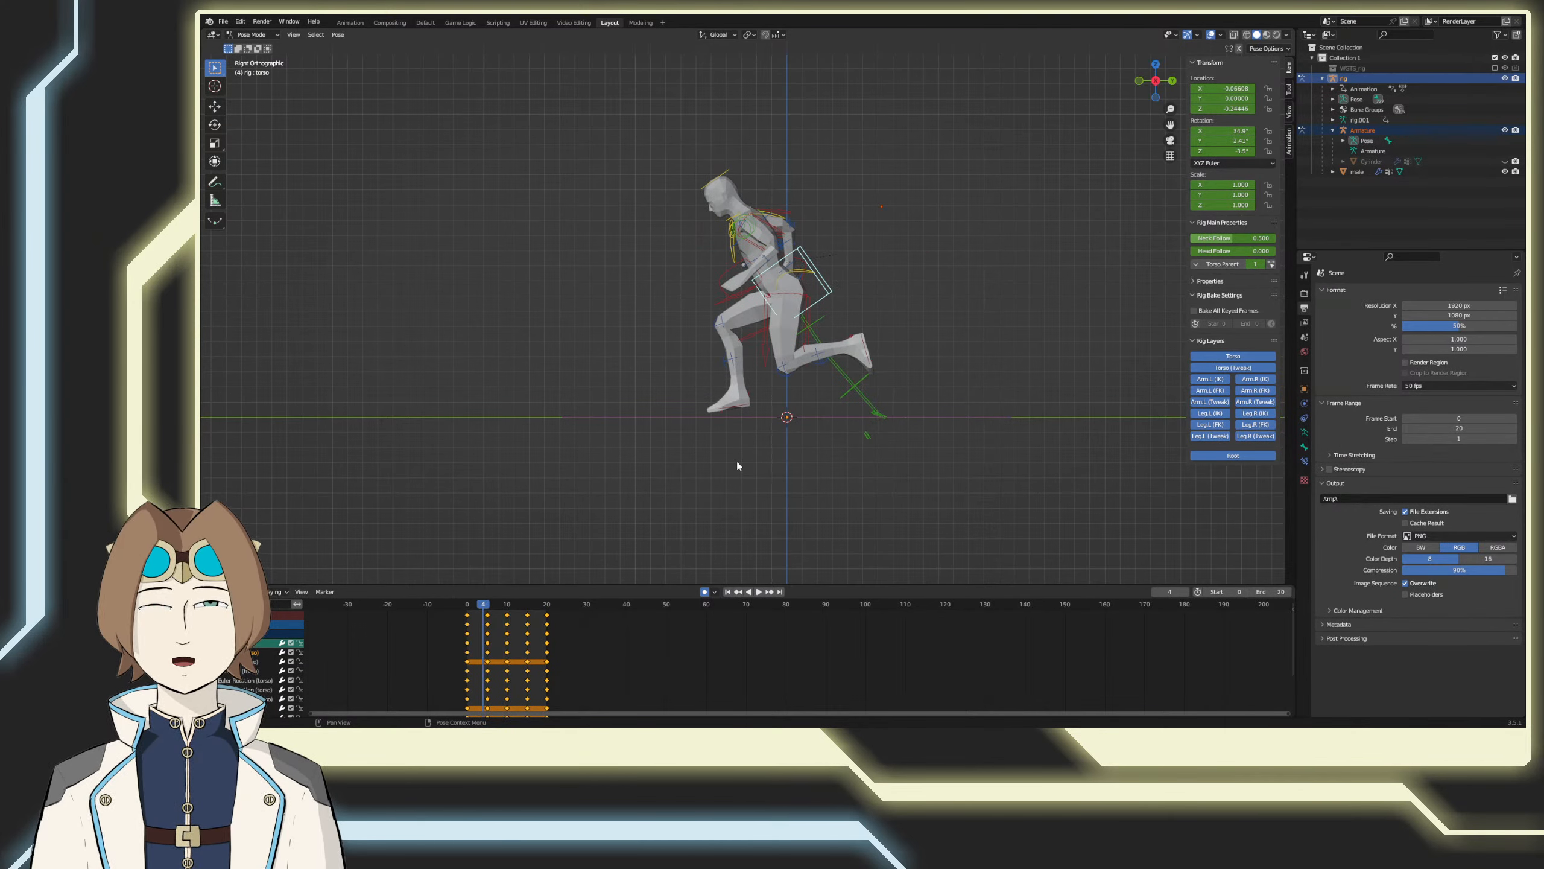
{"action": "key", "text": "Left"}
{"action": "key", "text": "Left"}
{"action": "key", "text": "Left"}
{"action": "key", "text": "Left"}
Step: At frame 0, move the left foot IK control about -0.15 along Y to bring the trailing foot closer to the body
{"action": "left_click", "coordinate": [904, 407]}
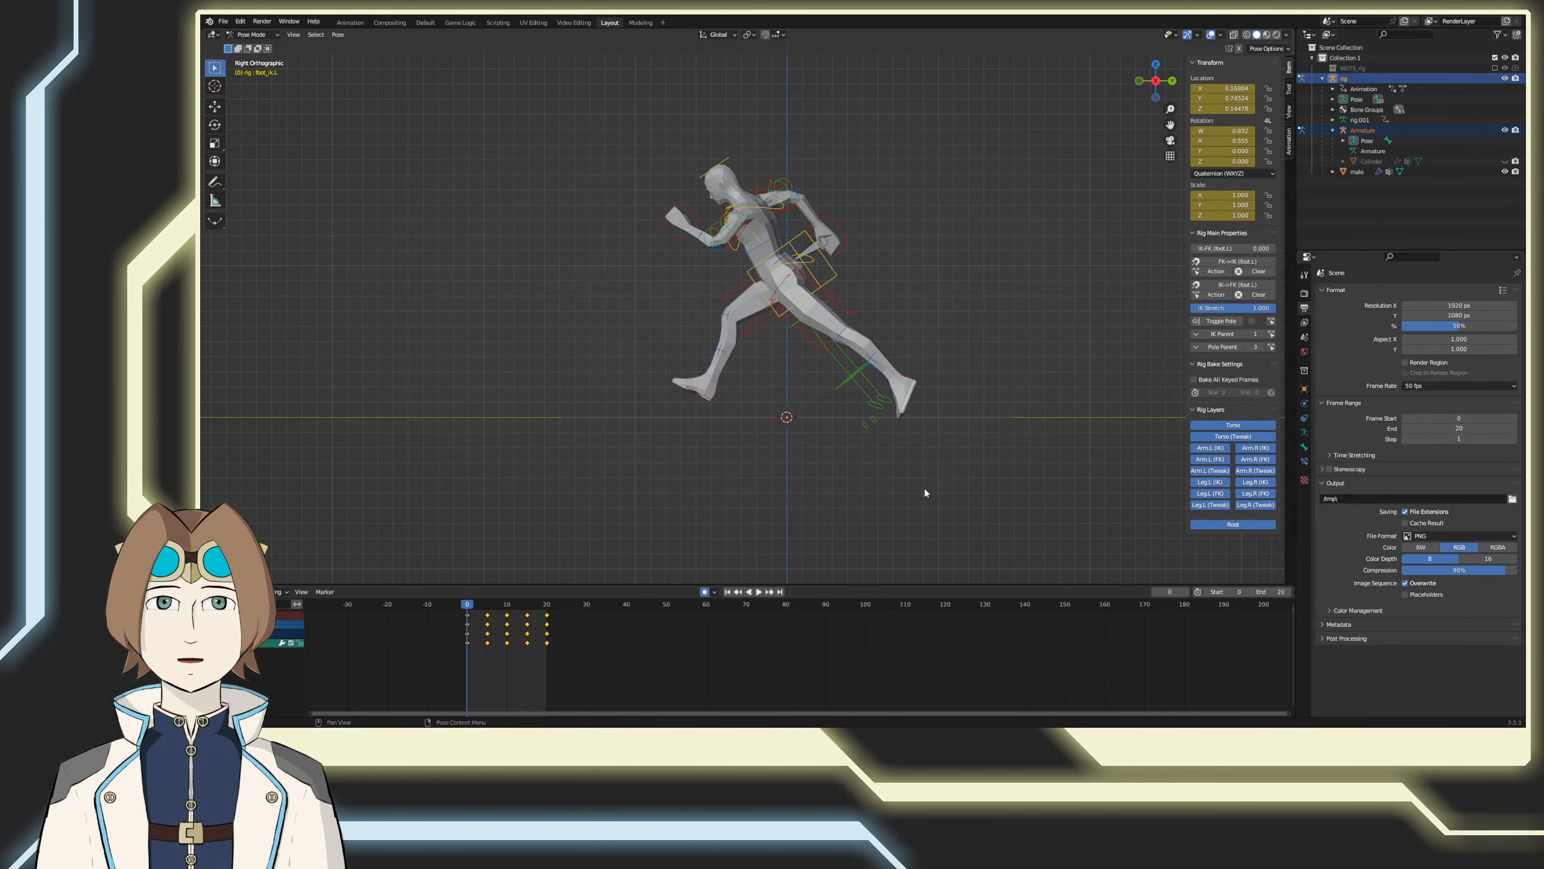
{"action": "key", "text": "g"}
{"action": "left_click", "coordinate": [915, 461]}
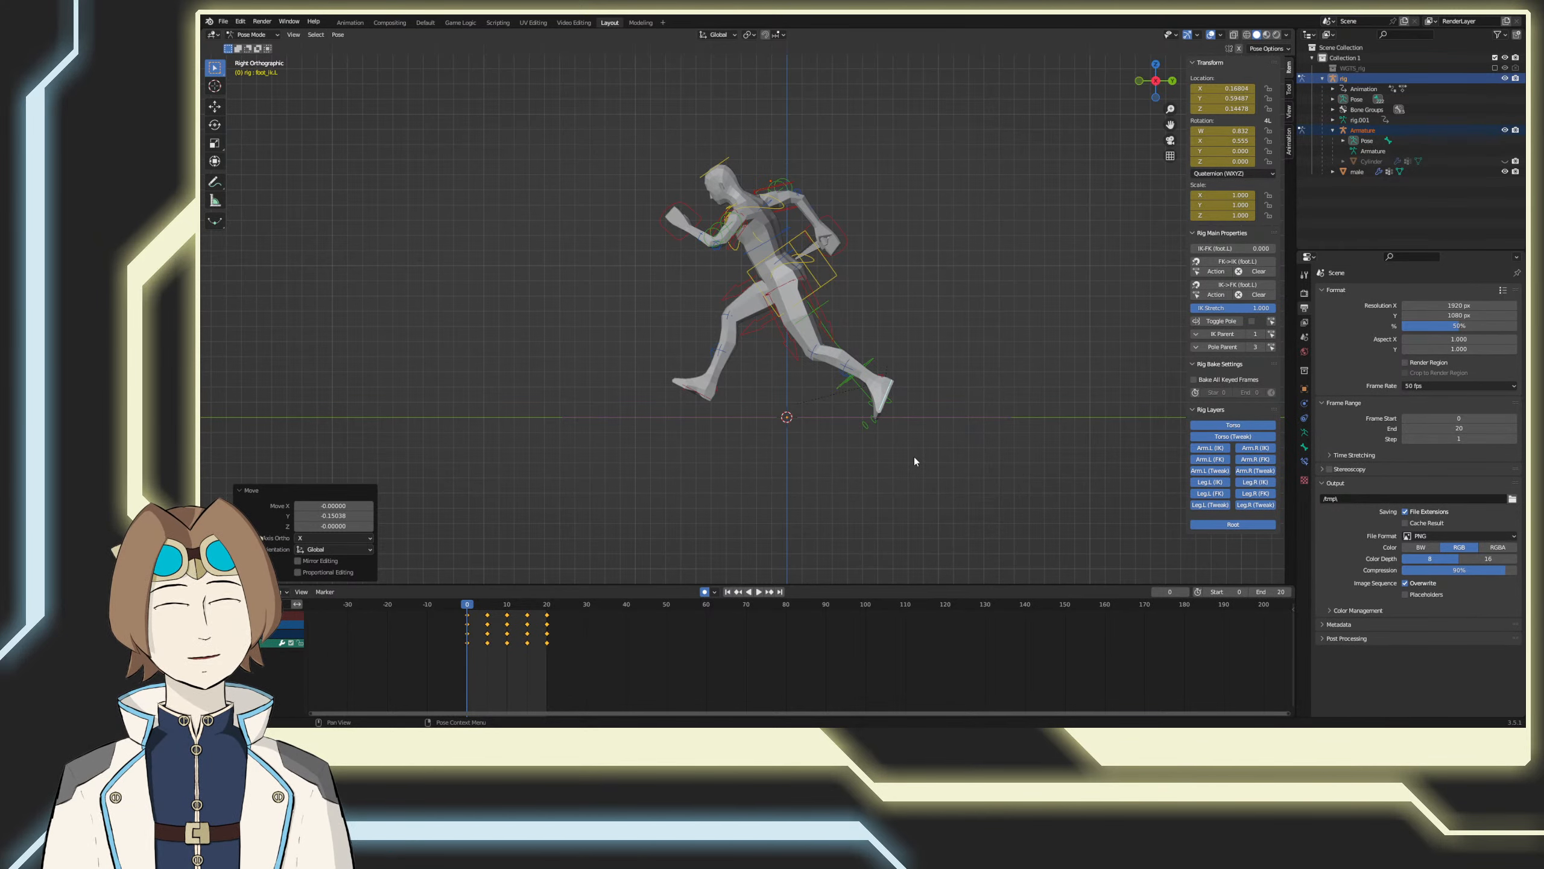
Step: At frame 10, move the left foot IK control about 0.107 in Y and 0.03 in Z, rotate it about 12.7°, and scrub the result
{"action": "scroll", "coordinate": [914, 461], "scroll_direction": "up", "scroll_amount": 2}
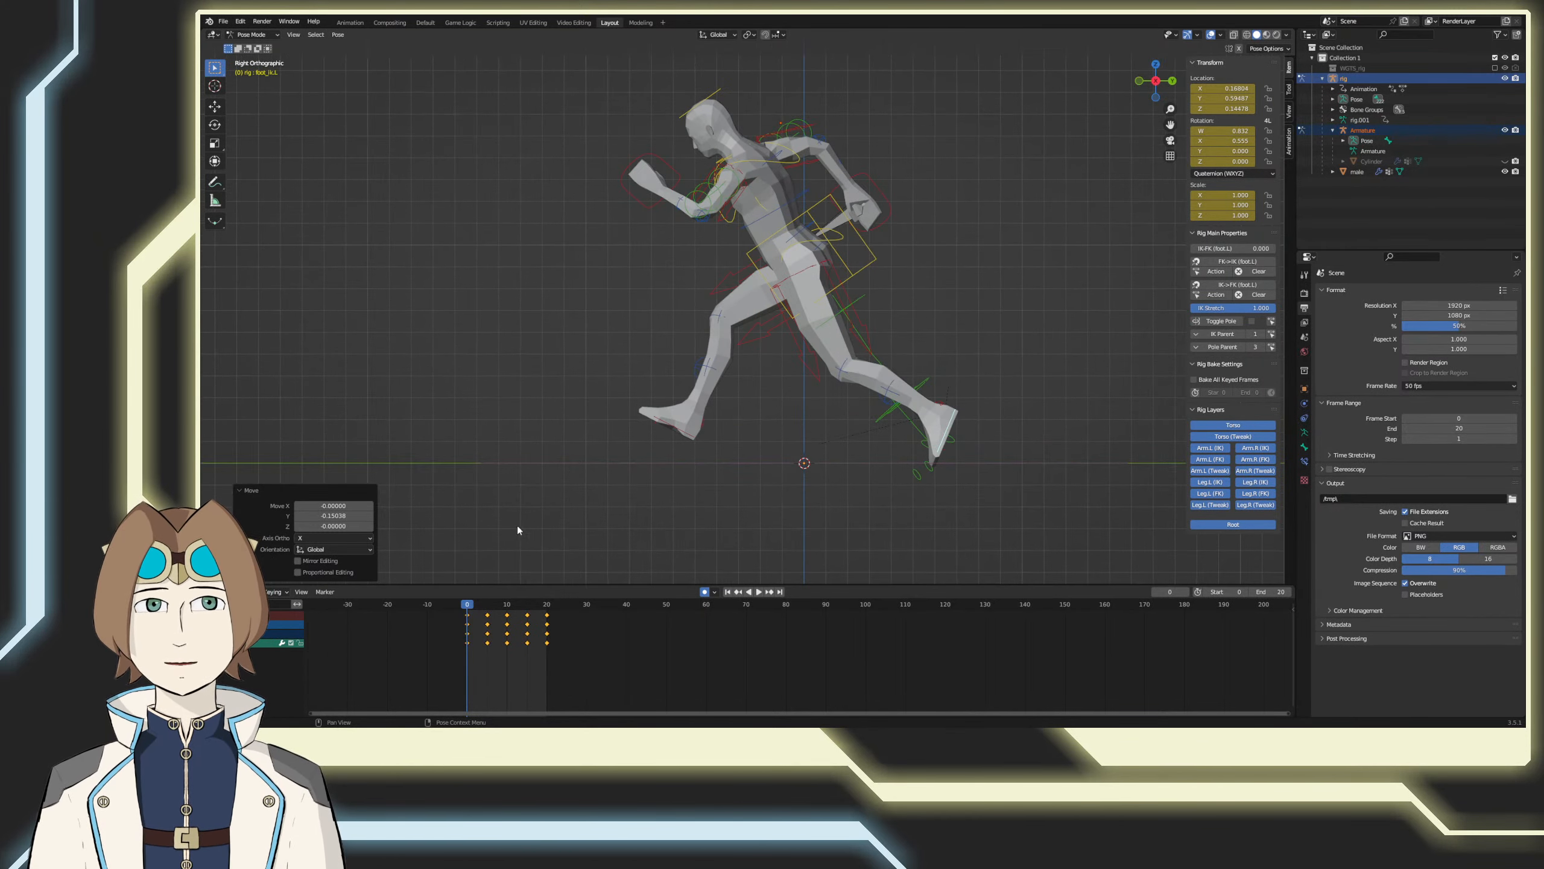
{"action": "key", "text": "space"}
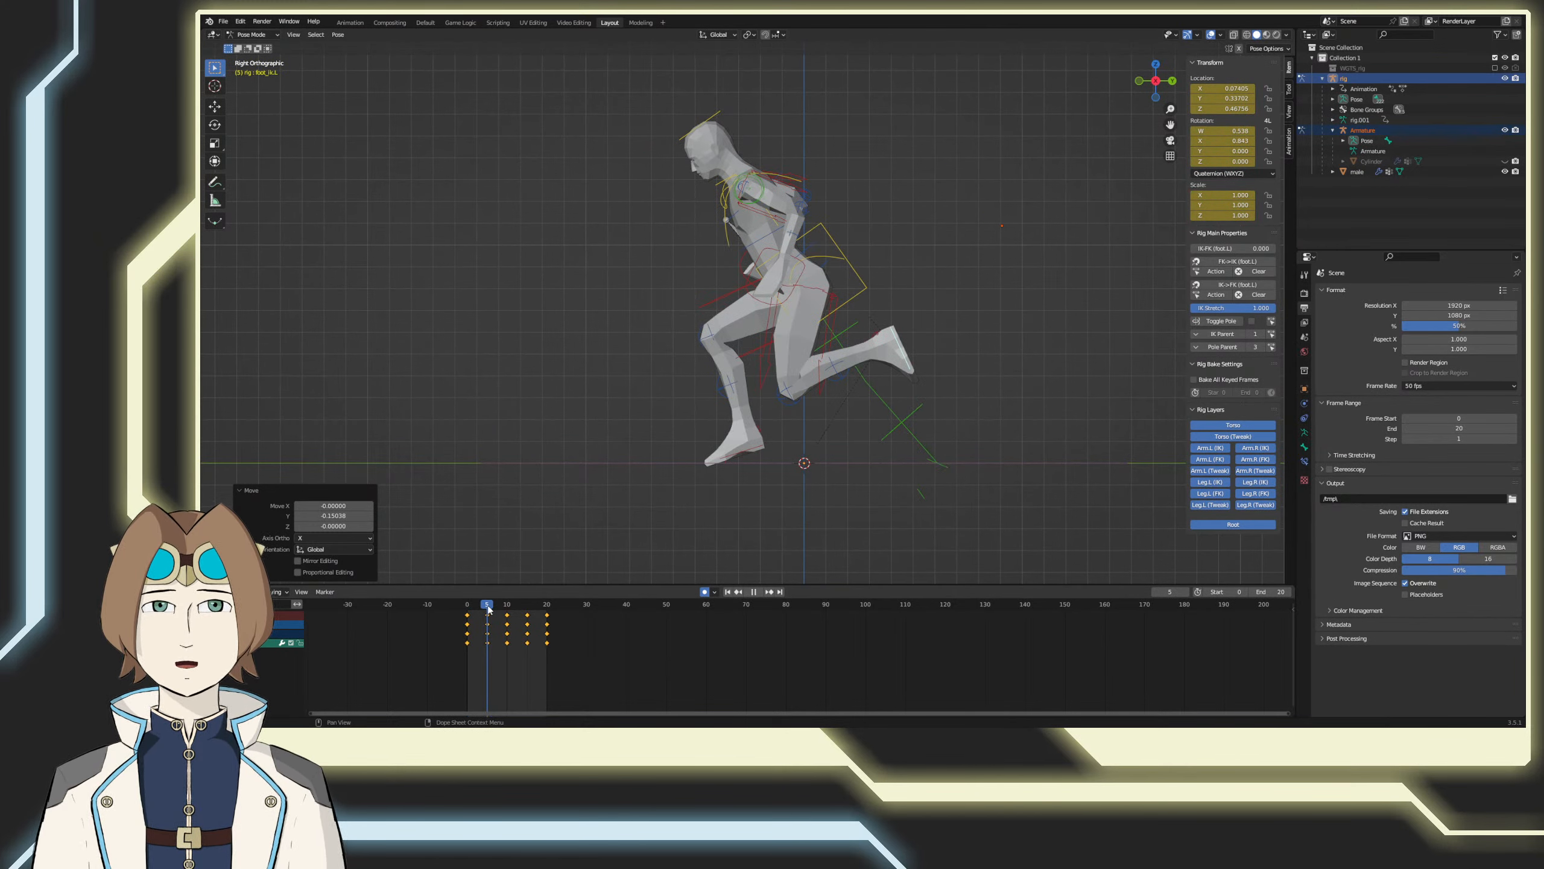
{"action": "left_click_drag", "start_coordinate": [487, 608], "coordinate": [507, 608]}
{"action": "key", "text": "g"}
{"action": "left_click", "coordinate": [674, 486]}
{"action": "key", "text": "r"}
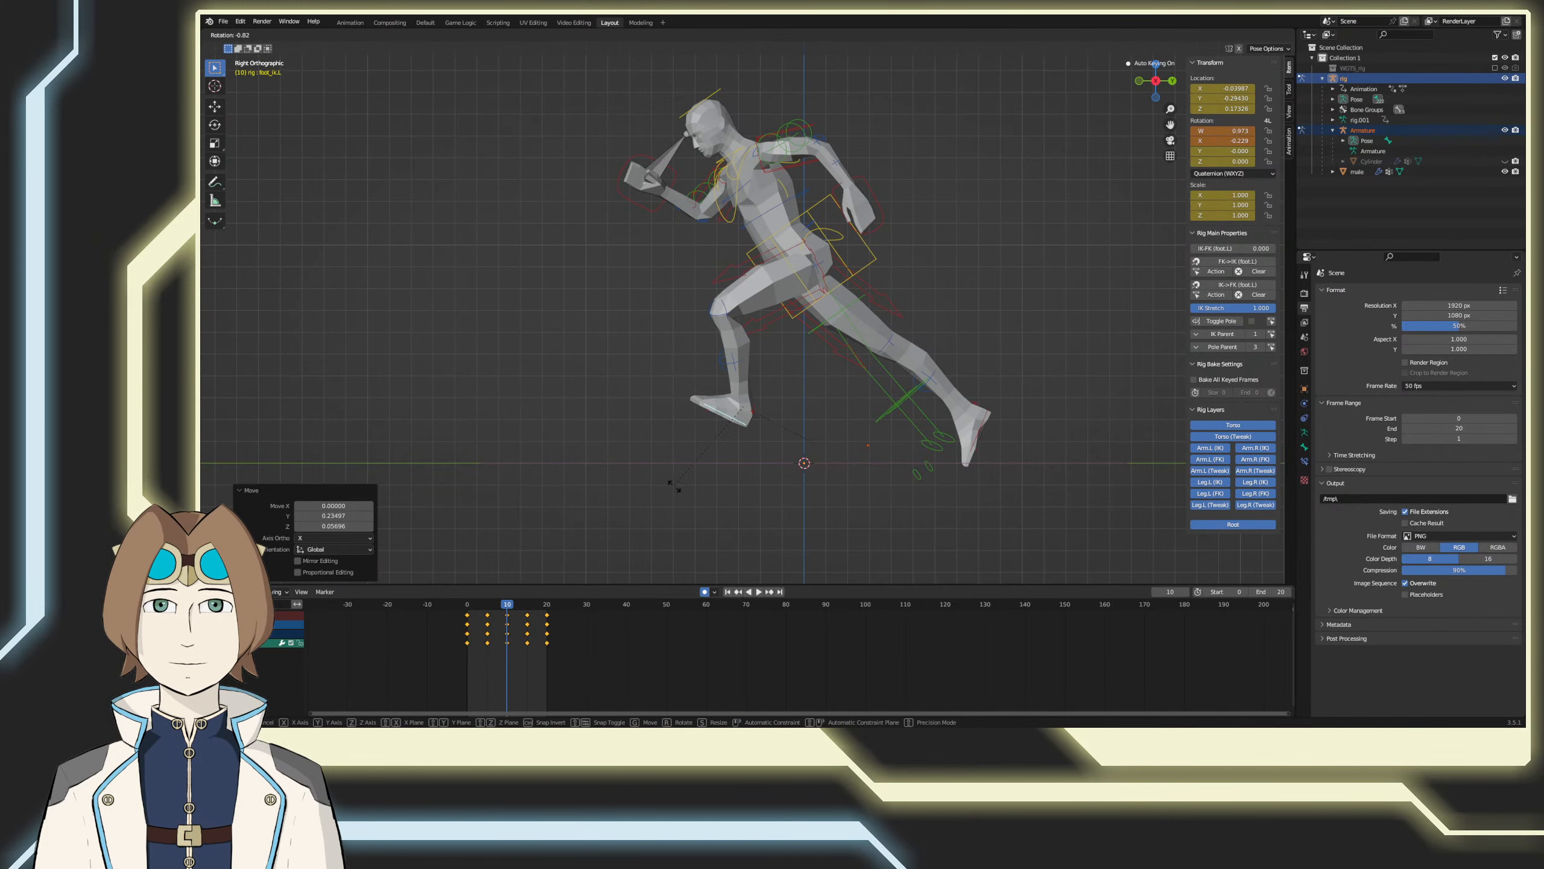
{"action": "left_click", "coordinate": [784, 500]}
{"action": "key", "text": "space"}
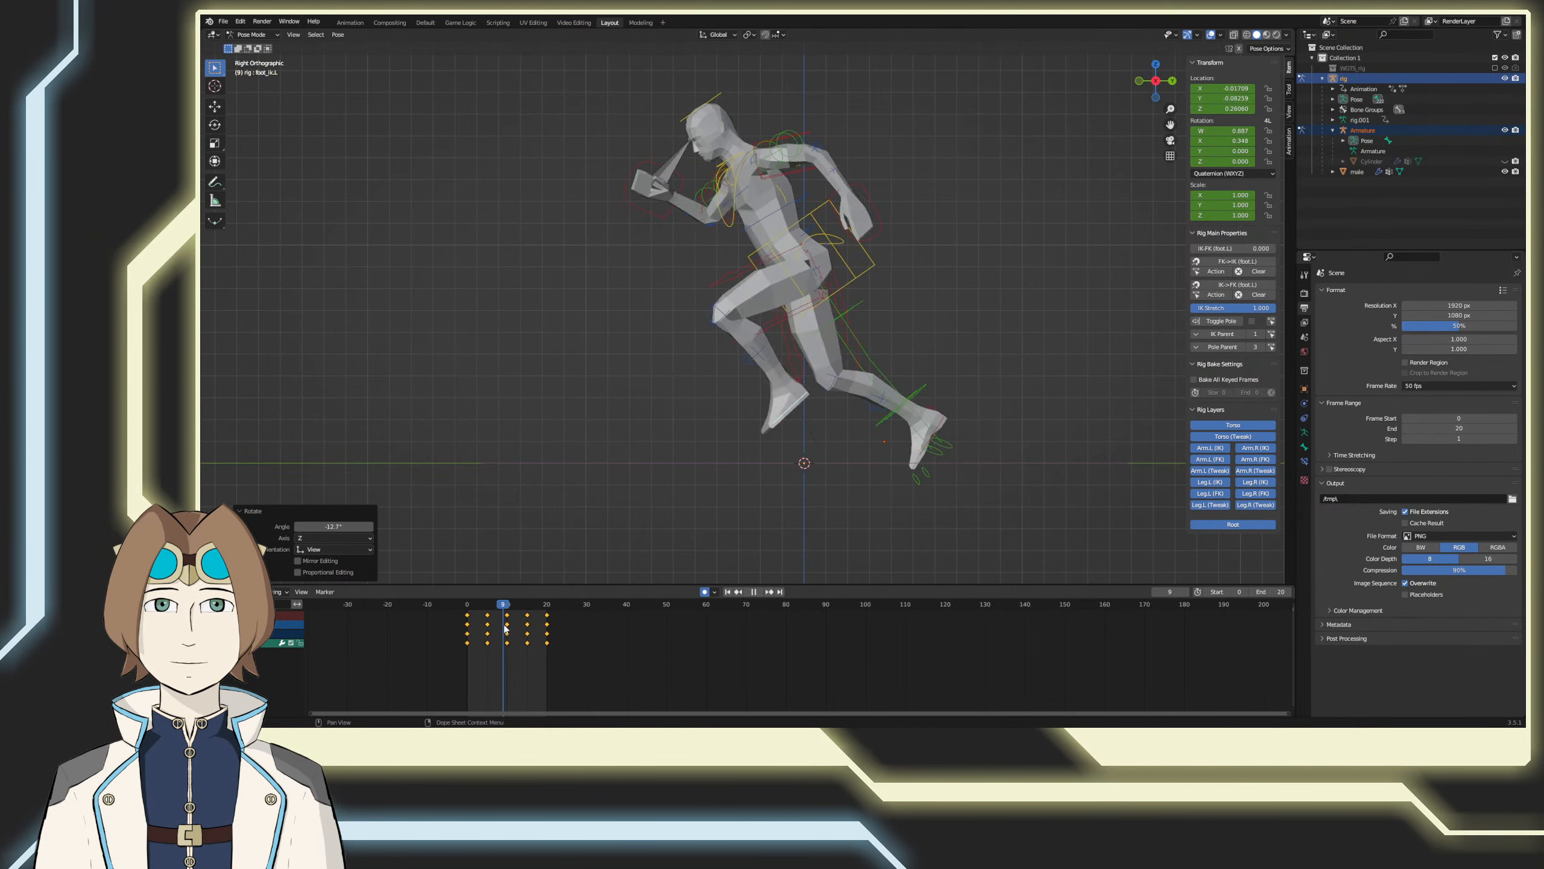
Step: At frame 15, move and rotate the left foot IK control to raise the landing foot and angle its toes down
{"action": "key", "text": "space"}
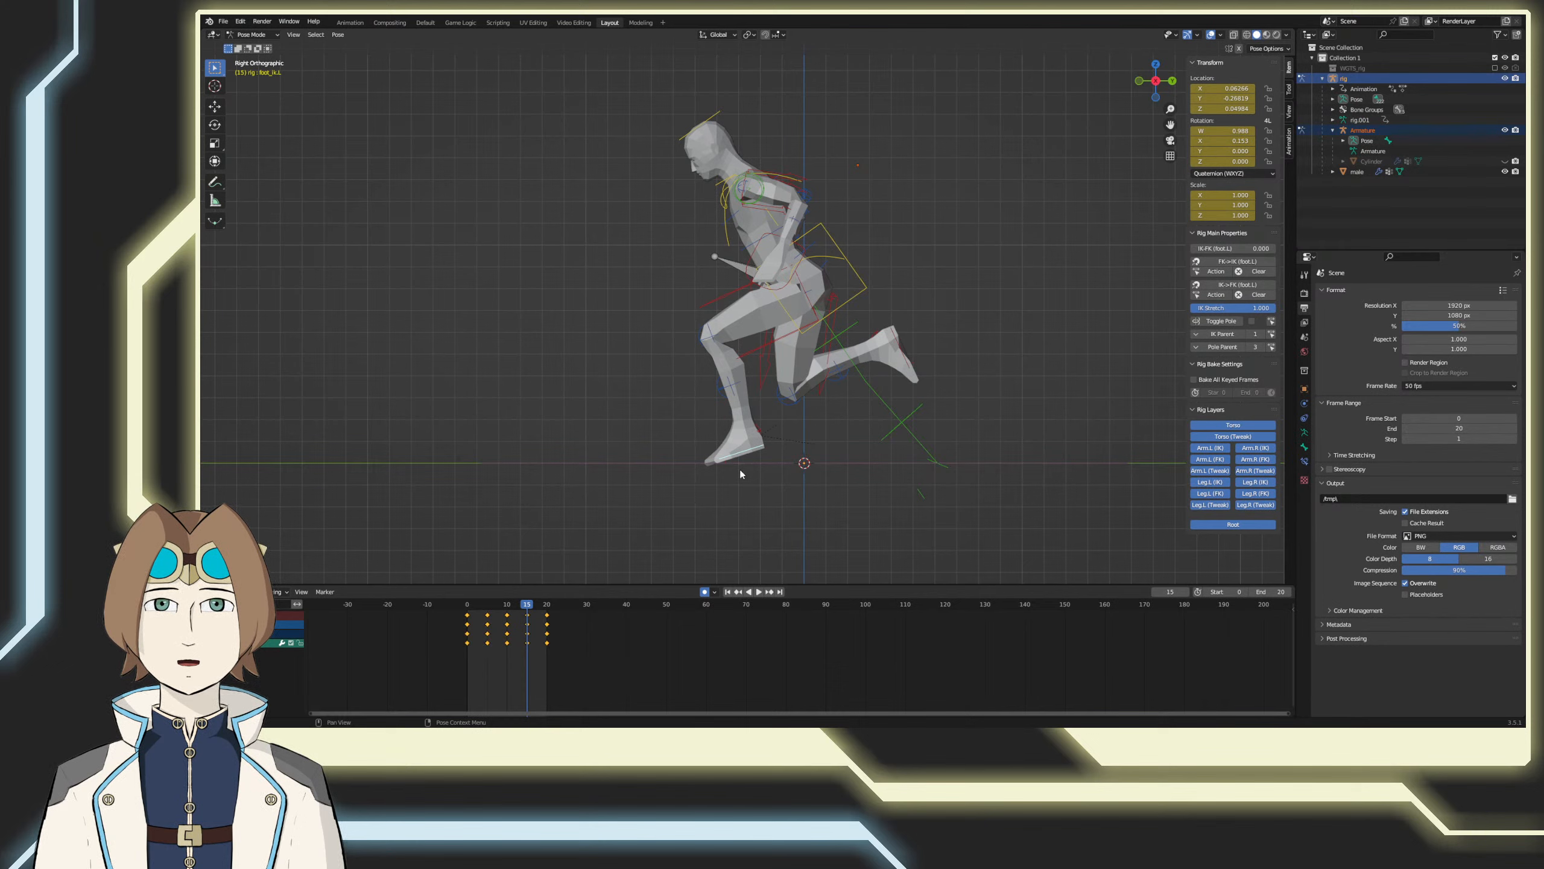
{"action": "key", "text": "r"}
{"action": "left_click", "coordinate": [716, 438]}
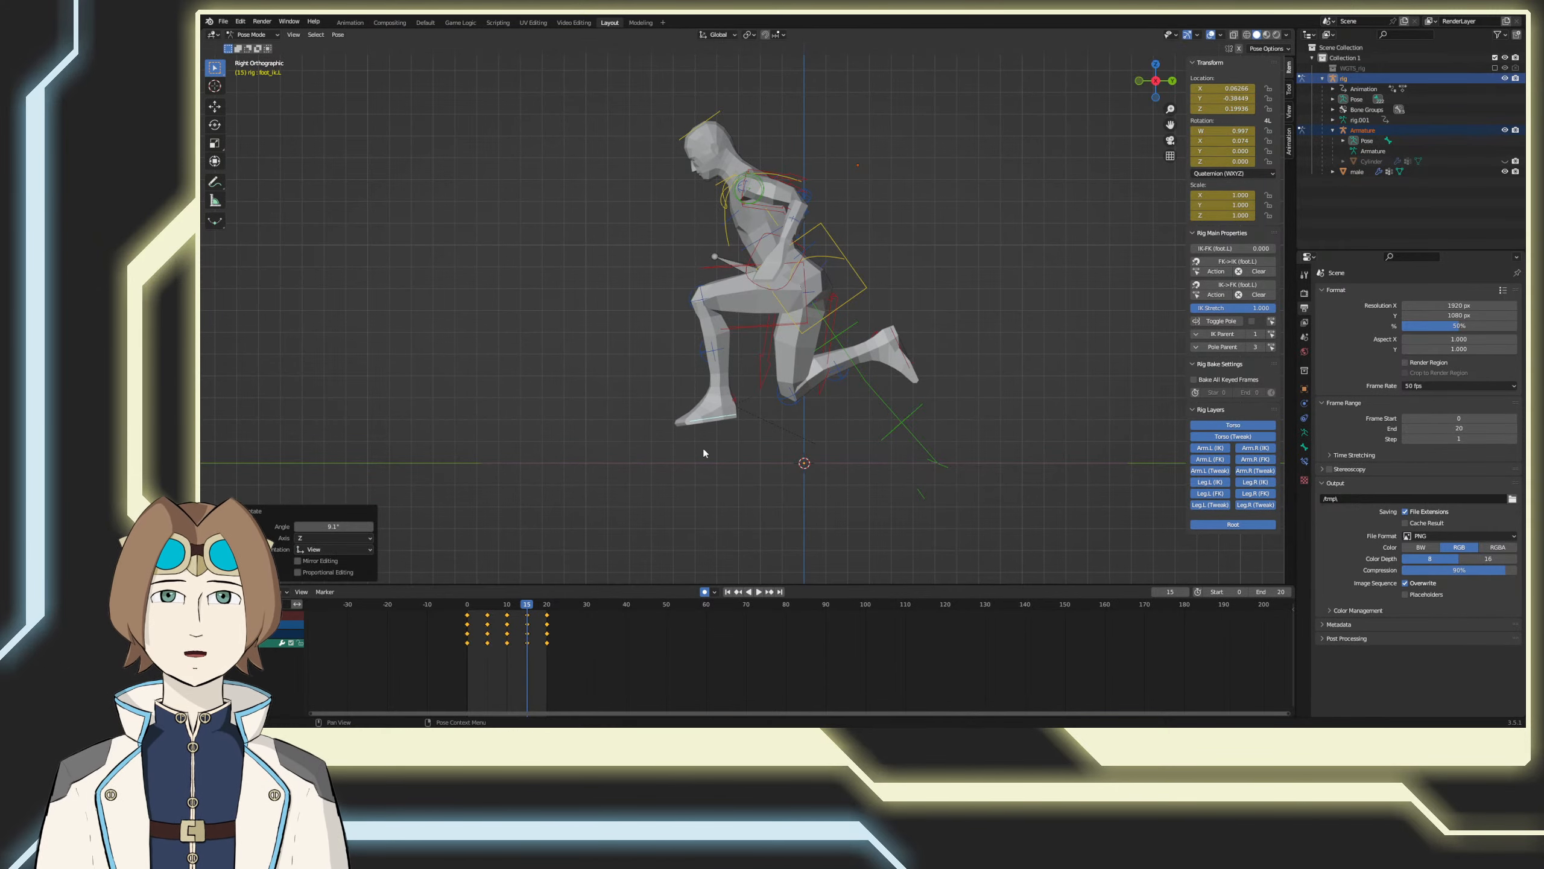
{"action": "key", "text": "g"}
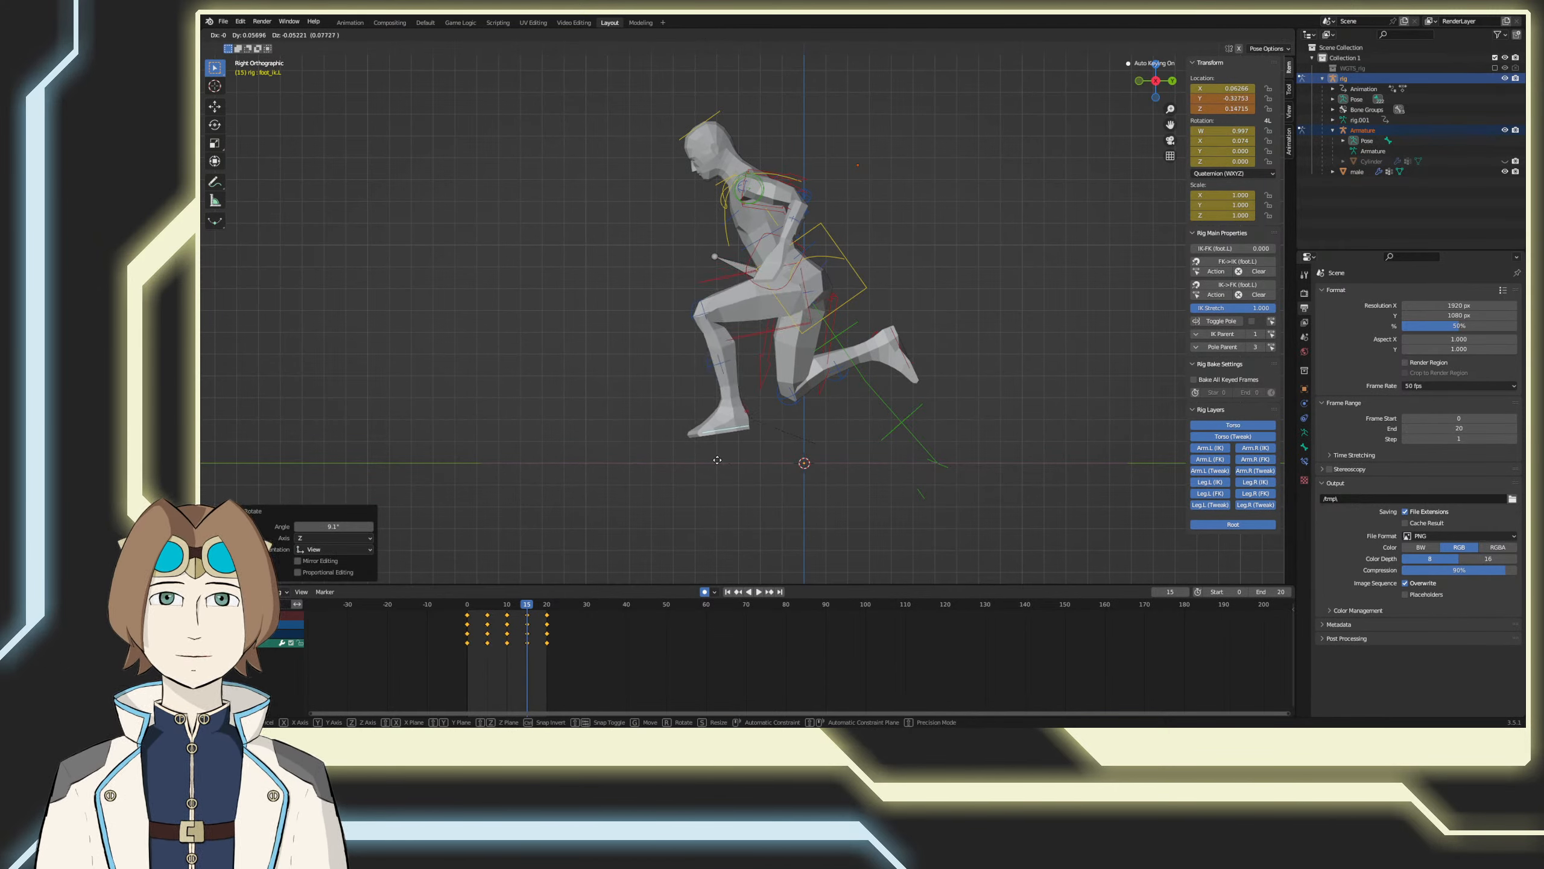
{"action": "left_click", "coordinate": [724, 461]}
{"action": "key", "text": "r"}
{"action": "left_click", "coordinate": [736, 472]}
{"action": "key", "text": "g"}
{"action": "left_click", "coordinate": [741, 470]}
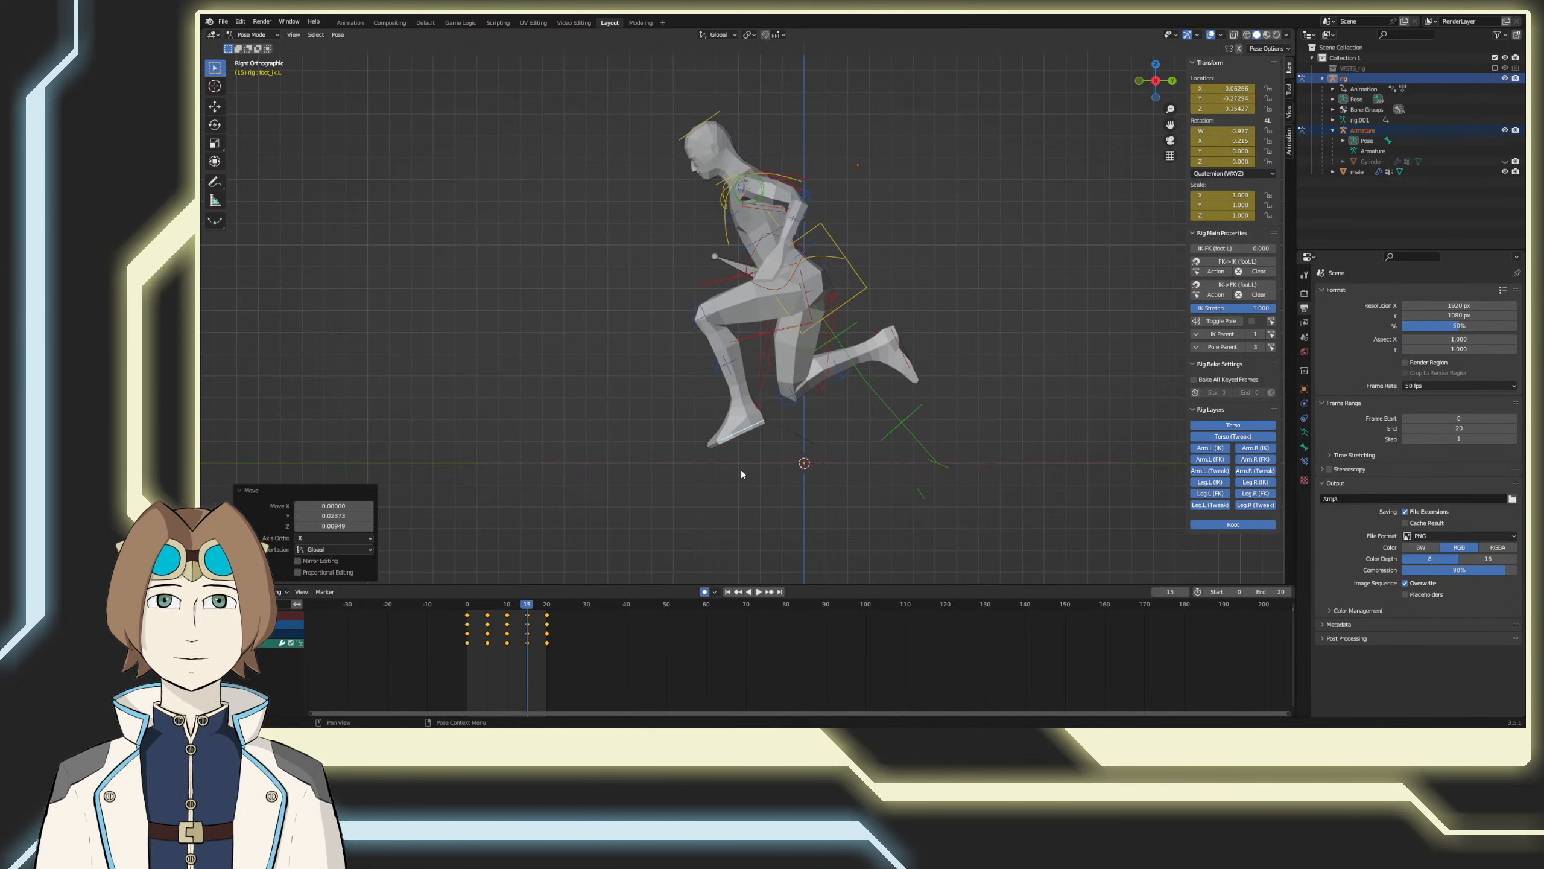
Step: Move the left foot IK control at frame 15 about -0.2 in Y and -0.03 in Z, and review the loop
{"action": "key", "text": "g"}
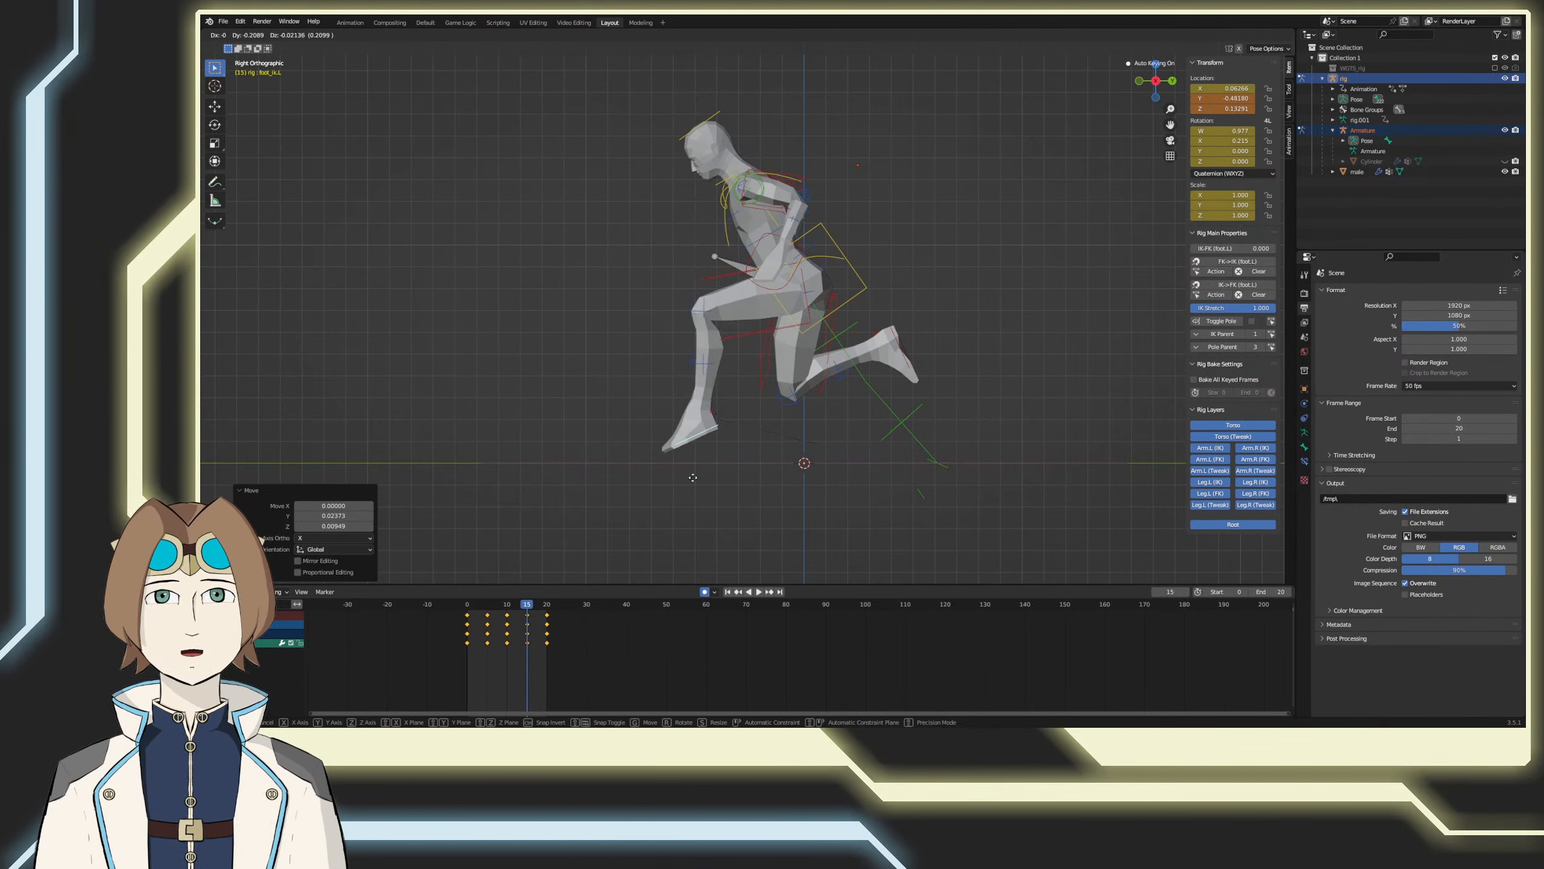
{"action": "left_click", "coordinate": [693, 480]}
{"action": "key", "text": "space"}
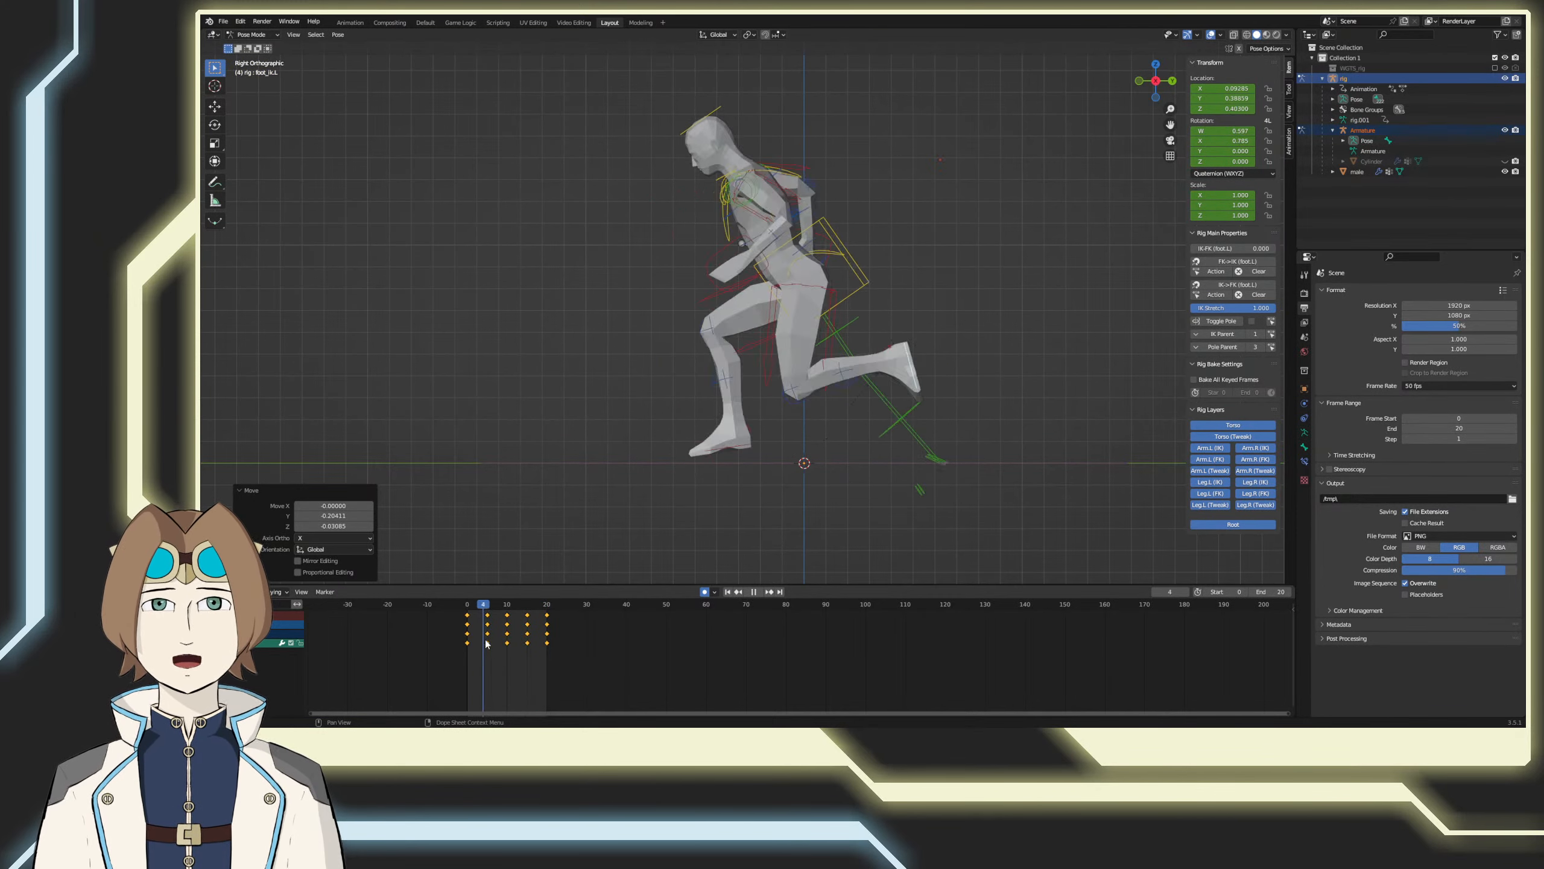
{"action": "key", "text": "space"}
Step: At frame 15, rotate the left foot IK control about 33°, move it about -0.14 in Y and 0.04 in Z, and review the motion
{"action": "key", "text": "r"}
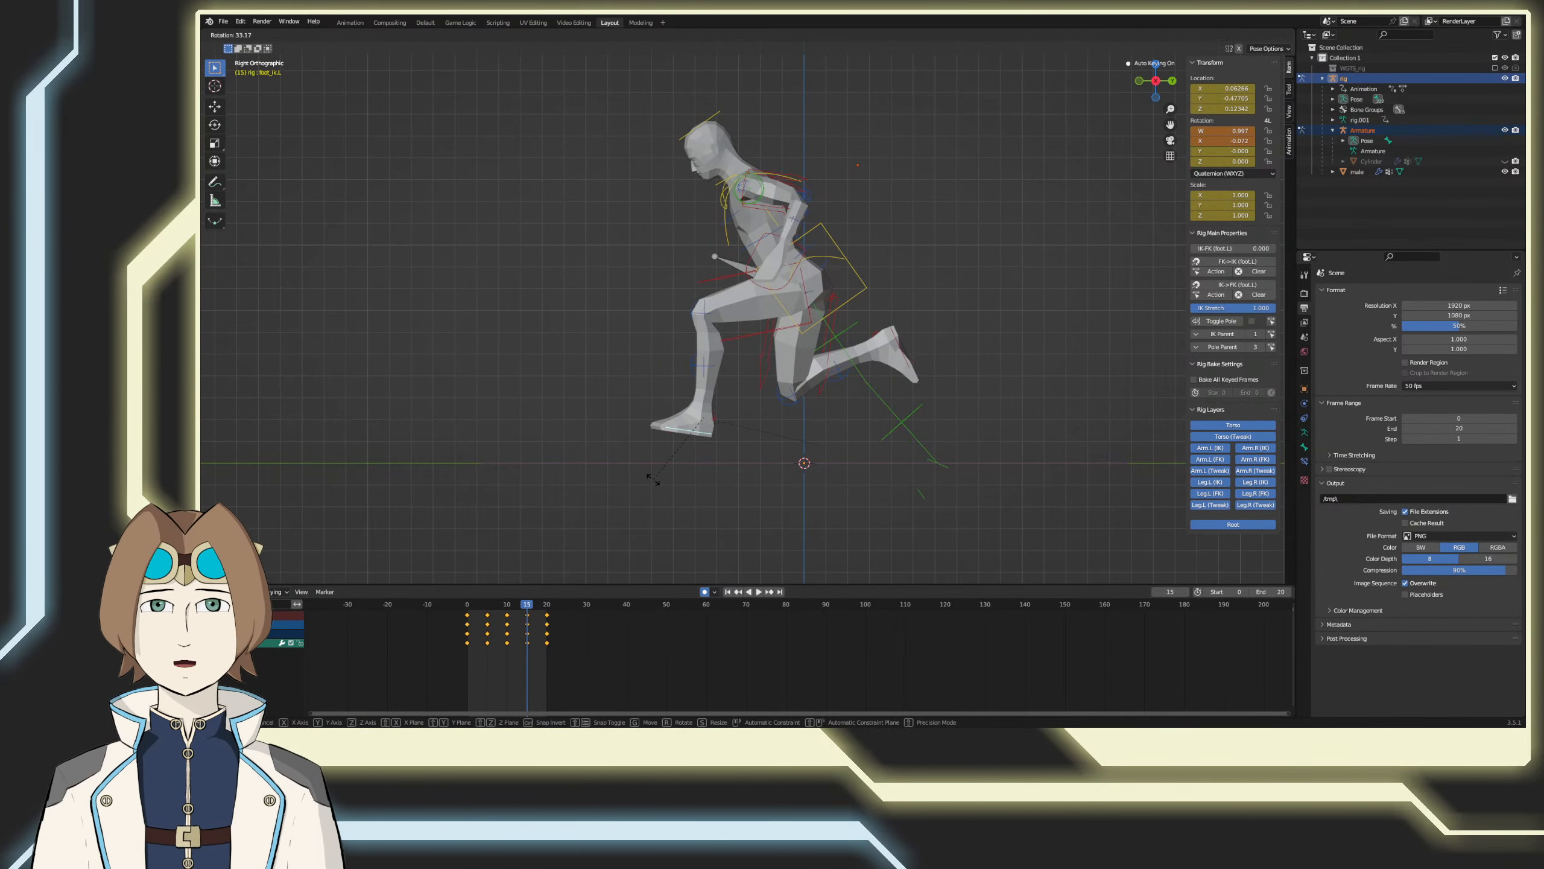
{"action": "key", "text": "g"}
{"action": "left_click", "coordinate": [623, 475]}
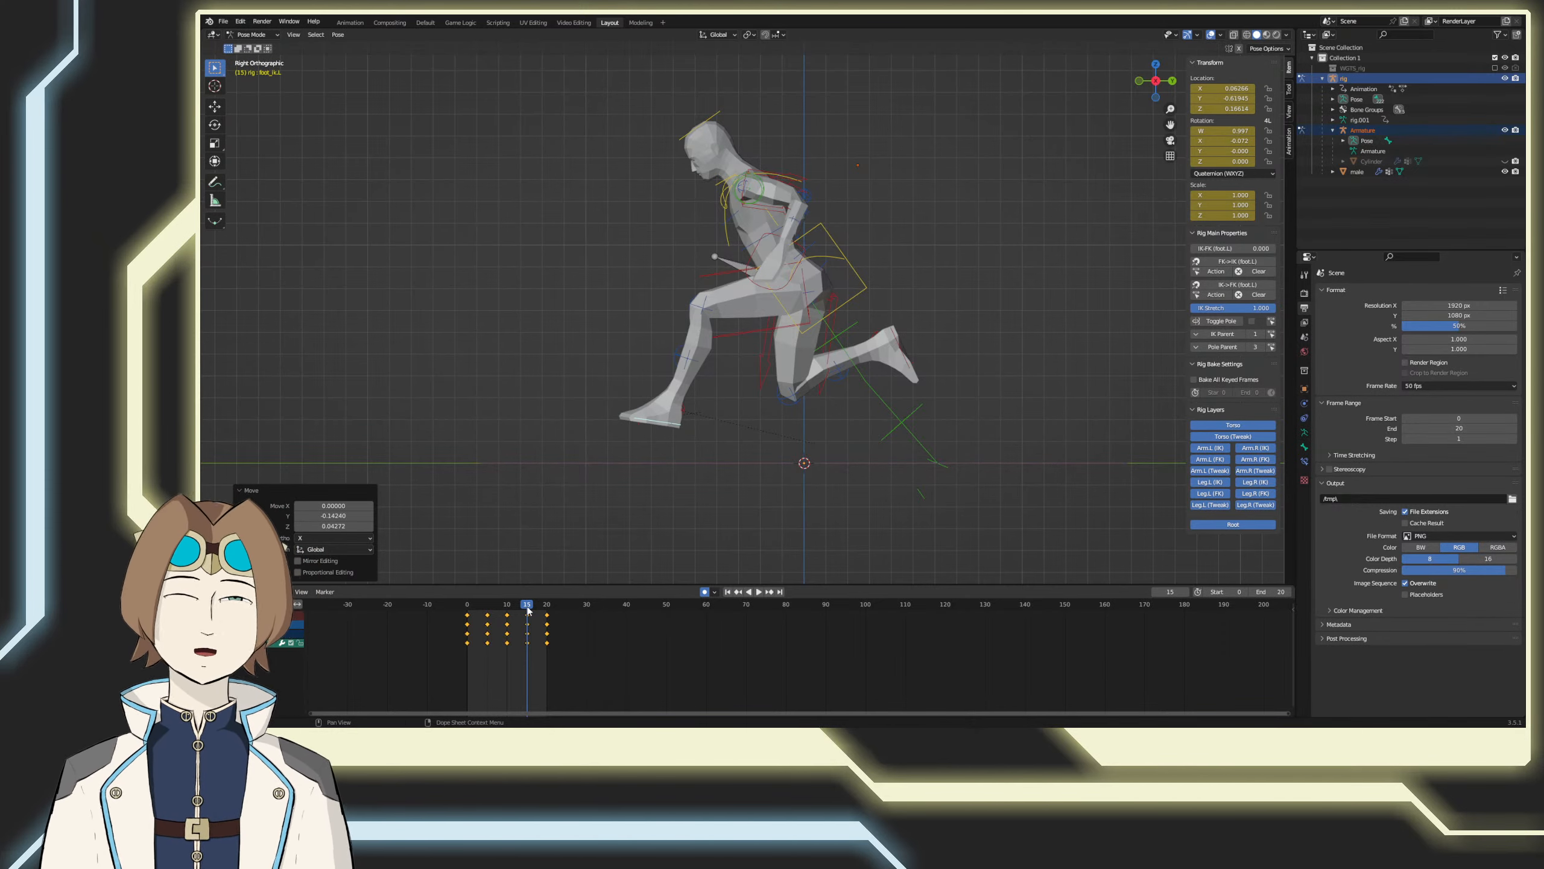
{"action": "key", "text": "space"}
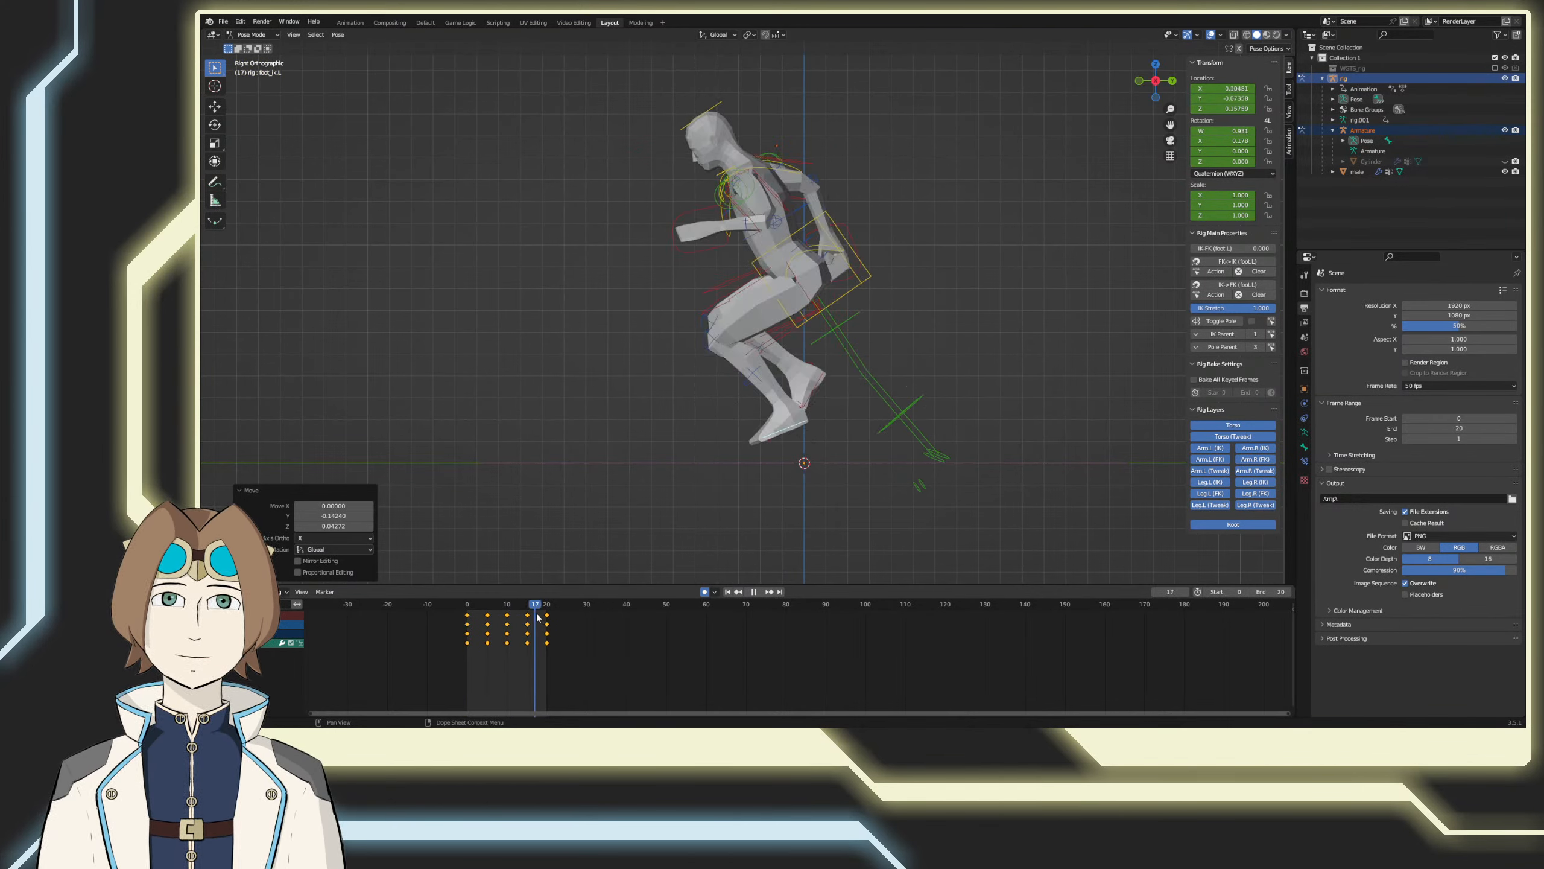
{"action": "key", "text": "Escape"}
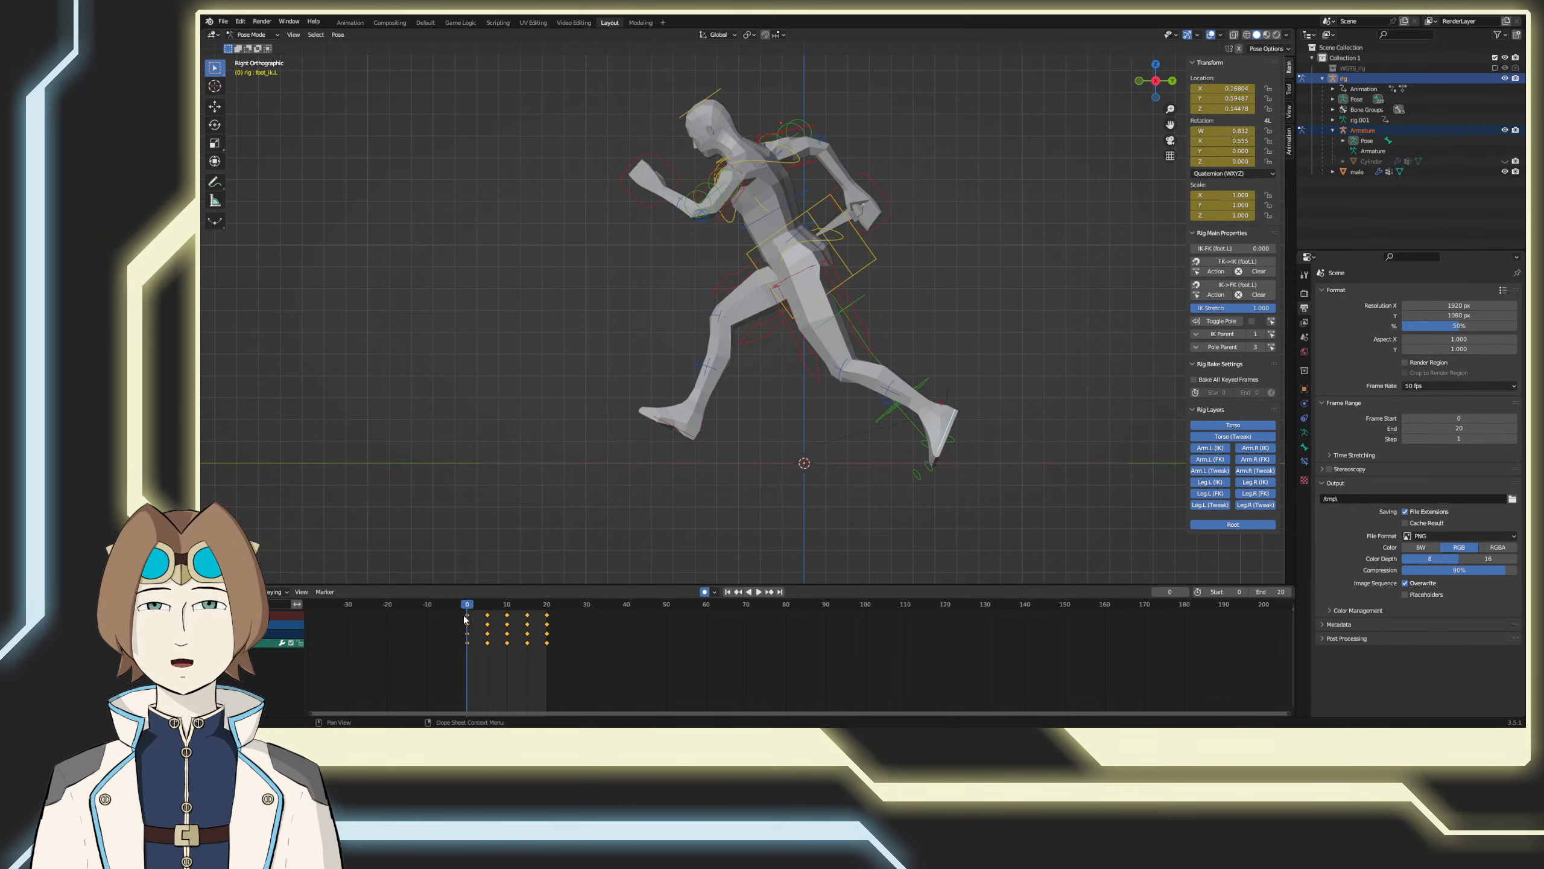
Step: Play the run cycle in perspective and examine the leg motion from several angles around the figure
{"action": "right_click", "coordinate": [562, 499]}
{"action": "key", "text": "Escape"}
{"action": "mouse_move", "coordinate": [543, 604]}
{"action": "left_mouse_down"}
{"action": "mouse_move", "coordinate": [467, 601]}
{"action": "mouse_move", "coordinate": [518, 595]}
{"action": "left_mouse_up"}
{"action": "right_click", "coordinate": [568, 513]}
{"action": "left_click", "coordinate": [566, 521]}
{"action": "middle_click_drag", "start_coordinate": [564, 518], "coordinate": [652, 527]}
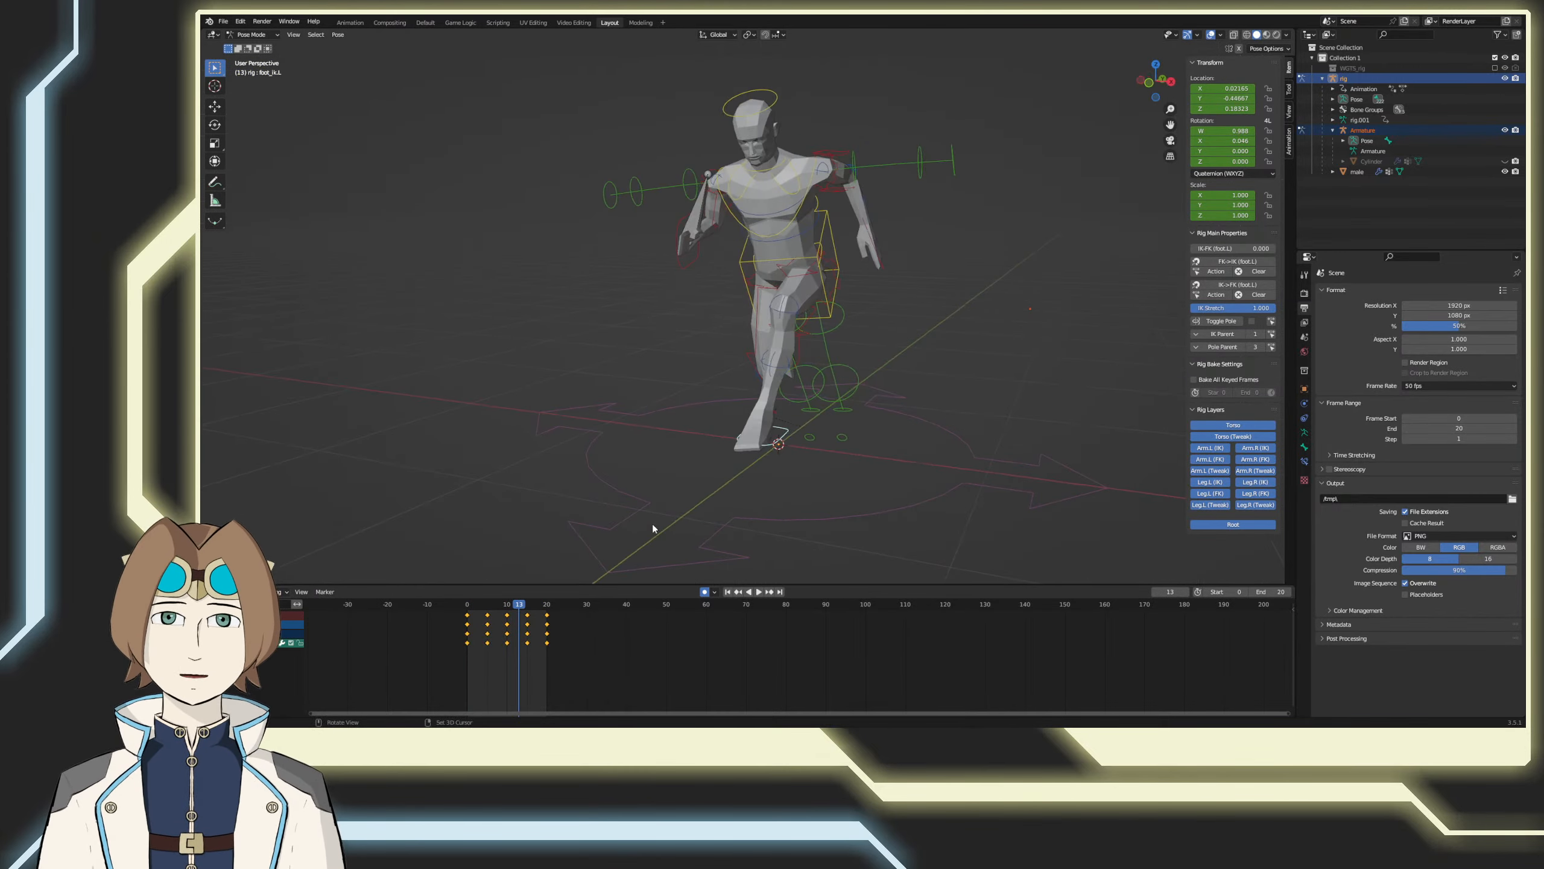
{"action": "key", "text": "space"}
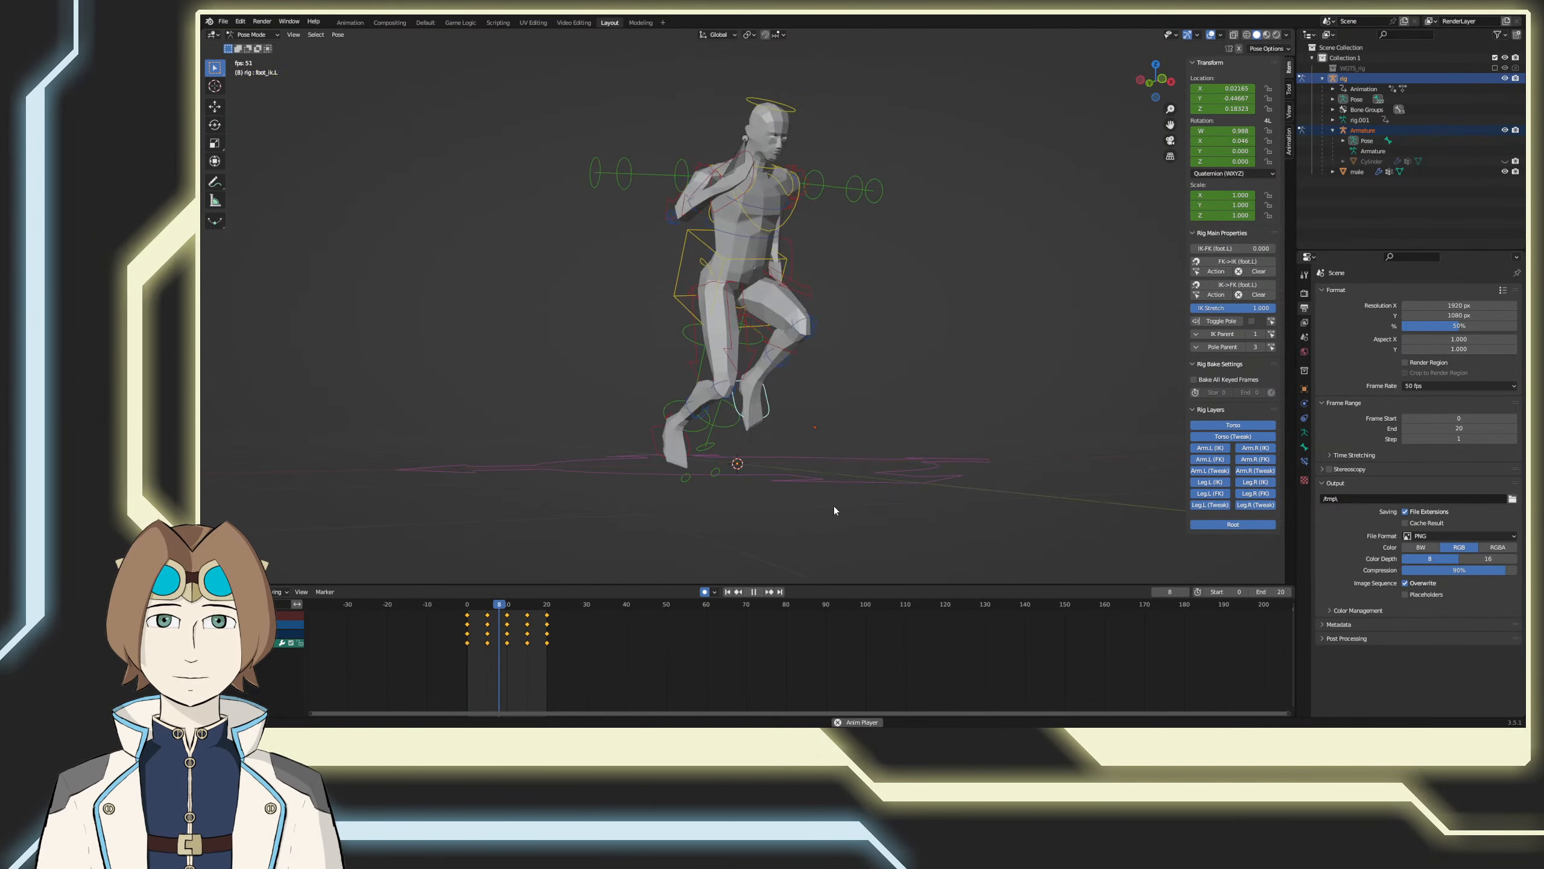
{"action": "middle_click_drag", "start_coordinate": [808, 516], "coordinate": [732, 554]}
{"action": "left_click", "coordinate": [753, 591]}
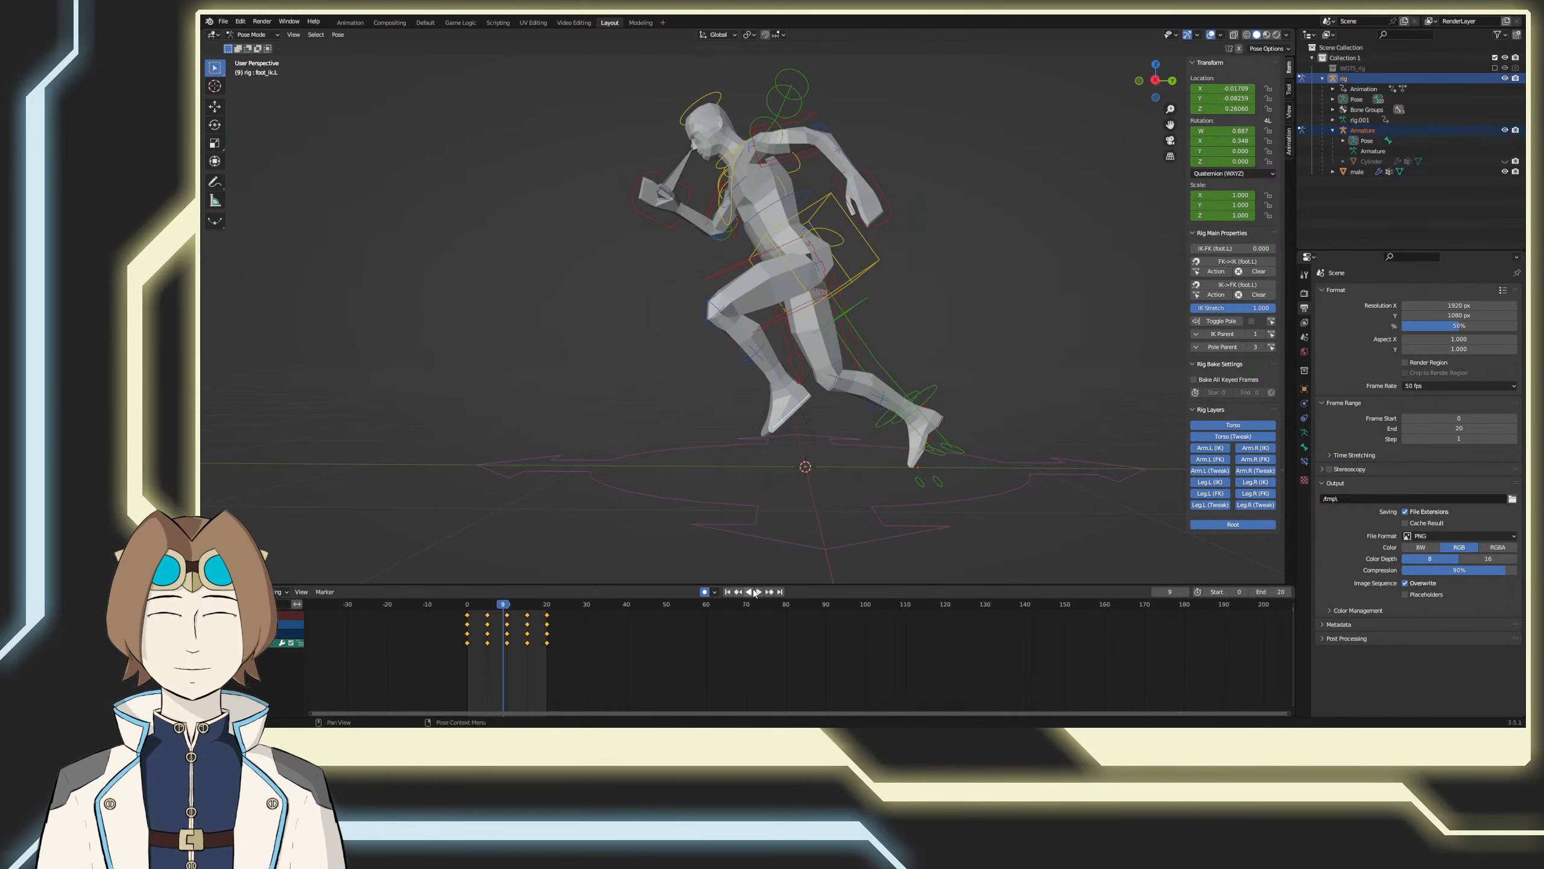
Step: In right side view at frame 15, lower the left foot IK control about -0.085 in Z
{"action": "key", "text": "KP_3"}
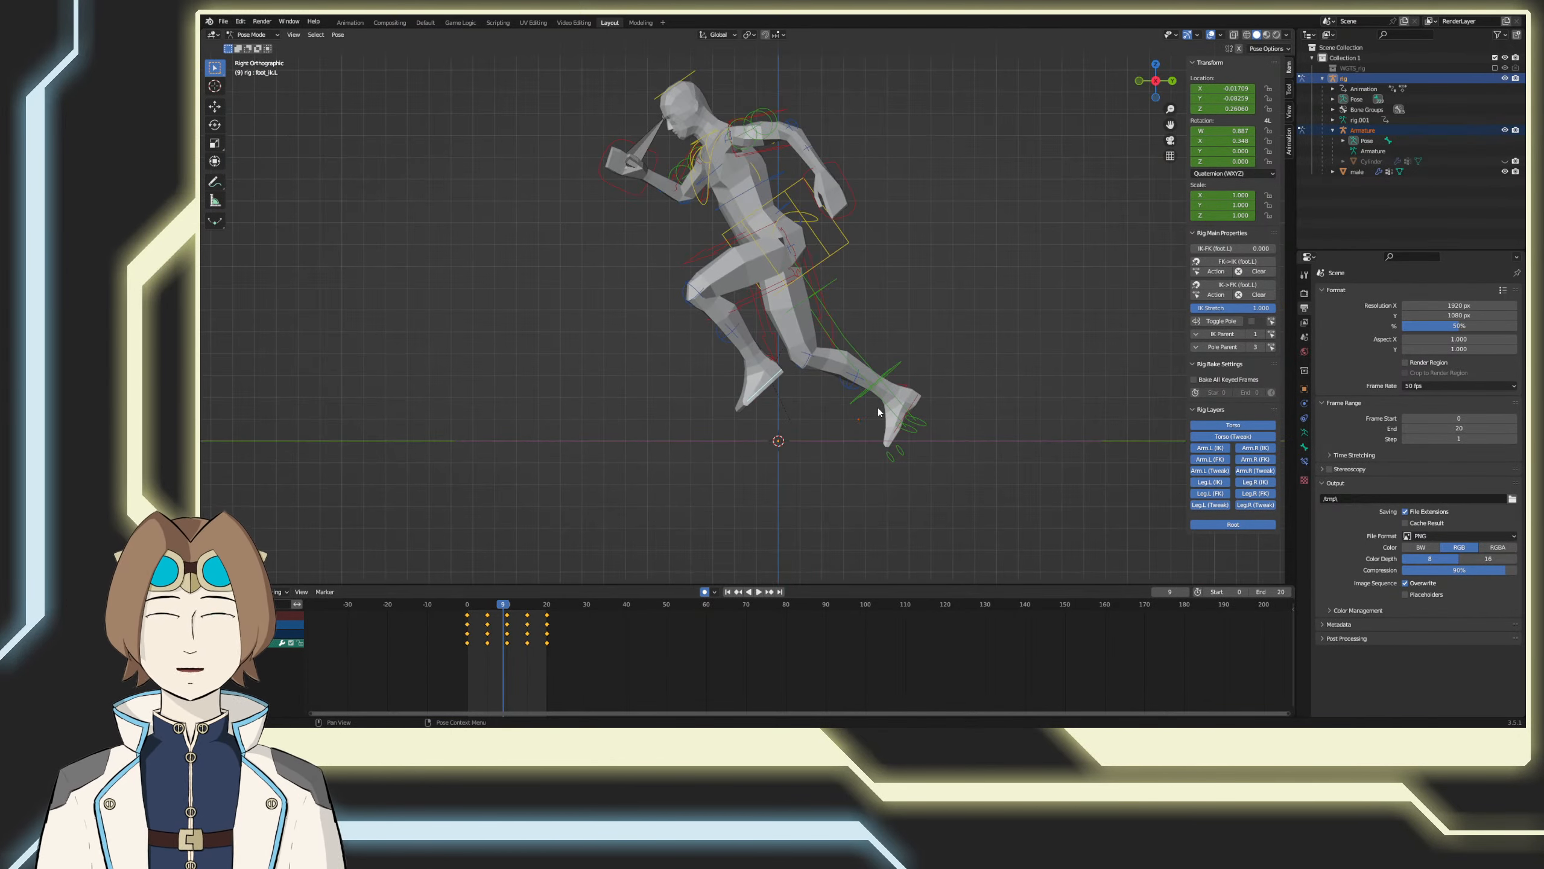
{"action": "scroll", "coordinate": [510, 610], "scroll_direction": "up", "scroll_amount": 2}
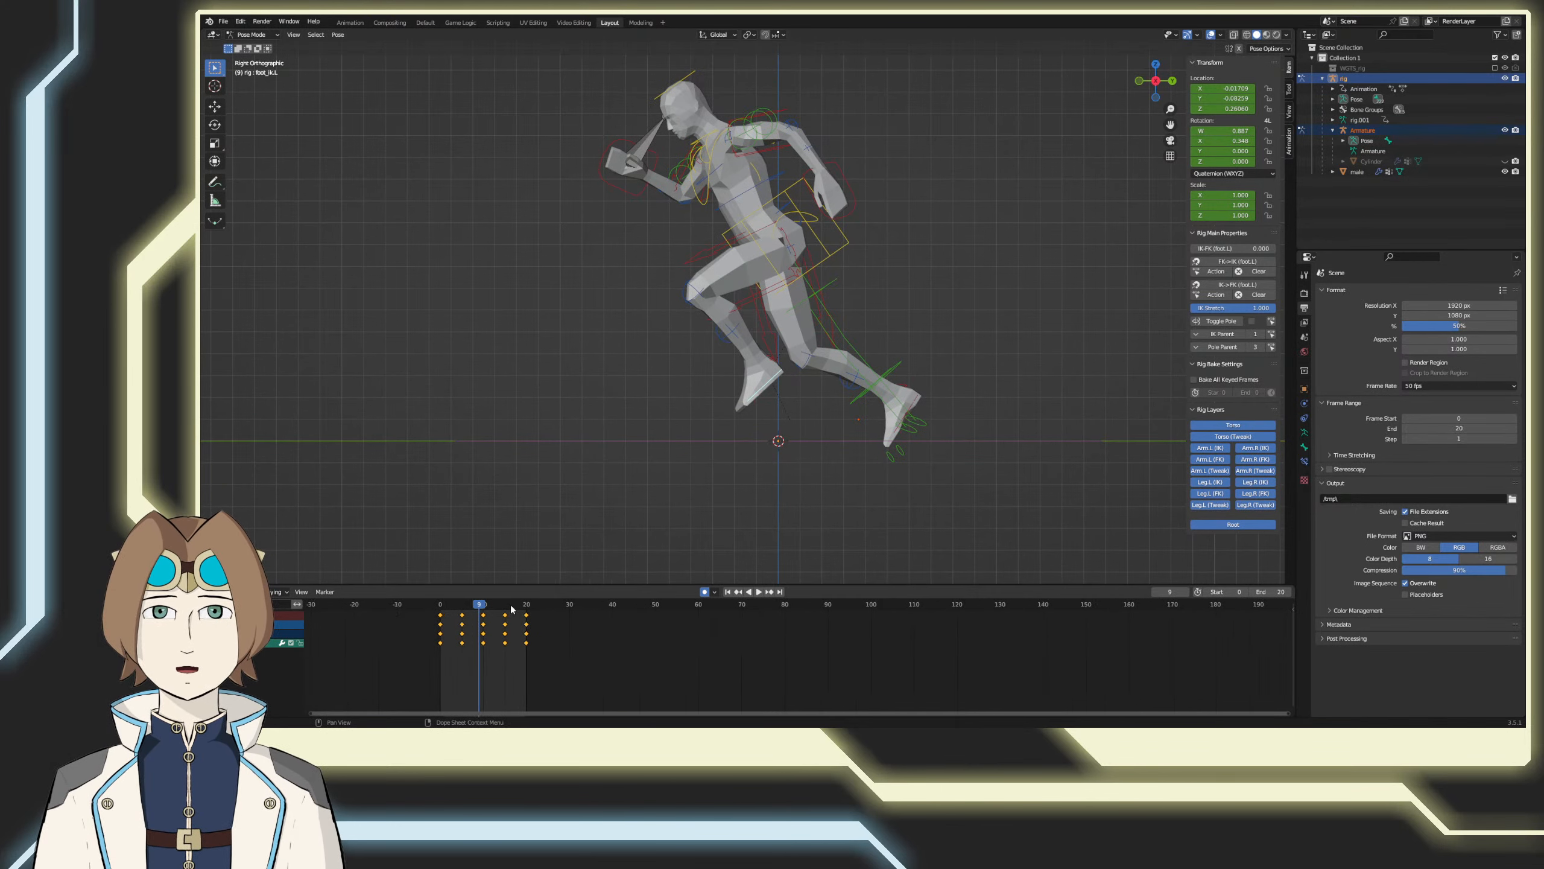
{"action": "left_click_drag", "start_coordinate": [478, 608], "coordinate": [509, 594]}
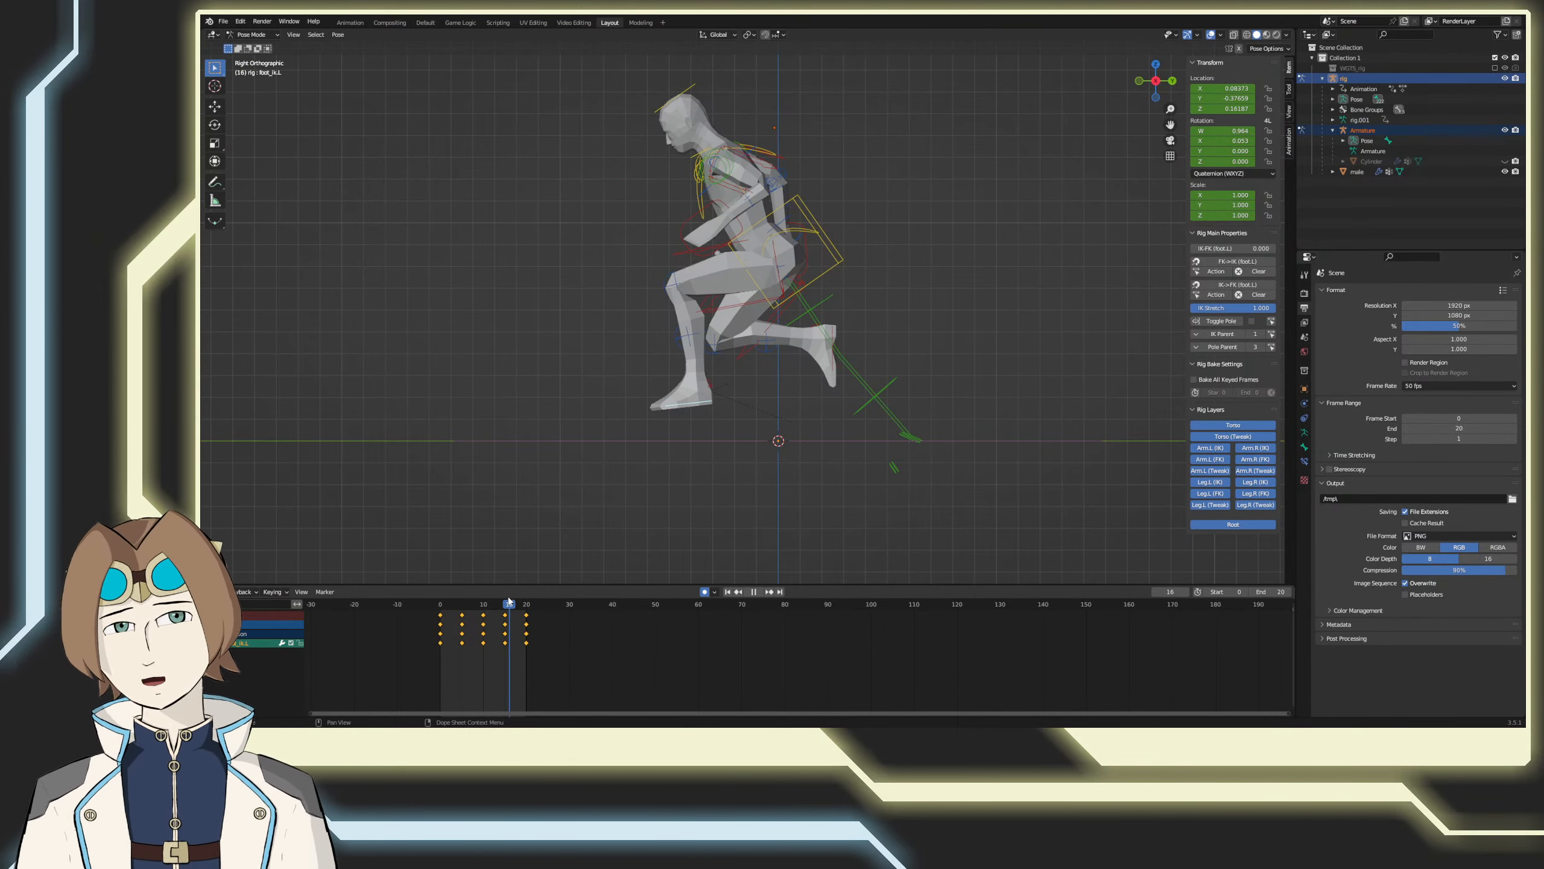
{"action": "mouse_move", "coordinate": [509, 601]}
{"action": "left_mouse_down"}
{"action": "mouse_move", "coordinate": [538, 605]}
{"action": "mouse_move", "coordinate": [505, 618]}
{"action": "left_mouse_up"}
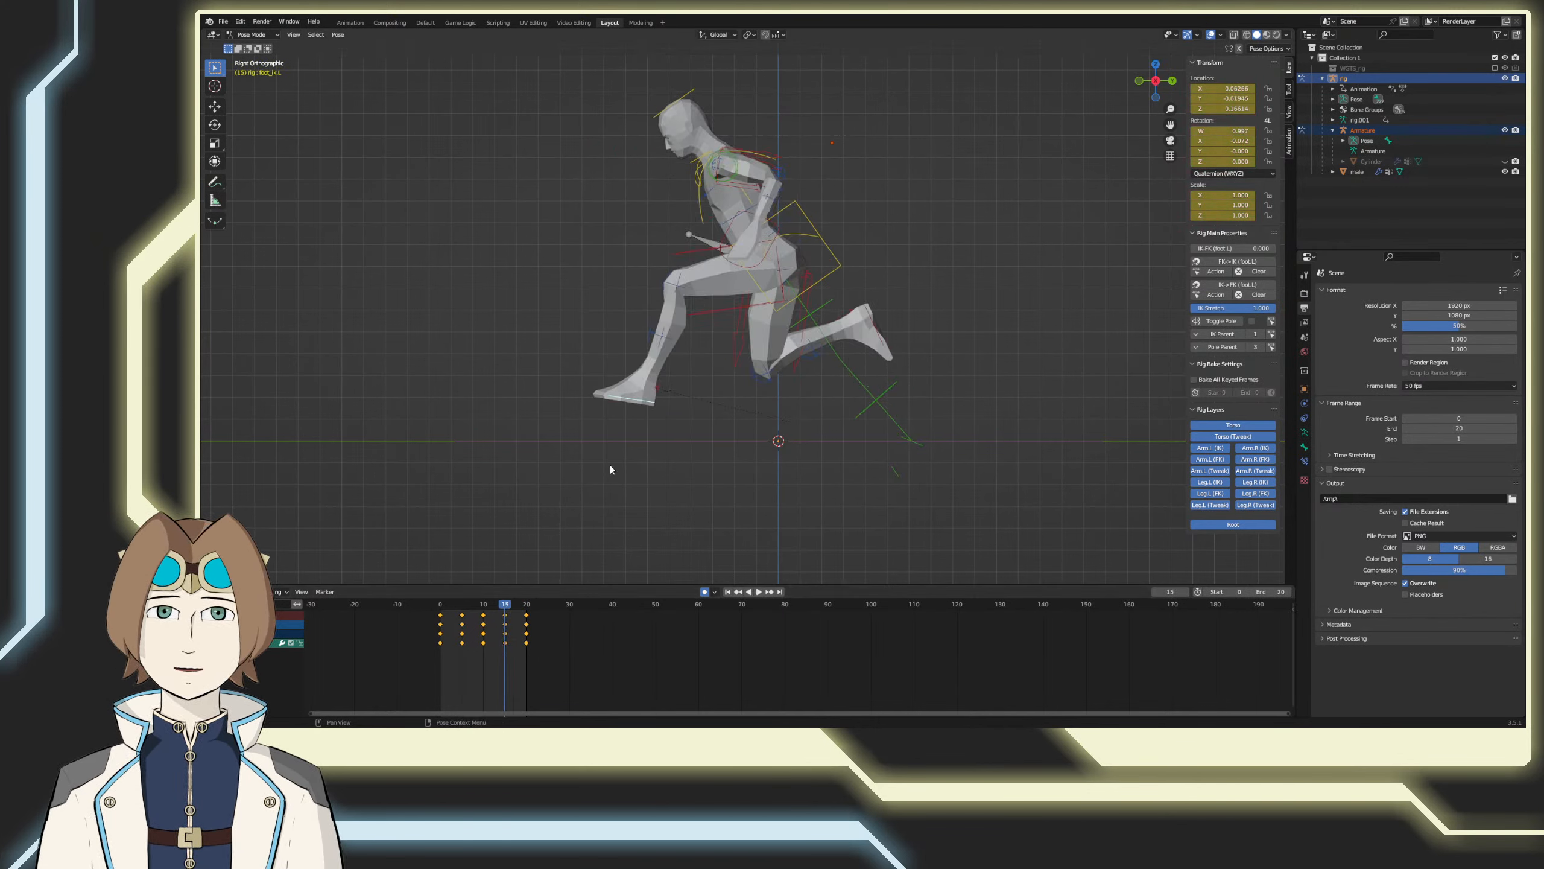
{"action": "key", "text": "g"}
{"action": "left_click", "coordinate": [530, 569]}
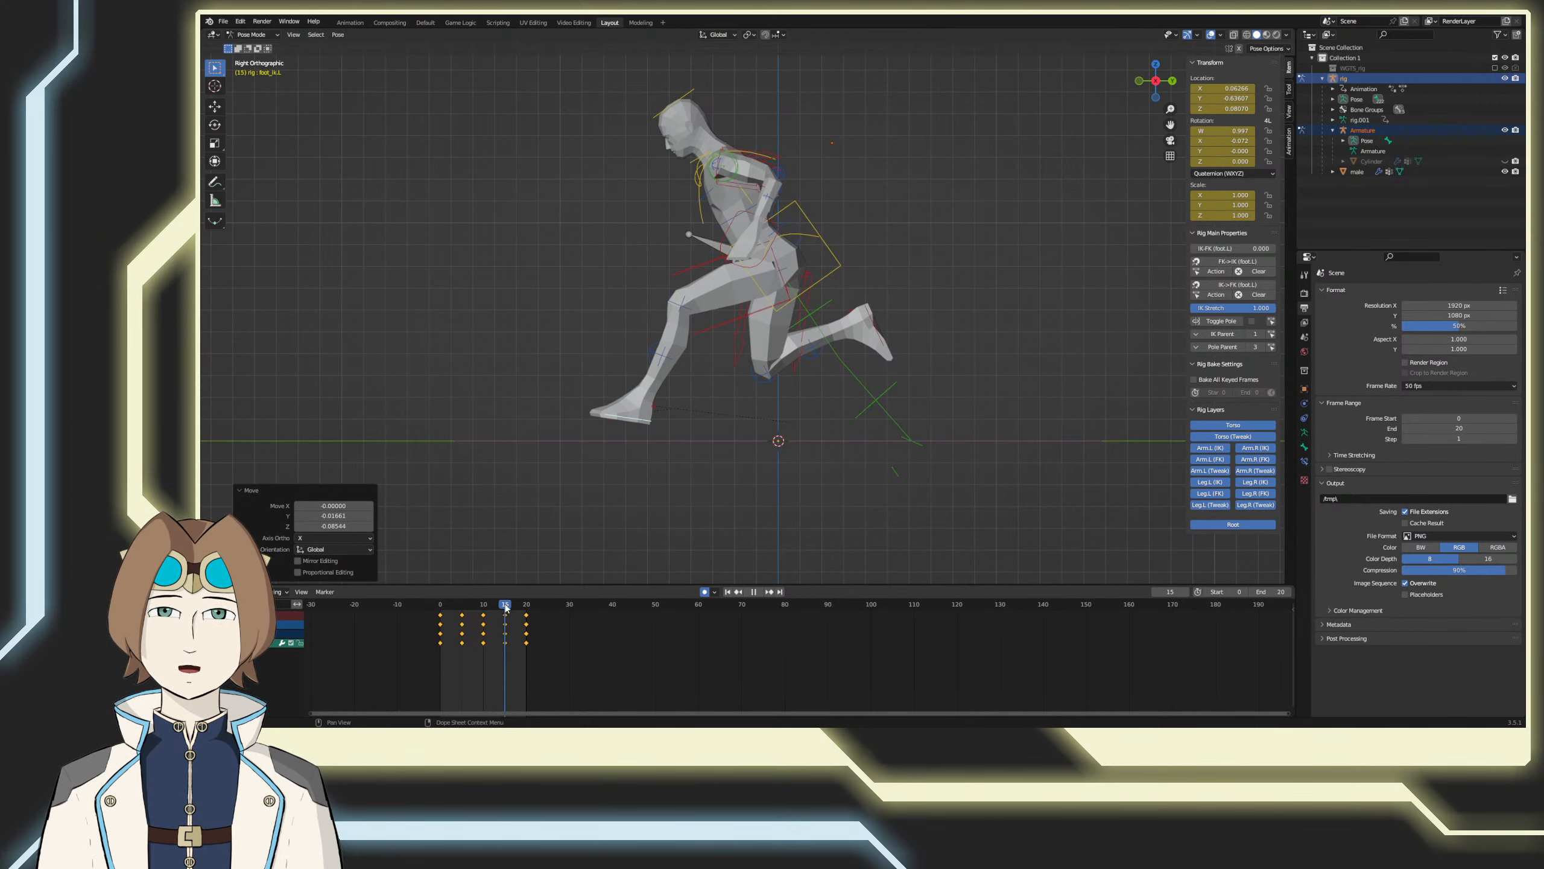
{"action": "mouse_move", "coordinate": [505, 606]}
{"action": "left_mouse_down"}
{"action": "mouse_move", "coordinate": [529, 608]}
{"action": "mouse_move", "coordinate": [506, 614]}
{"action": "left_mouse_up"}
Step: At frame 15, move the left foot IK control about 0.04 in Y and -0.07 in Z, then rotate it about 9.4° flat on the ground
{"action": "key", "text": "g"}
{"action": "left_click", "coordinate": [608, 515]}
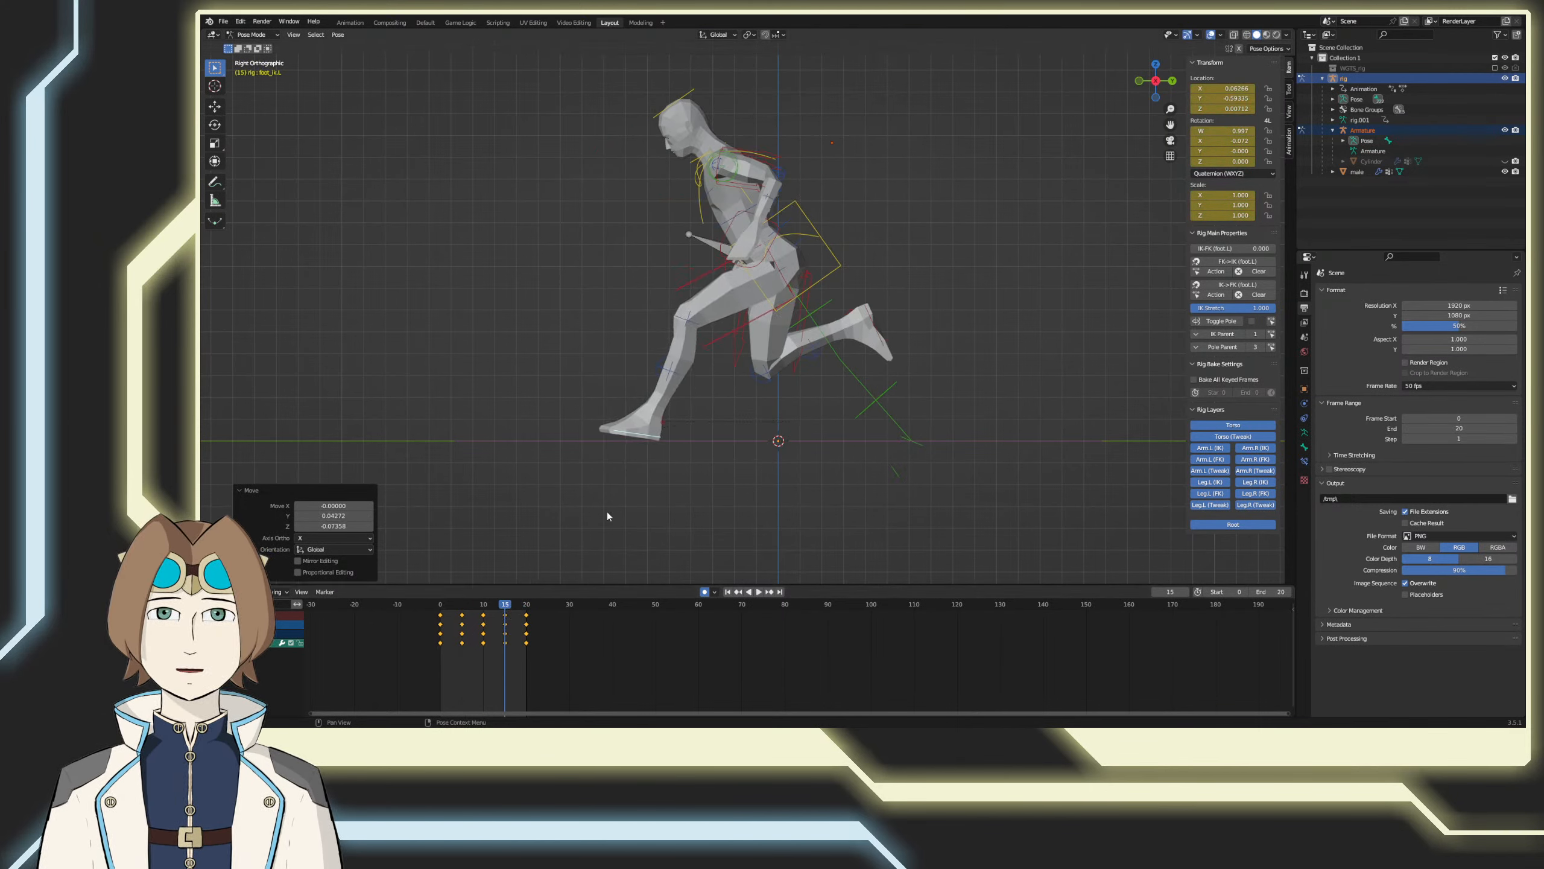
{"action": "key", "text": "r"}
{"action": "left_click", "coordinate": [613, 517]}
{"action": "key", "text": "g"}
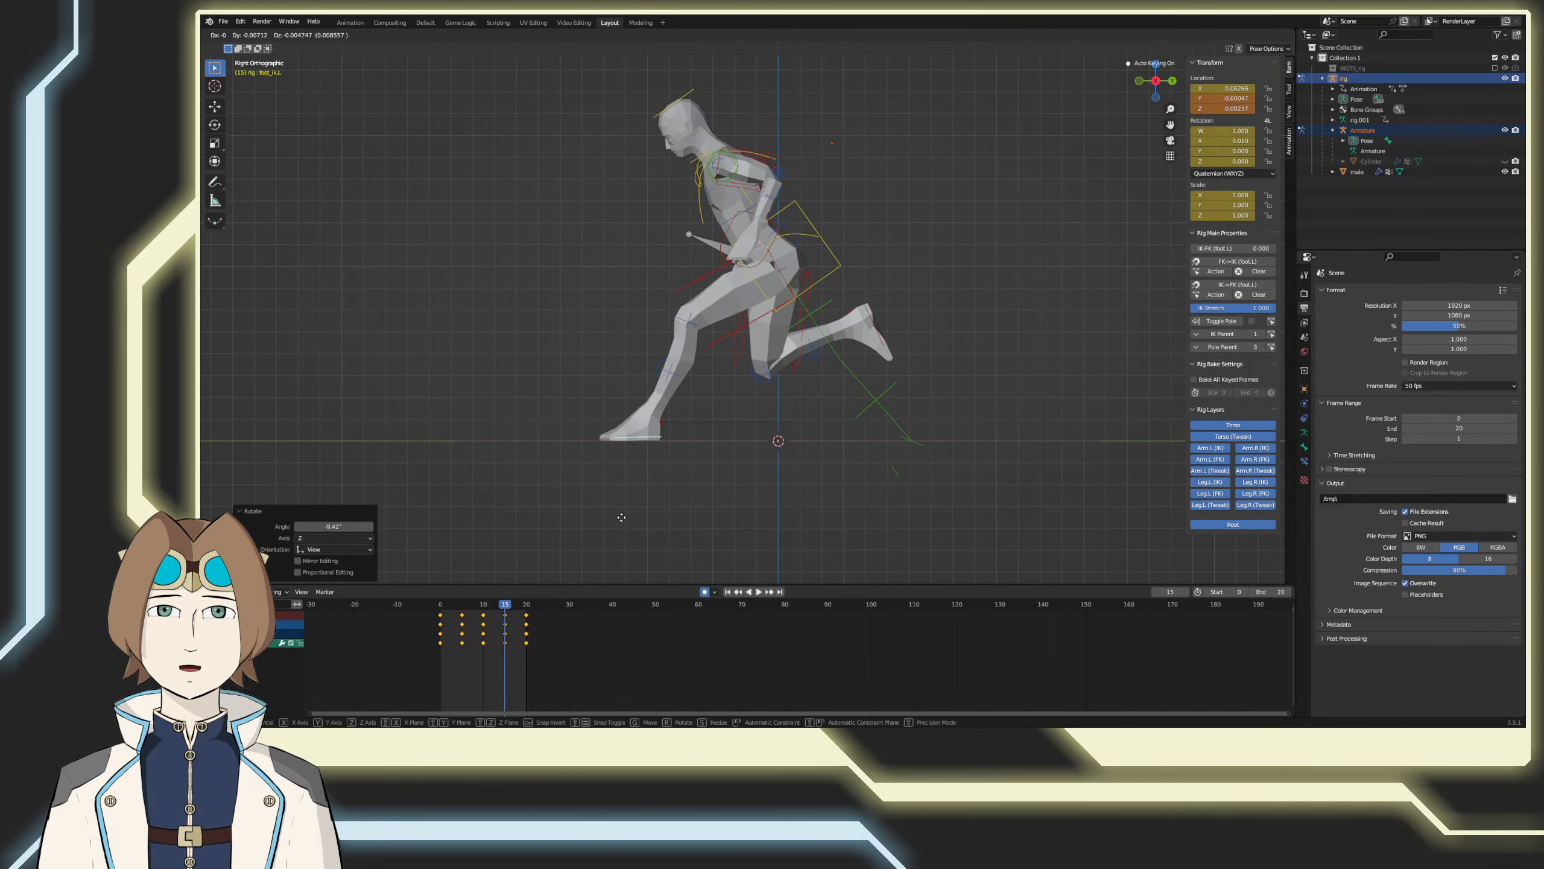
{"action": "left_click", "coordinate": [621, 517]}
Step: At frame 10, move the left foot IK control forward, rotate it about 10.7°, and nudge it about -0.03 in Y and -0.01 in Z
{"action": "mouse_move", "coordinate": [506, 607]}
{"action": "left_mouse_down"}
{"action": "mouse_move", "coordinate": [540, 599]}
{"action": "mouse_move", "coordinate": [466, 606]}
{"action": "mouse_move", "coordinate": [512, 596]}
{"action": "mouse_move", "coordinate": [484, 603]}
{"action": "left_mouse_up"}
{"action": "key", "text": "g"}
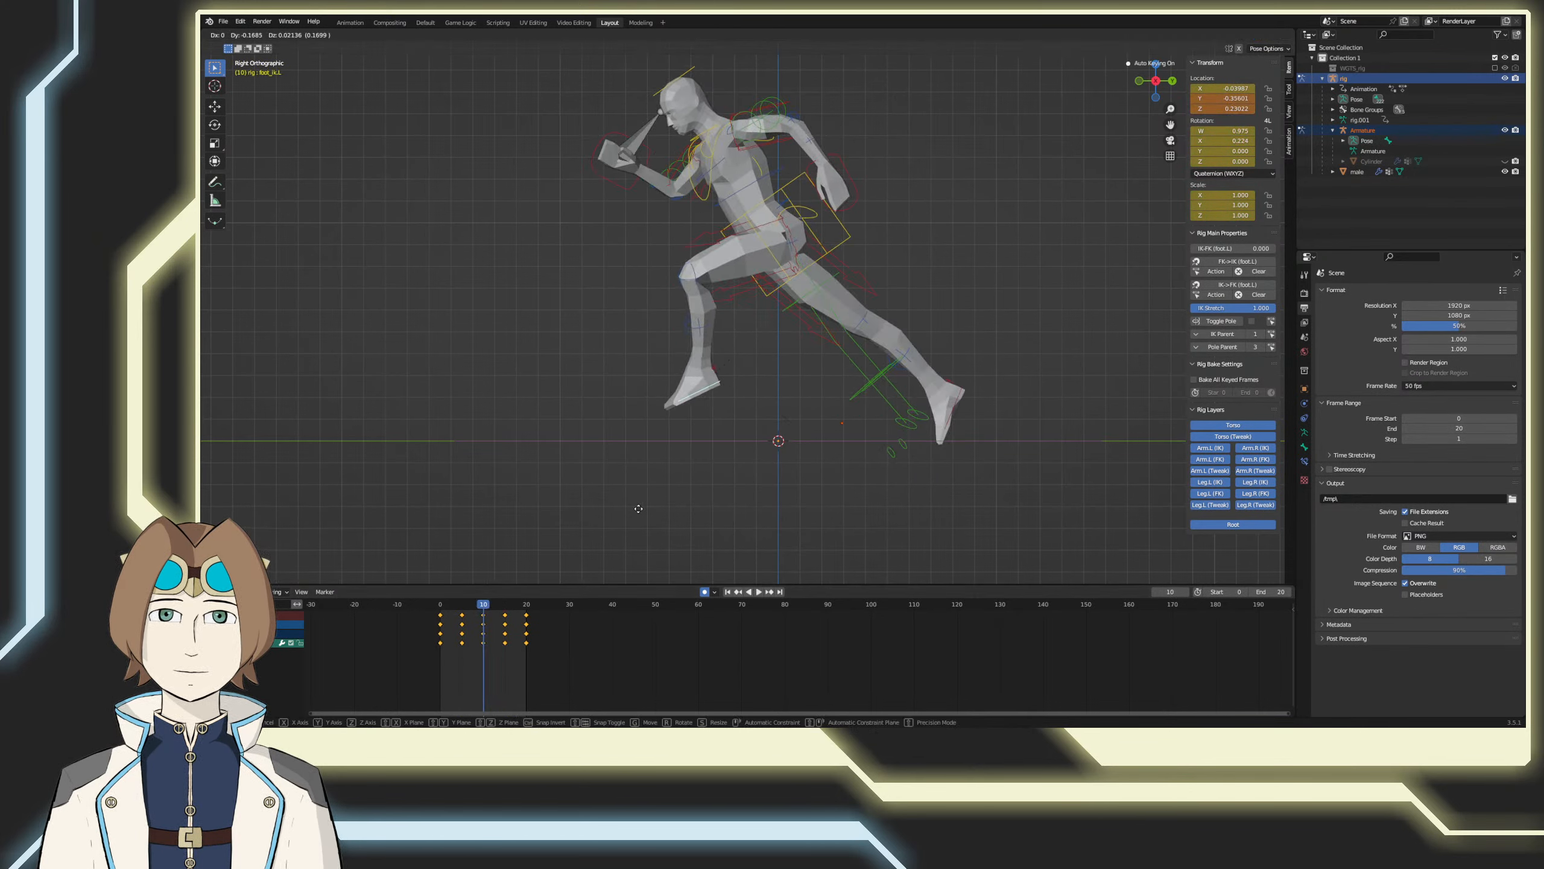
{"action": "left_click", "coordinate": [632, 508]}
{"action": "key", "text": "r"}
{"action": "left_click", "coordinate": [608, 496]}
{"action": "key", "text": "g"}
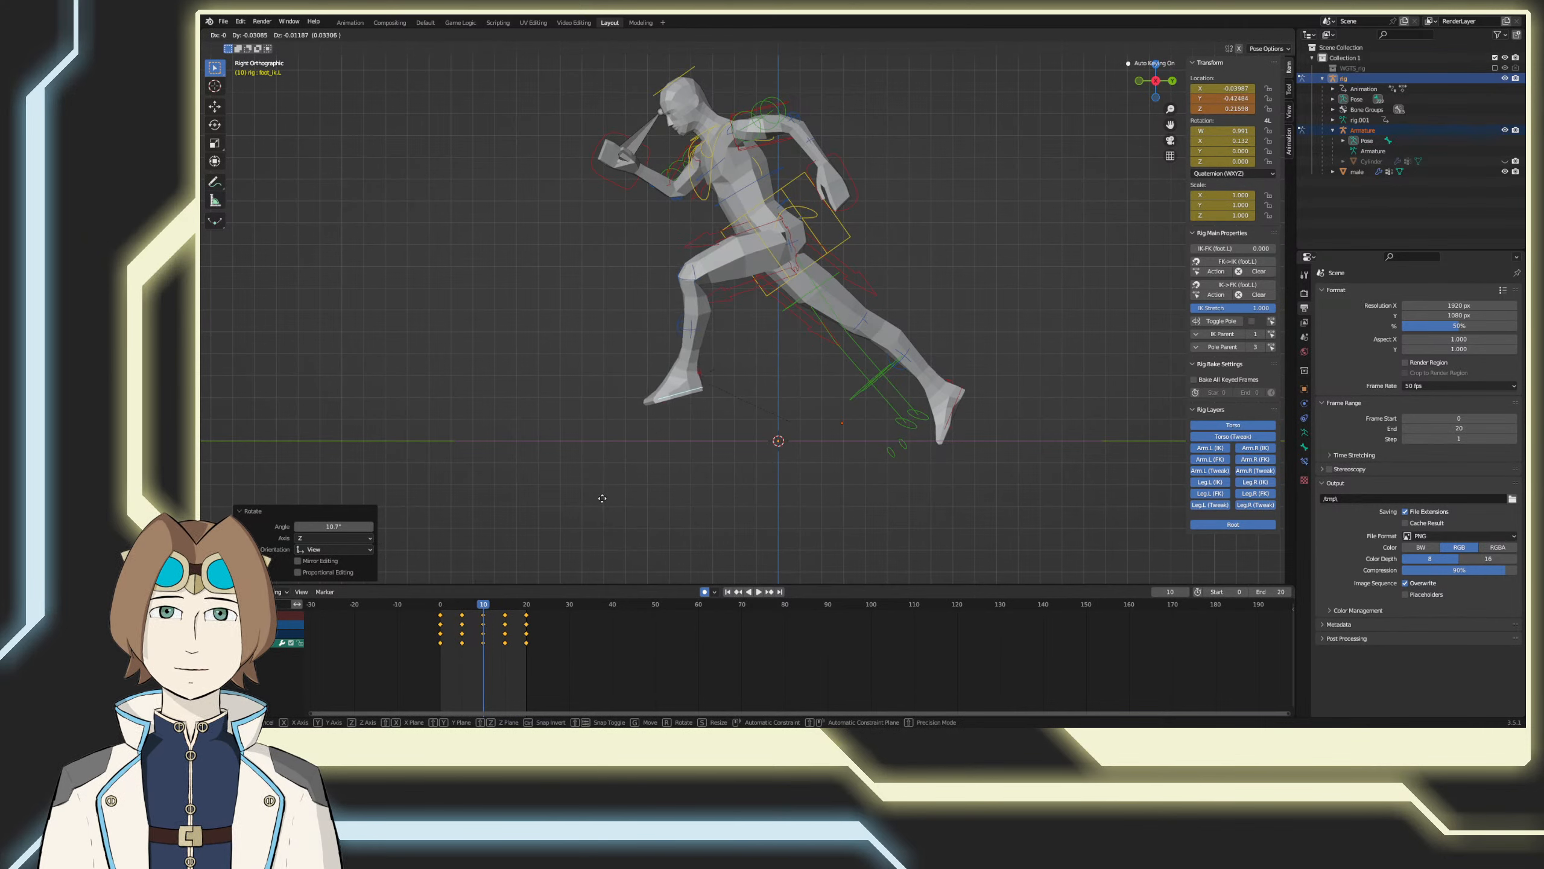
{"action": "left_click", "coordinate": [602, 498]}
{"action": "key", "text": "space"}
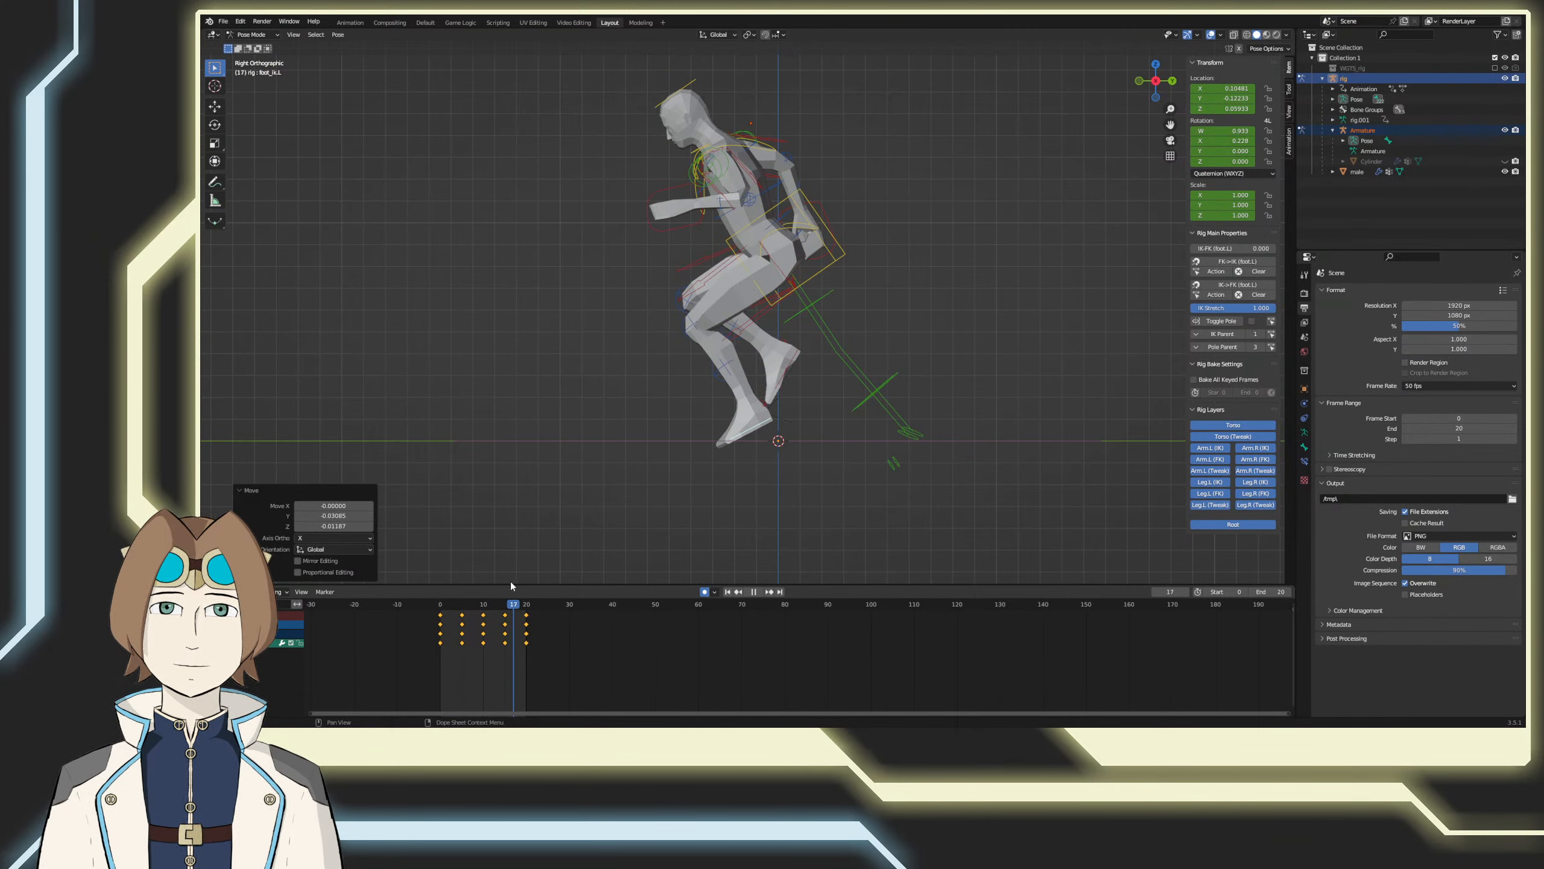
Step: At frame 10, move the left foot IK control about -0.12 in Y and 0.03 in Z, tilt the toes up, and scrub through the loop
{"action": "left_click_drag", "start_coordinate": [483, 591], "coordinate": [483, 590]}
{"action": "key", "text": "r"}
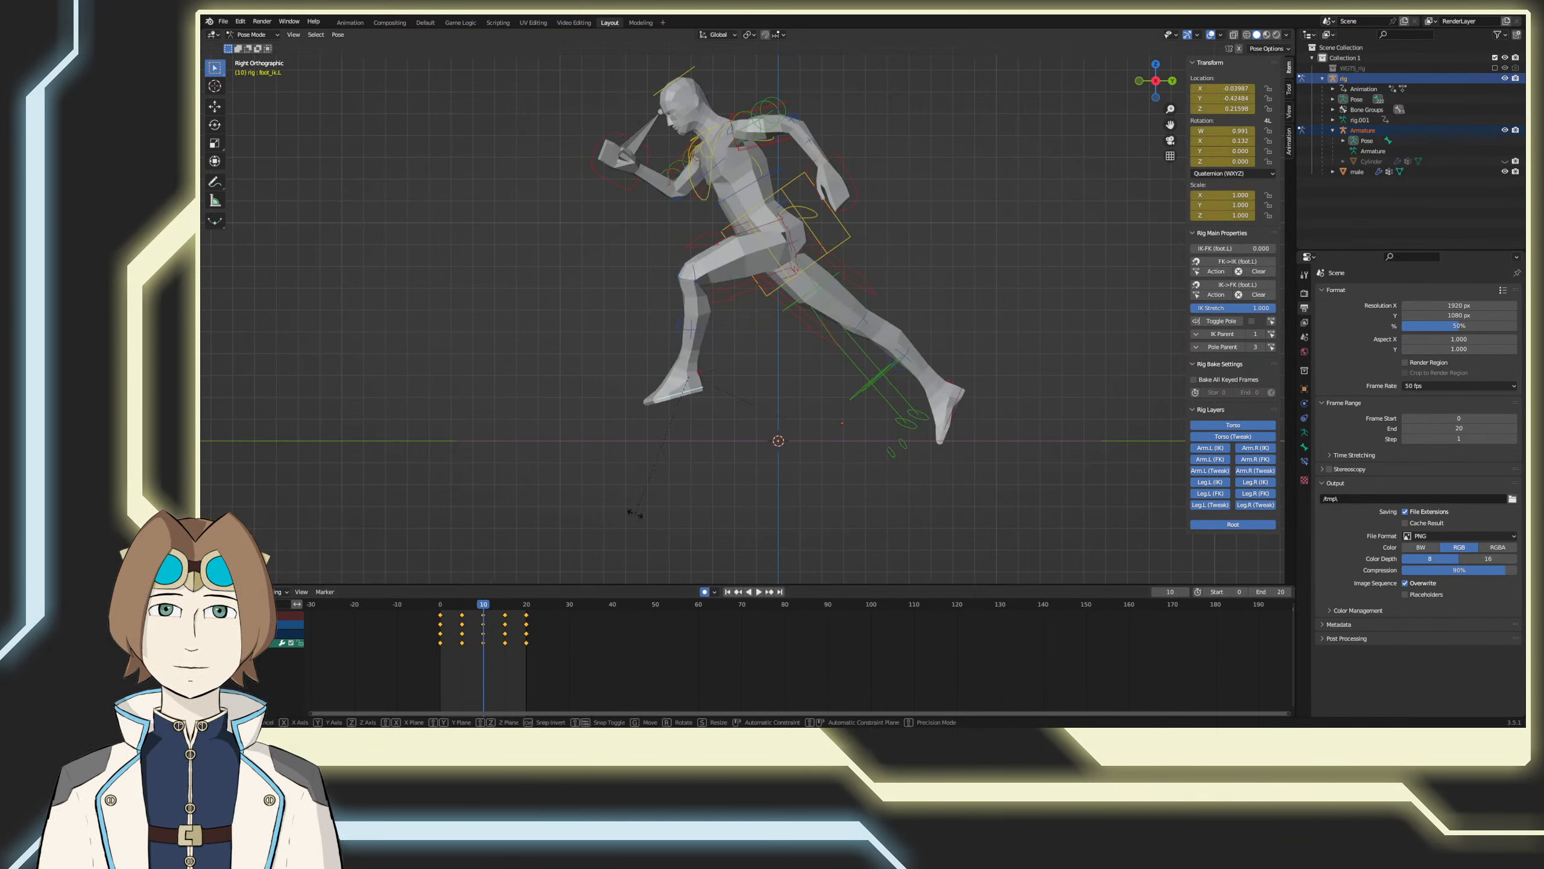
{"action": "left_click", "coordinate": [610, 512]}
{"action": "key", "text": "g"}
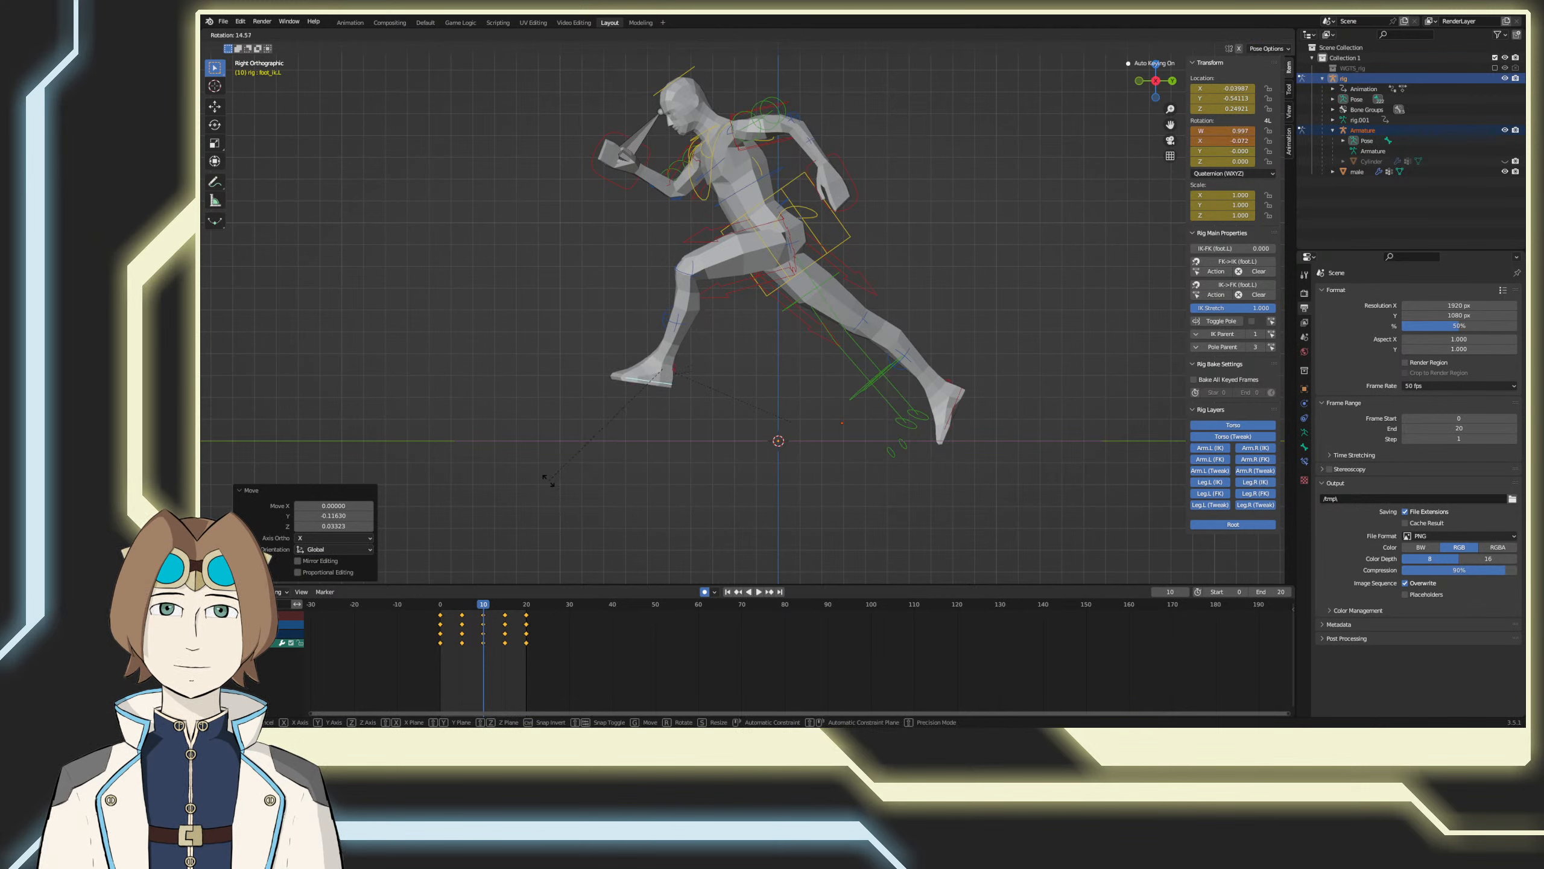
{"action": "left_click", "coordinate": [533, 493]}
{"action": "key", "text": "r"}
{"action": "left_click", "coordinate": [528, 481]}
{"action": "key", "text": "g"}
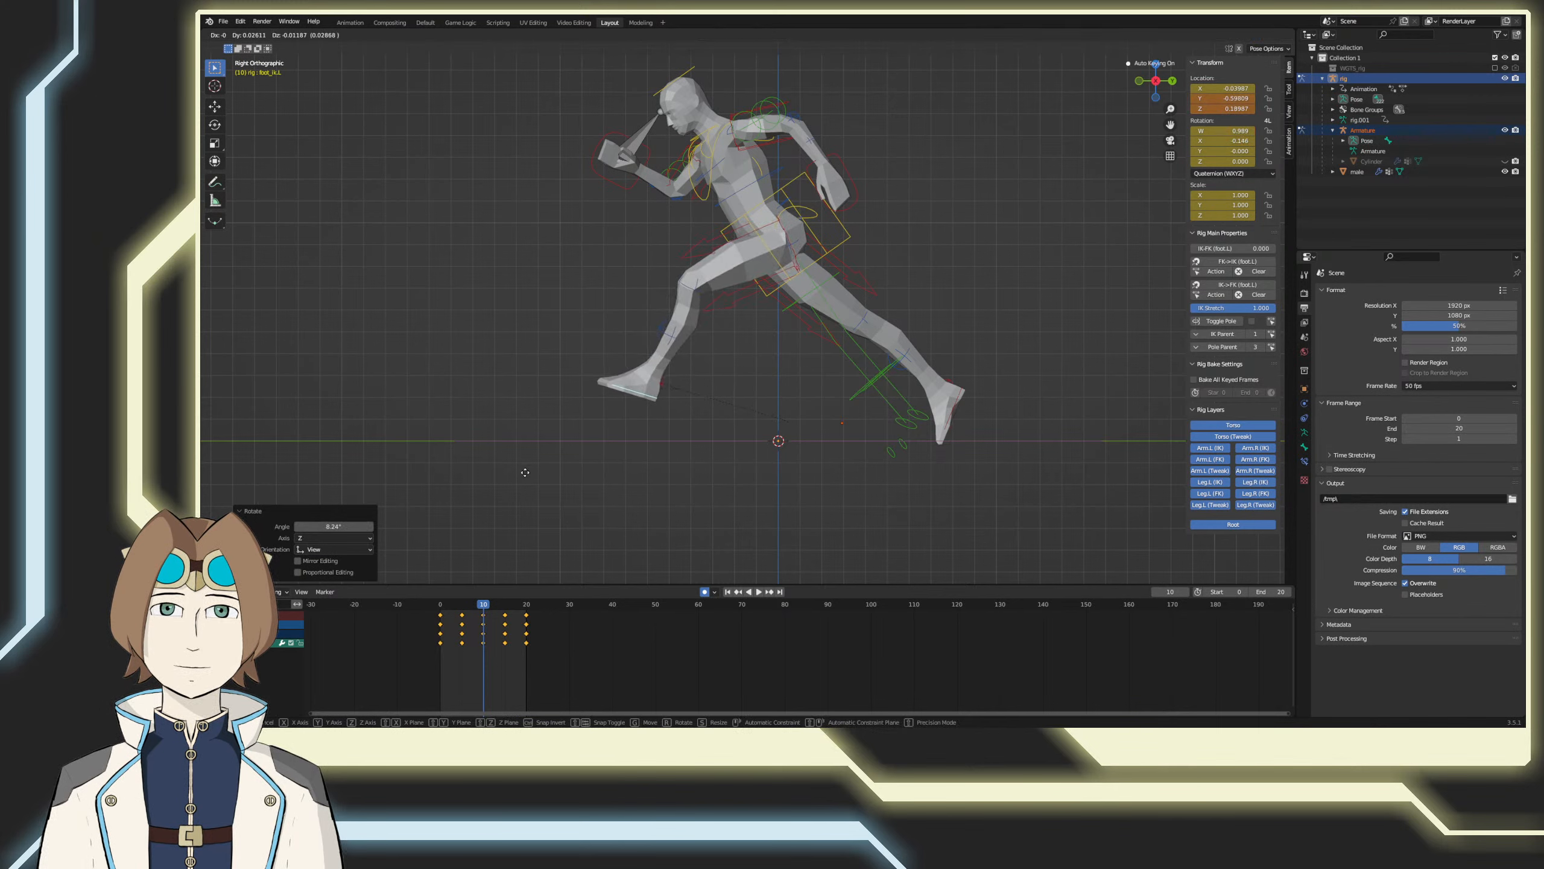
{"action": "left_click", "coordinate": [528, 473]}
{"action": "key", "text": "space"}
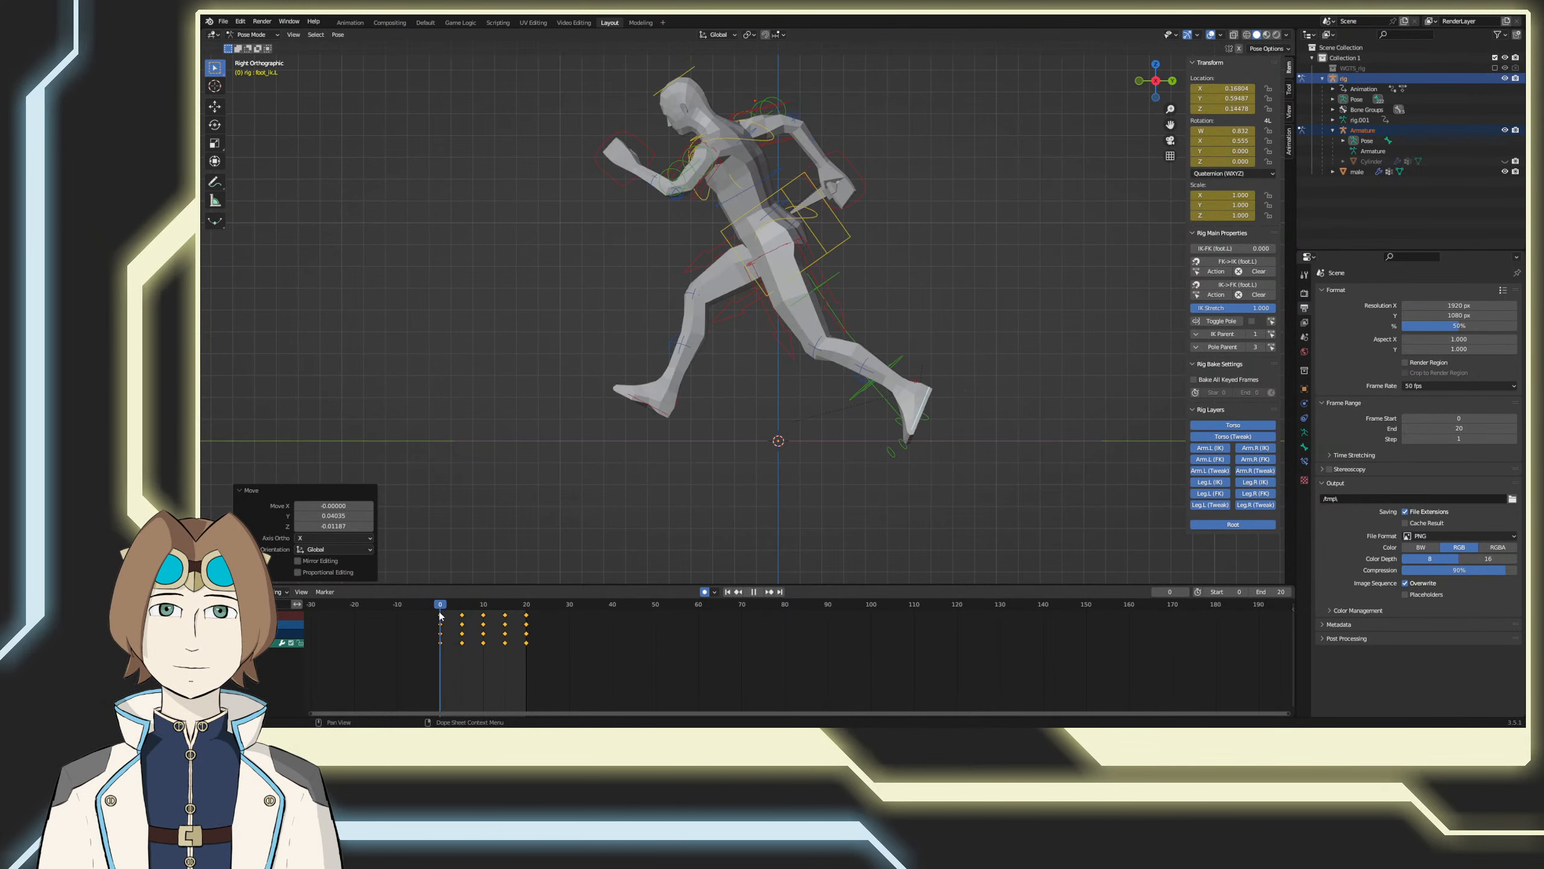
{"action": "left_click_drag", "start_coordinate": [458, 627], "coordinate": [531, 623]}
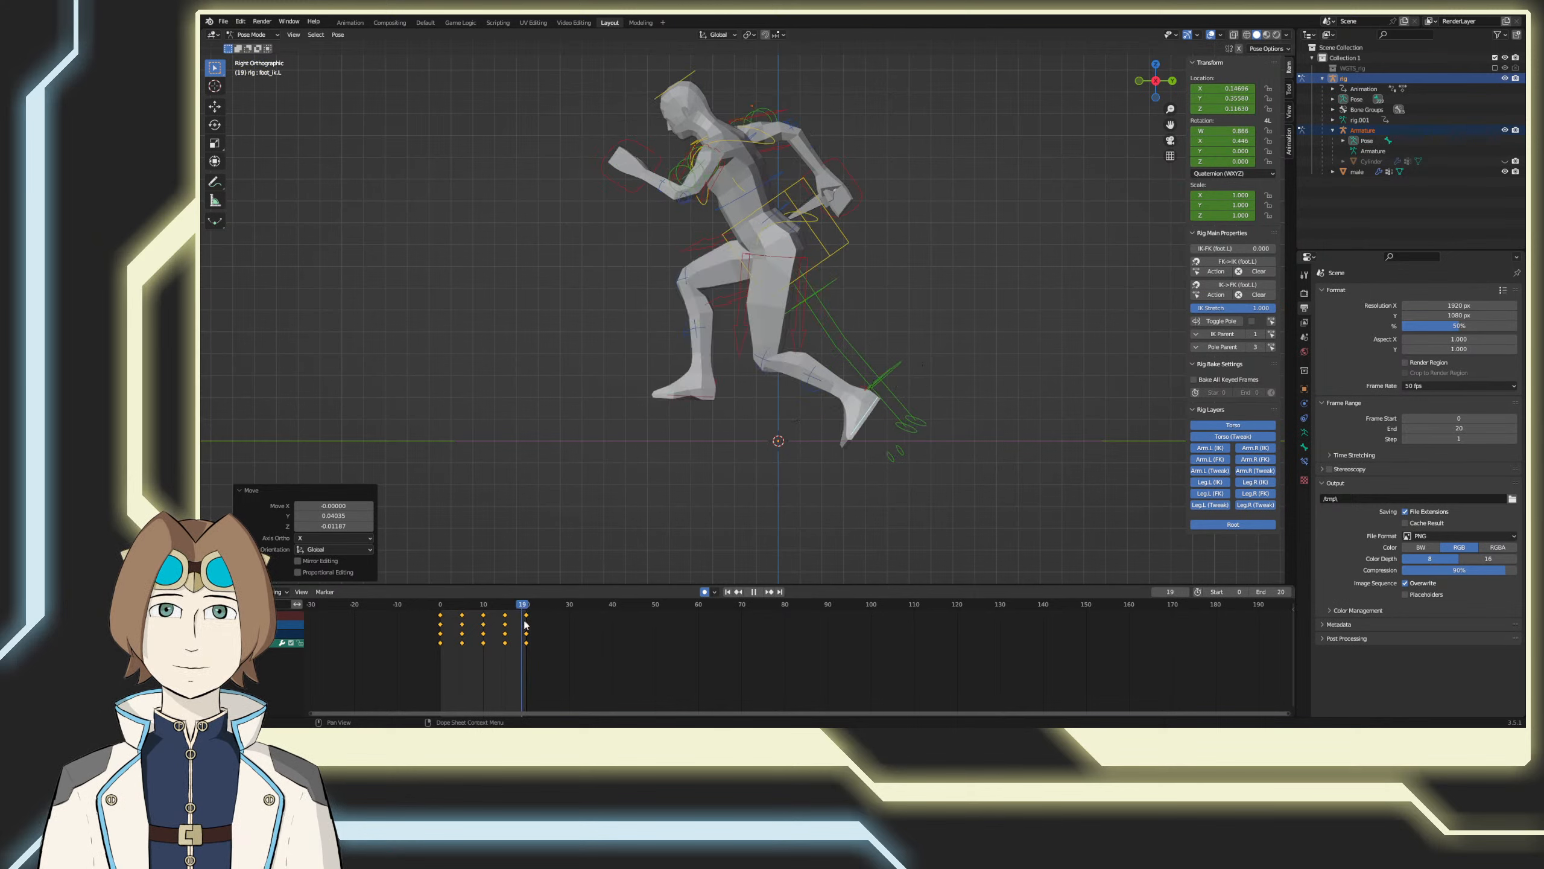
{"action": "key", "text": "space"}
Step: Copy the left foot IK keyframes and paste them flipped onto the right foot IK control starting at frame 25
{"action": "right_click", "coordinate": [436, 610]}
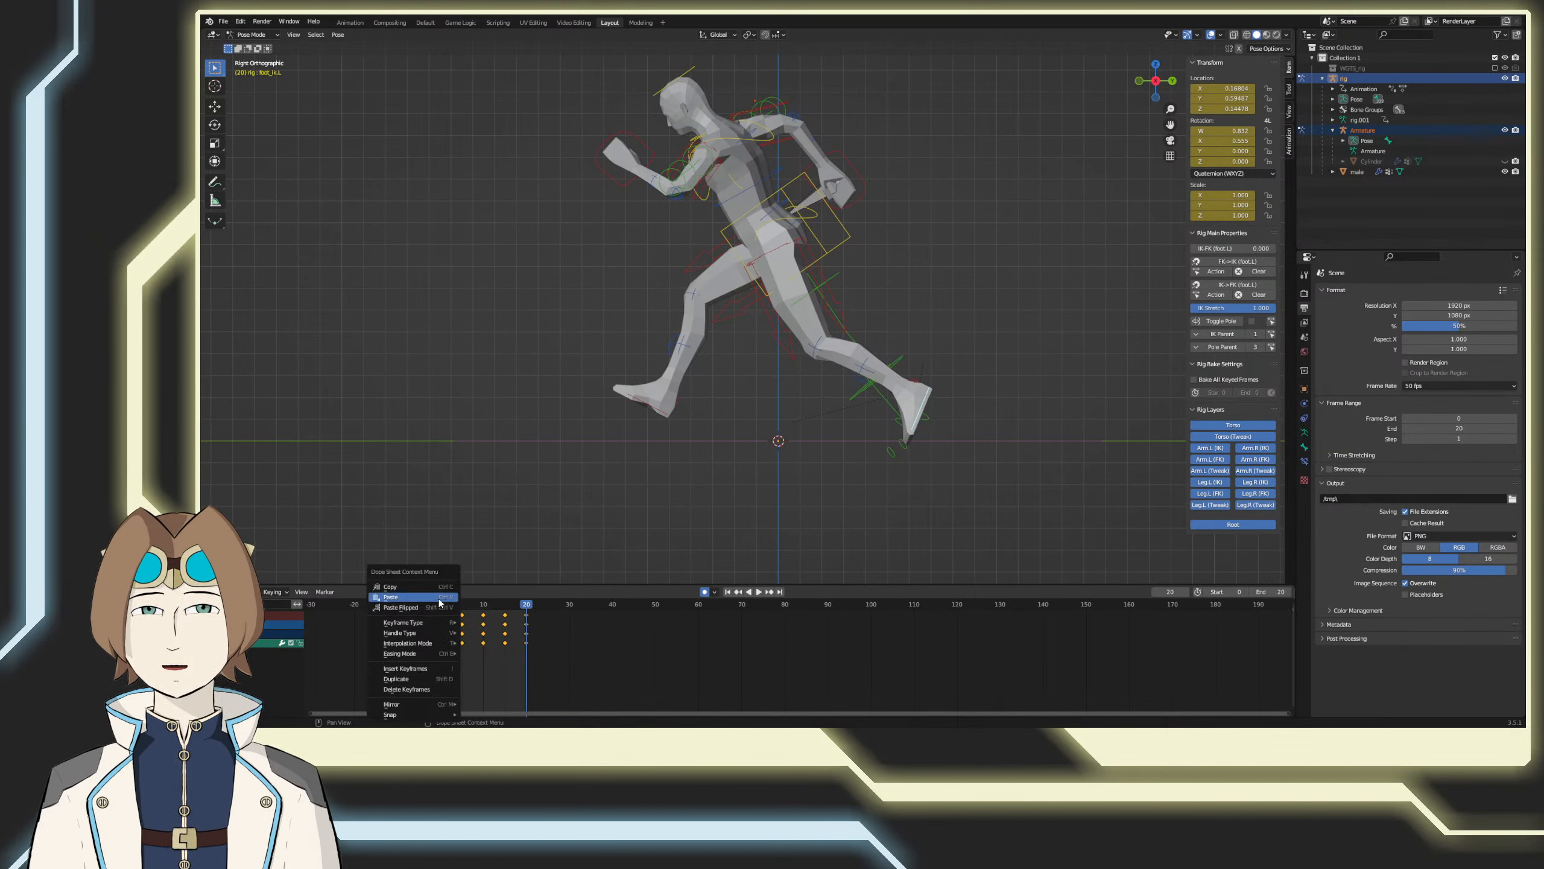
{"action": "left_click", "coordinate": [429, 587]}
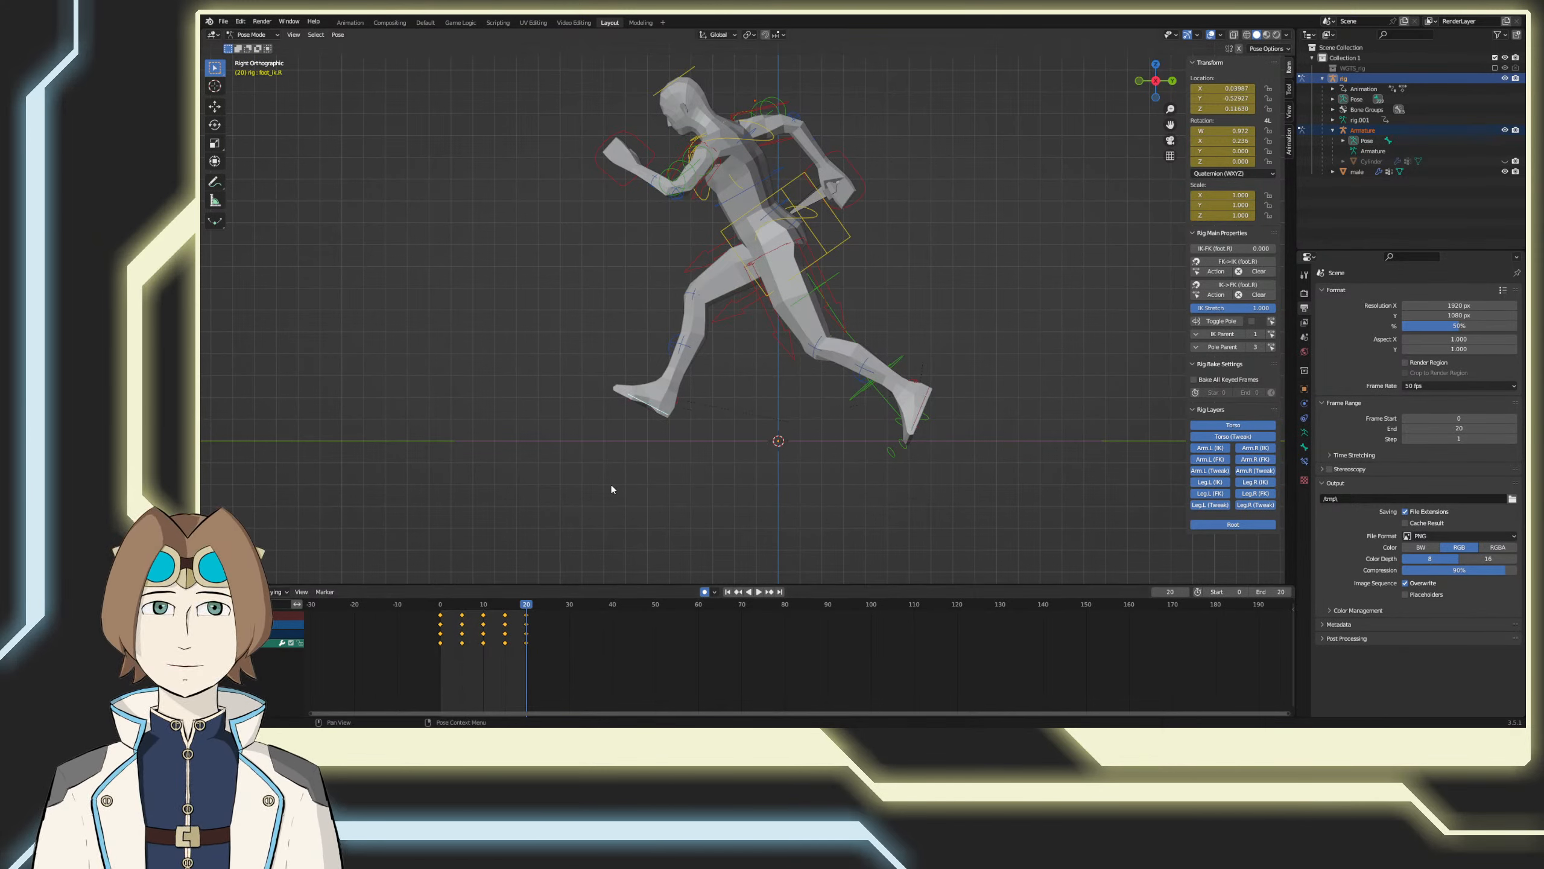
{"action": "left_click_drag", "start_coordinate": [530, 603], "coordinate": [548, 603]}
{"action": "right_click", "coordinate": [549, 613]}
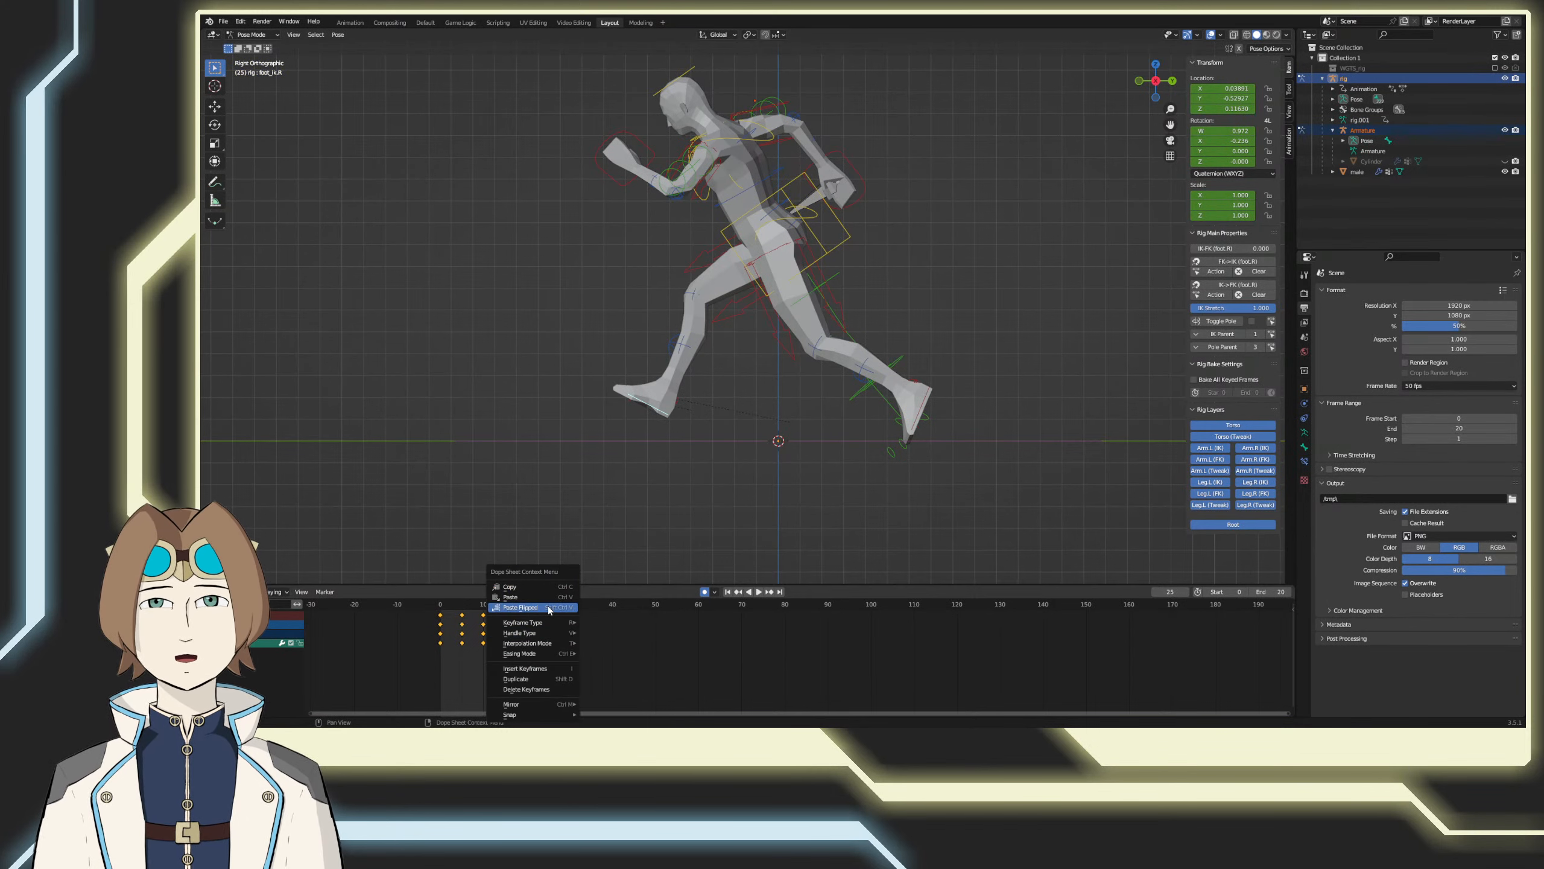
{"action": "left_click", "coordinate": [554, 610]}
{"action": "right_click", "coordinate": [669, 610]}
{"action": "left_click", "coordinate": [667, 609]}
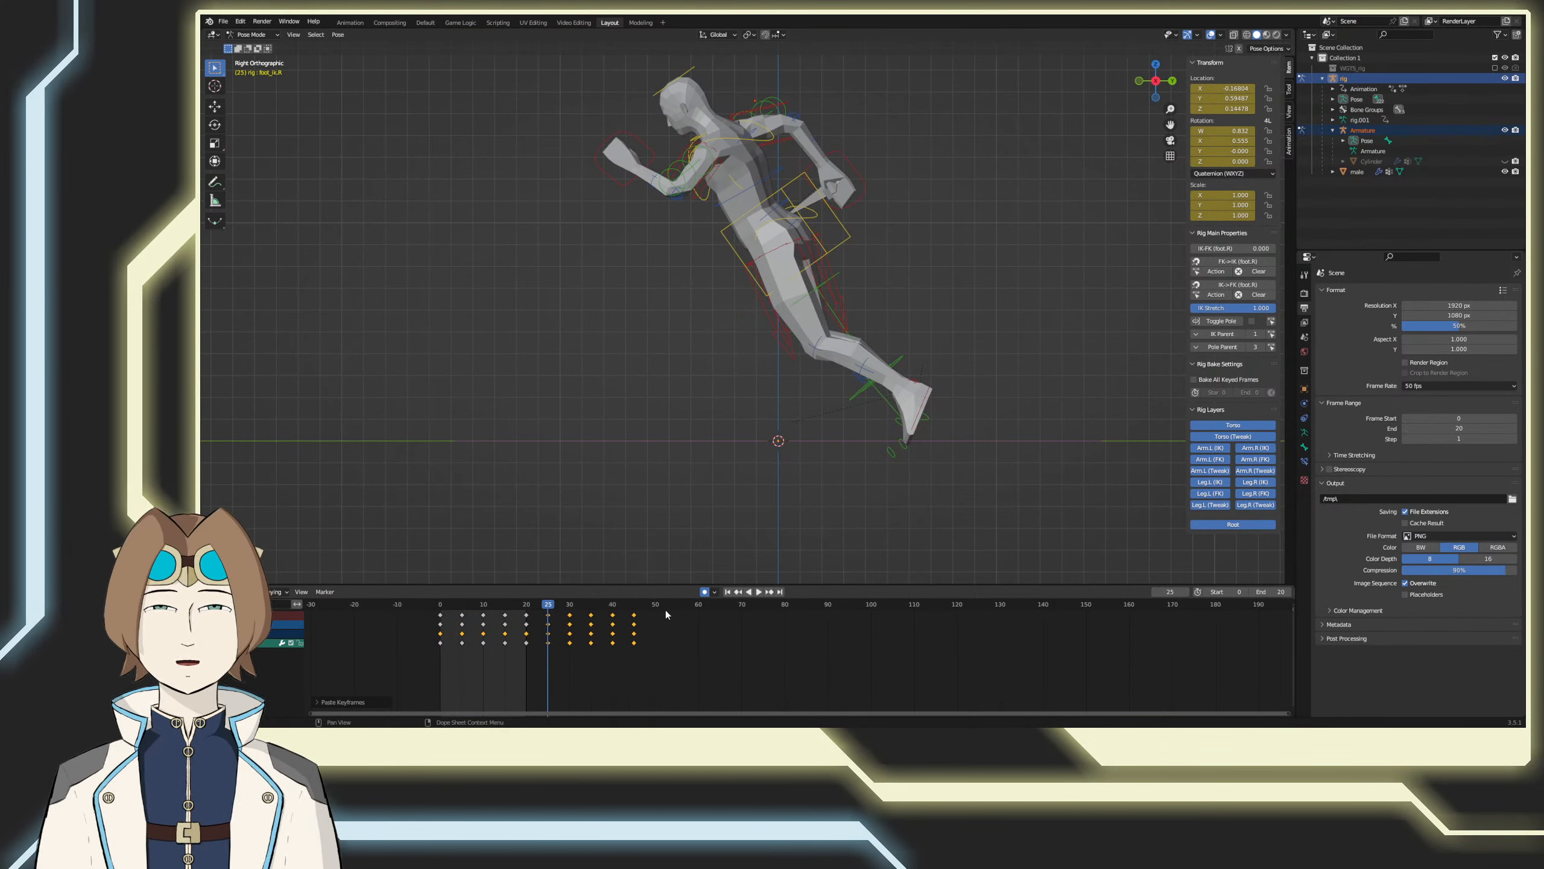
Step: Paste the mirrored foot keyframes again onto the right foot IK control and align the second cycle to frames 45–65
{"action": "left_click_drag", "start_coordinate": [654, 604], "coordinate": [635, 617]}
{"action": "right_click", "coordinate": [667, 632]}
{"action": "left_click", "coordinate": [667, 631]}
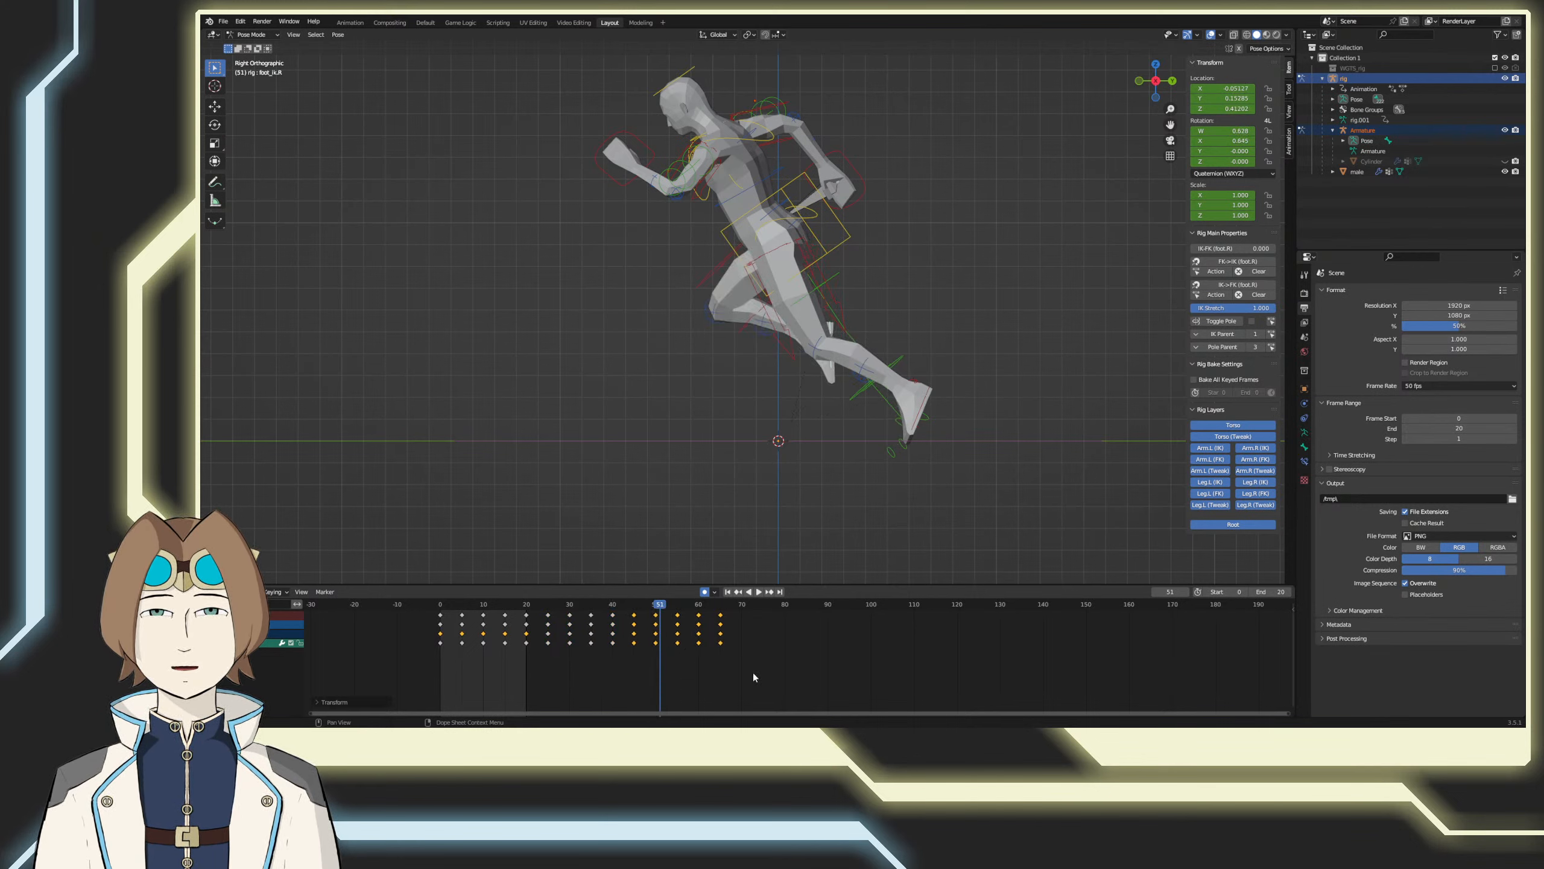
Step: Delete the right foot IK keyframes at frames 25, 30, 60 and 65, keeping the cycle from 35 to 55
{"action": "left_click_drag", "start_coordinate": [742, 660], "coordinate": [539, 608]}
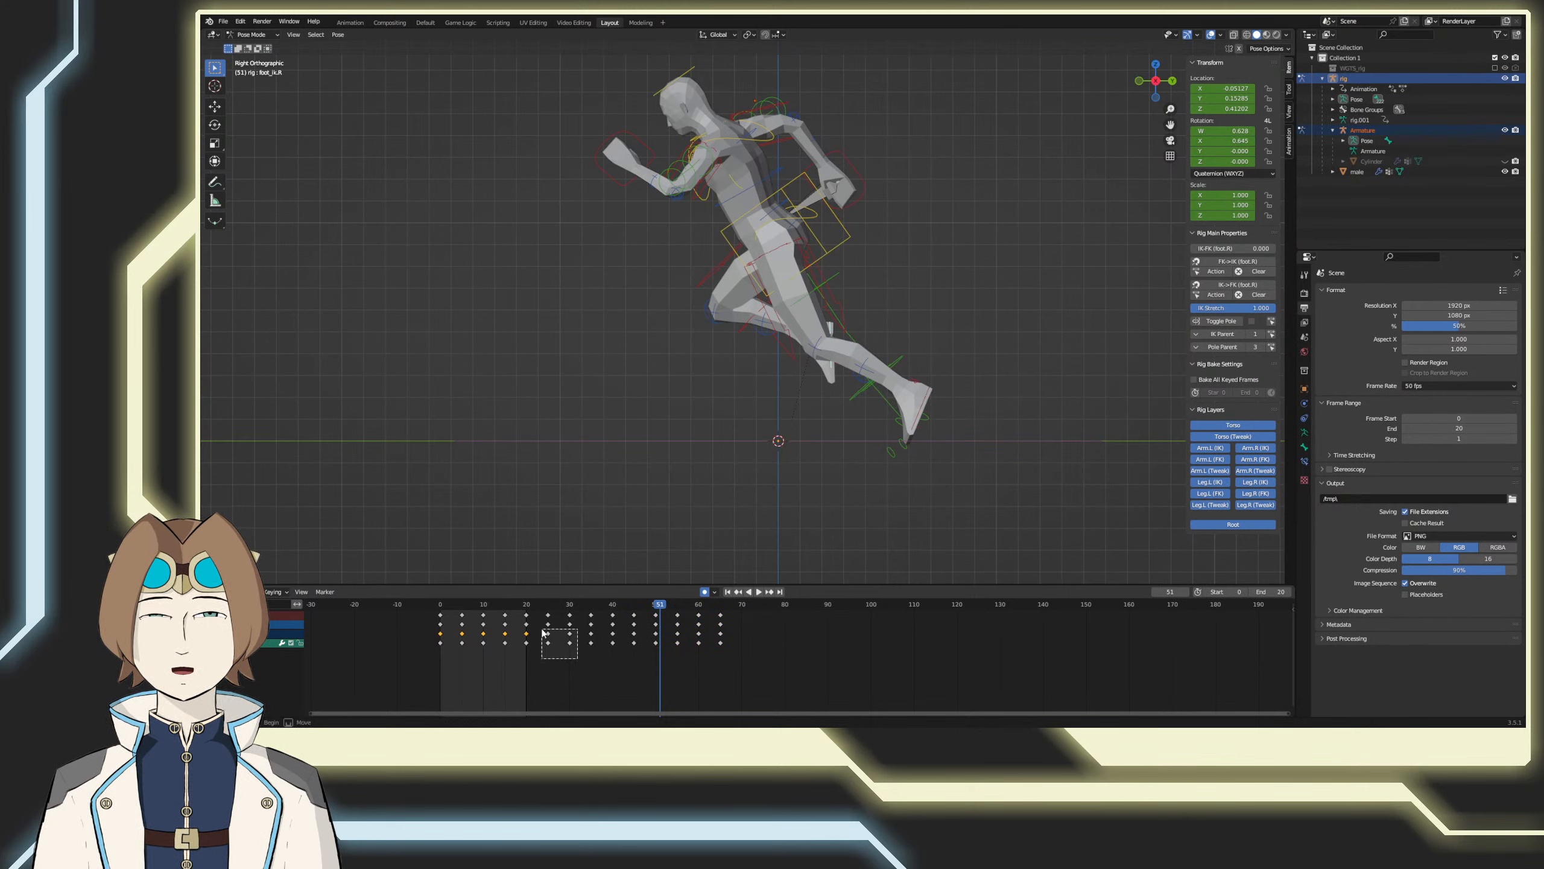
{"action": "left_click_drag", "start_coordinate": [578, 658], "coordinate": [535, 608], "text": "shift"}
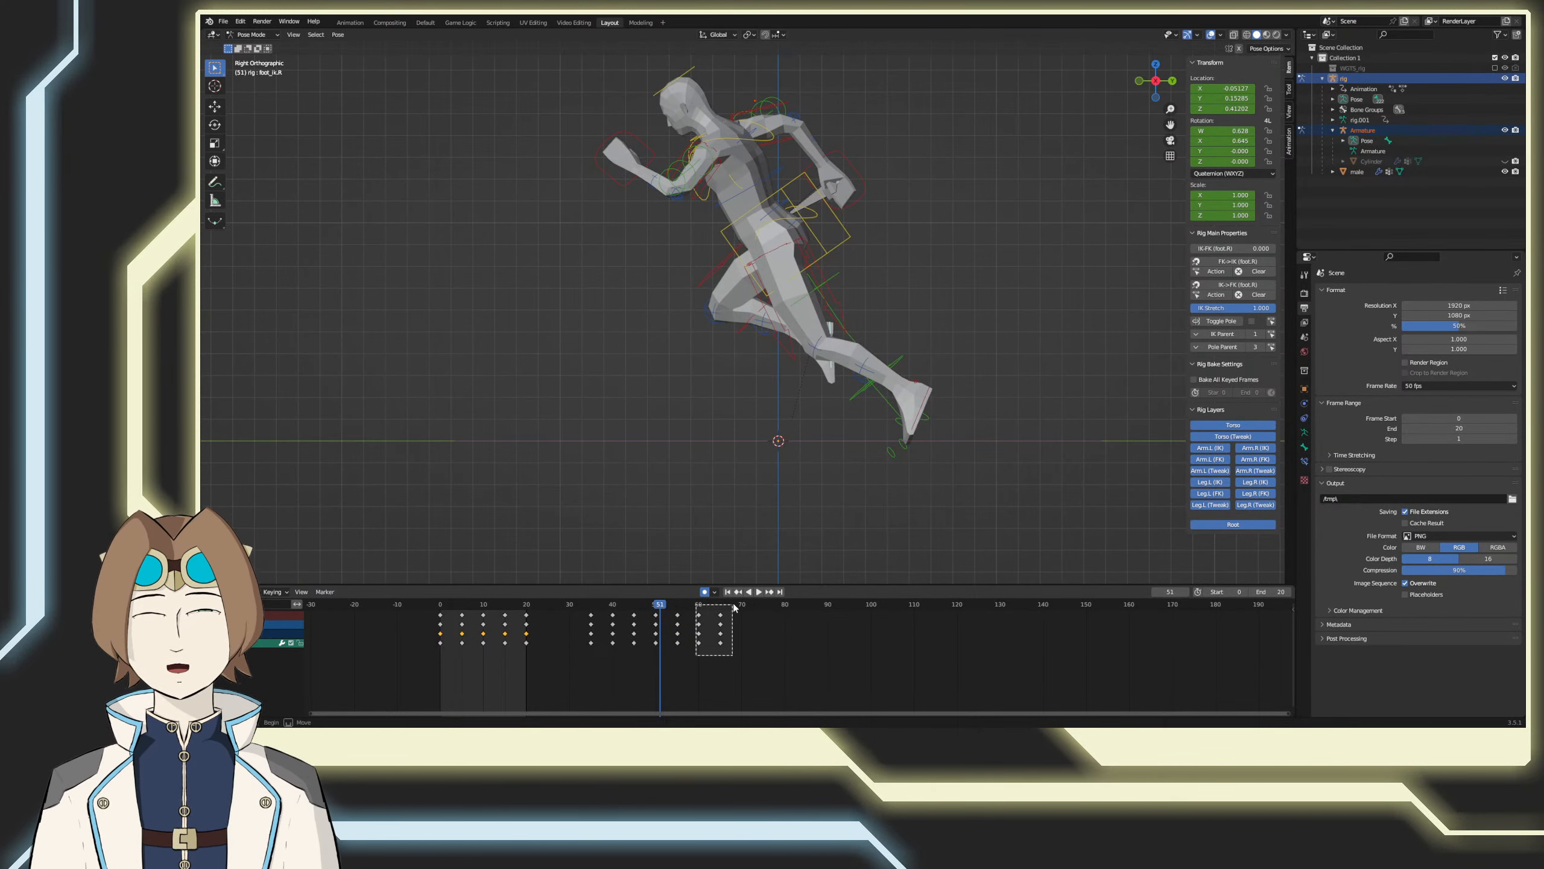
{"action": "left_click_drag", "start_coordinate": [734, 606], "coordinate": [735, 605], "text": "shift"}
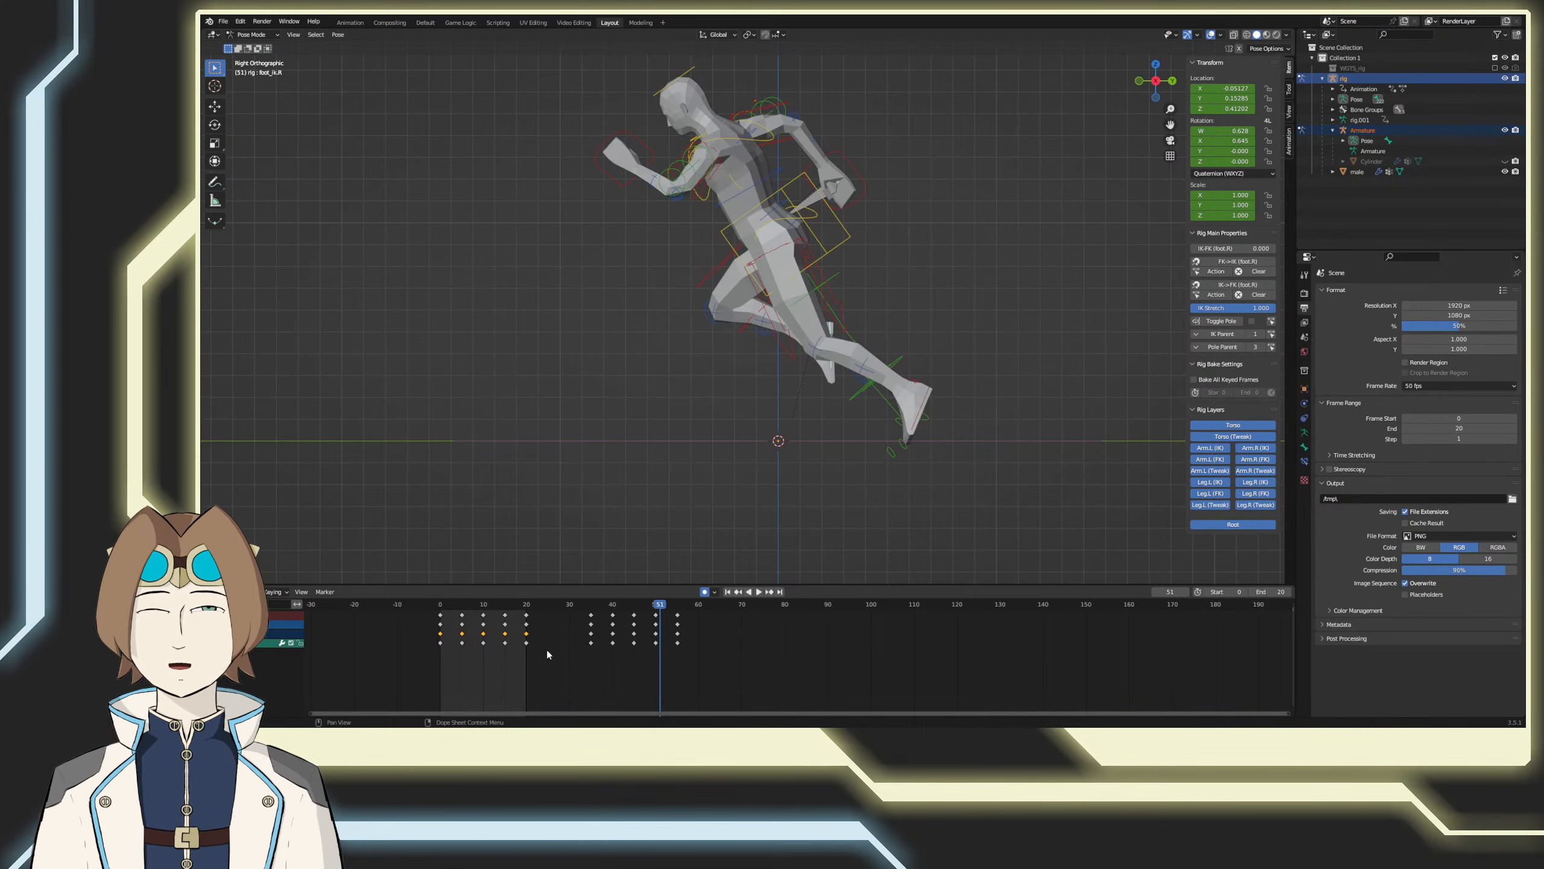
Step: Move the right foot's original keyframes out past frame 80, shift the 35–55 cycle to frames 0–20, save, and play the loop
{"action": "left_click_drag", "start_coordinate": [546, 650], "coordinate": [814, 622]}
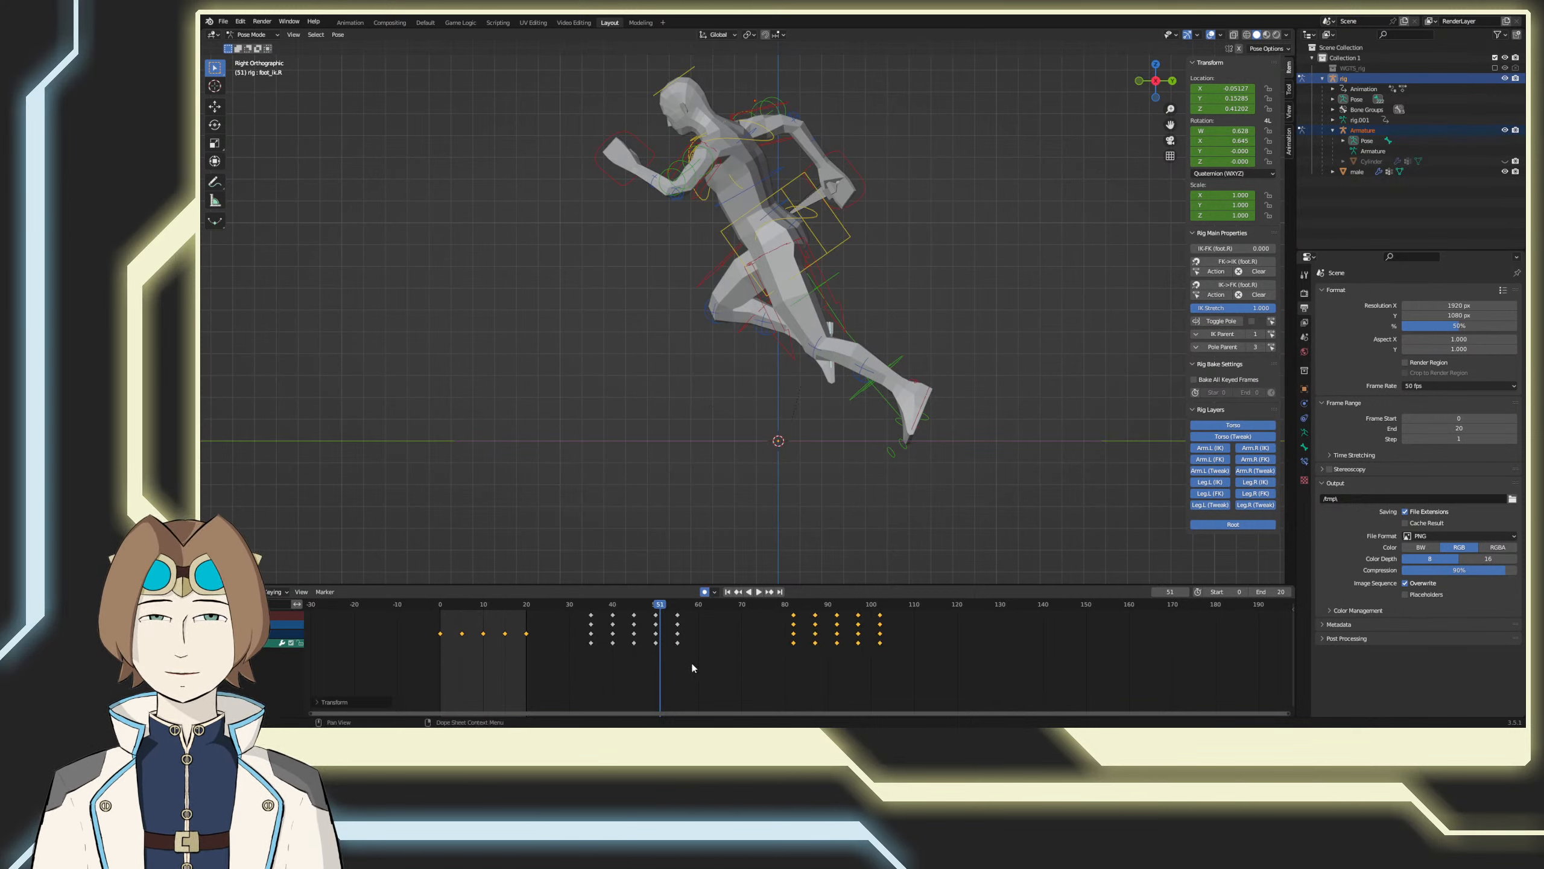
{"action": "left_click_drag", "start_coordinate": [692, 665], "coordinate": [454, 601]}
{"action": "left_click", "coordinate": [758, 590]}
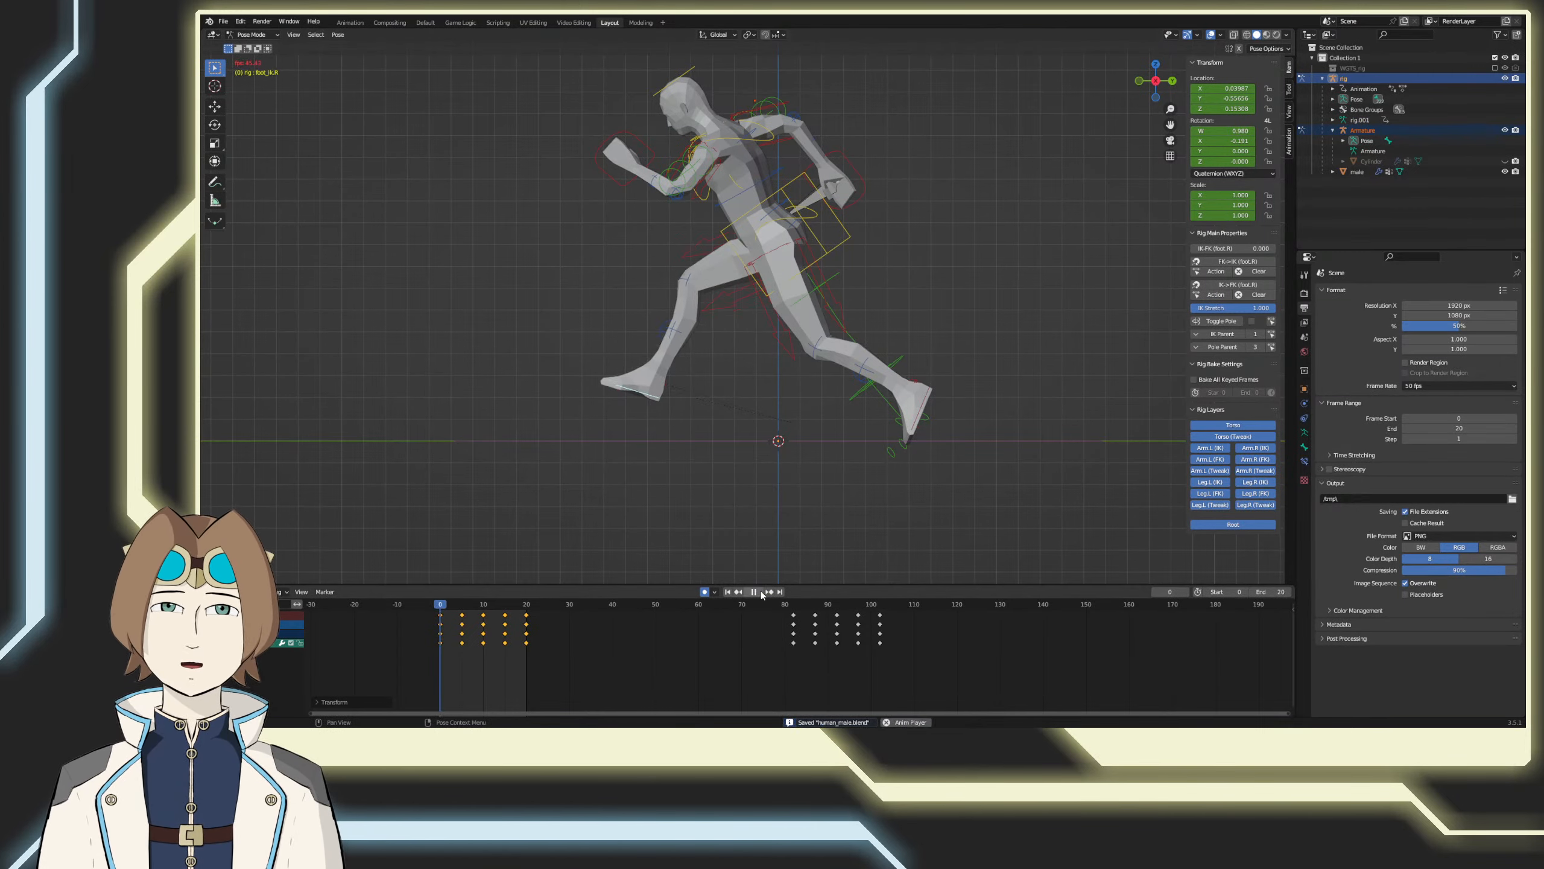
Step: Set the scene's frame rate to 24 fps and unhide the Cylinder object in the viewport
{"action": "middle_click_drag", "start_coordinate": [710, 515], "coordinate": [1064, 395]}
{"action": "left_click", "coordinate": [906, 513]}
{"action": "left_click", "coordinate": [1413, 387]}
{"action": "left_click", "coordinate": [1421, 407]}
{"action": "left_click", "coordinate": [1504, 160]}
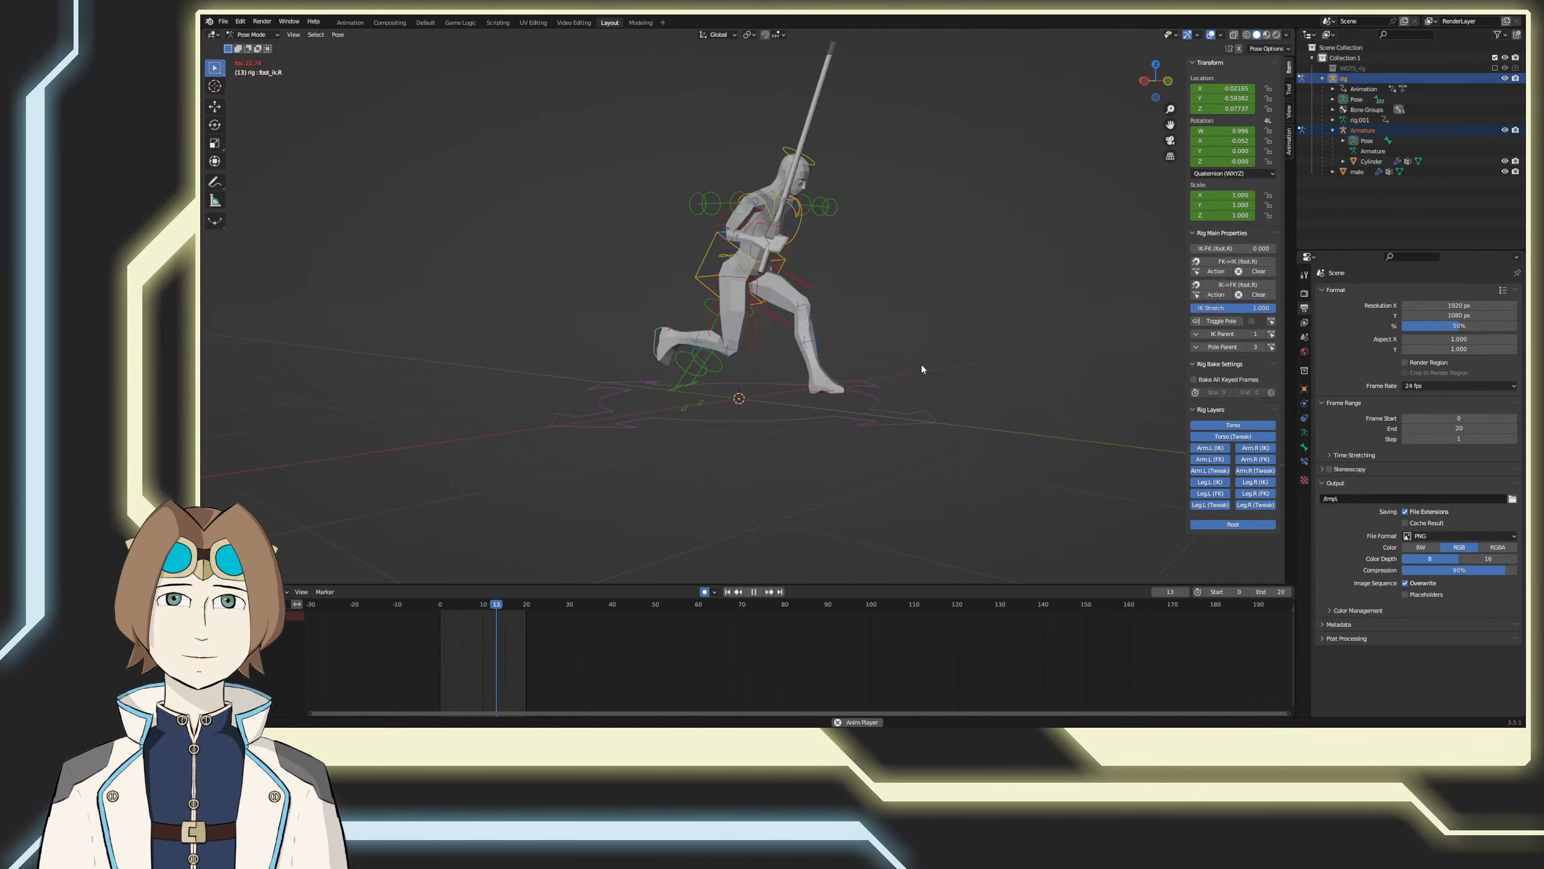
Step: Select all rig bones and set their keyframe interpolation mode to Constant
{"action": "middle_click_drag", "start_coordinate": [921, 365], "coordinate": [860, 352]}
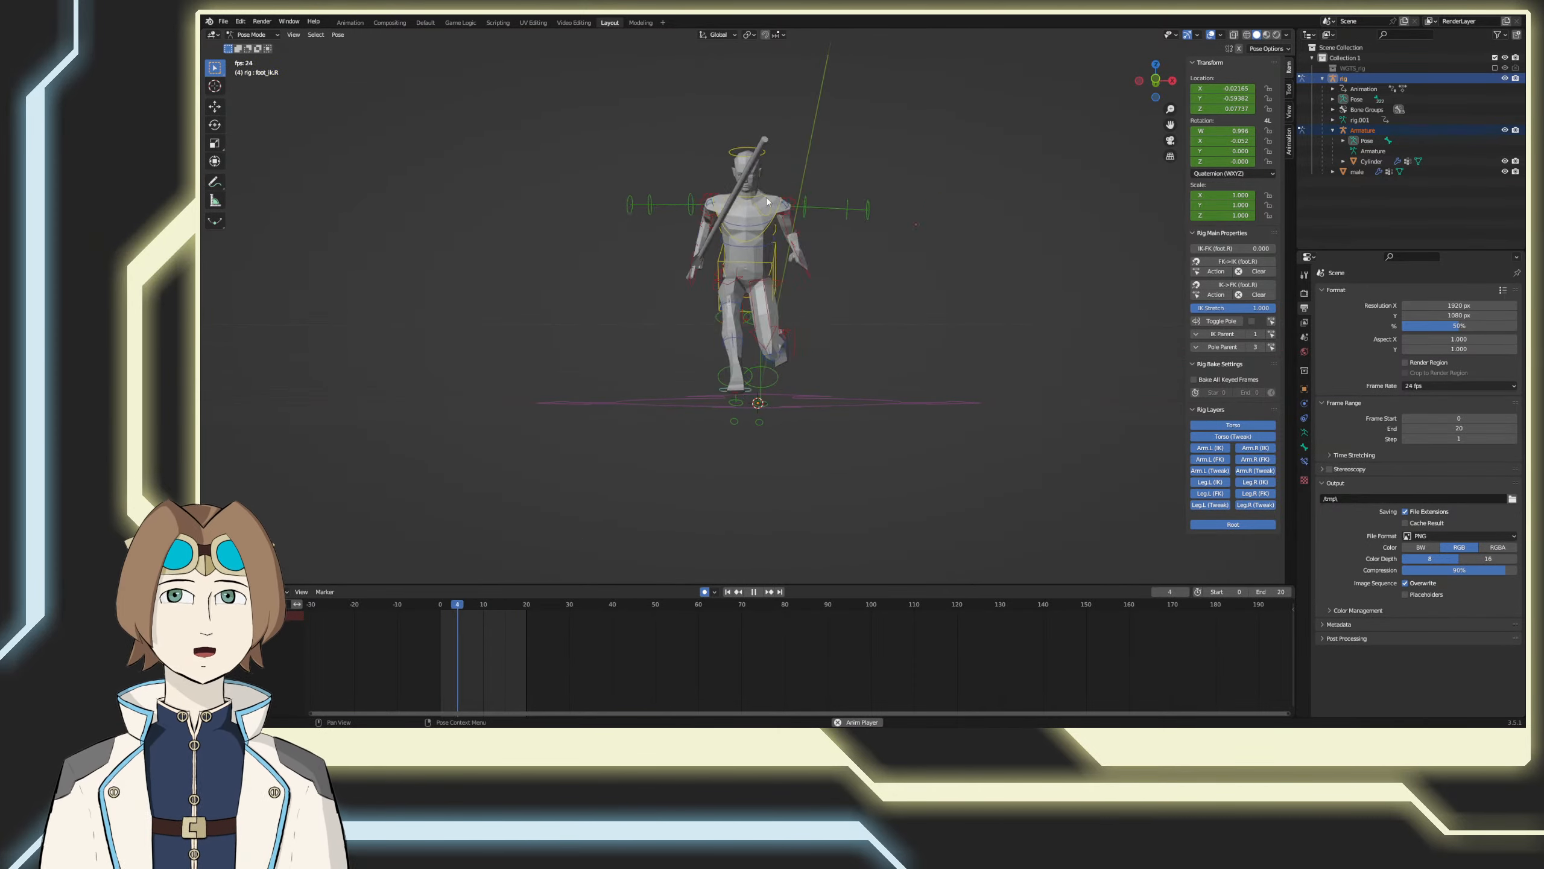
{"action": "middle_click_drag", "start_coordinate": [840, 287], "coordinate": [871, 331]}
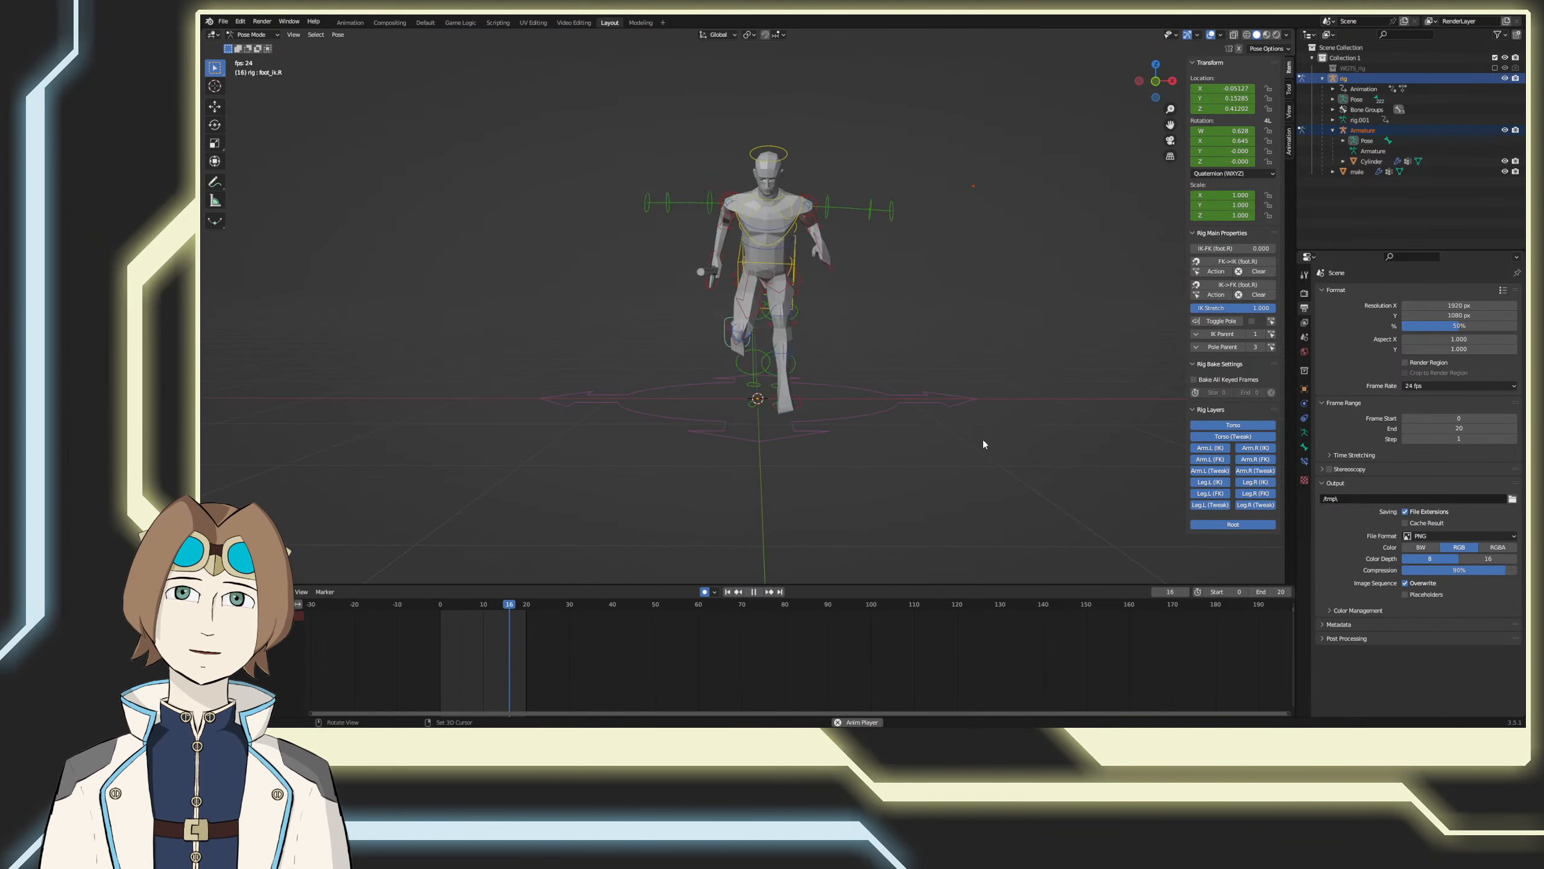
{"action": "middle_click_drag", "start_coordinate": [982, 439], "coordinate": [912, 448]}
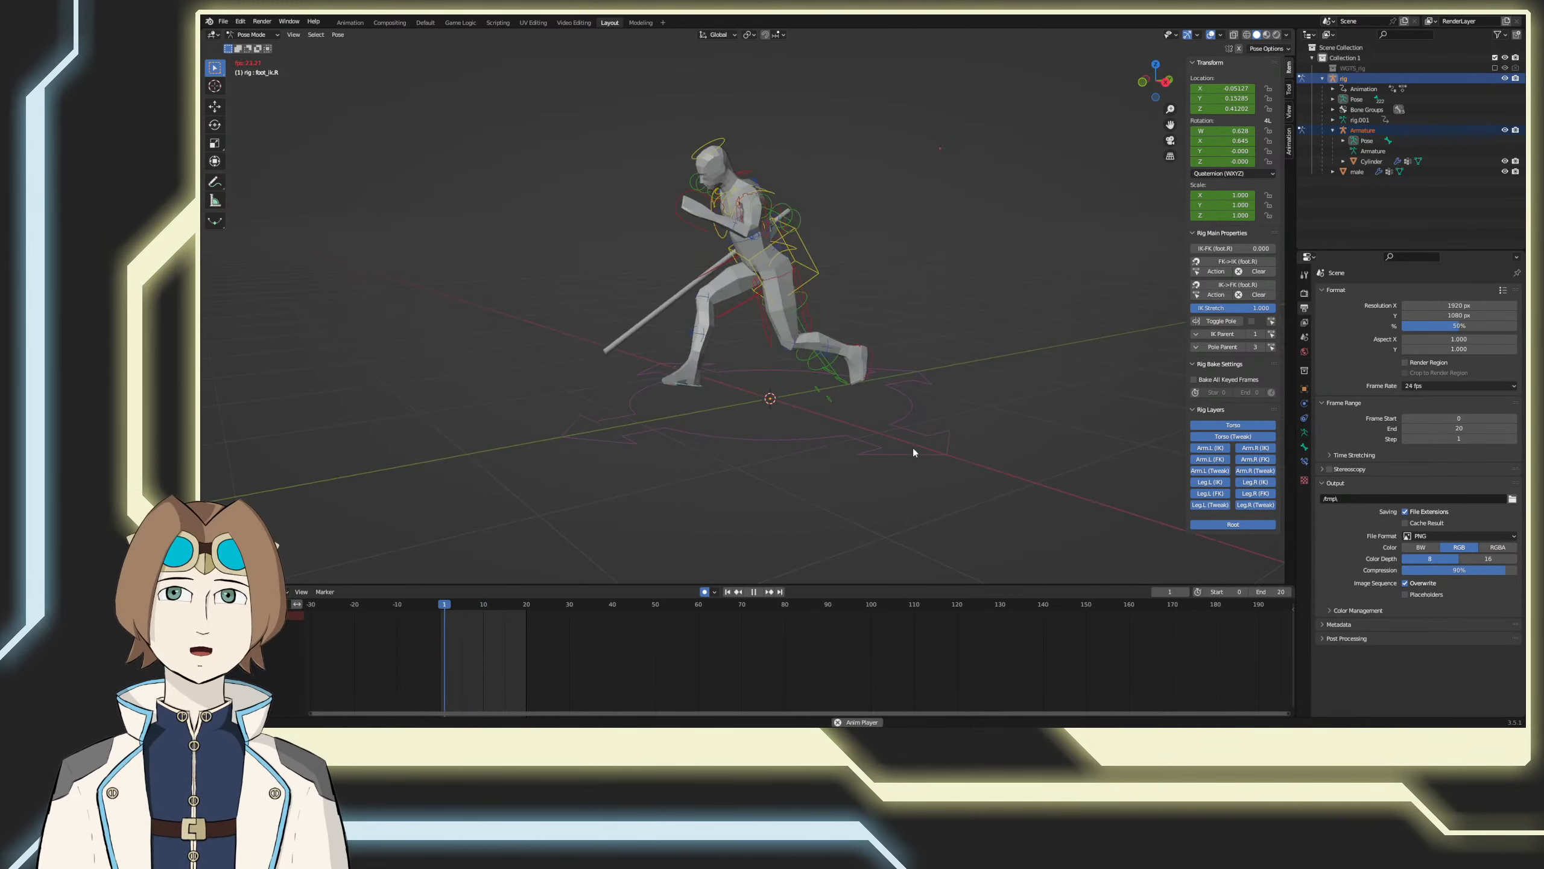
{"action": "key", "text": "a"}
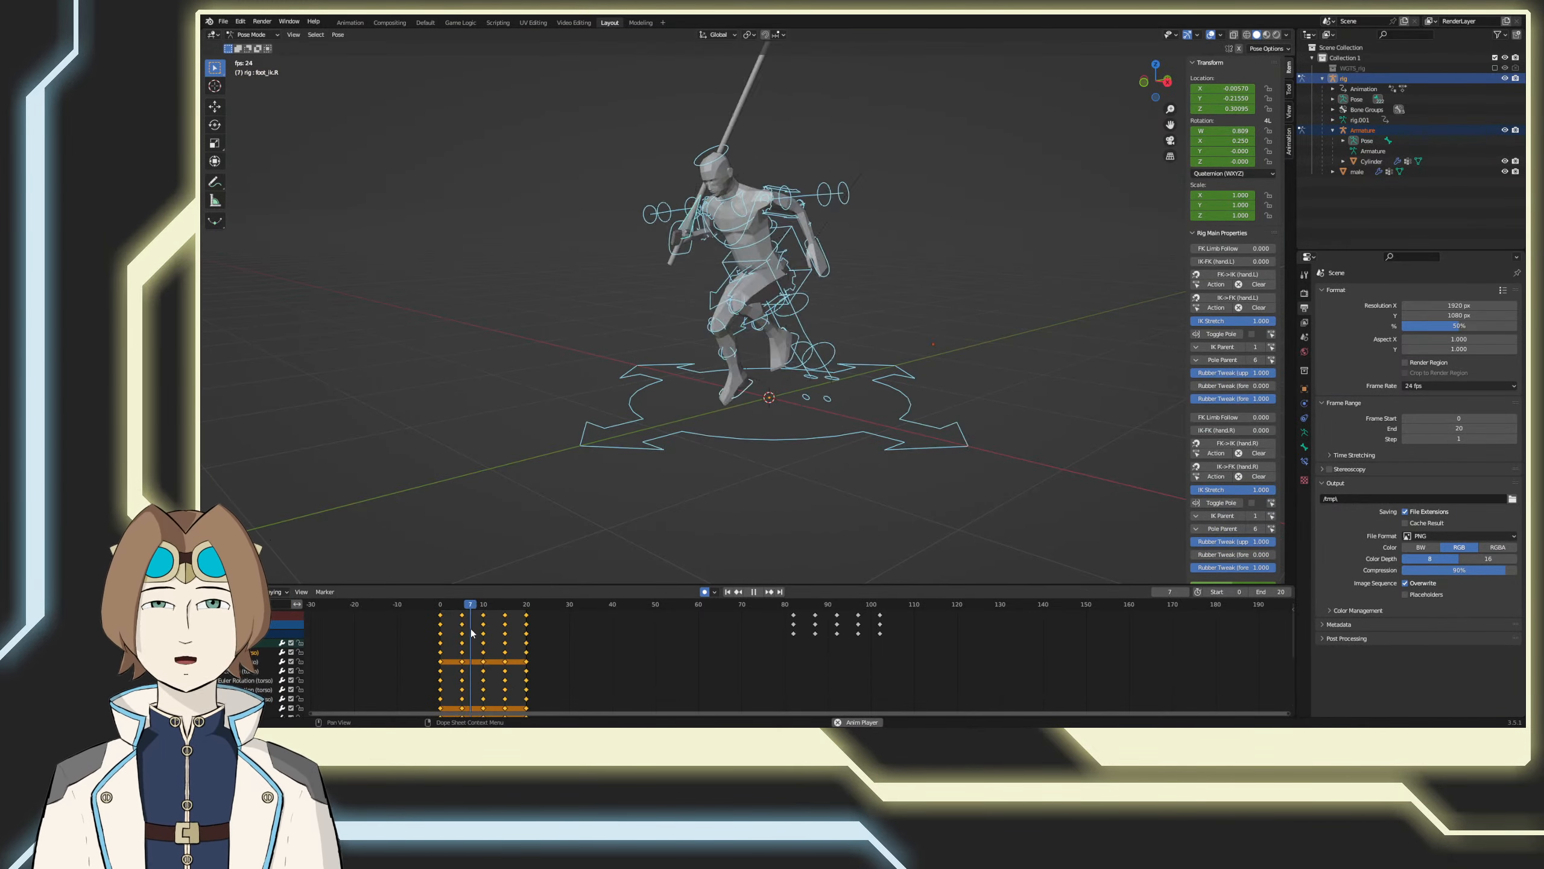
{"action": "right_click", "coordinate": [433, 643]}
{"action": "mouse_move", "coordinate": [433, 643]}
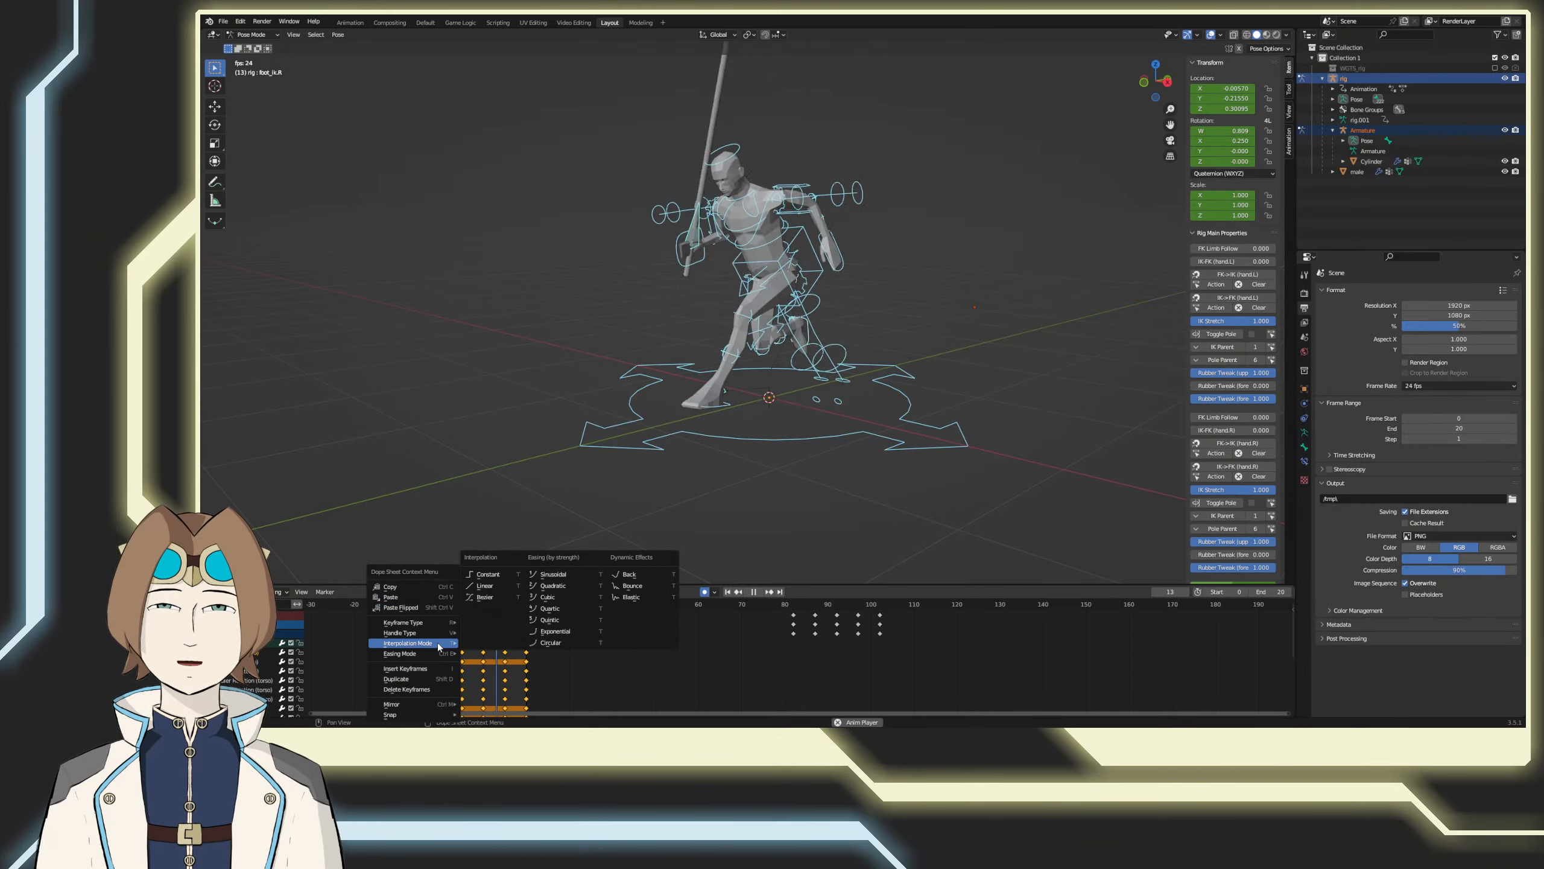
{"action": "left_click", "coordinate": [492, 575]}
Step: Deselect the bones, save the file, and stop the animation playback
{"action": "middle_click_drag", "start_coordinate": [585, 526], "coordinate": [701, 516]}
{"action": "left_click", "coordinate": [701, 517]}
{"action": "middle_click_drag", "start_coordinate": [892, 512], "coordinate": [835, 536]}
{"action": "key", "text": "ctrl+s"}
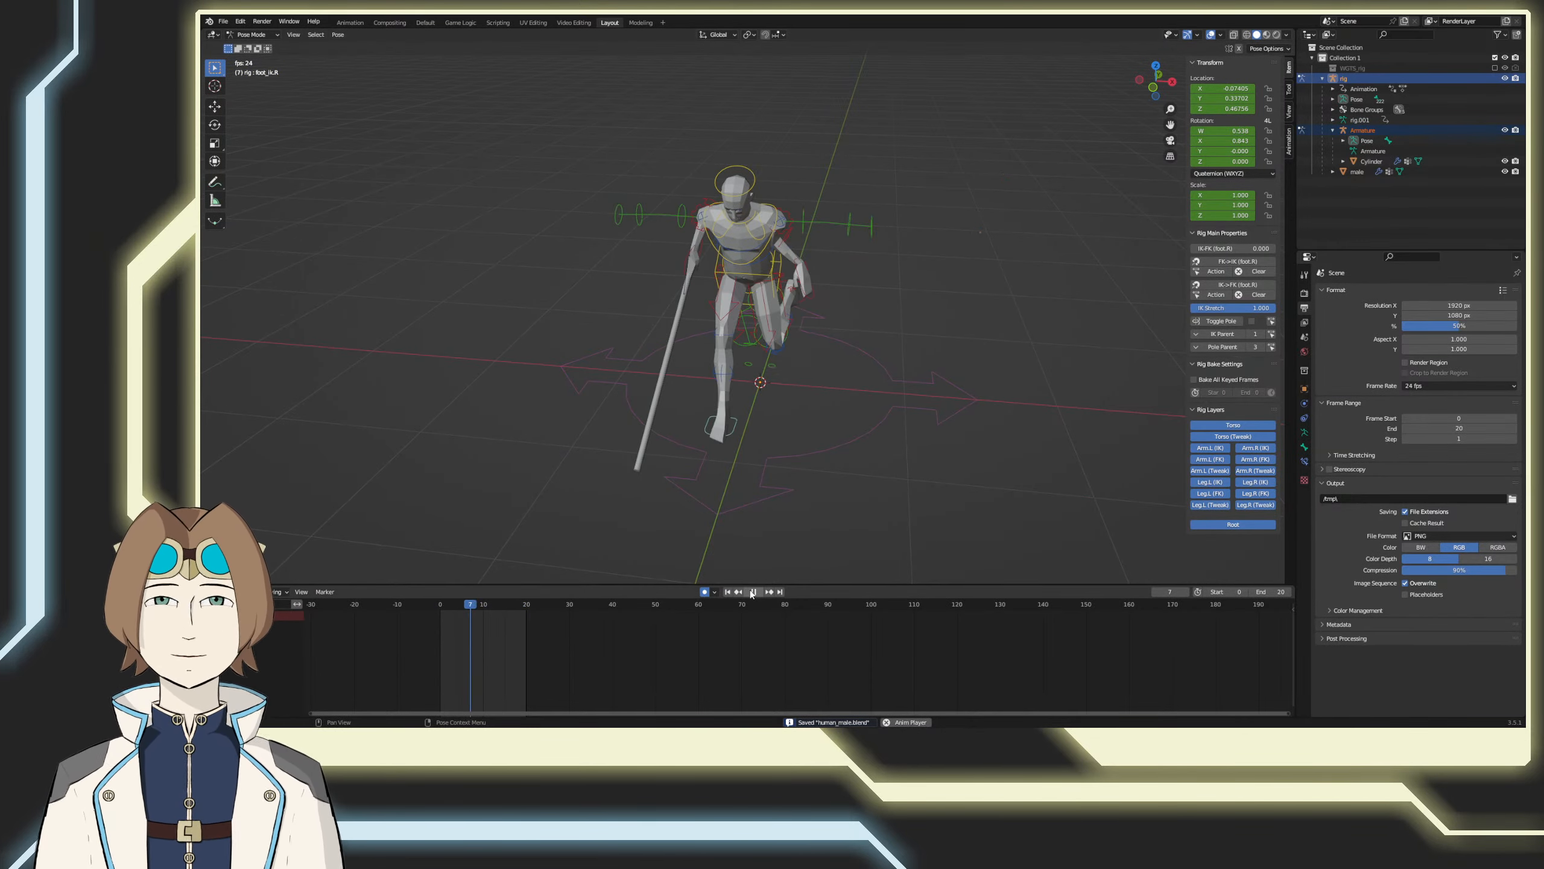
{"action": "key", "text": "space"}
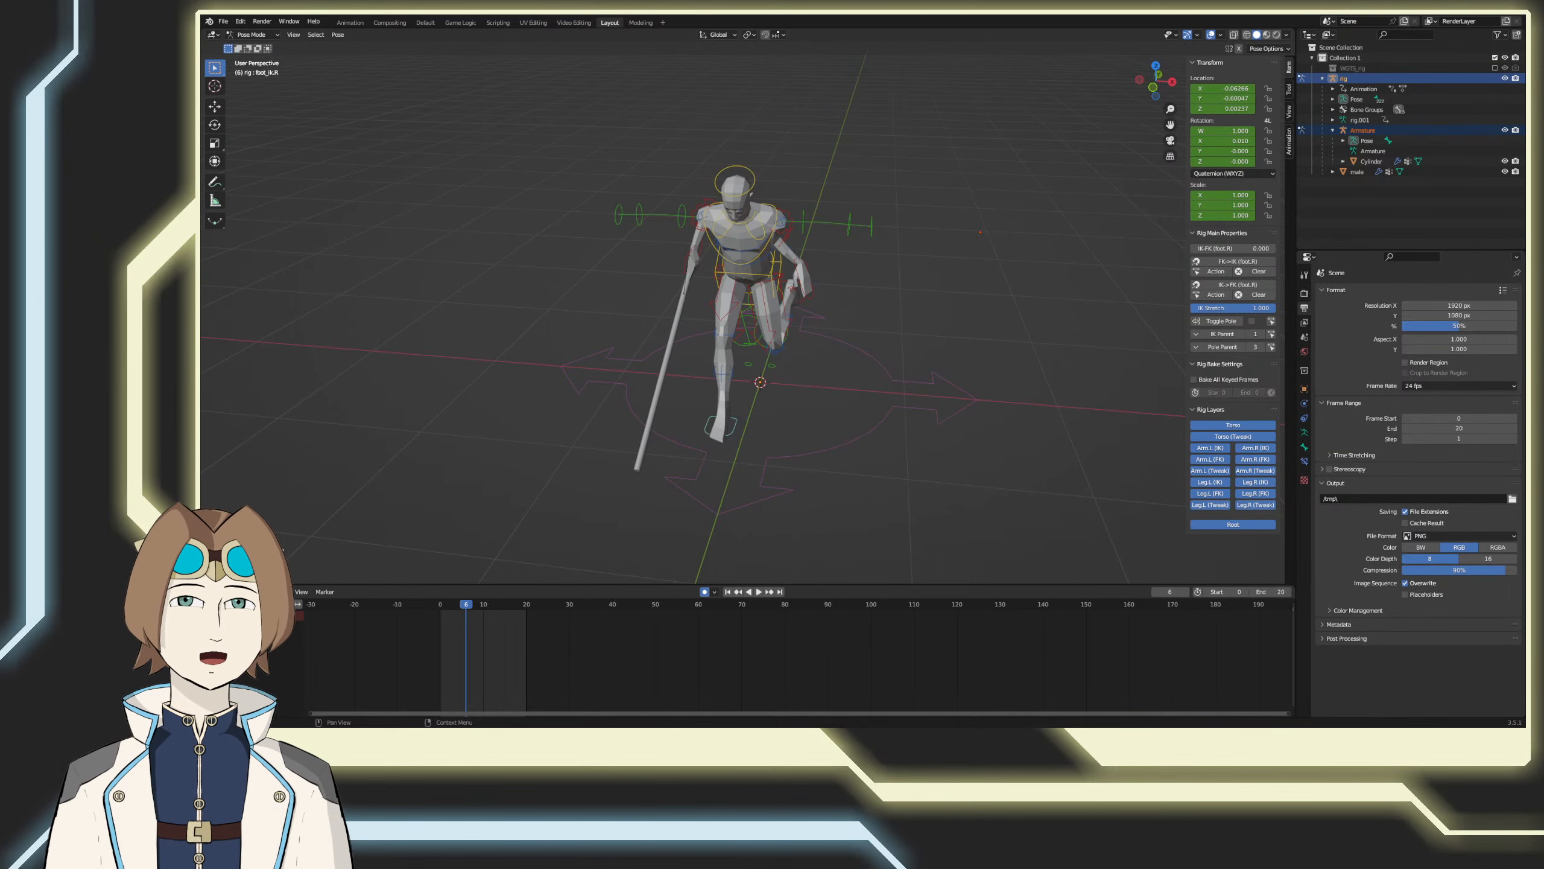
Step: Compare the pose at frame 6 in the front and right orthographic views
{"action": "middle_click_drag", "start_coordinate": [992, 452], "coordinate": [975, 472], "text": "shift"}
{"action": "key", "text": "KP_3"}
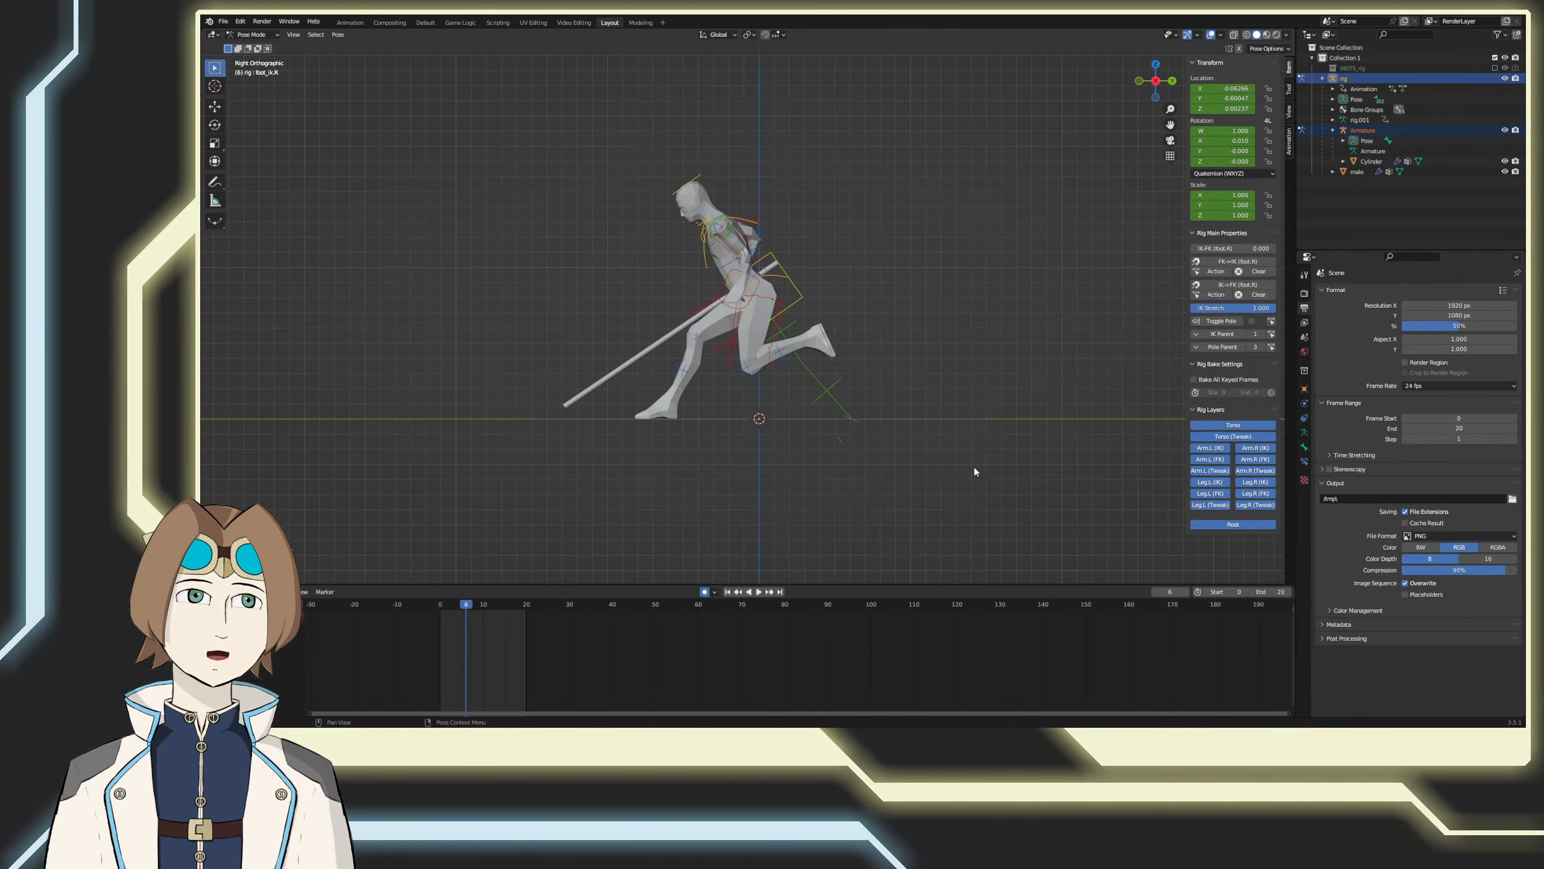
{"action": "key", "text": "KP_1"}
{"action": "key", "text": "KP_3"}
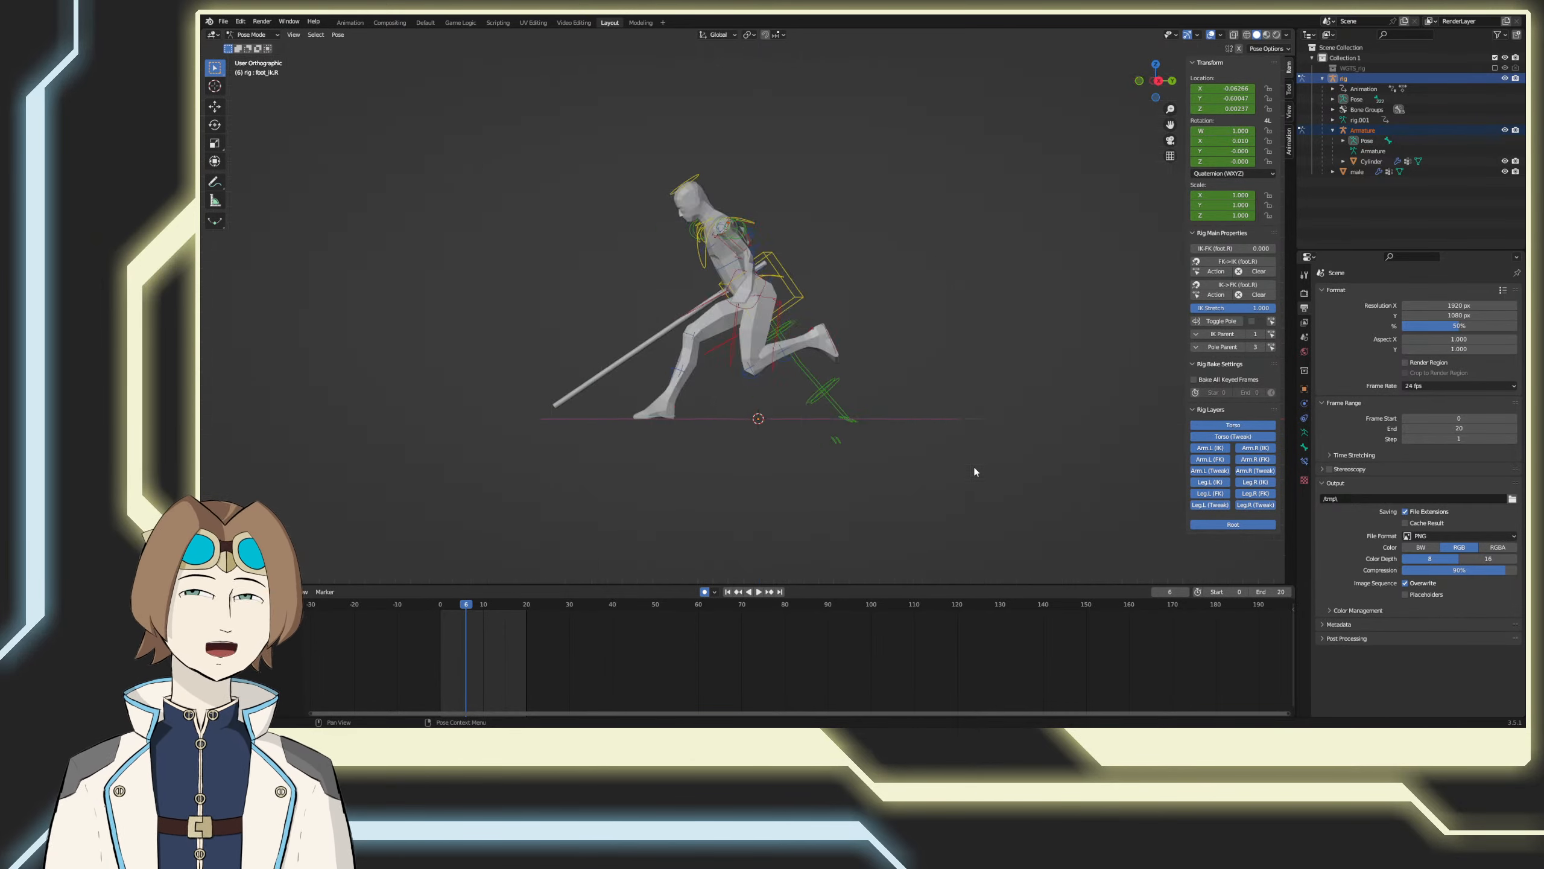
{"action": "key", "text": "KP_1"}
{"action": "key", "text": "KP_3"}
{"action": "key", "text": "KP_1"}
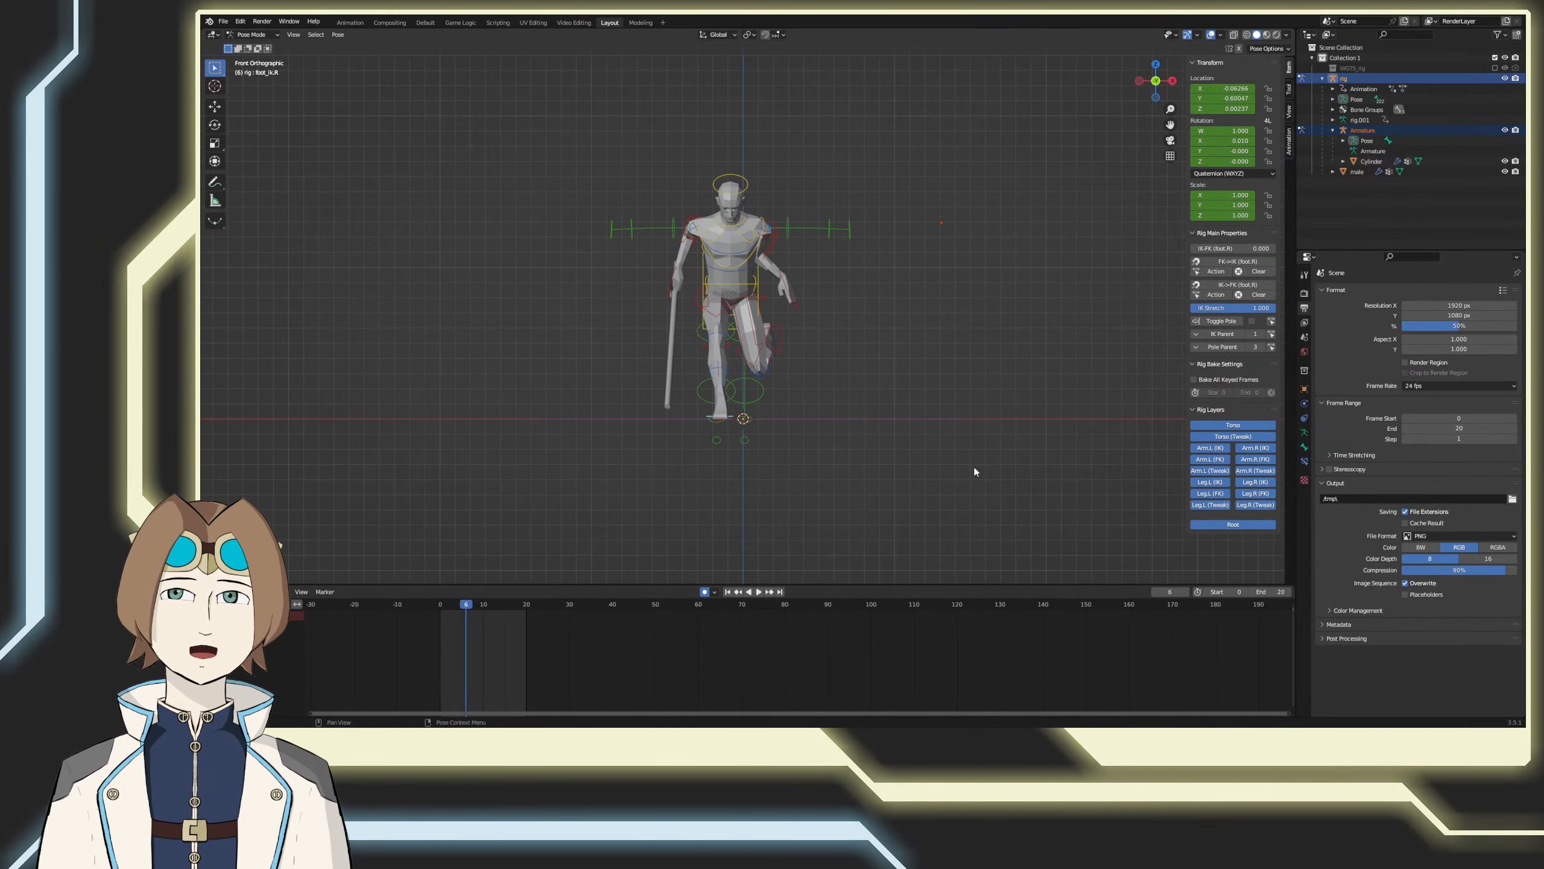
{"action": "key", "text": "KP_3"}
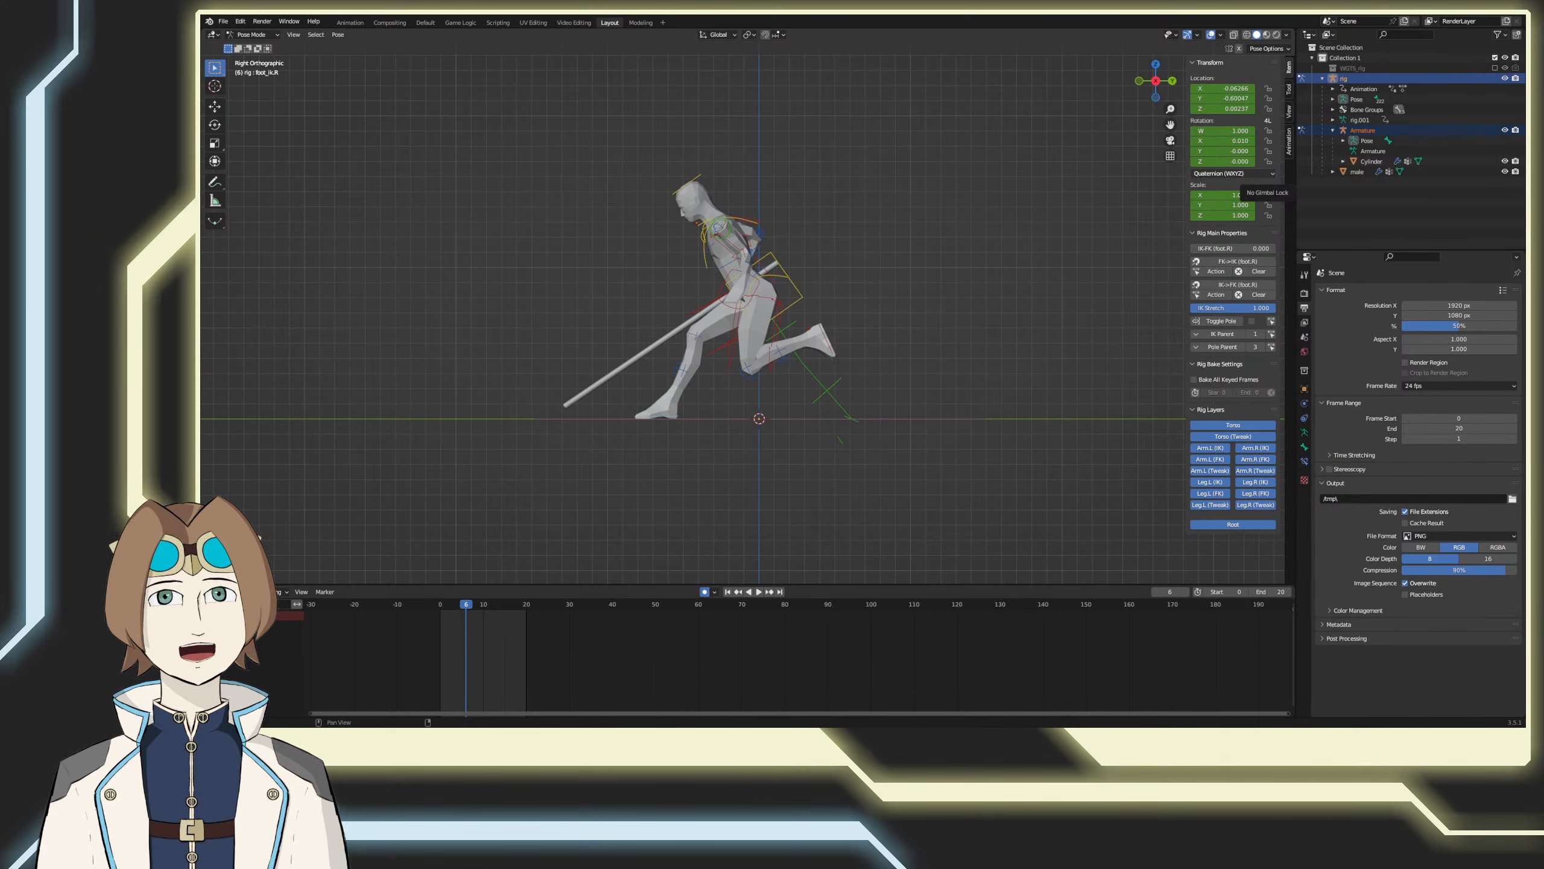
{"action": "right_click", "coordinate": [1268, 126]}
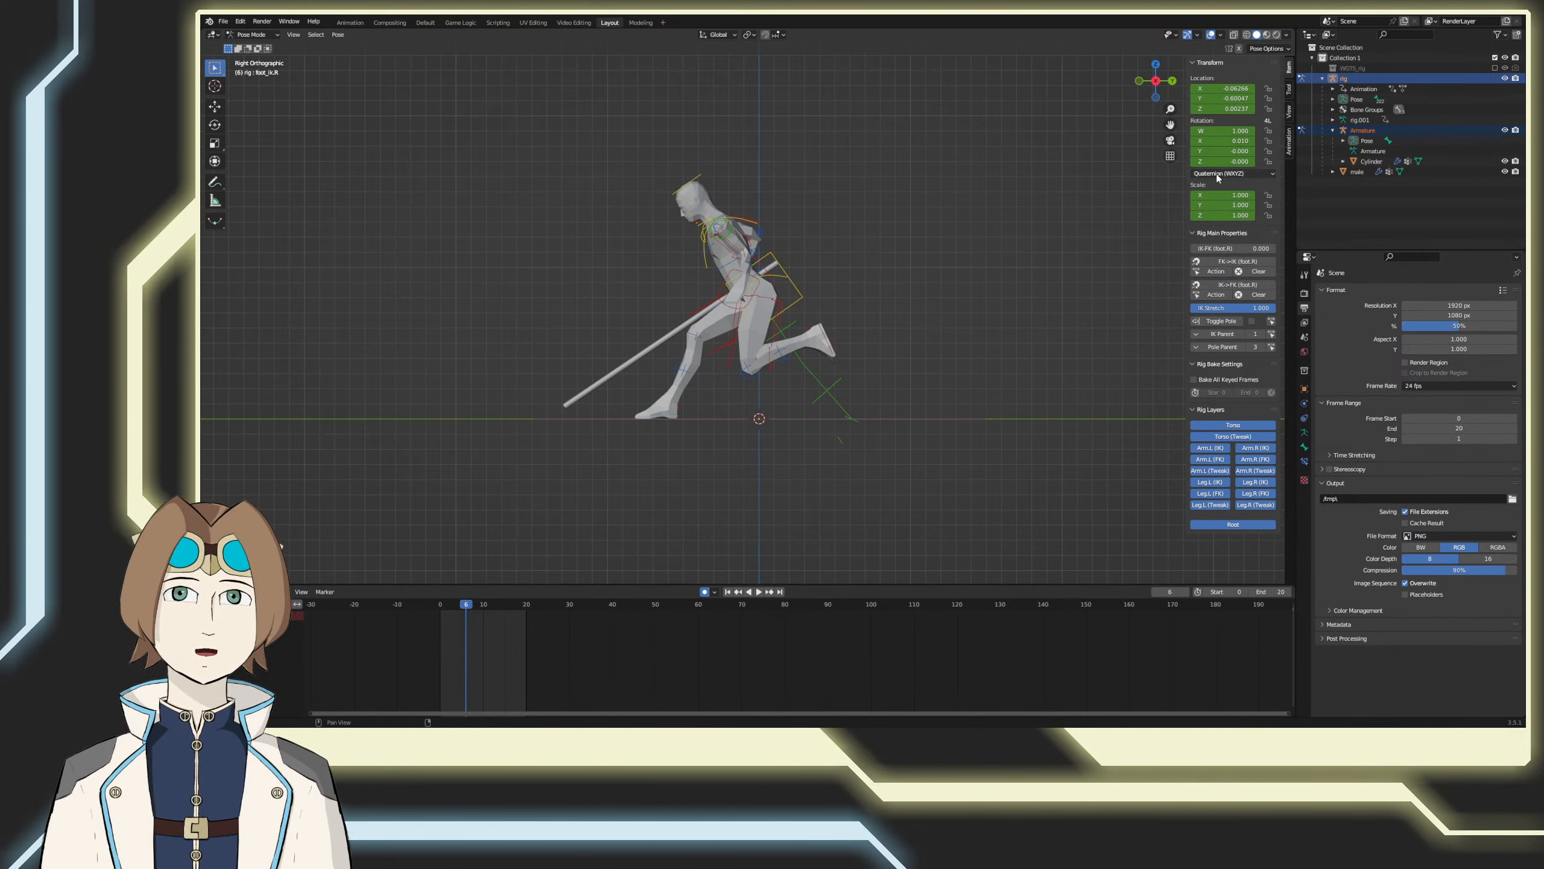
{"action": "right_click", "coordinate": [1217, 176]}
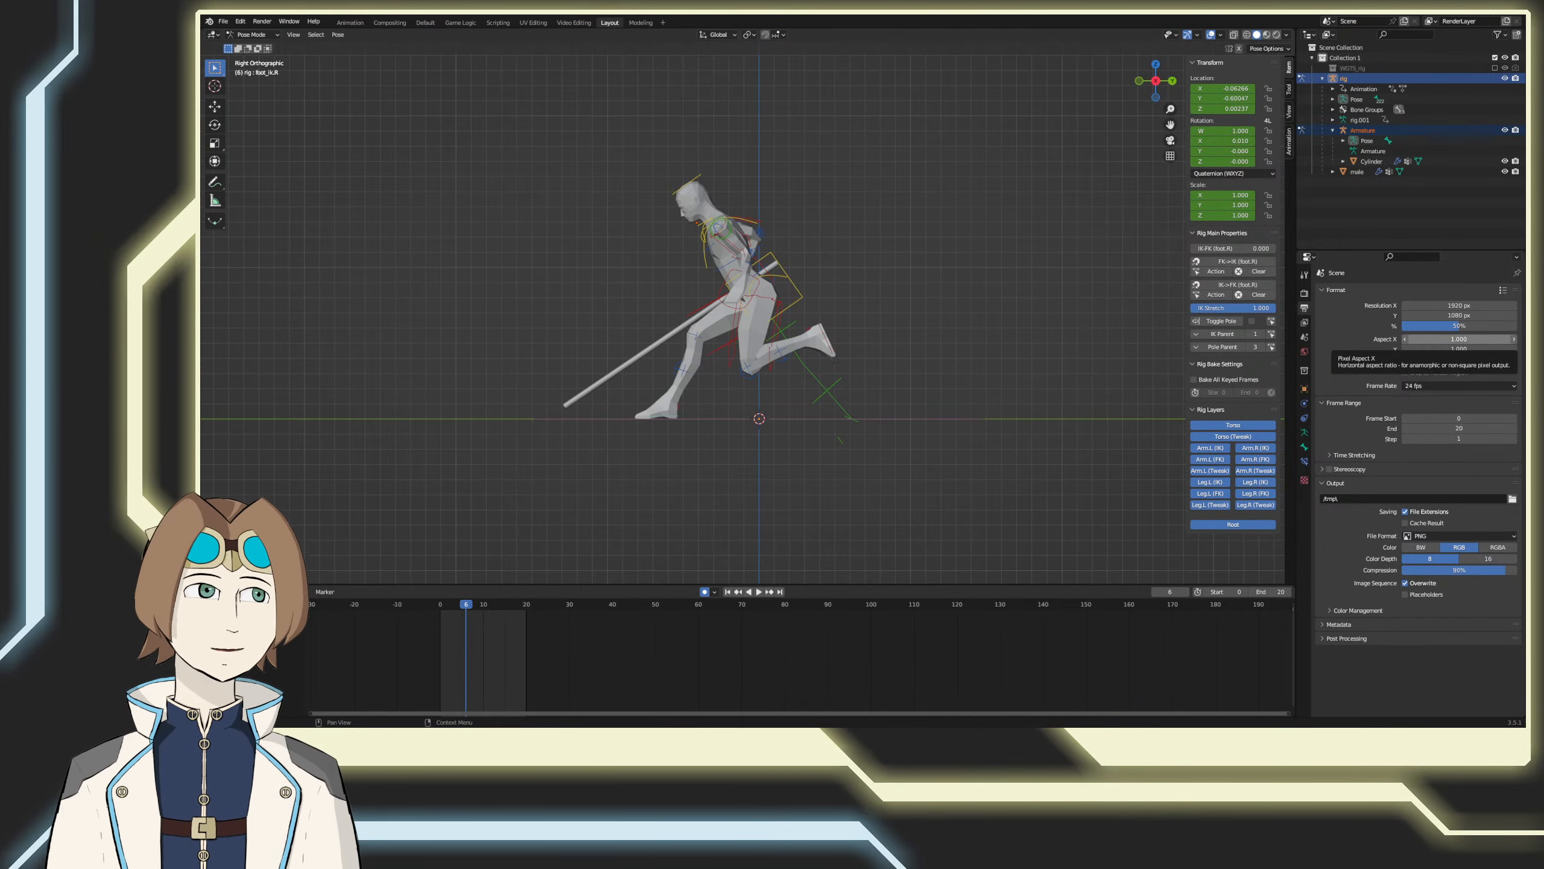